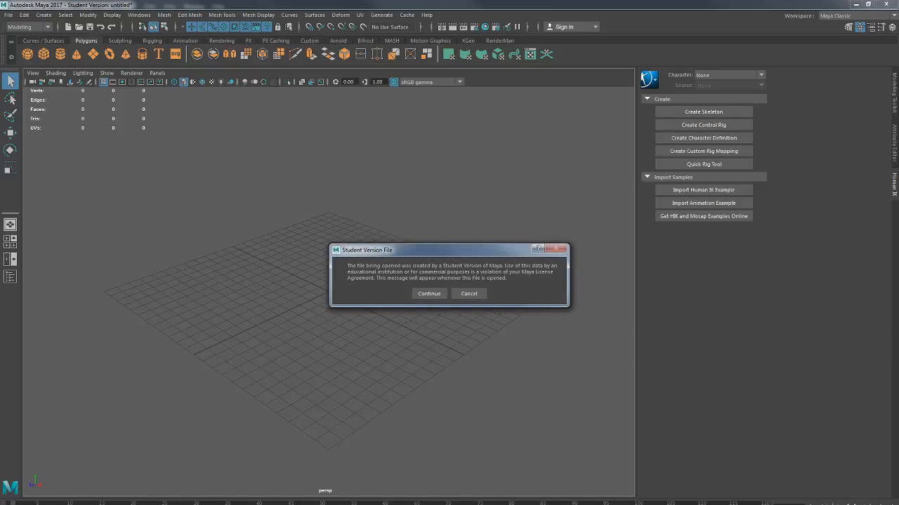
Open the WizardLizard_015.ma scene, continuing past the student version notice
left_click(429, 293)
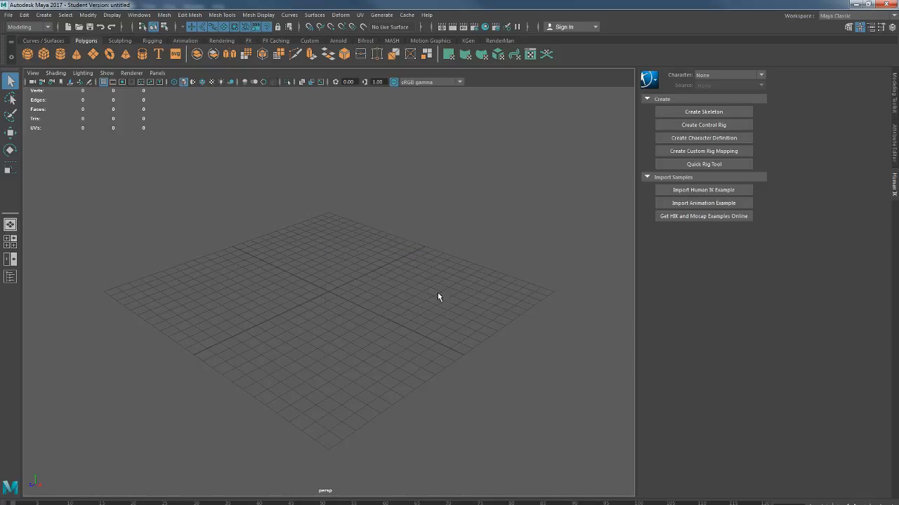
scroll(349, 374, "down", 10)
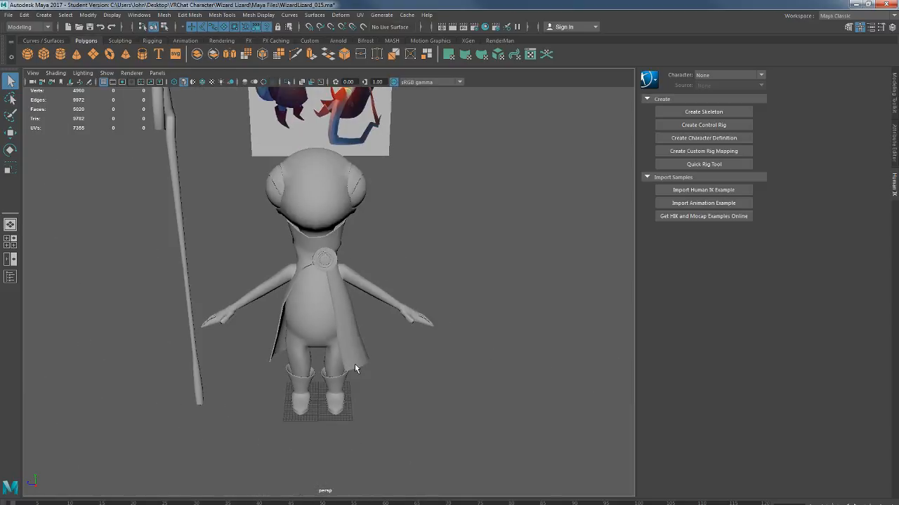
Select the lizard's body mesh and examine its head, eyes and neck from several angles against the reference artwork
mouse_move(282, 250)
left_mouse_down("alt")
mouse_move(401, 241)
mouse_move(271, 247)
mouse_move(349, 248)
mouse_move(292, 247)
left_mouse_up("alt")
middle_click_drag(443, 212, 461, 220, "alt")
right_click_drag(436, 220, 444, 222, "alt")
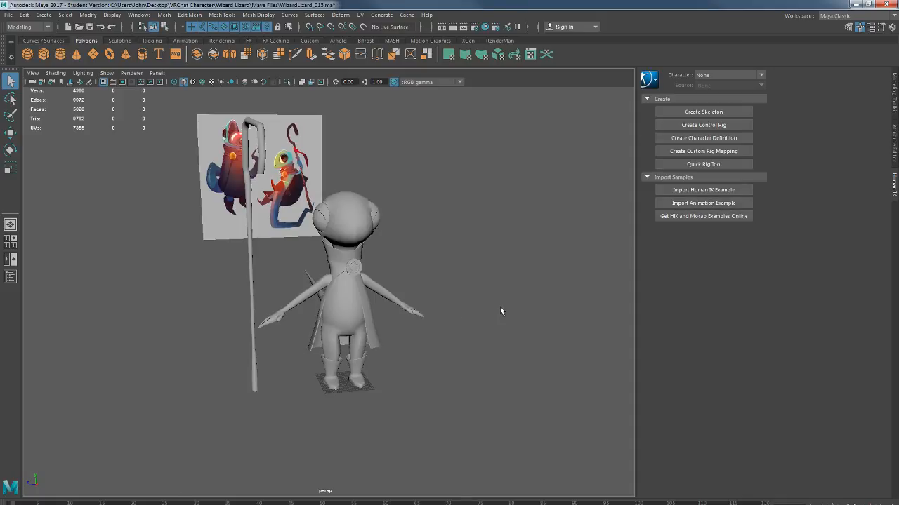
left_click_drag(311, 272, 264, 233, "alt")
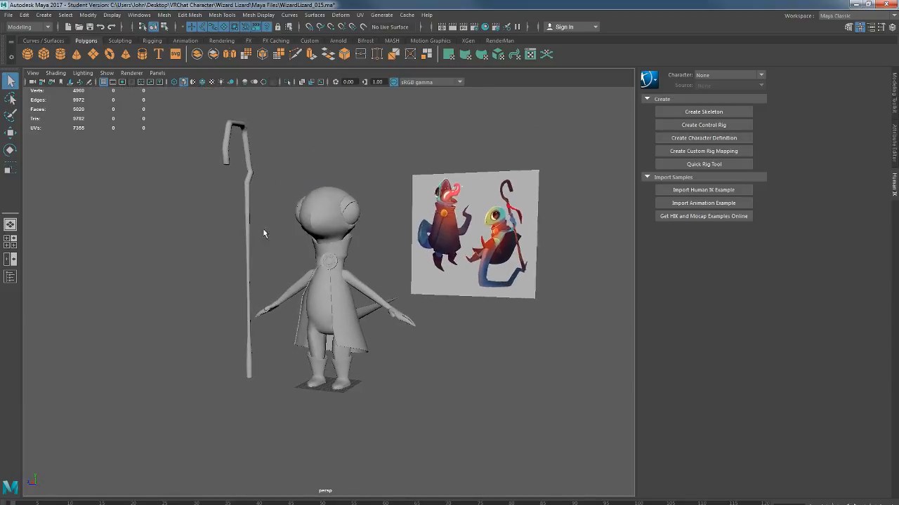
left_click(320, 214)
left_click_drag(285, 197, 326, 137, "alt")
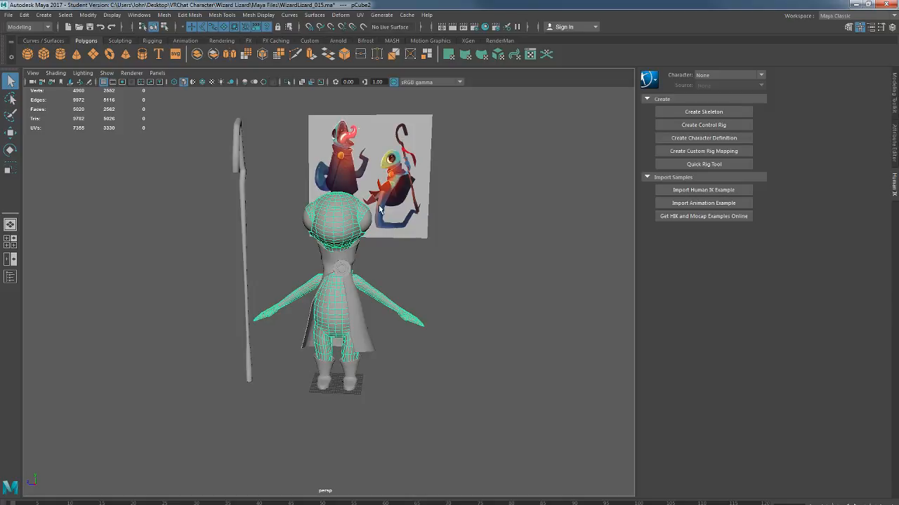
left_click_drag(312, 146, 318, 148, "alt")
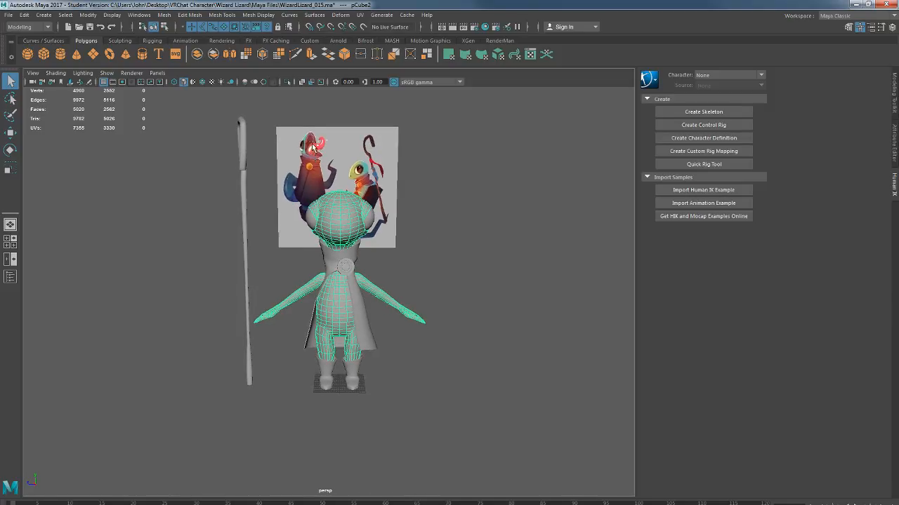
left_click_drag(336, 144, 333, 170, "alt")
right_click_drag(333, 170, 405, 164, "alt")
middle_click_drag(405, 165, 319, 257, "alt")
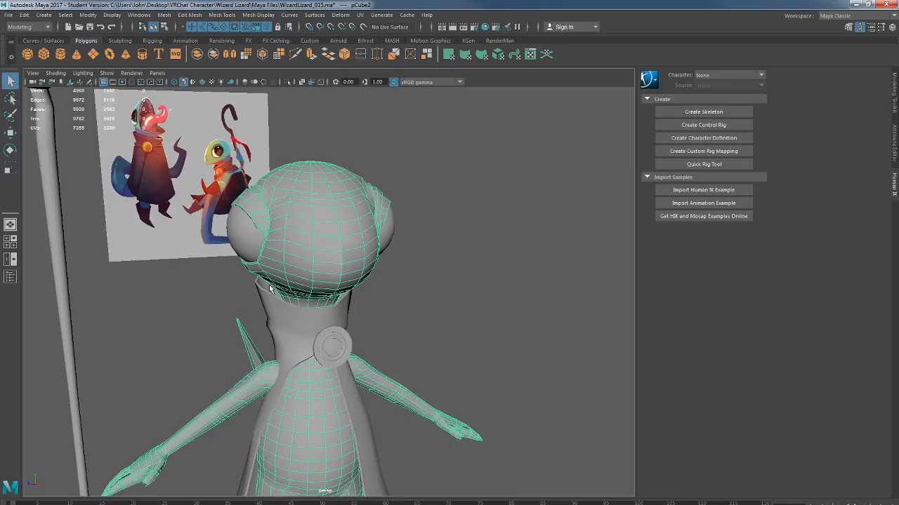
left_click_drag(271, 288, 268, 266, "alt")
middle_click_drag(339, 246, 287, 252, "alt")
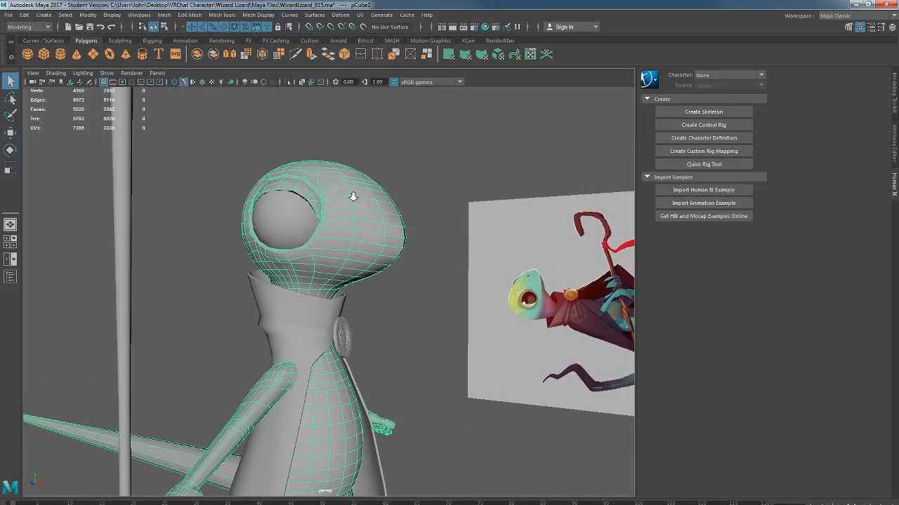
right_click_drag(354, 197, 403, 219, "alt")
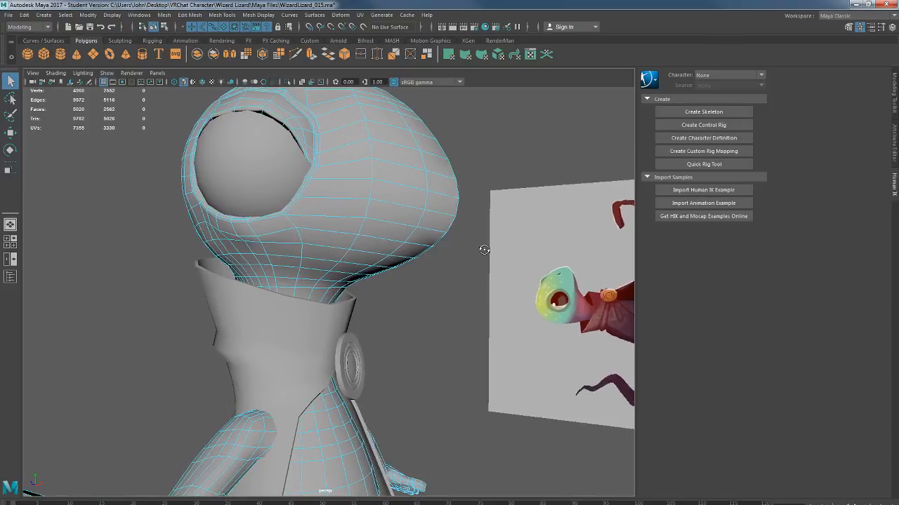
left_click_drag(481, 249, 225, 209, "alt")
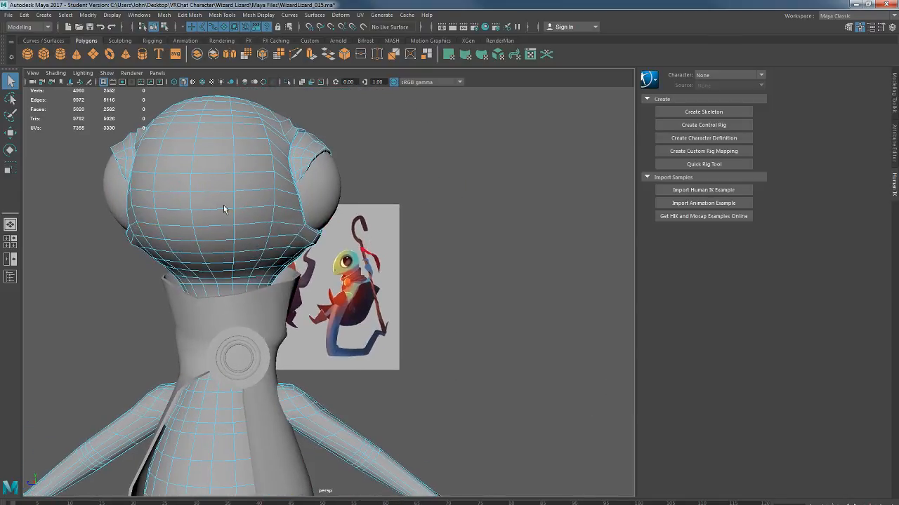
Try Object X symmetry, set symmetry to Object Z, and test it by selecting the edges across the front of the snout
left_click(849, 27)
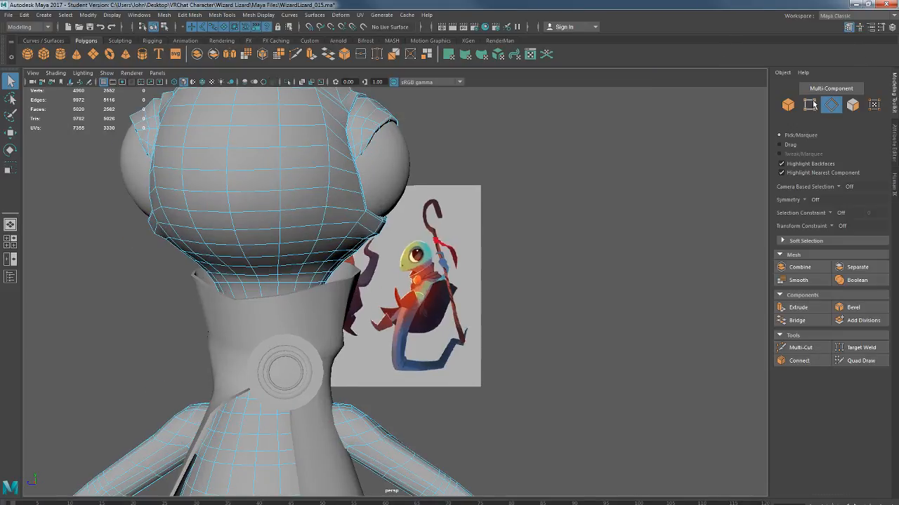
left_click(800, 200)
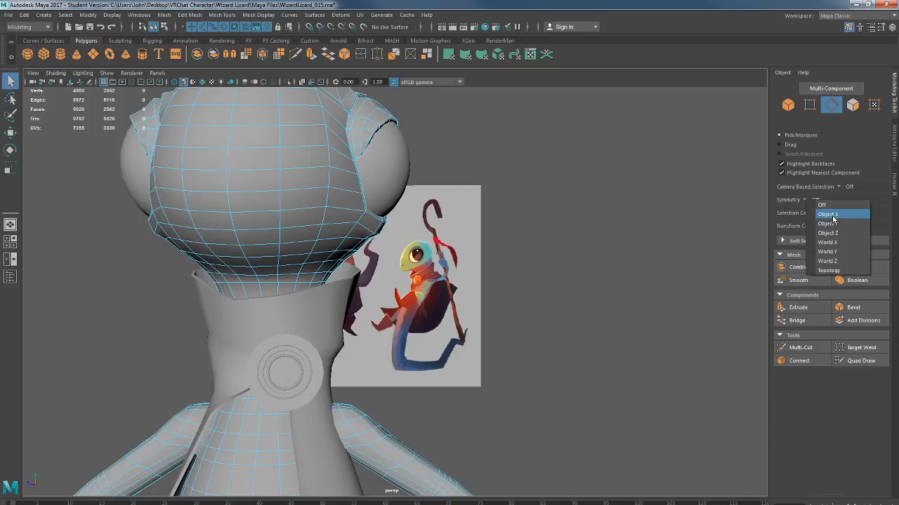
left_click(834, 217)
left_click_drag(474, 207, 267, 216, "alt")
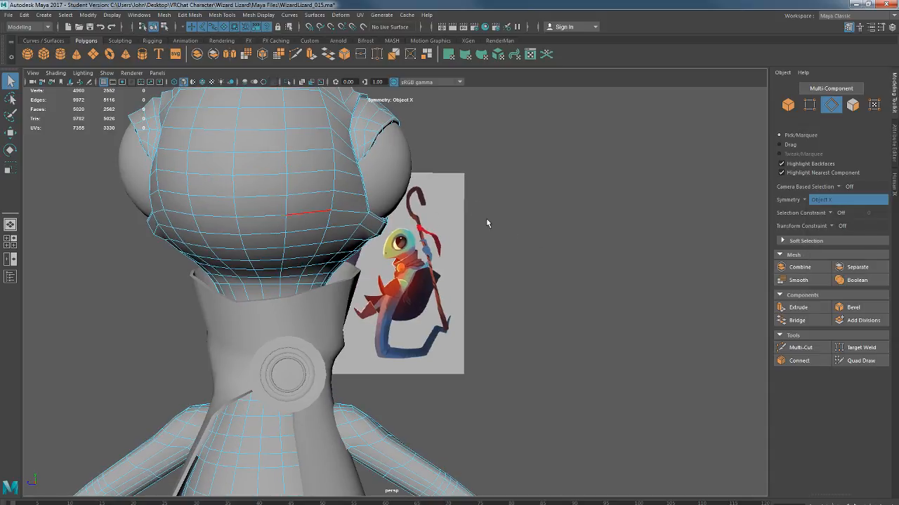
left_click(818, 204)
left_click(833, 234)
left_click(259, 221)
left_click(314, 215, "shift")
left_click_drag(207, 262, 289, 268, "alt")
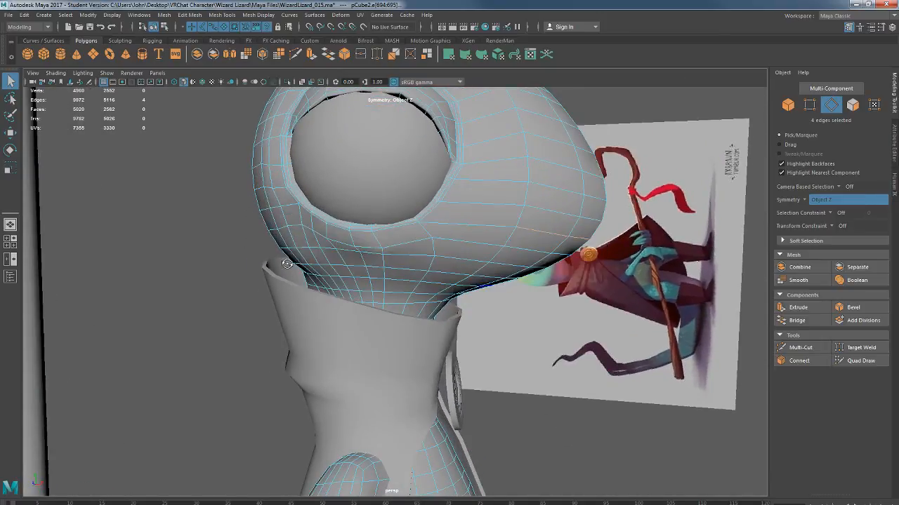
Slide the vertical edge loop around the middle of the snout slightly back toward the eye with the Slide Edge Tool
double_click(518, 214)
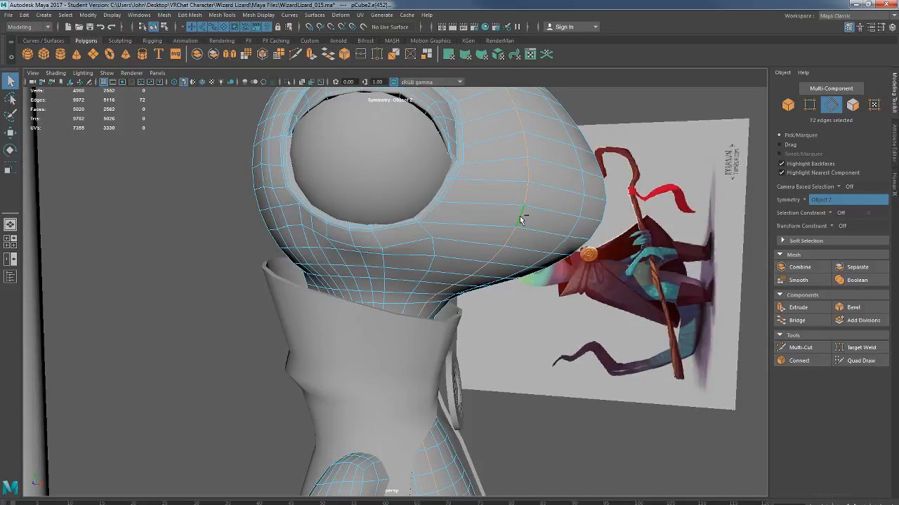
left_click_drag(520, 215, 567, 215, "alt")
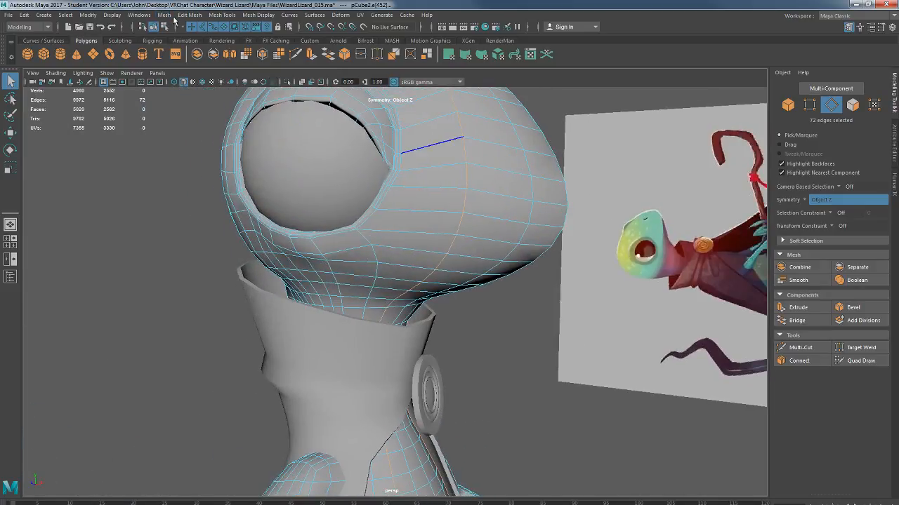
left_click(189, 14)
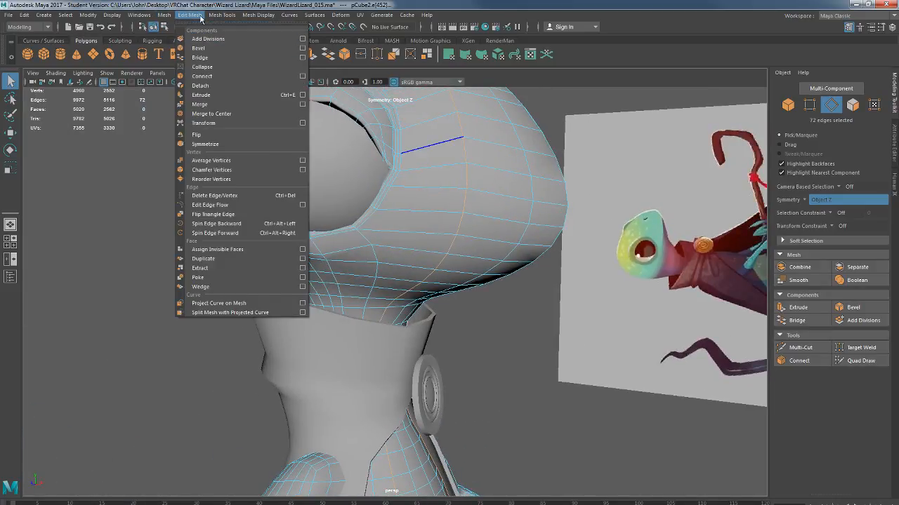
left_click(222, 15)
left_click(237, 160)
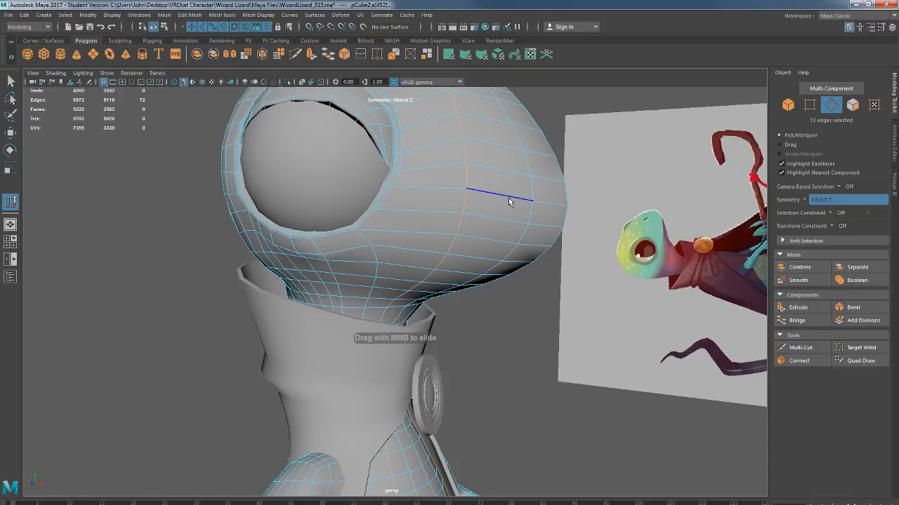
middle_click_drag(464, 203, 453, 203)
right_click_drag(478, 203, 411, 132, "alt")
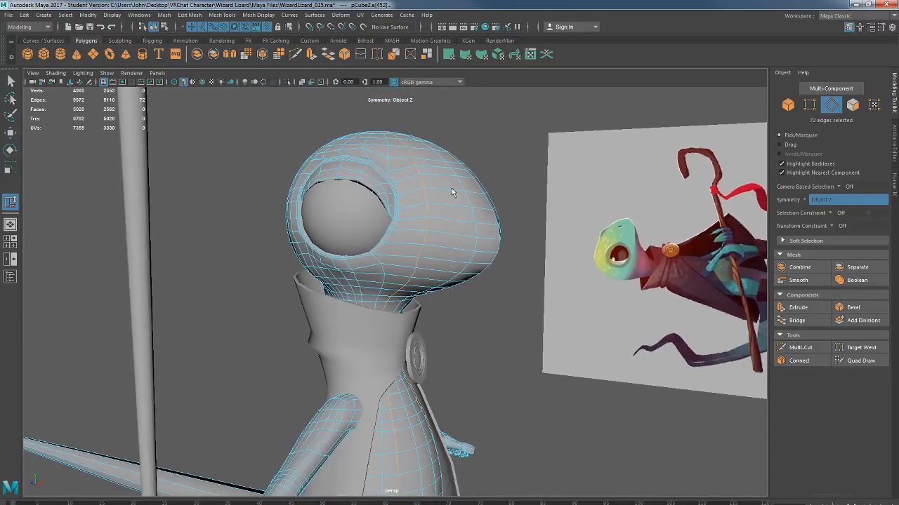
Detach the four edges running across the lower front of the head along the mouth line
left_click(450, 265)
left_click_drag(450, 265, 393, 263, "alt")
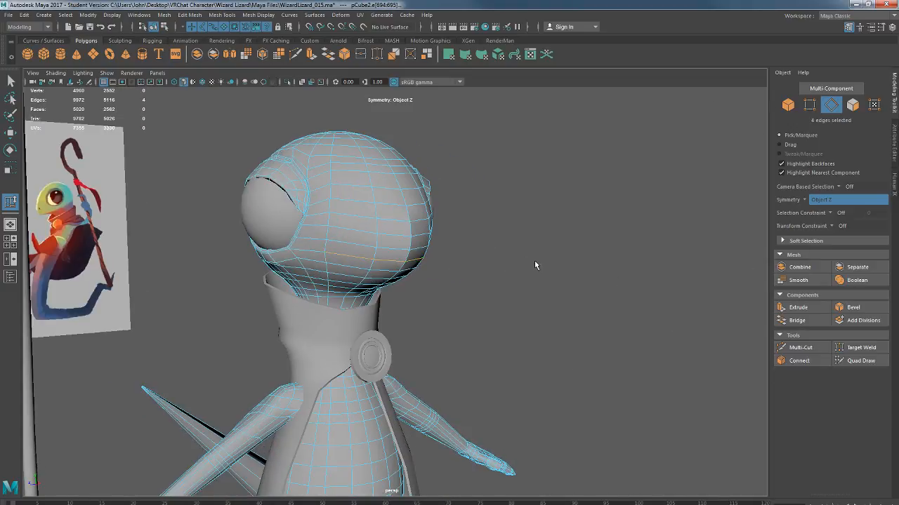
left_click_drag(536, 263, 561, 270, "alt")
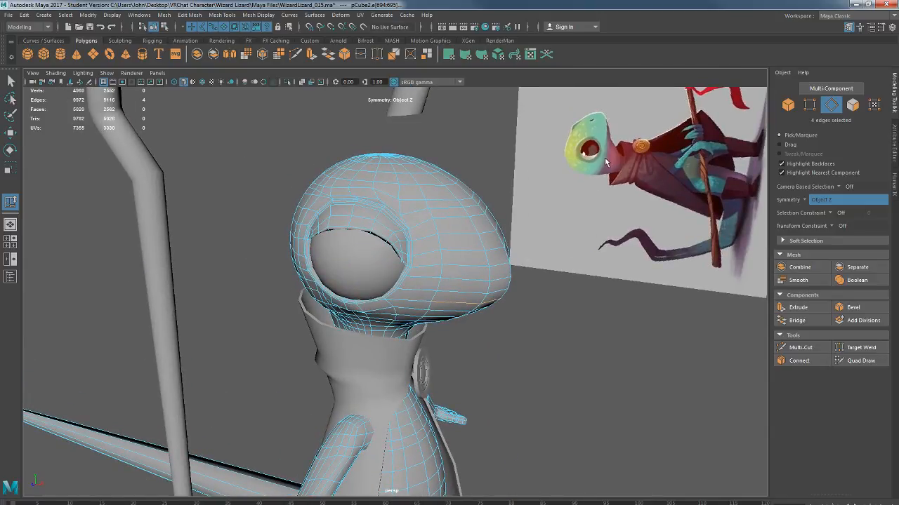
left_click_drag(605, 159, 403, 255, "alt")
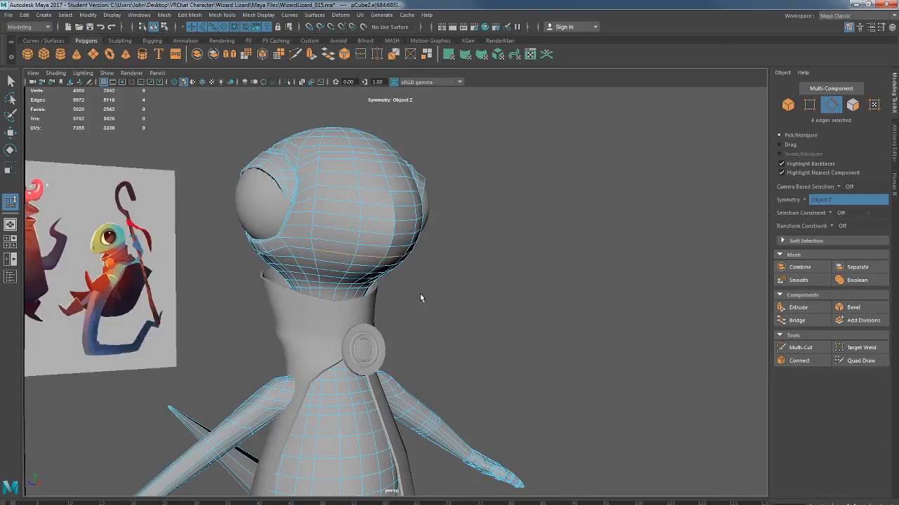
left_click_drag(422, 298, 393, 302, "alt")
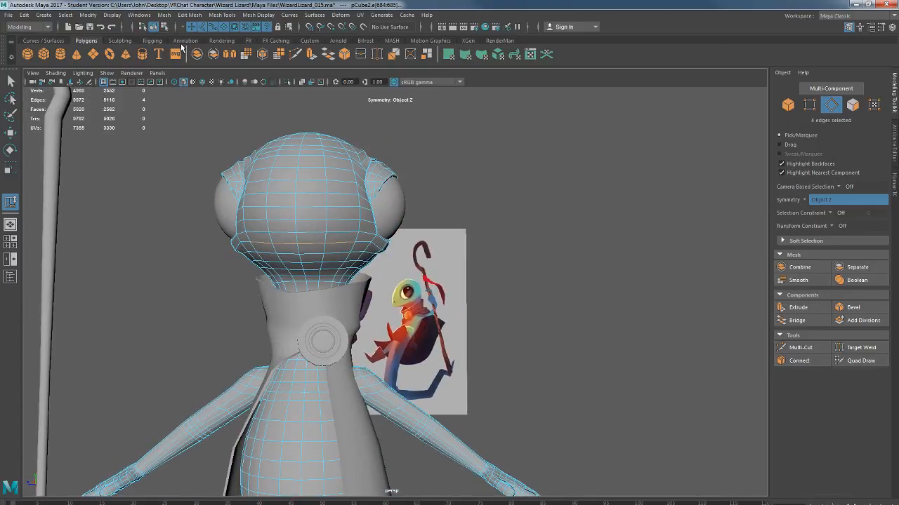
left_click(164, 15)
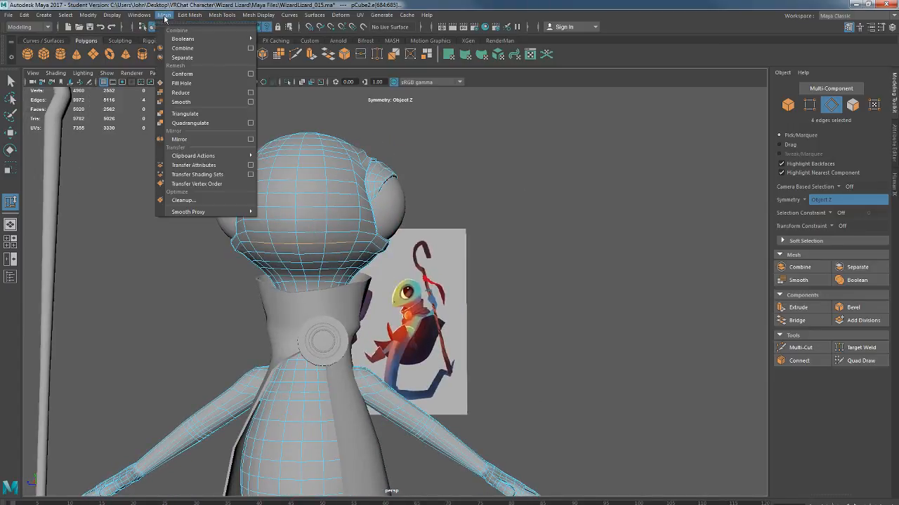
mouse_move(184, 15)
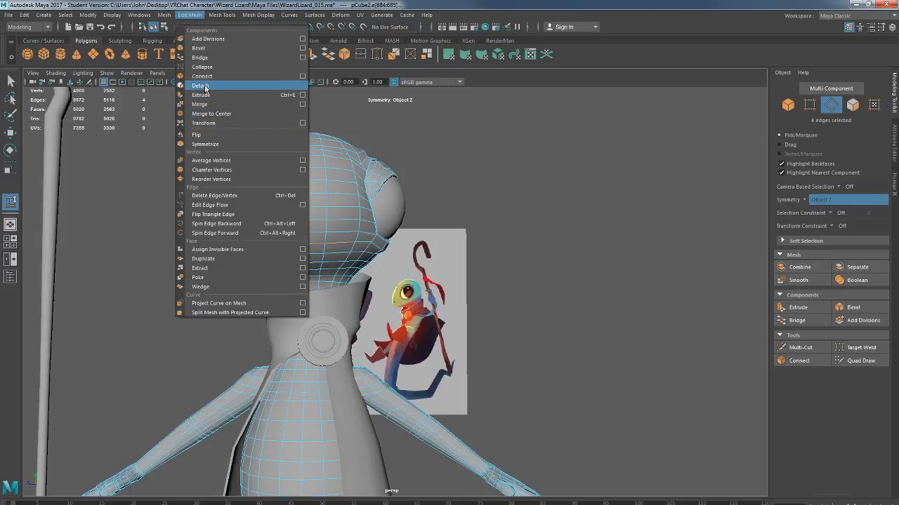
left_click(200, 85)
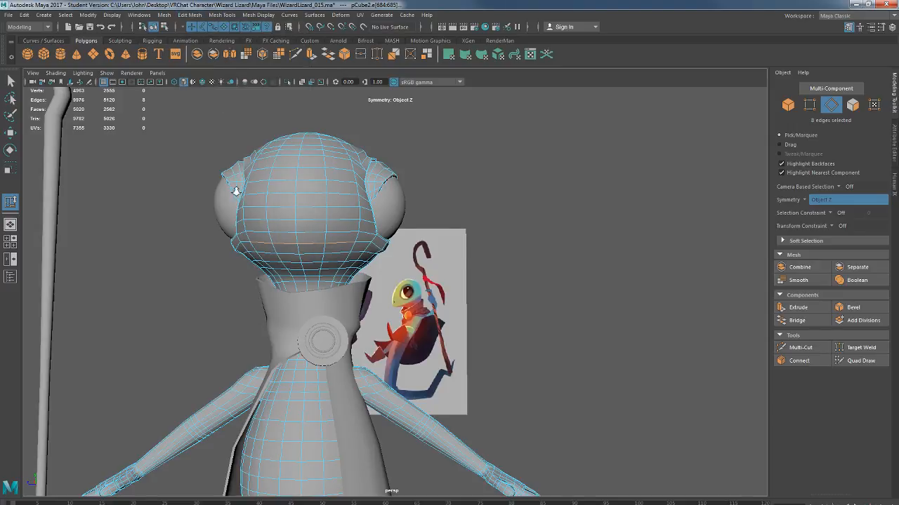
Try moving the detached mouth-line edges downward, and undo the move
left_click_drag(234, 190, 267, 223, "alt")
key("w")
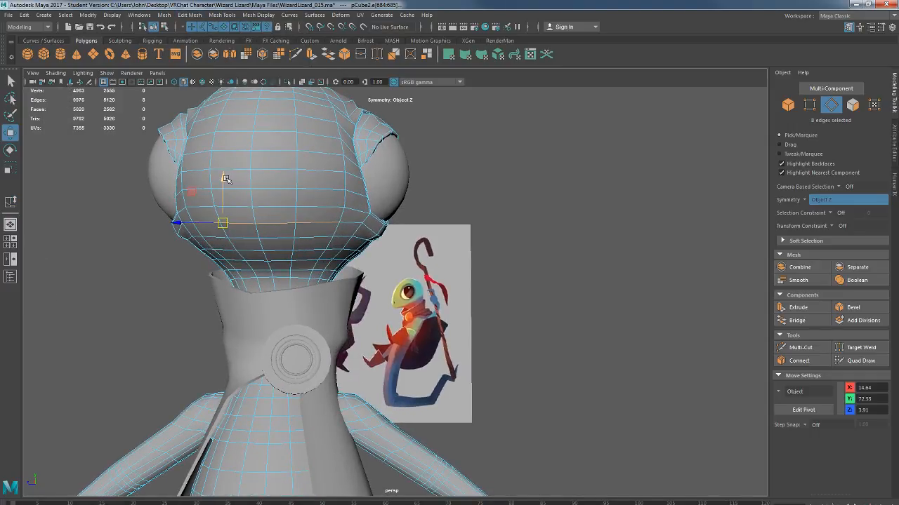
left_click_drag(222, 180, 220, 213)
key("ctrl+z")
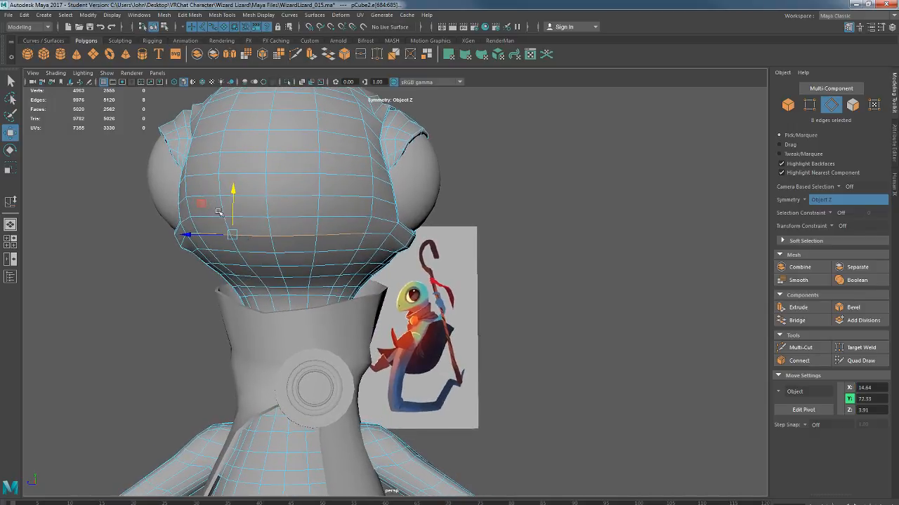
Delete two rows of four faces across the lower front of the head to cut the mouth opening
right_click_drag(262, 241, 266, 258)
left_click(261, 246)
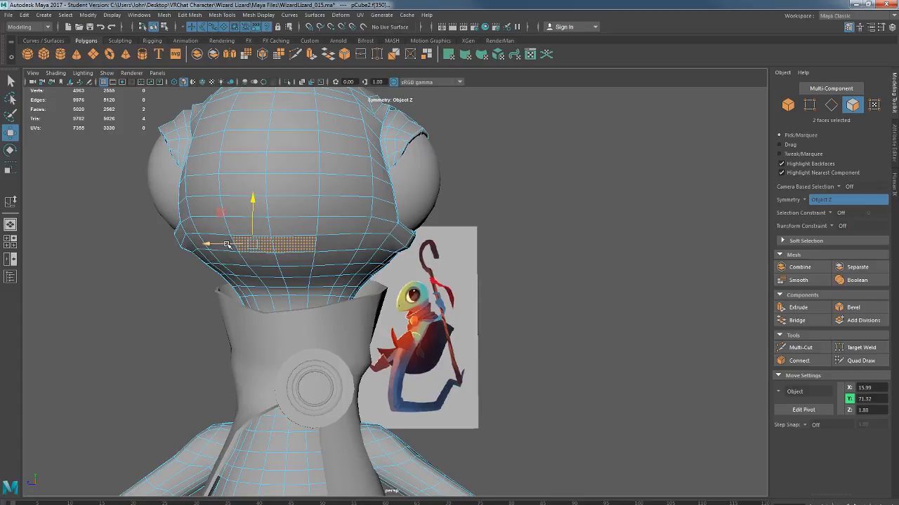
left_click(217, 242, "shift")
left_click(218, 226, "shift")
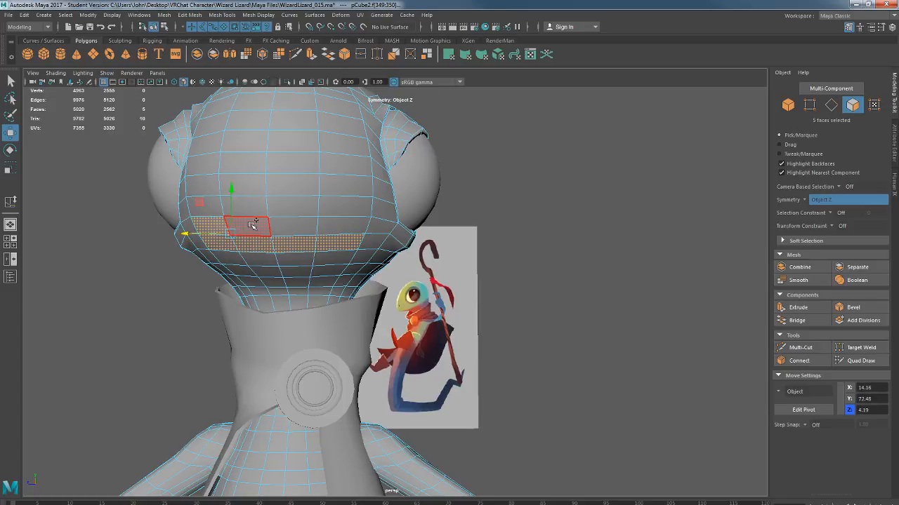
left_click(302, 226, "shift")
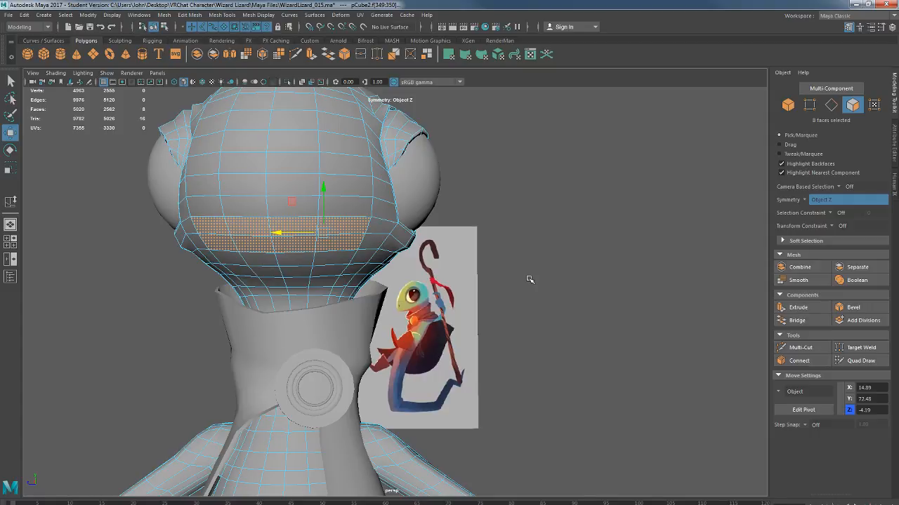
key("Delete")
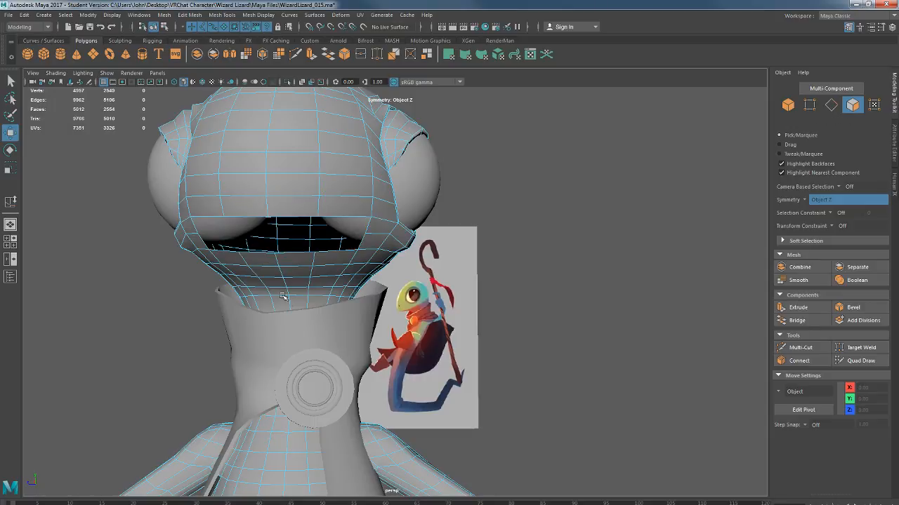
Select the eight edges along the upper and lower rims of the mouth opening
mouse_move(242, 279)
left_mouse_down("alt")
mouse_move(283, 258)
mouse_move(235, 267)
mouse_move(247, 271)
left_mouse_up("alt")
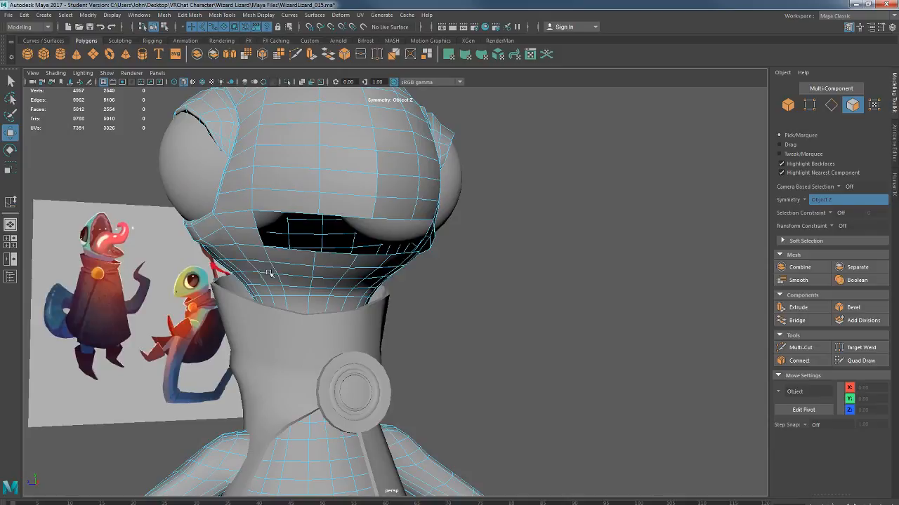
right_click_drag(292, 213, 295, 189)
left_click(293, 213)
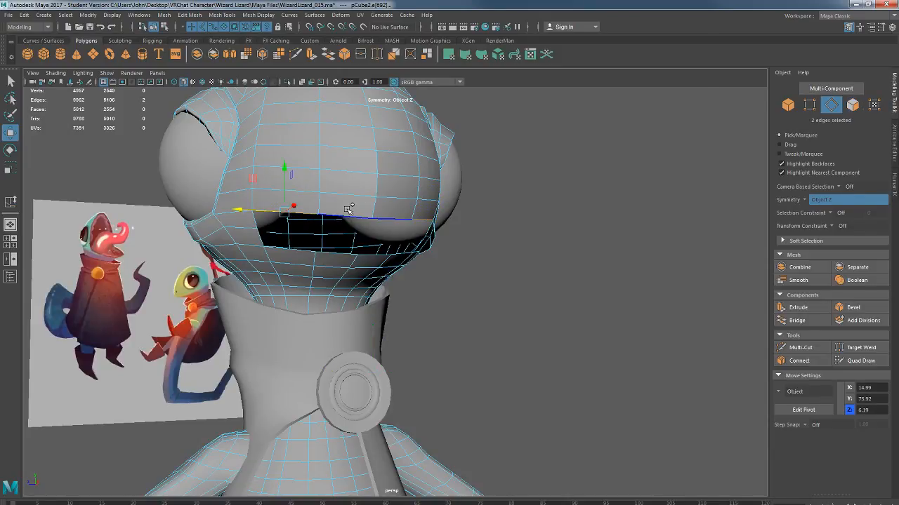
left_click(349, 215, "shift")
left_click(286, 249, "shift")
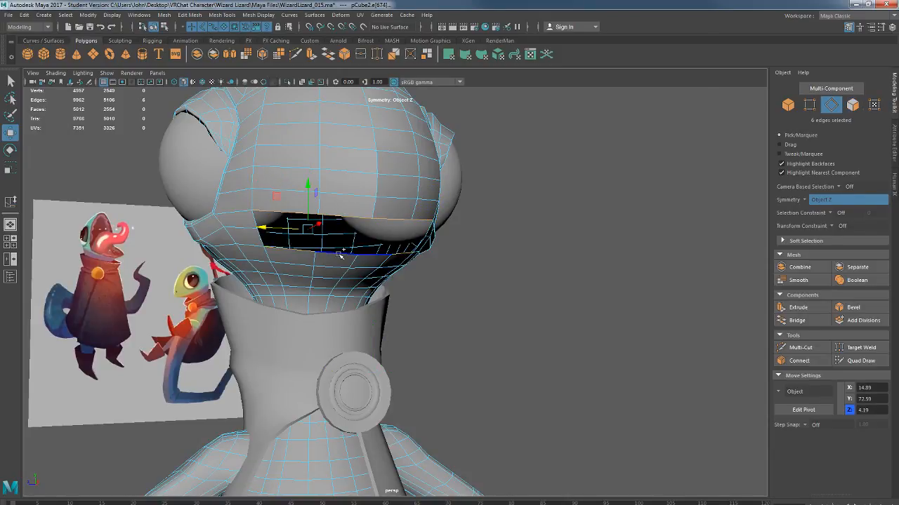
left_click(342, 253, "shift")
left_click_drag(197, 221, 223, 216, "alt")
left_click_drag(315, 196, 339, 196, "alt")
left_click_drag(401, 200, 352, 225, "alt")
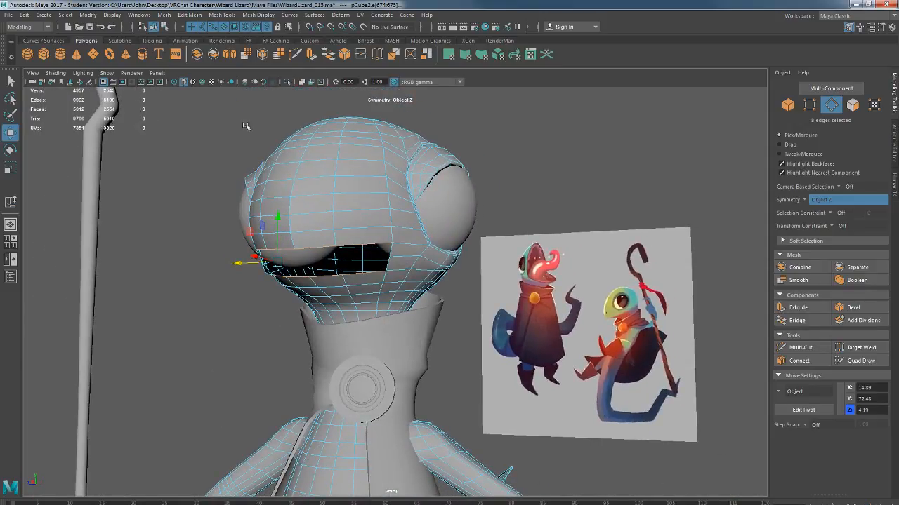
left_click(311, 56)
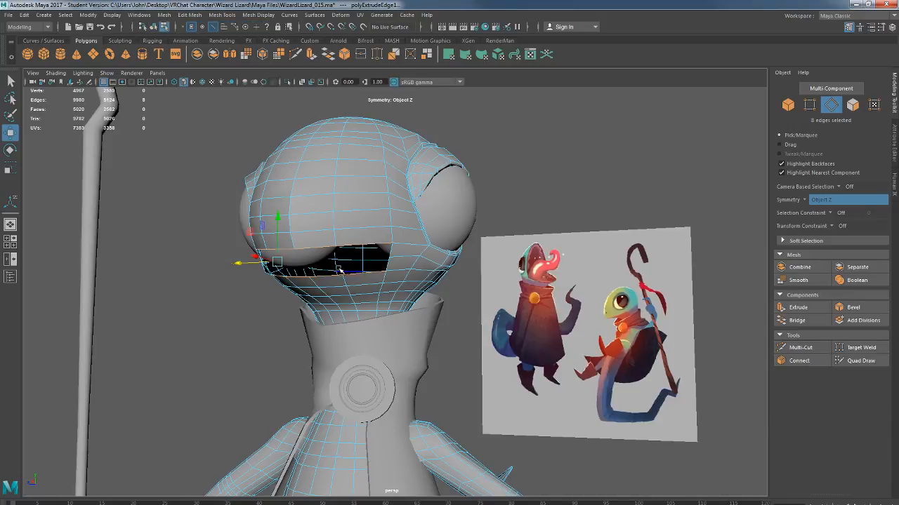
key("w")
left_click_drag(279, 223, 281, 223)
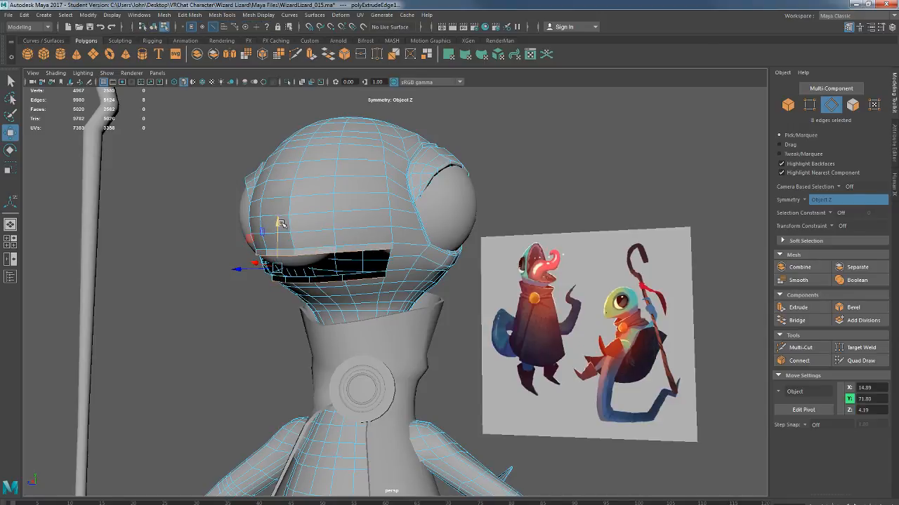
key("ctrl+z")
key("ctrl+z")
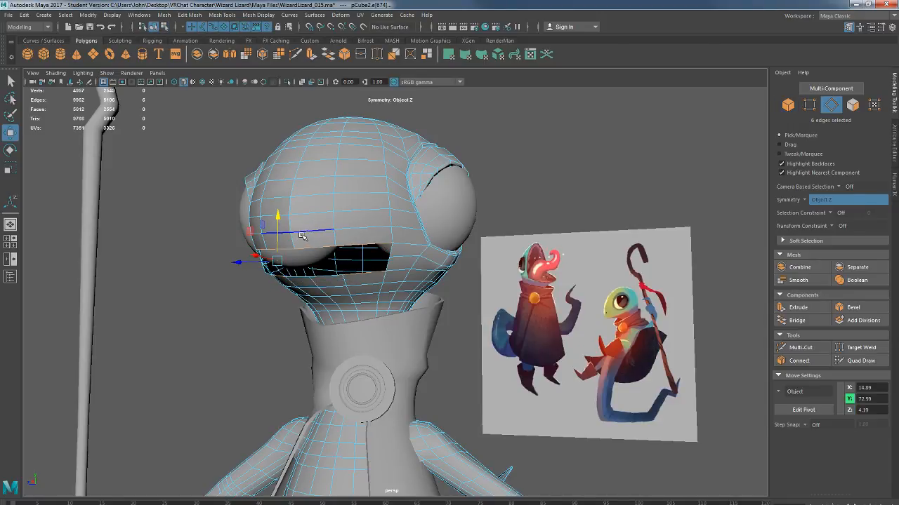
Extrude the eight mouth rim edges, pull them forward, and scale them vertically to bring the lips together
left_click_drag(301, 238, 286, 219, "alt")
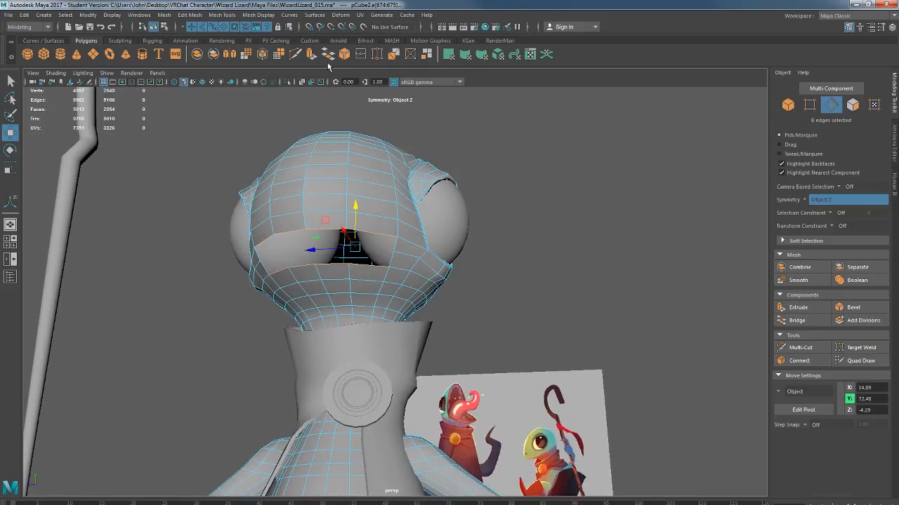
key("ctrl+e")
left_click_drag(265, 289, 285, 290)
key("r")
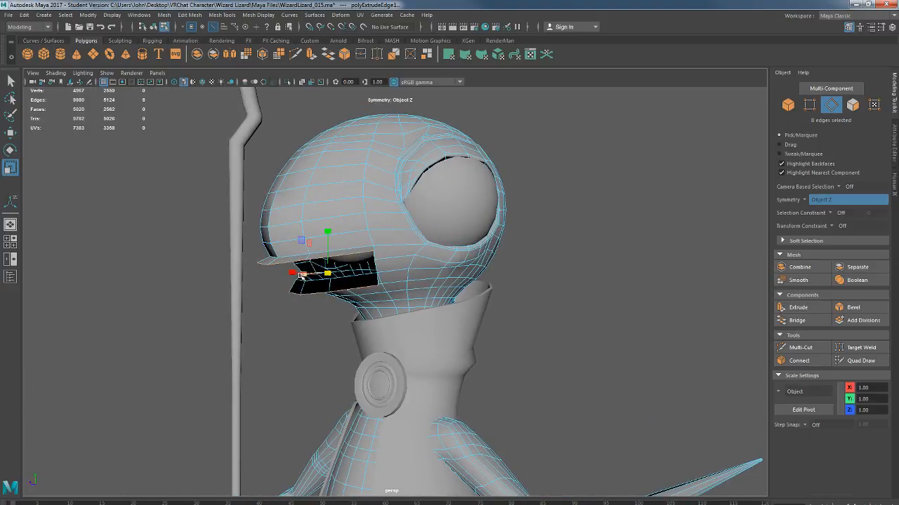
left_click_drag(327, 228, 423, 262)
left_click_drag(486, 258, 423, 256, "alt")
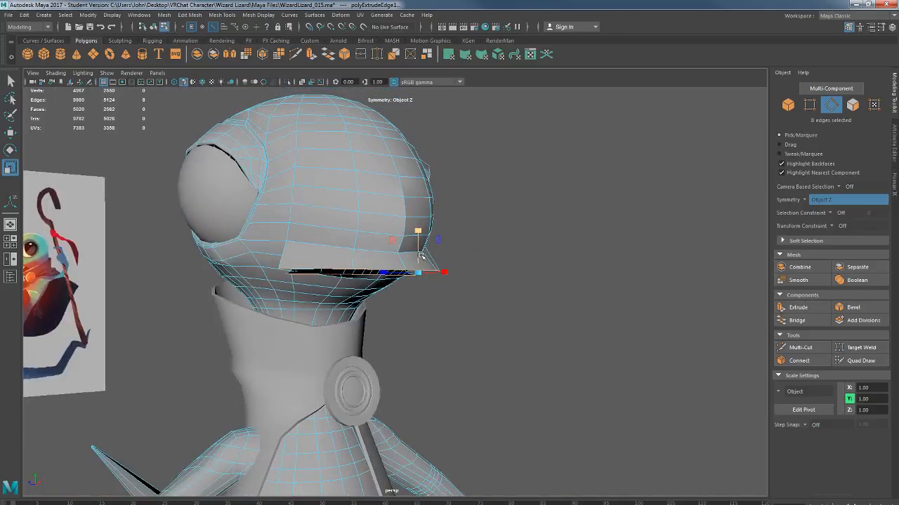
Target Weld the corner vertices of the extruded lips onto the mouth corners
left_click(320, 262)
left_click(386, 261, "shift")
left_click_drag(298, 278, 356, 271, "alt")
scroll(365, 255, "up", 1)
left_click_drag(402, 227, 358, 236, "alt")
right_click_drag(344, 208, 298, 209)
left_click(347, 215)
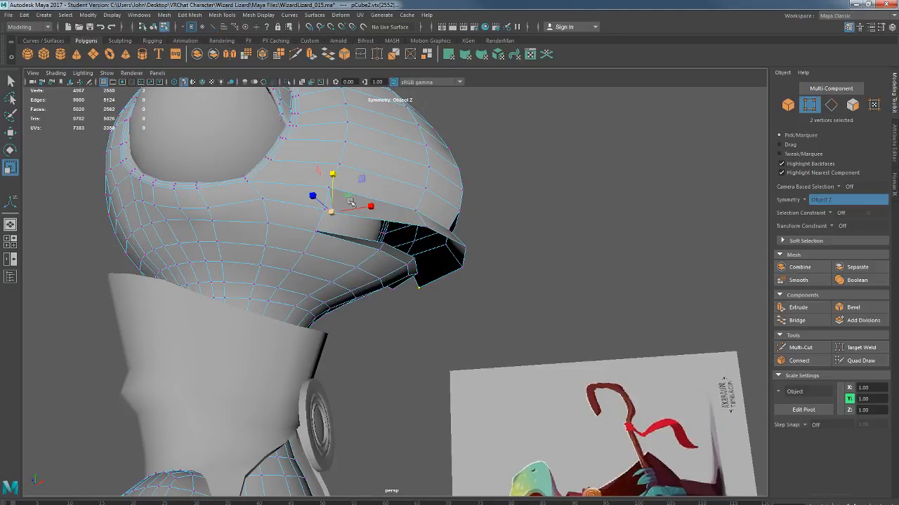
left_click(222, 15)
left_click(288, 172)
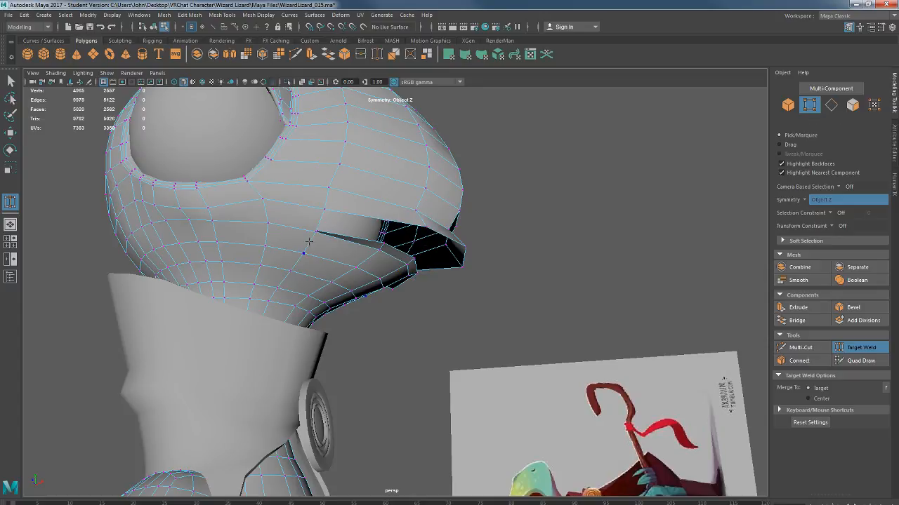
left_click_drag(319, 212, 403, 201)
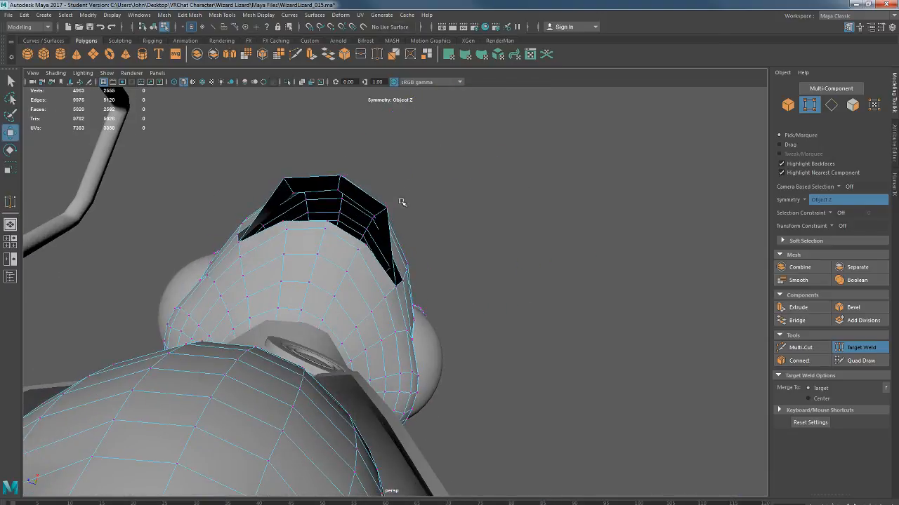
Move the three front vertices of the extruded upper lip back toward the head and slightly up
key("w")
left_click(387, 210)
left_click(340, 176, "shift")
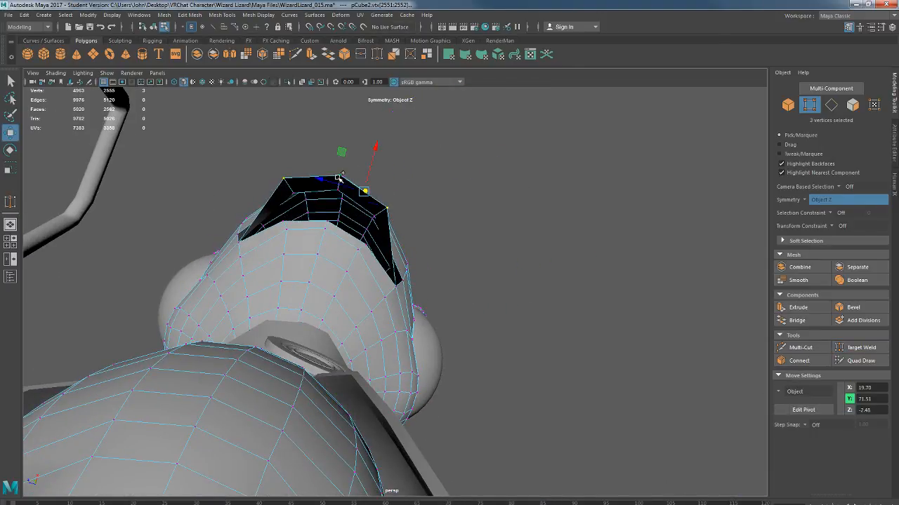
left_click_drag(370, 154, 330, 206)
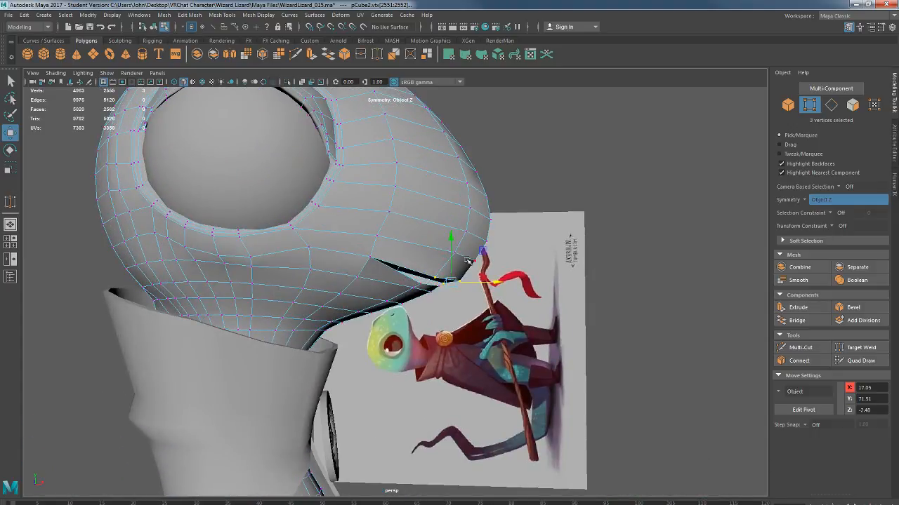
left_click_drag(456, 281, 313, 300)
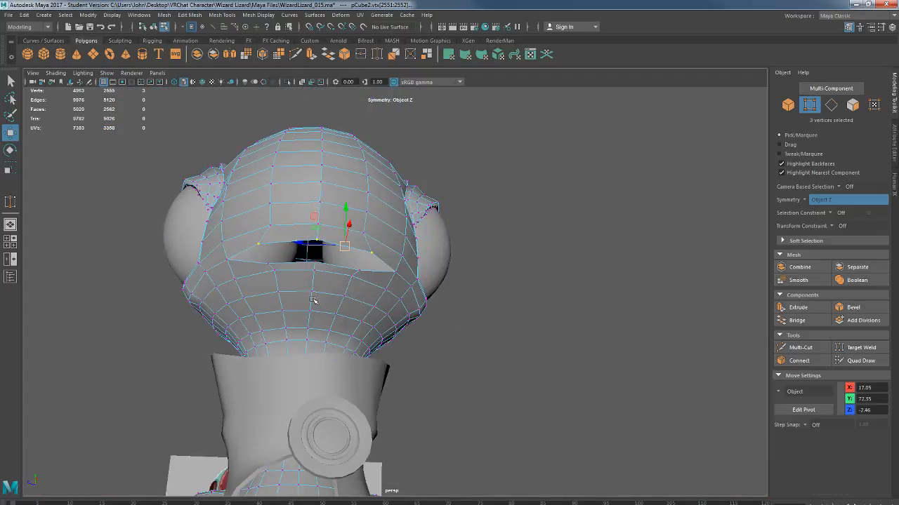
Raise the symmetric pair of vertices on the lower lip border slightly
left_click(273, 266)
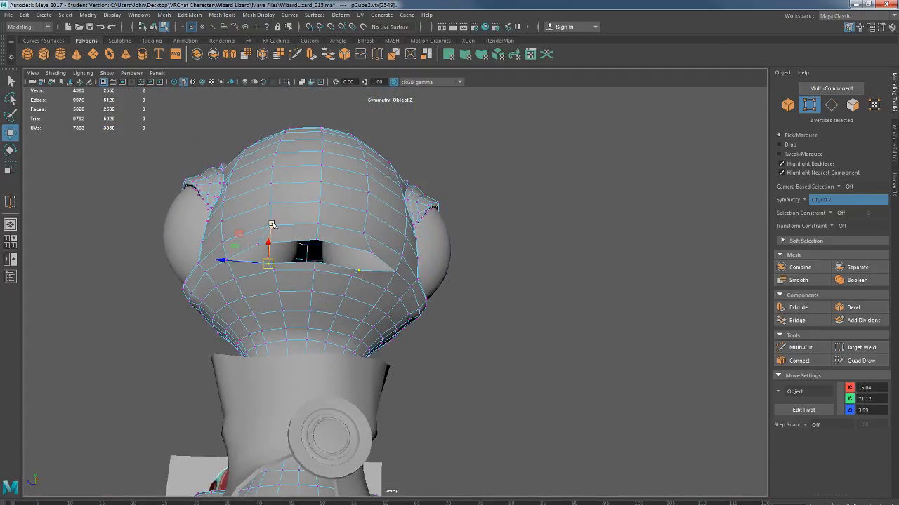
left_click_drag(286, 230, 290, 220, "alt")
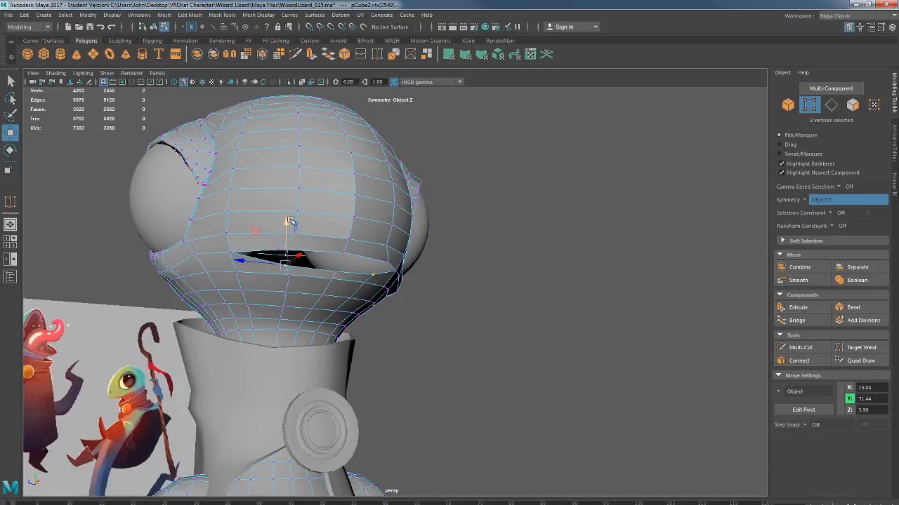
left_click_drag(430, 247, 410, 236, "alt")
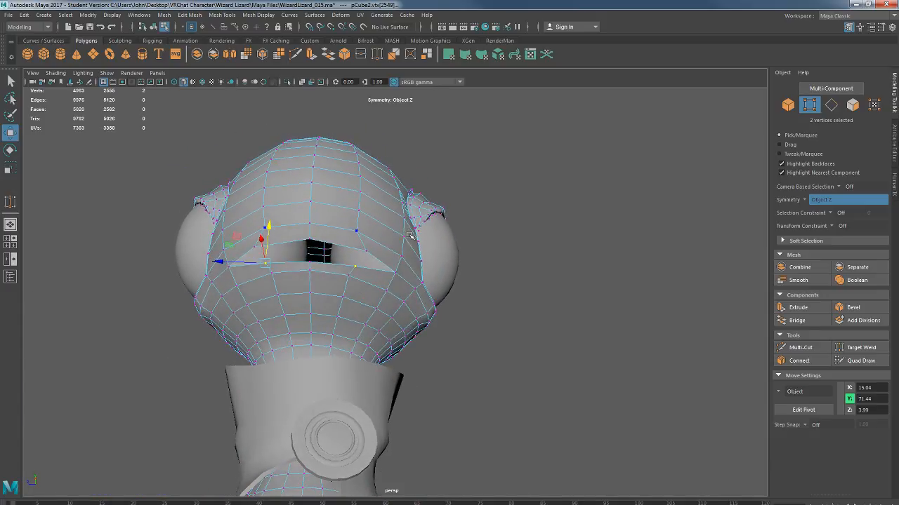
left_click_drag(343, 220, 397, 221, "alt")
right_click_drag(344, 209, 356, 207, "alt")
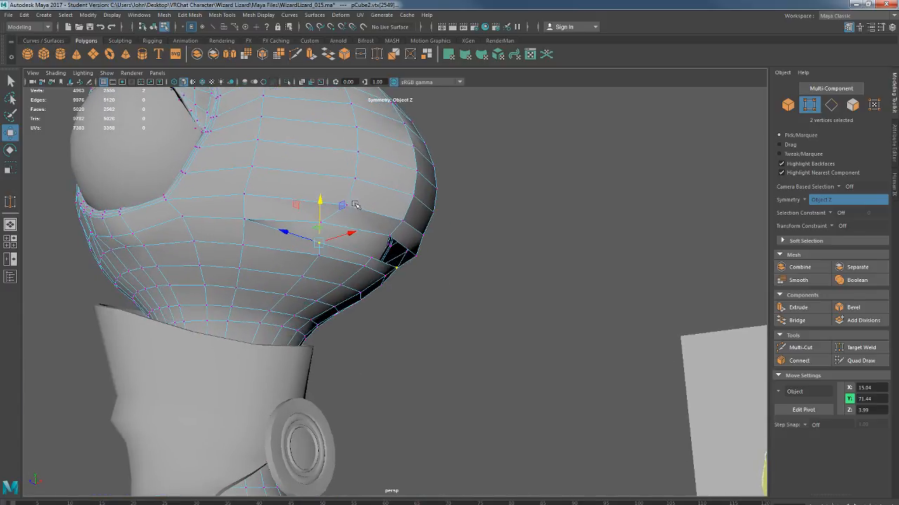
With soft selection and an adjusted falloff, move the three vertices below the lower lip border down and slightly back
left_click_drag(357, 207, 290, 282, "alt")
left_click(320, 273, "shift")
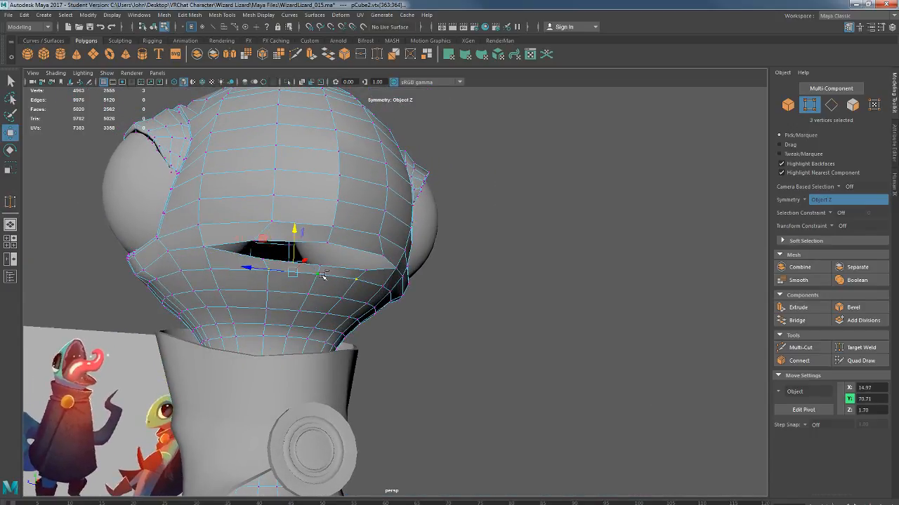
key("b")
left_click_drag(294, 292, 327, 306)
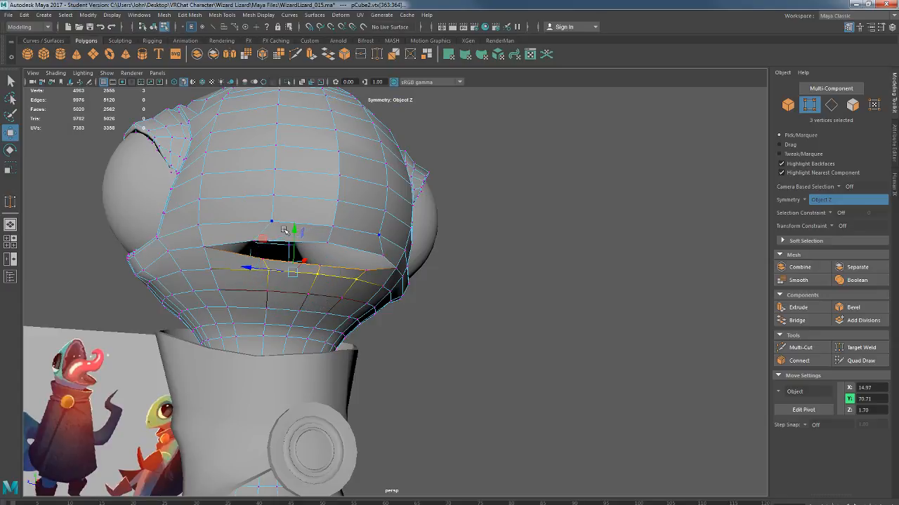
left_click_drag(294, 230, 294, 246)
left_click_drag(249, 274, 370, 280, "alt")
left_click_drag(468, 284, 459, 284)
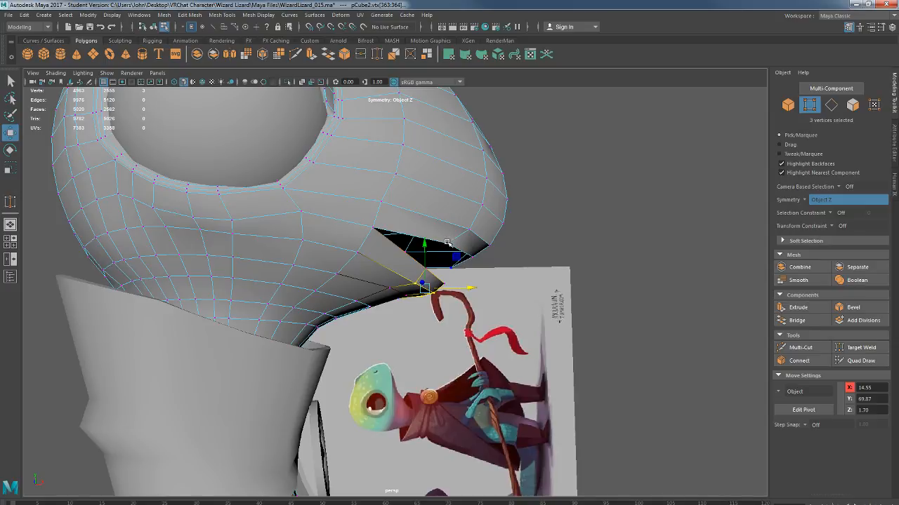
left_click_drag(446, 242, 447, 193, "alt")
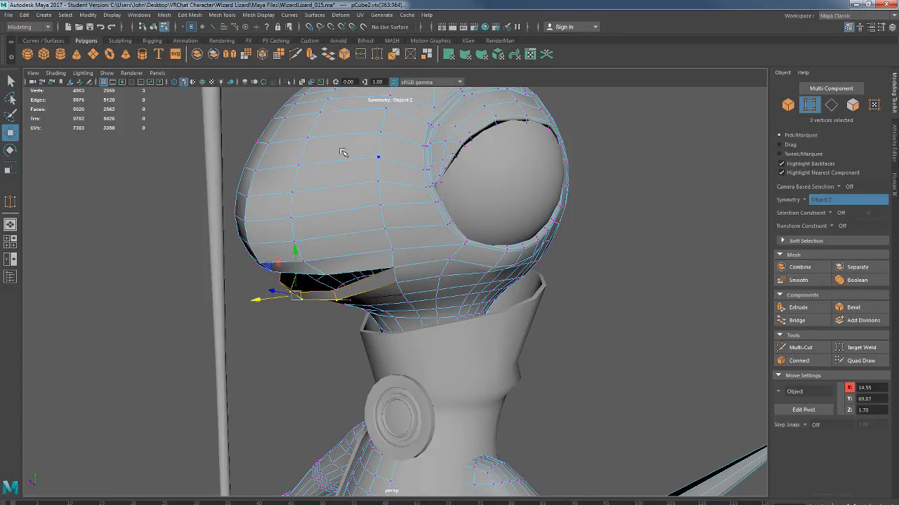
Soften the eight edges where the extruded upper and lower lips meet the head
right_click_drag(272, 146, 369, 228, "alt")
left_click_drag(379, 233, 271, 179, "alt")
right_click_drag(270, 179, 345, 260, "alt")
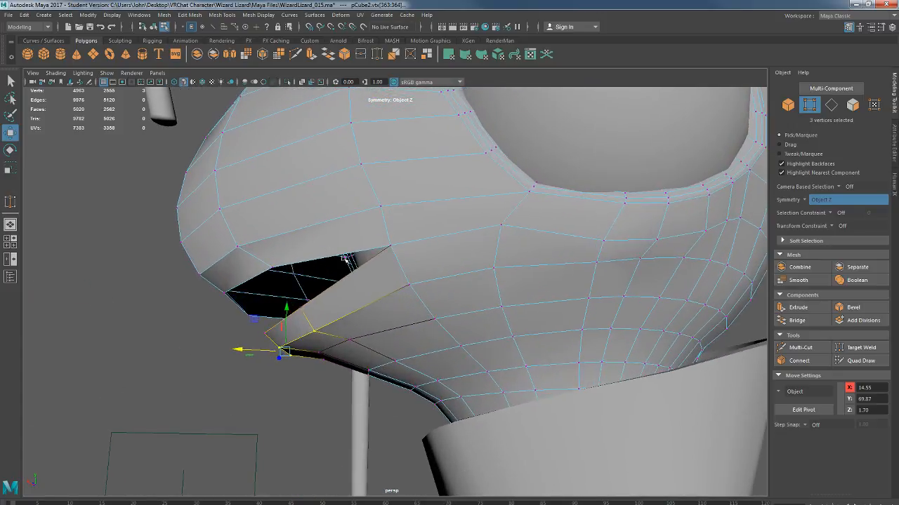
left_click_drag(301, 214, 332, 239, "alt")
right_click_drag(359, 172, 357, 147)
left_click(259, 282)
left_click(259, 282, "shift")
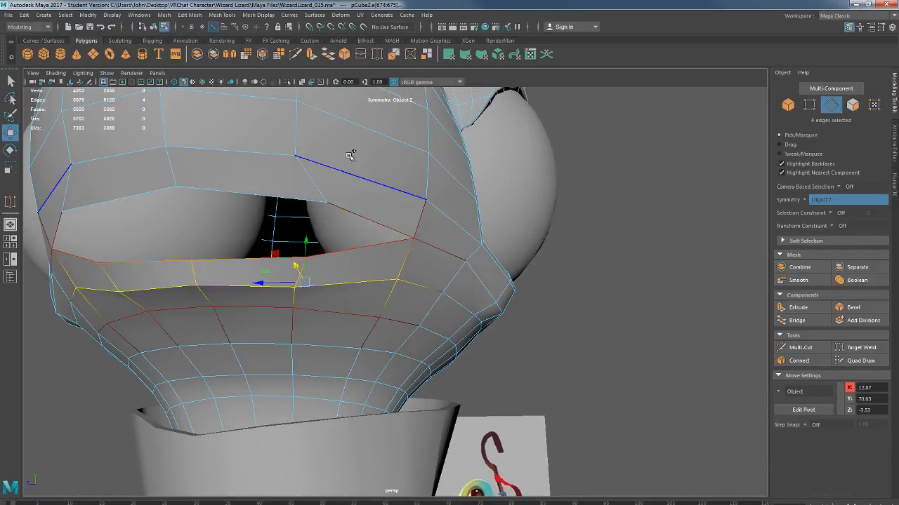
left_click(353, 164, "shift")
left_click(247, 148, "shift")
left_click(259, 15)
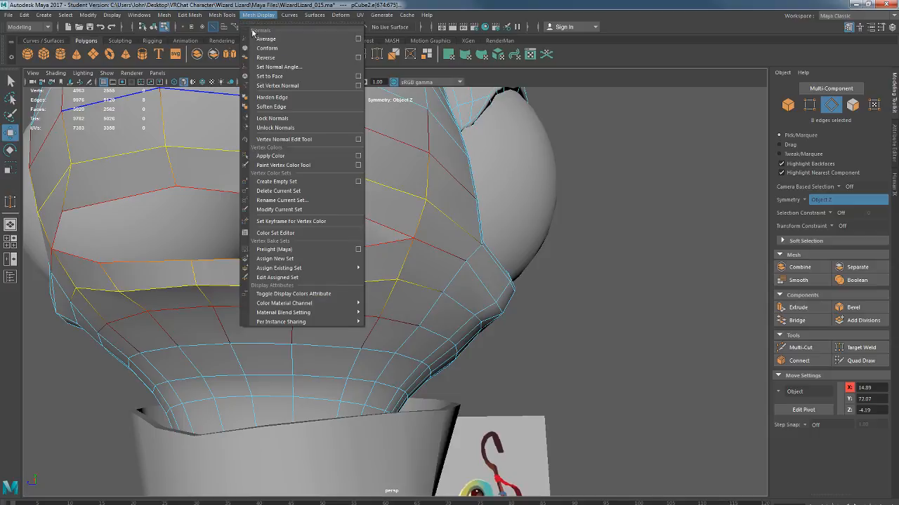
left_click(279, 107)
left_click(626, 239)
Turn off soft selection and select the full border edge loop of the mouth opening
left_click_drag(626, 239, 583, 253, "alt")
left_click_drag(339, 253, 280, 264, "alt")
left_click(277, 266)
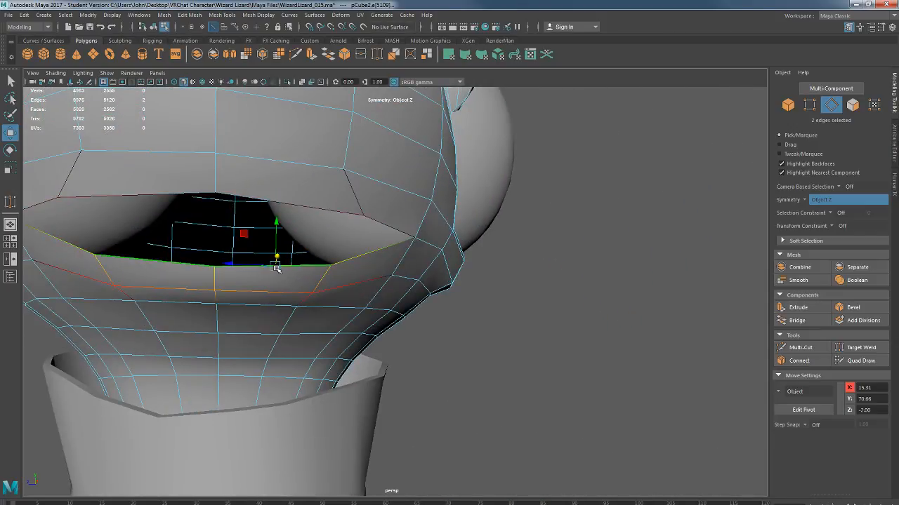
key("b")
double_click(368, 257)
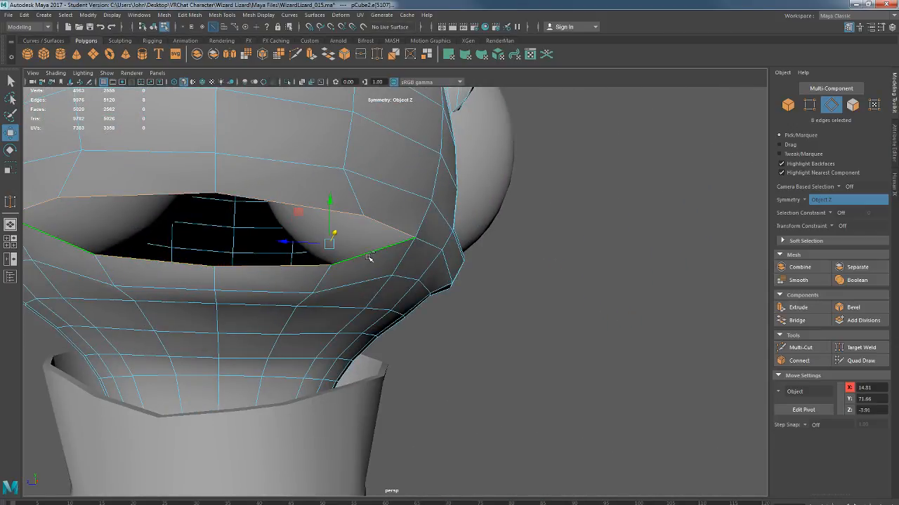
left_click_drag(86, 268, 134, 269, "alt")
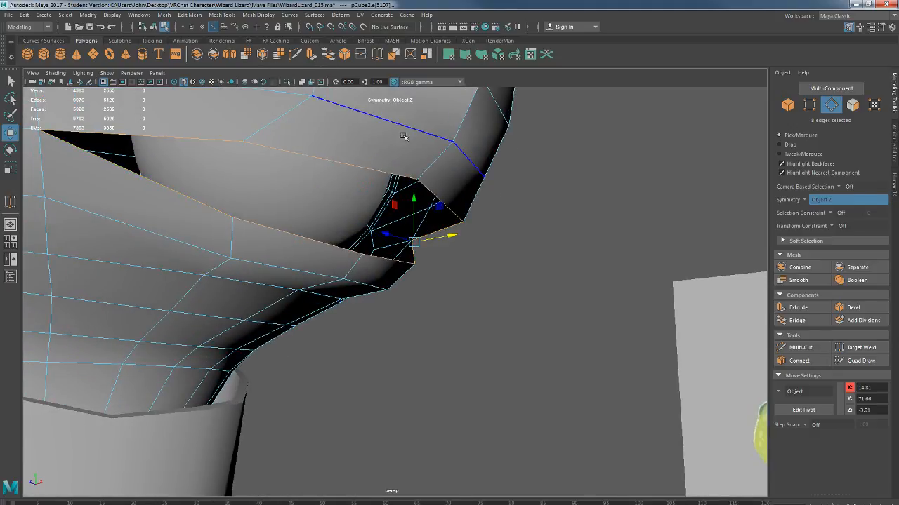
Extrude the mouth border edges, then scale and move them back inside the head to start the mouth interior
key("ctrl+e")
left_click_drag(369, 134, 368, 141, "alt")
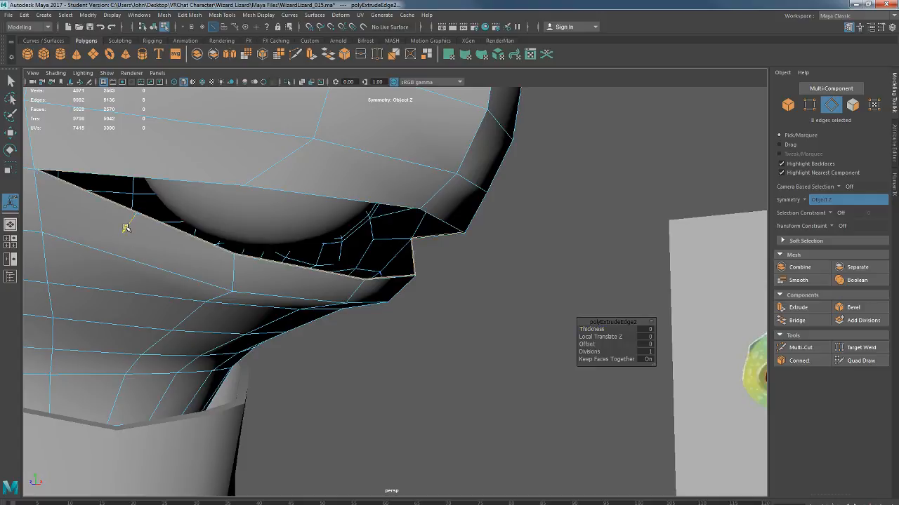
left_click_drag(125, 228, 231, 219)
key("r")
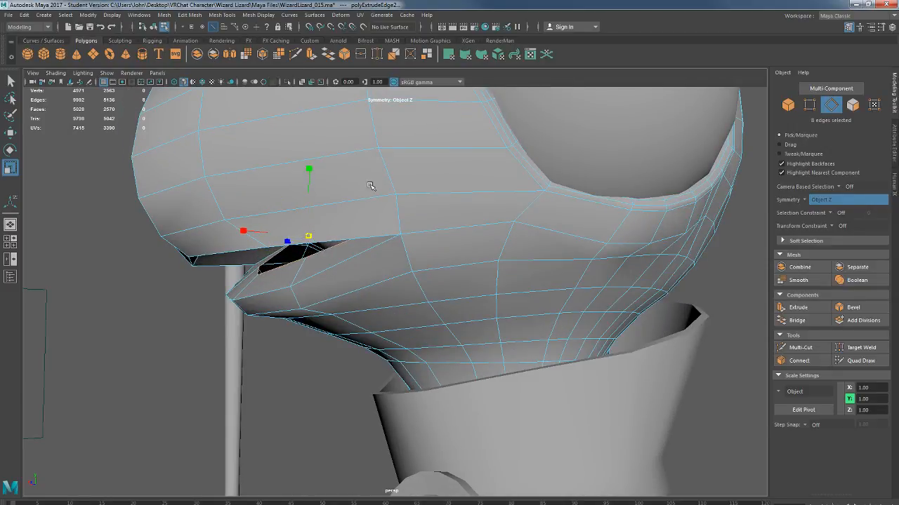
left_click_drag(370, 186, 393, 235, "alt")
key("w")
left_click_drag(404, 240, 447, 271, "alt")
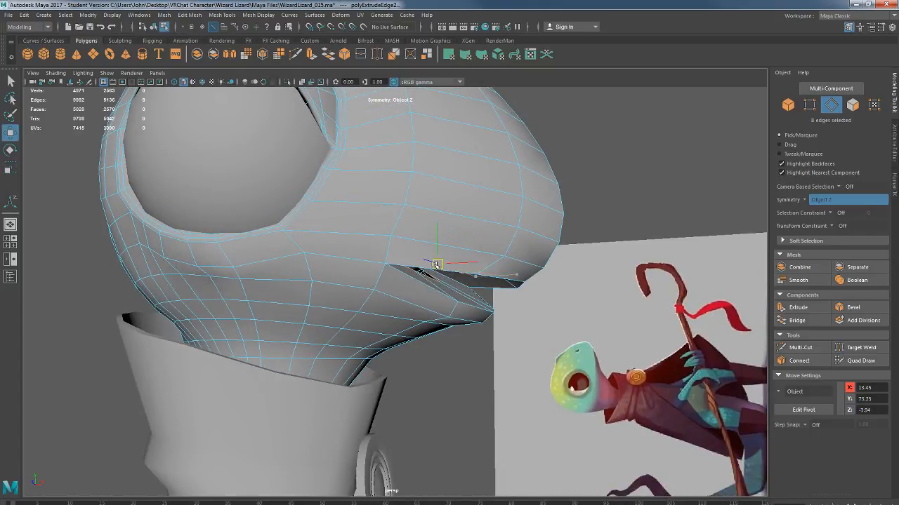
Select the four edges of the upper inner mouth border and move them down inside the head, ready to scale vertically
left_click_drag(461, 285, 355, 252, "alt")
left_click(295, 266)
left_click(314, 216, "shift")
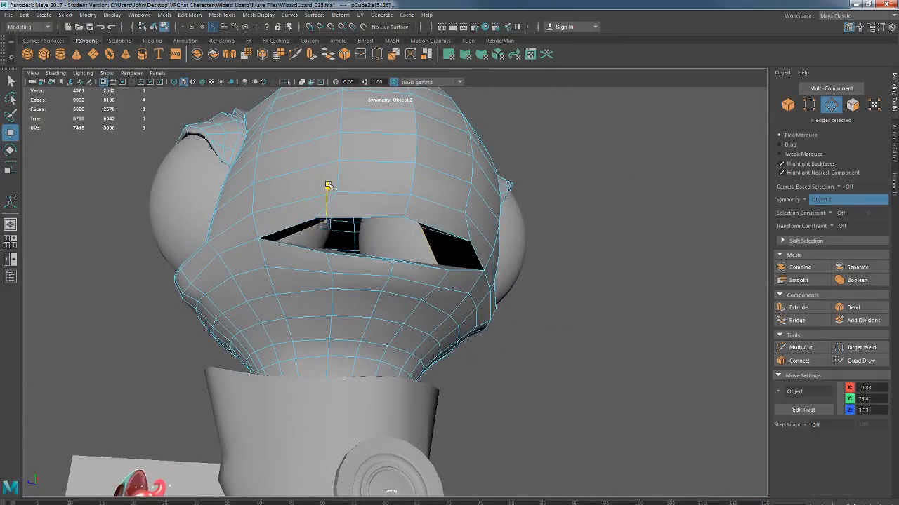
left_click_drag(330, 197, 330, 206)
key("r")
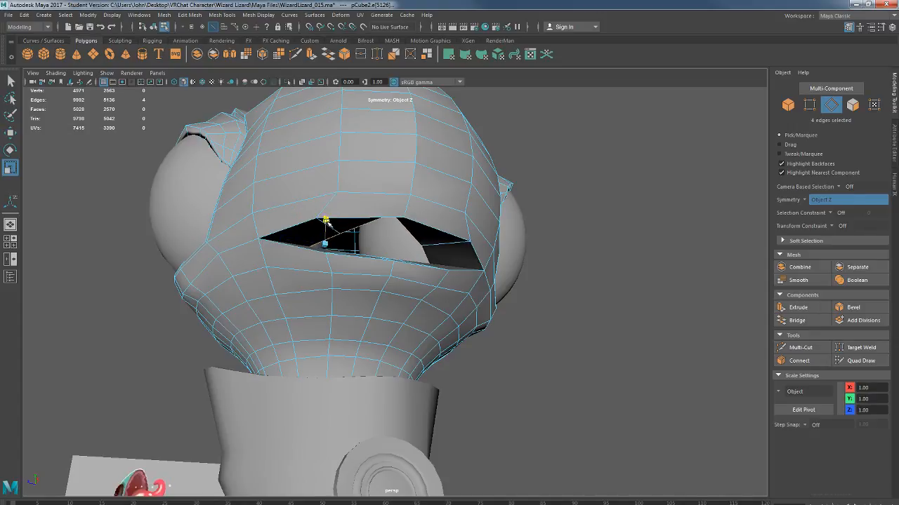
left_click_drag(380, 244, 292, 257, "alt")
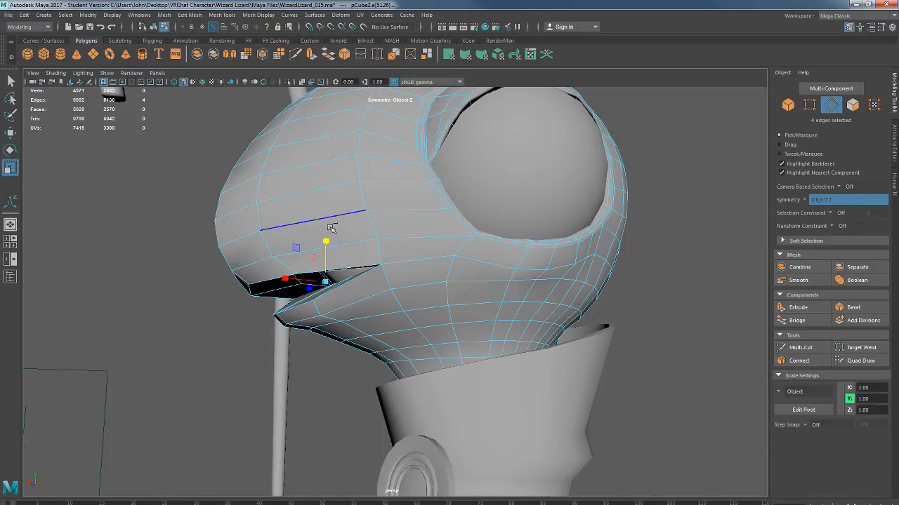
With X-ray shading on, spread the lower cavity vertices beside the center down and outward, and lower the center vertex as well
left_click_drag(253, 243, 302, 254, "alt")
left_click_drag(237, 239, 269, 248, "alt")
scroll(303, 257, "up", 5)
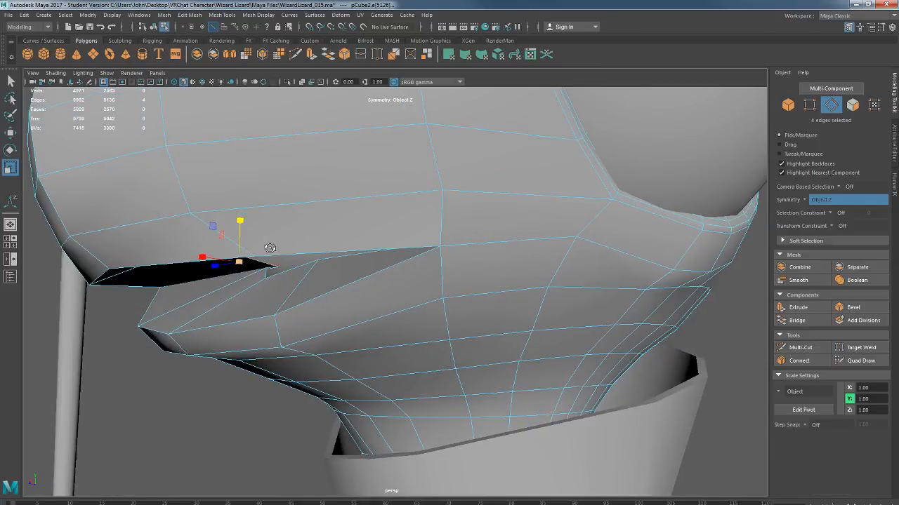
left_click(301, 83)
mouse_move(270, 302)
left_mouse_down("alt")
mouse_move(286, 244)
mouse_move(232, 246)
mouse_move(406, 244)
mouse_move(386, 233)
mouse_move(391, 227)
mouse_move(372, 242)
mouse_move(383, 243)
left_mouse_up("alt")
right_click_drag(401, 242, 365, 240)
left_click(407, 242)
left_click_drag(409, 246, 466, 281, "alt")
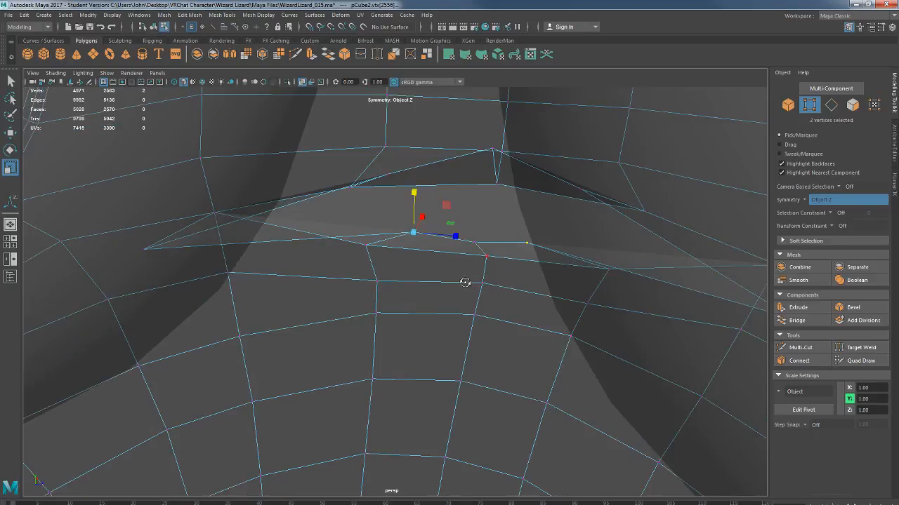
key("w")
middle_click_drag(448, 222, 420, 250)
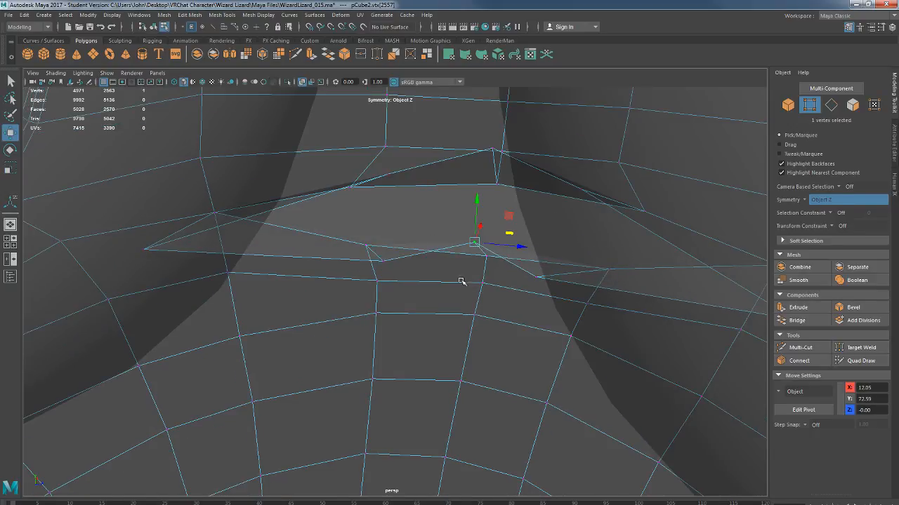
left_click_drag(461, 282, 465, 297, "alt")
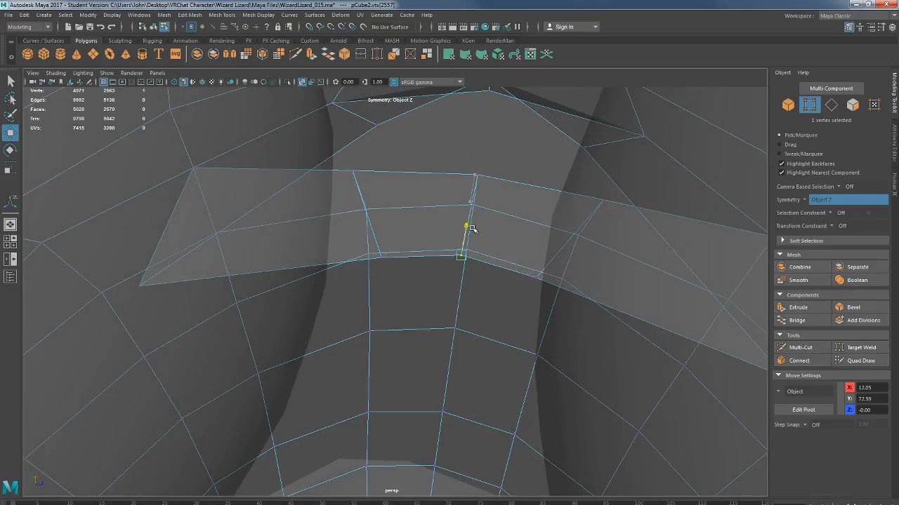
left_click_drag(473, 233, 442, 226, "alt")
Move the two upper cavity vertices beside the center up and outward, and shift the upper center vertex up and back
left_click(388, 224)
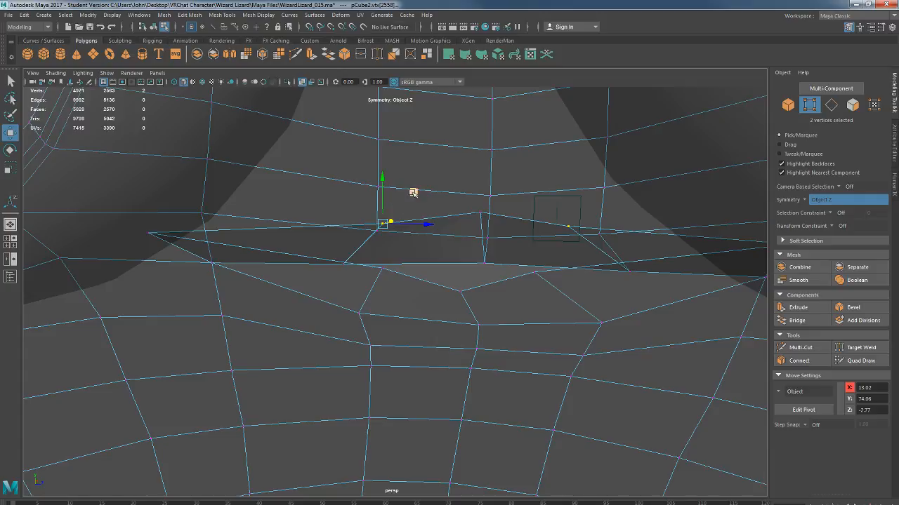
mouse_move(412, 193)
middle_mouse_down()
mouse_move(403, 175)
mouse_move(395, 178)
mouse_move(402, 181)
middle_mouse_up()
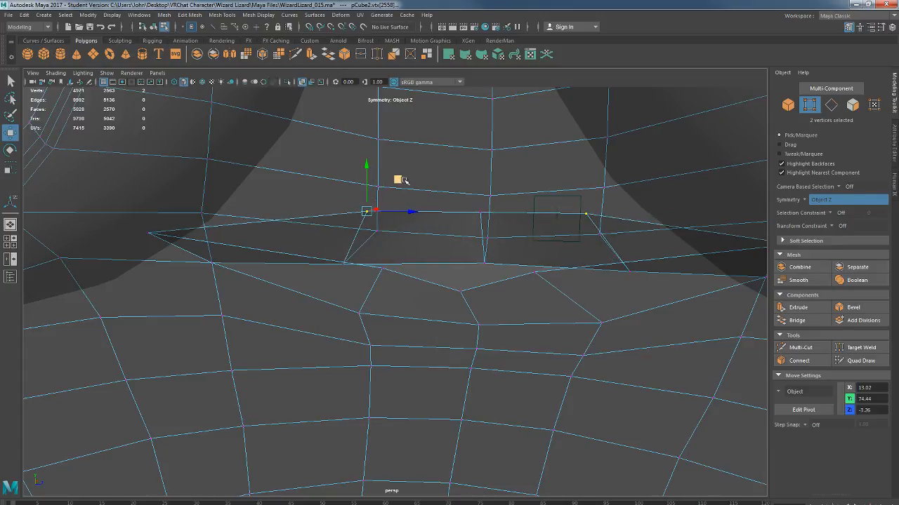
left_click_drag(402, 180, 430, 184, "alt")
left_click(459, 98)
key("f")
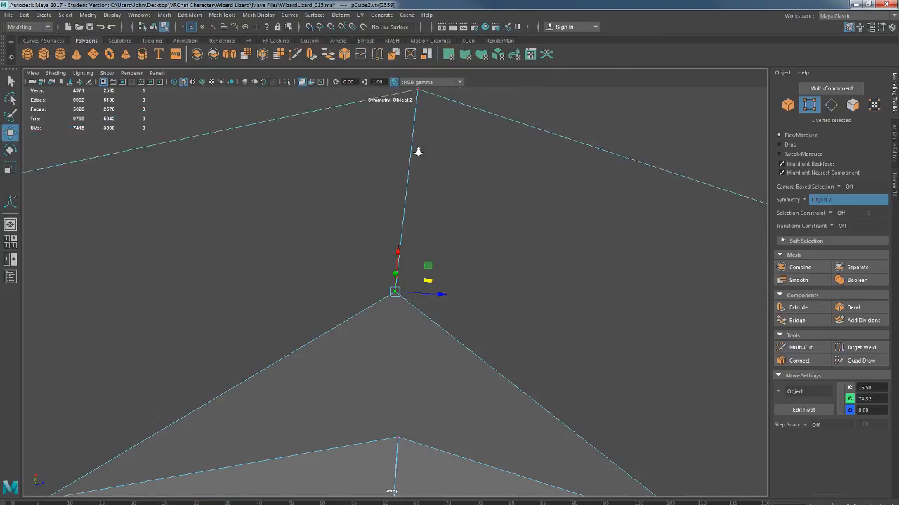
right_click_drag(418, 151, 409, 207, "alt")
left_click_drag(409, 206, 309, 200, "alt")
left_click_drag(397, 292, 363, 206)
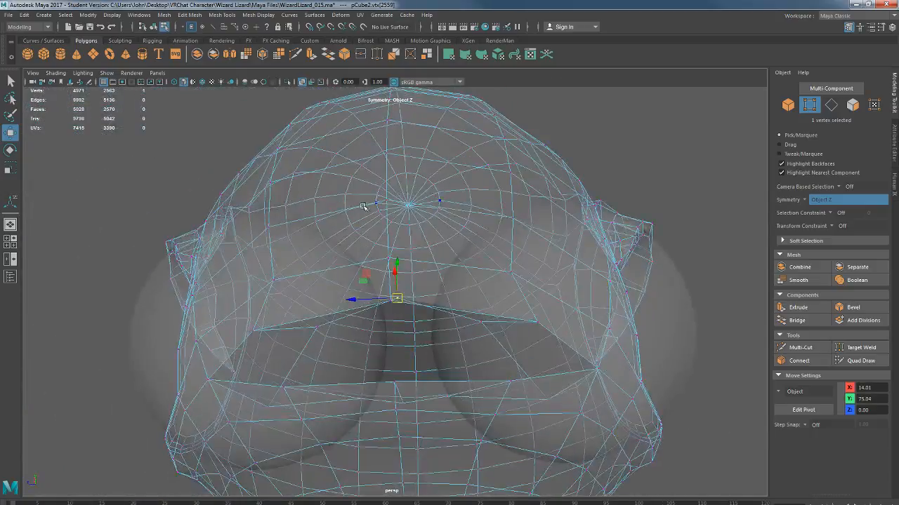
Turn off X-ray shading and insert an edge loop around the mouth interior close to the lip edge
left_click(303, 83)
mouse_move(405, 149)
left_mouse_down("alt")
mouse_move(463, 206)
mouse_move(430, 203)
mouse_move(482, 178)
mouse_move(387, 173)
left_mouse_up("alt")
left_click(258, 15)
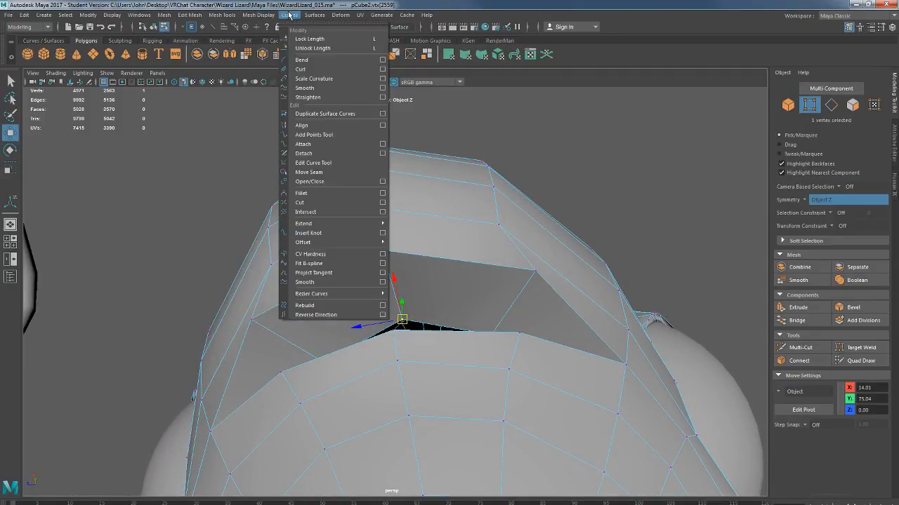
mouse_move(222, 15)
left_click(259, 85)
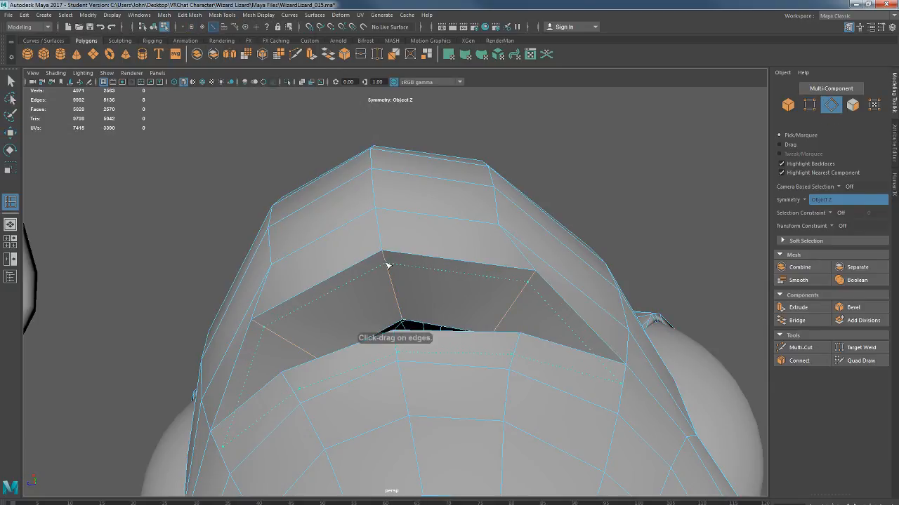
left_click(387, 266)
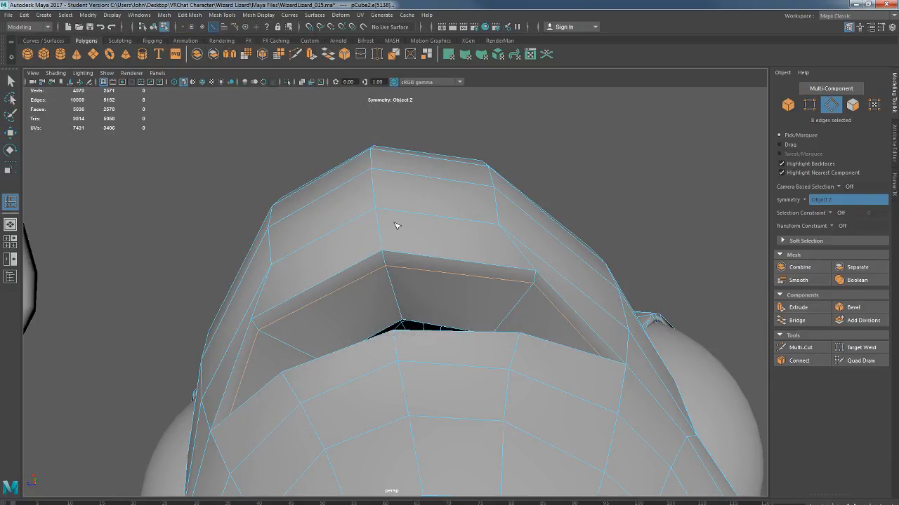
Insert a second edge loop deeper around the mouth cavity and switch back to the Move tool
left_click_drag(355, 162, 257, 193, "alt")
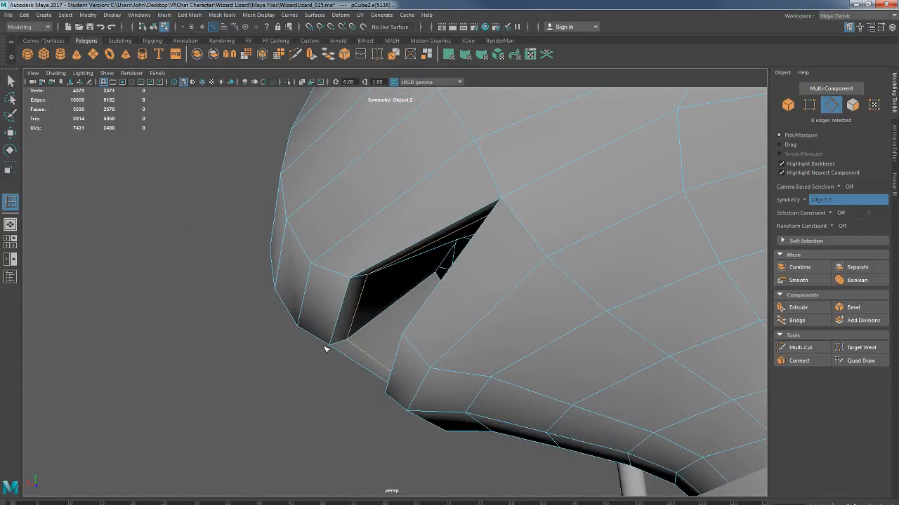
left_click_drag(300, 291, 393, 308, "alt")
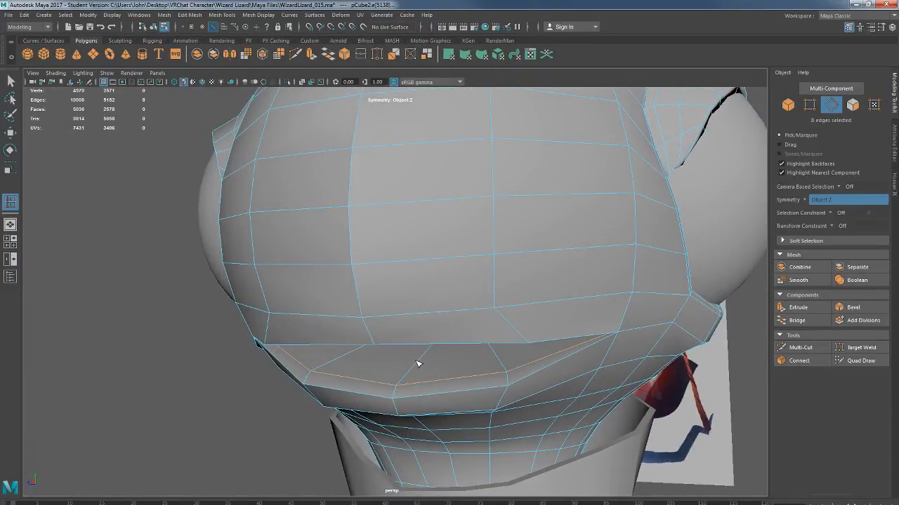
left_click_drag(417, 364, 370, 329, "alt")
key("w")
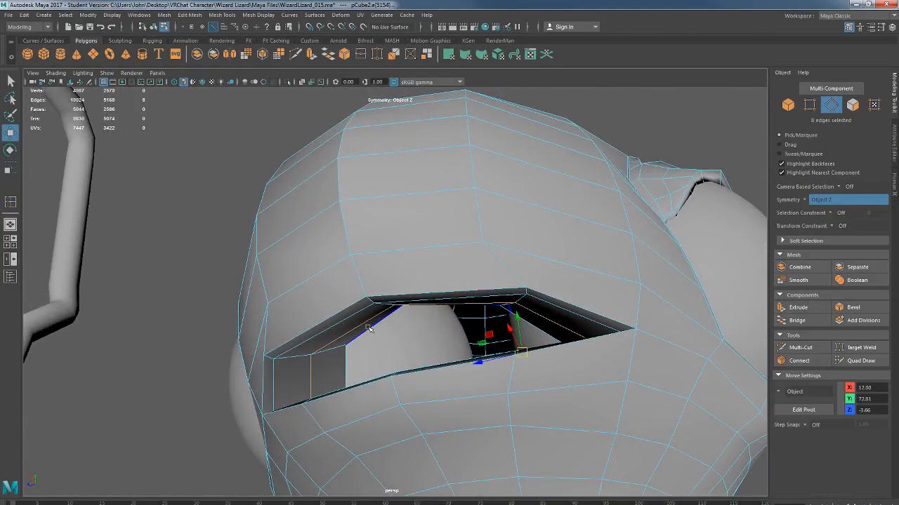
From inside the head, select the two upper and two lower center edges of the cavity's back border and bridge them
left_click_drag(474, 161, 269, 165, "alt")
middle_click_drag(269, 165, 271, 173, "alt")
right_click_drag(309, 119, 372, 168, "alt")
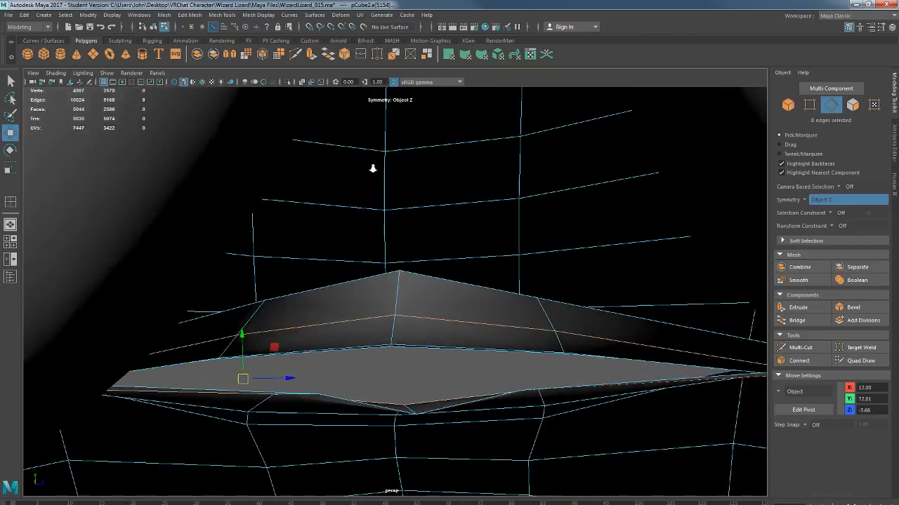
left_click_drag(373, 168, 407, 205, "alt")
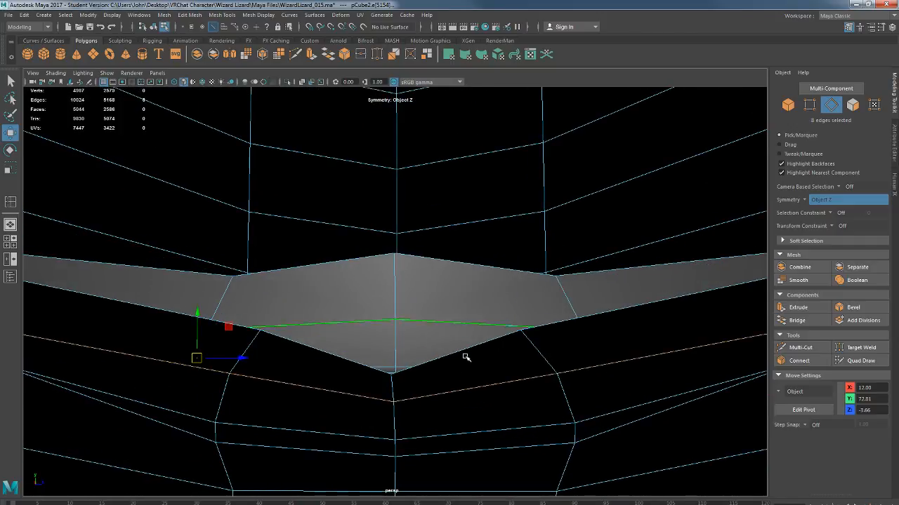
right_click_drag(458, 354, 445, 259)
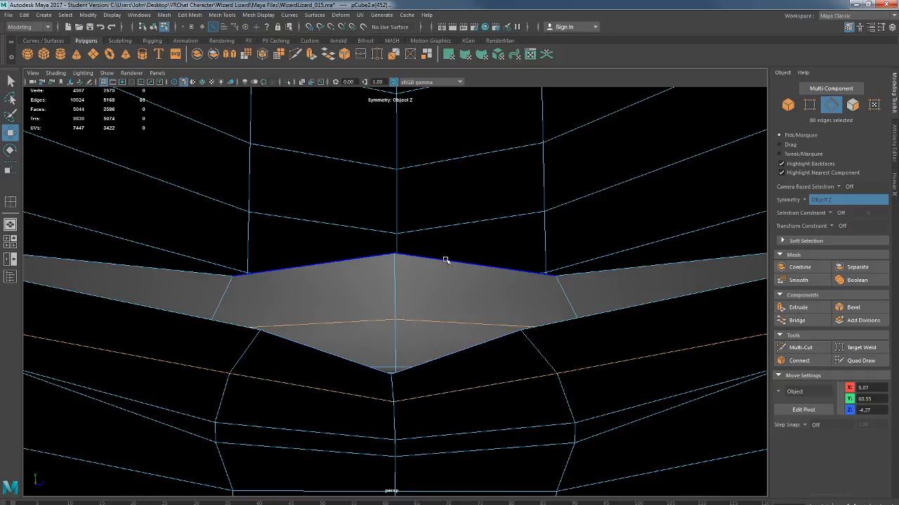
left_click(447, 352, "shift")
right_click_drag(551, 355, 521, 312, "alt")
left_click_drag(521, 312, 401, 295, "alt")
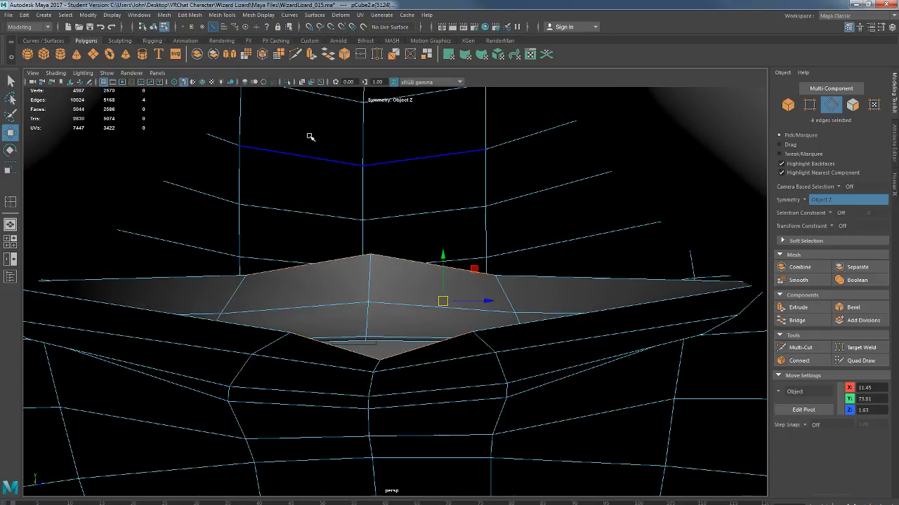
mouse_move(347, 180)
left_mouse_down("alt")
mouse_move(315, 181)
mouse_move(356, 186)
left_mouse_up("alt")
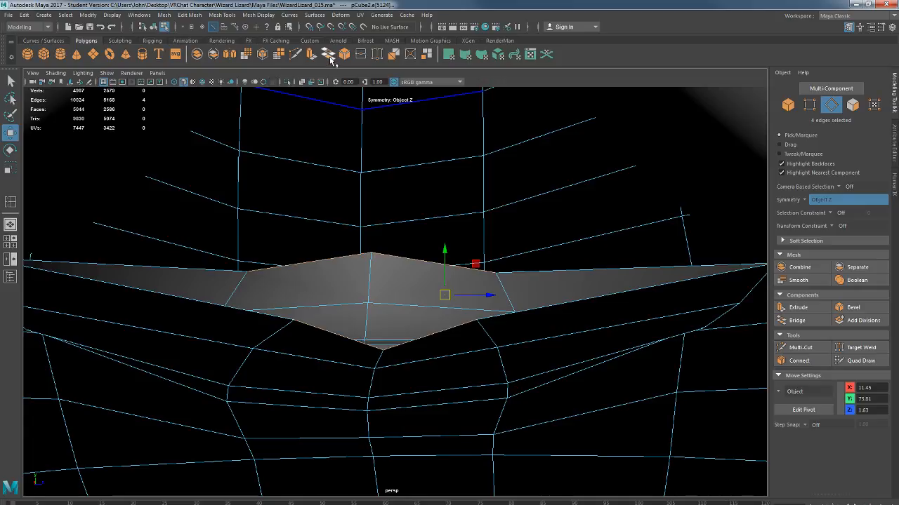
left_click(327, 55)
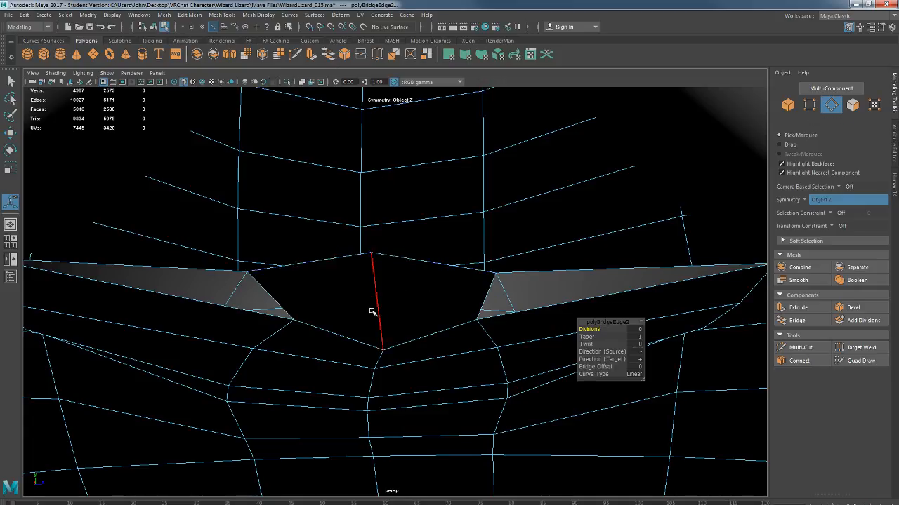
Select the border edges of the two remaining side openings at the back of the mouth cavity and fill the holes
left_click_drag(371, 311, 284, 287, "alt")
left_click(212, 280)
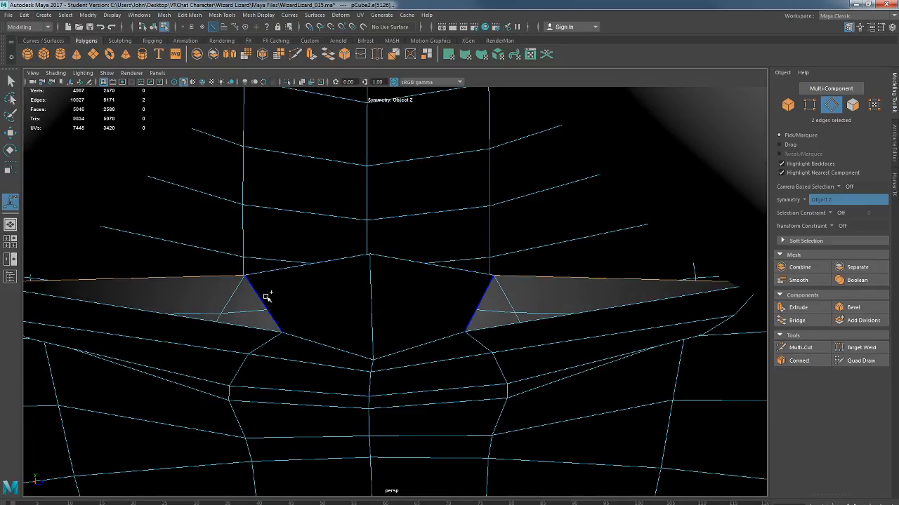
left_click(266, 298, "shift")
left_click(245, 330, "shift")
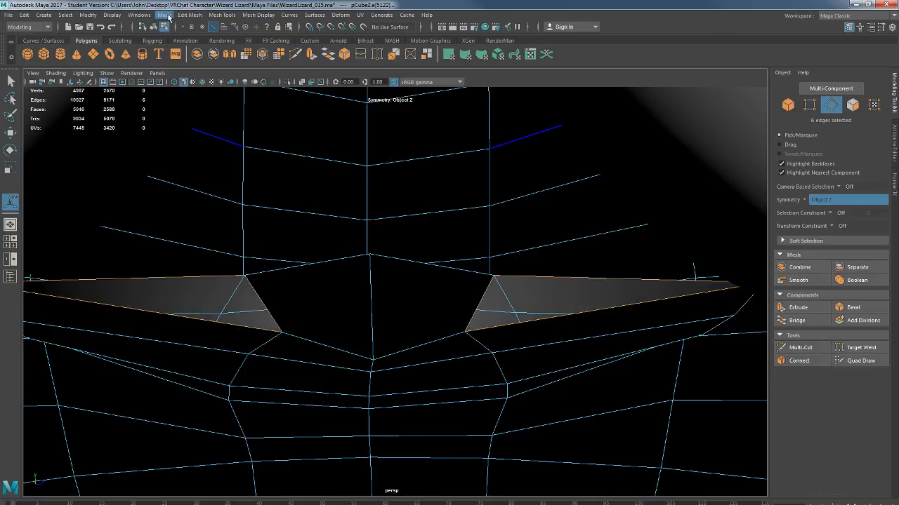
left_click(168, 17)
left_click(200, 82)
key("w")
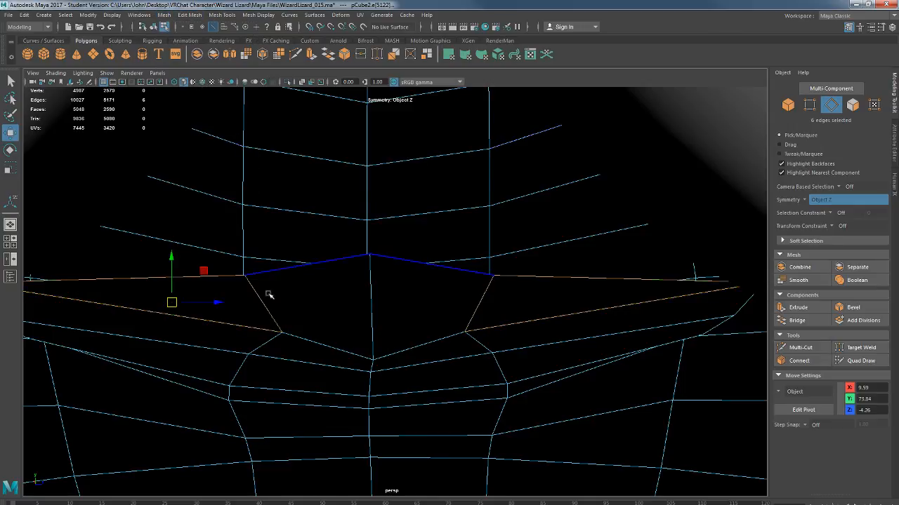
Try to divide the bridged center faces at the back of the mouth with diagonal Multi-Cut edges
left_click_drag(261, 311, 251, 313, "alt")
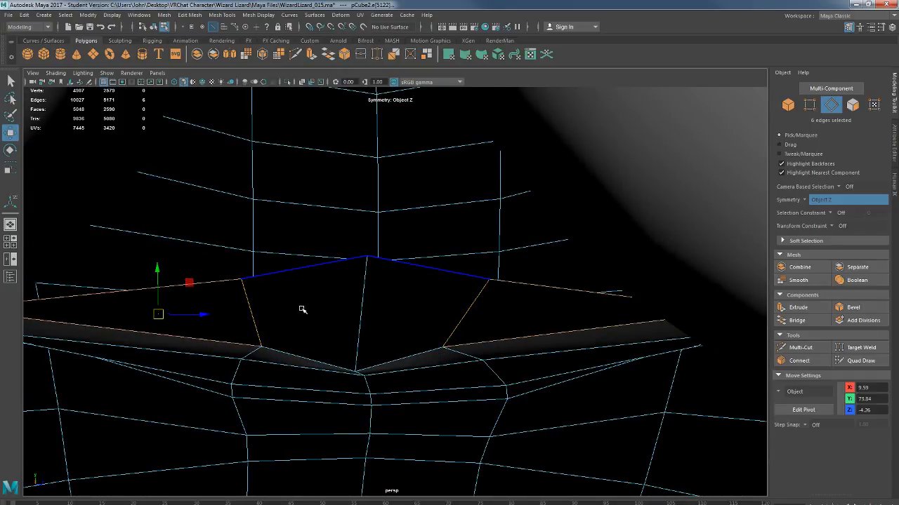
left_click(293, 52)
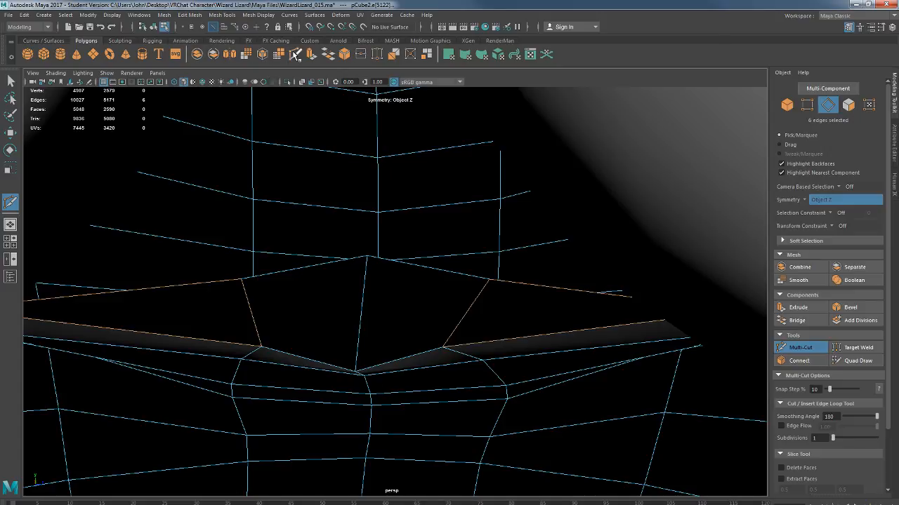
left_click(284, 272)
left_click(361, 310)
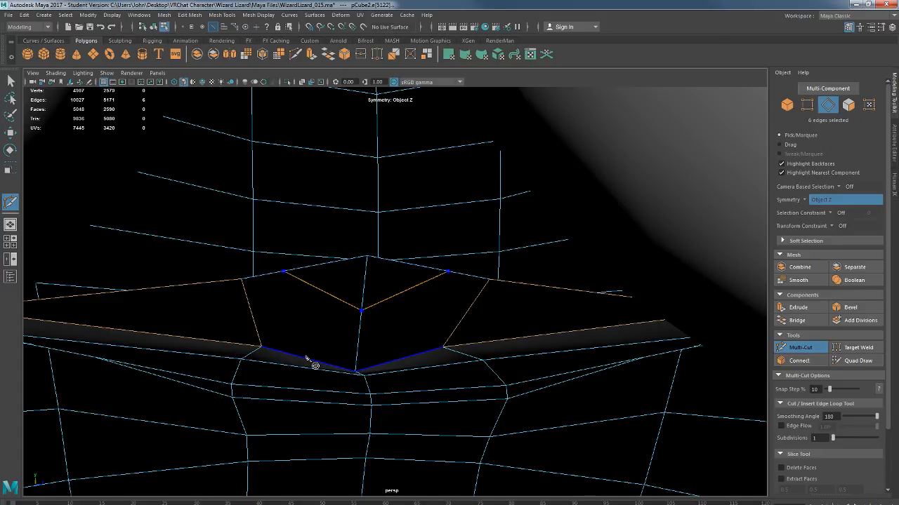
key("Return")
left_click(240, 280)
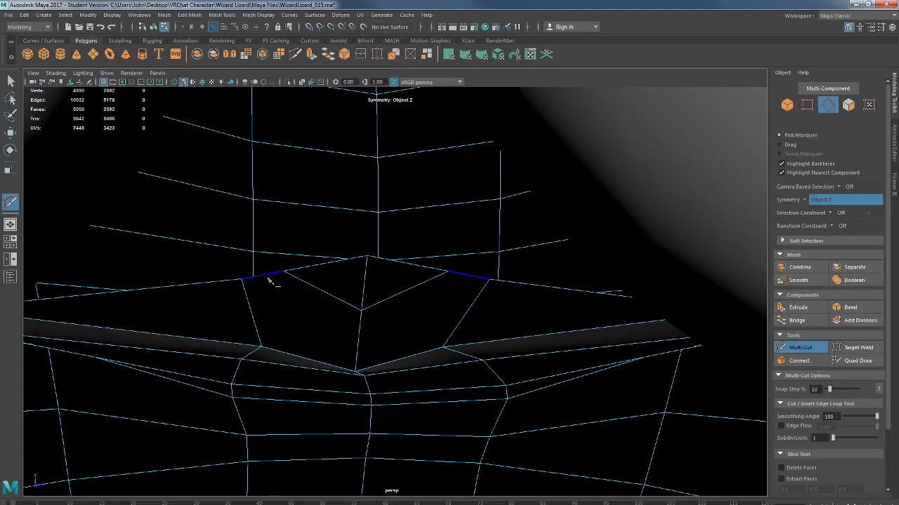
left_click(284, 271)
left_click(359, 370)
key("Return")
Use Multi-Cut to add a point about midway along the edge between the bridged center and the side fill, mirrored by symmetry
left_click_drag(232, 295, 43, 272, "alt")
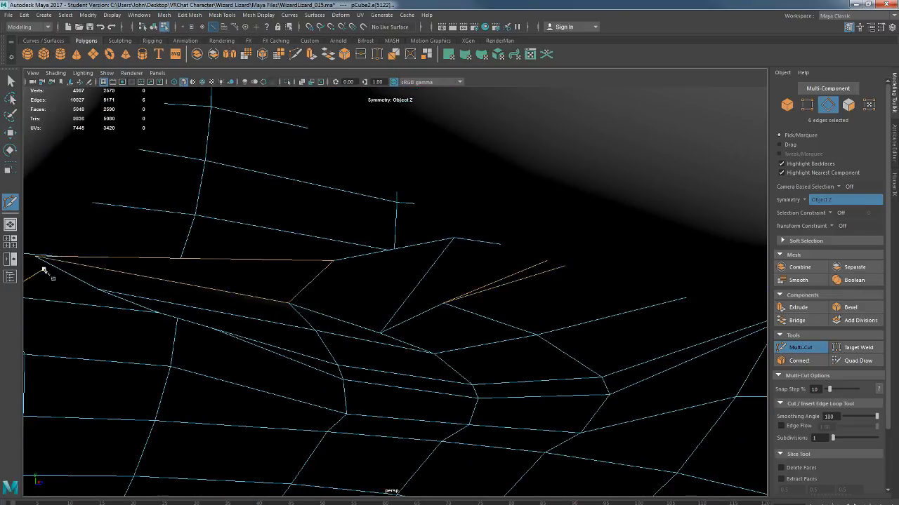
left_click(310, 283)
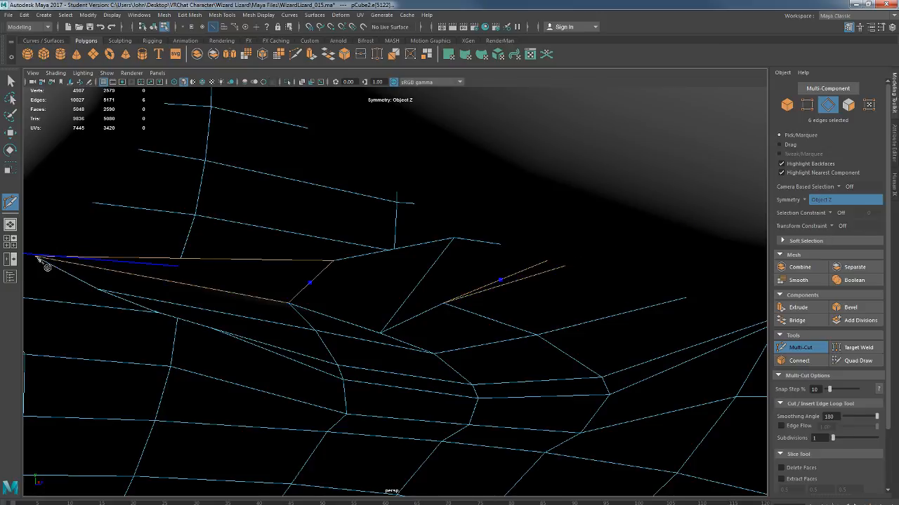
left_click_drag(66, 253, 250, 251, "alt")
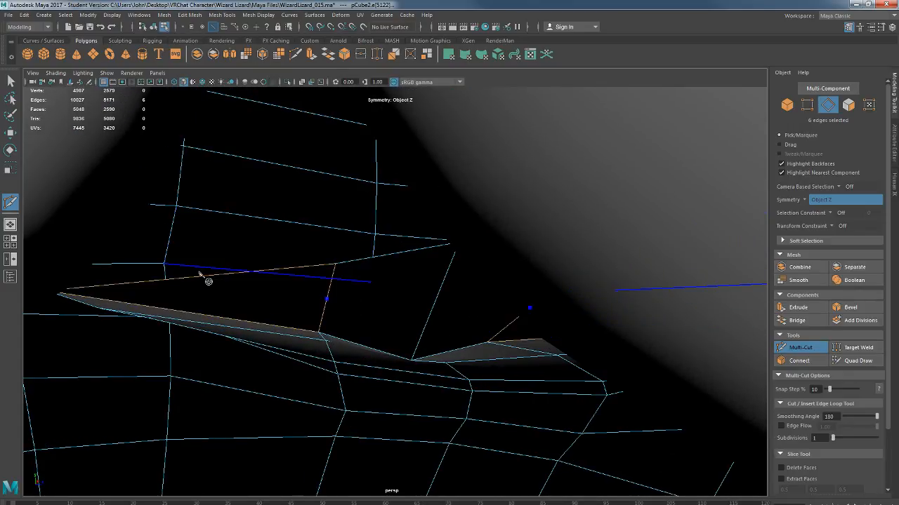
left_click_drag(341, 294, 384, 296, "alt")
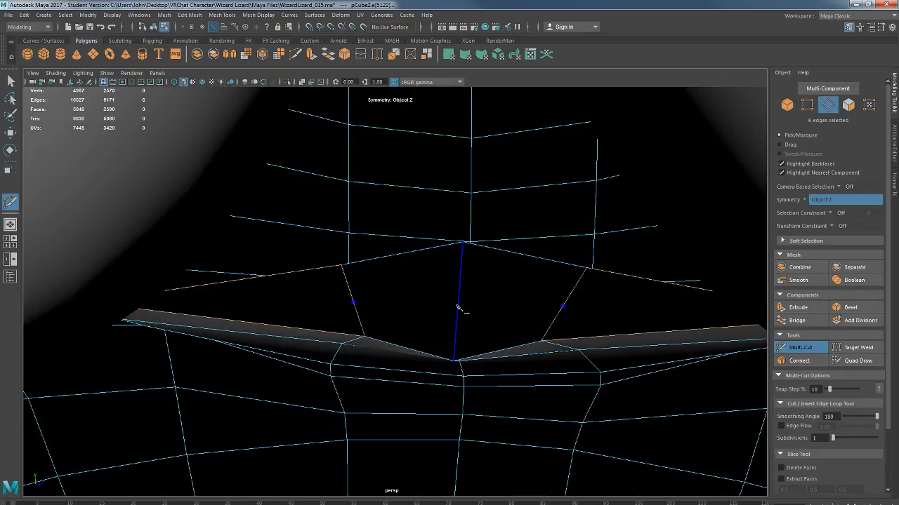
key("w")
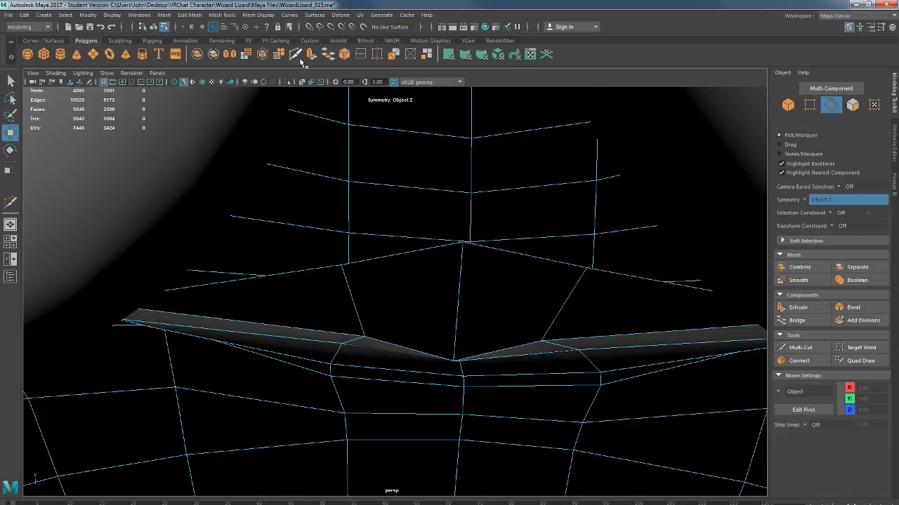
Undo the recent Multi-Cut edits and side fills, and fill the two side openings at the back of the mouth cavity again
left_click(298, 58)
key("ctrl+z")
key("ctrl+z")
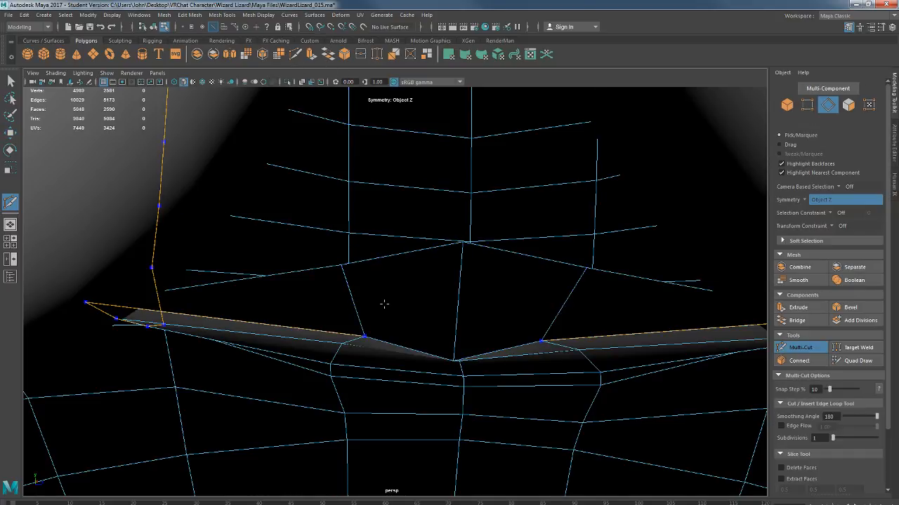
left_click(322, 296)
key("w")
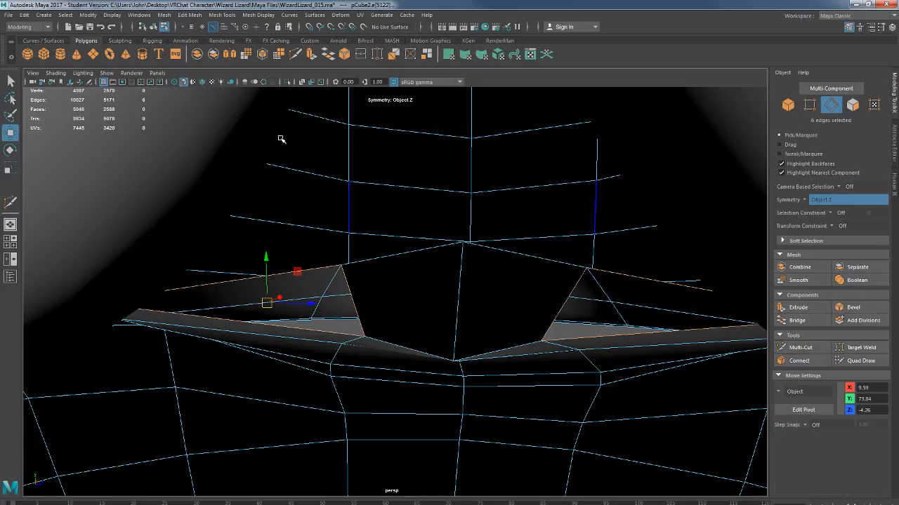
left_click(163, 16)
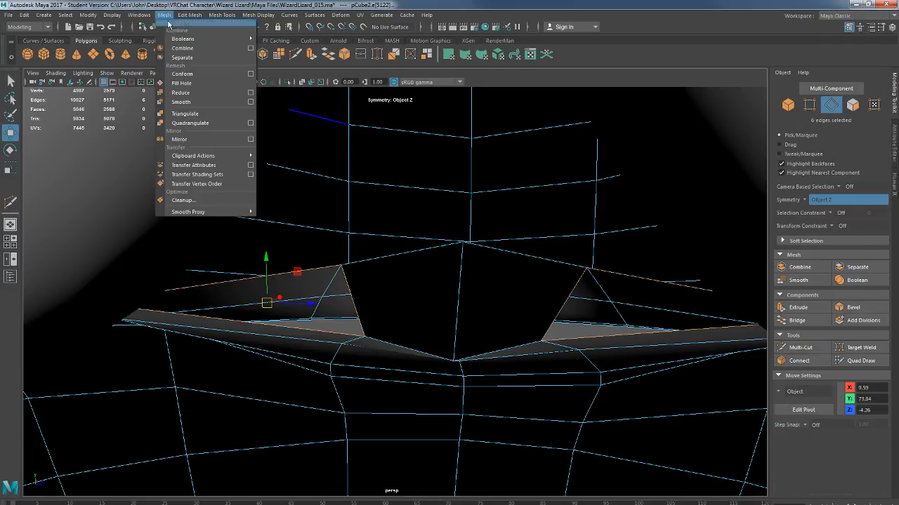
left_click(199, 85)
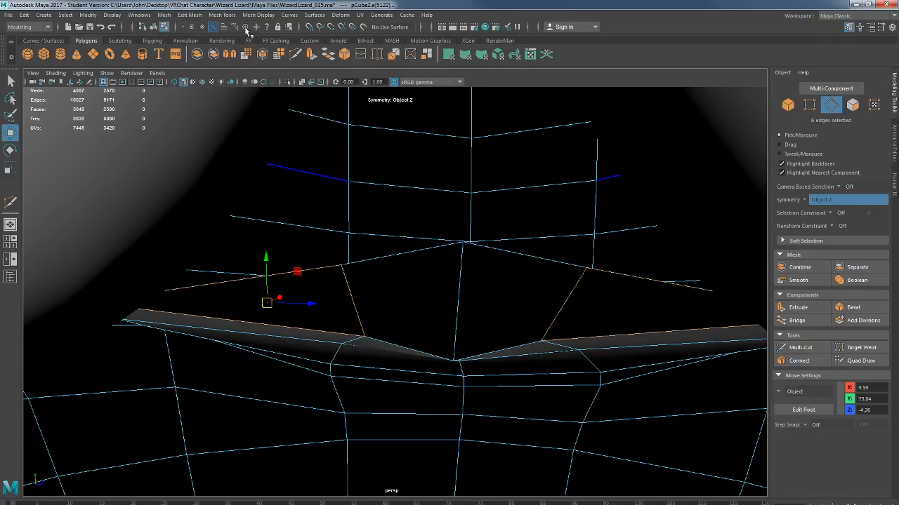
Multi-Cut a mirrored horizontal edge from each side fill's upper border across the bridged center faces to the vertical centerline
left_click(296, 56)
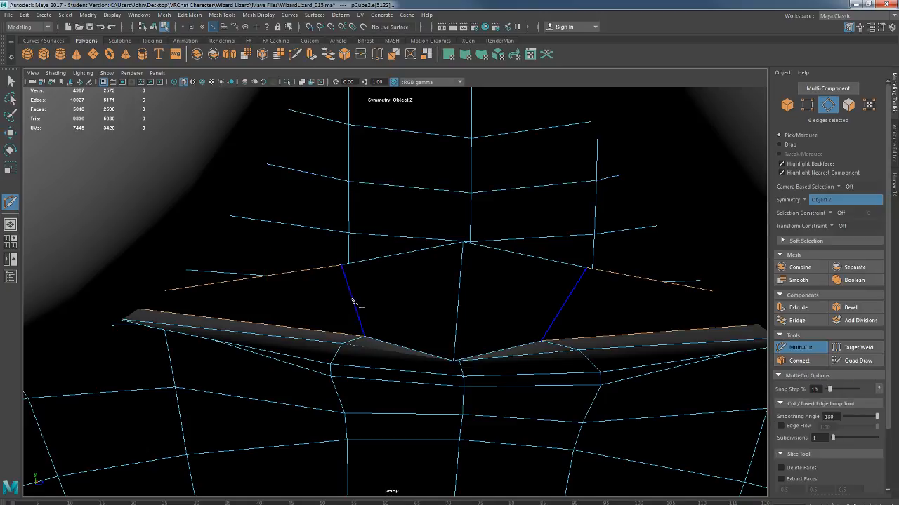
left_click(240, 282)
left_click(352, 301)
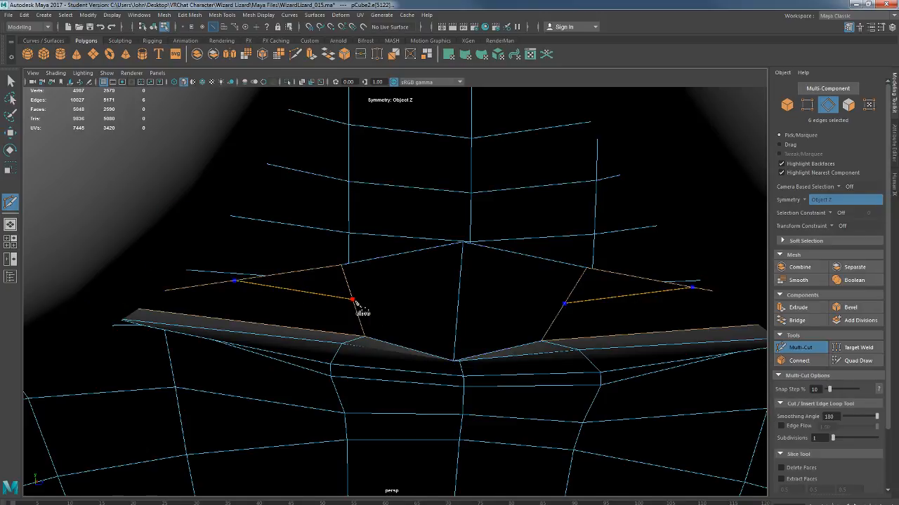
key("Return")
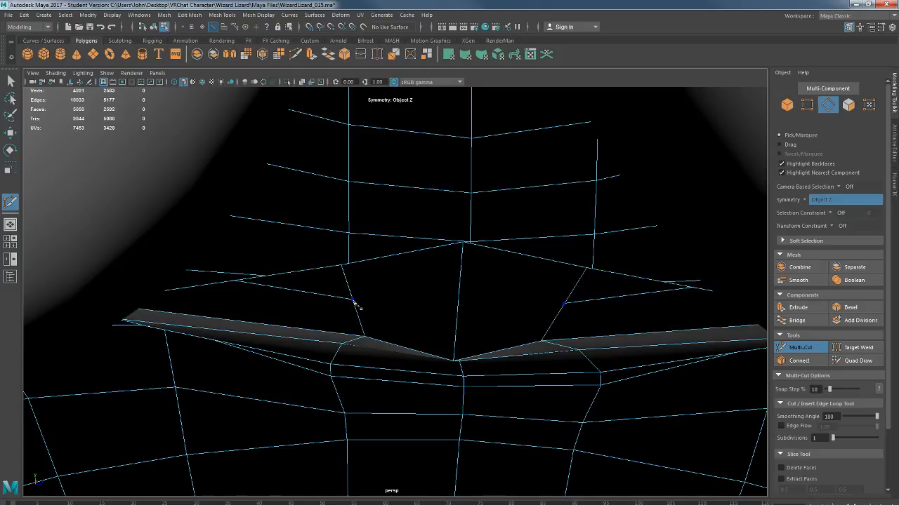
left_click(458, 306)
key("Return")
left_click_drag(336, 253, 387, 231, "alt")
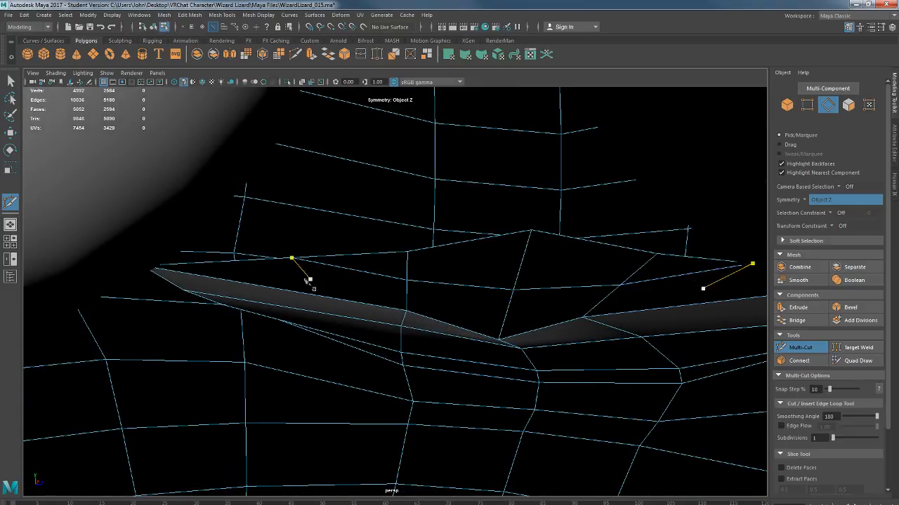
left_click(404, 309)
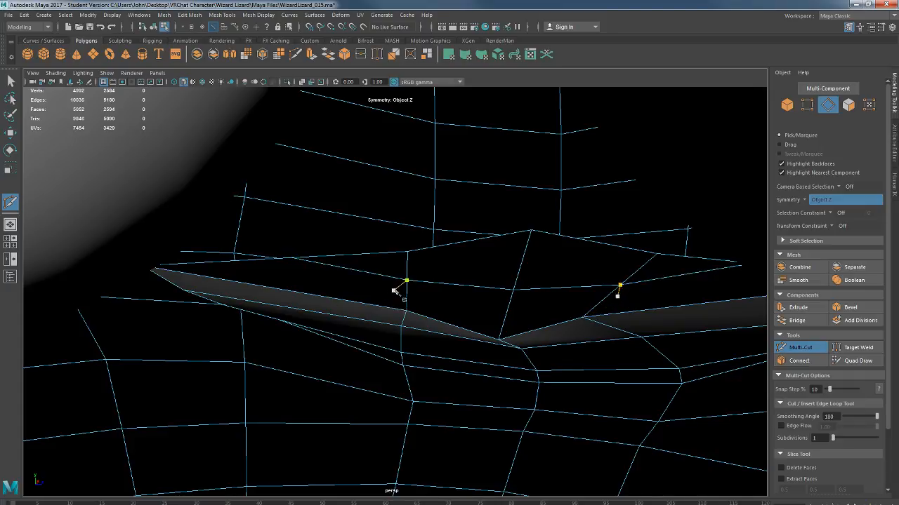
left_click_drag(187, 267, 144, 275, "alt")
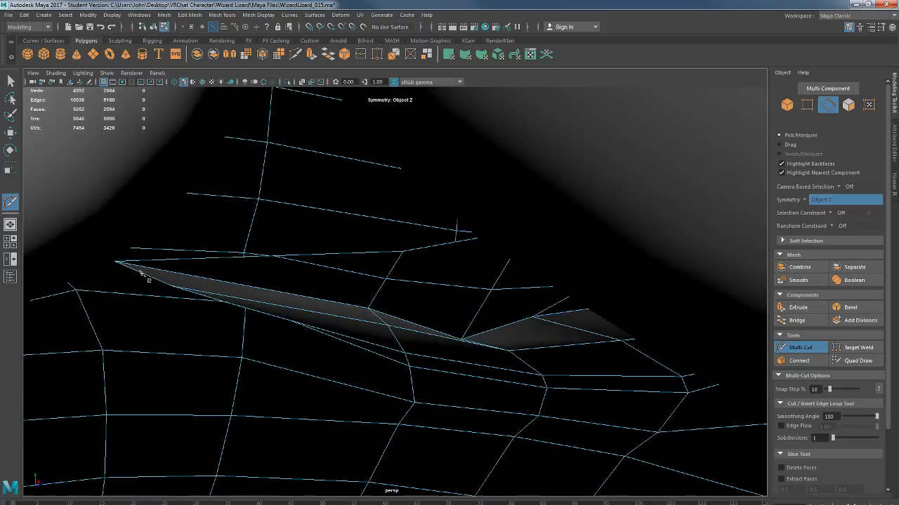
left_click(259, 200)
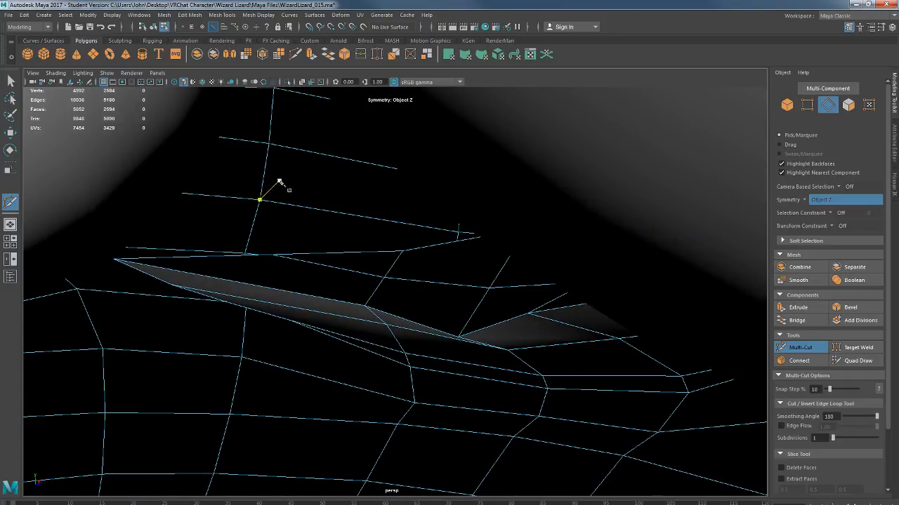
Target Weld the outer end vertex of the new horizontal cut to the corner vertex of the mouth cavity's back wall
left_click(225, 17)
left_click(254, 170)
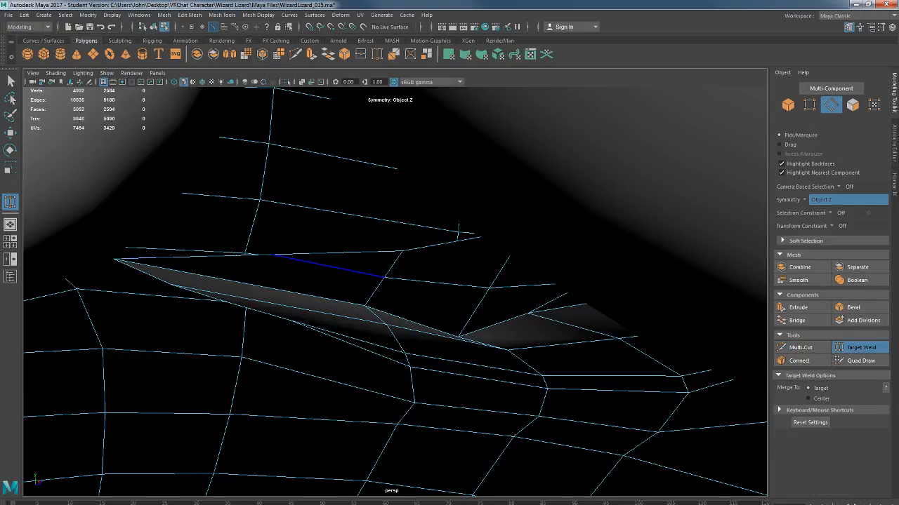
right_click(276, 262)
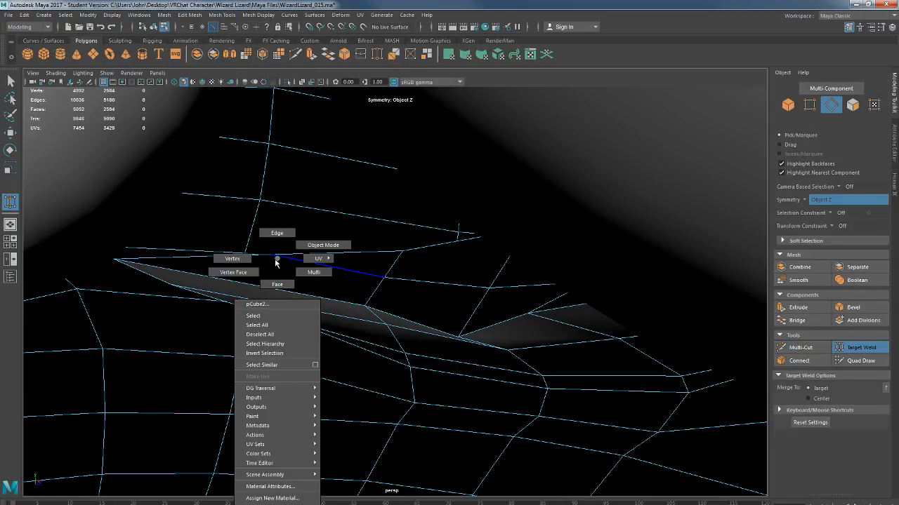
left_click(228, 259)
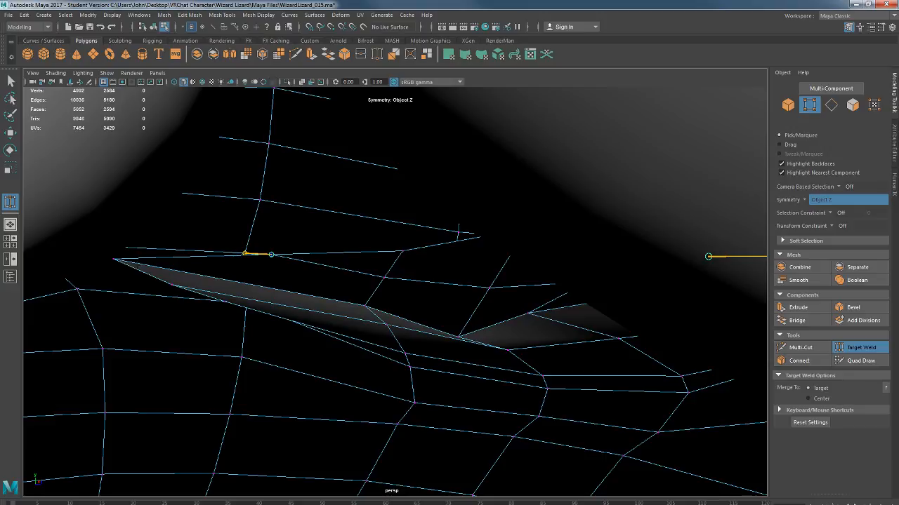
left_click_drag(245, 253, 113, 259)
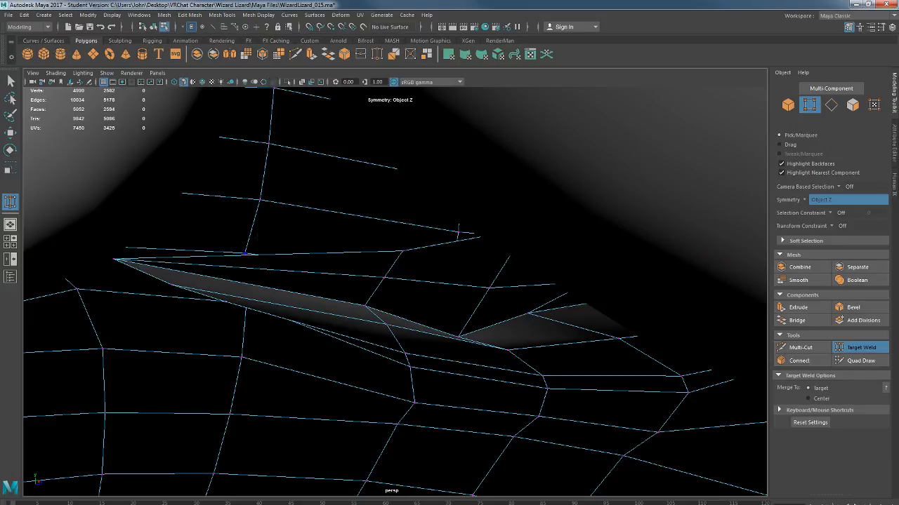
Select the three middle vertices of the new horizontal edge row and move them up and deeper into the head, to about X 8.55, Y 74.69
left_click_drag(228, 224, 248, 230, "alt")
middle_click_drag(528, 268, 489, 265, "alt")
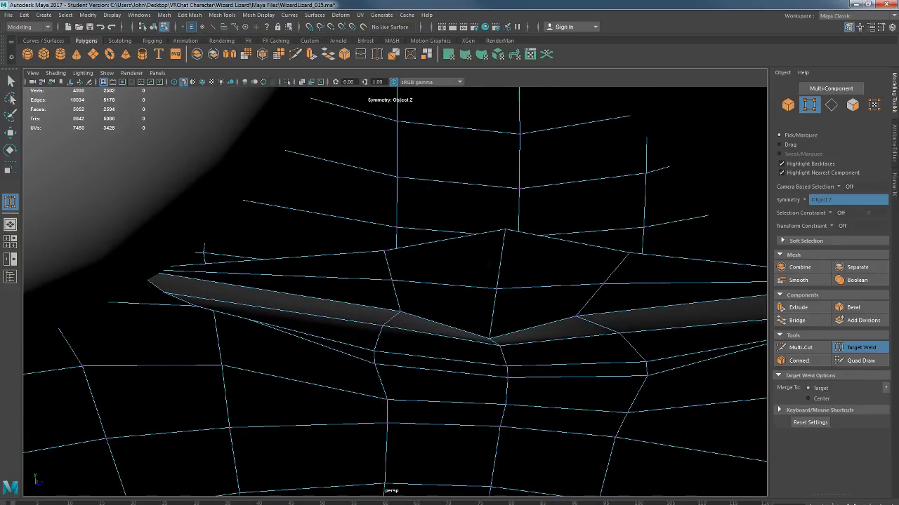
left_click_drag(458, 265, 487, 304, "alt")
left_click_drag(501, 354, 597, 374)
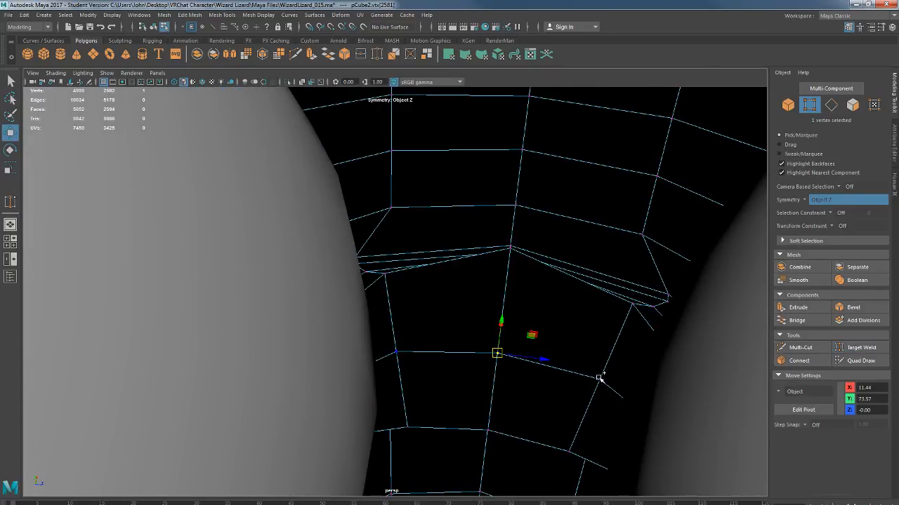
left_click_drag(508, 406, 485, 368, "alt")
left_click_drag(500, 266, 472, 201)
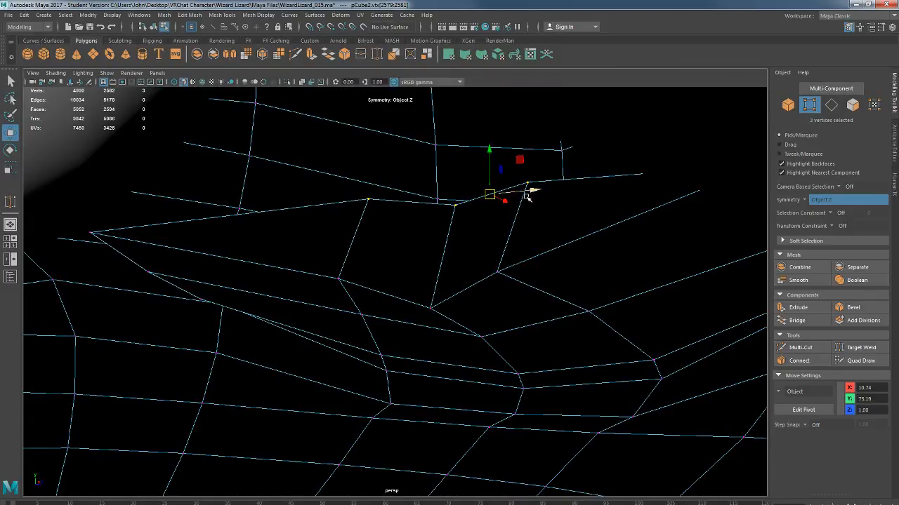
left_click_drag(527, 197, 451, 155)
left_click_drag(632, 247, 448, 225, "alt")
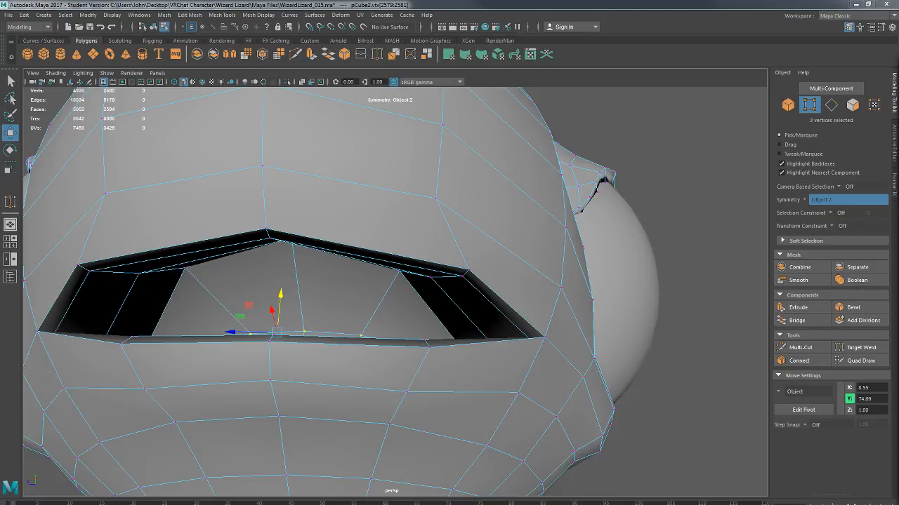
left_click_drag(384, 302, 340, 314, "alt")
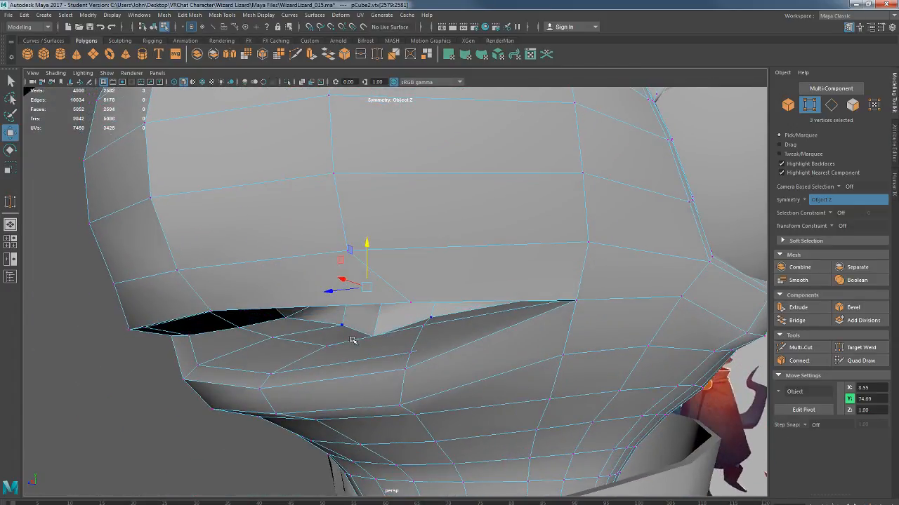
Select the lower and upper border edge loops of the mouth cavity's back wall and soften those edges
right_click_drag(351, 300, 351, 256)
left_click_drag(345, 337, 337, 338, "alt")
double_click(319, 339)
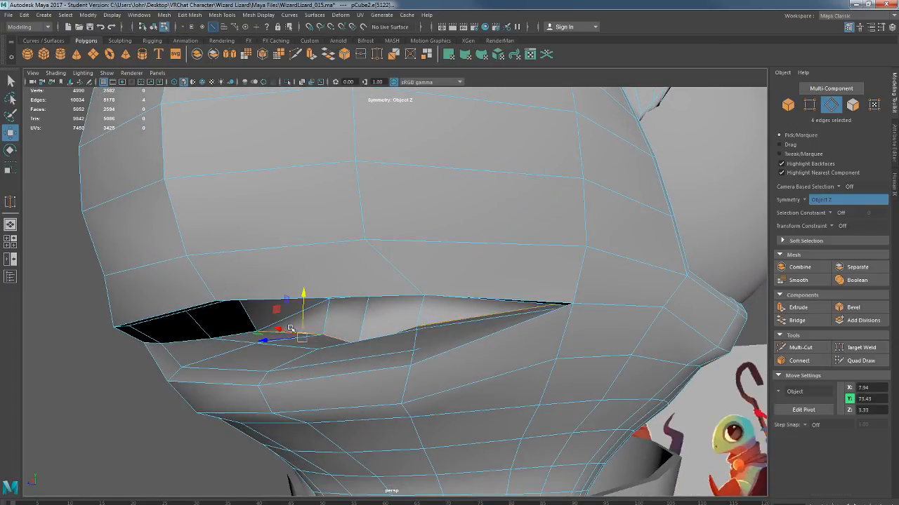
double_click(250, 321, "shift")
left_click_drag(315, 357, 323, 329, "alt")
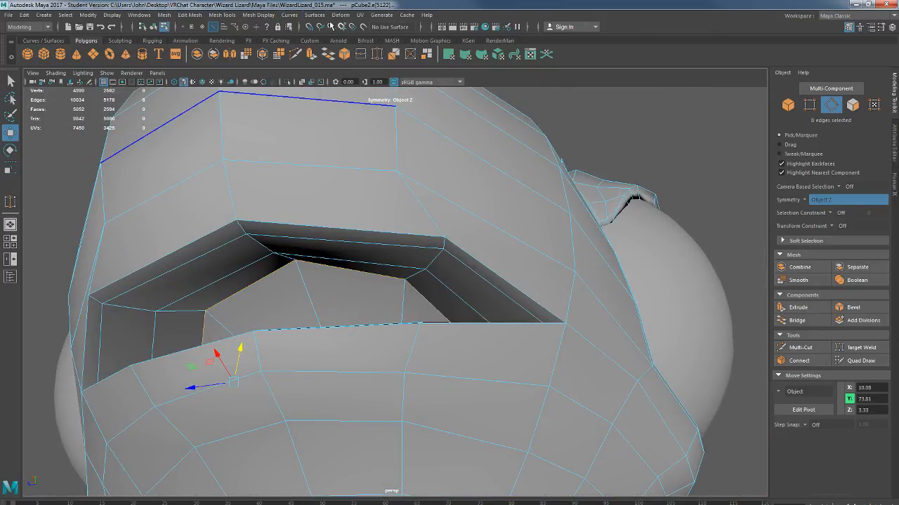
left_click(259, 15)
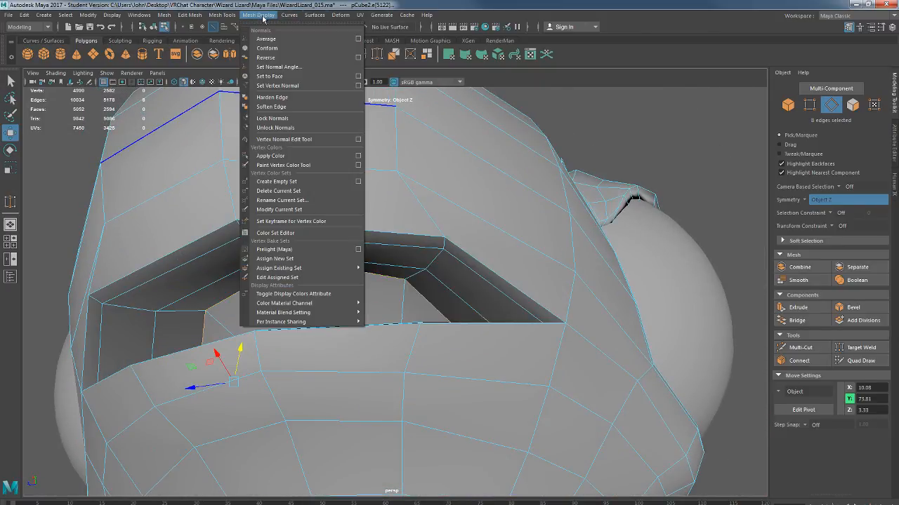
left_click(288, 121)
Select the four lower faces of the cavity's back wall and, with soft selection on, push them deeper into the head to about X 4.37
left_click_drag(365, 266, 470, 271, "alt")
right_click_drag(269, 305, 274, 314)
left_click(276, 304)
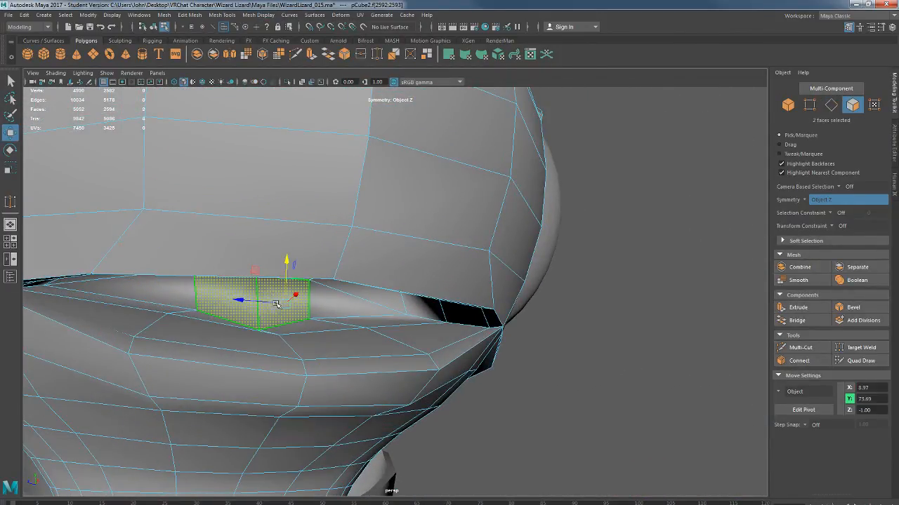
left_click_drag(276, 318, 245, 317, "alt")
left_click(238, 320, "shift")
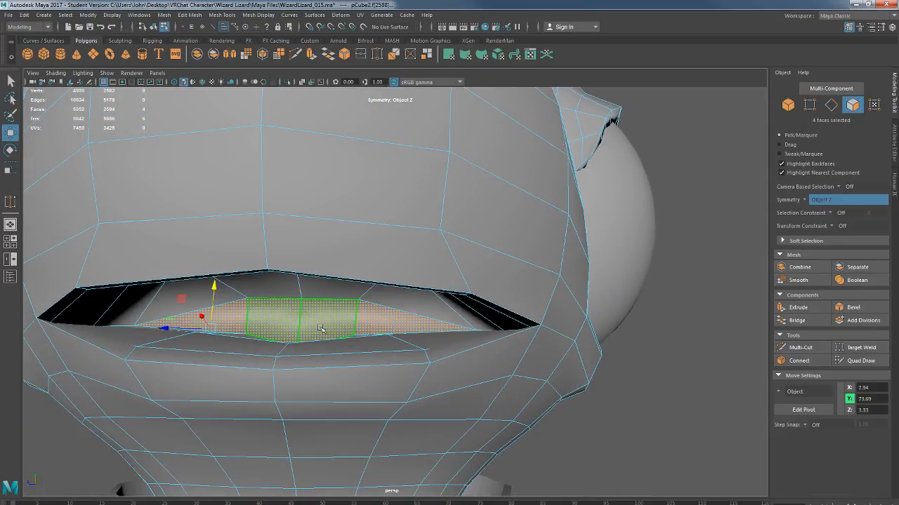
key("b")
left_click_drag(339, 331, 369, 359, "alt")
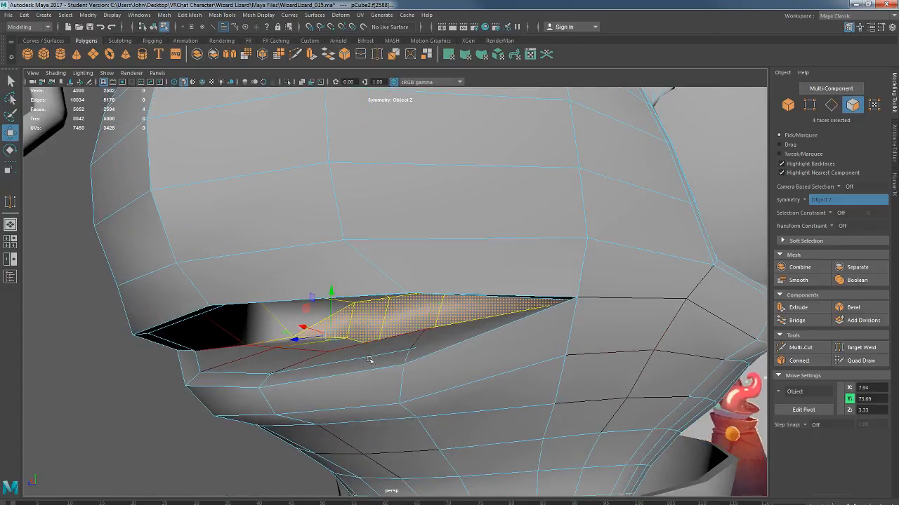
left_click_drag(361, 323, 353, 323)
left_click_drag(605, 411, 673, 348, "alt")
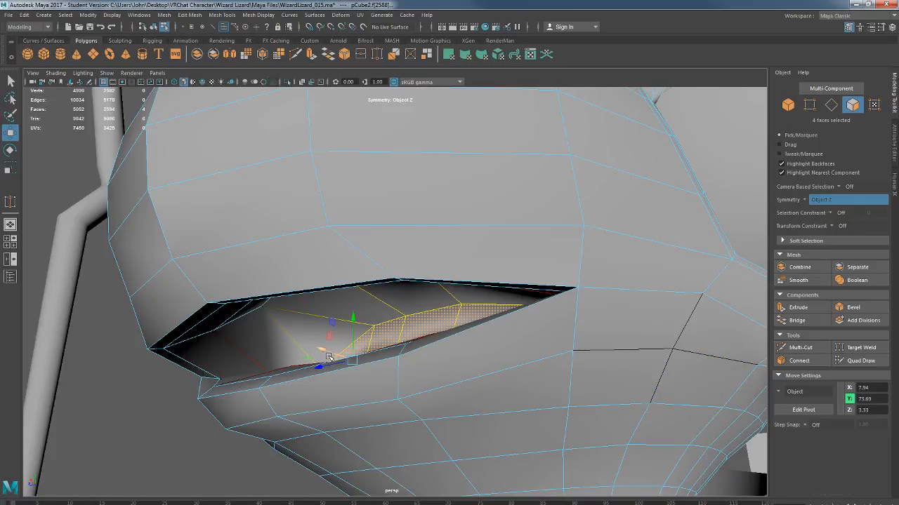
left_click_drag(404, 366, 340, 365, "alt")
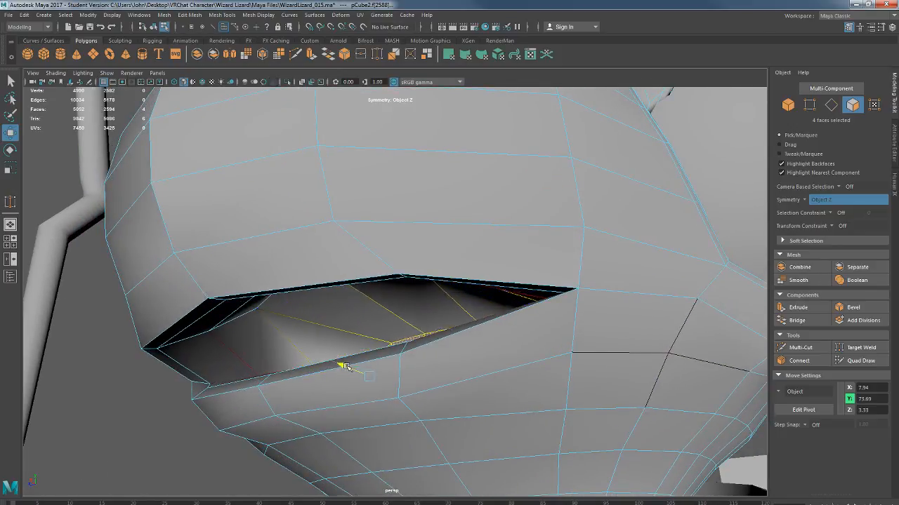
left_click_drag(312, 351, 349, 333)
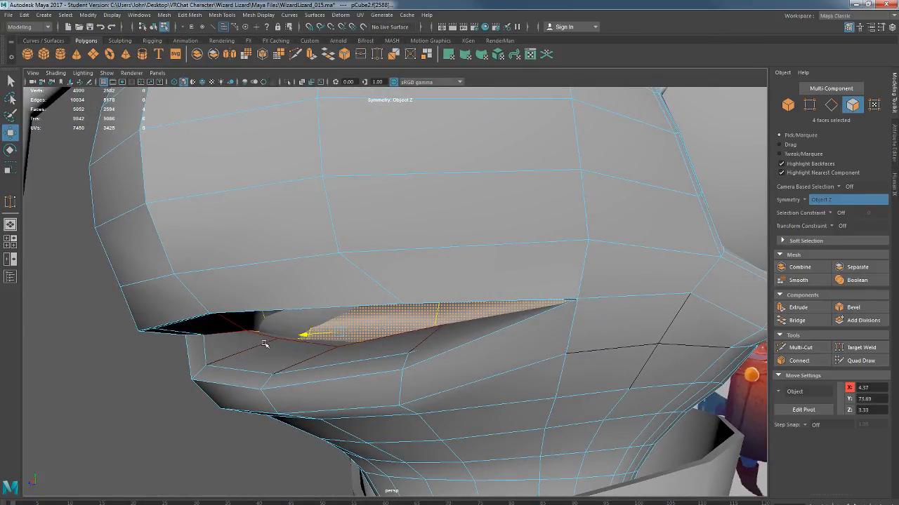
Adjust the four selected back-wall faces along the depth and side-to-side axes with soft selection
left_click_drag(262, 343, 304, 320)
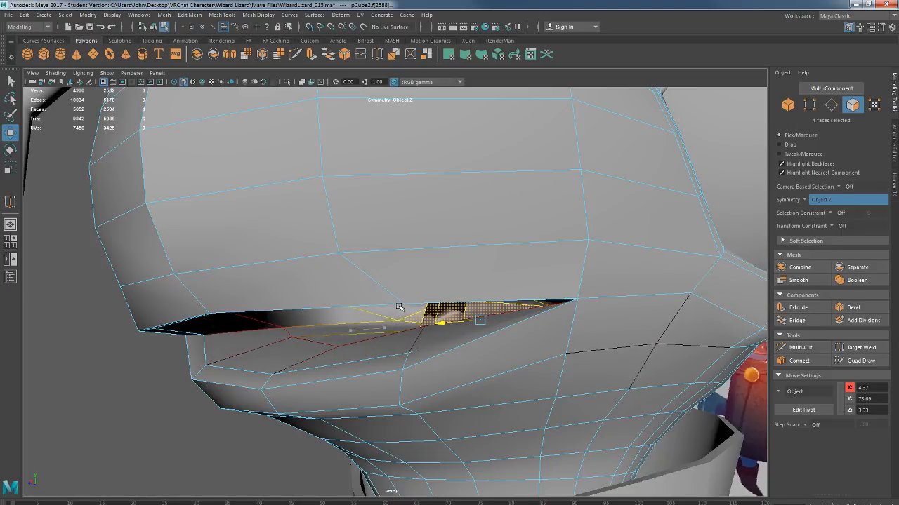
left_click_drag(366, 313, 363, 343, "alt")
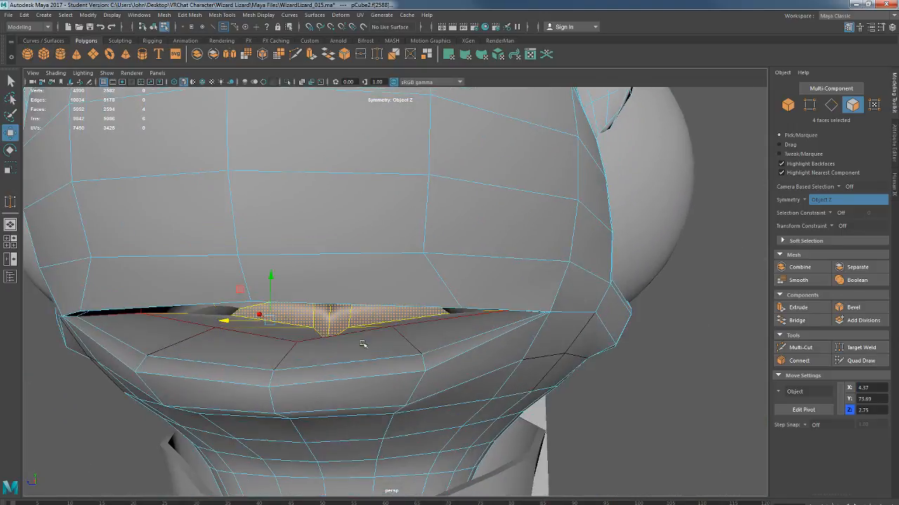
left_click_drag(240, 342, 211, 328)
left_click_drag(323, 321, 365, 325, "alt")
Select the outer side vertex of the mouth cavity's back wall and move it sideways with symmetry and soft selection
right_click_drag(361, 283, 342, 293)
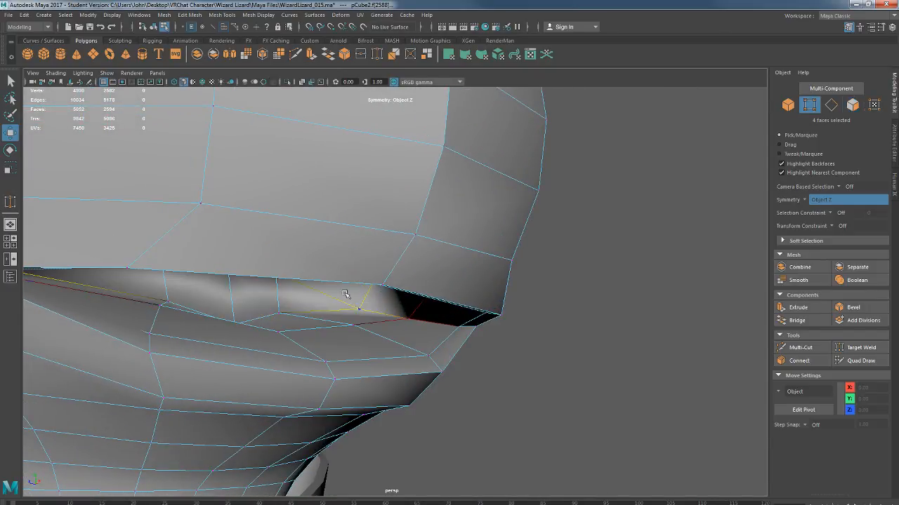
left_click(364, 307)
left_click_drag(385, 304, 419, 301)
left_click_drag(419, 300, 308, 284, "alt")
Select the two lower center faces of the cavity's back wall and push them deeper into the head to about X 5.65
right_click_drag(305, 282, 305, 317)
left_click(310, 312)
left_click_drag(310, 312, 354, 320, "alt")
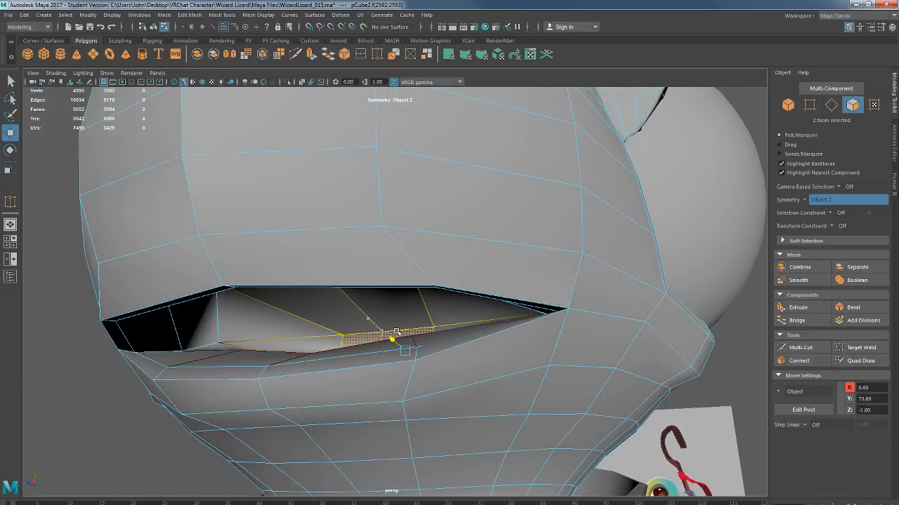
mouse_move(342, 314)
left_mouse_down("alt")
mouse_move(406, 312)
mouse_move(399, 319)
mouse_move(291, 321)
mouse_move(334, 327)
left_mouse_up("alt")
right_click_drag(333, 327, 165, 179, "alt")
left_click_drag(346, 262, 390, 266, "alt")
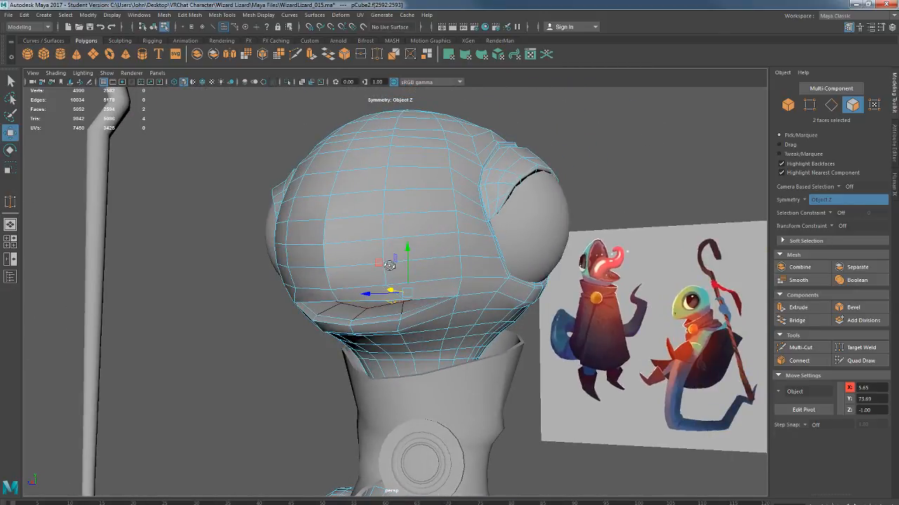
left_click_drag(558, 303, 503, 298, "alt")
right_click_drag(447, 283, 450, 295)
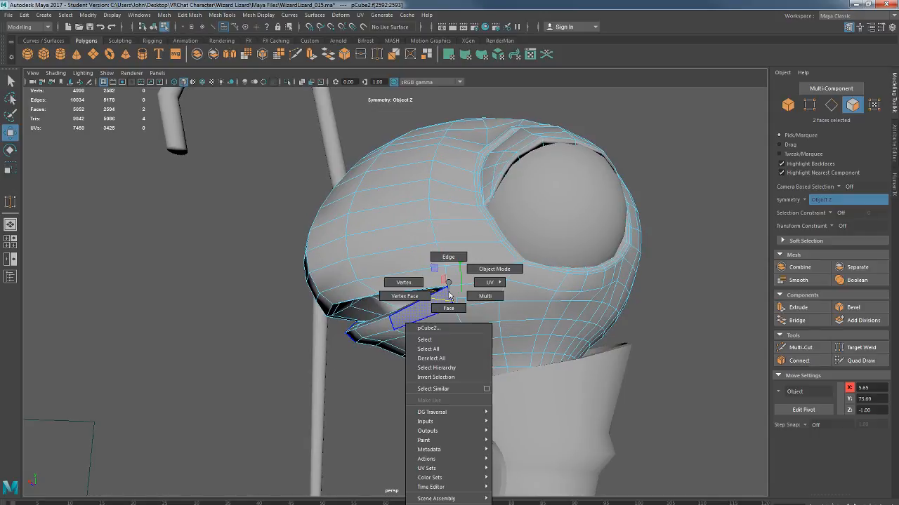
Turn off soft selection and select the short vertical edge just below the mouth corner, mirrored with symmetry
right_click_drag(444, 264, 444, 261)
left_click_drag(445, 275, 459, 295, "alt")
right_click_drag(459, 295, 539, 361, "alt")
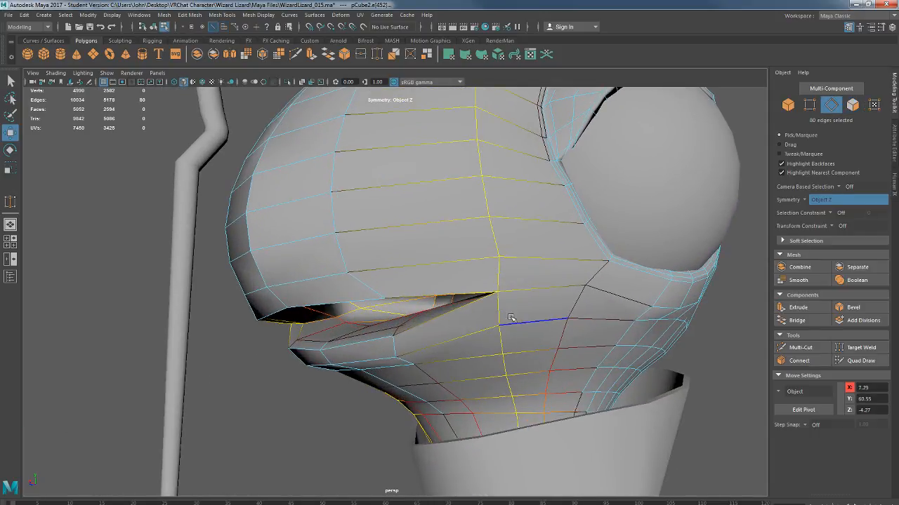
key("b")
left_click(504, 310)
left_click_drag(504, 310, 411, 351, "alt")
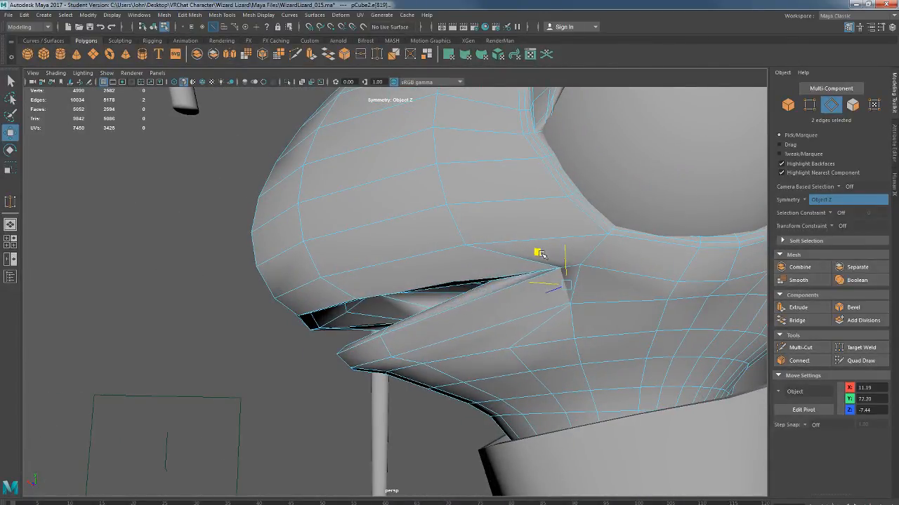
Try to pull the selected mouth-corner edge back along the X axis, then undo the move
left_click_drag(551, 333, 644, 336, "alt")
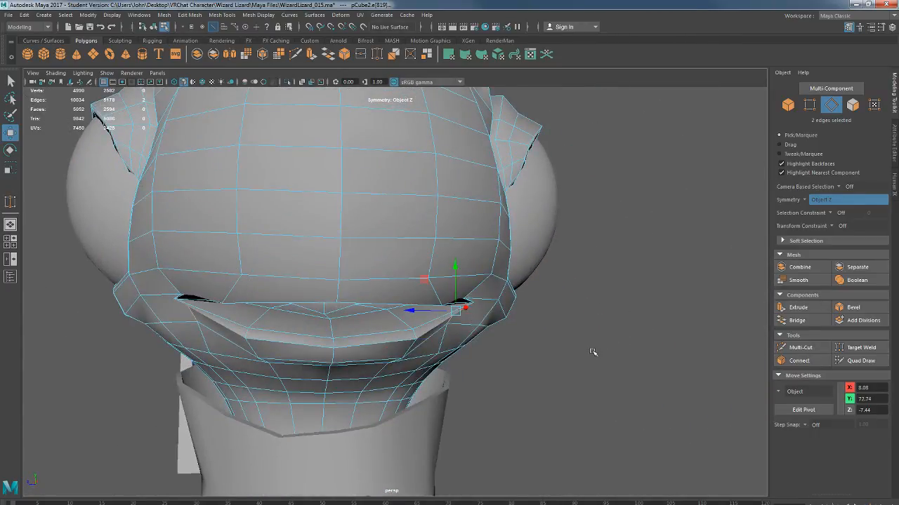
left_click_drag(593, 353, 537, 343, "alt")
left_click_drag(510, 272, 482, 273)
left_click_drag(424, 322, 445, 317, "alt")
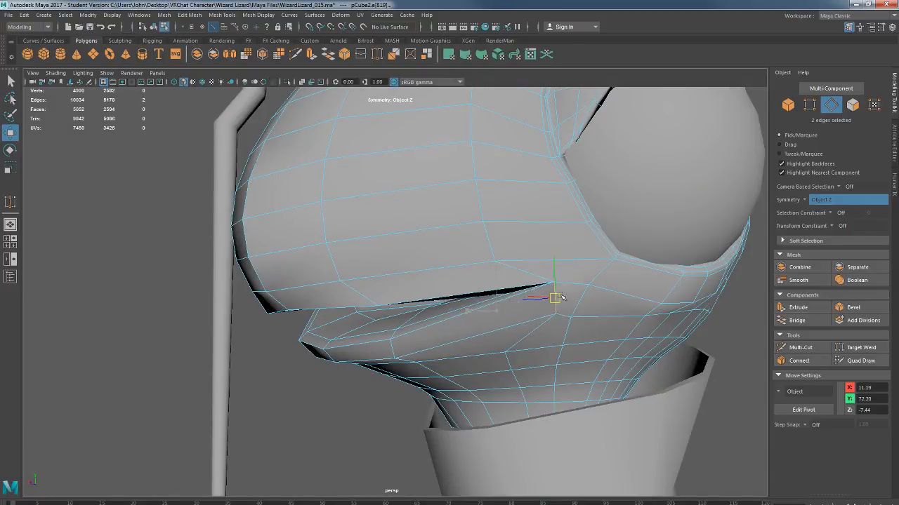
left_click_drag(576, 291, 576, 290)
left_click_drag(458, 350, 466, 286, "alt")
key("ctrl+z")
left_click_drag(379, 313, 539, 313, "alt")
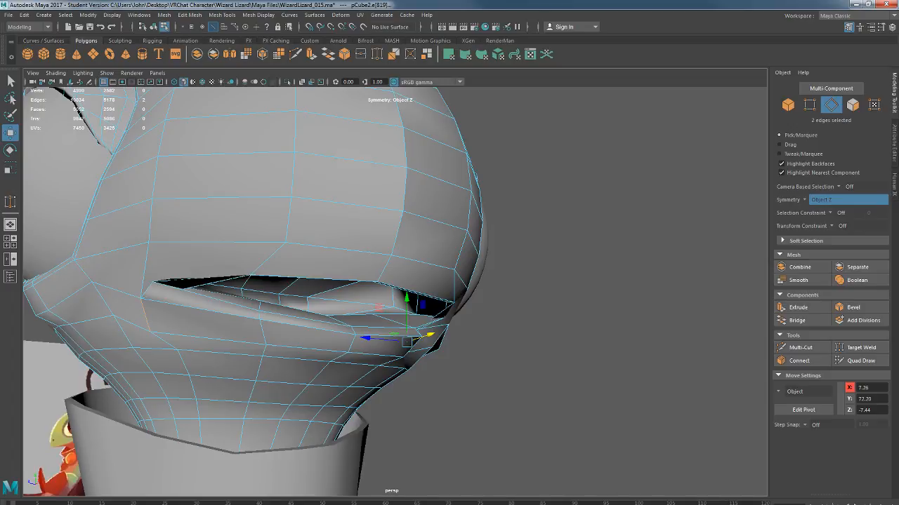
left_click_drag(484, 372, 558, 337, "alt")
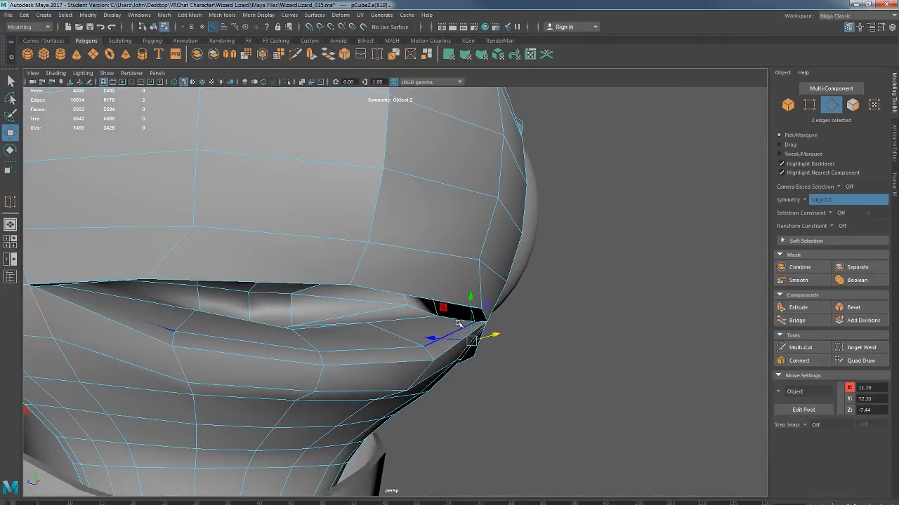
Add the adjoining mouth-corner edges to the selection and pull them all back along the head to about X 6.81
left_click(481, 319)
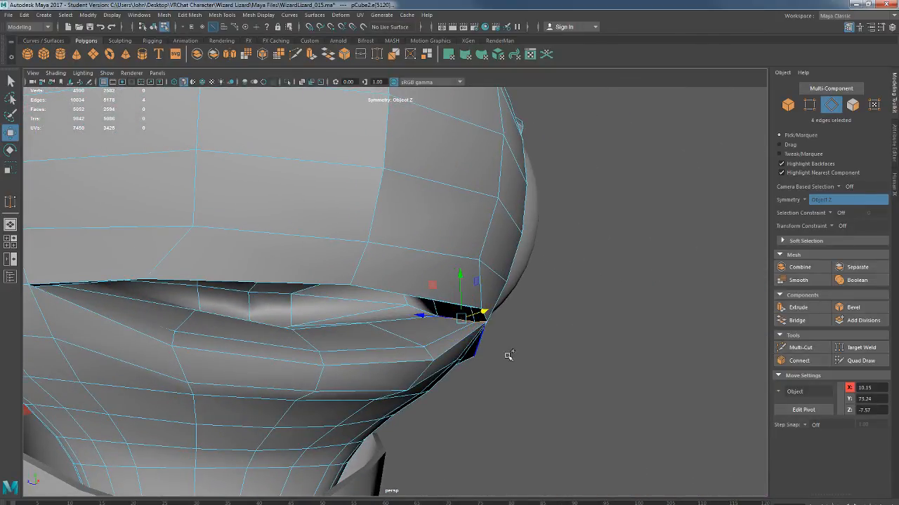
left_click_drag(428, 323, 419, 334, "alt")
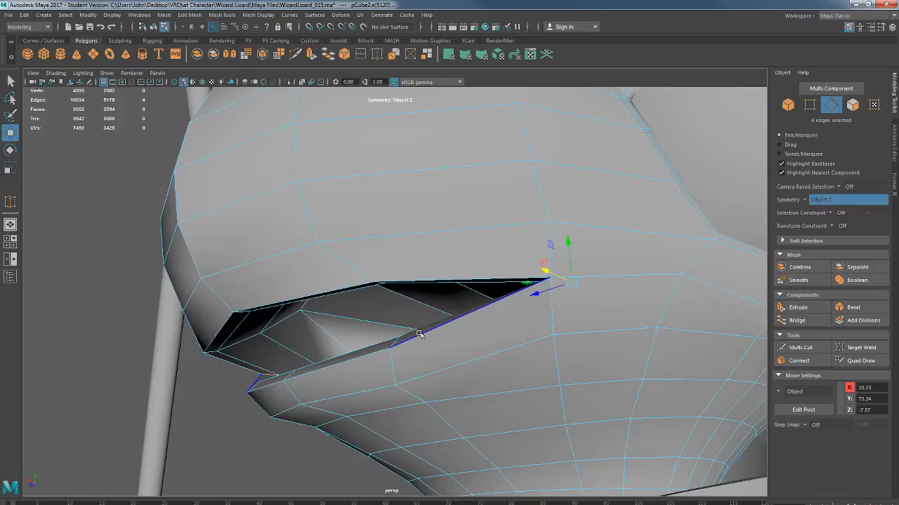
left_click(552, 306, "shift")
left_click_drag(533, 343, 583, 356, "alt")
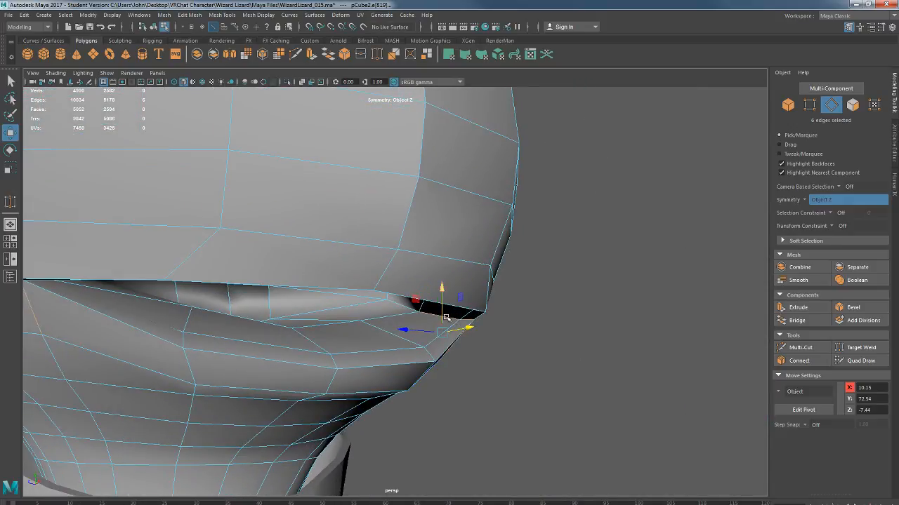
left_click_drag(446, 318, 475, 300, "alt")
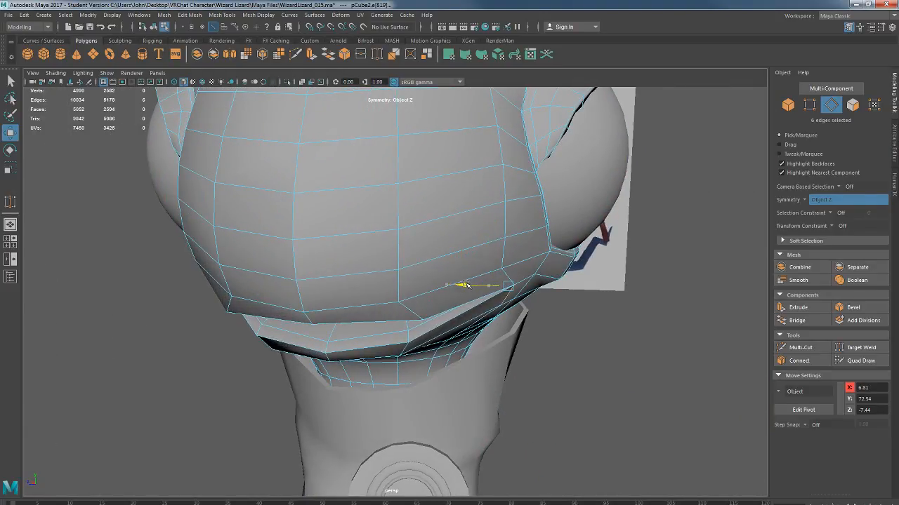
left_click_drag(463, 282, 501, 272, "alt")
Return to object mode, select the lizard mesh and soften its edges
right_click_drag(495, 231, 535, 214)
left_click(744, 434)
left_click_drag(744, 435, 385, 295, "alt")
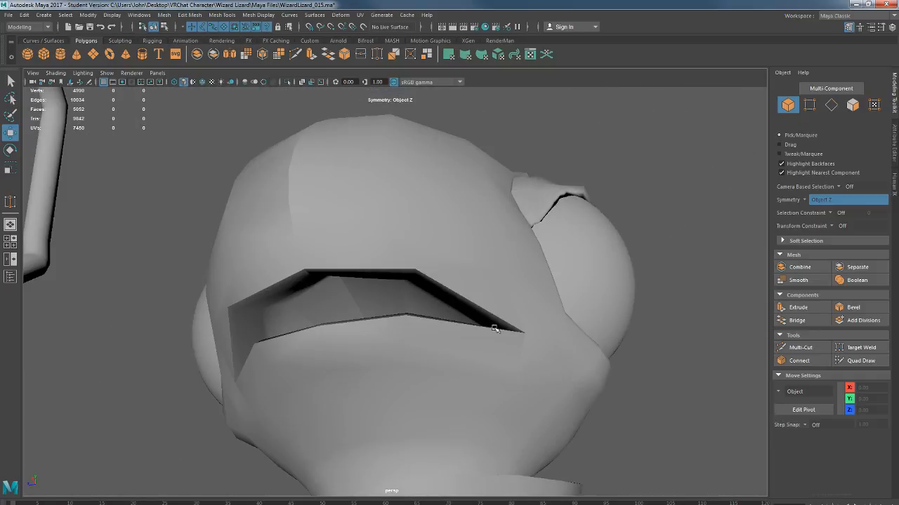
left_click(385, 295)
left_click(222, 15)
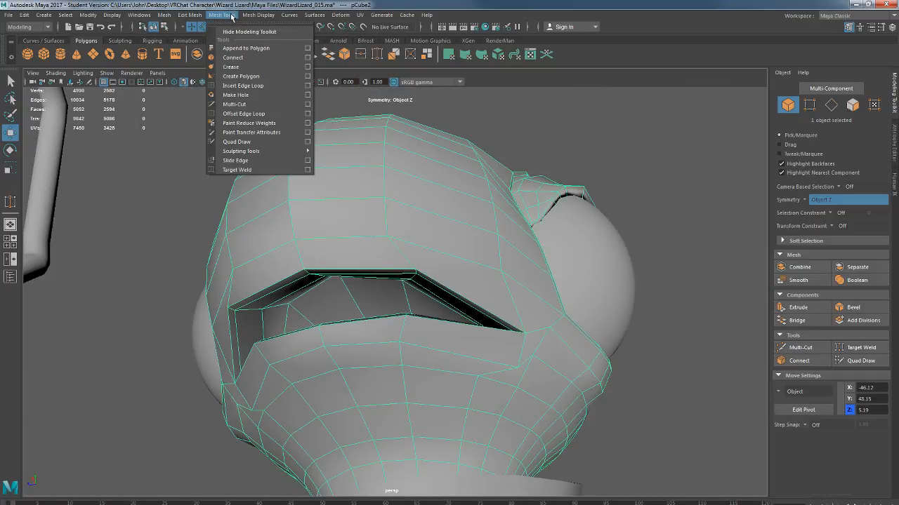
mouse_move(259, 14)
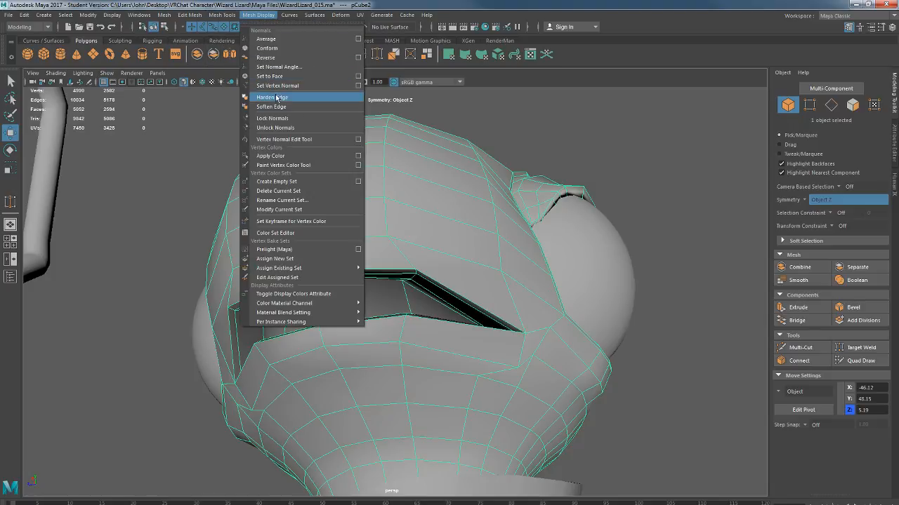
left_click(280, 110)
left_click(687, 343)
Examine the softened mouth, lips and cavity from the side, front and below, alongside the reference artwork
left_click_drag(681, 337, 561, 272, "alt")
scroll(484, 242, "down", 5)
left_click_drag(346, 202, 441, 211, "alt")
left_click_drag(500, 207, 504, 209, "alt")
left_click(387, 309)
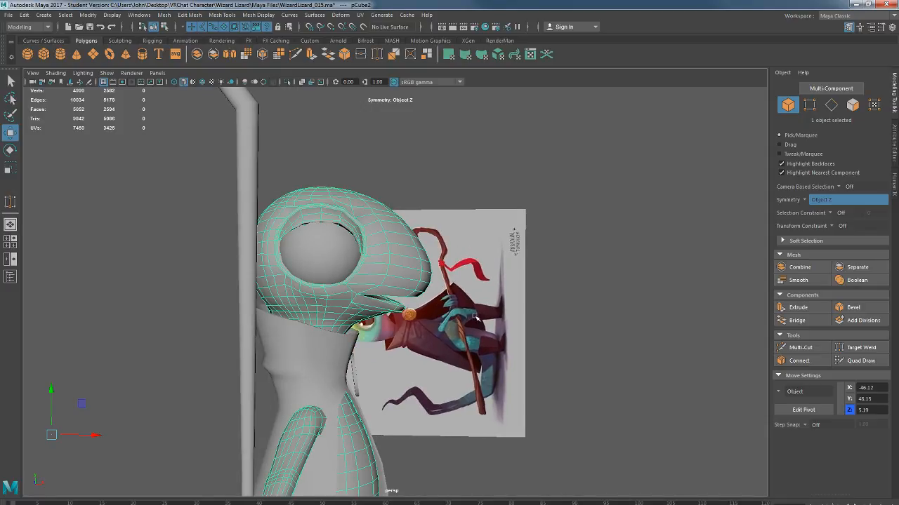
right_click_drag(387, 265, 601, 443, "alt")
left_click_drag(602, 443, 536, 409, "alt")
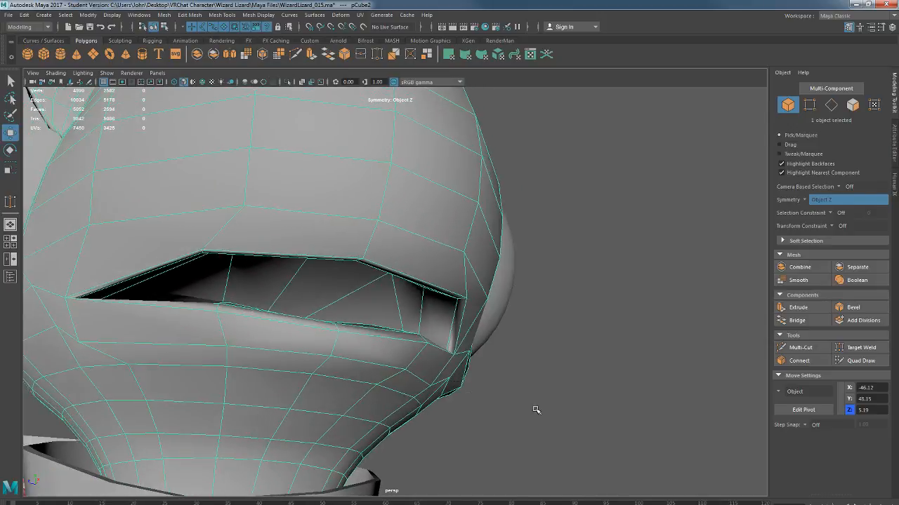
middle_click_drag(321, 391, 438, 297, "alt")
mouse_move(337, 273)
left_mouse_down("alt")
mouse_move(331, 255)
mouse_move(345, 261)
mouse_move(343, 271)
left_mouse_up("alt")
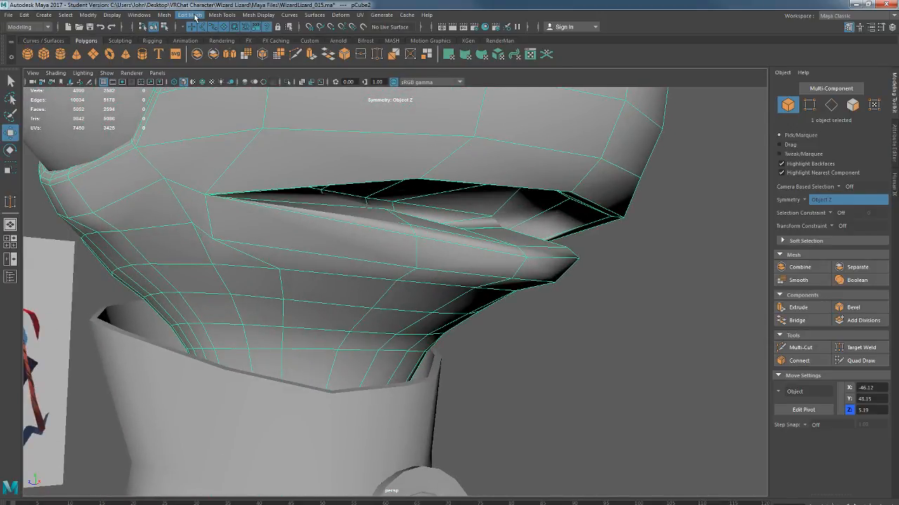
left_click(139, 15)
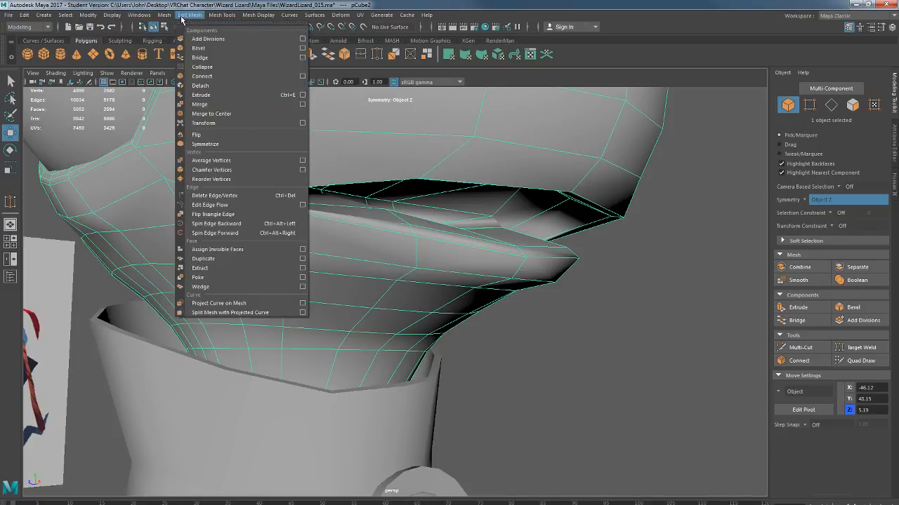
mouse_move(228, 14)
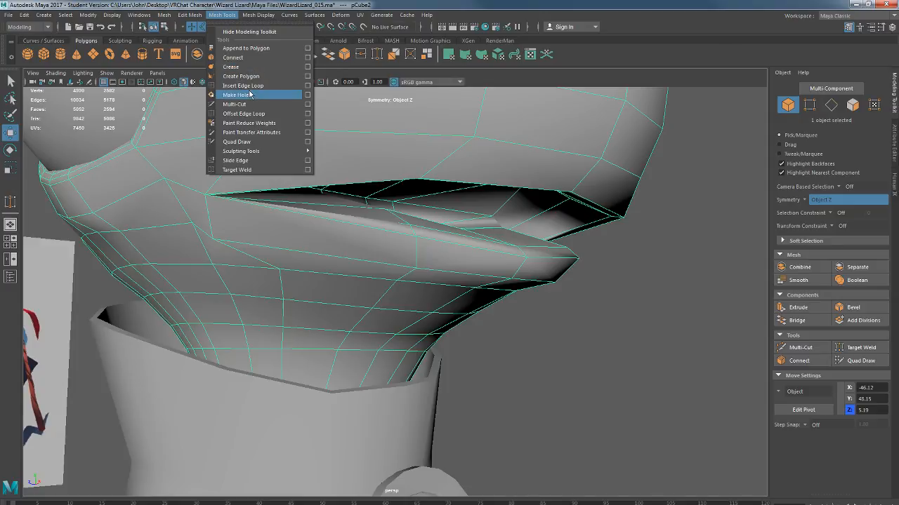
left_click(191, 15)
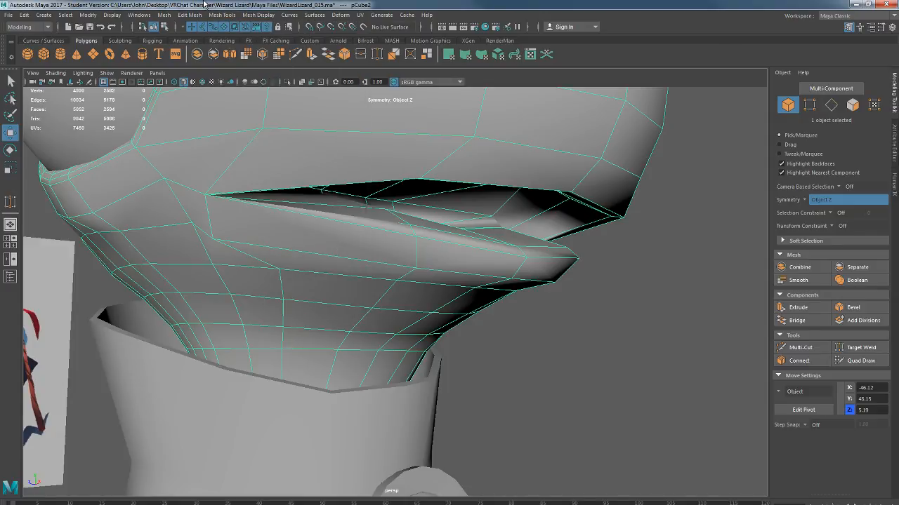
Reposition the vertex just below the mouth corner and the cheek vertex just above it to follow the moved corner
left_click_drag(88, 186, 118, 164, "alt")
right_click_drag(260, 182, 214, 181)
left_click(254, 184)
left_click_drag(257, 186, 289, 186)
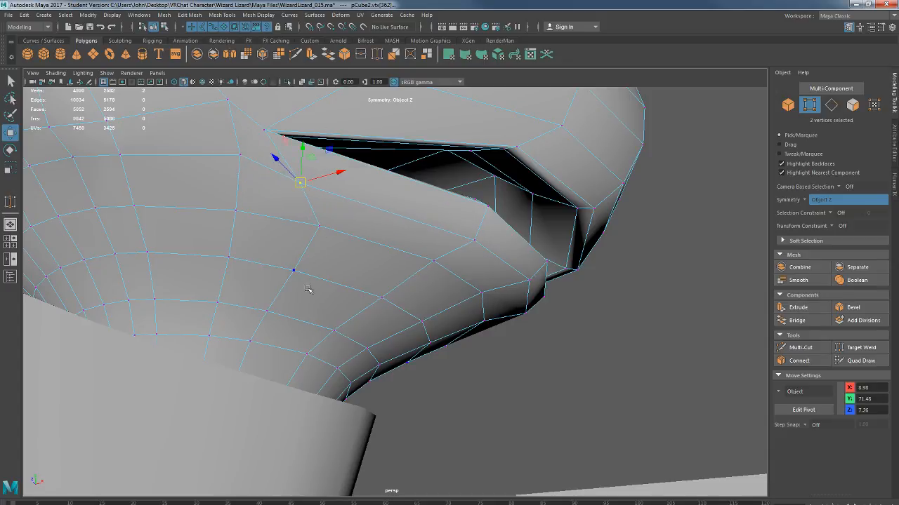
right_click_drag(307, 288, 271, 172, "alt")
middle_click_drag(271, 173, 277, 213, "alt")
left_click(390, 226)
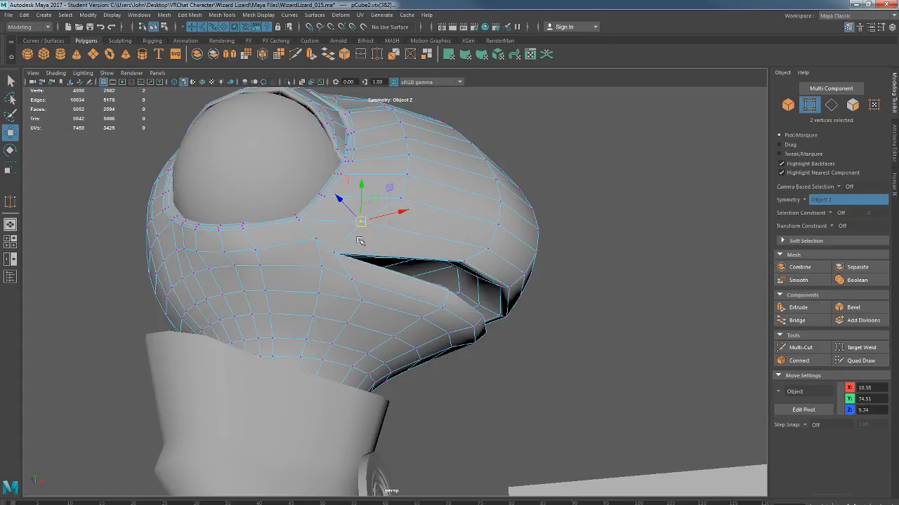
Shift the vertices in the column running from below the mouth corner down the jaw slightly backward
left_click(350, 278)
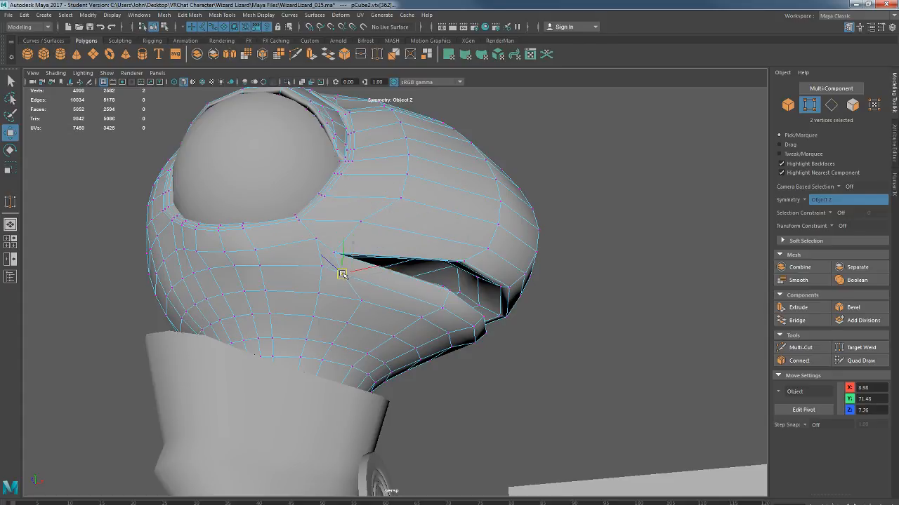
left_click(361, 301)
left_click_drag(355, 302, 351, 300)
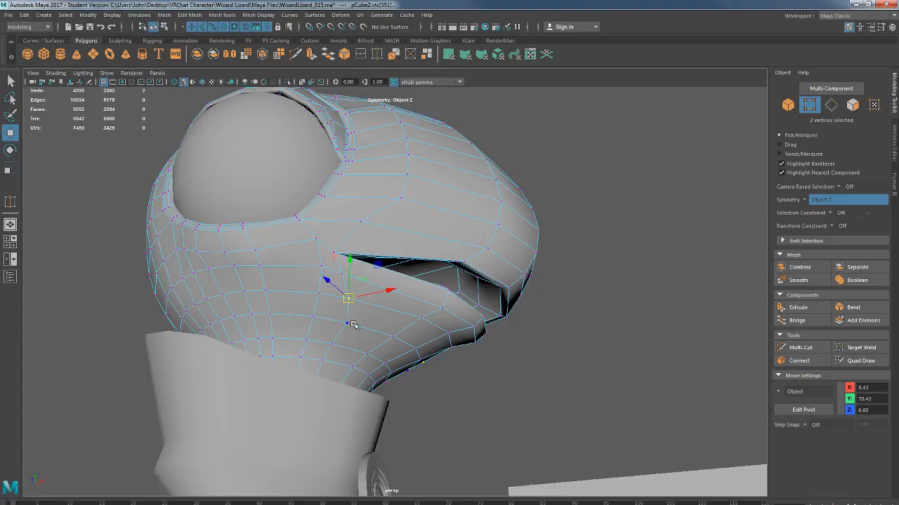
left_click(348, 324)
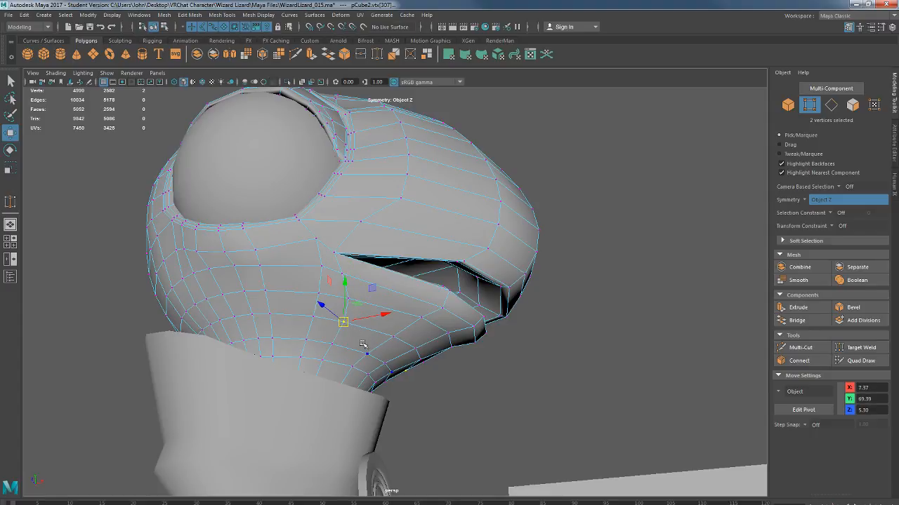
left_click_drag(363, 343, 341, 313, "alt")
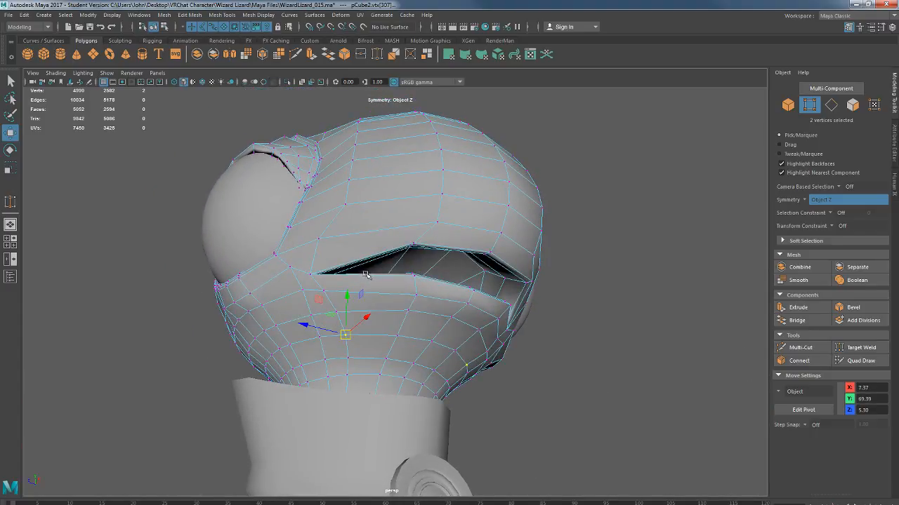
Insert an edge loop across the lower lip near the mouth corner, running down the jaw and through the mouth cavity
left_click(222, 14)
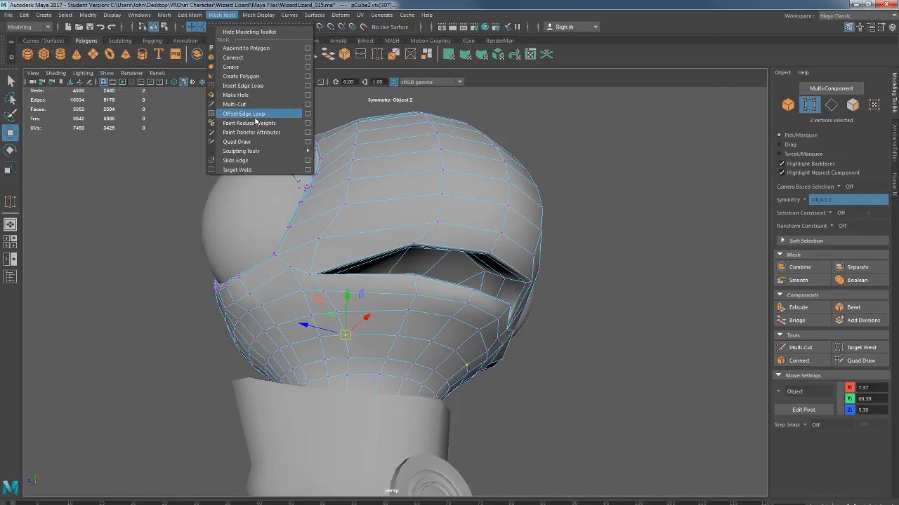
left_click(244, 85)
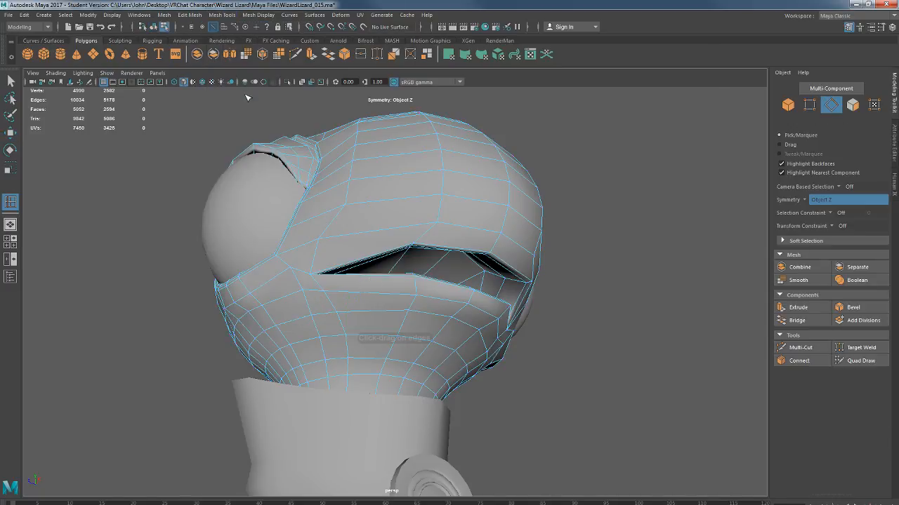
left_click(371, 295)
left_click_drag(608, 215, 546, 237, "alt")
right_click_drag(296, 251, 526, 351, "alt")
left_click_drag(423, 289, 396, 282, "alt")
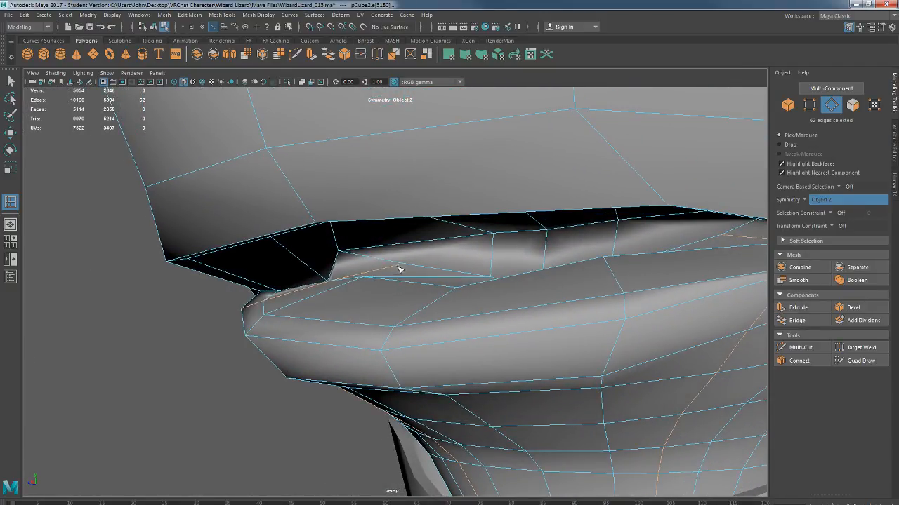
Move the new loop's vertex inside the mouth cavity to about X 6.01, Y 73.72, Z 5.39 with symmetry
key("w")
right_click_drag(402, 265, 359, 265)
left_click(405, 263)
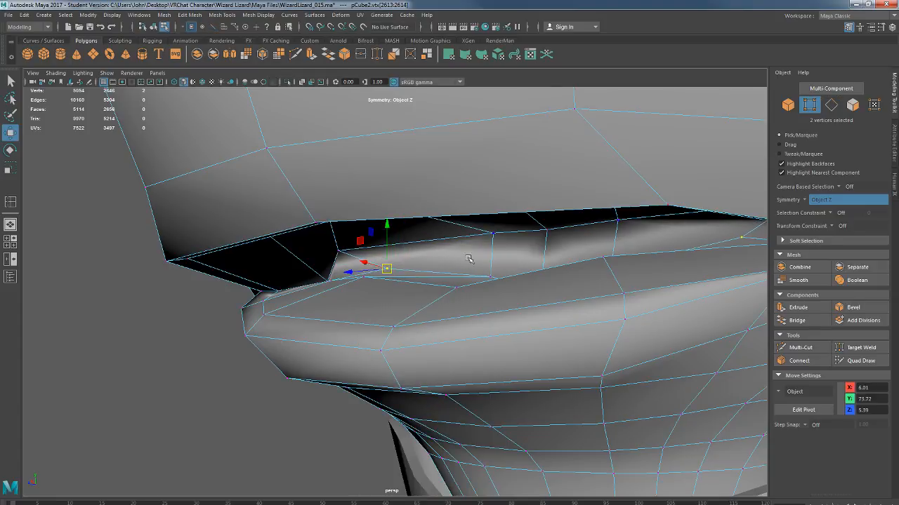
left_click_drag(469, 259, 344, 257, "alt")
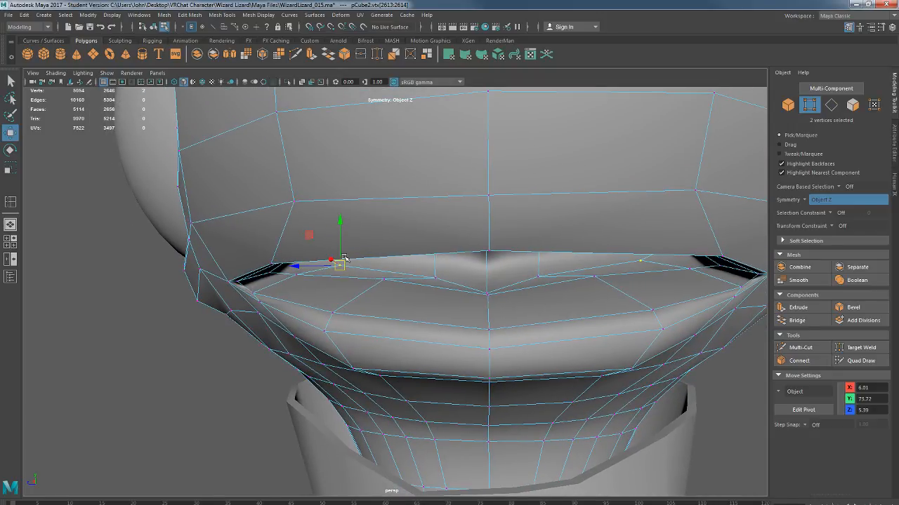
Return to object mode, isolate the lizard's body mesh in the viewport and inspect its mouth, neck and torso
scroll(344, 257, "down", 10)
right_click_drag(421, 242, 469, 218)
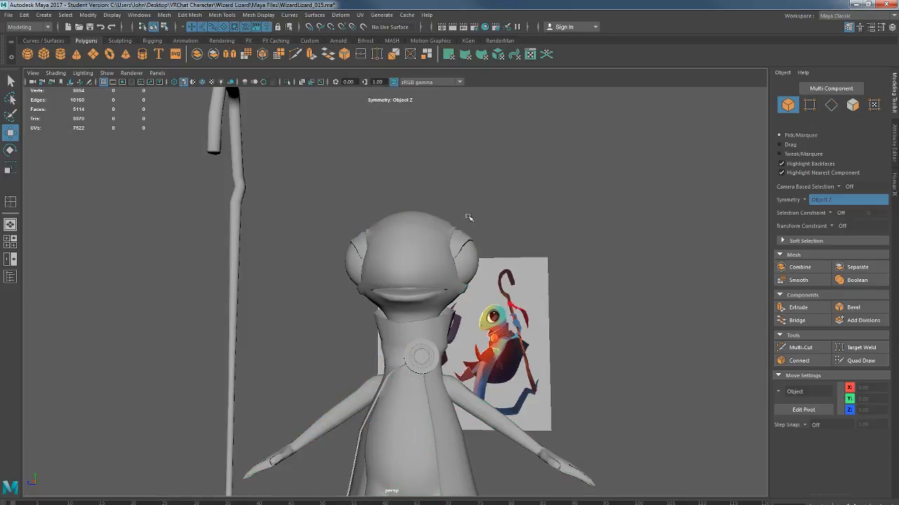
left_click_drag(469, 218, 688, 226, "alt")
left_click(418, 248)
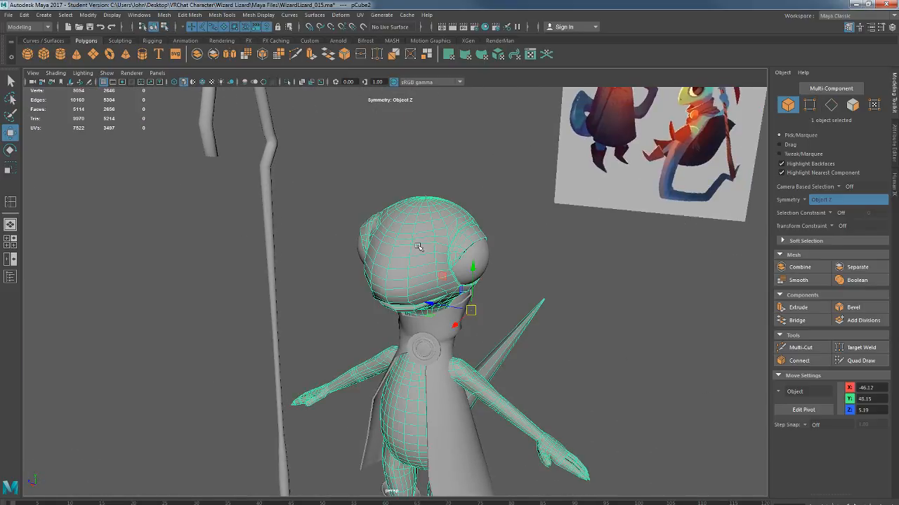
left_click(288, 82)
left_click(484, 183)
left_click_drag(484, 182, 431, 220, "alt")
right_click_drag(431, 220, 502, 337, "alt")
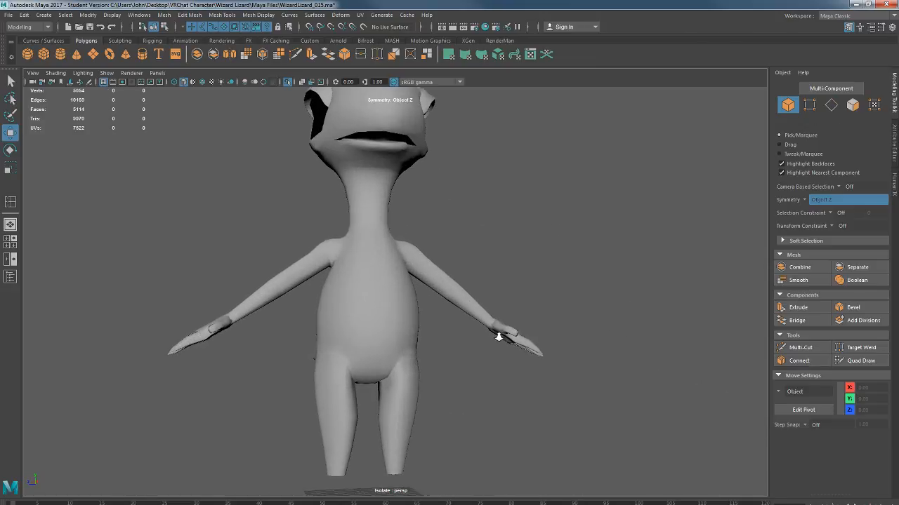
left_click_drag(377, 211, 410, 405, "alt")
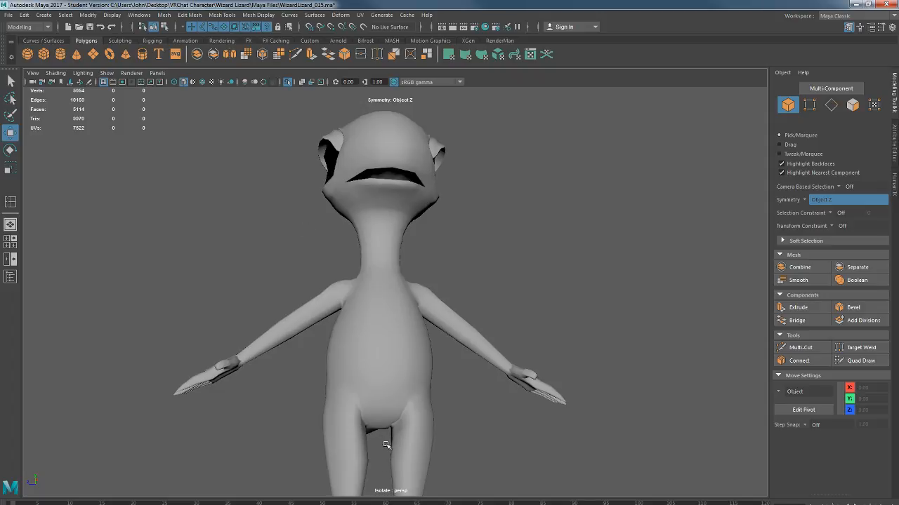
left_click_drag(394, 271, 399, 295, "alt")
right_click_drag(370, 261, 411, 248, "alt")
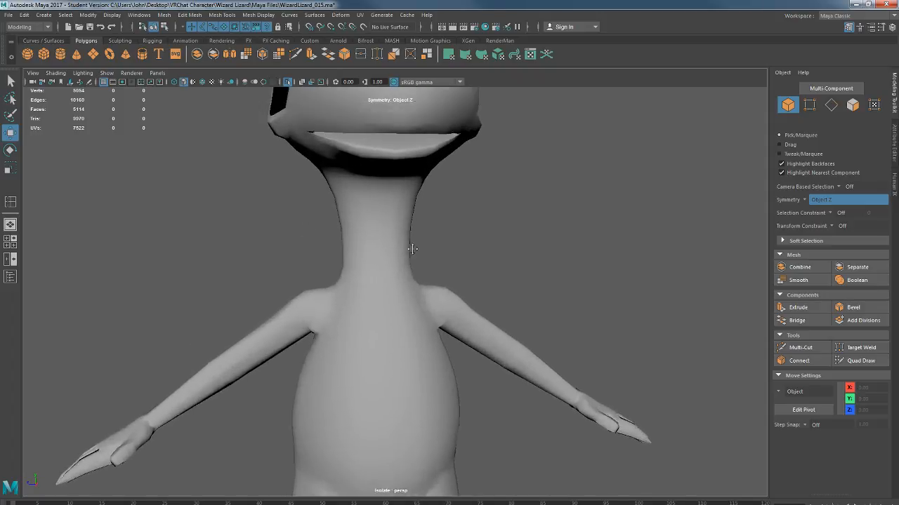
Try to relax the neck's edge flow on the lizard's body mesh with Quad Draw
middle_click_drag(411, 248, 430, 327, "alt")
left_click_drag(429, 280, 341, 253, "alt")
left_click(373, 217)
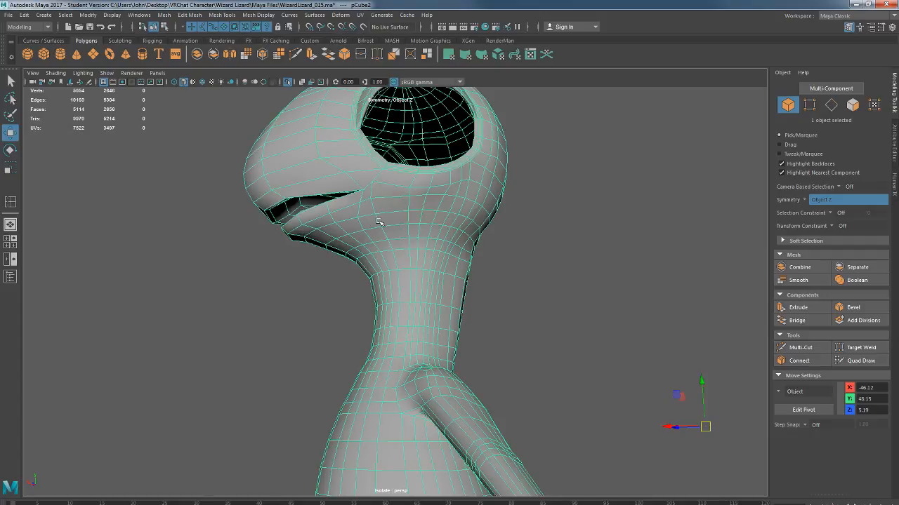
left_click_drag(381, 205, 496, 218, "alt")
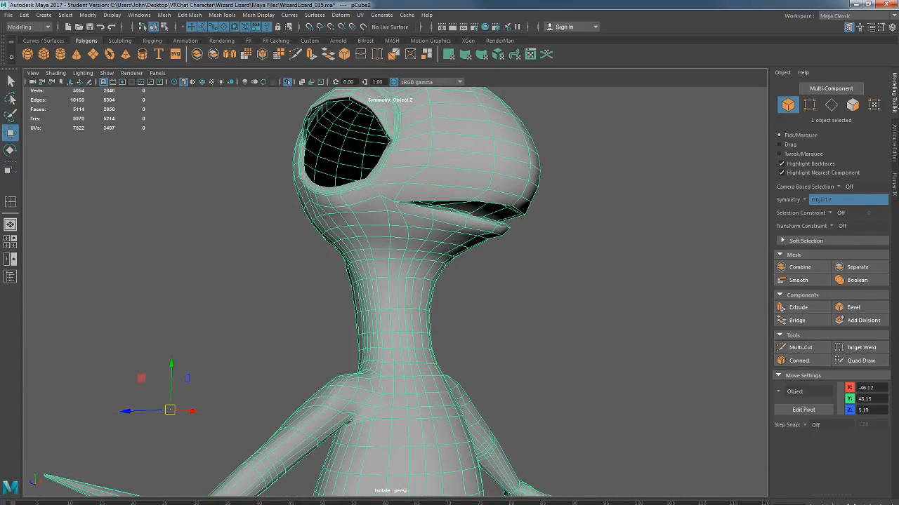
left_click(858, 361)
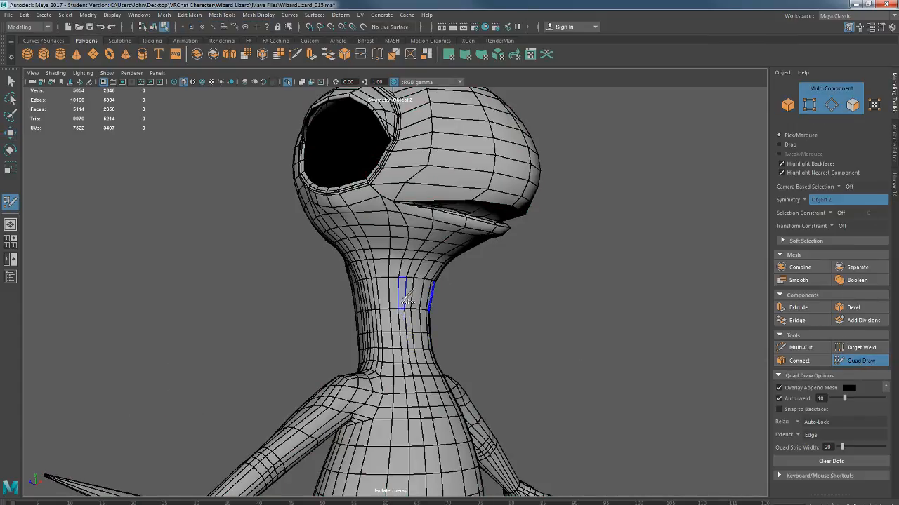
left_click_drag(405, 301, 416, 298, "shift")
left_click_drag(608, 300, 544, 306, "alt")
right_click_drag(543, 307, 240, 169, "alt")
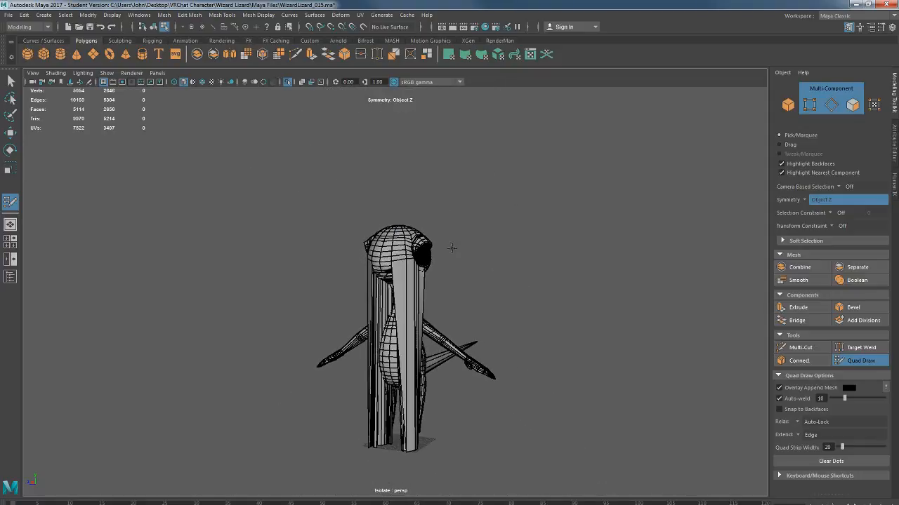
left_click_drag(452, 248, 447, 224, "alt")
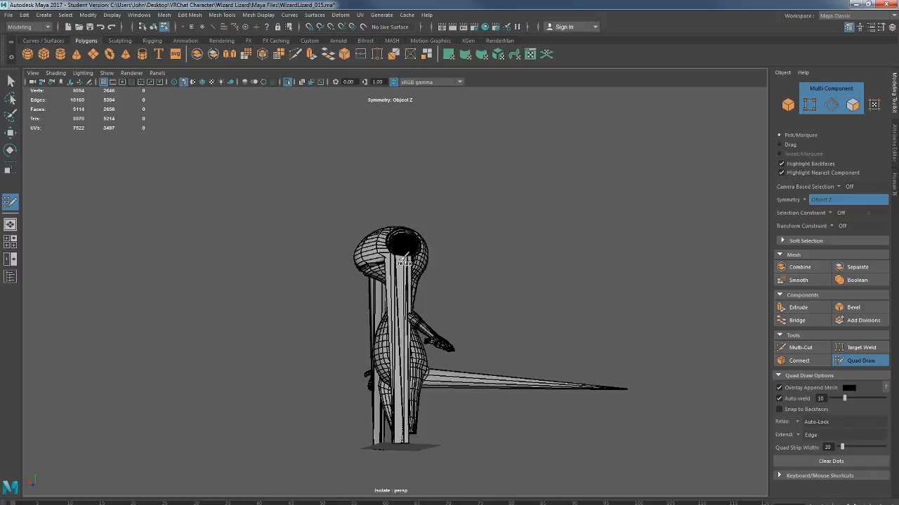
left_click_drag(492, 248, 658, 261, "alt")
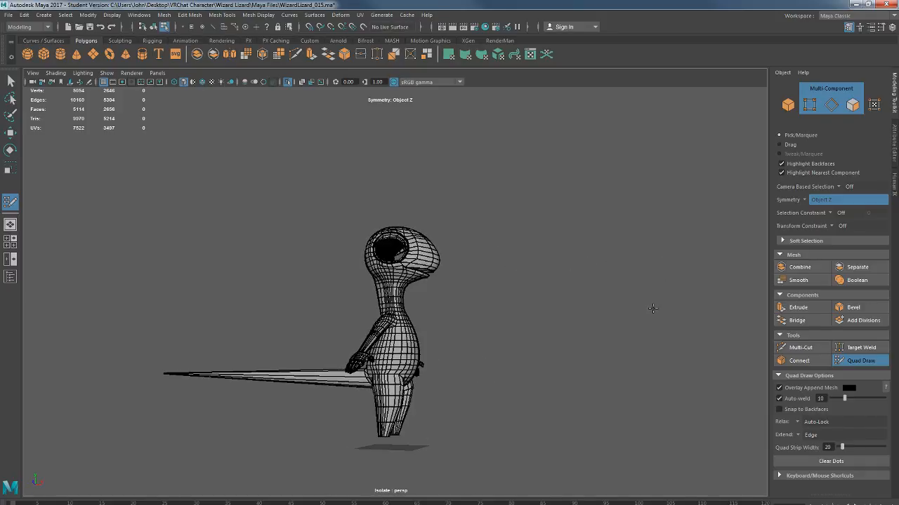
left_click_drag(671, 306, 647, 302, "alt")
left_click(848, 359)
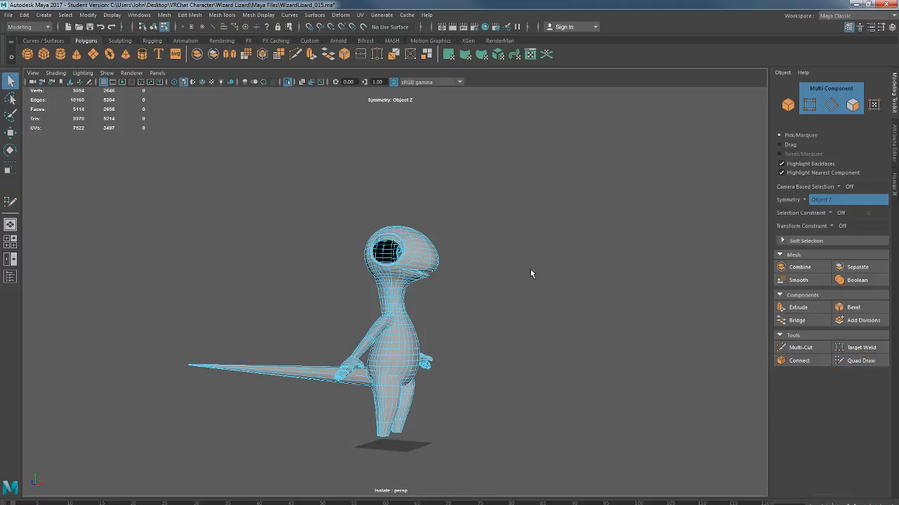
Return the body mesh to object mode and inspect the mouth, lips and underside of the jaw from several angles
left_click_drag(530, 269, 414, 243, "alt")
right_click_drag(415, 243, 493, 269, "alt")
key("w")
right_click_drag(425, 224, 464, 204)
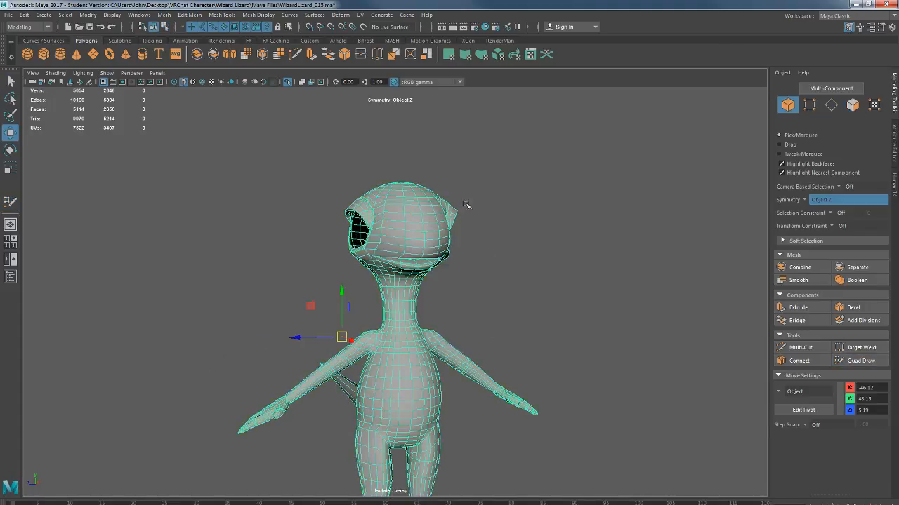
left_click(490, 190)
left_click_drag(361, 194, 373, 181, "alt")
right_click_drag(373, 181, 527, 238, "alt")
left_click(503, 202)
middle_click_drag(512, 202, 481, 258, "alt")
right_click_drag(480, 258, 491, 273, "alt")
left_click_drag(492, 273, 387, 261, "alt")
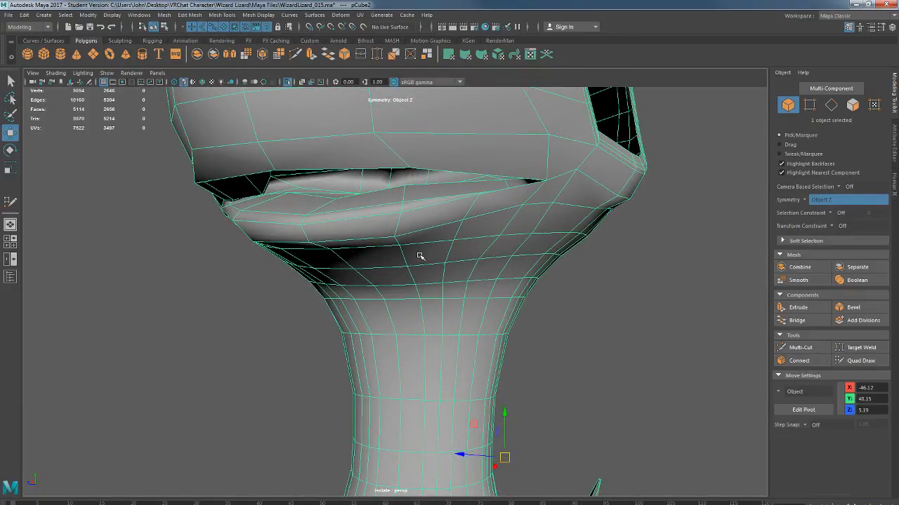
right_click_drag(459, 256, 301, 120, "alt")
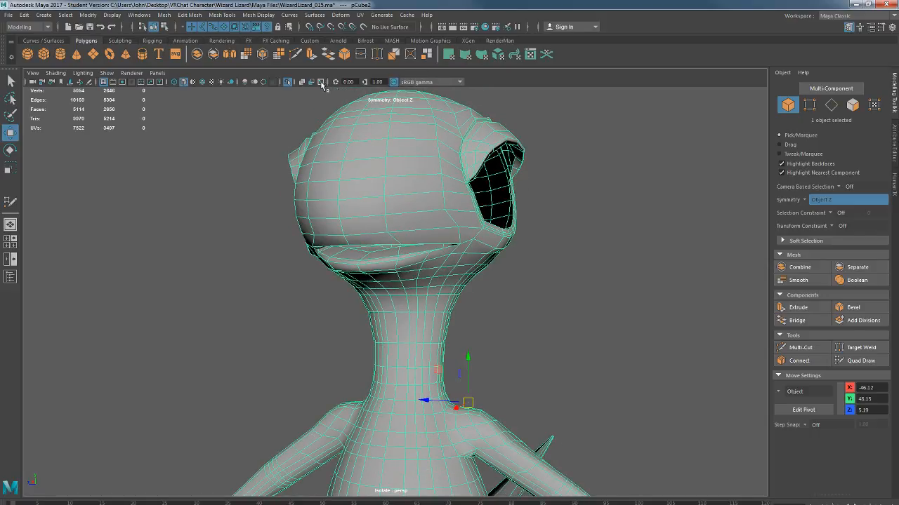
Turn off the viewport isolation to show the whole scene, and compare the lizard's head with the reference artwork
left_click(288, 82)
left_click_drag(594, 198, 559, 203, "alt")
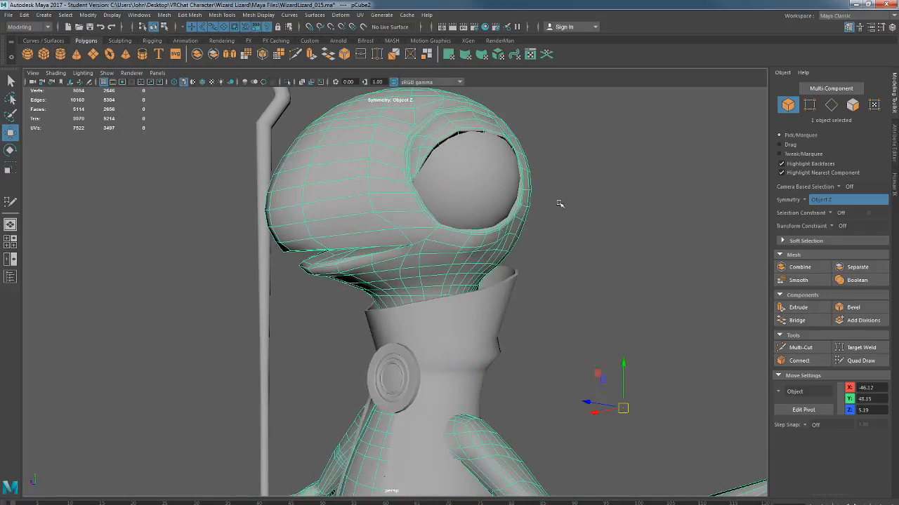
left_click(583, 198)
right_click_drag(576, 317, 453, 226, "alt")
left_click_drag(452, 226, 491, 235, "alt")
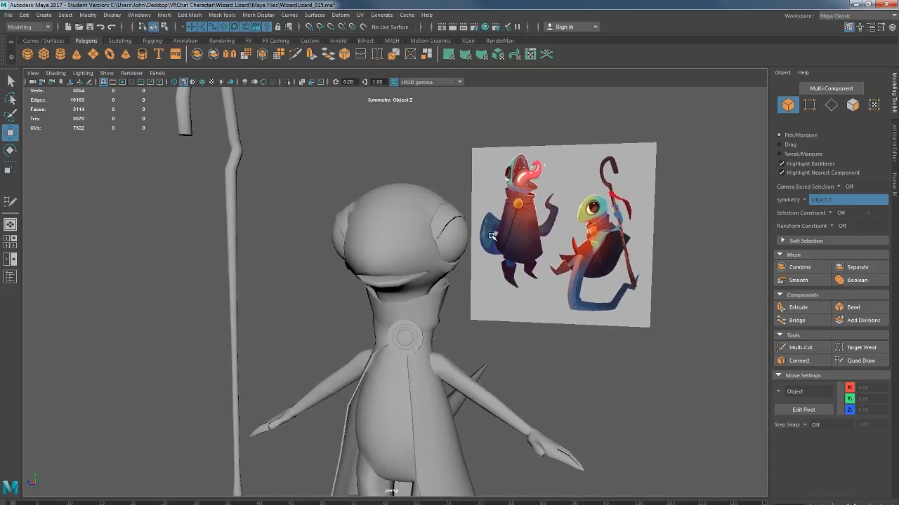
left_click_drag(433, 209, 474, 215, "alt")
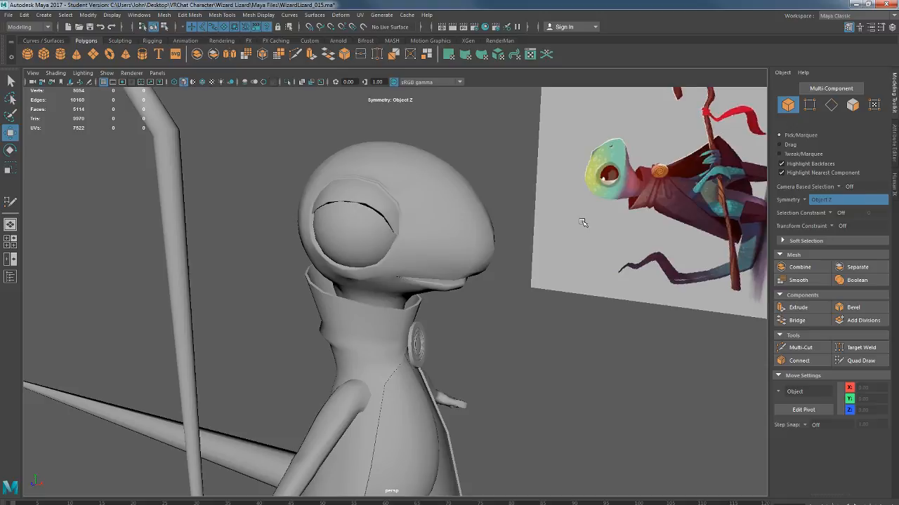
Compare the whole character, including its tail, cape and staff, with both reference images
middle_click_drag(602, 249, 593, 174, "alt")
right_click_drag(567, 318, 419, 220, "alt")
left_click_drag(446, 289, 451, 286, "alt")
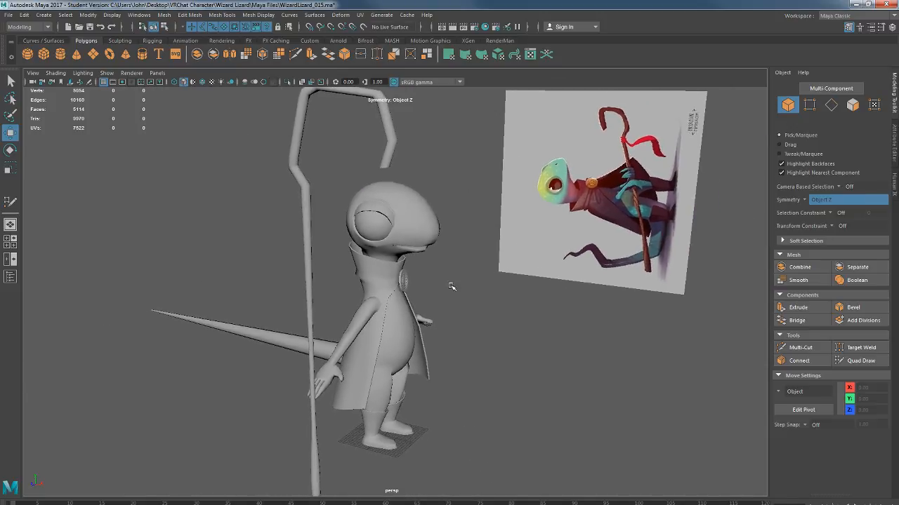
left_click_drag(398, 283, 399, 317, "alt")
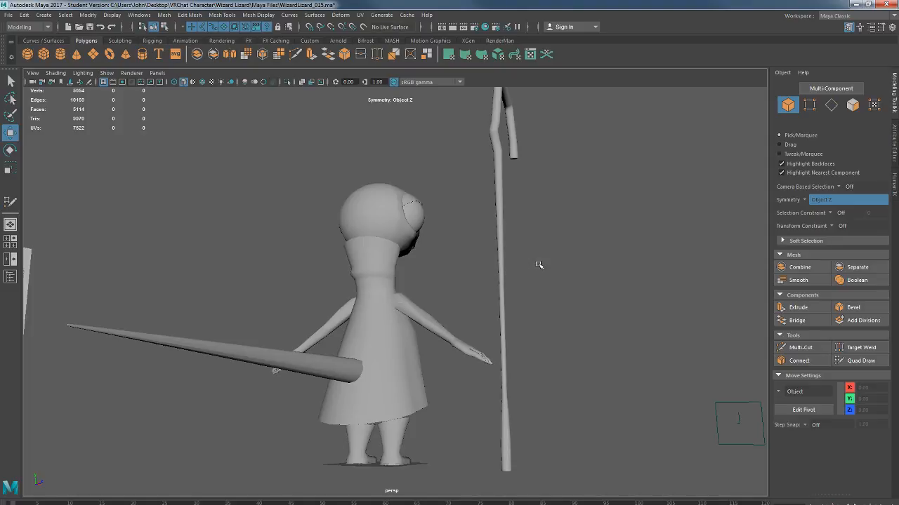
left_click_drag(538, 265, 420, 333, "alt")
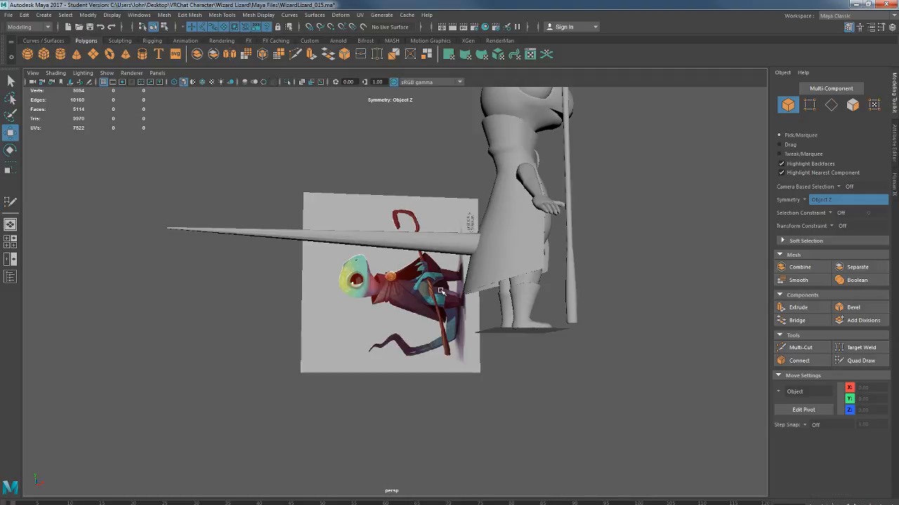
left_click_drag(465, 240, 467, 261, "alt")
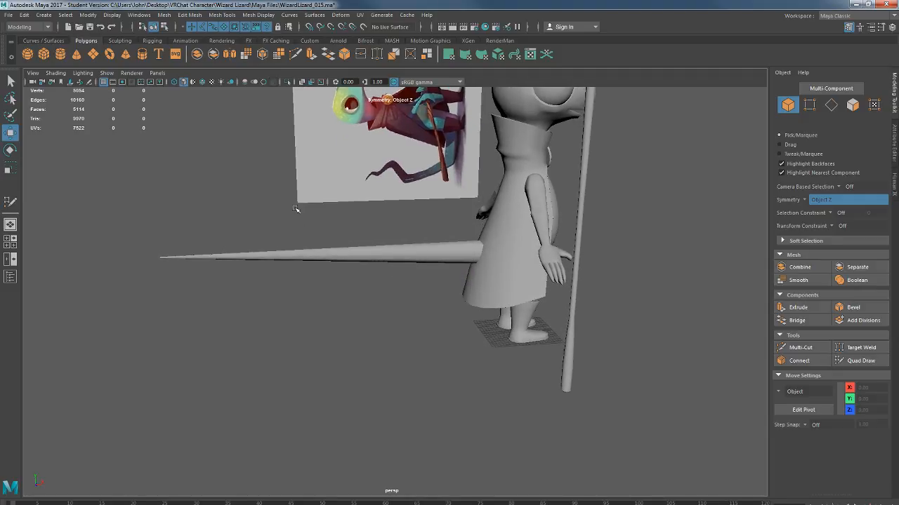
mouse_move(545, 228)
left_mouse_down("alt")
mouse_move(581, 248)
mouse_move(564, 262)
mouse_move(519, 267)
mouse_move(482, 257)
mouse_move(384, 258)
mouse_move(428, 257)
mouse_move(553, 226)
left_mouse_up("alt")
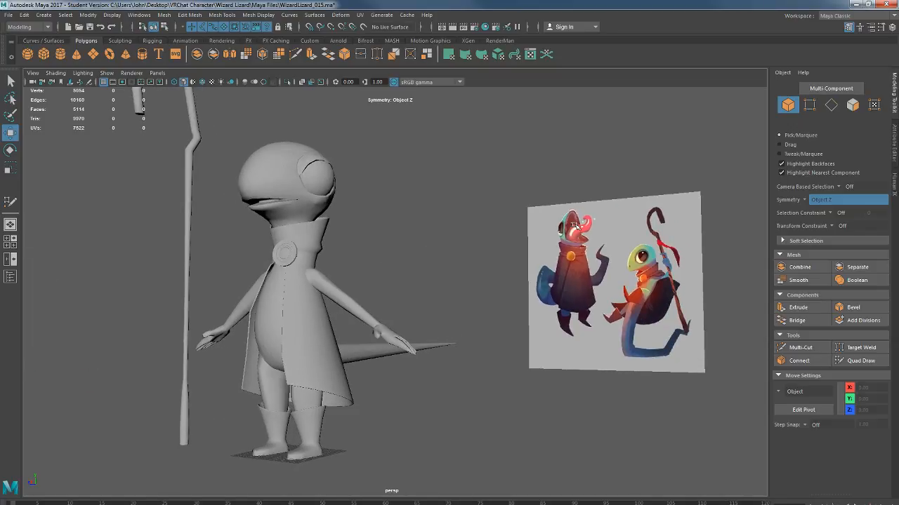
left_click_drag(569, 254, 625, 269, "alt")
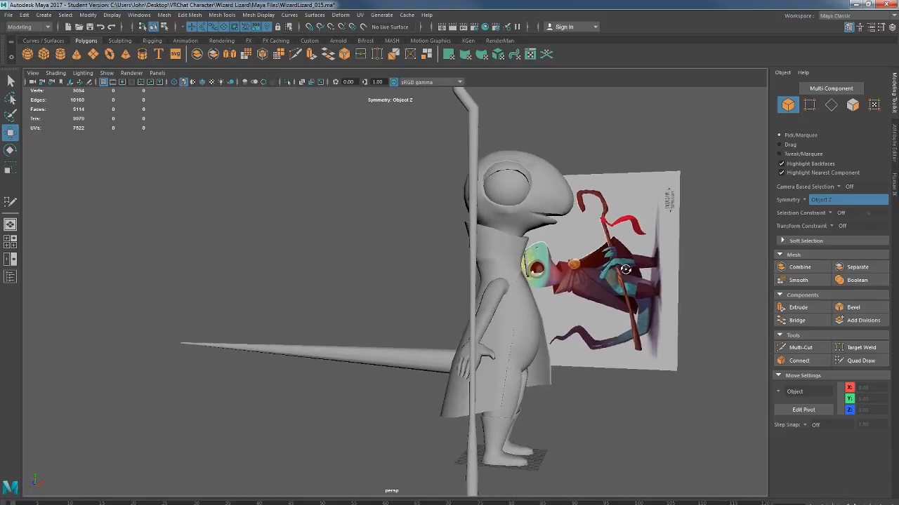
Try shifting the two vertices behind and below the mouth corner backward with symmetry, and undo the moves
middle_click_drag(589, 254, 523, 312, "alt")
right_click_drag(451, 194, 607, 275, "alt")
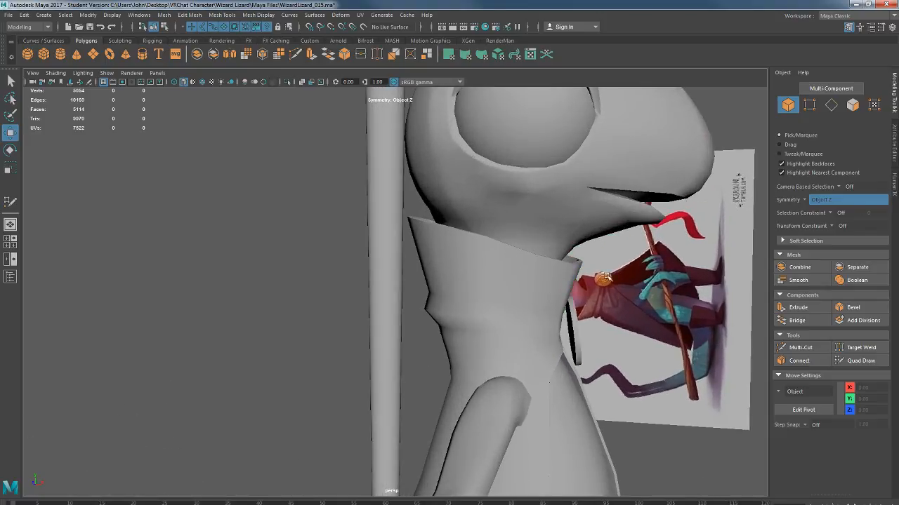
left_click(581, 215)
left_click_drag(581, 215, 498, 226, "alt")
mouse_move(497, 226)
right_mouse_down("alt")
mouse_move(518, 237)
mouse_move(537, 212)
mouse_move(491, 210)
right_mouse_up("alt")
left_click(538, 202)
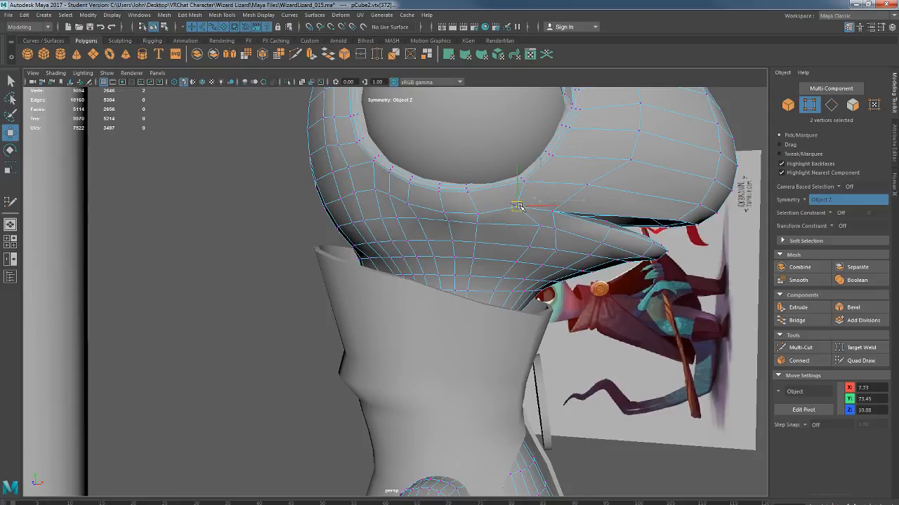
left_click(537, 225)
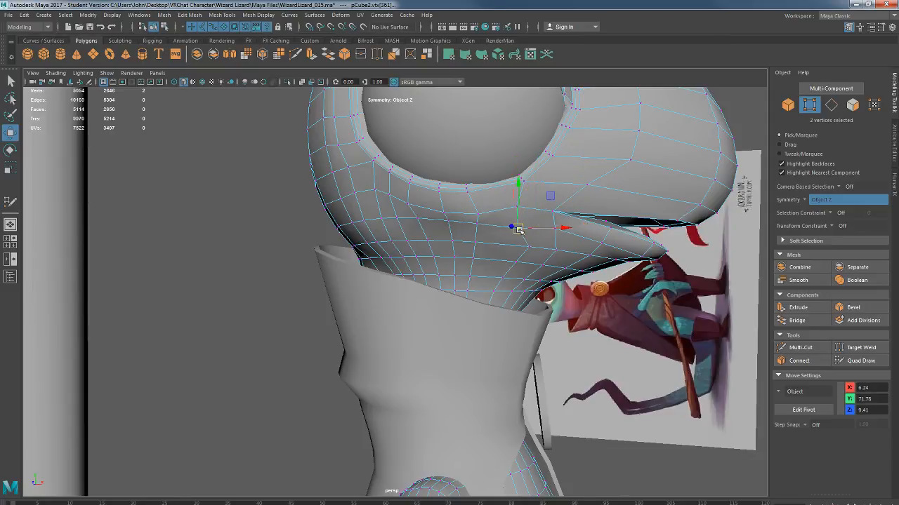
left_click_drag(619, 254, 565, 253, "alt")
key("ctrl+z")
key("f")
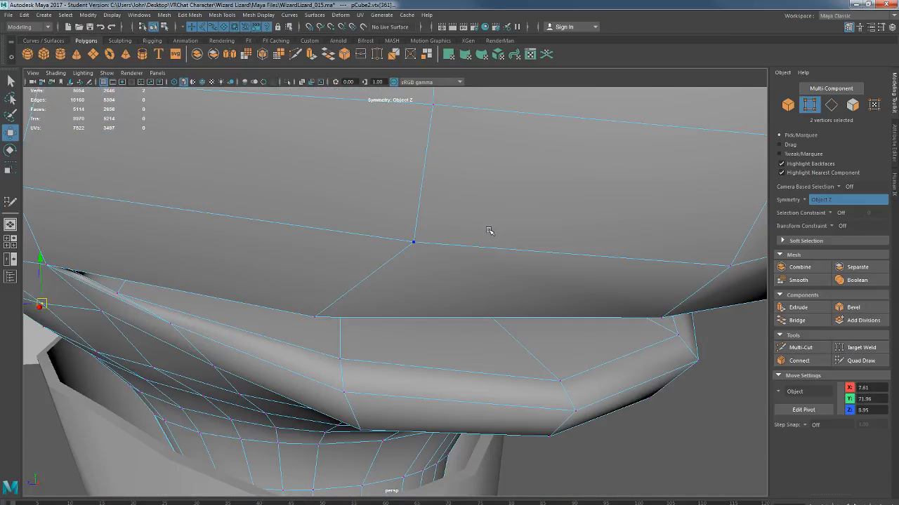
key("ctrl+z")
right_click_drag(489, 229, 329, 194, "alt")
left_click_drag(329, 194, 340, 166, "alt")
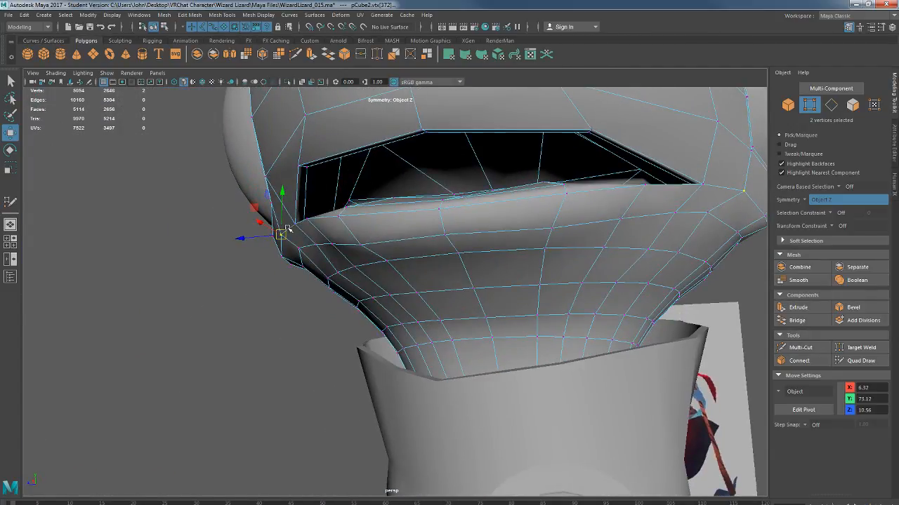
Adjust the vertices running from behind the mouth corner down the jaw with symmetry to even out their spacing
left_click_drag(287, 229, 344, 245)
left_click(299, 247)
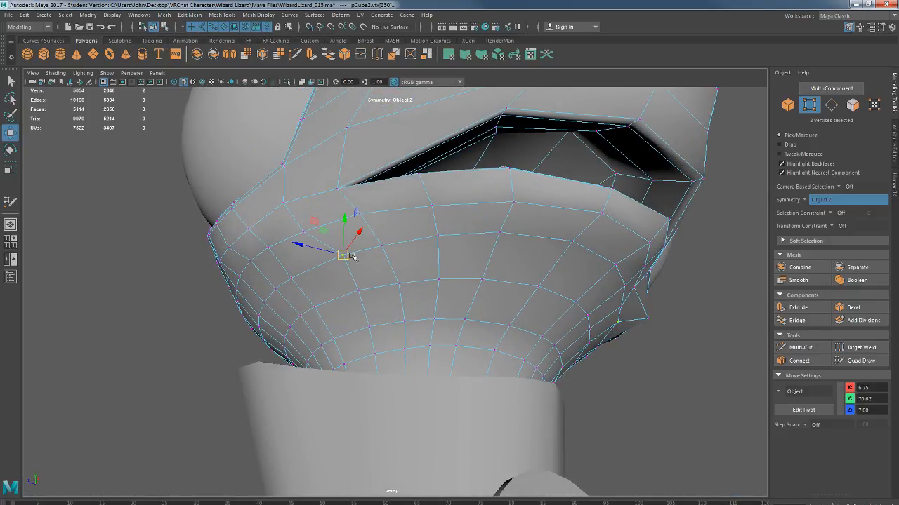
left_click_drag(351, 256, 330, 262)
left_click_drag(387, 260, 371, 221, "alt")
left_click(355, 295)
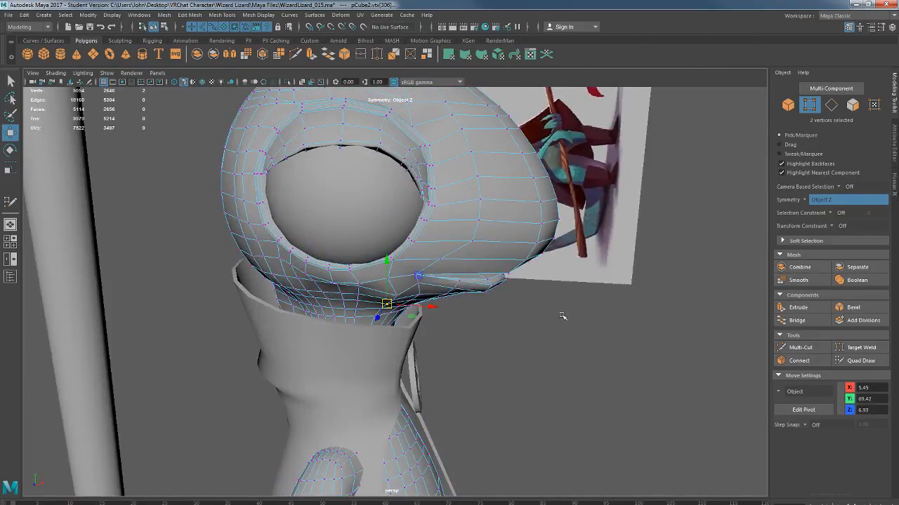
left_click(580, 327)
Return the body mesh to object mode and examine the reworked mouth corner and jaw from the front, side and below
left_click_drag(435, 213, 340, 202, "alt")
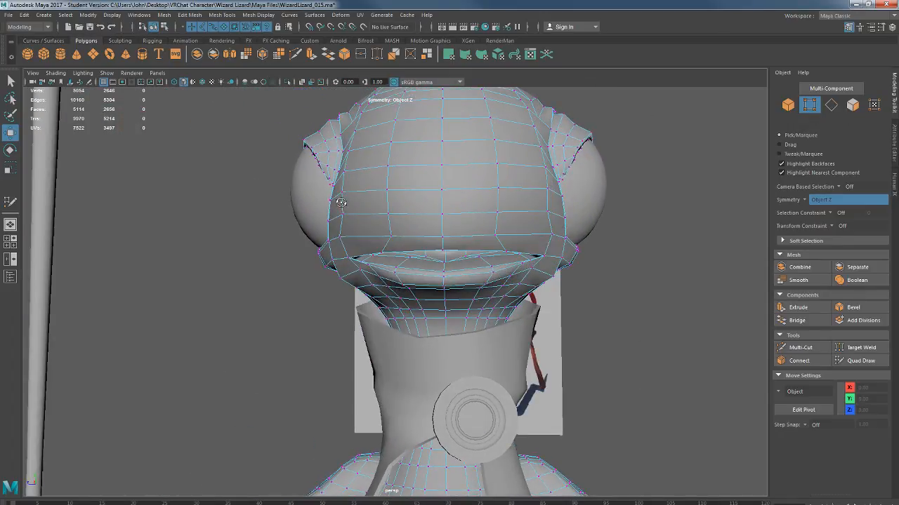
left_click(344, 272)
left_click_drag(346, 276, 437, 278, "alt")
right_click_drag(463, 187, 502, 170)
left_click(10, 14)
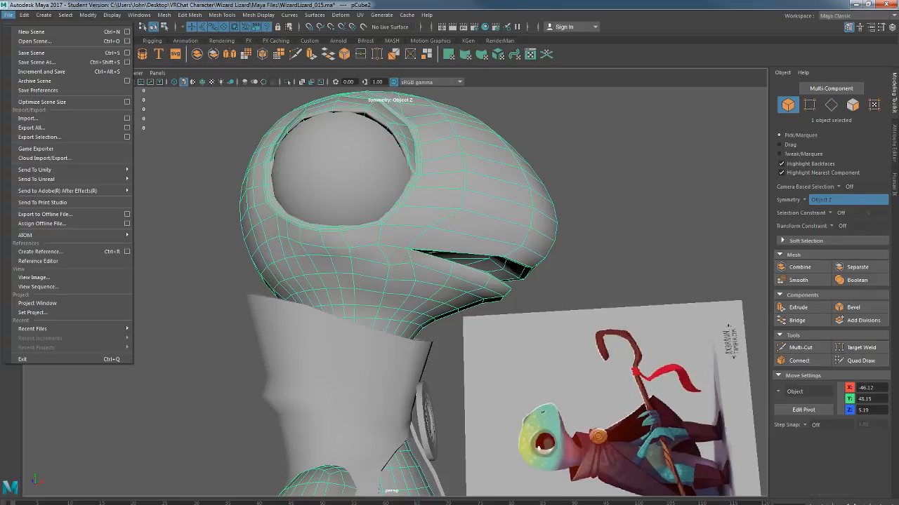
left_click(514, 332)
left_click_drag(501, 297, 527, 270, "alt")
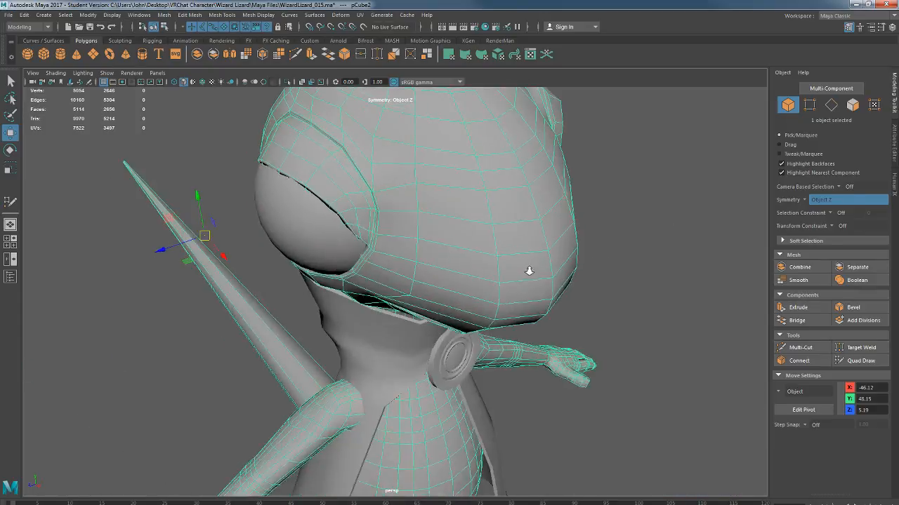
right_click_drag(527, 269, 630, 379, "alt")
left_click_drag(630, 380, 672, 363, "alt")
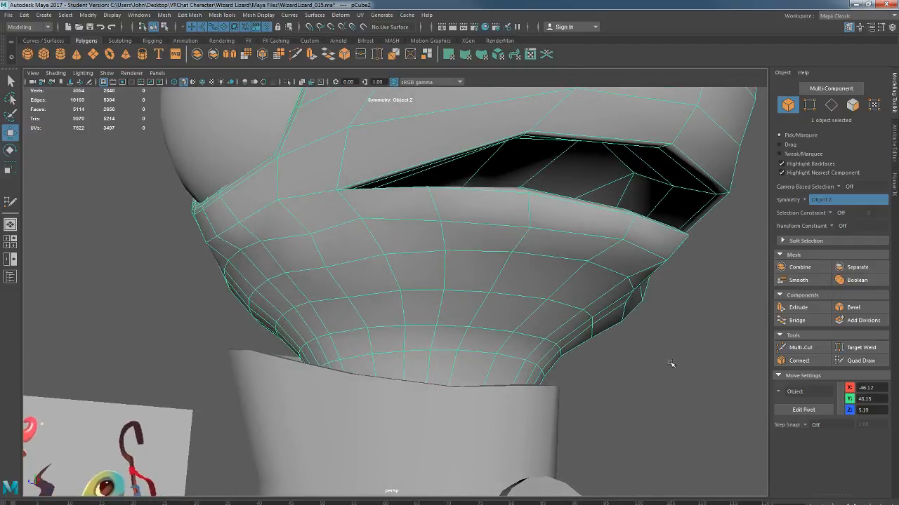
Save the scene as a new version named WizardLizard_017.ma
left_click(9, 16)
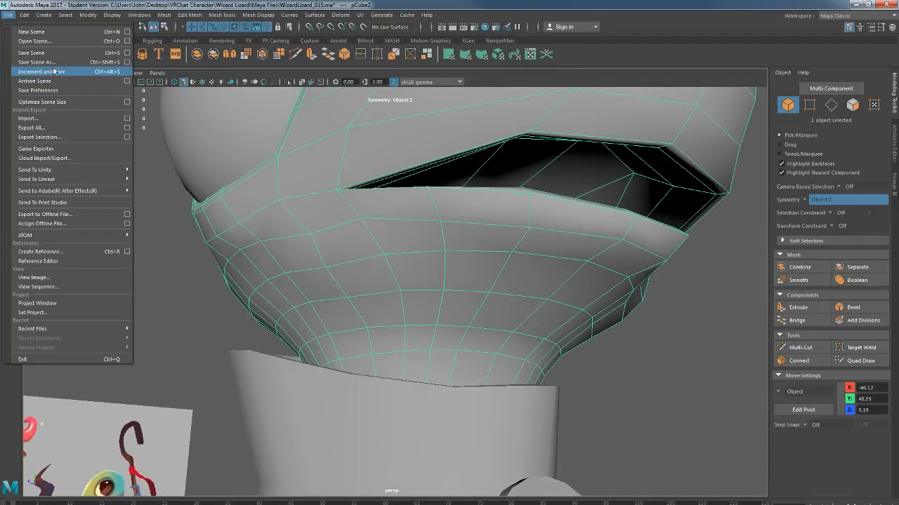
left_click(56, 63)
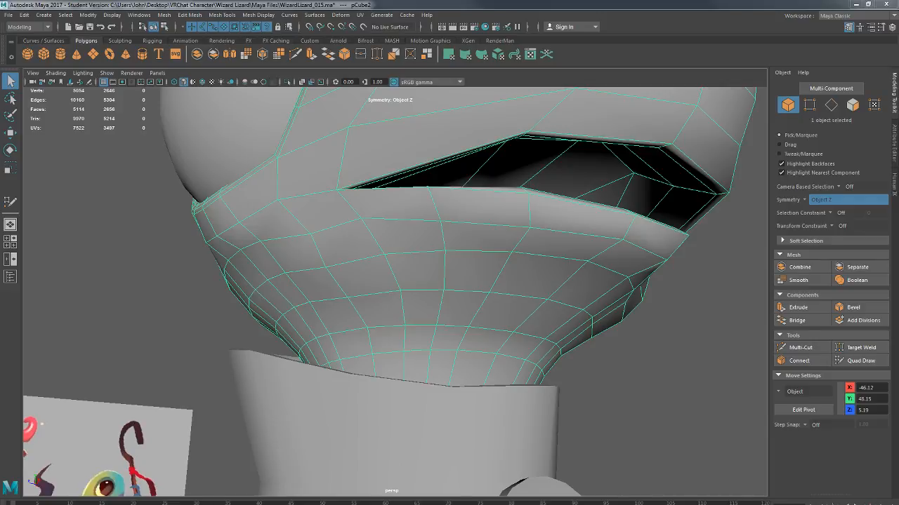
key("w")
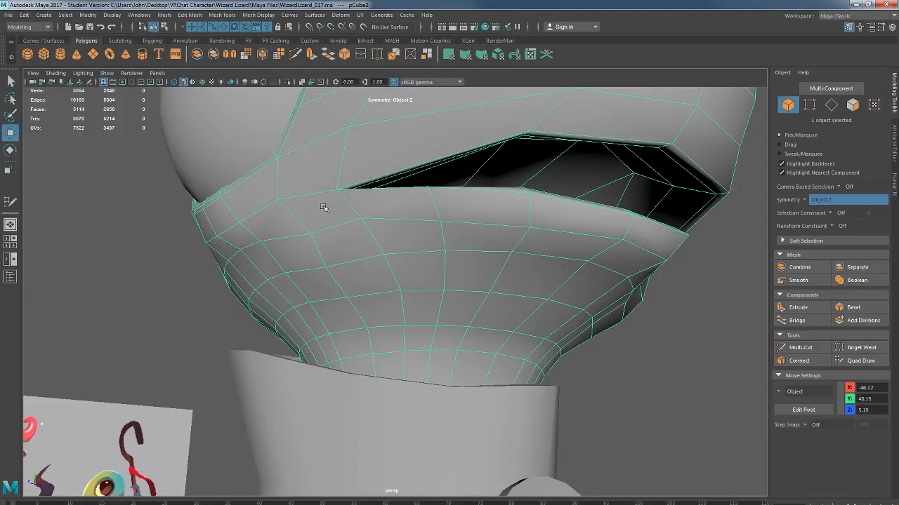
Smooth the body mesh around the jaw and cheek behind the mouth corner with the Smooth sculpting tool
left_click_drag(372, 213, 345, 219, "alt")
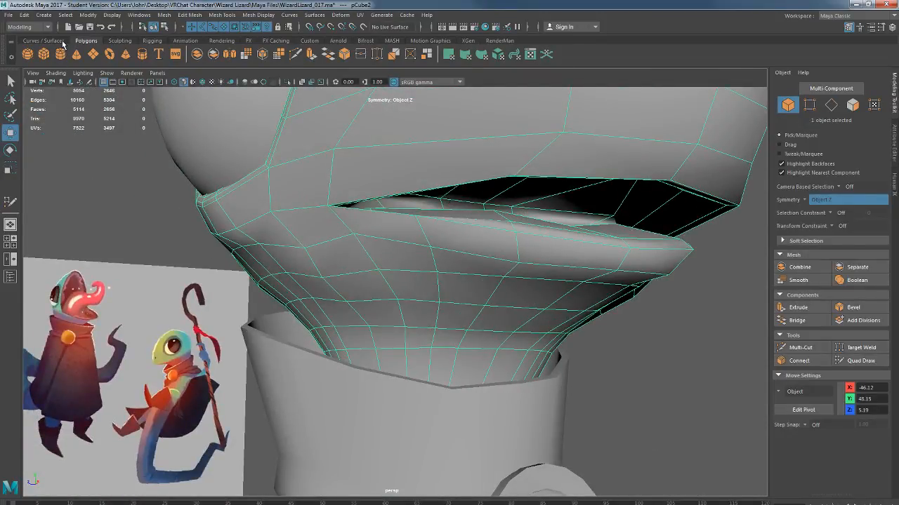
left_click(118, 41)
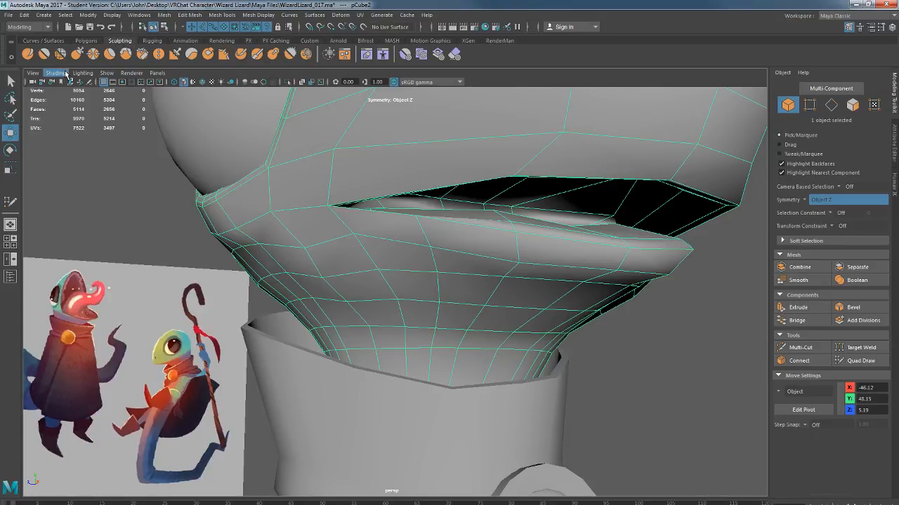
left_click(44, 55)
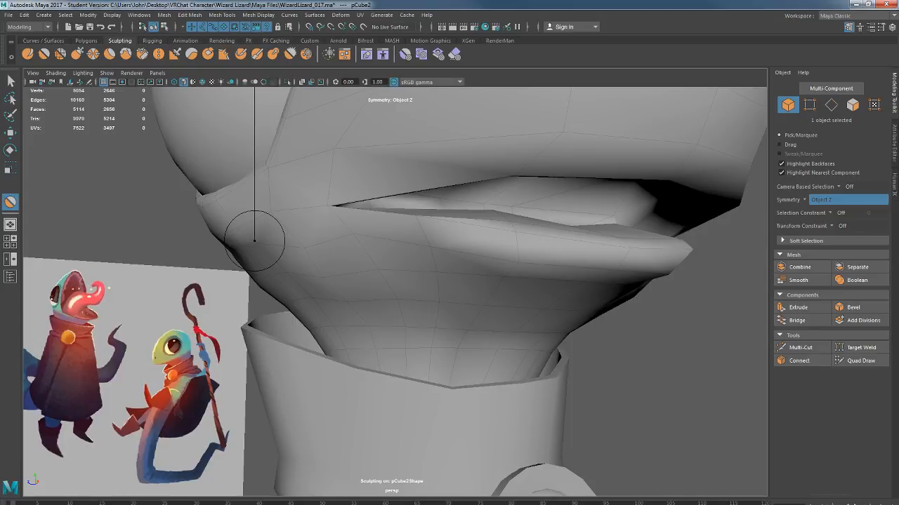
left_click_drag(252, 256, 278, 249, "alt")
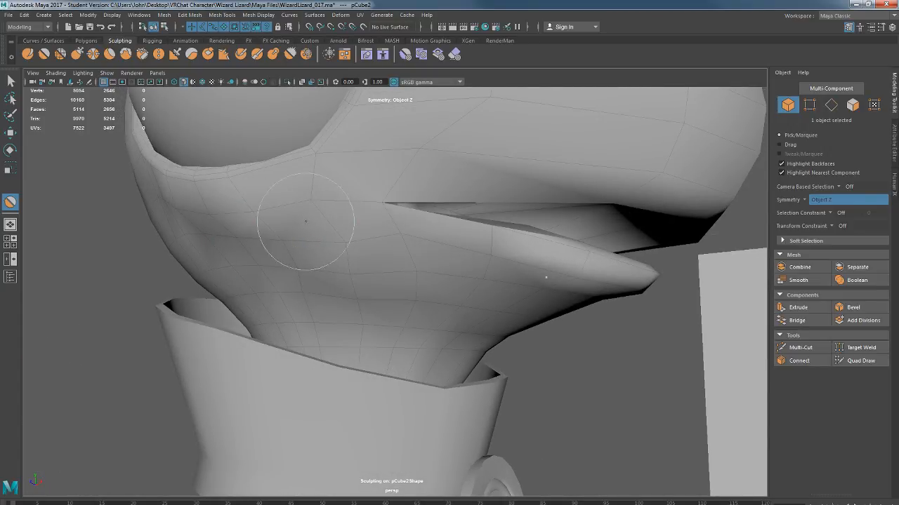
left_click_drag(176, 214, 214, 220, "alt")
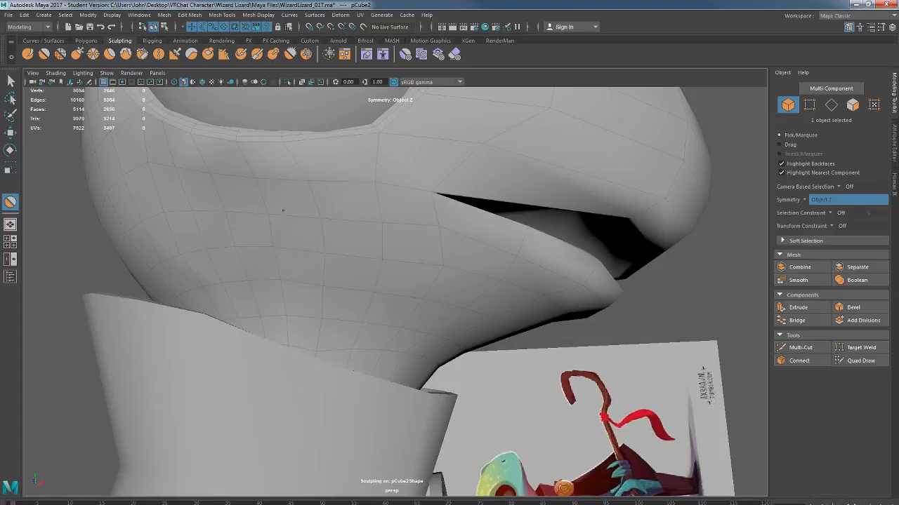
mouse_move(267, 231)
left_mouse_down("alt")
mouse_move(294, 301)
mouse_move(261, 301)
mouse_move(269, 304)
left_mouse_up("alt")
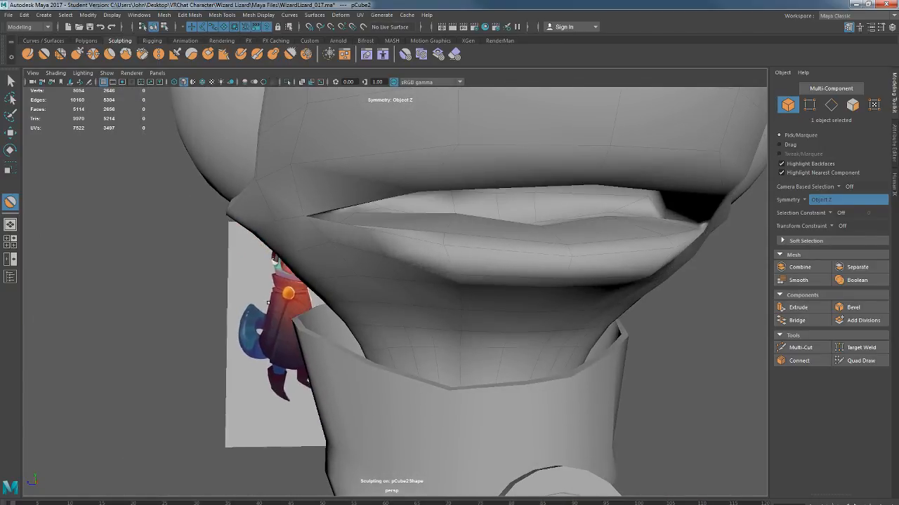
right_click_drag(241, 201, 201, 202, "alt")
mouse_move(201, 202)
left_mouse_down("alt")
mouse_move(243, 196)
mouse_move(213, 192)
left_mouse_up("alt")
right_click_drag(212, 192, 267, 204, "alt")
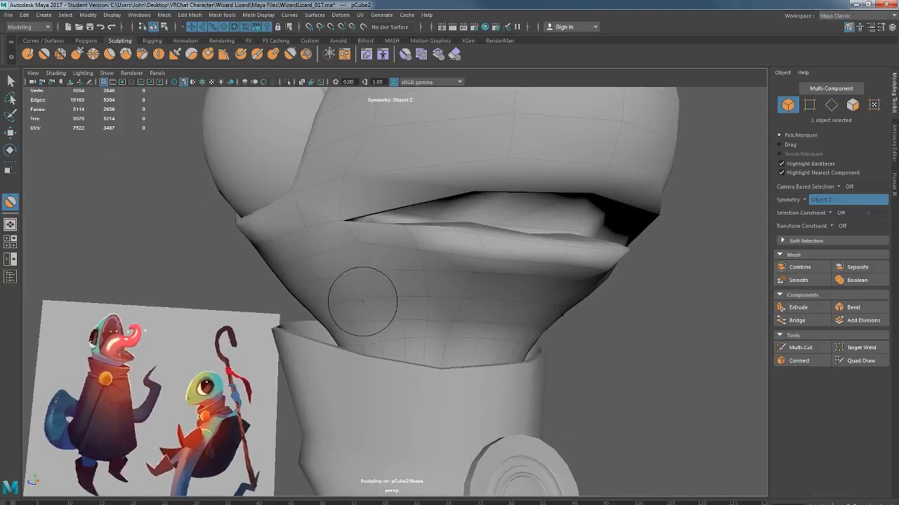
left_click(86, 40)
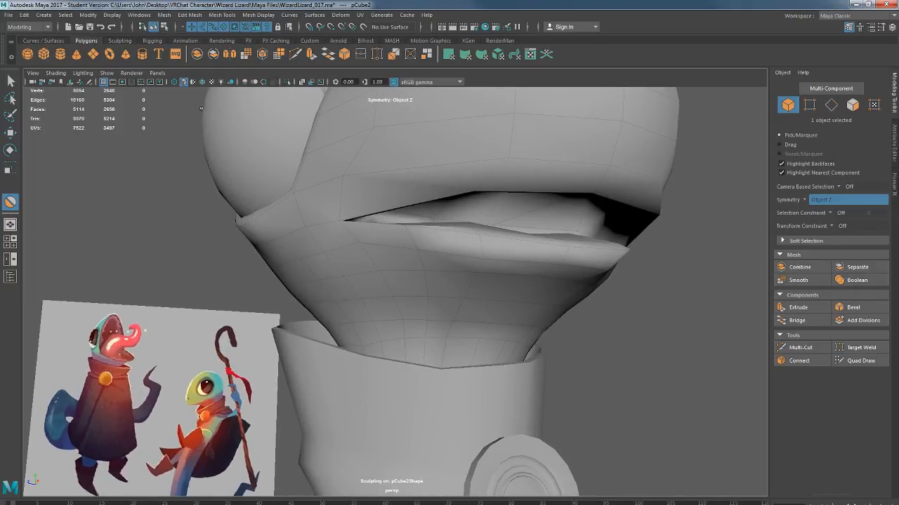
left_click(11, 81)
Shift the narrow jaw face below the eye socket slightly down and outward with symmetry
left_click_drag(239, 231, 286, 266, "alt")
right_click_drag(286, 265, 241, 274)
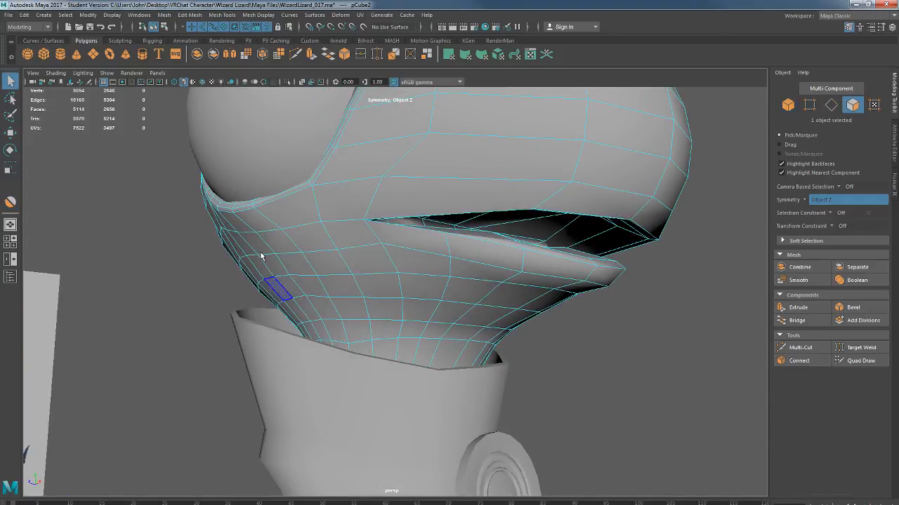
left_click(250, 245)
left_click_drag(250, 245, 293, 316, "alt")
left_click_drag(274, 281, 281, 267, "alt")
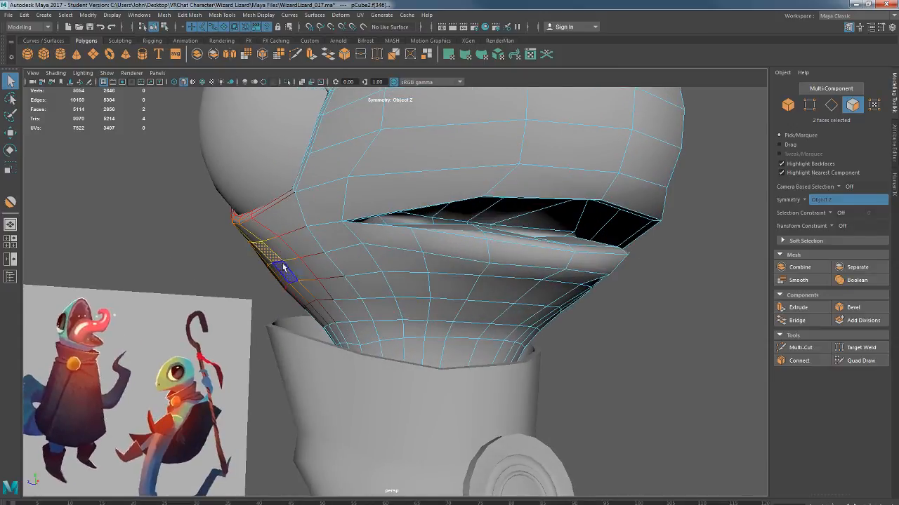
left_click_drag(307, 305, 320, 299, "alt")
key("w")
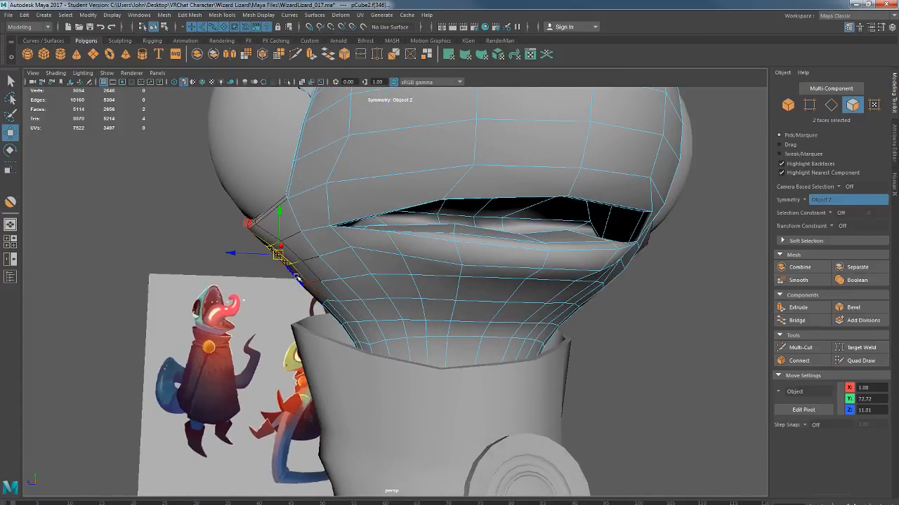
left_click_drag(486, 315, 405, 314, "alt")
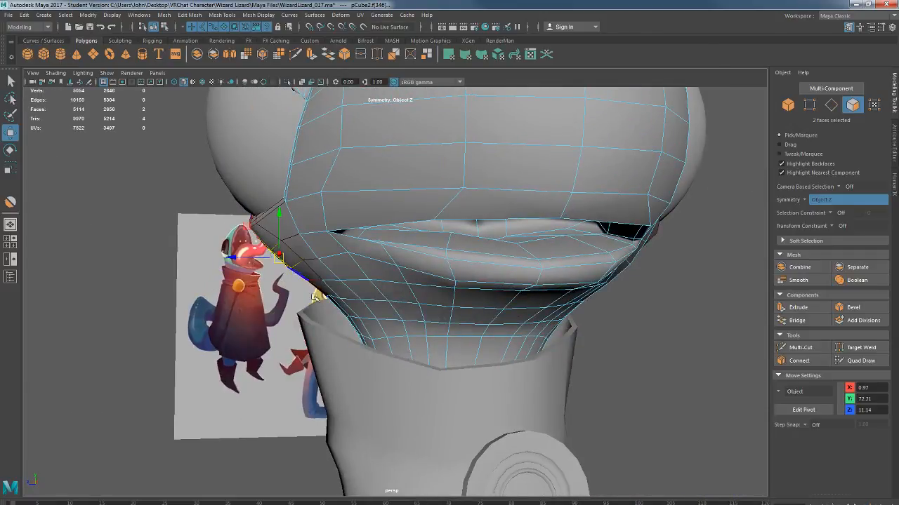
Return the body mesh to object mode and compare the head and whole character with the reference image from the front and side
right_click_drag(401, 263, 441, 250)
left_click(199, 405)
right_click_drag(199, 405, 114, 262, "alt")
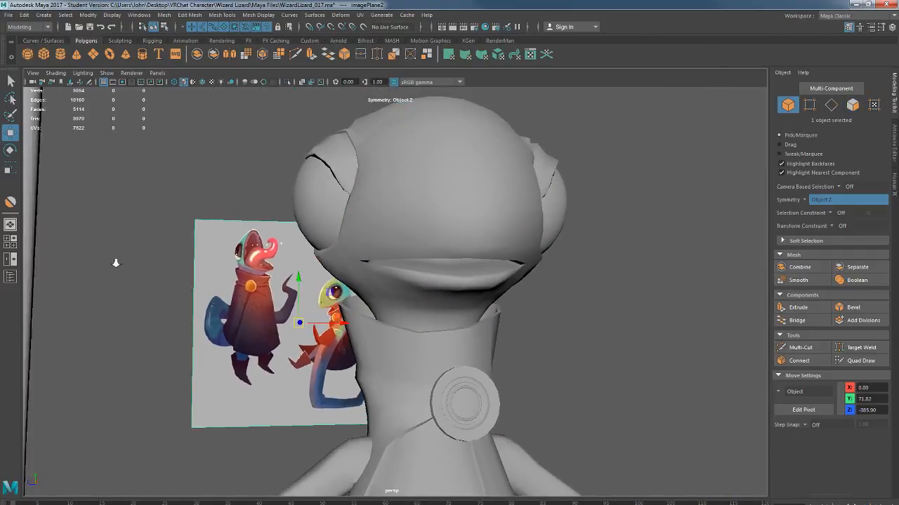
left_click_drag(114, 263, 249, 264, "alt")
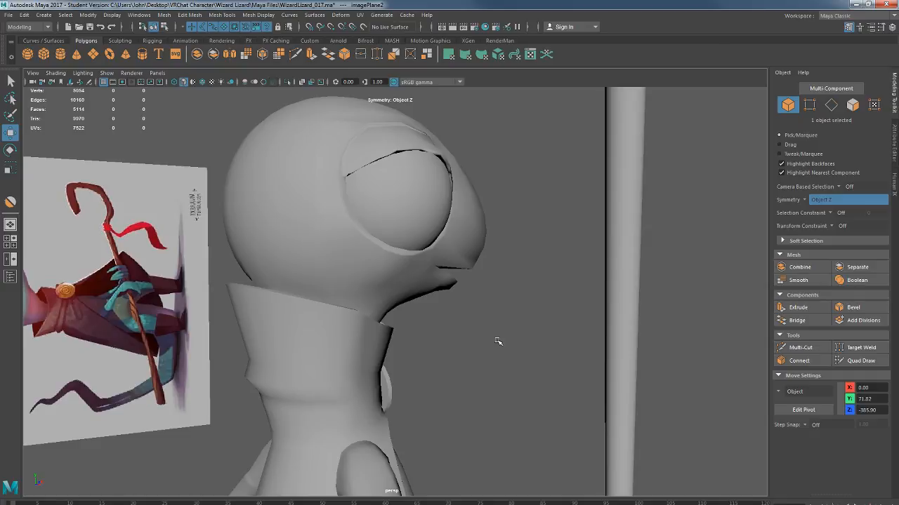
left_click_drag(472, 299, 344, 303, "alt")
right_click_drag(418, 320, 268, 150, "alt")
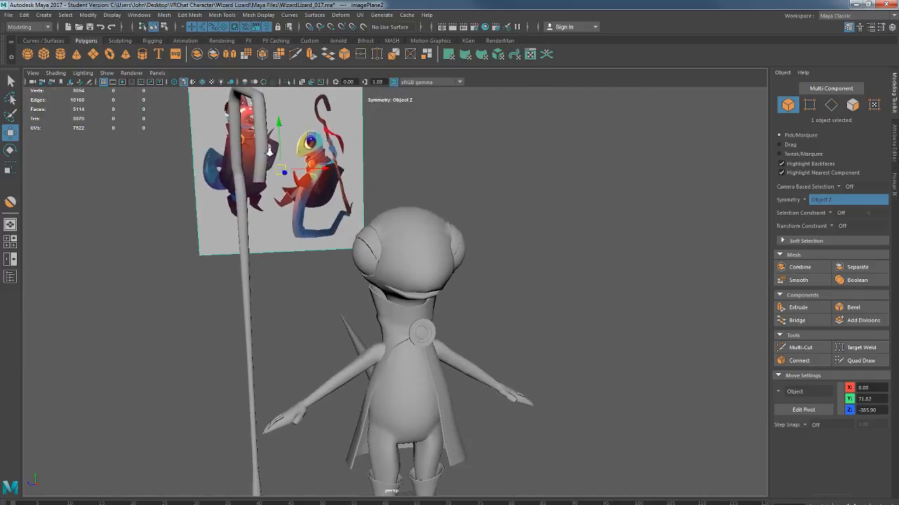
right_click_drag(445, 342, 384, 321, "alt")
left_click_drag(383, 322, 415, 310, "alt")
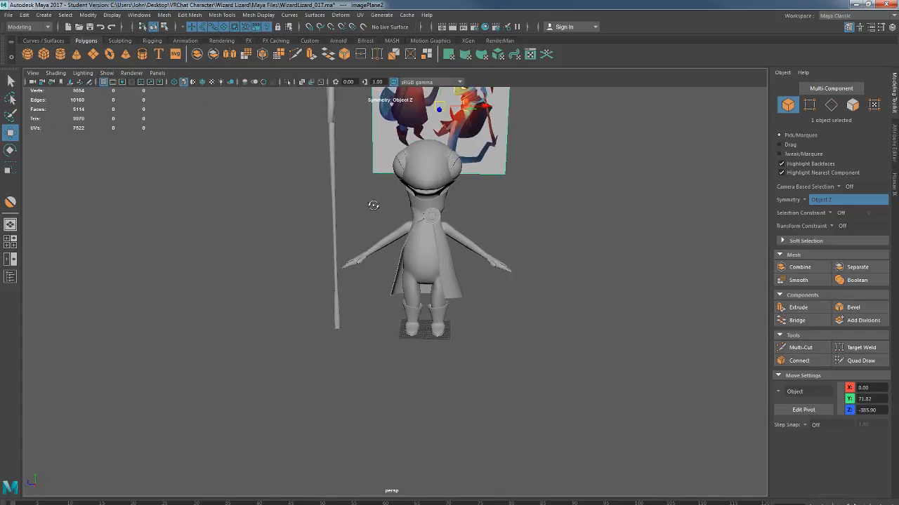
left_click_drag(373, 204, 367, 171, "alt")
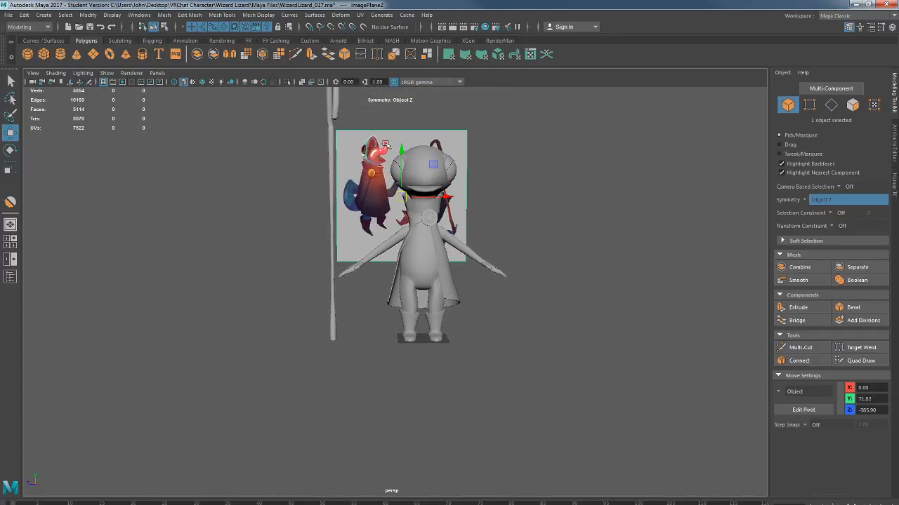
left_click_drag(430, 171, 277, 160, "alt")
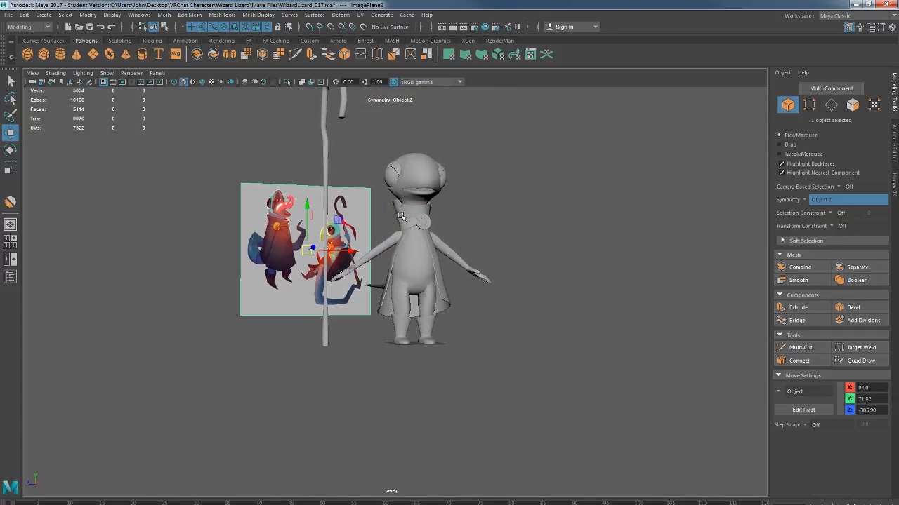
left_click(8, 14)
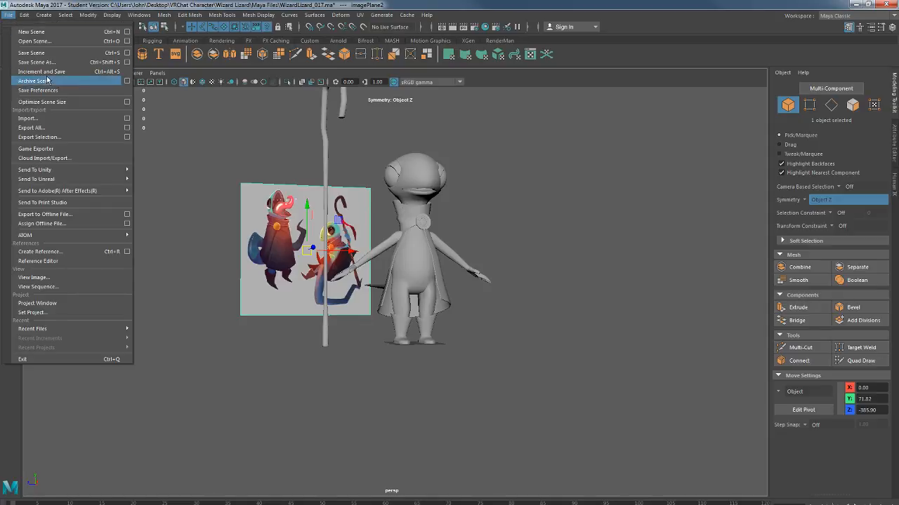
left_click(43, 15)
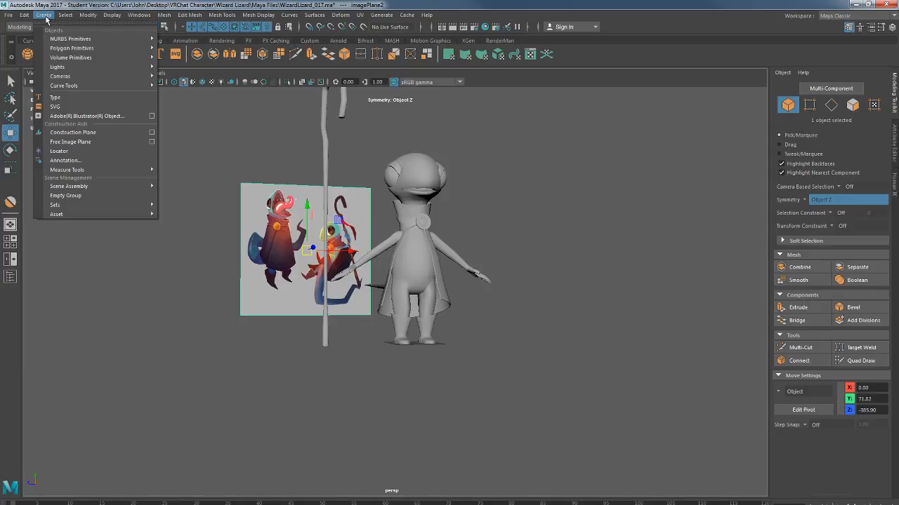
mouse_move(80, 71)
mouse_move(91, 49)
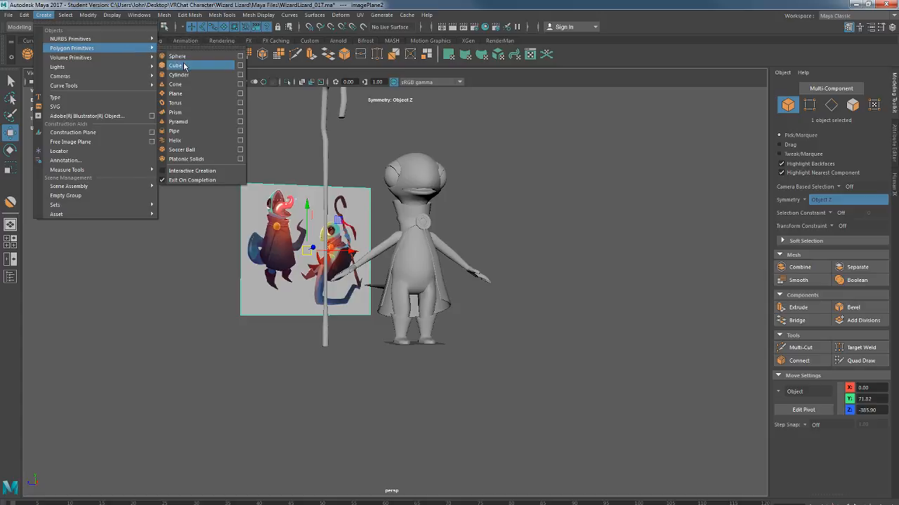
left_click(184, 66)
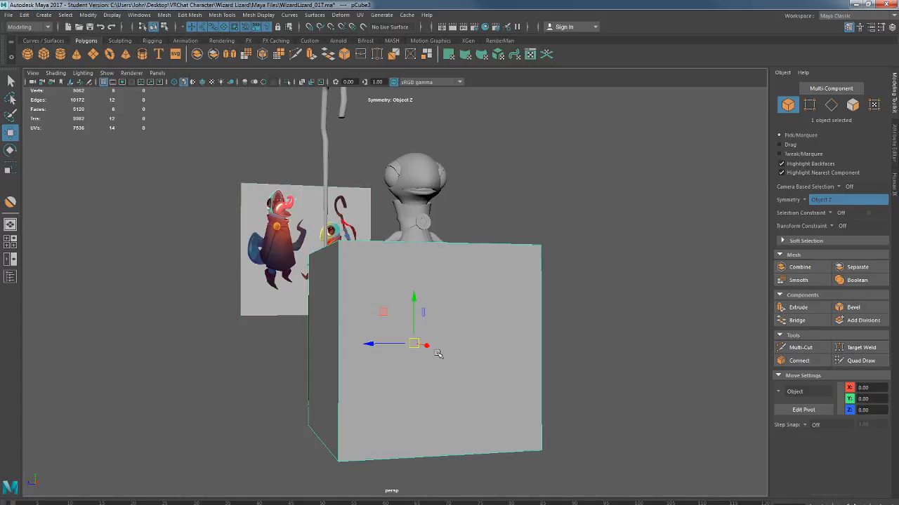
key("Delete")
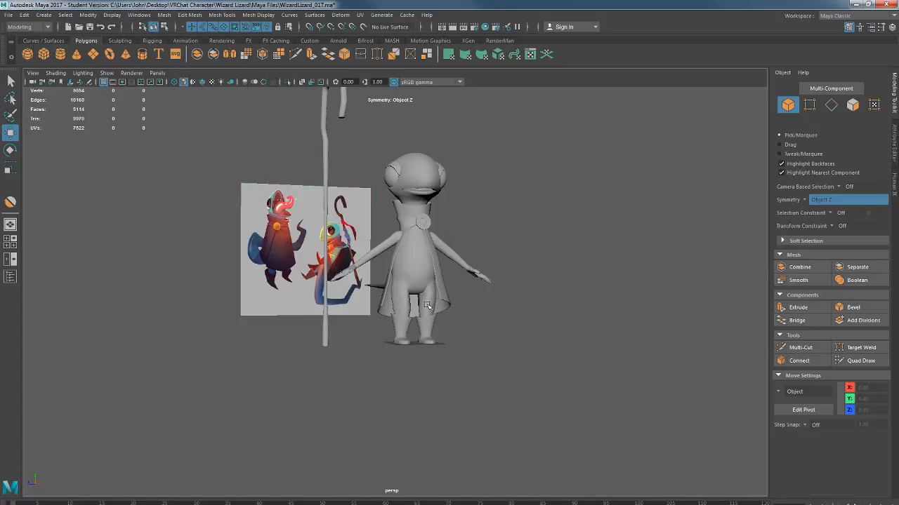
Create a polygon sphere at the origin and scale it uniformly to about 7.68
left_click(43, 15)
mouse_move(82, 49)
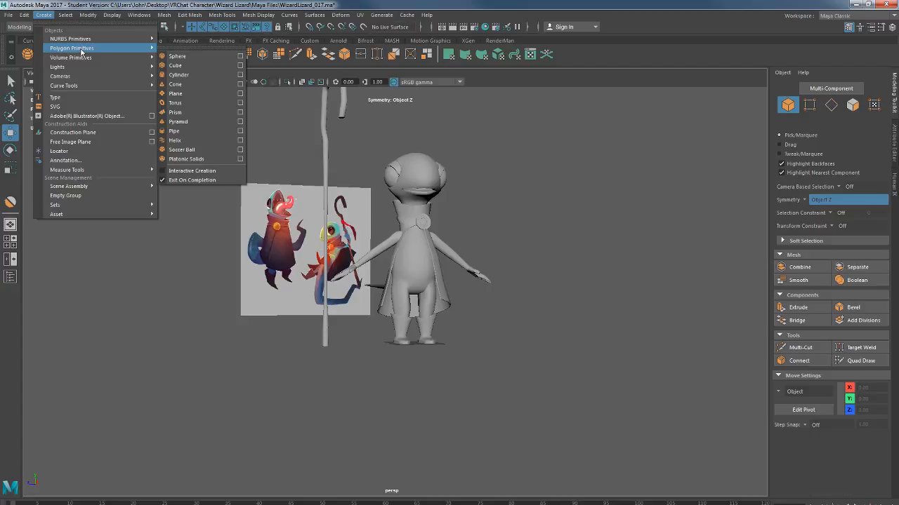
left_click(200, 56)
left_click_drag(391, 307, 408, 343, "alt")
key("f")
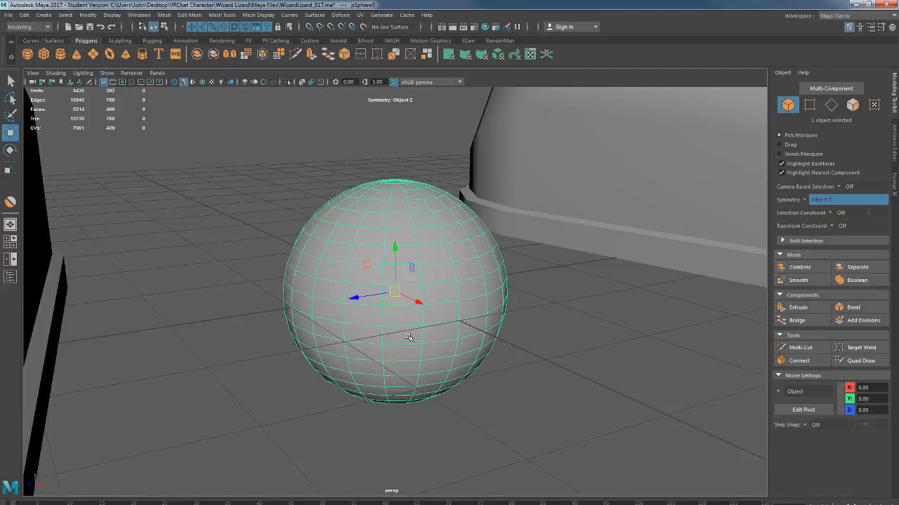
right_click_drag(447, 347, 49, 80, "alt")
key("r")
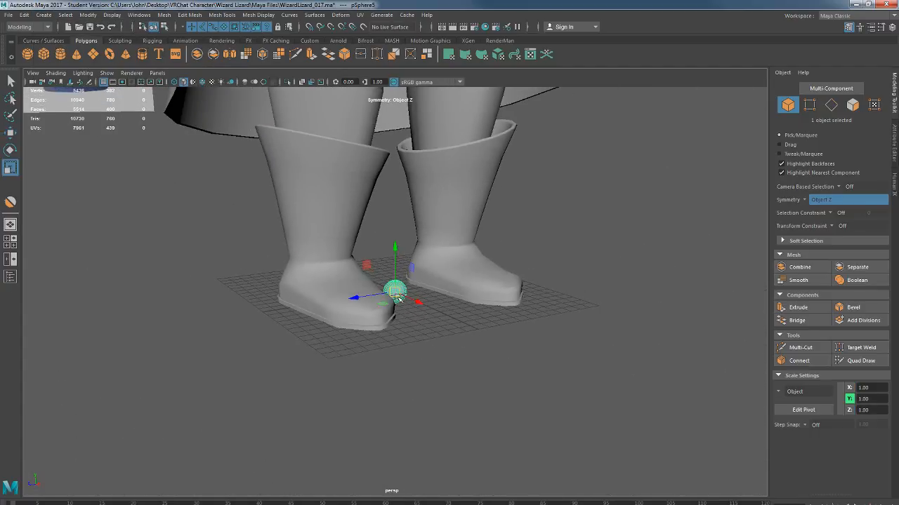
left_click_drag(396, 292, 531, 337)
right_click_drag(531, 337, 350, 253, "alt")
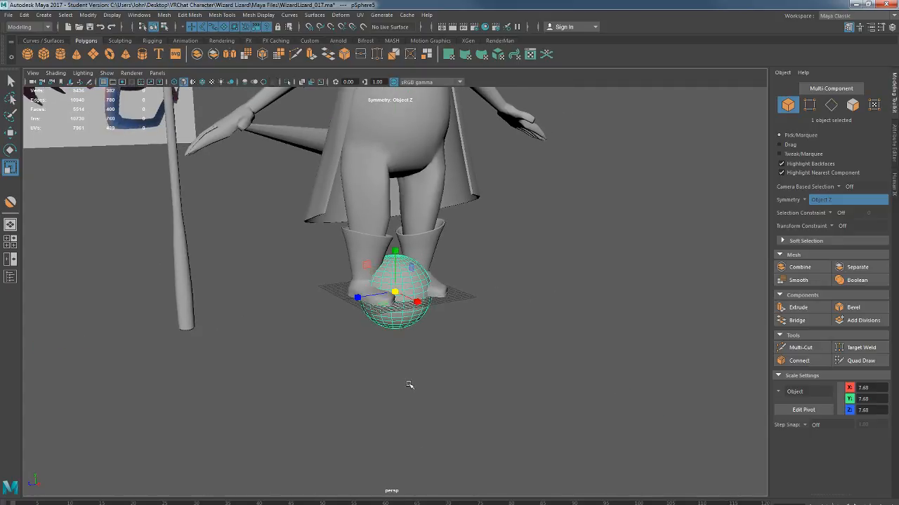
Move the sphere up and forward in front of the lizard's mouth, to about X 42.92 and Y 72.80
right_click_drag(410, 385, 339, 289, "alt")
middle_click_drag(389, 245, 415, 305, "alt")
key("w")
left_click_drag(414, 304, 427, 125)
left_click_drag(446, 172, 521, 226)
left_click_drag(345, 275, 473, 295, "alt")
middle_click_drag(474, 295, 435, 333, "alt")
right_click_drag(435, 334, 537, 363, "alt")
middle_click_drag(412, 285, 466, 286, "alt")
left_click_drag(466, 287, 448, 292, "alt")
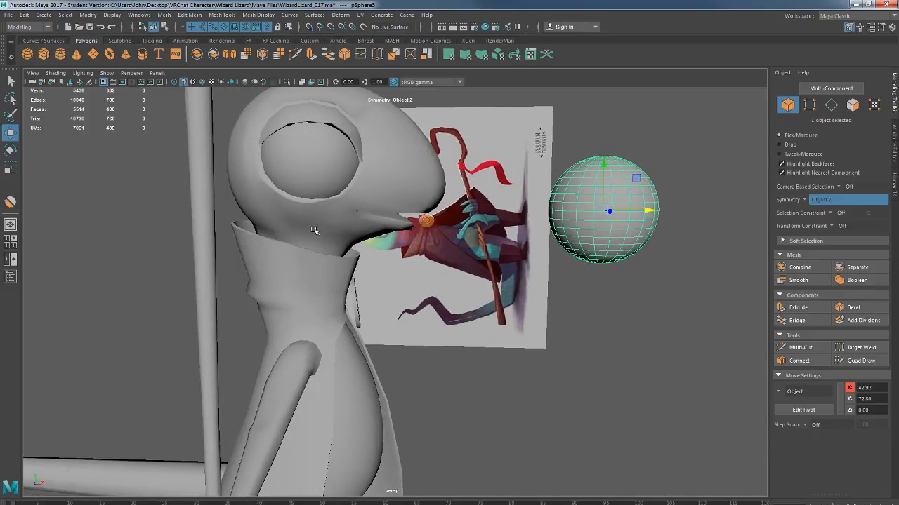
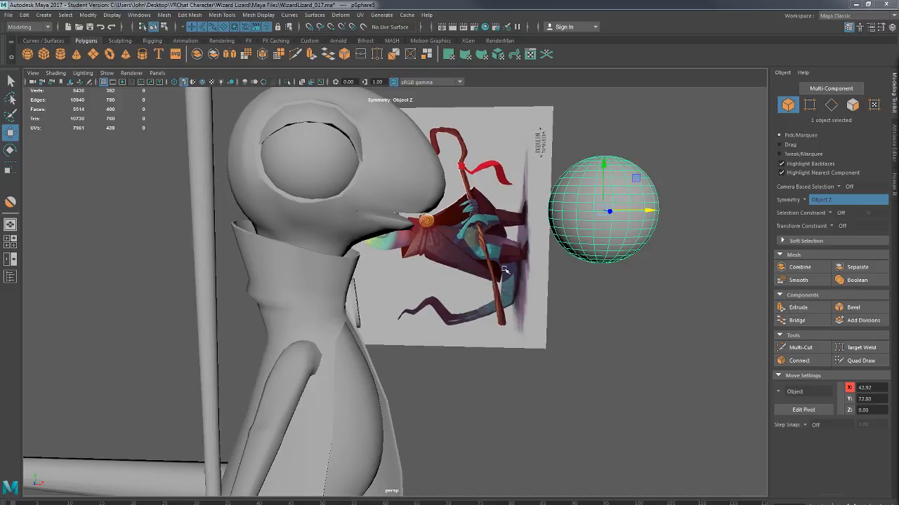
middle_click_drag(518, 239, 468, 284, "alt")
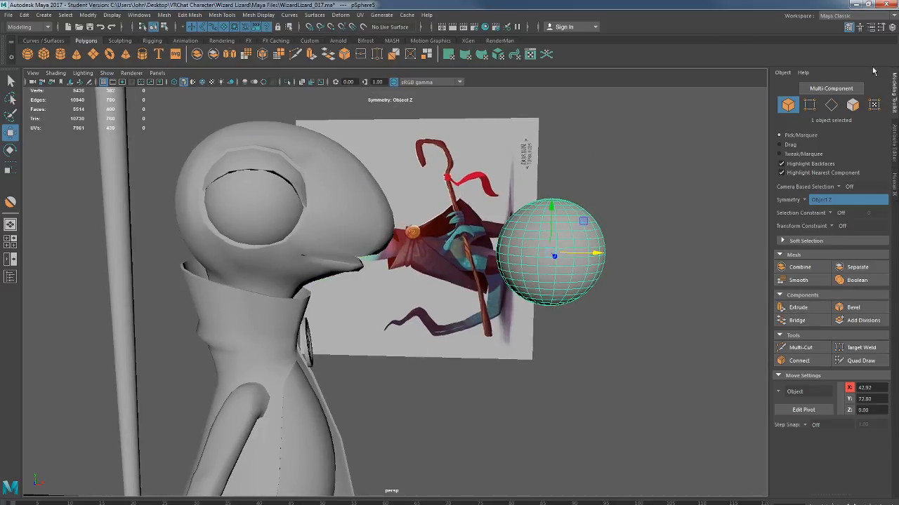
Set the sphere's axis and height subdivisions to 12 each and inspect its faceting with nothing selected
left_click(895, 147)
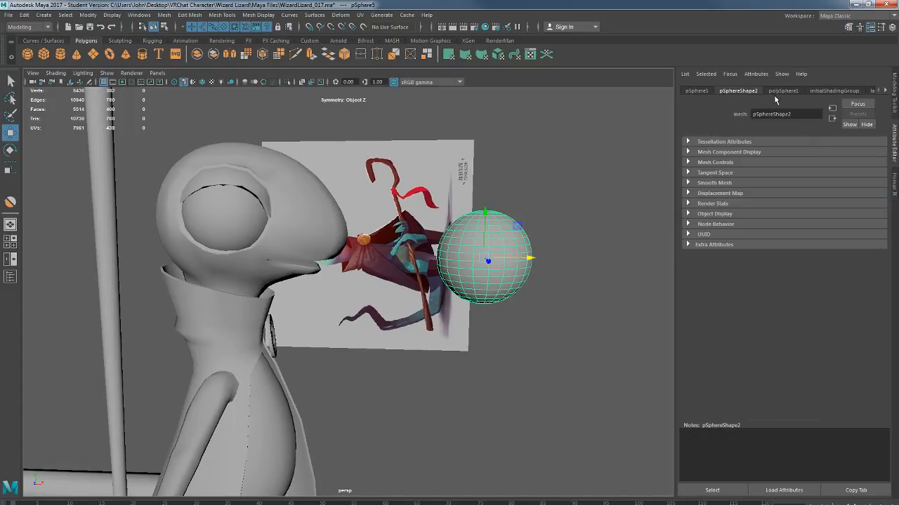
left_click(784, 92)
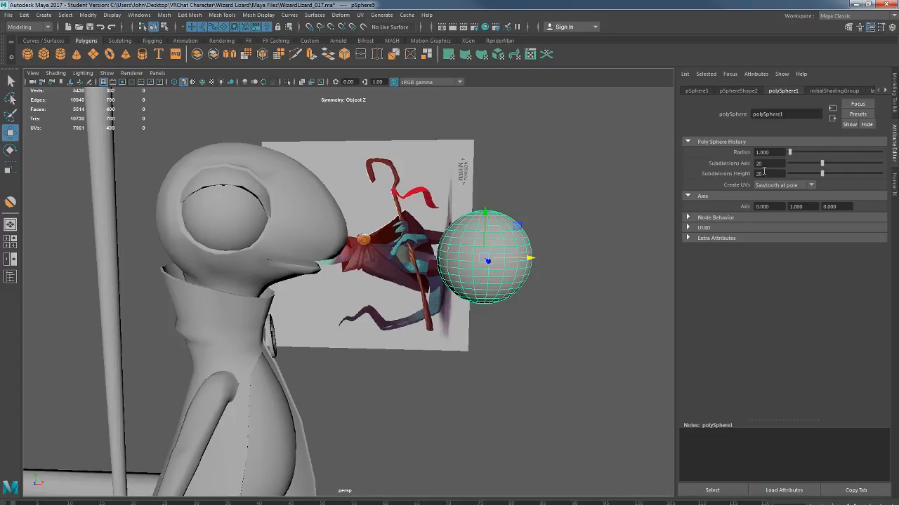
key("Tab")
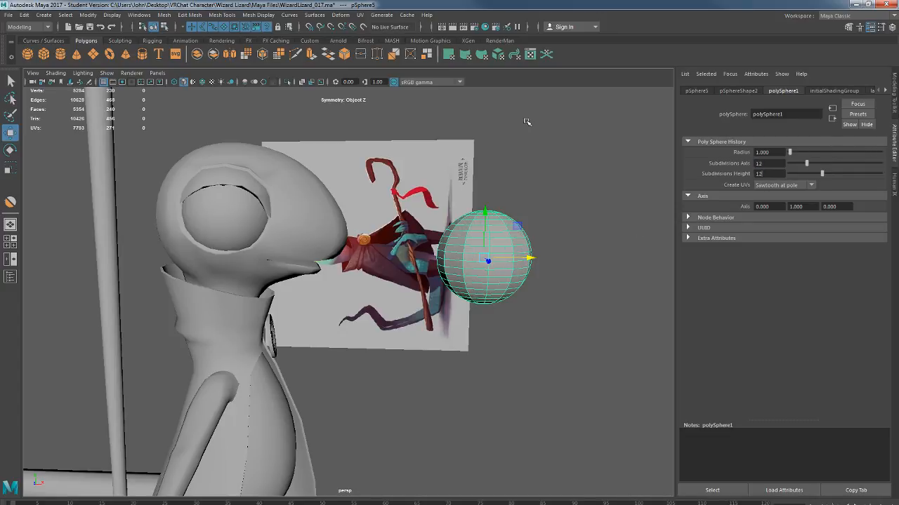
type("12")
key("Return")
left_click_drag(505, 218, 470, 247, "alt")
left_click(554, 292)
left_click_drag(553, 292, 453, 226, "alt")
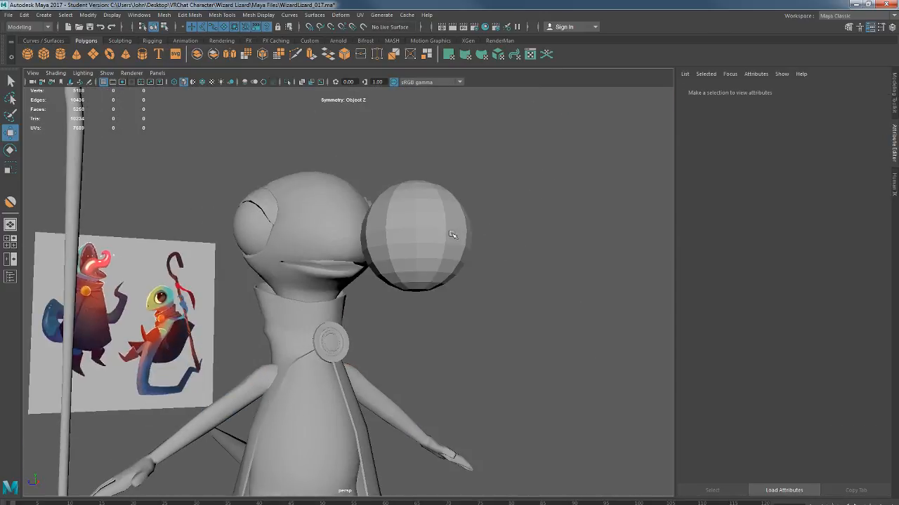
Soften the edges of the low-poly sphere in front of the head and check its smooth shading
left_click(449, 232)
left_click(257, 15)
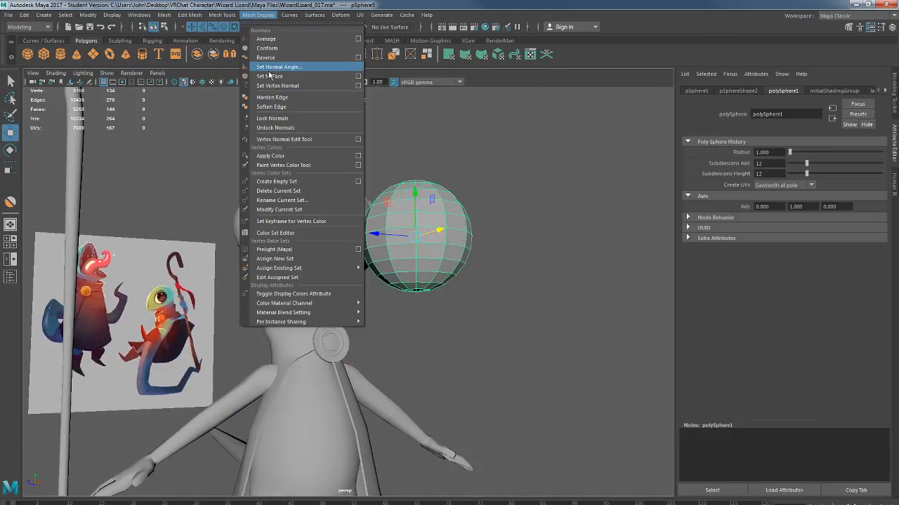
left_click(271, 107)
left_click(512, 165)
left_click_drag(512, 165, 527, 217, "alt")
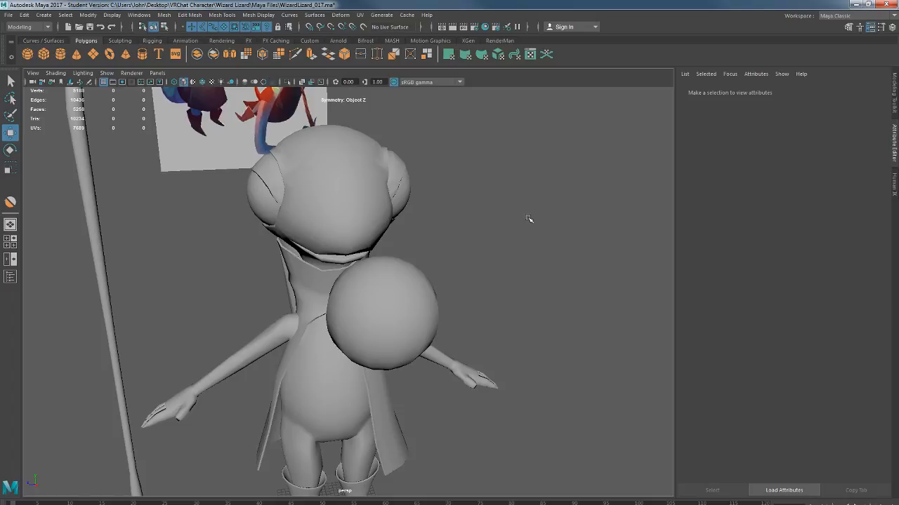
left_click_drag(481, 234, 563, 238, "alt")
Select the sphere's top pole vertex in vertex mode and enable soft selection
left_click(474, 243)
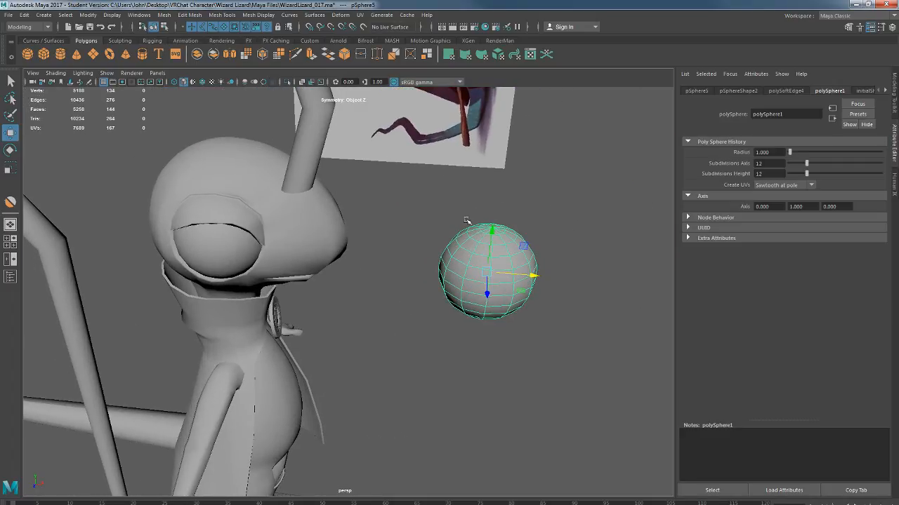
middle_click_drag(487, 198, 479, 231, "alt")
right_click_drag(468, 216, 490, 242, "alt")
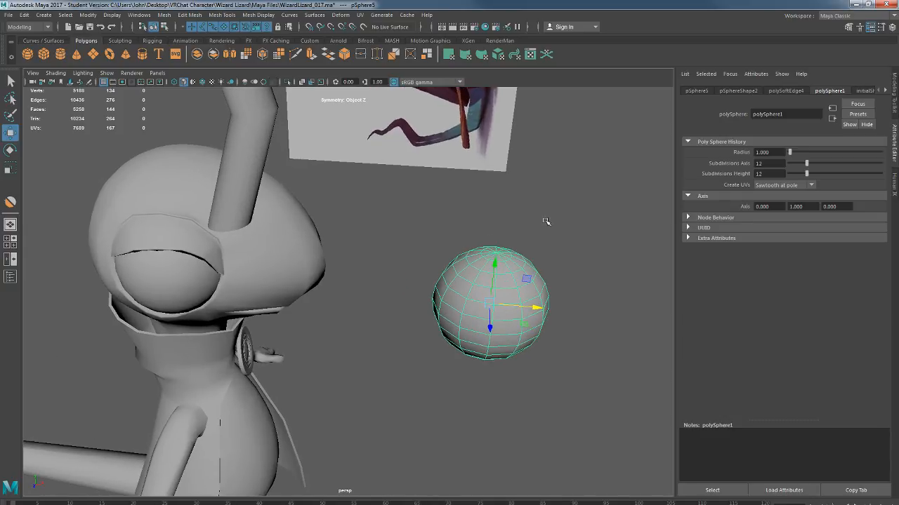
left_click_drag(503, 235, 499, 232, "alt")
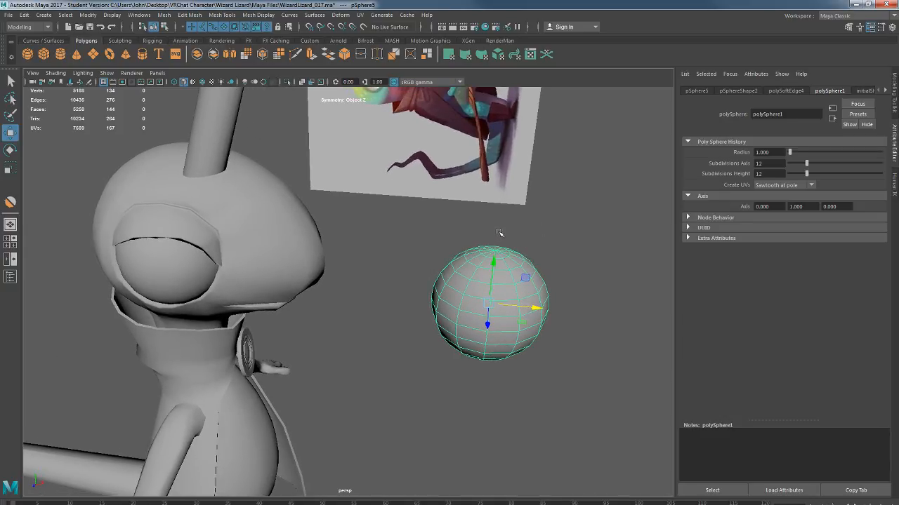
right_click(502, 257)
left_click(471, 255)
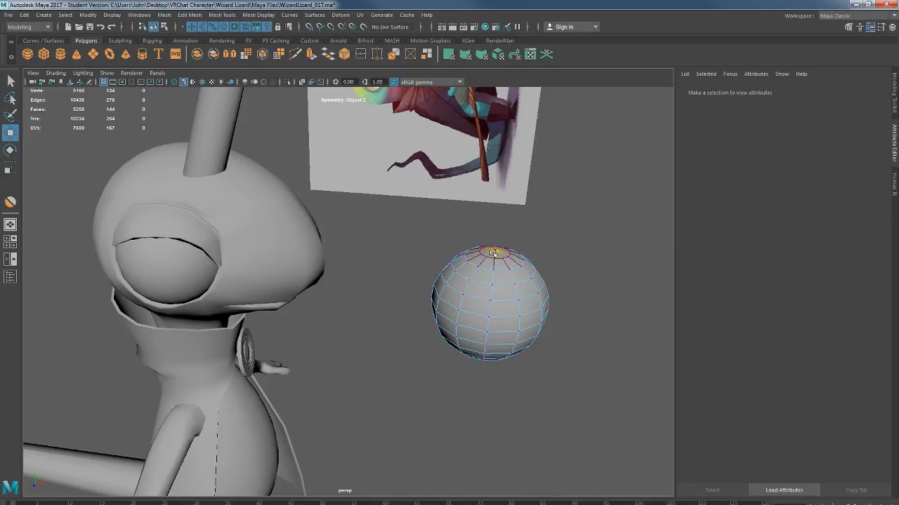
left_click(494, 253)
key("b")
Try to stretch the sphere upward from its top vertex with the current soft-selection falloff, and undo it
right_click_drag(576, 316, 415, 251, "alt")
left_click_drag(415, 251, 286, 136, "alt")
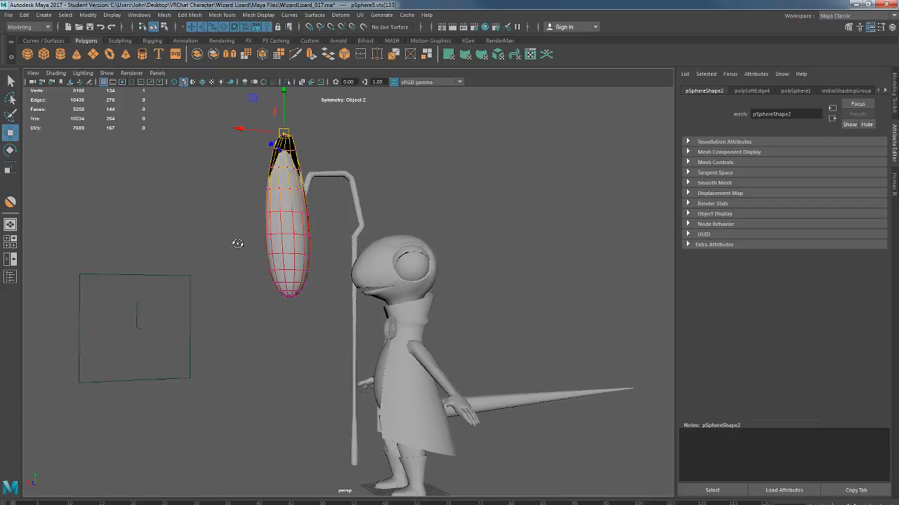
left_click_drag(234, 245, 318, 269, "alt")
key("ctrl+z")
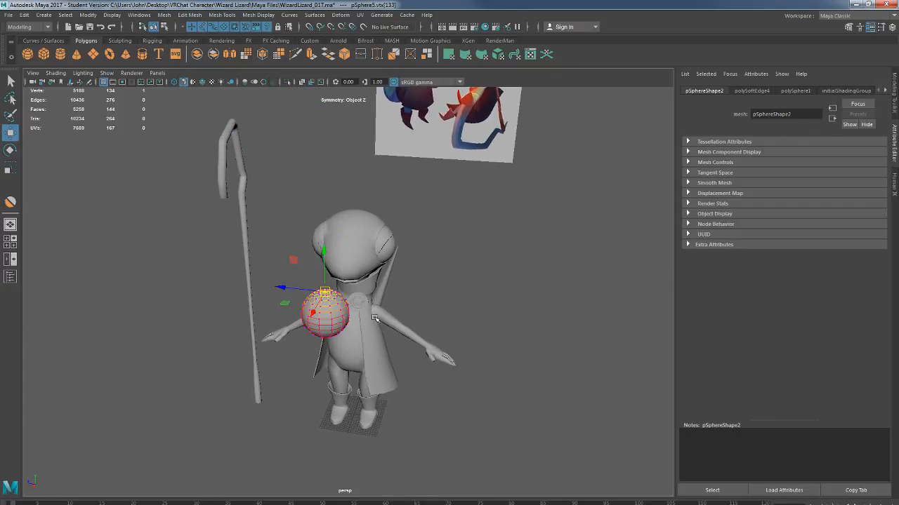
Widen the soft-selection falloff across the whole sphere and pull its top vertex far up to form a long, slender spindle
left_click_drag(375, 319, 376, 308, "alt")
left_click_drag(324, 284, 358, 287)
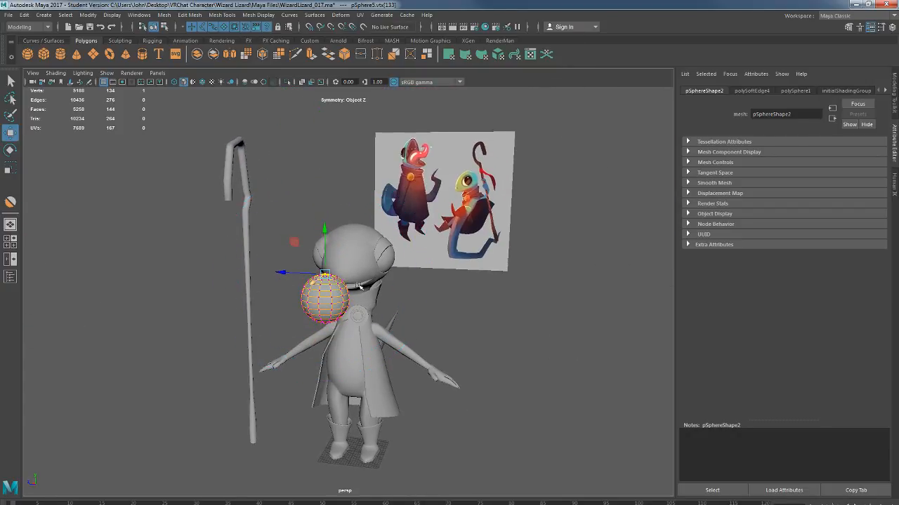
left_click_drag(325, 231, 323, 88)
left_click_drag(380, 330, 399, 335, "alt")
scroll(400, 335, "up", 1)
left_click_drag(335, 177, 305, 63)
right_click_drag(354, 315, 321, 315, "alt")
middle_click_drag(320, 315, 321, 335, "alt")
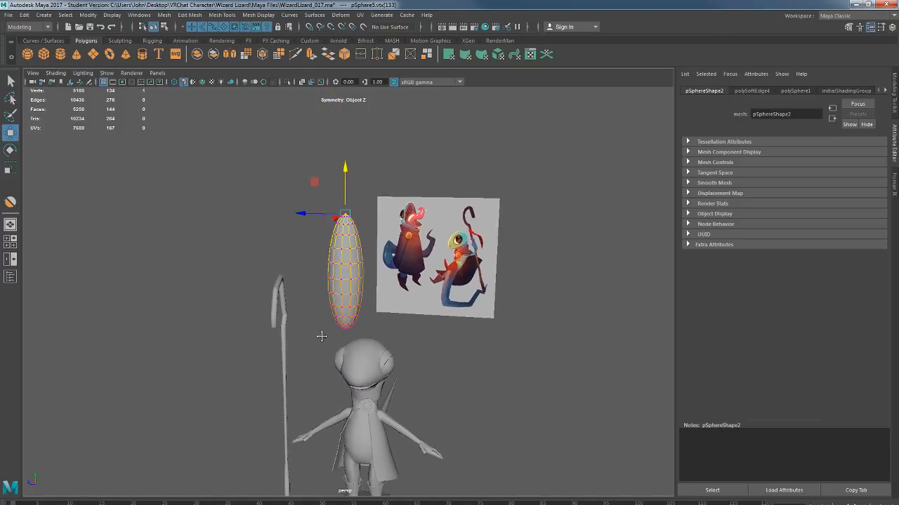
left_click_drag(346, 185, 335, 89)
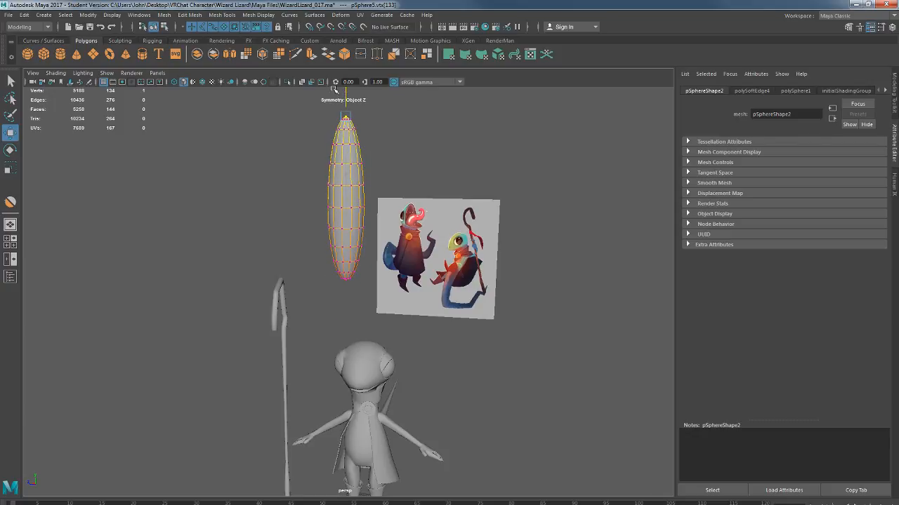
left_click_drag(362, 245, 379, 311, "alt")
left_click_drag(370, 202, 344, 40)
right_click_drag(421, 256, 359, 153, "alt")
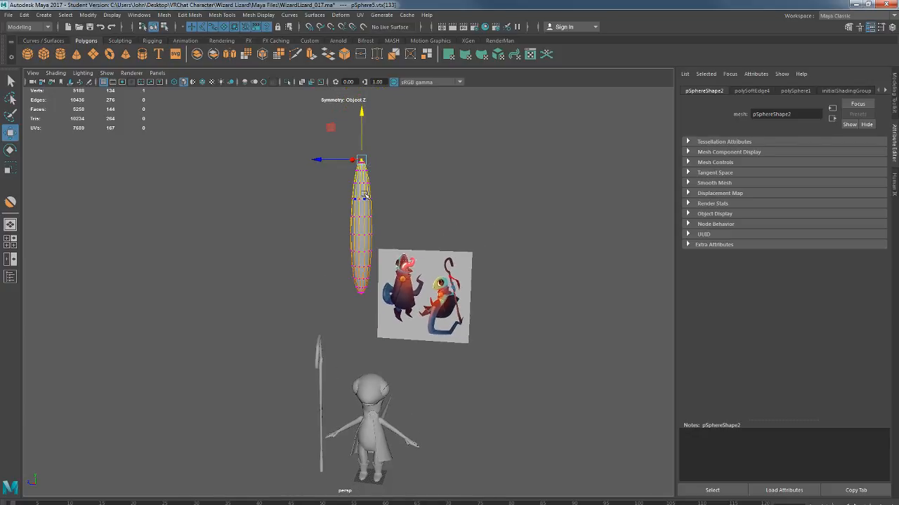
Center the stretched sphere's pivot in object mode and lower the shape until it stands in front of the lizard
right_click_drag(363, 200, 393, 191)
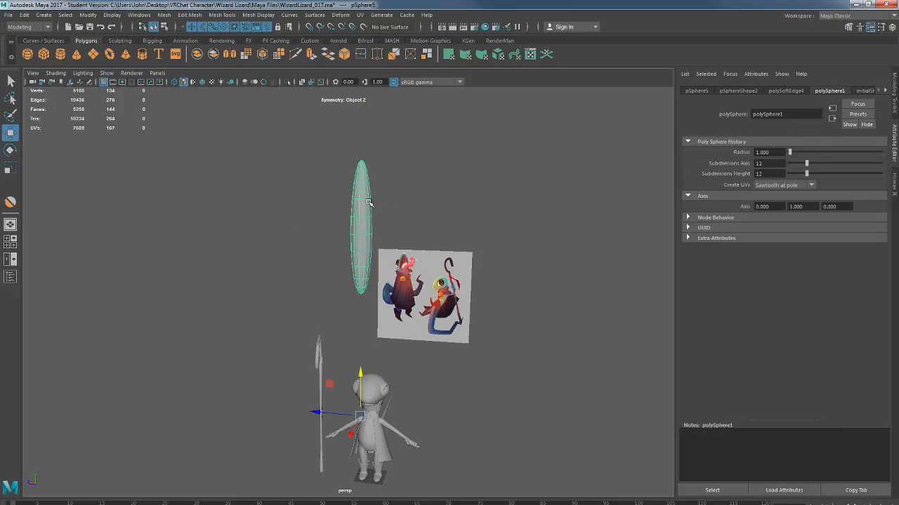
left_click(88, 15)
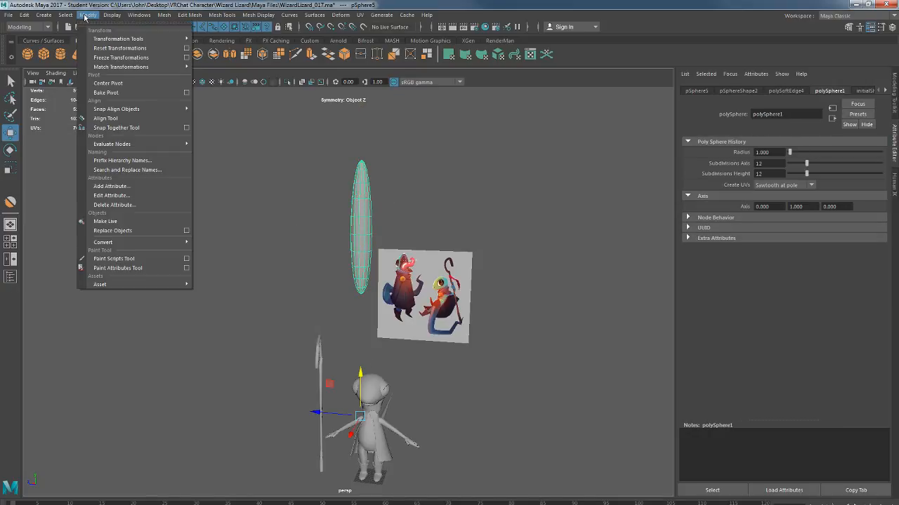
left_click(129, 84)
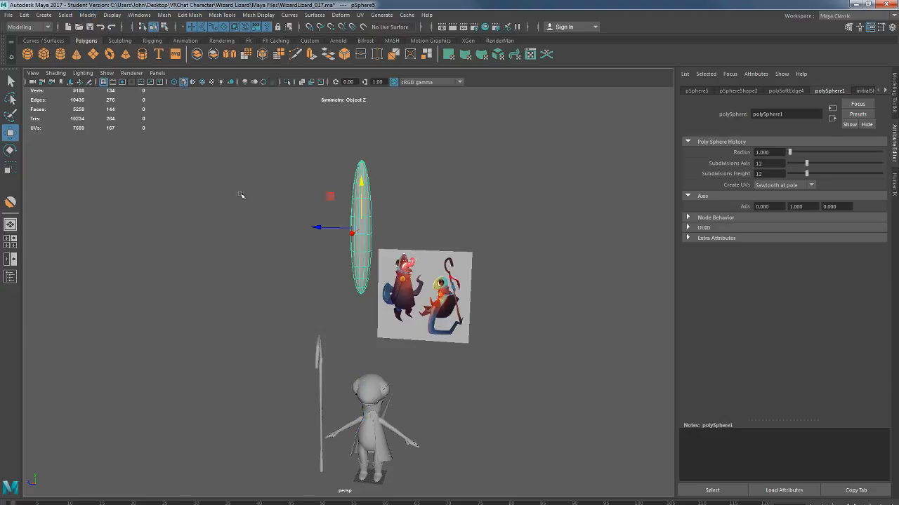
left_click_drag(365, 184, 365, 407)
key("f")
right_click_drag(433, 362, 396, 342, "alt")
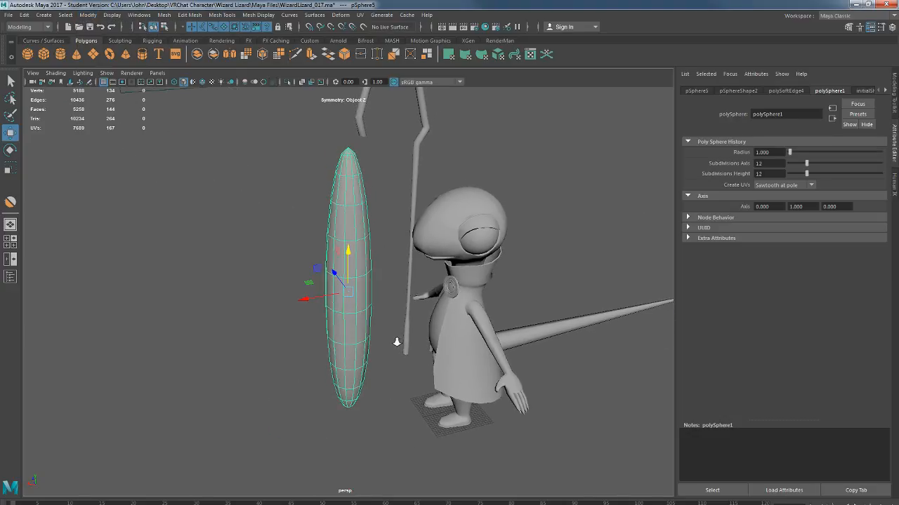
left_click_drag(145, 259, 136, 236, "alt")
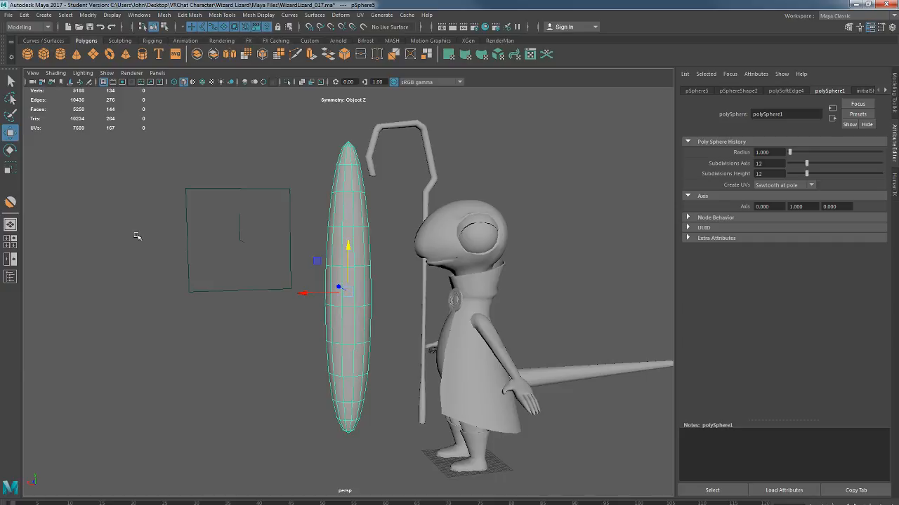
Insert seven horizontal edge loops along the length of the stretched sphere with Insert Edge Loop
right_click_drag(293, 183, 348, 235, "alt")
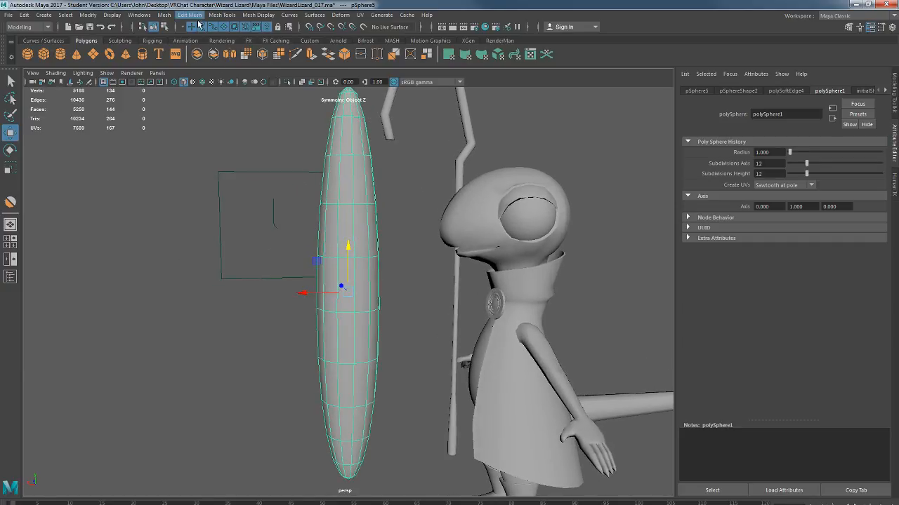
left_click(258, 14)
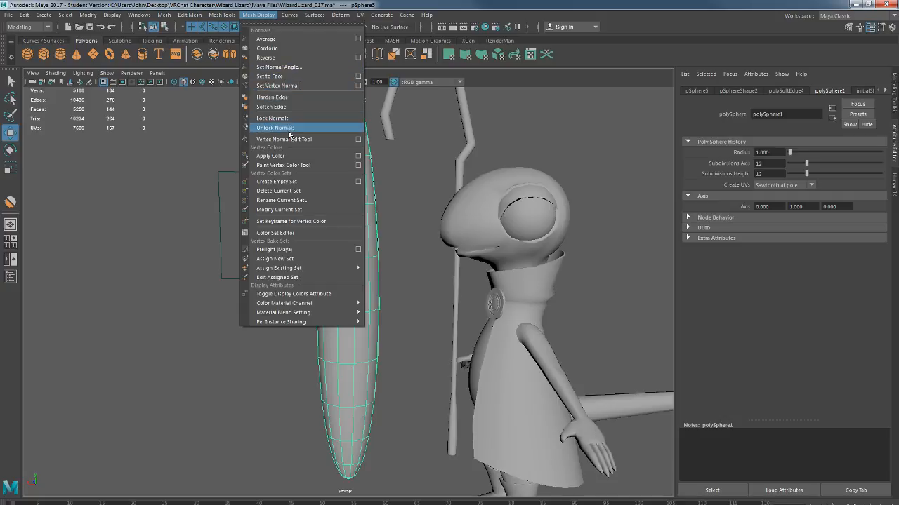
left_click(222, 15)
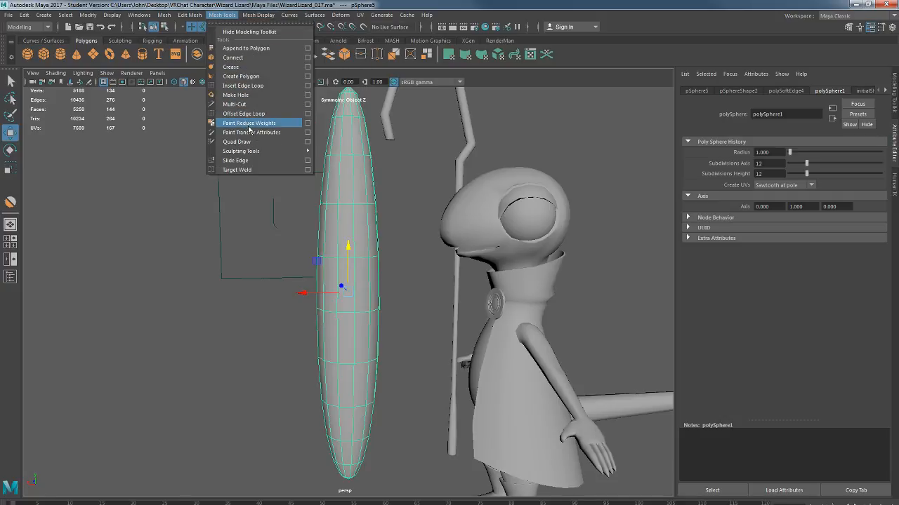
left_click(255, 88)
left_click(356, 184)
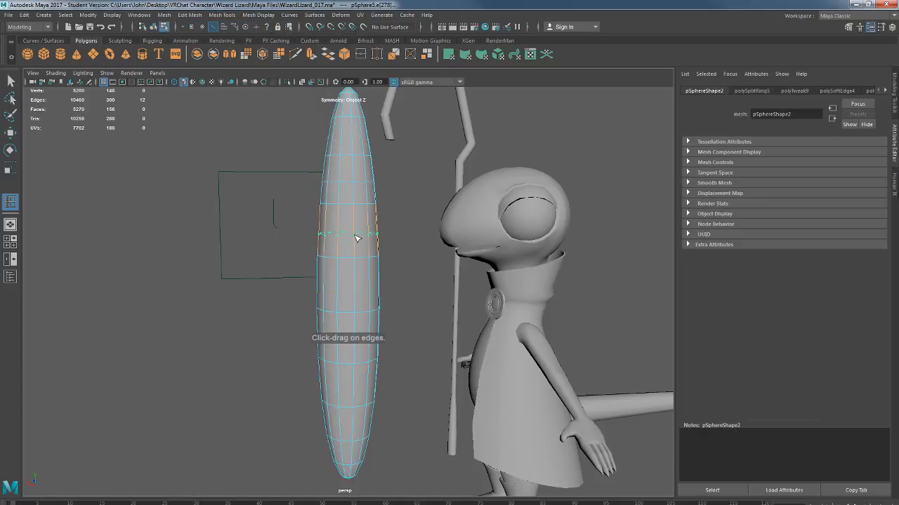
left_click(356, 292)
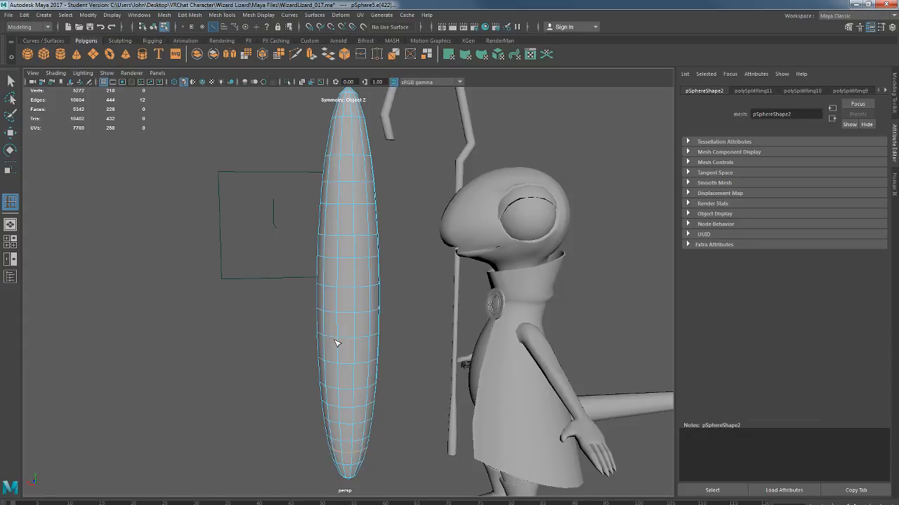
Select the spindle's top vertex with soft selection on and widen the falloff to about two thirds of its length
right_click_drag(347, 194, 344, 166)
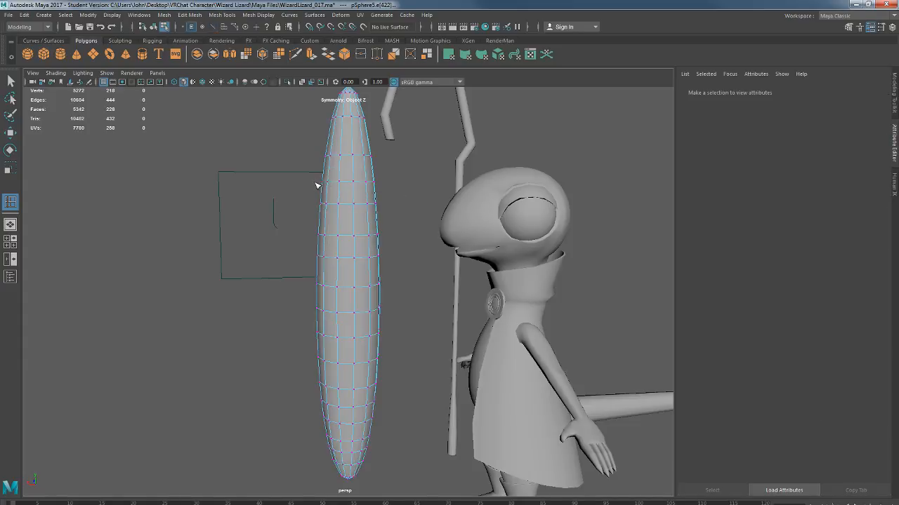
middle_click_drag(317, 184, 347, 212, "alt")
key("w")
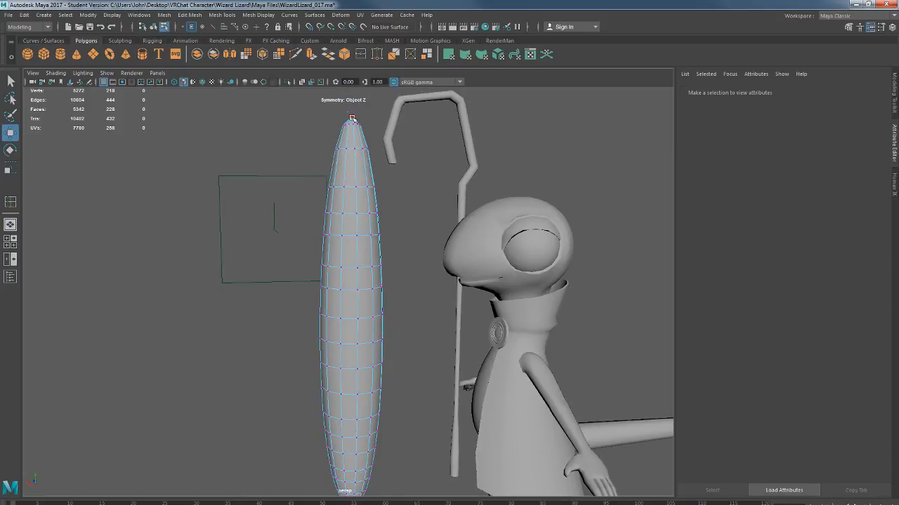
left_click(351, 118)
scroll(387, 185, "down", 2)
key("b")
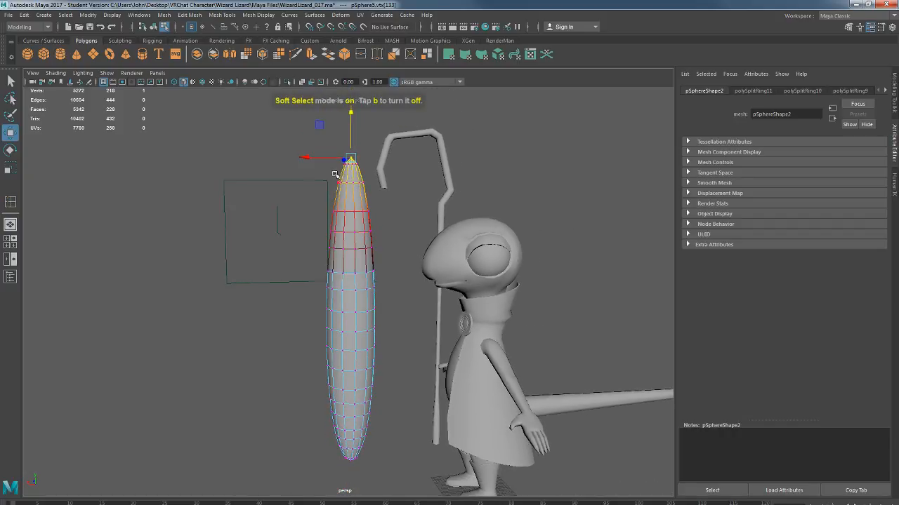
left_click_drag(343, 178, 444, 262)
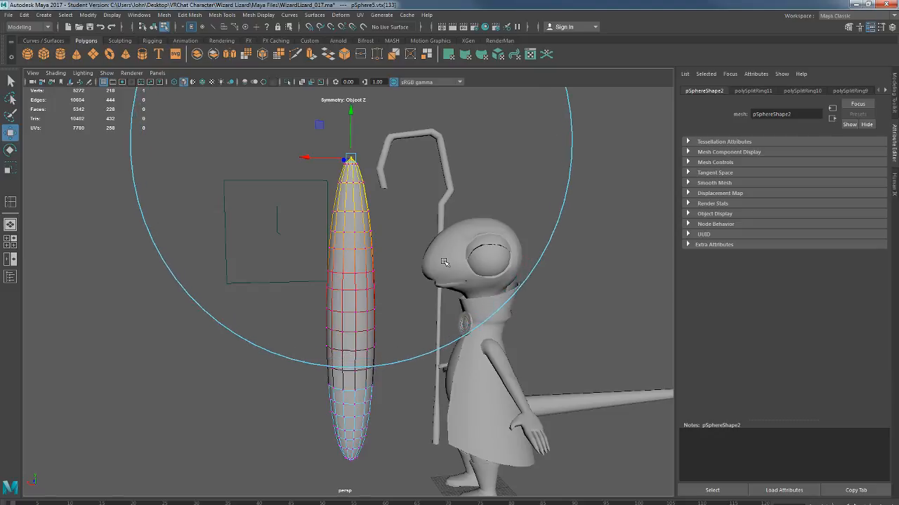
Rotate the soft-selected top of the spindle away from the lizard to bend it into a curved tongue shape
scroll(424, 246, "down", 3)
key("e")
left_click_drag(337, 150, 269, 201)
key("w")
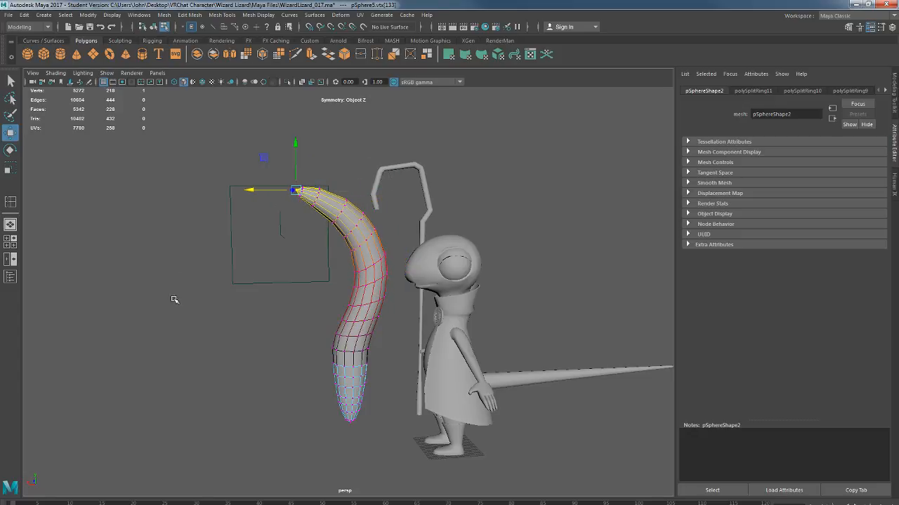
Extend the soft-selection falloff down the whole tongue and scale the tip down so the upper part tapers
left_click_drag(174, 299, 361, 314, "alt")
key("b")
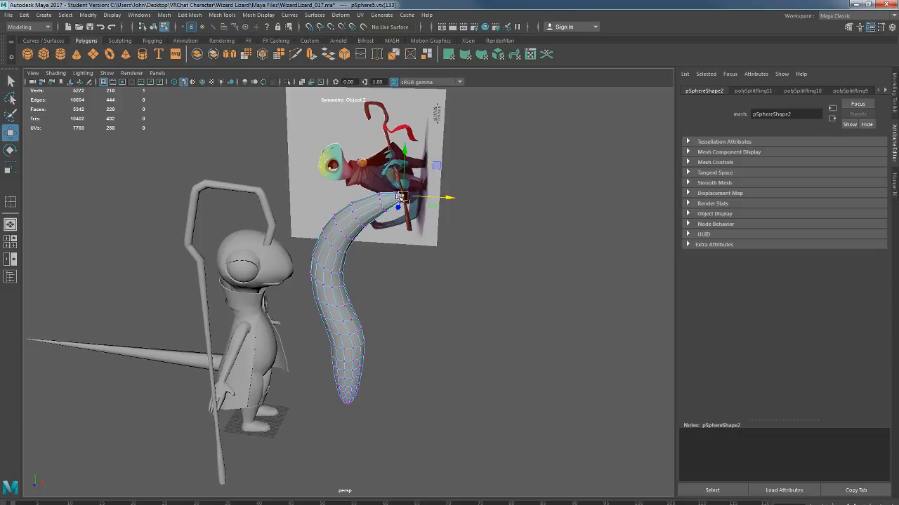
key("b")
left_click_drag(396, 206, 477, 240)
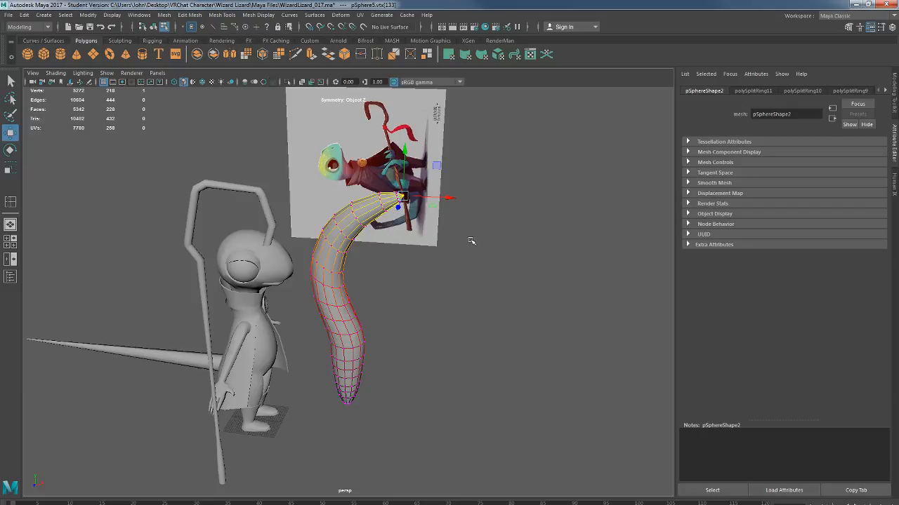
key("r")
left_click_drag(405, 201, 259, 221)
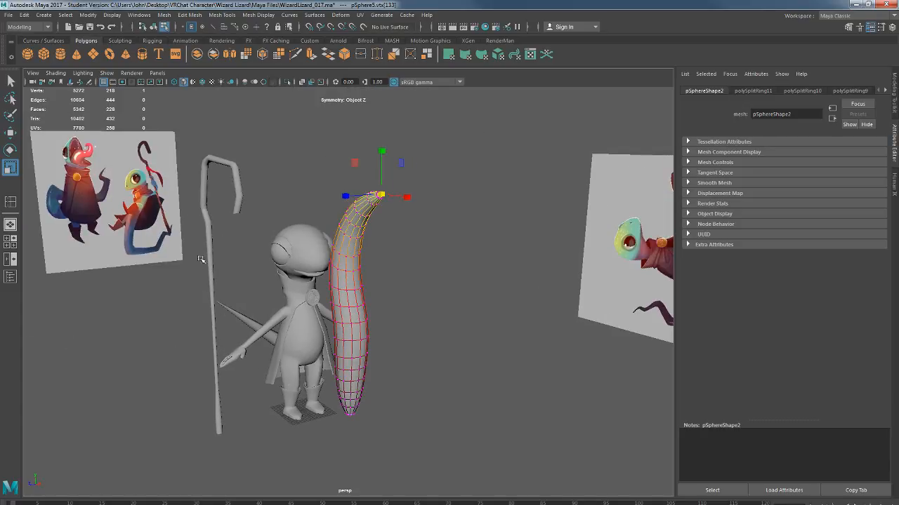
left_click_drag(200, 259, 312, 293, "alt")
Select the whole tongue in object mode and move it back horizontally into the lizard's head and body
right_click_drag(344, 274, 372, 260)
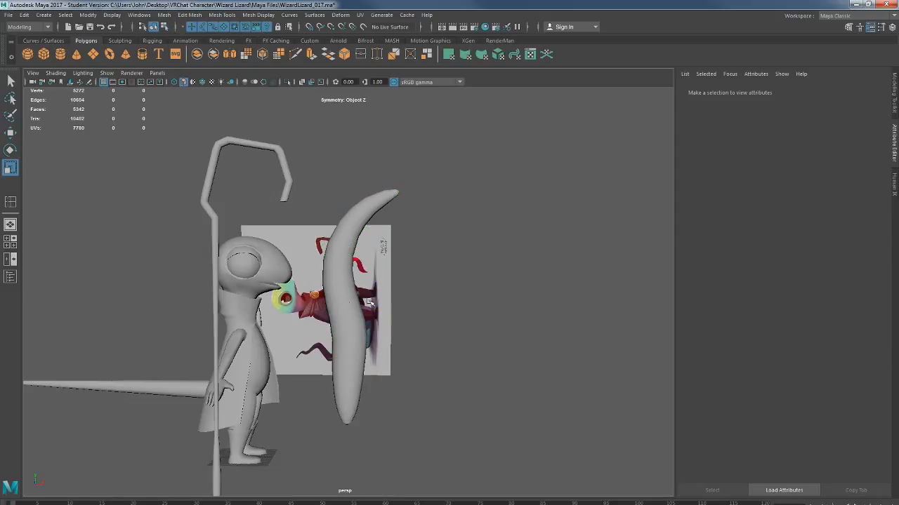
left_click(369, 302)
key("w")
left_click_drag(386, 314, 204, 309)
key("r")
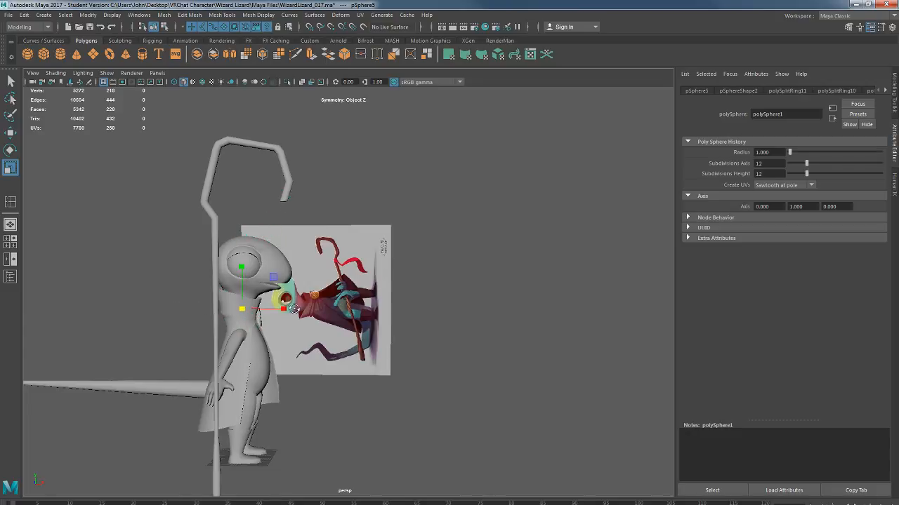
Turn on X-ray shading and frame the tongue inside the lizard's head and neck from the side
left_click_drag(294, 309, 224, 293, "alt")
right_click_drag(225, 292, 448, 405, "alt")
left_click_drag(447, 405, 300, 354, "alt")
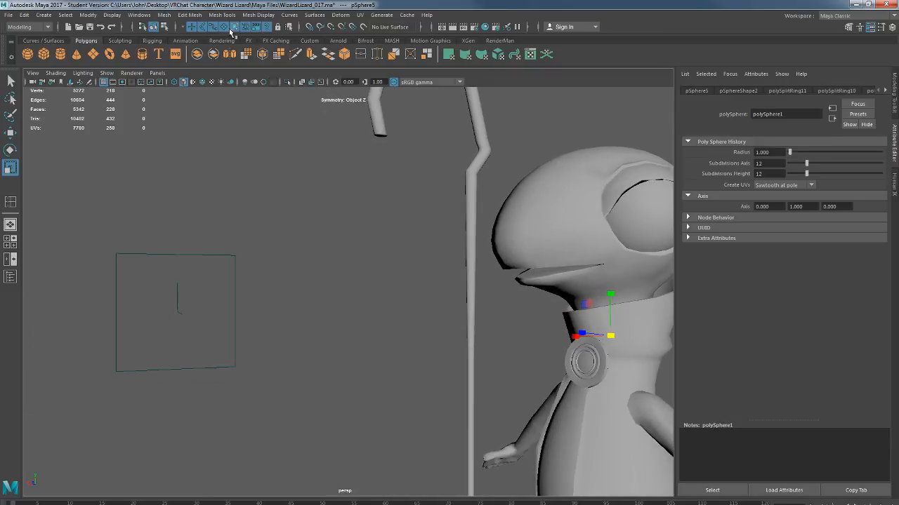
left_click(301, 82)
left_click_drag(312, 168, 329, 153, "alt")
right_click_drag(329, 154, 381, 180, "alt")
middle_click_drag(381, 180, 372, 204, "alt")
Rotate the tongue forward in side view so its tip leans toward the front of the lizard's mouth
key("e")
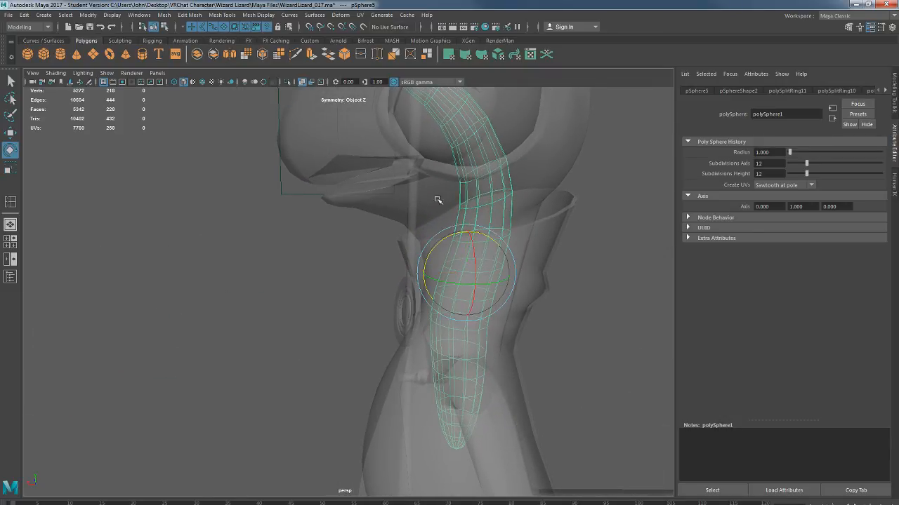
left_click_drag(453, 239, 436, 243)
right_click_drag(319, 116, 290, 115)
left_click(482, 233)
key("w")
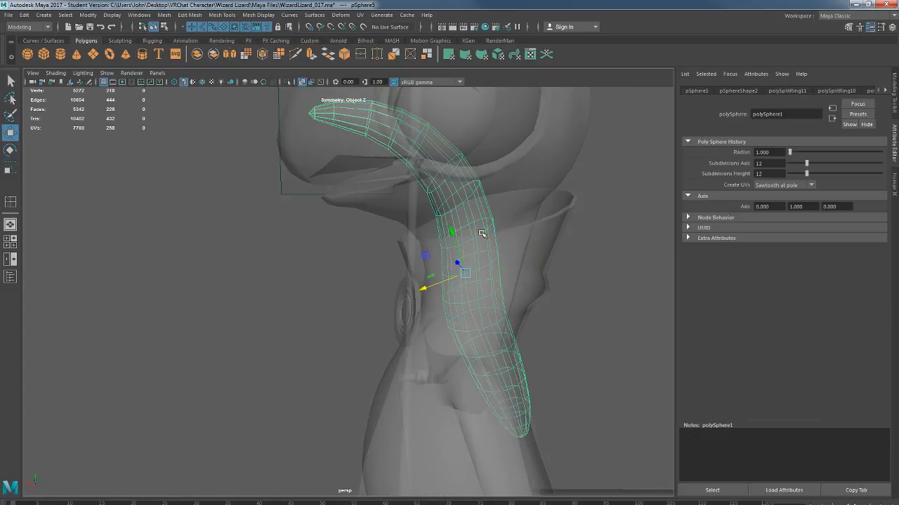
Move the tongue out in front of the body and rotate its soft-selected tip vertex to bend the tongue into an S-curve
left_click_drag(437, 284, 292, 321)
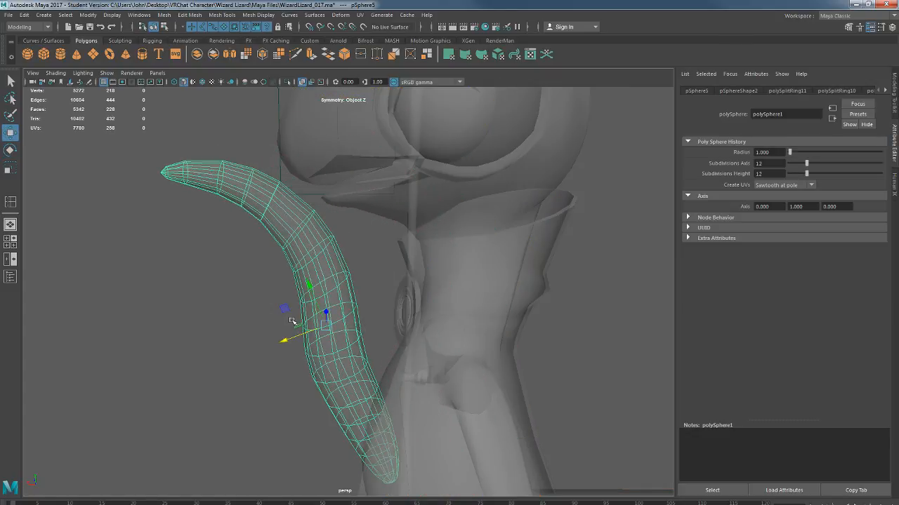
right_click_drag(173, 172, 126, 173)
left_click(162, 173)
key("e")
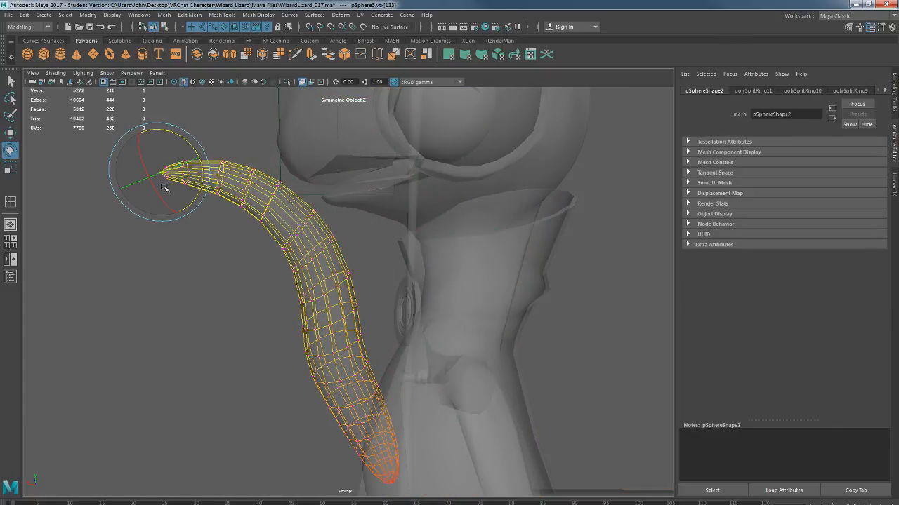
left_click_drag(179, 134, 284, 187)
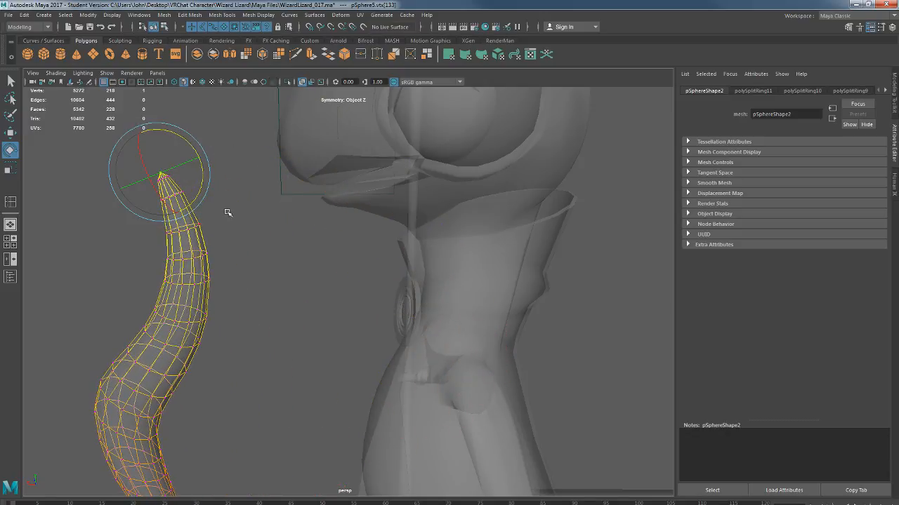
Rotate the whole tongue in object mode and move it so its tip rests between the lizard's jaws
right_click_drag(189, 254, 217, 236)
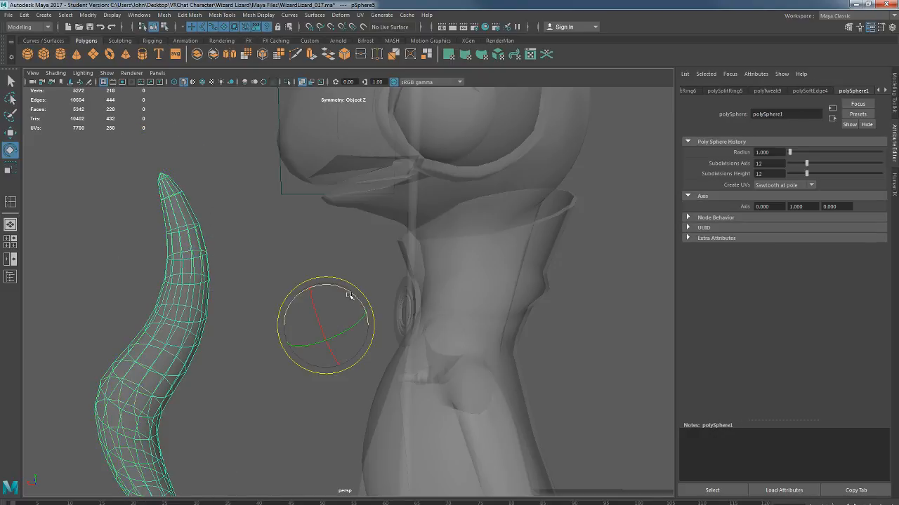
left_click_drag(350, 296, 502, 62)
key("w")
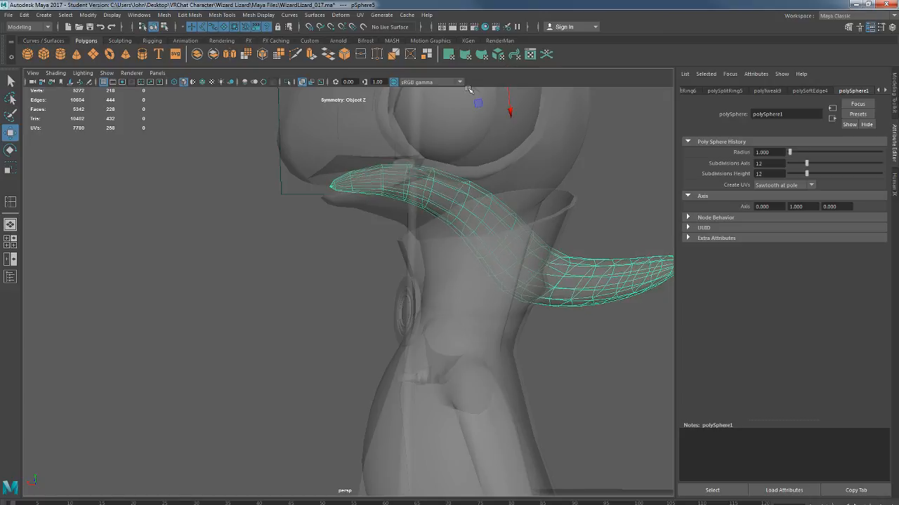
left_click_drag(469, 89, 362, 281, "alt")
key("ctrl+z")
left_click_drag(330, 367, 507, 147, "alt")
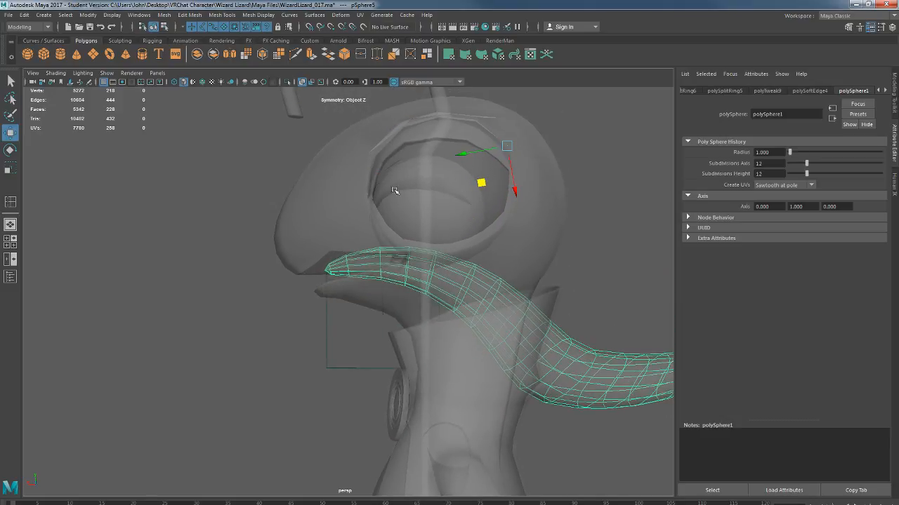
left_click_drag(393, 190, 408, 207, "alt")
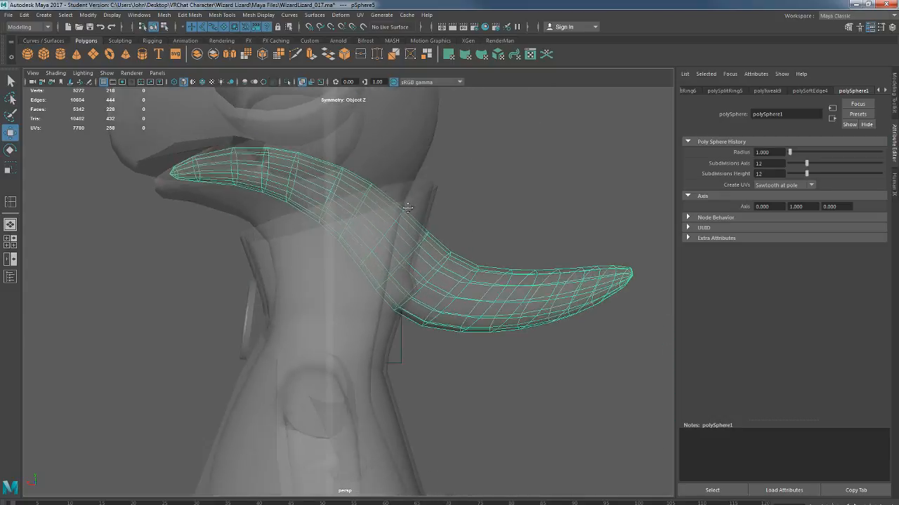
Select the edge loop around the tongue's lower bend at the back of the neck
right_click_drag(445, 263, 445, 257)
left_click(444, 264)
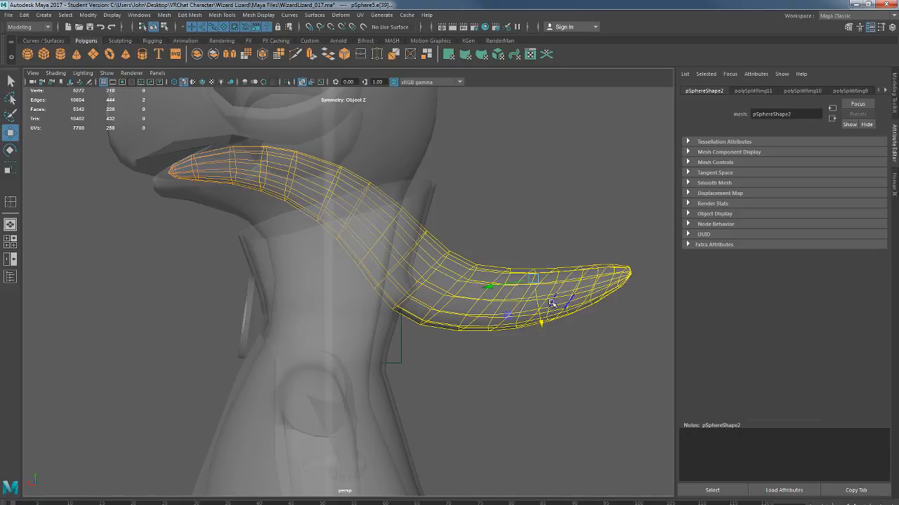
right_click_drag(552, 303, 567, 265)
right_click_drag(519, 282, 511, 258)
left_click(443, 262)
left_click(443, 262)
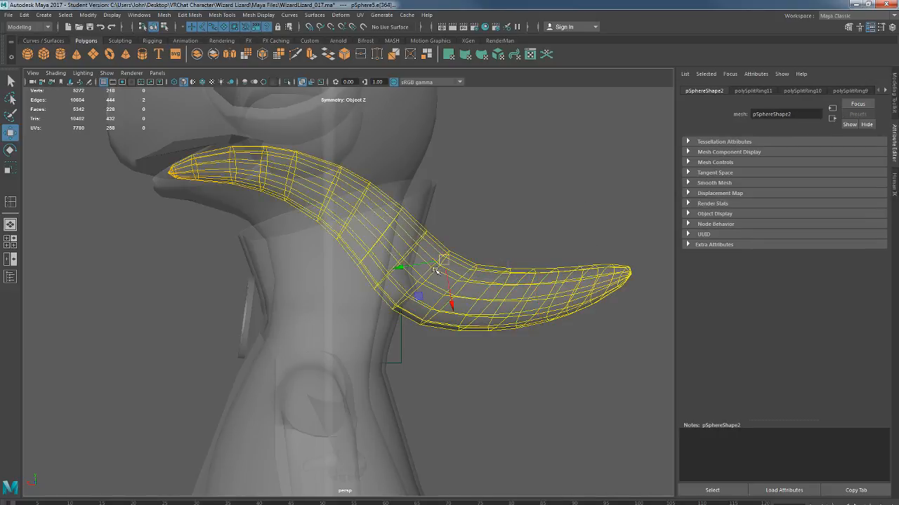
double_click(436, 270)
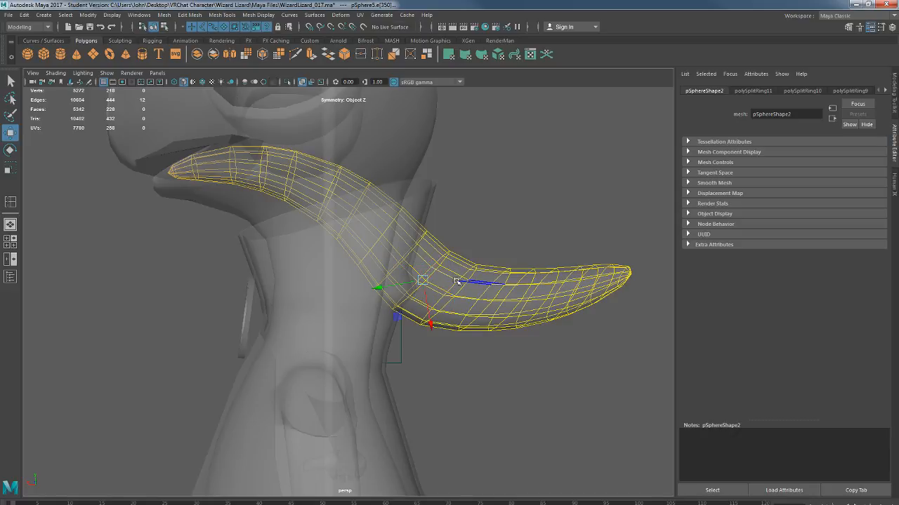
Reduce the soft-selection falloff around the bend loop so its influence fades toward both ends of the tongue
scroll(387, 292, "down", 8)
scroll(387, 294, "down", 10)
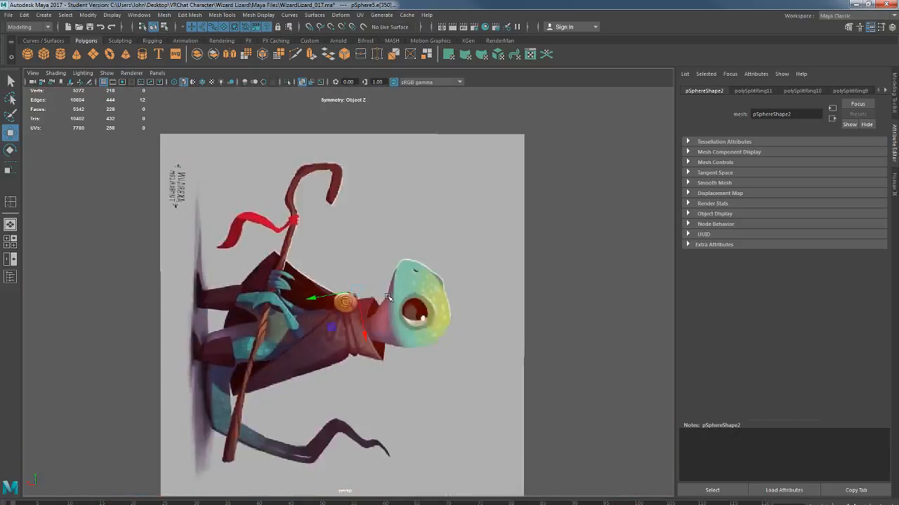
left_click_drag(298, 259, 337, 249, "alt")
scroll(364, 297, "up", 5)
key("b")
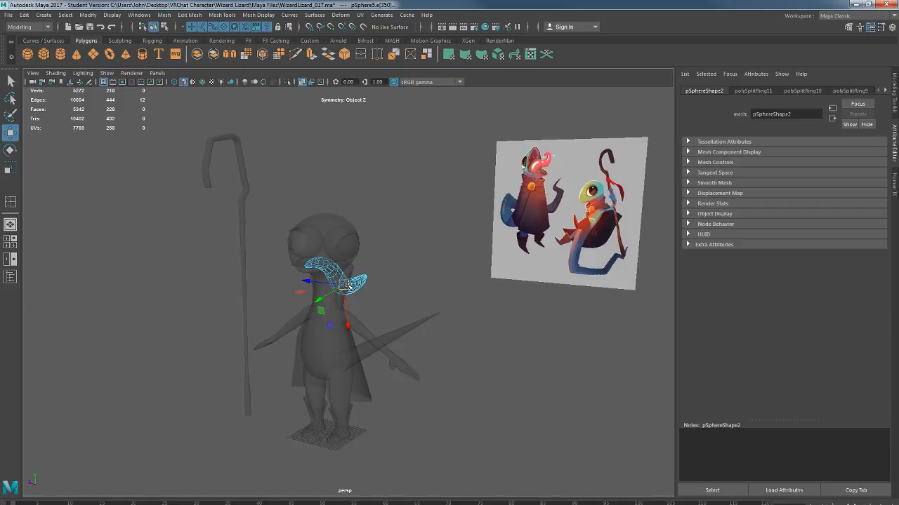
middle_click_drag(364, 297, 263, 271)
right_click_drag(354, 272, 521, 354, "alt")
left_click_drag(522, 353, 453, 349, "alt")
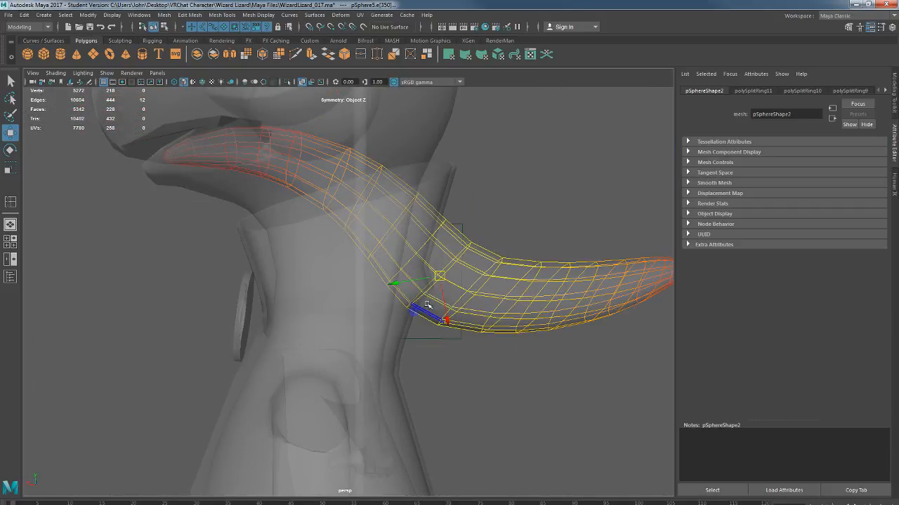
Rotate the bend loop and move it forward into the middle of the neck, and return the tongue to object mode
key("e")
left_click_drag(436, 235, 457, 241)
key("w")
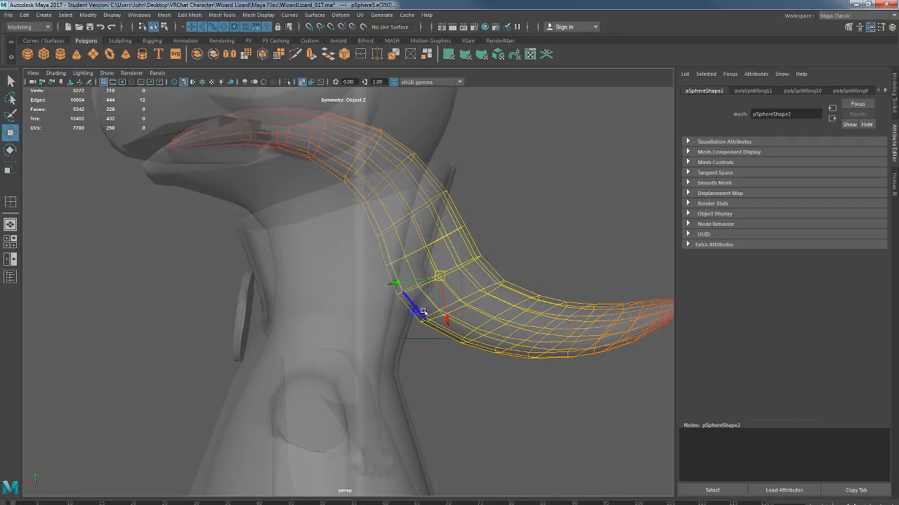
left_click_drag(439, 277, 318, 323)
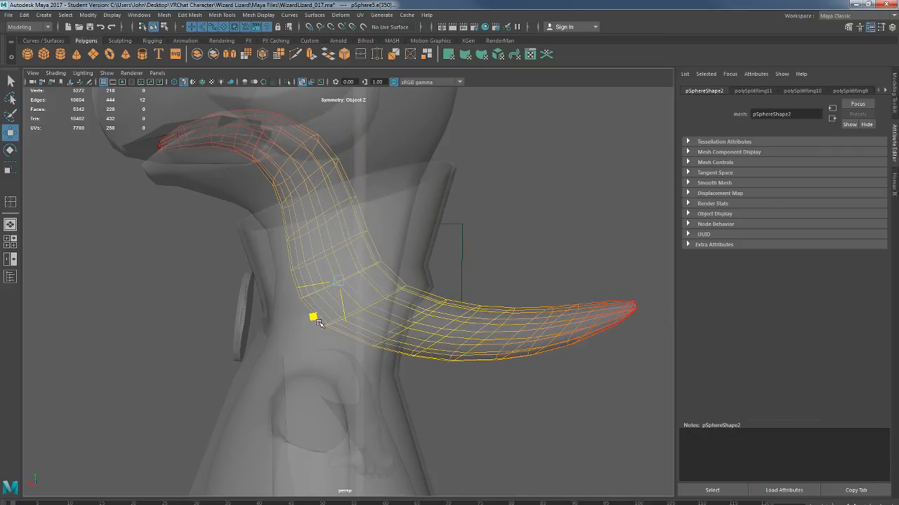
mouse_move(426, 311)
left_mouse_down("alt")
mouse_move(420, 320)
mouse_move(413, 311)
left_mouse_up("alt")
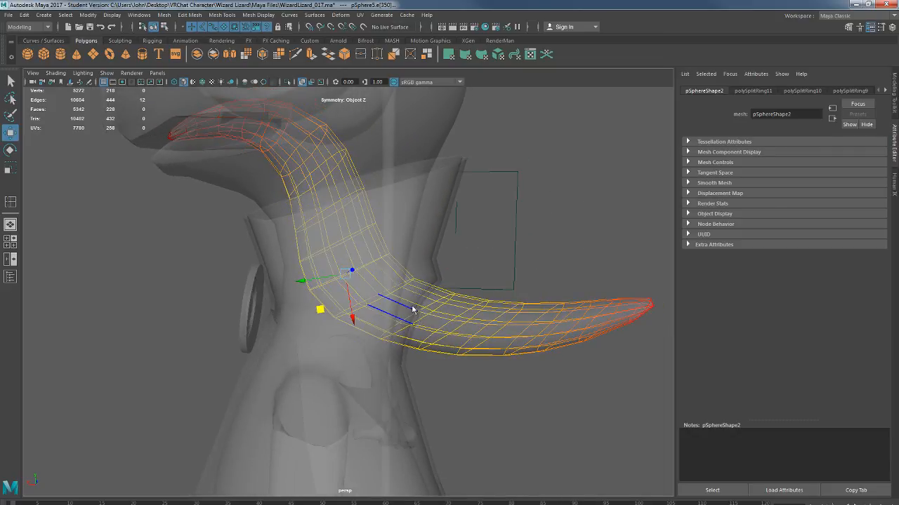
right_click_drag(412, 282, 410, 309)
right_click_drag(485, 283, 562, 259)
left_click(589, 248)
left_click(539, 340)
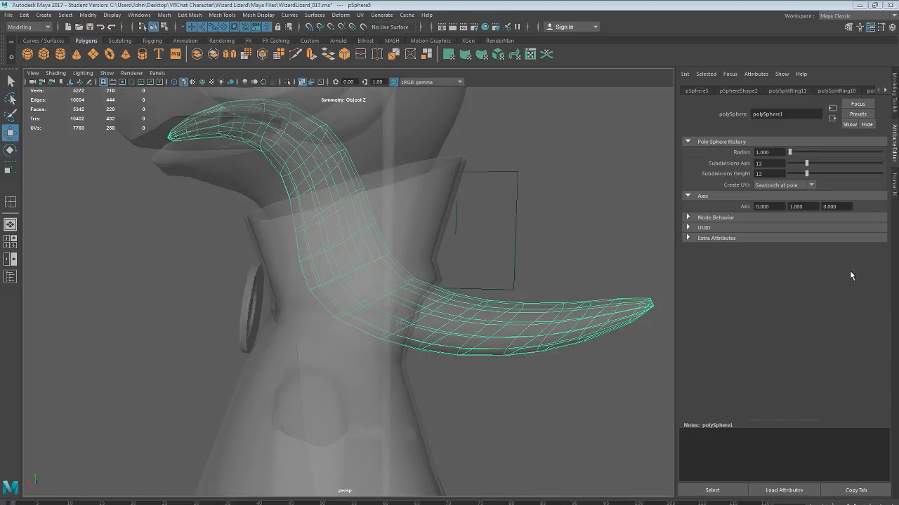
Delete the ring of faces at the tongue's lower bend and the detached section sticking out behind the neck
left_click_drag(623, 221, 468, 281, "alt")
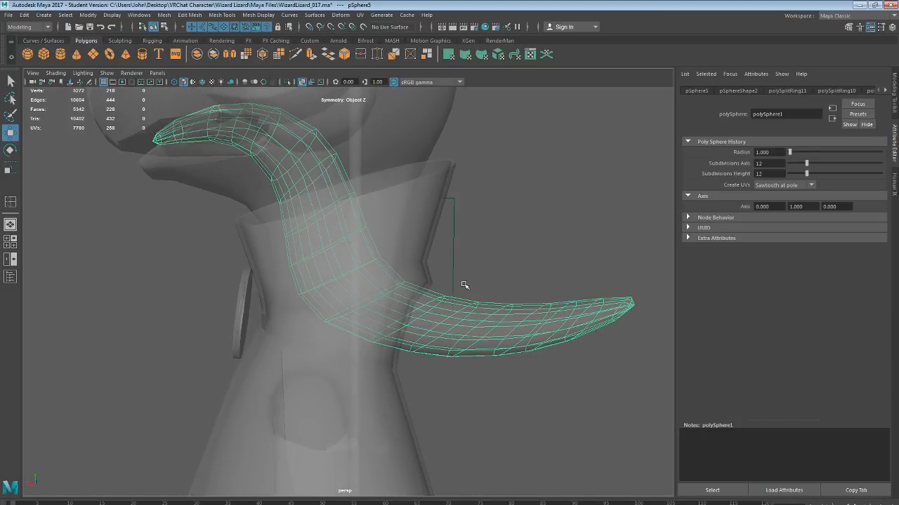
key("F11")
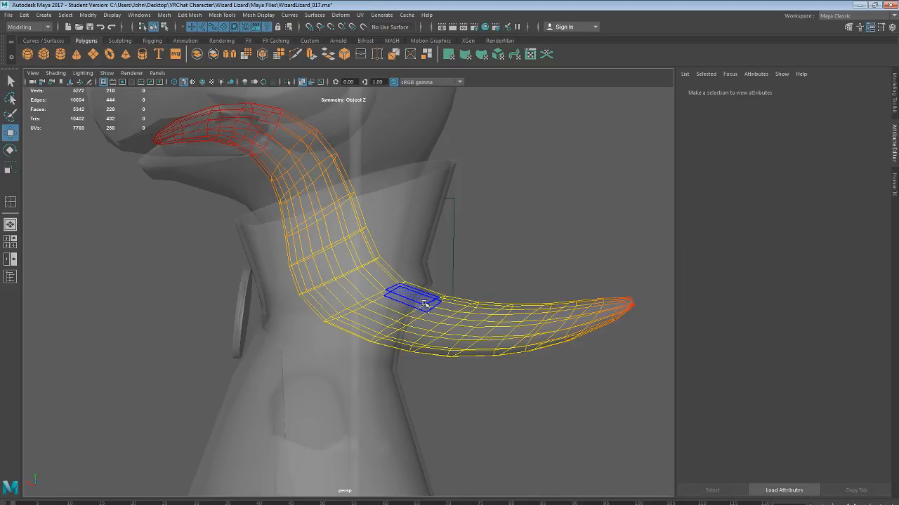
left_click(413, 308)
double_click(411, 313, "shift")
left_click_drag(550, 287, 568, 278, "alt")
key("Delete")
double_click(511, 334)
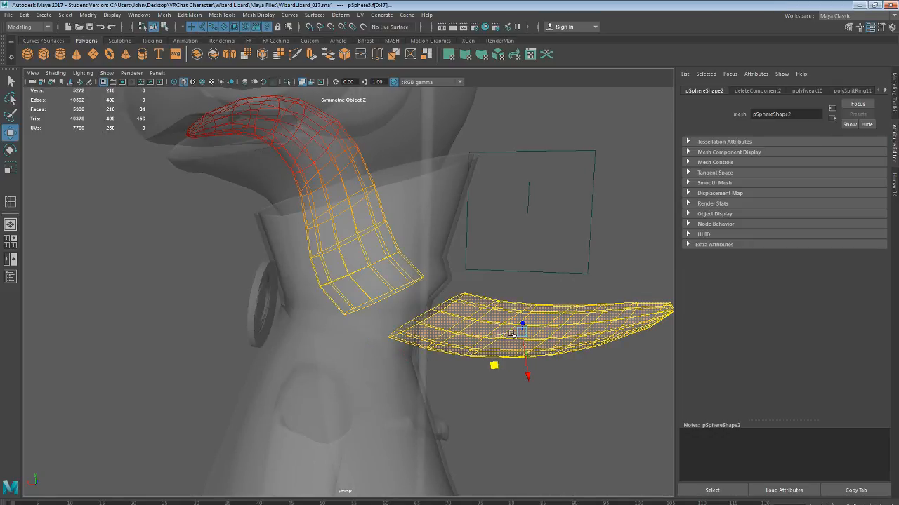
key("Delete")
Select a face near the tongue's tip and shrink the soft-selection falloff to the front part of the tongue
left_click_drag(472, 310, 384, 302, "alt")
left_click_drag(302, 226, 291, 201, "alt")
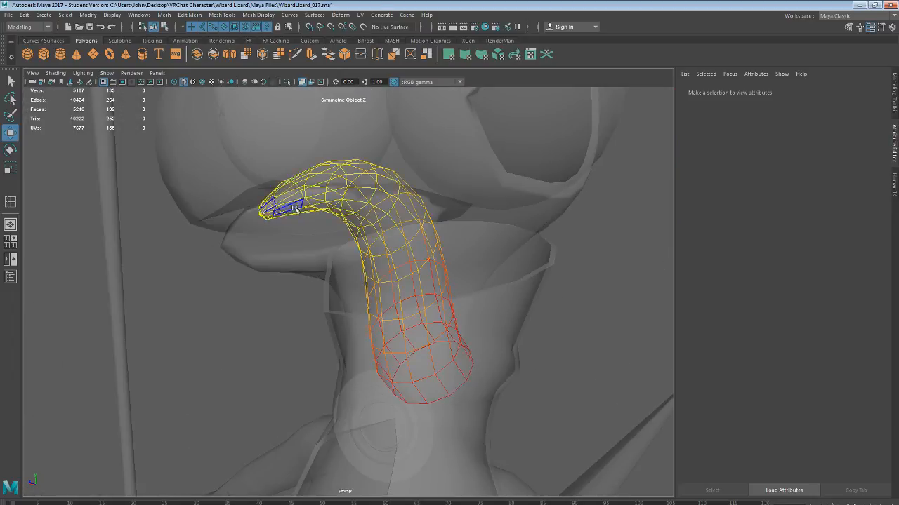
left_click(289, 202)
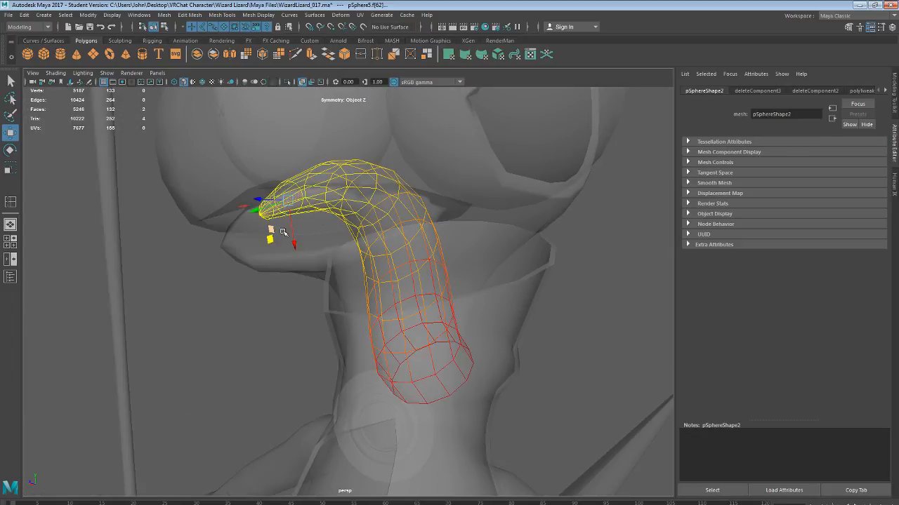
left_click_drag(277, 173, 114, 186)
left_click_drag(337, 194, 223, 183)
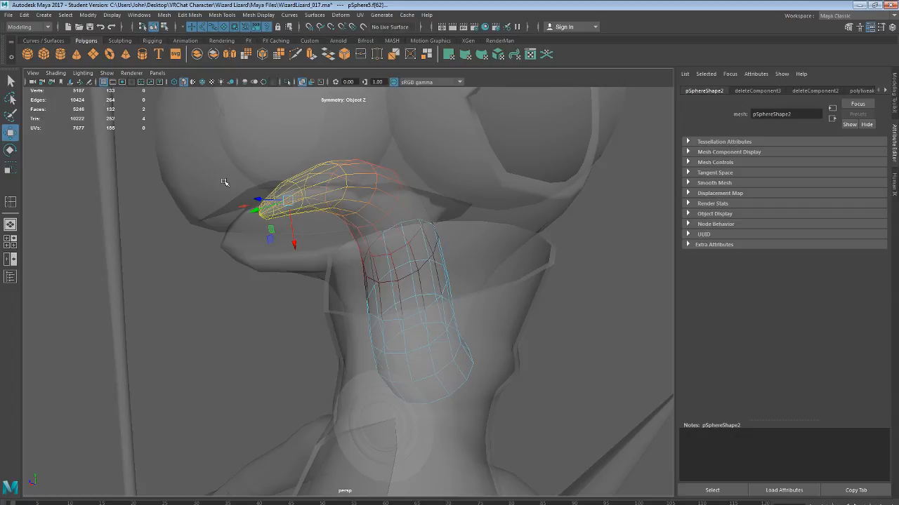
Try to scale the soft-selected tongue tip sideways along its Z axis from the front view
left_click_drag(223, 183, 341, 166, "alt")
key("r")
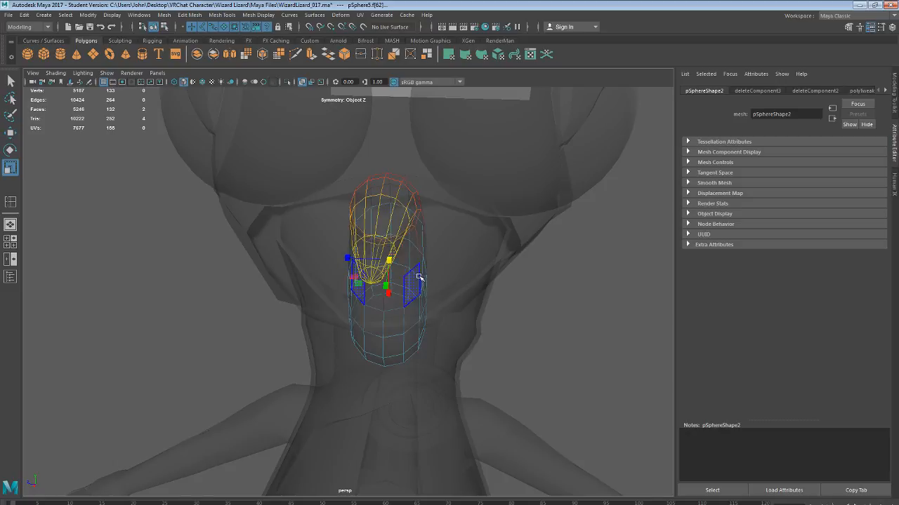
left_click_drag(344, 259, 348, 259)
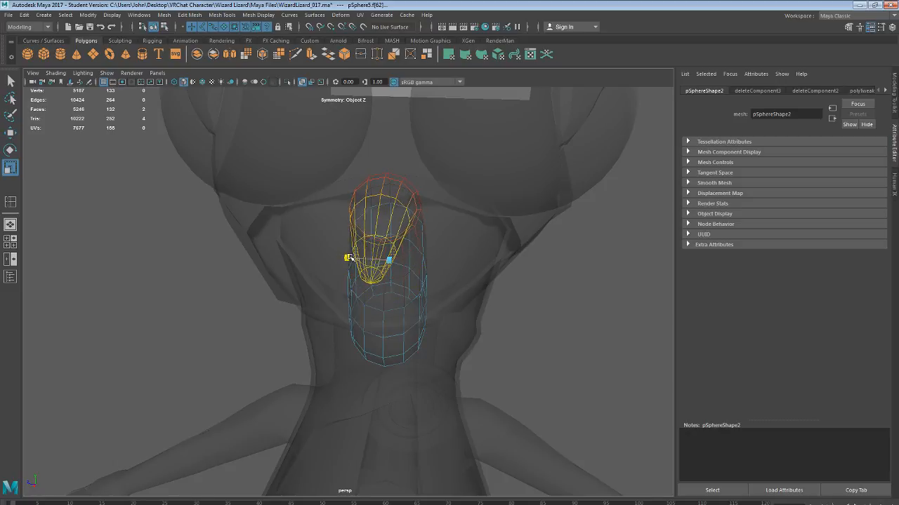
Open the Modeling Toolkit and turn Symmetry off
left_click(837, 15)
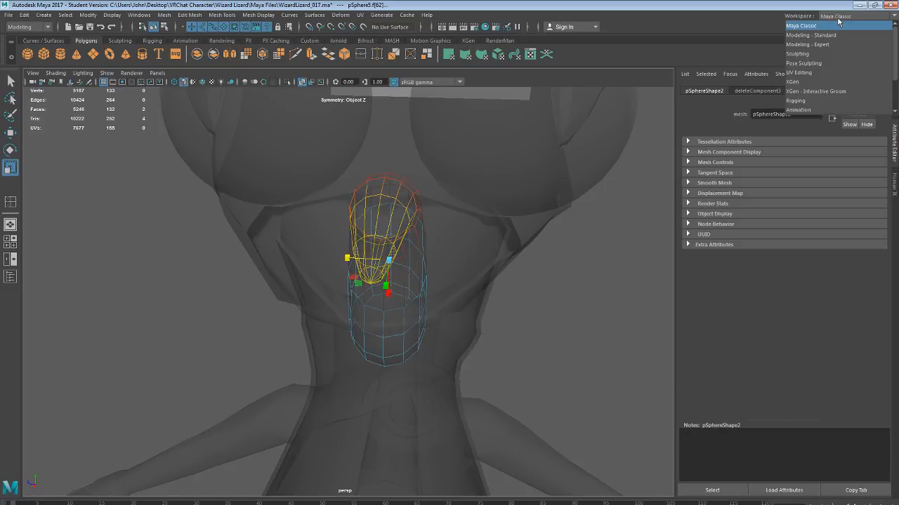
left_click(804, 15)
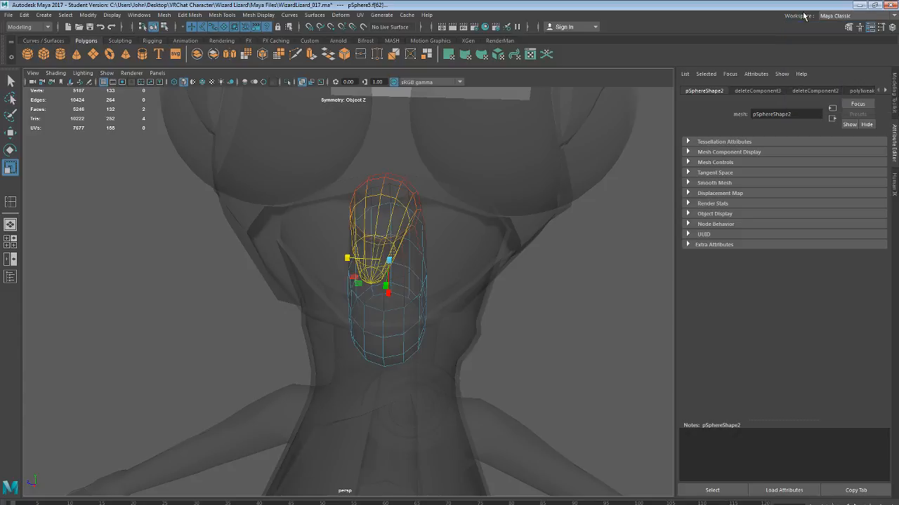
left_click(848, 27)
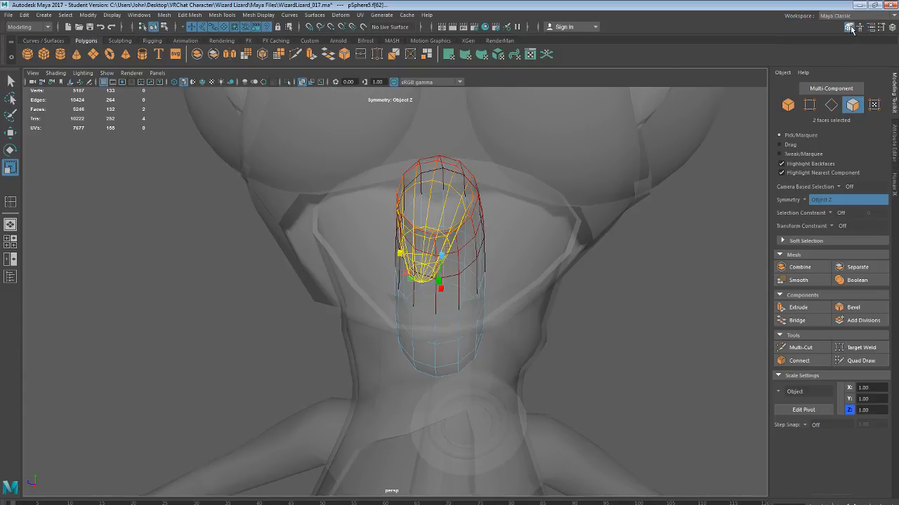
left_click(814, 200)
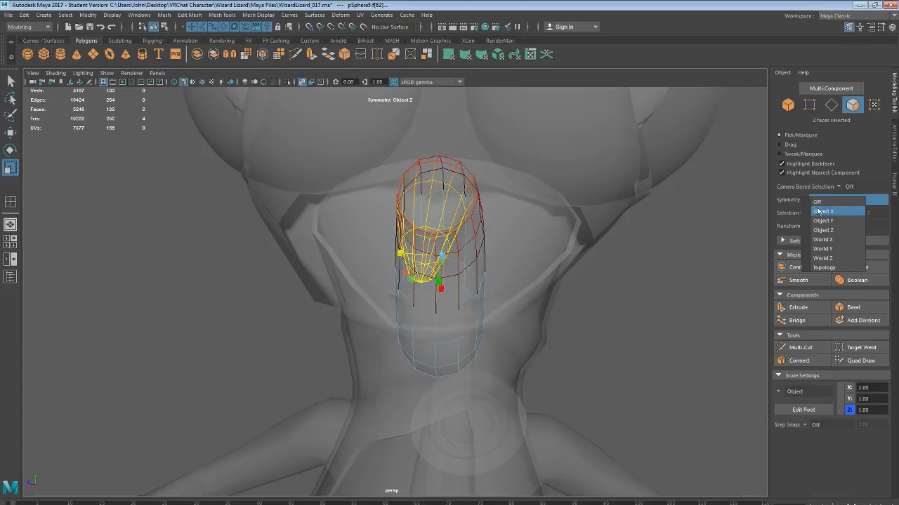
left_click(822, 201)
Switch to vertex selection and select the single pole vertex at the tongue's tip
right_click_drag(443, 260, 478, 313, "alt")
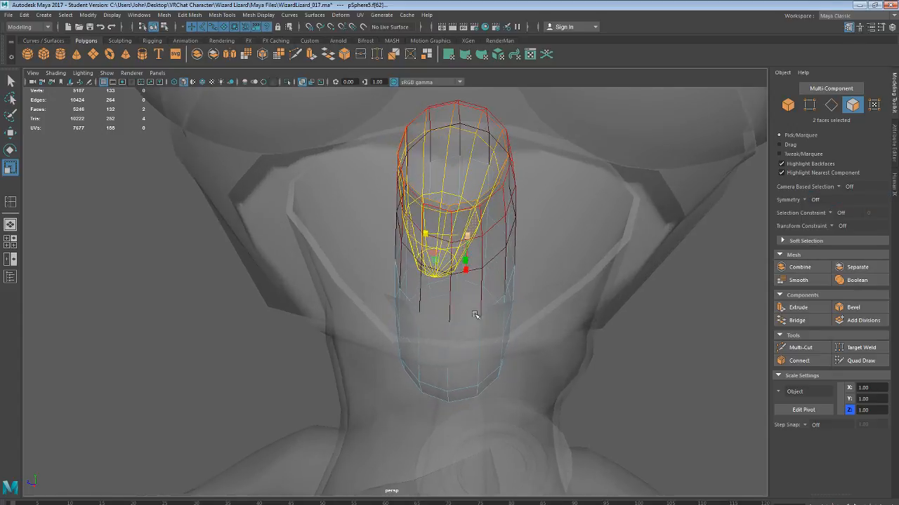
left_click(435, 262)
left_click_drag(486, 299, 496, 422, "alt")
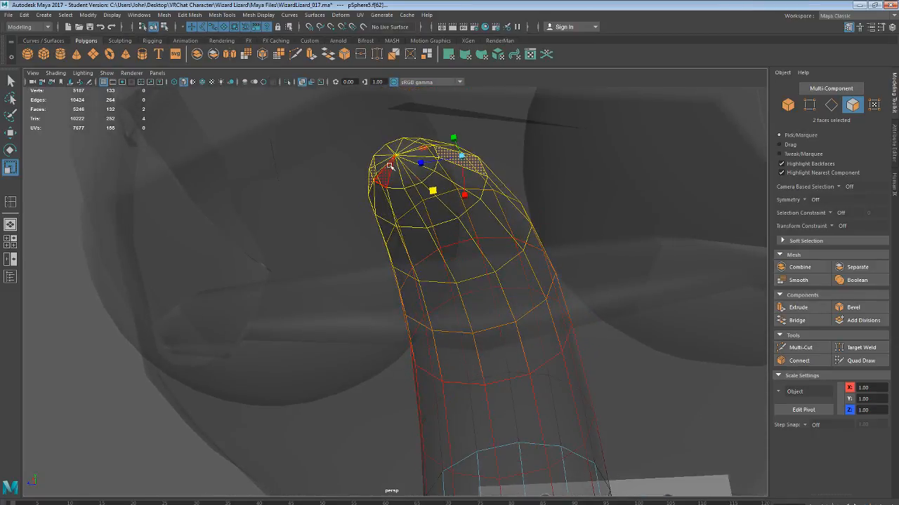
right_click_drag(414, 169, 375, 168)
left_click(393, 156)
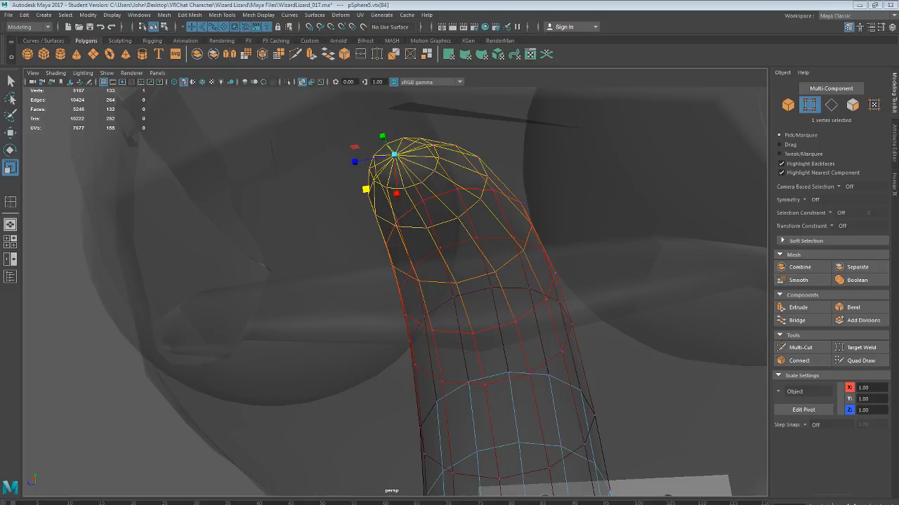
Shrink the soft-selection falloff around the pole vertex so it covers only the end of the tongue
left_click_drag(457, 227, 686, 346, "alt")
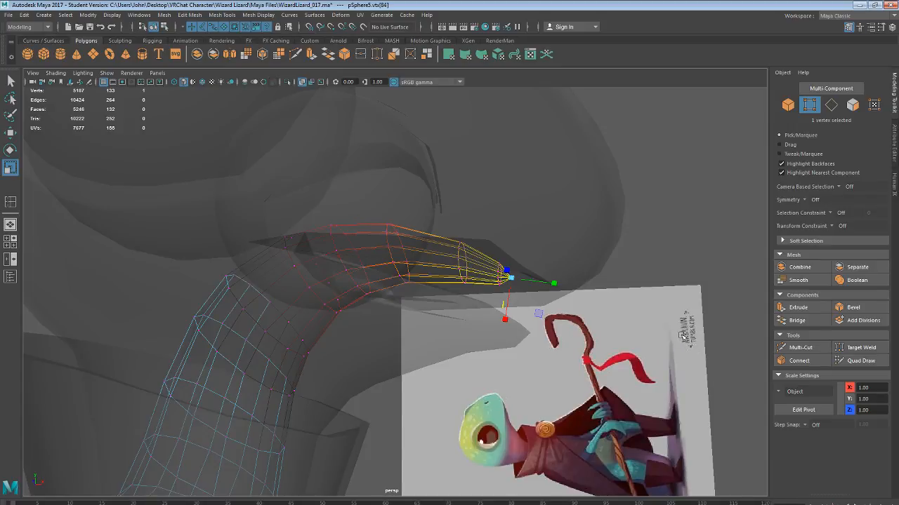
left_click_drag(651, 343, 473, 357, "alt")
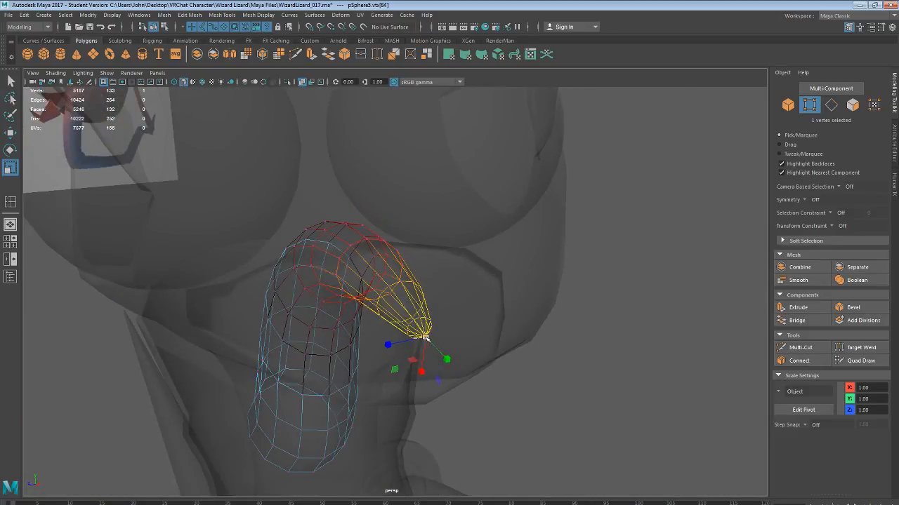
left_click_drag(424, 338, 250, 282, "alt")
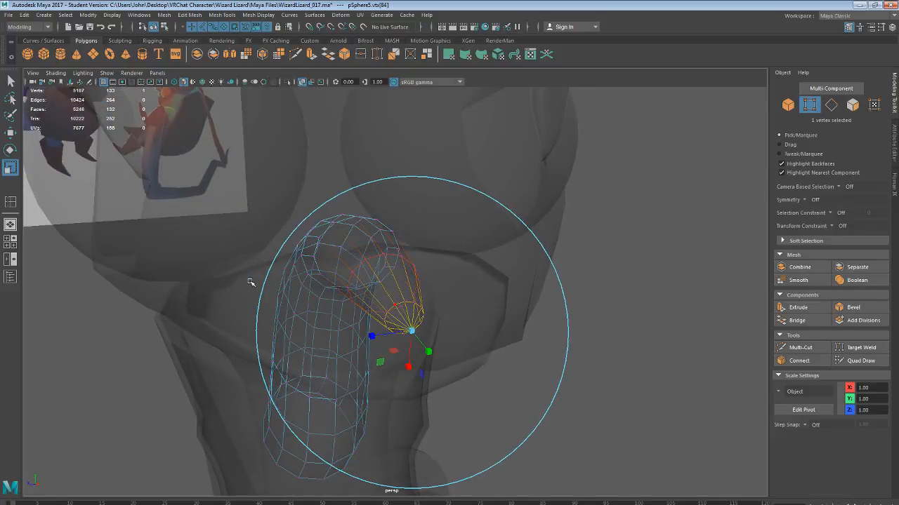
Widen the soft-selection falloff and lower the tongue's pole vertex along its X axis to -72.91, toward the lower jaw
left_click_drag(414, 329, 509, 343)
key("w")
key("ctrl+z")
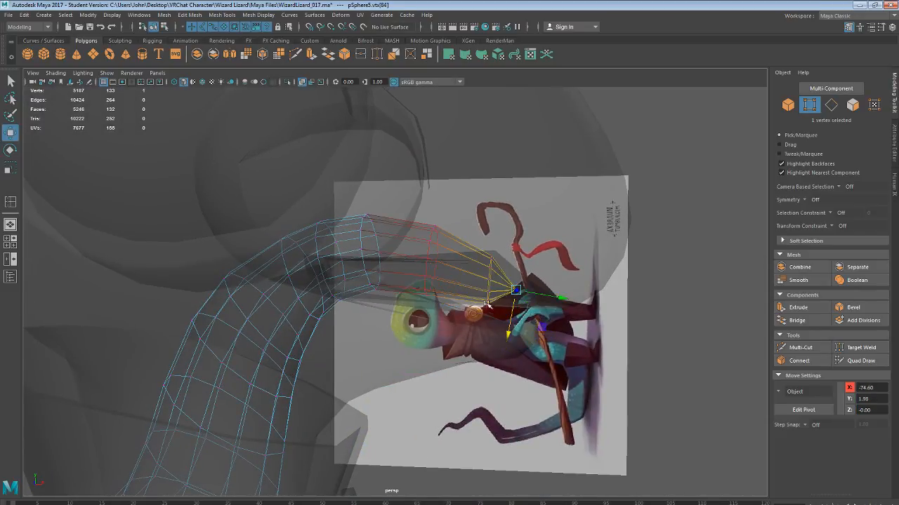
key("b")
left_click_drag(500, 289, 496, 288)
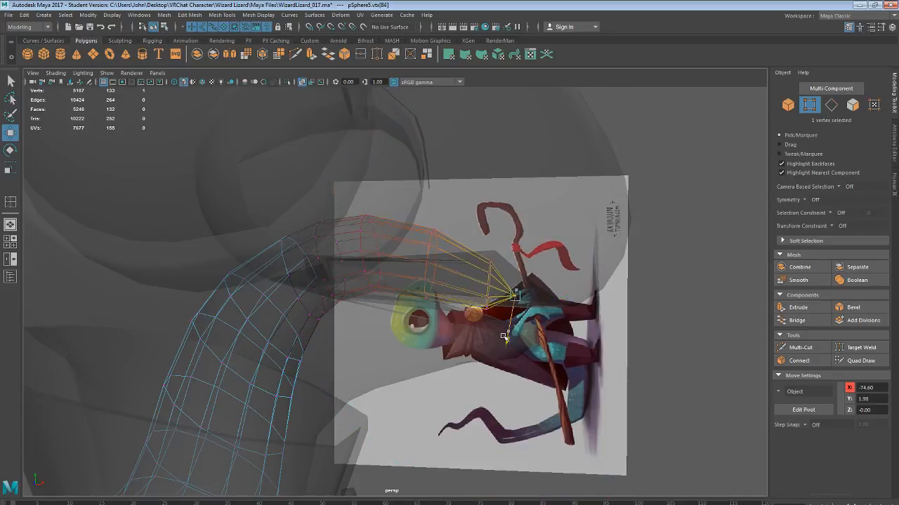
left_click_drag(508, 331, 512, 367)
Turn off X-ray shading and examine how the tongue tip sits between the upper and lower jaw
mouse_move(559, 322)
left_mouse_down("alt")
mouse_move(481, 321)
mouse_move(459, 199)
mouse_move(435, 178)
mouse_move(407, 179)
mouse_move(475, 173)
mouse_move(536, 182)
left_mouse_up("alt")
left_click(303, 82)
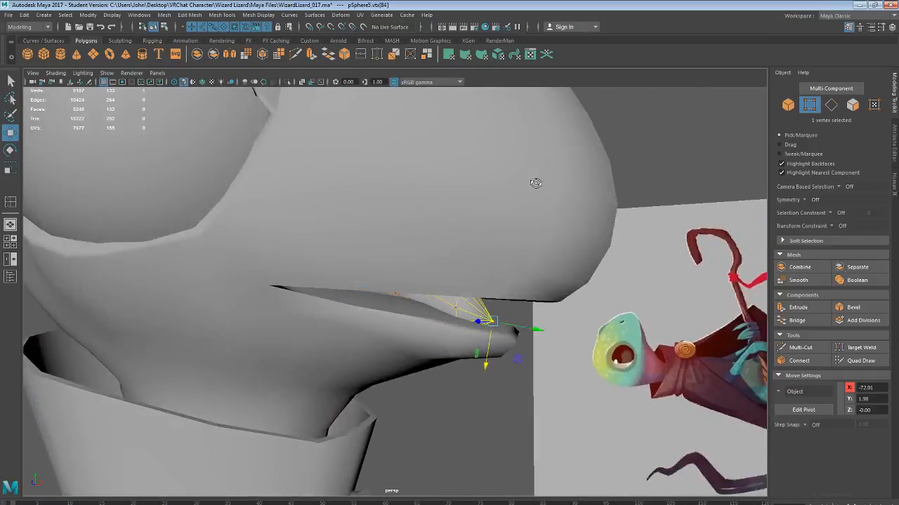
right_click_drag(536, 182, 418, 140, "alt")
left_click_drag(485, 197, 389, 211, "alt")
right_click_drag(386, 225, 554, 320, "alt")
left_click_drag(555, 319, 466, 323, "alt")
middle_click_drag(437, 261, 558, 238, "alt")
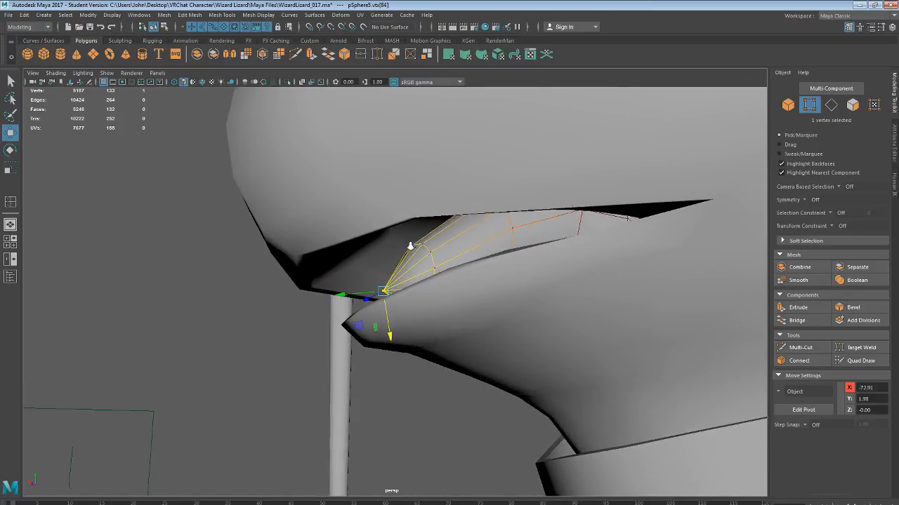
right_click_drag(409, 246, 572, 319, "alt")
left_click_drag(449, 255, 484, 260, "alt")
right_click_drag(460, 247, 528, 288, "alt")
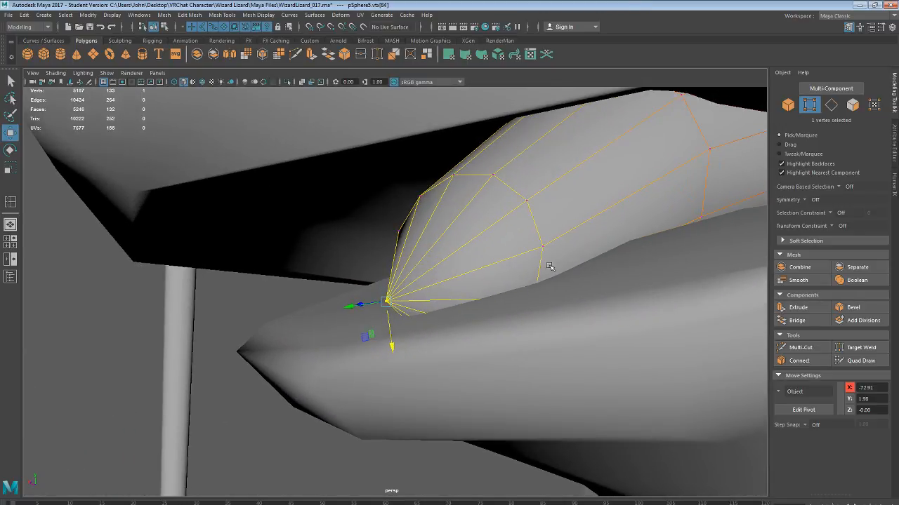
middle_click_drag(502, 263, 444, 239, "alt")
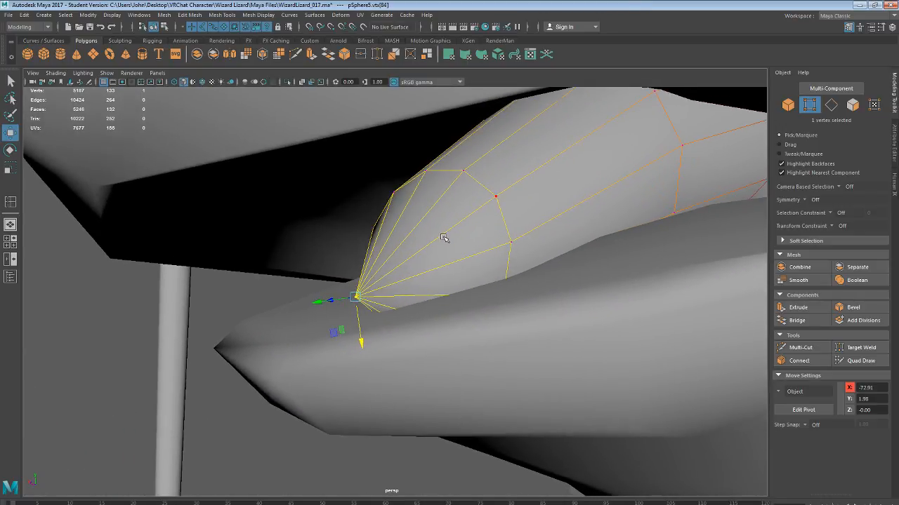
Select the edge loop just behind the tongue's tip, scale it down tightly and move it forward close to the pole vertex
double_click(471, 177)
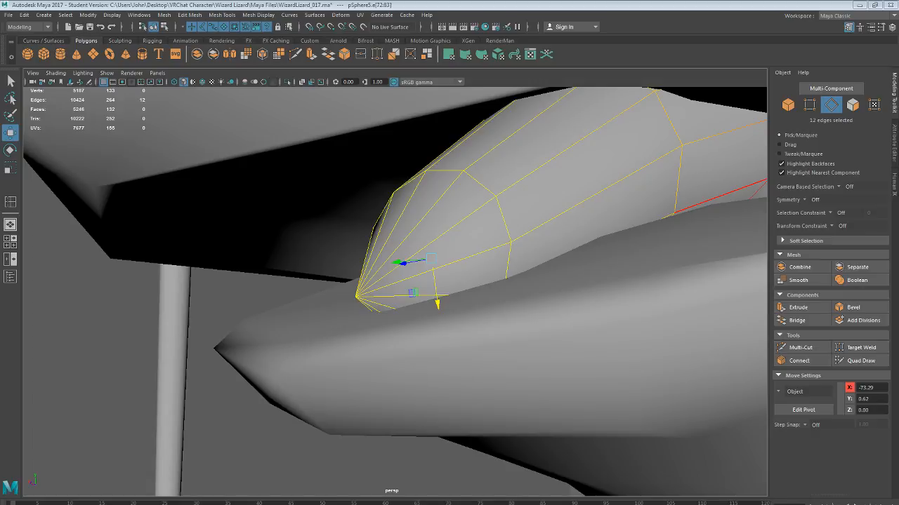
left_click(517, 217)
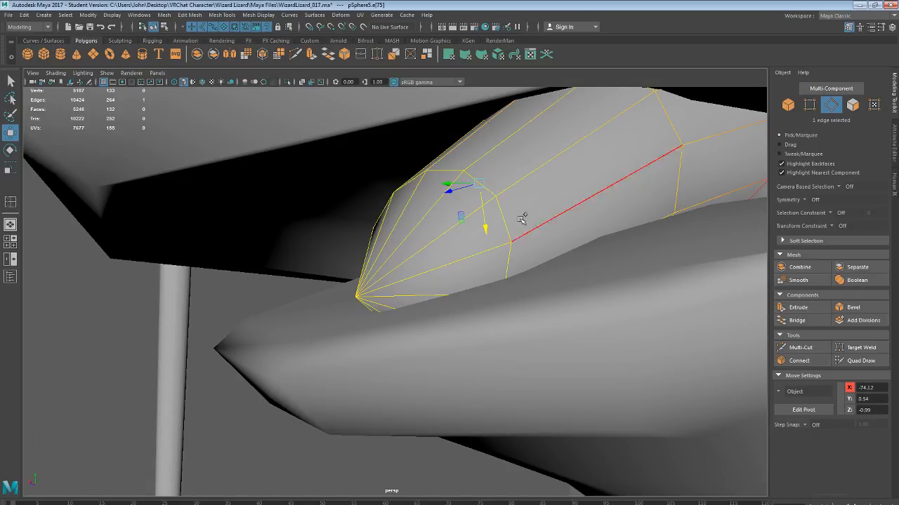
key("ctrl+z")
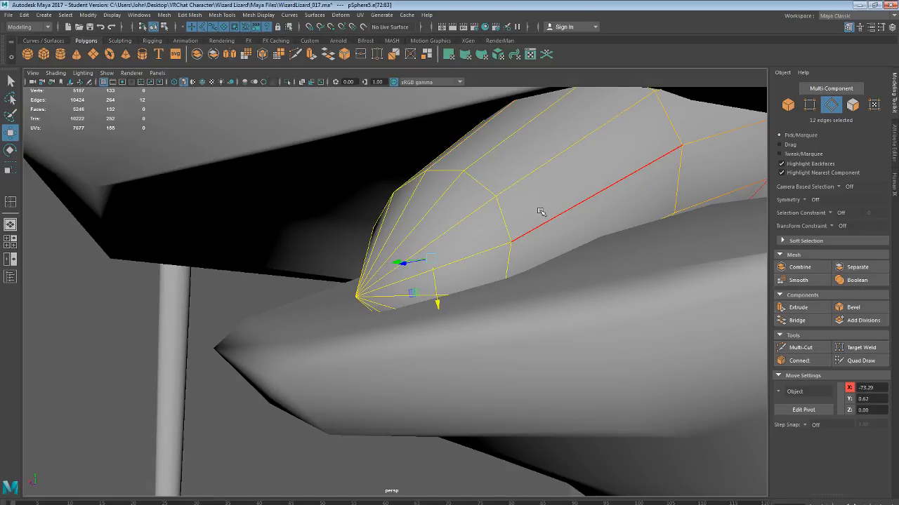
left_click_drag(535, 217, 284, 307, "alt")
key("r")
key("w")
key("r")
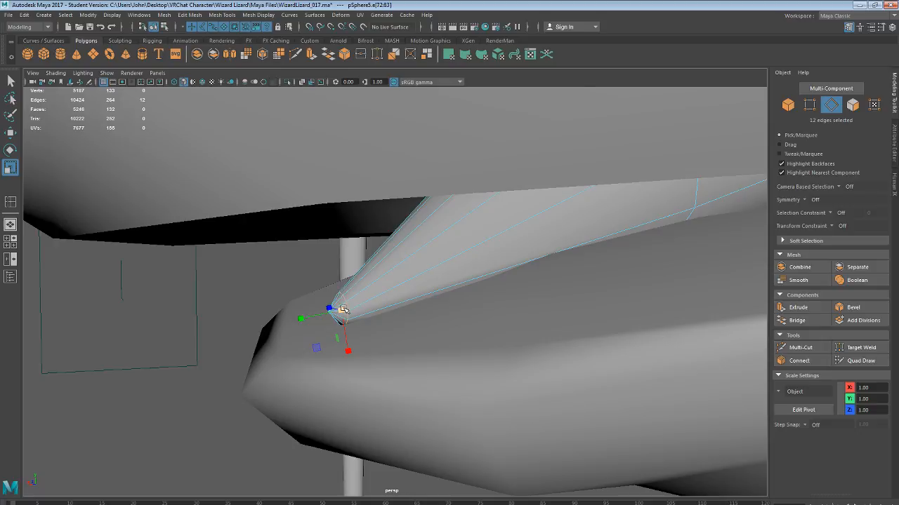
key("w")
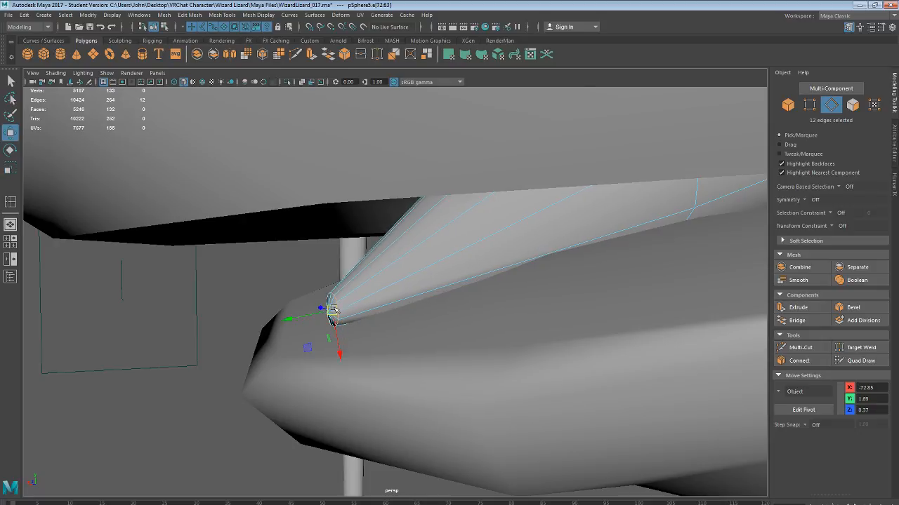
key("r")
left_click_drag(332, 310, 321, 309)
key("w")
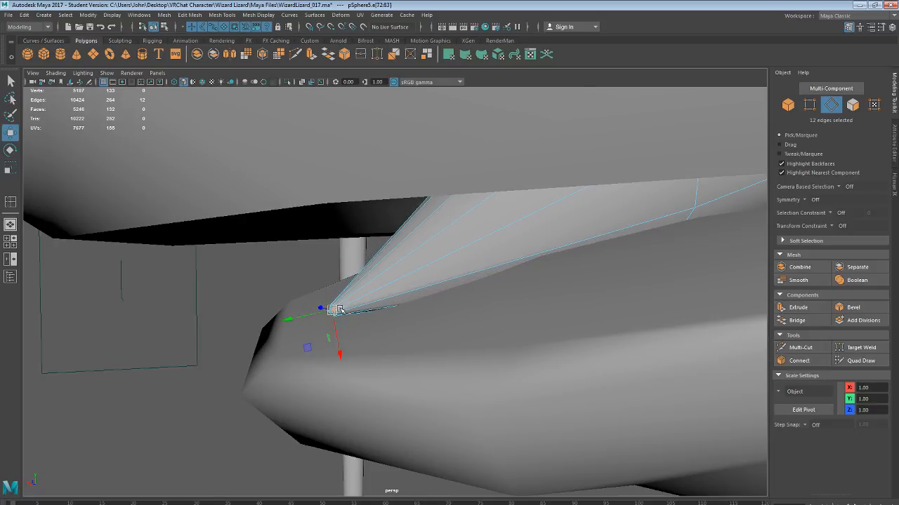
key("r")
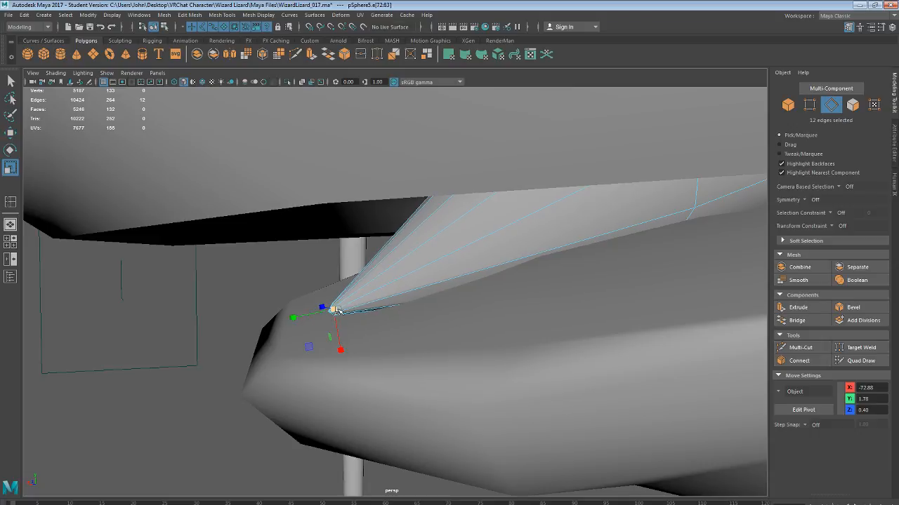
Centre the small tip loop by moving it along Z to 0.02 and raise it along X to -72.95
left_click_drag(335, 310, 434, 297, "alt")
key("w")
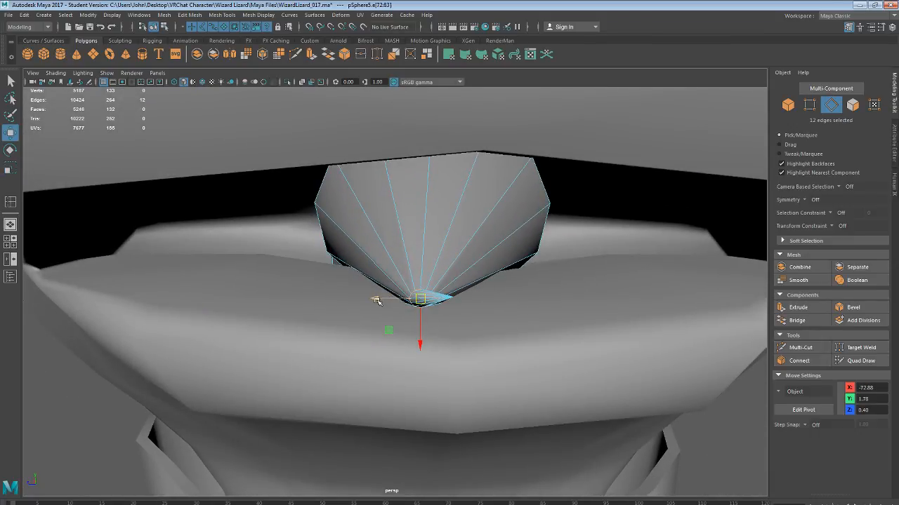
left_click_drag(374, 299, 482, 304)
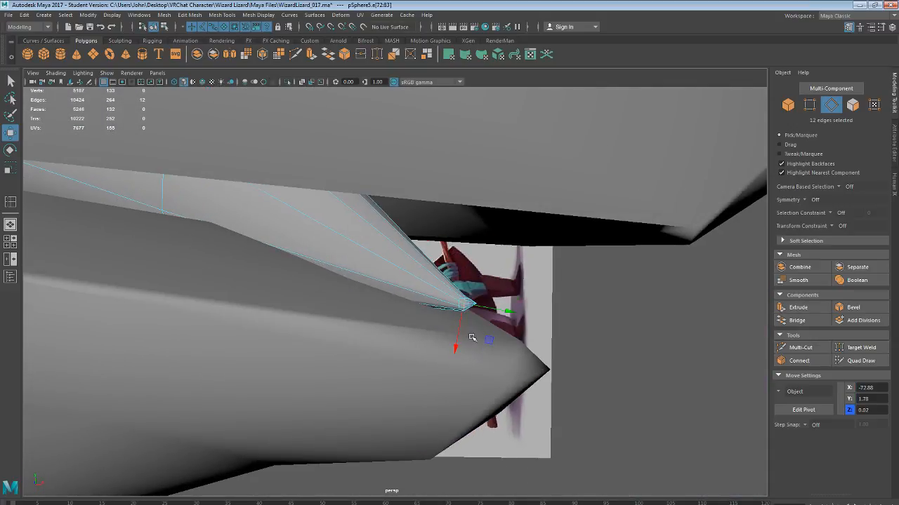
left_click_drag(457, 343, 458, 335)
Insert two edge loops across the long faces between the small tip loop and the next ring of the tongue
left_click_drag(521, 295, 337, 271, "alt")
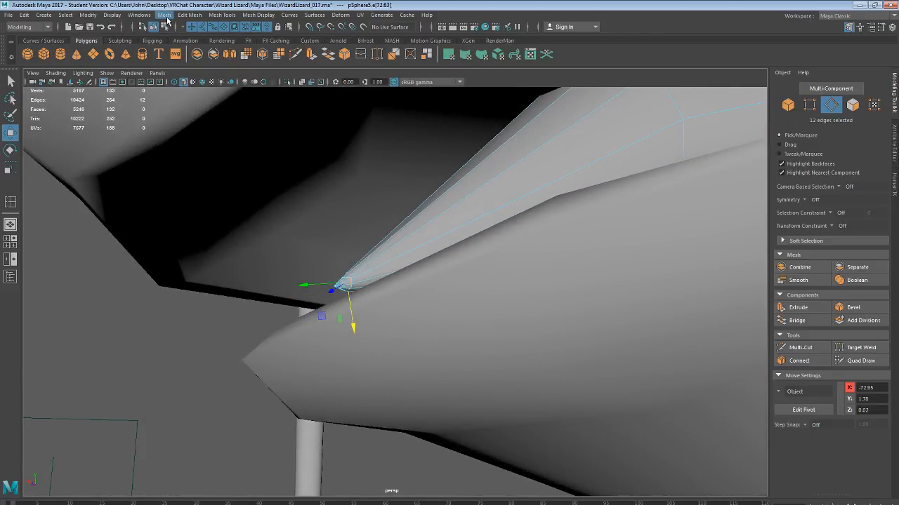
left_click(261, 14)
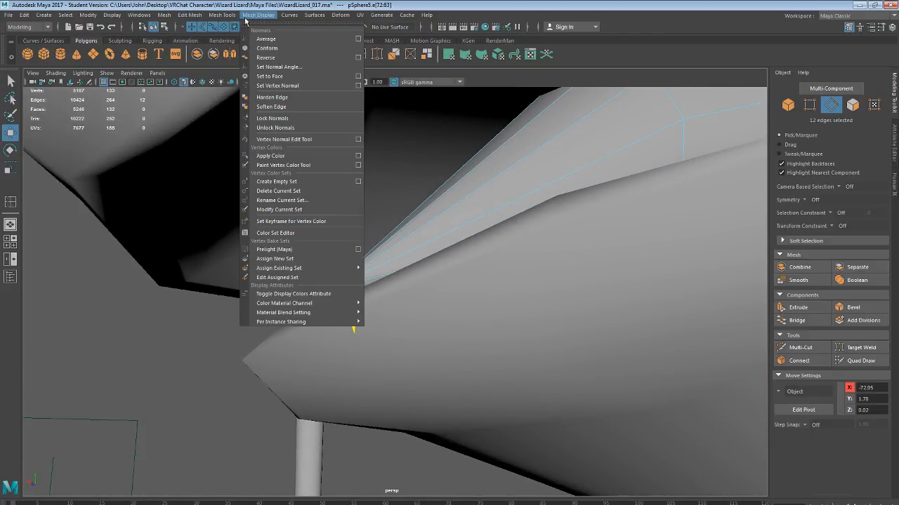
left_click(262, 14)
left_click(222, 15)
left_click(252, 88)
left_click_drag(330, 134, 444, 232, "alt")
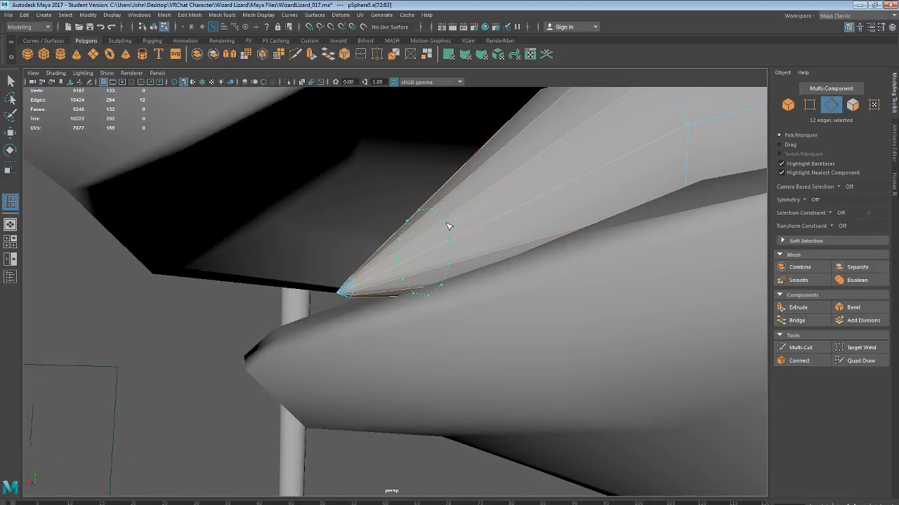
left_click(449, 226)
left_click(578, 148)
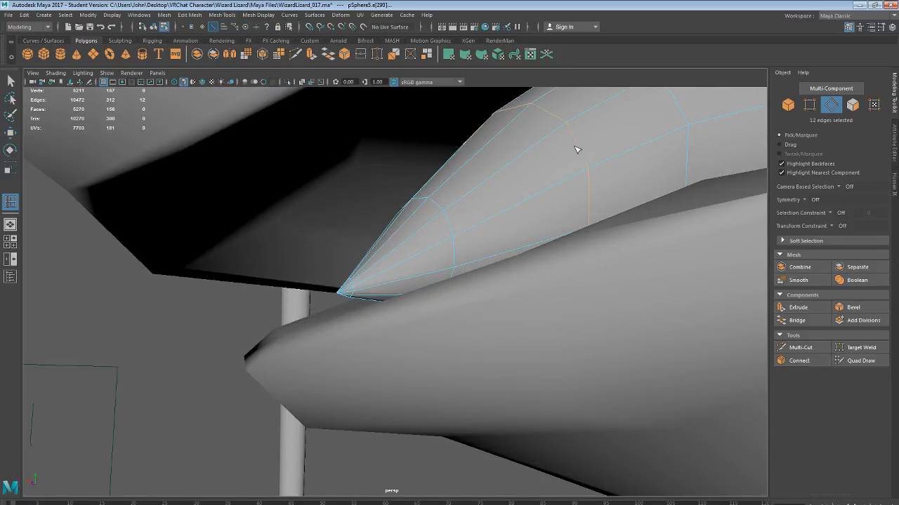
Pull the pole vertex back toward the small tip loop to blunt the tongue's point, and return to object mode
left_click_drag(578, 148, 523, 279, "alt")
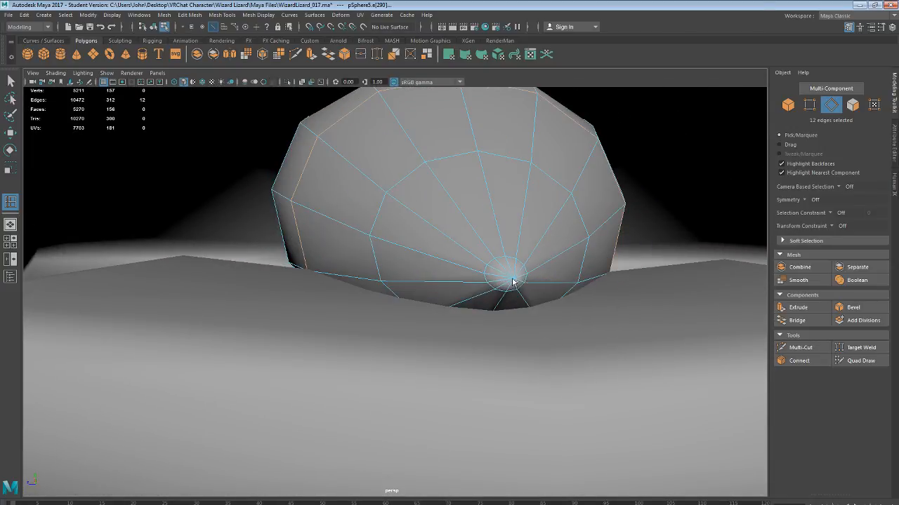
key("F9")
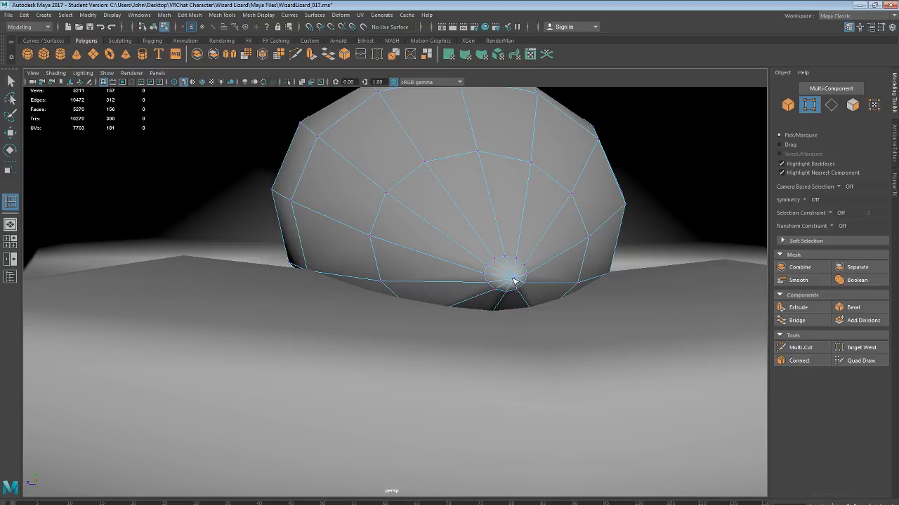
key("w")
left_click(514, 277)
left_click_drag(515, 277, 448, 295, "alt")
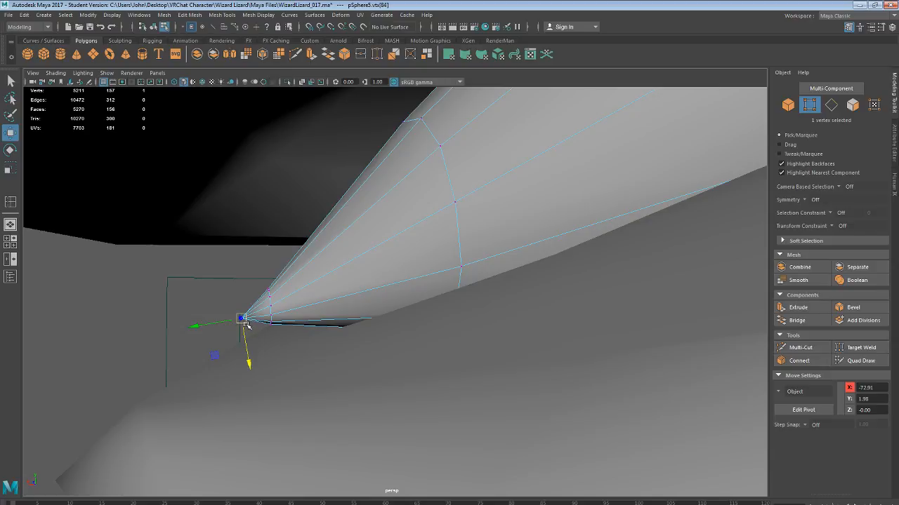
left_click_drag(242, 320, 265, 309)
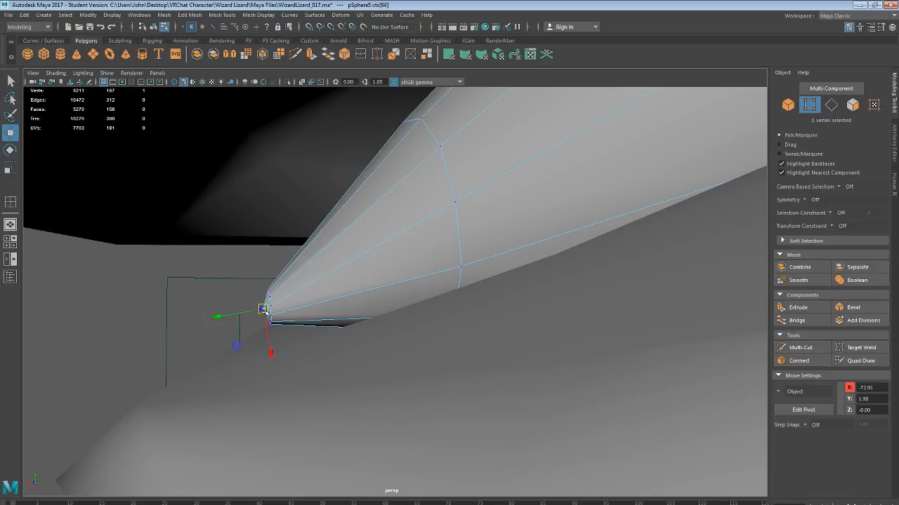
left_click_drag(221, 335, 229, 331, "alt")
right_click_drag(357, 254, 383, 238)
left_click(235, 298)
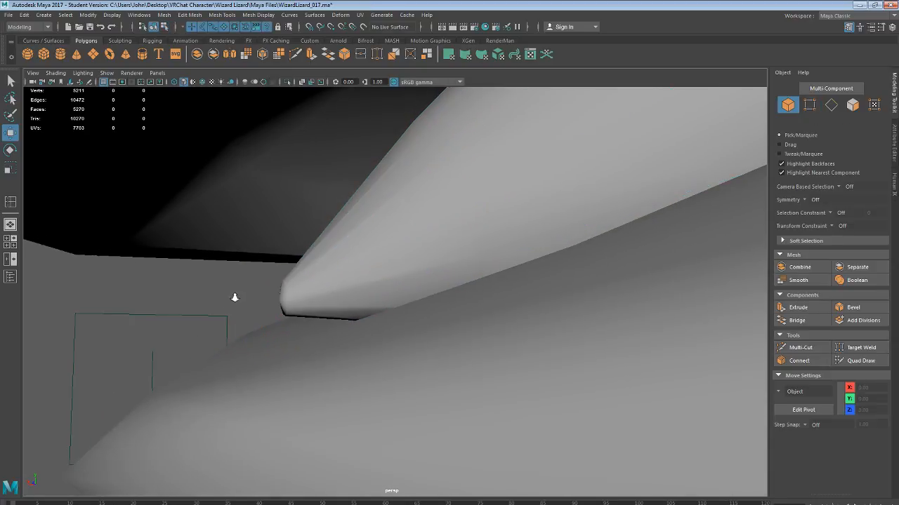
Select the whole tongue, apply Soften Edge to it and deselect it
left_click_drag(234, 297, 337, 245, "alt")
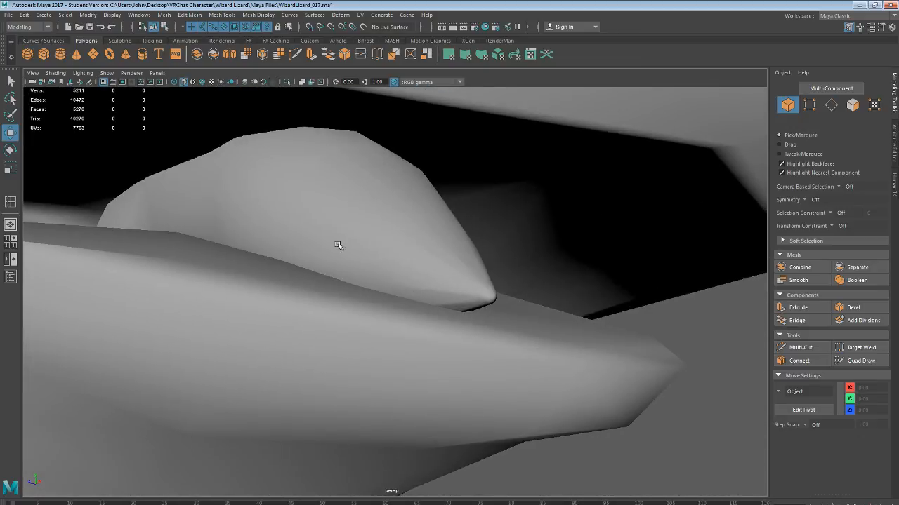
left_click(413, 255)
left_click_drag(452, 281, 370, 289, "alt")
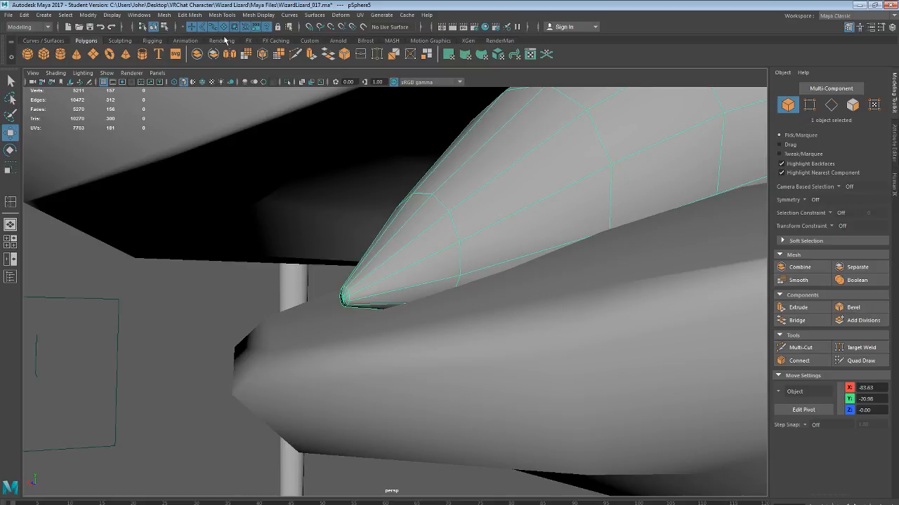
left_click(222, 14)
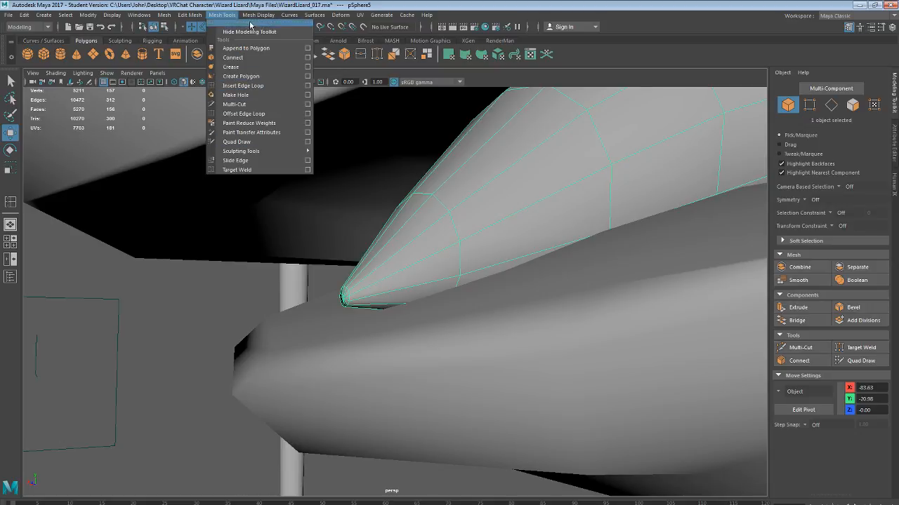
mouse_move(258, 15)
left_click(281, 107)
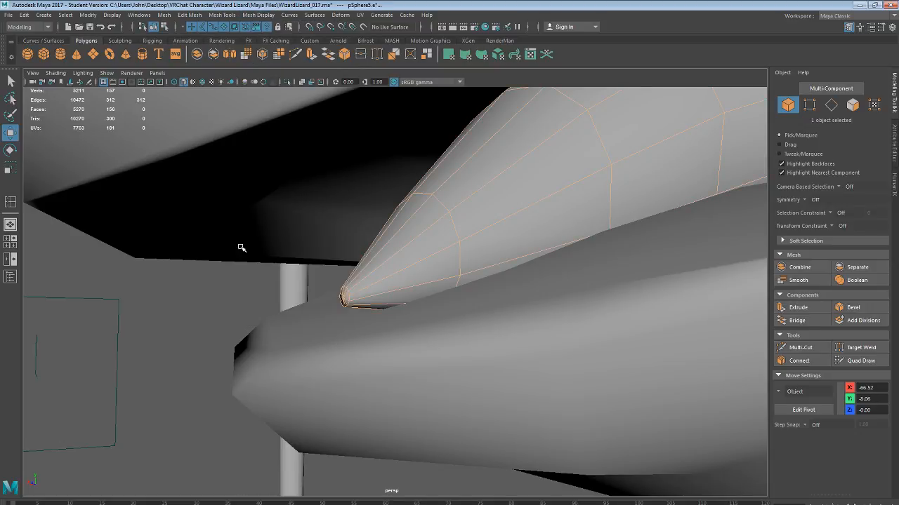
left_click(193, 293)
Examine the softened tongue inside the mouth from the front, closing in on its tip
left_click_drag(243, 222, 341, 214, "alt")
right_click_drag(341, 214, 28, 56, "alt")
left_click_drag(183, 152, 487, 211, "alt")
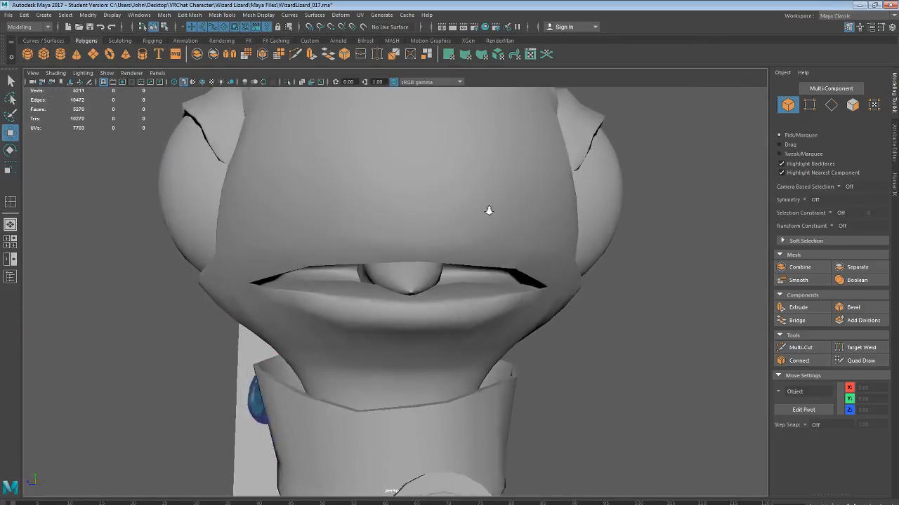
right_click_drag(487, 211, 552, 279, "alt")
left_click(466, 260)
right_click_drag(466, 259, 531, 308, "alt")
left_click_drag(480, 295, 545, 295, "alt")
left_click_drag(636, 310, 552, 311, "alt")
Switch to edge selection, select the 12-edge loop around the tongue's pole vertex and frame it
key("r")
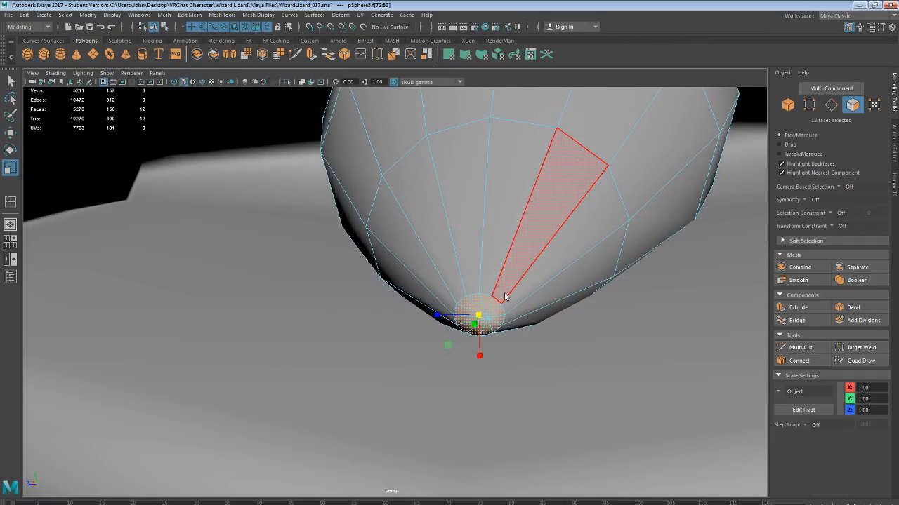
key("F10")
left_click(483, 296)
key("w")
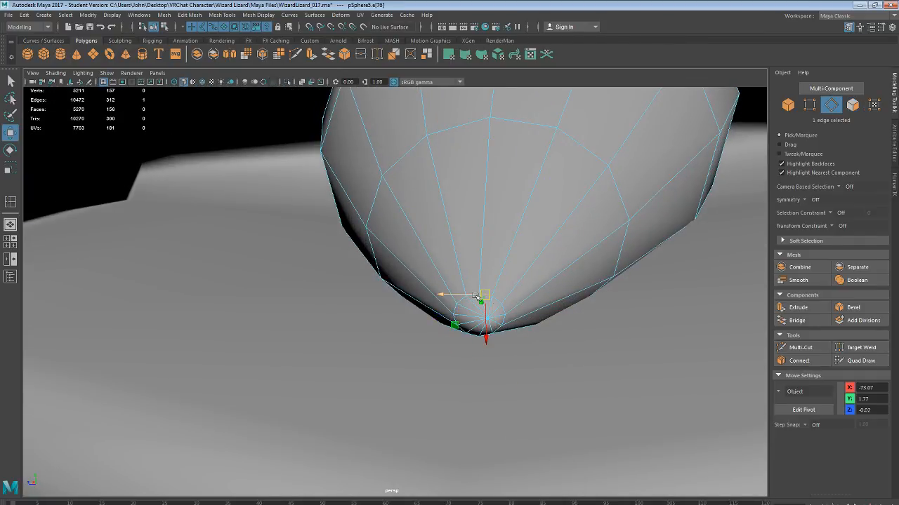
double_click(499, 299, "shift")
key("f")
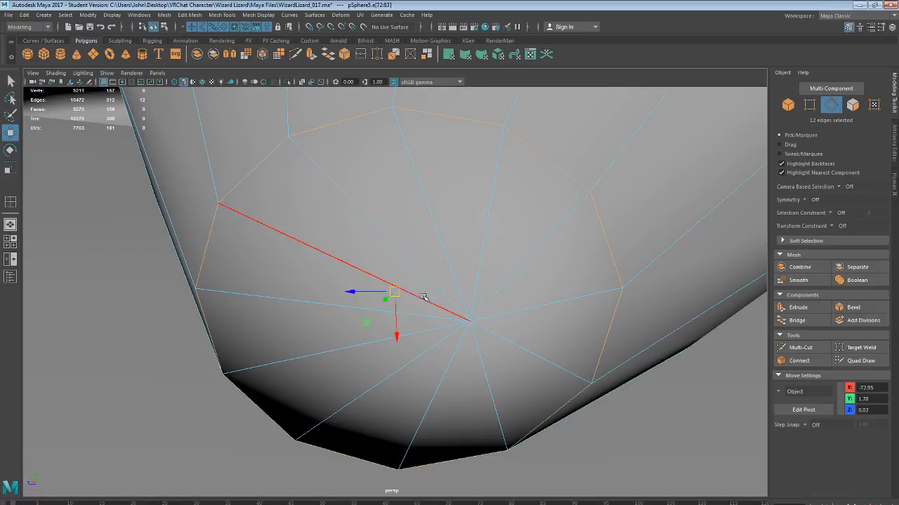
left_click_drag(435, 285, 443, 283, "alt")
In the orthographic side view, move the small tip loop along Z to -0.04 to align it with the pole vertex
key("space")
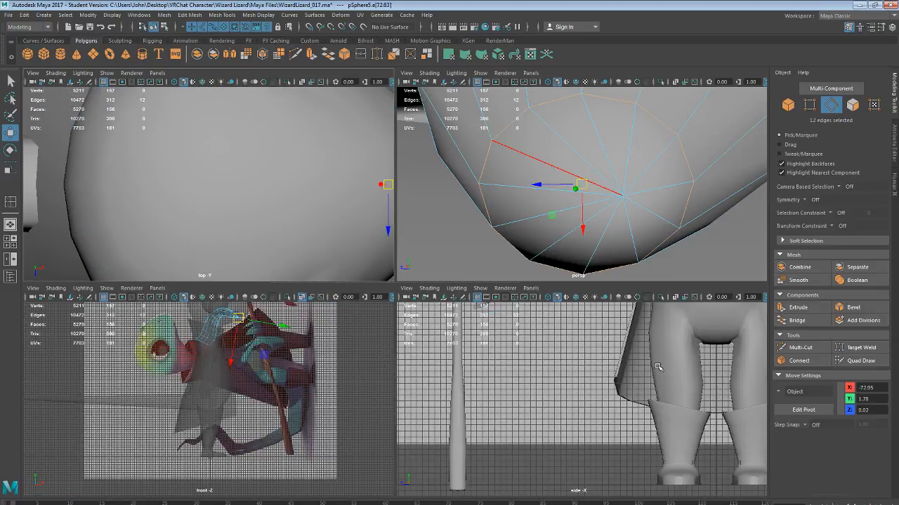
key("space")
key("f")
mouse_move(405, 384)
right_mouse_down("alt")
mouse_move(385, 356)
mouse_move(393, 379)
right_mouse_up("alt")
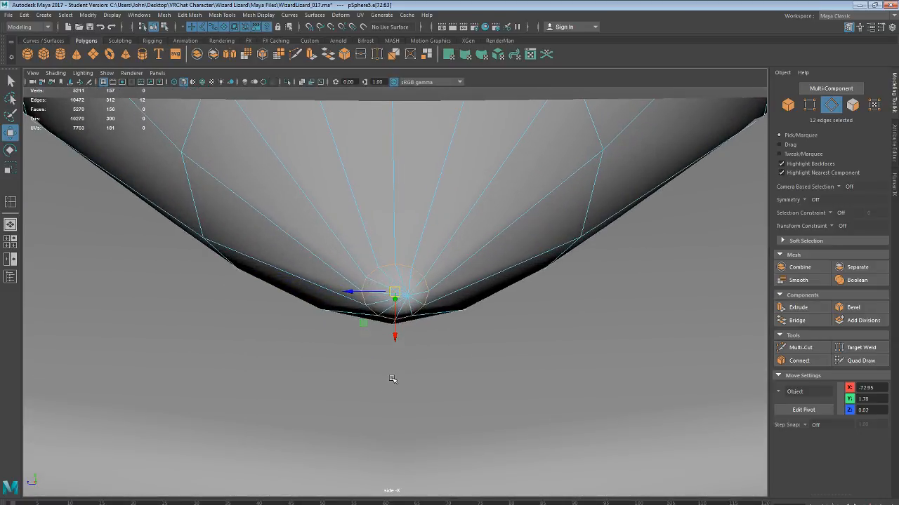
left_click_drag(348, 293, 362, 293)
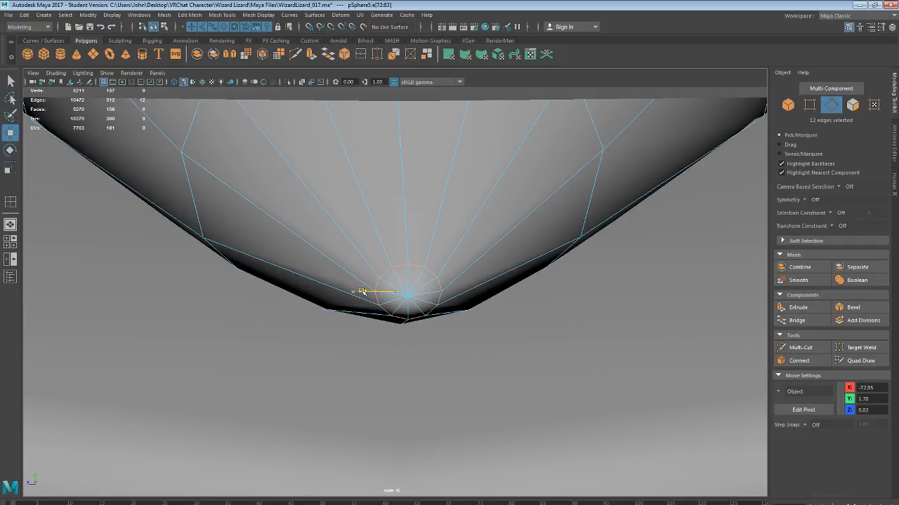
Examine the whole character in the side view, and return to the perspective view to check the tongue in the mouth
right_click_drag(419, 383, 203, 184, "alt")
right_click_drag(333, 287, 106, 66, "alt")
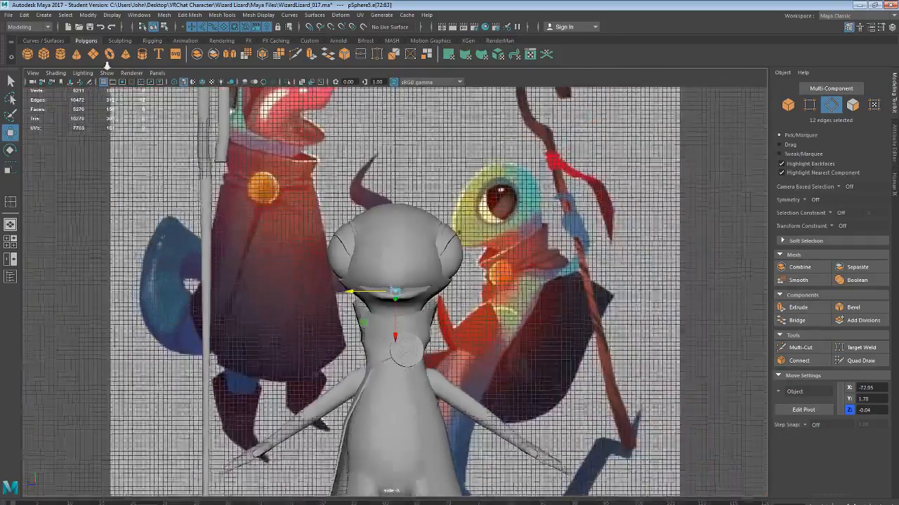
right_click_drag(274, 253, 198, 181, "alt")
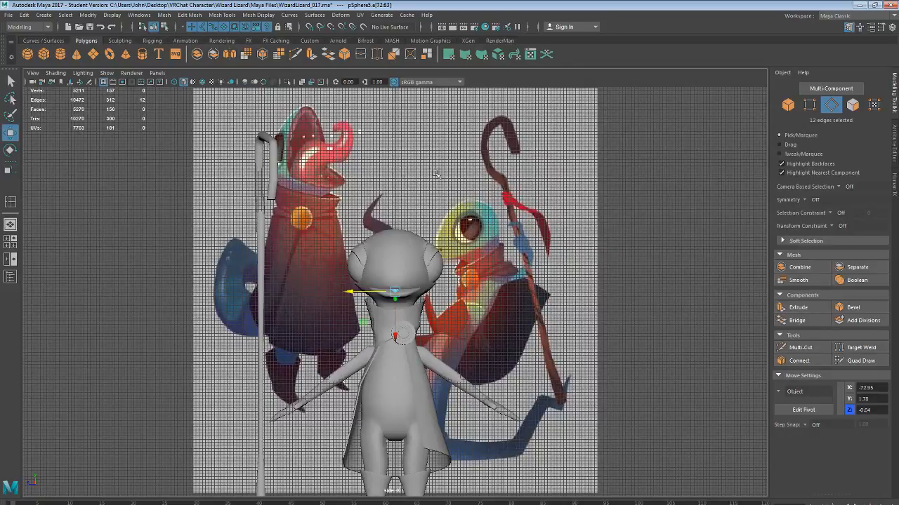
left_click(461, 183)
key("space")
key("space")
right_click_drag(593, 264, 457, 167, "alt")
left_click_drag(456, 167, 481, 213, "alt")
right_click_drag(481, 213, 506, 337, "alt")
Select the tongue, frame it and switch back to edge selection on the small loop at its tip
left_click(427, 268)
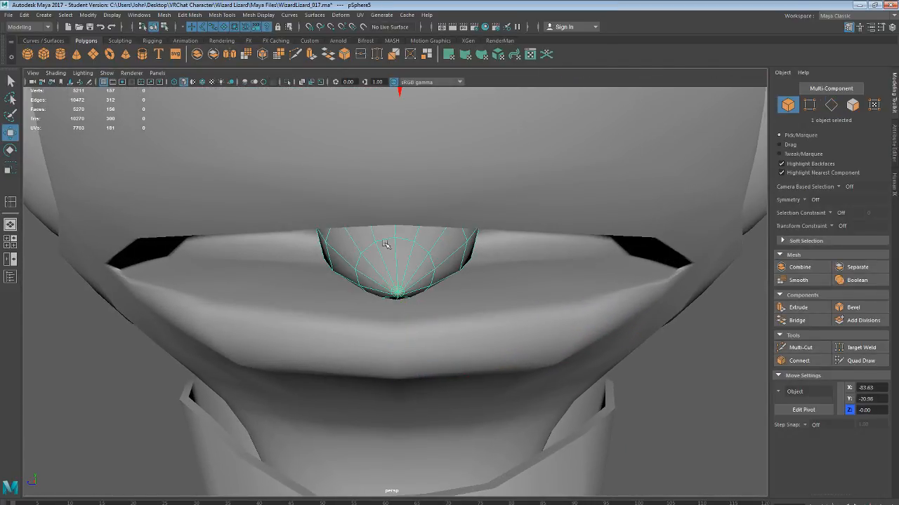
key("f")
key("F10")
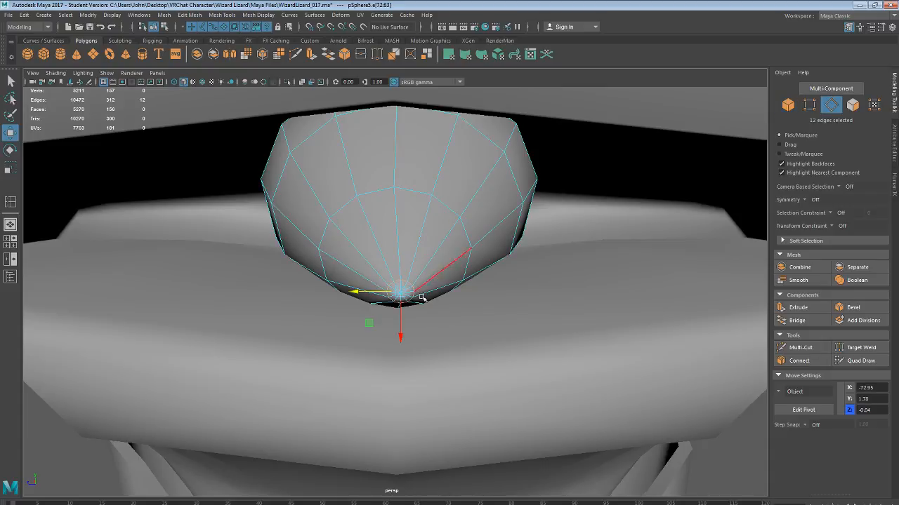
Nudge and slightly rotate the selected edge loop at the tongue tip, and return to object mode
key("f")
right_click_drag(458, 325, 402, 294, "alt")
key("r")
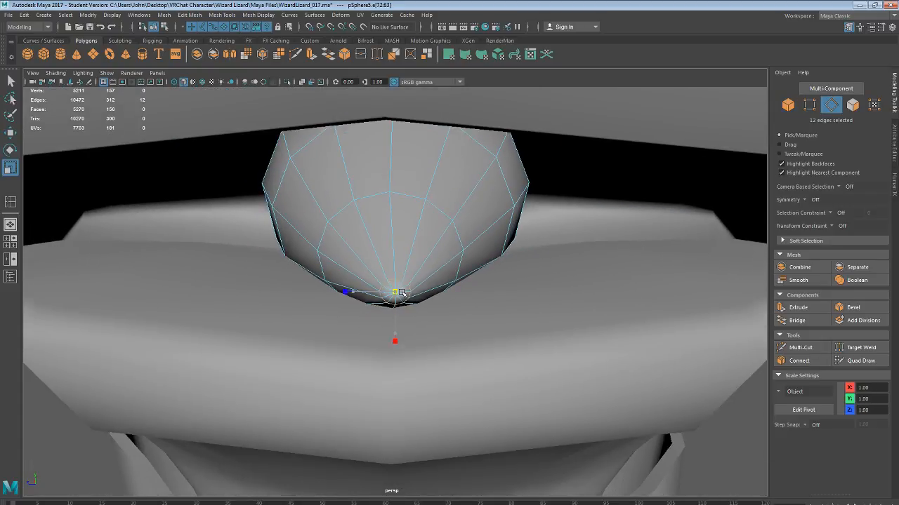
left_click_drag(435, 290, 399, 288, "alt")
key("w")
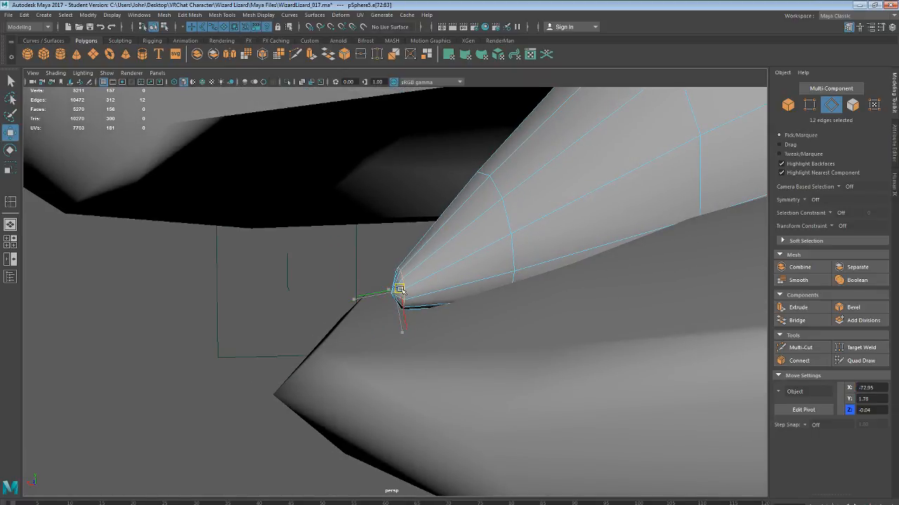
key("e")
left_click_drag(385, 249, 377, 255)
left_click_drag(329, 301, 439, 269, "alt")
right_click_drag(459, 226, 482, 211)
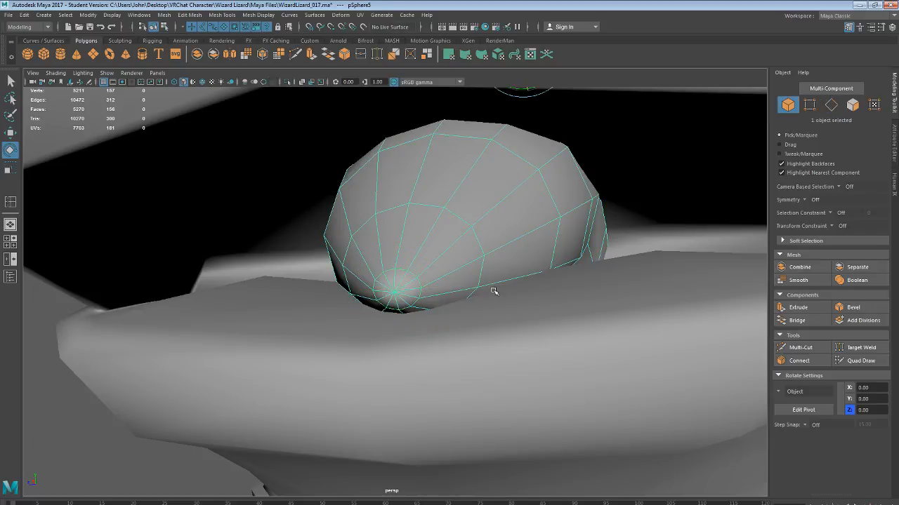
Examine the tongue's shape and placement inside the head from both sides, using a temporary X-ray display
scroll(196, 156, "down", 10)
left_click(227, 283)
left_click_drag(224, 284, 271, 297, "alt")
left_click(366, 276)
left_click_drag(328, 315, 368, 309, "alt")
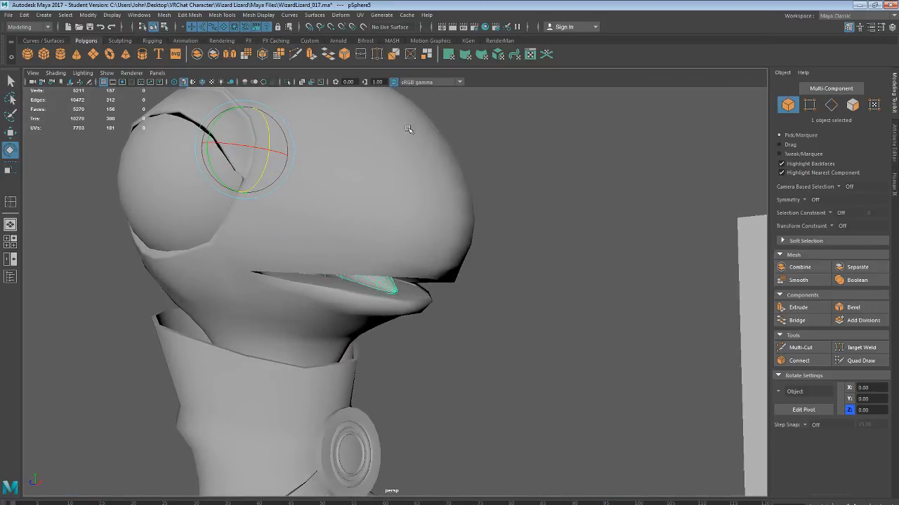
left_click(302, 82)
mouse_move(393, 261)
left_mouse_down("alt")
mouse_move(351, 271)
mouse_move(403, 293)
left_mouse_up("alt")
right_click_drag(403, 292, 311, 198, "alt")
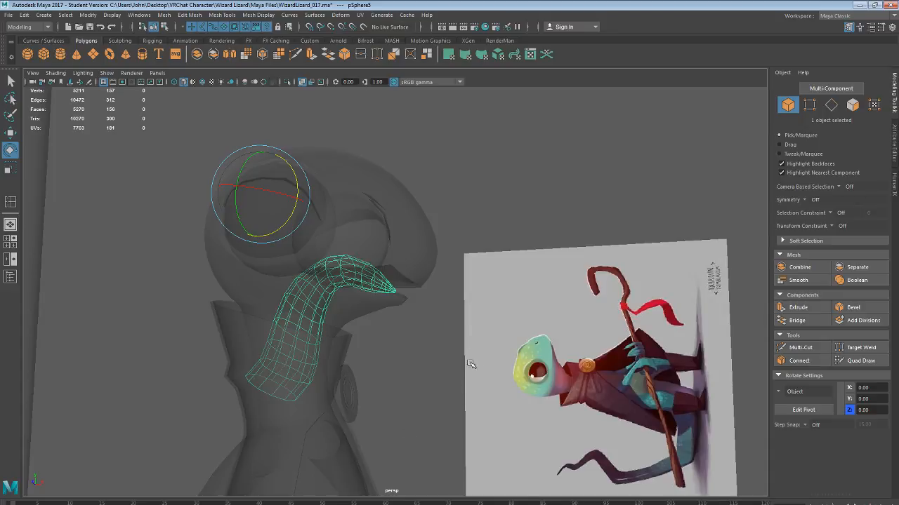
left_click_drag(457, 391, 279, 398, "alt")
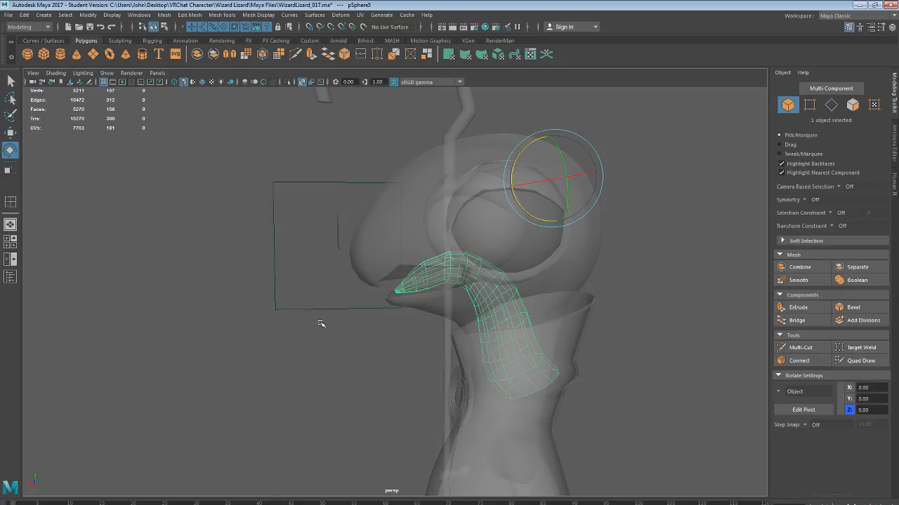
left_click(287, 83)
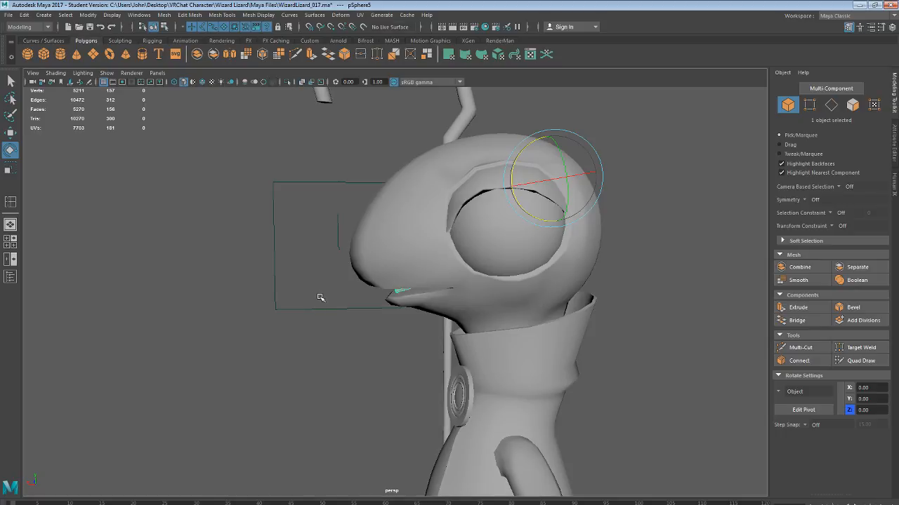
Inspect the whole lizard character from several angles and compare its head with the reference images
mouse_move(275, 291)
left_mouse_down("alt")
mouse_move(287, 278)
mouse_move(374, 257)
mouse_move(281, 282)
left_mouse_up("alt")
middle_click_drag(554, 430, 384, 317, "alt")
scroll(384, 318, "down", 5)
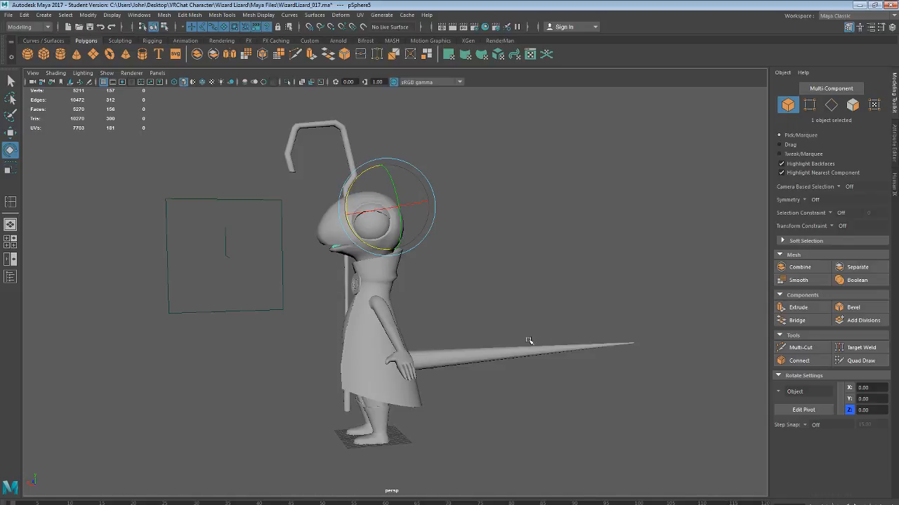
left_click_drag(488, 358, 450, 366, "alt")
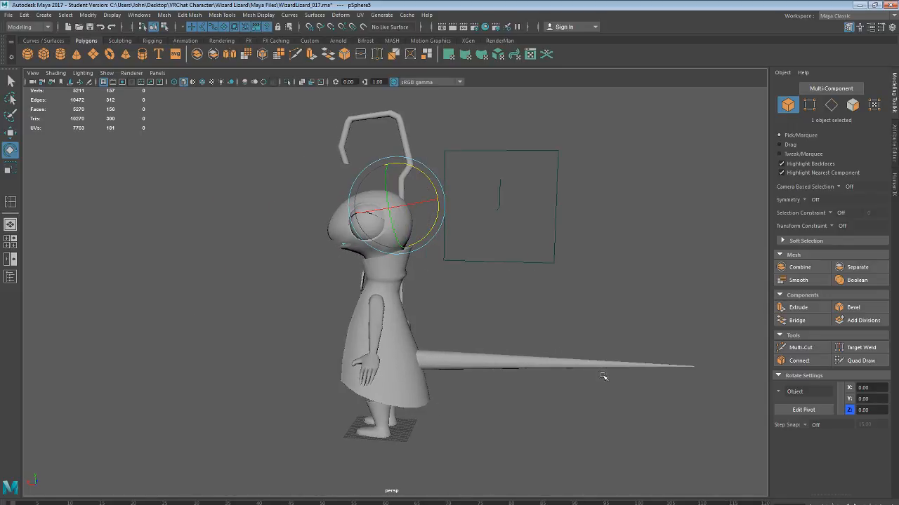
left_click_drag(429, 274, 429, 259, "alt")
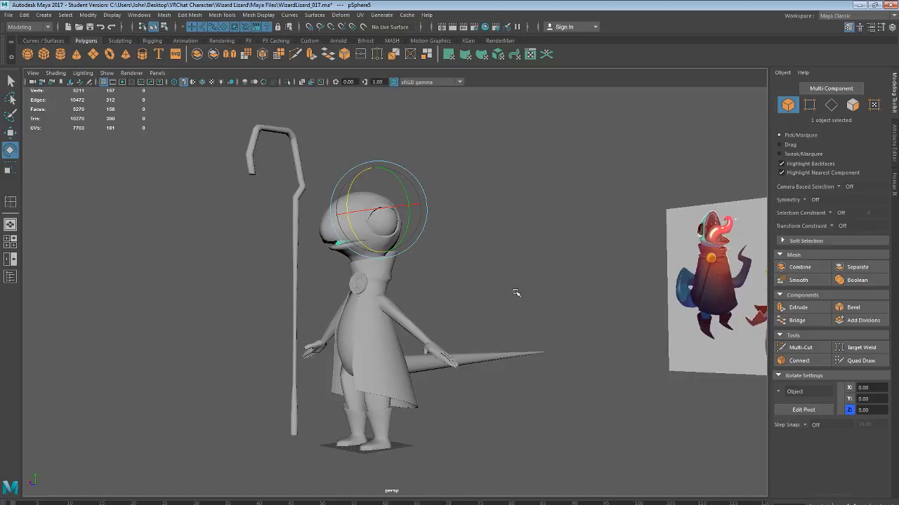
left_click_drag(516, 292, 438, 377, "alt")
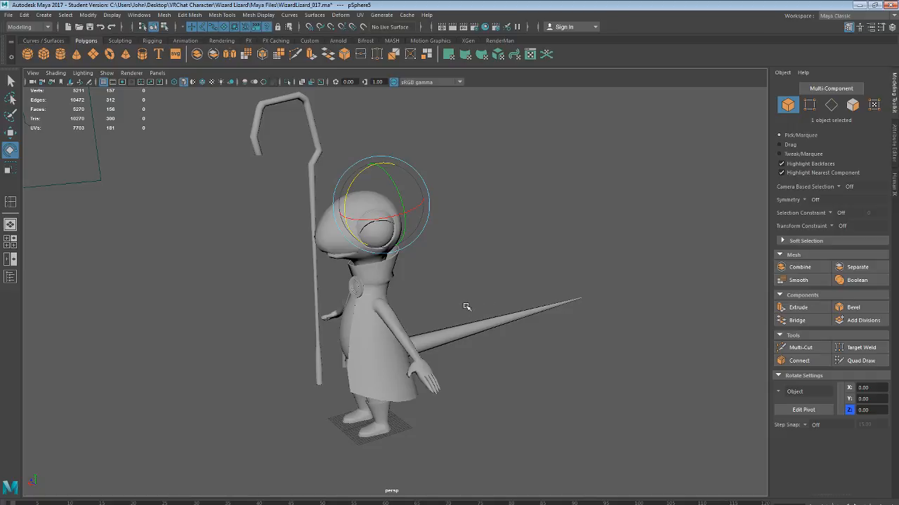
left_click_drag(425, 316, 486, 341, "alt")
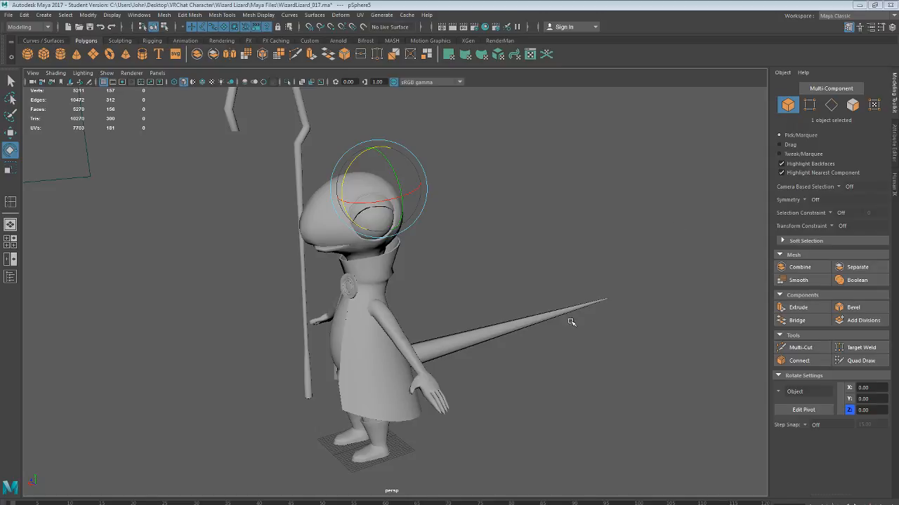
left_click_drag(293, 294, 349, 275, "alt")
right_click_drag(307, 142, 486, 244, "alt")
left_click_drag(485, 244, 425, 215, "alt")
middle_click_drag(425, 214, 480, 290, "alt")
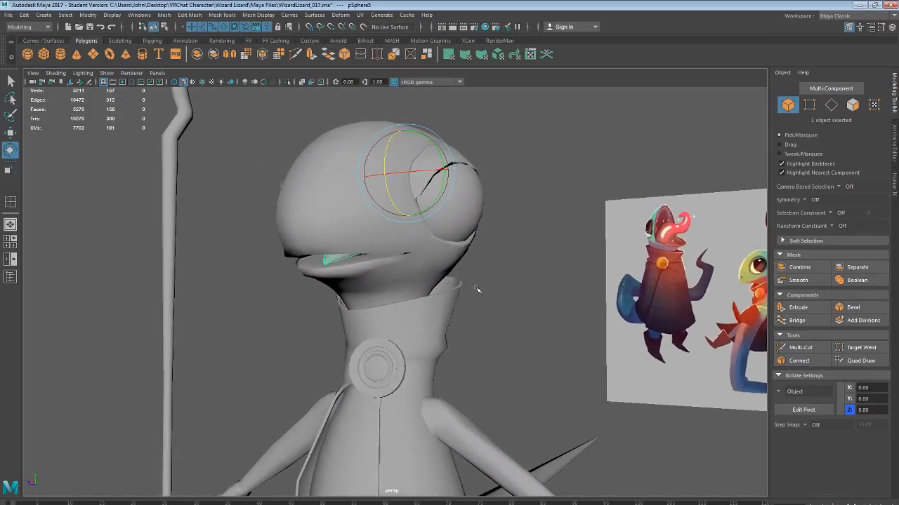
right_click_drag(479, 290, 387, 225, "alt")
left_click_drag(317, 209, 431, 219, "alt")
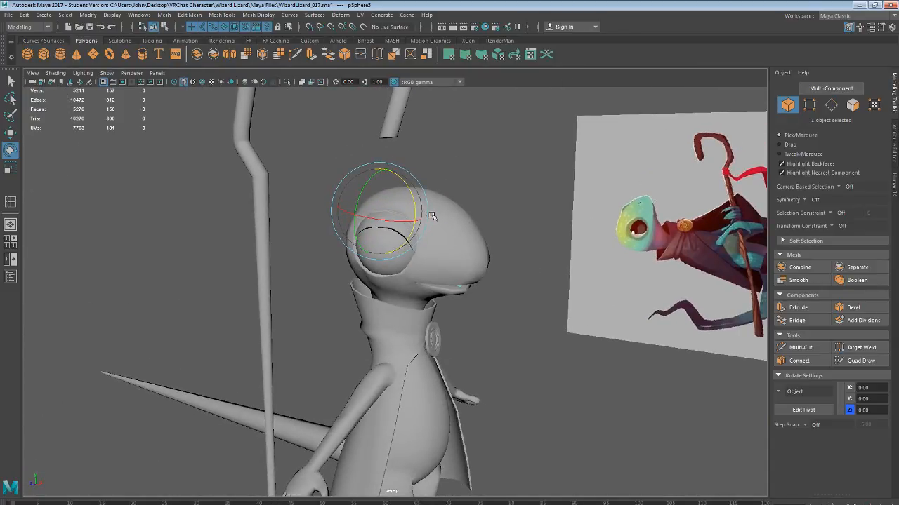
left_click_drag(477, 244, 539, 275, "alt")
left_click(582, 274)
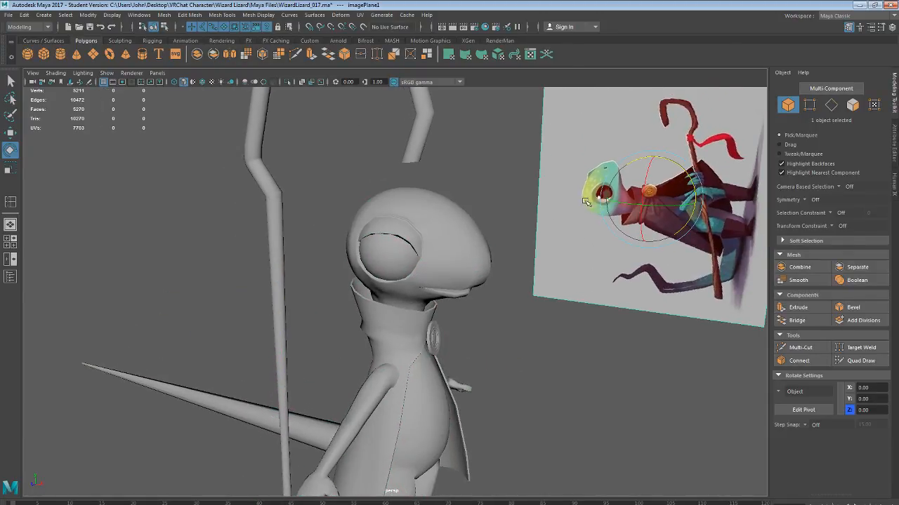
left_click_drag(612, 178, 410, 219, "alt")
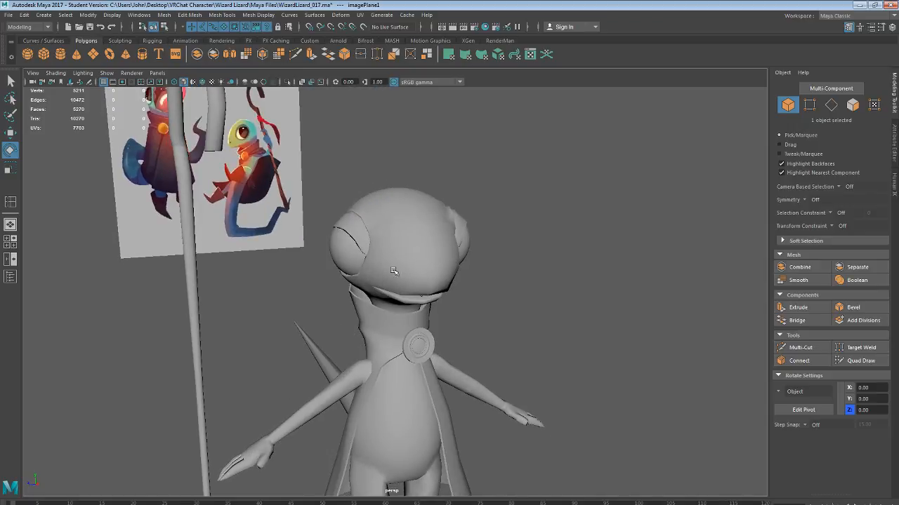
left_click_drag(394, 271, 460, 255, "alt")
Select the head mesh and isolate it so the eyeball no longer hides the eye socket
left_click(456, 232)
right_click_drag(456, 255, 511, 282, "alt")
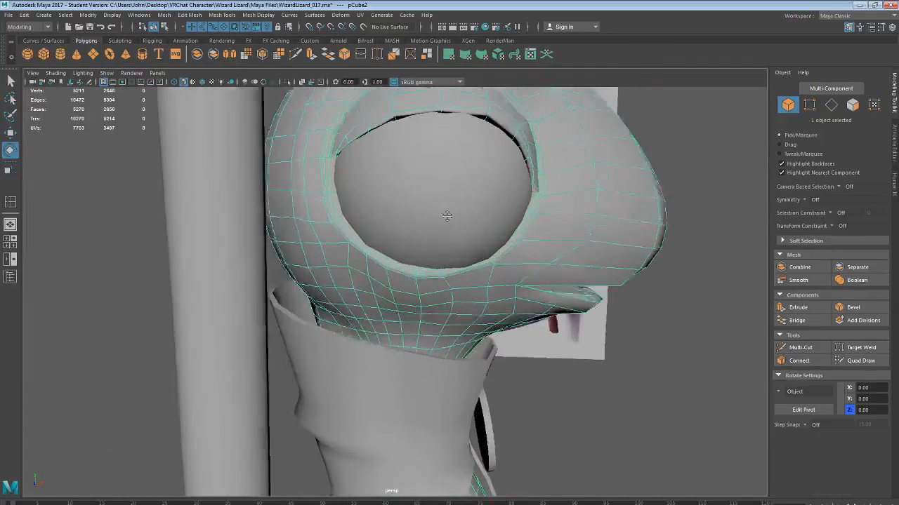
middle_click_drag(447, 214, 436, 281, "alt")
right_click_drag(351, 273, 381, 277, "alt")
left_click_drag(358, 273, 387, 259, "alt")
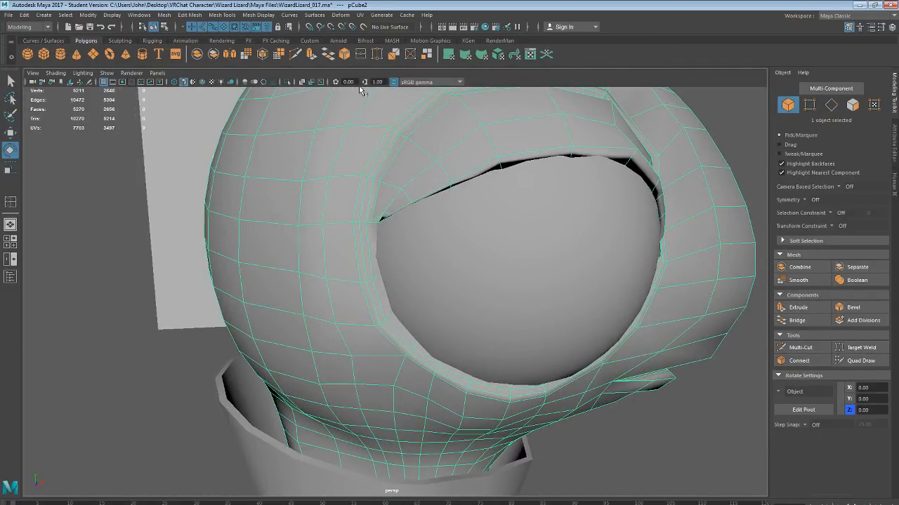
left_click(287, 82)
left_click_drag(330, 172, 313, 182, "alt")
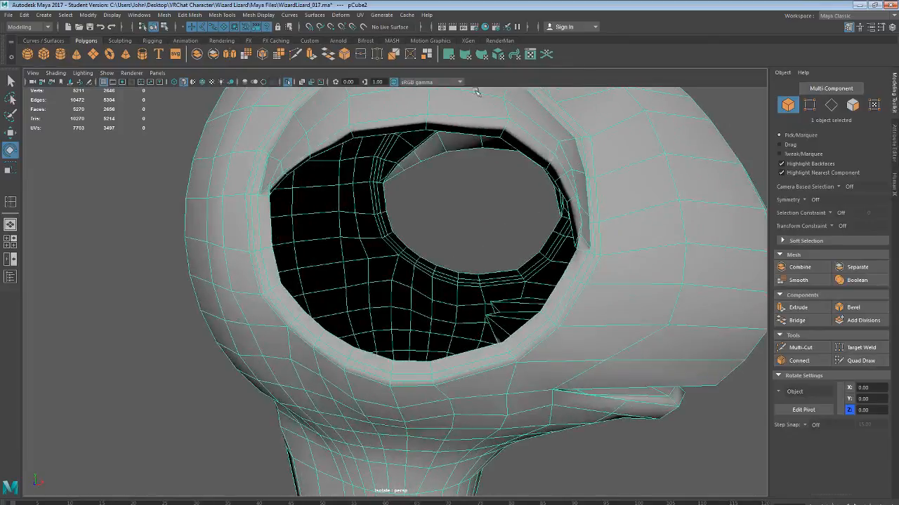
Select the seven narrow faces along the underside of the upper eyelid's rim
right_click_drag(462, 152, 461, 182)
left_click(465, 127)
left_click(395, 131, "shift")
left_click(530, 147, "shift")
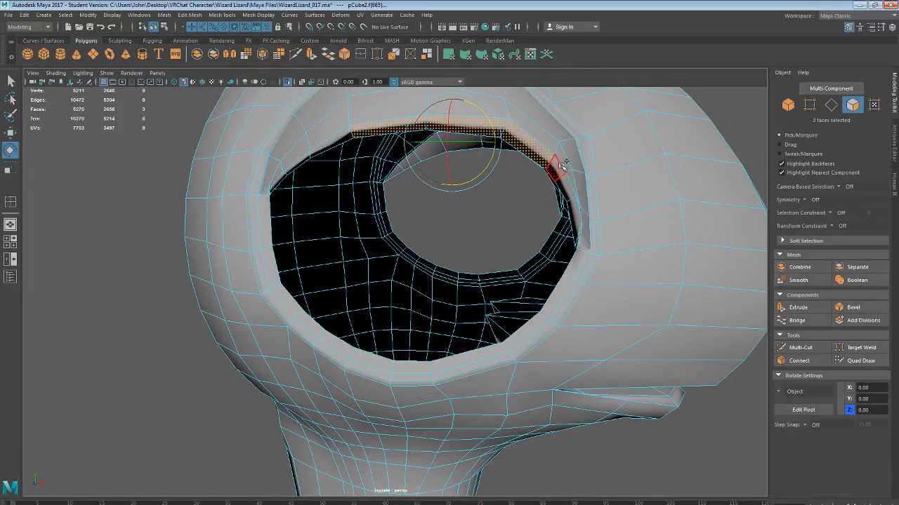
left_click(562, 174, "shift")
left_click(564, 174, "shift")
left_click(571, 202, "shift")
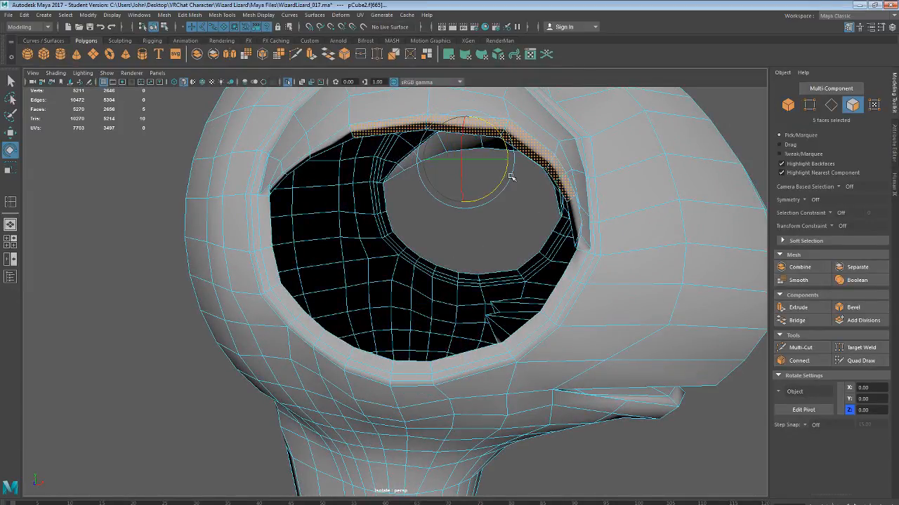
left_click(351, 145, "shift")
left_click(288, 160, "shift")
left_click_drag(302, 166, 493, 181, "alt")
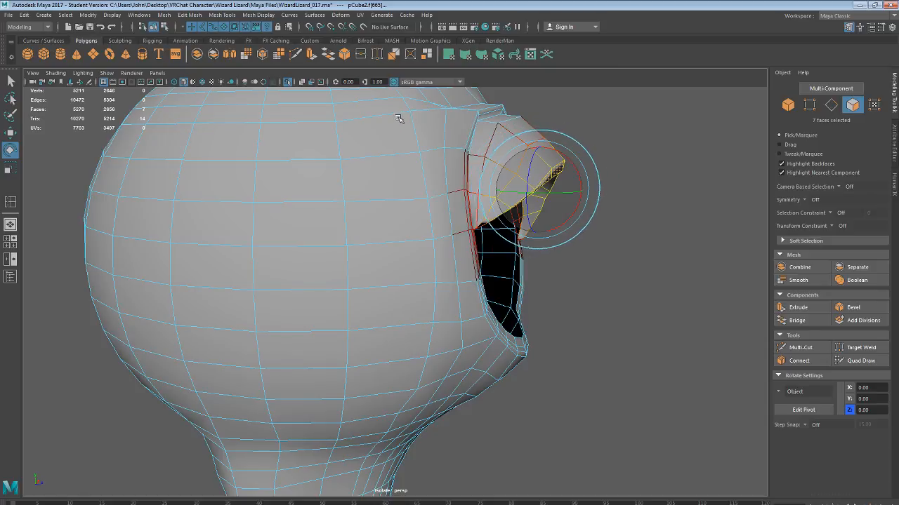
Move the selected eyelid rim faces down and outward, and rotate them to lower the upper eyelid
left_click_drag(398, 119, 492, 140, "alt")
key("w")
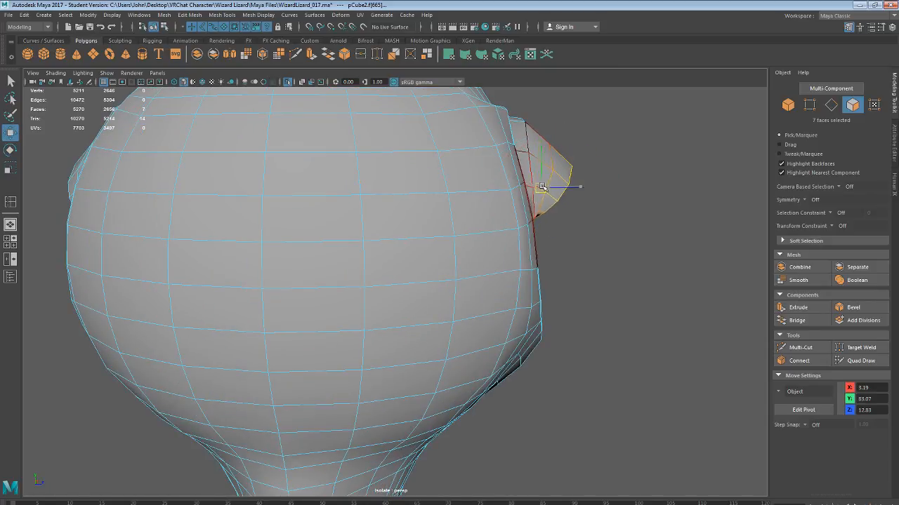
key("e")
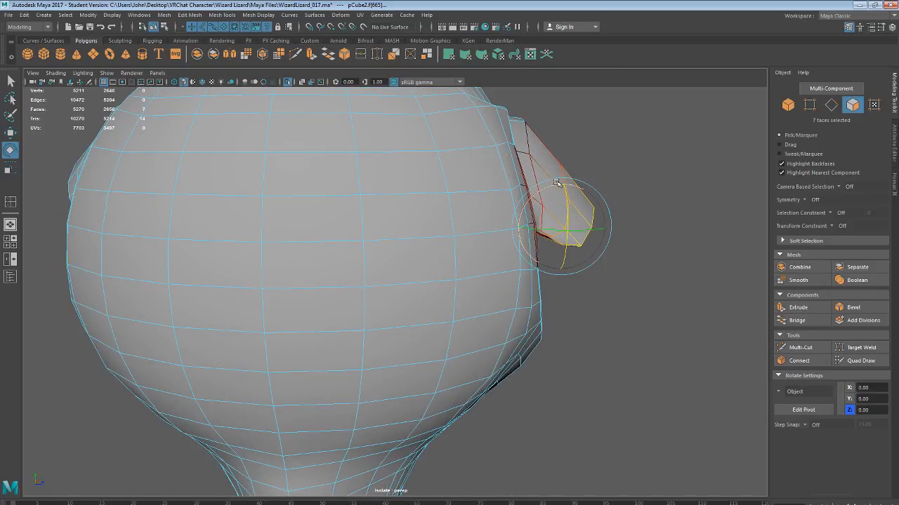
left_click_drag(596, 211, 661, 216)
key("w")
left_click_drag(561, 224, 544, 213)
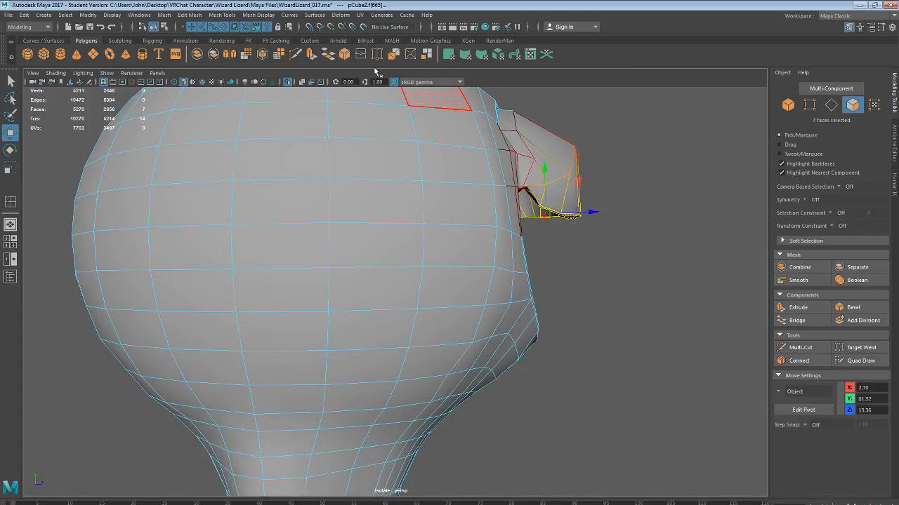
Show the whole model again, then scale the eyelid rim faces along X and reposition them over the eyeball
left_click(288, 83)
left_click_drag(594, 198, 362, 250, "alt")
key("r")
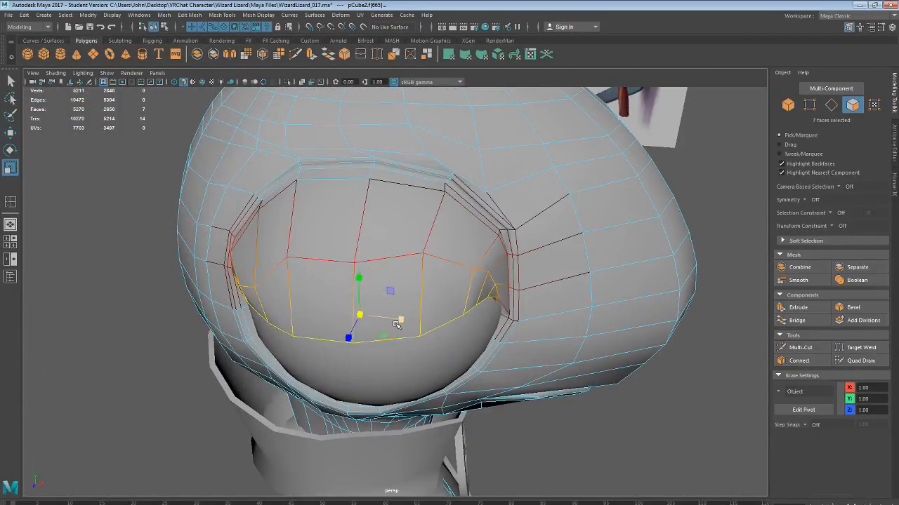
left_click_drag(401, 319, 365, 321)
key("w")
left_click_drag(424, 309, 603, 255, "alt")
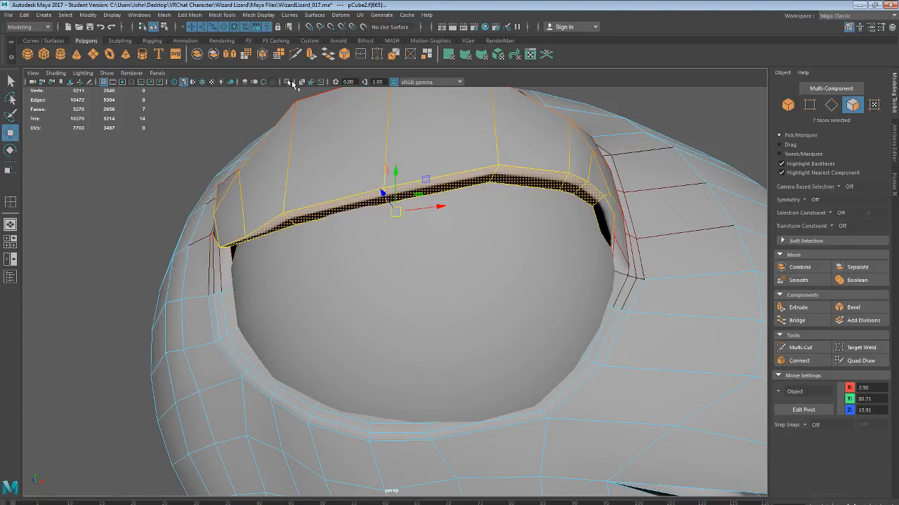
Isolate the head mesh again and switch to vertex editing
key("F8")
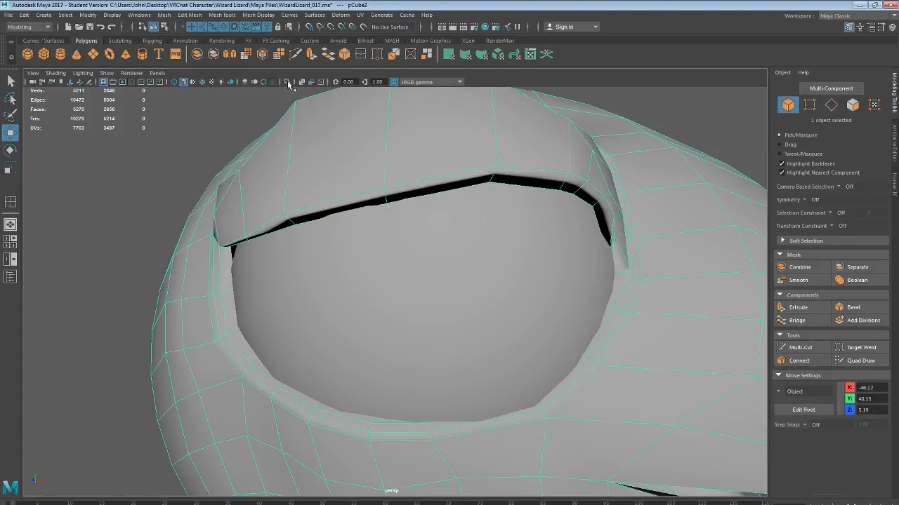
left_click(287, 82)
left_click_drag(584, 271, 596, 355, "alt")
key("F9")
Reposition the inner rim vertex near the snout-side corner of the upper eyelid
left_click(647, 244)
key("f")
left_click(587, 329)
right_click_drag(551, 284, 488, 267, "alt")
left_click_drag(488, 267, 442, 361, "alt")
left_click_drag(323, 383, 384, 387)
left_click(392, 295)
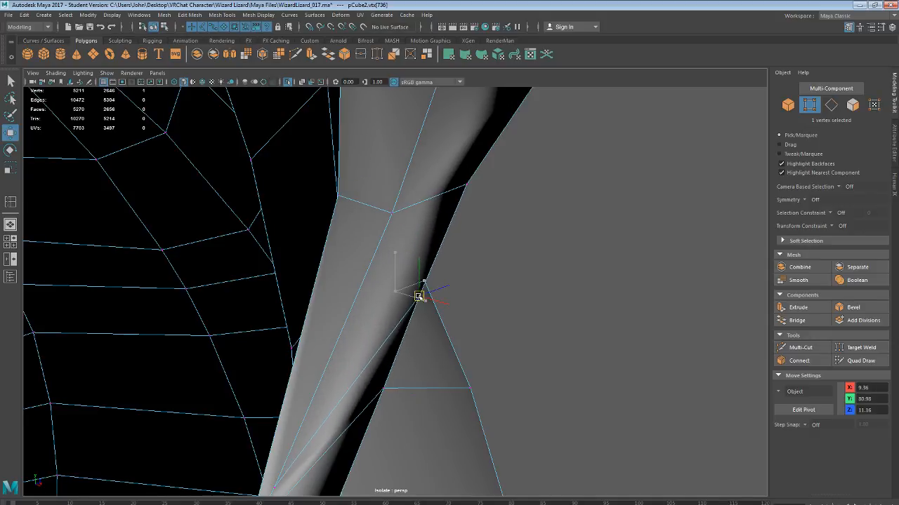
left_click_drag(419, 297, 342, 336, "alt")
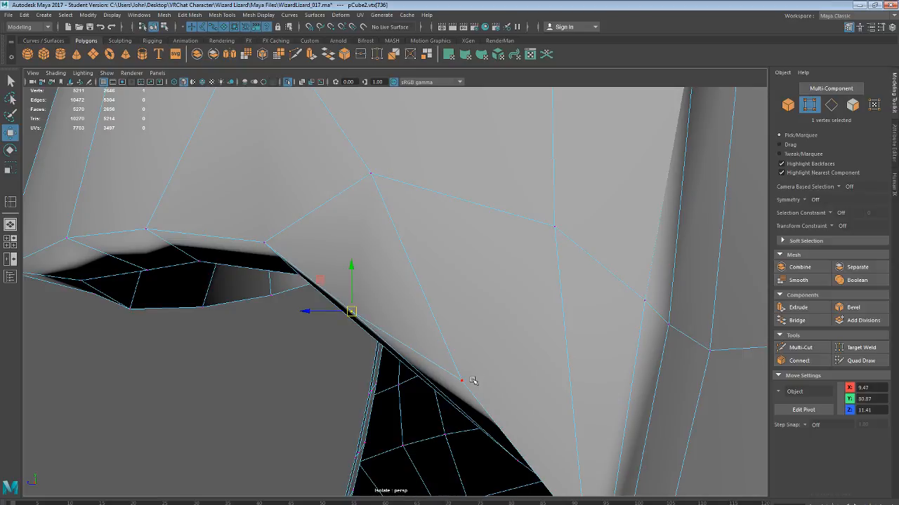
Adjust the remaining rim vertices where the upper eyelid meets the socket at the snout-side corner
left_click(451, 409)
left_click_drag(451, 410, 420, 222, "alt")
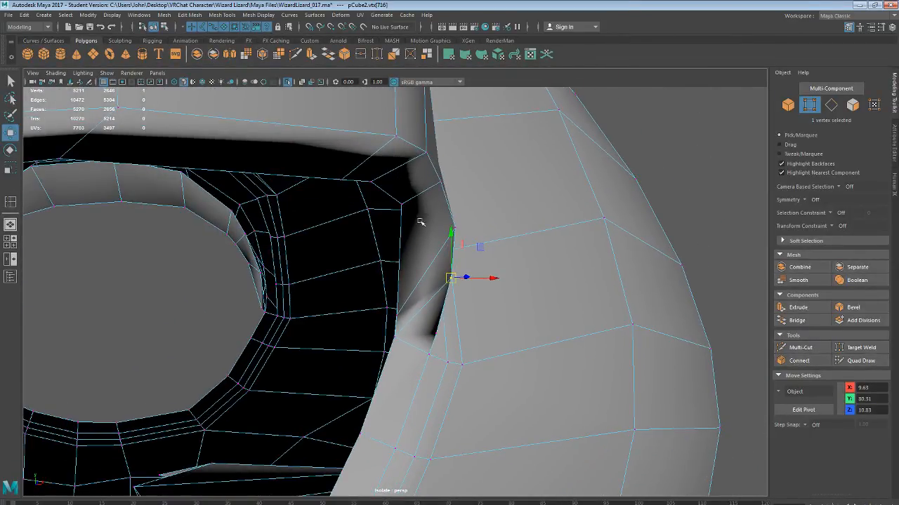
left_click(404, 316)
left_click_drag(403, 316, 473, 294, "alt")
Reposition the inner rim vertex at the rear corner of the upper eyelid, moving it outward over the eyeball
right_click_drag(473, 294, 288, 257, "alt")
left_click_drag(289, 257, 293, 201, "alt")
right_click_drag(293, 201, 260, 200, "alt")
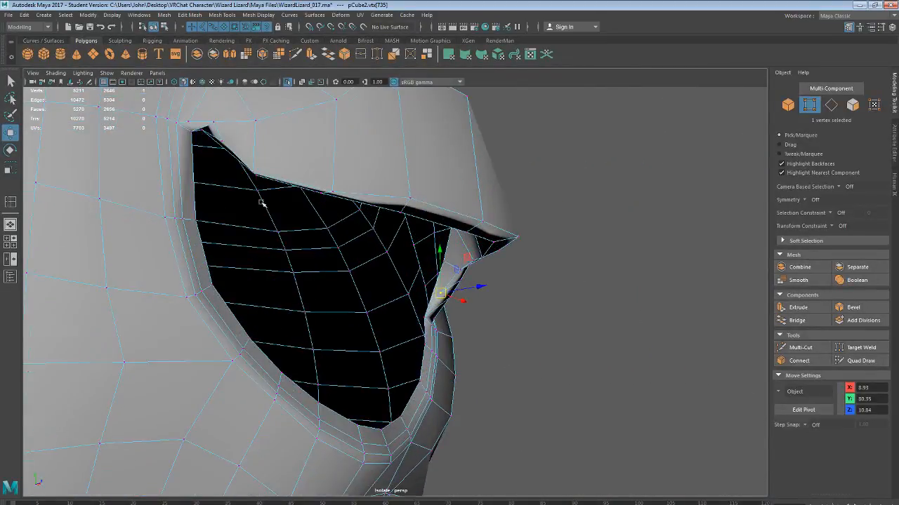
left_click_drag(261, 201, 295, 230, "alt")
right_click_drag(295, 229, 373, 289, "alt")
left_click_drag(372, 289, 353, 289, "alt")
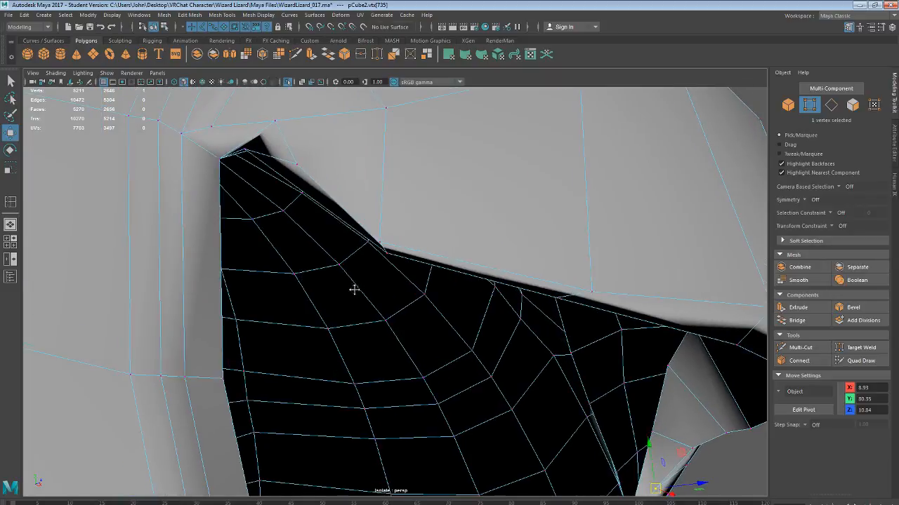
left_click(247, 144)
key("f")
right_click_drag(414, 214, 323, 193, "alt")
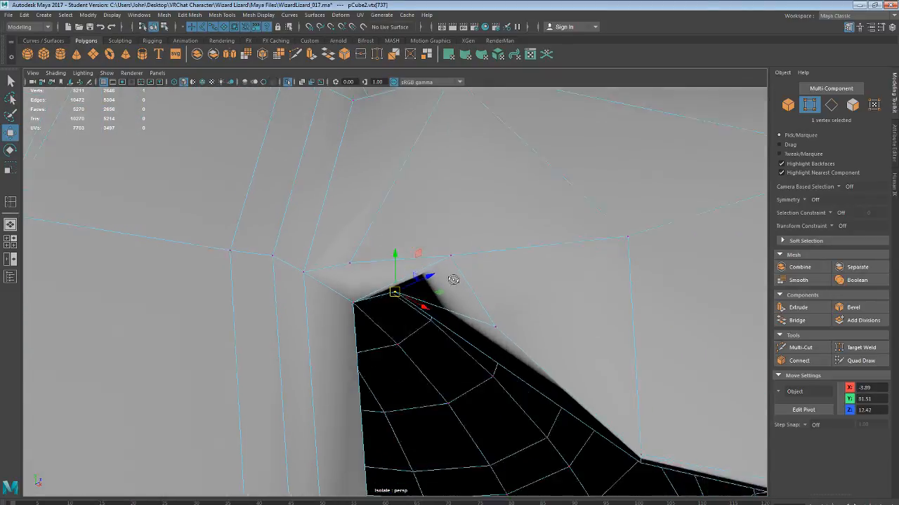
left_click_drag(451, 279, 477, 293, "alt")
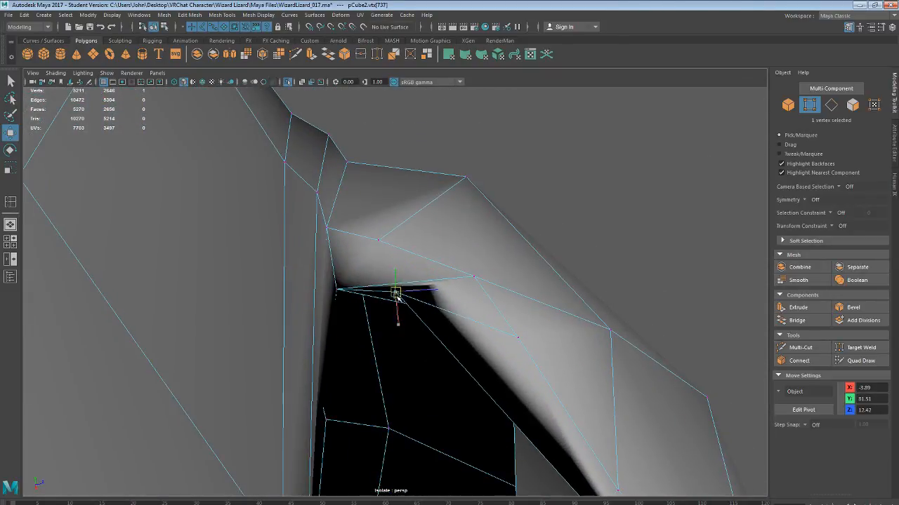
left_click_drag(398, 296, 601, 344)
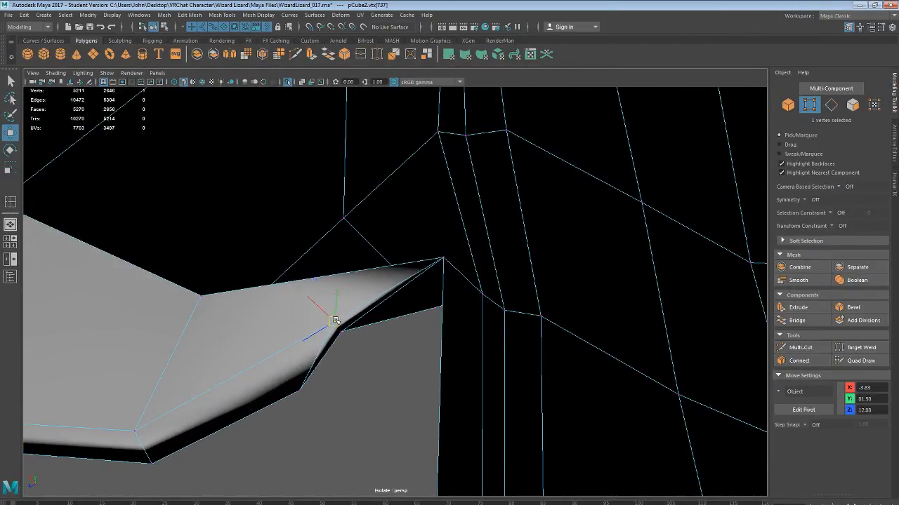
mouse_move(335, 320)
left_mouse_down()
mouse_move(393, 367)
mouse_move(379, 327)
mouse_move(391, 315)
mouse_move(383, 343)
mouse_move(235, 351)
left_mouse_up()
left_click_drag(413, 328, 447, 331, "alt")
Adjust the neighbouring rim vertex along the upper eyelid's lower edge near its rear corner, raising it slightly
left_click(506, 311)
left_click_drag(505, 311, 452, 370, "alt")
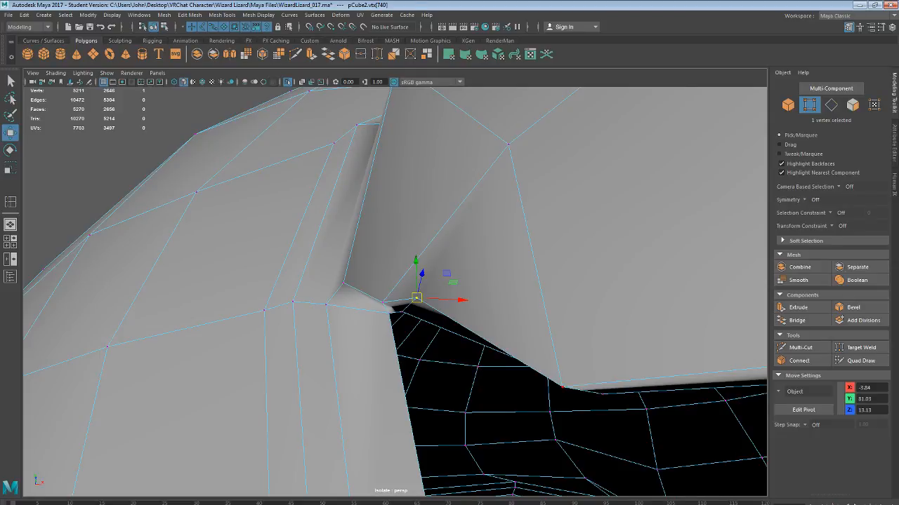
left_click_drag(620, 292, 443, 299, "alt")
left_click_drag(422, 292, 466, 283)
left_click(403, 301)
left_click(390, 209)
left_click_drag(505, 349, 525, 385)
left_click(525, 430)
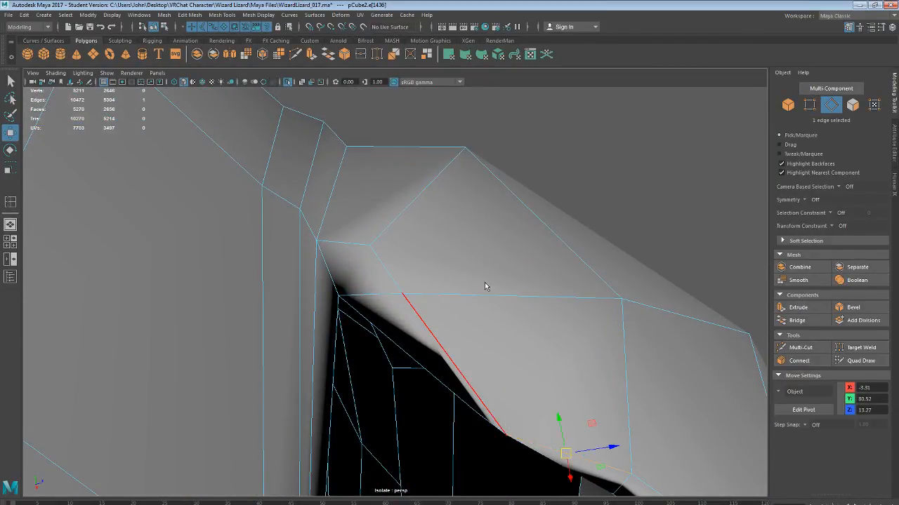
right_click_drag(469, 278, 435, 279)
left_click(528, 390)
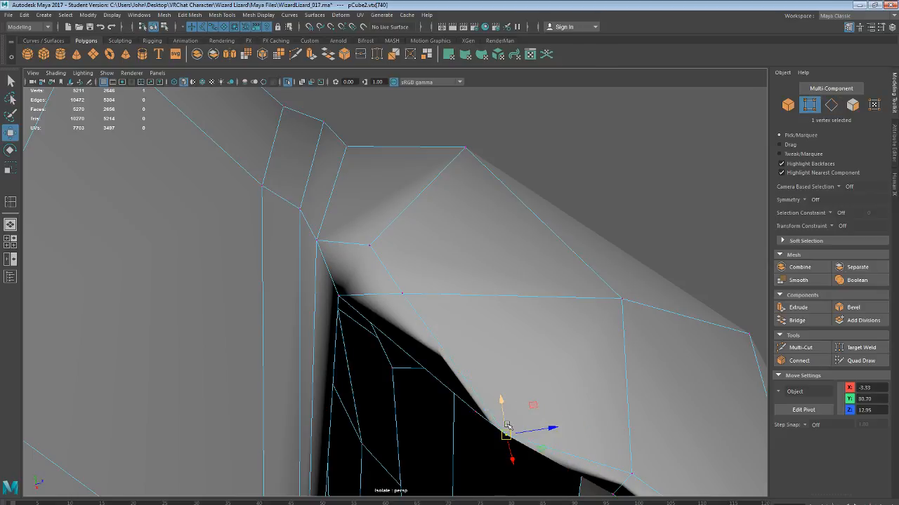
left_click_drag(505, 422, 514, 408)
left_click_drag(474, 359, 348, 308, "alt")
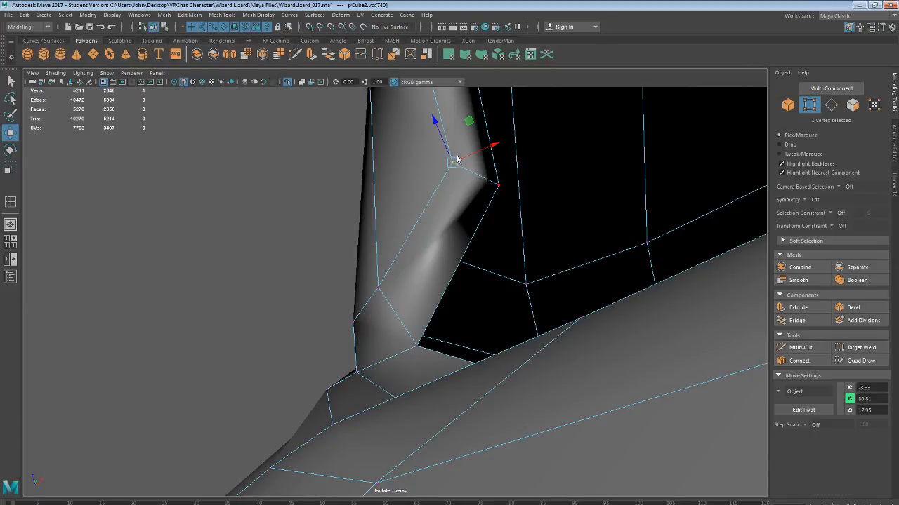
Switch to edge editing and move the short rim edge near the rear corner into line with the eyelid's edge
right_click_drag(459, 160, 458, 146)
left_click(470, 172)
left_click(476, 174)
left_click_drag(476, 174, 411, 166)
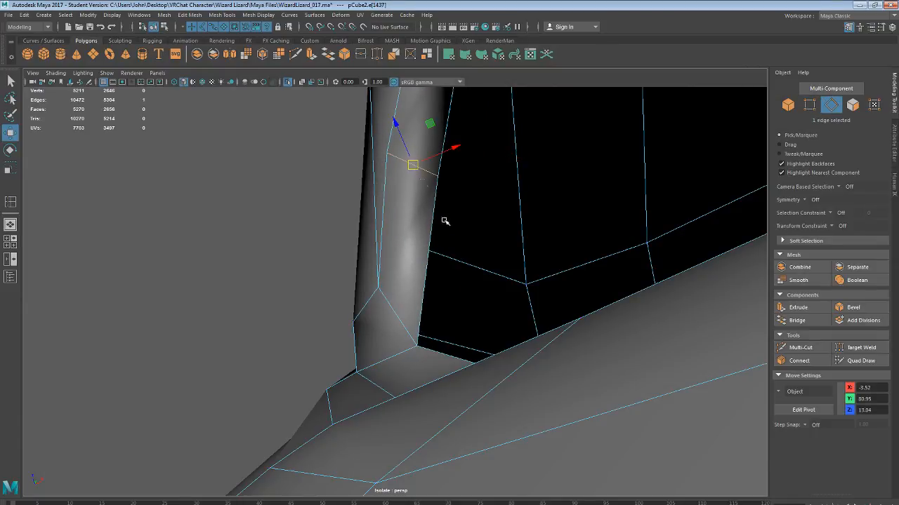
right_click_drag(445, 220, 316, 184, "alt")
left_click_drag(315, 185, 438, 273, "alt")
right_click_drag(439, 273, 372, 235, "alt")
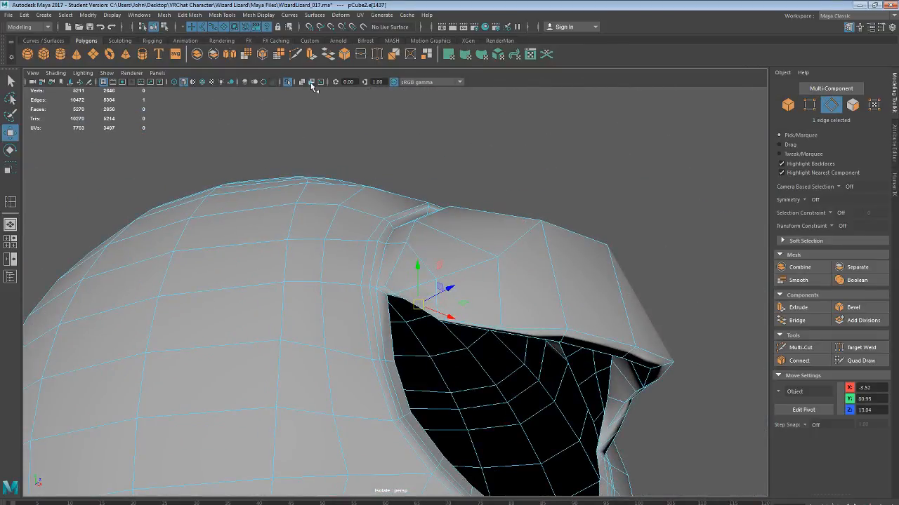
Show the whole model again and fine-tune the short rim edge so it sits against the eyeball
left_click(287, 82)
left_click_drag(502, 246, 439, 298, "alt")
right_click_drag(439, 298, 602, 426, "alt")
left_click_drag(602, 425, 550, 389, "alt")
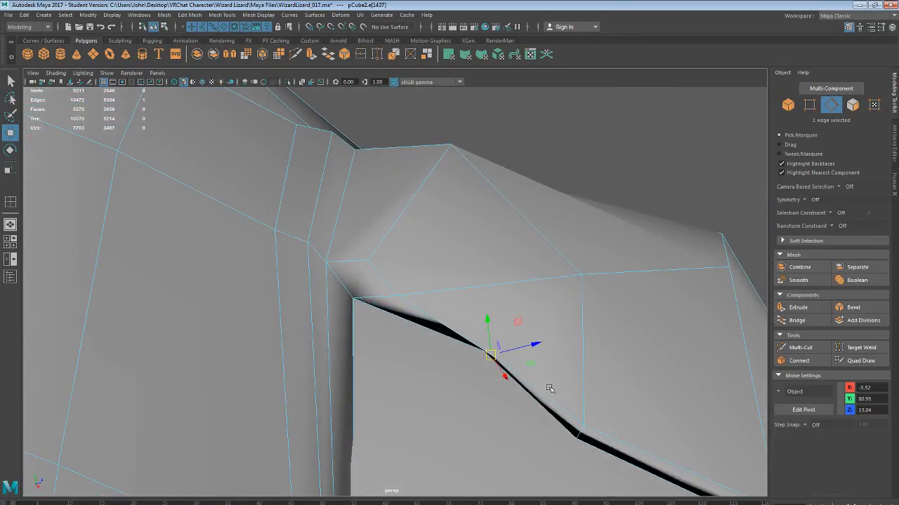
key("e")
left_click_drag(506, 347, 475, 352, "alt")
key("w")
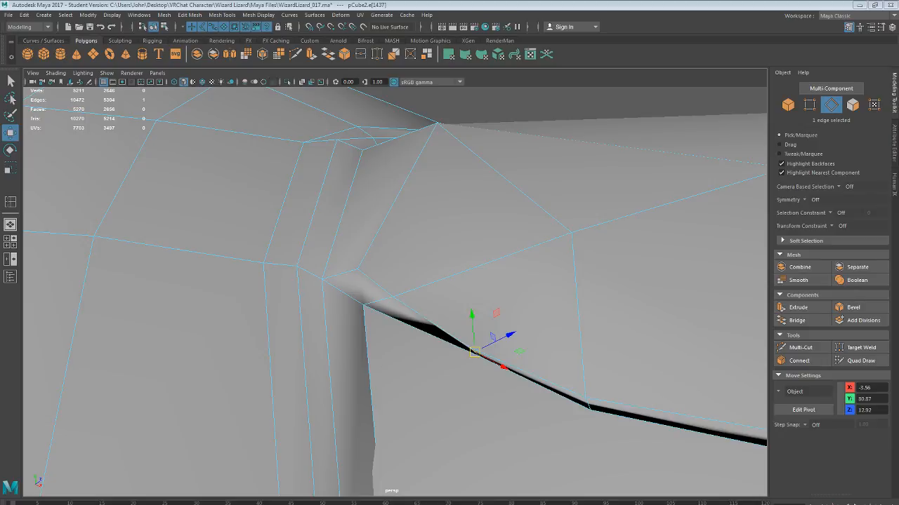
Switch to Discord and view the three lizard character reference illustrations in the direct messages at larger size
left_click_drag(898, 333, 610, 0)
scroll(21, 117, "up", 2)
scroll(22, 117, "up", 3)
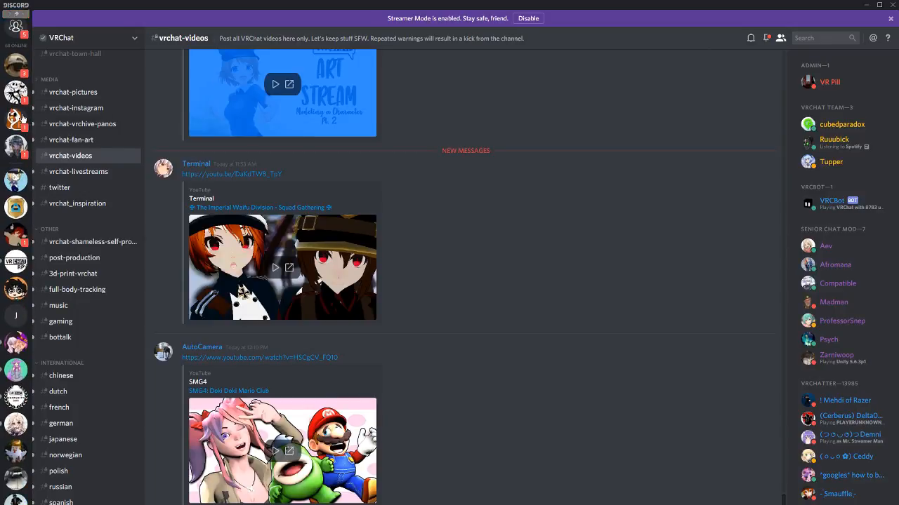
left_click(16, 26)
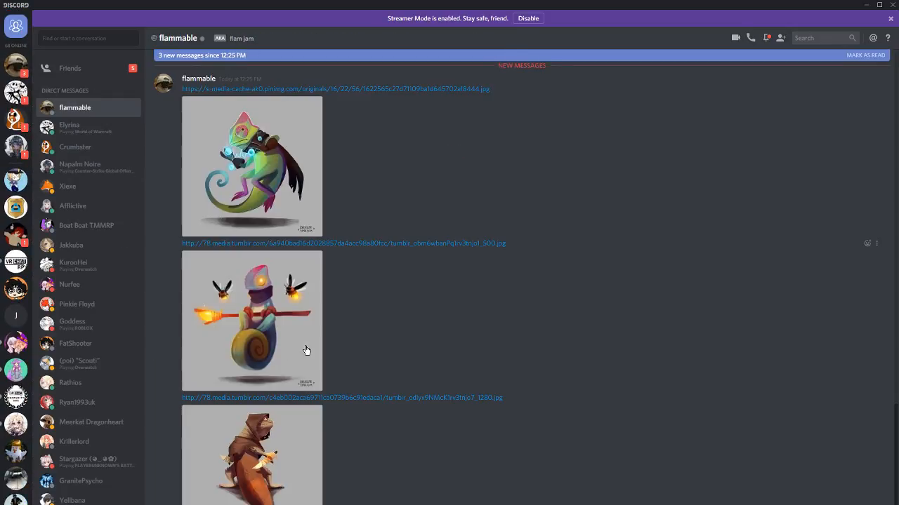
left_click(238, 167)
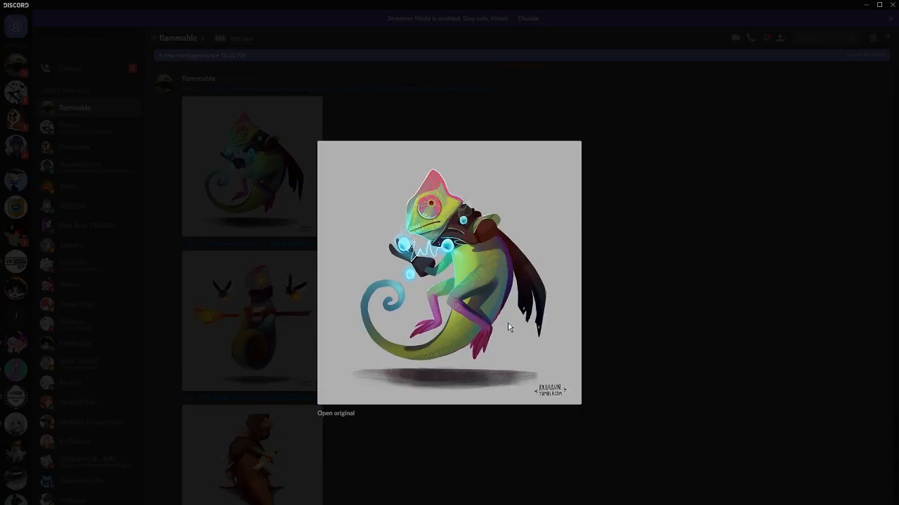
left_click(680, 313)
left_click(300, 315)
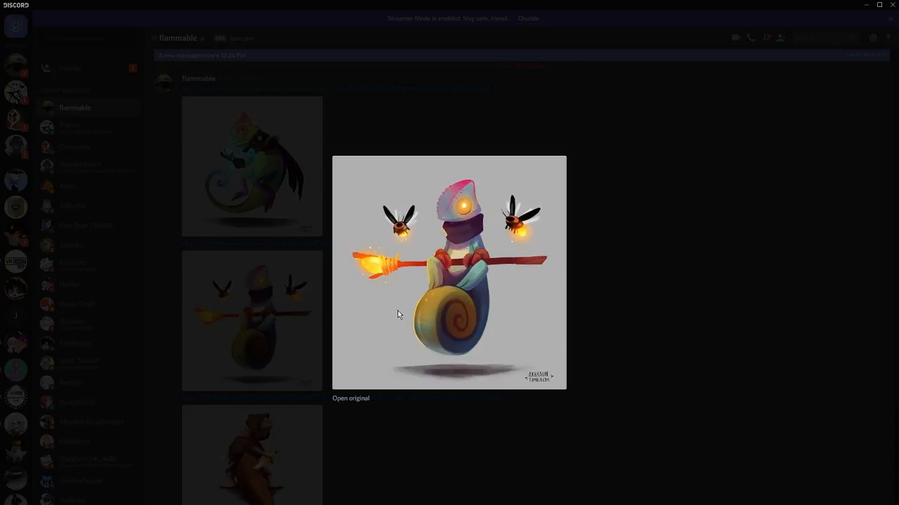
left_click(508, 443)
scroll(466, 439, "down", 1)
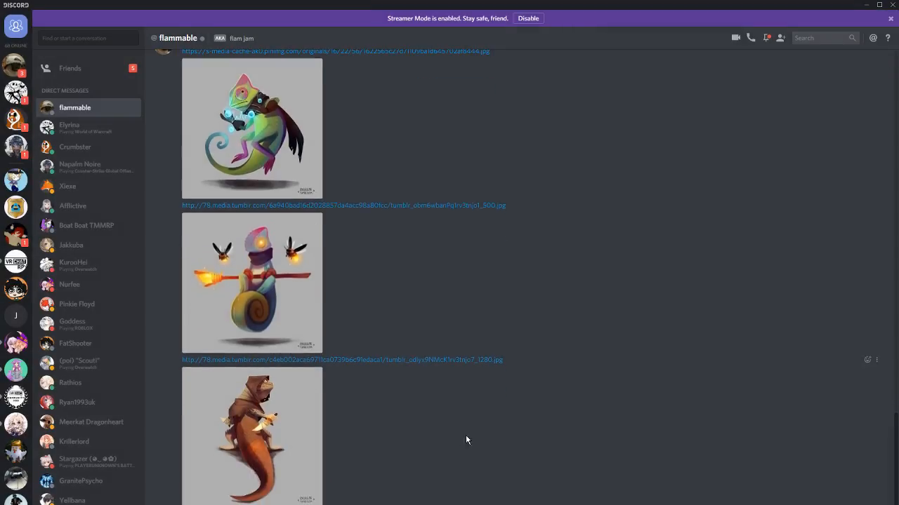
left_click(282, 431)
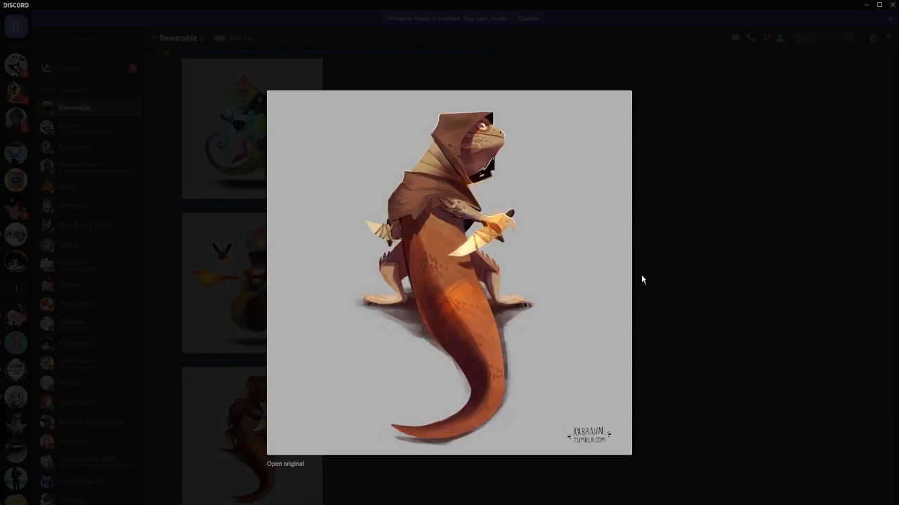
left_click(749, 346)
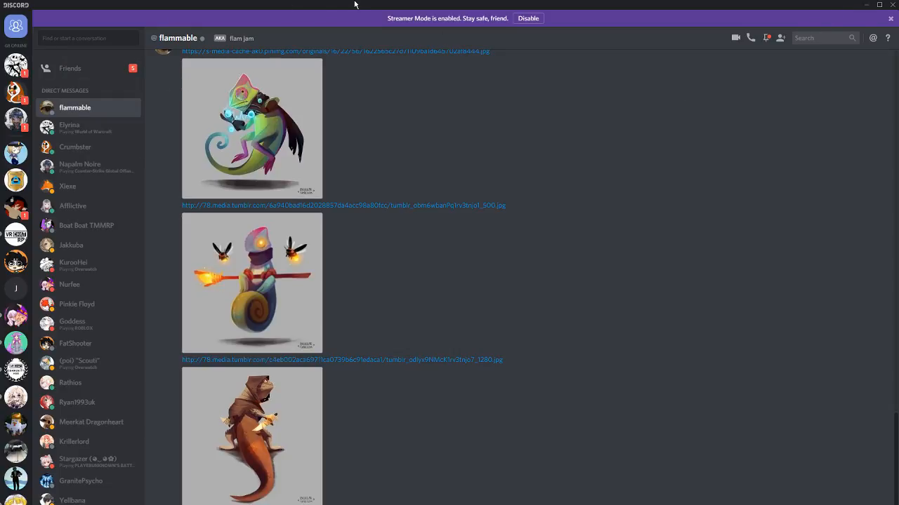
Put the Discord window away and switch back to Maya
key("ctrl+k")
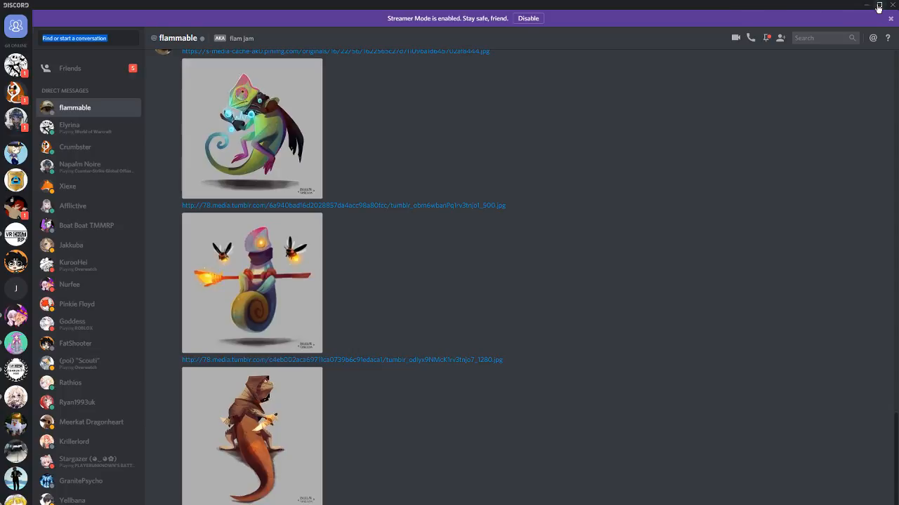
left_click_drag(185, 215, 220, 211)
left_click_drag(537, 208, 181, 208)
left_click(514, 151)
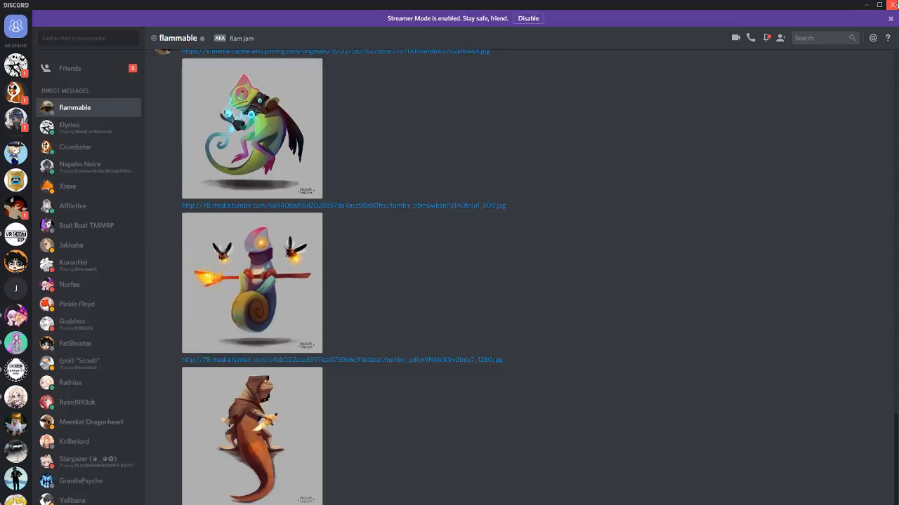
left_click(882, 5)
left_click_drag(650, 59, 898, 58)
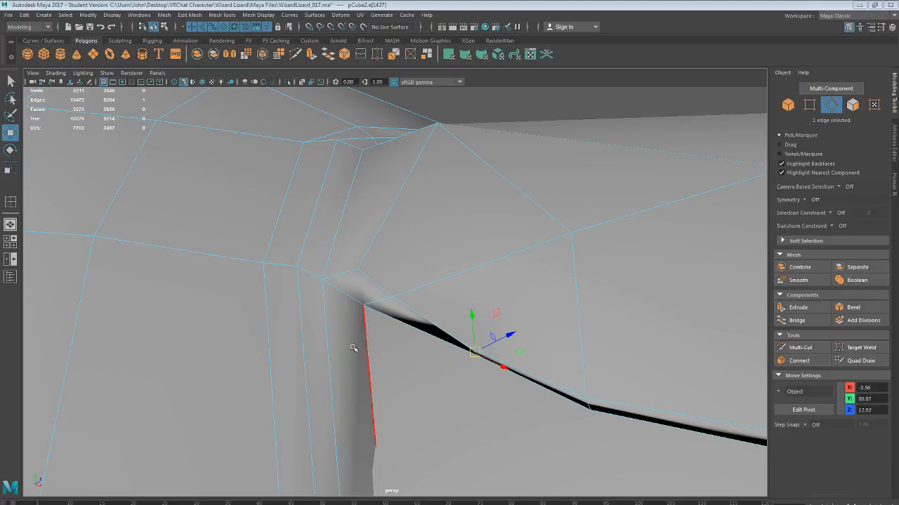
Move the short edge where the upper eyelid meets the socket at the rear corner down and inward
right_click_drag(355, 347, 184, 181, "alt")
left_click_drag(344, 295, 376, 362, "alt")
key("e")
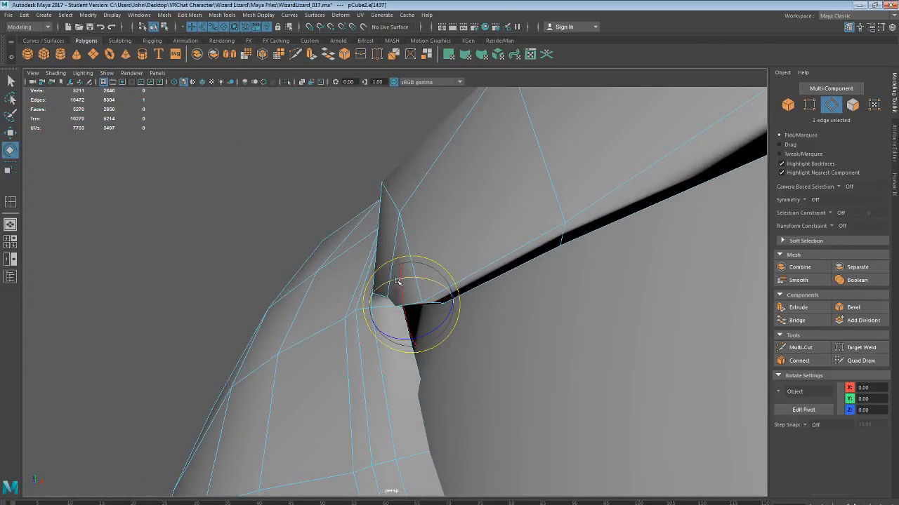
left_click_drag(393, 287, 408, 367, "alt")
key("w")
left_click(366, 295)
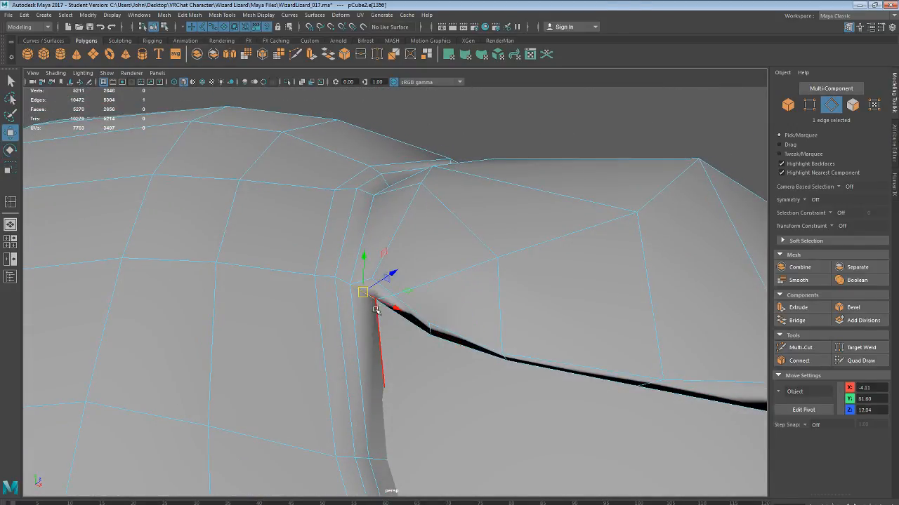
left_click_drag(364, 294, 369, 329)
left_click_drag(379, 337, 429, 379, "alt")
right_click_drag(429, 379, 171, 195, "alt")
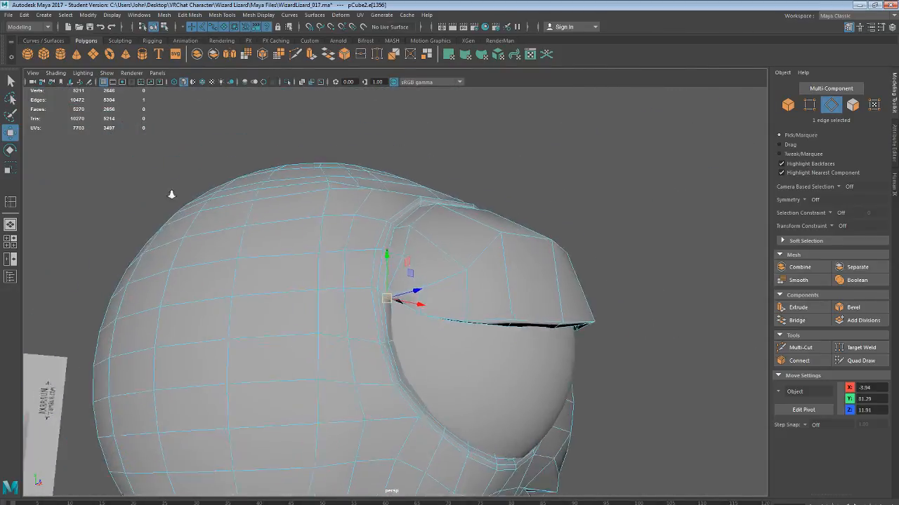
left_click_drag(527, 365, 544, 380, "alt")
right_click_drag(351, 279, 471, 416, "alt")
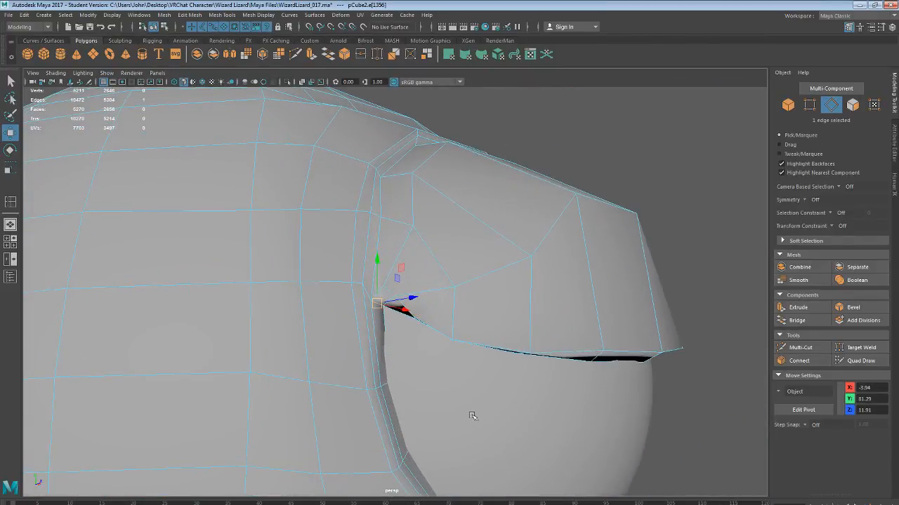
Switch to vertex editing and lower the eyelid vertex at the rear corner to close the gap above the eyeball
key("F9")
left_click(381, 286)
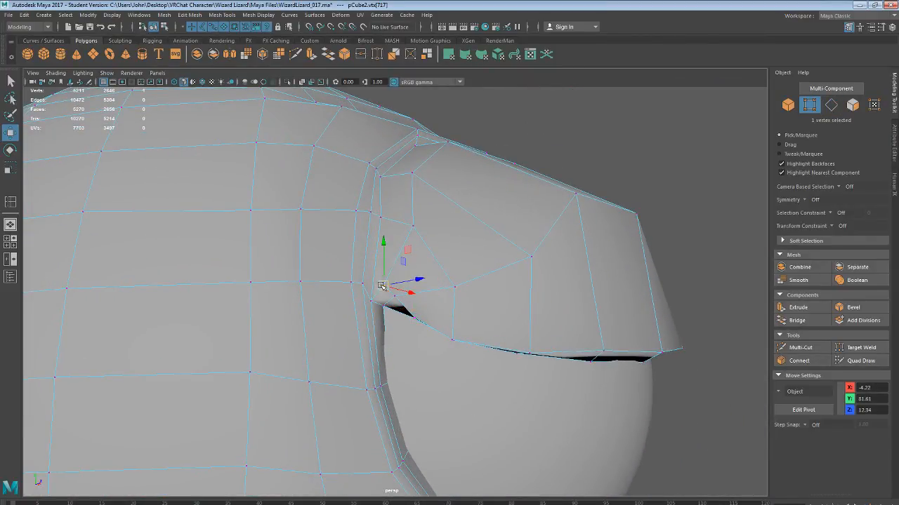
left_click(385, 289, "shift")
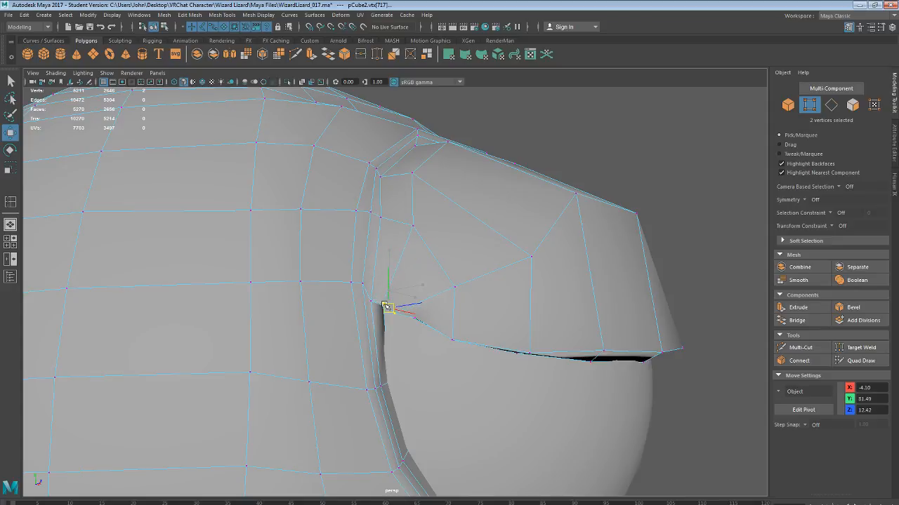
left_click_drag(386, 302, 321, 310, "alt")
left_click(386, 296)
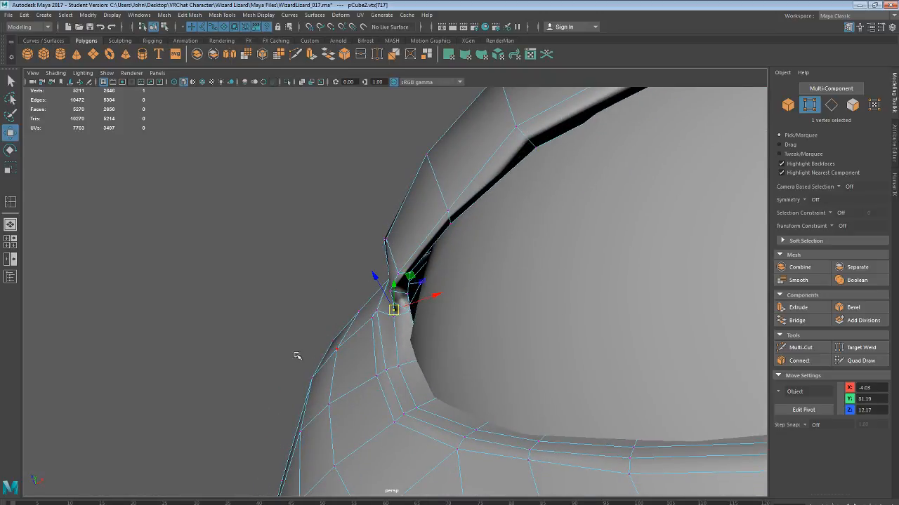
left_click_drag(297, 356, 373, 397, "alt")
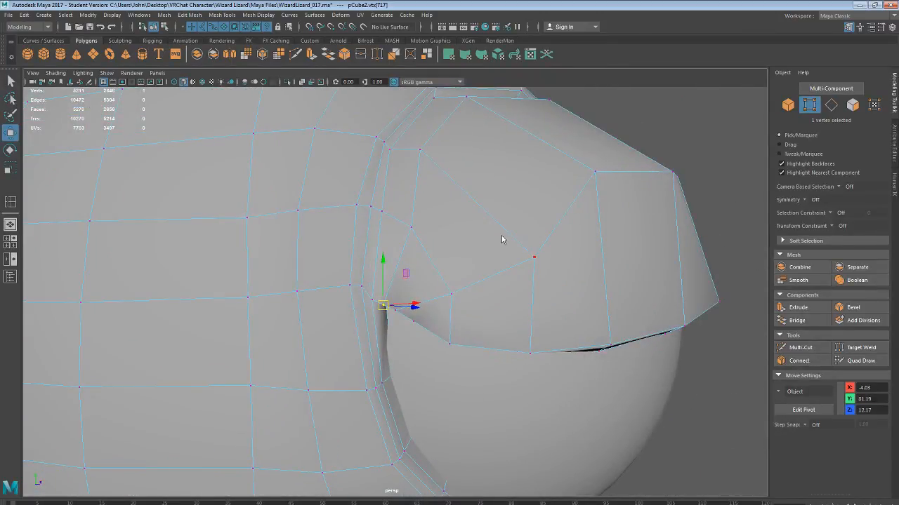
Return to object mode, clear the selection and inspect the reshaped eyelid from the front and side of the head
right_click_drag(501, 237, 535, 221)
left_click(724, 445)
right_click_drag(724, 445, 365, 267, "alt")
left_click_drag(365, 267, 321, 267, "alt")
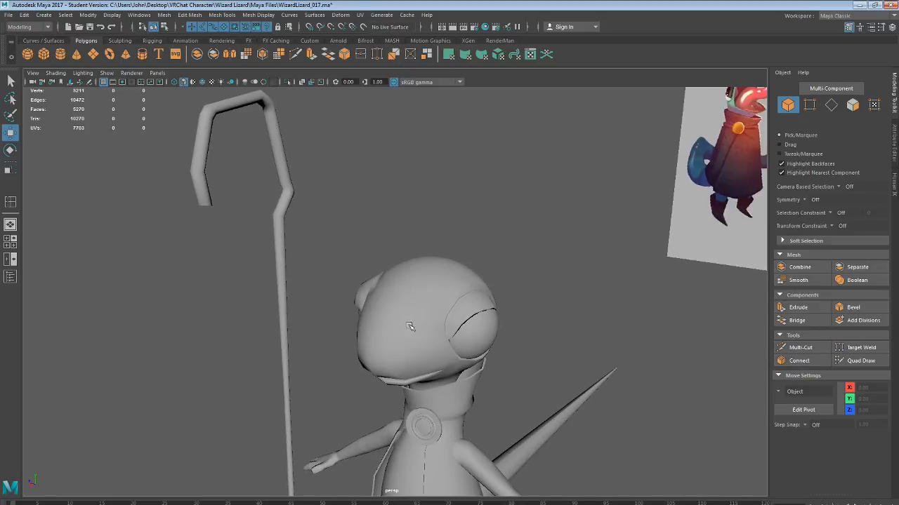
left_click_drag(409, 326, 507, 322, "alt")
right_click_drag(398, 285, 537, 271, "alt")
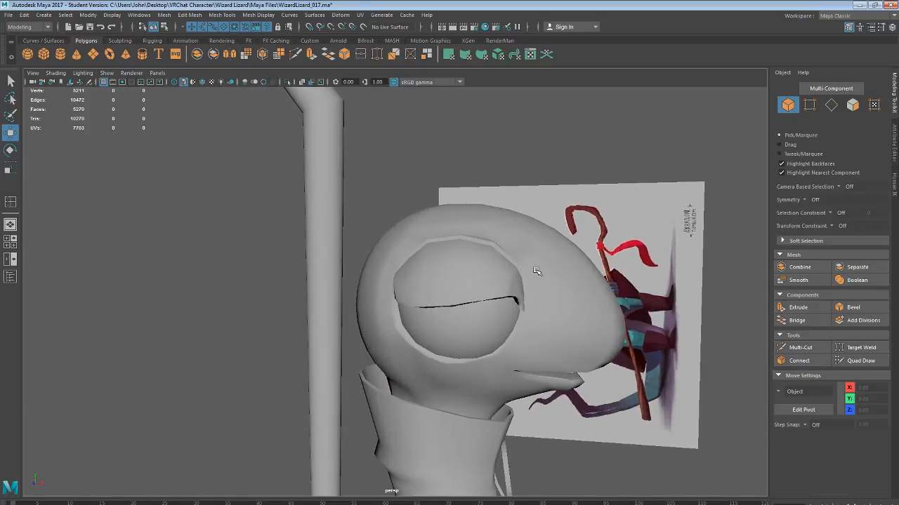
Select the two faces beneath the upper eyelid's rim near the front corner of the eye and rotate them
left_click(536, 271)
left_click_drag(530, 273, 456, 288, "alt")
right_click_drag(421, 309, 482, 375, "alt")
left_click_drag(481, 374, 421, 332, "alt")
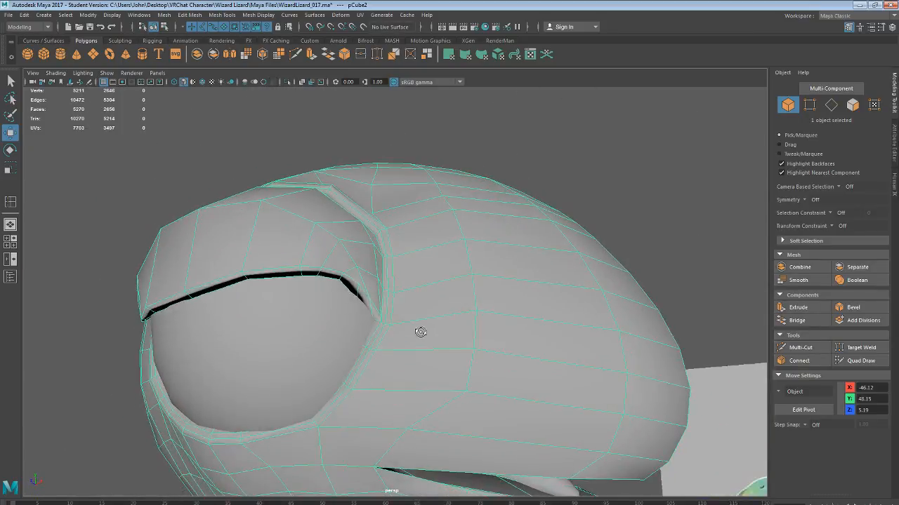
key("F11")
left_click(350, 284)
left_click(339, 276, "shift")
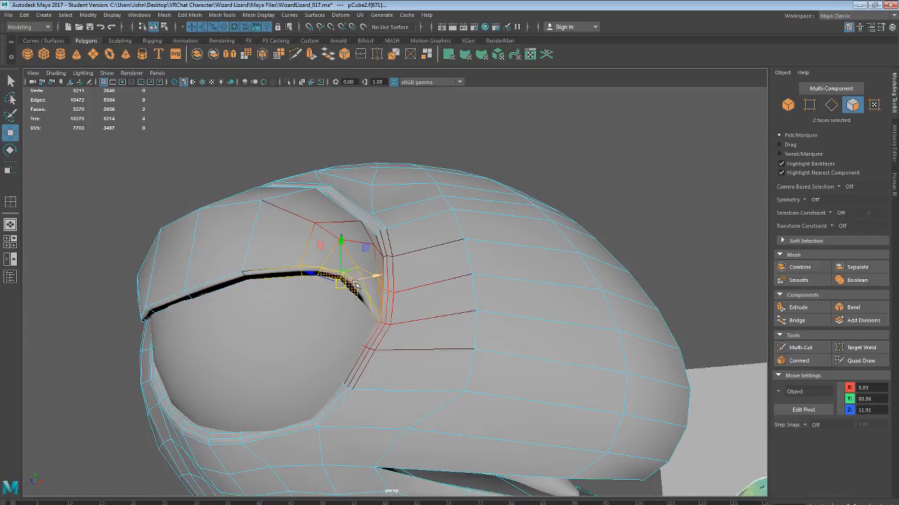
left_click_drag(338, 308, 345, 296, "alt")
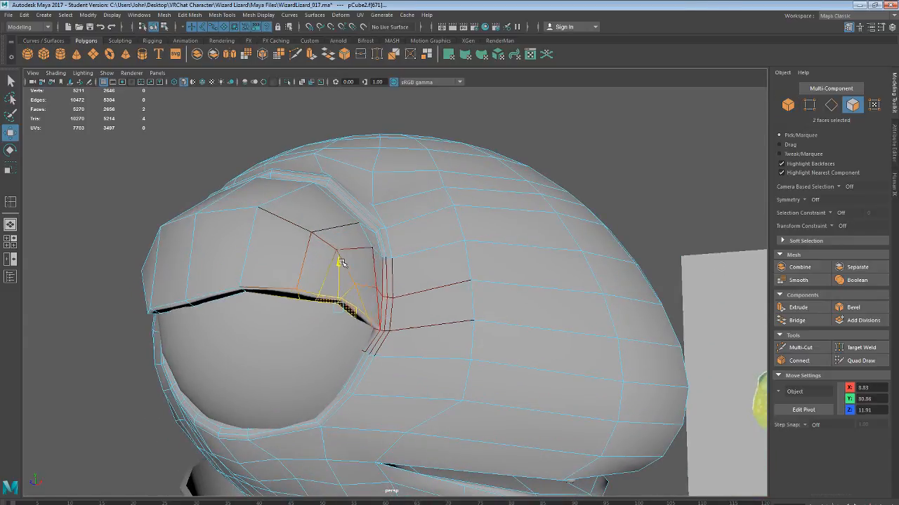
key("e")
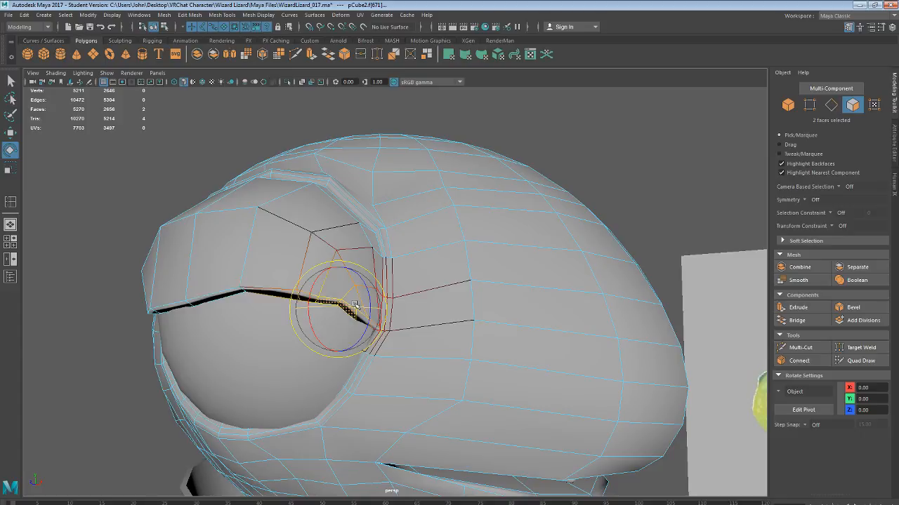
left_click_drag(349, 288, 359, 302)
Move the two rim faces vertically to fit the front corner to the eyeball, then return to object mode and deselect
key("w")
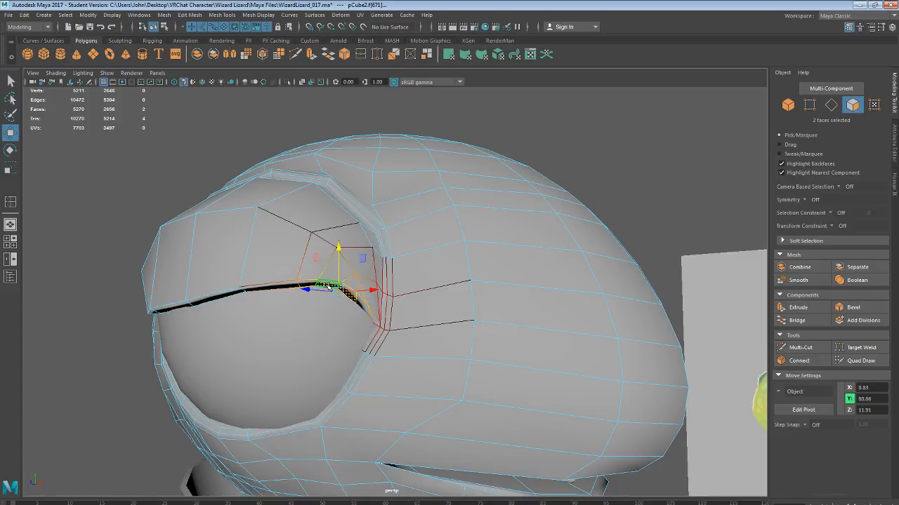
left_click(336, 254)
left_click_drag(336, 254, 281, 218)
right_click_drag(285, 202, 314, 188)
left_click(99, 169)
scroll(187, 222, "down", 4)
Insert two edge loops running lengthwise across the upper eyelid of the head mesh
left_click_drag(187, 223, 347, 253, "alt")
left_click(343, 281)
left_click_drag(337, 301, 309, 295, "alt")
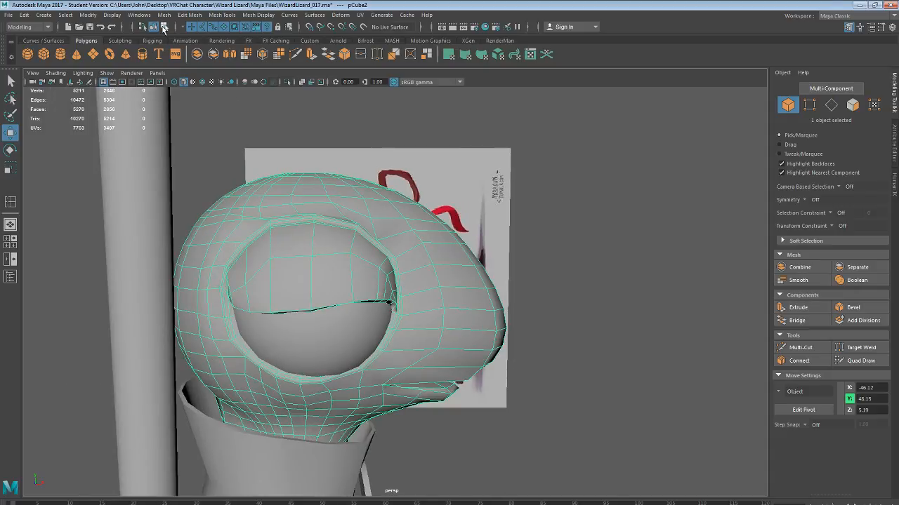
left_click(261, 17)
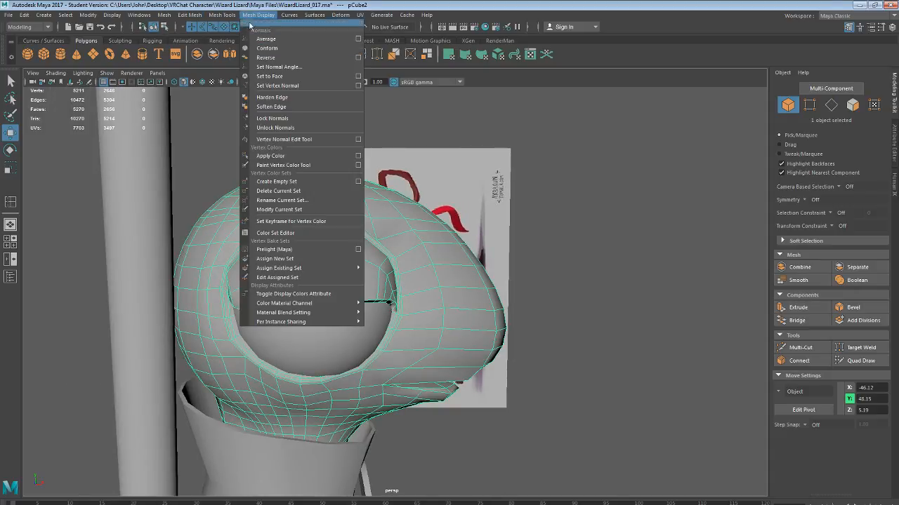
mouse_move(231, 16)
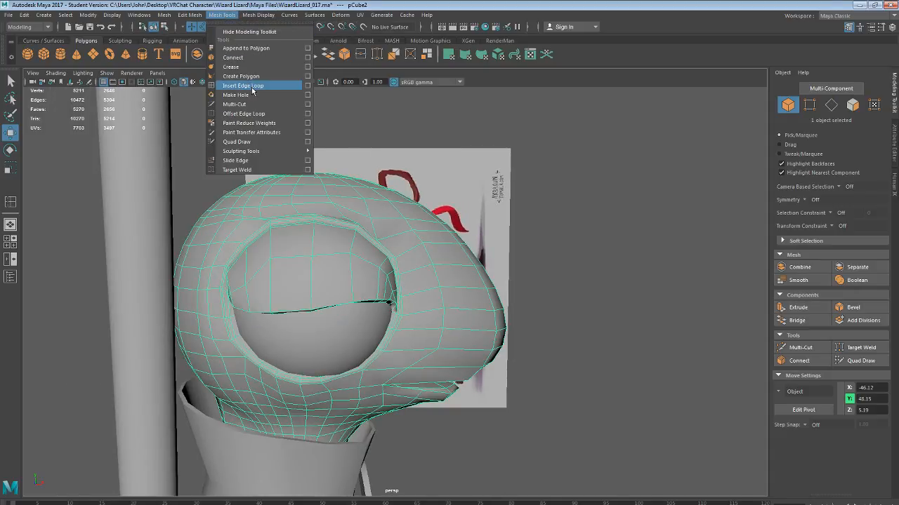
left_click(251, 86)
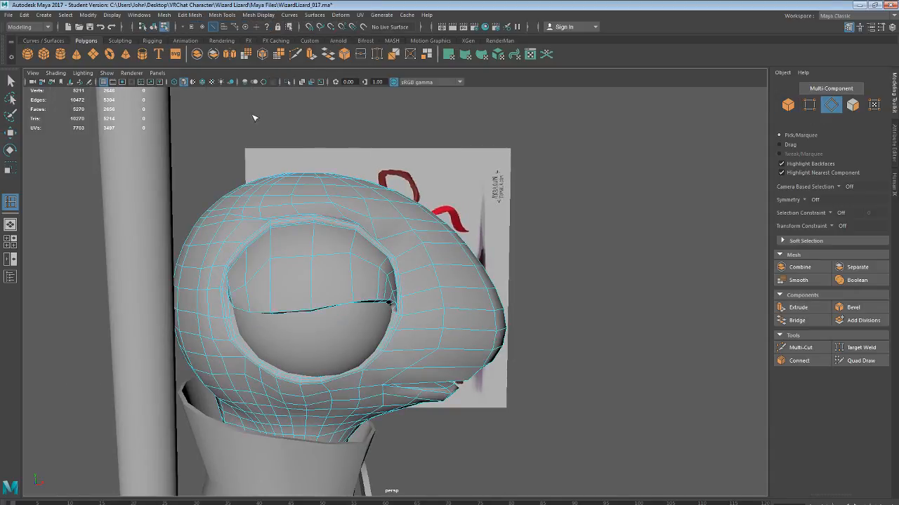
left_click(313, 283)
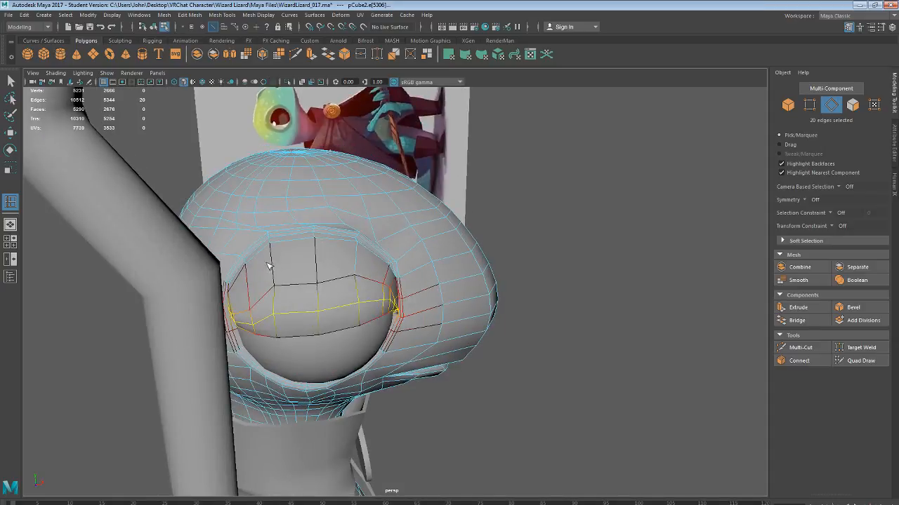
left_click(317, 261)
left_click_drag(517, 306, 409, 297, "alt")
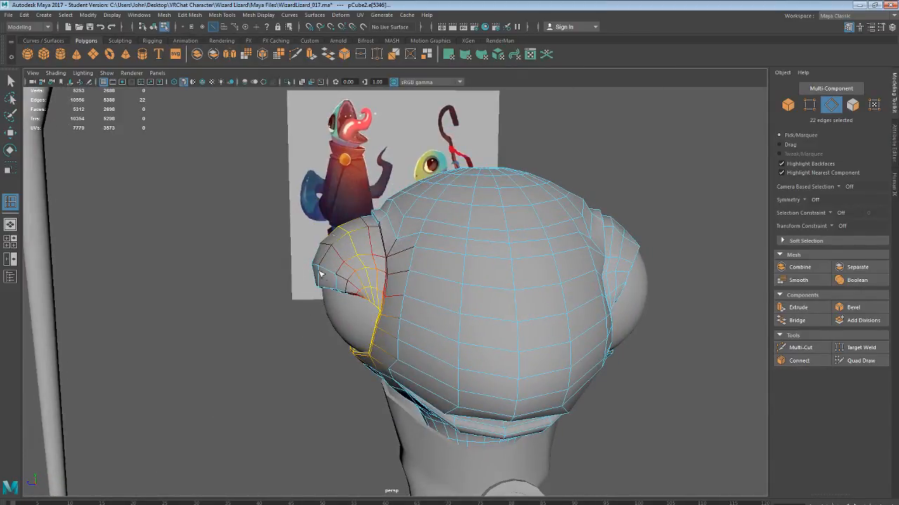
Return to object mode and inspect the eyelids from the front and from the opposite side of the head
key("F8")
left_click_drag(253, 281, 463, 294, "alt")
scroll(452, 341, "up", 2)
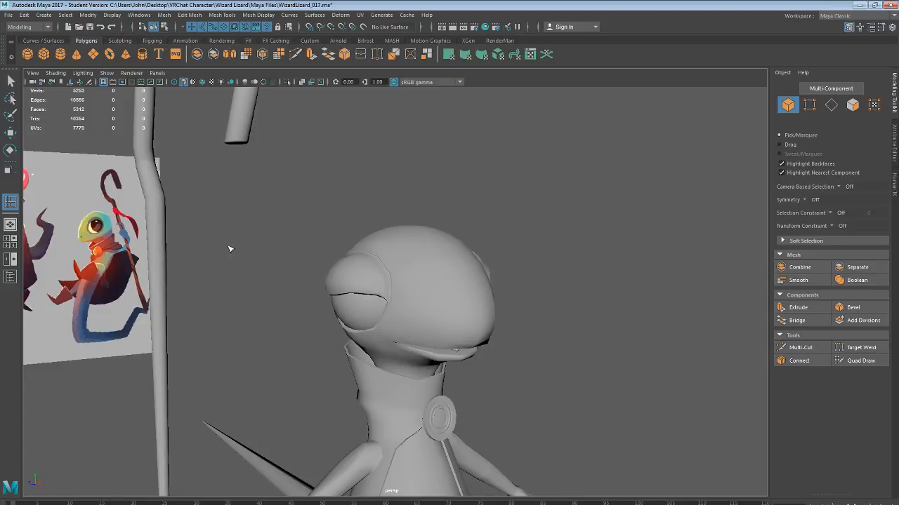
left_click_drag(383, 395, 260, 276, "alt")
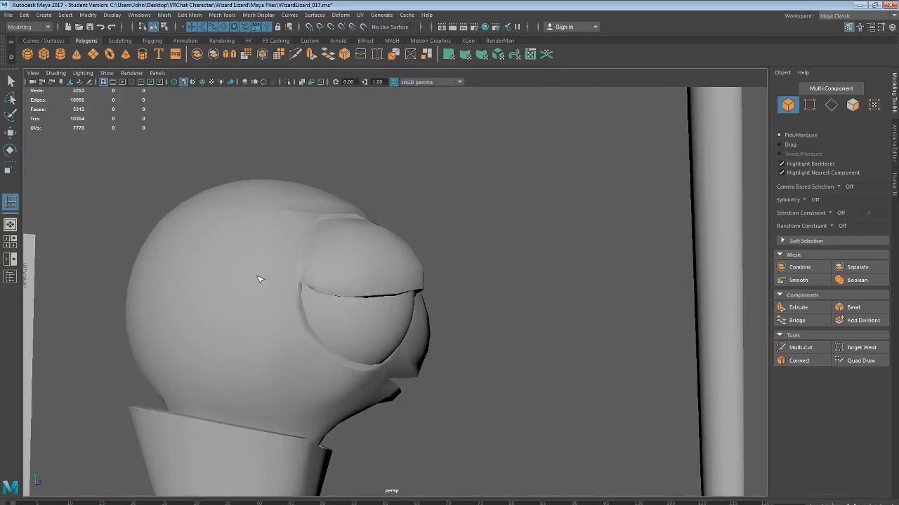
left_click(285, 265)
right_click_drag(285, 264, 344, 350, "alt")
left_click_drag(345, 349, 415, 337, "alt")
right_click_drag(421, 285, 479, 347, "alt")
left_click_drag(479, 346, 480, 328, "alt")
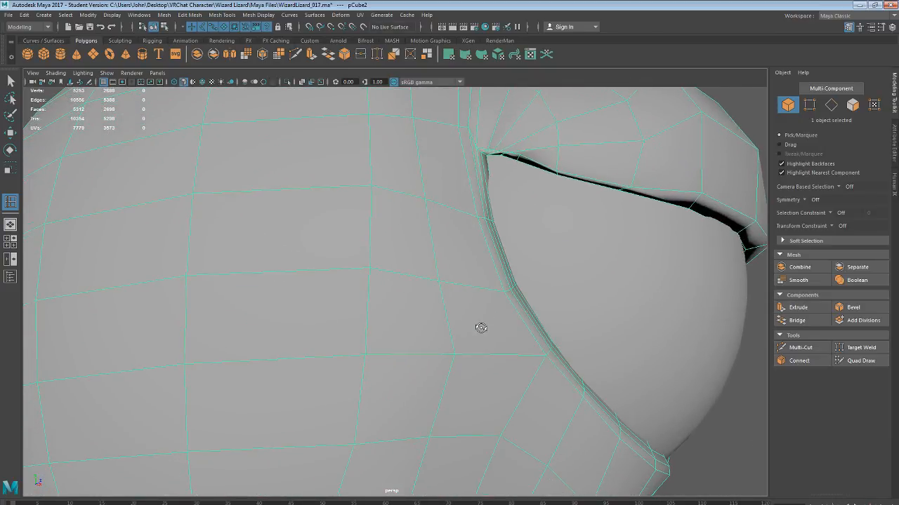
key("F10")
double_click(486, 148)
key("w")
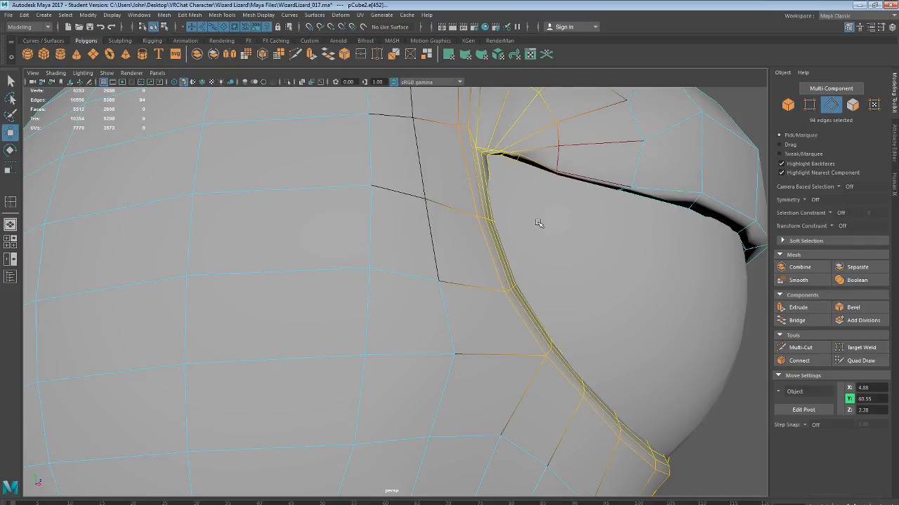
right_click_drag(530, 276, 316, 263, "alt")
left_click_drag(488, 268, 385, 280, "alt")
right_click_drag(407, 271, 455, 237)
left_click(592, 180)
Isolate the lizard's body mesh and delete the vertical loop of faces beside its centreline, on the half without the reworked eyelid
left_click_drag(486, 272, 433, 287, "alt")
left_click(436, 309)
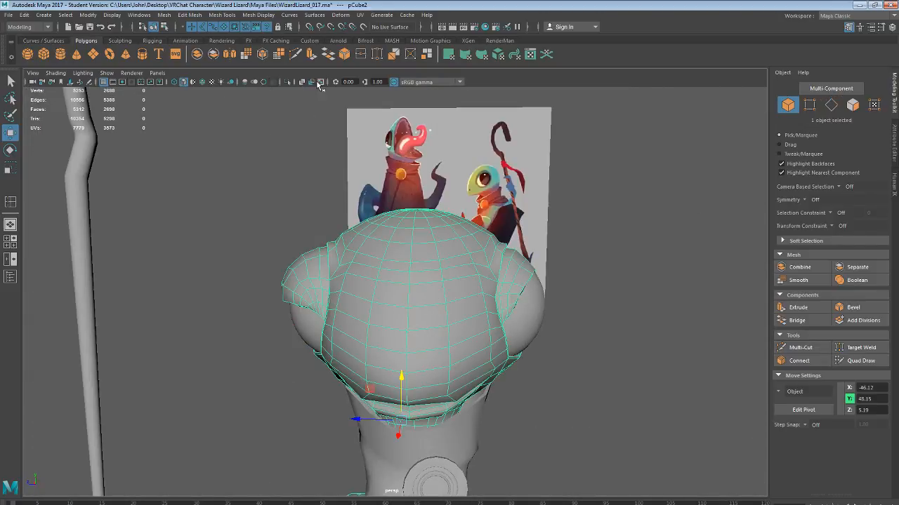
left_click(288, 81)
scroll(370, 161, "down", 5)
left_click_drag(437, 283, 417, 292, "alt")
key("F11")
left_click(419, 298)
double_click(421, 300)
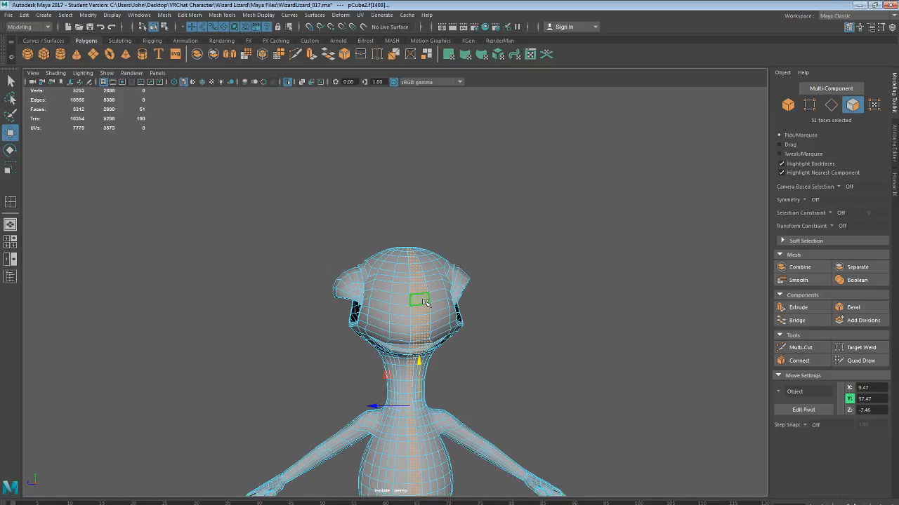
key("Delete")
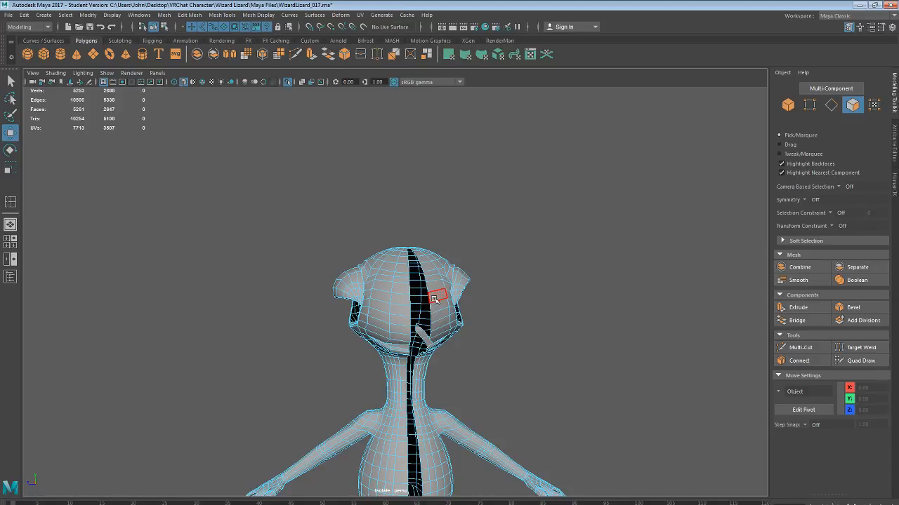
Isolate the body in the orthographic side view and delete all remaining faces of the half without the reworked eyelid
left_click_drag(433, 295, 430, 167, "alt")
key("space")
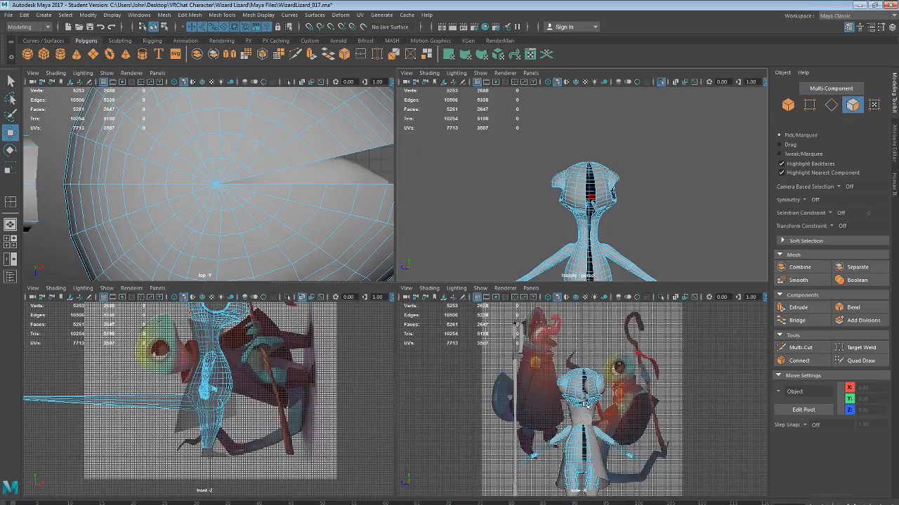
key("space")
key("F8")
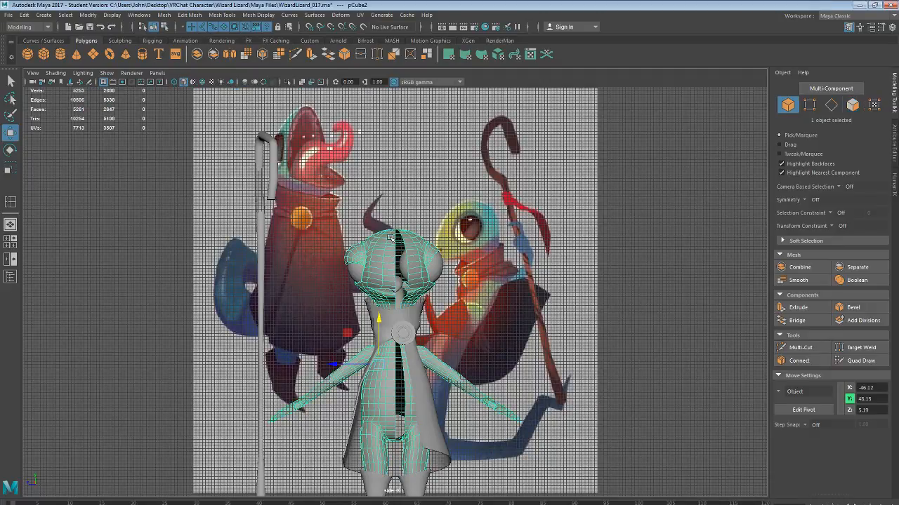
left_click(288, 83)
key("F8")
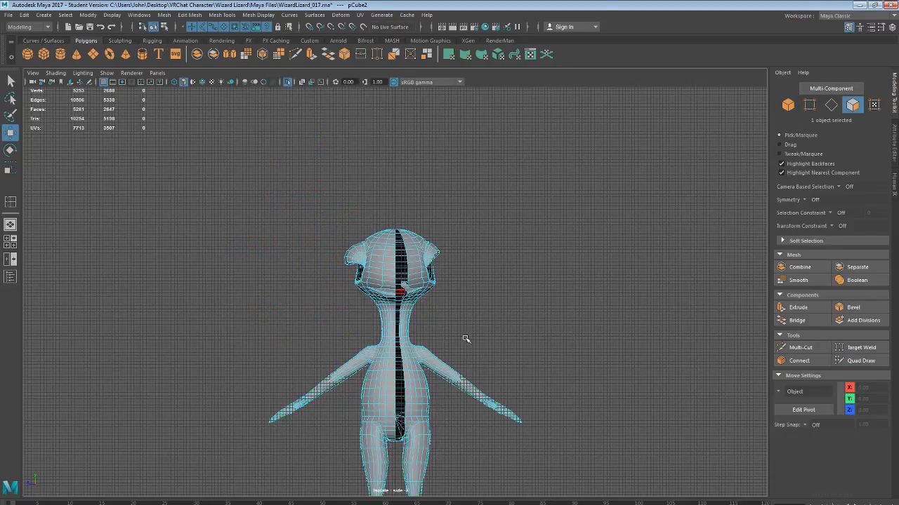
key("f")
left_click_drag(578, 459, 388, 114)
key("Delete")
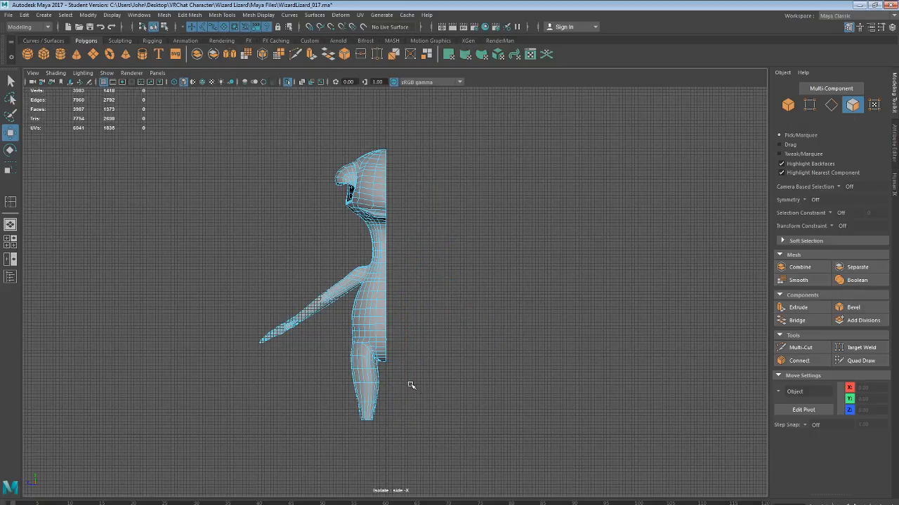
Delete the few leftover faces that protrude past the body's centreline
scroll(410, 386, "up", 15)
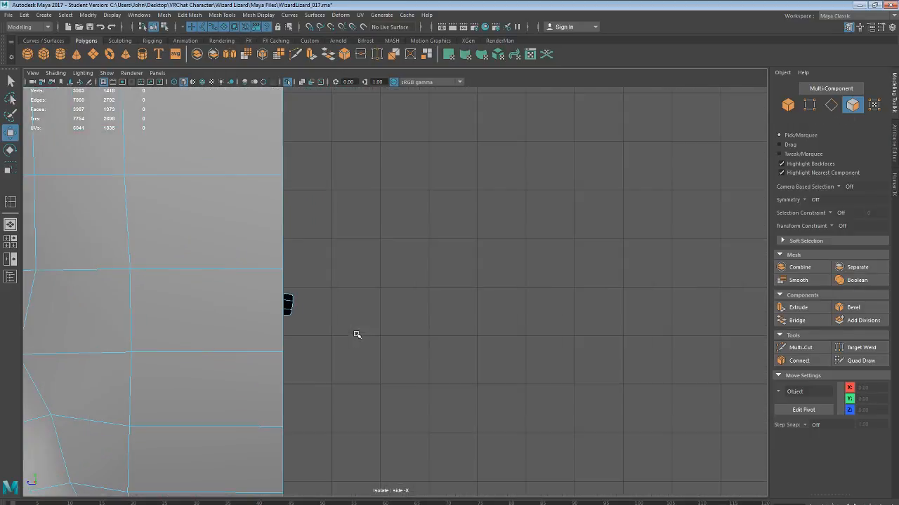
left_click_drag(333, 341, 285, 280)
key("Delete")
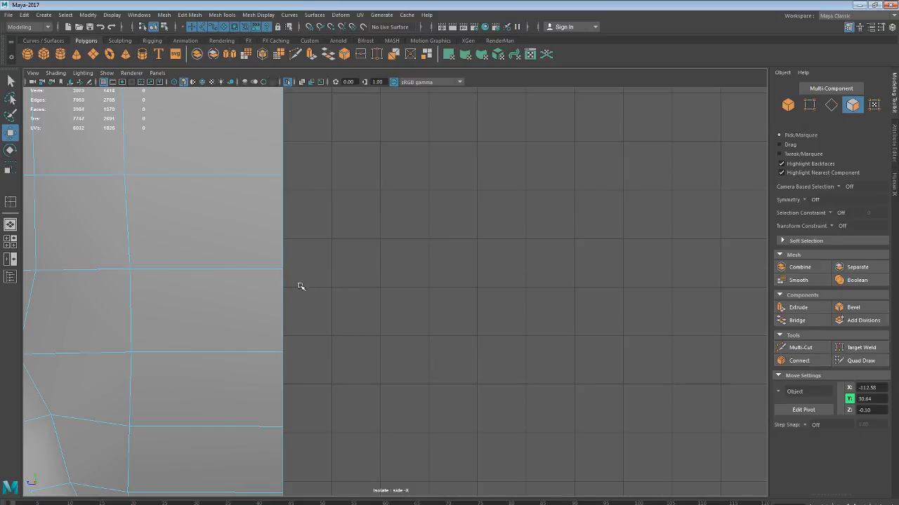
scroll(263, 289, "down", 12)
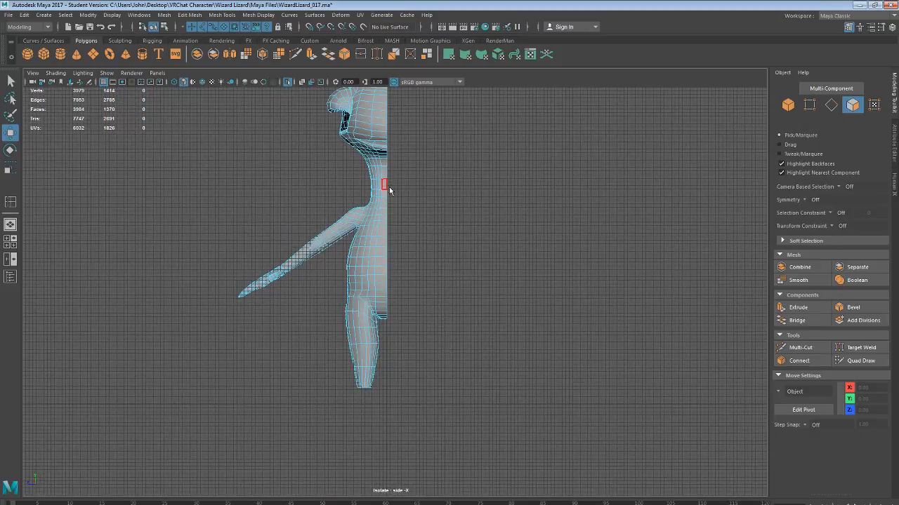
Return to the perspective view in object mode and apply Mirror to the remaining half of the body
key("F8")
key("space")
key("space")
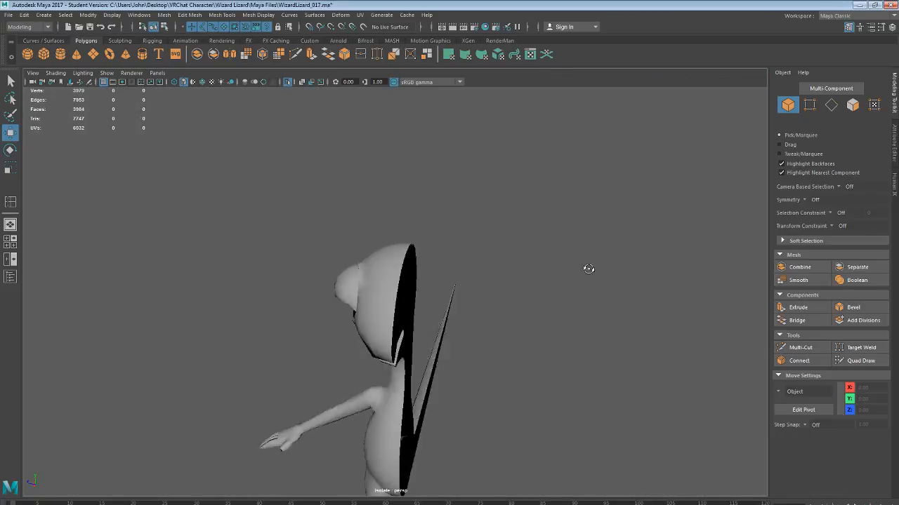
left_click_drag(588, 266, 656, 235, "alt")
left_click(422, 311)
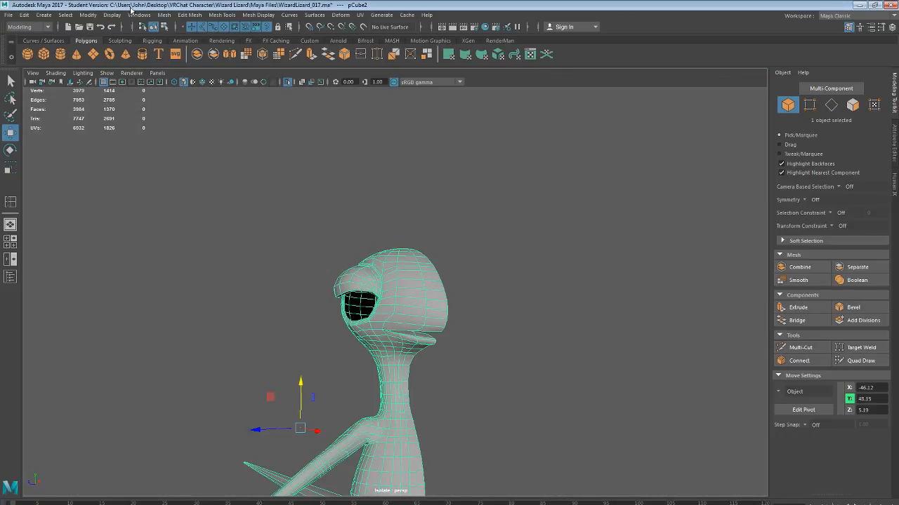
left_click(156, 17)
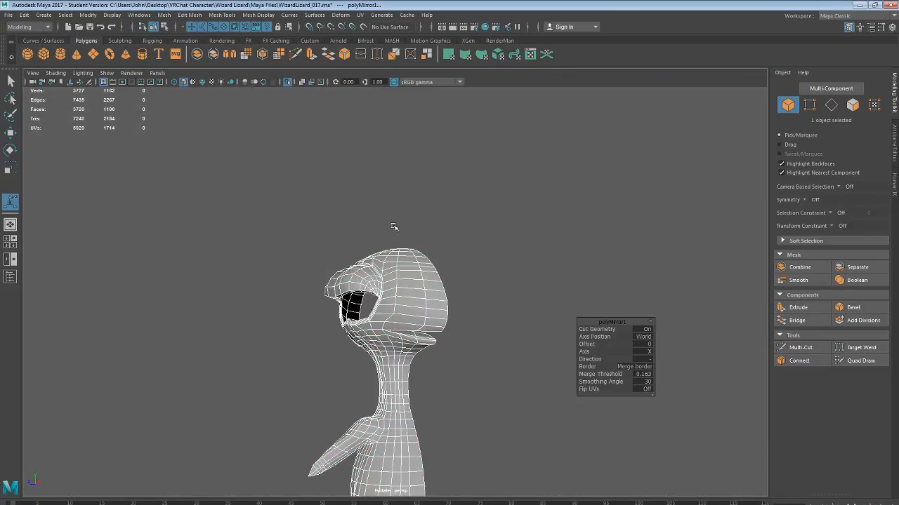
left_click(210, 137)
left_click_drag(398, 243, 393, 239, "alt")
left_click(655, 355)
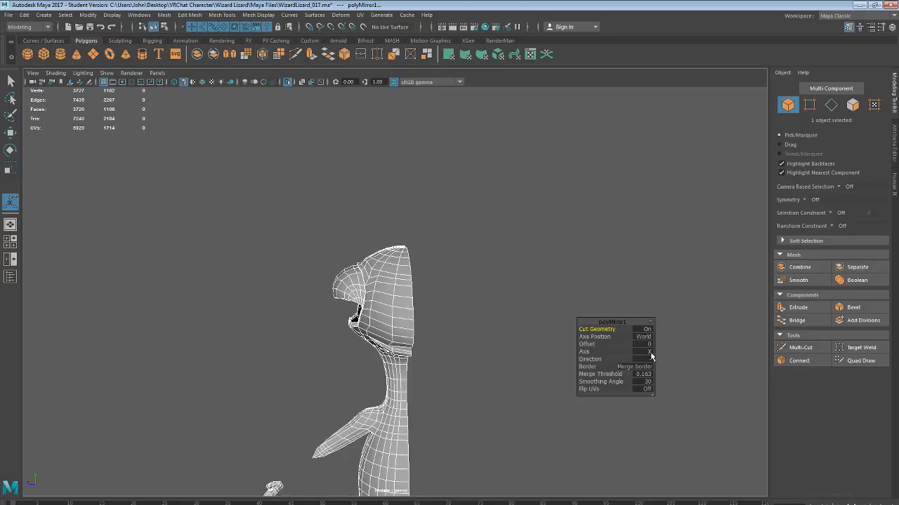
left_click_drag(592, 352, 697, 353)
left_click_drag(612, 309, 456, 292, "alt")
left_click(508, 251)
key("ctrl+z")
key("ctrl+z")
Set the mirror axis to Z and the merge threshold to 0.1, check the mirrored body, and leave the Mirror tool
left_click(645, 352)
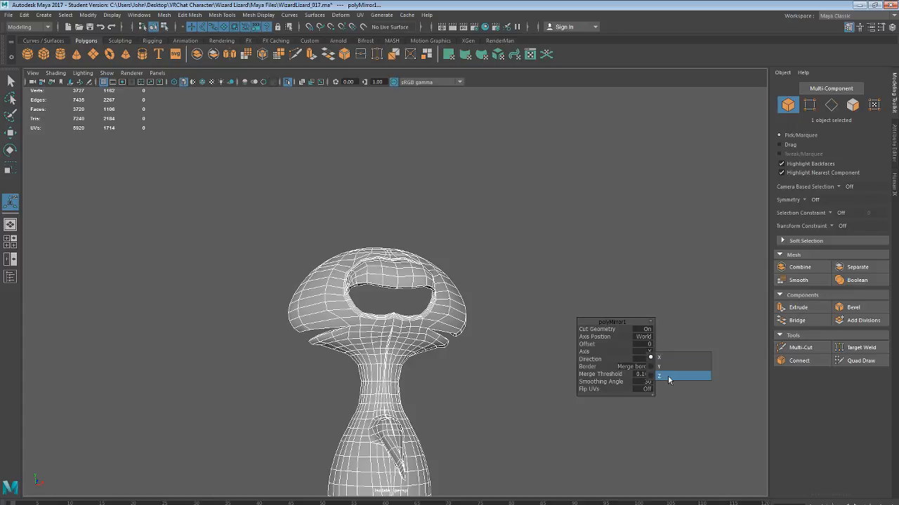
left_click(667, 378)
left_click_drag(667, 378, 627, 385, "alt")
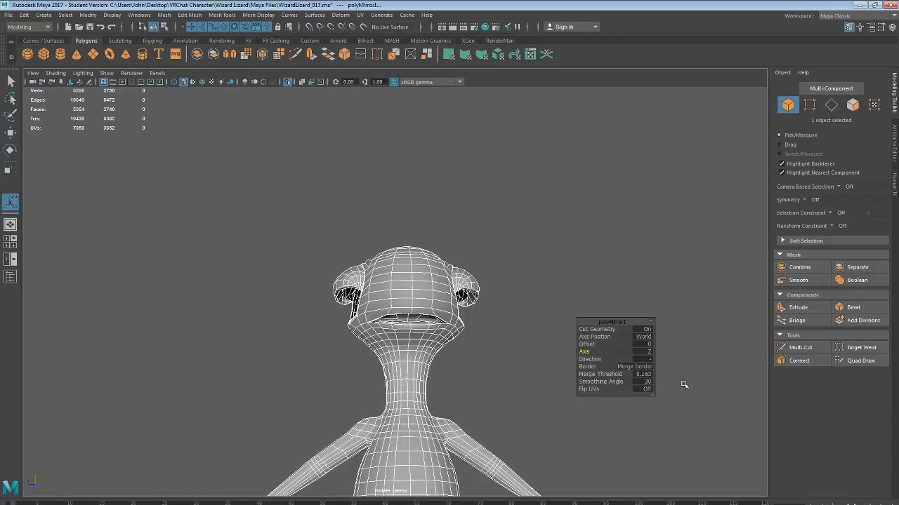
left_click(643, 374)
type("0.1")
key("Return")
left_click_drag(521, 267, 411, 285, "alt")
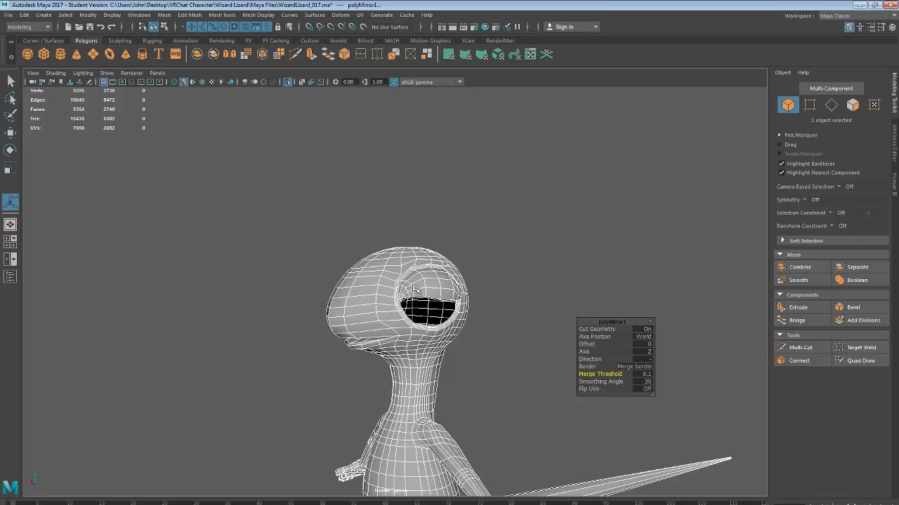
left_click_drag(472, 290, 441, 293, "alt")
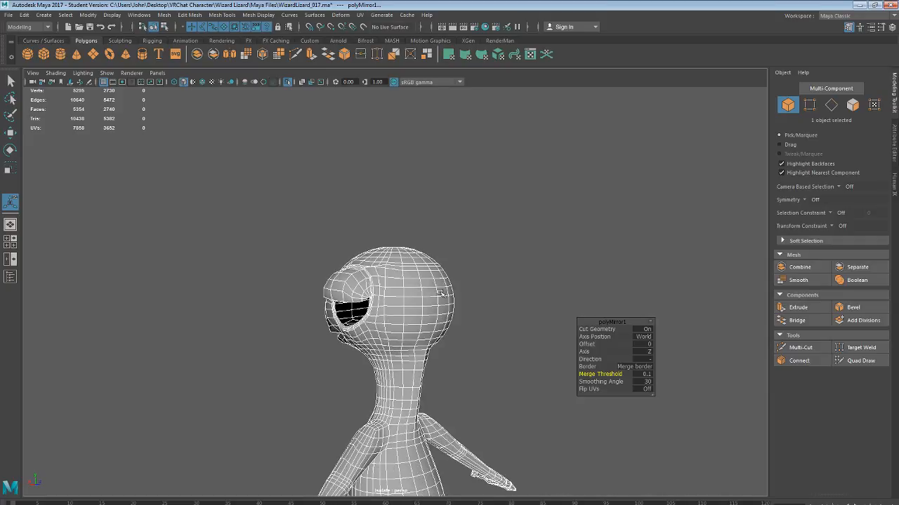
key("q")
left_click(493, 264)
Apply Soften Edge to the whole mirrored body mesh and clear the selection
left_click_drag(493, 262, 344, 355, "alt")
left_click(360, 336)
left_click(221, 15)
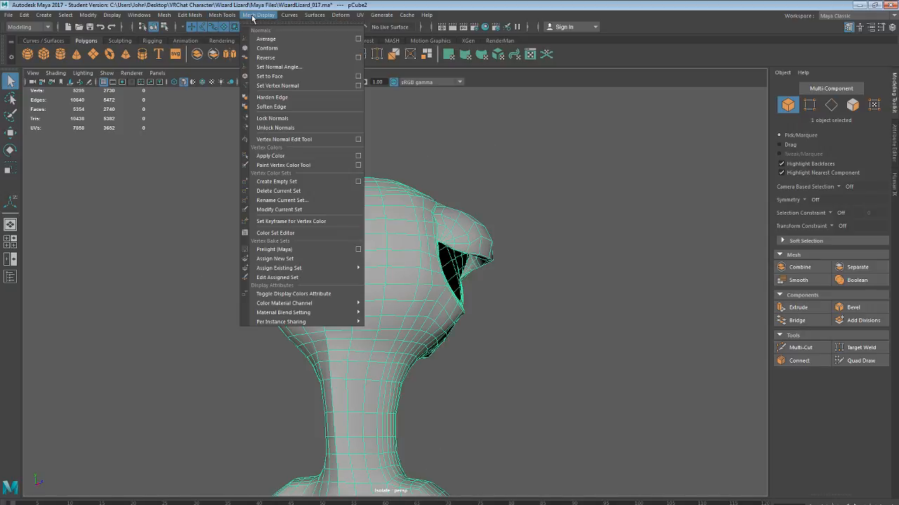
left_click(279, 109)
left_click(493, 200)
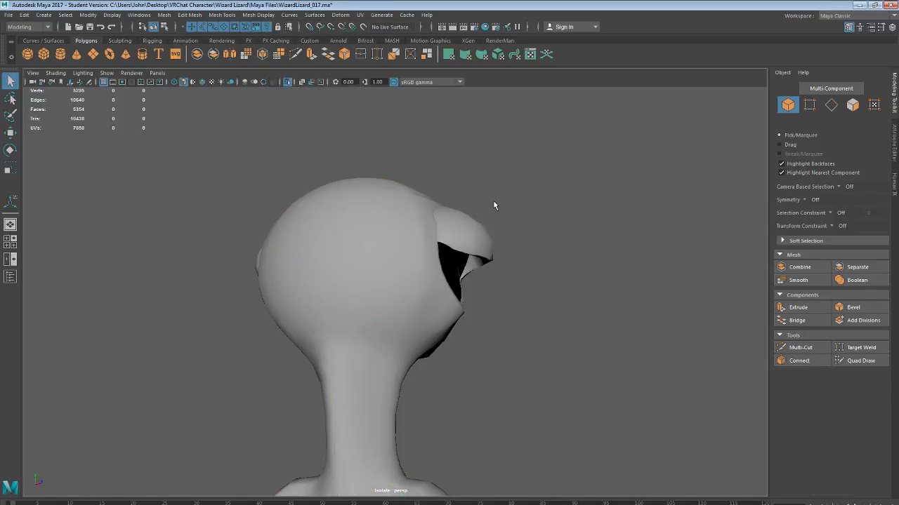
Turn off the body's isolated display so the clothing, staff and reference images are shown again
left_click_drag(493, 200, 321, 223, "alt")
left_click(301, 82)
left_click_drag(293, 102, 322, 234, "alt")
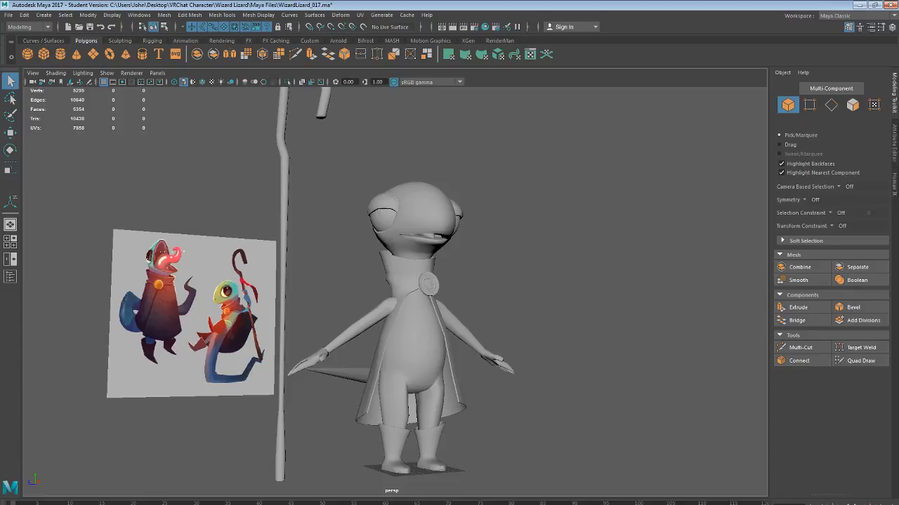
Rotate the sideways reference image of the lizard holding its staff until it stands upright, and deselect it
left_click_drag(382, 257, 372, 275, "alt")
right_click_drag(372, 275, 383, 298, "alt")
mouse_move(444, 254)
left_mouse_down("alt")
mouse_move(481, 243)
mouse_move(452, 251)
left_mouse_up("alt")
right_click_drag(451, 250, 365, 260, "alt")
left_click_drag(365, 260, 583, 335, "alt")
left_click_drag(571, 290, 563, 281, "alt")
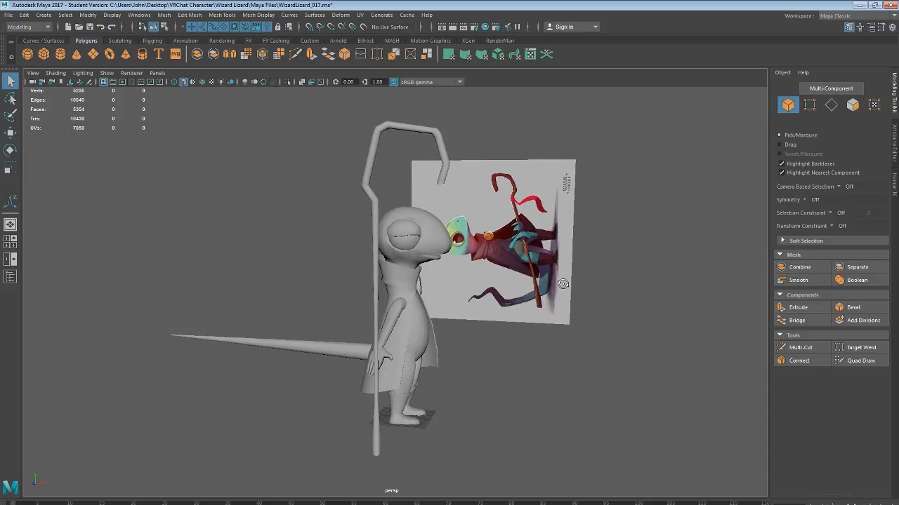
left_click_drag(497, 182, 569, 272, "alt")
left_click(514, 249)
key("e")
left_click(636, 266)
Compare the character's head, body and proportions with the upright reference artwork from several angles
right_click_drag(561, 210, 808, 307, "alt")
middle_click_drag(808, 306, 289, 273, "alt")
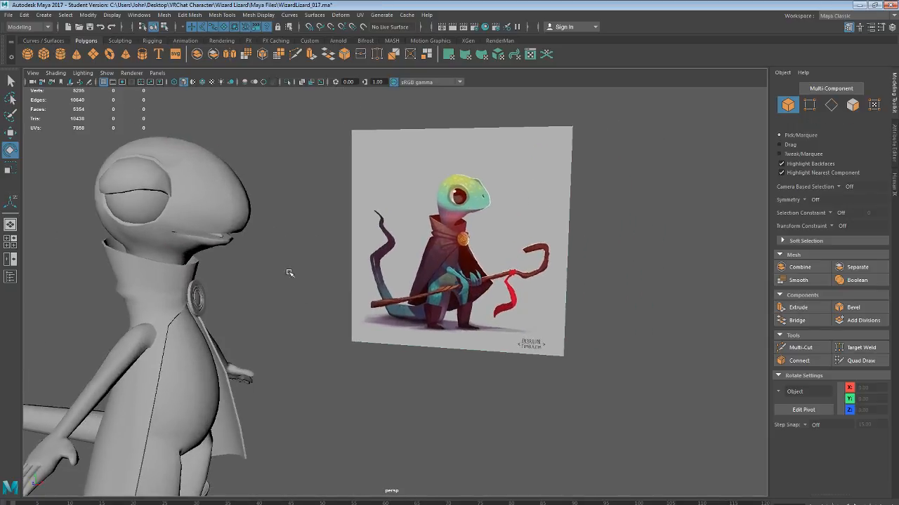
right_click_drag(288, 273, 837, 487, "alt")
right_click_drag(630, 365, 141, 144, "alt")
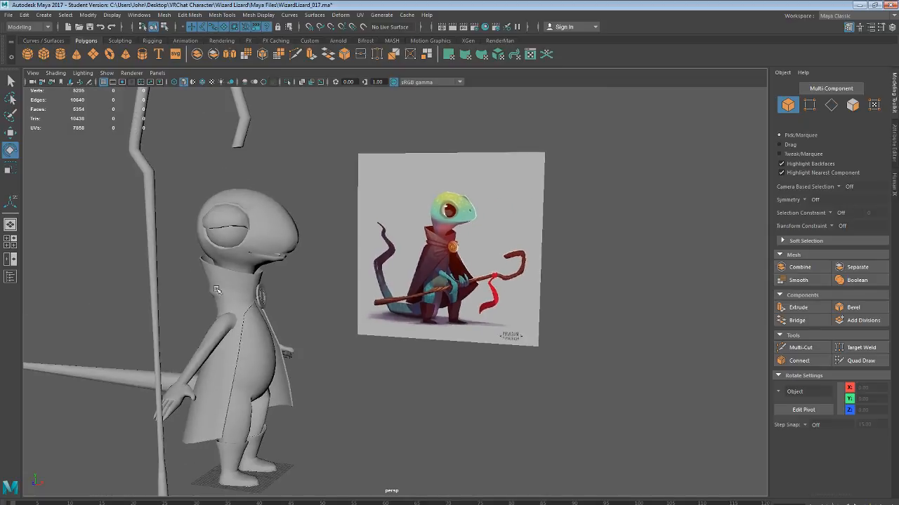
left_click_drag(140, 144, 323, 379, "alt")
middle_click_drag(323, 379, 390, 239, "alt")
right_click_drag(390, 239, 417, 257, "alt")
left_click_drag(417, 257, 324, 236, "alt")
Try inserting an edge loop around one forearm of the body mesh without symmetry, and undo it
left_click(324, 237)
right_click_drag(324, 236, 516, 399, "alt")
left_click_drag(516, 399, 405, 358, "alt")
left_click(222, 14)
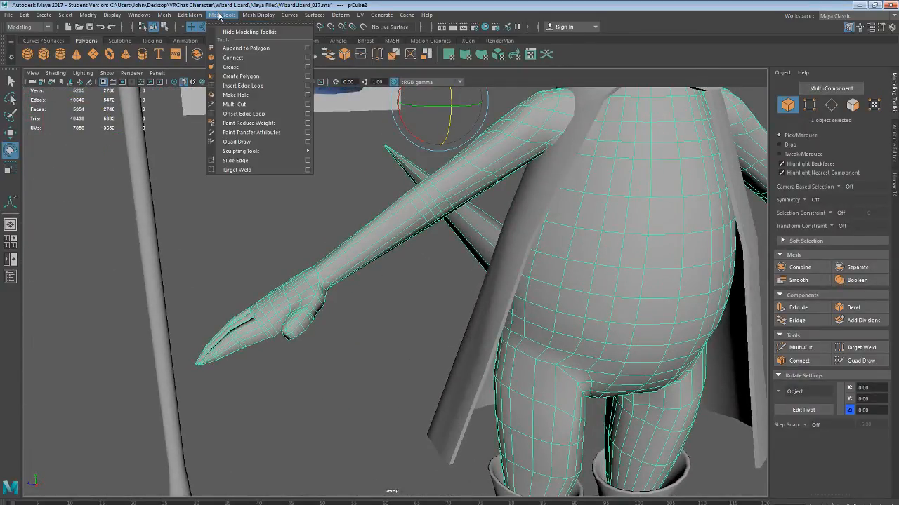
left_click(242, 77)
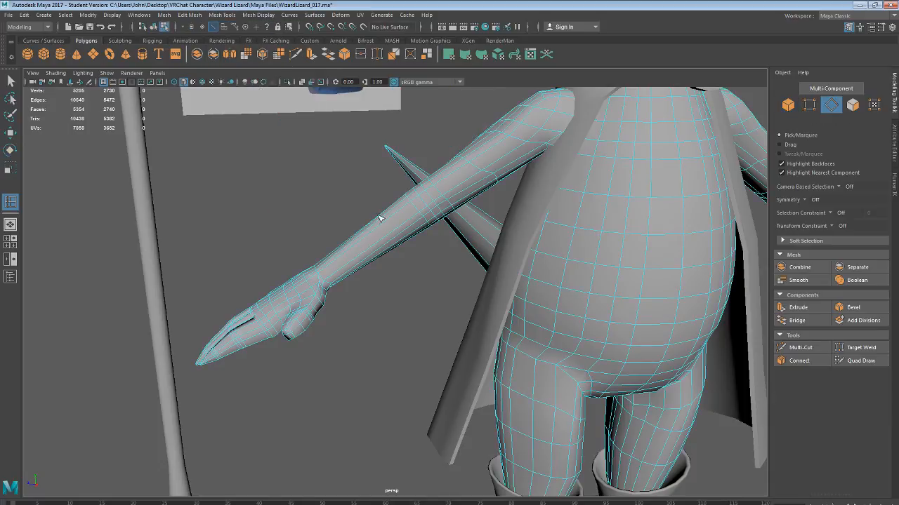
left_click(368, 250)
left_click_drag(403, 301, 383, 311, "alt")
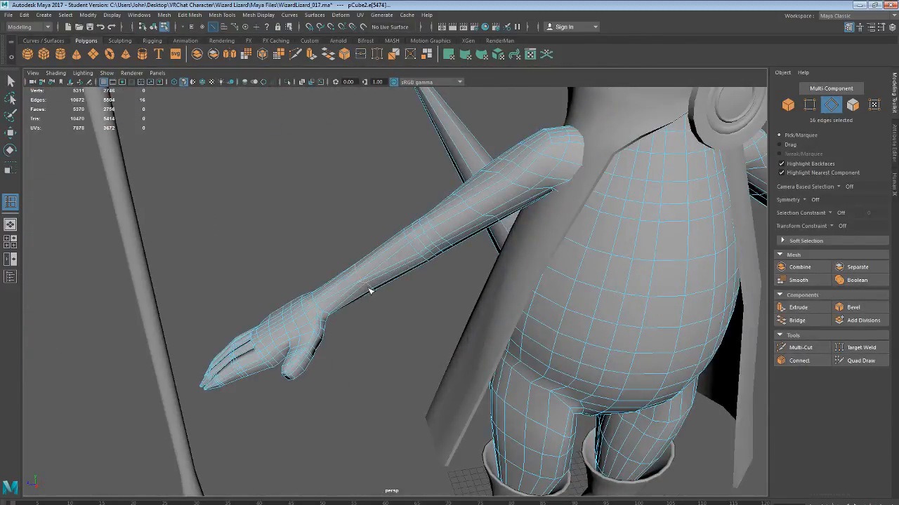
key("ctrl+z")
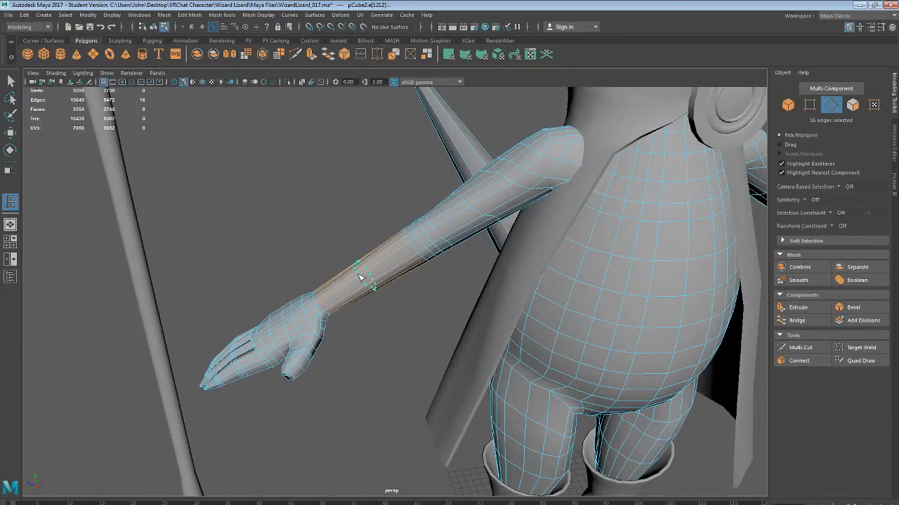
left_click(364, 280)
key("r")
right_click_drag(419, 258, 307, 187, "alt")
key("ctrl+z")
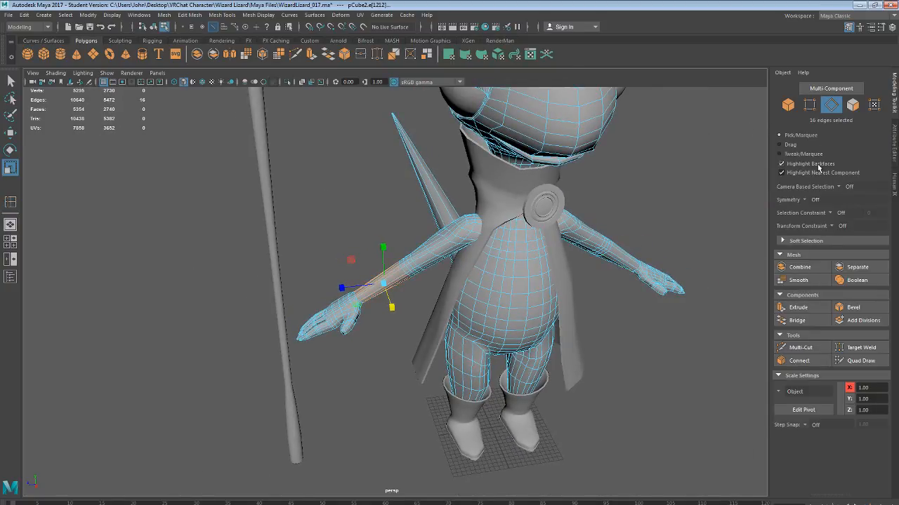
Set symmetry to Object Z and insert an edge loop around the middle of both forearms
left_click(805, 200)
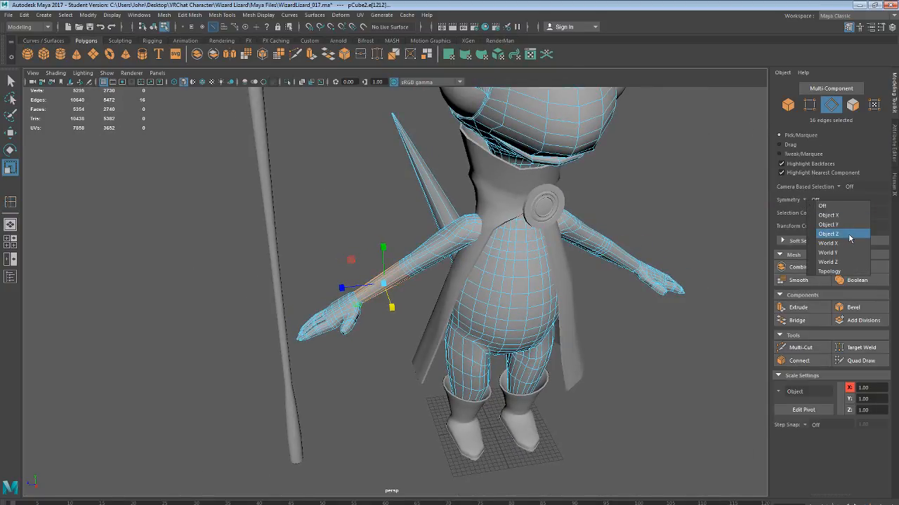
left_click(848, 233)
scroll(349, 210, "up", 5)
left_click(220, 15)
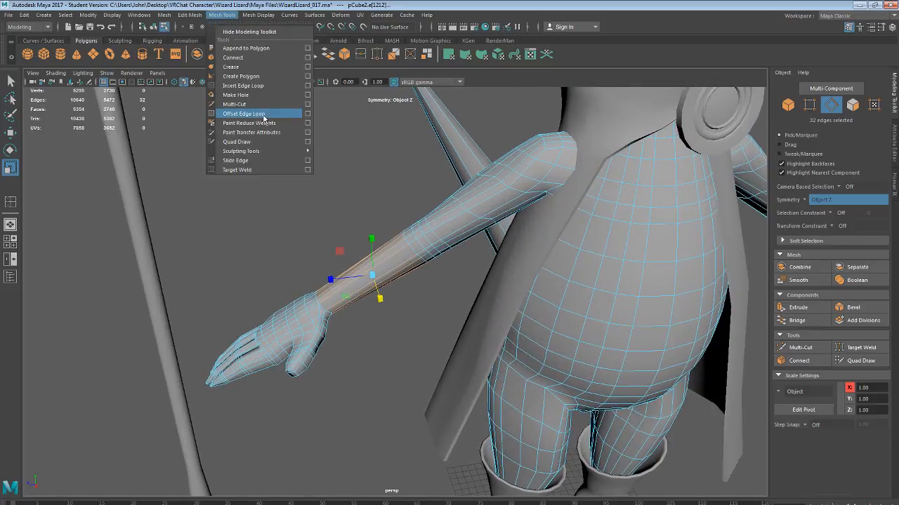
left_click(259, 95)
mouse_move(370, 278)
left_mouse_down()
mouse_move(364, 275)
mouse_move(378, 284)
left_mouse_up()
key("r")
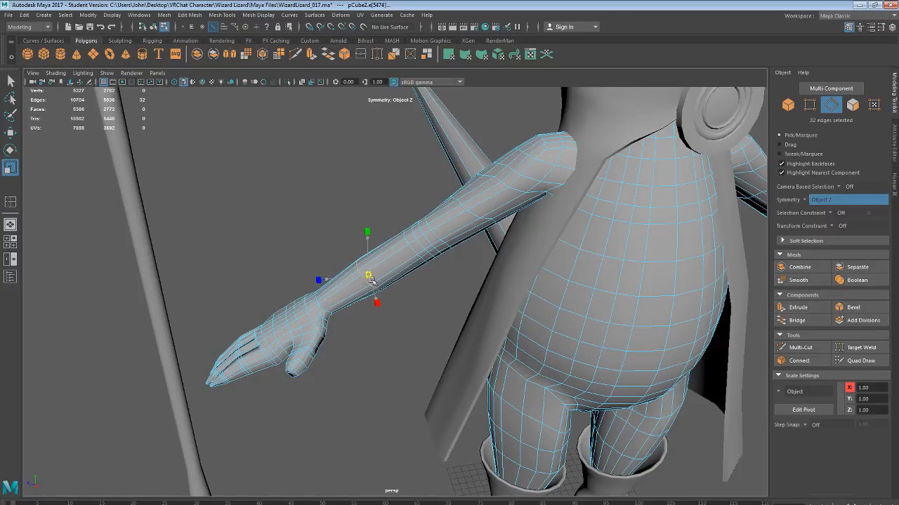
Return to object mode, select the body, and examine the forearm and hand from behind
left_click_drag(372, 275, 471, 184, "alt")
right_click_drag(476, 183, 499, 169)
left_click(386, 156)
left_click_drag(367, 214, 485, 215, "alt")
left_click(485, 215)
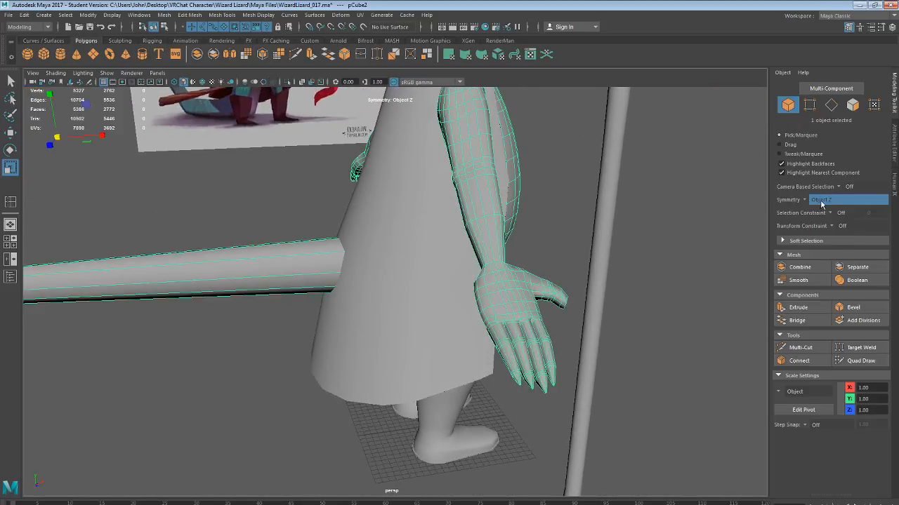
right_click_drag(575, 247, 475, 184, "alt")
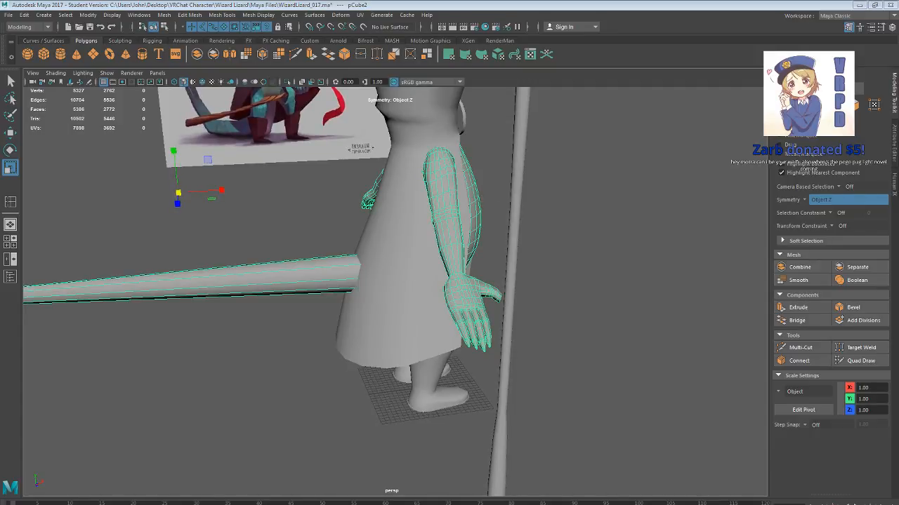
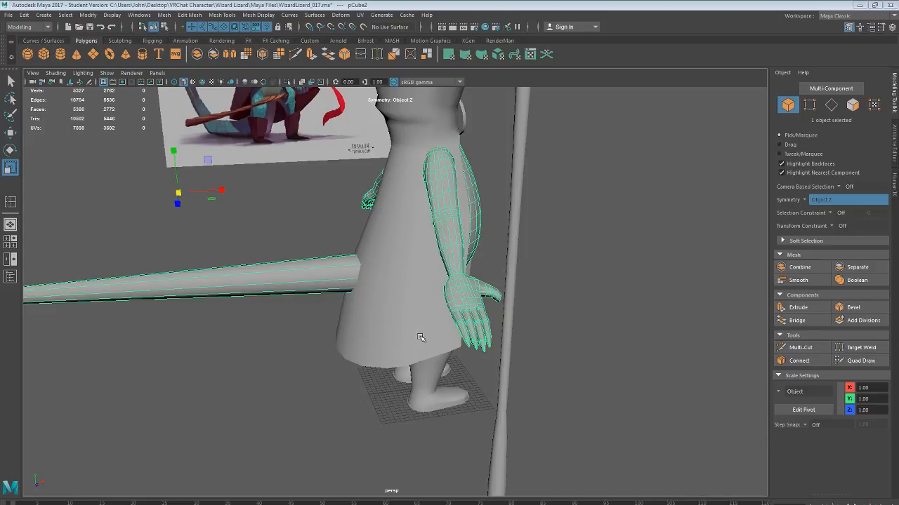
Select the wizard's staff and examine its thick lower end beside the reference artwork
left_click_drag(565, 255, 503, 274, "alt")
scroll(638, 325, "down", 6)
left_click(534, 198)
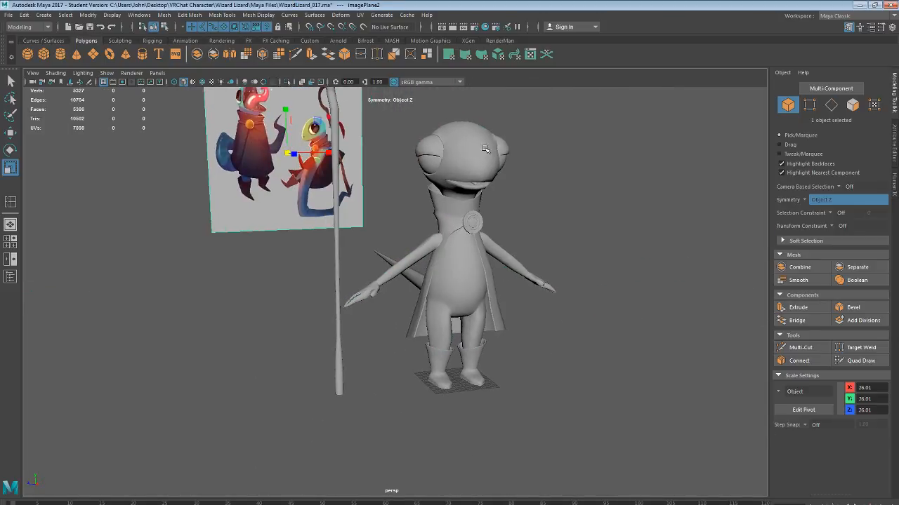
left_click(377, 192)
left_click(331, 198)
left_click_drag(331, 199, 309, 226, "alt")
right_click_drag(329, 309, 379, 359, "alt")
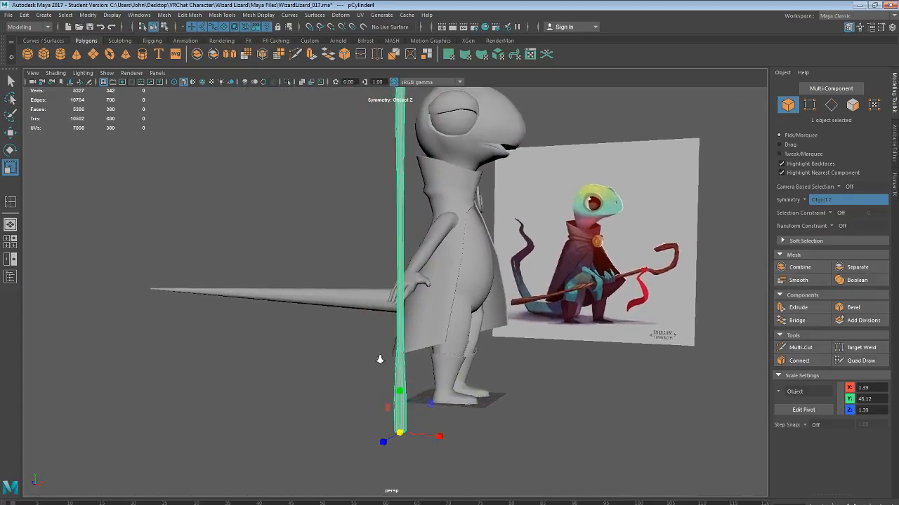
middle_click_drag(398, 330, 392, 309, "alt")
right_click_drag(392, 309, 365, 266, "alt")
right_click_drag(333, 224, 453, 331, "alt")
middle_click_drag(347, 368, 337, 253, "alt")
right_click_drag(337, 253, 371, 294, "alt")
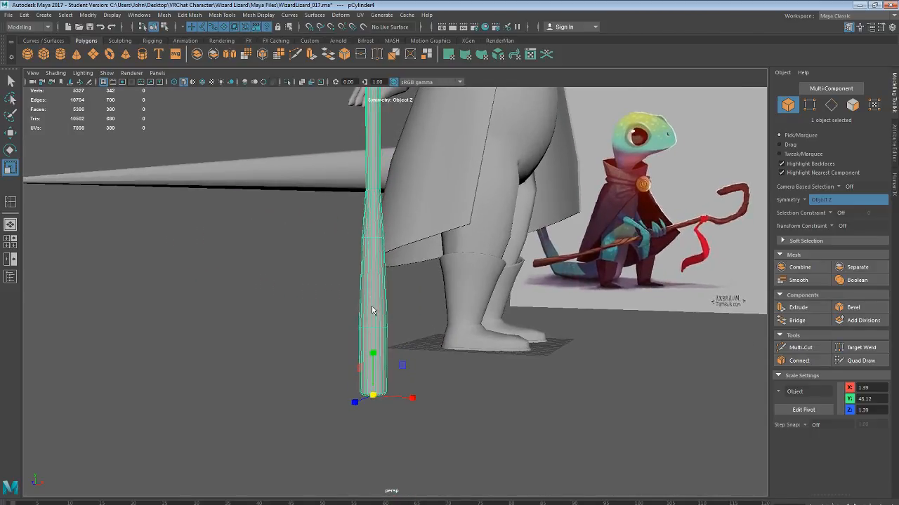
Select a band of faces on the staff's thick lower end, enable soft selection, and return to object mode
key("F11")
left_click_drag(336, 297, 475, 312)
right_click_drag(470, 309, 463, 321, "alt")
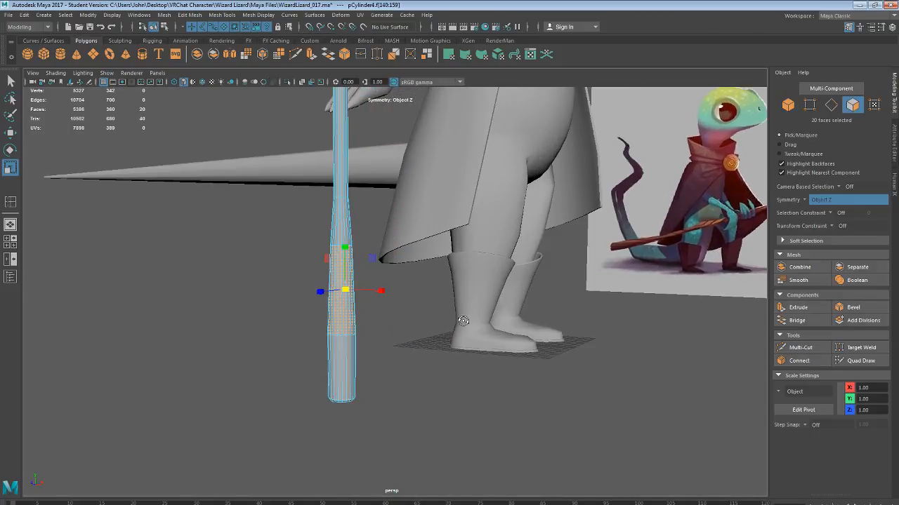
key("b")
right_click_drag(382, 296, 296, 229, "alt")
key("b")
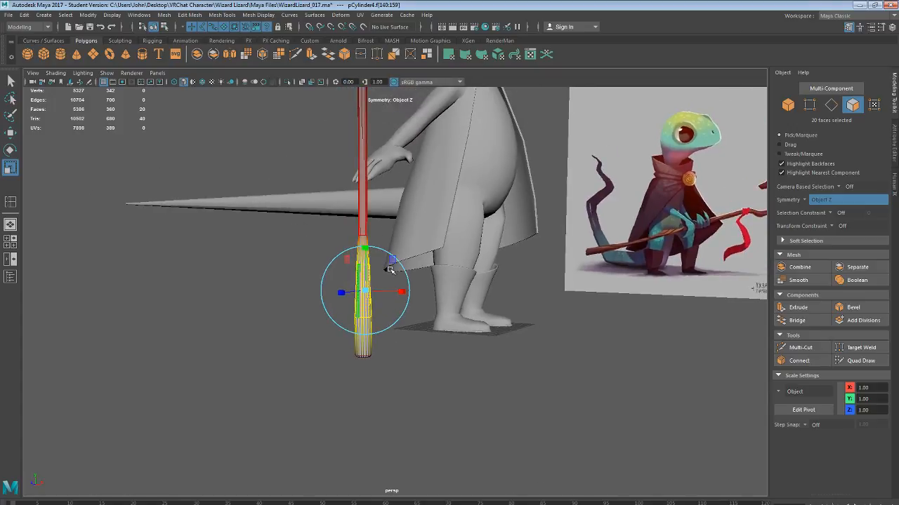
left_click_drag(391, 268, 338, 273, "alt")
key("ctrl+z")
key("F8")
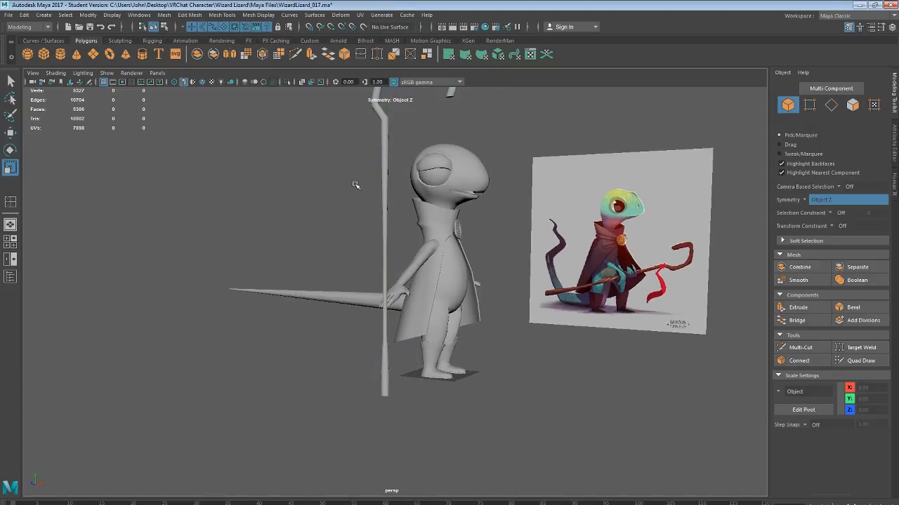
Insert three edge loops along the staff's straight shaft, from just above the thick end to above the hand
scroll(355, 184, "up", 3)
left_click(379, 271)
scroll(385, 278, "up", 5)
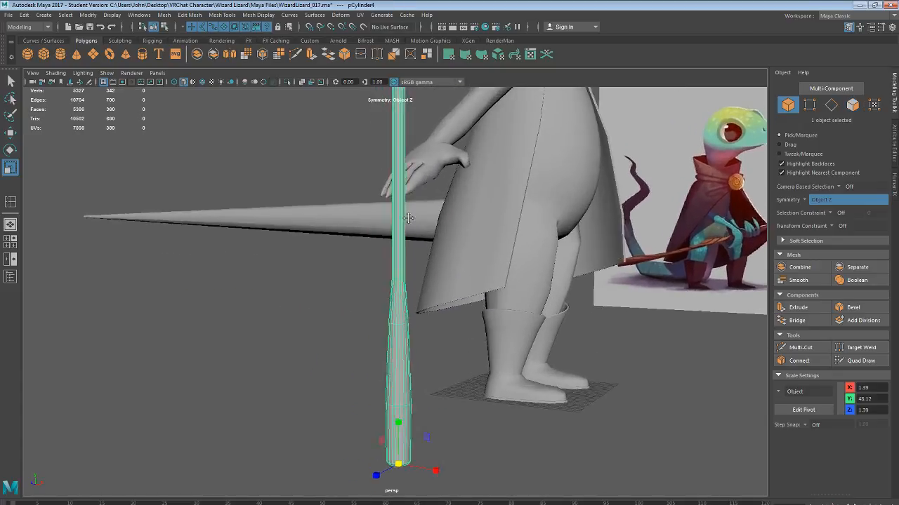
left_click_drag(408, 218, 375, 267, "alt")
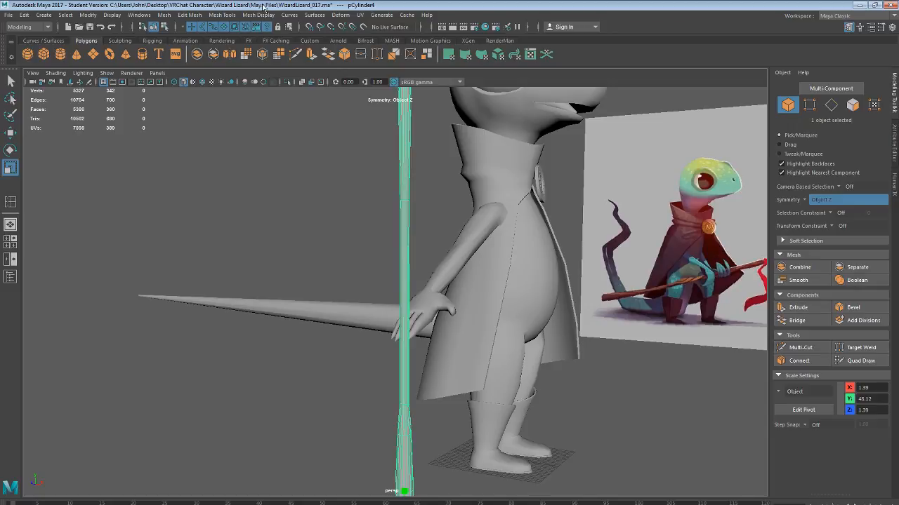
left_click(222, 15)
left_click(232, 83)
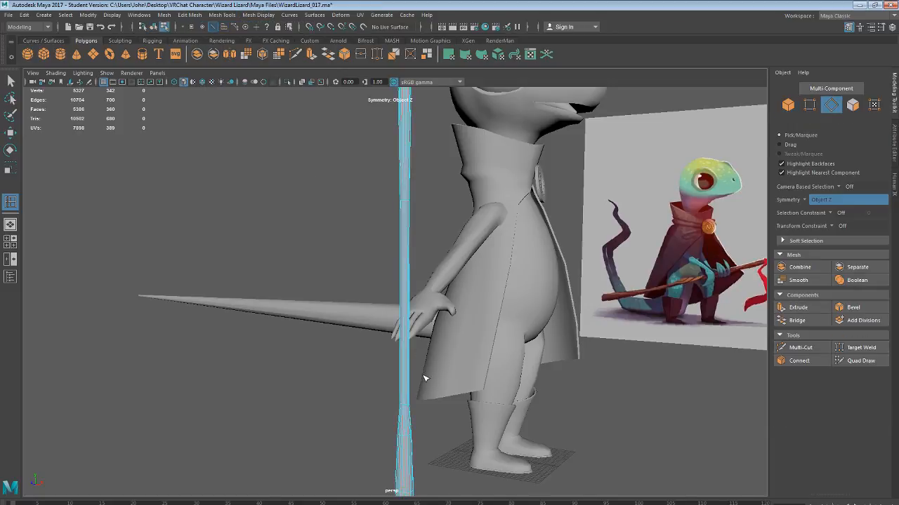
left_click(408, 368)
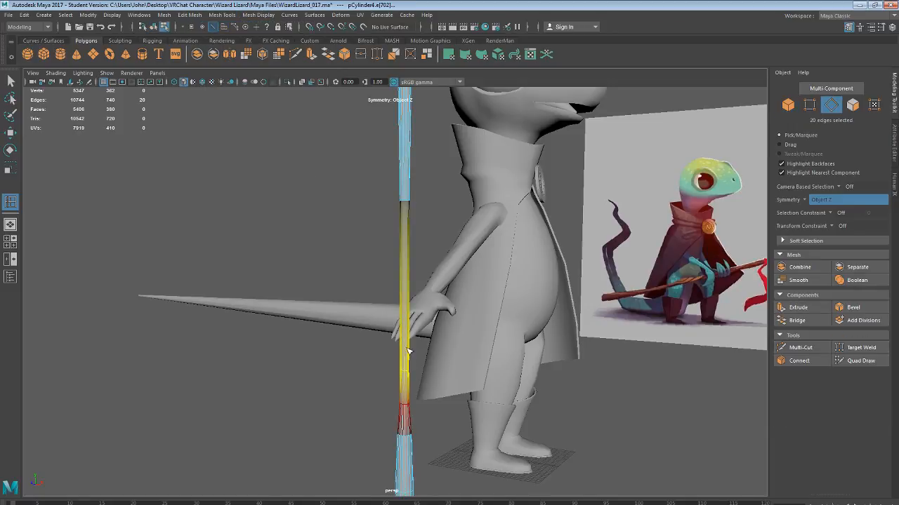
left_click_drag(408, 314, 408, 309)
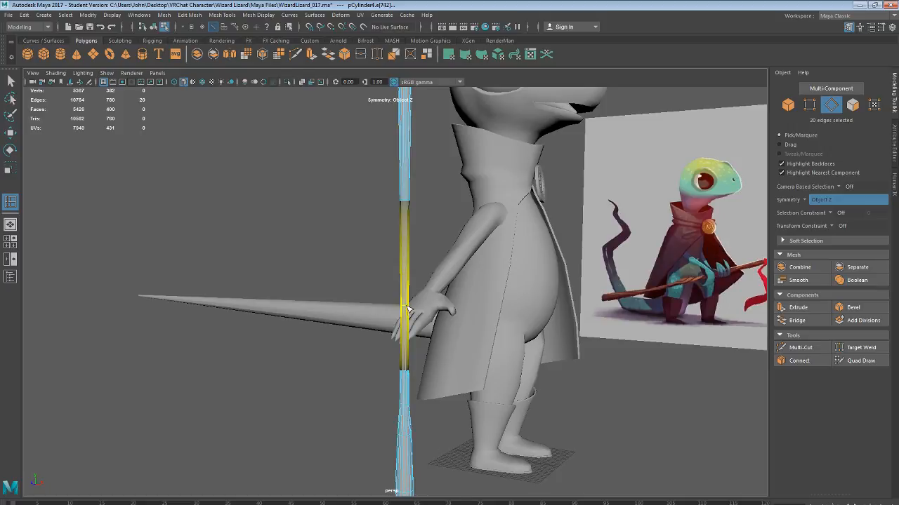
left_click(407, 255)
Insert four more edge loops along the upper part of the staff's shaft, up to near the bend
middle_click_drag(437, 207, 443, 299, "alt")
left_click(412, 271)
middle_click_drag(429, 245, 431, 324, "alt")
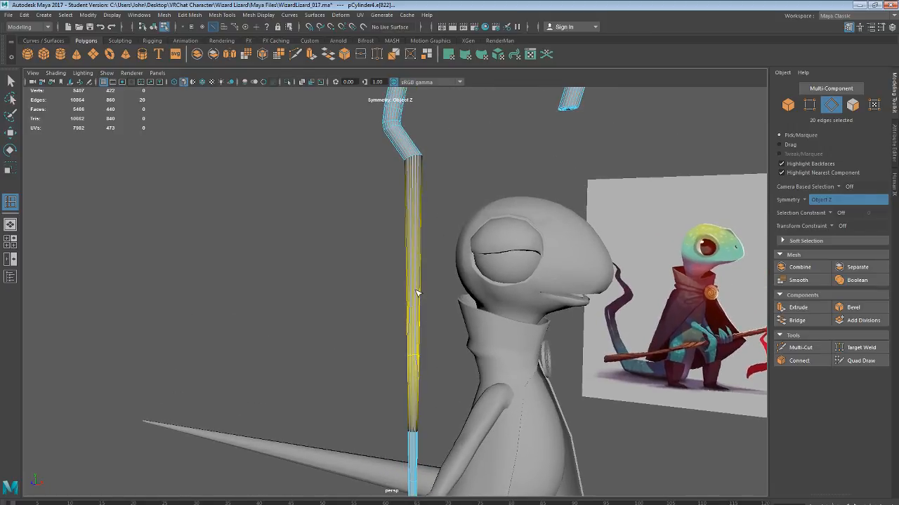
left_click(418, 294)
left_click(418, 243)
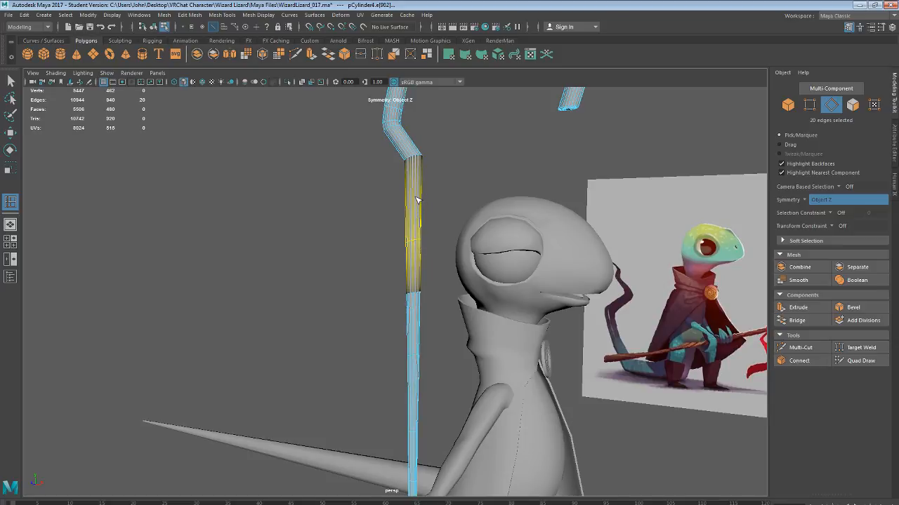
left_click(418, 208)
Insert an edge loop around the middle of the staff's thick lower section
right_click_drag(419, 208, 386, 212, "alt")
left_click_drag(385, 212, 364, 259, "alt")
right_click_drag(364, 259, 428, 383, "alt")
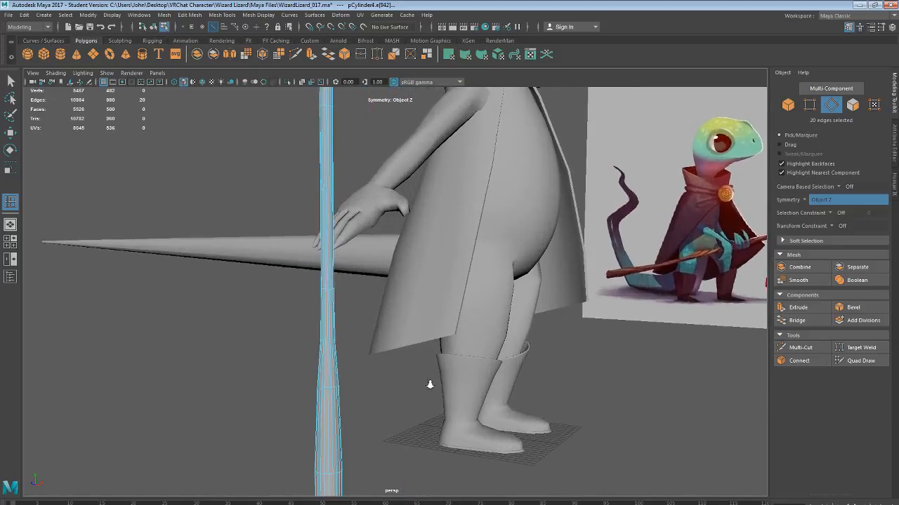
middle_click_drag(345, 382, 421, 291, "alt")
left_click(376, 375)
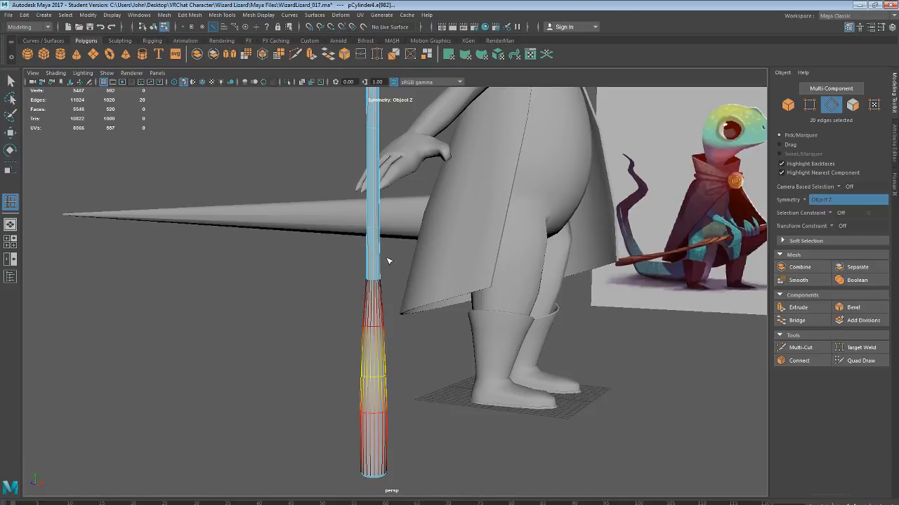
key("ctrl+z")
left_click(379, 374)
left_click_drag(368, 371, 382, 359)
key("ctrl+z")
Scale up the edge loop around the middle of the staff's thick lower section with soft selection and move it slightly down the shaft
key("w")
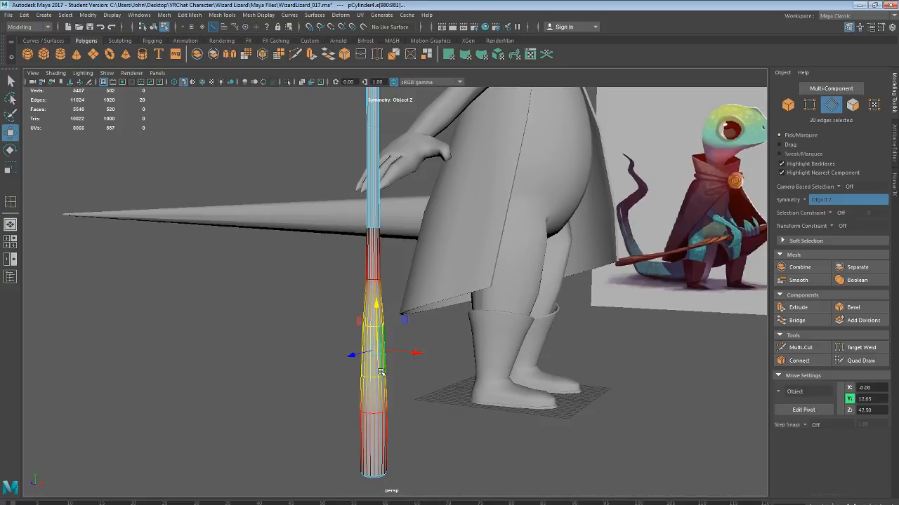
left_click(376, 381)
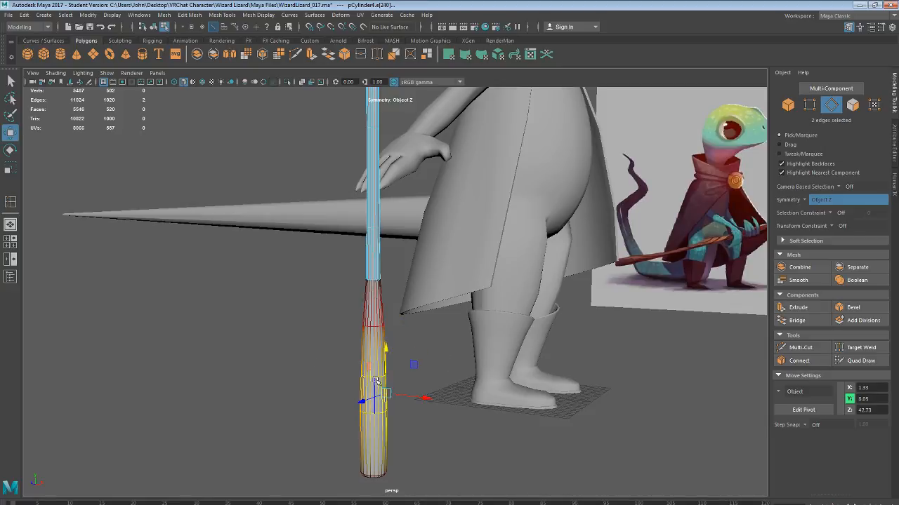
left_click(374, 378)
right_click_drag(376, 379, 537, 473, "alt")
middle_click_drag(387, 329, 446, 174, "alt")
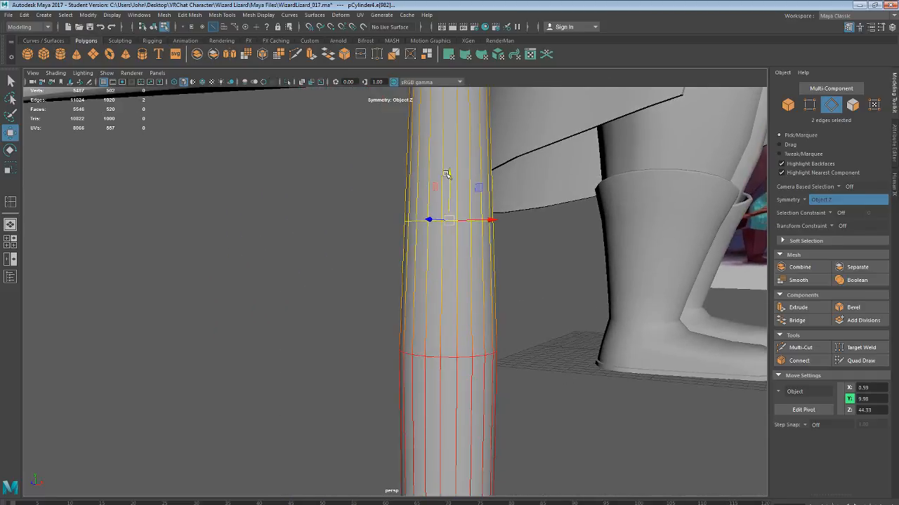
left_click_drag(478, 245, 472, 276, "alt")
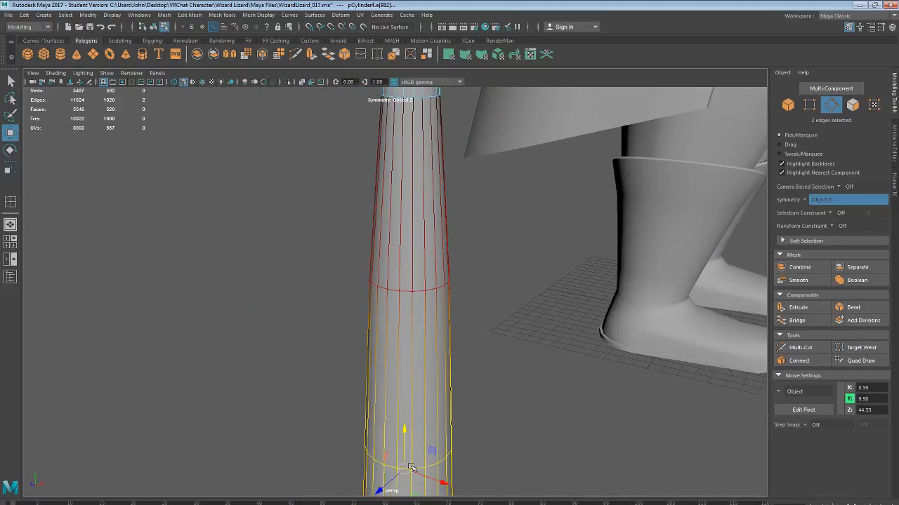
double_click(412, 469)
right_click_drag(495, 457, 311, 177, "alt")
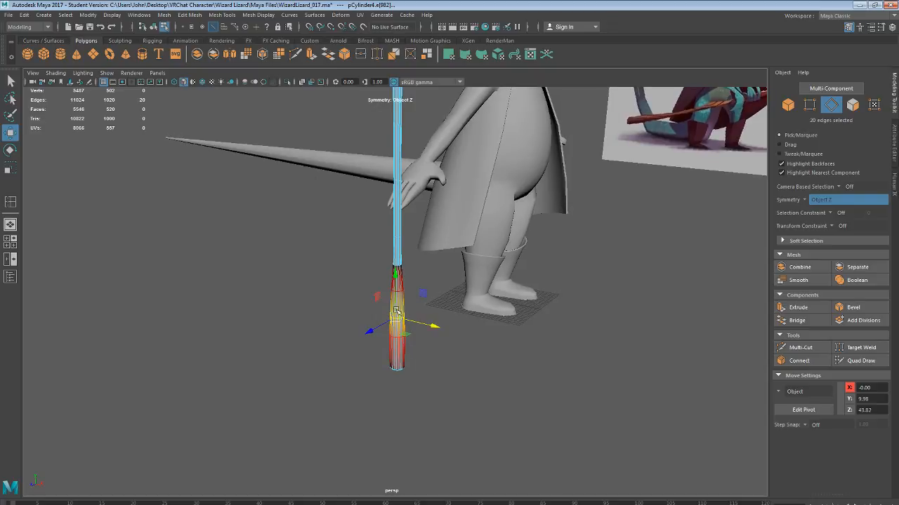
left_click_drag(397, 311, 427, 337)
key("r")
left_click_drag(400, 283, 408, 284)
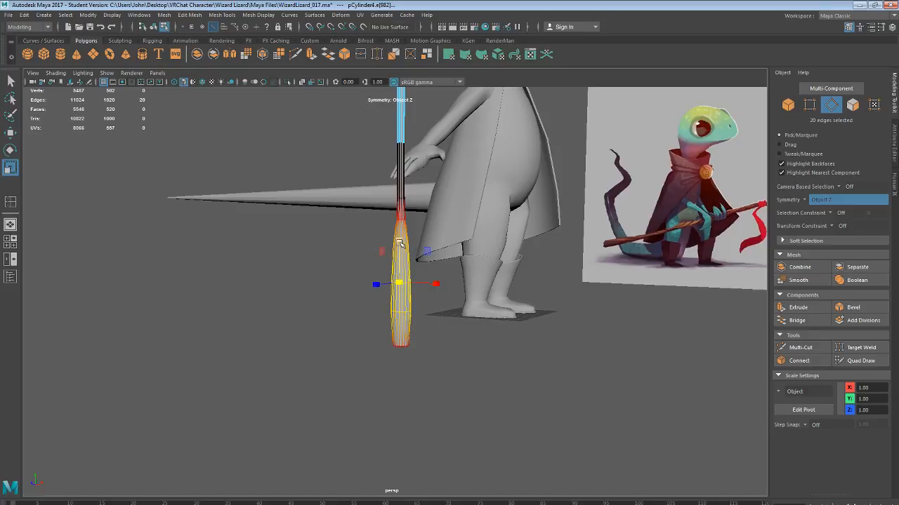
key("w")
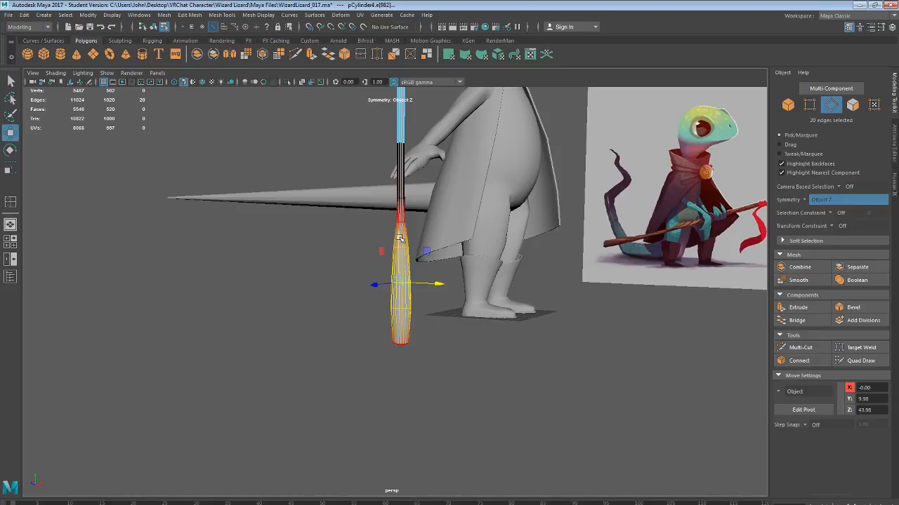
left_click_drag(400, 239, 400, 264)
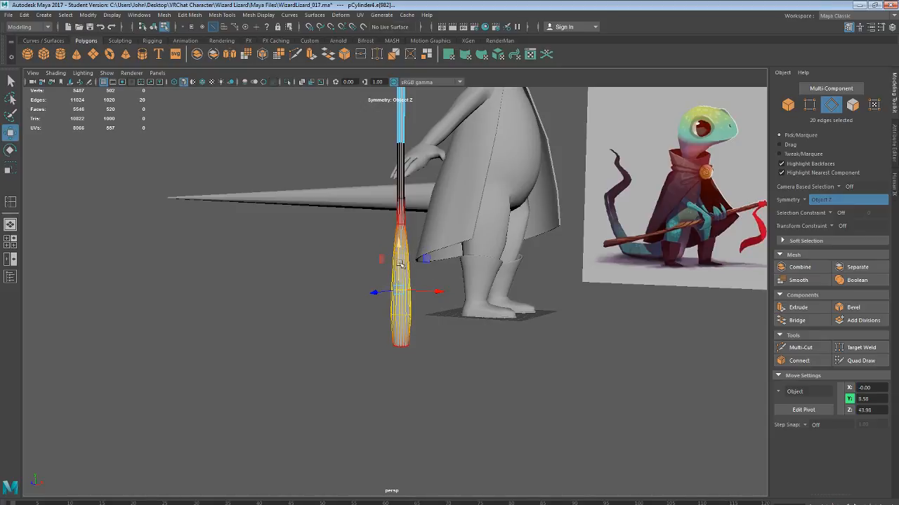
Raise the edges at the staff's bottom end level with the boot soles, turning off isolation in the side view to line them up
left_click_drag(385, 355, 424, 340)
left_click_drag(397, 286, 398, 274)
left_click_drag(447, 323, 373, 379, "alt")
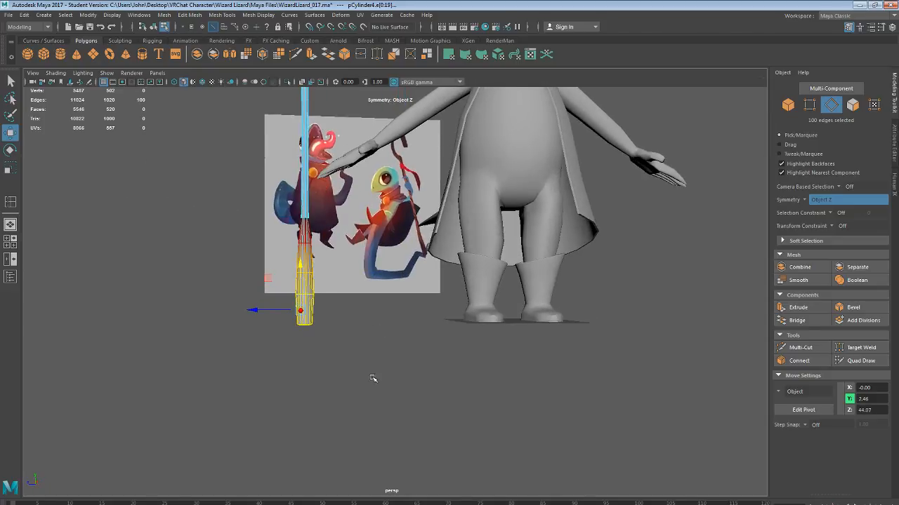
key("space")
key("space")
scroll(546, 398, "down", 2)
scroll(545, 397, "up", 2)
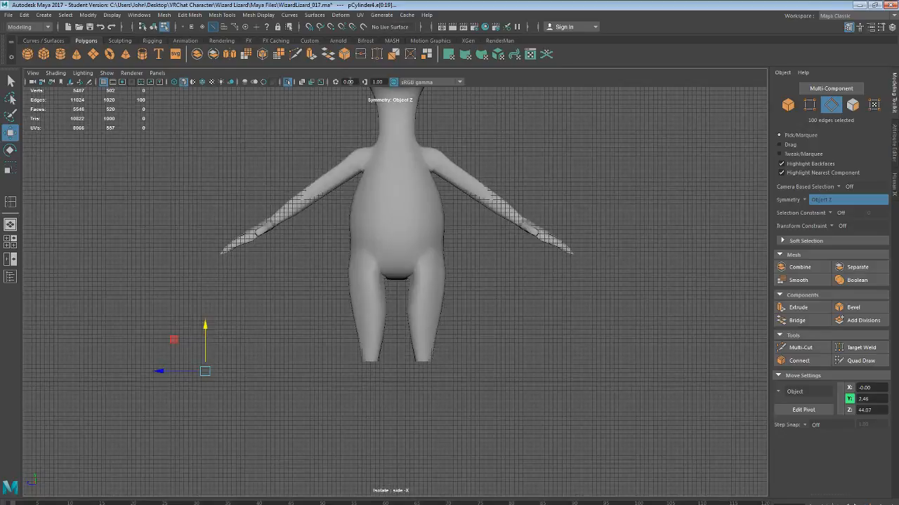
left_click(288, 82)
scroll(318, 236, "up", 4)
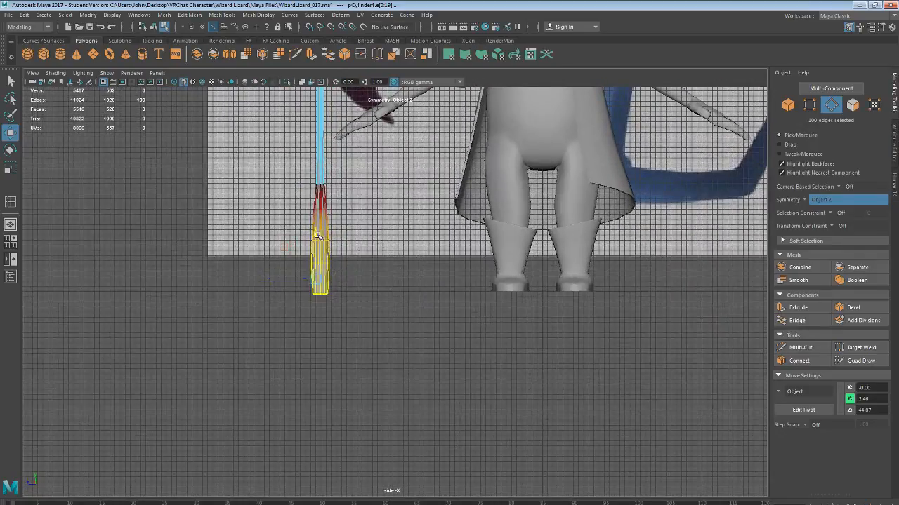
left_click_drag(318, 236, 318, 232)
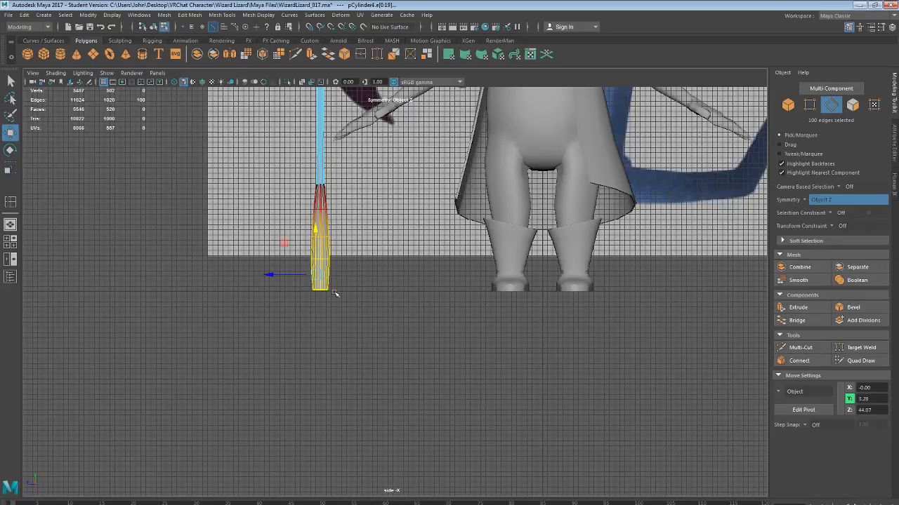
scroll(401, 311, "down", 2)
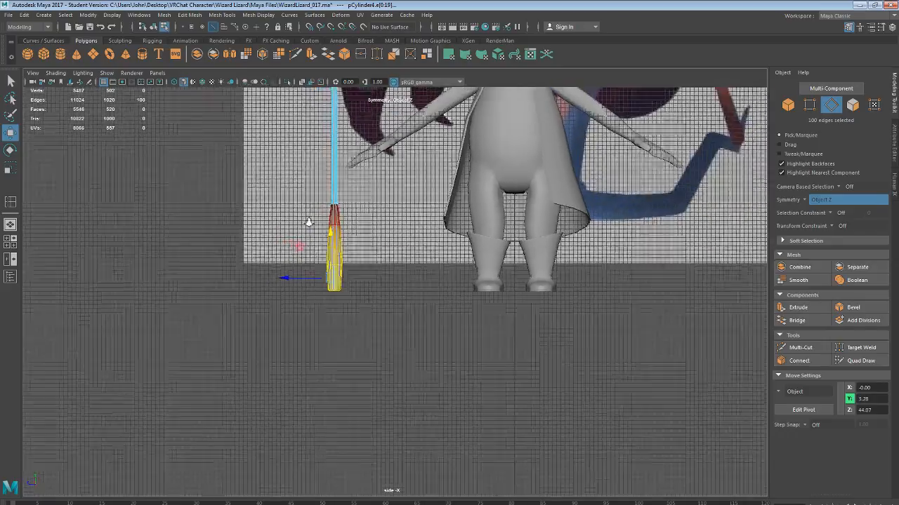
scroll(308, 223, "down", 2)
key("space")
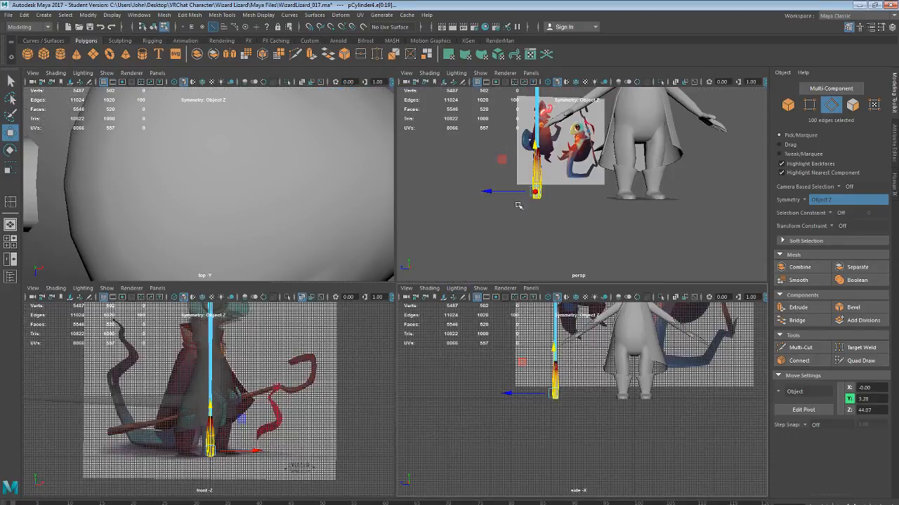
key("space")
Examine the lizard's head, mouth and overall proportions against the reference art, clearing the selection and returning to object mode
left_click_drag(518, 205, 418, 274, "alt")
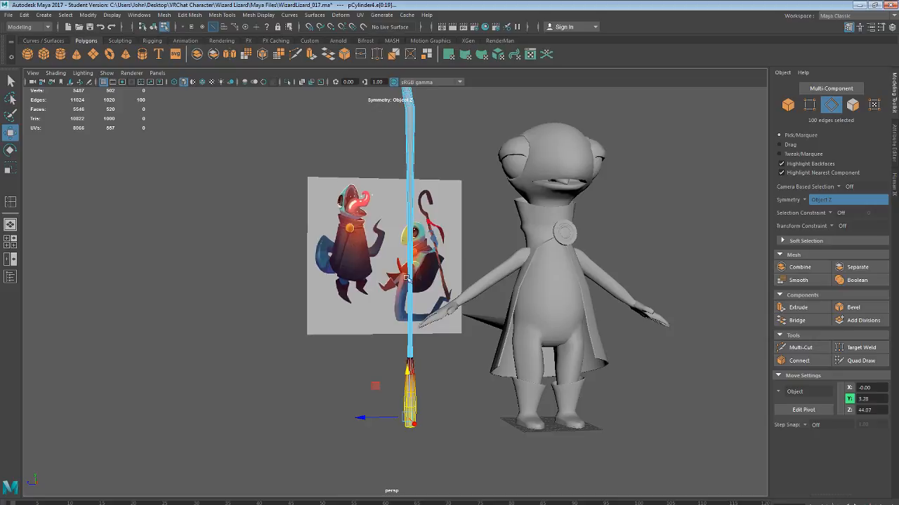
left_click_drag(375, 260, 410, 231, "alt")
middle_click_drag(504, 201, 406, 266, "alt")
scroll(405, 265, "up", 10)
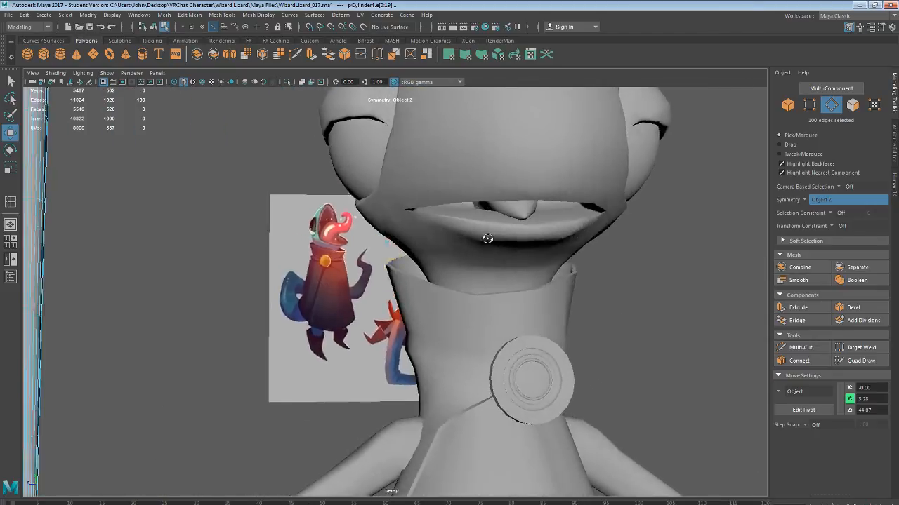
left_click_drag(487, 239, 506, 232, "alt")
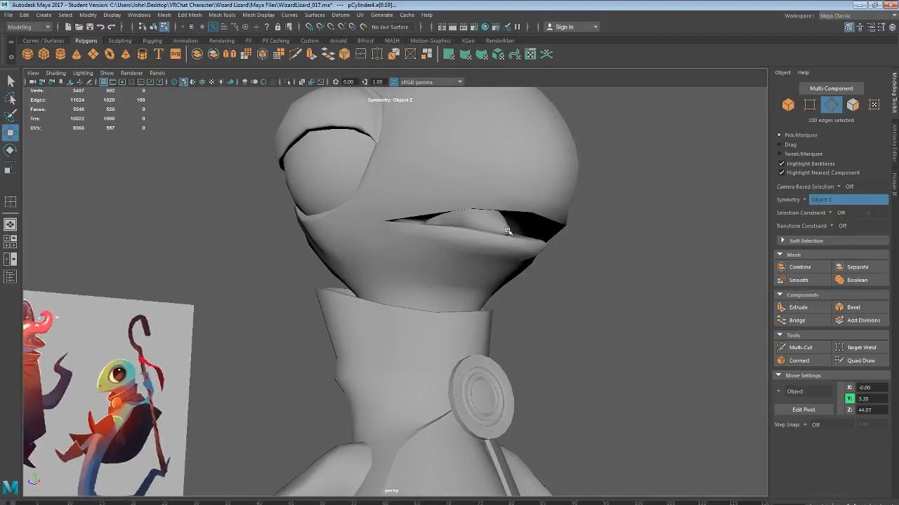
left_click(456, 240, "shift")
left_click_drag(571, 249, 539, 236, "alt")
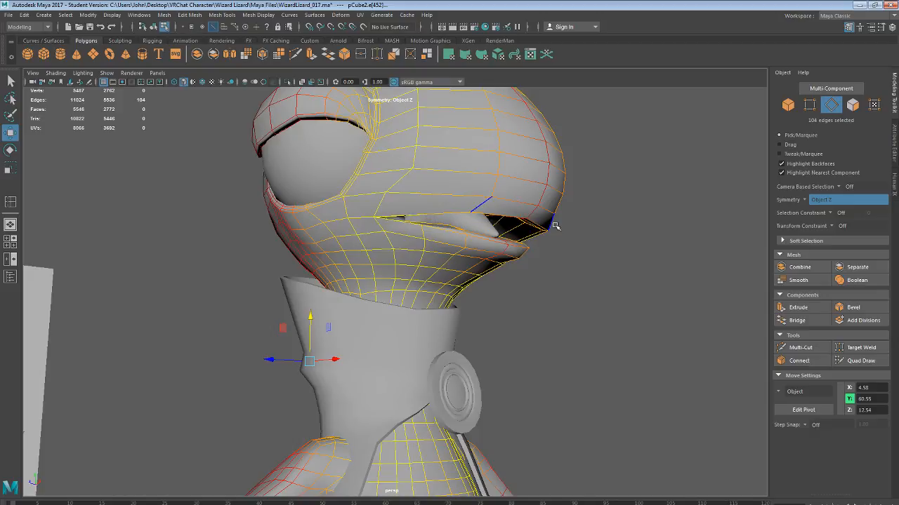
left_click_drag(638, 248, 502, 245, "alt")
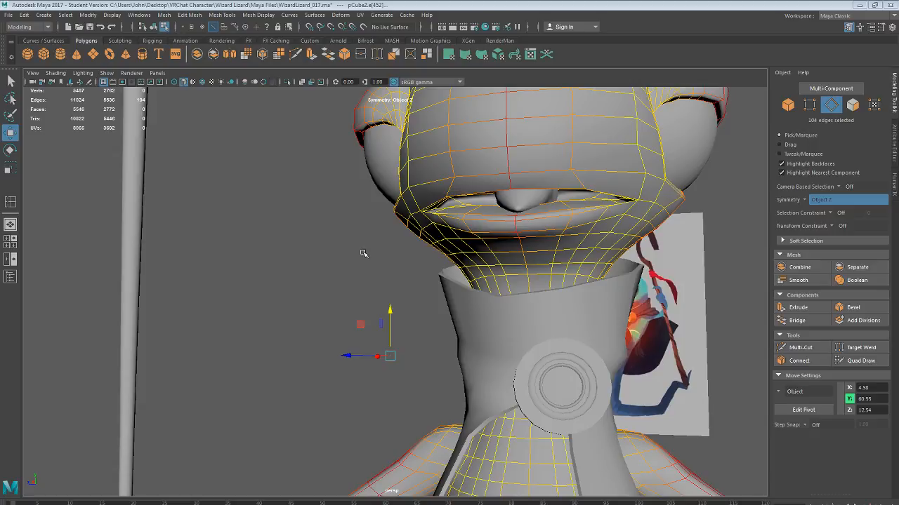
right_click_drag(394, 315, 276, 259, "alt")
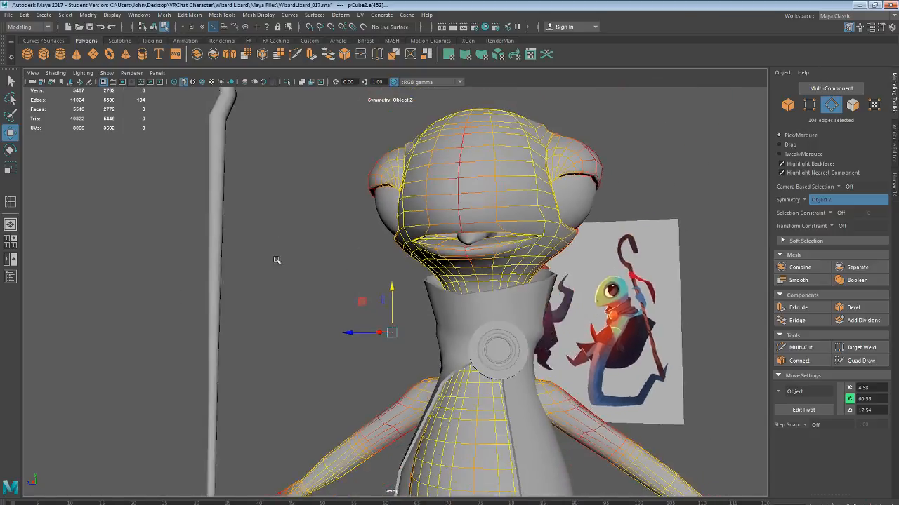
left_click_drag(277, 259, 360, 286, "alt")
left_click(577, 300)
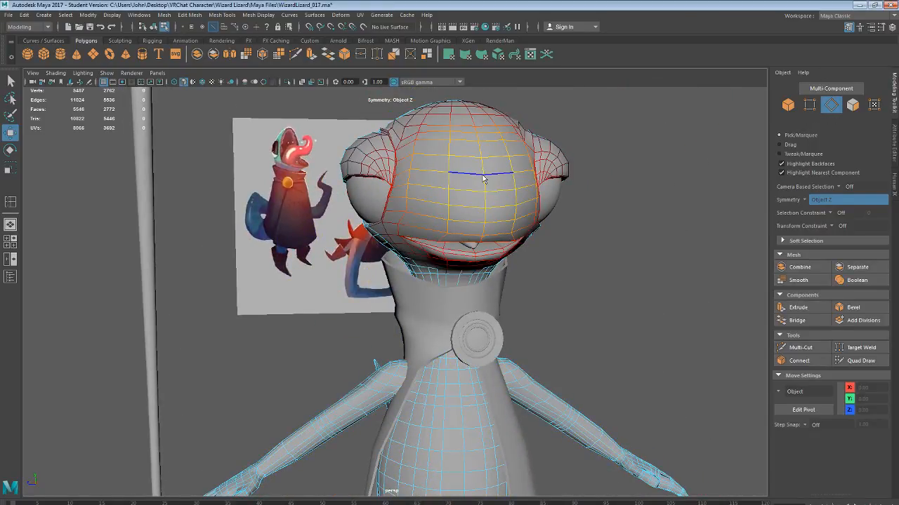
key("F8")
left_click(607, 244)
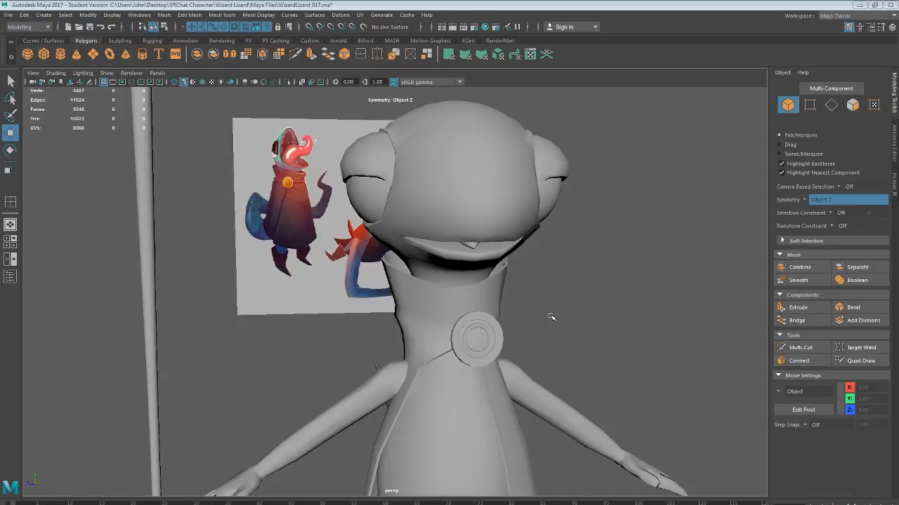
left_click_drag(551, 316, 605, 333, "alt")
right_click_drag(553, 339, 334, 229, "alt")
left_click_drag(227, 383, 337, 331, "alt")
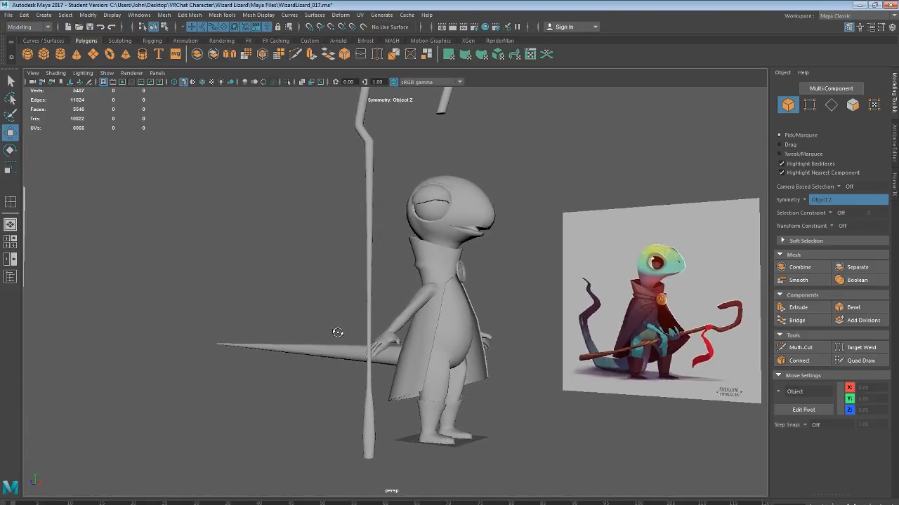
right_click_drag(295, 238, 379, 321, "alt")
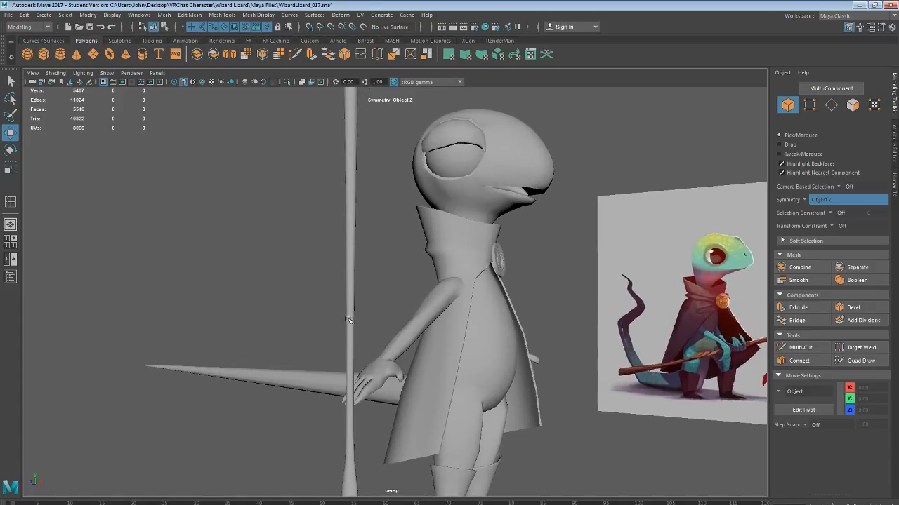
Select the staff's edge loop just above the hand, scale it up slightly with soft selection and move it a little lower
left_click(349, 319)
middle_click_drag(349, 319, 377, 296, "alt")
right_click_drag(354, 253, 476, 379, "alt")
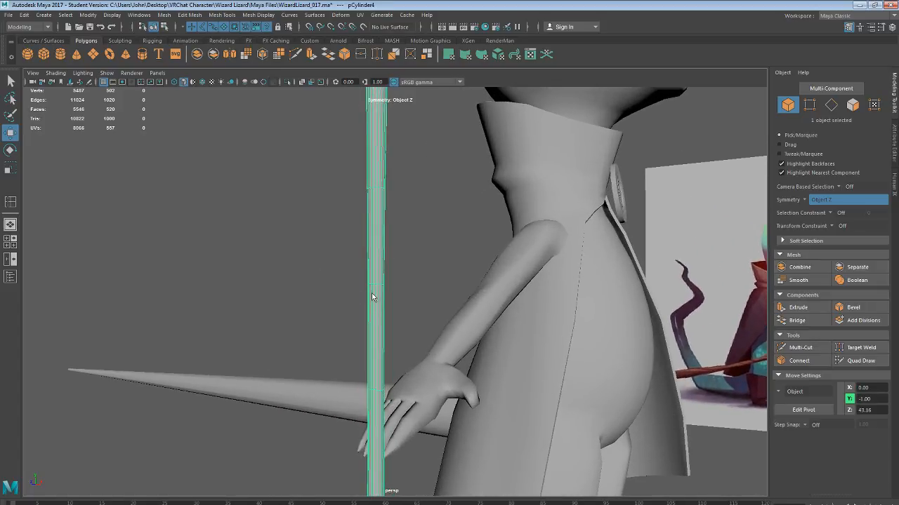
key("F10")
left_click_drag(315, 263, 421, 288)
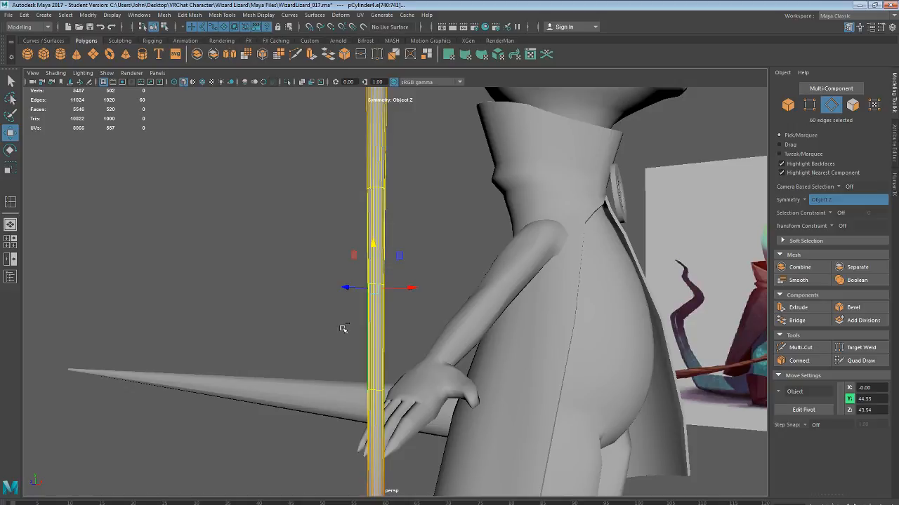
left_click_drag(273, 327, 455, 324, "ctrl")
left_click_drag(305, 218, 461, 232, "ctrl")
key("r")
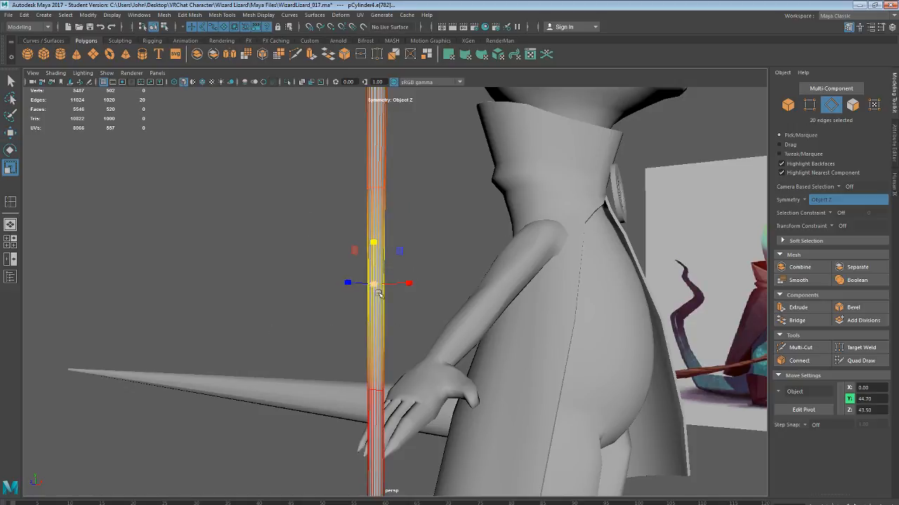
left_click(375, 284)
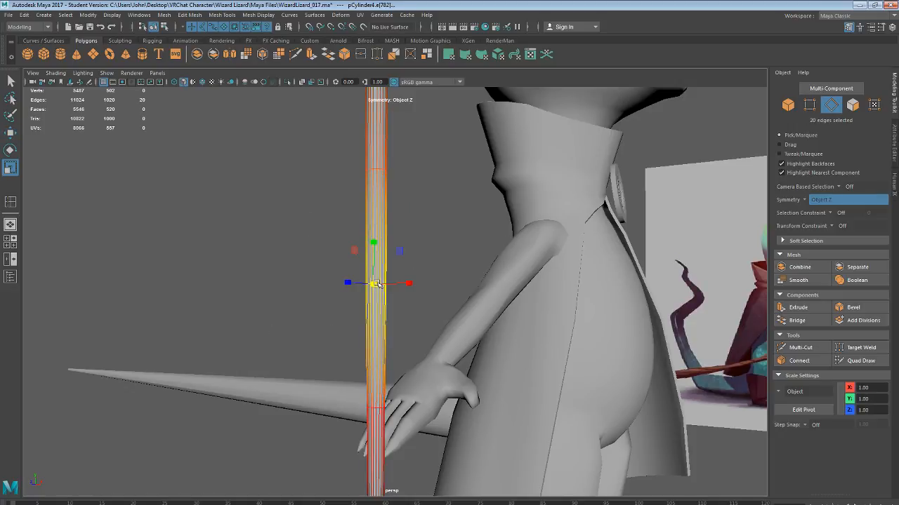
key("w")
left_click_drag(375, 239, 386, 262)
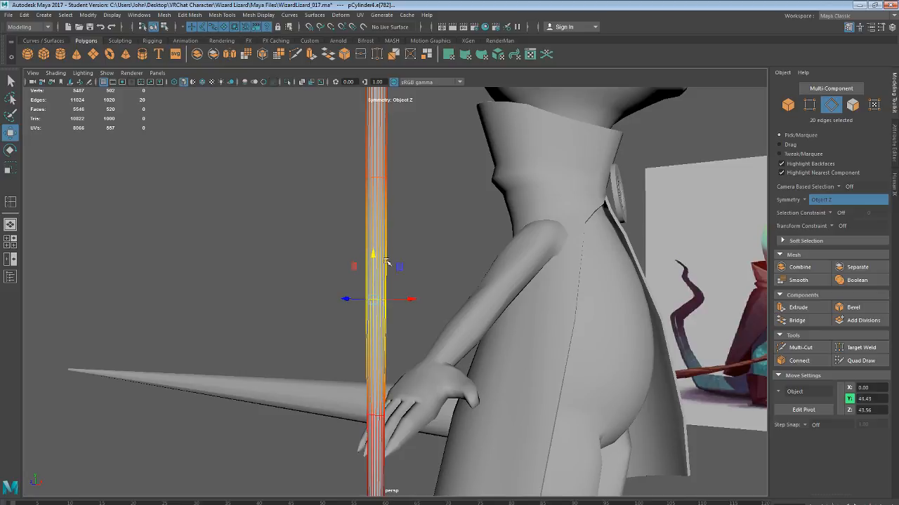
Insert an edge loop midway along the long slanted side of the staff's hook and scale it up to thicken that section
right_click_drag(387, 261, 282, 107, "alt")
middle_click_drag(342, 196, 354, 328, "alt")
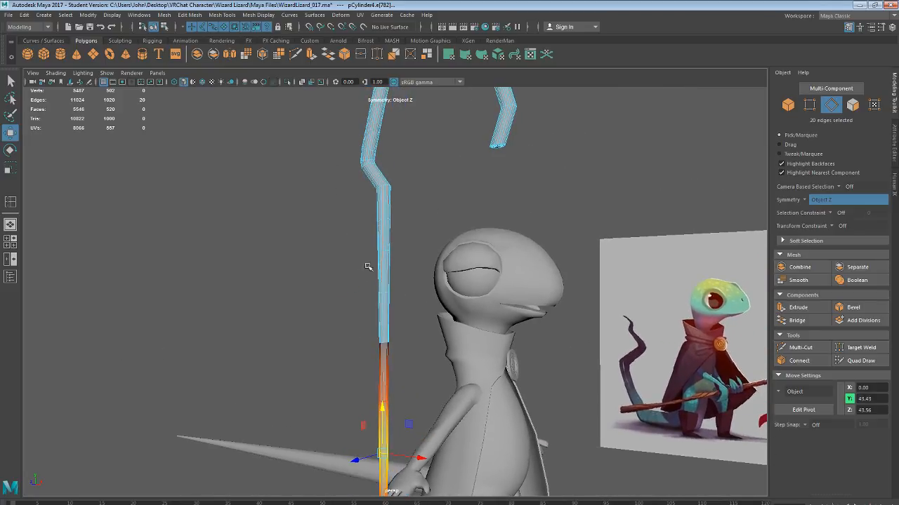
left_click_drag(368, 267, 381, 221, "alt")
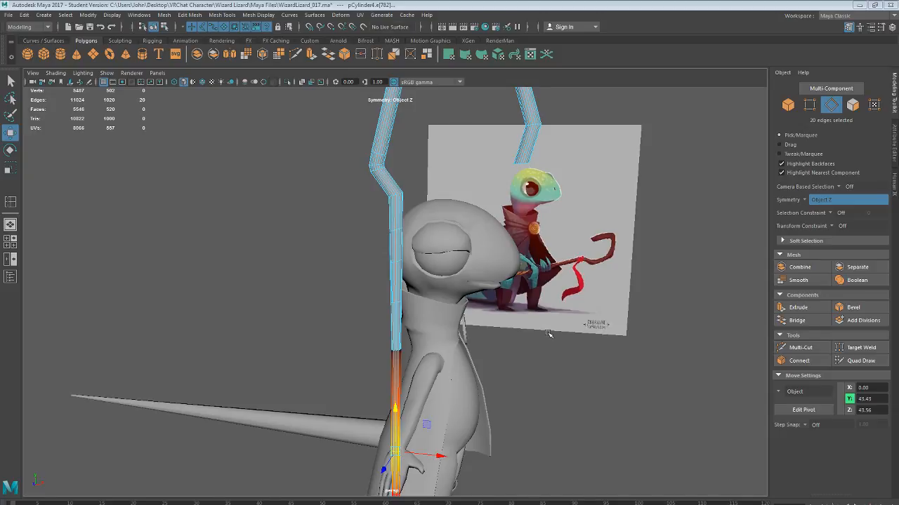
middle_click_drag(370, 230, 372, 353, "alt")
right_click_drag(371, 353, 448, 344, "alt")
left_click_drag(448, 344, 394, 286, "alt")
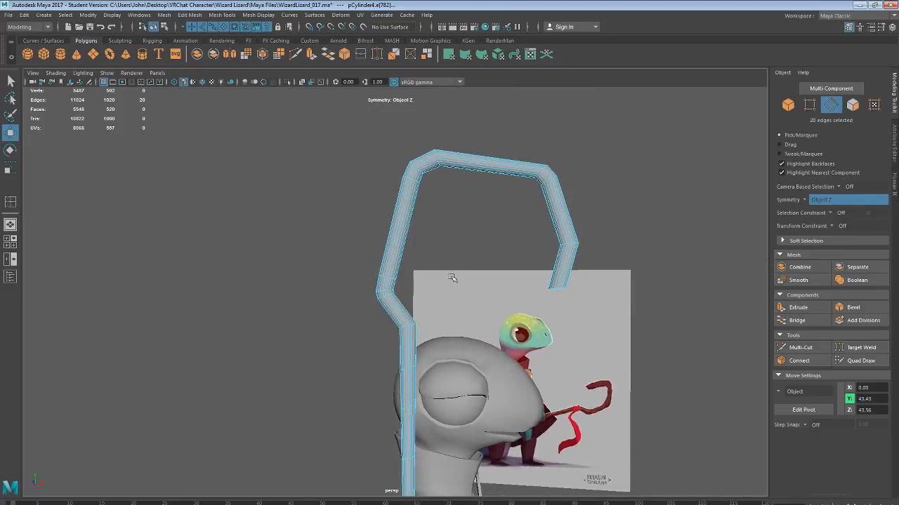
left_click_drag(452, 278, 448, 283, "alt")
middle_click_drag(402, 241, 398, 263, "alt")
right_click_drag(398, 263, 421, 195, "alt")
left_click(222, 15)
left_click(232, 84)
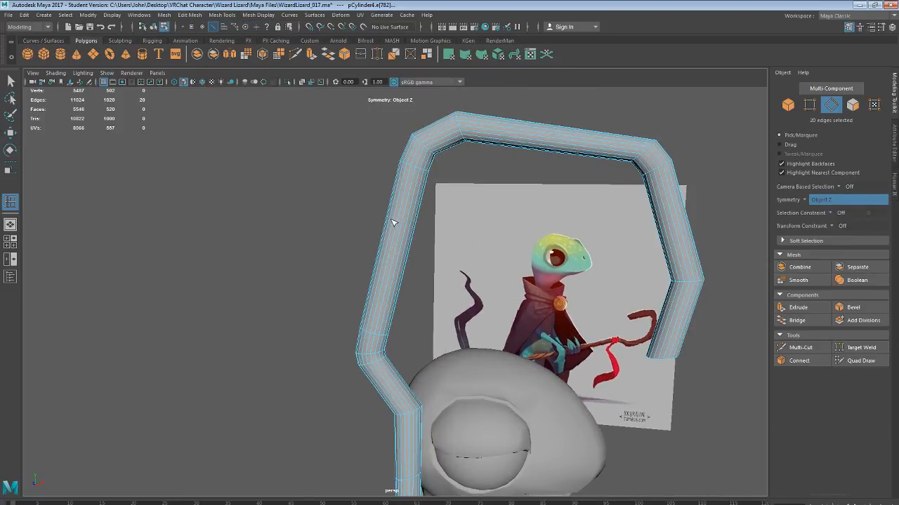
left_click_drag(395, 250, 399, 265)
key("r")
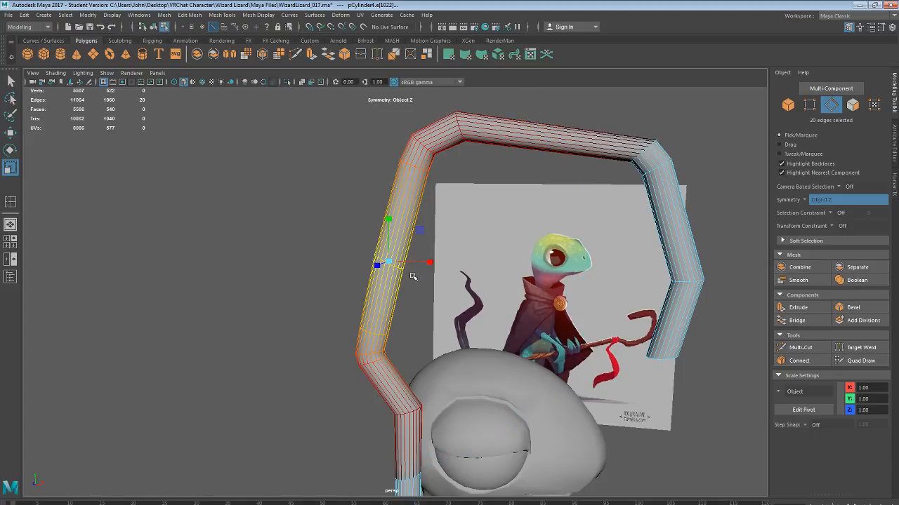
left_click_drag(390, 262, 393, 262)
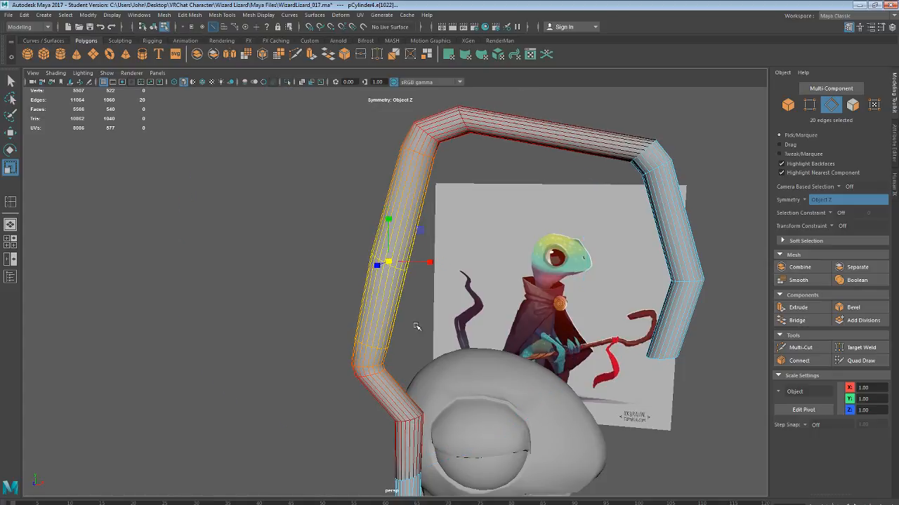
Try selecting the edge loop at the foot of the hook's lower bend and shifting it toward the lizard's head with soft selection
left_click_drag(348, 429, 486, 408)
left_click_drag(358, 448, 468, 439, "ctrl")
left_click_drag(322, 340, 477, 391, "ctrl")
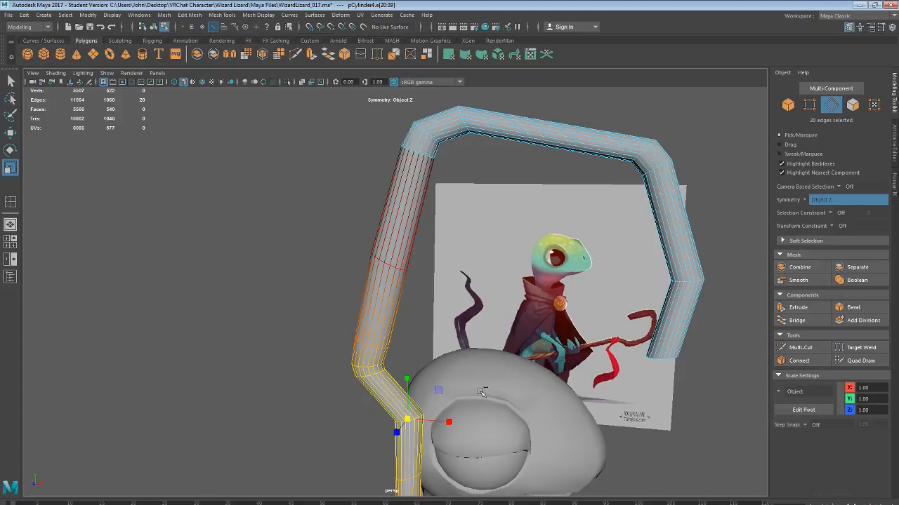
left_click_drag(417, 426, 475, 425)
key("w")
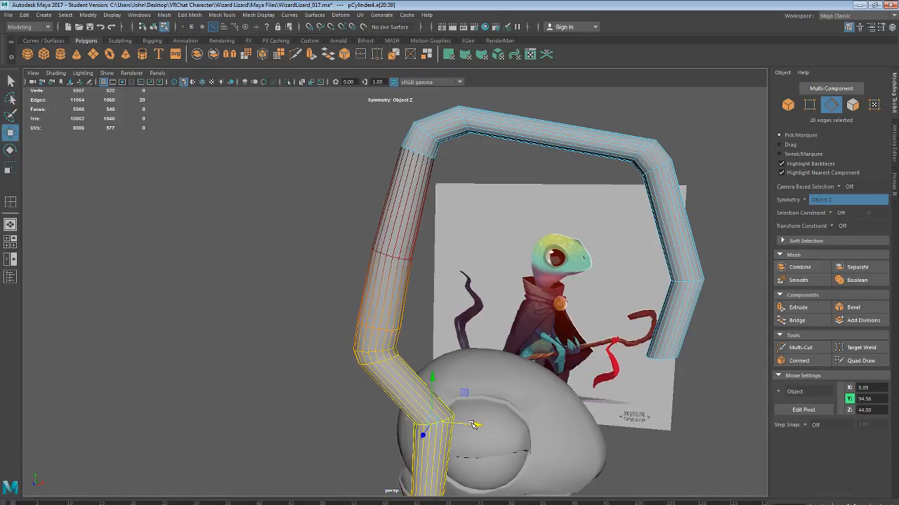
left_click_drag(518, 339, 500, 341, "alt")
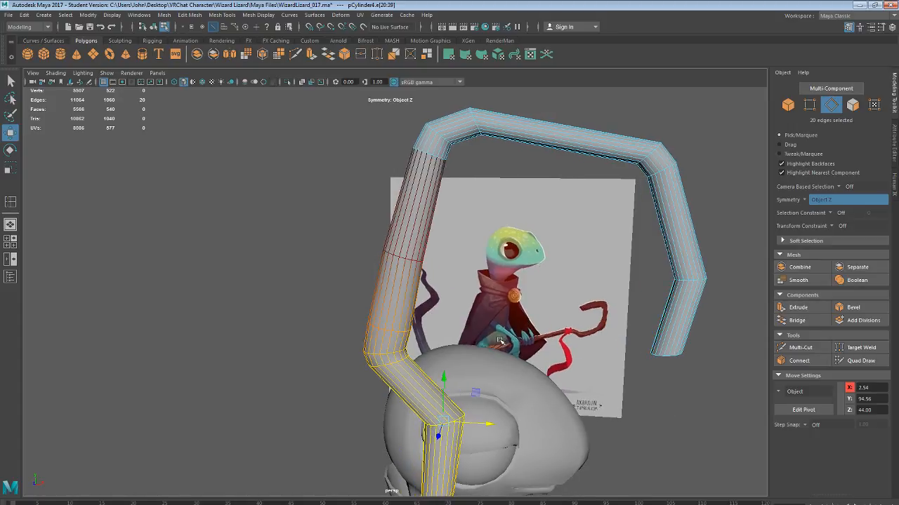
Try inserting edge loops at the hook's outer bend, near its tip, below its far upper corner and midway along its top
left_click_drag(561, 329, 456, 273, "alt")
left_click(222, 14)
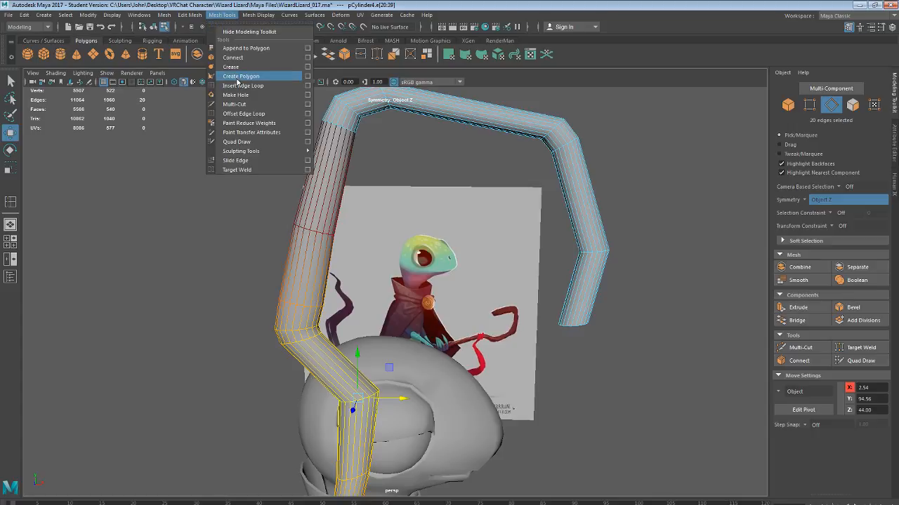
left_click(239, 84)
left_click_drag(595, 244, 598, 247)
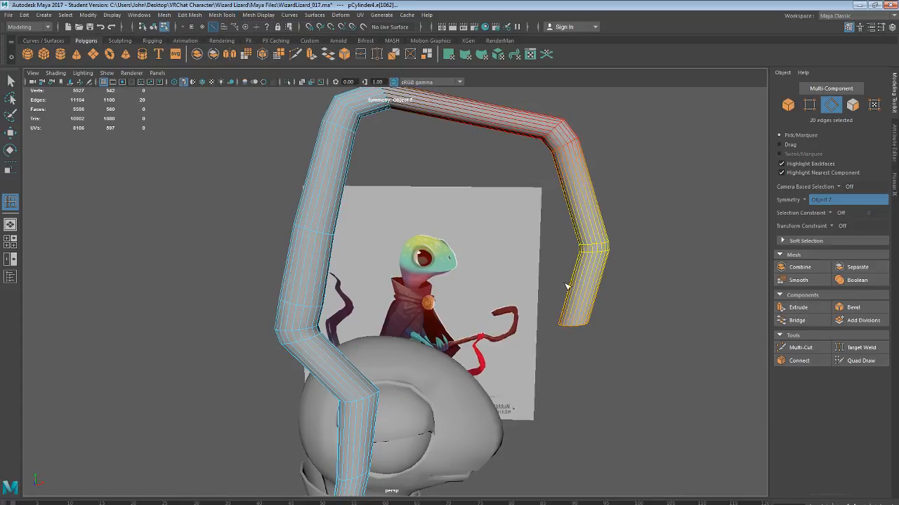
left_click_drag(588, 296, 589, 299)
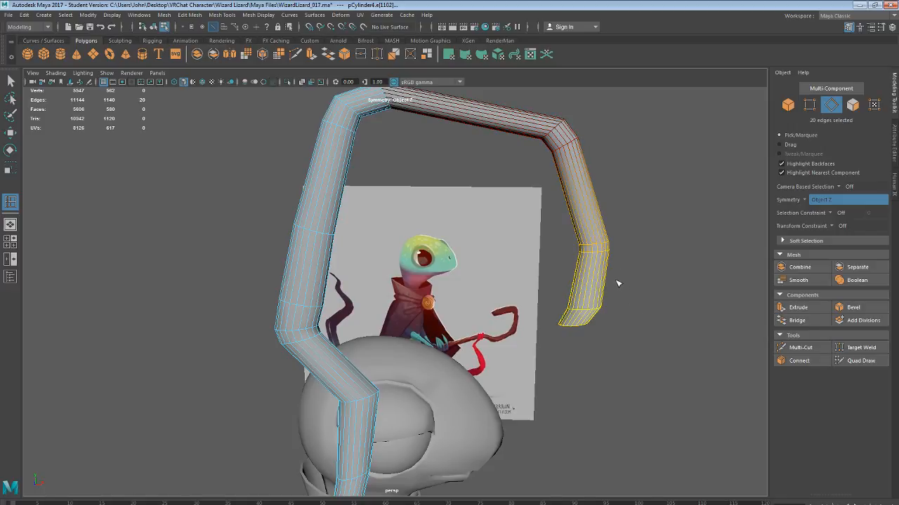
left_click_drag(592, 232, 592, 204, "alt")
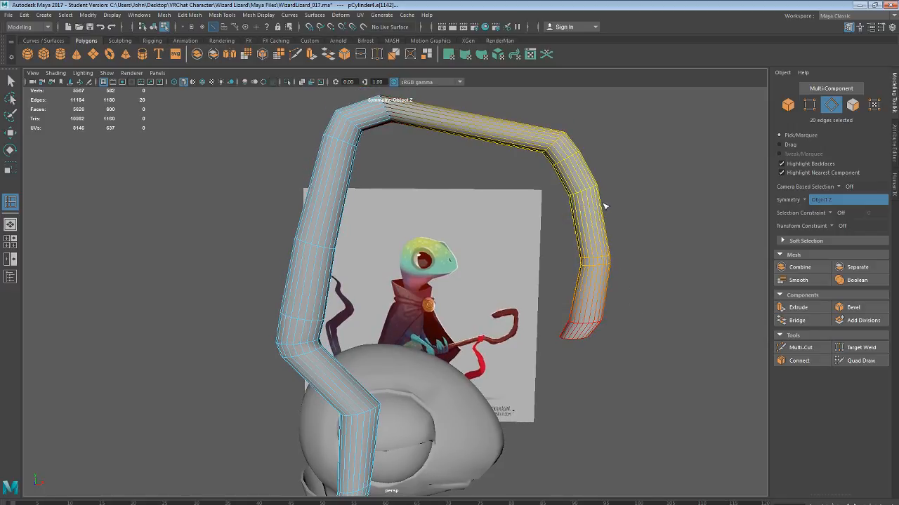
left_click_drag(456, 124, 463, 129)
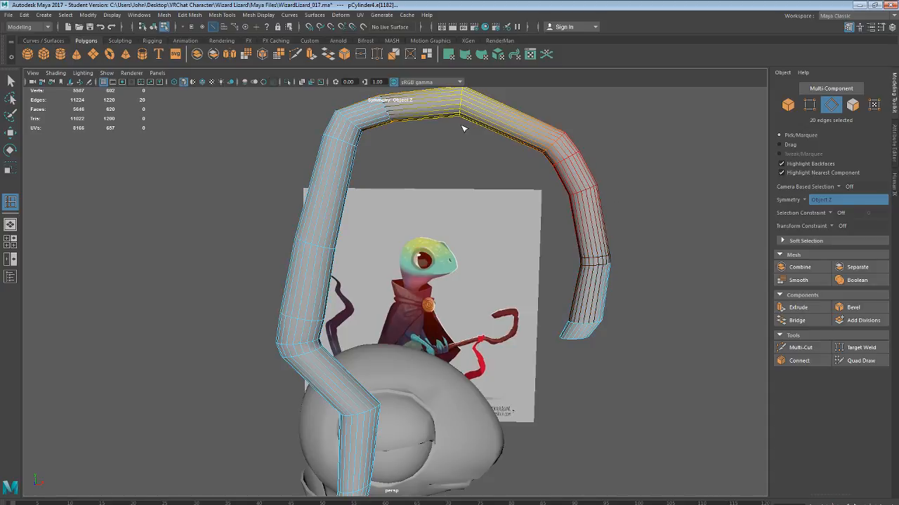
Try adjusting the height of the new edge loop on the hook's top, turning off soft selection
key("w")
middle_click_drag(493, 132, 492, 177, "alt")
mouse_move(461, 102)
left_mouse_down()
mouse_move(462, 126)
mouse_move(464, 108)
left_mouse_up()
key("ctrl+z")
key("b")
left_click_drag(481, 251, 492, 243, "alt")
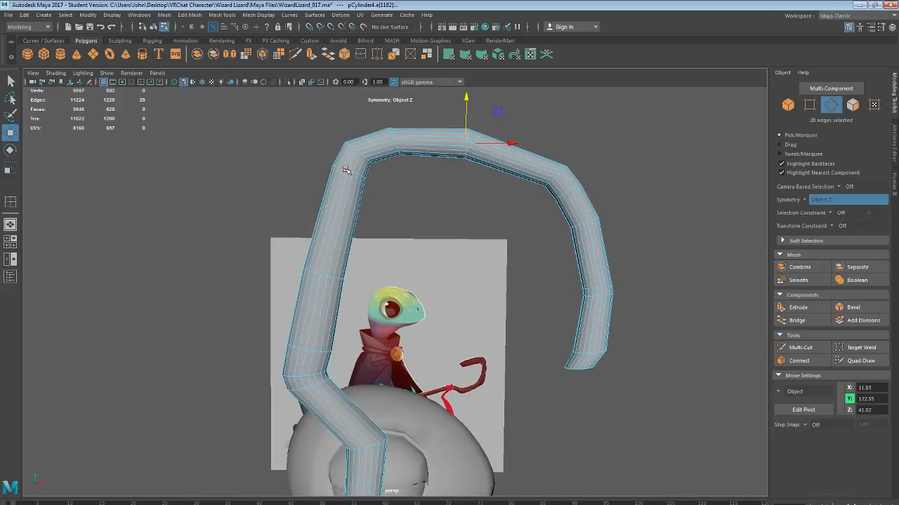
Try moving the edge loop below the hook's near upper corner slightly outward and down, and undo that move
right_click_drag(345, 170, 445, 225, "alt")
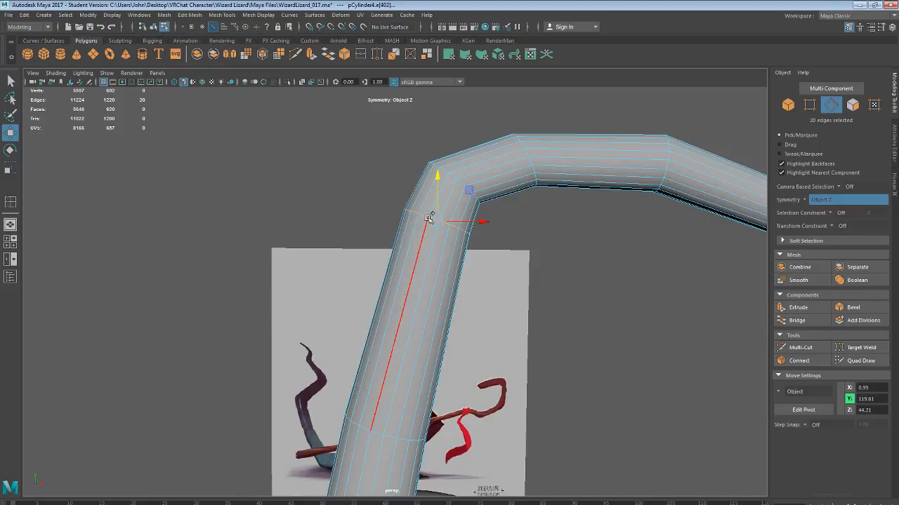
left_click_drag(428, 218, 424, 231)
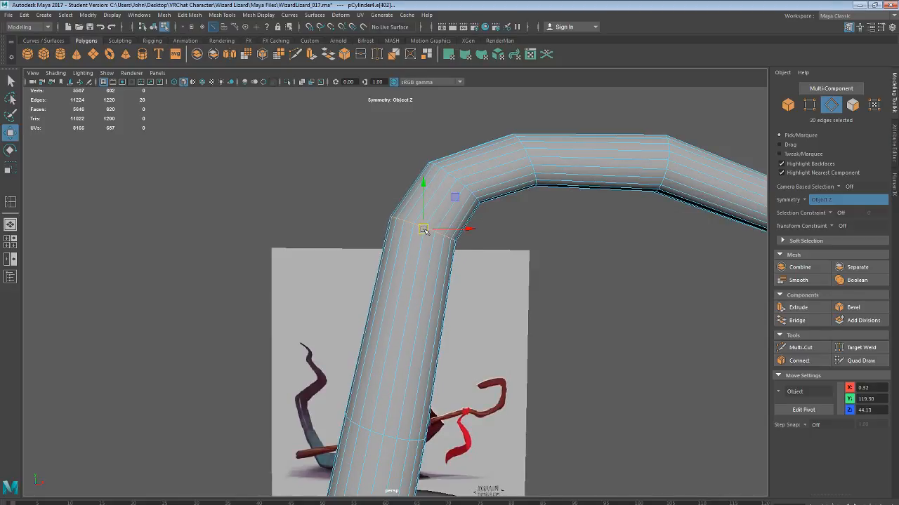
right_click_drag(424, 231, 371, 144, "alt")
mouse_move(404, 235)
left_mouse_down("alt")
mouse_move(449, 259)
mouse_move(409, 241)
left_mouse_up("alt")
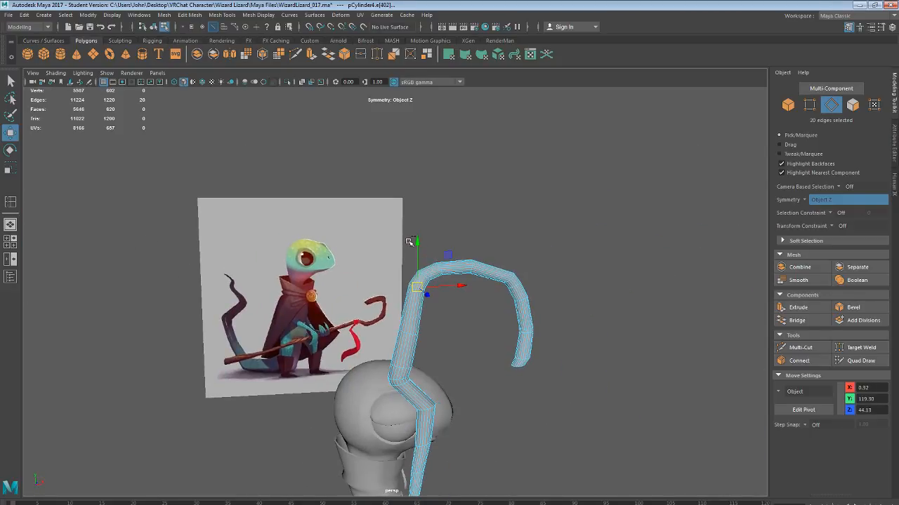
key("ctrl+z")
right_click_drag(398, 209, 579, 335, "alt")
left_click_drag(579, 335, 551, 324, "alt")
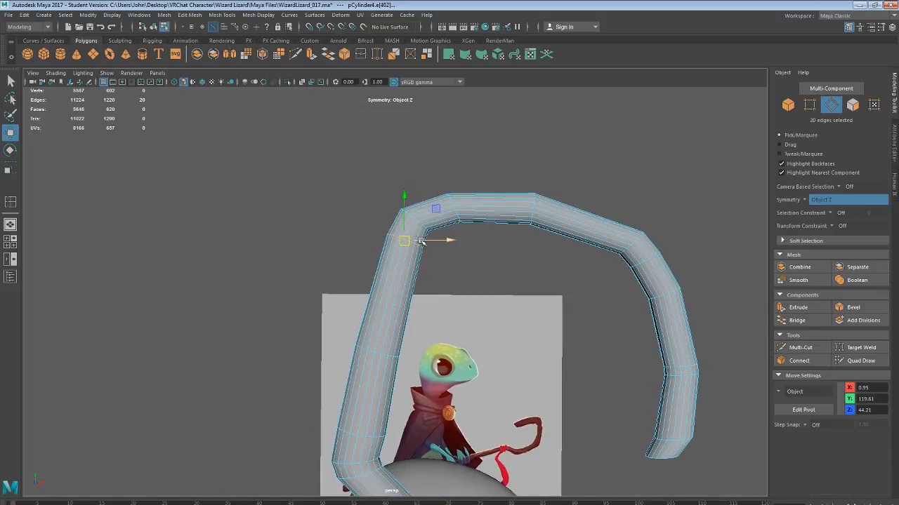
Try repositioning the same upper corner loop, ending with a small shift outward and down in the hook's plane
left_click_drag(457, 241, 241, 223, "alt")
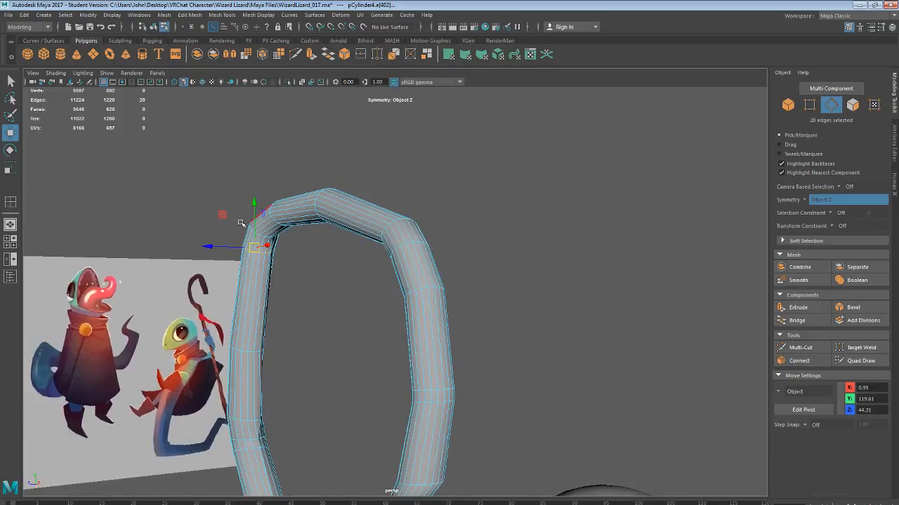
right_click_drag(242, 223, 269, 226, "alt")
left_click_drag(270, 227, 277, 213, "alt")
left_click_drag(330, 109, 237, 261, "alt")
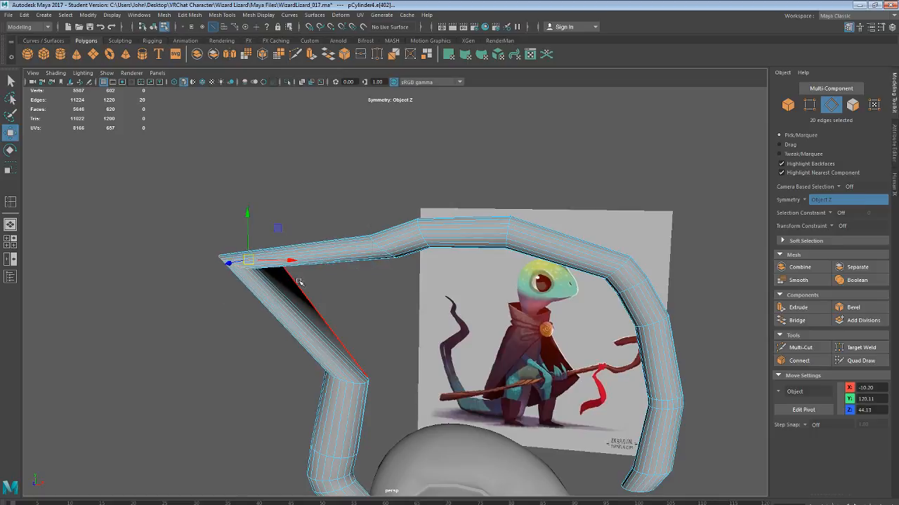
left_click_drag(383, 285, 411, 227, "alt")
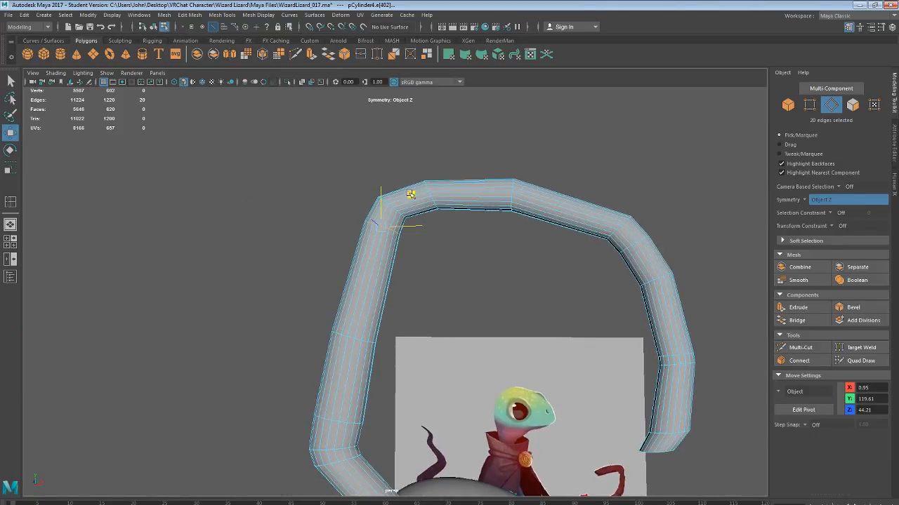
left_click_drag(410, 194, 538, 301)
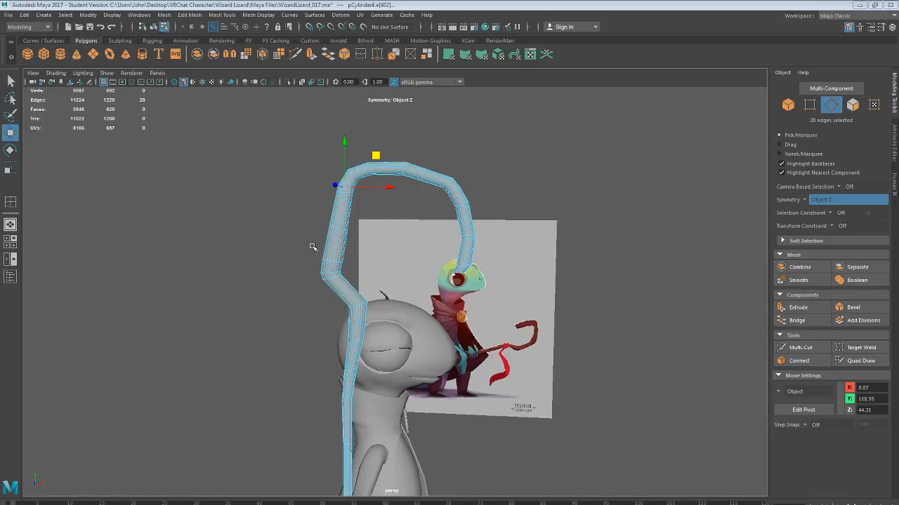
Try selecting the edge loop just above the hook's lower bend and nudging it slightly outward
scroll(341, 225, "up", 6)
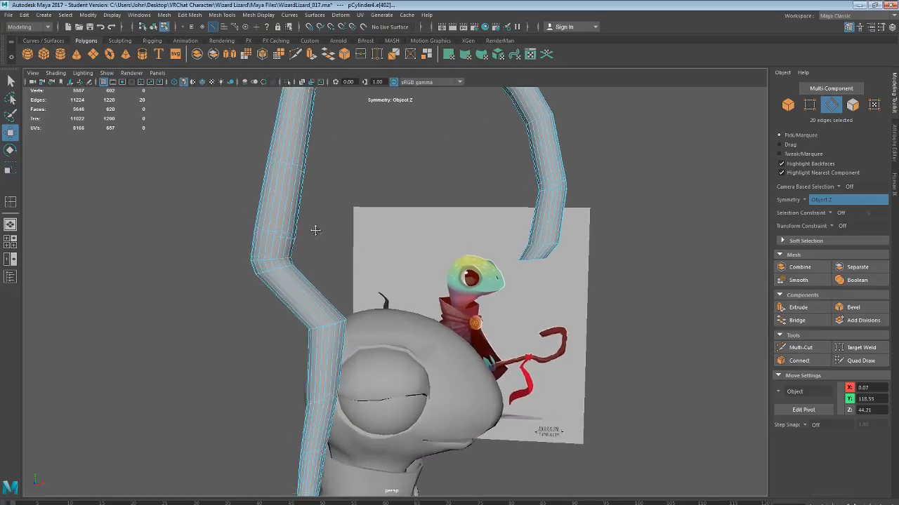
middle_click_drag(316, 230, 419, 288, "alt")
scroll(419, 287, "up", 3)
left_click(391, 321)
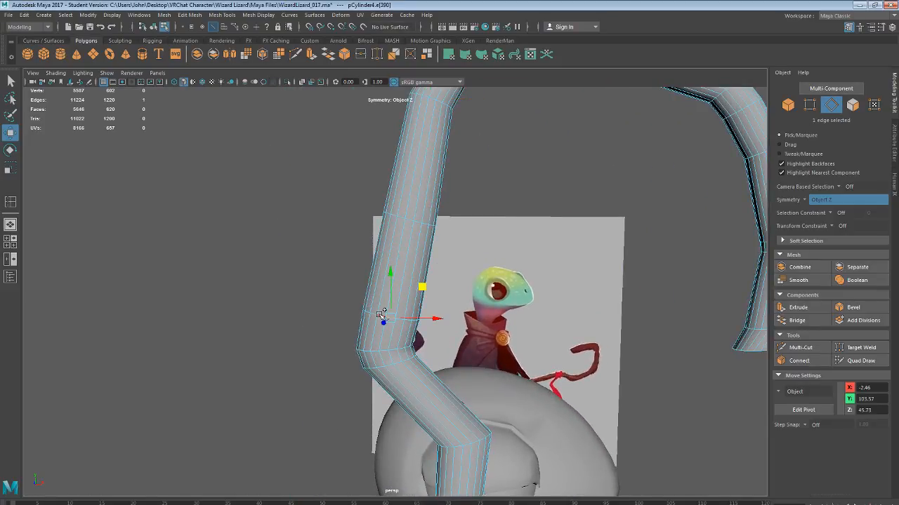
double_click(383, 316)
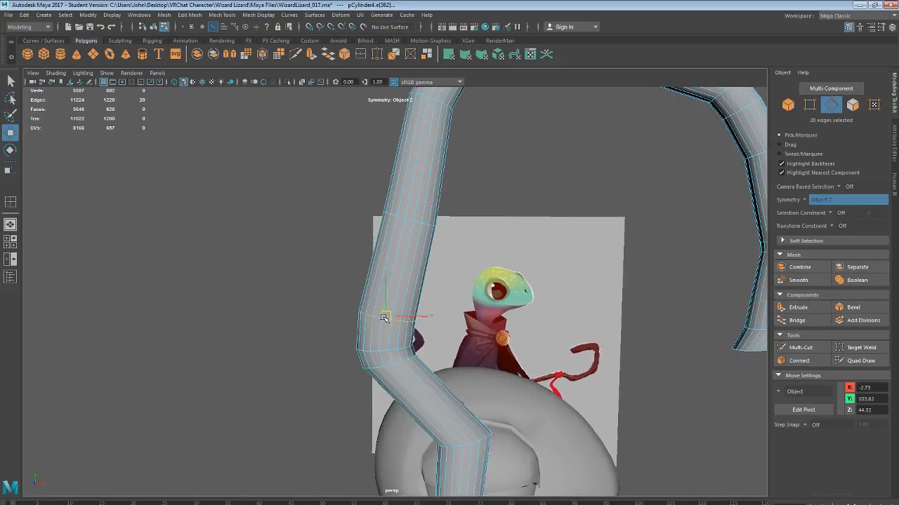
Try selecting the edge loop midway along the hook's long slanted side and shifting it slightly outward
left_click(414, 222)
scroll(423, 203, "up", 4)
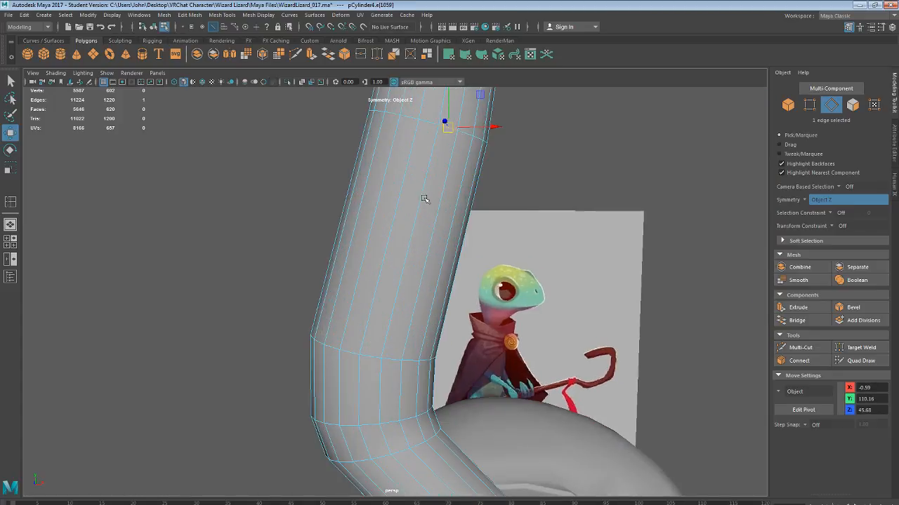
double_click(428, 212)
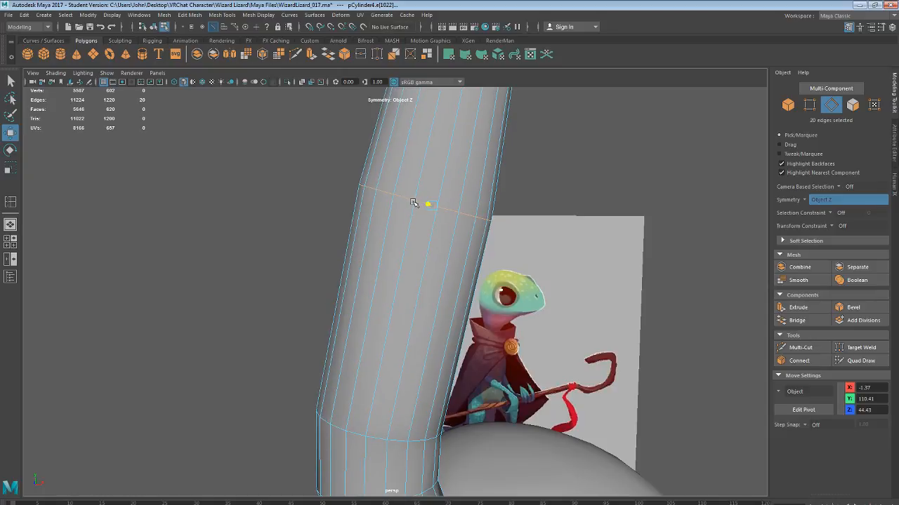
scroll(483, 223, "up", 3)
scroll(421, 198, "down", 3)
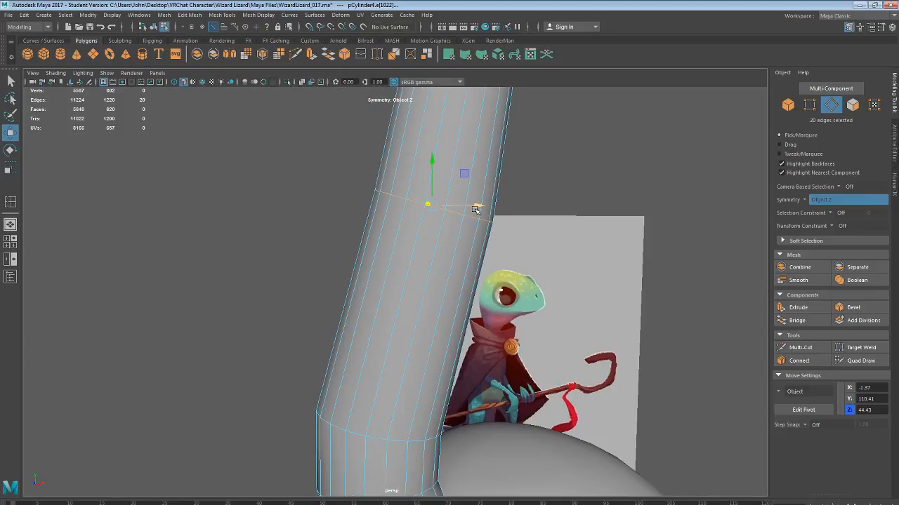
left_click_drag(463, 178, 455, 176)
Undo the moves of the edge loops on the hook's slanted side and below its upper corner
left_click_drag(530, 224, 388, 231, "alt")
right_click_drag(388, 231, 379, 215, "alt")
left_click_drag(379, 215, 379, 235, "alt")
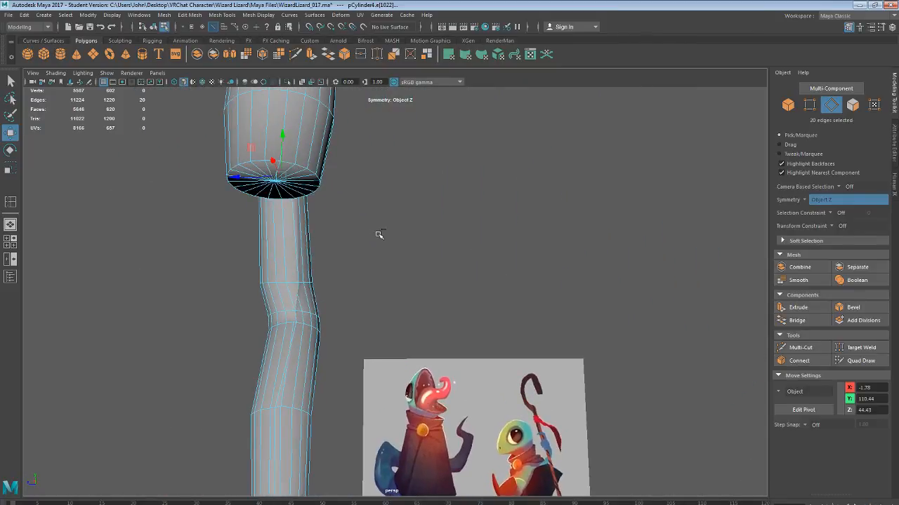
key("ctrl+z")
key("ctrl+z")
key("ctrl+z")
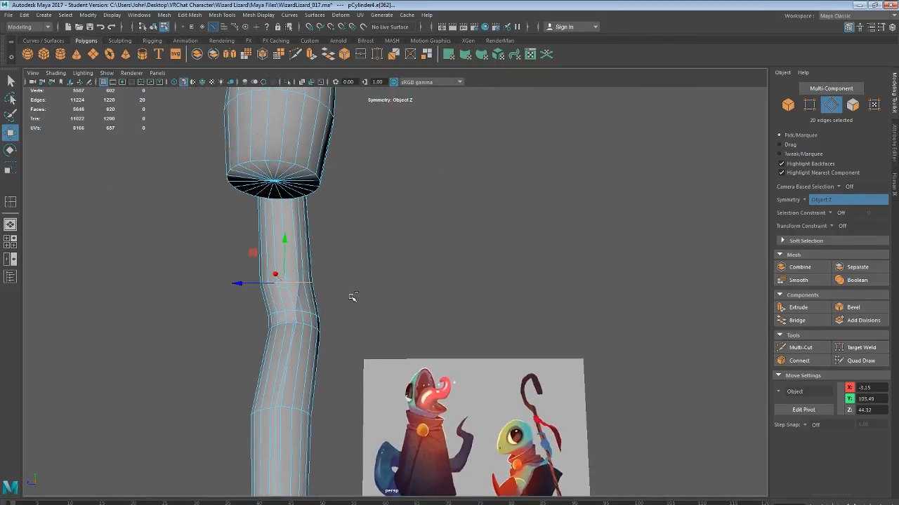
middle_click_drag(264, 329, 346, 291, "alt")
right_click_drag(345, 292, 453, 383, "alt")
key("ctrl+z")
key("ctrl+z")
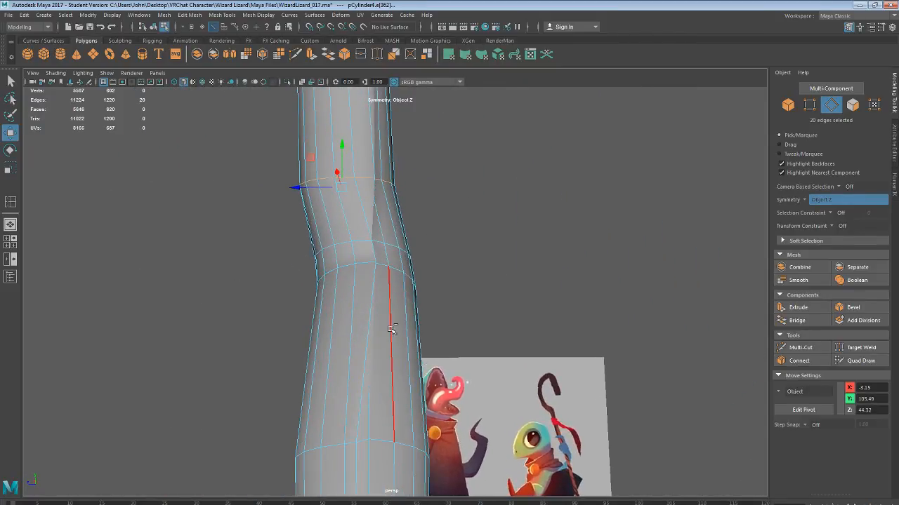
key("ctrl+z")
key("ctrl+z")
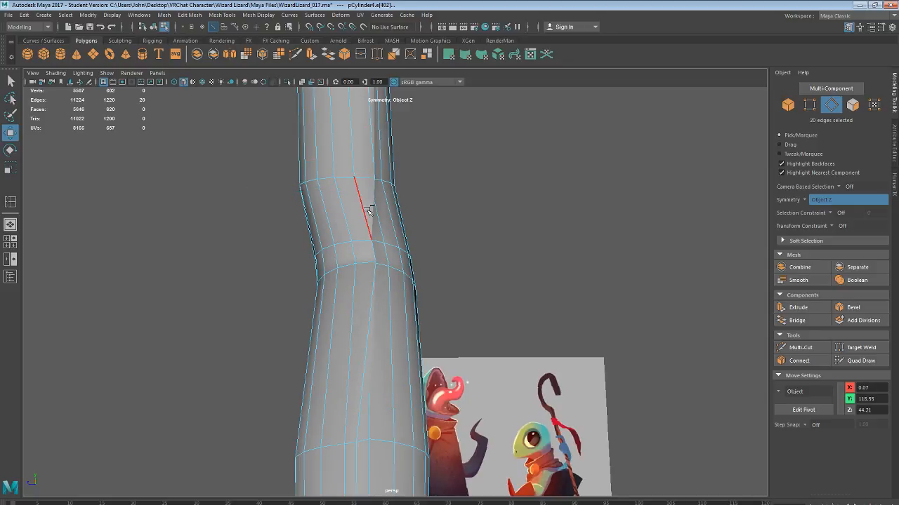
key("ctrl+z")
Undo the edge loops inserted around the hook and the soft-selection shift of its lower bend
left_click_drag(413, 247, 391, 255, "alt")
key("ctrl+z")
key("ctrl+z")
key("ctrl+z")
key("ctrl+z")
key("ctrl+z")
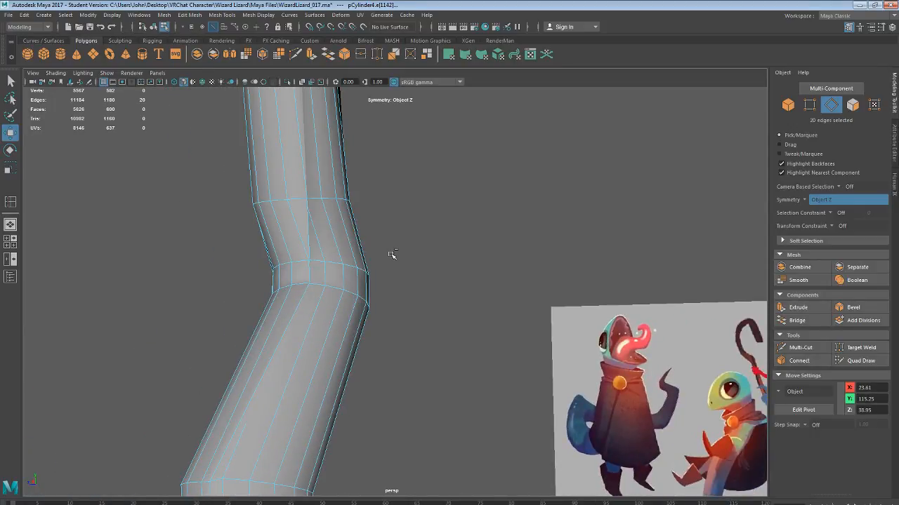
key("ctrl+z")
key("ctrl+z")
key("ctrl+z")
key("ctrl+z")
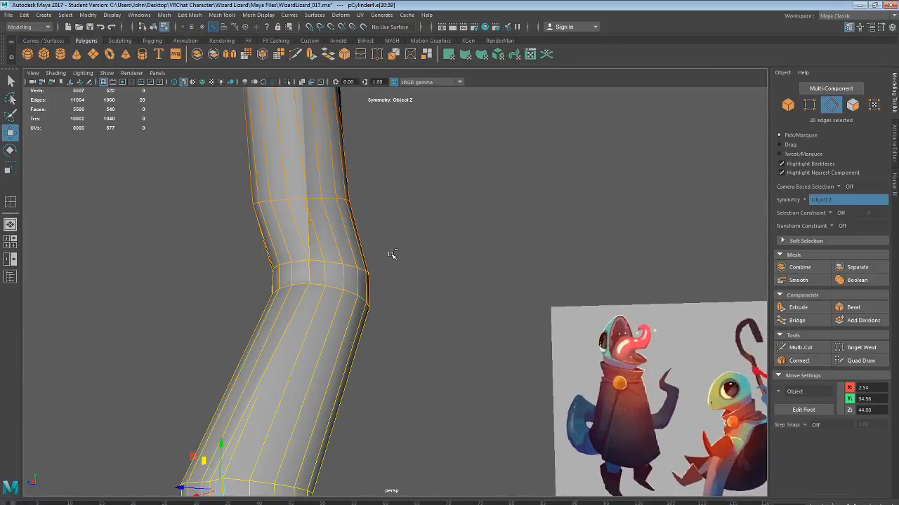
key("ctrl+z")
key("ctrl+z")
key("ctrl+z")
key("ctrl+z")
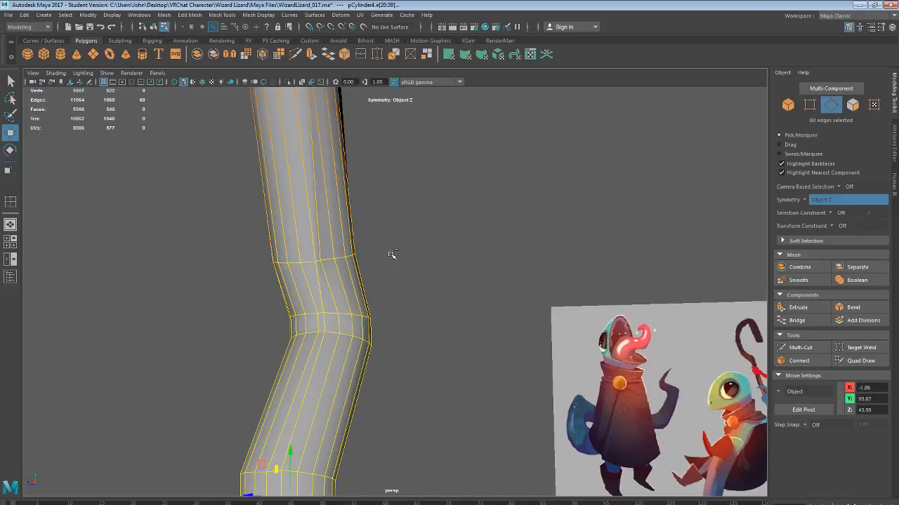
Examine the staff's hook from several angles in perspective and close up in the orthographic view facing the lizard
left_click_drag(389, 261, 363, 295, "alt")
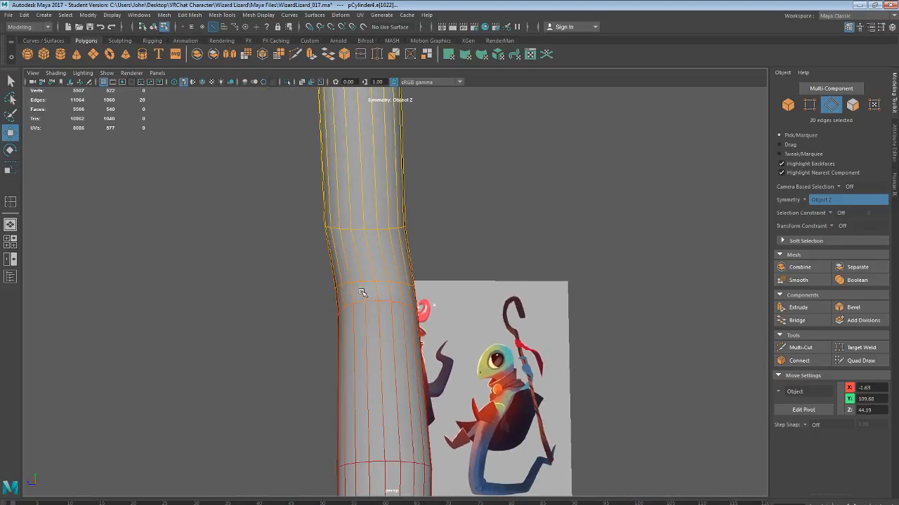
right_click_drag(363, 294, 185, 120, "alt")
left_click_drag(200, 238, 325, 269, "alt")
middle_click_drag(325, 269, 363, 290, "alt")
left_click_drag(363, 290, 417, 306, "alt")
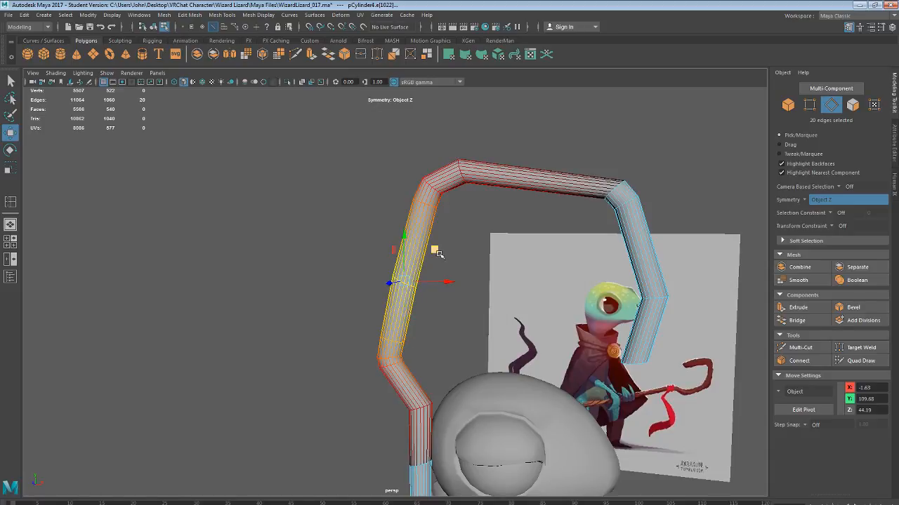
left_click_drag(437, 254, 450, 377, "alt")
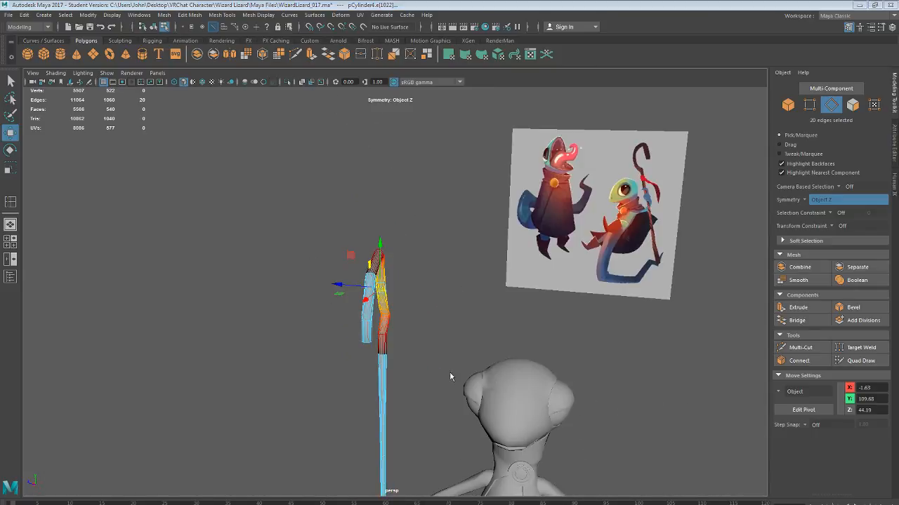
key("space")
key("space")
middle_click_drag(484, 238, 526, 485, "alt")
middle_click_drag(470, 302, 485, 465, "alt")
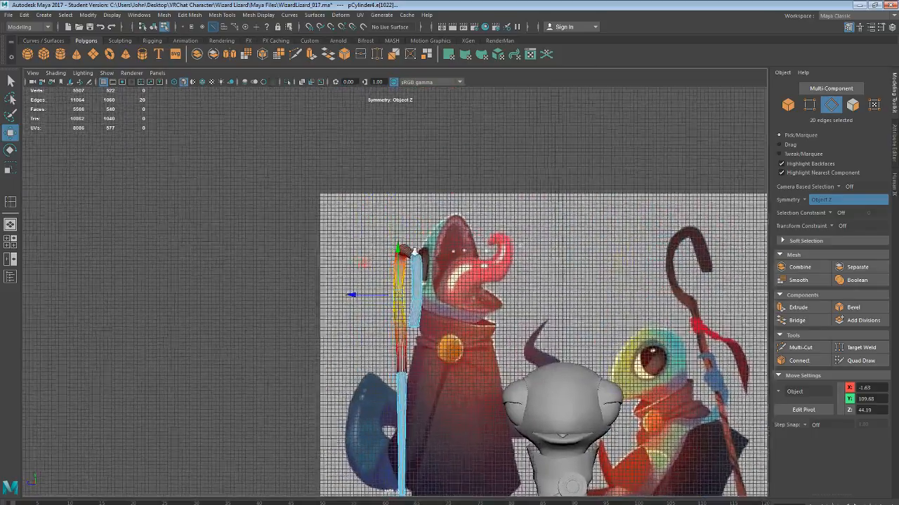
right_click_drag(483, 456, 546, 420, "alt")
middle_click_drag(508, 393, 520, 338, "alt")
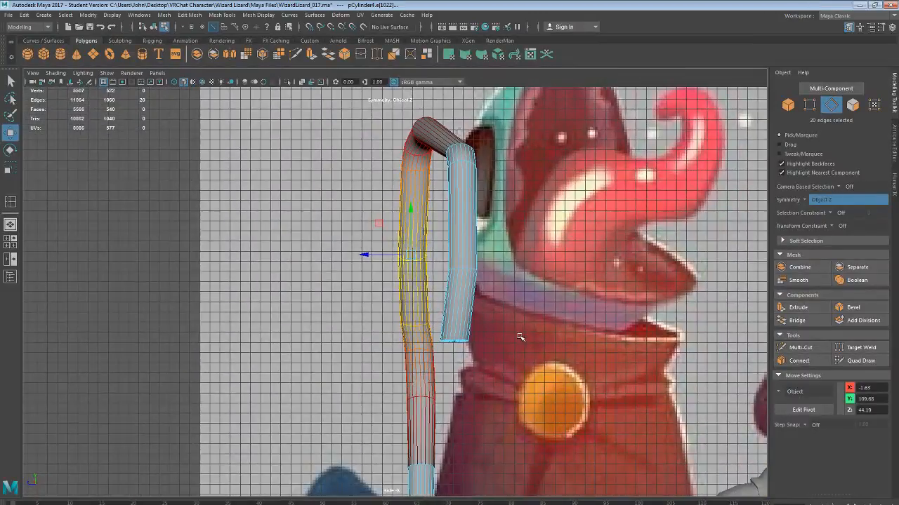
Select the vertex ring midway up the staff's shaft and try shifting it sideways with soft selection on
key("space")
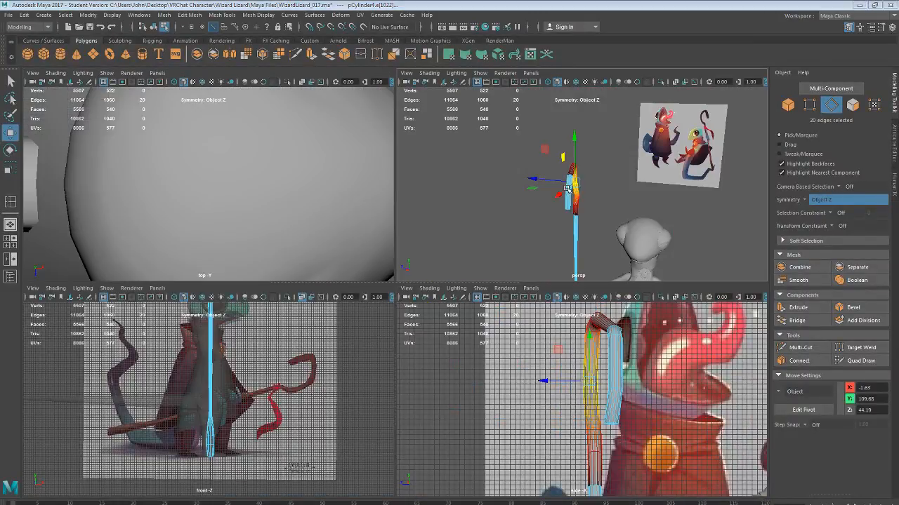
key("space")
left_click_drag(500, 240, 407, 253, "alt")
key("f")
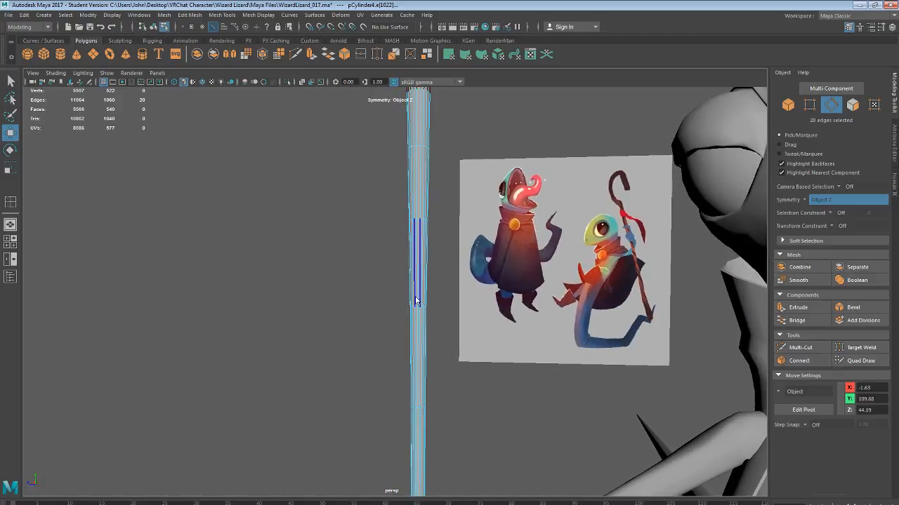
key("F9")
left_click_drag(362, 290, 471, 330)
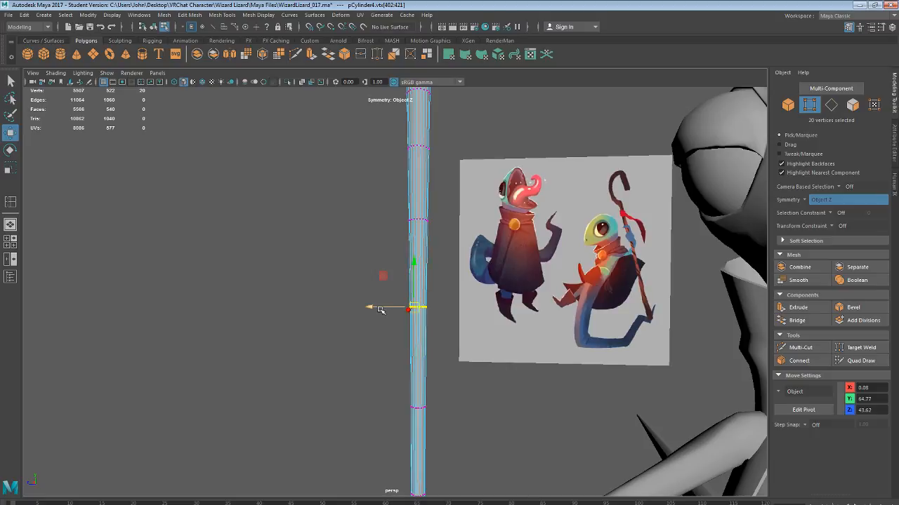
key("b")
left_click_drag(370, 307, 371, 307)
key("ctrl+z")
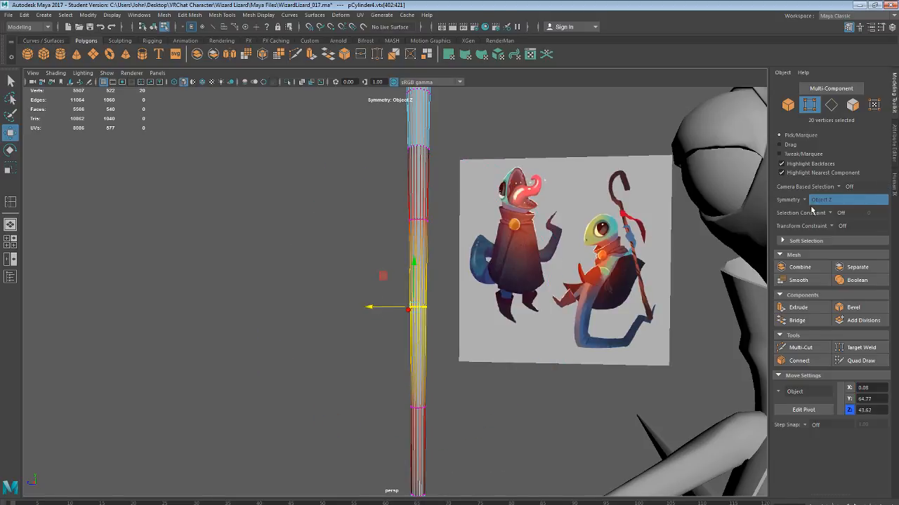
Set the modeling symmetry from Object Z to Off
scroll(631, 284, "down", 2)
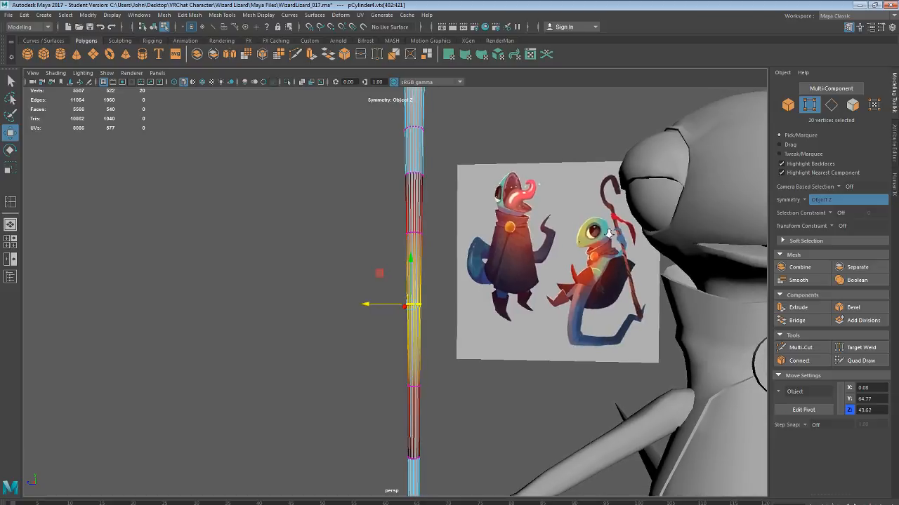
left_click(805, 200)
left_click(798, 200)
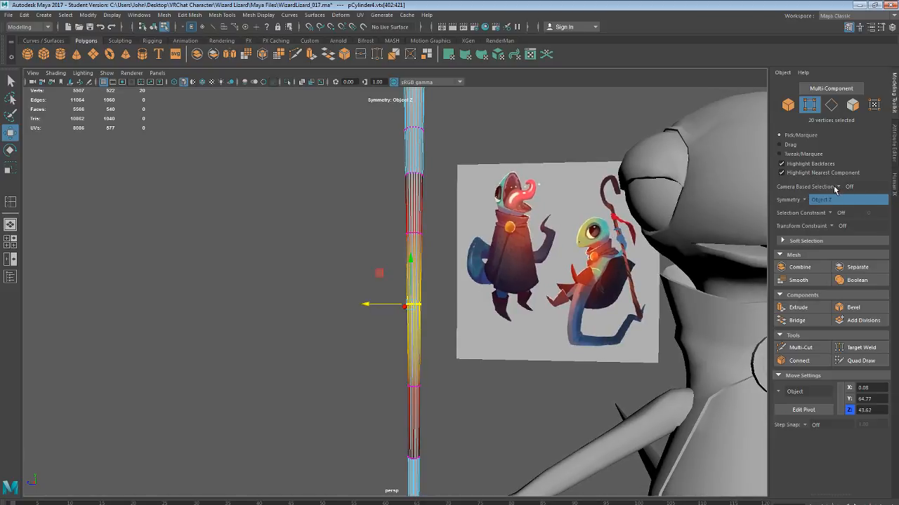
left_click(810, 201)
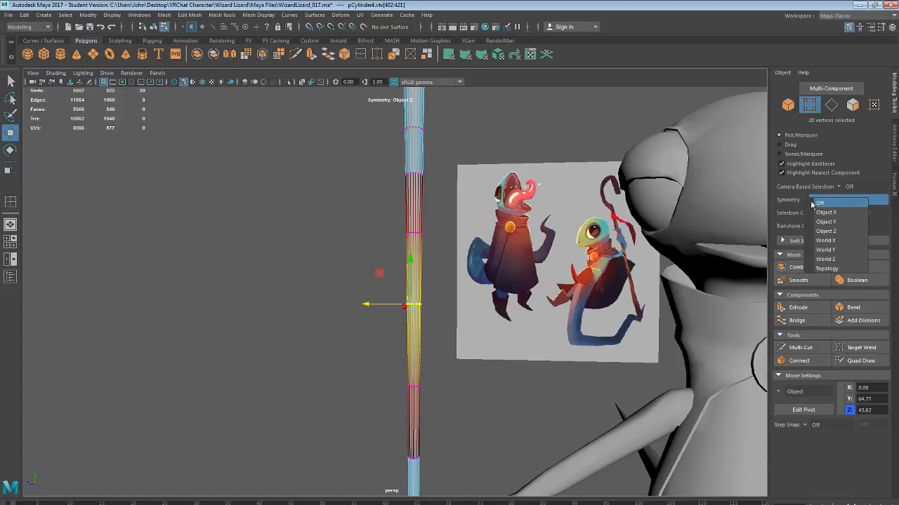
left_click(814, 203)
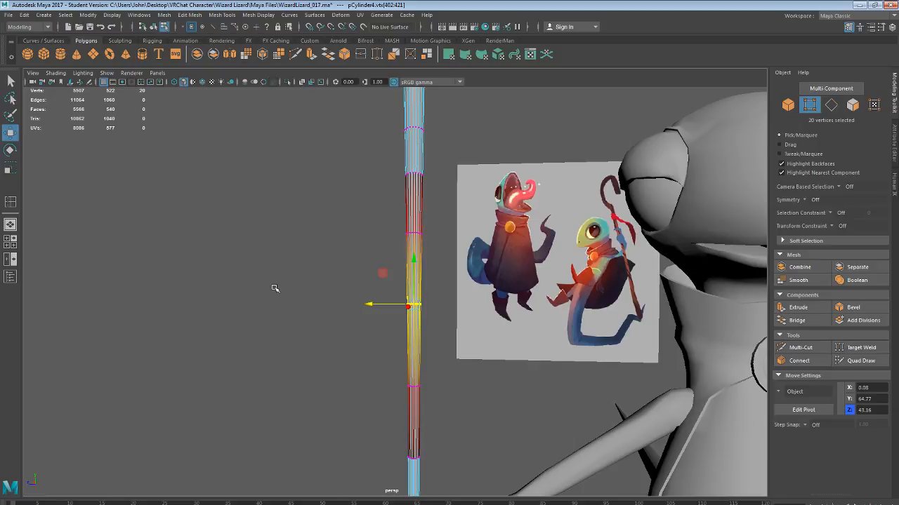
Shift the selected mid-shaft vertex ring slightly toward the lizard along Z with soft selection
scroll(274, 289, "down", 5)
left_click_drag(288, 288, 375, 332, "alt")
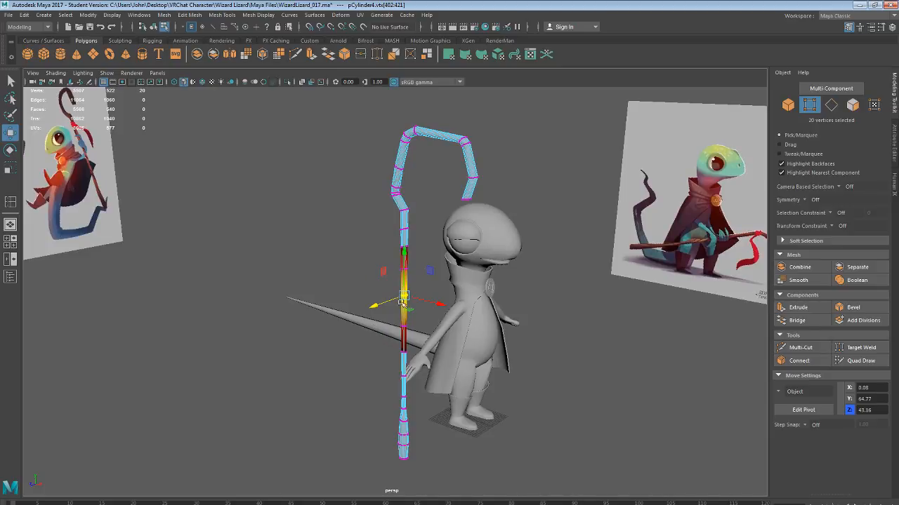
left_click_drag(499, 347, 486, 347, "alt")
left_click_drag(429, 330, 550, 426, "alt")
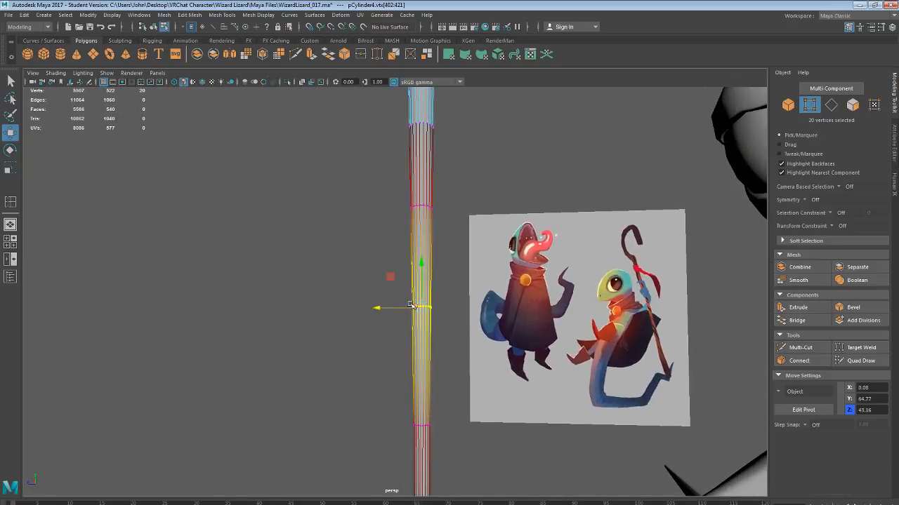
left_click_drag(385, 308, 389, 310)
Select a vertex ring on the lower shaft and shift it slightly away from the lizard with soft selection
right_click_drag(454, 359, 298, 231, "alt")
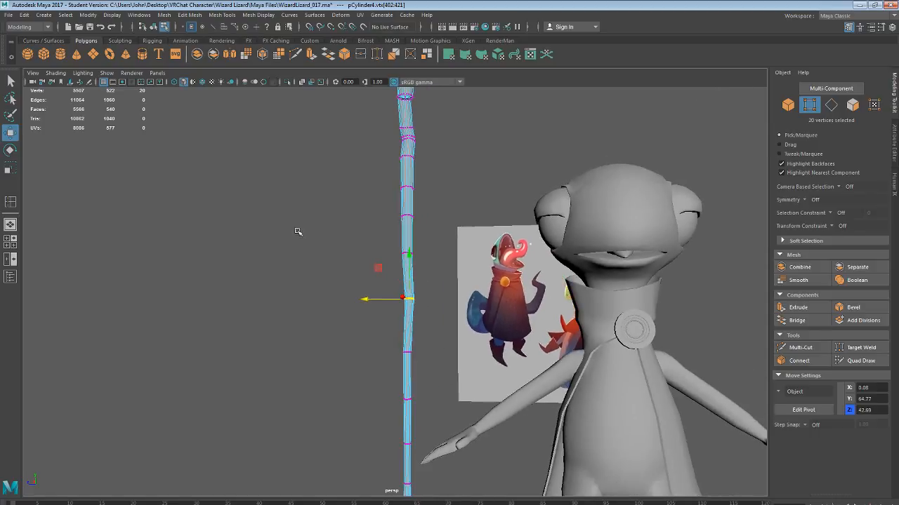
middle_click_drag(383, 367, 393, 301, "alt")
left_click_drag(390, 315, 433, 341)
key("b")
left_click_drag(377, 334, 372, 335)
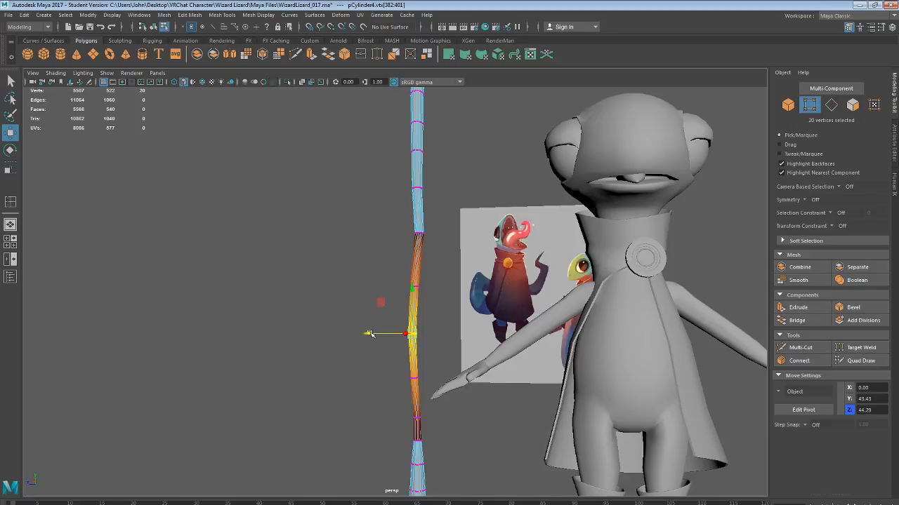
Deselect the vertices, return to object mode and examine the whole staff from the front and side
left_click(304, 280)
right_click_drag(304, 281, 227, 190, "alt")
left_click_drag(226, 190, 469, 249, "alt")
right_click_drag(469, 248, 519, 415, "alt")
left_click_drag(397, 345, 470, 364)
left_click(511, 382)
right_click_drag(511, 382, 457, 323, "alt")
left_click_drag(456, 323, 378, 285, "alt")
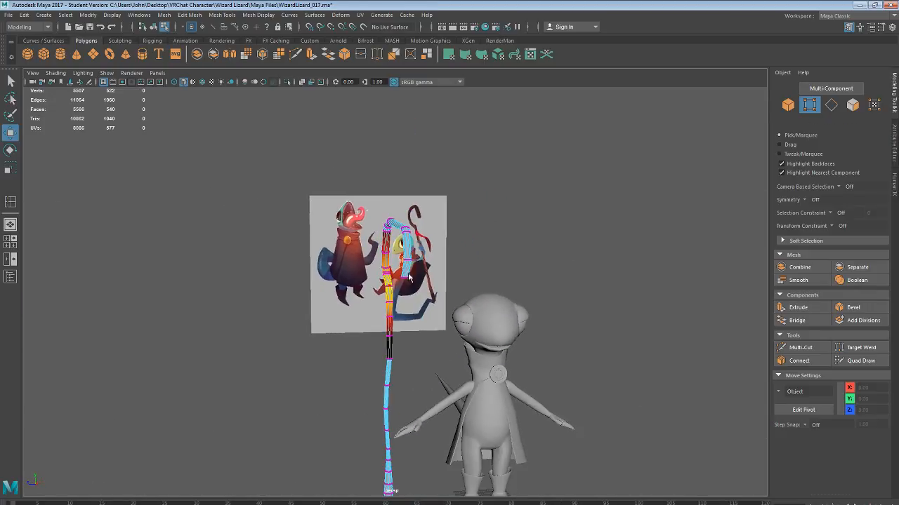
right_click_drag(408, 278, 446, 254)
left_click(527, 242)
right_click_drag(502, 286, 443, 270, "alt")
left_click_drag(444, 271, 410, 278, "alt")
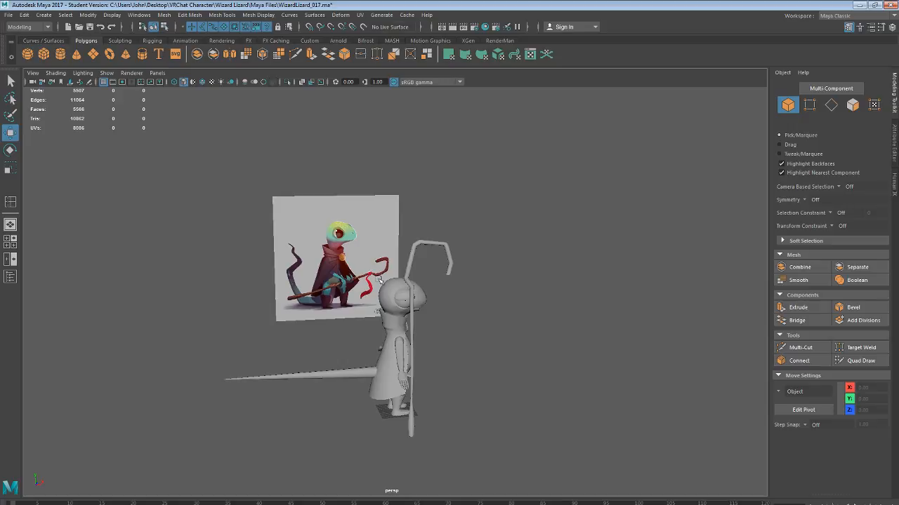
Select the vertex ring at the bend where the staff's hook meets the straight shaft
right_click_drag(438, 264, 435, 393, "alt")
left_click(435, 392)
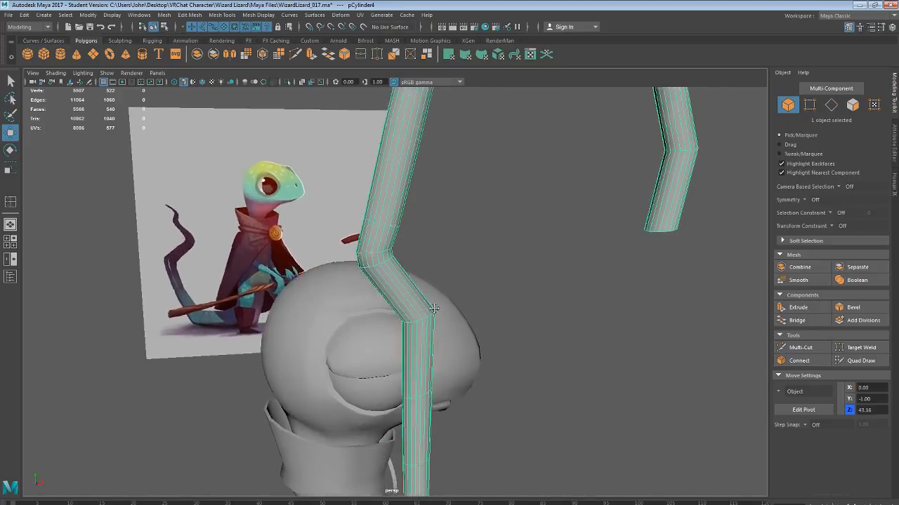
left_click_drag(435, 393, 426, 312, "alt")
key("F9")
left_click_drag(309, 334, 608, 251)
Try enlarging and lowering the ring at the hook's base with soft selection, and undo the changes
key("r")
left_click_drag(434, 298, 229, 273)
key("ctrl+z")
key("b")
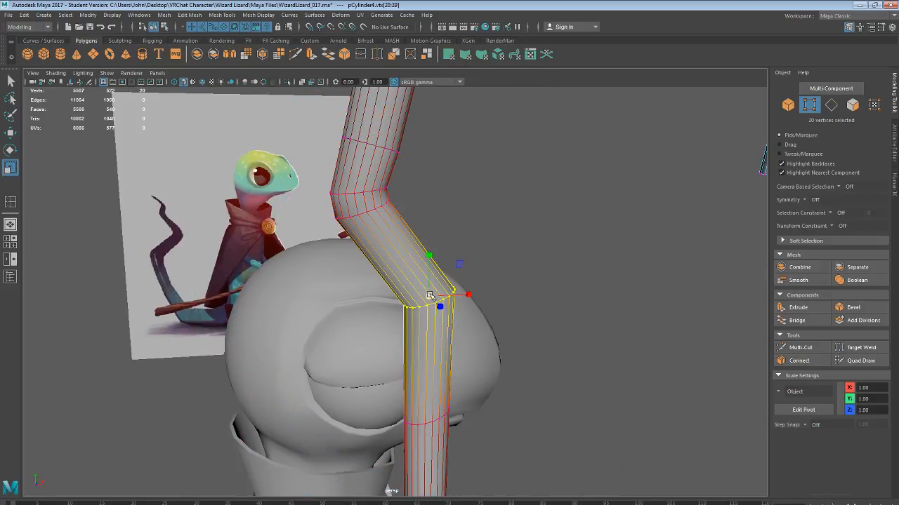
left_click_drag(430, 296, 451, 384)
key("w")
right_click_drag(450, 365, 378, 215, "alt")
left_click_drag(467, 274, 427, 240, "alt")
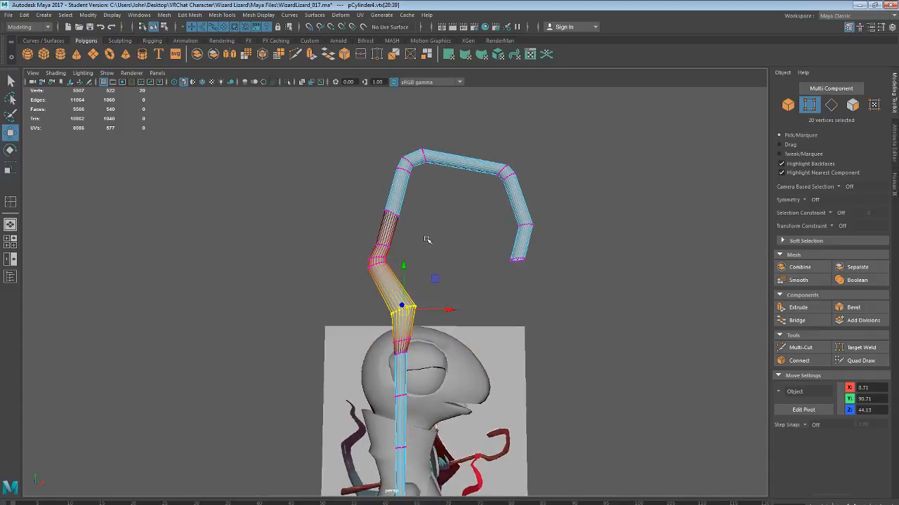
key("ctrl+z")
key("ctrl+z")
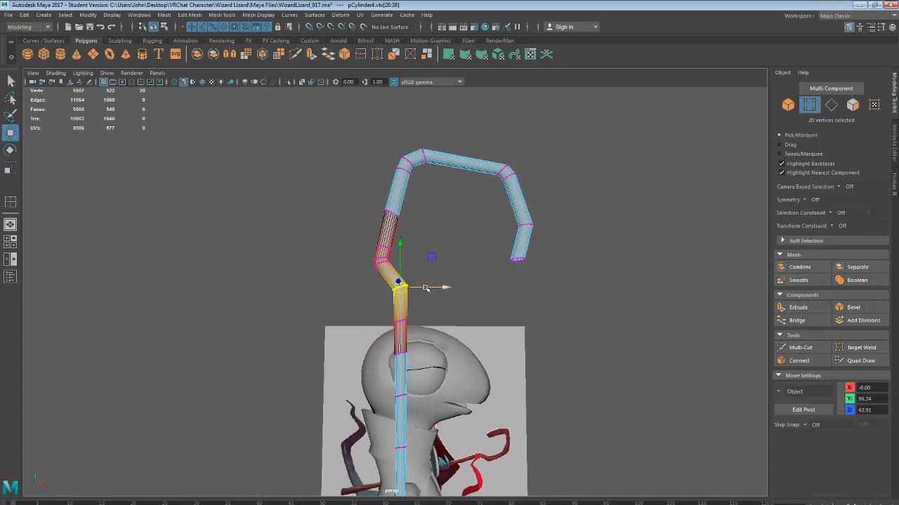
Turn soft selection off, enlarge the ring at the hook's base and shift it slightly toward the hook's inside
key("r")
left_click_drag(404, 290, 453, 289)
key("ctrl+z")
key("b")
key("w")
Enlarge the two adjacent vertex rings at the outer bend just above the hook's base
middle_click_drag(436, 258, 464, 292, "alt")
right_click_drag(400, 245, 453, 302, "alt")
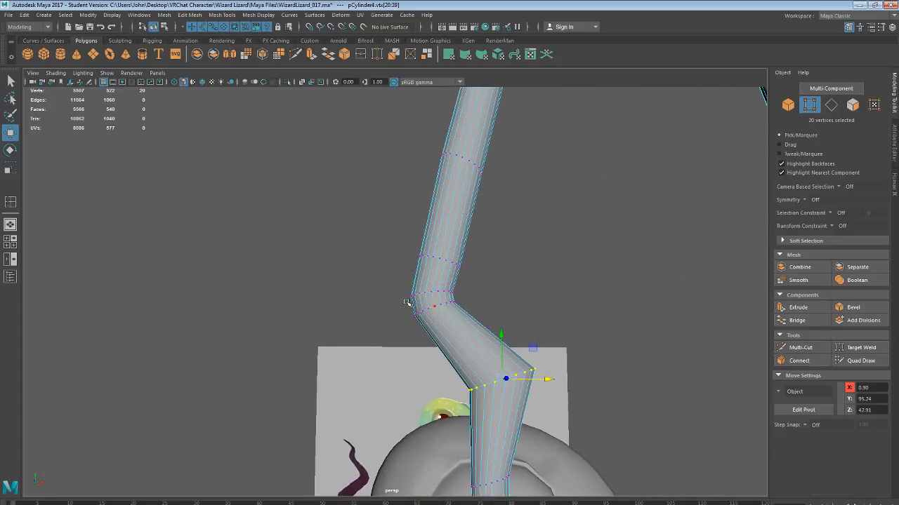
scroll(407, 304, "up", 1)
left_click_drag(395, 345, 509, 274)
key("r")
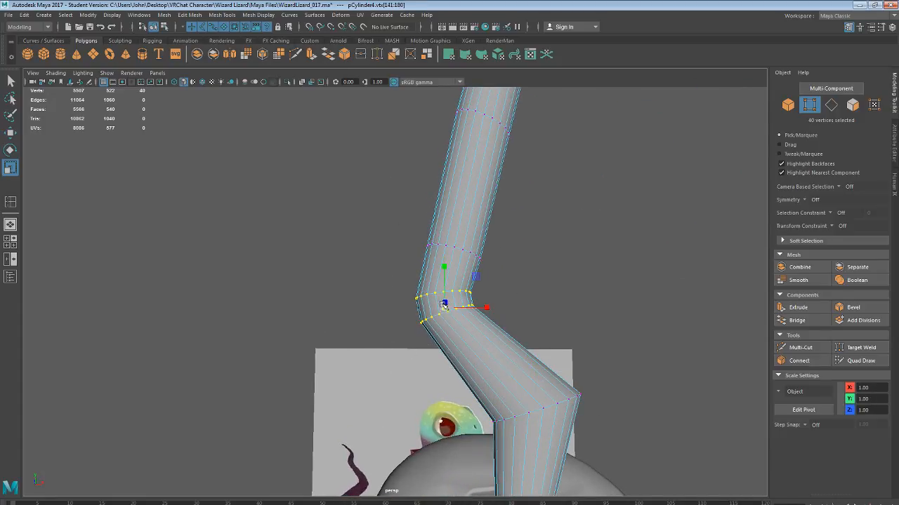
mouse_move(444, 304)
left_mouse_down("alt")
mouse_move(457, 309)
mouse_move(449, 315)
left_mouse_up("alt")
Enlarge the single vertex ring just above the outer bend and adjust its position slightly
key("w")
left_click_drag(395, 203, 516, 273)
left_click_drag(445, 249, 457, 253)
key("r")
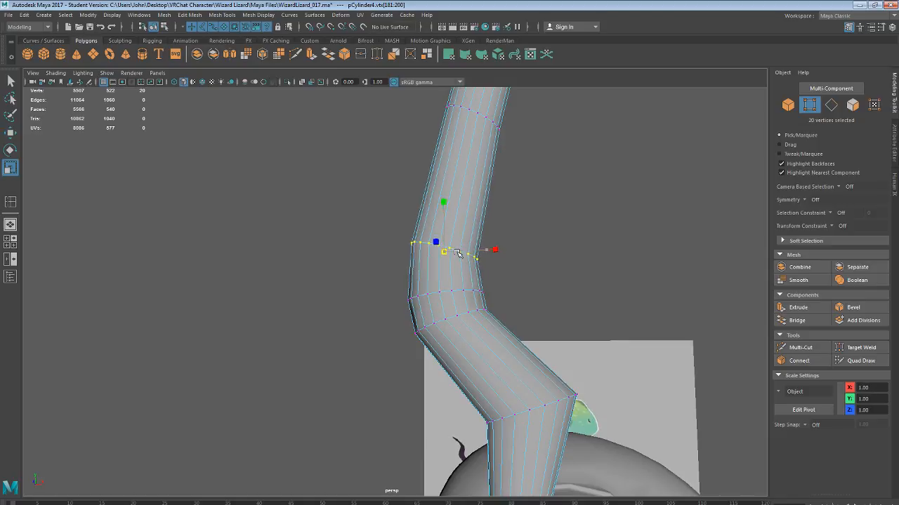
key("w")
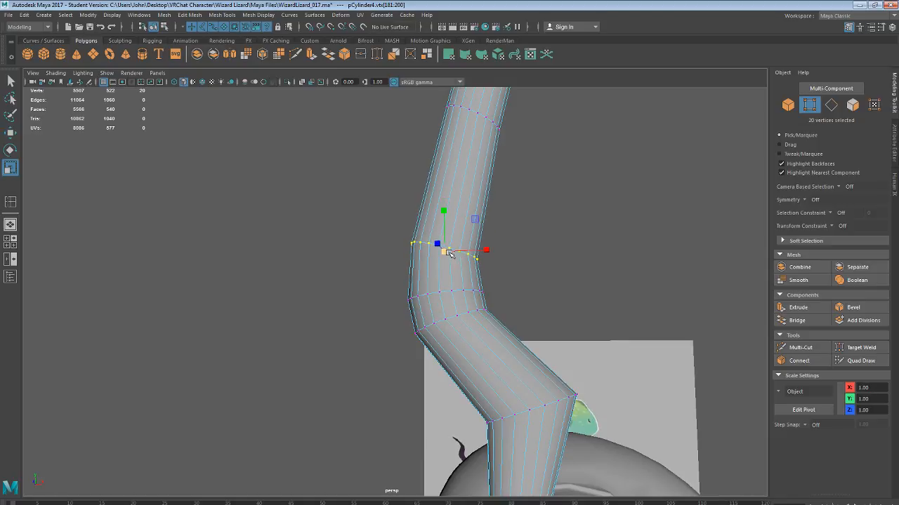
key("w")
left_click_drag(448, 252, 455, 245)
Examine the thickened hook and the whole character from the side and front against the reference images
right_click_drag(455, 245, 368, 183, "alt")
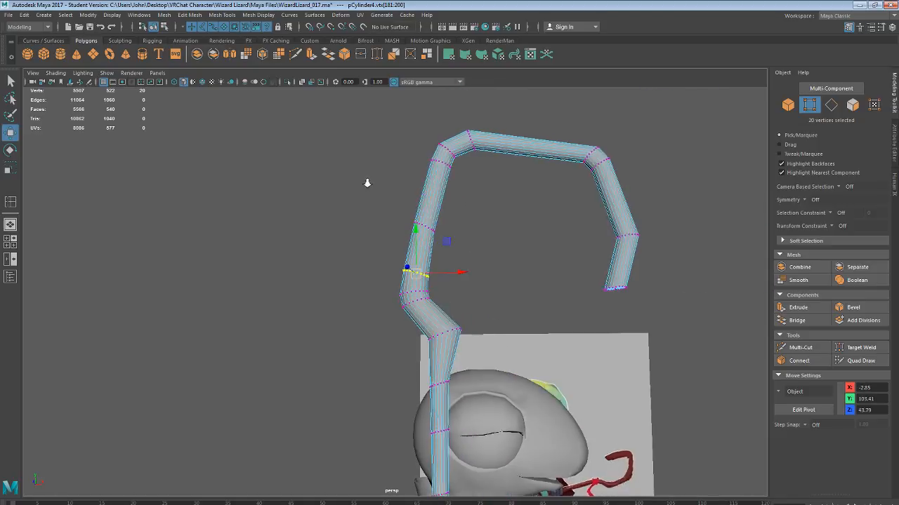
left_click_drag(367, 184, 388, 192, "alt")
middle_click_drag(388, 191, 400, 234, "alt")
right_click_drag(384, 181, 472, 268, "alt")
left_click_drag(500, 234, 494, 240, "alt")
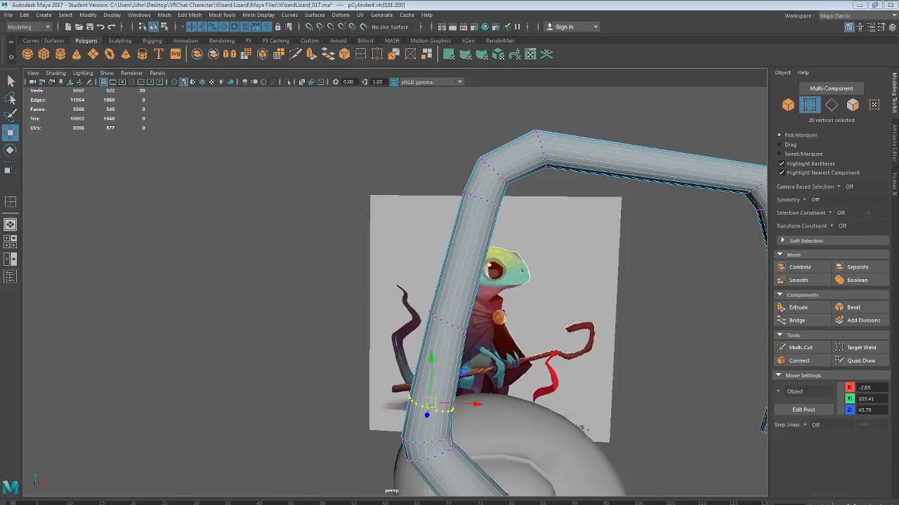
left_click(597, 371)
scroll(600, 374, "down", 5)
middle_click_drag(618, 367, 571, 202, "alt")
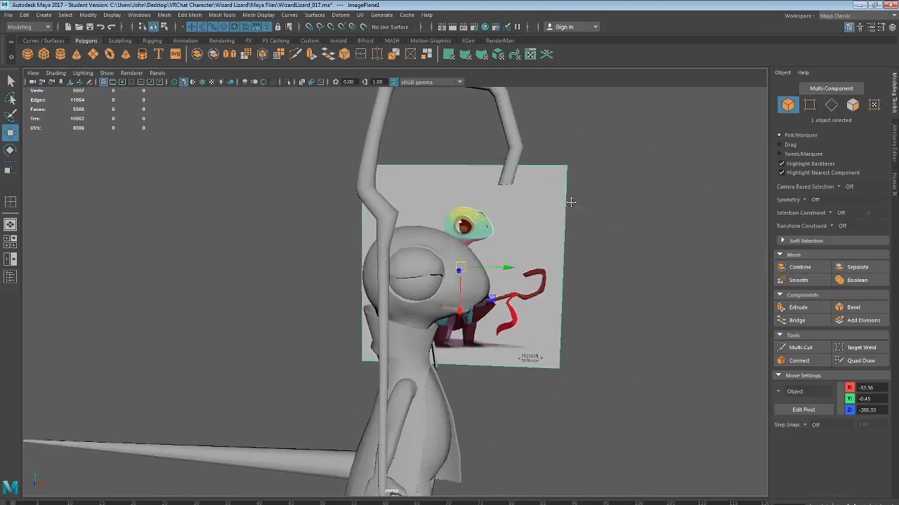
left_click_drag(570, 202, 435, 210, "alt")
right_click_drag(485, 224, 413, 165, "alt")
middle_click_drag(492, 295, 439, 231, "alt")
right_click_drag(438, 232, 547, 334, "alt")
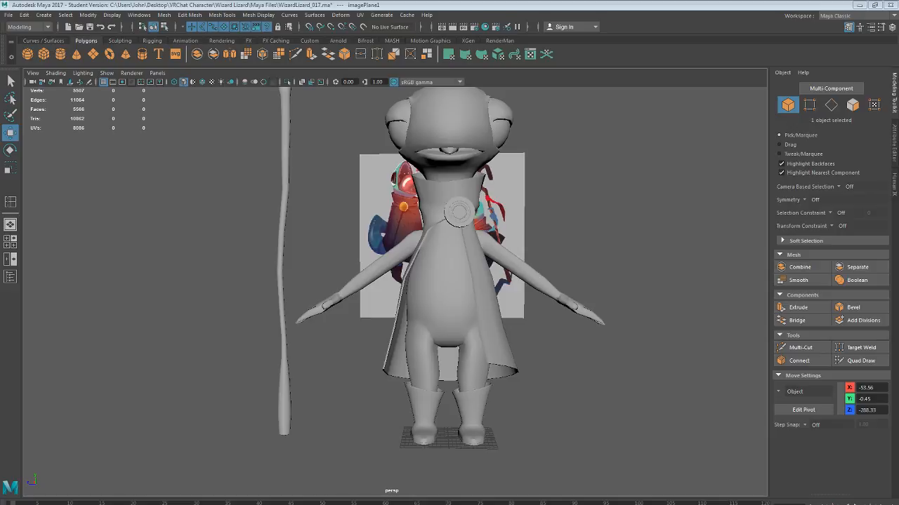
Switch to Discord, watch the PLAYERUNKNOWN'S BATTLEGROUNDS Twitch clip in the videos channel full screen, and return to Maya
left_click_drag(458, 128, 329, 3)
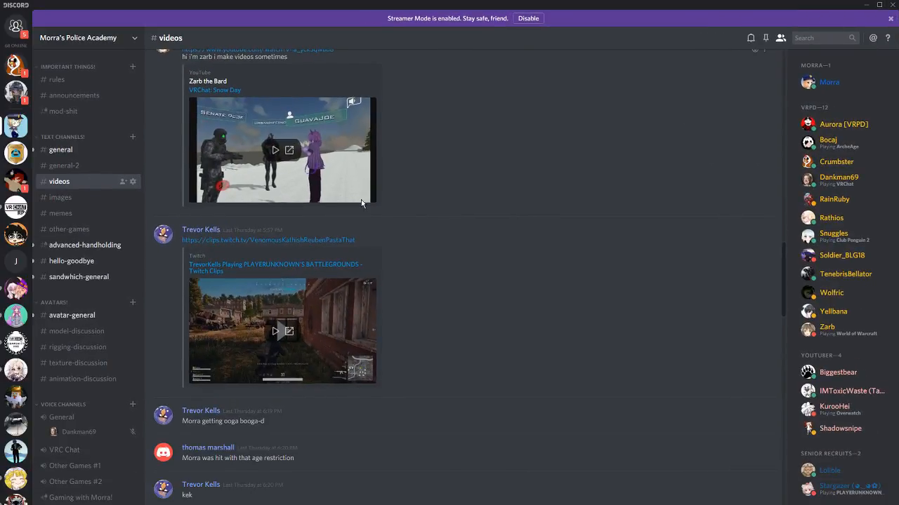
left_click(275, 332)
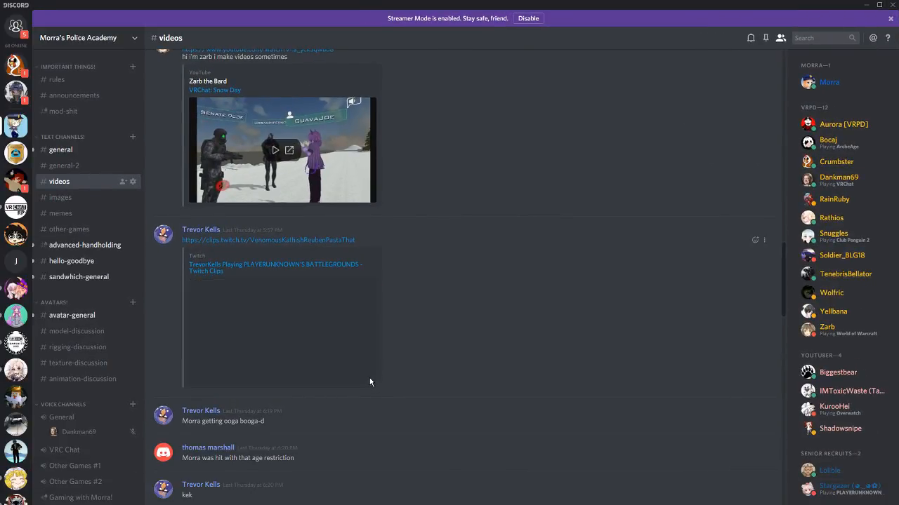
left_click(335, 372)
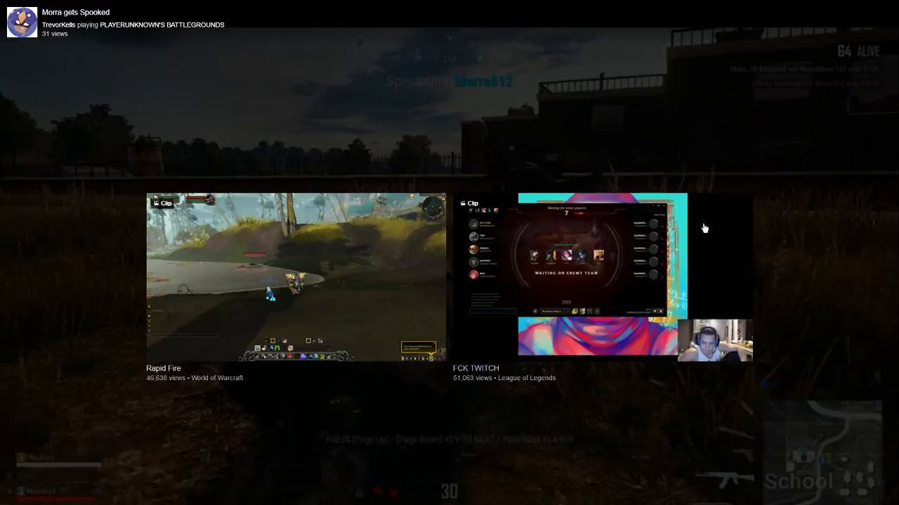
key("Escape")
left_click_drag(473, 5, 580, 83)
left_click(880, 5)
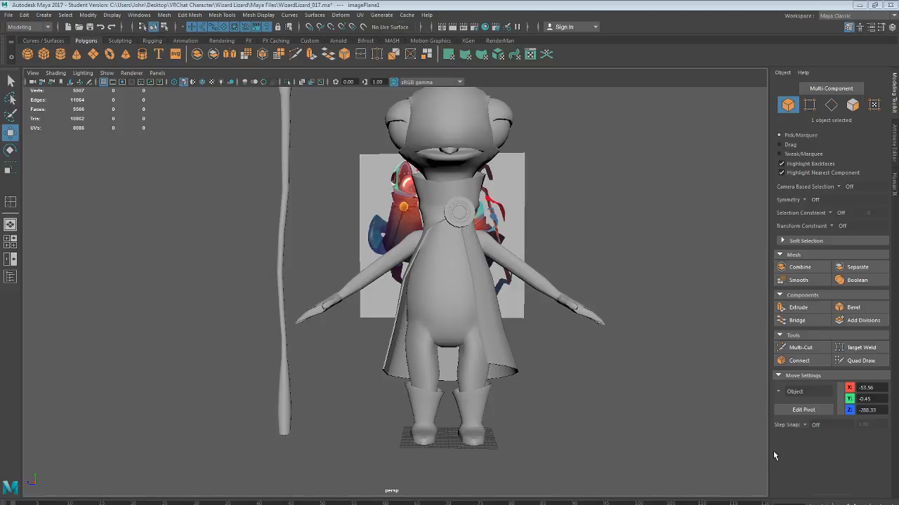
Deselect the reference image and examine the hook's outline against the side-view artwork
left_click(549, 253)
left_click_drag(548, 253, 486, 298, "alt")
right_click_drag(487, 299, 355, 153, "alt")
middle_click_drag(432, 246, 446, 275, "alt")
right_click_drag(445, 275, 488, 301, "alt")
left_click_drag(433, 217, 434, 212, "alt")
middle_click_drag(434, 212, 431, 309, "alt")
left_click_drag(431, 320, 428, 343, "alt")
middle_click_drag(390, 186, 386, 225, "alt")
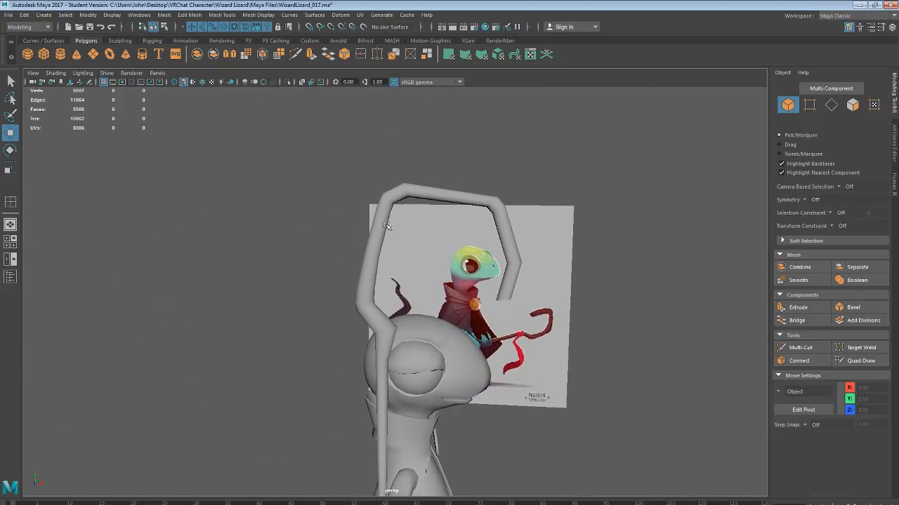
Select the staff's vertex ring at the peak of the hook and enlarge it to thicken the top
right_click_drag(386, 225, 457, 176, "alt")
left_click_drag(457, 176, 409, 165, "alt")
left_click(394, 162)
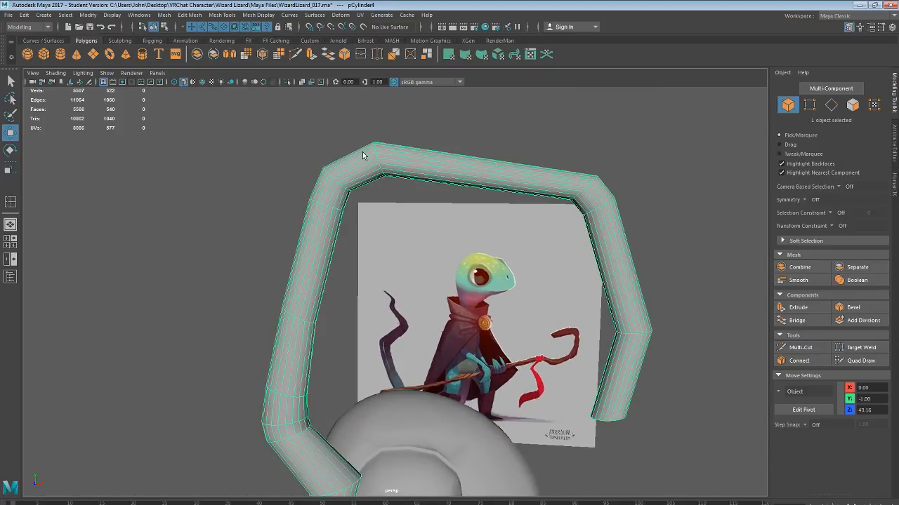
key("F9")
left_click_drag(361, 128, 418, 197)
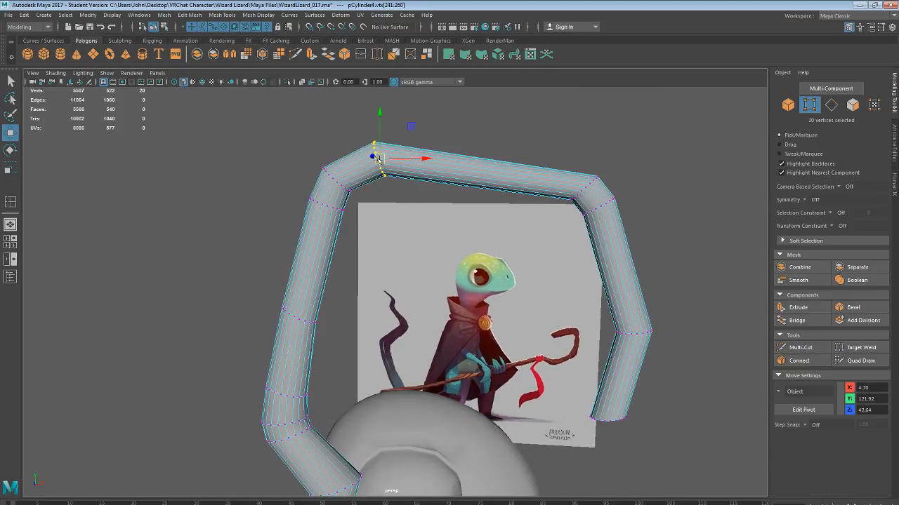
key("r")
left_click_drag(379, 159, 392, 173)
Enlarge the two vertex rings at the hook's upper corner on the shaft side
left_click_drag(255, 144, 363, 243)
mouse_move(329, 189)
left_mouse_down()
mouse_move(353, 204)
mouse_move(325, 198)
left_mouse_up()
key("w")
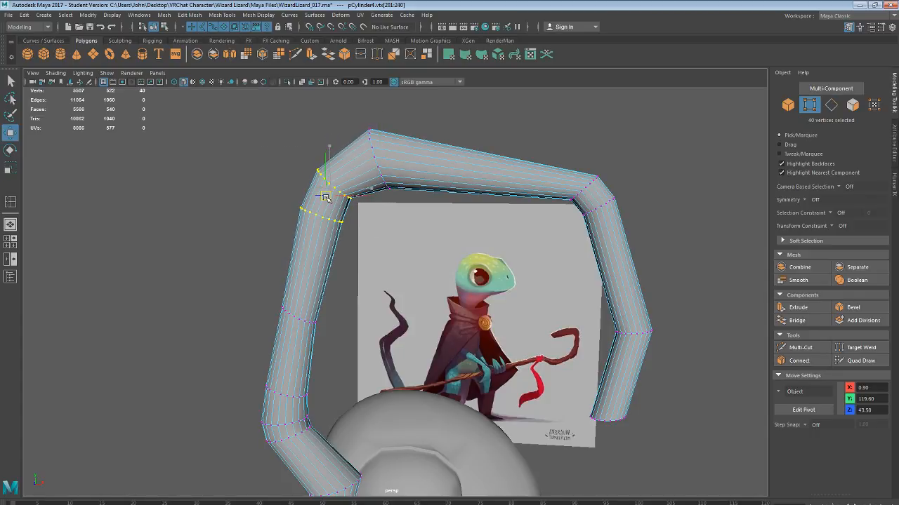
Enlarge the vertex ring midway along the hook's long side and the two rings at its upper corner nearest the tip
left_click_drag(237, 267, 309, 320)
key("r")
left_click_drag(536, 139, 663, 254)
left_click_drag(597, 199, 621, 201)
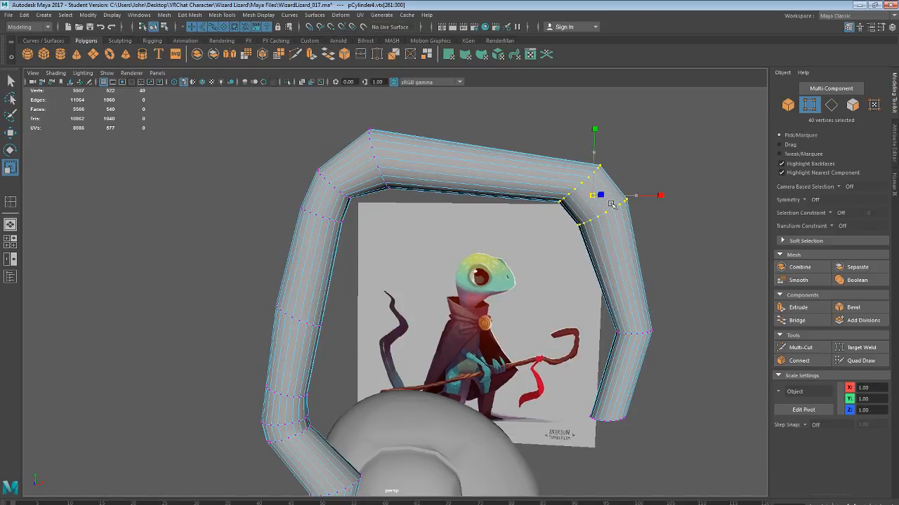
Enlarge the staff's vertex rings midway down the hook's short side and at its tip, and return to object mode
left_click_drag(558, 295, 745, 365)
left_click_drag(634, 332, 654, 333)
left_click_drag(568, 384, 692, 449)
left_click_drag(608, 417, 631, 420)
right_click_drag(700, 375, 510, 228, "alt")
right_click_drag(440, 268, 471, 250)
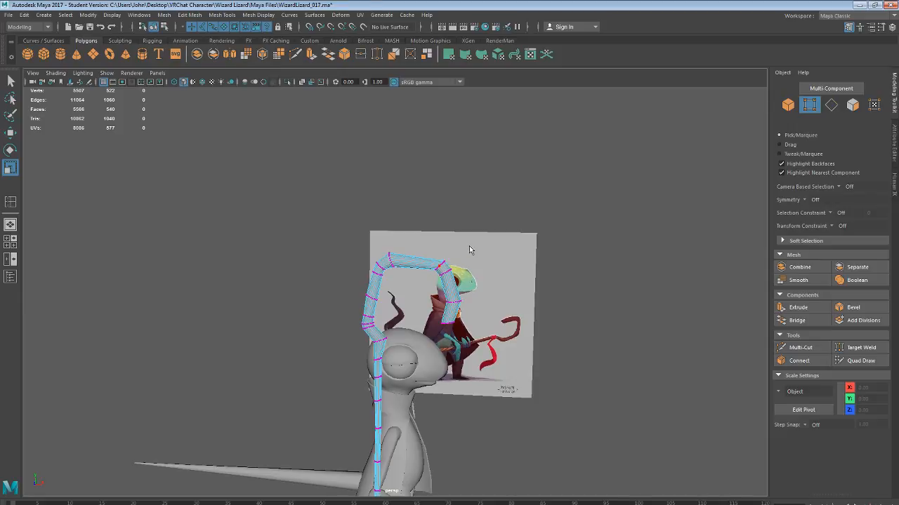
left_click(616, 302)
Select the two vertex rings on the upper shaft beside the lizard's neck and enlarge them to thicken that stretch
left_click_drag(615, 302, 474, 279, "alt")
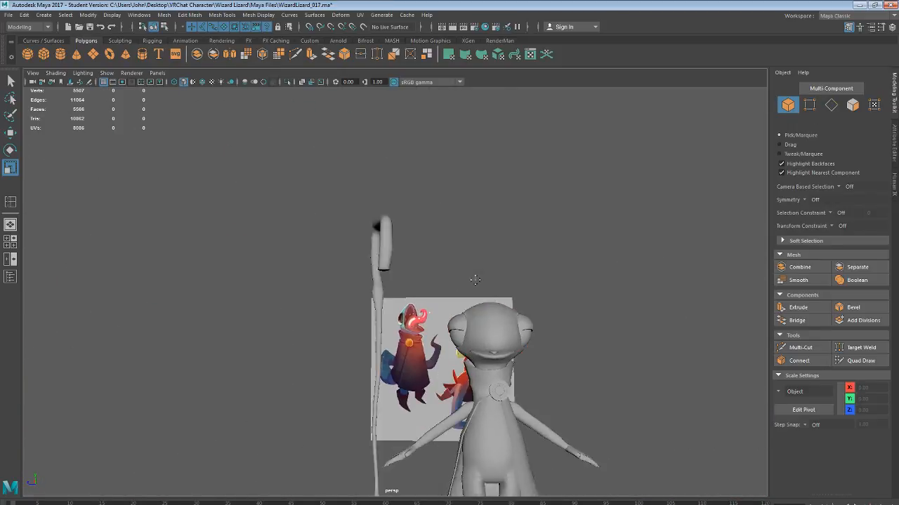
right_click_drag(474, 278, 524, 448, "alt")
left_click(512, 336)
left_click_drag(513, 335, 481, 310, "alt")
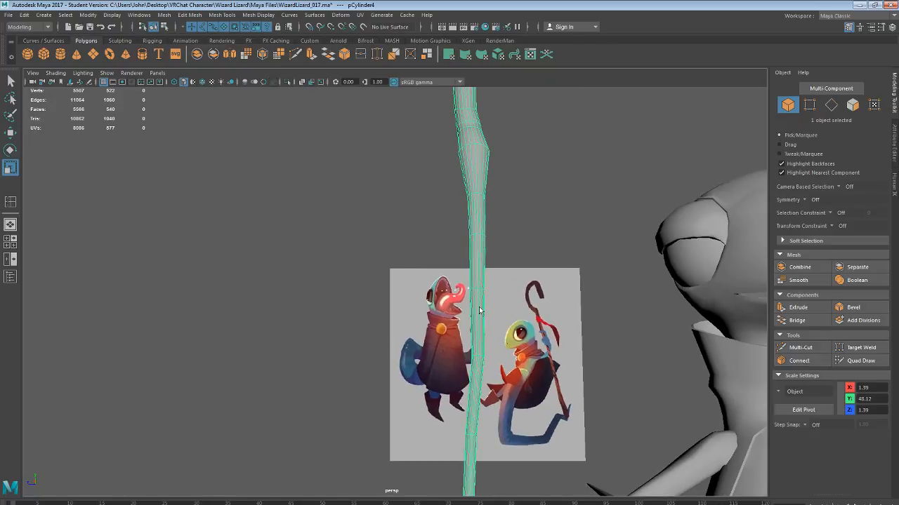
key("F9")
left_click_drag(423, 271, 539, 386)
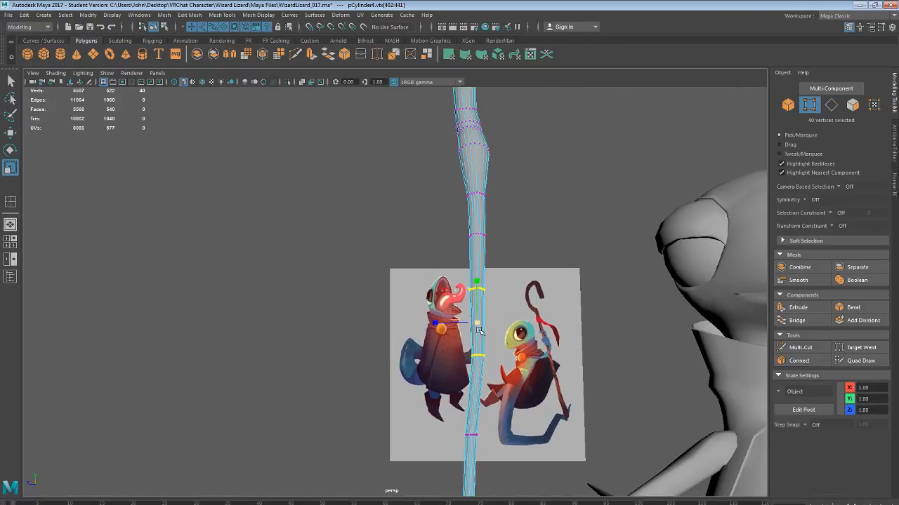
left_click_drag(477, 323, 427, 295)
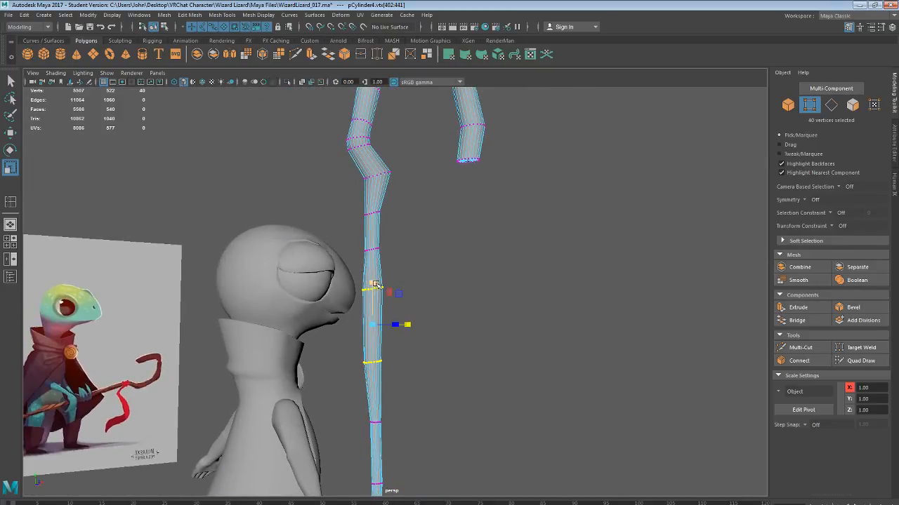
left_click(375, 290)
left_click_drag(497, 324, 466, 312, "alt")
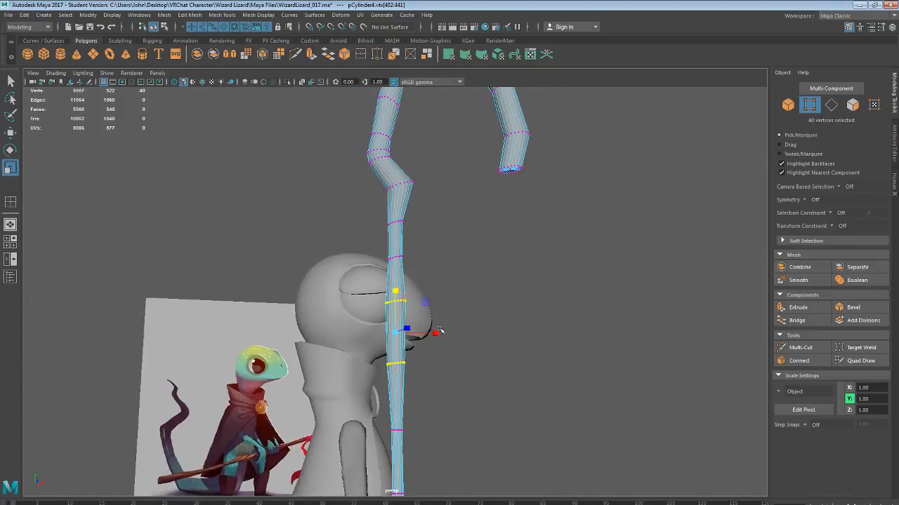
key("w")
key("F8")
left_click(506, 345)
Enlarge the two vertex rings on the middle of the shaft, just above the hand and at hand height
left_click_drag(524, 352, 389, 335, "alt")
middle_click_drag(389, 335, 412, 251, "alt")
right_click_drag(411, 251, 451, 351, "alt")
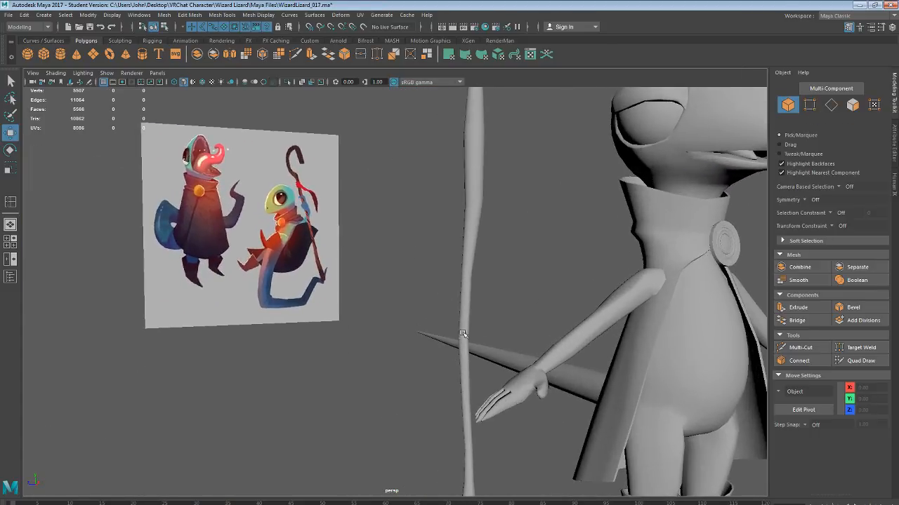
left_click(464, 334)
middle_click_drag(464, 334, 399, 286, "alt")
key("F8")
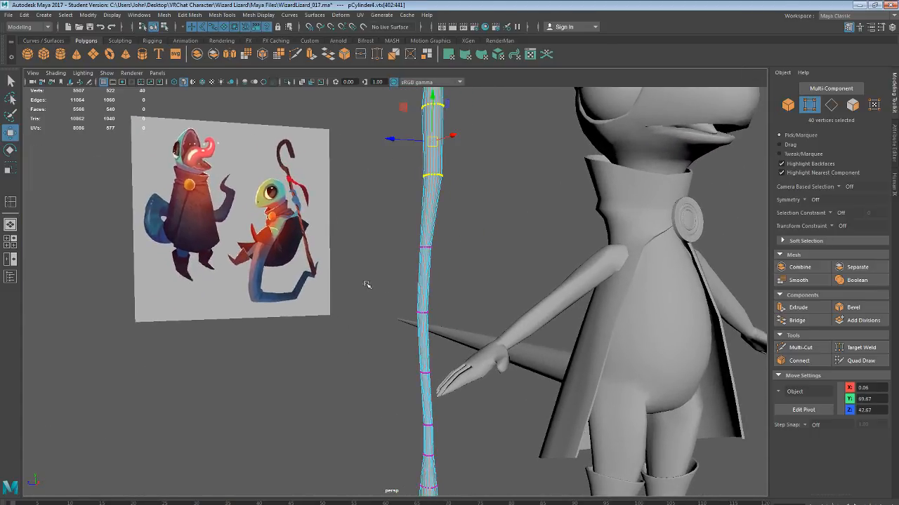
key("r")
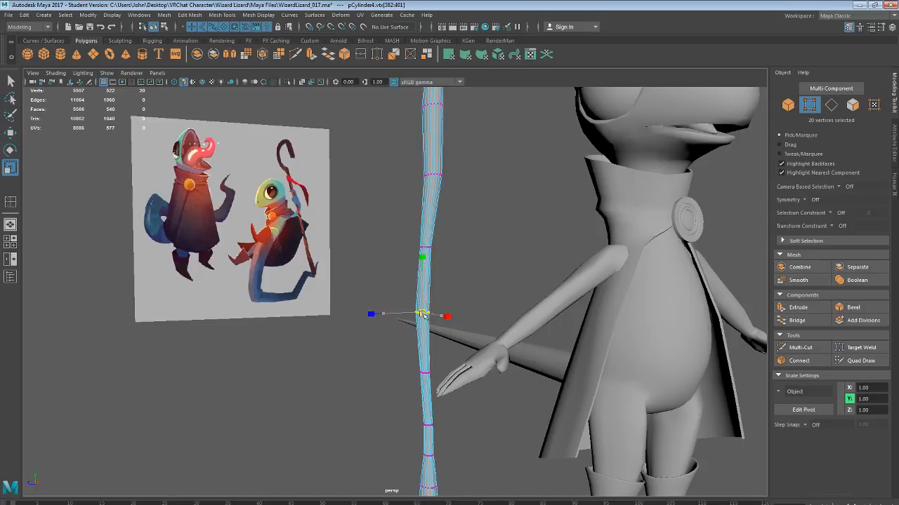
left_click_drag(399, 347, 478, 394)
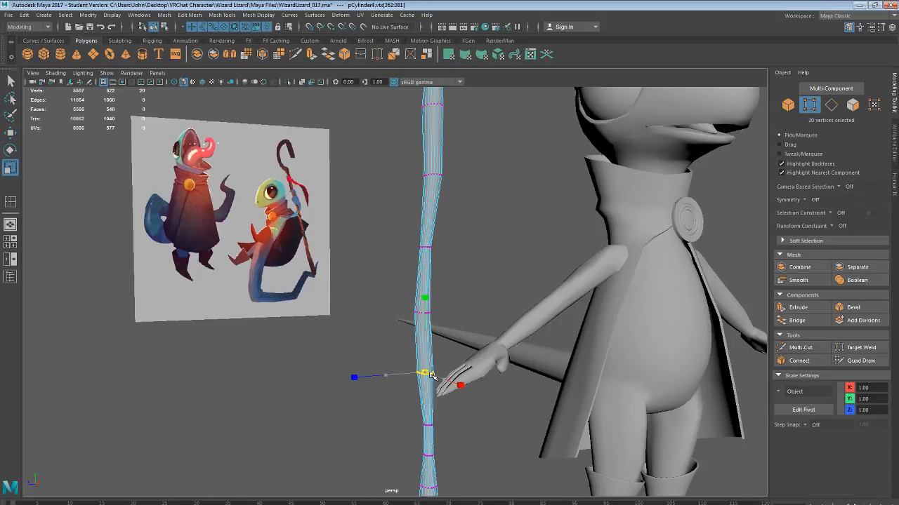
left_click(371, 332)
left_click_drag(371, 333, 417, 288, "alt")
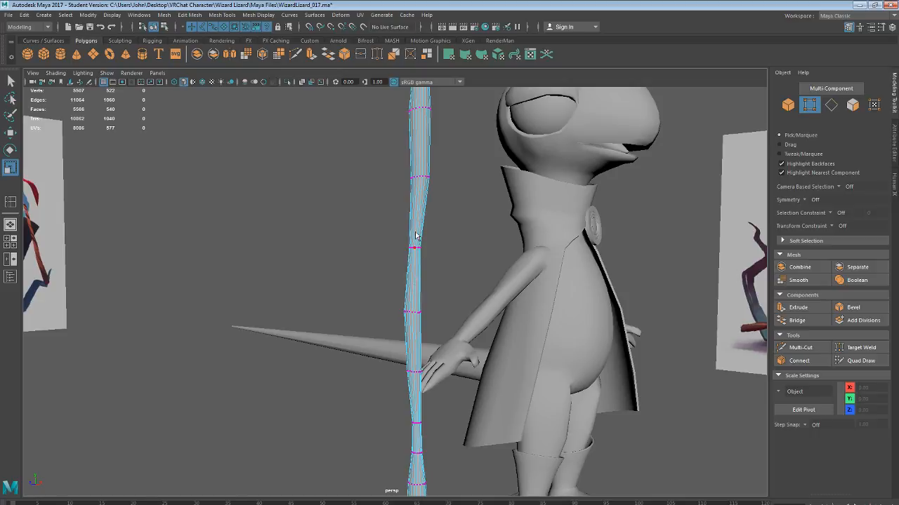
Return to object mode and examine the shaft's varying thickness from several sides
key("F8")
left_click(453, 220)
left_click_drag(455, 221, 370, 250, "alt")
right_click_drag(370, 251, 307, 231, "alt")
left_click_drag(308, 232, 411, 338, "alt")
right_click_drag(411, 338, 388, 334, "alt")
left_click_drag(387, 334, 419, 329, "alt")
right_click_drag(419, 329, 391, 377, "alt")
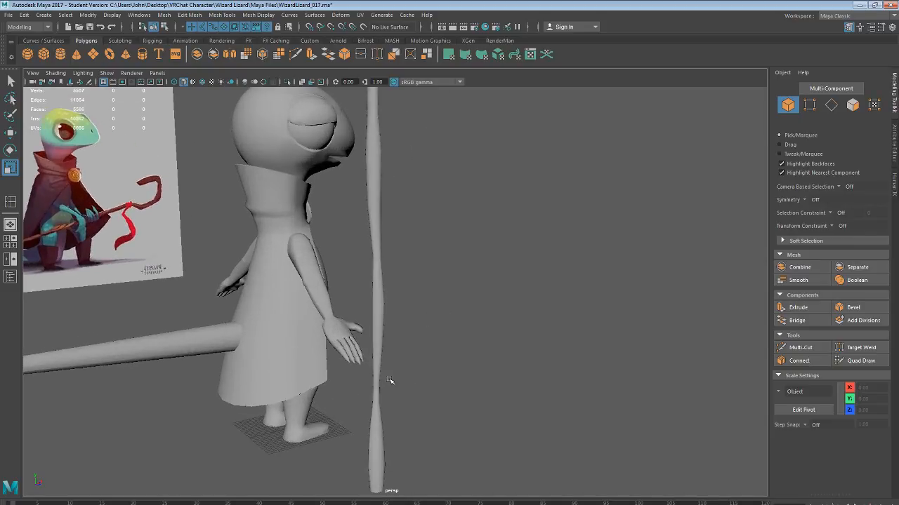
Inspect the vertex rings on the staff's lower end and compare the whole staff with the side-view reference art
left_click(380, 403)
middle_click_drag(395, 419, 420, 379, "alt")
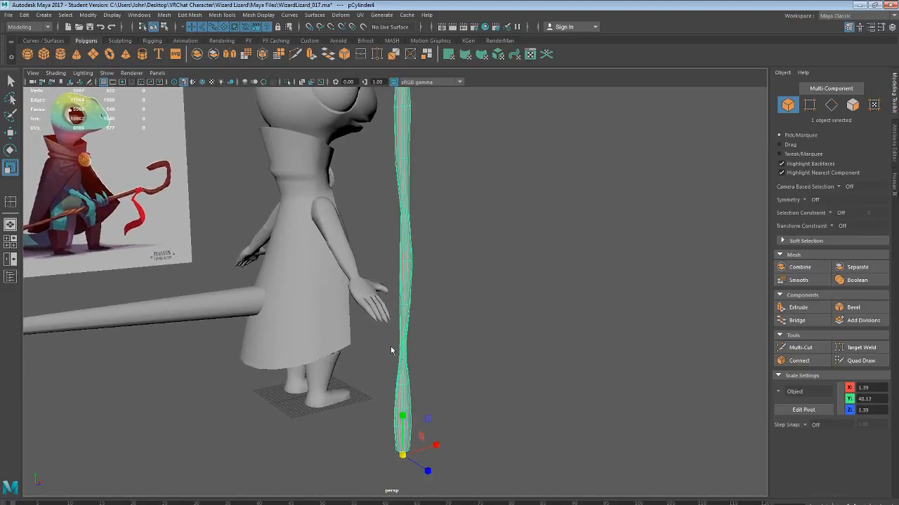
key("F9")
left_click_drag(381, 322, 406, 352)
left_click(477, 384)
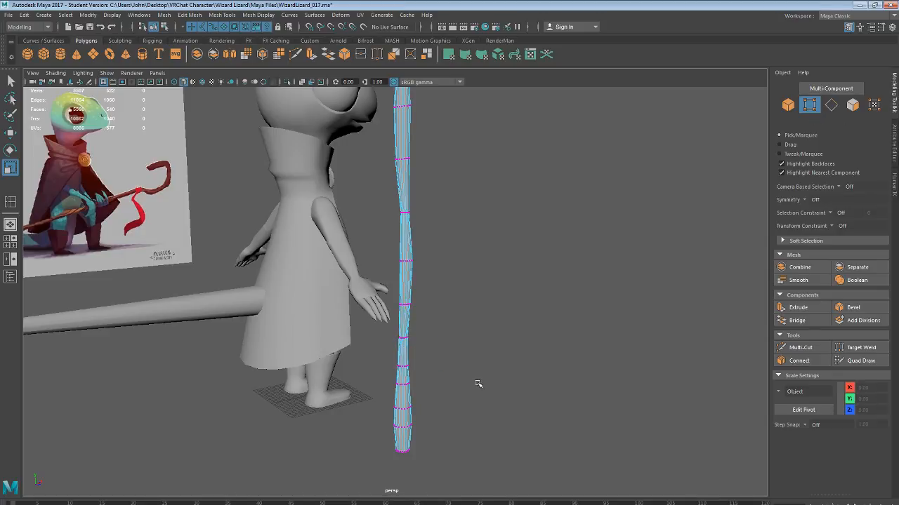
key("F8")
left_click_drag(441, 279, 354, 305, "alt")
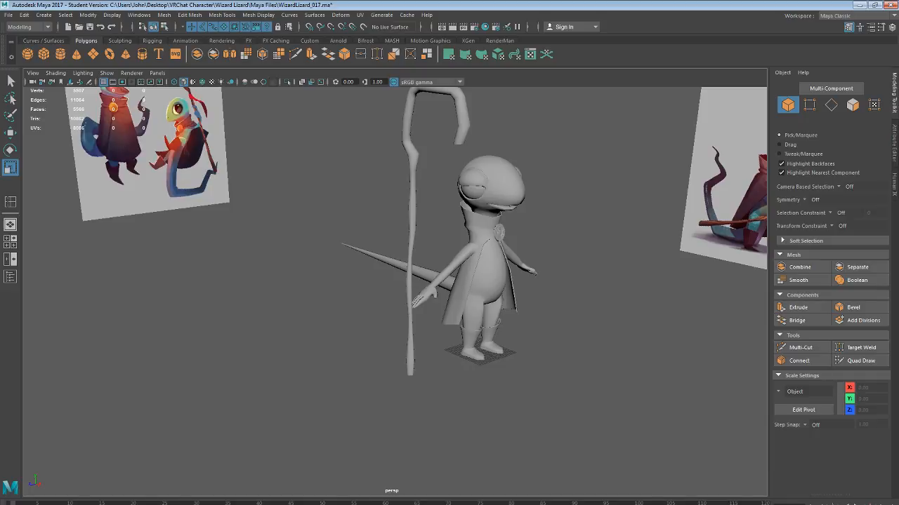
left_click_drag(585, 312, 626, 298, "alt")
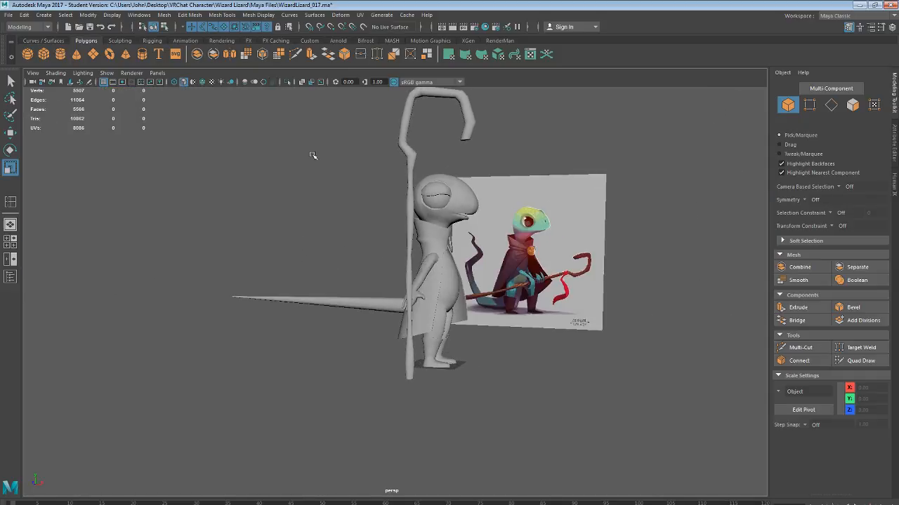
right_click_drag(313, 155, 458, 296, "alt")
left_click_drag(445, 202, 429, 214, "alt")
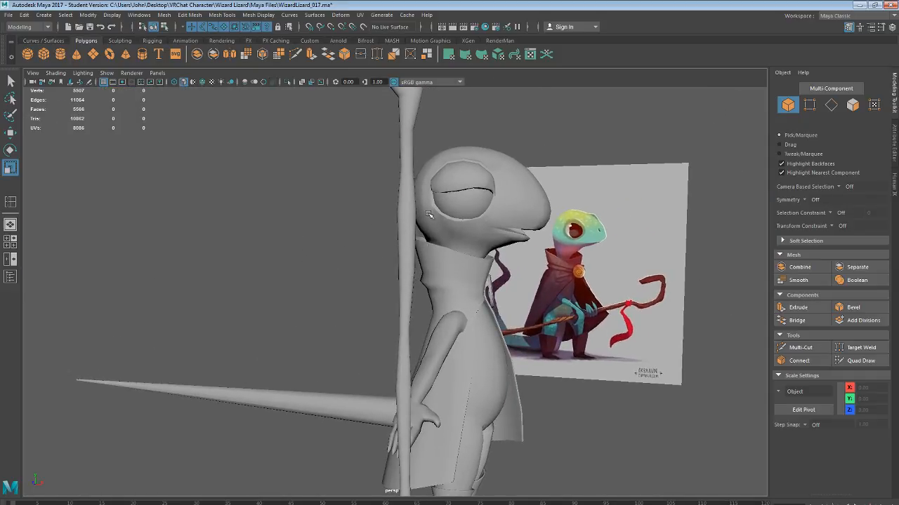
Extrude the band of faces around the upper shaft just below the hook's bend, widening it into a raised collar and shortening it slightly
left_click(409, 171)
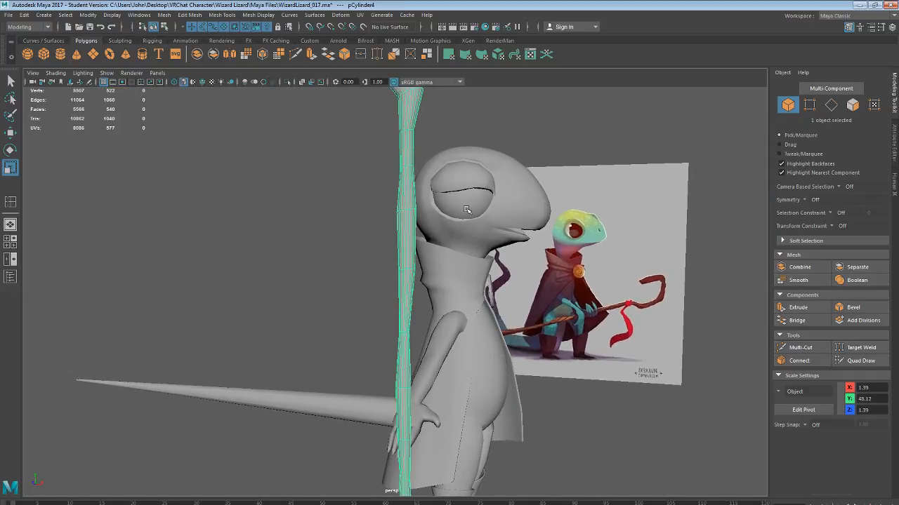
left_click_drag(423, 188, 391, 204, "alt")
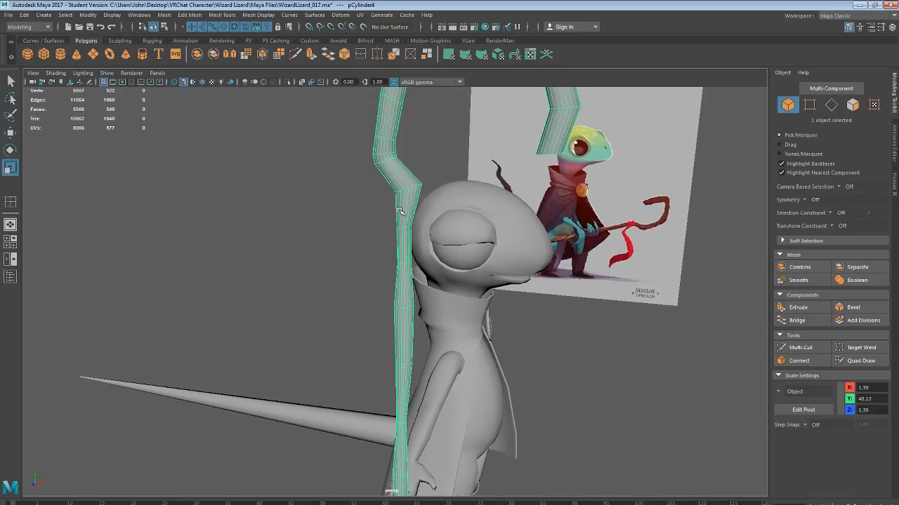
scroll(398, 211, "up", 5)
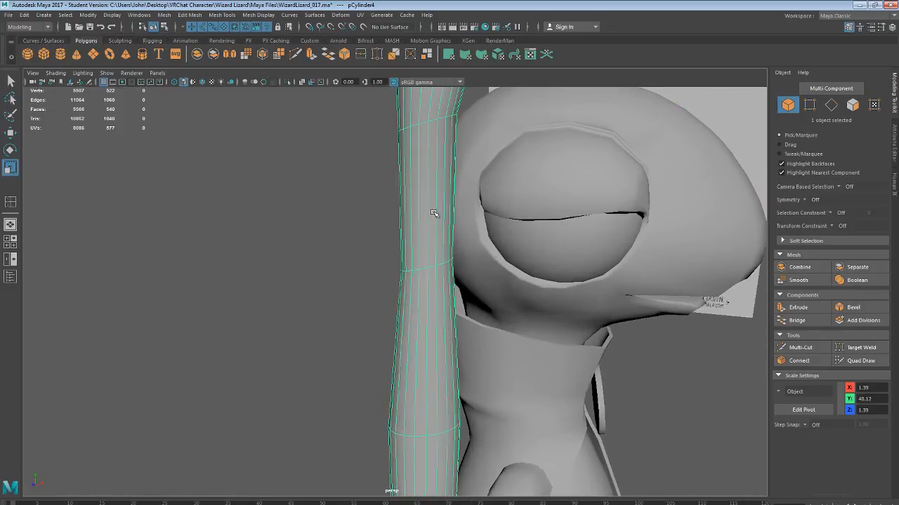
left_click_drag(434, 212, 393, 191, "alt")
right_click_drag(399, 206, 398, 242)
left_click_drag(335, 220, 618, 219)
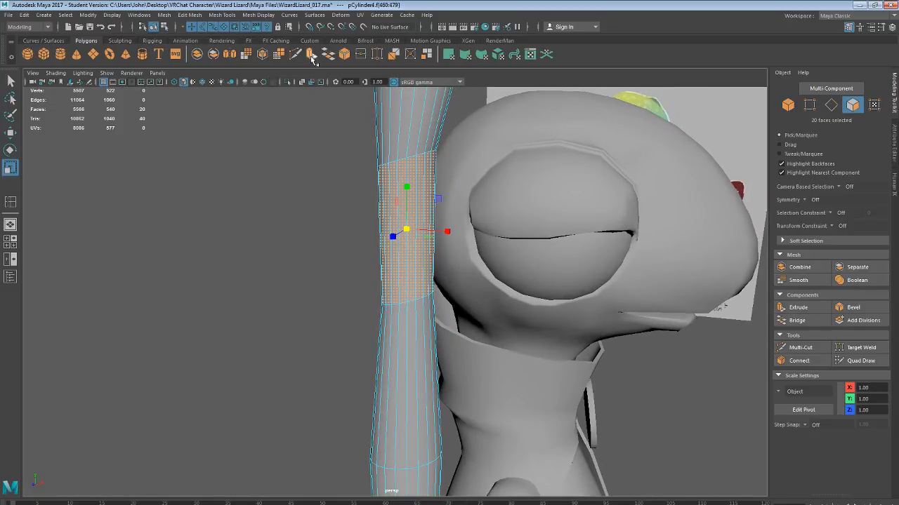
left_click(312, 56)
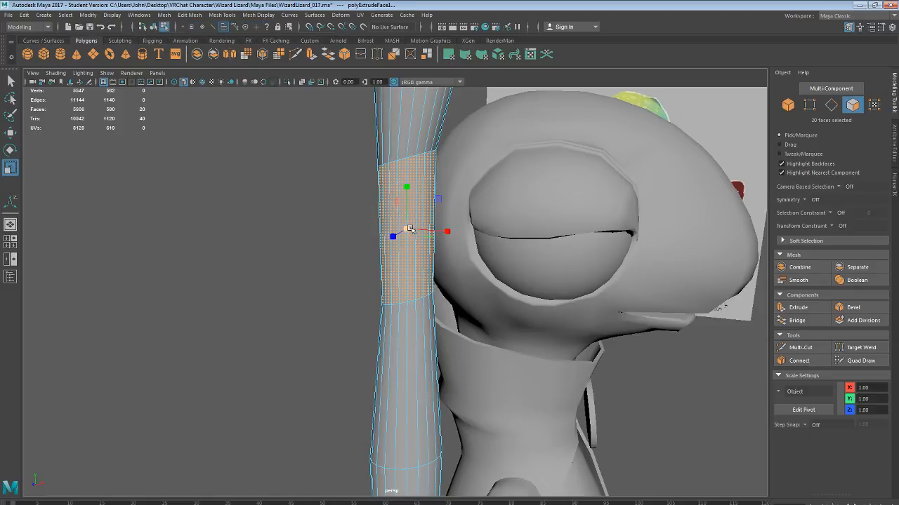
left_click_drag(407, 229, 449, 231)
left_click_drag(408, 188, 414, 204)
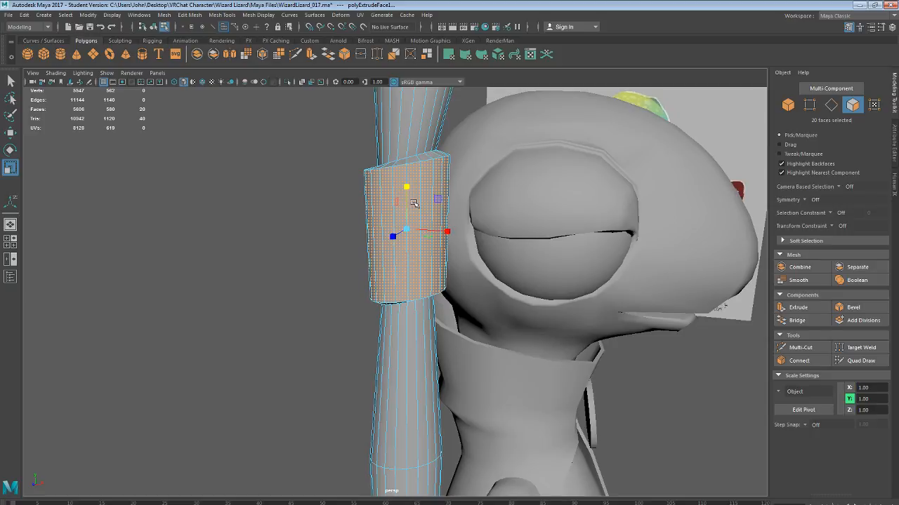
Rotate the raised collar's faces so the collar sits slightly askew on the shaft
left_click_drag(415, 203, 418, 191, "alt")
key("e")
key("r")
left_click_drag(394, 224, 427, 195)
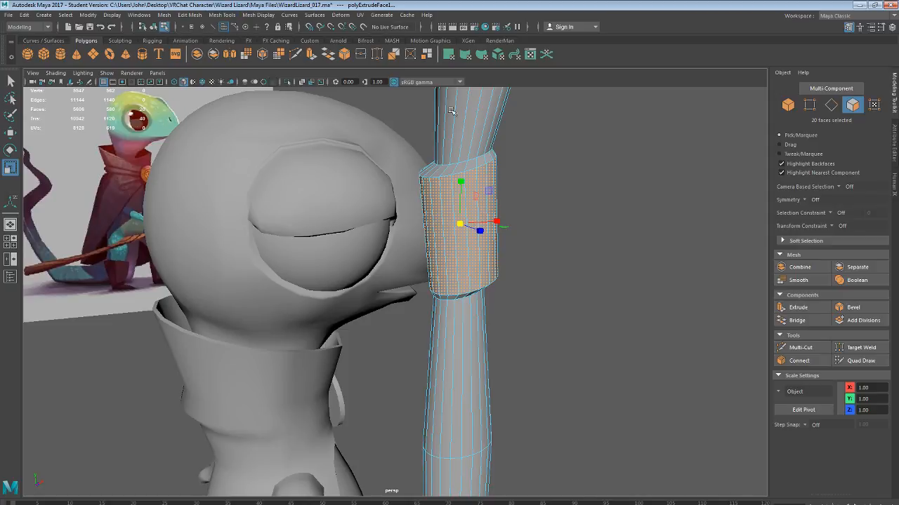
mouse_move(449, 111)
left_mouse_down("alt")
mouse_move(457, 117)
mouse_move(427, 94)
mouse_move(441, 114)
left_mouse_up("alt")
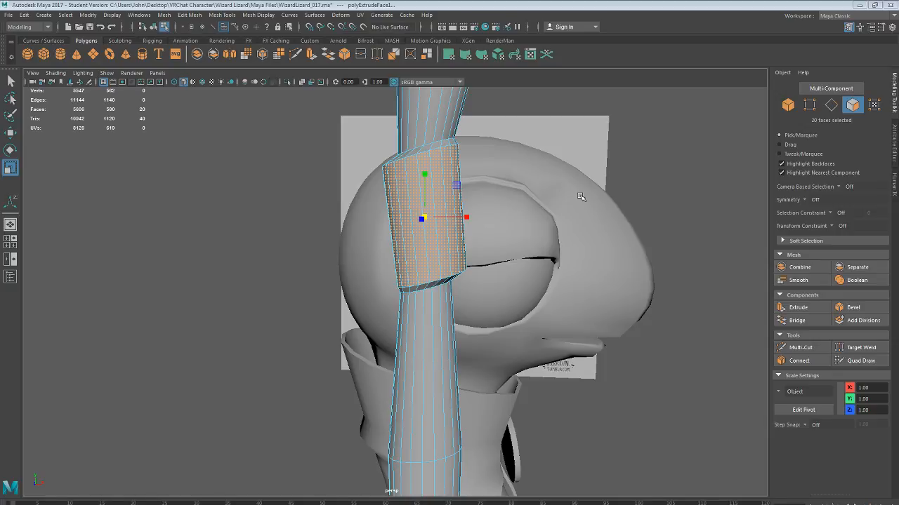
left_click_drag(558, 199, 491, 195, "alt")
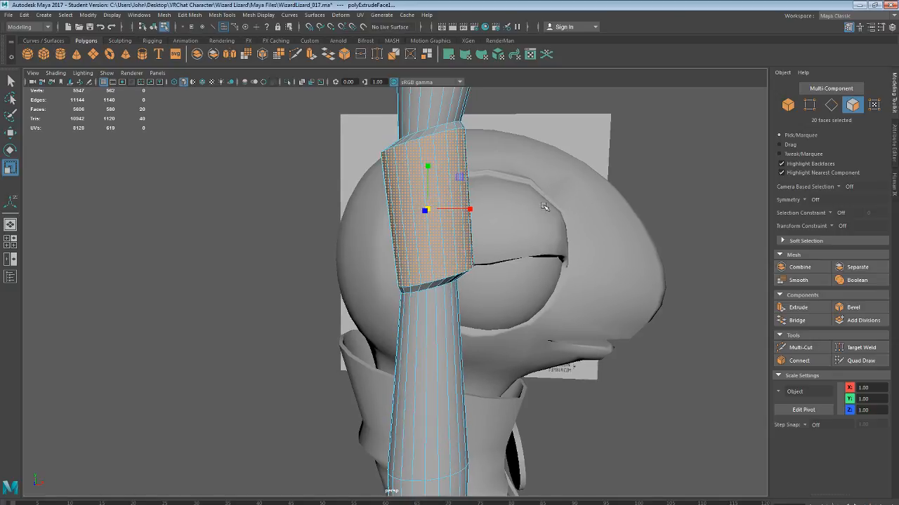
key("e")
mouse_move(445, 176)
left_mouse_down()
mouse_move(453, 175)
mouse_move(440, 173)
left_mouse_up()
key("r")
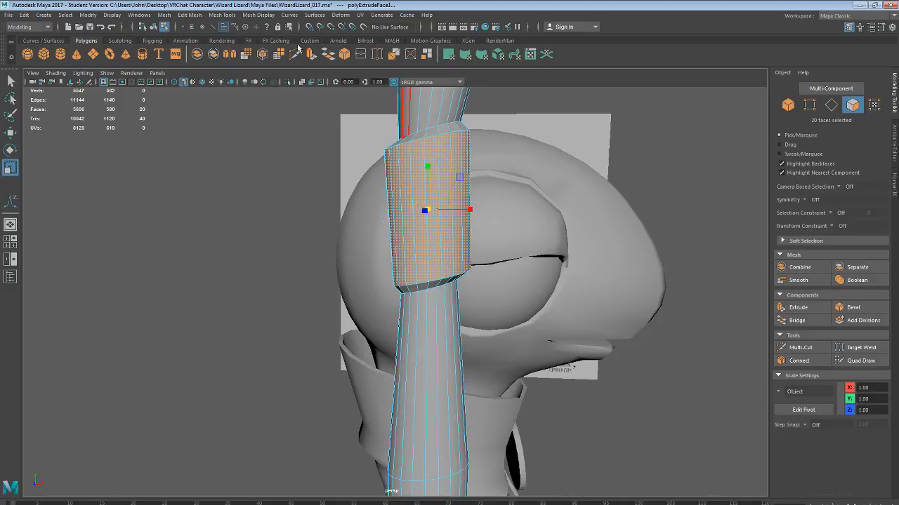
Insert an edge loop around the middle of the raised collar
left_click(258, 15)
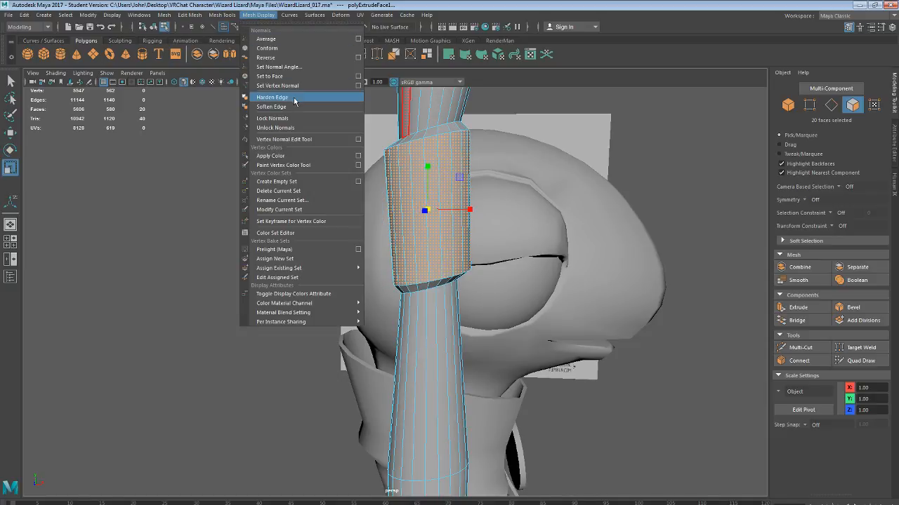
mouse_move(223, 15)
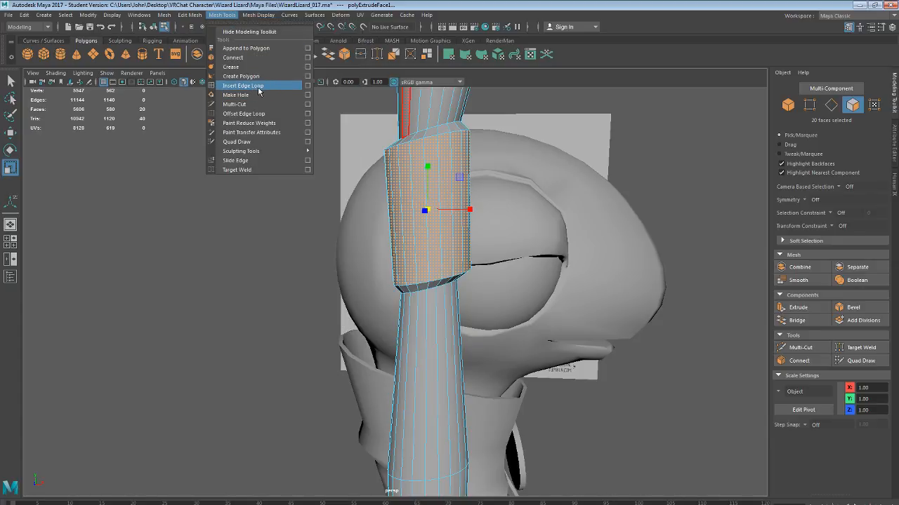
left_click(259, 87)
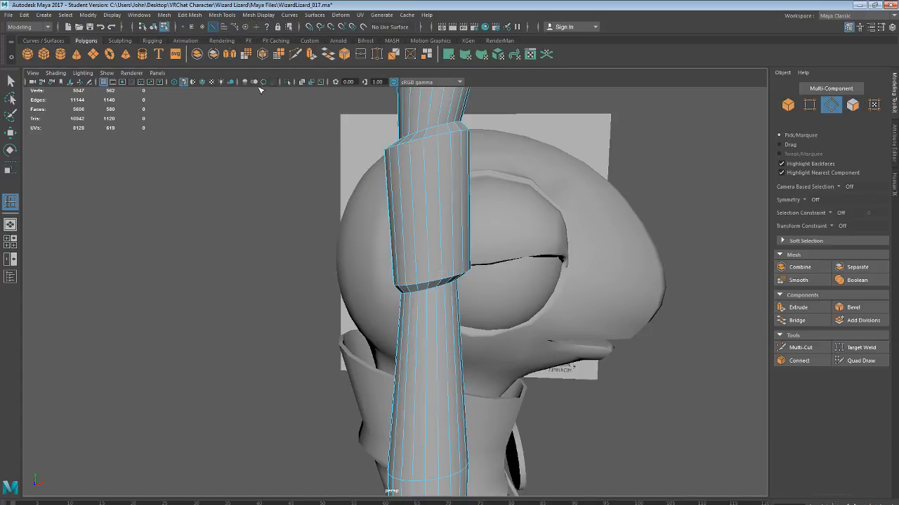
mouse_move(428, 188)
left_mouse_down()
mouse_move(437, 203)
mouse_move(429, 200)
left_mouse_up()
Select only the collar's middle edge loop and scale it down to pinch the collar at its waist
key("r")
left_click_drag(359, 193, 546, 217, "shift")
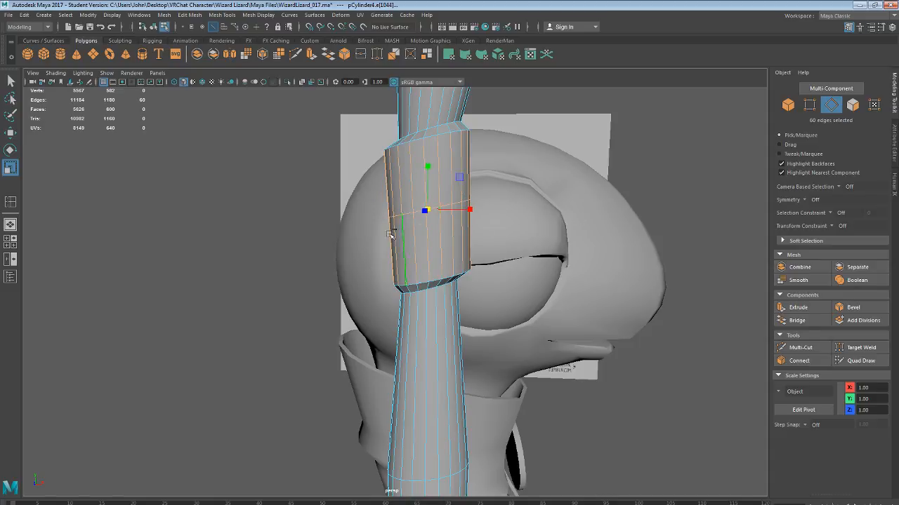
left_click_drag(288, 135, 550, 163, "ctrl")
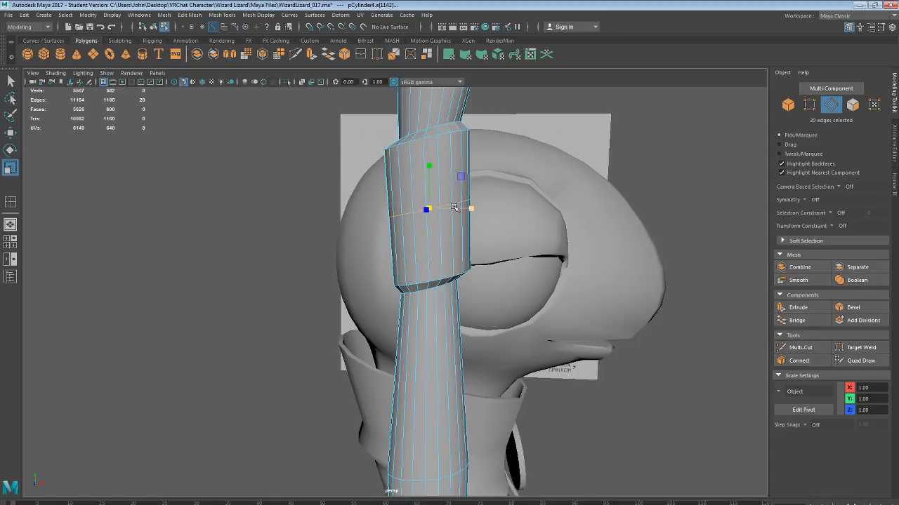
left_click_drag(435, 209, 403, 189)
key("e")
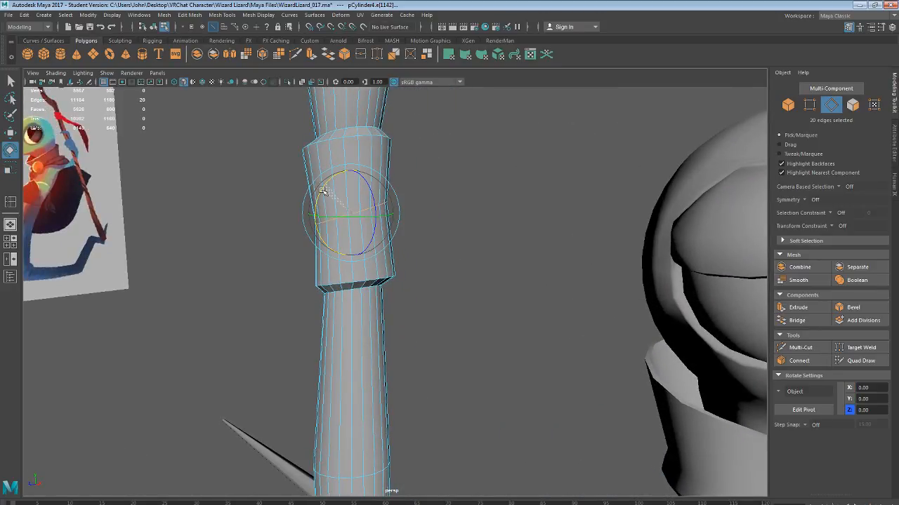
left_click(321, 191)
key("r")
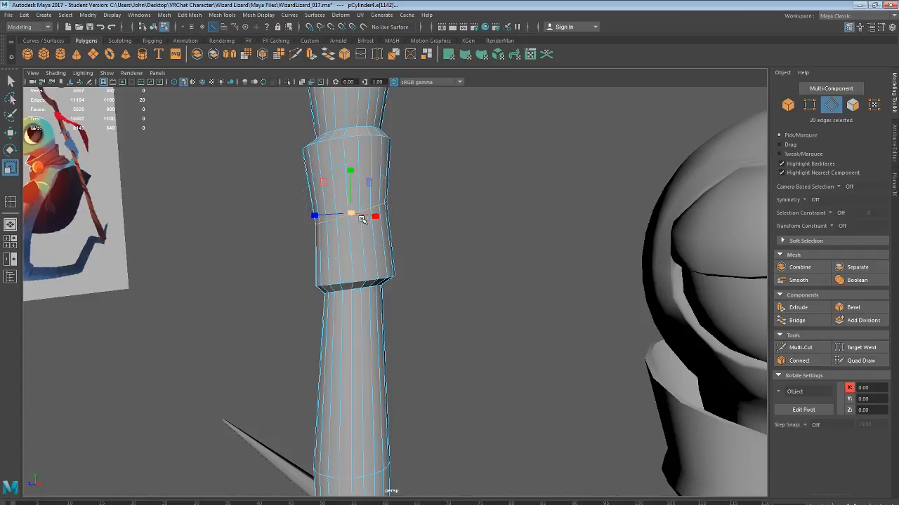
left_click_drag(352, 212, 349, 213)
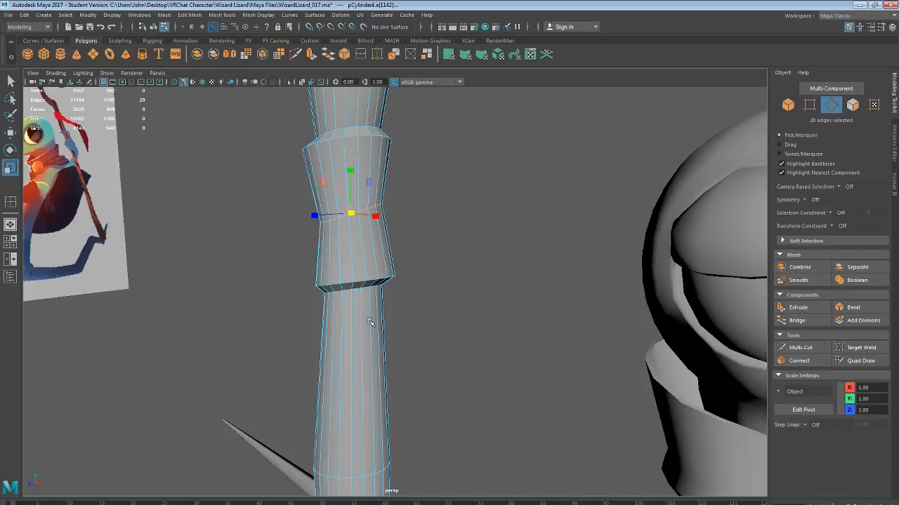
Move the collar's pinched middle edge loop down the shaft, closer to the collar's lower rim
left_click_drag(372, 321, 412, 259, "alt")
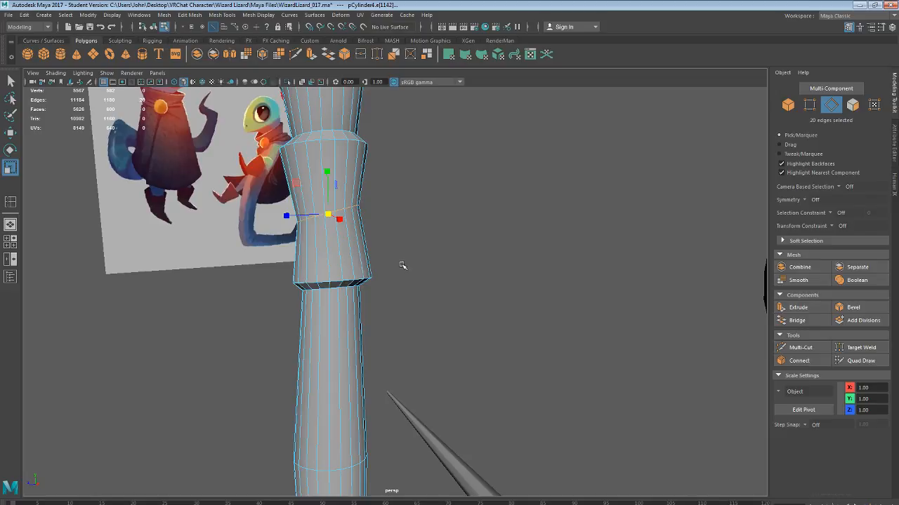
middle_click_drag(330, 249, 369, 270, "alt")
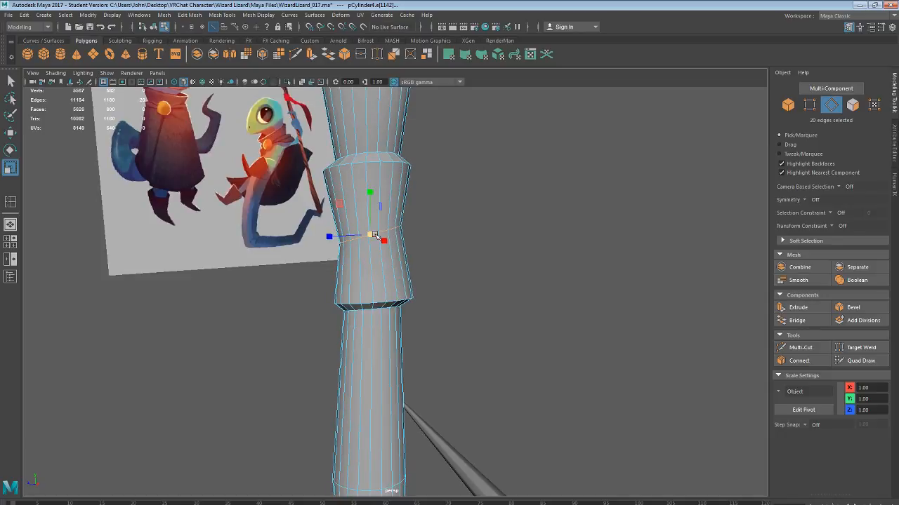
key("w")
mouse_move(374, 218)
left_mouse_down()
mouse_move(367, 187)
mouse_move(372, 223)
left_mouse_up()
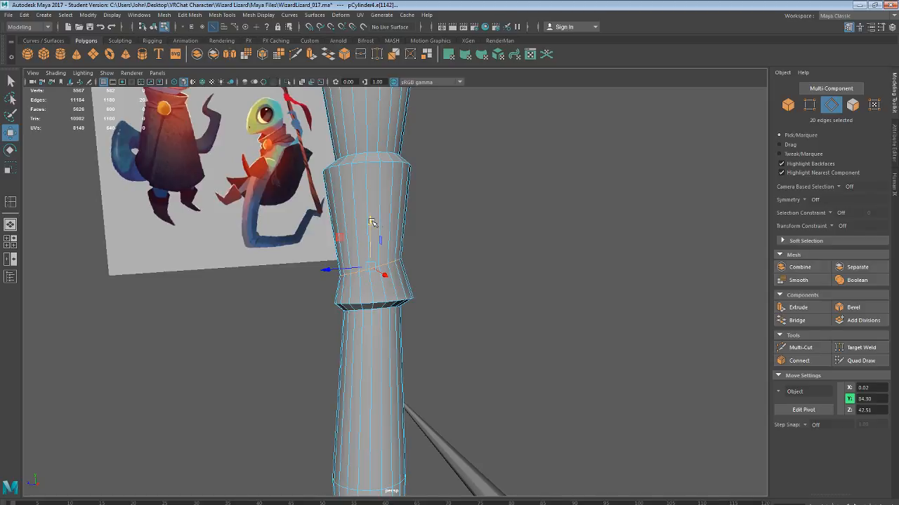
Insert an edge loop just above the collar's pinch, scale it outward and lower it slightly to form an overhanging fold
left_click(259, 16)
mouse_move(221, 15)
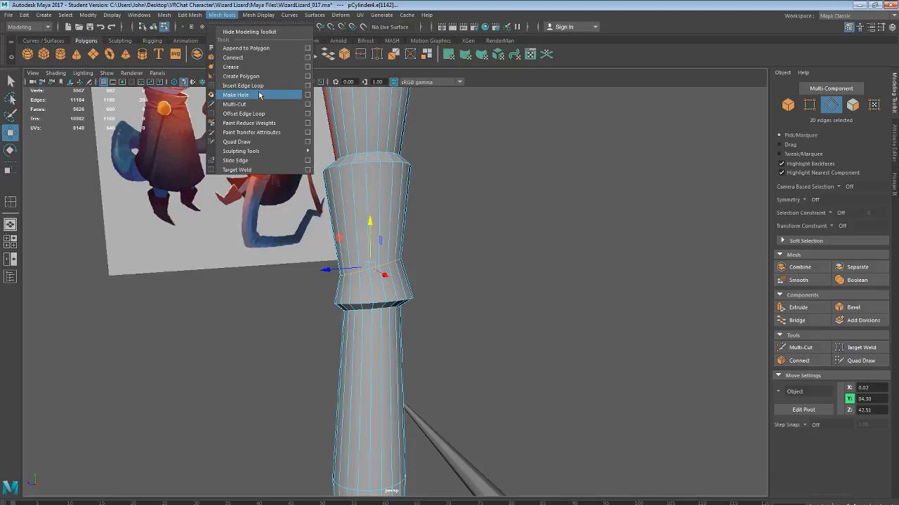
left_click(243, 86)
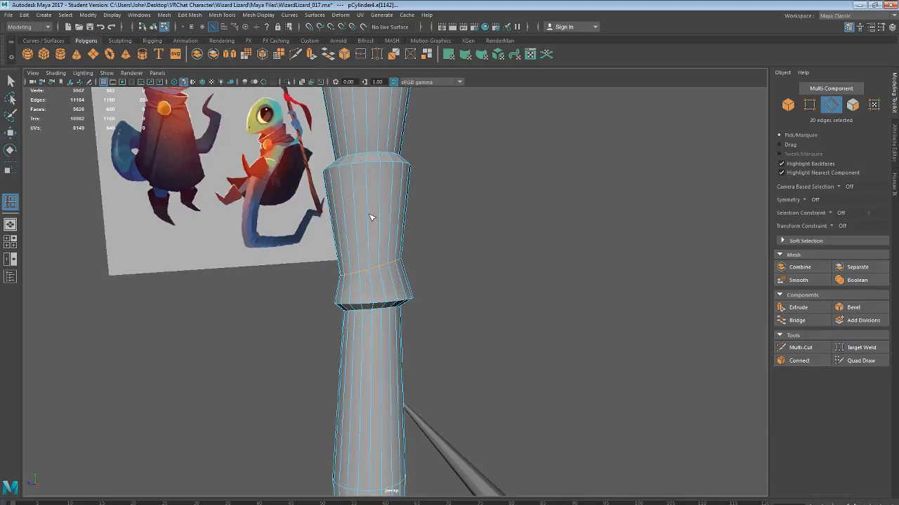
left_click(370, 253)
key("r")
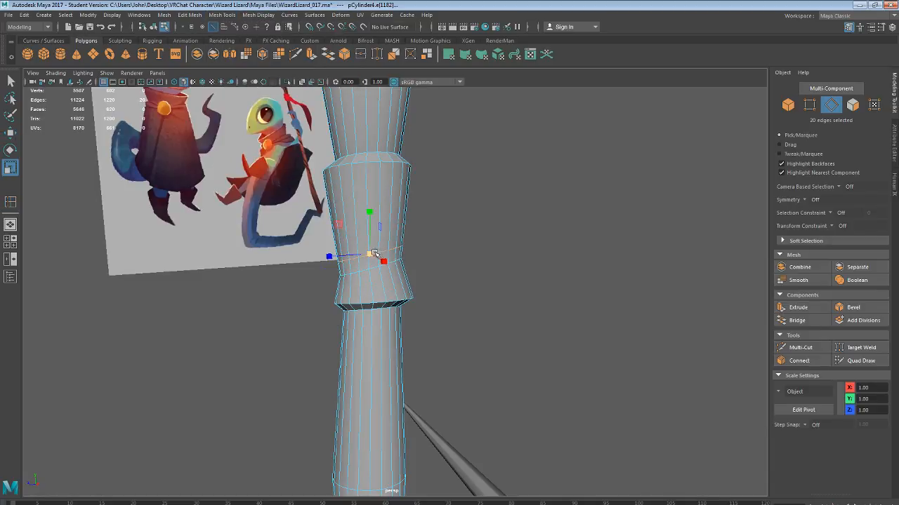
left_click_drag(375, 254, 381, 255)
key("w")
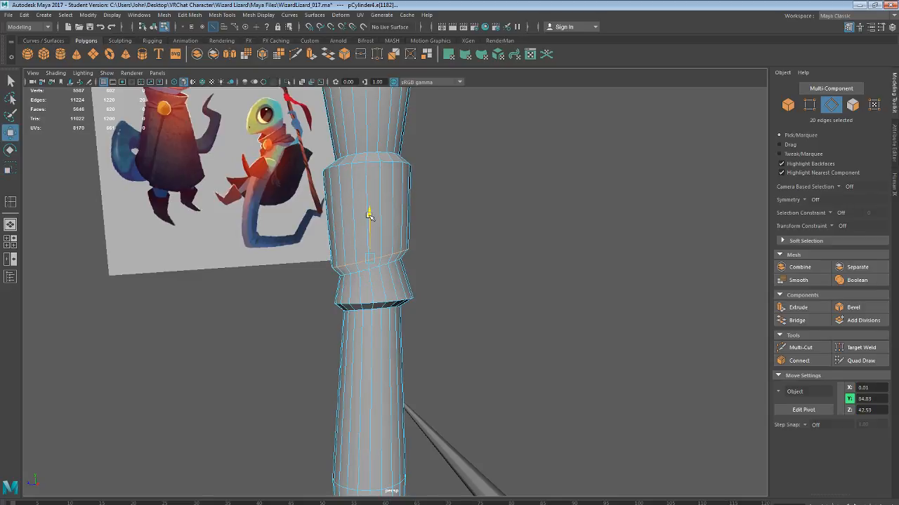
left_click_drag(370, 215, 369, 217)
Insert another edge loop just above the flared fold on the collar
left_click(258, 15)
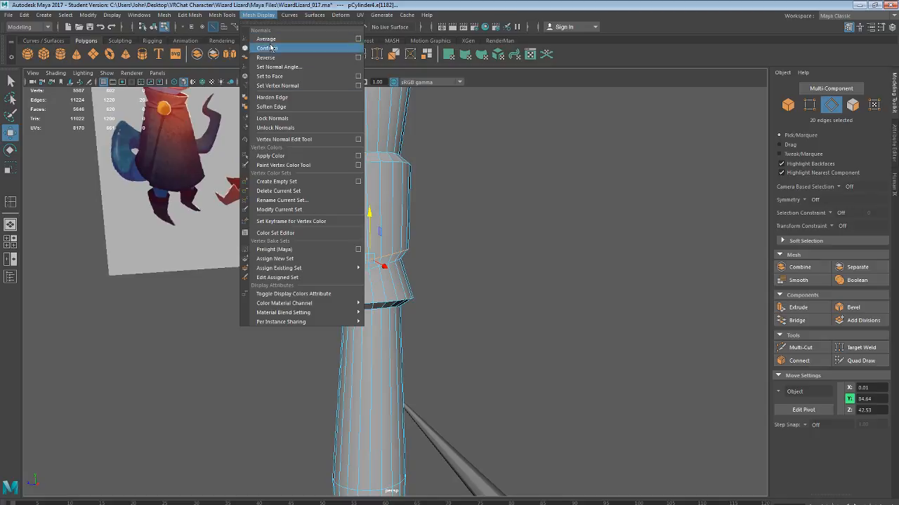
mouse_move(221, 14)
left_click(260, 85)
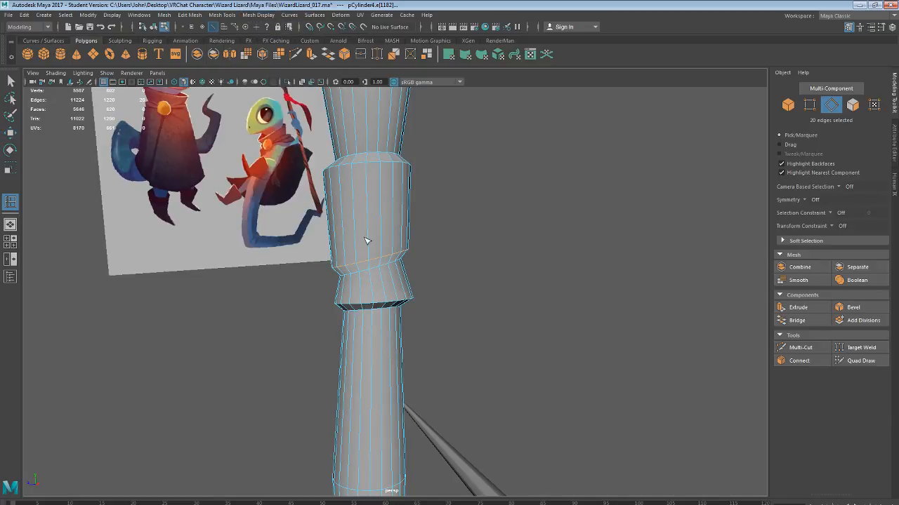
left_click_drag(368, 243, 372, 245)
key("r")
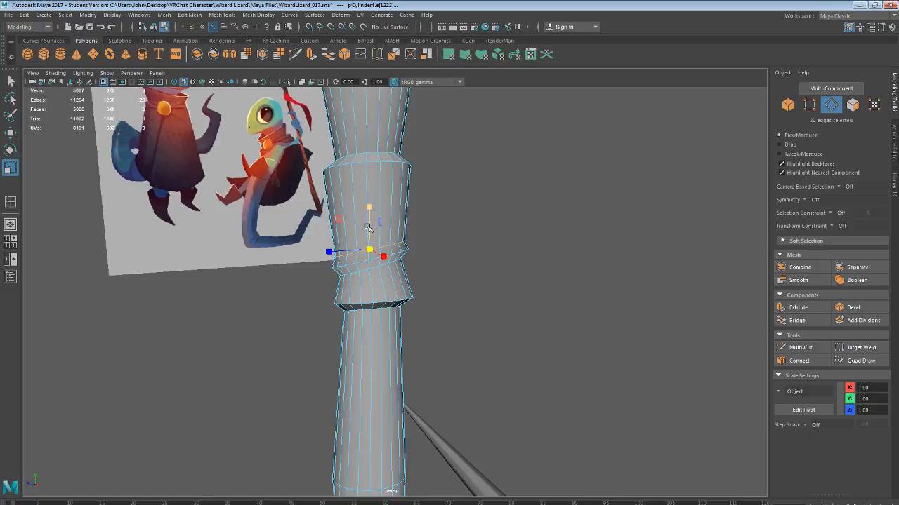
Select the outer edge loop of the collar's top rim and scale it inward slightly
left_click_drag(443, 226, 438, 214, "alt")
left_click(384, 182)
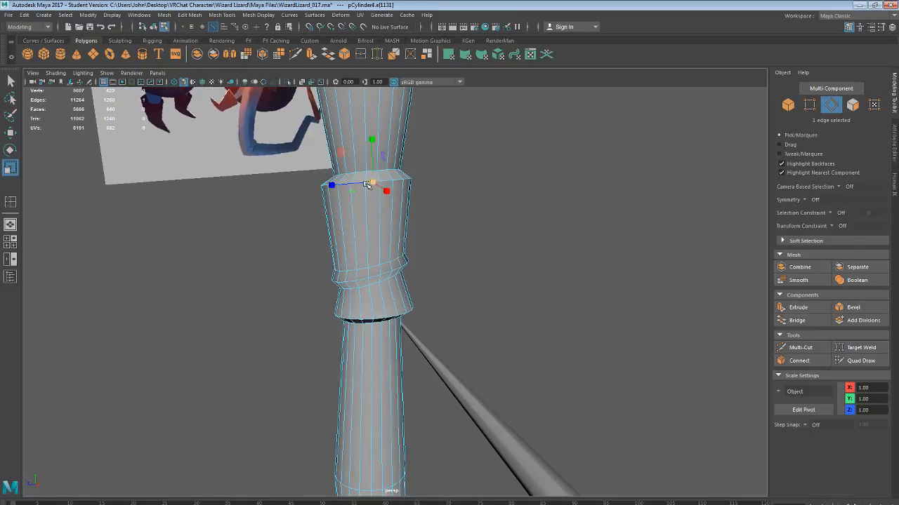
key("w")
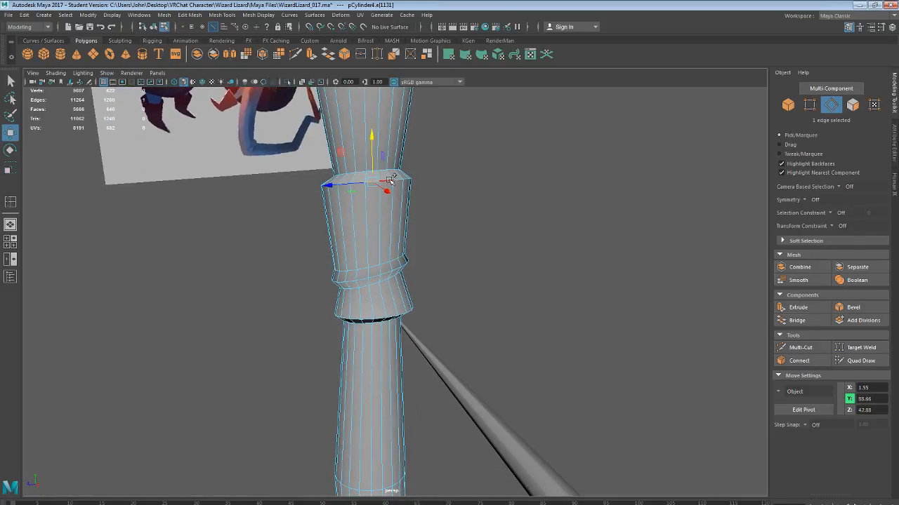
double_click(384, 181)
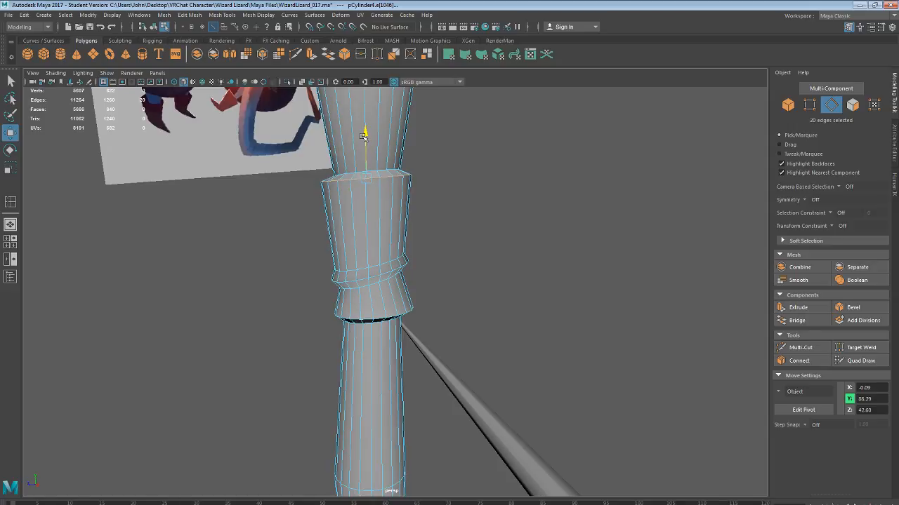
key("e")
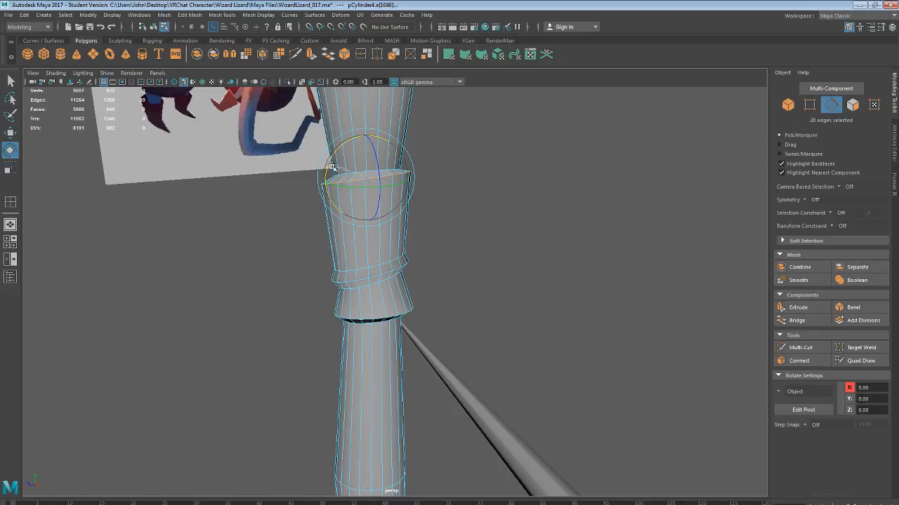
key("r")
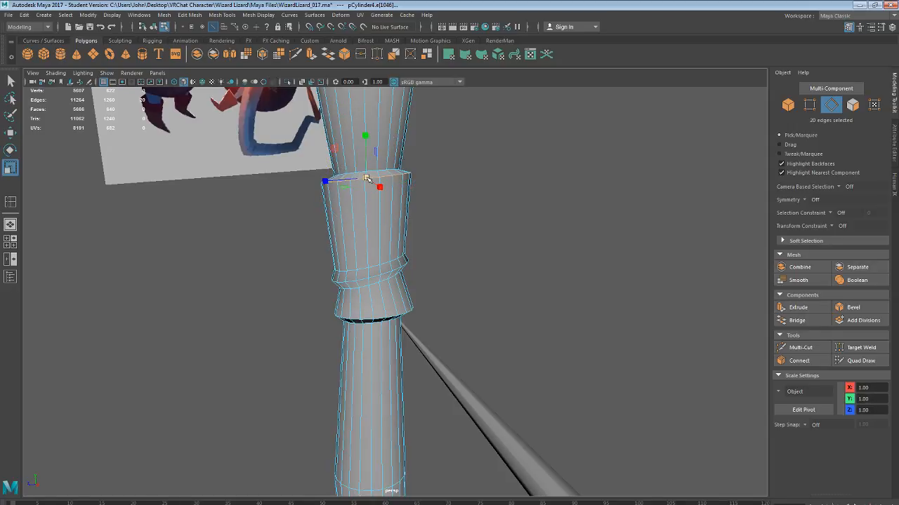
left_click_drag(368, 179, 372, 190)
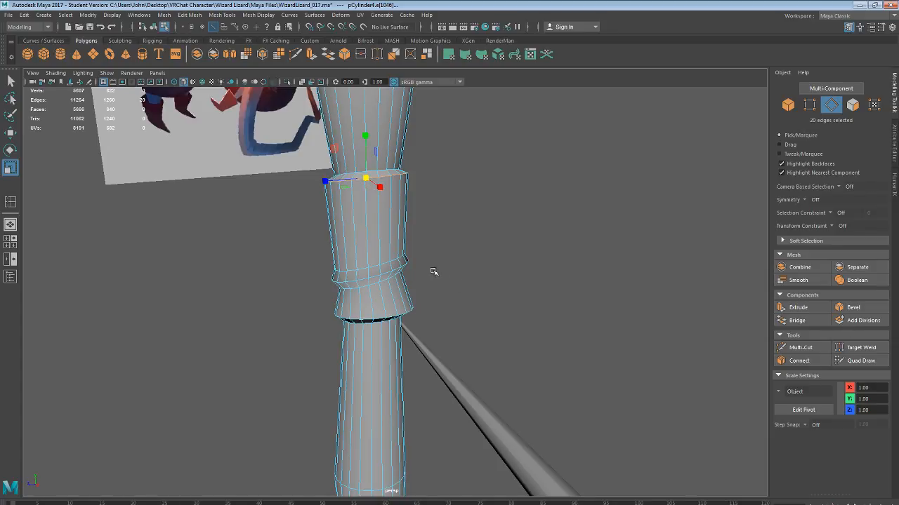
Narrow the collar's top rim loop further and adjust its height on the shaft
middle_click_drag(387, 167, 399, 200, "alt")
right_click_drag(410, 241, 430, 254, "alt")
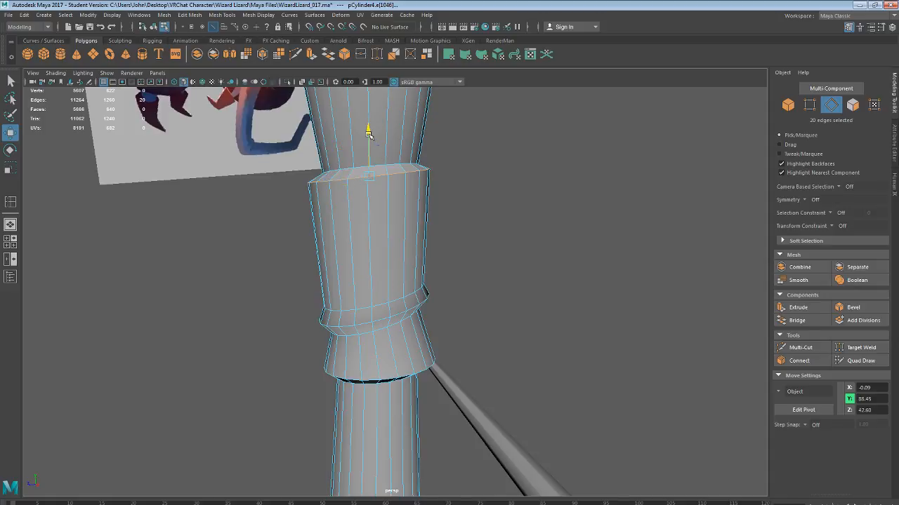
key("r")
left_click_drag(369, 172, 352, 174)
key("w")
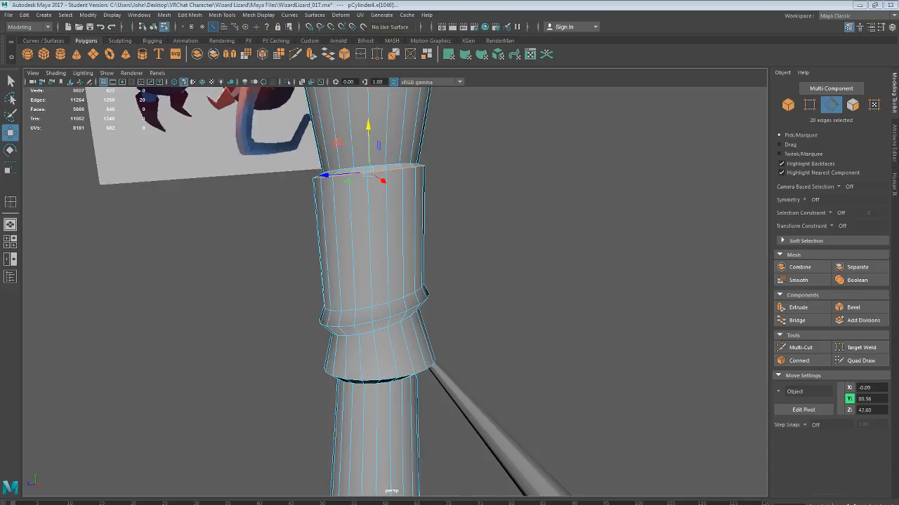
left_click_drag(369, 128, 369, 133)
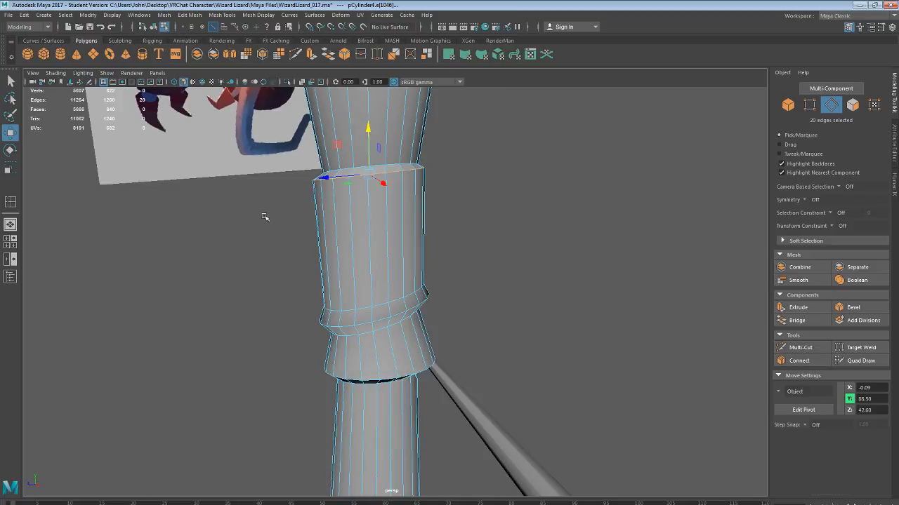
Insert an edge loop below the collar's top rim, scale it outward into a bulge and move it down slightly
left_click(254, 15)
mouse_move(217, 19)
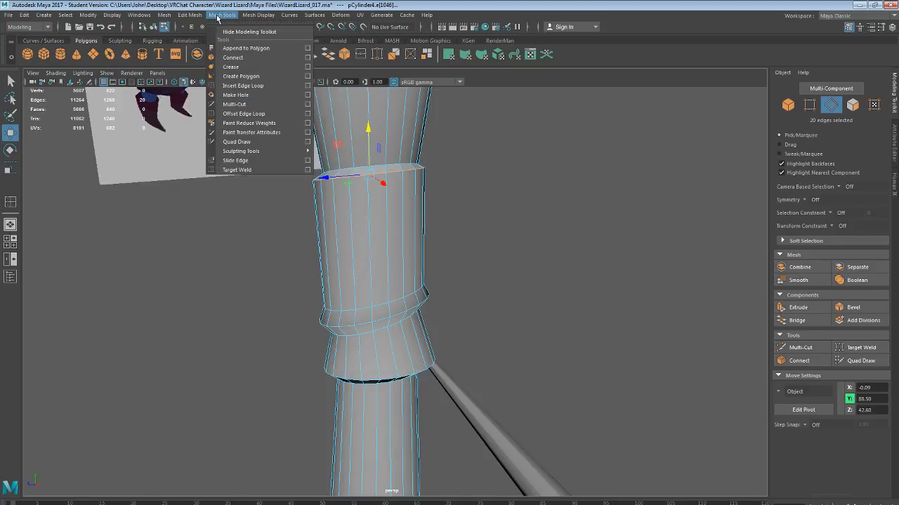
left_click(243, 85)
left_click(390, 205)
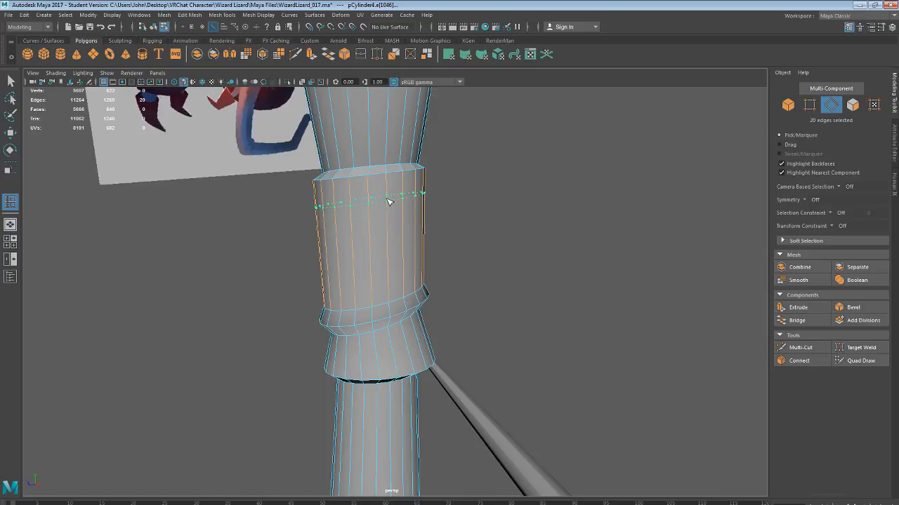
key("r")
left_click_drag(371, 208, 383, 213)
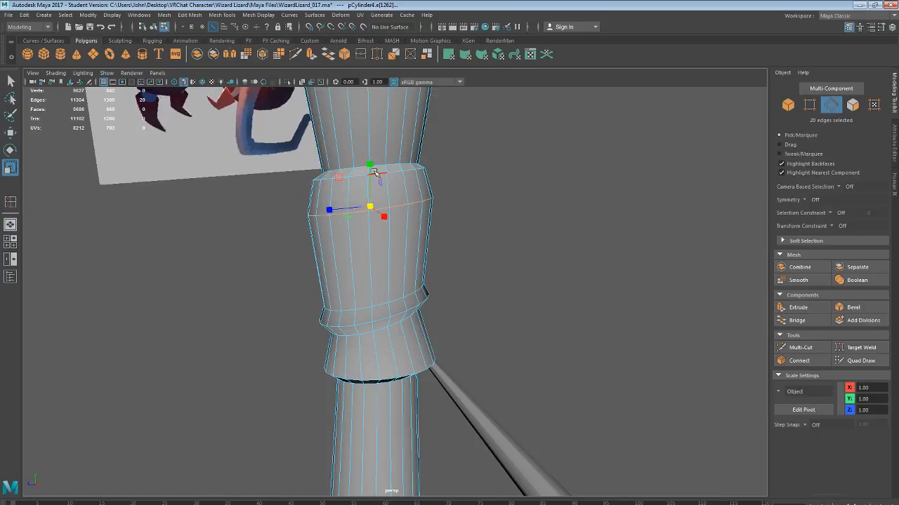
key("w")
left_click_drag(370, 171, 371, 177)
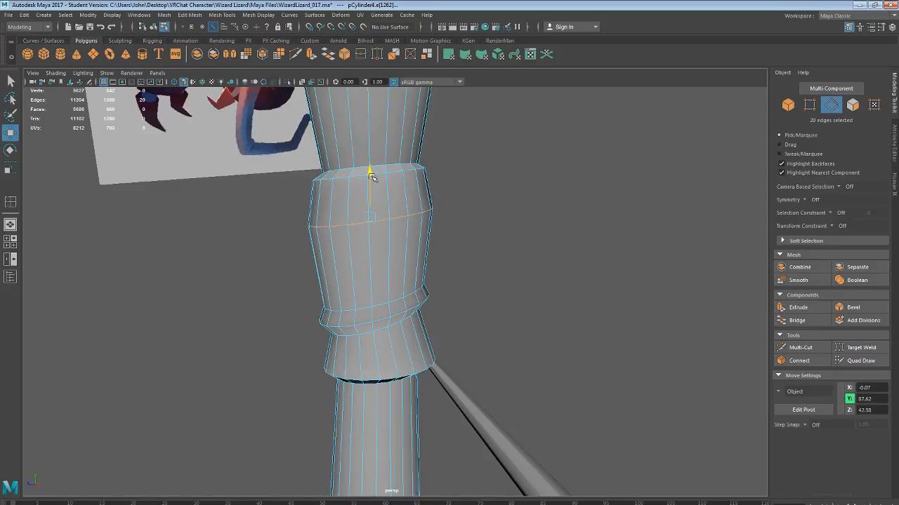
Insert an edge loop between the collar's top rim and the bulge, scaled in to sharpen the upper fold
left_click(257, 14)
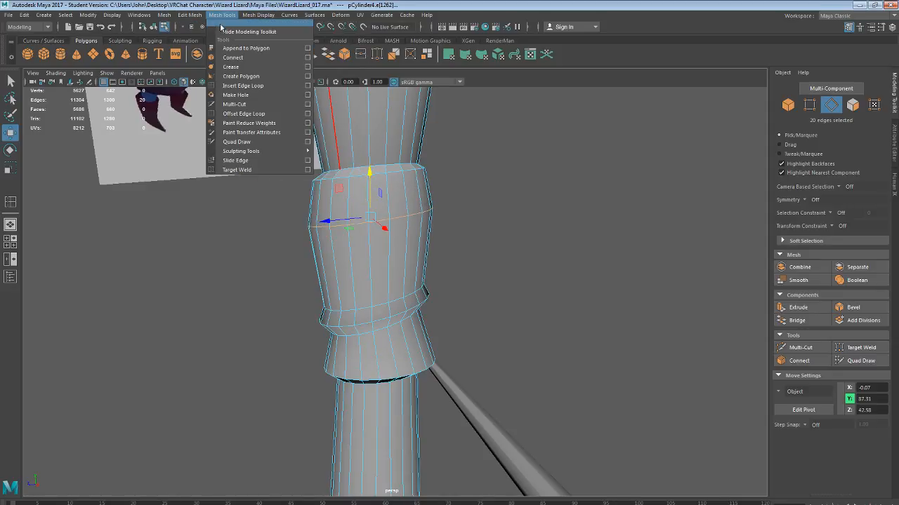
left_click(270, 84)
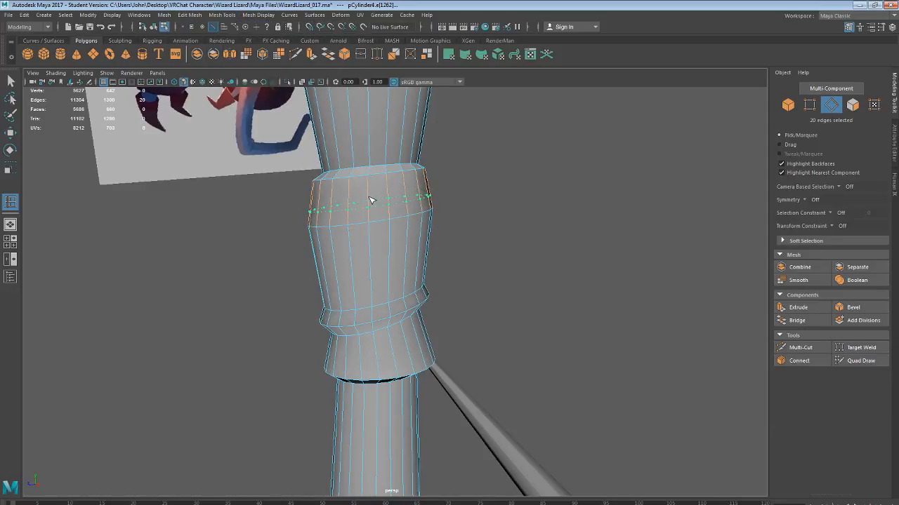
left_click(372, 198)
key("r")
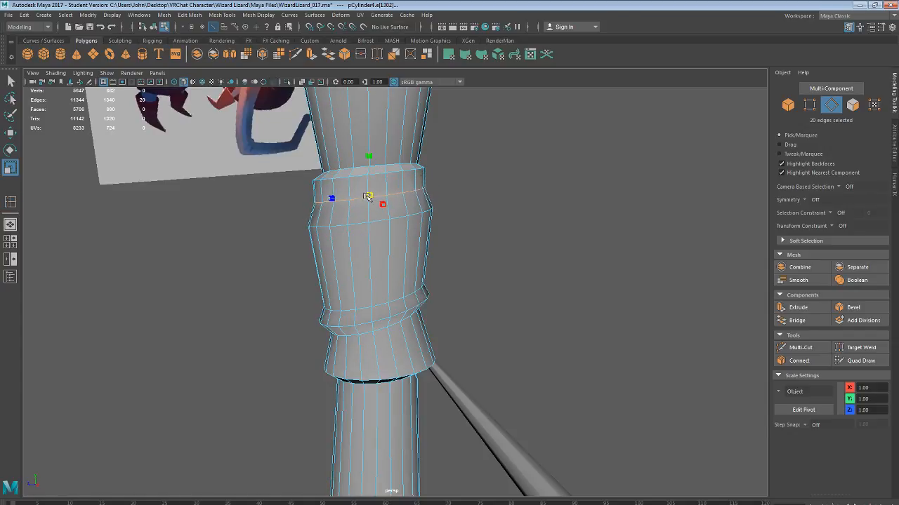
Return to object mode, deselect the staff and examine the folded collar beside the character and reference art
left_click_drag(368, 196, 385, 230, "alt")
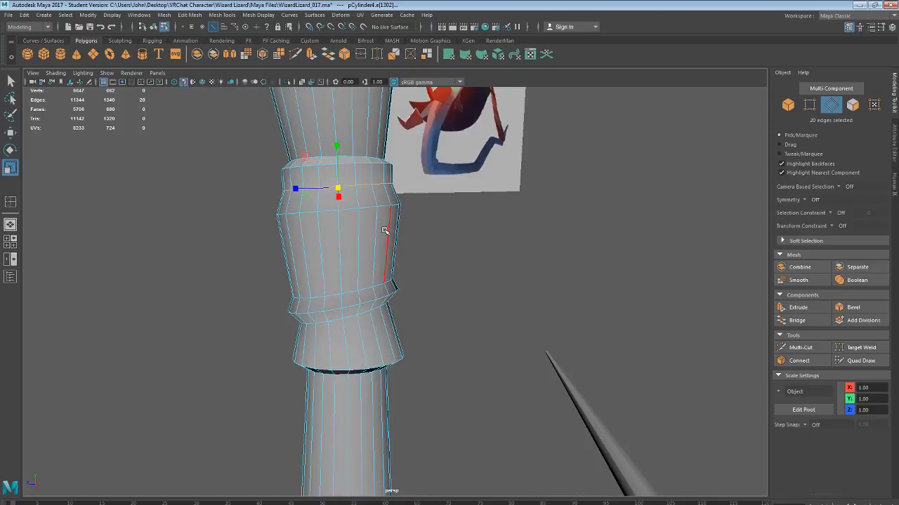
key("F8")
left_click(468, 234)
right_click_drag(467, 235, 212, 162, "alt")
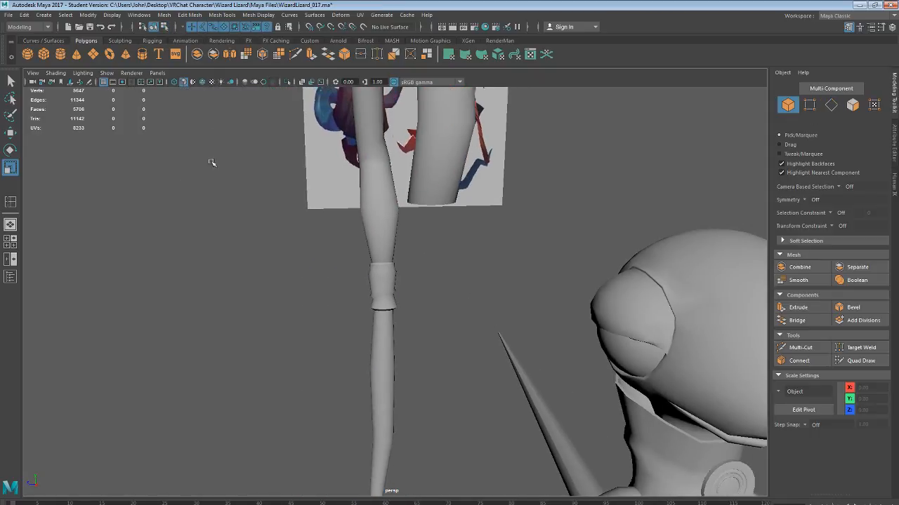
left_click_drag(212, 162, 282, 156, "alt")
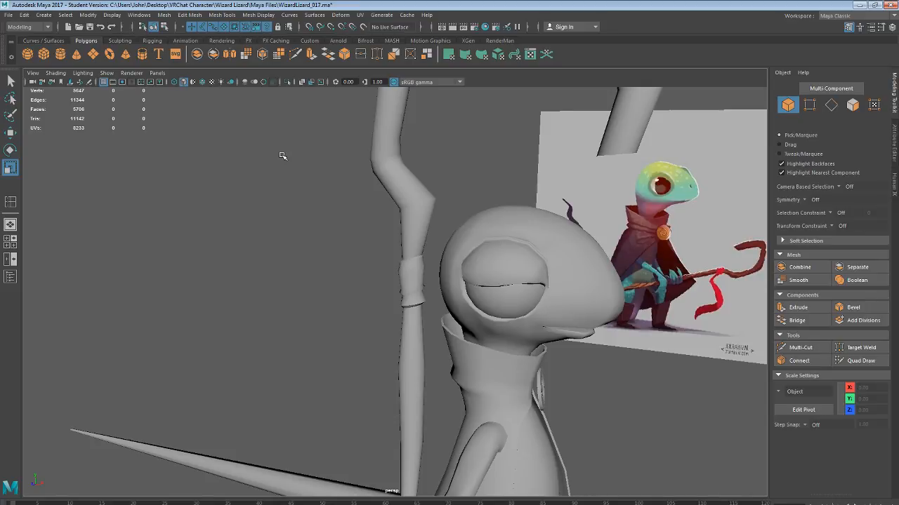
scroll(327, 192, "up", 6)
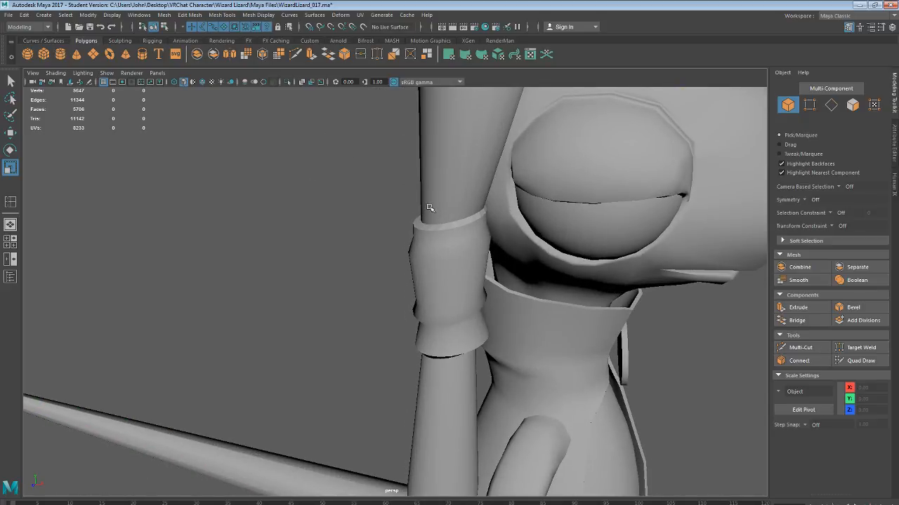
Select the edges around the staff collar's lower and upper rims, apply Soften Edge to them and clear the selection
left_click(432, 250)
right_click_drag(452, 278, 505, 363, "alt")
left_click_drag(506, 362, 485, 312, "alt")
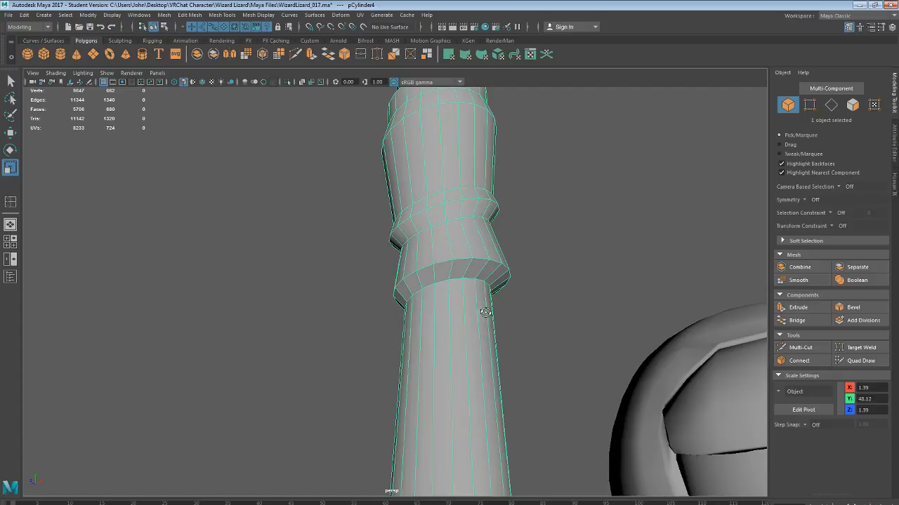
right_click_drag(466, 278, 466, 246)
left_click(465, 267)
left_click(449, 270, "shift")
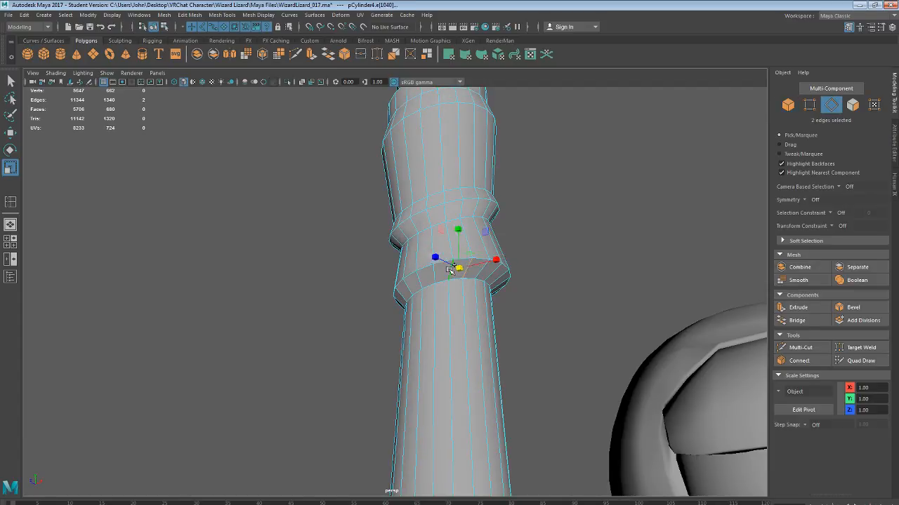
double_click(449, 271, "shift")
left_click_drag(434, 196, 440, 245, "alt")
left_click(426, 266, "shift")
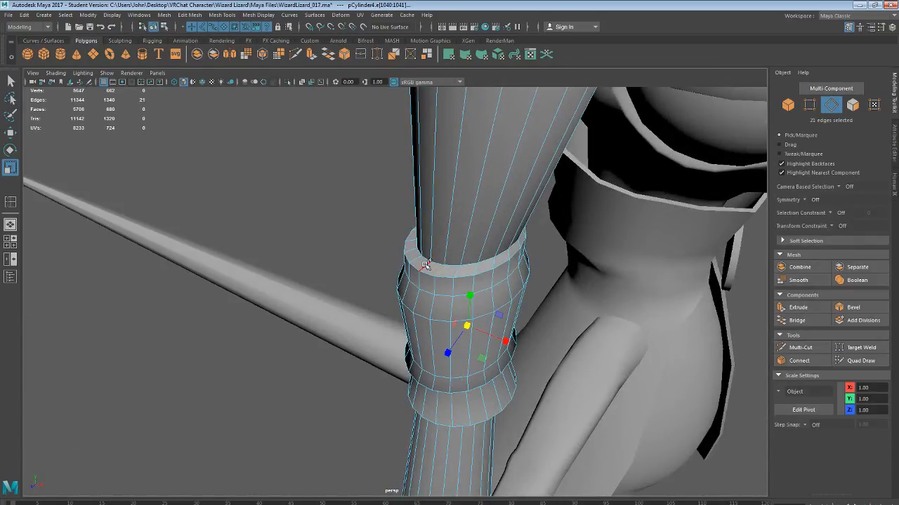
double_click(426, 266, "shift")
left_click(267, 14)
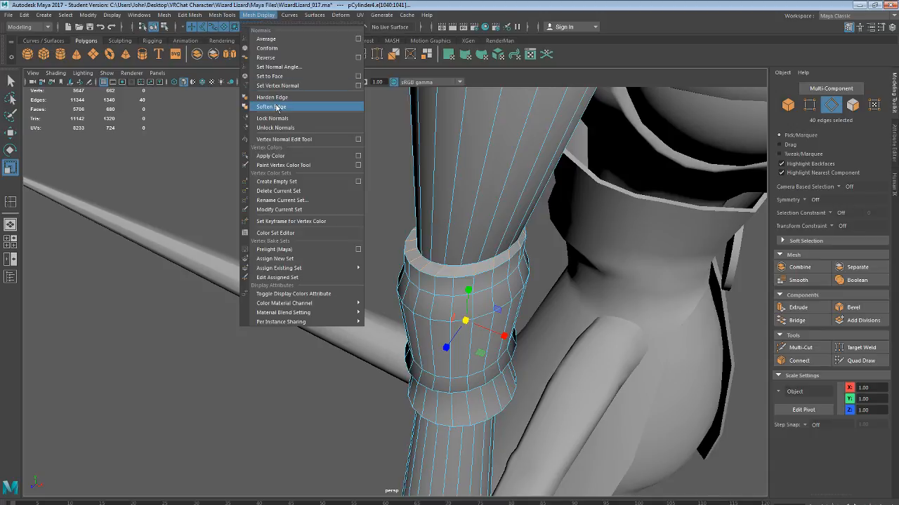
left_click(277, 108)
left_click(351, 217)
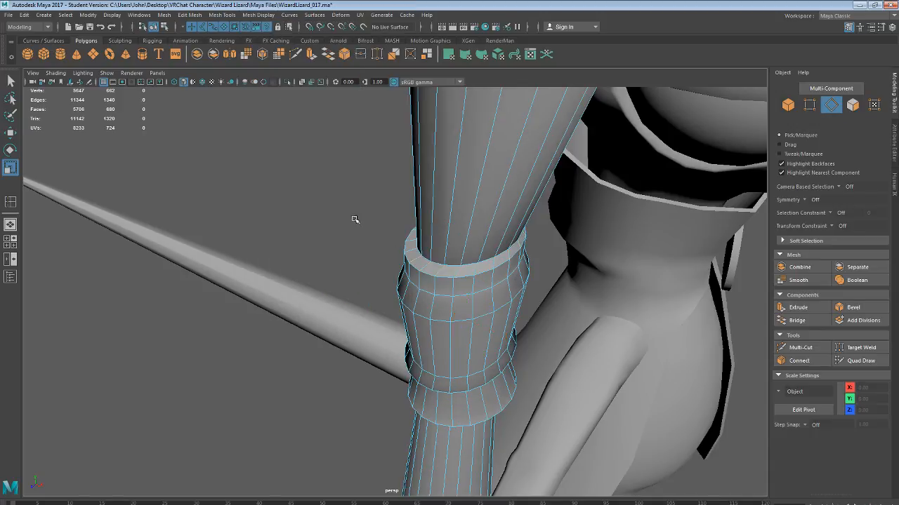
Leave edge editing on the staff, clear the selection and view the whole character with both reference images
right_click_drag(477, 262, 507, 235)
left_click(347, 206)
left_click_drag(362, 212, 351, 191, "alt")
right_click_drag(449, 241, 169, 77, "alt")
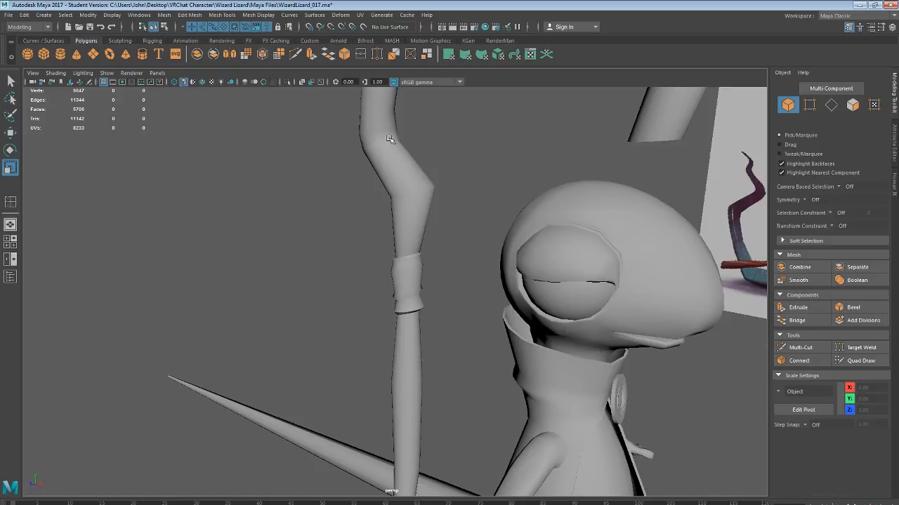
scroll(418, 127, "down", 6)
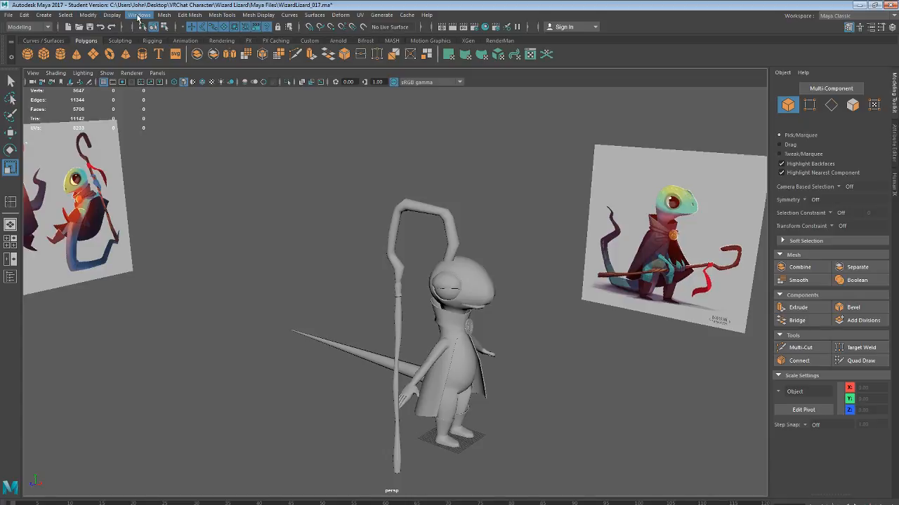
left_click(164, 16)
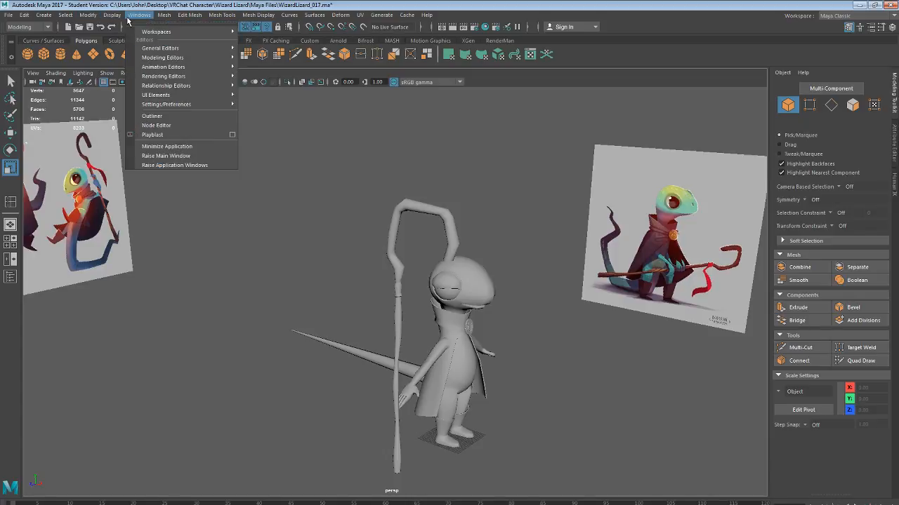
left_click(43, 15)
mouse_move(109, 54)
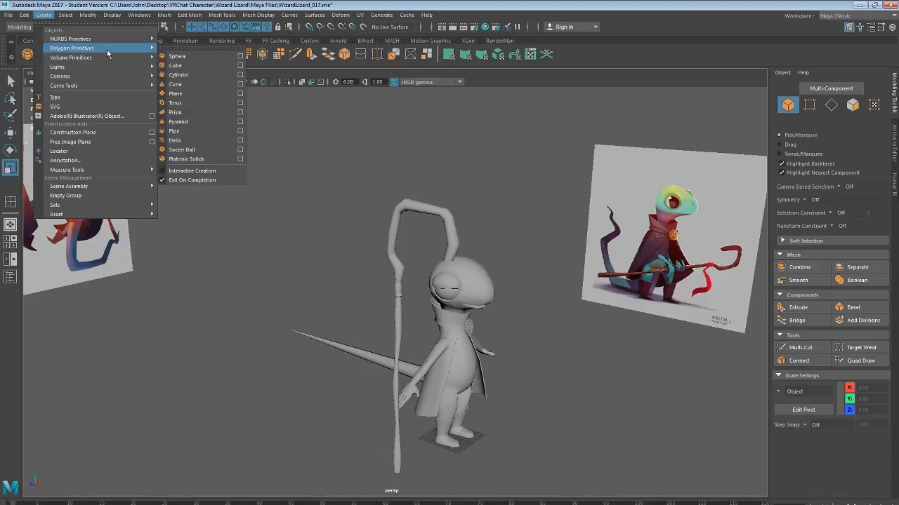
left_click(177, 68)
key("backslash")
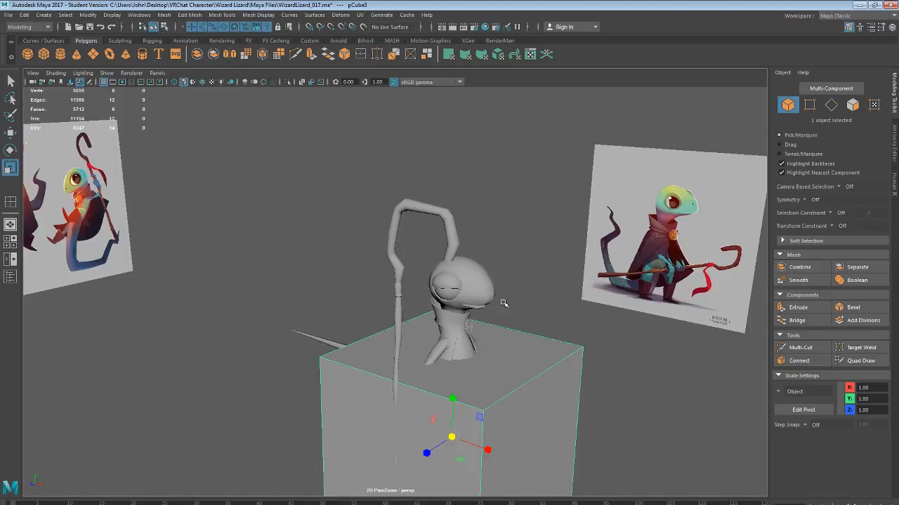
key("Delete")
Create a polygon sphere, enlarge it and place it beside the staff's collar at about X 11, Y 86, Z 45
left_click(66, 15)
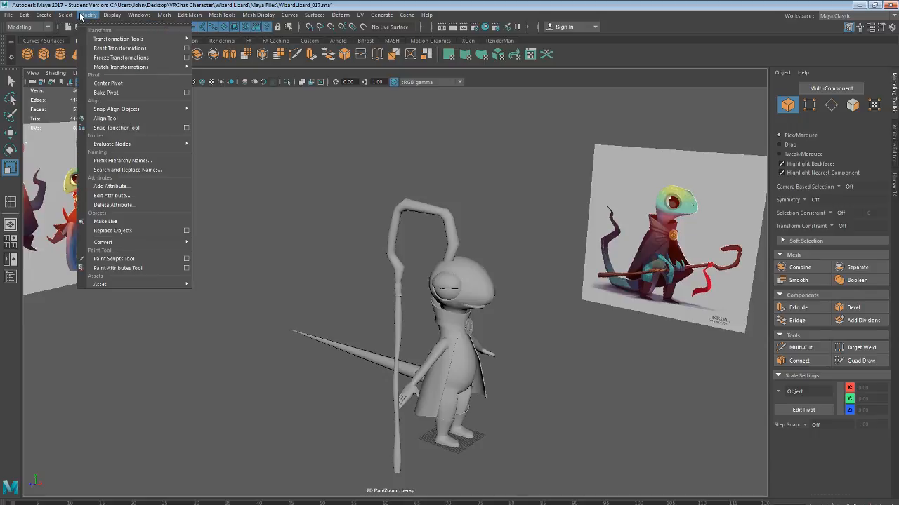
mouse_move(49, 15)
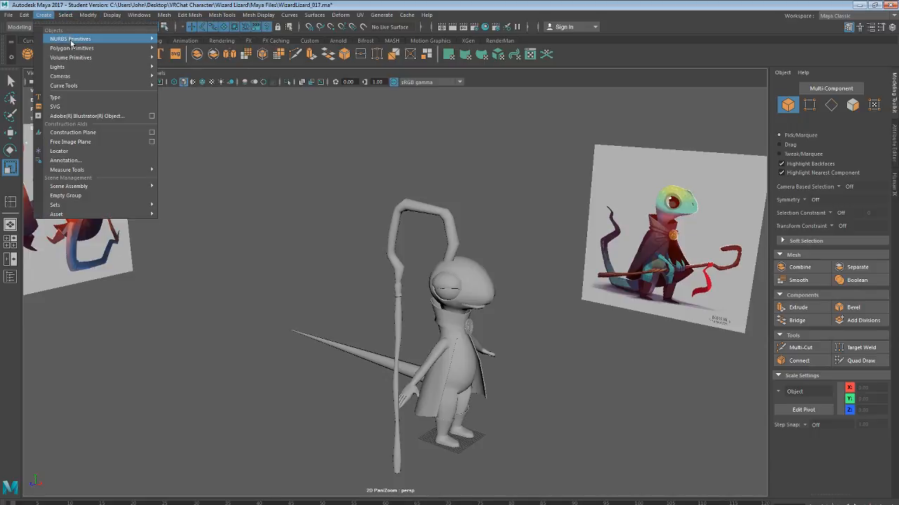
mouse_move(117, 47)
left_click(177, 56)
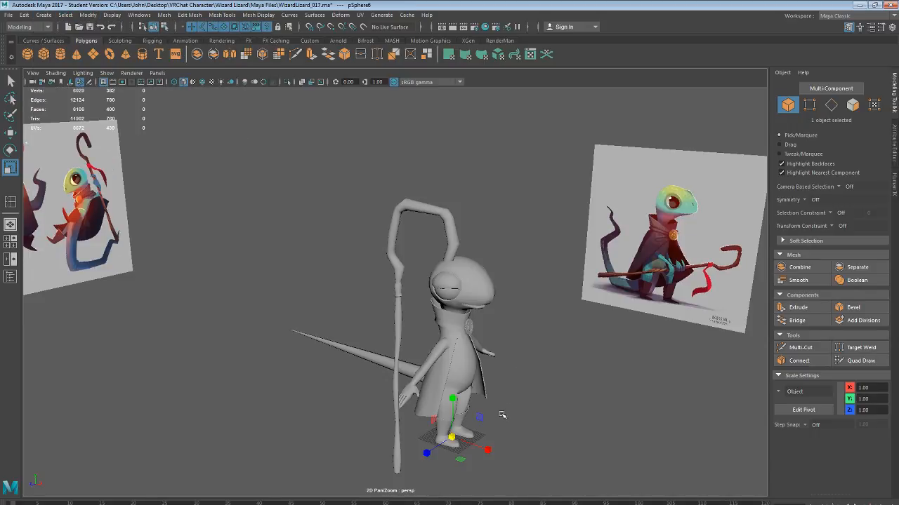
left_click_drag(502, 415, 491, 222, "alt")
key("w")
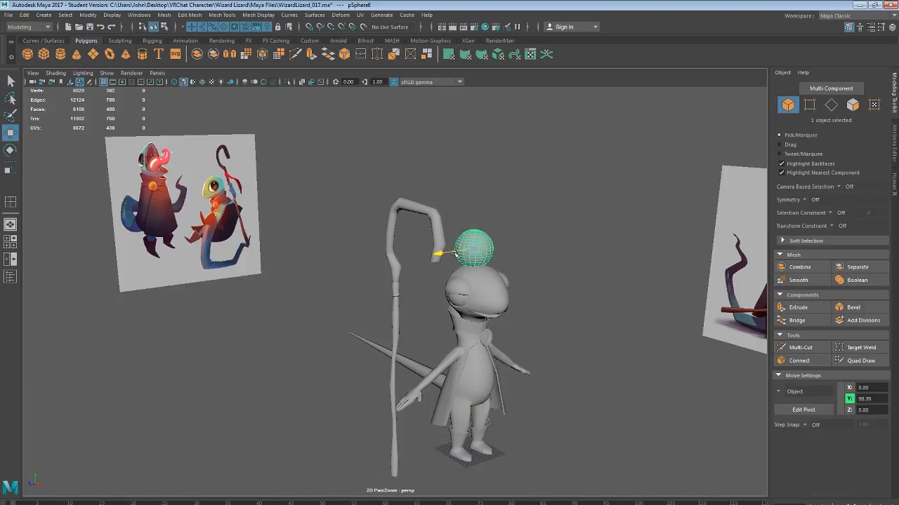
left_click_drag(451, 257, 471, 264)
left_click_drag(431, 230, 438, 258)
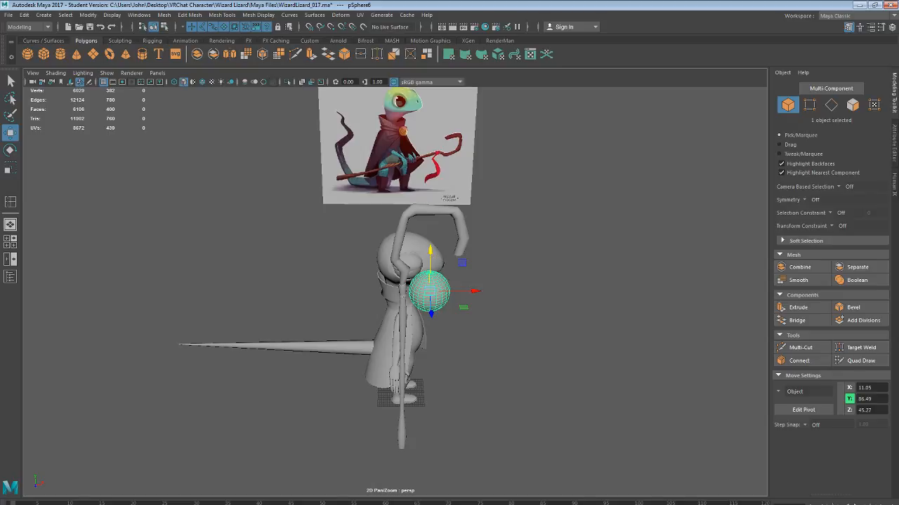
Turn the sphere on its side and scale it to about X 2.93, Y 17.95, Z 2.13 as a long, narrow ribbon base
right_click_drag(378, 331, 457, 294, "alt")
key("e")
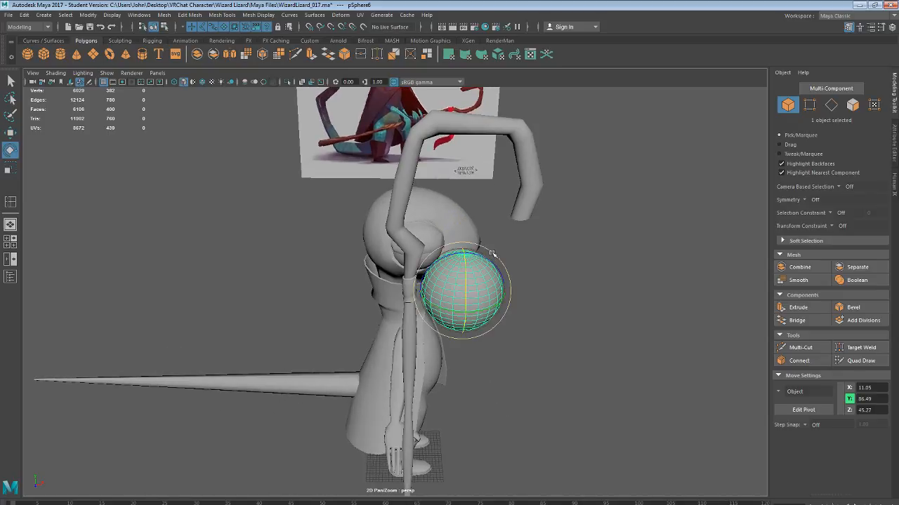
left_click_drag(466, 271, 452, 246, "alt")
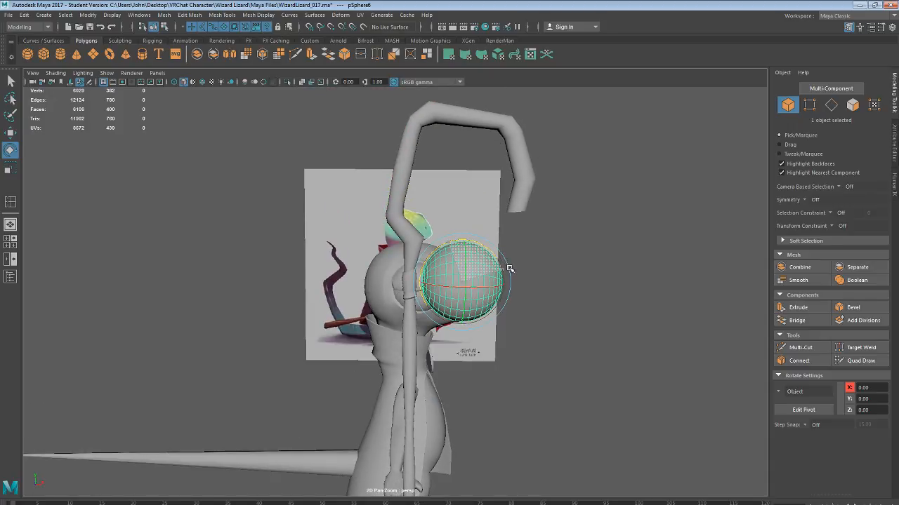
left_click_drag(501, 260, 441, 303, "alt")
key("r")
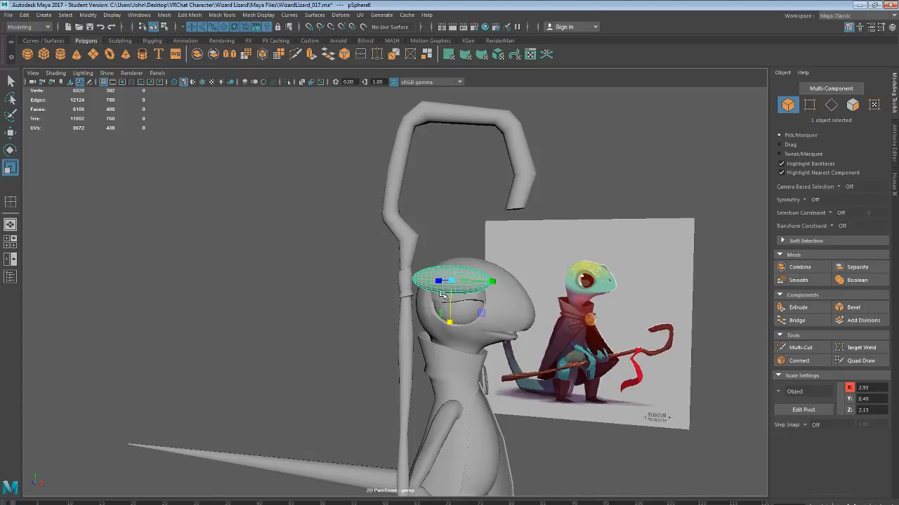
left_click_drag(492, 281, 540, 278)
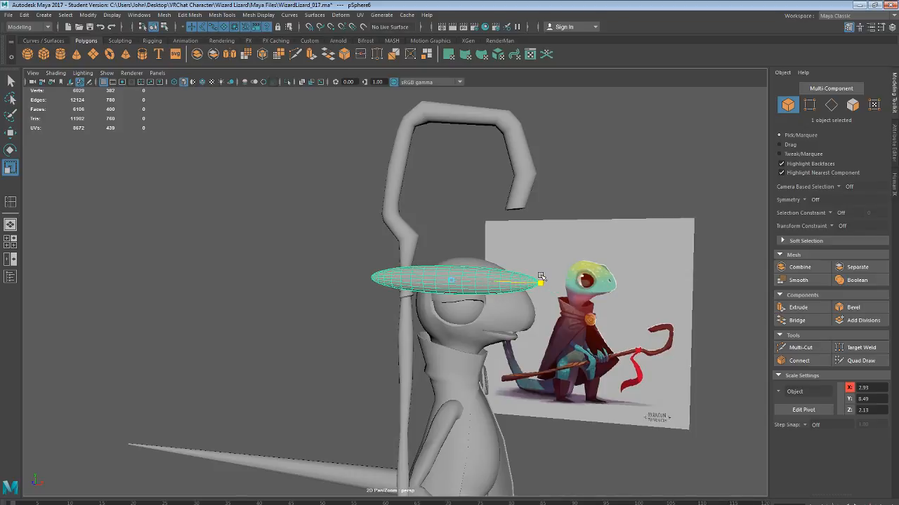
left_click_drag(540, 276, 541, 277)
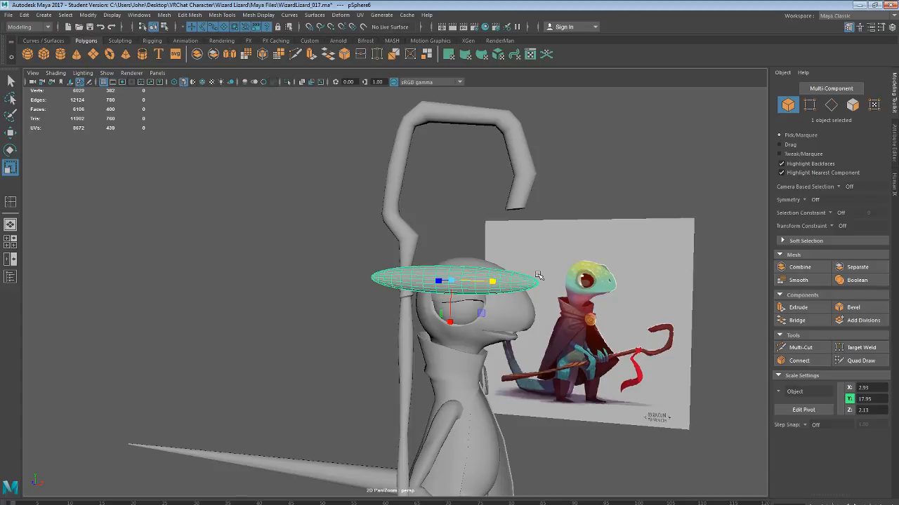
Taper both ends of the stretched sphere by scaling each tip vertex in thickness with soft selection enabled
right_click_drag(436, 258, 632, 321, "alt")
middle_click_drag(611, 281, 446, 282, "alt")
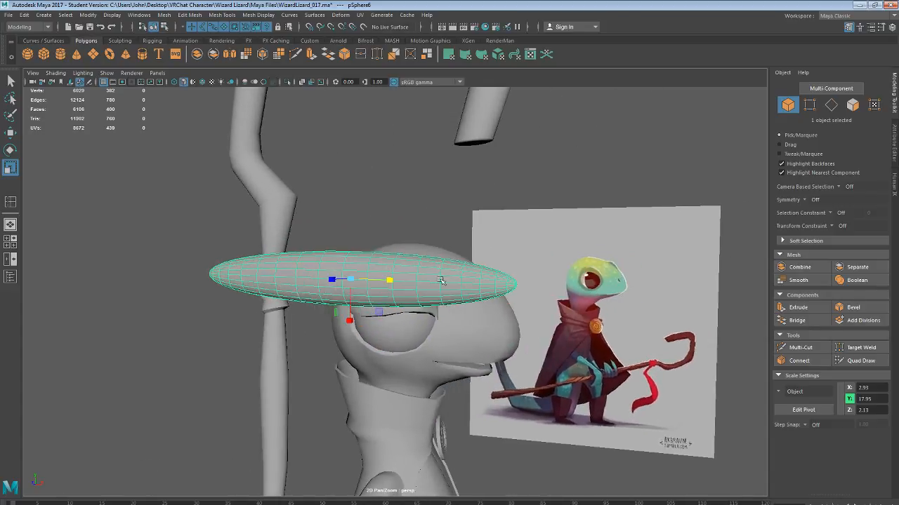
right_click_drag(447, 282, 602, 283, "alt")
key("F9")
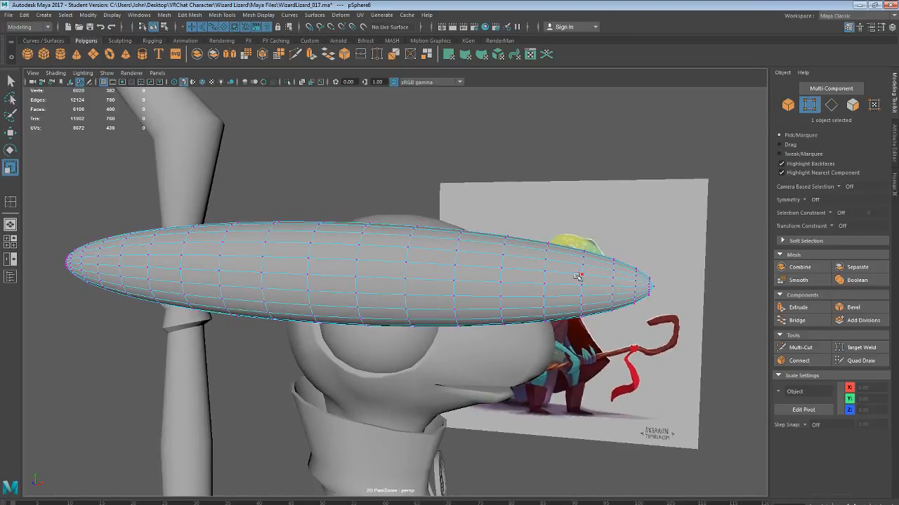
left_click(652, 285)
key("b")
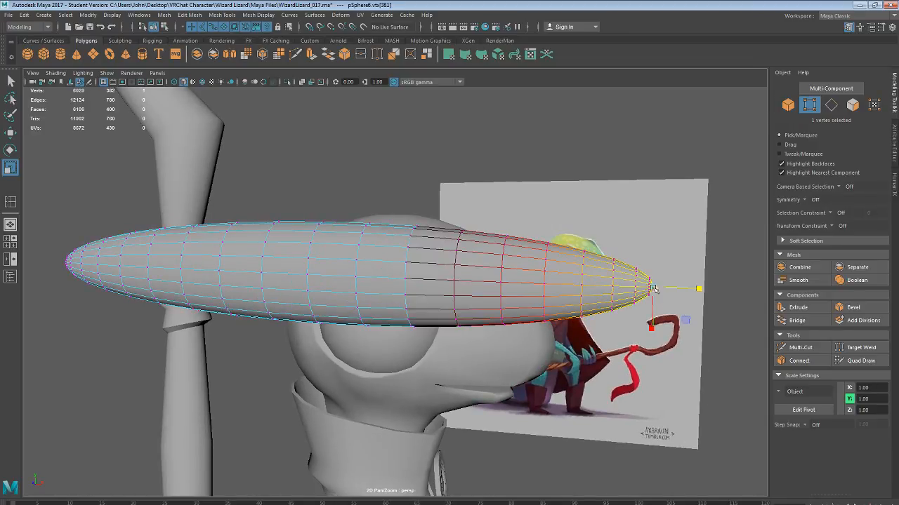
left_click_drag(681, 322, 654, 313)
left_click_drag(477, 347, 250, 214, "alt")
left_click(260, 220)
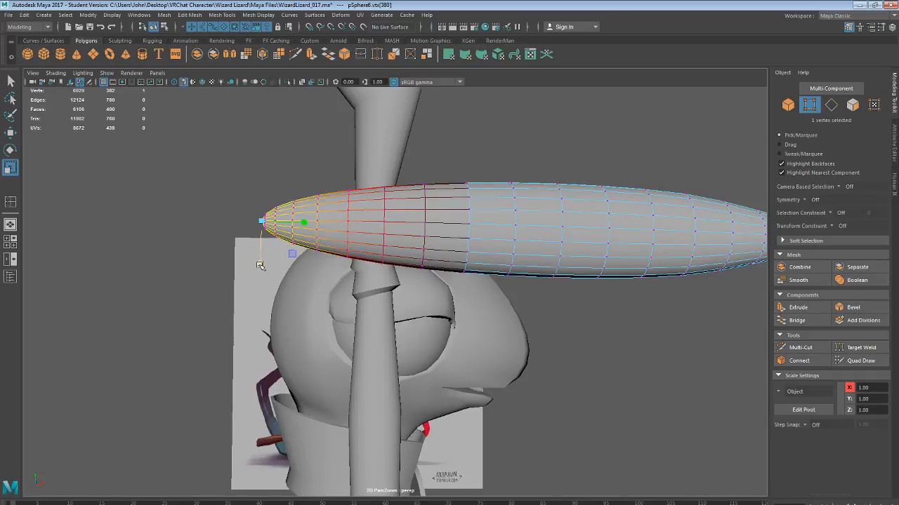
left_click_drag(260, 265, 253, 250)
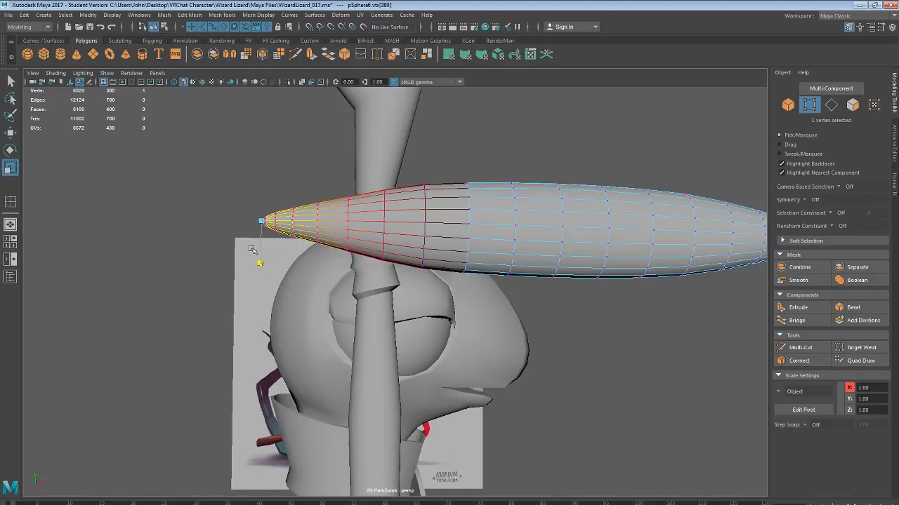
Return to object mode and flatten the ribbon shape by scaling it to about X 1.83 and Z 0.69
right_click_drag(586, 195, 592, 150)
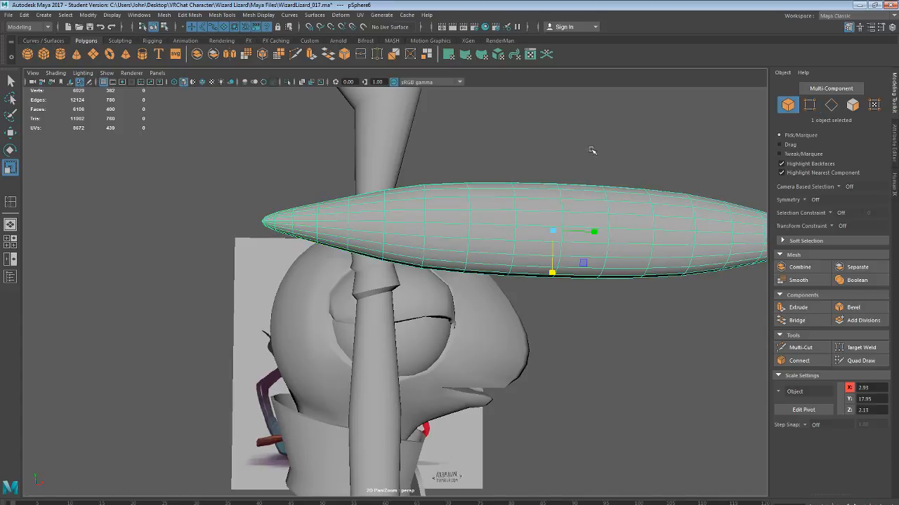
left_click(592, 150)
left_click(597, 243)
key("f")
left_click_drag(611, 337, 381, 290, "alt")
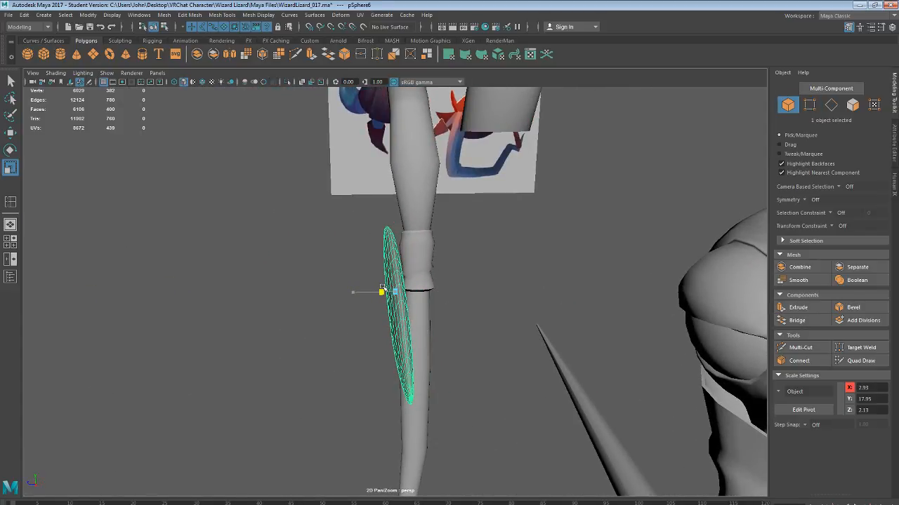
left_click_drag(287, 328, 396, 319, "alt")
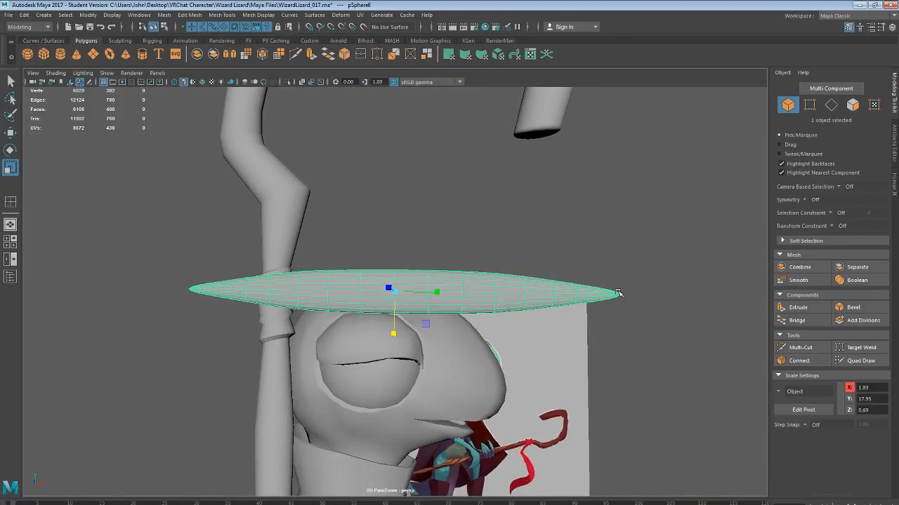
Select both tip vertices, scale their soft-selected ends slightly wider to round the taper, and reselect the ribbon as an object
key("F9")
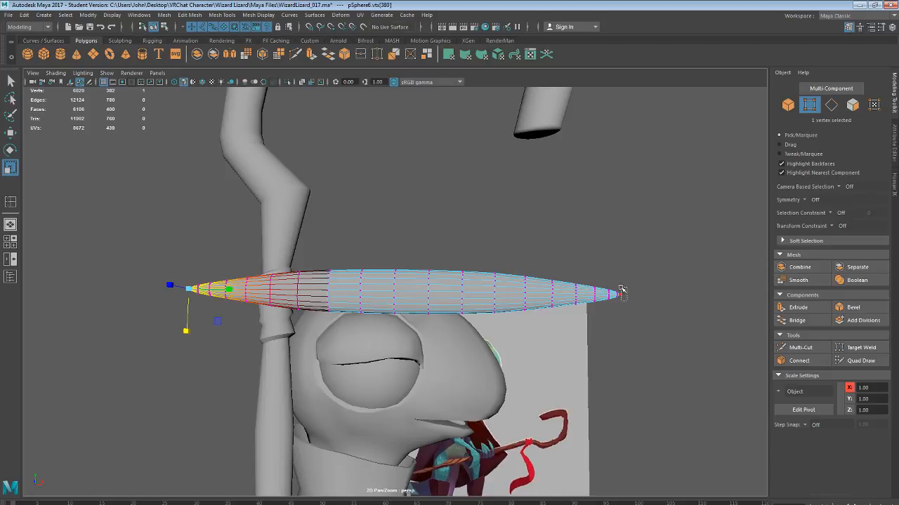
left_click(619, 293)
left_click_drag(148, 263, 172, 309, "alt")
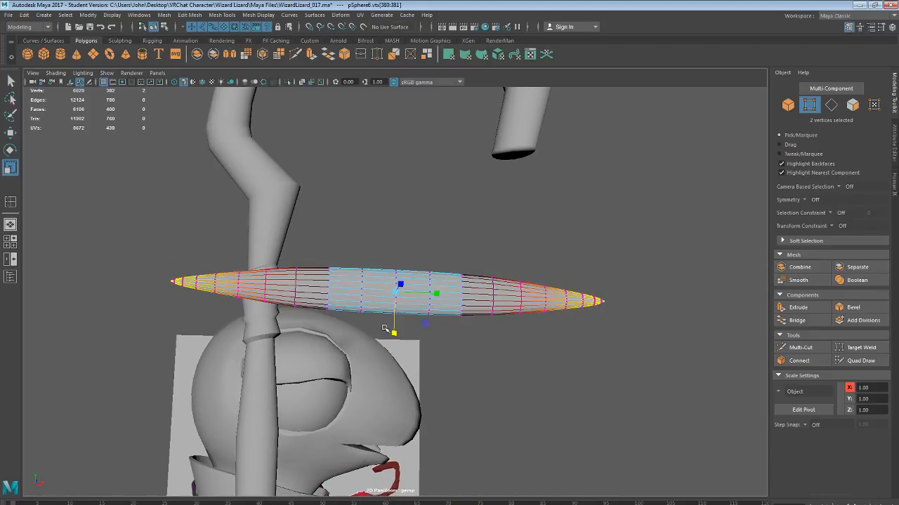
left_click_drag(395, 335, 400, 347)
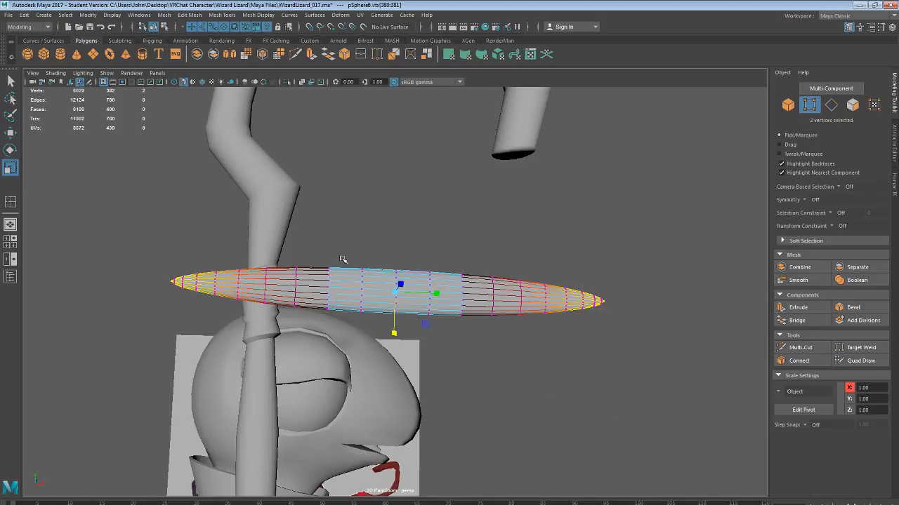
left_click_drag(339, 236, 338, 247, "alt")
right_click_drag(363, 287, 483, 232)
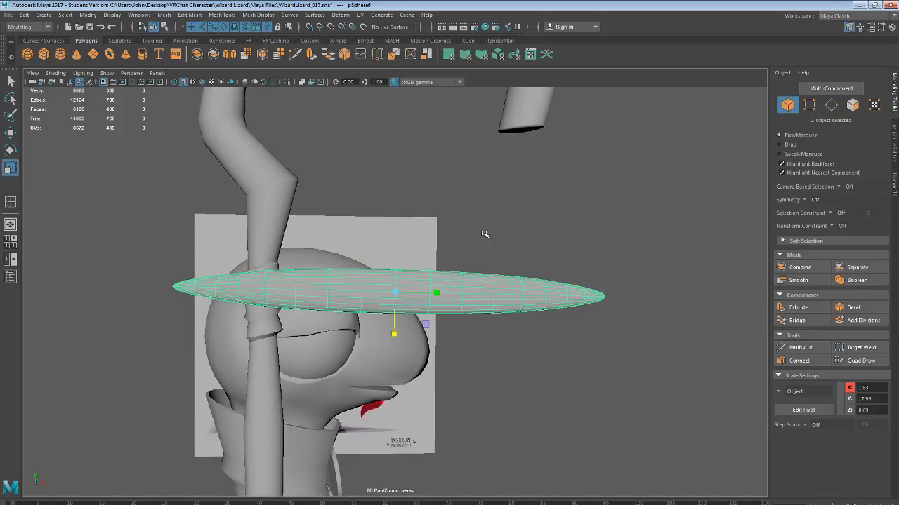
left_click(483, 232)
left_click(483, 275)
Select the ribbon's staff-side tip vertex, widen the soft selection falloff and rotate that end into a wavy bend
left_click_drag(56, 189, 250, 279, "alt")
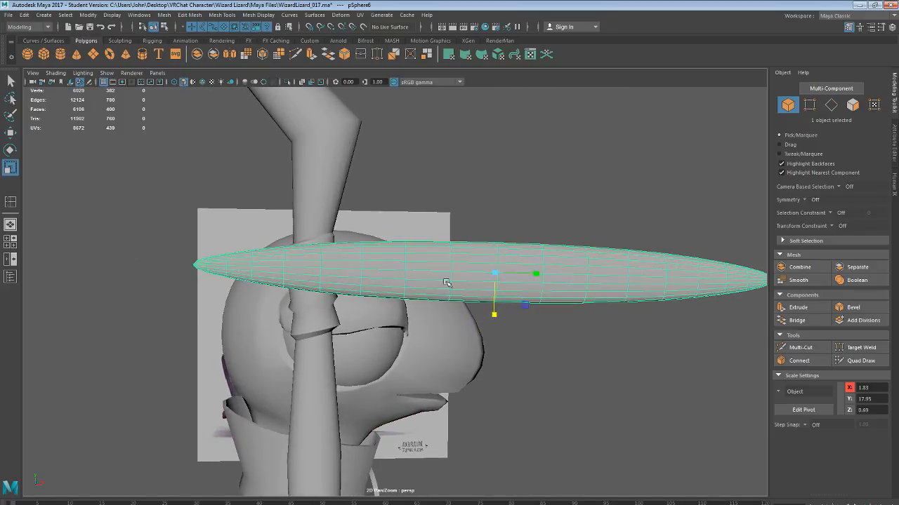
left_click_drag(478, 287, 398, 263, "alt")
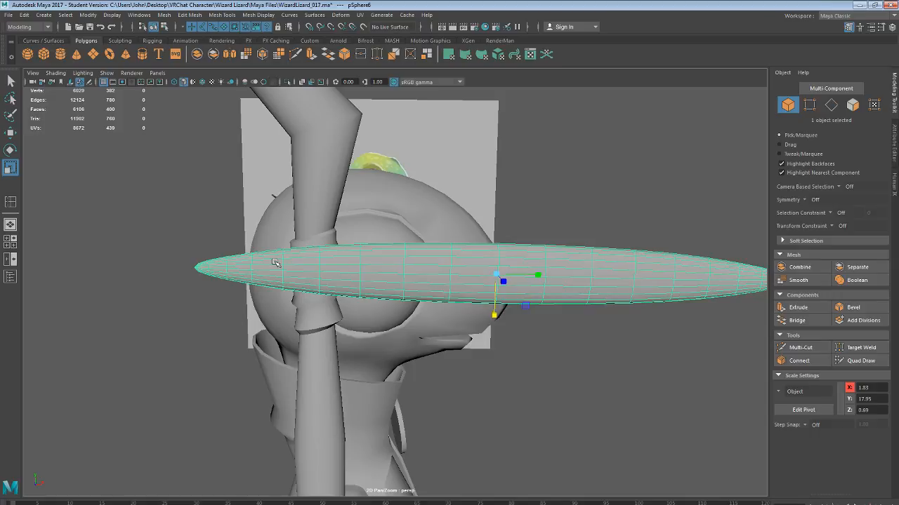
left_click_drag(276, 262, 327, 224, "alt")
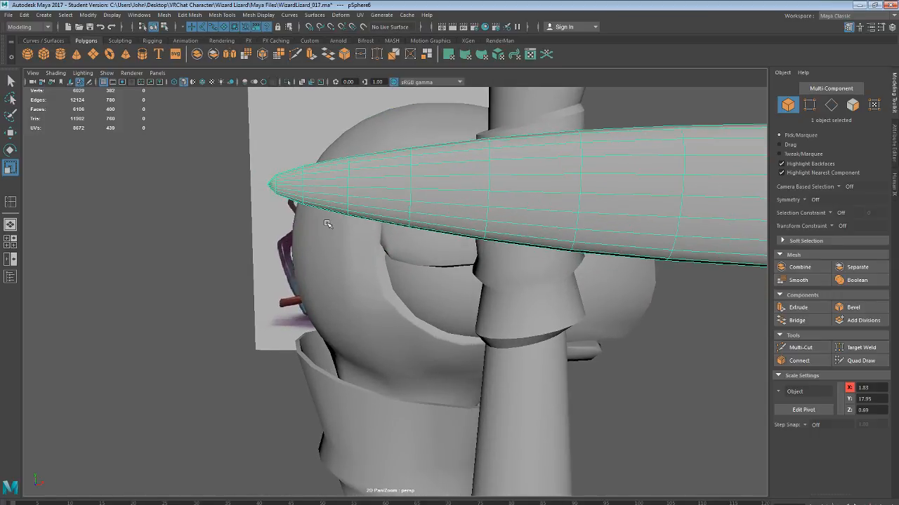
key("F9")
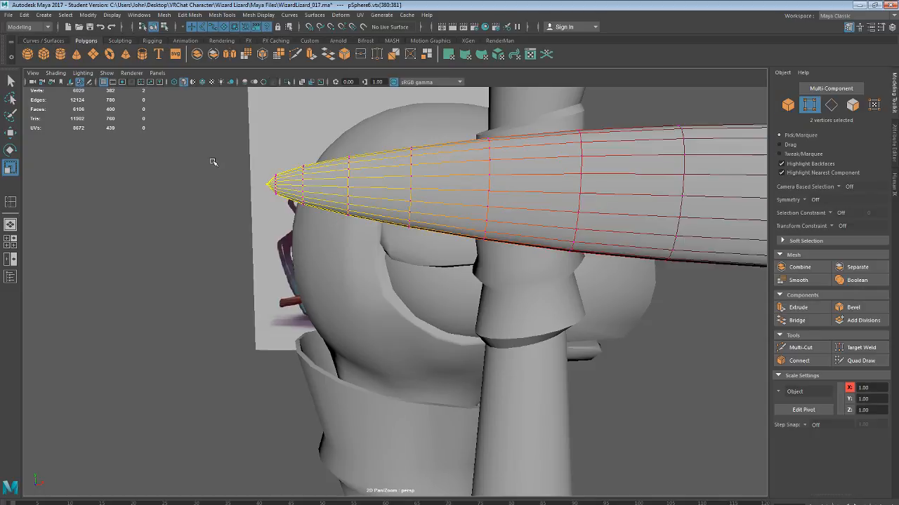
left_click_drag(203, 150, 271, 223)
left_click_drag(327, 316, 510, 267, "alt")
key("b")
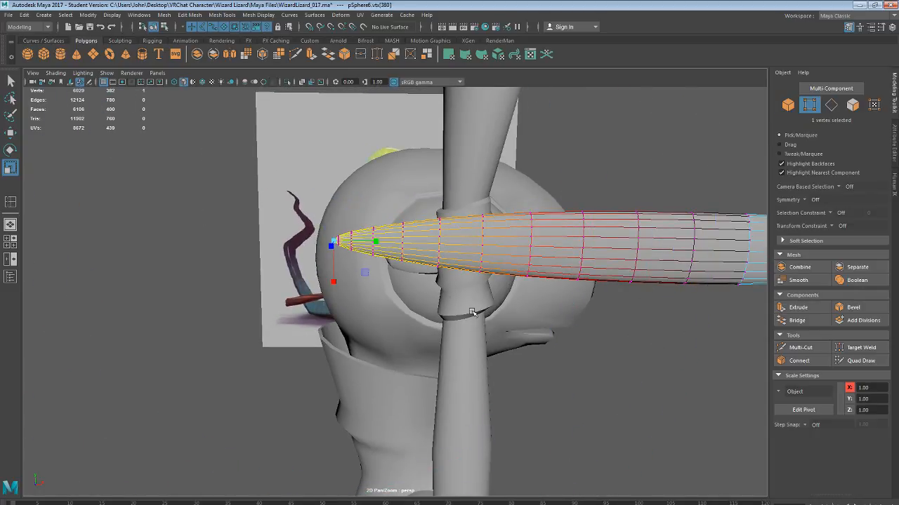
key("e")
left_click_drag(327, 265, 286, 219)
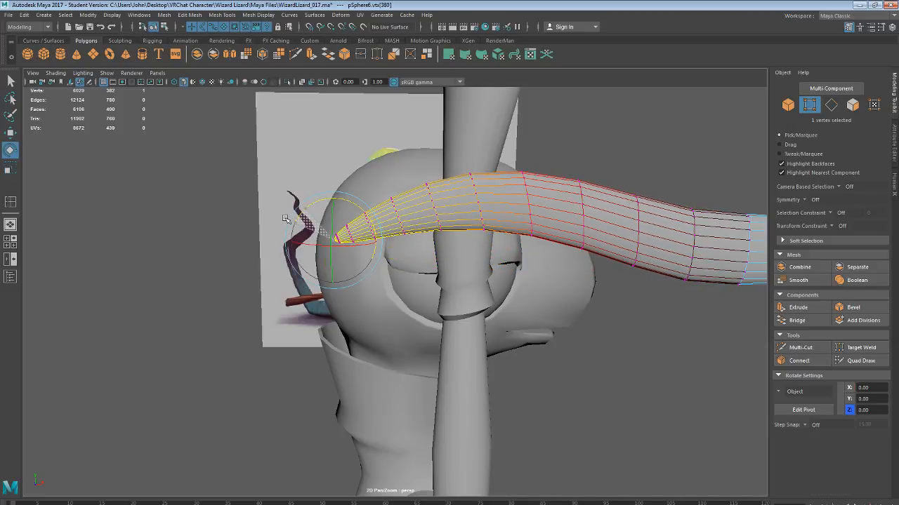
Reduce the soft selection falloff, rotate the staff-side tip further and move it downward into a drooping curl
key("b")
left_click_drag(403, 219, 112, 206)
left_click_drag(341, 208, 296, 199)
key("w")
left_click_drag(336, 272, 333, 305)
left_click_drag(568, 320, 445, 325, "alt")
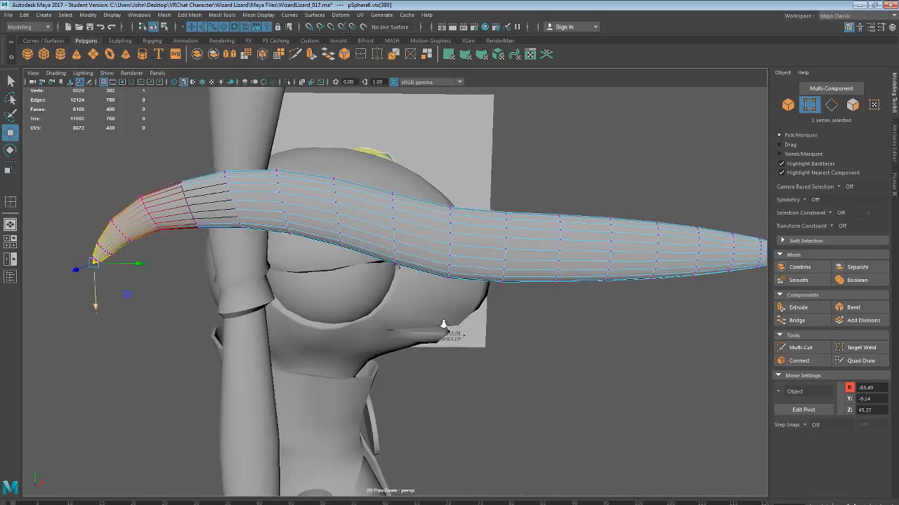
right_click_drag(445, 325, 305, 234, "alt")
left_click_drag(305, 235, 372, 323, "alt")
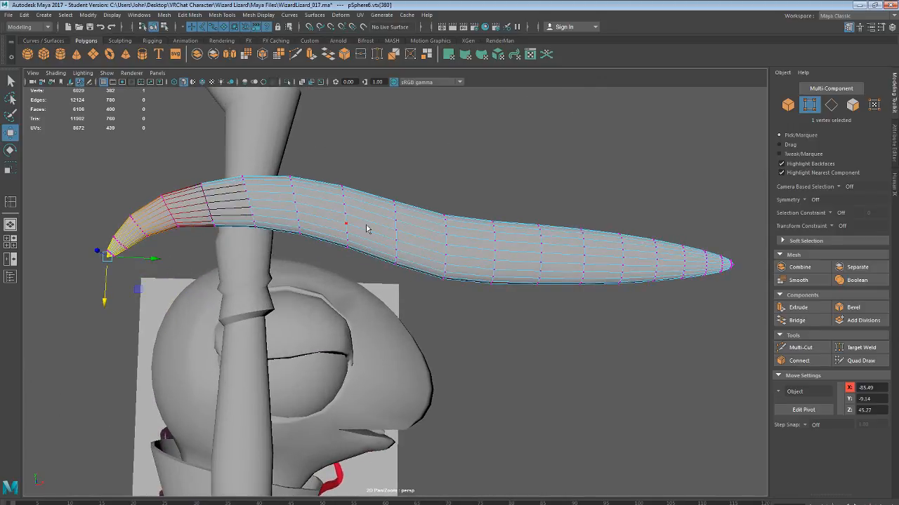
Return to object mode and move the whole ribbon so its staff-side tip tucks into the folded collar, then deselect it
right_click_drag(385, 220, 413, 169)
left_click(415, 153)
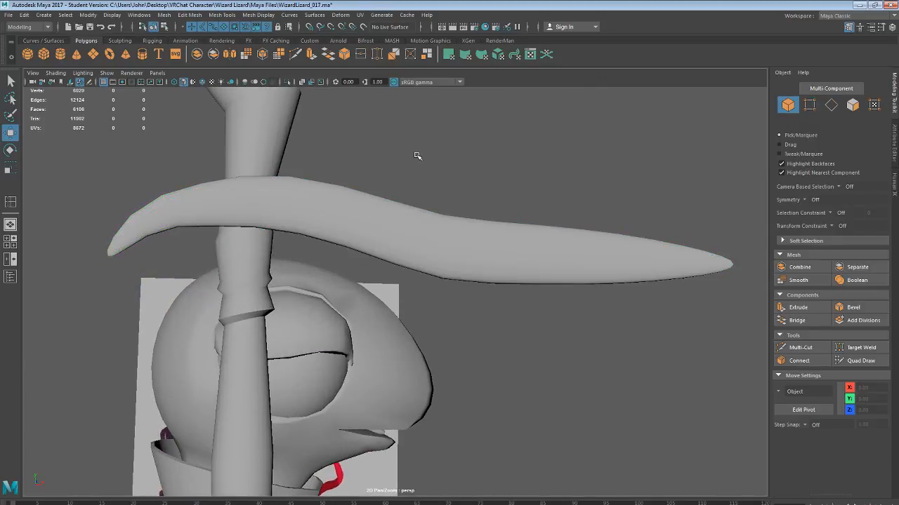
left_click(385, 227)
left_click_drag(388, 229, 580, 253, "alt")
left_click_drag(445, 302, 455, 325, "alt")
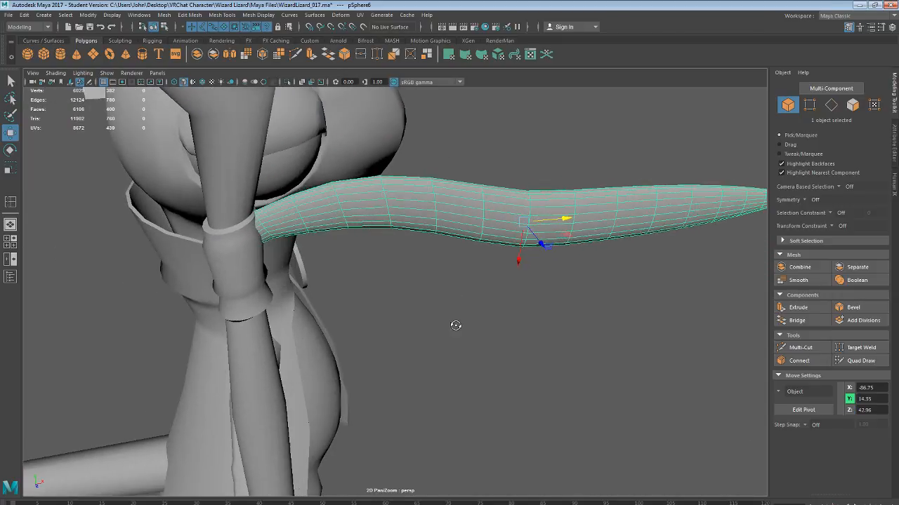
left_click_drag(519, 248, 500, 311)
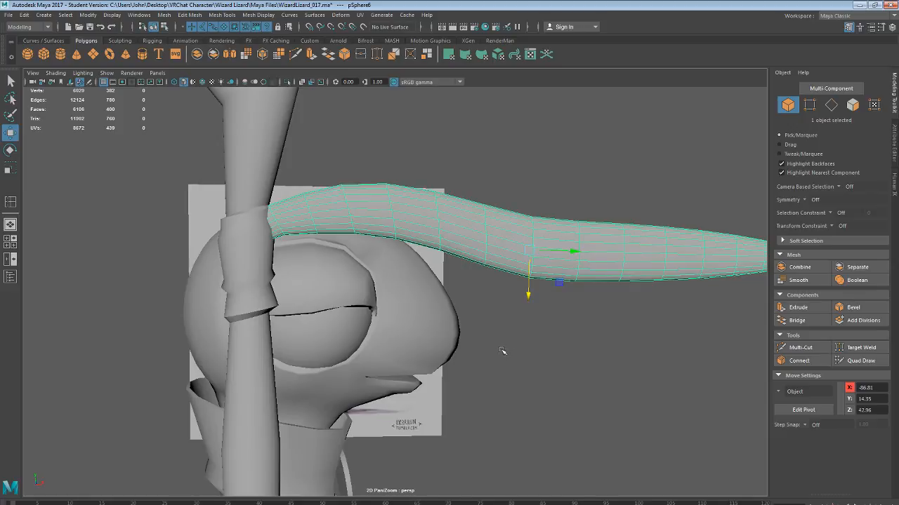
left_click_drag(504, 351, 393, 287, "alt")
left_click(499, 206)
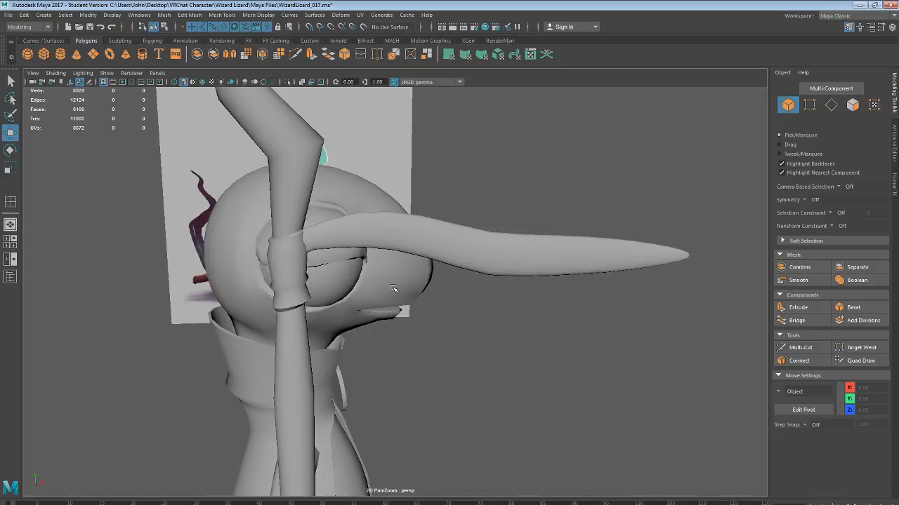
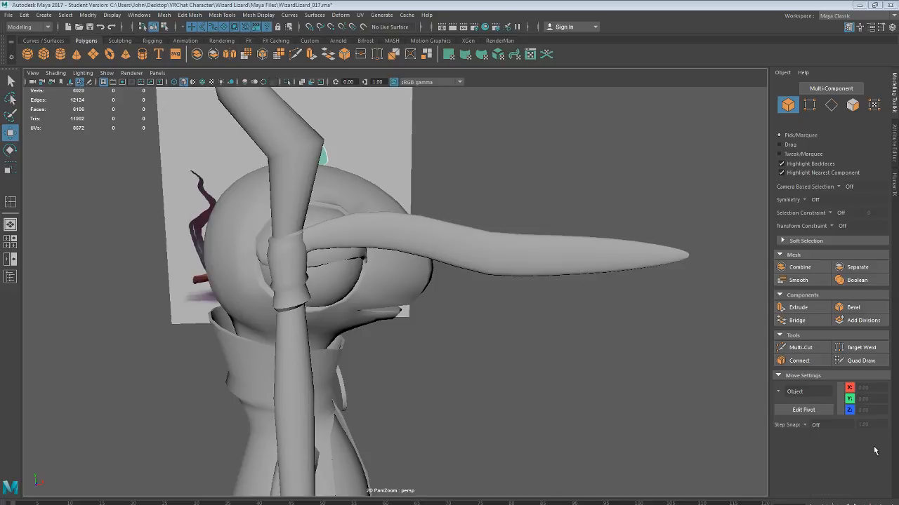
left_click_drag(543, 465, 513, 449, "alt")
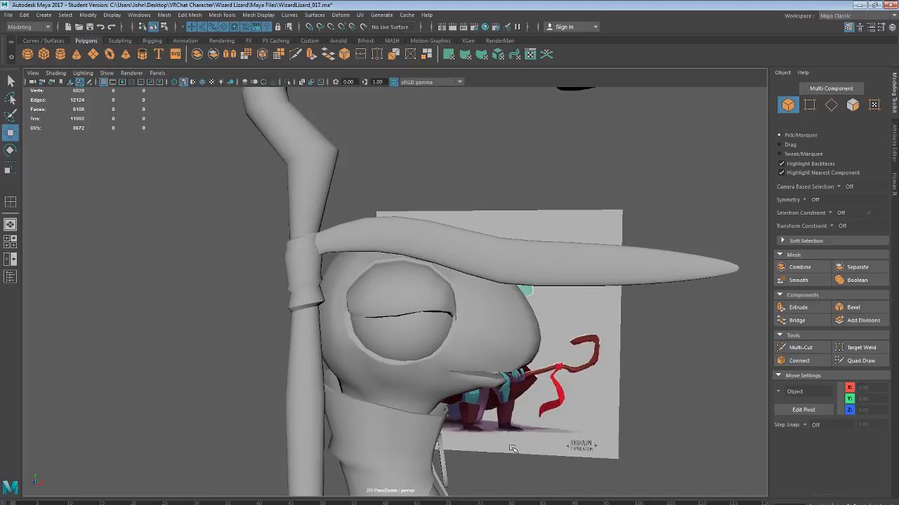
left_click_drag(248, 279, 265, 256, "alt")
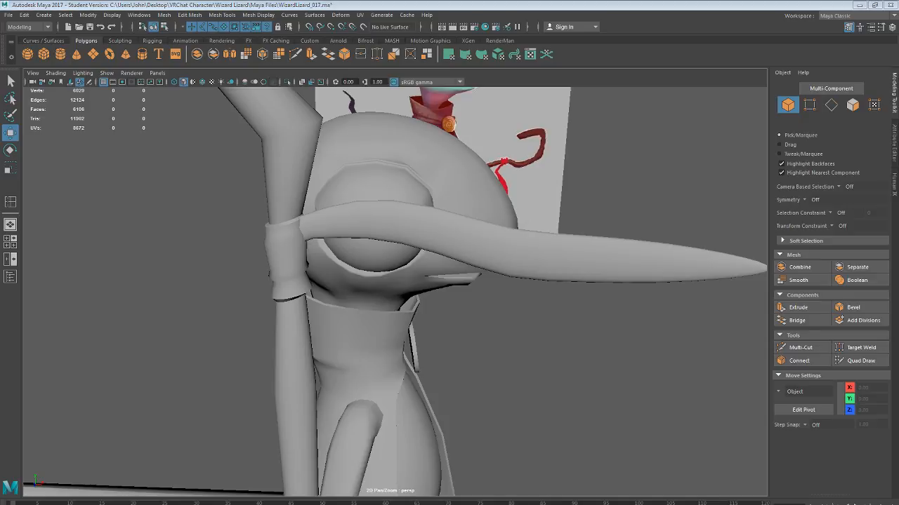
left_click_drag(250, 241, 232, 242, "alt")
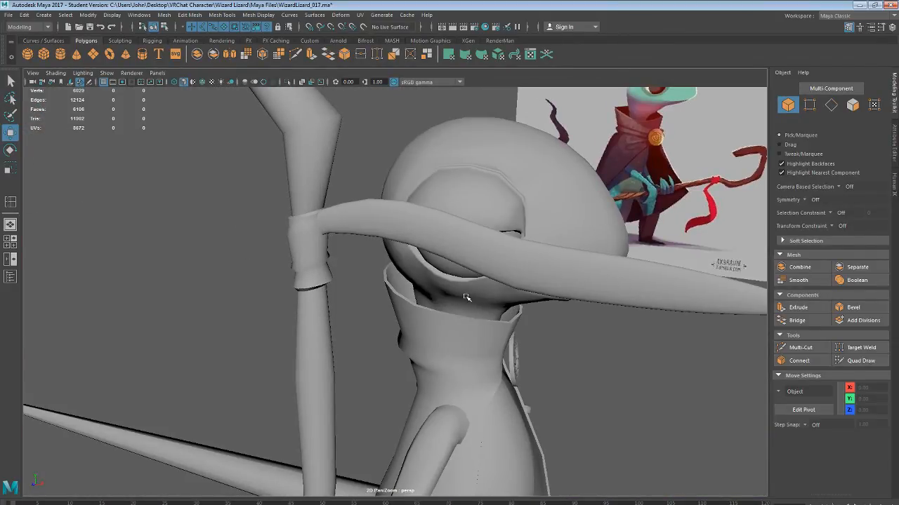
Shift the ribbon in the side view so its base lines up with the binding on the staff
left_click_drag(380, 249, 245, 209, "alt")
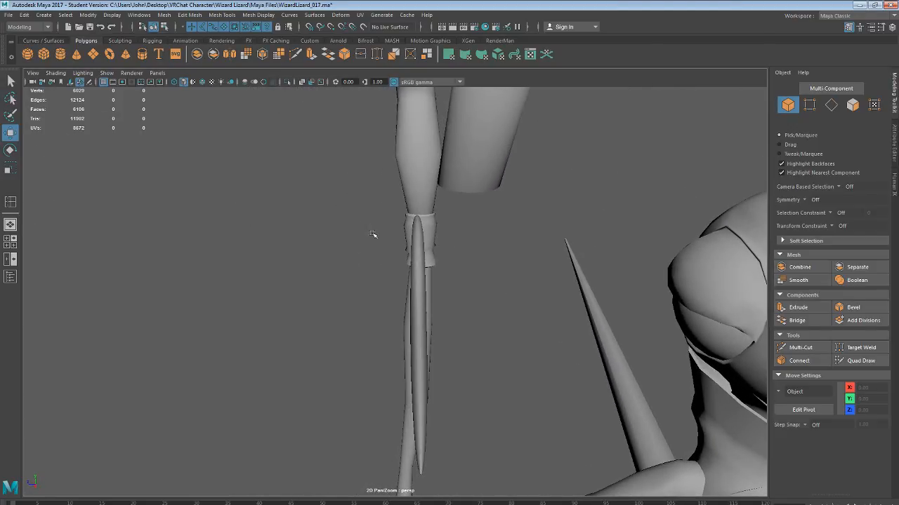
key("space")
key("space")
right_click_drag(607, 392, 527, 341, "alt")
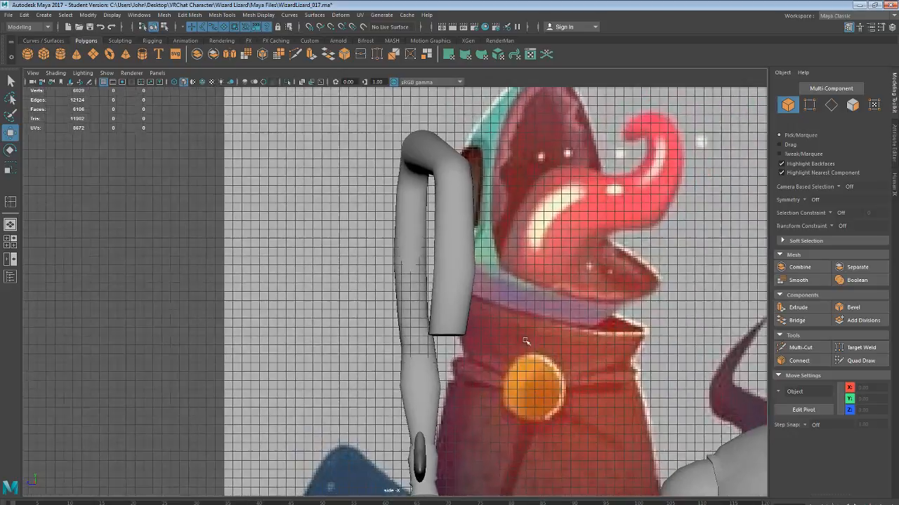
middle_click_drag(527, 342, 511, 211, "alt")
left_click(402, 323)
mouse_move(388, 332)
left_mouse_down()
mouse_move(360, 335)
mouse_move(371, 335)
left_mouse_up()
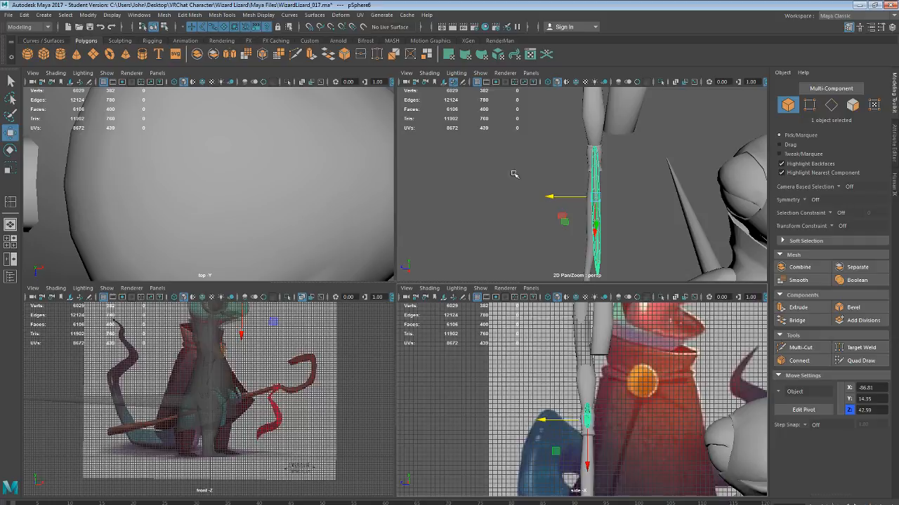
key("space")
left_click_drag(607, 172, 662, 184, "alt")
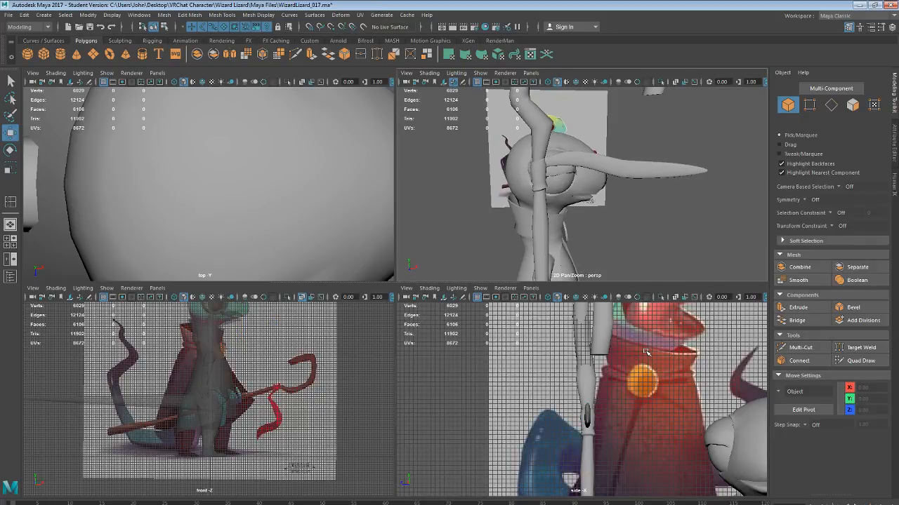
key("space")
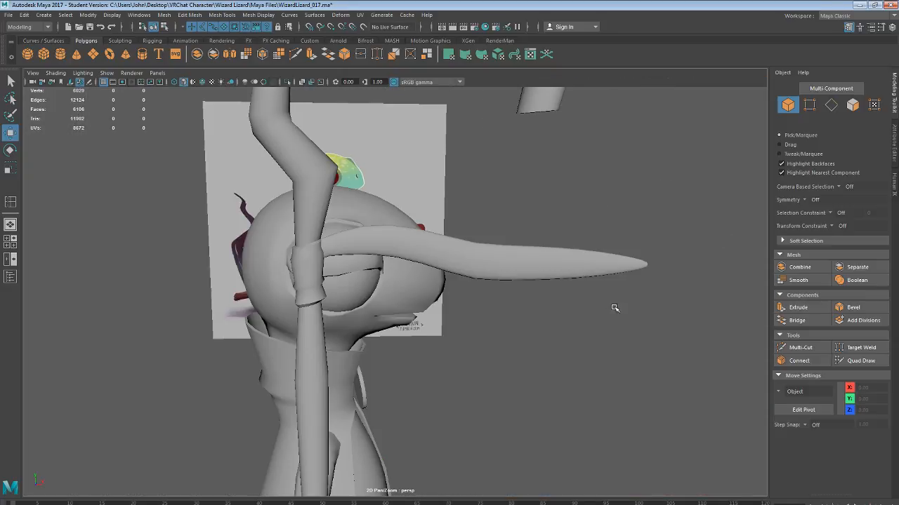
Examine from several angles how the ribbon's base meets the staff's binding
left_click_drag(615, 308, 608, 301, "alt")
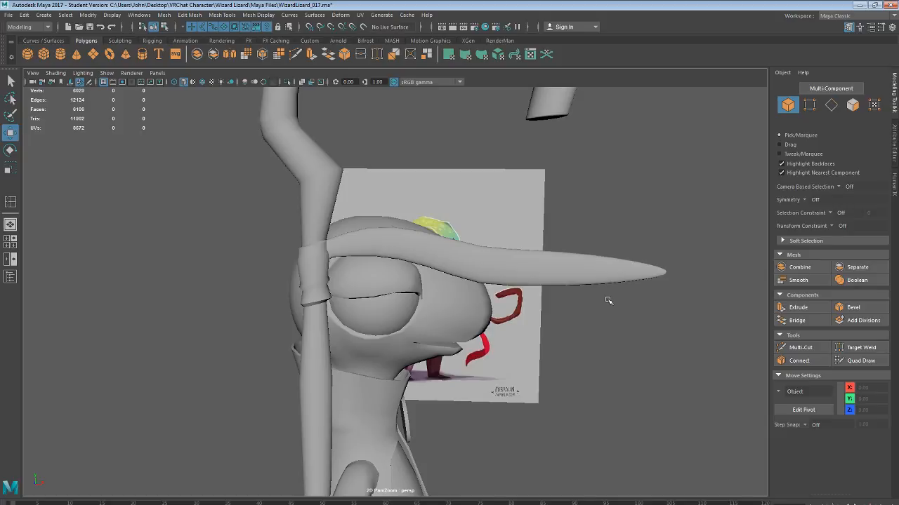
left_click(320, 212)
scroll(345, 311, "up", 5)
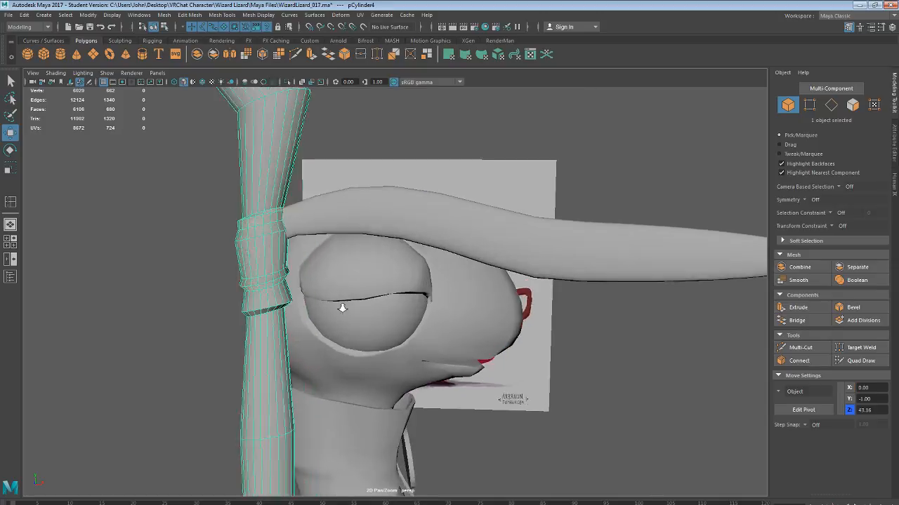
left_click_drag(388, 294, 307, 215, "alt")
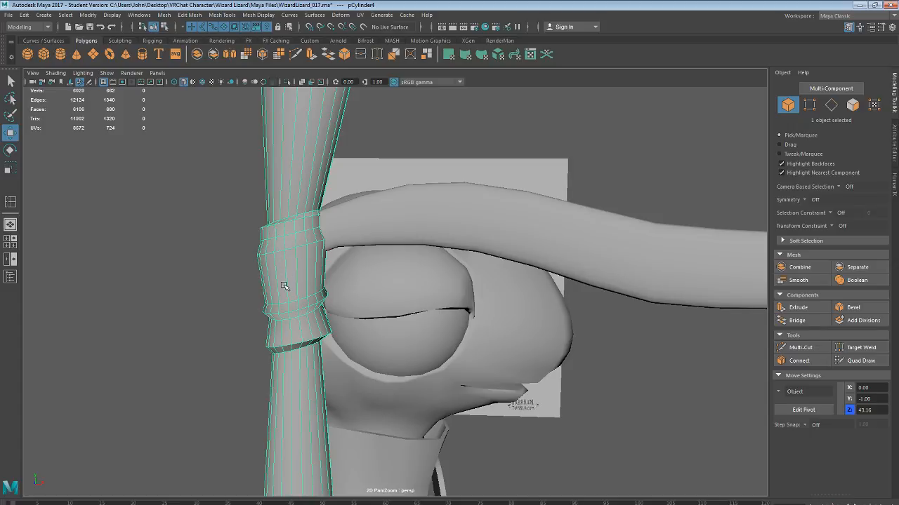
left_click(245, 305)
left_click_drag(245, 305, 336, 232, "alt")
left_click_drag(346, 231, 138, 265, "alt")
left_click(399, 242)
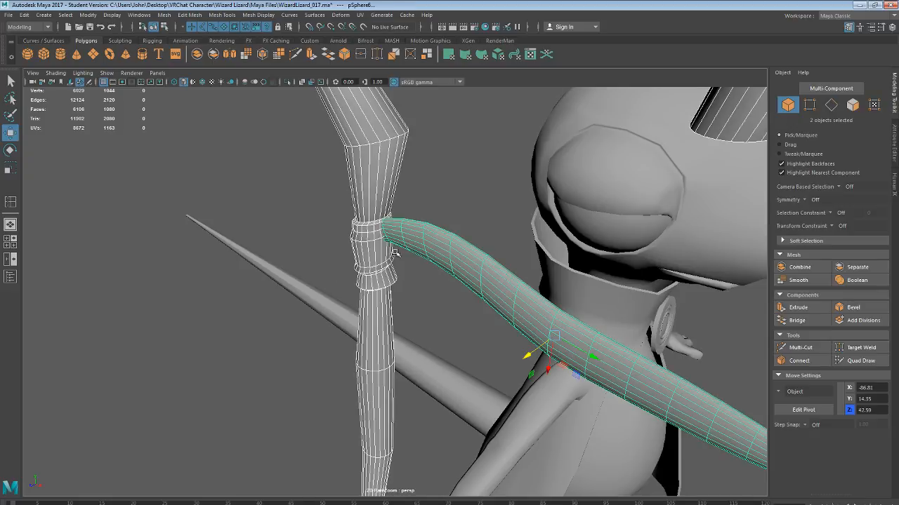
Try sliding the ribbon away from the staff, and return it to the binding
left_click_drag(423, 243, 601, 283, "alt")
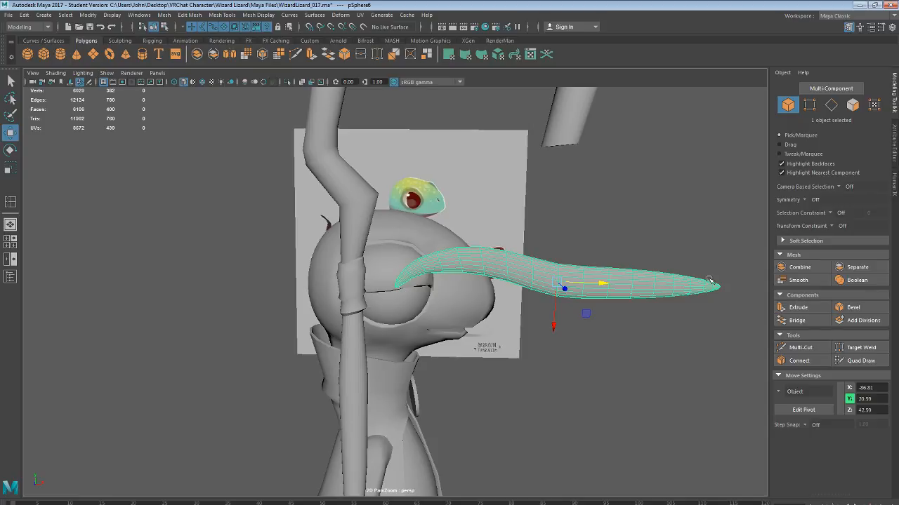
left_click_drag(479, 269, 433, 294, "alt")
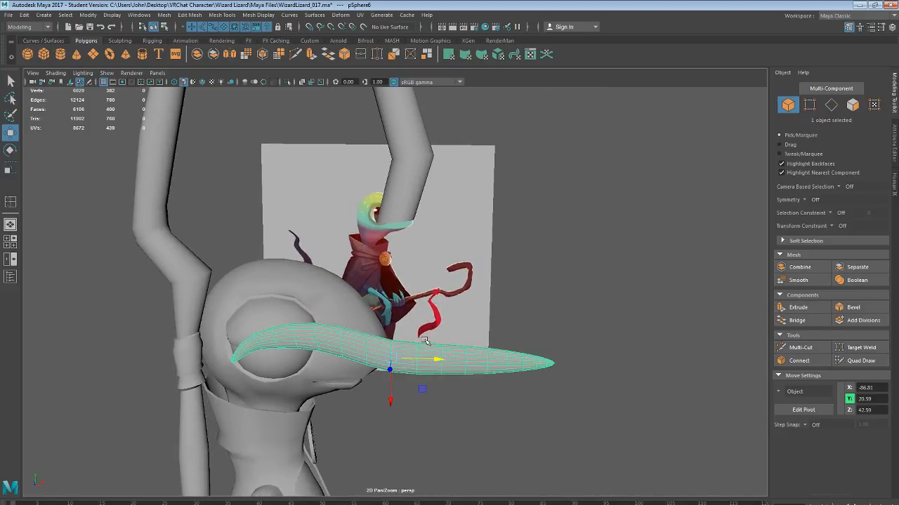
key("w")
left_click_drag(304, 395, 472, 373, "alt")
middle_click_drag(209, 328, 232, 323, "alt")
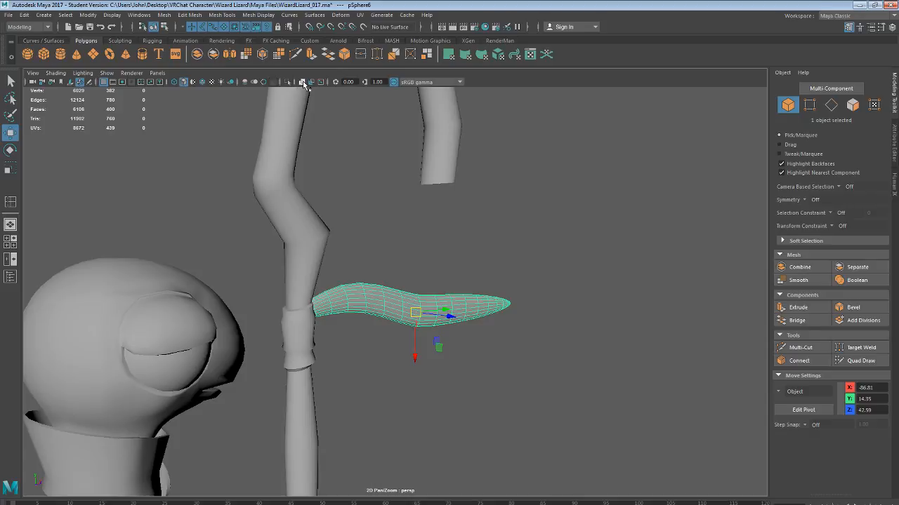
Turn on X-ray display and get a close view of the ribbon's base inside the staff
left_click(301, 82)
left_click_drag(297, 267, 235, 274, "alt")
middle_click_drag(236, 274, 344, 250, "alt")
right_click_drag(344, 250, 358, 281, "alt")
left_click_drag(357, 281, 362, 259, "alt")
right_click_drag(363, 259, 483, 415, "alt")
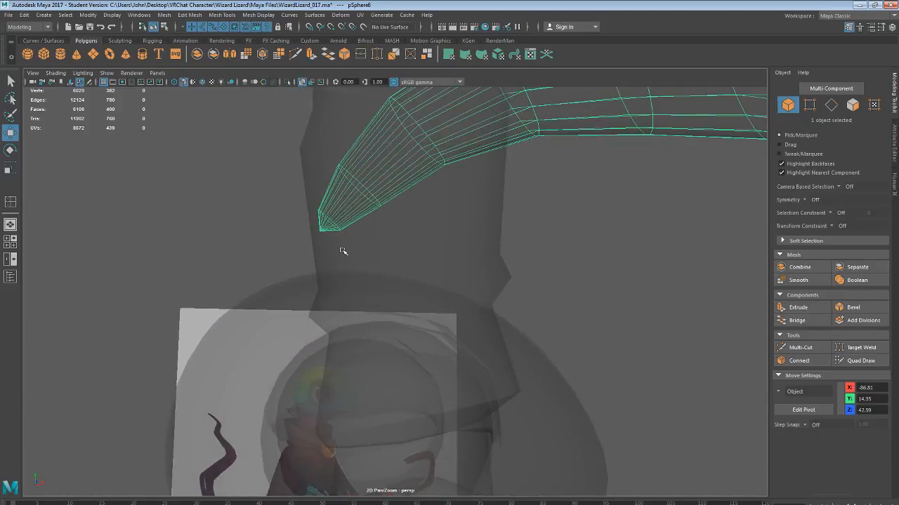
right_click_drag(330, 226, 309, 239)
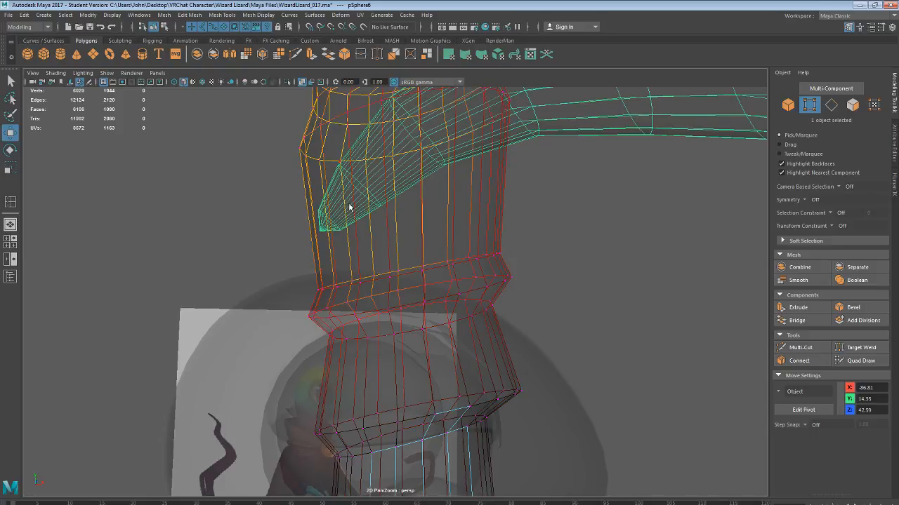
right_click_drag(349, 205, 389, 186)
left_click(680, 125)
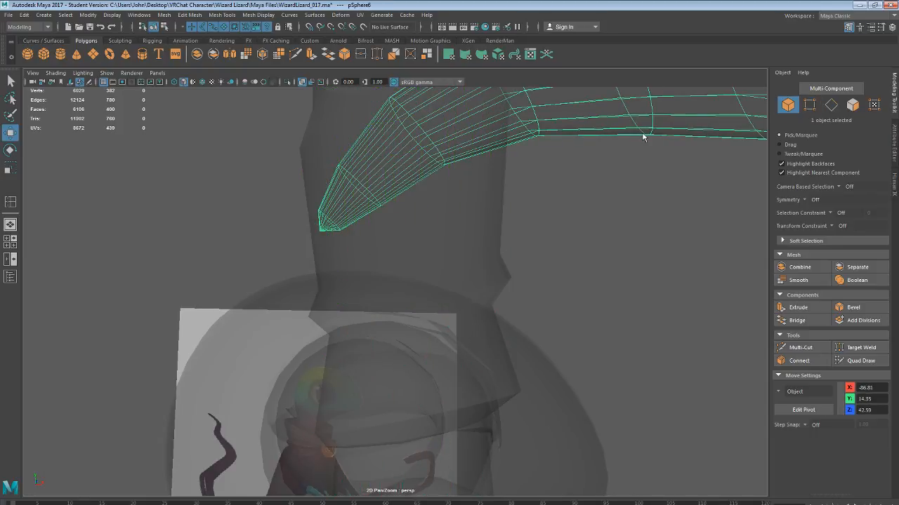
Move and rotate the ribbon's end vertex with soft falloff so its base sits deeper inside the staff's binding
right_click_drag(636, 118, 589, 129)
left_click_drag(361, 236, 398, 245)
key("e")
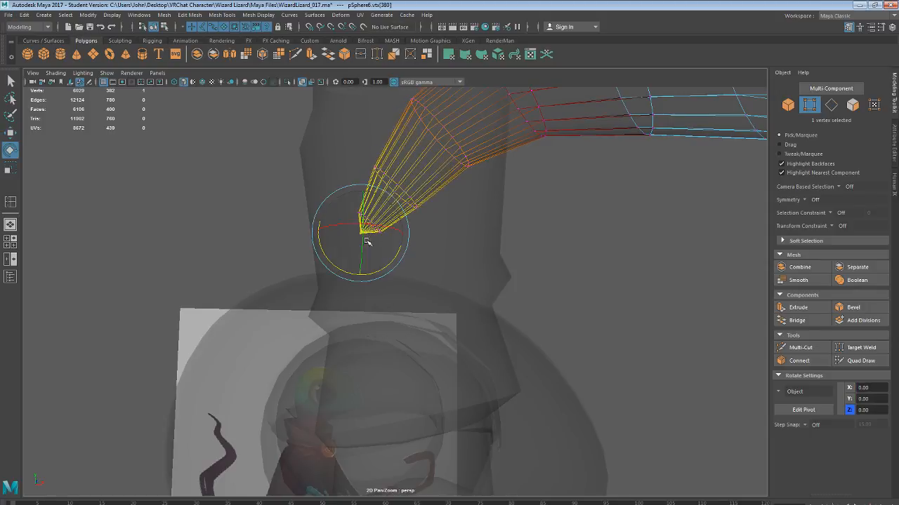
left_click_drag(325, 253, 358, 297)
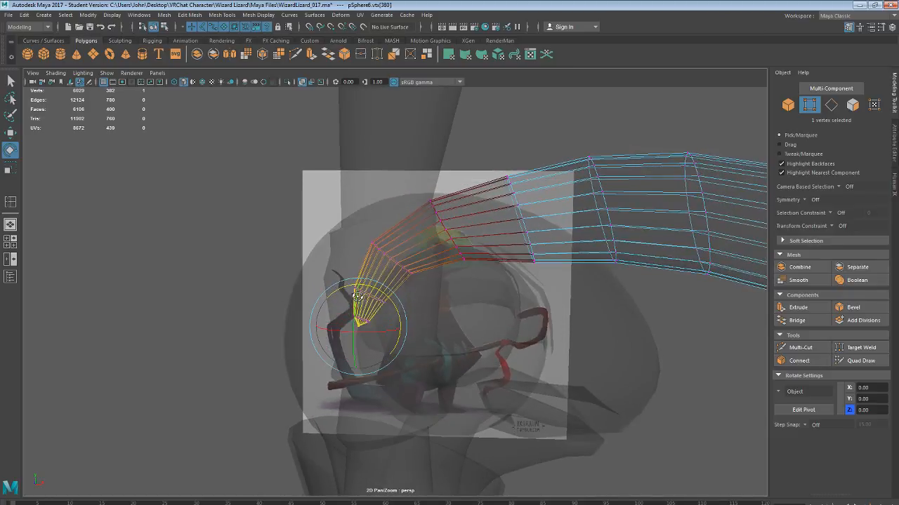
key("w")
left_click_drag(358, 371, 358, 369)
Return the ribbon to object mode, deselect it and turn off X-ray display
key("F8")
left_click(557, 150)
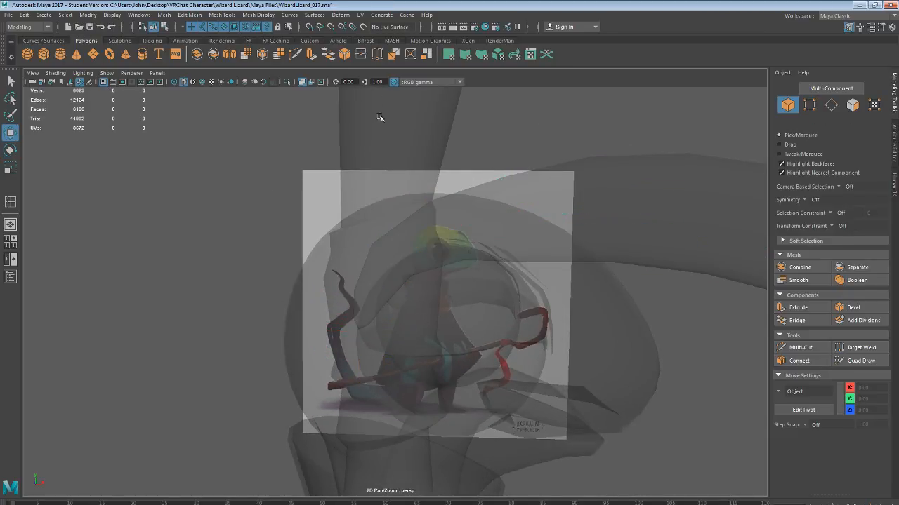
left_click(302, 84)
Compare the staff and its attached ribbon with the reference artwork from the front and side
left_click_drag(393, 162, 402, 204, "alt")
right_click_drag(402, 204, 242, 144, "alt")
left_click_drag(433, 297, 274, 235, "alt")
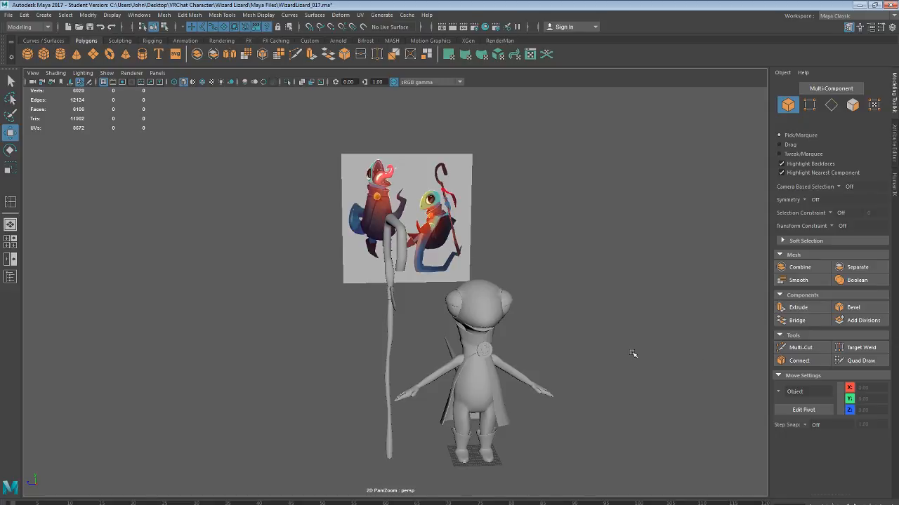
left_click_drag(321, 317, 407, 292, "alt")
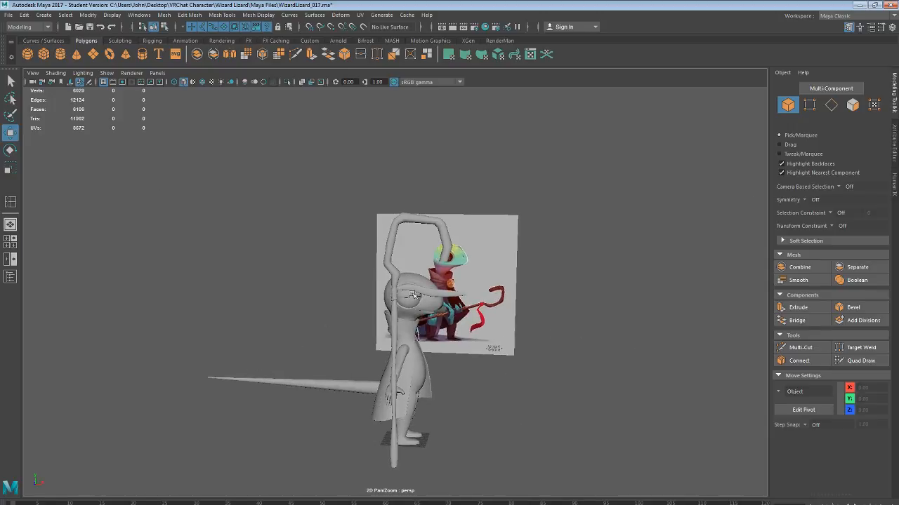
right_click_drag(401, 287, 443, 321, "alt")
middle_click_drag(444, 320, 368, 276, "alt")
left_click_drag(369, 277, 284, 236, "alt")
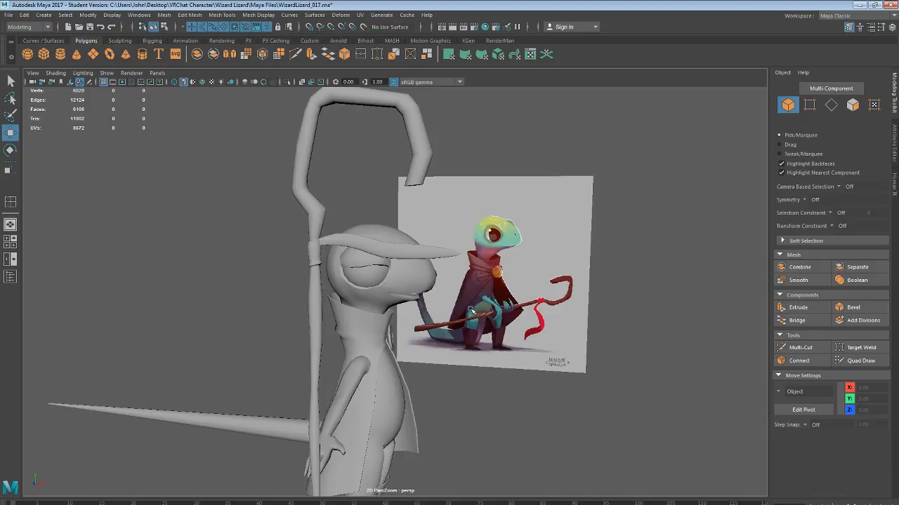
left_click_drag(461, 312, 366, 314, "alt")
middle_click_drag(518, 322, 345, 180, "alt")
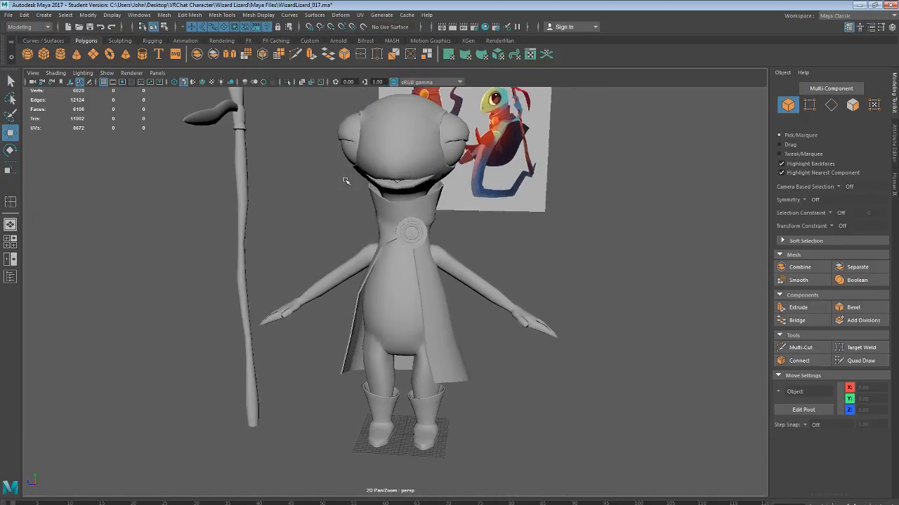
Examine the whole lizard character, including head, cape, arms and staff, from all around
right_click_drag(345, 180, 491, 301, "alt")
mouse_move(492, 301)
left_mouse_down("alt")
mouse_move(440, 269)
mouse_move(476, 305)
left_mouse_up("alt")
right_click_drag(475, 305, 362, 208, "alt")
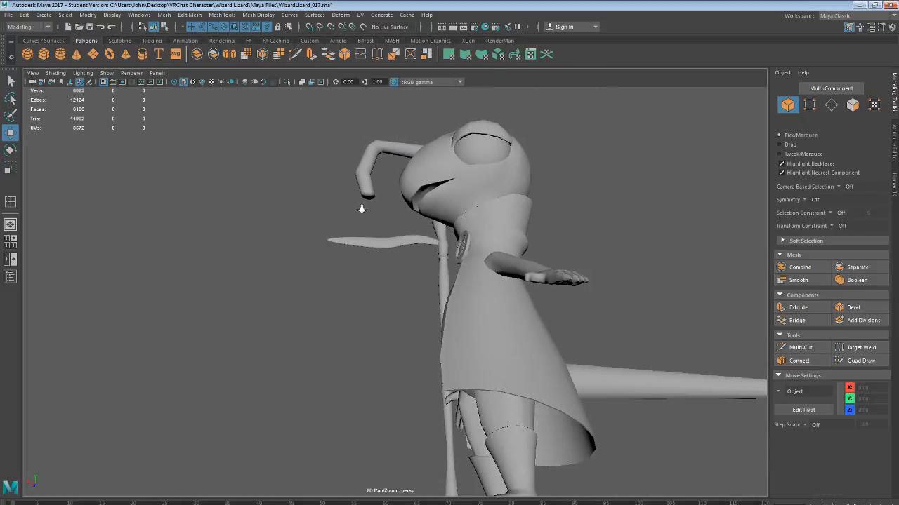
right_click_drag(460, 250, 542, 296, "alt")
left_click_drag(542, 296, 350, 277, "alt")
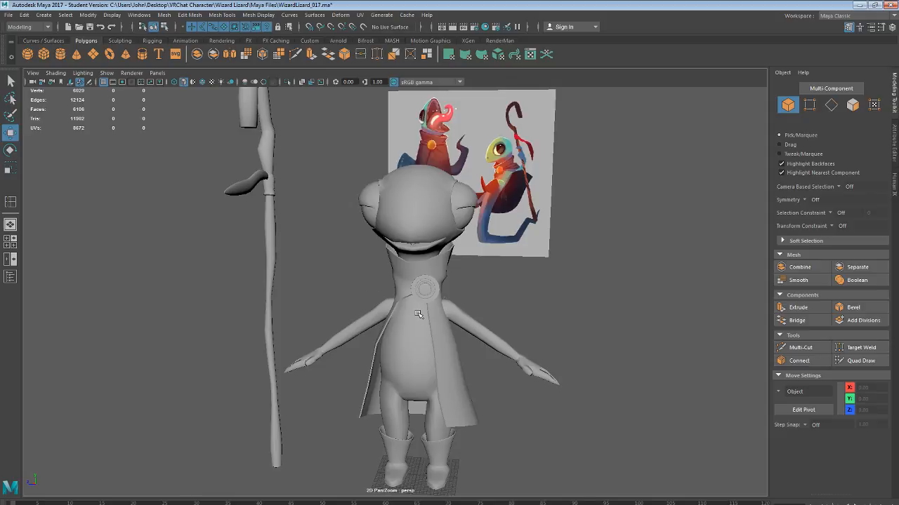
left_click_drag(409, 311, 326, 238, "alt")
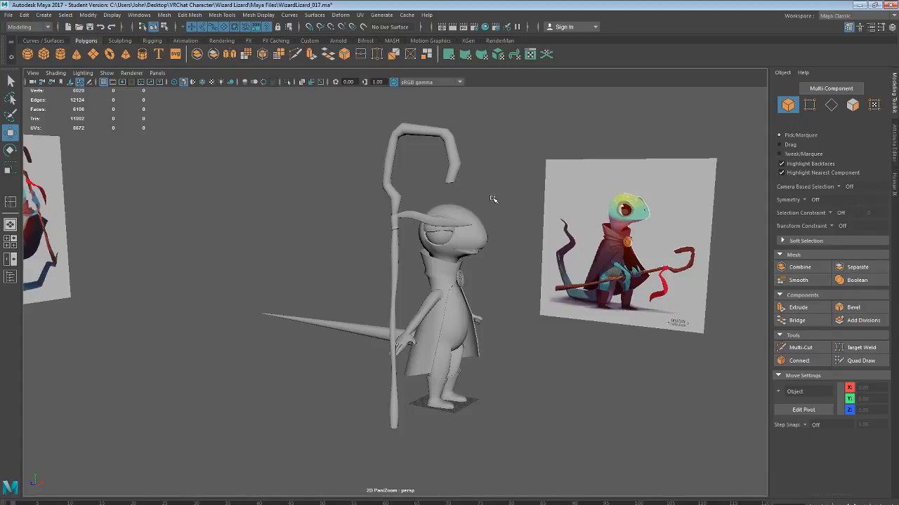
left_click_drag(494, 200, 511, 260, "alt")
left_click(459, 242)
left_click(530, 281)
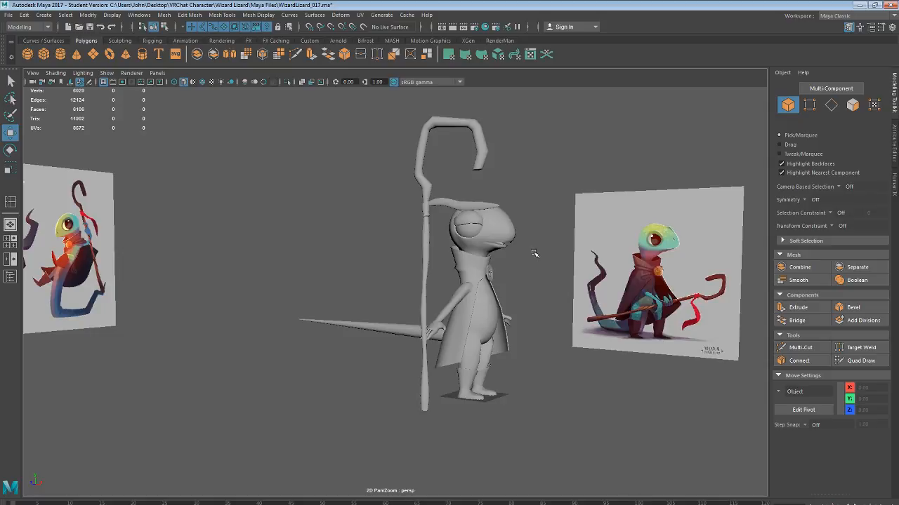
left_click_drag(526, 215, 426, 265, "alt")
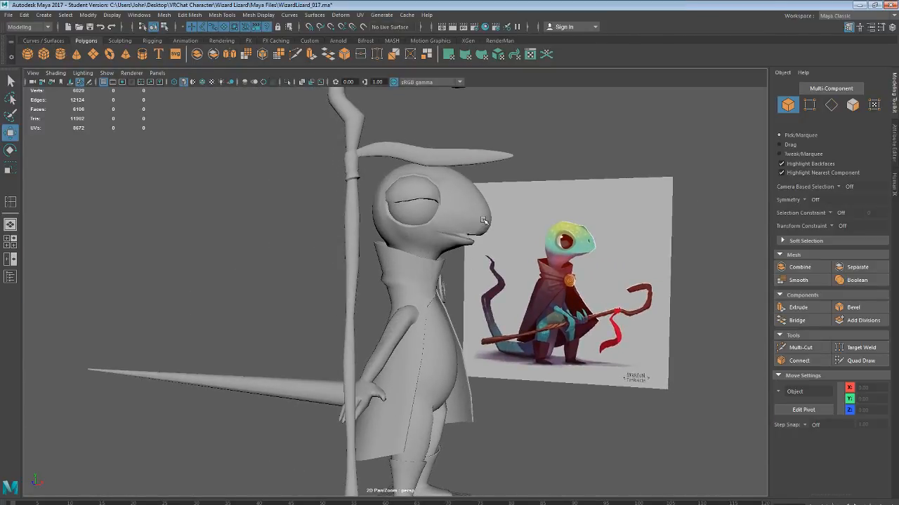
mouse_move(459, 196)
left_mouse_down("alt")
mouse_move(482, 190)
mouse_move(428, 183)
mouse_move(452, 195)
left_mouse_up("alt")
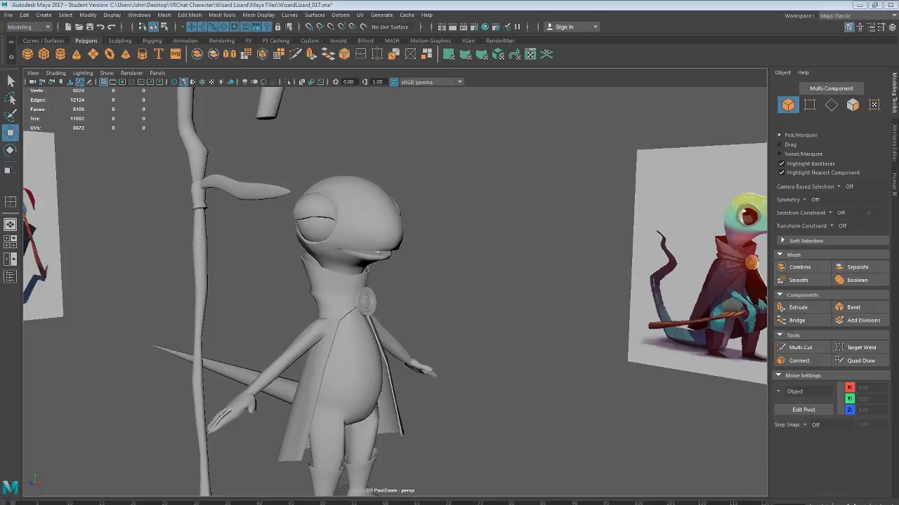
Switch to the browser and copy the dog picture with the checkered background
left_click_drag(898, 19, 586, 1)
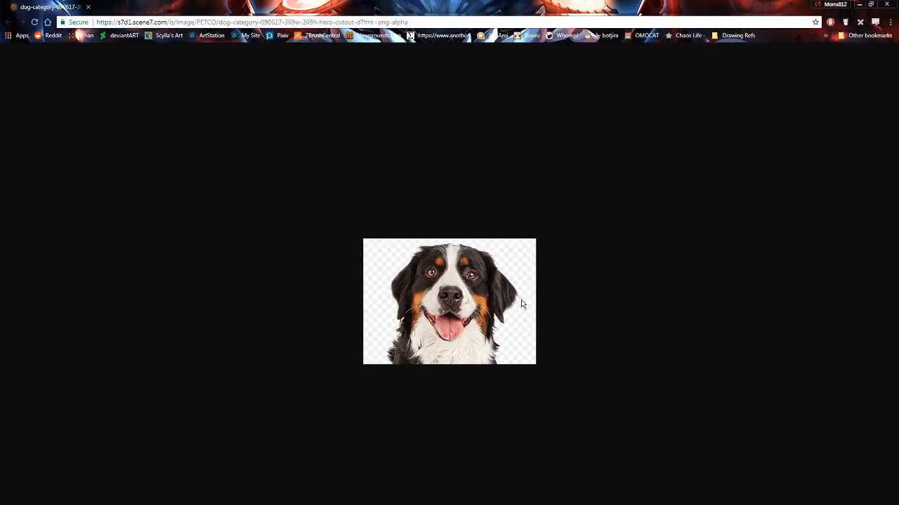
right_click(464, 287)
left_click(484, 315)
Switch to Photoshop and start creating a new document
key("alt+Tab")
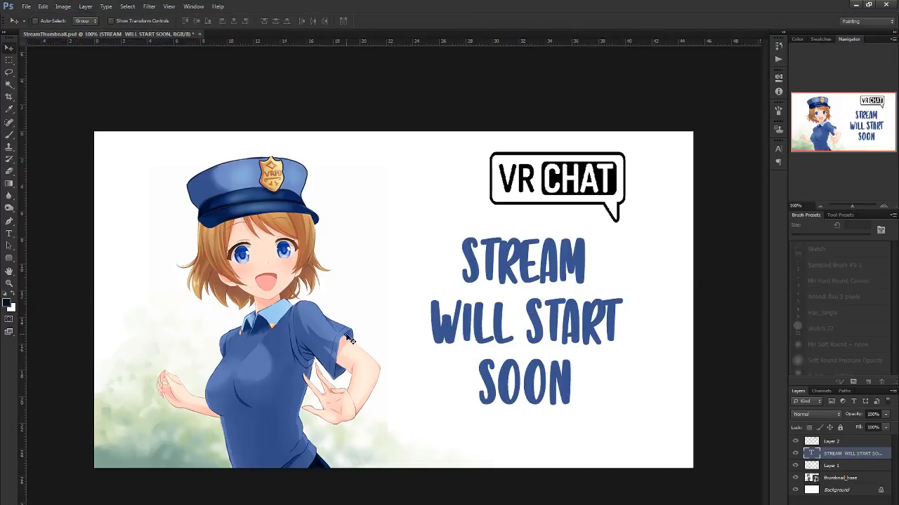
left_click(26, 7)
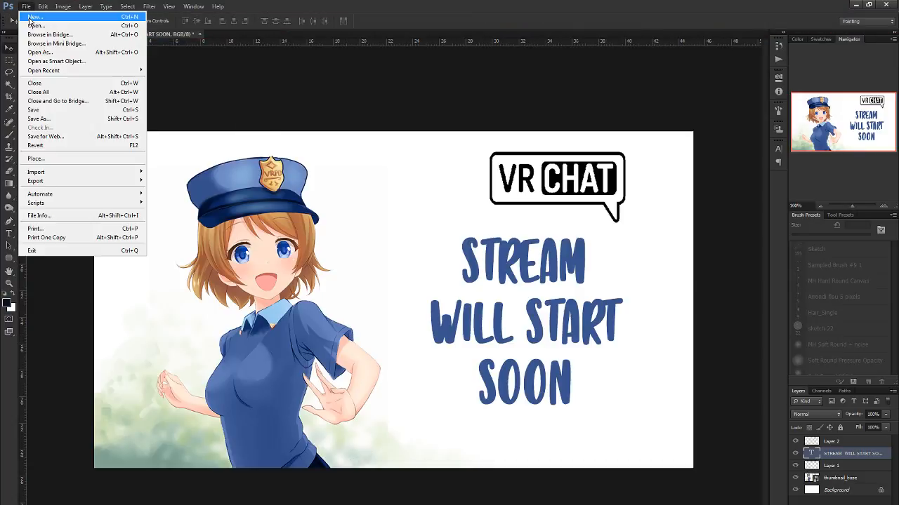
left_click(29, 19)
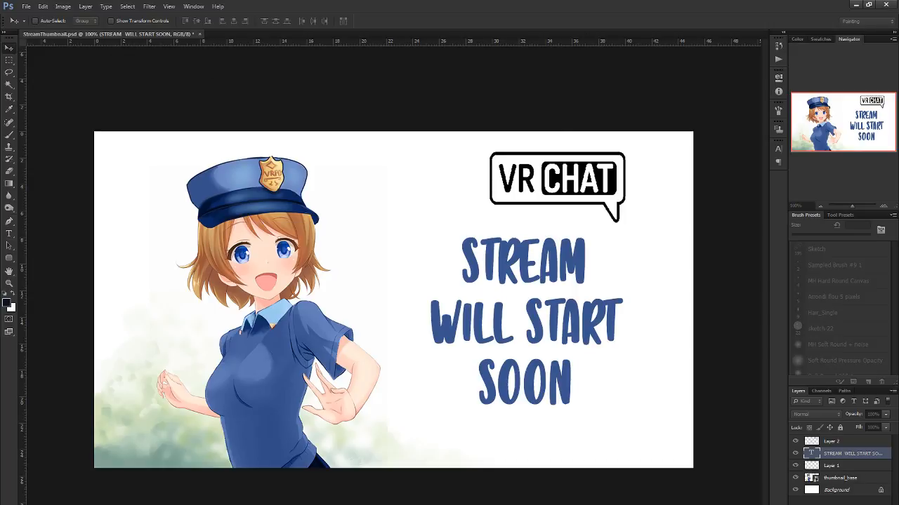
Return to the browser and copy the dog picture again
key("alt+Tab")
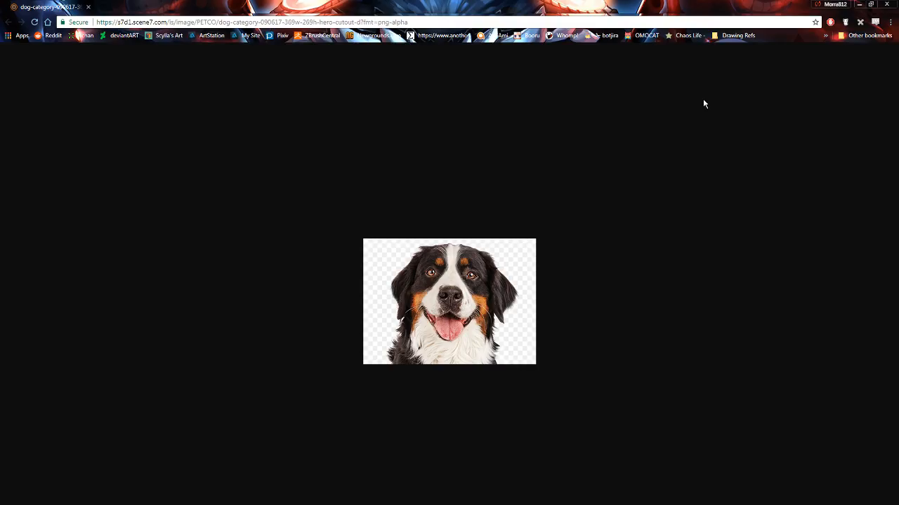
right_click(468, 305)
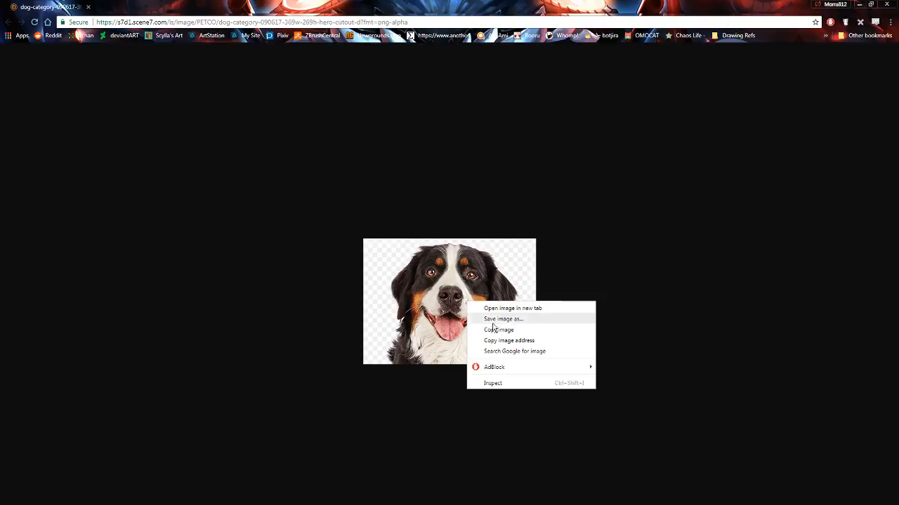
left_click(491, 329)
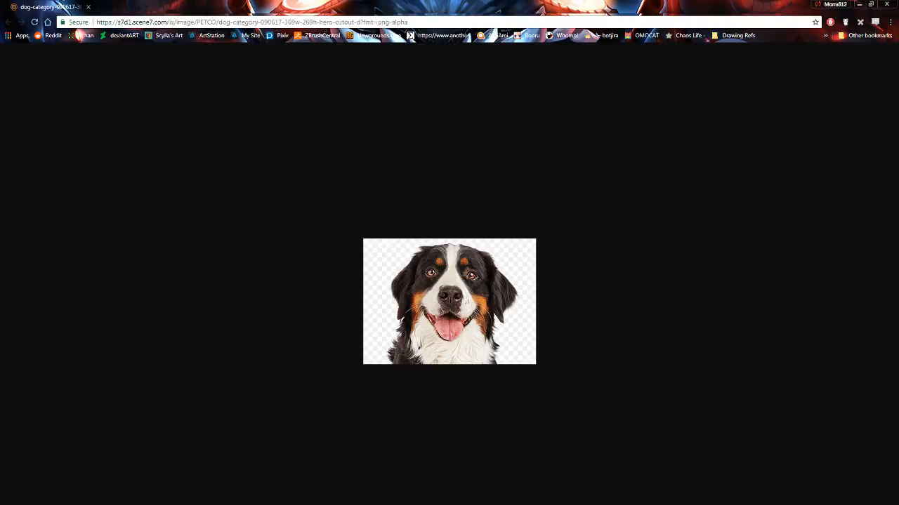
Search Google for "normals online" in a new browser tab and open the NormalMap-Online site
key("alt+Tab")
left_click(109, 6)
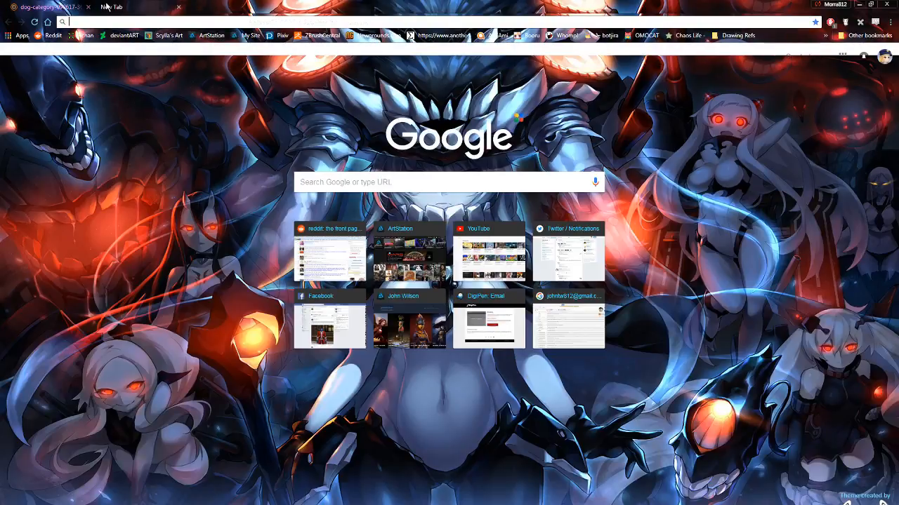
type("normals onli")
key("Return")
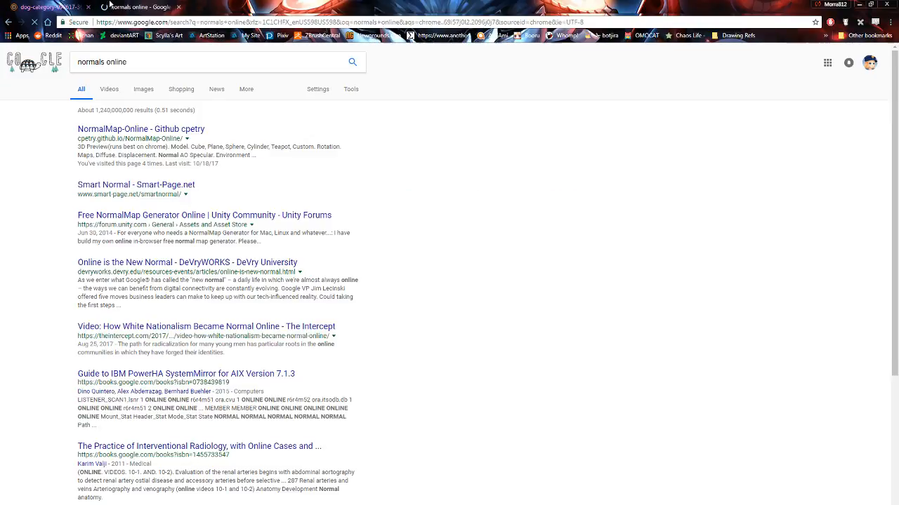
left_click(133, 129)
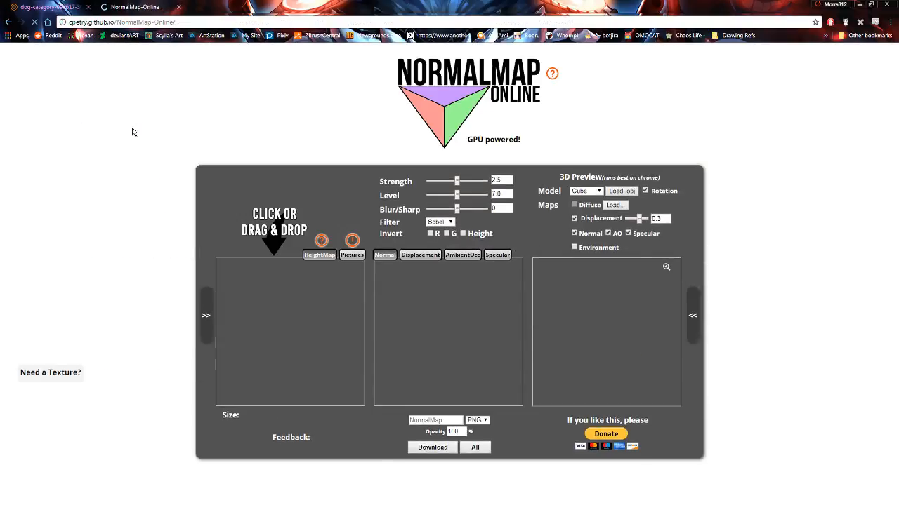
key("alt+Left")
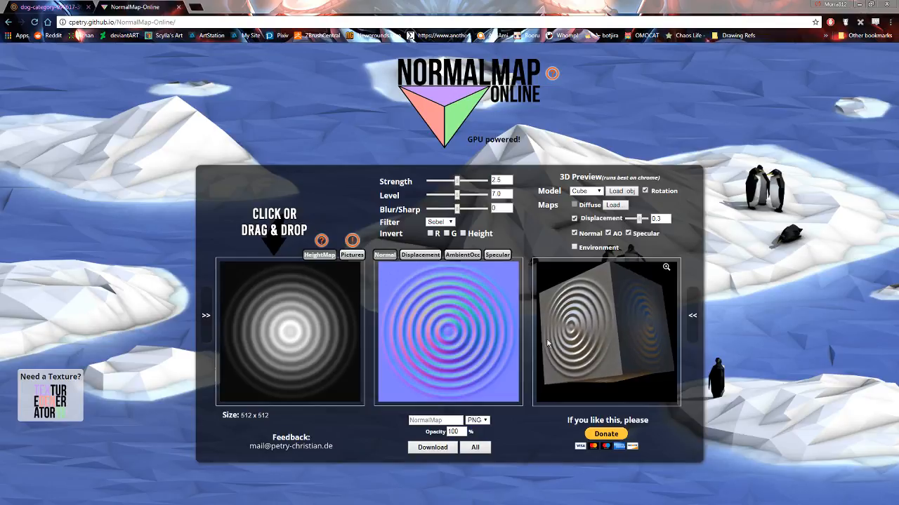
Load the dog cutout picture as the height map, then set Strength to 1.65 and Level to 8.3
left_click_drag(548, 343, 274, 318)
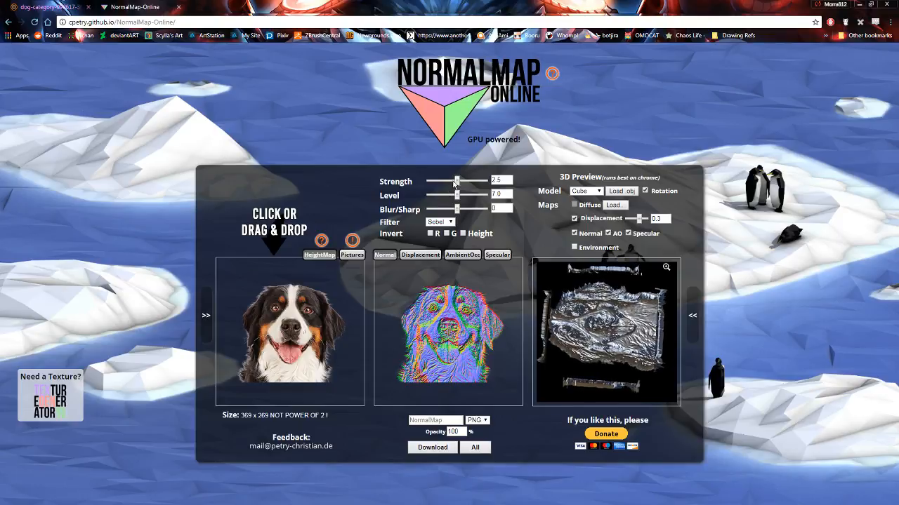
left_click_drag(455, 182, 470, 205)
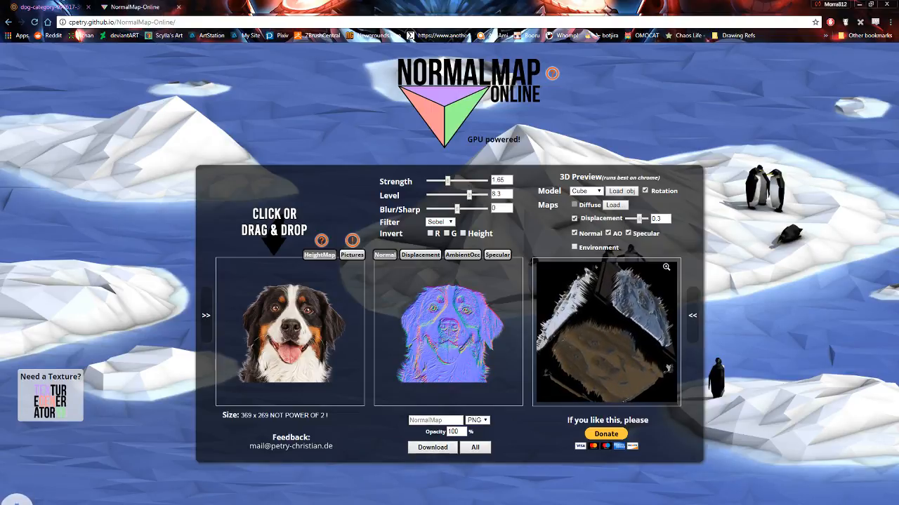
Show the downloaded normal map in its folder, move NormalMap (3).png from Downloads to the desktop and close the folder
left_click(92, 504)
left_click(112, 504)
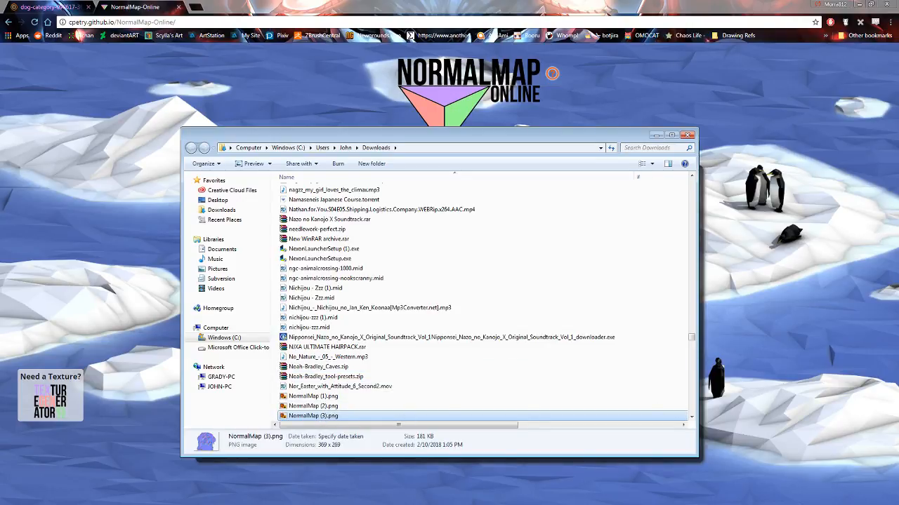
left_click_drag(313, 416, 897, 287)
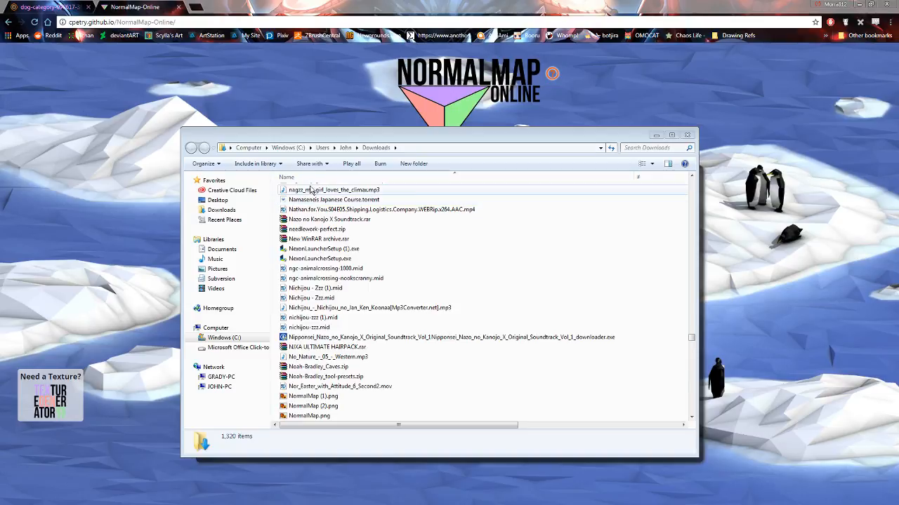
left_click(687, 135)
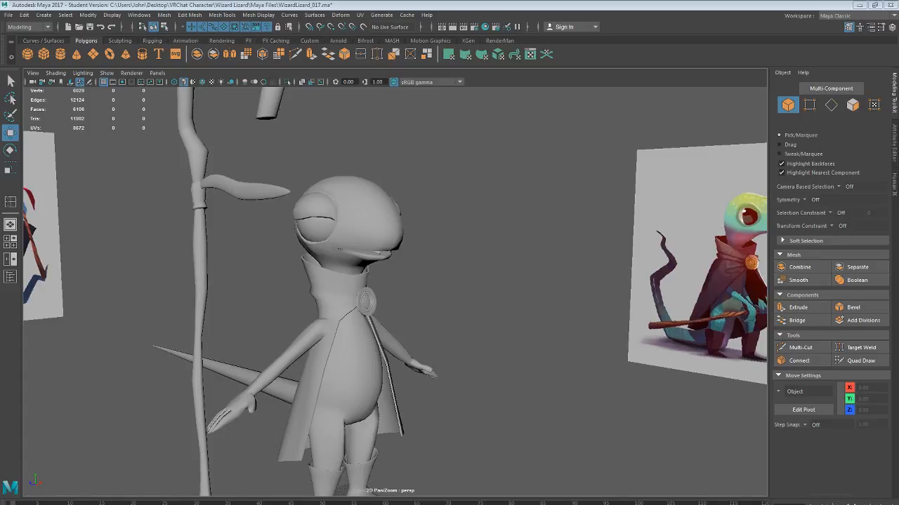
Switch to Maya, select the lizard's body mesh and save the scene as the new version WizardLizard_018
left_click(347, 207)
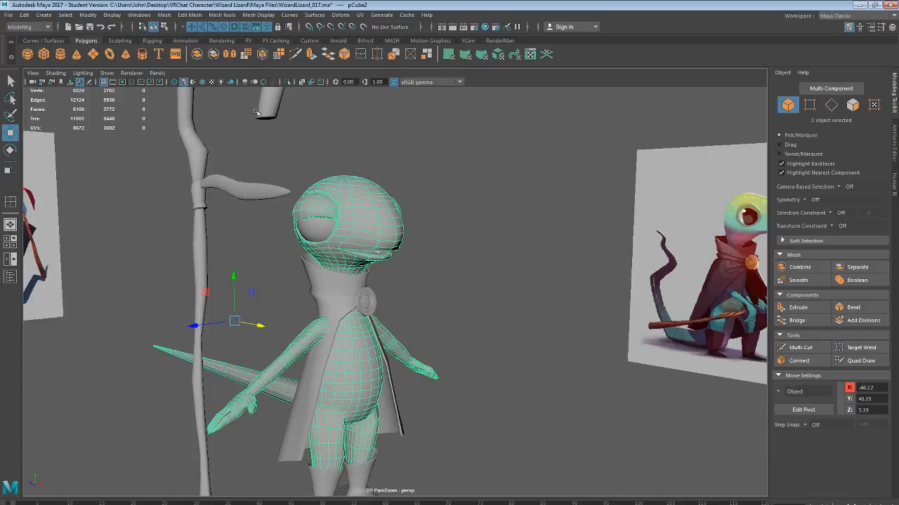
left_click(23, 14)
left_click(9, 14)
left_click(47, 63)
Connect a File texture to the lambert1 material's Bump Mapping and use it as Tangent Space Normals
left_click(894, 133)
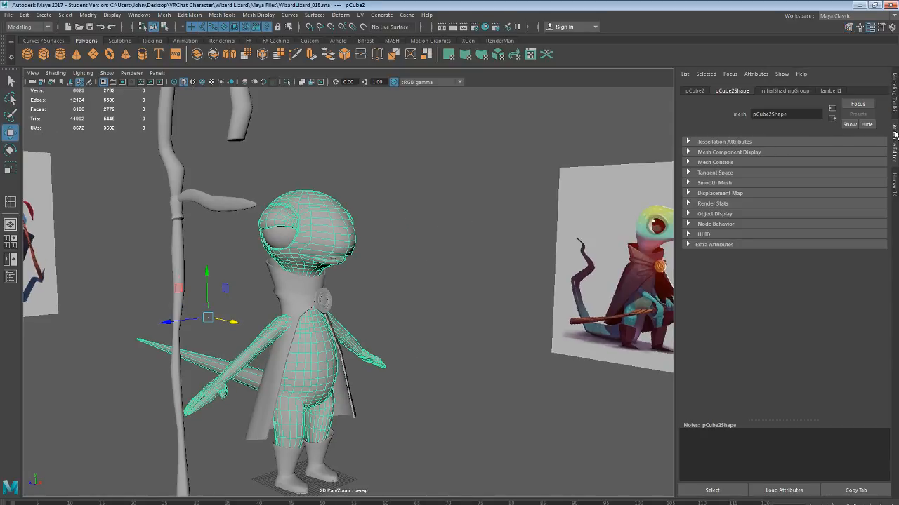
left_click(830, 91)
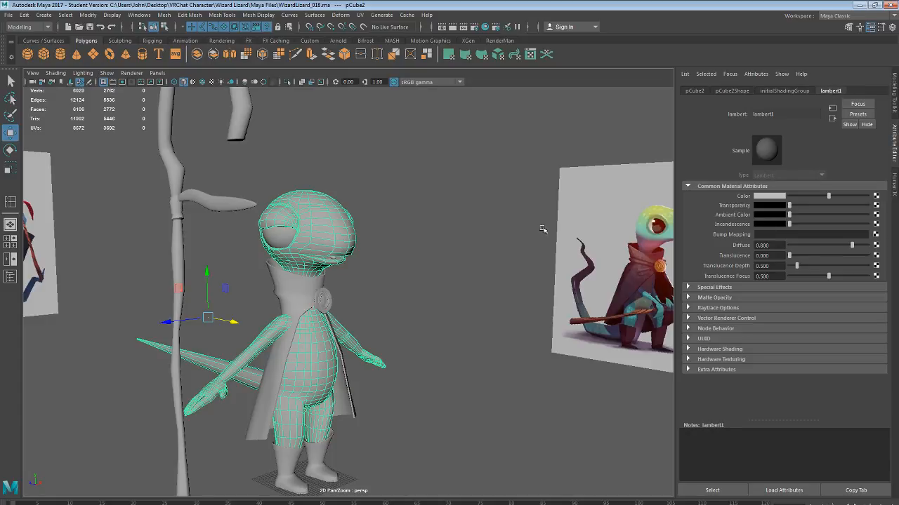
right_click_drag(312, 178, 395, 262, "alt")
left_click_drag(396, 263, 374, 266, "alt")
left_click_drag(338, 228, 473, 232, "alt")
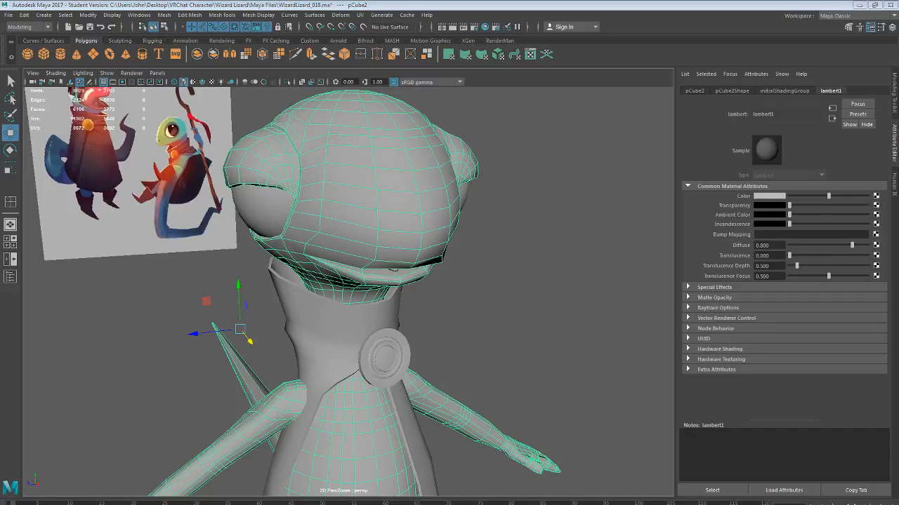
left_click_drag(676, 185, 544, 138)
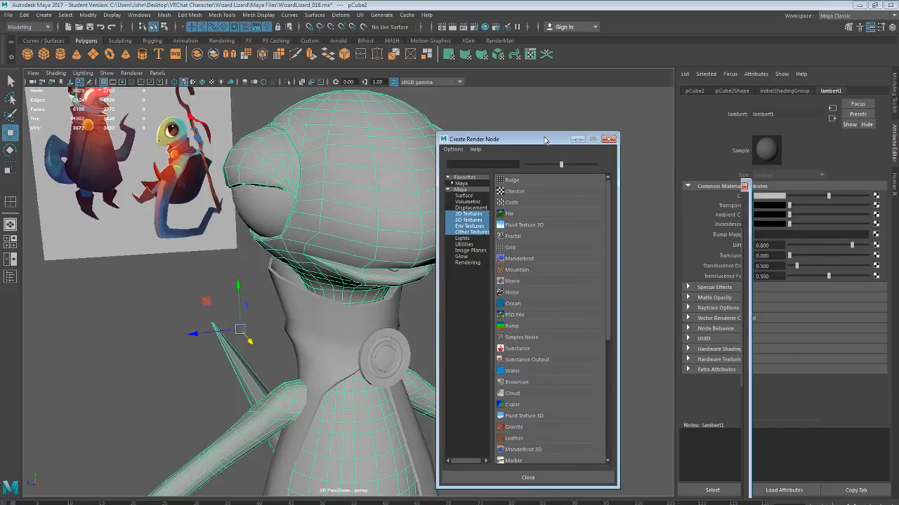
left_click(508, 214)
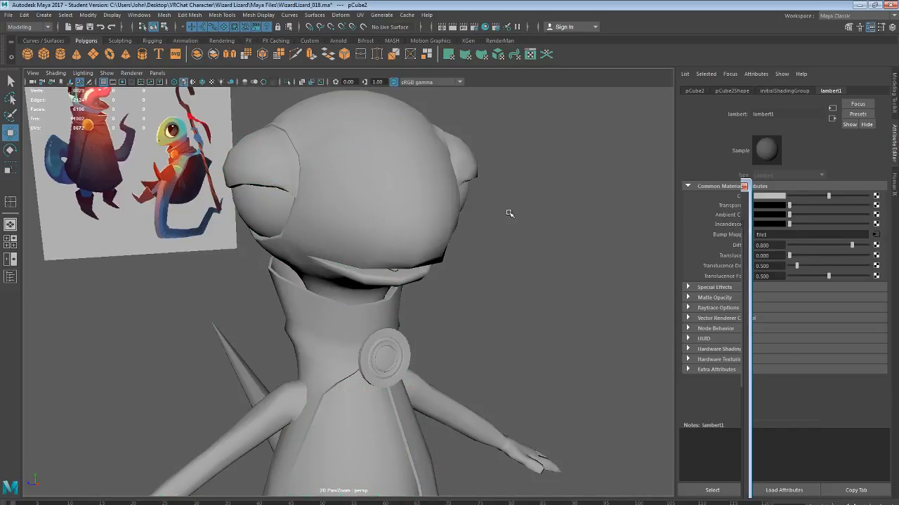
left_click(770, 207)
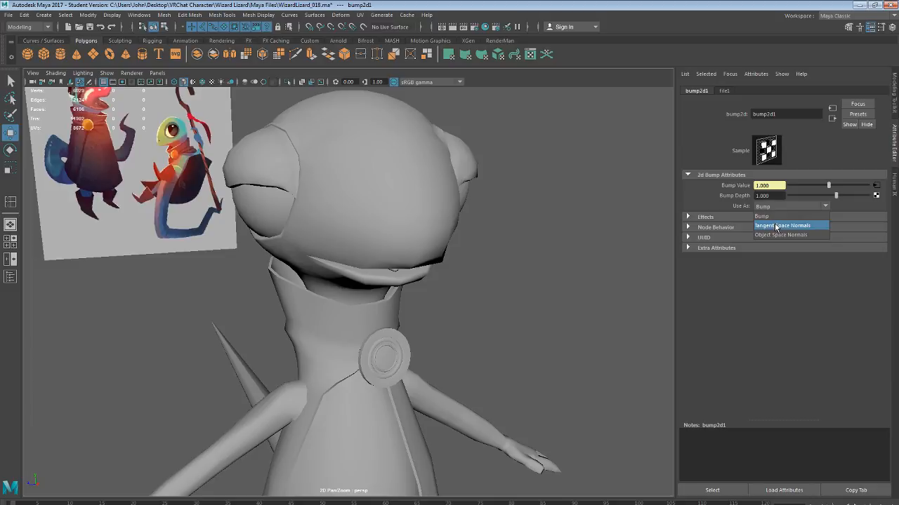
left_click(777, 227)
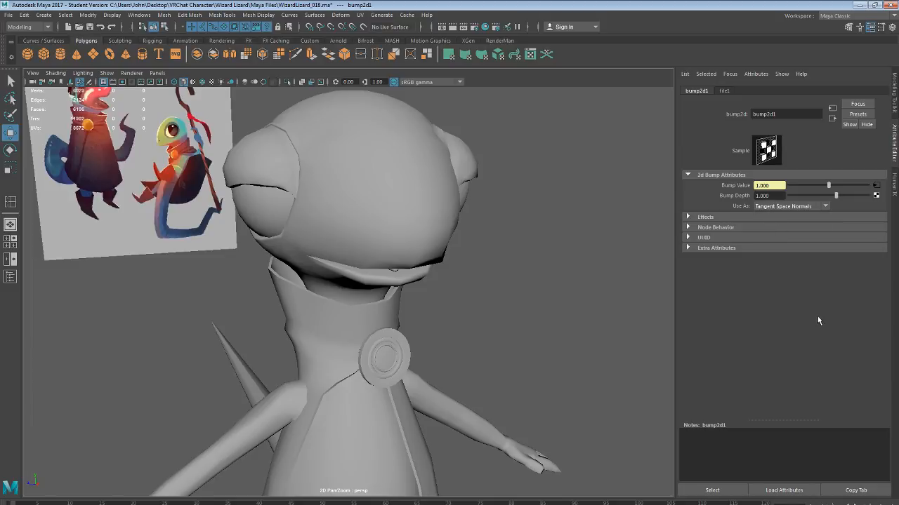
Load NormalMap (3).png from the desktop as the image of the lizard material's bump file texture
left_click(421, 172)
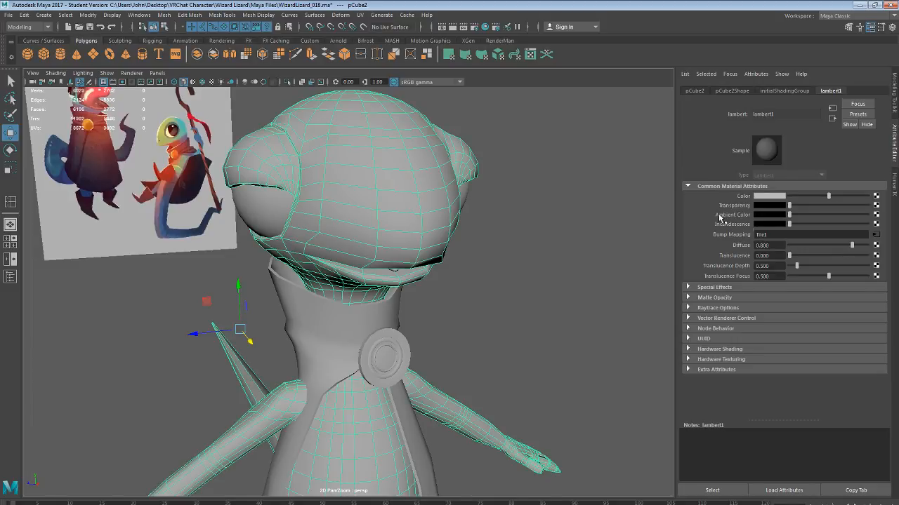
left_click(875, 236)
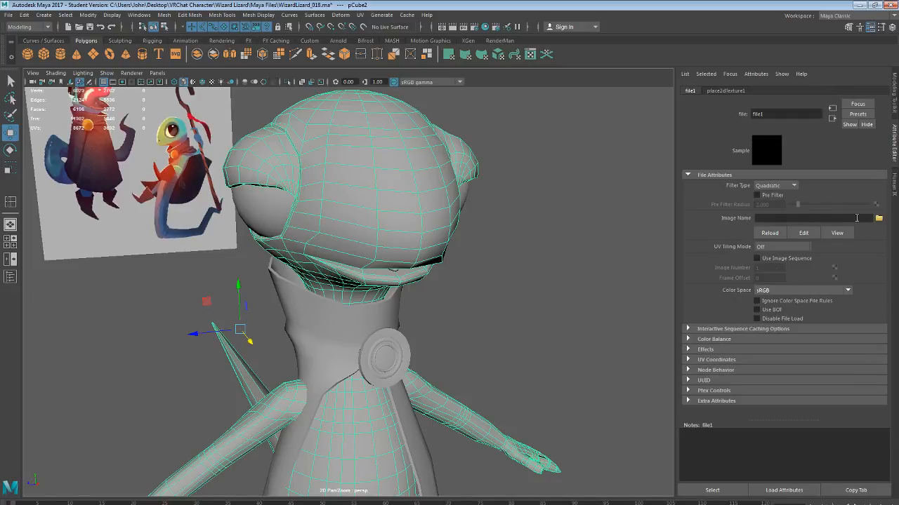
left_click(878, 219)
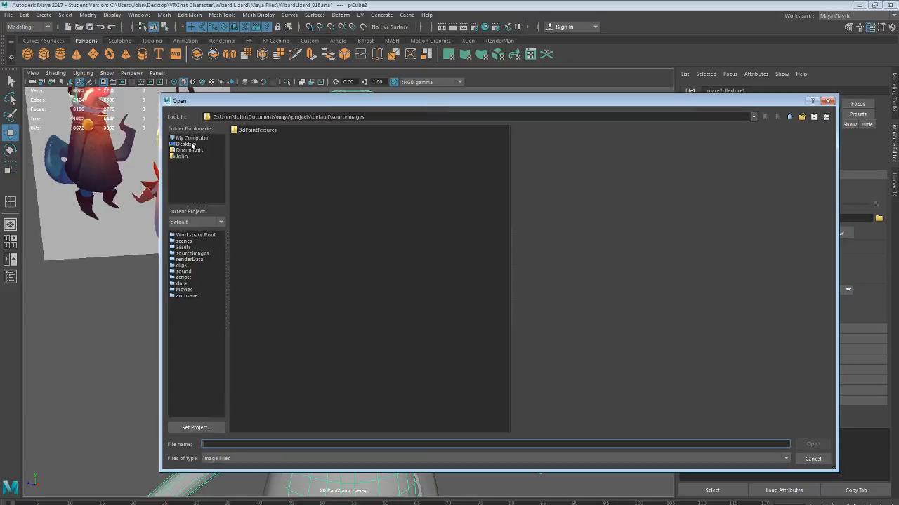
left_click(186, 144)
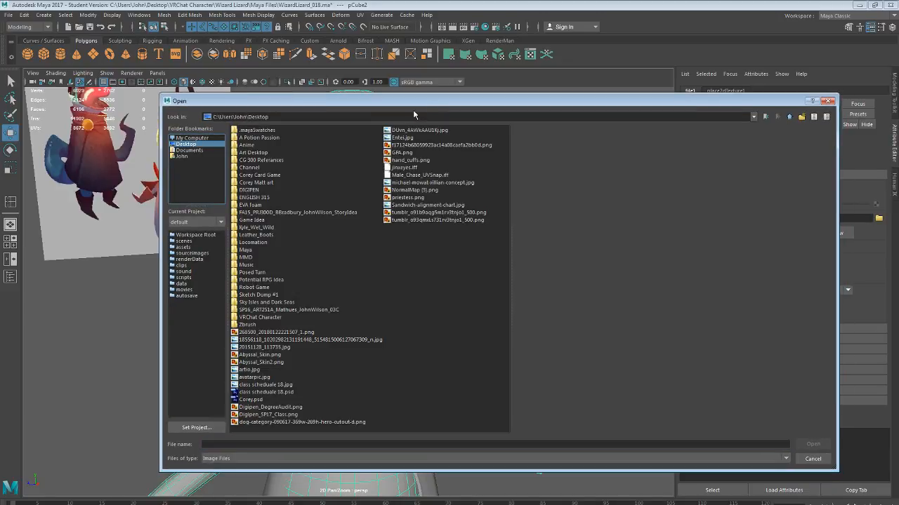
left_click(414, 130)
double_click(414, 131)
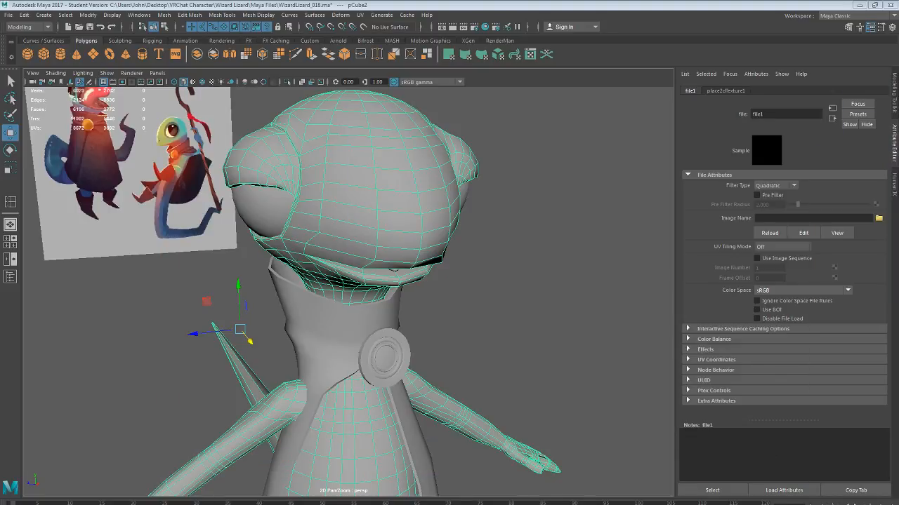
left_click(878, 218)
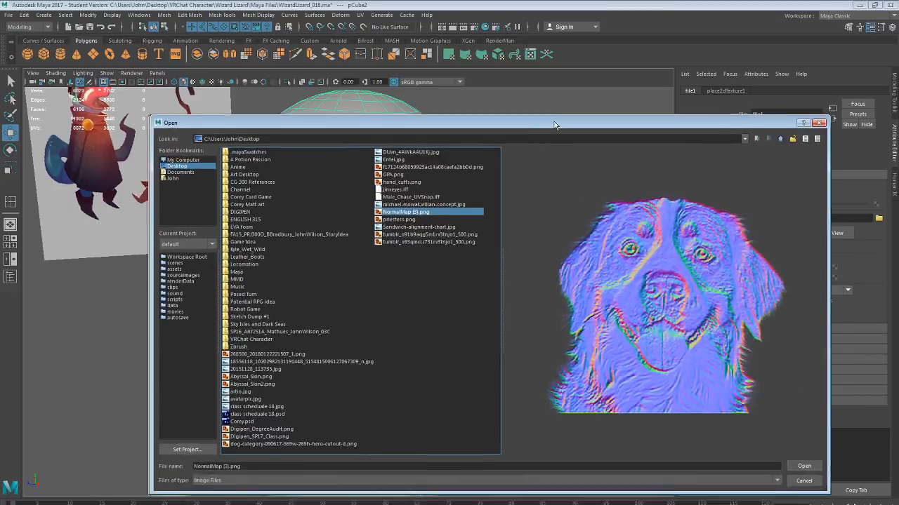
left_click(807, 465)
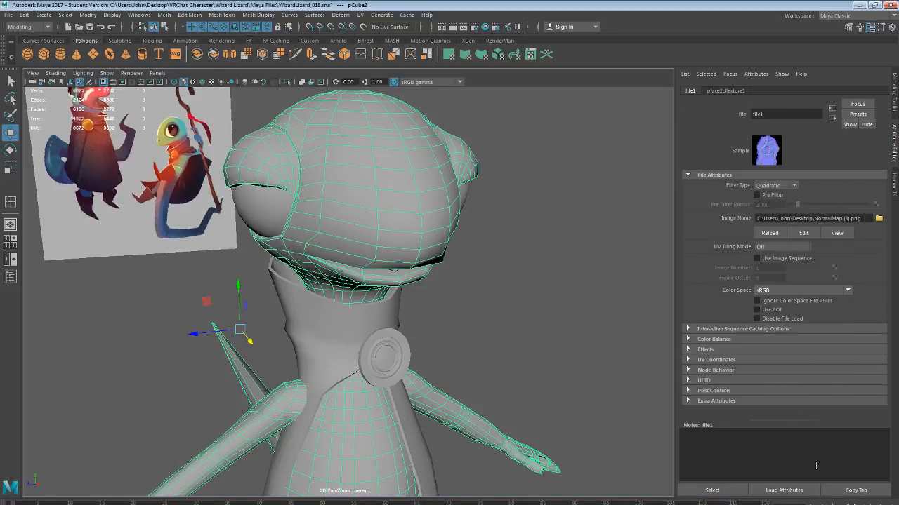
Display the model with textures and examine the normal map on the lizard's head, arms and back from several angles
left_click(504, 267)
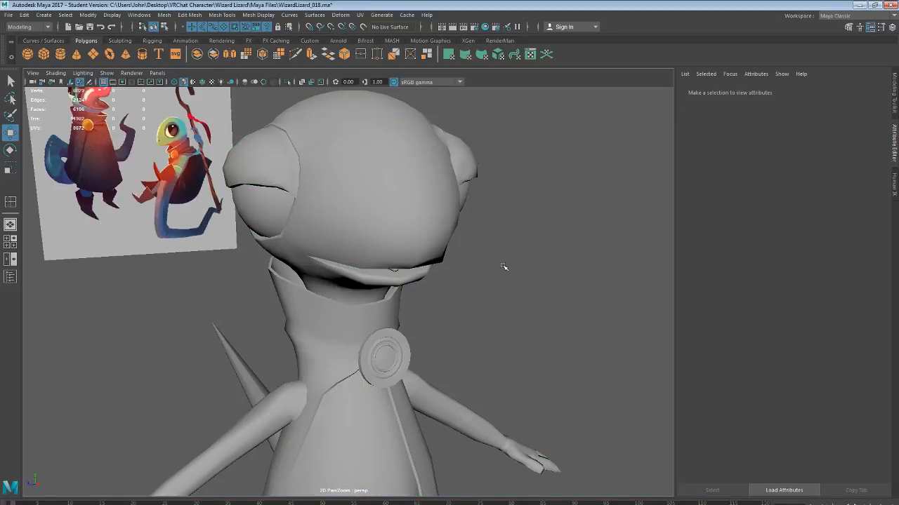
key("6")
right_click_drag(514, 312, 390, 248, "alt")
left_click_drag(358, 254, 478, 283, "alt")
right_click_drag(478, 283, 586, 268, "alt")
right_click_drag(530, 268, 351, 136, "alt")
left_click_drag(323, 134, 307, 148, "alt")
right_click_drag(307, 148, 437, 283, "alt")
left_click_drag(437, 282, 484, 323, "alt")
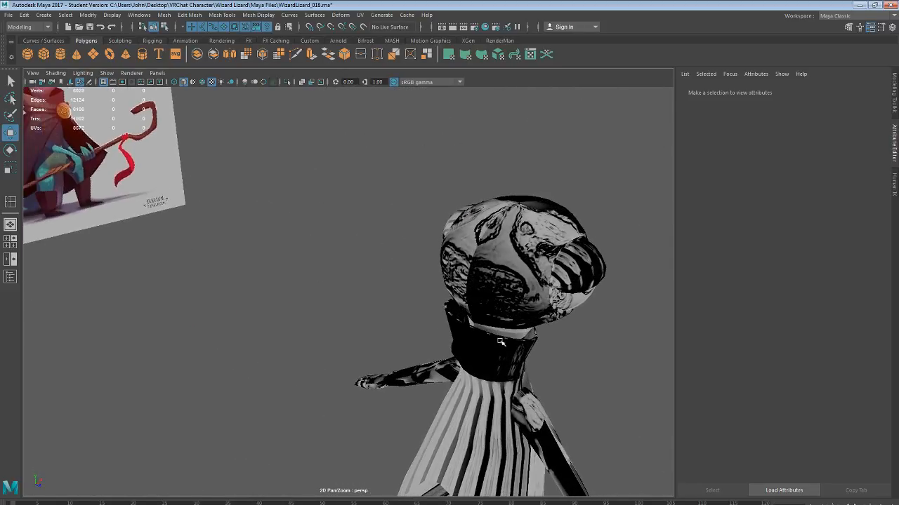
middle_click_drag(484, 323, 471, 185, "alt")
left_click_drag(471, 184, 345, 233, "alt")
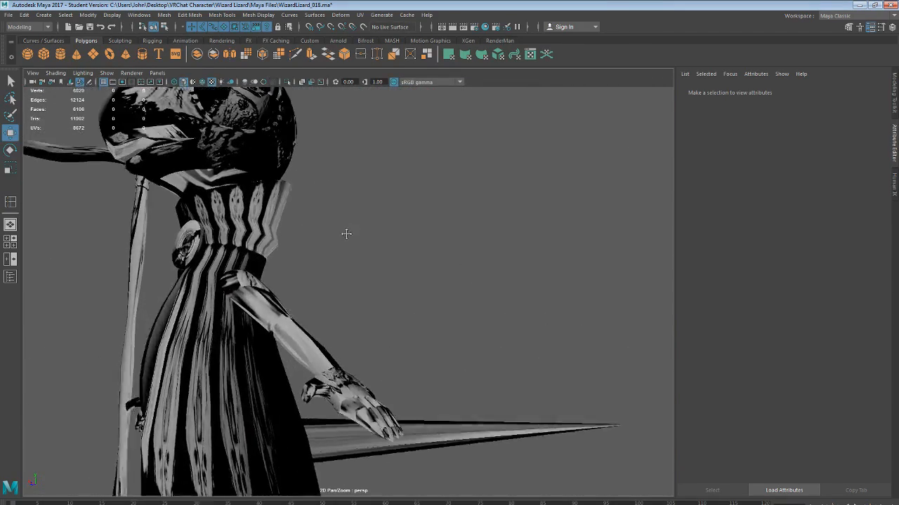
Examine the repeated dog pattern on the cape's collar up close, then the whole character with the staff
middle_click_drag(345, 232, 482, 291, "alt")
right_click_drag(482, 291, 541, 354, "alt")
left_click_drag(541, 353, 426, 267, "alt")
left_click(395, 251)
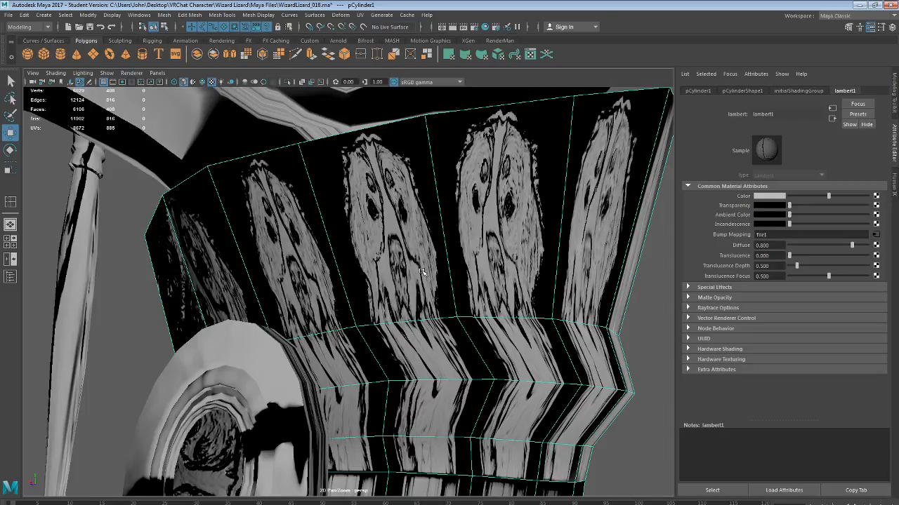
scroll(234, 240, "down", 10)
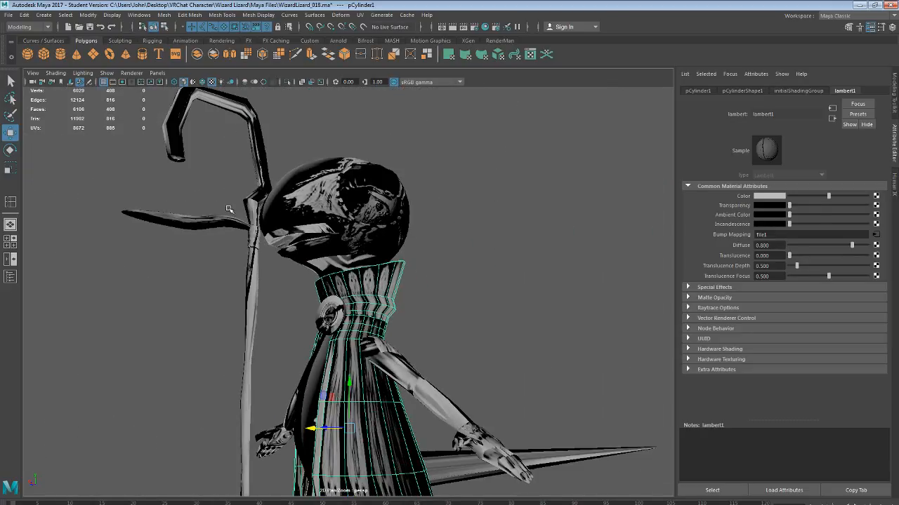
left_click_drag(228, 208, 289, 240, "alt")
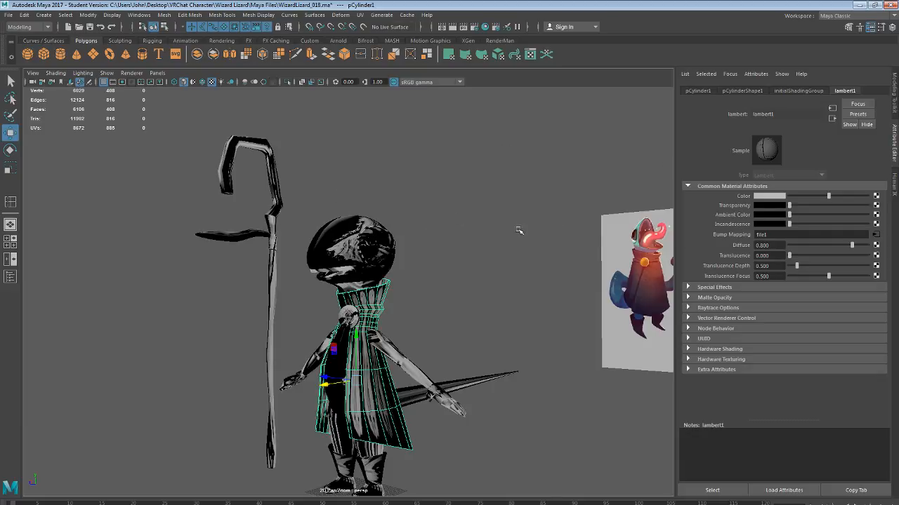
Break the Bump Mapping connection of the lambert1 material and clear the selection
right_click(730, 238)
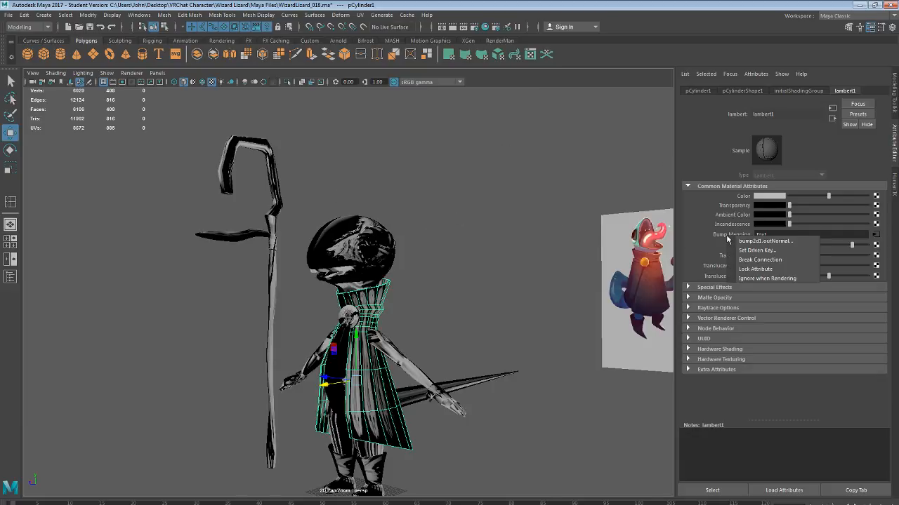
left_click(759, 260)
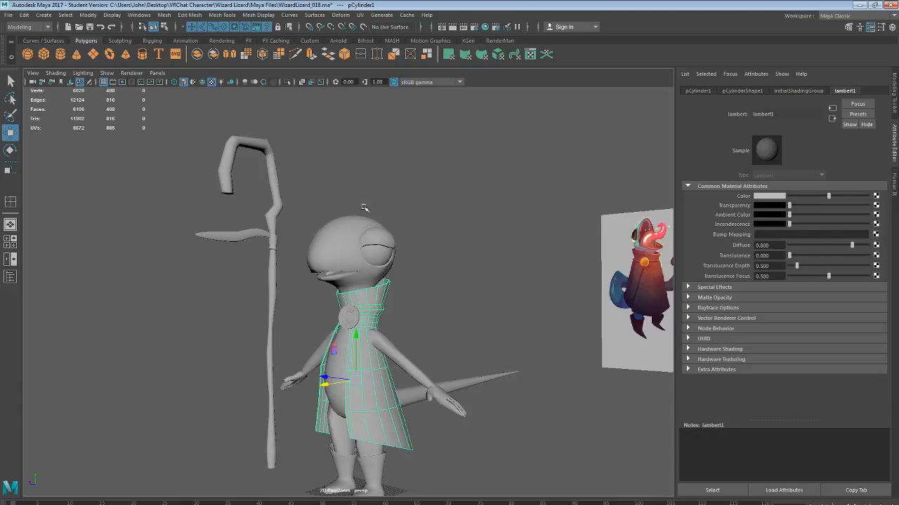
left_click(386, 194)
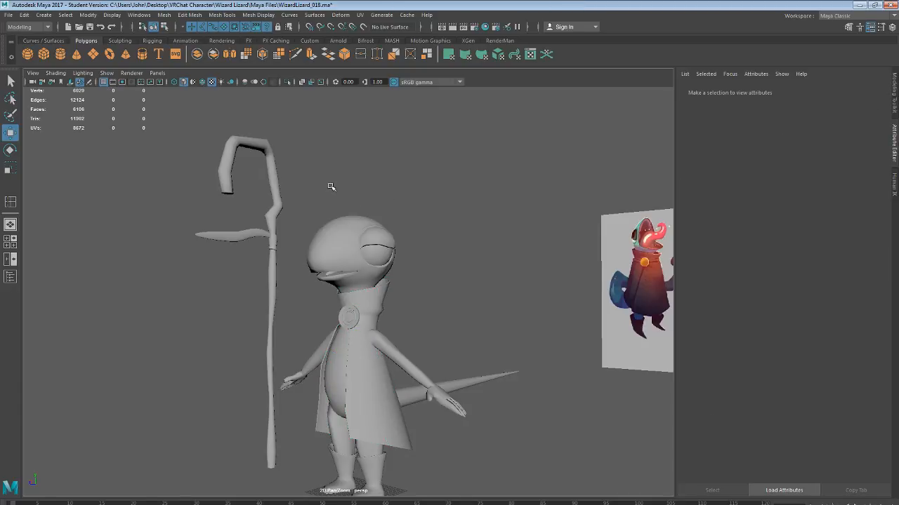
mouse_move(327, 187)
left_mouse_down("alt")
mouse_move(357, 180)
mouse_move(342, 185)
left_mouse_up("alt")
right_click_drag(345, 185, 431, 258, "alt")
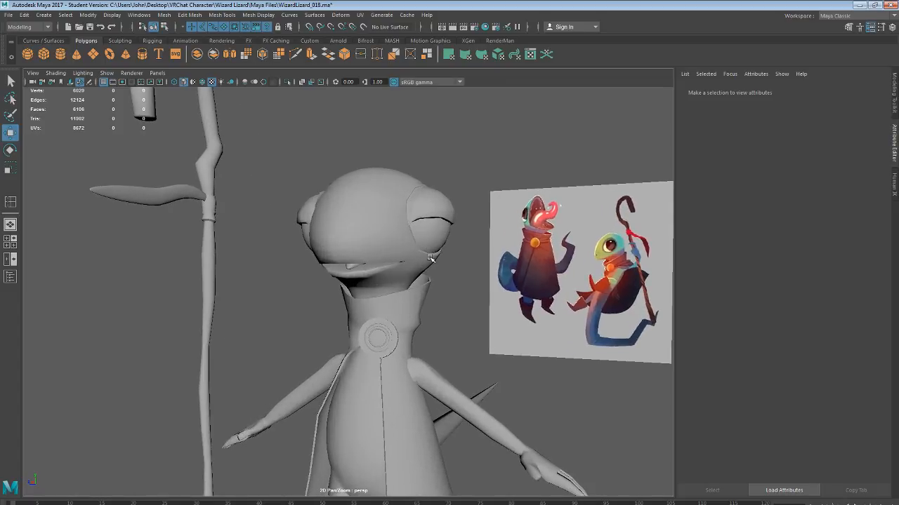
left_click_drag(393, 232, 439, 237, "alt")
right_click_drag(439, 237, 337, 203, "alt")
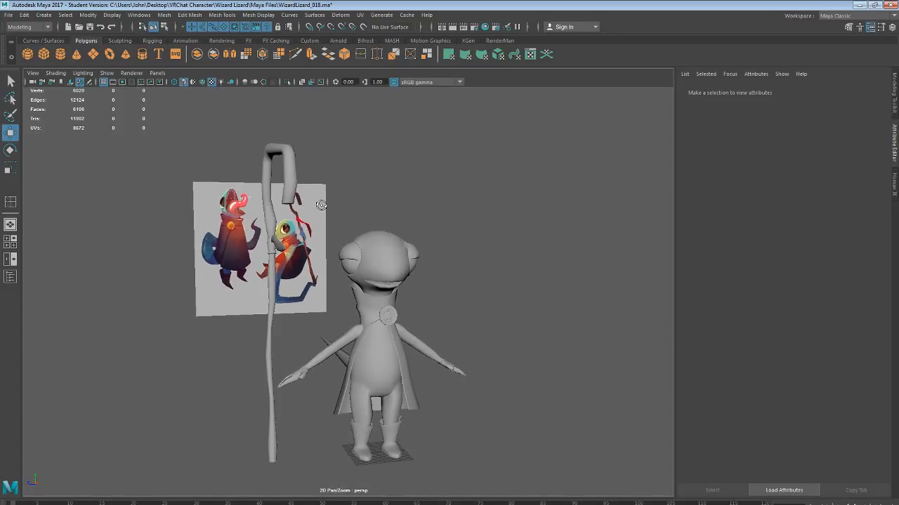
Select the lizard's body together with the eyes and the tongue
mouse_move(320, 205)
left_mouse_down("alt")
mouse_move(317, 190)
mouse_move(312, 219)
left_mouse_up("alt")
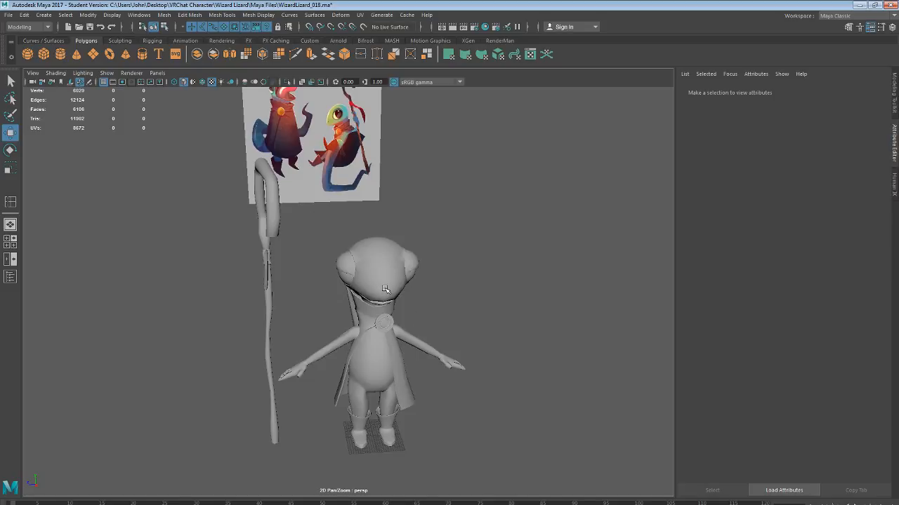
left_click_drag(384, 289, 351, 301, "alt")
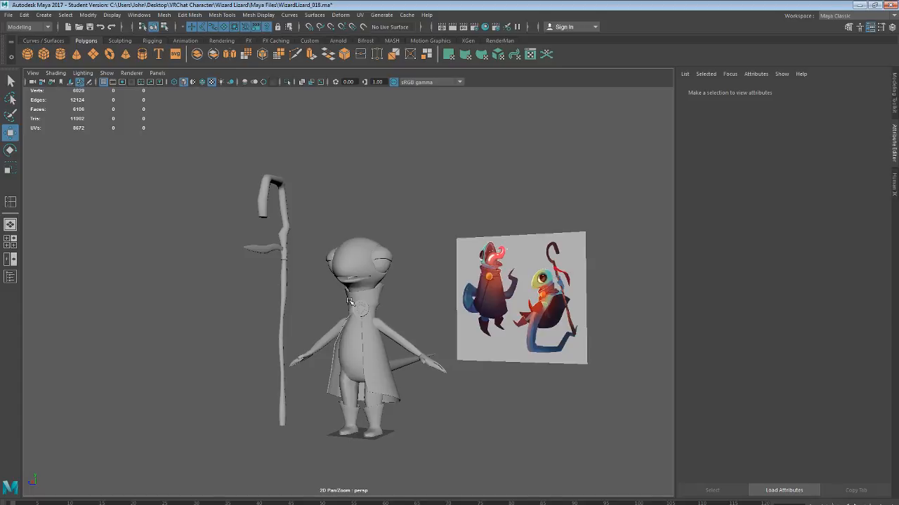
left_click(355, 258)
scroll(454, 173, "up", 6)
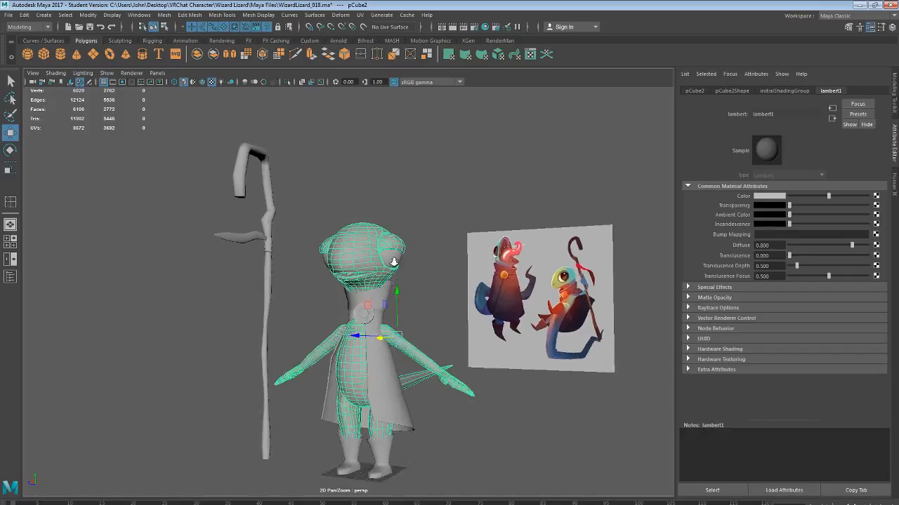
left_click(476, 206)
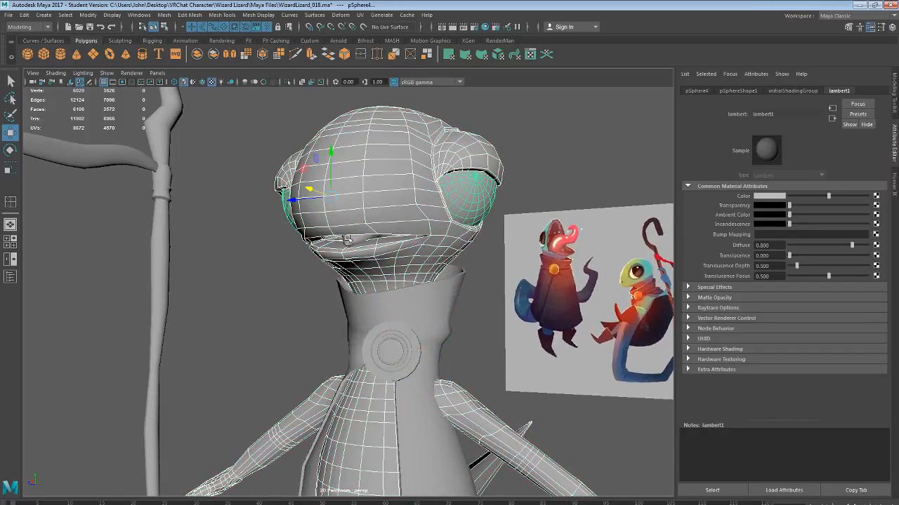
left_click(351, 240)
scroll(259, 226, "down", 8)
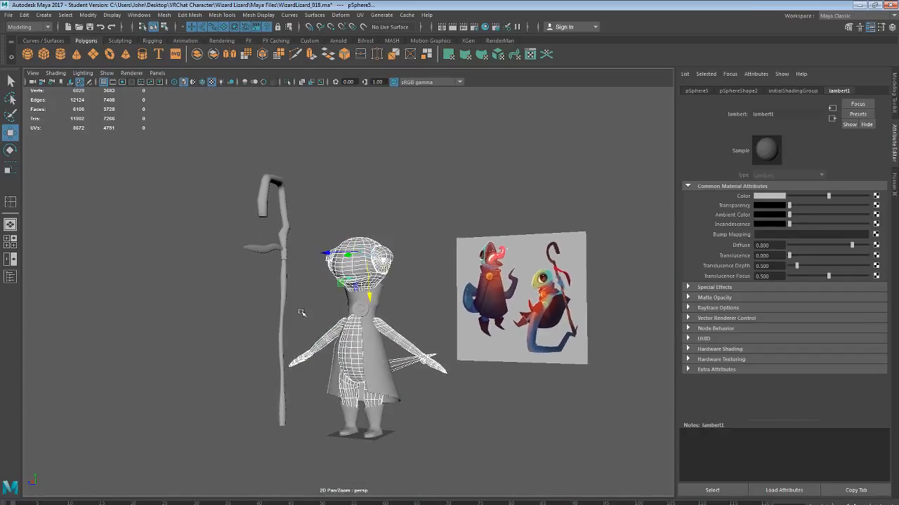
left_click_drag(259, 227, 294, 244, "alt")
scroll(329, 250, "up", 4)
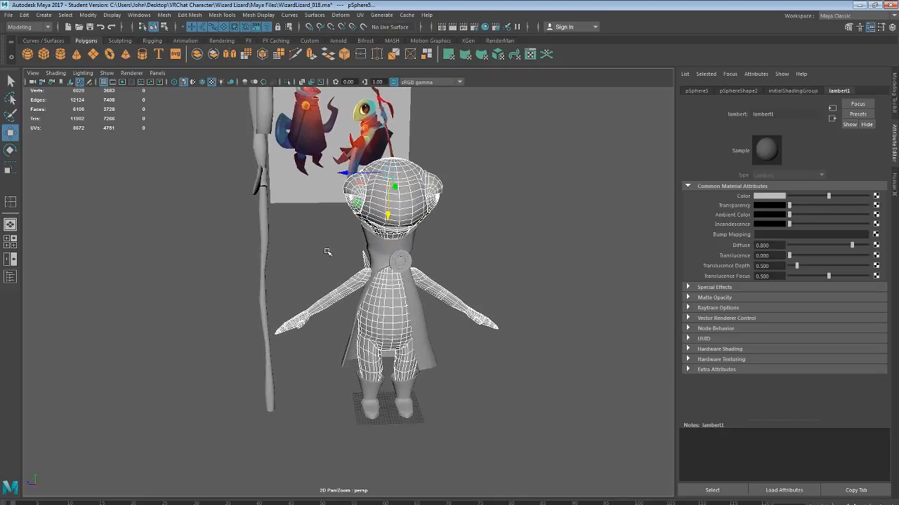
middle_click_drag(329, 251, 341, 297, "alt")
left_click_drag(341, 288, 359, 287, "alt")
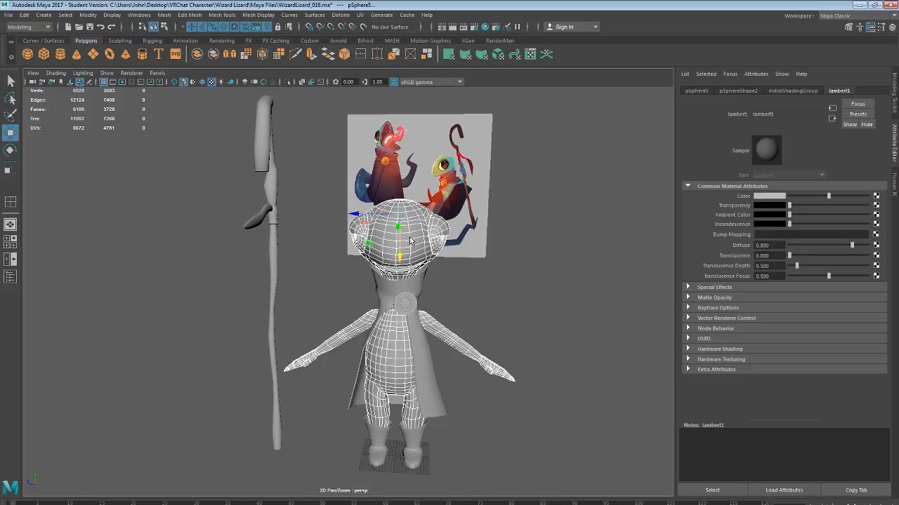
Assign a new Lambert material to the selected body parts and name it M_Body
right_click_drag(414, 487, 477, 478)
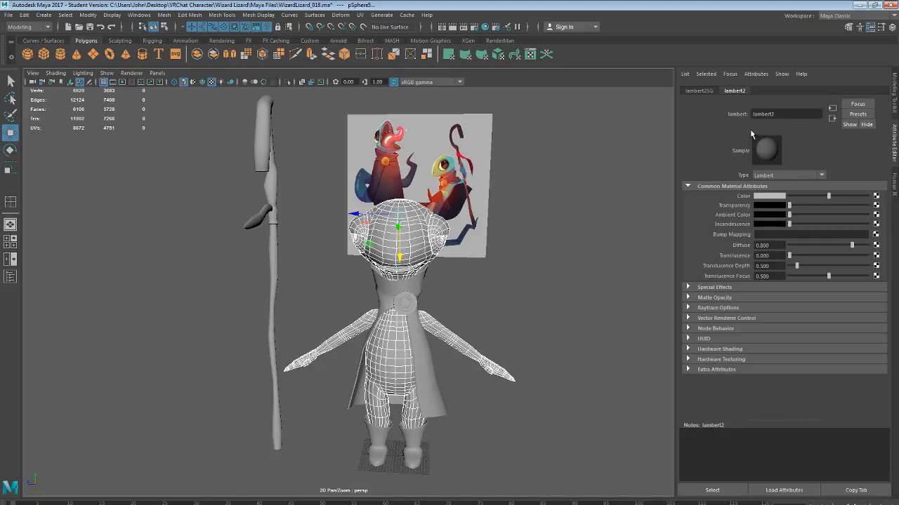
left_click(779, 114)
left_click_drag(779, 115, 740, 111)
type("M_Body")
key("Return")
Set the color of M_Body to a teal green and clear the selection
left_click(769, 196)
left_click(722, 265)
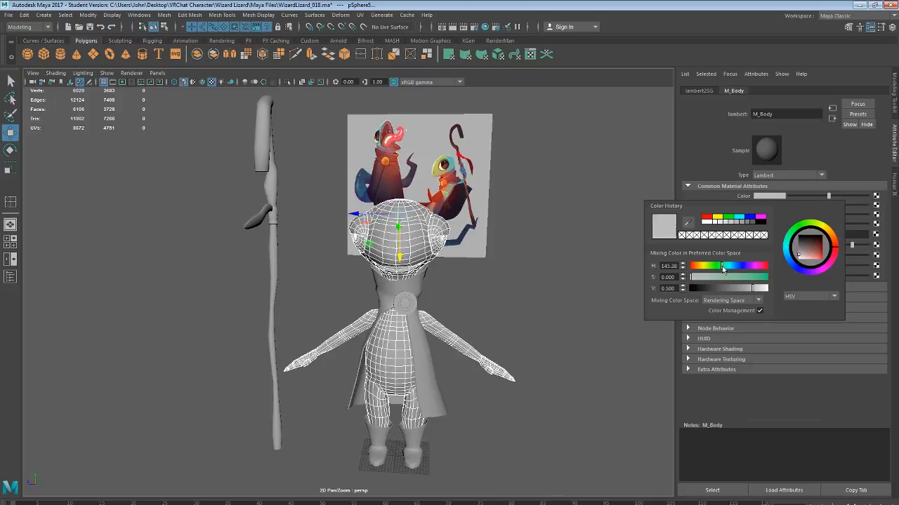
left_click(743, 277)
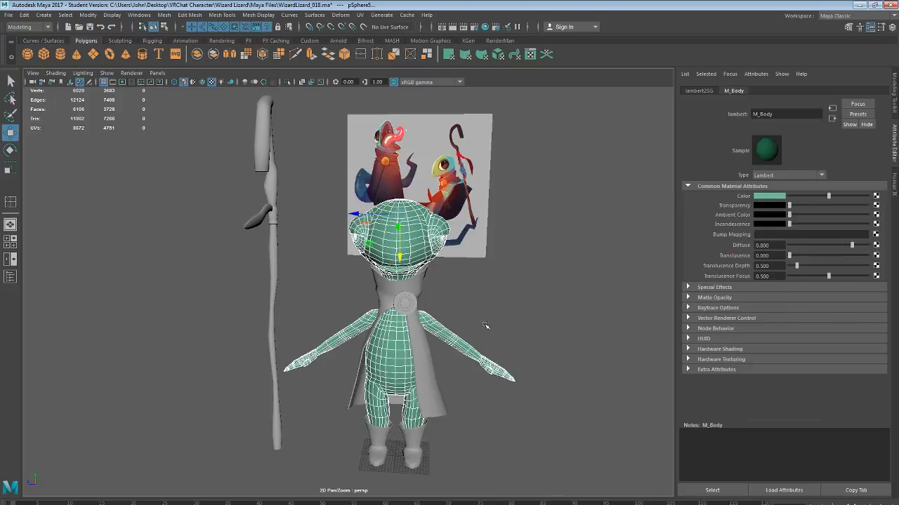
left_click(505, 295)
Select the cape, its round clasp and the boots together
mouse_move(505, 295)
left_mouse_down("alt")
mouse_move(461, 287)
mouse_move(499, 281)
left_mouse_up("alt")
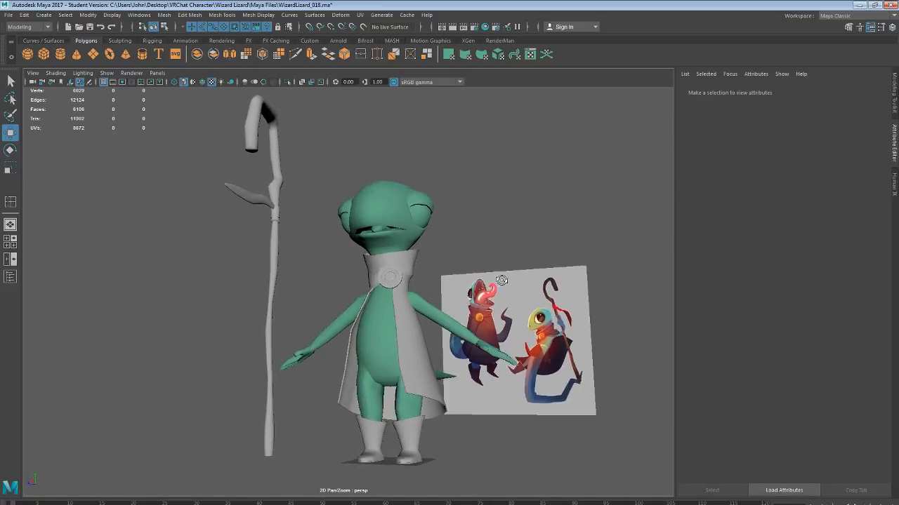
scroll(441, 317, "up", 5)
middle_click_drag(480, 353, 467, 300, "alt")
left_click(460, 355)
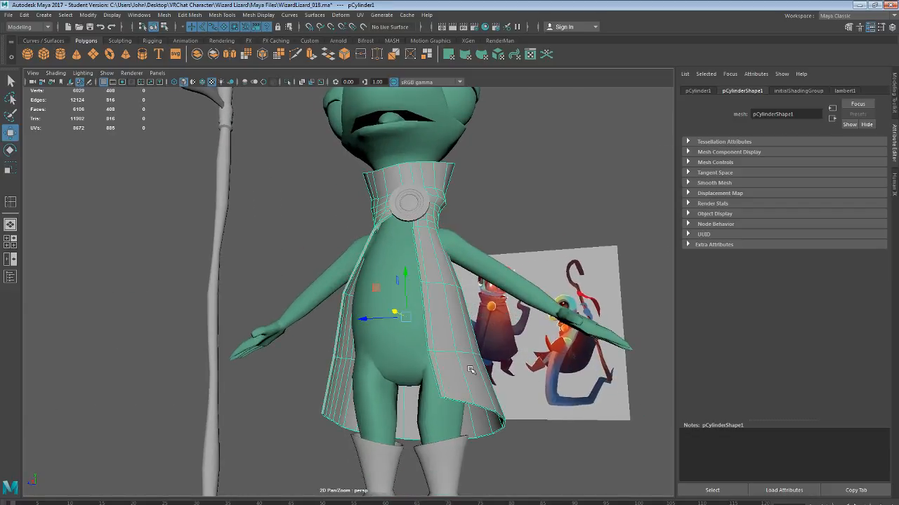
scroll(477, 360, "down", 3)
left_click(397, 222, "shift")
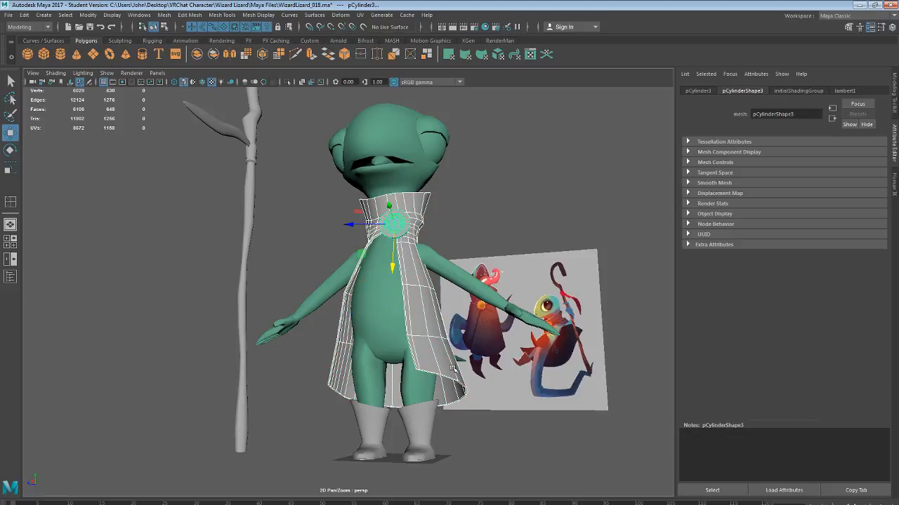
left_click(431, 424, "shift")
Assign a new Lambert material to the cape, clasp and boots and name it M_Clothes
left_click_drag(411, 269, 438, 313, "alt")
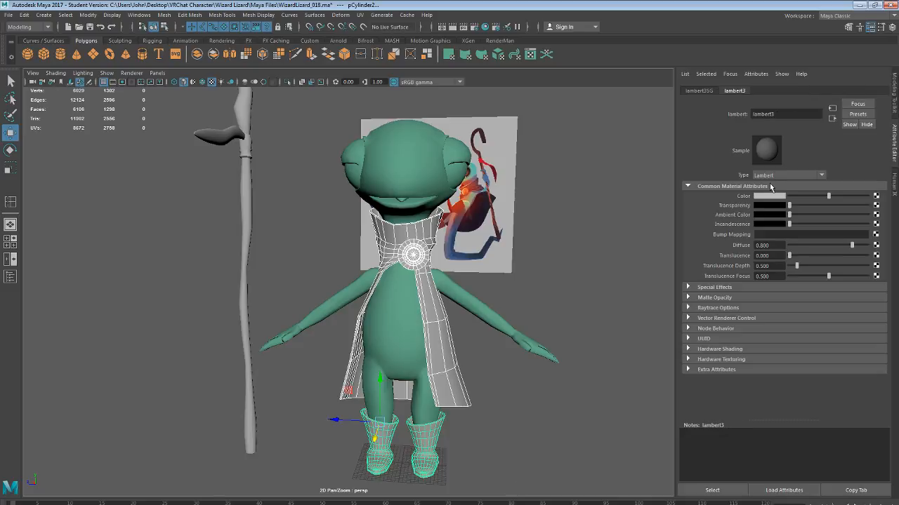
left_click_drag(775, 117, 639, 99)
type("M_Clothes")
key("Return")
Set the color of M_Clothes to a muted red and clear the selection
left_click(758, 197)
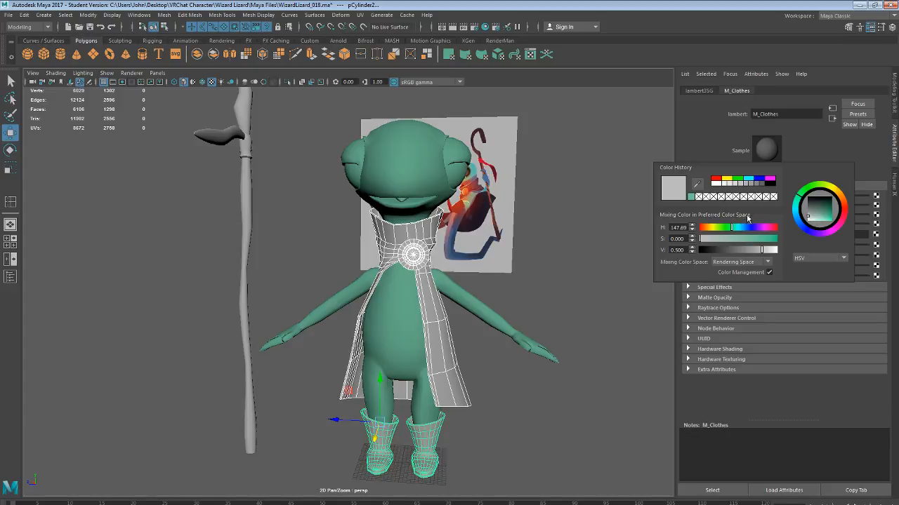
left_click_drag(772, 229, 755, 240)
left_click(617, 316)
Assign a new Lambert material to the staff and its side branch and name it M_Staff
left_click_drag(514, 304, 451, 283, "alt")
left_click_drag(358, 279, 375, 291, "alt")
left_click(336, 205)
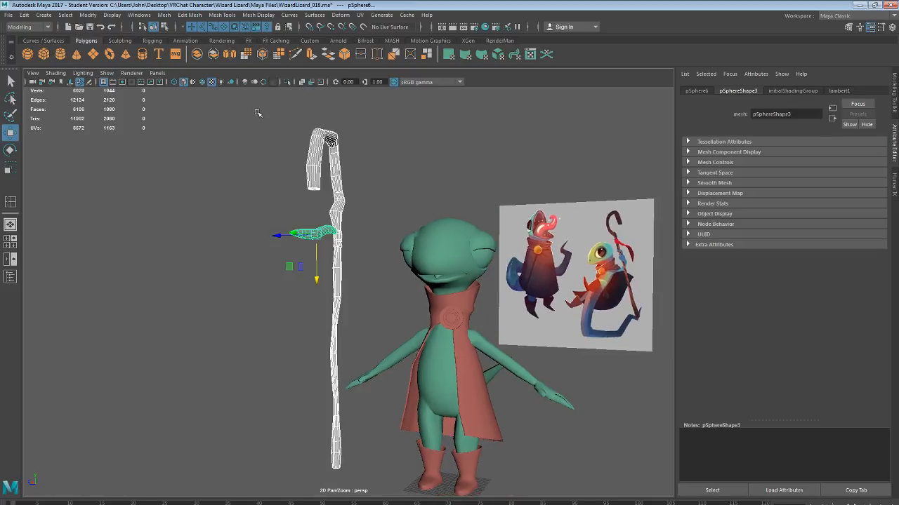
left_click_drag(276, 189, 338, 195, "alt")
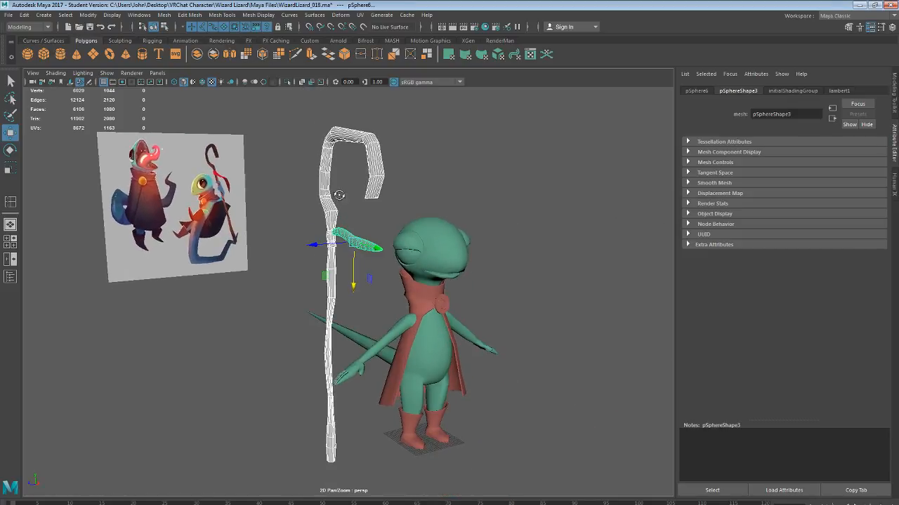
right_click_drag(349, 452, 402, 476)
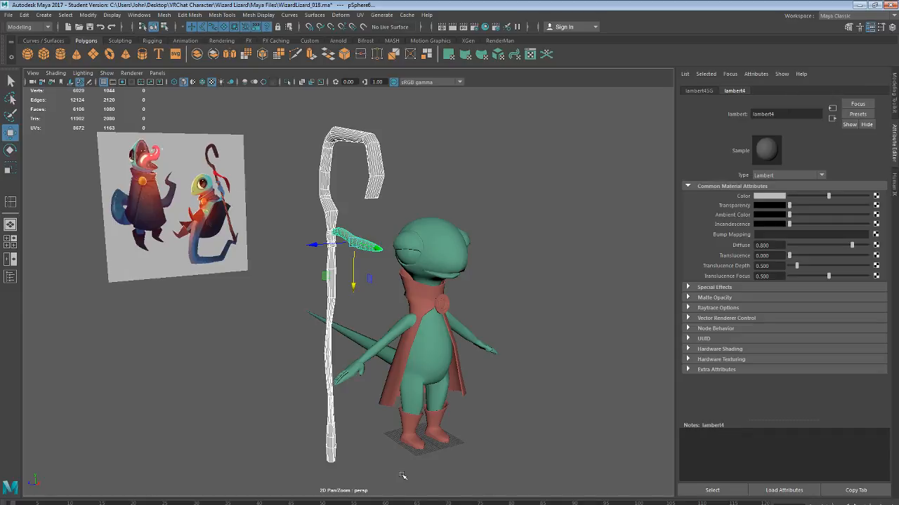
double_click(786, 115)
type("M")
type("_Stagg")
key("BackSpace")
key("BackSpace")
key("Return")
Set the color of M_Staff to an orange-brown with a saturation of 0.827 and clear the selection
left_click(772, 196)
left_click(724, 279)
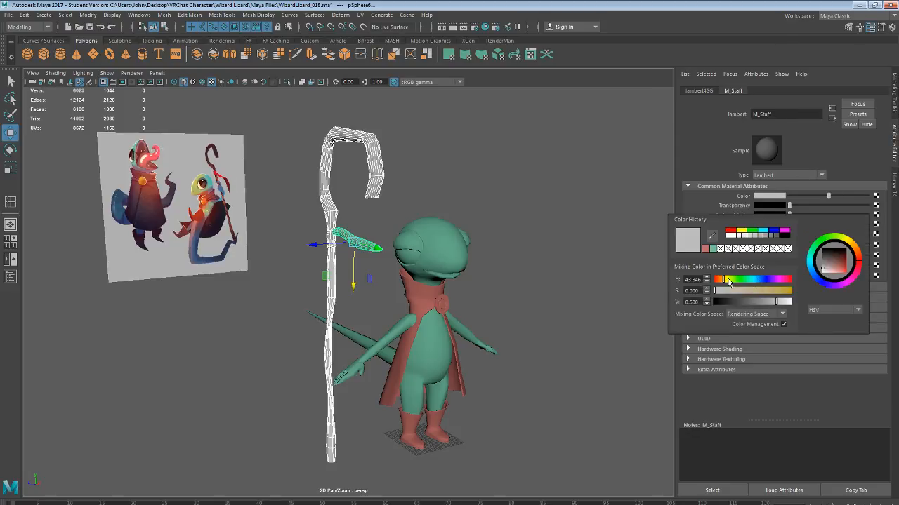
left_click_drag(770, 291, 777, 291)
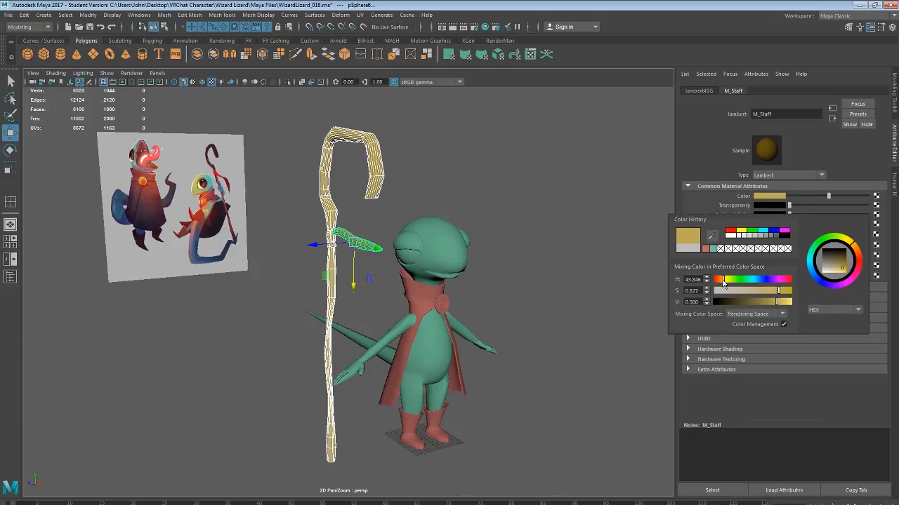
left_click_drag(724, 279, 720, 279)
left_click(497, 186)
mouse_move(496, 186)
left_mouse_down("alt")
mouse_move(386, 183)
mouse_move(479, 190)
left_mouse_up("alt")
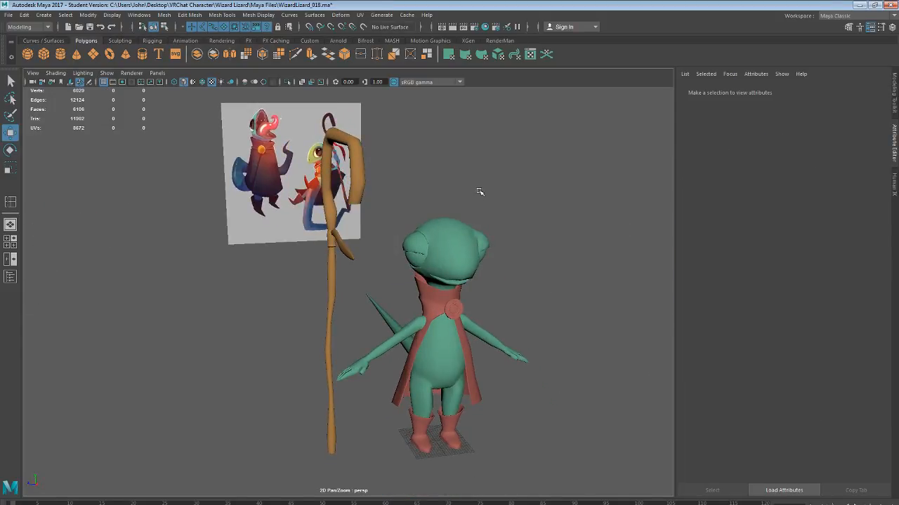
Select the round clasp on the cape's collar, frame it and isolate it in the viewport
right_click_drag(411, 261, 436, 284, "alt")
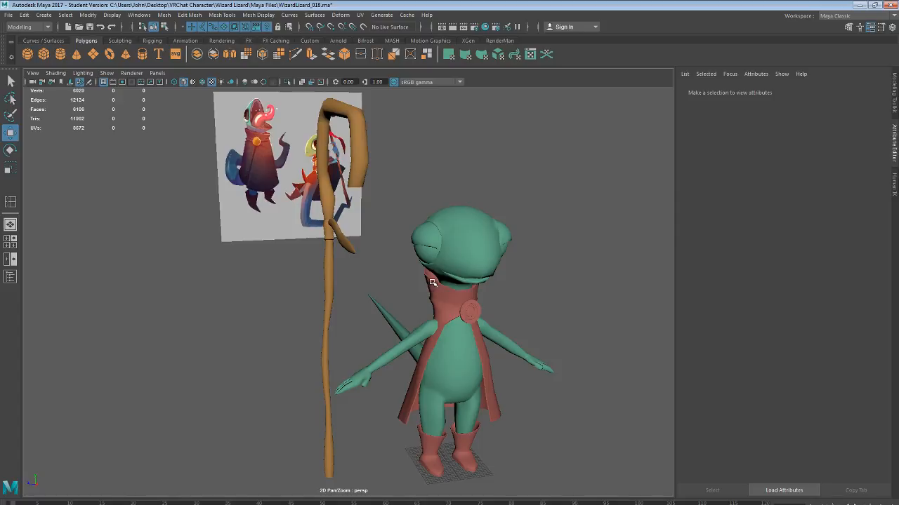
scroll(493, 258, "up", 3)
left_click_drag(494, 259, 568, 274, "alt")
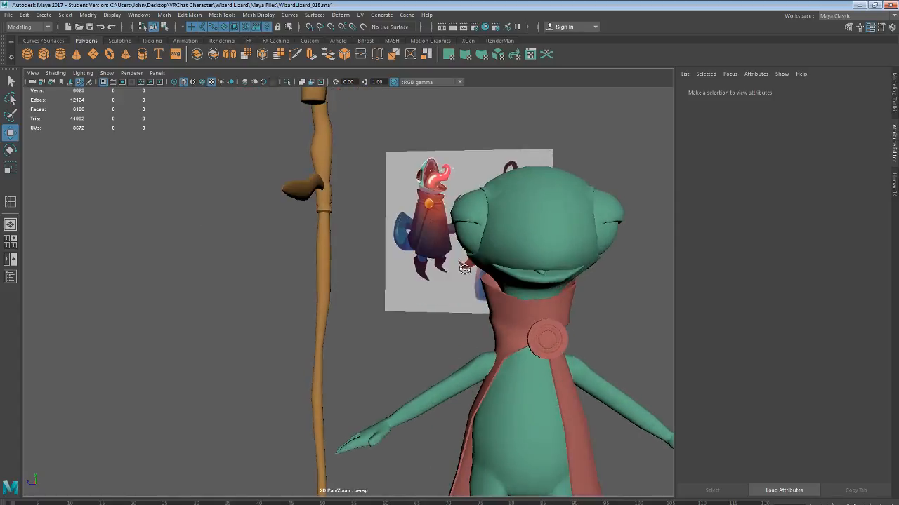
middle_click_drag(559, 285, 463, 250, "alt")
left_click(466, 278)
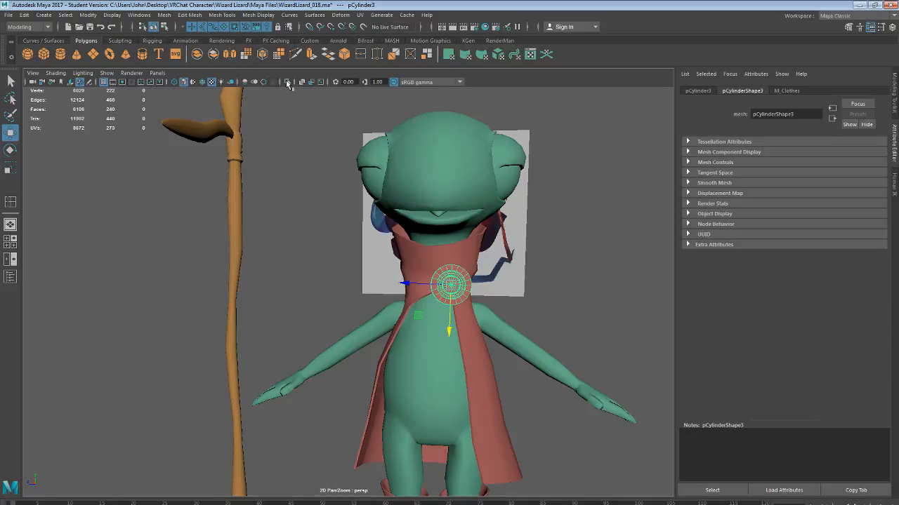
mouse_move(463, 228)
left_mouse_down("alt")
mouse_move(439, 231)
mouse_move(458, 230)
left_mouse_up("alt")
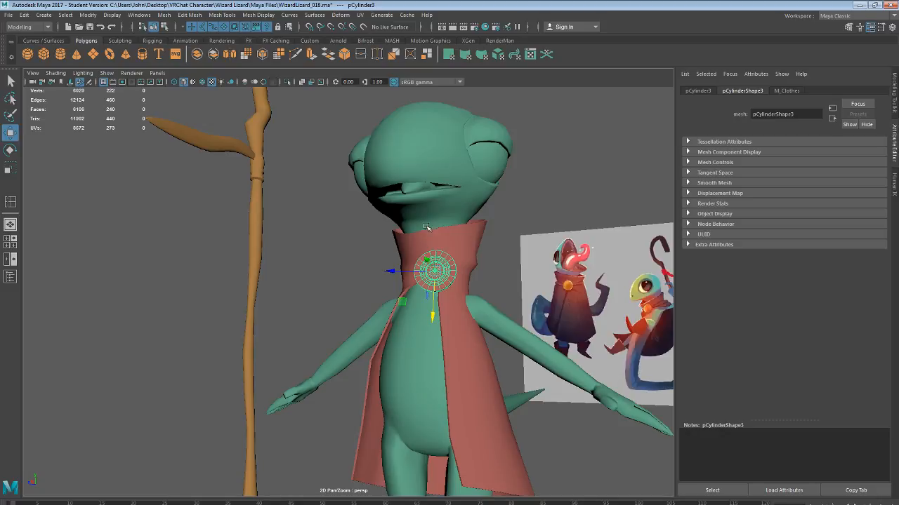
left_click_drag(386, 205, 399, 225, "alt")
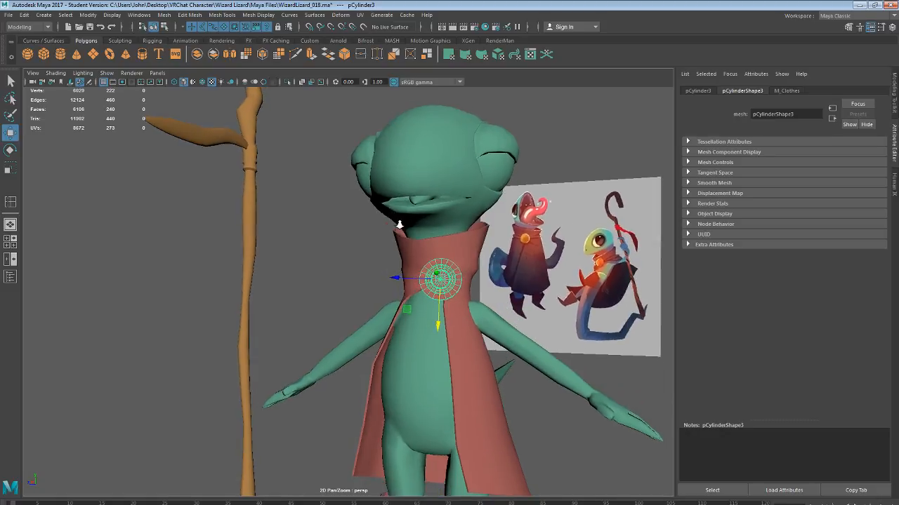
right_click_drag(399, 225, 315, 131, "alt")
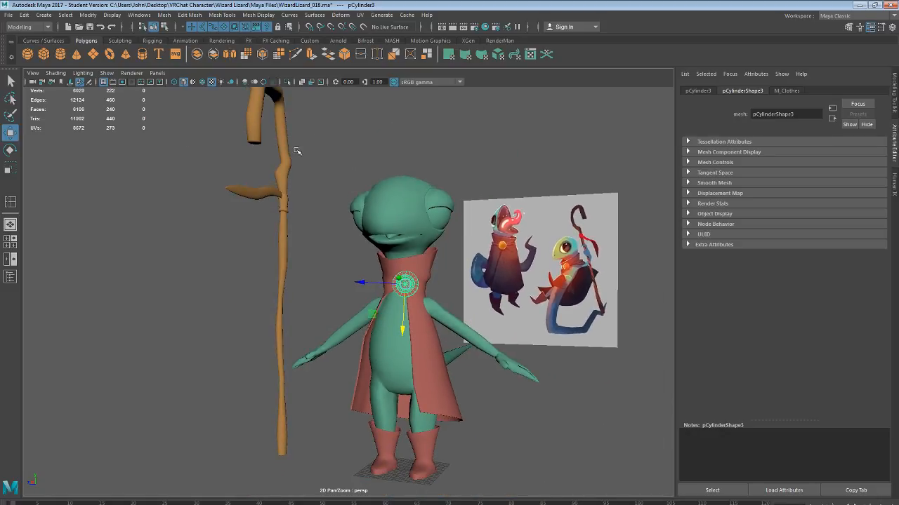
right_click_drag(403, 200, 428, 225, "alt")
left_click_drag(427, 225, 512, 340, "alt")
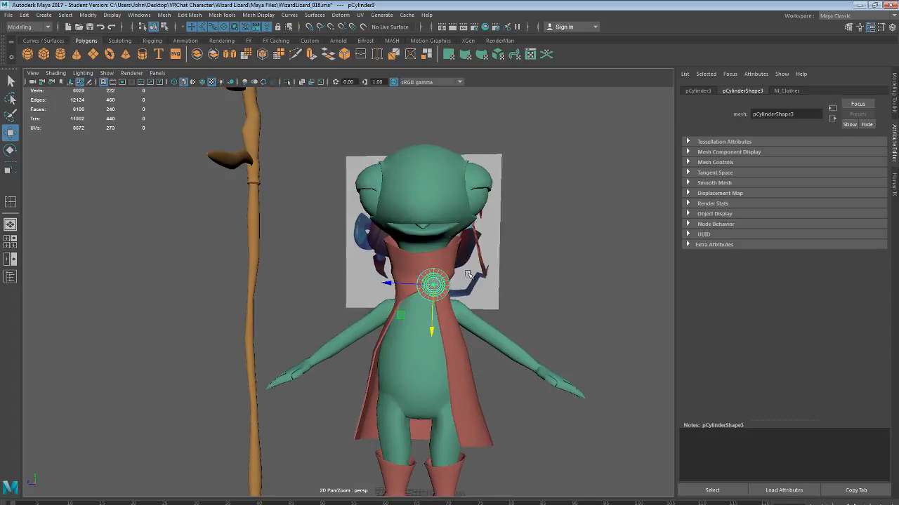
key("f")
right_click_drag(442, 236, 377, 172, "alt")
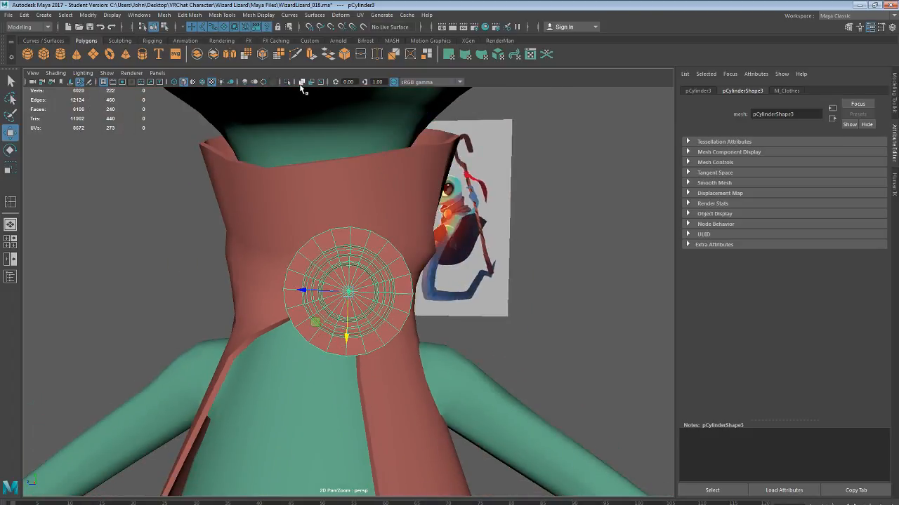
left_click(288, 82)
left_click_drag(313, 252, 289, 248, "alt")
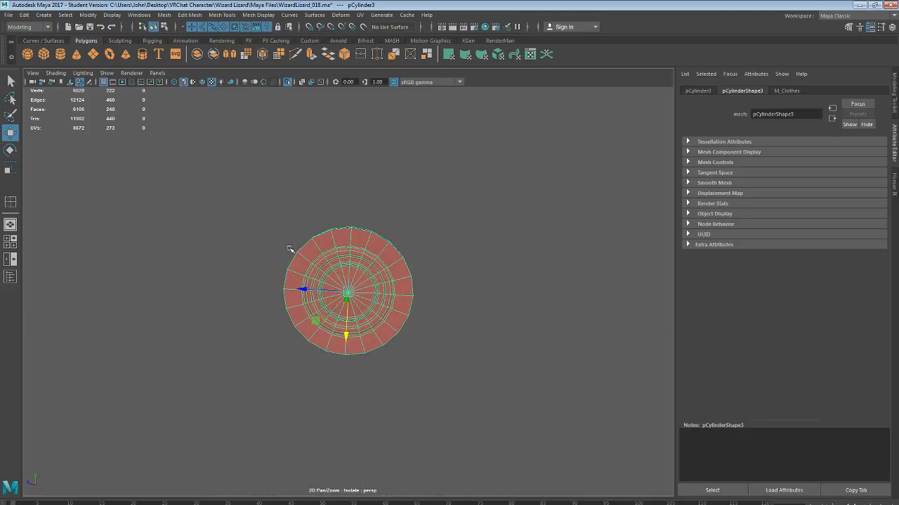
Switch the isolated clasp to face selection and select all of its faces
left_click_drag(311, 205, 277, 356, "alt")
left_click(276, 360)
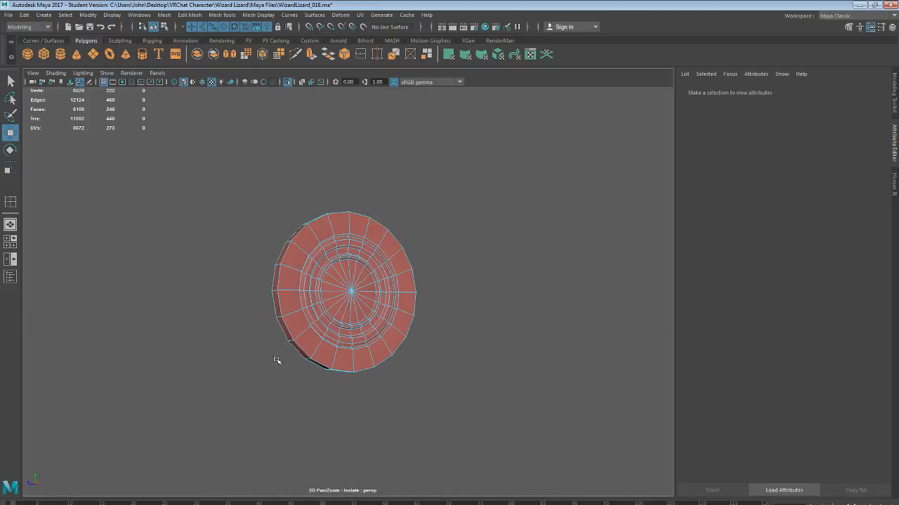
left_click_drag(211, 422, 491, 66)
Remove all the wedge faces of the clasp's flat back from the face selection
left_click_drag(316, 210, 499, 202, "alt")
key("f")
left_click(358, 208, "ctrl")
left_click(320, 194, "ctrl")
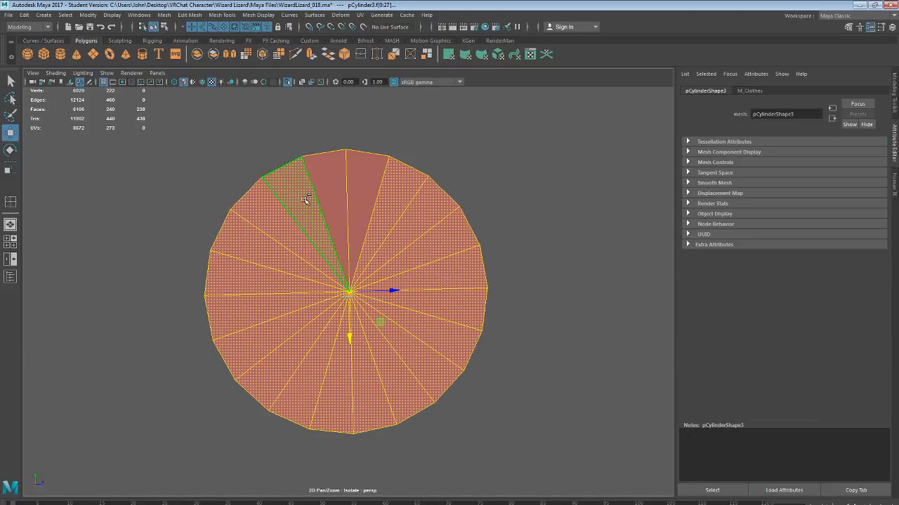
left_click(301, 200, "ctrl")
left_click(270, 216, "ctrl")
left_click(241, 240, "ctrl")
left_click(235, 263, "ctrl")
left_click(246, 303, "ctrl")
left_click(261, 331, "ctrl")
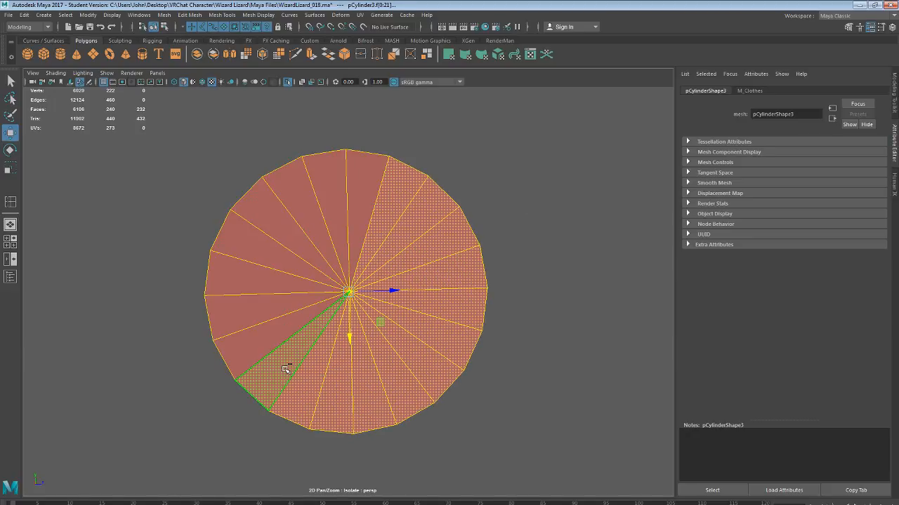
left_click(287, 369, "ctrl")
left_click(321, 382, "ctrl")
left_click(335, 397, "ctrl")
left_click(372, 393, "ctrl")
left_click(401, 378, "ctrl")
left_click(434, 355, "ctrl")
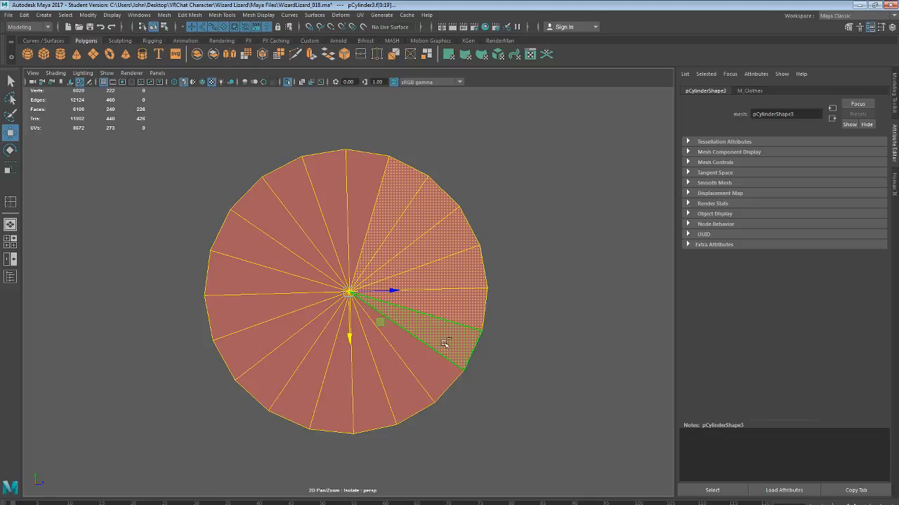
left_click(455, 330, "ctrl")
left_click(462, 309, "ctrl")
left_click(465, 275, "ctrl")
left_click(447, 245, "ctrl")
left_click(426, 217, "ctrl")
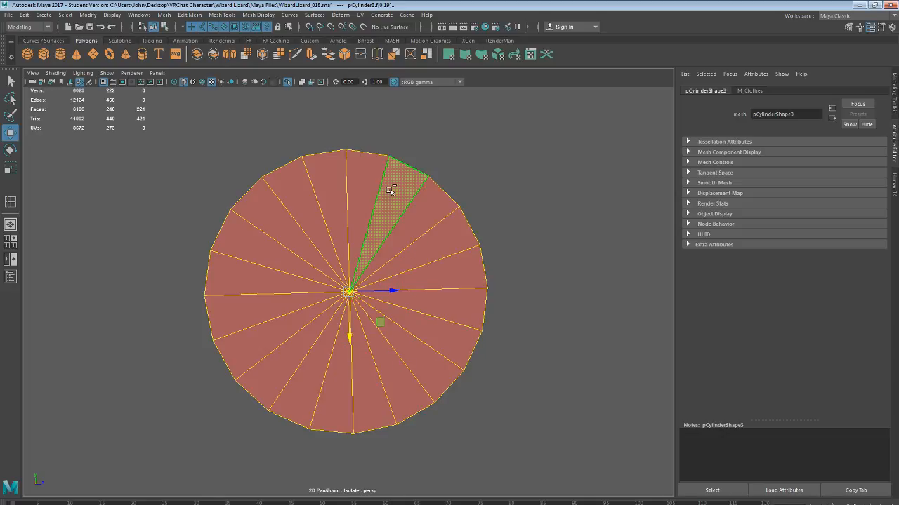
left_click(393, 186, "ctrl")
Apply a camera-based UV projection to the selected clasp faces as seen from straight in front
left_click_drag(508, 242, 364, 266, "alt")
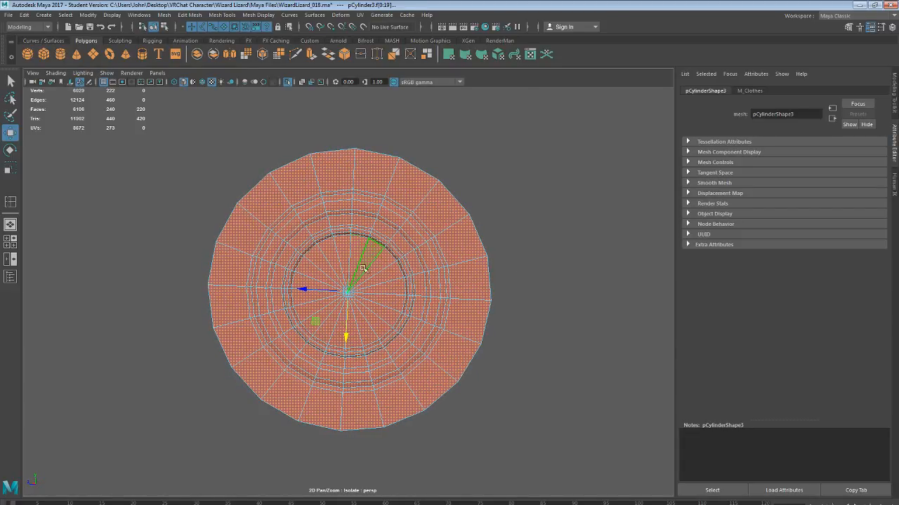
left_click(360, 14)
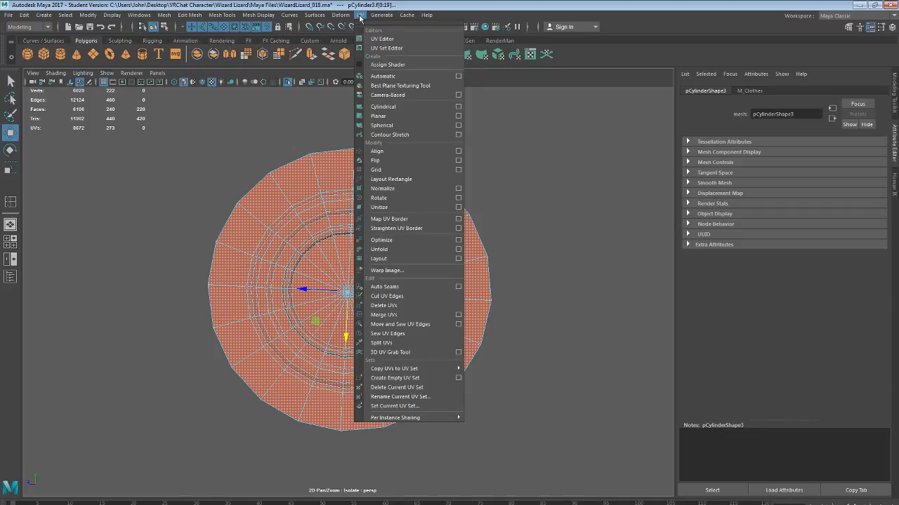
left_click(379, 95)
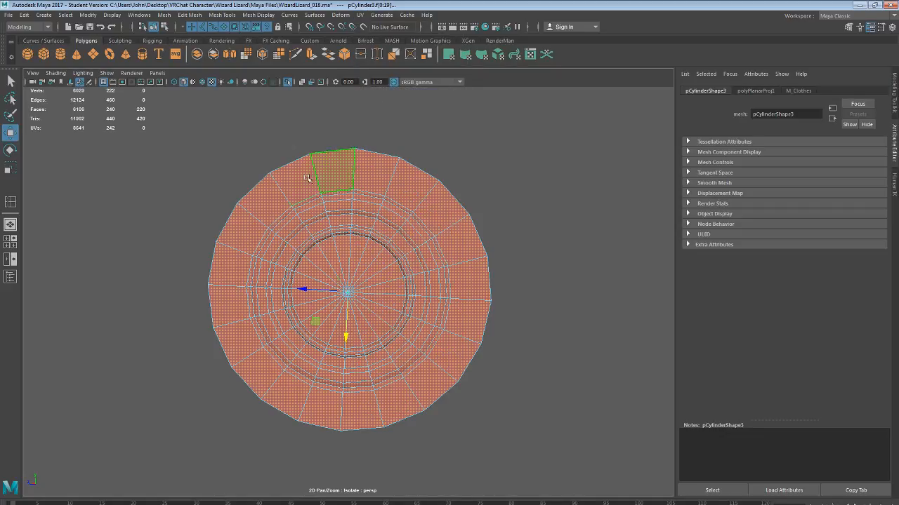
Switch to the UV Editing workspace and move the clasp's front UV shell outside the grid, beyond its negative U side
left_click(836, 16)
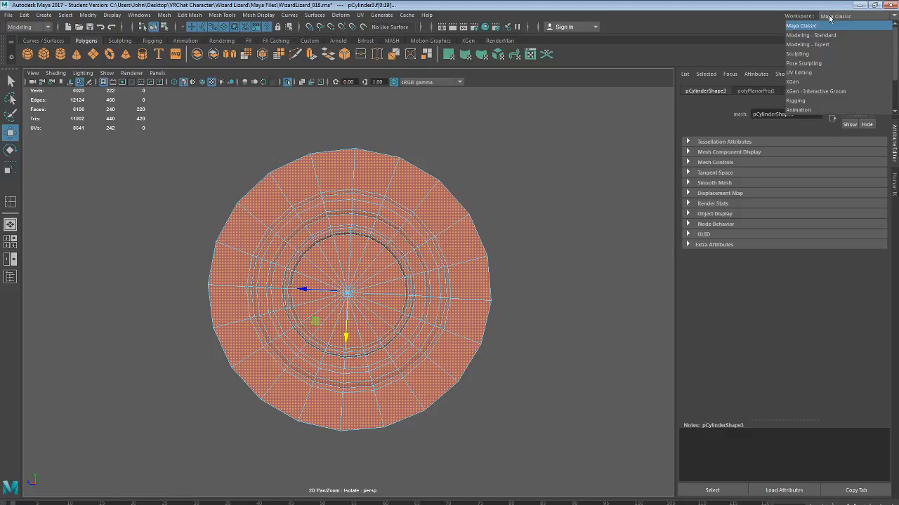
left_click(805, 75)
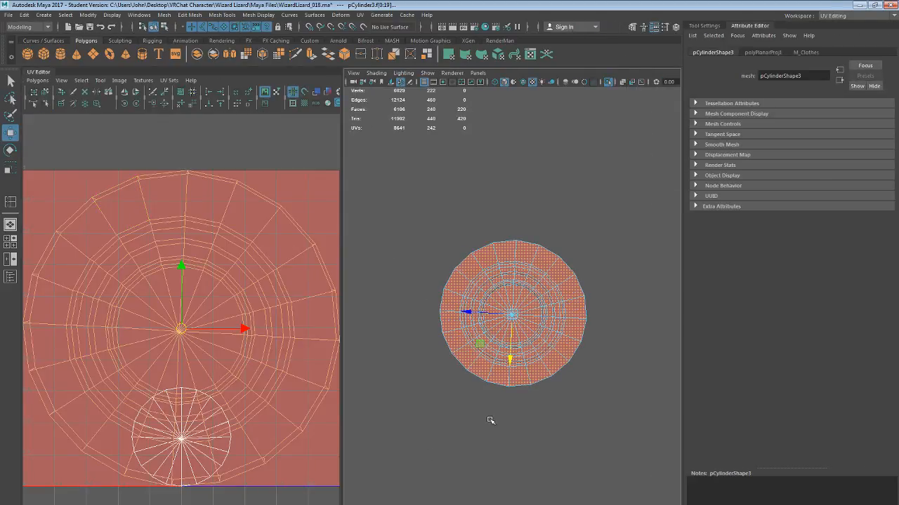
right_click_drag(261, 359, 210, 298, "alt")
right_click_drag(228, 355, 175, 264, "alt")
middle_click_drag(177, 273, 256, 248, "alt")
left_click_drag(319, 304, 152, 305)
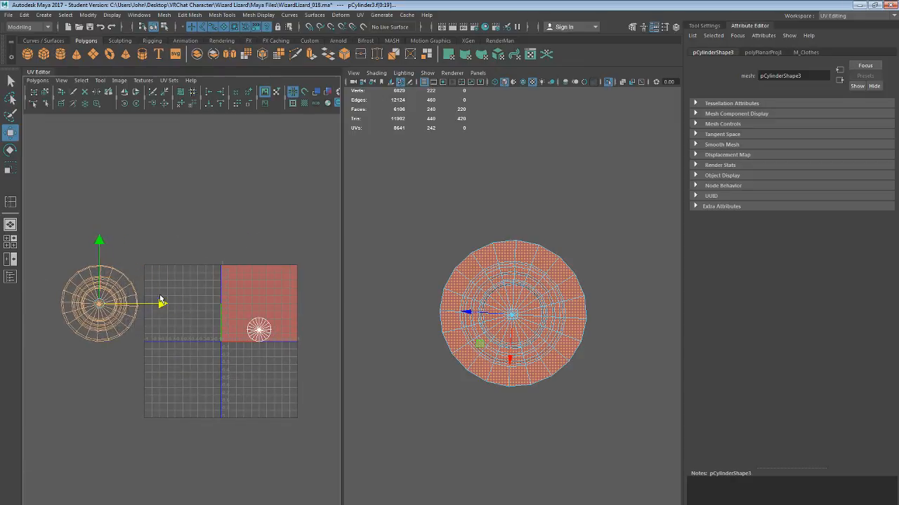
middle_click_drag(178, 291, 244, 311, "alt")
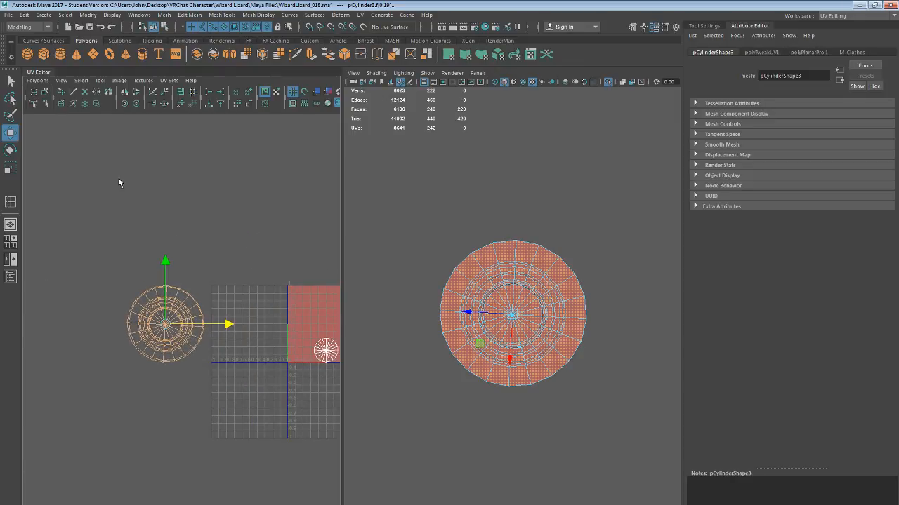
Unfold the clasp's front UV shell with the unfold brush, then return to the Move tool
left_click(61, 93)
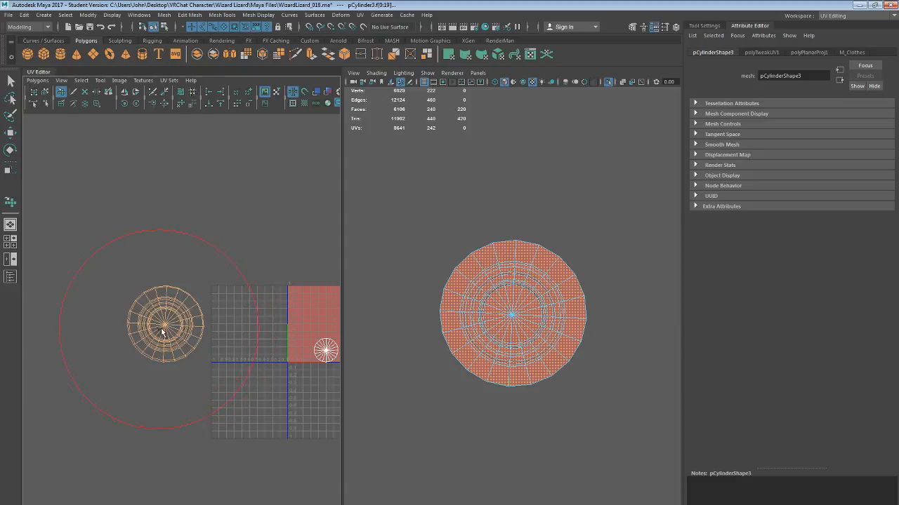
left_click_drag(166, 324, 170, 324)
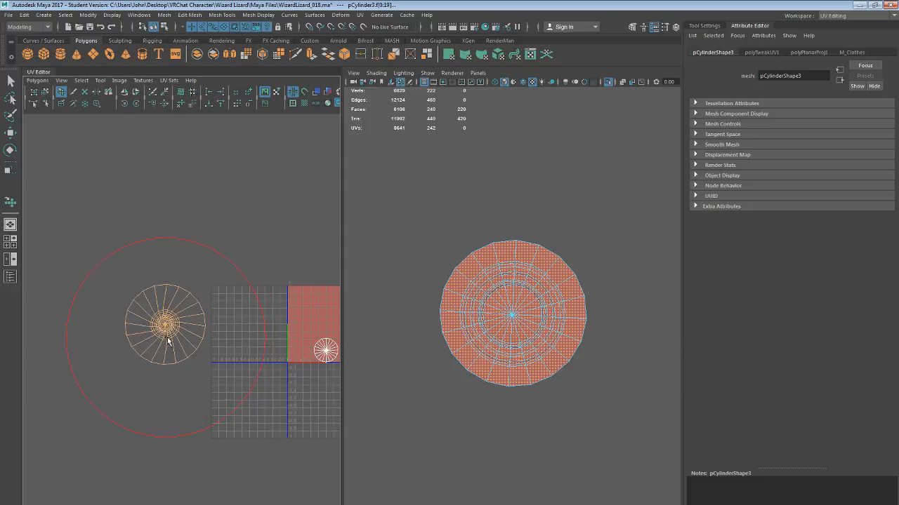
scroll(176, 343, "up", 5)
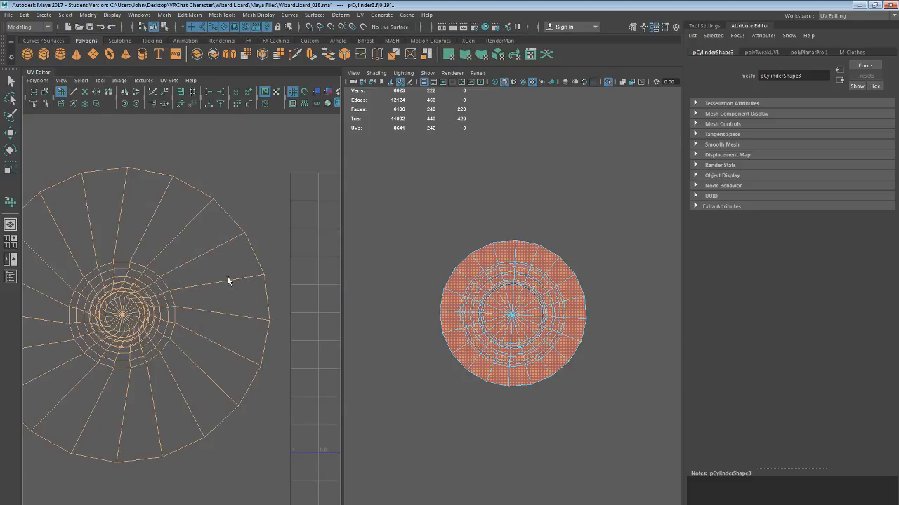
key("w")
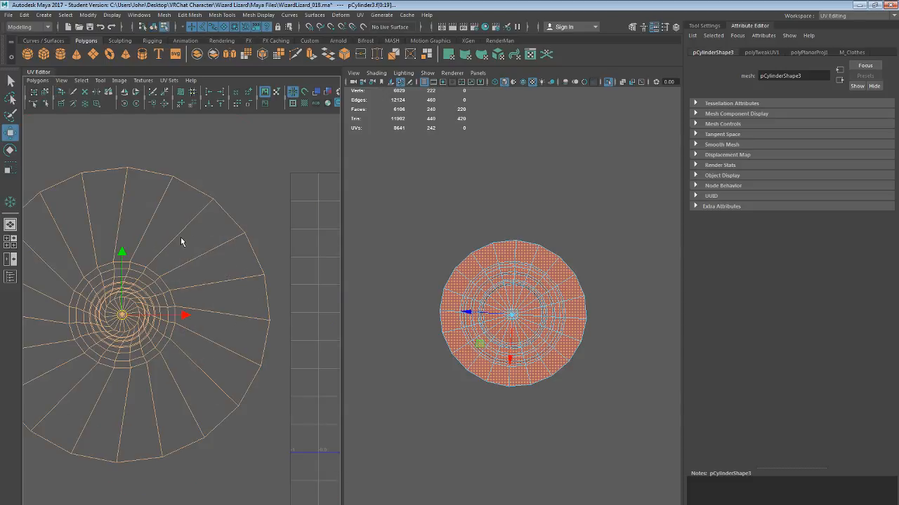
Select a few outer faces of the unfolded UV shell and check which part of the clasp mesh they cover
key("F11")
left_click_drag(183, 217, 226, 258)
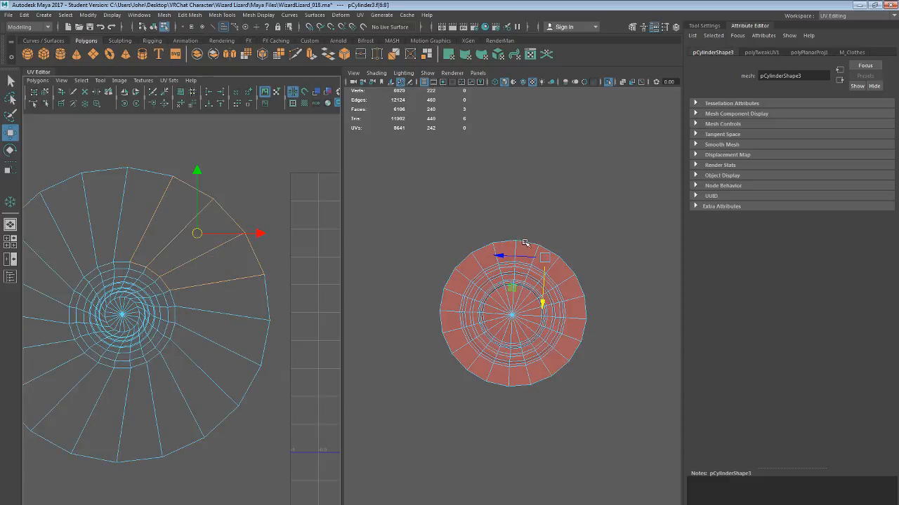
scroll(555, 267, "up", 5)
left_click_drag(572, 282, 465, 280, "alt")
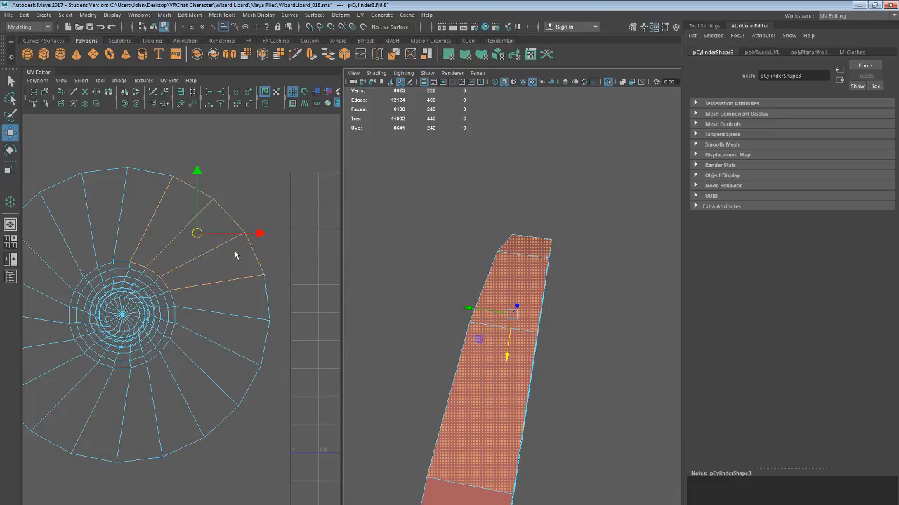
middle_click_drag(205, 247, 254, 245, "alt")
key("F10")
left_click(195, 170)
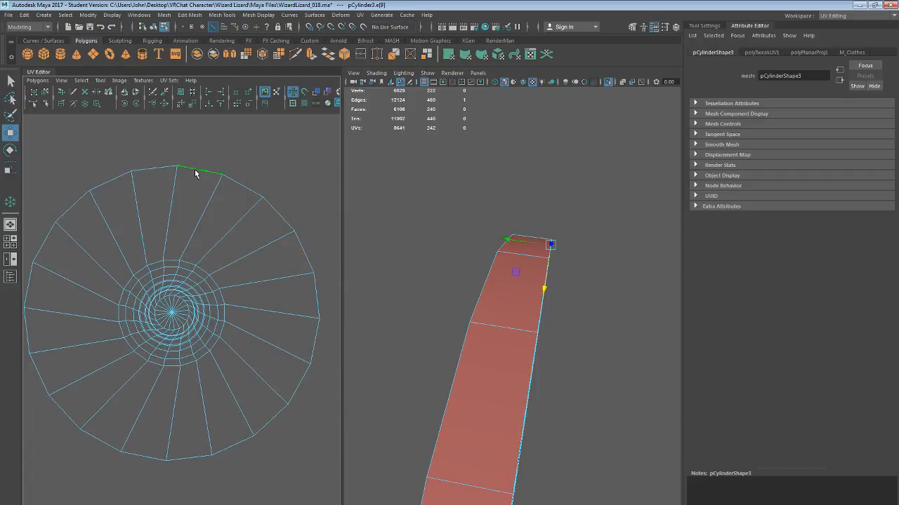
double_click(162, 166)
key("r")
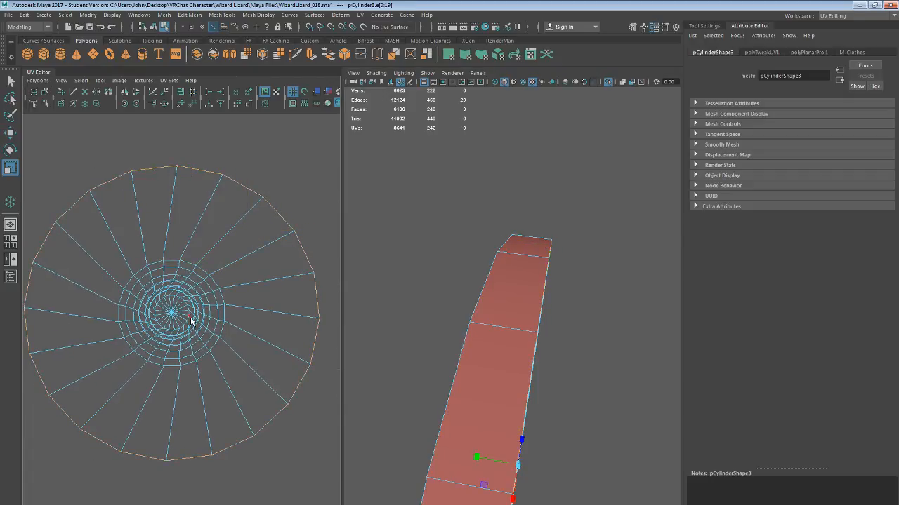
scroll(191, 321, "down", 3)
scroll(233, 318, "down", 4)
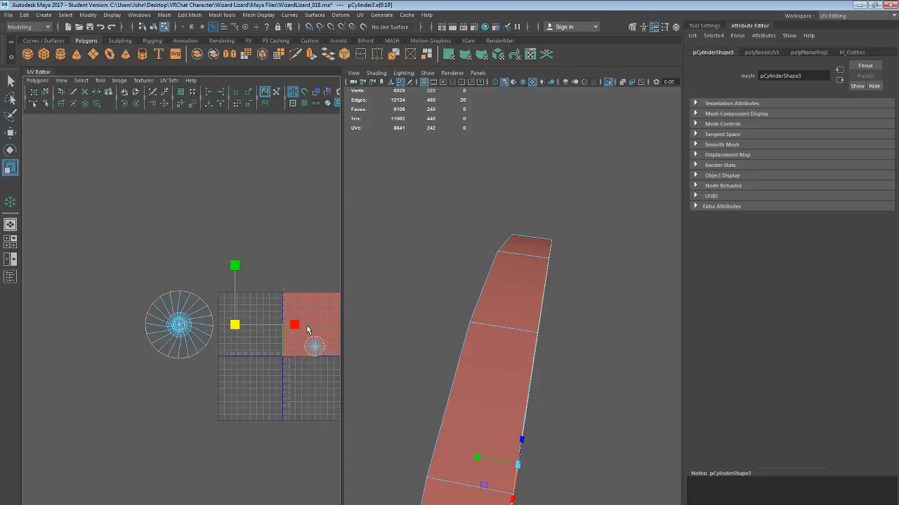
scroll(321, 345, "up", 1)
left_click(377, 393)
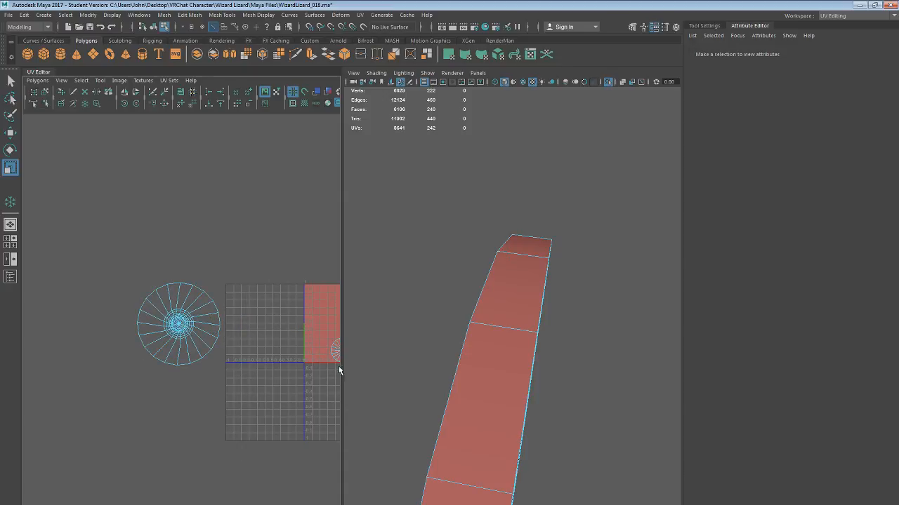
Select the inner ring edges of the front UV shell, leaving out the outer border and the long spokes joining it
right_click_drag(151, 290, 324, 445, "alt")
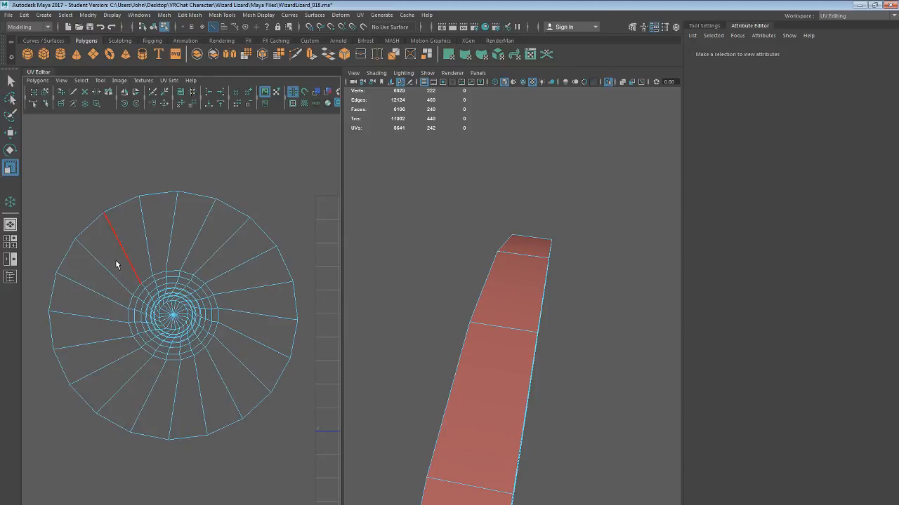
left_click_drag(108, 259, 239, 374)
left_click_drag(297, 415, 64, 405, "ctrl")
left_click_drag(46, 201, 108, 389, "ctrl")
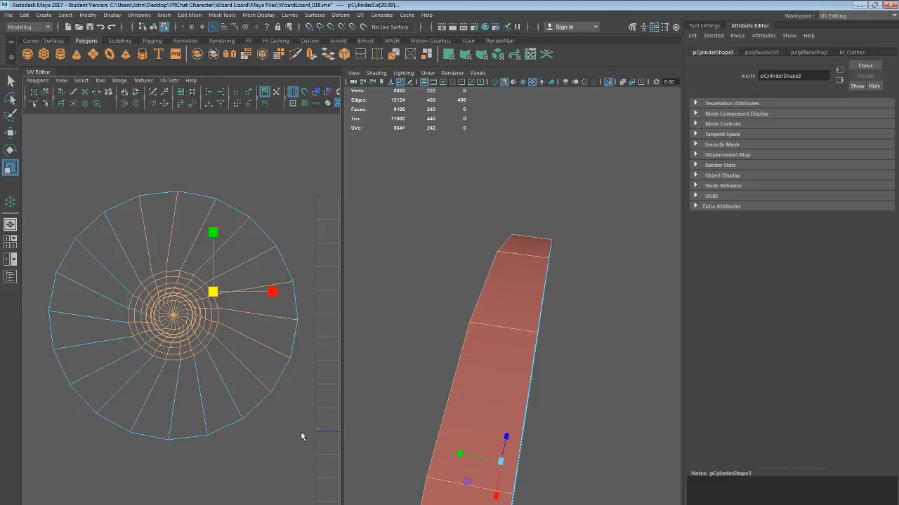
left_click_drag(304, 435, 271, 206, "ctrl")
left_click_drag(86, 186, 196, 219, "ctrl")
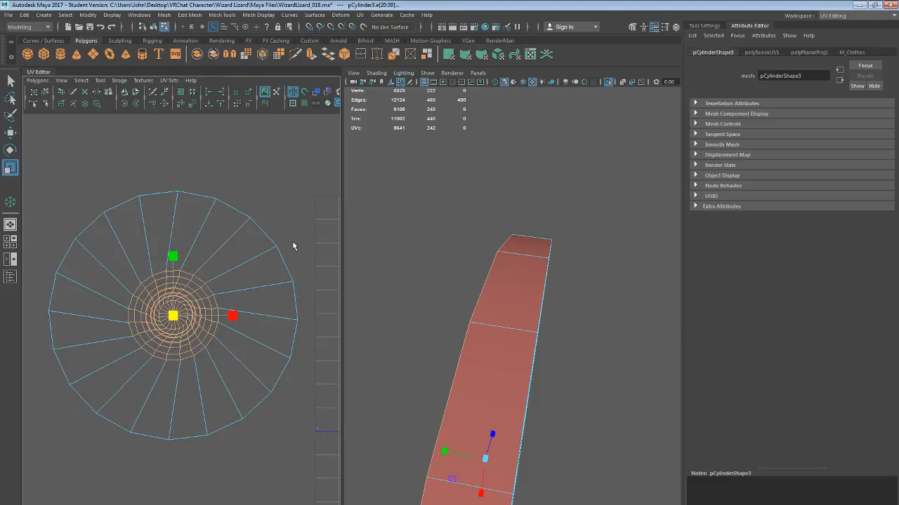
Scale up the selected inner UV rings close to the border and rotate them slightly to straighten the outer spokes
left_click_drag(172, 317, 250, 344)
key("e")
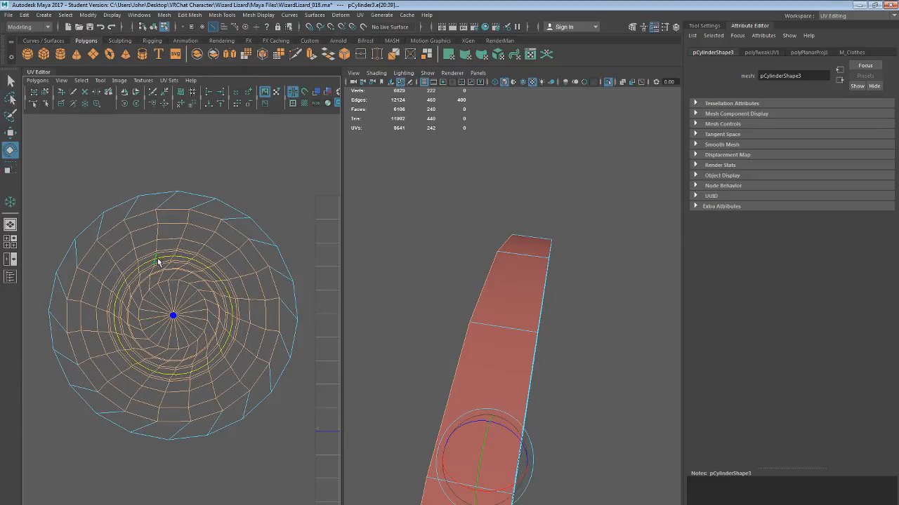
left_click_drag(158, 260, 170, 260)
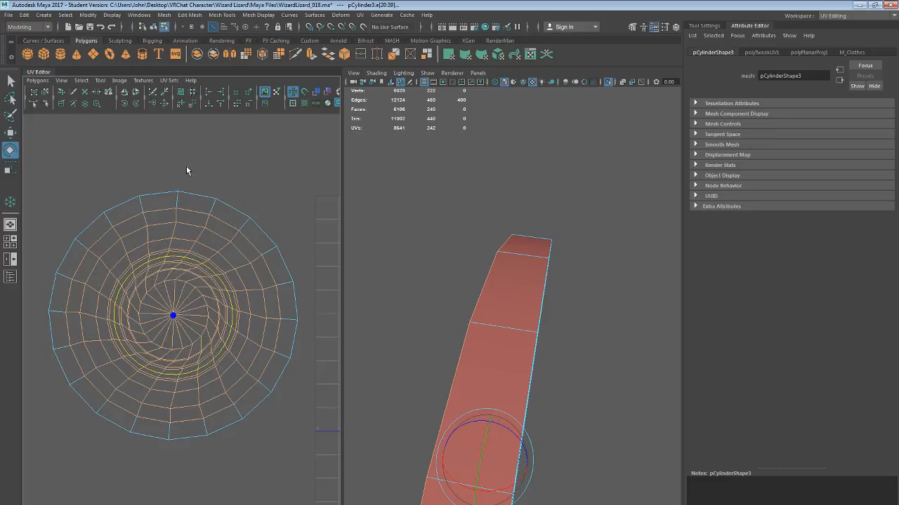
key("w")
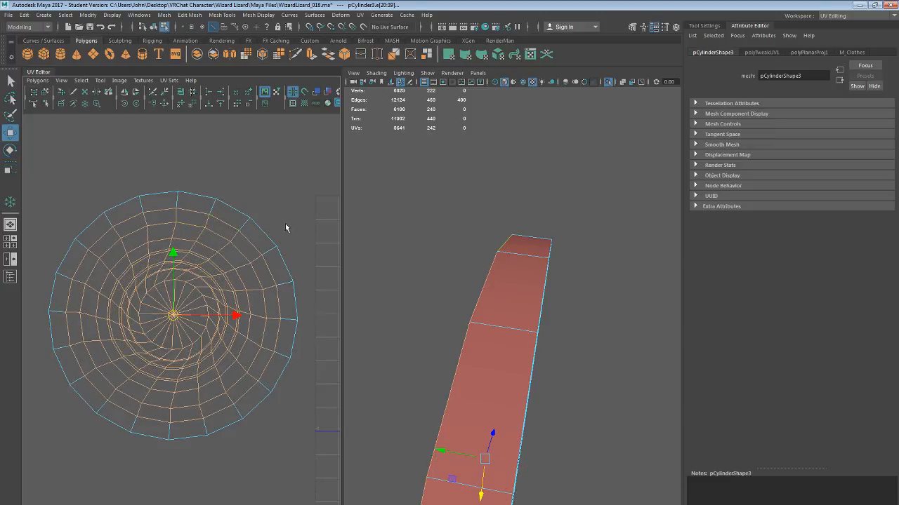
key("f")
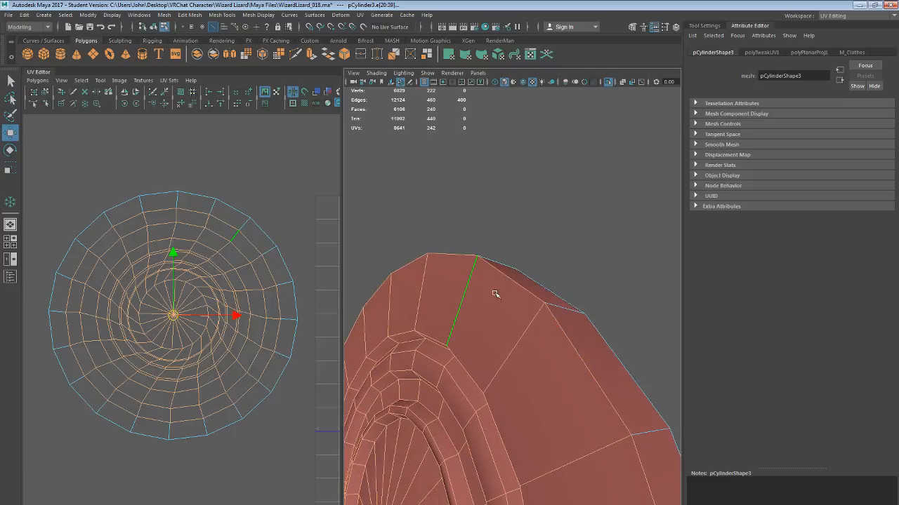
left_click_drag(498, 271, 444, 357, "alt")
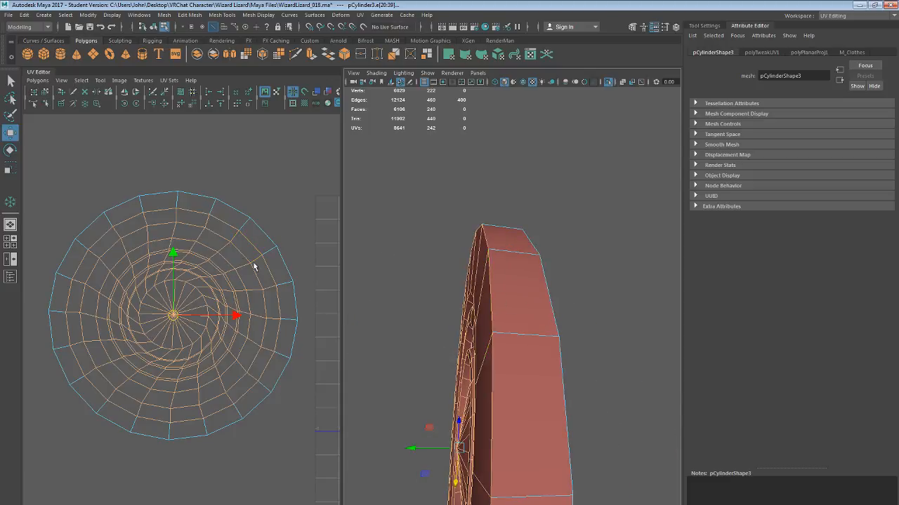
Select the clasp's flat back faces through their small UV shell and view them head-on in the viewport
right_click_drag(259, 240, 215, 168, "alt")
right_click_drag(255, 278, 92, 131, "alt")
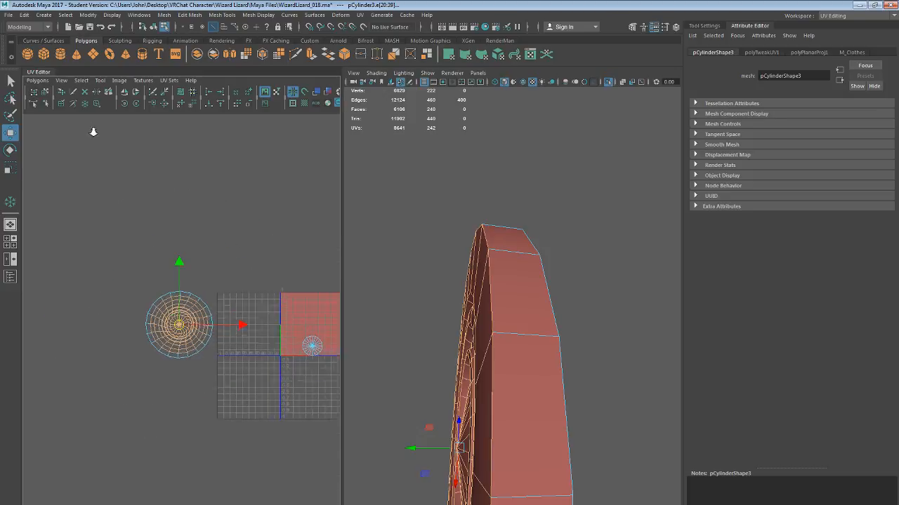
middle_click_drag(291, 314, 216, 284, "alt")
left_click(214, 296)
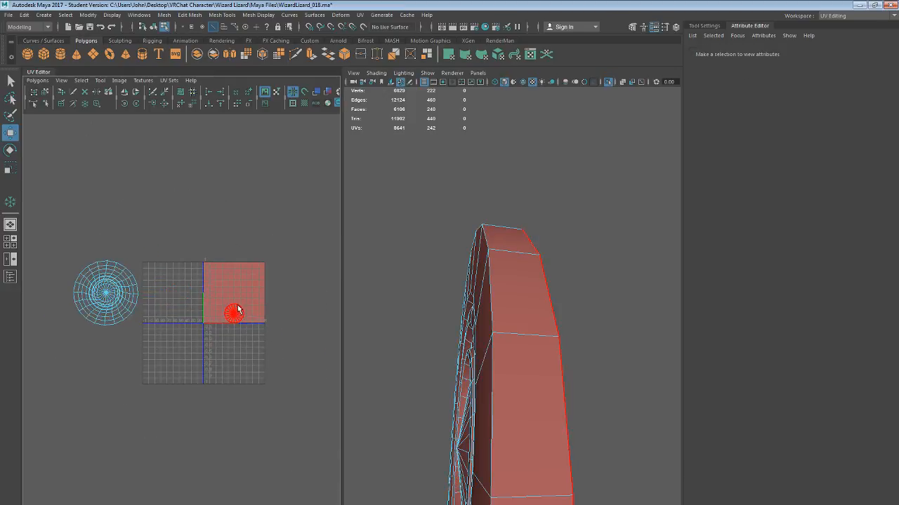
left_click(234, 311)
key("f")
left_click_drag(417, 259, 497, 327, "alt")
right_click_drag(496, 327, 538, 433, "alt")
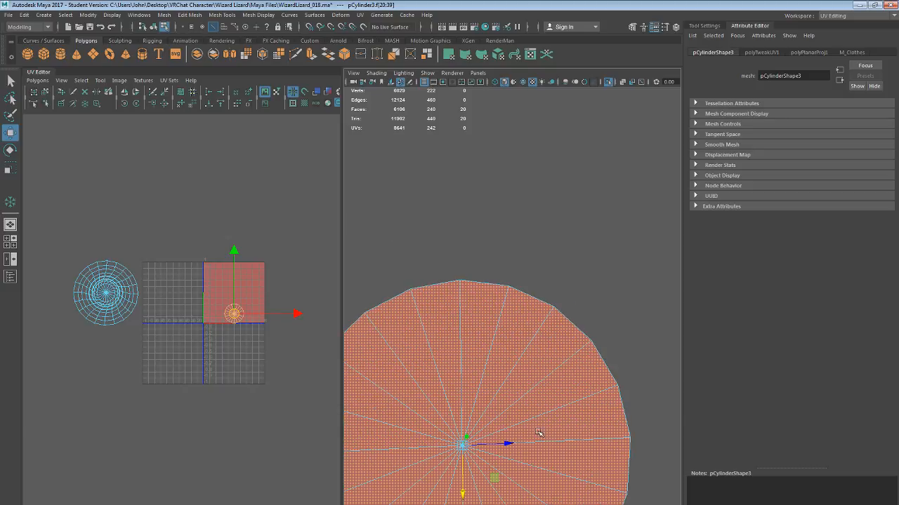
middle_click_drag(538, 433, 582, 334, "alt")
right_click_drag(582, 335, 546, 317, "alt")
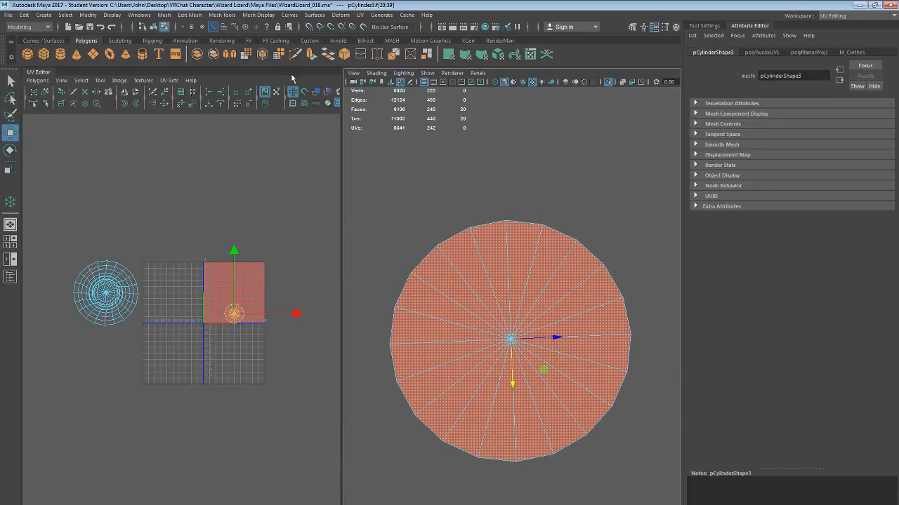
Apply a camera-based UV projection to the back faces and move their shell outside the grid, below the front shell
left_click(360, 15)
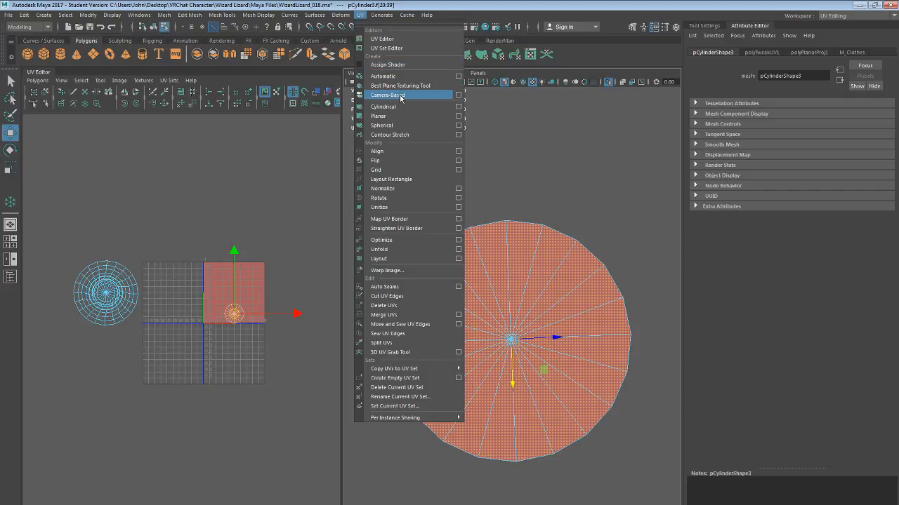
left_click(401, 96)
middle_click_drag(227, 284, 277, 243, "alt")
mouse_move(282, 252)
left_mouse_down()
mouse_move(150, 328)
mouse_move(145, 349)
left_mouse_up()
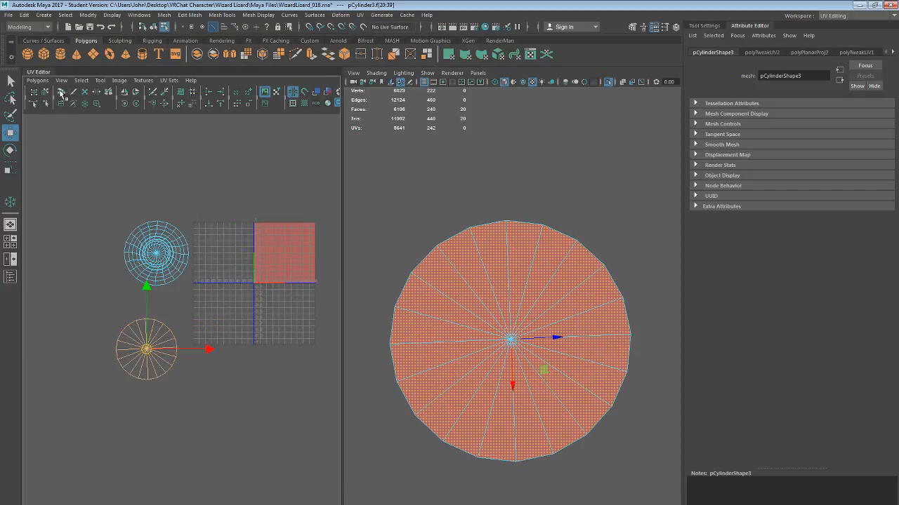
Move the clasp's back UV shell up beside the front shell, on its outer side away from the grid
left_click(61, 92)
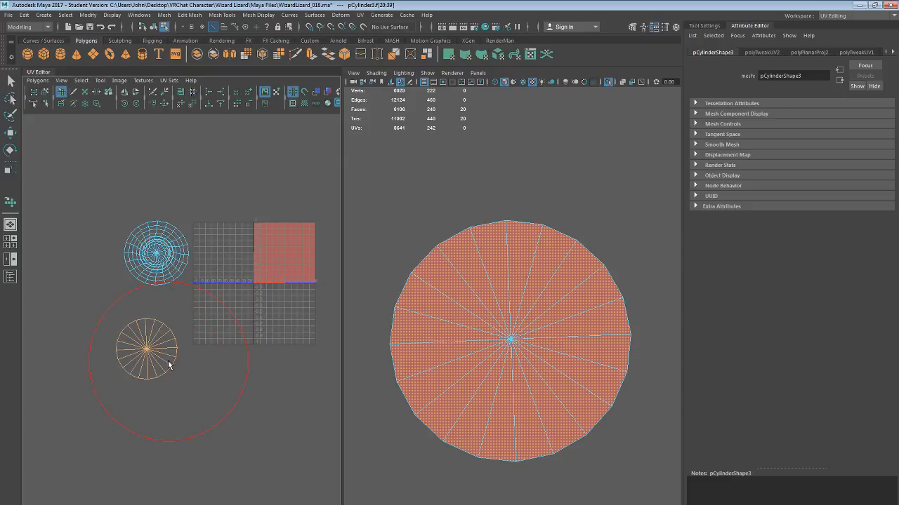
key("r")
key("w")
left_click_drag(146, 349, 91, 254)
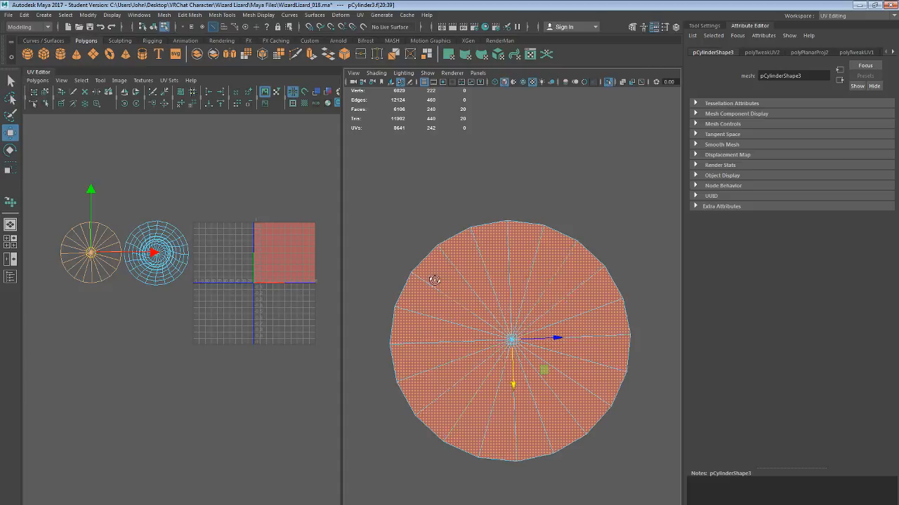
Select the clasp's front UV shell, move it into the 0–1 UV square and scale it down slightly to fit inside
left_click_drag(433, 279, 596, 293, "alt")
left_click(485, 173)
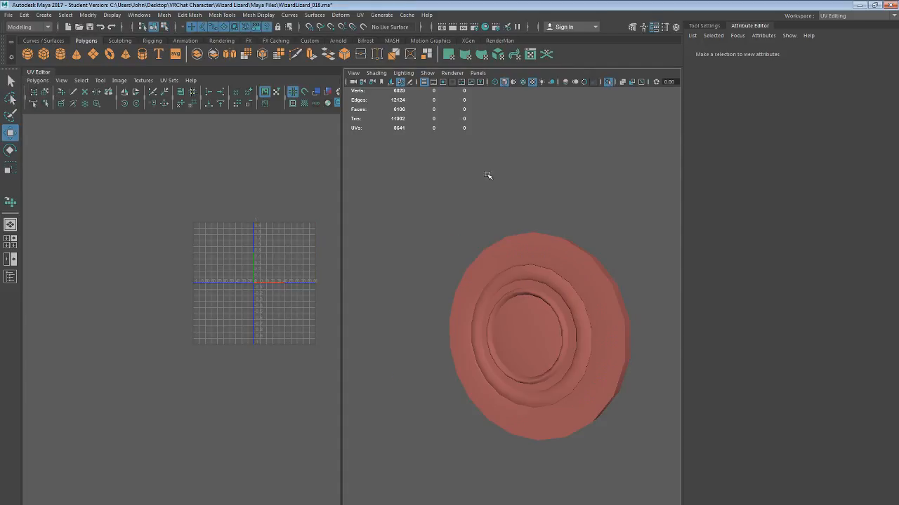
left_click_drag(462, 227, 478, 224, "alt")
left_click_drag(270, 293, 110, 241)
left_click(530, 275)
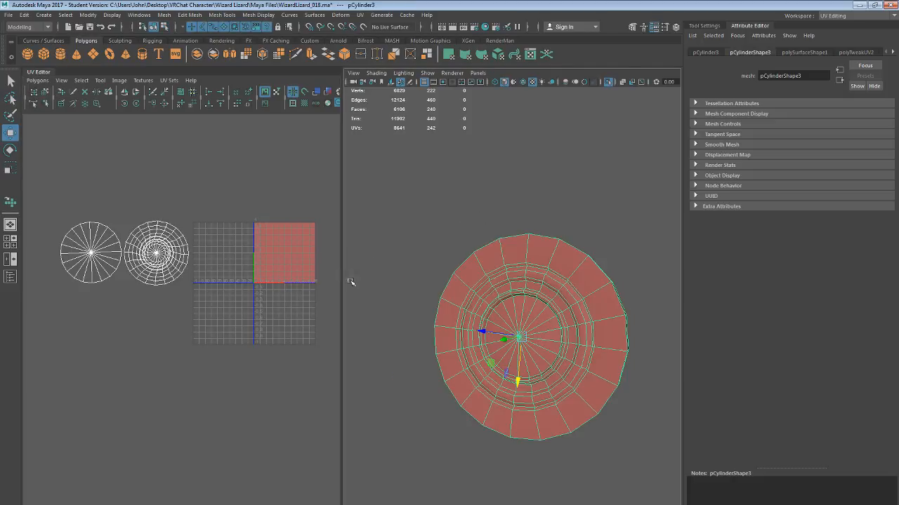
left_click_drag(255, 309, 127, 206)
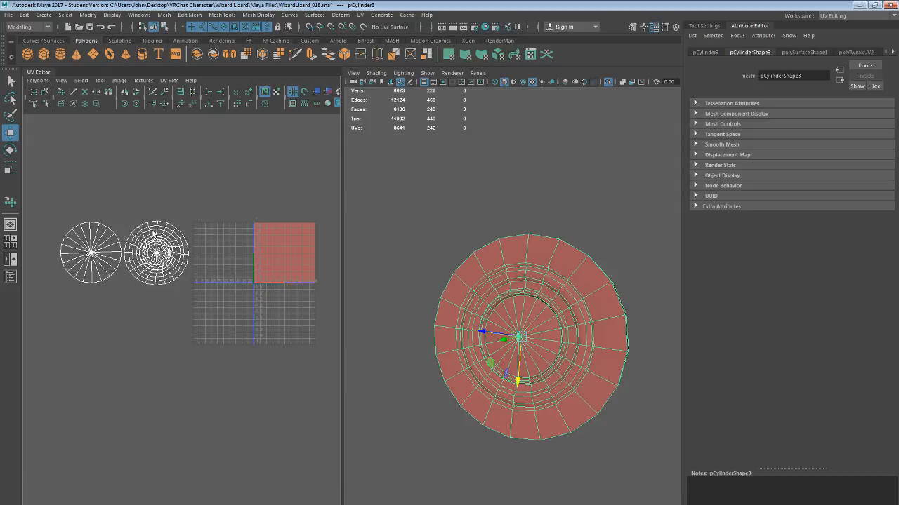
left_click(168, 256)
left_click_drag(161, 254, 285, 254)
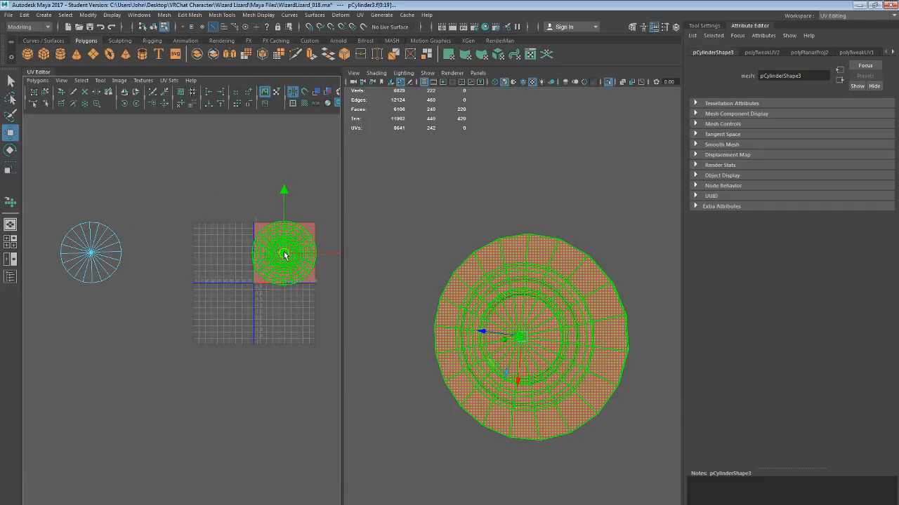
key("r")
key("F8")
left_click(480, 159)
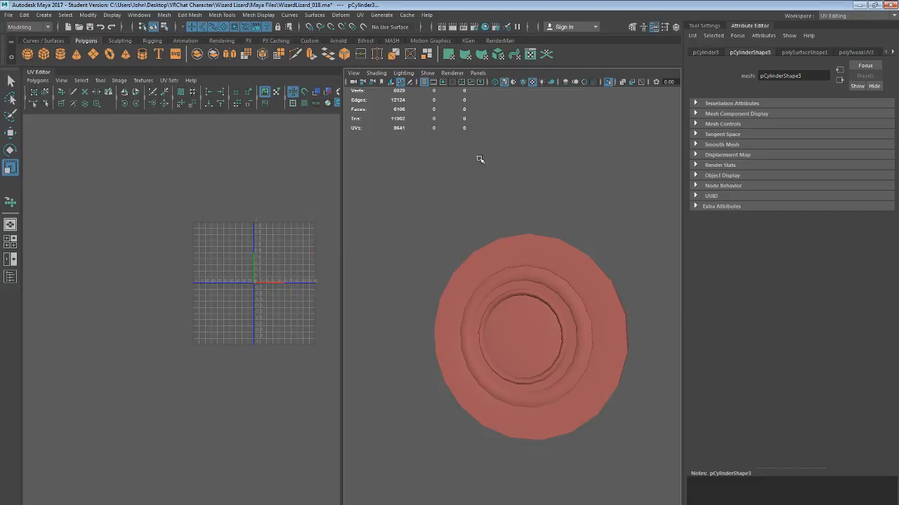
Load NormalMap (3).png as a file texture in the M_Clothes material's bump mapping and change the bump's Use As mode
left_click(535, 250)
left_click(891, 52)
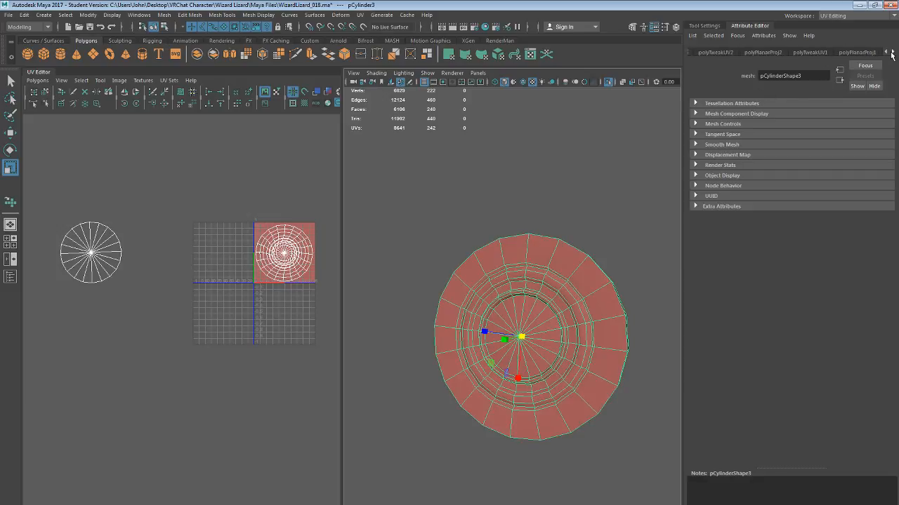
left_click(891, 52)
left_click(869, 53)
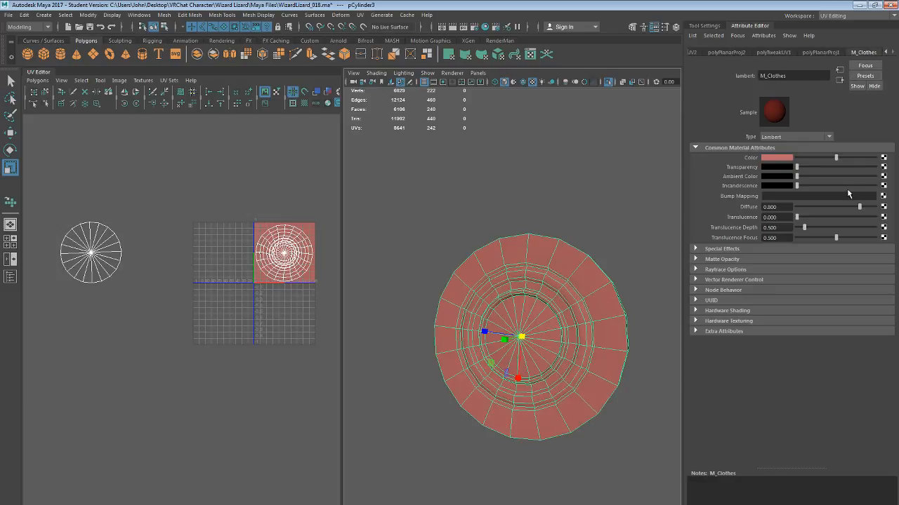
left_click(884, 198)
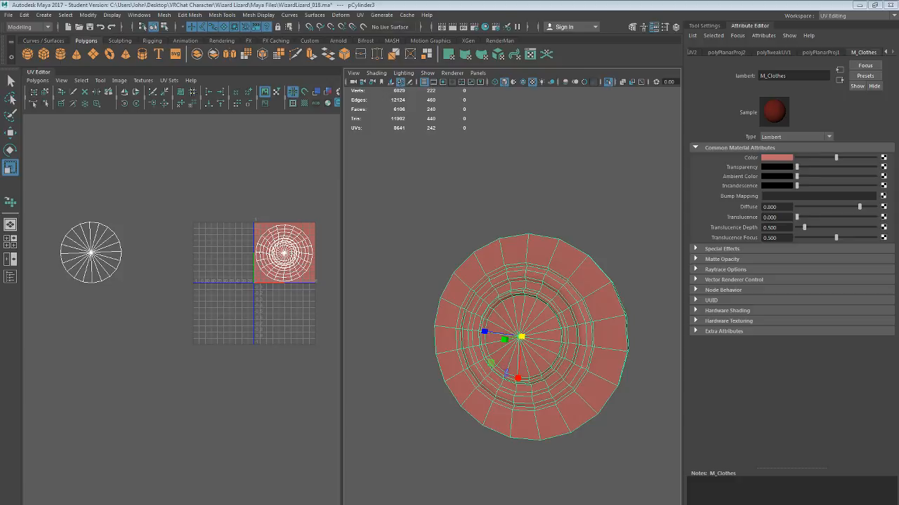
left_click(573, 241)
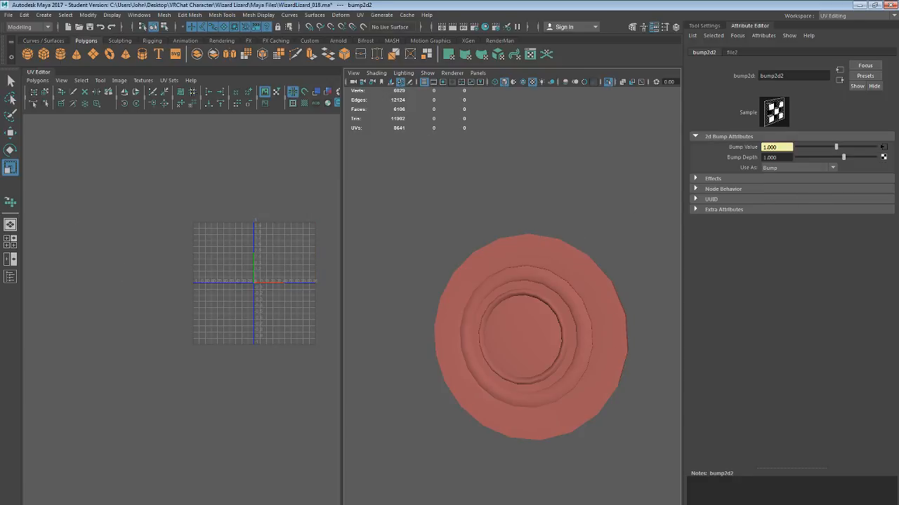
left_click(798, 167)
left_click(790, 184)
left_click(542, 279)
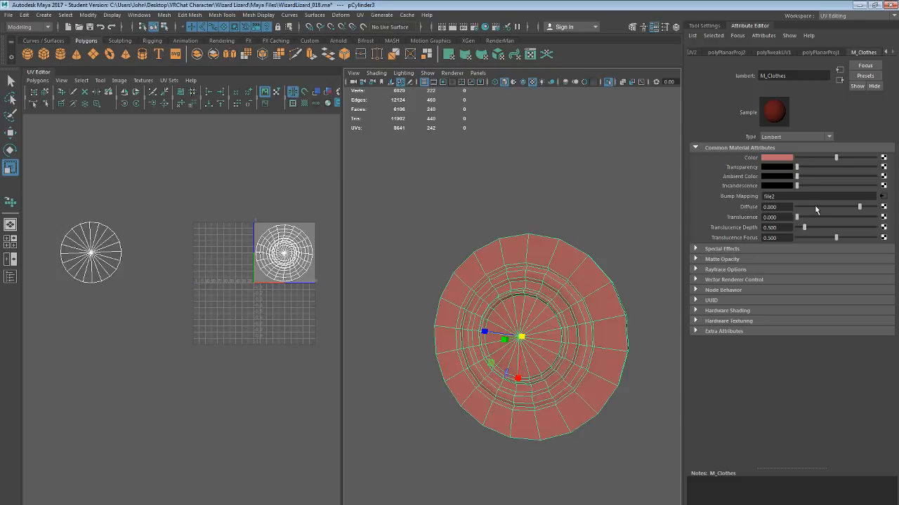
left_click(884, 197)
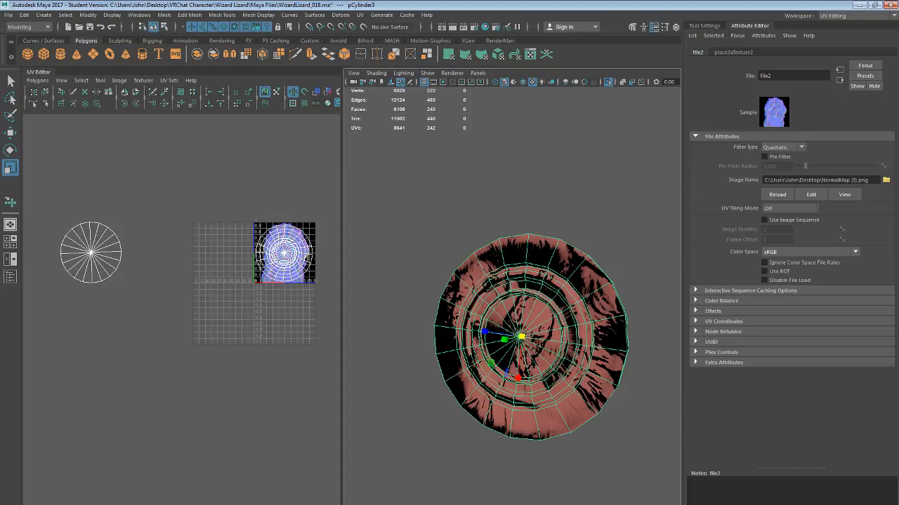
Examine how the normal map lies across the clasp's flat back and ringed front from several angles and distances
left_click(499, 187)
left_click_drag(498, 184, 700, 169, "alt")
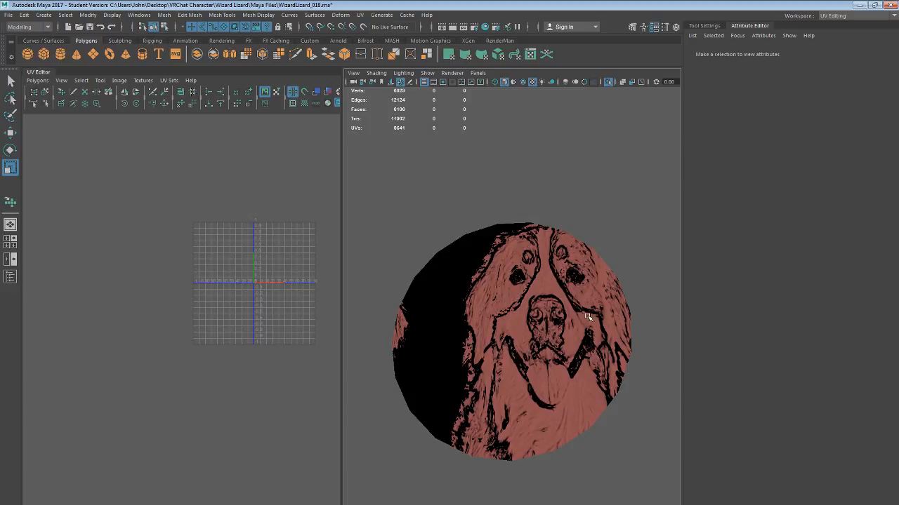
right_click_drag(602, 287, 503, 250, "alt")
right_click_drag(504, 286, 581, 370, "alt")
left_click_drag(580, 371, 505, 329, "alt")
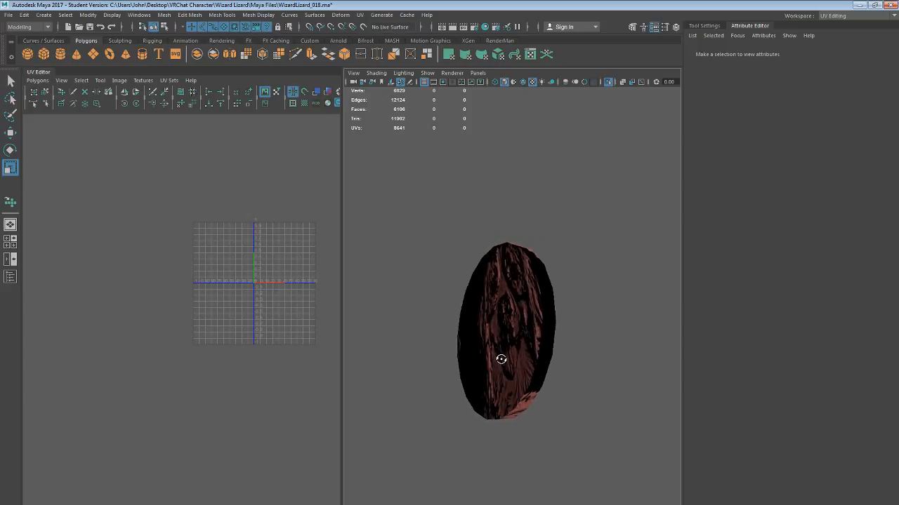
left_click_drag(507, 359, 405, 356, "alt")
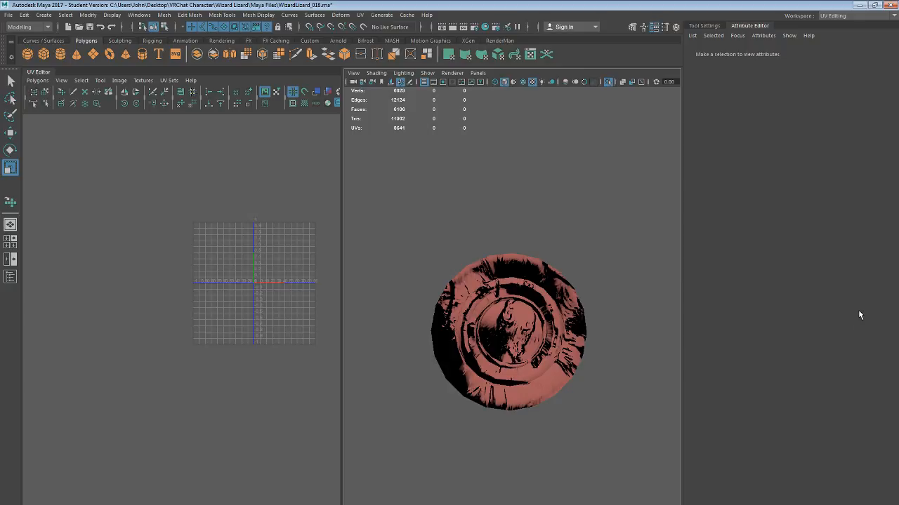
right_click_drag(493, 339, 407, 229, "alt")
left_click_drag(526, 316, 461, 245, "alt")
right_click_drag(461, 245, 548, 360, "alt")
Select the clasp and break the bump mapping connection on its M_Clothes material
left_click(548, 360)
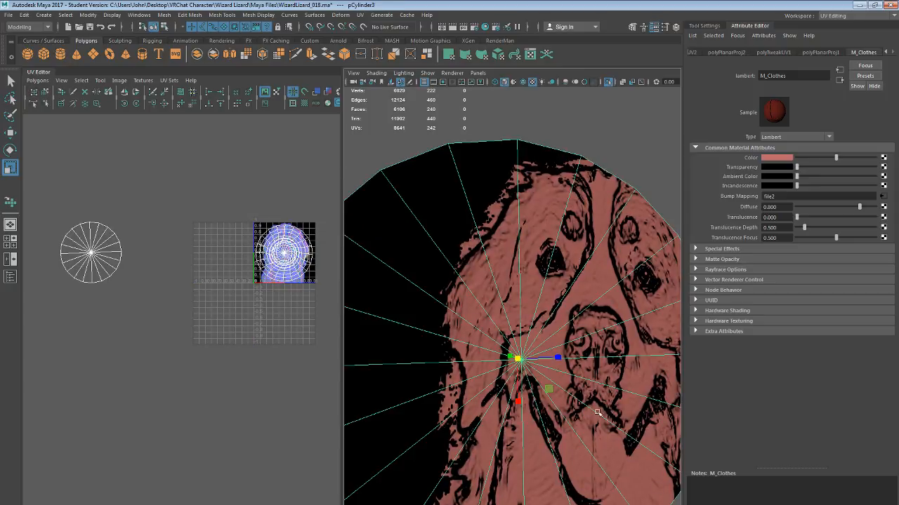
right_click(743, 201)
left_click(749, 221)
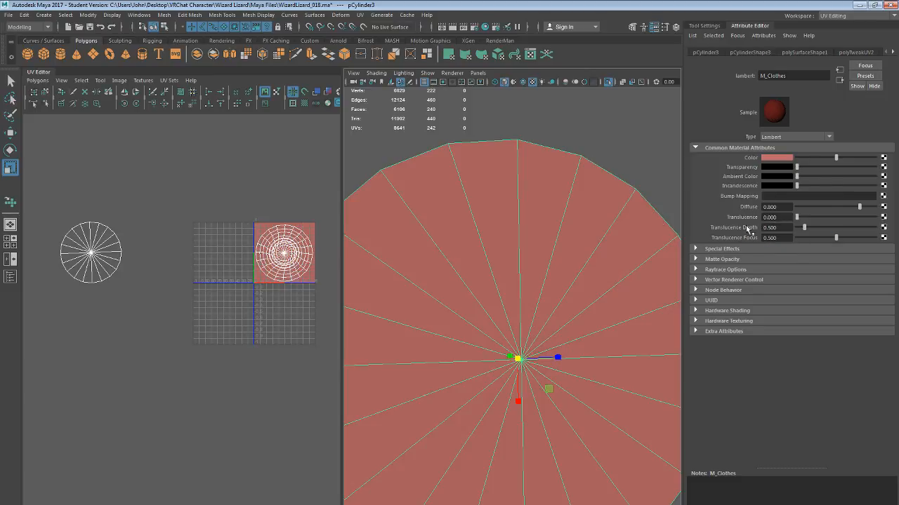
Select the clasp's front UV shell and move it out of the UV square to just above the back shell
left_click(571, 142)
left_click_drag(572, 142, 602, 245, "alt")
right_click_drag(601, 245, 507, 213, "alt")
left_click(537, 309)
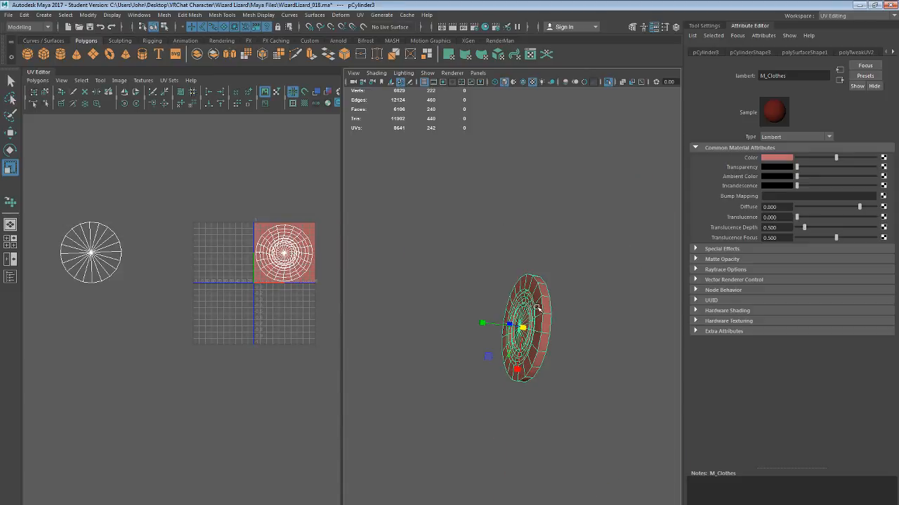
right_click_drag(277, 251, 248, 241)
left_click(290, 260)
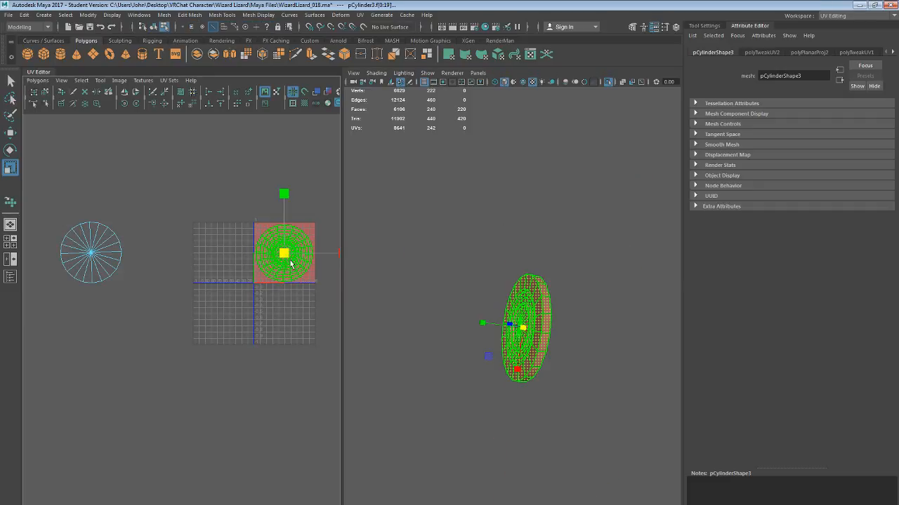
key("w")
left_click_drag(292, 267, 122, 199)
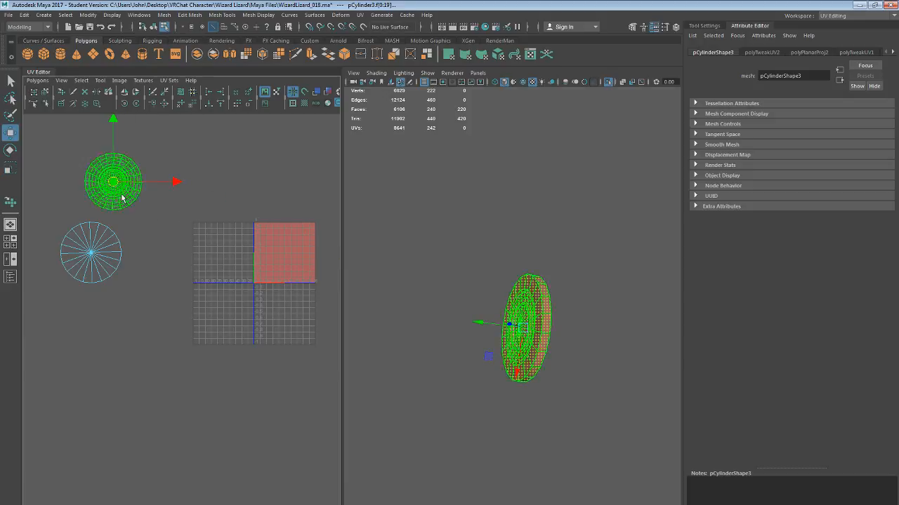
Turn off the clasp's isolation to show the whole character and bring the two boots into close view
right_click_drag(519, 364, 505, 167, "alt")
left_click(609, 84)
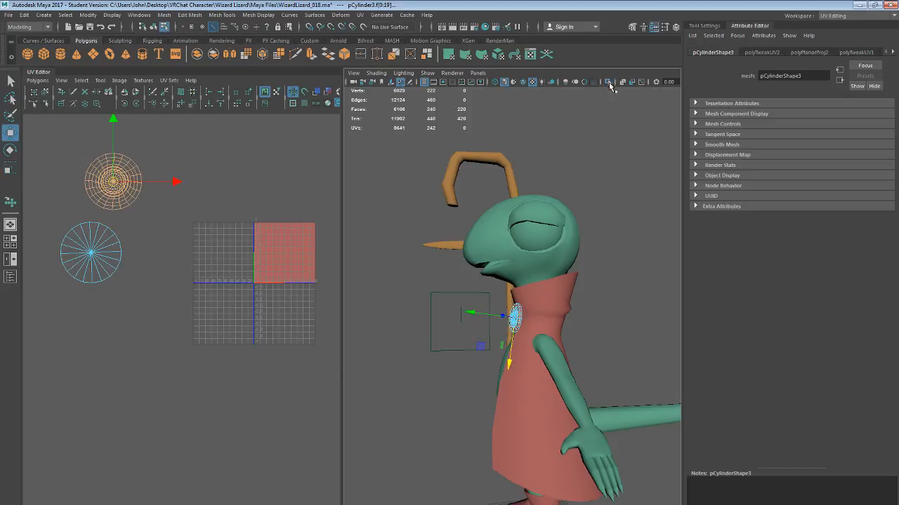
left_click_drag(482, 296, 538, 297, "alt")
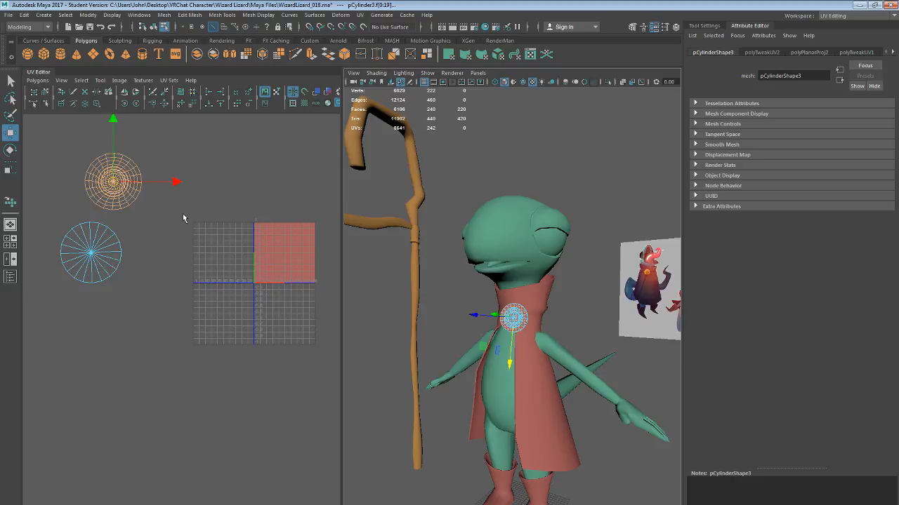
key("w")
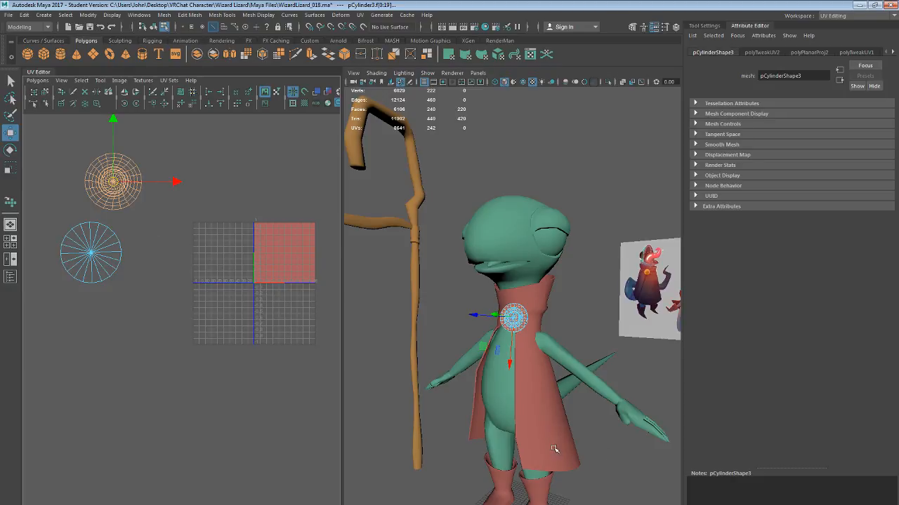
left_click_drag(509, 484, 567, 494, "alt")
middle_click_drag(567, 493, 567, 223, "alt")
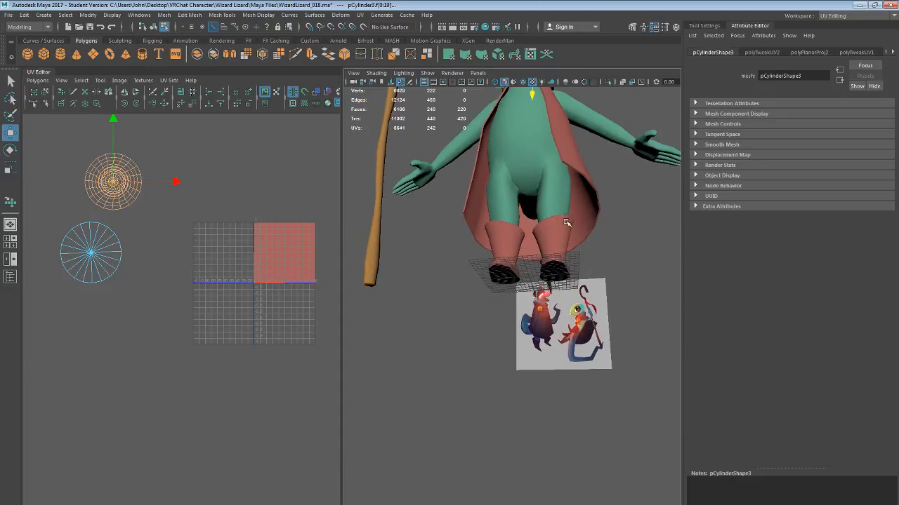
left_click_drag(567, 223, 513, 263, "alt")
right_click_drag(513, 262, 580, 316, "alt")
left_click_drag(580, 316, 554, 337, "alt")
right_click_drag(555, 337, 516, 308, "alt")
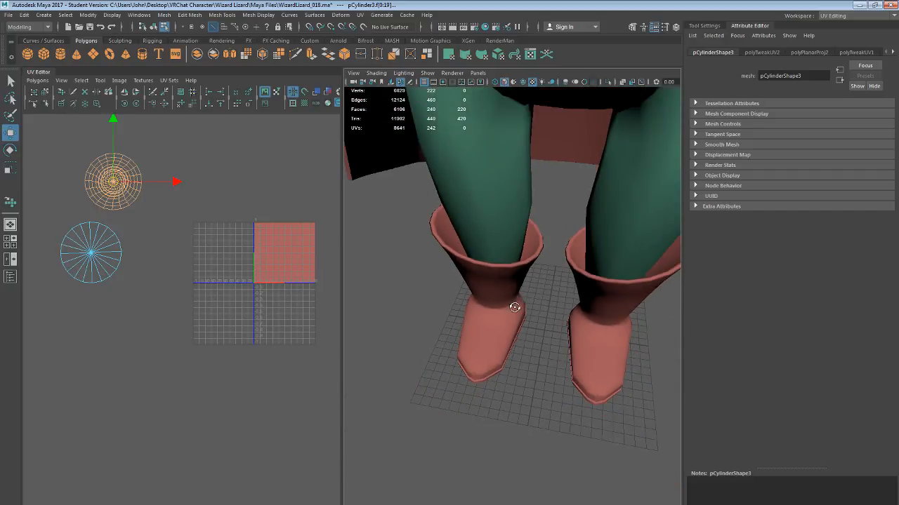
left_click_drag(515, 309, 529, 305, "alt")
middle_click_drag(529, 305, 496, 359, "alt")
left_click_drag(504, 379, 508, 373, "alt")
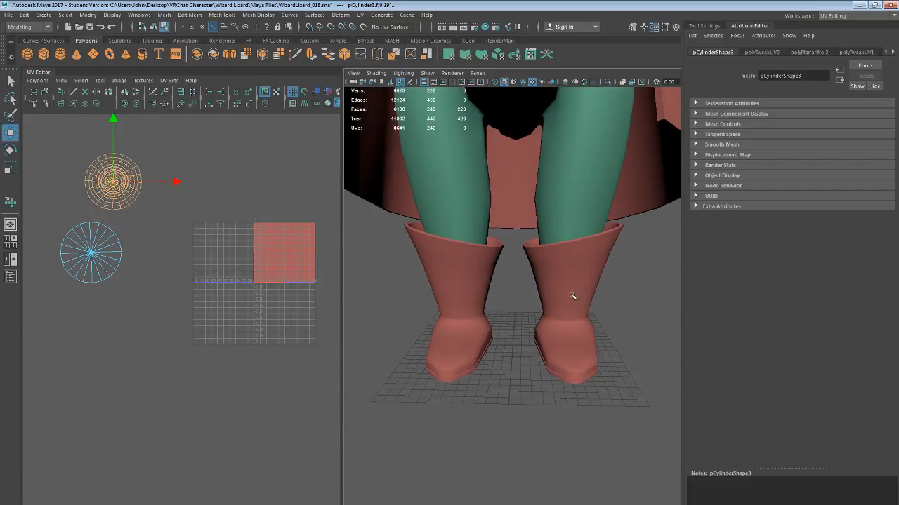
Select all faces of the boot on the staff-free side, inspect their UVs and delete them, leaving a single boot
left_click_drag(612, 407, 509, 197, "alt")
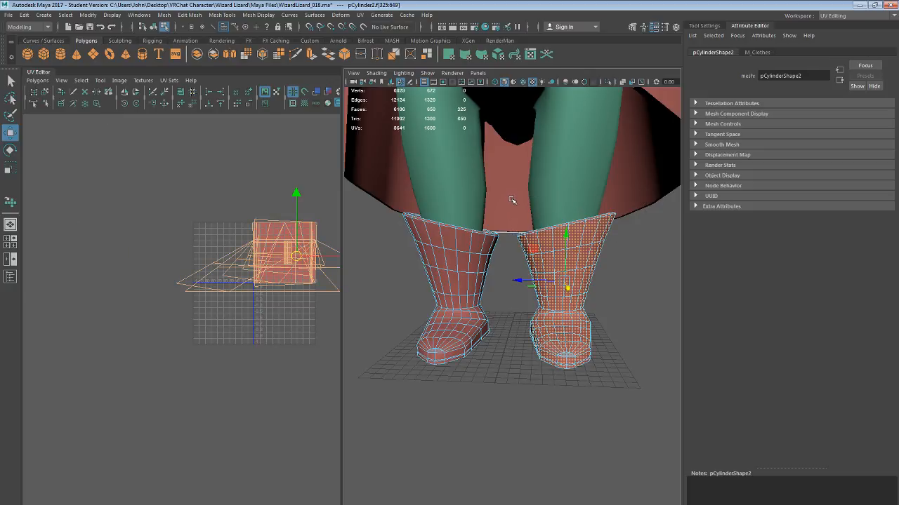
middle_click_drag(278, 269, 241, 310, "alt")
right_click_drag(205, 220, 279, 323, "alt")
middle_click_drag(278, 323, 199, 342, "alt")
right_click_drag(182, 223, 193, 241, "alt")
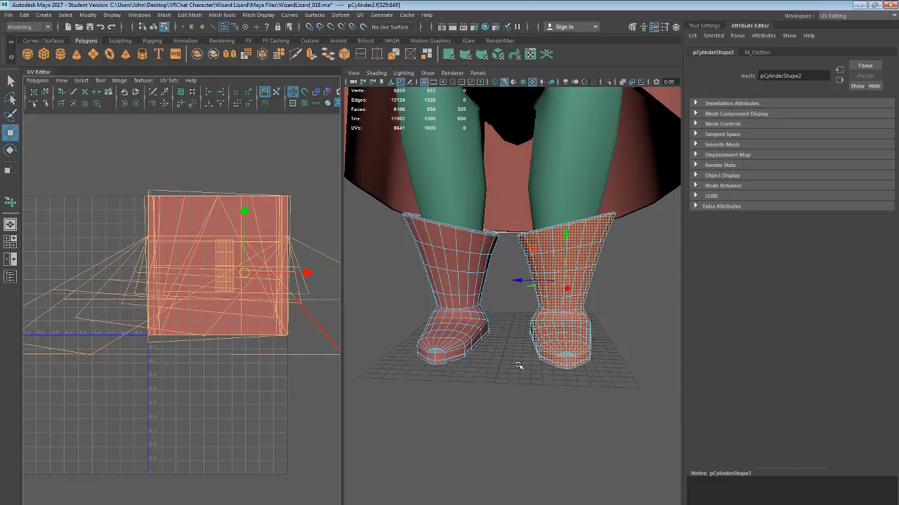
key("Delete")
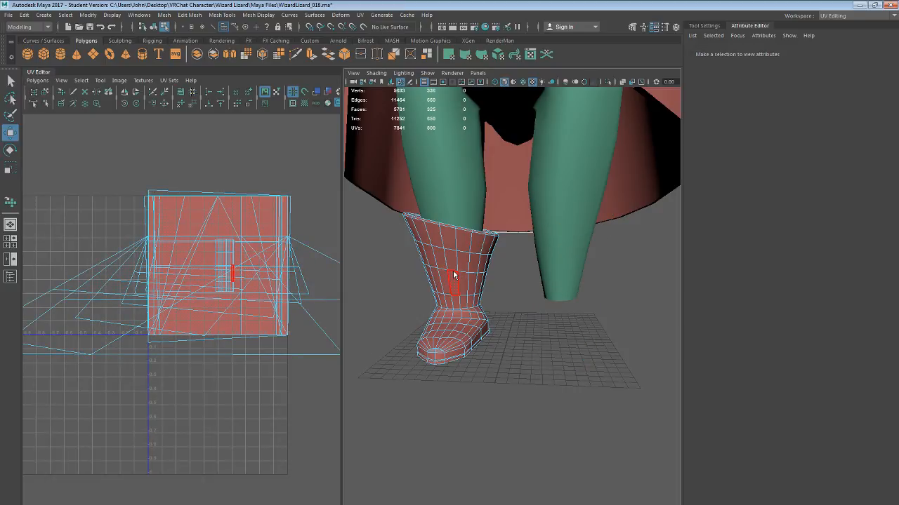
Select the remaining boot as an object, isolate it and view it from above into its open top
right_click_drag(455, 275, 475, 262)
left_click(528, 325)
left_click(469, 293)
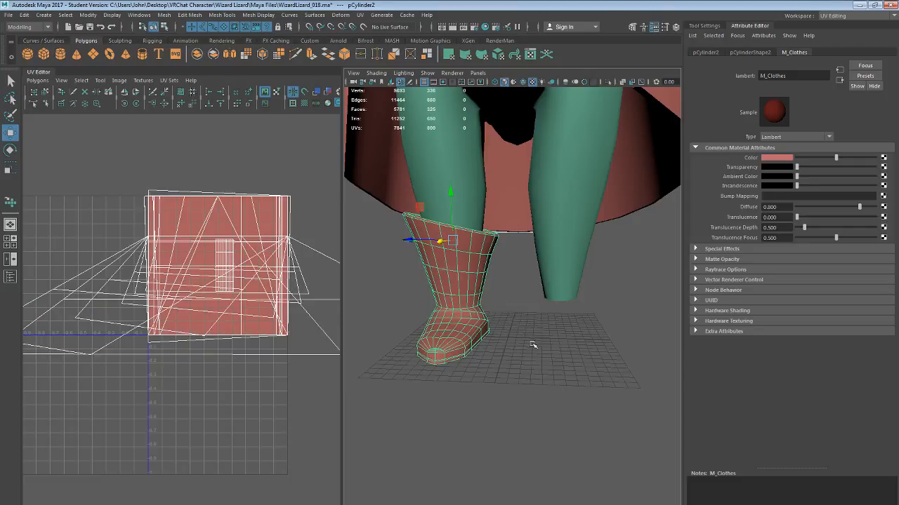
left_click(608, 81)
left_click_drag(594, 237, 497, 293, "alt")
middle_click_drag(492, 295, 593, 279, "alt")
right_click_drag(586, 281, 604, 272, "alt")
middle_click_drag(604, 272, 526, 321, "alt")
right_click_drag(525, 321, 511, 288, "alt")
middle_click_drag(510, 288, 532, 284, "alt")
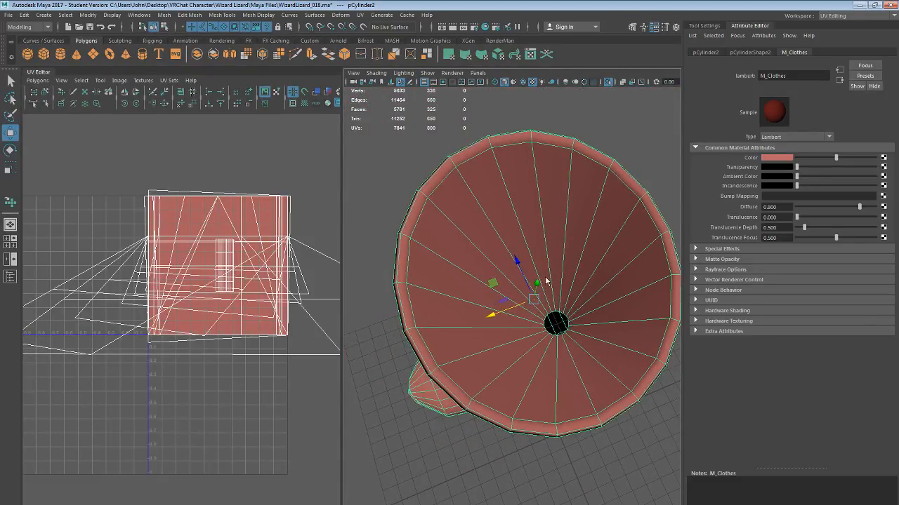
Select the ring of faces lining the boot's inside and add the adjoining ring of rim faces to the selection
right_click_drag(544, 287, 544, 308)
left_click(551, 253)
double_click(526, 207)
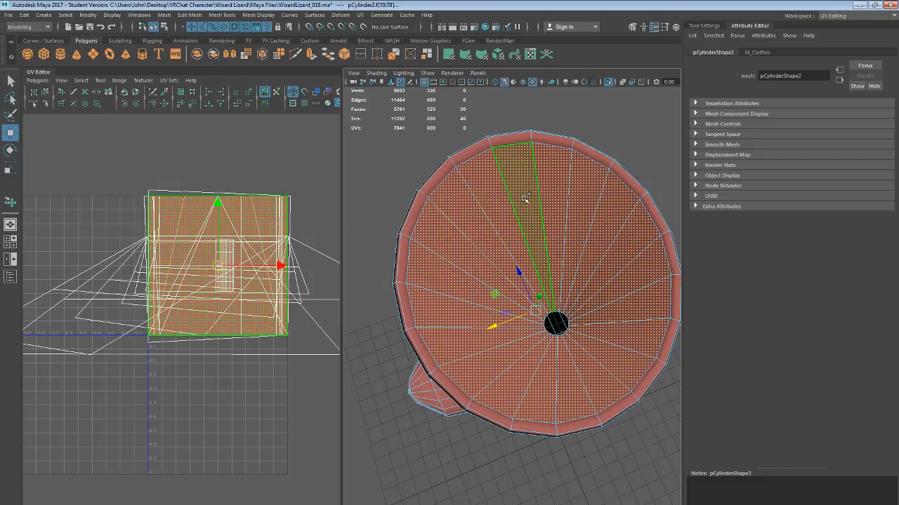
double_click(440, 179, "shift")
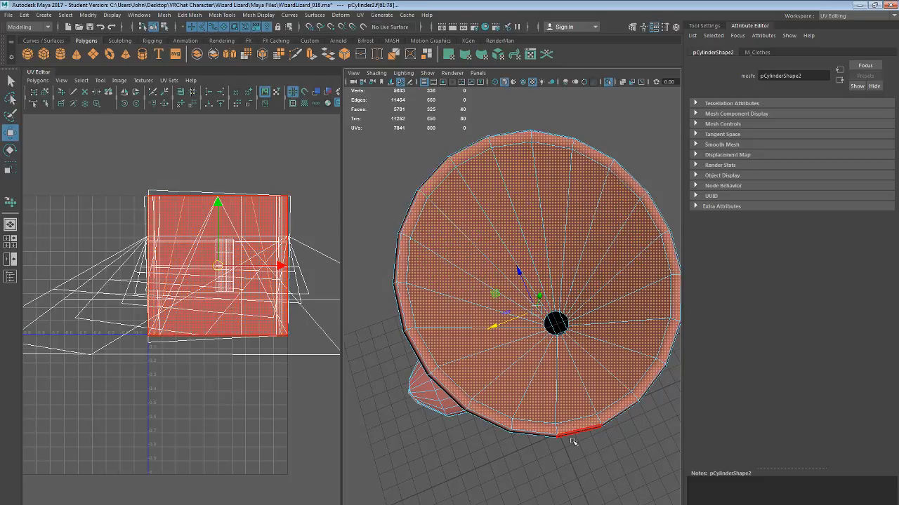
left_click_drag(441, 179, 476, 373, "alt")
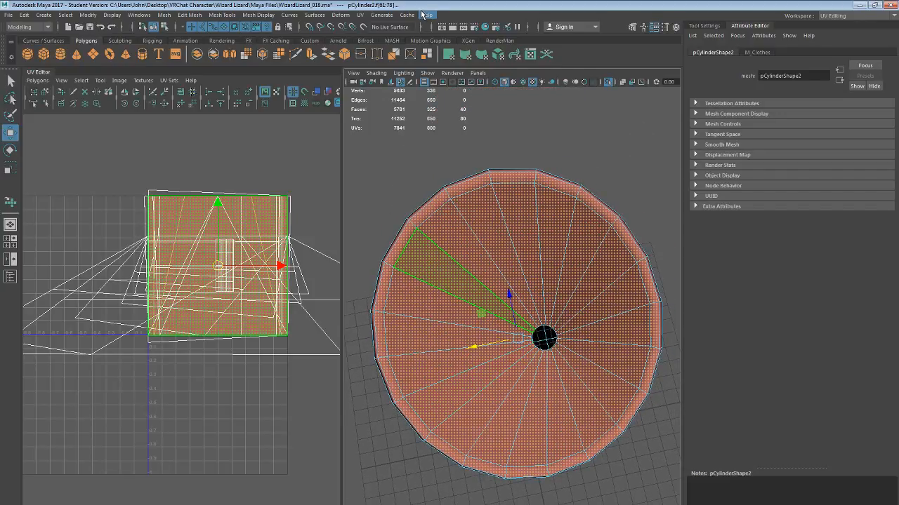
Apply a camera-based UV projection to the boot's selected lining and rim faces, and move the resulting circular shell below the UV grid
left_click(360, 15)
left_click(403, 95)
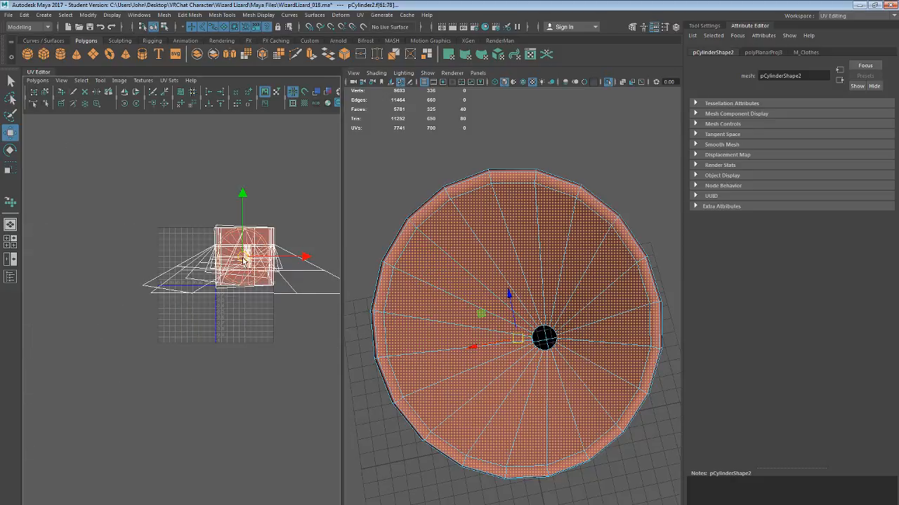
left_click_drag(244, 258, 125, 408)
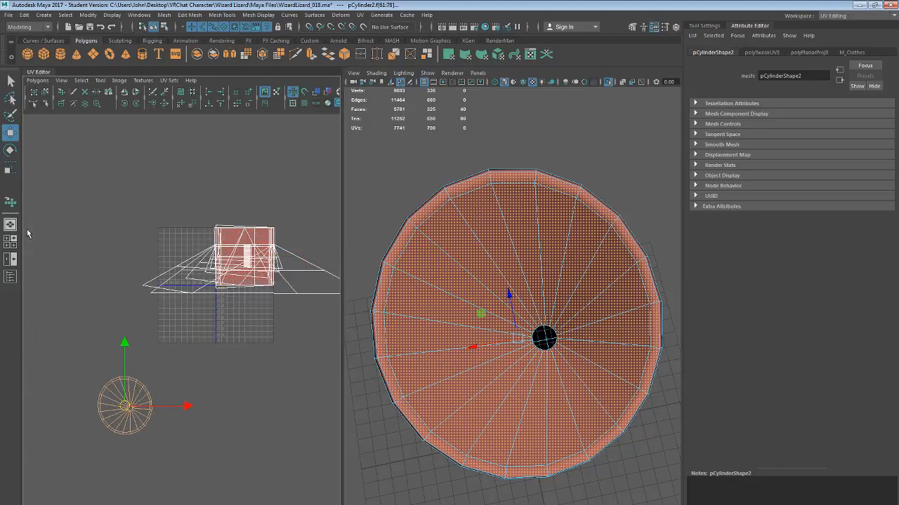
middle_click_drag(188, 339, 226, 254, "alt")
left_click(62, 93)
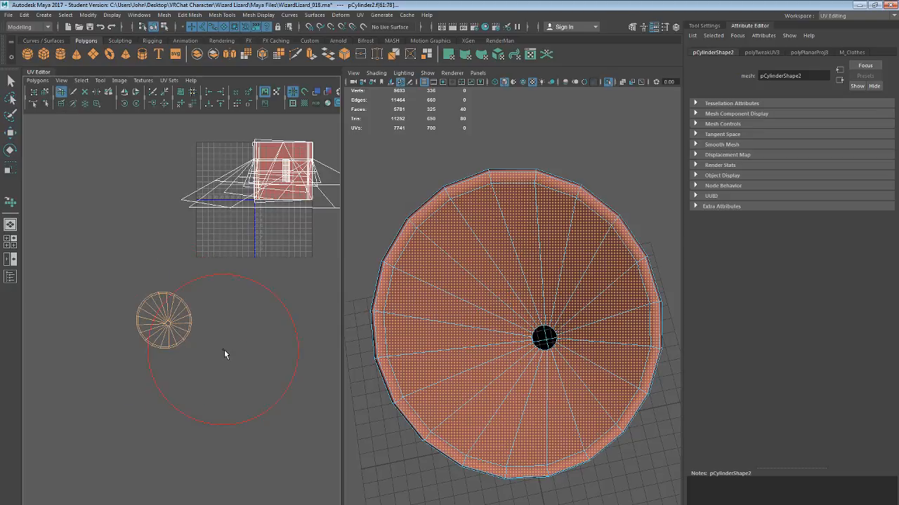
Box-select the faces of the boot's shaft from the rim down to the ankle
left_click_drag(539, 388, 513, 302, "alt")
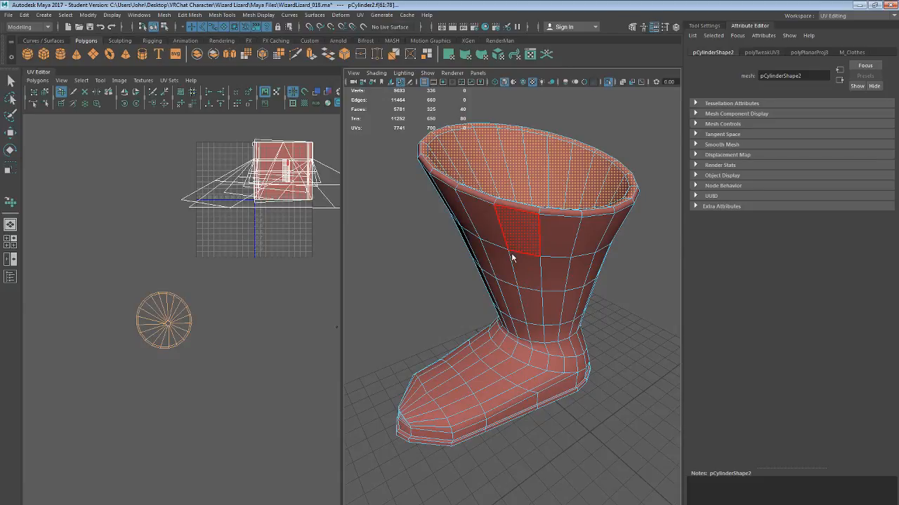
left_click(514, 210)
left_click_drag(467, 196, 516, 245, "alt")
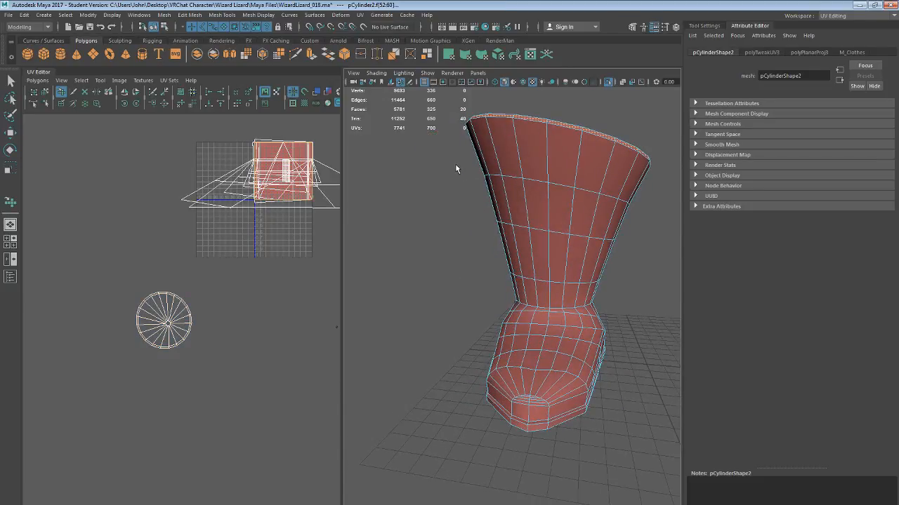
left_click_drag(455, 166, 632, 294)
left_click_drag(624, 212, 553, 237, "alt")
scroll(508, 265, "up", 2)
left_click_drag(508, 264, 510, 260, "alt")
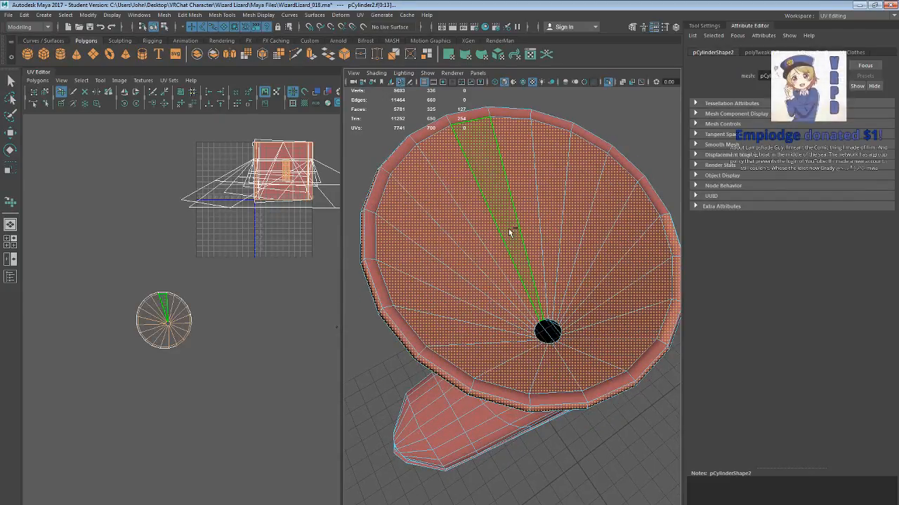
Remove the boot's inner lining faces and the already projected rim faces from the selection
left_click(508, 231, "ctrl")
left_click(489, 230, "ctrl")
double_click(489, 229, "ctrl")
left_click_drag(531, 349, 507, 333, "alt")
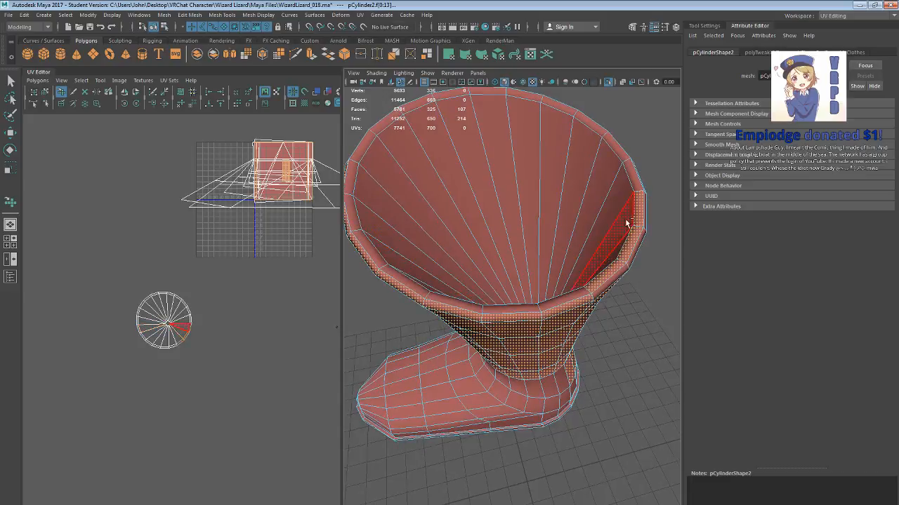
double_click(640, 209, "ctrl")
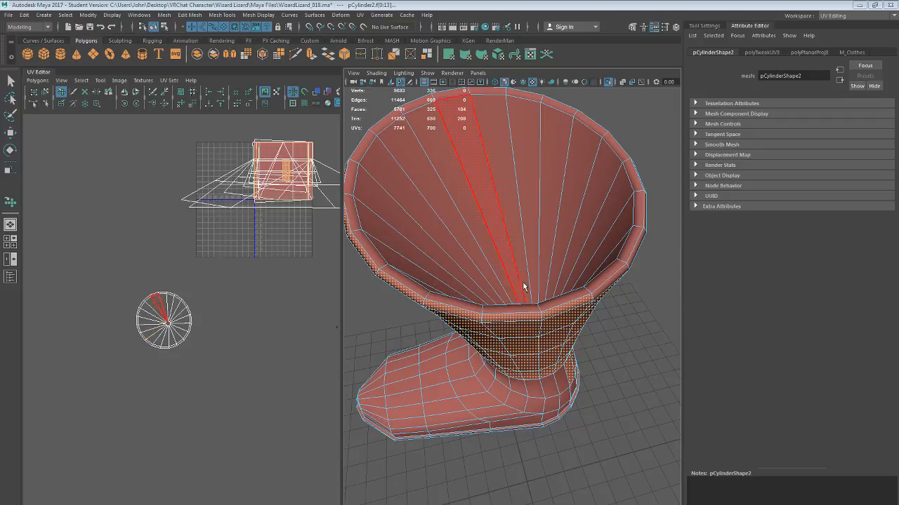
Add the narrow outer ring of faces just below the boot's rim to the selection
left_click_drag(537, 316, 515, 297, "alt")
left_click(520, 254, "shift")
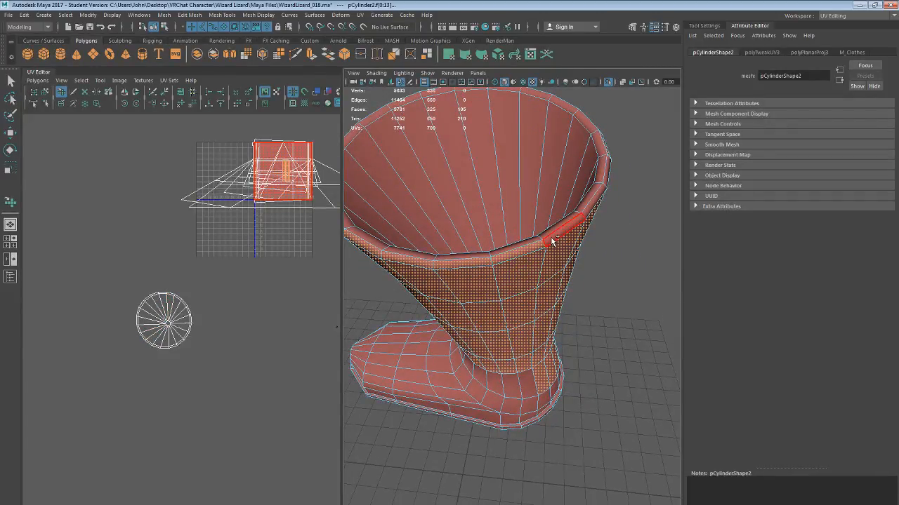
double_click(551, 238, "shift")
Add the rings of faces around the ankle, down to the top of the foot, to the shaft selection
left_click_drag(592, 220, 553, 281, "alt")
middle_click_drag(528, 331, 525, 222, "alt")
left_click_drag(525, 222, 470, 255, "alt")
right_click_drag(469, 255, 469, 349, "alt")
left_click(426, 356, "shift")
double_click(476, 353, "shift")
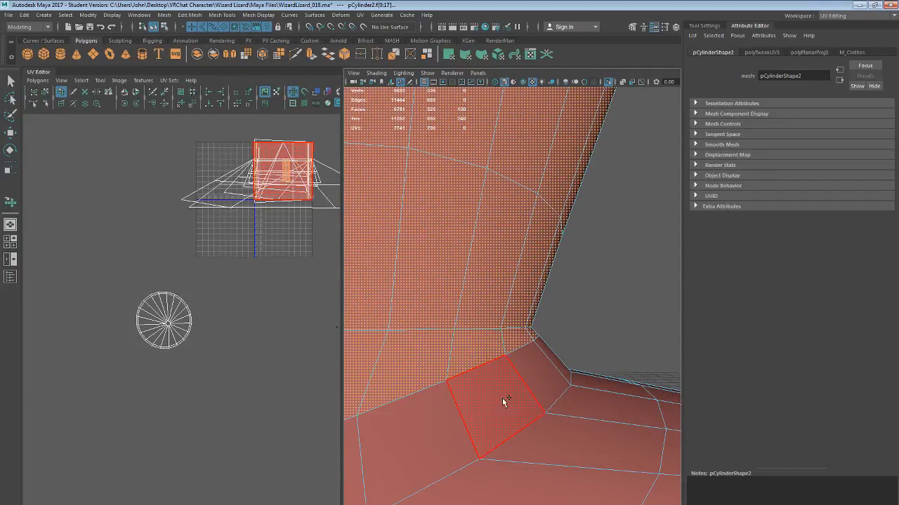
left_click(501, 401, "shift")
double_click(444, 436, "shift")
right_click_drag(550, 396, 479, 262, "alt")
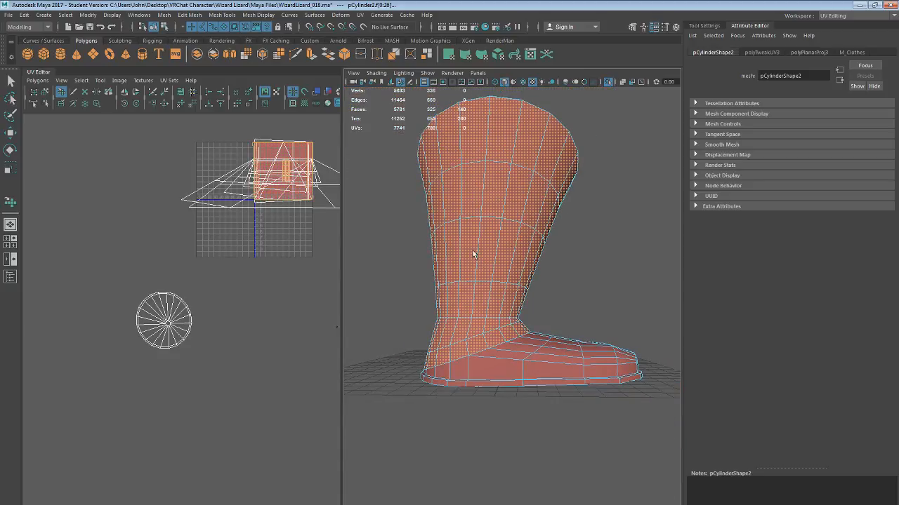
Apply a cylindrical UV projection to the selected shaft faces and place the new shell below the UV grid, beside the circular lining shell
left_click_drag(473, 255, 551, 389, "alt")
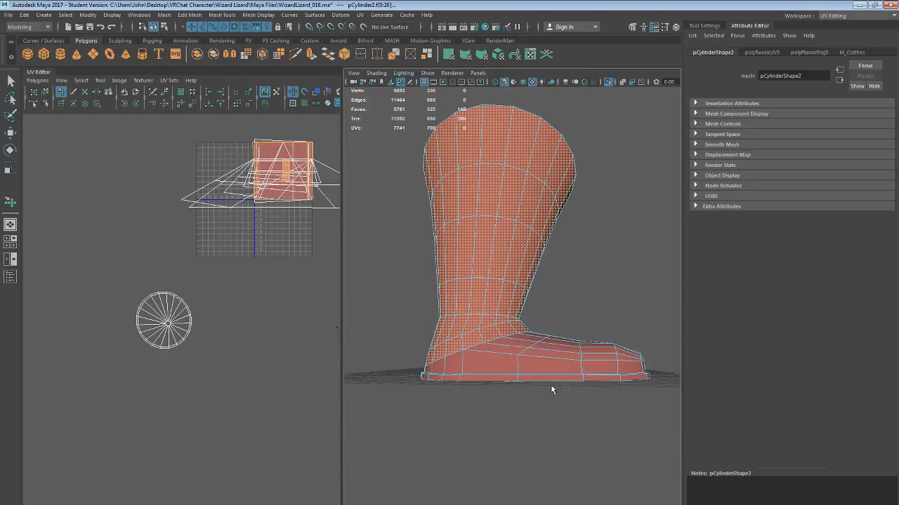
left_click_drag(621, 299, 487, 250, "alt")
left_click(358, 15)
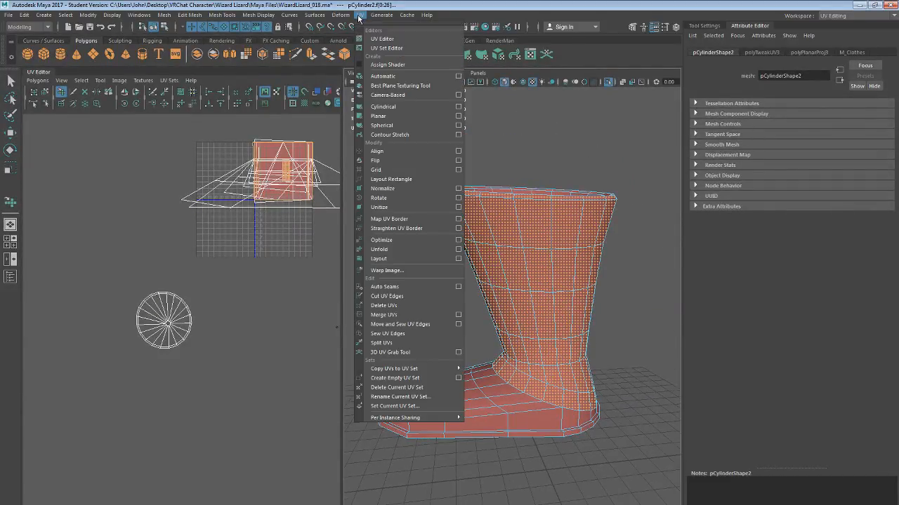
left_click(384, 107)
left_click_drag(523, 181, 530, 167, "alt")
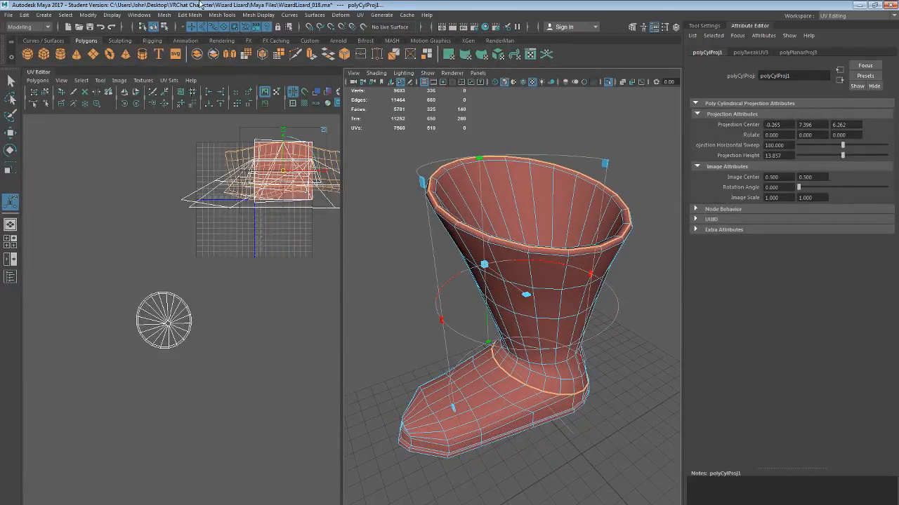
key("w")
middle_click_drag(283, 145, 265, 201, "alt")
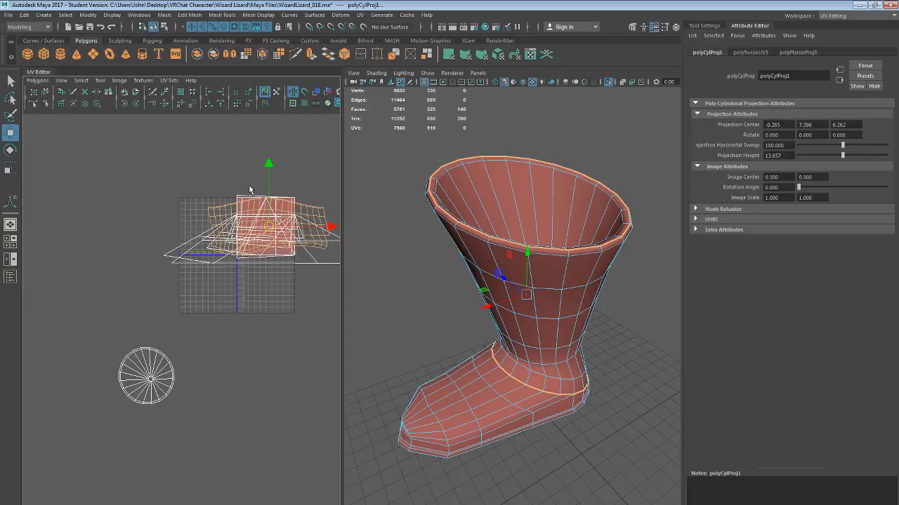
left_click_drag(269, 229, 271, 385)
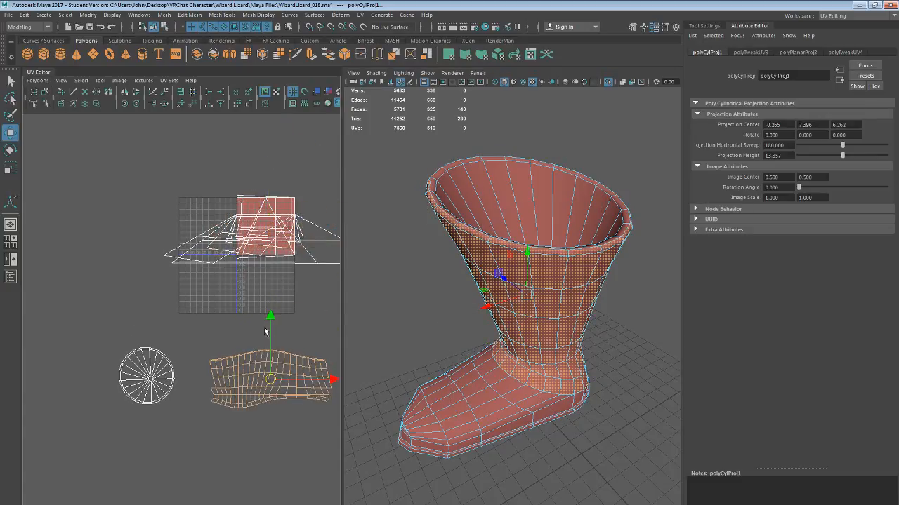
Cut the UVs along the three vertical edges beside the protruding ankle faces at the lower left end of the shaft shell
middle_click_drag(275, 309, 254, 270, "alt")
right_click_drag(229, 329, 292, 374, "alt")
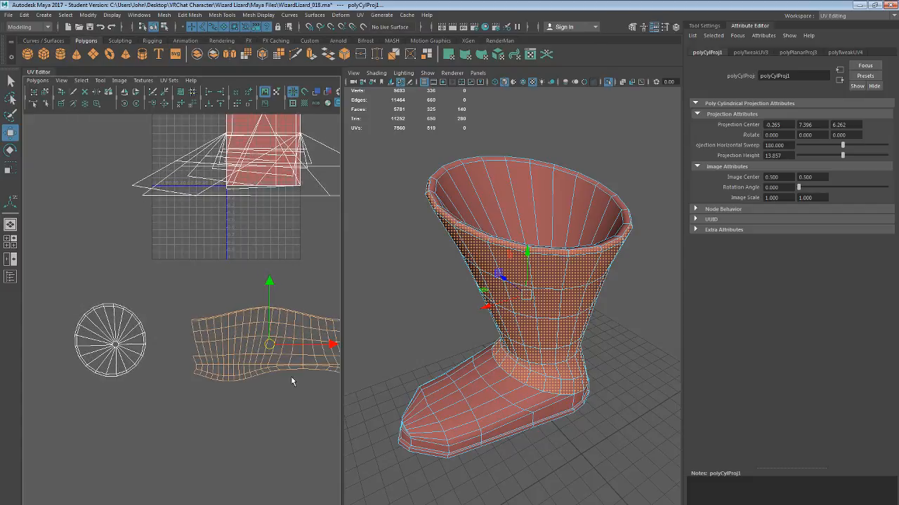
middle_click_drag(293, 374, 248, 345, "alt")
right_click_drag(217, 328, 317, 493, "alt")
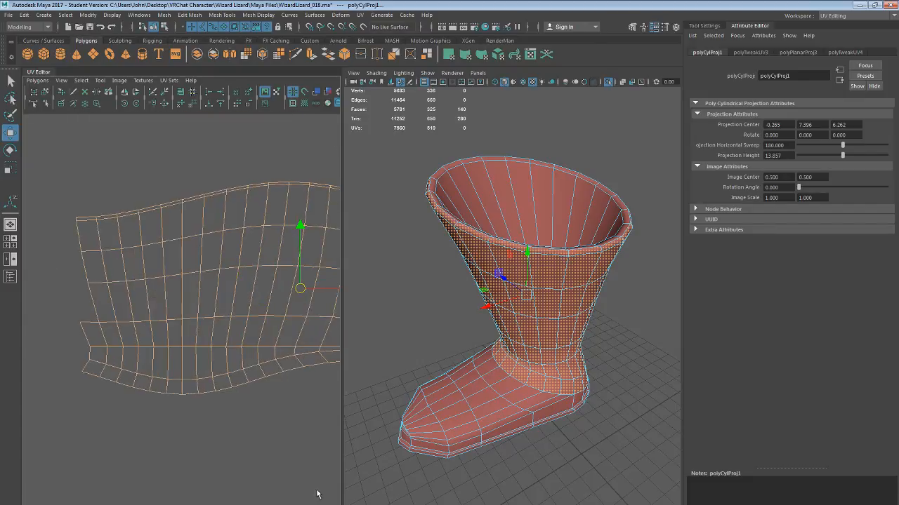
middle_click_drag(192, 403, 286, 379, "alt")
key("F10")
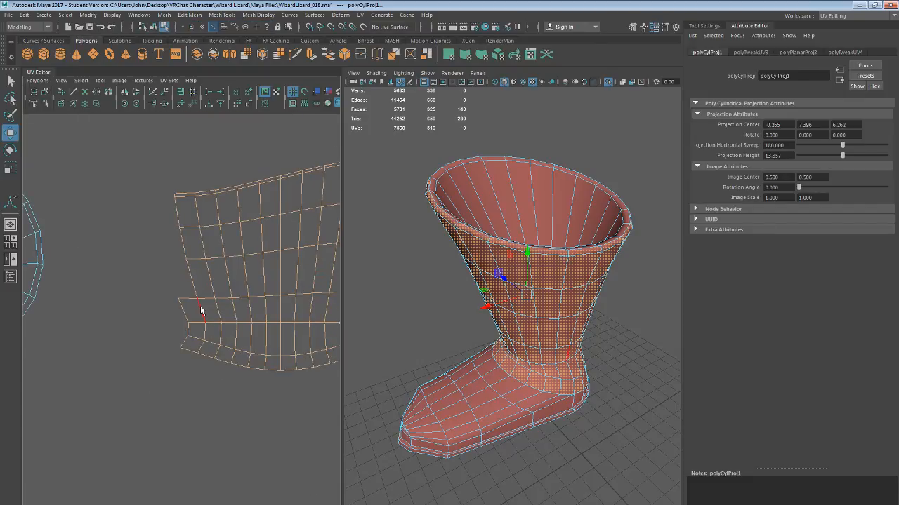
left_click(201, 310)
left_click(208, 332, "shift")
left_click(203, 346, "shift")
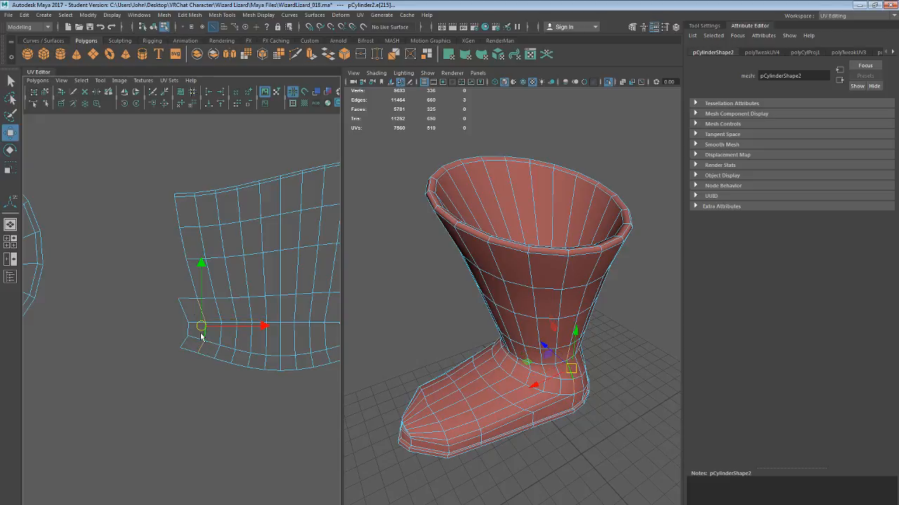
left_click(154, 93)
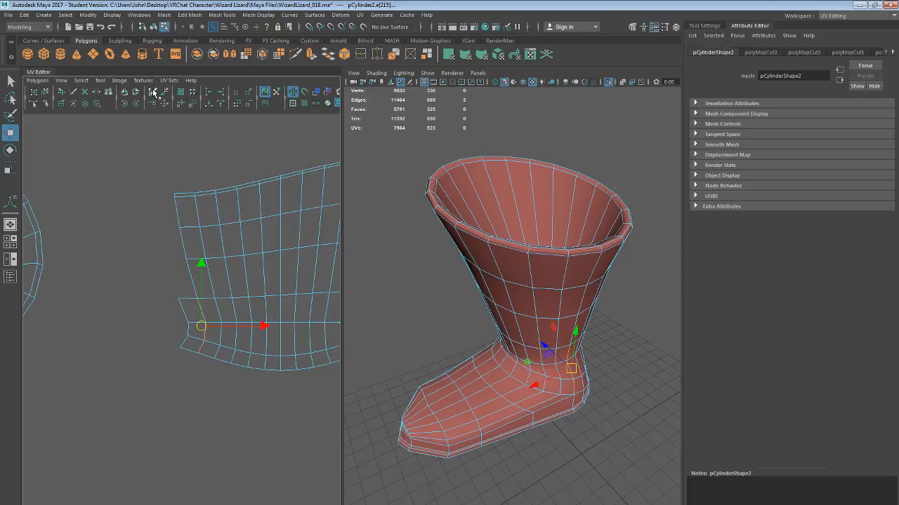
Select the three cut-off ankle faces and move them to the opposite lower end of the shaft shell, beside their matching edges
right_click_drag(173, 300, 186, 315)
left_click(188, 317)
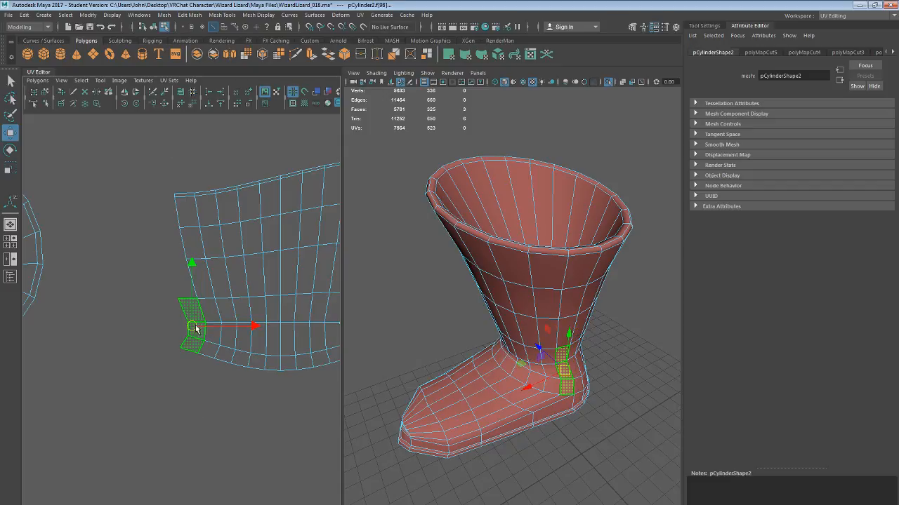
left_click_drag(196, 330, 173, 332)
middle_click_drag(239, 327, 102, 327, "alt")
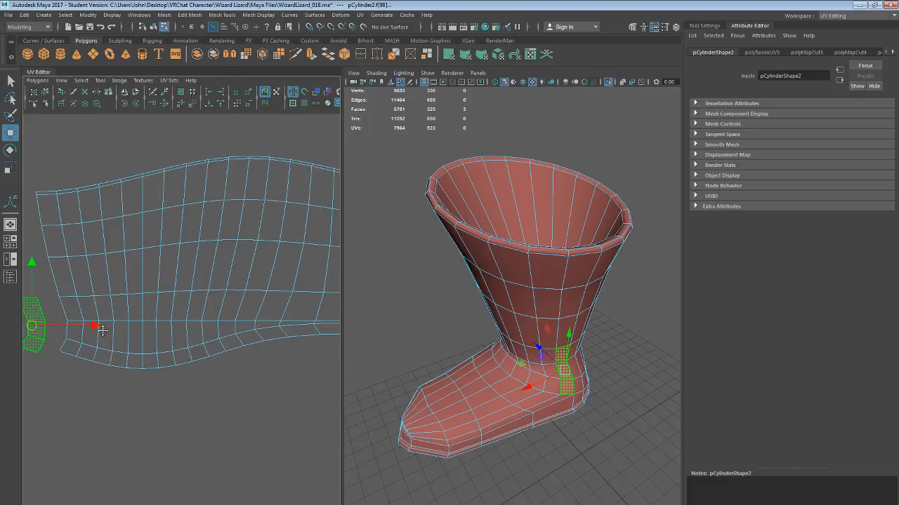
scroll(118, 326, "down", 4)
left_click_drag(110, 333, 334, 340)
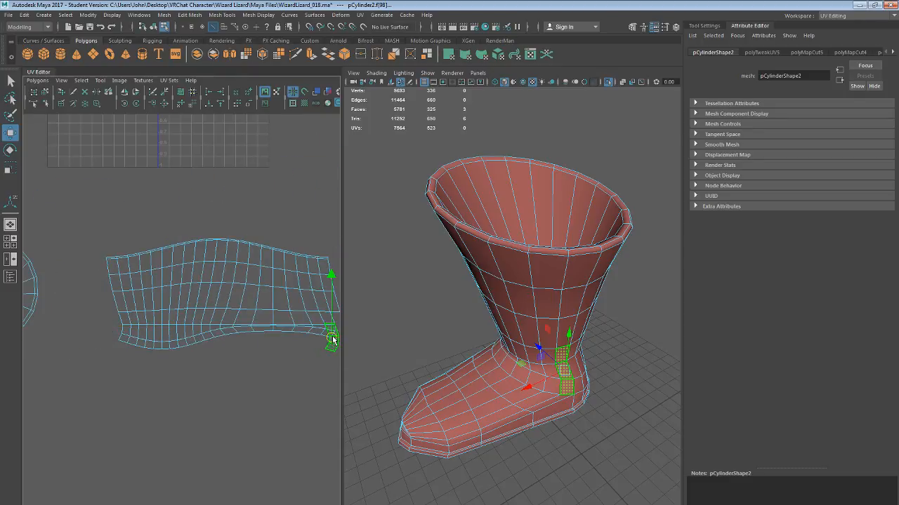
middle_click_drag(300, 293, 176, 286, "alt")
scroll(177, 286, "up", 4)
left_click_drag(243, 349, 257, 333)
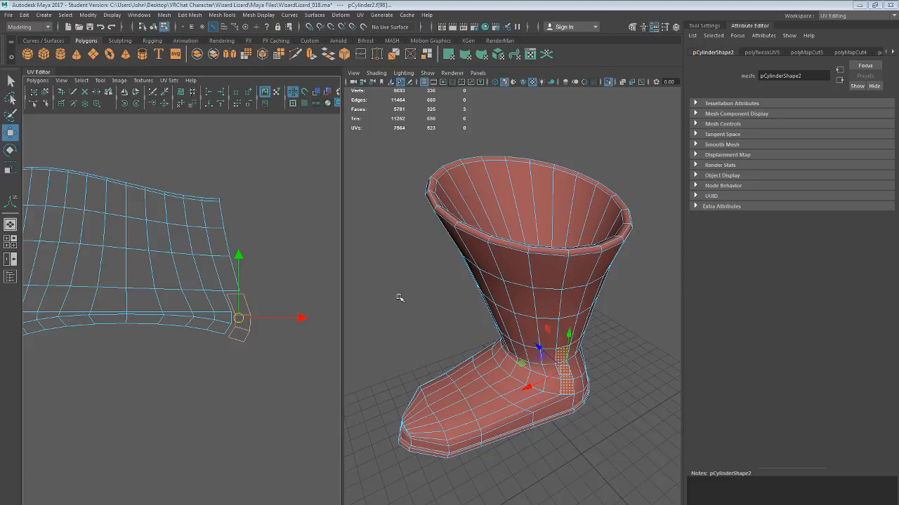
Select the top and inner side edges of the moved ankle piece, and move and sew them to the shaft shell
left_click_drag(606, 323, 550, 301, "alt")
right_click_drag(241, 259, 311, 316, "alt")
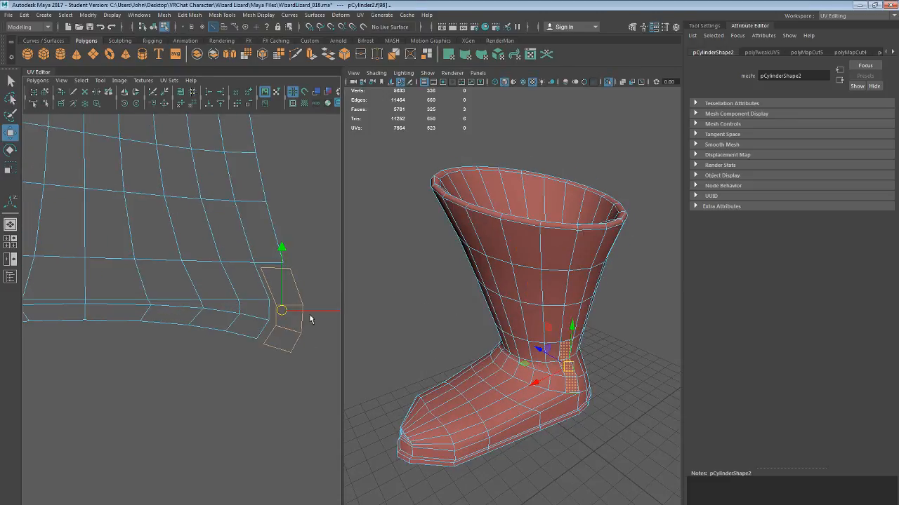
left_click(275, 268)
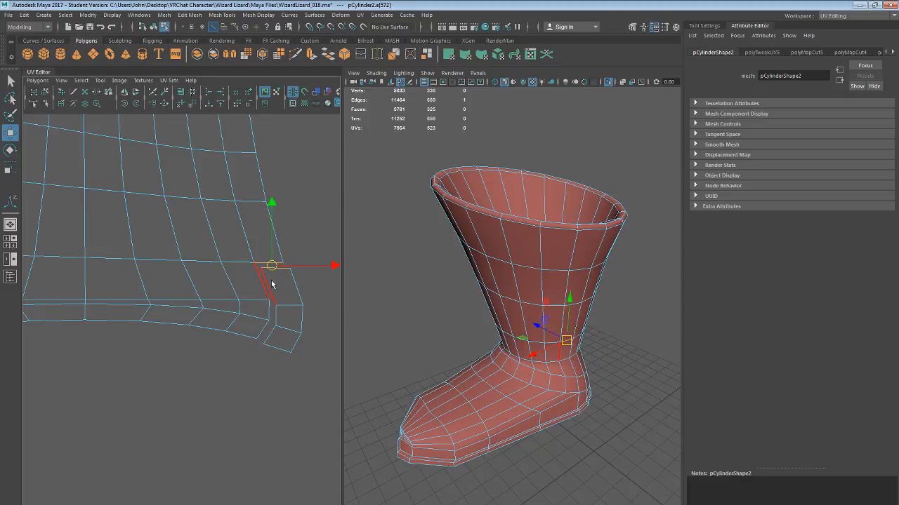
left_click(272, 284, "shift")
left_click(279, 320, "shift")
left_click(272, 341, "shift")
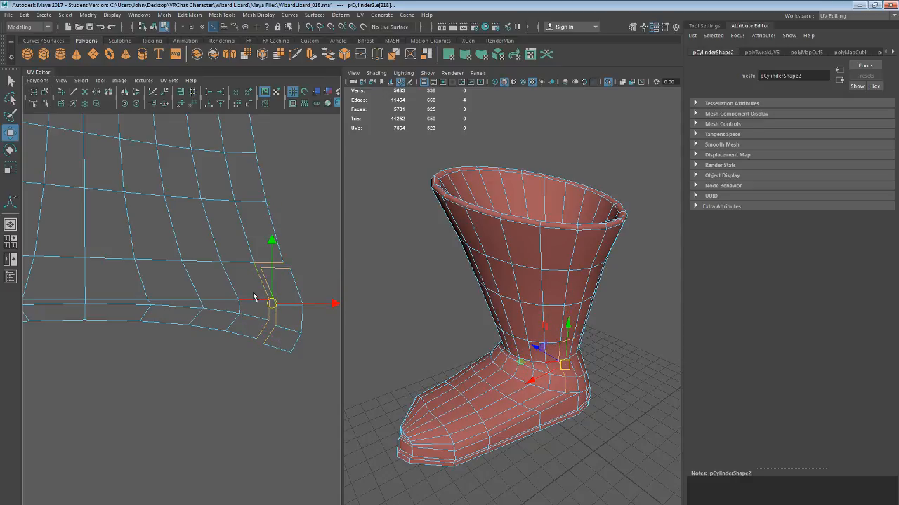
left_click(164, 104)
Select the complete shaft shell and unfold its UVs
right_click_drag(290, 322, 132, 194, "alt")
middle_click_drag(153, 280, 245, 311, "alt")
right_click_drag(245, 311, 234, 301, "alt")
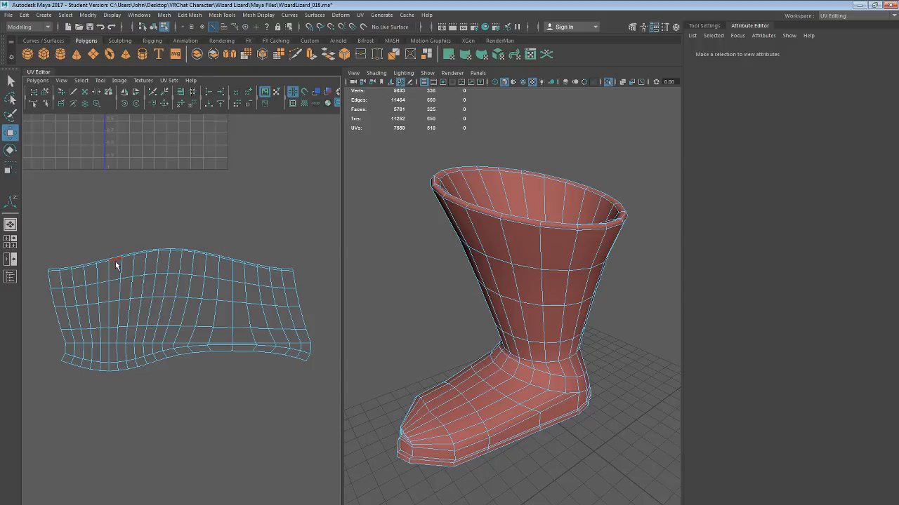
left_click(164, 291)
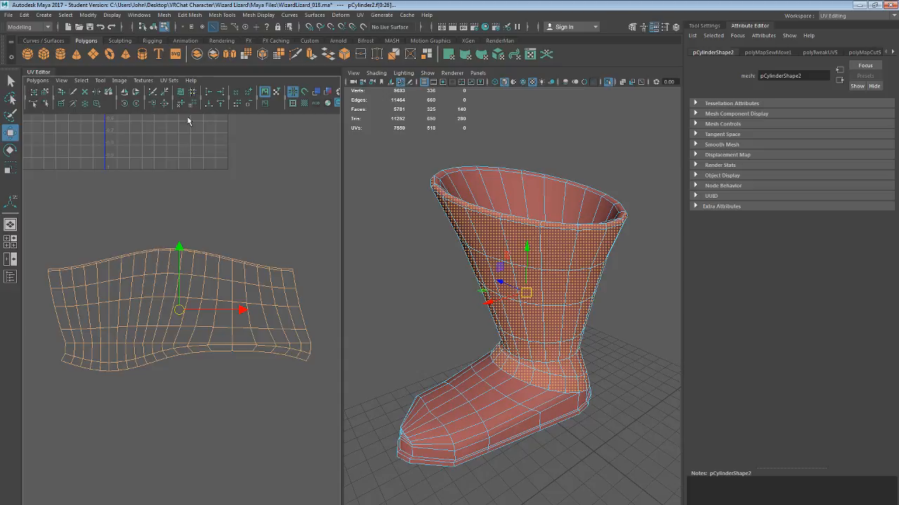
left_click(61, 92)
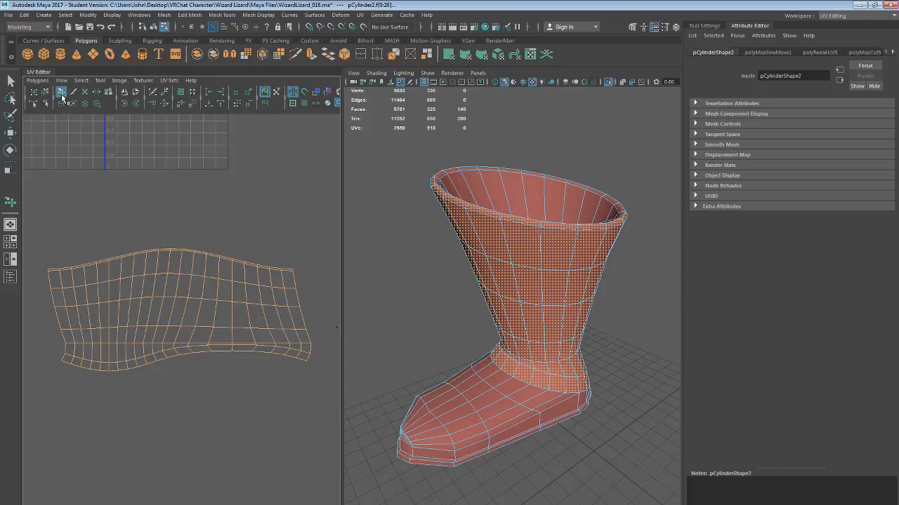
mouse_move(185, 310)
left_mouse_down()
mouse_move(177, 312)
mouse_move(161, 282)
mouse_move(185, 303)
left_mouse_up()
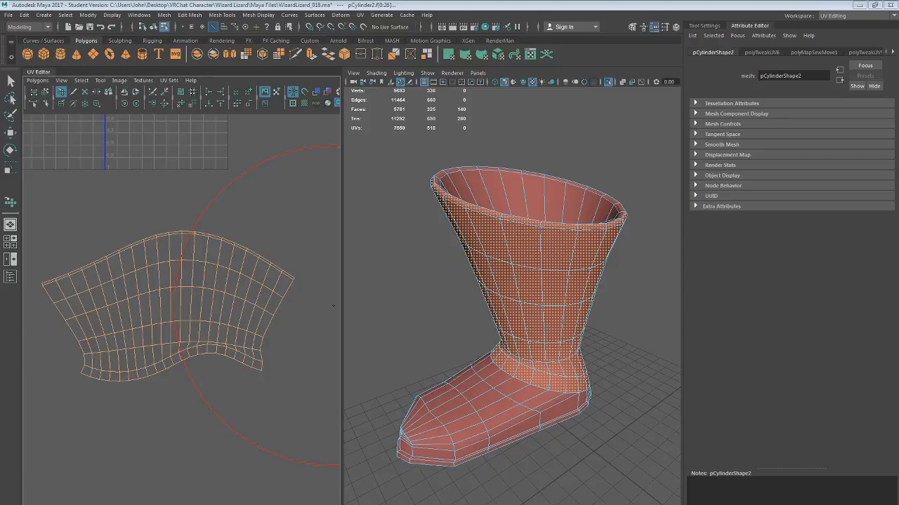
Move the unfolded shaft shell to the other side of the circular lining shell, clear of the space below the UV grid
left_click_drag(475, 409, 633, 373, "alt")
right_click_drag(178, 342, 74, 266, "alt")
middle_click_drag(114, 302, 202, 320, "alt")
key("w")
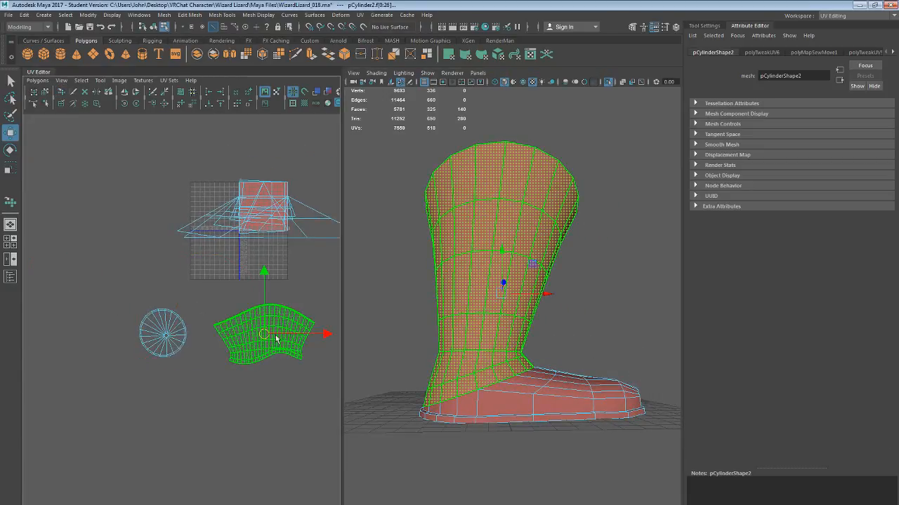
left_click_drag(264, 336, 75, 340)
scroll(532, 385, "up", 6)
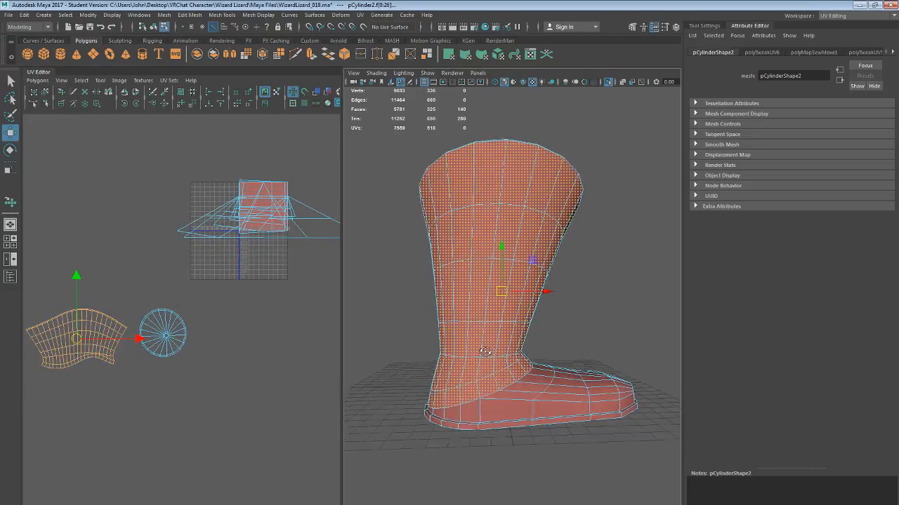
scroll(532, 385, "down", 3)
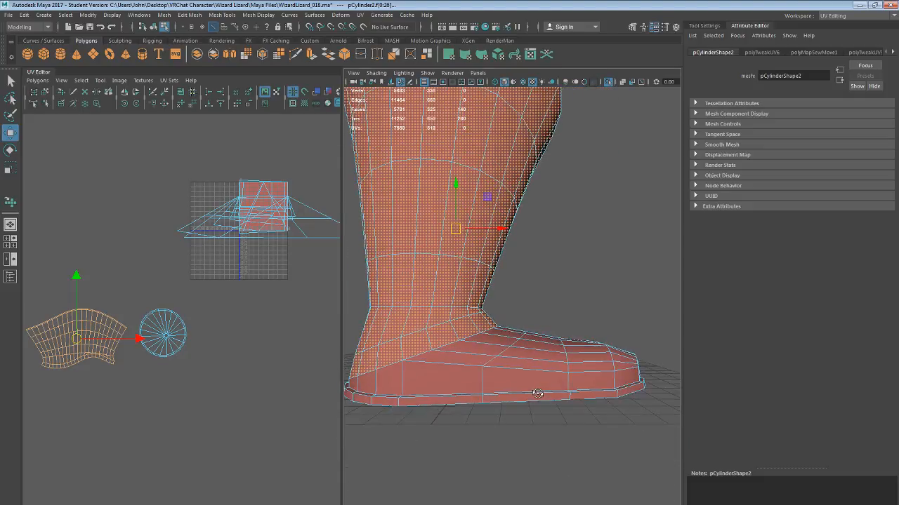
Select the boot's foot and sole faces, leaving out all faces that belong to the unfolded shaft and lining shells
double_click(504, 364)
right_click_drag(518, 344, 486, 310)
left_click_drag(384, 392, 612, 305)
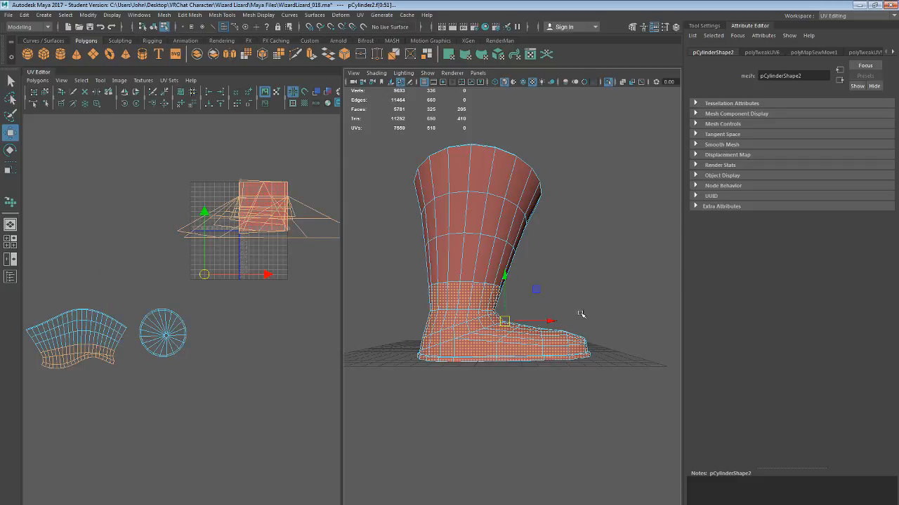
middle_click_drag(213, 407, 250, 400, "alt")
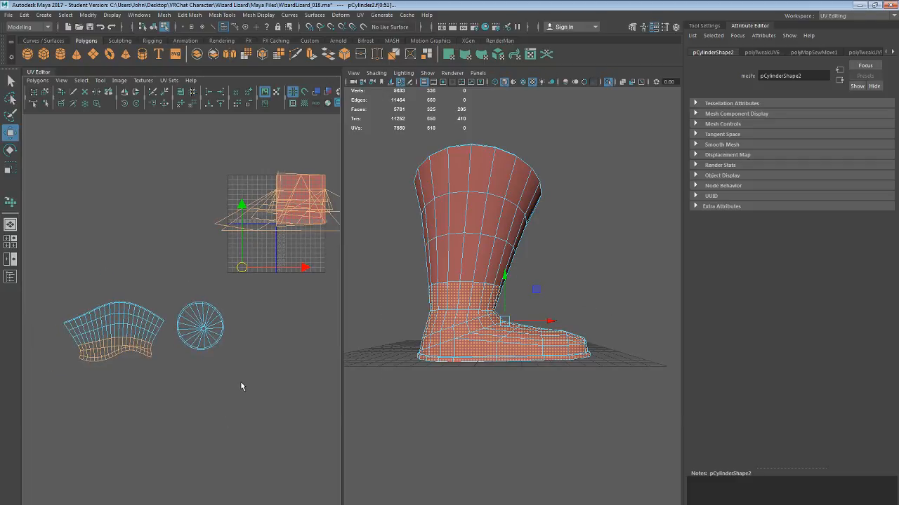
left_click_drag(261, 406, 39, 288)
Remove the narrow loop of faces around the sole's underside edge from the foot selection
right_click_drag(529, 361, 530, 414, "alt")
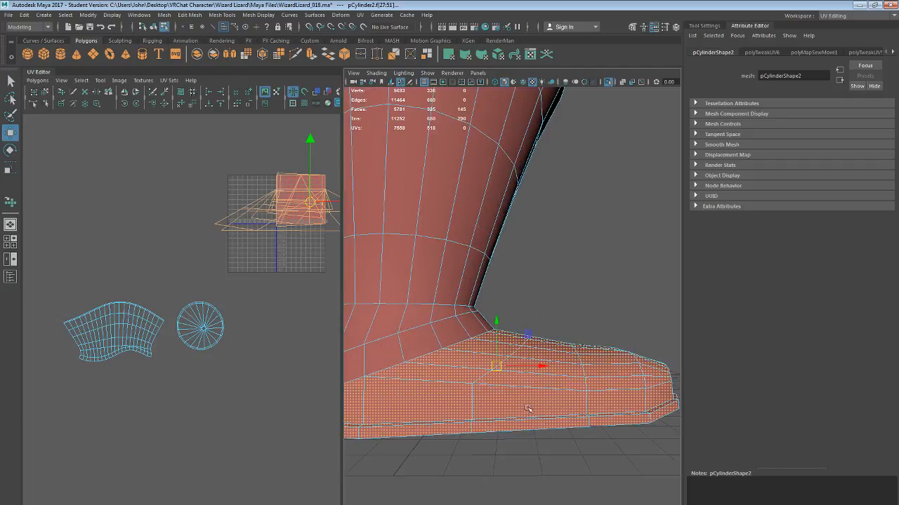
left_click_drag(530, 415, 545, 355, "alt")
middle_click_drag(546, 356, 639, 341, "alt")
right_click_drag(639, 341, 560, 302, "alt")
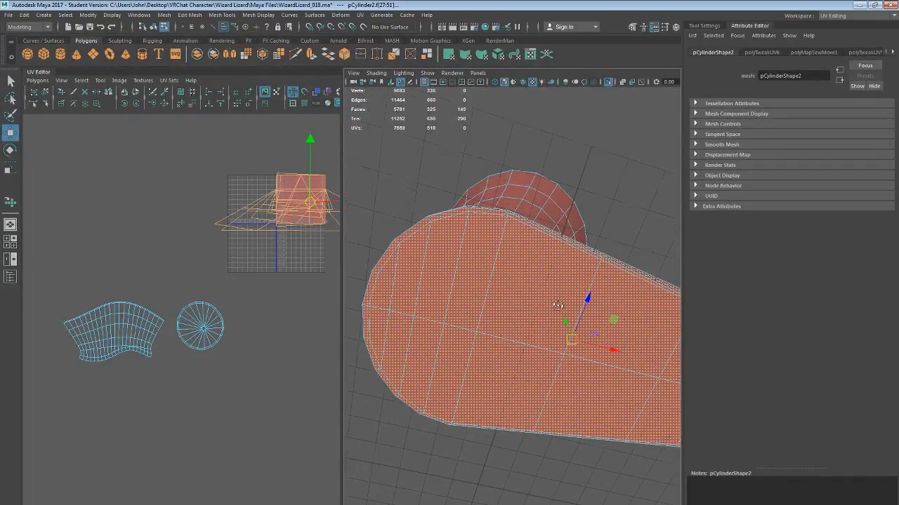
left_click_drag(560, 302, 544, 293, "alt")
middle_click_drag(471, 271, 502, 342, "alt")
right_click_drag(503, 341, 532, 288, "alt")
left_click(510, 168, "ctrl")
double_click(410, 172, "ctrl")
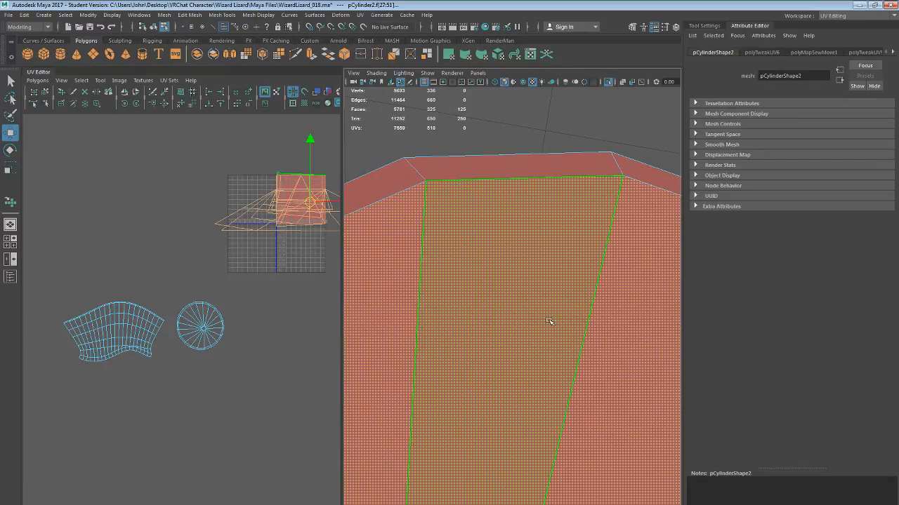
Remove both lengthwise rows of flat sole faces from the selection, including the heel and toe ends
right_click_drag(552, 322, 456, 232, "alt")
middle_click_drag(538, 307, 469, 273, "alt")
left_click_drag(455, 274, 466, 268, "alt")
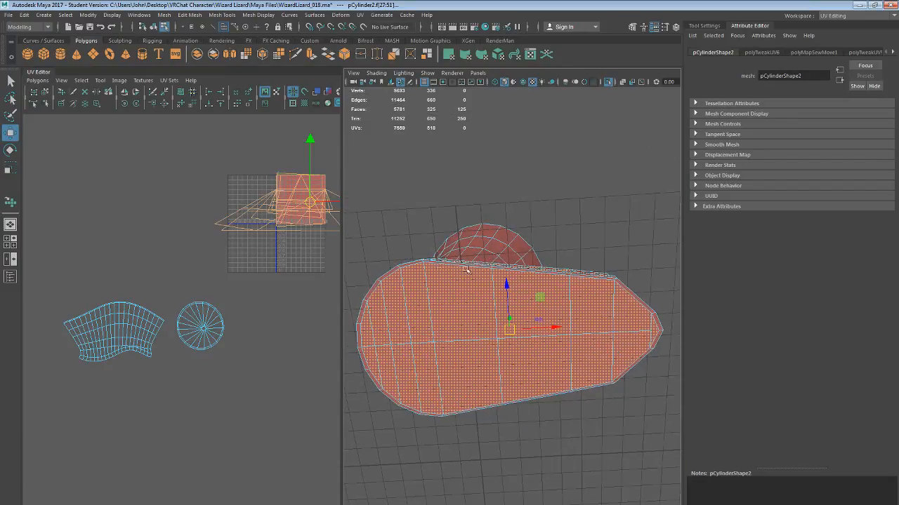
left_click(368, 334, "ctrl")
double_click(633, 320, "ctrl")
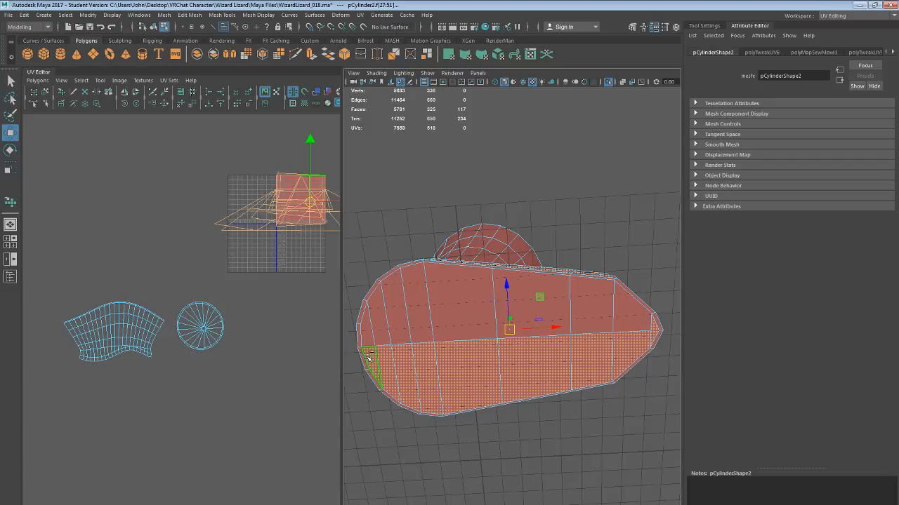
double_click(635, 342, "ctrl")
left_click(653, 342, "ctrl")
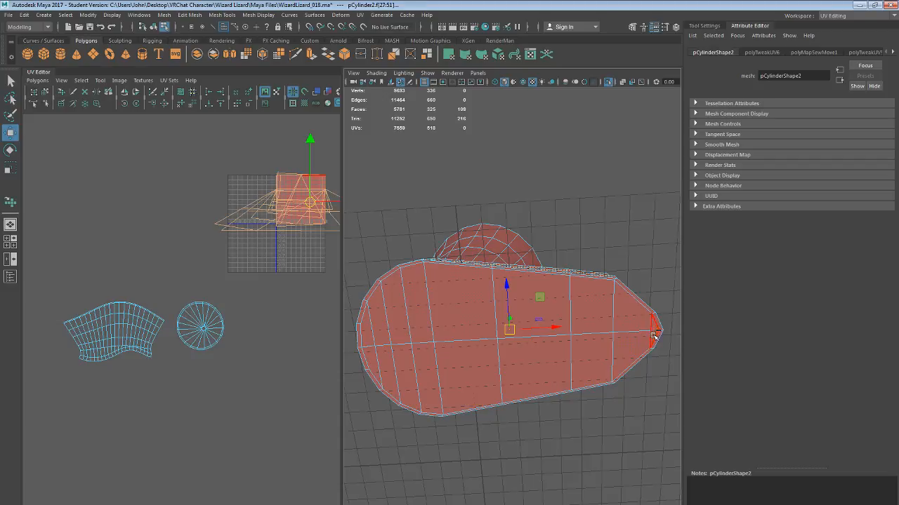
Project UVs onto the selected foot faces from a view straight above the boot, and move the shell below the UV grid
left_click_drag(652, 342, 472, 324, "alt")
scroll(471, 324, "down", 5)
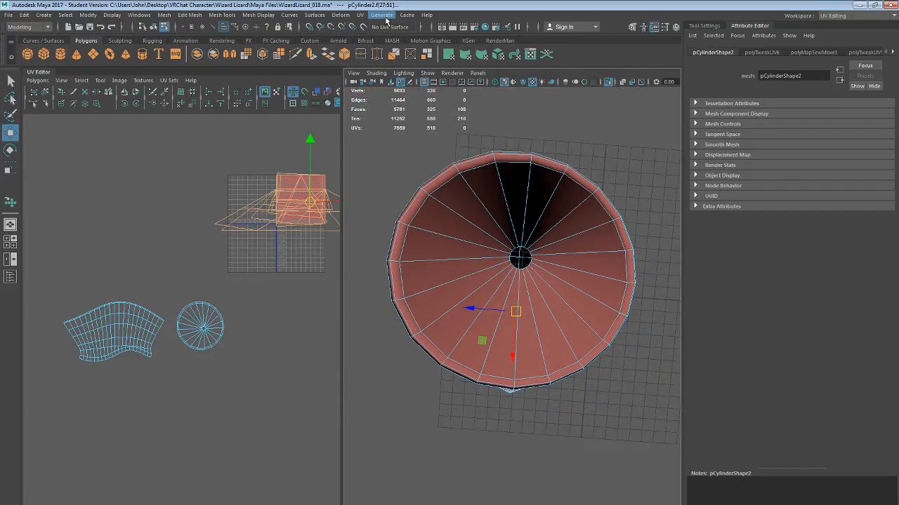
left_click(359, 15)
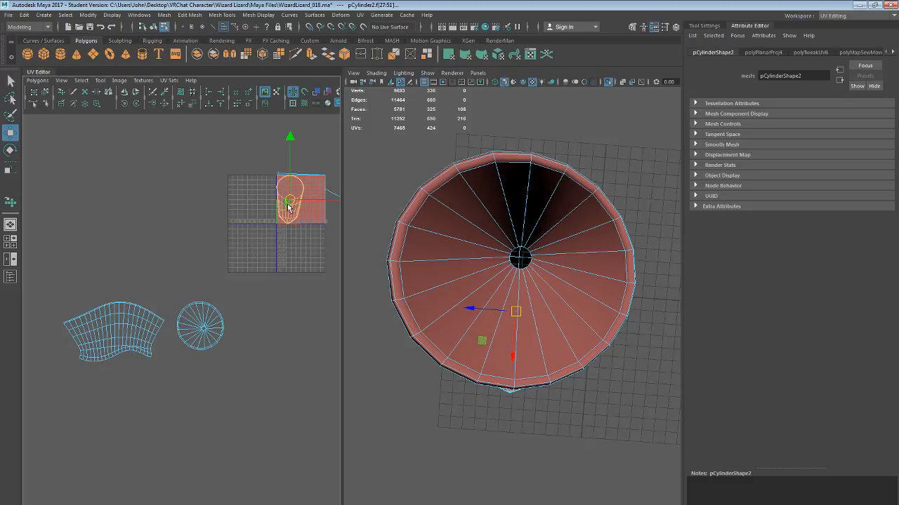
left_click_drag(288, 203, 274, 388)
Unfold the foot shell with the Unfold tool and place it directly beneath the shaft shell
right_click_drag(303, 339, 283, 368, "alt")
middle_click_drag(270, 338, 141, 196, "alt")
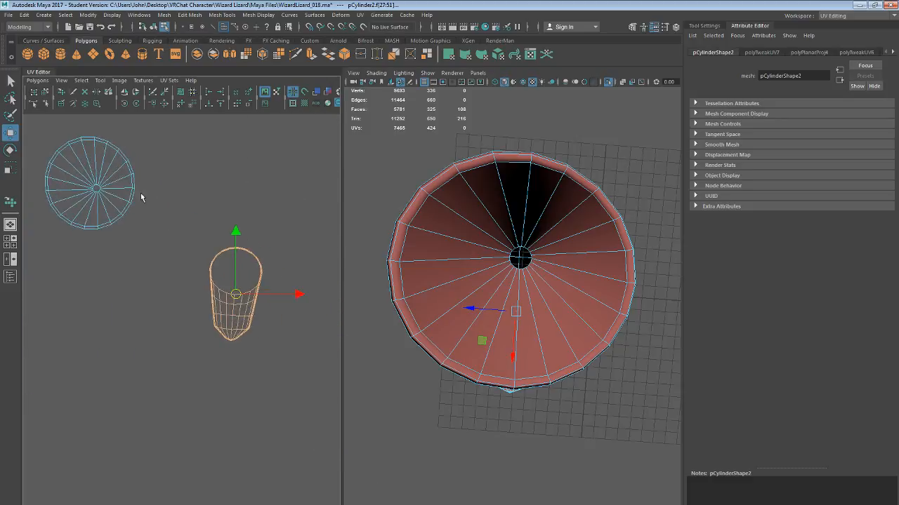
right_click_drag(141, 196, 277, 311, "alt")
middle_click_drag(252, 272, 201, 314, "alt")
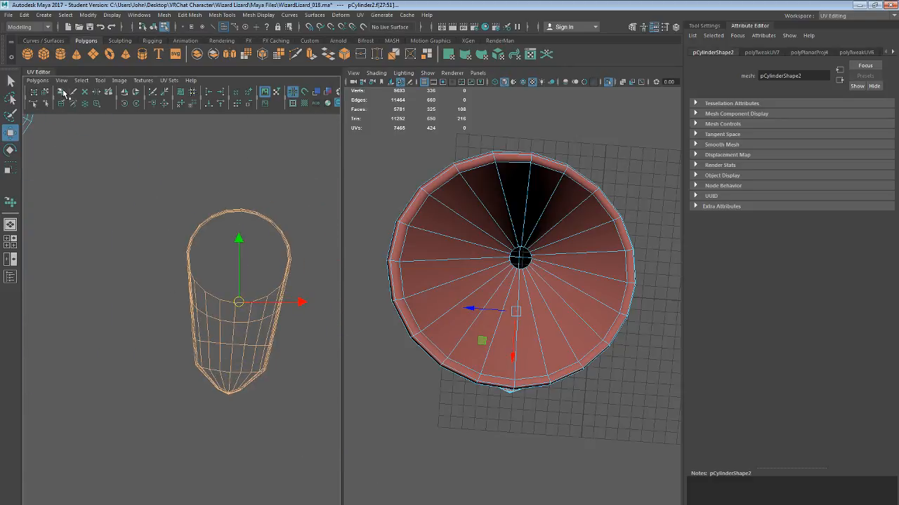
left_click(63, 90)
left_click_drag(239, 313, 217, 304)
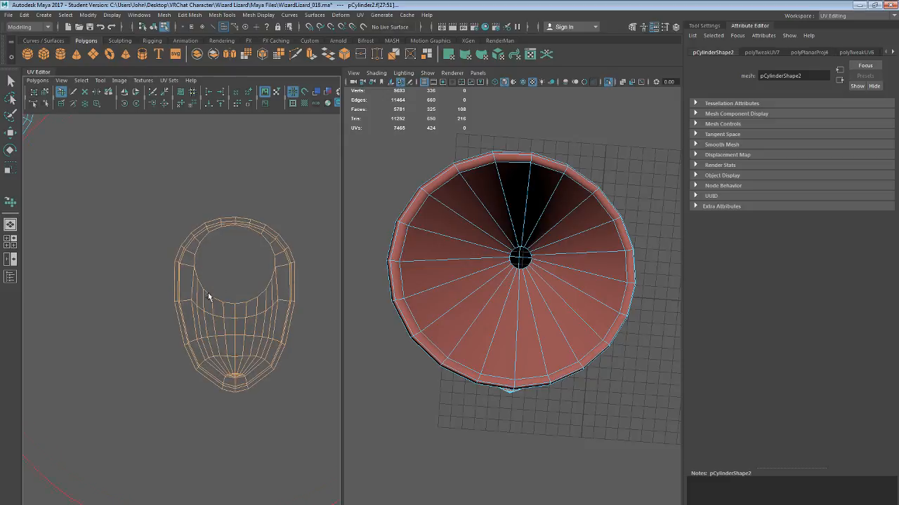
scroll(246, 344, "down", 5)
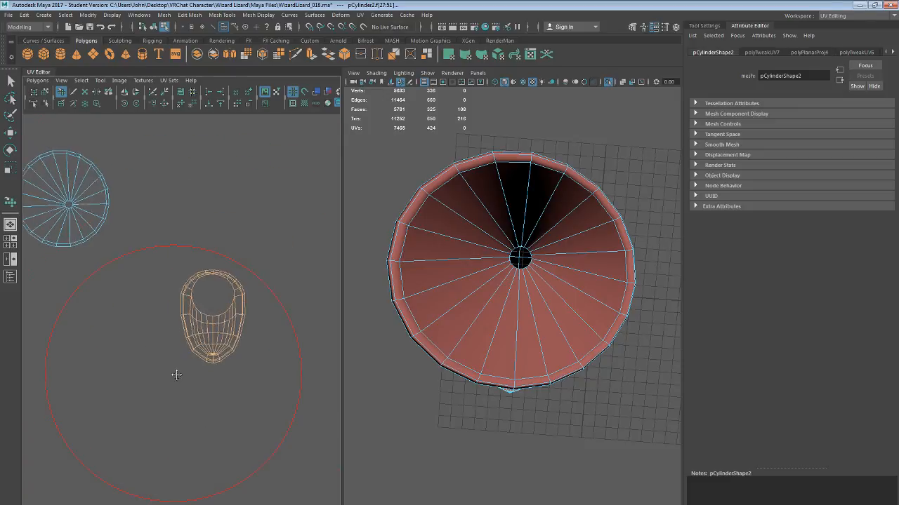
key("w")
left_click_drag(259, 326, 104, 340)
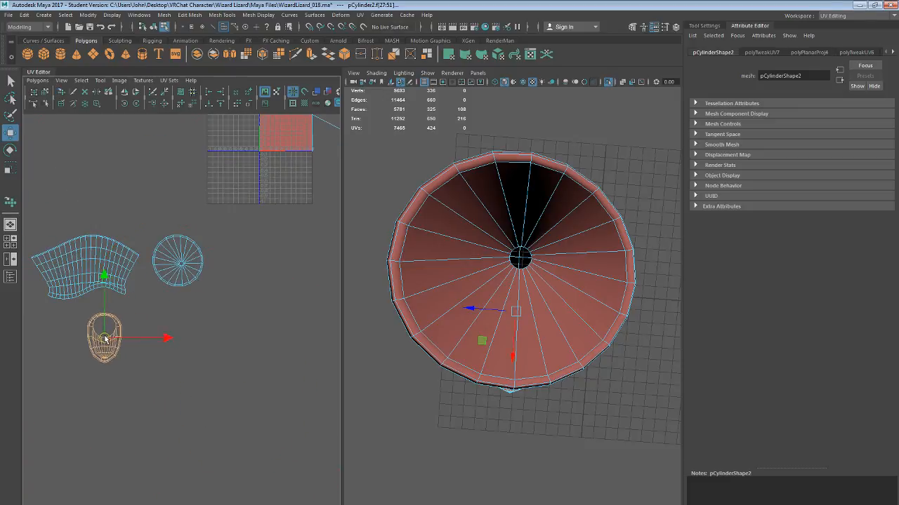
Select only the sole faces, project their UVs from straight below, and move the shell beside the foot shell
left_click_drag(554, 484, 445, 402, "alt")
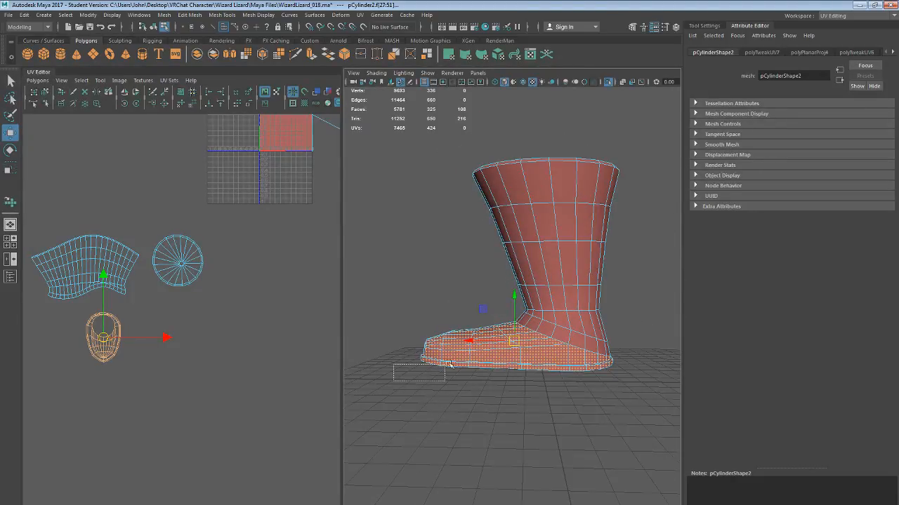
left_click_drag(448, 364, 651, 235)
left_click_drag(259, 422, 20, 204)
left_click_drag(444, 382, 485, 303, "alt")
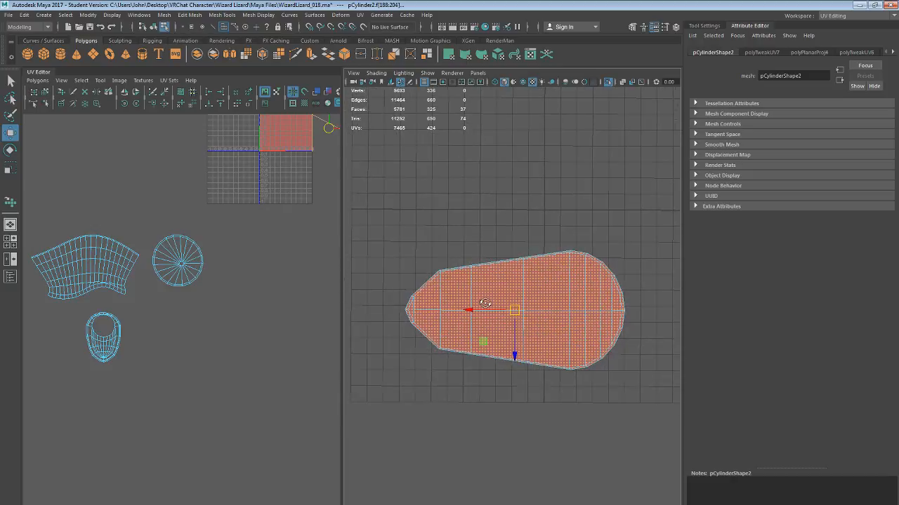
left_click(359, 14)
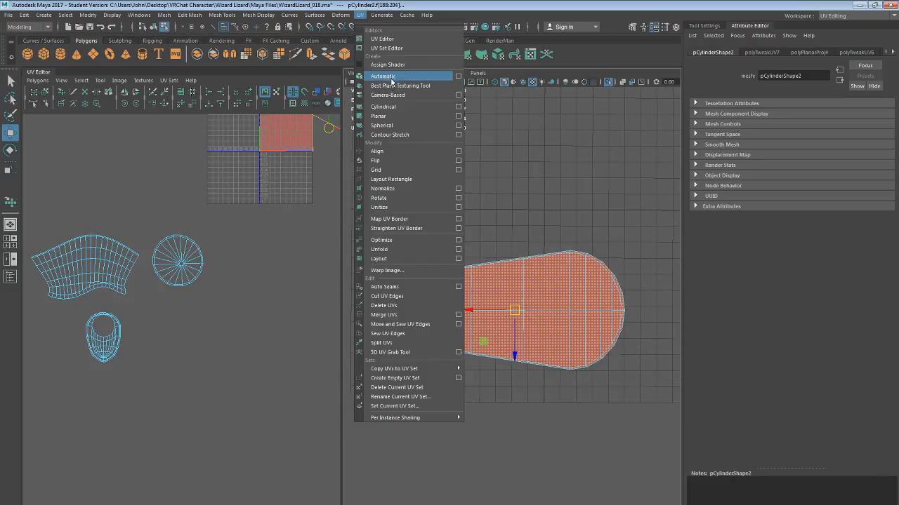
left_click(442, 74)
mouse_move(283, 136)
left_mouse_down()
mouse_move(246, 359)
mouse_move(153, 316)
left_mouse_up()
Unfold the sole shell and rotate it a quarter turn with the toe upward, placing it between the foot and lining shells
left_click(61, 92)
key("w")
key("e")
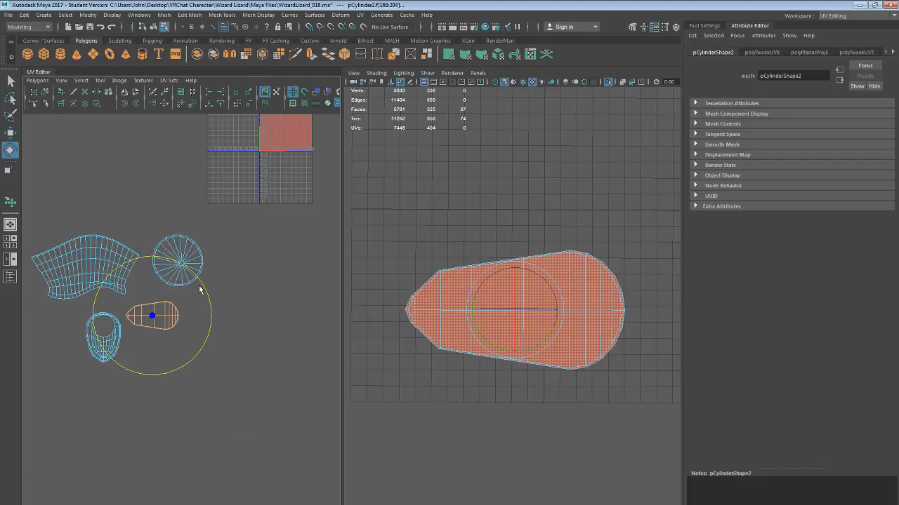
left_click_drag(206, 288, 188, 379)
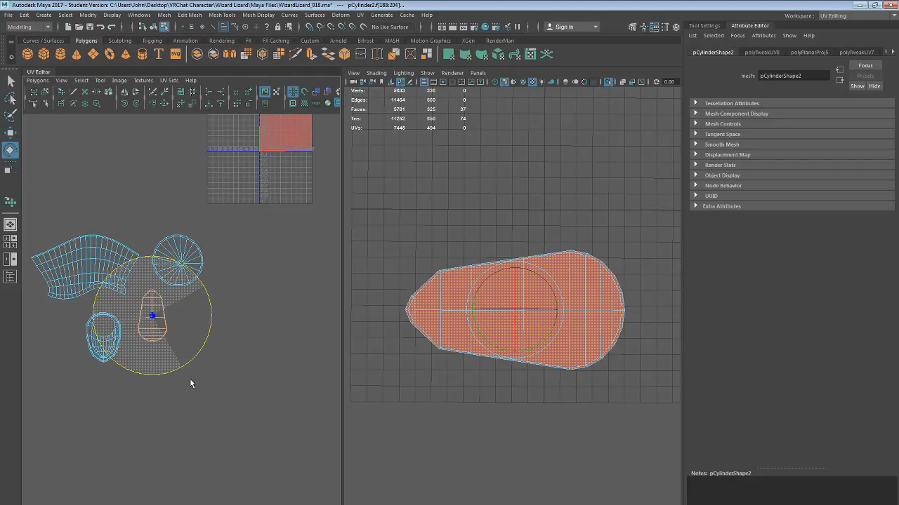
key("w")
left_click_drag(153, 314, 144, 296)
left_click(220, 313)
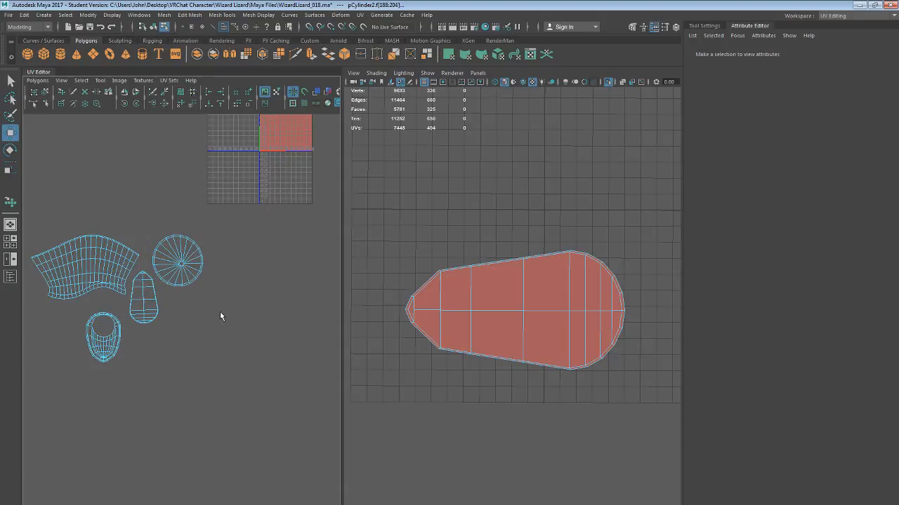
Turn off the boot's isolation to show the whole character, and select the complete boot as an object
left_click_drag(491, 197, 495, 288, "alt")
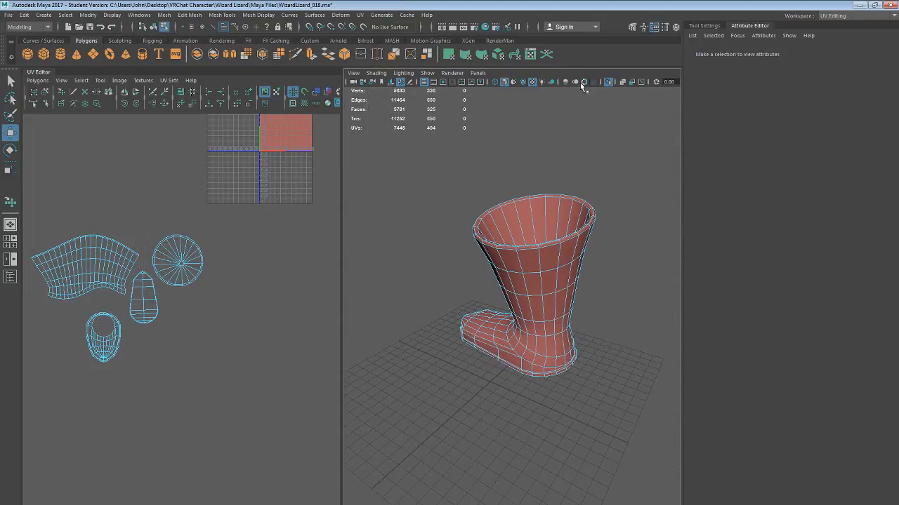
left_click(608, 83)
left_click_drag(547, 210, 658, 260, "alt")
right_click_drag(657, 260, 572, 270, "alt")
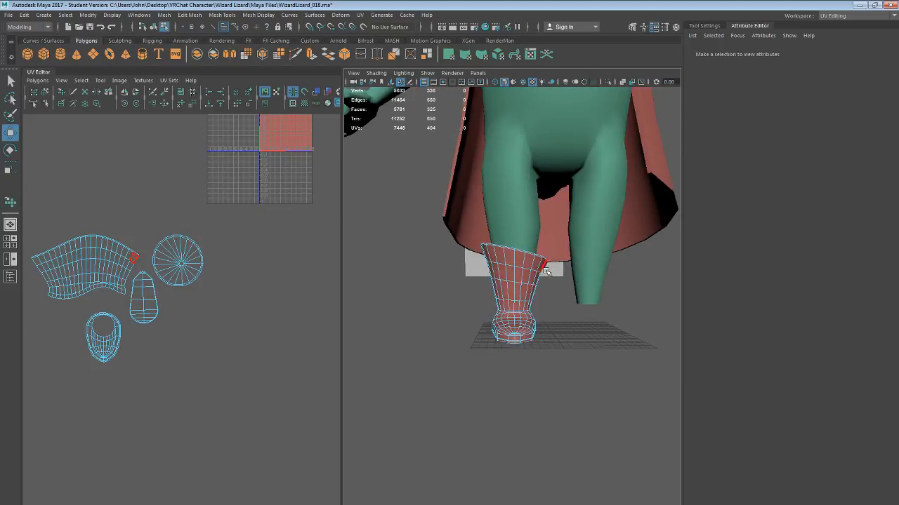
left_click(541, 274)
left_click(549, 330)
left_click(525, 291)
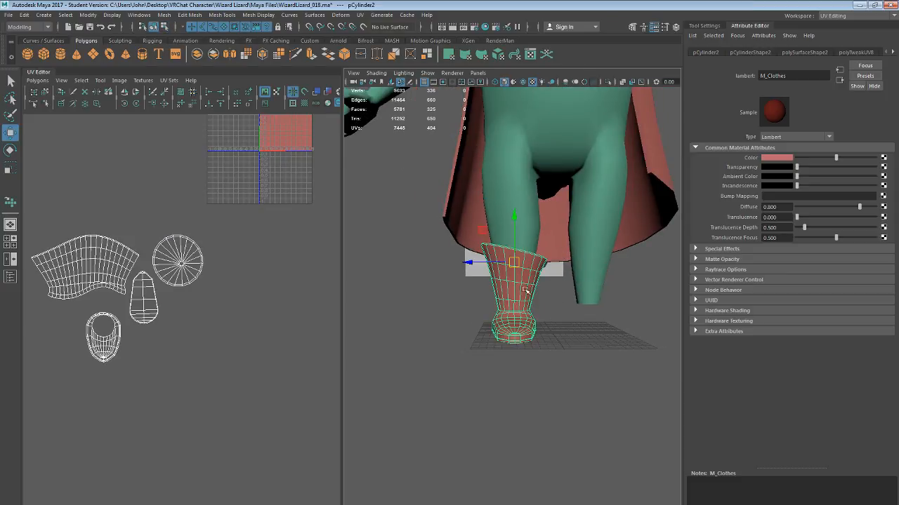
Mirror the boot onto the other leg across the world Z axis
left_click(164, 15)
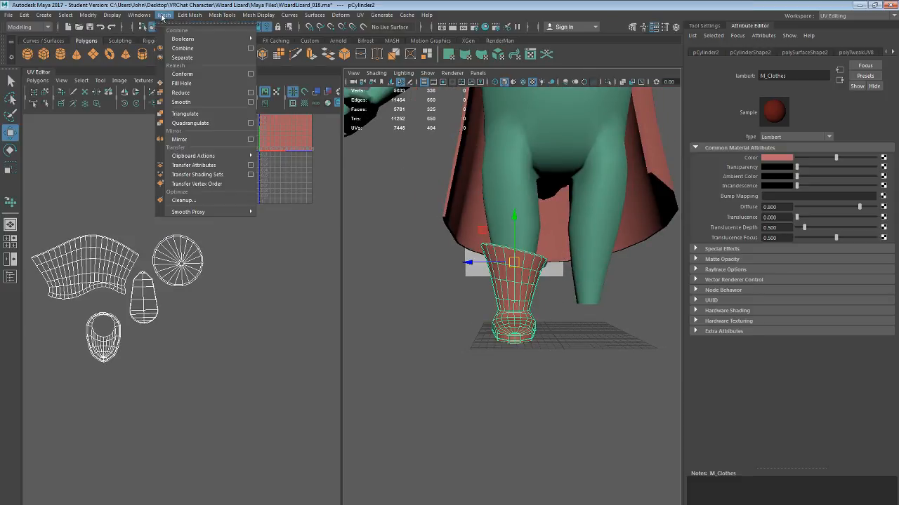
left_click(214, 141)
left_click(643, 381)
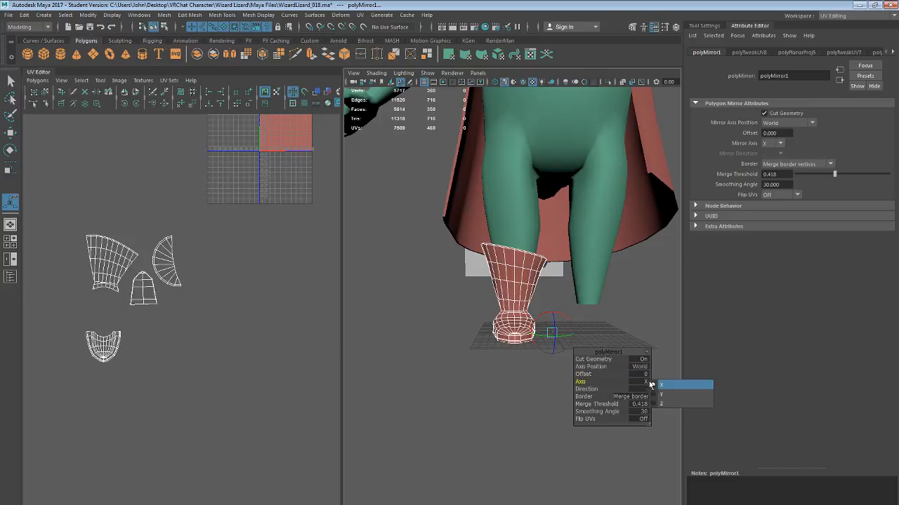
left_click(671, 401)
left_click(531, 400)
left_click_drag(532, 390, 502, 402, "alt")
Select one boot's circular lining shell and move it beside its overlapping mirrored counterpart
left_click(596, 315)
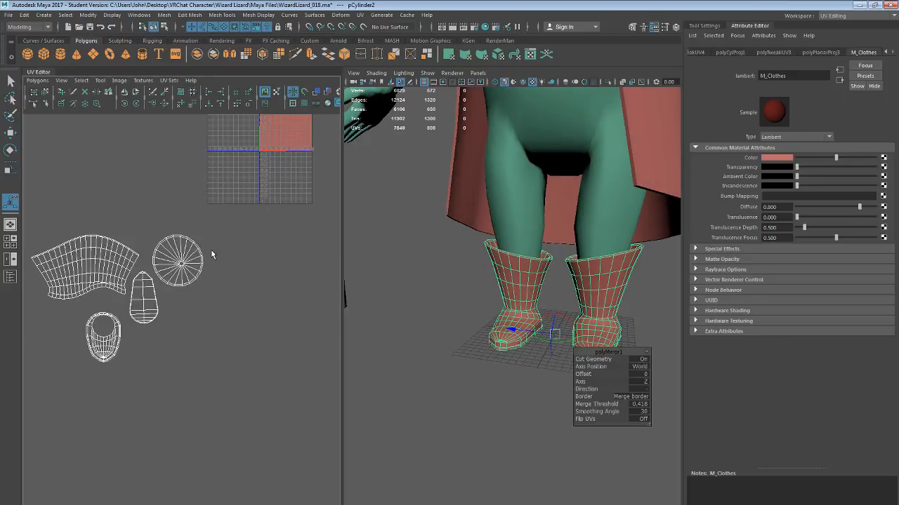
middle_click_drag(181, 260, 196, 288, "alt")
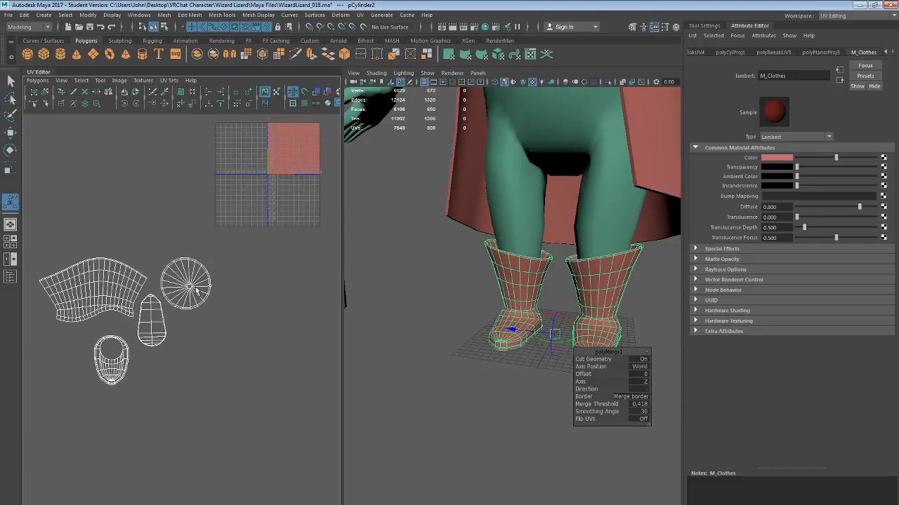
left_click(186, 281)
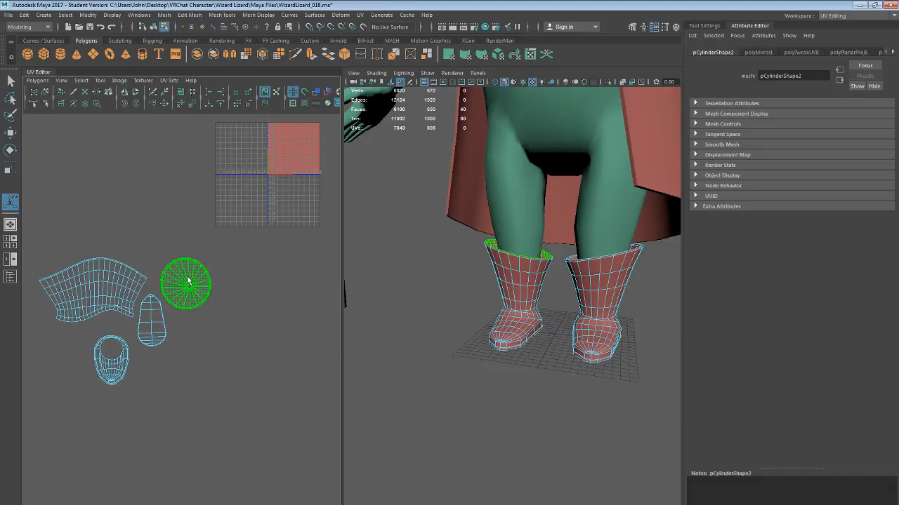
key("w")
left_click_drag(186, 285, 239, 282)
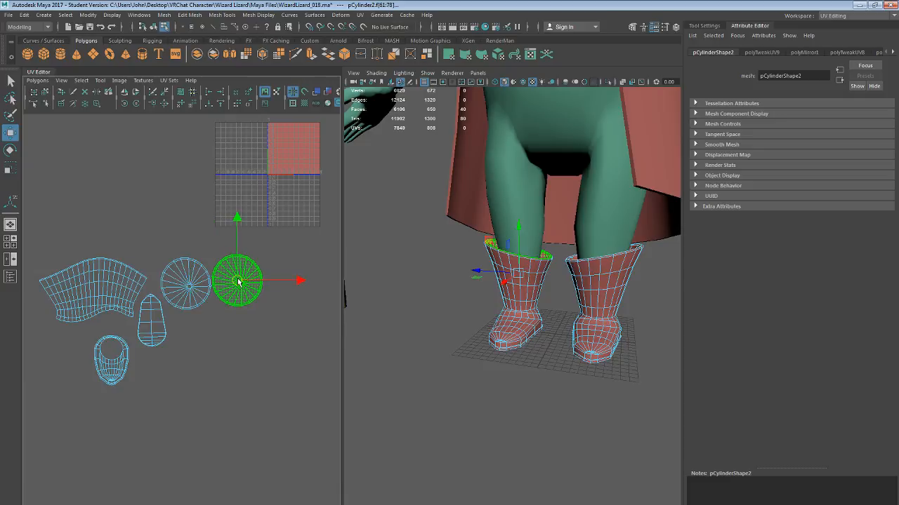
Undo the lining shell's move, and delete all faces of the mirrored boot
key("ctrl+z")
mouse_move(553, 337)
left_mouse_down("alt")
mouse_move(594, 295)
mouse_move(553, 333)
left_mouse_up("alt")
key("ctrl+z")
left_click_drag(656, 389, 537, 241, "ctrl")
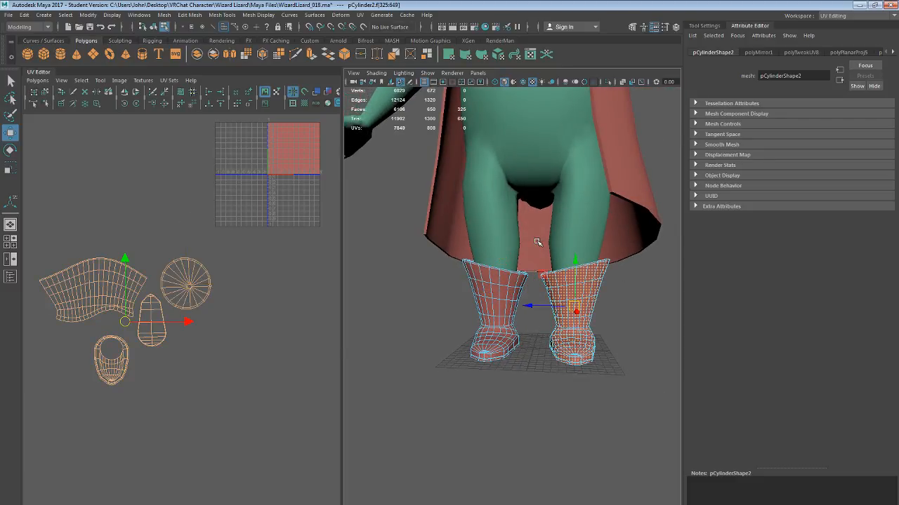
key("Delete")
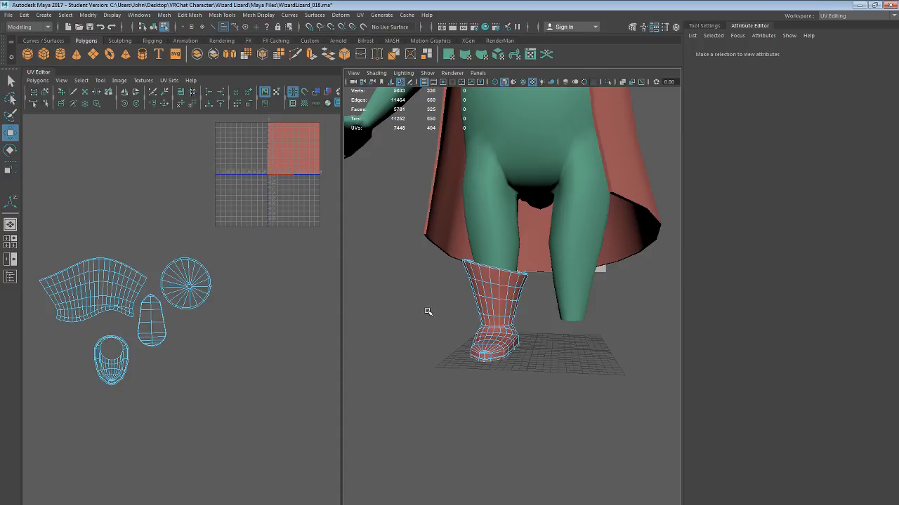
Select the cape as an object, isolate it in the viewport and frame it
scroll(450, 239, "down", 6)
left_click(552, 235)
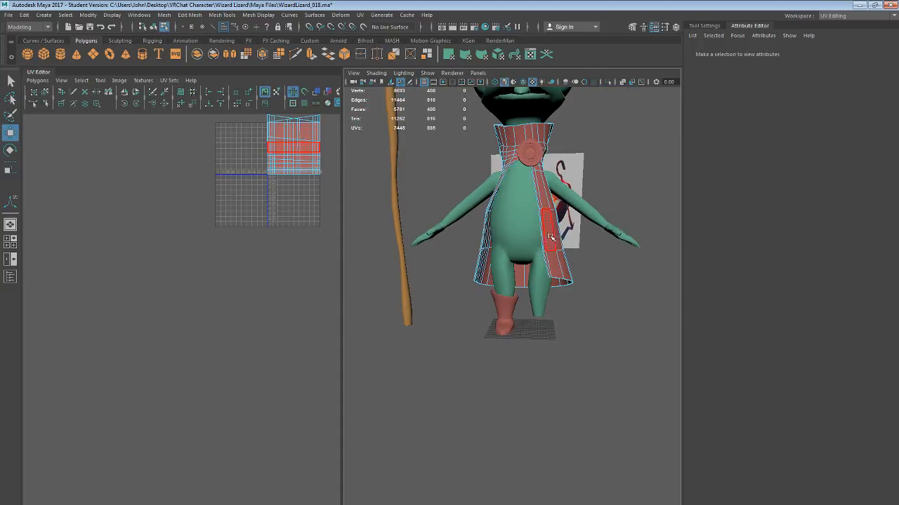
left_click_drag(535, 203, 452, 228, "alt")
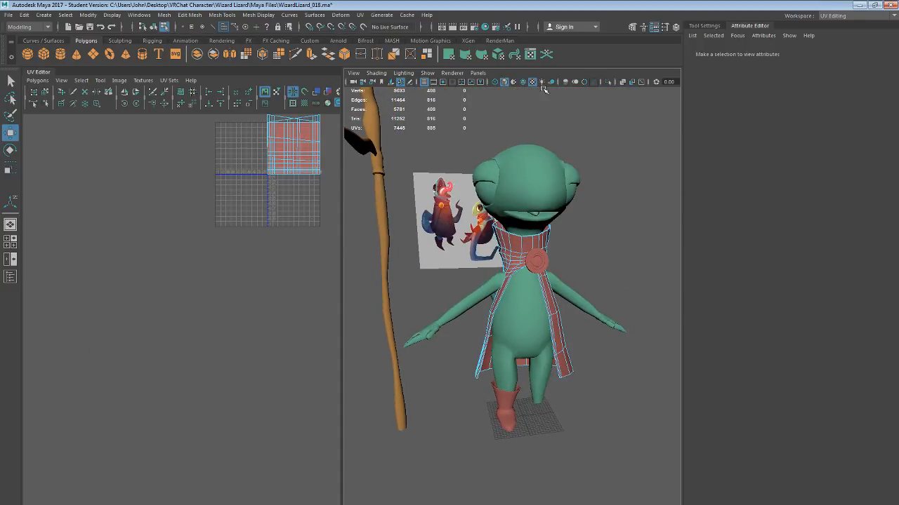
left_click(608, 82)
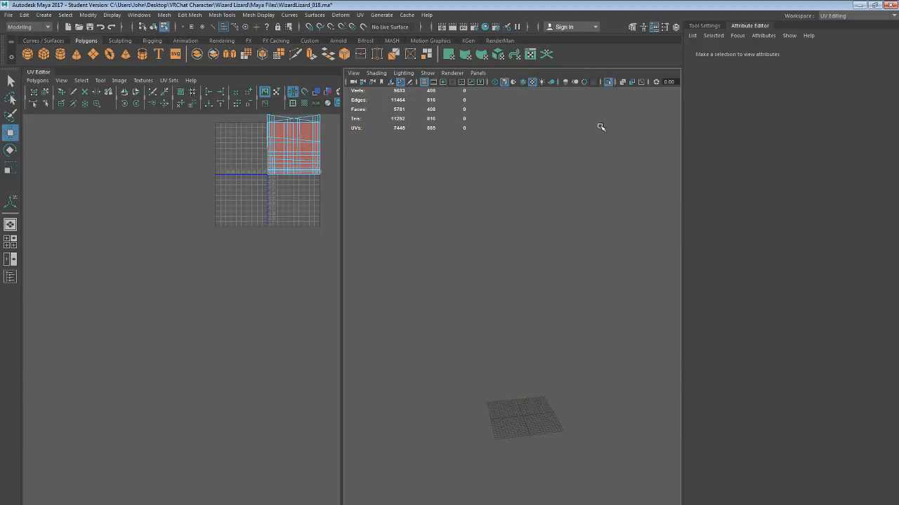
left_click(609, 82)
left_click(556, 233)
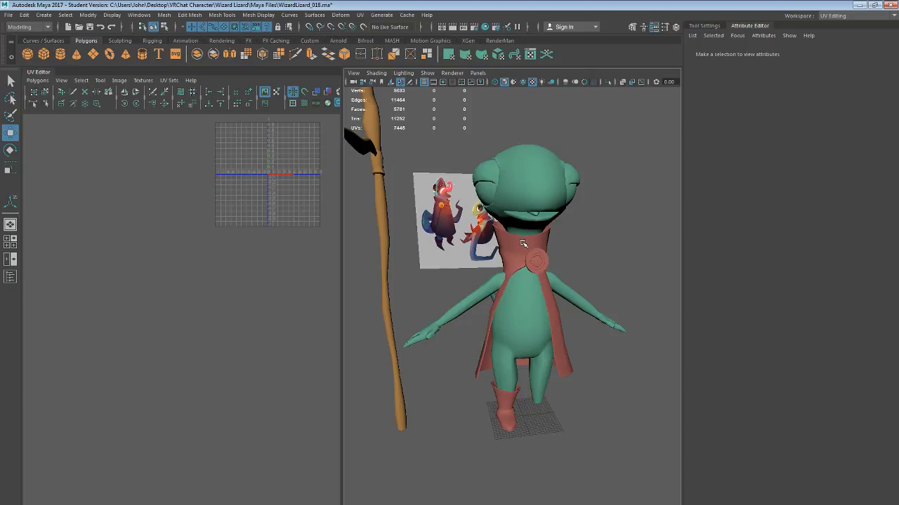
left_click(523, 243)
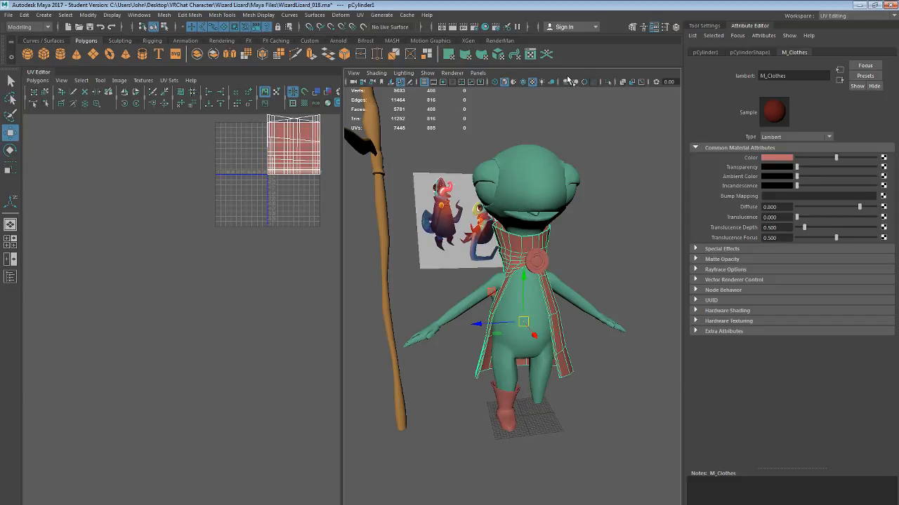
left_click(608, 82)
key("f")
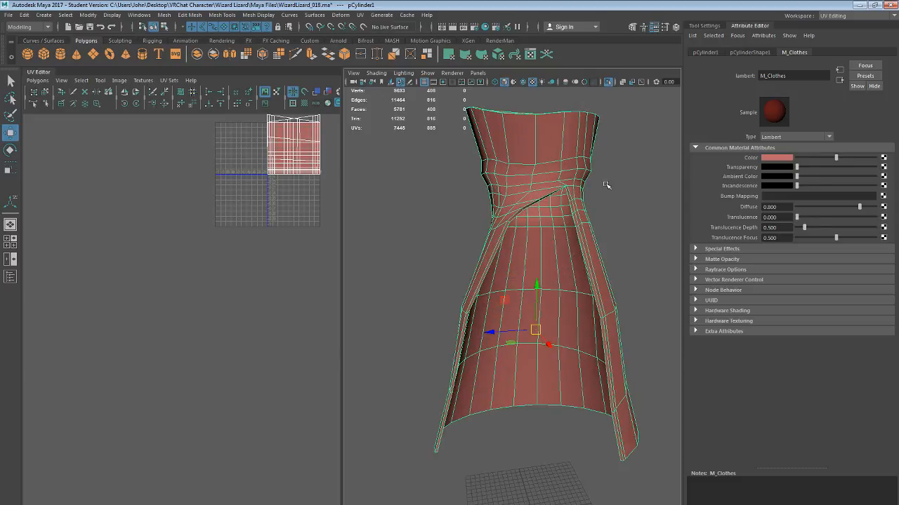
Select the cape's outer collar faces, from the row below the rim down through the neck loops to the front overlap
left_click(606, 186)
left_click_drag(594, 189, 576, 154, "alt")
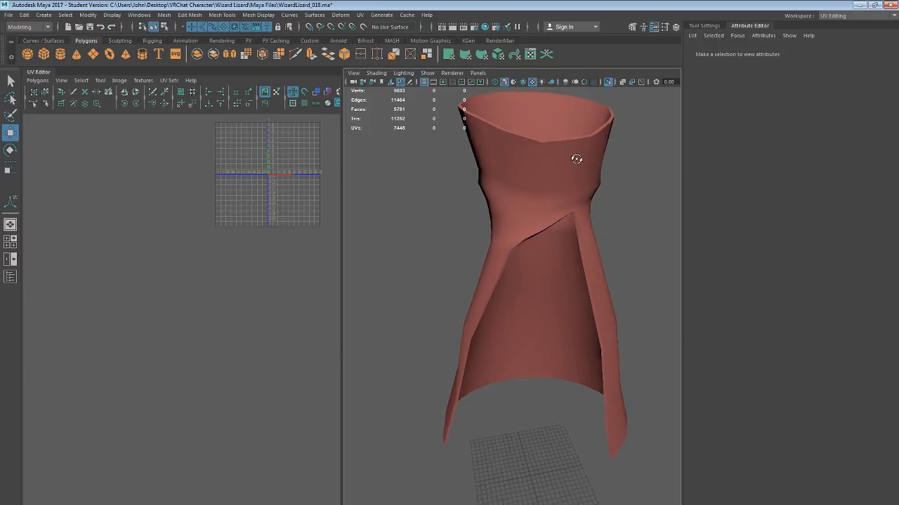
left_click(562, 152)
left_click_drag(580, 189, 564, 160, "alt")
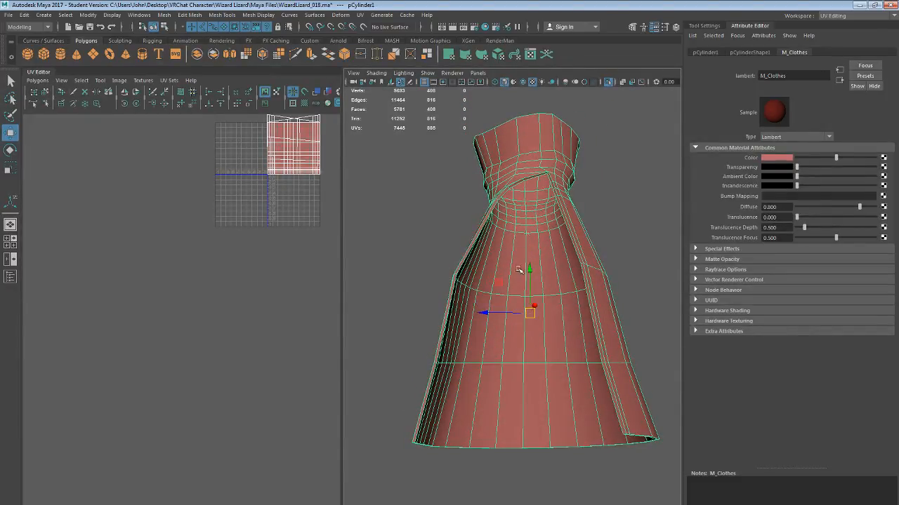
left_click_drag(547, 338, 553, 287, "alt")
right_click_drag(554, 287, 533, 245, "alt")
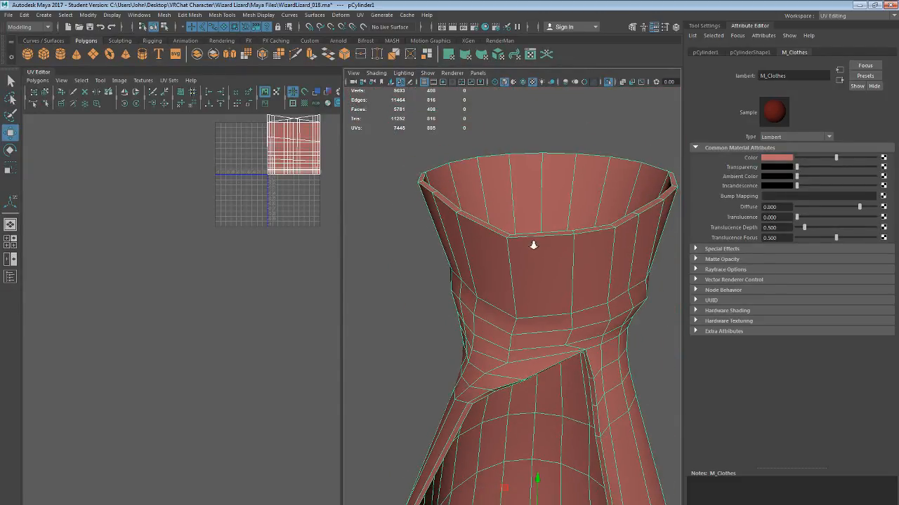
left_click_drag(532, 278, 530, 254, "alt")
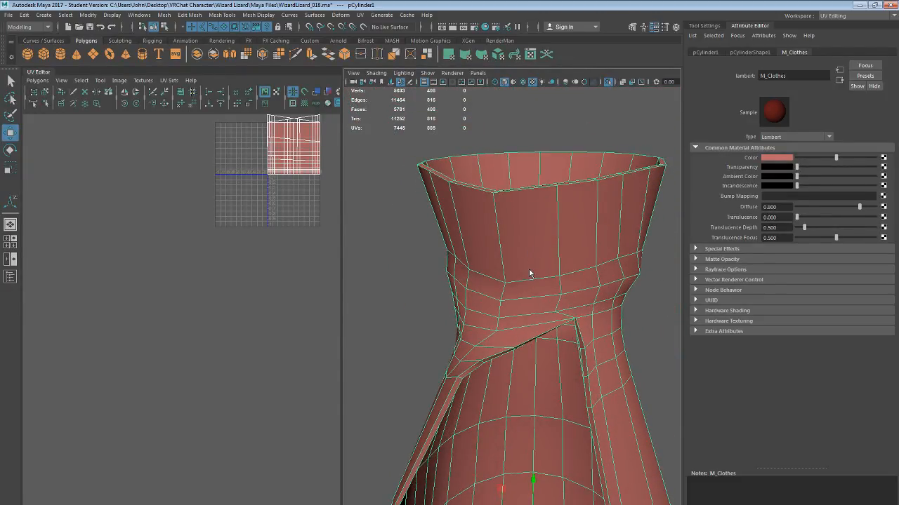
key("F11")
left_click(537, 249)
double_click(583, 233, "shift")
left_click(578, 280, "shift")
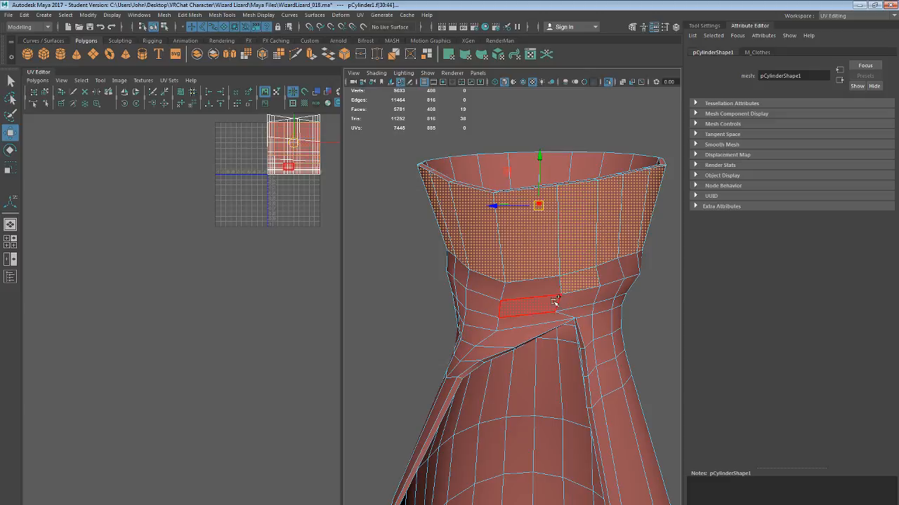
double_click(573, 303, "shift")
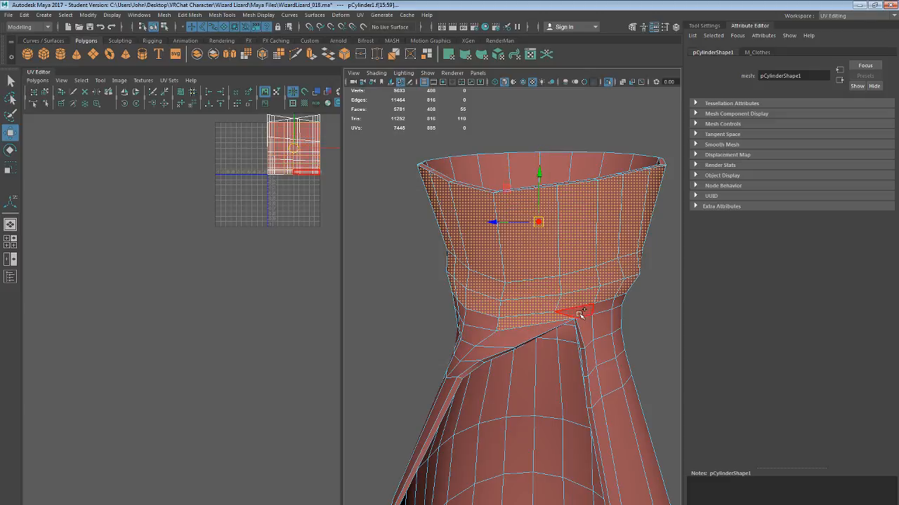
double_click(580, 313, "shift")
left_click_drag(602, 322, 582, 310, "alt")
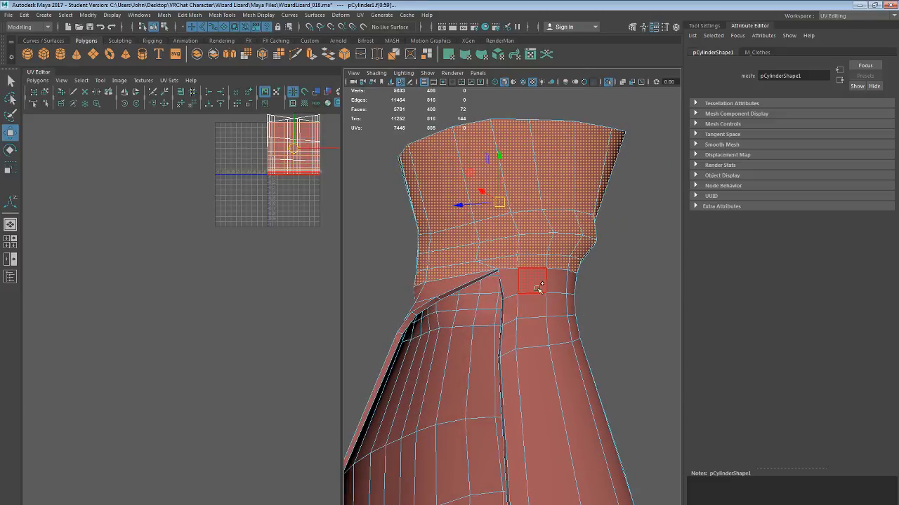
left_click(537, 288, "shift")
double_click(555, 282, "shift")
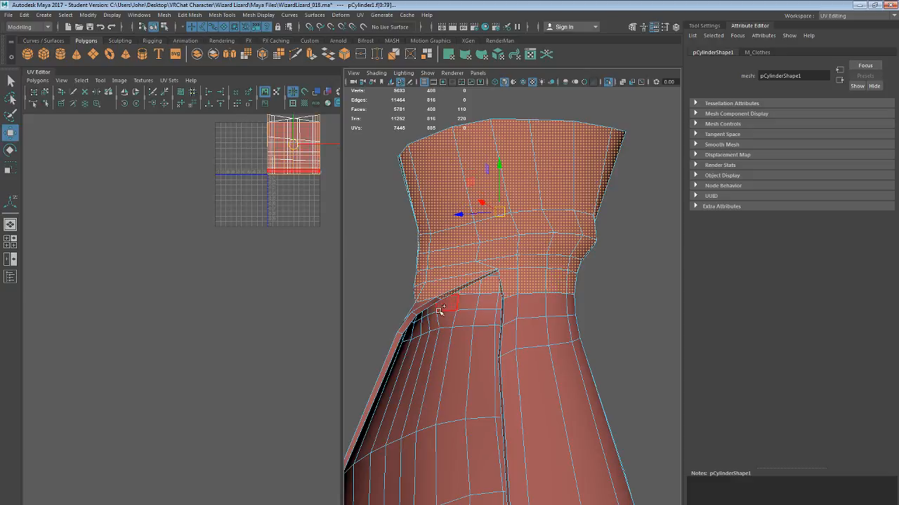
left_click_drag(441, 311, 442, 270, "alt")
left_click(441, 270, "ctrl")
double_click(469, 269, "ctrl")
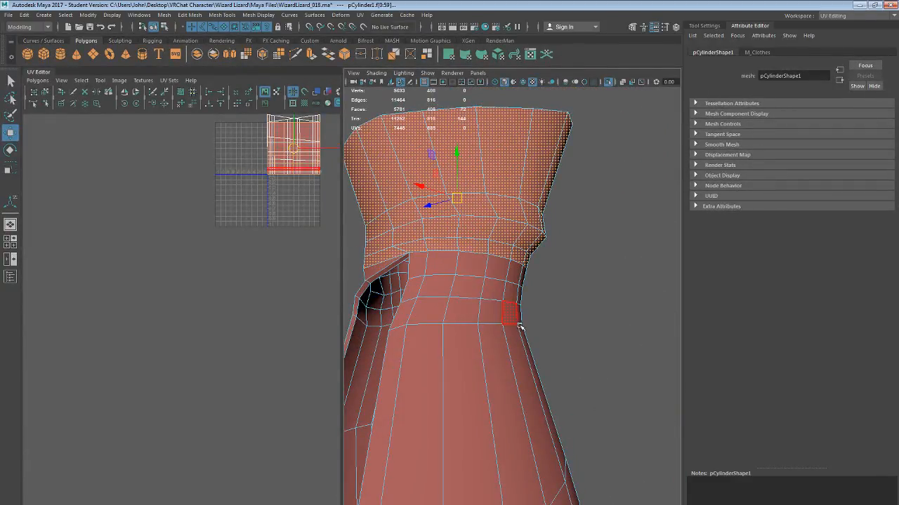
Use the Paint Selection tool to add the outer faces on one side and the back of the cape to the selection
right_click_drag(520, 324, 477, 295, "alt")
left_click_drag(477, 295, 354, 255, "alt")
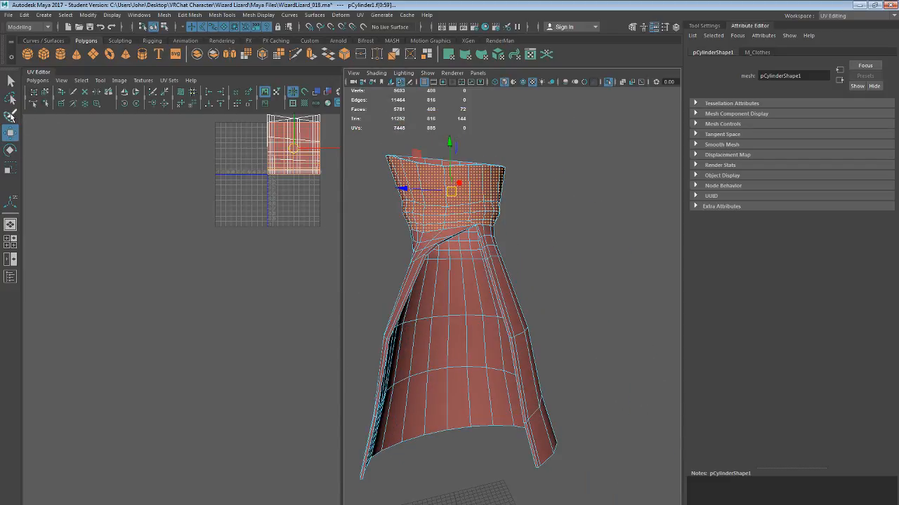
left_click(11, 116)
left_click_drag(542, 294, 453, 290, "alt")
right_click_drag(452, 289, 489, 314, "alt")
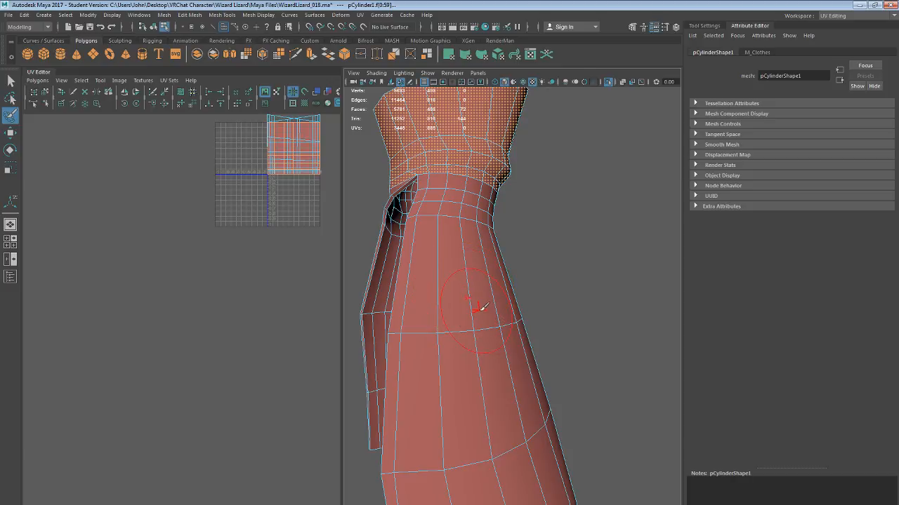
mouse_move(480, 297)
left_mouse_down()
mouse_move(467, 190)
mouse_move(494, 442)
mouse_move(429, 351)
left_mouse_up()
mouse_move(419, 309)
left_mouse_down()
mouse_move(487, 322)
mouse_move(492, 291)
mouse_move(511, 292)
left_mouse_up()
left_click_drag(595, 300, 470, 324, "alt")
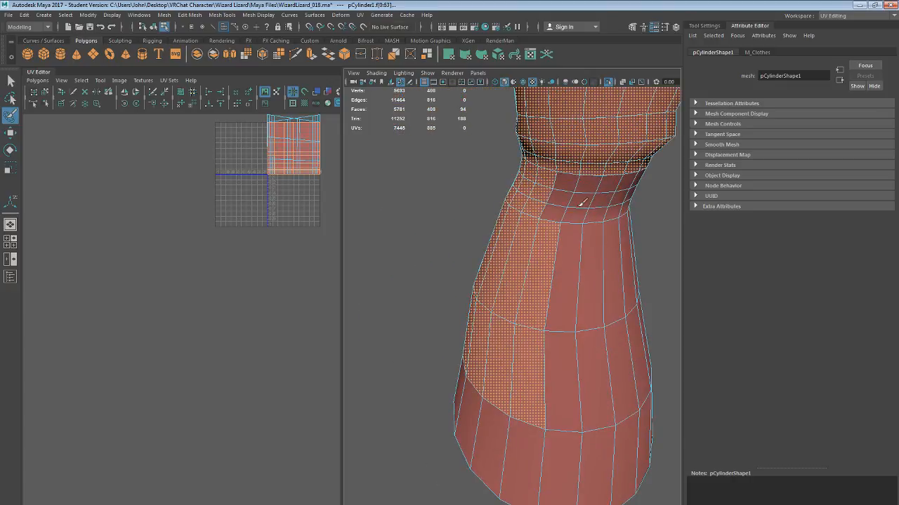
mouse_move(583, 202)
left_mouse_down()
mouse_move(583, 360)
mouse_move(560, 370)
mouse_move(601, 455)
left_mouse_up()
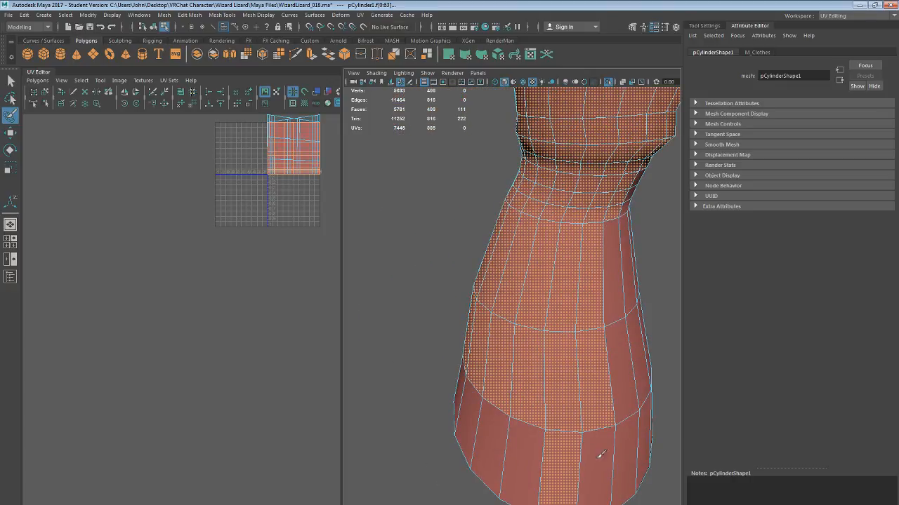
Paint-select the upper outer faces around the other side of the cape, below the collar
mouse_move(610, 377)
left_mouse_down("alt")
mouse_move(542, 357)
mouse_move(537, 325)
mouse_move(451, 324)
left_mouse_up("alt")
scroll(598, 375, "down", 5)
left_click_drag(493, 262, 535, 276)
left_click_drag(488, 245, 501, 288, "alt")
right_click_drag(477, 298, 511, 311, "alt")
left_click_drag(511, 311, 456, 314, "alt")
mouse_move(383, 265)
left_mouse_down()
mouse_move(399, 230)
mouse_move(422, 217)
mouse_move(583, 181)
mouse_move(598, 194)
mouse_move(500, 205)
left_mouse_up()
left_click_drag(470, 214, 528, 236, "alt")
mouse_move(511, 208)
left_mouse_down()
mouse_move(479, 199)
mouse_move(468, 175)
mouse_move(482, 186)
left_mouse_up()
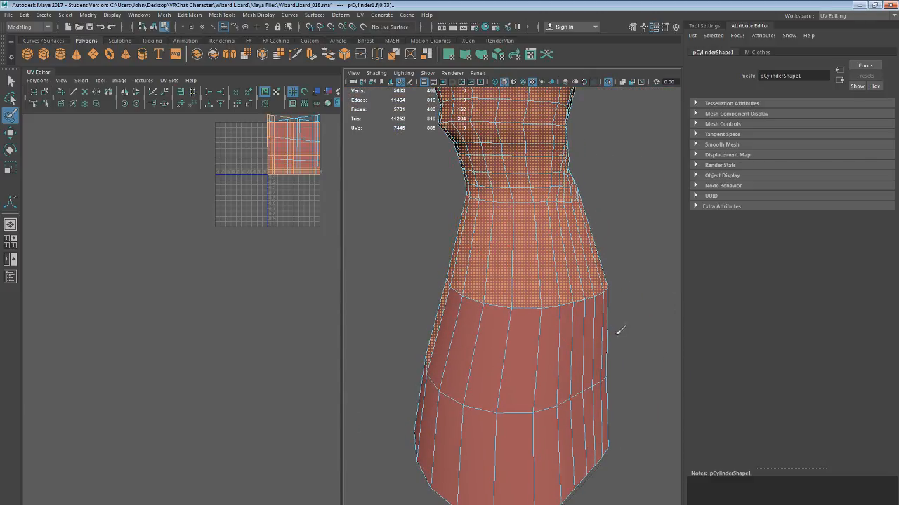
Paint-select the middle band of outer faces on that side and continue toward the hem
left_click_drag(610, 332, 444, 324)
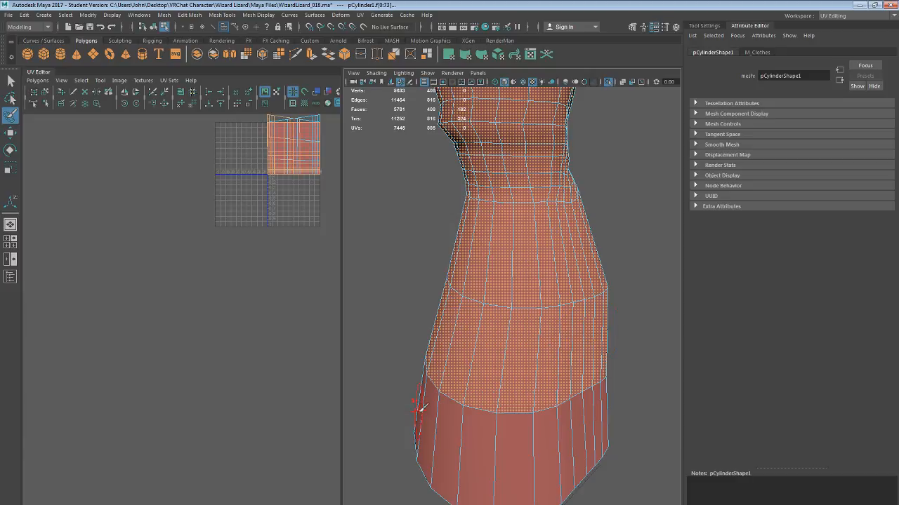
left_click_drag(421, 406, 426, 435)
mouse_move(521, 450)
left_mouse_down()
mouse_move(470, 436)
mouse_move(572, 443)
mouse_move(525, 449)
mouse_move(601, 416)
mouse_move(487, 328)
mouse_move(473, 301)
mouse_move(494, 316)
mouse_move(489, 330)
left_mouse_up()
Add the narrow faces along one edge of the cape's front opening to the selection
right_click_drag(490, 329, 569, 302, "alt")
middle_click_drag(569, 303, 565, 472, "alt")
left_click_drag(565, 472, 546, 295, "alt")
key("w")
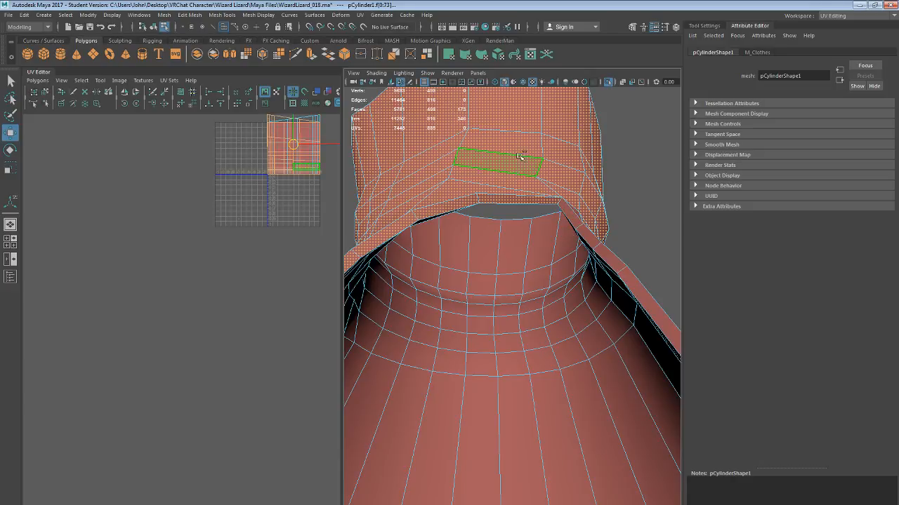
left_click(571, 217, "shift")
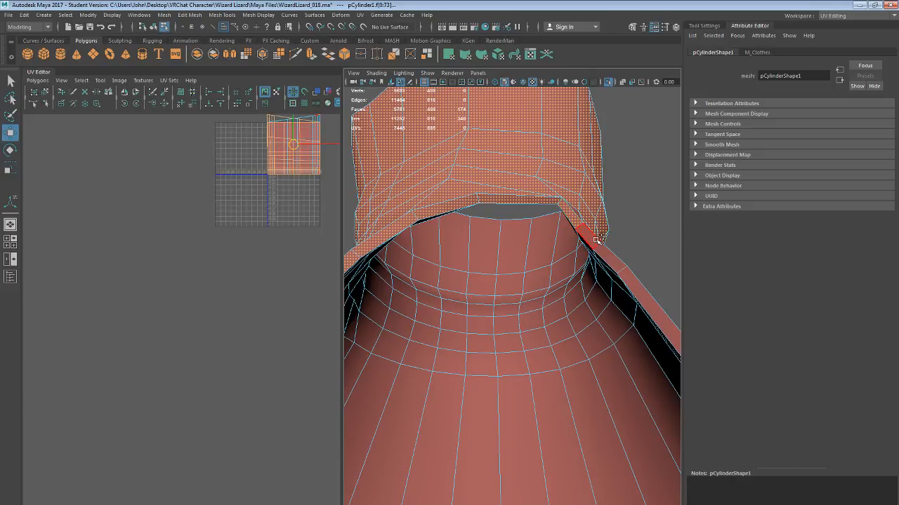
double_click(596, 240, "shift")
Complete the selection of the cape's outer shell by adding the missing front-edge strip and the bottom row of faces
right_click_drag(598, 299, 507, 263, "alt")
left_click_drag(507, 262, 540, 330, "alt")
right_click_drag(538, 343, 444, 228, "alt")
left_click_drag(444, 228, 439, 320, "alt")
right_click_drag(439, 320, 533, 460, "alt")
middle_click_drag(534, 460, 520, 404, "alt")
right_click_drag(520, 403, 520, 351, "alt")
left_click(500, 185, "shift")
right_click_drag(568, 373, 545, 322, "alt")
middle_click_drag(545, 362, 550, 281, "alt")
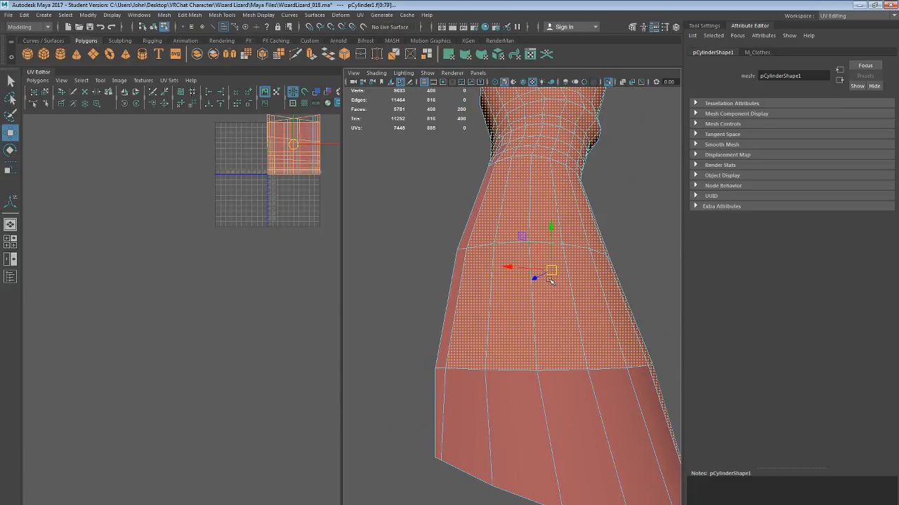
left_click(437, 393, "shift")
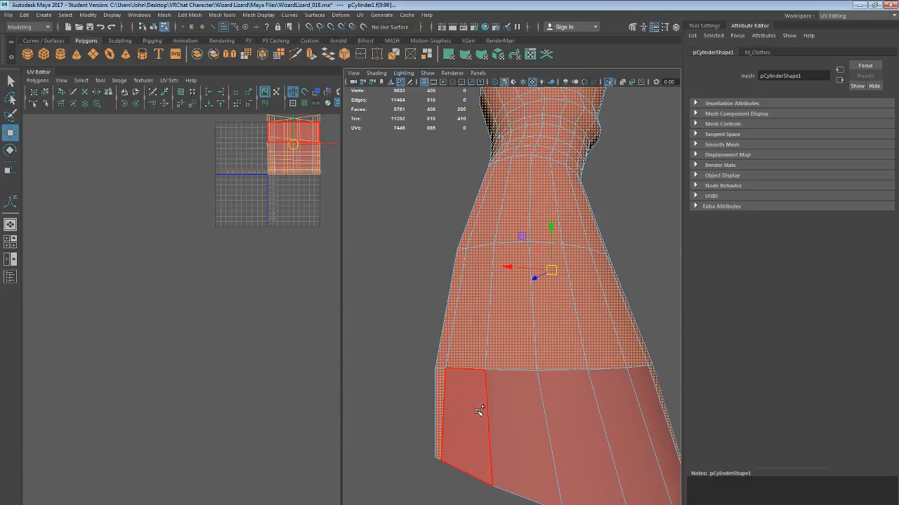
left_click_drag(584, 445, 422, 422, "alt")
double_click(560, 433, "shift")
Apply a cylindrical UV projection to the selected outer faces and move the resulting shell to empty space outside the UV grid
left_click_drag(562, 400, 428, 404, "alt")
right_click_drag(521, 381, 474, 305, "alt")
middle_click_drag(475, 305, 487, 360, "alt")
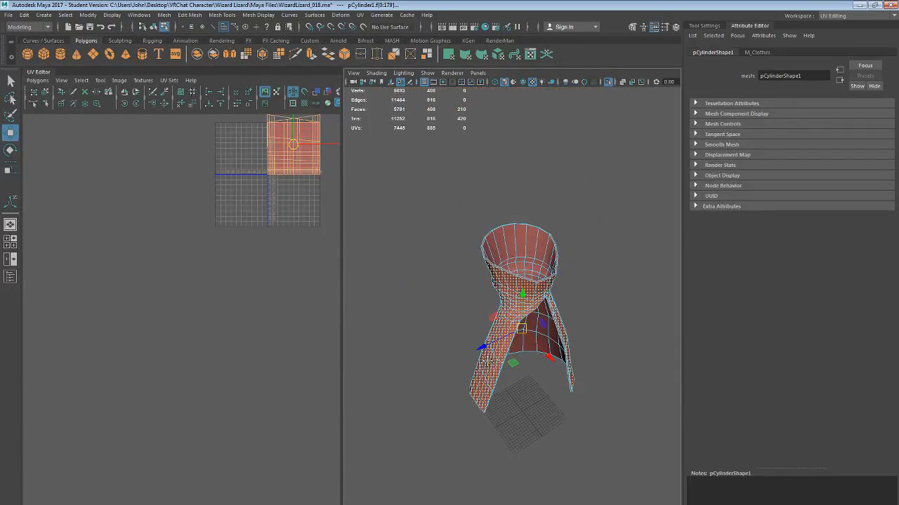
left_click_drag(487, 361, 528, 392, "alt")
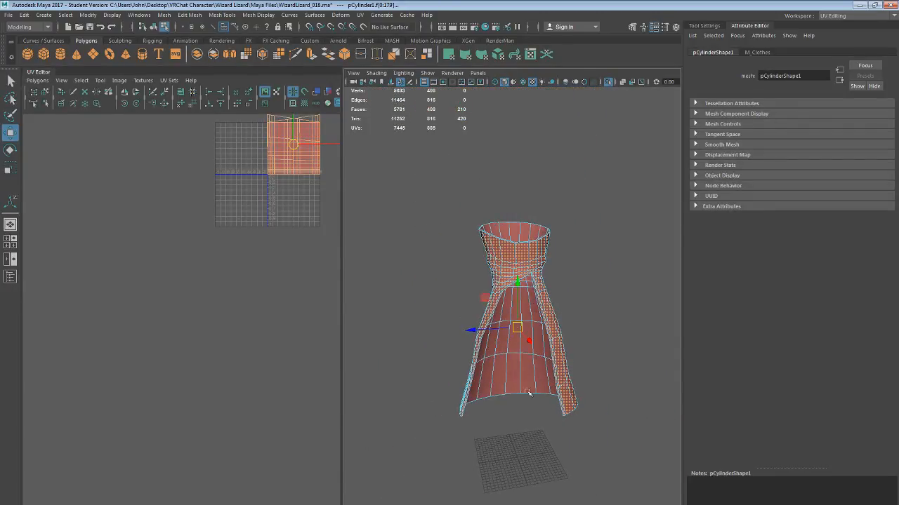
left_click(361, 14)
left_click(398, 107)
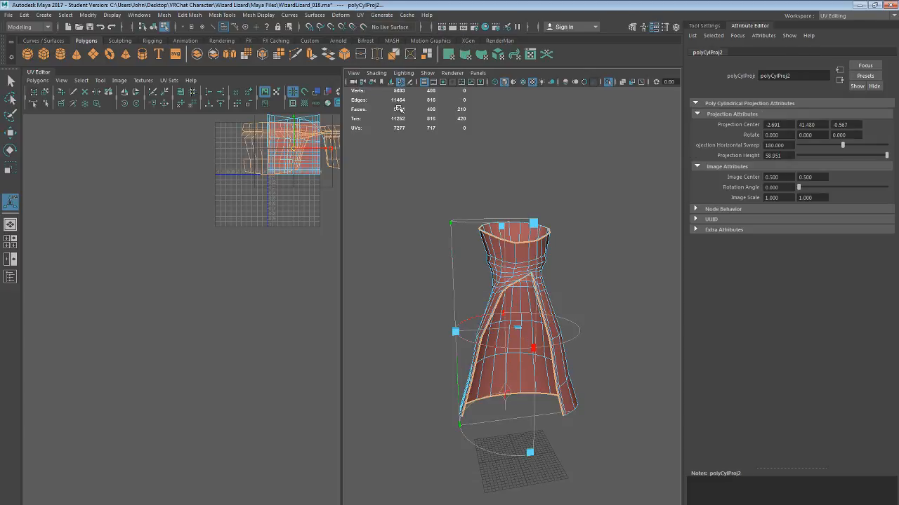
key("w")
left_click_drag(293, 149, 213, 331)
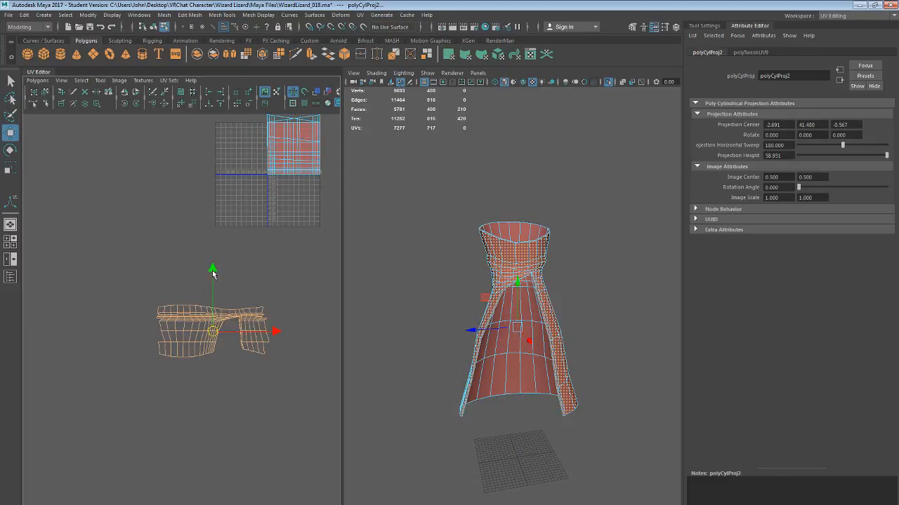
Cut the UVs along the vertical edges that separate the skewed last column of faces from the cape's outer shell
right_click_drag(160, 230, 286, 344, "alt")
middle_click_drag(287, 344, 176, 320, "alt")
right_click_drag(176, 320, 309, 387, "alt")
middle_click_drag(280, 288, 200, 313, "alt")
right_click_drag(200, 313, 263, 266, "alt")
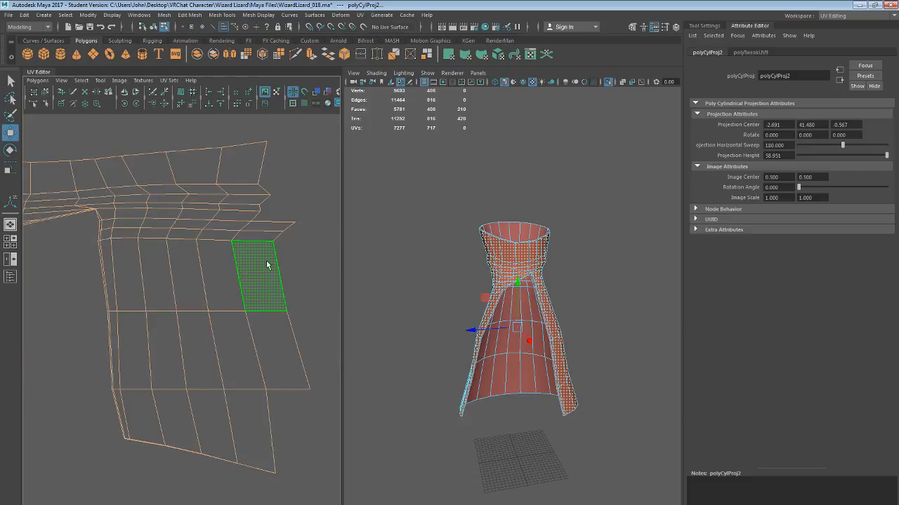
key("F10")
left_click(248, 224)
left_click(236, 238, "shift")
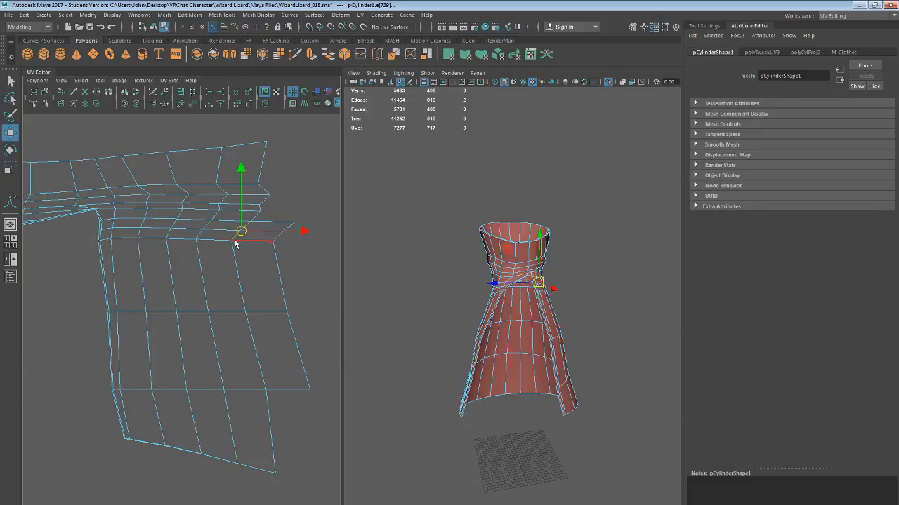
left_click(235, 249, "shift")
left_click(256, 336, "shift")
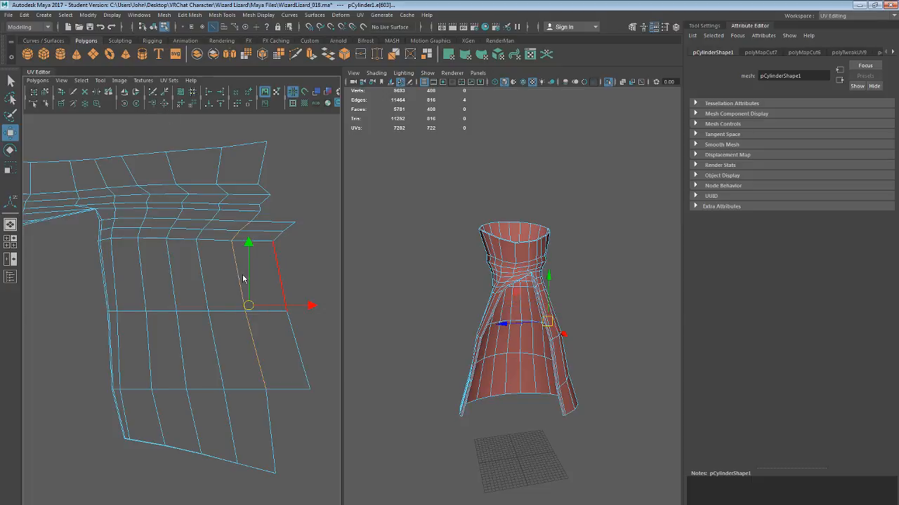
Select the separated four-face UV strip and move it horizontally to the opposite end of the cape's outer shell
key("F11")
right_click_drag(255, 277, 166, 296, "alt")
middle_click_drag(223, 280, 285, 265, "alt")
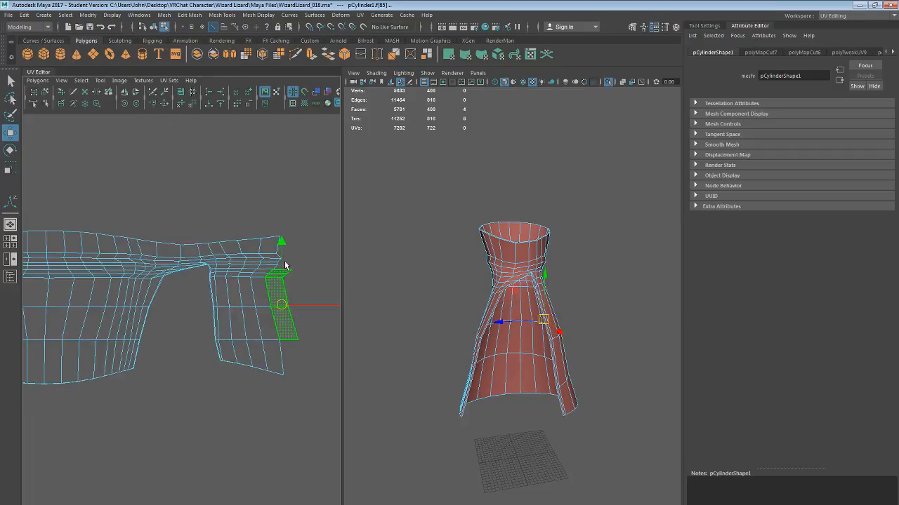
left_click_drag(321, 307, 145, 302)
middle_click_drag(62, 235, 225, 273, "alt")
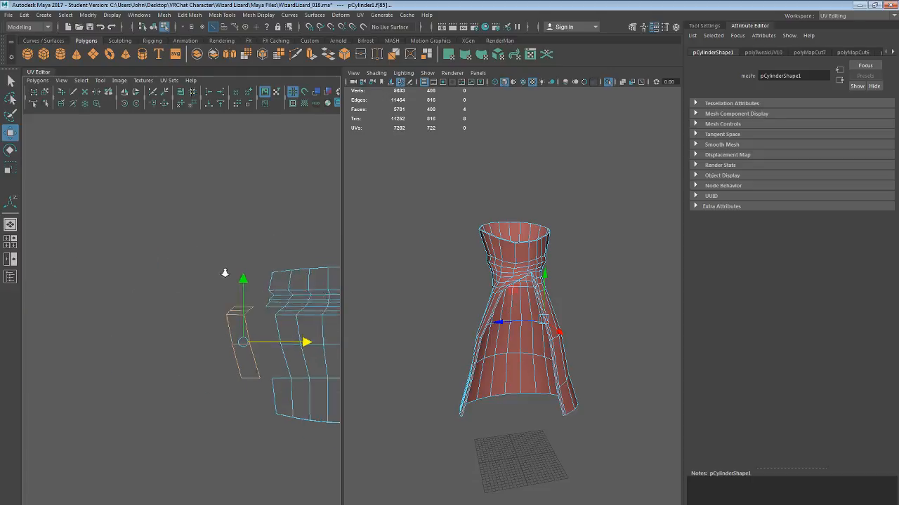
right_click_drag(224, 273, 268, 330, "alt")
middle_click_drag(267, 330, 190, 311, "alt")
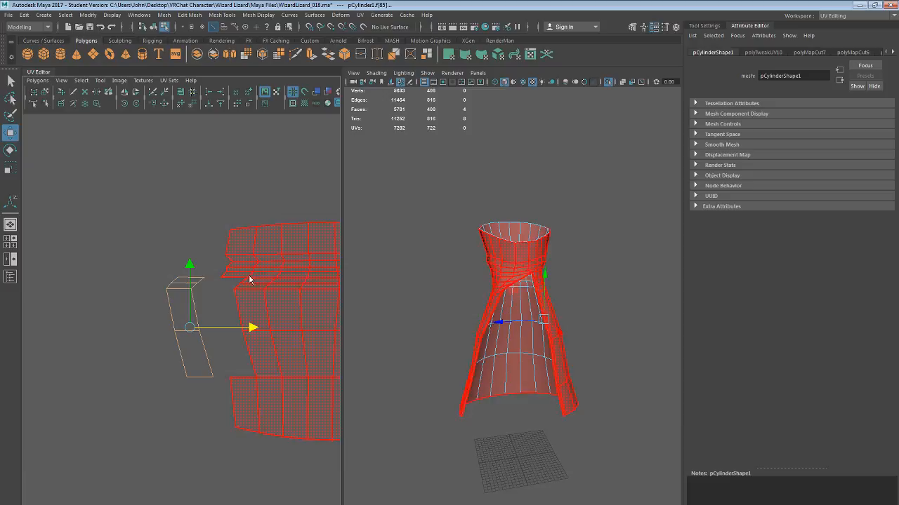
Select the matching border edges of the separated UV strip and move-and-sew it onto the cape's outer shell
left_click(200, 281)
left_click(194, 287, "shift")
left_click(195, 306, "shift")
left_click(206, 358, "shift")
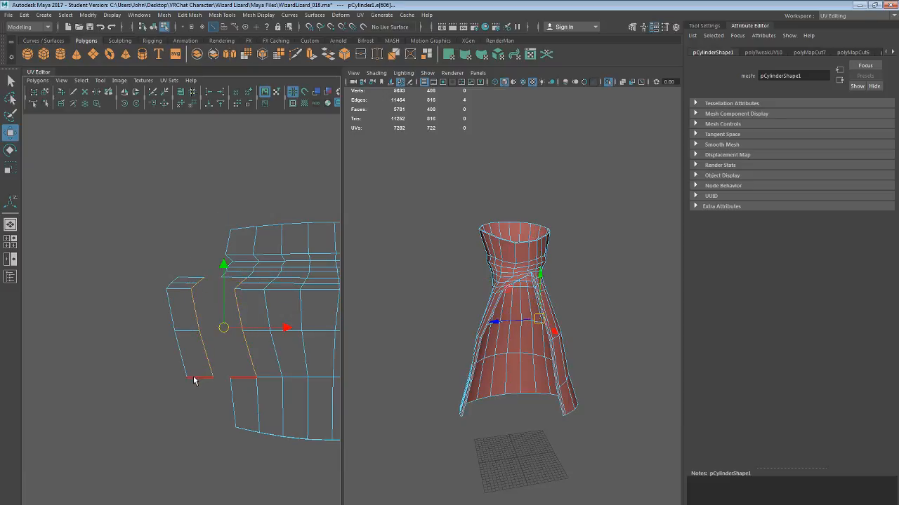
left_click(195, 379, "shift")
left_click(188, 281, "shift")
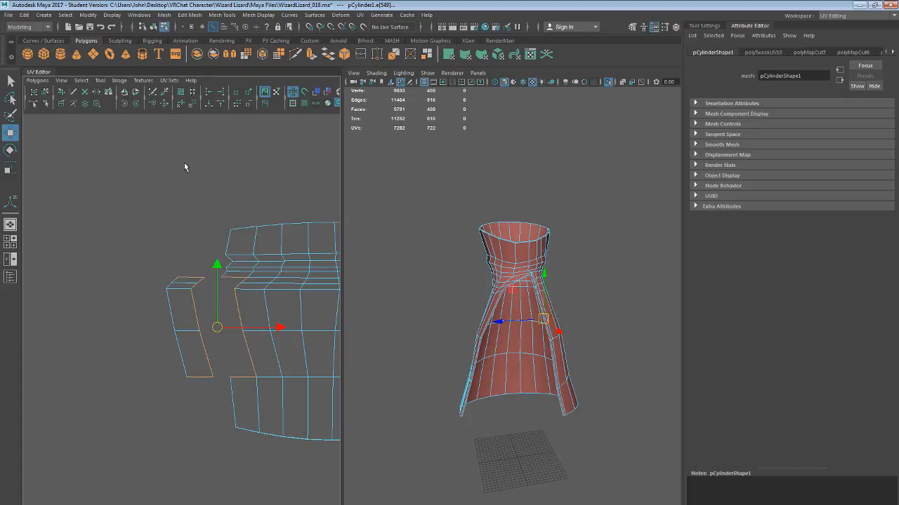
left_click(165, 103)
Select the whole outer cape UV shell and relax it with the Unfold tool
scroll(134, 254, "down", 6)
middle_click_drag(243, 339, 159, 327, "alt")
scroll(158, 304, "down", 1)
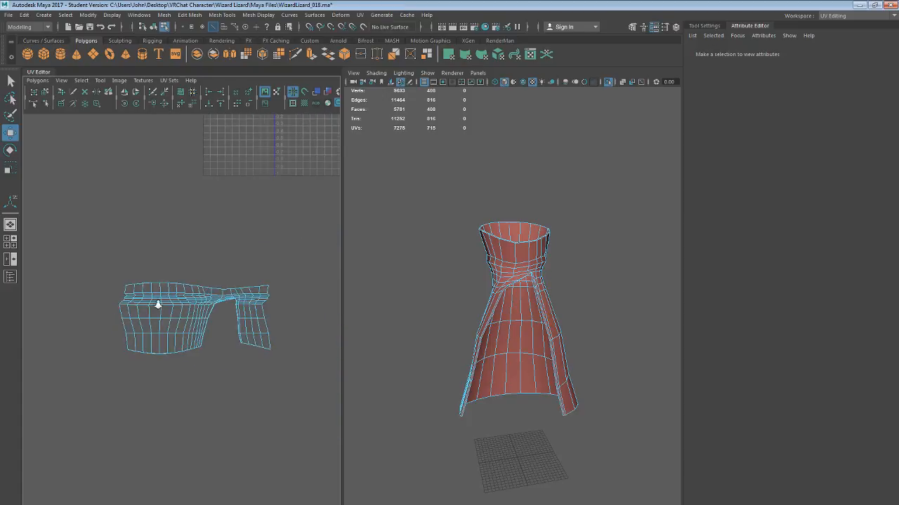
double_click(172, 320)
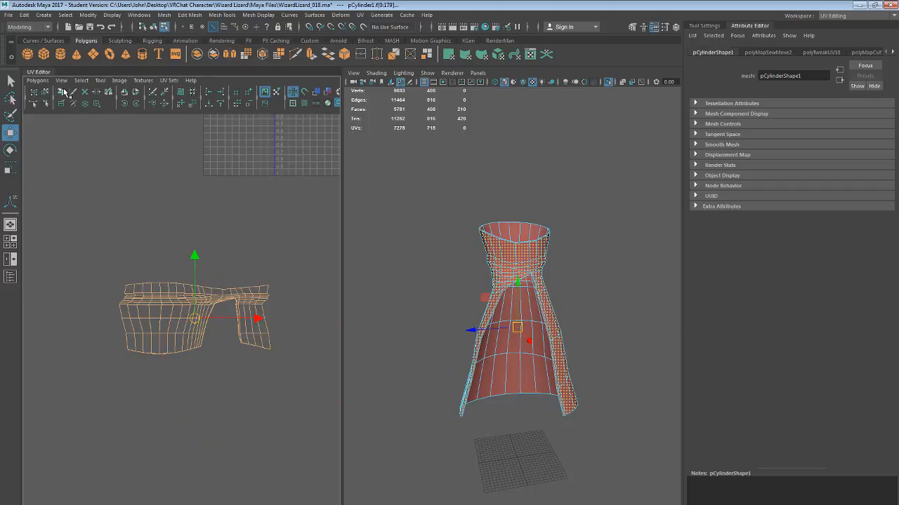
left_click(63, 92)
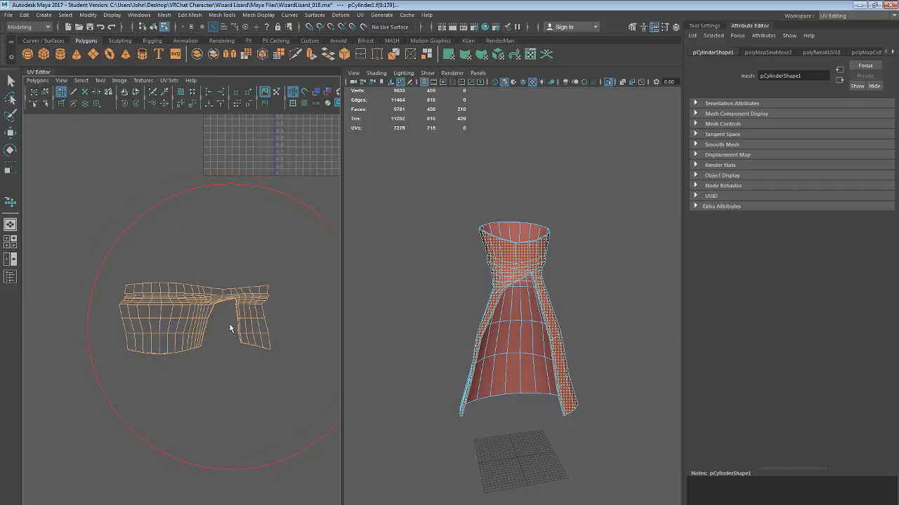
mouse_move(229, 323)
left_mouse_down()
mouse_move(196, 309)
mouse_move(178, 331)
left_mouse_up()
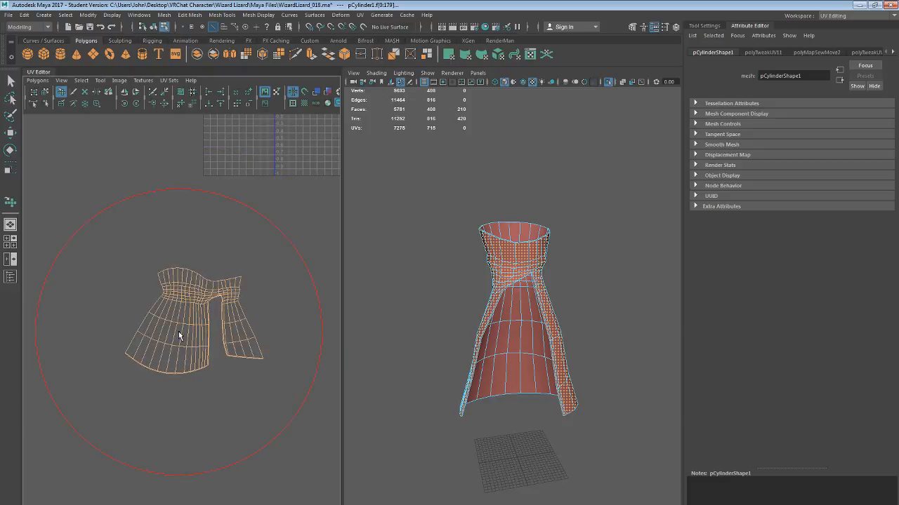
Invert the face selection on the cape so that only its inner faces are selected
key("q")
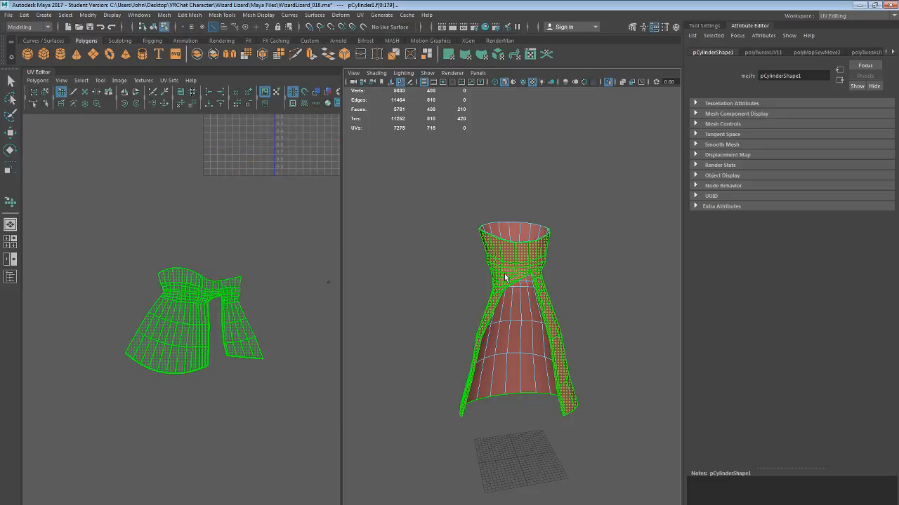
left_click_drag(522, 296, 483, 280, "alt")
left_click_drag(423, 171, 622, 461)
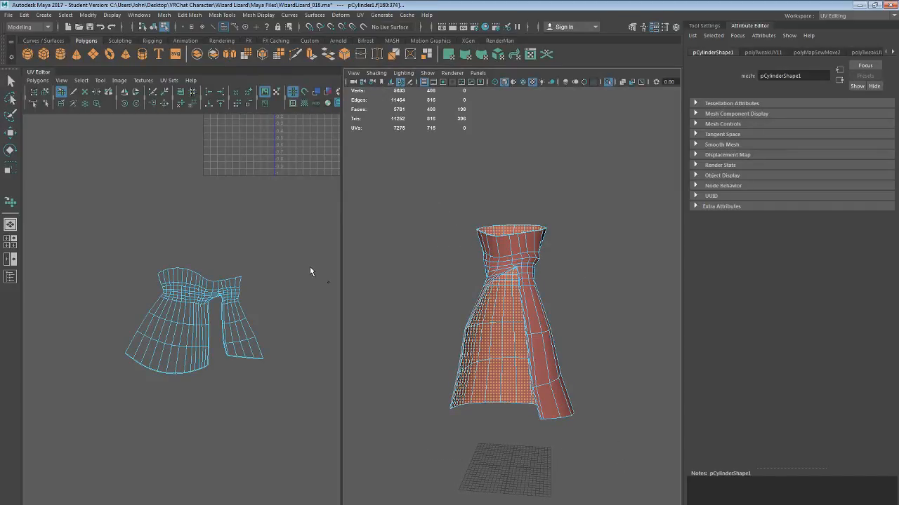
left_click_drag(493, 223, 510, 242, "alt")
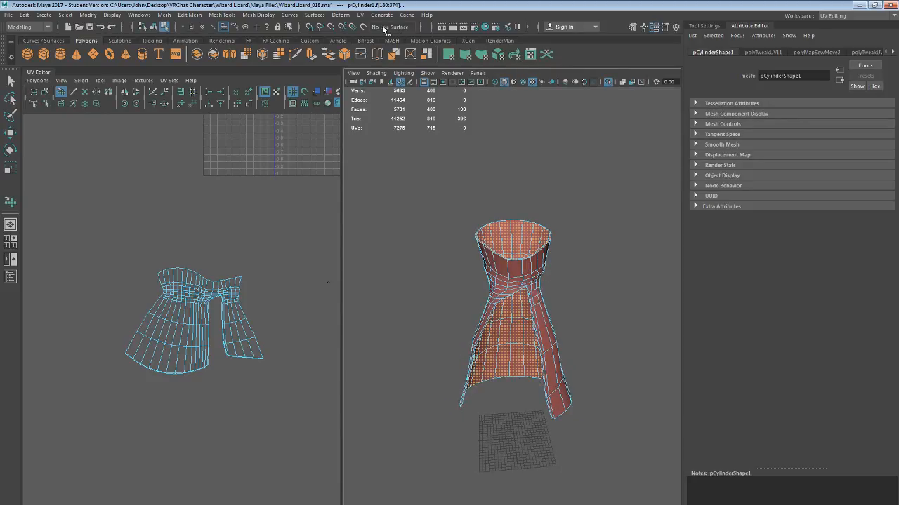
Apply a cylindrical UV projection to the inner faces and move the resulting shell below the unfolded outer shell
left_click(360, 14)
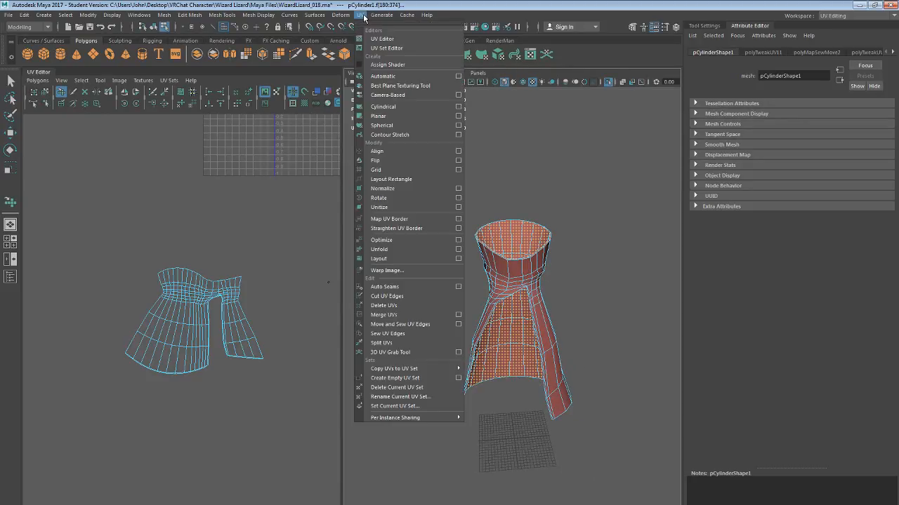
left_click(391, 106)
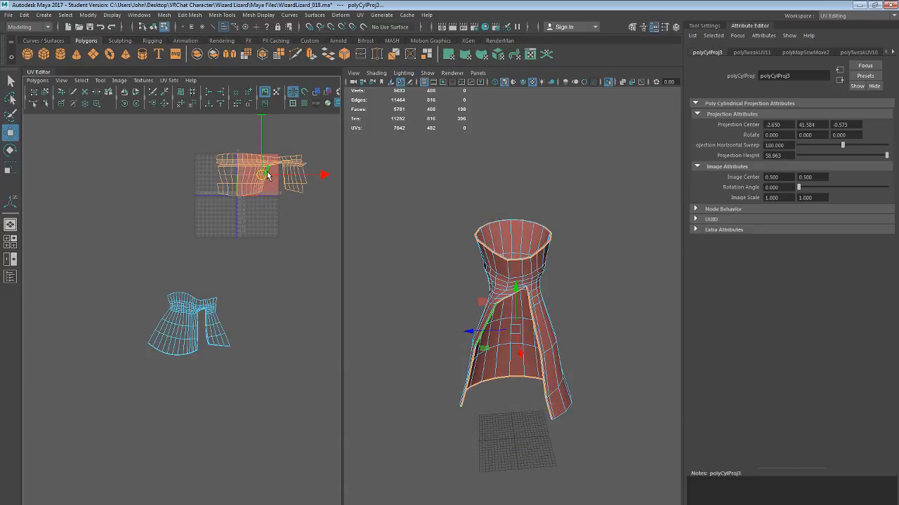
left_click_drag(267, 175, 203, 405)
Cut the UVs along the vertical edges separating the skewed last column of faces from the cape's inner shell
scroll(214, 435, "up", 3)
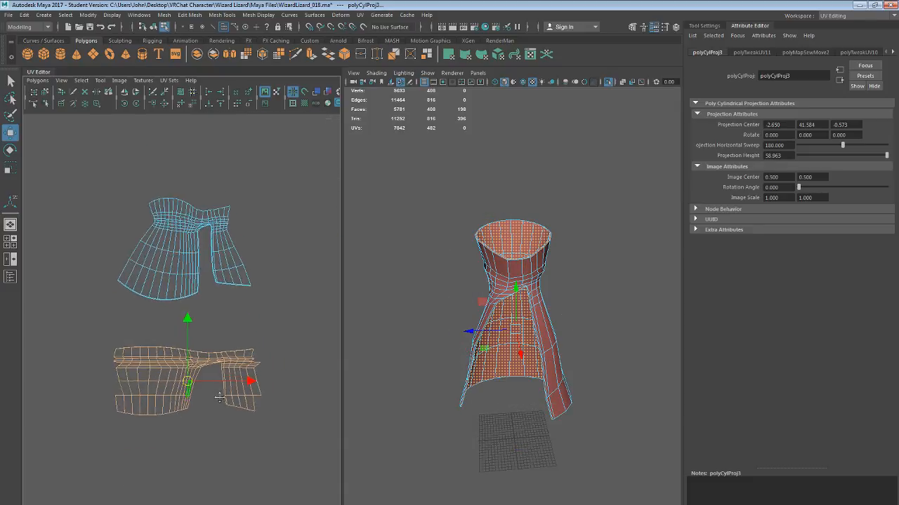
middle_click_drag(220, 397, 208, 323, "alt")
right_click_drag(208, 323, 297, 459, "alt")
middle_click_drag(314, 335, 235, 367, "alt")
right_click_drag(245, 308, 277, 260)
left_click(273, 266)
double_click(272, 260)
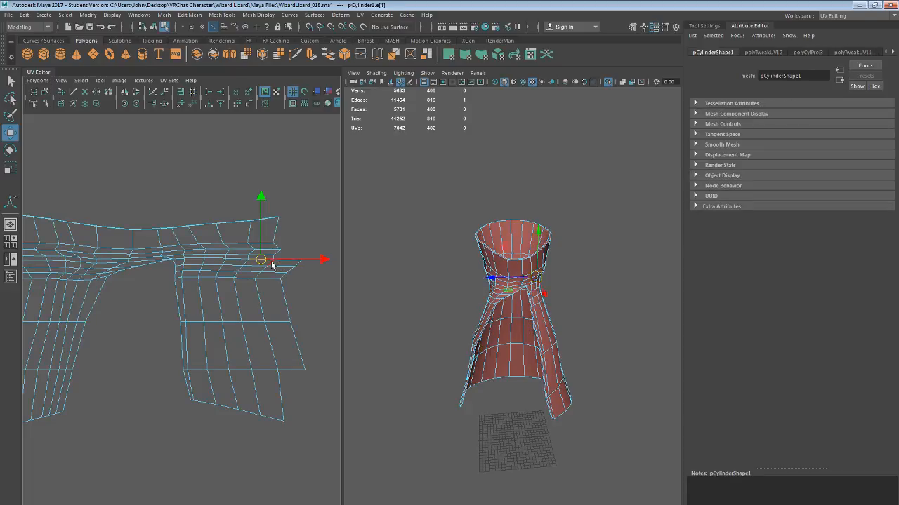
right_click_drag(268, 270, 313, 355, "alt")
middle_click_drag(293, 328, 251, 356, "alt")
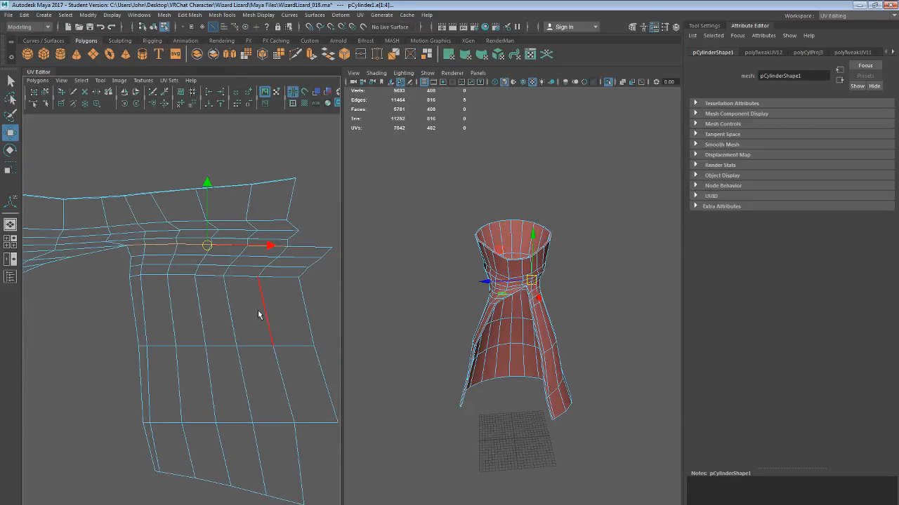
left_click(260, 313)
left_click(288, 393, "shift")
left_click(272, 264, "shift")
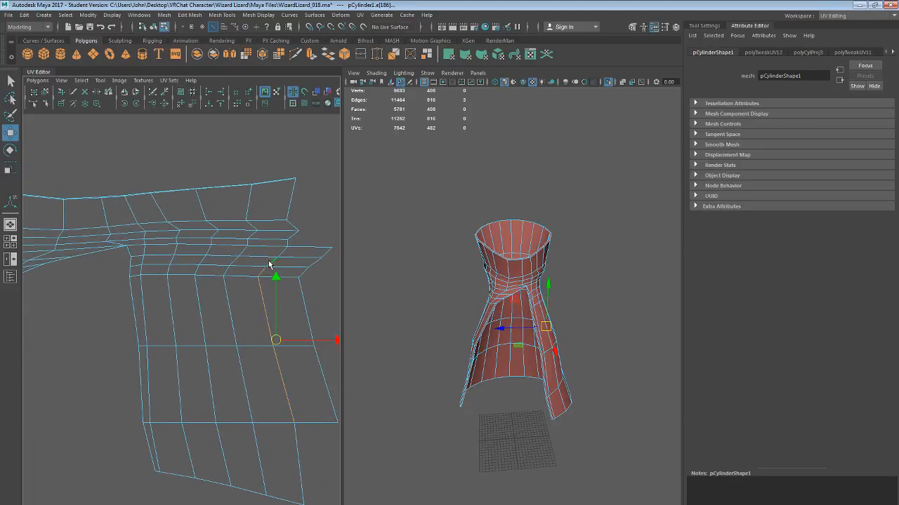
left_click(152, 92)
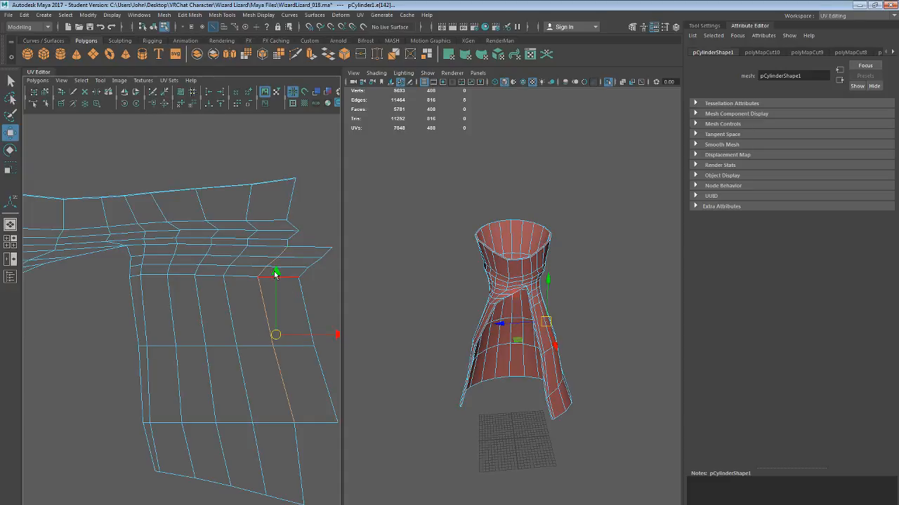
Select the separated UV strip and move it horizontally to the opposite end of the cape's inner shell
right_click_drag(275, 277, 302, 334)
left_click(311, 374)
right_click_drag(311, 375, 283, 338, "alt")
left_click_drag(293, 331, 119, 329)
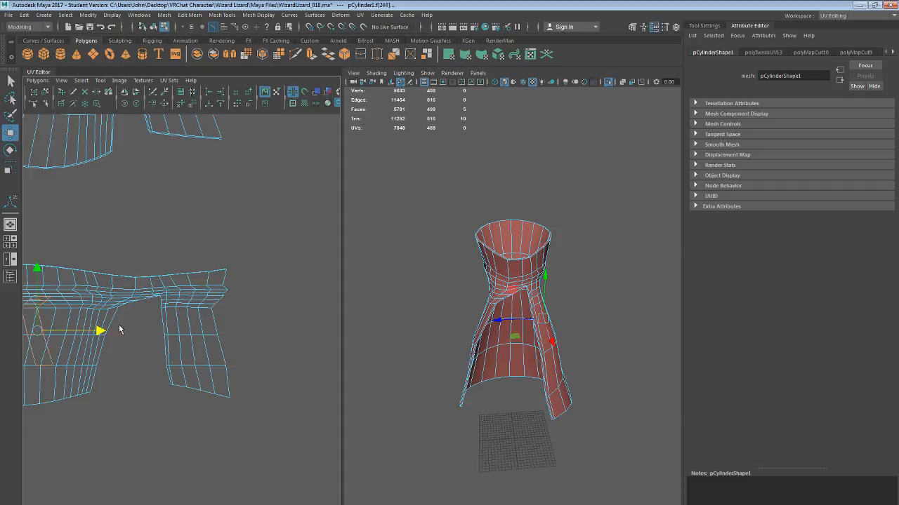
middle_click_drag(120, 329, 342, 344, "alt")
left_click_drag(322, 347, 197, 346)
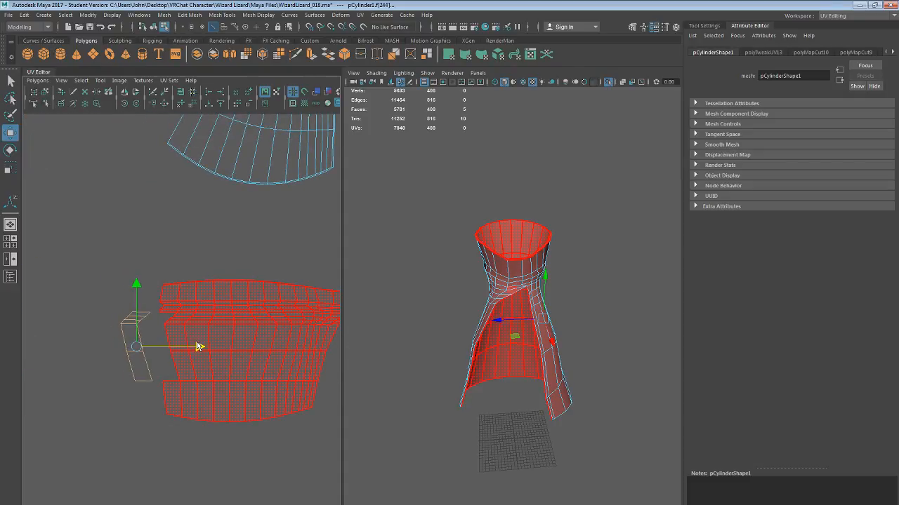
Select the strip's border edges shared with the cape's inner shell and move-and-sew them together
right_click_drag(197, 346, 257, 399, "alt")
middle_click_drag(159, 369, 227, 363, "alt")
right_click_drag(227, 363, 248, 381, "alt")
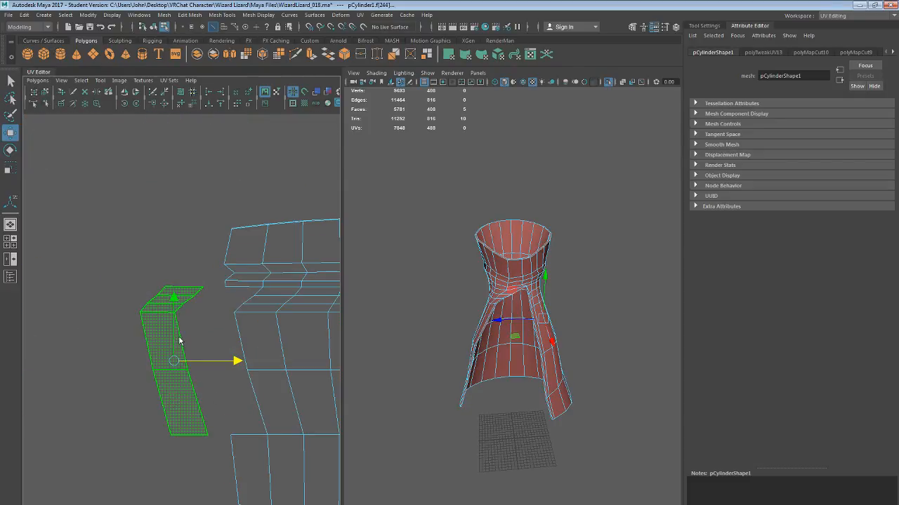
right_click_drag(179, 342, 179, 303)
left_click(201, 435)
left_click(181, 346, "shift")
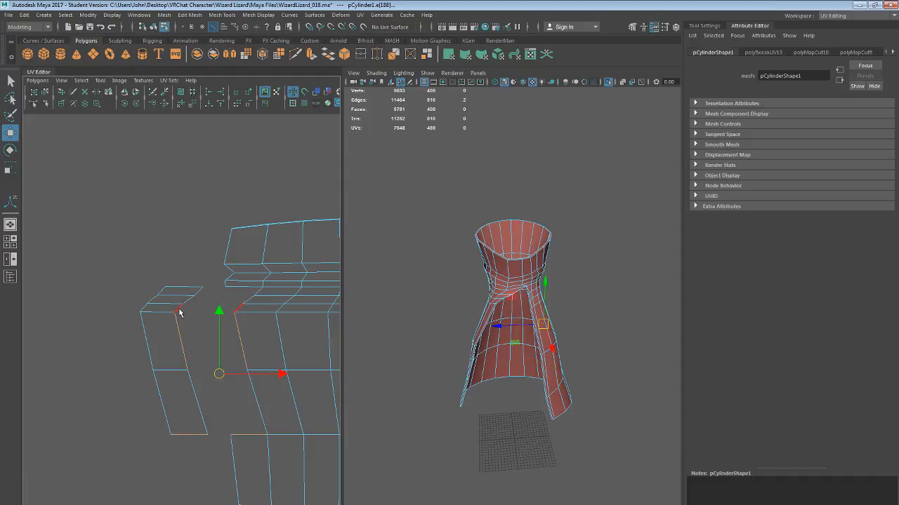
left_click(190, 291, "shift")
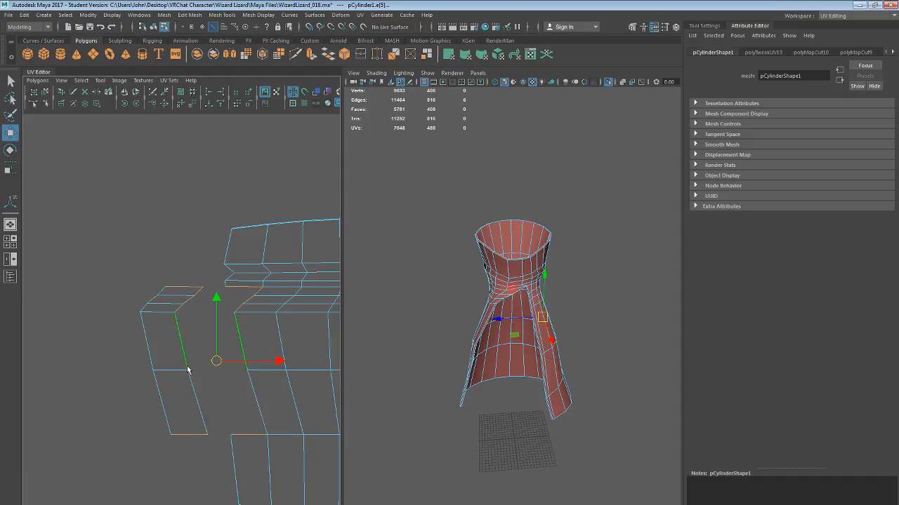
left_click(190, 387, "shift")
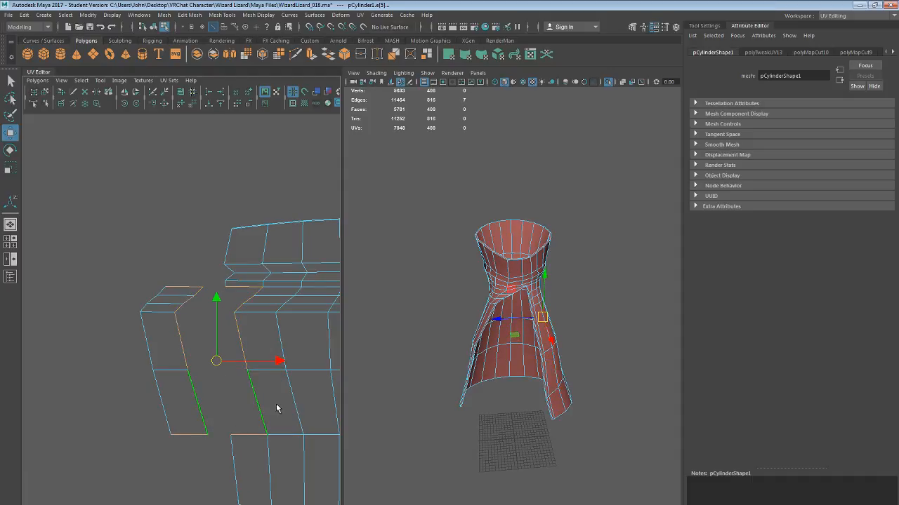
left_click(165, 103)
Select the entire inner cape UV shell and relax it with the Unfold tool
right_click_drag(234, 309, 60, 151, "alt")
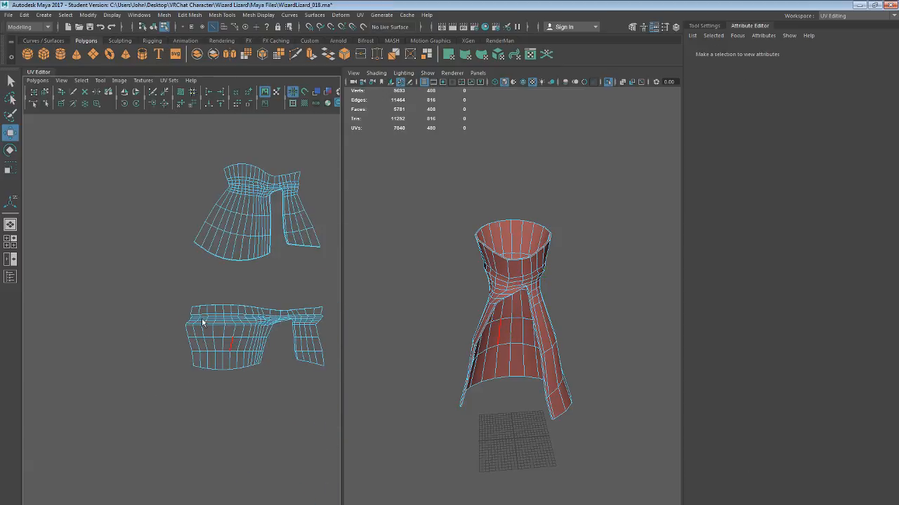
left_click(202, 323)
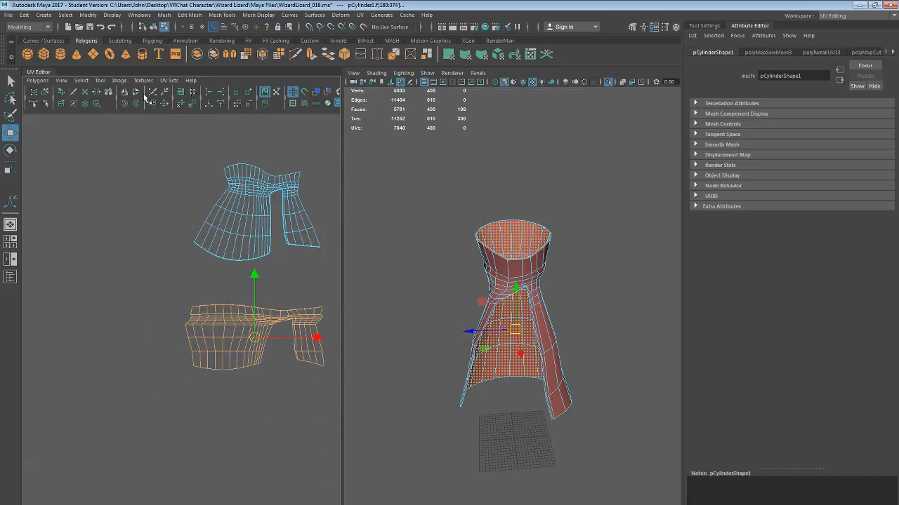
left_click(61, 92)
mouse_move(278, 353)
left_mouse_down()
mouse_move(256, 345)
mouse_move(276, 348)
mouse_move(287, 337)
mouse_move(270, 310)
mouse_move(295, 352)
left_mouse_up()
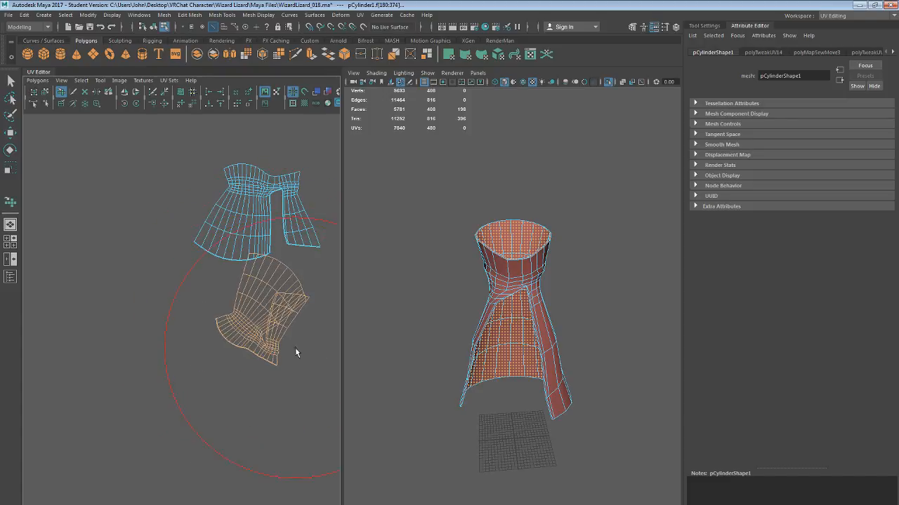
Rotate the unfolded inner cape shell until its collar points upward like the outer shell
key("e")
left_click_drag(219, 267, 364, 334)
right_click_drag(271, 279, 339, 375, "alt")
middle_click_drag(323, 360, 193, 367, "alt")
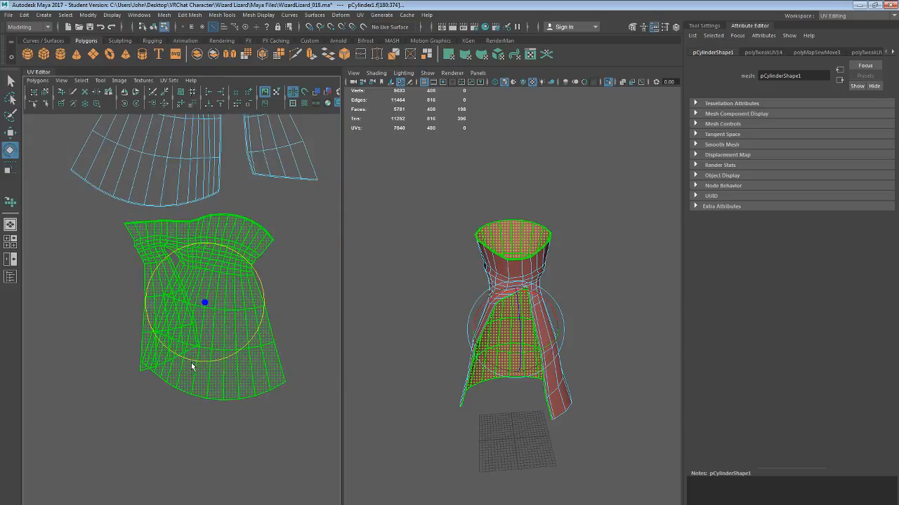
Select the collar and upper faces of the inner shell's overlapping front flap, leaving out neighbouring faces of the main body
left_click(86, 253)
right_click_drag(86, 252, 186, 264, "alt")
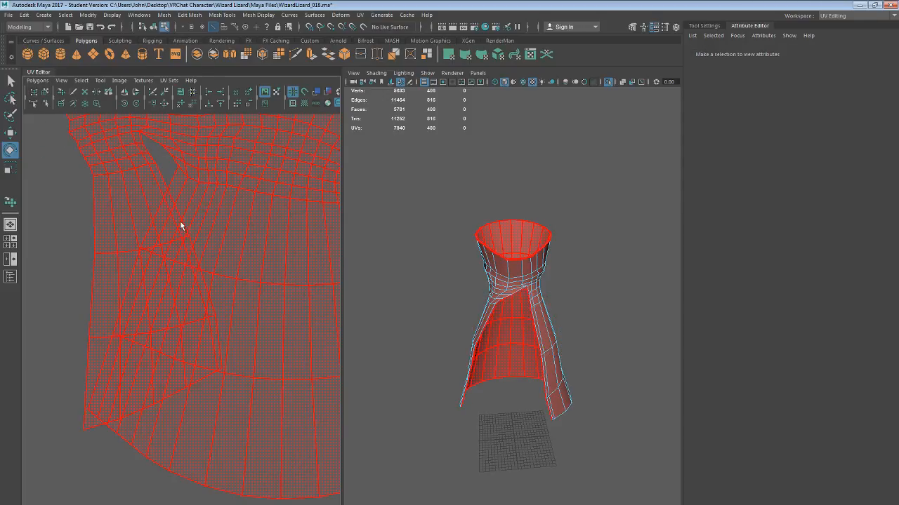
right_click_drag(175, 445, 211, 298, "alt")
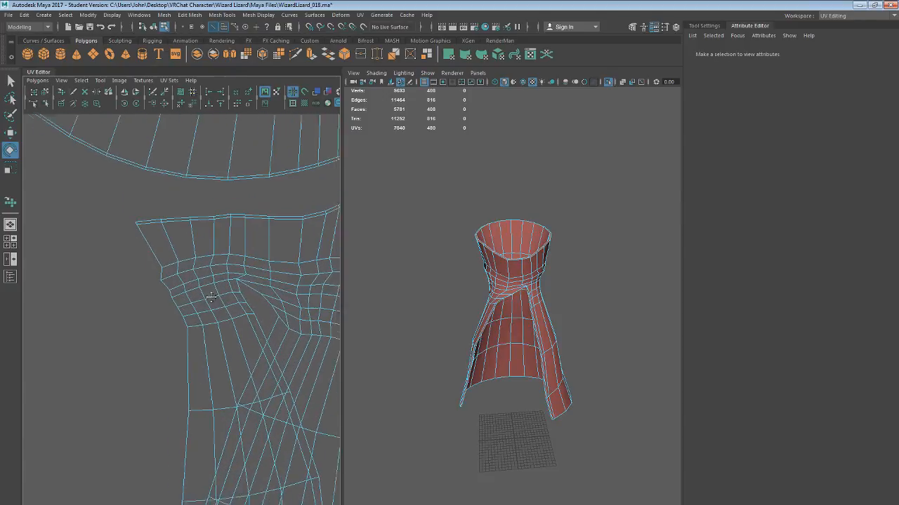
middle_click_drag(211, 298, 216, 306, "alt")
left_click_drag(146, 242, 240, 342)
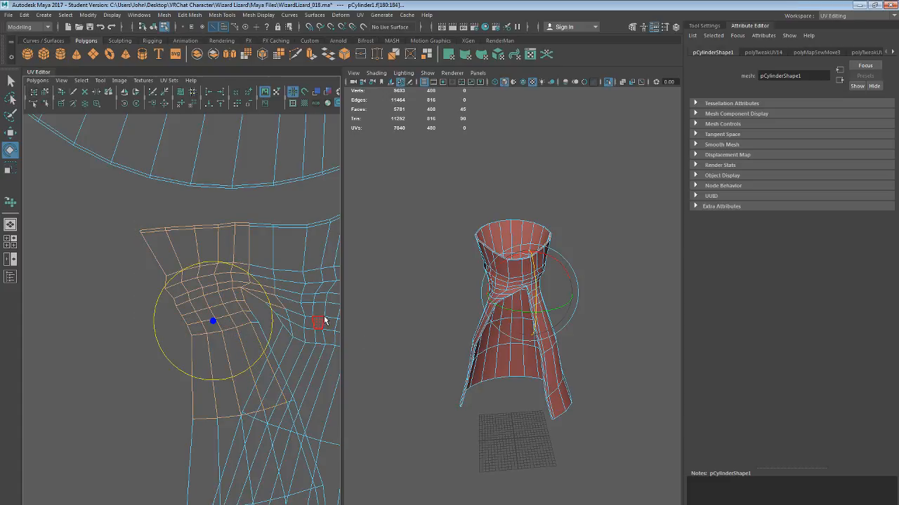
left_click_drag(317, 318, 266, 280, "ctrl")
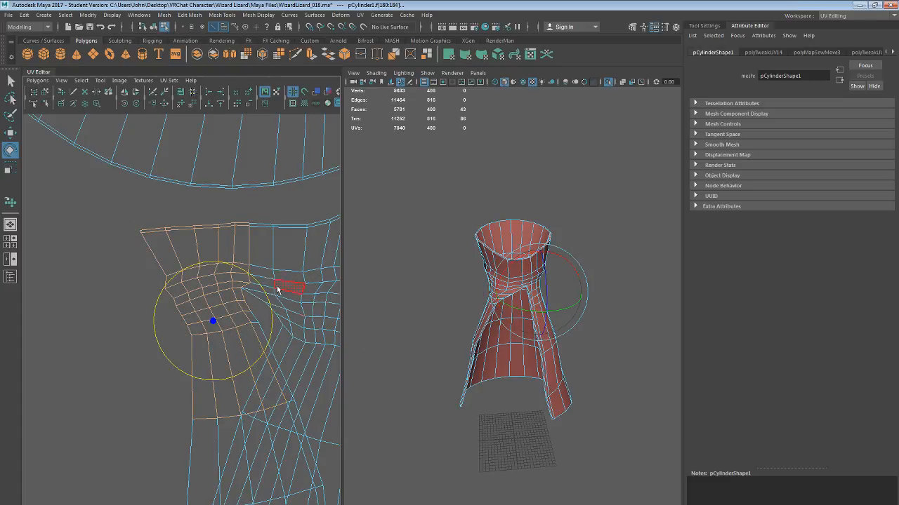
left_click(264, 337, "shift")
left_click(251, 316, "shift")
middle_click_drag(274, 415, 226, 274, "alt")
scroll(211, 264, "down", 1)
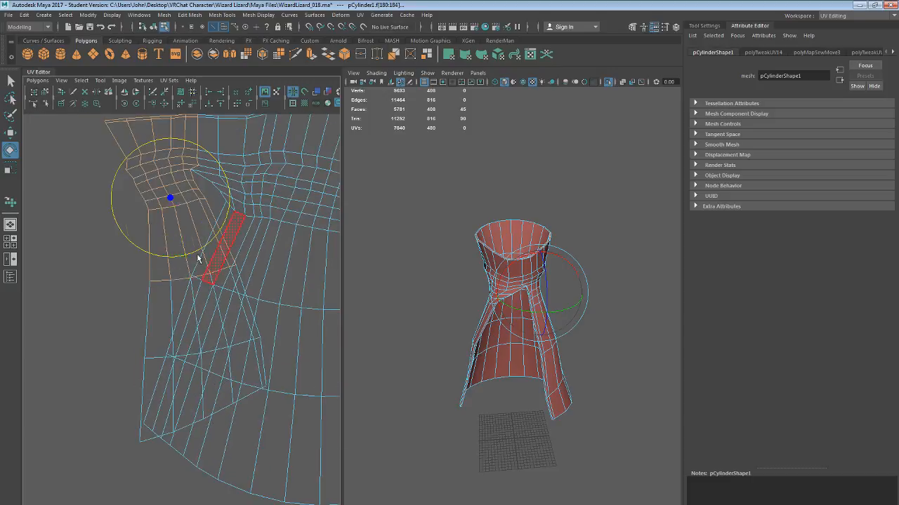
Add the remaining middle and lower faces of the inner cape's front flap to the selection, down to its hem
left_click(164, 299, "shift")
left_click(179, 294, "shift")
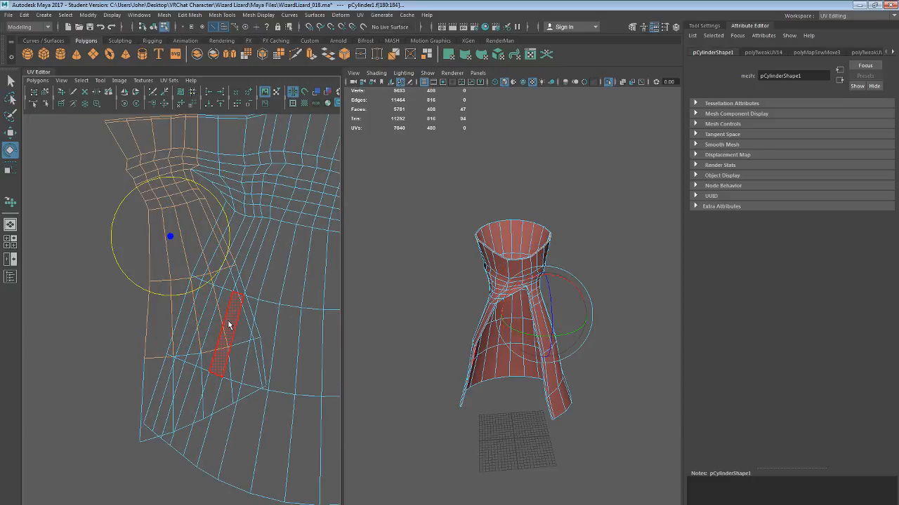
left_click(235, 297, "shift")
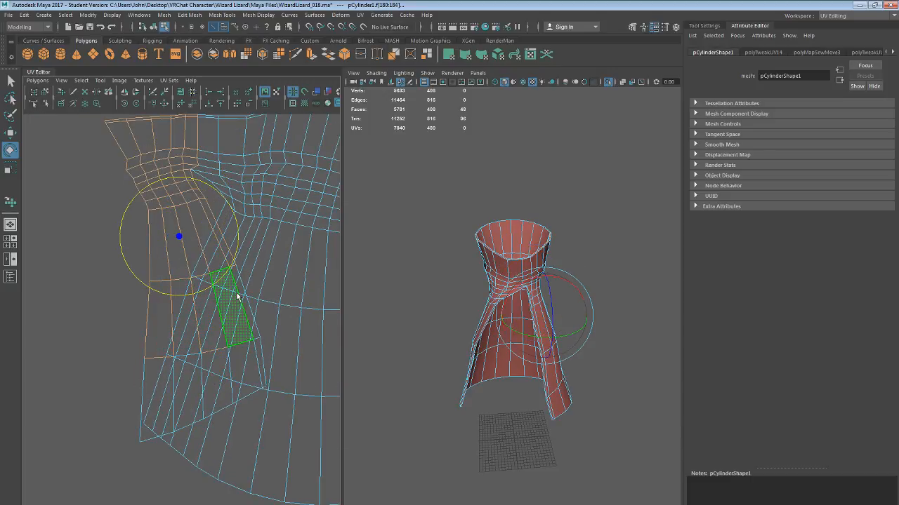
left_click(238, 290, "shift")
left_click(259, 361, "shift")
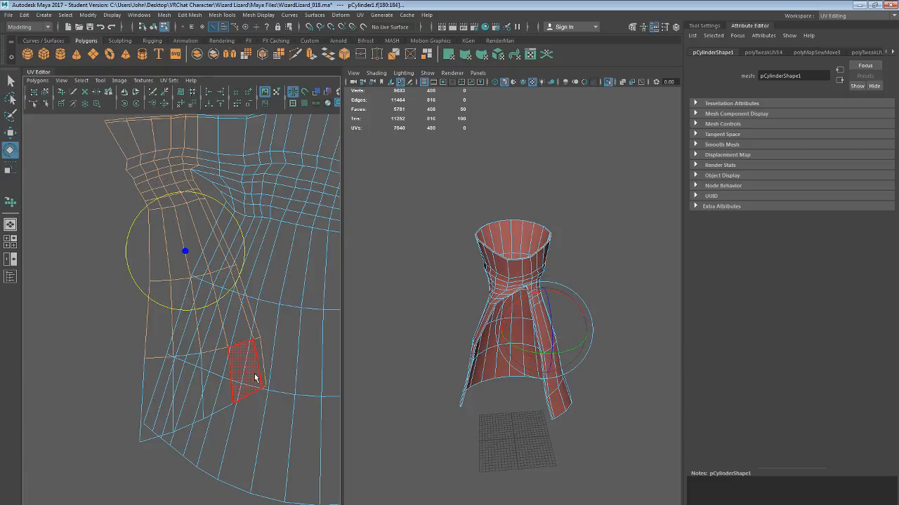
left_click(247, 375, "shift")
left_click(246, 382, "shift")
left_click(218, 392, "shift")
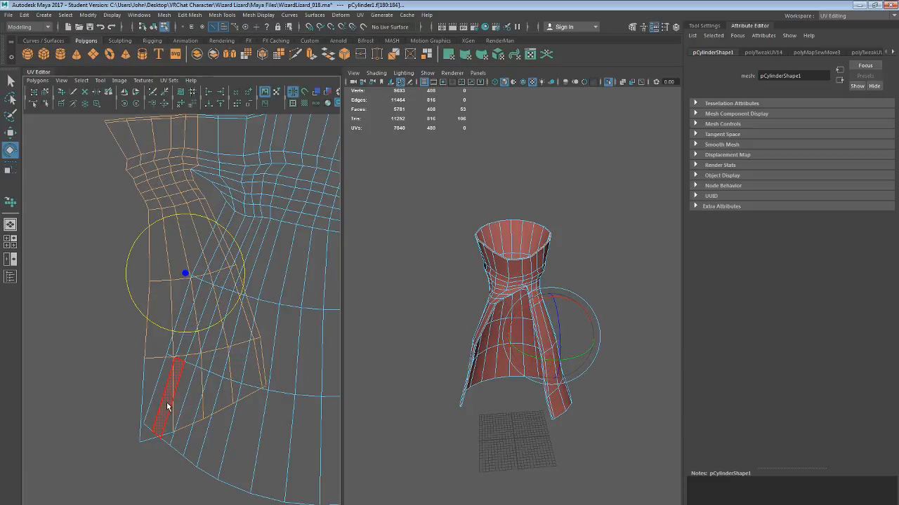
left_click(169, 405, "shift")
Rotate the selected flap UVs clockwise and move them sideways until they clear the main body of the inner cape shell
right_click_drag(184, 383, 172, 282, "alt")
middle_click_drag(172, 283, 194, 312, "alt")
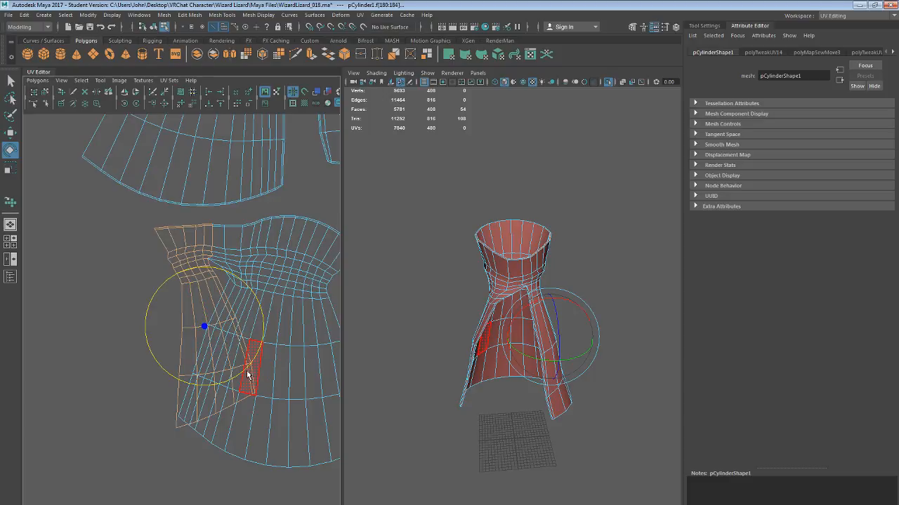
left_click_drag(244, 376, 216, 363)
key("w")
left_click_drag(194, 313, 153, 301)
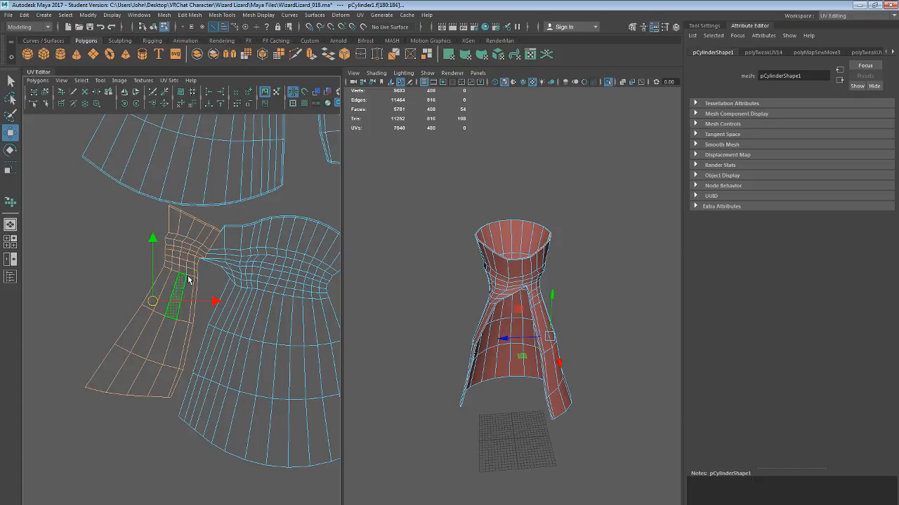
Relax the distorted UVs where the flap's collar joins the inner cape's main body with the Unfold tool
right_click_drag(198, 236, 260, 325, "alt")
middle_click_drag(218, 218, 184, 302, "alt")
right_click_drag(184, 303, 246, 318, "alt")
middle_click_drag(227, 229, 203, 307, "alt")
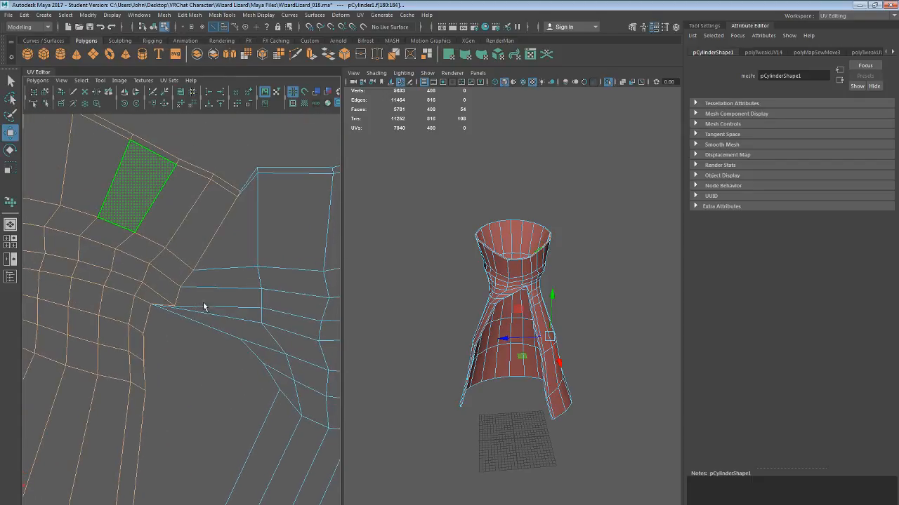
right_click_drag(203, 307, 162, 229, "alt")
left_click(61, 93)
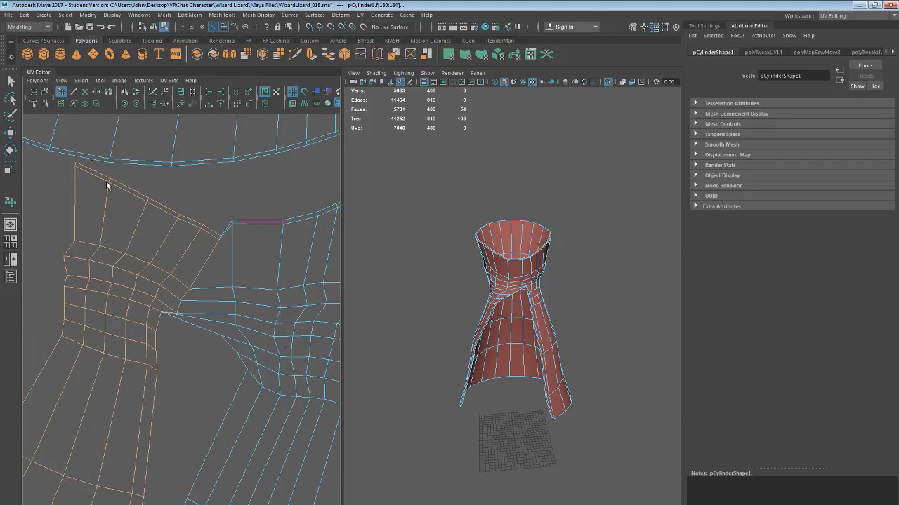
right_click_drag(160, 386, 45, 258, "alt")
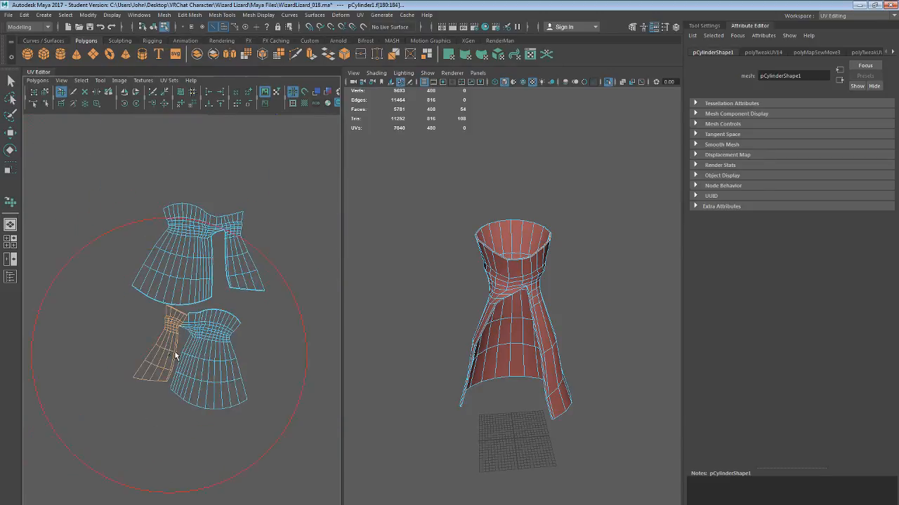
right_click_drag(164, 293, 330, 441, "alt")
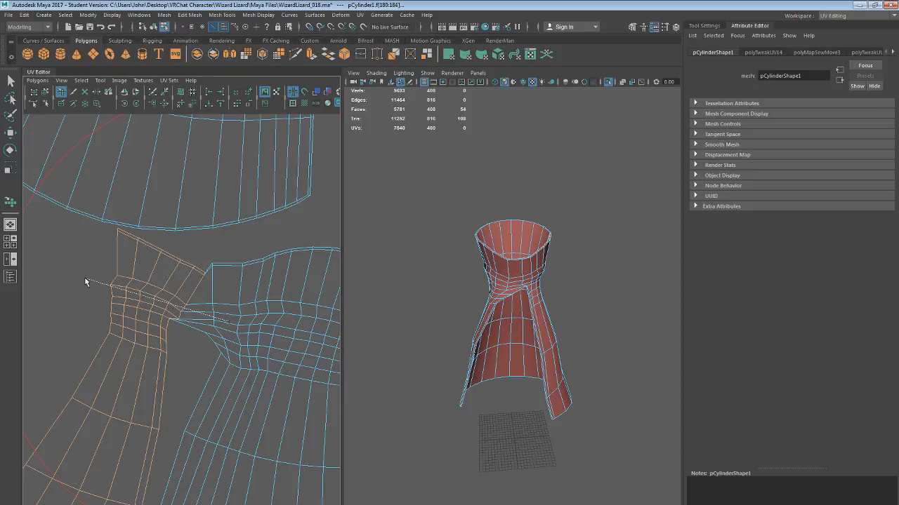
left_click_drag(163, 301, 137, 289)
mouse_move(194, 314)
left_mouse_down()
mouse_move(194, 298)
mouse_move(194, 327)
left_mouse_up()
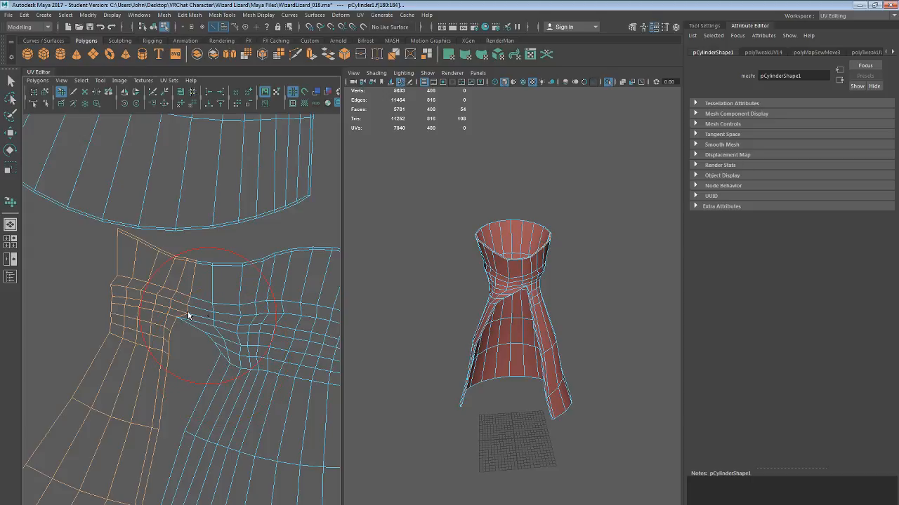
Select the whole inner cape UV shell and relax it around the collar and front opening with the Unfold tool
key("w")
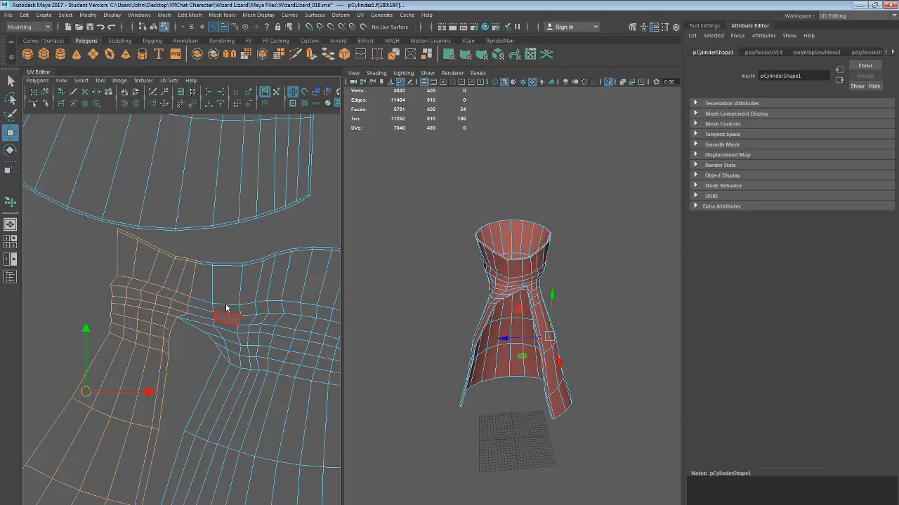
right_click_drag(226, 306, 238, 321)
left_click(212, 309)
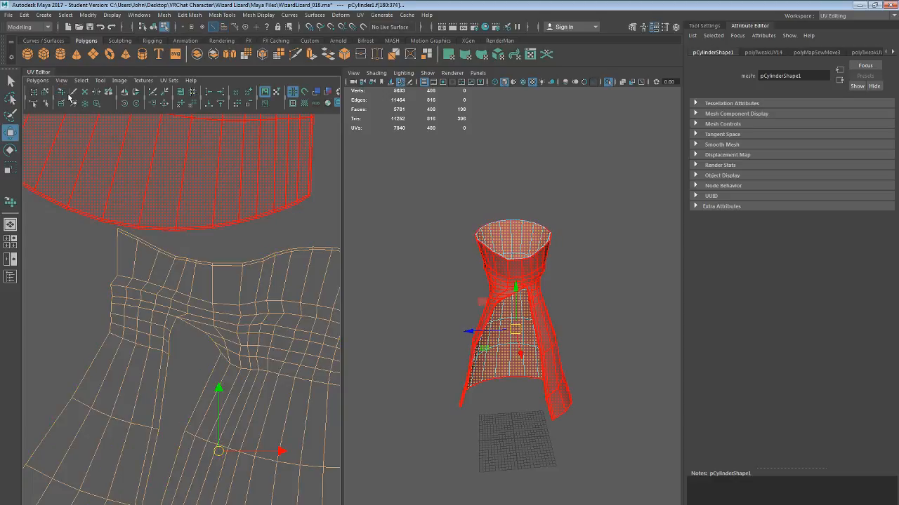
left_click(61, 93)
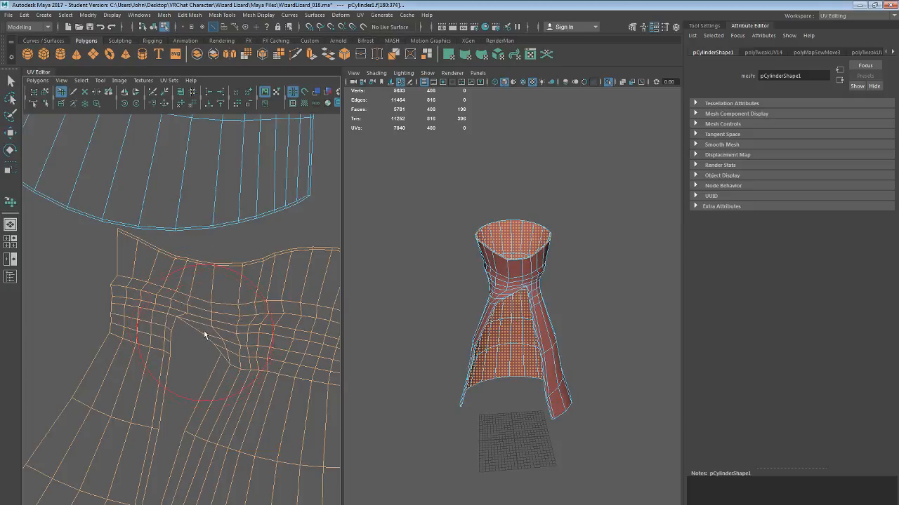
mouse_move(188, 364)
left_mouse_down()
mouse_move(197, 293)
mouse_move(182, 311)
mouse_move(218, 377)
left_mouse_up()
Rotate the inner cape shell slightly to straighten it and move it sideways away from the outer cape shell
scroll(183, 330, "down", 3)
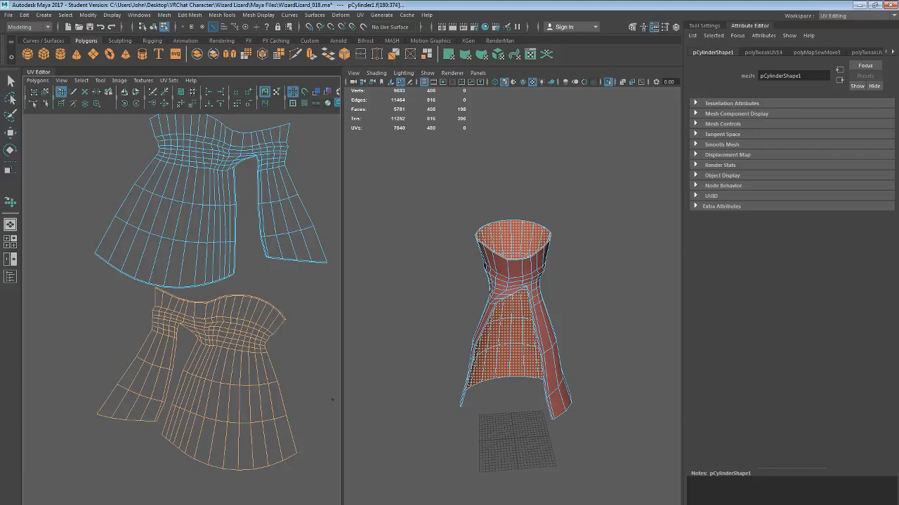
scroll(202, 375, "down", 2)
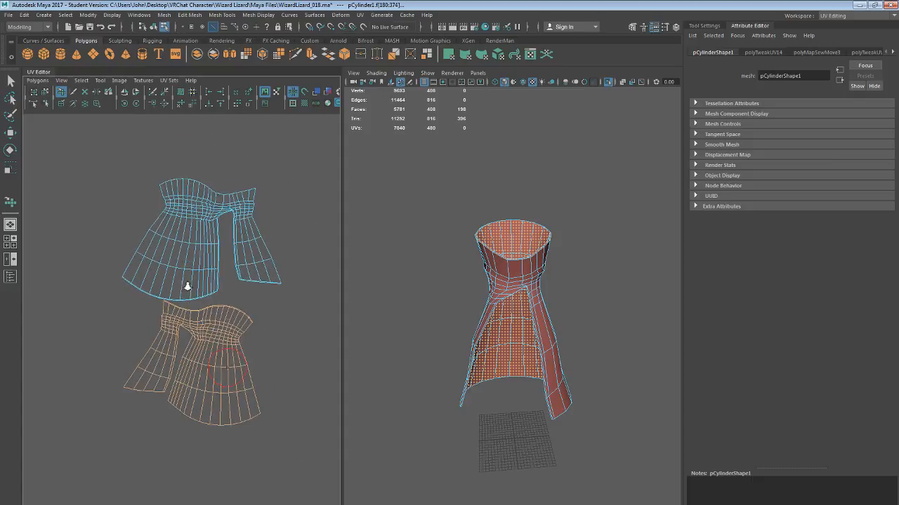
left_click(215, 325)
key("e")
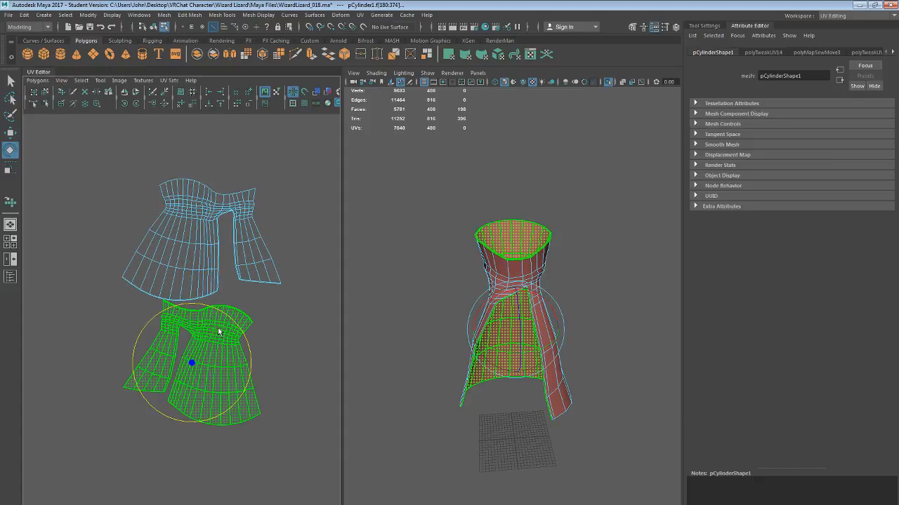
mouse_move(231, 318)
left_mouse_down()
mouse_move(217, 315)
mouse_move(221, 322)
left_mouse_up()
key("w")
left_click_drag(202, 353, 273, 353)
Return to object mode, turn off isolation, and select the clasp, cape and boot together to show all their UVs
right_click_drag(269, 381, 119, 189, "alt")
right_click_drag(523, 282, 553, 230)
left_click(578, 170)
left_click(608, 83)
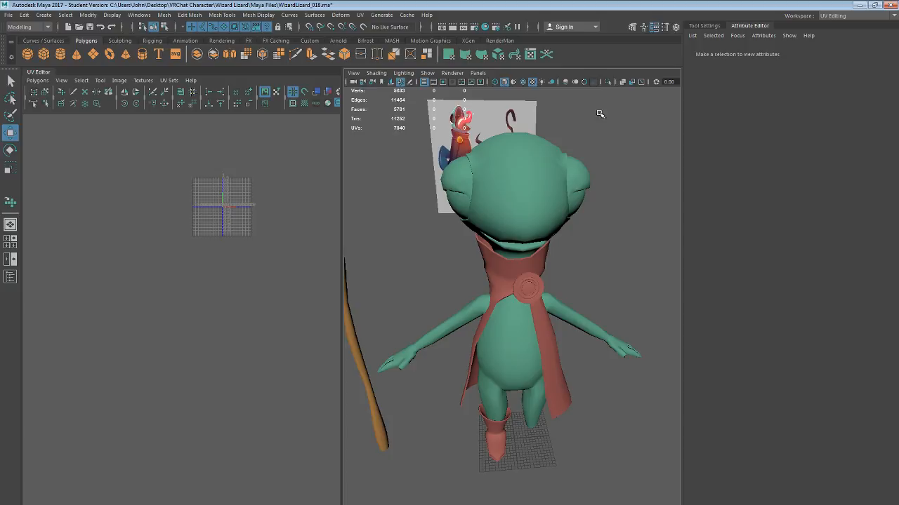
left_click(532, 279)
left_click(487, 265, "shift")
left_click(499, 442, "shift")
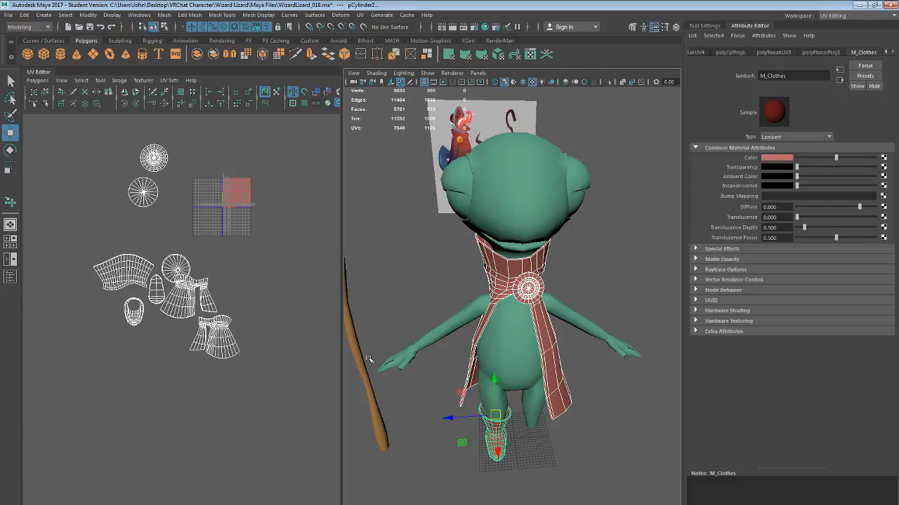
Select both cape UV shells and move them sideways, clear of the boot's shells
right_click_drag(179, 283, 228, 344)
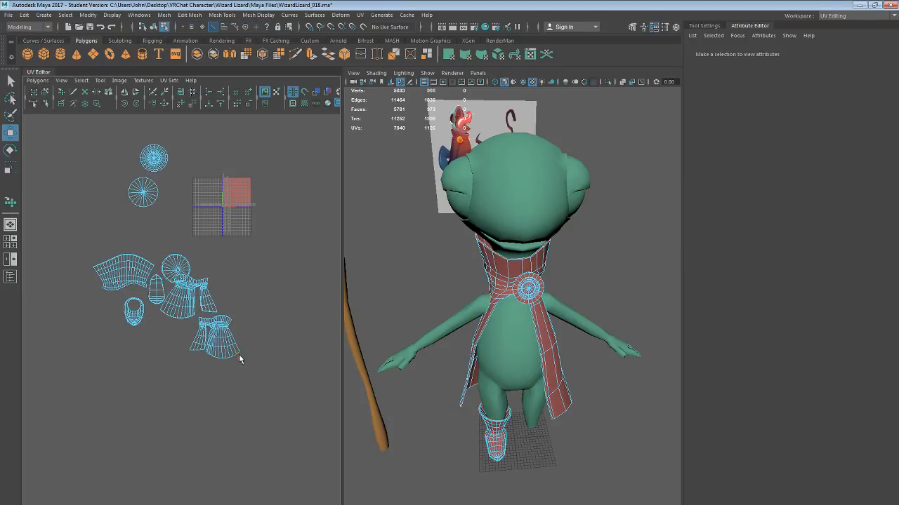
left_click_drag(242, 361, 182, 307)
left_click_drag(264, 318, 293, 318)
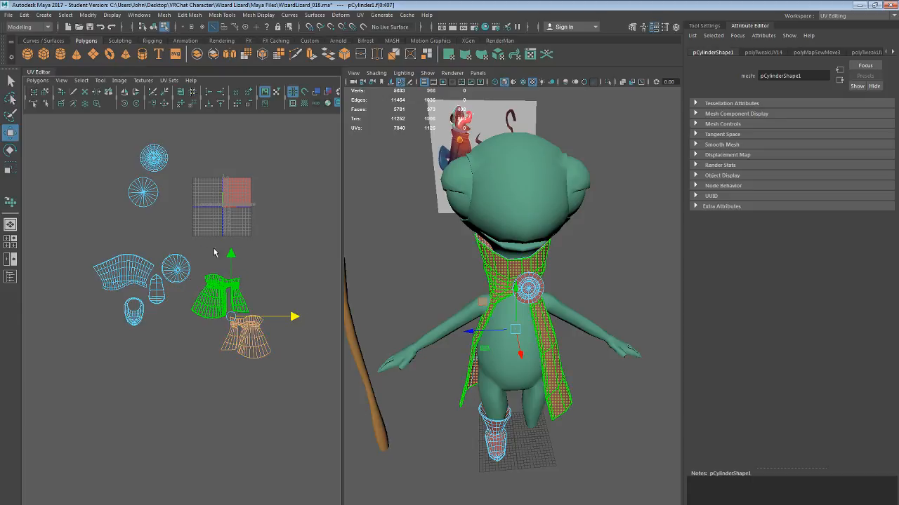
Select the boot's UV shells, scale them down relative to the cape and move them beside the cape shells
right_click_drag(216, 251, 188, 244, "alt")
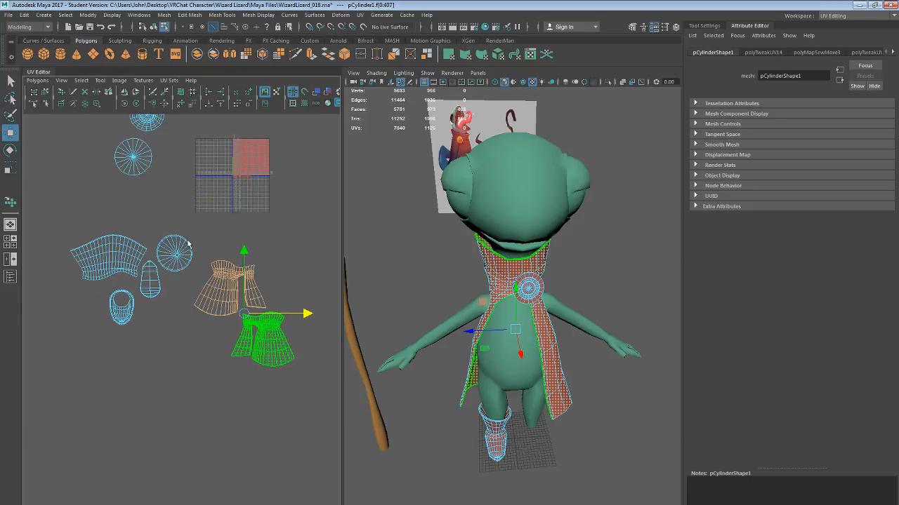
middle_click_drag(154, 210, 161, 212, "alt")
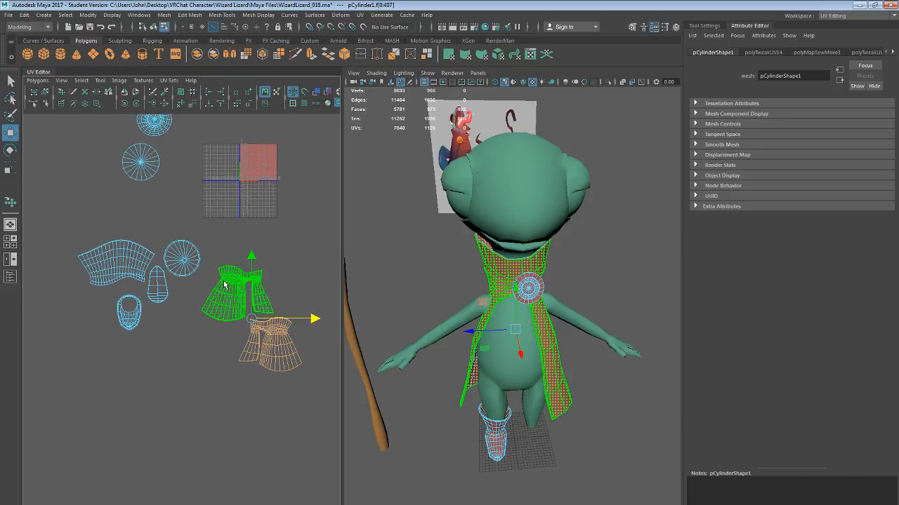
left_click_drag(74, 225, 192, 367)
key("r")
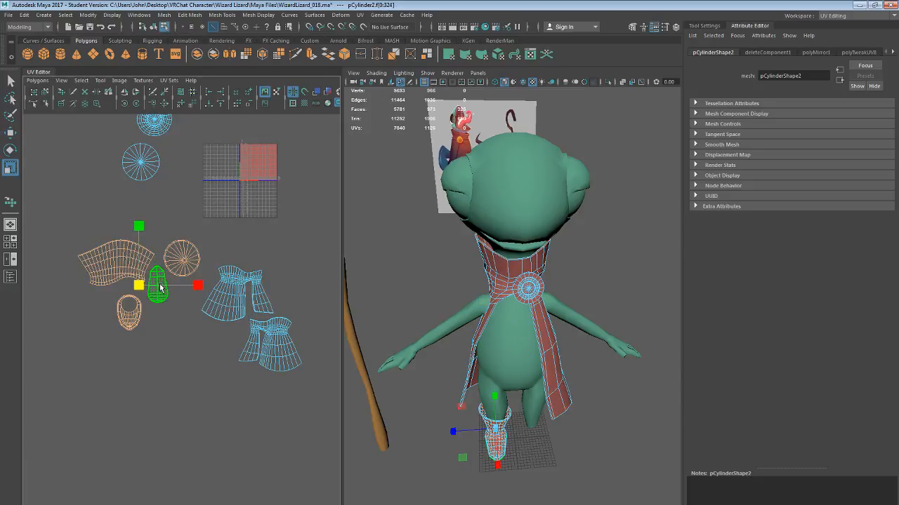
left_click_drag(138, 286, 169, 301)
key("w")
Select the clasp's two round UV shells, scale them down slightly and place them below the boot shells
key("r")
left_click_drag(160, 205, 127, 102)
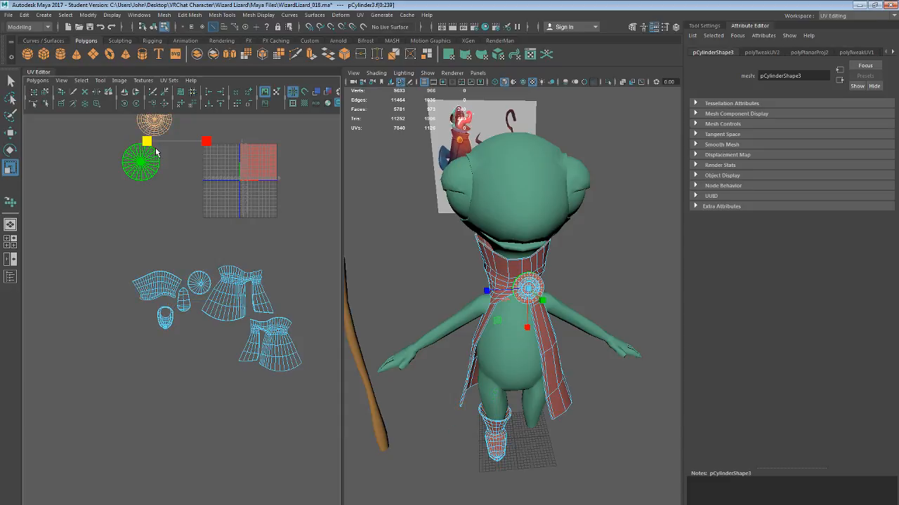
left_click_drag(149, 145, 199, 381)
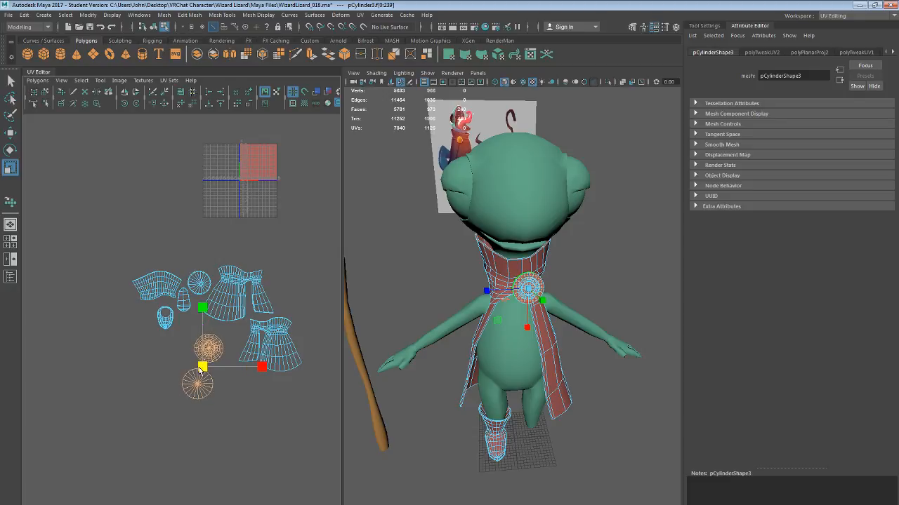
Shrink the clasp's plain radial disc shell well below the size of its ringed front shell and place it alongside
left_click(198, 382)
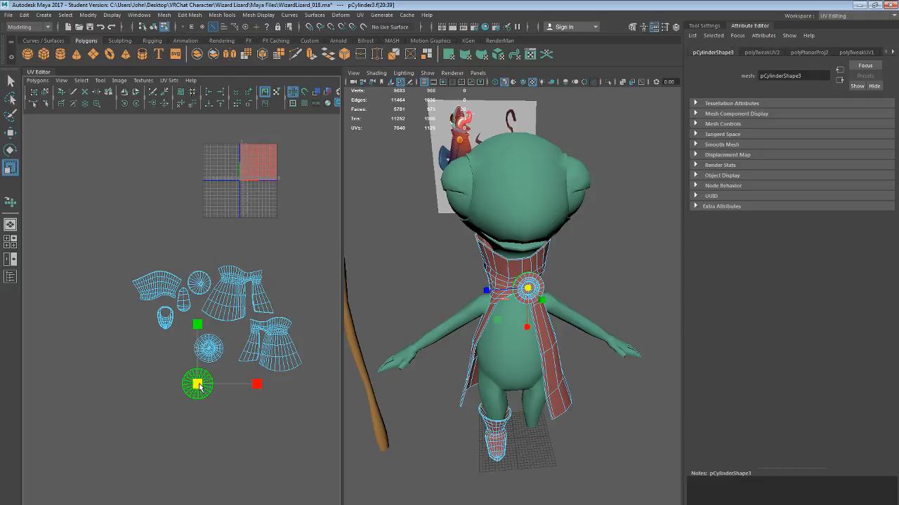
key("w")
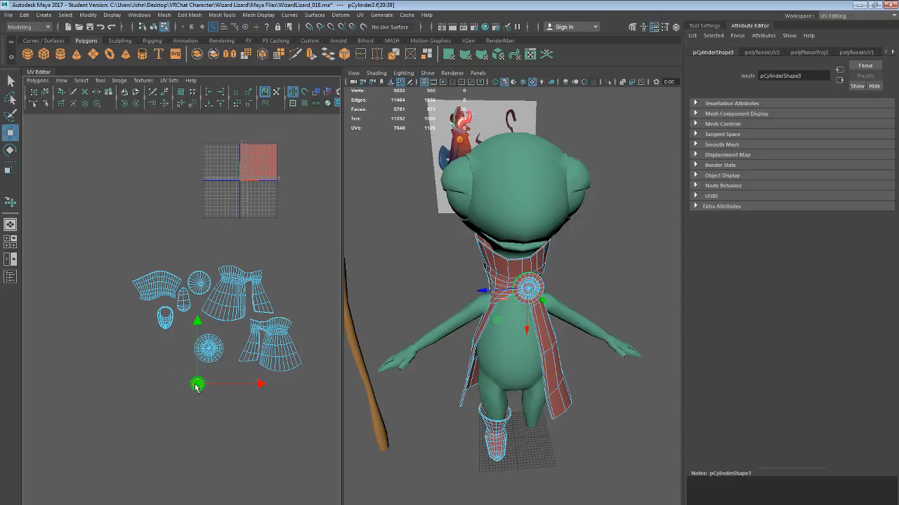
left_click_drag(196, 386, 184, 352)
right_click_drag(191, 376, 245, 451, "alt")
key("r")
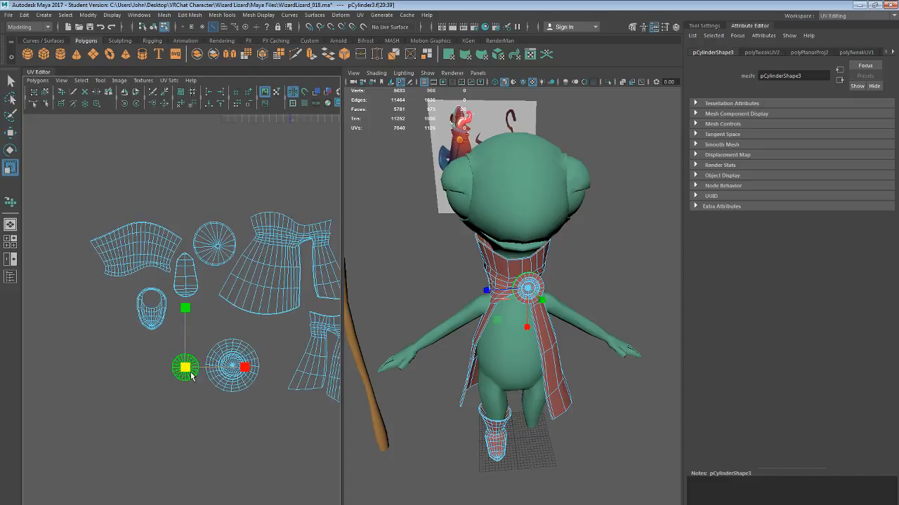
left_click_drag(186, 368, 170, 365)
Select all the clothing UV shells and pack them into the 0–1 UV square with Layout
right_click_drag(202, 378, 115, 273, "alt")
left_click_drag(97, 244, 267, 395)
left_click_drag(296, 410, 280, 397)
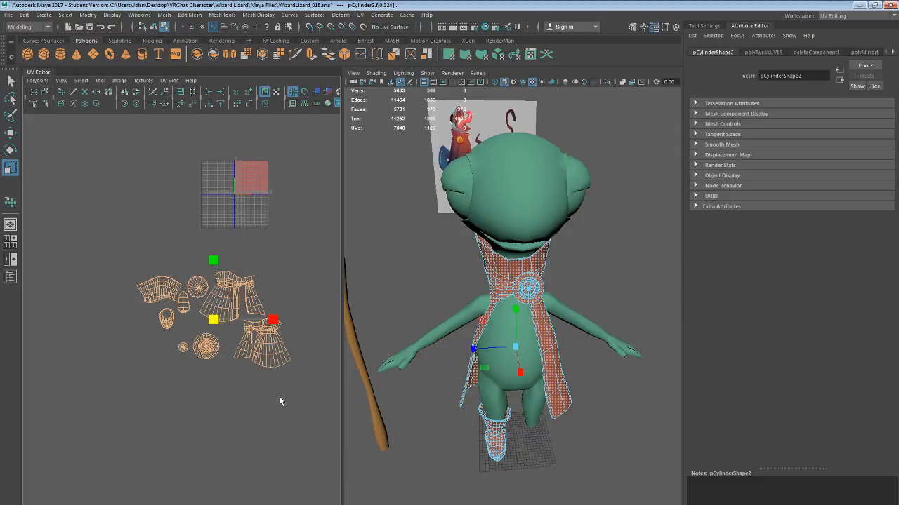
left_click(37, 81)
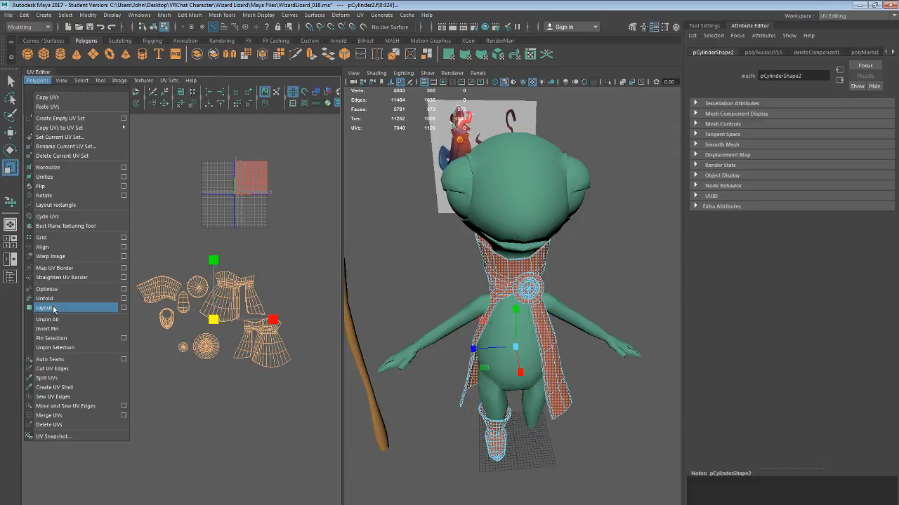
left_click(58, 309)
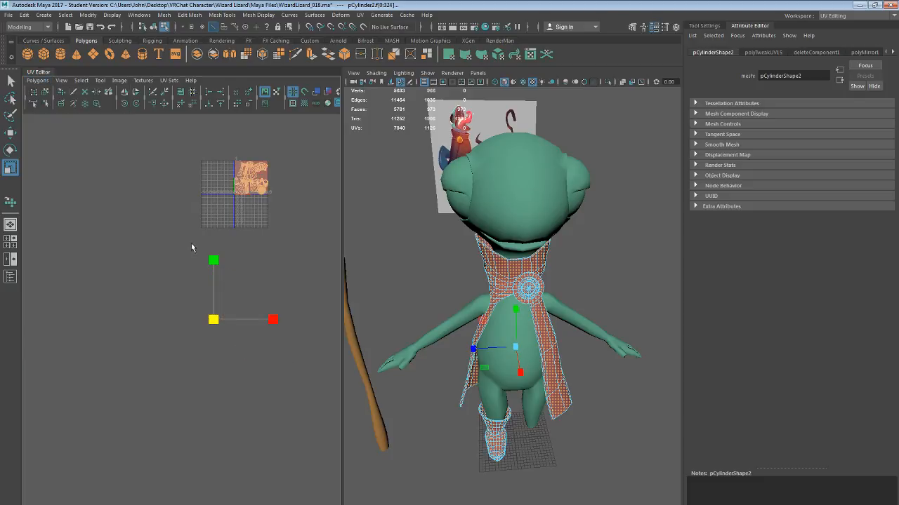
Examine the packed clothing UV layout for the spacing, orientation and relative size of the shells
middle_click_drag(237, 141, 193, 209, "alt")
right_click_drag(192, 210, 317, 332, "alt")
middle_click_drag(213, 169, 134, 327, "alt")
right_click_drag(112, 312, 201, 211, "alt")
middle_click_drag(201, 217, 207, 435, "alt")
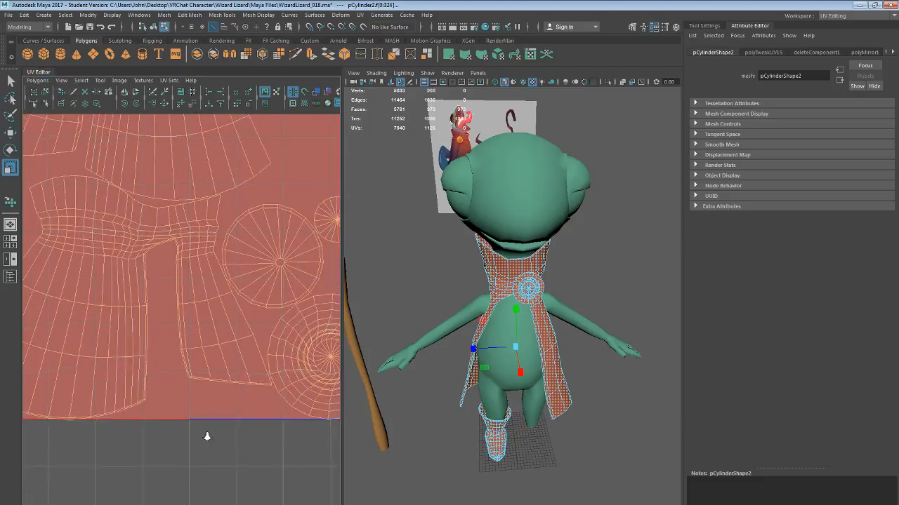
right_click_drag(177, 305, 153, 299, "alt")
middle_click_drag(153, 300, 191, 393, "alt")
right_click_drag(199, 388, 177, 376, "alt")
middle_click_drag(218, 302, 211, 299, "alt")
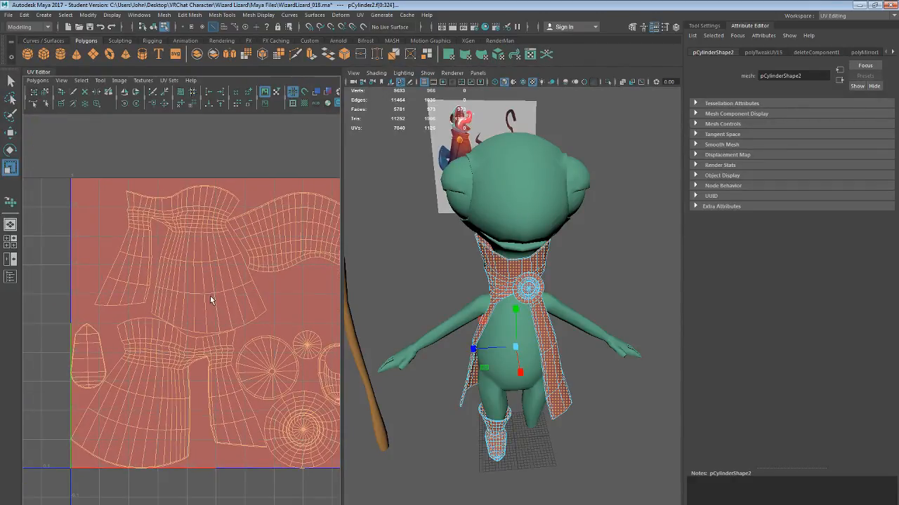
middle_click_drag(265, 258, 208, 261, "alt")
middle_click_drag(198, 293, 270, 279, "alt")
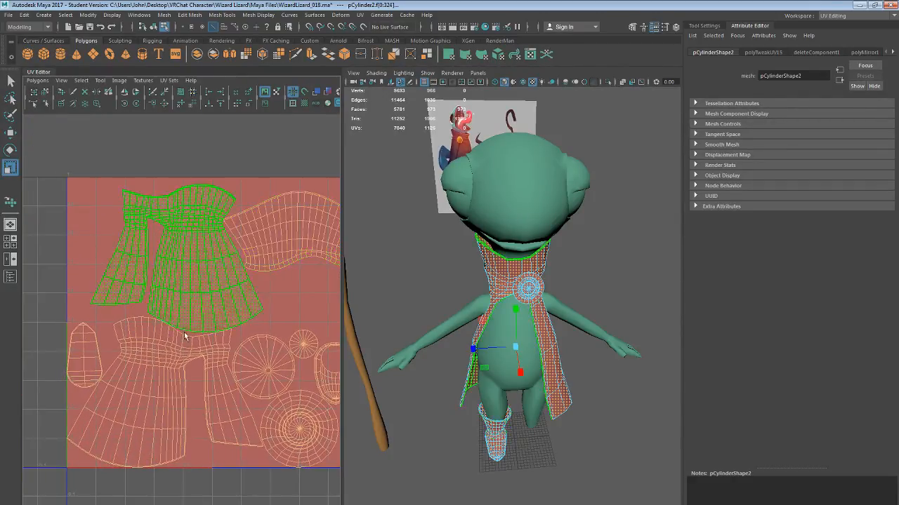
Nudge the boot sole shell upward and shift the upper cape shell slightly closer to the UV square's upper-left corner
left_click(89, 357)
key("w")
left_click_drag(86, 356, 86, 344)
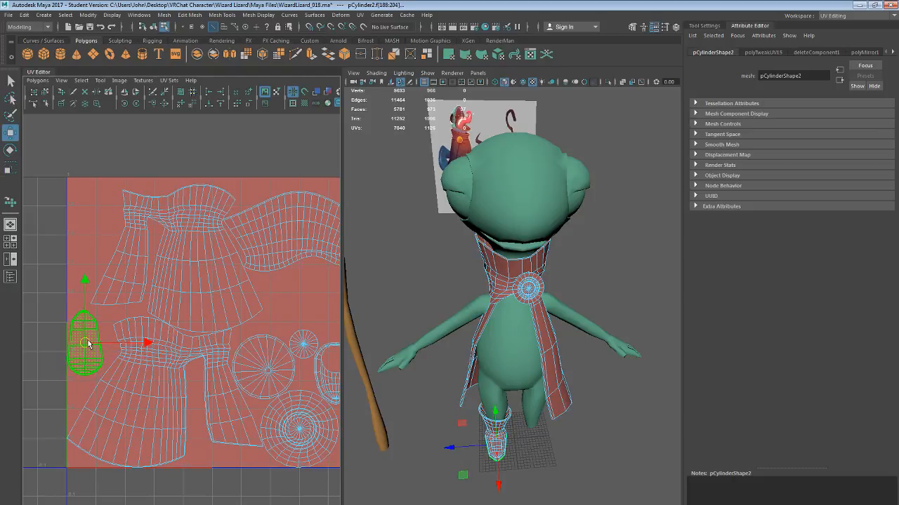
left_click(156, 259)
mouse_move(176, 259)
left_mouse_down()
mouse_move(161, 255)
mouse_move(172, 252)
left_mouse_up()
Rotate the curved boot shaft shell about 90 degrees so it stands upright along the UV square's right edge
left_click(287, 222)
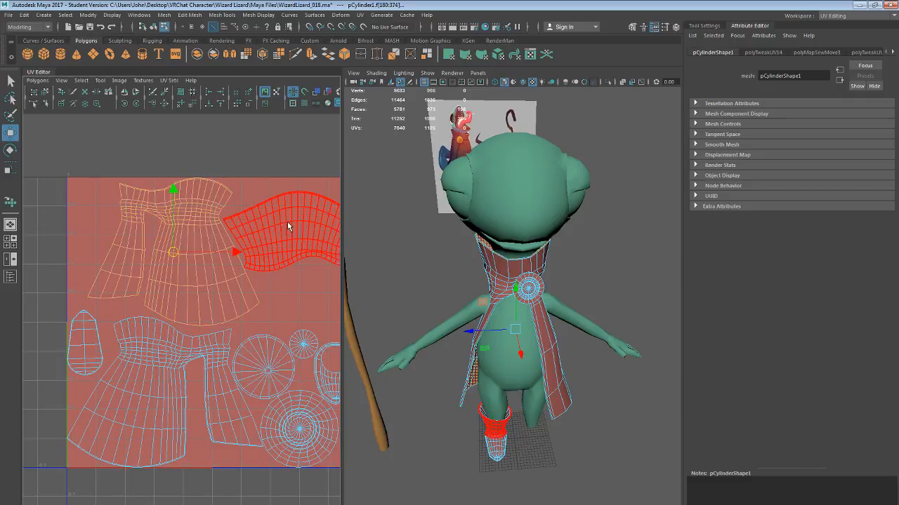
middle_click_drag(276, 295, 181, 329, "alt")
key("e")
left_click_drag(200, 209, 214, 286)
key("w")
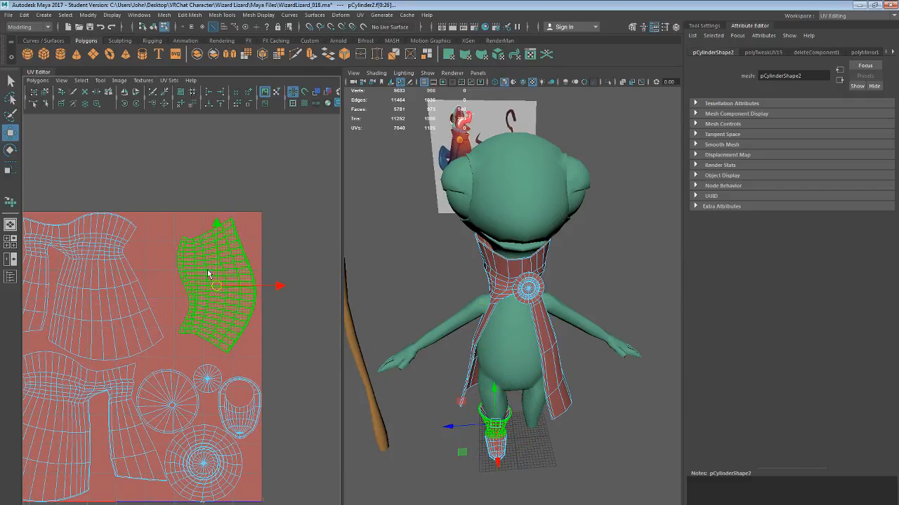
Shift the upper cape shell slightly right, toward the upright boot shaft shell
middle_click_drag(214, 287, 272, 267, "alt")
left_click(161, 273)
left_click_drag(136, 271, 144, 272)
Move the clasp's small radial disc shell into the empty upper-left corner of the UV square, beside the upper cape shell
middle_click_drag(195, 364, 171, 314, "alt")
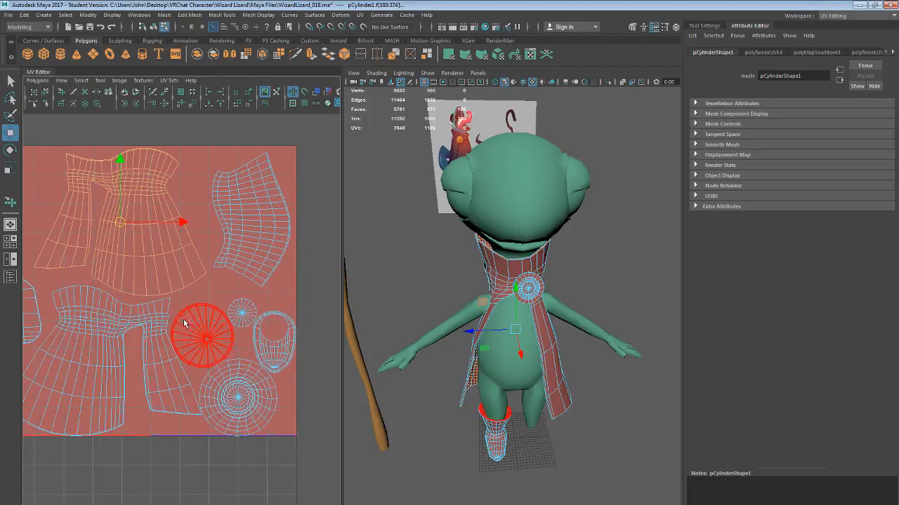
left_click(241, 312)
left_click_drag(226, 312, 24, 171)
middle_click_drag(24, 170, 98, 195, "alt")
left_click_drag(113, 196, 105, 194)
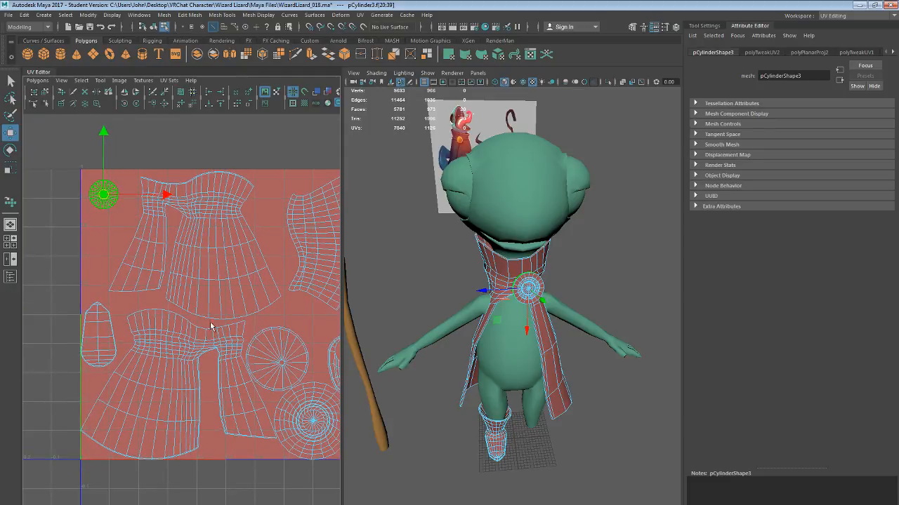
Space out the boot's round cuff shell from the lower cape shell and move the boot foot shell up beneath the shaft shell
middle_click_drag(210, 327, 138, 294, "alt")
left_click(209, 328)
left_click_drag(213, 330, 217, 330)
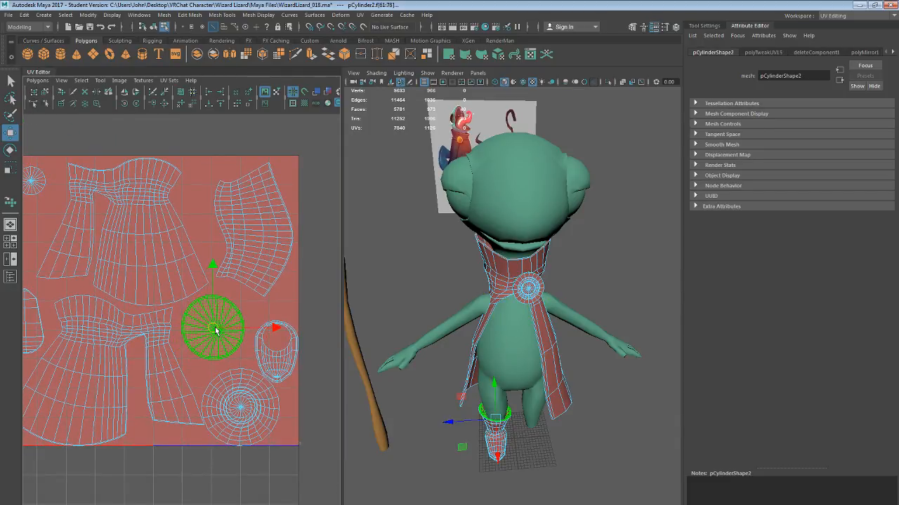
left_click(276, 359)
left_click_drag(274, 351, 271, 334)
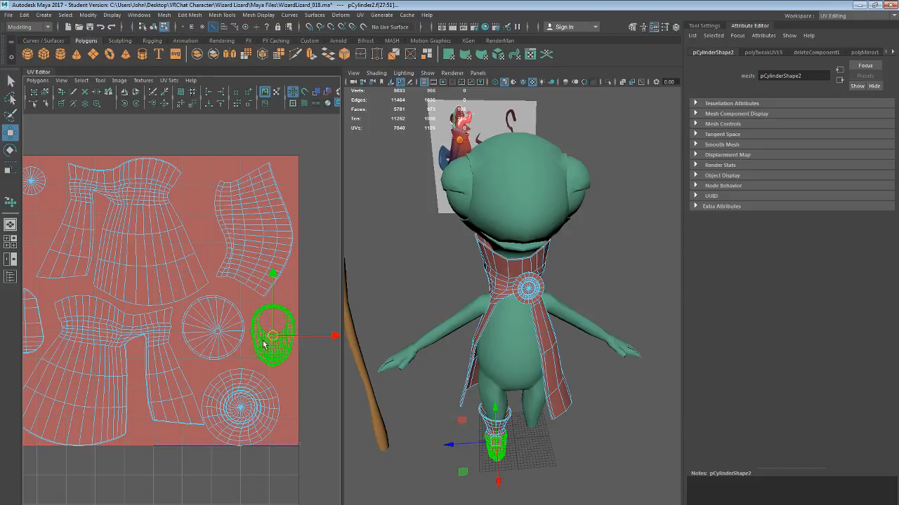
Nudge the spiral disc, lower cape and boot-sole UV shells slightly to adjust their spacing within the UV tile
left_click(240, 409)
left_click_drag(241, 409, 243, 403)
middle_click_drag(198, 416, 235, 421, "alt")
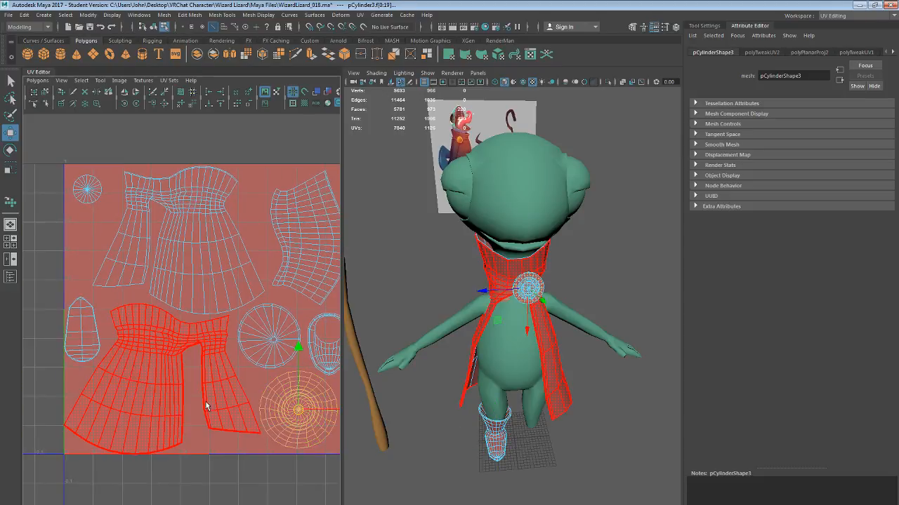
left_click(150, 352)
left_click_drag(159, 316, 158, 314)
left_click(82, 331)
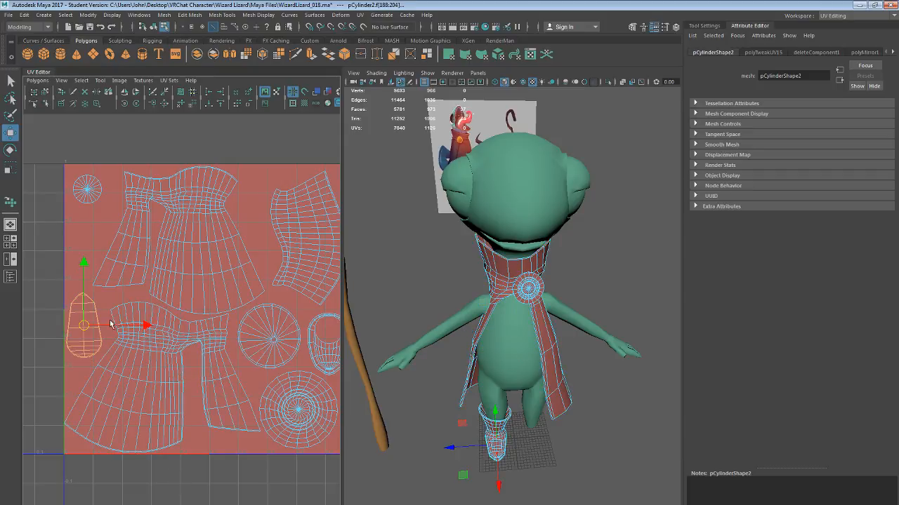
scroll(193, 344, "down", 3)
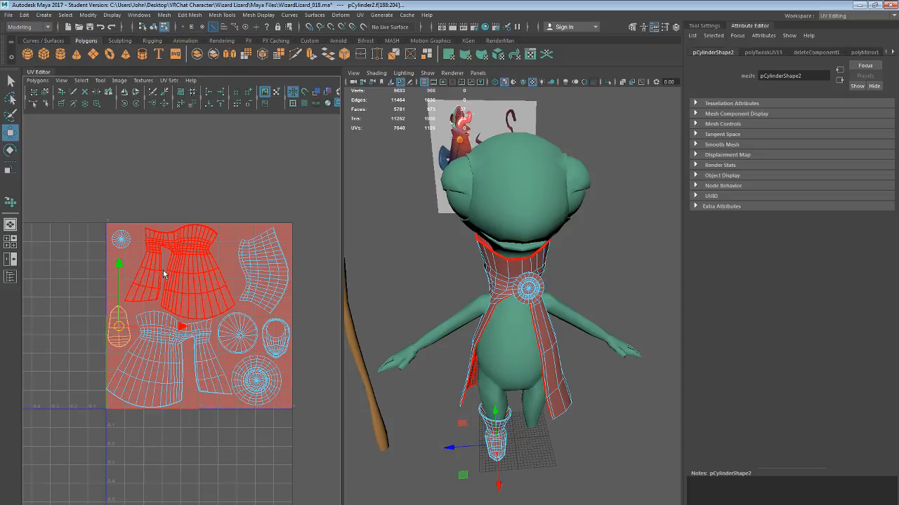
Delete the construction history of all objects in the scene
left_click_drag(491, 299, 448, 340, "alt")
right_click_drag(447, 340, 404, 307, "alt")
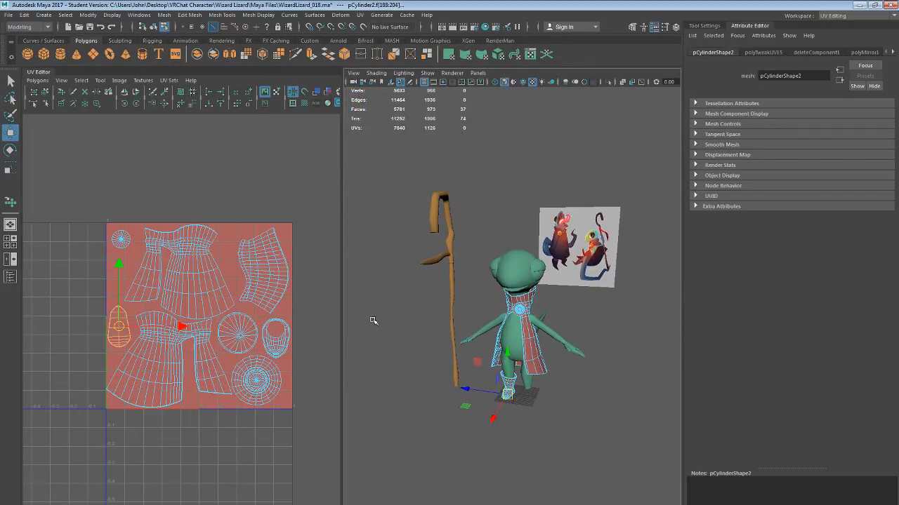
left_click_drag(373, 321, 394, 305, "alt")
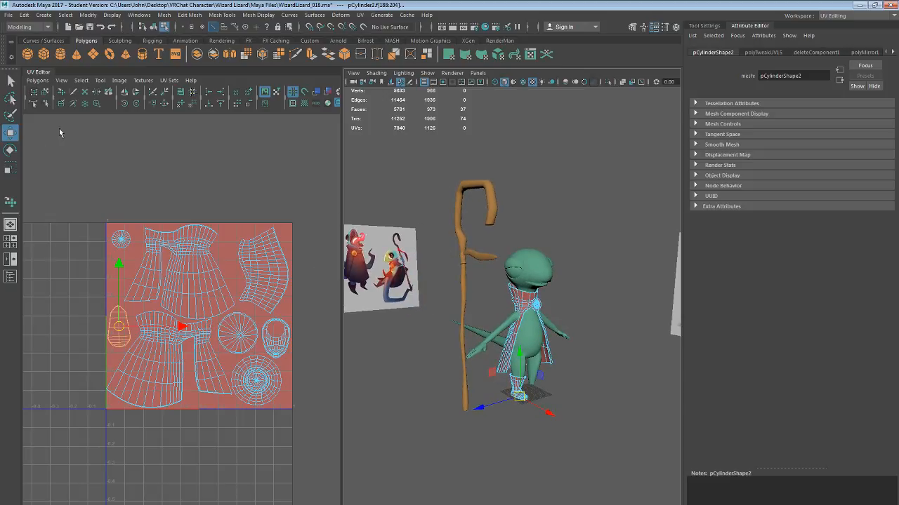
left_click(24, 14)
mouse_move(56, 134)
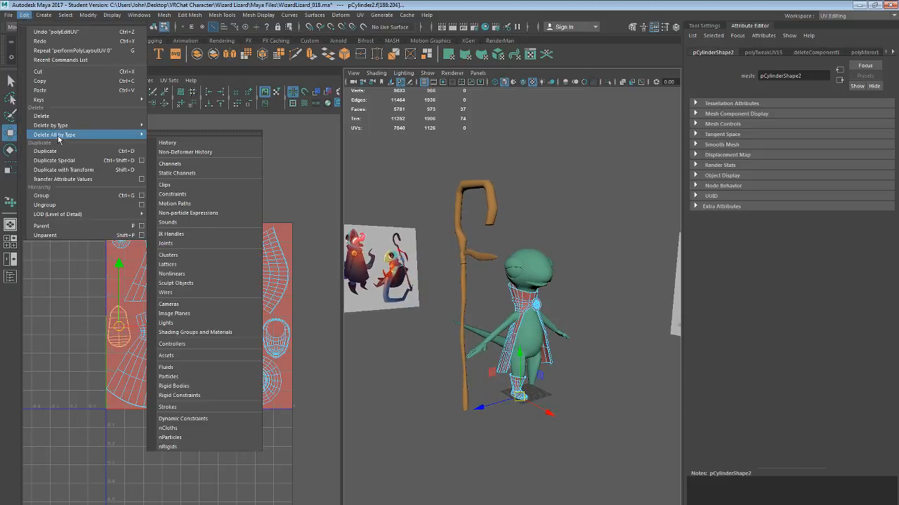
left_click(165, 142)
Save the scene under the new file name WizardLizard_019
left_click(16, 14)
left_click(49, 62)
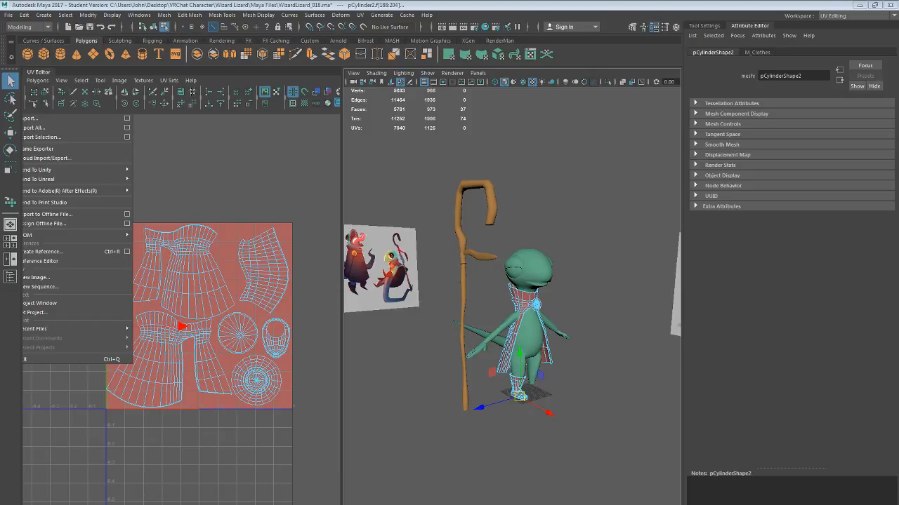
key("Return")
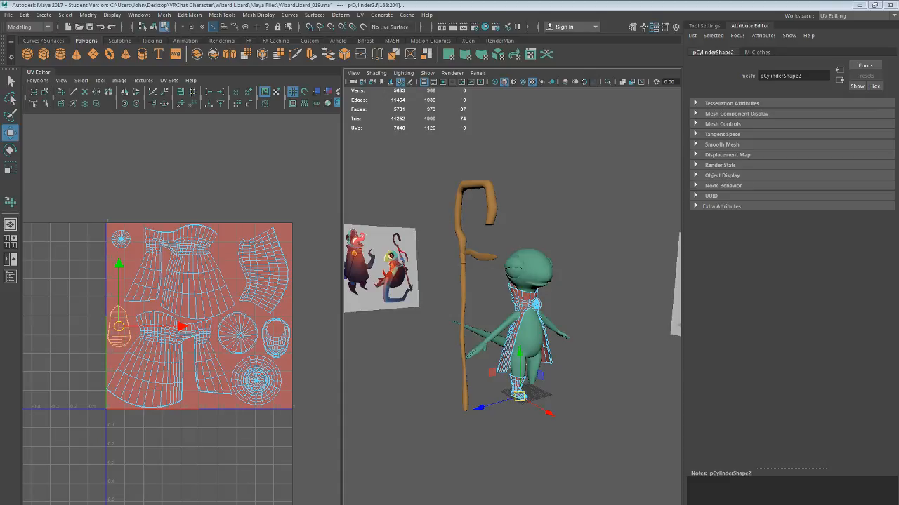
Examine the staff's side branch from several angles together with its current UV layout
left_click_drag(402, 277, 442, 282, "alt")
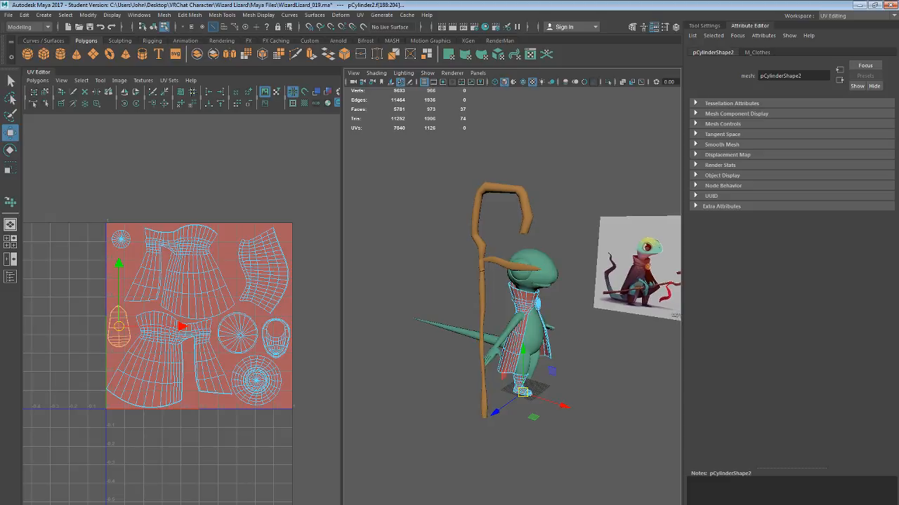
scroll(474, 210, "up", 5)
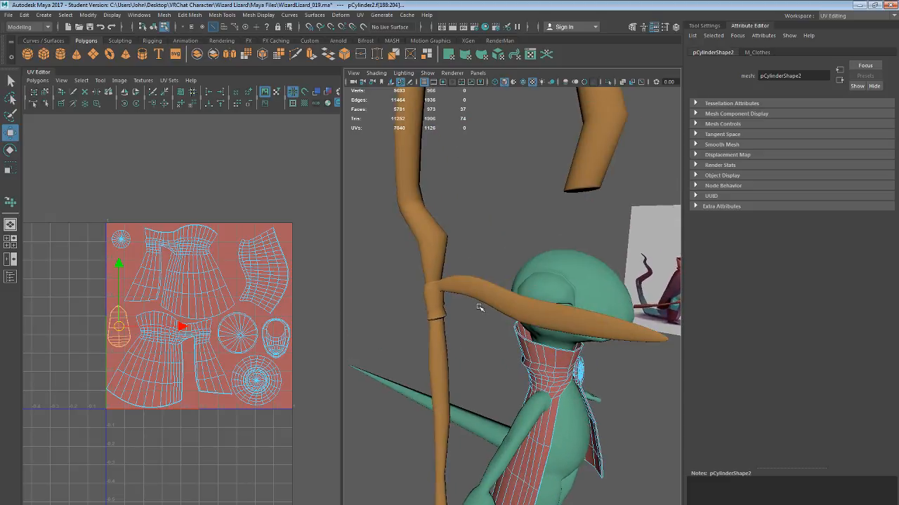
scroll(464, 288, "up", 2)
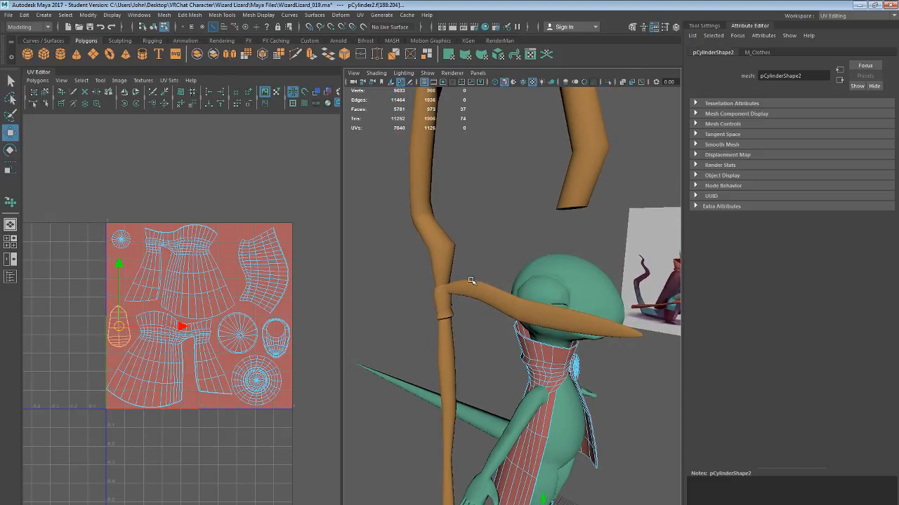
left_click_drag(471, 281, 482, 282, "alt")
left_click(543, 310)
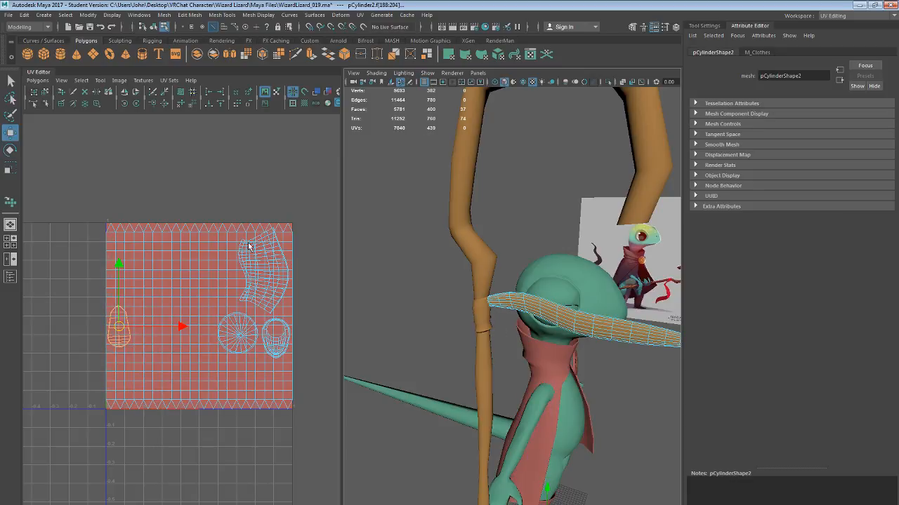
left_click_drag(525, 337, 537, 339, "alt")
scroll(480, 321, "down", 10)
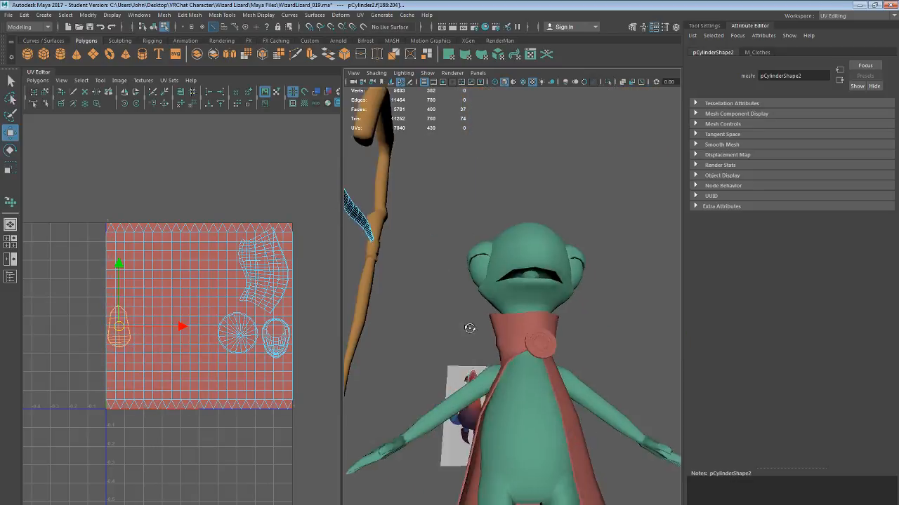
Clear the component selection, select the staff's side branch as an object and isolate it in the viewport
left_click(504, 227)
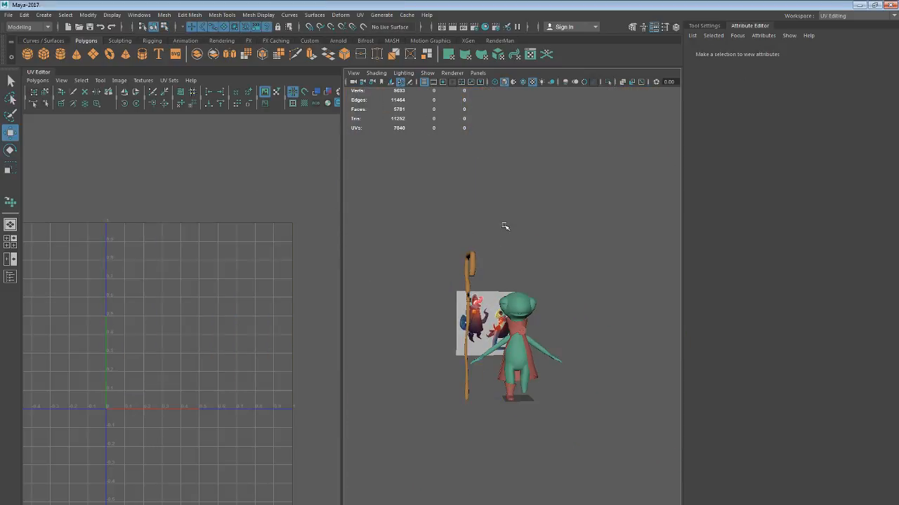
left_click(475, 260)
scroll(417, 284, "up", 10)
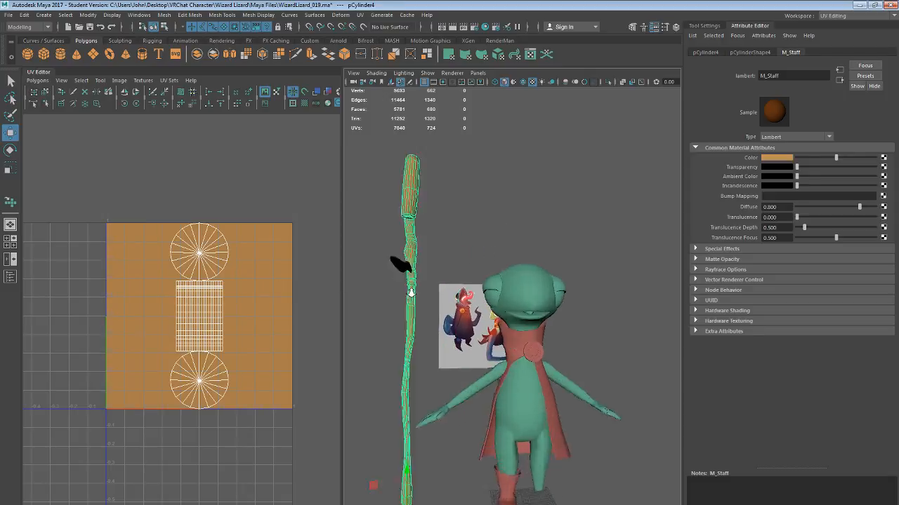
left_click(422, 287)
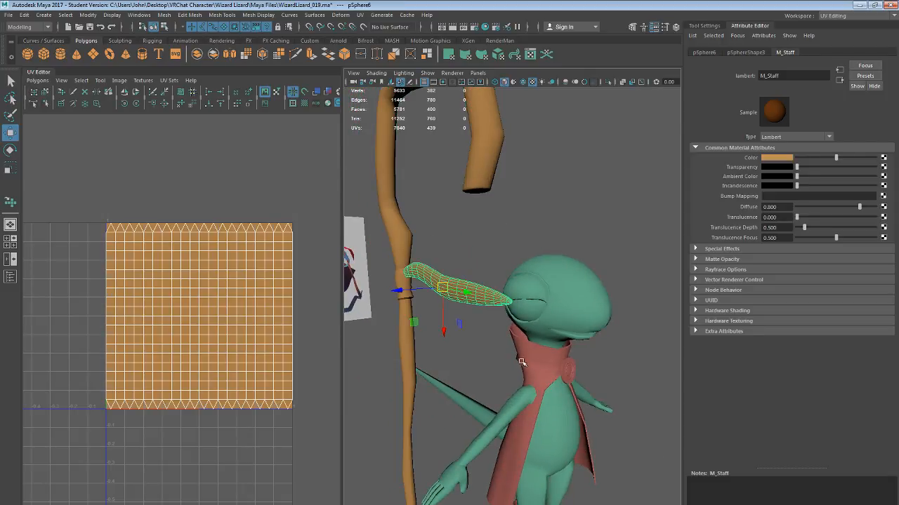
left_click_drag(501, 358, 538, 351, "alt")
left_click_drag(527, 285, 520, 313, "alt")
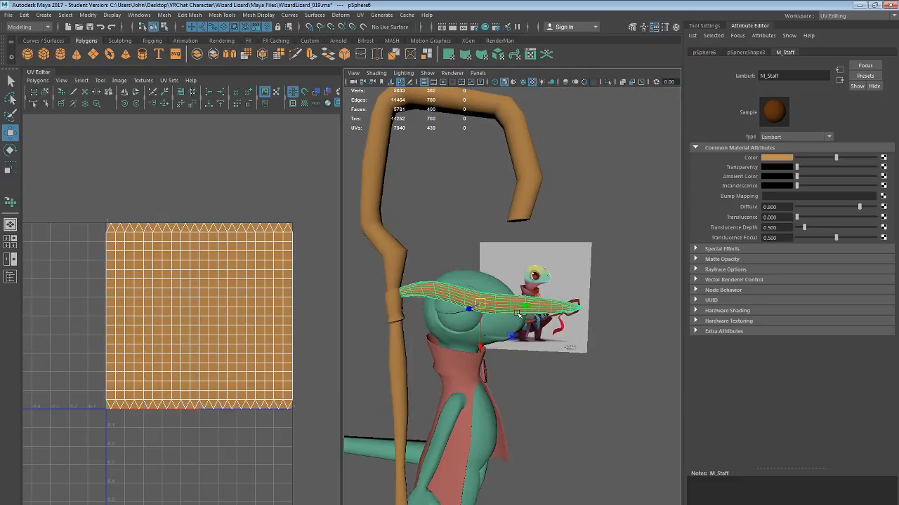
left_click(608, 83)
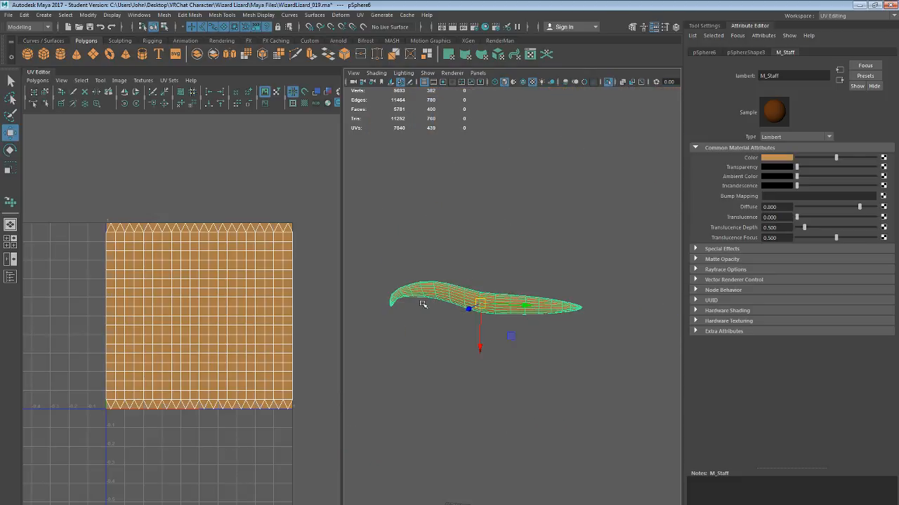
Switch the isolated branch to face selection and select a face on its side near the curved end
scroll(426, 298, "up", 8)
left_click_drag(430, 302, 516, 333, "alt")
key("e")
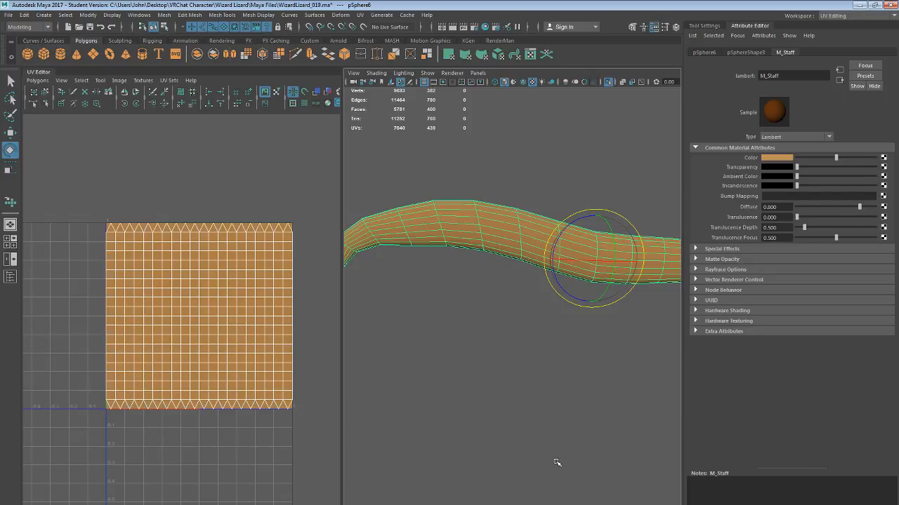
left_click_drag(530, 425, 468, 373, "alt")
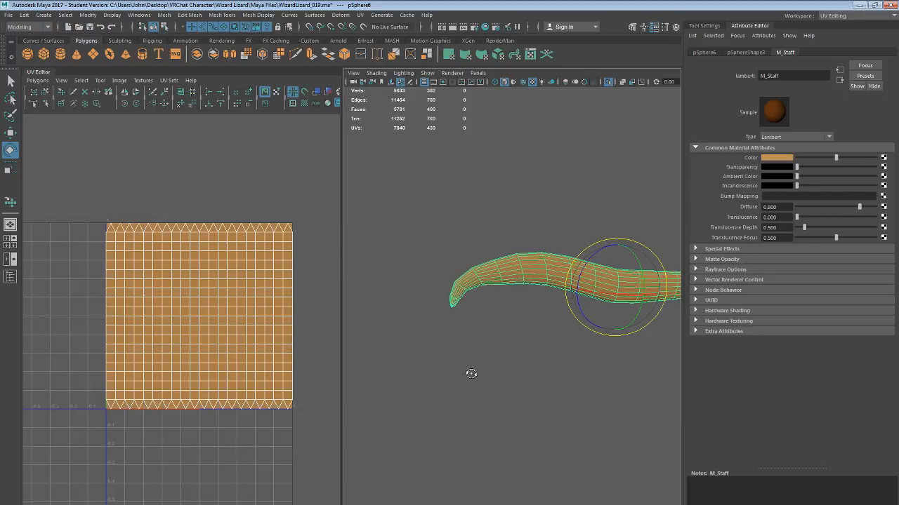
right_click_drag(511, 284, 510, 296)
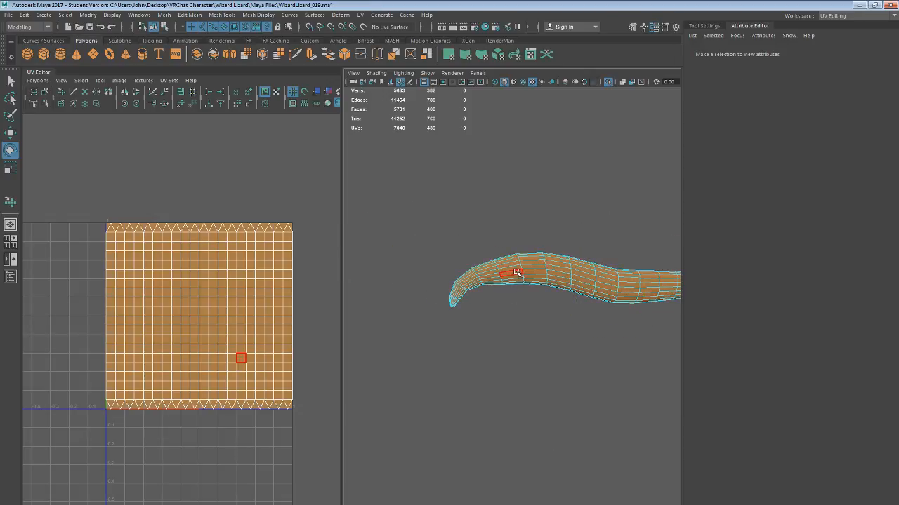
left_click(518, 273)
Select two adjacent lengthwise strips of faces along the branch, starting at the ridge
key("f")
right_click_drag(481, 344, 381, 234, "alt")
left_click_drag(382, 234, 471, 259, "alt")
right_click_drag(471, 260, 509, 325, "alt")
left_click(470, 249, "shift")
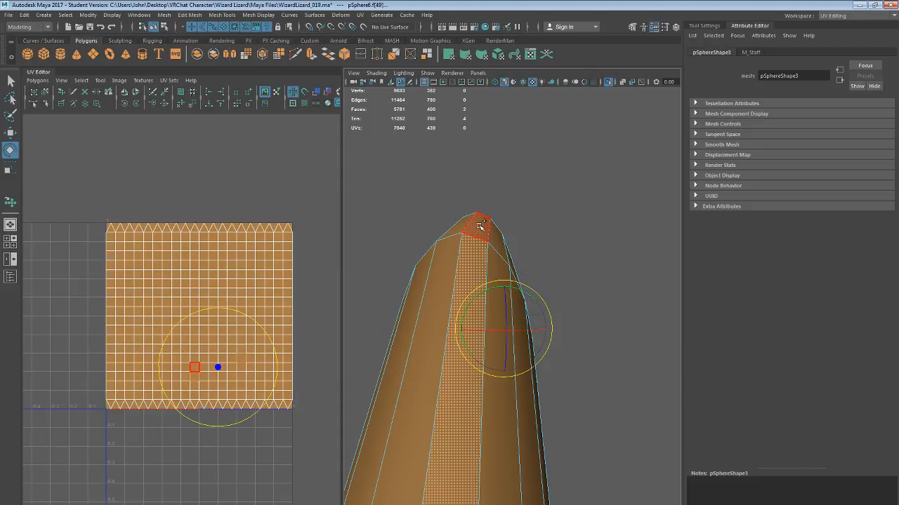
double_click(480, 227, "shift")
left_click(491, 231, "shift")
double_click(504, 390, "shift")
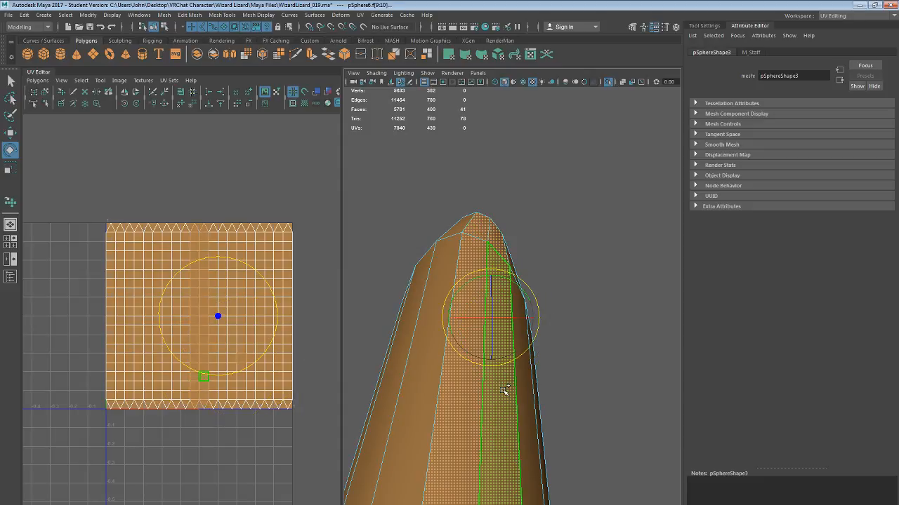
Add the next three lengthwise face strips on the same side of the branch to the selection
left_click(534, 402, "shift")
left_click_drag(535, 403, 455, 253, "alt")
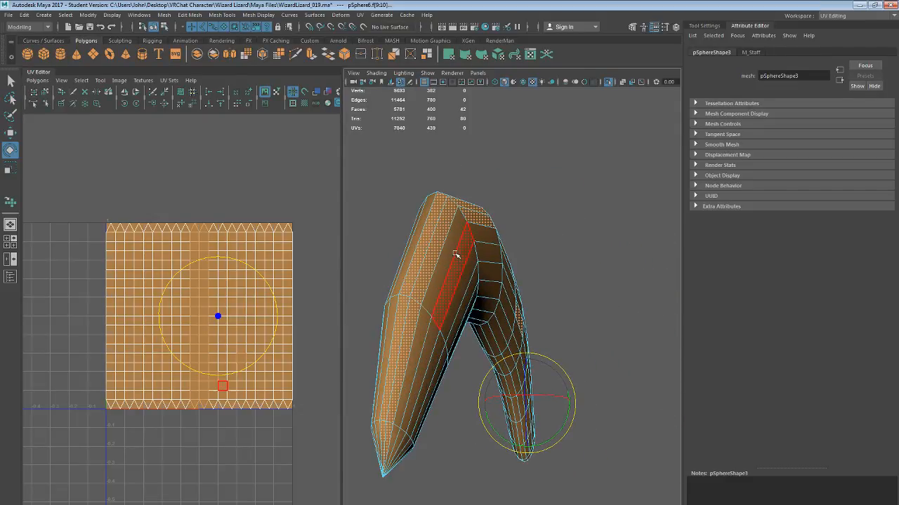
double_click(455, 252, "shift")
double_click(449, 277, "shift")
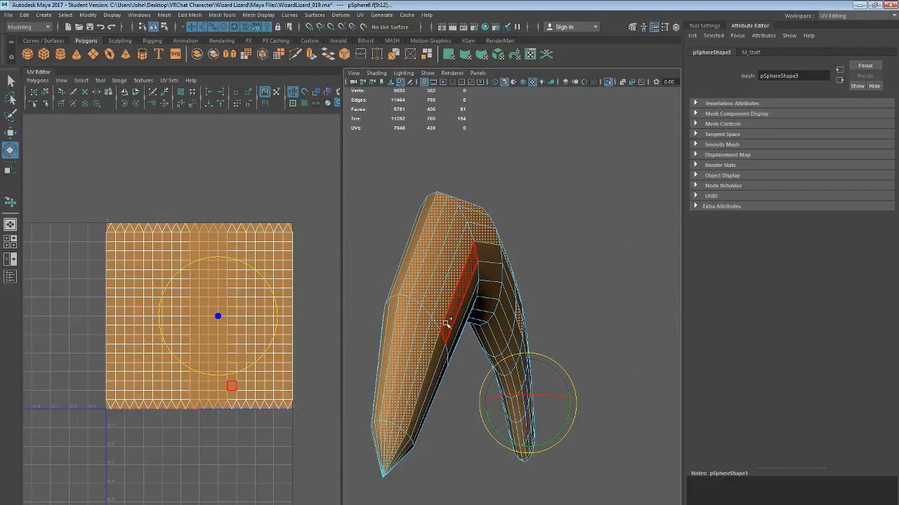
double_click(440, 349, "shift")
left_click_drag(440, 349, 474, 329, "alt")
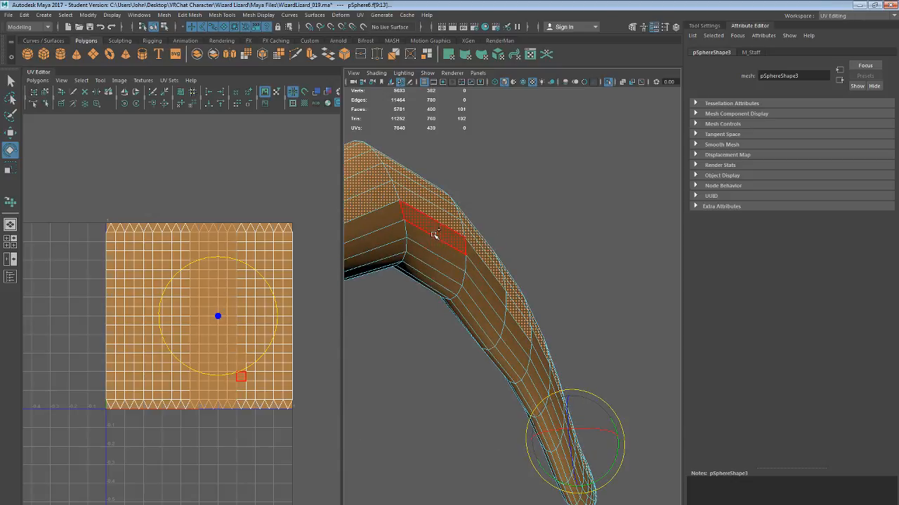
Add five more lengthwise face strips toward the inner curve so that one full half of the branch is selected
left_click(435, 234, "shift")
double_click(481, 264, "shift")
left_click(479, 276, "shift")
double_click(453, 264, "shift")
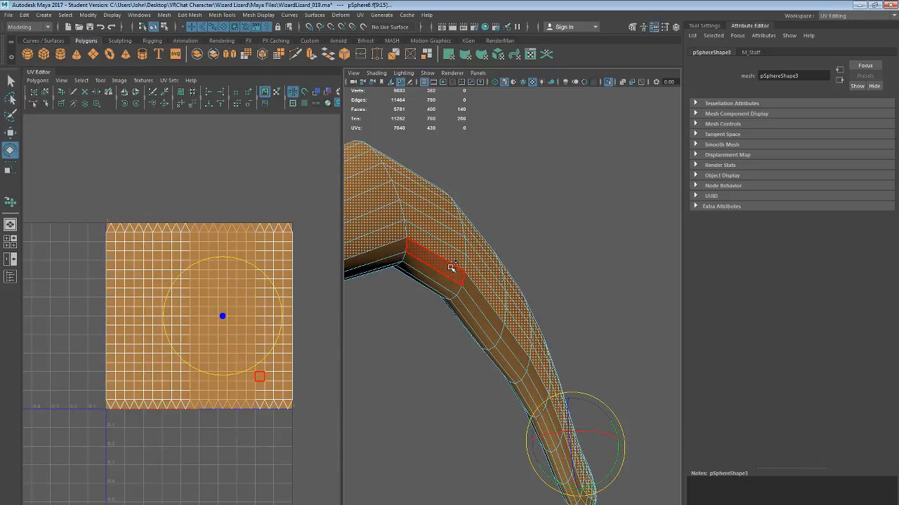
left_click(451, 268, "shift")
double_click(476, 287, "shift")
left_click(455, 286, "shift")
double_click(465, 296, "shift")
left_click(447, 293, "shift")
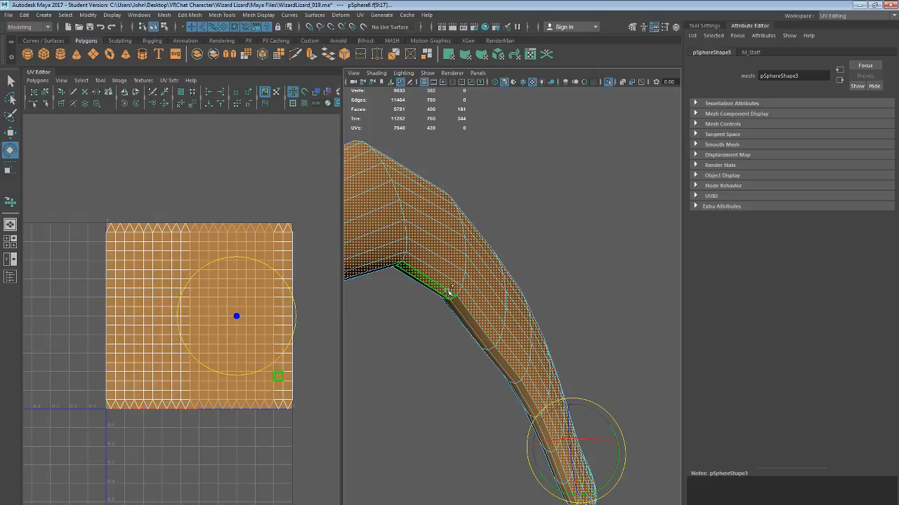
double_click(457, 318, "shift")
Apply a camera-based UV projection to the selected half from a side view and move the new shell below the UV grid
left_click_drag(455, 318, 468, 312, "alt")
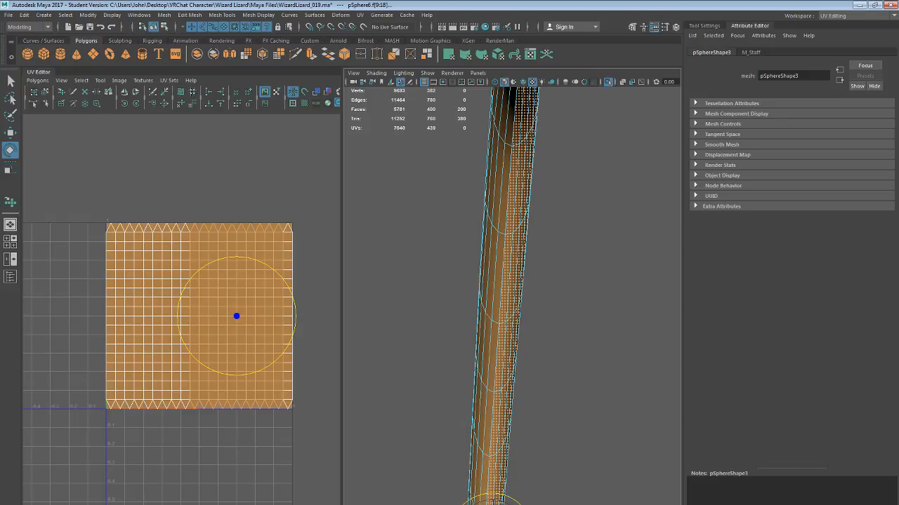
left_click_drag(487, 250, 526, 313, "alt")
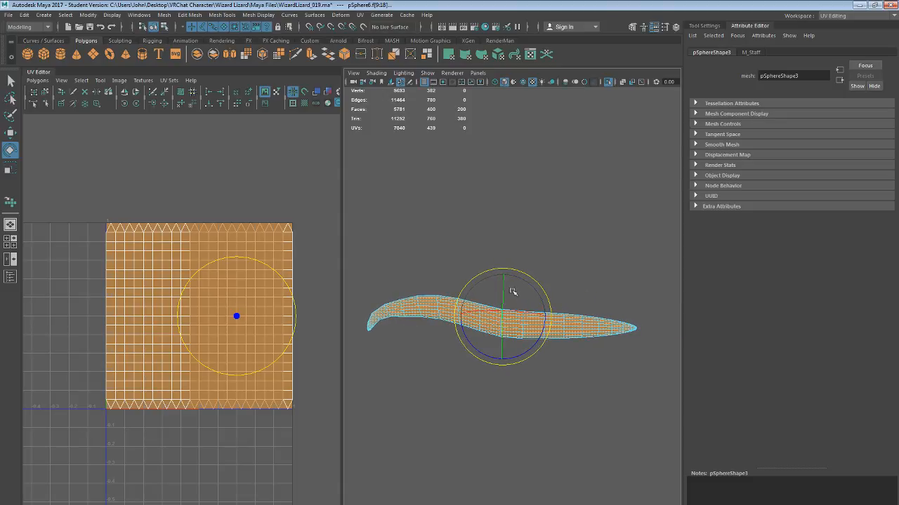
mouse_move(487, 226)
left_mouse_down("alt")
mouse_move(492, 246)
mouse_move(490, 232)
left_mouse_up("alt")
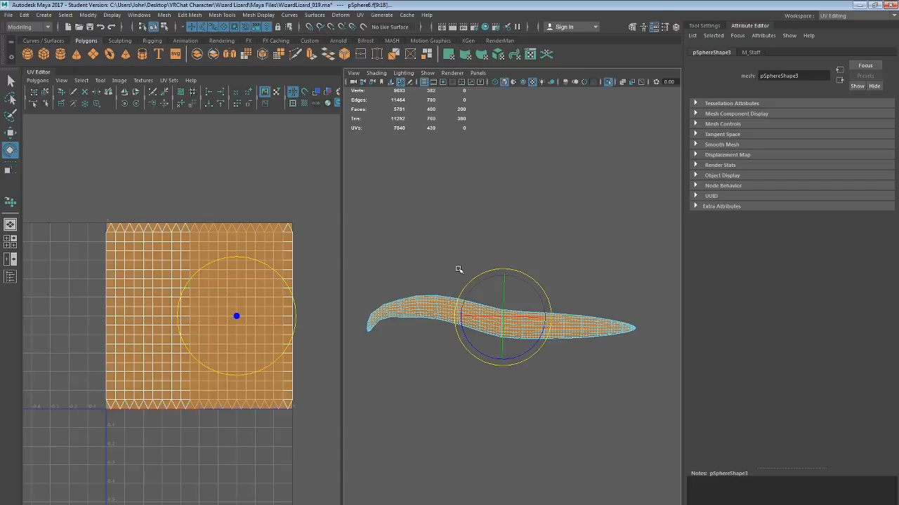
left_click(360, 15)
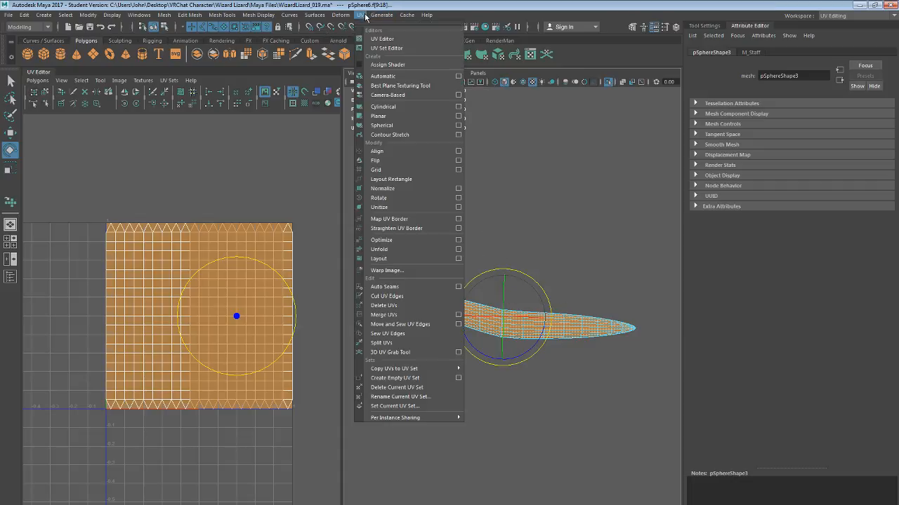
left_click(386, 92)
key("w")
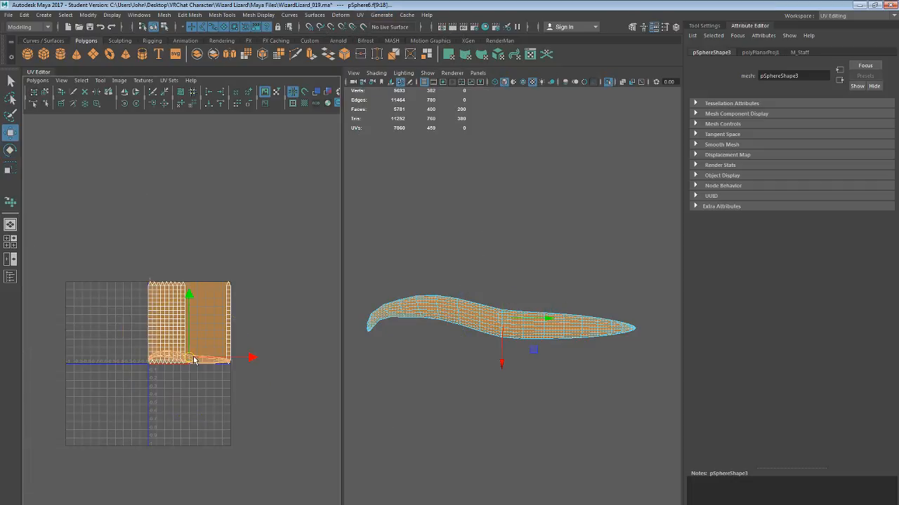
left_click_drag(192, 357, 201, 477)
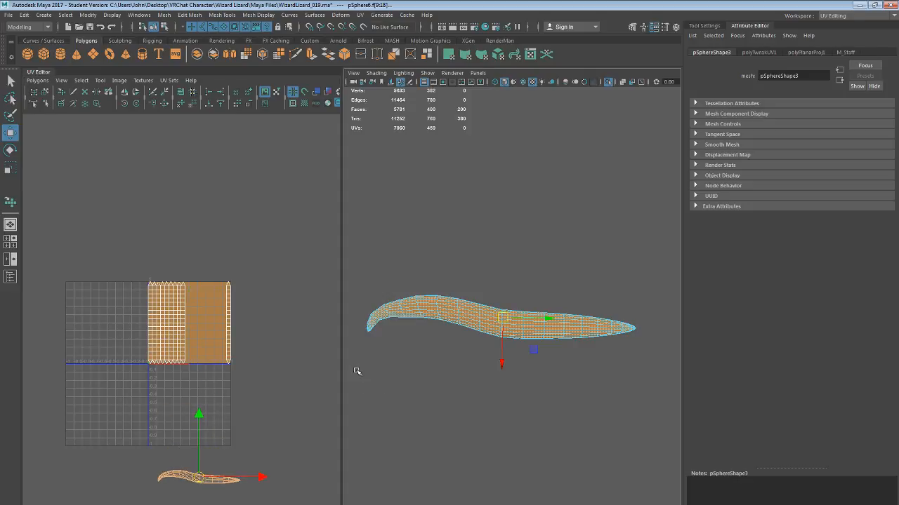
Switch the face selection to the branch's other half and apply a camera-based UV projection from the opposite side view
left_click_drag(357, 371, 653, 254)
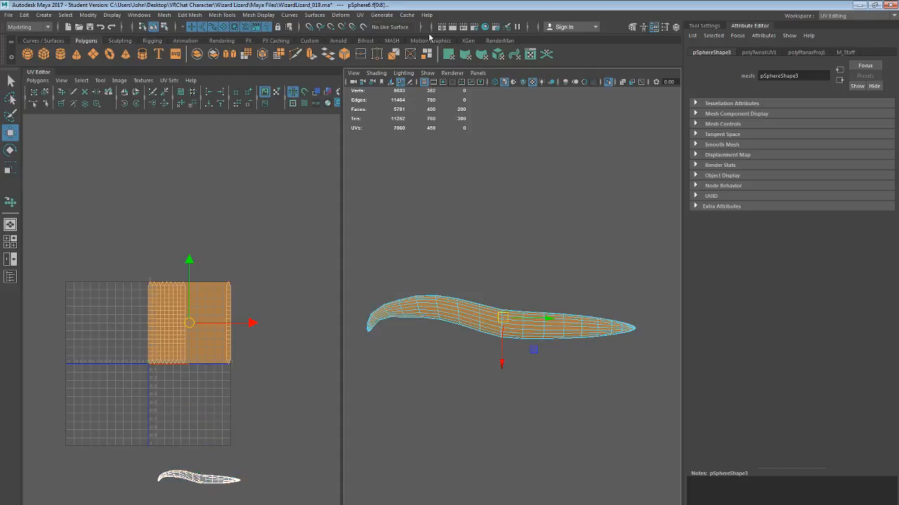
left_click(290, 15)
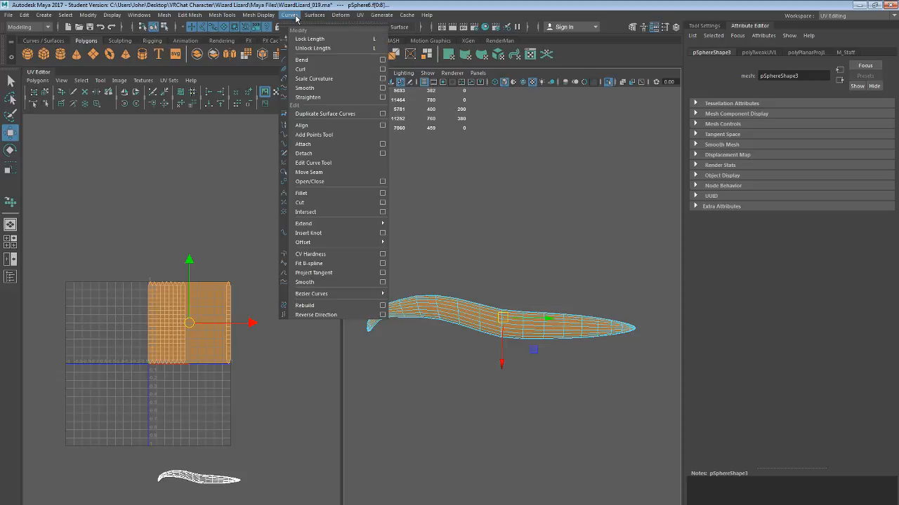
mouse_move(351, 17)
left_click(387, 93)
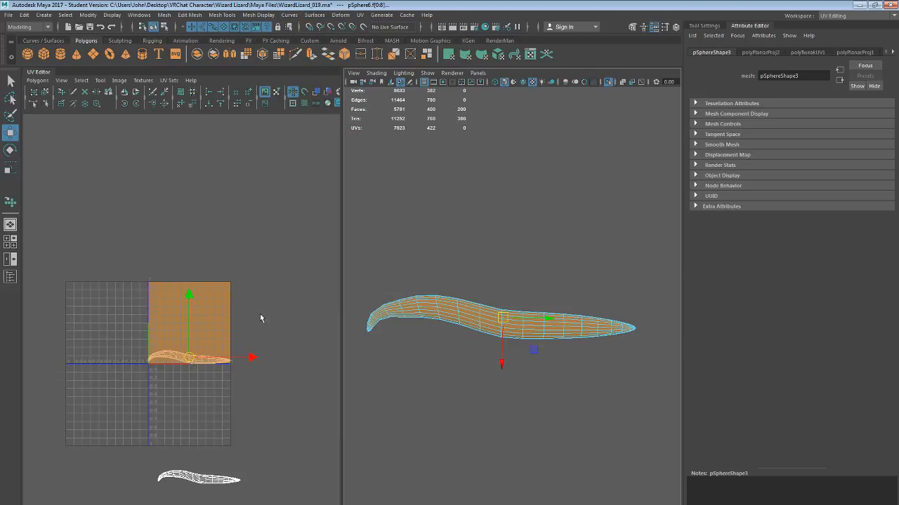
left_click_drag(535, 255, 313, 257, "alt")
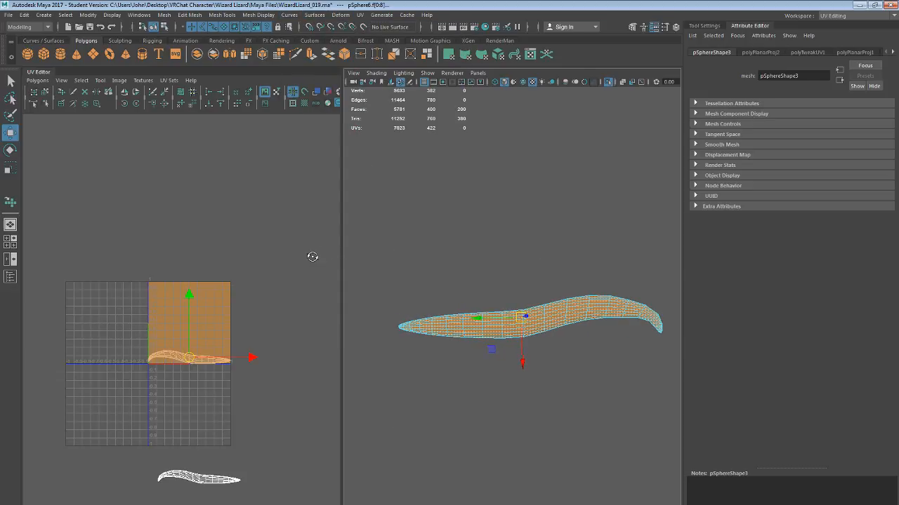
left_click(361, 15)
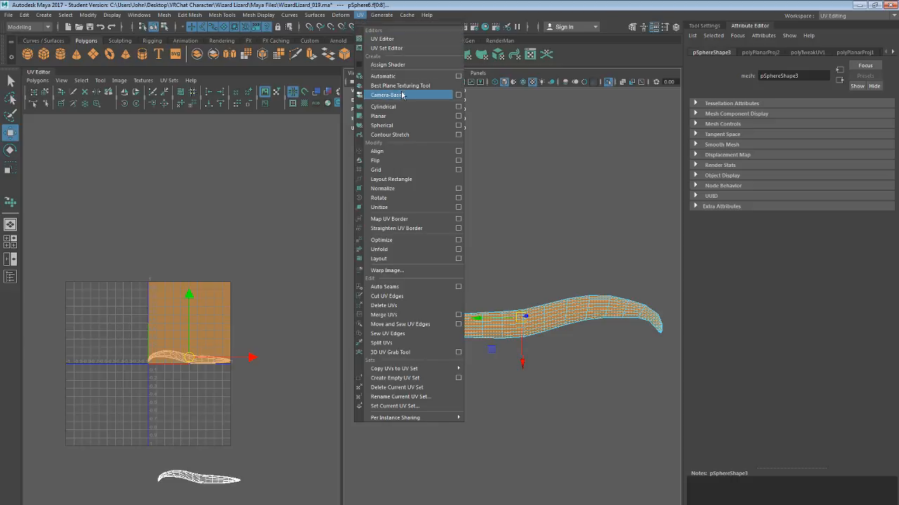
left_click(387, 94)
Move the newly projected half's UV shell below the UV grid and unfold it
mouse_move(221, 435)
left_mouse_down()
mouse_move(243, 434)
mouse_move(233, 431)
mouse_move(201, 480)
left_mouse_up()
left_click(61, 92)
key("w")
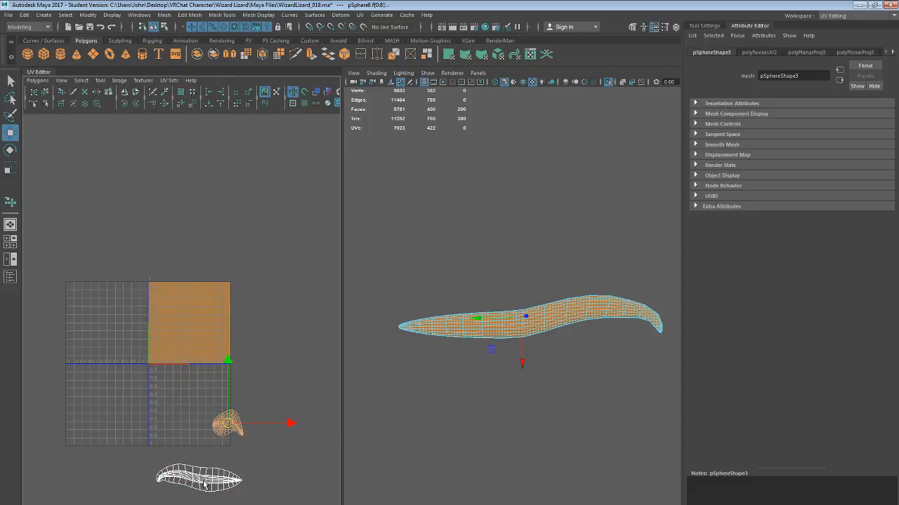
Select the UV shell of the branch's first half and unfold it
right_click_drag(171, 425, 193, 456)
left_click(194, 480)
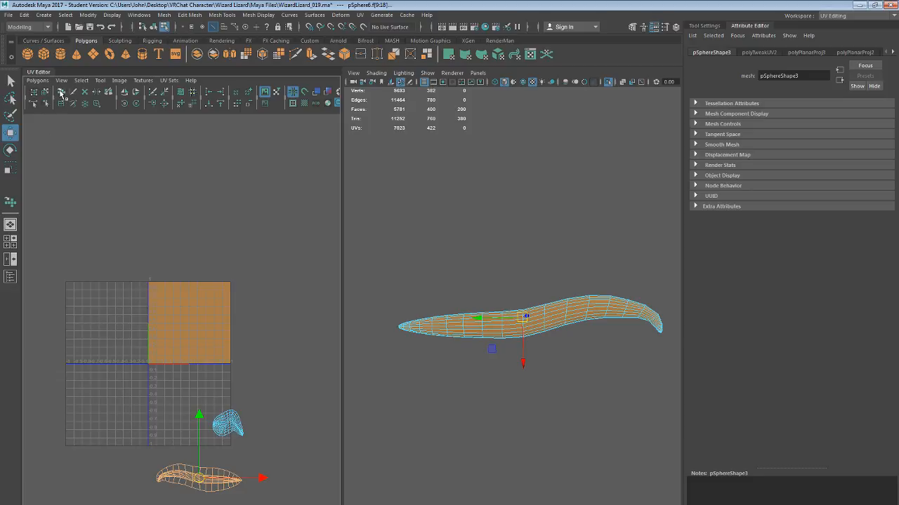
left_click(61, 92)
mouse_move(196, 453)
left_mouse_down()
mouse_move(186, 480)
mouse_move(199, 483)
mouse_move(199, 471)
left_mouse_up()
right_click_drag(199, 471, 236, 465, "alt")
middle_click_drag(236, 465, 219, 290, "alt")
key("w")
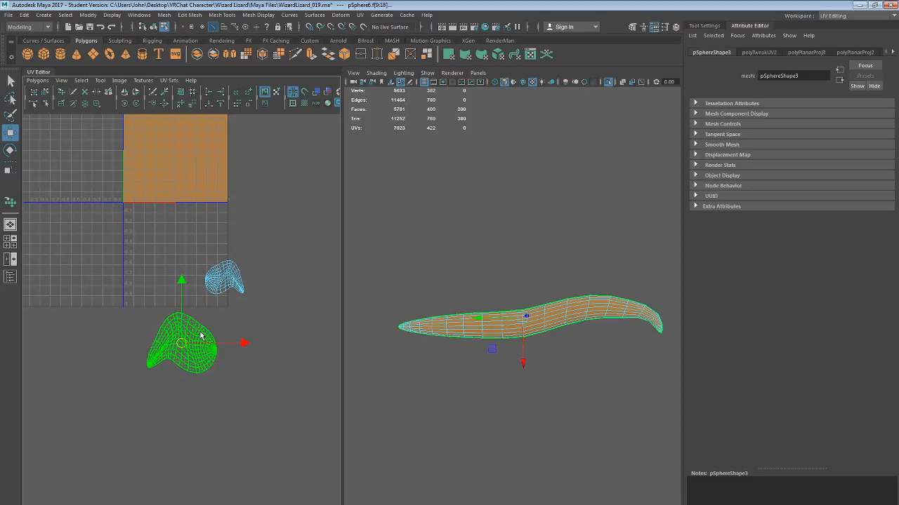
Place the larger half's shell just below the smaller one and scale the smaller shell up toward the same size
left_click_drag(184, 347, 232, 331)
right_click_drag(232, 332, 298, 390, "alt")
middle_click_drag(235, 348, 156, 345, "alt")
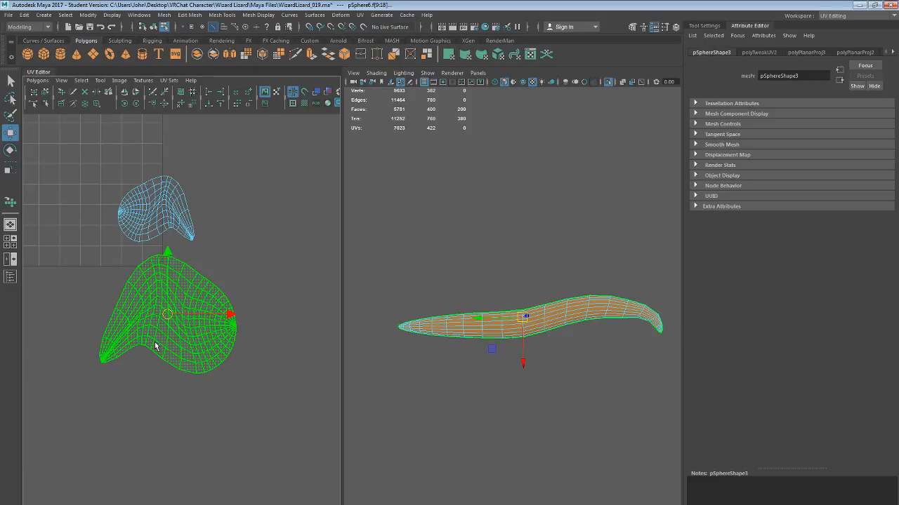
scroll(155, 342, "down", 5)
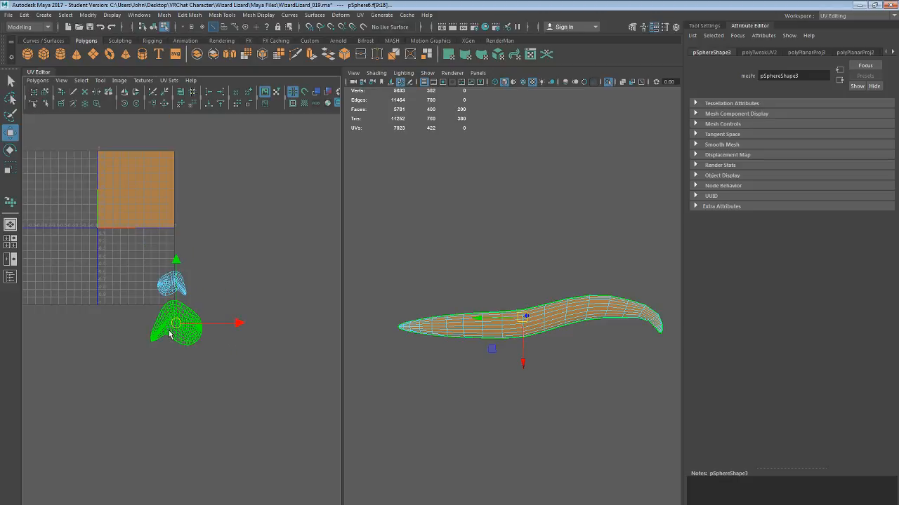
left_click_drag(234, 377, 184, 327)
left_click(228, 341)
key("r")
left_click(237, 356)
left_click(180, 304)
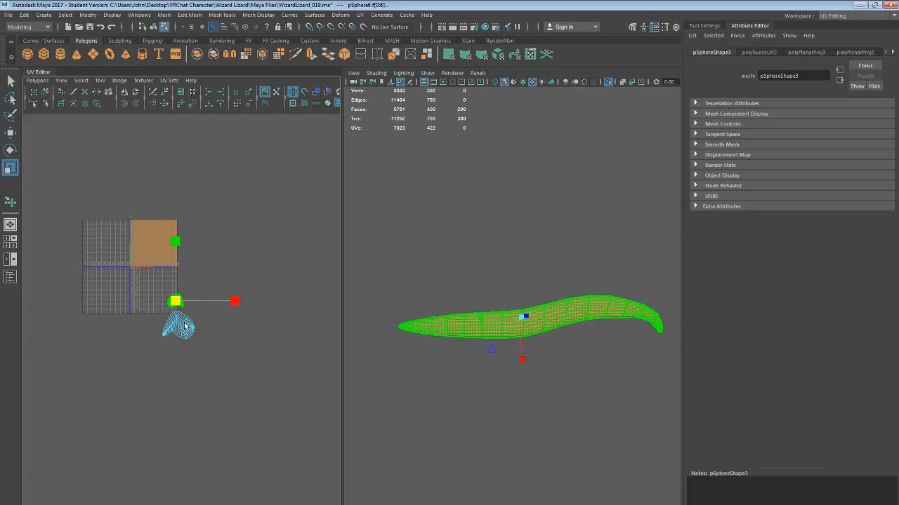
Overlay the two branch shells to match their sizes and place them side by side outside the UV grid's lower right corner
key("w")
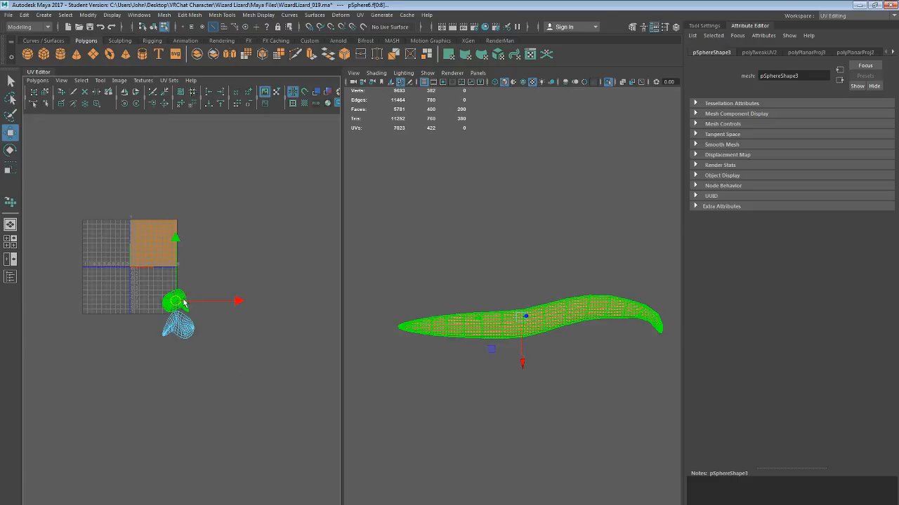
left_click_drag(184, 304, 180, 328)
key("r")
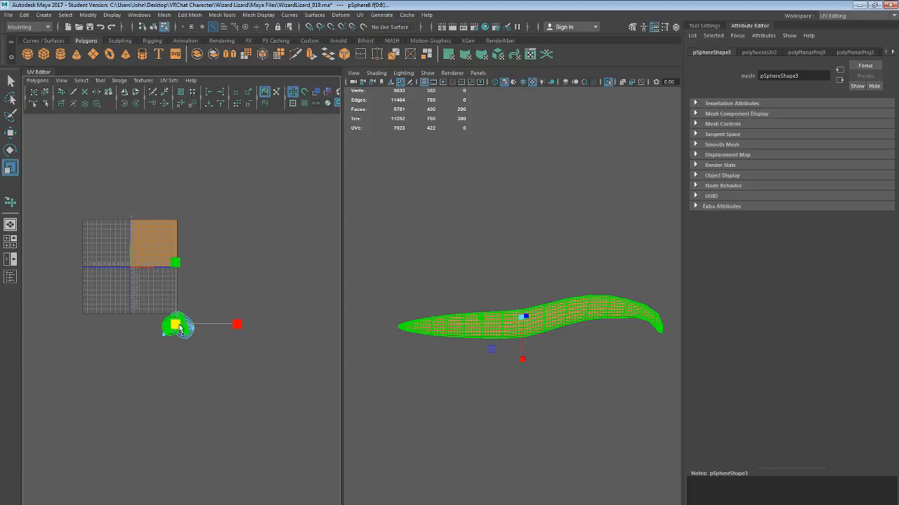
key("w")
left_click_drag(180, 327, 259, 384)
End the isolated view of the branch and frame the staff where the branch joins its collar
scroll(513, 290, "down", 5)
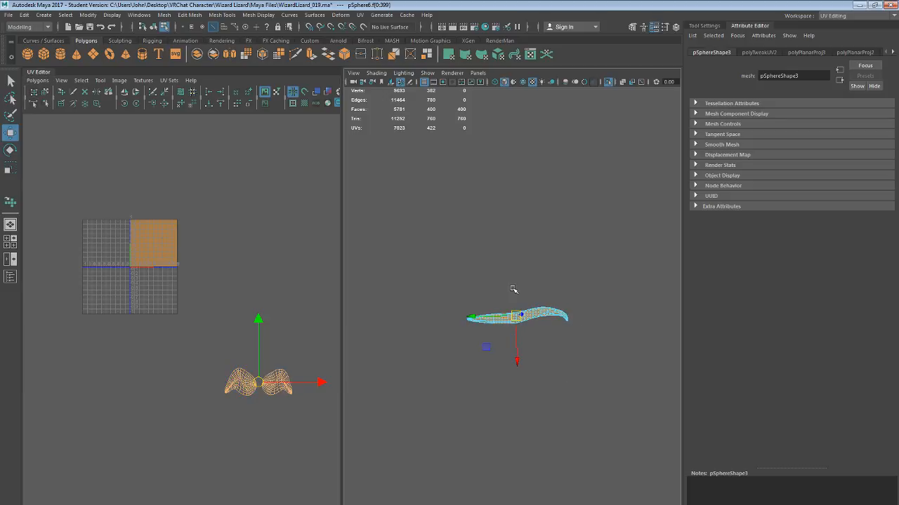
left_click(609, 85)
left_click_drag(537, 220, 597, 285, "alt")
right_click_drag(597, 284, 630, 302, "alt")
middle_click_drag(543, 260, 630, 180, "alt")
right_click_drag(499, 192, 559, 270, "alt")
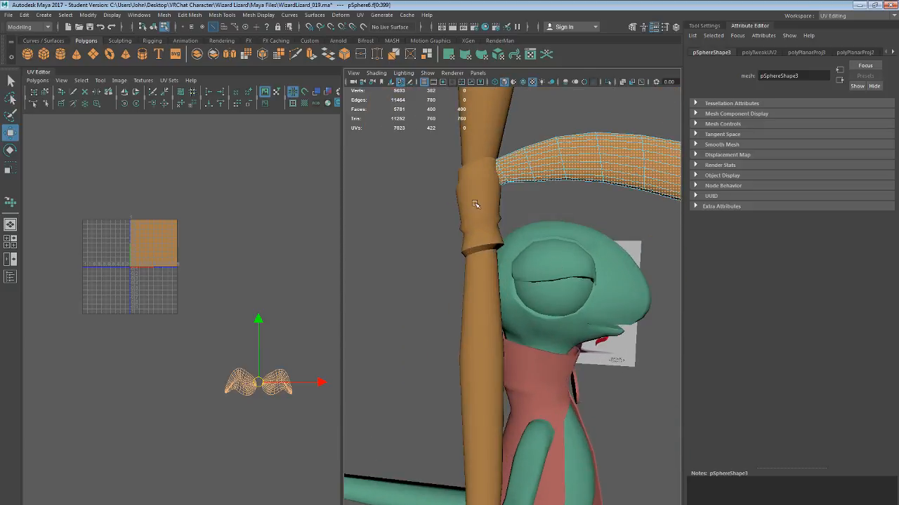
Select all faces of the staff's shaft from just below the collar down to its bottom end
left_click(474, 221)
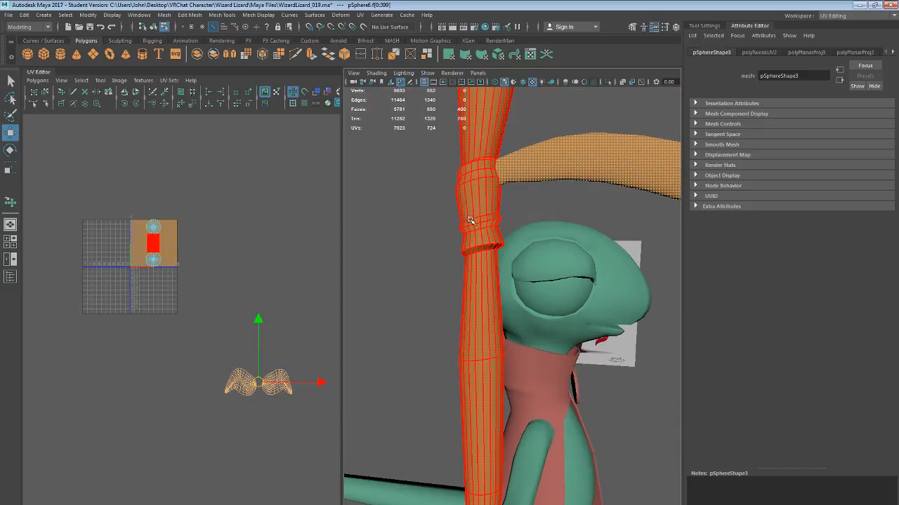
right_click_drag(472, 222, 480, 280)
left_click_drag(412, 294, 544, 313)
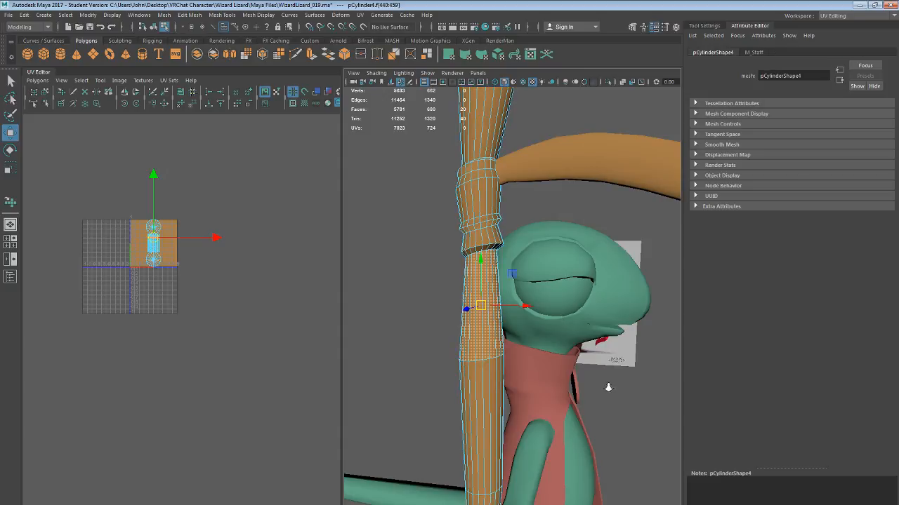
right_click_drag(608, 385, 399, 203, "alt")
middle_click_drag(507, 306, 493, 243, "alt")
left_click_drag(442, 402, 564, 264, "shift")
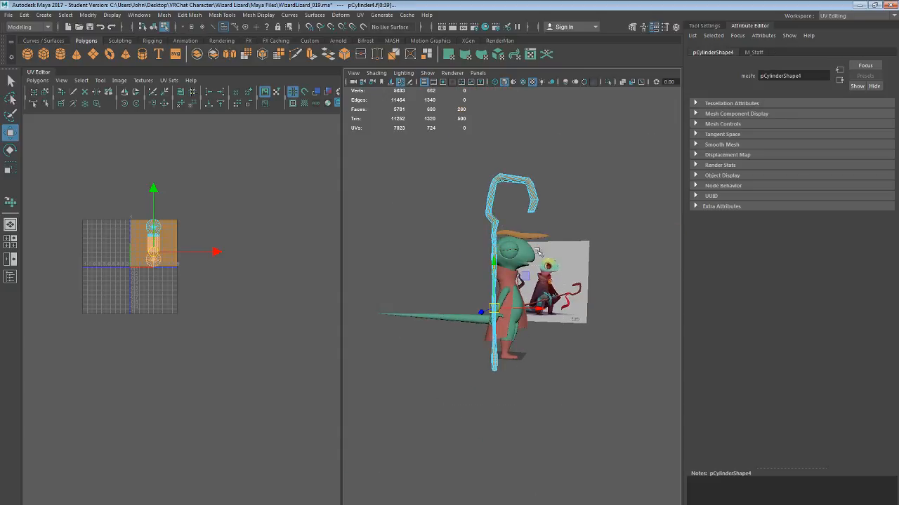
Change the colour of the branch's M_Staff material to blue
right_click_drag(485, 273, 575, 269, "alt")
left_click_drag(575, 270, 474, 207, "alt")
right_click_drag(474, 207, 459, 184, "alt")
left_click(563, 231)
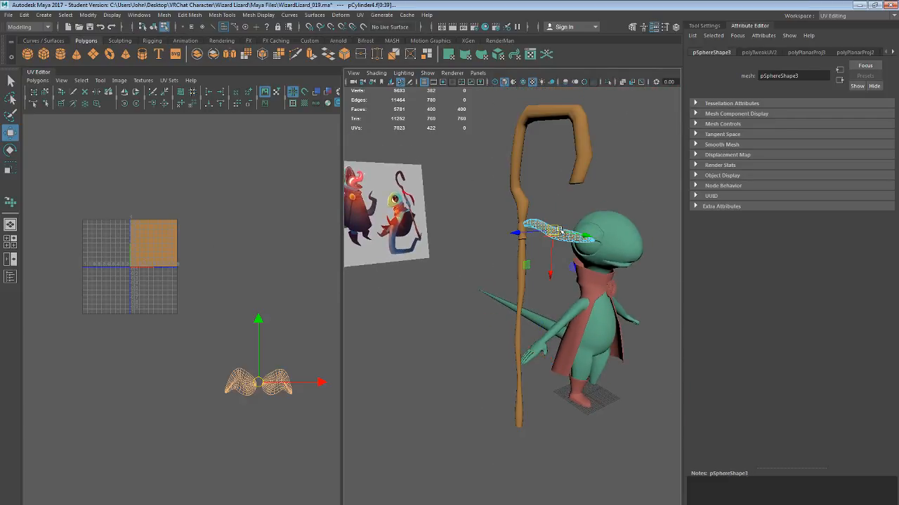
left_click(888, 54)
left_click(889, 54)
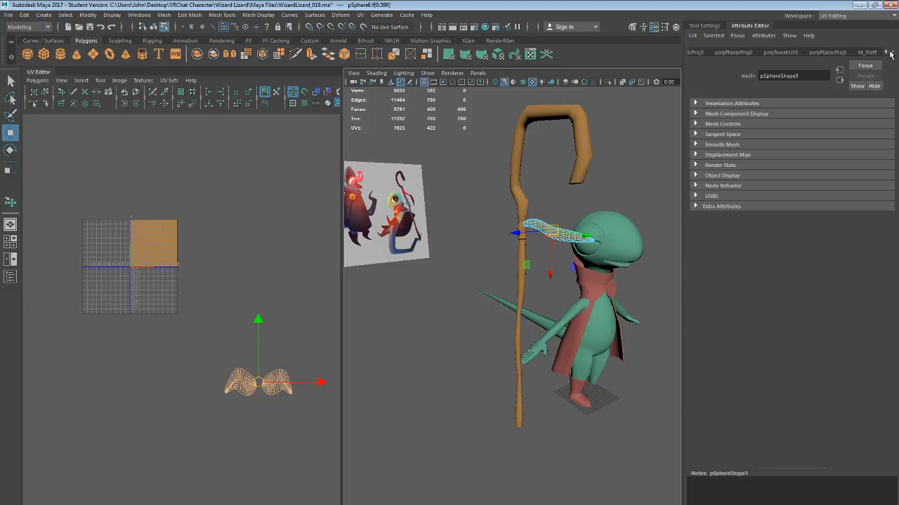
left_click(867, 53)
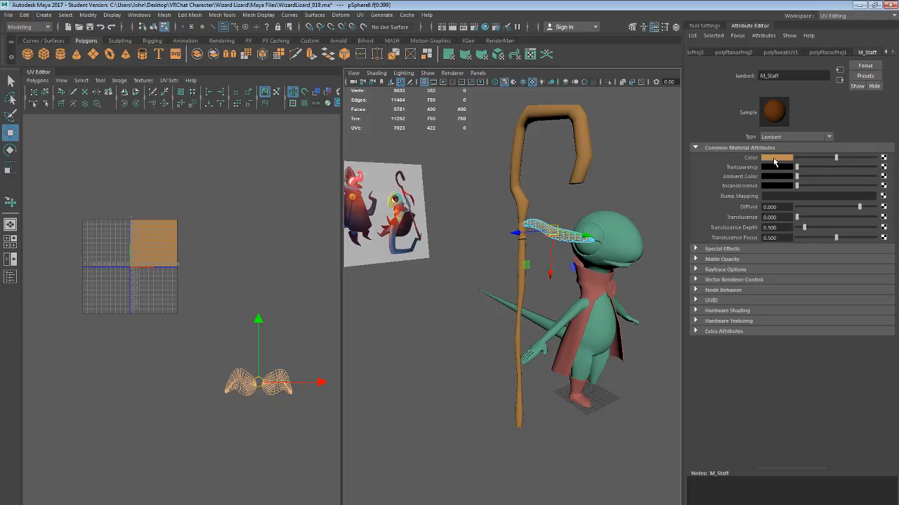
left_click(775, 158)
left_click(774, 231)
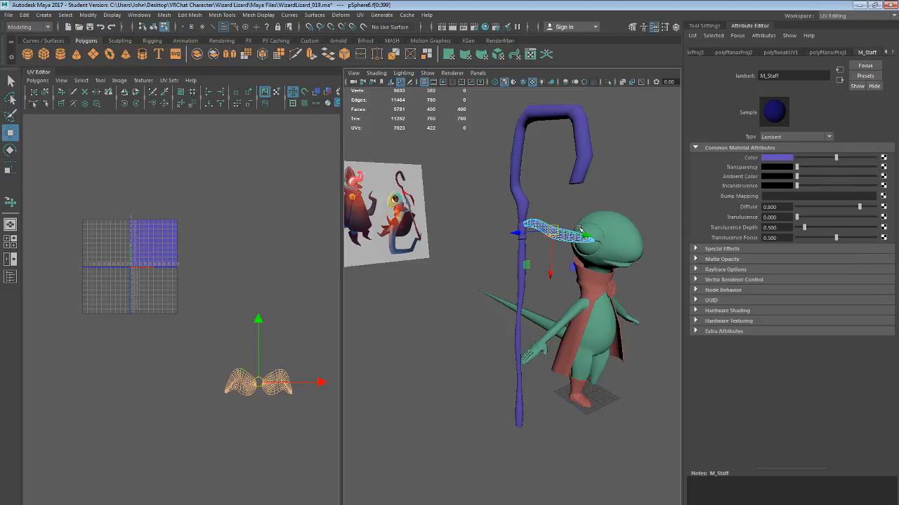
Return to the staff's lower shaft faces and change the M_Staff material's colour to purple
left_click(450, 209)
left_click_drag(447, 204, 486, 211, "alt")
double_click(516, 185)
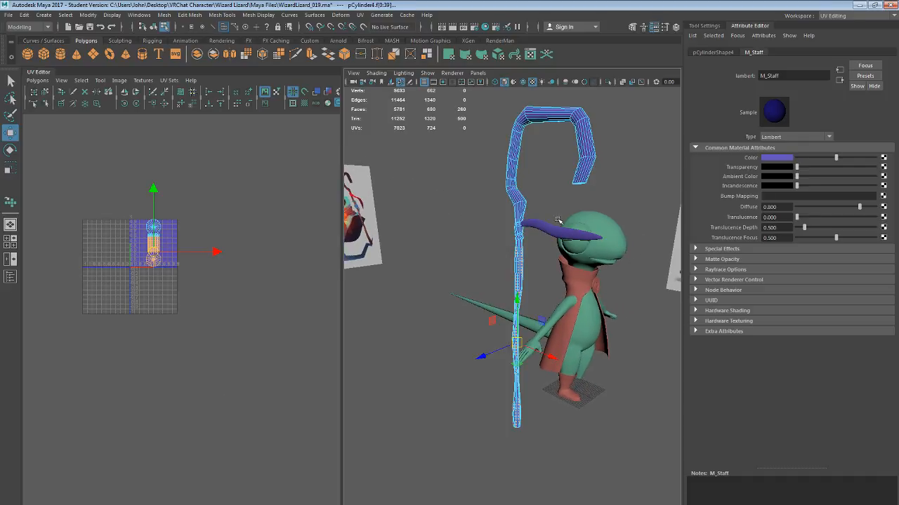
right_click_drag(480, 185, 561, 258, "alt")
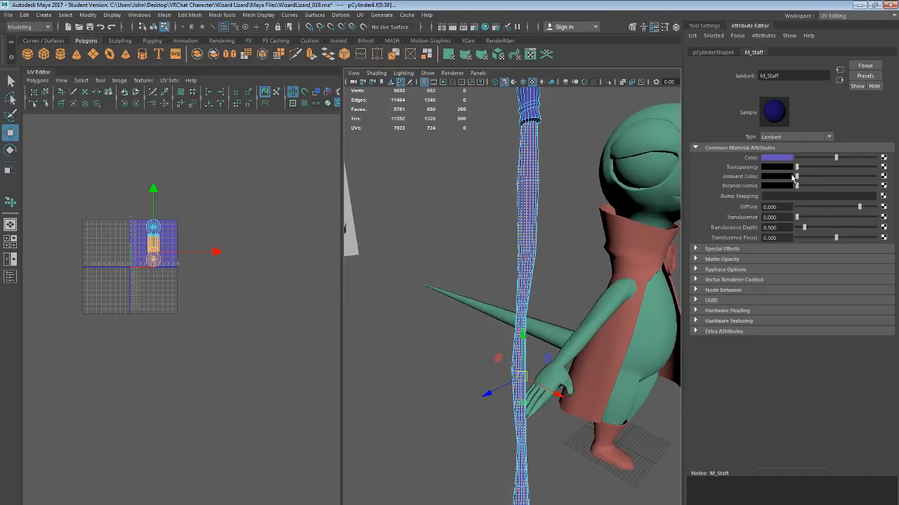
left_click(780, 160)
mouse_move(789, 186)
left_mouse_down()
mouse_move(757, 187)
mouse_move(792, 194)
mouse_move(784, 194)
left_mouse_up()
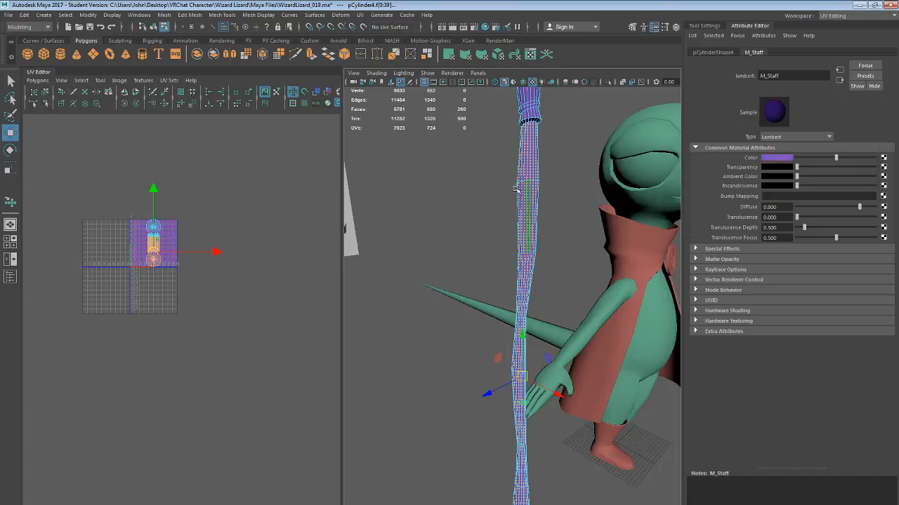
mouse_move(458, 195)
left_mouse_down("alt")
mouse_move(465, 194)
mouse_move(456, 188)
left_mouse_up("alt")
left_click(455, 187)
Remove all the triangular cap faces at the staff's bottom end from the face selection
left_click_drag(448, 156, 525, 503)
left_click_drag(431, 279, 577, 390, "alt")
middle_click_drag(577, 391, 530, 114, "alt")
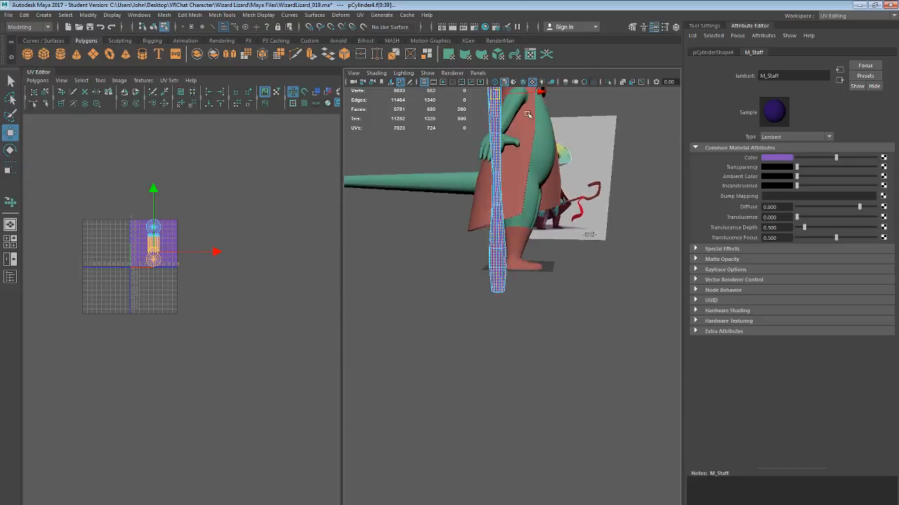
right_click_drag(530, 114, 647, 375, "alt")
middle_click_drag(495, 214, 548, 278, "alt")
right_click_drag(547, 277, 676, 412, "alt")
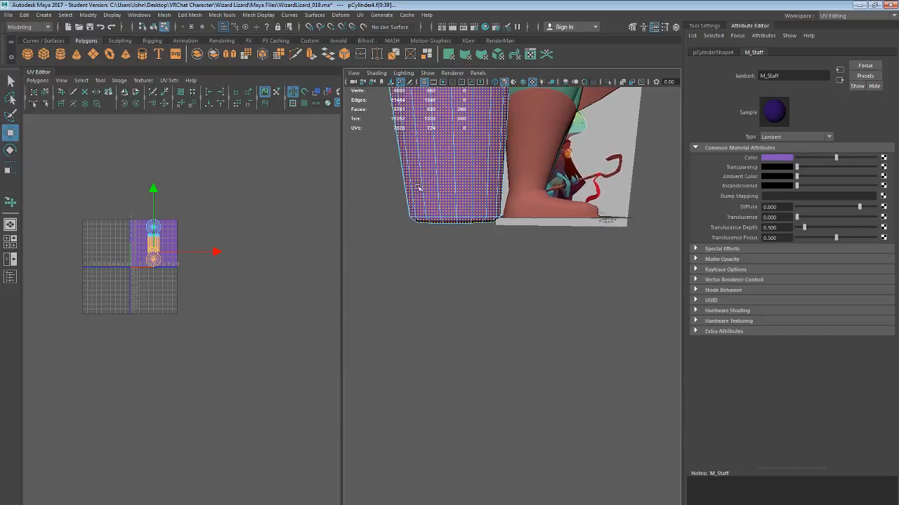
left_click_drag(418, 188, 547, 328, "alt")
left_click(551, 136, "ctrl")
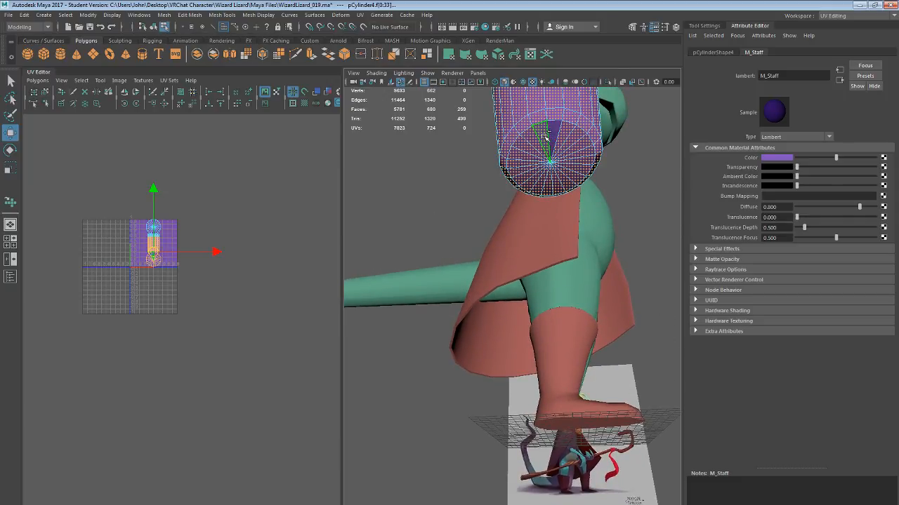
left_click(542, 137, "ctrl")
left_click(532, 141, "ctrl")
left_click(525, 146, "ctrl")
left_click(521, 152, "ctrl")
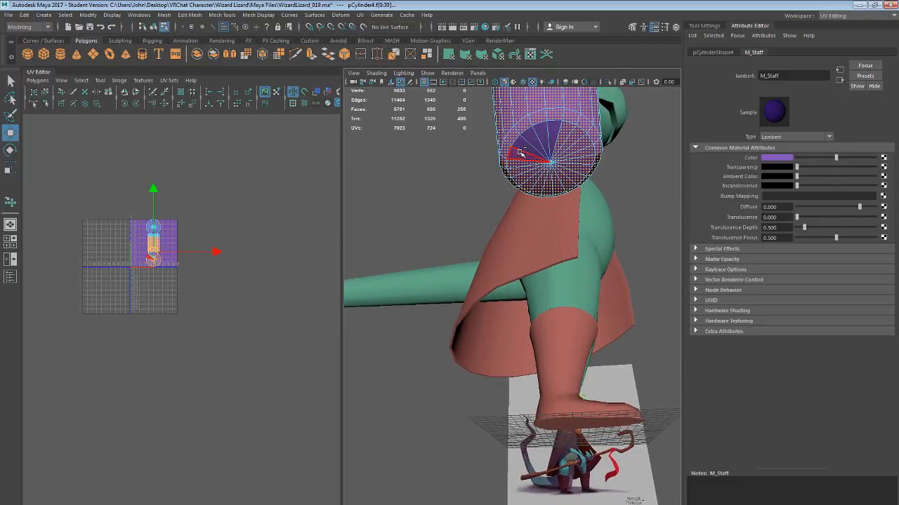
left_click(520, 160, "ctrl")
left_click(521, 170, "ctrl")
left_click(524, 178, "ctrl")
left_click(530, 183, "ctrl")
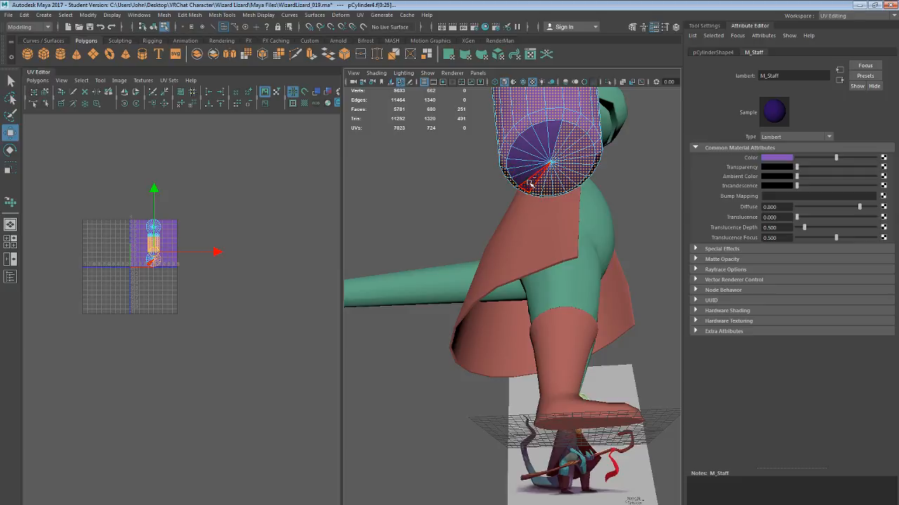
left_click(536, 187, "ctrl")
left_click(545, 190, "ctrl")
left_click(554, 191, "ctrl")
left_click(564, 188, "ctrl")
left_click(574, 182, "ctrl")
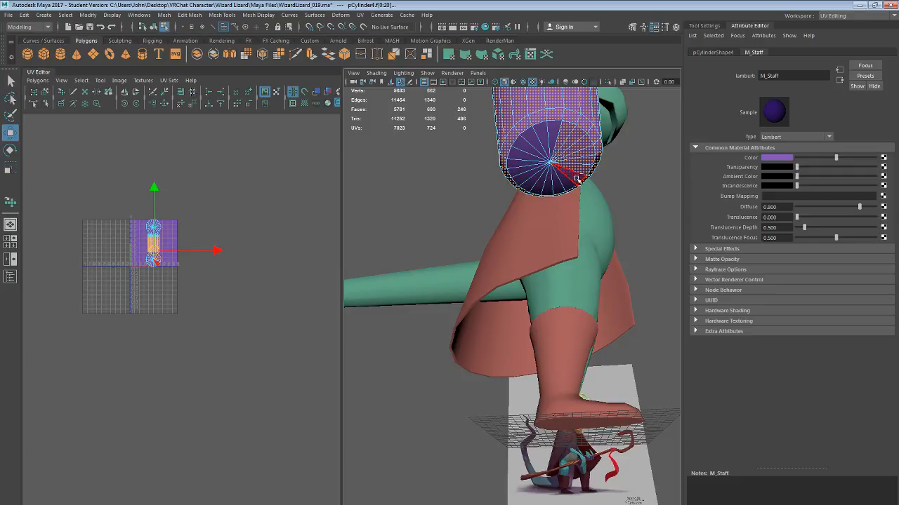
left_click(580, 173, "ctrl")
left_click(581, 163, "ctrl")
left_click(580, 153, "ctrl")
left_click(576, 145, "ctrl")
left_click(567, 138, "ctrl")
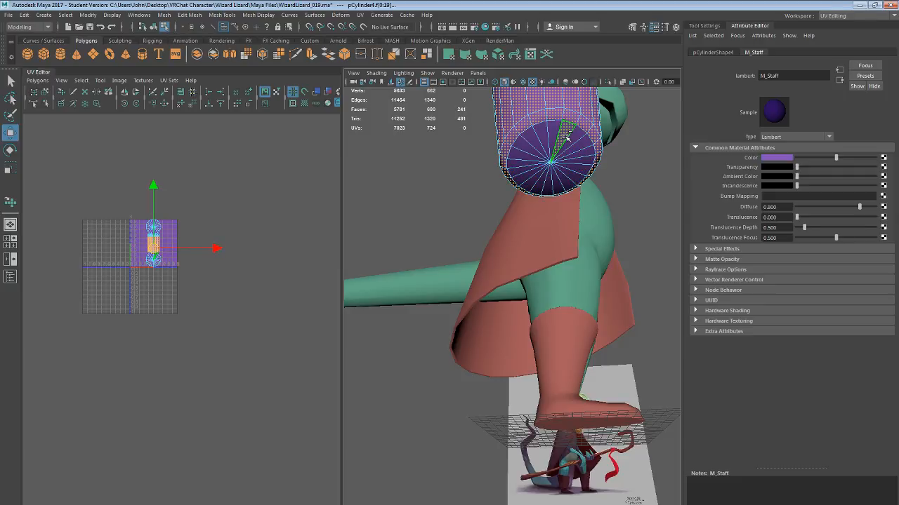
left_click(567, 138, "ctrl")
Apply a cylindrical UV projection to the selected shaft faces and move the new shell below the UV grid
left_click_drag(567, 138, 491, 266, "alt")
left_click(360, 15)
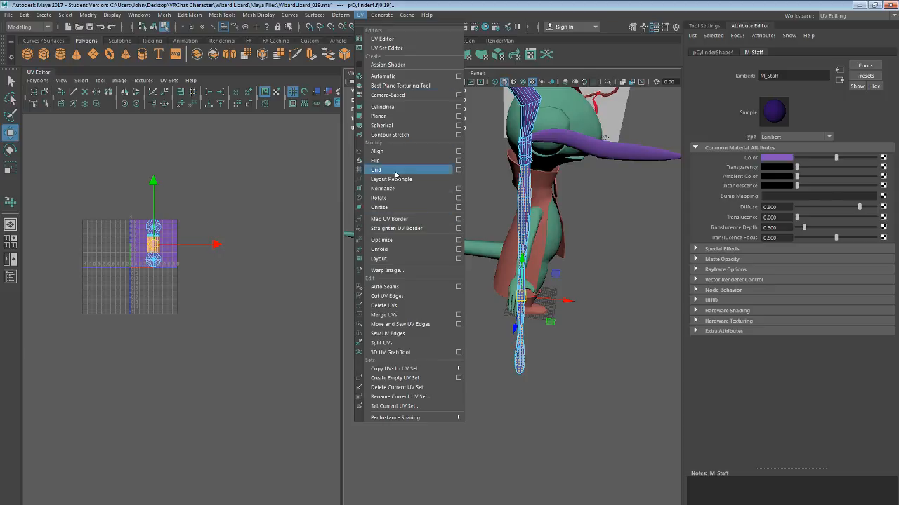
left_click(393, 106)
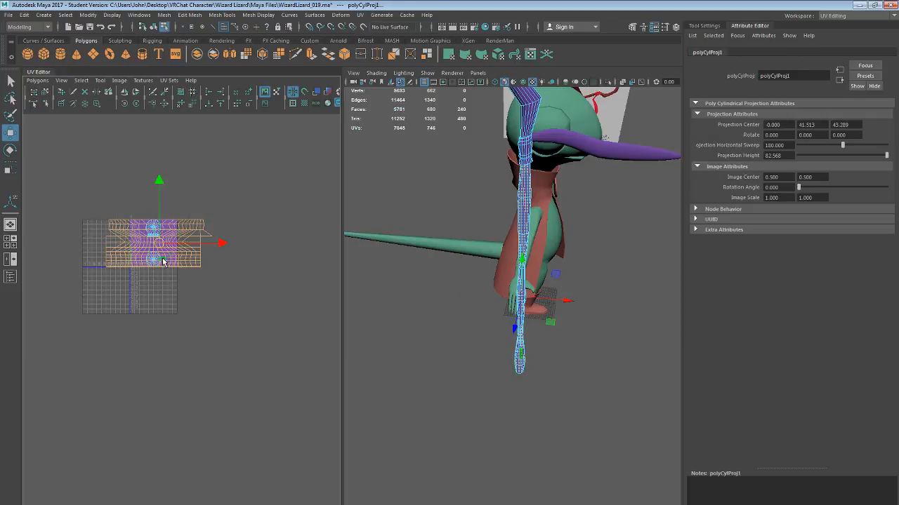
left_click_drag(160, 245, 226, 374)
right_click_drag(249, 358, 276, 370, "alt")
middle_click_drag(275, 369, 164, 301, "alt")
right_click_drag(164, 301, 249, 341, "alt")
middle_click_drag(249, 341, 195, 323, "alt")
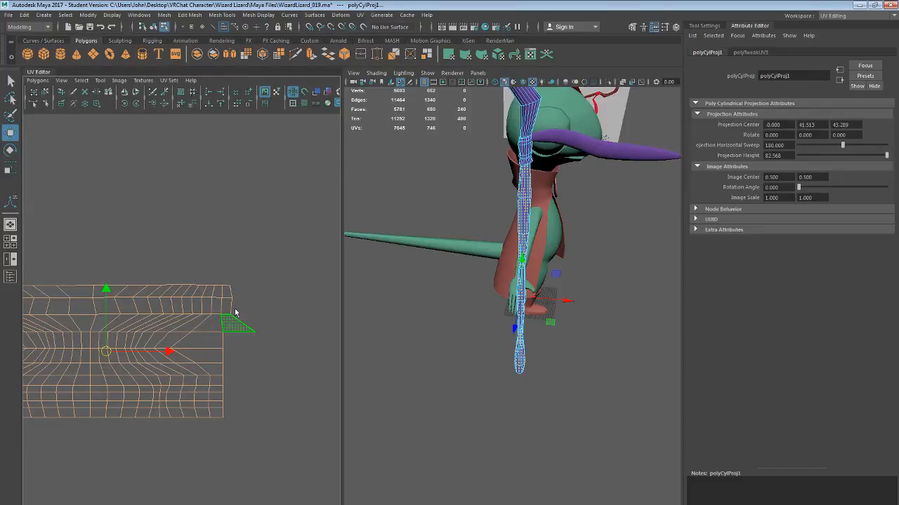
Cut the UVs along the three edges joining the overhanging faces to the right end of the shaft's UV shell
left_click(226, 323)
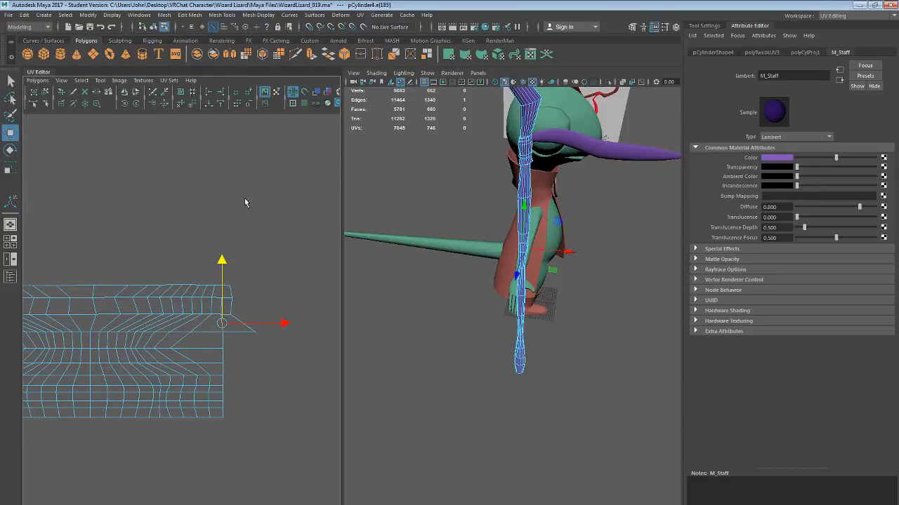
left_click(234, 325)
left_click(233, 325)
right_click_drag(241, 331, 302, 405, "alt")
middle_click_drag(290, 330, 222, 331, "alt")
left_click(255, 313)
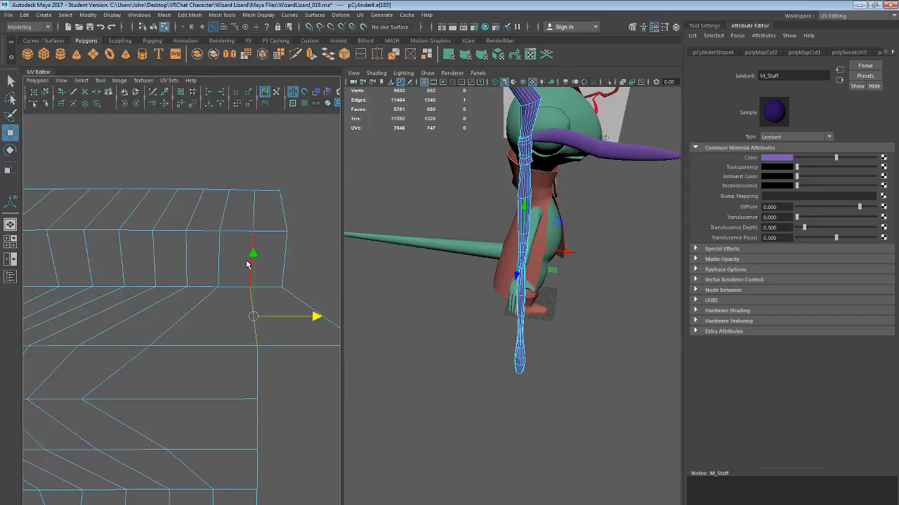
left_click_drag(253, 255, 254, 208)
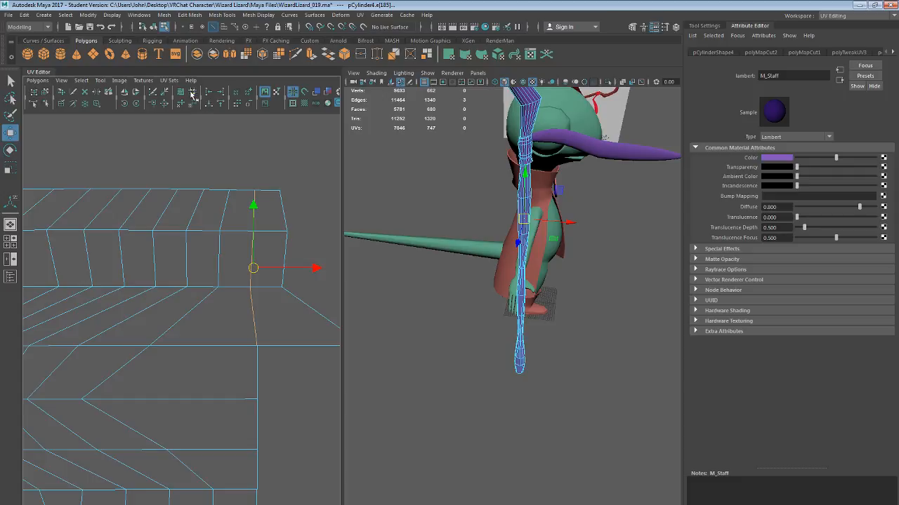
left_click(141, 95)
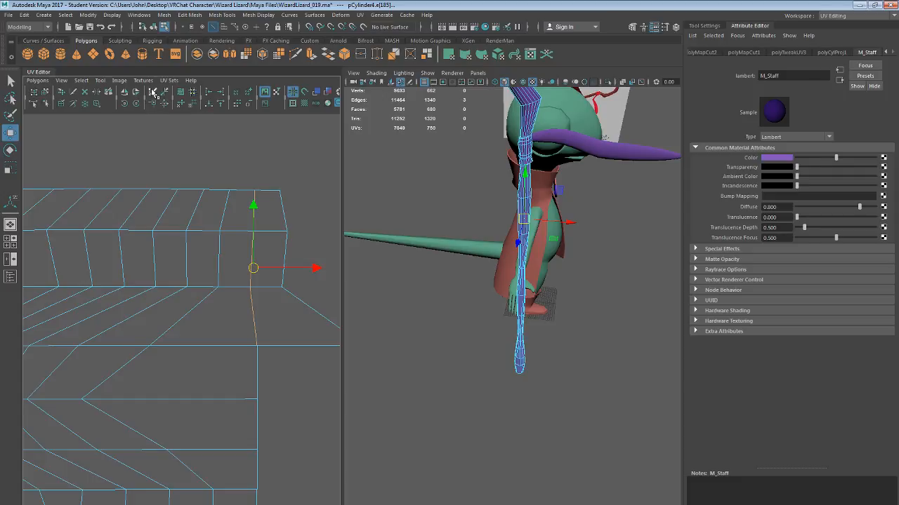
Select the cut-off faces and move them to just beyond the left end of the shaft shell
right_click_drag(272, 312, 159, 234)
left_click(279, 311)
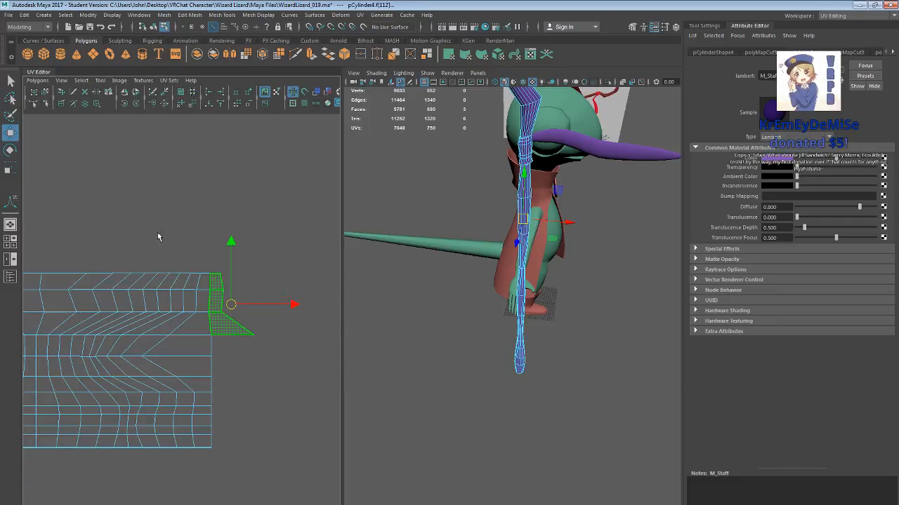
right_click_drag(184, 277, 145, 285, "alt")
middle_click_drag(167, 338, 246, 347, "alt")
right_click_drag(317, 317, 293, 319, "alt")
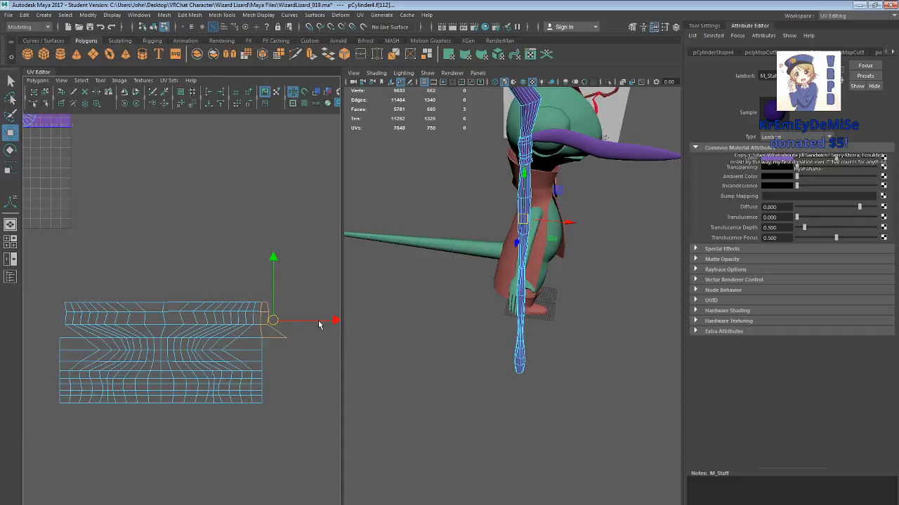
left_click_drag(318, 325, 103, 323)
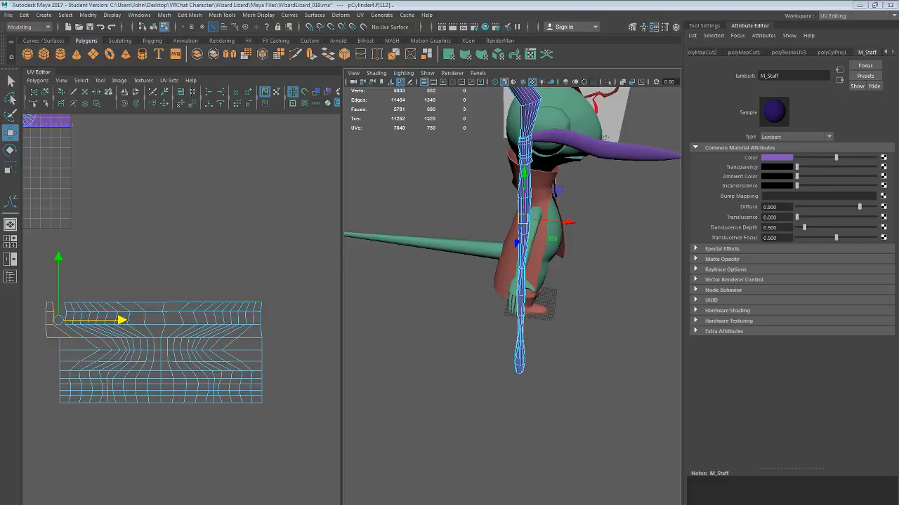
left_click_drag(579, 294, 536, 200, "alt")
left_click_drag(486, 144, 492, 140, "alt")
right_click_drag(491, 141, 485, 143, "alt")
middle_click_drag(484, 144, 487, 219, "alt")
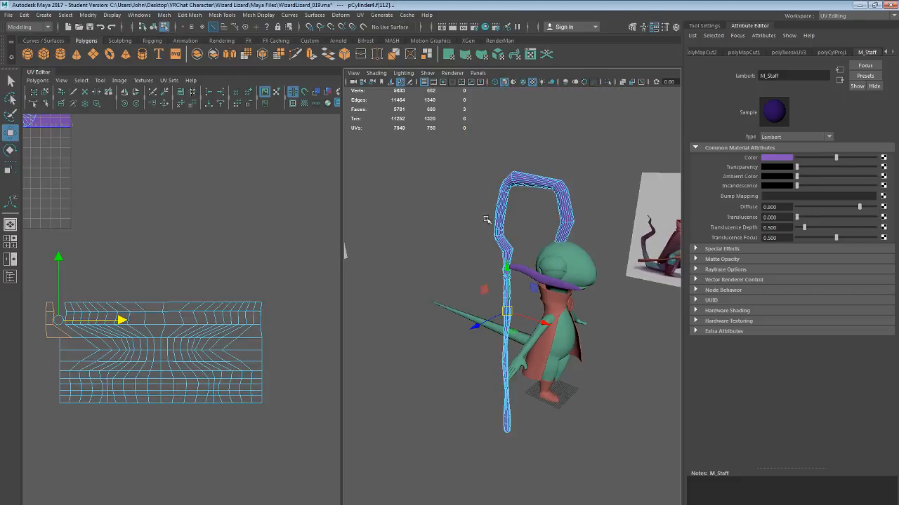
right_click_drag(488, 218, 555, 274, "alt")
middle_click_drag(533, 204, 534, 279, "alt")
mouse_move(534, 279)
left_mouse_down("alt")
mouse_move(544, 294)
mouse_move(562, 281)
mouse_move(532, 285)
left_mouse_up("alt")
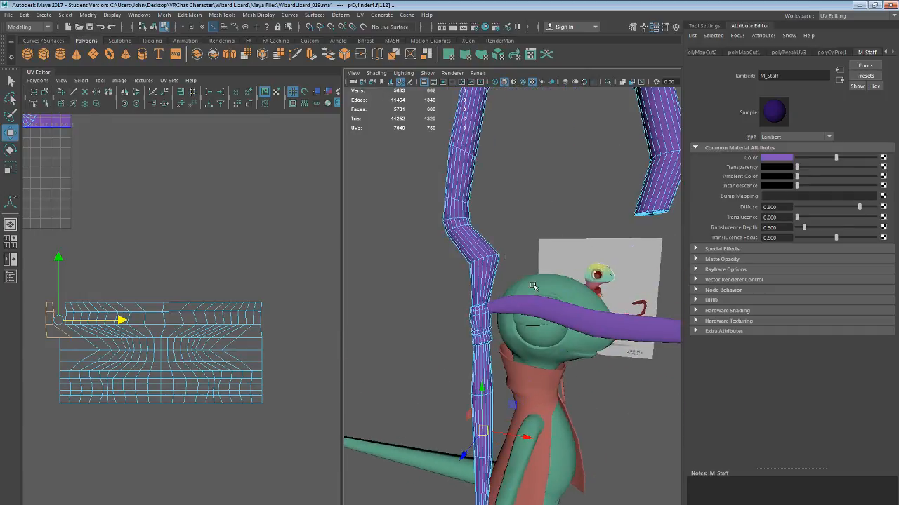
right_click_drag(532, 285, 558, 304, "alt")
left_click_drag(557, 305, 570, 307, "alt")
right_click_drag(570, 308, 548, 316, "alt")
left_click(518, 243)
right_click_drag(555, 276, 507, 270, "alt")
left_click(501, 231, "shift")
left_click_drag(556, 269, 564, 266, "alt")
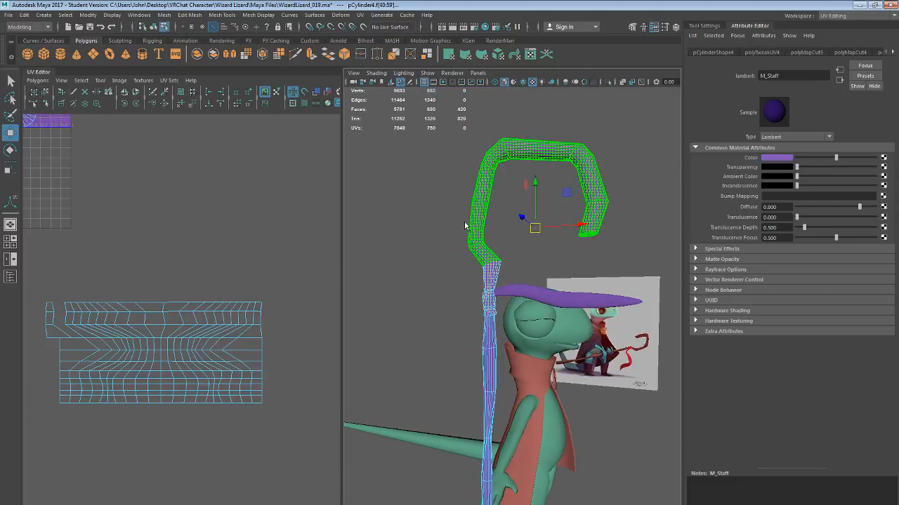
left_click(464, 220)
Select the face loops on the underside and lowest flared band of the staff's wrapped collar
left_click(489, 308)
mouse_move(489, 307)
right_mouse_down("alt")
mouse_move(540, 357)
mouse_move(522, 311)
mouse_move(492, 299)
right_mouse_up("alt")
middle_click_drag(492, 299, 519, 302, "alt")
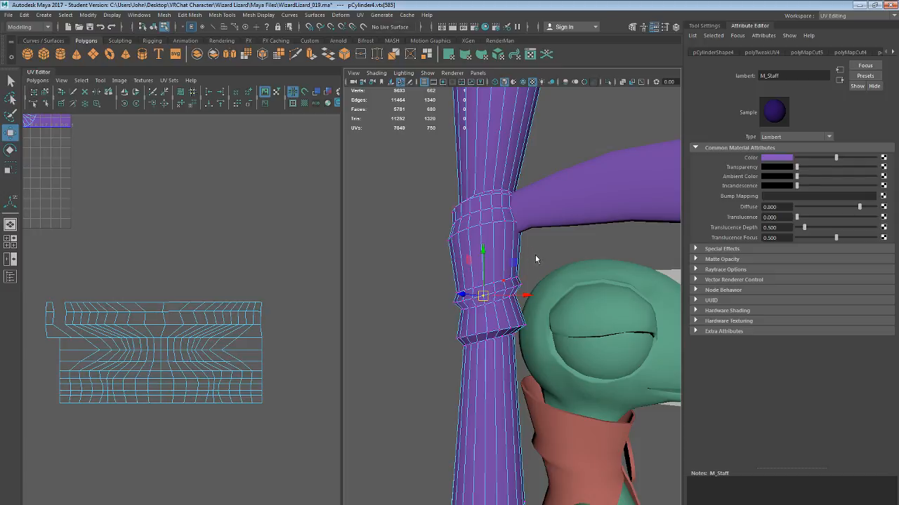
key("alt+F12")
left_click(494, 250)
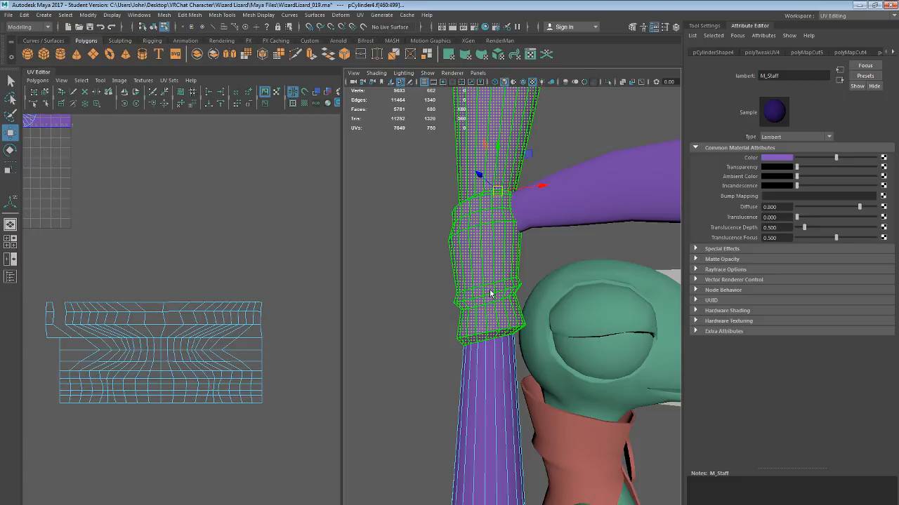
double_click(490, 293)
scroll(490, 293, "up", 4)
left_click(473, 364)
left_click(442, 365, "shift")
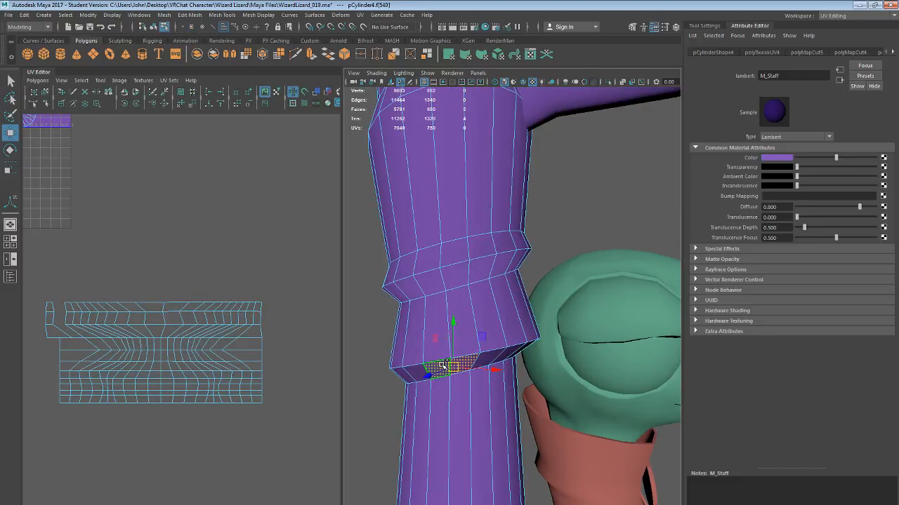
double_click(442, 365, "shift")
left_click(439, 342, "shift")
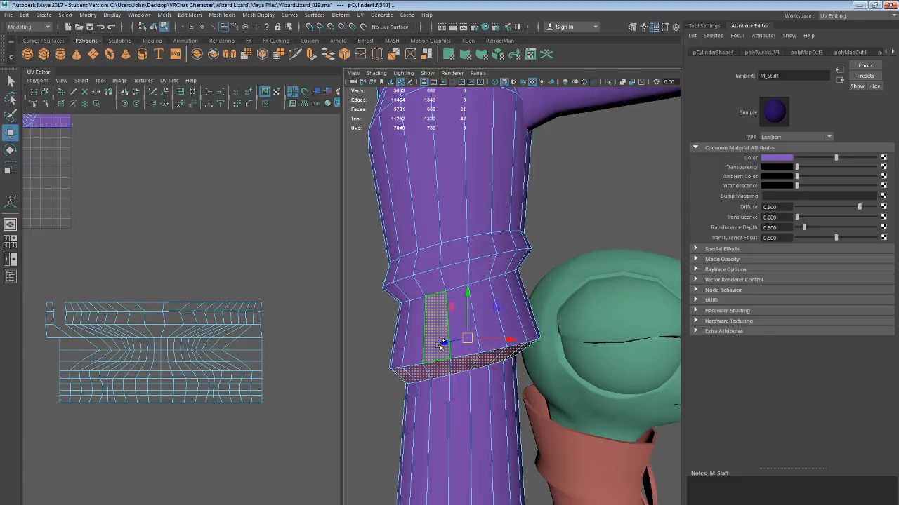
double_click(421, 311, "shift")
Add the face loops of the collar's narrow ridge and tall middle section to the selection
left_click(417, 286, "shift")
double_click(429, 281, "shift")
left_click(429, 261, "shift")
double_click(451, 250, "shift")
left_click(450, 213, "shift")
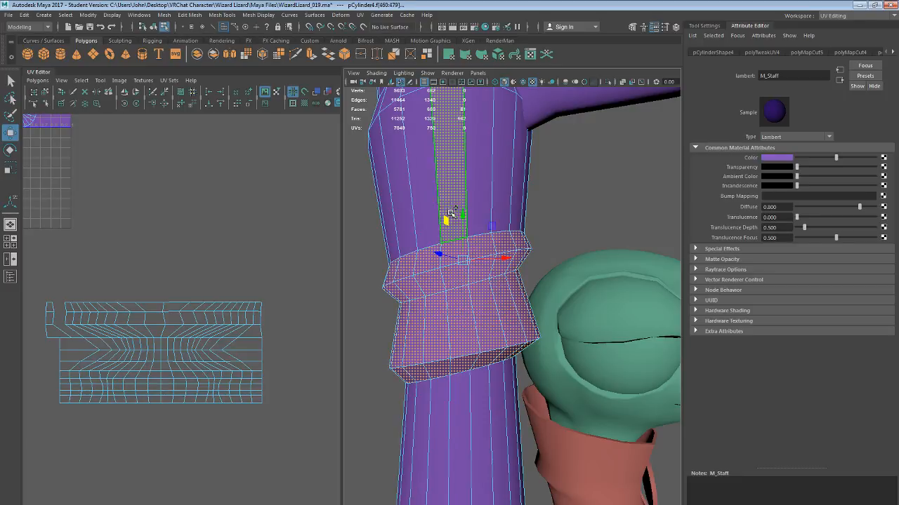
double_click(434, 213, "shift")
Add the remaining face loops up to the collar's top rim to the selection
left_click_drag(436, 213, 457, 238, "alt")
double_click(508, 331, "shift")
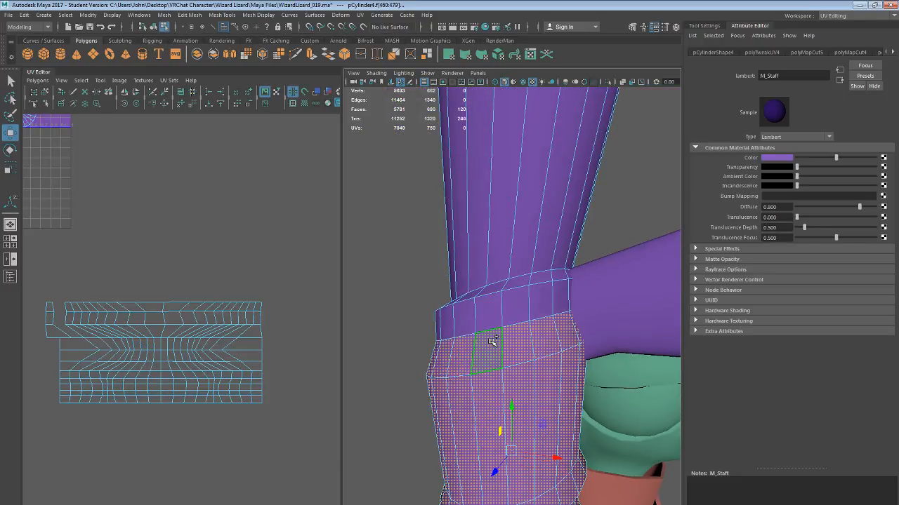
left_click(511, 306, "shift")
double_click(512, 306, "shift")
left_click(504, 285, "shift")
double_click(504, 286, "shift")
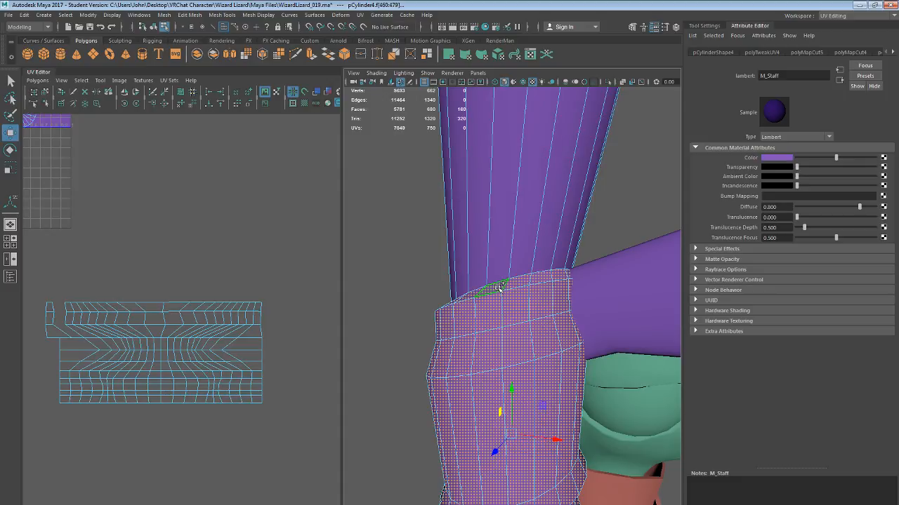
Apply a cylindrical UV projection to the selected collar faces
scroll(509, 287, "down", 5)
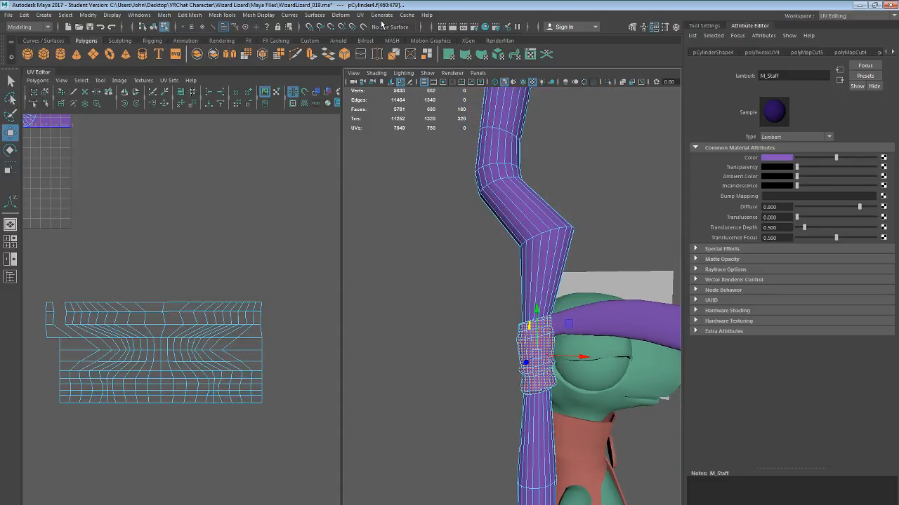
left_click(361, 14)
left_click(415, 106)
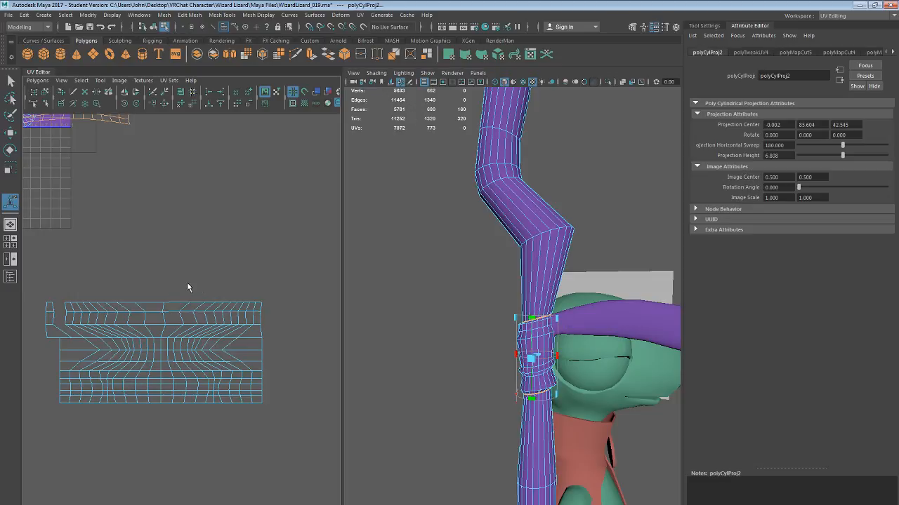
scroll(191, 230, "down", 4)
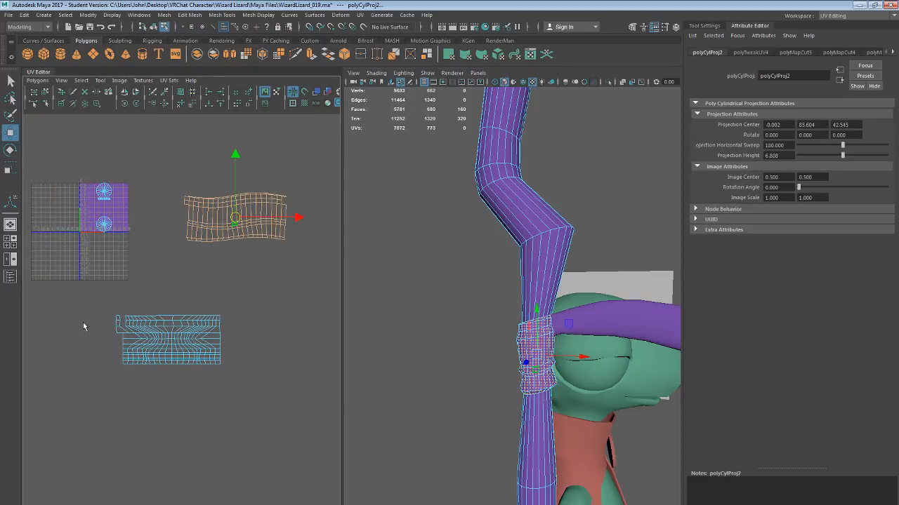
Select the matching edges beside the relocated faces and move and sew that piece onto the left end of the shaft shell
scroll(141, 325, "up", 8)
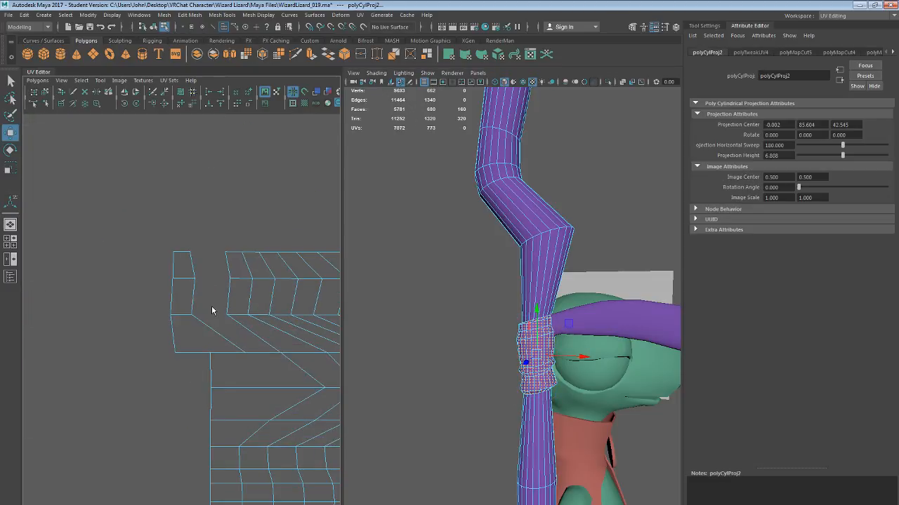
left_click(193, 350)
left_click(199, 326, "shift")
left_click(191, 302, "shift")
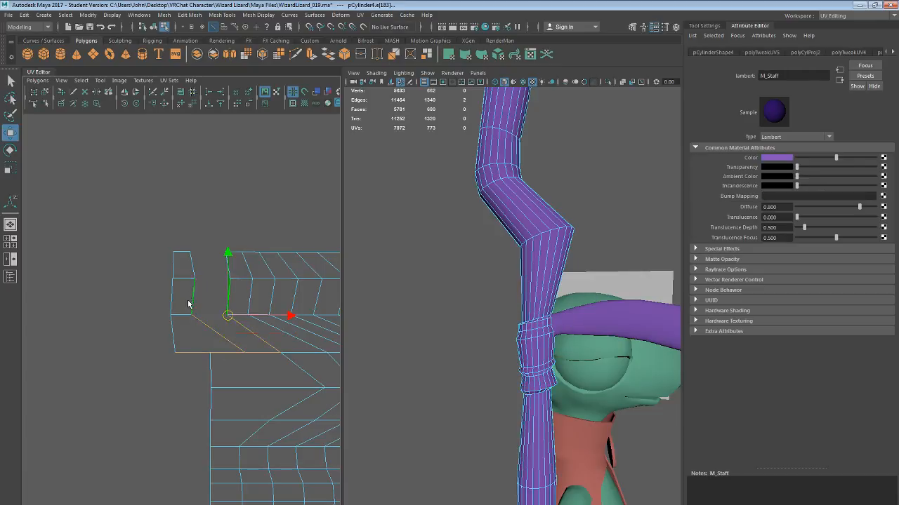
left_click(191, 269, "shift")
left_click(165, 104)
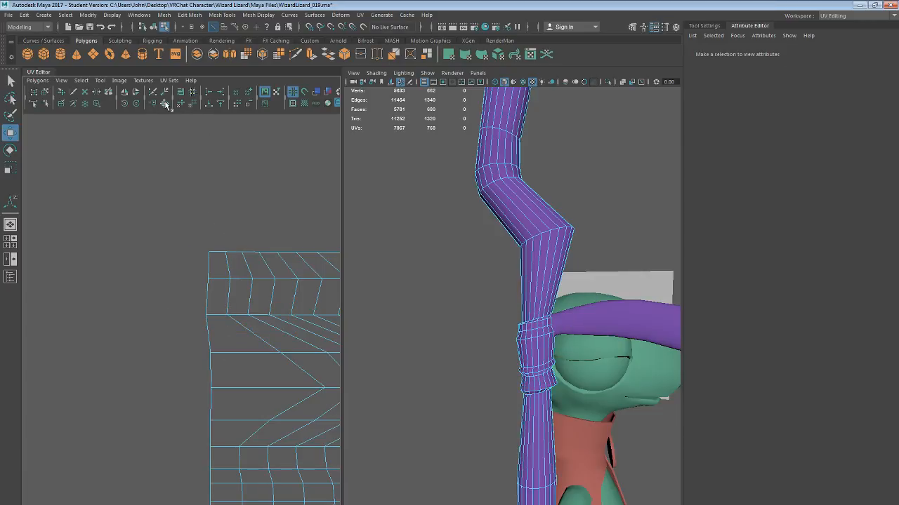
Select the whole shaft UV shell and relax its distorted UVs with an enlarged Unfold brush
scroll(148, 251, "down", 5)
scroll(267, 383, "up", 2)
middle_click_drag(288, 396, 190, 424, "alt")
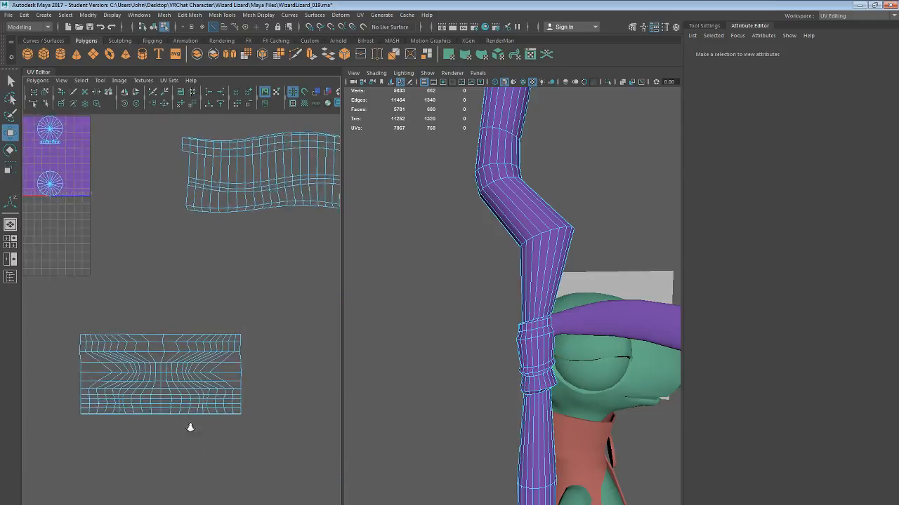
scroll(154, 354, "down", 3)
left_click(139, 357)
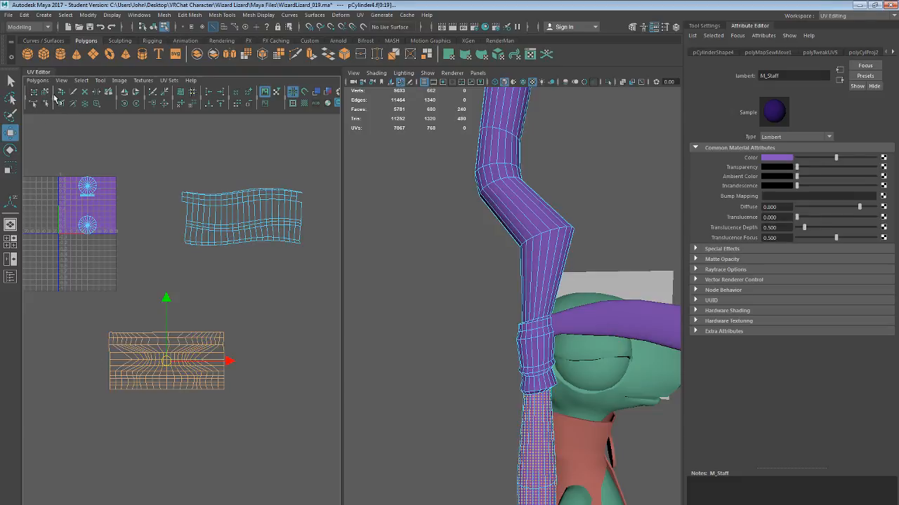
left_click(61, 92)
key("v")
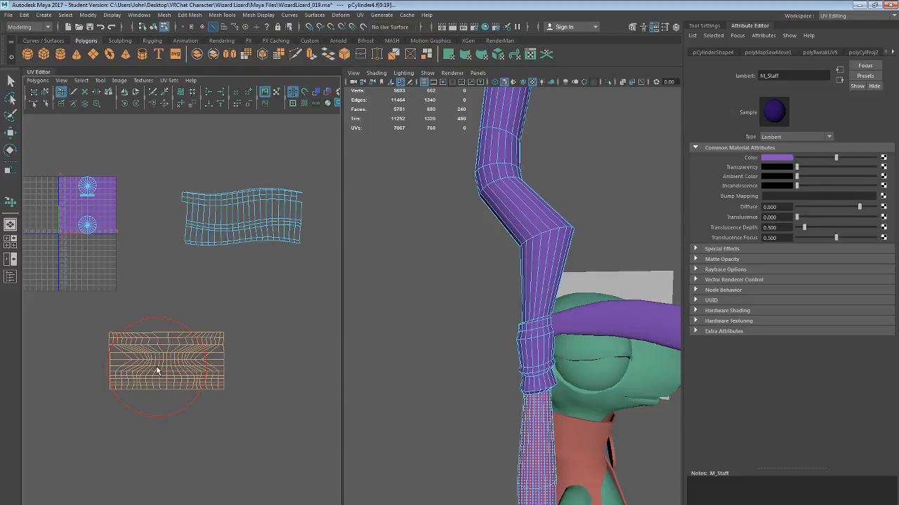
key("b")
left_click_drag(176, 379, 209, 395)
mouse_move(144, 348)
left_mouse_down()
mouse_move(175, 368)
mouse_move(163, 390)
left_mouse_up()
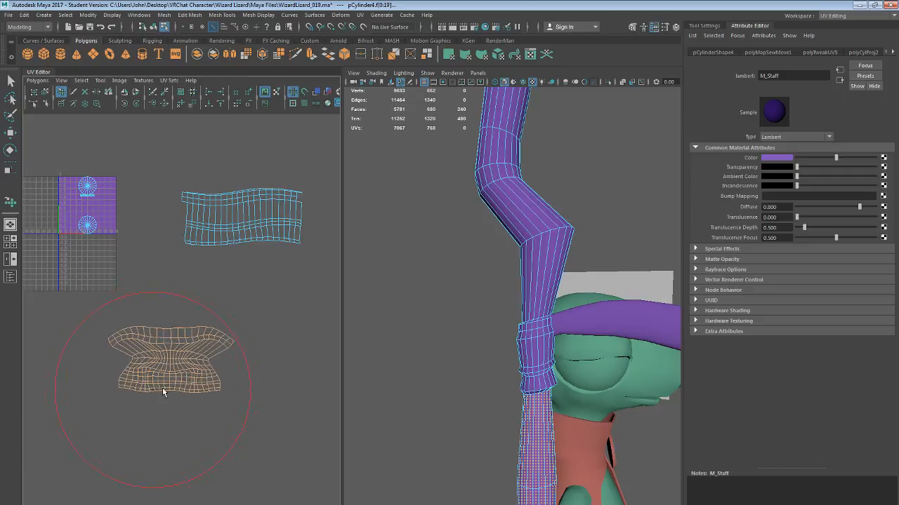
Cut the UVs along the two edges joining the overhanging faces to the upper-left corner of the collar shell
mouse_move(259, 219)
middle_mouse_down("alt")
mouse_move(226, 239)
mouse_move(201, 273)
middle_mouse_up("alt")
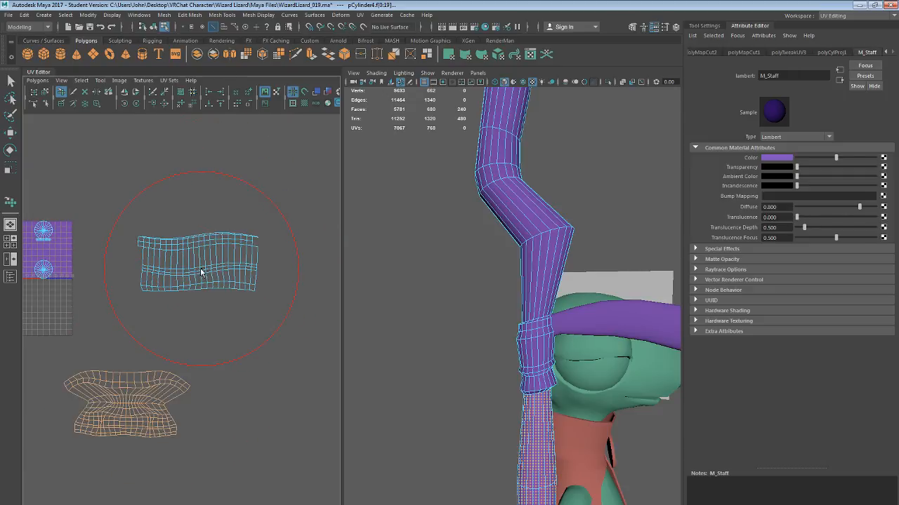
key("w")
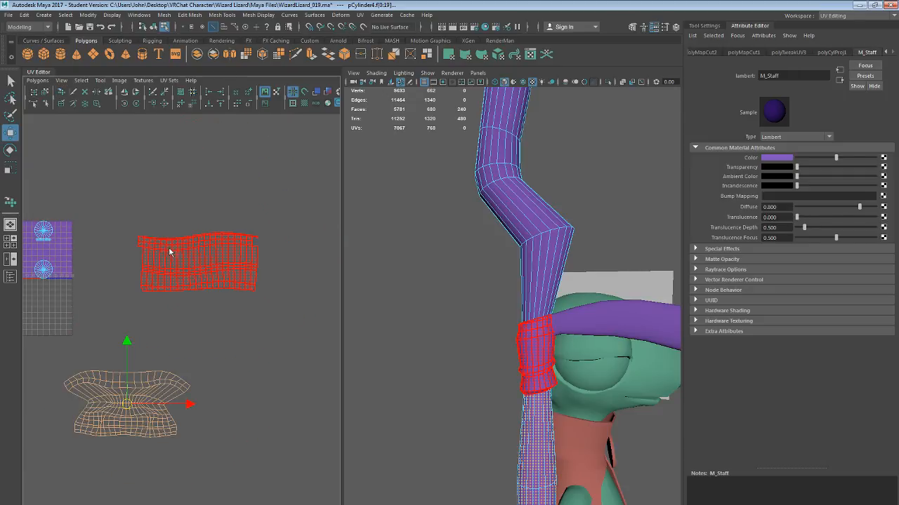
left_click(169, 252)
middle_click_drag(173, 258, 219, 352, "alt")
right_click_drag(219, 352, 286, 425, "alt")
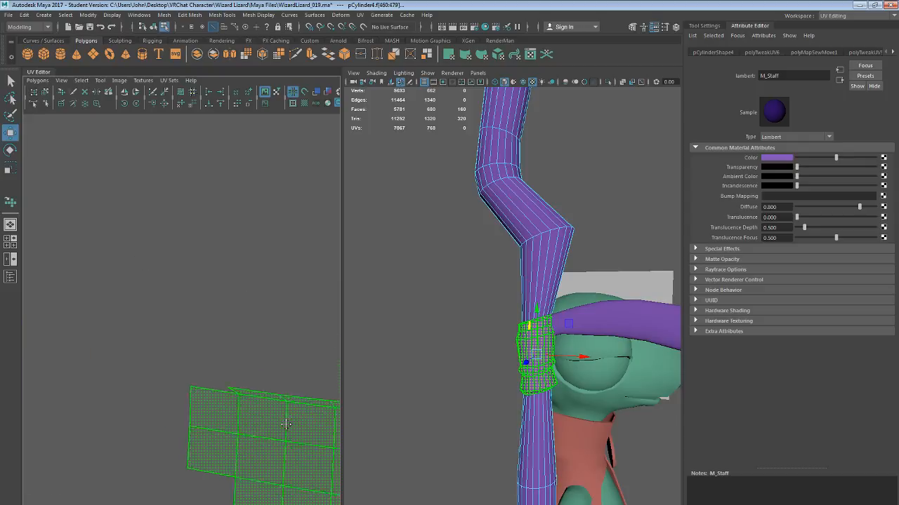
middle_click_drag(287, 425, 249, 345, "alt")
right_click_drag(204, 331, 202, 307)
left_click(202, 339)
left_click(204, 366, "shift")
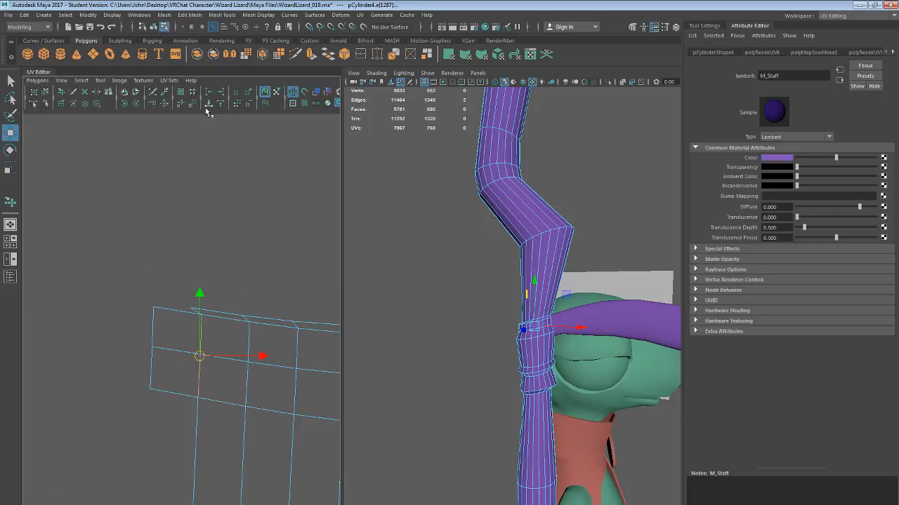
left_click(152, 92)
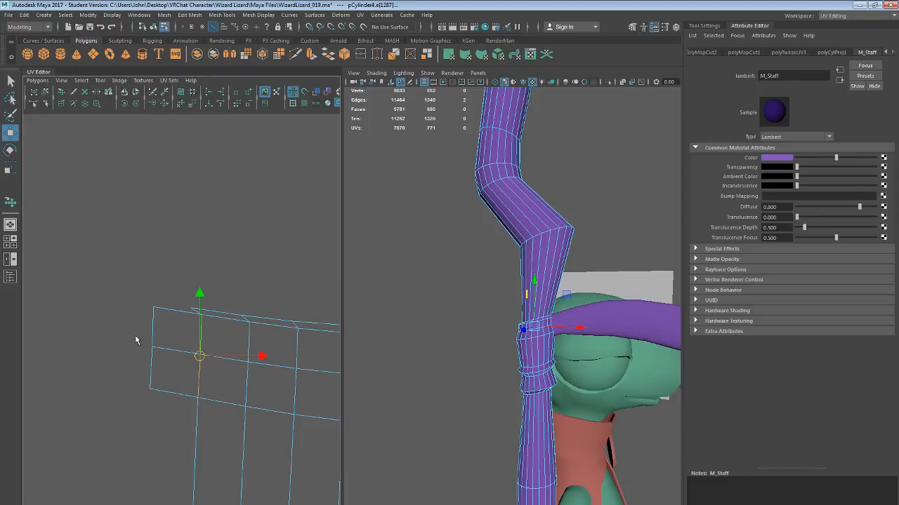
Select the collar's two cut-off faces and move them to just beyond the right end of its shell
right_click_drag(132, 334, 200, 297)
left_click(170, 349)
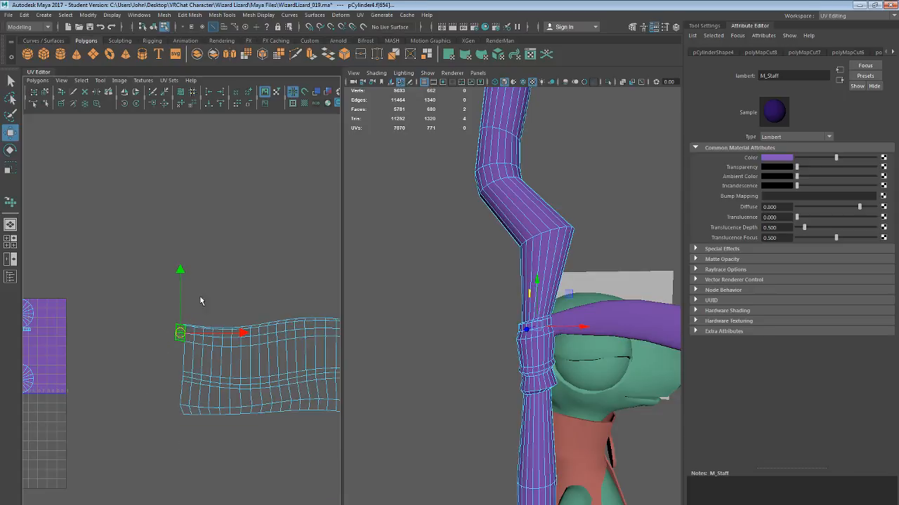
middle_click_drag(200, 300, 64, 283, "alt")
left_click_drag(122, 320, 314, 336)
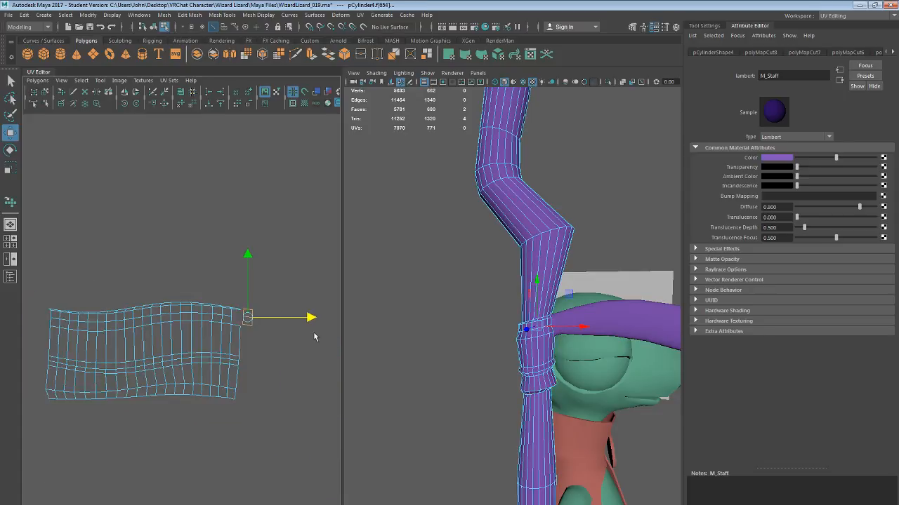
Select the matching edges between the collar shell and its two relocated faces and move and sew them together
right_click_drag(315, 337, 295, 327, "alt")
middle_click_drag(295, 327, 96, 288, "alt")
right_click_drag(96, 289, 161, 264, "alt")
left_click(160, 347)
left_click(139, 318, "shift")
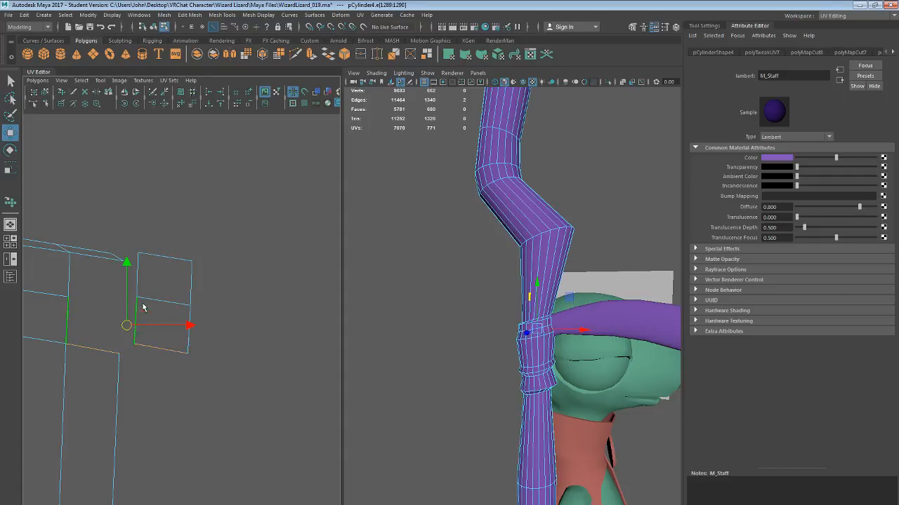
left_click(140, 282, "shift")
left_click(161, 260, "shift")
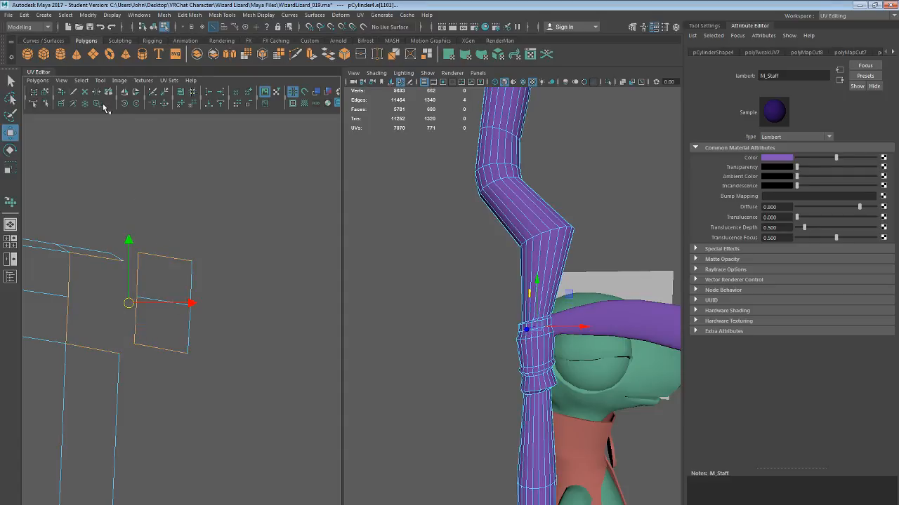
left_click(164, 104)
Select the whole collar UV shell, relax it with the Unfold brush, and return to object selection with nothing selected
right_click_drag(234, 286, 151, 271, "alt")
middle_click_drag(152, 271, 188, 271, "alt")
right_click_drag(149, 332, 131, 321)
left_click(131, 322)
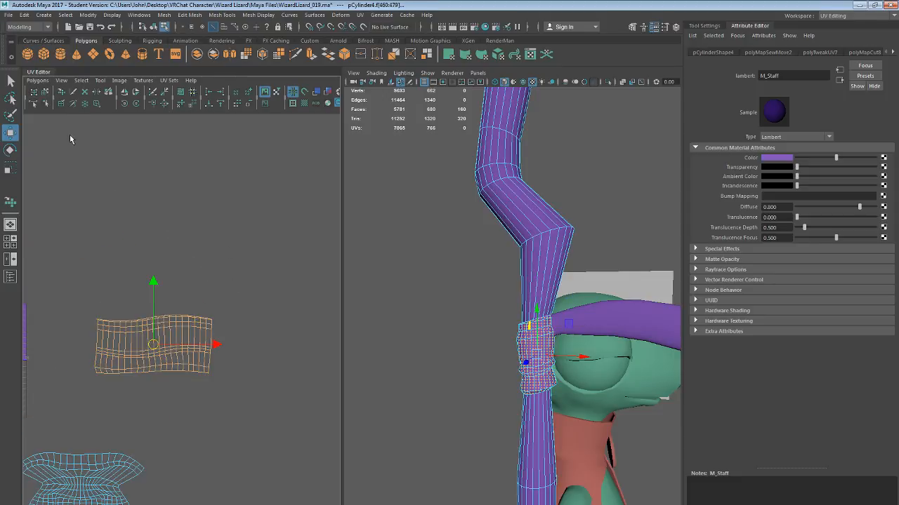
left_click(62, 93)
mouse_move(132, 345)
left_mouse_down()
mouse_move(161, 333)
mouse_move(115, 337)
mouse_move(164, 334)
left_mouse_up()
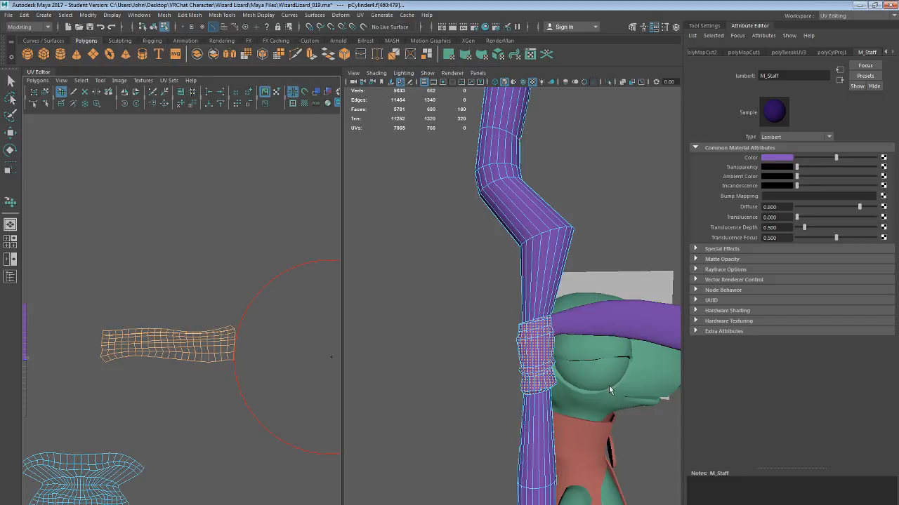
key("q")
right_click_drag(544, 257, 579, 242)
left_click(483, 288)
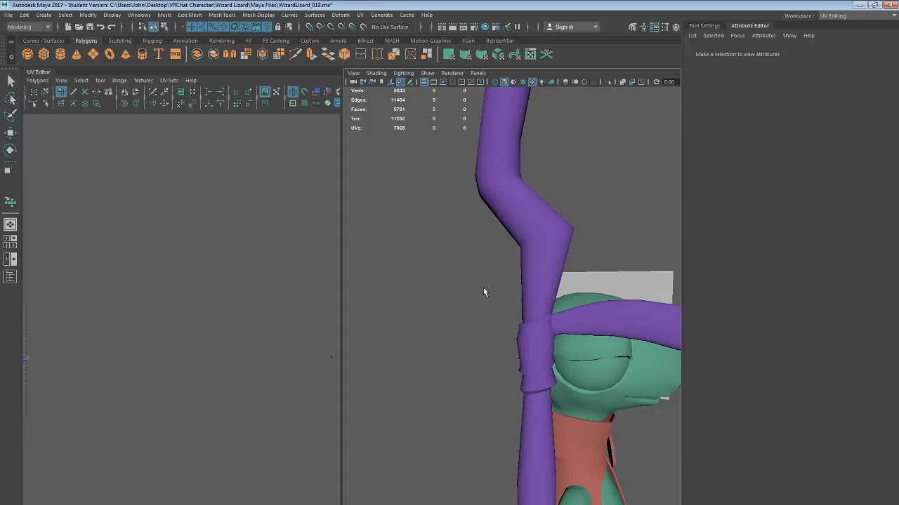
Examine the lizard's head and mouth from the front and side, selecting the body mesh
scroll(484, 289, "down", 6)
left_click_drag(586, 309, 441, 270, "alt")
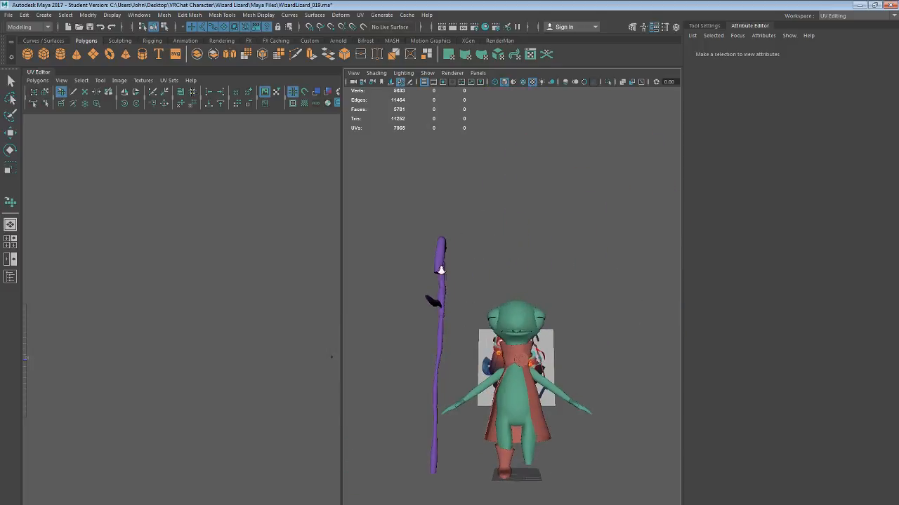
scroll(456, 275, "up", 6)
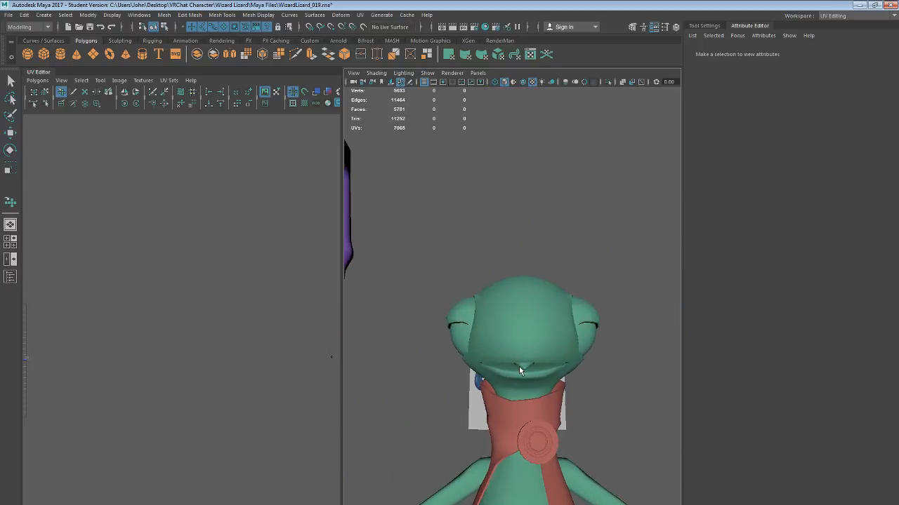
middle_click_drag(519, 366, 507, 349, "alt")
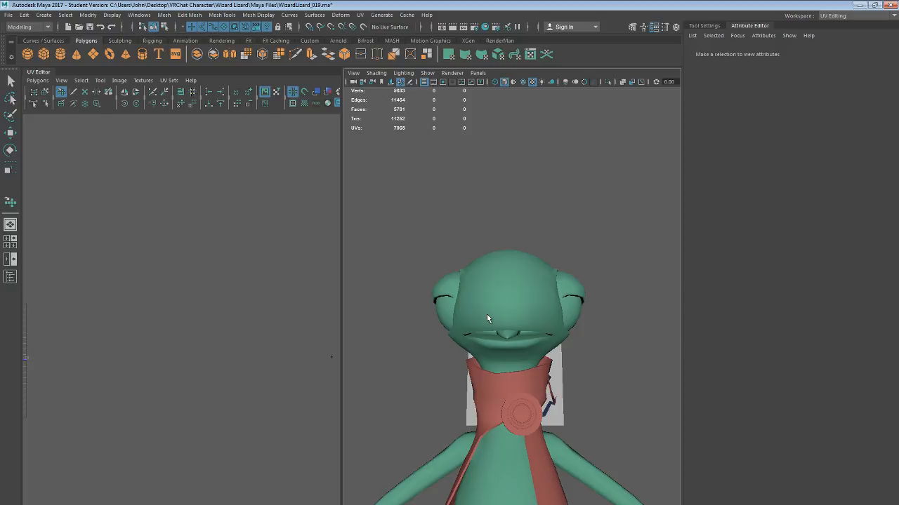
left_click_drag(486, 319, 531, 322, "alt")
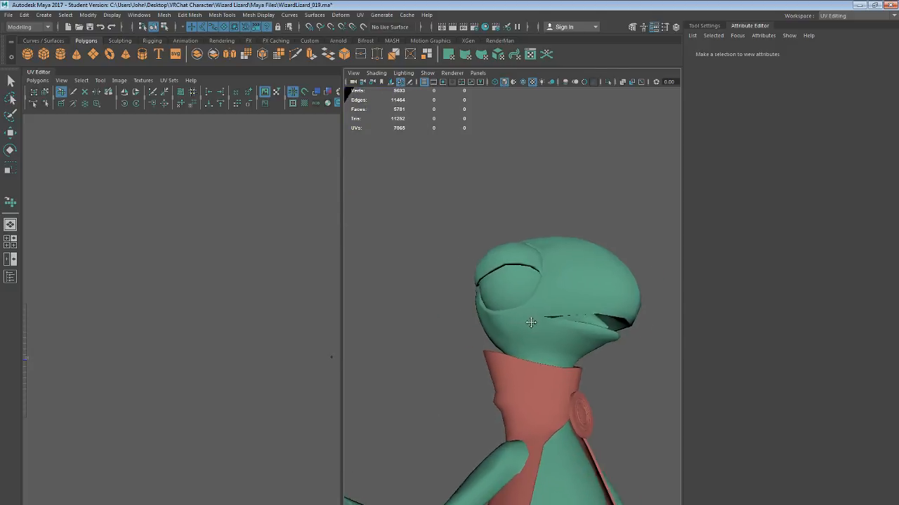
middle_click_drag(531, 322, 465, 292, "alt")
left_click_drag(468, 266, 419, 257, "alt")
right_click_drag(419, 257, 463, 303, "alt")
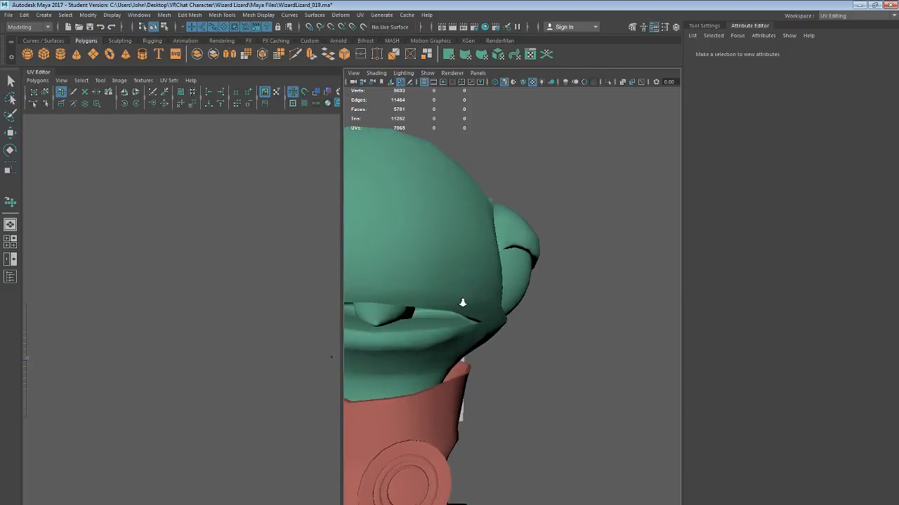
left_click_drag(463, 302, 516, 313, "alt")
left_click(486, 344)
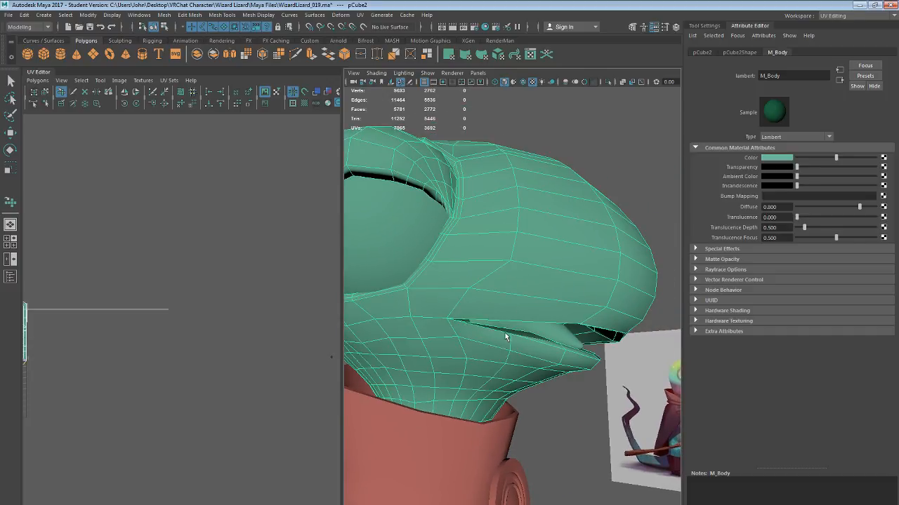
Select the tongue inside the mouth and inspect its full shape with X-ray shading temporarily enabled
left_click_drag(598, 372, 477, 338, "alt")
left_click(477, 338)
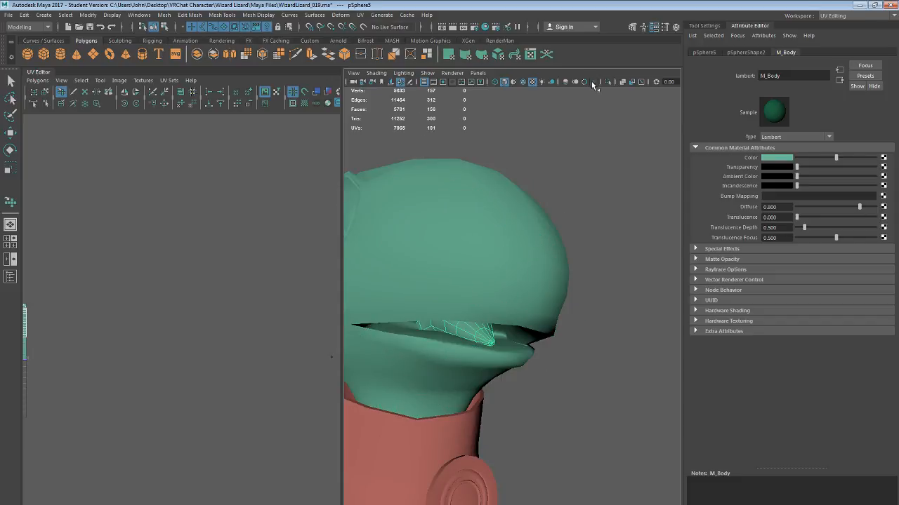
left_click(623, 82)
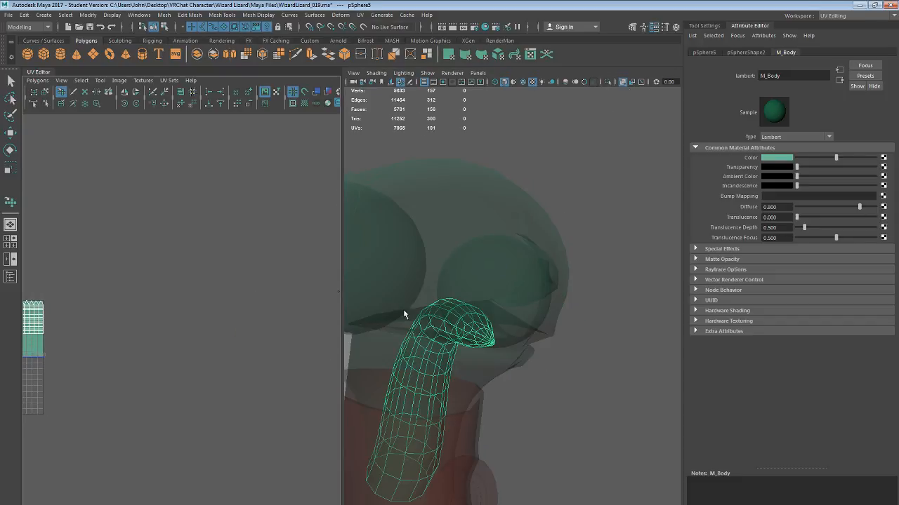
left_click_drag(404, 315, 493, 351, "alt")
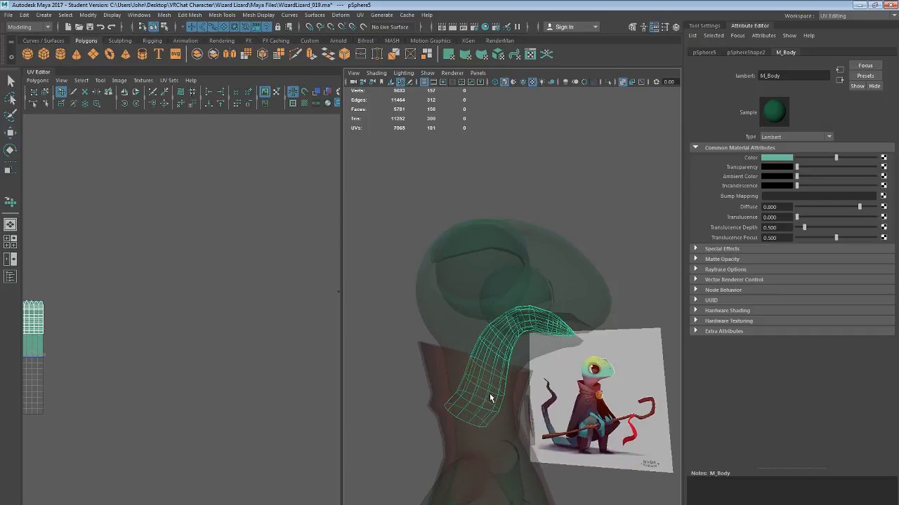
left_click_drag(490, 398, 377, 351, "alt")
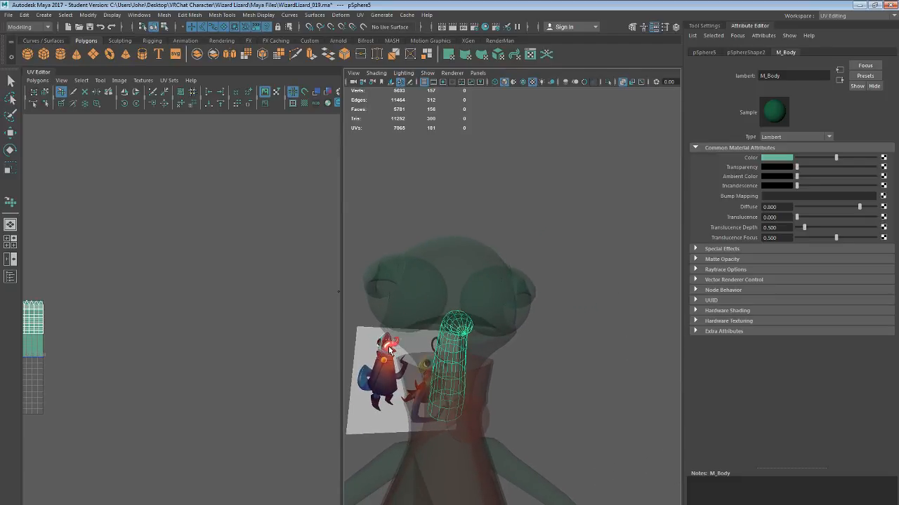
left_click(620, 81)
mouse_move(618, 105)
left_mouse_down("alt")
mouse_move(541, 267)
mouse_move(567, 214)
mouse_move(572, 226)
mouse_move(528, 258)
left_mouse_up("alt")
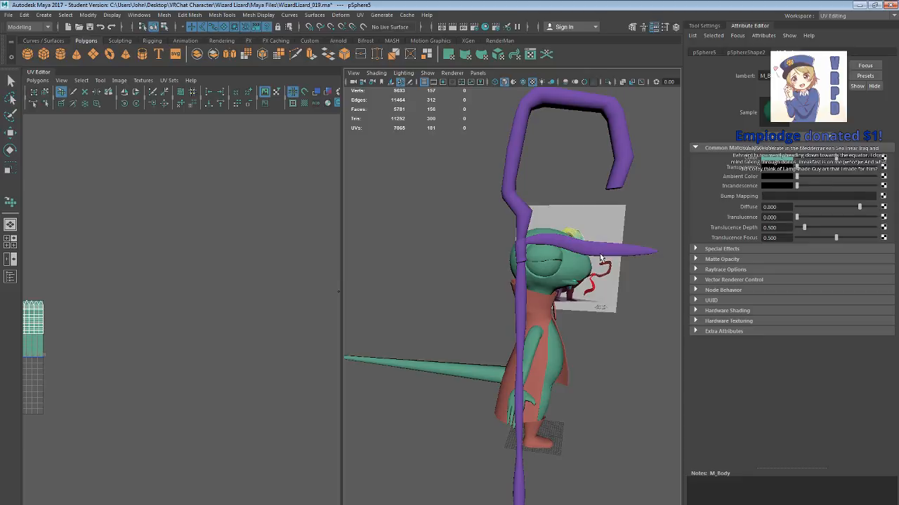
Select the ribbon attached to the staff, check its UV shells and where it meets the collar, and clear the selection
left_click(541, 246)
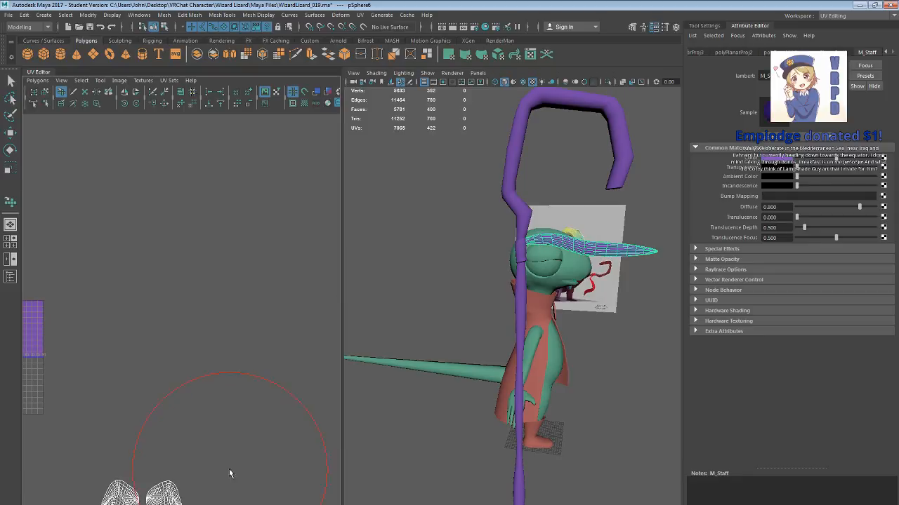
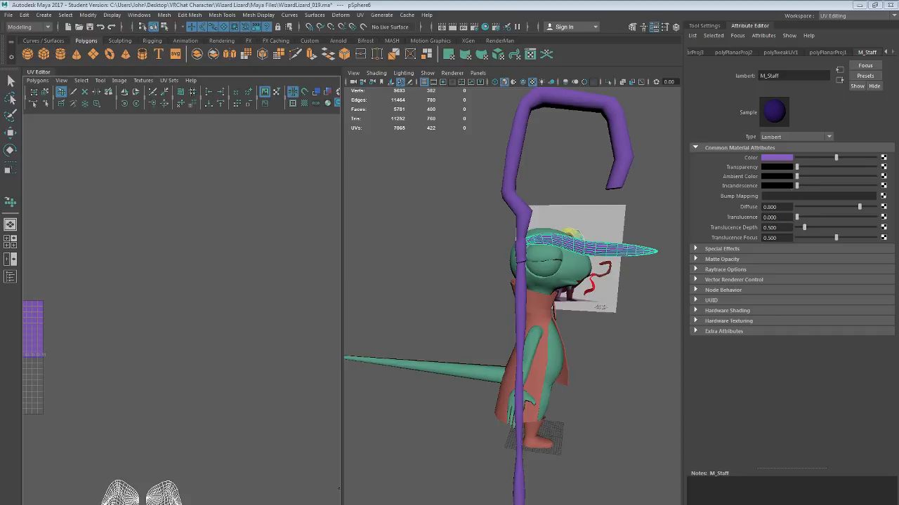
scroll(532, 245, "up", 8)
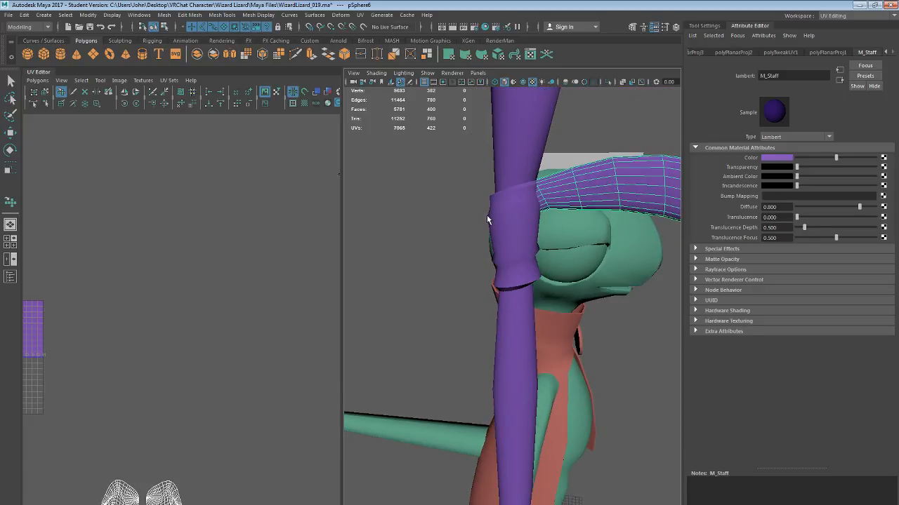
left_click(487, 216)
left_click(447, 202)
scroll(498, 247, "down", 9)
left_click(568, 293)
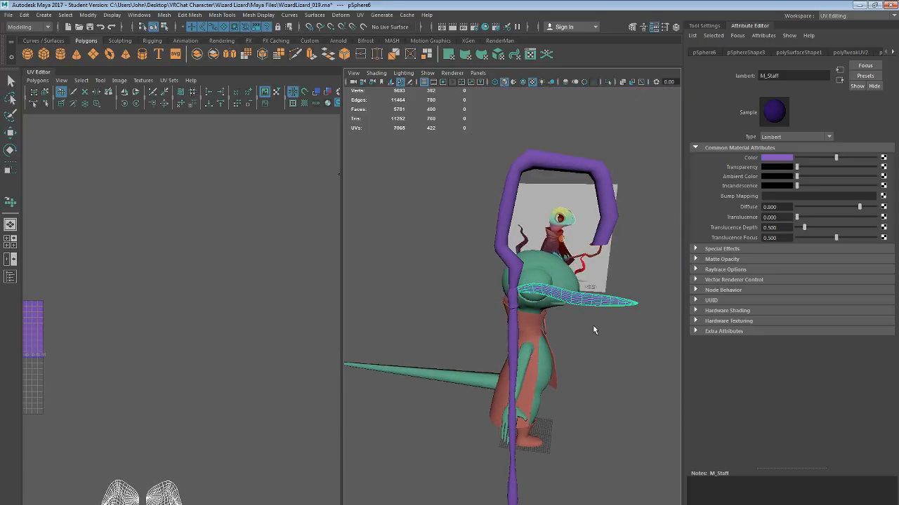
left_click_drag(594, 330, 594, 306, "alt")
left_click(594, 307)
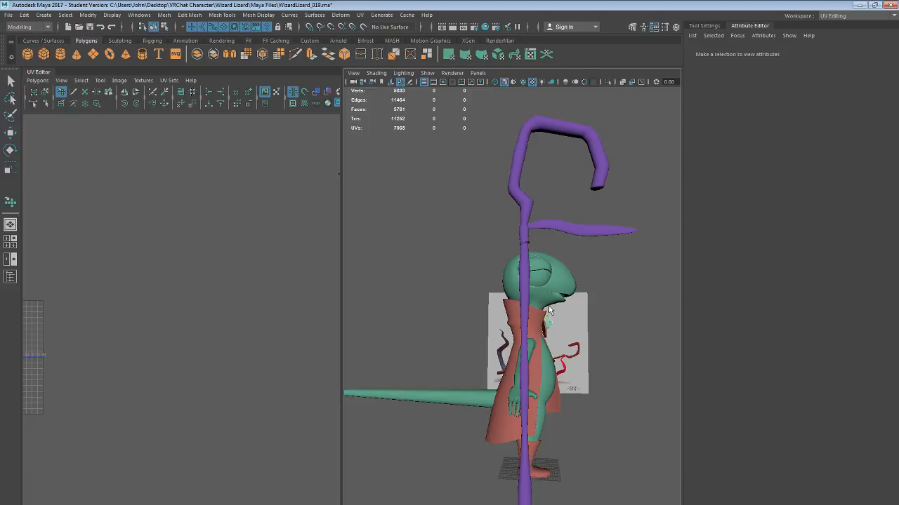
Select all of the staff's faces above the collar, including the bent neck and the curved crook
left_click(525, 273)
scroll(524, 271, "up", 5)
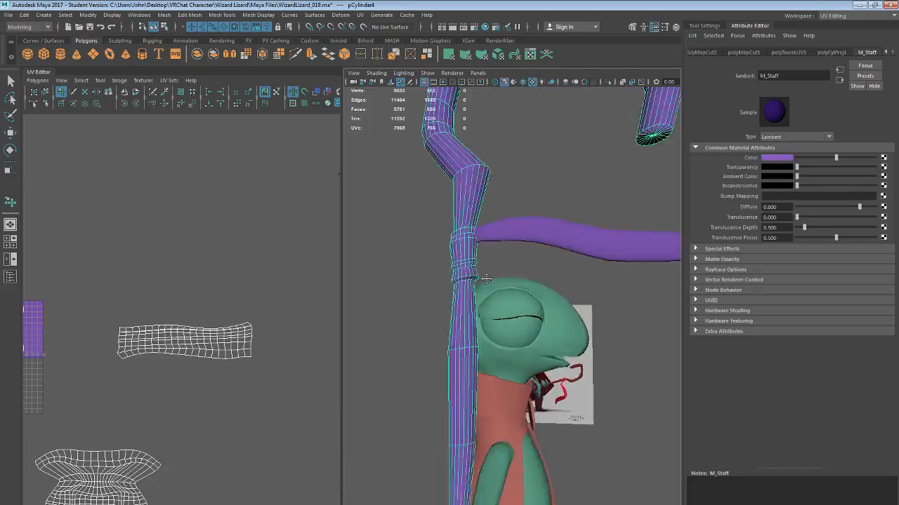
key("F11")
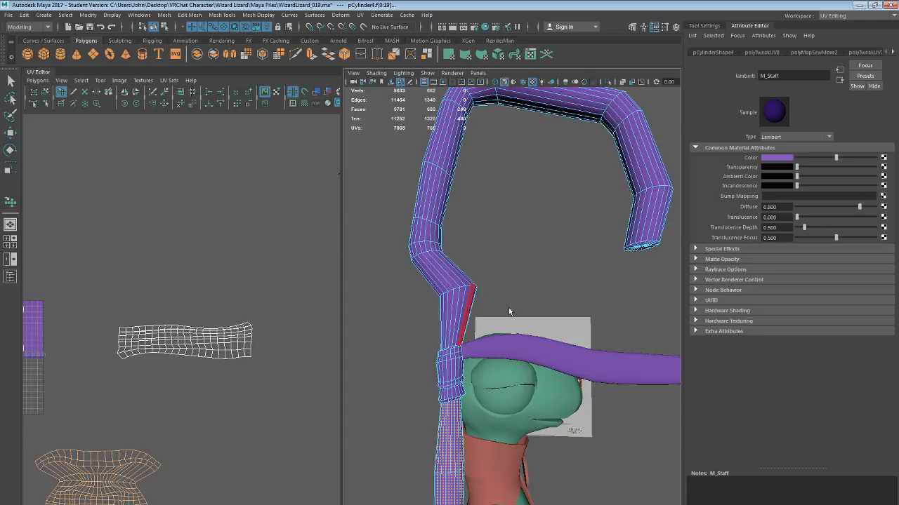
left_click(509, 311)
double_click(441, 315)
left_click_drag(511, 286, 489, 283, "alt")
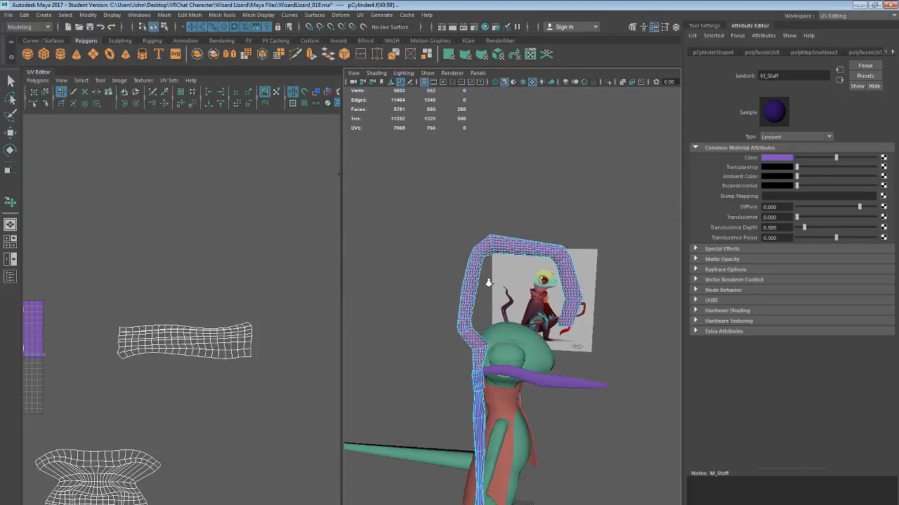
Try a cylindrical UV projection on the crook faces and move the resulting UVs below and left of the grid
left_click(360, 15)
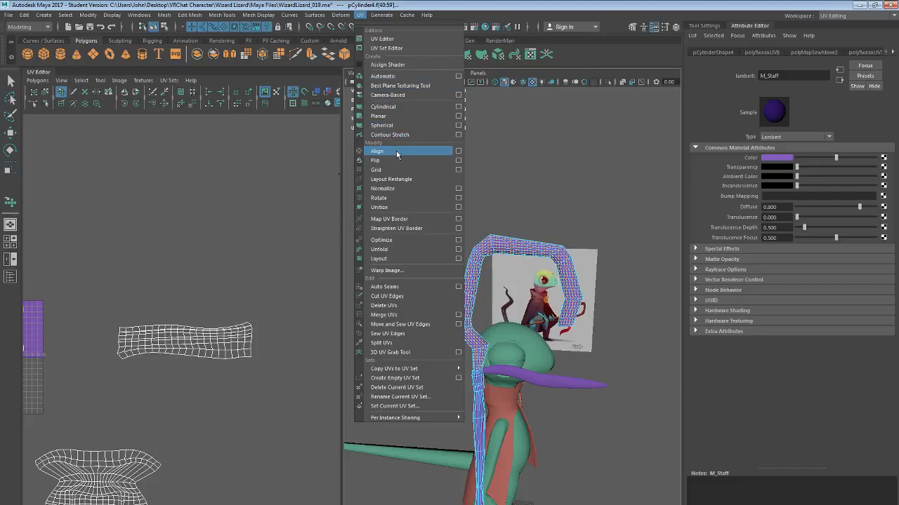
left_click(382, 106)
middle_click_drag(161, 230, 290, 189, "alt")
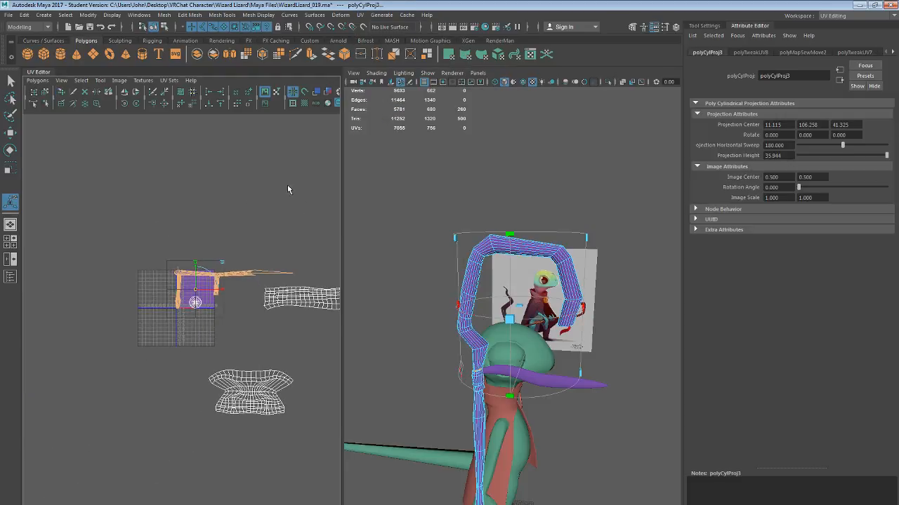
key("w")
left_click_drag(234, 289, 132, 377)
scroll(133, 374, "up", 5)
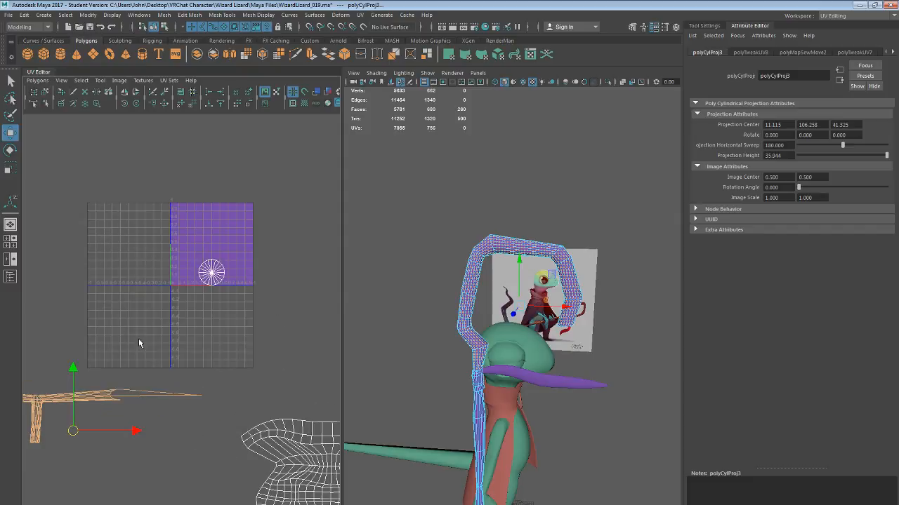
middle_click_drag(140, 326, 302, 225, "alt")
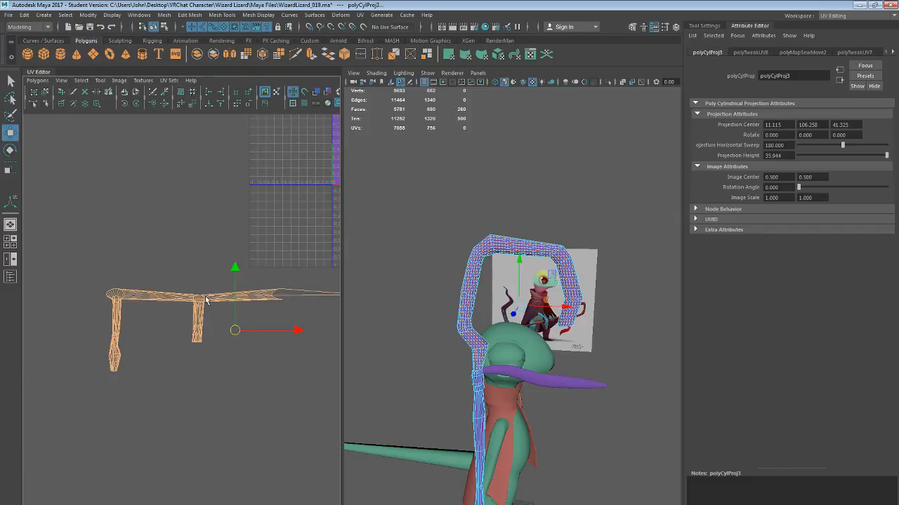
right_click_drag(205, 301, 165, 180, "alt")
Apply a camera-based UV projection to the crook faces from an edge-on view and move the shell left of the grid
right_click_drag(439, 236, 479, 305, "alt")
middle_click_drag(480, 305, 507, 276, "alt")
right_click_drag(508, 276, 497, 268, "alt")
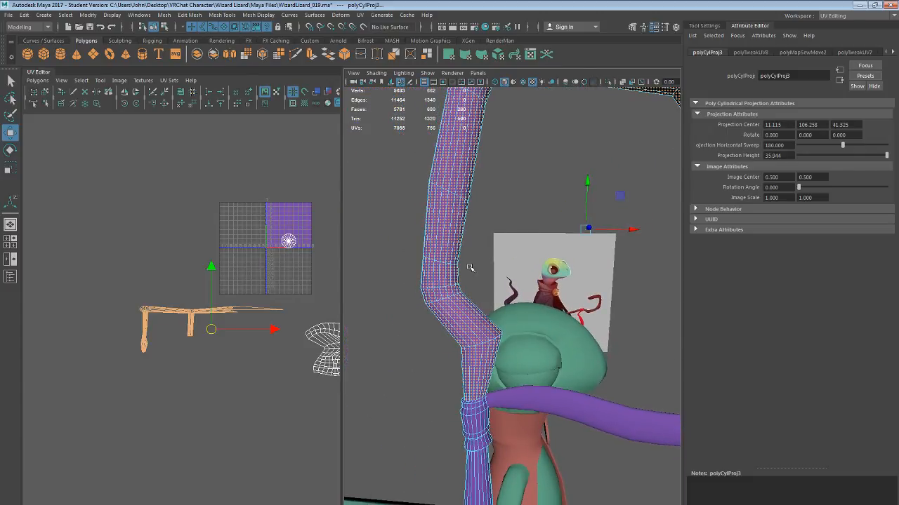
left_click_drag(470, 267, 563, 272, "alt")
right_click_drag(563, 272, 552, 275, "alt")
middle_click_drag(551, 275, 556, 300, "alt")
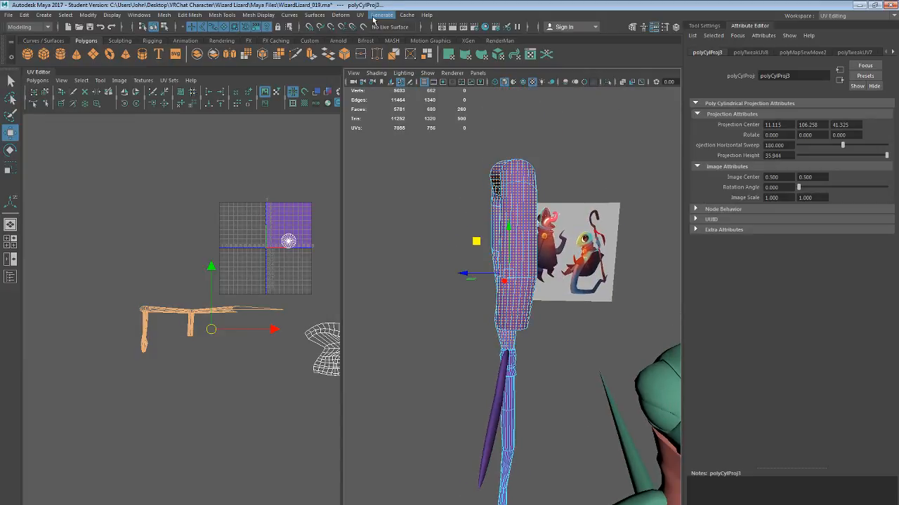
left_click(361, 14)
left_click(396, 94)
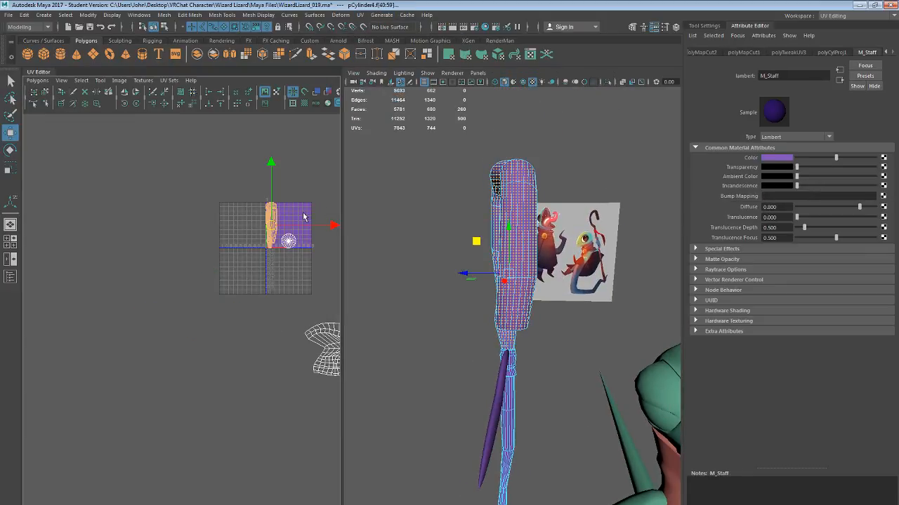
left_click_drag(271, 226, 175, 316)
Select the lengthwise edge loop that runs up the staff through the bent neck above the collar
left_click_drag(407, 247, 435, 236, "alt")
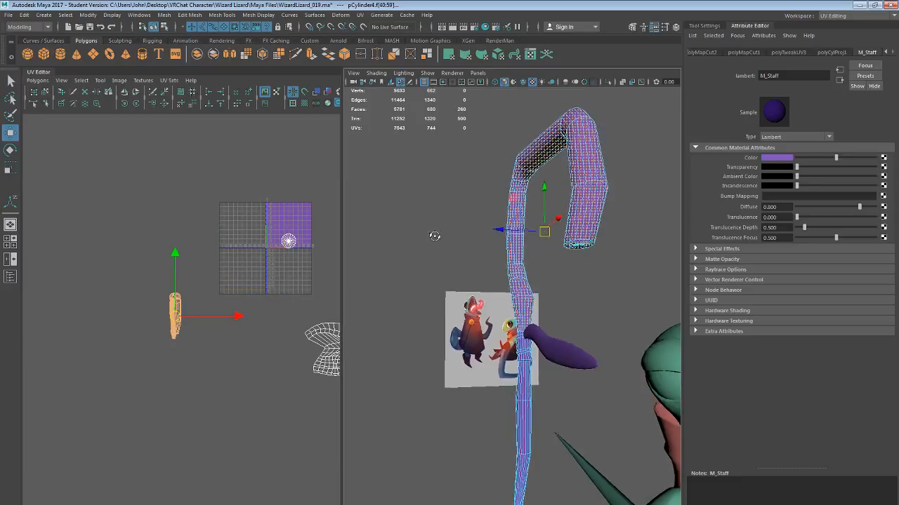
right_click_drag(435, 236, 546, 264, "alt")
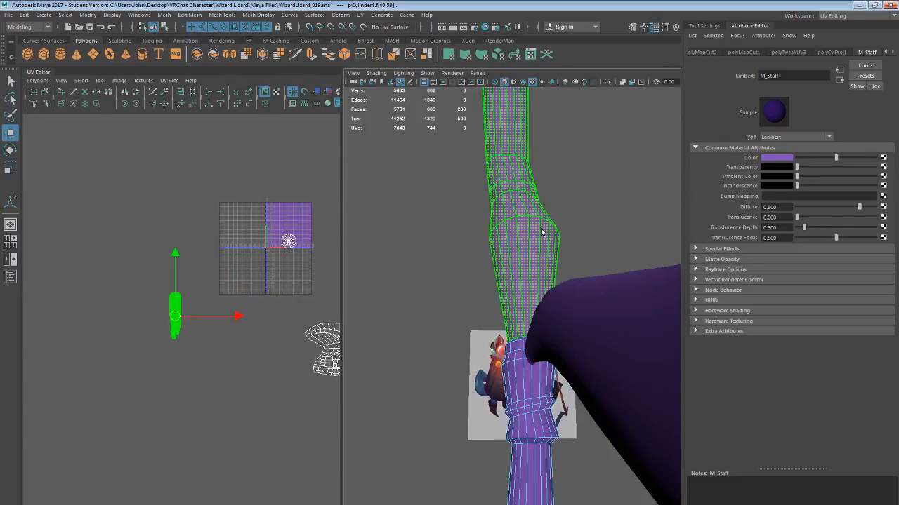
left_click(534, 209)
double_click(534, 209)
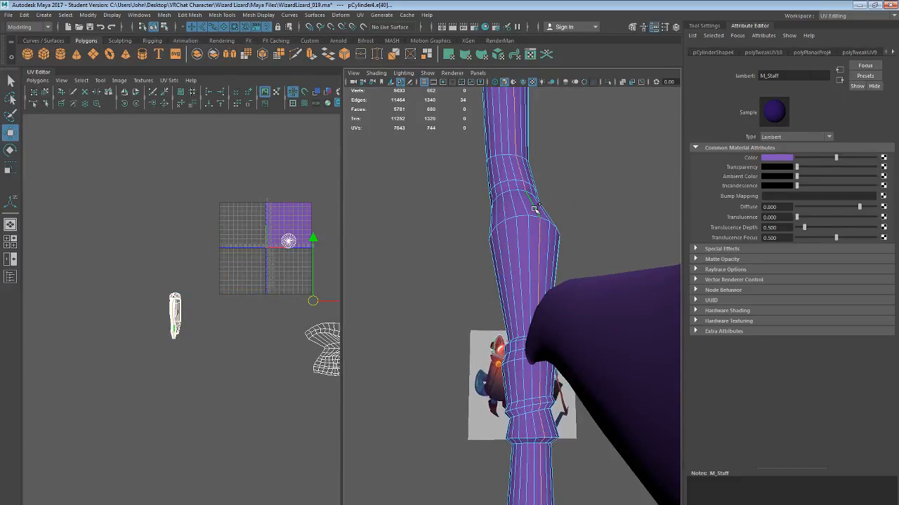
Deselect the loop's edges that belong to the other UV shells and to the staff's lower shaft
right_click_drag(550, 310, 501, 240, "alt")
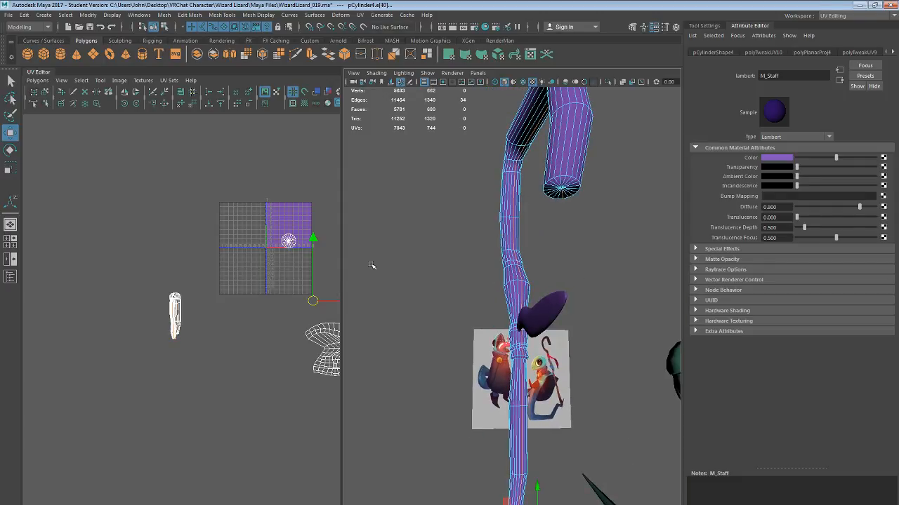
middle_click_drag(280, 336, 207, 330, "alt")
middle_click_drag(260, 389, 195, 383, "alt")
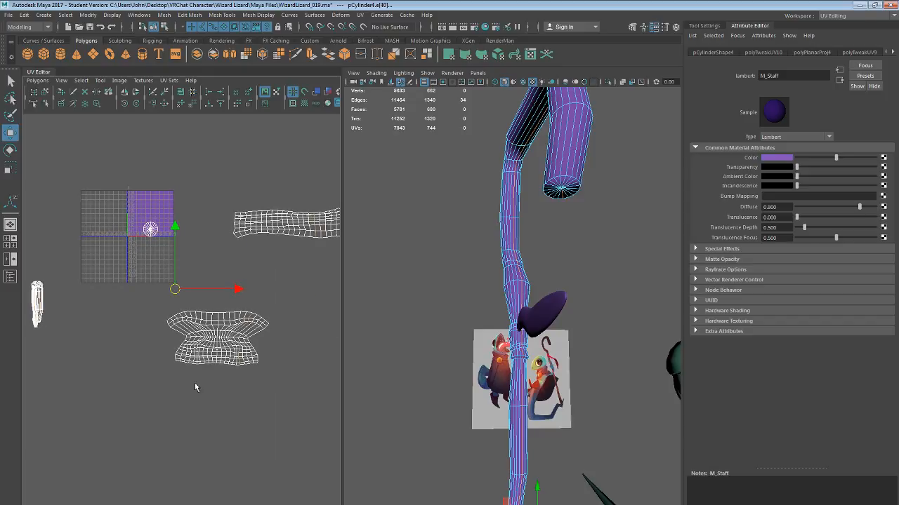
right_click_drag(194, 382, 186, 359, "alt")
left_click_drag(278, 391, 146, 295)
left_click_drag(116, 209, 310, 276)
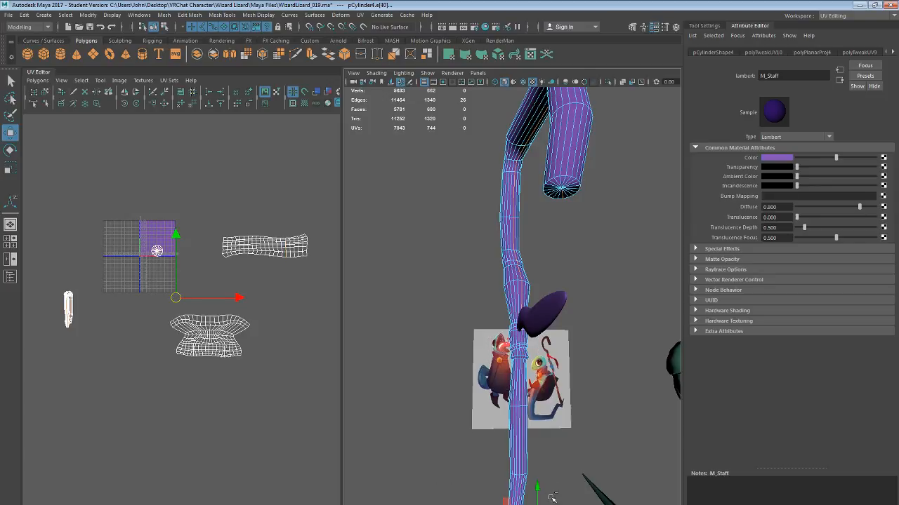
middle_click_drag(557, 476, 443, 279, "alt")
right_click_drag(443, 280, 440, 309, "alt")
left_click_drag(425, 293, 592, 503, "ctrl")
left_click_drag(576, 450, 540, 407, "alt")
middle_click_drag(541, 407, 546, 454, "alt")
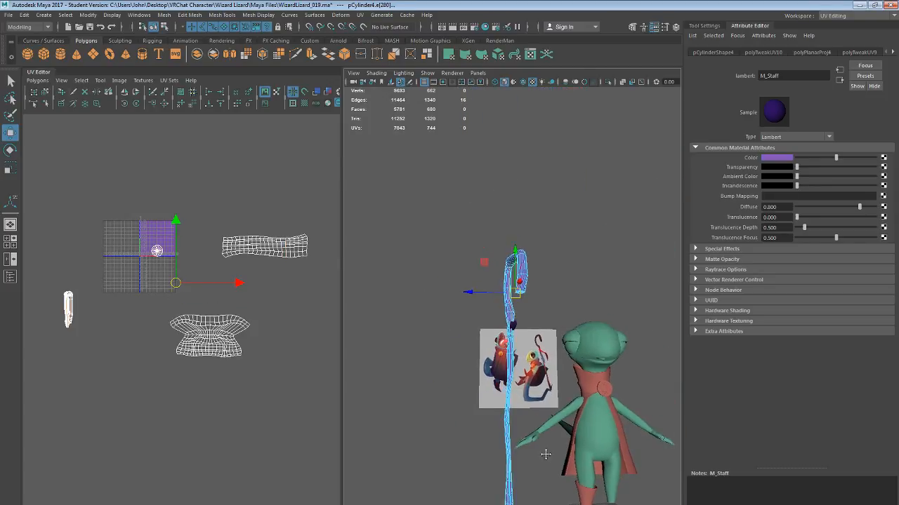
Deselect the loop's leftover edges at the collar and cut the crook's UVs along the remaining lengthwise seam
right_click_drag(545, 454, 606, 437, "alt")
middle_click_drag(606, 437, 596, 401, "alt")
left_click_drag(596, 400, 608, 360, "alt")
right_click_drag(608, 360, 634, 368, "alt")
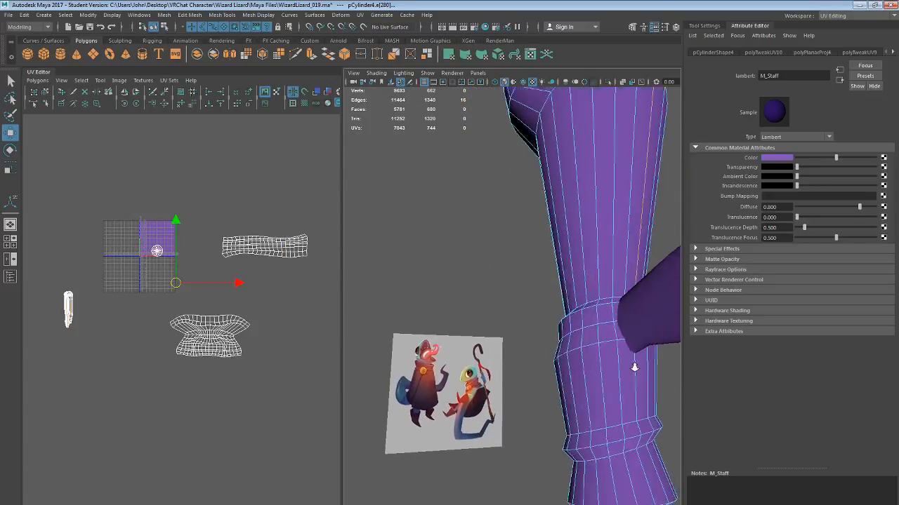
left_click_drag(600, 373, 483, 382, "alt")
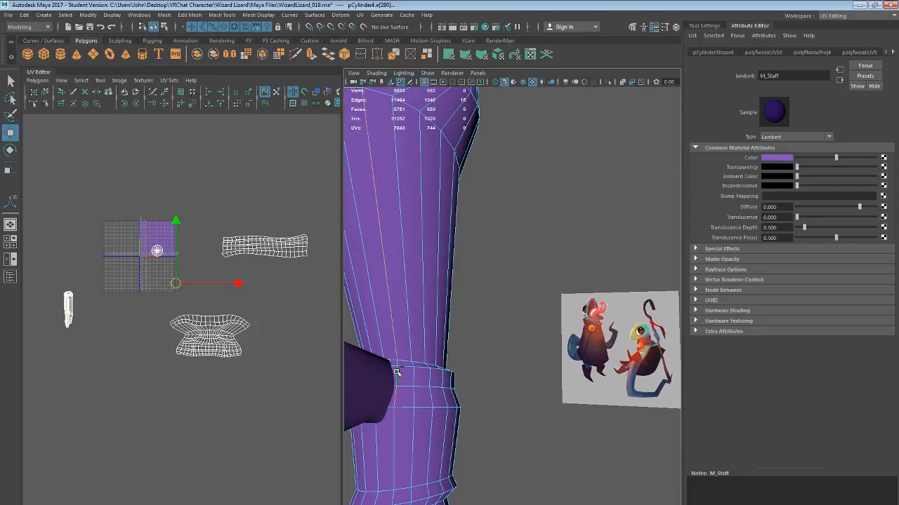
middle_click_drag(176, 244, 281, 237, "alt")
right_click_drag(216, 361, 189, 257, "alt")
middle_click_drag(191, 265, 216, 325, "alt")
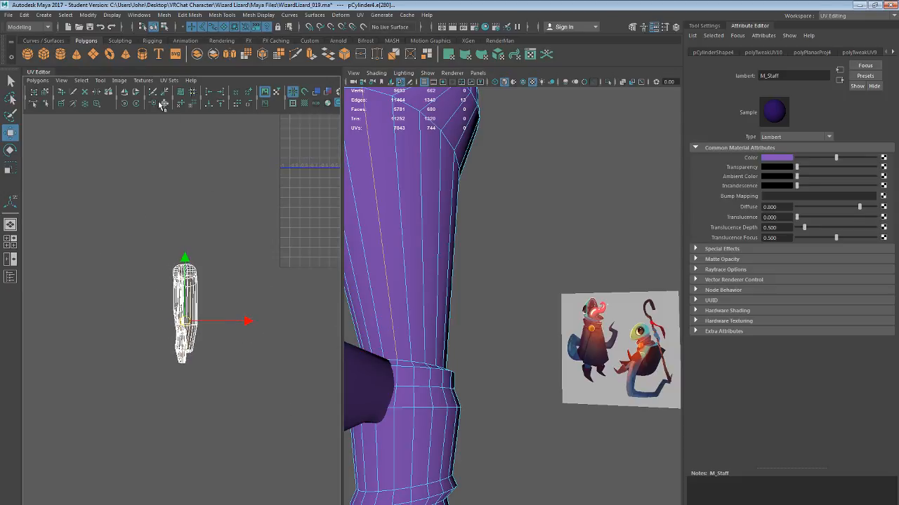
left_click(154, 94)
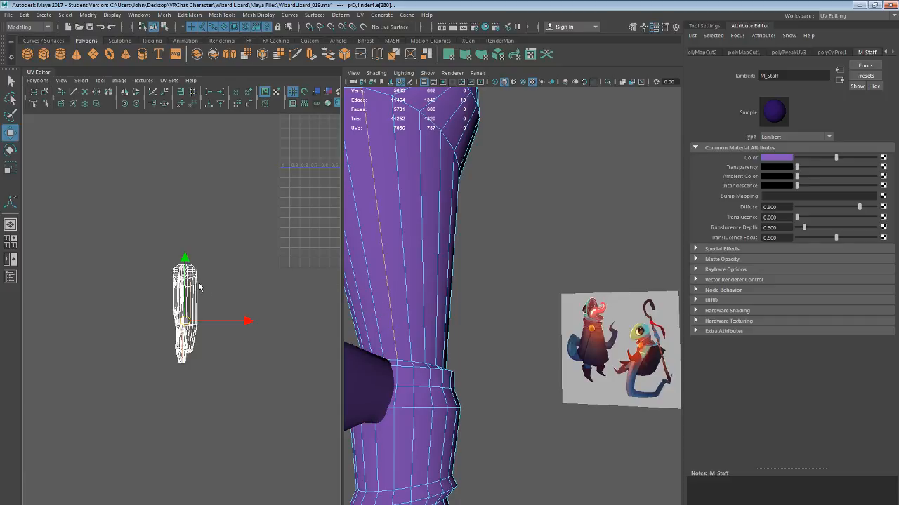
Select the crook's UV shell, delete the staff's construction history and save the scene as WizardLizard_20.ma
right_click_drag(159, 269, 178, 292)
left_click(180, 294)
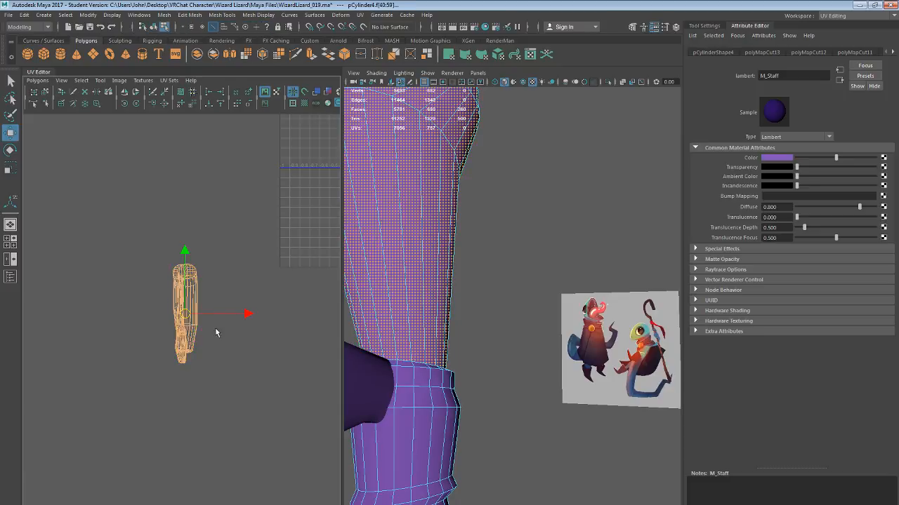
left_click(27, 15)
mouse_move(92, 138)
left_click(193, 143)
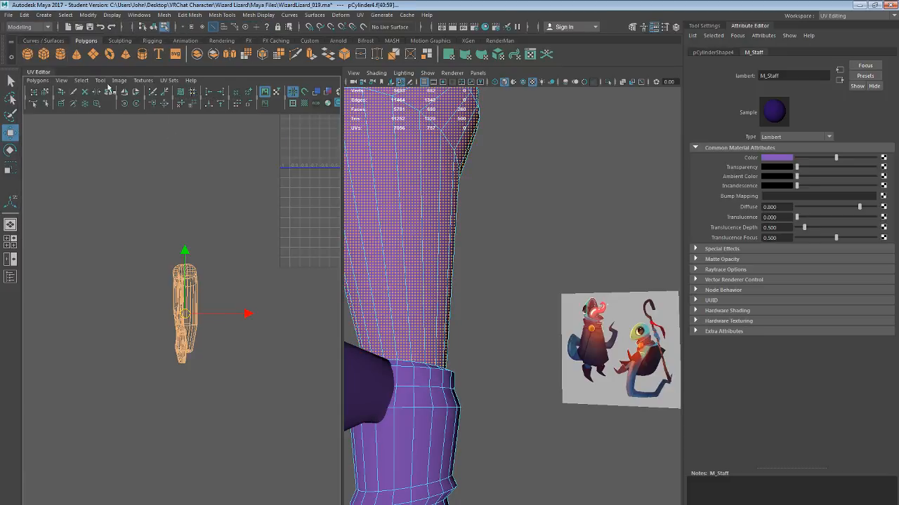
left_click(8, 14)
left_click(49, 66)
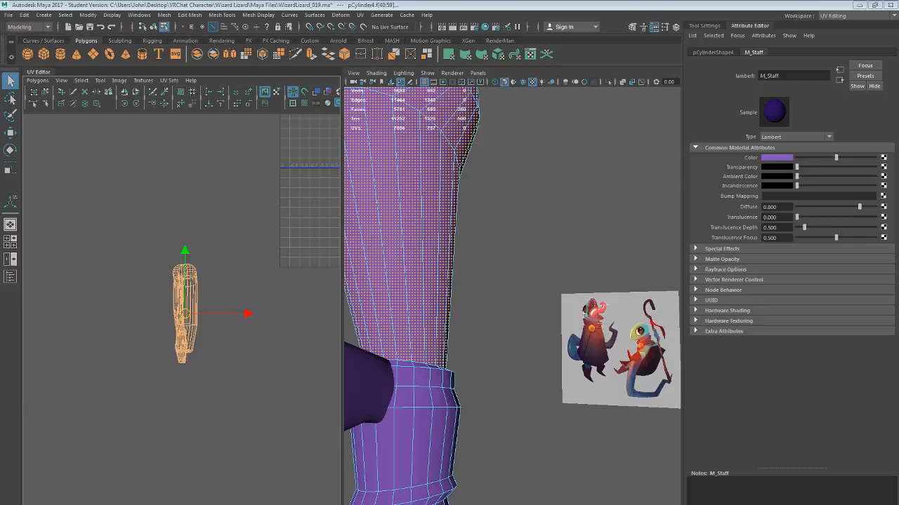
key("r")
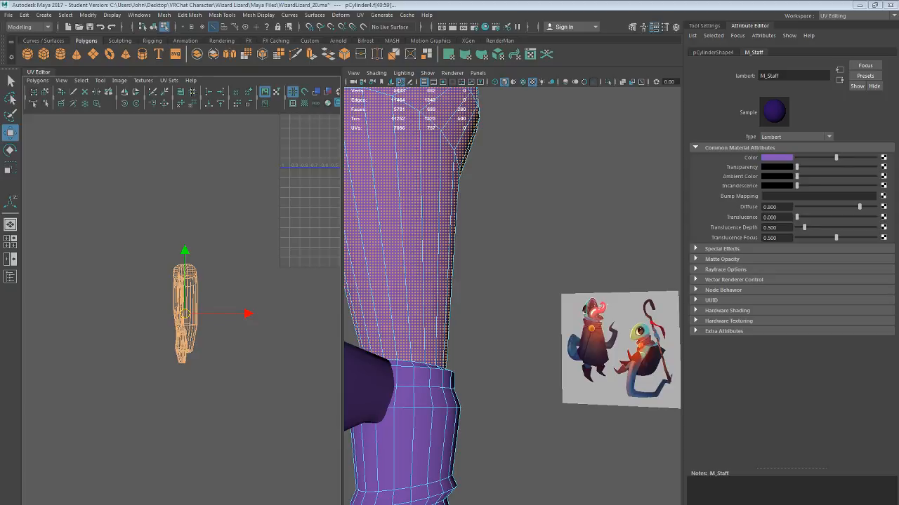
Reselect the crook's UV shell and unfold it with the Unfold tool
left_click(239, 363)
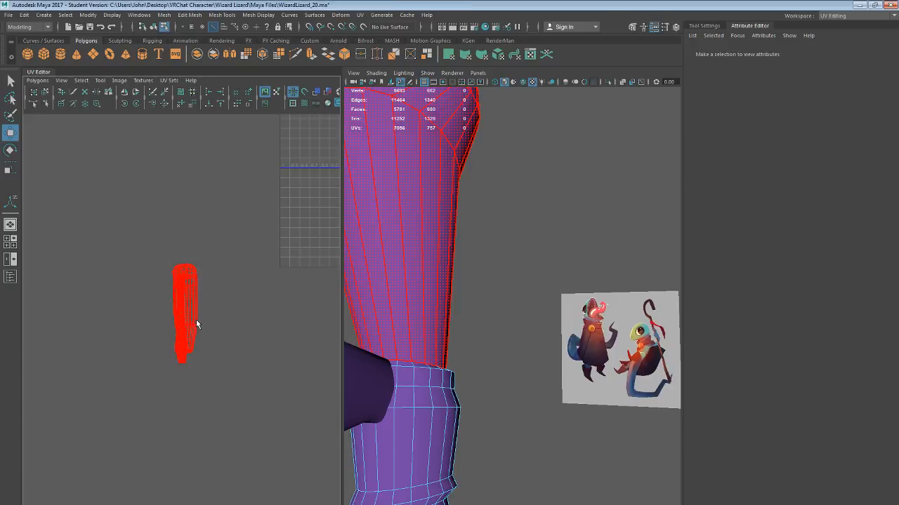
left_click(196, 320)
left_click(62, 92)
mouse_move(188, 319)
left_mouse_down()
mouse_move(175, 341)
mouse_move(231, 257)
mouse_move(152, 381)
mouse_move(182, 313)
mouse_move(223, 269)
left_mouse_up()
right_click_drag(182, 259, 302, 441, "alt")
middle_click_drag(253, 305, 157, 313, "alt")
right_click_drag(130, 232, 210, 334, "alt")
middle_click_drag(210, 334, 221, 339, "alt")
middle_click_drag(155, 298, 168, 306, "alt")
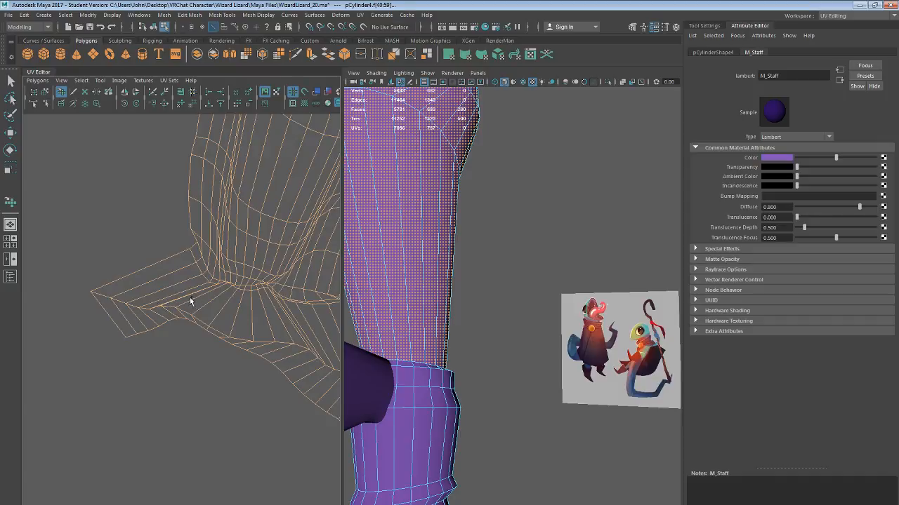
Undo the last unfold change and select the edge loop where the crook shell's UVs bunch up near its flared base
key("w")
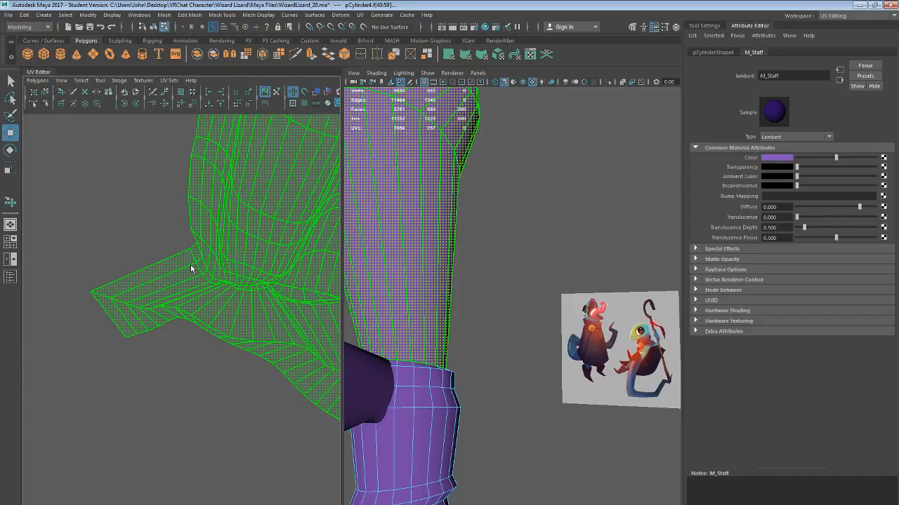
key("ctrl+z")
key("ctrl+z")
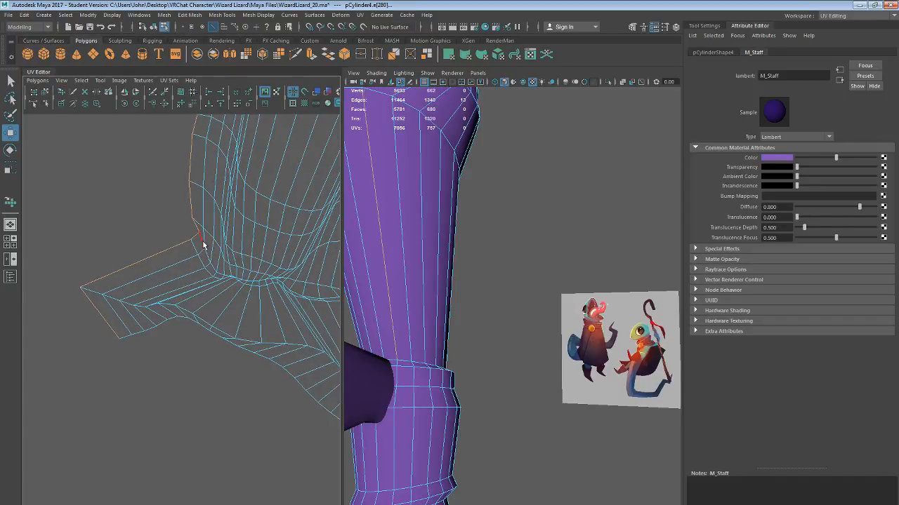
double_click(206, 257)
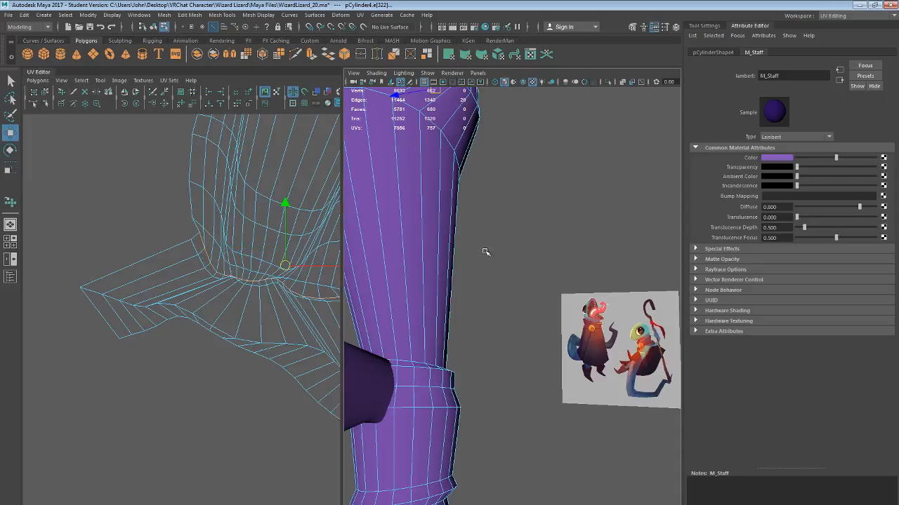
Examine where the selected edge loop sits on the staff's bent neck and inspect the overlapping UVs around it
key("f")
right_click_drag(570, 265, 417, 187, "alt")
left_click_drag(537, 242, 450, 265, "alt")
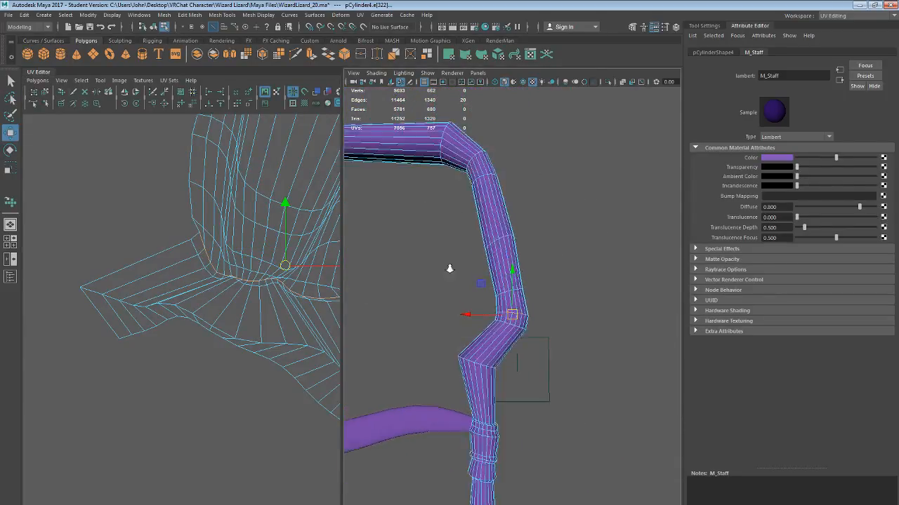
right_click_drag(450, 265, 504, 321, "alt")
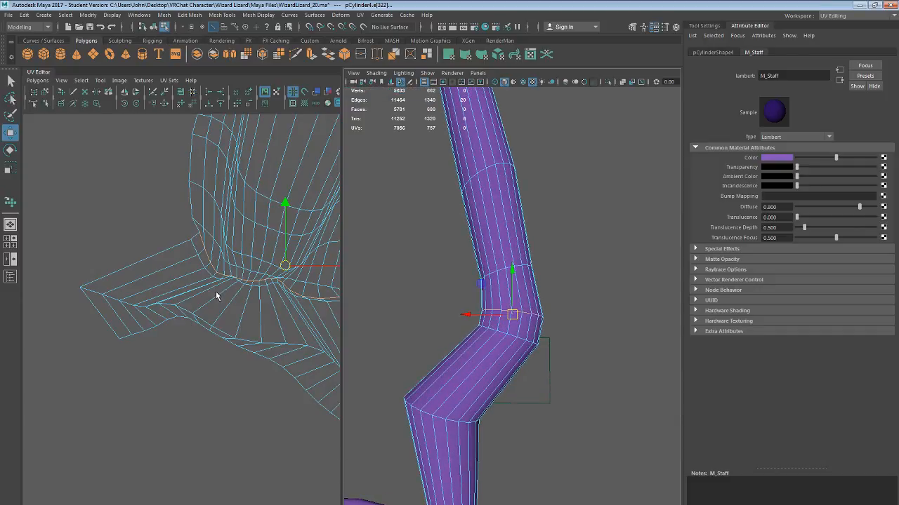
middle_click_drag(251, 276, 178, 432, "alt")
right_click_drag(186, 415, 216, 359, "alt")
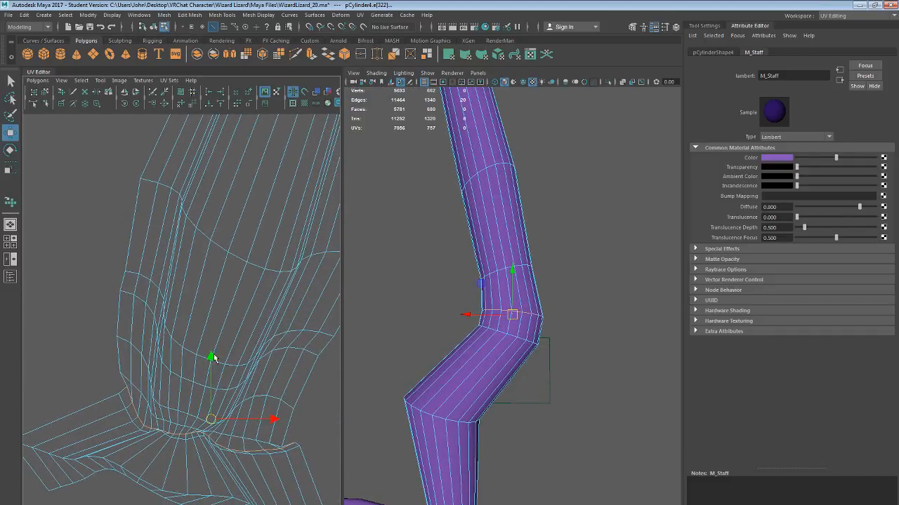
right_click_drag(236, 295, 230, 277, "alt")
middle_click_drag(286, 328, 277, 332, "alt")
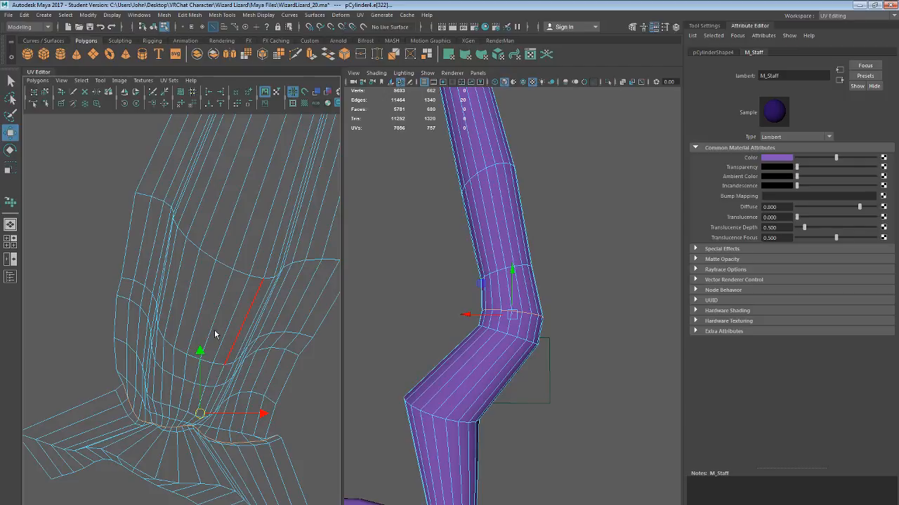
Select the whole crook shell and brush the Unfold tool over its pinched base and its upper end near the tip
right_click_drag(215, 334, 188, 343)
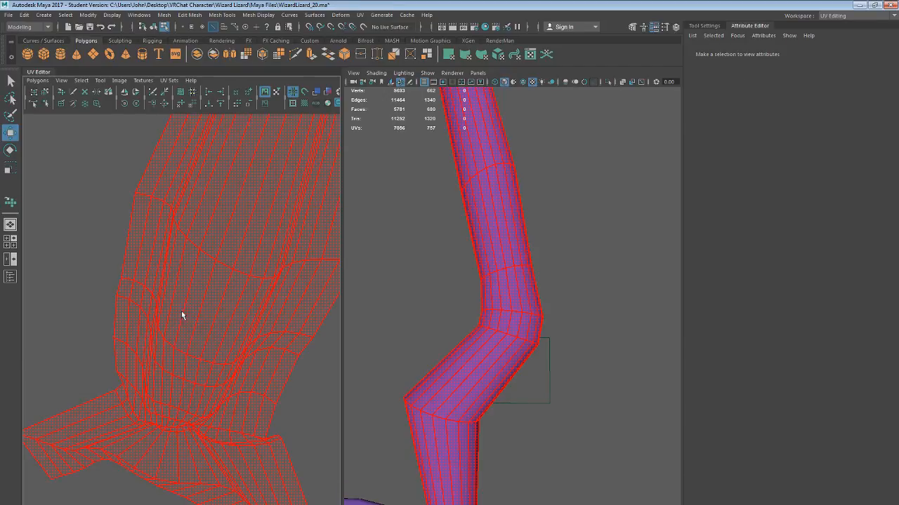
left_click(171, 179)
left_click(62, 93)
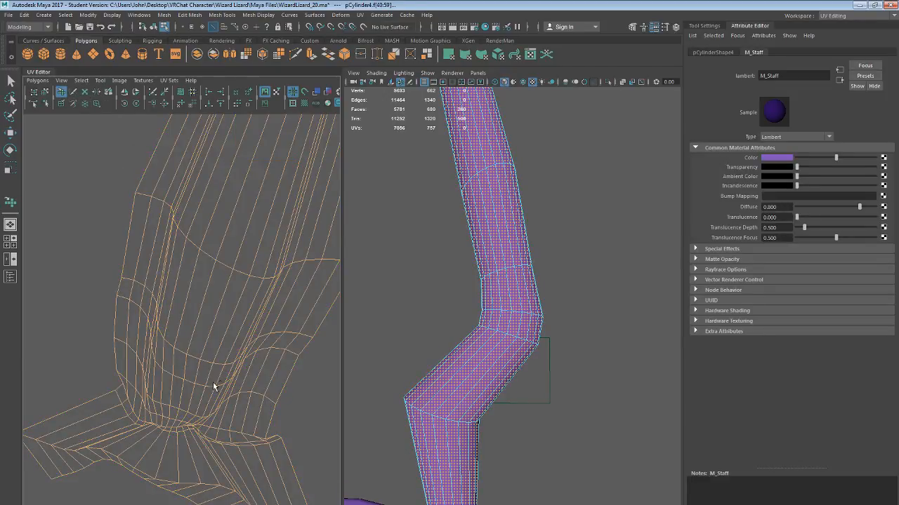
scroll(225, 393, "down", 5)
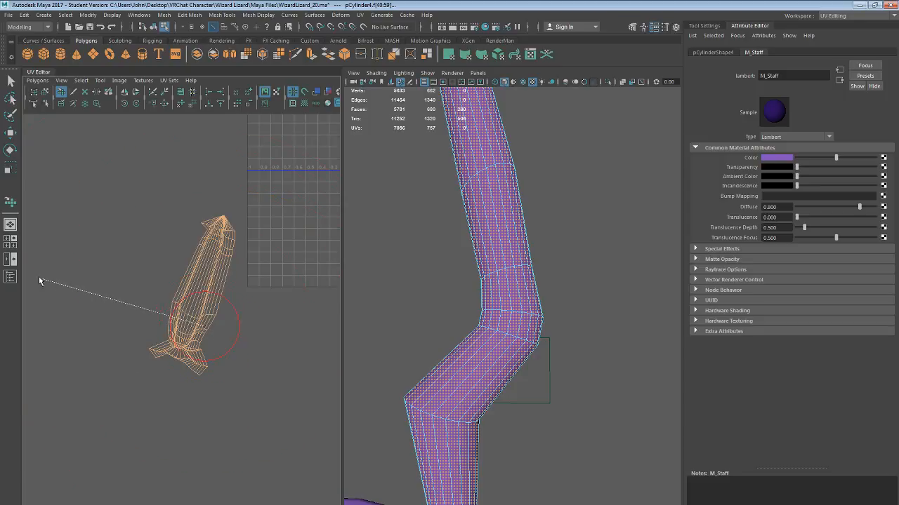
scroll(190, 362, "up", 5)
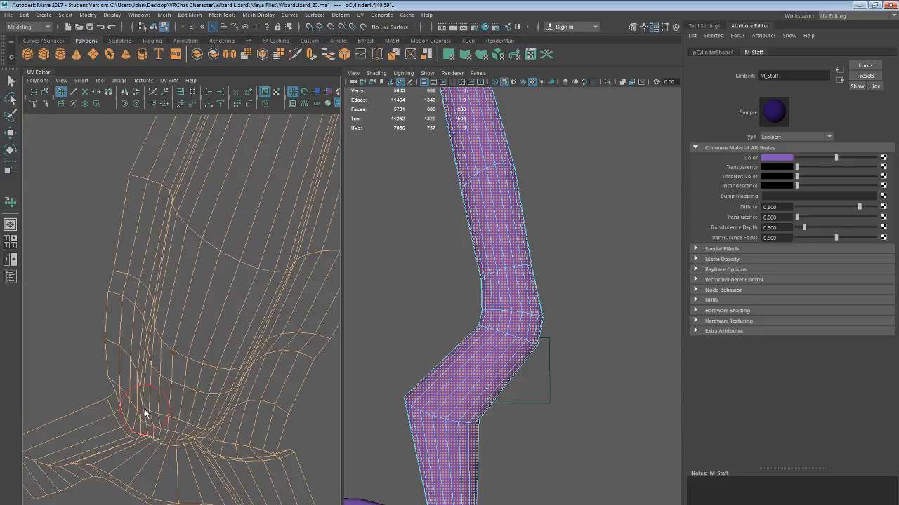
mouse_move(145, 413)
left_mouse_down()
mouse_move(172, 442)
mouse_move(218, 421)
mouse_move(150, 407)
mouse_move(145, 349)
mouse_move(162, 226)
mouse_move(257, 287)
mouse_move(260, 345)
mouse_move(297, 269)
left_mouse_up()
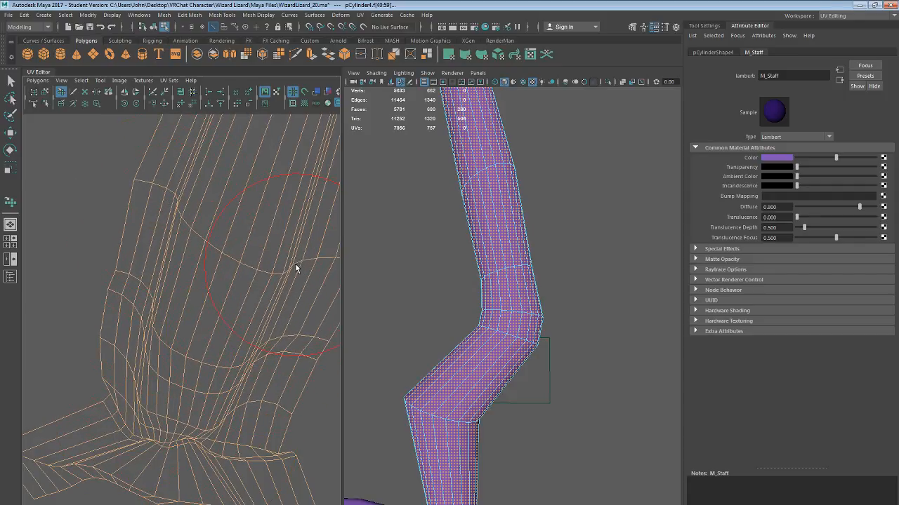
mouse_move(297, 269)
middle_mouse_down("alt")
mouse_move(230, 301)
mouse_move(201, 343)
mouse_move(206, 291)
mouse_move(213, 372)
middle_mouse_up("alt")
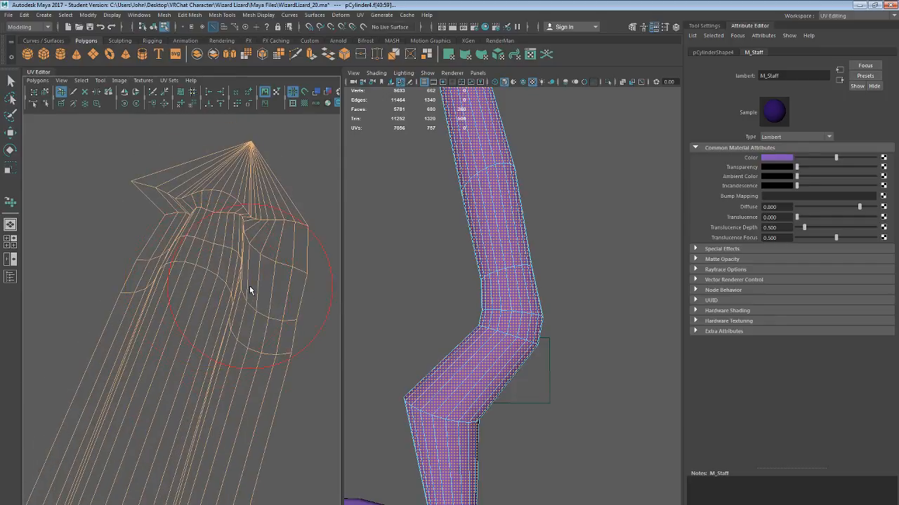
mouse_move(251, 289)
left_mouse_down()
mouse_move(226, 218)
mouse_move(185, 214)
mouse_move(176, 226)
mouse_move(175, 187)
mouse_move(191, 171)
mouse_move(279, 259)
mouse_move(180, 188)
left_mouse_up()
Deselect all the triangular faces of the crook's round end cap, keeping the rest of the crook's faces selected
right_click_drag(457, 355, 330, 174, "alt")
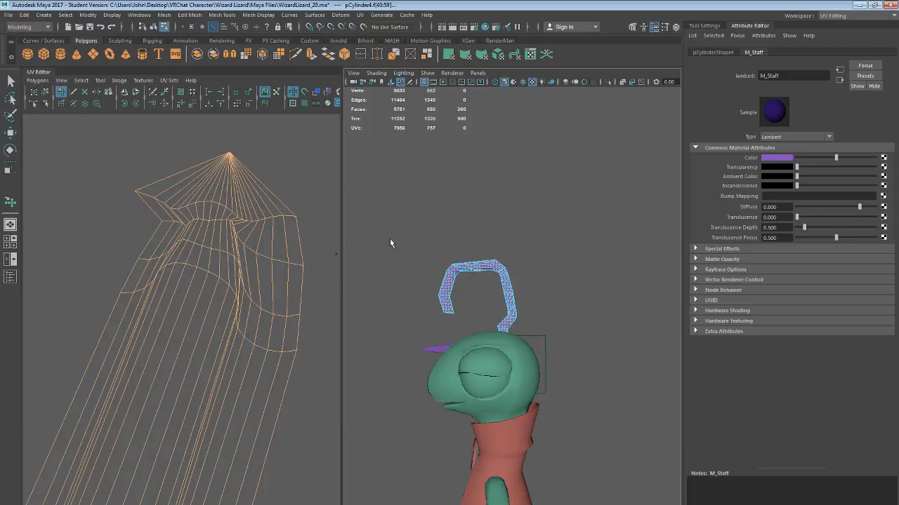
right_click_drag(391, 243, 437, 283, "alt")
left_click_drag(437, 283, 504, 250, "alt")
scroll(504, 250, "up", 10)
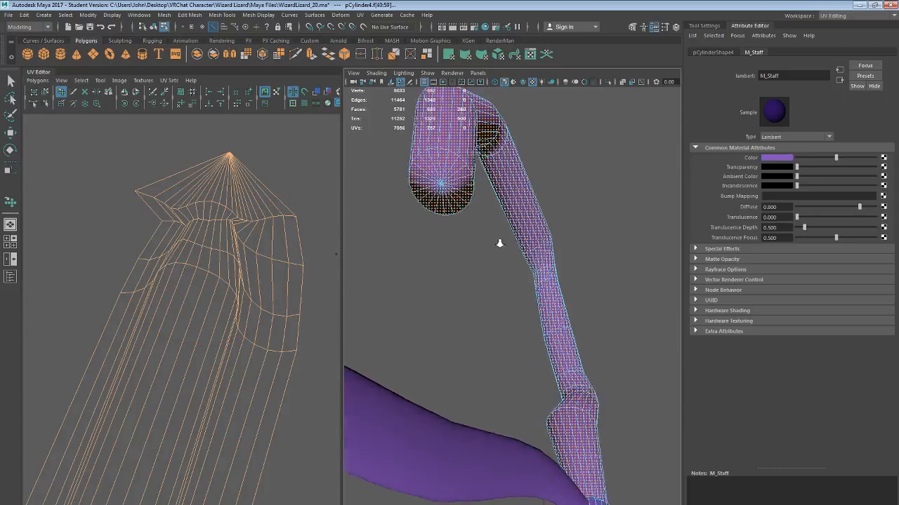
right_click_drag(466, 221, 473, 239, "alt")
left_click_drag(454, 233, 460, 253, "alt")
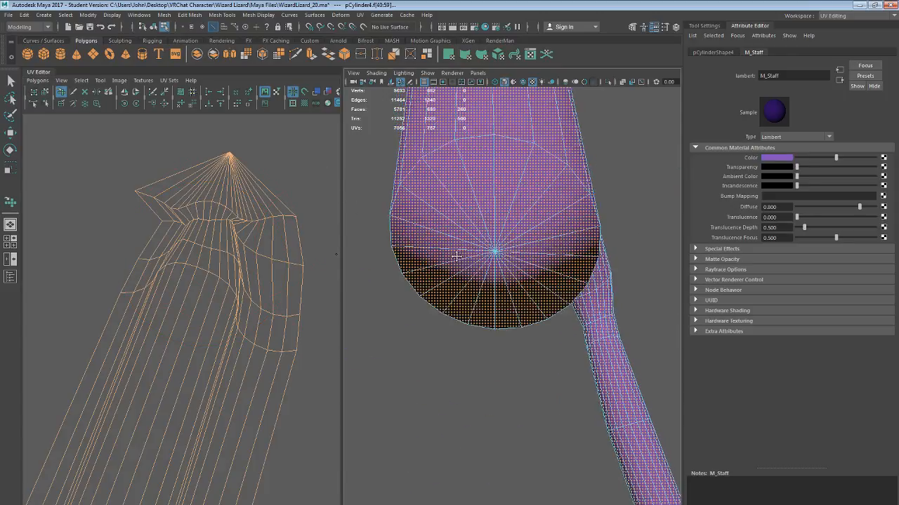
key("q")
left_click(485, 181)
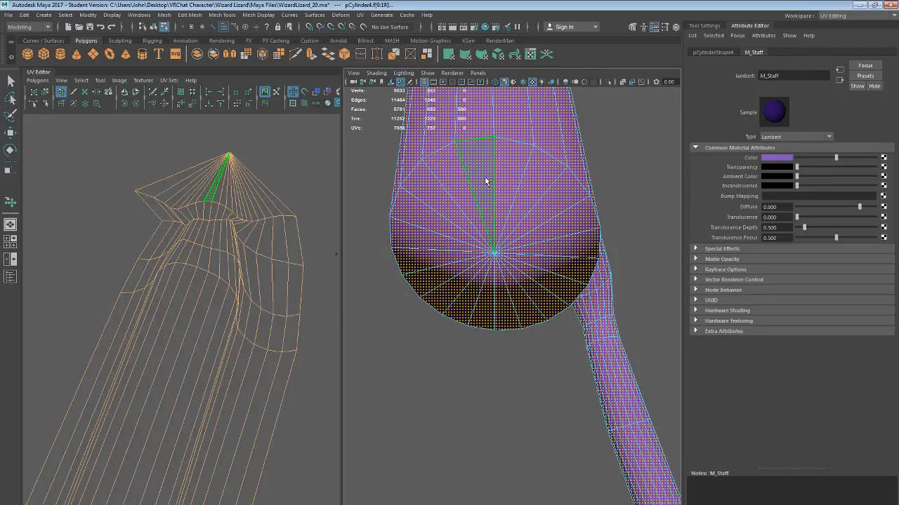
mouse_move(485, 182)
left_mouse_down()
mouse_move(401, 207)
mouse_move(423, 259)
left_mouse_up()
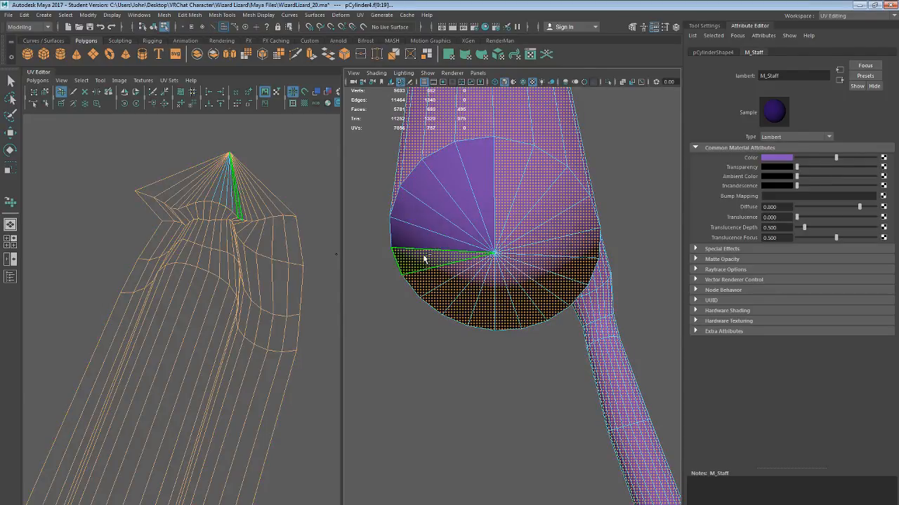
left_click(483, 311)
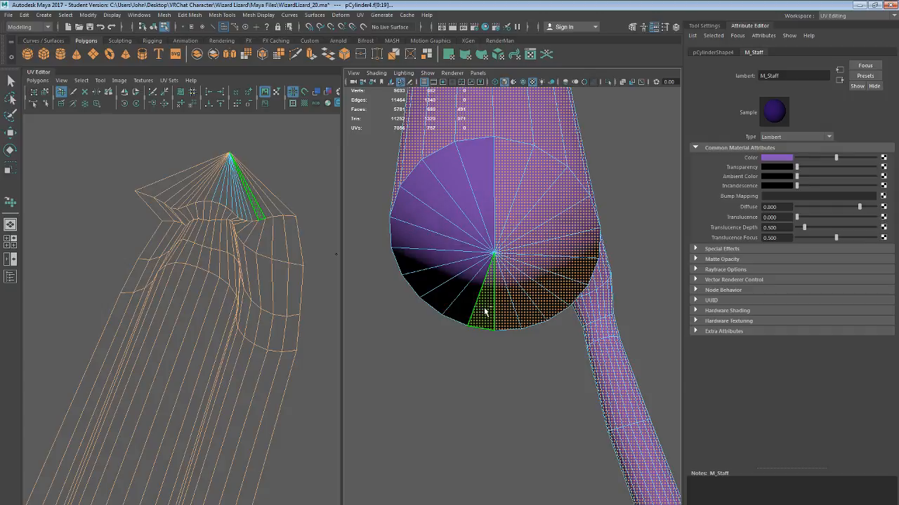
left_click(485, 312, "ctrl")
left_click(505, 313, "ctrl")
left_click(525, 313, "ctrl")
left_click(540, 309, "ctrl")
left_click(559, 290, "ctrl")
left_click(573, 273, "ctrl")
left_click(575, 247, "ctrl")
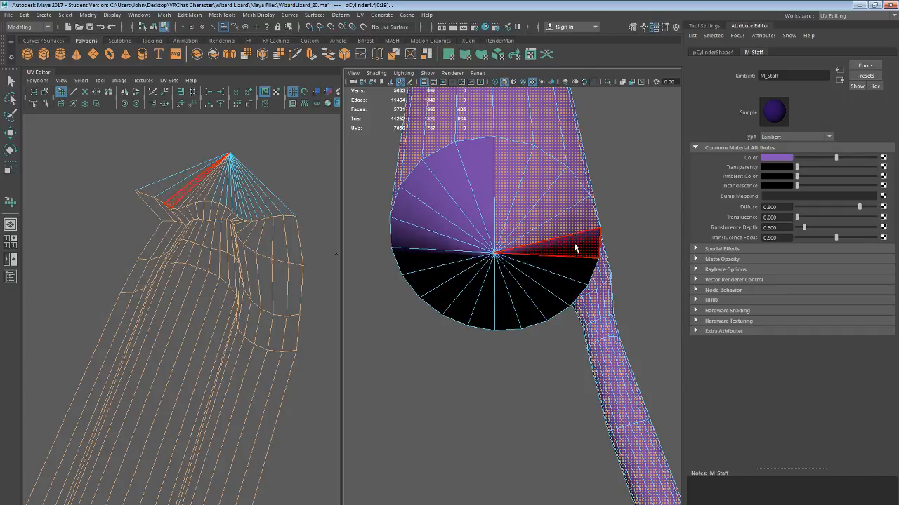
left_click(560, 227, "ctrl")
left_click(552, 203, "ctrl")
left_click(531, 190, "ctrl")
left_click(504, 185, "ctrl")
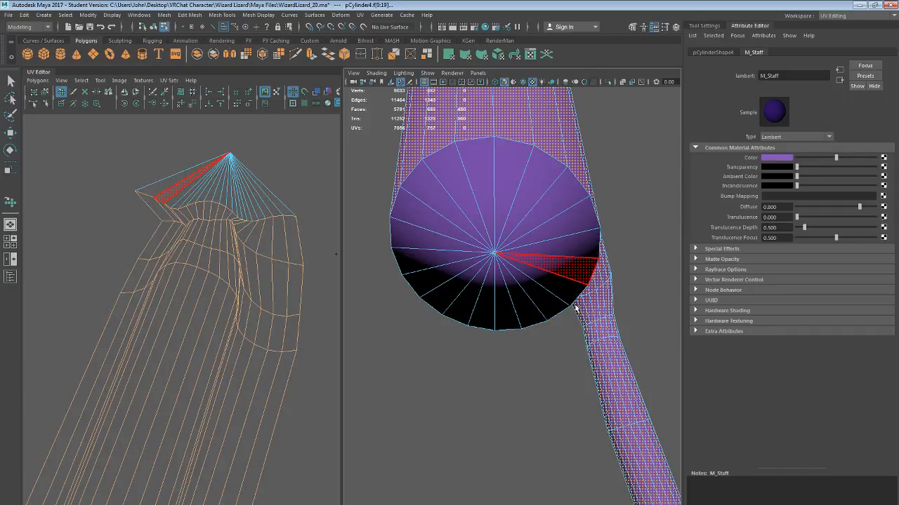
Try the Unfold tool on the crook shell's upper end beside the fan of cap faces
right_click_drag(306, 261, 133, 118, "alt")
left_click_drag(429, 432, 426, 258, "alt")
right_click_drag(425, 258, 425, 234, "alt")
middle_click_drag(296, 266, 312, 292, "alt")
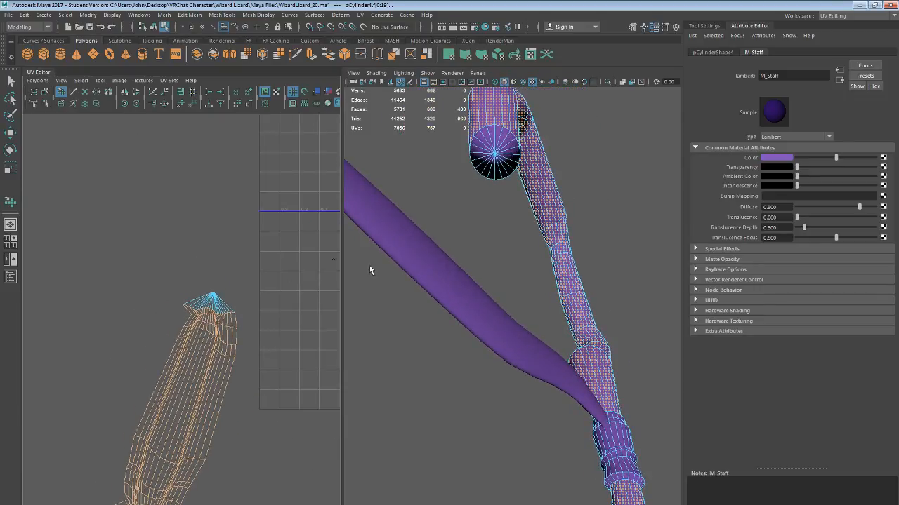
right_click_drag(198, 277, 372, 472, "alt")
middle_click_drag(231, 277, 188, 300, "alt")
right_click_drag(135, 235, 187, 292, "alt")
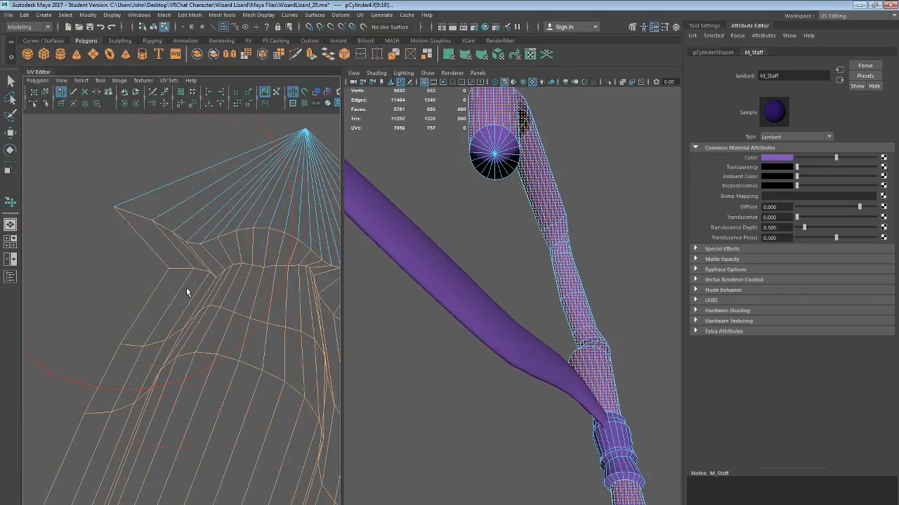
left_click(130, 203)
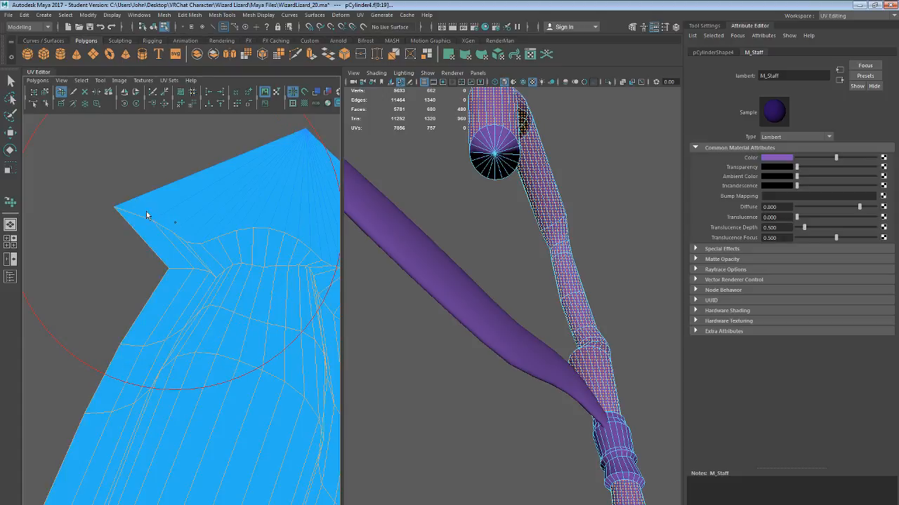
left_click(177, 209)
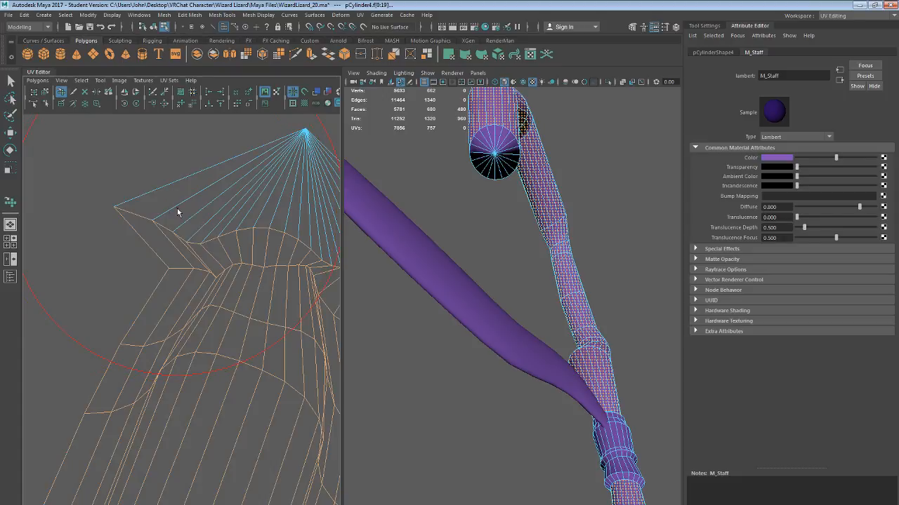
Select the edge loop around the crook's end cap and cut its UVs
key("w")
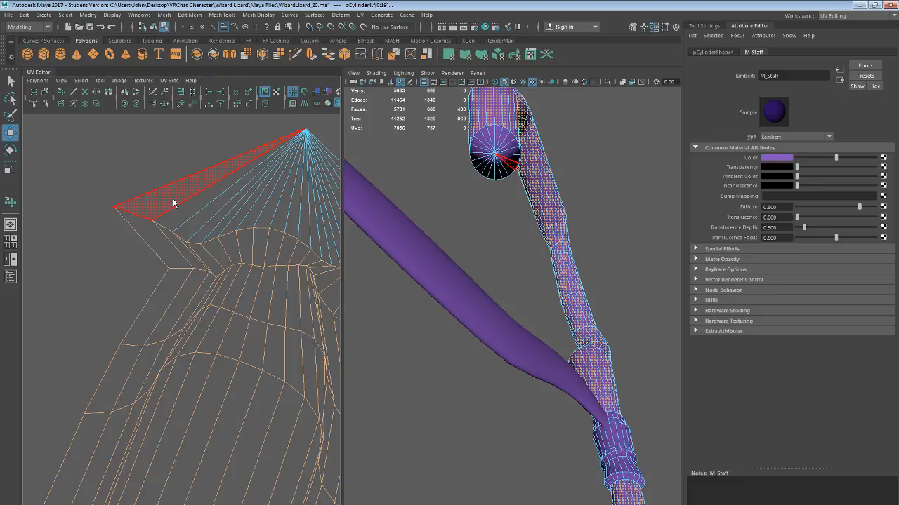
right_click_drag(172, 199, 167, 183)
left_click(146, 216)
double_click(162, 224)
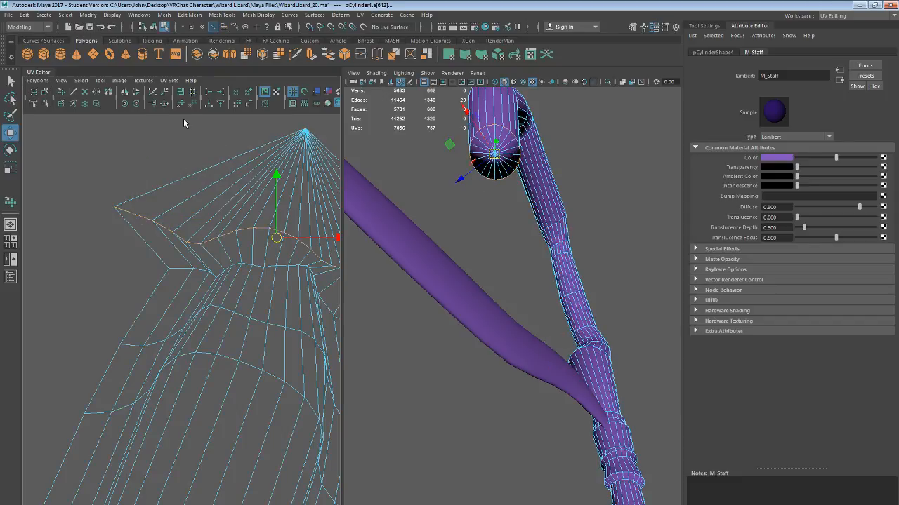
left_click(152, 93)
Move the separated end cap shell up away from the crook shell and reselect the crook shell
right_click_drag(218, 194, 167, 67)
left_click(224, 199)
left_click_drag(219, 273, 194, 156)
right_click_drag(229, 263, 184, 168, "alt")
left_click(204, 353)
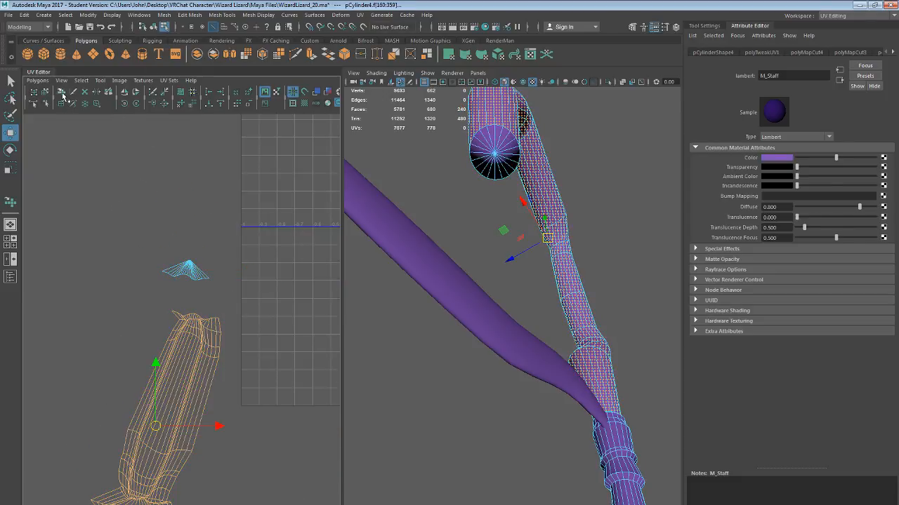
Brush the Unfold tool over the crook shell's upper end, the end cap and the crook's flared base
left_click(62, 92)
mouse_move(187, 325)
left_mouse_down()
mouse_move(211, 342)
mouse_move(203, 362)
left_mouse_up()
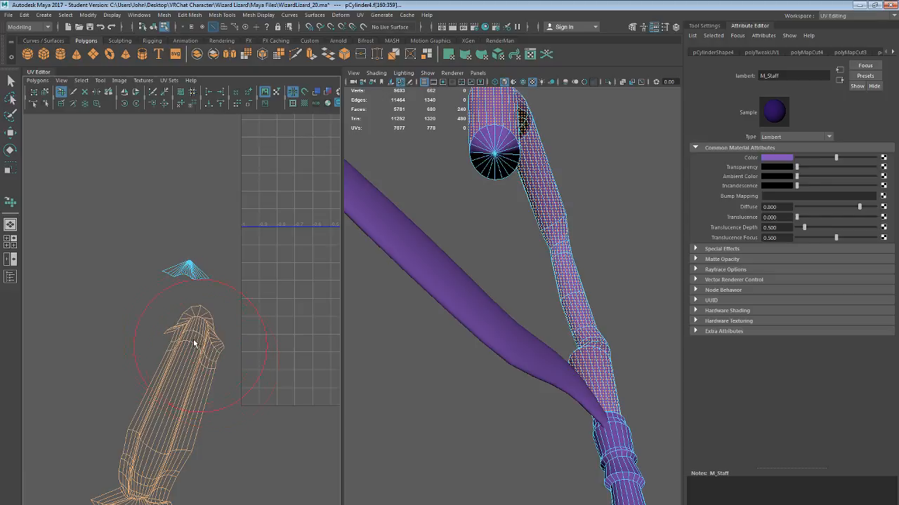
left_click_drag(178, 278, 195, 271)
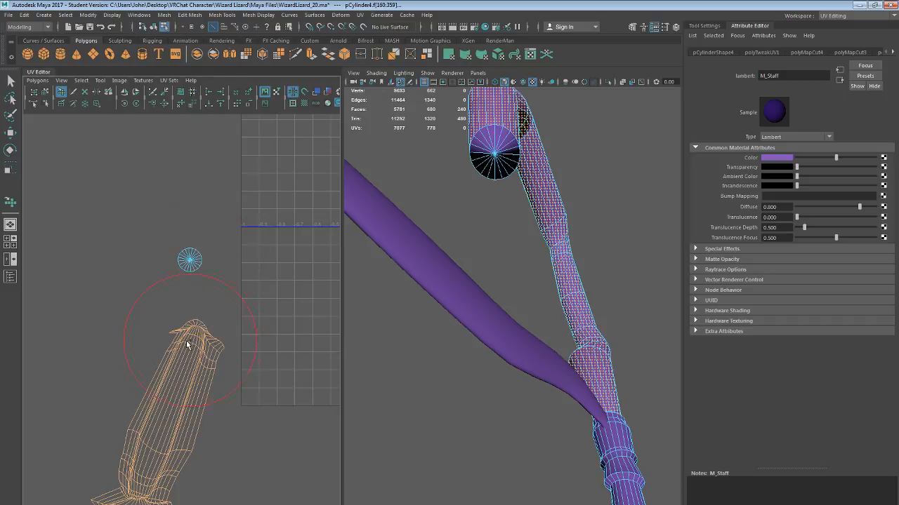
mouse_move(186, 344)
left_mouse_down()
mouse_move(176, 399)
mouse_move(141, 451)
mouse_move(153, 501)
left_mouse_up()
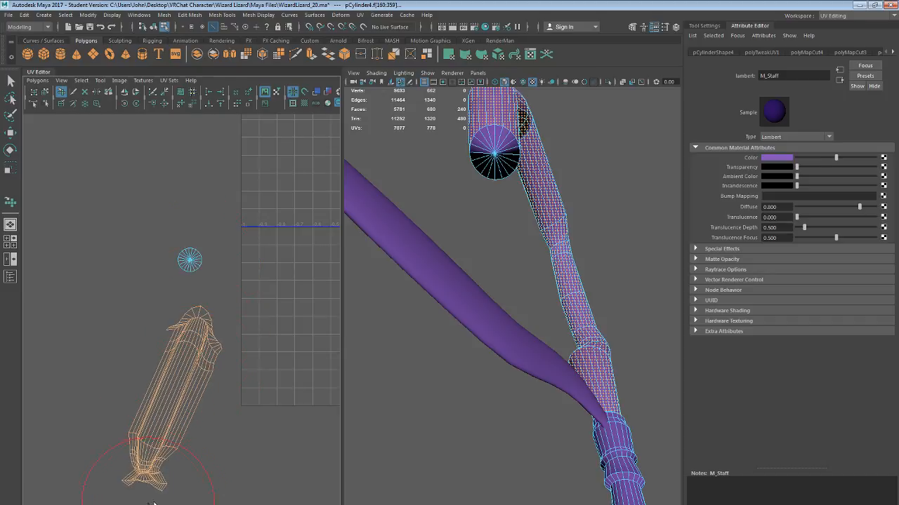
Select the border edge loop of the crook shell at its flared base
scroll(215, 405, "up", 10)
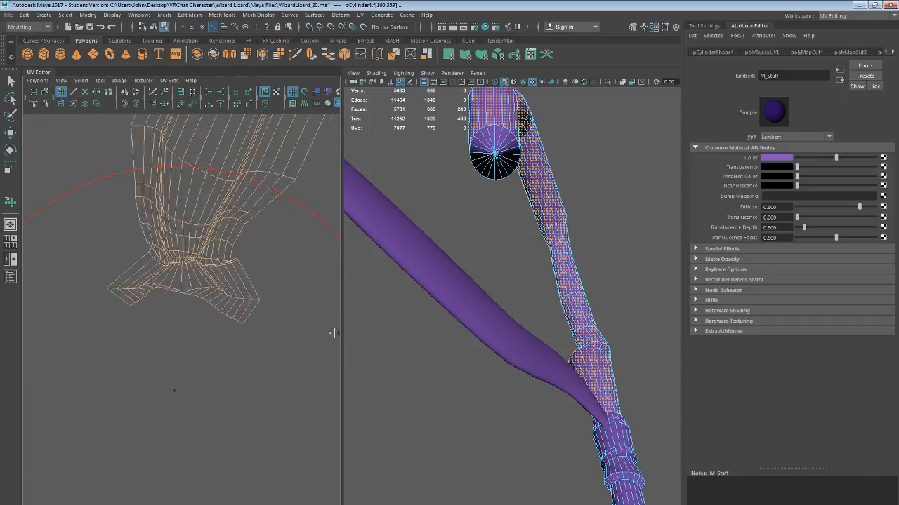
left_click(150, 221)
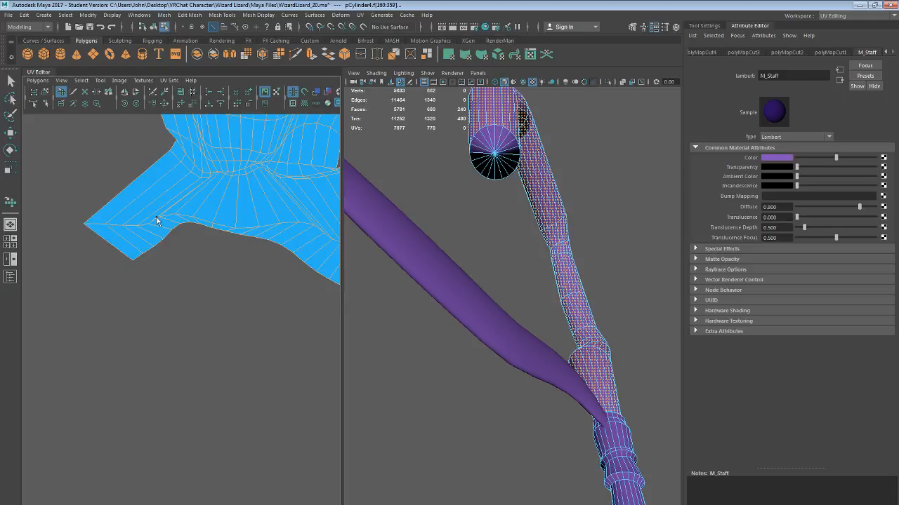
right_click_drag(156, 221, 159, 197)
key("w")
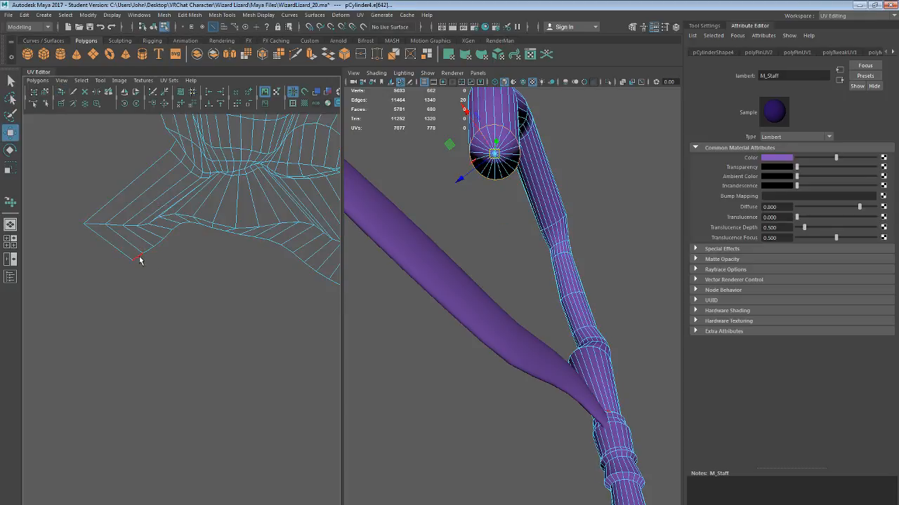
double_click(139, 259)
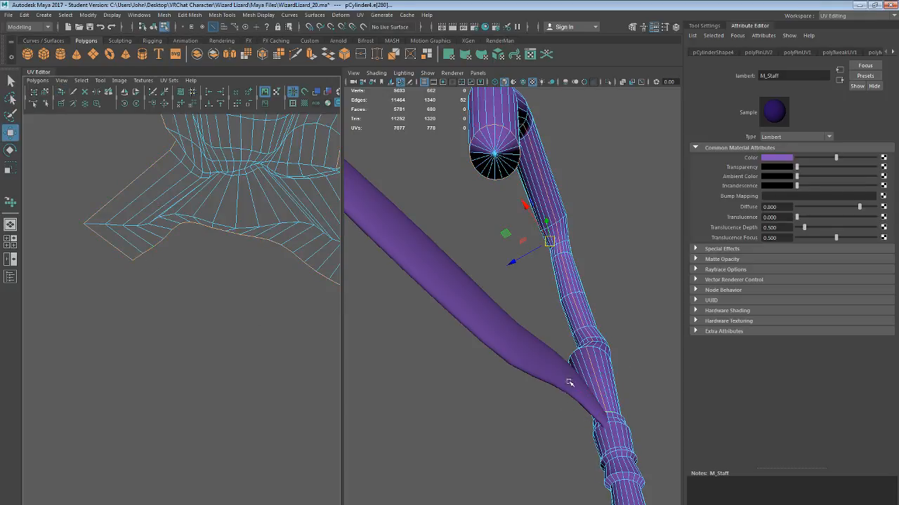
Examine where the crook shell's border runs at the staff's collar and compare the bent crook with its UV layout
left_click_drag(611, 436, 566, 446, "alt")
right_click_drag(565, 445, 653, 453, "alt")
middle_click_drag(653, 453, 497, 345, "alt")
middle_click_drag(495, 393, 473, 303, "alt")
right_click_drag(473, 303, 471, 349, "alt")
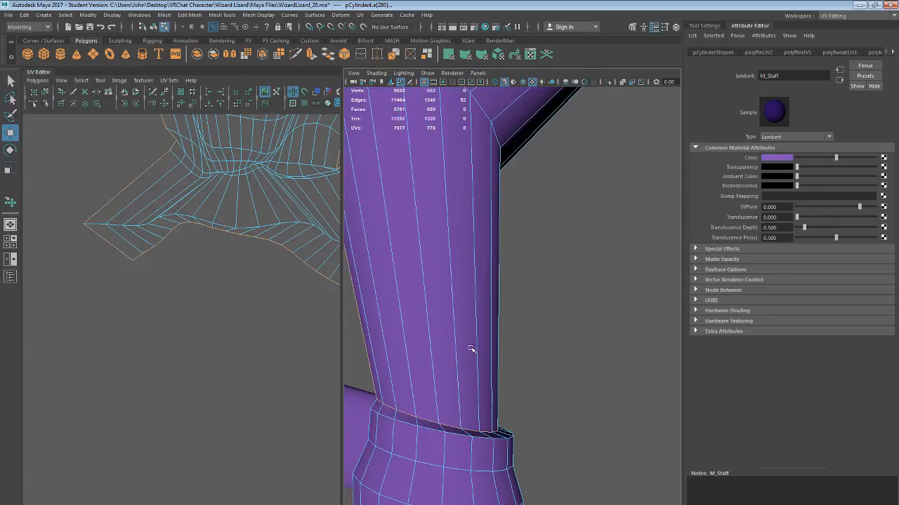
left_click_drag(388, 381, 413, 383, "alt")
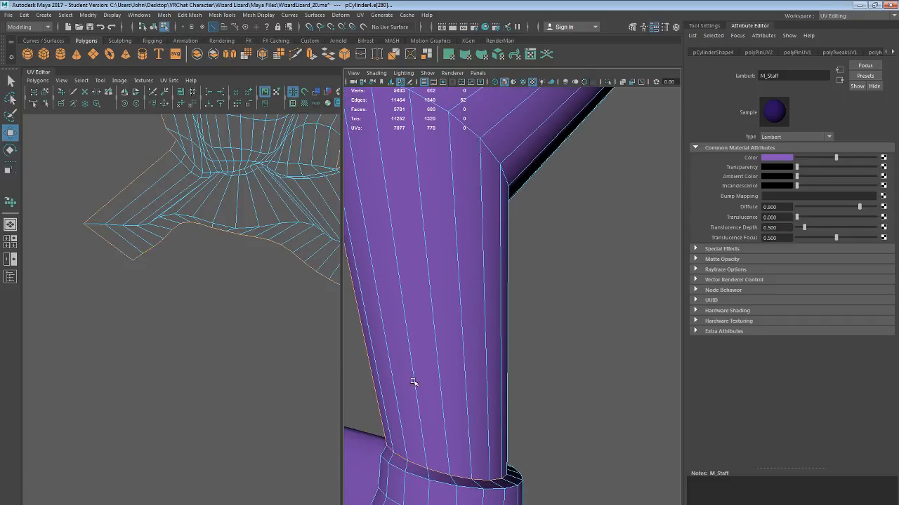
right_click_drag(254, 292, 253, 228, "alt")
middle_click_drag(252, 229, 204, 334, "alt")
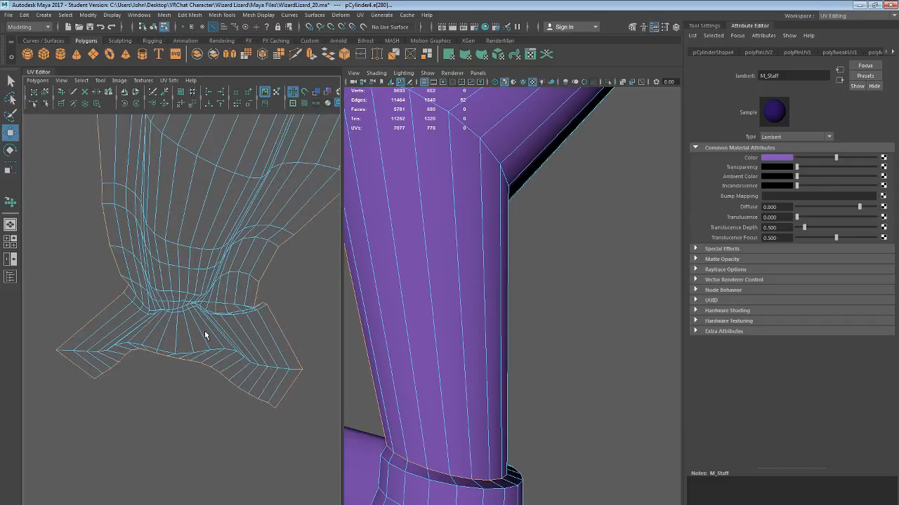
right_click_drag(205, 334, 115, 141, "alt")
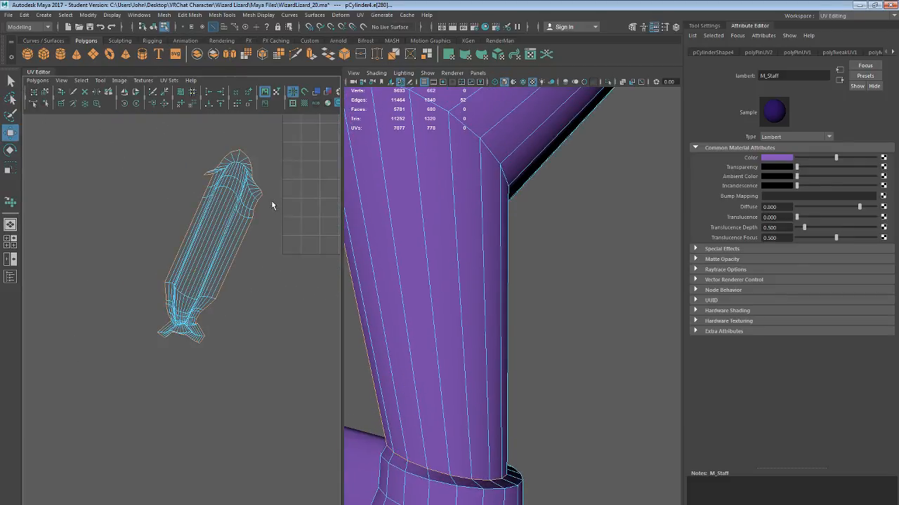
right_click_drag(466, 308, 398, 199, "alt")
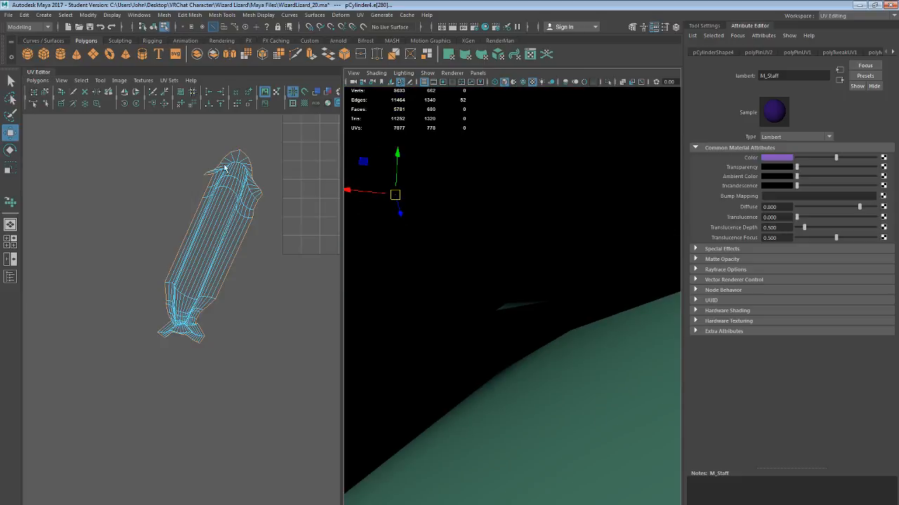
middle_click_drag(179, 194, 190, 201, "alt")
left_click_drag(442, 246, 486, 272, "alt")
right_click_drag(486, 272, 439, 213, "alt")
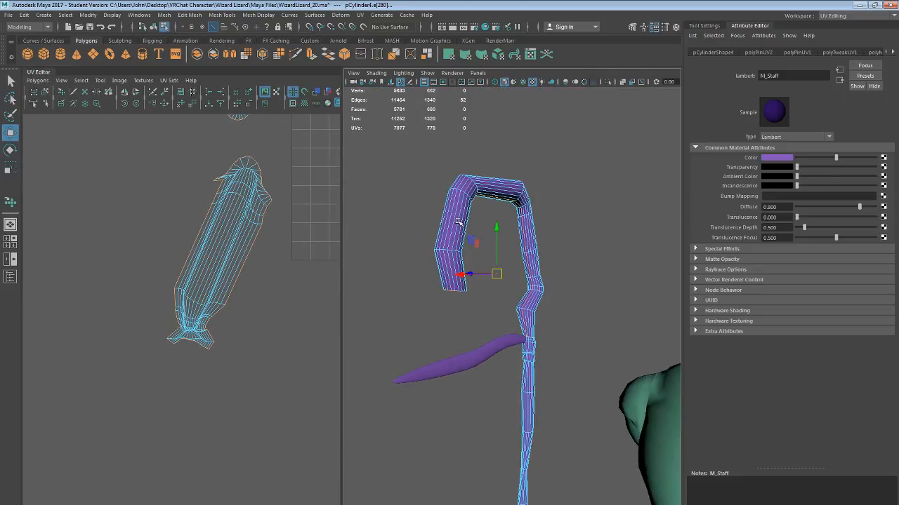
middle_click_drag(439, 213, 443, 243, "alt")
right_click_drag(255, 210, 245, 202, "alt")
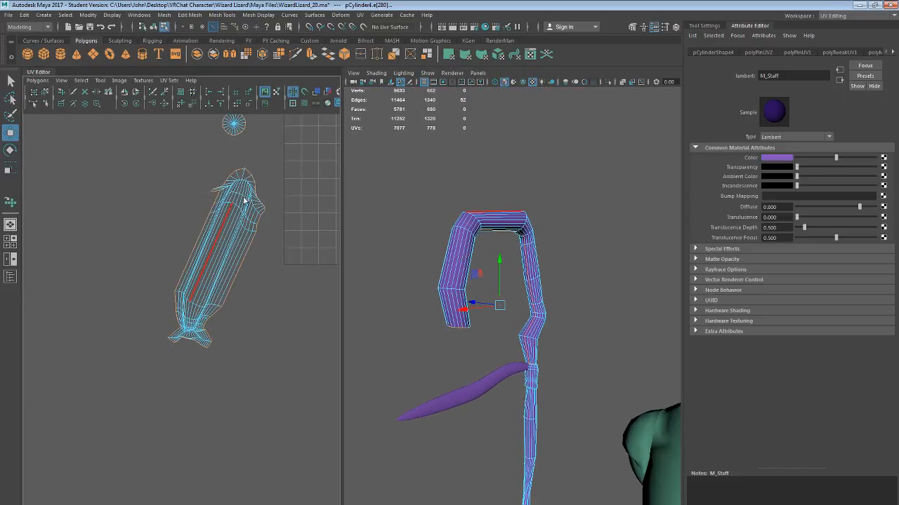
Select the crook's UV shell and rotate it to stand nearly upright
right_click_drag(188, 194, 162, 205)
left_click_drag(159, 202, 249, 202)
key("e")
middle_click_drag(231, 154, 211, 248, "alt")
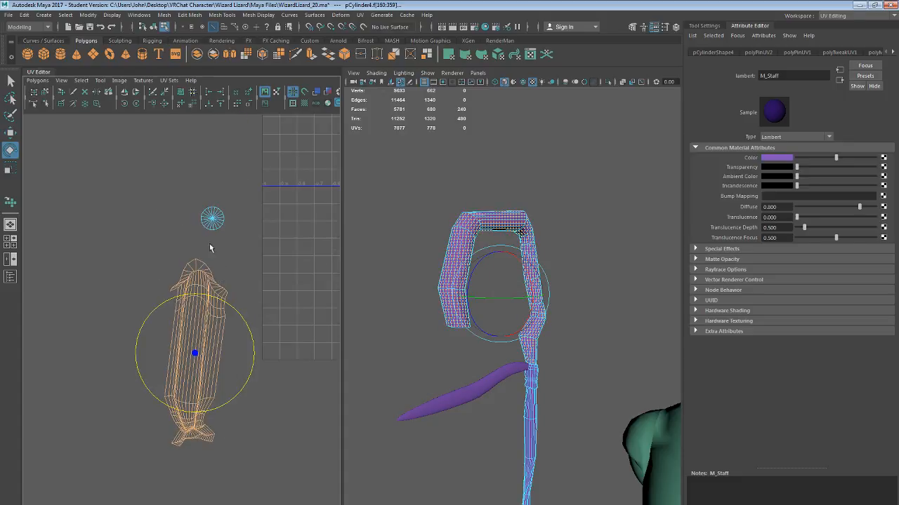
Scale the crook's UV shell up to about twice its size and place it beside the wide flared shell outside the UV tile
left_click(216, 227)
right_click_drag(169, 161, 194, 199, "alt")
middle_click_drag(216, 184, 204, 246, "alt")
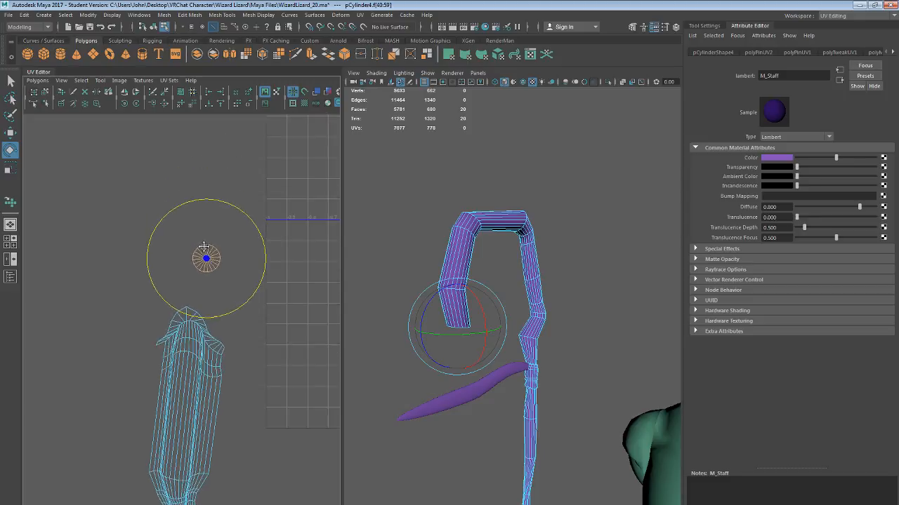
right_click_drag(204, 246, 261, 295, "alt")
right_click_drag(271, 224, 169, 202, "alt")
right_click_drag(233, 287, 193, 251, "alt")
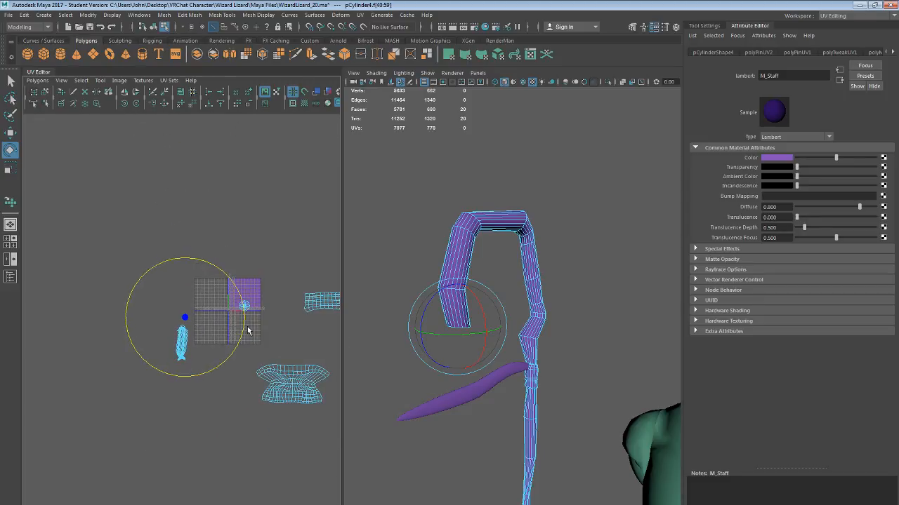
left_click(181, 338)
key("r")
key("w")
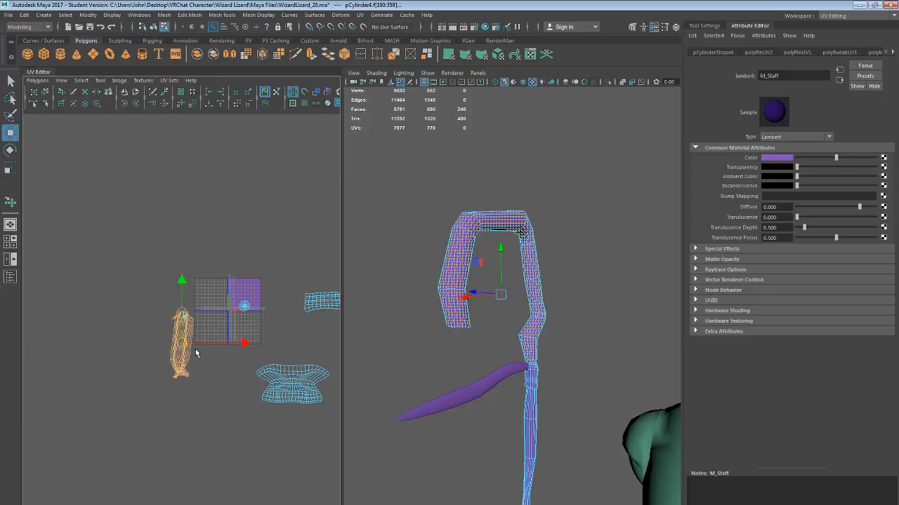
left_click_drag(190, 351, 342, 409)
middle_click_drag(343, 410, 244, 384, "alt")
left_click_drag(235, 375, 256, 344)
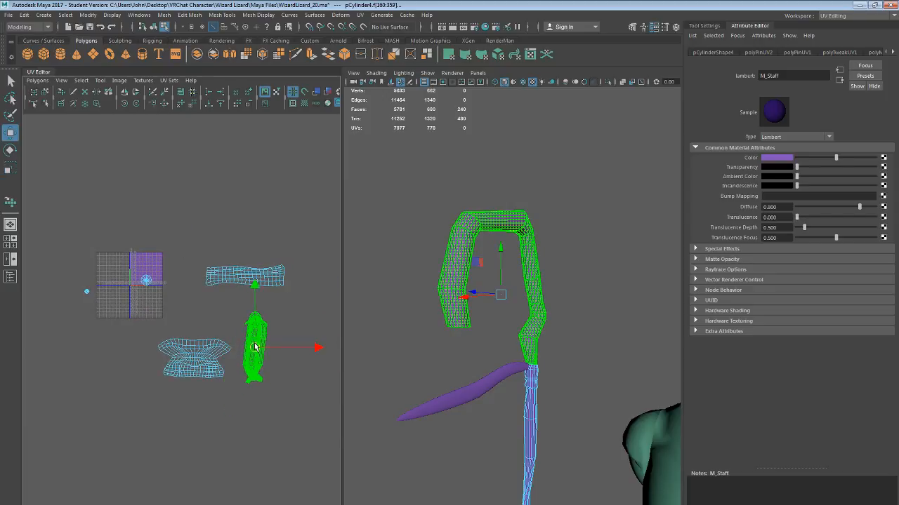
Move the staff's bottom cap shell out of the UV tile to the empty area above the wide flared shell
left_click_drag(139, 268, 202, 318)
right_click_drag(202, 290, 302, 358, "alt")
right_click_drag(460, 489, 395, 391, "alt")
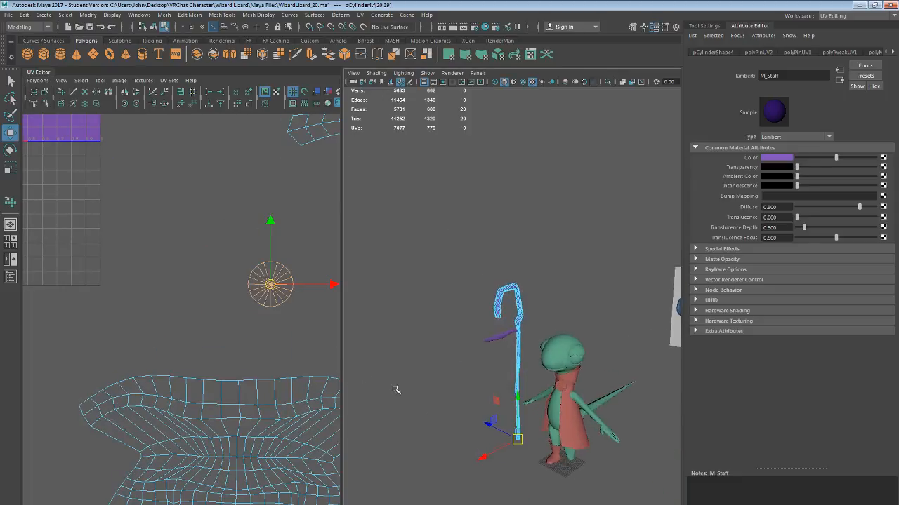
Move the staff's other end cap shell out of the UV tile, next to the first cap shell
left_click_drag(395, 391, 453, 357, "alt")
right_click_drag(246, 277, 93, 181, "alt")
left_click_drag(73, 296, 222, 324)
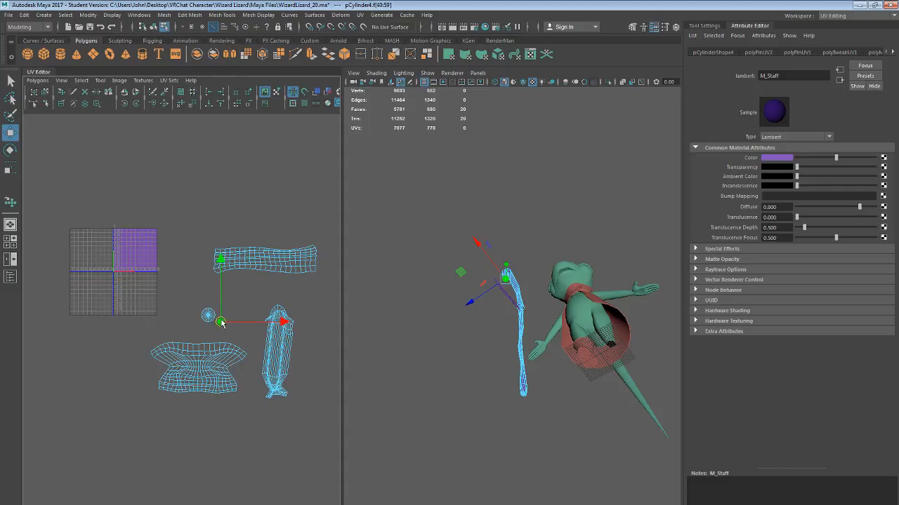
Scale the second end cap shell to match the first and set the two side by side
key("r")
scroll(253, 341, "up", 5)
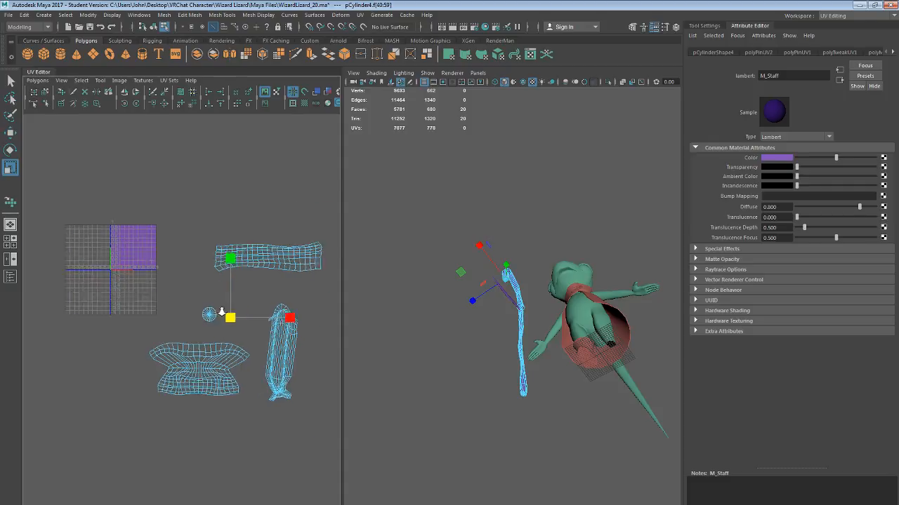
left_click_drag(238, 295, 276, 320)
key("w")
left_click_drag(237, 296, 222, 287)
key("r")
Select both end cap shells, scale them up together and place them just above the wide flared shell
left_click_drag(259, 322, 143, 251)
left_click_drag(199, 287, 214, 299)
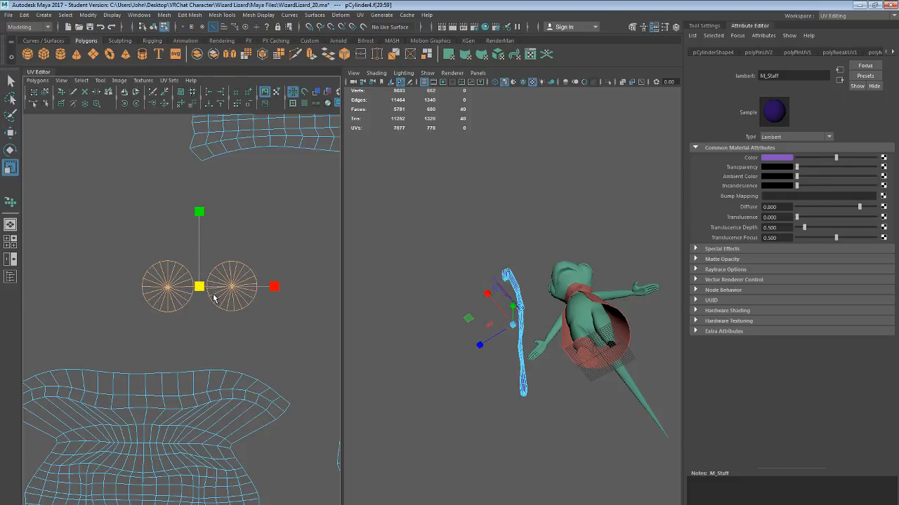
scroll(214, 298, "down", 3)
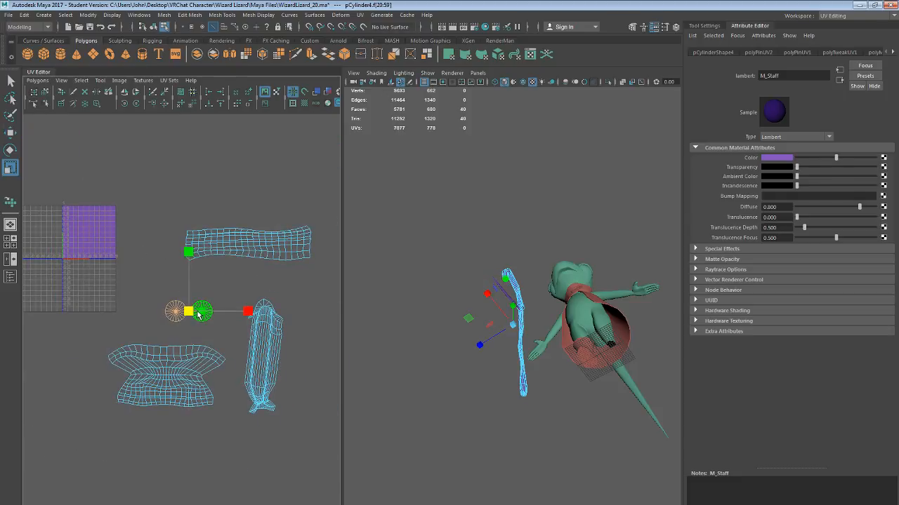
left_click_drag(192, 313, 195, 330)
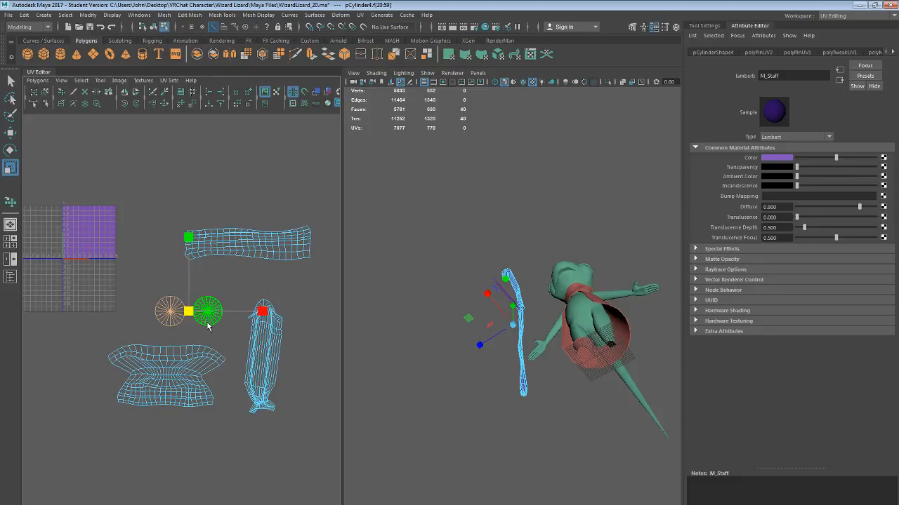
scroll(176, 348, "up", 2)
key("w")
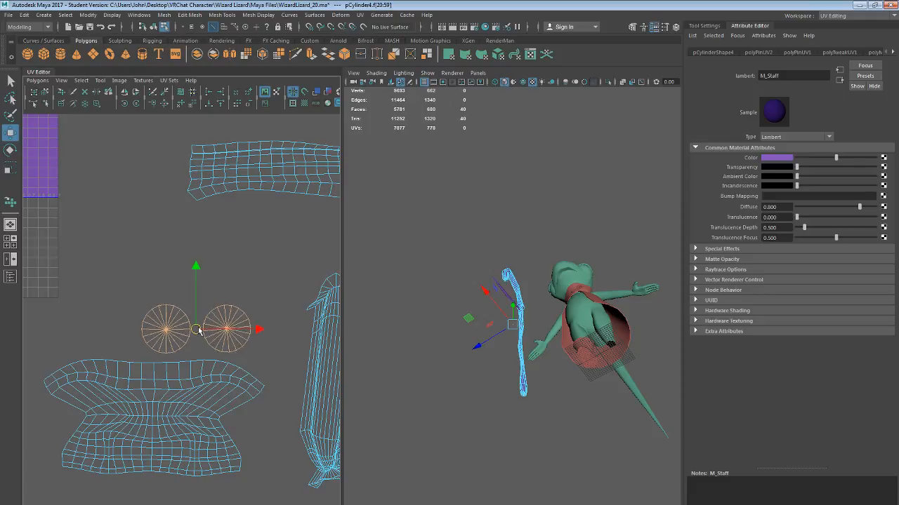
scroll(70, 165, "down", 6)
Select all UV shells of the staff and its side branch and lay them out automatically within the UV tile
left_click_drag(512, 289, 612, 337, "alt")
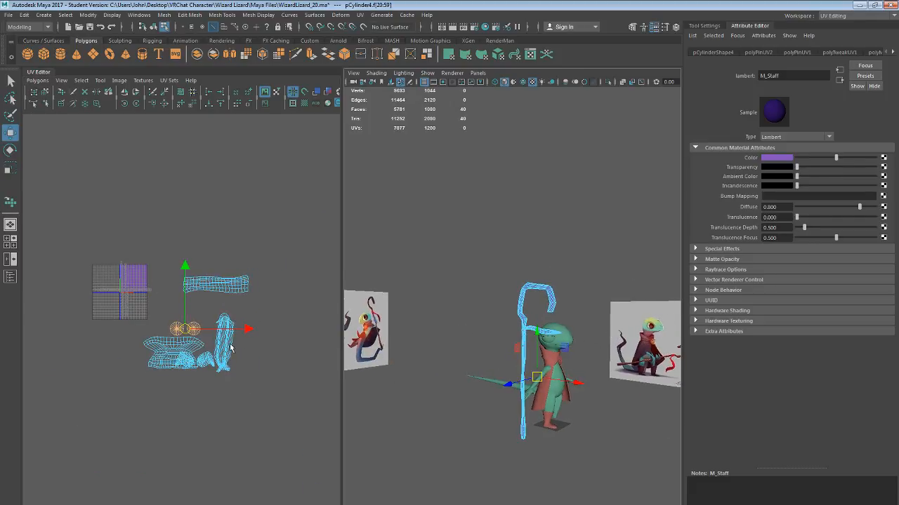
left_click_drag(277, 406, 139, 255)
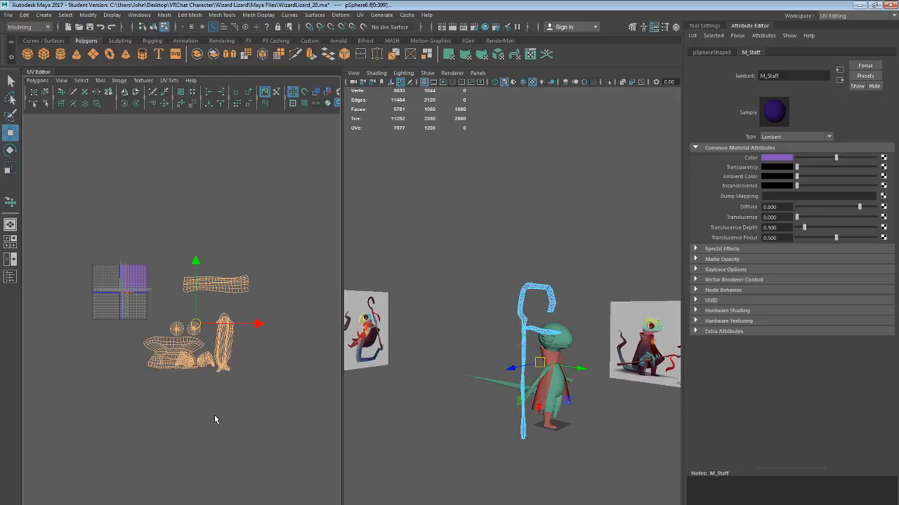
left_click(38, 80)
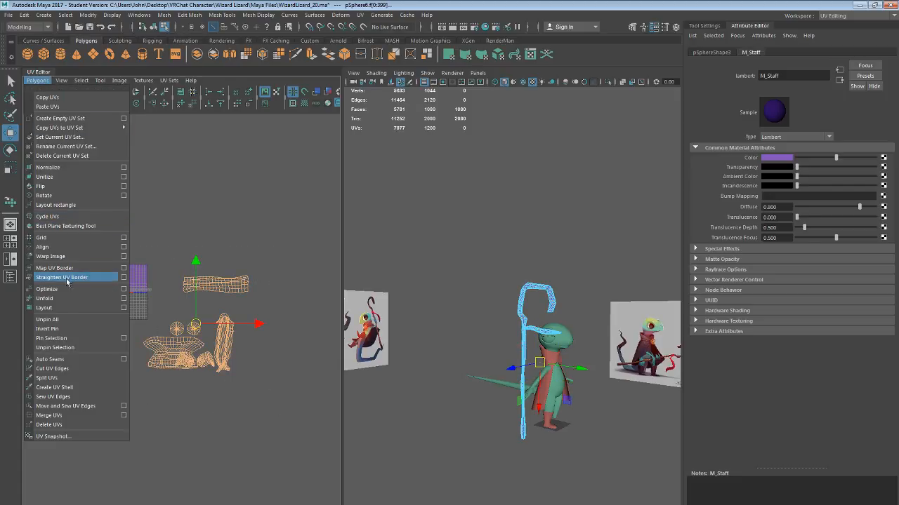
left_click(44, 308)
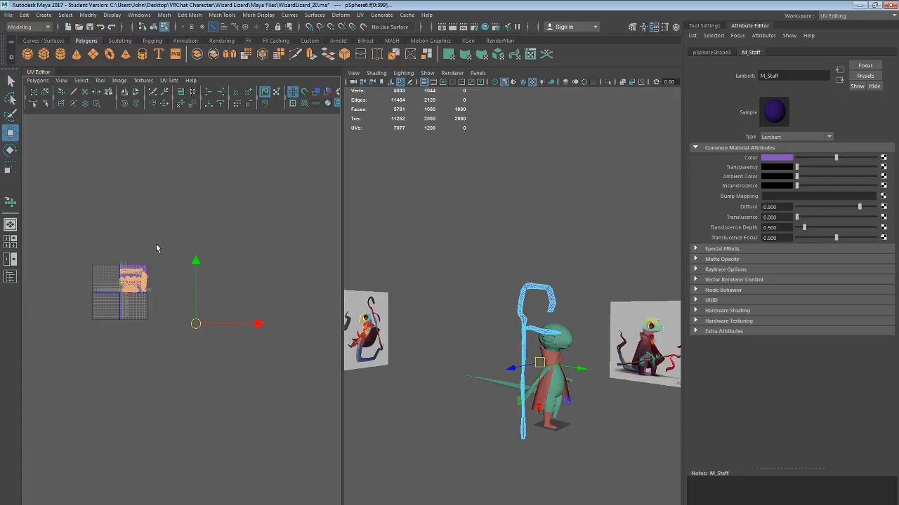
left_click(156, 244)
Scale the staff's collar shell down and move it to the upper left corner of the UV tile
right_click_drag(79, 246, 169, 270, "alt")
middle_click_drag(168, 270, 436, 444, "alt")
right_click_drag(178, 203, 226, 203, "alt")
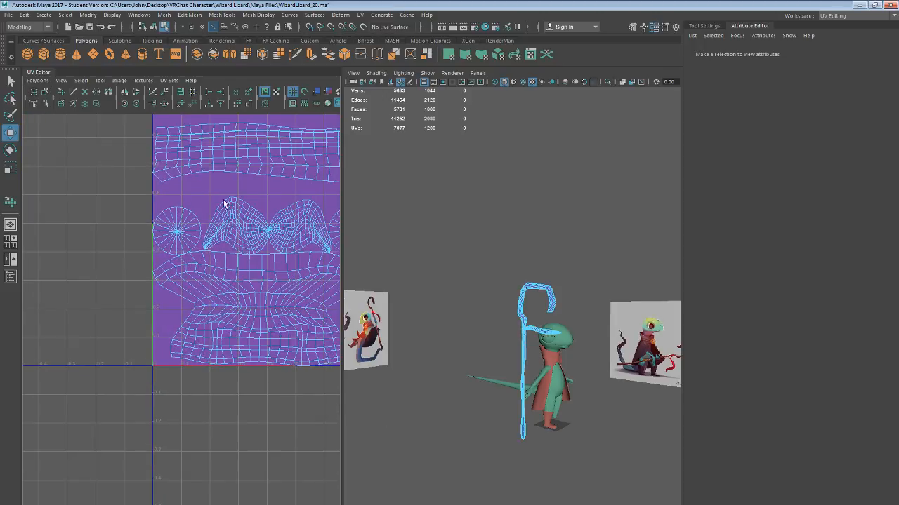
middle_click_drag(227, 204, 124, 295, "alt")
right_click_drag(161, 228, 196, 255, "alt")
left_click(197, 255)
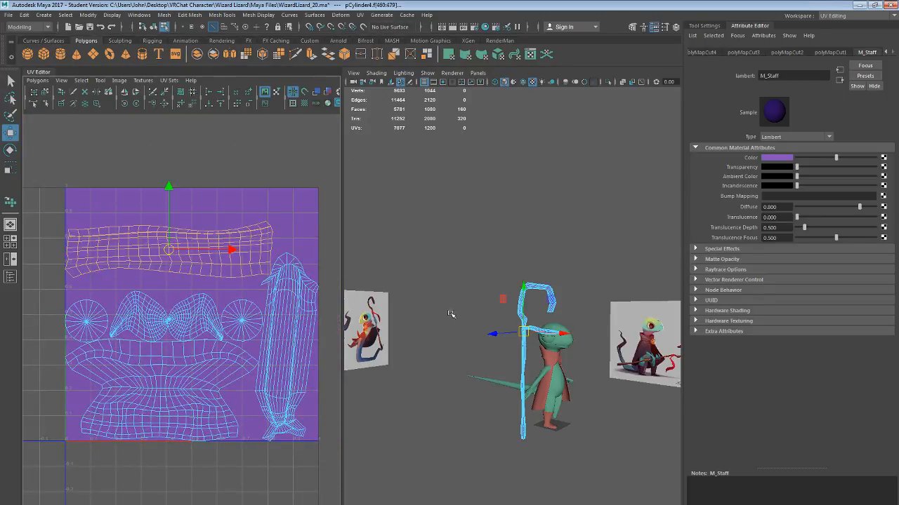
key("f")
key("r")
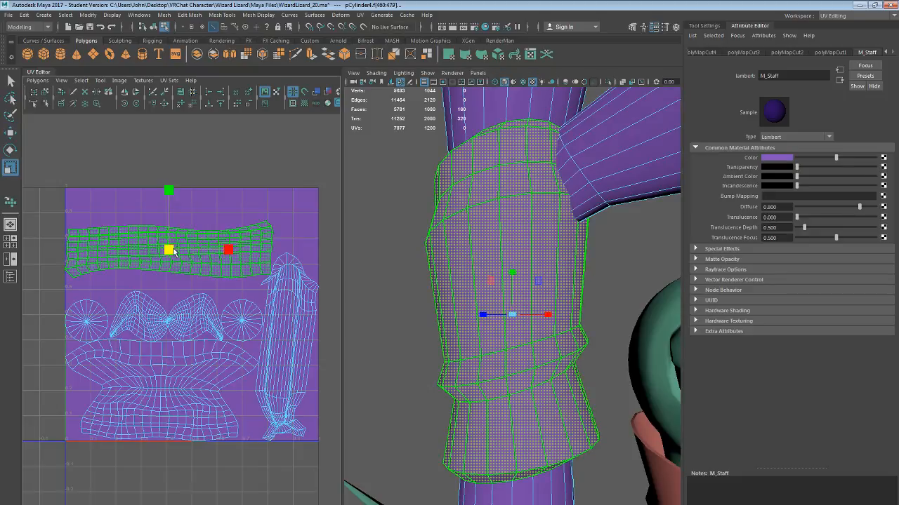
left_click_drag(160, 248, 139, 212)
key("w")
key("r")
Scale up the side branch's two shells together and place them directly beneath the collar shell
left_click(176, 315)
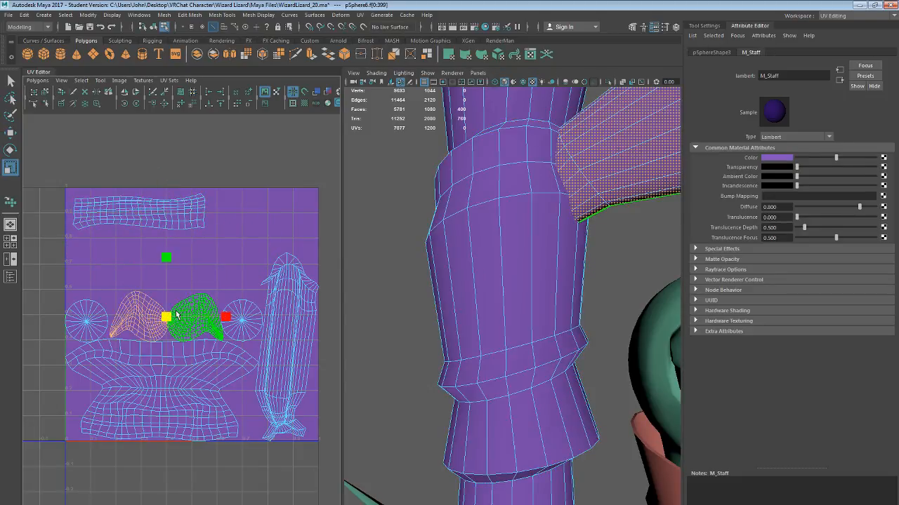
left_click_drag(172, 318, 154, 266)
key("w")
left_click(147, 261)
key("w")
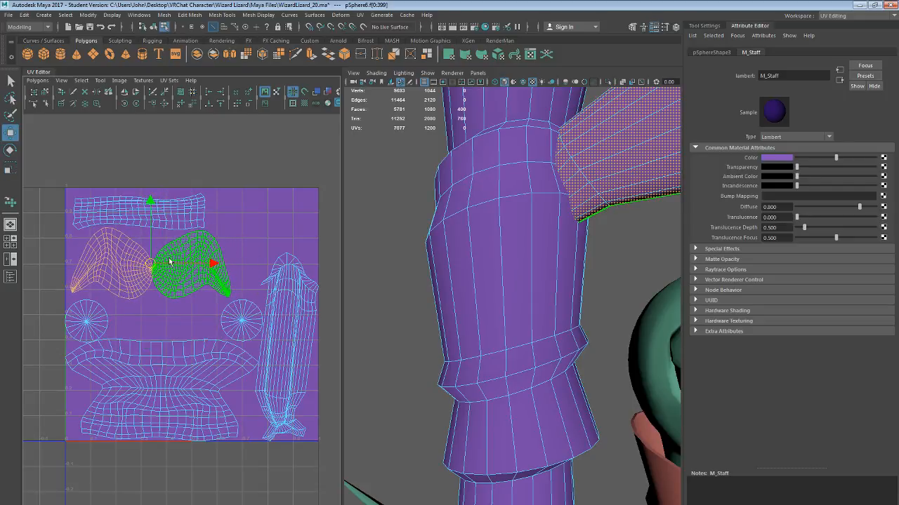
Scale the crook's shell down slightly and move it up to the UV tile's upper right corner
left_click(285, 289)
left_click(295, 301)
key("r")
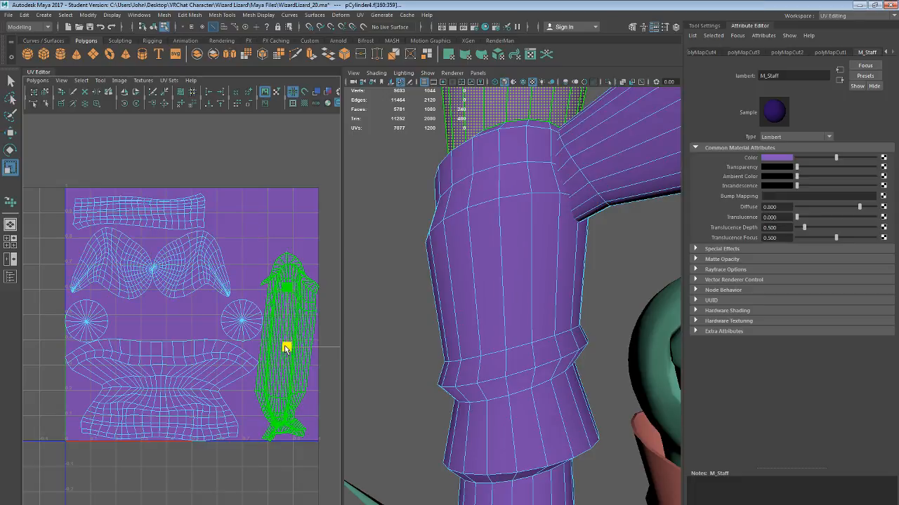
left_click_drag(289, 346, 285, 281)
key("w")
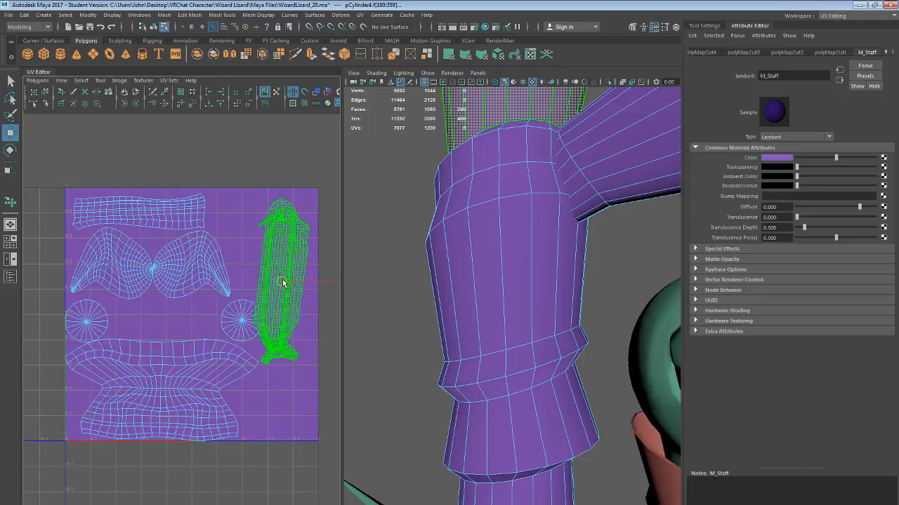
Move one end cap shell between the collar and crook shells, and the other out above the UV tile
left_click(244, 323)
left_click_drag(245, 323, 236, 226)
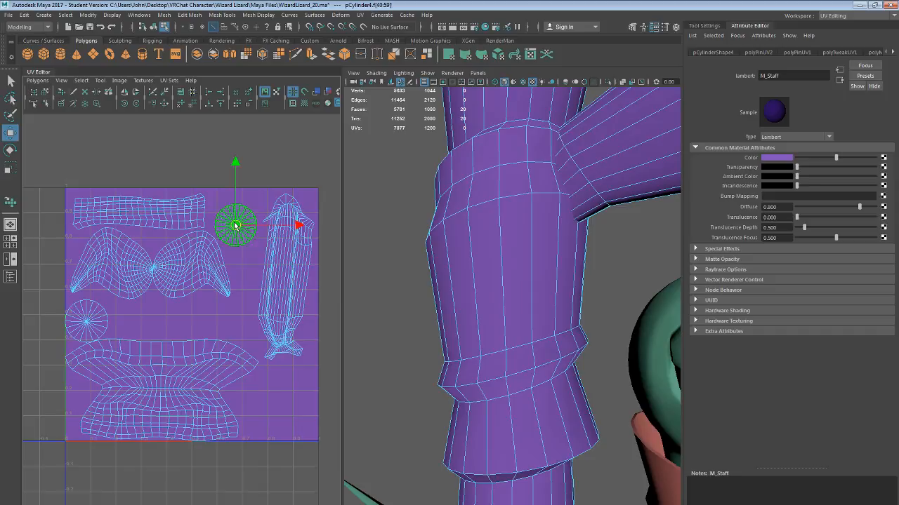
left_click(92, 320)
left_click_drag(92, 320, 127, 161)
Move the crook's shell up past the tile's upper edge to free space beside the wide flared shell
left_click(160, 382)
left_click(283, 284)
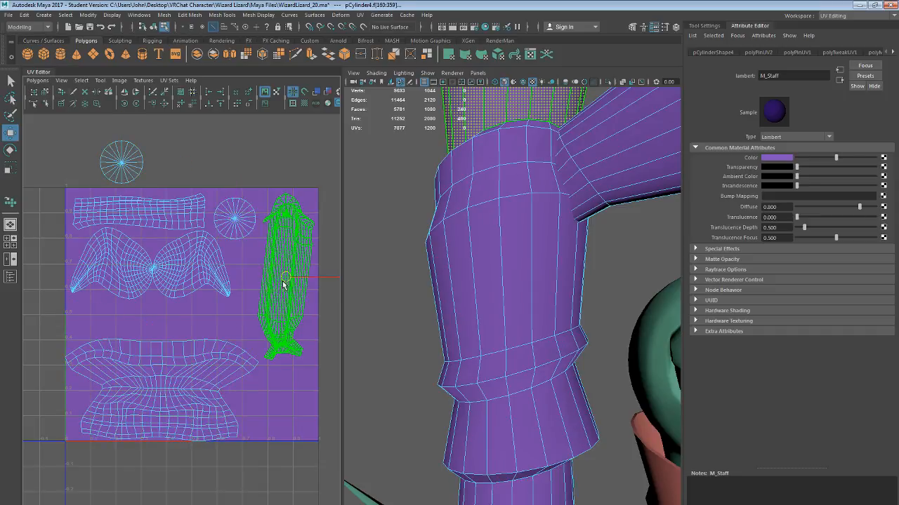
left_click_drag(283, 284, 286, 201)
Scale the wide flared shell up to about the full width of the UV tile and shift it into the lower part
left_click(196, 390)
mouse_move(165, 391)
left_mouse_down()
mouse_move(165, 373)
mouse_move(143, 377)
mouse_move(153, 380)
left_mouse_up()
right_click_drag(160, 380, 158, 380, "alt")
left_click_drag(158, 380, 199, 373)
key("w")
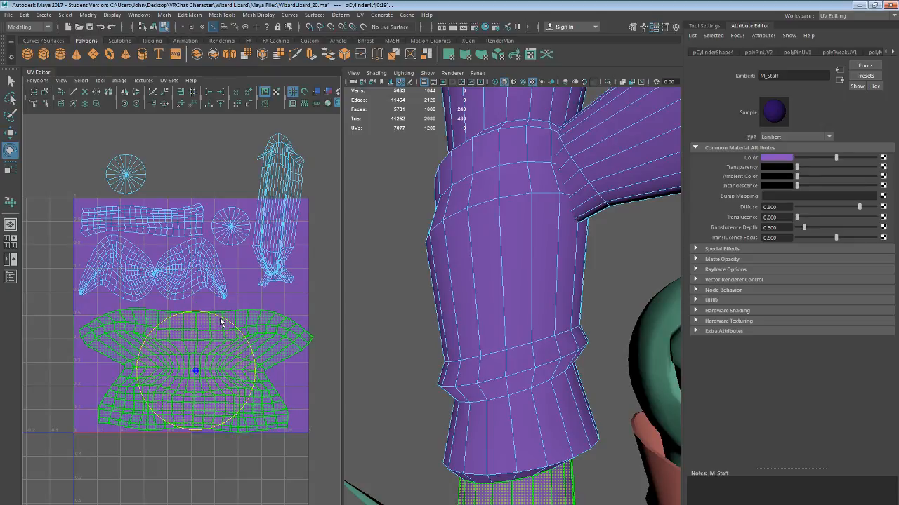
Rotate the wide flared shell slightly until it lies level, checking the matching lower shaft on the model
left_click_drag(221, 323, 215, 320)
right_click_drag(571, 421, 457, 351, "alt")
mouse_move(457, 351)
left_mouse_down("alt")
mouse_move(457, 375)
mouse_move(463, 356)
left_mouse_up("alt")
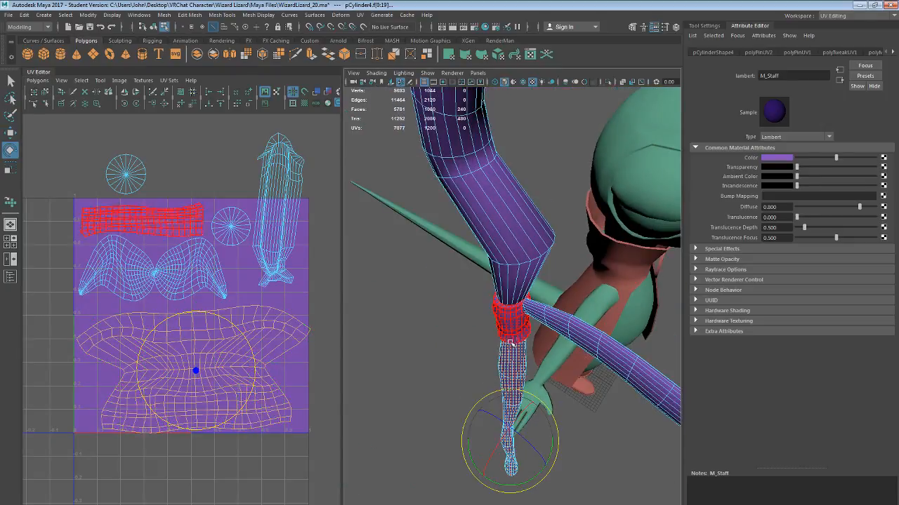
left_click_drag(503, 403, 487, 411)
key("ctrl+z")
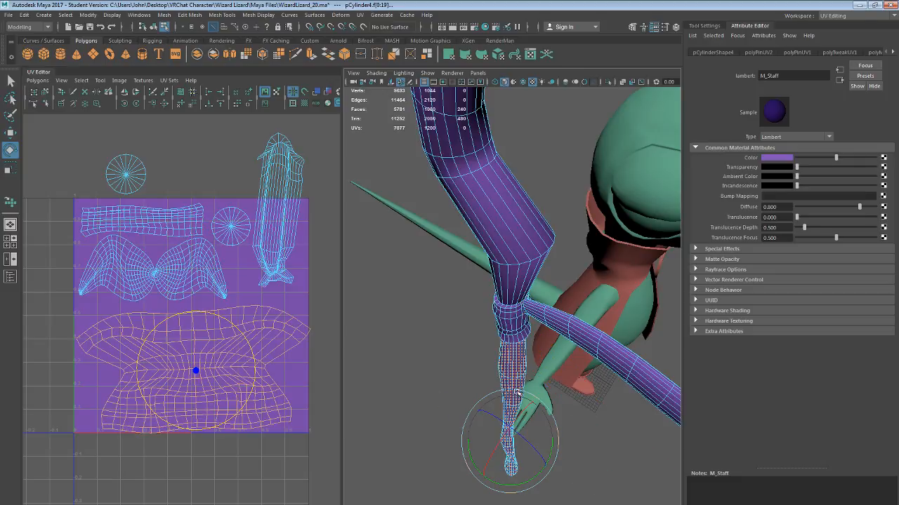
scroll(298, 386, "up", 4)
left_click(240, 344)
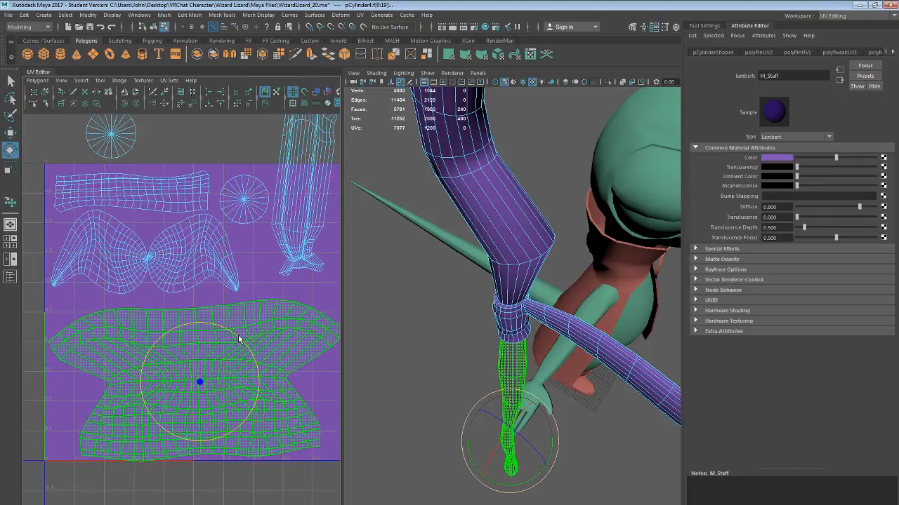
key("w")
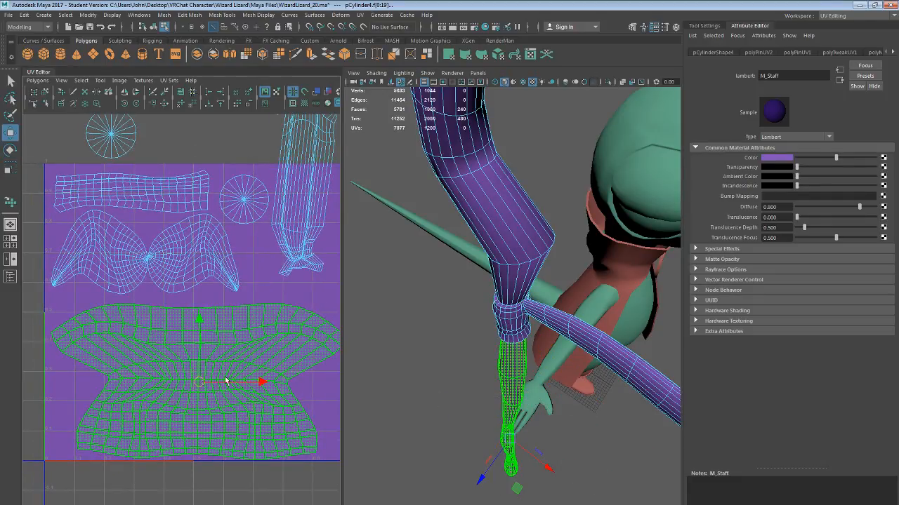
Centre the wide flared shell horizontally in the UV tile and scale it down slightly to fit the width
mouse_move(237, 370)
middle_mouse_down("alt")
mouse_move(209, 365)
mouse_move(249, 372)
middle_mouse_up("alt")
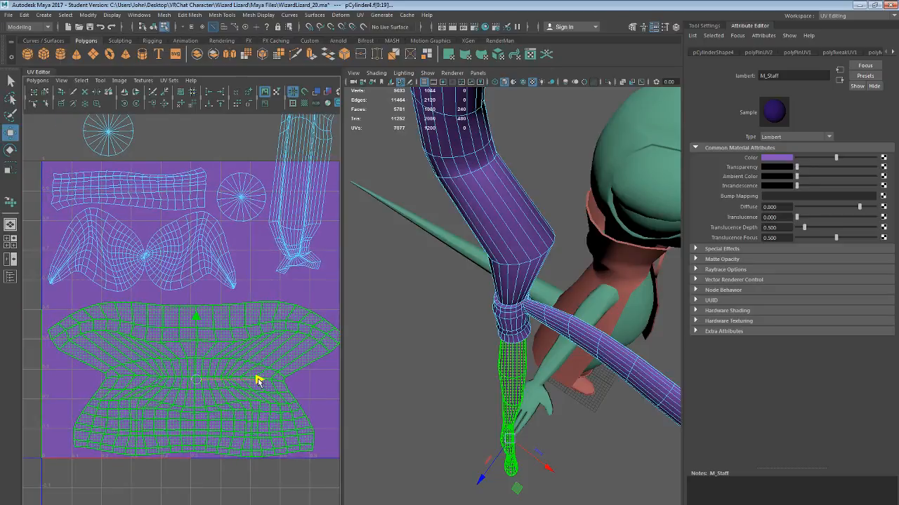
scroll(257, 380, "down", 2)
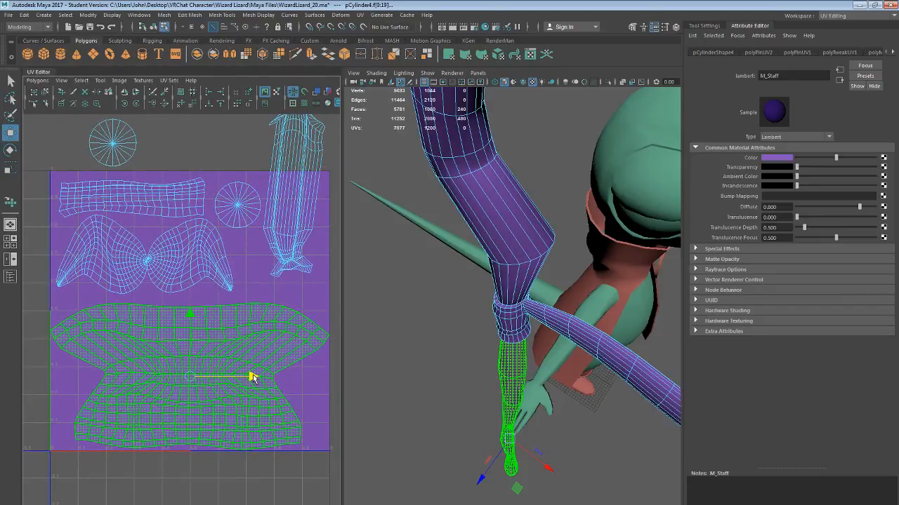
key("r")
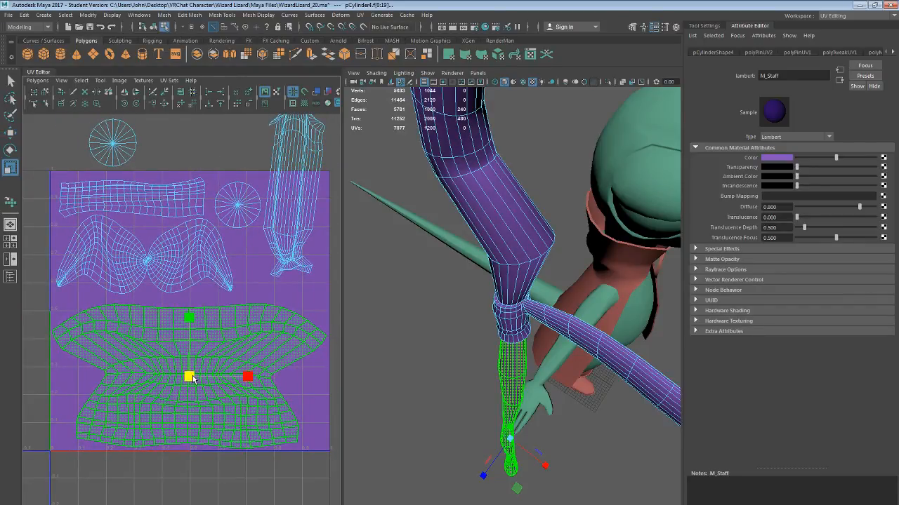
Spread the side branch's two shells apart, shifting one toward the tile's left edge and the other to the right
left_click(193, 255)
key("w")
left_click_drag(190, 256, 200, 263)
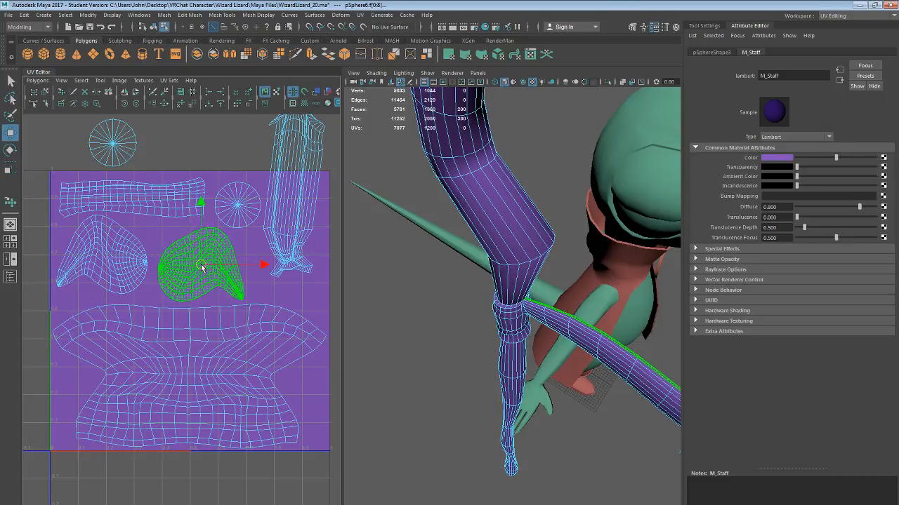
left_click(114, 256)
left_click_drag(103, 257, 98, 262)
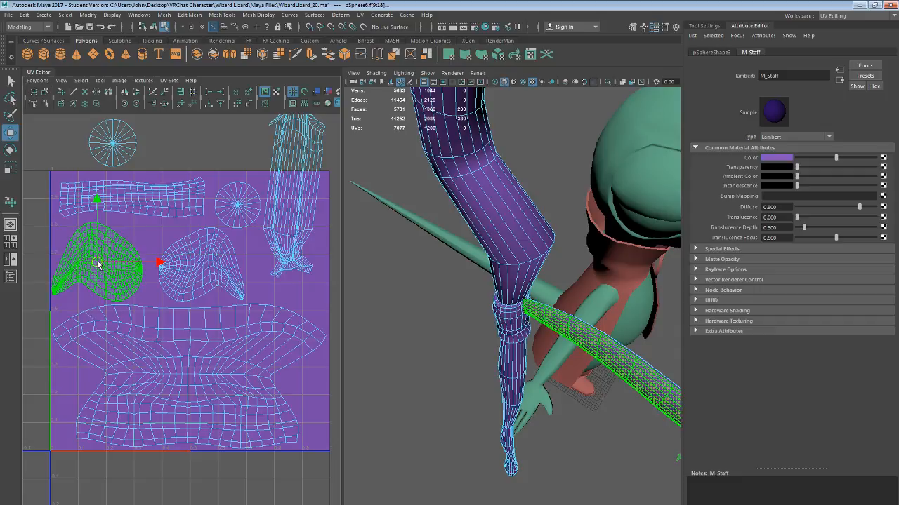
Move the end cap shell from above the tile into the lower right gap beside the wide flared shell
left_click(113, 143)
left_click_drag(112, 143, 309, 390)
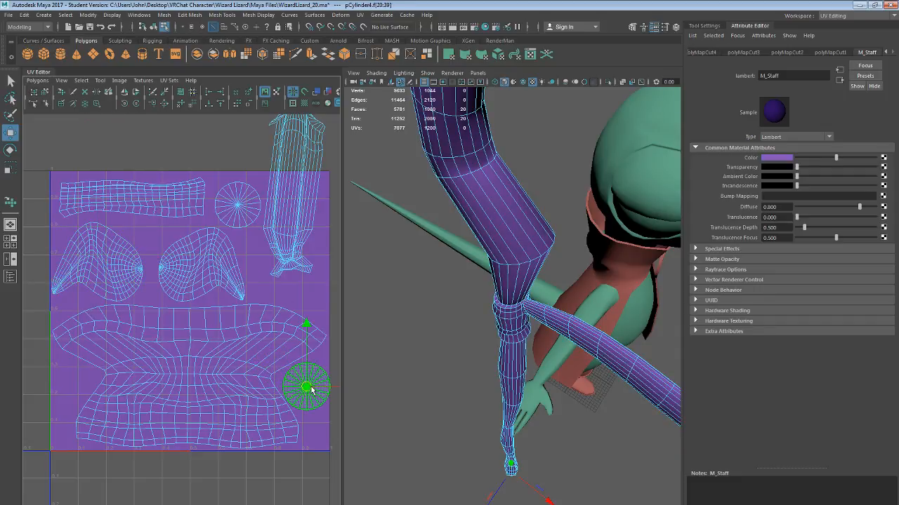
middle_click_drag(326, 399, 255, 377, "alt")
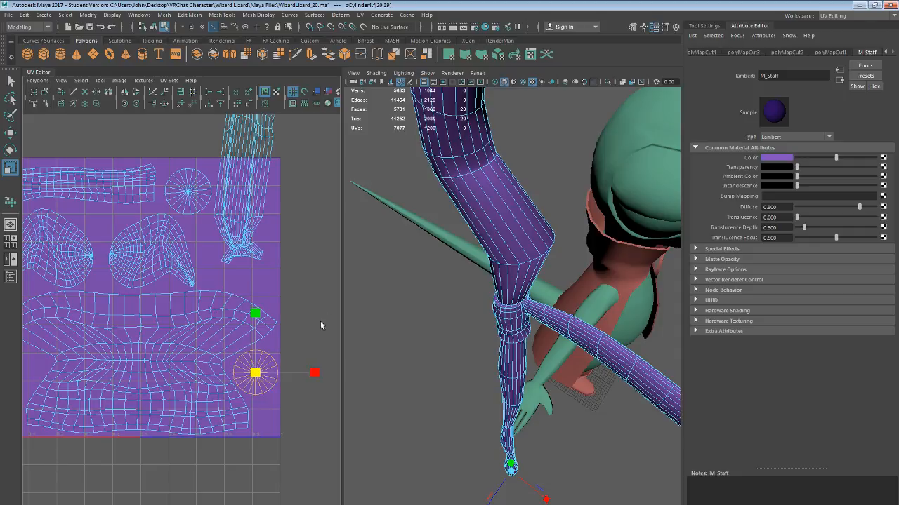
key("w")
left_click(255, 336)
middle_click_drag(255, 336, 300, 386, "alt")
Rotate the crook's shell to lie horizontally and move it into the upper right part of the UV tile
left_click(290, 266)
left_click_drag(293, 228, 242, 253)
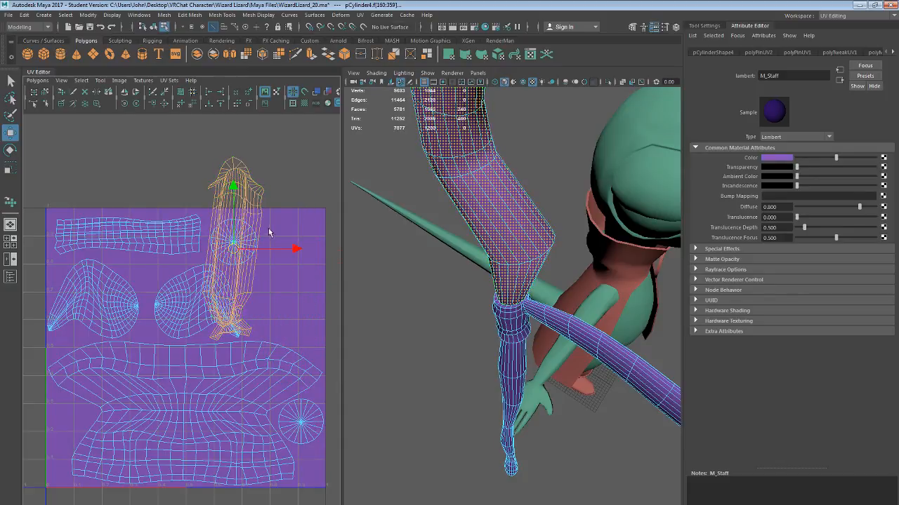
key("e")
left_click_drag(265, 204, 320, 306)
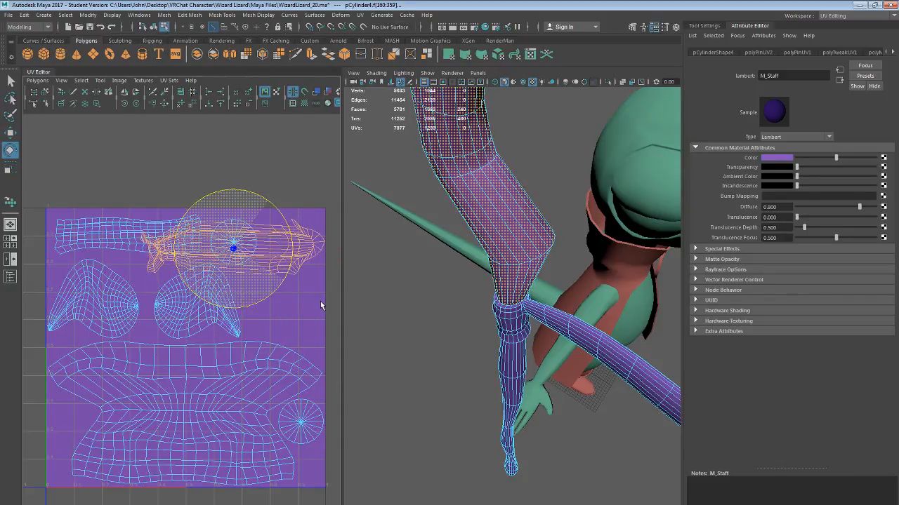
key("w")
left_click_drag(239, 242, 219, 240)
Move the collar band's strip shell beneath the crook's shell and stack the side branch's right shell above its left one
left_click(118, 250)
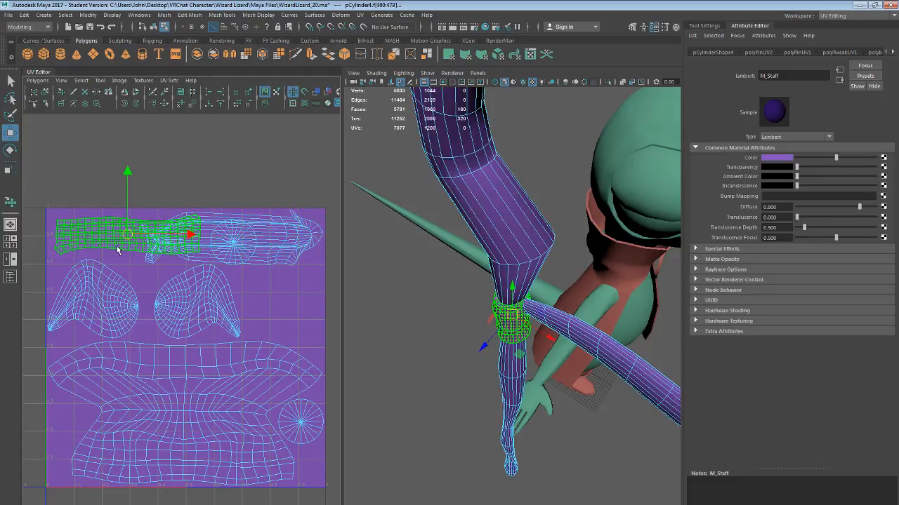
left_click_drag(127, 234, 248, 308)
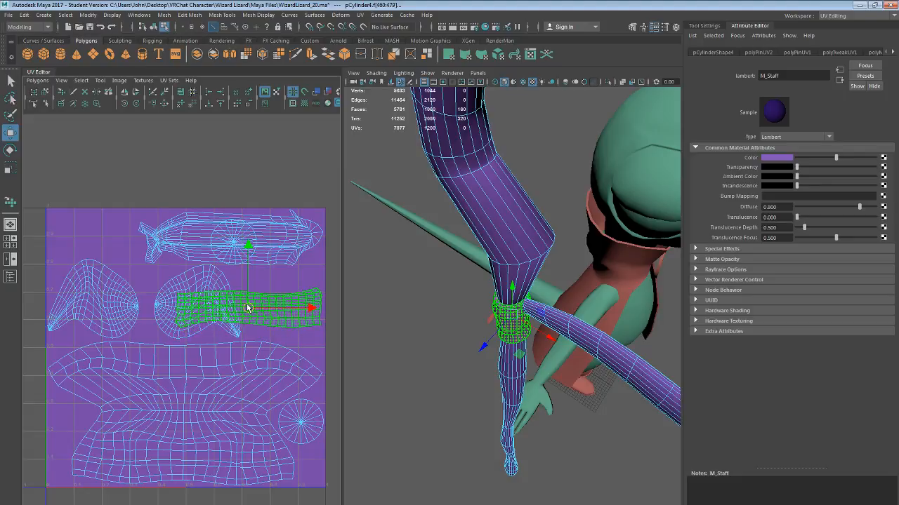
left_click(190, 278)
left_click_drag(195, 300, 91, 248)
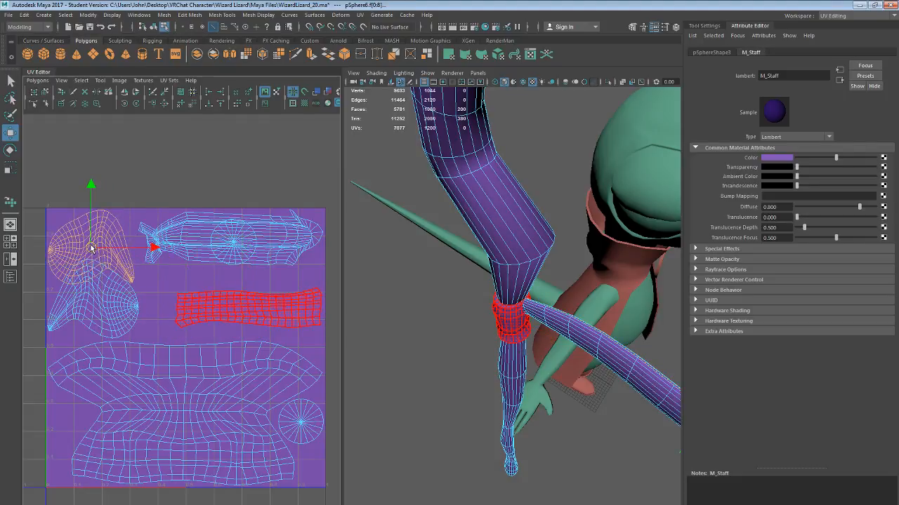
left_click(235, 308)
left_click_drag(246, 306, 245, 286)
Move the crook's round end cap shell into the gap beside the wide flared shell's left side and shrink it slightly
left_click(235, 241)
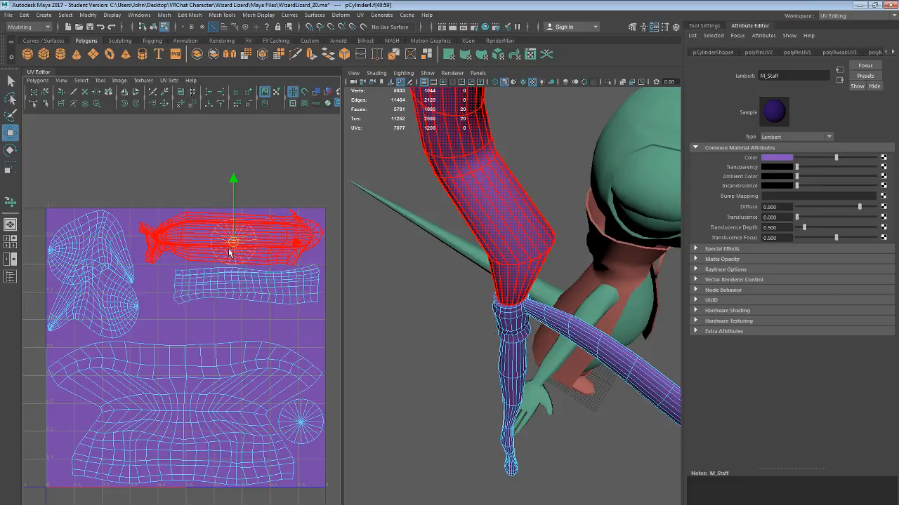
left_click_drag(156, 367, 60, 422)
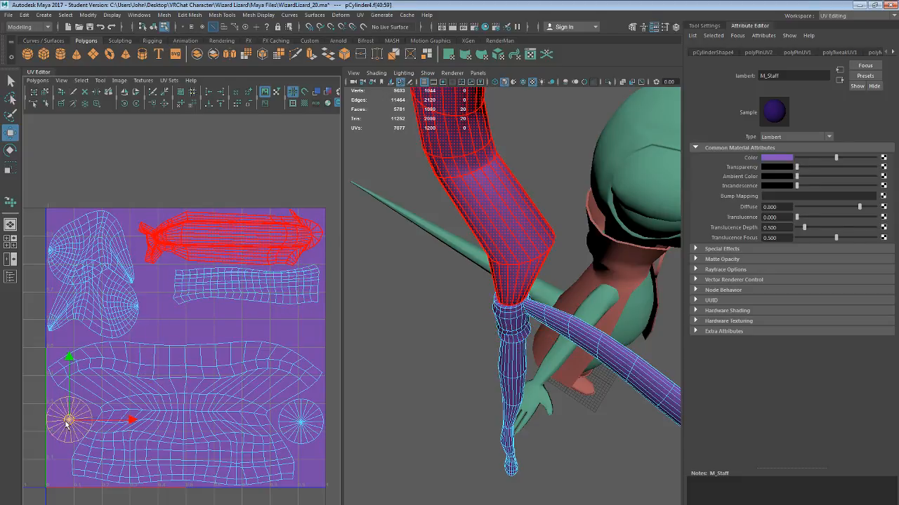
key("r")
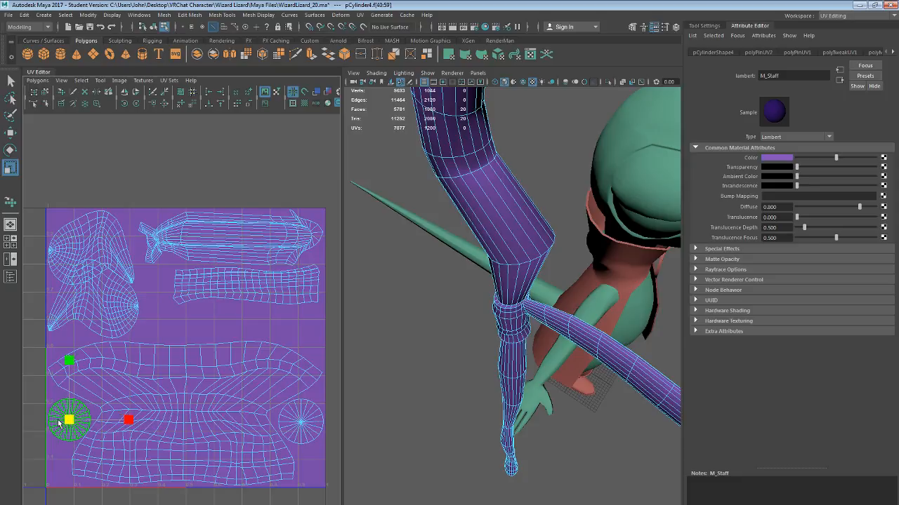
right_click_drag(58, 422, 114, 455, "alt")
middle_click_drag(114, 456, 216, 408, "alt")
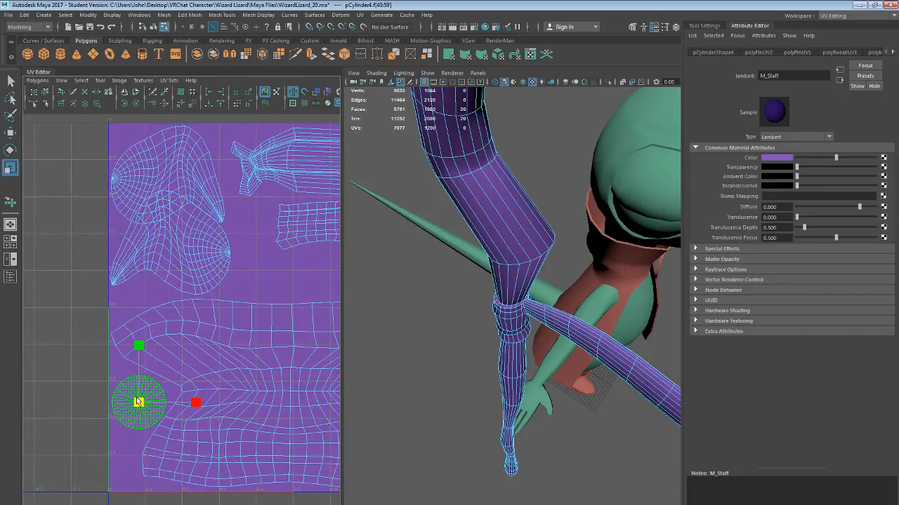
left_click_drag(140, 405, 139, 403)
Rotate the side branch's upper shell so its narrow tip points downward and reposition it at the tile's top edge
right_click_drag(544, 306, 479, 278, "alt")
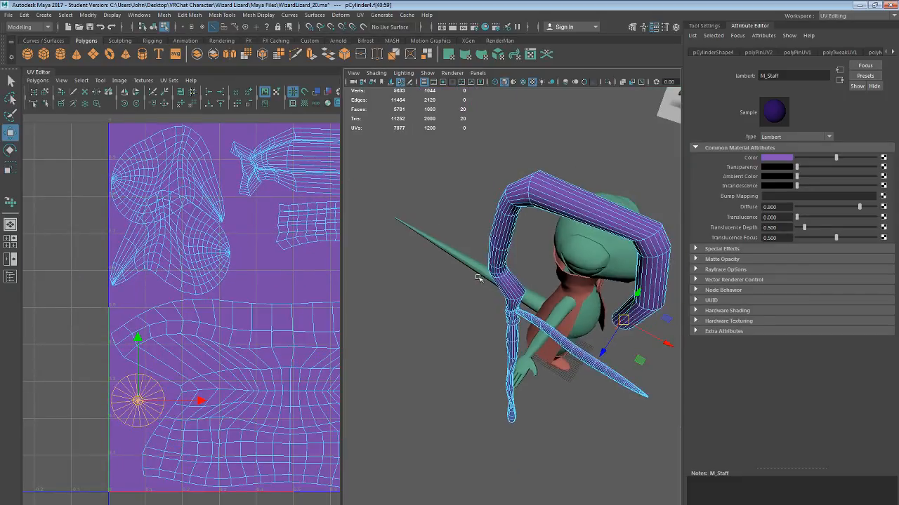
mouse_move(502, 333)
left_mouse_down("alt")
mouse_move(519, 351)
mouse_move(545, 307)
mouse_move(517, 330)
left_mouse_up("alt")
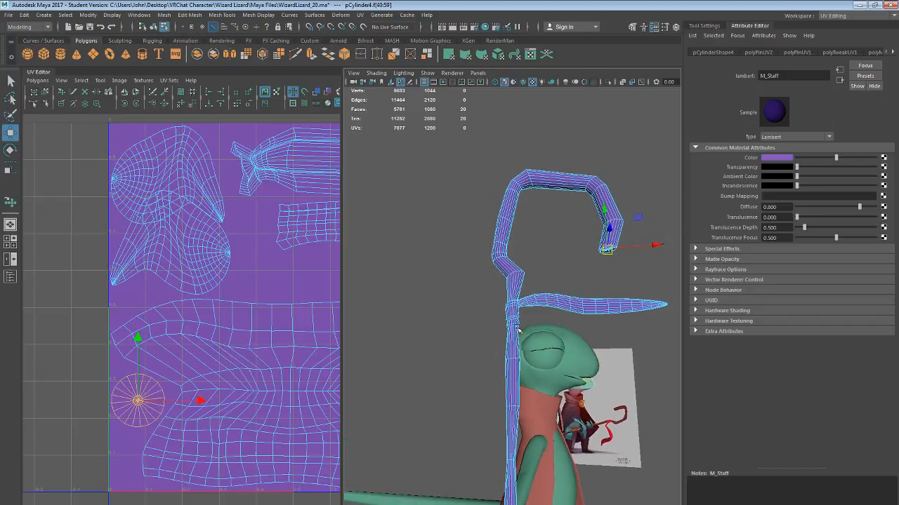
scroll(298, 344, "down", 8)
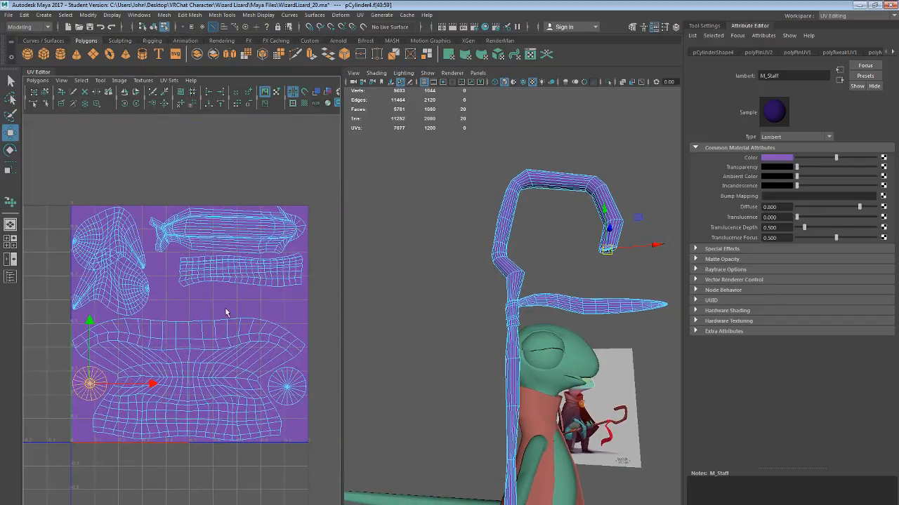
left_click(115, 240)
scroll(119, 246, "up", 5)
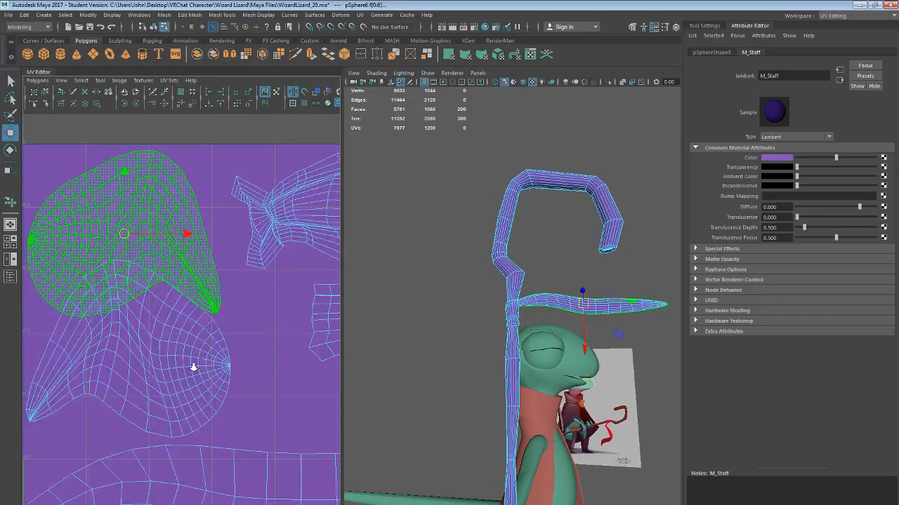
left_click_drag(173, 279, 177, 274)
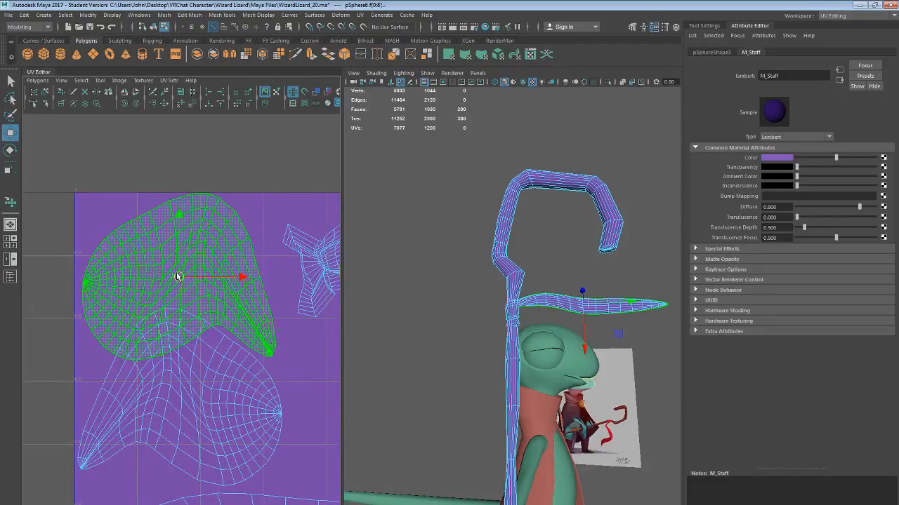
key("e")
left_click_drag(230, 234, 238, 261)
key("w")
left_click_drag(168, 296, 199, 287)
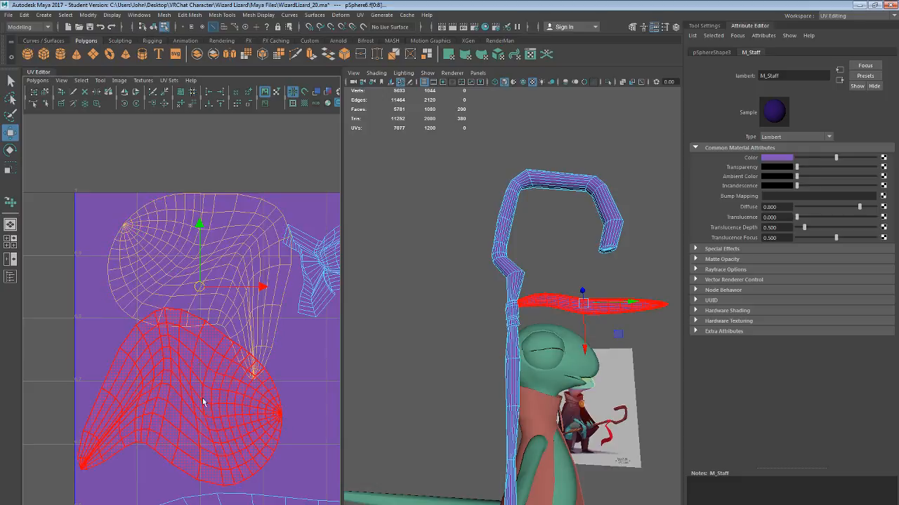
Rotate the side branch's lower shell to point its tip right, place it below the upper shell, and shift the upper shell left
left_click(205, 402)
key("e")
left_click_drag(234, 385, 28, 321)
key("w")
left_click_drag(193, 395, 185, 422)
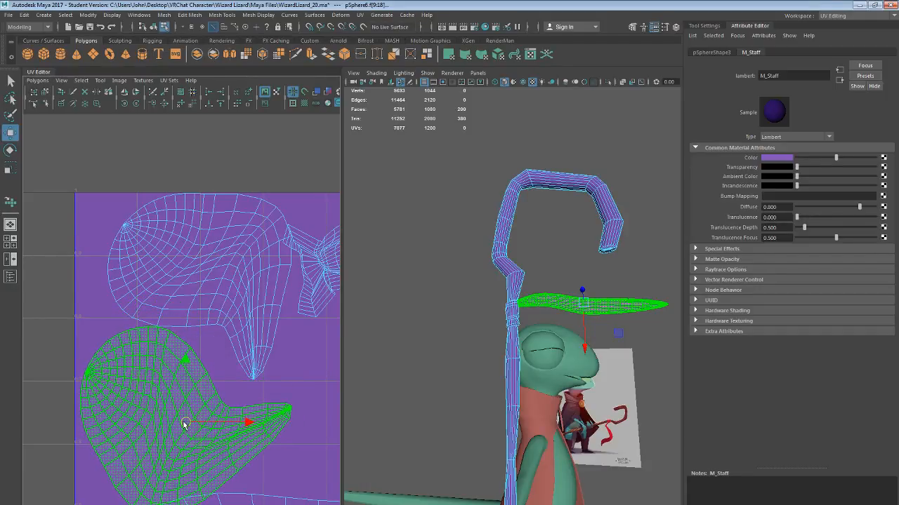
scroll(201, 405, "down", 2)
left_click(250, 282)
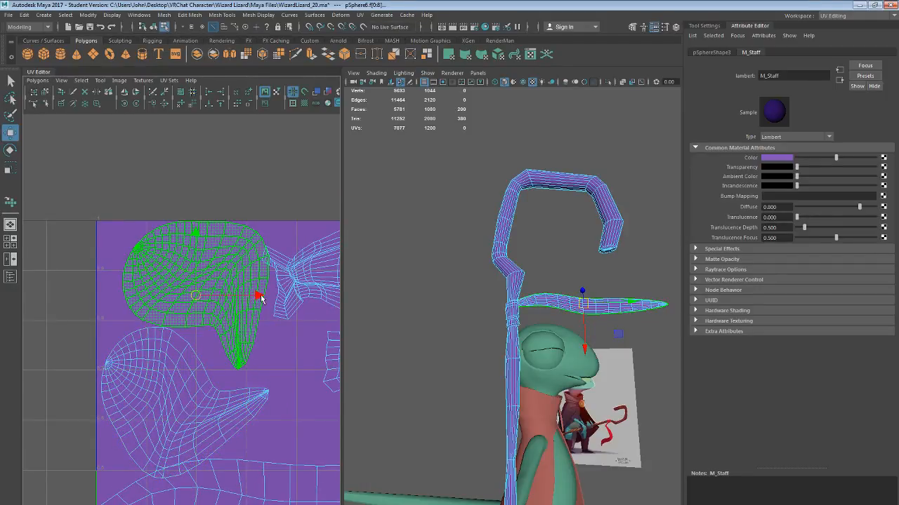
left_click_drag(259, 298, 243, 297)
Rotate the side branch's lower shell so its tip angles upward and move it up close under the upper shell
left_click(255, 387)
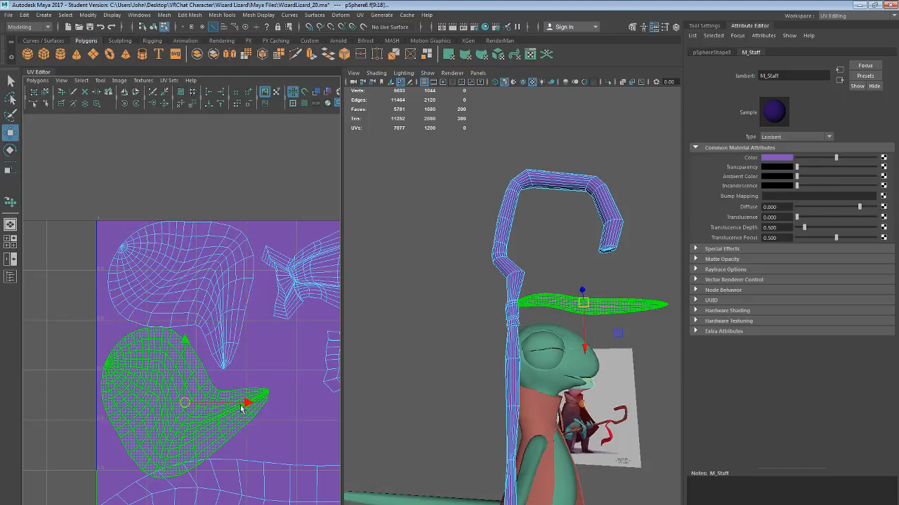
key("e")
left_click_drag(235, 375, 217, 354)
key("w")
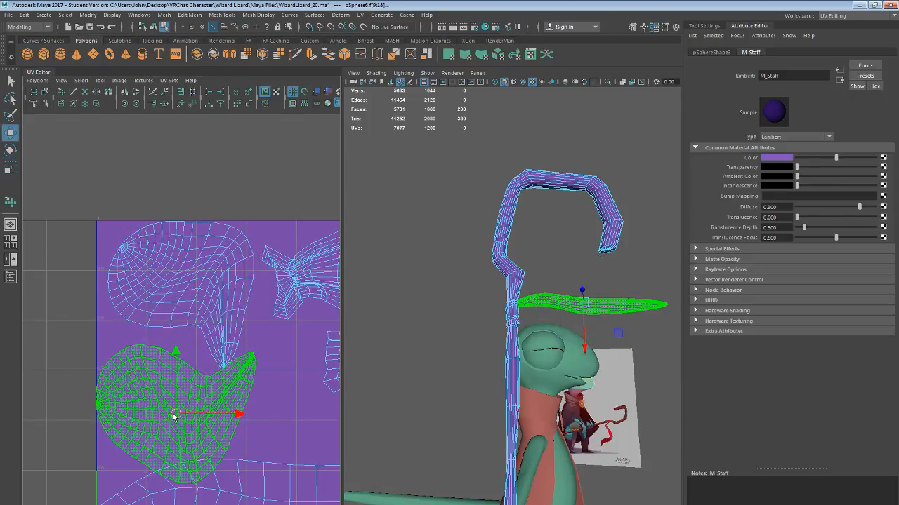
left_click_drag(174, 416, 172, 388)
Scale both side branch shells down slightly together and raise the upper one to the tile's top edge
scroll(177, 383, "down", 2)
left_click_drag(142, 229, 191, 384)
key("r")
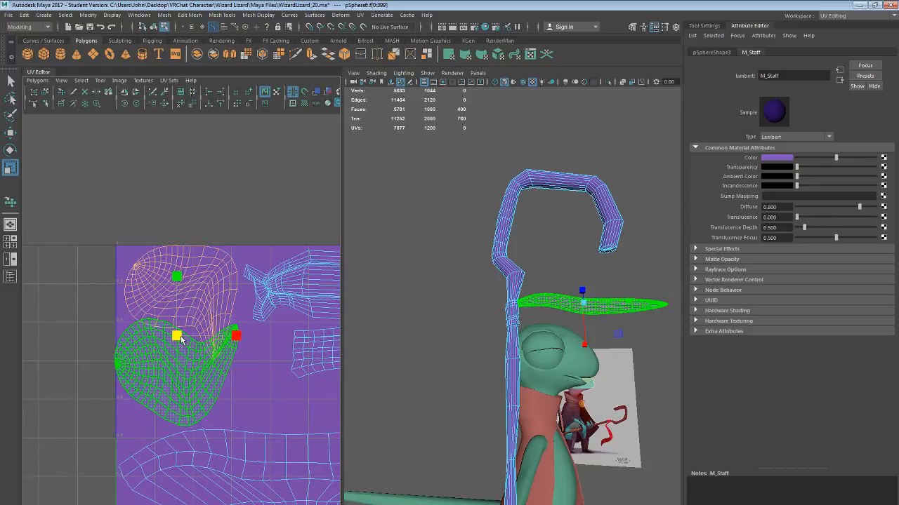
scroll(179, 338, "up", 2)
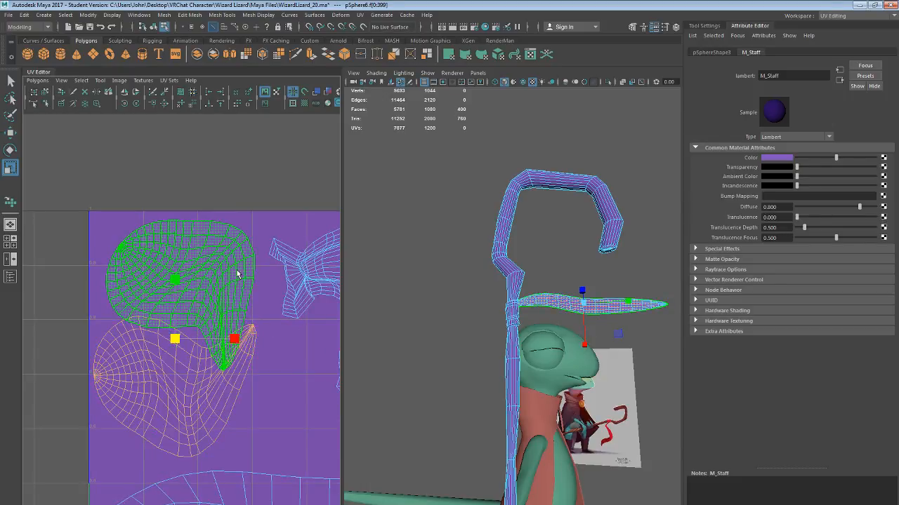
left_click_drag(181, 296, 181, 288)
Rotate the side branch's lower shell clockwise so its tip points right and nest it below the upper shell
left_click(181, 377)
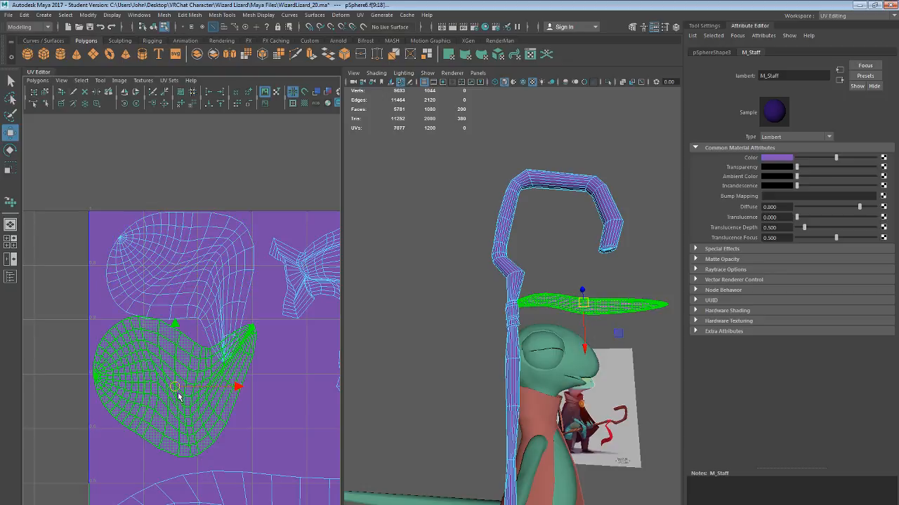
mouse_move(176, 387)
left_mouse_down()
mouse_move(187, 400)
mouse_move(169, 396)
left_mouse_up()
key("e")
left_click_drag(188, 340, 186, 400)
key("w")
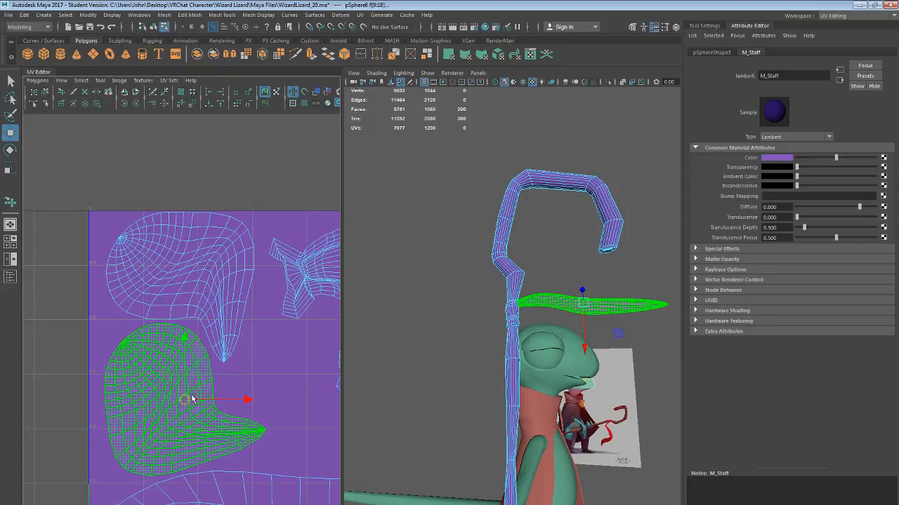
Move the collar band's strip shell down into the gap between the crook's shell and the wide flared shell
left_click(264, 384)
right_click_drag(264, 384, 152, 271, "alt")
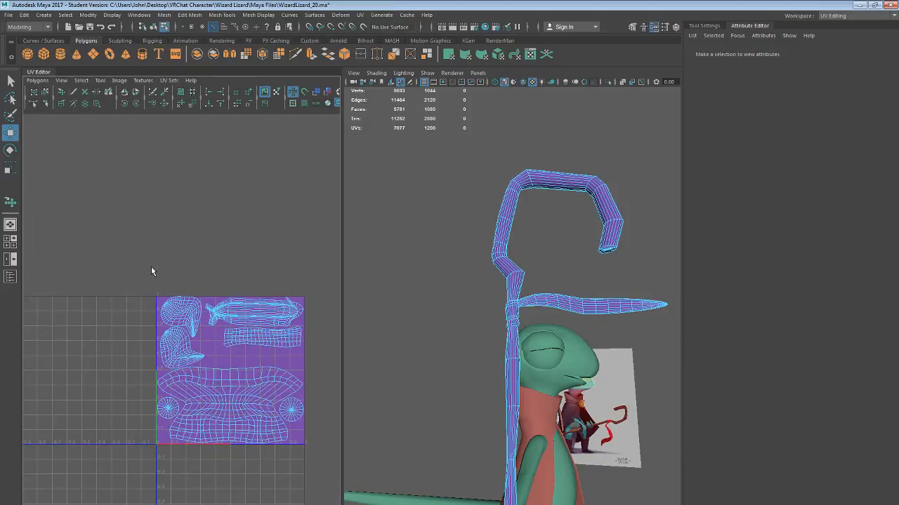
left_click(262, 338)
middle_click_drag(246, 297, 149, 311, "alt")
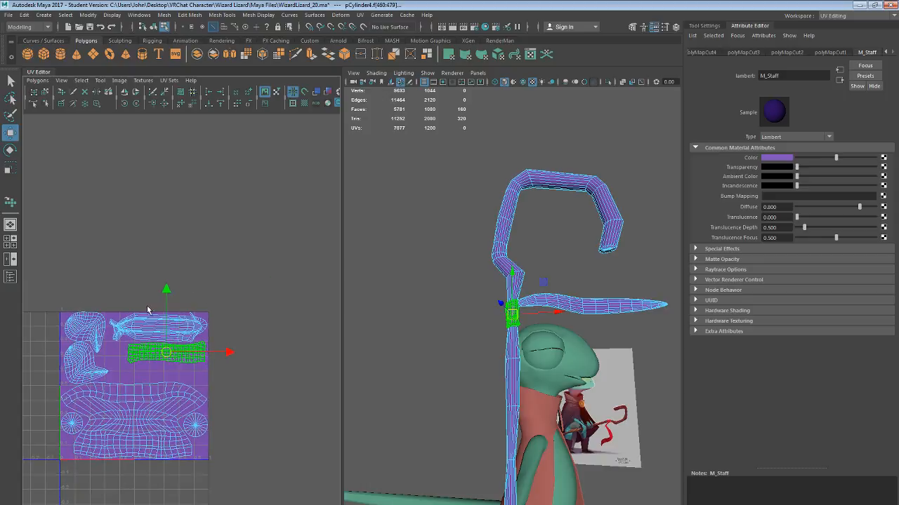
right_click_drag(149, 311, 204, 386, "alt")
middle_click_drag(204, 386, 246, 370, "alt")
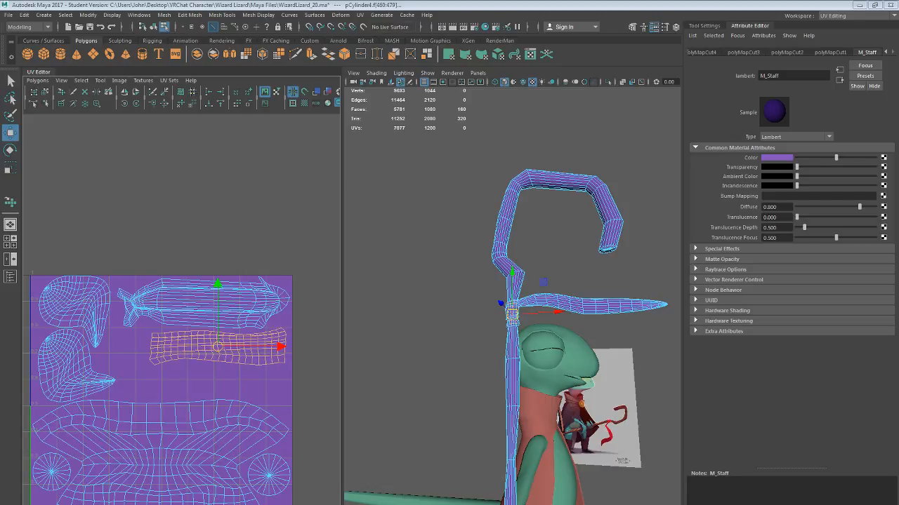
left_click(196, 357)
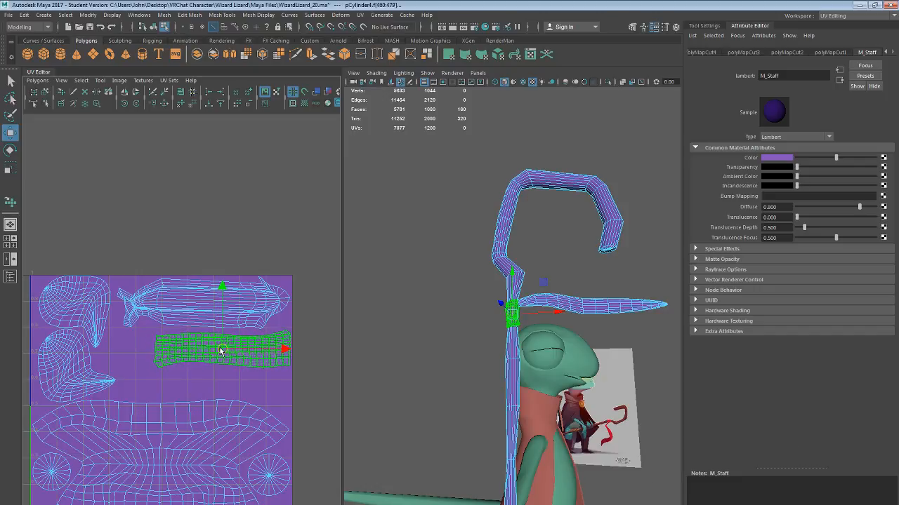
left_click_drag(216, 348, 209, 371)
Enlarge the crook's shell slightly and lower it a little from the tile's top edge
left_click(225, 310)
left_click(208, 307)
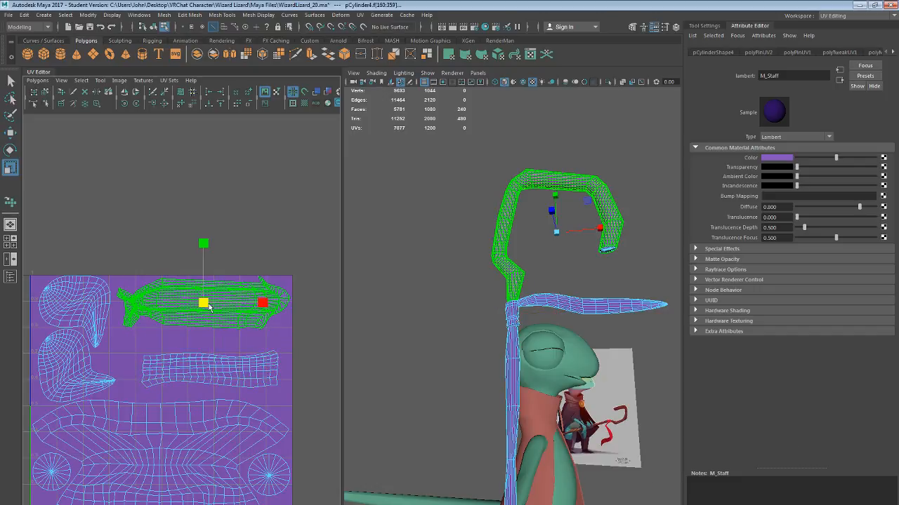
left_click_drag(205, 304, 202, 313)
middle_click_drag(139, 300, 207, 292, "alt")
Shift both side branch shells left against the tile's left edge
left_click(133, 344)
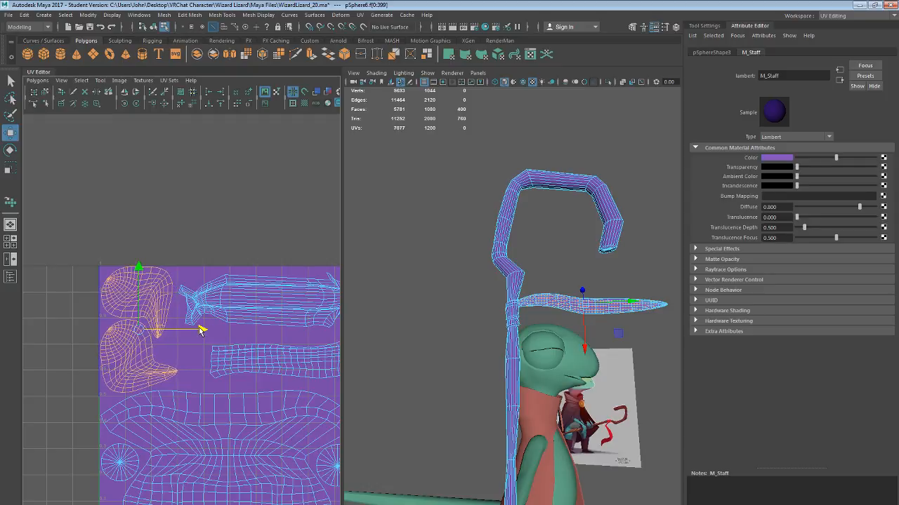
scroll(201, 329, "up", 4)
middle_click_drag(214, 329, 247, 371, "alt")
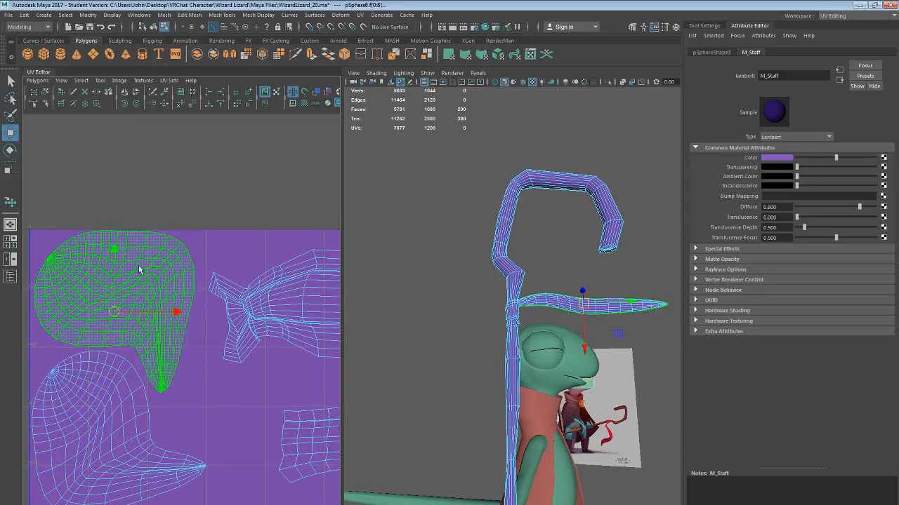
Scale the collar band's strip shell up to about the crook shell's width and centre it beneath that shell
left_click(200, 187)
scroll(231, 210, "down", 1)
middle_click_drag(311, 307, 112, 308, "alt")
scroll(170, 344, "down", 1)
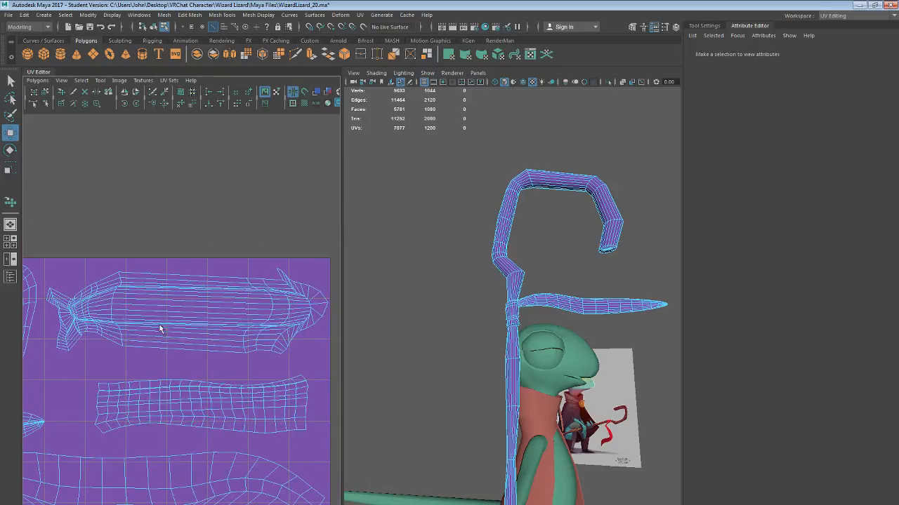
left_click(229, 411)
middle_click_drag(217, 414, 211, 414)
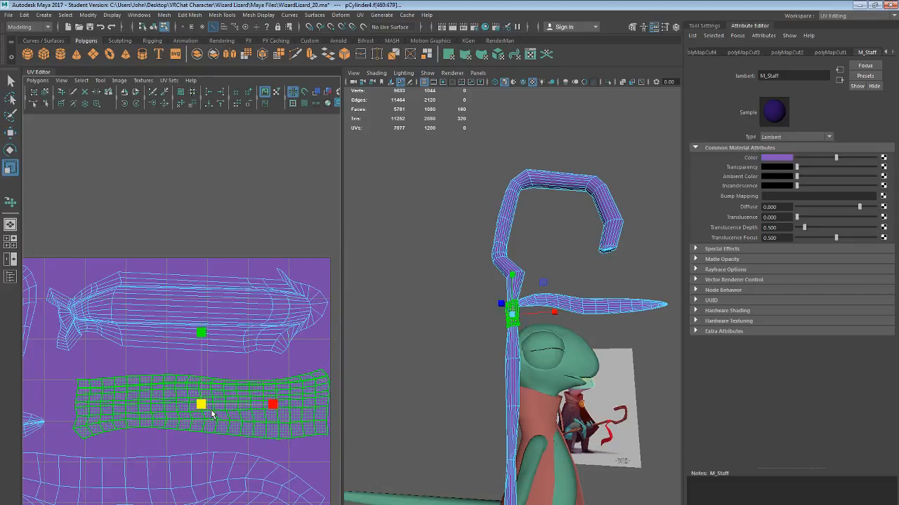
left_click_drag(202, 404, 188, 405)
key("r")
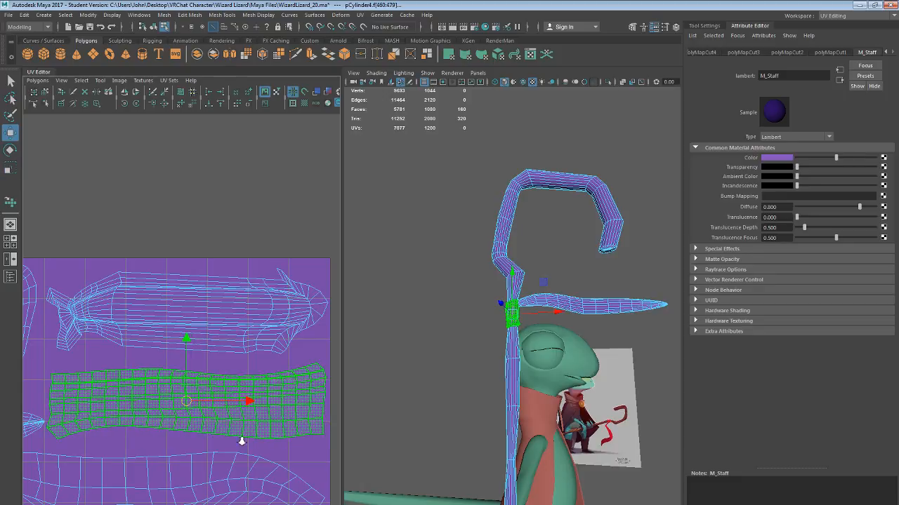
scroll(180, 328, "down", 3)
left_click(171, 236)
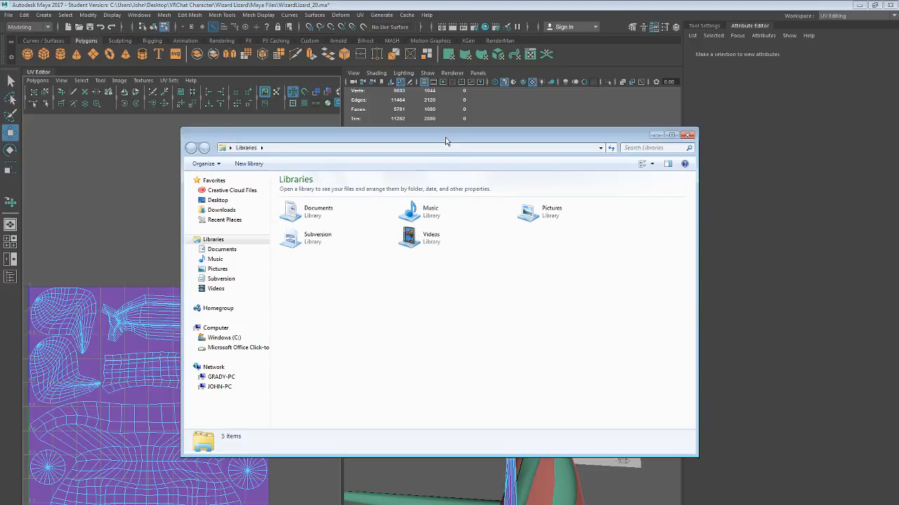
Move the Libraries window off the screen and view the dog photo in Windows Photo Viewer
left_click_drag(446, 140, 898, 141)
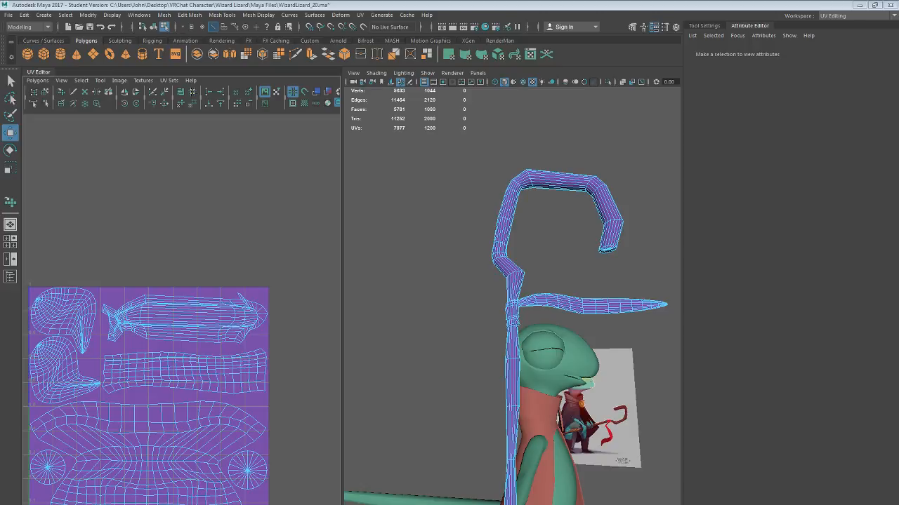
left_click_drag(518, 1, 427, 0)
scroll(492, 250, "up", 4)
scroll(531, 246, "down", 3)
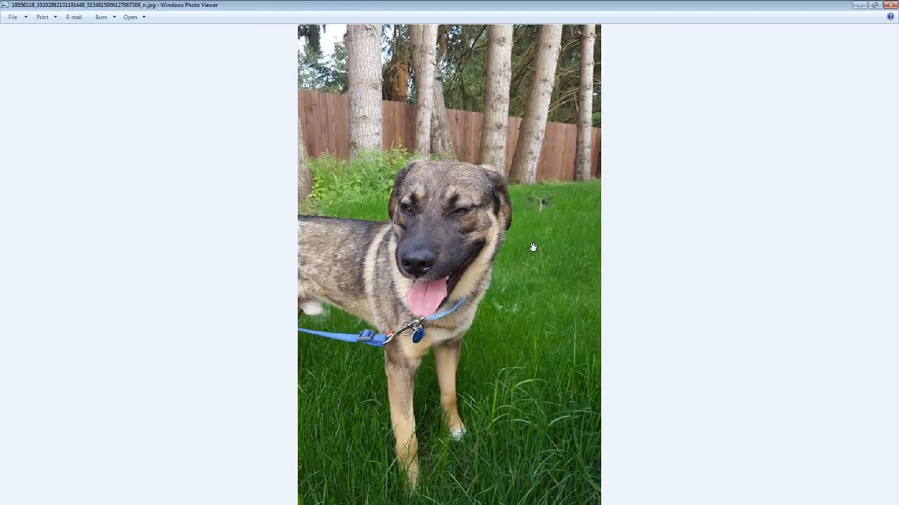
scroll(569, 285, "down", 1)
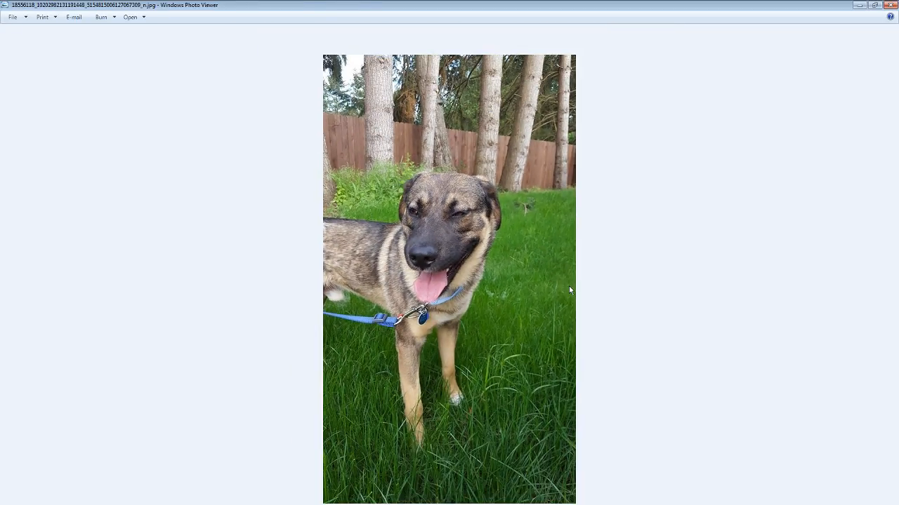
Close the dog photo, return the staff to object selection and deselect it
scroll(568, 286, "up", 1)
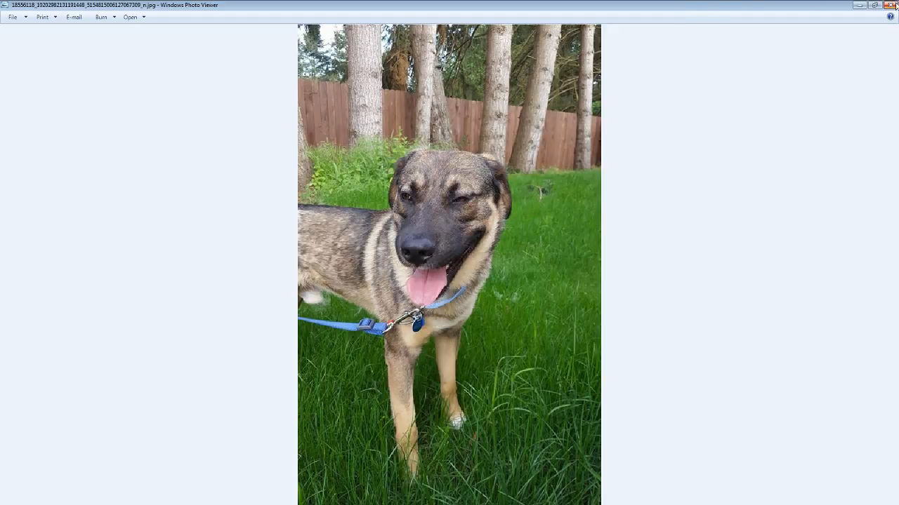
left_click(888, 5)
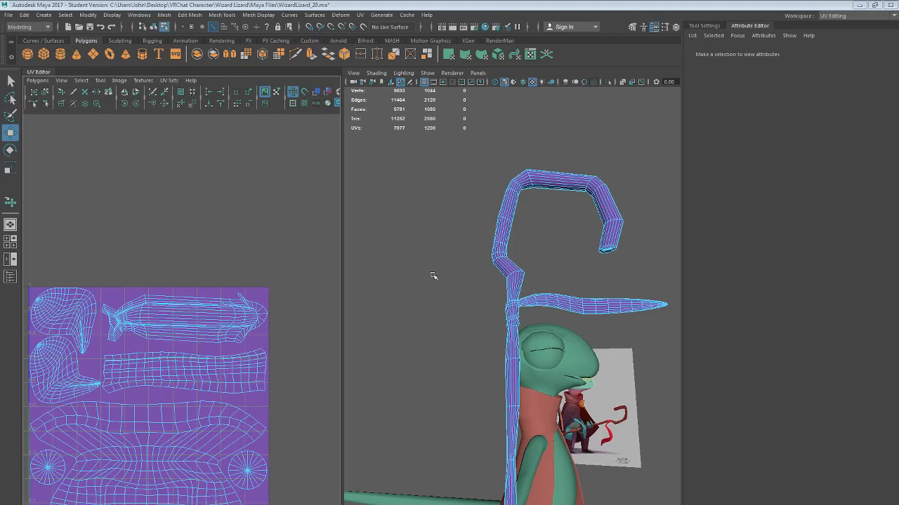
left_click(516, 258)
right_click_drag(516, 257, 543, 240)
left_click(280, 327)
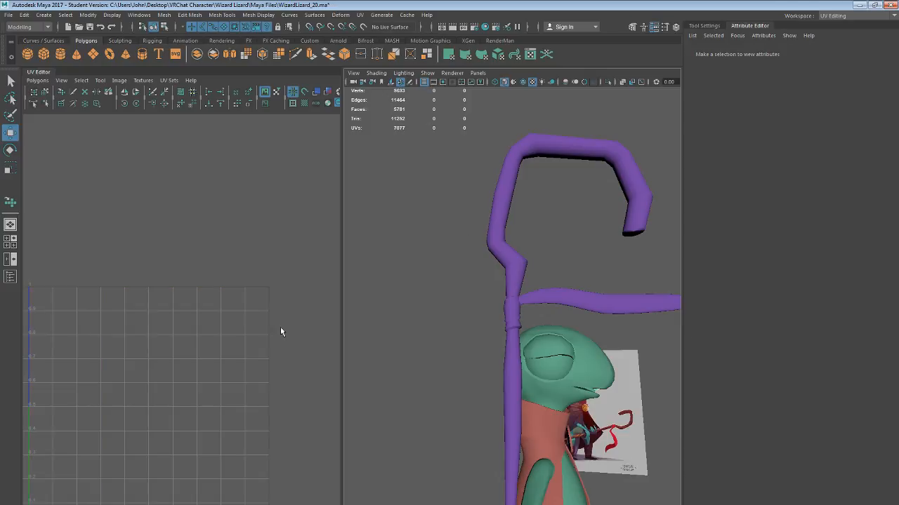
Select the staff and its side branch together to review their combined UV layout
left_click(511, 295)
left_click(563, 304, "shift")
right_click_drag(353, 335, 138, 246, "alt")
middle_click_drag(148, 267, 176, 274, "alt")
left_click_drag(442, 284, 506, 278, "alt")
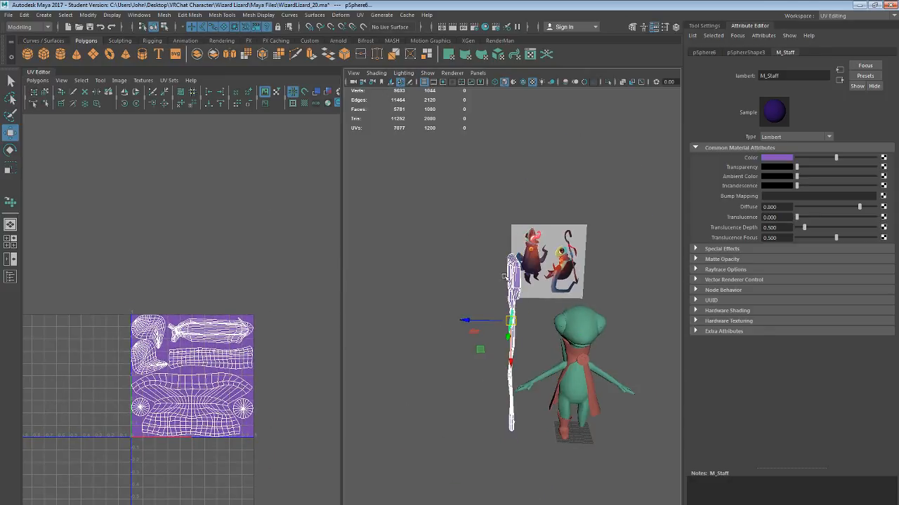
Mirror the boot onto the other leg along the world Z axis
left_click(641, 260)
left_click_drag(616, 301, 583, 323, "alt")
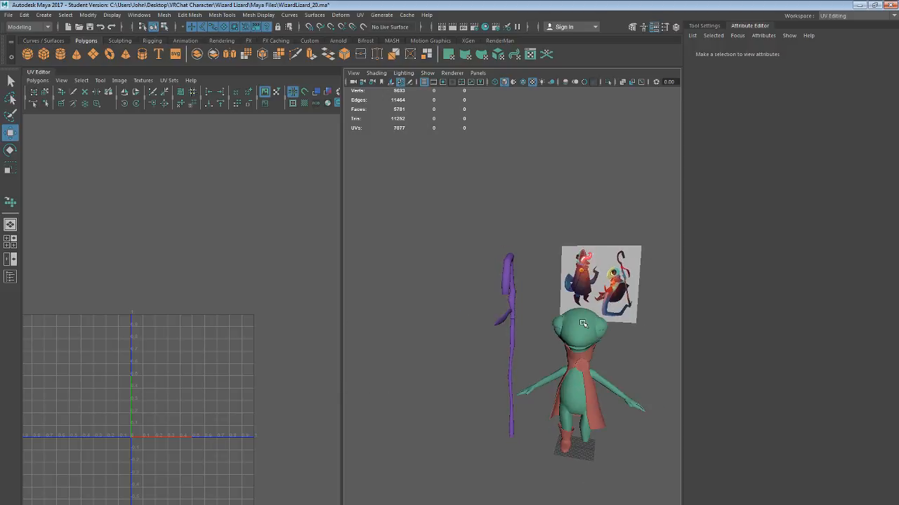
middle_click_drag(611, 375, 544, 274, "alt")
right_click_drag(544, 273, 499, 321, "alt")
middle_click_drag(499, 321, 533, 363, "alt")
right_click_drag(533, 363, 501, 403, "alt")
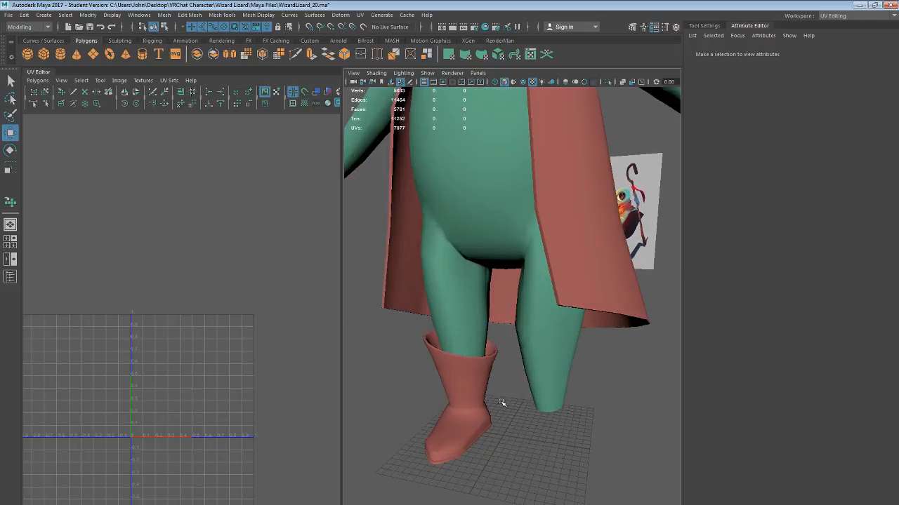
left_click(483, 387)
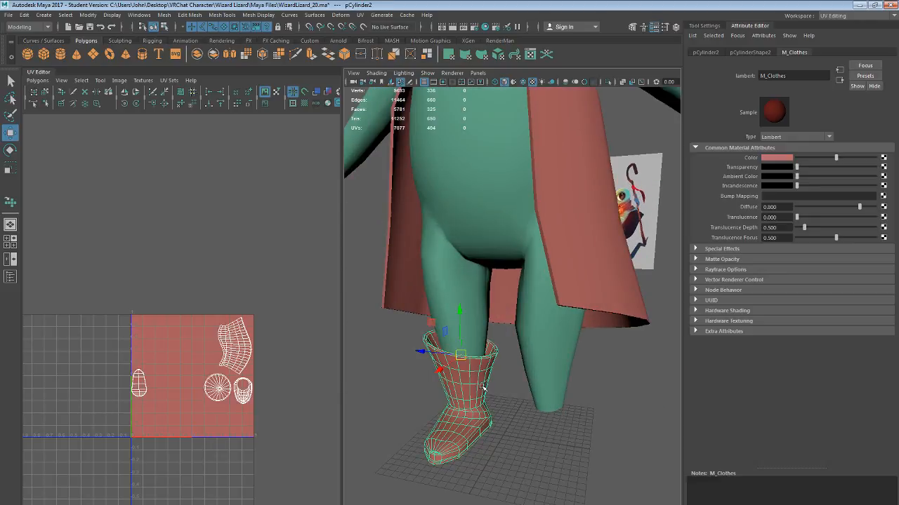
left_click(163, 15)
left_click(189, 141)
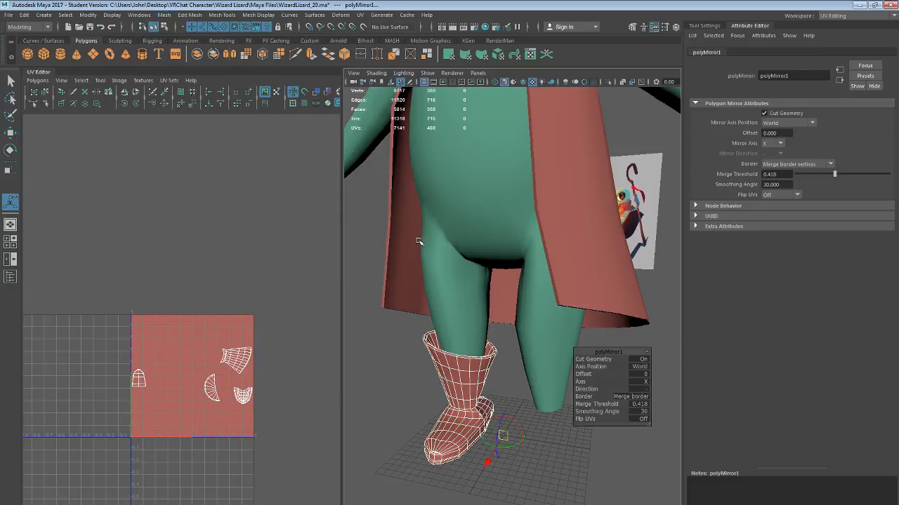
left_click(644, 381)
left_click(674, 403)
left_click(489, 485)
Try moving one boot shaft's UV shell off its mirrored copy, undo the move and deselect the boots
right_click_drag(486, 484, 424, 285, "alt")
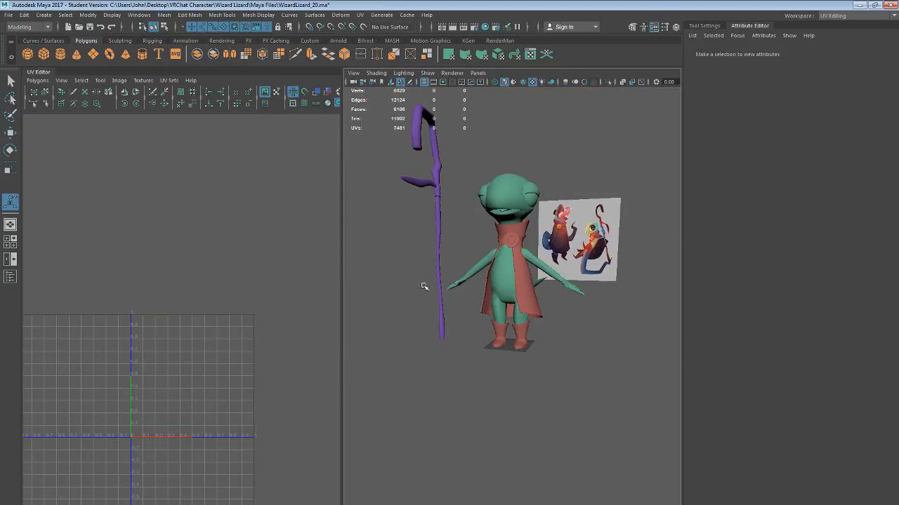
left_click_drag(424, 285, 447, 284, "alt")
left_click_drag(523, 242, 477, 264, "alt")
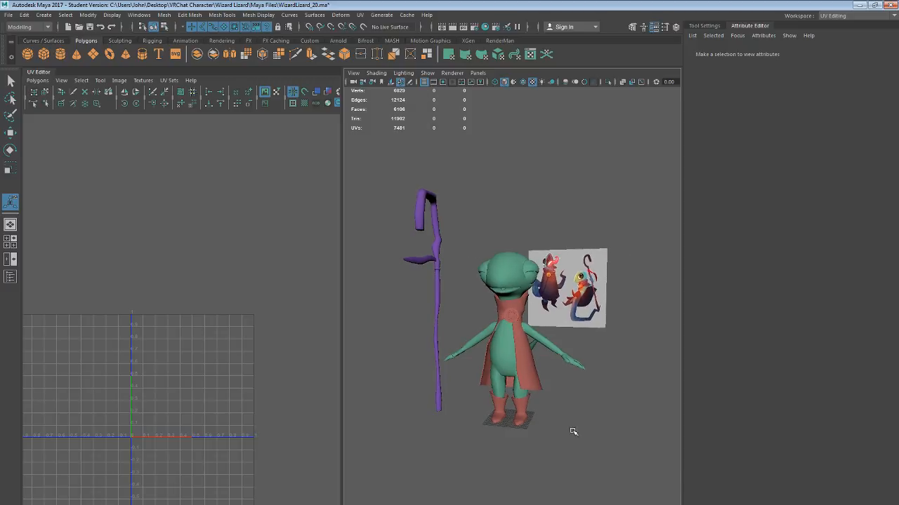
left_click(523, 402)
right_click_drag(228, 351, 209, 336)
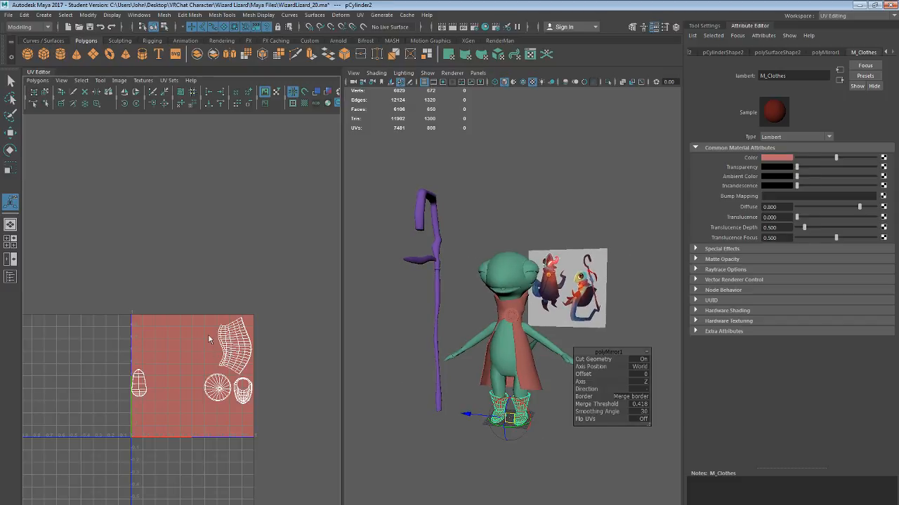
left_click(241, 350)
key("w")
left_click_drag(244, 356, 278, 340)
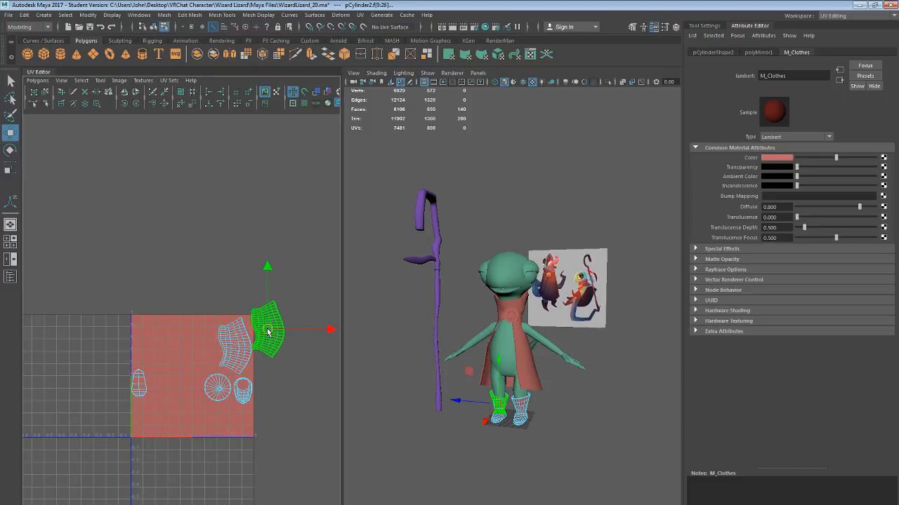
key("ctrl+z")
left_click(233, 237)
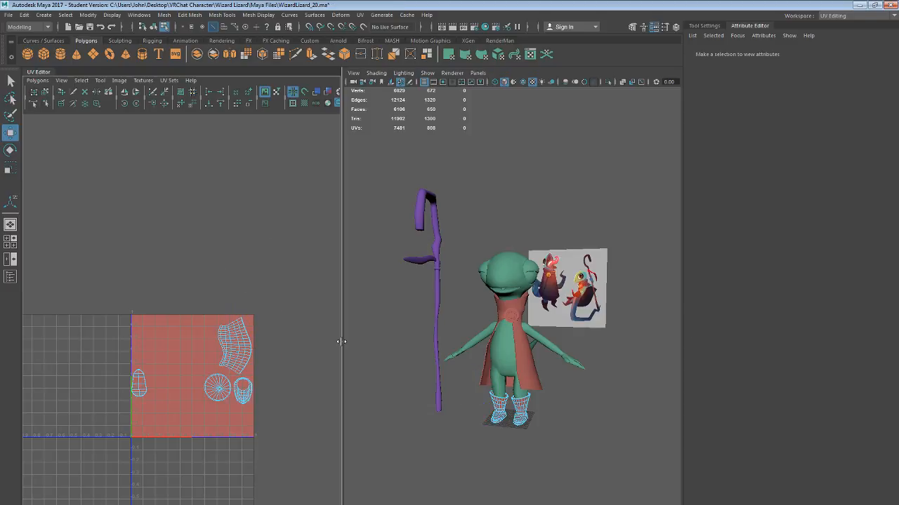
scroll(528, 281, "up", 3)
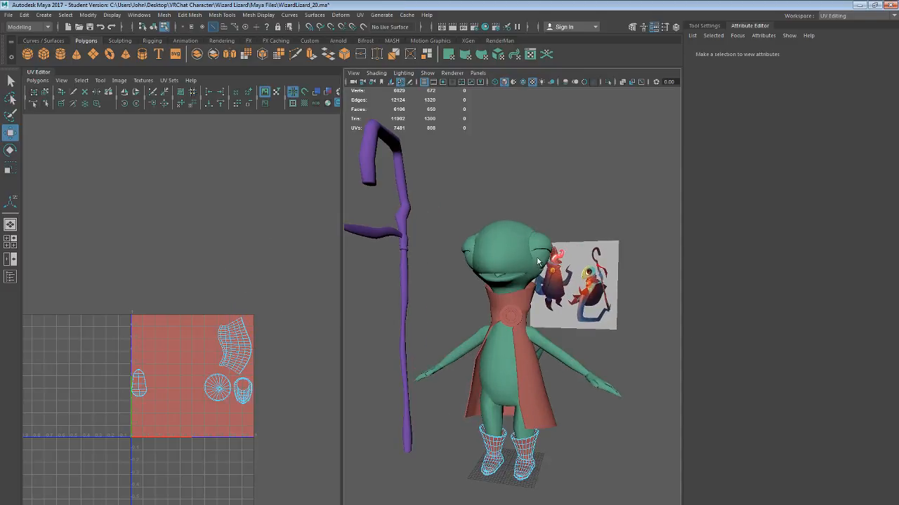
left_click(533, 175)
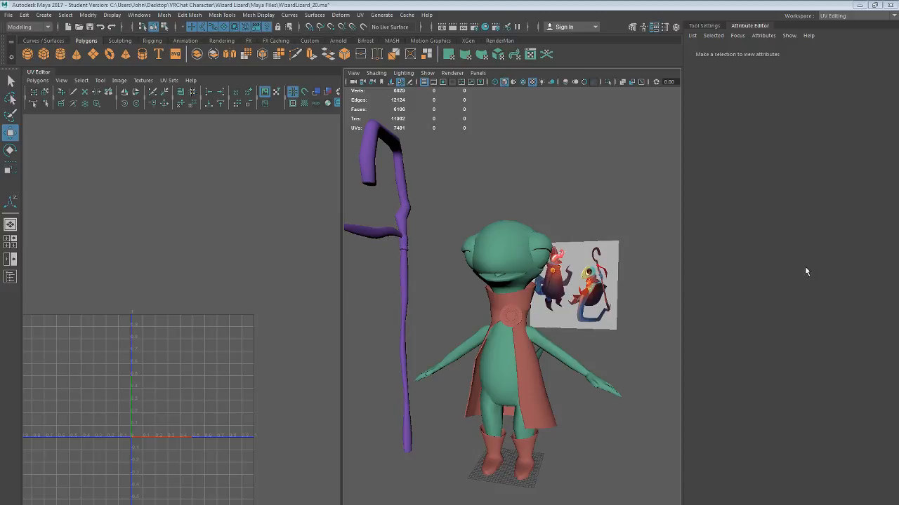
Inspect the lizard body's UV layout and its head from several sides
left_click_drag(517, 178, 585, 192, "alt")
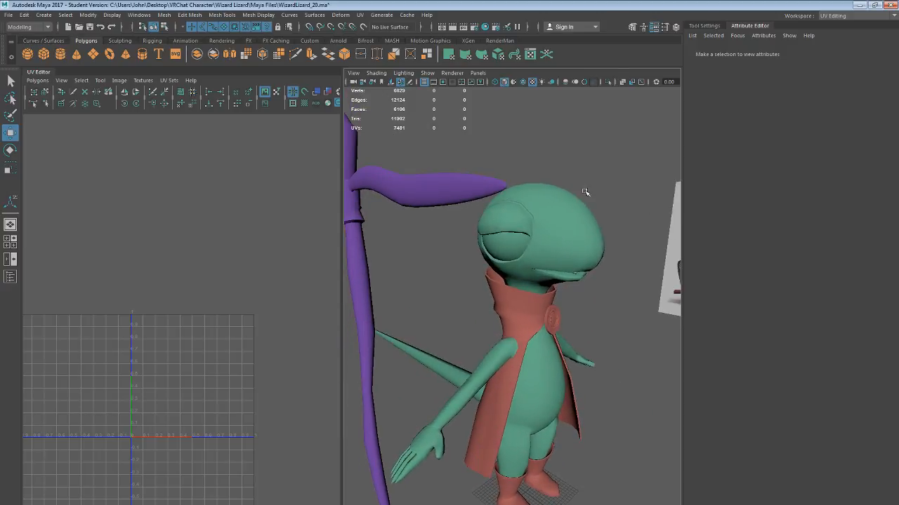
left_click(570, 222)
left_click_drag(559, 231, 510, 227, "alt")
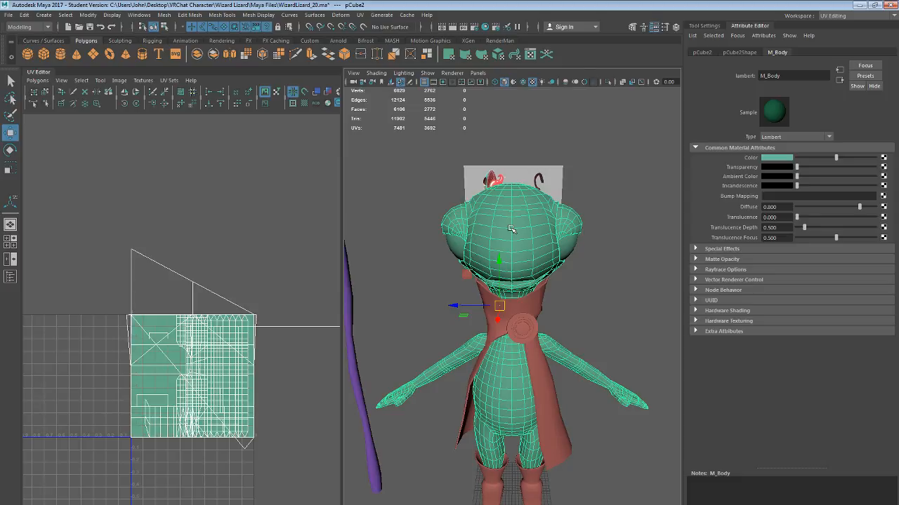
left_click_drag(441, 202, 566, 207, "alt")
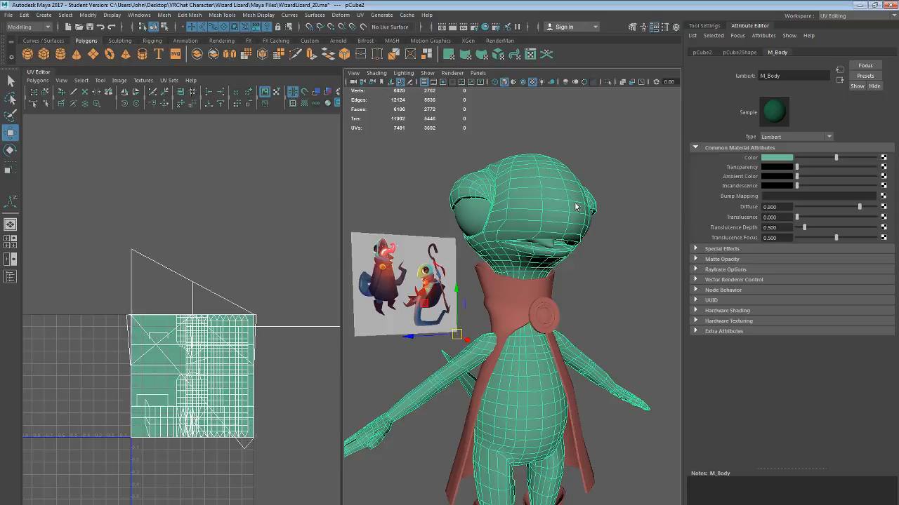
left_click(609, 135)
left_click_drag(390, 168, 423, 169, "alt")
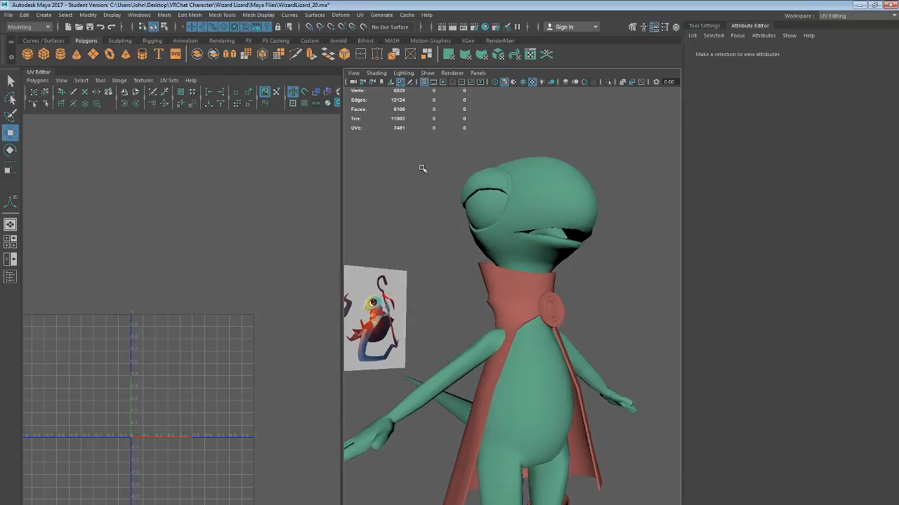
Isolate the tongue in the viewport
left_click(556, 238)
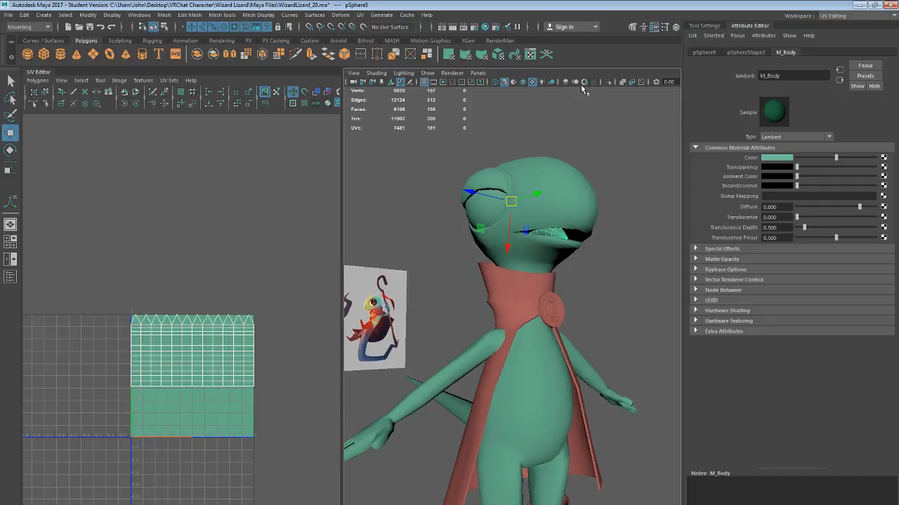
left_click(608, 82)
left_click_drag(434, 221, 489, 195, "alt")
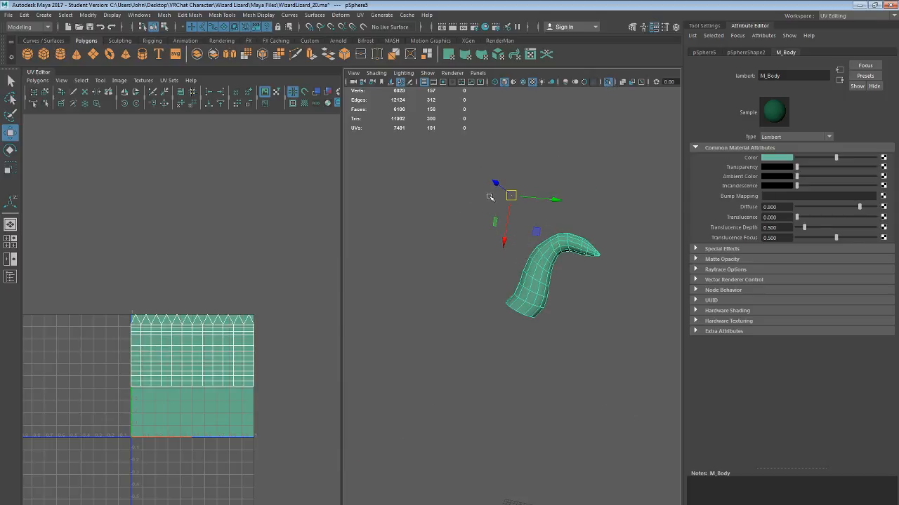
Apply a camera-based UV projection to the tongue and move its shell just left of the UV tile
right_click_drag(489, 195, 540, 263, "alt")
left_click_drag(540, 263, 447, 263, "alt")
middle_click_drag(501, 255, 509, 303, "alt")
left_click_drag(509, 302, 538, 324, "alt")
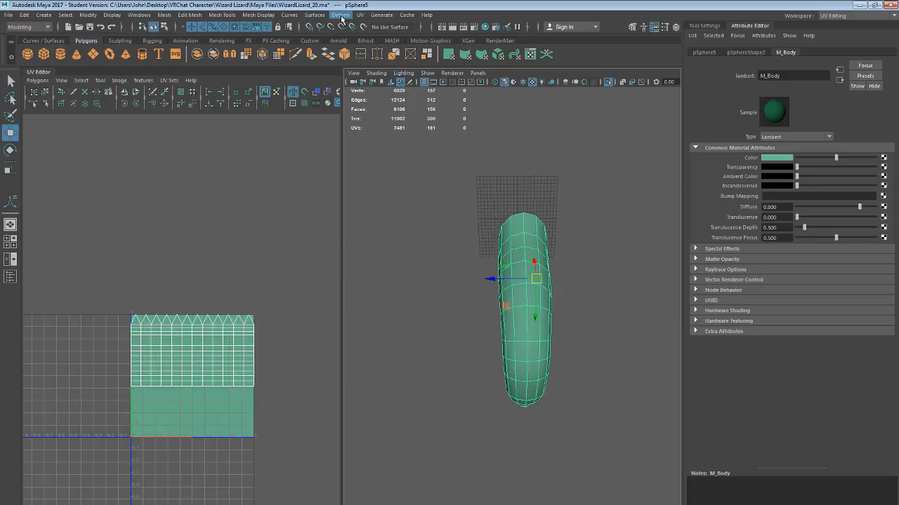
left_click(359, 15)
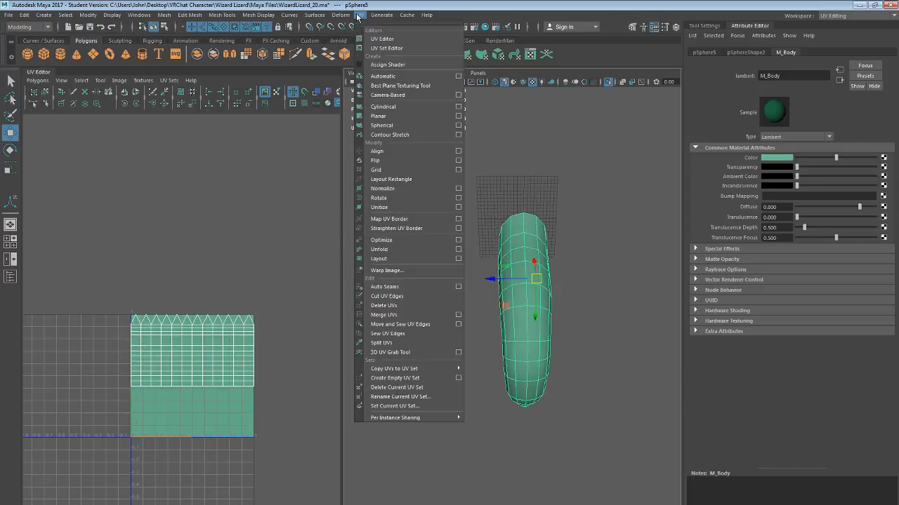
left_click(388, 95)
key("w")
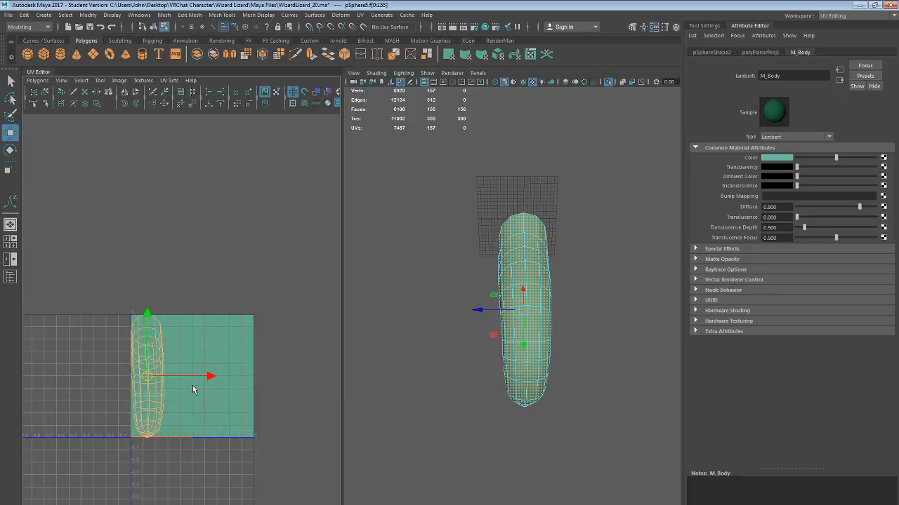
left_click_drag(208, 380, 147, 379)
Cut the tongue's UVs along the lengthwise centre edge line on its underside
left_click_drag(502, 400, 512, 245, "alt")
right_click_drag(512, 245, 546, 313, "alt")
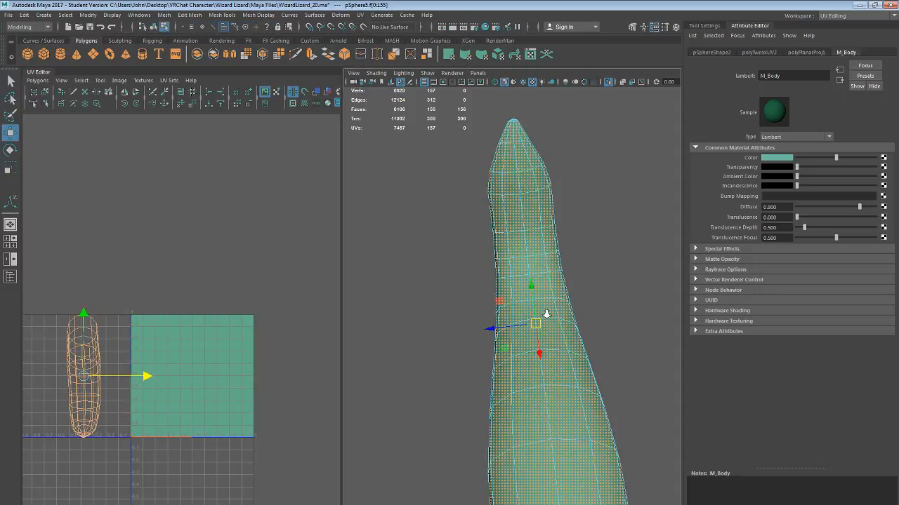
key("F10")
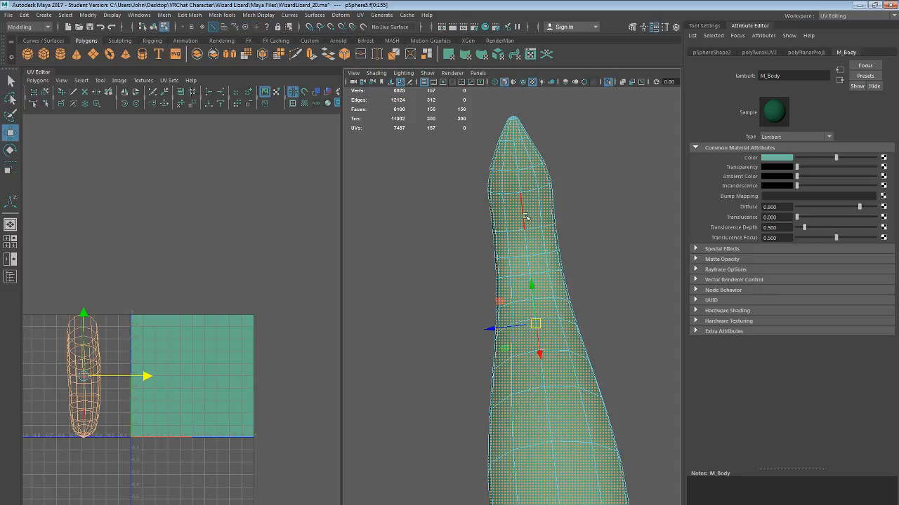
left_click(524, 221)
double_click(523, 238)
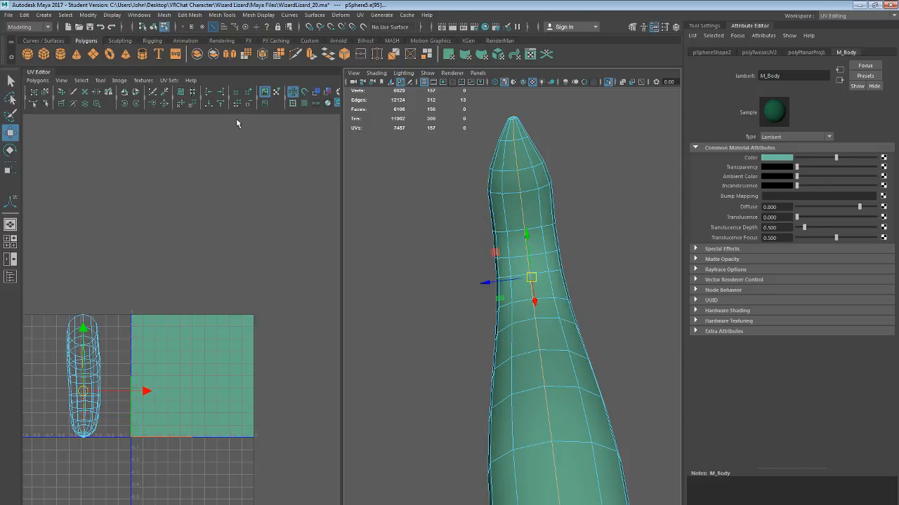
left_click(154, 93)
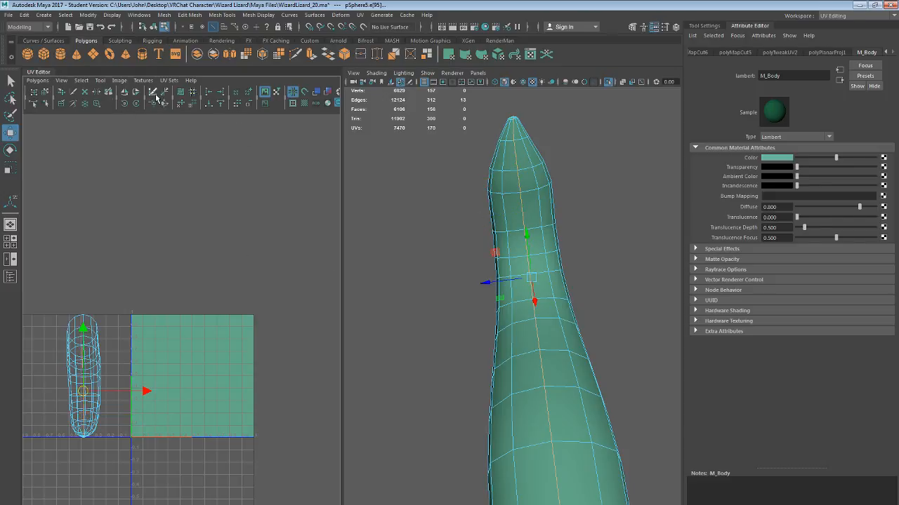
Select the whole tongue shell and unfold it with a greatly enlarged Unfold brush
key("F11")
double_click(76, 331)
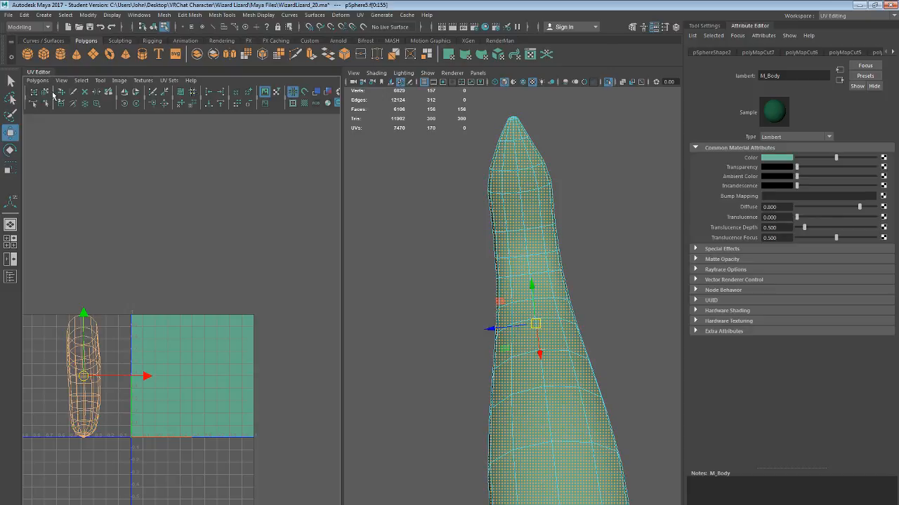
left_click(61, 92)
key("b")
left_click_drag(95, 386, 141, 437)
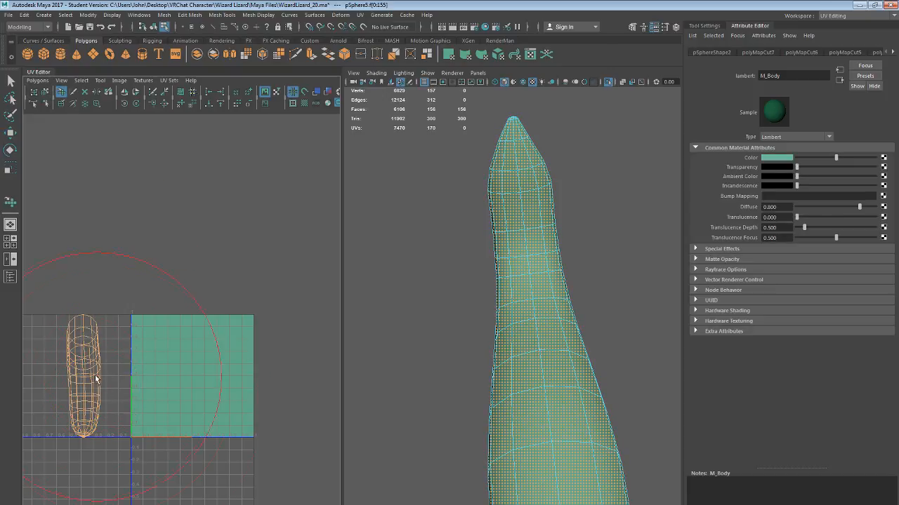
mouse_move(89, 378)
left_mouse_down()
mouse_move(86, 426)
mouse_move(88, 414)
left_mouse_up()
Move the unfolded tongue shell up and left, well clear of the UV tile
scroll(88, 388, "down", 3)
middle_click_drag(127, 315, 215, 260, "alt")
key("w")
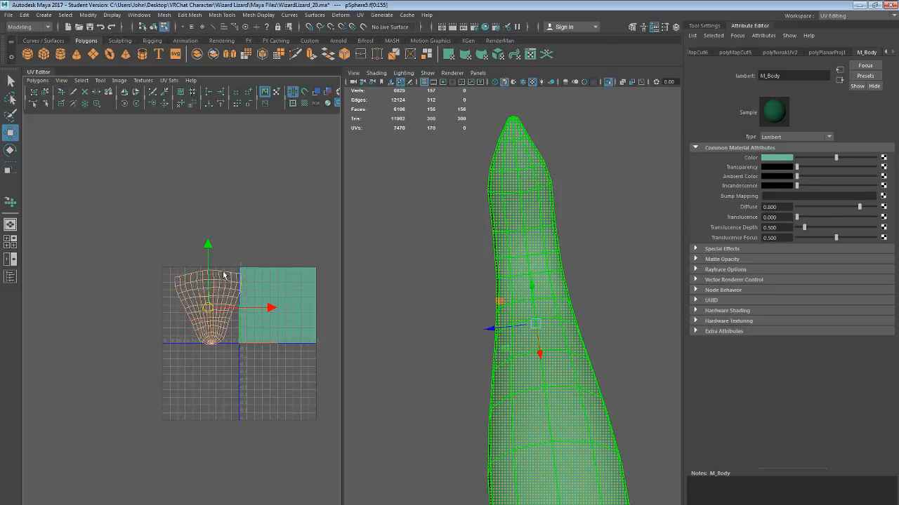
left_click_drag(209, 309, 99, 165)
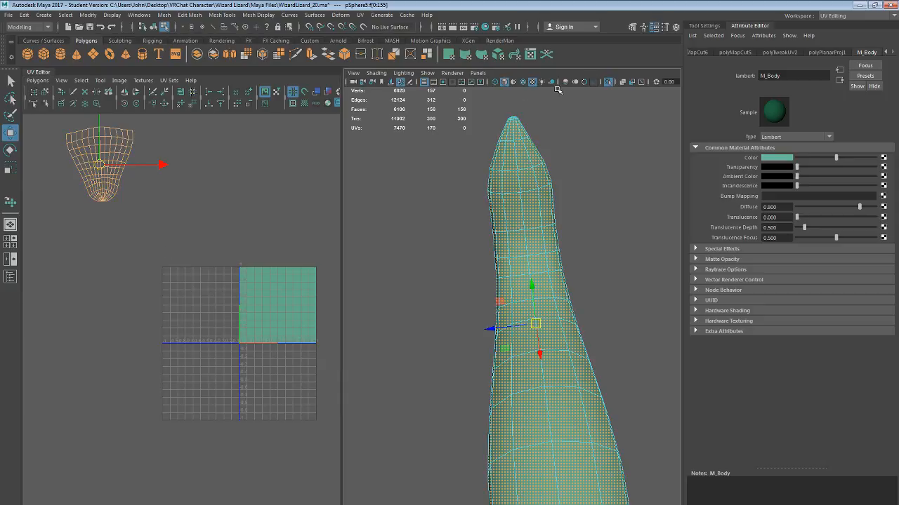
Exit isolation to show the whole character and delete the eyeball on its left side
left_click(608, 82)
left_click_drag(558, 253, 520, 289, "alt")
right_click_drag(531, 297, 465, 179, "alt")
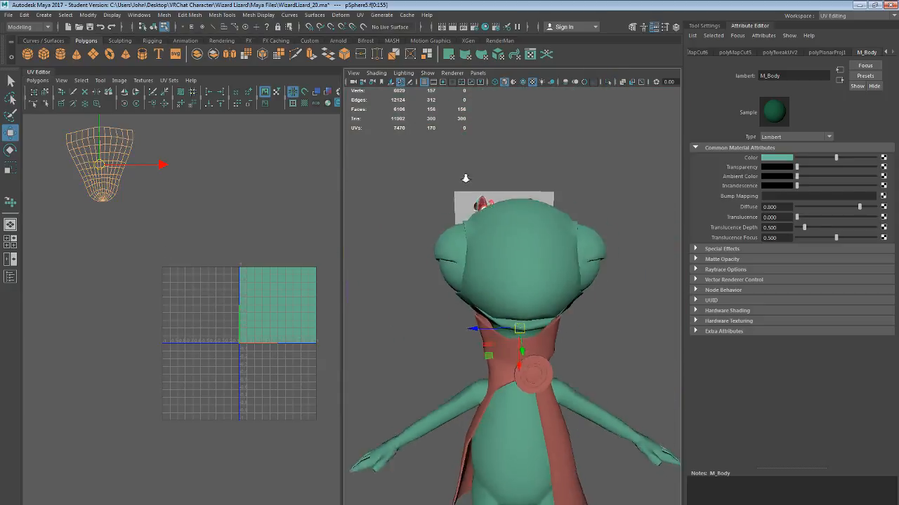
left_click_drag(460, 181, 465, 272, "alt")
left_click(474, 284)
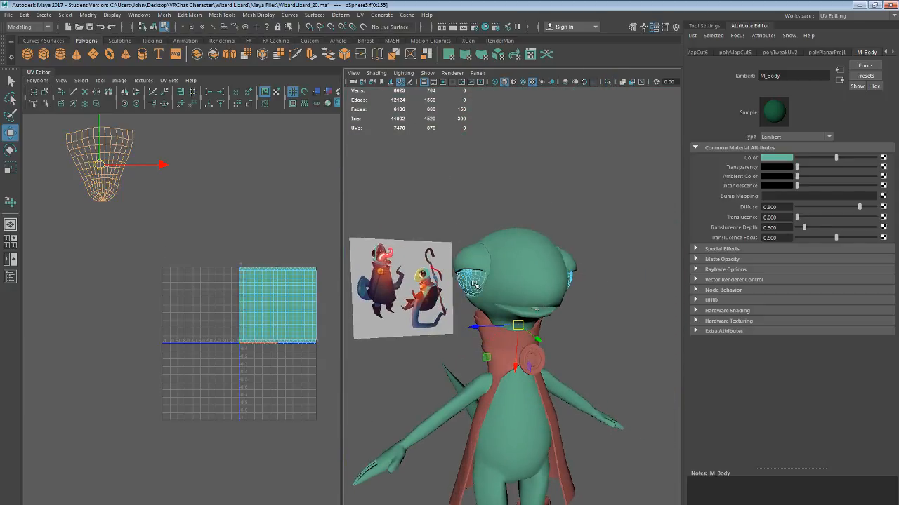
left_click_drag(583, 287, 570, 282, "alt")
left_click(570, 282)
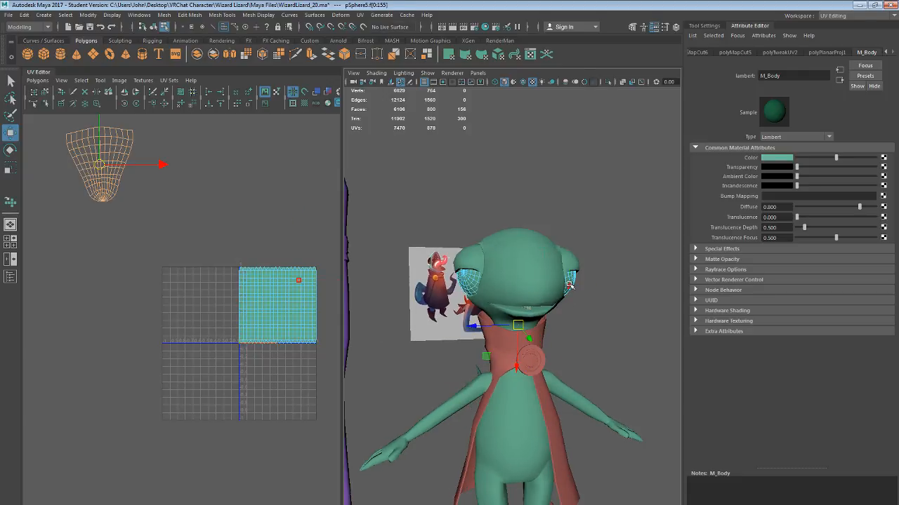
key("Delete")
Isolate all faces of the remaining right eyeball and apply a spherical UV projection to them
left_click(471, 289)
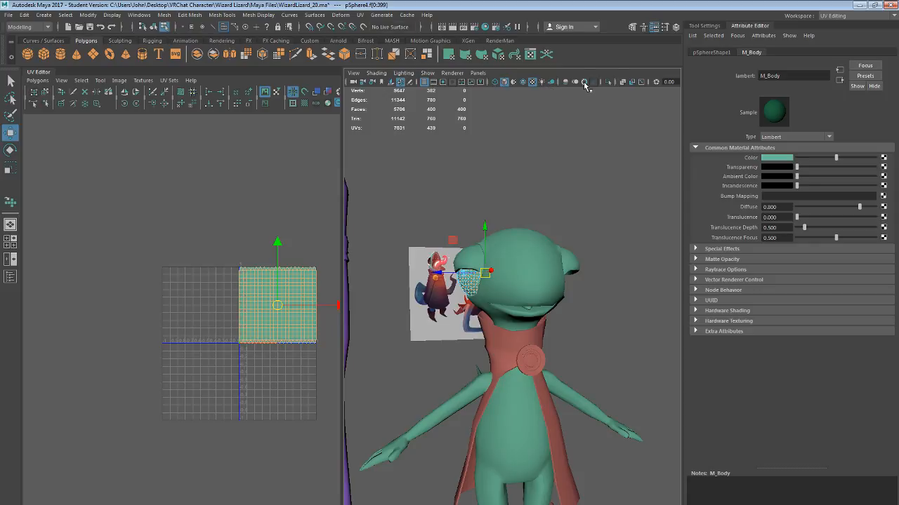
left_click(608, 83)
scroll(518, 251, "up", 5)
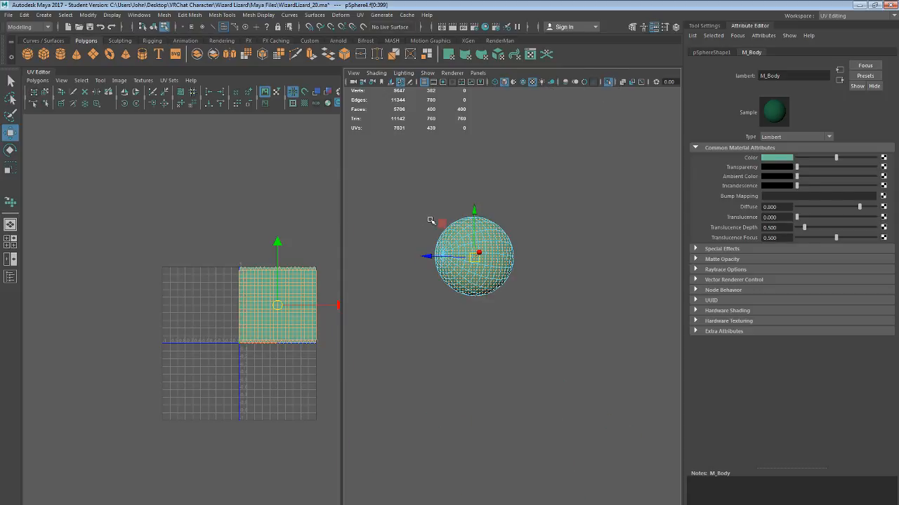
left_click(360, 15)
left_click(399, 126)
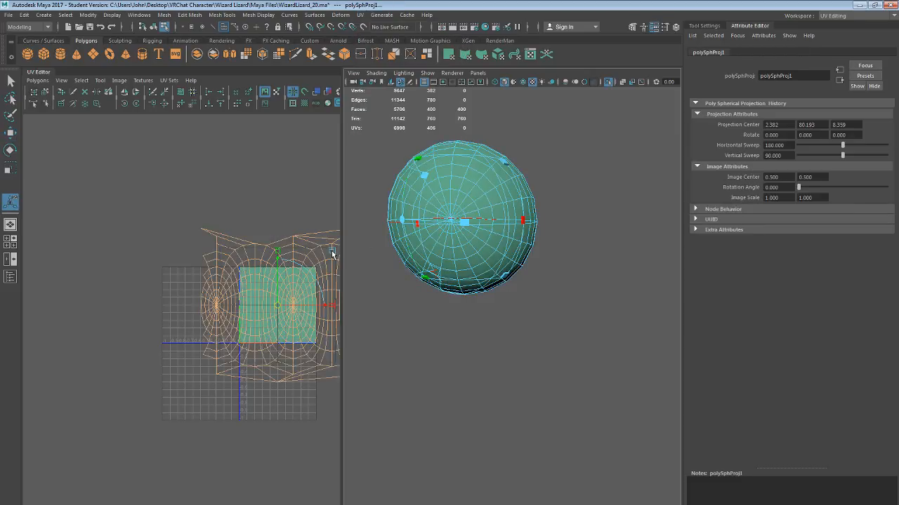
Move the eyeball's projected UV shell down and left, clear of the UV tile
scroll(267, 272, "down", 2)
middle_click_drag(266, 278, 277, 257, "alt")
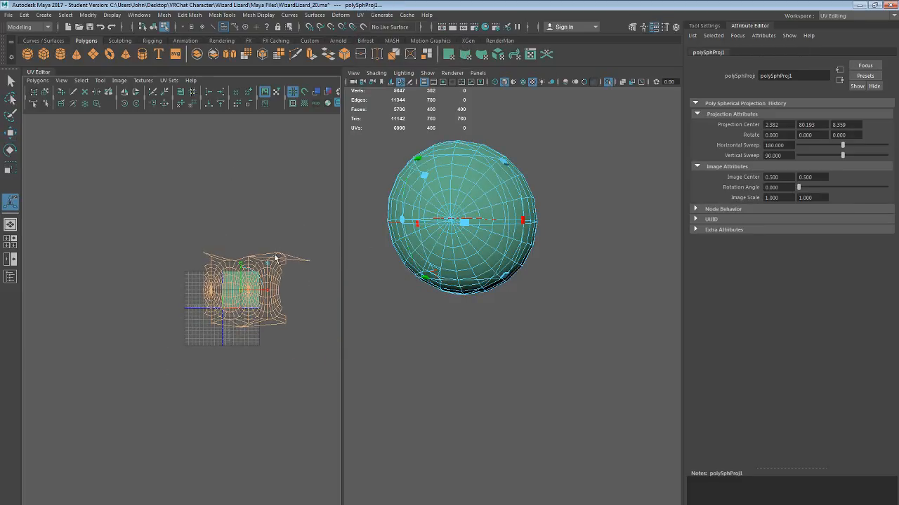
key("w")
left_click_drag(254, 291, 138, 396)
middle_click_drag(146, 321, 201, 262, "alt")
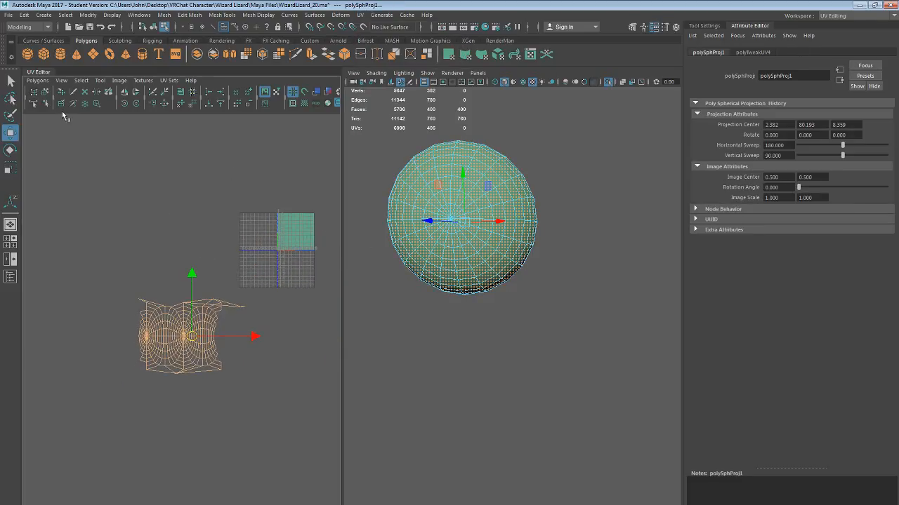
Unfold the eyeball's UV shell using a greatly enlarged Unfold brush
left_click(62, 92)
key("b")
mouse_move(200, 349)
left_mouse_down()
mouse_move(210, 355)
mouse_move(163, 333)
mouse_move(189, 334)
mouse_move(214, 315)
left_mouse_up()
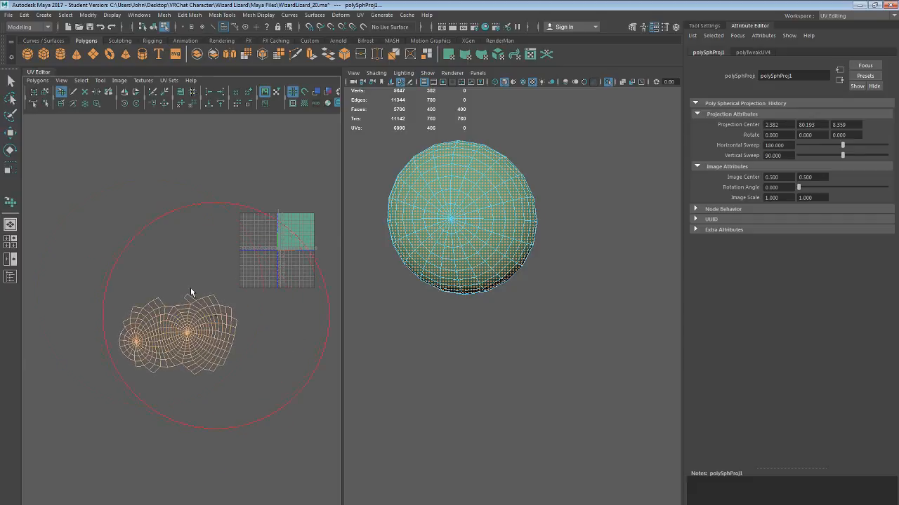
Check where the unfolded shell's pole and middle vertices sit on the eyeball, with the whole character shown
right_click_drag(190, 292, 197, 359, "alt")
right_click_drag(136, 322, 187, 386, "alt")
middle_click_drag(189, 389, 245, 363, "alt")
key("w")
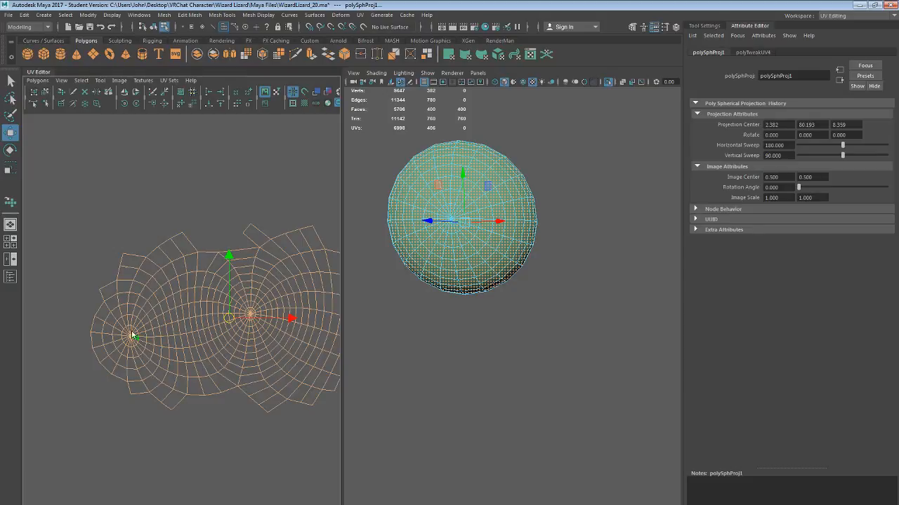
right_click_drag(133, 334, 122, 326)
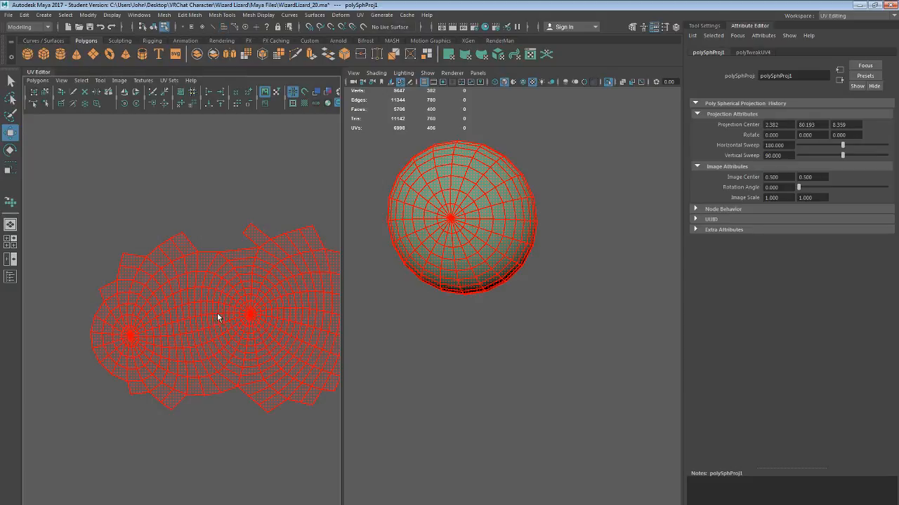
right_click_drag(214, 318, 184, 318)
left_click(249, 314)
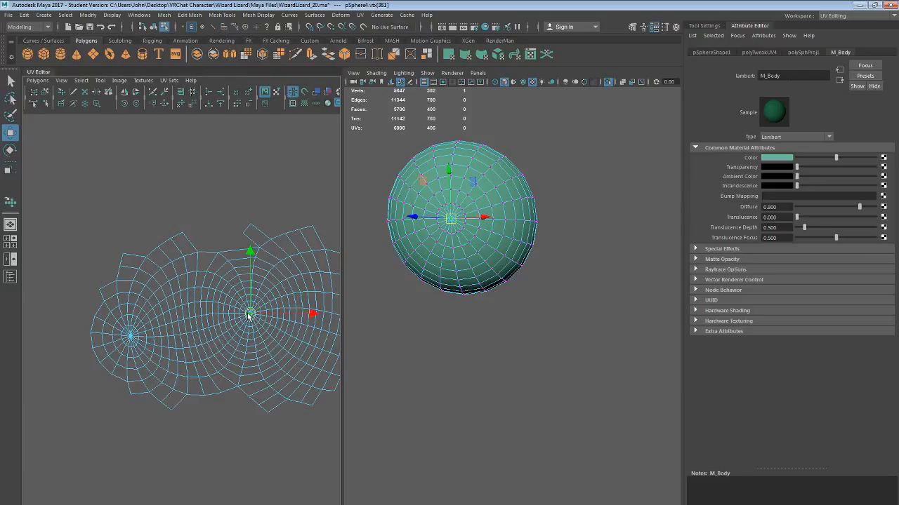
mouse_move(409, 261)
left_mouse_down("alt")
mouse_move(510, 261)
mouse_move(411, 262)
left_mouse_up("alt")
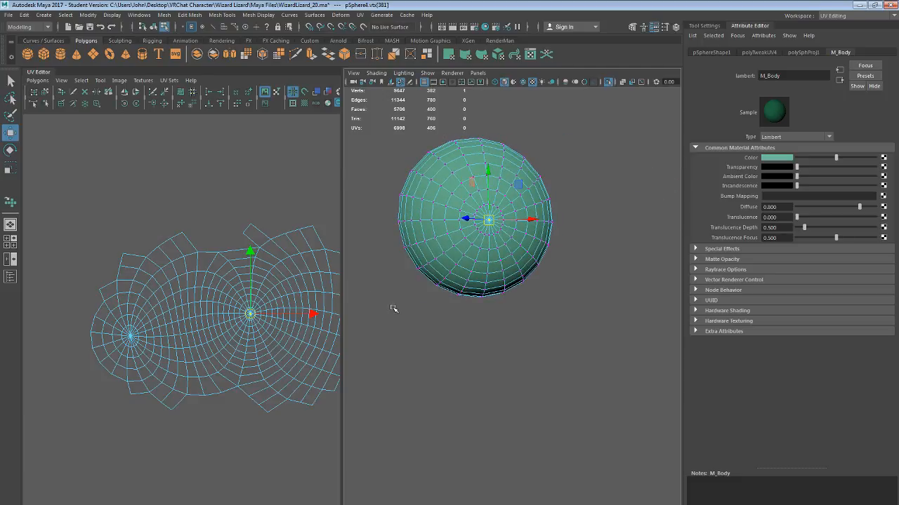
left_click(610, 83)
left_click_drag(555, 191, 339, 298, "alt")
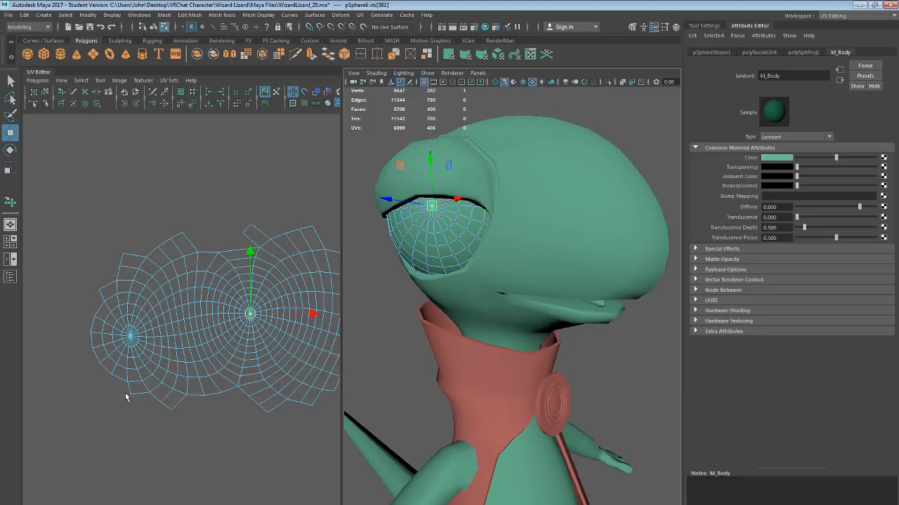
left_click_drag(549, 269, 601, 239, "alt")
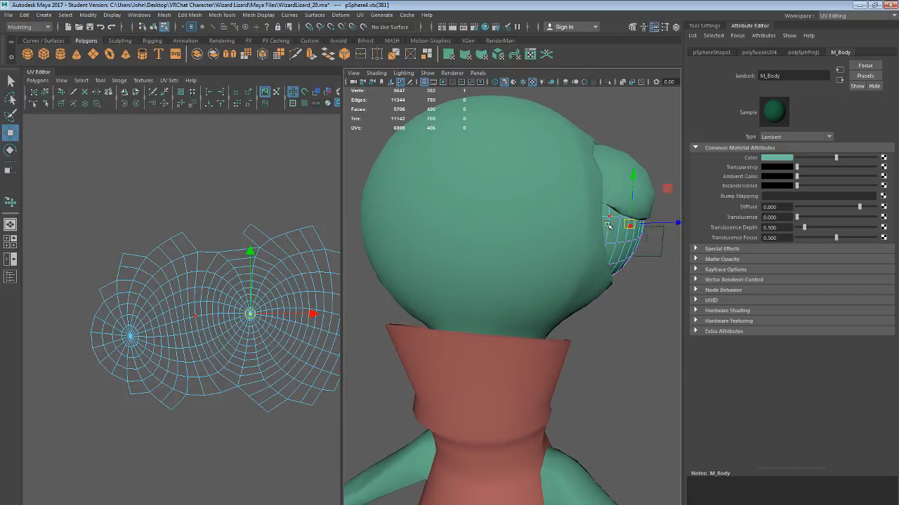
left_click(608, 222)
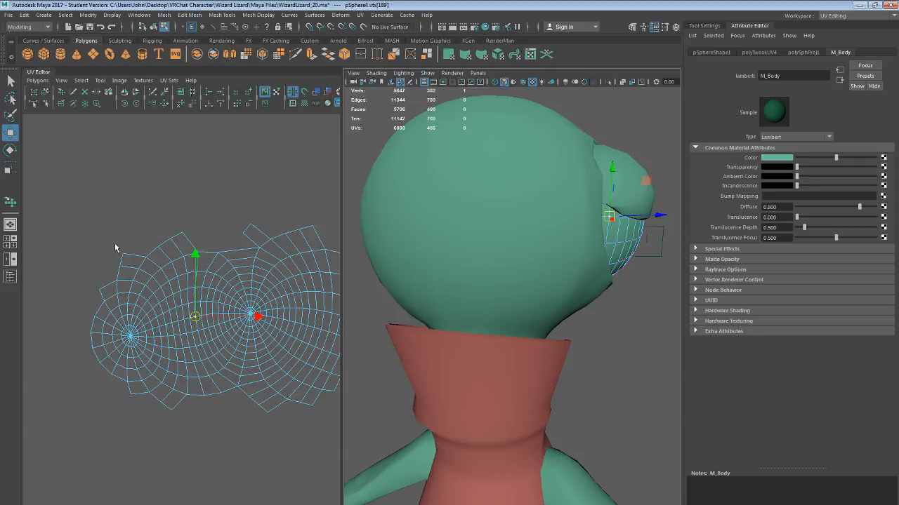
middle_click_drag(196, 444, 177, 450, "alt")
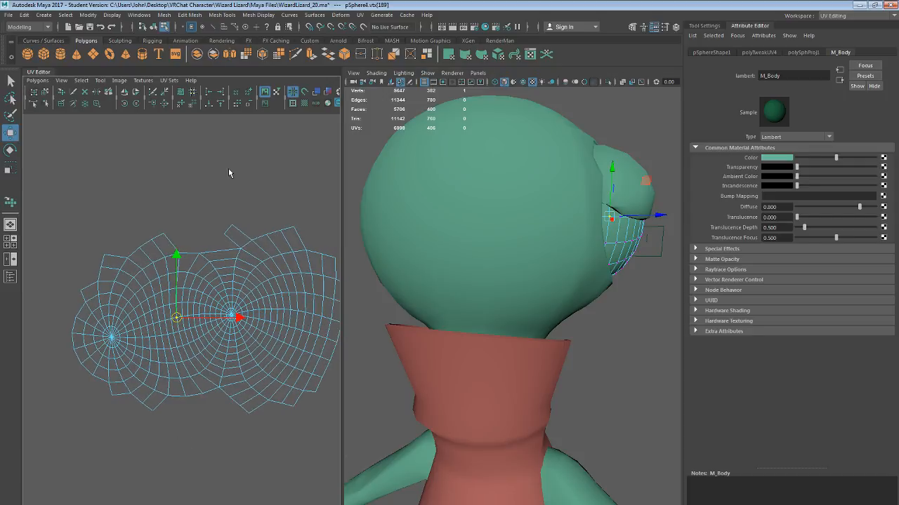
left_click_drag(581, 214, 562, 222, "alt")
Select the whole eyeball UV shell and move it up and left, farther from the UV tile
right_click_drag(242, 204, 136, 66, "alt")
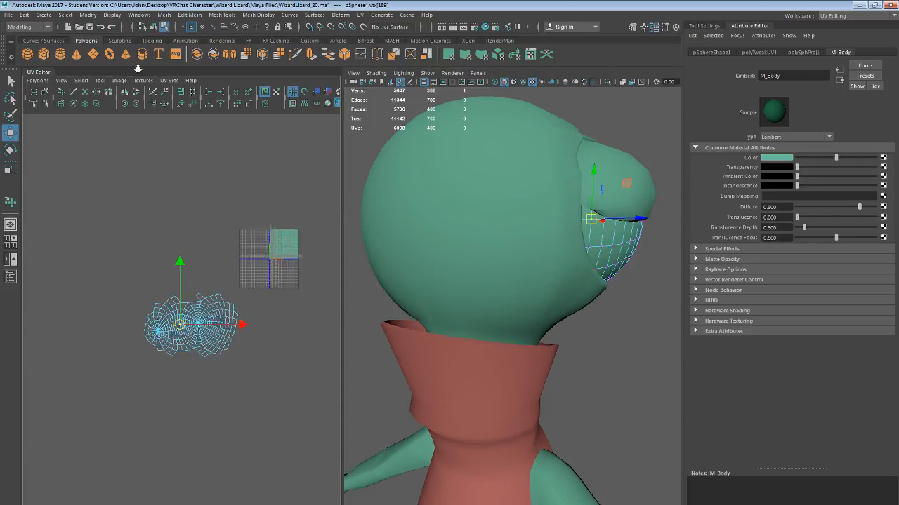
right_click_drag(178, 338, 152, 315)
left_click(187, 338)
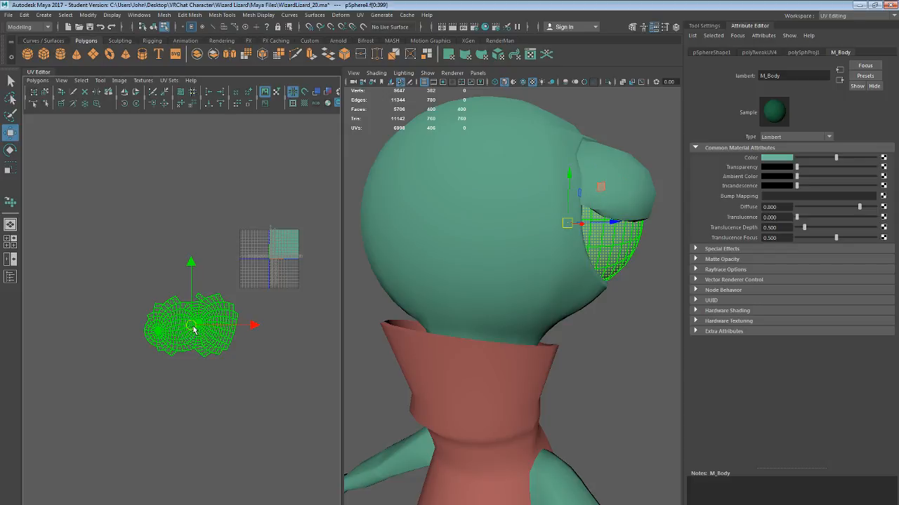
left_click_drag(191, 327, 91, 288)
Return to object selection, isolate the lizard's body mesh, and clear the selection
left_click_drag(480, 282, 341, 279, "alt")
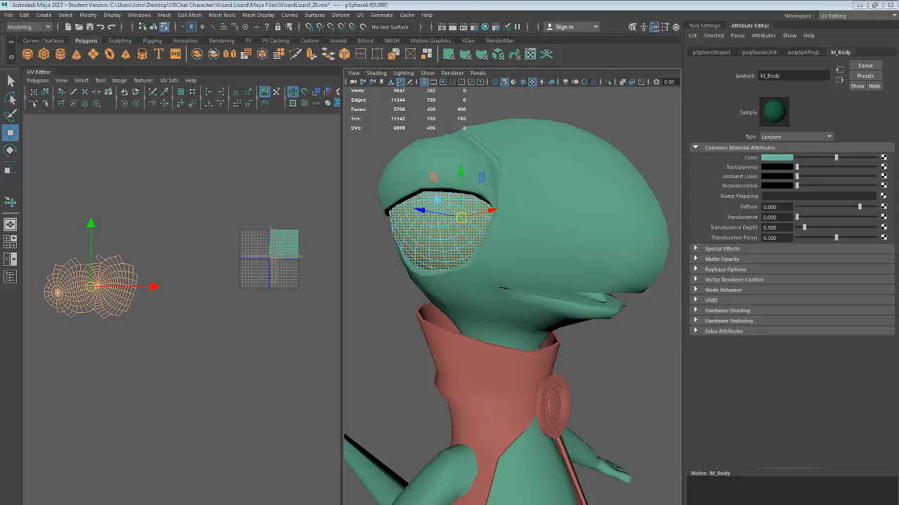
left_click_drag(570, 344, 535, 345, "alt")
right_click_drag(637, 302, 478, 307, "alt")
left_click_drag(478, 308, 575, 305, "alt")
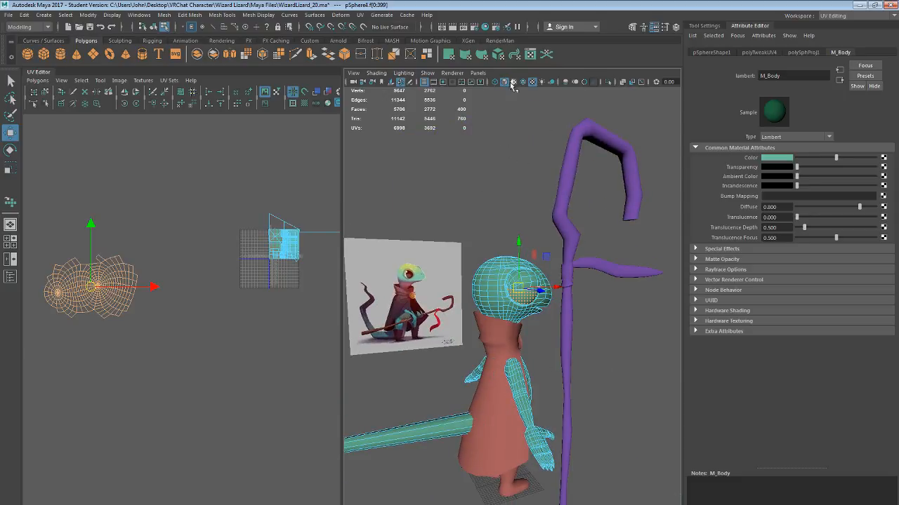
right_click_drag(501, 265, 516, 239)
left_click(517, 239)
left_click(495, 265)
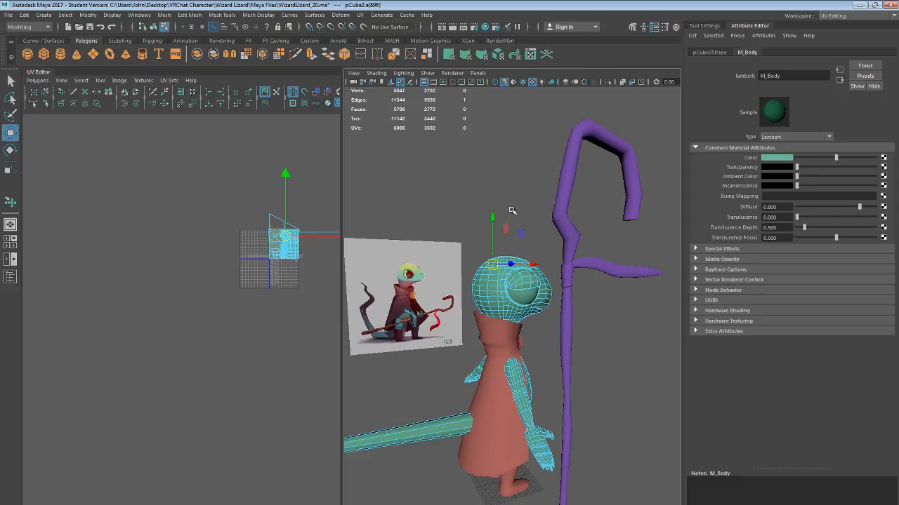
left_click(525, 163)
left_click(561, 262)
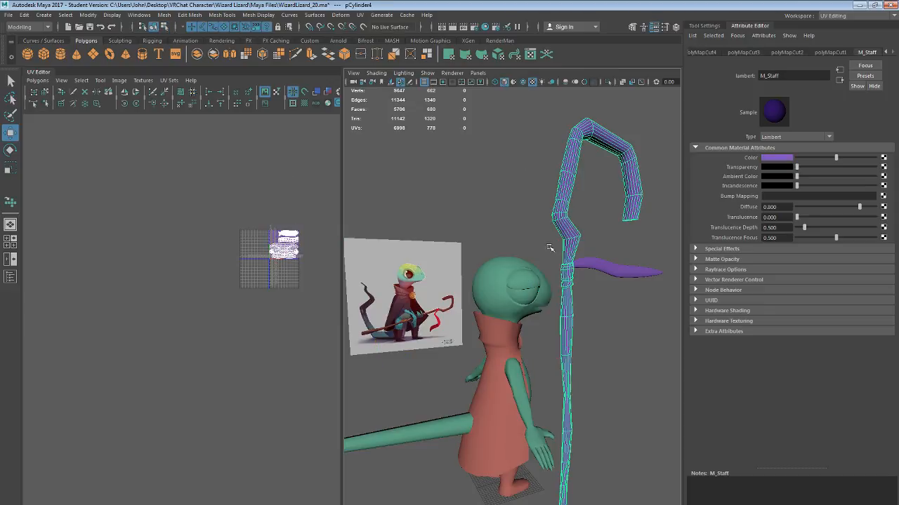
left_click(504, 274)
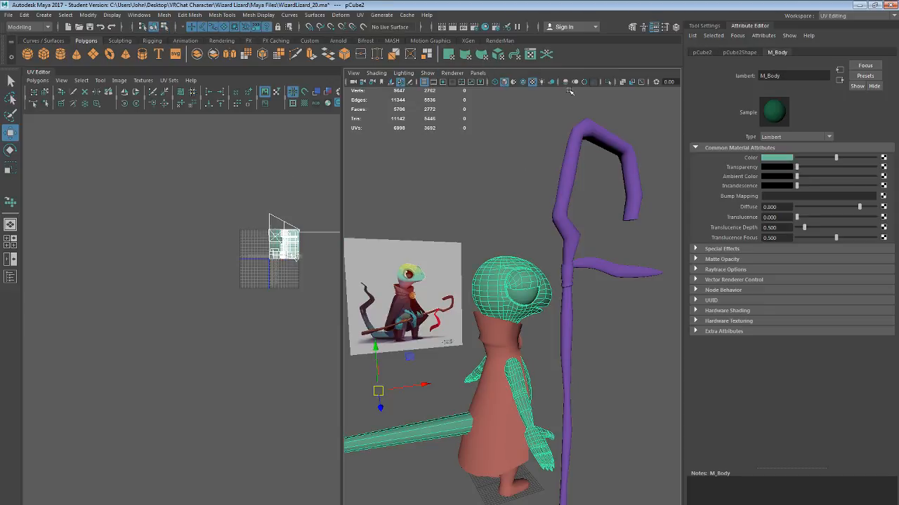
left_click(608, 82)
left_click(572, 190)
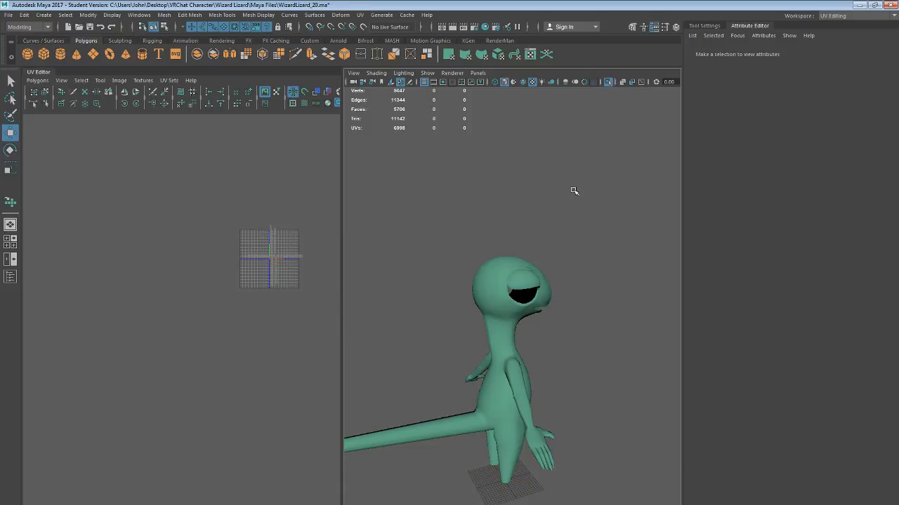
Examine the isolated body from several angles, ending on where the right arm meets the shoulder
left_click_drag(572, 190, 473, 255, "alt")
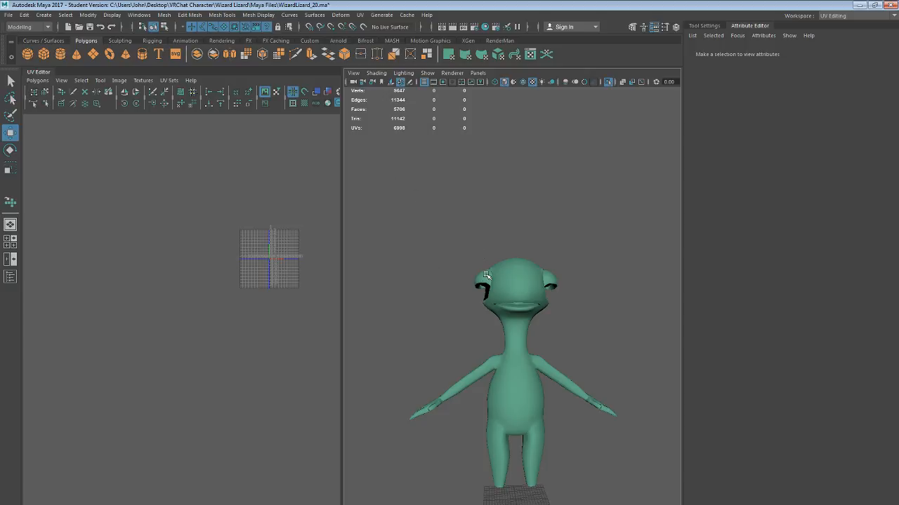
left_click(486, 275)
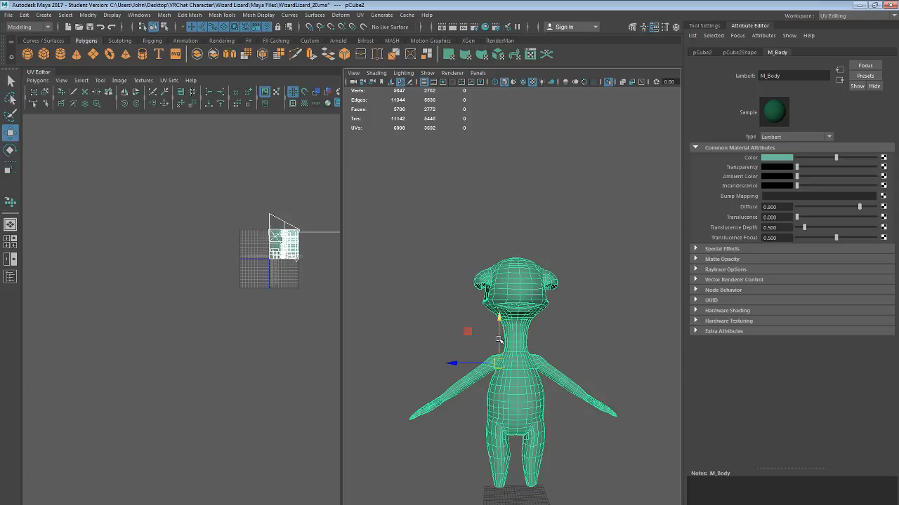
left_click(483, 263)
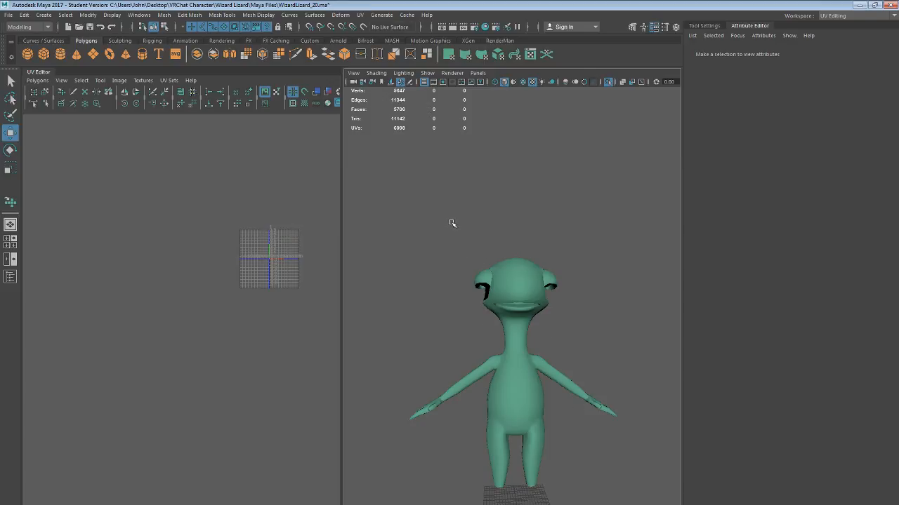
left_click_drag(451, 222, 508, 384, "alt")
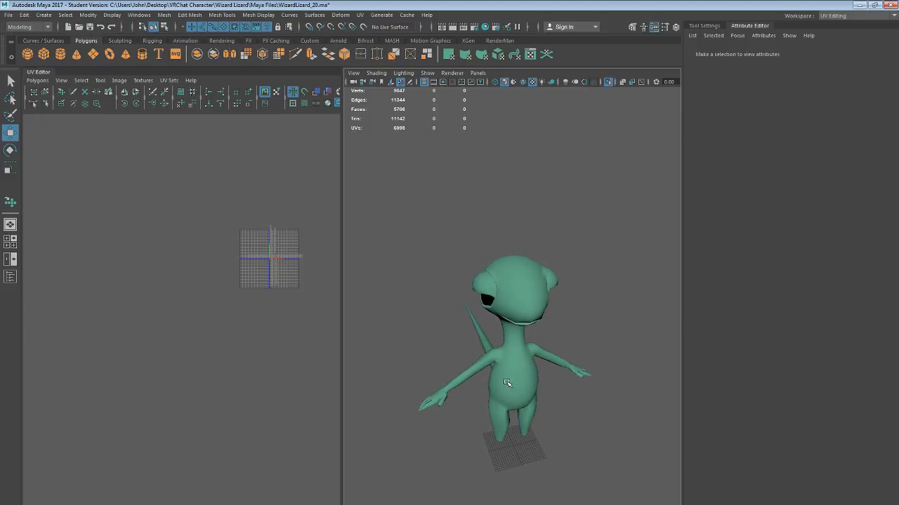
right_click_drag(492, 343, 516, 378, "alt")
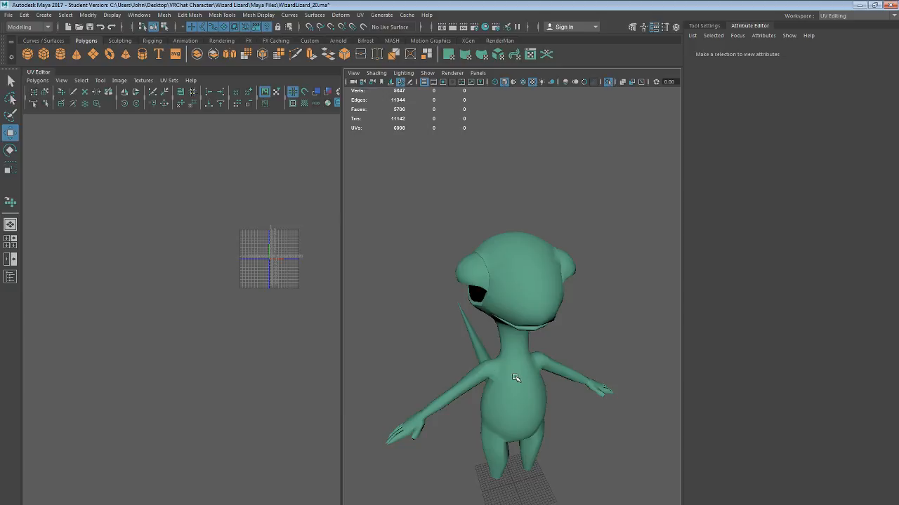
right_click_drag(516, 379, 600, 463, "alt")
middle_click_drag(559, 435, 590, 257, "alt")
right_click_drag(595, 445, 562, 343, "alt")
middle_click_drag(484, 414, 512, 359, "alt")
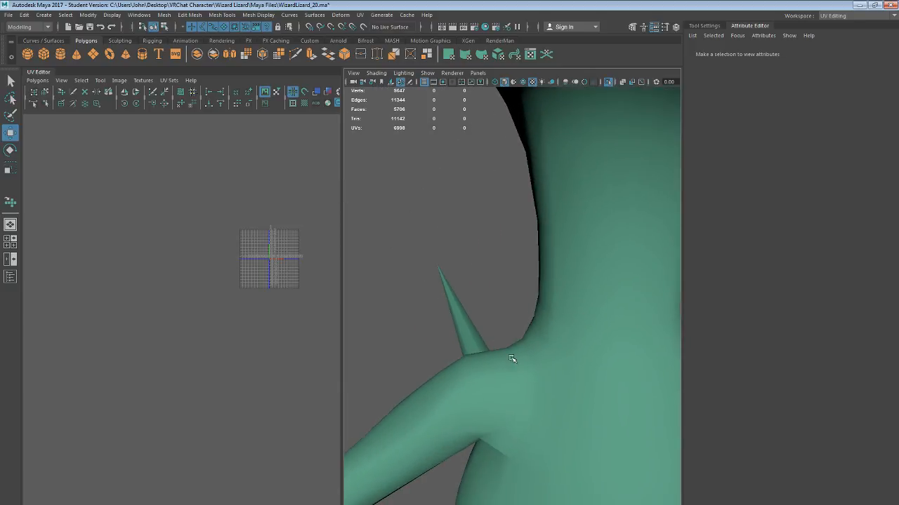
Switch the body mesh to vertex selection and select four vertices along the top of the right shoulder beside the spike
left_click(469, 381)
key("F9")
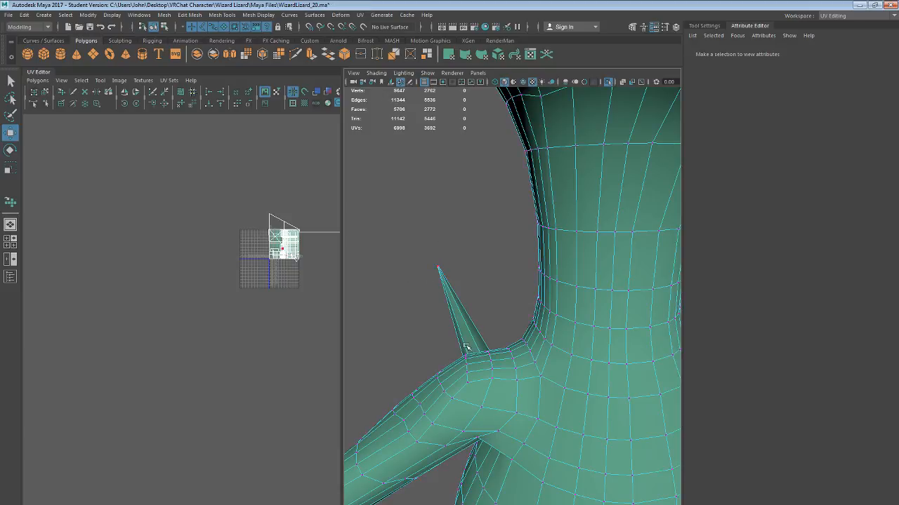
left_click(466, 363)
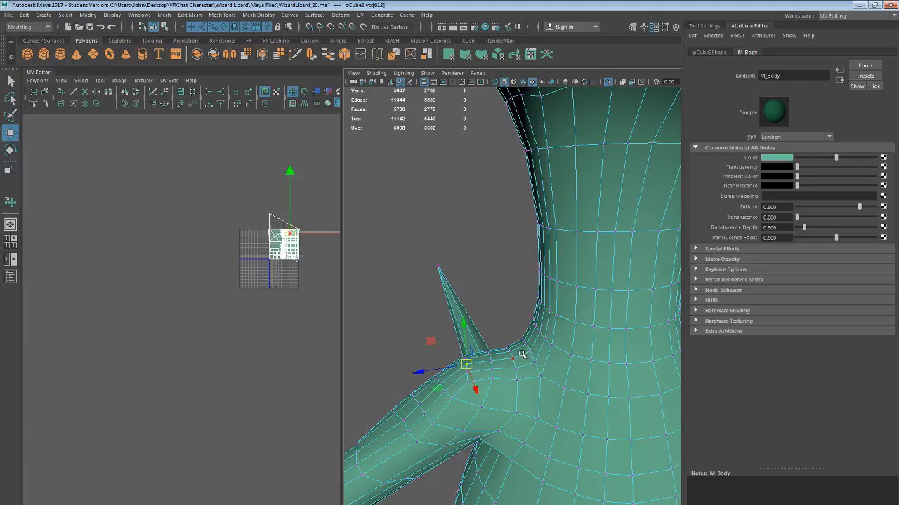
left_click_drag(481, 375, 576, 370, "alt")
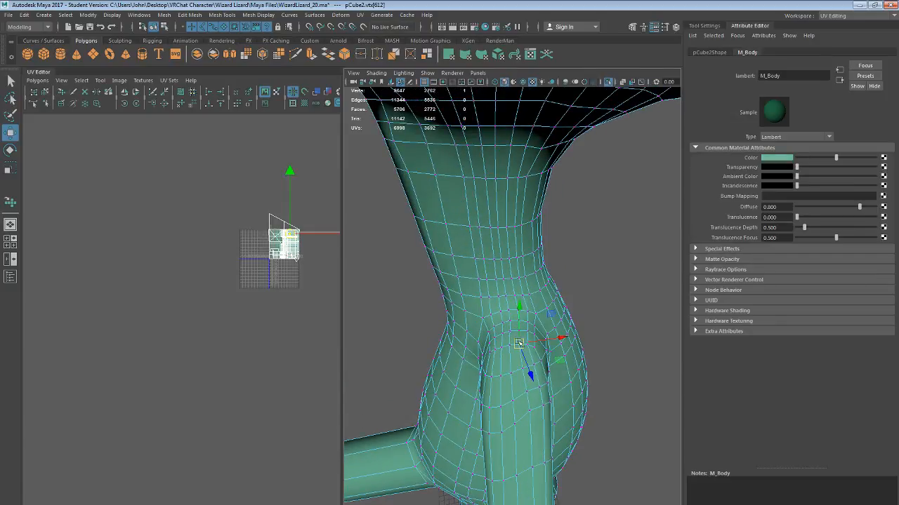
left_click(509, 343)
left_click_drag(578, 321, 565, 359, "alt")
left_click(565, 365, "shift")
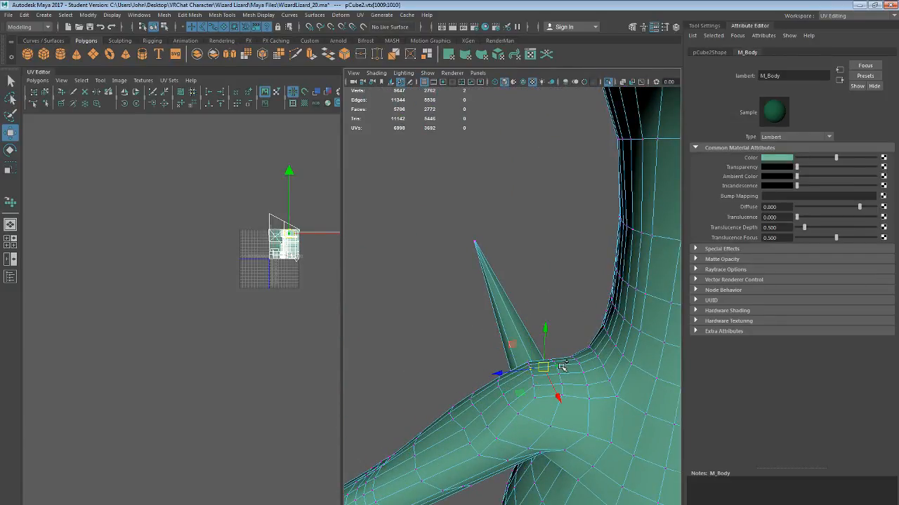
left_click(578, 363, "shift")
left_click(598, 358, "shift")
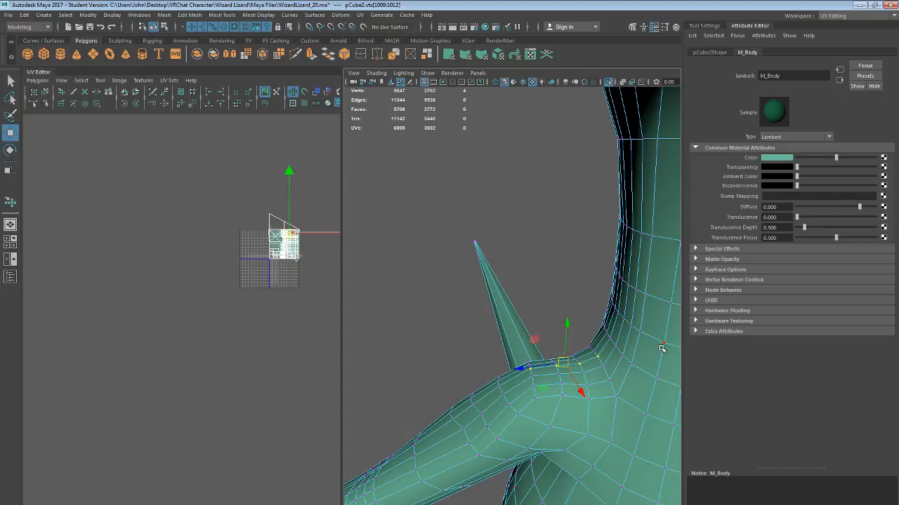
Show the whole lizard body in the enlarged front orthographic view
left_click_drag(660, 348, 553, 308, "alt")
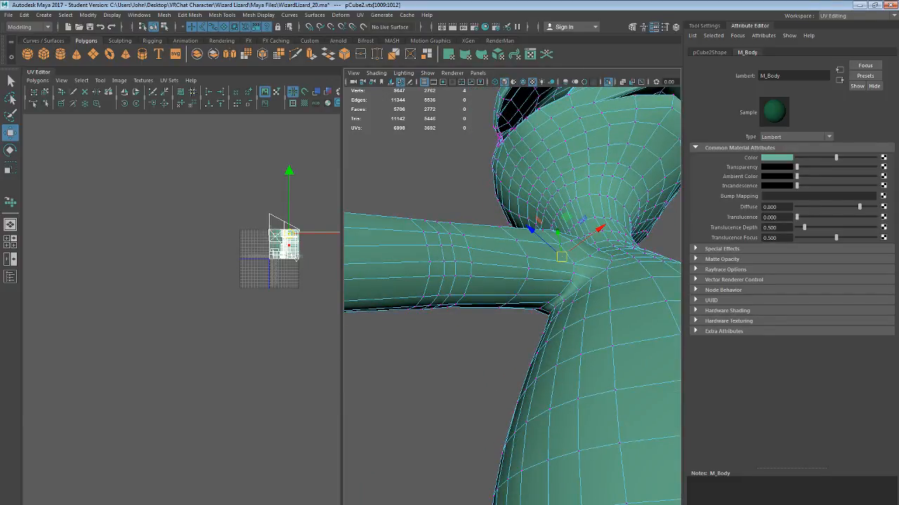
right_click_drag(563, 476, 523, 387, "alt")
left_click_drag(523, 388, 451, 344, "alt")
right_click_drag(451, 344, 544, 401, "alt")
middle_click_drag(576, 494, 547, 420, "alt")
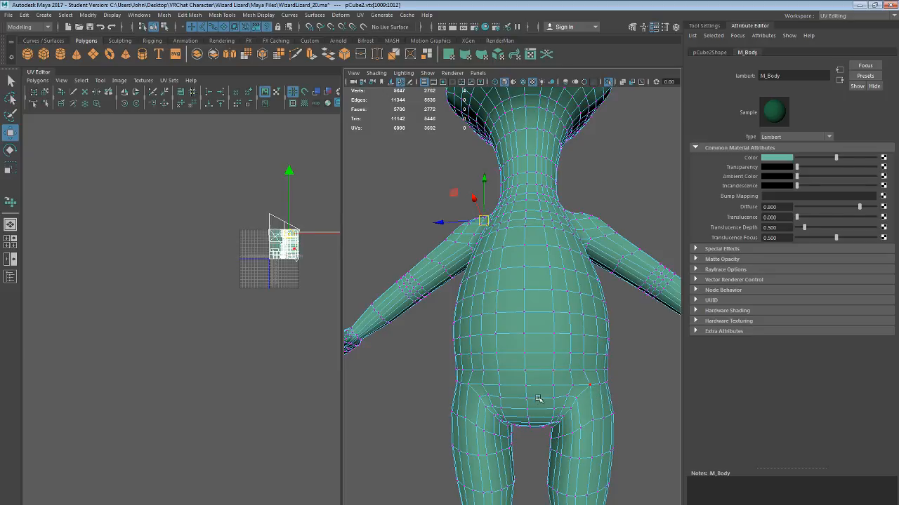
right_click_drag(526, 385, 491, 340, "alt")
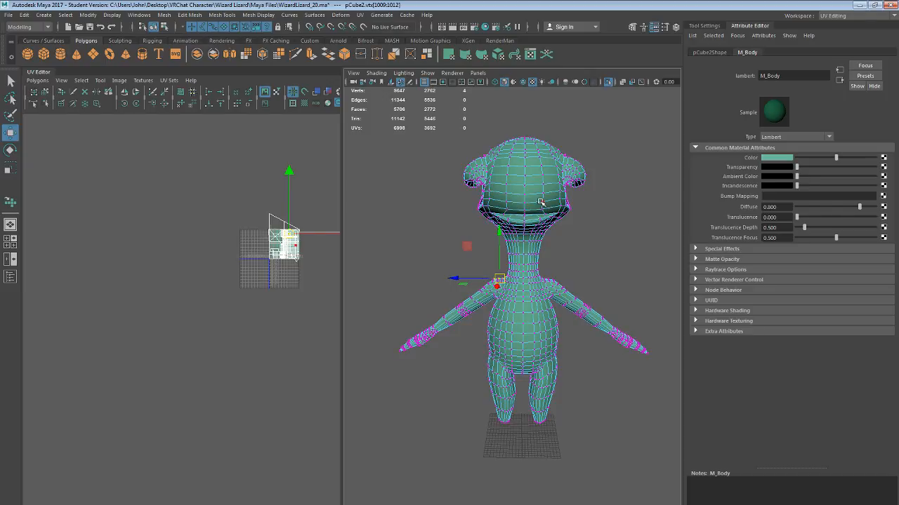
key("space")
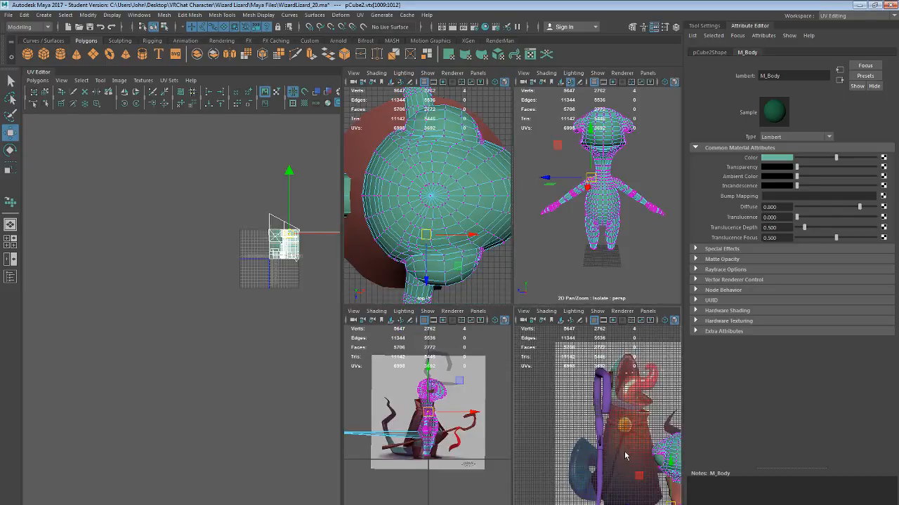
key("space")
right_click_drag(592, 405, 555, 271, "alt")
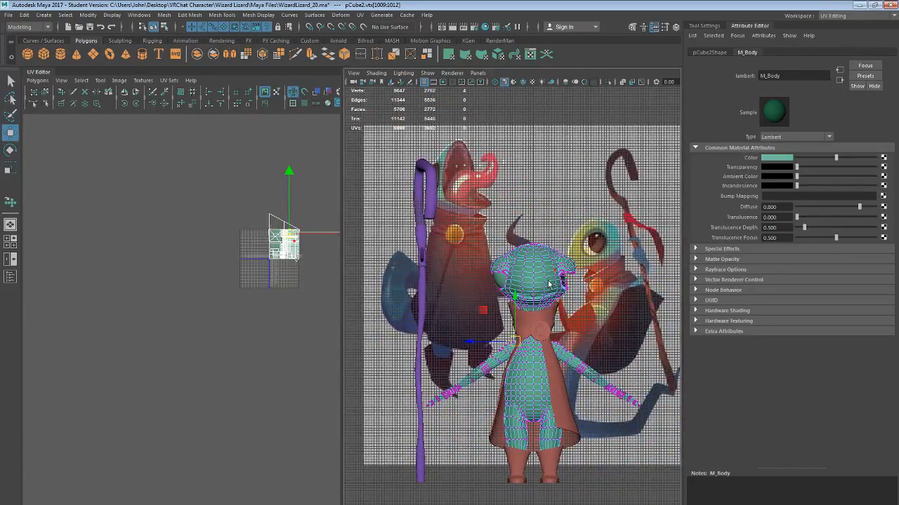
Return to object selection, select the lizard's body mesh, and isolate it in the front view
left_click(630, 372)
left_click(642, 462)
left_click(643, 464)
left_click(548, 259)
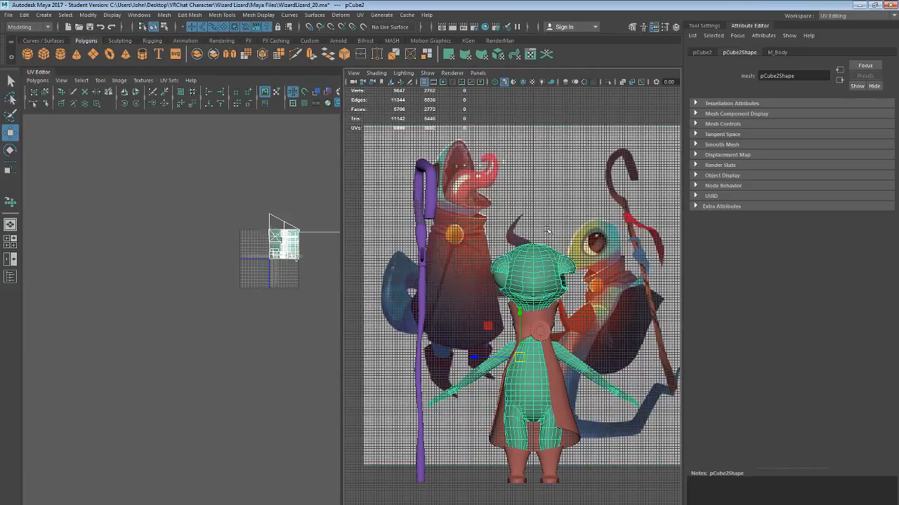
left_click(608, 82)
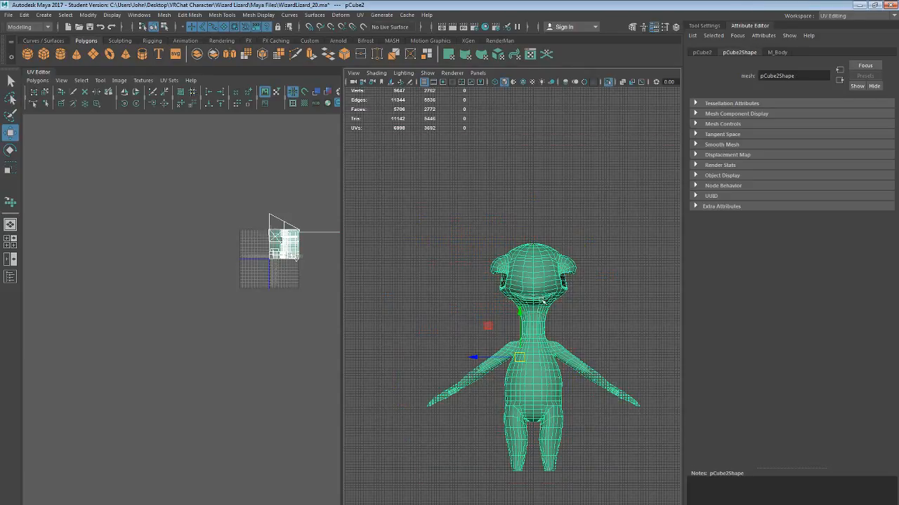
Select all the faces of the character's left half of the body mesh and delete them
right_click_drag(532, 292, 536, 309)
left_click_drag(662, 500, 533, 201)
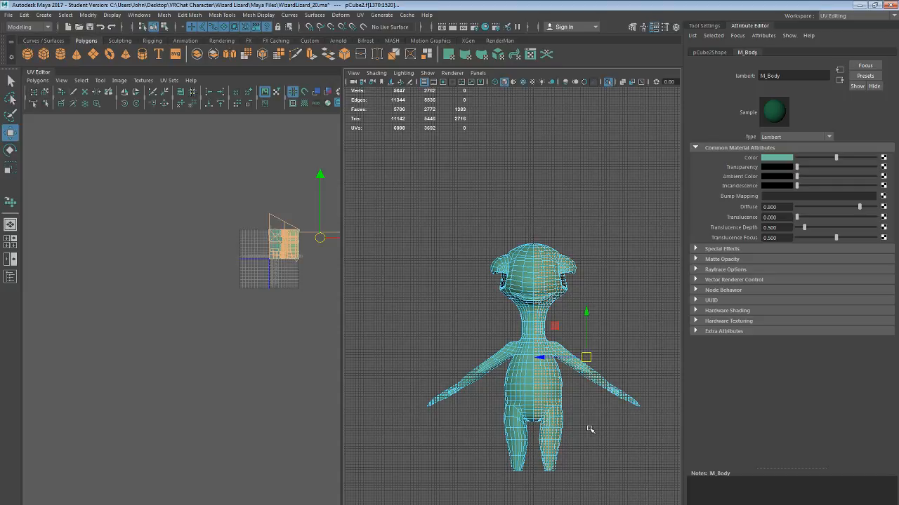
key("Delete")
Delete the leftover faces protruding past the body's centre line at the lower torso, and turn off isolation in the front view
scroll(582, 428, "up", 15)
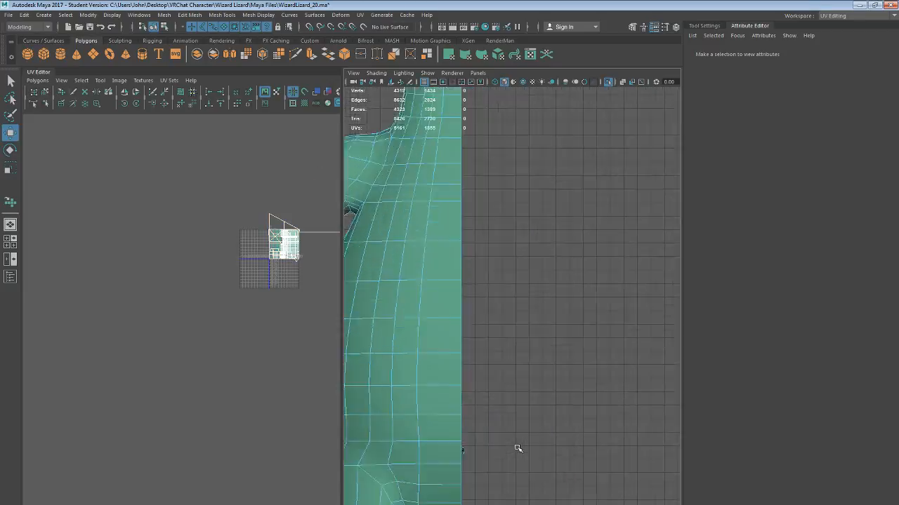
scroll(481, 424, "up", 3)
left_click_drag(457, 425, 424, 377)
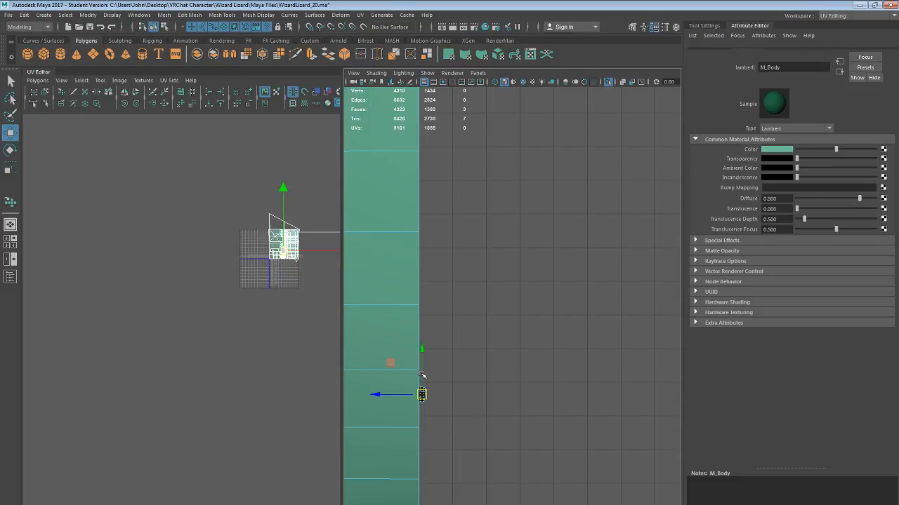
key("Delete")
scroll(464, 372, "down", 10)
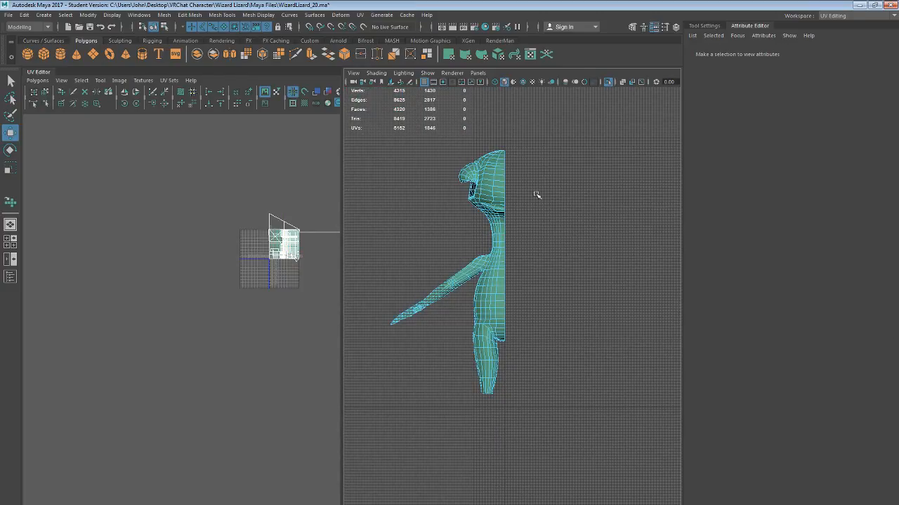
left_click(605, 84)
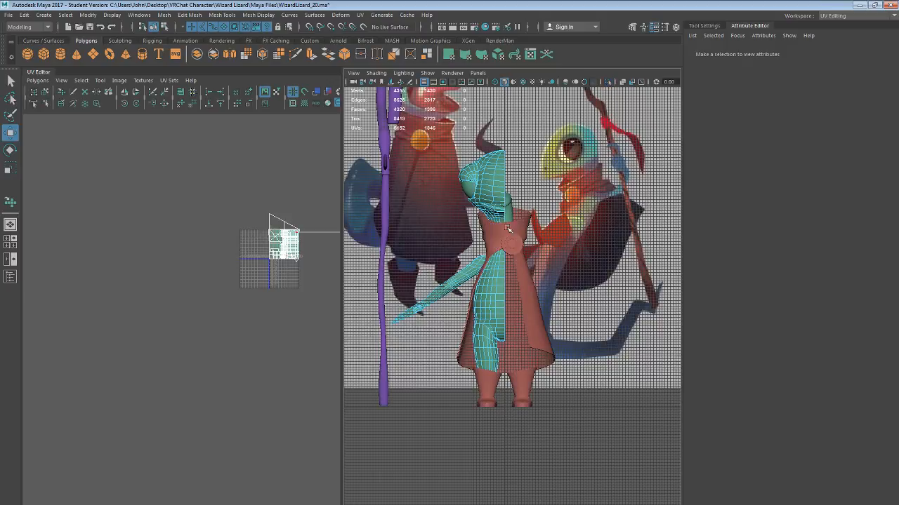
Switch from the front view to the perspective view and examine the shoulder where the arm joins the body
key("space")
key("space")
left_click_drag(507, 218, 551, 217, "alt")
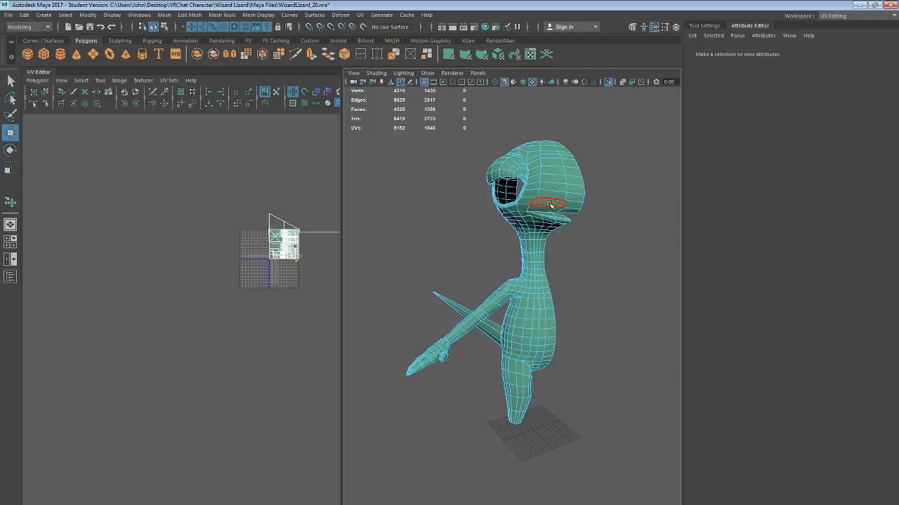
scroll(534, 217, "up", 5)
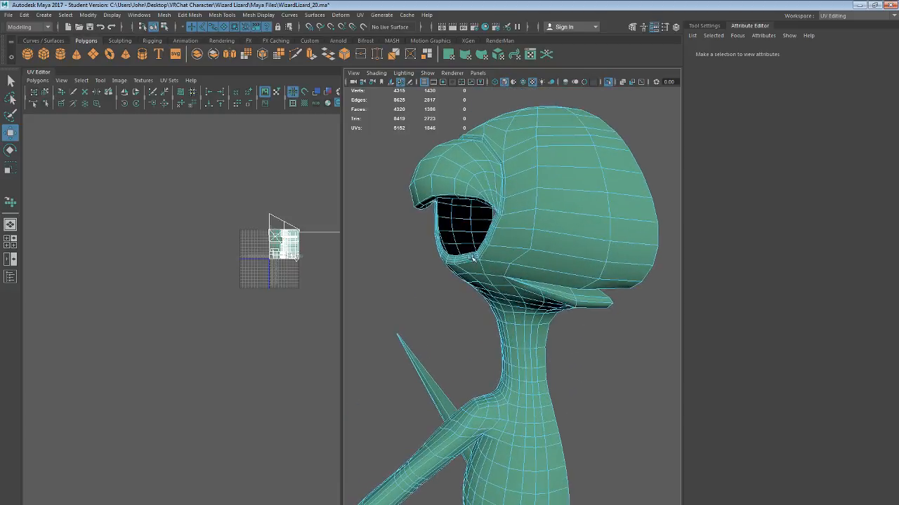
left_click_drag(472, 259, 460, 353, "alt")
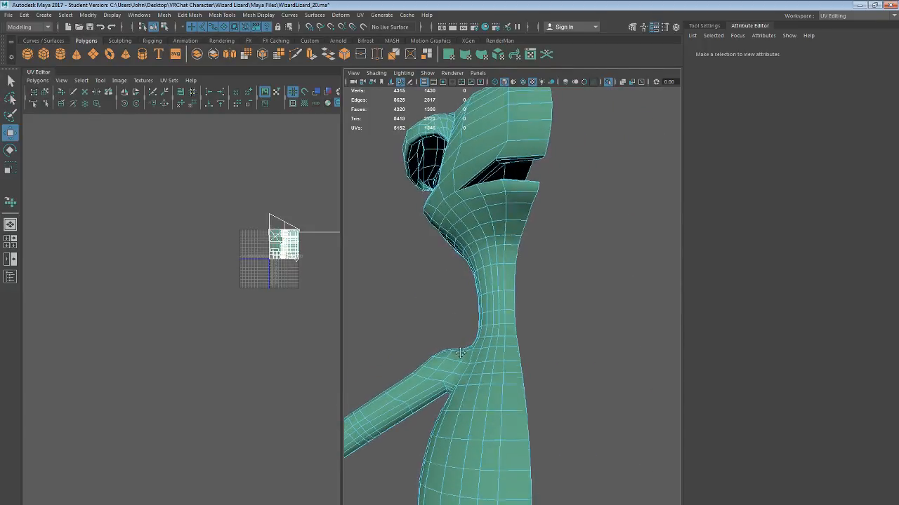
middle_click_drag(460, 353, 531, 277, "alt")
right_click_drag(532, 276, 602, 325, "alt")
left_click_drag(602, 325, 587, 307, "alt")
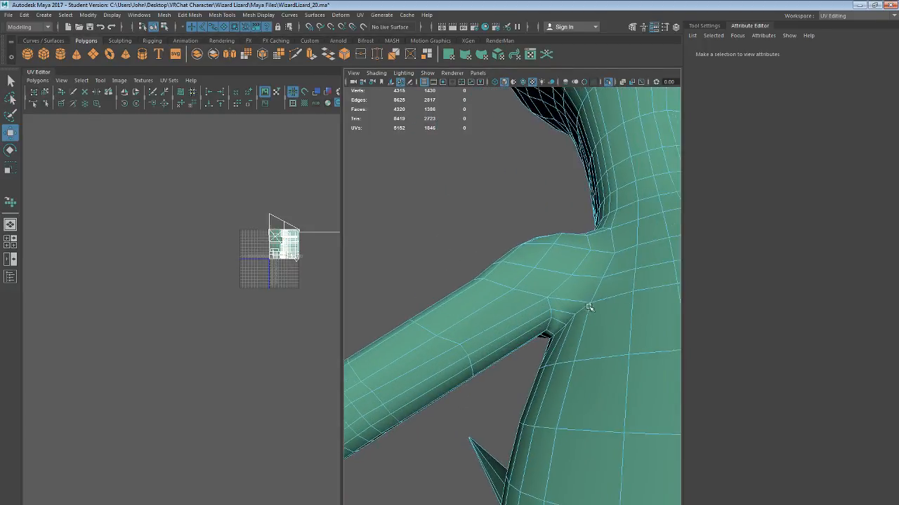
Select the edges down the front of the shoulder joint and into the armpit
left_click(564, 274)
left_click(562, 283)
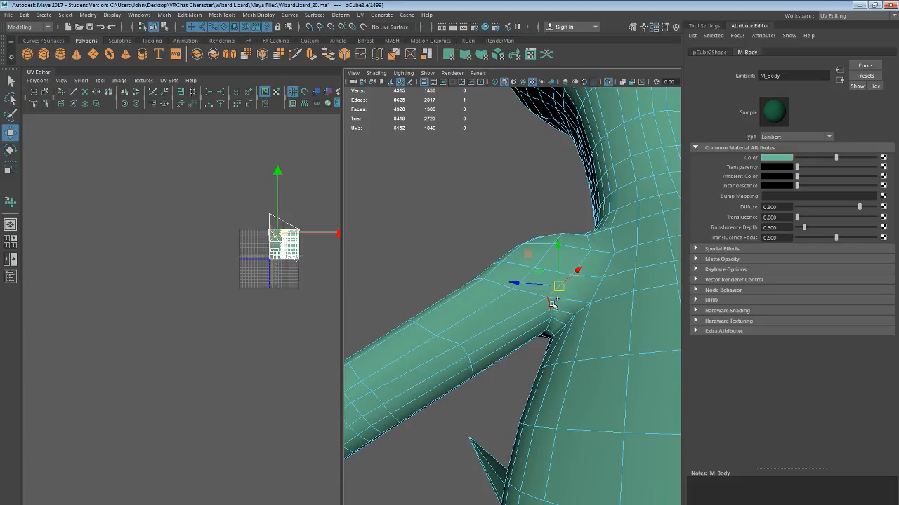
left_click(551, 303, "shift")
left_click(552, 314, "shift")
mouse_move(551, 316)
left_mouse_down("alt")
mouse_move(537, 343)
mouse_move(556, 331)
left_mouse_up("alt")
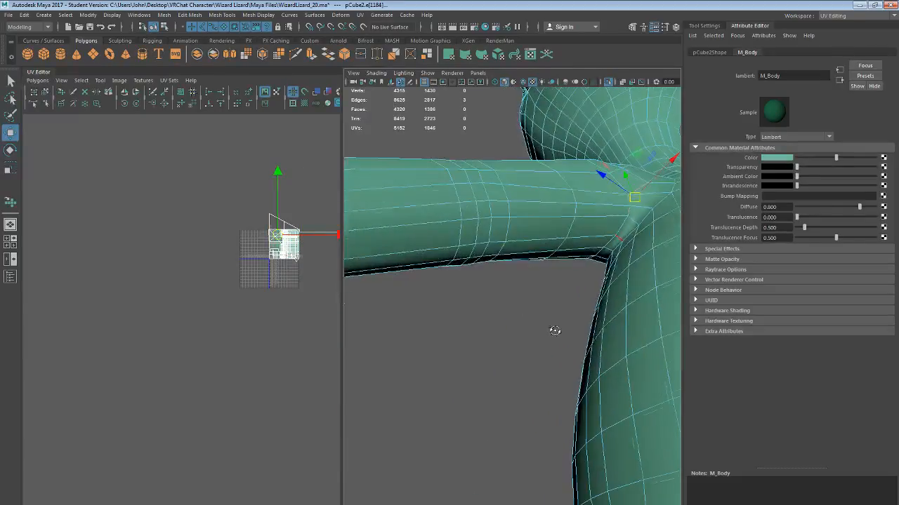
left_click(631, 230, "shift")
left_click(613, 243, "shift")
Extend the edge selection up the back of the shoulder joint
left_click_drag(563, 244, 522, 310, "alt")
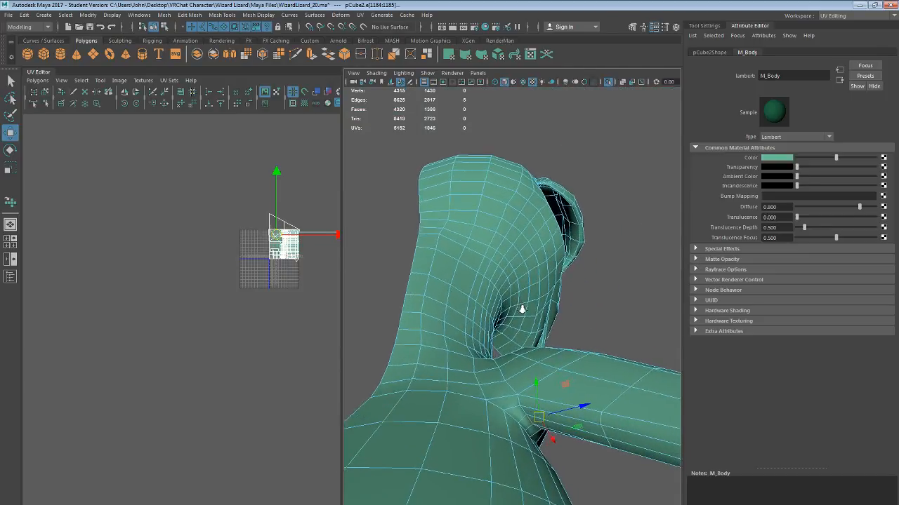
right_click_drag(522, 309, 541, 320, "alt")
left_click(530, 444, "shift")
left_click(522, 430, "shift")
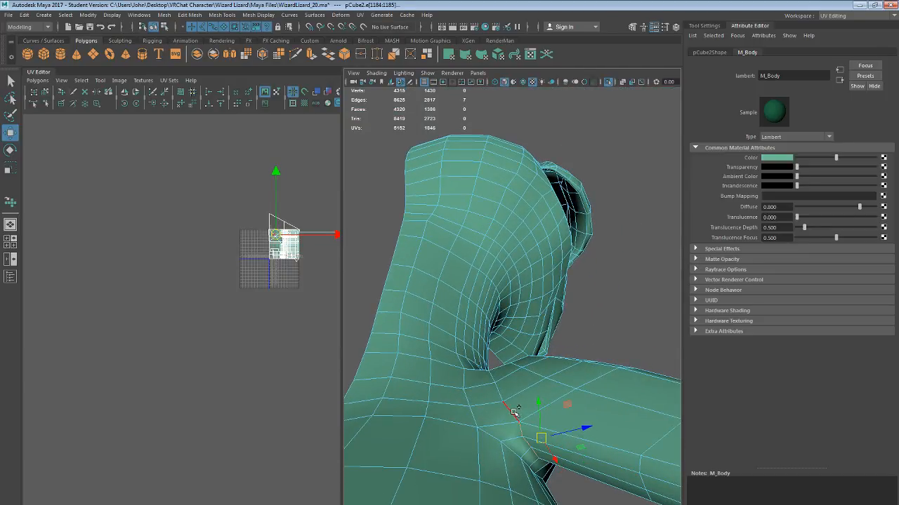
left_click(514, 413, "shift")
left_click(499, 393, "shift")
left_click(492, 377, "shift")
Complete the edge ring around the arm joint by adding the edges over the top of the shoulder
left_click_drag(538, 303, 511, 228, "alt")
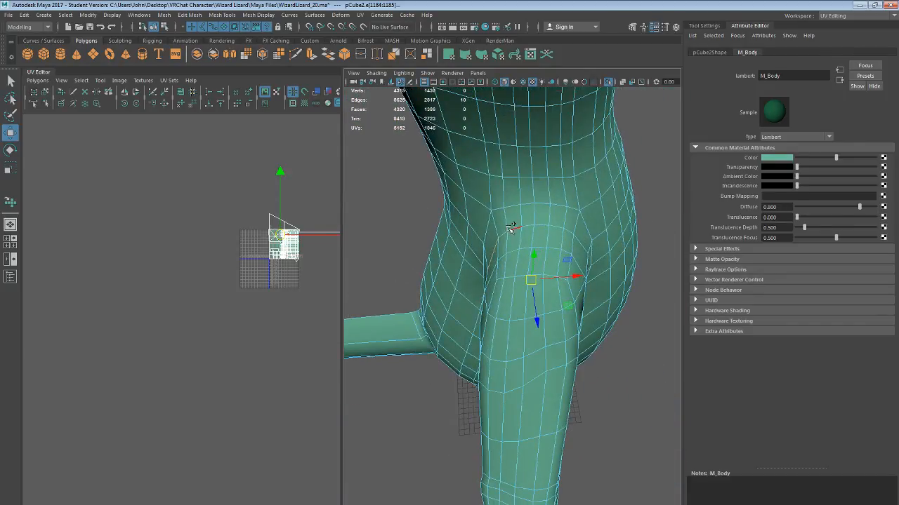
left_click(503, 233, "shift")
left_click(516, 226, "shift")
left_click(530, 227, "shift")
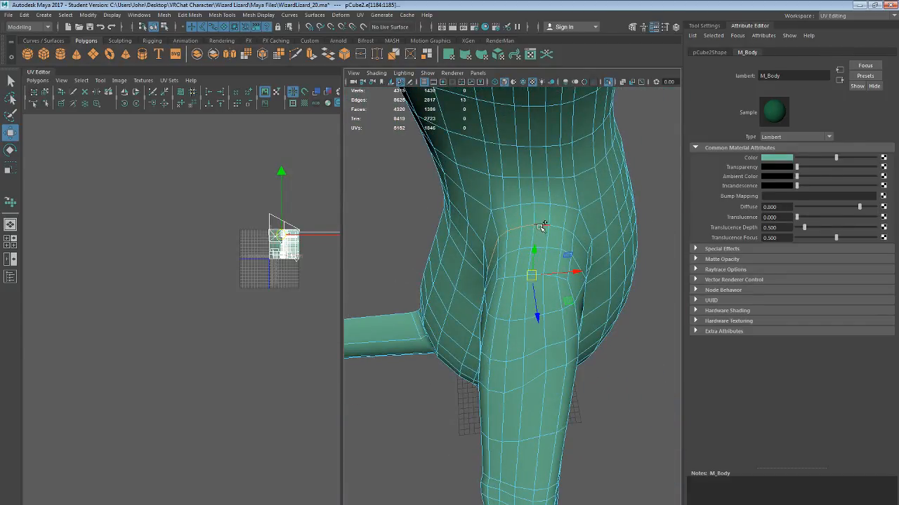
left_click(544, 226, "shift")
left_click(558, 228, "shift")
left_click(569, 234, "shift")
left_click_drag(623, 252, 582, 258, "alt")
left_click_drag(562, 312, 549, 291, "alt")
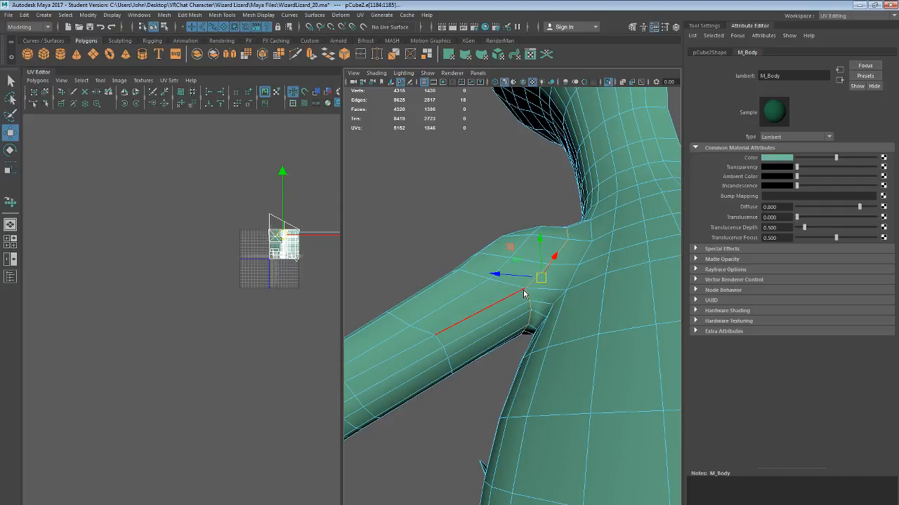
key("F9")
left_click(525, 289)
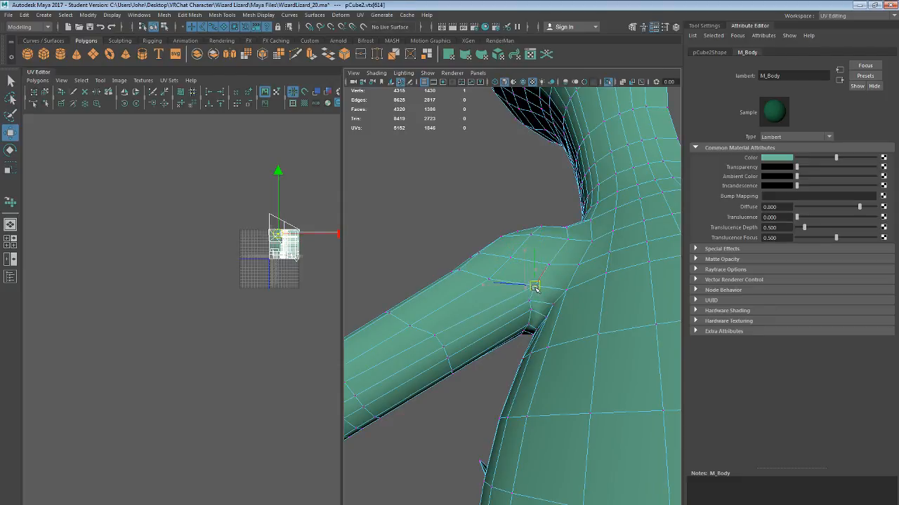
key("ctrl+z")
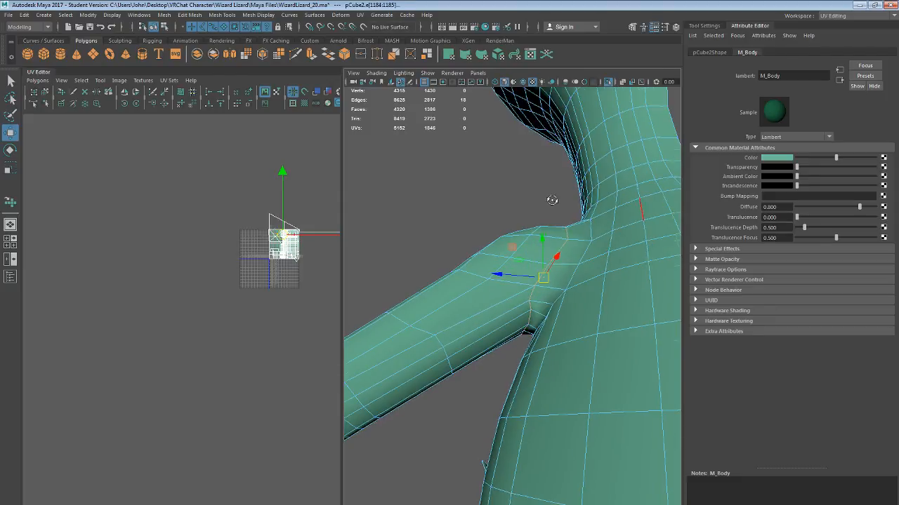
left_click_drag(552, 199, 541, 226, "alt")
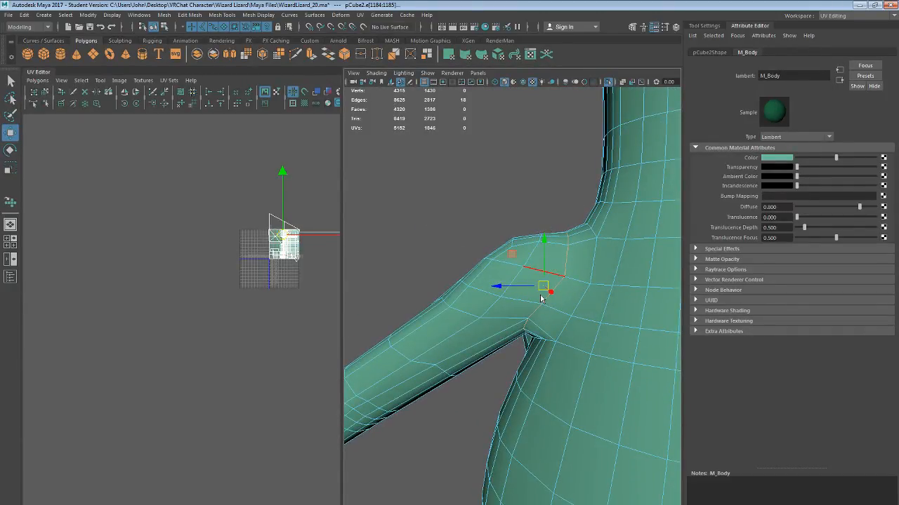
Select all faces of the hand, forearm and lower part of the upper arm
left_click(574, 339)
right_click_drag(573, 340, 489, 302, "alt")
left_click_drag(489, 301, 505, 236, "alt")
left_click_drag(377, 154, 552, 358)
left_click_drag(487, 250, 467, 241, "alt")
left_click_drag(398, 184, 542, 364)
scroll(536, 217, "up", 5)
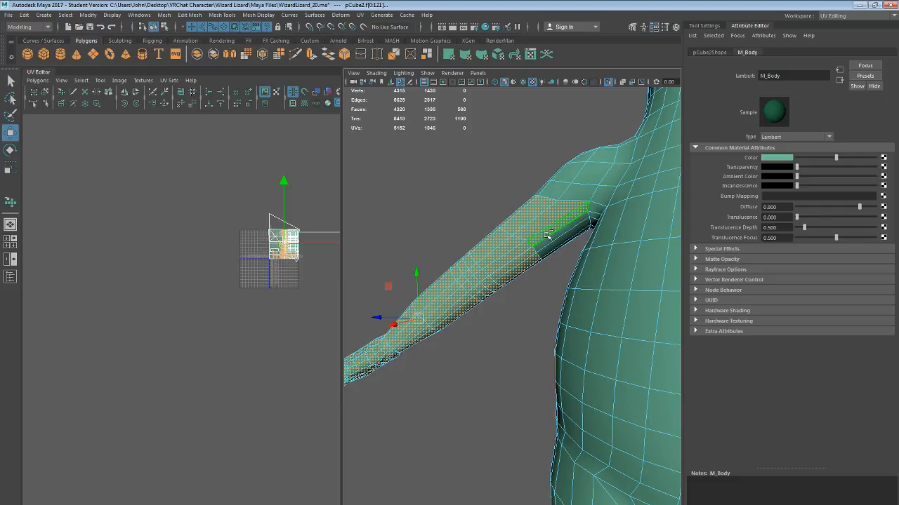
Add the remaining upper arm and shoulder faces to the selection, filling the last gap with the Paint Selection tool
left_click(550, 241, "shift")
left_click(581, 191, "shift")
double_click(595, 174, "shift")
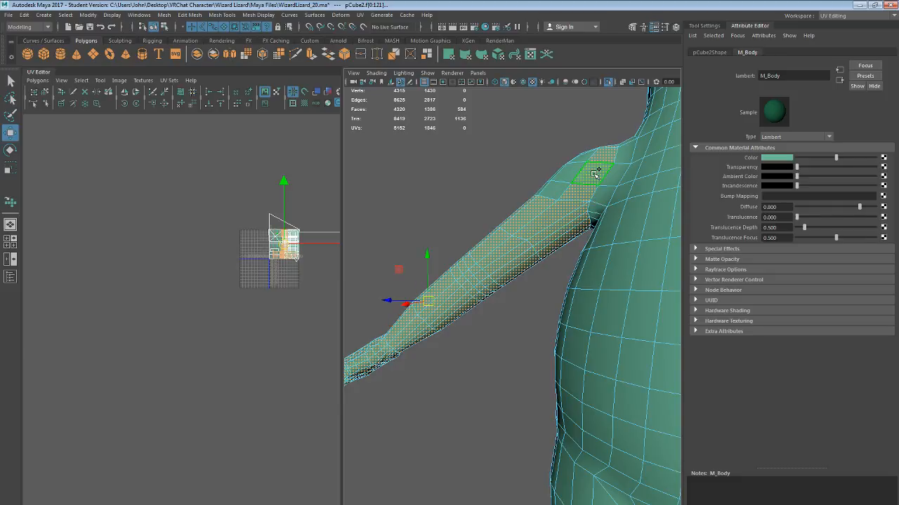
left_click(566, 173, "shift")
double_click(558, 187, "shift")
left_click_drag(574, 176, 758, 236, "alt")
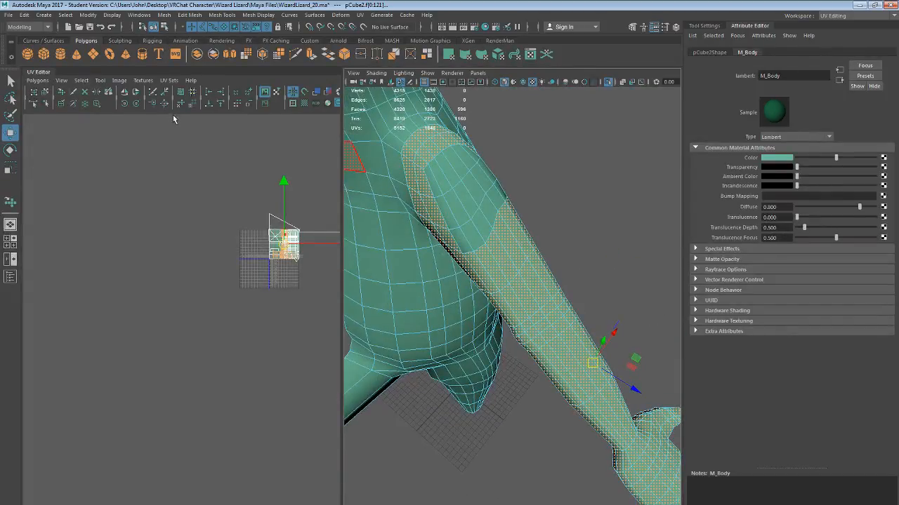
left_click(11, 114)
mouse_move(421, 176)
left_mouse_down()
mouse_move(495, 188)
mouse_move(492, 204)
mouse_move(542, 199)
mouse_move(334, 210)
mouse_move(412, 238)
mouse_move(431, 259)
mouse_move(447, 254)
mouse_move(438, 261)
left_mouse_up()
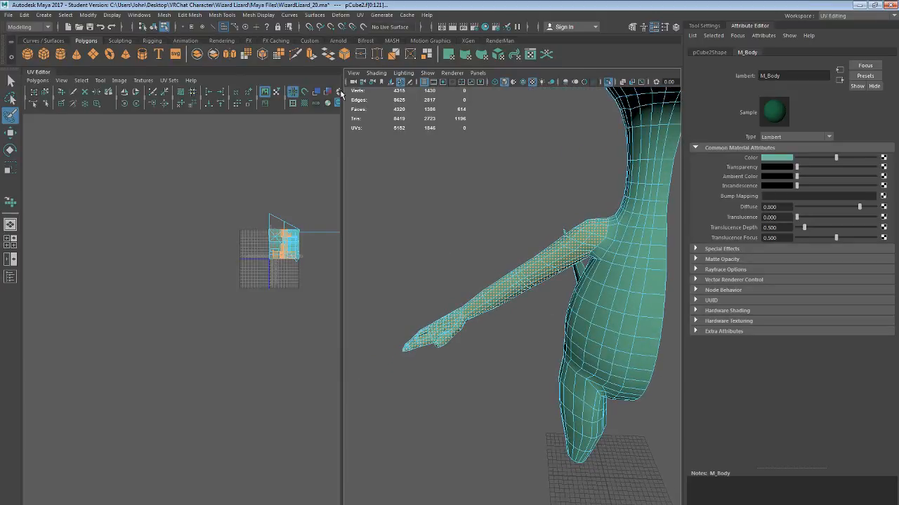
Apply a planar UV projection to the arm faces and move the new shell clear of the other UVs
left_click(360, 14)
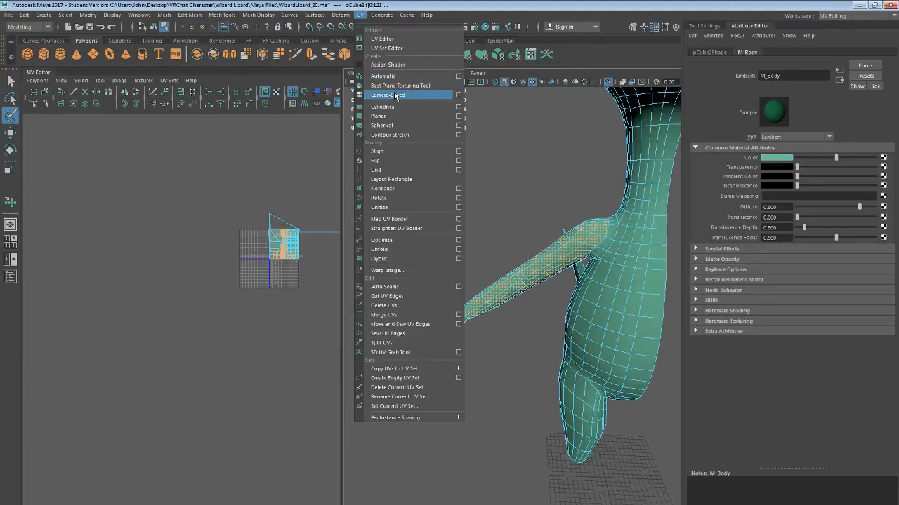
left_click(382, 116)
left_click_drag(292, 249, 193, 302)
left_click_drag(568, 194, 588, 200, "alt")
left_click_drag(484, 324, 543, 316, "alt")
right_click_drag(143, 284, 323, 437, "alt")
right_click_drag(120, 176, 239, 303, "alt")
middle_click_drag(216, 192, 190, 283, "alt")
middle_click_drag(162, 201, 155, 235, "alt")
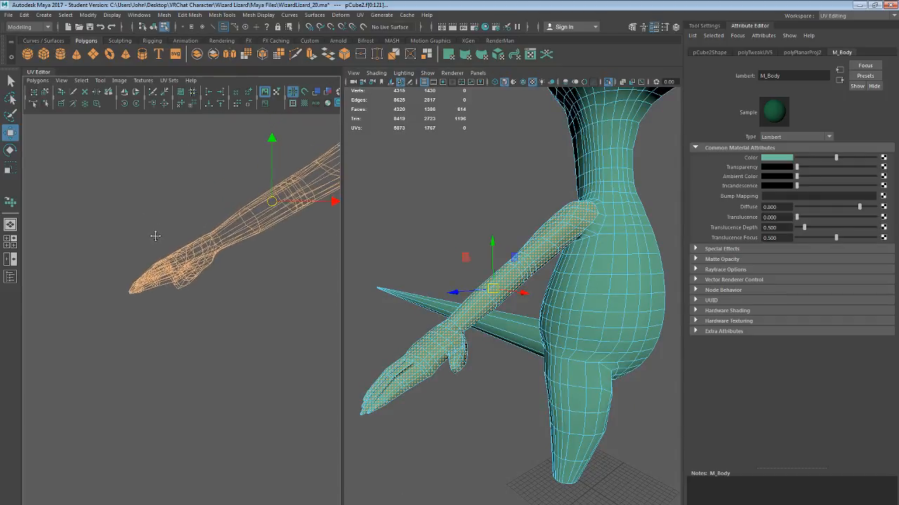
Select the edge loop at the wrist and cut the UVs along it
scroll(422, 315, "up", 8)
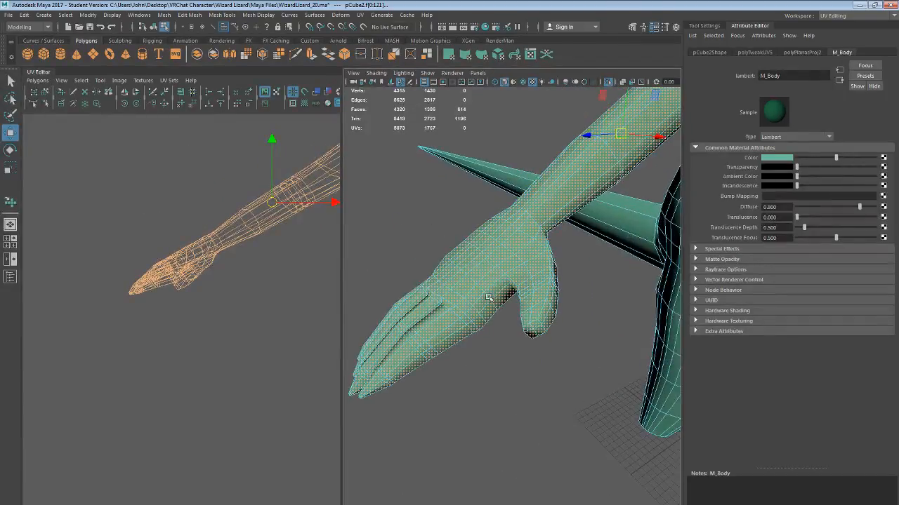
left_click_drag(488, 297, 544, 292, "alt")
right_click_drag(449, 175, 513, 229, "alt")
middle_click_drag(490, 202, 487, 279, "alt")
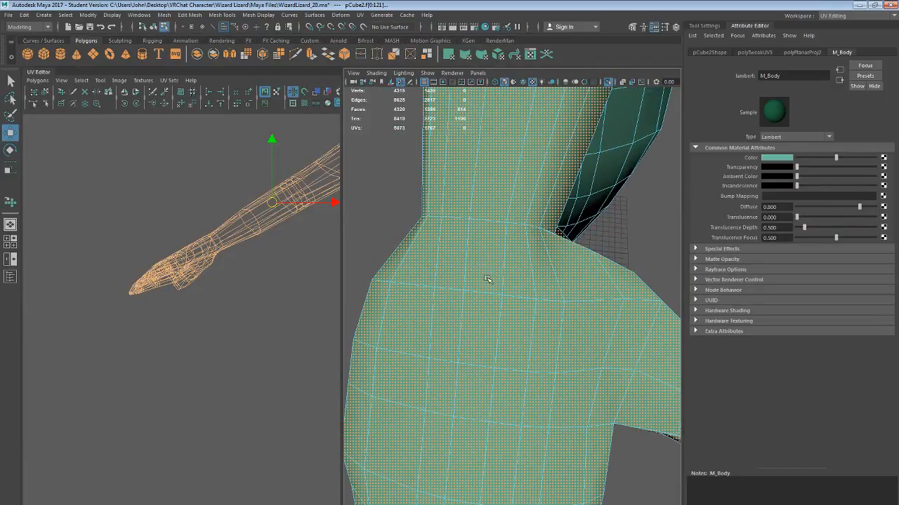
key("F10")
left_click(463, 232)
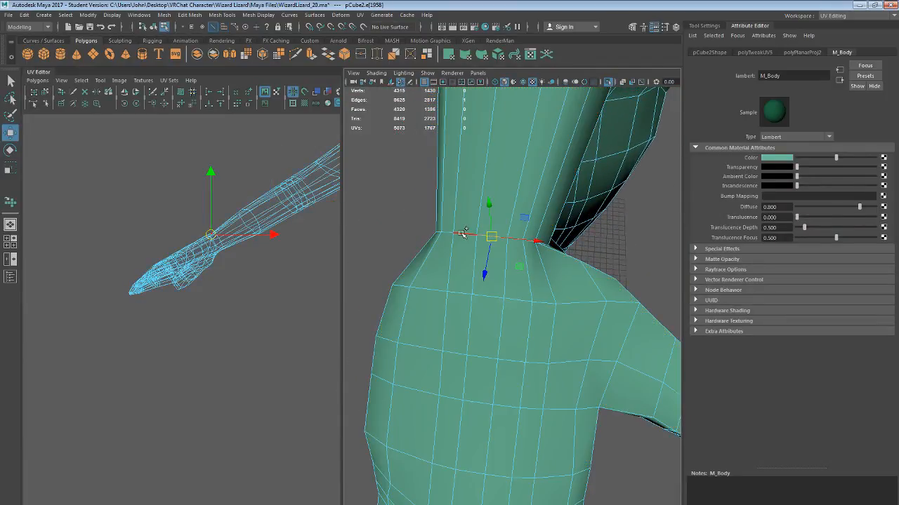
double_click(463, 232)
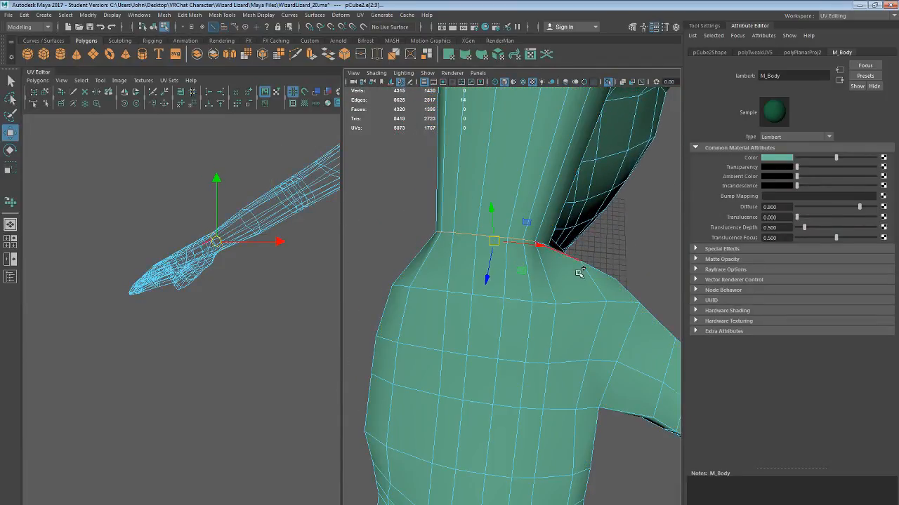
left_click(151, 95)
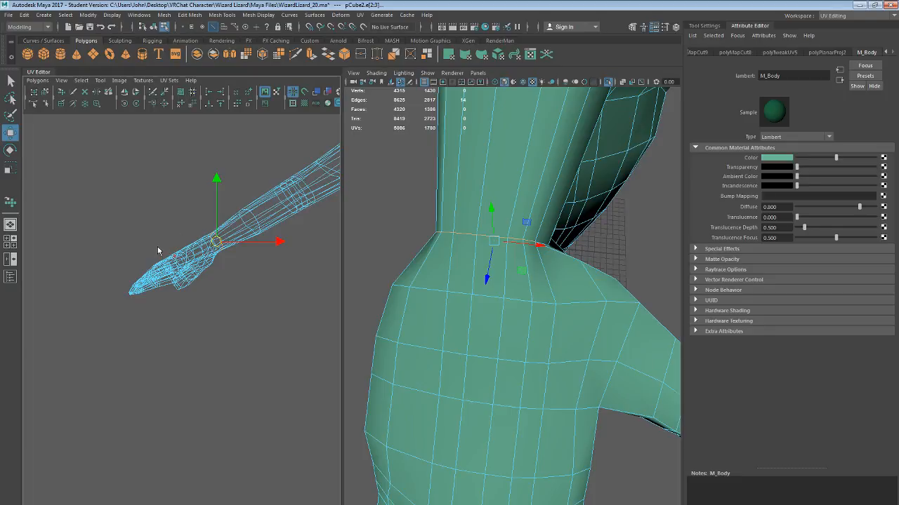
Reselect the wrist edge loop, add the missing edges beside the thumb base and cut the UVs again
right_click_drag(157, 247, 184, 264)
left_click(200, 270)
right_click_drag(482, 241, 488, 220)
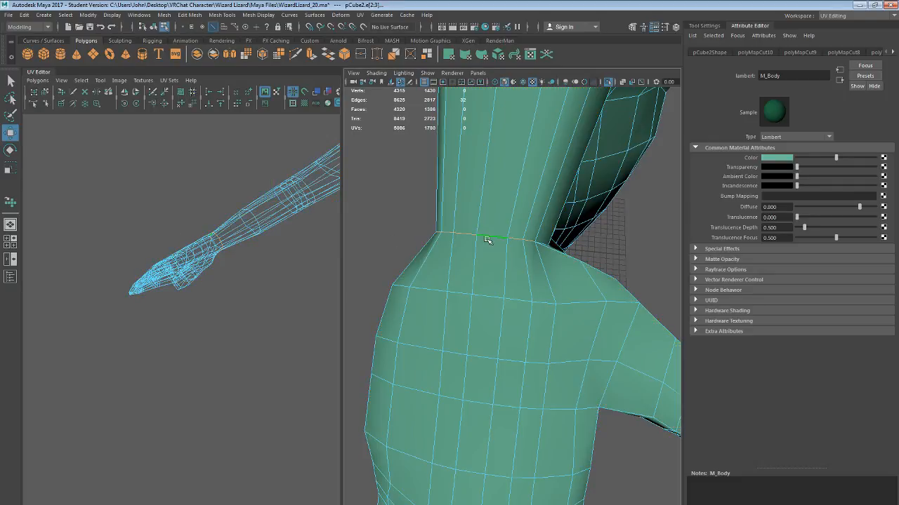
double_click(488, 240)
key("f")
left_click_drag(548, 265, 425, 276, "alt")
left_click(431, 277, "shift")
left_click(476, 341, "shift")
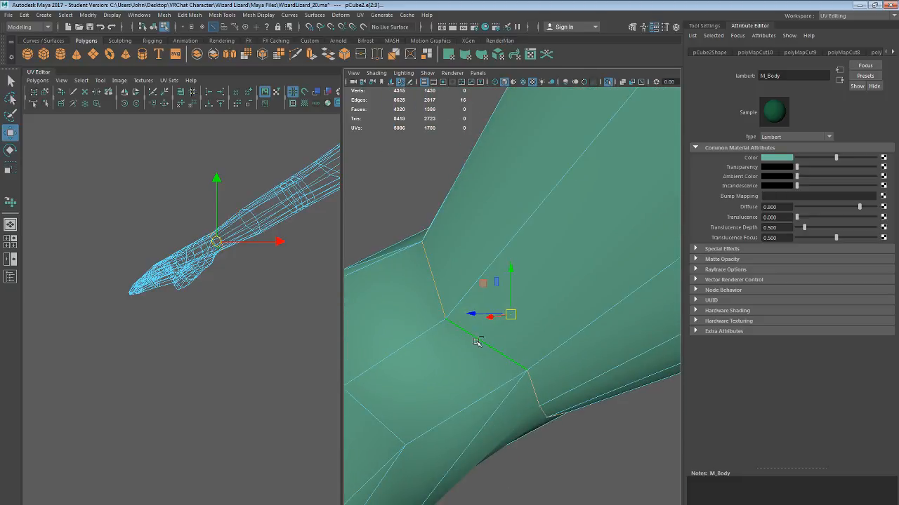
left_click_drag(476, 342, 538, 341, "alt")
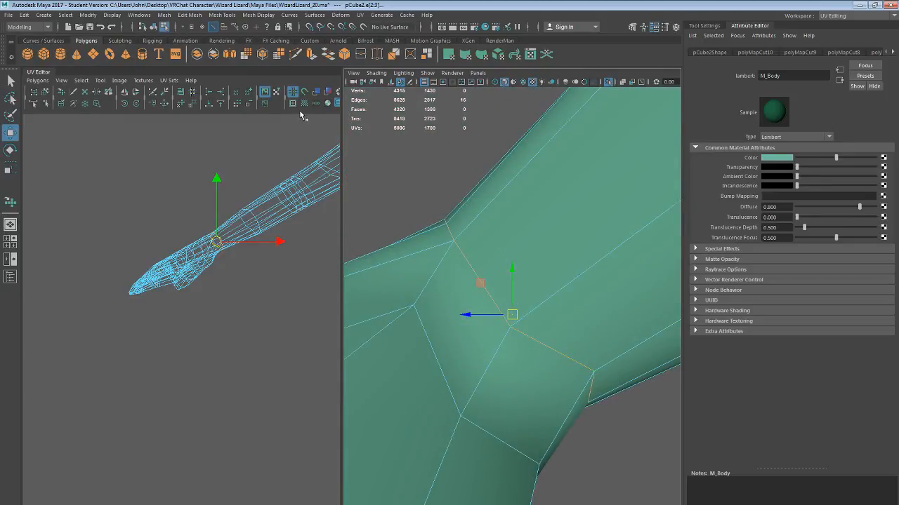
left_click(153, 92)
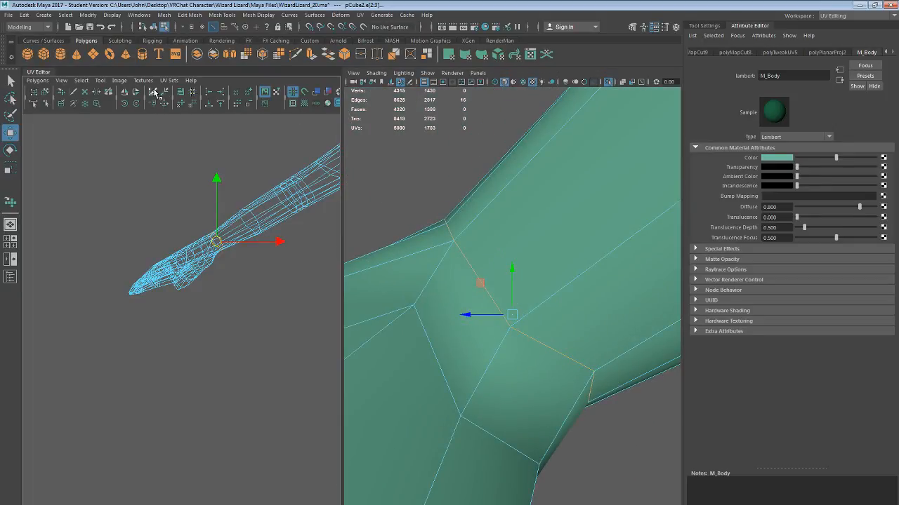
Select the hand's UV shell and move it away from the arm shell
right_click_drag(176, 245, 190, 260)
left_click(192, 263)
left_click_drag(175, 264, 56, 291)
right_click_drag(210, 357, 156, 322, "alt")
Select the lengthwise edge line along the underside of the arm from wrist to shoulder and cut the UVs along it
left_click(234, 280)
right_click_drag(600, 300, 475, 167, "alt")
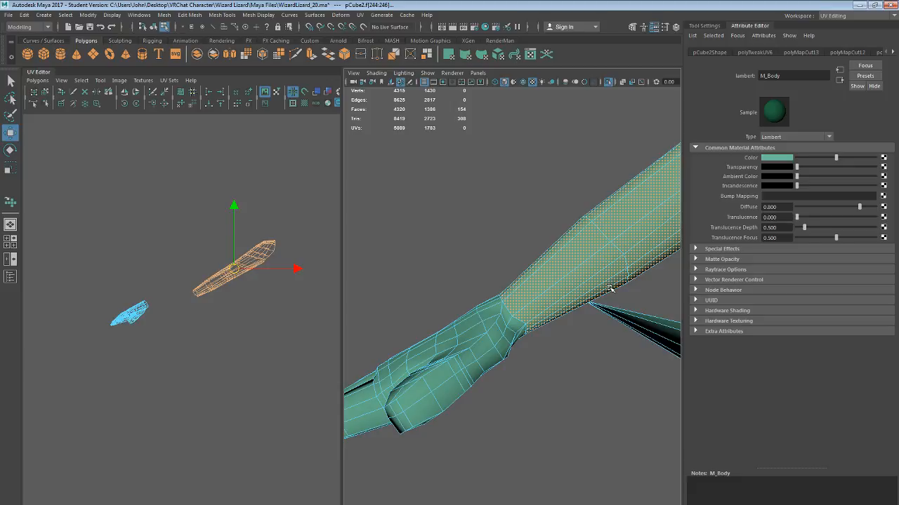
scroll(504, 280, "down", 8)
left_click_drag(525, 285, 562, 286, "alt")
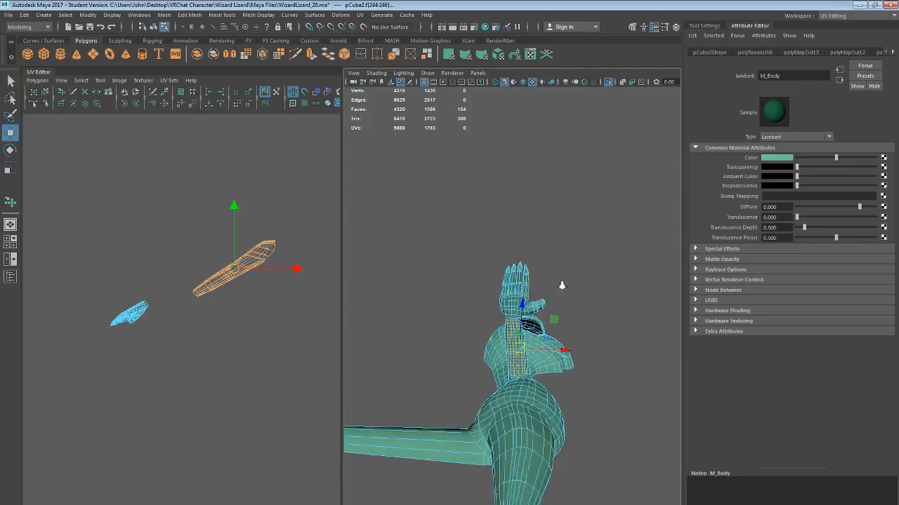
right_click_drag(562, 286, 636, 408, "alt")
left_click_drag(636, 407, 641, 402, "alt")
middle_click_drag(599, 421, 594, 281, "alt")
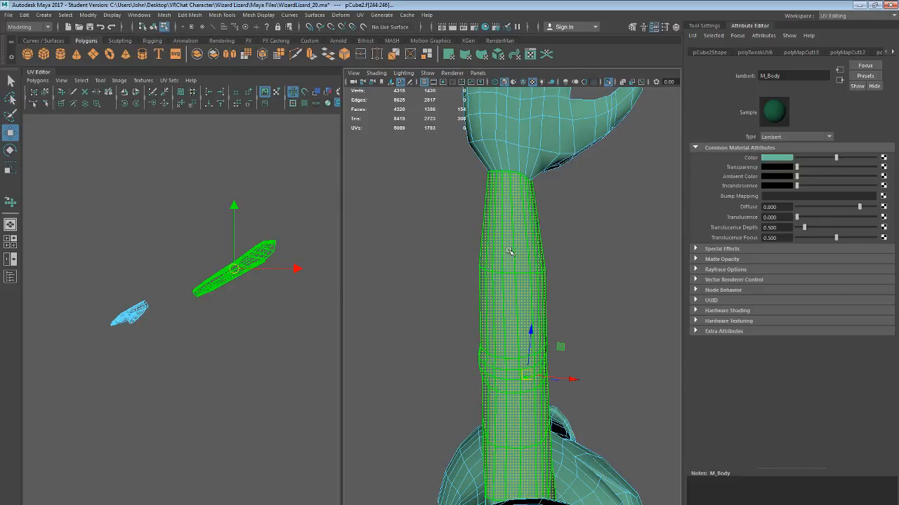
right_click_drag(512, 247, 511, 224)
left_click(511, 223)
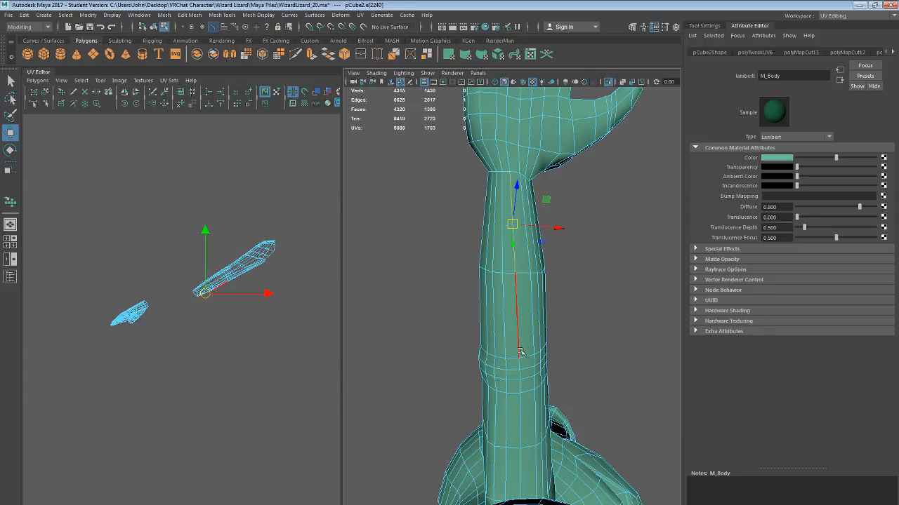
double_click(529, 464, "shift")
left_click_drag(591, 346, 583, 377, "alt")
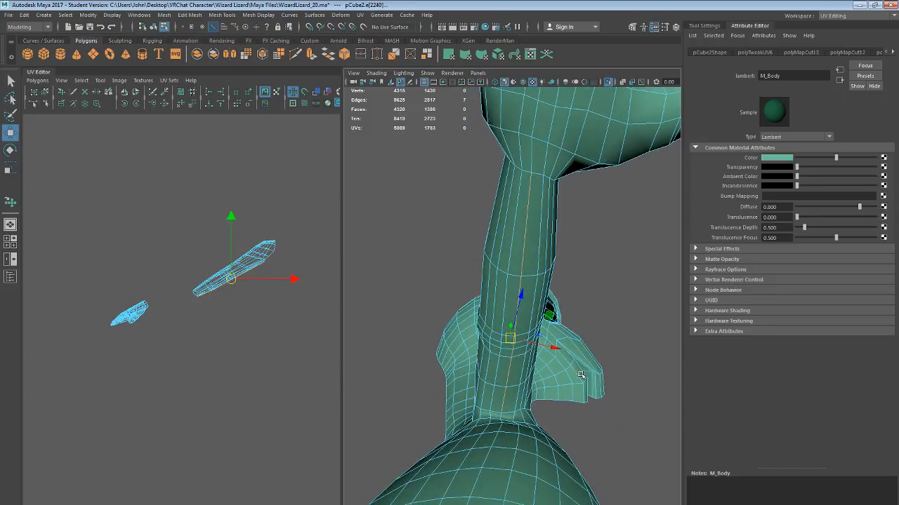
left_click_drag(643, 358, 570, 387, "alt")
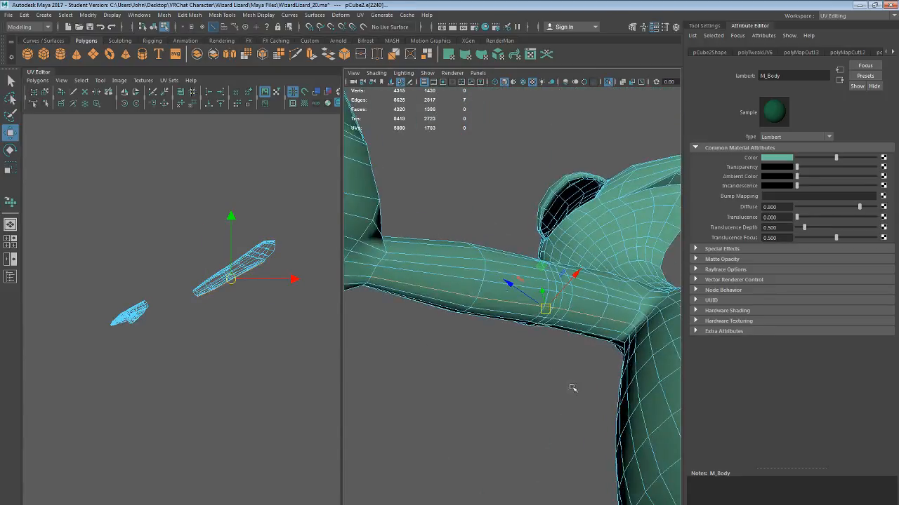
left_click(155, 94)
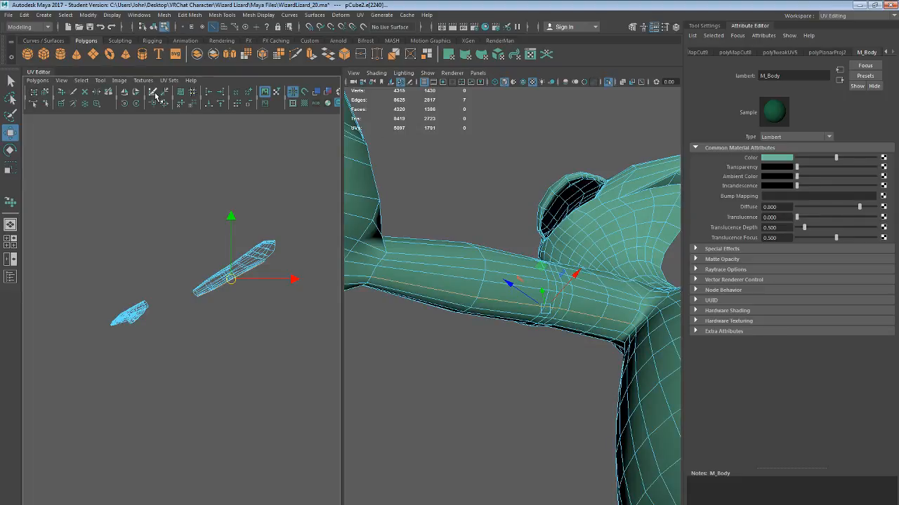
Select the arm's UV shell and try to unfold it with the UV brush tool
left_click(247, 257)
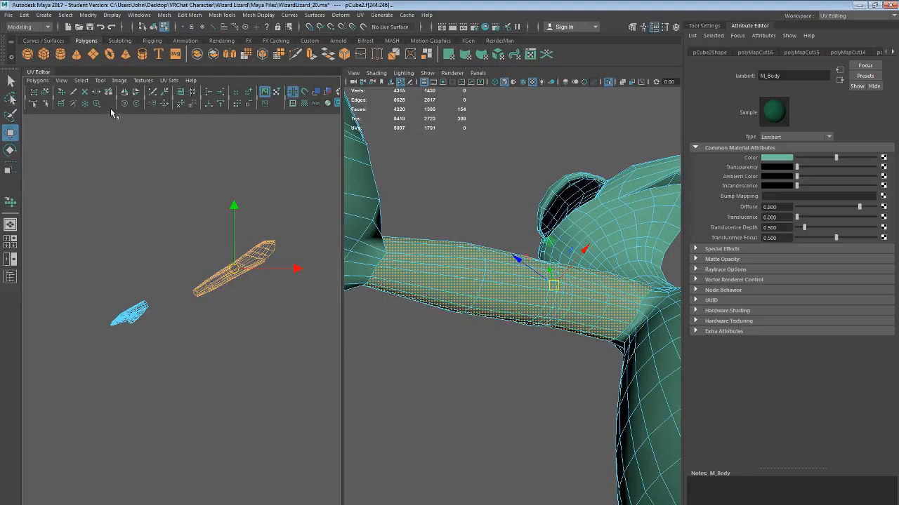
left_click(61, 92)
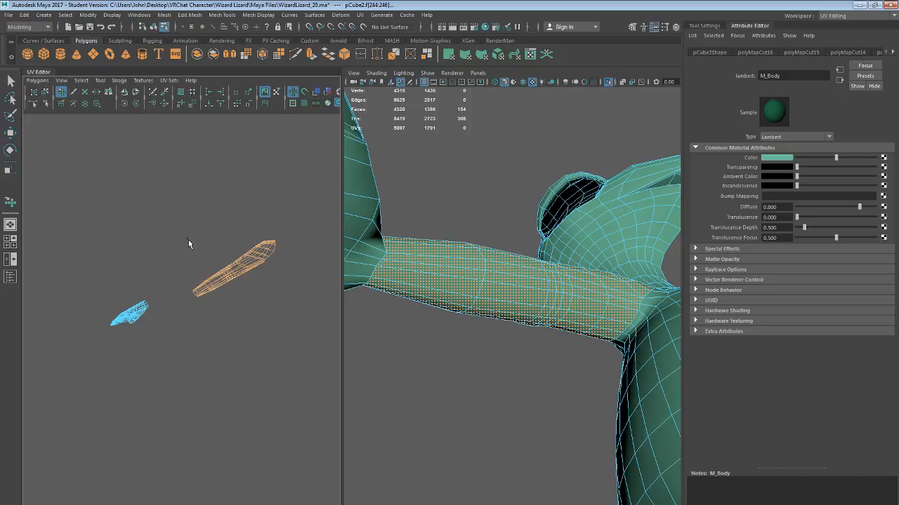
scroll(211, 302, "down", 4)
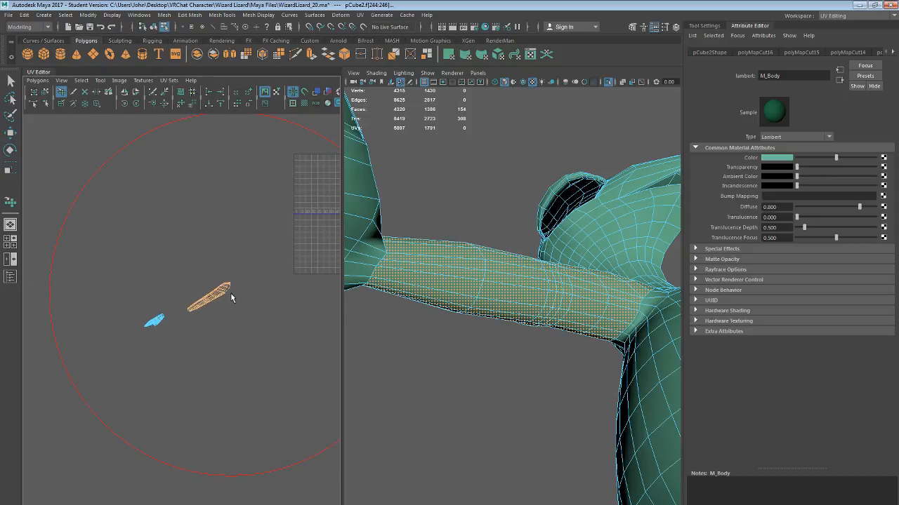
left_click_drag(231, 286, 109, 272)
scroll(205, 284, "up", 4)
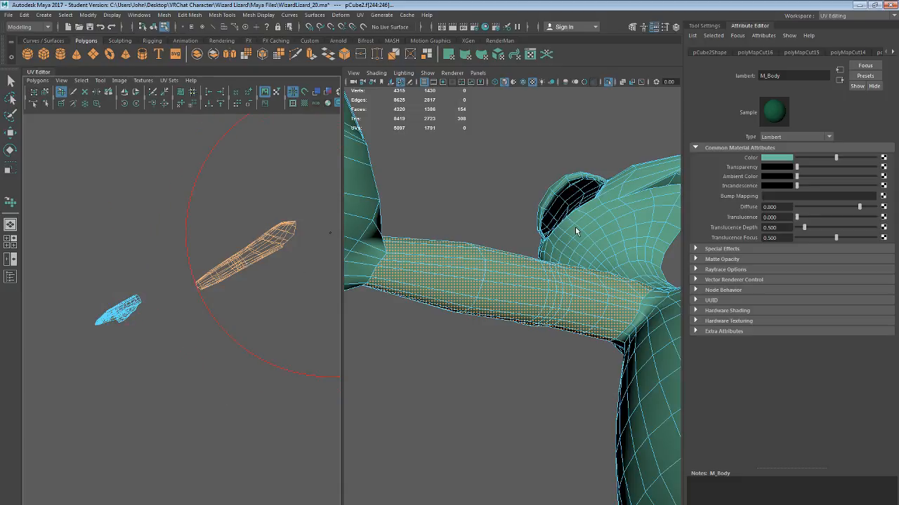
Return to object mode, reselect the whole body mesh and merge its vertices with a 0.01 distance threshold
left_click_drag(576, 230, 546, 257, "alt")
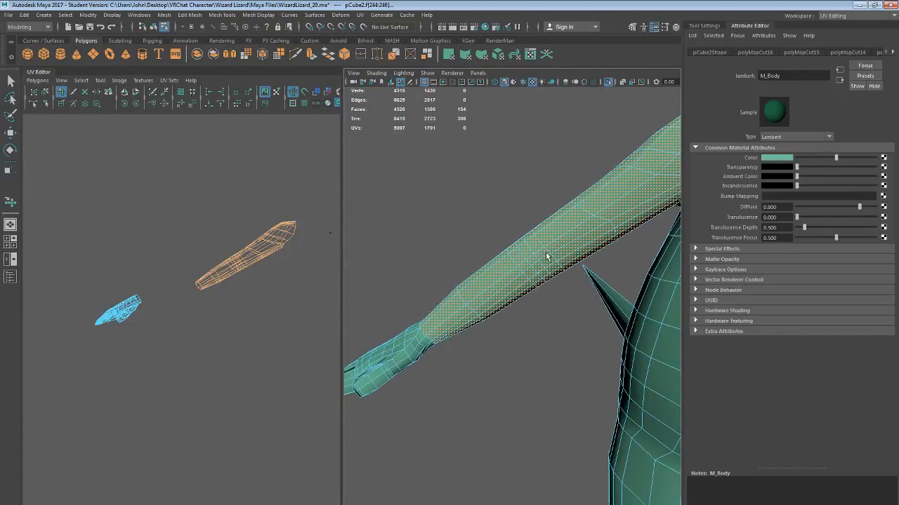
left_click_drag(568, 320, 495, 306, "alt")
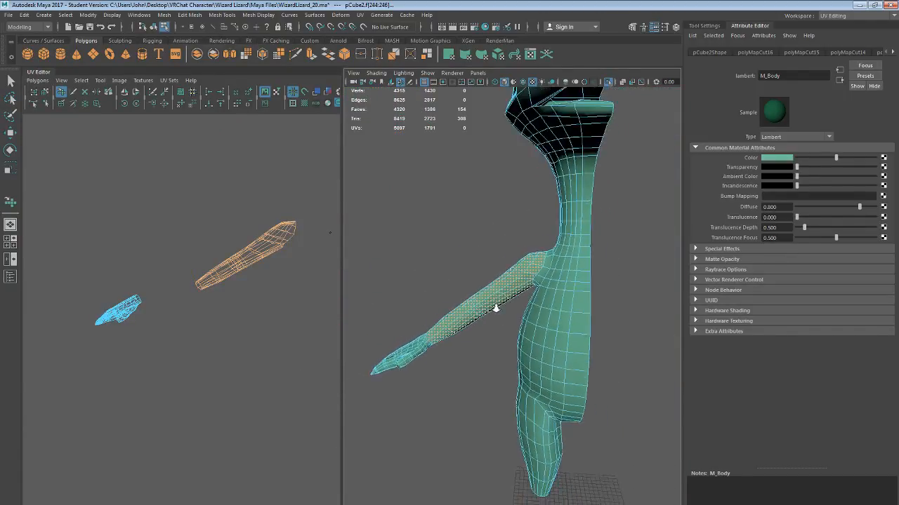
key("w")
key("F8")
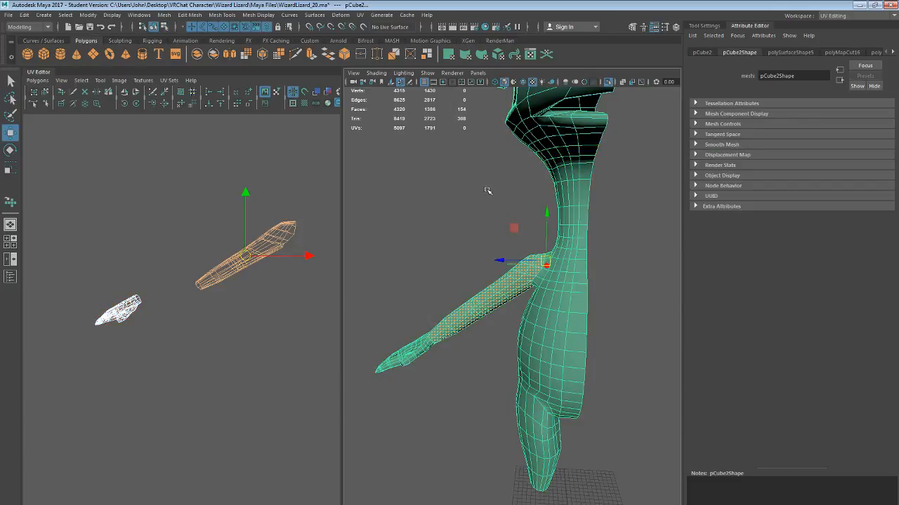
left_click(486, 189)
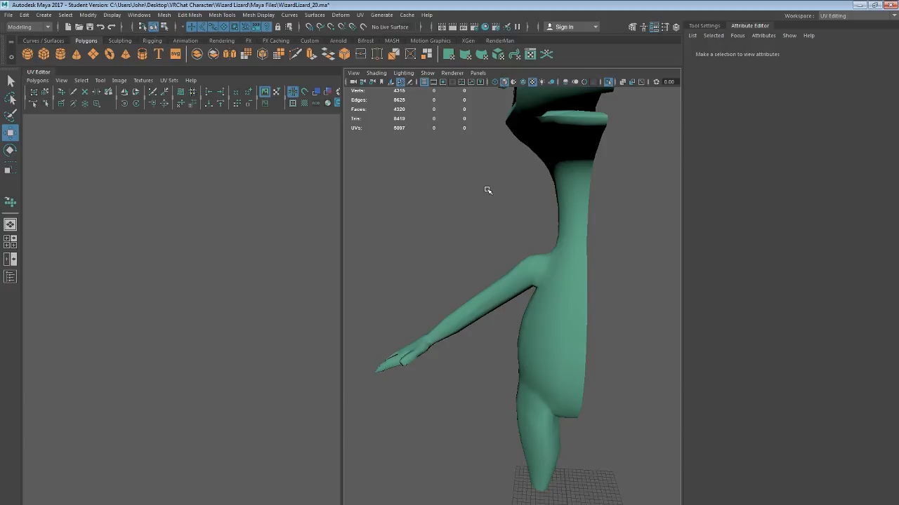
left_click(579, 226)
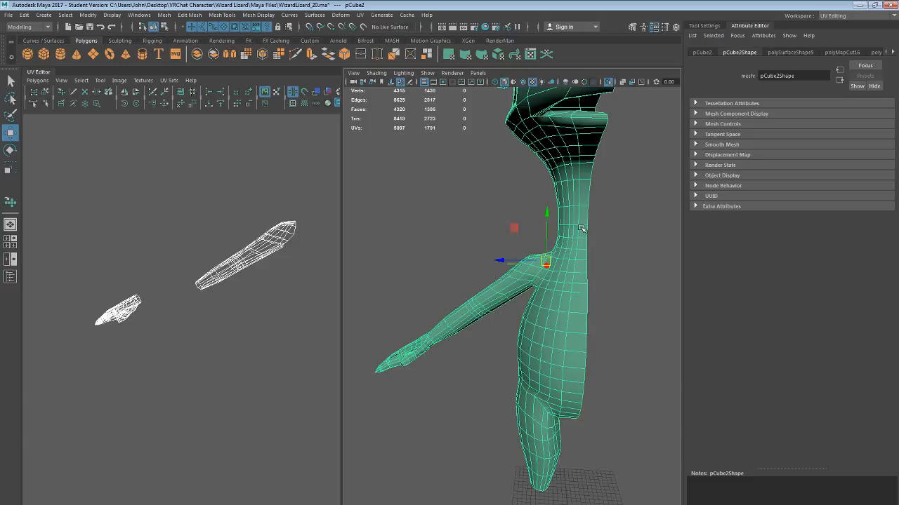
left_click(168, 11)
mouse_move(197, 11)
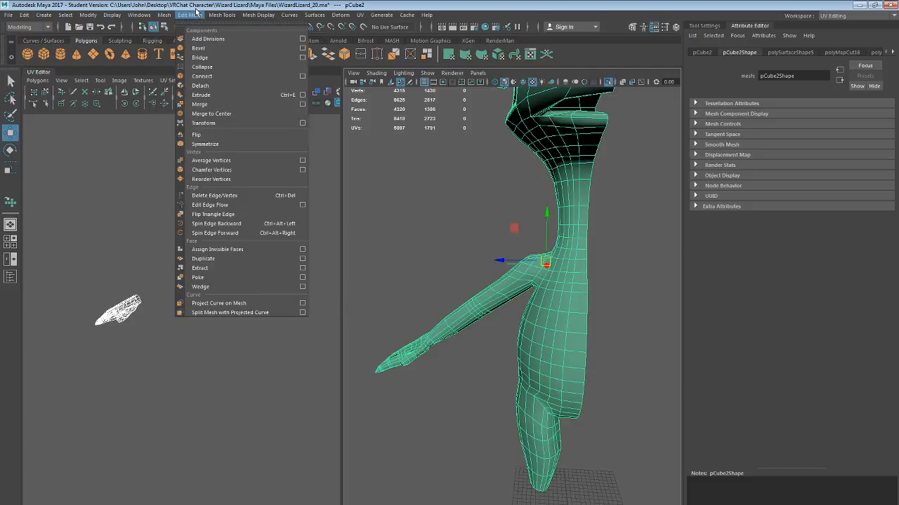
left_click(199, 105)
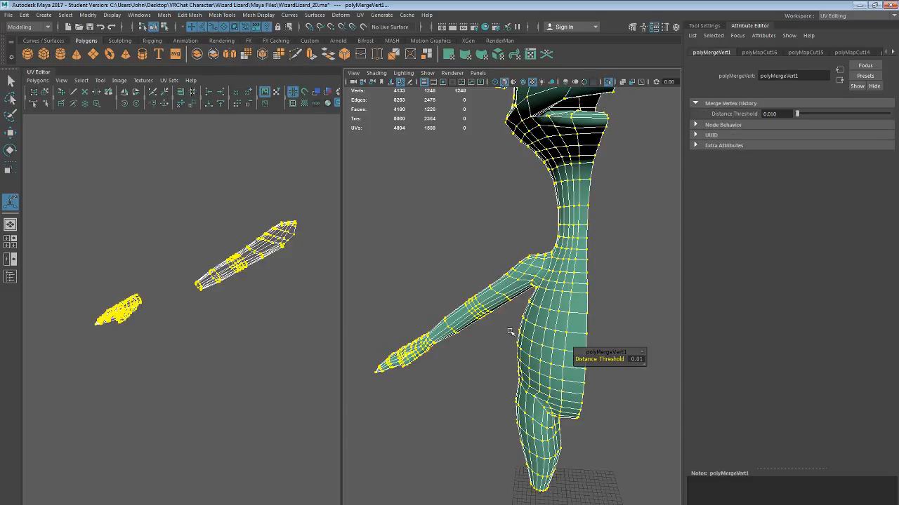
Try a merge distance threshold of 0.1, undo that change and deselect the mesh
left_click(638, 359)
type("0.1")
key("Return")
scroll(583, 294, "down", 3)
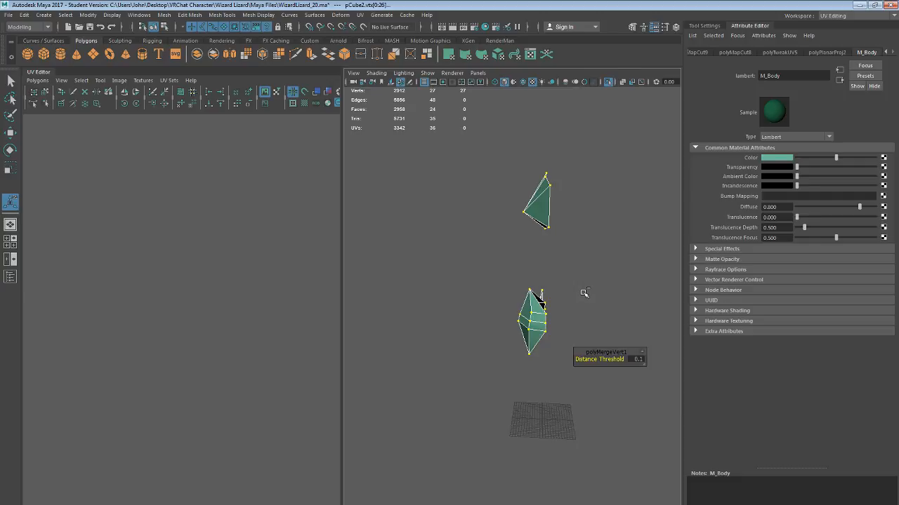
key("ctrl+z")
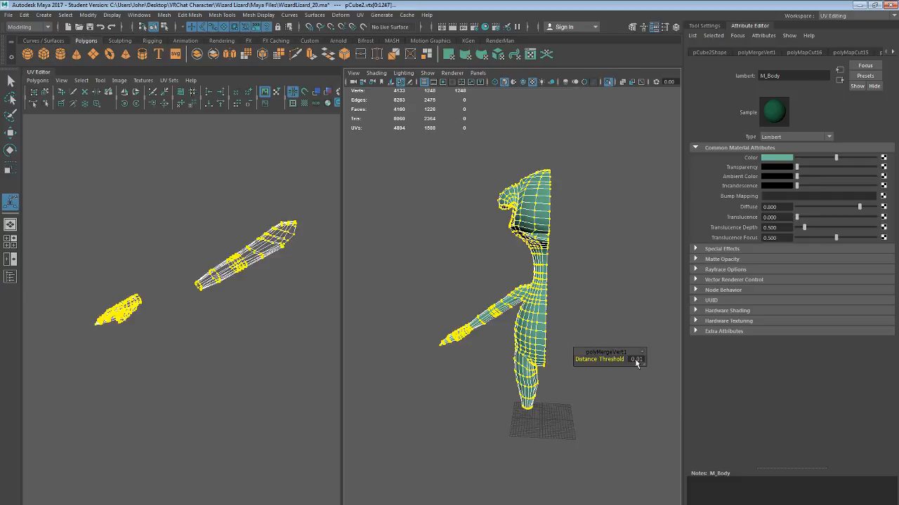
left_click(632, 310)
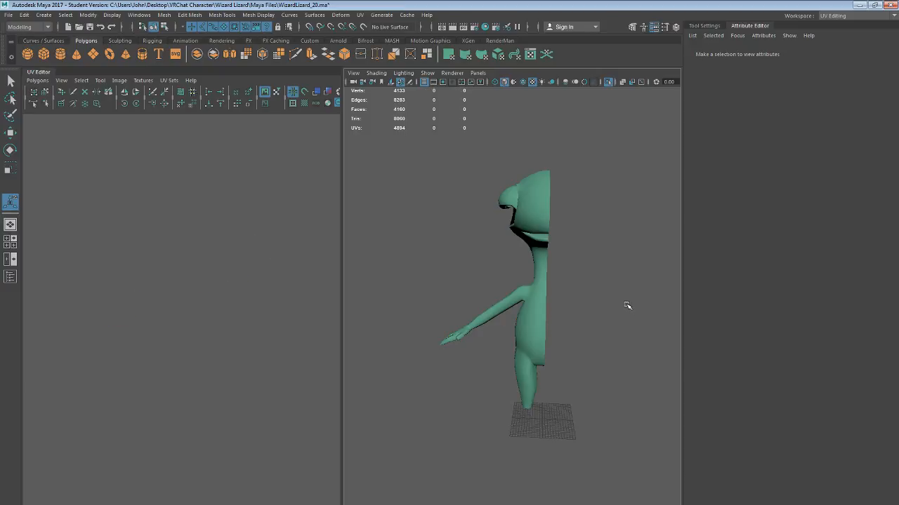
key("q")
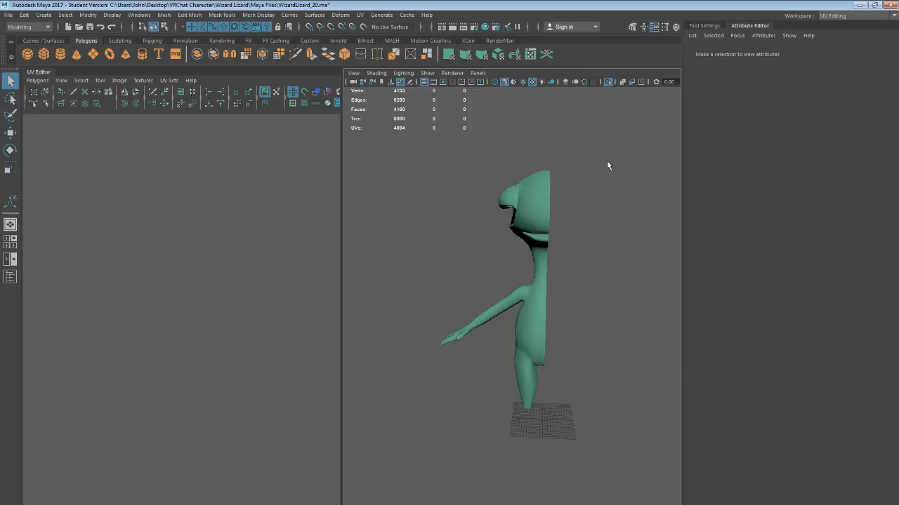
Try triangulating the whole body mesh and undo the triangulation
left_click(541, 235)
scroll(537, 214, "up", 5)
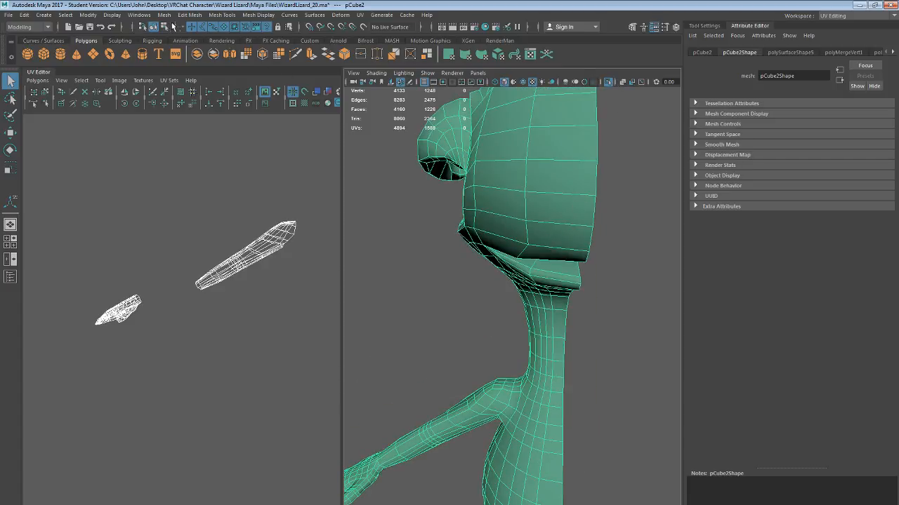
left_click(163, 14)
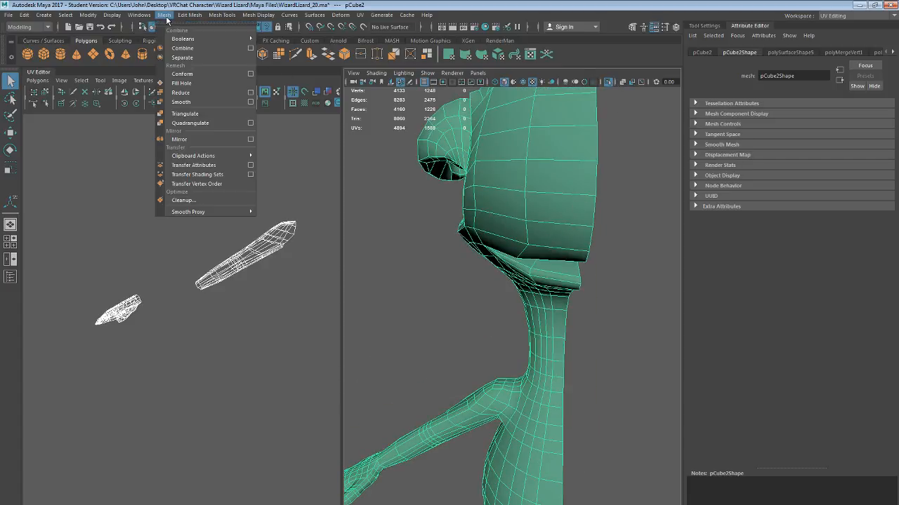
left_click(184, 114)
left_click_drag(434, 203, 456, 260, "alt")
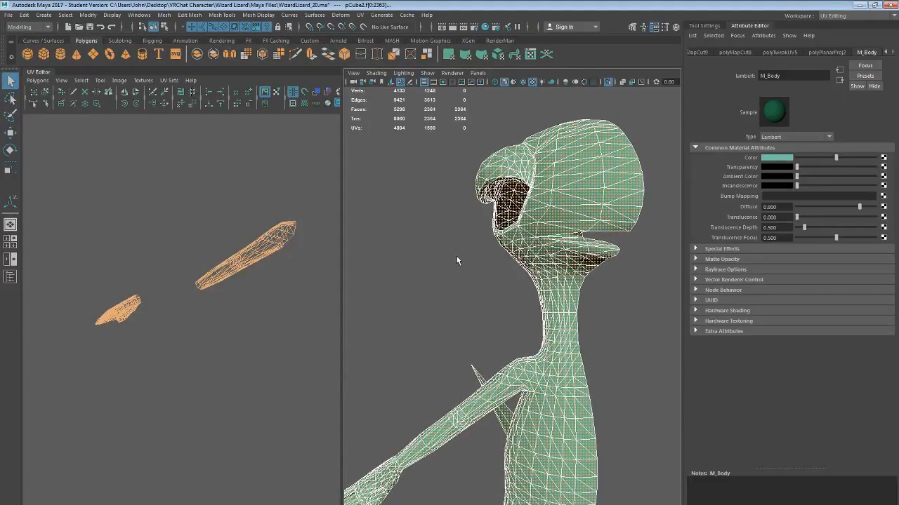
left_click(457, 257)
key("ctrl+z")
key("ctrl+z")
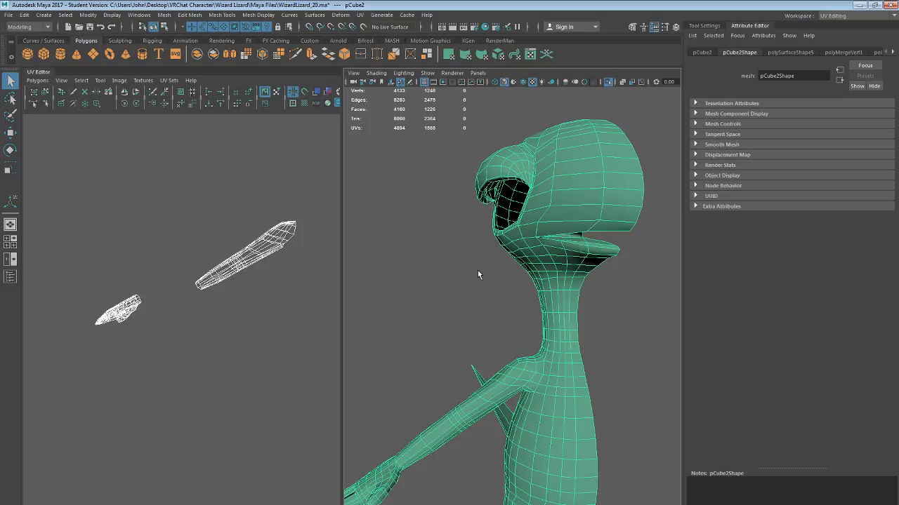
scroll(407, 337, "down", 3)
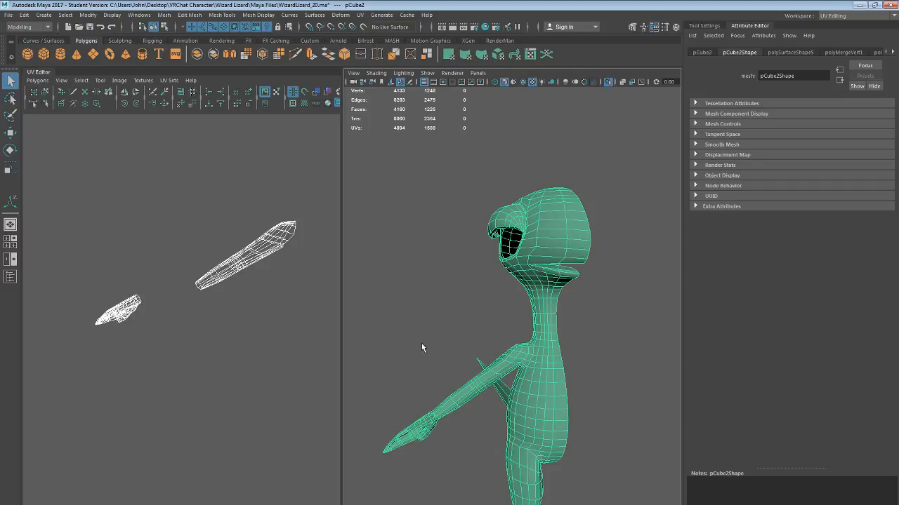
scroll(530, 376, "down", 5)
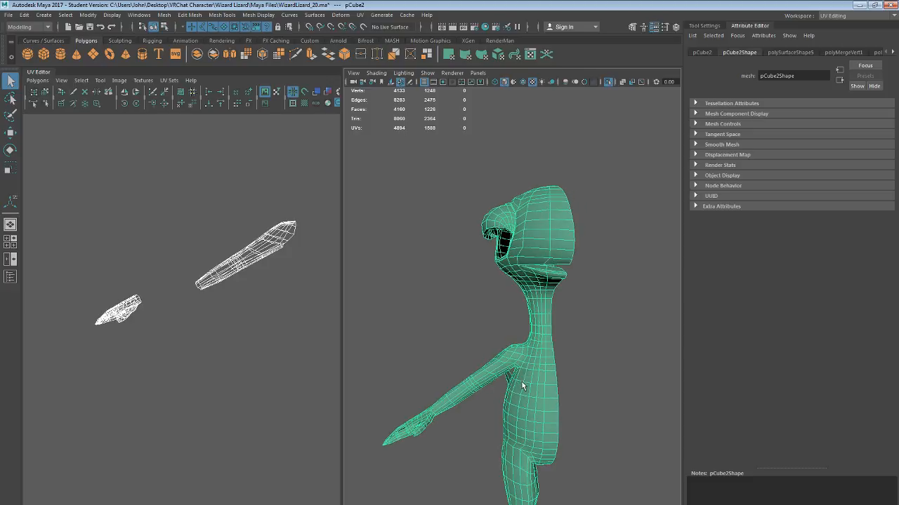
key("w")
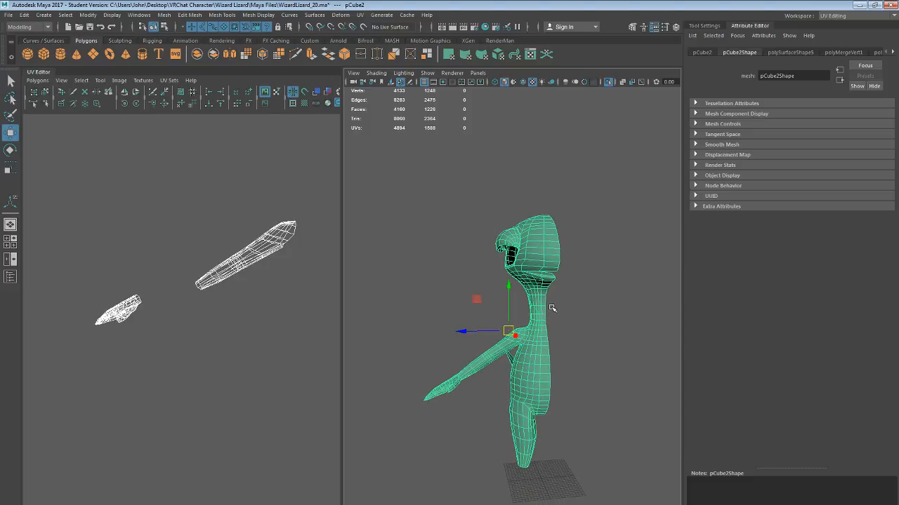
left_click(612, 248)
left_click(527, 254)
scroll(488, 261, "up", 2)
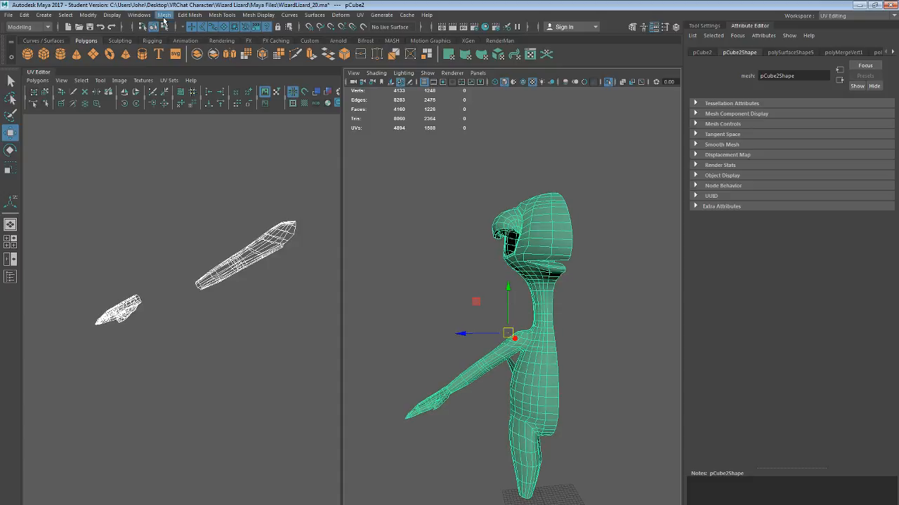
Try a mesh cleanup on the body covering faces with more than 4 sides, non-planar and lamina faces, and nonmanifold geometry, and undo it
left_click(164, 14)
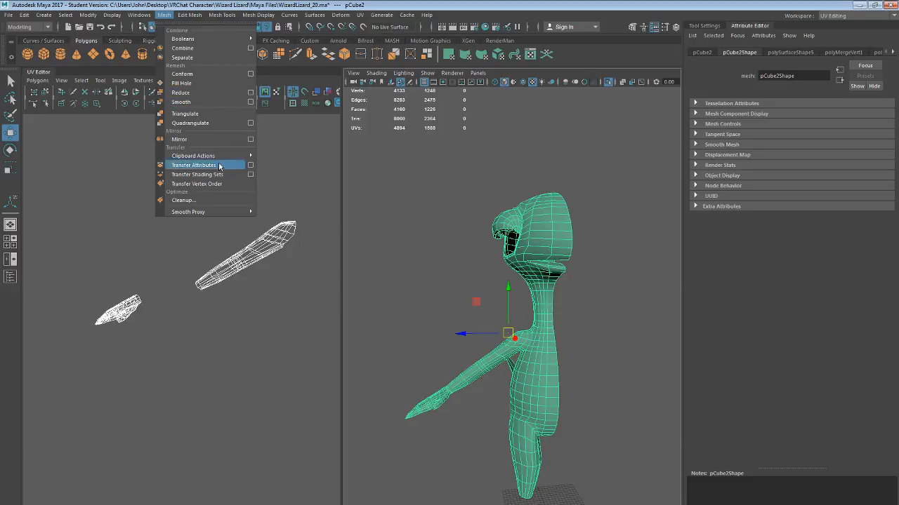
mouse_move(183, 38)
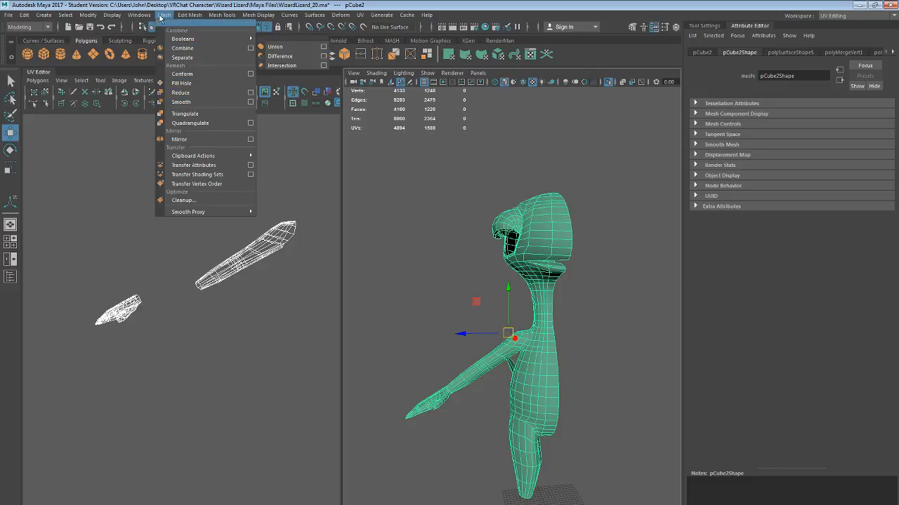
left_click(204, 206)
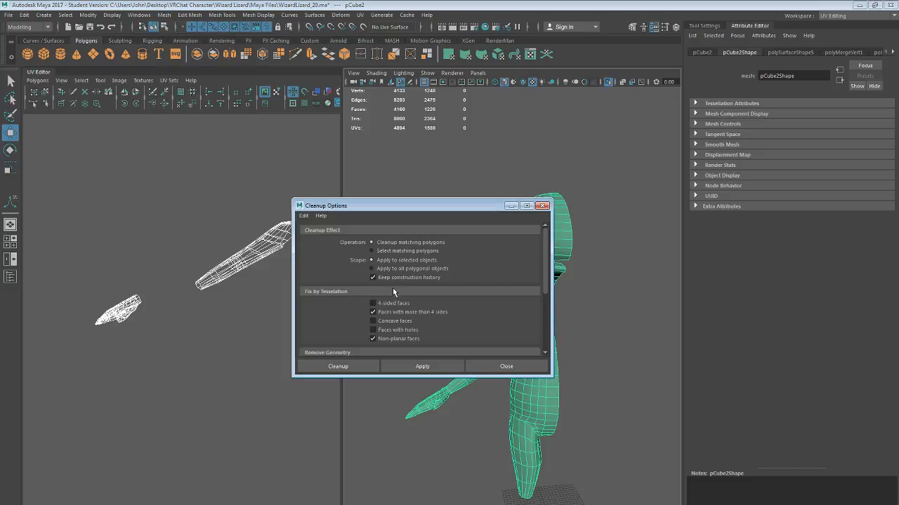
scroll(392, 288, "down", 1)
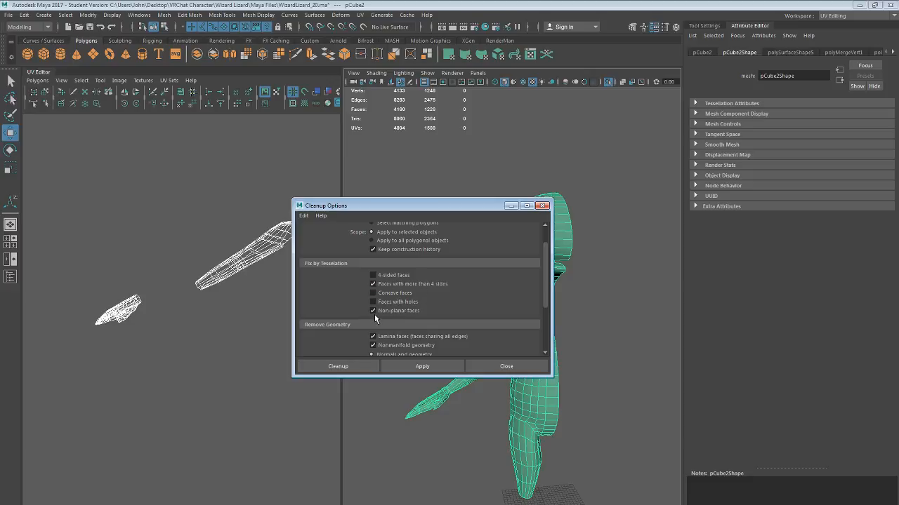
scroll(408, 312, "down", 1)
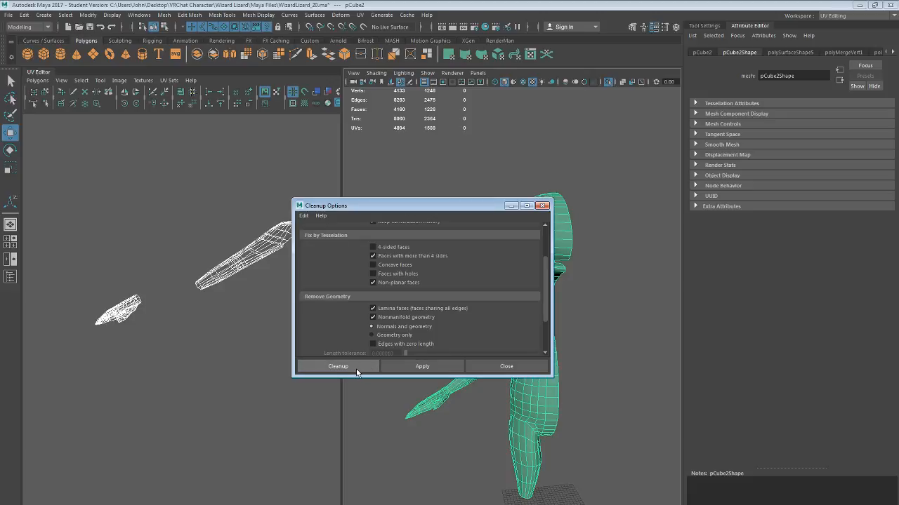
left_click(338, 366)
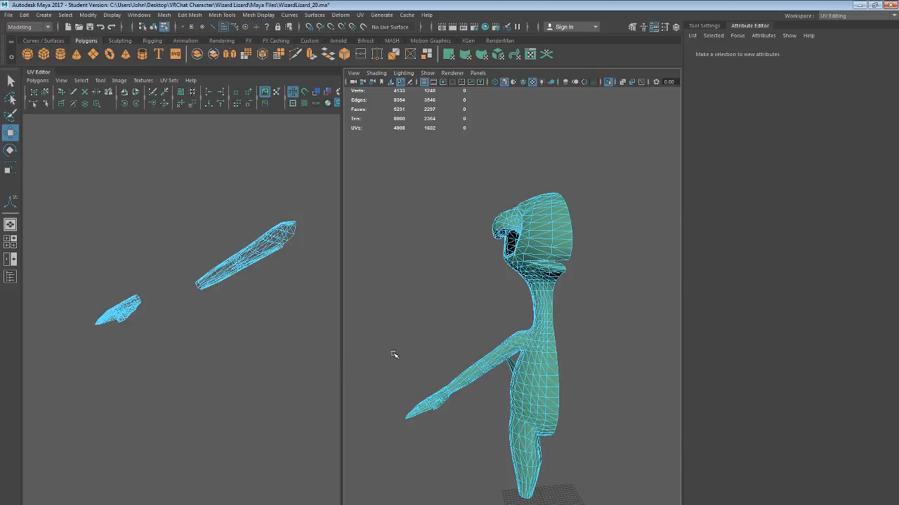
right_click_drag(496, 250, 506, 291, "alt")
left_click_drag(506, 291, 529, 310, "alt")
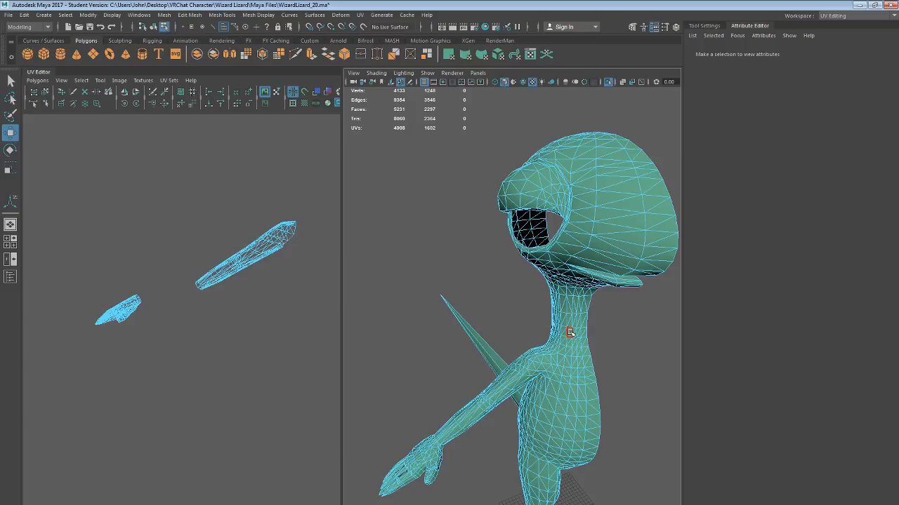
key("ctrl+z")
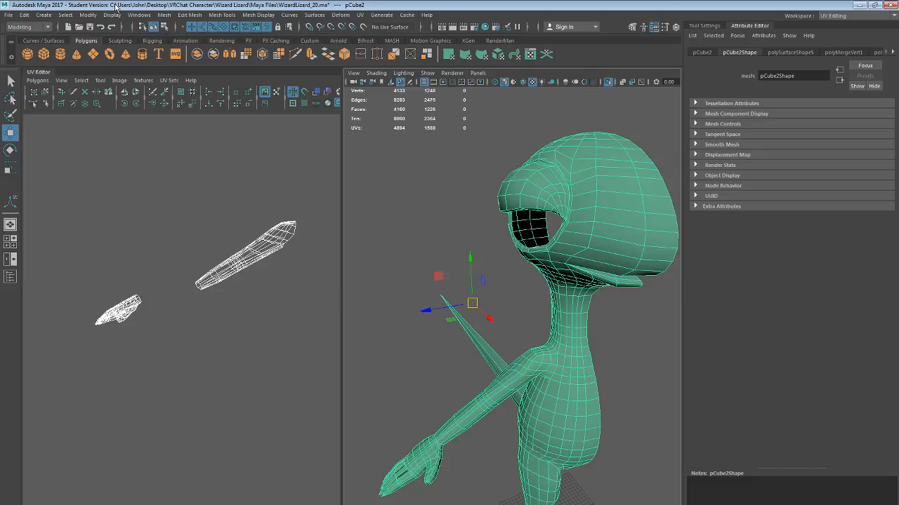
Run the mesh cleanup on the body without non-planar faces, keeping faces with more than 4 sides, lamina faces and nonmanifold geometry enabled
left_click(163, 14)
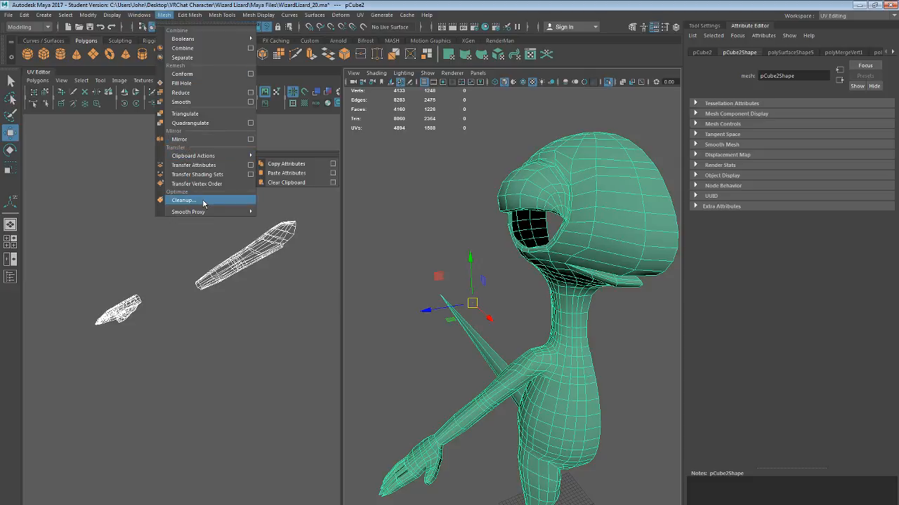
left_click(204, 201)
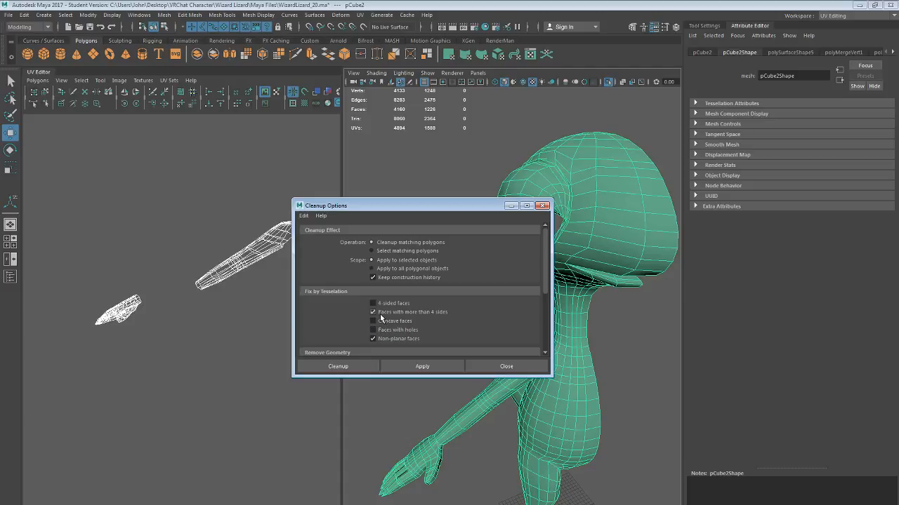
scroll(384, 342, "down", 1)
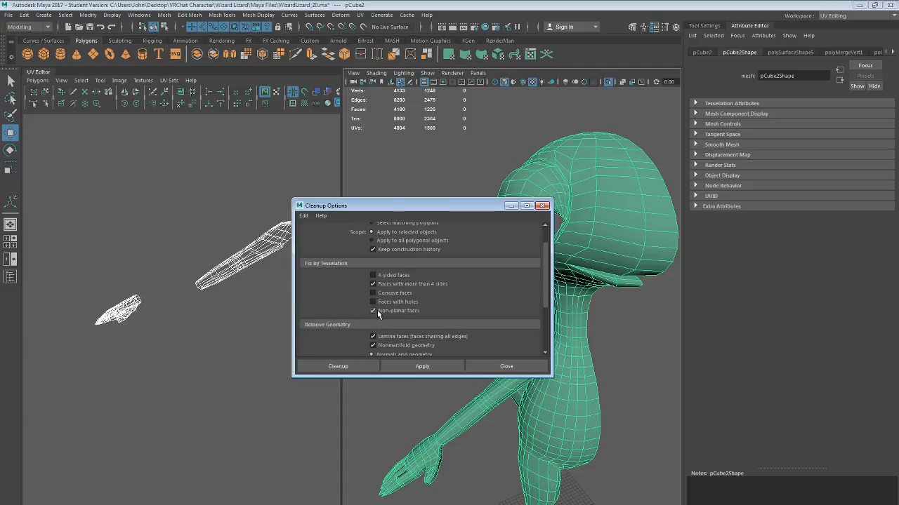
left_click(351, 364)
Try soft selection on a vertical run of edges along the neck, return to object mode and clear the selection
left_click_drag(465, 318, 578, 264, "alt")
left_click_drag(443, 342, 462, 374, "alt")
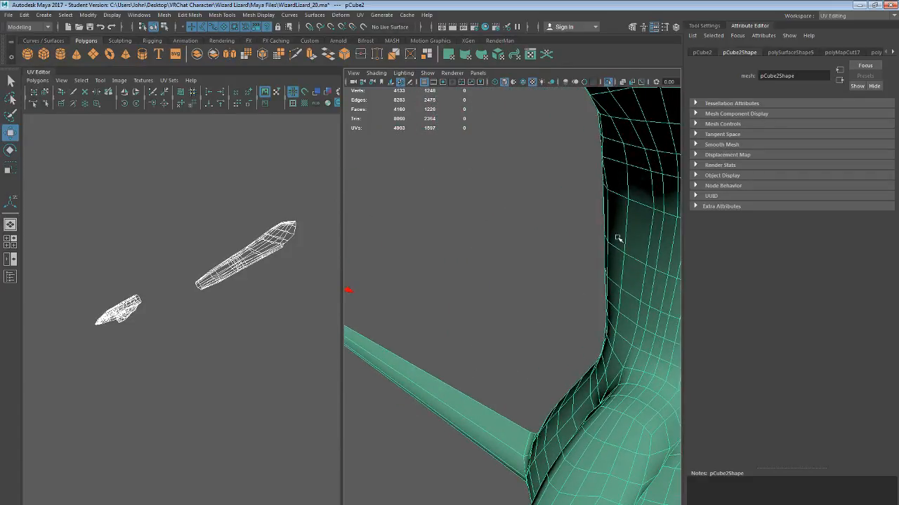
key("F10")
left_click(624, 215)
left_click(620, 277, "shift")
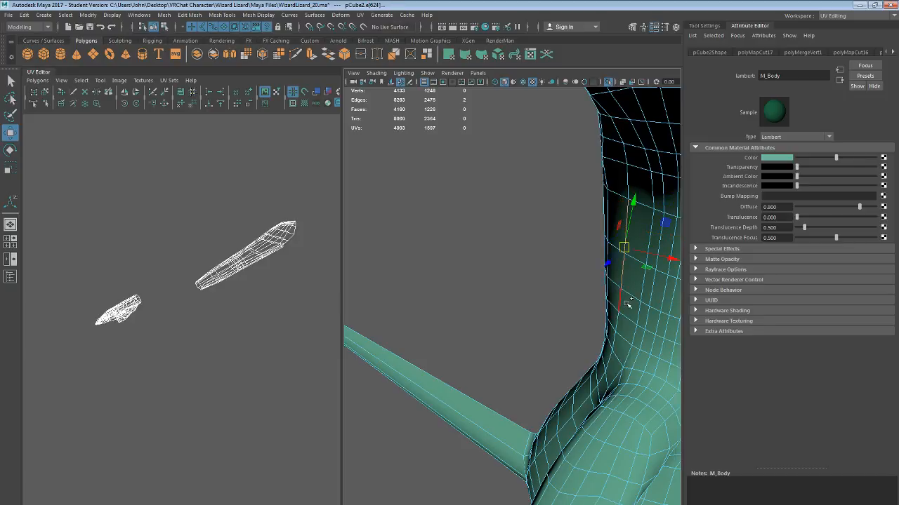
left_click(621, 302, "shift")
left_click(621, 322, "shift")
left_click(627, 184, "shift")
key("b")
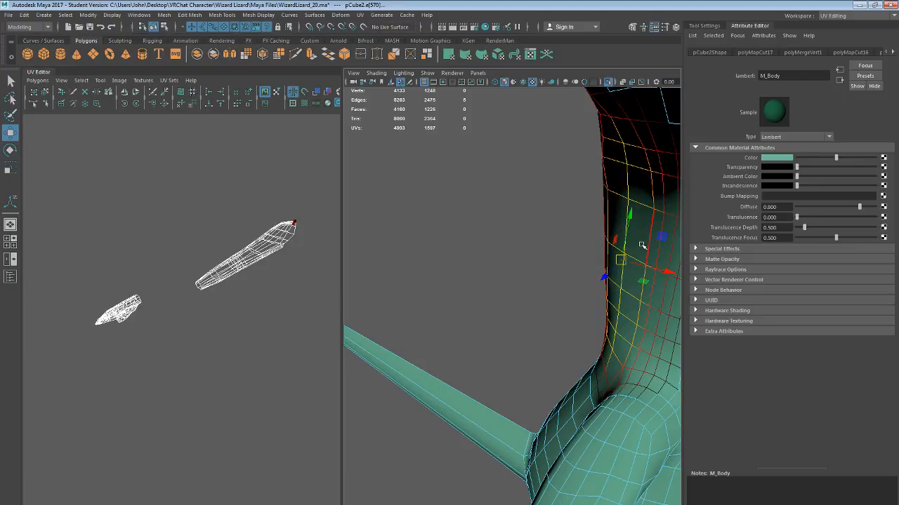
left_click_drag(640, 245, 598, 281)
right_click_drag(624, 244, 627, 235)
left_click(505, 300)
Reselect the body mesh and pick the whole upper arm shell as faces in the UV layout
right_click_drag(507, 300, 468, 286, "alt")
mouse_move(469, 286)
left_mouse_down("alt")
mouse_move(405, 275)
mouse_move(475, 277)
left_mouse_up("alt")
right_click_drag(475, 276, 487, 375, "alt")
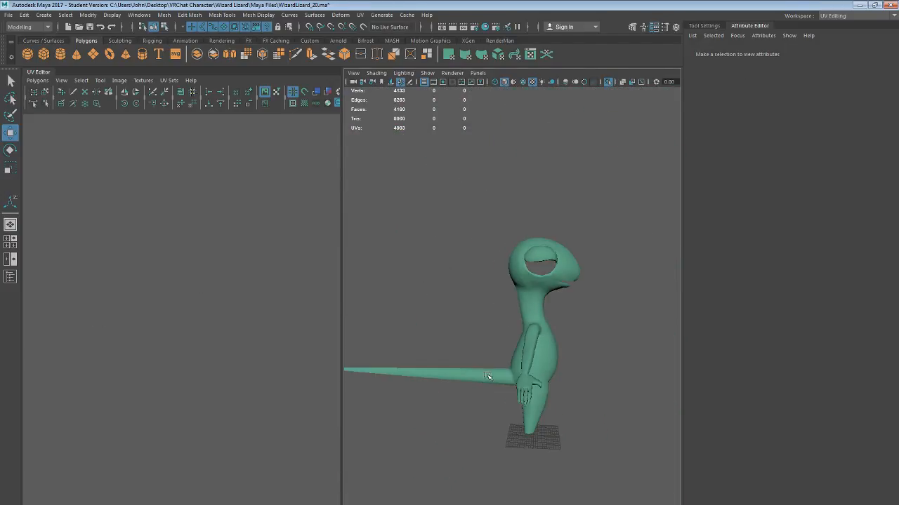
middle_click_drag(488, 375, 496, 284, "alt")
right_click_drag(495, 284, 517, 345, "alt")
left_click_drag(517, 344, 517, 201, "alt")
left_click(519, 203)
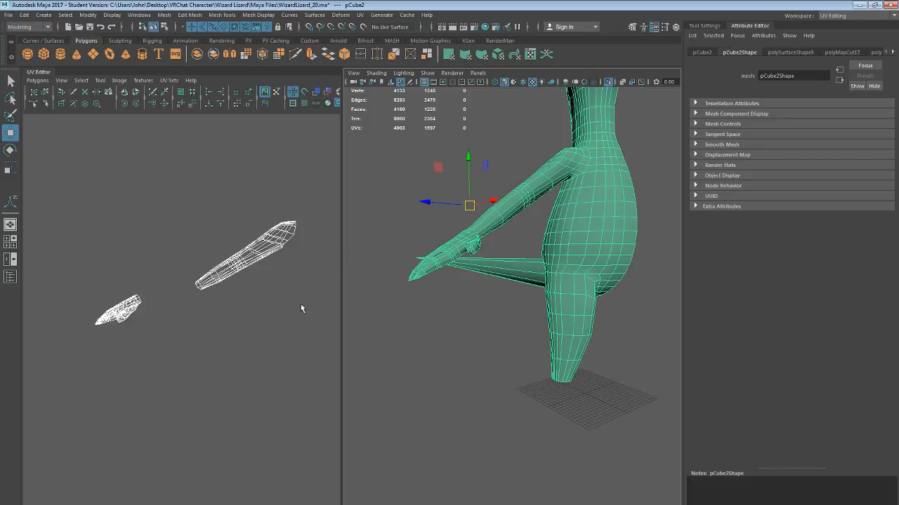
key("F11")
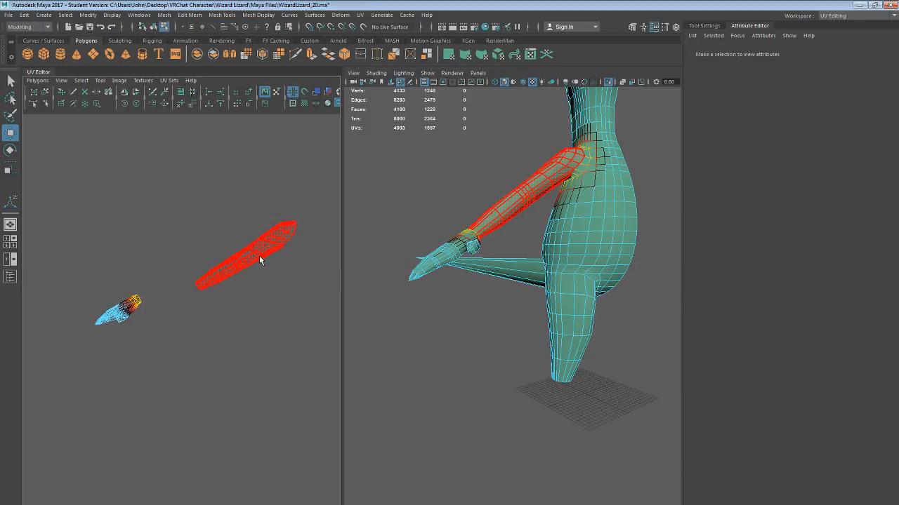
left_click(259, 255)
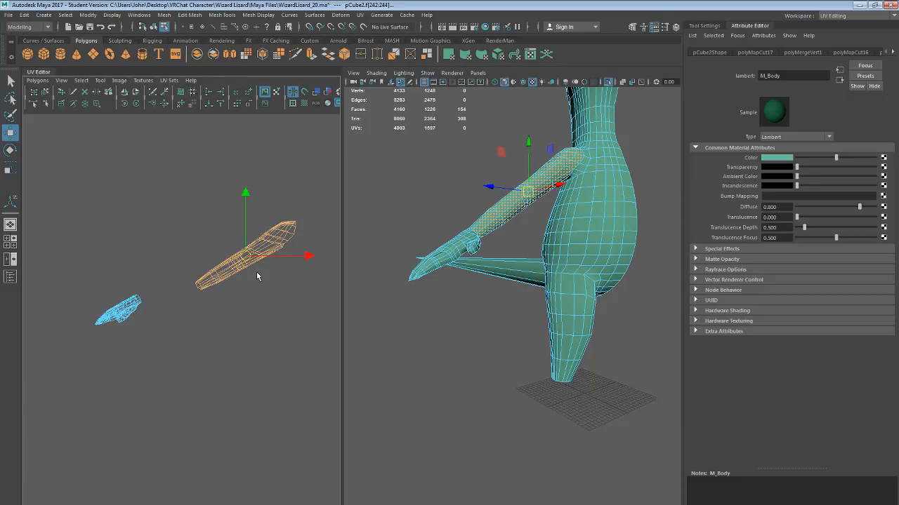
Unfold the selected arm shell with the unfold UV brush tool
middle_click_drag(185, 178, 163, 245, "alt")
scroll(163, 245, "down", 1)
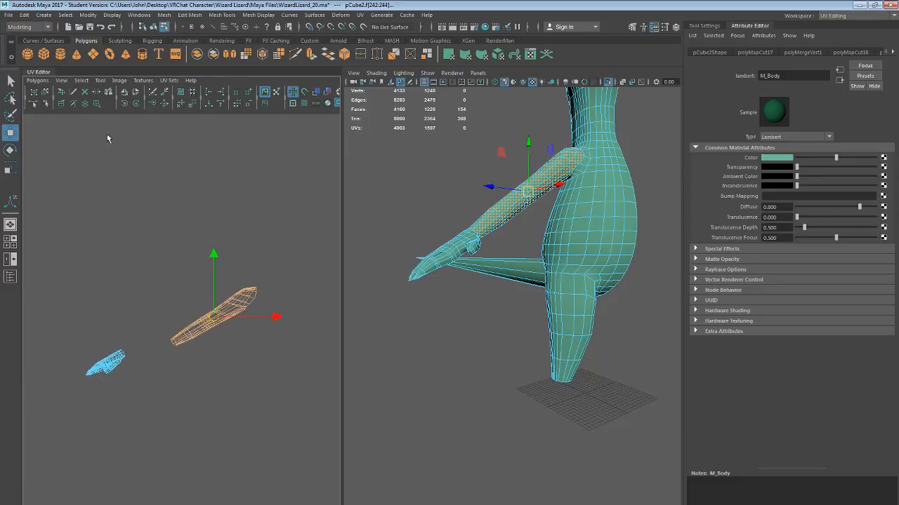
left_click(61, 94)
left_click_drag(227, 332, 211, 326)
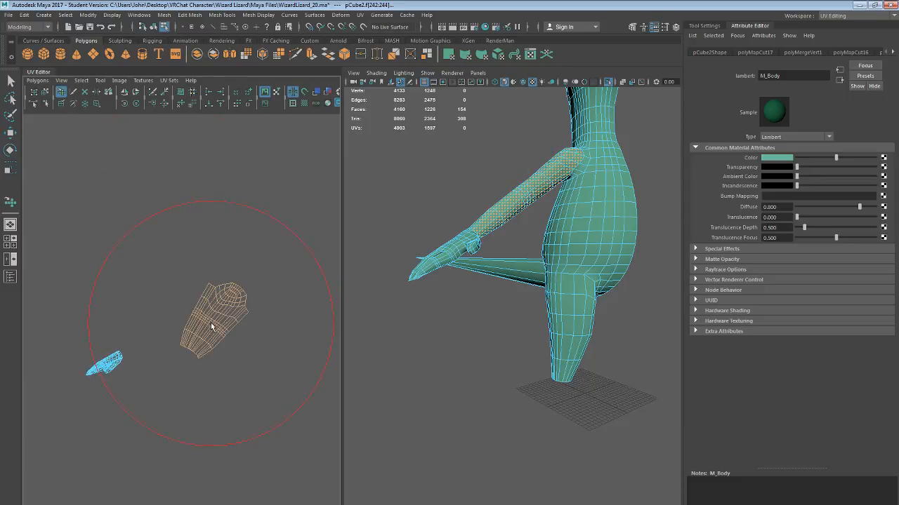
Rotate the unfolded arm shell upright and move it higher in the UV layout
key("e")
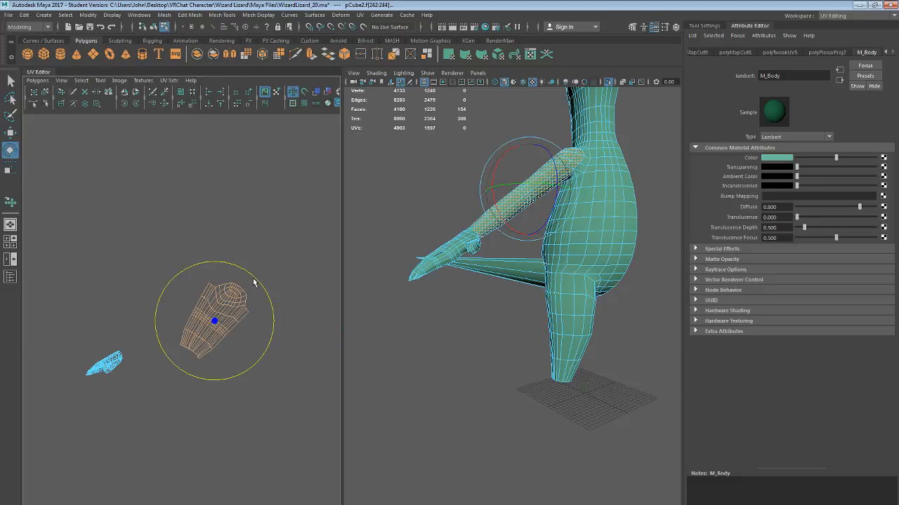
left_click_drag(254, 280, 224, 264)
key("w")
left_click_drag(210, 322, 210, 264)
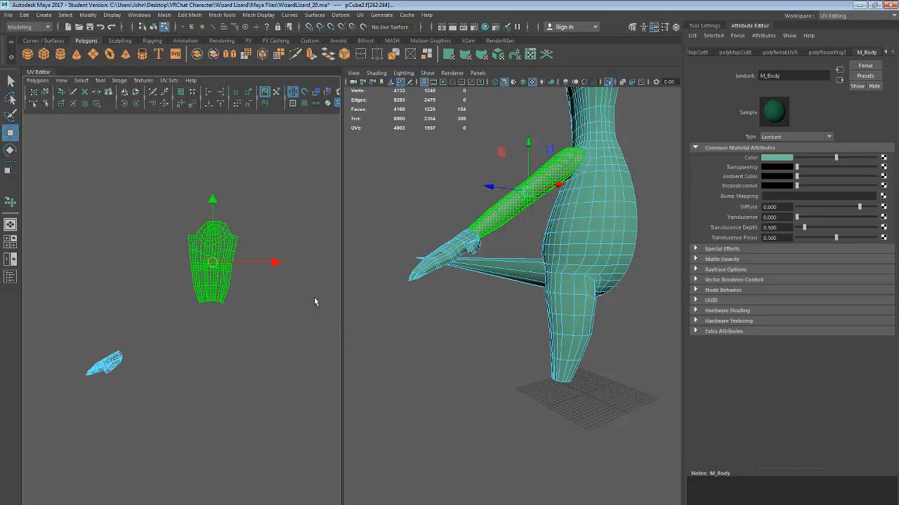
Select the hand's UV shell and move it up beside the arm shell
right_click_drag(431, 268, 393, 218, "alt")
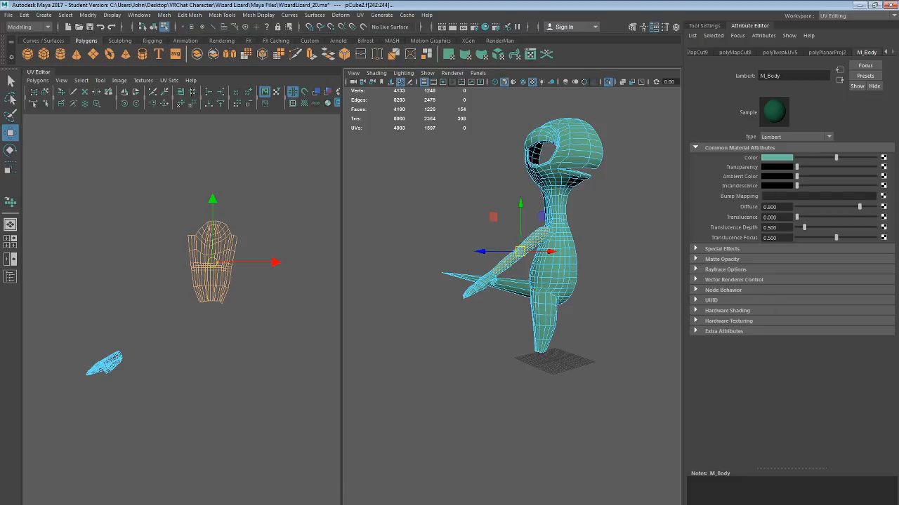
mouse_move(540, 241)
left_mouse_down("alt")
mouse_move(500, 246)
mouse_move(530, 250)
left_mouse_up("alt")
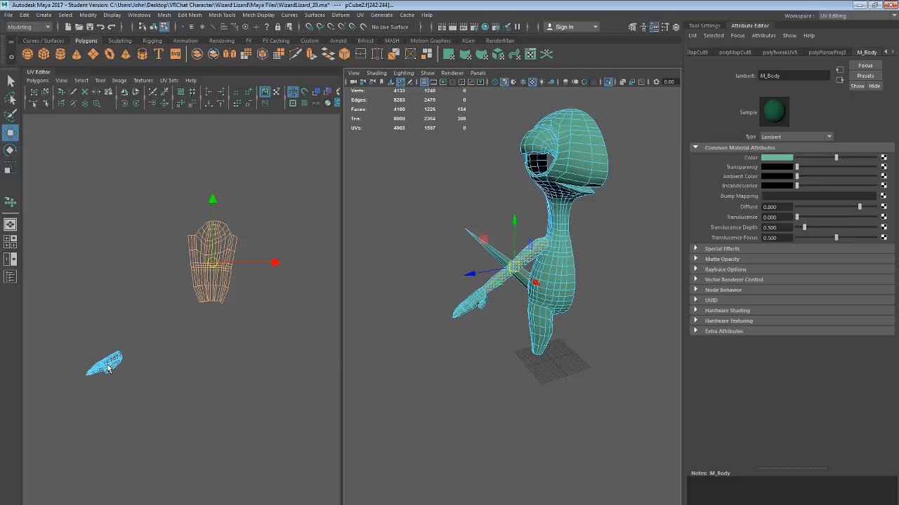
left_click(108, 367)
left_click_drag(109, 365, 116, 298)
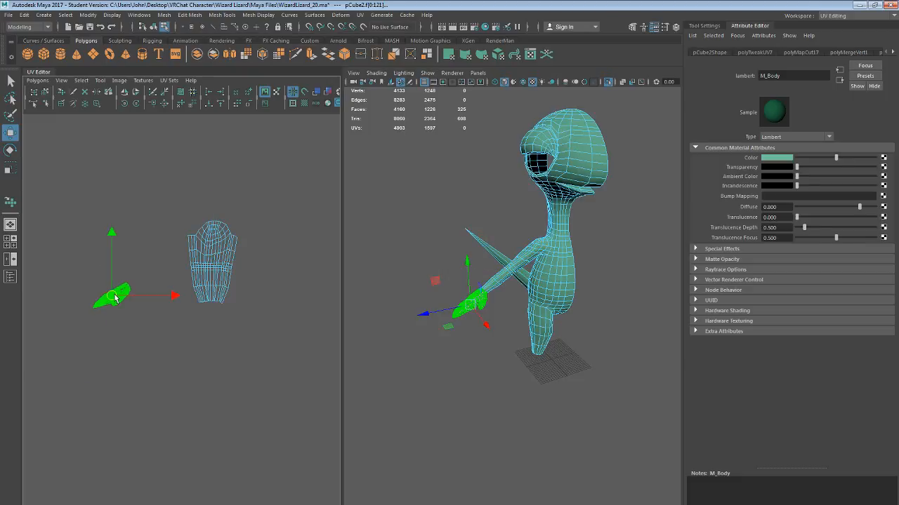
Select the shell covering the torso and front of the leg and examine the hip area
left_click_drag(539, 258, 513, 248, "alt")
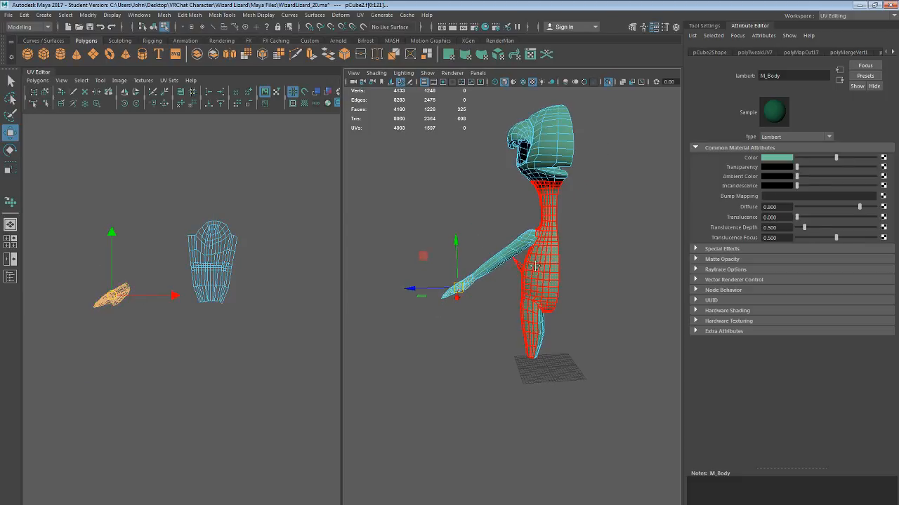
middle_click_drag(535, 266, 513, 275, "alt")
right_click_drag(499, 233, 534, 258, "alt")
left_click_drag(535, 259, 522, 266, "alt")
left_click(517, 265)
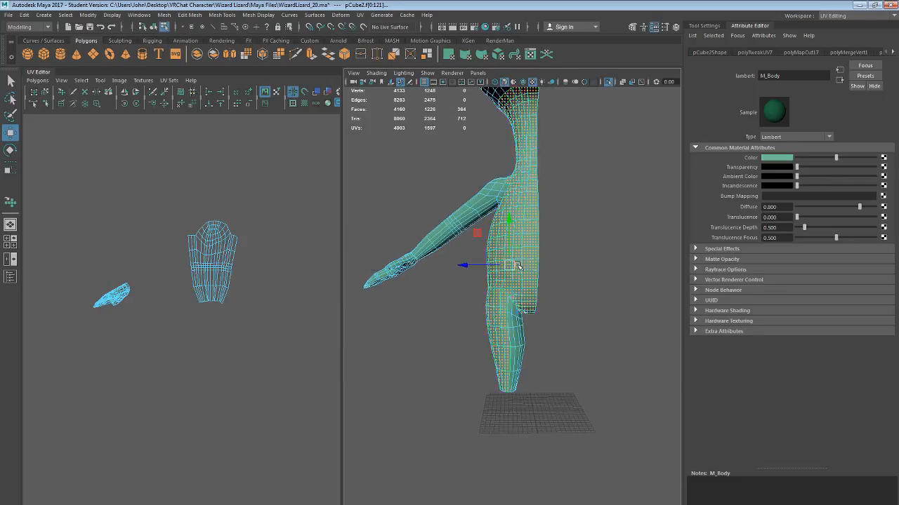
left_click(516, 279)
right_click_drag(513, 266, 588, 345, "alt")
left_click_drag(522, 314, 500, 346, "alt")
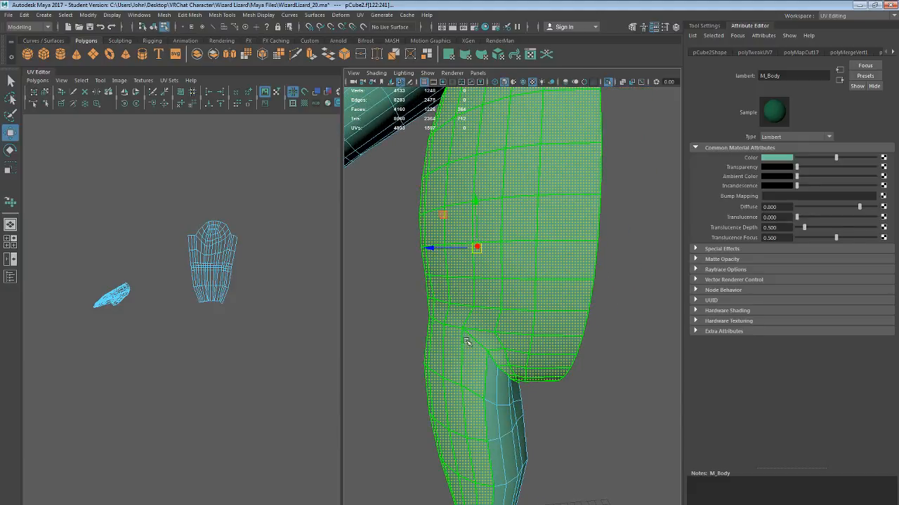
Select the connected edges around the outer side and back of the leg's junction with the hip, up to the tail base
left_click_drag(466, 341, 473, 321, "alt")
right_click_drag(473, 321, 473, 266)
left_click(481, 311)
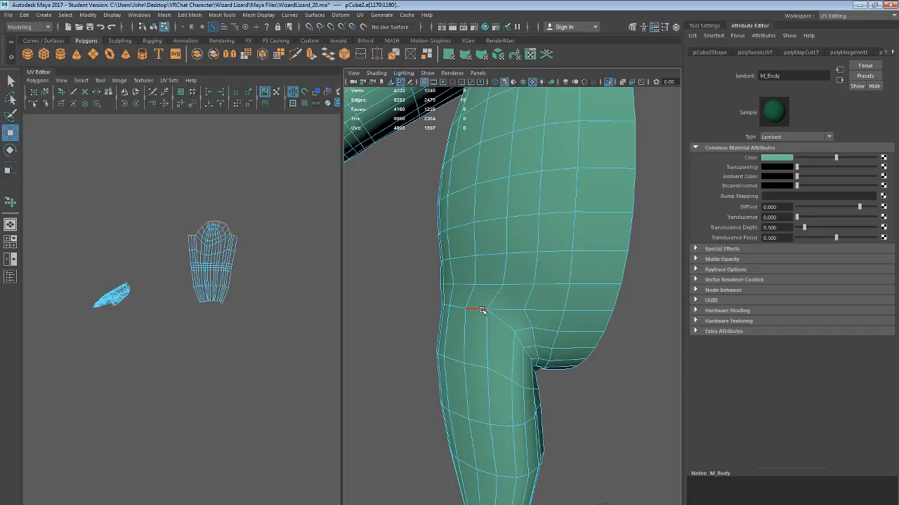
left_click_drag(466, 340, 596, 341, "alt")
left_click(581, 337, "shift")
left_click(550, 333, "shift")
double_click(550, 333, "shift")
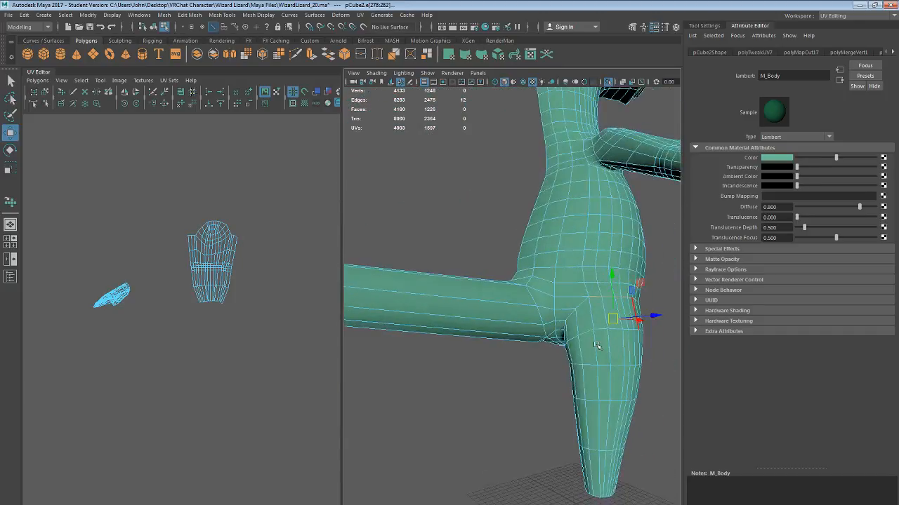
right_click_drag(596, 341, 641, 365, "alt")
left_click(636, 298, "shift")
left_click(617, 315, "shift")
double_click(597, 326, "shift")
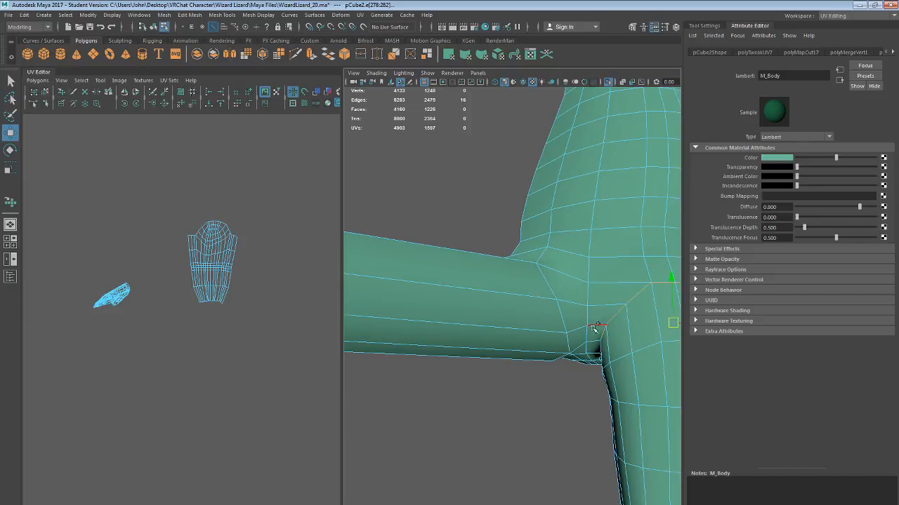
Add the edges under the crotch and inner thigh to the selection to close the seam loop around the leg's top
left_click_drag(551, 358, 678, 308, "alt")
middle_click_drag(359, 423, 463, 337, "alt")
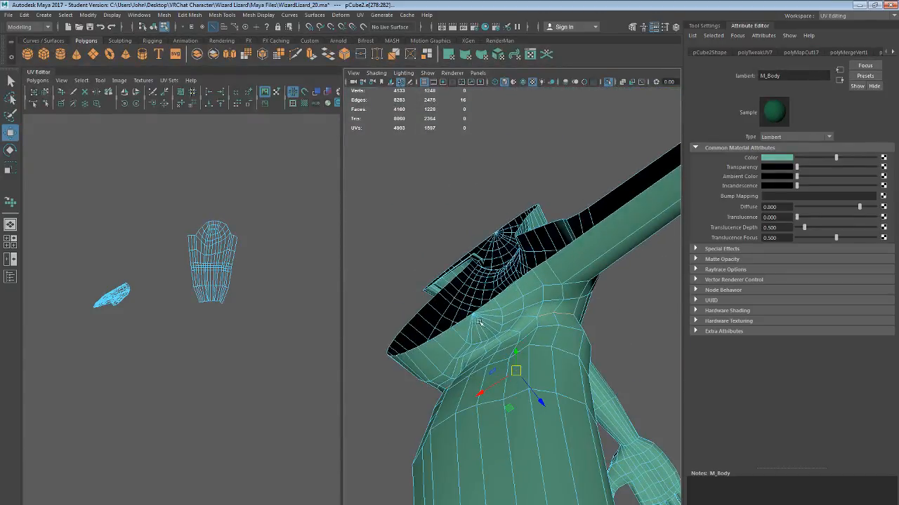
right_click_drag(463, 337, 471, 341, "alt")
left_click_drag(471, 342, 491, 313, "alt")
right_click_drag(492, 313, 503, 338, "alt")
left_click_drag(503, 338, 517, 393, "alt")
left_click(582, 358, "shift")
left_click(532, 362, "shift")
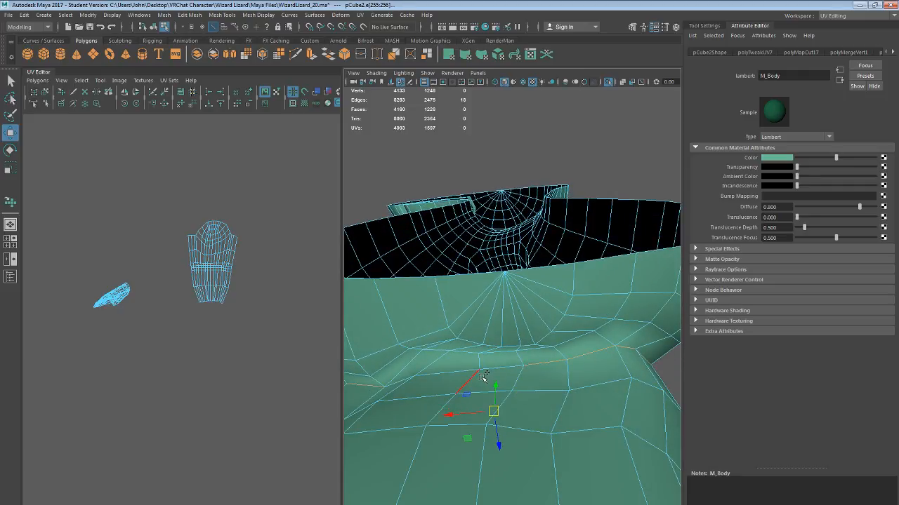
left_click(489, 368, "shift")
left_click(433, 378, "shift")
left_click_drag(434, 384, 482, 410, "alt")
left_click(397, 346, "shift")
scroll(482, 409, "down", 3)
left_click_drag(403, 337, 462, 379, "alt")
scroll(493, 410, "down", 3)
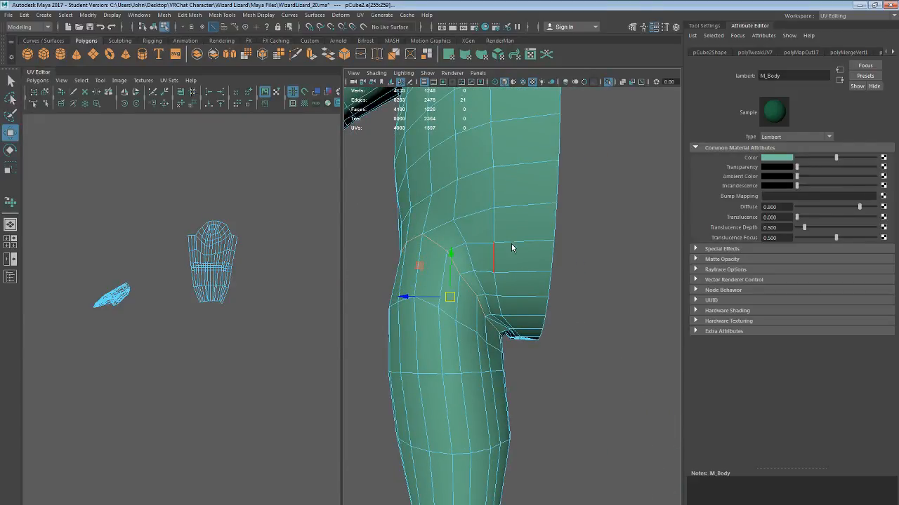
Switch to object mode and inspect the whole body mesh and its complete UV layout
key("F8")
scroll(575, 329, "down", 5)
left_click_drag(477, 201, 483, 289, "alt")
scroll(482, 244, "up", 3)
left_click_drag(481, 244, 577, 251, "alt")
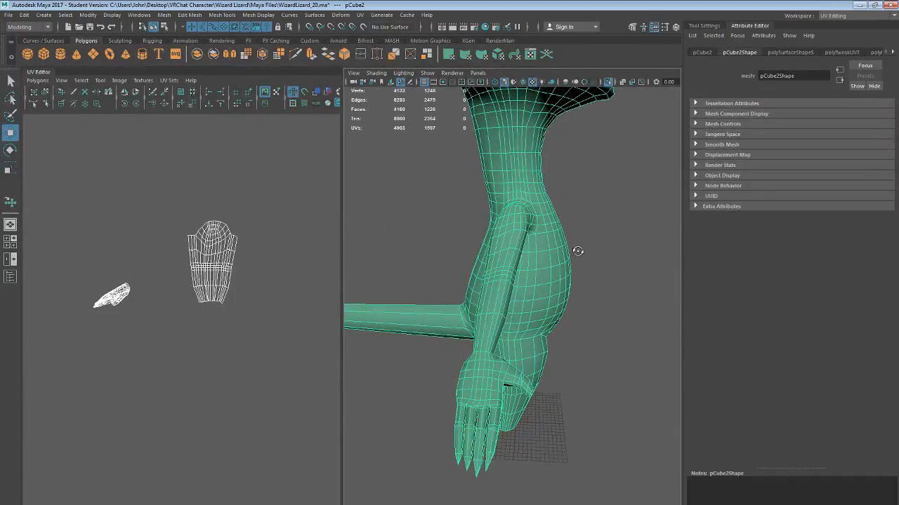
middle_click_drag(509, 162, 502, 260, "alt")
scroll(500, 250, "down", 3)
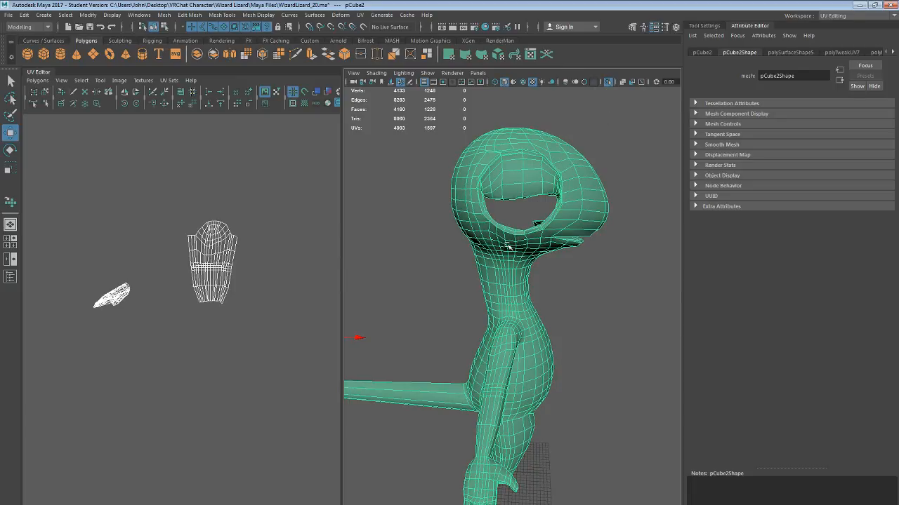
right_click_drag(269, 241, 170, 125, "alt")
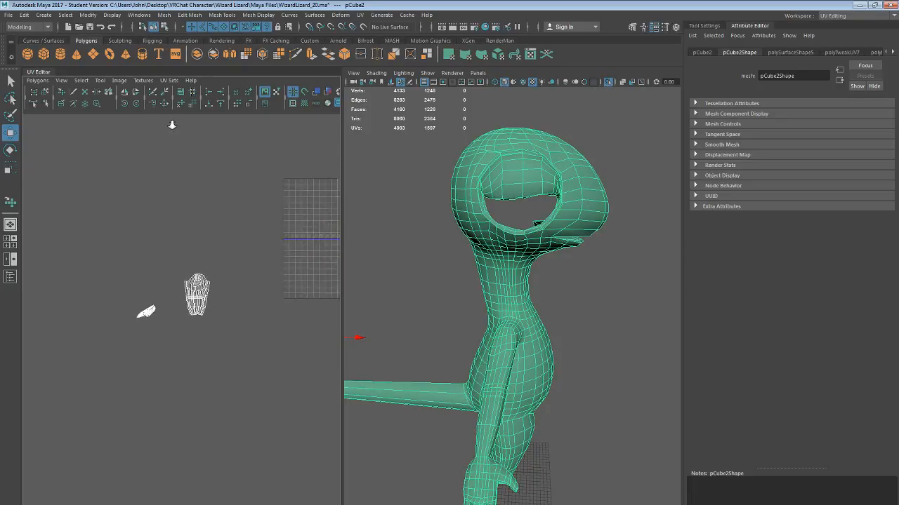
right_click_drag(334, 246, 255, 208, "alt")
middle_click_drag(286, 223, 232, 237, "alt")
left_click_drag(448, 263, 484, 286, "alt")
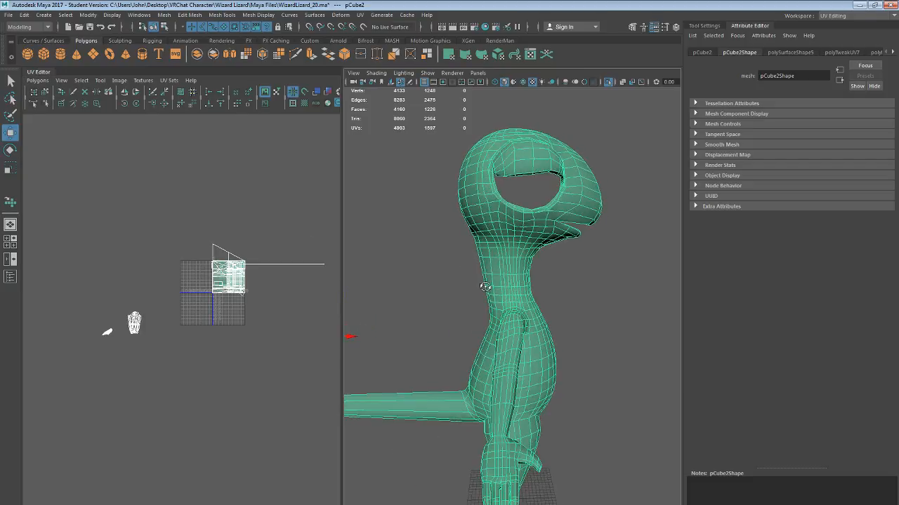
Turn off isolation to check where the cape covers the neck, and isolate the body again
left_click(608, 84)
left_click_drag(568, 269, 481, 255, "alt")
right_click_drag(482, 255, 532, 295, "alt")
left_click_drag(531, 295, 473, 259, "alt")
left_click(602, 82)
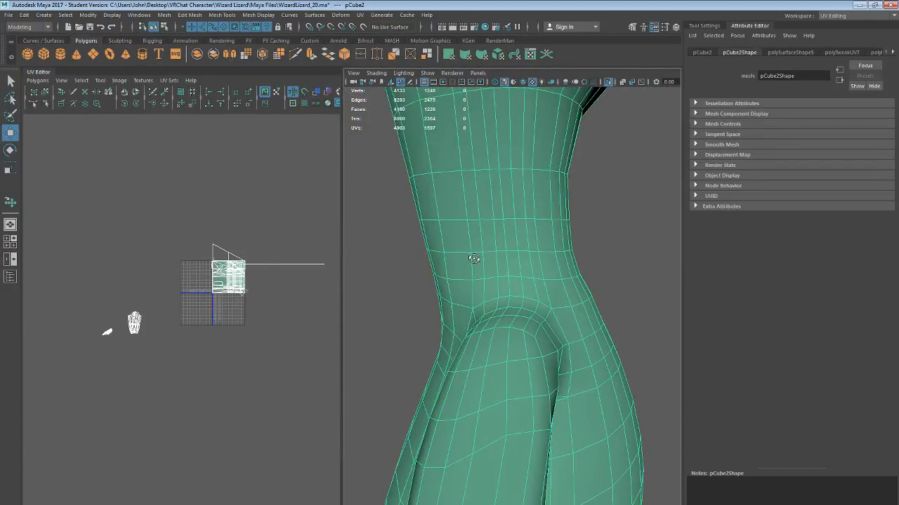
Select the edge loop around the lower neck just above the shoulder
double_click(491, 251)
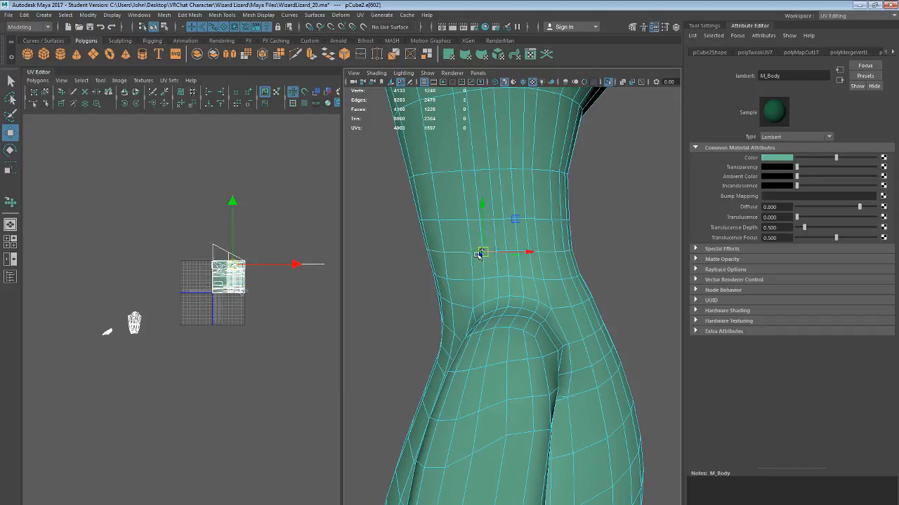
left_click_drag(557, 323, 545, 321, "alt")
right_click_drag(545, 321, 506, 264, "alt")
middle_click_drag(507, 264, 509, 317, "alt")
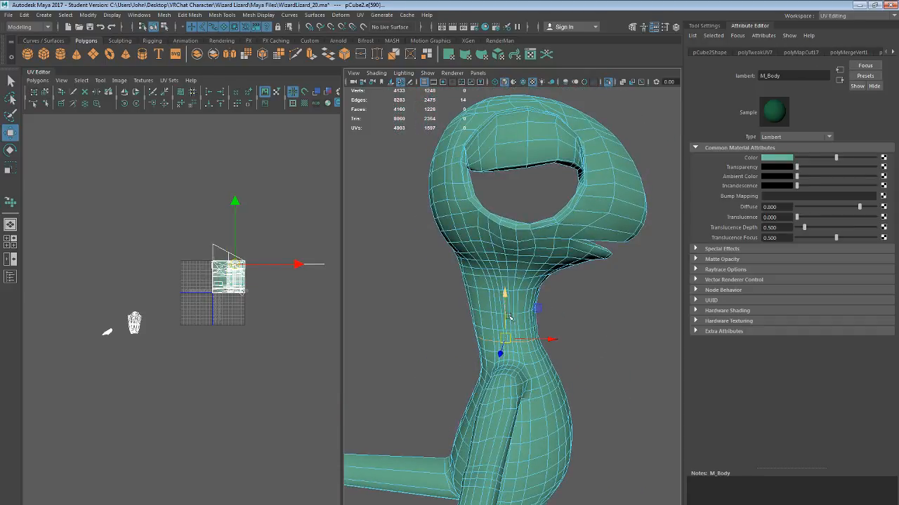
Show the full scene and check how the collar hides the lower-neck edge loop, adding another neck loop to the selection
key("F8")
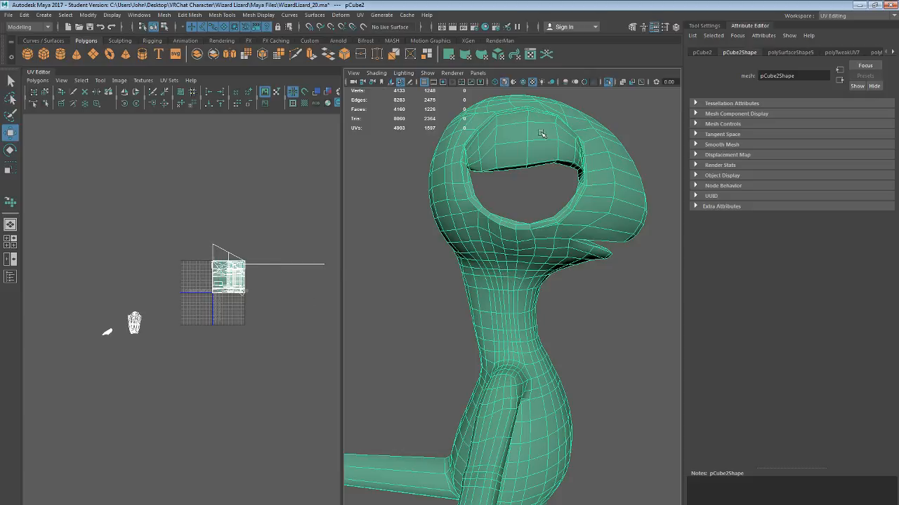
left_click(608, 83)
left_click_drag(572, 235, 477, 192, "alt")
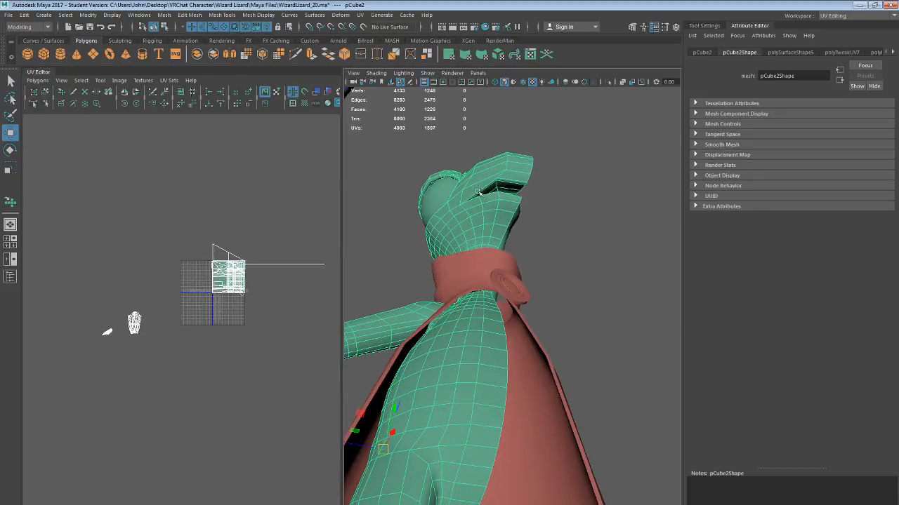
double_click(460, 271)
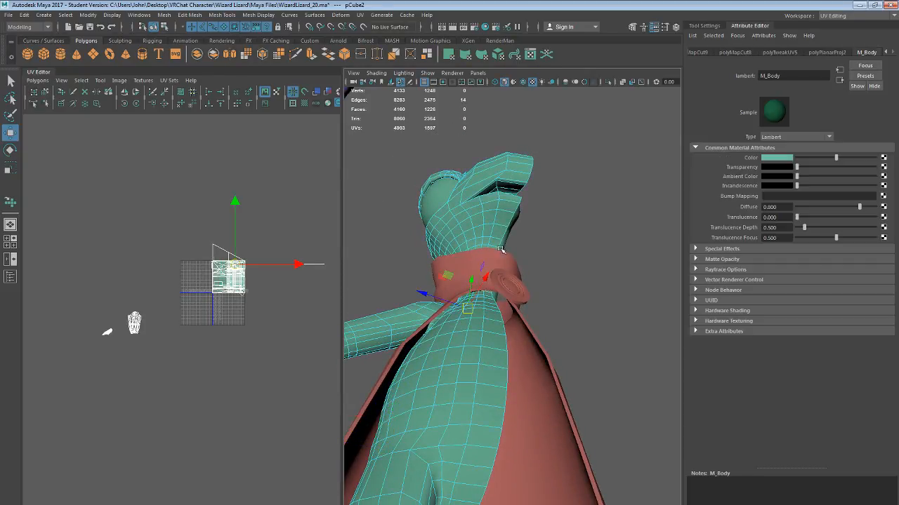
left_click_drag(461, 271, 445, 237, "alt")
right_click_drag(446, 238, 488, 344, "alt")
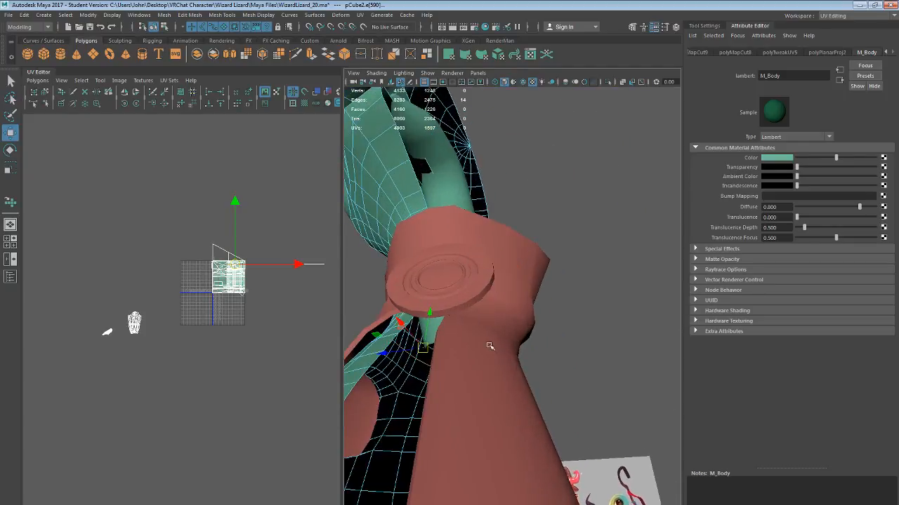
left_click_drag(487, 344, 446, 353, "alt")
left_click(444, 351, "shift")
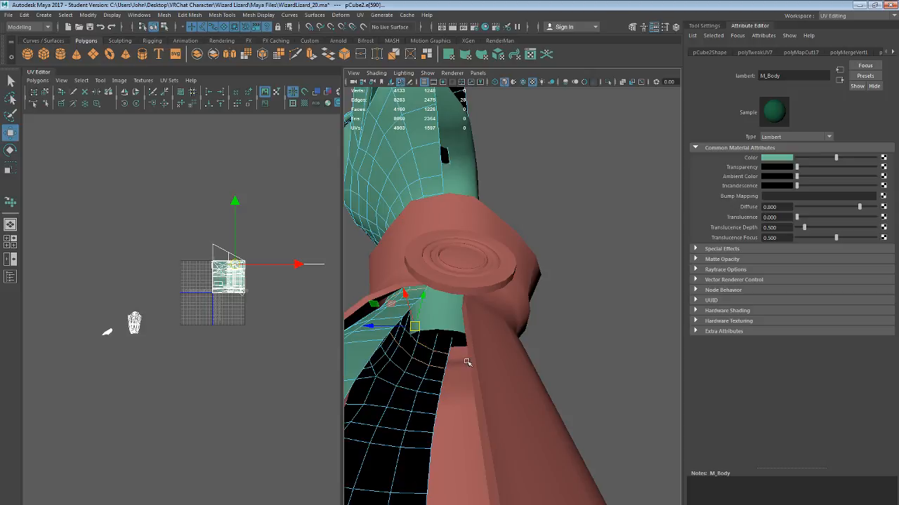
right_click_drag(466, 362, 391, 279, "alt")
left_click_drag(391, 279, 415, 300, "alt")
Select the faces of all the head, torso, leg and tail UV shells, leaving the arm and hand shells out
right_click_drag(498, 200, 484, 253)
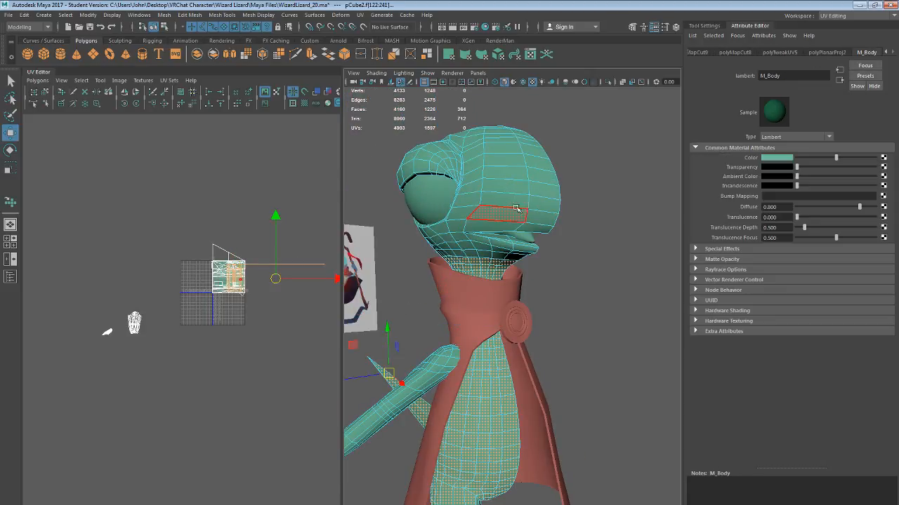
left_click_drag(469, 209, 515, 214, "alt")
left_click_drag(66, 263, 176, 410)
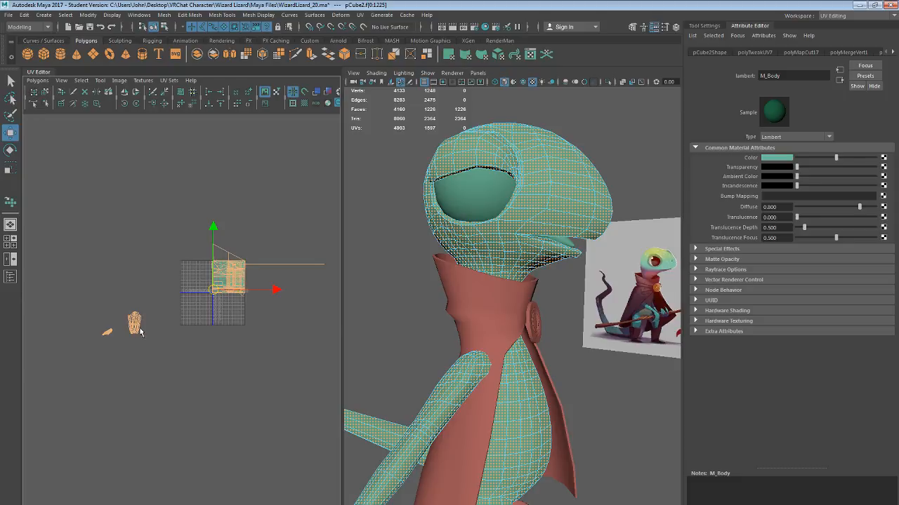
key("F11")
left_click_drag(78, 279, 147, 359)
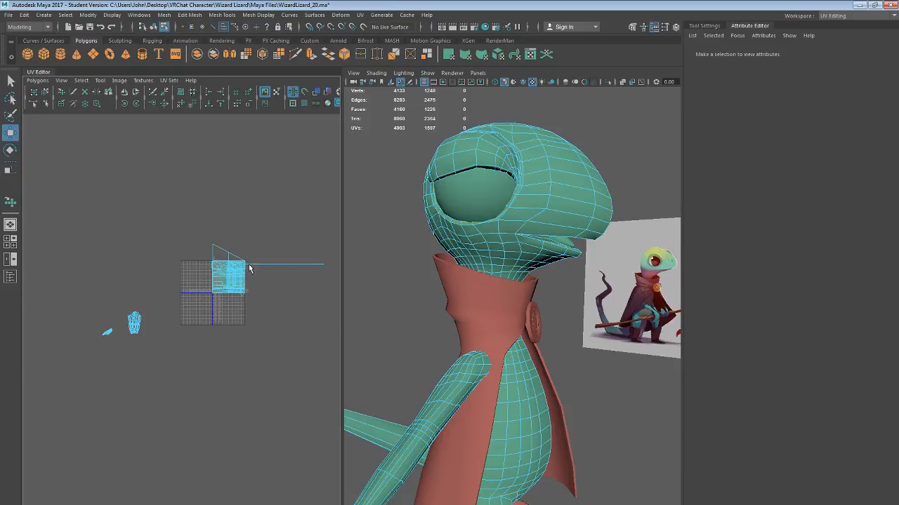
left_click_drag(177, 210, 332, 334)
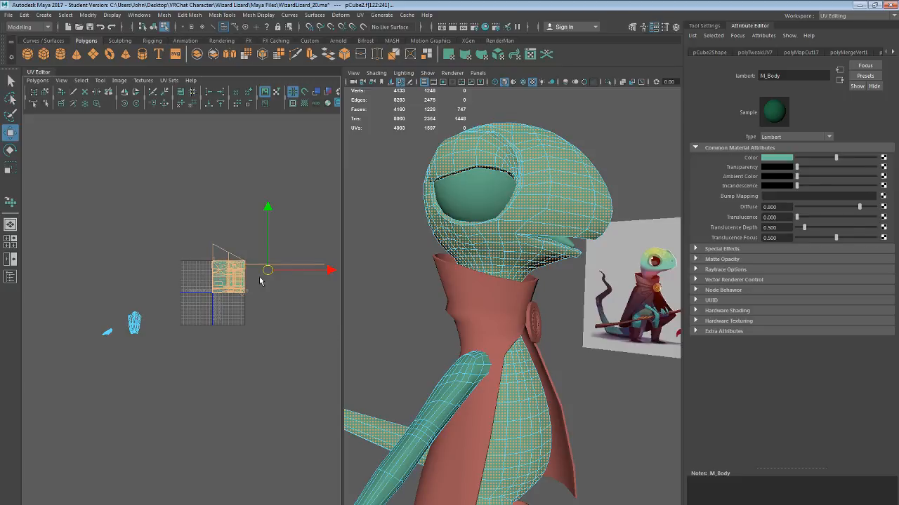
Orient the view to the character's side and apply a camera-based UV projection to the selected body faces
left_click_drag(437, 359, 455, 361, "alt")
right_click_drag(455, 361, 442, 314, "alt")
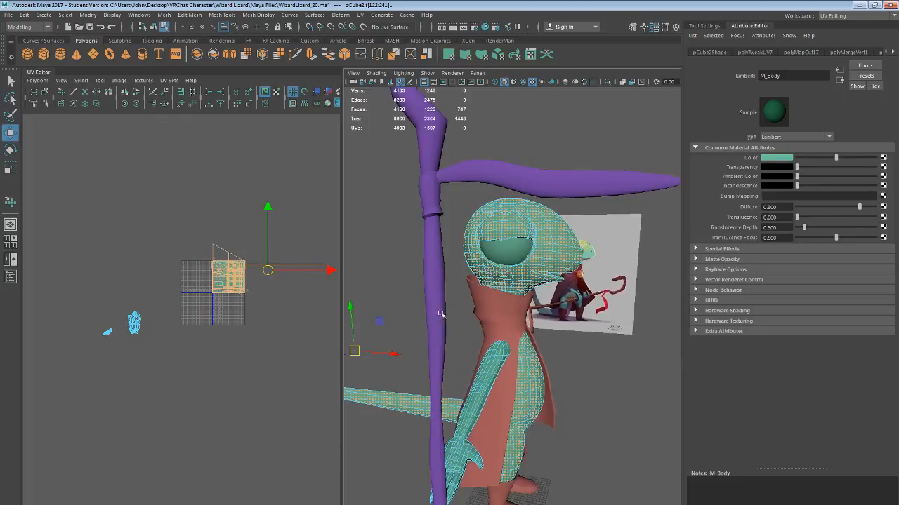
middle_click_drag(439, 362, 447, 323, "alt")
left_click_drag(444, 329, 425, 352, "alt")
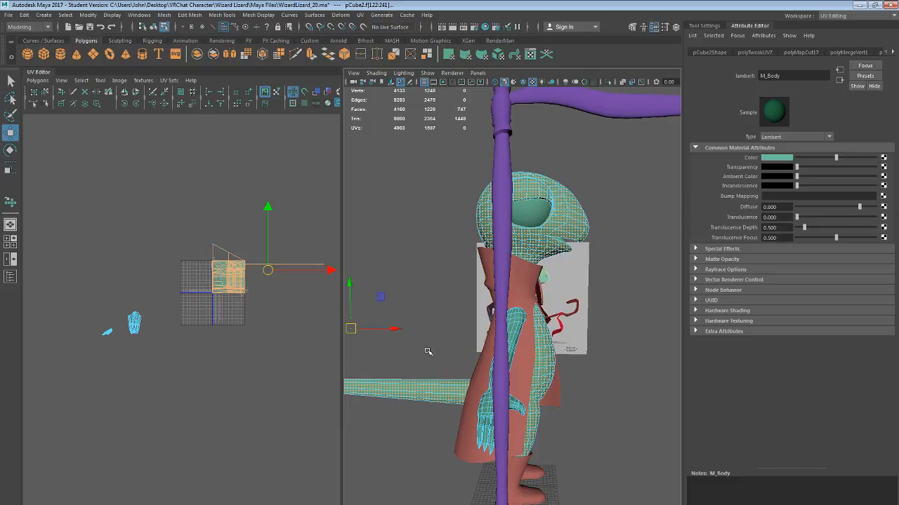
left_click(359, 16)
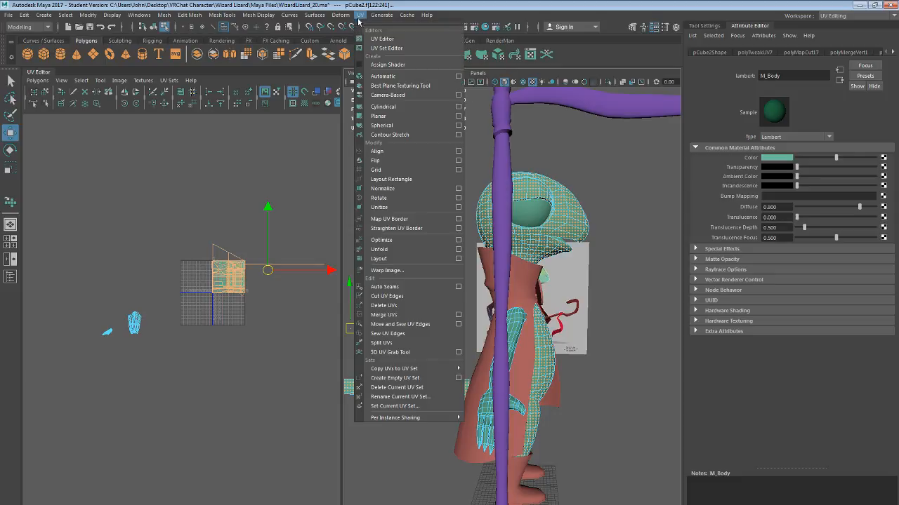
left_click(398, 95)
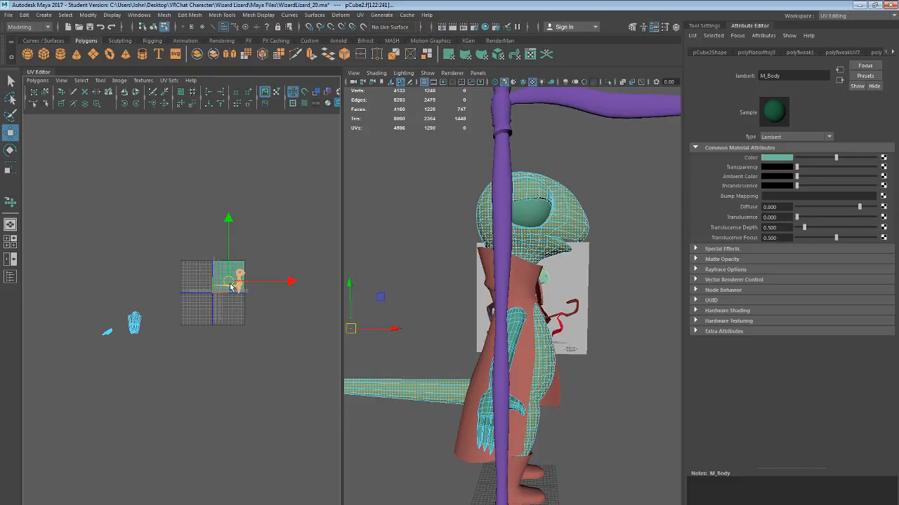
Move the projected body shell down below the UV grid and frame it closely
left_click_drag(234, 287, 241, 376)
right_click_drag(243, 375, 337, 496, "alt")
middle_click_drag(337, 496, 206, 386, "alt")
right_click_drag(206, 385, 383, 486, "alt")
right_click_drag(186, 288, 229, 337, "alt")
middle_click_drag(229, 337, 189, 321, "alt")
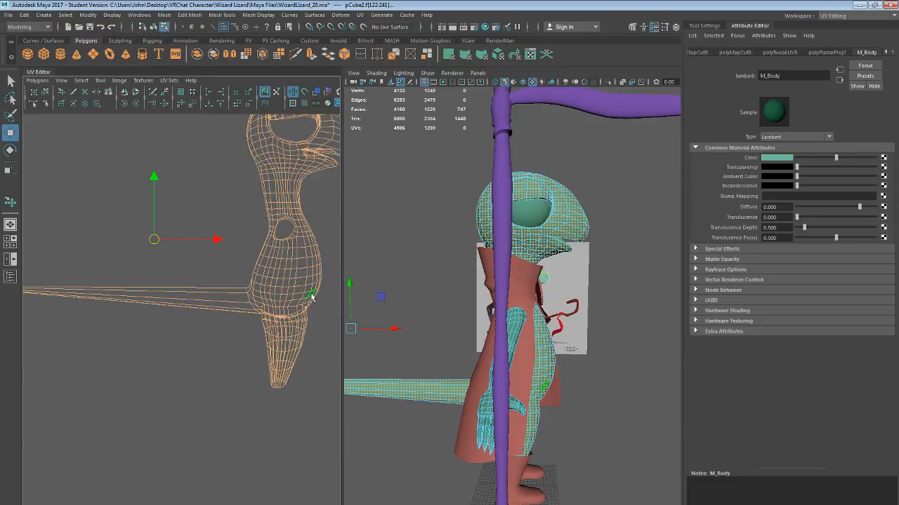
Isolate the body mesh and select the horizontal edge loop around the middle of the neck
left_click_drag(489, 333, 516, 258, "alt")
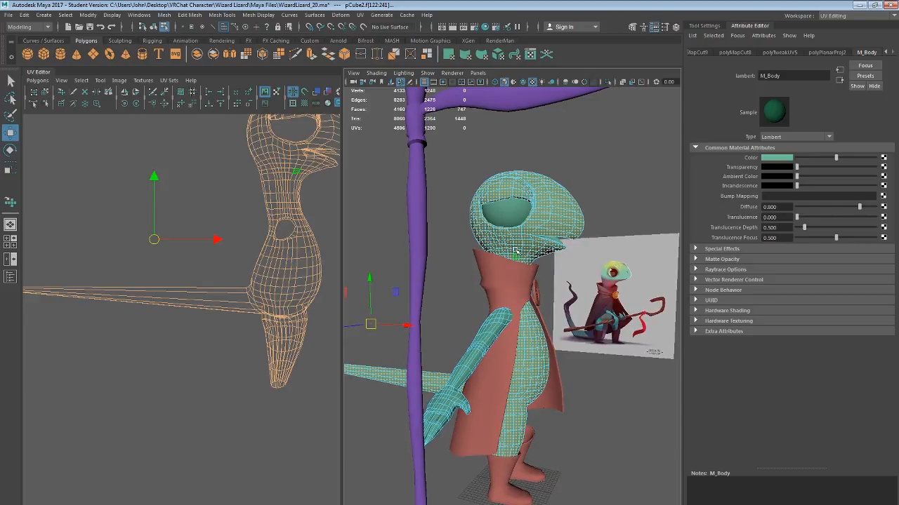
key("F8")
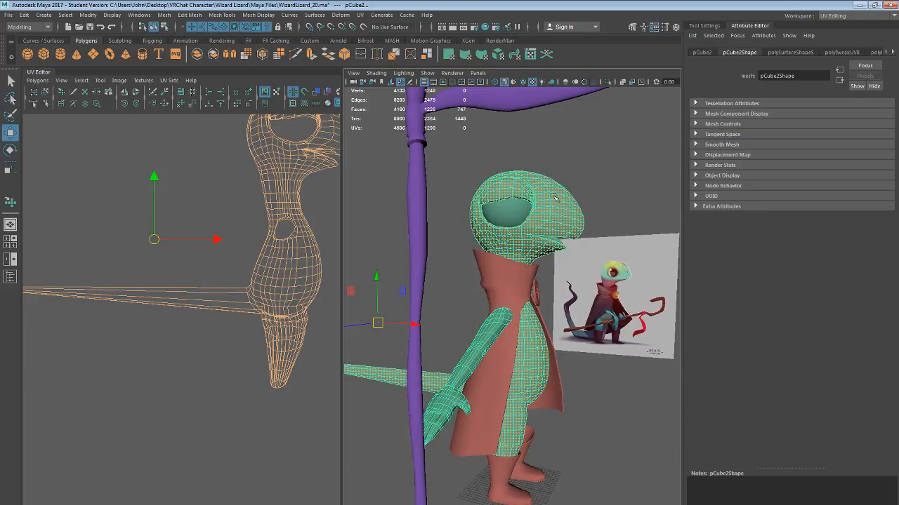
left_click(608, 82)
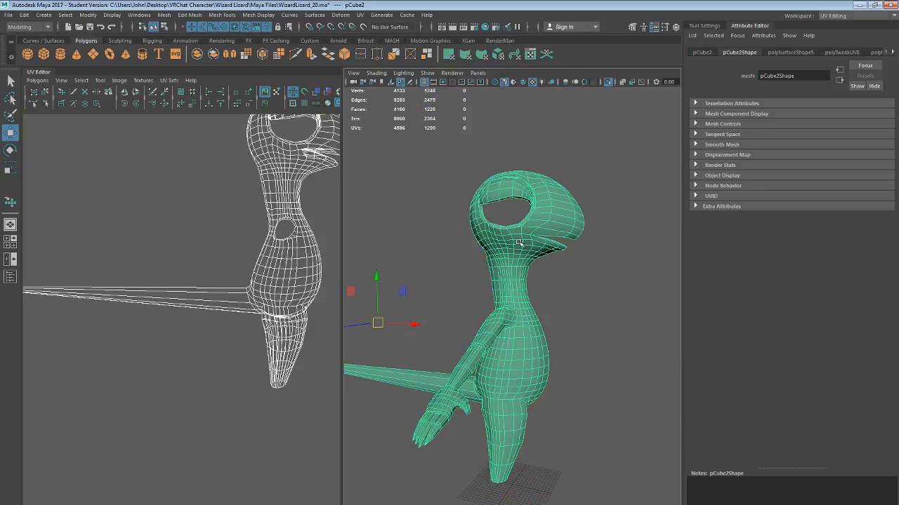
right_click_drag(501, 315, 576, 319)
left_click_drag(576, 319, 528, 335, "alt")
left_click_drag(477, 267, 497, 313, "alt")
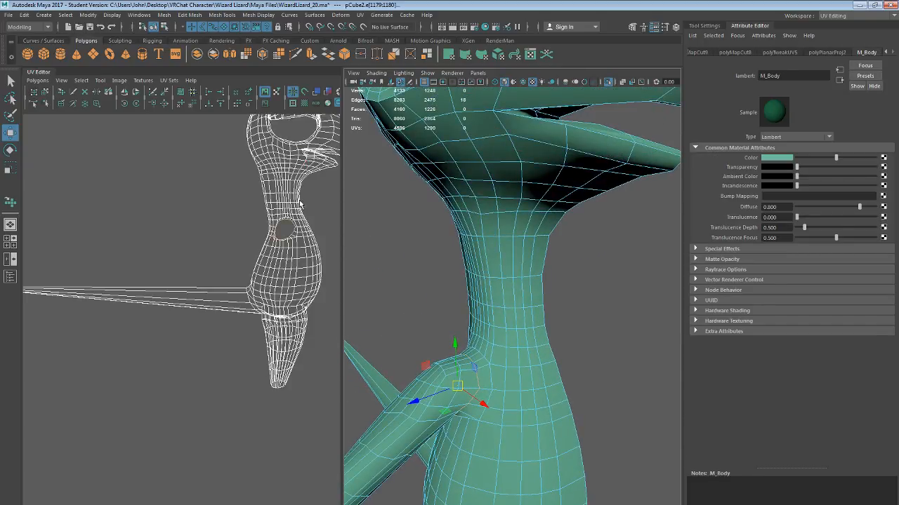
left_click(498, 286)
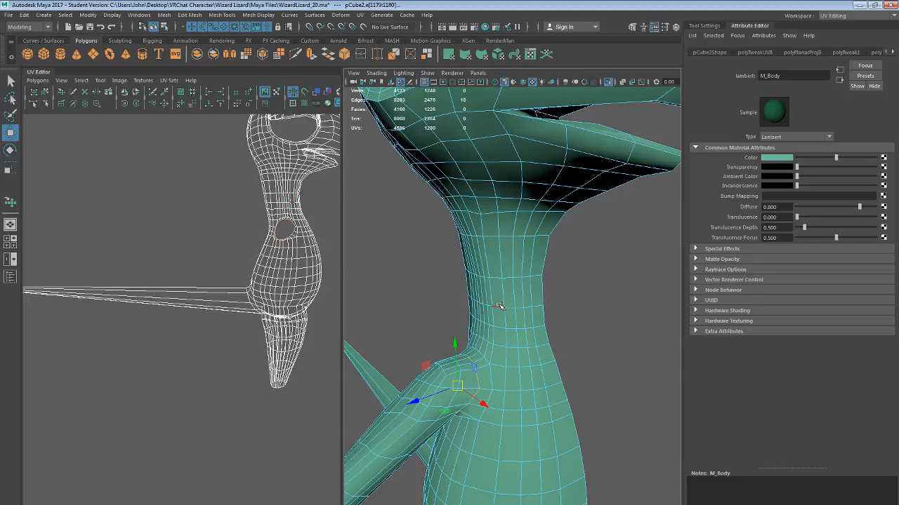
right_click_drag(507, 305, 547, 350, "alt")
double_click(501, 293)
left_click_drag(571, 324, 507, 118, "alt")
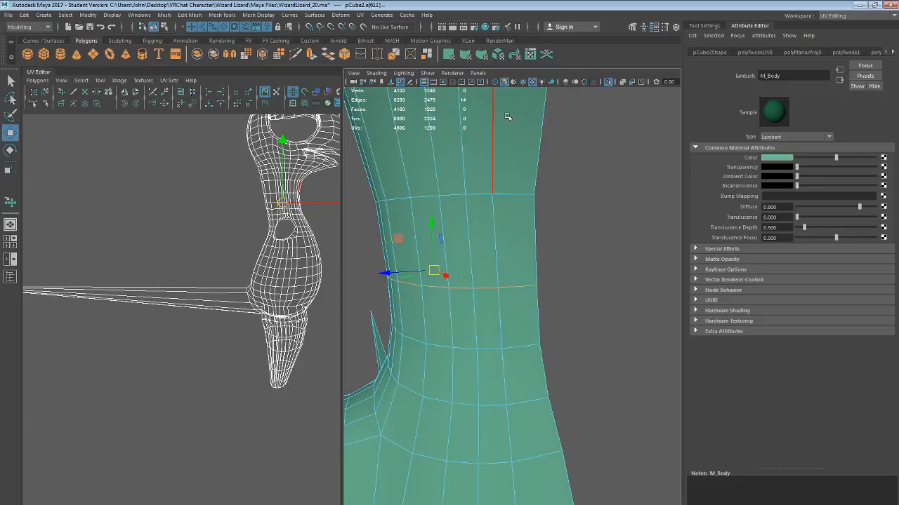
Bring back the hidden objects and check the selected neck loop's position against the cape's collar
right_click_drag(477, 173, 392, 88, "alt")
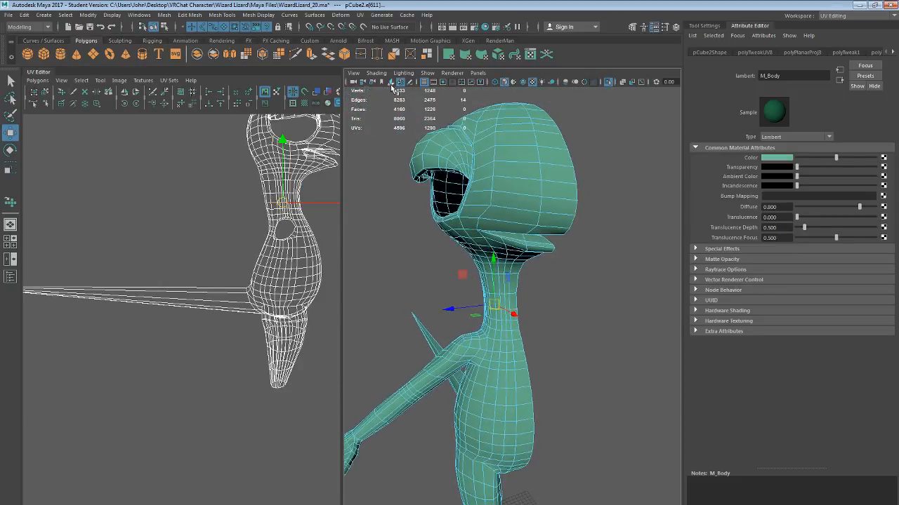
left_click(609, 82)
left_click_drag(568, 212, 622, 91, "alt")
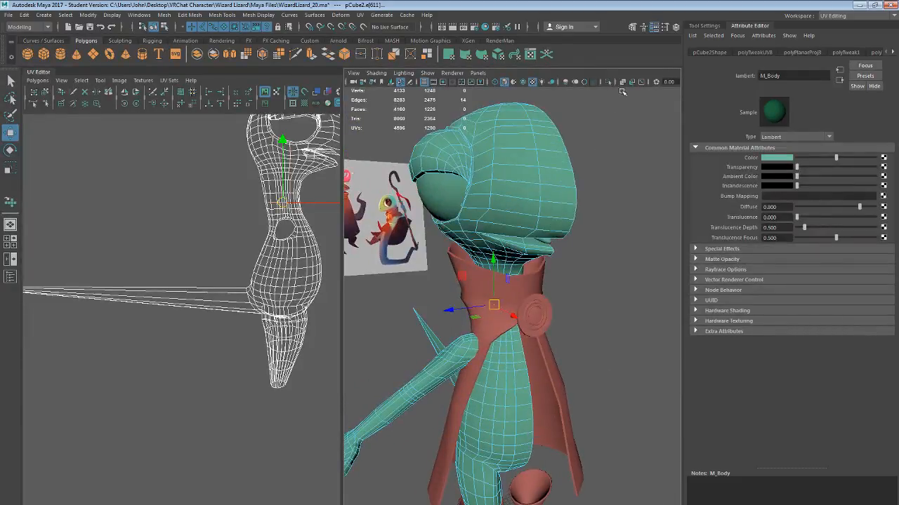
Cut the body's UVs along the selected edge loop around the neck
left_click(608, 82)
left_click(609, 82)
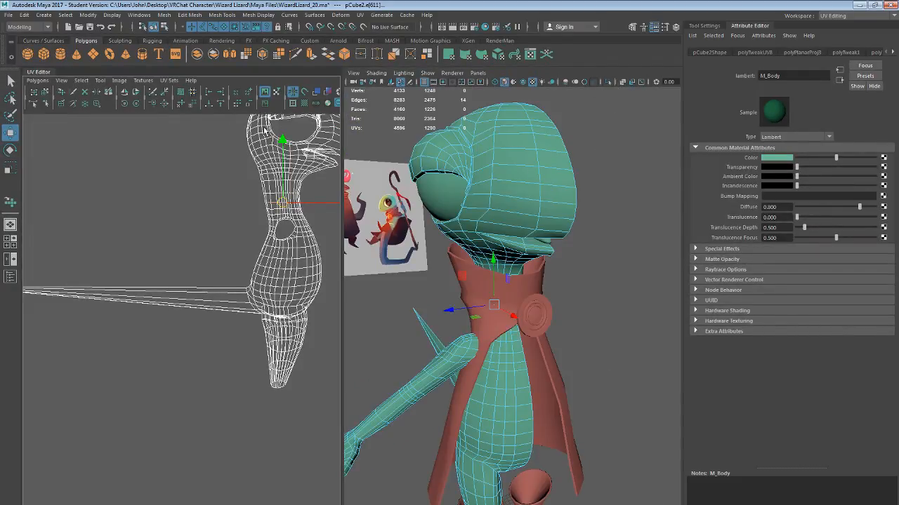
middle_click_drag(232, 144, 205, 182, "alt")
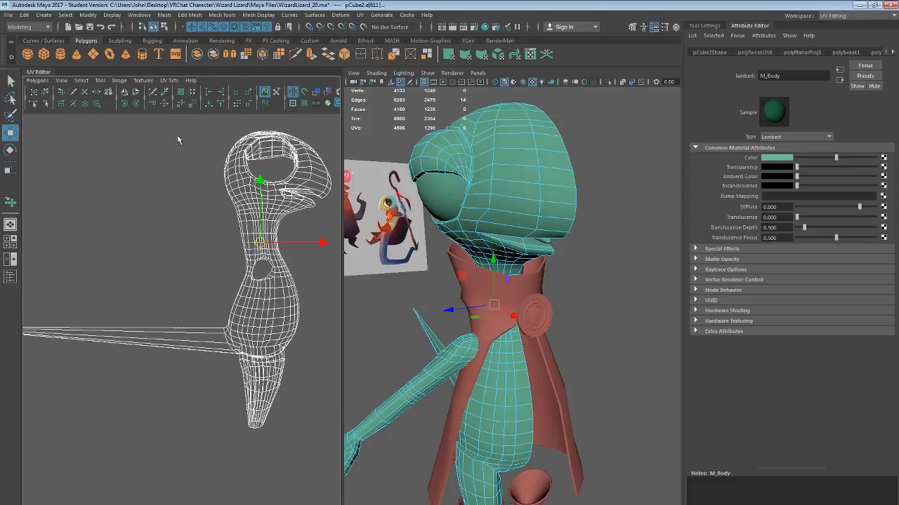
left_click(153, 93)
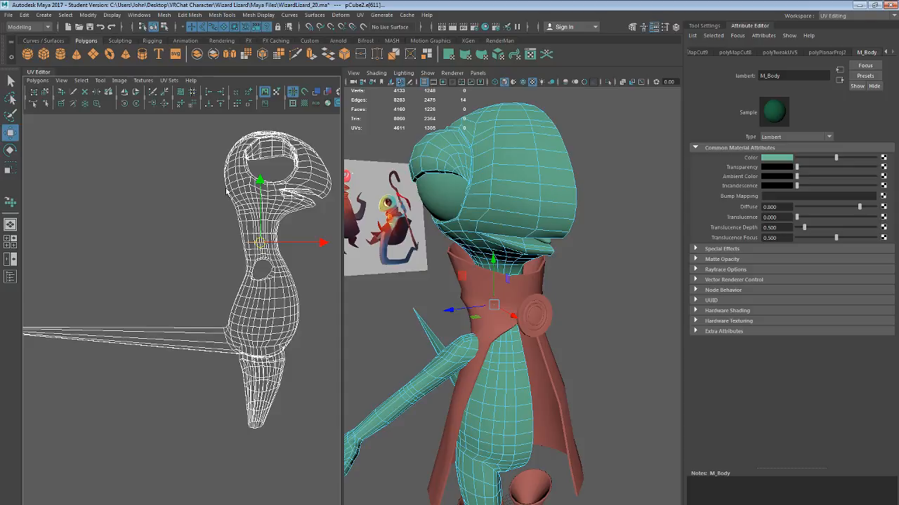
Select the head's UV shell and move it up and away from the torso shell
right_click_drag(226, 191, 238, 190, "alt")
middle_click_drag(241, 158, 115, 194, "alt")
right_click_drag(114, 195, 206, 217, "alt")
middle_click_drag(184, 187, 214, 242, "alt")
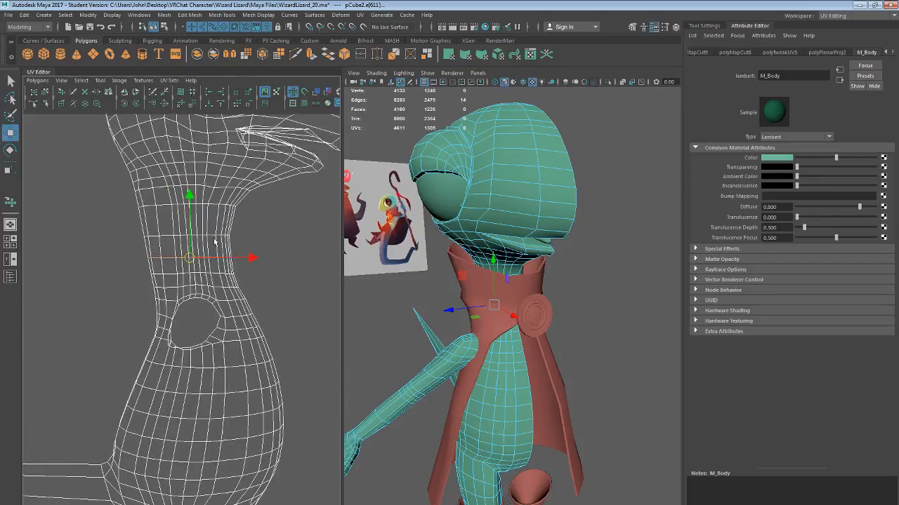
right_click_drag(215, 242, 205, 169, "alt")
left_click(206, 170)
right_click_drag(257, 193, 141, 133, "alt")
left_click_drag(197, 266, 101, 197)
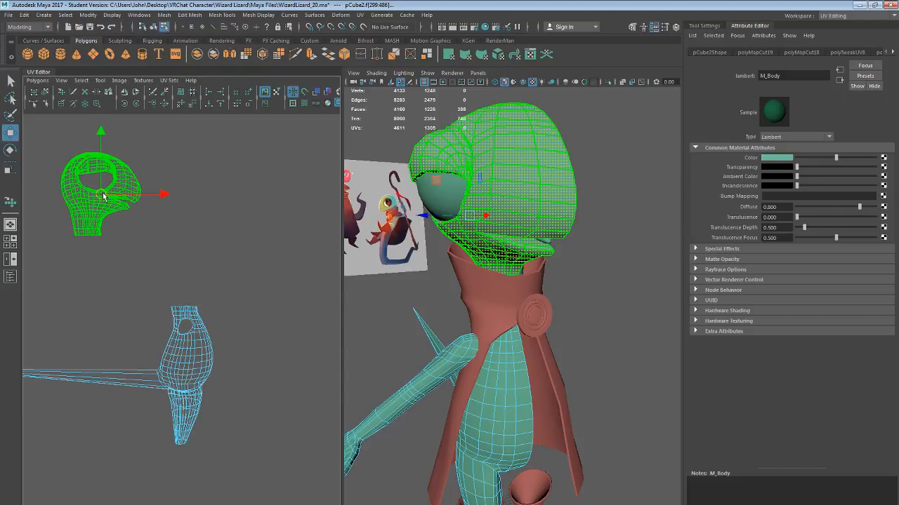
Try to select the edge loop around the tail's base while the cape and other clothing are displayed
left_click(193, 363)
middle_click_drag(170, 338, 237, 262, "alt")
right_click_drag(237, 261, 296, 211, "alt")
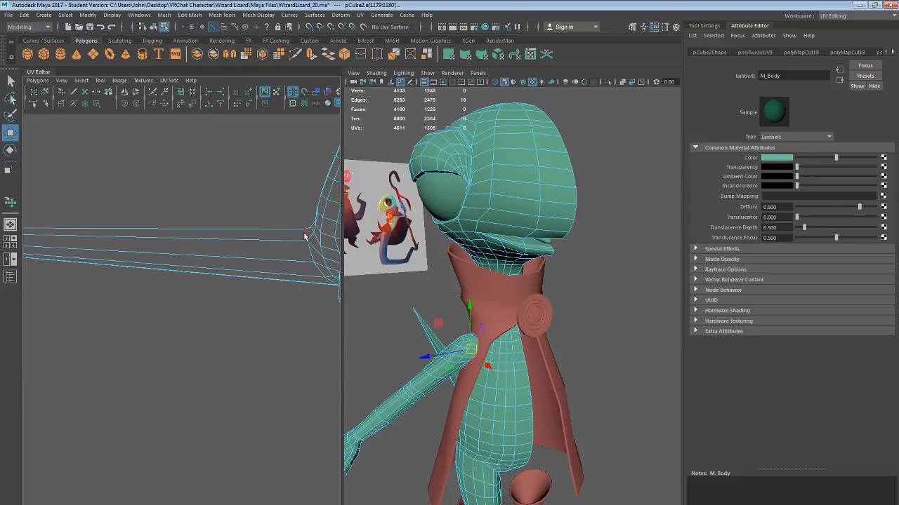
left_click(305, 237)
double_click(311, 254, "shift")
left_click_drag(415, 379, 559, 292, "alt")
scroll(515, 319, "up", 5)
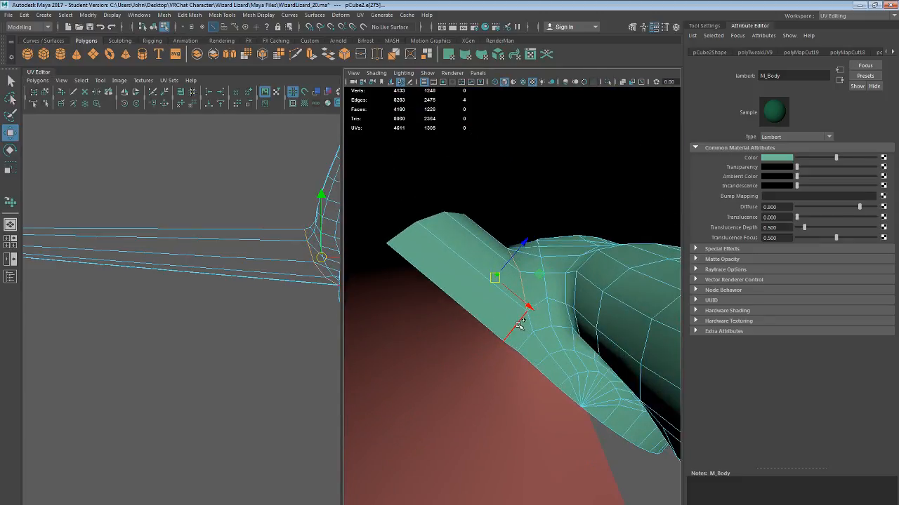
left_click(518, 324)
left_click_drag(519, 324, 454, 301, "alt")
left_click_drag(434, 398, 561, 496, "alt")
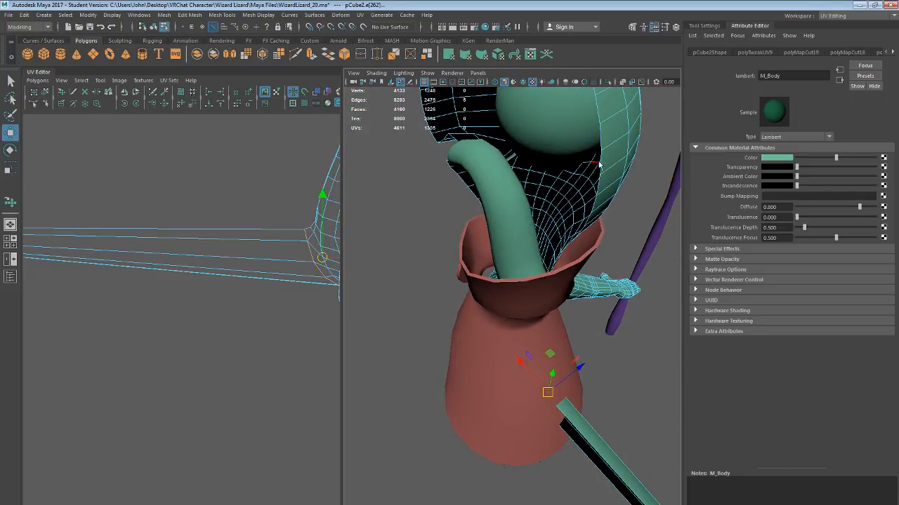
Isolate the body mesh and frame the area where the tail joins the torso
key("F8")
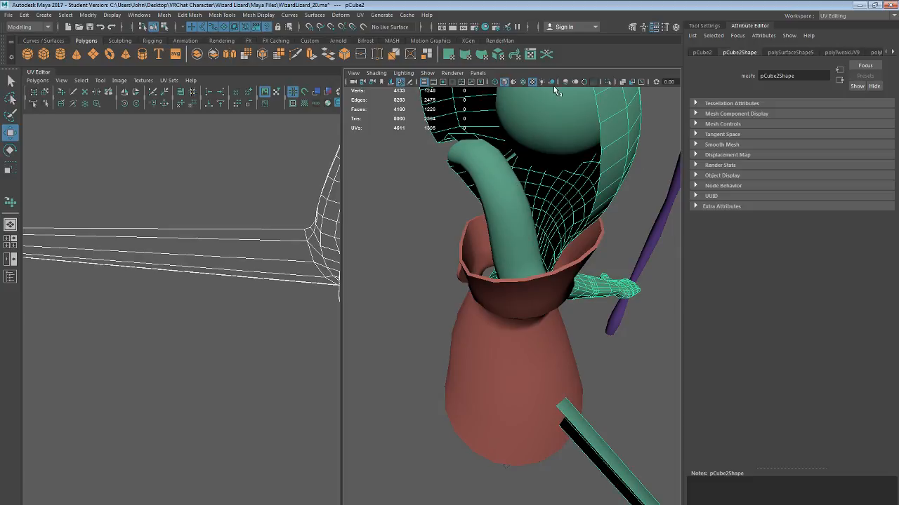
left_click(610, 82)
left_click_drag(550, 353, 415, 335, "alt")
middle_click_drag(499, 313, 499, 196, "alt")
right_click_drag(499, 197, 529, 314, "alt")
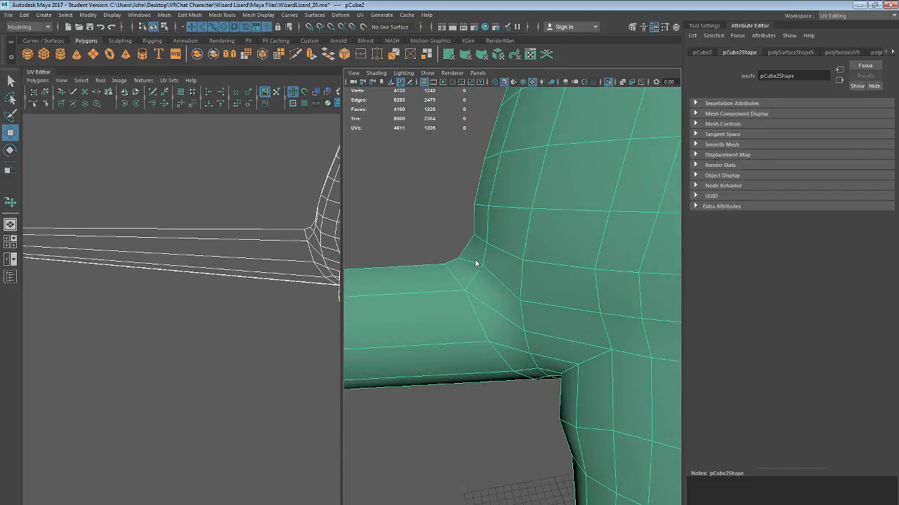
Select the edge loop around the base of the tail and cut the UVs along it
key("F8")
left_click(458, 274)
double_click(485, 311, "shift")
left_click_drag(564, 371, 465, 267, "alt")
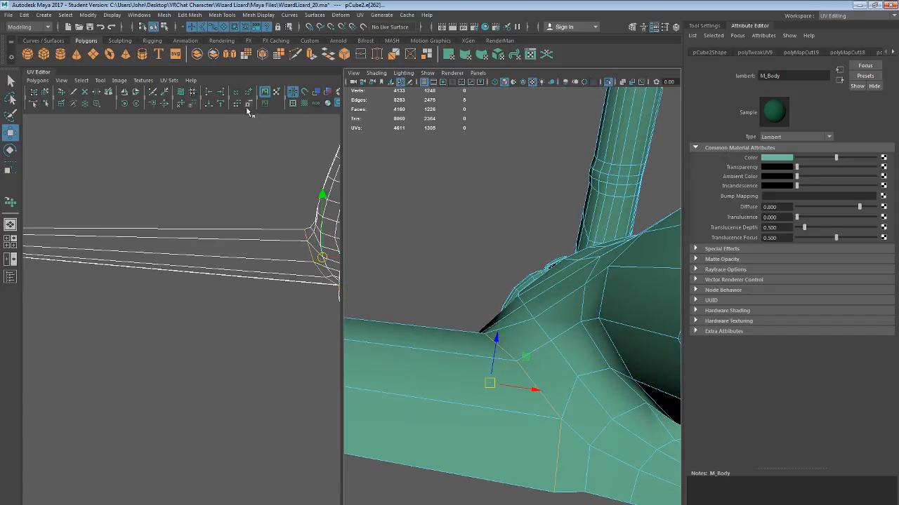
left_click(155, 94)
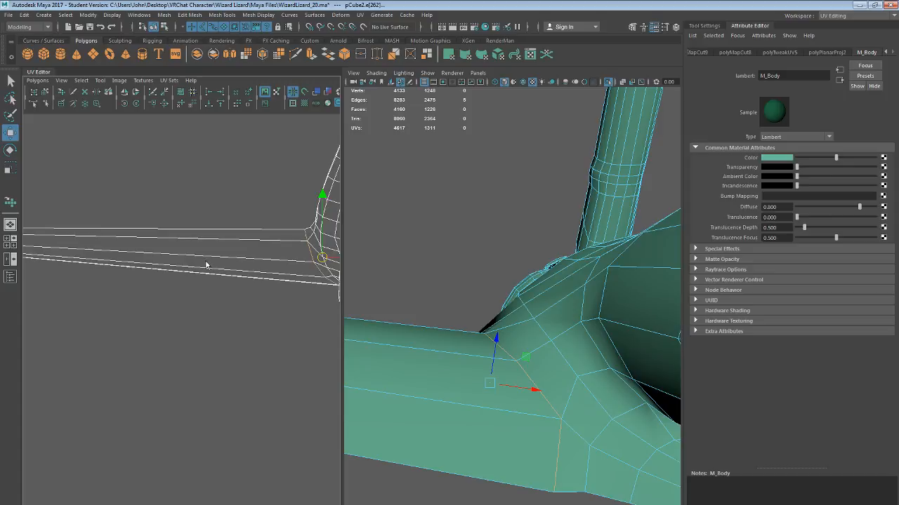
Select the tail's UV shell and move it away from the torso, up beside the head shell
right_click_drag(206, 266, 32, 92)
left_click(189, 252)
middle_click_drag(179, 250, 256, 228, "alt")
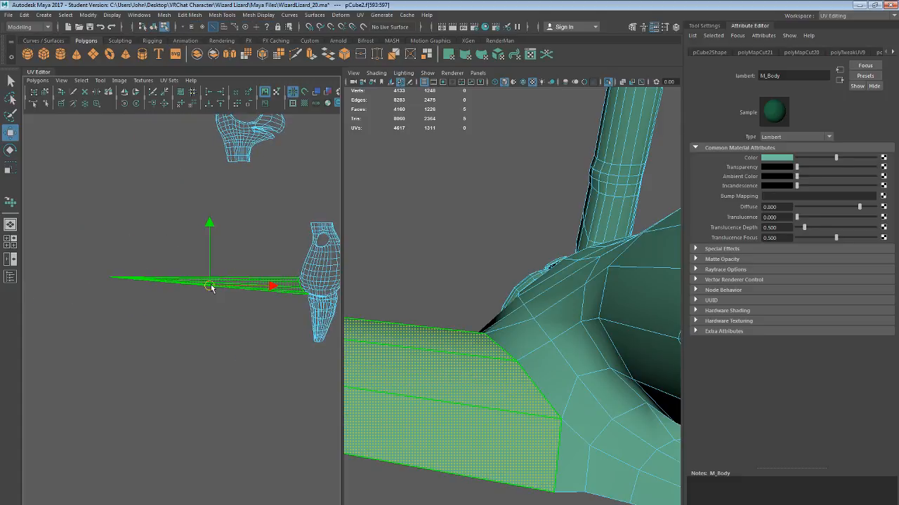
left_click_drag(211, 287, 87, 148)
middle_click_drag(233, 284, 148, 263, "alt")
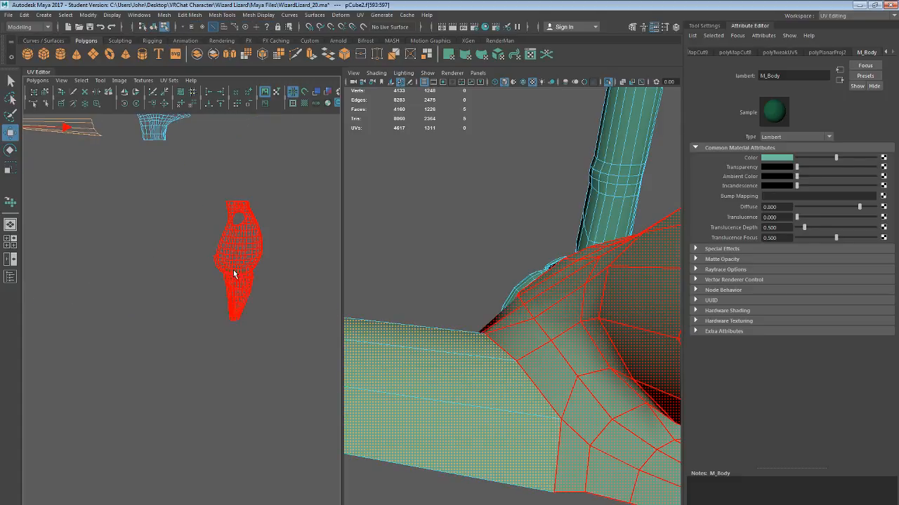
Frame the hip closely and select the first seam edges where the top of the leg joins the torso
left_click(236, 275)
left_click_drag(499, 290, 461, 369, "alt")
right_click_drag(461, 369, 493, 308, "alt")
left_click_drag(494, 308, 429, 272, "alt")
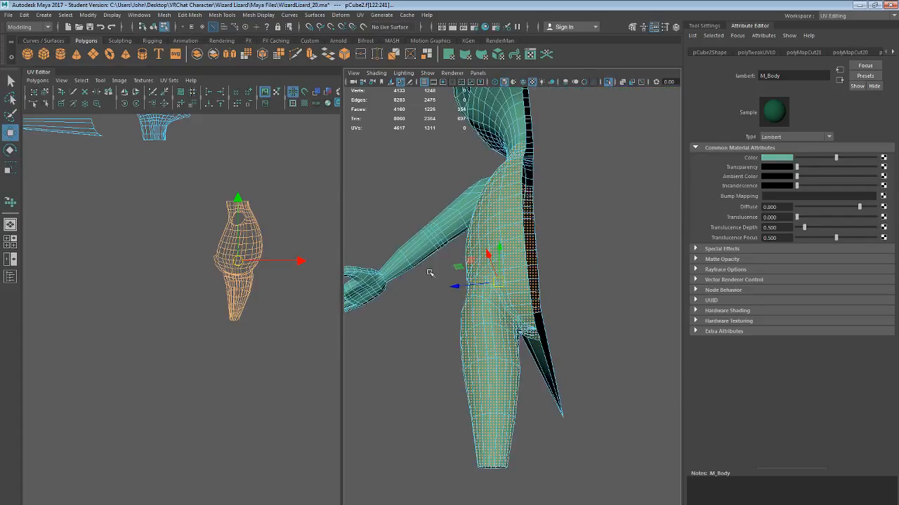
right_click_drag(430, 272, 472, 288, "alt")
left_click_drag(472, 288, 509, 274, "alt")
right_click_drag(510, 275, 512, 290, "alt")
right_click_drag(482, 264, 481, 243)
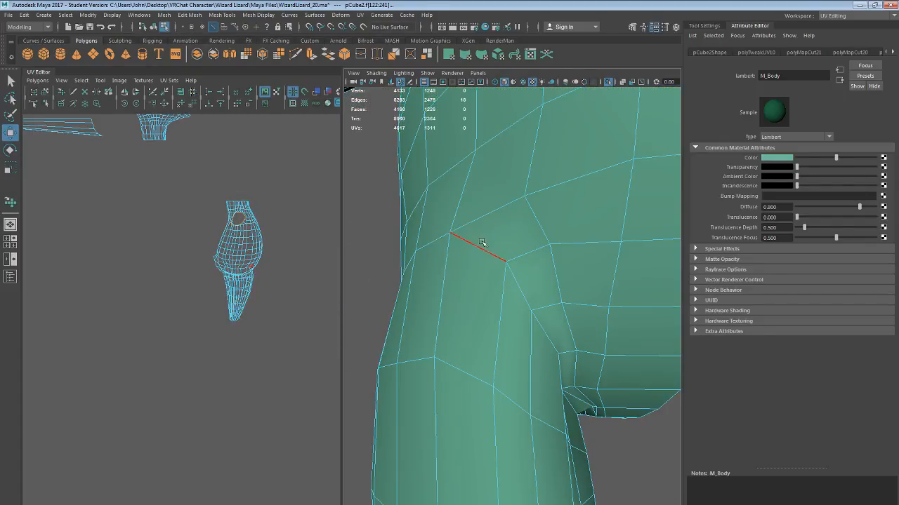
left_click(481, 247)
double_click(524, 290)
left_click_drag(500, 300, 537, 326, "alt")
Add the seam edges running along the inner thigh and crotch to the leg seam selection
left_click(450, 302, "shift")
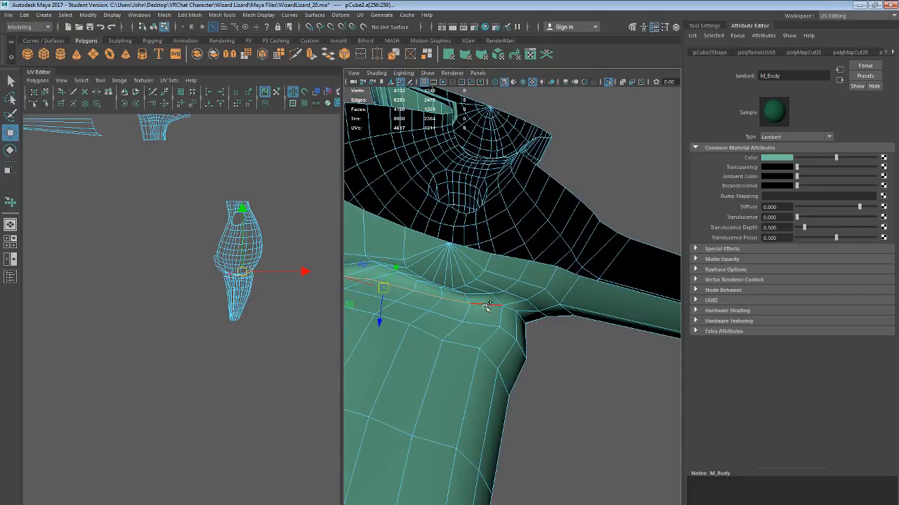
left_click(486, 307, "shift")
left_click_drag(485, 307, 452, 325, "alt")
left_click(451, 325, "shift")
left_click(485, 330, "shift")
left_click_drag(567, 330, 483, 362, "alt")
left_click(489, 364, "shift")
left_click(514, 348, "shift")
left_click_drag(600, 330, 502, 334, "alt")
left_click(541, 336, "shift")
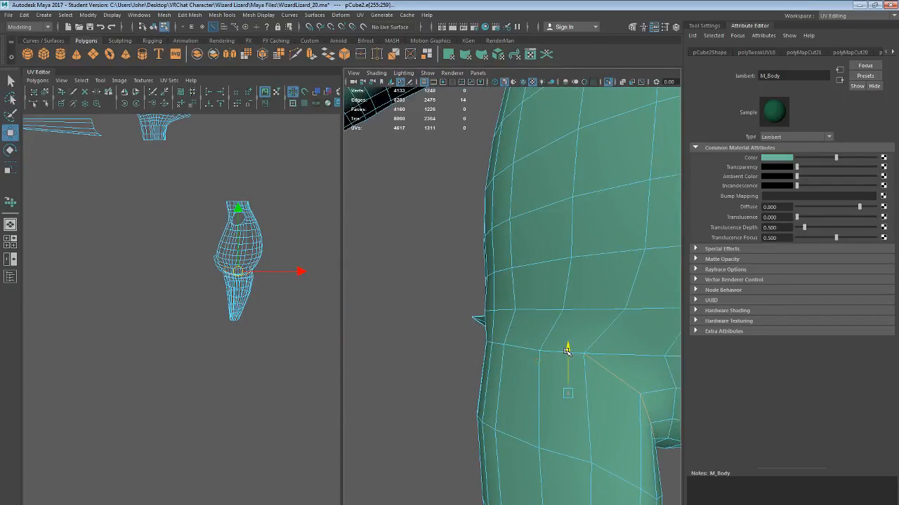
Complete the edge loop around the top of the leg and cut the UVs along it
double_click(559, 351, "shift")
right_click_drag(550, 383, 478, 307, "alt")
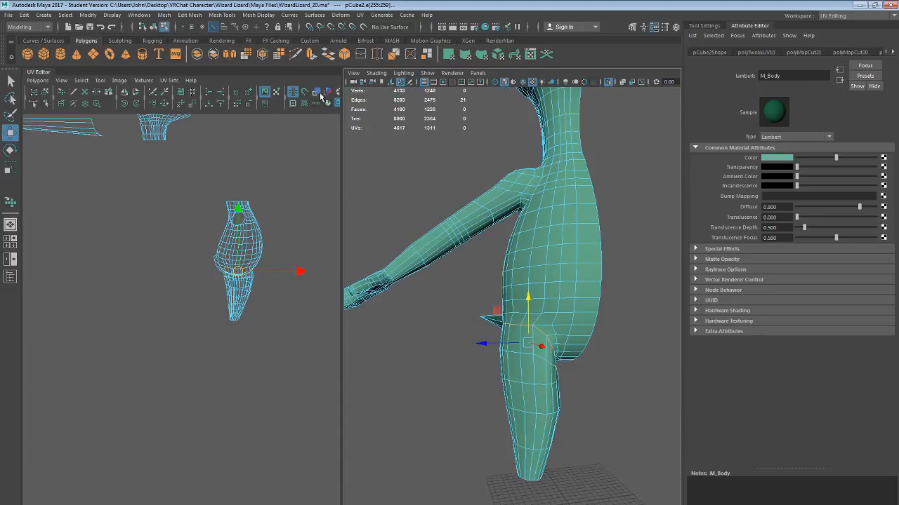
left_click(164, 96)
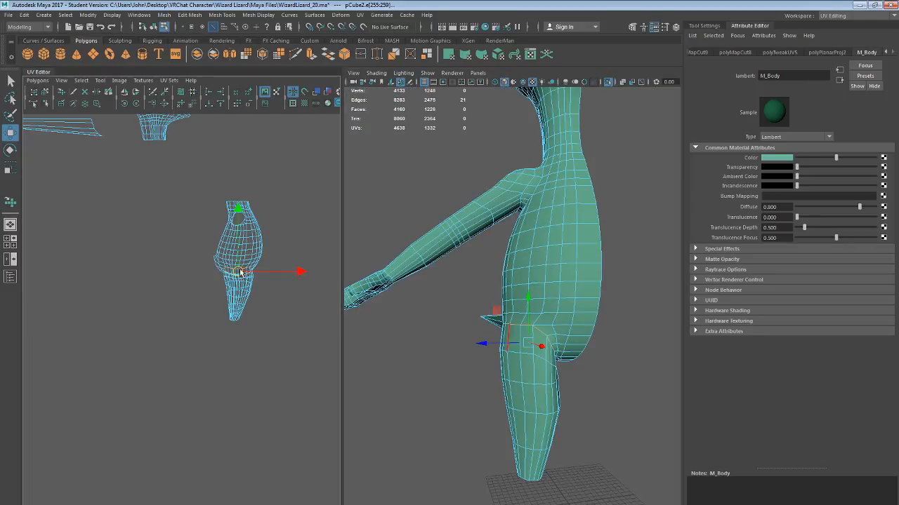
Select the leg's UV shell and move it sideways, clear of the torso shell
right_click_drag(227, 292, 239, 301)
left_click(239, 301)
left_click_drag(240, 297, 131, 305)
Select the vertical edge line down the inside of the leg and cut the UVs along it
left_click_drag(480, 344, 401, 330, "alt")
right_click_drag(401, 331, 528, 298, "alt")
left_click_drag(533, 284, 565, 220, "alt")
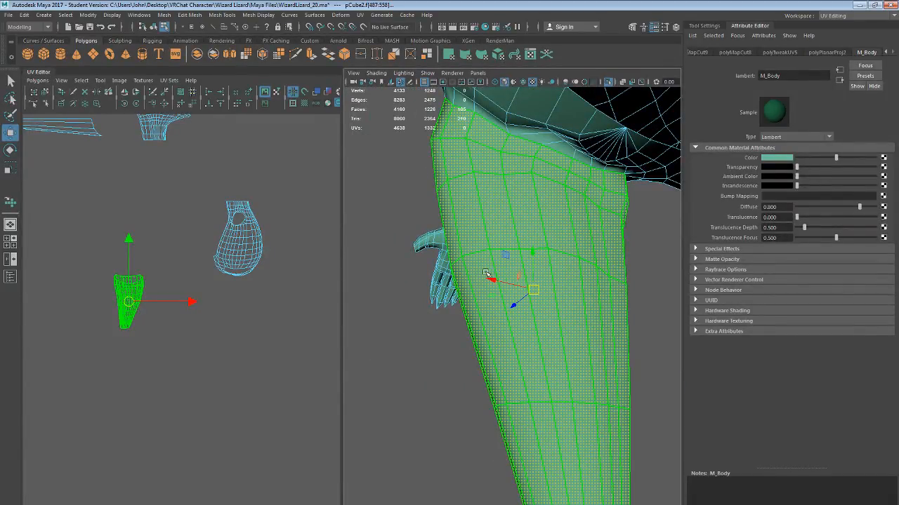
left_click_drag(492, 281, 536, 255, "alt")
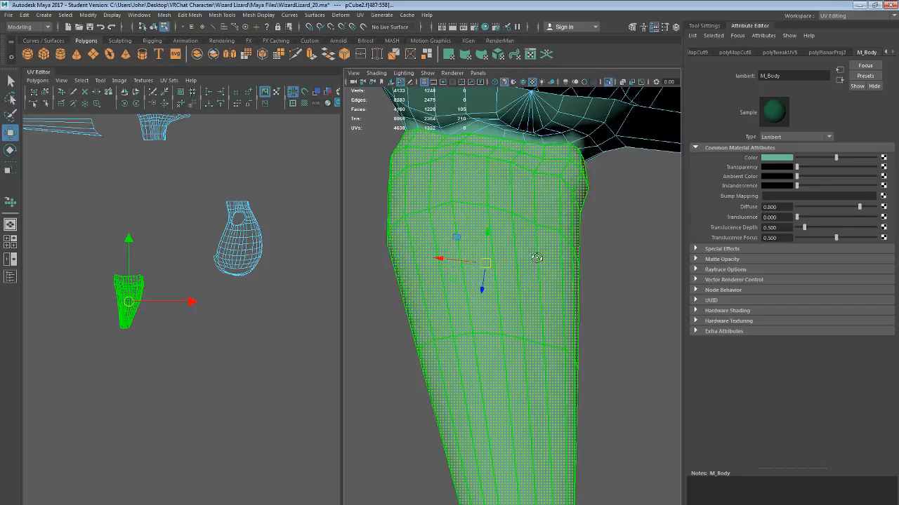
left_click(498, 140)
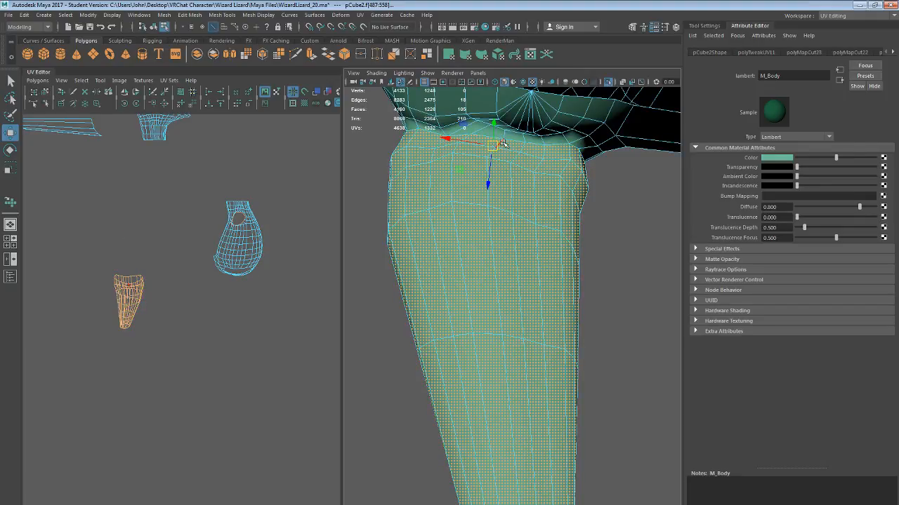
key("F10")
double_click(509, 389)
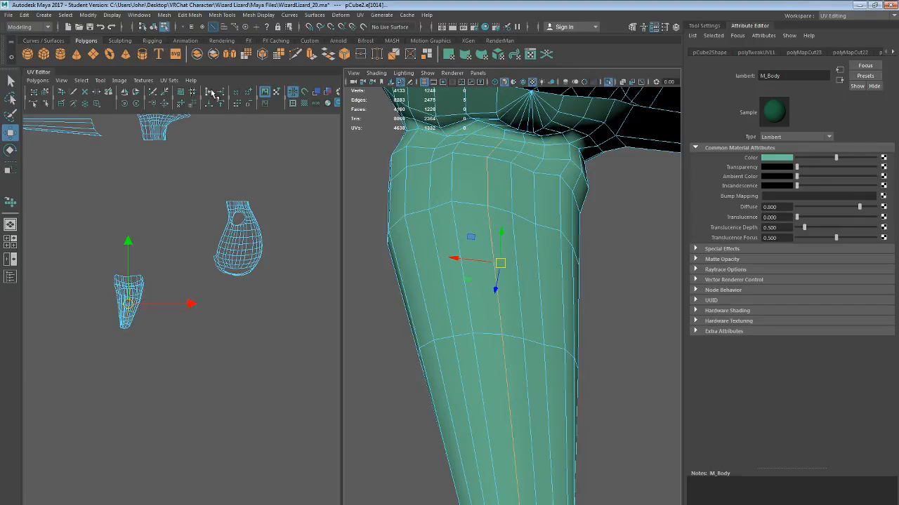
left_click(154, 94)
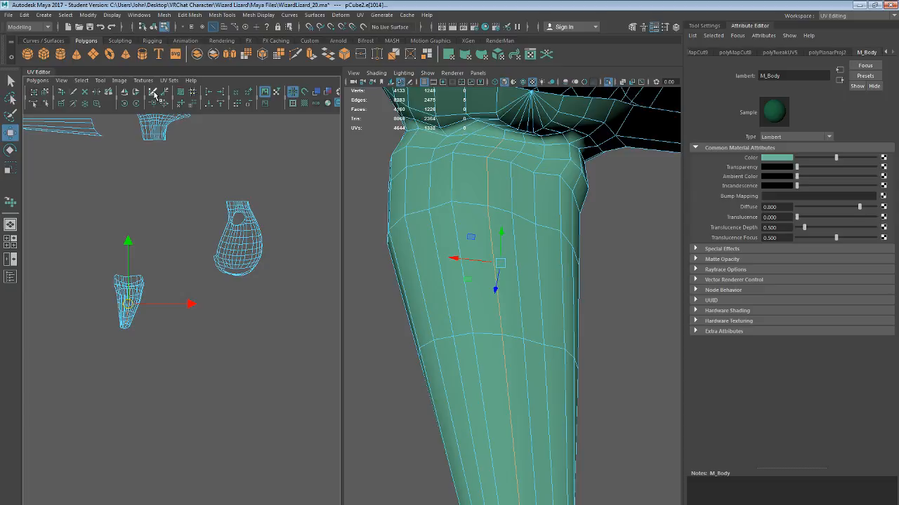
Select the whole leg shell and unfold its UVs flat with the Unfold brush
right_click_drag(118, 276, 140, 293)
left_click(141, 295)
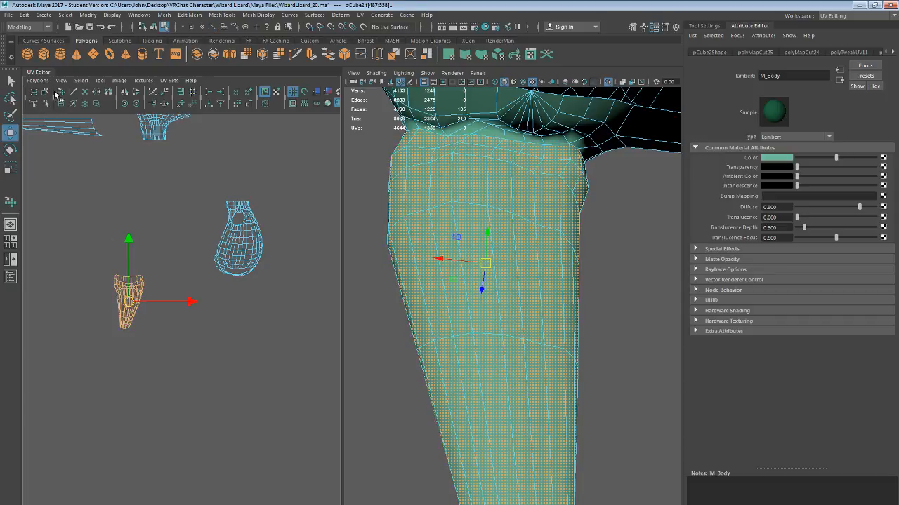
left_click(59, 92)
mouse_move(132, 307)
left_mouse_down()
mouse_move(44, 275)
mouse_move(2, 232)
left_mouse_up()
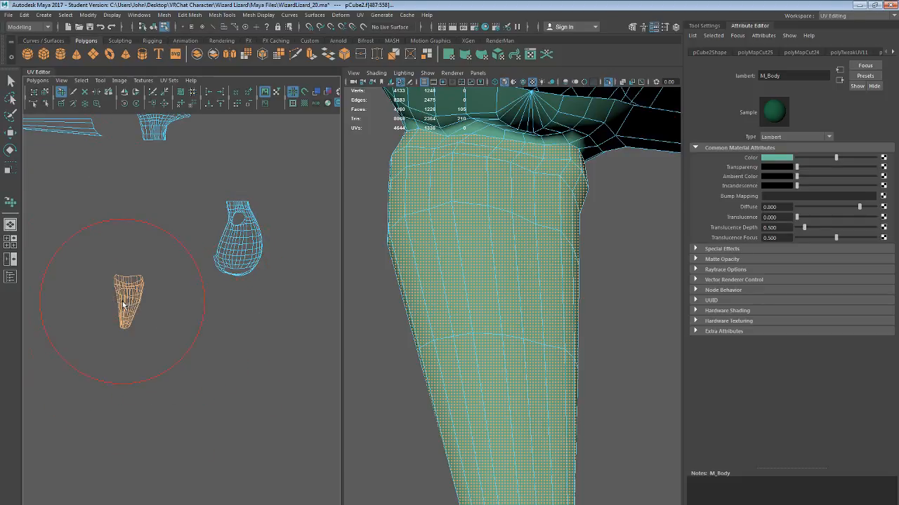
left_click_drag(123, 304, 131, 307)
key("e")
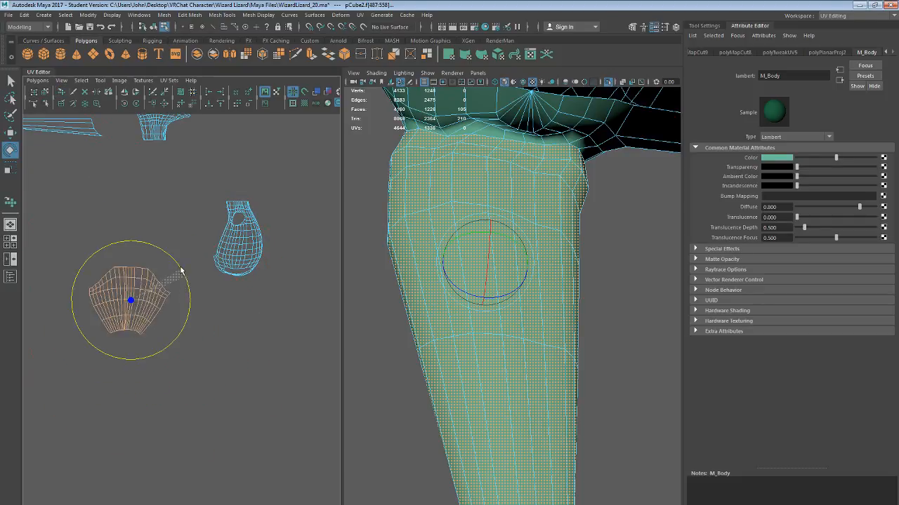
Unfold the torso's UV shell with the brush and inspect the result around the leg opening
left_click(244, 247)
middle_click_drag(247, 247, 244, 278, "alt")
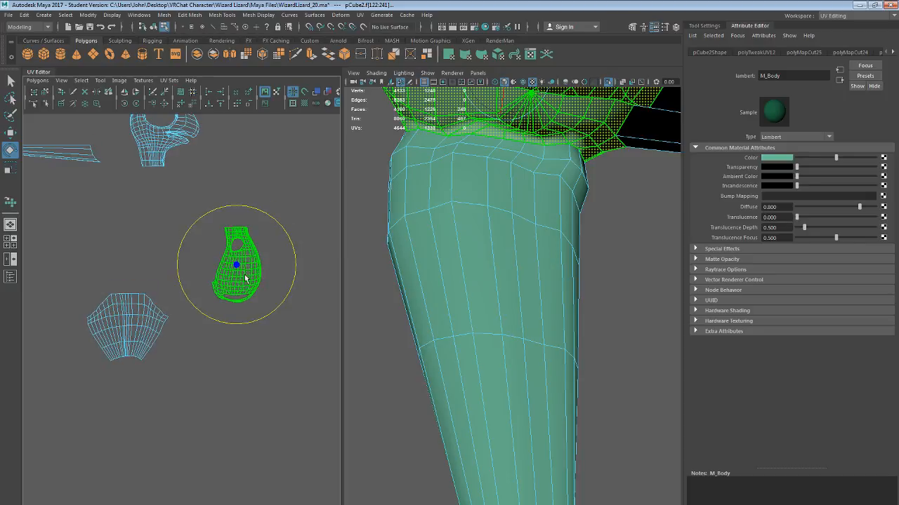
left_click_drag(511, 235, 625, 275, "alt")
right_click_drag(204, 281, 383, 473, "alt")
middle_click_drag(240, 286, 114, 369, "alt")
mouse_move(114, 369)
right_mouse_down("alt")
mouse_move(119, 255)
mouse_move(43, 138)
right_mouse_up("alt")
left_click(63, 92)
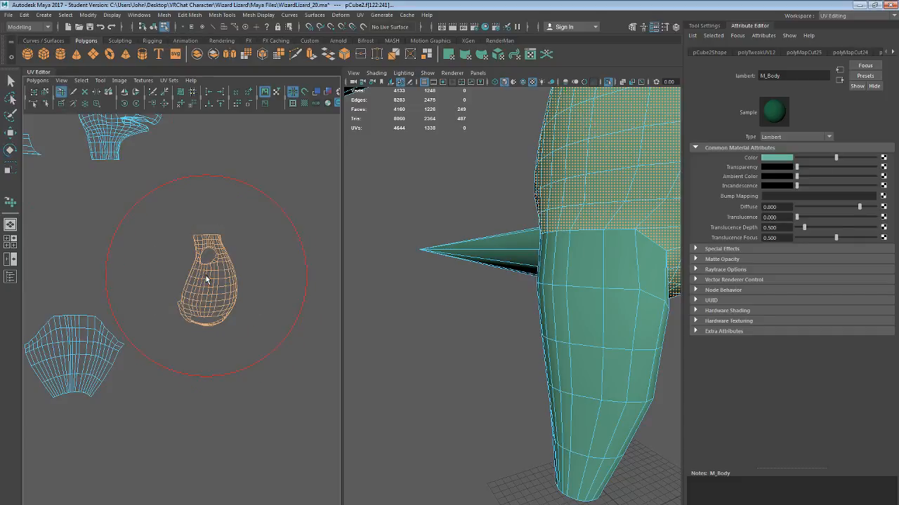
left_click_drag(206, 279, 201, 309)
right_click_drag(197, 278, 348, 453, "alt")
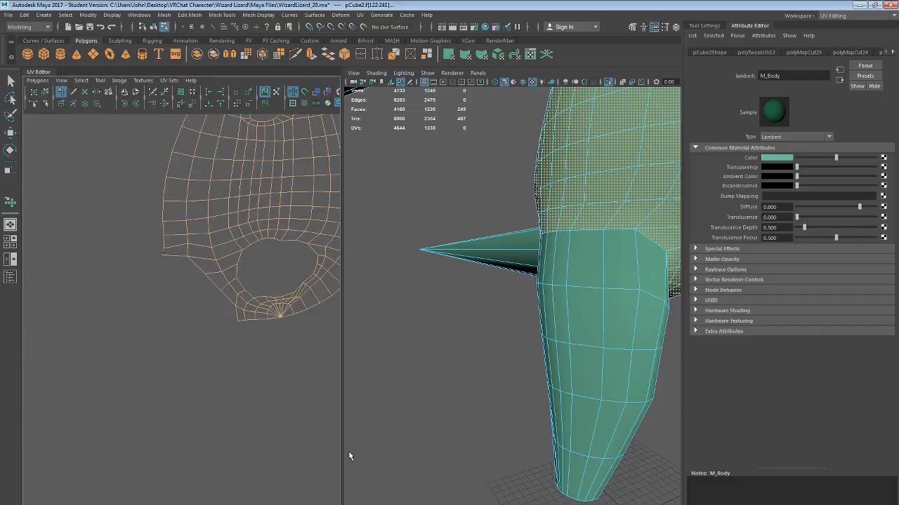
right_click_drag(206, 303, 240, 340, "alt")
middle_click_drag(226, 318, 124, 363, "alt")
middle_click_drag(206, 341, 194, 341, "alt")
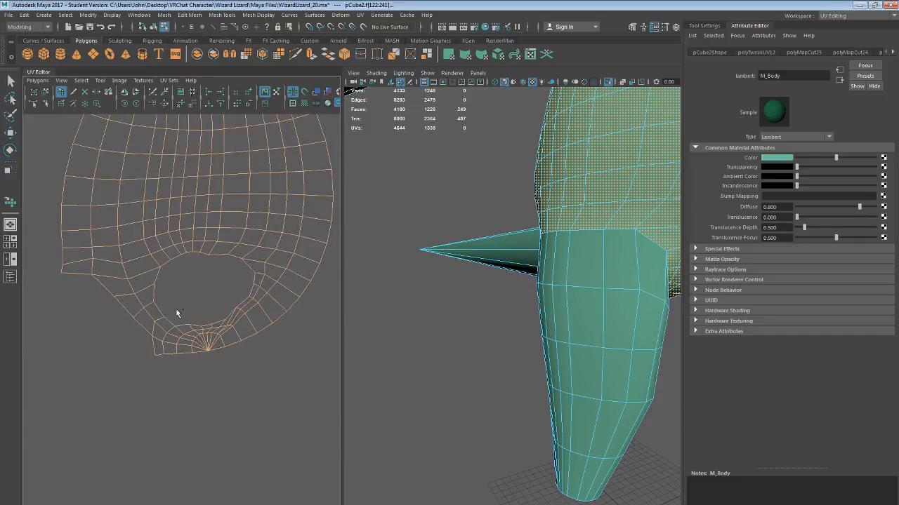
left_click_drag(570, 309, 523, 259, "alt")
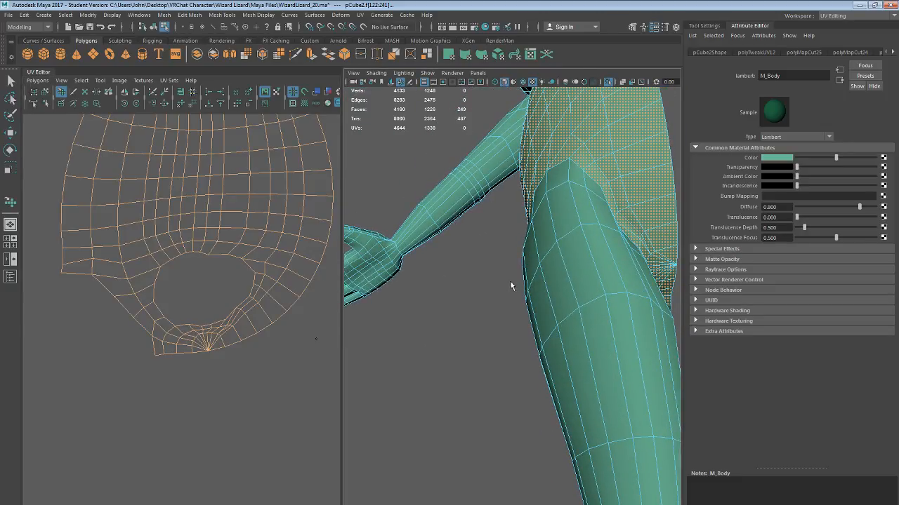
Select the head's UV shell, shift it slightly down and frame it closely in the UV view
scroll(290, 272, "down", 7)
middle_click_drag(183, 214, 245, 305, "alt")
key("w")
left_click(203, 264)
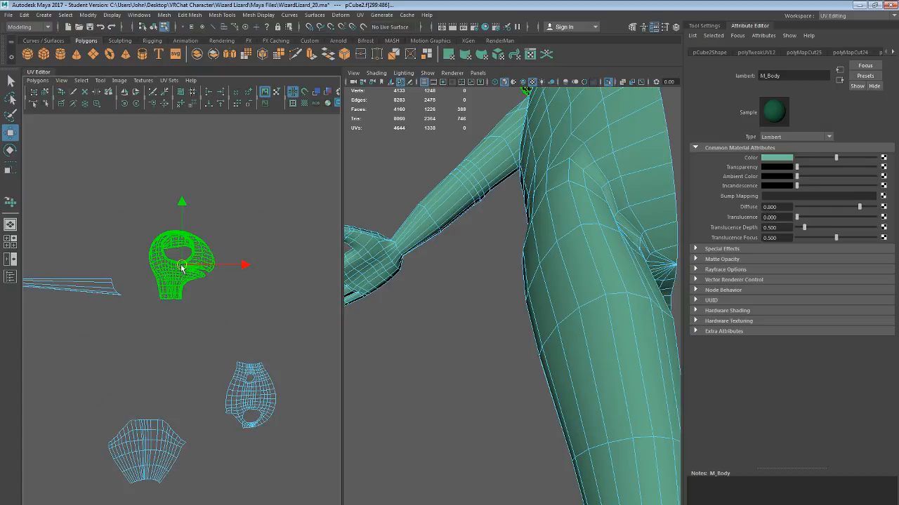
left_click_drag(181, 265, 205, 287)
right_click_drag(182, 220, 288, 307, "alt")
middle_click_drag(239, 243, 215, 309, "alt")
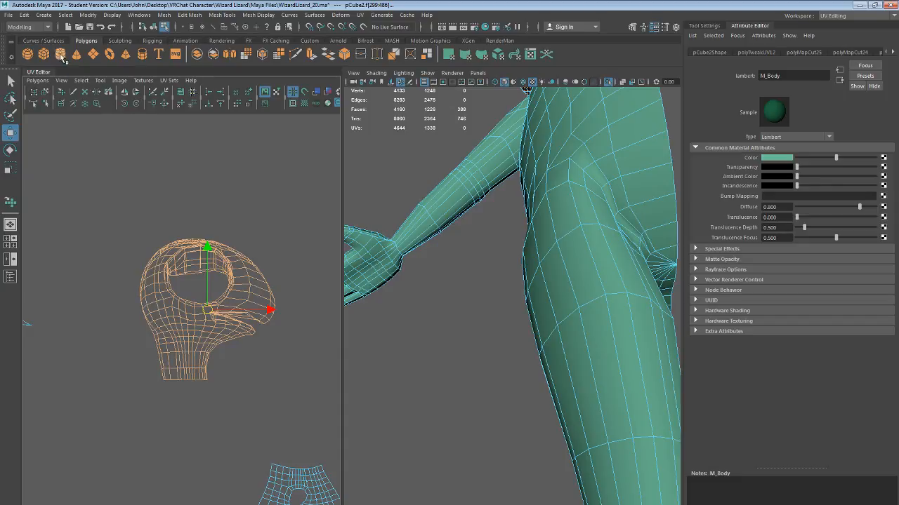
Save the scene as a new version named WizardLizard_21
left_click(24, 14)
left_click(186, 143)
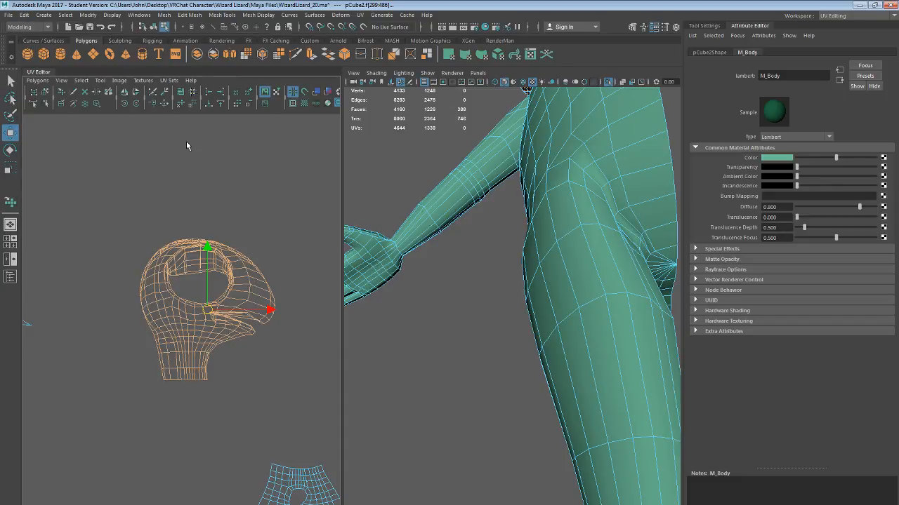
left_click(17, 16)
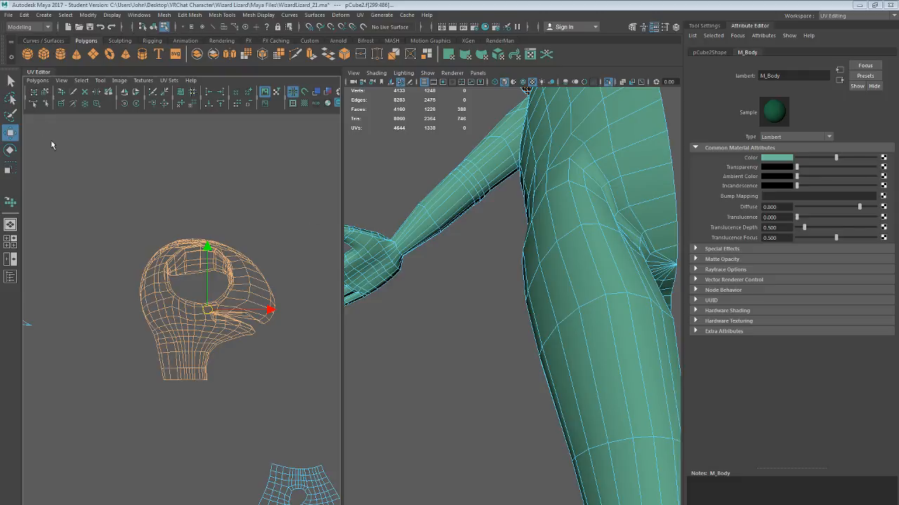
Try to unfold the head's UV shell with the Unfold brush while the mouth interior is still attached
left_click(61, 92)
left_click_drag(189, 327, 196, 316)
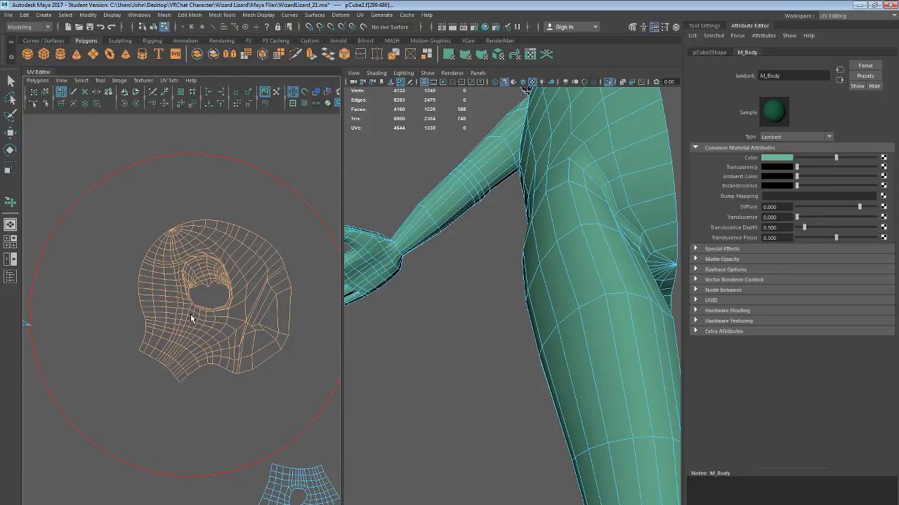
left_click_drag(190, 320, 285, 294)
Switch to face selection and select the faces lining the lower inside of the lizard's mouth
left_click_drag(490, 225, 537, 254, "alt")
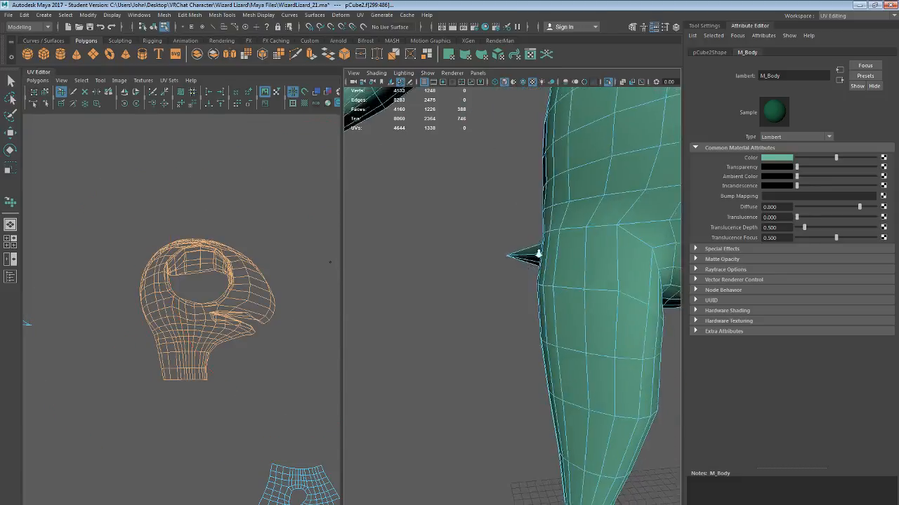
right_click_drag(538, 253, 464, 107, "alt")
middle_click_drag(522, 161, 458, 227, "alt")
right_click_drag(459, 227, 544, 231, "alt")
left_click_drag(544, 231, 550, 318, "alt")
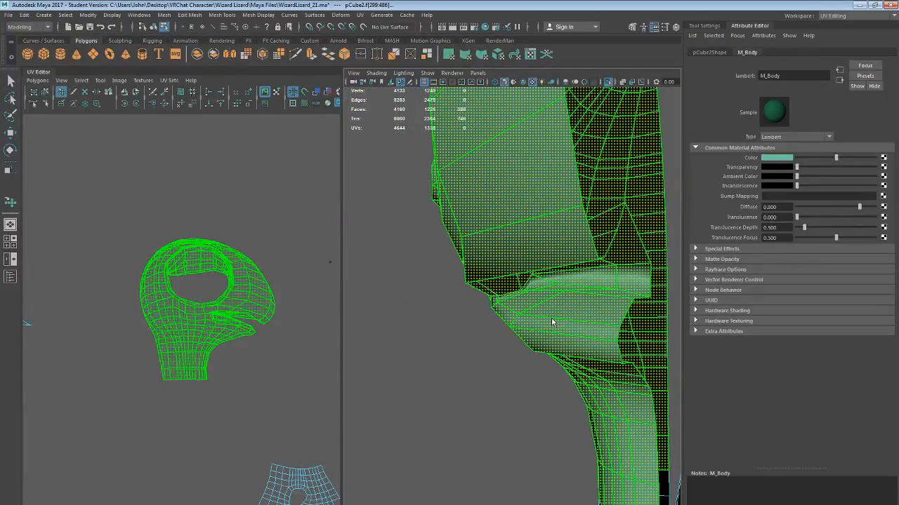
key("F11")
left_click(546, 324)
left_click(510, 314, "shift")
left_click(562, 309, "shift")
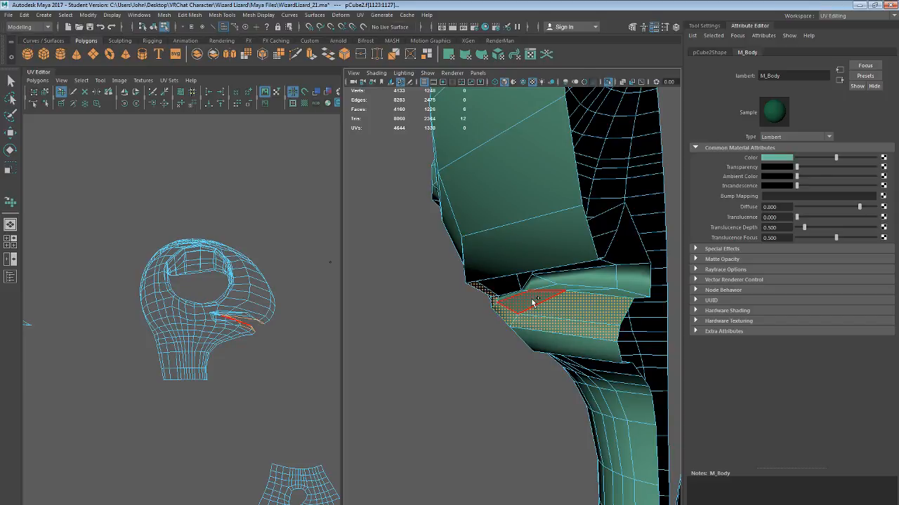
left_click(534, 302, "shift")
left_click(567, 307)
left_click(564, 325)
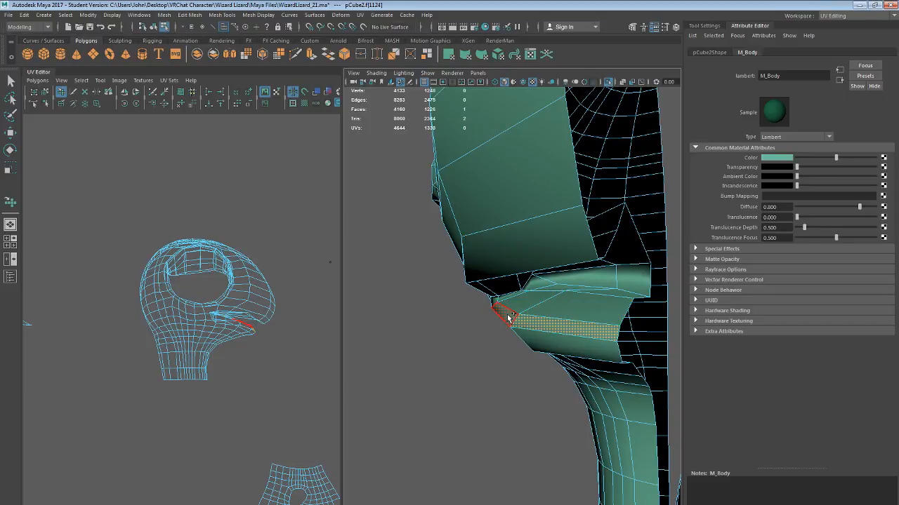
left_click(507, 315, "shift")
left_click(574, 310, "shift")
left_click(531, 304, "shift")
Extend the face selection to cover the entire mouth interior, including its roof and the mouth corner
left_click_drag(603, 244, 577, 294, "alt")
left_click(561, 328, "shift")
left_click(522, 311, "shift")
left_click(593, 311, "shift")
left_click(564, 301, "shift")
left_click(580, 293, "ctrl")
left_click_drag(622, 268, 548, 251, "alt")
left_click(507, 231, "shift")
left_click(502, 208, "shift")
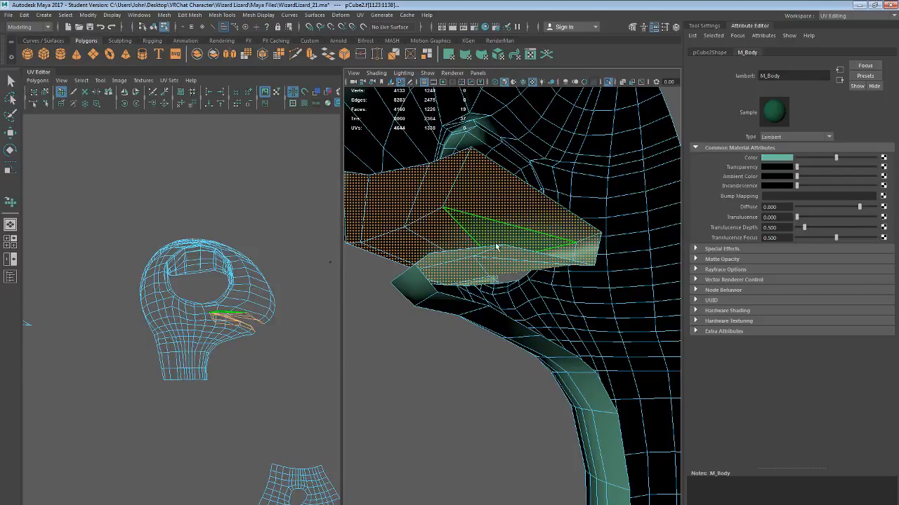
left_click_drag(494, 243, 478, 255, "alt")
Apply a camera-based UV projection to the mouth interior and move the new shell out below the UV grid
left_click(359, 15)
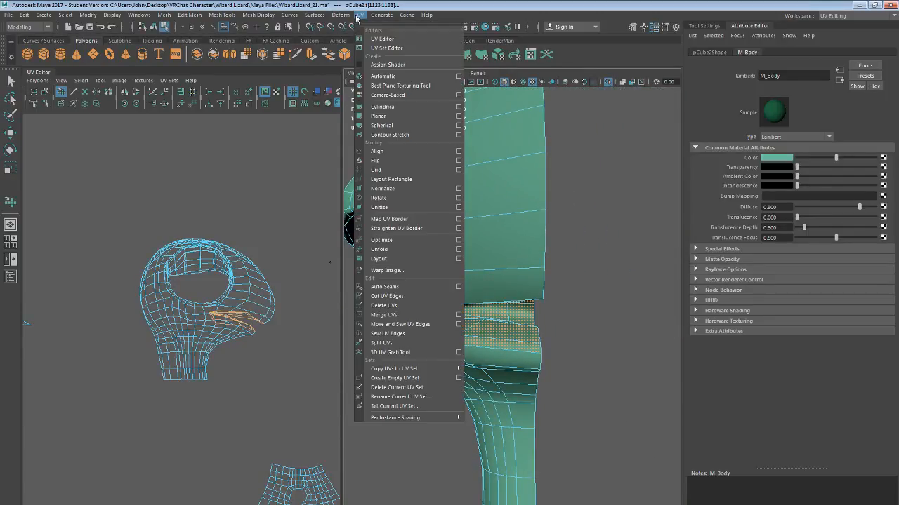
left_click(408, 97)
right_click_drag(287, 307, 138, 217, "alt")
key("w")
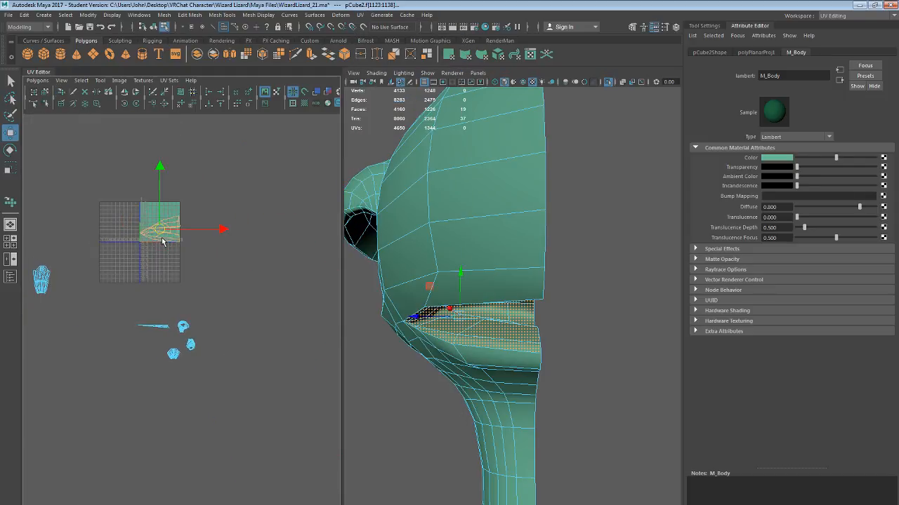
left_click_drag(160, 229, 224, 314)
right_click_drag(225, 316, 351, 439, "alt")
middle_click_drag(274, 325, 165, 336, "alt")
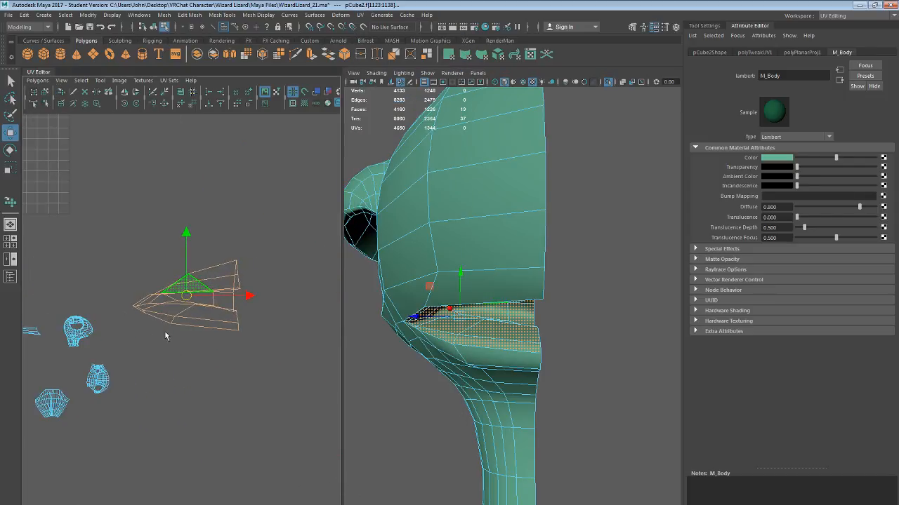
Unfold the mouth interior's UV shell flat with the Unfold brush and return to the Move tool
left_click(61, 92)
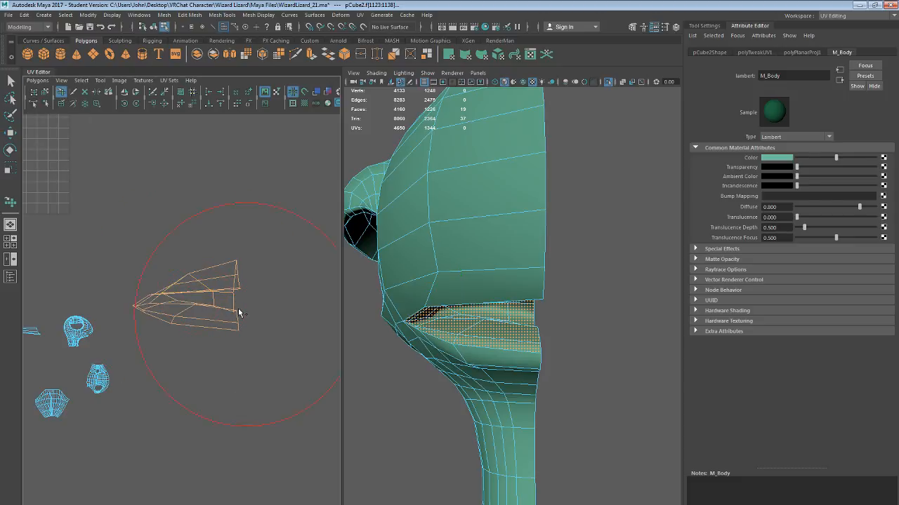
mouse_move(239, 311)
left_mouse_down()
mouse_move(201, 312)
mouse_move(170, 235)
left_mouse_up()
key("w")
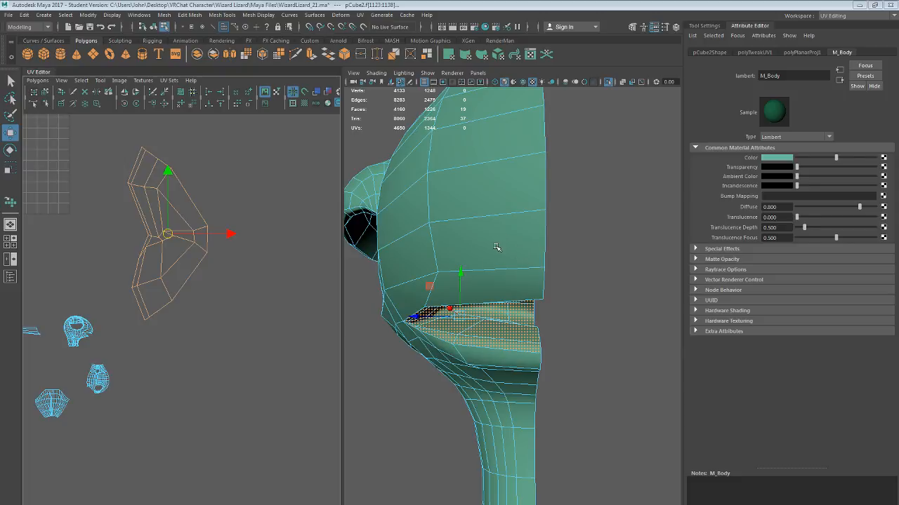
Clear the mouth selection and select the head's whole UV shell
right_click_drag(519, 266, 455, 175, "alt")
left_click_drag(461, 223, 505, 235, "alt")
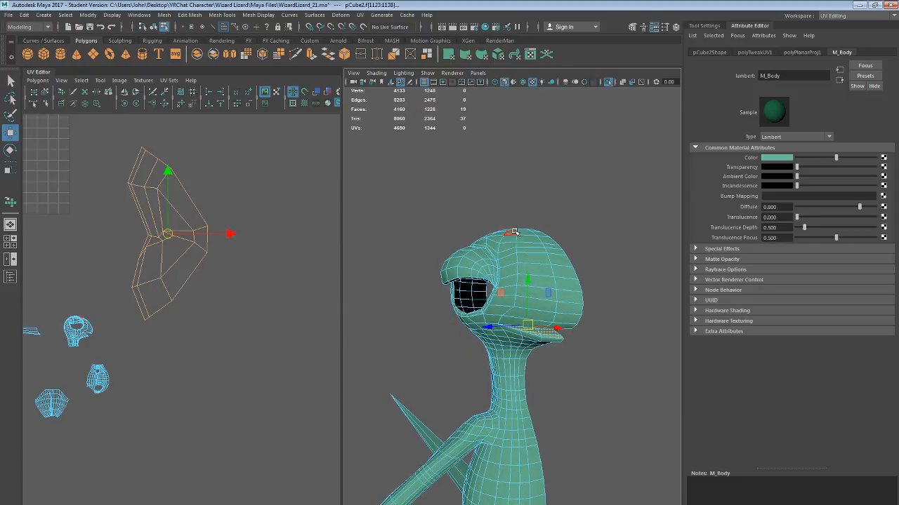
right_click_drag(519, 250, 542, 280, "alt")
left_click(606, 435)
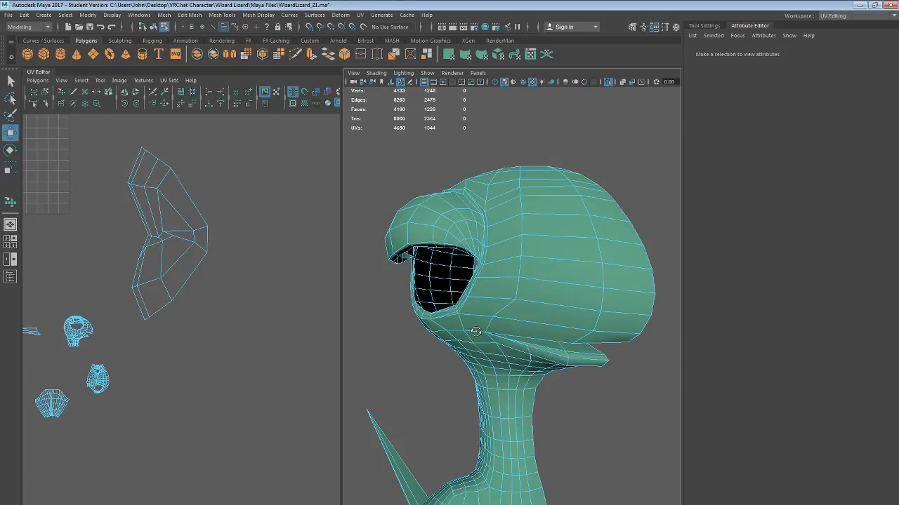
left_click_drag(475, 331, 505, 285, "alt")
left_click(518, 279)
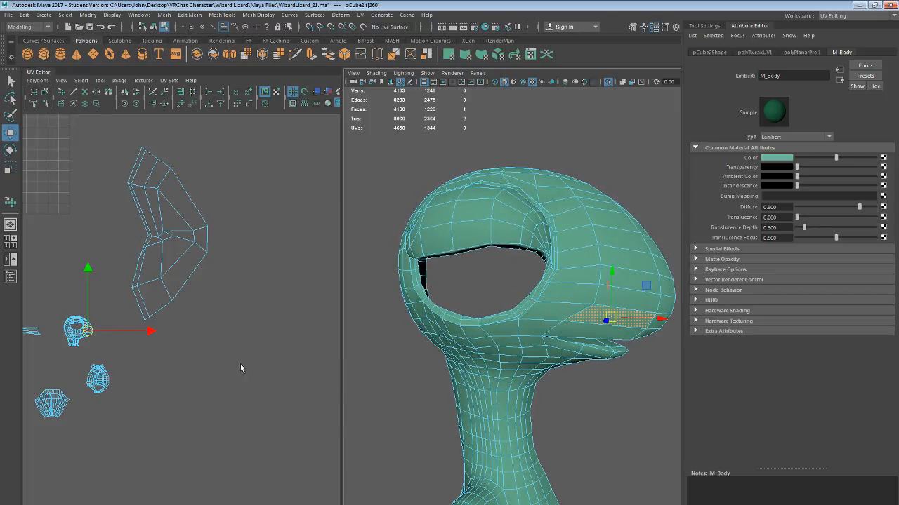
right_click_drag(118, 274, 122, 364, "alt")
middle_click_drag(122, 364, 333, 312, "alt")
right_click_drag(333, 313, 333, 386, "alt")
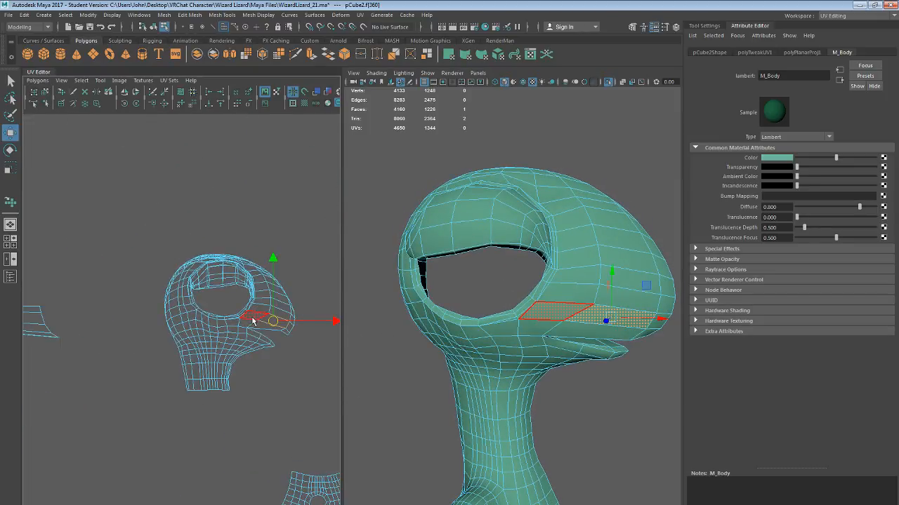
double_click(239, 313)
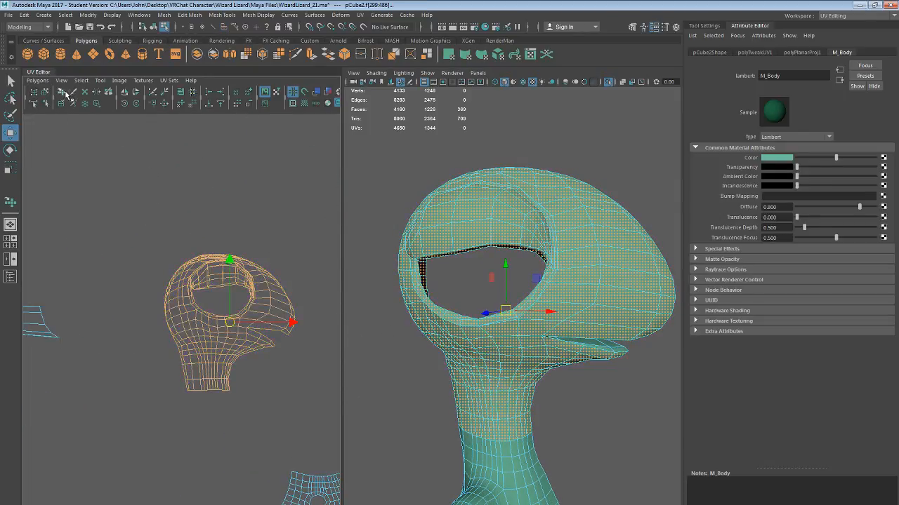
Unfold the head's UV shell flat with the Unfold brush, opening up the mouth gap, and return to the Move tool
left_click(63, 92)
left_click_drag(178, 364, 221, 345)
right_click_drag(220, 345, 202, 339, "alt")
key("b")
mouse_move(215, 333)
left_mouse_down()
mouse_move(83, 265)
mouse_move(199, 325)
mouse_move(204, 315)
left_mouse_up()
mouse_move(189, 269)
right_mouse_down("alt")
mouse_move(217, 271)
mouse_move(270, 323)
right_mouse_up("alt")
middle_click_drag(270, 323, 146, 318, "alt")
right_click_drag(211, 314, 187, 316, "alt")
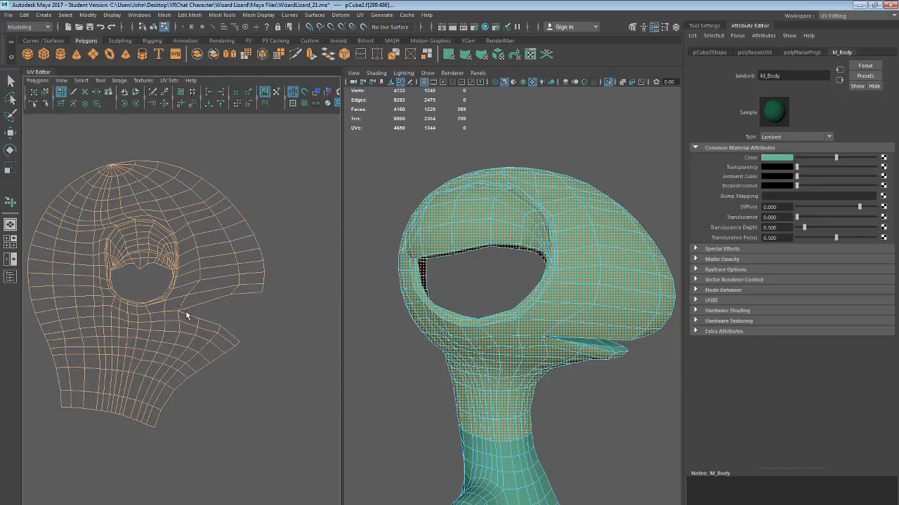
left_click_drag(186, 316, 151, 289)
right_click_drag(197, 324, 105, 223, "alt")
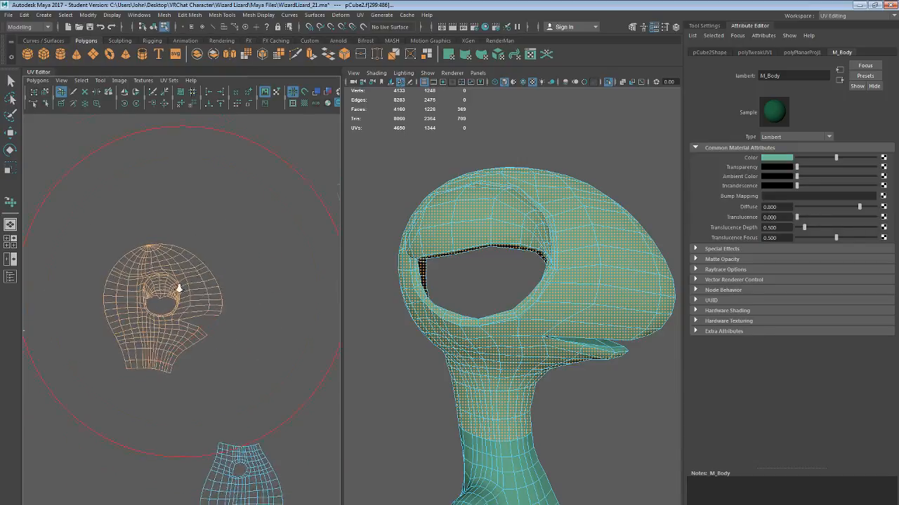
right_click_drag(178, 288, 133, 257, "alt")
key("w")
right_click_drag(226, 347, 120, 273, "alt")
Examine the head's shape from the front and side against its unfolded UV shell
left_click_drag(479, 277, 414, 263, "alt")
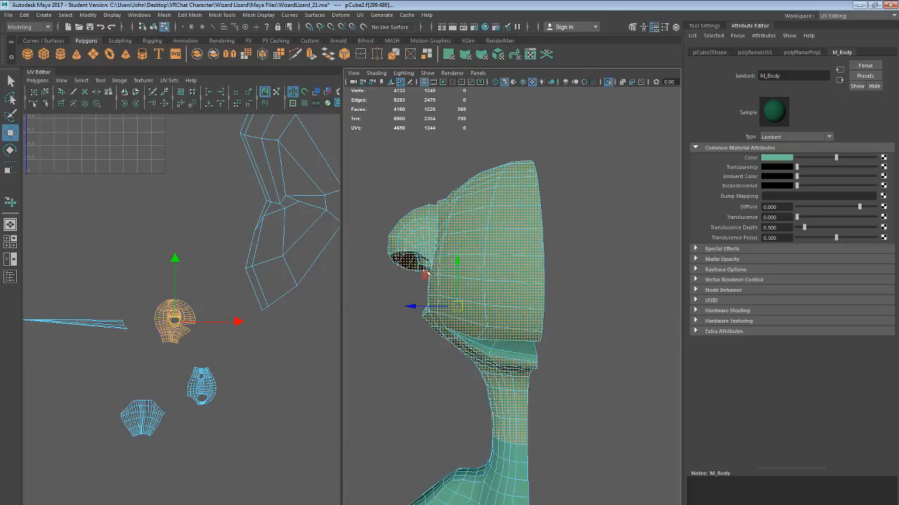
left_click_drag(551, 386, 551, 407, "alt")
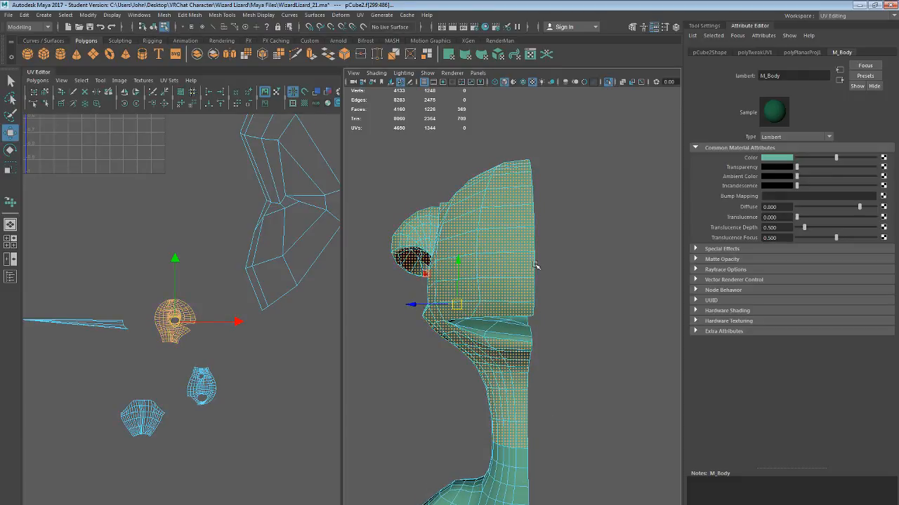
scroll(526, 242, "down", 3)
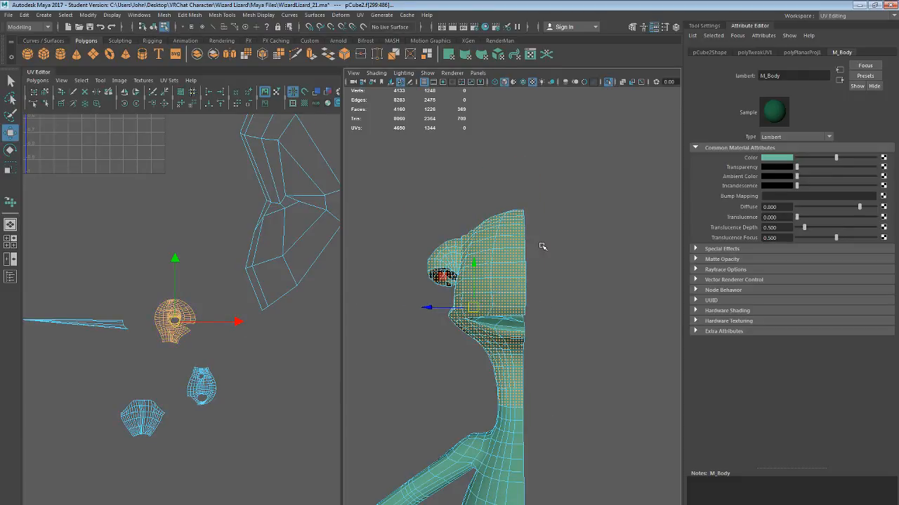
mouse_move(504, 318)
left_mouse_down("alt")
mouse_move(530, 306)
mouse_move(506, 307)
left_mouse_up("alt")
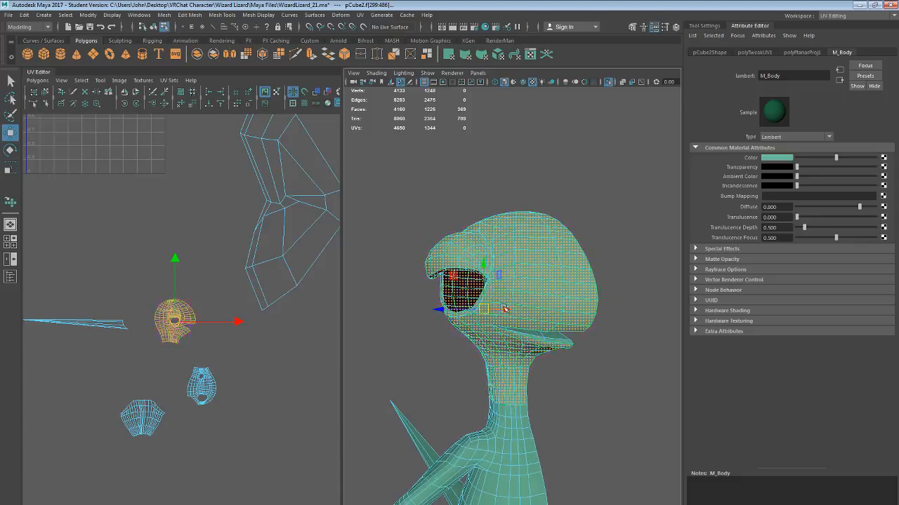
left_click(496, 233)
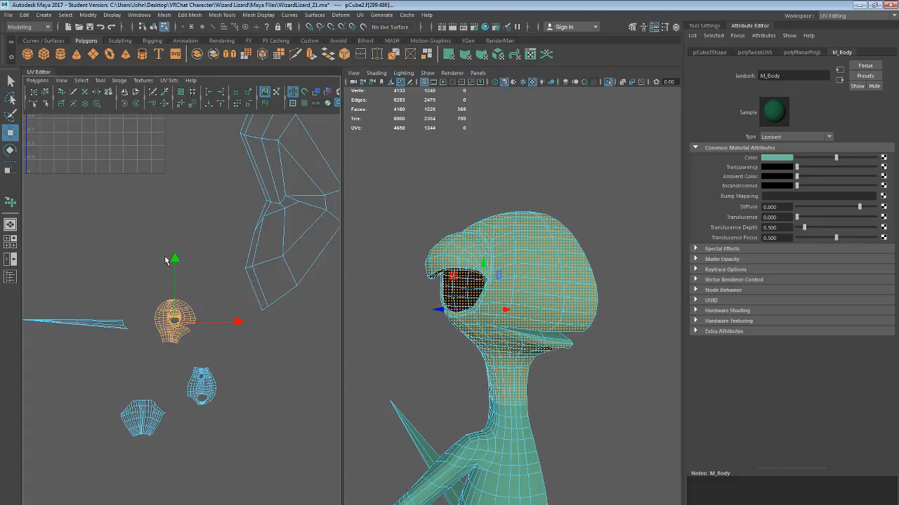
left_click_drag(495, 274, 544, 262, "alt")
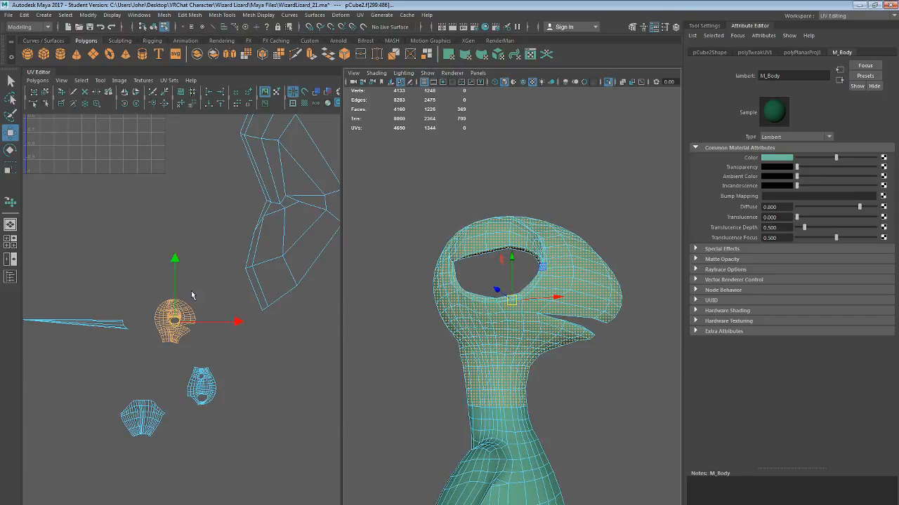
Select the tail's UV shell, frame it on the model and activate the Unfold brush
scroll(192, 295, "down", 1)
left_click(101, 327)
key("f")
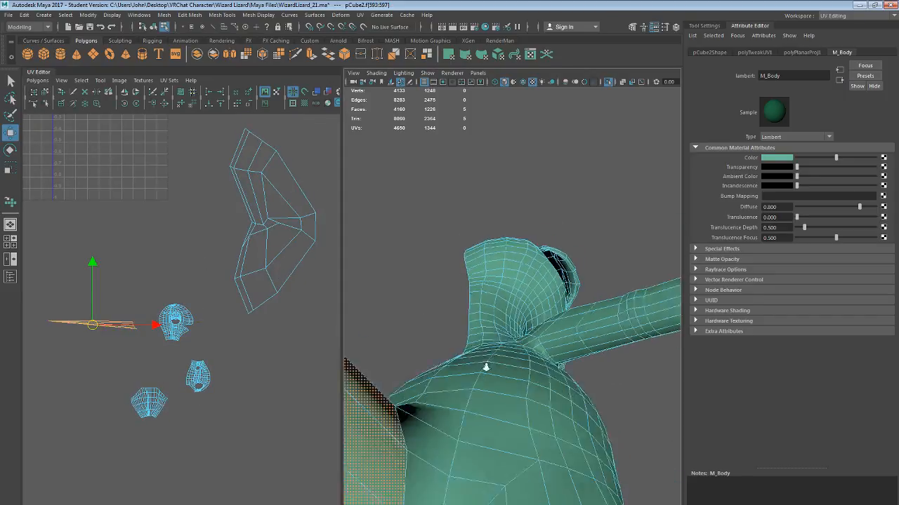
left_click_drag(486, 367, 445, 384, "alt")
middle_click_drag(445, 384, 515, 349, "alt")
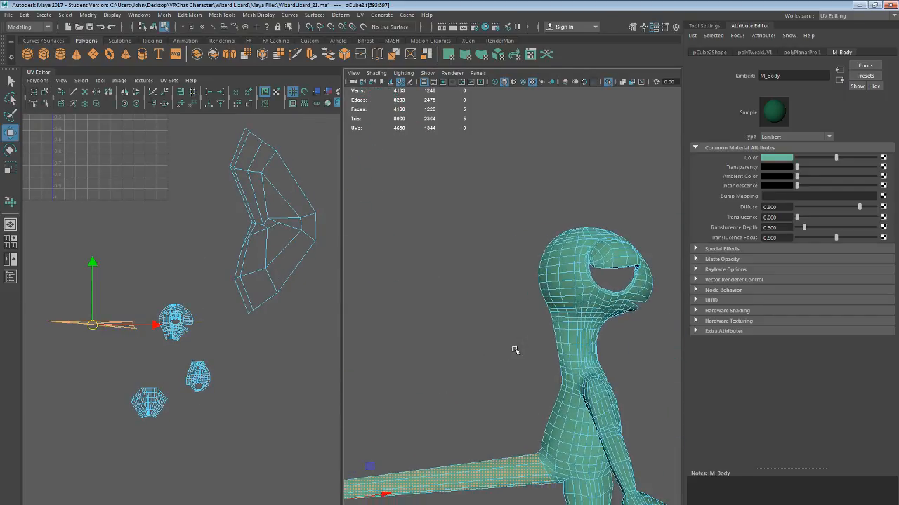
left_click(61, 91)
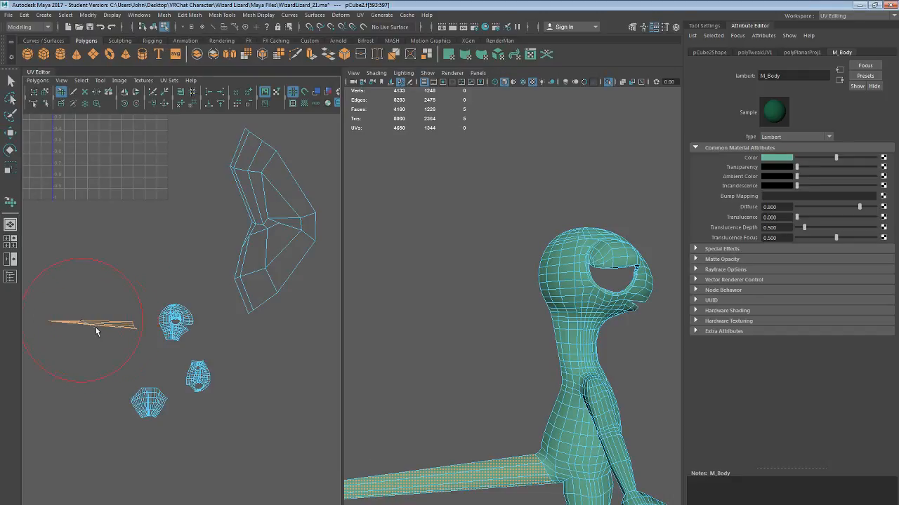
scroll(254, 389, "down", 3)
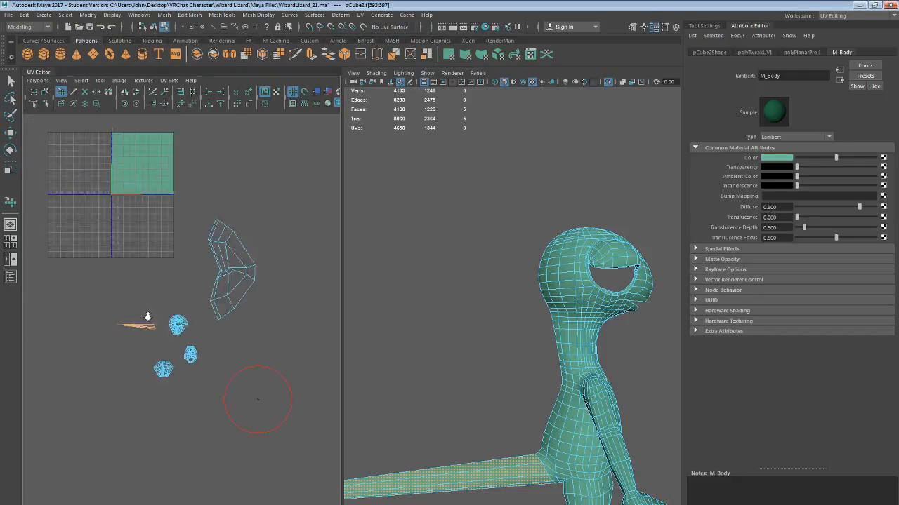
Select the hand's whole shell and frame it in both the UV view and the 3D view
left_click_drag(522, 421, 496, 399, "alt")
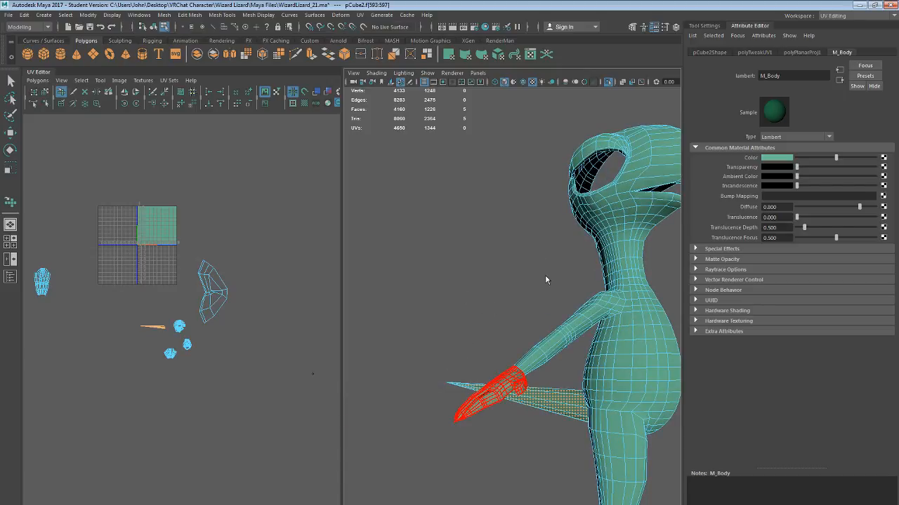
left_click(483, 404)
scroll(272, 356, "down", 3)
key("f")
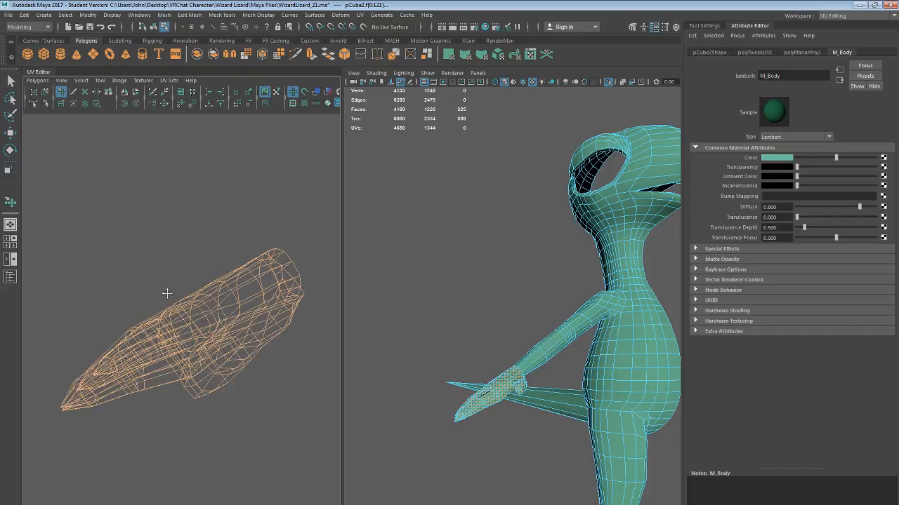
left_click_drag(496, 367, 549, 398, "alt")
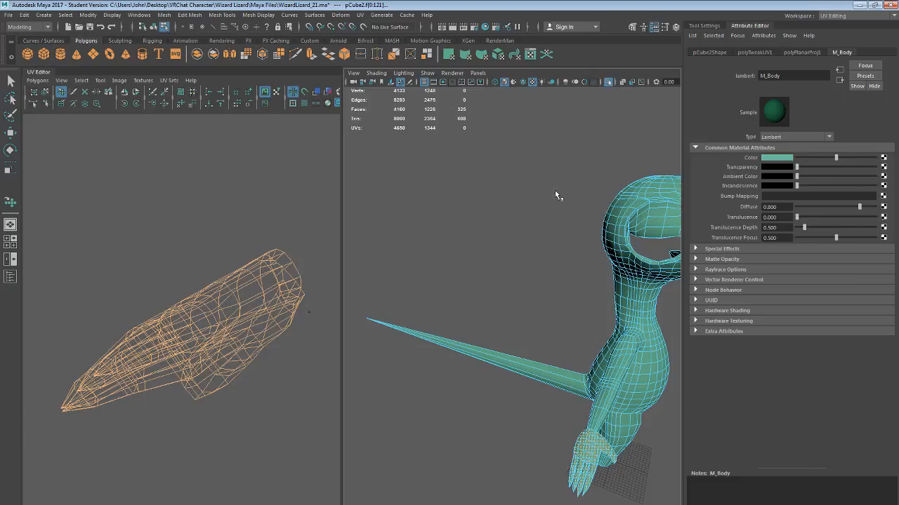
key("f")
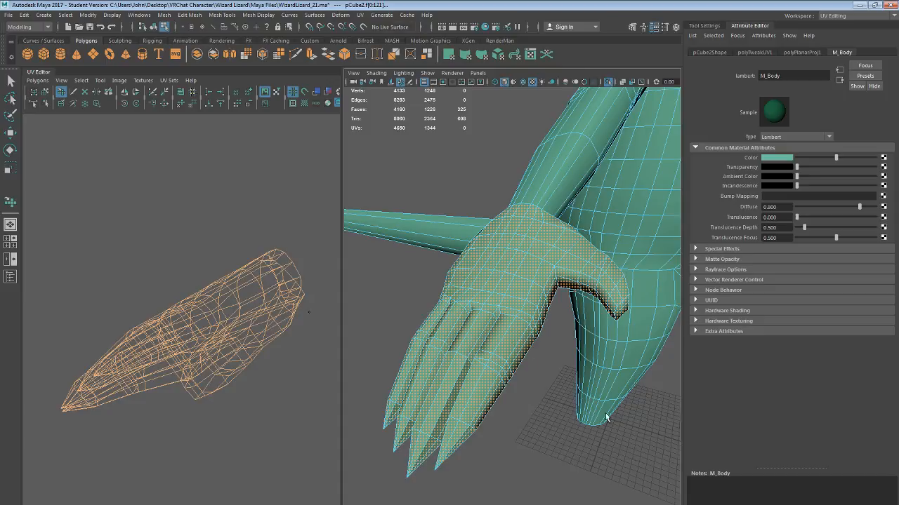
Face the back of the hand squarely in the 3D view and project the hand's UVs with Camera-Based mapping
left_click_drag(520, 319, 561, 352, "alt")
middle_click_drag(517, 341, 545, 312, "alt")
left_click_drag(545, 311, 391, 319, "alt")
left_click(360, 15)
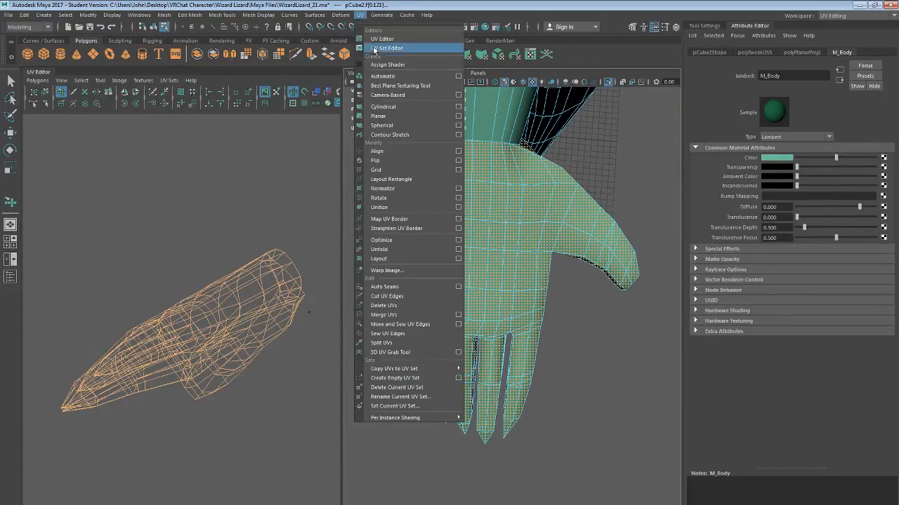
left_click(399, 95)
Move the hand's new UV shell into the empty area below the other shells and frame it
right_click_drag(259, 258, 148, 150, "alt")
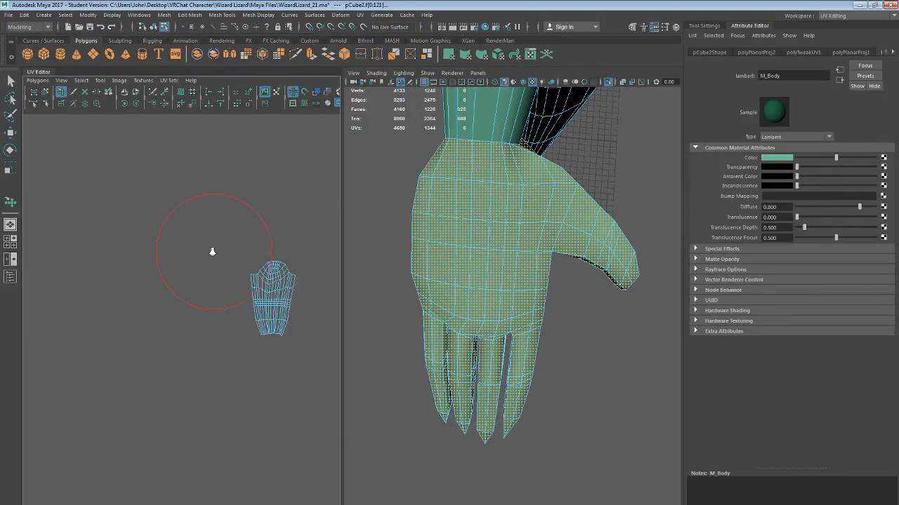
right_click_drag(212, 250, 163, 159, "alt")
key("w")
middle_click_drag(265, 301, 205, 392)
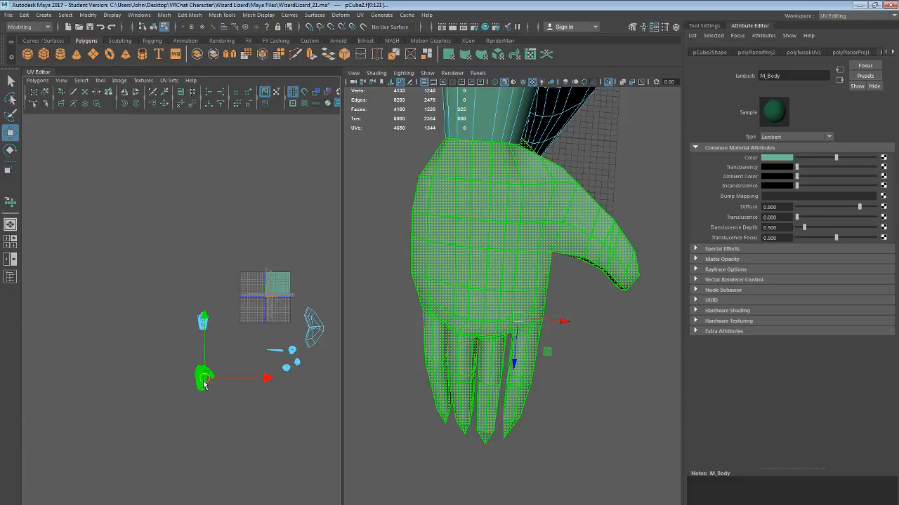
key("f")
right_click_drag(272, 387, 258, 372, "alt")
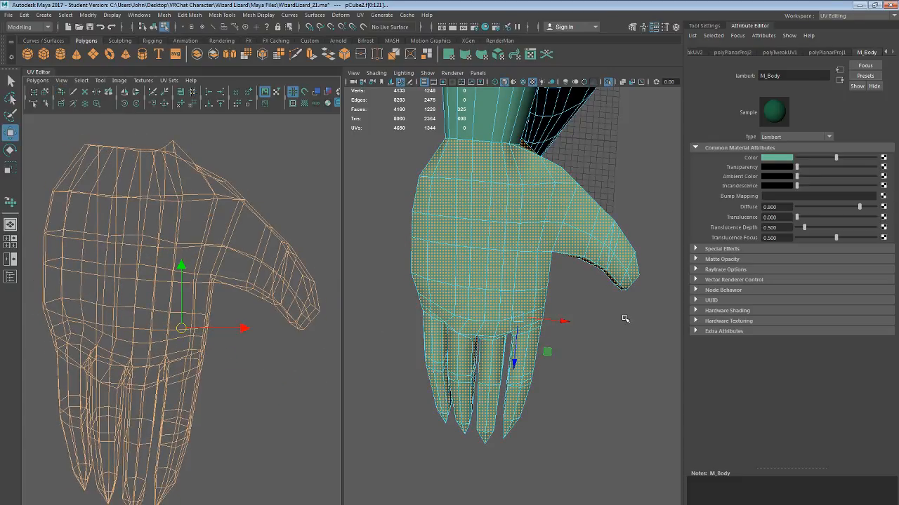
Select the edge loop running along the outer side of the hand to its fingertip as the start of the seam
left_click(621, 330, "alt")
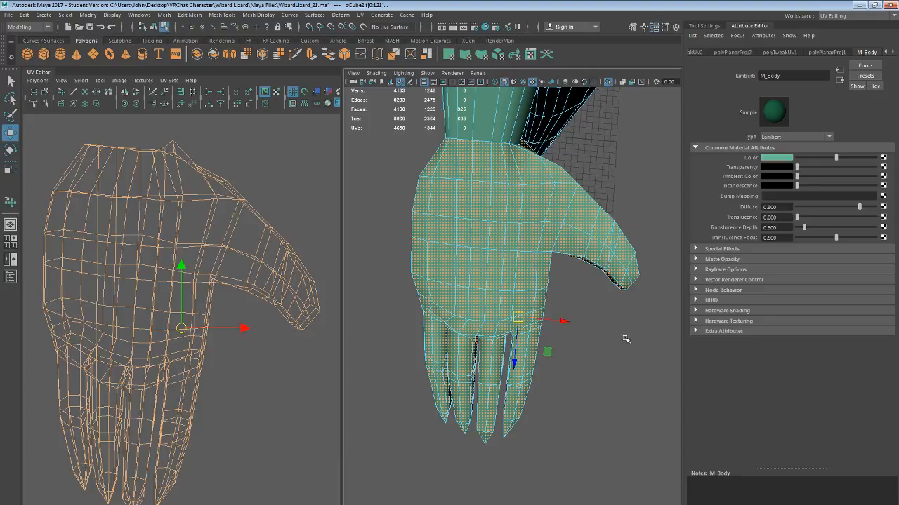
left_click_drag(625, 339, 393, 238, "alt")
left_click(383, 236)
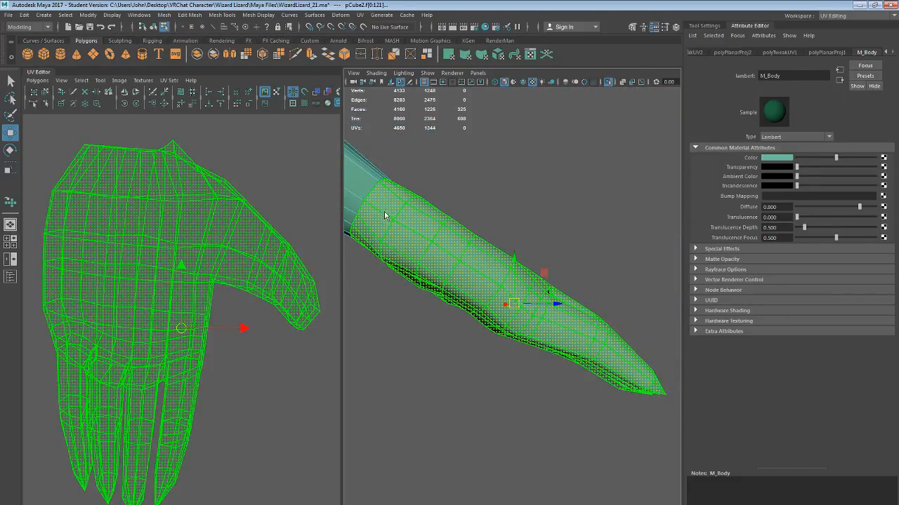
key("F10")
left_click(406, 232)
double_click(413, 236, "shift")
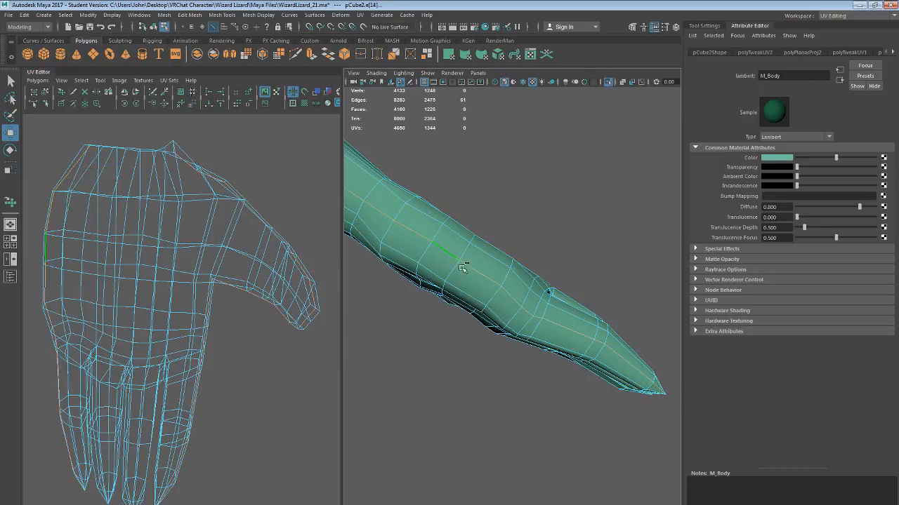
Add the side edges of each finger and the gaps between them to the seam selection, separating palm from back of hand
left_click_drag(572, 324, 421, 272, "alt")
left_click(418, 268, "shift")
left_click(436, 278, "shift")
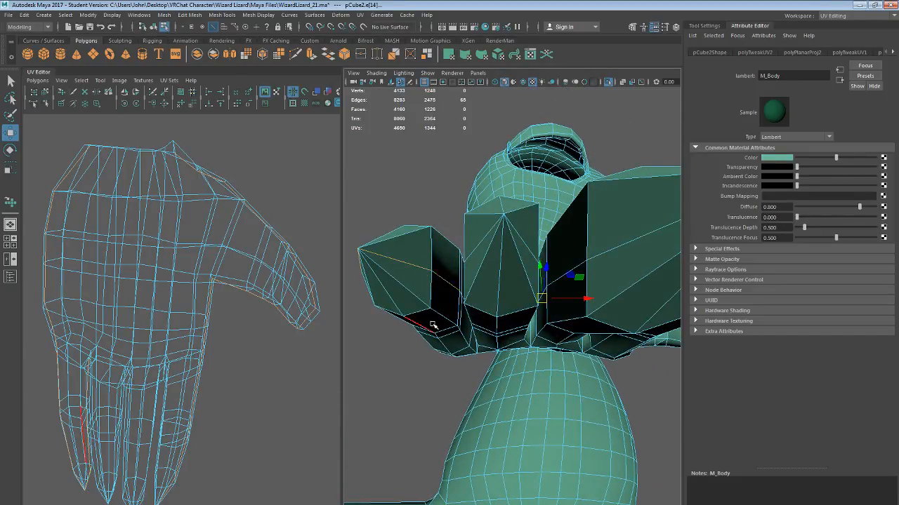
left_click_drag(433, 325, 459, 316, "alt")
left_click(567, 232, "shift")
left_click(617, 192, "shift")
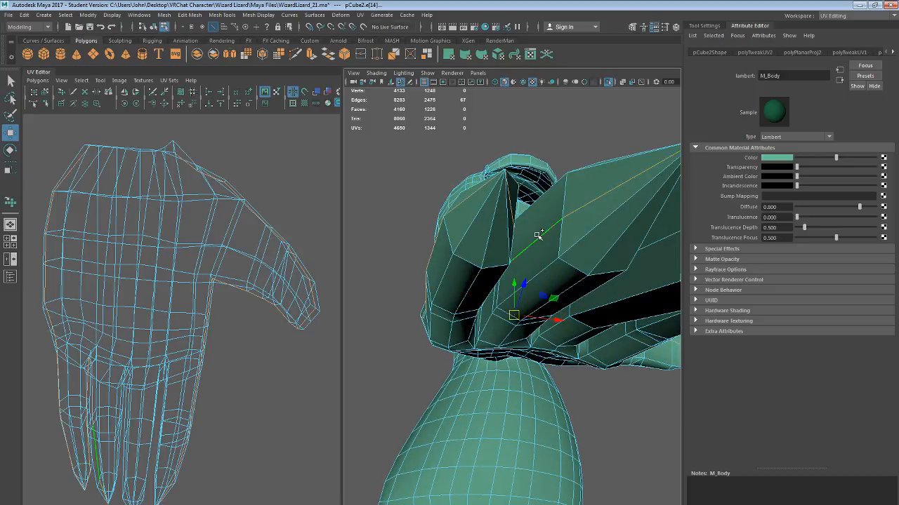
double_click(539, 236, "shift")
left_click_drag(588, 261, 533, 263, "alt")
left_click(454, 248, "shift")
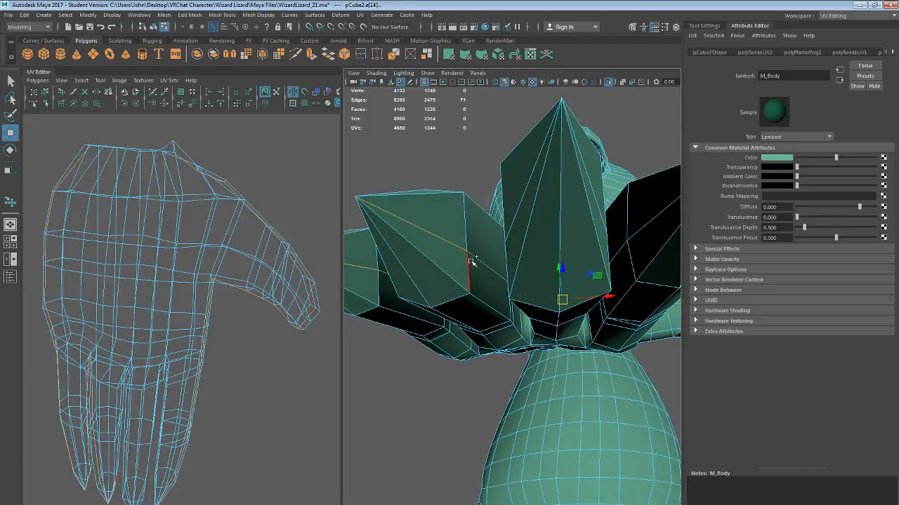
mouse_move(478, 260)
left_mouse_down("alt")
mouse_move(466, 257)
mouse_move(463, 269)
left_mouse_up("alt")
left_click(477, 236, "shift")
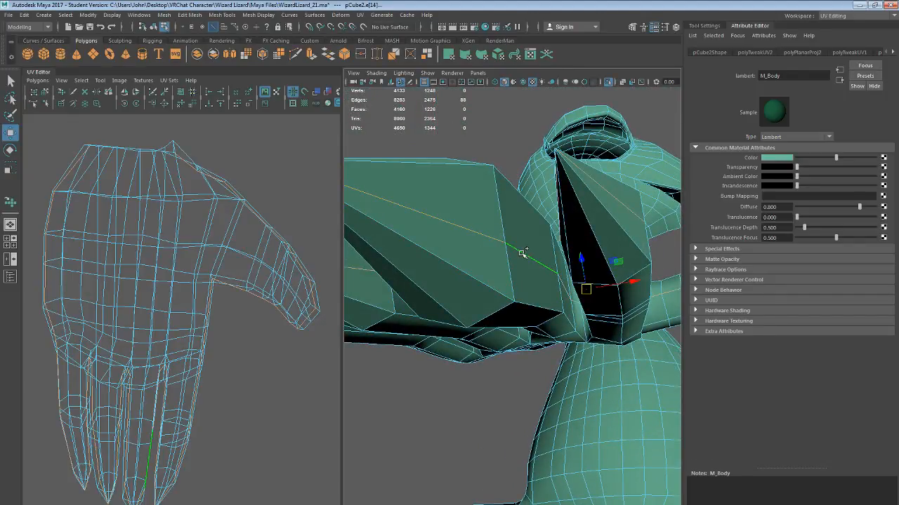
Deselect the edges running up the arm and cut the hand's UVs along the remaining side and finger edges
left_click_drag(522, 252, 613, 269, "alt")
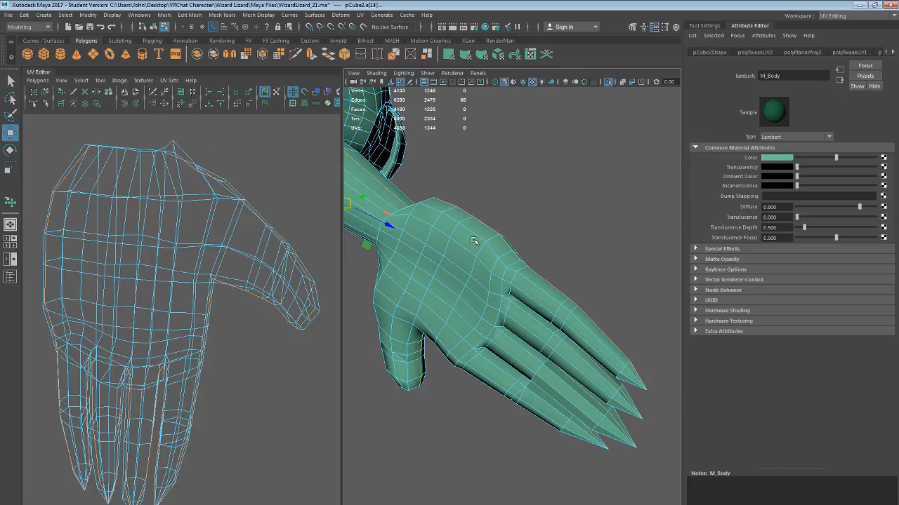
key("f")
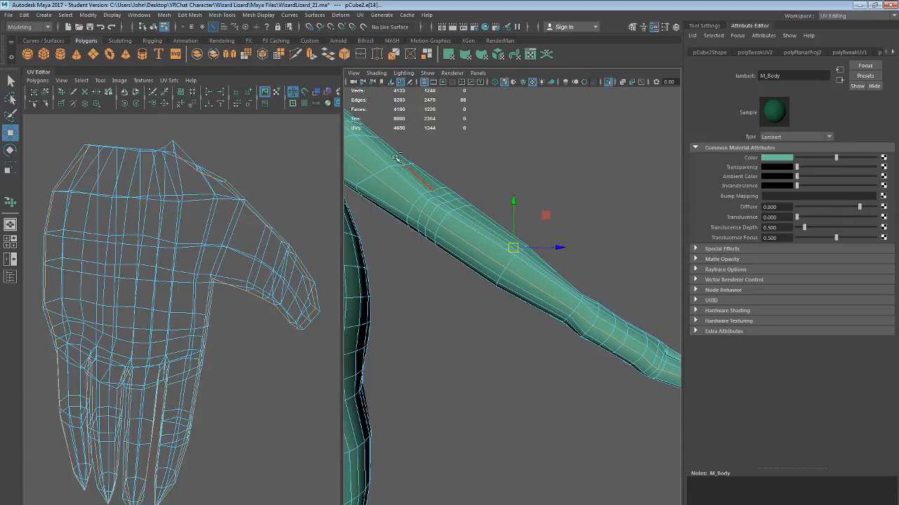
left_click_drag(354, 131, 528, 309, "ctrl")
middle_click_drag(447, 276, 572, 349, "alt")
right_click_drag(571, 348, 491, 260, "alt")
left_click_drag(444, 209, 457, 240, "ctrl")
left_click_drag(534, 275, 354, 275, "alt")
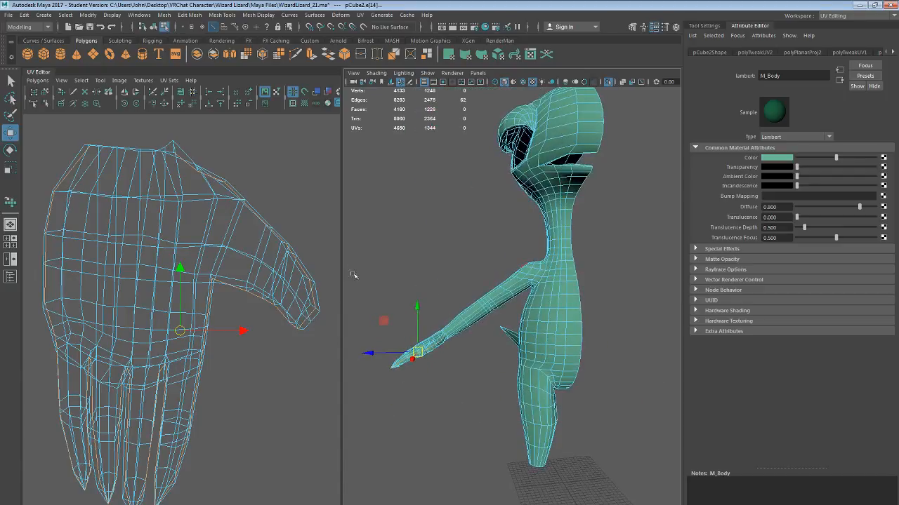
right_click_drag(479, 309, 545, 342, "alt")
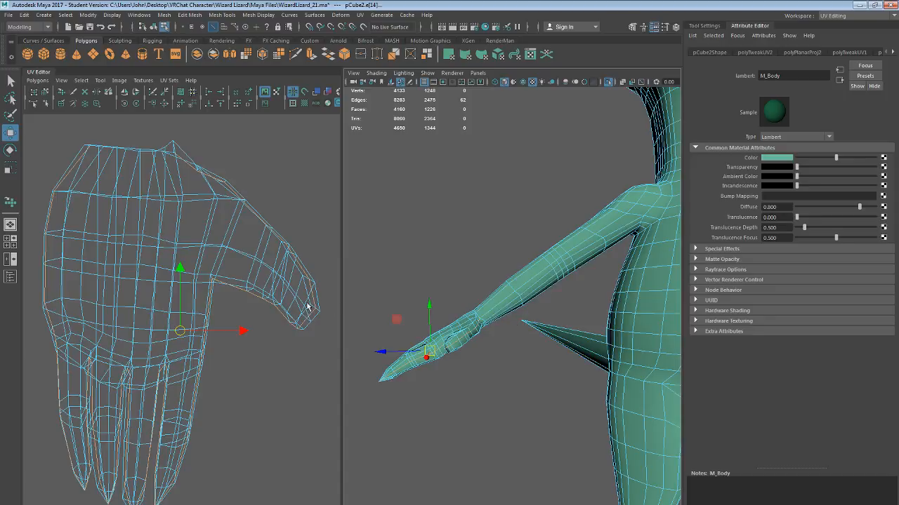
left_click(152, 92)
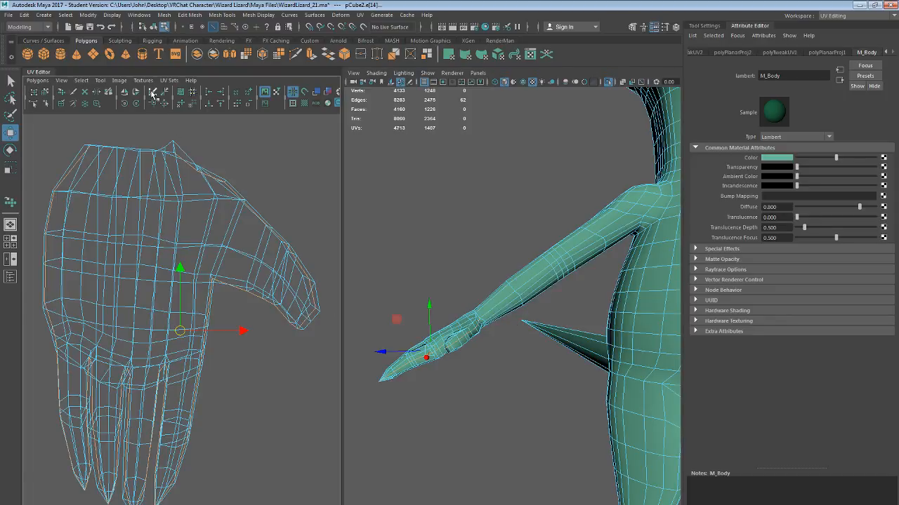
Select the back-of-hand UV shell and move it away from the palm half
right_click_drag(102, 255, 141, 284)
left_click(179, 313)
right_click_drag(179, 312, 110, 249, "alt")
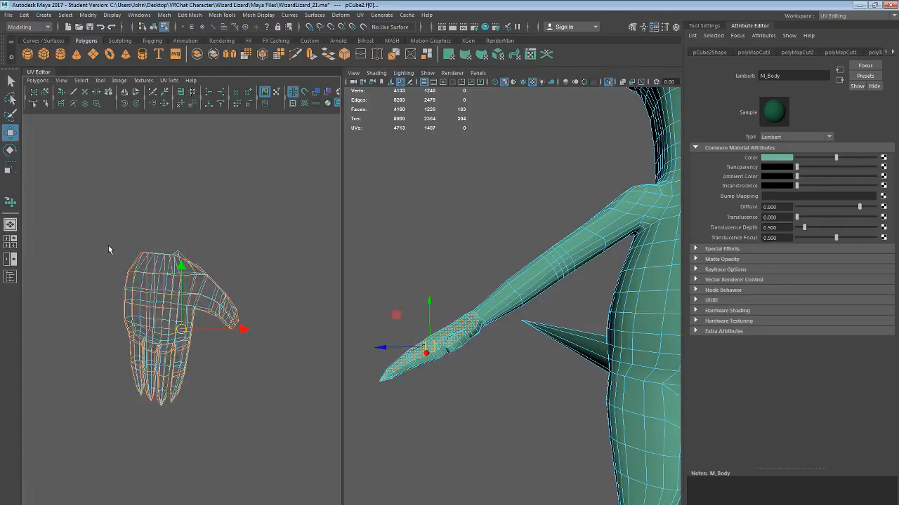
left_click_drag(181, 330, 287, 423)
middle_click_drag(298, 402, 185, 291, "alt")
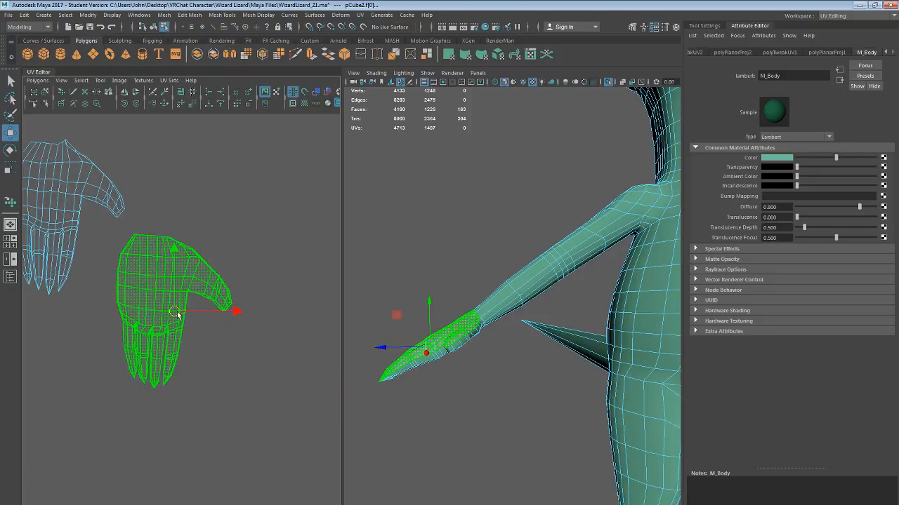
left_click_drag(178, 315, 237, 356)
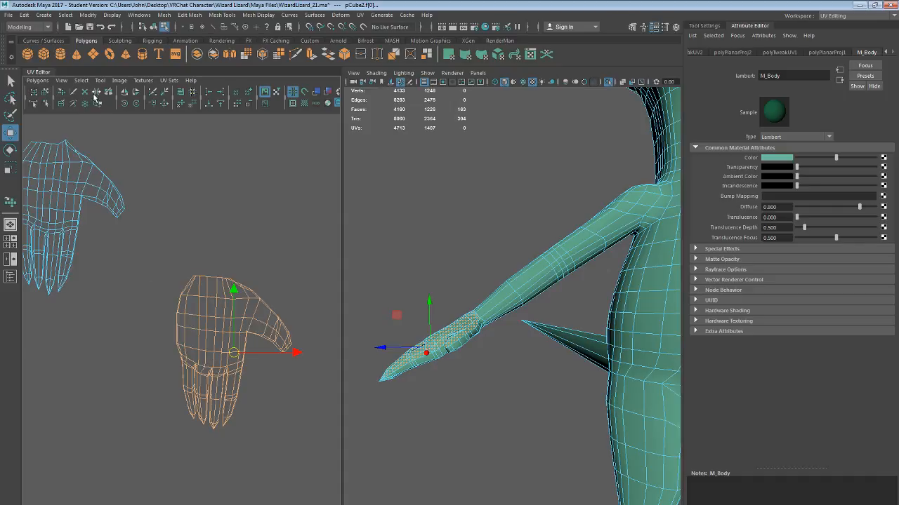
Flatten the back-of-hand UV shell with the Unfold brush so its fingers spread apart
left_click(62, 92)
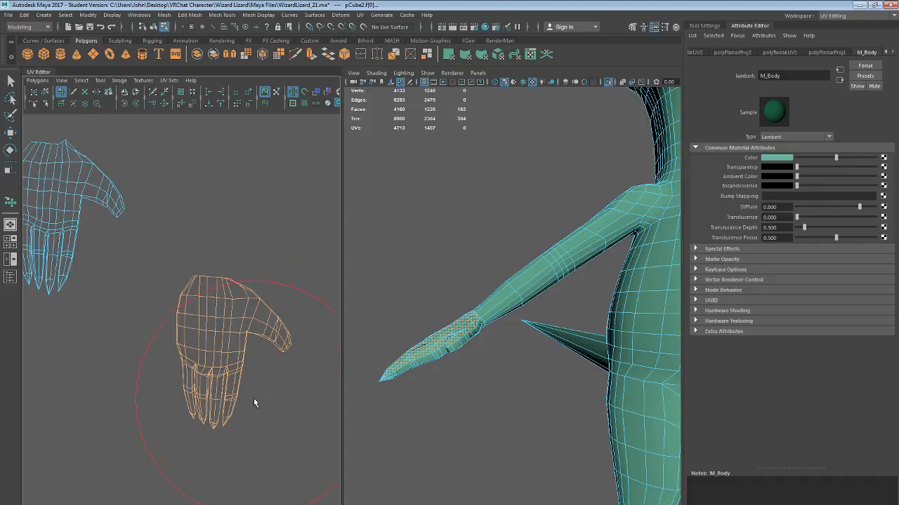
mouse_move(222, 346)
left_mouse_down()
mouse_move(232, 381)
mouse_move(212, 387)
left_mouse_up()
mouse_move(211, 388)
right_mouse_down("alt")
mouse_move(204, 366)
mouse_move(179, 343)
right_mouse_up("alt")
middle_click_drag(178, 343, 241, 381, "alt")
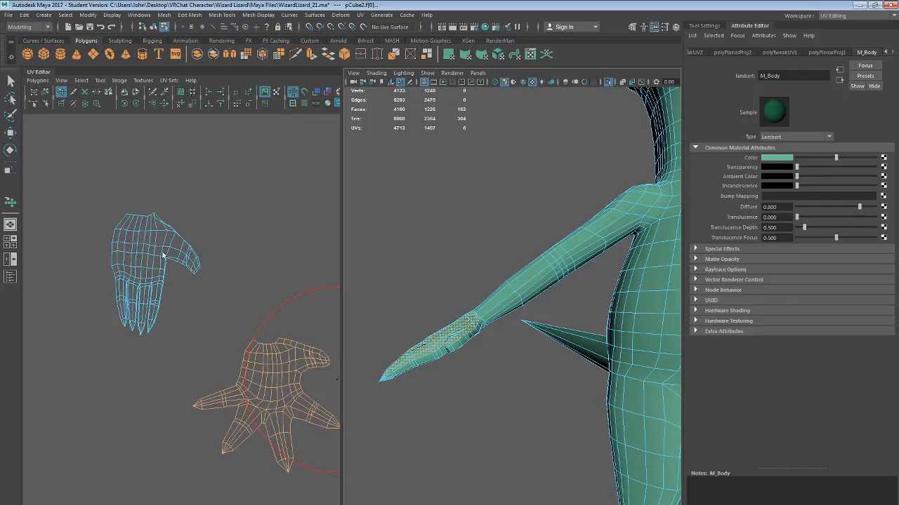
Select the palm's UV shell, face the palm squarely in the 3D view and reproject it with Camera-Based mapping
key("w")
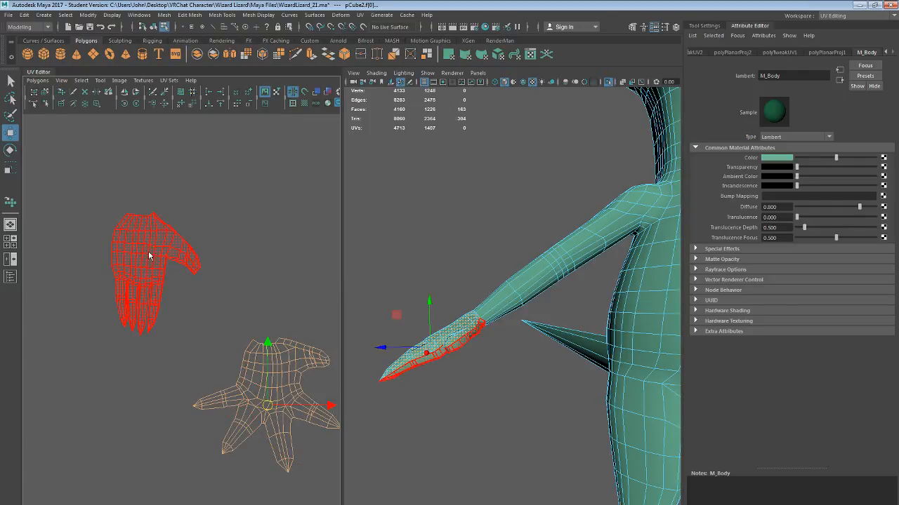
left_click(121, 244)
mouse_move(427, 375)
left_mouse_down("alt")
mouse_move(525, 203)
mouse_move(556, 311)
left_mouse_up("alt")
scroll(551, 316, "up", 5)
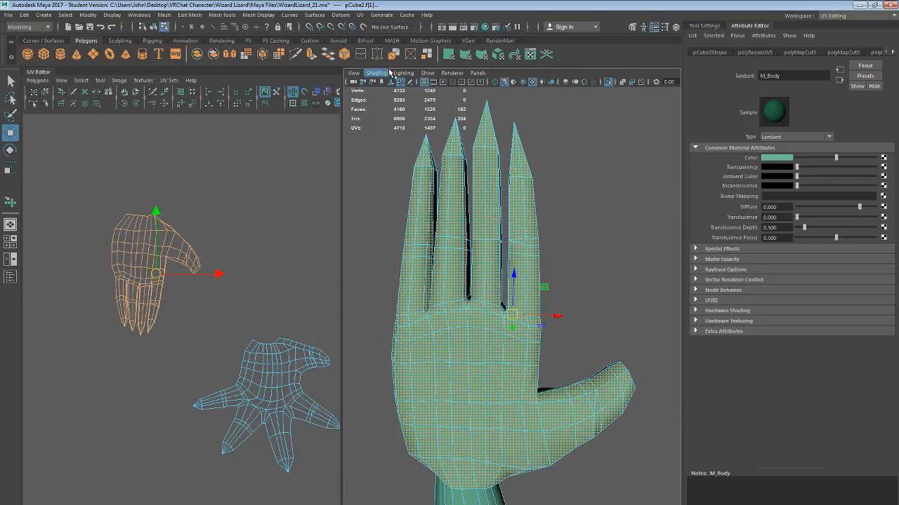
left_click(359, 15)
left_click(388, 94)
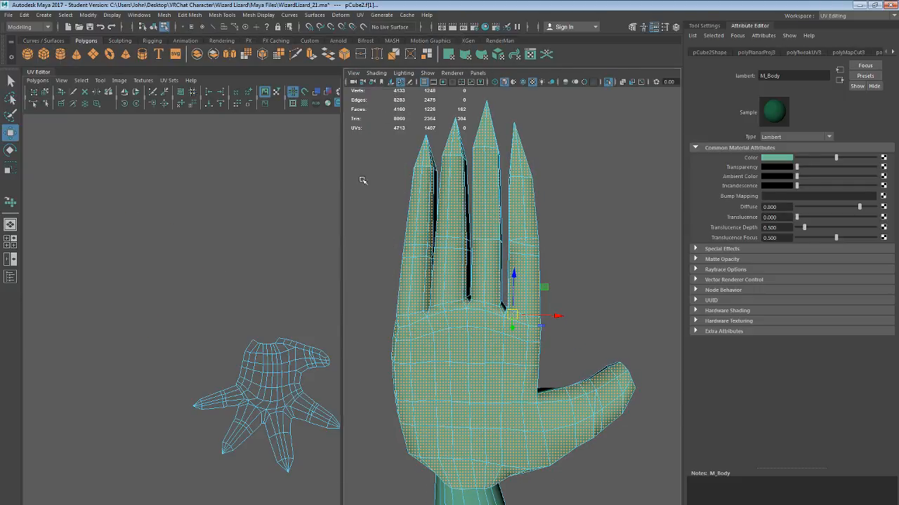
Move the palm's UV shell beside the back-of-hand shell and flatten it with the Unfold brush
left_click_drag(266, 179, 132, 341)
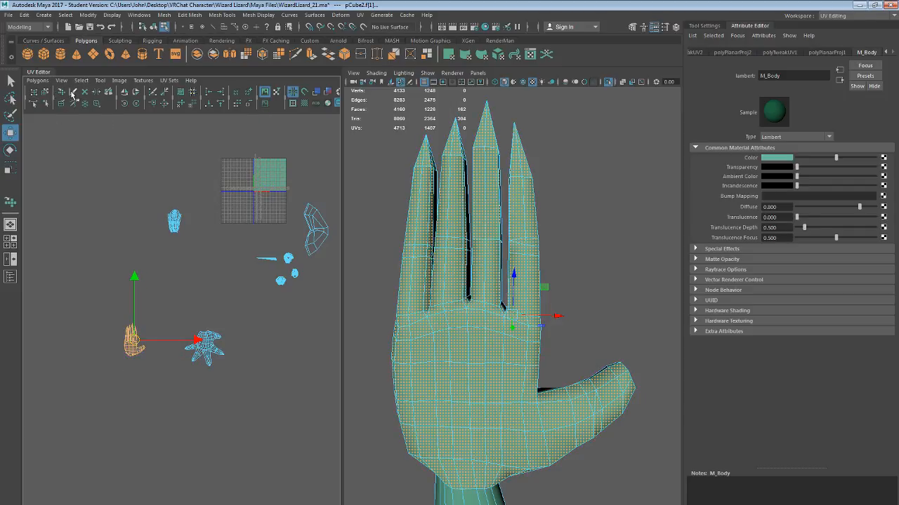
left_click(61, 92)
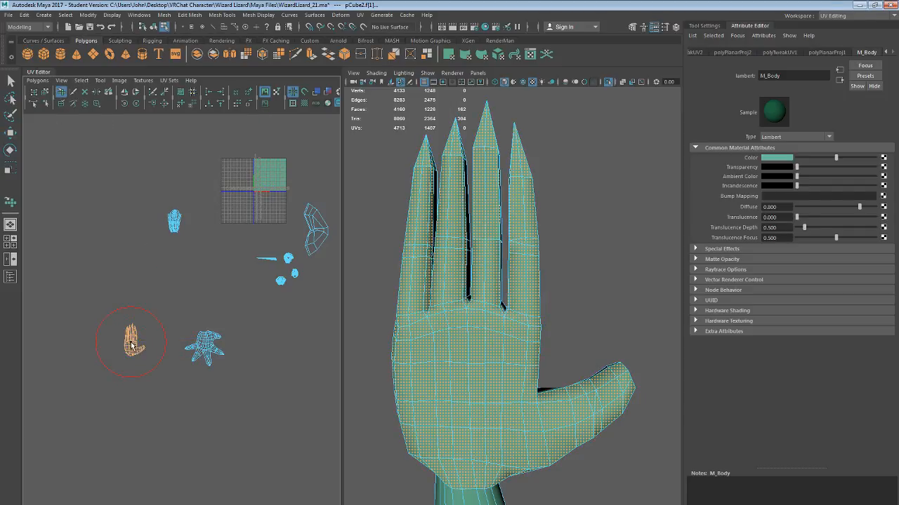
right_click_drag(134, 344, 219, 371, "alt")
Rotate the back-of-hand UV shell so its fingers point up and place it on the other side of the palm shell
key("e")
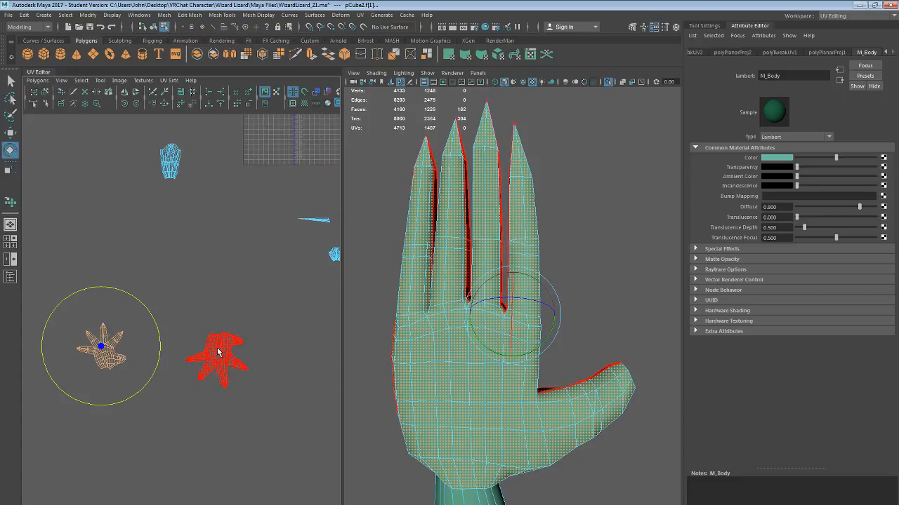
left_click(219, 353)
left_click_drag(216, 302, 236, 445)
key("w")
left_click_drag(207, 365, 50, 348)
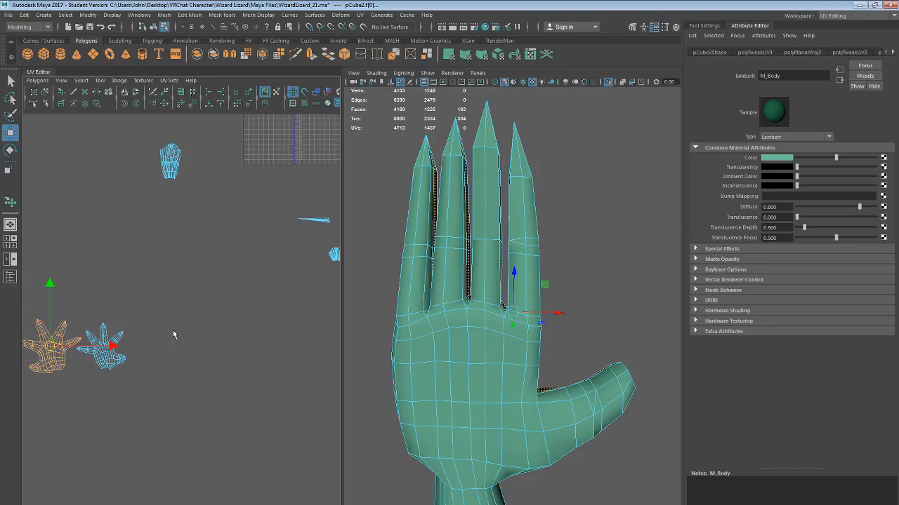
Scale the palm's UV shell up to match the back-of-hand shell and keep the two side by side
left_click(164, 393)
left_click(103, 359)
middle_click_drag(177, 337, 212, 339, "alt")
left_click_drag(385, 288, 421, 345, "alt")
key("r")
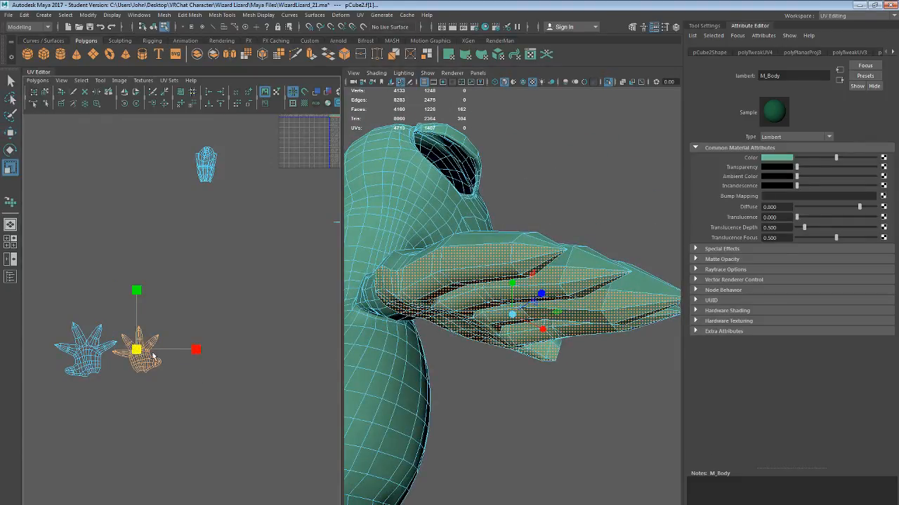
left_click_drag(153, 356, 144, 351)
key("w")
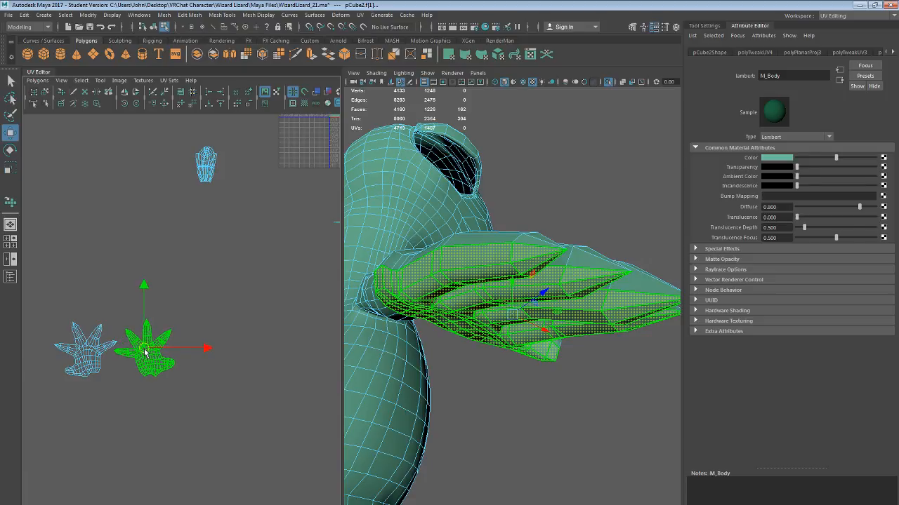
scroll(194, 285, "down", 2)
middle_click_drag(284, 302, 275, 313, "alt")
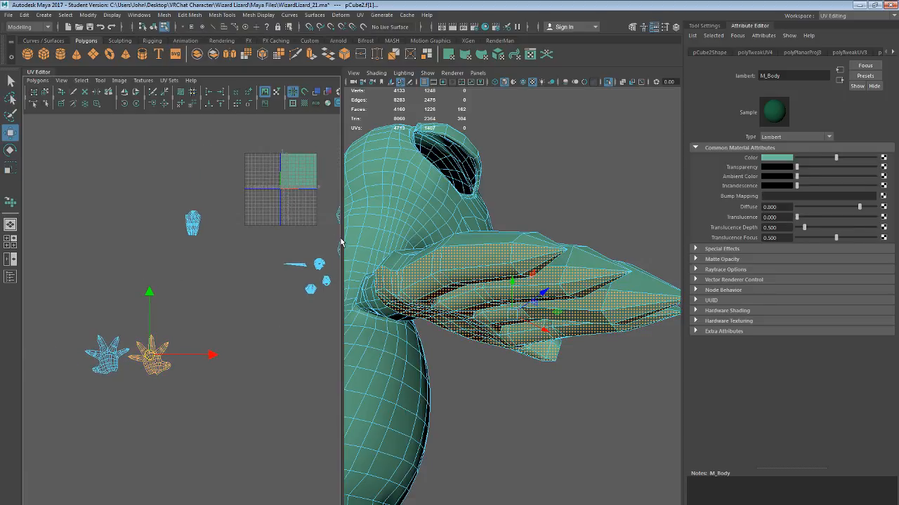
Turn off the body's isolation to show the whole character with its cape, boots and staff
left_click_drag(486, 230, 418, 255, "alt")
right_click_drag(553, 149, 503, 150, "alt")
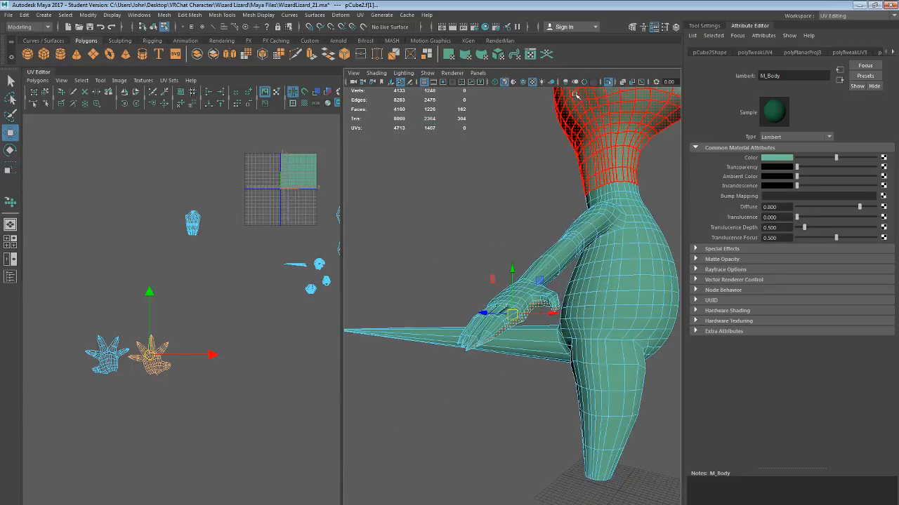
left_click(611, 83)
right_click_drag(611, 156, 554, 156, "alt")
left_click_drag(660, 146, 597, 148, "alt")
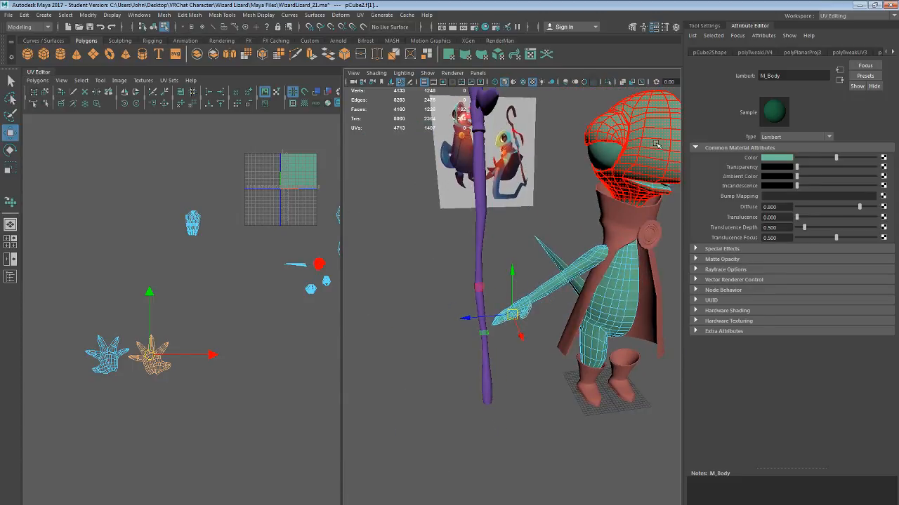
Return to object mode, clear the selection to view the whole character, and select the lizard's body mesh
key("F8")
left_click(567, 154)
right_click_drag(568, 154, 541, 196, "alt")
left_click_drag(542, 196, 583, 251, "alt")
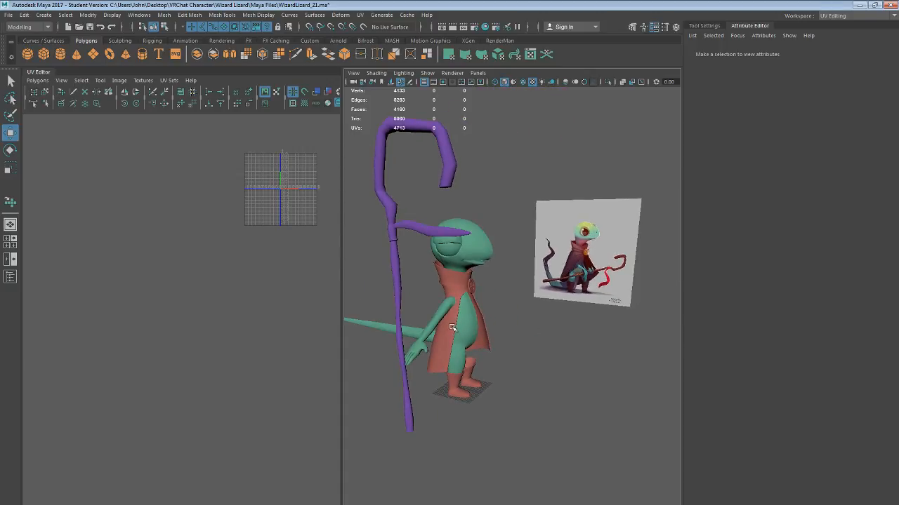
left_click(466, 273)
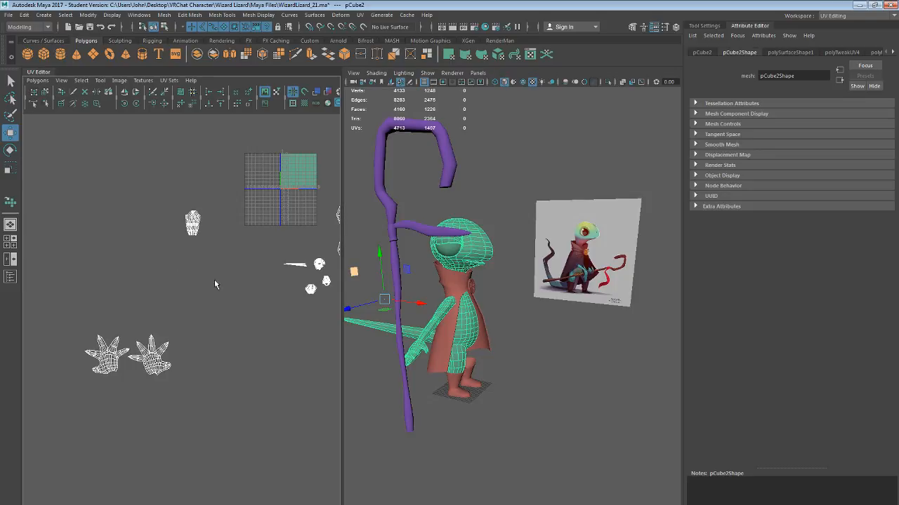
Select the body and eyeball meshes to display their UV shells together, and inspect the character's front
scroll(214, 280, "down", 1)
key("F12")
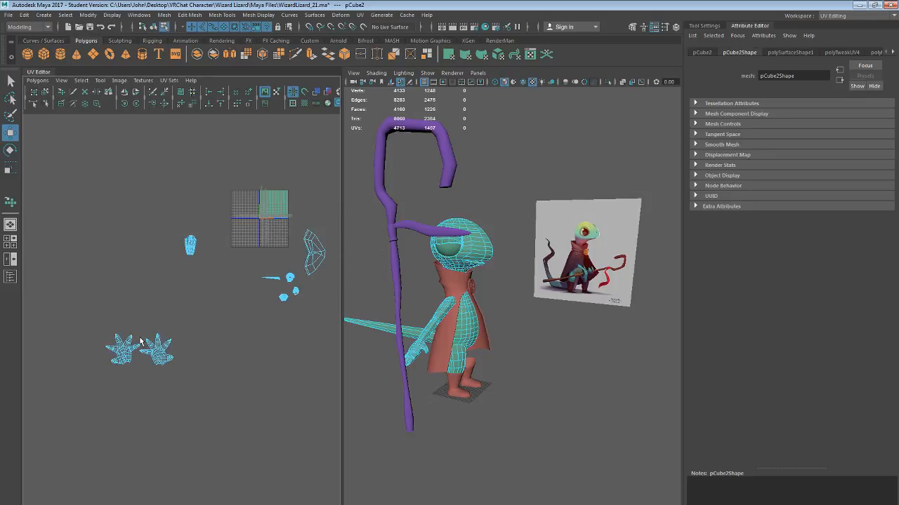
left_click(453, 248)
left_click_drag(509, 302, 485, 279, "alt")
left_click(484, 247, "shift")
right_click_drag(501, 329, 540, 403, "alt")
left_click_drag(540, 402, 499, 405, "alt")
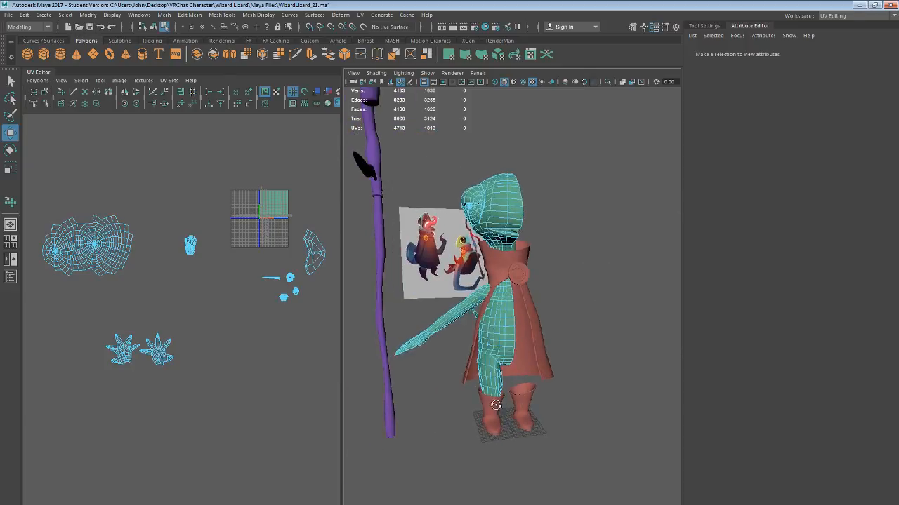
right_click_drag(499, 405, 550, 284, "alt")
left_click_drag(556, 205, 614, 204, "alt")
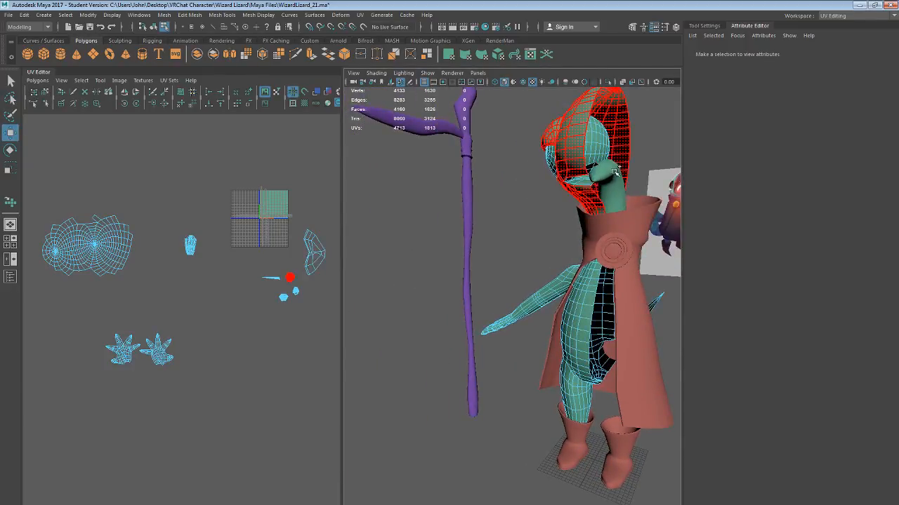
Select the tongue, eyeball and body meshes together in object mode so their UVs share one layout
left_click(623, 206)
left_click(622, 205)
double_click(640, 148)
left_click(618, 188)
left_click_drag(564, 209, 537, 149, "alt")
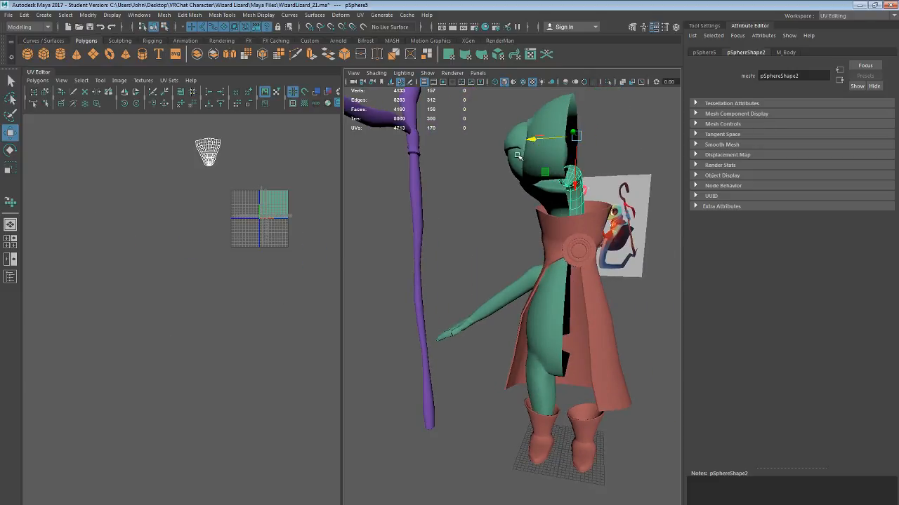
left_click(516, 158, "shift")
left_click(548, 143, "shift")
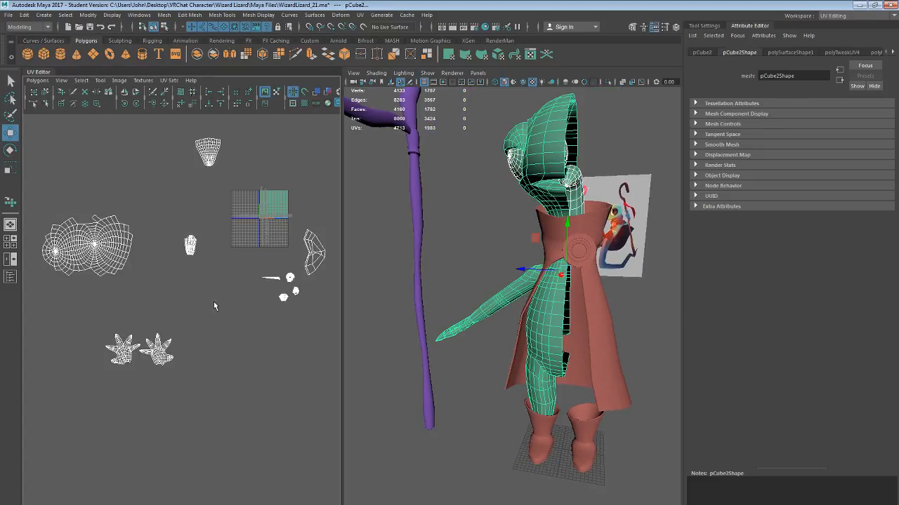
Scale the eyeball's UV shell down and move it just above the two hand shells
right_click_drag(65, 225, 99, 251)
key("r")
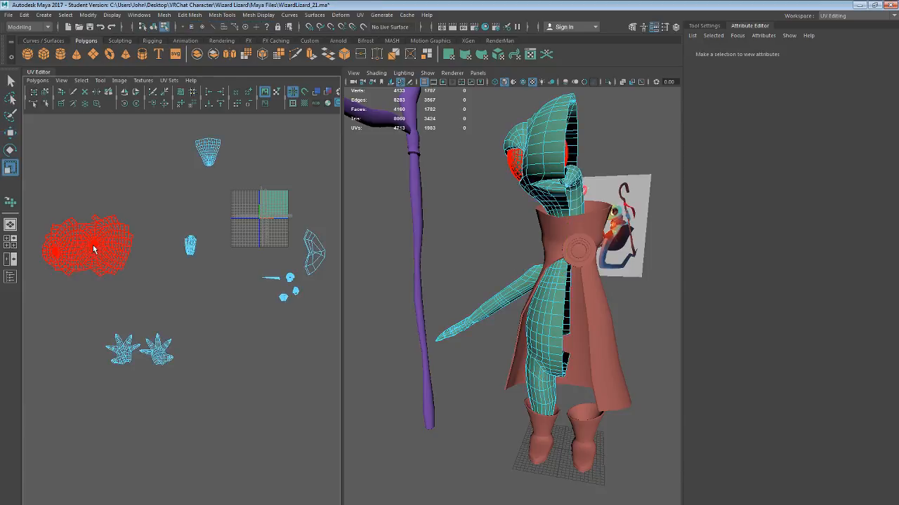
left_click(88, 246)
left_click_drag(88, 245, 136, 306)
key("w")
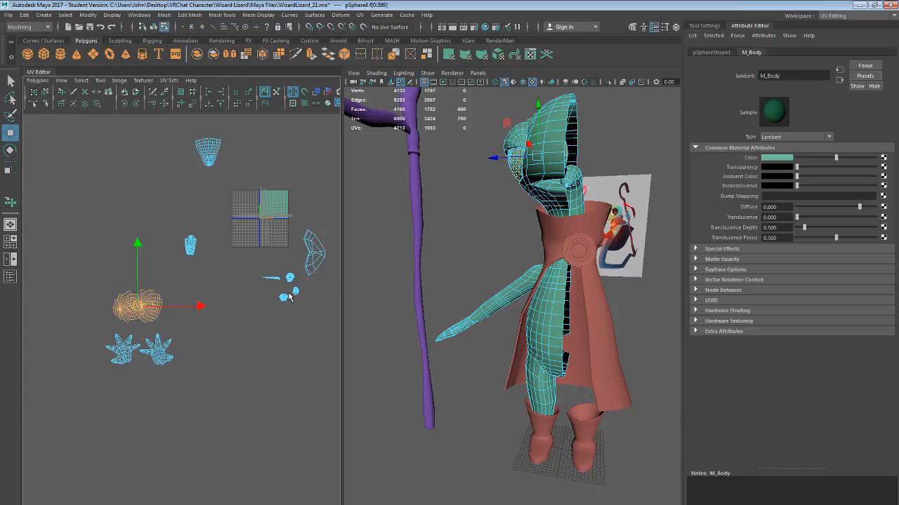
Scale the mouth's UV shell down and place it beside the eyeball shell
left_click(314, 252)
key("r")
left_click_drag(314, 253, 175, 307)
key("w")
Enlarge the head's UV shell and place it next to the mouth shell
left_click(292, 278)
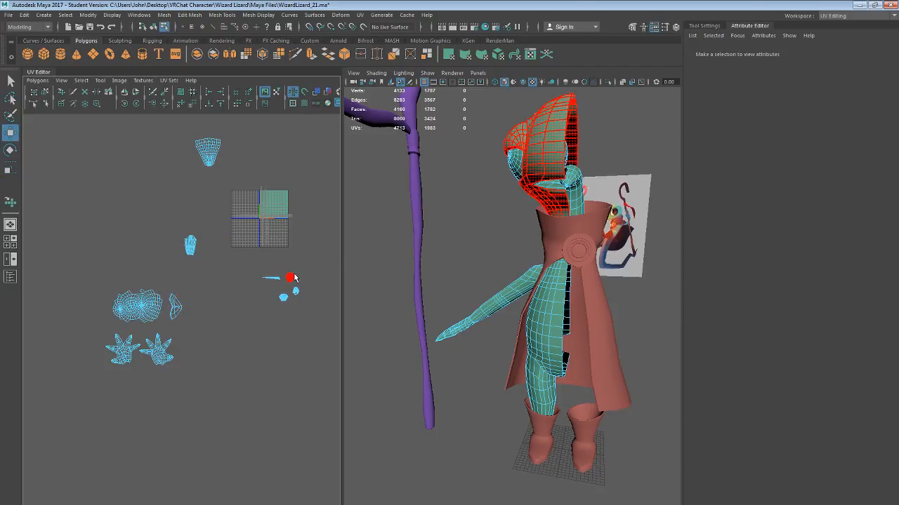
key("r")
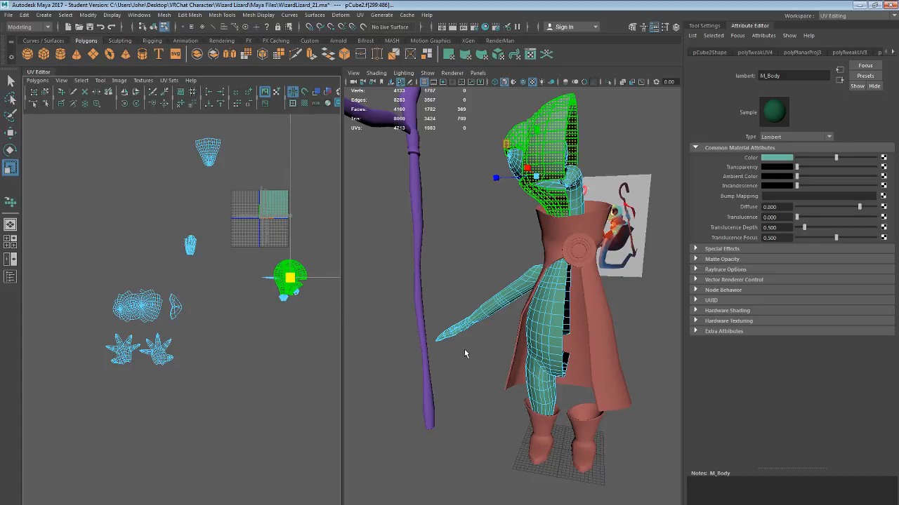
key("w")
left_click_drag(290, 277, 209, 325)
right_click_drag(209, 325, 235, 347, "alt")
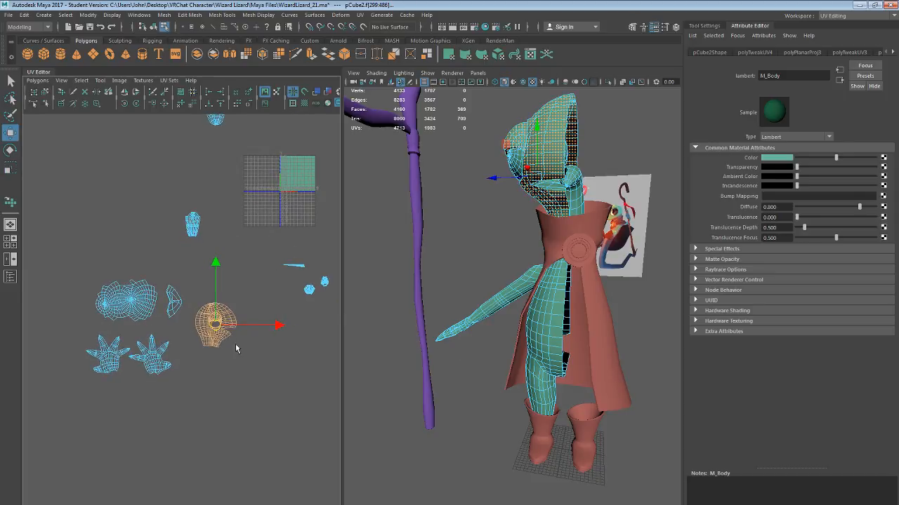
key("r")
left_click_drag(216, 326, 228, 289)
key("w")
Enlarge the leg's UV shell and move it beneath the head shell, beside the hands
left_click(310, 290)
key("r")
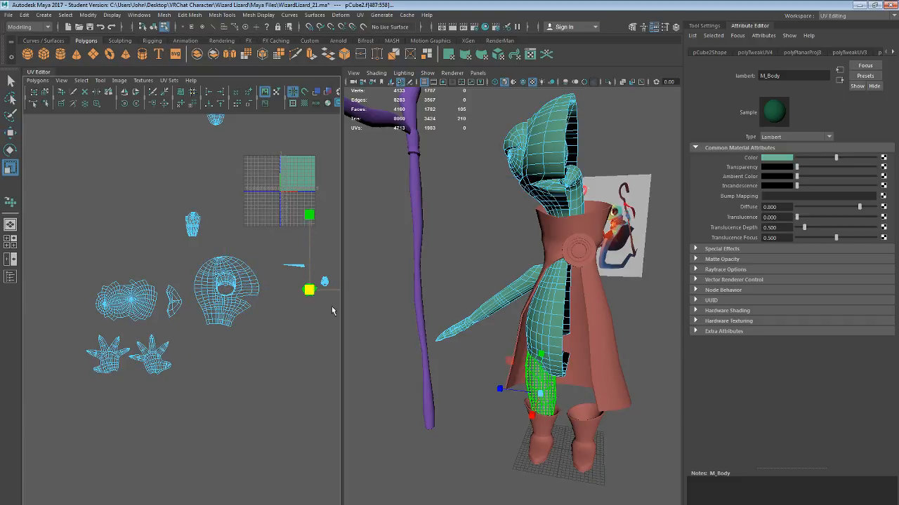
left_click_drag(331, 307, 457, 368)
key("w")
left_click_drag(311, 289, 304, 311)
Enlarge the torso's UV shell and place it beside the leg shell
key("r")
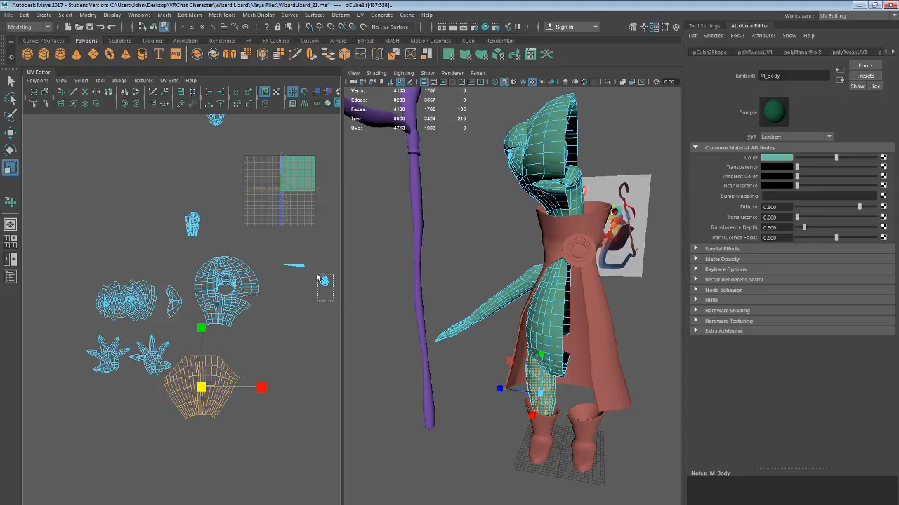
left_click_drag(317, 278, 568, 359)
key("w")
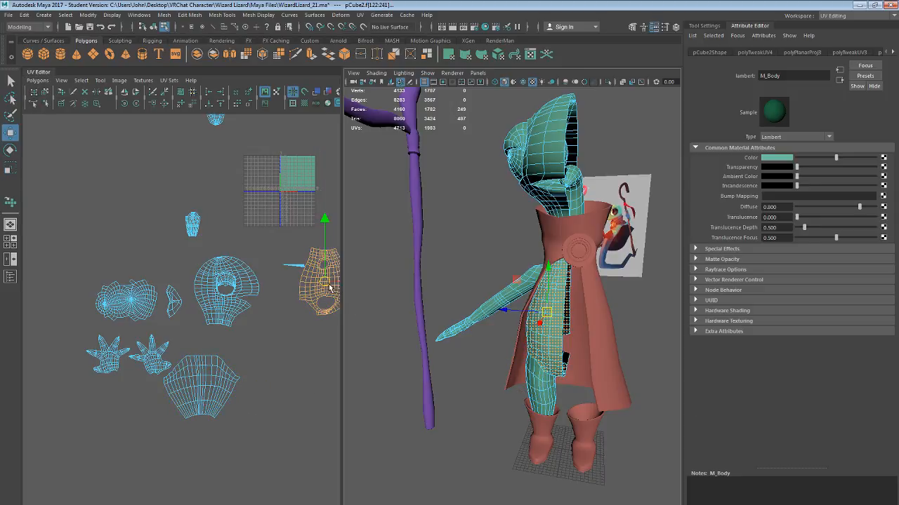
left_click_drag(330, 287, 287, 355)
Enlarge the tail's thin UV shell and move it below the hand and leg shells
left_click_drag(309, 282, 249, 241)
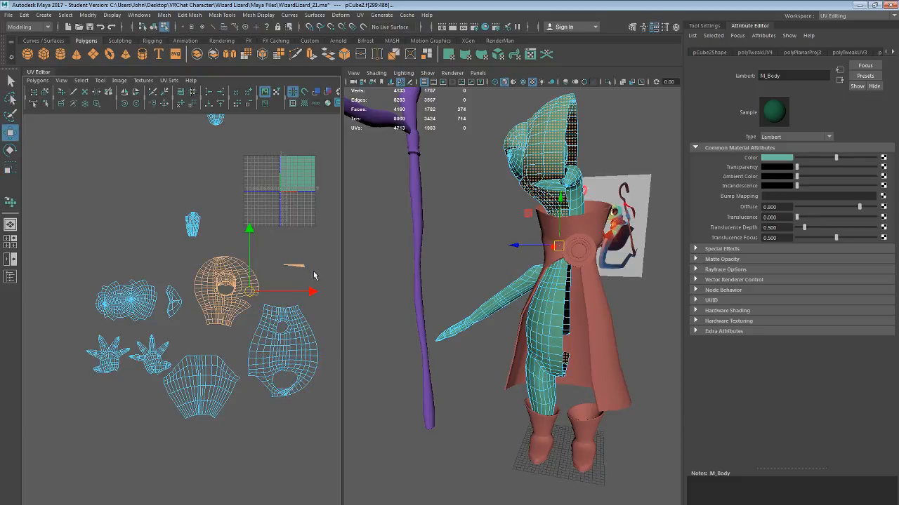
left_click_drag(315, 275, 272, 250)
left_click_drag(475, 306, 618, 287, "alt")
key("r")
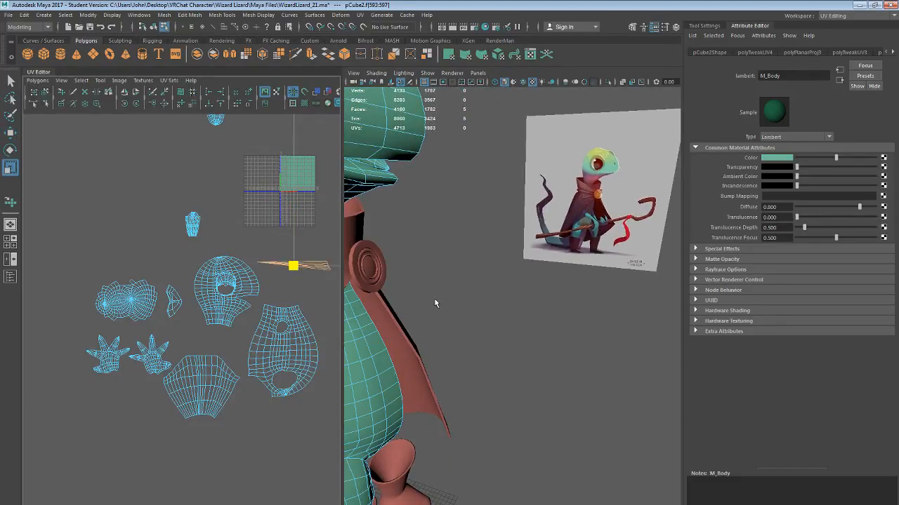
key("w")
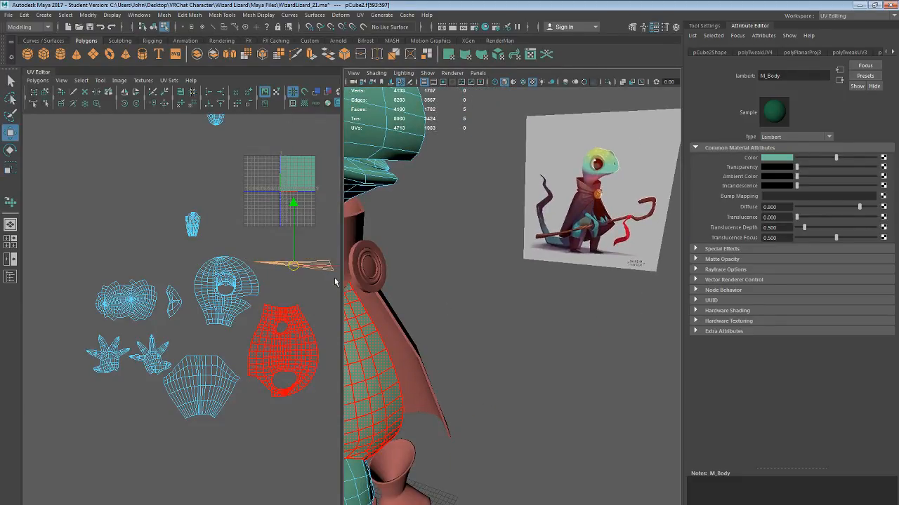
left_click_drag(295, 271, 151, 442)
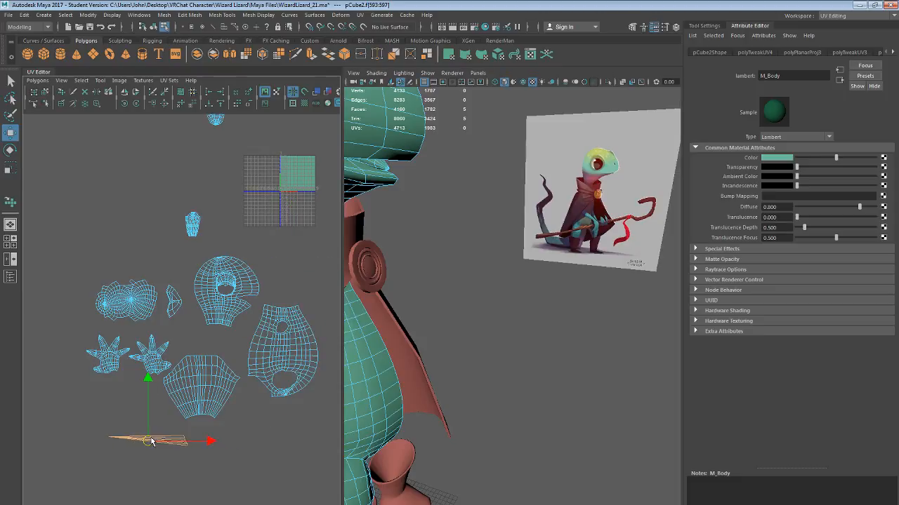
Enlarge the arm's UV shell and place it on the far side of the torso shell
left_click(189, 230)
key("r")
left_click_drag(192, 225, 293, 312)
key("w")
middle_click_drag(293, 315, 246, 296, "alt")
left_click_drag(238, 203, 299, 325)
middle_click_drag(218, 229, 241, 377, "alt")
Slightly enlarge the tongue's UV shell and place it beside the head shell, above the torso
left_click(191, 237)
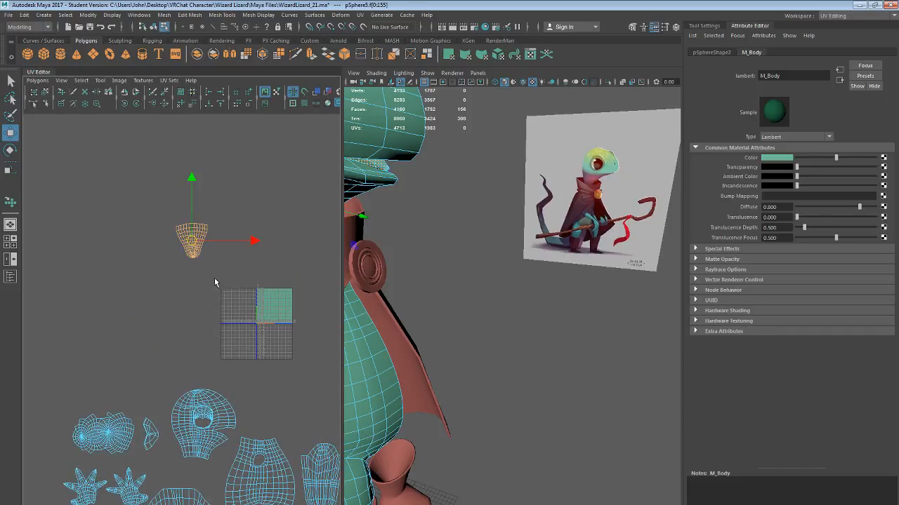
key("r")
key("w")
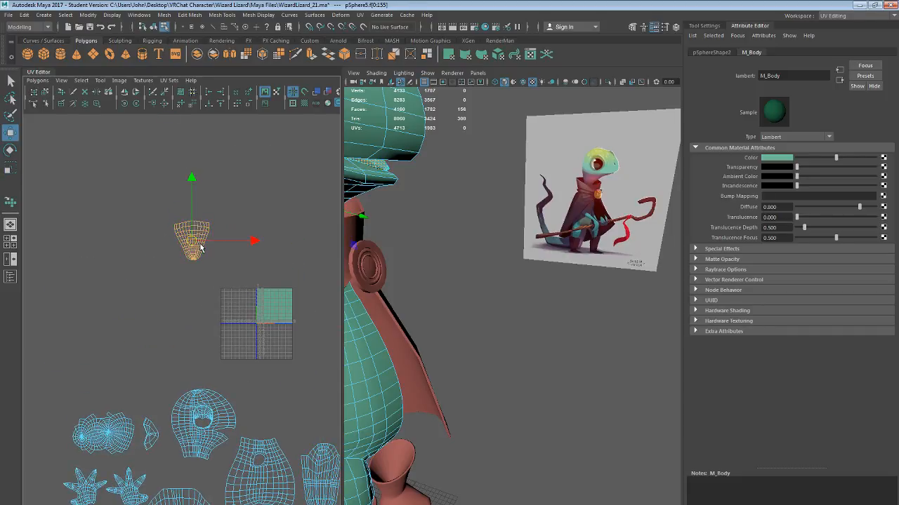
left_click_drag(199, 246, 253, 407)
scroll(253, 407, "down", 1)
scroll(211, 438, "down", 2)
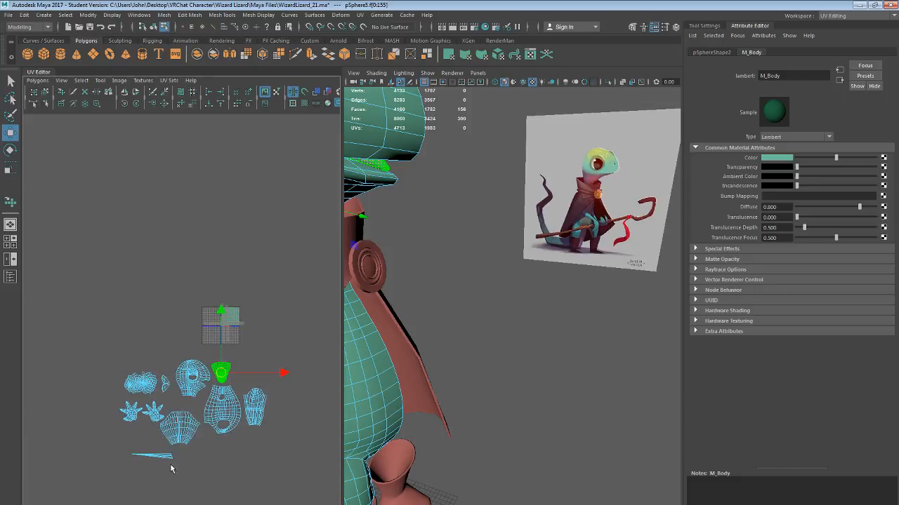
Select all the UV shells and pack them into the 0–1 UV square with Layout
left_click_drag(121, 450, 311, 345)
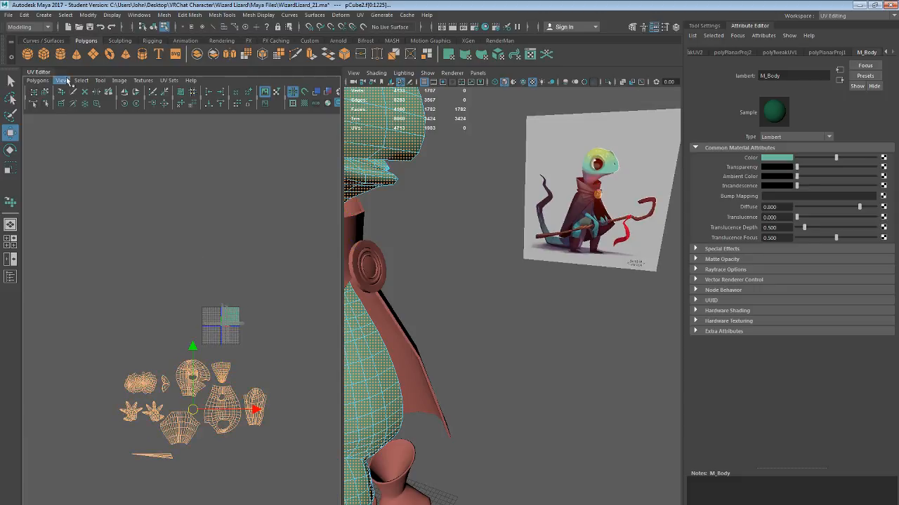
left_click(43, 81)
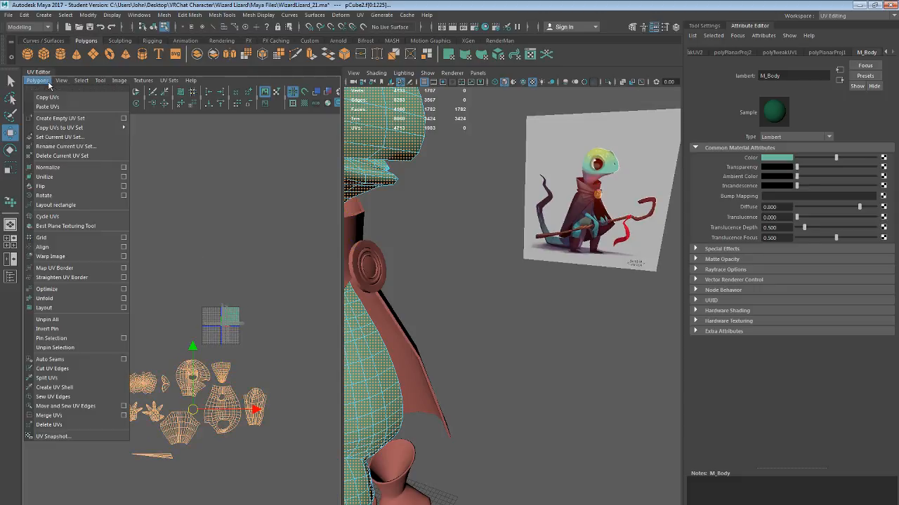
left_click(72, 309)
Move the arm's UV shell to the square's upper-right corner and the tongue shell directly beneath it
scroll(203, 303, "up", 10)
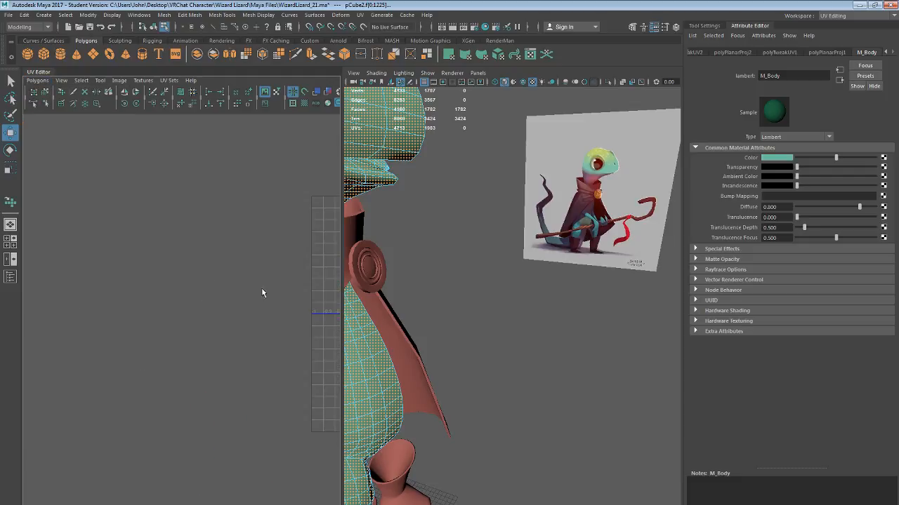
middle_click_drag(276, 123, 184, 239, "alt")
right_click_drag(184, 239, 255, 238, "alt")
middle_click_drag(255, 238, 219, 248, "alt")
left_click(242, 281)
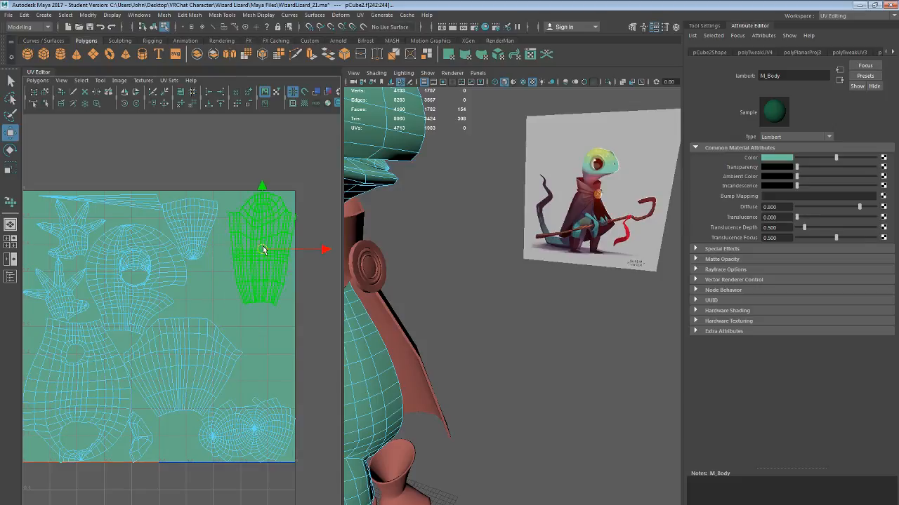
left_click(189, 234)
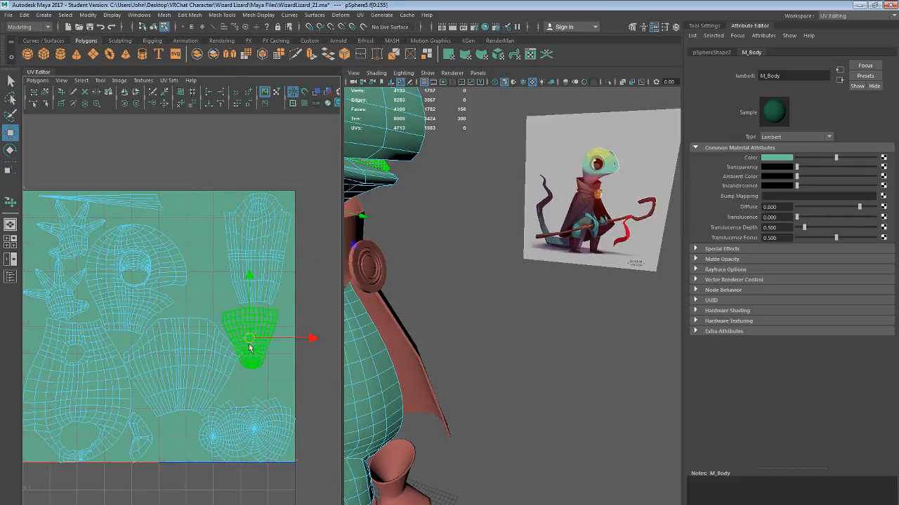
middle_click_drag(249, 347, 295, 337, "alt")
Move the upper hand's UV shell into the gap between the head and arm shells
left_click(137, 229)
left_click_drag(125, 226, 268, 305)
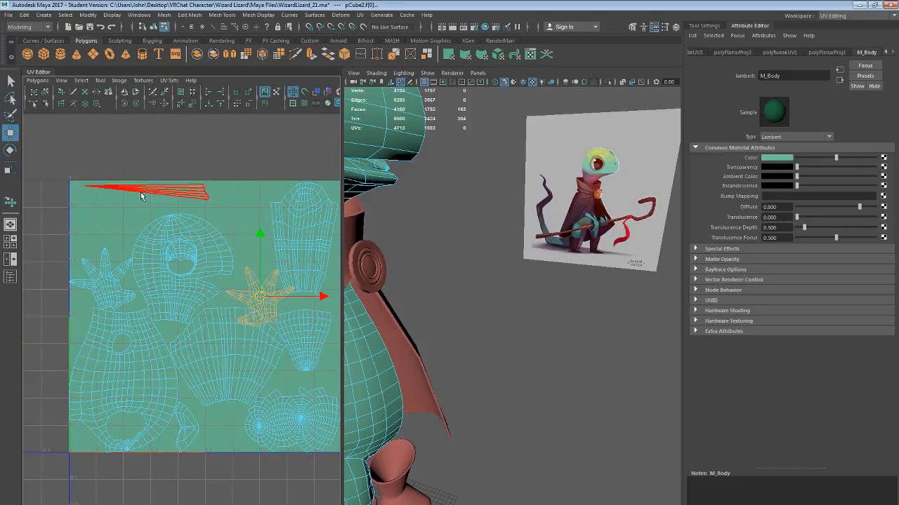
Enlarge the tail's UV shell along the square's top edge and lower the arm shell to clear it
left_click(140, 196)
key("r")
left_click_drag(147, 194, 181, 204)
key("w")
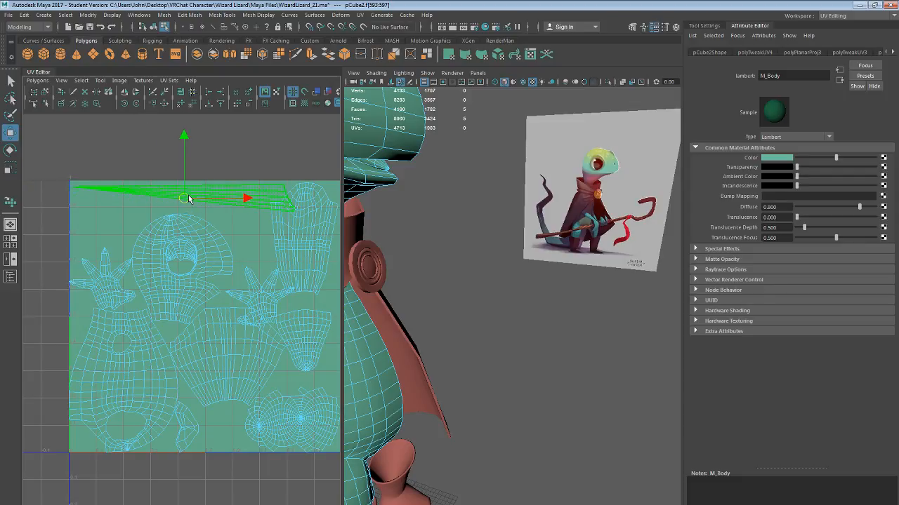
middle_click_drag(271, 216, 219, 196, "alt")
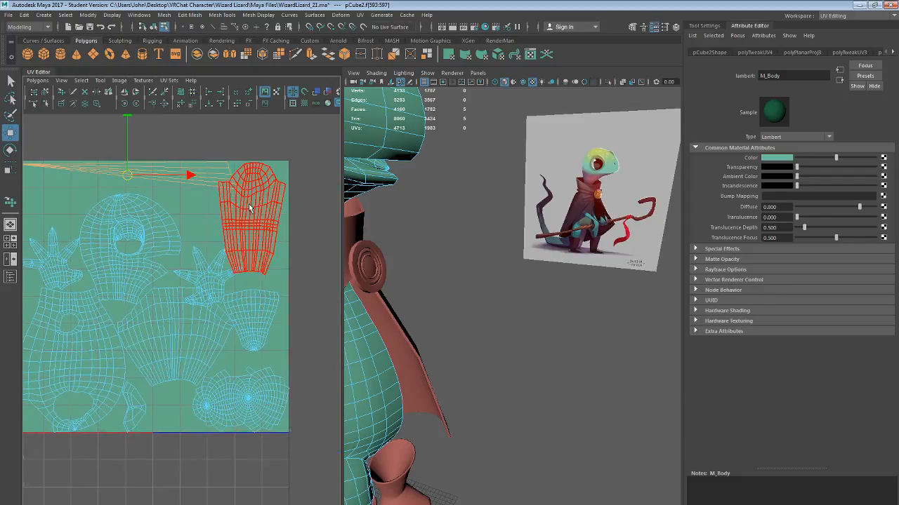
left_click(249, 177)
left_click_drag(252, 156, 259, 170)
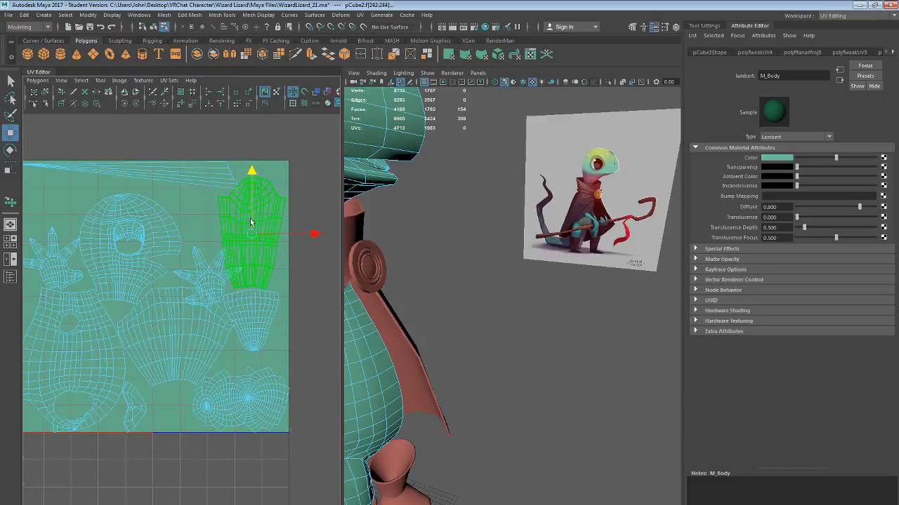
Move the mouth's UV shell to the square's upper-left corner and one hand shell beside it above the other hand
middle_click_drag(184, 348, 213, 357, "alt")
scroll(211, 365, "up", 2)
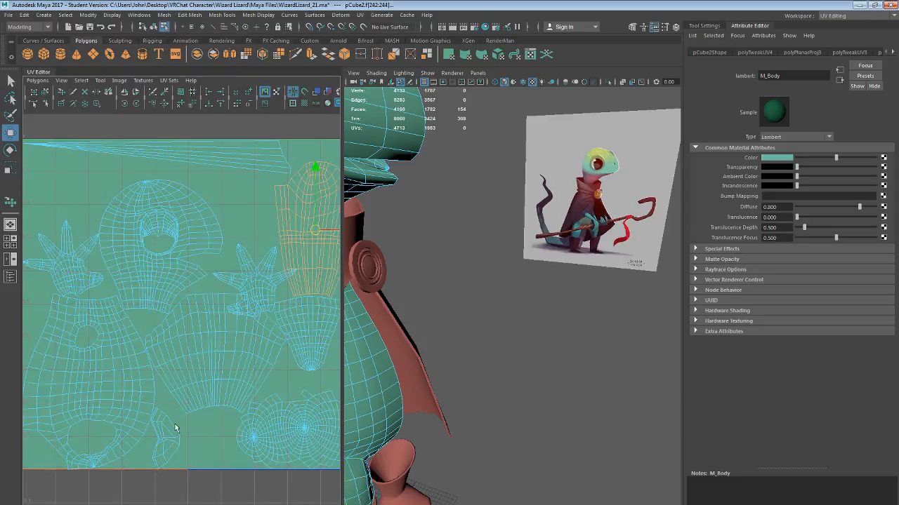
left_click(172, 429)
middle_click_drag(56, 186, 149, 221, "alt")
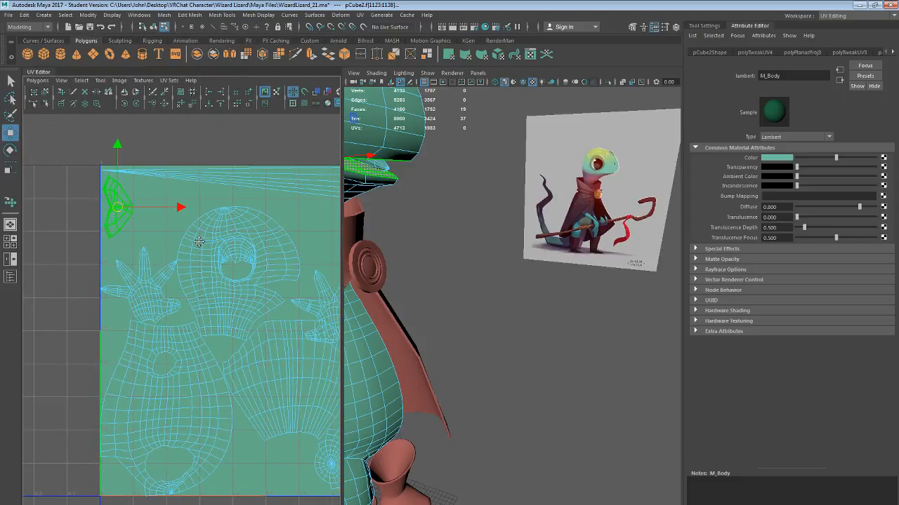
middle_click_drag(198, 241, 128, 239, "alt")
left_click(261, 309)
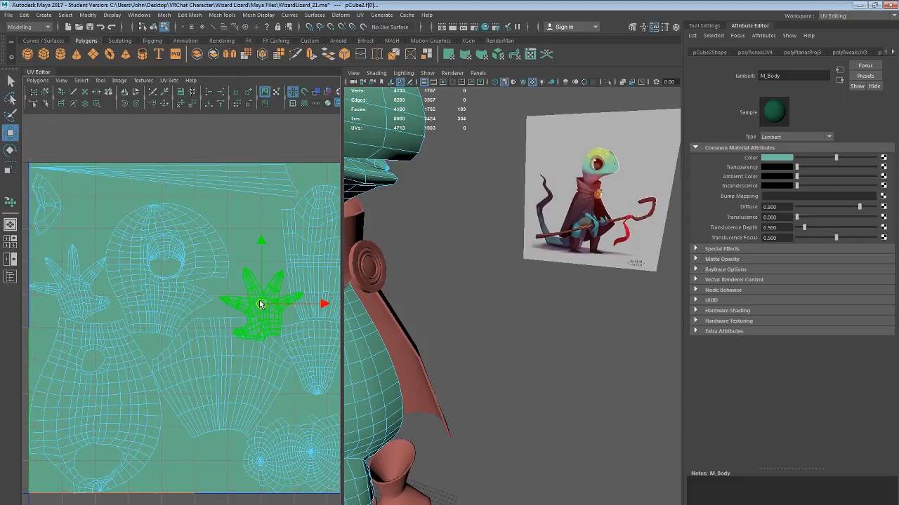
left_click_drag(260, 304, 241, 301)
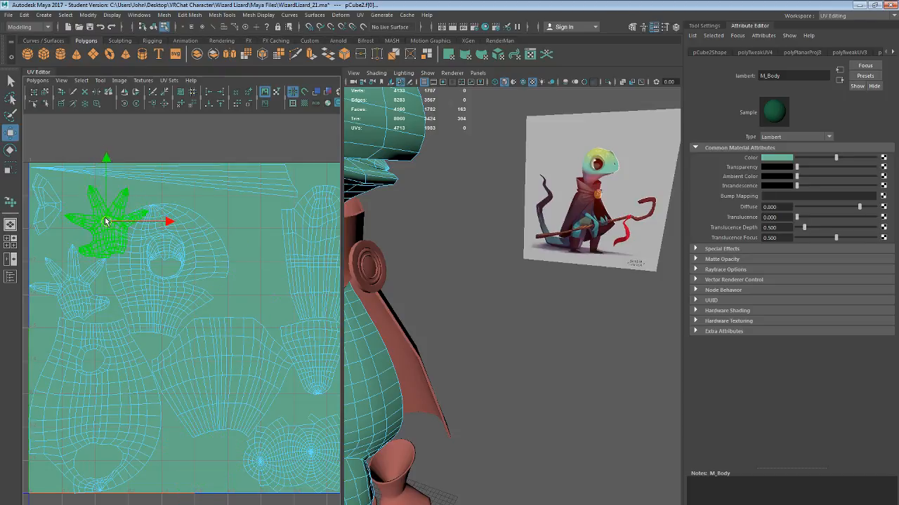
Move the eyeball's UV shell out of the UV square, below its bottom edge
left_click(232, 379)
middle_click_drag(290, 427, 227, 358, "alt")
left_click(245, 389)
left_click_drag(243, 387, 214, 504)
Move the leg's UV shell down to the bottom edge of the UV square, beside the torso shell
left_click(161, 302)
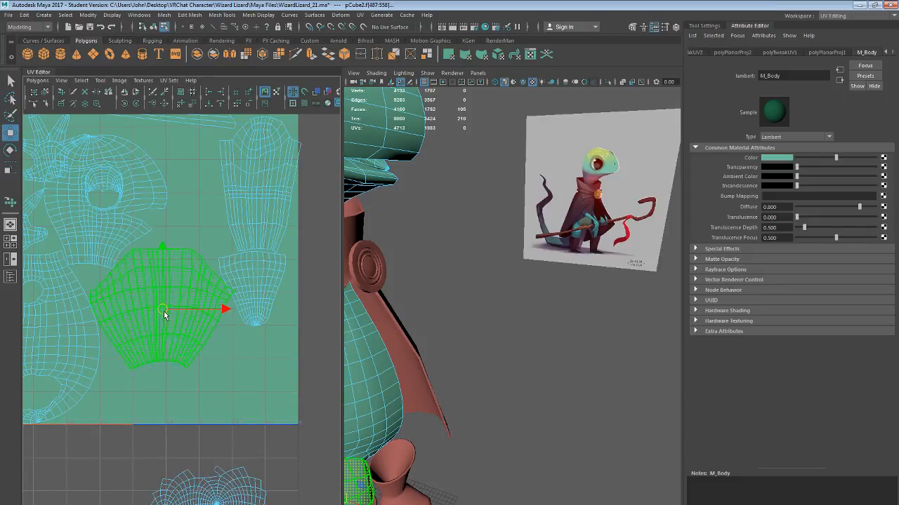
left_click_drag(164, 314, 181, 368)
middle_click_drag(164, 314, 207, 373, "alt")
Move the head's UV shell clear of the hands, tilt it slightly above the leg shell, and nudge the lower hand shell up
left_click(150, 249)
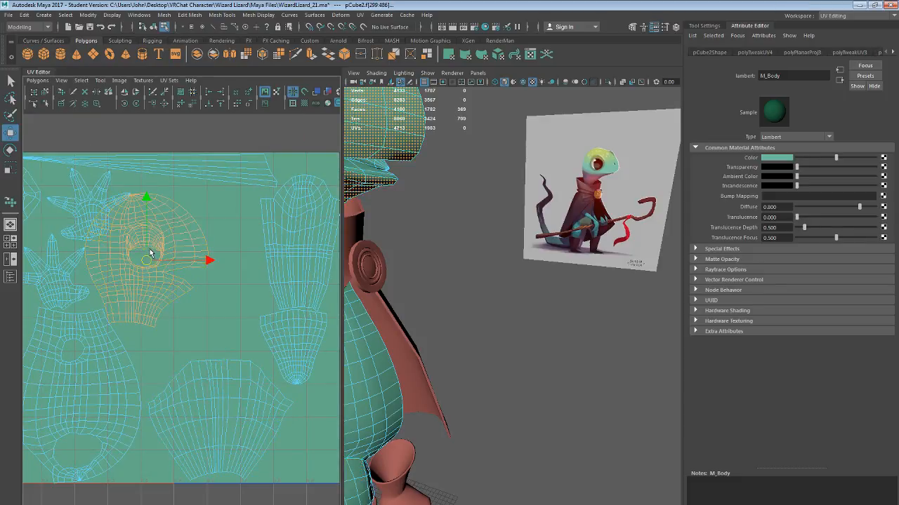
left_click_drag(146, 262, 176, 297)
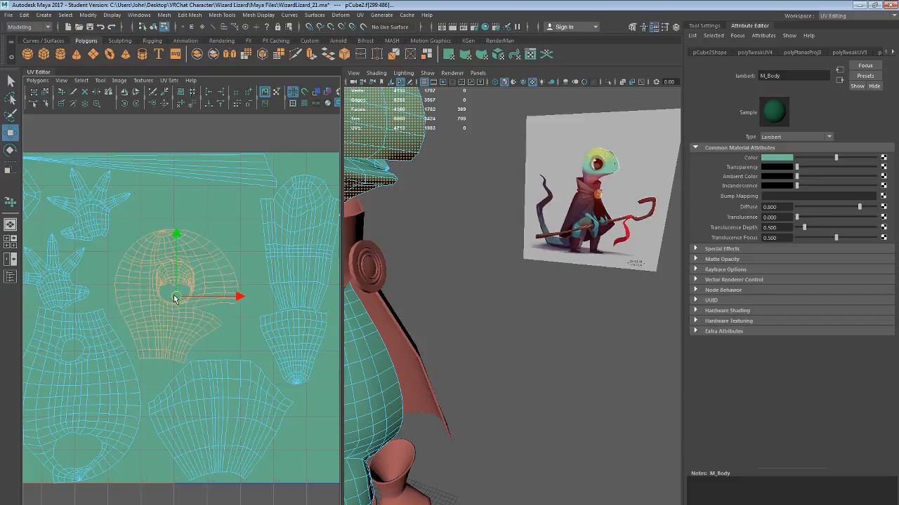
key("e")
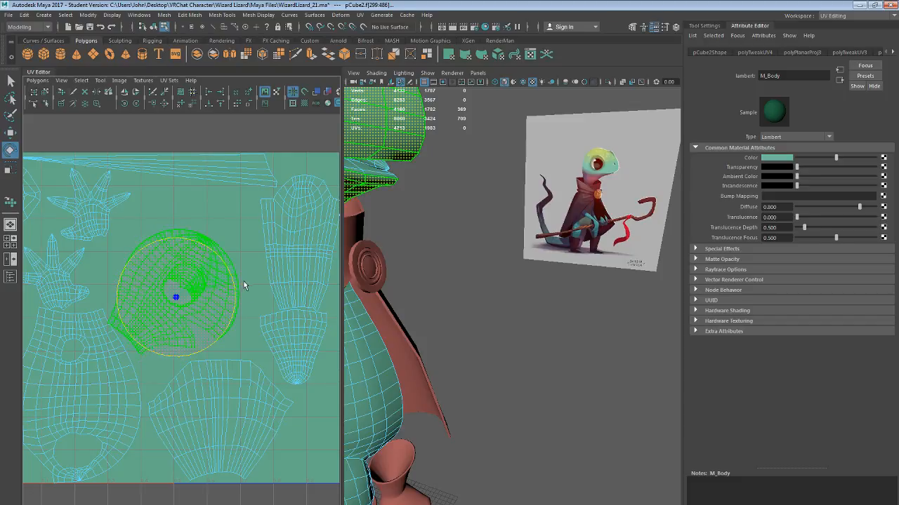
key("w")
mouse_move(176, 297)
left_mouse_down()
mouse_move(200, 299)
mouse_move(192, 298)
left_mouse_up()
key("e")
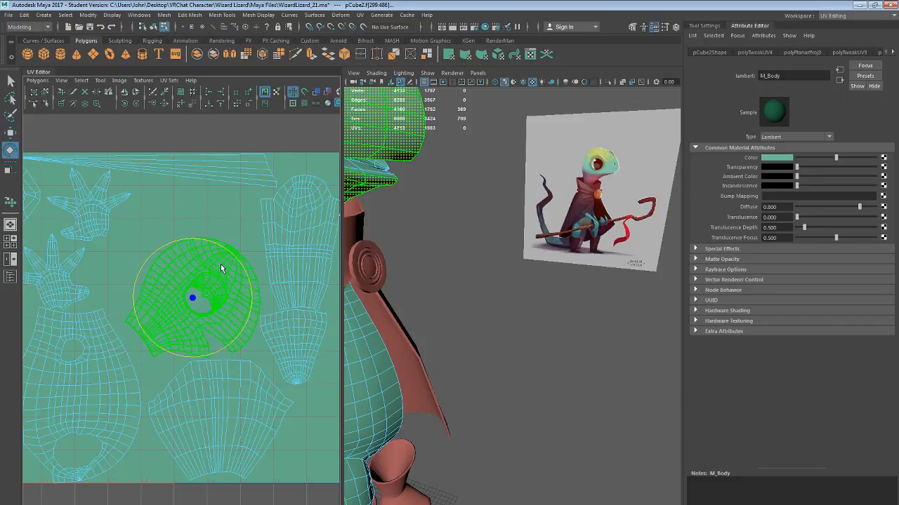
key("w")
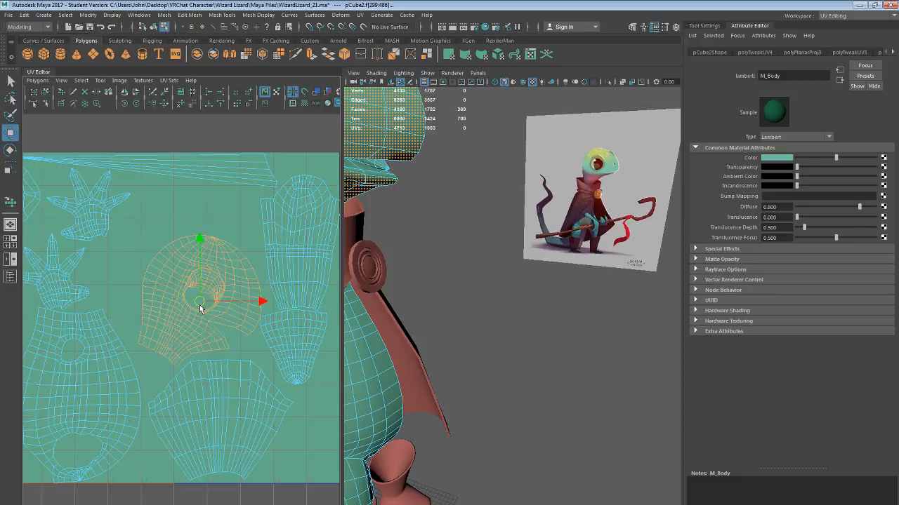
scroll(261, 460, "down", 3)
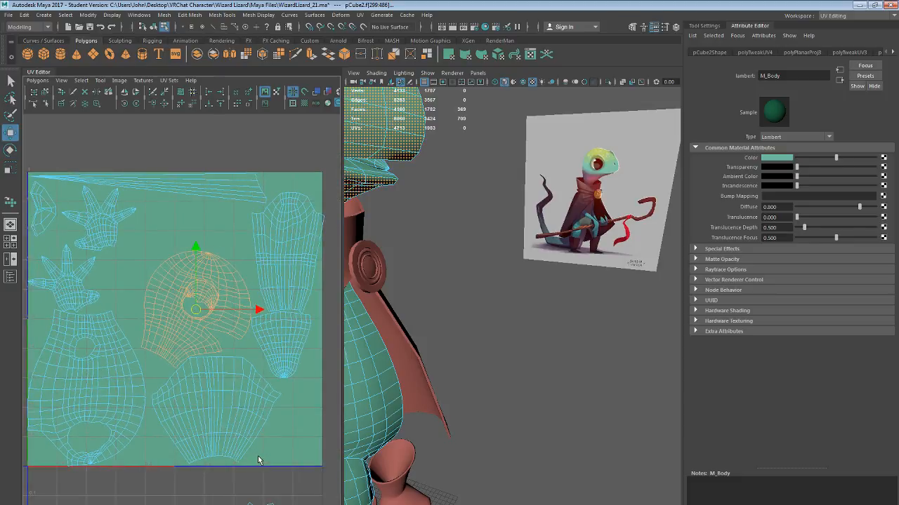
left_click(95, 292)
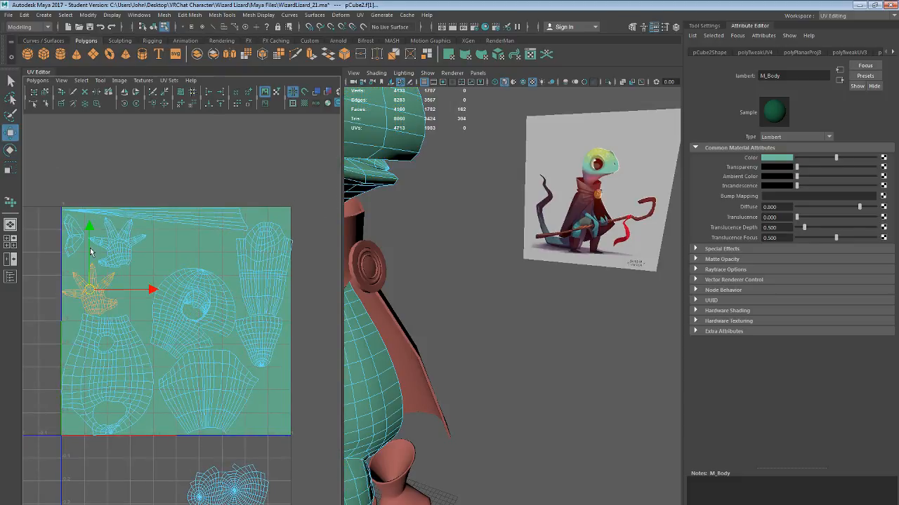
scroll(187, 330, "up", 1)
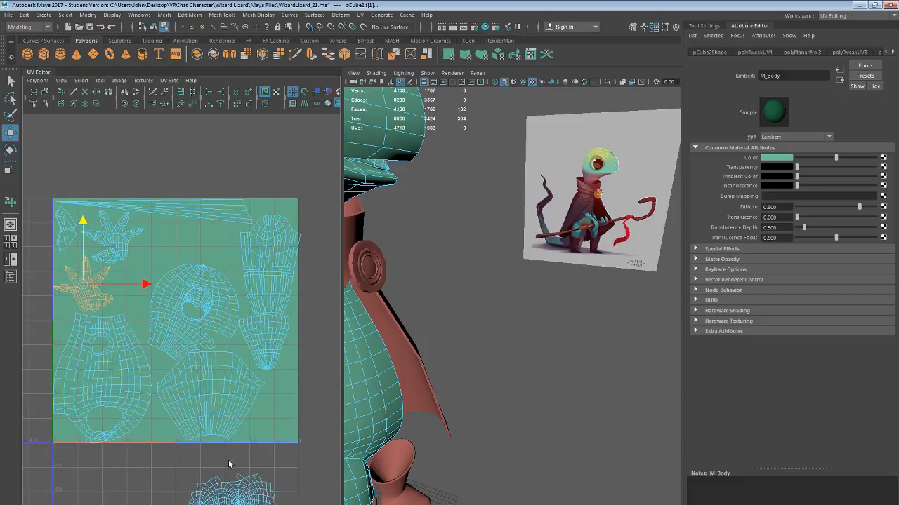
Try the eyeball's UV shell in the gap between the tail and head shells, and move it out above the UV square
left_click(248, 499)
left_click_drag(231, 495, 181, 241)
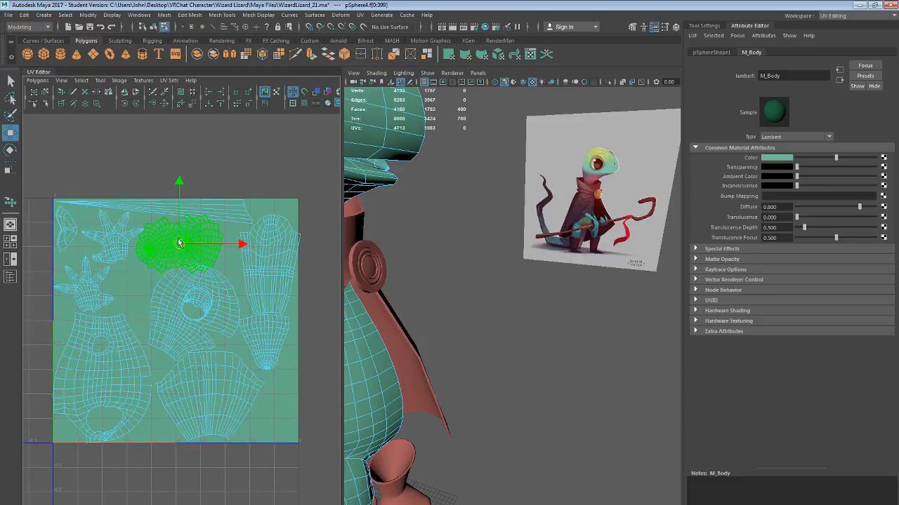
scroll(205, 341, "up", 3)
scroll(205, 341, "up", 1)
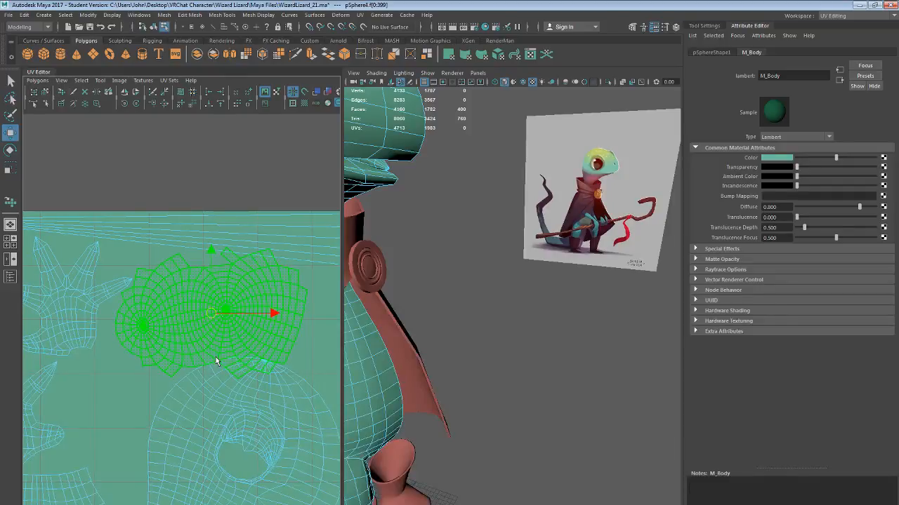
scroll(211, 330, "down", 2)
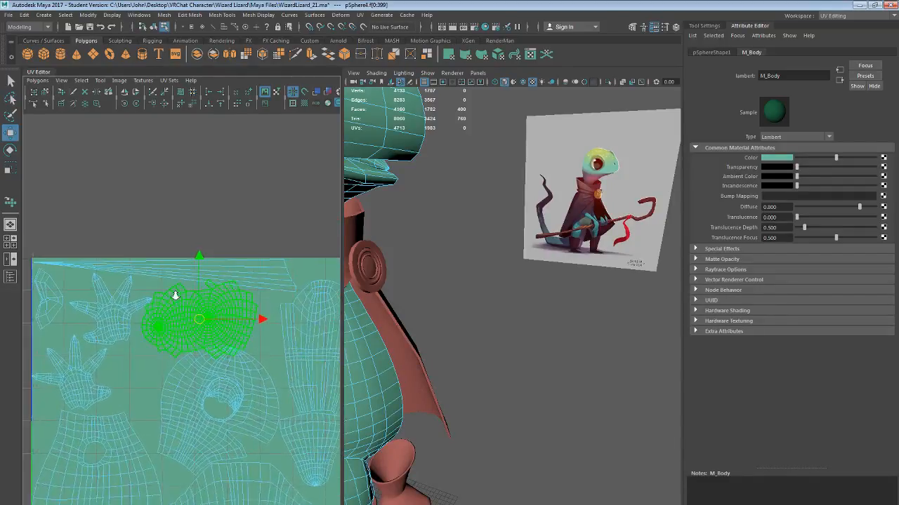
scroll(183, 306, "up", 1)
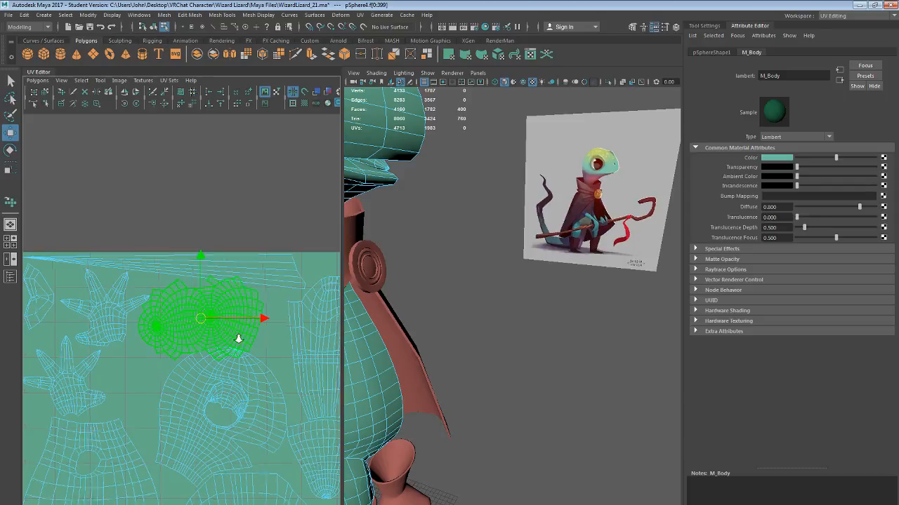
scroll(183, 323, "down", 5)
left_click_drag(194, 326, 180, 252)
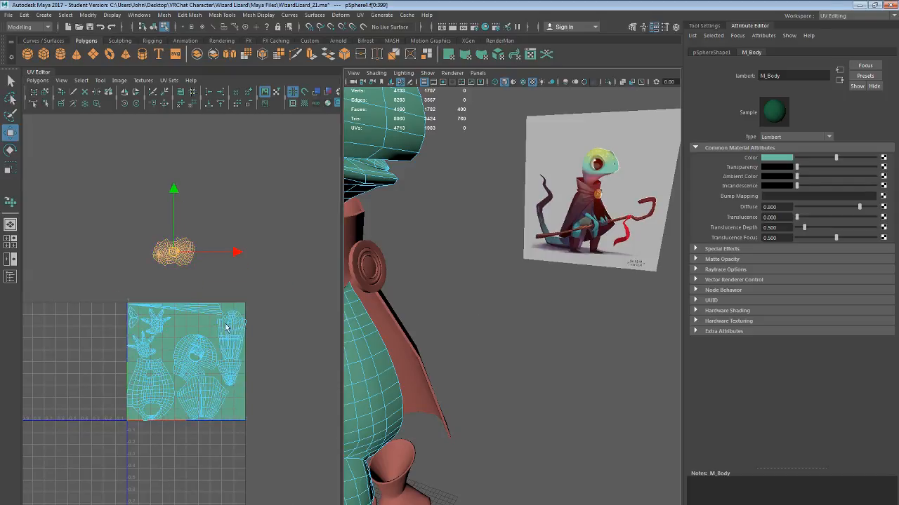
Enlarge the head's UV shell slightly, then rotate and reposition it between the hand shells and the arm shell
left_click(194, 354)
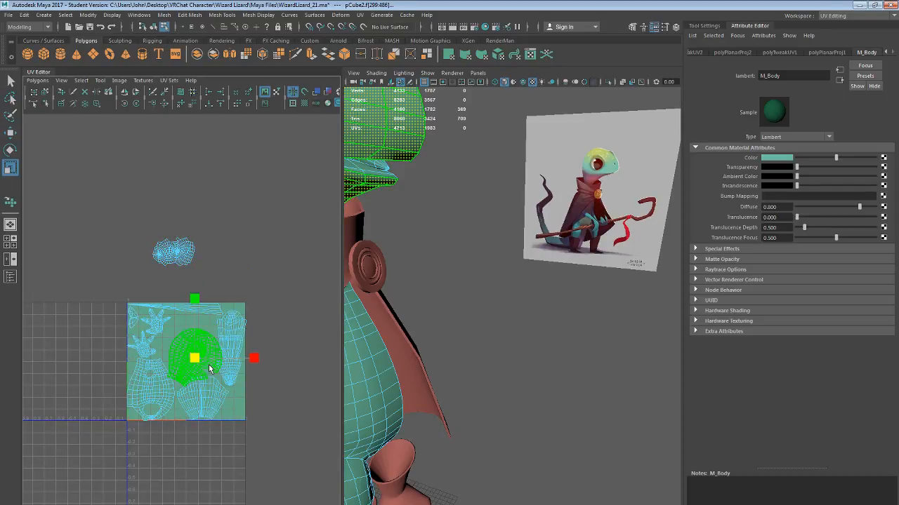
scroll(210, 379, "up", 5)
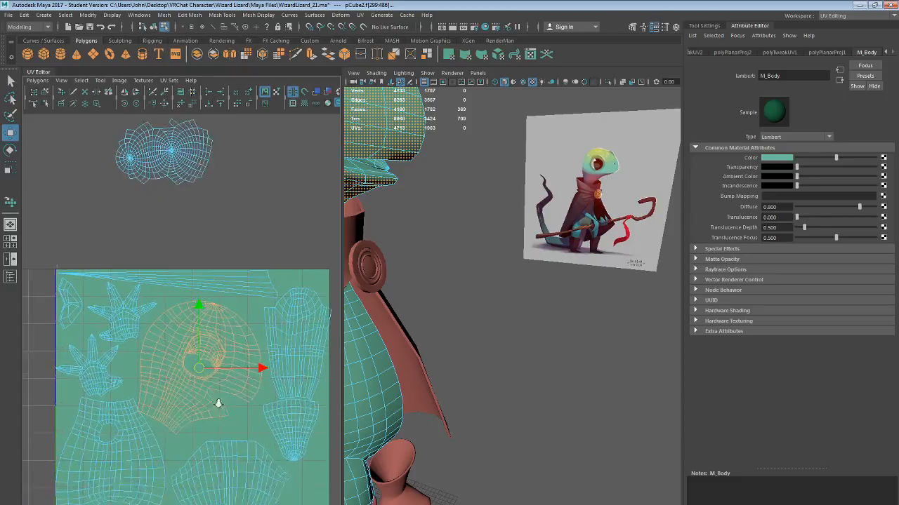
key("e")
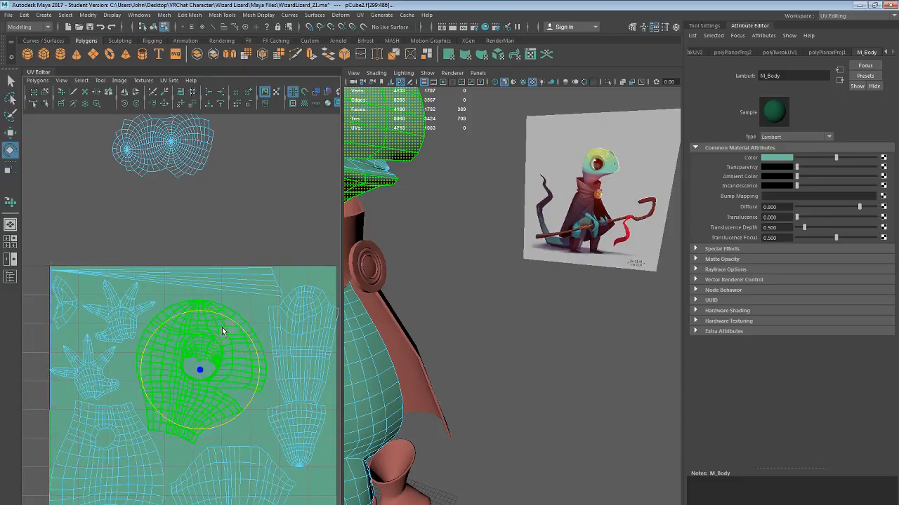
key("w")
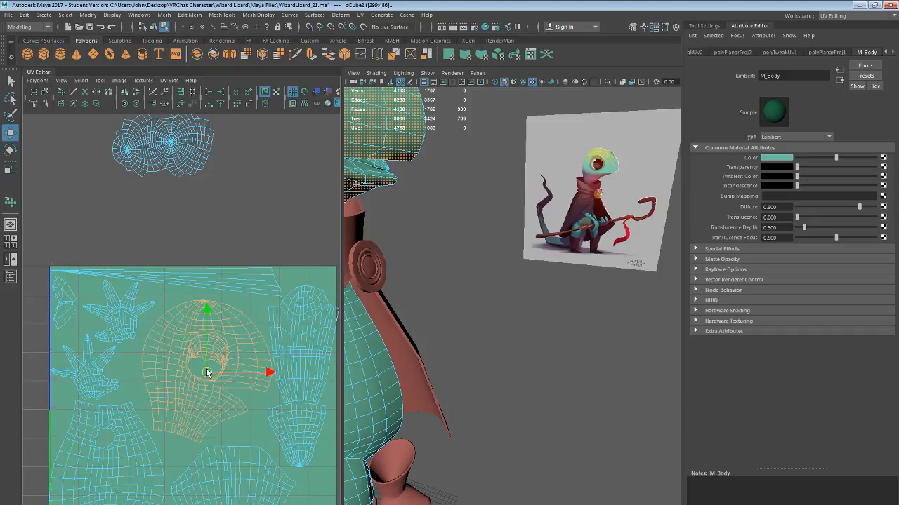
Shift the arm's UV shell fully inside the UV square's right edge and adjust the tongue's shell just below it
left_click(293, 359)
middle_click_drag(319, 319, 273, 316, "alt")
right_click_drag(255, 351, 321, 439, "alt")
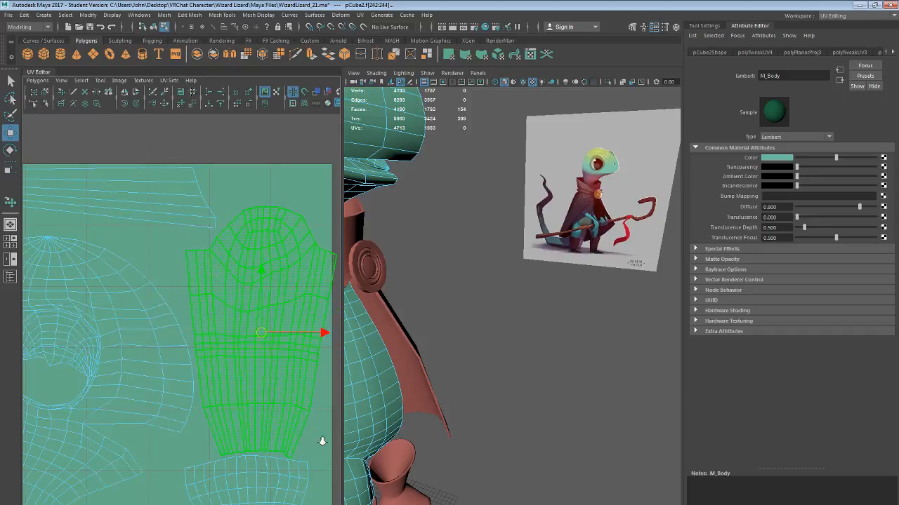
middle_click_drag(274, 359, 260, 373, "alt")
left_click_drag(247, 349, 240, 341)
right_click_drag(183, 281, 141, 242, "alt")
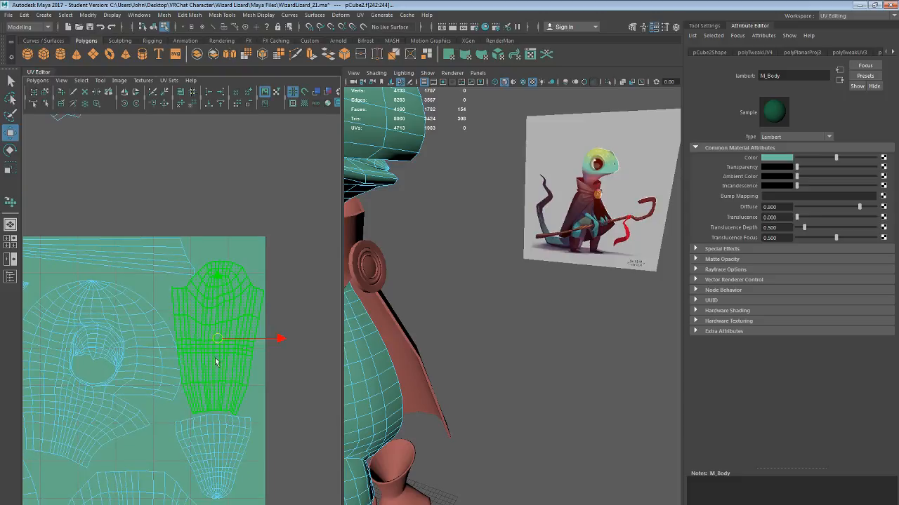
middle_click_drag(217, 361, 228, 282, "alt")
left_click(226, 374)
left_click_drag(226, 380, 231, 390)
right_click_drag(243, 382, 194, 282, "alt")
Assign a new Lambert material to the eyeball and set its color to blue
middle_click_drag(457, 175, 545, 262, "alt")
right_click_drag(545, 262, 484, 204, "alt")
left_click(571, 310)
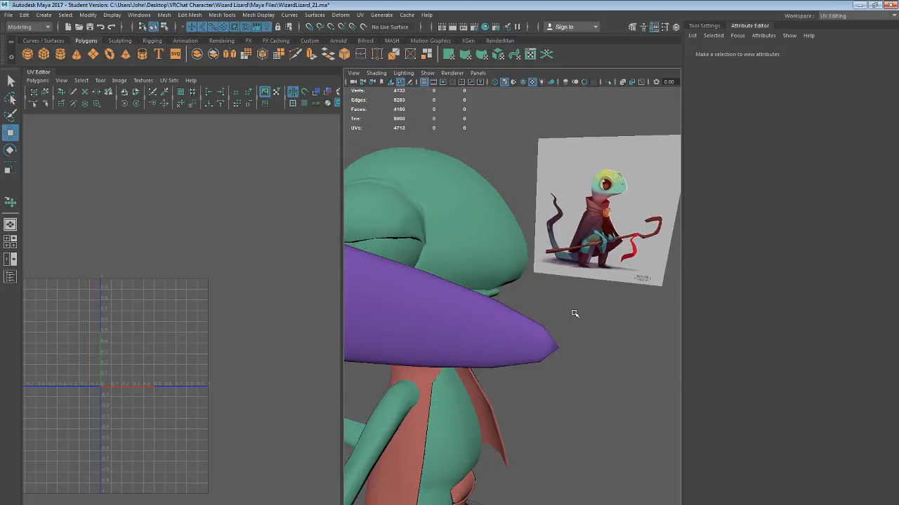
left_click_drag(574, 311, 492, 270, "alt")
left_click(370, 205)
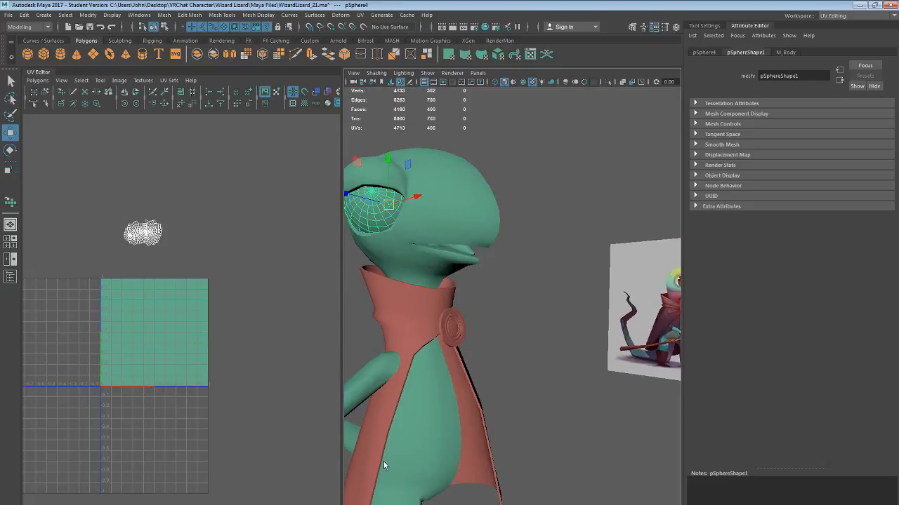
right_click_drag(457, 467, 464, 478)
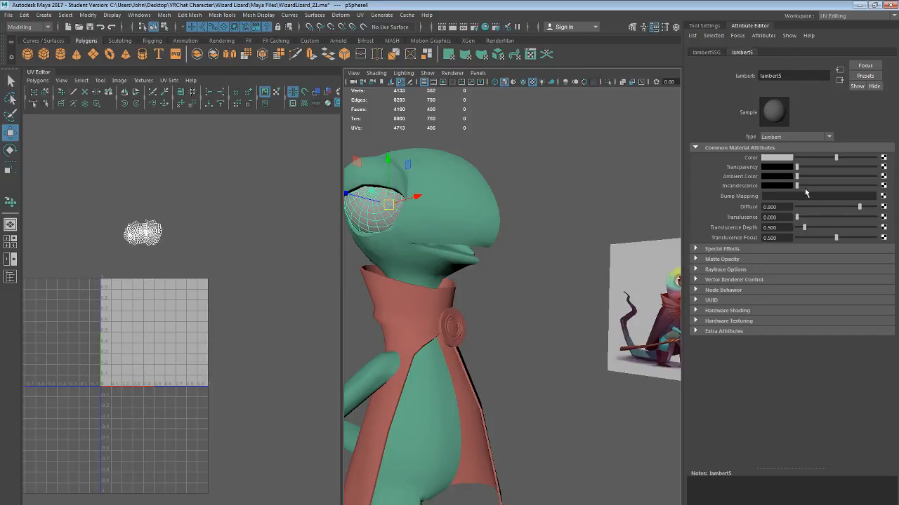
left_click(785, 162)
left_click(777, 183)
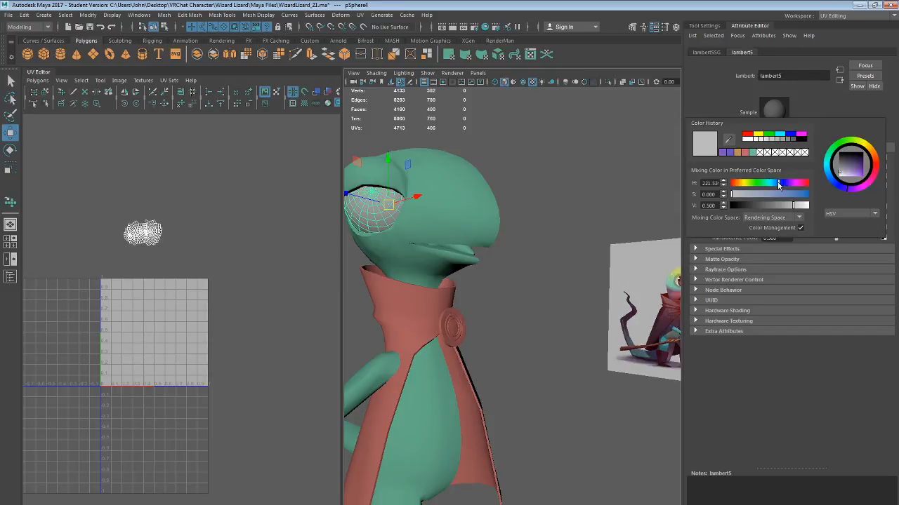
left_click(779, 194)
left_click(571, 151)
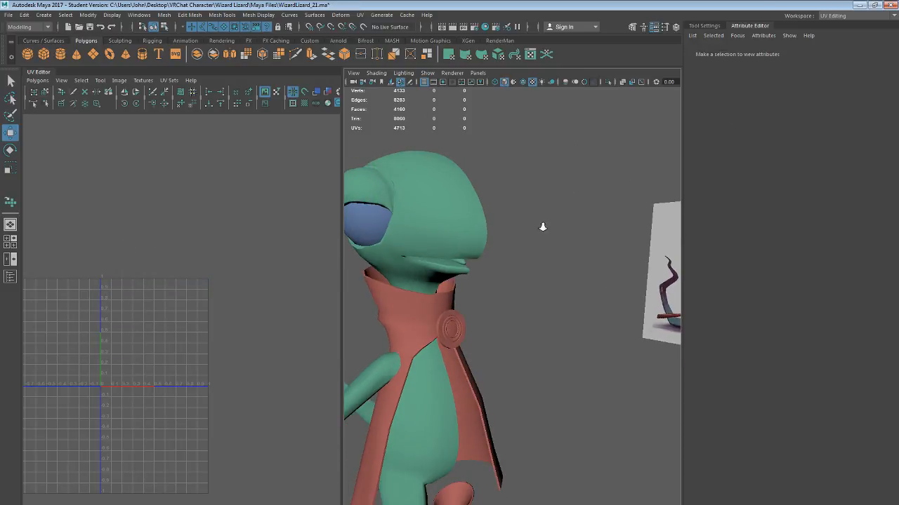
Lay out the eyeball's UVs so that its shell fills the width of the 0–1 UV square
left_click_drag(541, 225, 527, 209, "alt")
left_click(419, 250)
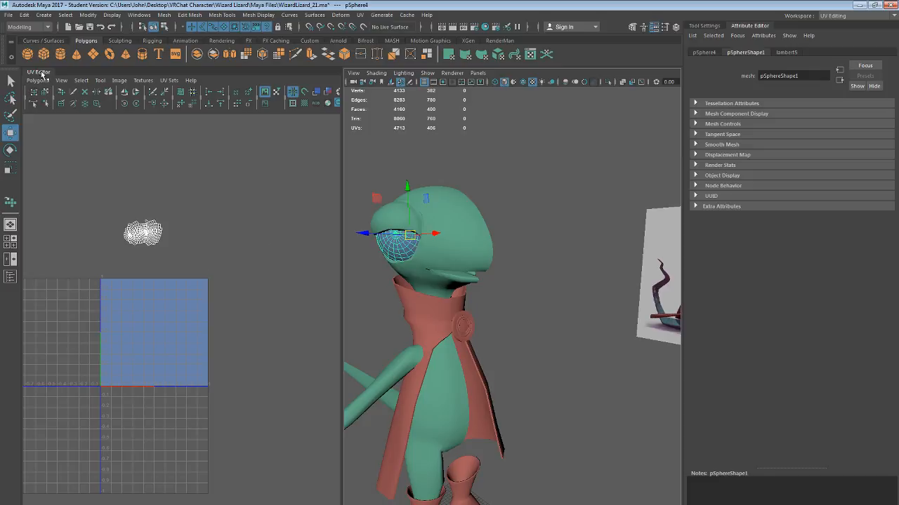
left_click(37, 80)
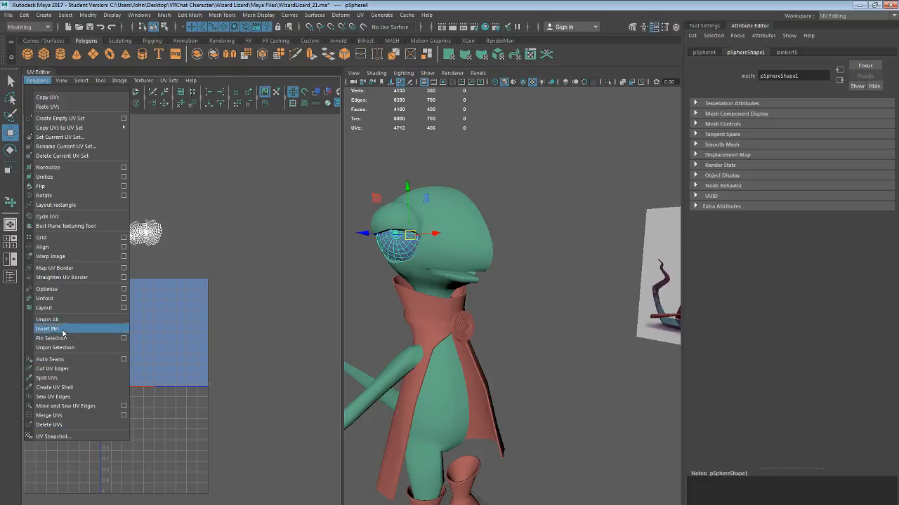
left_click(44, 307)
Try rotating the eyeball's UV shell upright and fitting it within the UV square, and undo these changes
key("e")
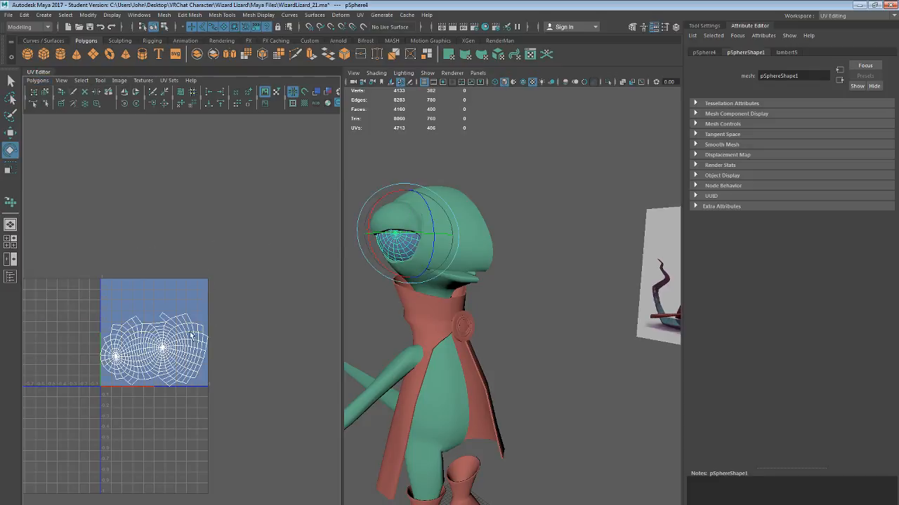
right_click_drag(148, 330, 195, 332)
left_click(197, 332)
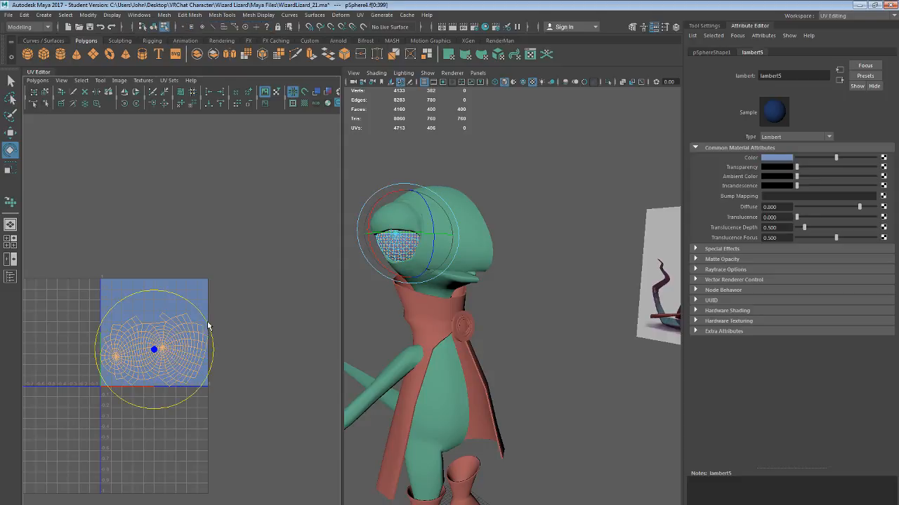
left_click_drag(208, 321, 155, 283)
key("w")
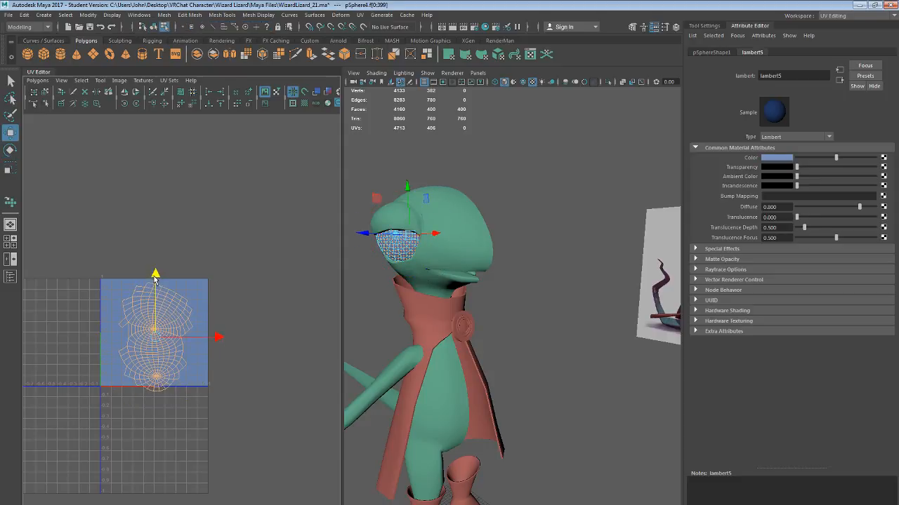
key("r")
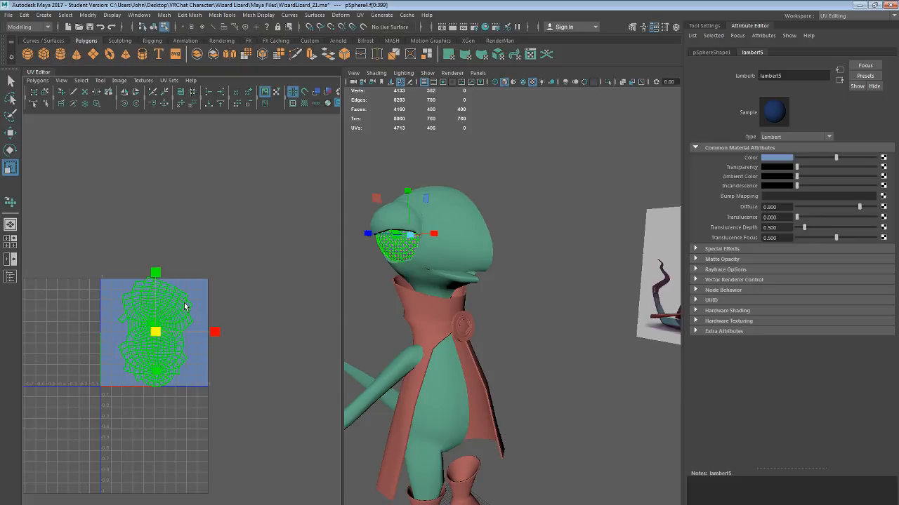
key("ctrl+z")
key("ctrl+z")
key("ctrl+z")
left_click(227, 263)
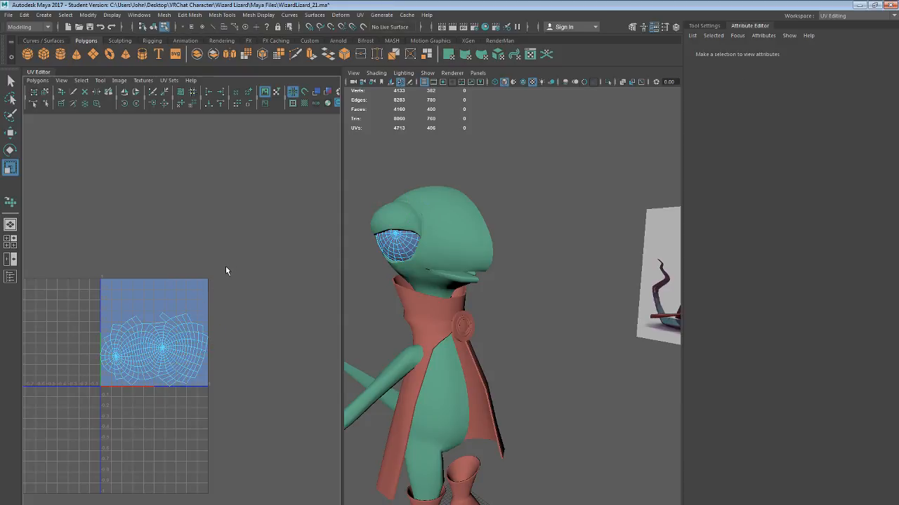
Mirror the lizard's body mesh across the world Z axis with merged border vertices, and select the full body
right_click_drag(437, 207, 500, 203)
left_click(487, 223)
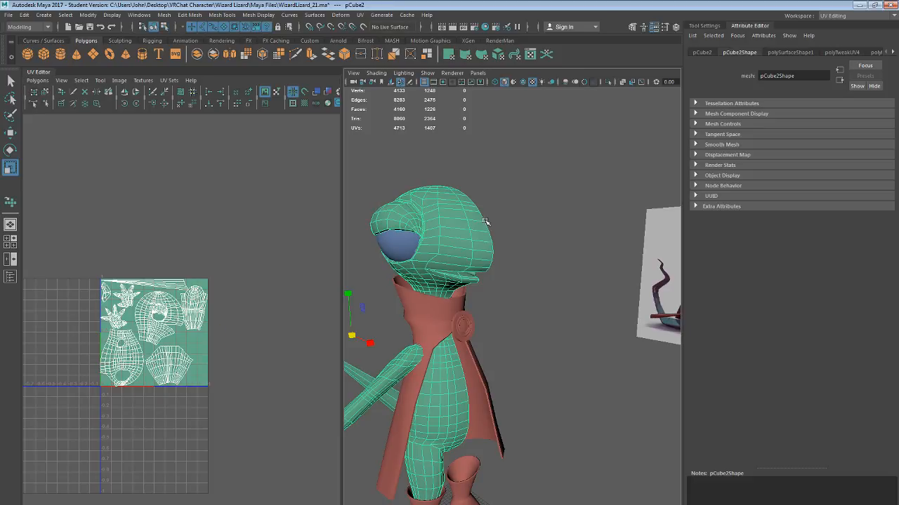
left_click(166, 14)
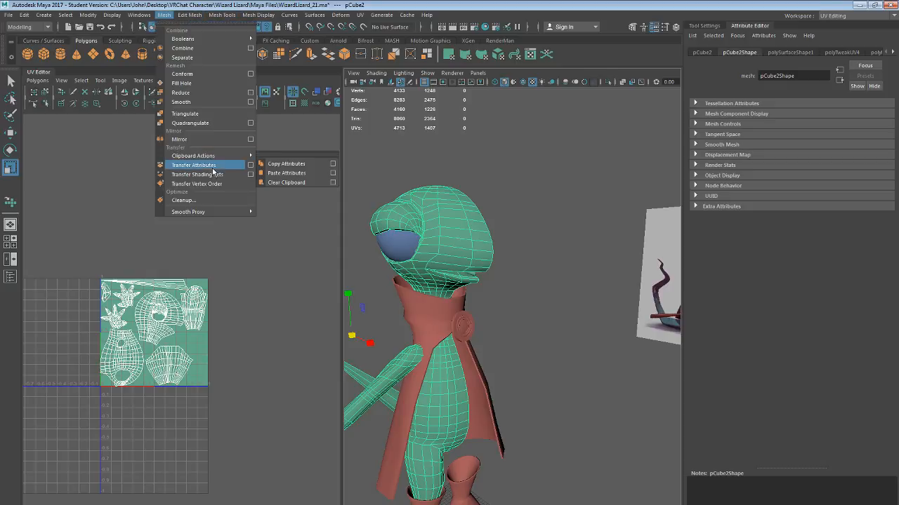
left_click(236, 139)
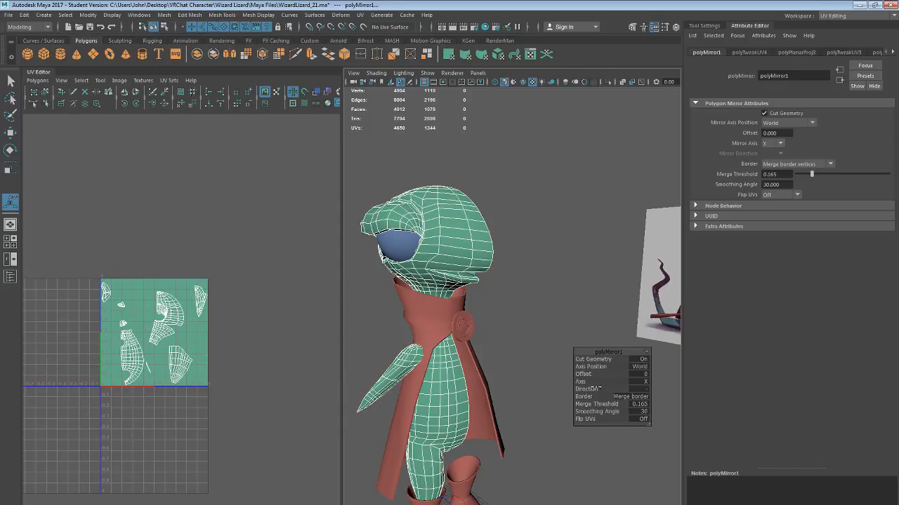
left_click(643, 382)
left_click(653, 406)
left_click(561, 313)
left_click_drag(561, 313, 513, 306, "alt")
left_click(461, 238)
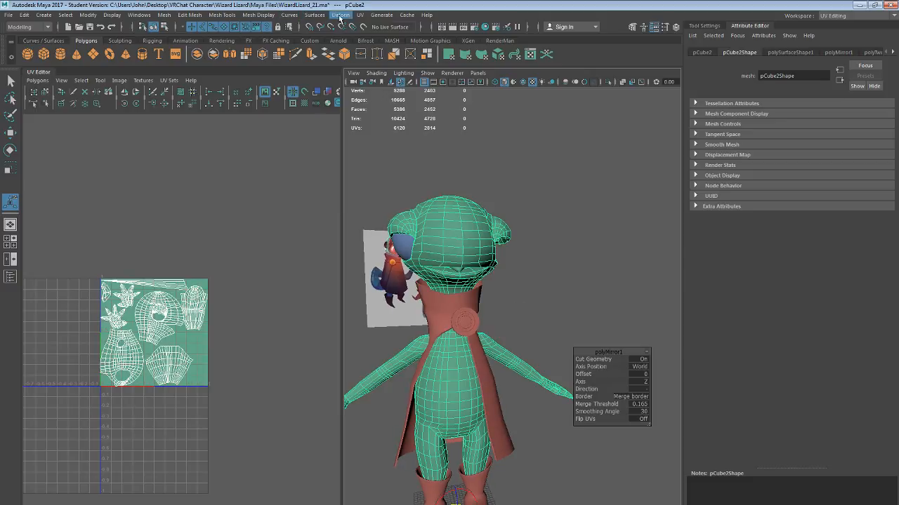
Soften the edges of the lizard's body mesh and clear the selection
left_click(259, 15)
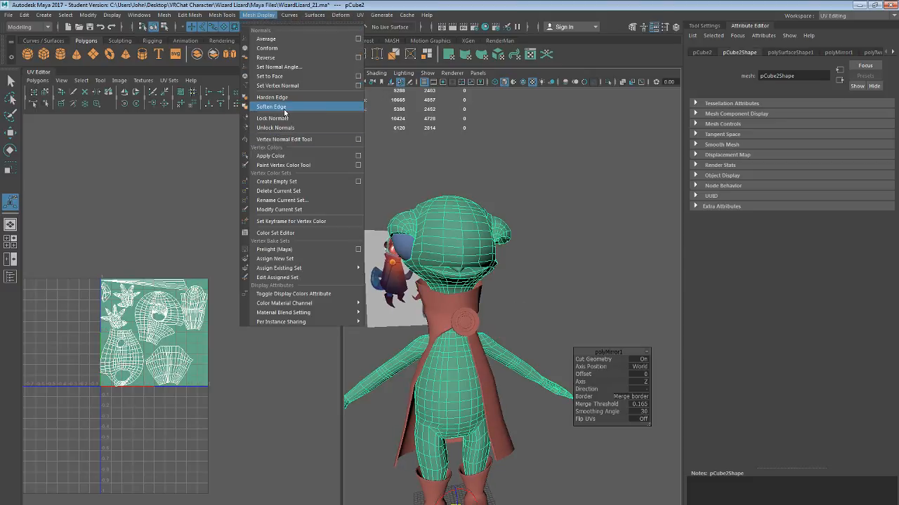
left_click(271, 106)
left_click(517, 181)
Mirror the eyeball mesh to the other side of the lizard's head, using the world axis position
left_click_drag(517, 180, 525, 203, "alt")
left_click(402, 242)
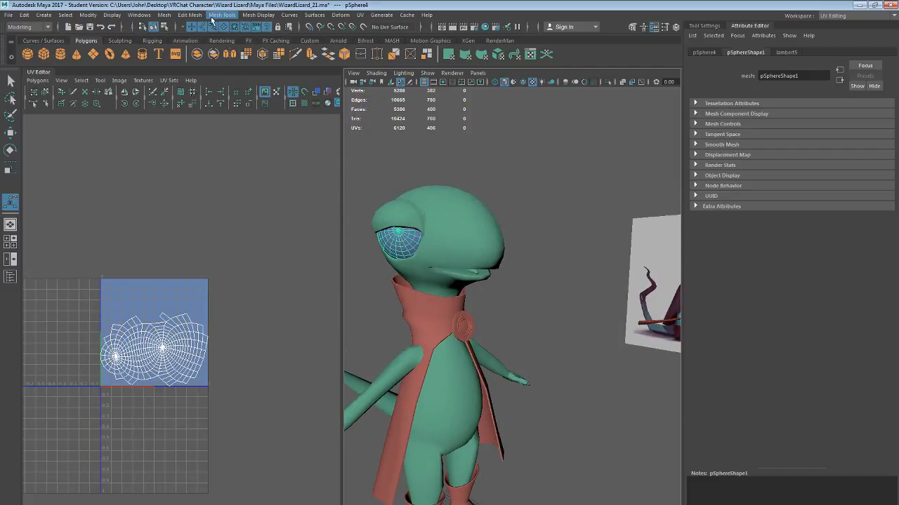
left_click(163, 15)
left_click(209, 142)
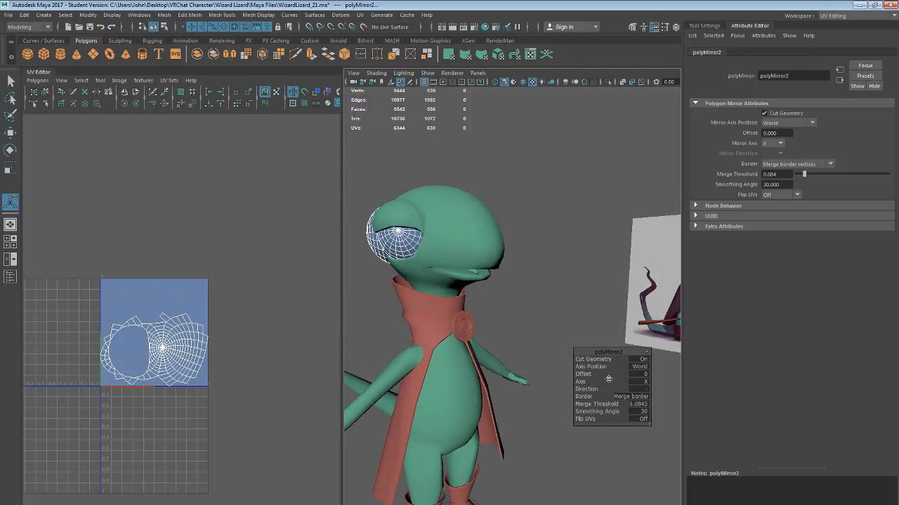
left_click(571, 260)
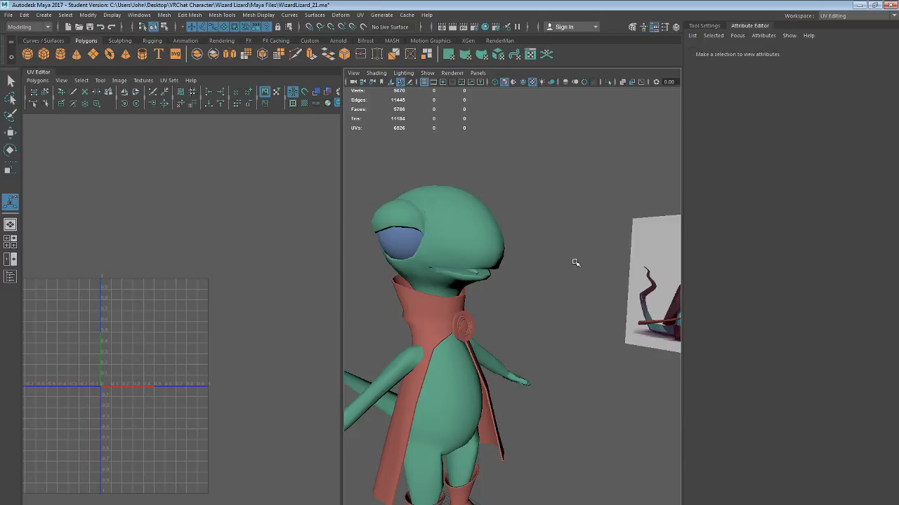
left_click_drag(571, 260, 478, 279, "alt")
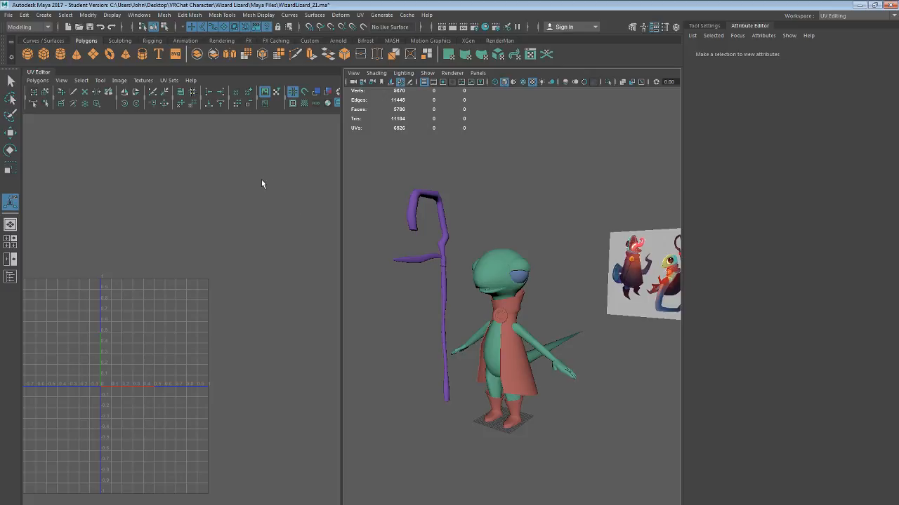
Delete all construction history in the scene and save it as WizardLizard_22(final).ma
left_click(24, 14)
mouse_move(76, 137)
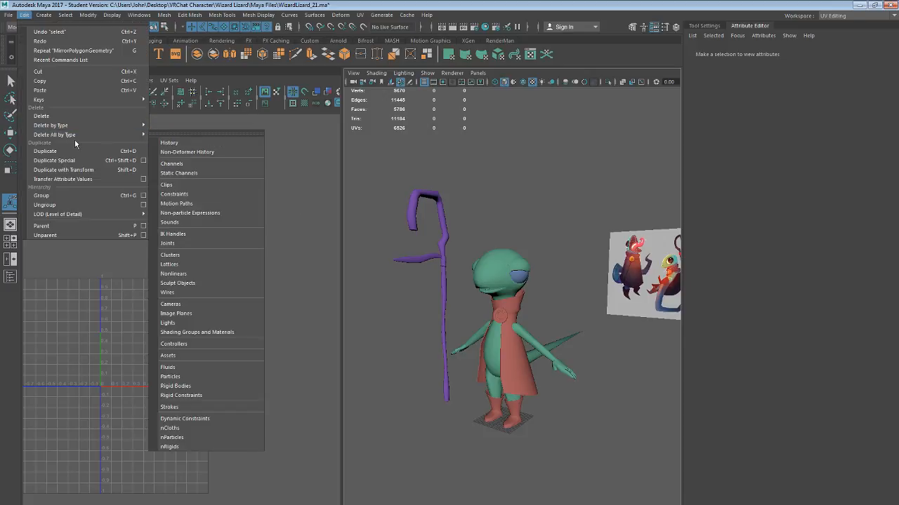
left_click(188, 143)
left_click(7, 13)
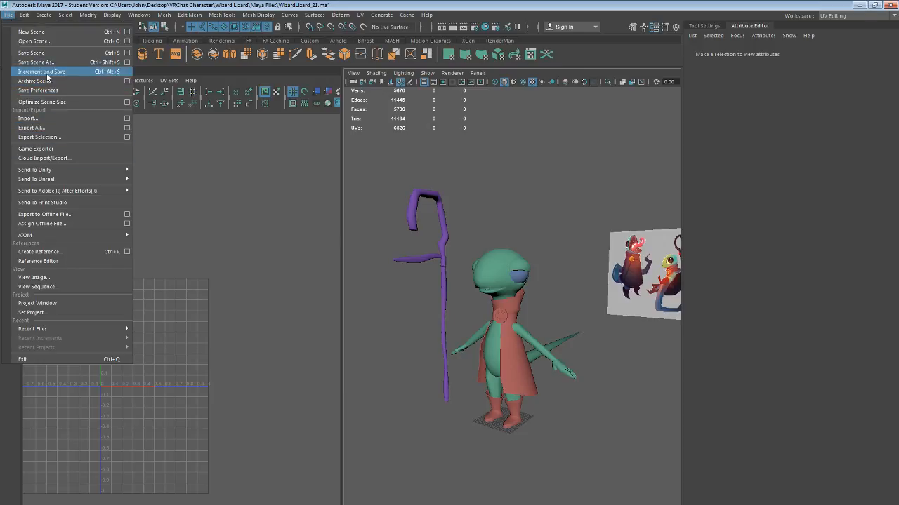
left_click(46, 63)
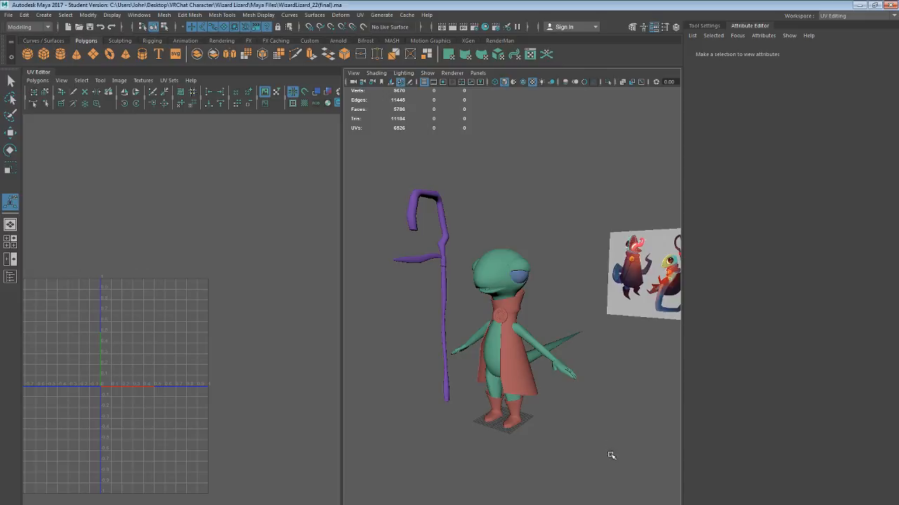
Select all the lizard and staff meshes and export them as an OBJ named WizLiz_SubstanceExport in the Maya Files folder
left_click_drag(611, 455, 391, 149, "alt")
left_click_drag(402, 207, 497, 222, "alt")
left_click_drag(542, 282, 469, 274, "alt")
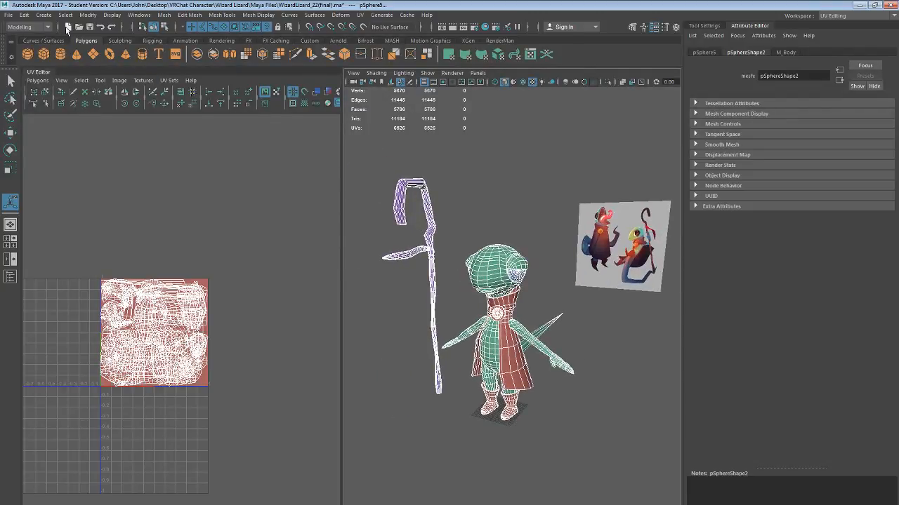
left_click(9, 15)
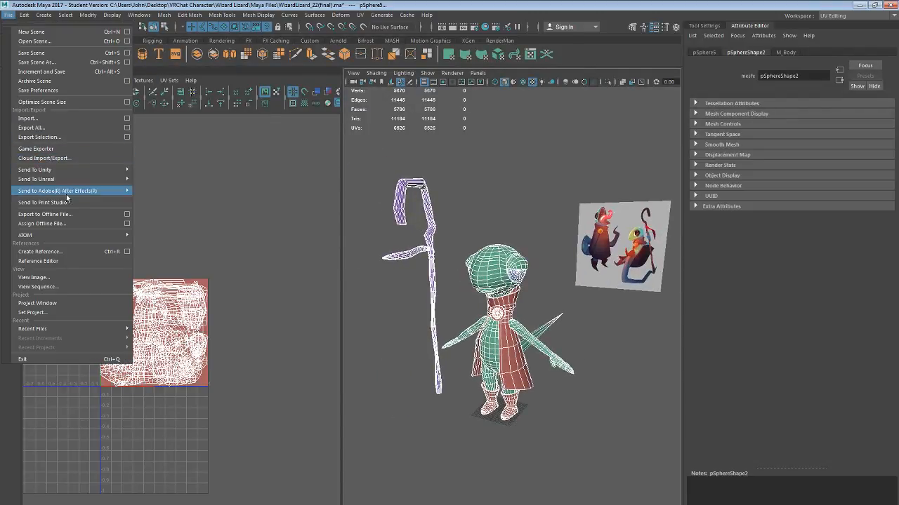
left_click(78, 135)
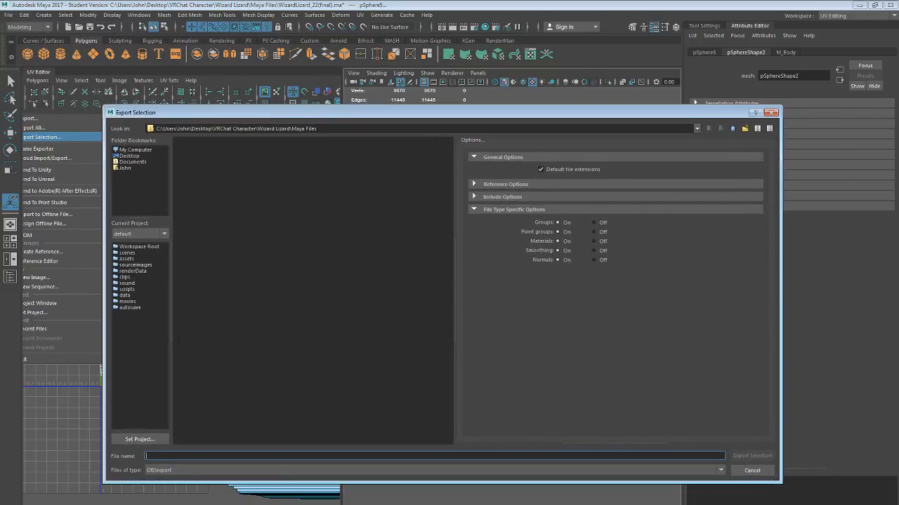
left_click(173, 469)
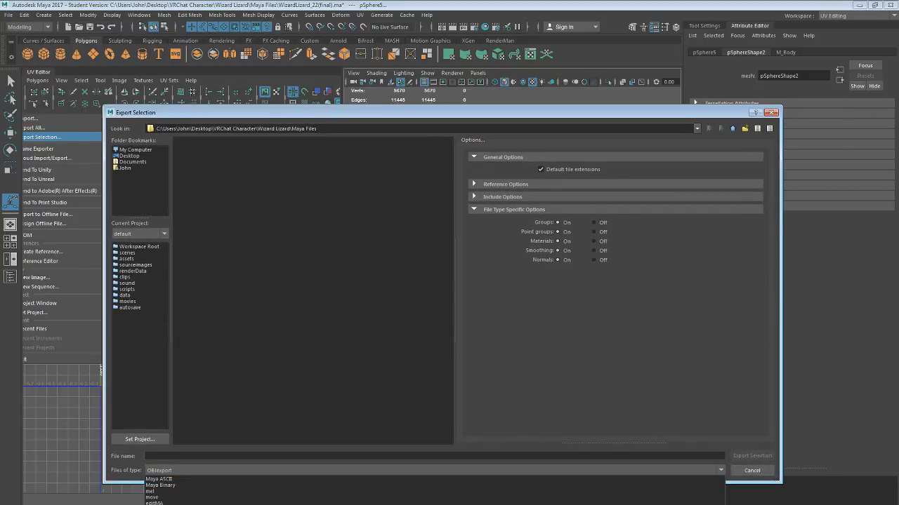
left_click(198, 504)
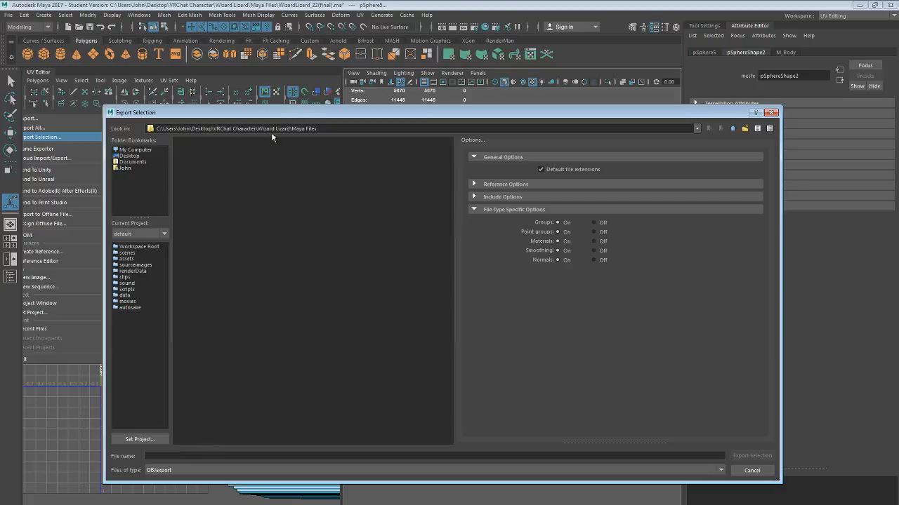
left_click(168, 457)
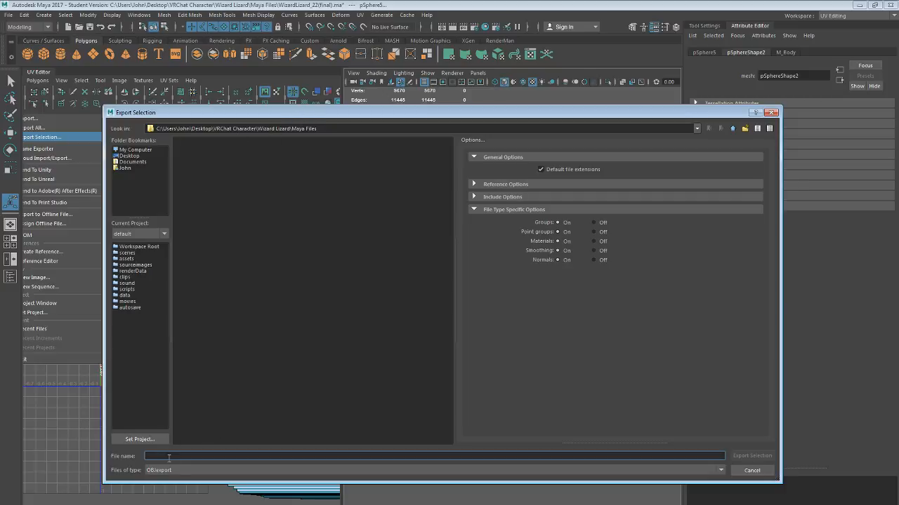
type("WizLiz")
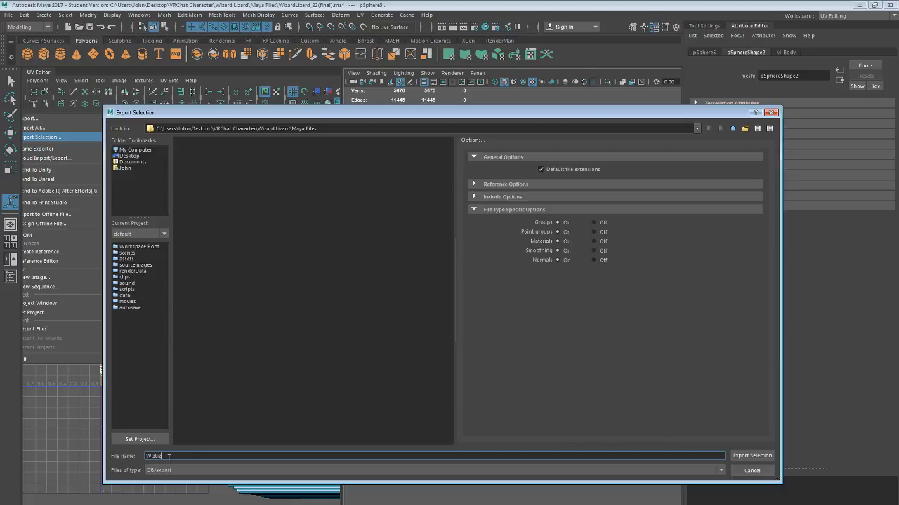
type("_SubstanceExport")
key("Return")
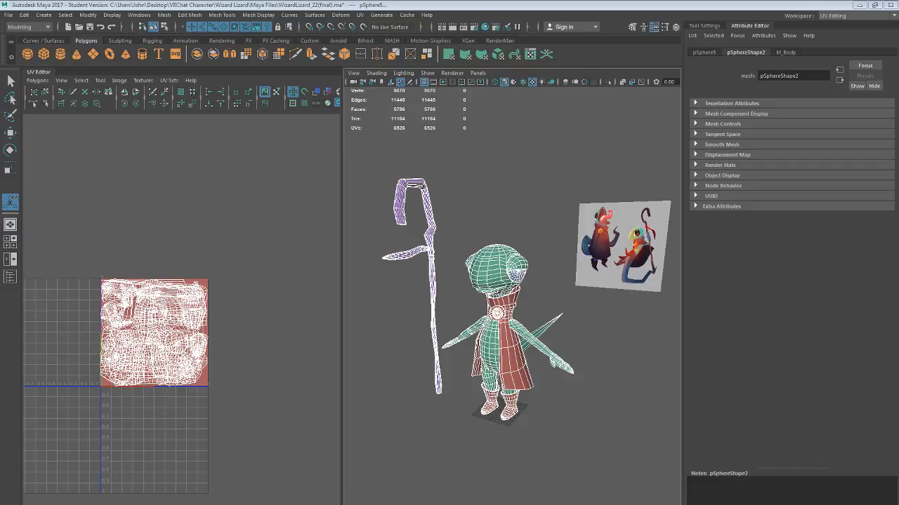
Deselect the model, save the scene changes and close Maya
left_click(580, 190)
scroll(496, 198, "up", 3)
left_click_drag(497, 198, 560, 257, "alt")
right_click_drag(560, 258, 507, 252, "alt")
middle_click_drag(547, 274, 582, 241, "alt")
left_click_drag(582, 240, 563, 258, "alt")
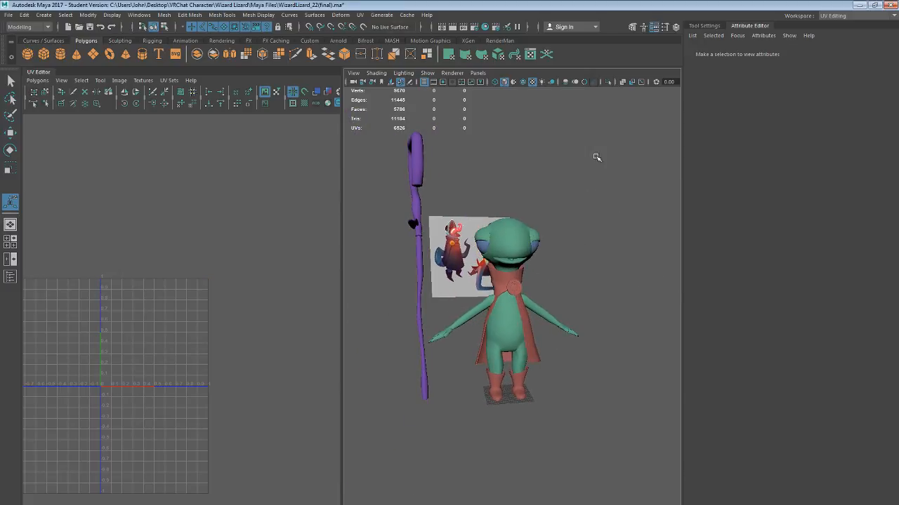
left_click(889, 5)
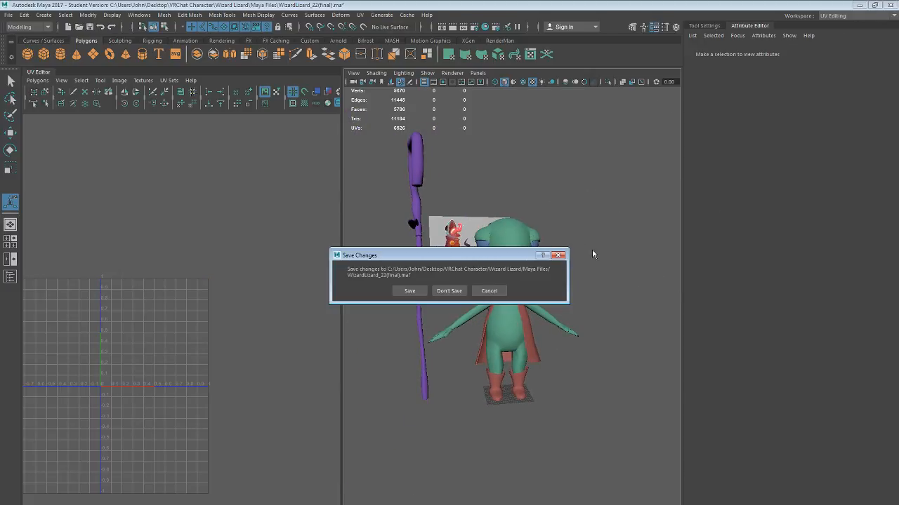
left_click(410, 292)
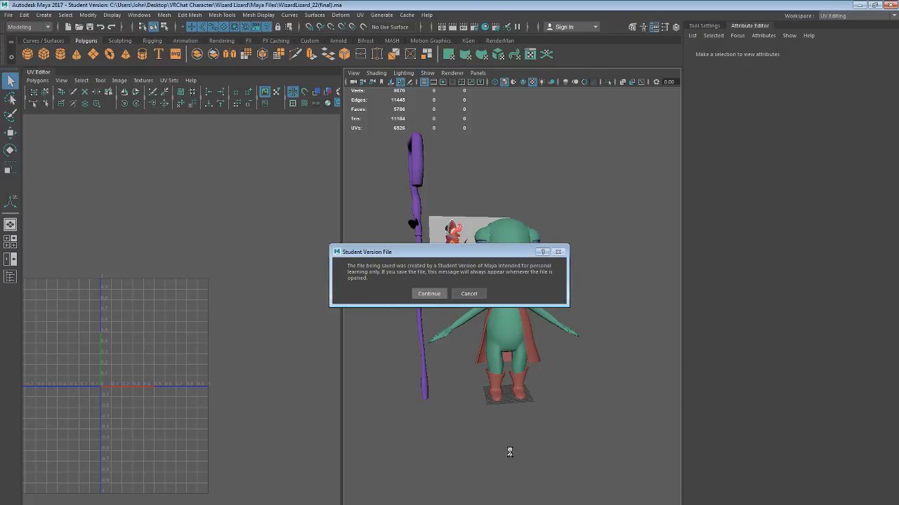
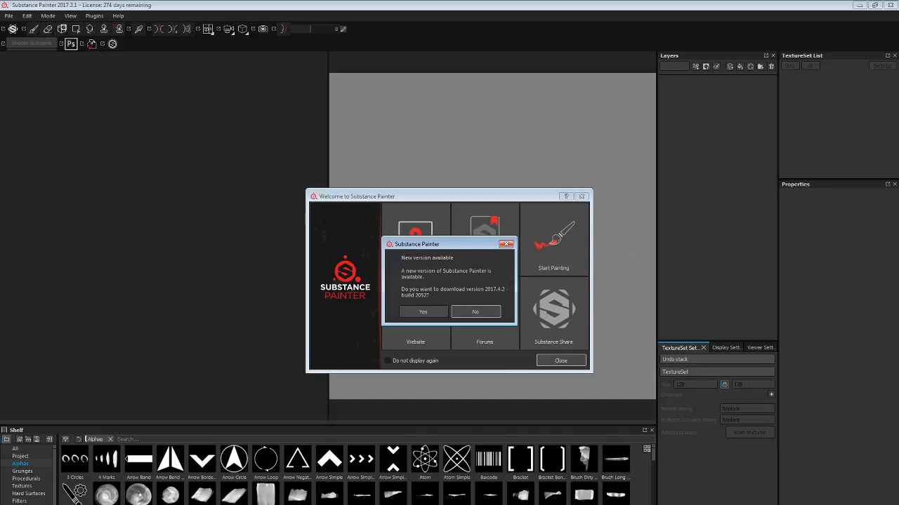
Switch to Substance Painter, dismiss the new version offer and close the welcome window
key("alt+Tab")
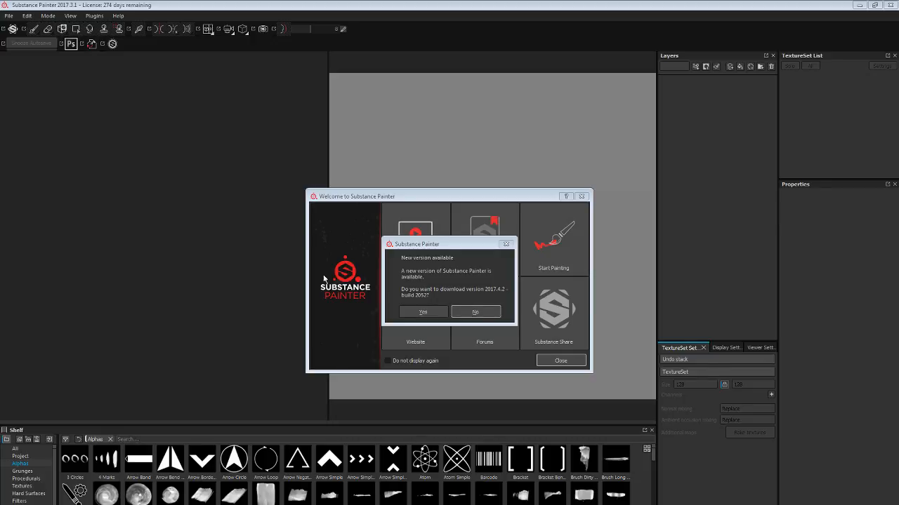
left_click(511, 245)
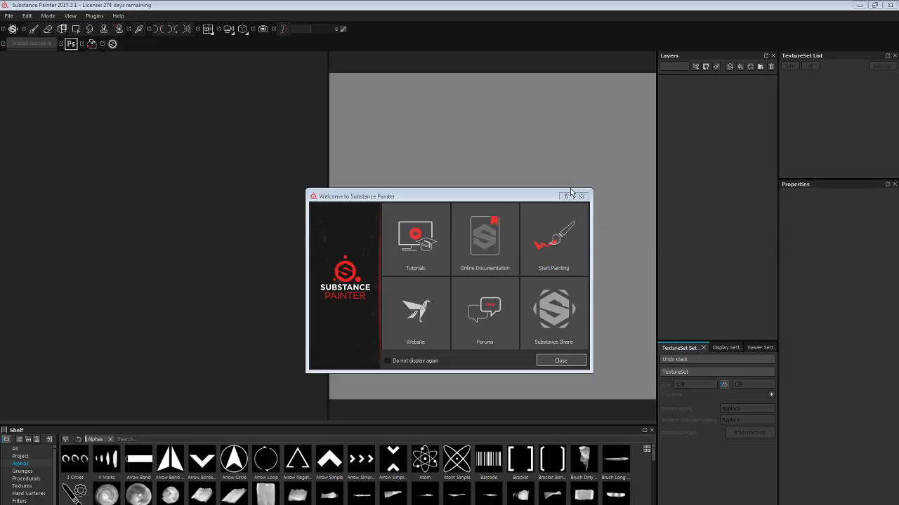
left_click(582, 197)
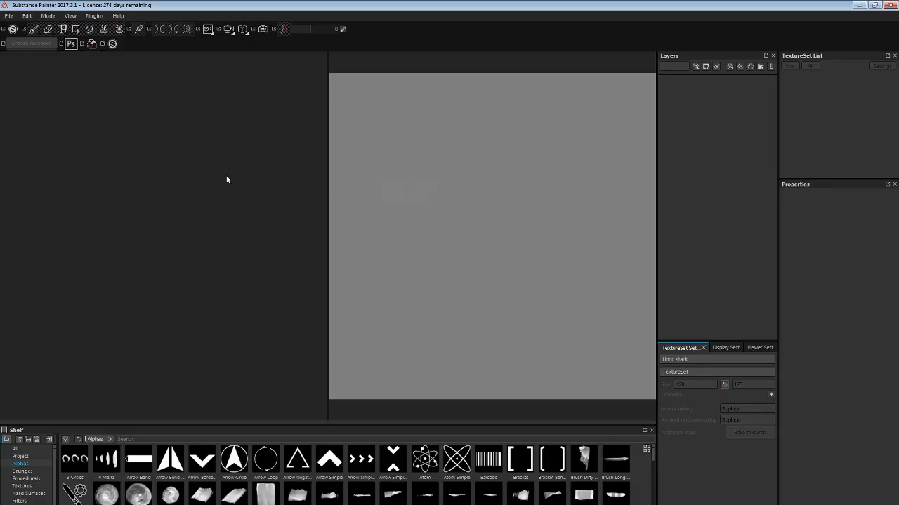
Start a new project based on the Dota 2 (allegorithmic) template
left_click(8, 17)
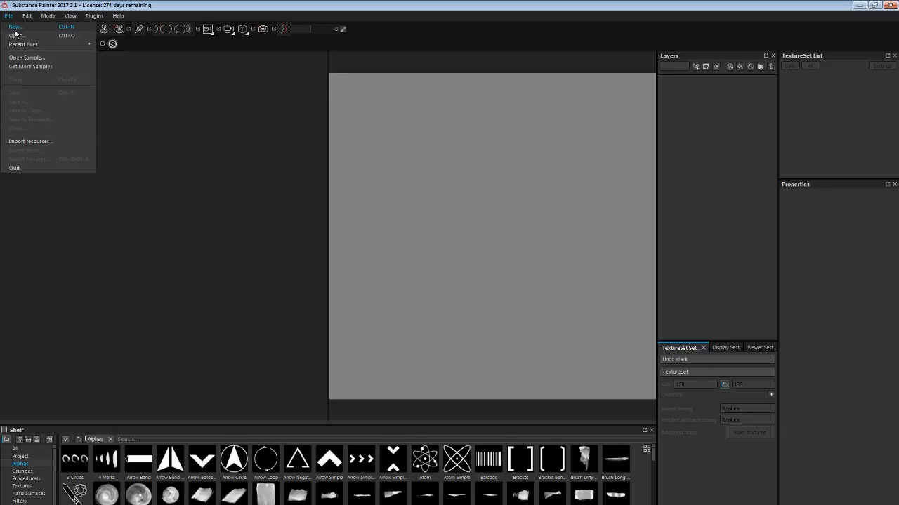
left_click(14, 30)
left_click_drag(331, 166, 194, 127)
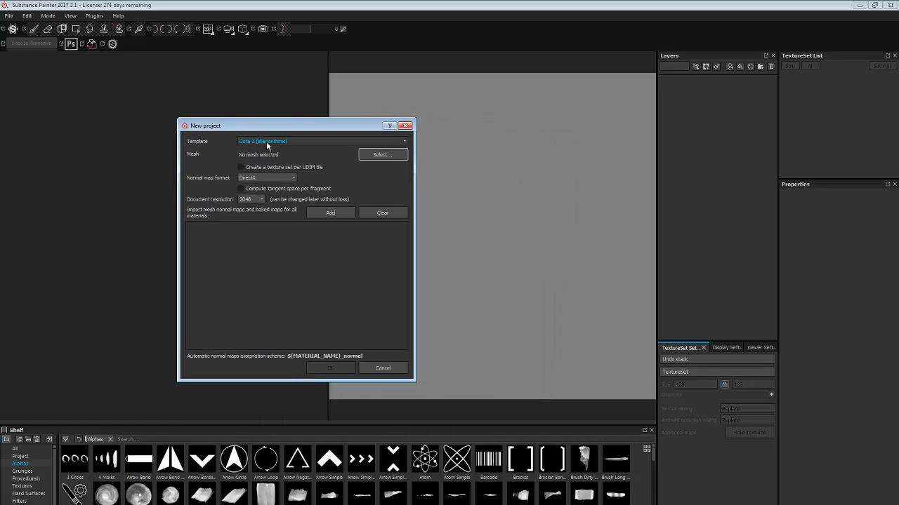
left_click(269, 143)
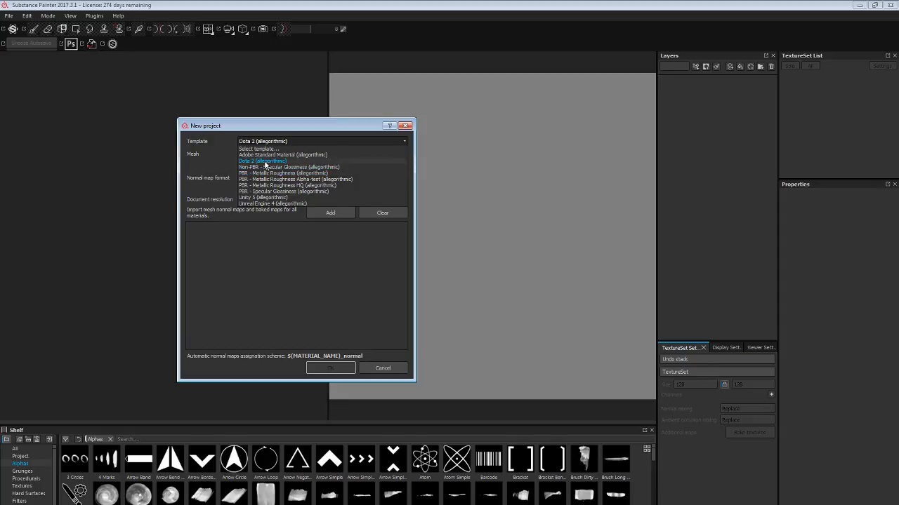
left_click(265, 165)
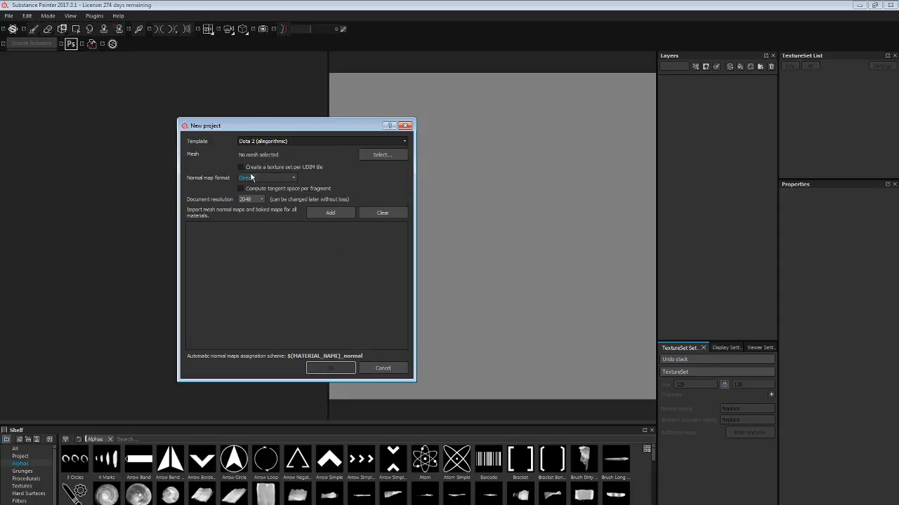
Load WizLiz_SubstanceExport.obj from VRChat Character > Wizard Lizard > Maya Files as the project mesh
left_click(401, 158)
scroll(495, 282, "down", 3)
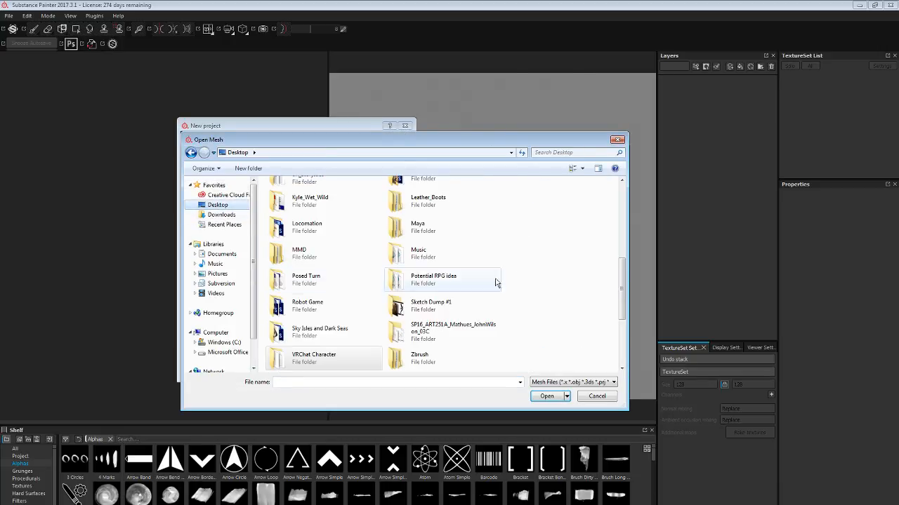
double_click(314, 357)
scroll(471, 317, "down", 3)
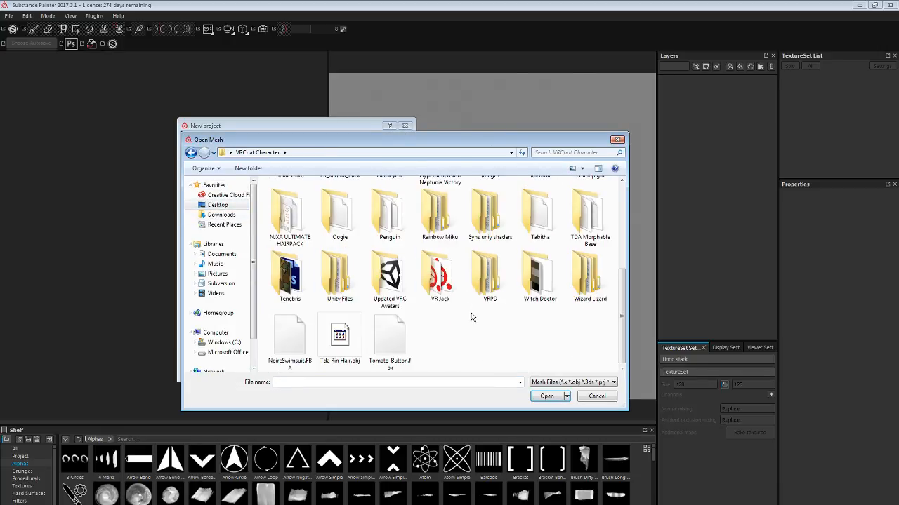
double_click(589, 277)
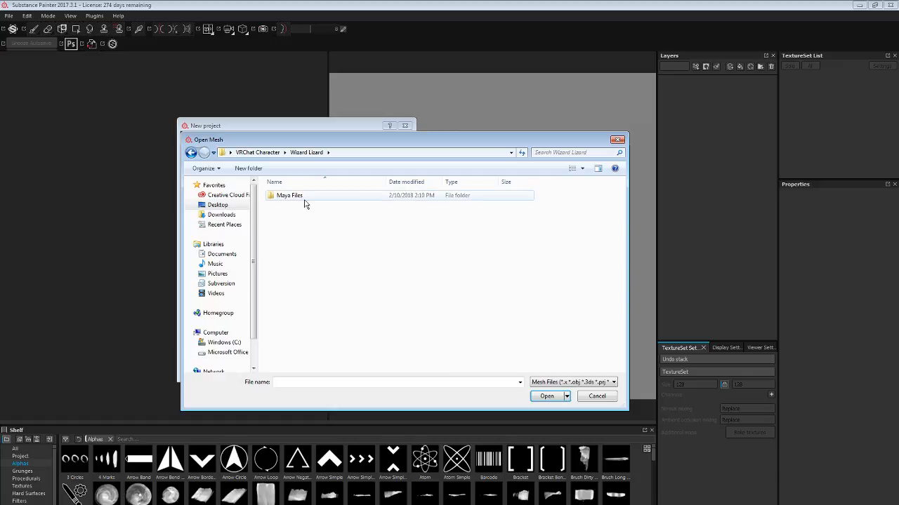
double_click(304, 200)
left_click(302, 198)
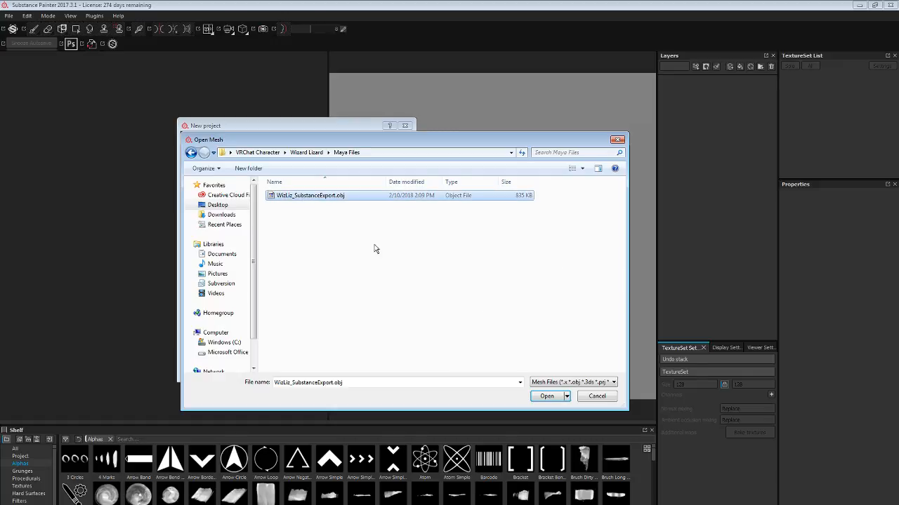
left_click(547, 396)
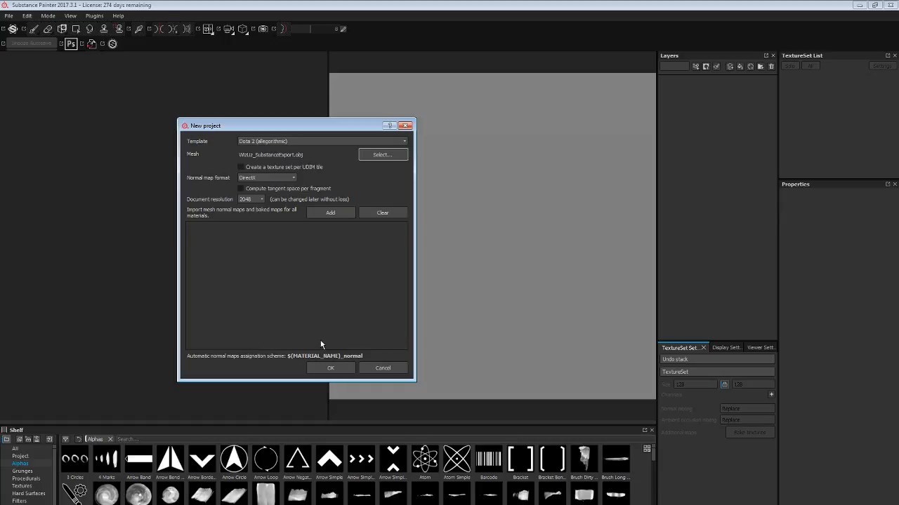
Keep the normal map format at DirectX and create the project
left_click(277, 178)
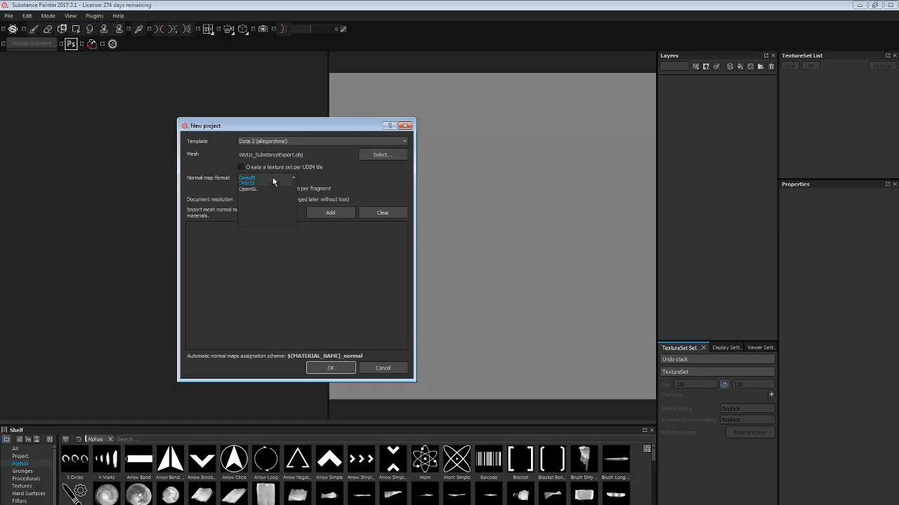
left_click(273, 181)
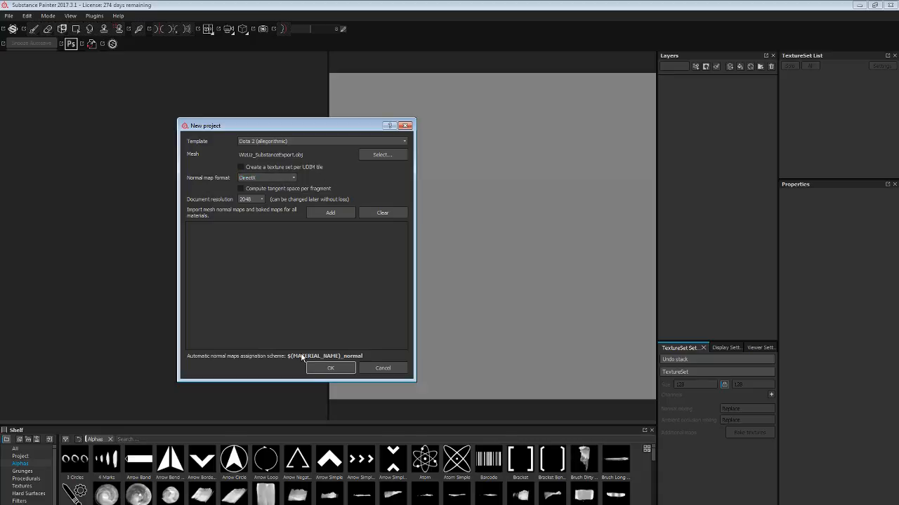
left_click(337, 370)
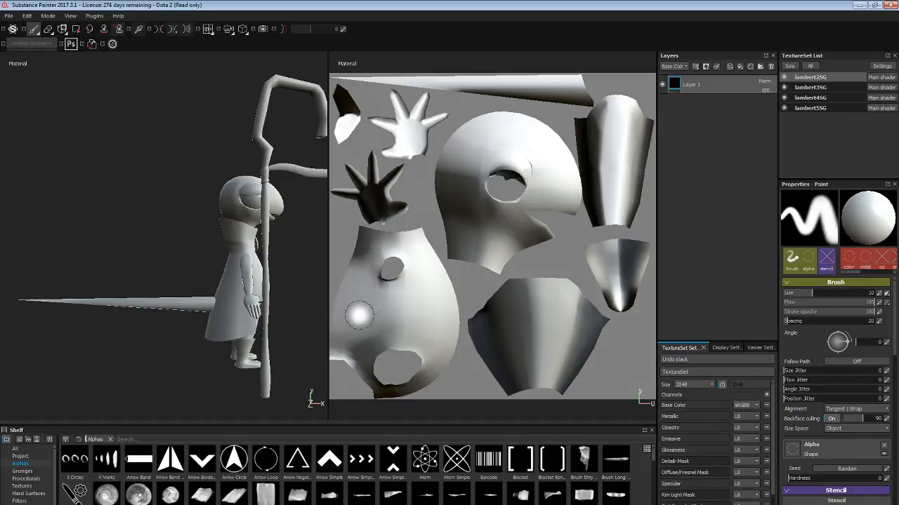
Inspect the lizard's head and torso and examine the UV layout where the arm shell meets the head shell
left_click_drag(291, 259, 184, 264, "alt")
right_click_drag(131, 184, 320, 316, "alt")
left_click_drag(243, 250, 261, 243, "alt")
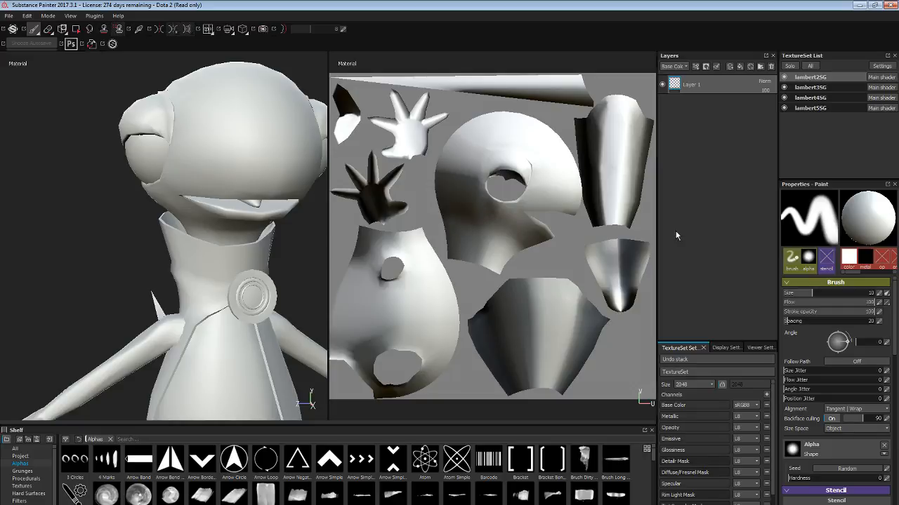
key("alt")
scroll(595, 191, "down", 2, "alt")
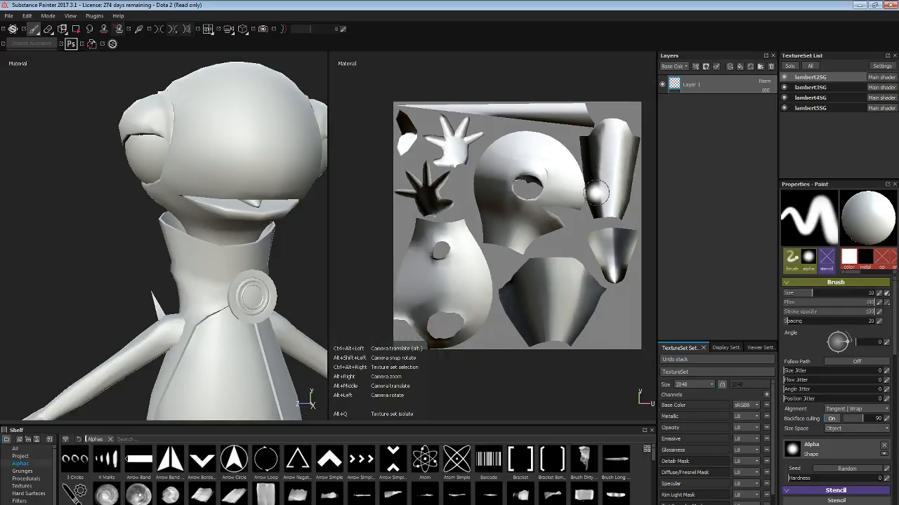
scroll(594, 192, "up", 9, "alt")
middle_click_drag(579, 161, 586, 211, "alt")
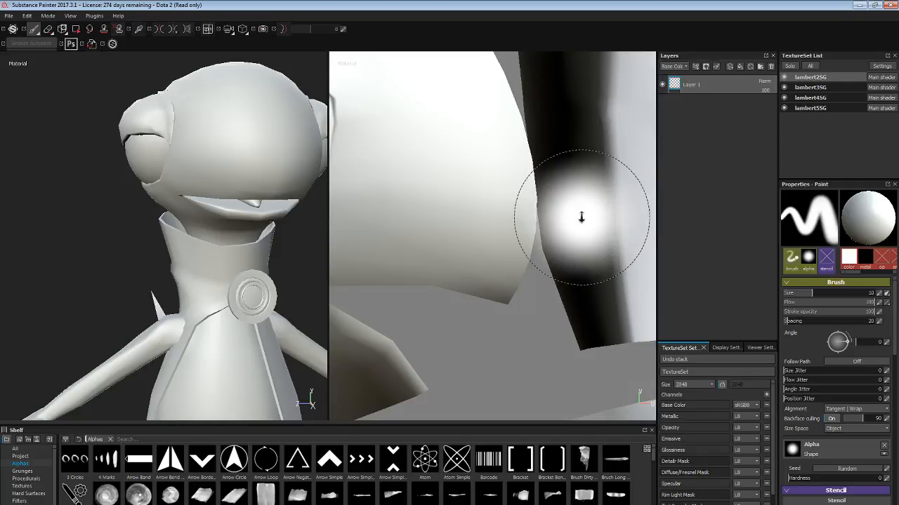
scroll(582, 214, "down", 3)
scroll(396, 130, "down", 1)
scroll(257, 215, "down", 1)
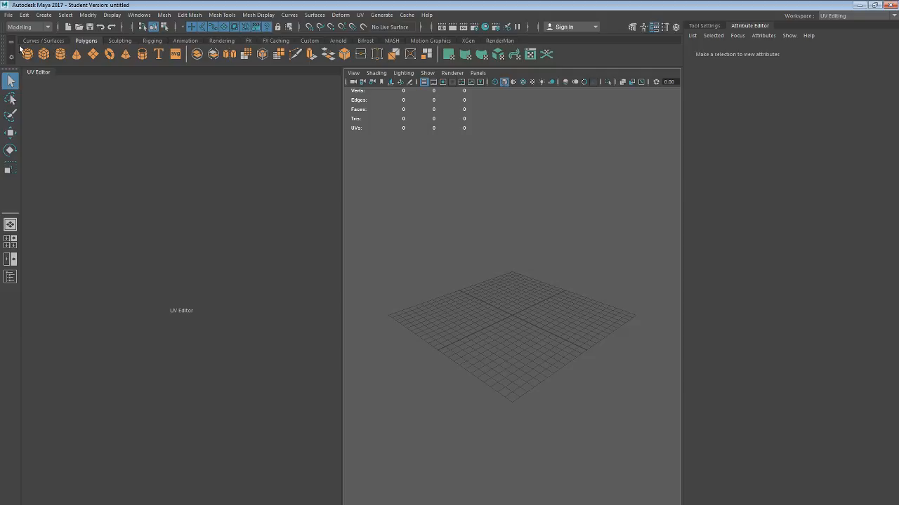
Switch to Maya and open the scene WizardLizard_22(final).ma
left_click(8, 14)
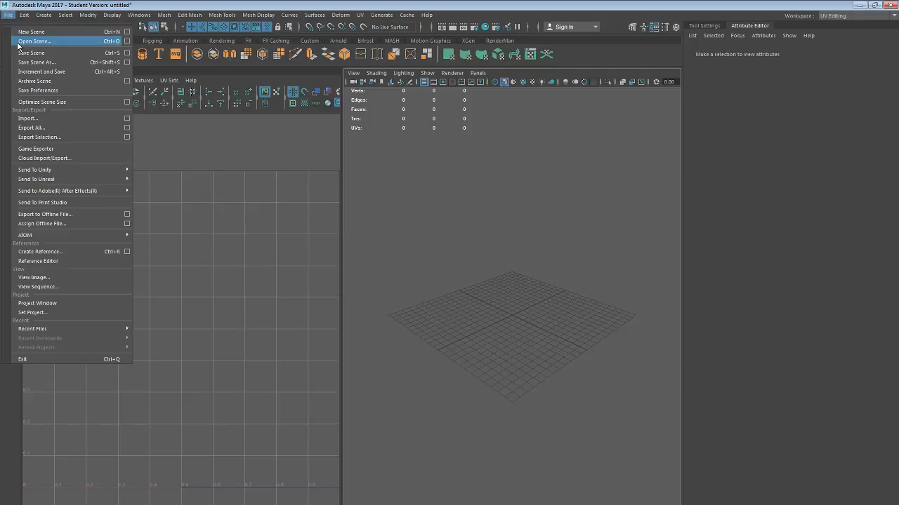
left_click(32, 42)
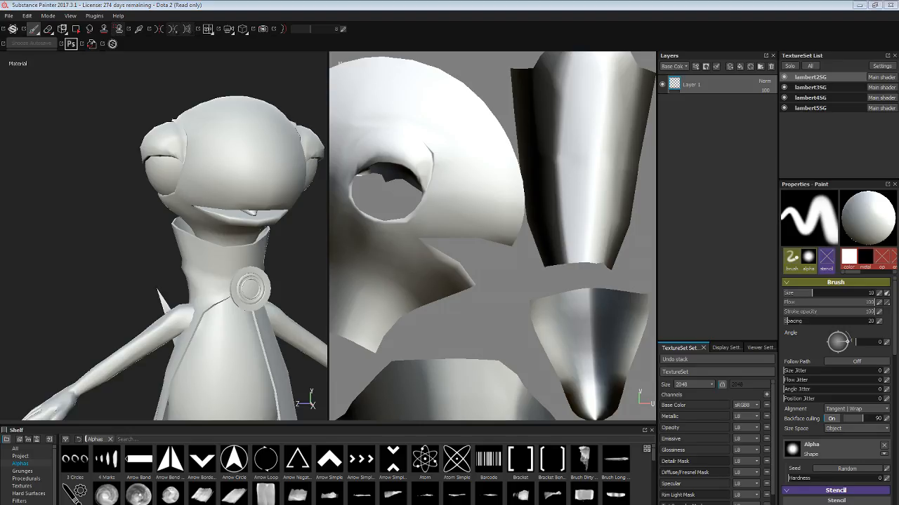
key("alt+Tab")
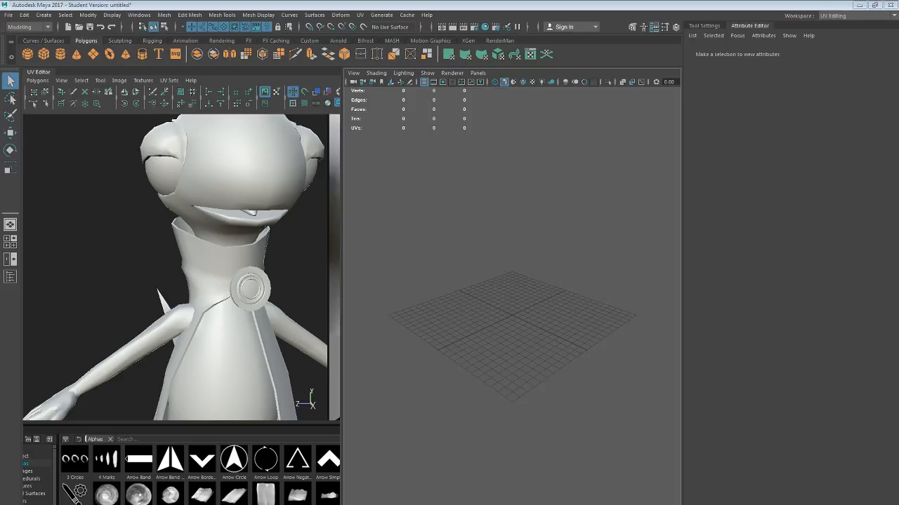
left_click_drag(544, 202, 421, 502)
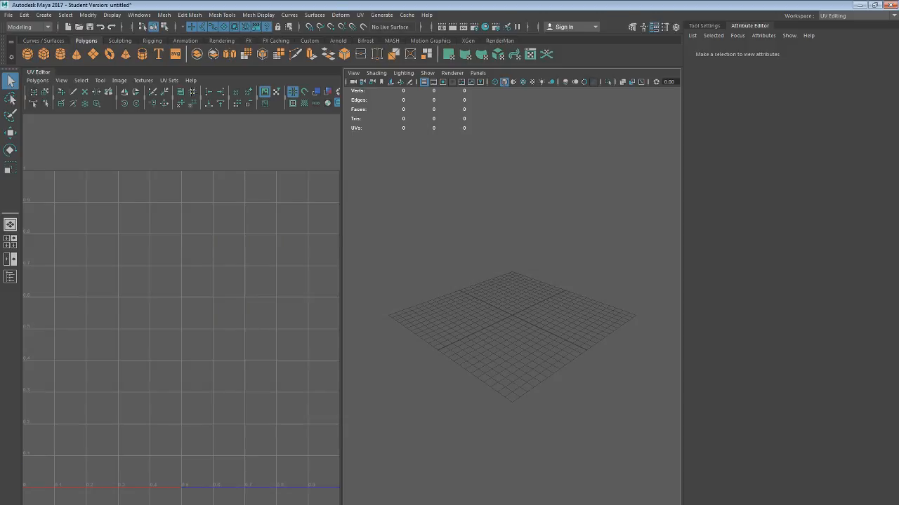
scroll(509, 315, "up", 3)
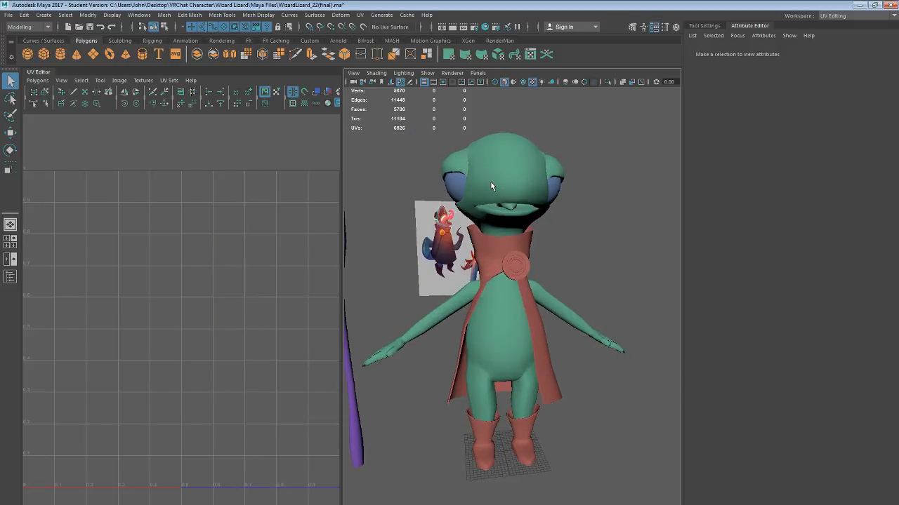
Select the lizard's body mesh and pick its arm UV shell next to the head shell
left_click(501, 315)
scroll(316, 320, "up", 3)
middle_click_drag(313, 303, 187, 340, "alt")
scroll(186, 340, "up", 4)
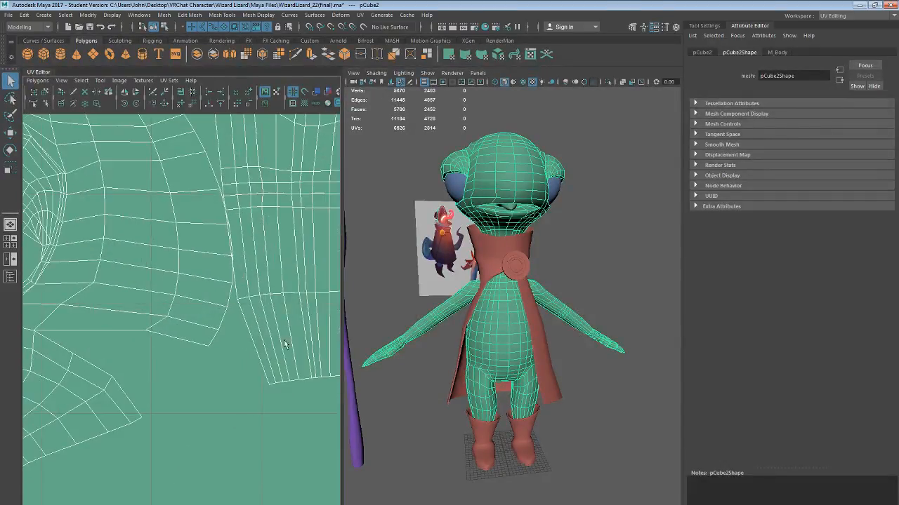
middle_click_drag(288, 184, 186, 369, "alt")
scroll(168, 407, "down", 2)
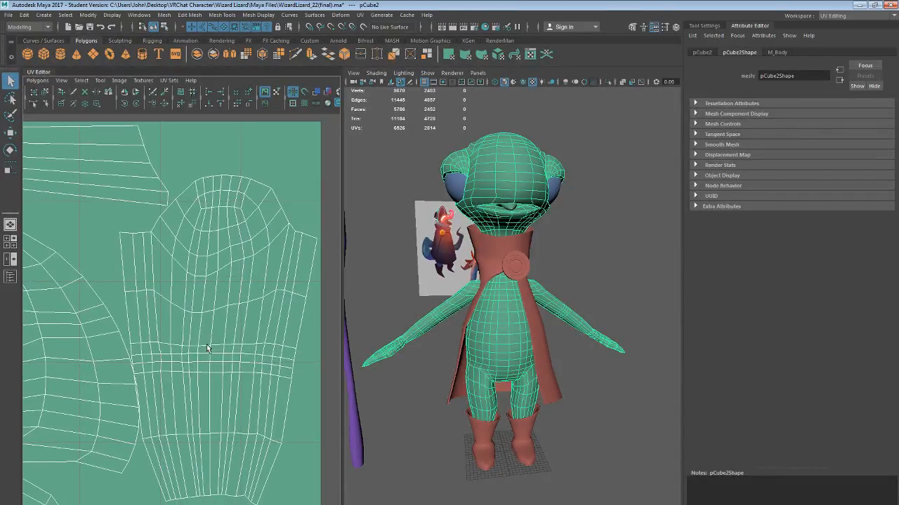
right_click_drag(198, 334, 202, 333)
left_click(203, 338)
Try to shift and rotate the single arm UV shell away from the head shell
key("w")
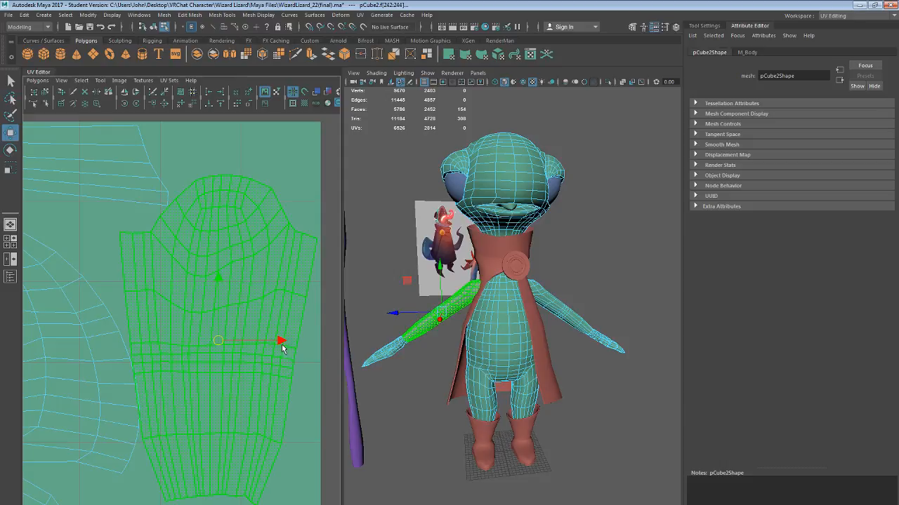
key("e")
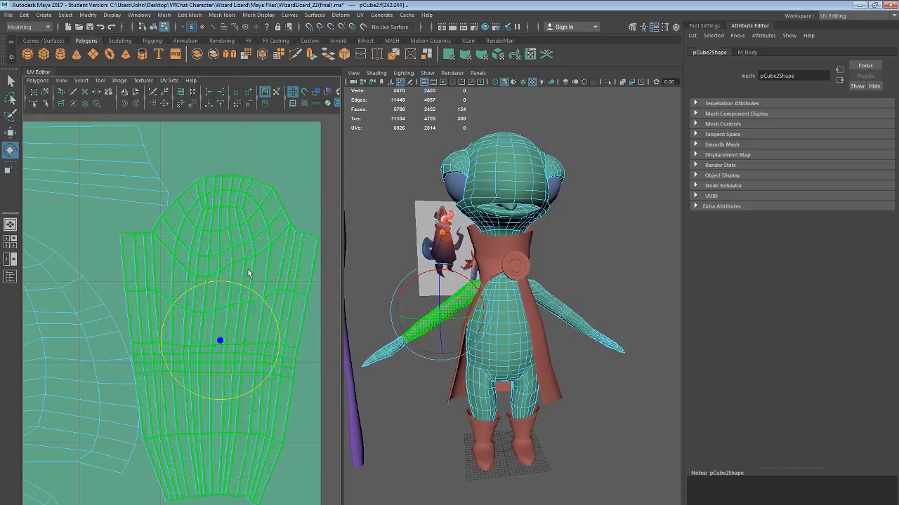
key("ctrl+z")
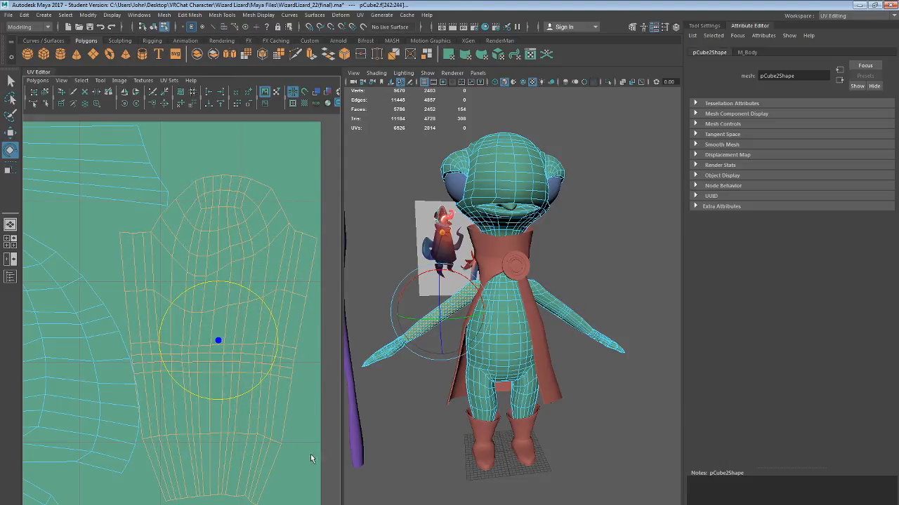
Select both stacked arm UV shells, rotate them slightly counterclockwise and move them slightly away from the head shell
left_click_drag(290, 167, 217, 279)
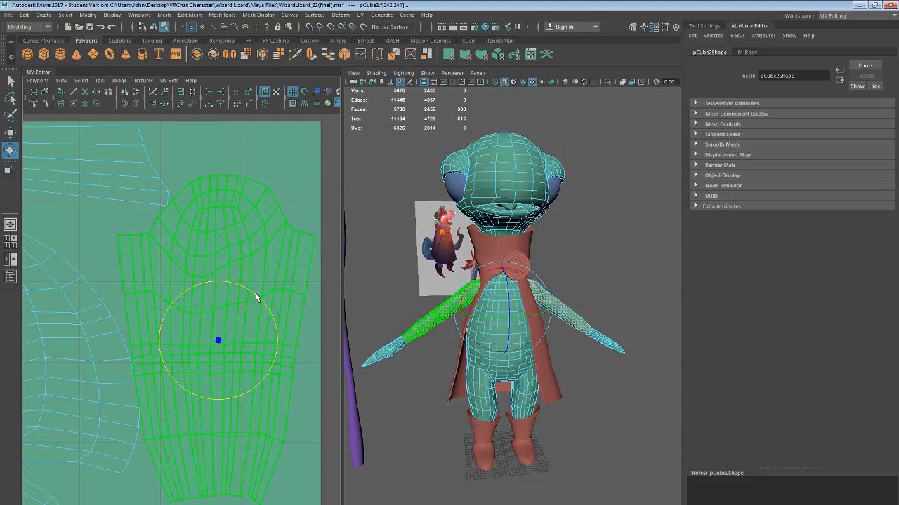
key("w")
left_click_drag(279, 340, 280, 341)
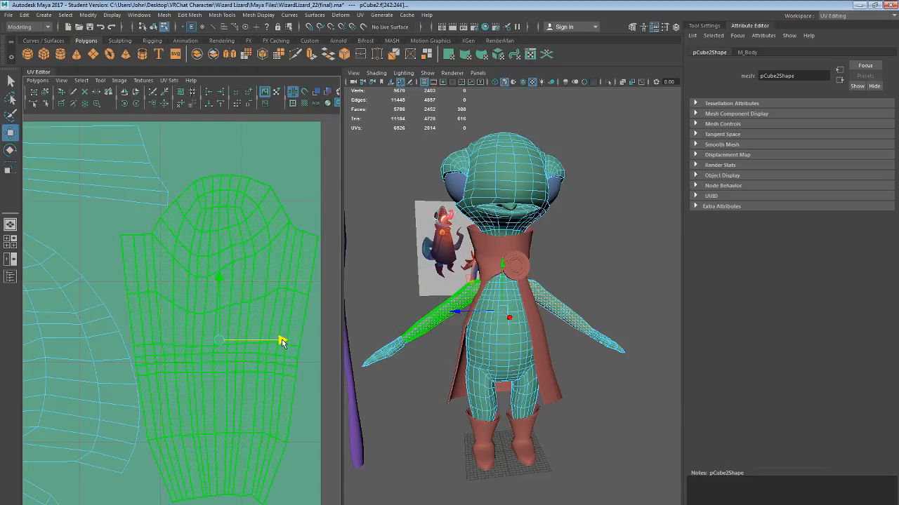
Inspect the body's UV shells, checking the spacing between the arm, hand, head and torso shells
left_click(253, 160)
mouse_move(122, 282)
middle_mouse_down("alt")
mouse_move(133, 296)
mouse_move(318, 336)
middle_mouse_up("alt")
middle_click_drag(176, 316, 307, 321, "alt")
middle_click_drag(145, 314, 296, 327, "alt")
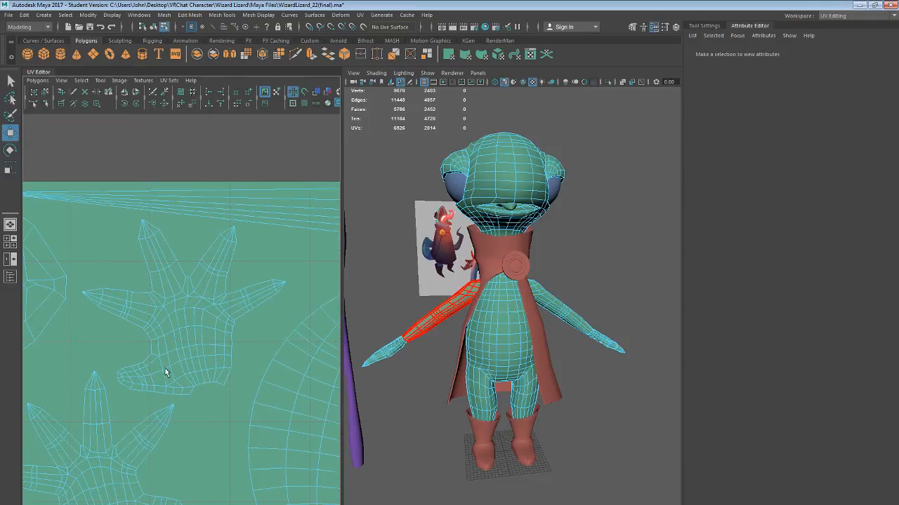
middle_click_drag(166, 373, 194, 247, "alt")
middle_click_drag(223, 363, 169, 188, "alt")
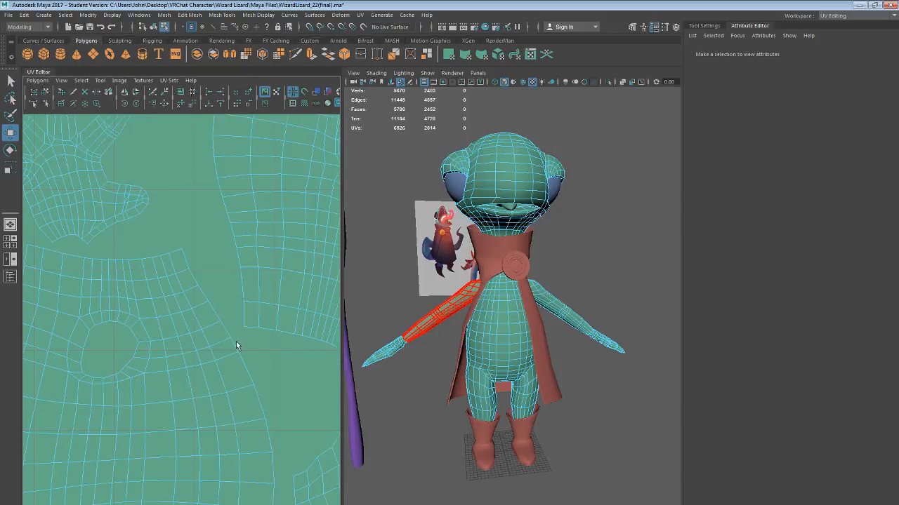
middle_click_drag(236, 345, 258, 242, "alt")
right_click_drag(257, 242, 203, 254, "alt")
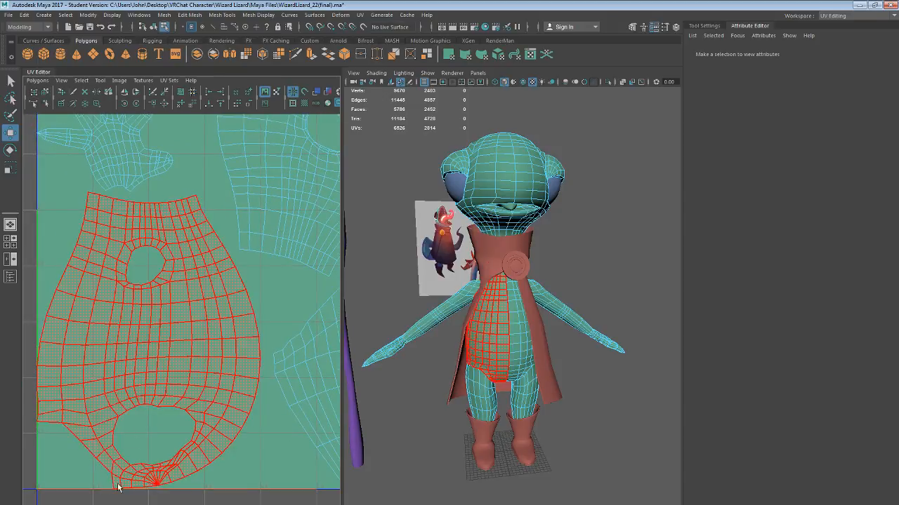
Nudge the torso UV shell slightly upward, away from the lower border of the UV tile
middle_click_drag(118, 488, 180, 363, "alt")
right_click_drag(179, 364, 312, 414, "alt")
right_click_drag(253, 499, 147, 313, "alt")
middle_click_drag(146, 313, 140, 400, "alt")
left_click_drag(181, 347, 202, 393)
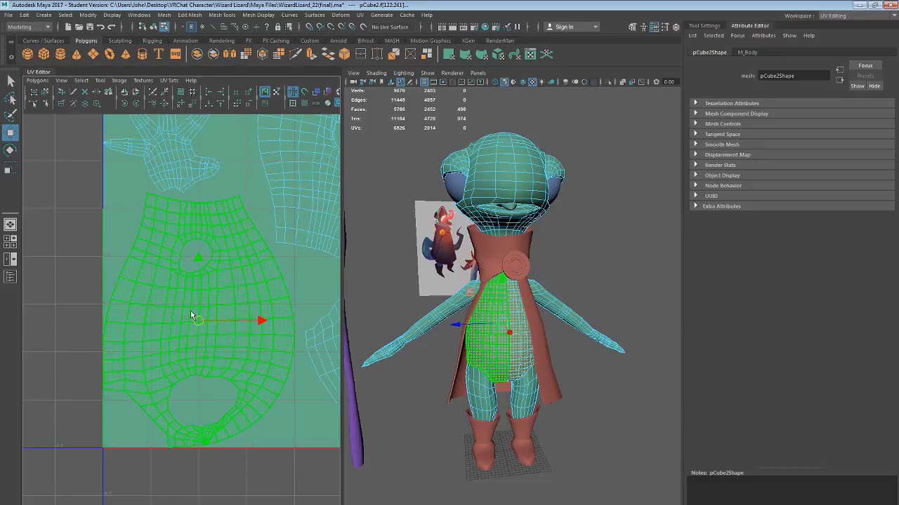
left_click_drag(198, 276, 198, 273)
left_click(228, 457)
middle_click_drag(250, 484, 69, 487, "alt")
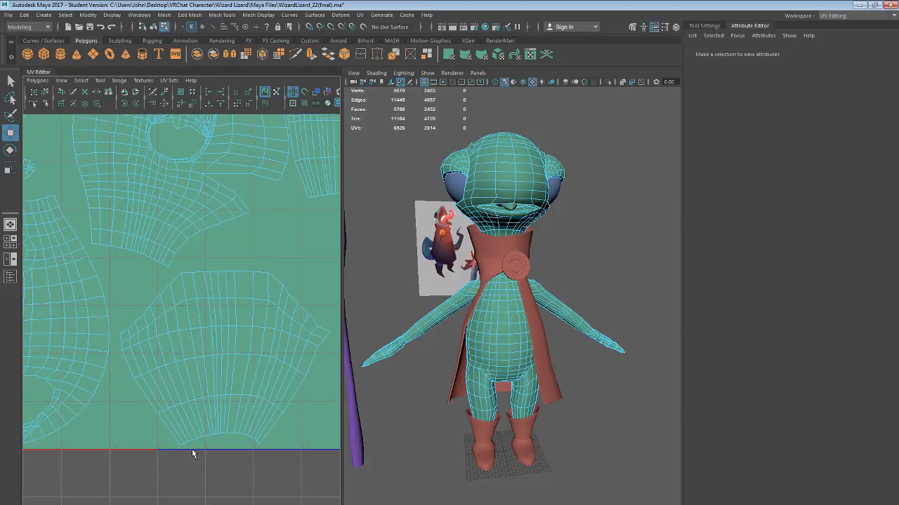
middle_click_drag(273, 417, 158, 459, "alt")
Select the cape, its round brooch and the boots to display their UV shells together
left_click(483, 247)
left_click(483, 248)
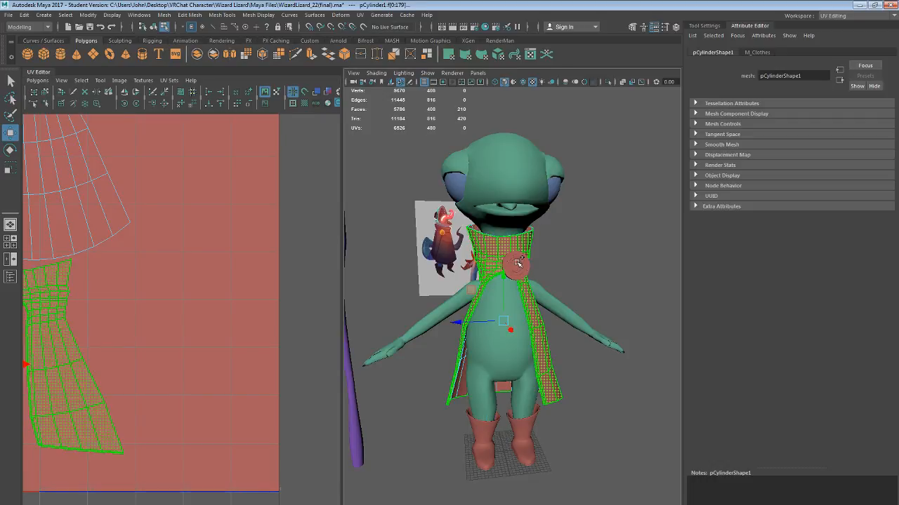
left_click(547, 292)
left_click(525, 266, "shift")
left_click(523, 438, "shift")
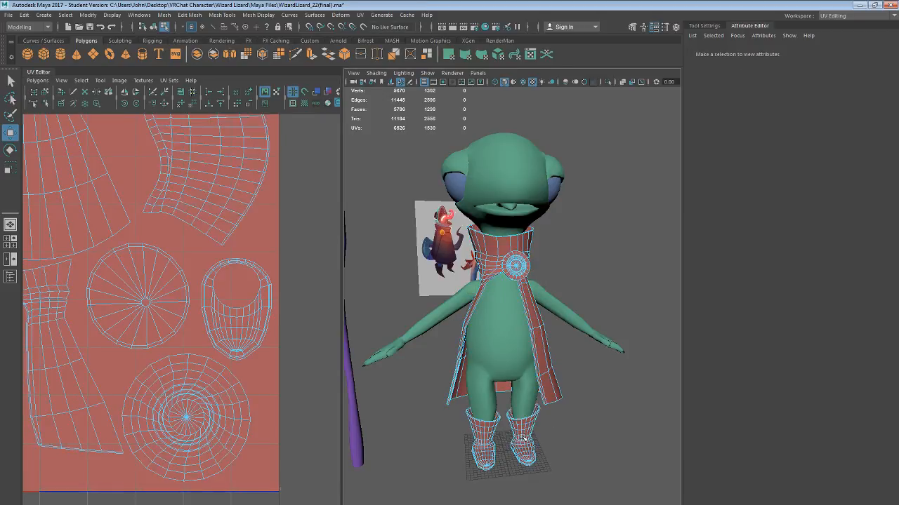
Nudge the lower cape UV shell slightly along U, inward from the tile border, and deselect it
right_click_drag(169, 336, 127, 320, "alt")
middle_click_drag(126, 319, 267, 353, "alt")
right_click_drag(267, 354, 169, 273, "alt")
left_click(145, 397)
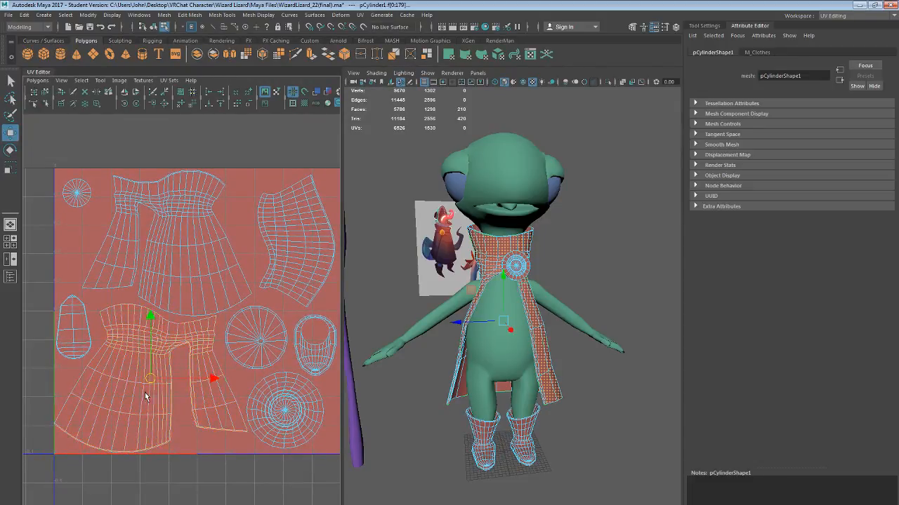
left_click(213, 378)
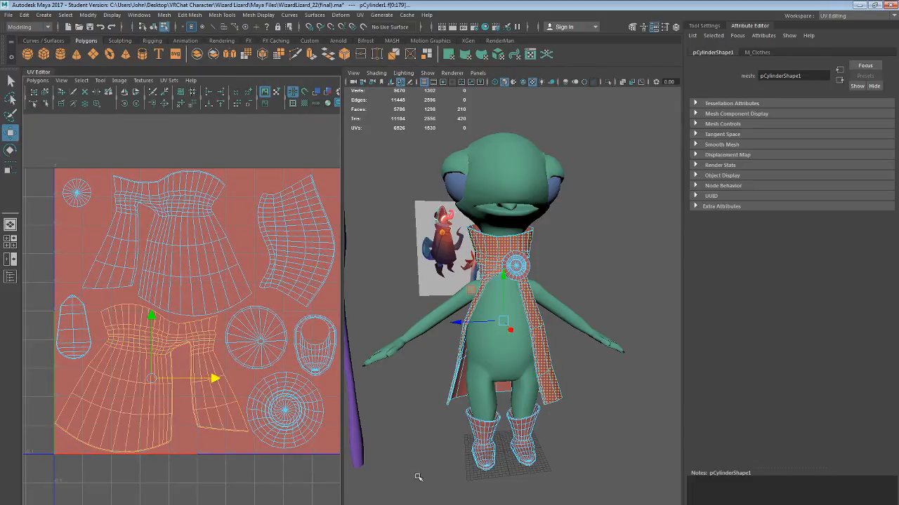
left_click(472, 486)
Select the staff and frame its complete UV layout to check the shells
middle_click_drag(429, 426, 528, 494, "alt")
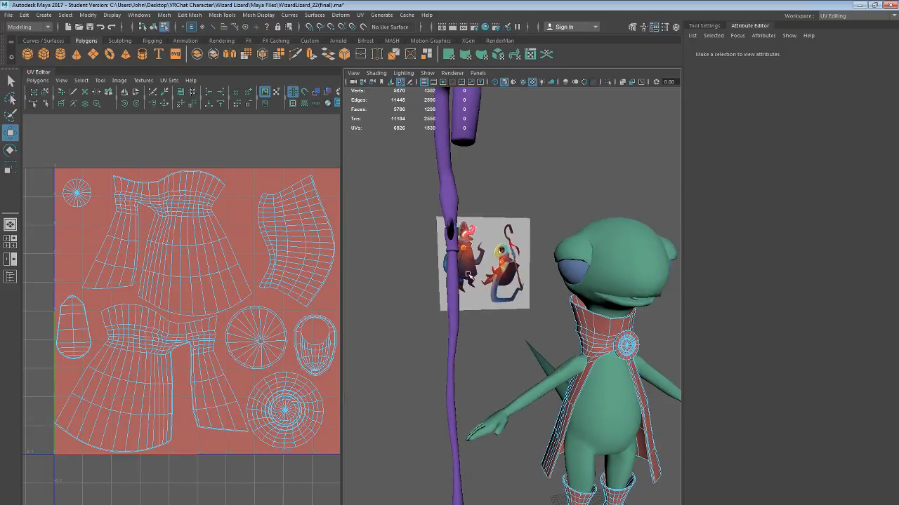
left_click_drag(468, 275, 489, 273, "alt")
left_click_drag(477, 230, 412, 152)
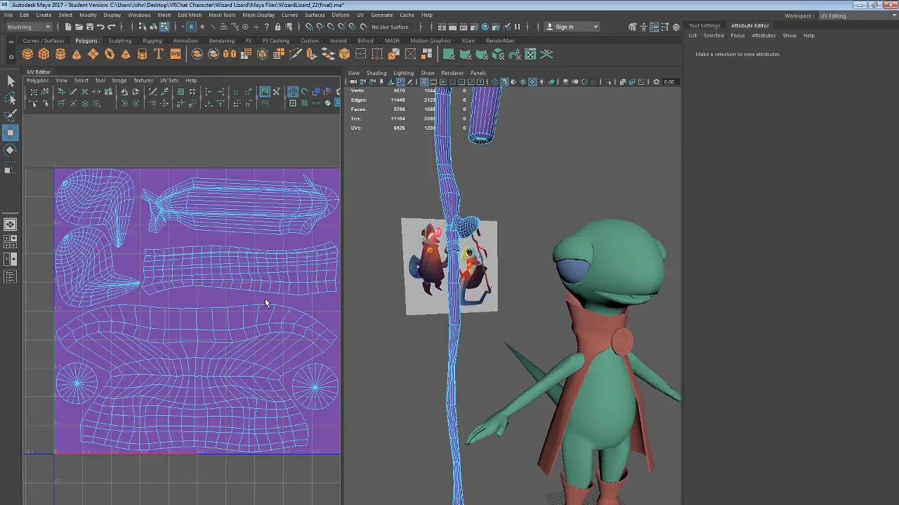
key("f")
key("f")
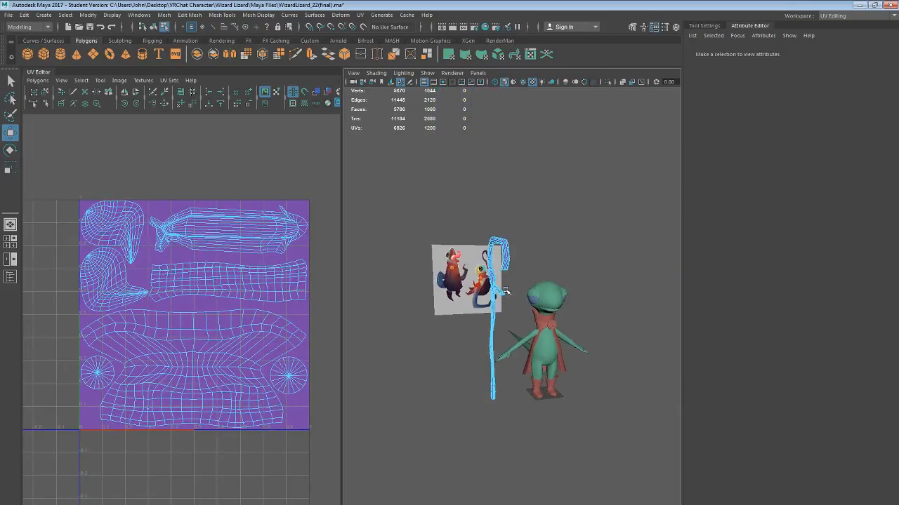
Return to object mode and select all the character, clothing and staff meshes
left_click_drag(506, 290, 497, 377, "alt")
left_click_drag(445, 400, 603, 244)
left_click_drag(562, 355, 559, 318, "alt")
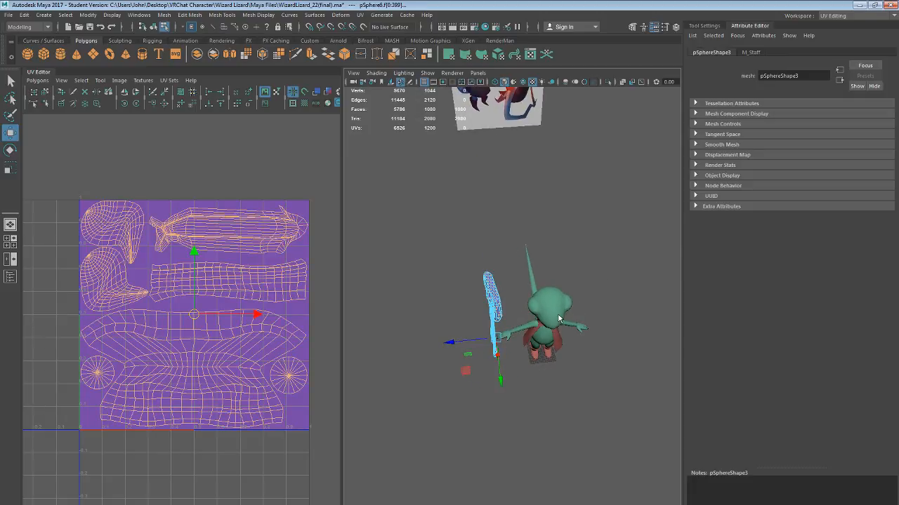
key("F8")
left_click(594, 280)
left_click(566, 300)
left_click(595, 403)
left_click_drag(597, 413, 433, 248)
left_click_drag(544, 379, 574, 373, "alt")
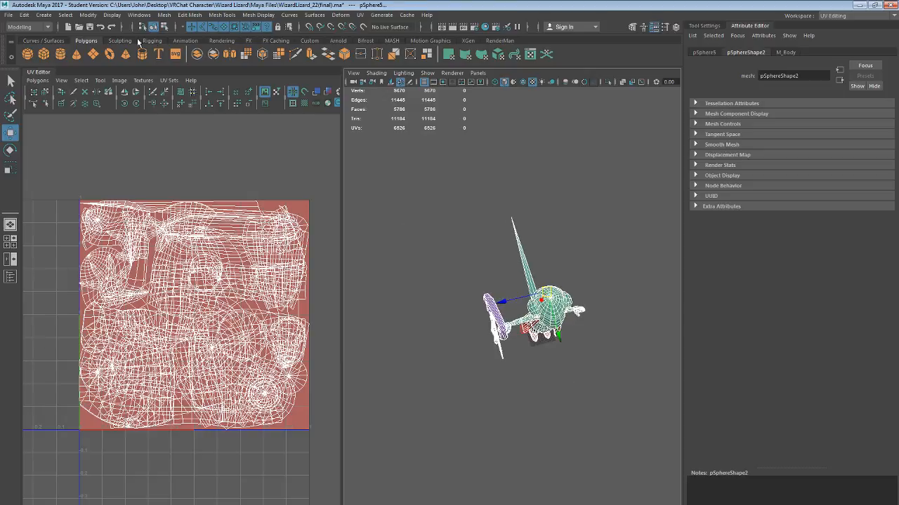
Export the selected meshes and close Maya, saving the changes to the scene
left_click(9, 15)
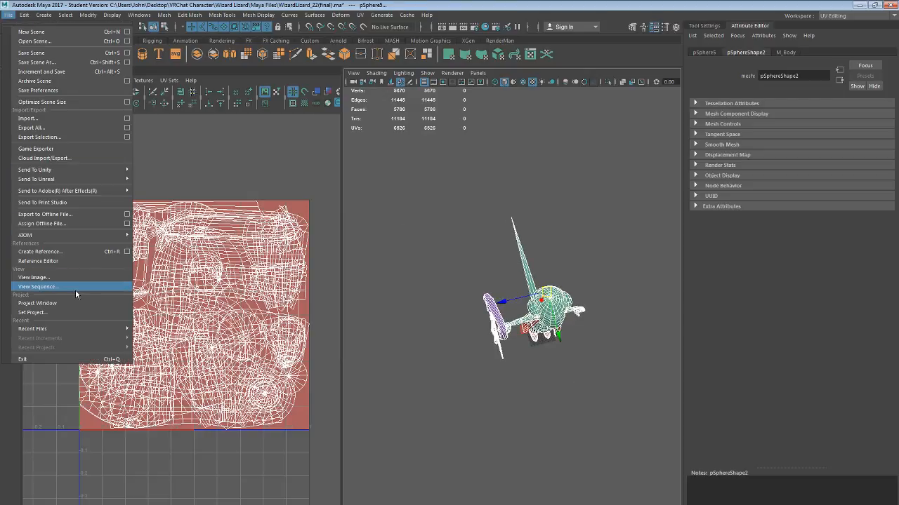
left_click(56, 137)
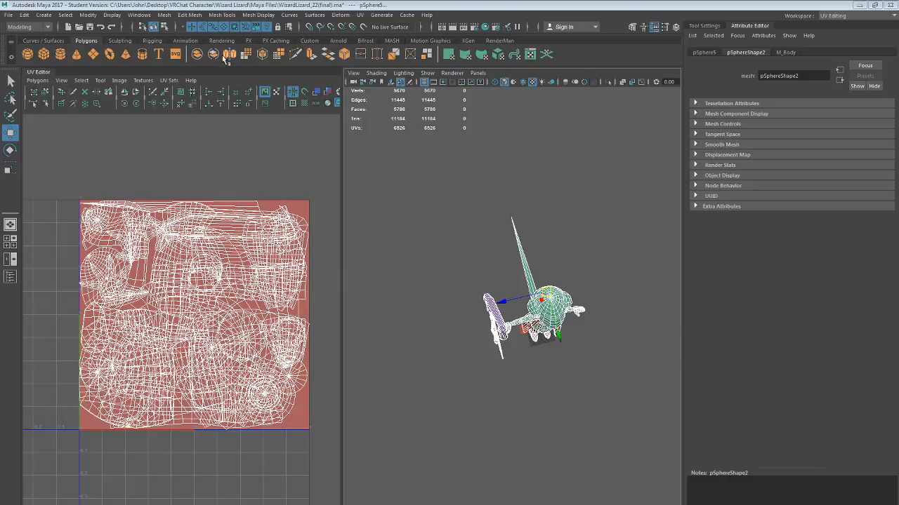
left_click(889, 4)
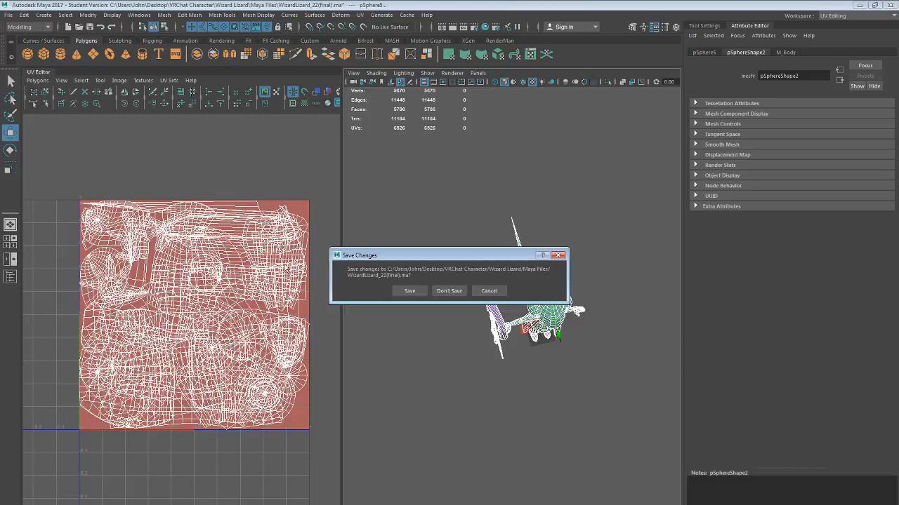
left_click(412, 294)
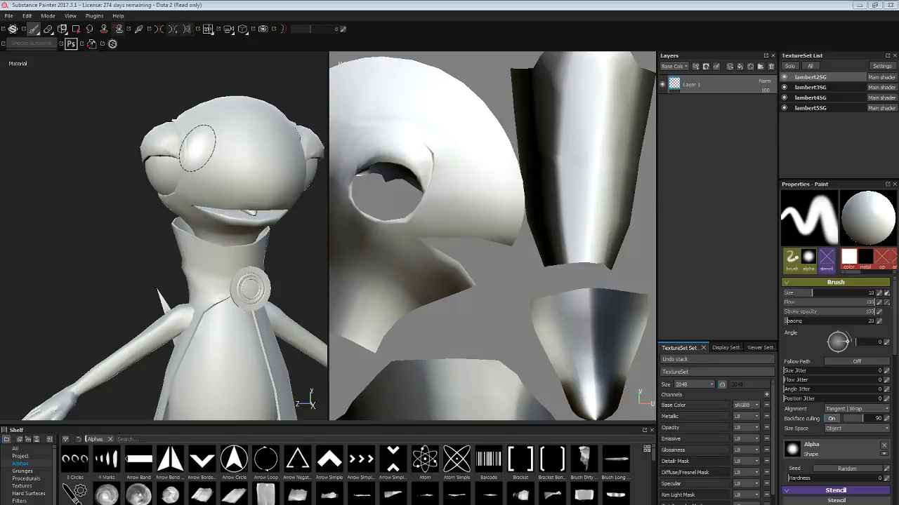
In Substance Painter, start a new project and discard the changes to the open one
scroll(198, 149, "down", 8)
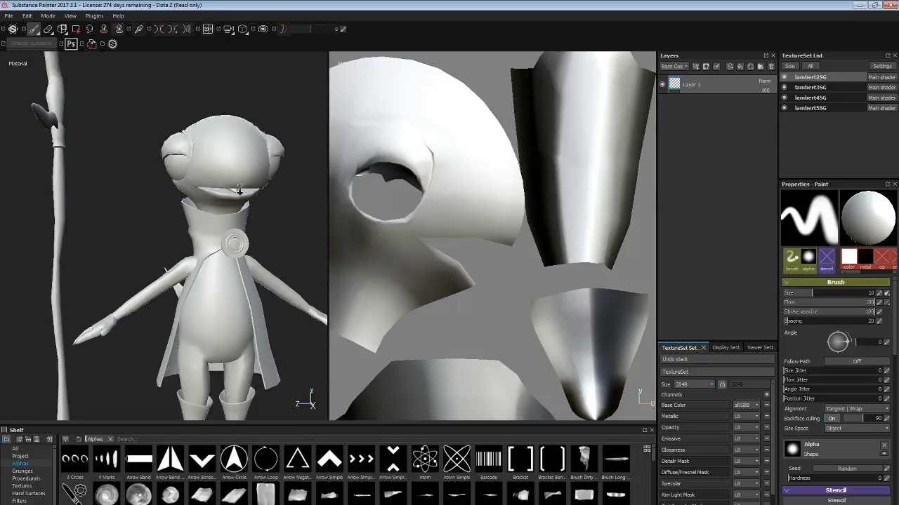
left_click_drag(172, 169, 142, 166, "alt")
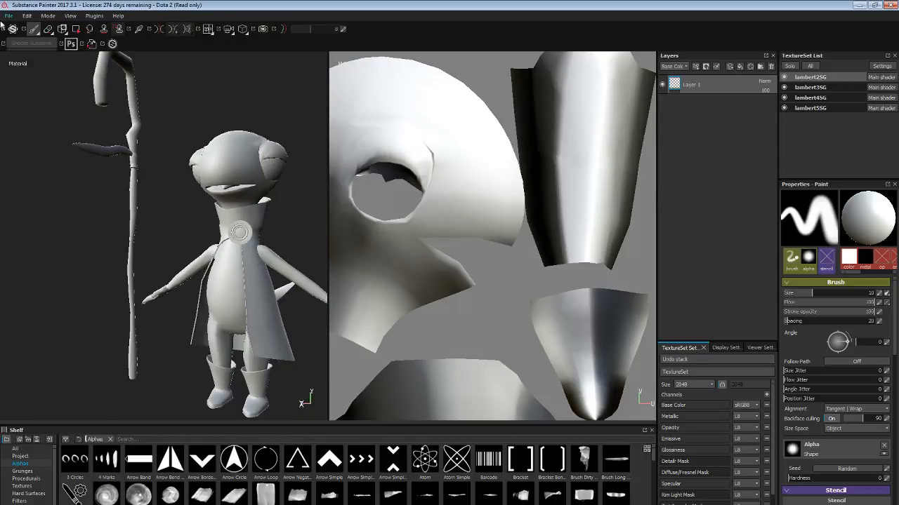
left_click(6, 18)
left_click(21, 30)
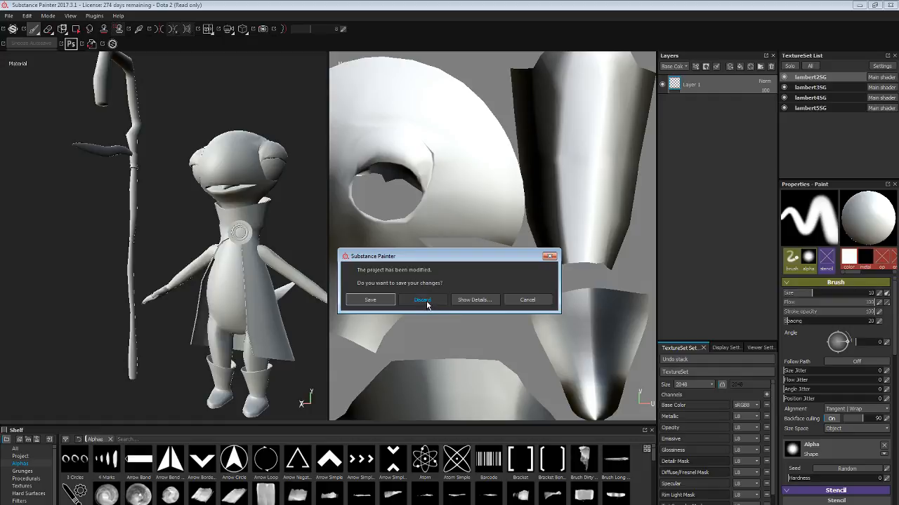
left_click(423, 300)
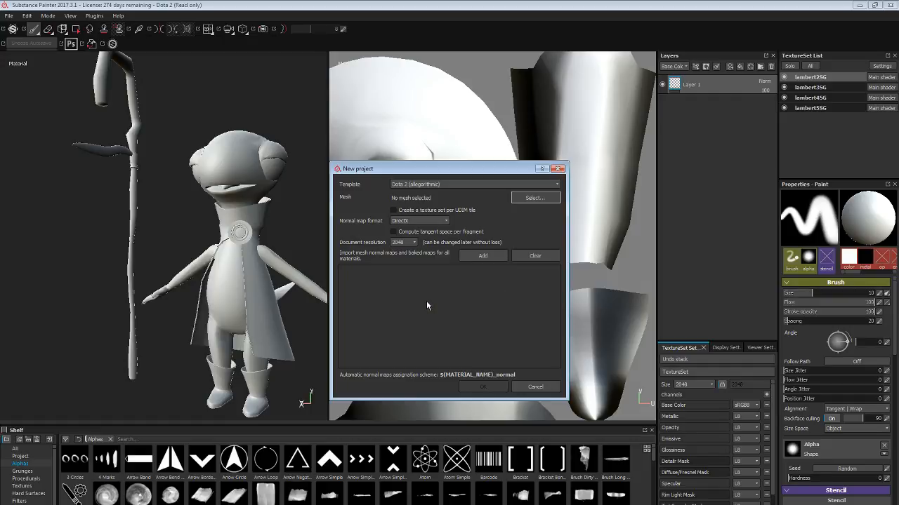
Load WizLiz_SubstanceExport2.obj as the mesh and create the new project
left_click(535, 198)
left_click(466, 248)
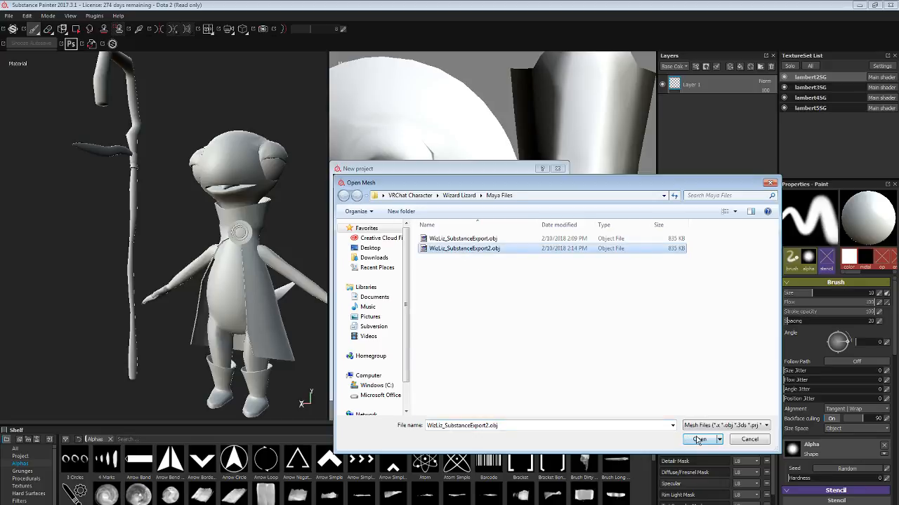
left_click(699, 440)
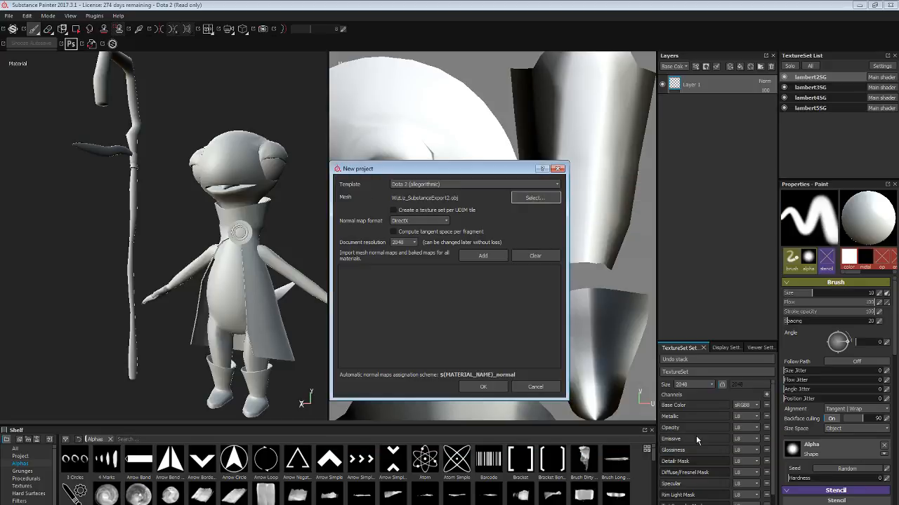
left_click(478, 387)
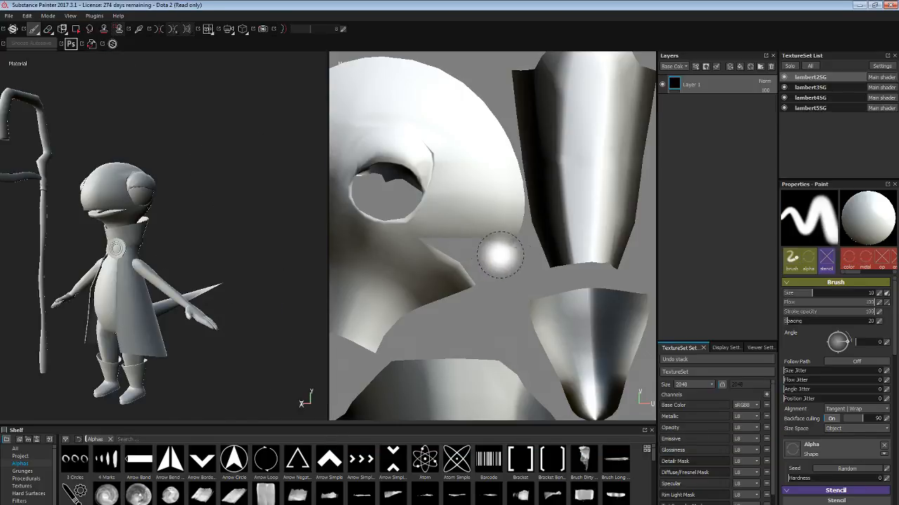
Bring the full UV layout and character into view and examine the lambert texture sets one by one
scroll(442, 255, "down", 5)
middle_click_drag(405, 217, 459, 209, "alt")
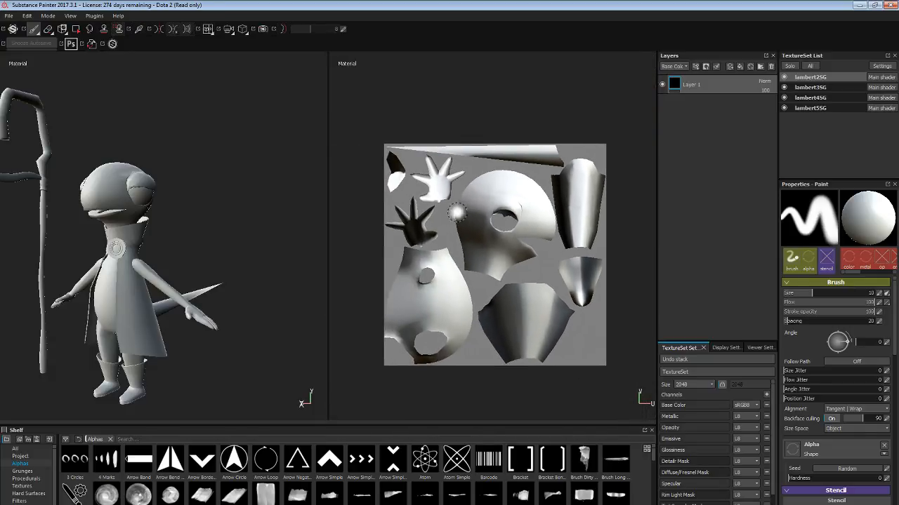
left_click_drag(170, 193, 209, 205, "alt")
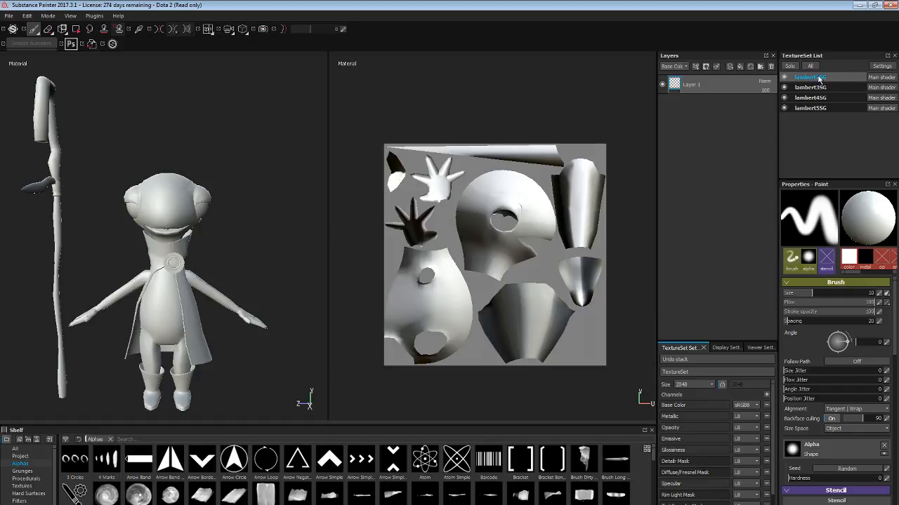
left_click(813, 98)
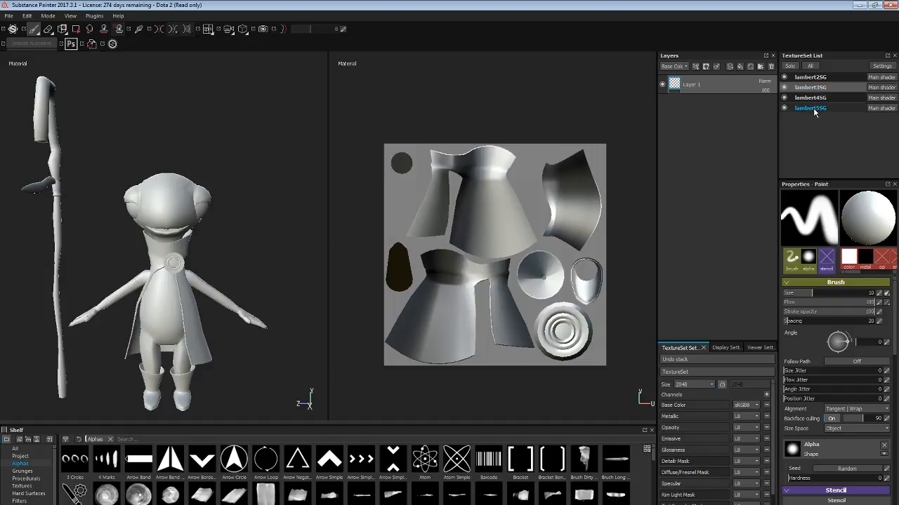
left_click(813, 107)
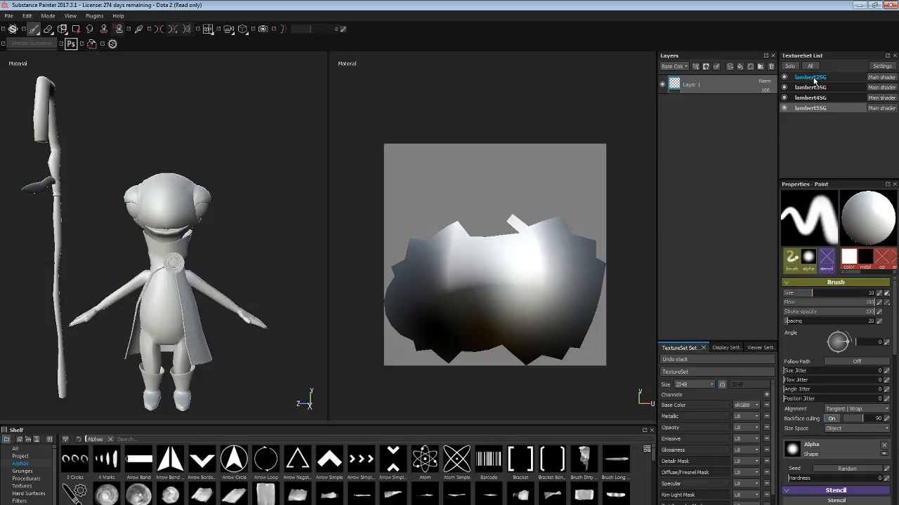
left_click(844, 87)
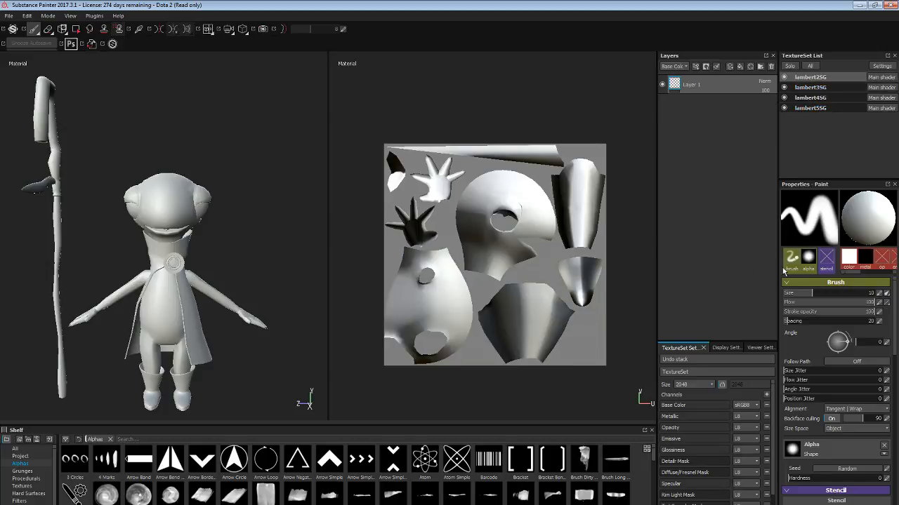
Turn the character to view it at an angle, cycle through the texture channels, and return to the material view
left_click_drag(157, 232, 280, 112, "alt")
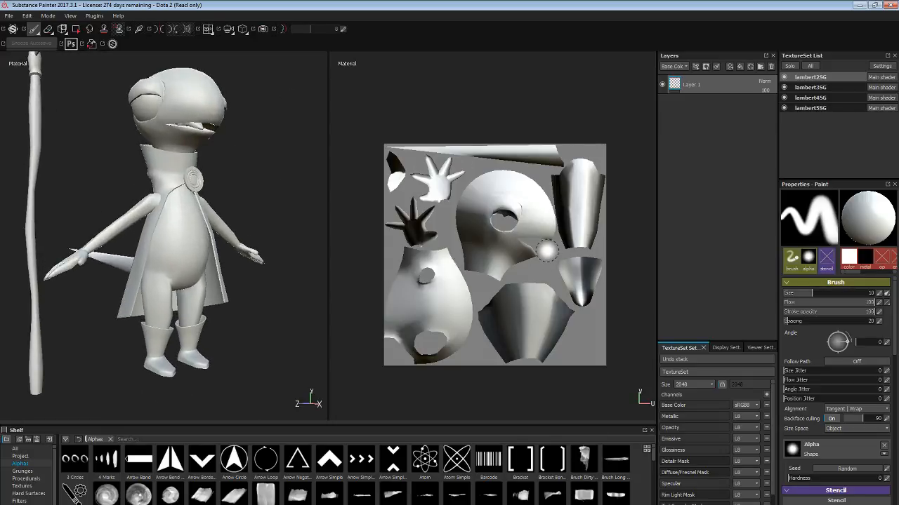
key("c")
key("c")
key("c")
key("c")
key("c")
key("c")
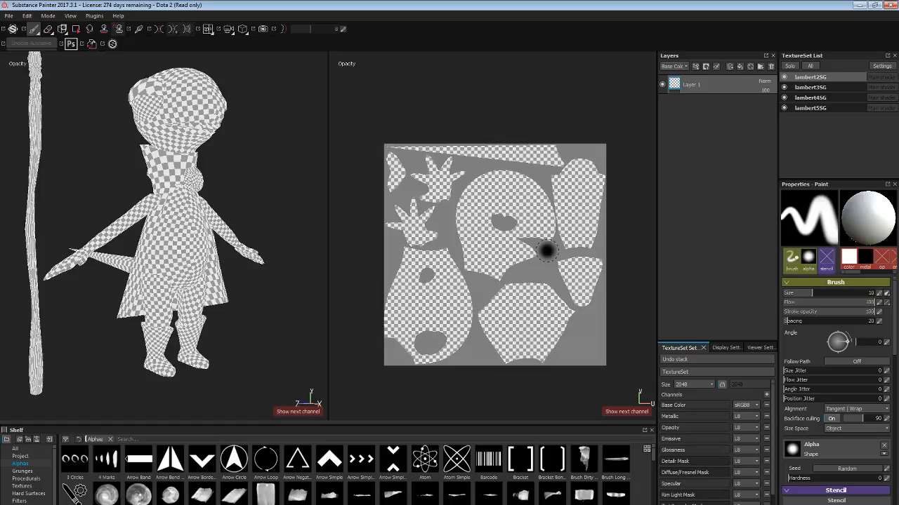
key("c")
key("c")
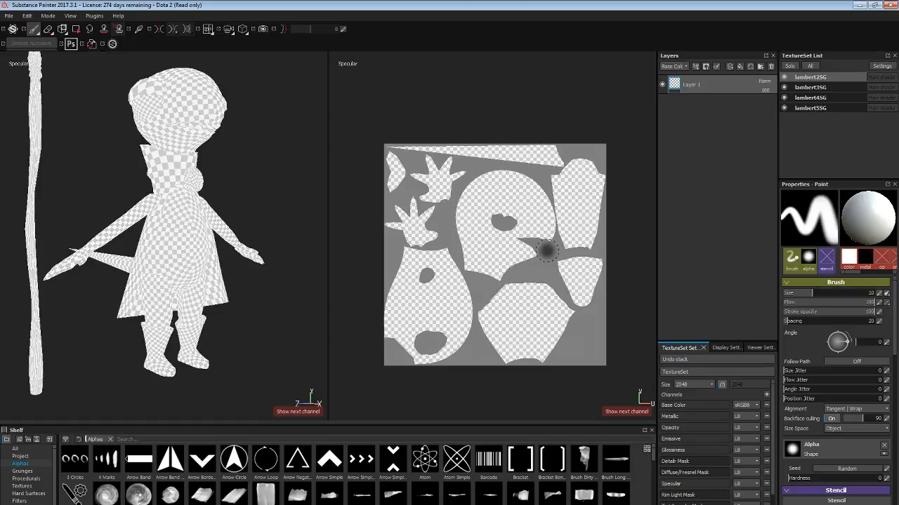
key("m")
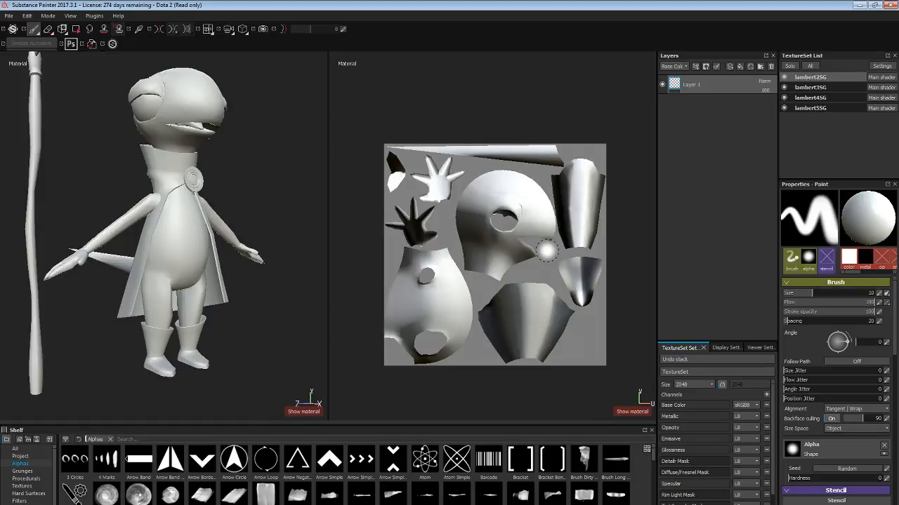
Cycle through the additional mesh maps and texture channels on the character, then return to the material view
key("b")
key("b")
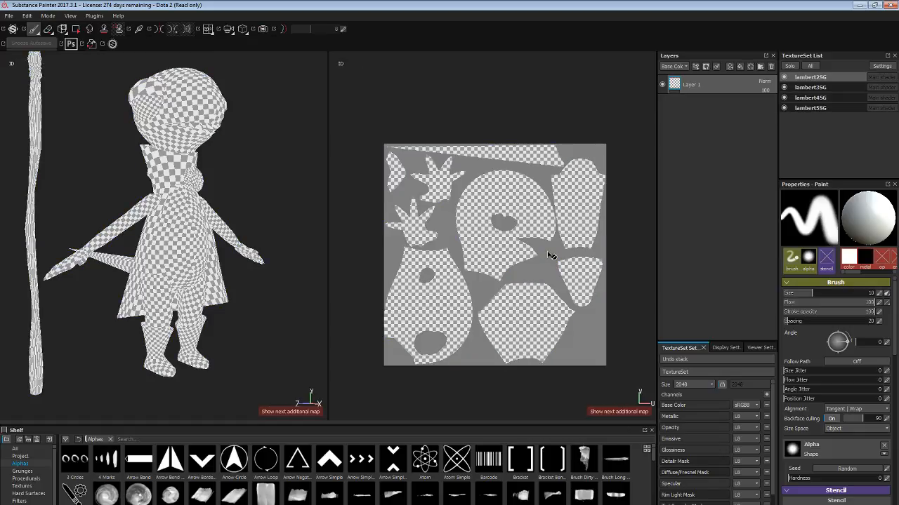
key("b")
key("b")
key("b")
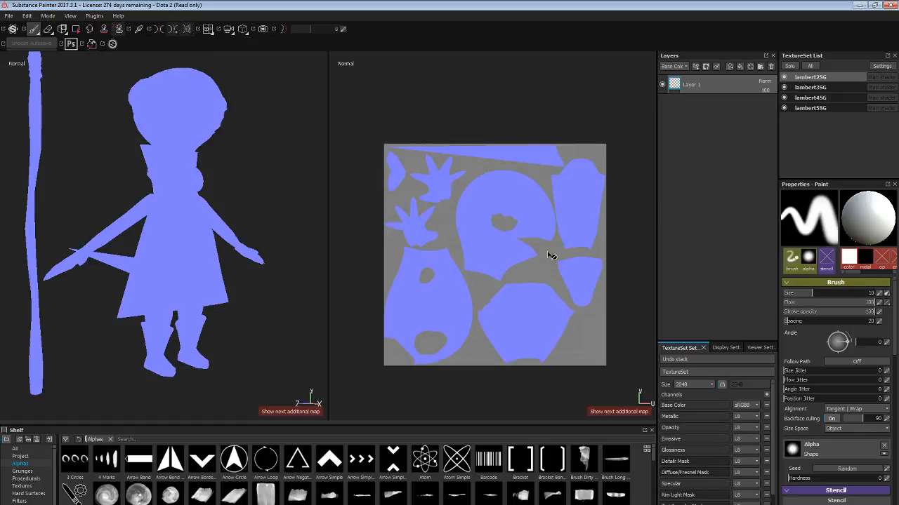
key("b")
key("b")
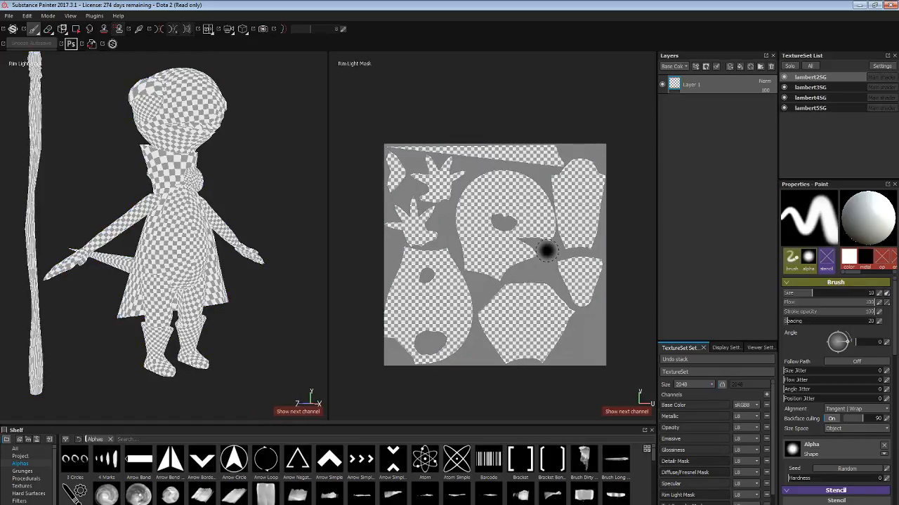
key("m")
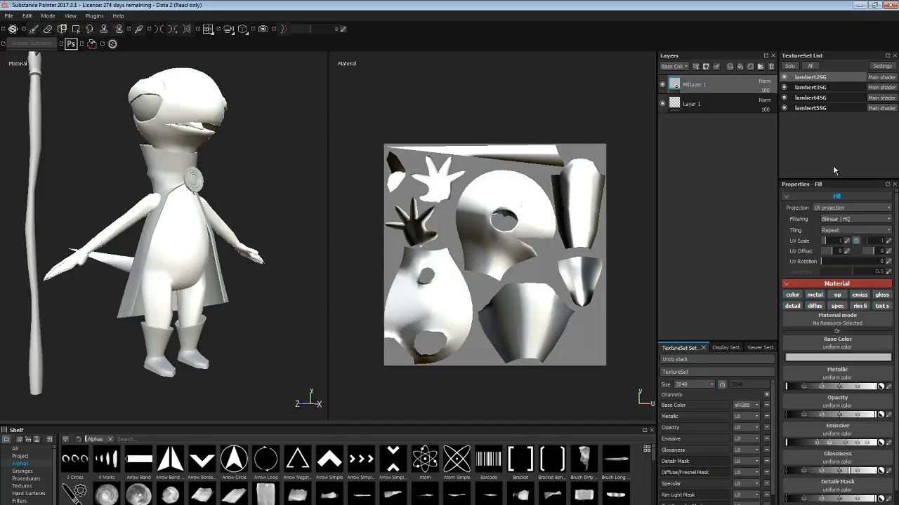
Give the lizard body's fill layer a teal base color sampled from the head of the lizard in the browser's reference image
left_click(832, 358)
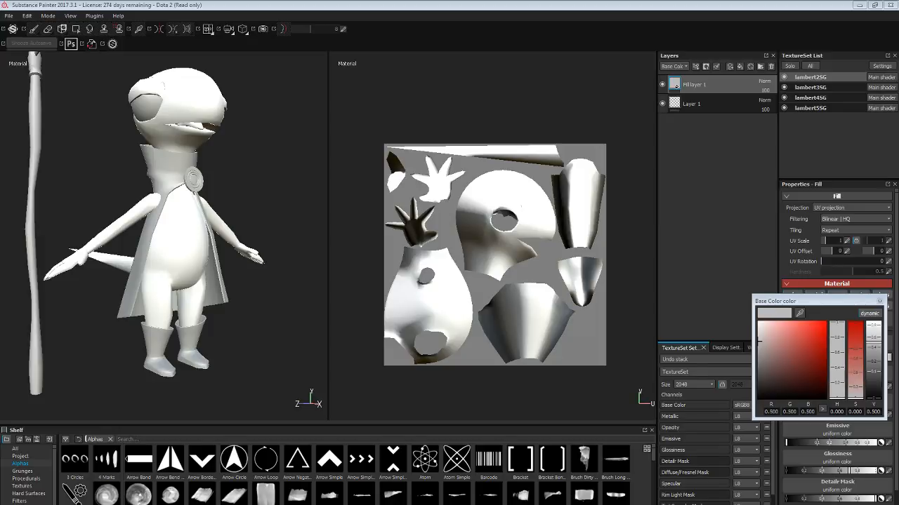
mouse_move(897, 6)
left_mouse_down()
mouse_move(491, 6)
mouse_move(326, 73)
mouse_move(134, 103)
left_mouse_up()
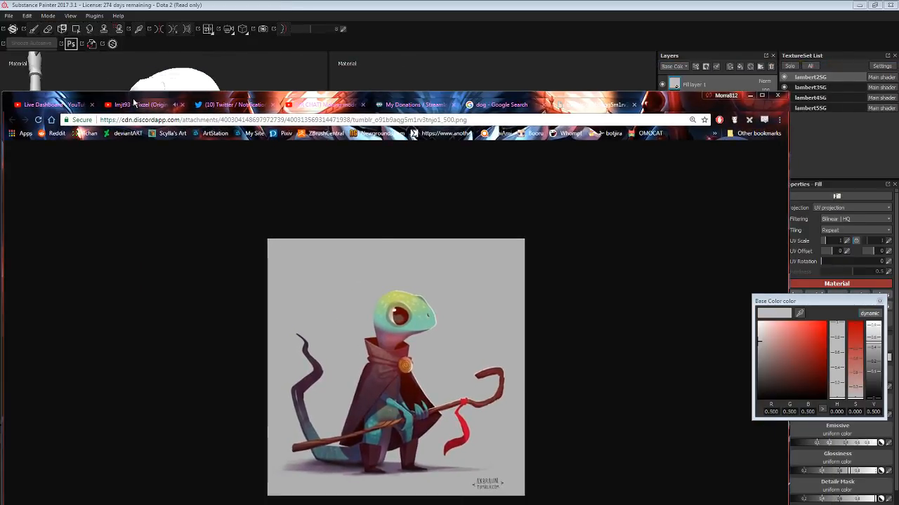
left_click(799, 313)
left_click(701, 313)
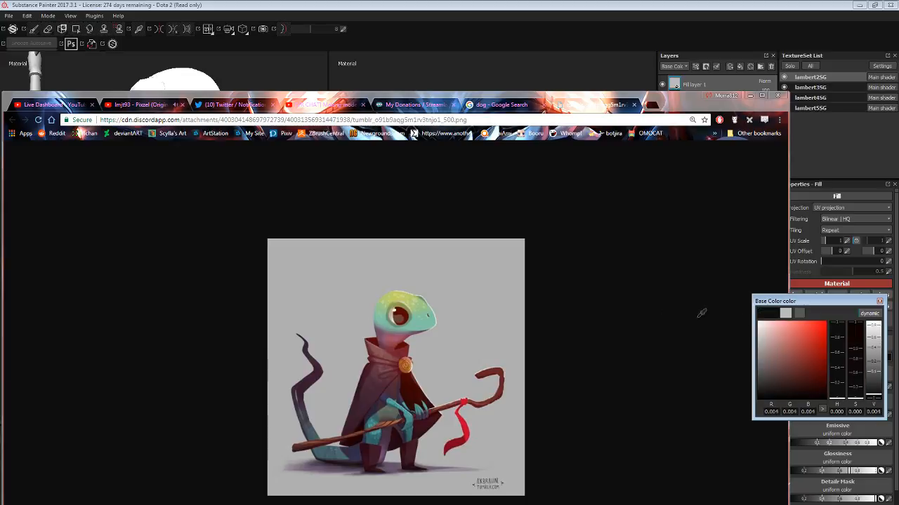
mouse_move(701, 313)
left_mouse_down()
mouse_move(431, 307)
mouse_move(399, 339)
mouse_move(426, 325)
left_mouse_up()
left_click(642, 86)
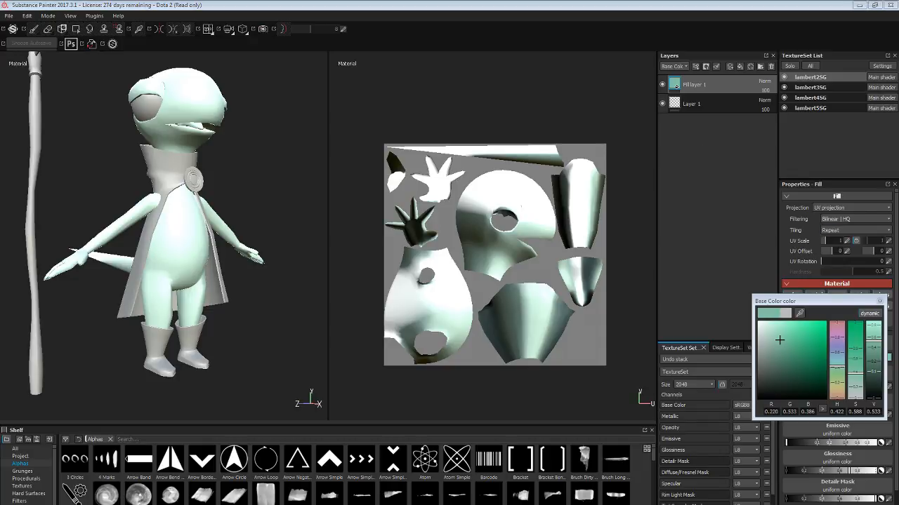
key("alt+Tab")
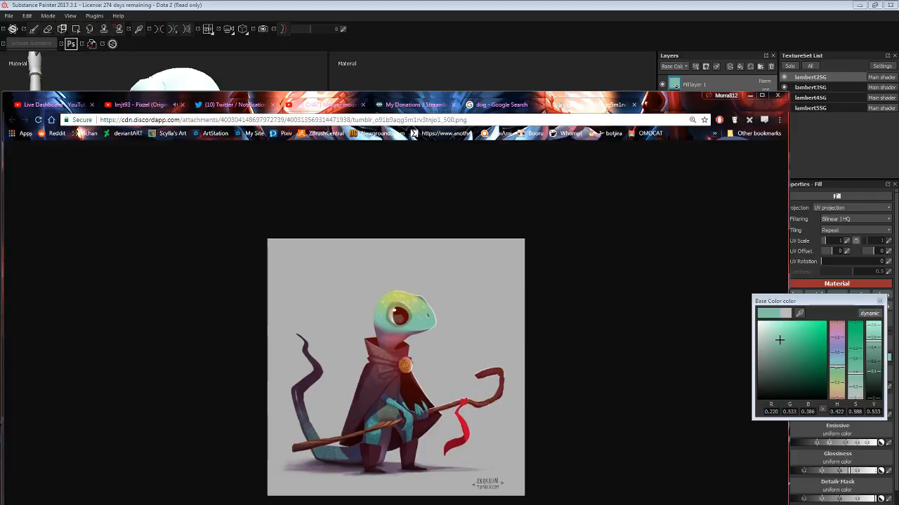
mouse_move(727, 111)
left_mouse_down()
mouse_move(847, 152)
mouse_move(898, 151)
left_mouse_up()
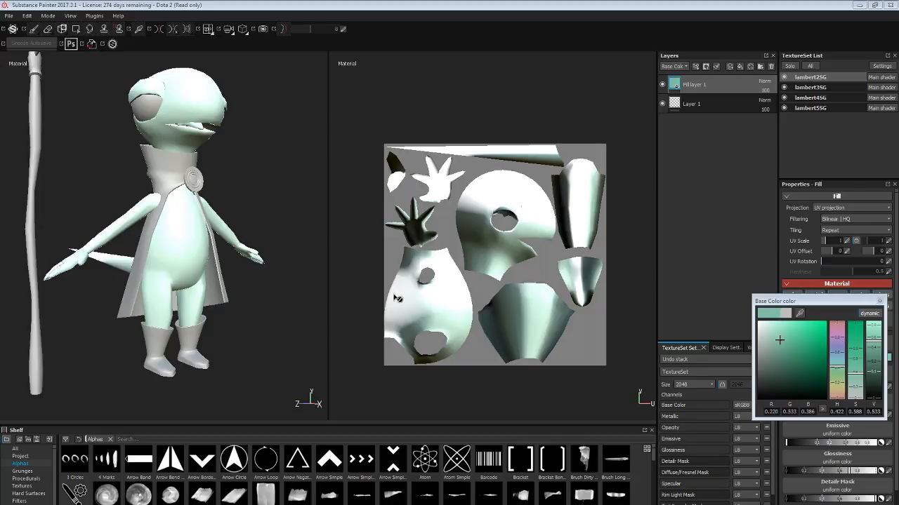
left_click(879, 301)
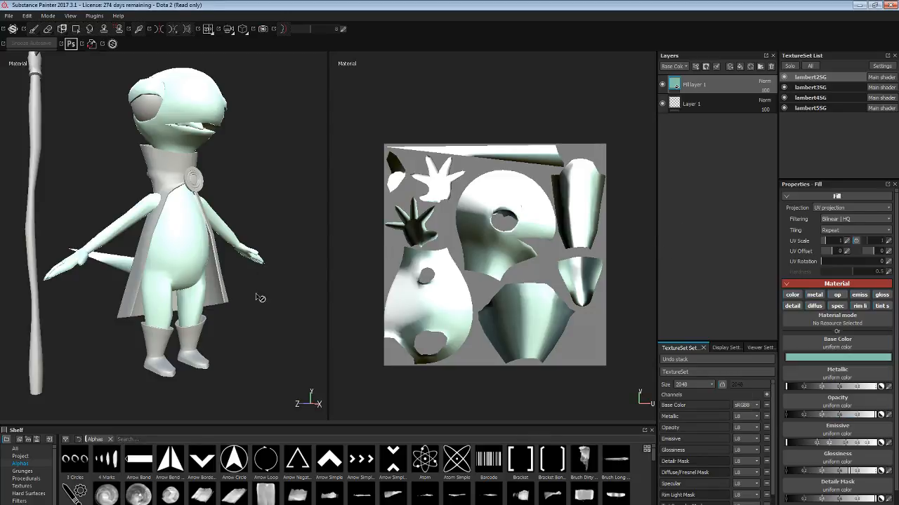
Remove every channel except Base Color from the lambert2SG texture set, including Metallic, Opacity, Emissive, Rim Light Mask and Tint Specular Mask
mouse_move(257, 311)
left_mouse_down("alt")
mouse_move(278, 342)
mouse_move(201, 341)
mouse_move(269, 332)
mouse_move(245, 306)
left_mouse_up("alt")
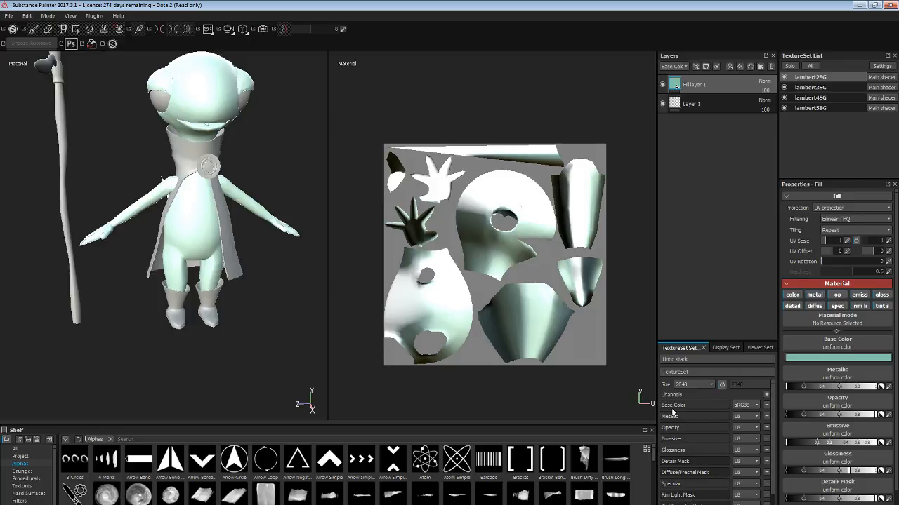
left_click(767, 417)
left_click(767, 417)
left_click(767, 417)
left_click(766, 417)
left_click(767, 417)
left_click(766, 417)
left_click(767, 417)
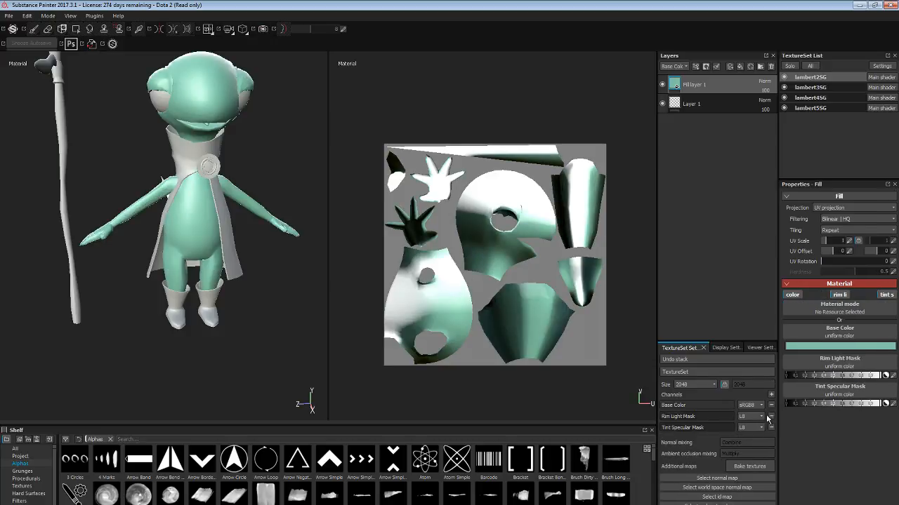
left_click(772, 417)
left_click(771, 417)
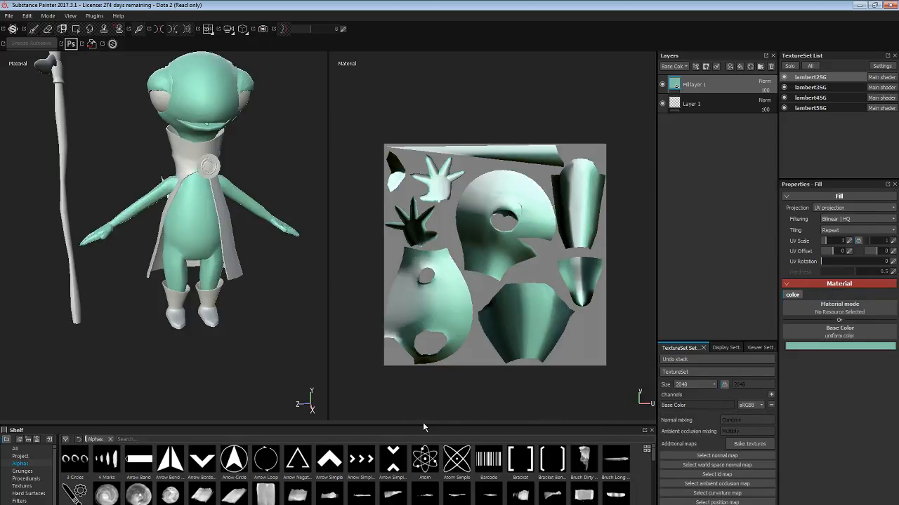
Examine the character in the Base Color channel view from the front, then return to the material view
mouse_move(276, 337)
left_mouse_down("alt")
mouse_move(328, 367)
mouse_move(266, 363)
mouse_move(276, 331)
left_mouse_up("alt")
left_click_drag(279, 183, 302, 230, "alt")
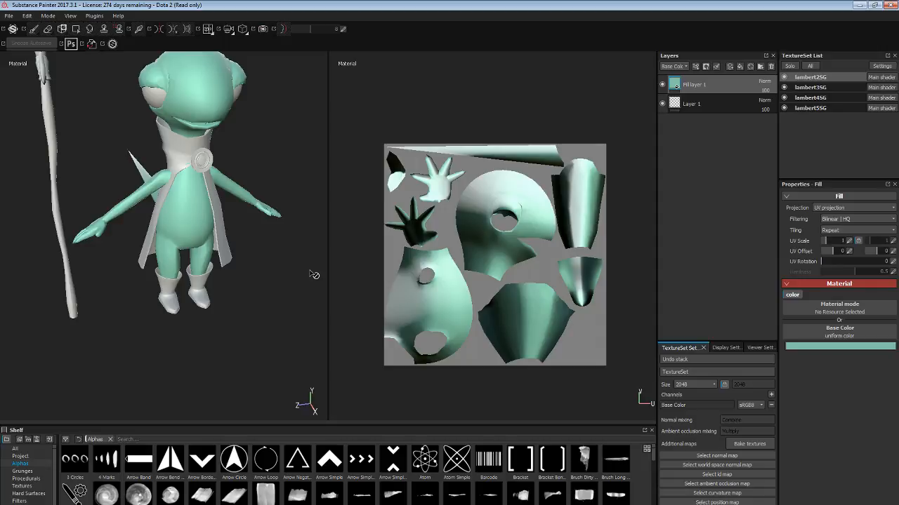
key("c")
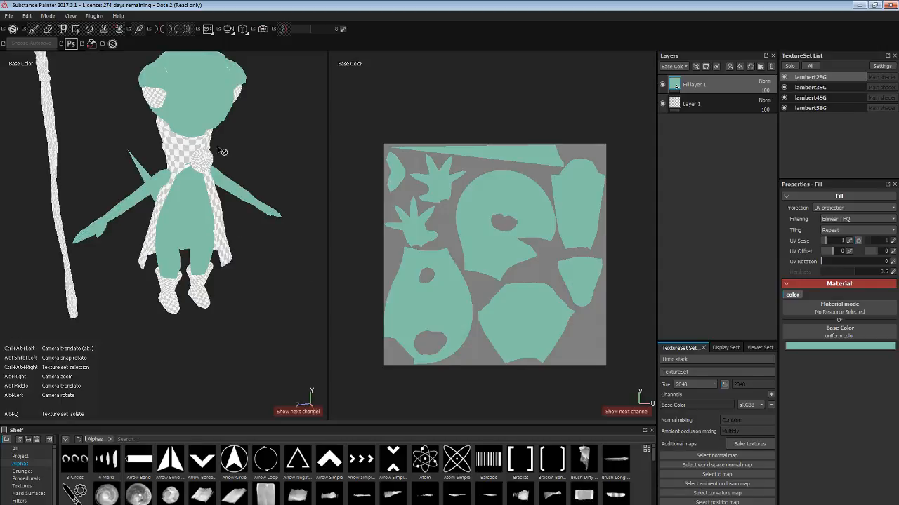
left_click_drag(220, 150, 270, 161, "alt")
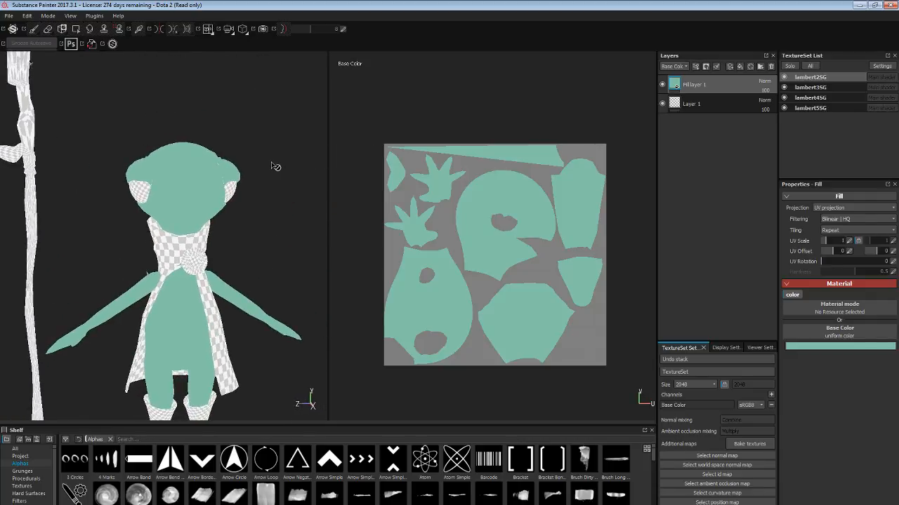
key("m")
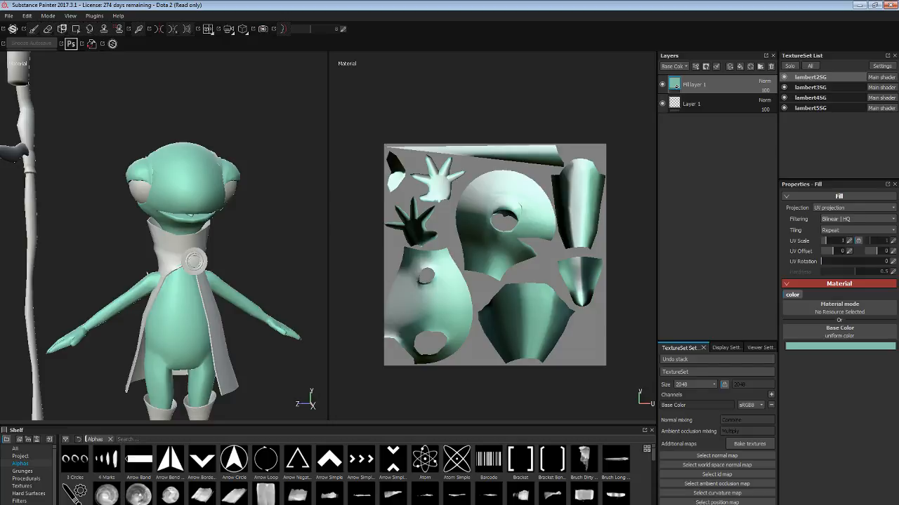
Bring the lizard reference image over the workspace in its own small browser window and center the character in it
mouse_move(898, 225)
left_mouse_down()
mouse_move(744, 172)
mouse_move(618, 111)
mouse_move(578, 396)
left_mouse_up()
left_click_drag(307, 454, 538, 443)
left_click_drag(635, 398, 772, 363)
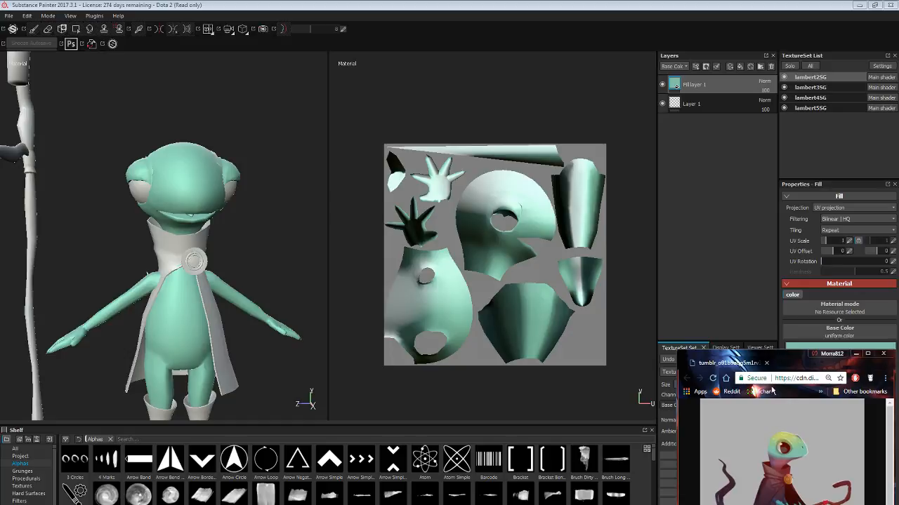
scroll(780, 442, "down", 1)
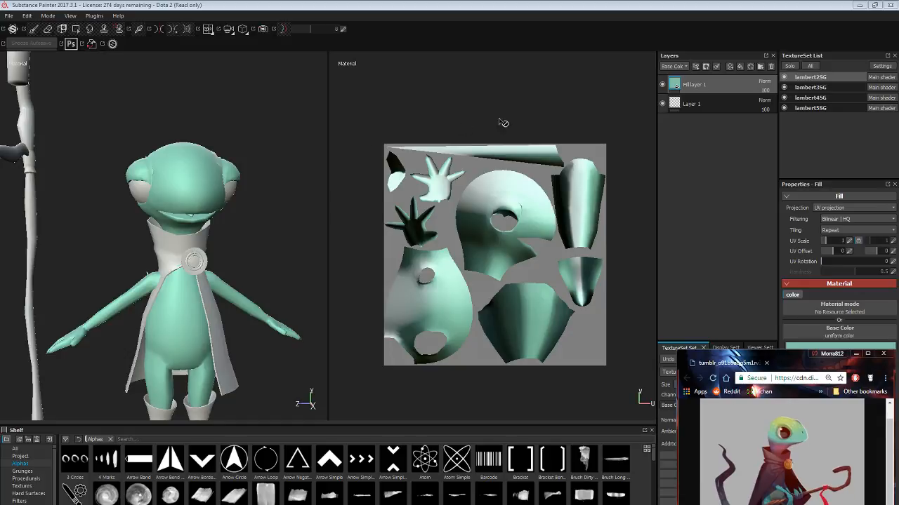
left_click(520, 108)
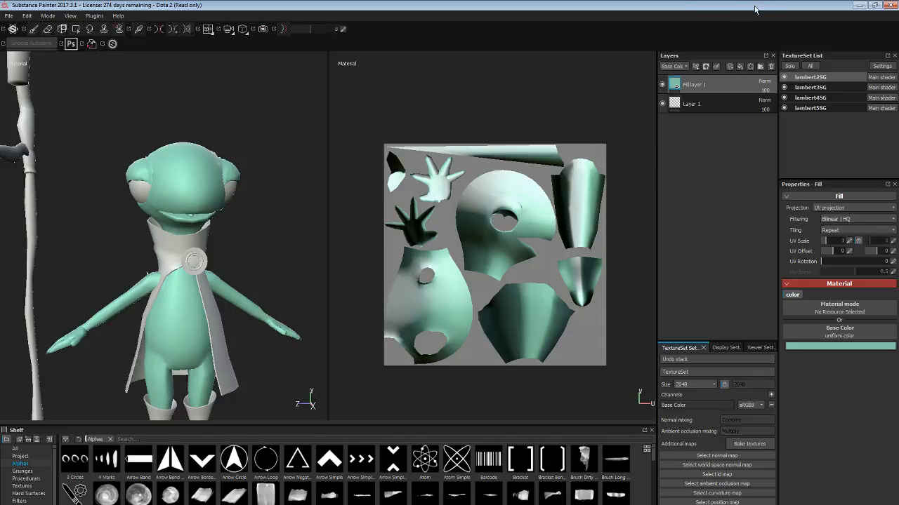
Narrow the Substance Painter window and place the enlarged reference window beside it so the whole lizard stays visible for color sampling
mouse_move(757, 6)
left_mouse_down()
mouse_move(759, 28)
mouse_move(3, 52)
left_mouse_up()
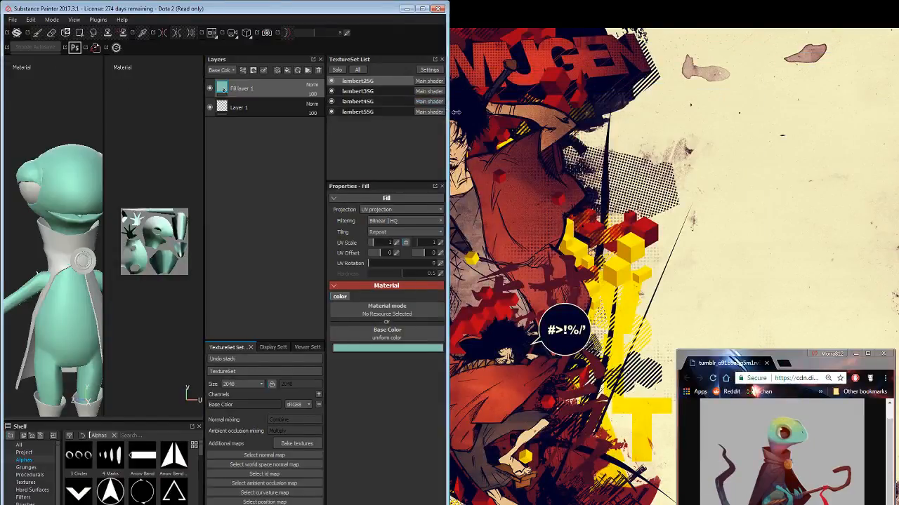
left_click_drag(448, 121, 760, 116)
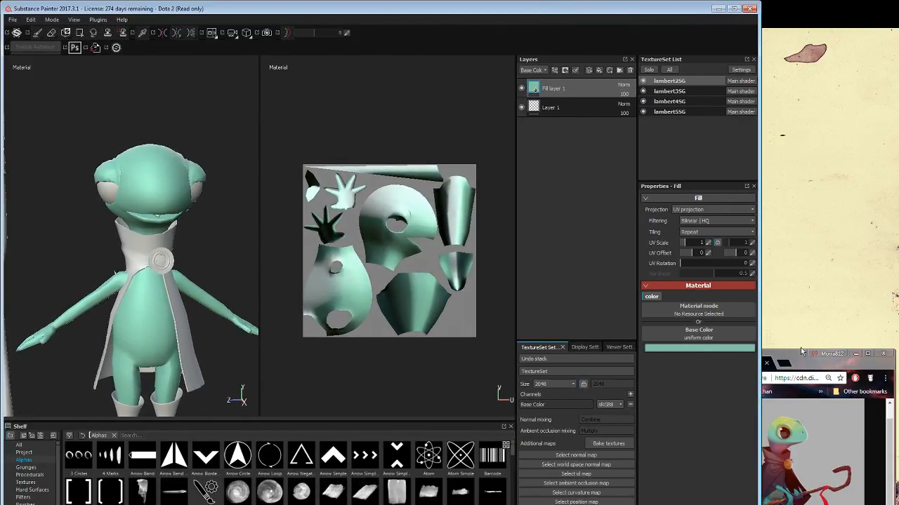
mouse_move(798, 362)
left_mouse_down()
mouse_move(6, 14)
mouse_move(2, 42)
mouse_move(532, 29)
mouse_move(713, 69)
mouse_move(782, 38)
mouse_move(789, 14)
left_mouse_up()
left_click_drag(725, 202, 729, 463)
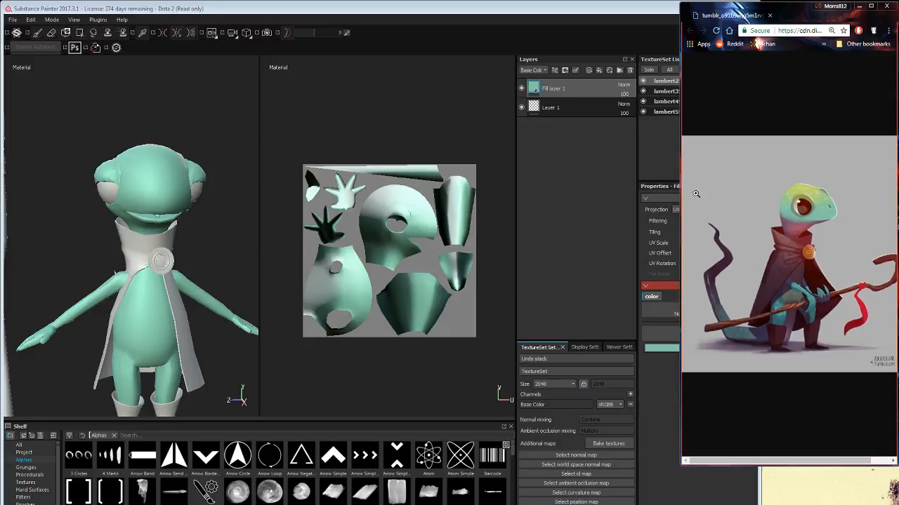
left_click_drag(775, 13, 818, 11)
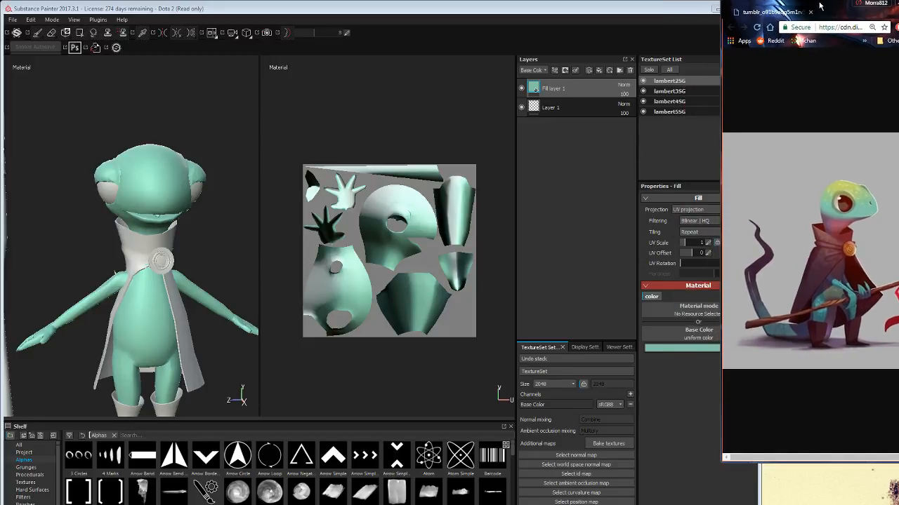
left_click(687, 406)
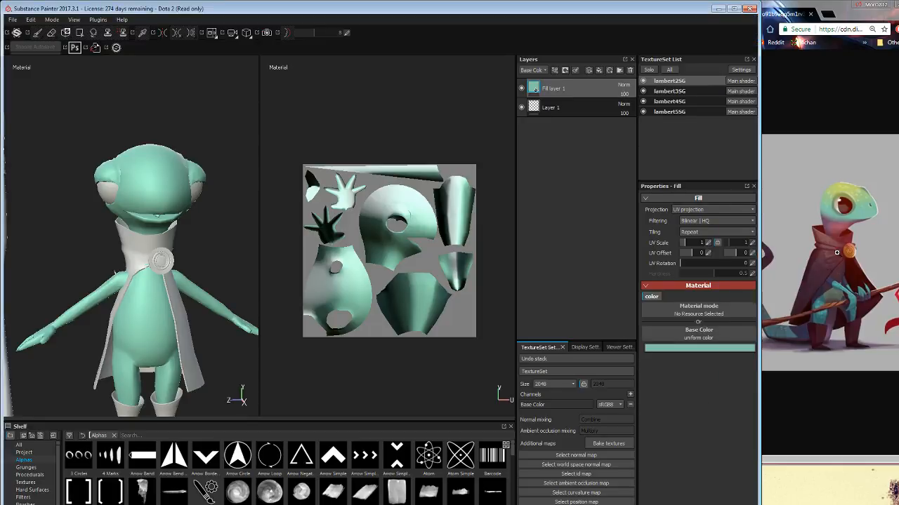
Frame the lizard's head and neck closely and hide the lambert3SG, lambert4SG and lambert5SG texture sets
left_click_drag(191, 282, 271, 287, "alt")
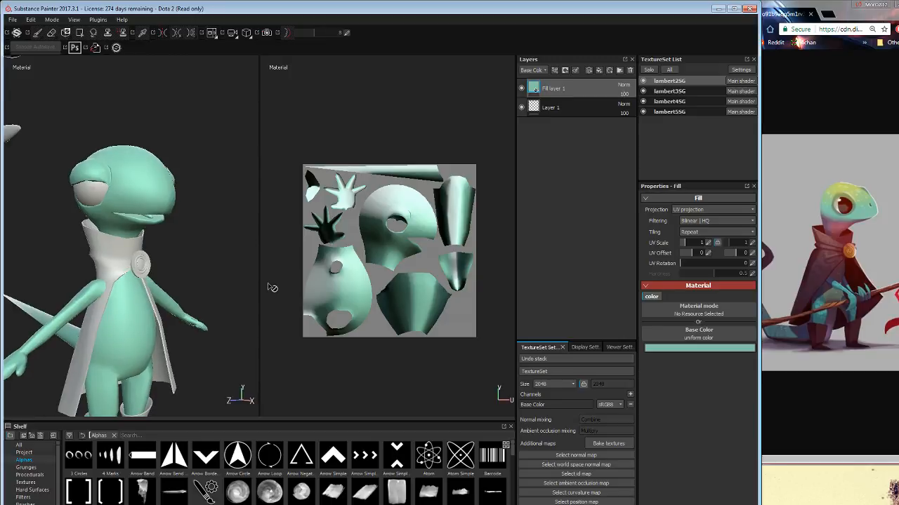
right_click_drag(106, 172, 266, 358, "alt")
middle_click_drag(176, 228, 194, 115, "alt")
left_click(643, 91)
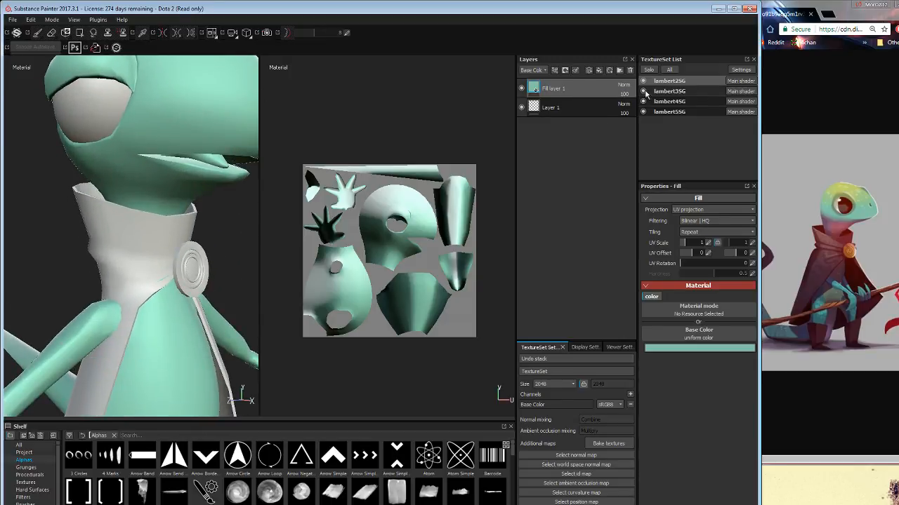
left_click(643, 101)
left_click(643, 111)
left_click_drag(26, 184, 42, 176, "alt")
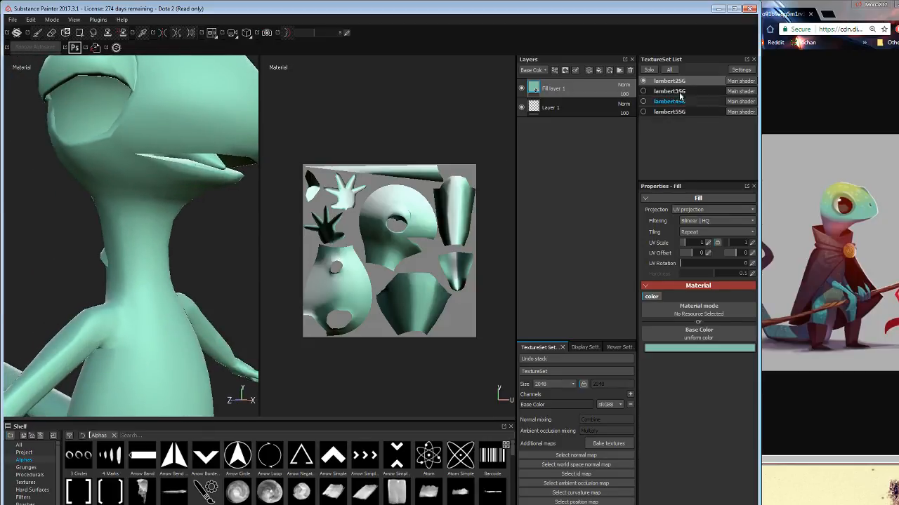
Add a second fill layer and give it the yellow-green base color sampled from the top of the reference lizard's head
left_click(599, 71)
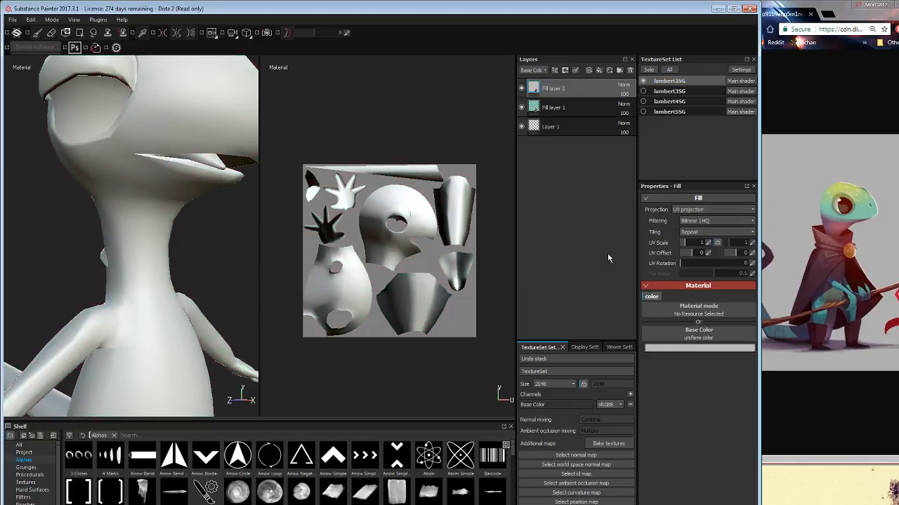
left_click(706, 347)
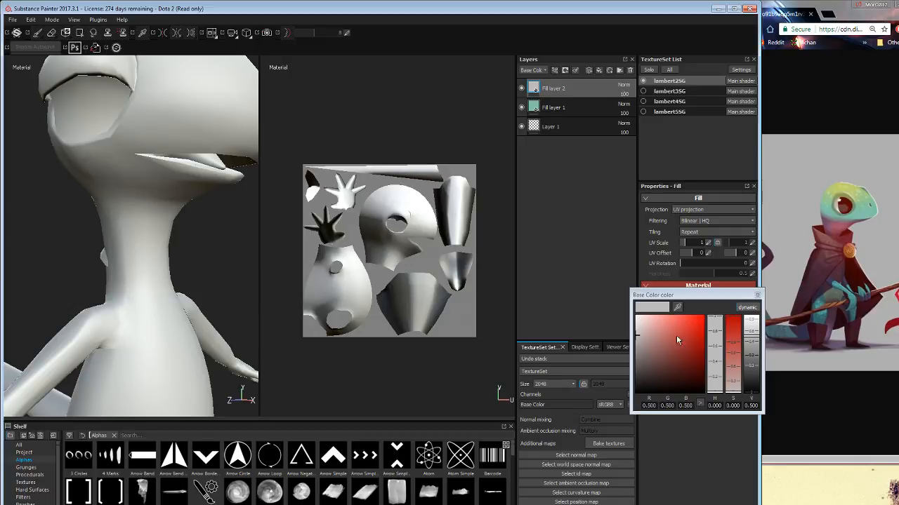
left_click_drag(678, 308, 834, 190)
left_click(757, 295)
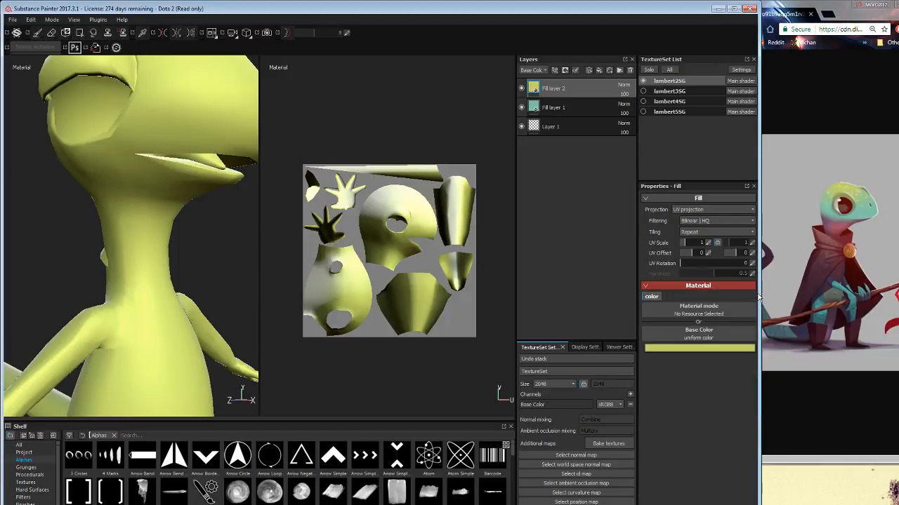
Add a third fill layer with a muted purple base color sampled from around the reference lizard's collar
left_click(609, 71)
left_click(690, 348)
left_click_drag(667, 306, 820, 228)
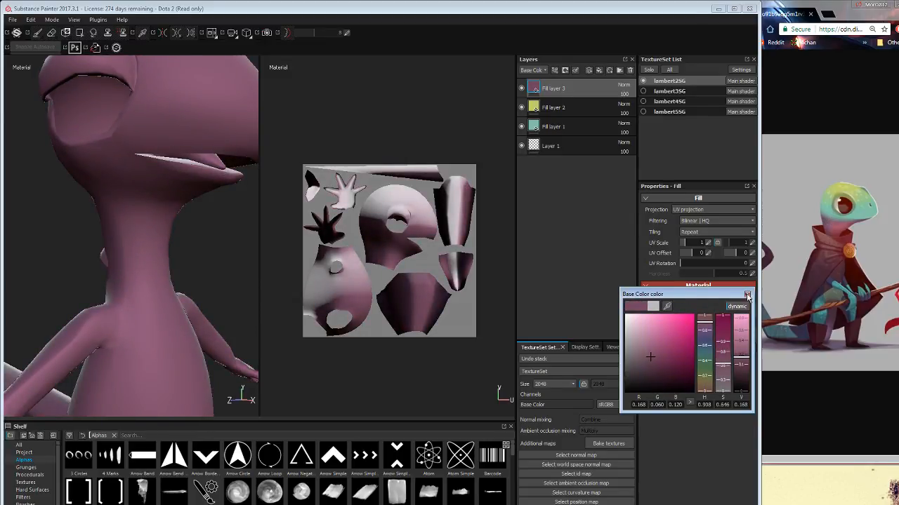
left_click(747, 295)
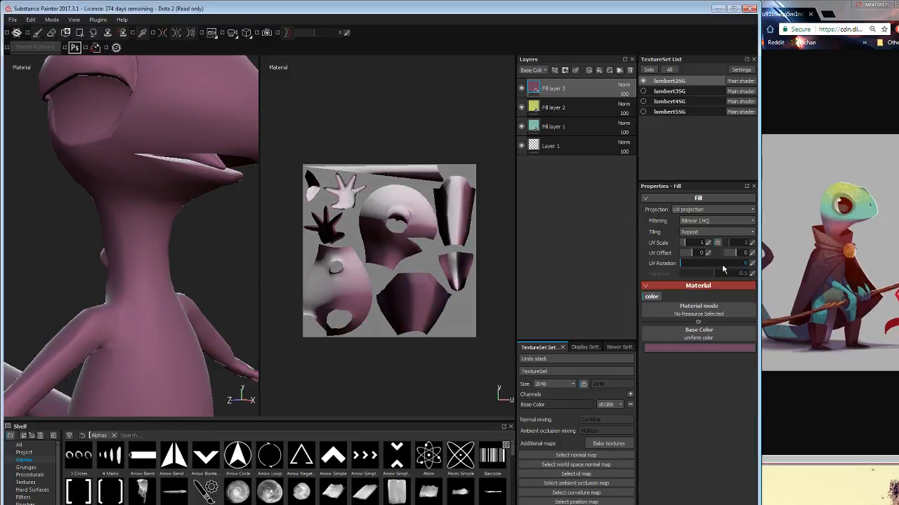
Add a fourth fill layer with a pinkish-red base color sampled from the reference lizard's neck just above the collar
left_click(598, 70)
left_click(709, 348)
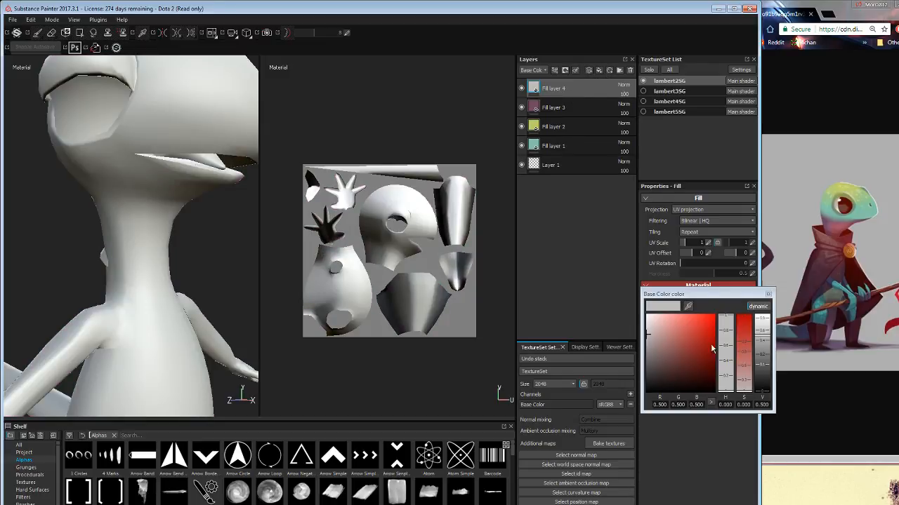
left_click_drag(689, 306, 847, 220)
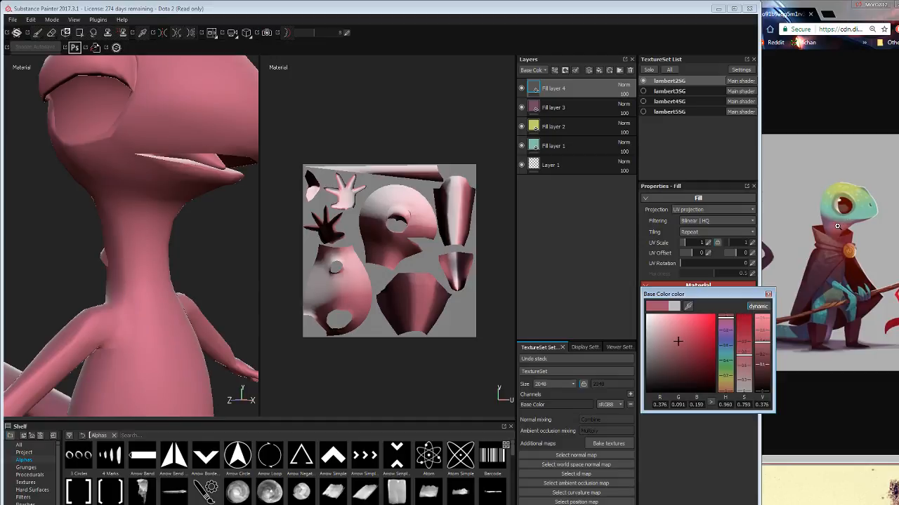
left_click(768, 294)
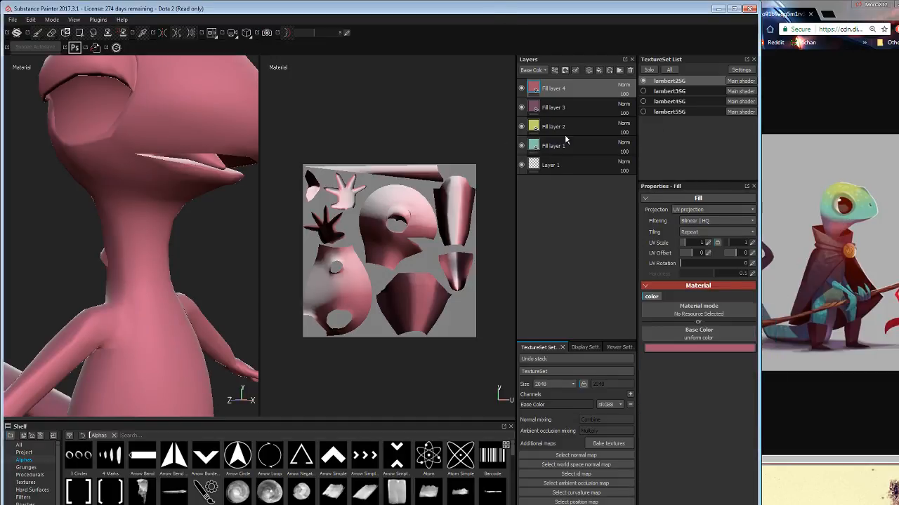
Add black masks to Fill layer 4, Fill layer 3 and Fill layer 2
right_click(560, 90)
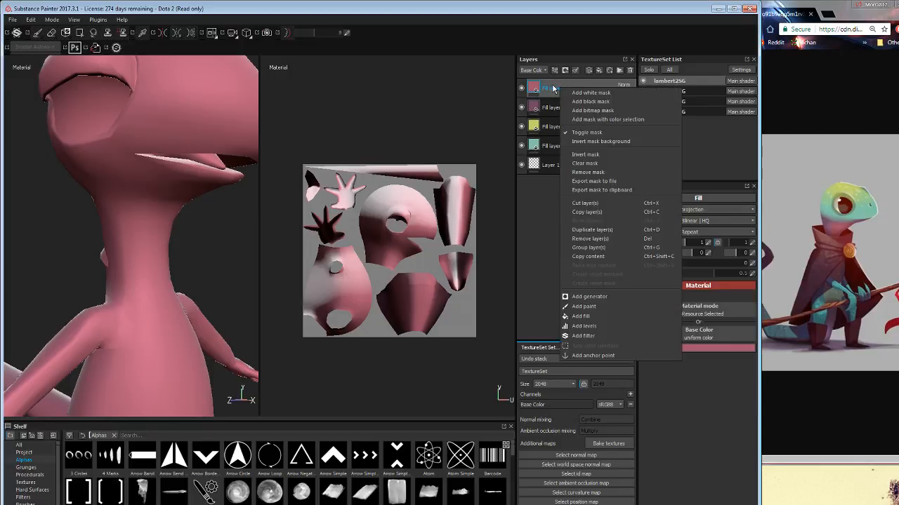
left_click(590, 101)
left_click(570, 109)
right_click(570, 110)
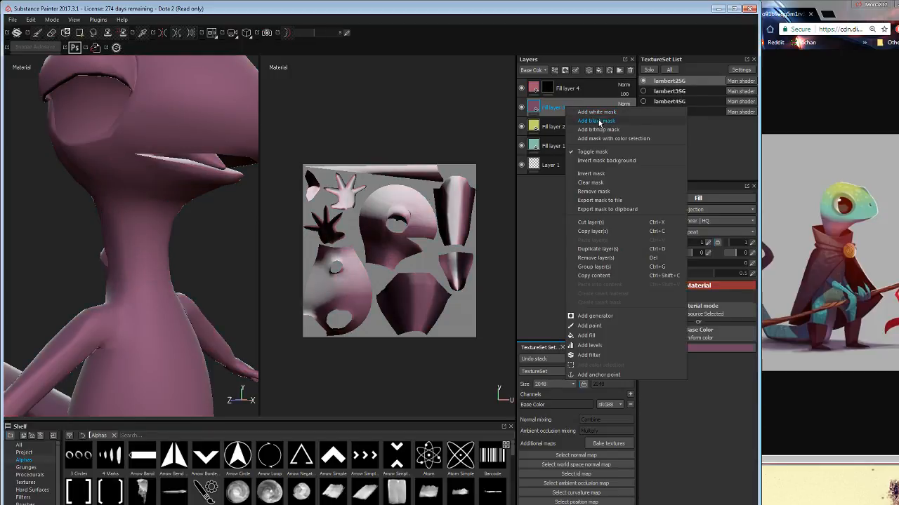
left_click(594, 125)
left_click(583, 127)
right_click(565, 129)
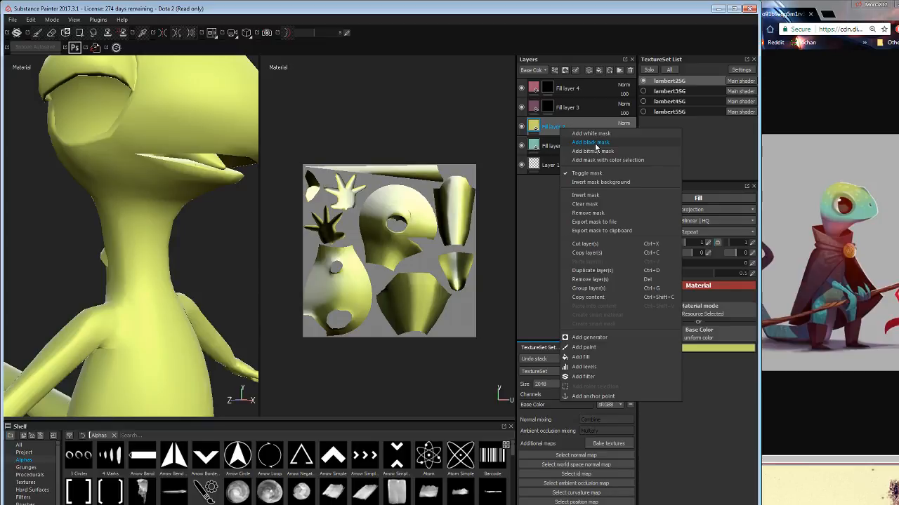
left_click(594, 143)
Choose the soft low-flow brush preset with the PaintedWall04 alpha for mask painting and frame the lizard's neck closely
key("1")
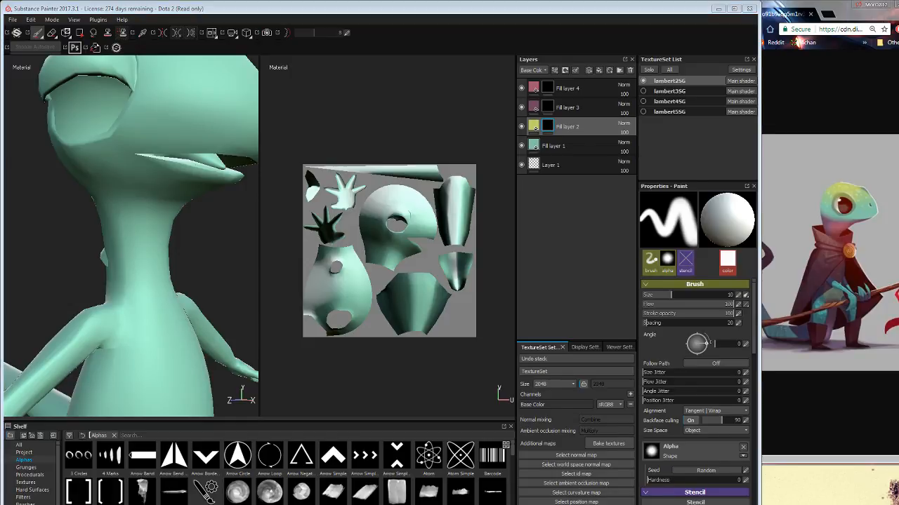
left_click_drag(216, 225, 141, 217, "alt")
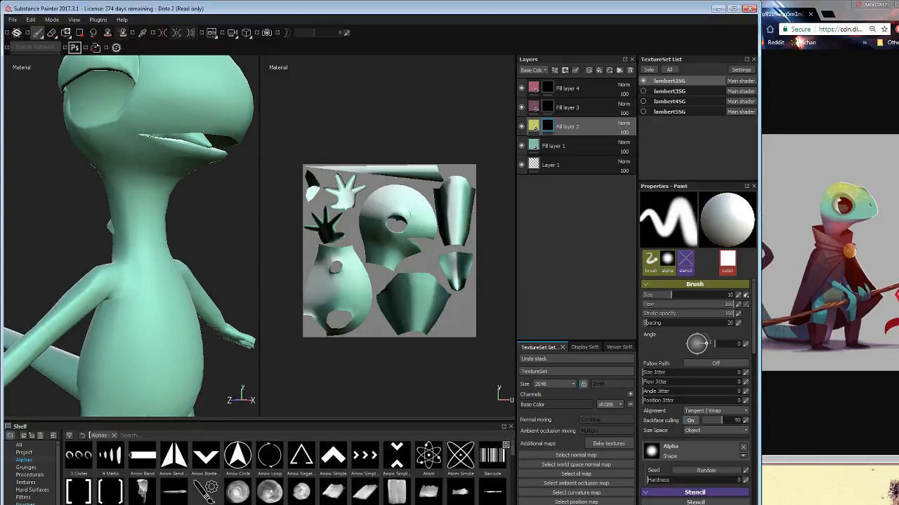
left_click(26, 503)
scroll(288, 472, "down", 2)
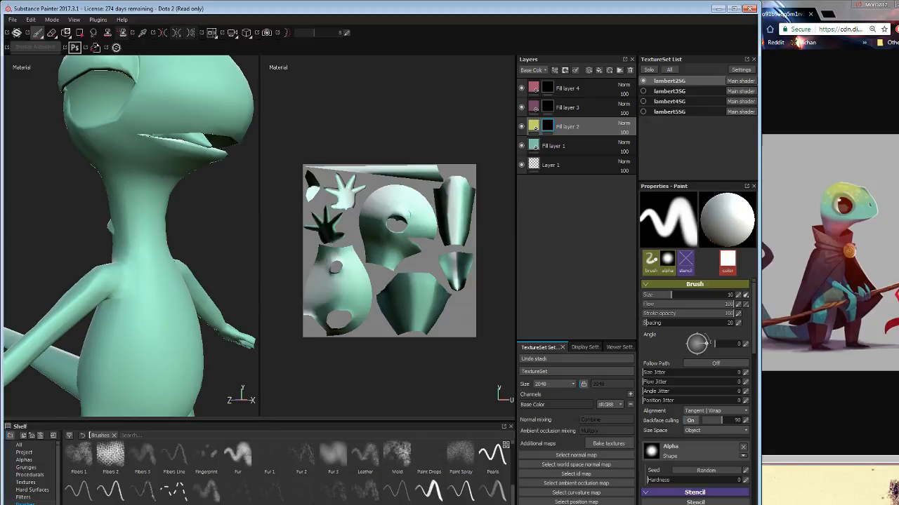
left_click(158, 495)
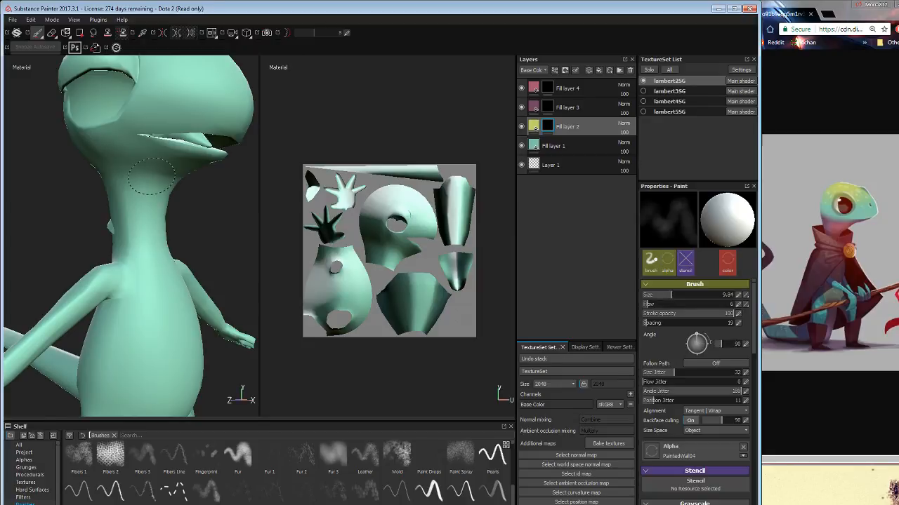
left_click_drag(150, 177, 146, 186, "alt")
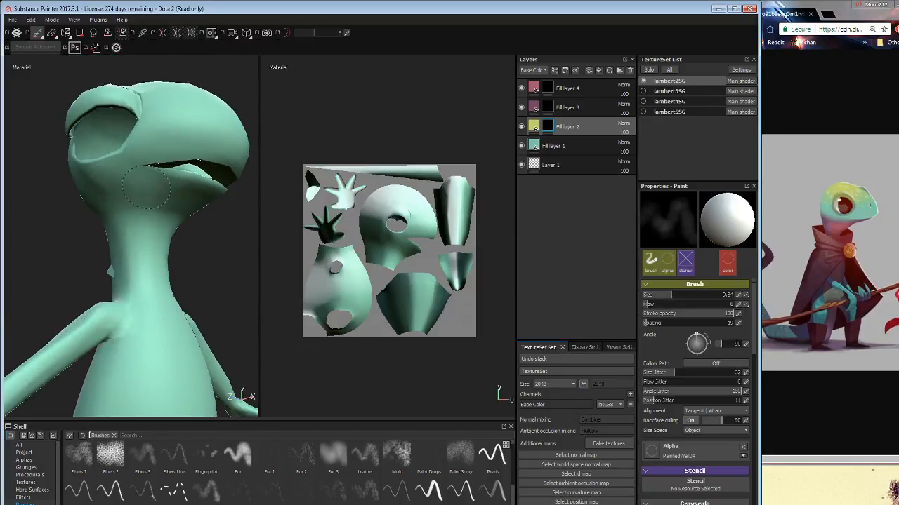
right_click_drag(146, 186, 190, 274, "alt")
middle_click_drag(170, 242, 190, 224, "alt")
left_click_drag(191, 225, 203, 238, "alt")
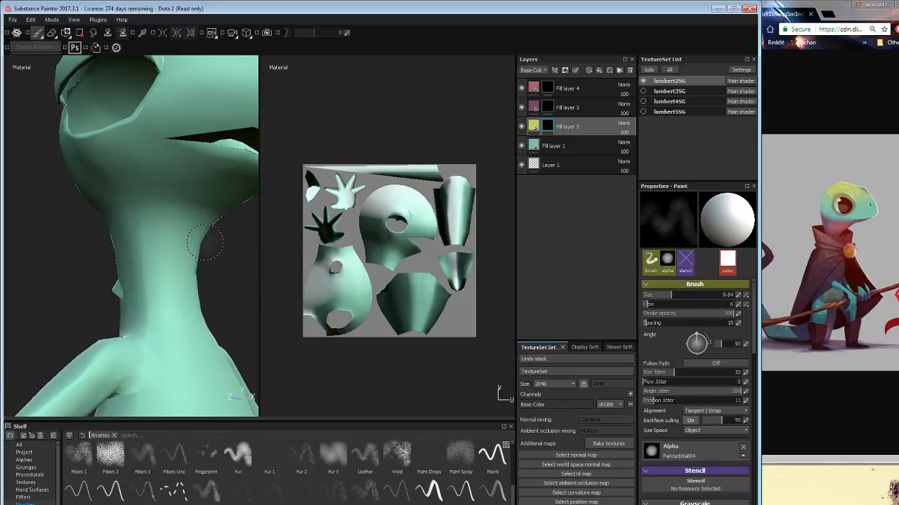
Target the mask of the purple Fill layer 3, brush a test patch onto the throat and check it in base color view
left_click(584, 106)
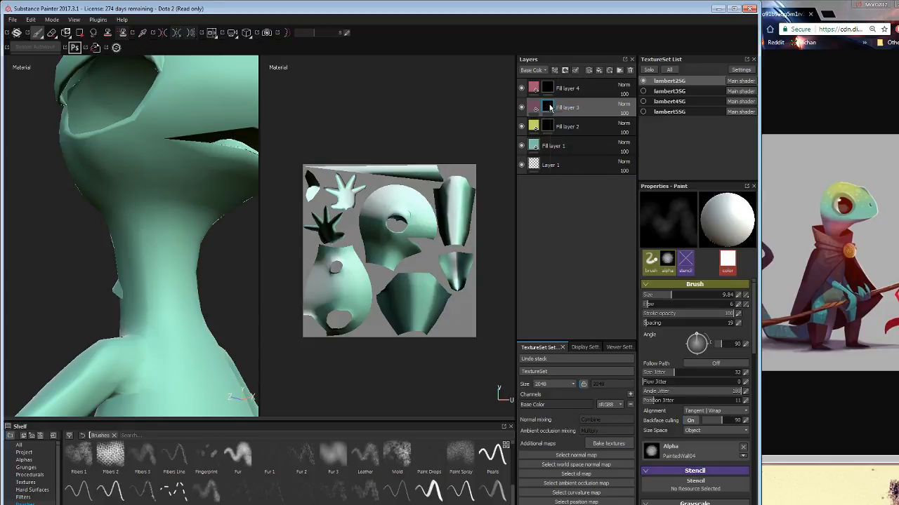
mouse_move(550, 108)
left_click(544, 107)
left_click_drag(237, 261, 195, 270, "alt")
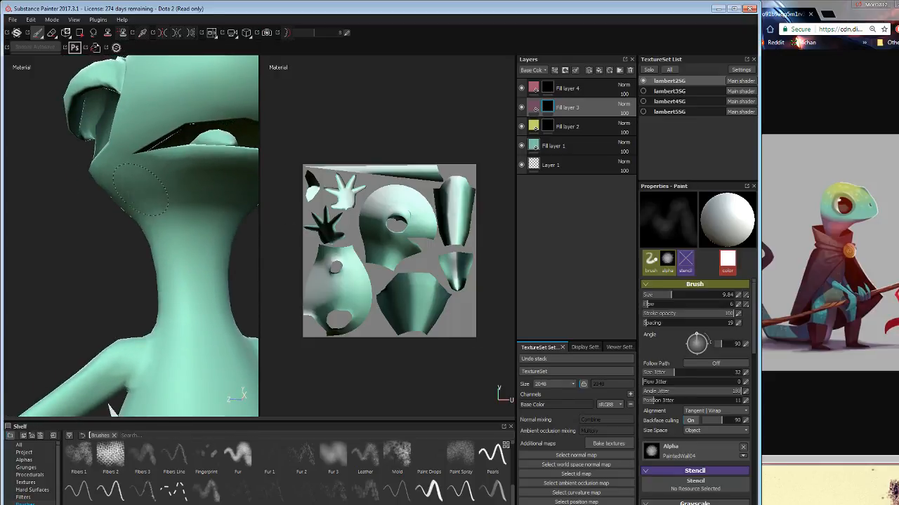
left_click_drag(166, 256, 77, 275, "alt")
key("c")
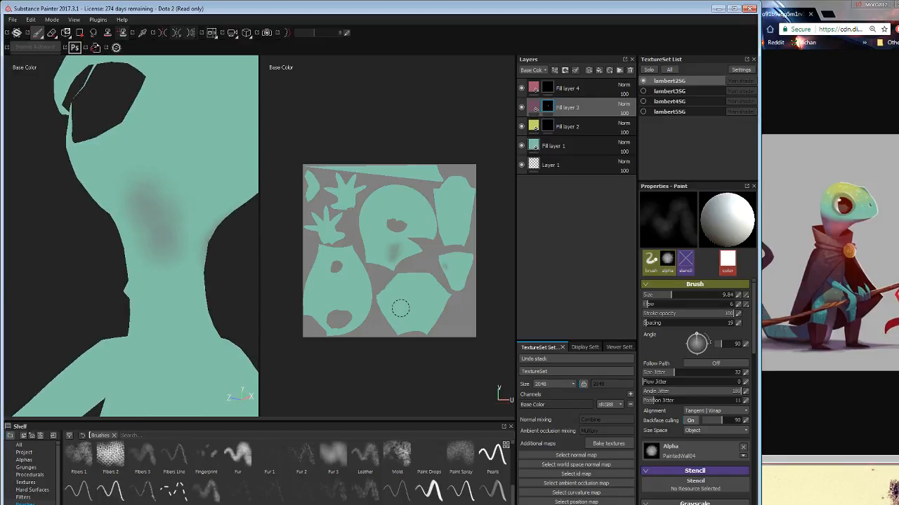
key("m")
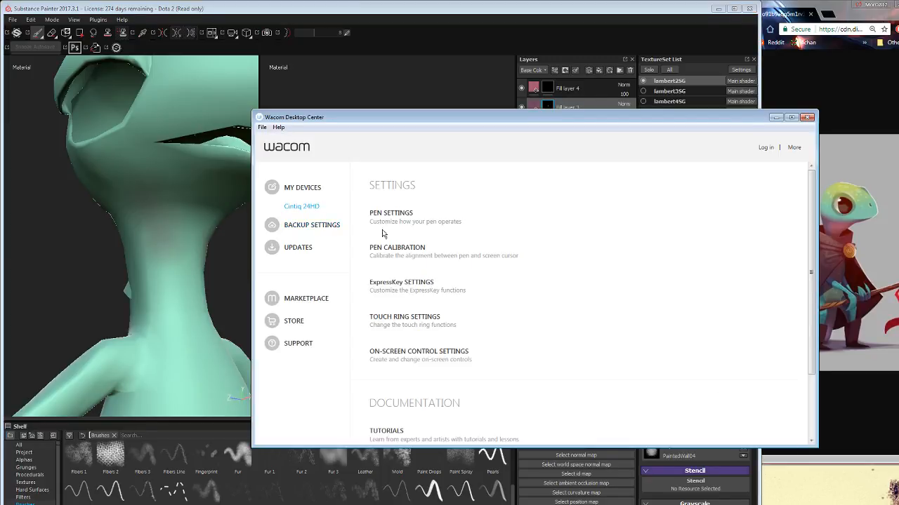
Redefine the tablet's uppermost left-side ExpressKey keystroke as Ctrl+Z in Wacom Tablet Properties, then return to Substance Painter
left_click(391, 213)
left_click(395, 185)
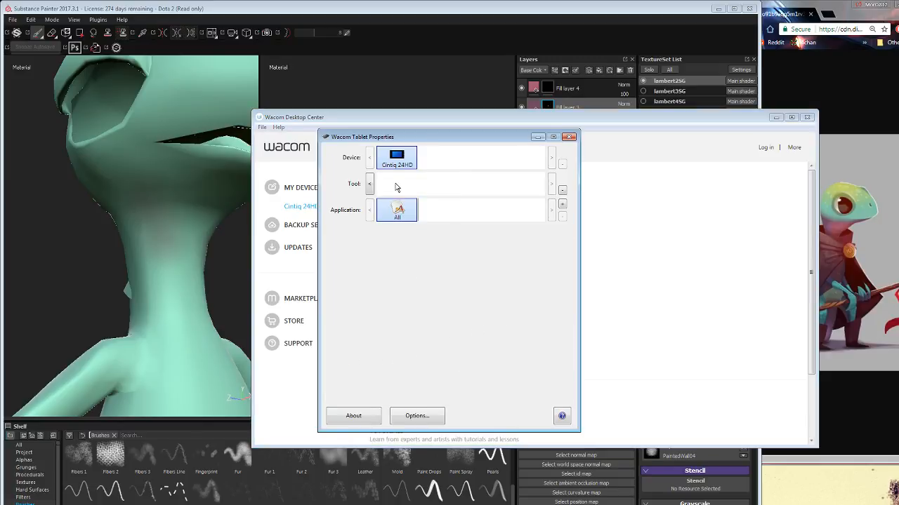
left_click(417, 283)
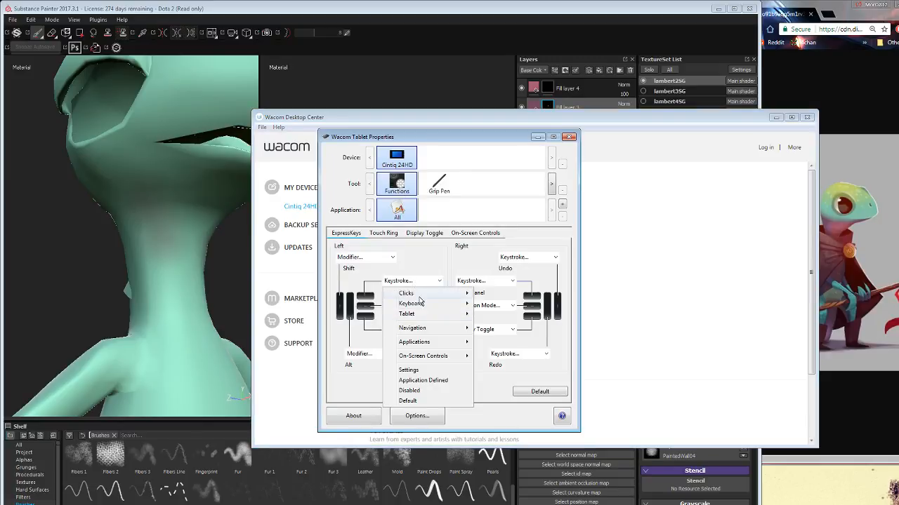
mouse_move(411, 303)
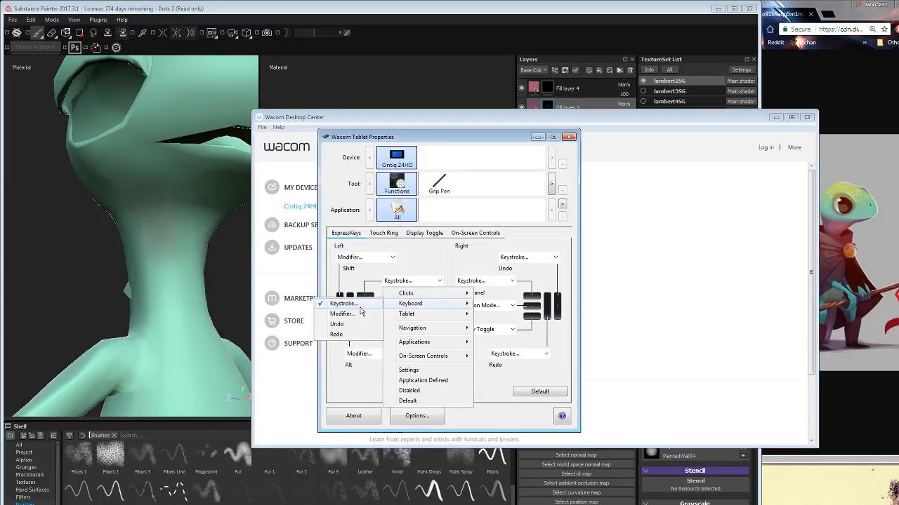
left_click(360, 302)
key("ctrl+alt+z")
left_click(390, 298)
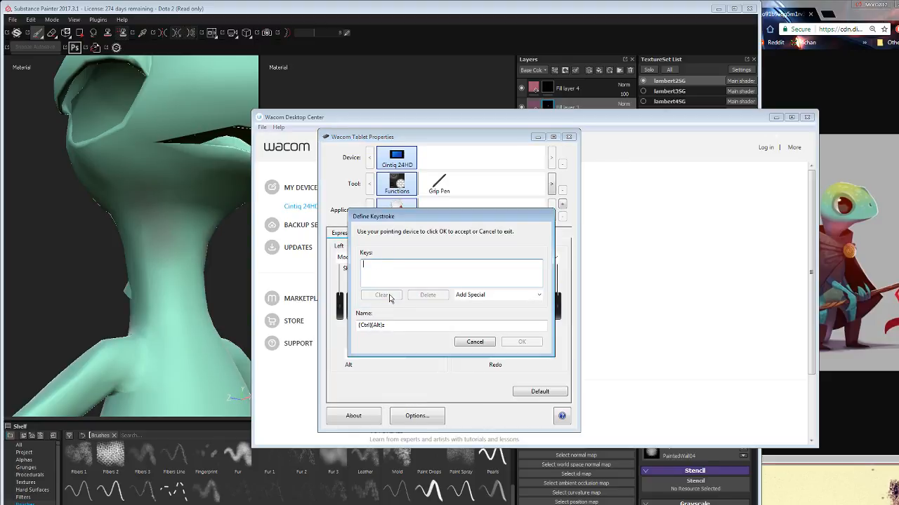
key("ctrl+z")
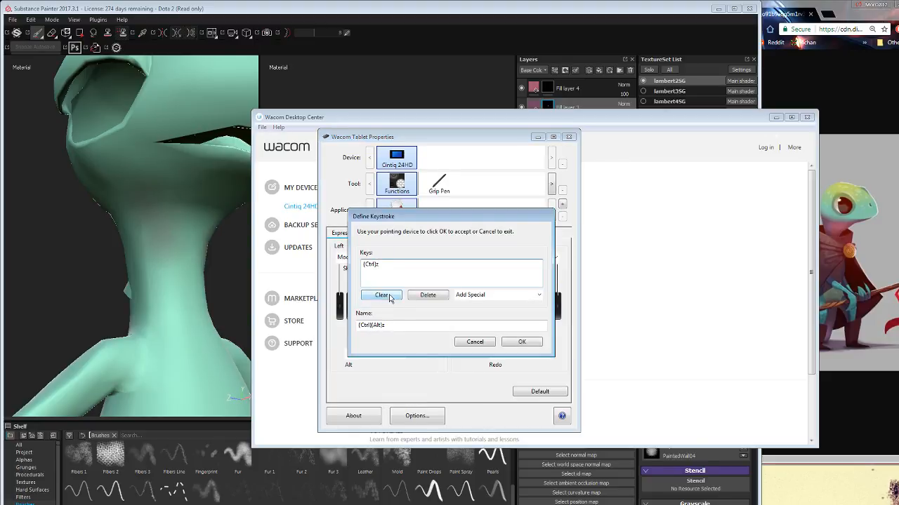
left_click(521, 342)
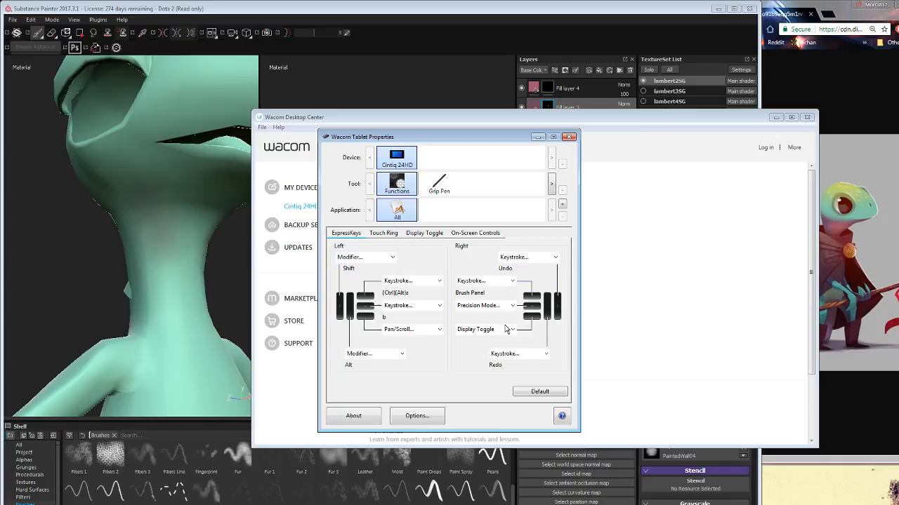
left_click(569, 136)
left_click(776, 118)
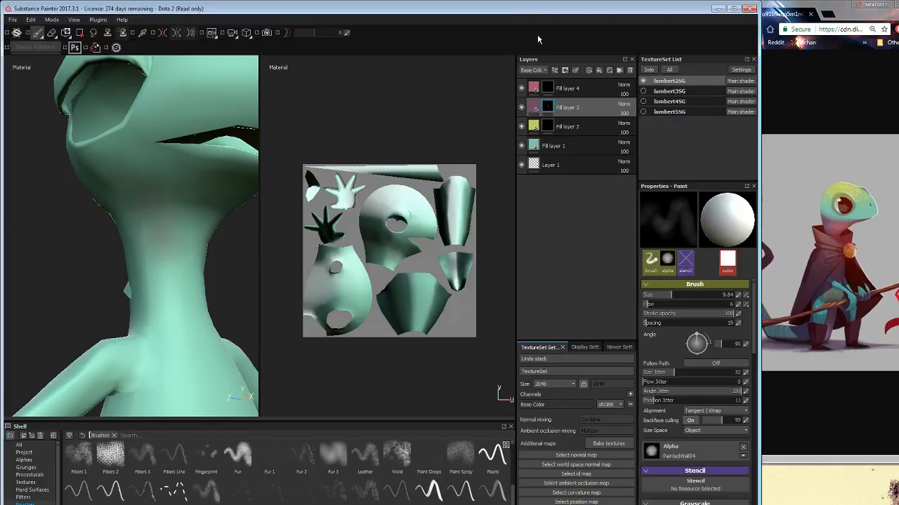
Undo the test patch and brush purple across the throat below the jaw on Fill layer 3's mask, adjusting the brush size
key("ctrl+z")
mouse_move(246, 255)
left_mouse_down("alt")
mouse_move(228, 269)
mouse_move(254, 240)
mouse_move(257, 258)
mouse_move(238, 278)
mouse_move(208, 258)
mouse_move(298, 252)
mouse_move(271, 266)
mouse_move(210, 273)
mouse_move(175, 307)
mouse_move(228, 305)
mouse_move(232, 295)
left_mouse_up("alt")
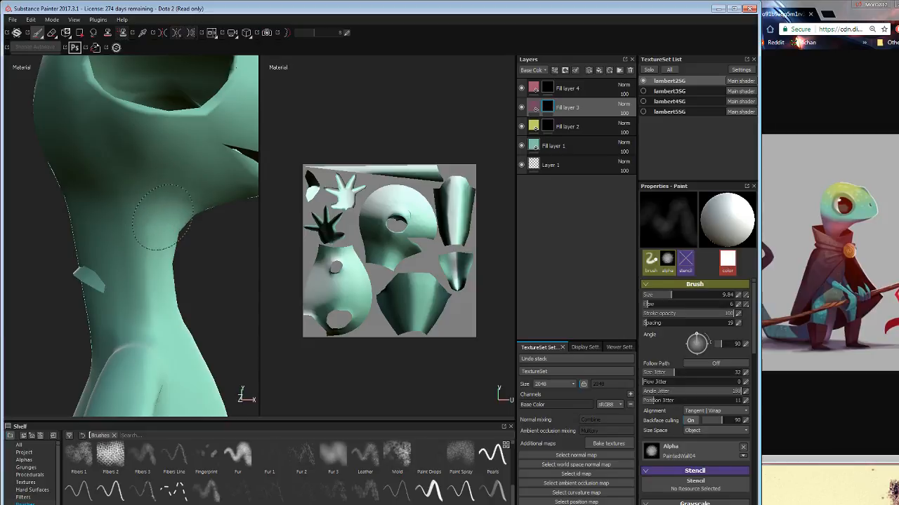
mouse_move(158, 200)
right_mouse_down("ctrl")
mouse_move(186, 200)
mouse_move(149, 202)
right_mouse_up("ctrl")
mouse_move(144, 242)
left_mouse_down()
mouse_move(146, 215)
mouse_move(173, 237)
left_mouse_up()
mouse_move(150, 208)
left_mouse_down()
mouse_move(138, 207)
mouse_move(162, 223)
left_mouse_up()
left_click_drag(176, 270, 157, 264, "alt")
right_click_drag(202, 218, 198, 218, "ctrl")
left_click_drag(198, 217, 157, 213)
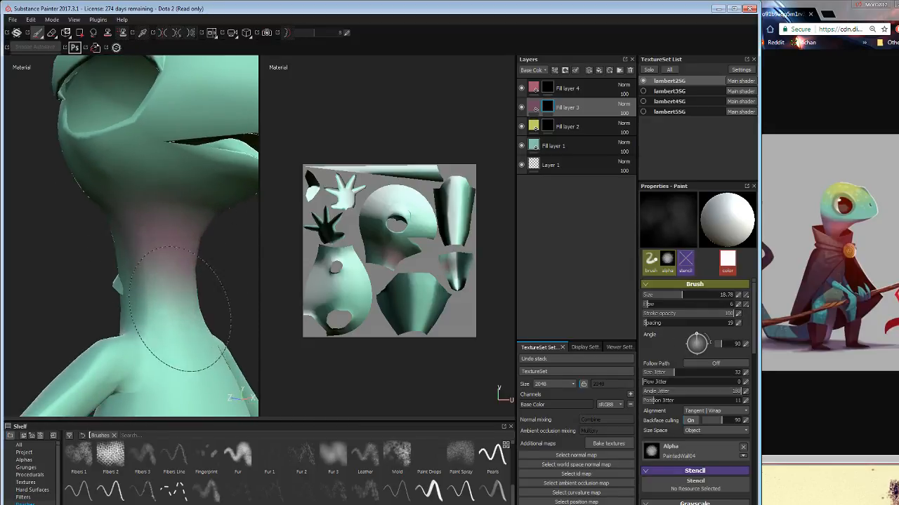
Extend the purple around the sides of the neck and down toward the chest with a brush size of 18.78
mouse_move(171, 323)
left_mouse_down()
mouse_move(169, 288)
mouse_move(154, 279)
mouse_move(225, 270)
mouse_move(142, 263)
left_mouse_up()
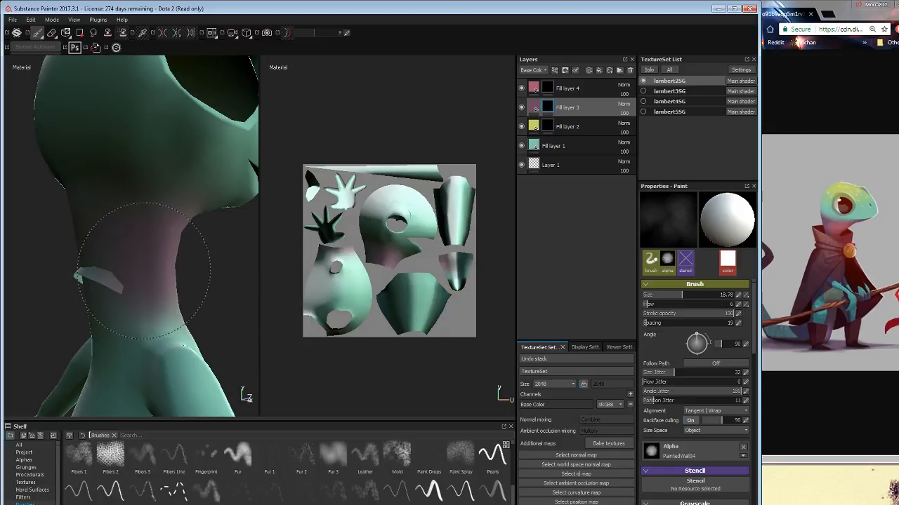
left_click_drag(105, 209, 207, 209, "alt")
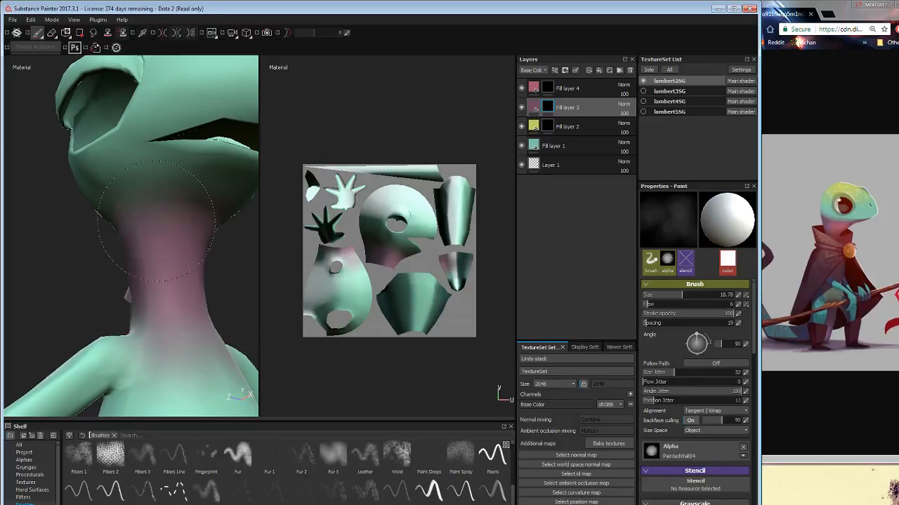
mouse_move(203, 261)
left_mouse_down("alt")
mouse_move(196, 255)
mouse_move(227, 260)
mouse_move(189, 265)
left_mouse_up("alt")
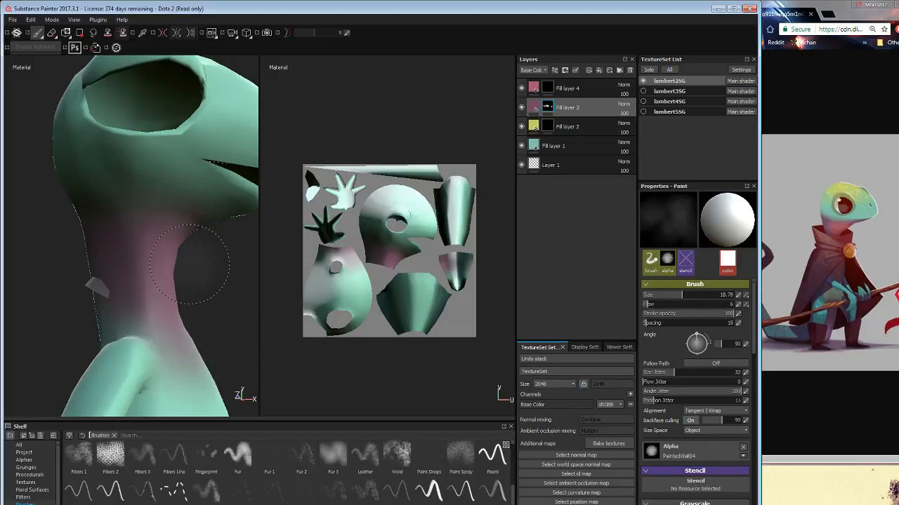
Show only base color and paint the purple around the back of the neck, fading it into the head and shoulders
key("c")
mouse_move(188, 263)
left_mouse_down("alt")
mouse_move(234, 271)
mouse_move(150, 288)
left_mouse_up("alt")
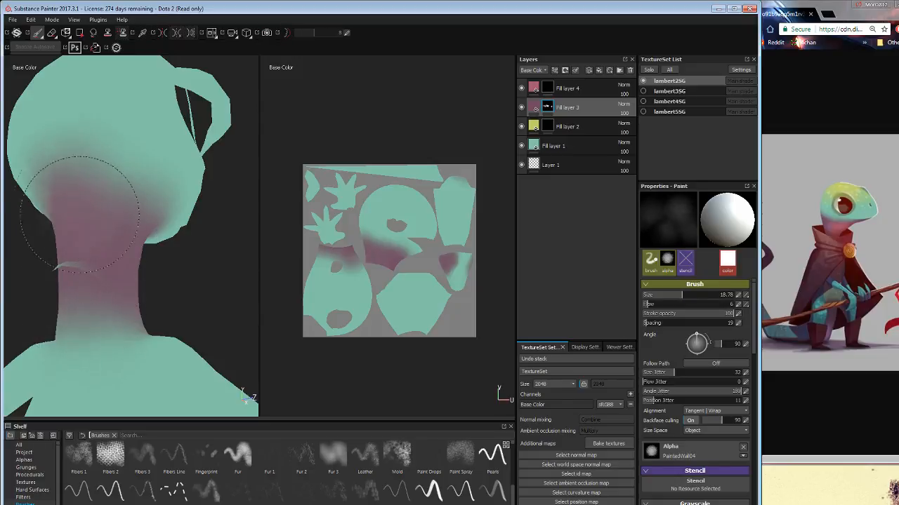
mouse_move(88, 190)
right_mouse_down("ctrl")
mouse_move(104, 190)
mouse_move(83, 190)
right_mouse_up("ctrl")
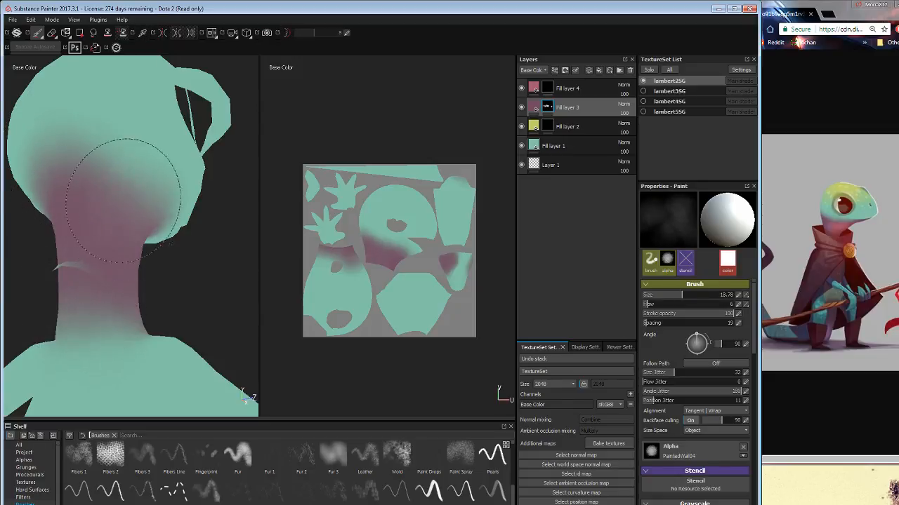
left_click_drag(71, 309, 99, 337)
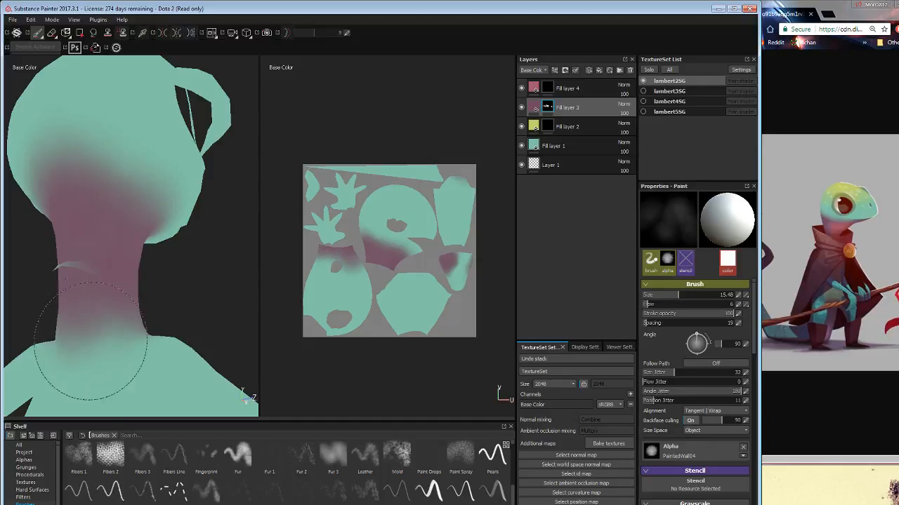
right_click_drag(104, 336, 150, 344, "ctrl")
left_click_drag(121, 351, 98, 302)
right_click_drag(98, 281, 57, 280, "ctrl")
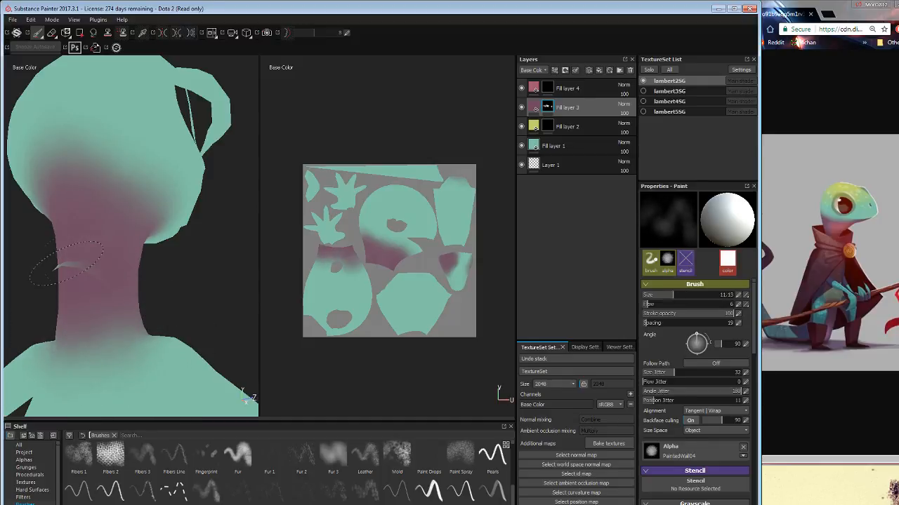
Fill in the purple beneath the jaw with a brush size of 14, keeping Fill layer 3's mask as the paint target
left_click_drag(201, 287, 117, 307, "alt")
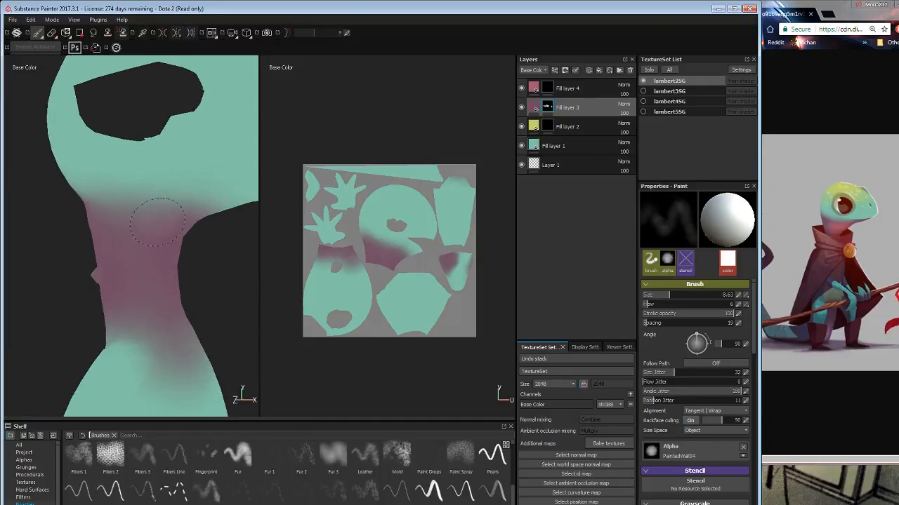
mouse_move(134, 212)
right_mouse_down("ctrl")
mouse_move(125, 212)
mouse_move(169, 235)
right_mouse_up("ctrl")
left_click(547, 87)
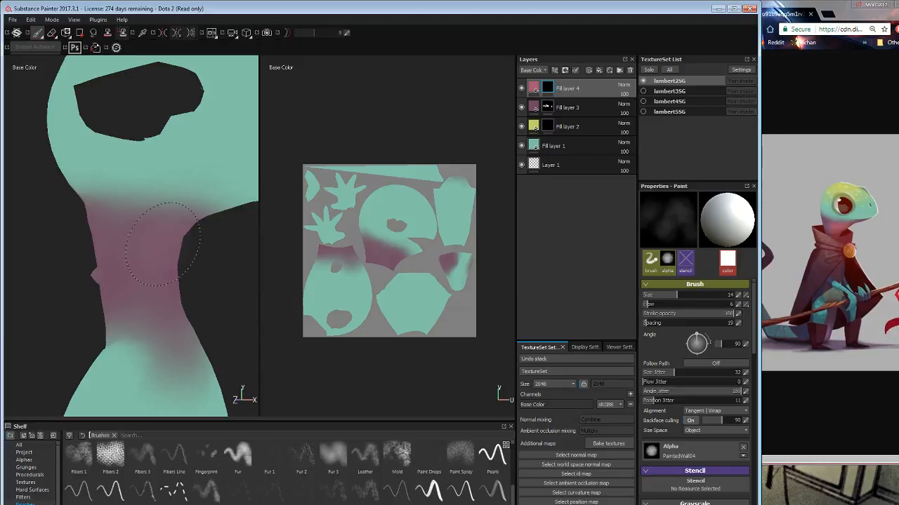
left_click_drag(203, 249, 179, 170, "alt")
left_click(548, 108)
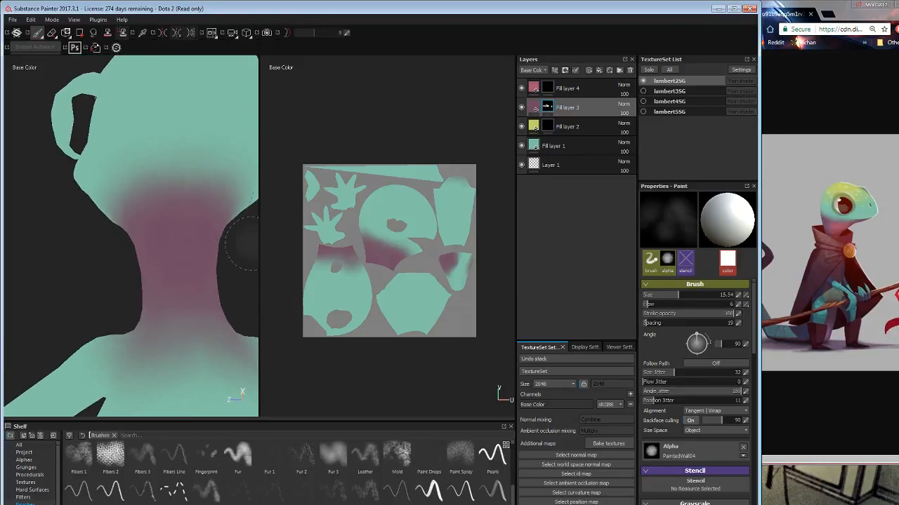
Show the full material and deepen the purple beneath the jaw on Fill layer 3's mask with brush sizes of 18.86 and 9.86
key("m")
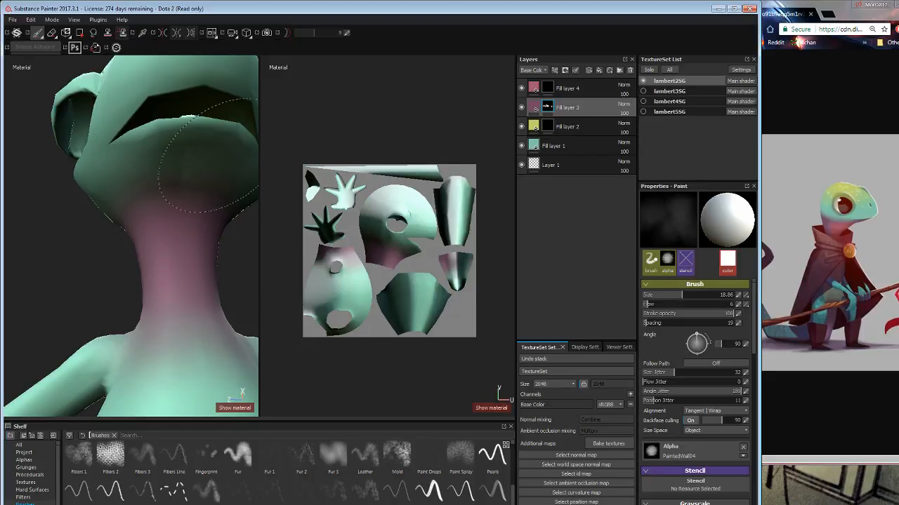
right_click_drag(203, 166, 187, 175, "ctrl")
mouse_move(187, 176)
left_mouse_down()
mouse_move(166, 153)
mouse_move(140, 185)
left_mouse_up()
key("bracketright")
mouse_move(119, 231)
left_mouse_down()
mouse_move(194, 176)
mouse_move(230, 179)
left_mouse_up()
key("bracketleft")
key("bracketleft")
key("bracketleft")
mouse_move(168, 160)
left_mouse_down()
mouse_move(163, 166)
mouse_move(201, 170)
mouse_move(205, 149)
left_mouse_up()
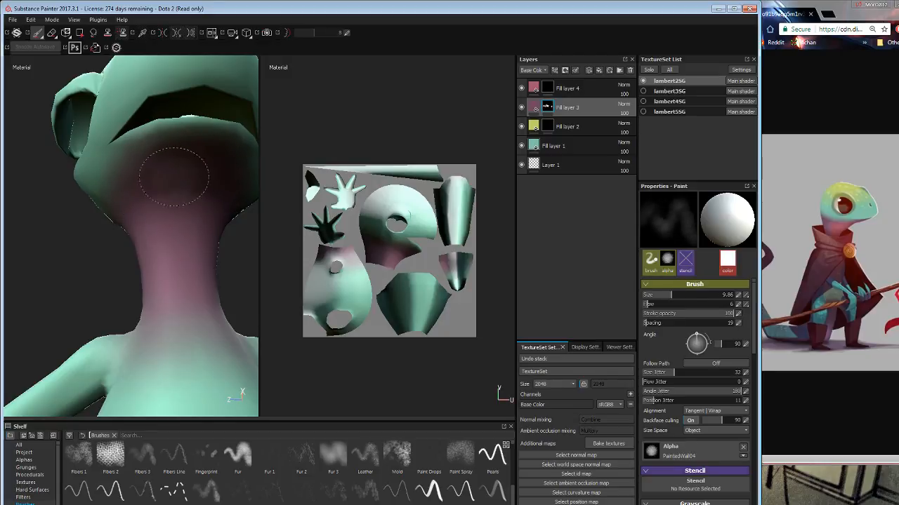
Touch up the purple around the side and base of the neck with brush sizes of 15.54 and 6.44
left_click_drag(115, 229, 112, 302, "alt")
key("bracketright")
key("bracketright")
key("bracketright")
key("bracketright")
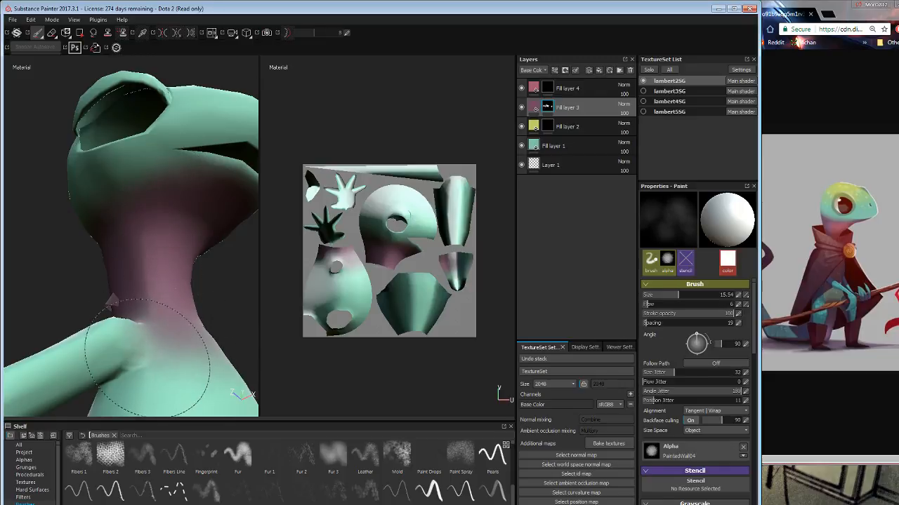
key("bracketleft")
key("bracketleft")
key("bracketleft")
key("bracketleft")
key("bracketleft")
key("bracketleft")
left_click_drag(219, 271, 247, 247, "alt")
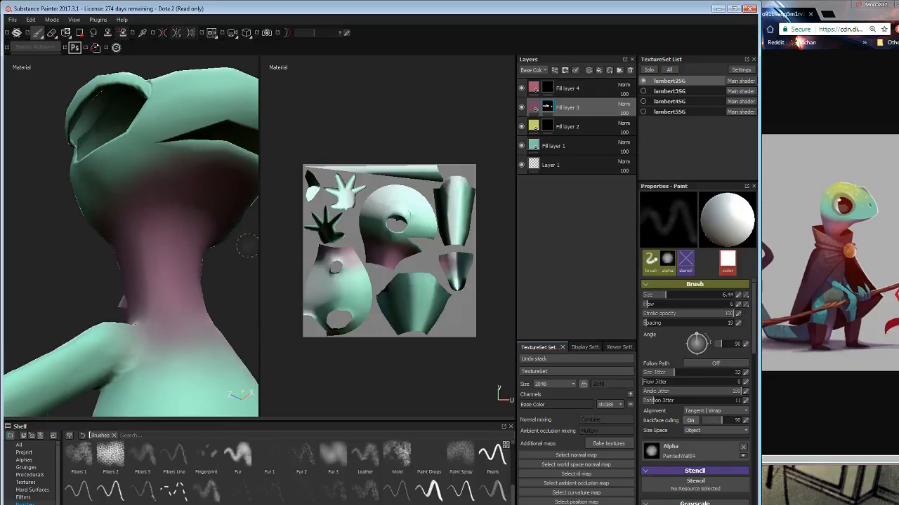
Target Fill layer 4's mask and brush pink over the throat and front of the neck at size 11.16
left_click(546, 92)
key("bracketright")
key("bracketright")
key("bracketright")
key("bracketright")
key("bracketright")
key("bracketright")
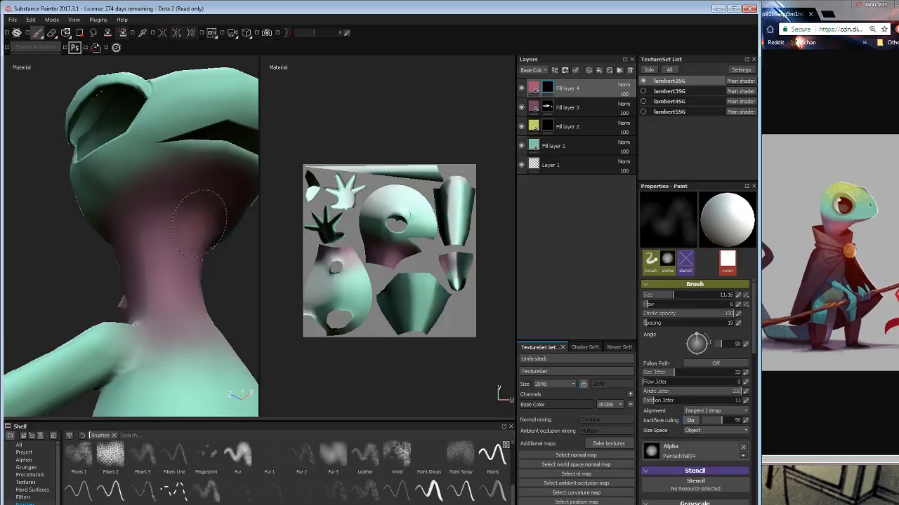
left_click_drag(172, 207, 190, 270)
Extend the pink down the front of the neck toward the chest with a brush size of 12.54
key("bracketleft")
key("bracketleft")
key("bracketleft")
key("bracketleft")
key("bracketright")
key("bracketright")
key("bracketright")
key("bracketright")
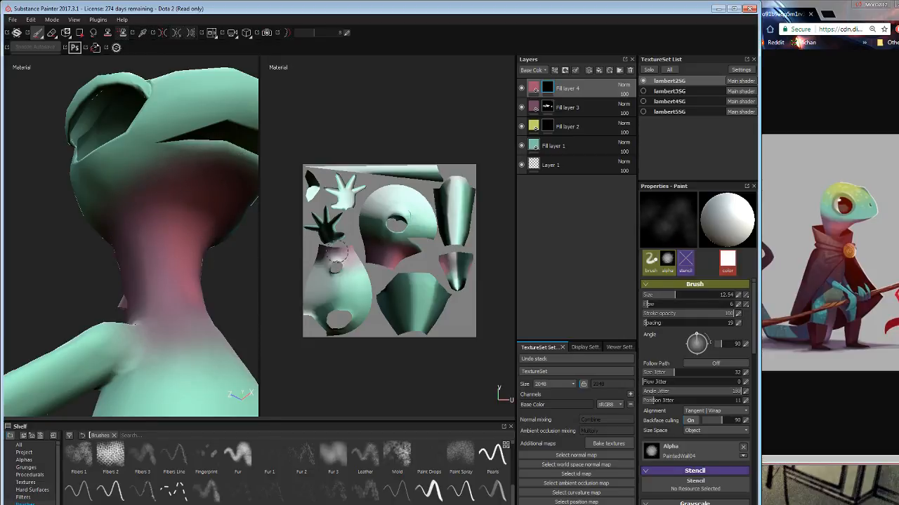
mouse_move(248, 264)
left_mouse_down("alt")
mouse_move(191, 274)
mouse_move(181, 229)
left_mouse_up("alt")
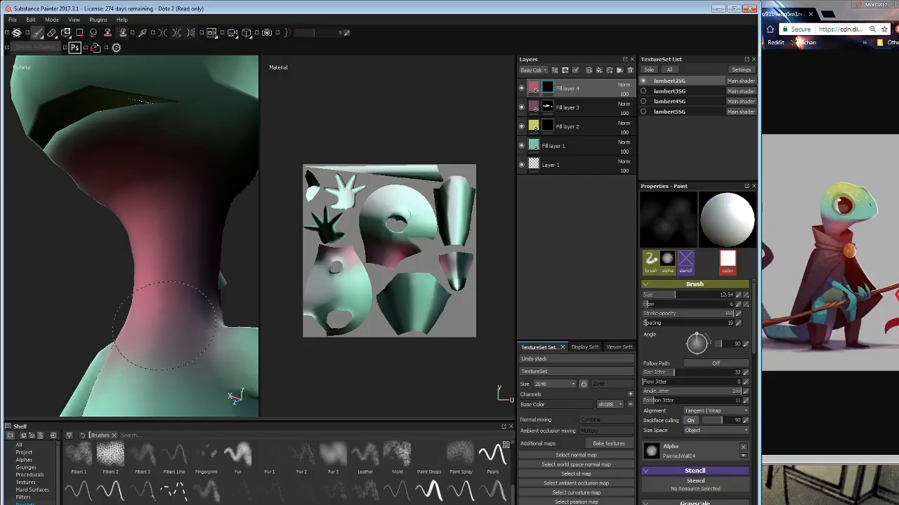
left_click_drag(205, 285, 217, 281, "alt")
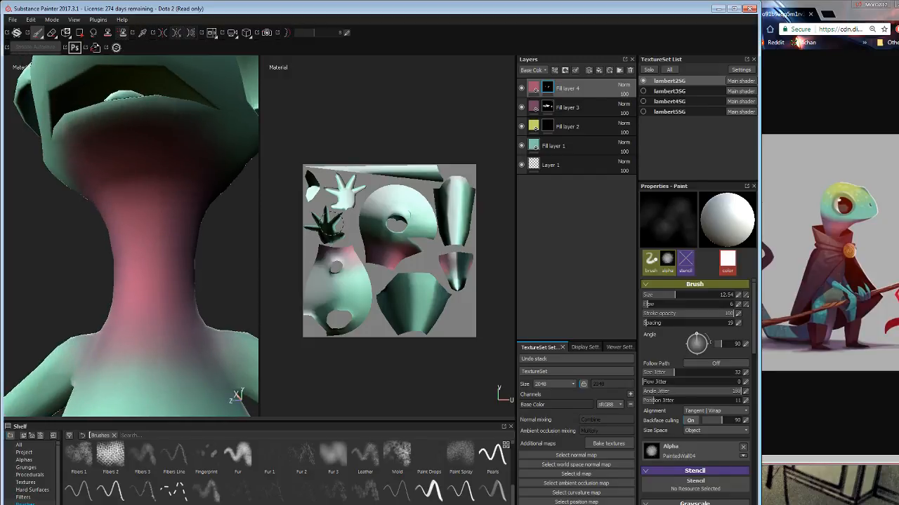
Examine the pink neck gradient from several sides, in material view and with only base color shown, against the reference artwork
right_click_drag(68, 175, 20, 141, "alt")
mouse_move(86, 242)
left_mouse_down("alt")
mouse_move(136, 298)
mouse_move(242, 181)
mouse_move(151, 223)
left_mouse_up("alt")
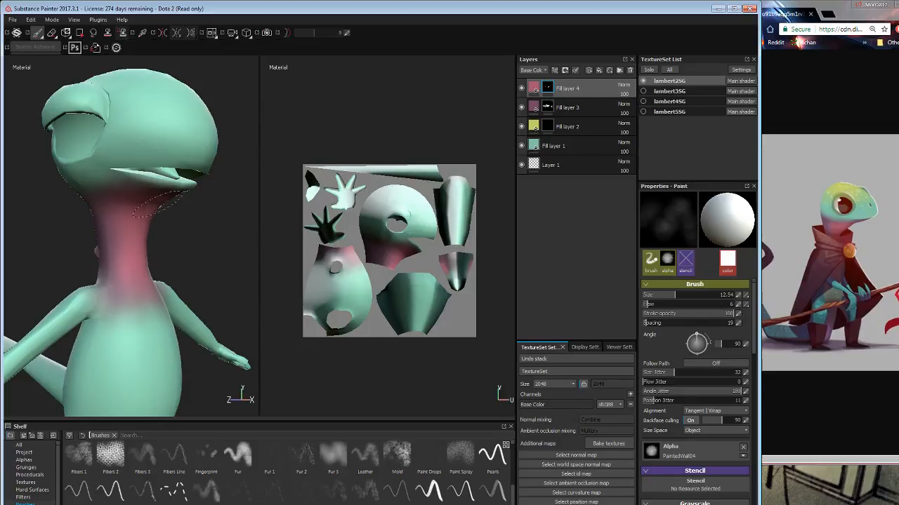
left_click_drag(91, 161, 140, 189, "alt")
right_click_drag(140, 189, 140, 222, "alt")
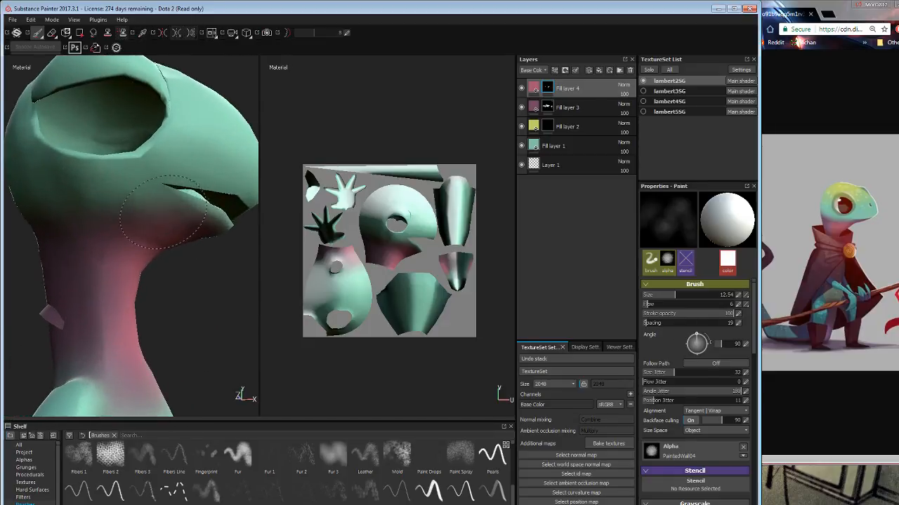
middle_click_drag(141, 221, 199, 179, "alt")
left_click_drag(200, 177, 249, 188, "alt")
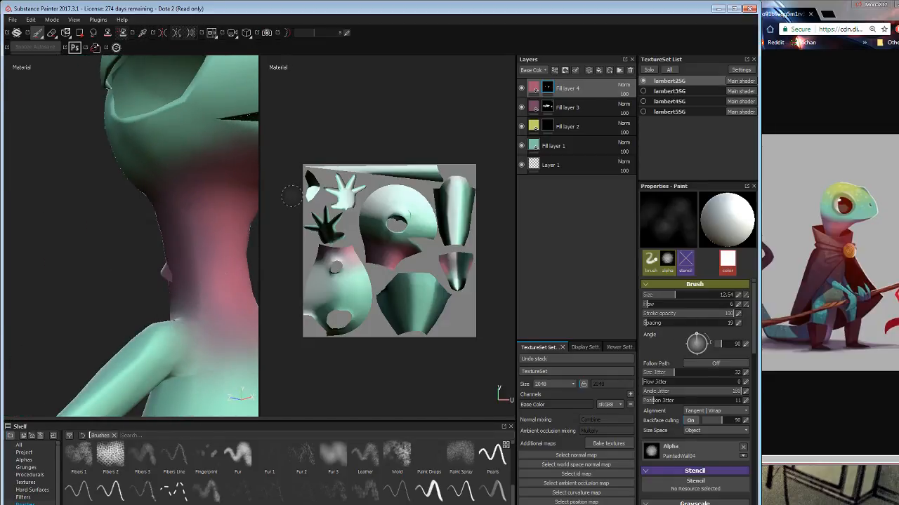
key("c")
left_click_drag(82, 119, 188, 170, "alt")
middle_click_drag(190, 170, 162, 134, "alt")
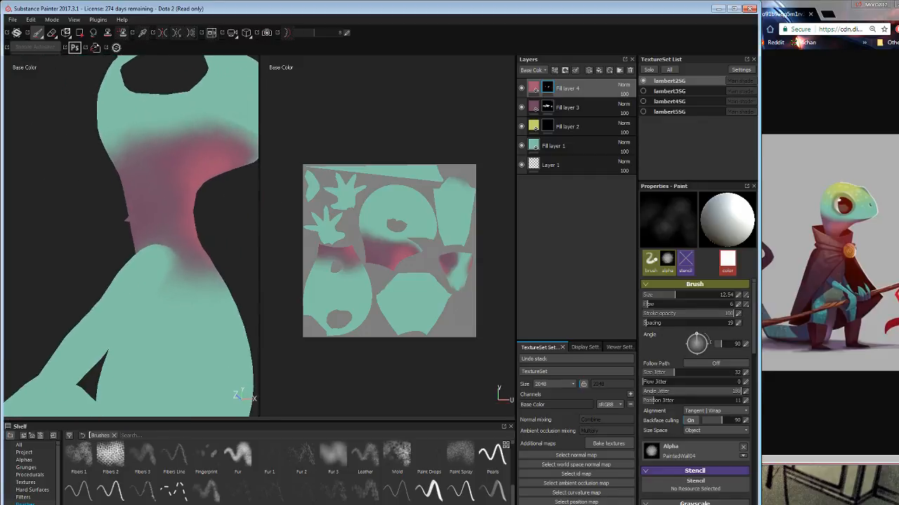
right_click_drag(162, 135, 171, 145, "alt")
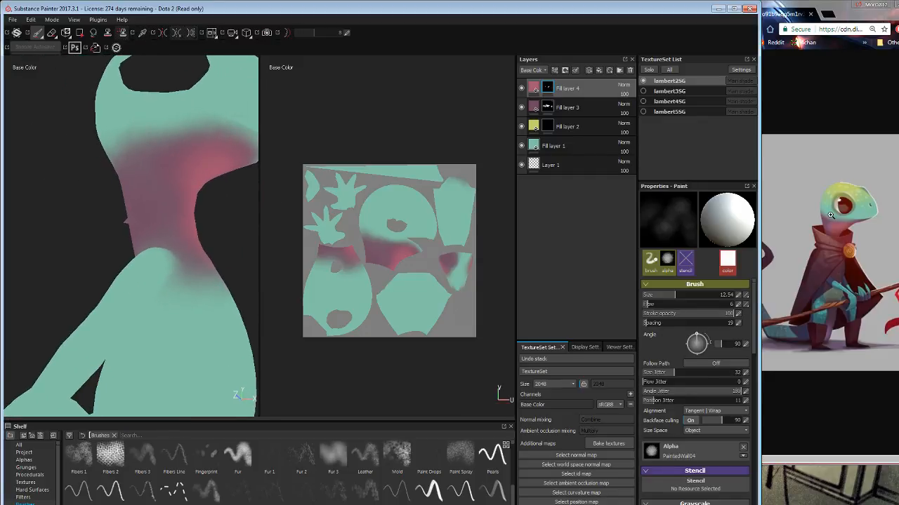
Brush pink below the jaw and across the side of the neck with brush sizes of 8.64 and 11.17
key("bracketright")
key("bracketright")
key("bracketleft")
key("bracketleft")
key("bracketleft")
key("bracketleft")
key("bracketleft")
key("bracketleft")
key("bracketleft")
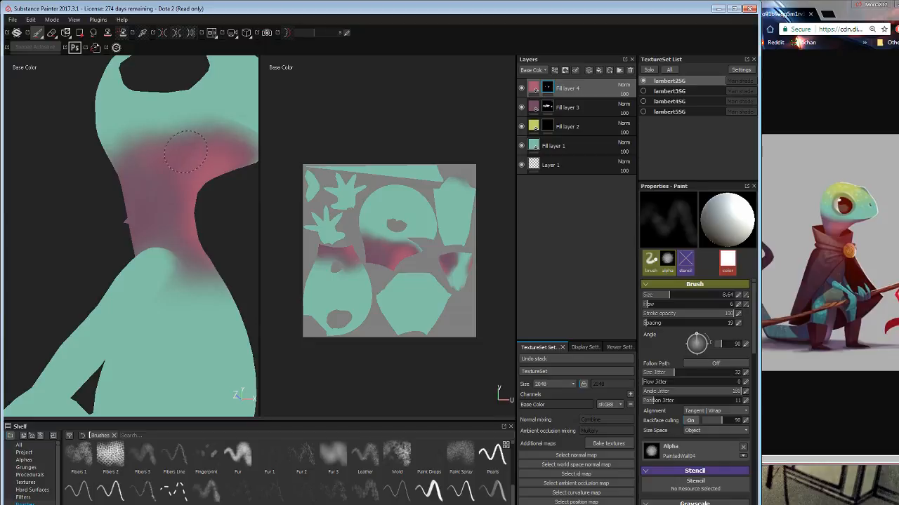
key("bracketright")
key("bracketright")
key("bracketright")
key("bracketright")
key("bracketright")
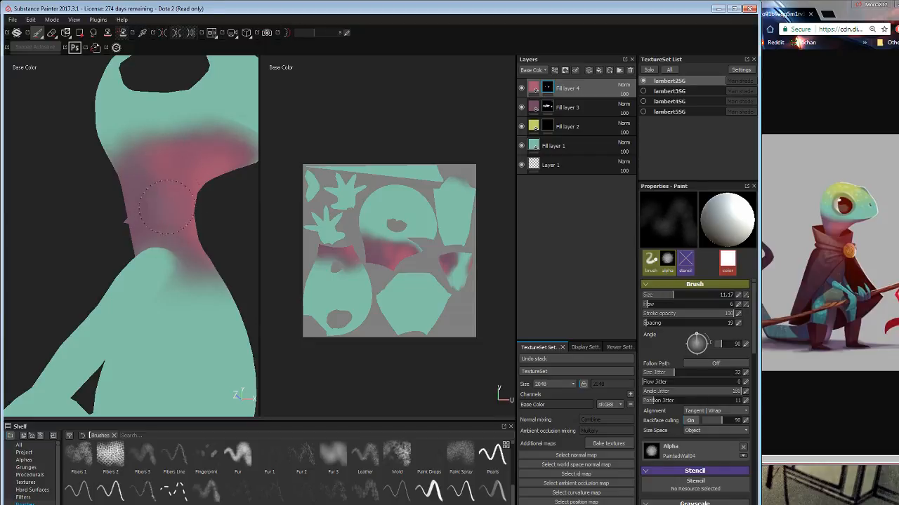
Pull the pink from the base of the neck down onto the chest with a brush size of 14.01
left_click_drag(212, 252, 162, 235, "alt")
key("bracketright")
key("bracketright")
key("bracketright")
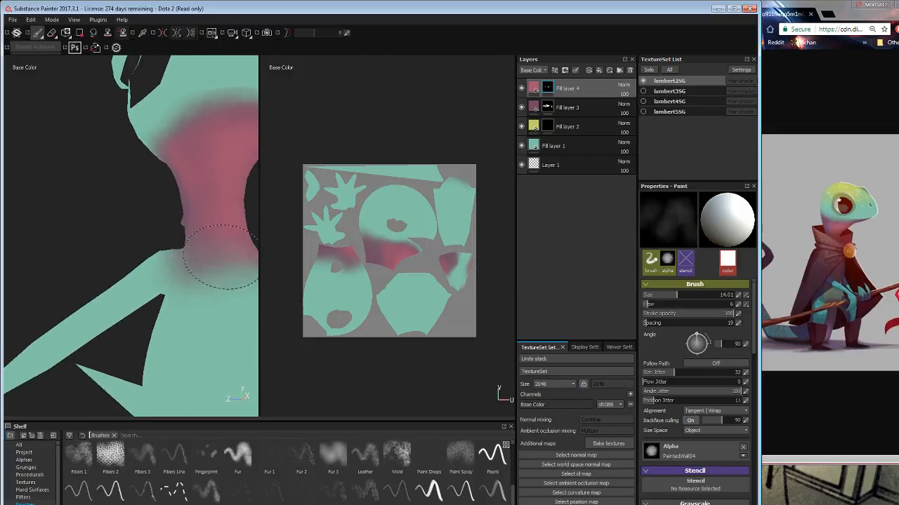
mouse_move(230, 288)
left_mouse_down()
mouse_move(225, 242)
mouse_move(234, 344)
left_mouse_up()
Blend the pink into the purple along the side of the neck with brush sizes of 7.51 and 11.17
key("bracketleft")
key("bracketleft")
key("bracketleft")
key("bracketleft")
key("bracketleft")
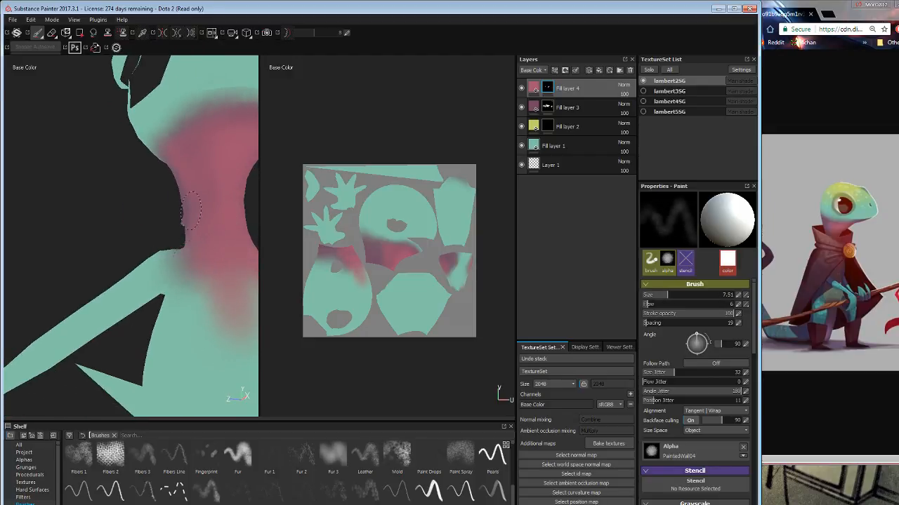
mouse_move(200, 217)
left_mouse_down("alt")
mouse_move(178, 203)
mouse_move(210, 220)
mouse_move(194, 220)
left_mouse_up("alt")
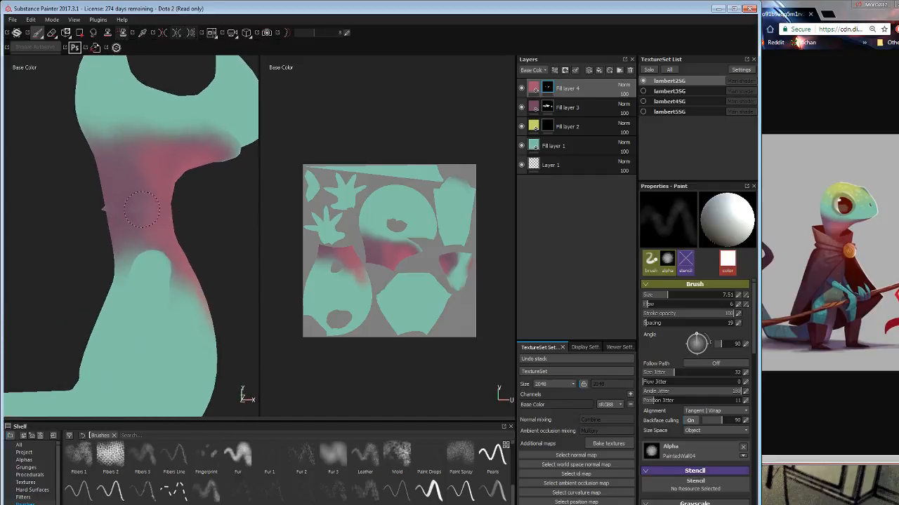
key("bracketright")
key("bracketright")
key("bracketright")
Select Fill layer 3 and paint purple down the side of the neck into the shoulder with brush sizes of 14.01 and 9.87
left_click(567, 108)
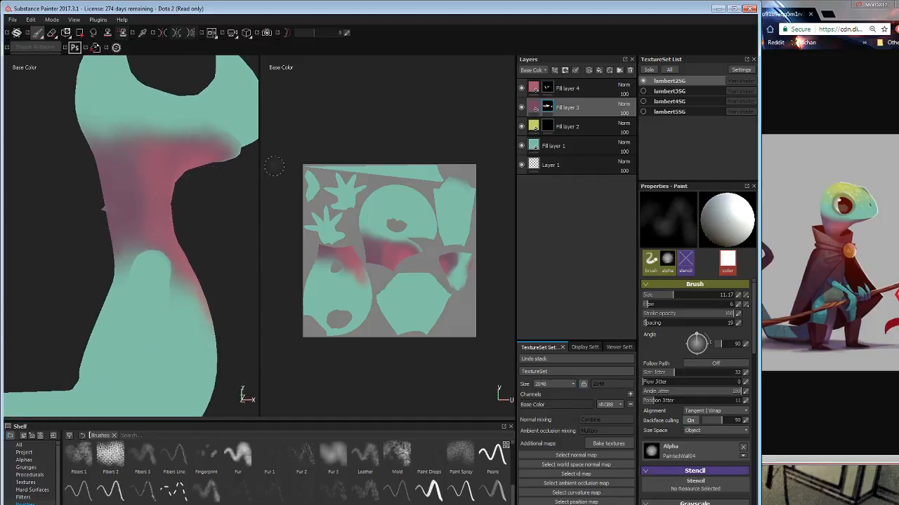
left_click_drag(135, 195, 136, 271)
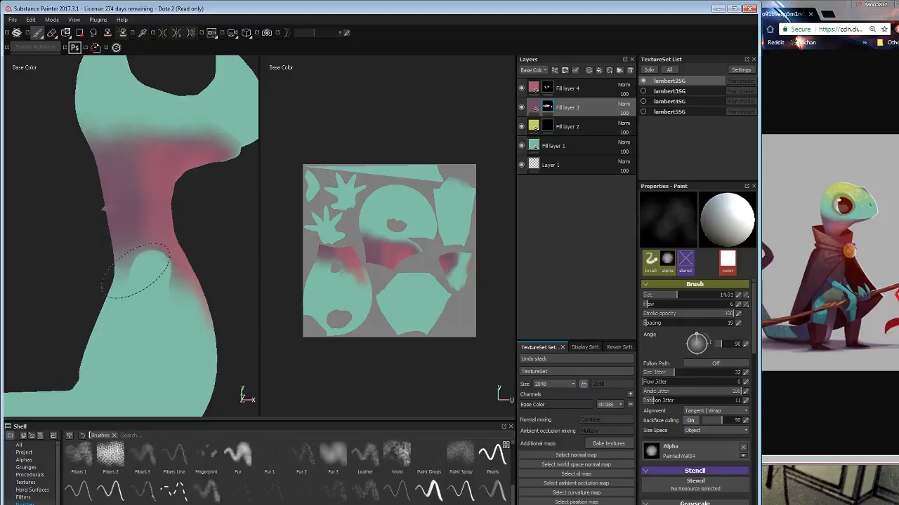
key("bracketleft")
key("bracketleft")
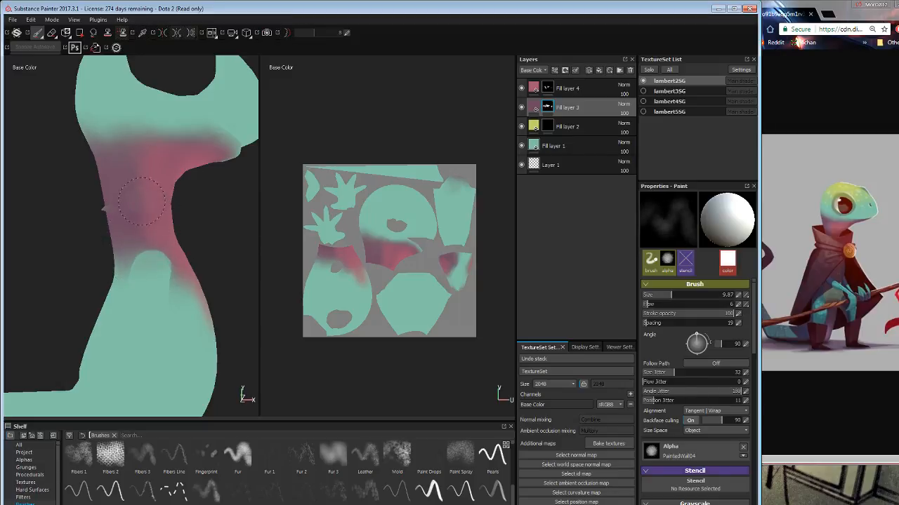
mouse_move(142, 202)
left_mouse_down("alt")
mouse_move(213, 201)
mouse_move(150, 226)
left_mouse_up("alt")
key("bracketright")
key("bracketright")
key("bracketright")
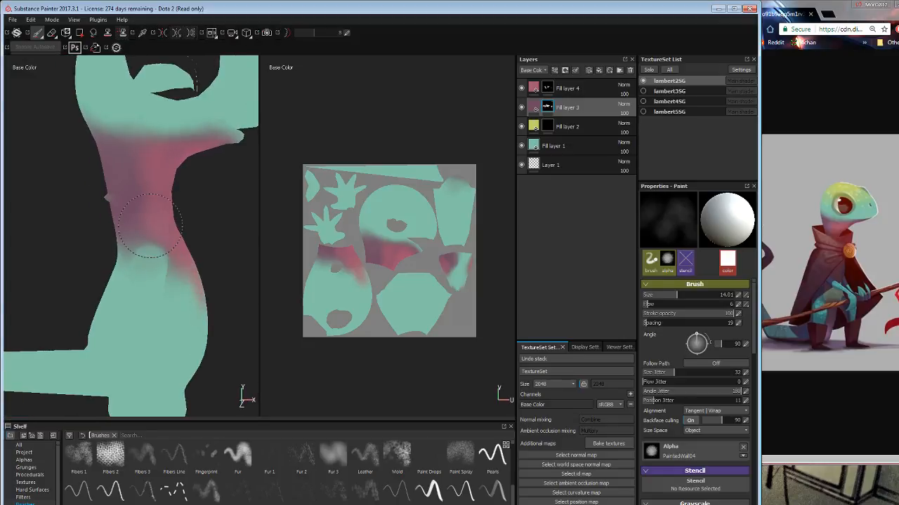
Return to material view and brush yellow-green over the back of the head on Fill layer 2's mask with sizes 30.75 and 22.51
middle_click_drag(210, 133, 199, 230, "alt")
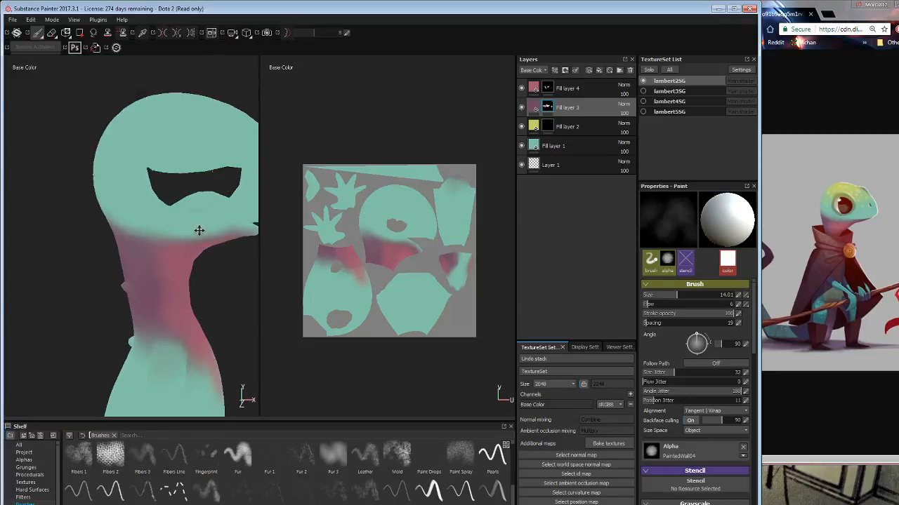
right_click_drag(199, 230, 118, 172, "alt")
key("m")
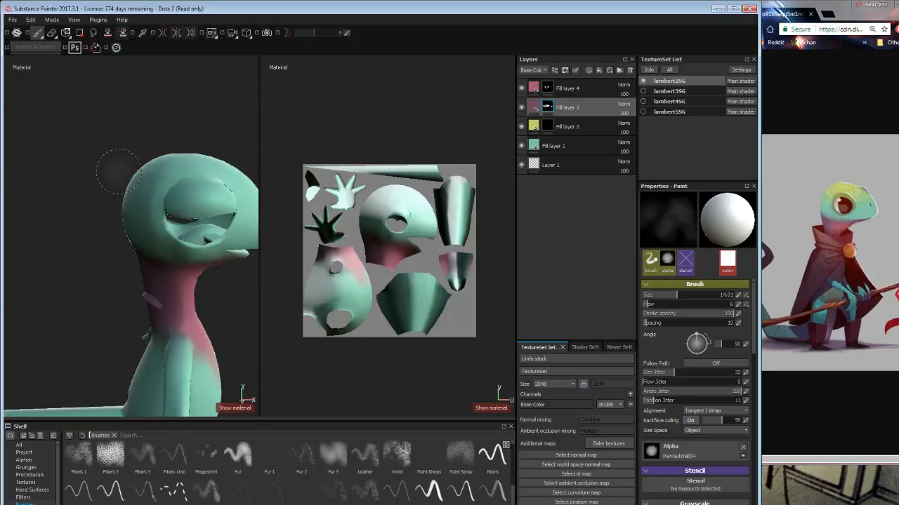
left_click_drag(118, 171, 210, 181, "alt")
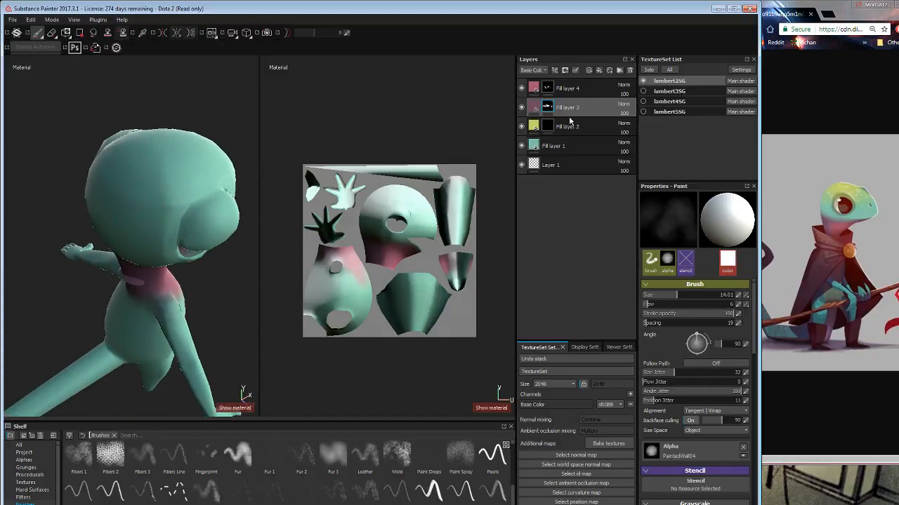
left_click(548, 128)
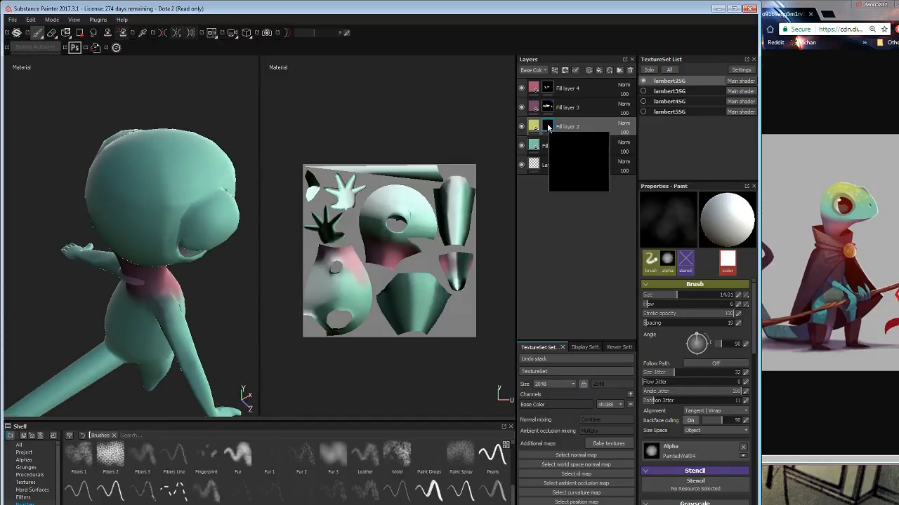
right_click_drag(199, 171, 232, 174, "ctrl")
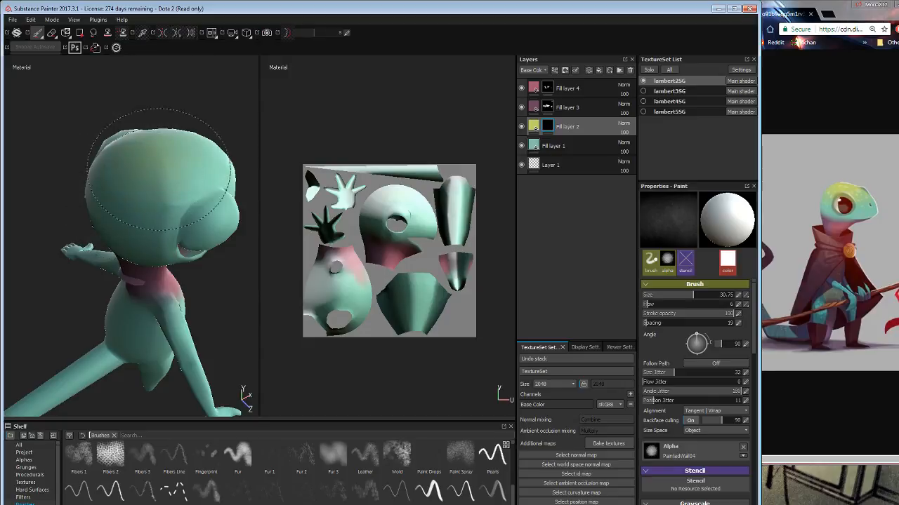
right_click_drag(160, 180, 148, 181, "ctrl")
left_click_drag(177, 185, 143, 216)
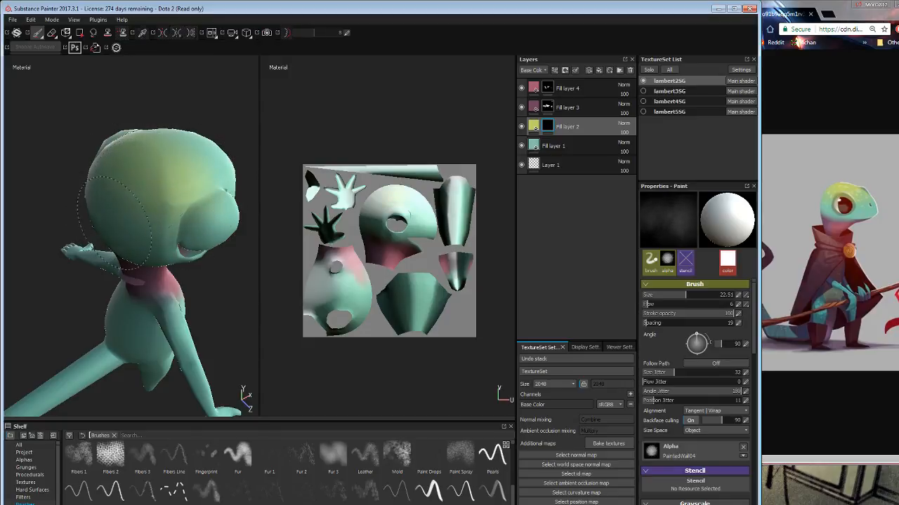
right_click_drag(138, 226, 131, 225, "ctrl")
Spread the yellow-green across the top and front of the head with brush sizes of 20.65 and 18.87
mouse_move(168, 218)
left_mouse_down("alt")
mouse_move(136, 237)
mouse_move(159, 228)
mouse_move(117, 180)
mouse_move(128, 179)
mouse_move(56, 168)
left_mouse_up("alt")
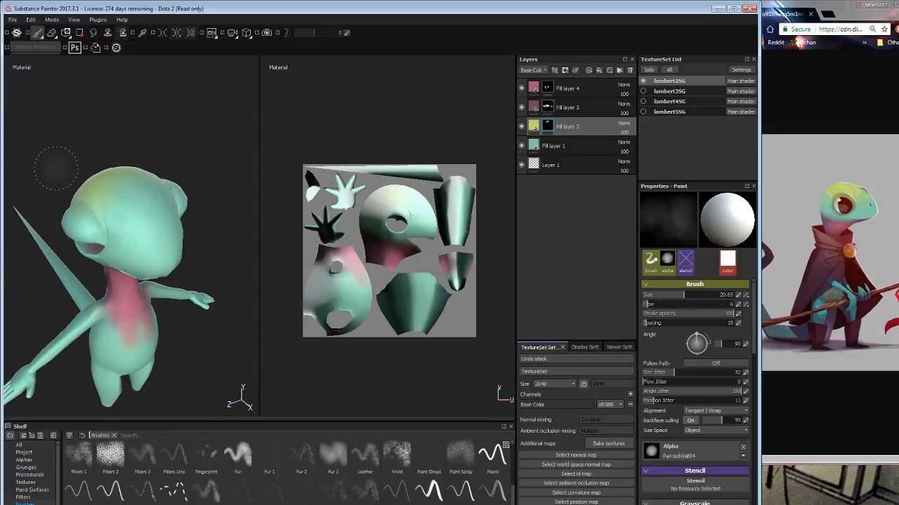
mouse_move(123, 184)
left_mouse_down()
mouse_move(135, 189)
mouse_move(119, 202)
mouse_move(134, 196)
mouse_move(154, 213)
left_mouse_up()
key("[")
key("[")
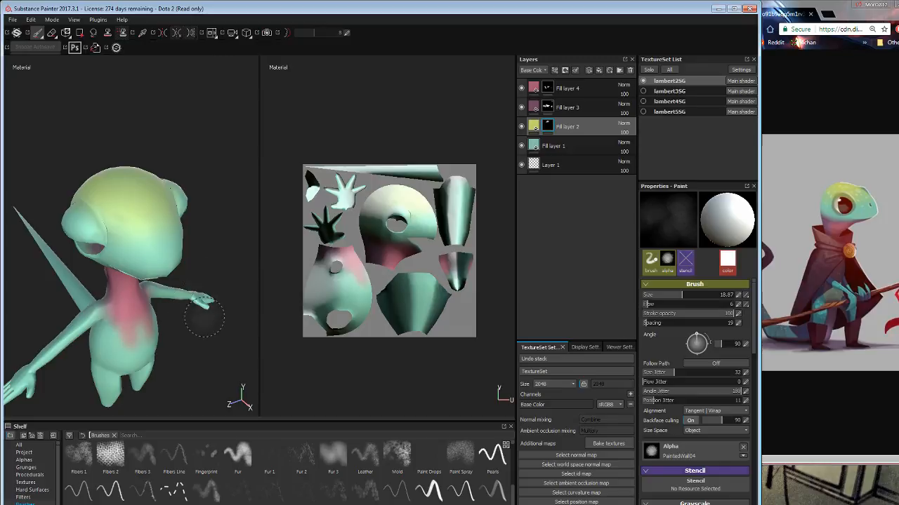
mouse_move(211, 289)
left_mouse_down("alt")
mouse_move(187, 267)
mouse_move(259, 267)
mouse_move(229, 262)
left_mouse_up("alt")
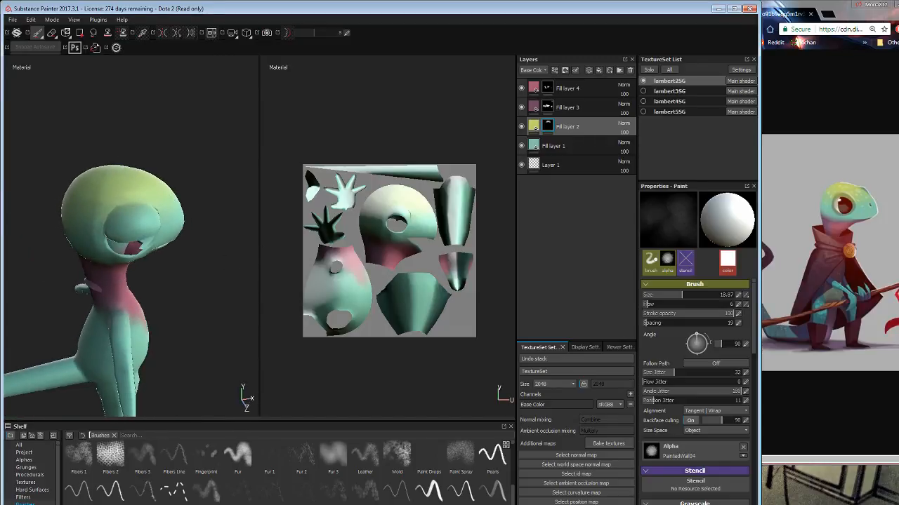
Paint yellow-green onto the eyelid from the side with brush sizes of 6.45 and 14.01
key("[")
key("[")
key("[")
key("[")
key("[")
key("[")
key("[")
key("[")
key("[")
key("[")
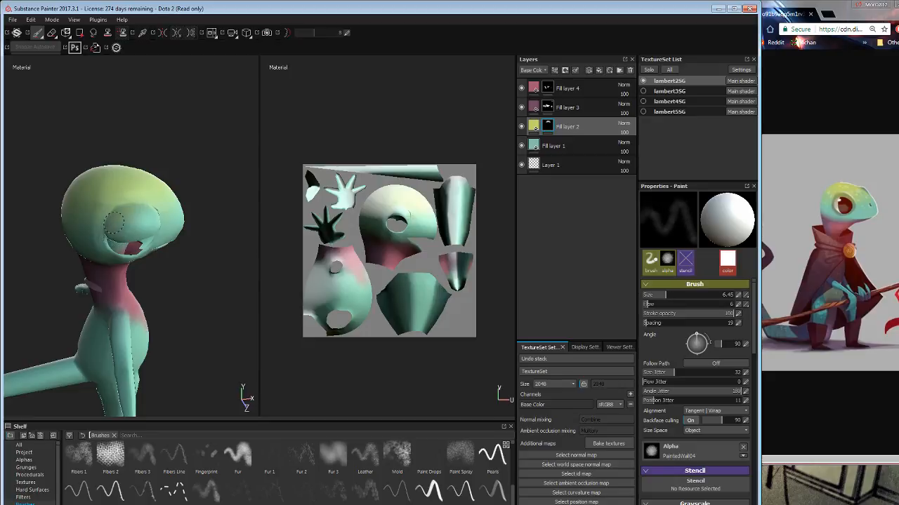
key("]")
key("]")
key("]")
key("]")
key("]")
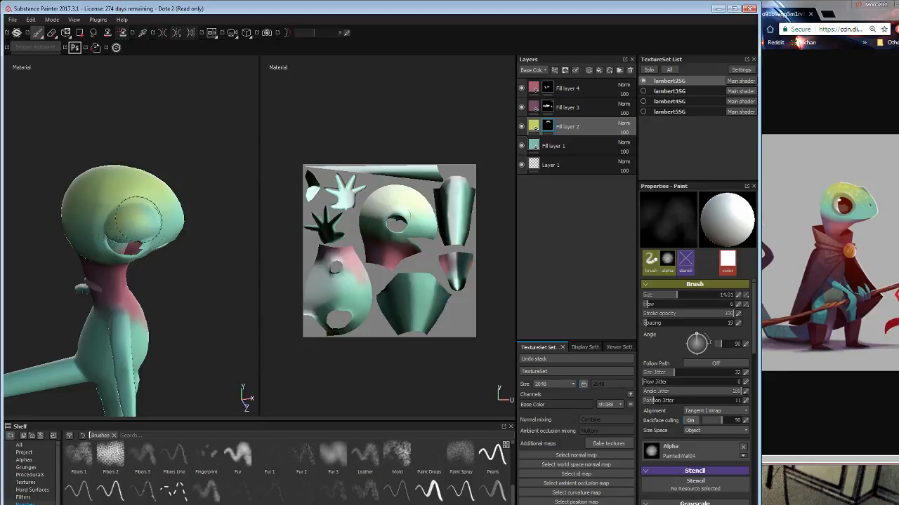
Build up the yellow-green on the front of the eyelid and its edge with the head, using brush sizes of 8.65 and 9.87
left_click_drag(132, 223, 108, 222, "alt")
key("[")
key("[")
key("[")
key("[")
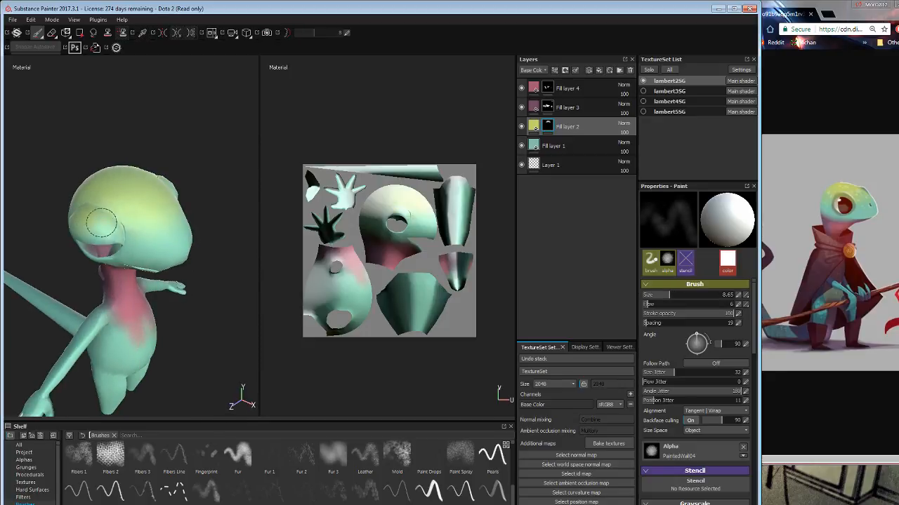
key("[")
key("[")
key("[")
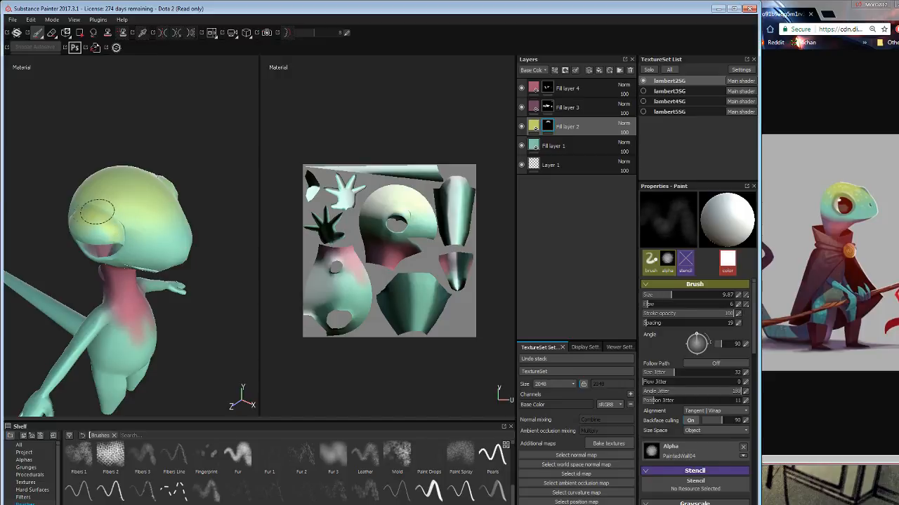
Examine the yellow-green gradient on the head and eyelid from the side, back and front, with the brush size at 6.45
key("[")
left_click_drag(121, 258, 241, 261, "alt")
key("[")
key("[")
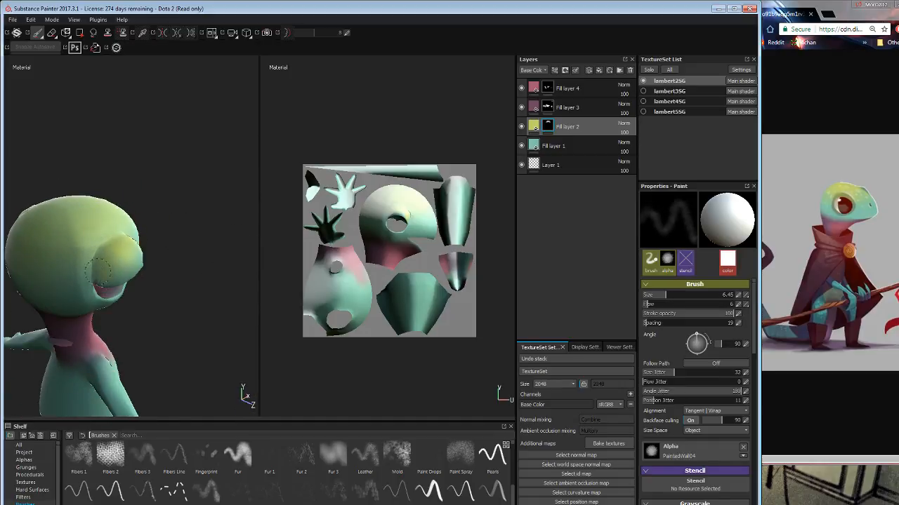
left_click_drag(184, 290, 133, 307, "alt")
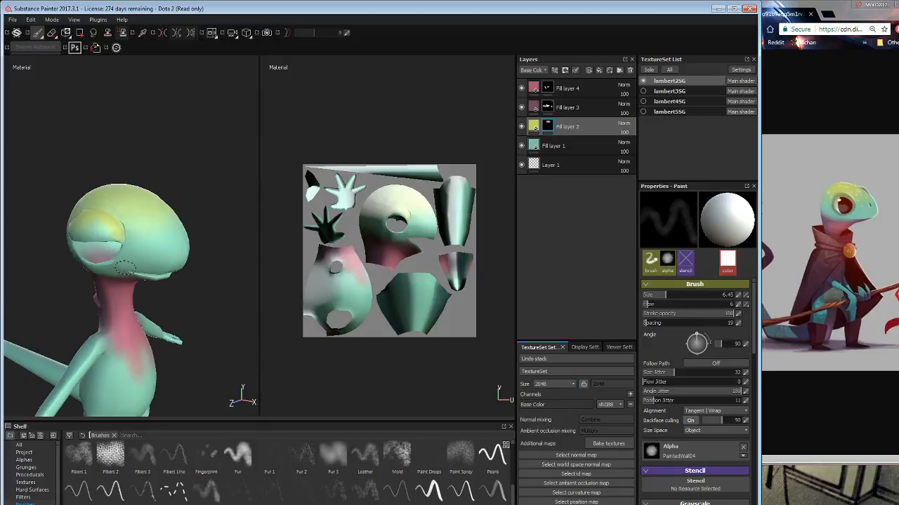
middle_click_drag(124, 268, 144, 216, "alt")
left_click_drag(170, 254, 145, 178, "alt")
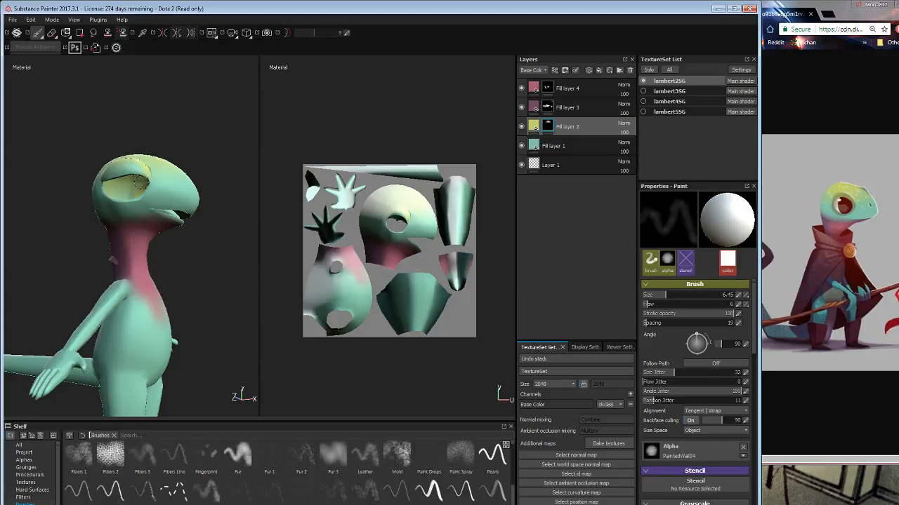
mouse_move(211, 302)
left_mouse_down("alt")
mouse_move(267, 311)
mouse_move(257, 330)
mouse_move(231, 342)
left_mouse_up("alt")
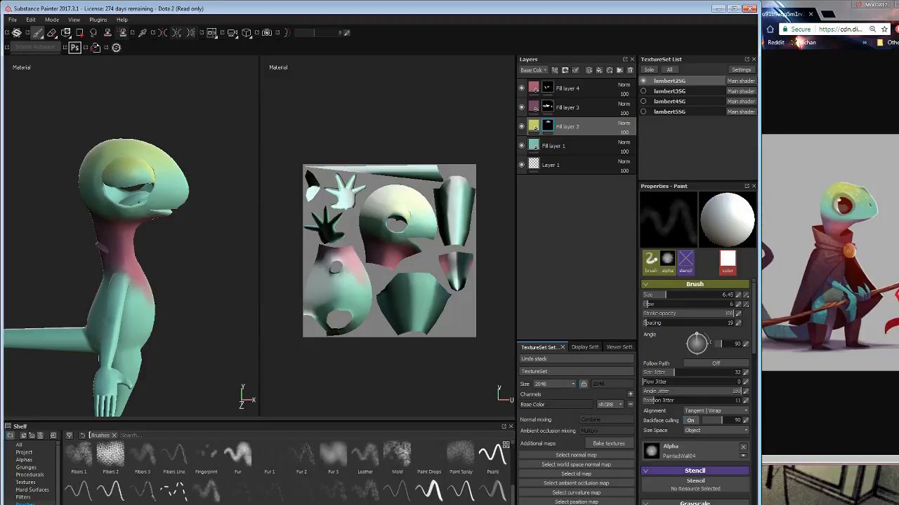
left_click_drag(136, 148, 40, 121, "alt")
right_click_drag(90, 125, 283, 307, "alt")
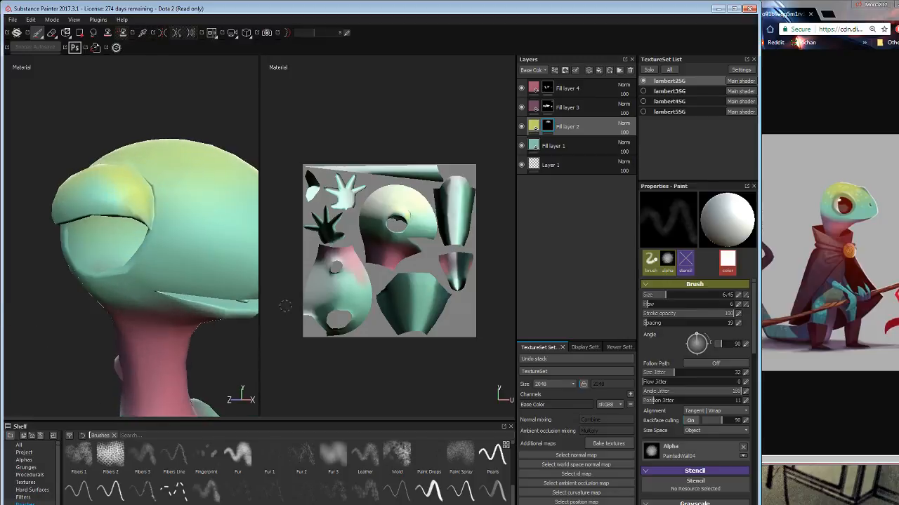
Select Fill layer 4's mask, show only the base color, and brush pink onto the tongue's UV island with size 9.87
right_click_drag(153, 121, 199, 170, "alt")
middle_click_drag(199, 171, 143, 88, "alt")
right_click_drag(142, 101, 218, 188, "alt")
left_click_drag(219, 188, 164, 181, "alt")
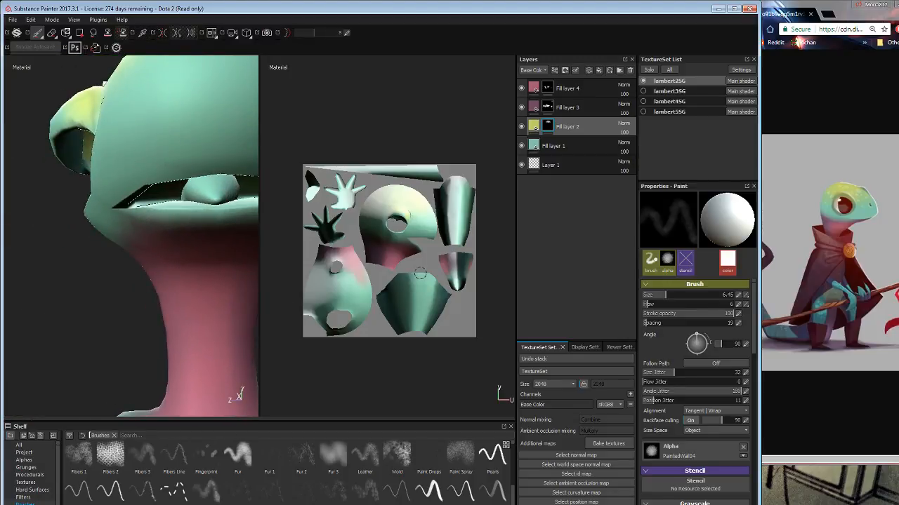
right_click_drag(425, 245, 525, 360, "alt")
middle_click_drag(445, 237, 414, 189, "alt")
left_click(545, 87)
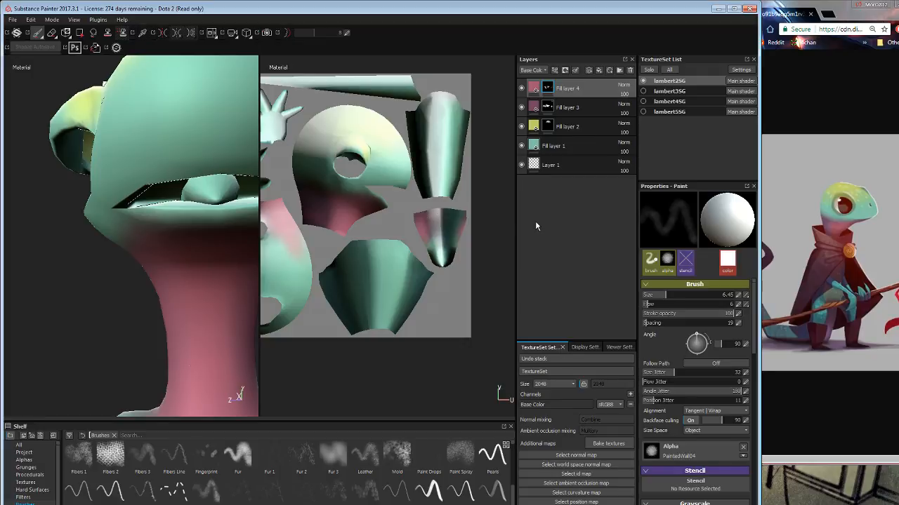
key("c")
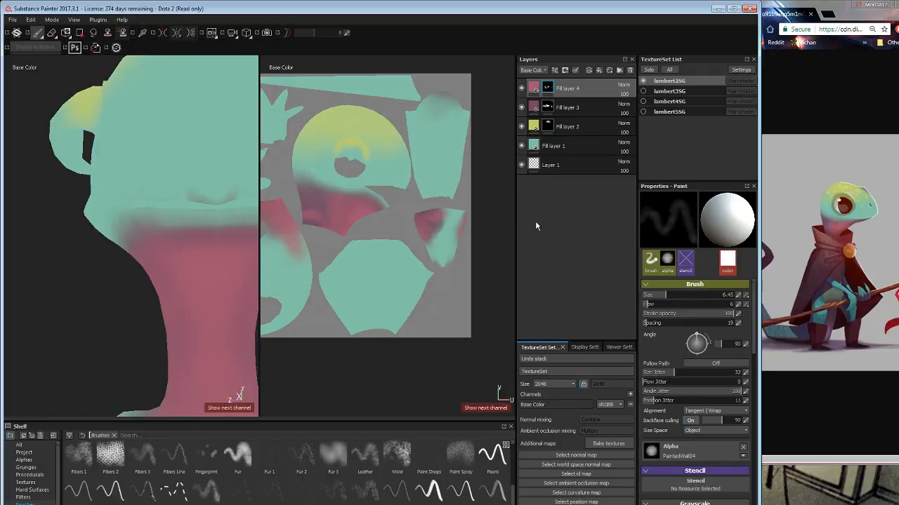
key("bracketright")
left_click_drag(442, 260, 430, 246)
key("bracketleft")
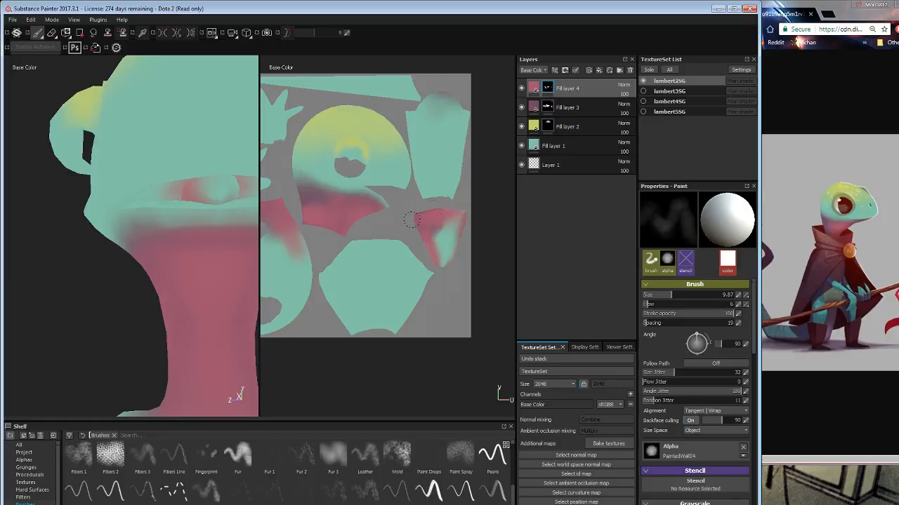
Cover the rest of the tongue's UV island in solid pink using brush sizes of 14.01 and 12.55
mouse_move(444, 226)
left_mouse_down()
mouse_move(462, 216)
mouse_move(441, 226)
left_mouse_up()
right_click_drag(434, 232, 443, 232, "ctrl")
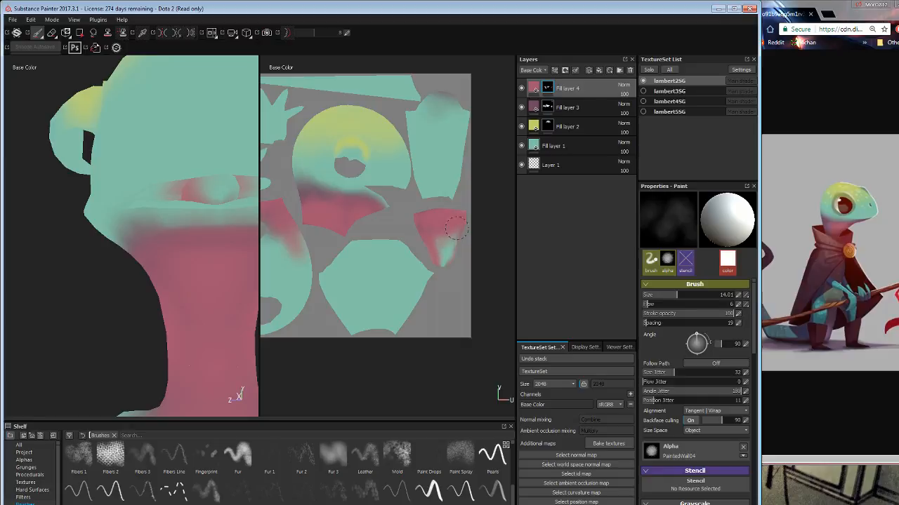
mouse_move(444, 241)
right_mouse_down("ctrl")
mouse_move(455, 247)
mouse_move(448, 259)
right_mouse_up("ctrl")
left_click_drag(446, 258, 448, 264)
key("bracketleft")
key("bracketleft")
key("bracketleft")
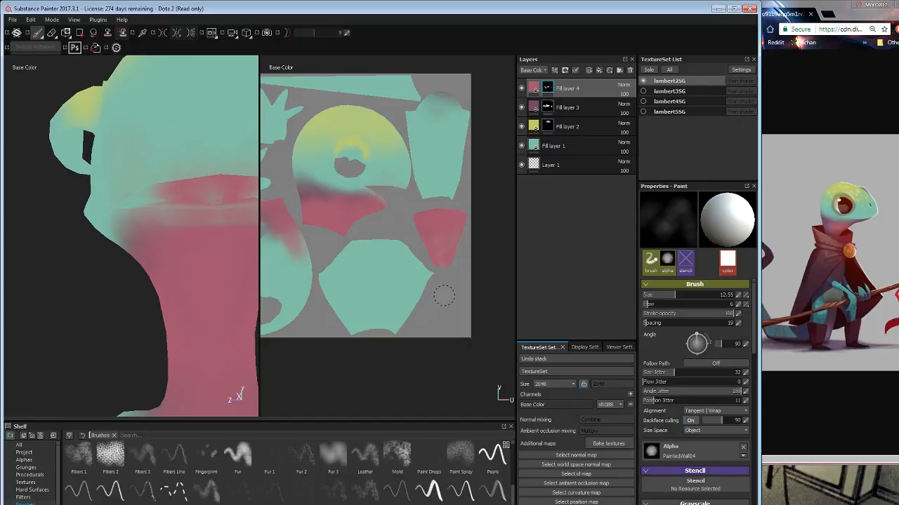
key("bracketright")
mouse_move(446, 250)
left_mouse_down()
mouse_move(441, 242)
mouse_move(441, 252)
left_mouse_up()
mouse_move(444, 234)
left_mouse_down()
mouse_move(450, 202)
mouse_move(442, 267)
left_mouse_up()
key("bracketleft")
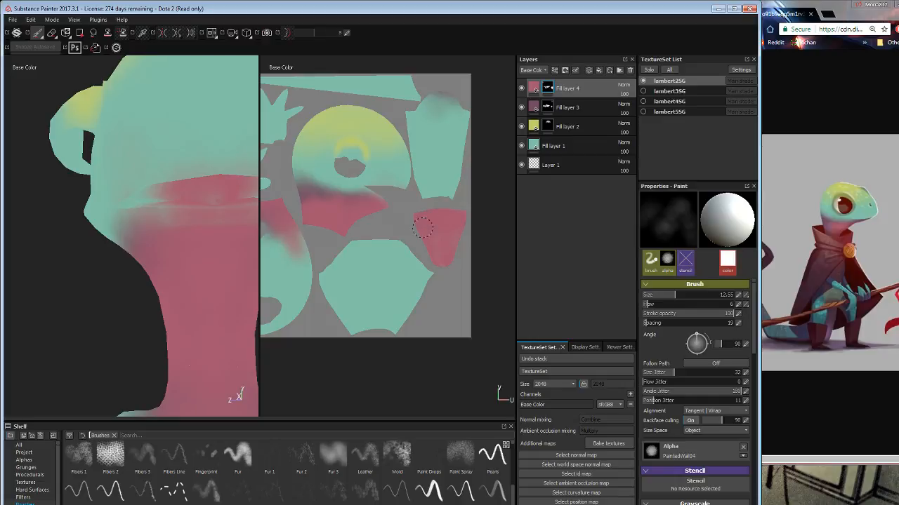
Remove Fill layer 4's pink from the mouth interior's UV island with a black Polygon Fill on its mask
mouse_move(418, 267)
left_mouse_down("alt")
mouse_move(450, 238)
mouse_move(419, 246)
left_mouse_up("alt")
mouse_move(115, 289)
left_mouse_down("alt")
mouse_move(122, 305)
mouse_move(154, 315)
mouse_move(153, 330)
mouse_move(157, 320)
mouse_move(118, 300)
mouse_move(120, 311)
mouse_move(225, 305)
mouse_move(137, 319)
left_mouse_up("alt")
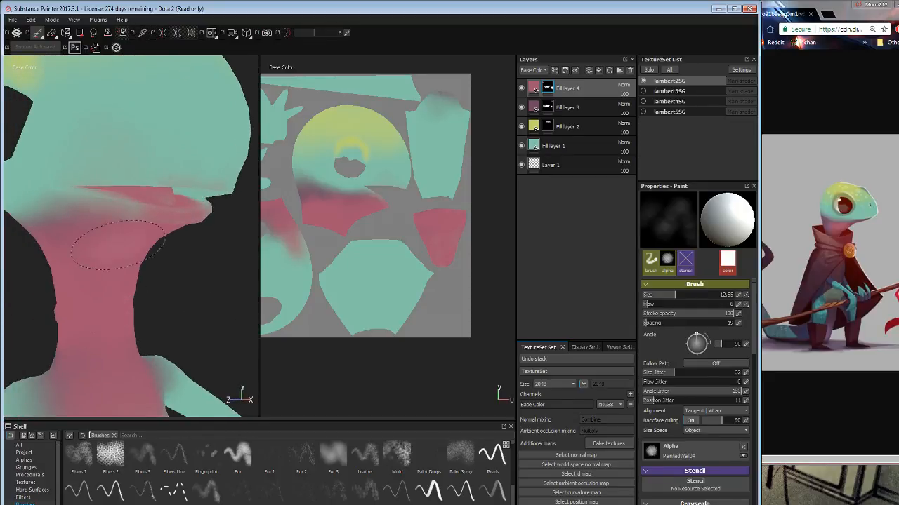
right_click_drag(118, 245, 58, 159, "alt")
left_click_drag(175, 229, 151, 226, "alt")
middle_click_drag(324, 231, 417, 269, "alt")
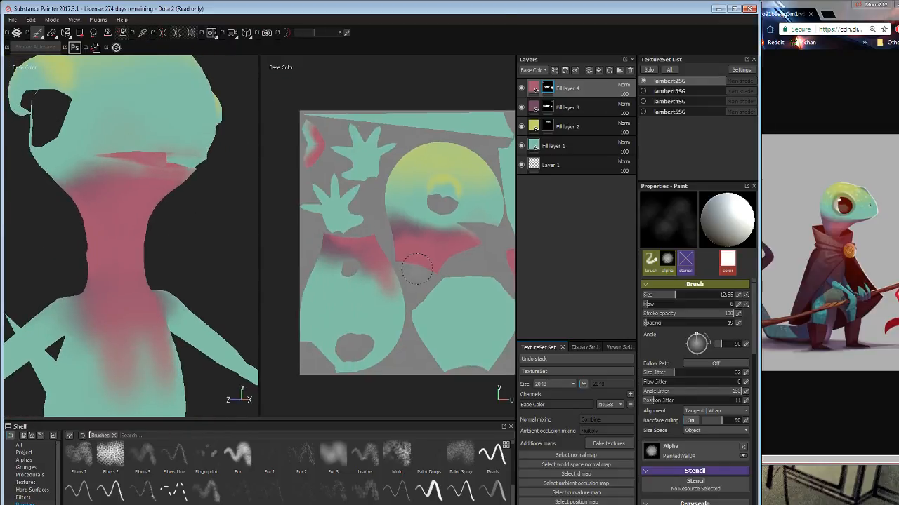
right_click_drag(417, 269, 361, 176, "alt")
middle_click_drag(361, 176, 428, 254, "alt")
right_click_drag(428, 254, 495, 323, "alt")
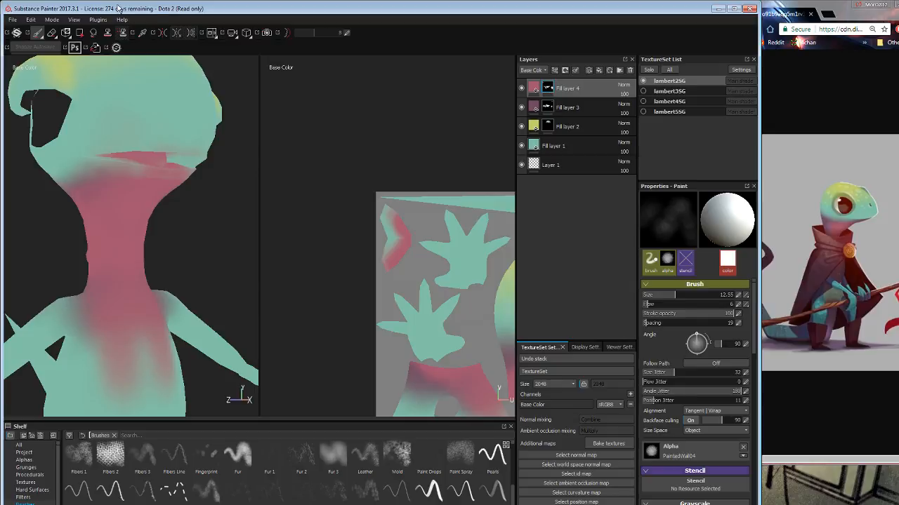
left_click(80, 33)
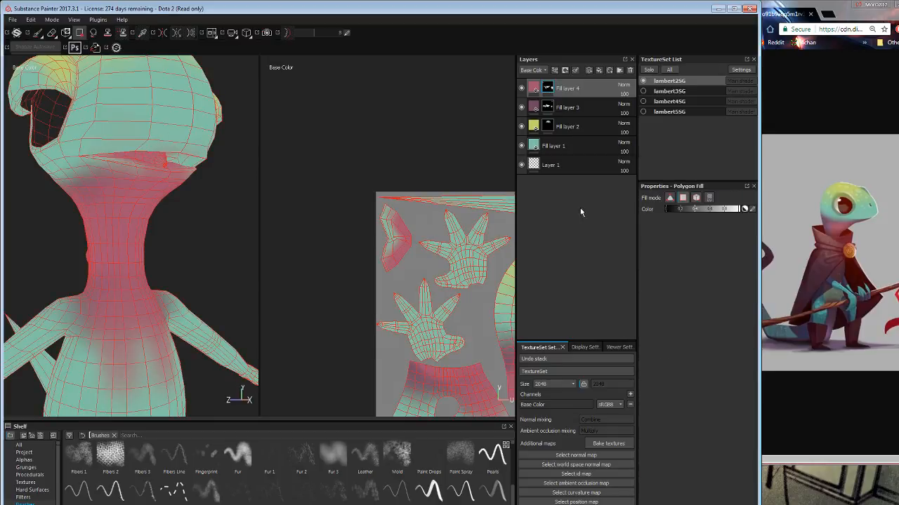
left_click(394, 257)
left_click_drag(697, 212, 663, 211)
left_click_drag(381, 208, 411, 275)
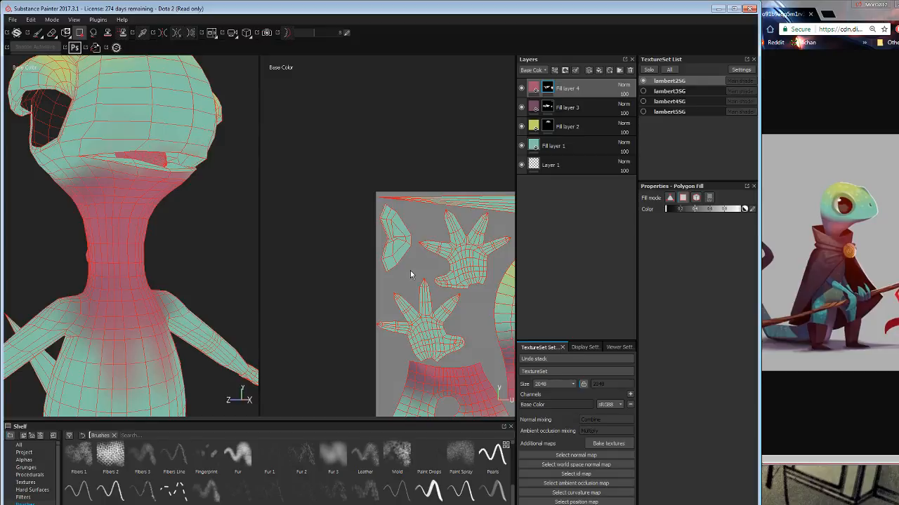
Fill the mouth interior's UV island with purple on Fill layer 3's mask using Polygon Fill
left_click(550, 108)
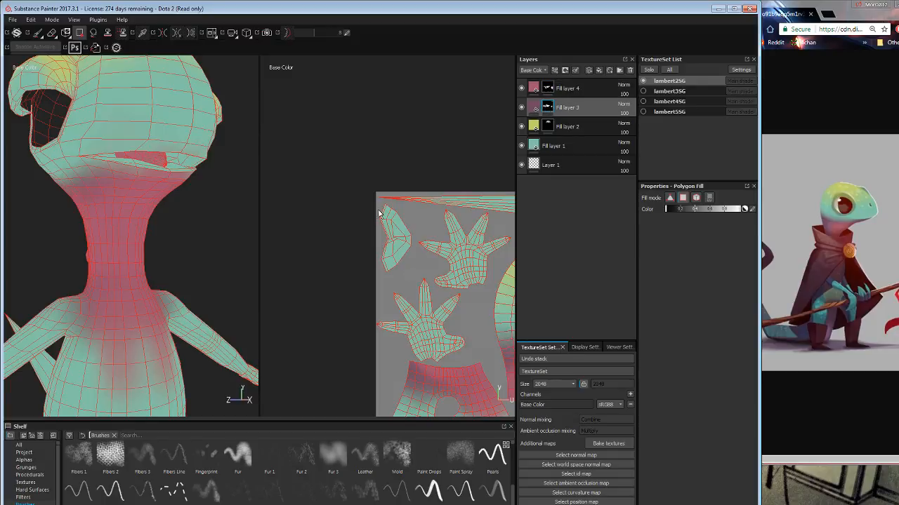
left_click_drag(379, 207, 411, 273)
left_click_drag(373, 209, 407, 271)
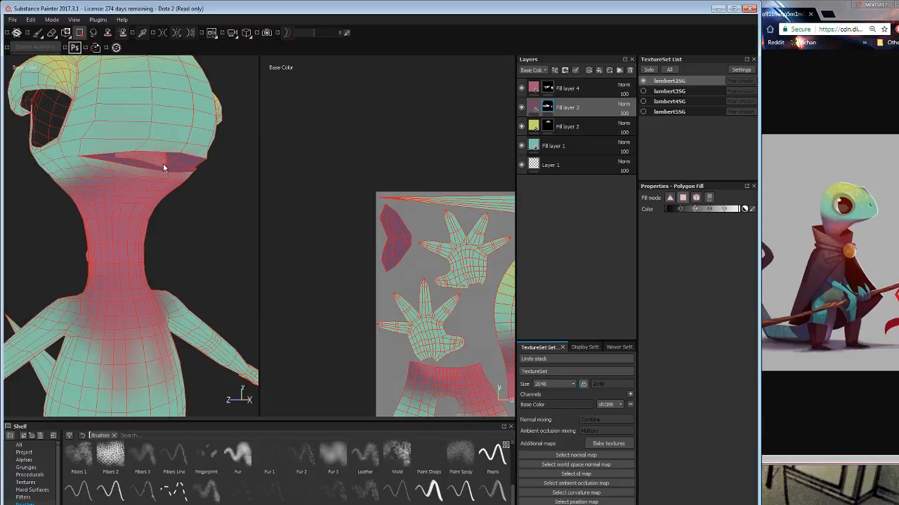
Inspect the purple mouth interior, tongue, neck and chest colors from the front and side
left_click_drag(163, 167, 147, 164, "alt")
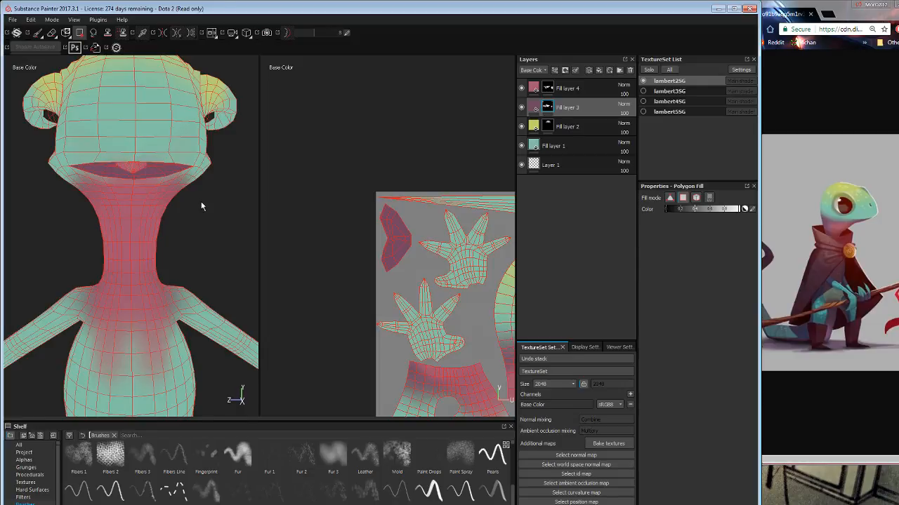
left_click_drag(201, 202, 243, 245, "alt")
right_click_drag(244, 247, 173, 193, "alt")
middle_click_drag(172, 193, 176, 168, "alt")
left_click_drag(176, 169, 127, 149, "alt")
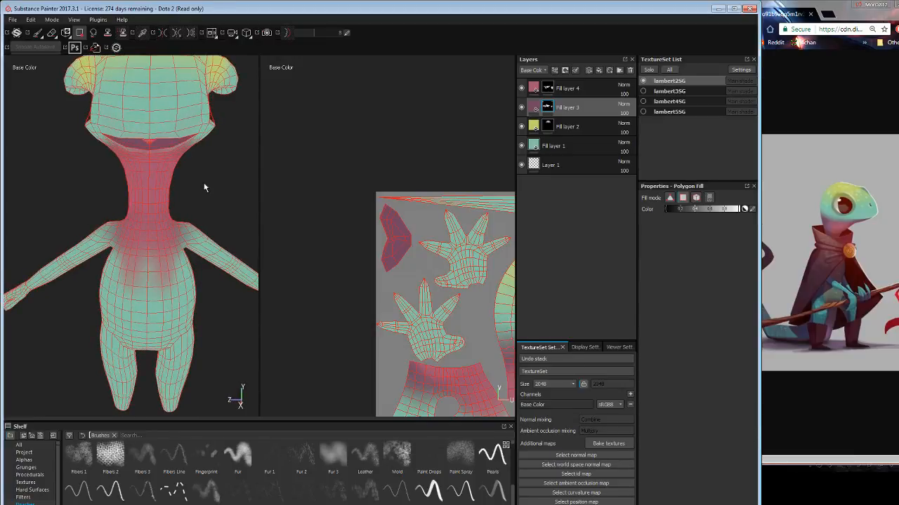
left_click_drag(204, 188, 209, 148, "alt")
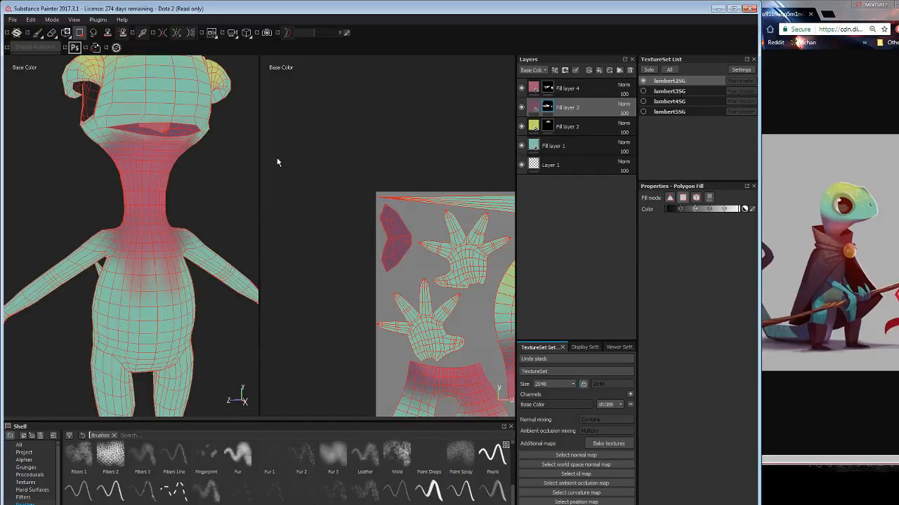
key("alt")
left_click_drag(112, 146, 198, 152, "alt")
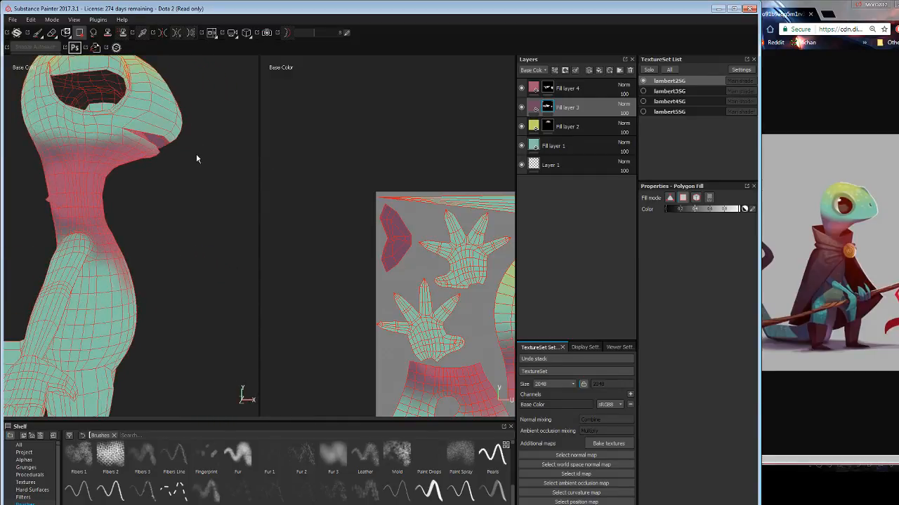
right_click_drag(140, 172, 153, 196, "alt")
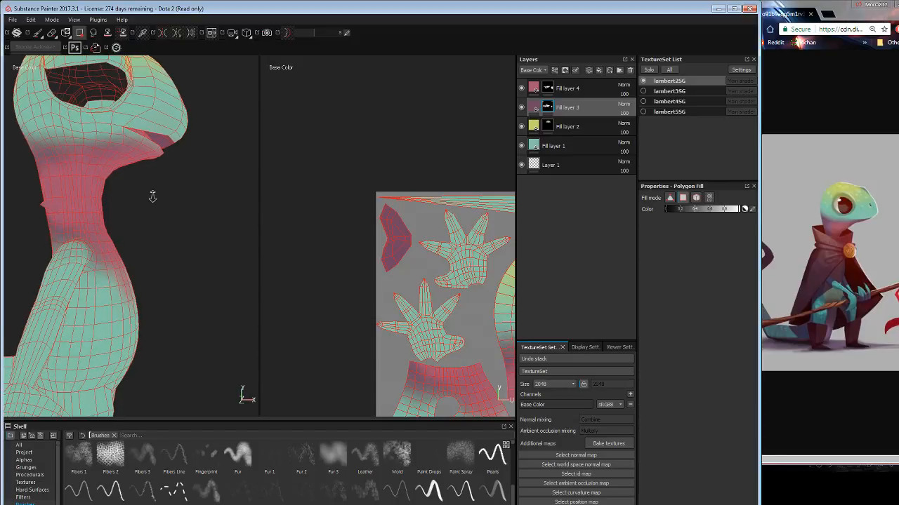
middle_click_drag(156, 181, 227, 118, "alt")
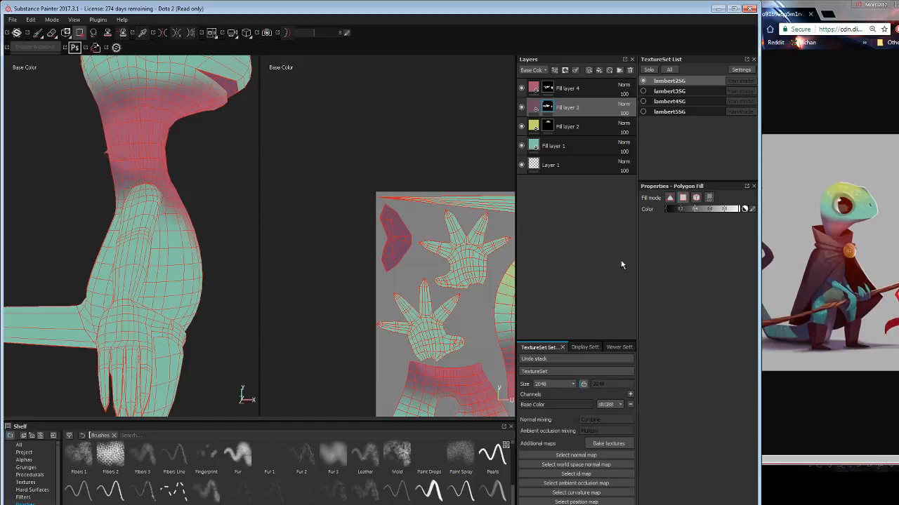
Add a fill layer at the top of the stack and set its base color to a dark purple sampled from the reference artwork
left_click(599, 71)
left_click_drag(578, 111, 582, 84)
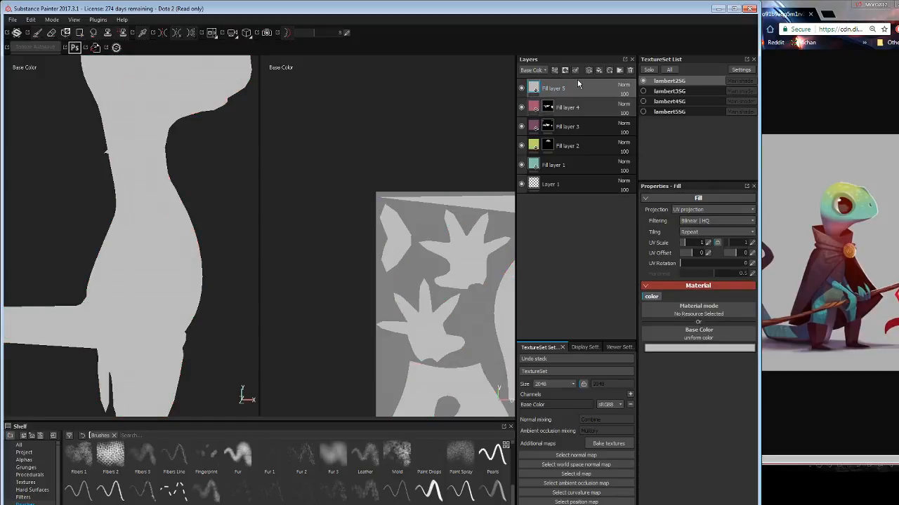
left_click(696, 347)
left_click(661, 370)
left_click_drag(827, 328, 828, 281)
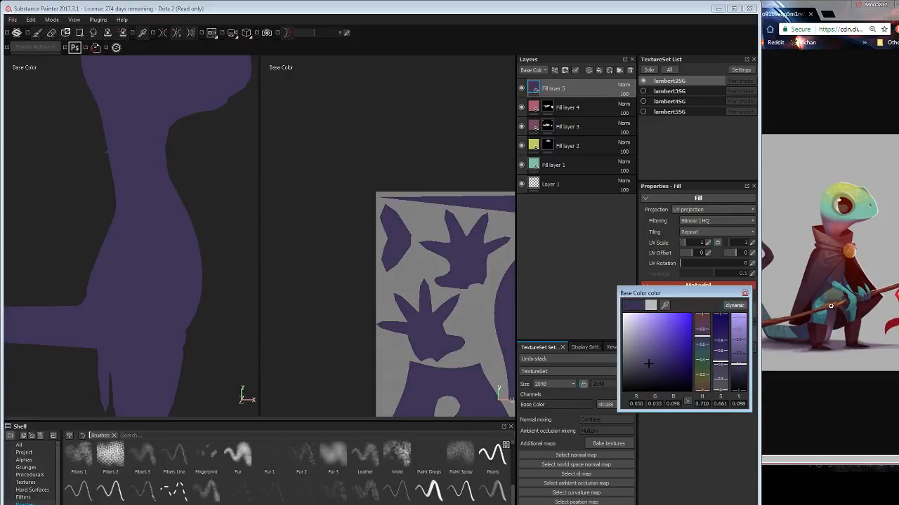
left_click(745, 295)
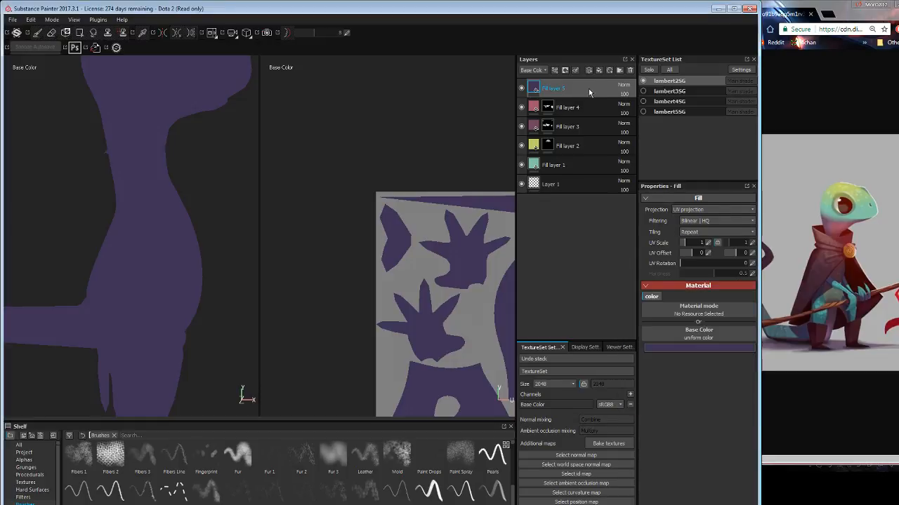
Add a black mask to Fill layer 5 and brush dark purple onto the sides of the chest with size 17.17
right_click(588, 88)
left_click(604, 97)
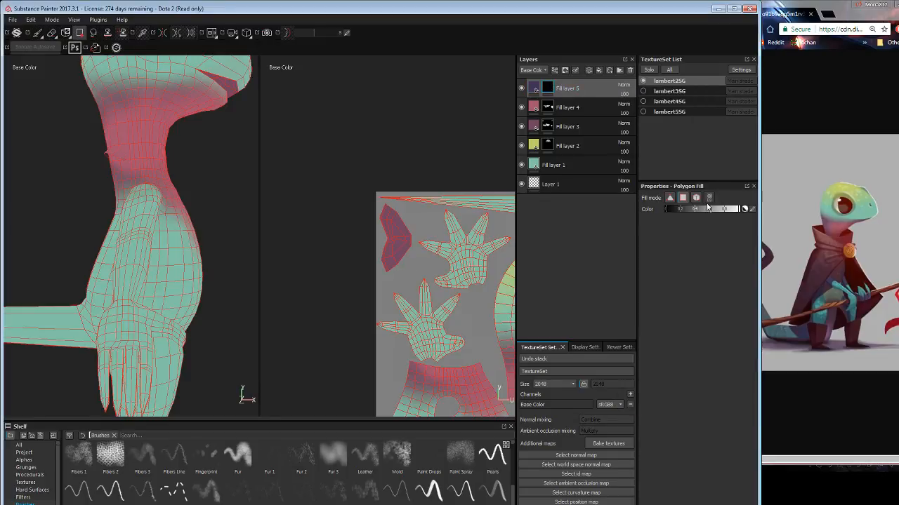
left_click(34, 34)
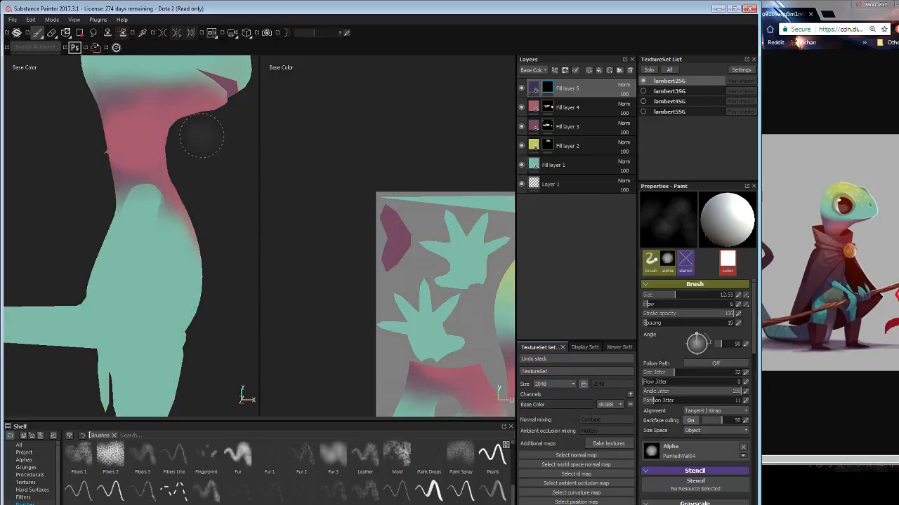
mouse_move(202, 158)
left_mouse_down("alt")
mouse_move(176, 164)
mouse_move(144, 149)
left_mouse_up("alt")
middle_click_drag(144, 149, 166, 119, "alt")
mouse_move(166, 118)
left_mouse_down("alt")
mouse_move(161, 104)
mouse_move(121, 129)
left_mouse_up("alt")
middle_click_drag(145, 129, 158, 131, "alt")
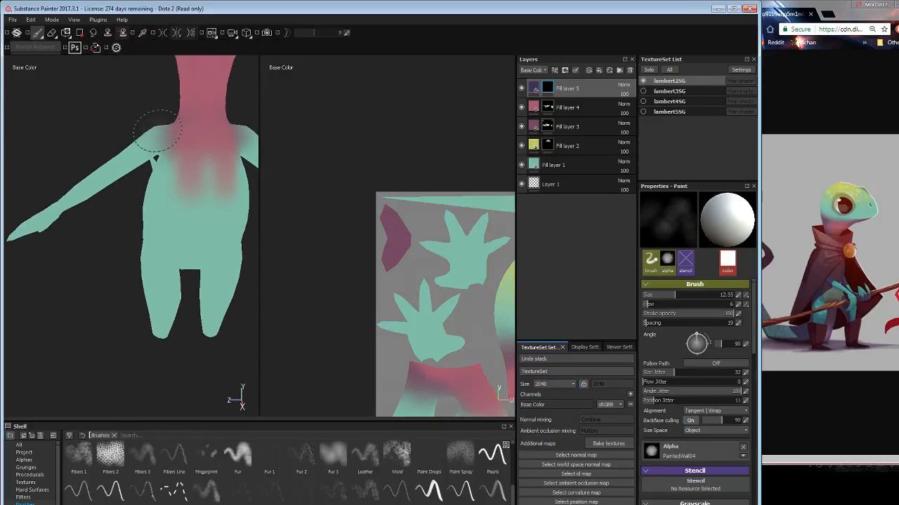
right_click_drag(180, 152, 191, 152, "ctrl")
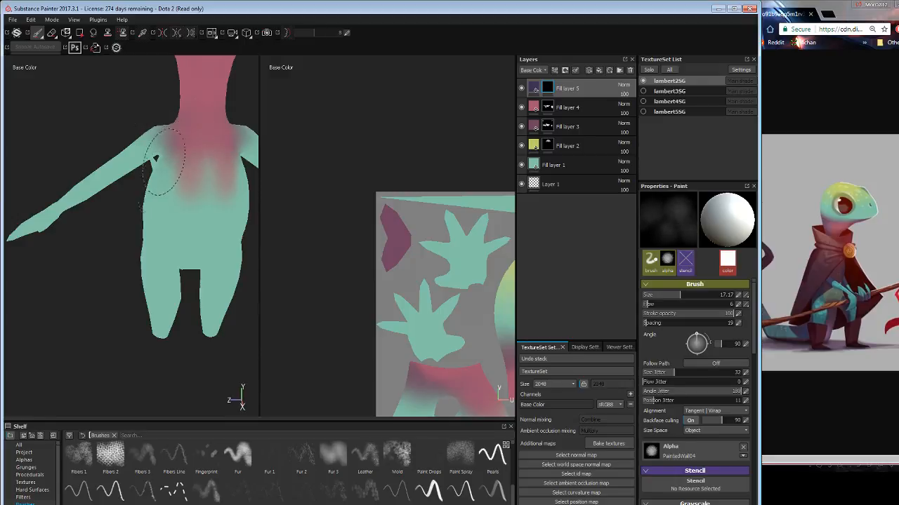
mouse_move(164, 164)
left_mouse_down()
mouse_move(154, 176)
mouse_move(164, 187)
mouse_move(172, 175)
left_mouse_up()
Brush dark purple on Fill layer 5's mask over the front shoulder, upper arm and side of the chest
right_click_drag(197, 158, 190, 157, "ctrl")
mouse_move(181, 162)
left_mouse_down()
mouse_move(157, 181)
mouse_move(167, 150)
mouse_move(148, 137)
left_mouse_up()
right_click_drag(151, 130, 155, 131, "ctrl")
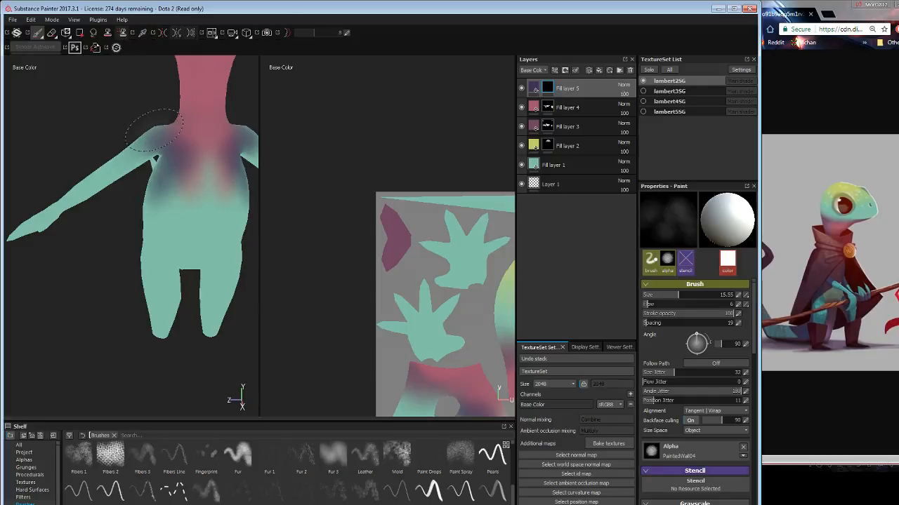
left_click_drag(154, 131, 135, 146)
right_click_drag(135, 146, 113, 148, "ctrl")
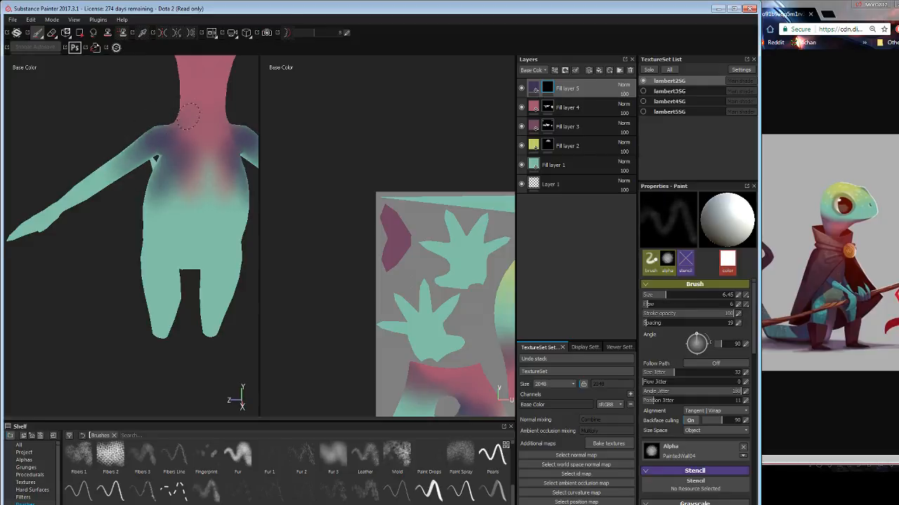
right_click_drag(188, 115, 204, 118, "ctrl")
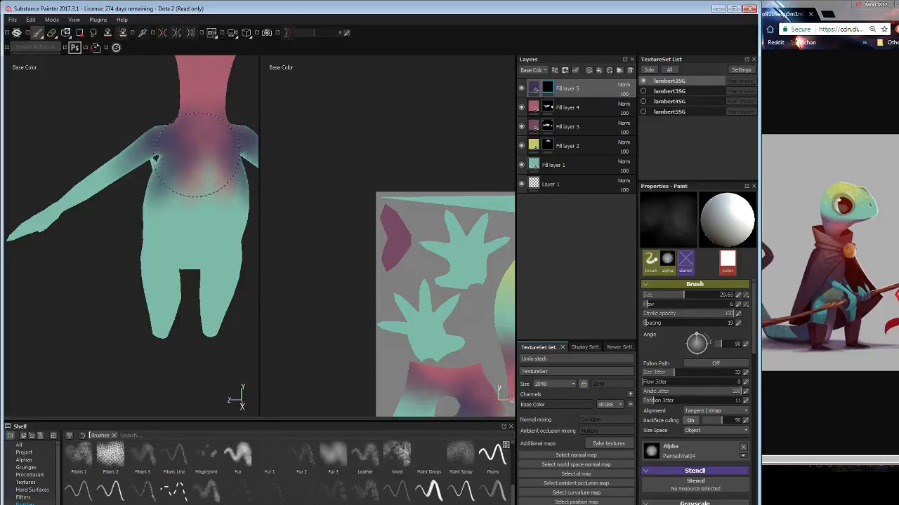
mouse_move(181, 125)
left_mouse_down()
mouse_move(176, 179)
mouse_move(157, 190)
left_mouse_up()
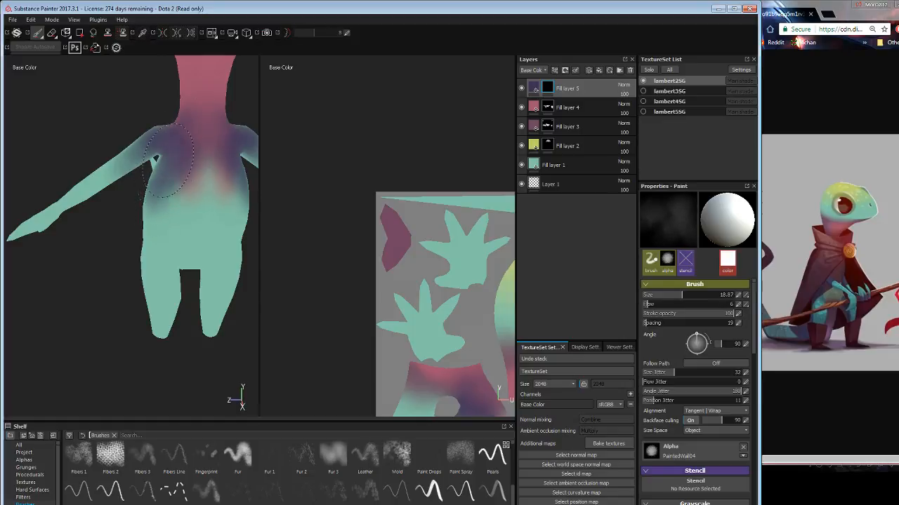
mouse_move(184, 193)
right_mouse_down("ctrl")
mouse_move(173, 193)
mouse_move(199, 189)
right_mouse_up("ctrl")
right_click_drag(191, 190, 167, 189, "ctrl")
Brush dark purple across the base of the neck's back and down onto the upper back
left_click_drag(156, 193, 261, 223, "alt")
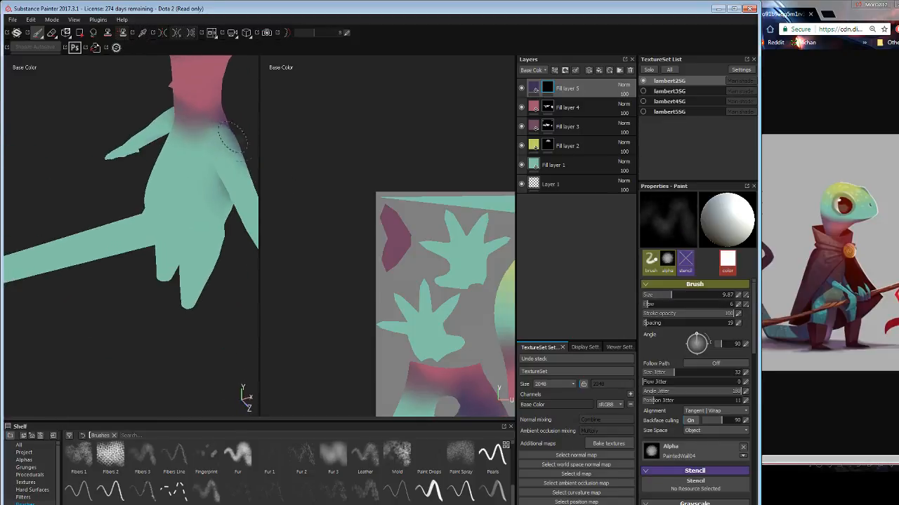
left_click_drag(214, 127, 195, 127)
mouse_move(200, 123)
right_mouse_down("ctrl")
mouse_move(214, 123)
mouse_move(200, 109)
mouse_move(204, 97)
right_mouse_up("ctrl")
mouse_move(204, 133)
left_mouse_down()
mouse_move(190, 164)
mouse_move(184, 151)
left_mouse_up()
right_click_drag(190, 151, 184, 151, "ctrl")
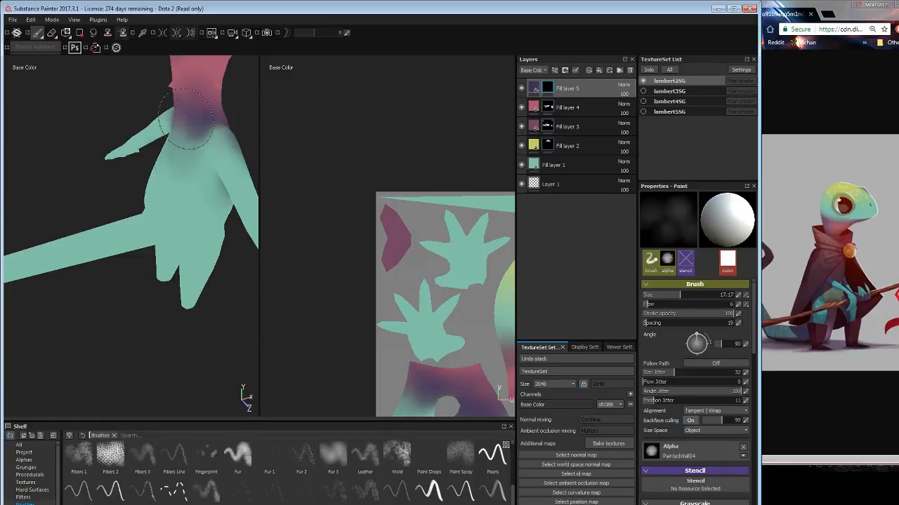
mouse_move(179, 151)
left_mouse_down()
mouse_move(182, 118)
mouse_move(188, 188)
left_mouse_up()
right_click_drag(188, 190, 203, 191, "ctrl")
left_click_drag(202, 192, 207, 137)
Extend the dark purple over the middle of the back and the rear of the shoulder with soft, large strokes
right_click_drag(207, 137, 192, 138, "ctrl")
left_click_drag(189, 141, 179, 165)
right_click_drag(169, 169, 180, 169, "ctrl")
mouse_move(168, 165)
left_mouse_down()
mouse_move(155, 202)
mouse_move(159, 185)
left_mouse_up()
right_click_drag(176, 187, 189, 188, "ctrl")
left_click_drag(188, 188, 204, 184)
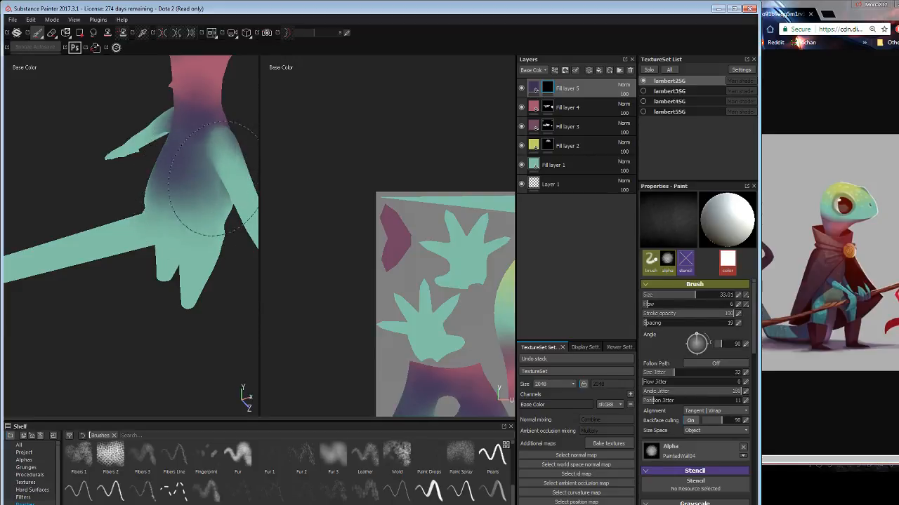
right_click_drag(232, 185, 203, 185, "ctrl")
mouse_move(226, 141)
left_mouse_down()
mouse_move(239, 168)
mouse_move(235, 161)
left_mouse_up()
right_click_drag(231, 157, 235, 159, "ctrl")
Brush dark purple across the front of the chest and blend it down the upper arm
mouse_move(221, 237)
left_mouse_down("alt")
mouse_move(190, 249)
mouse_move(94, 241)
mouse_move(118, 250)
left_mouse_up("alt")
right_click_drag(204, 182, 211, 182, "ctrl")
mouse_move(210, 182)
left_mouse_down()
mouse_move(220, 209)
mouse_move(194, 215)
mouse_move(163, 193)
left_mouse_up()
right_click_drag(118, 257, 114, 257, "ctrl")
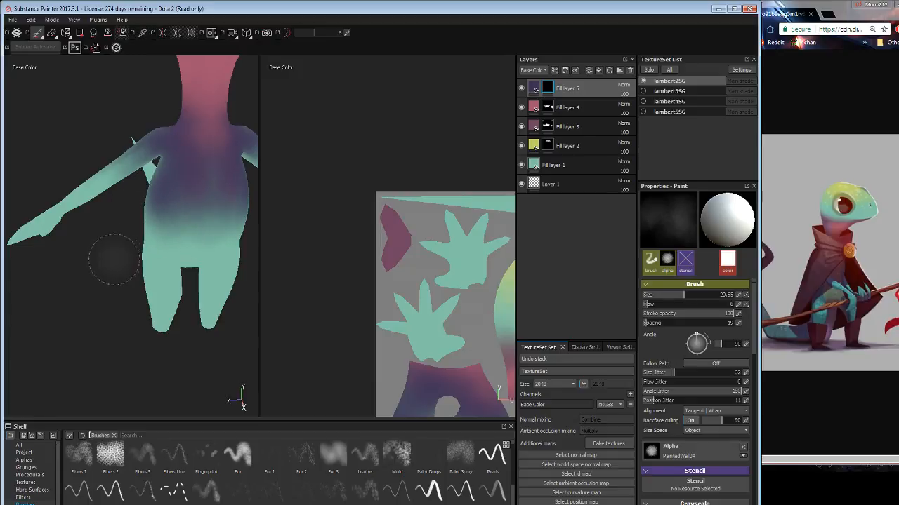
left_click_drag(140, 217, 156, 210, "alt")
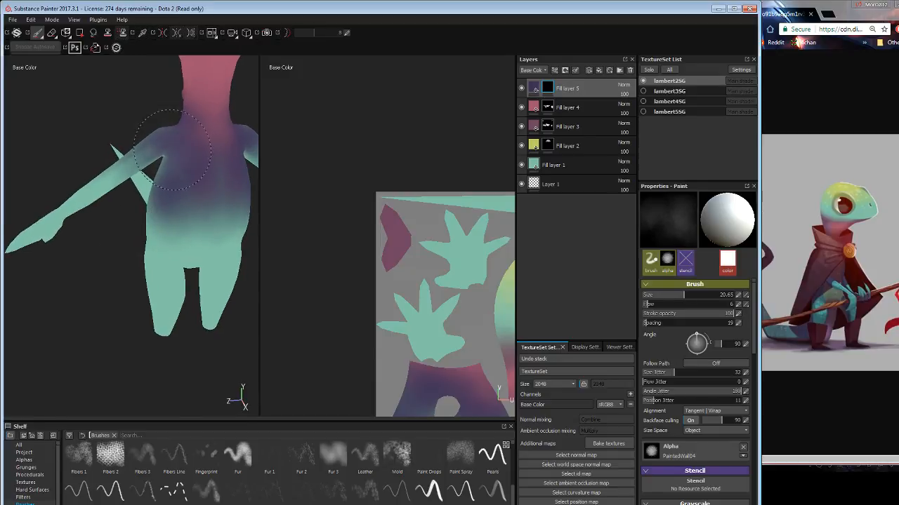
left_click_drag(174, 168, 133, 162)
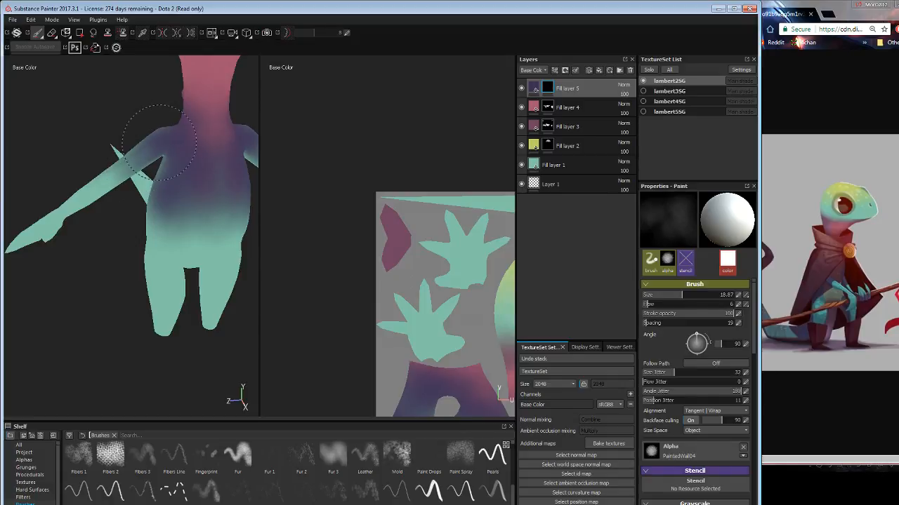
right_click_drag(116, 175, 106, 175, "ctrl")
left_click_drag(121, 162, 115, 167)
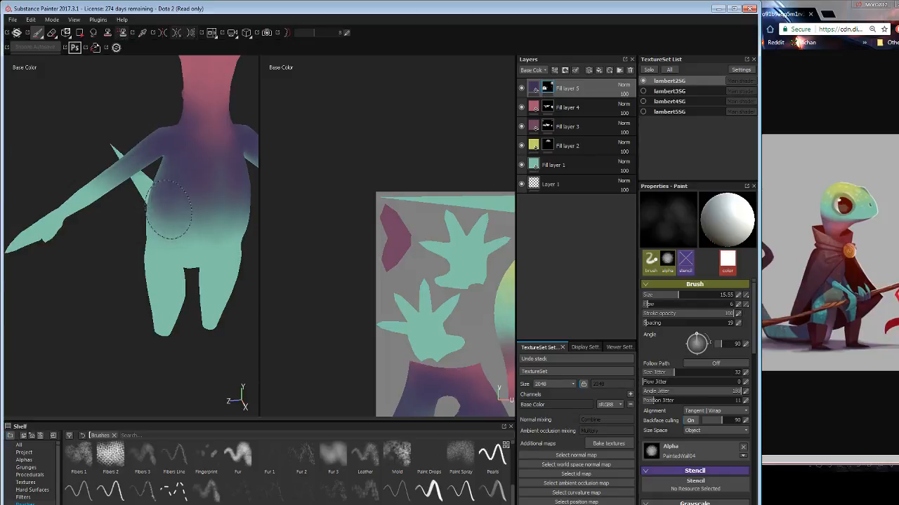
Deepen the dark purple across the upper back and between the shoulders with a brush size of about 22 to 26
mouse_move(161, 231)
left_mouse_down("alt")
mouse_move(186, 169)
mouse_move(140, 188)
left_mouse_up("alt")
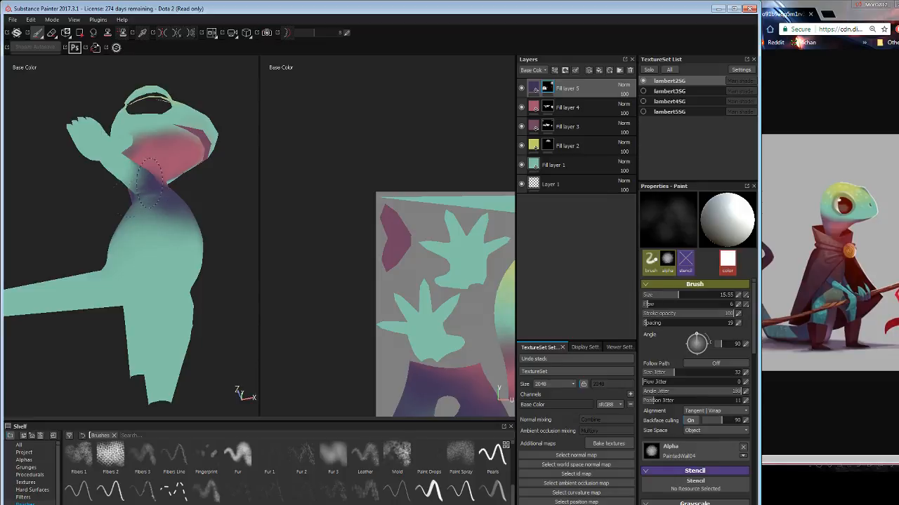
mouse_move(140, 177)
left_mouse_down("alt")
mouse_move(225, 190)
mouse_move(146, 174)
left_mouse_up("alt")
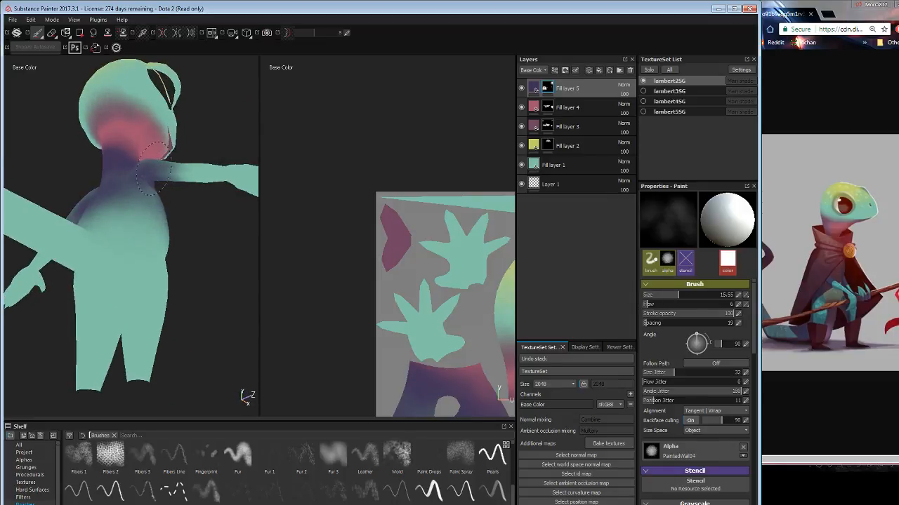
left_click_drag(148, 210, 147, 167, "alt")
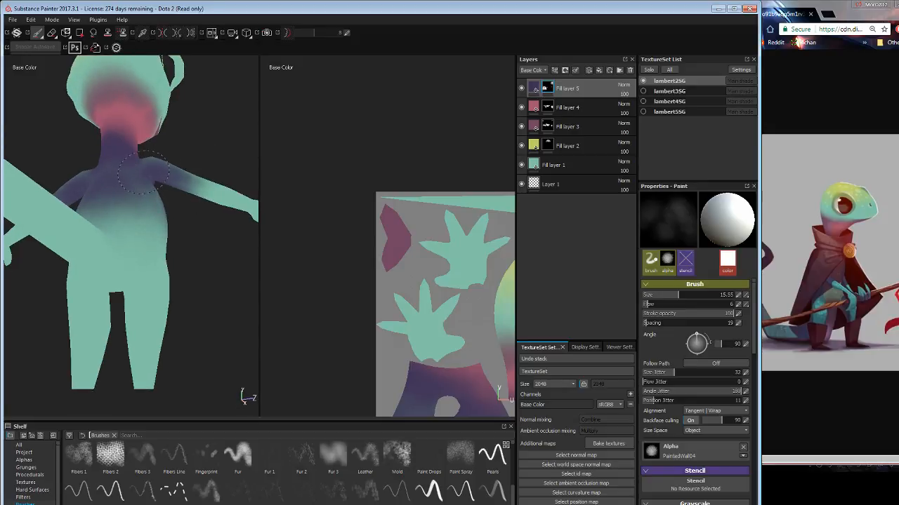
right_click_drag(140, 179, 158, 180, "ctrl")
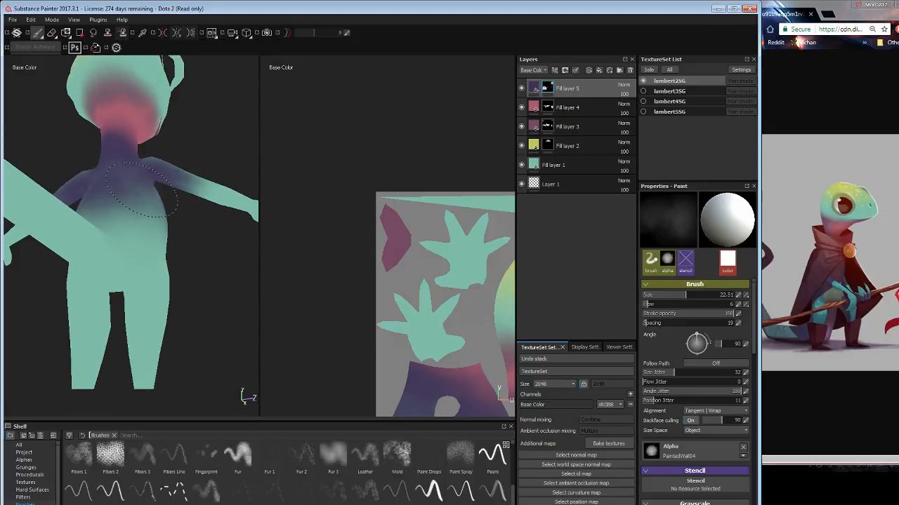
left_click_drag(139, 194, 126, 240)
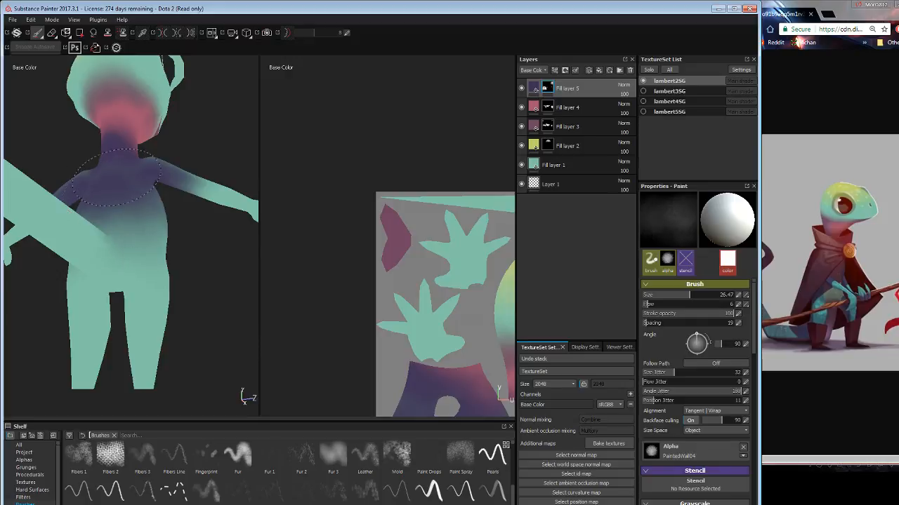
left_click_drag(117, 178, 118, 156)
right_click_drag(137, 181, 122, 182, "ctrl")
Brush dark purple up the back of the neck with size 12.55
mouse_move(160, 213)
left_mouse_down("alt")
mouse_move(142, 224)
mouse_move(142, 263)
mouse_move(187, 274)
left_mouse_up("alt")
right_click_drag(187, 275, 182, 275, "ctrl")
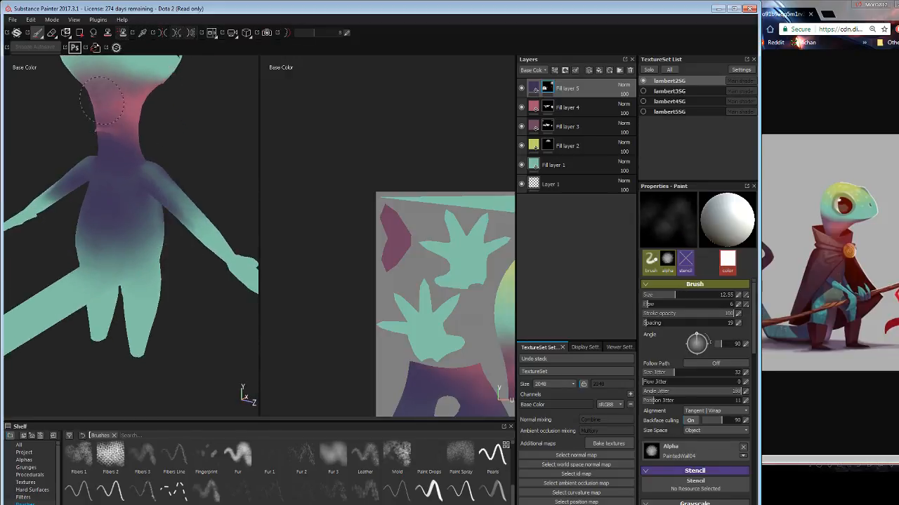
right_click_drag(101, 102, 105, 102, "ctrl")
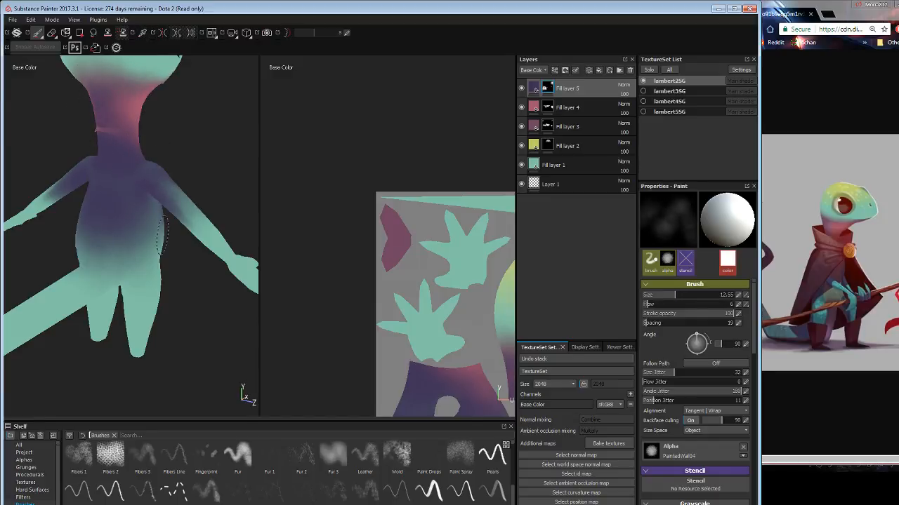
Blend the dark purple softly down the belly and hips with brush size 30.75
mouse_move(194, 291)
left_mouse_down("alt")
mouse_move(150, 315)
mouse_move(185, 323)
mouse_move(178, 309)
left_mouse_up("alt")
right_click_drag(182, 229, 199, 228, "ctrl")
mouse_move(192, 226)
left_mouse_down()
mouse_move(182, 231)
mouse_move(214, 240)
mouse_move(177, 213)
mouse_move(170, 241)
left_mouse_up()
right_click_drag(170, 241, 176, 241, "ctrl")
mouse_move(170, 242)
left_mouse_down()
mouse_move(199, 254)
mouse_move(165, 247)
left_mouse_up()
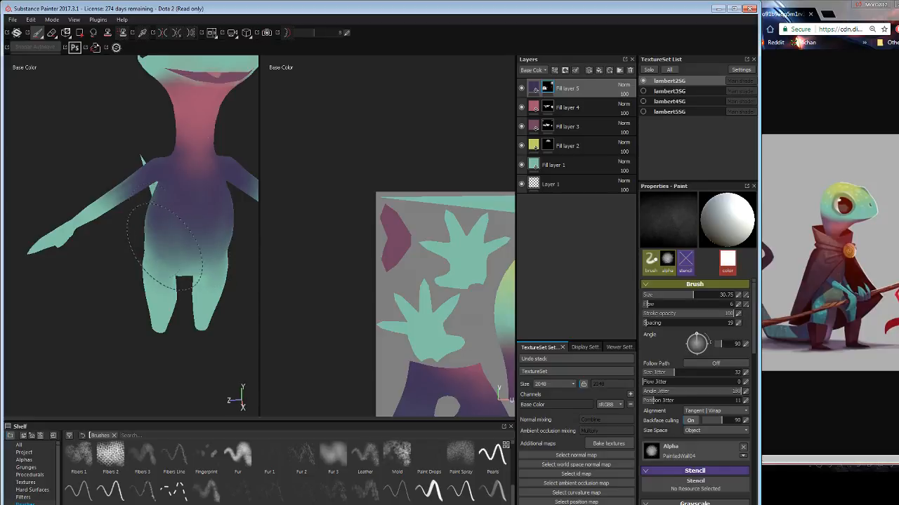
right_click_drag(168, 189, 156, 188, "ctrl")
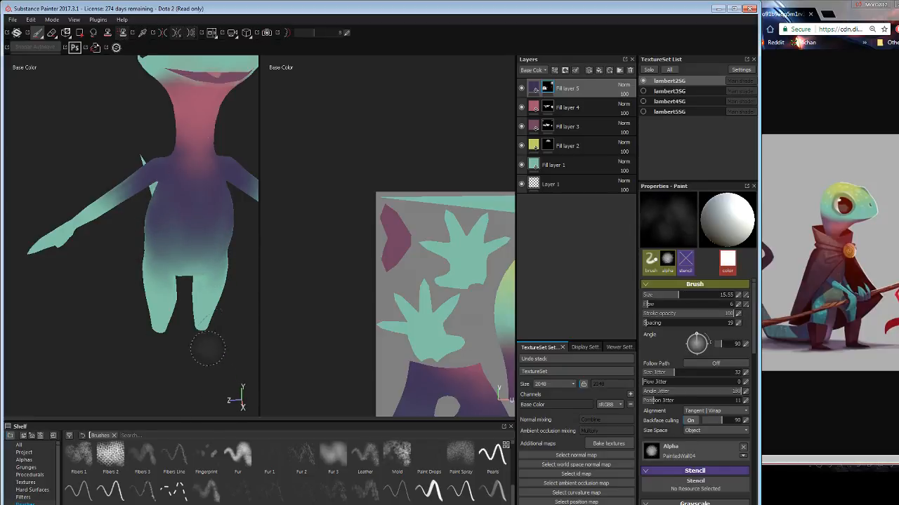
Add a fill layer at the top of the stack with a gray-green base color sampled from the reference lizard's body, and give it a black mask
mouse_move(207, 349)
left_mouse_down("alt")
mouse_move(243, 311)
mouse_move(224, 317)
mouse_move(240, 337)
left_mouse_up("alt")
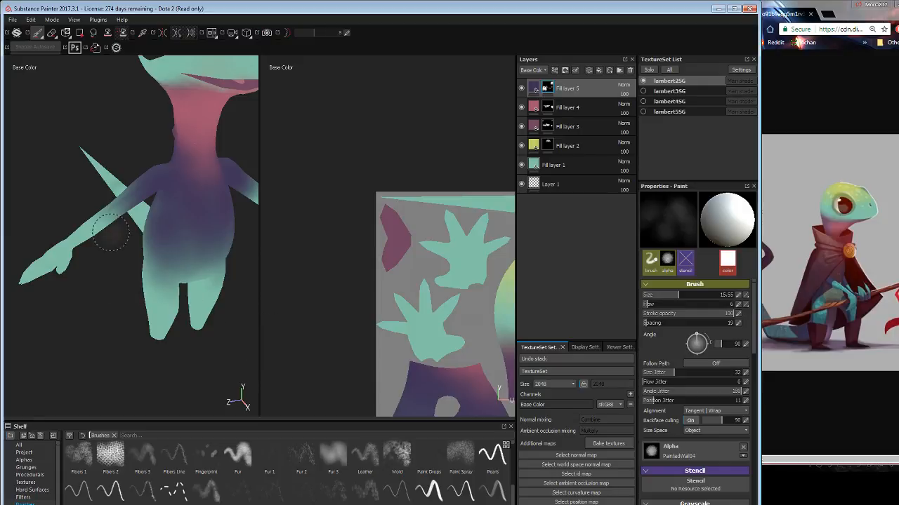
left_click_drag(110, 231, 123, 147, "alt")
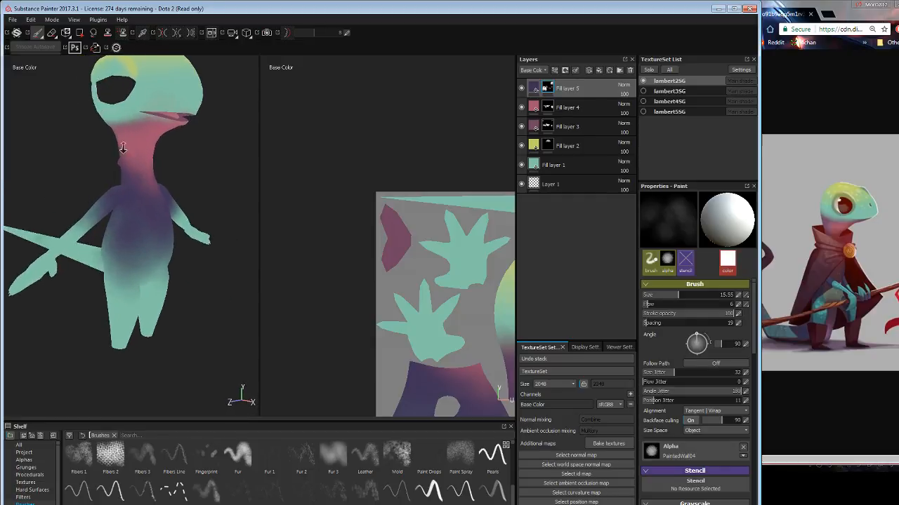
right_click_drag(123, 148, 127, 216, "alt")
middle_click_drag(127, 216, 177, 145, "alt")
left_click_drag(176, 144, 203, 175, "alt")
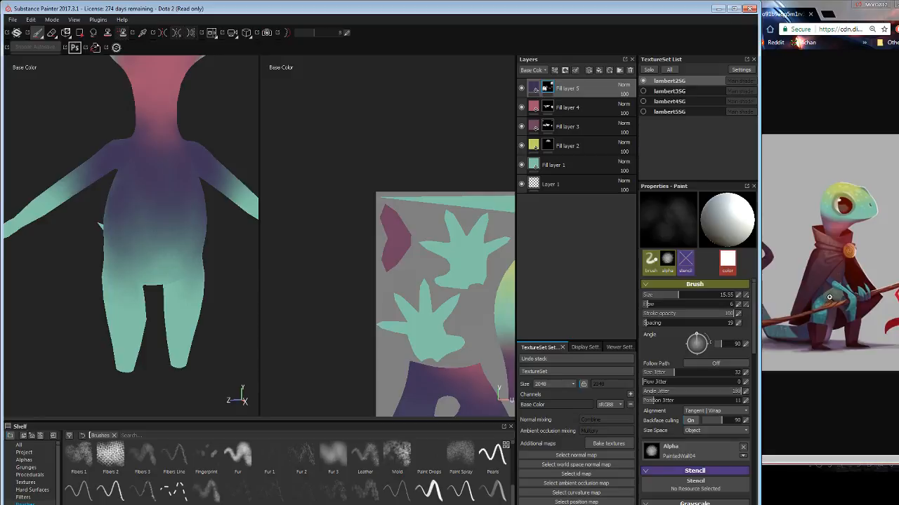
left_click(600, 71)
left_click(697, 351)
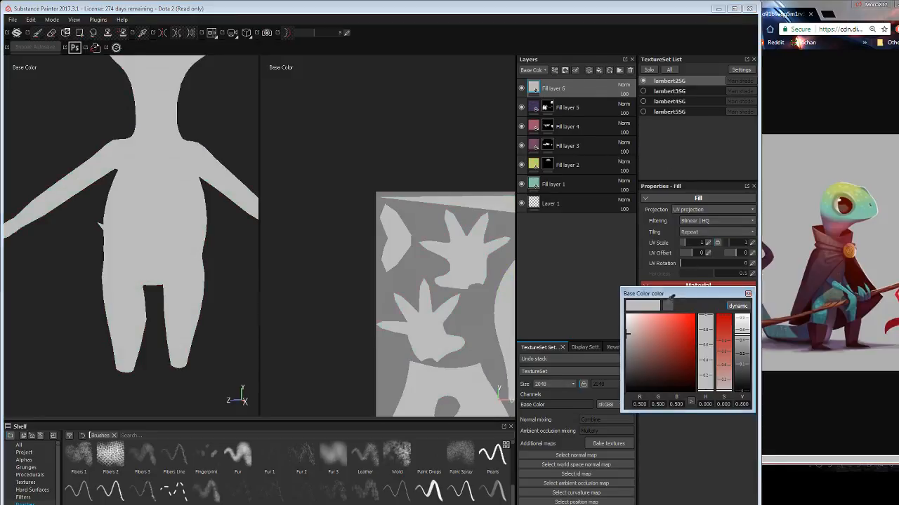
left_click_drag(669, 300, 836, 296)
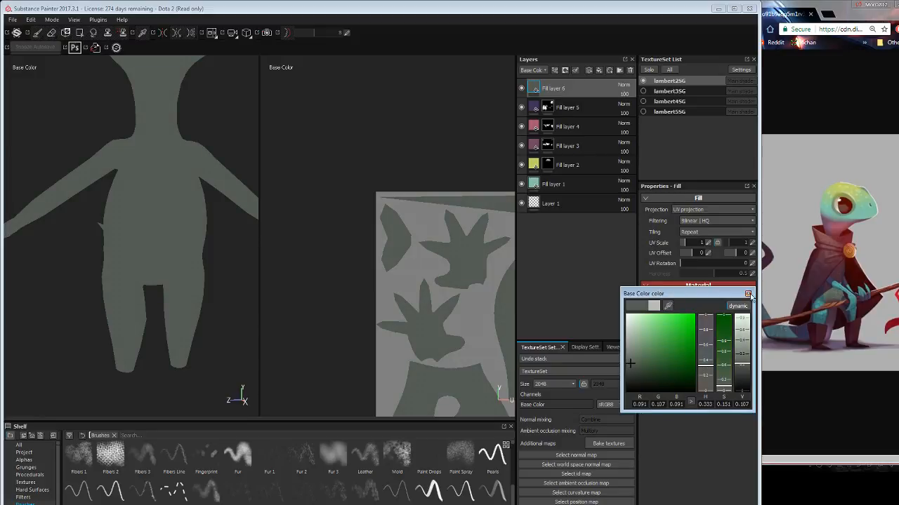
left_click(748, 293)
right_click(540, 88)
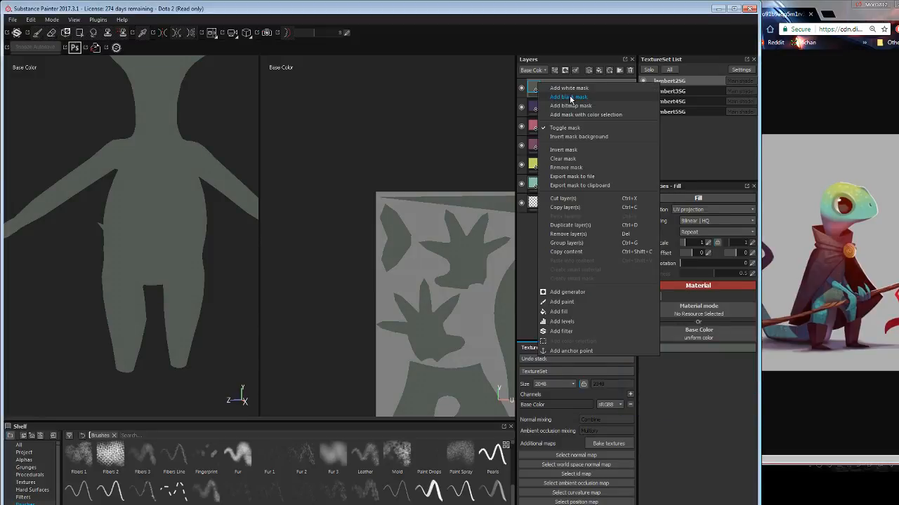
left_click(570, 96)
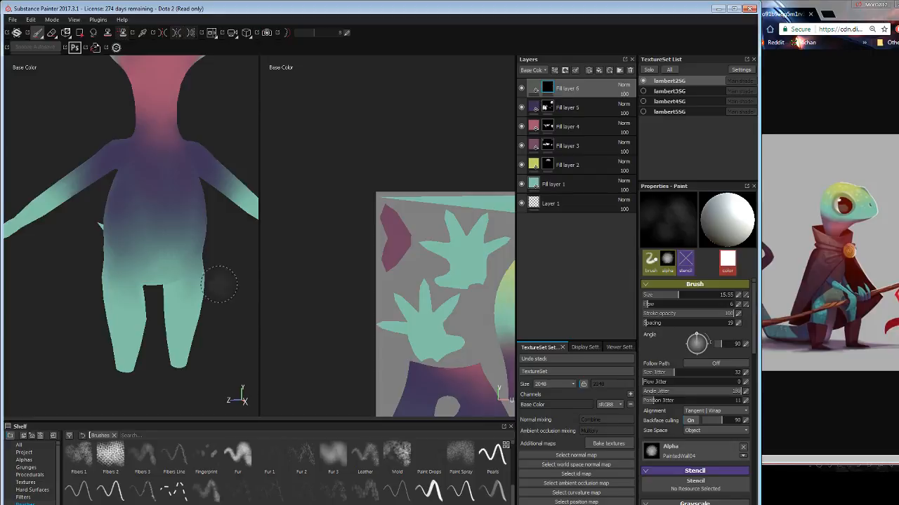
Brush the gray-green outline of the belly patch from the chest to the crotch on Fill layer 6's mask
mouse_move(219, 284)
left_mouse_down("alt")
mouse_move(207, 283)
mouse_move(223, 293)
left_mouse_up("alt")
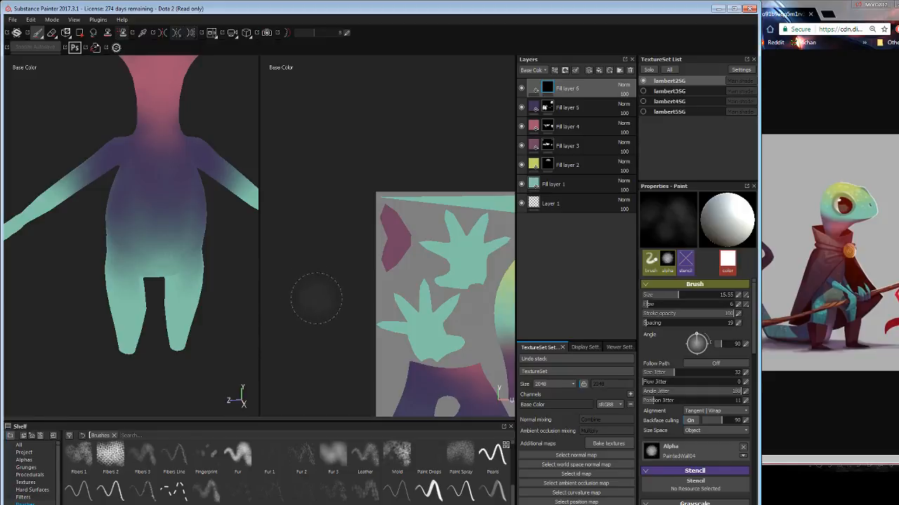
key("bracketleft")
key("bracketleft")
key("bracketleft")
key("bracketleft")
key("bracketleft")
key("bracketleft")
key("bracketleft")
key("bracketleft")
key("bracketleft")
key("bracketleft")
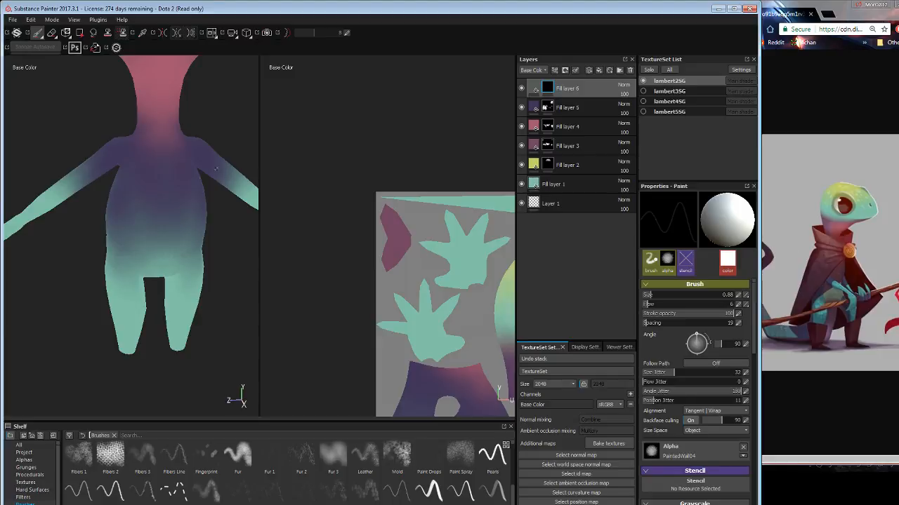
key("bracketright")
key("bracketright")
key("bracketright")
right_click_drag(161, 151, 184, 158, "ctrl")
mouse_move(161, 167)
left_mouse_down()
mouse_move(152, 162)
mouse_move(143, 242)
left_mouse_up()
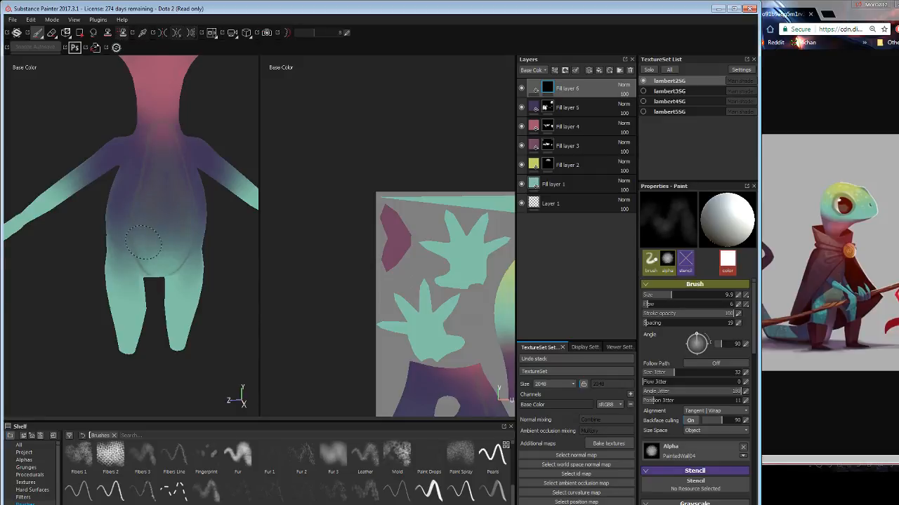
Fill the inside of the belly patch with gray-green up to the chest using brush sizes of about 6 to 11
right_click_drag(160, 273, 139, 259, "ctrl")
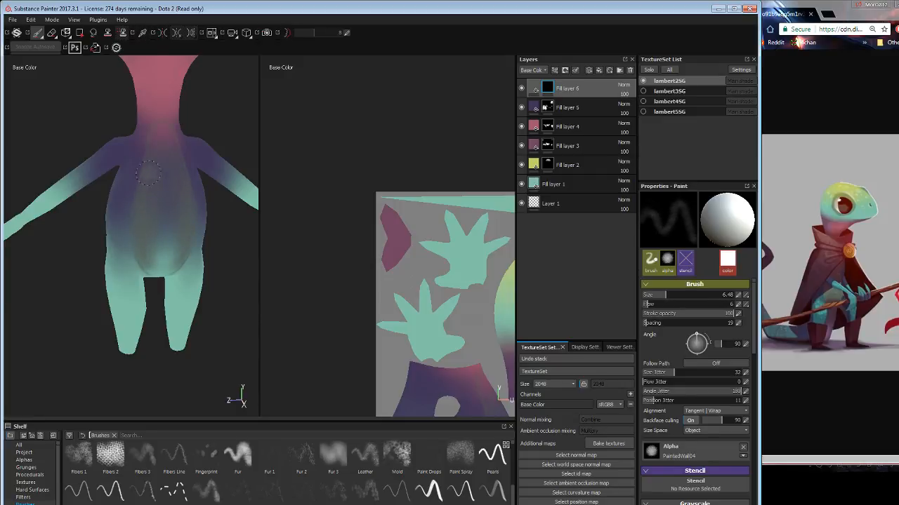
right_click_drag(146, 212, 159, 212, "ctrl")
right_click_drag(155, 275, 159, 275, "ctrl")
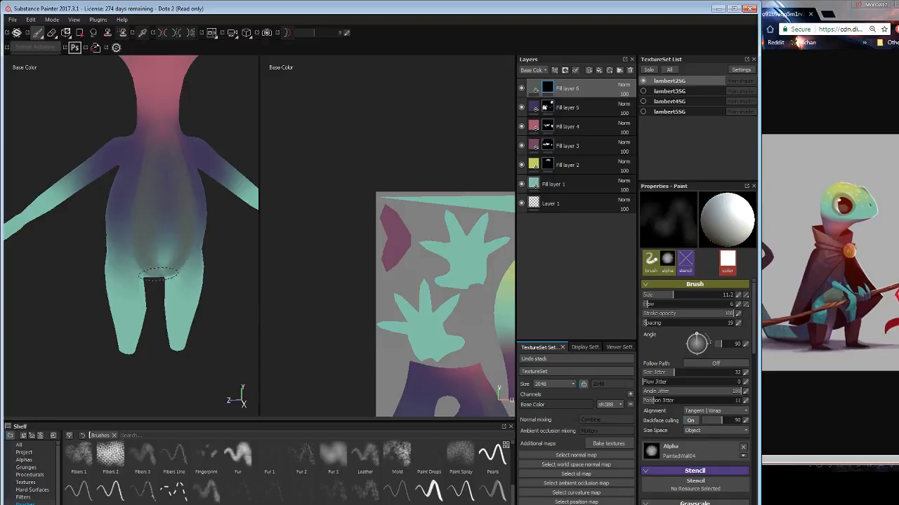
right_click_drag(168, 210, 151, 195, "ctrl")
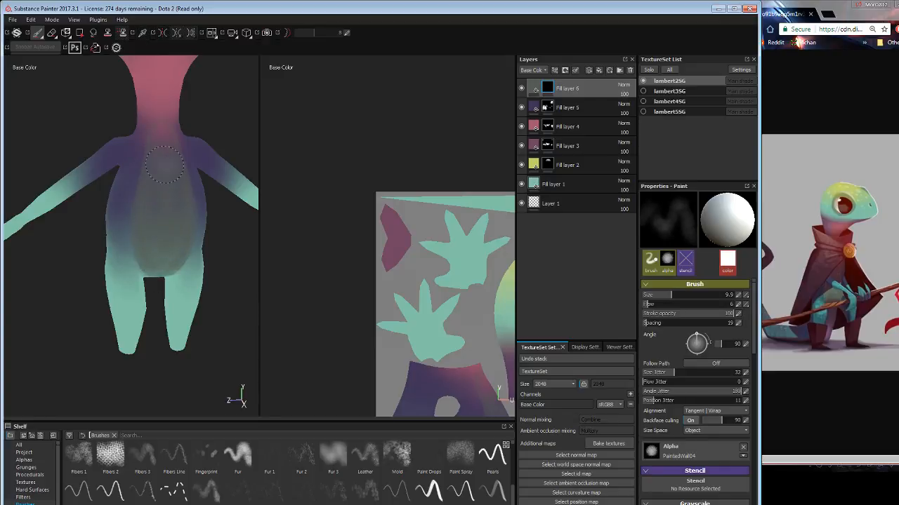
left_click_drag(166, 163, 168, 132)
Touch up the gray-green between the legs and at the tail base on Fill layer 6's mask, reducing the brush size to 1.8
mouse_move(182, 209)
left_mouse_down("alt")
mouse_move(168, 294)
mouse_move(172, 375)
mouse_move(171, 331)
left_mouse_up("alt")
key("bracketleft")
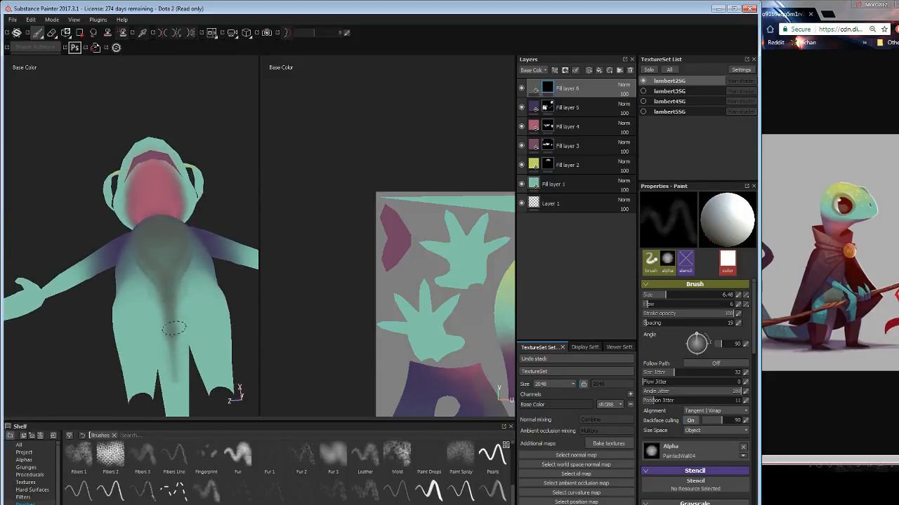
key("bracketleft")
key("bracketleft")
key("bracketleft")
key("bracketleft")
key("bracketleft")
key("bracketleft")
key("bracketleft")
key("bracketleft")
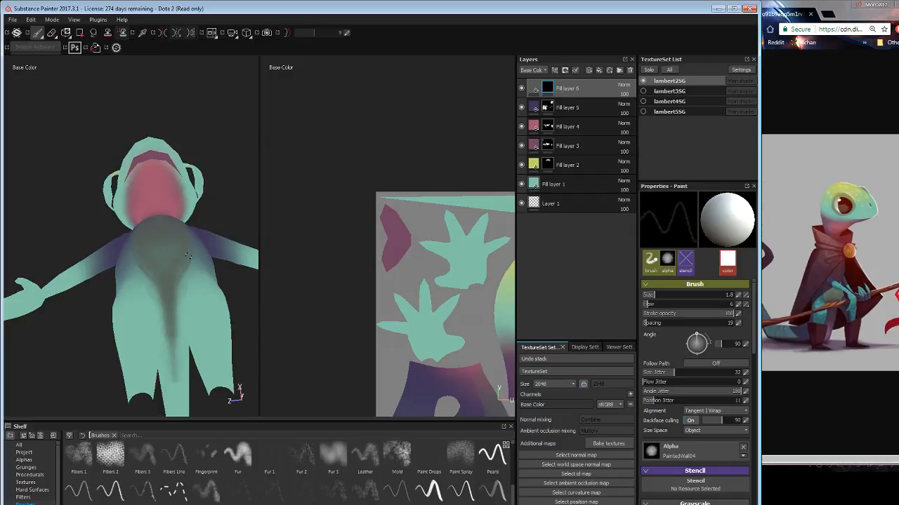
Brush gray-green down the underside of the tail using brush sizes of about 7.5 to 12.6
key("bracketright")
key("bracketright")
key("bracketright")
key("bracketright")
key("bracketright")
key("bracketright")
key("bracketright")
key("bracketright")
key("bracketright")
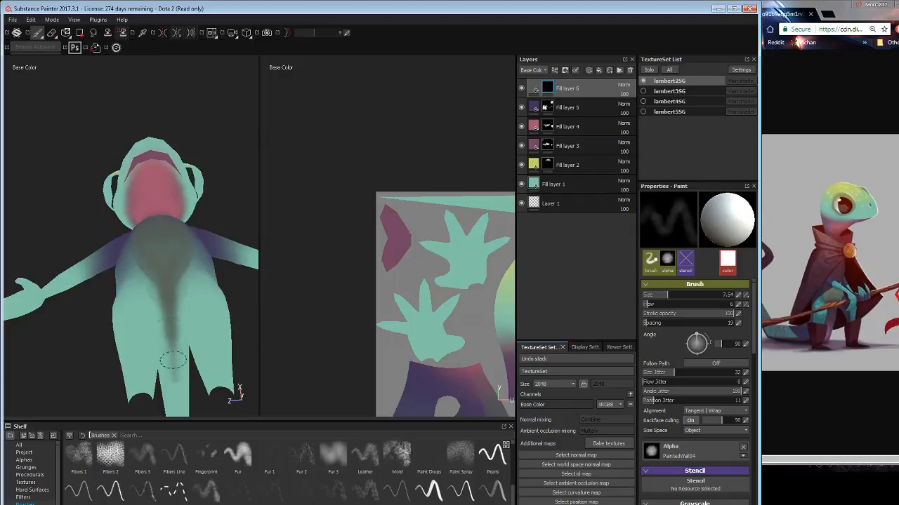
key("bracketright")
key("bracketright")
key("bracketright")
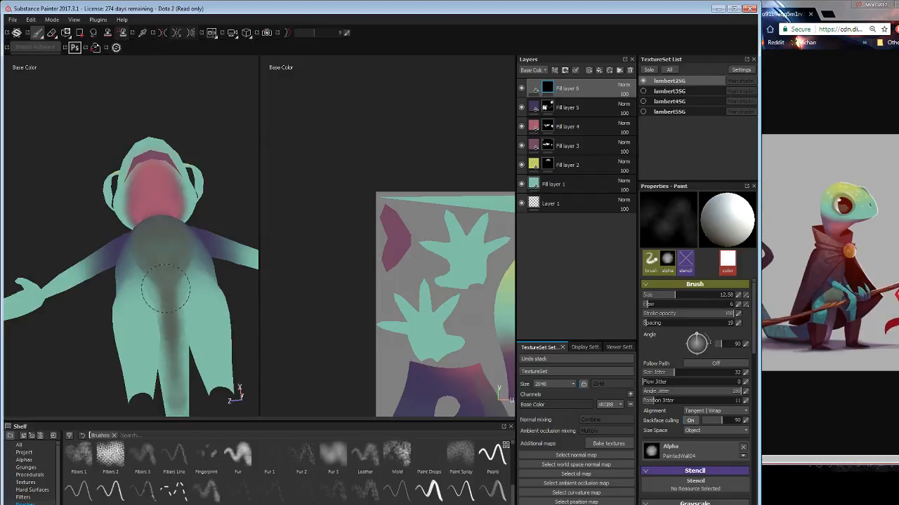
Blend the gray-green belly patch into the tail's underside stripe using brush sizes of about 2.4 to 6.5
key("bracketleft")
key("bracketleft")
key("bracketleft")
key("bracketleft")
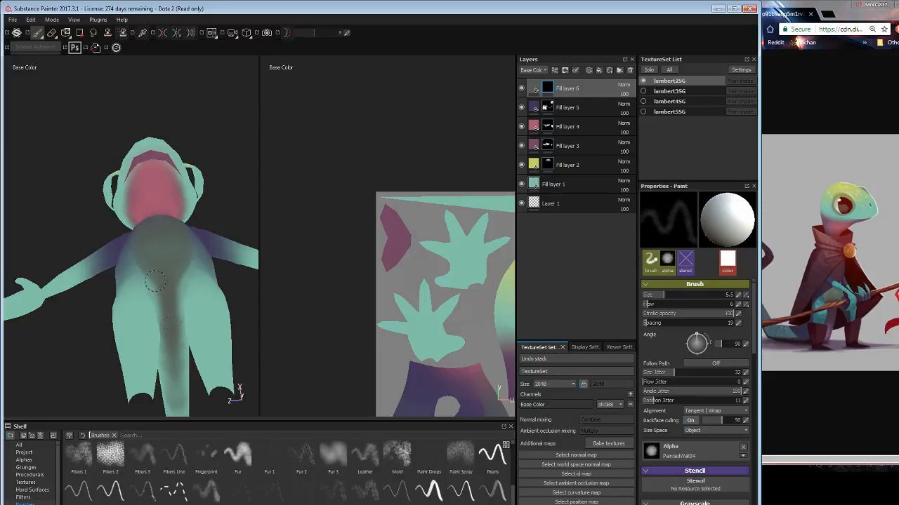
key("bracketright")
key("bracketright")
key("bracketleft")
key("bracketleft")
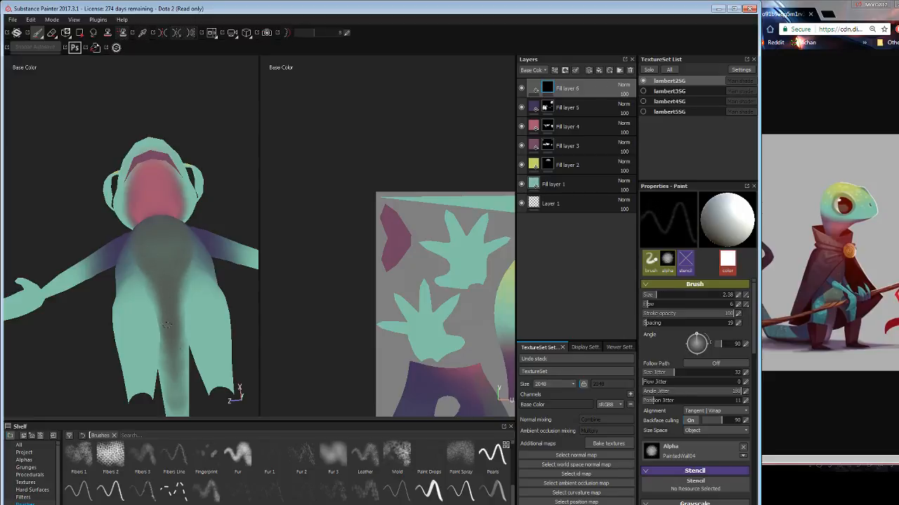
key("bracketright")
key("bracketright")
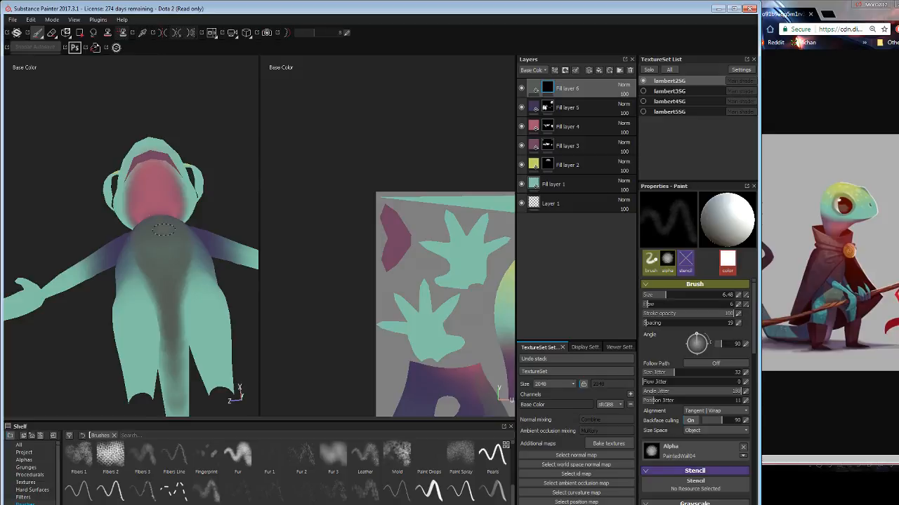
Even out the gray-green belly patch from the front up to the chest, varying the brush size from about 2.4 to 14
mouse_move(162, 230)
left_mouse_down("alt")
mouse_move(195, 321)
mouse_move(162, 215)
left_mouse_up("alt")
key("bracketright")
key("bracketright")
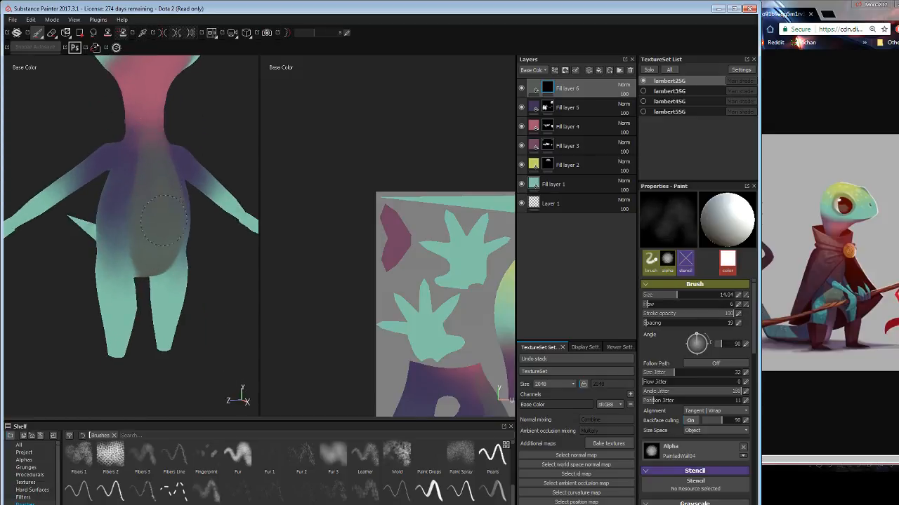
key("bracketright")
key("bracketleft")
key("bracketleft")
key("bracketleft")
key("bracketleft")
key("bracketleft")
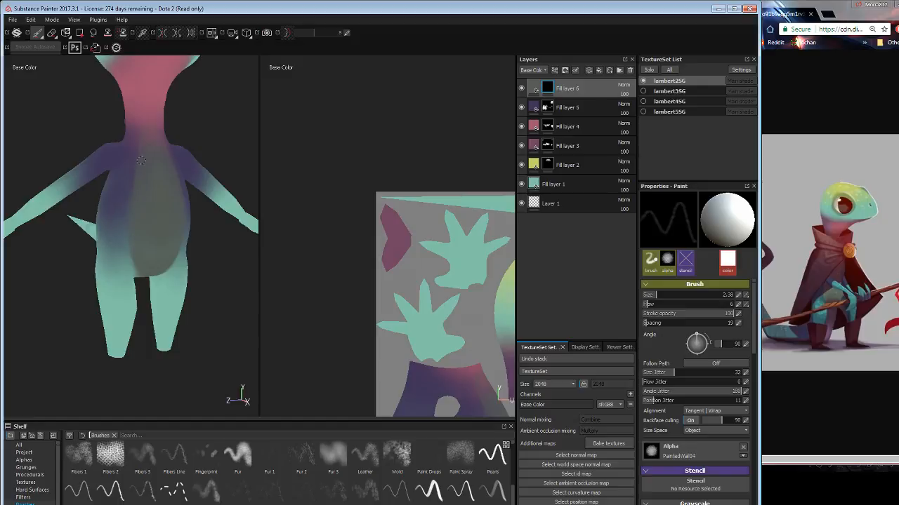
key("bracketright")
key("bracketright")
key("bracketright")
mouse_move(133, 199)
left_mouse_down("alt")
mouse_move(190, 288)
mouse_move(206, 291)
mouse_move(147, 312)
left_mouse_up("alt")
key("bracketleft")
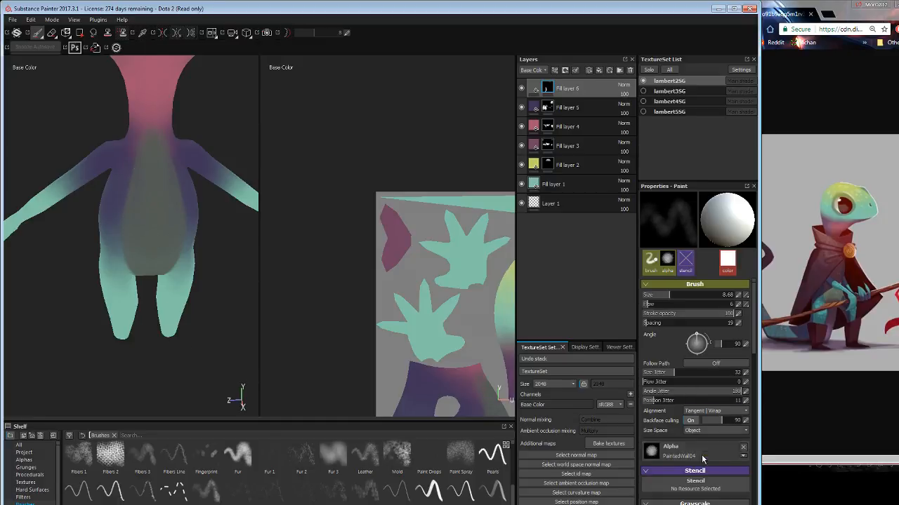
Change Fill layer 6's base color to a dark reddish brown sampled from the reference artwork, with its hue set to 0.982
left_click(538, 90)
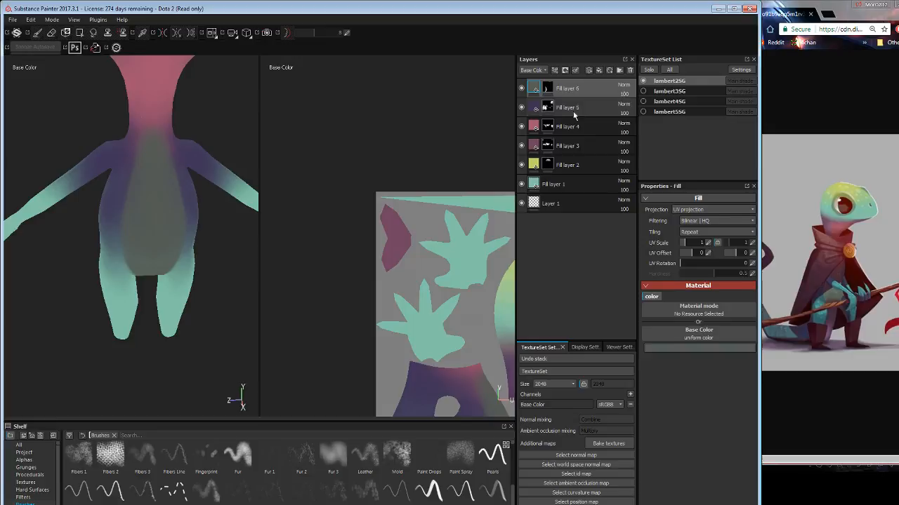
left_click(724, 354)
left_click_drag(643, 365, 642, 361)
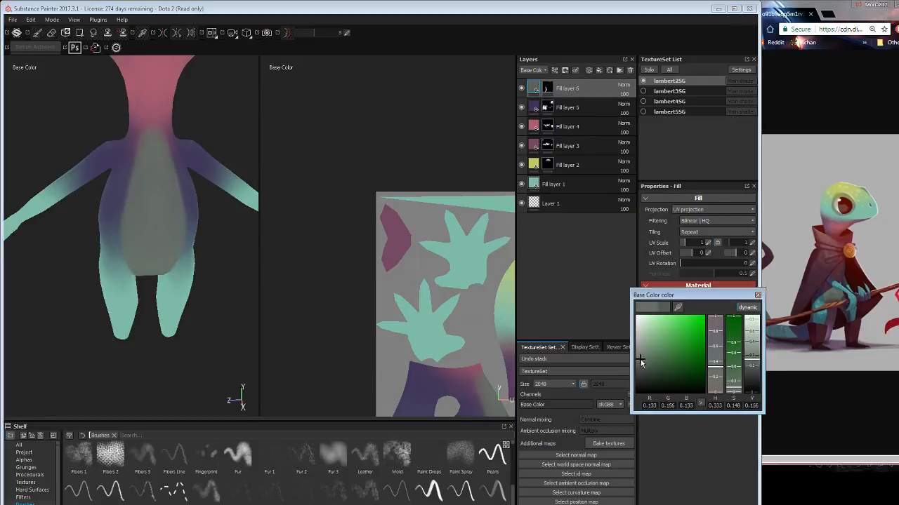
left_click_drag(677, 308, 830, 278)
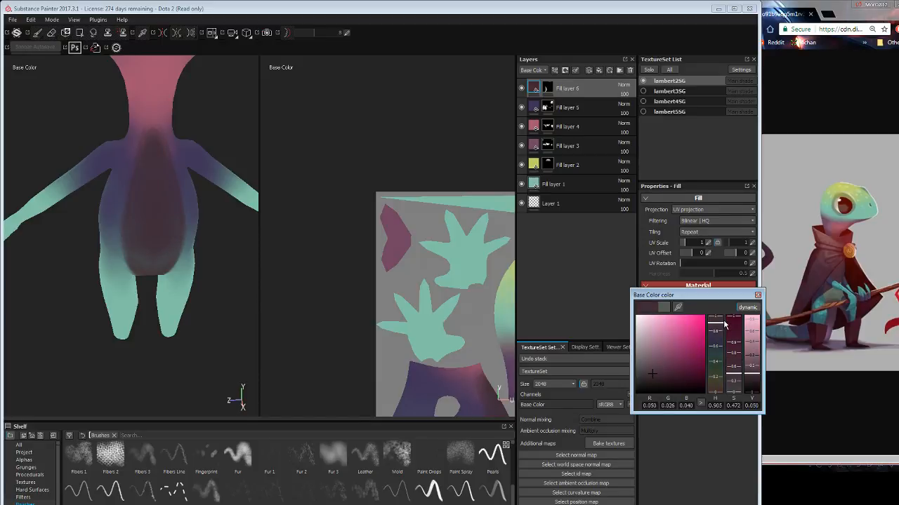
mouse_move(719, 324)
left_mouse_down()
mouse_move(718, 403)
mouse_move(726, 325)
left_mouse_up()
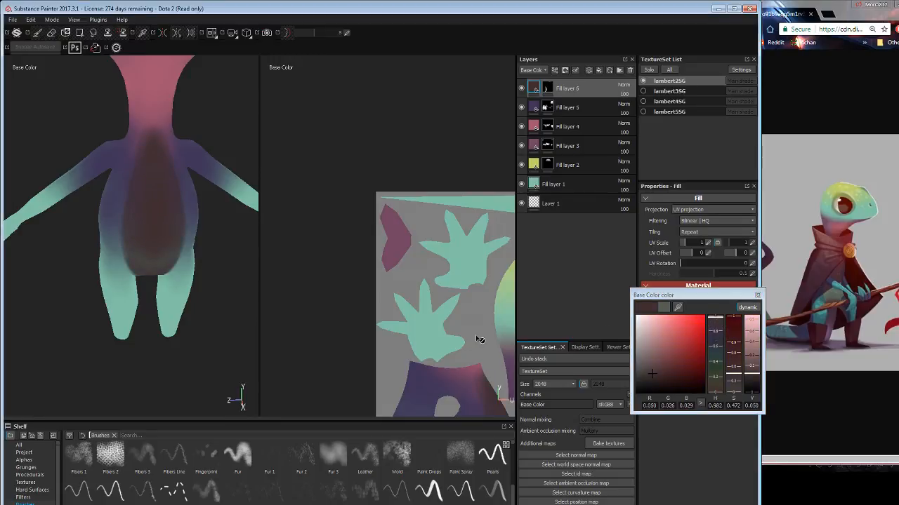
Refine the reddish-brown belly patch at its chest tip and lower edge on Fill layer 6's mask with brush sizes of about 1.8 to 7.5
mouse_move(204, 356)
left_mouse_down("alt")
mouse_move(201, 344)
mouse_move(191, 373)
mouse_move(188, 358)
left_mouse_up("alt")
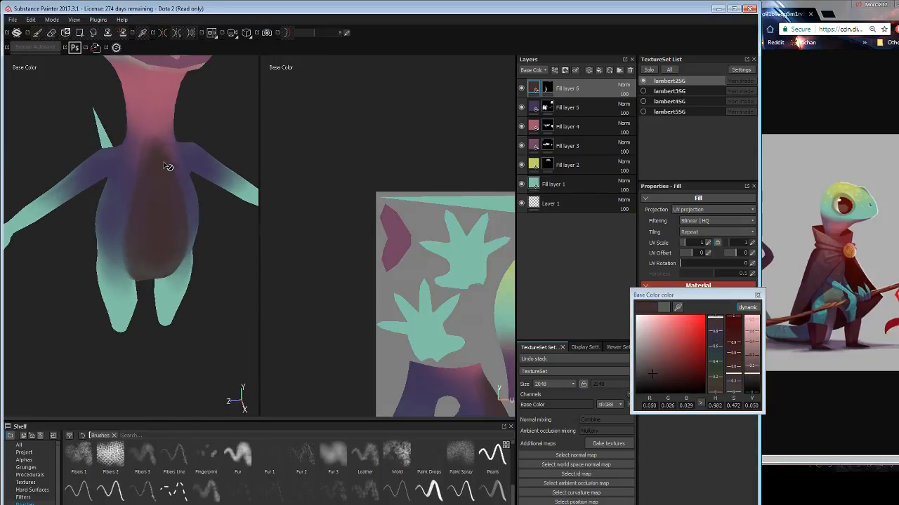
left_click(548, 88)
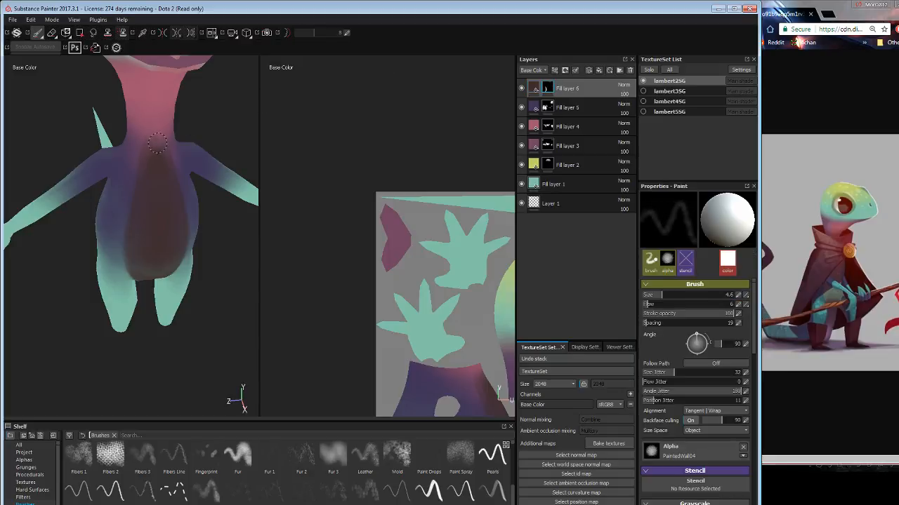
right_click_drag(157, 143, 144, 146, "ctrl")
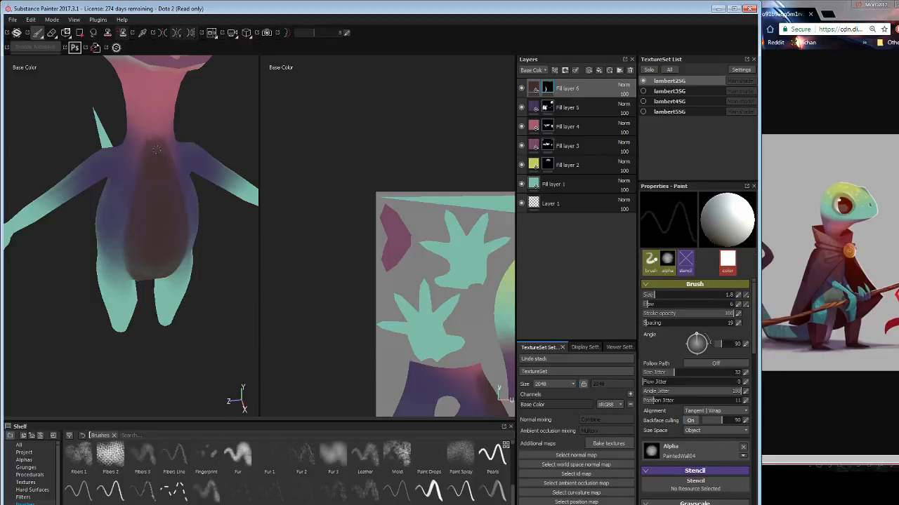
right_click_drag(159, 165, 144, 153, "ctrl")
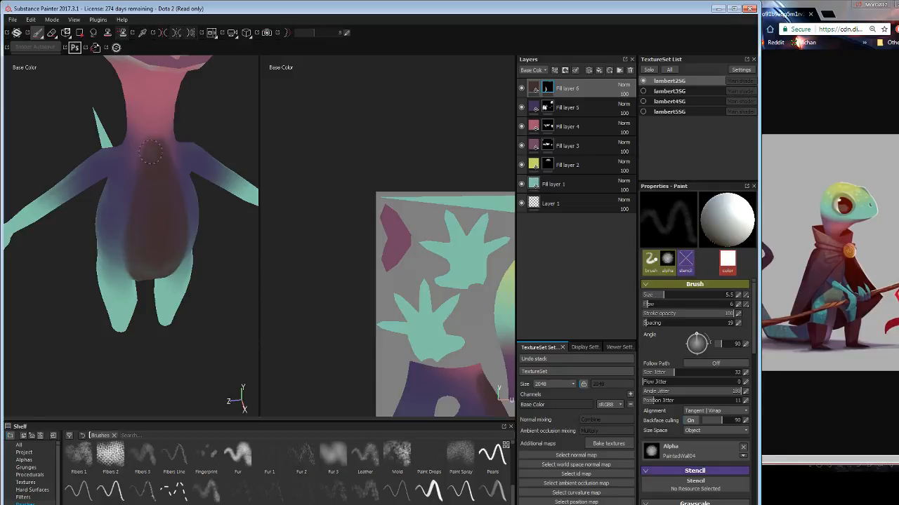
right_click_drag(142, 281, 148, 273, "ctrl")
key("bracketleft")
key("bracketleft")
key("bracketleft")
key("bracketright")
key("bracketright")
left_click_drag(194, 305, 240, 267, "alt")
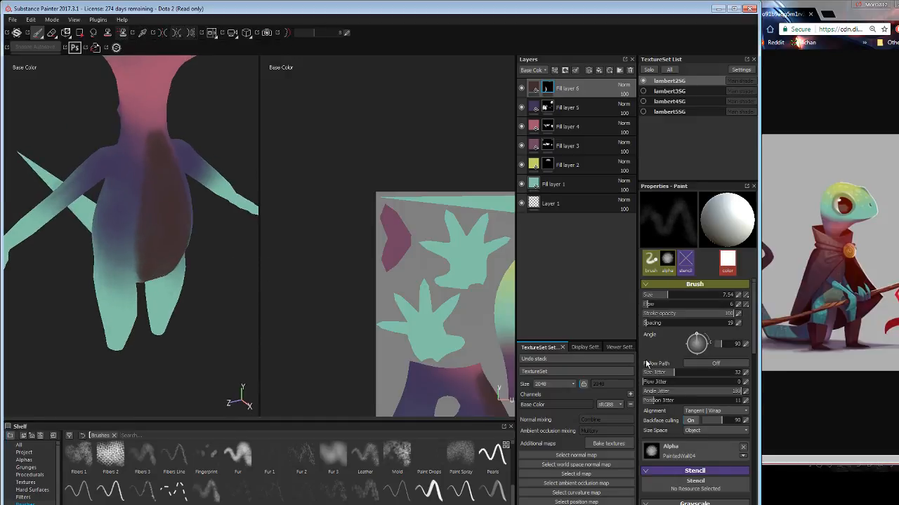
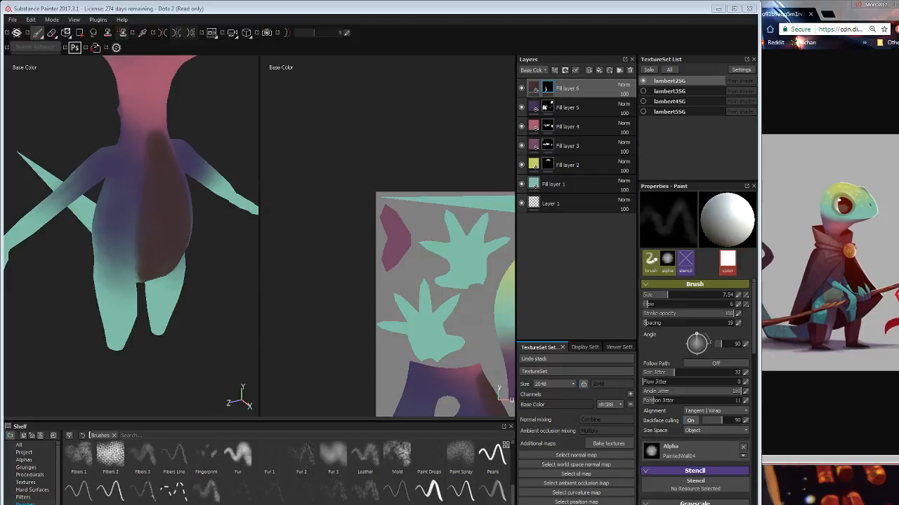
Show the lambert3SG texture set and make it the active one for texturing the cloak
mouse_move(125, 204)
left_mouse_down("alt")
mouse_move(116, 176)
mouse_move(141, 179)
left_mouse_up("alt")
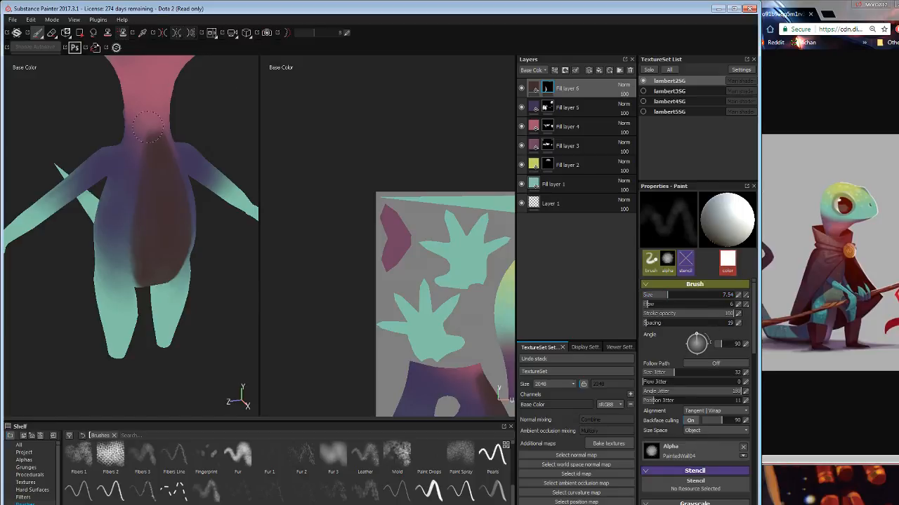
left_click_drag(158, 133, 119, 140, "alt")
left_click(644, 92)
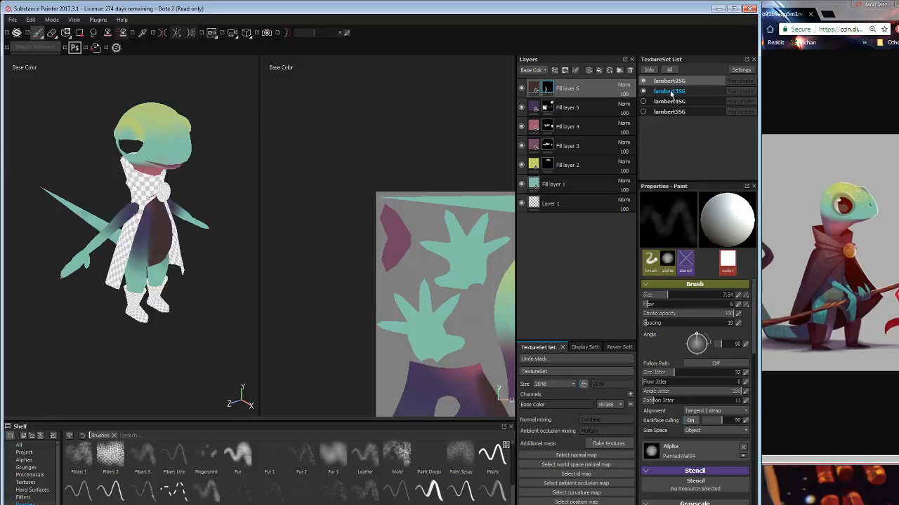
left_click(670, 92)
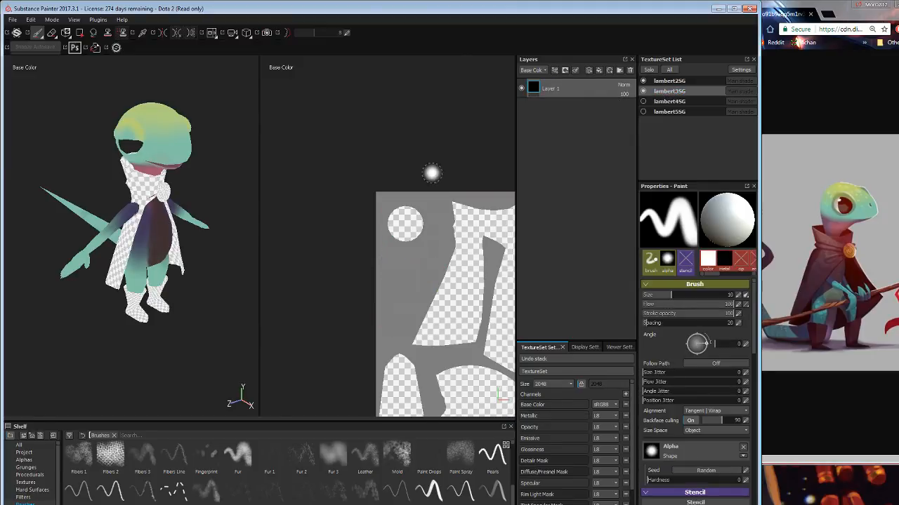
scroll(422, 168, "up", 2)
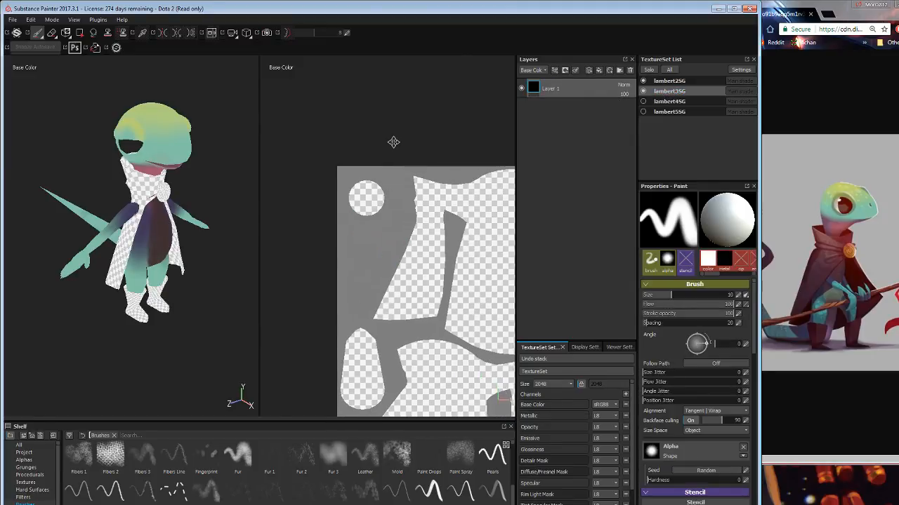
Add a fill layer to lambert3SG with a dark red base color sampled from the reference lizard's cloak
left_click(599, 70)
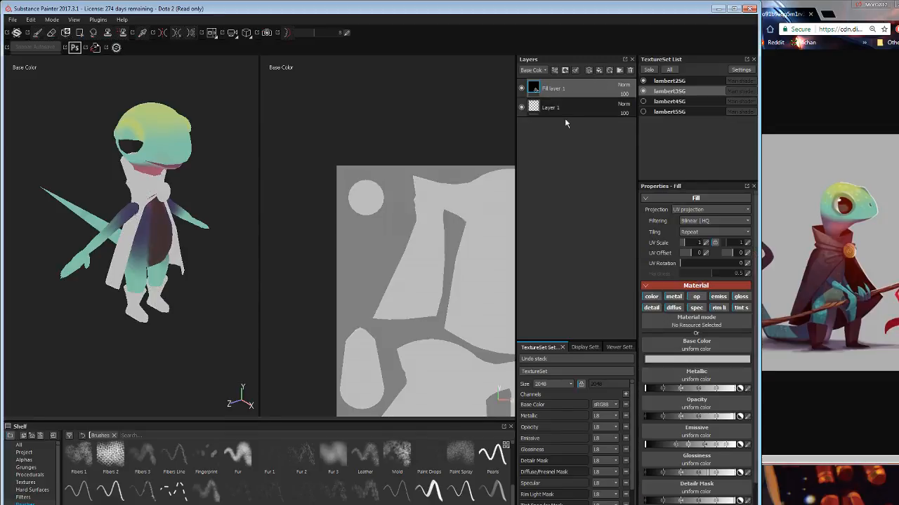
left_click(701, 359)
left_click_drag(676, 317, 800, 308)
right_click_drag(184, 160, 263, 349, "alt")
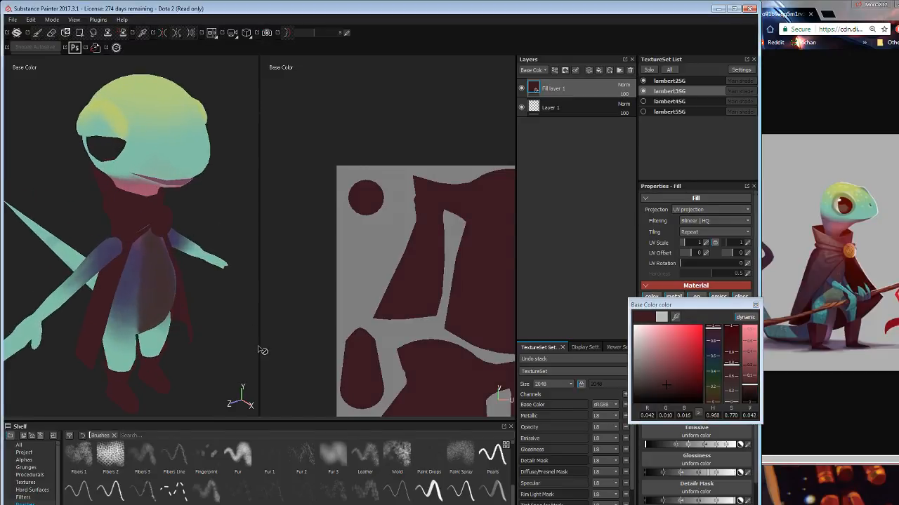
left_click_drag(257, 344, 245, 291, "alt")
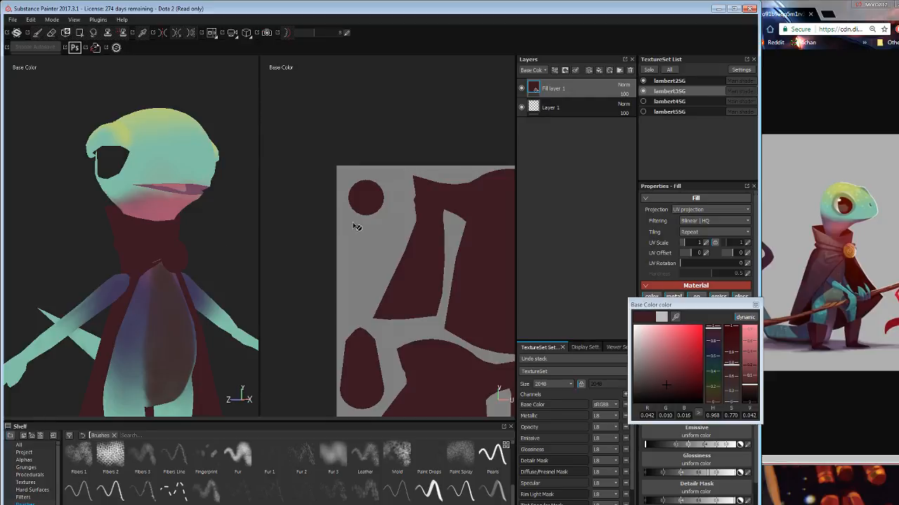
left_click_drag(682, 308, 428, 78)
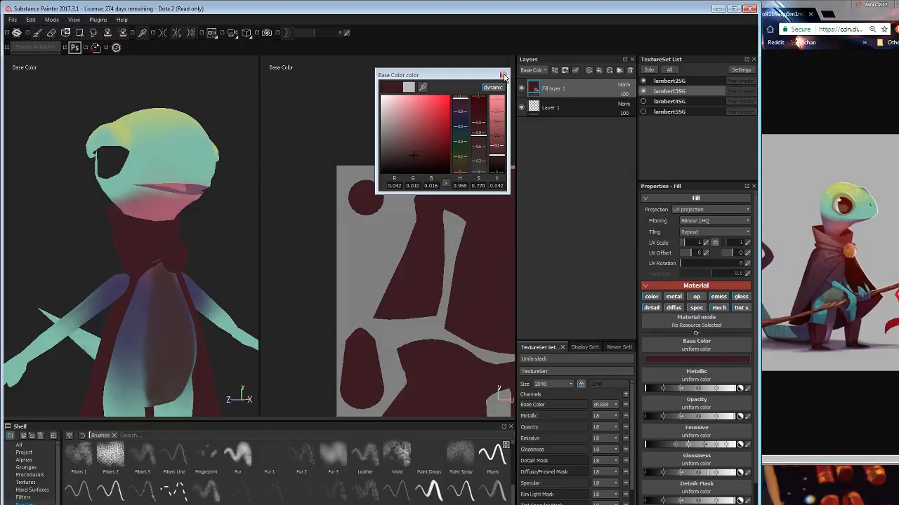
Add a second fill layer on top with an orange base color sampled from the reference artwork
left_click(599, 70)
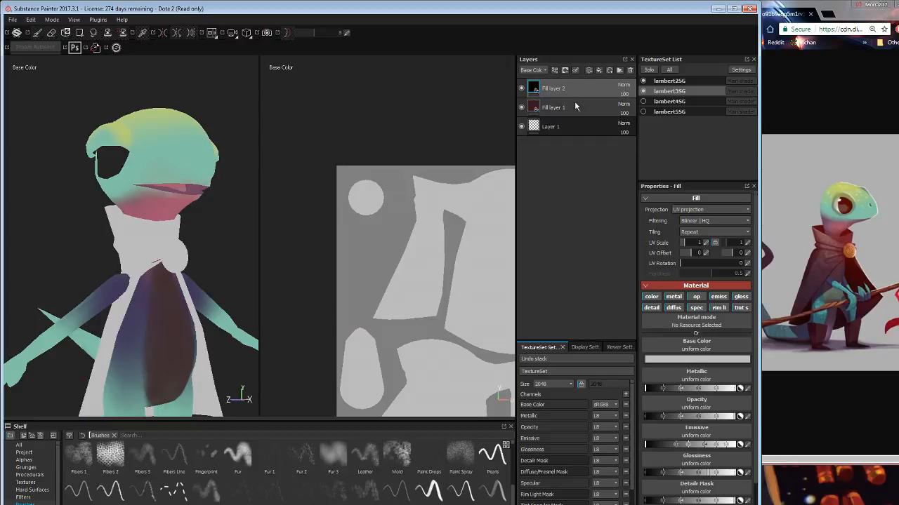
left_click(696, 358)
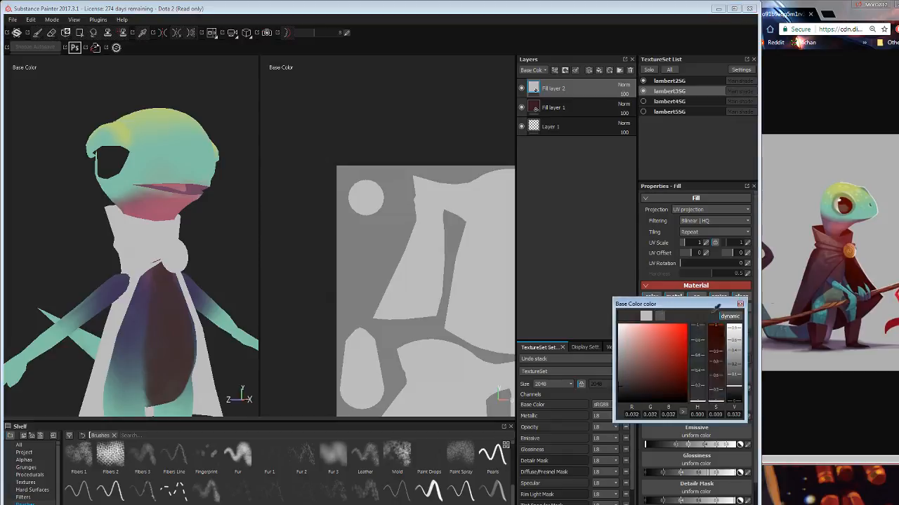
left_click_drag(629, 328, 665, 349)
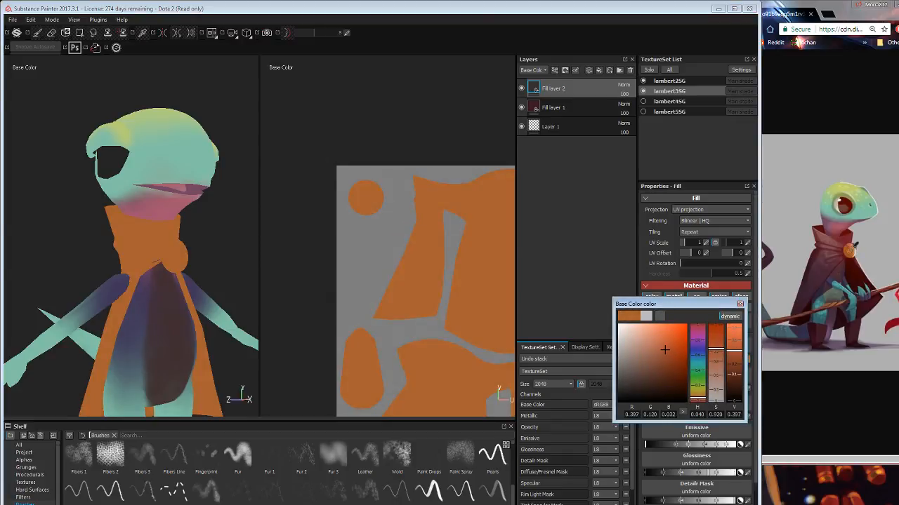
left_click(739, 306)
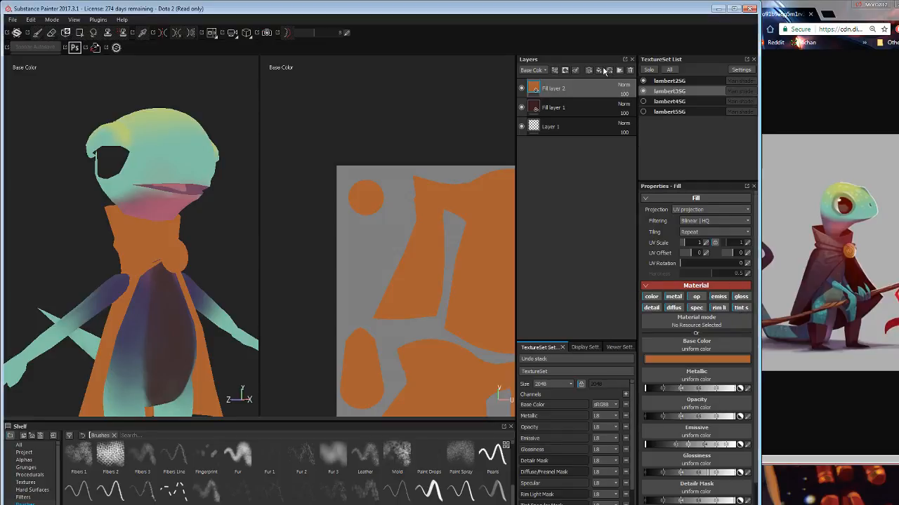
Add a third fill layer beneath the orange Fill layer 2, and give the orange layer a black mask
left_click(599, 71)
mouse_move(562, 89)
left_mouse_down()
mouse_move(548, 90)
mouse_move(551, 99)
left_mouse_up()
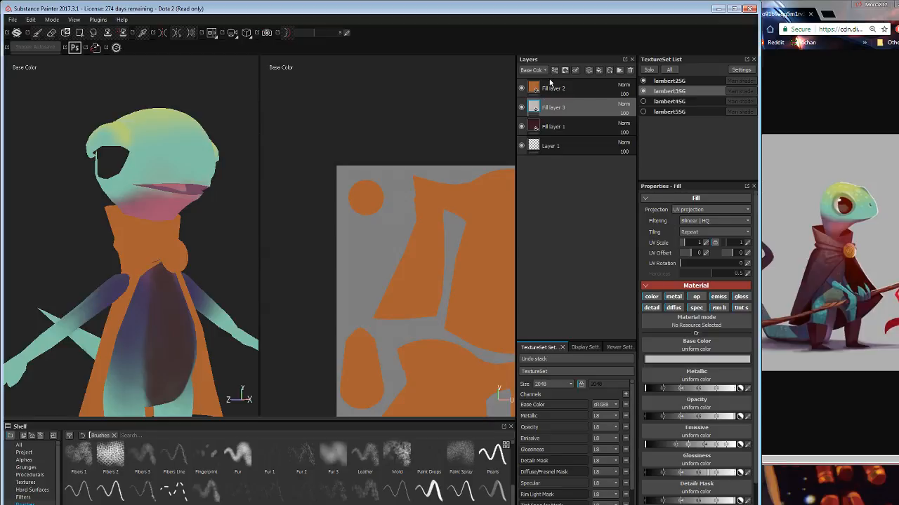
right_click(576, 93)
left_click(573, 107)
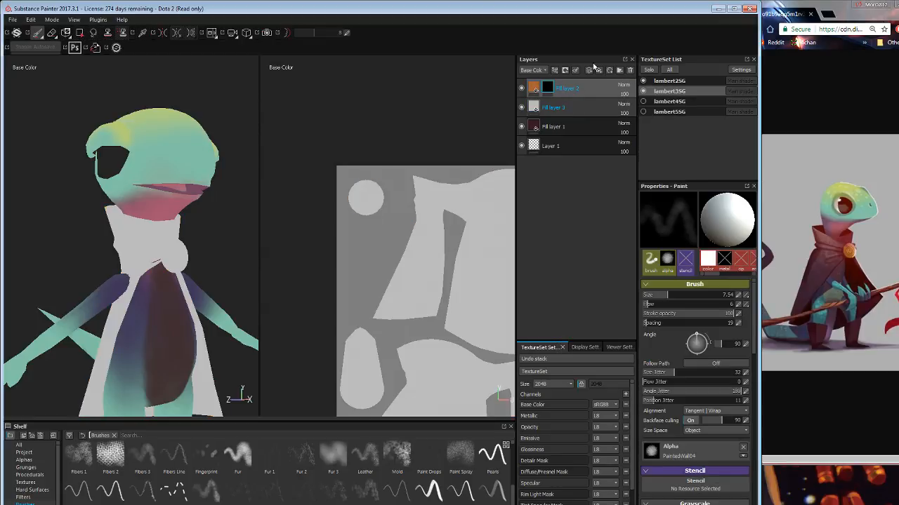
Set Fill layer 3's base color to a brighter red sampled from the cloak in the reference artwork
left_click(674, 360)
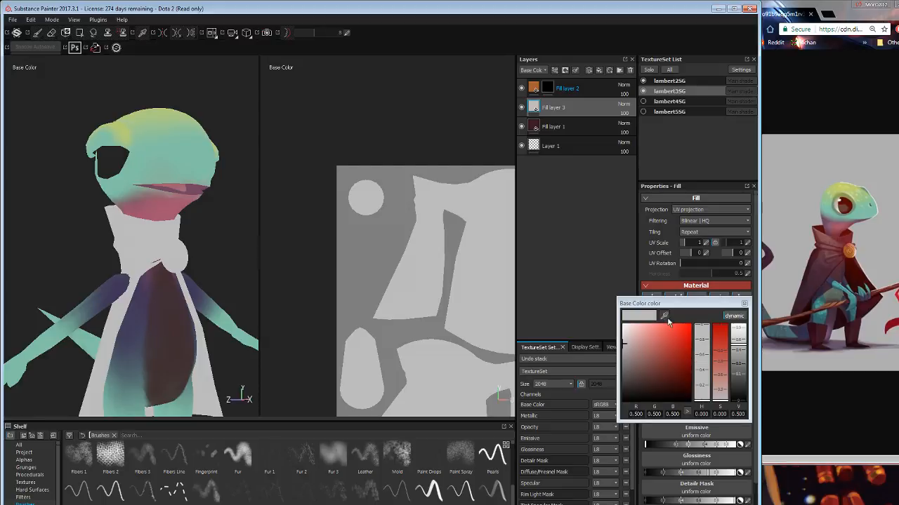
left_click(624, 345)
left_click_drag(782, 312, 842, 237)
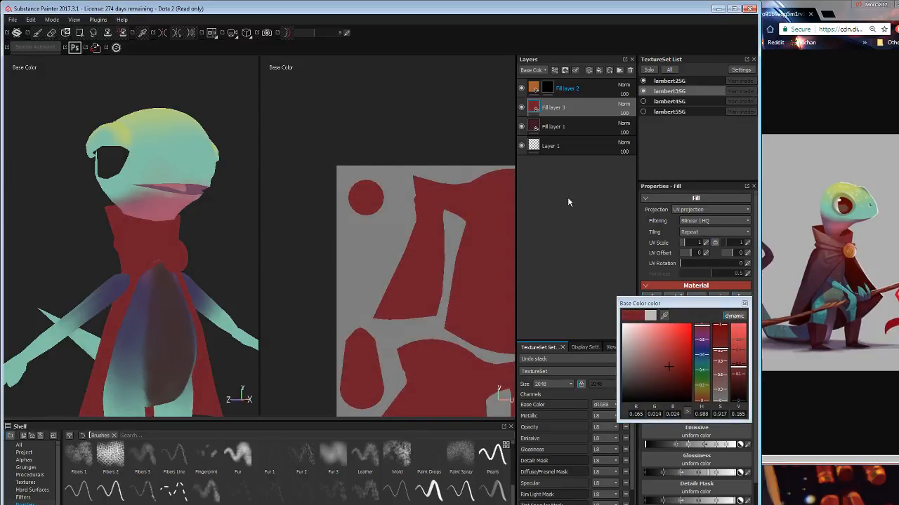
left_click(743, 305)
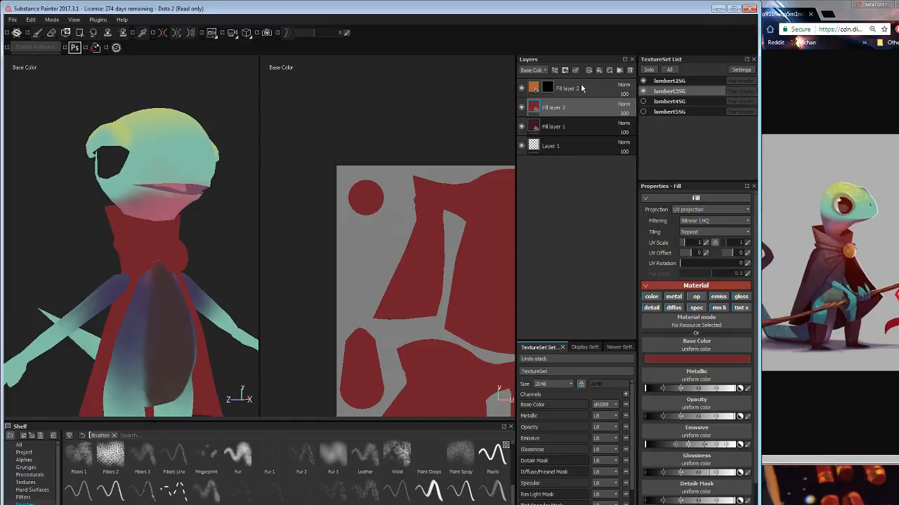
Add a fill layer on top of the stack with a burnt-orange base color sampled from the reference cloak's brooch
key("1")
left_click(598, 72)
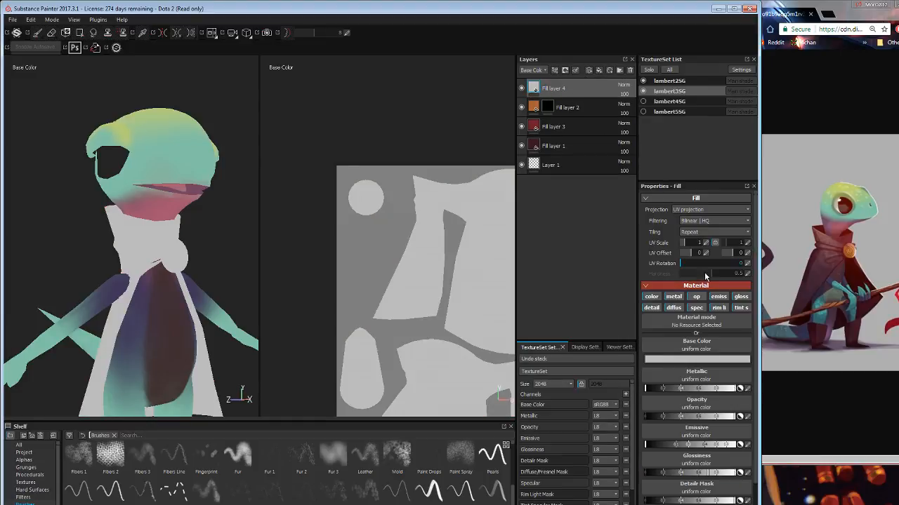
left_click(699, 354)
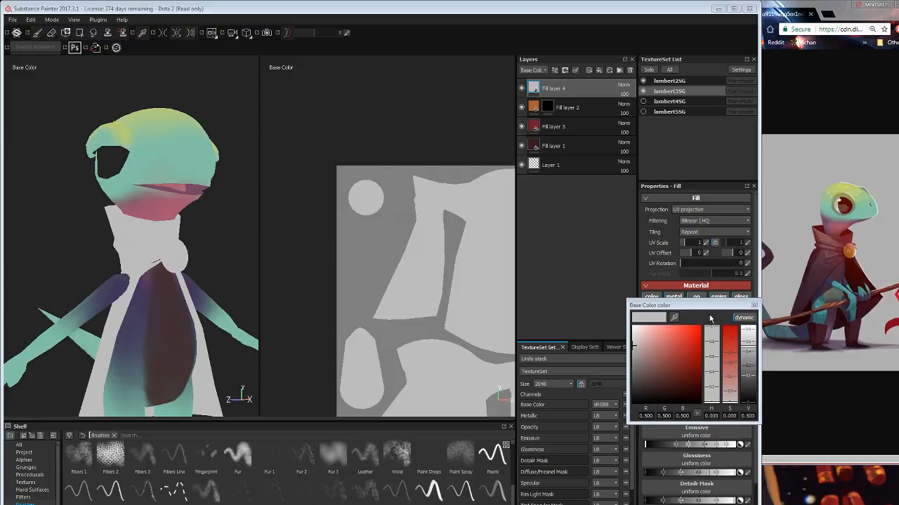
left_click(673, 320)
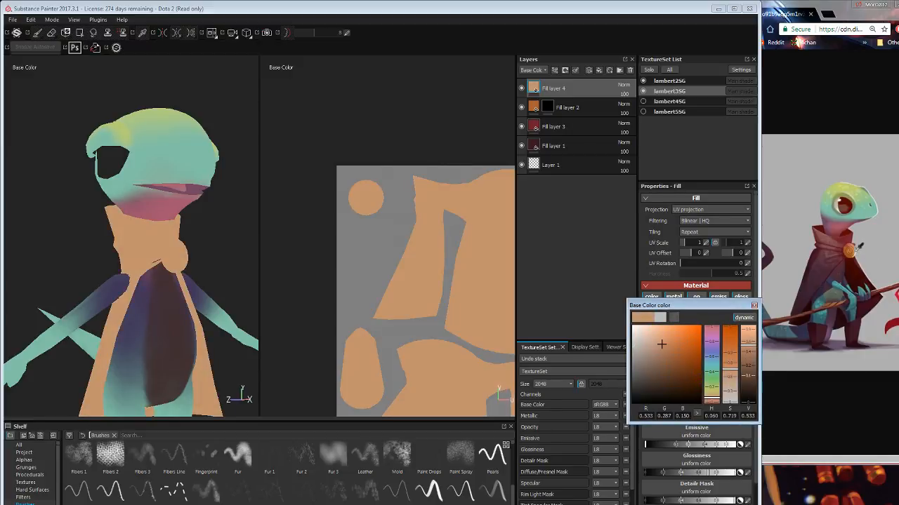
left_click(680, 353)
left_click_drag(855, 248, 848, 252)
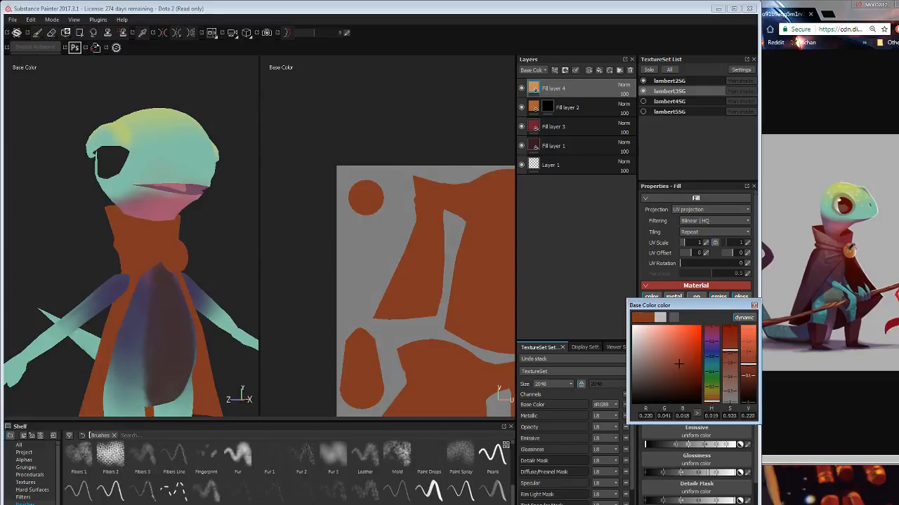
left_click(848, 251)
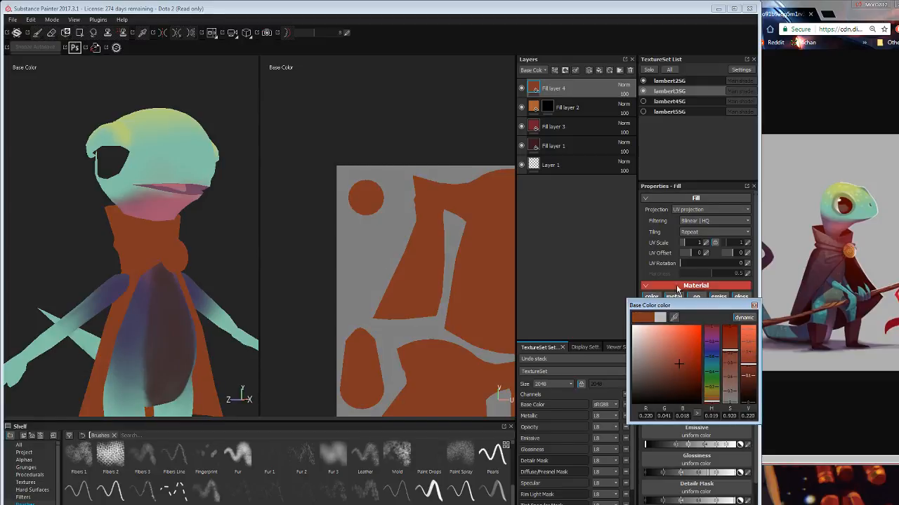
left_click(755, 307)
Add another fill layer on top with a light tan-orange base color sampled from the brooch's highlight in the reference
left_click(599, 71)
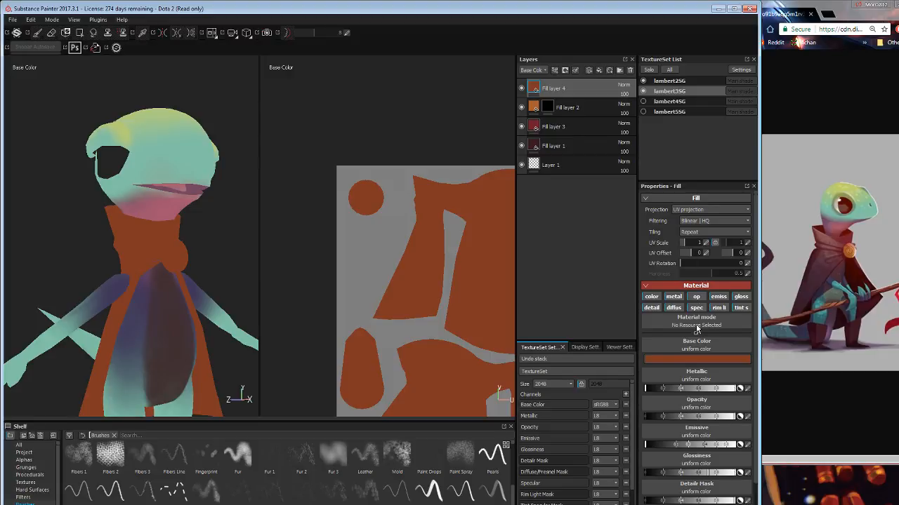
left_click(707, 360)
left_click(680, 320)
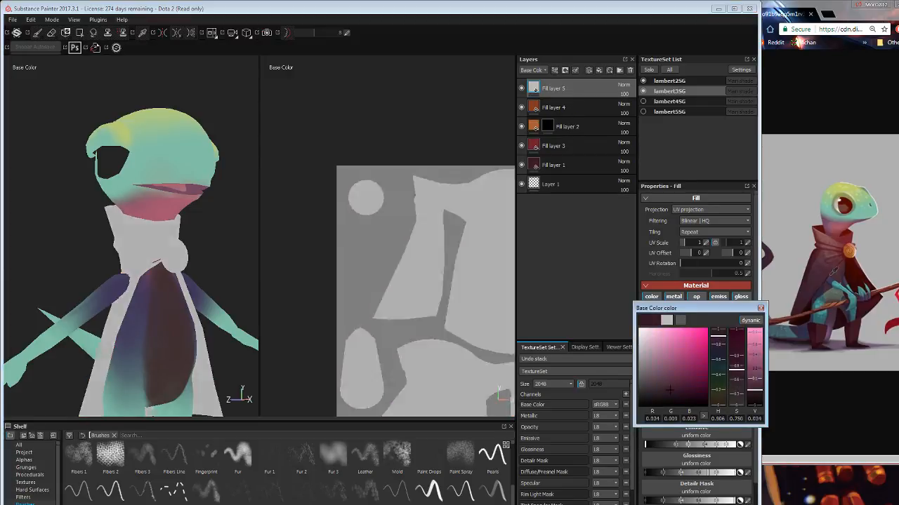
left_click(856, 251)
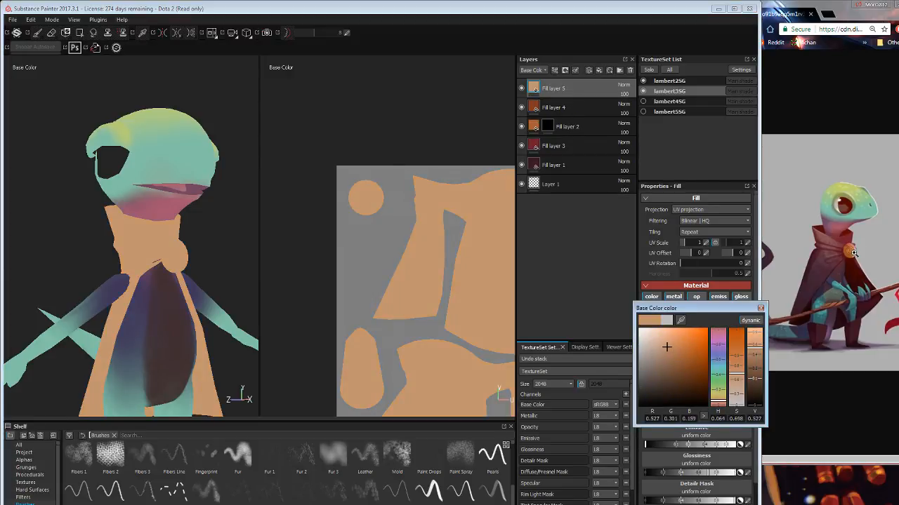
left_click(587, 113)
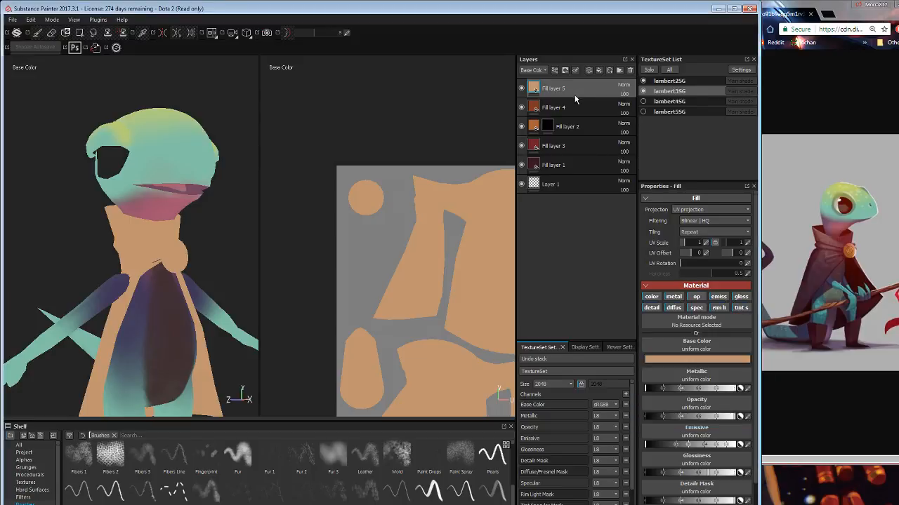
Add black masks to Fill layer 5, Fill layer 4 and Fill layer 3
right_click(575, 96)
left_click(590, 109)
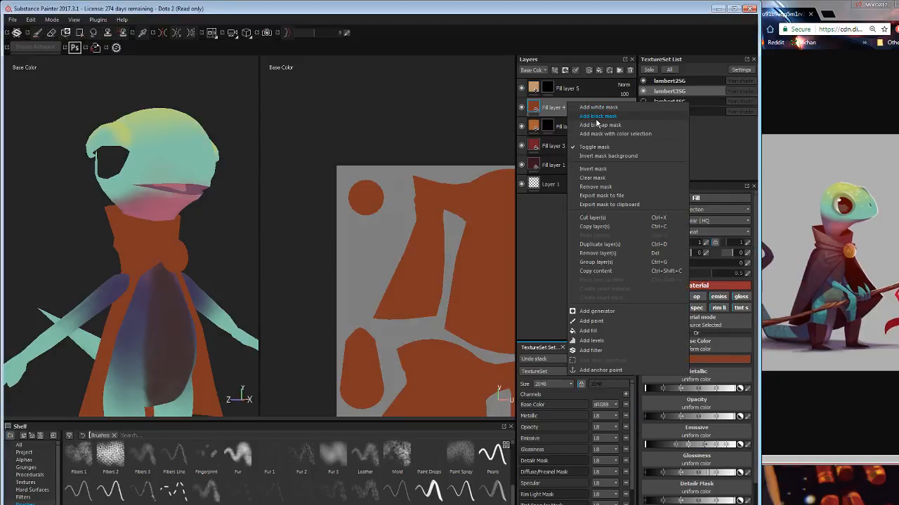
left_click(597, 116)
right_click(570, 147)
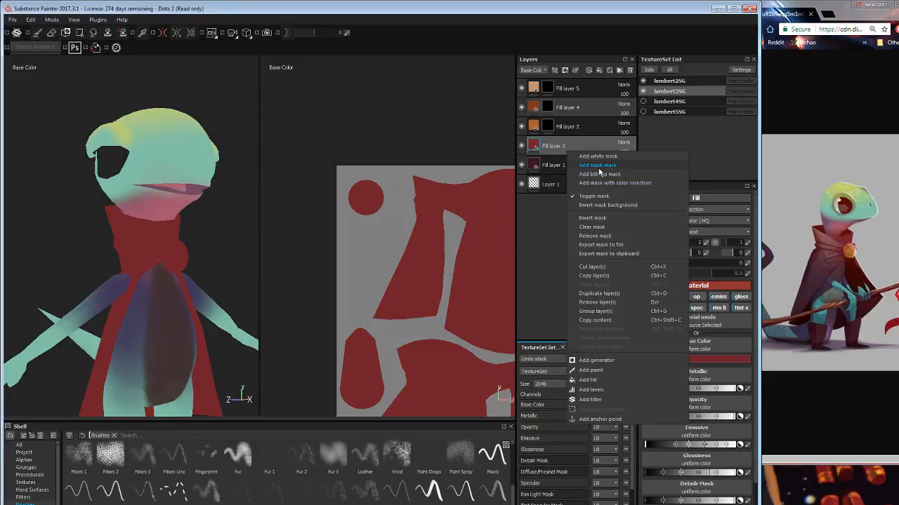
left_click(598, 166)
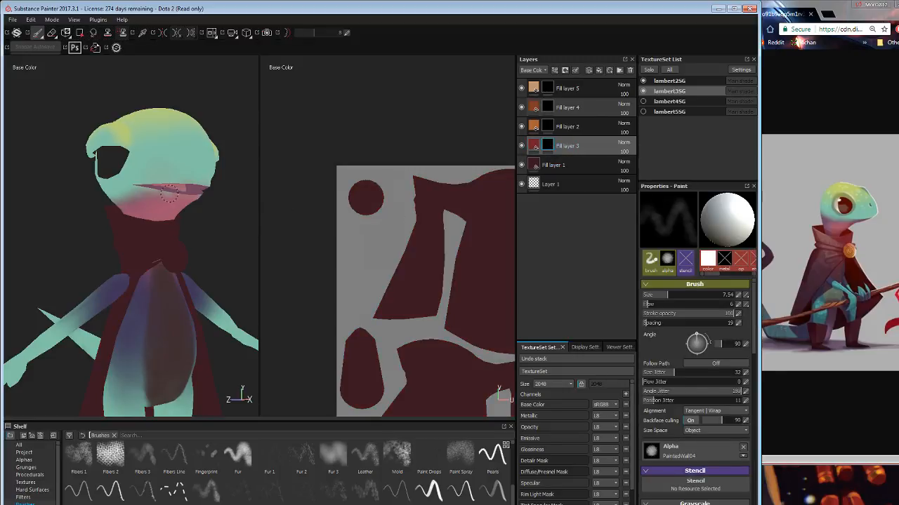
Switch the viewports to material display and toggle Fill layer 1's visibility to inspect the cloak's shading up close
right_click_drag(169, 195, 177, 267, "alt")
left_click_drag(119, 199, 143, 237, "alt")
middle_click_drag(144, 193, 143, 158, "alt")
key("m")
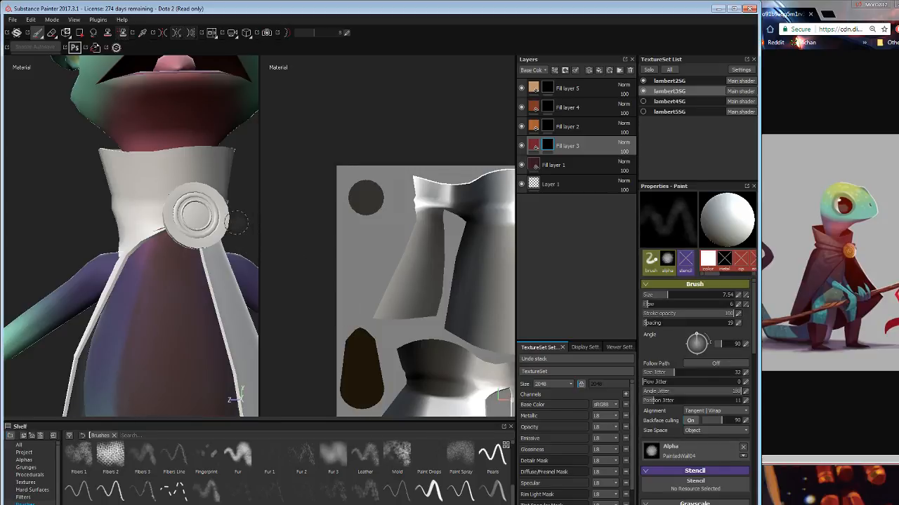
left_click_drag(235, 228, 267, 281, "alt")
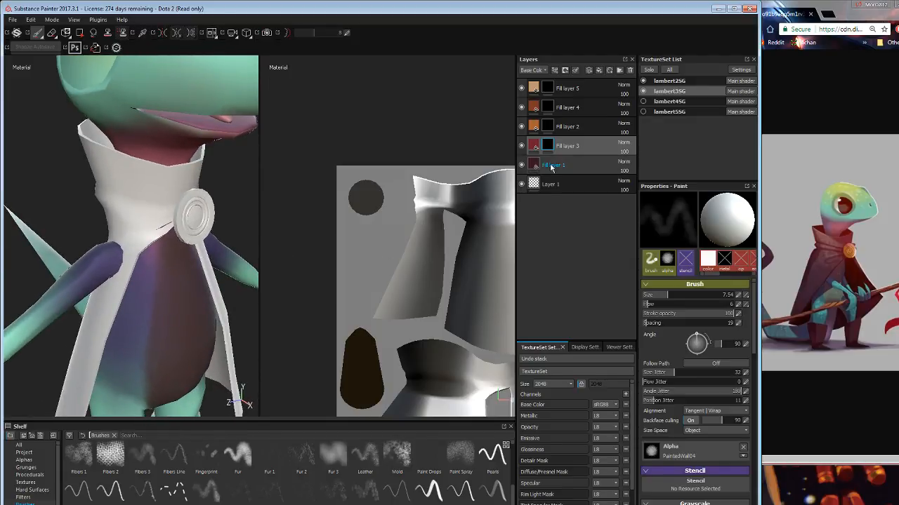
left_click(520, 166)
left_click(521, 166)
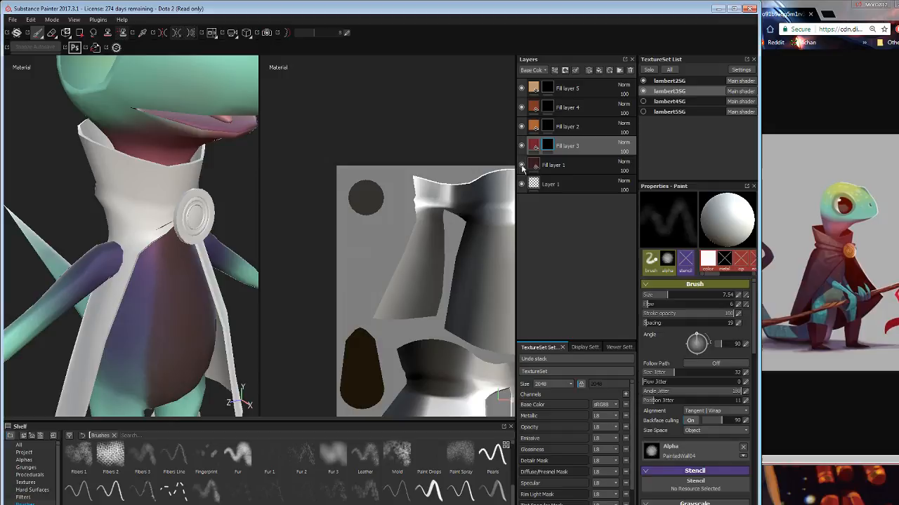
Remove all channels except Base Color from the lambert3SG texture set
left_click(626, 418)
left_click(625, 419)
left_click(626, 419)
left_click(626, 418)
left_click(625, 419)
left_click(626, 418)
left_click(626, 418)
left_click(629, 419)
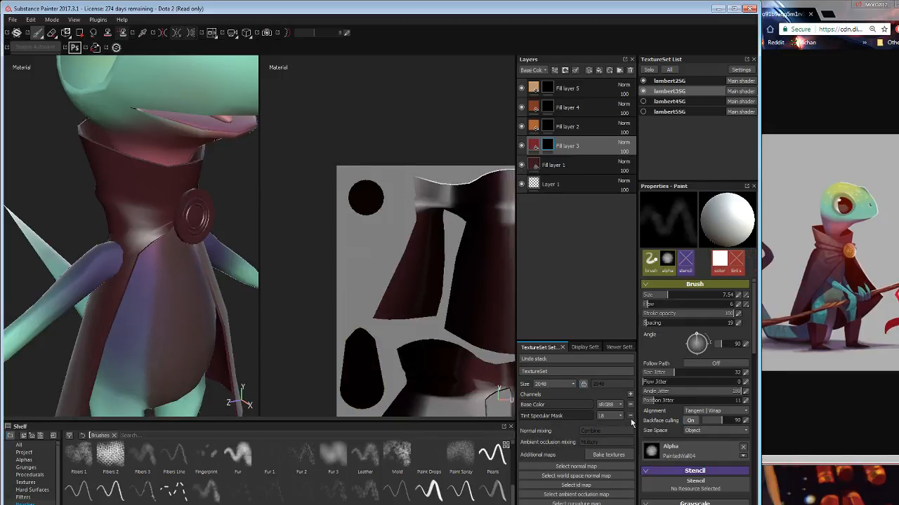
left_click(630, 416)
Paint soft red over the front of the cloak's collar in Fill layer 3's mask, enlarging the brush for the upper part
mouse_move(232, 261)
left_mouse_down("alt")
mouse_move(192, 249)
mouse_move(274, 255)
mouse_move(196, 258)
mouse_move(236, 256)
left_mouse_up("alt")
mouse_move(121, 181)
right_mouse_down("ctrl")
mouse_move(97, 182)
mouse_move(133, 196)
right_mouse_up("ctrl")
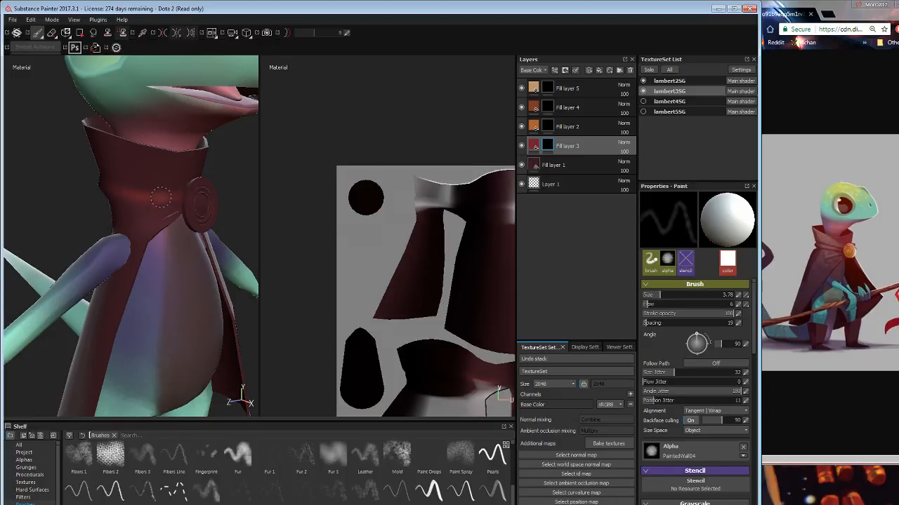
right_click_drag(125, 156, 151, 155, "ctrl")
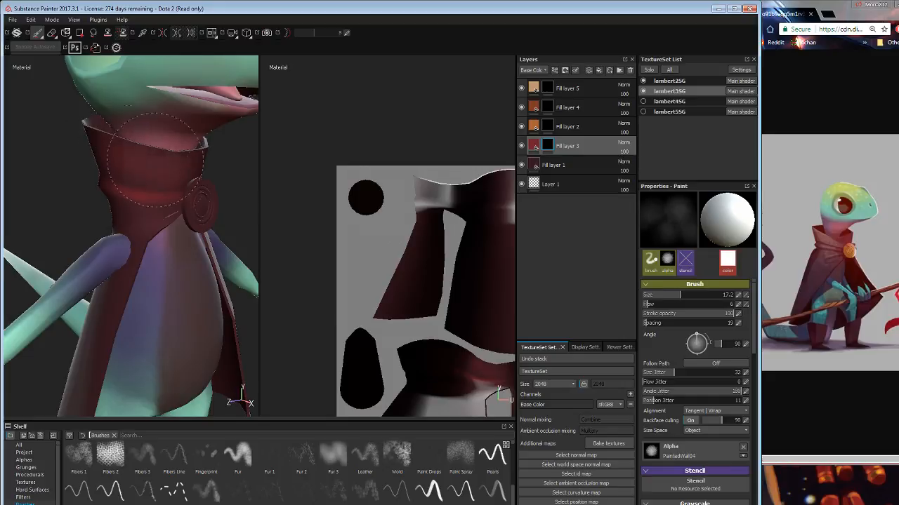
mouse_move(223, 153)
left_mouse_down("alt")
mouse_move(144, 185)
mouse_move(148, 197)
left_mouse_up("alt")
left_click_drag(150, 186, 146, 195)
Paint red below the collar at the shoulder and, with a larger brush, down the cloak's side in Fill layer 3's mask
mouse_move(147, 188)
left_mouse_down("alt")
mouse_move(208, 183)
mouse_move(224, 190)
mouse_move(206, 239)
left_mouse_up("alt")
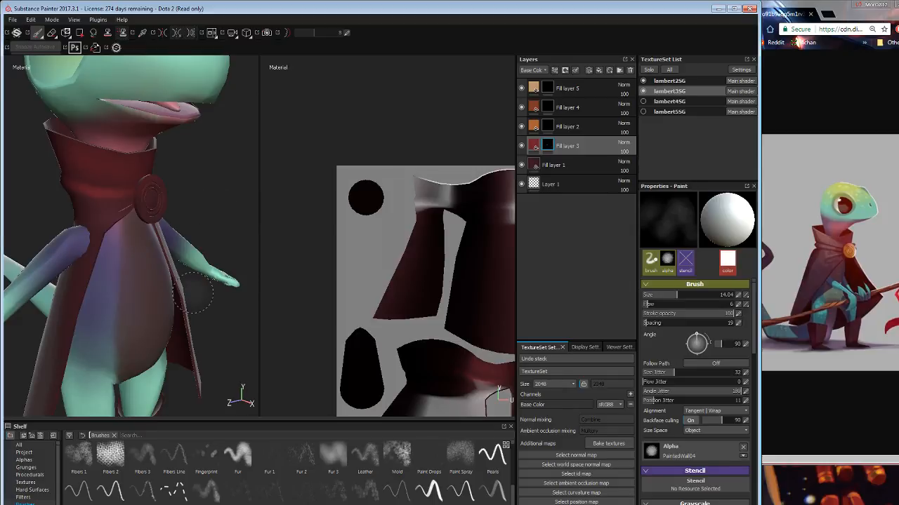
mouse_move(191, 282)
left_mouse_down("alt")
mouse_move(218, 274)
mouse_move(213, 264)
left_mouse_up("alt")
key("bracketleft")
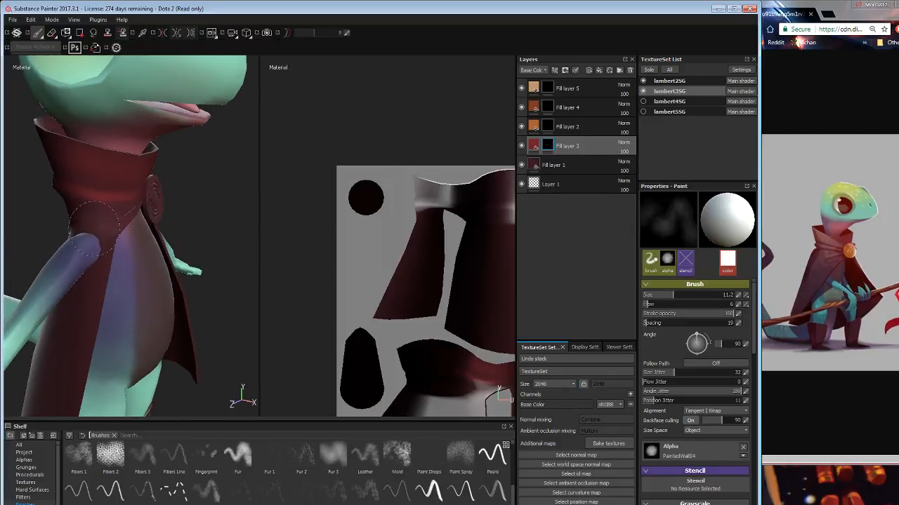
key("bracketleft")
key("bracketleft")
left_click_drag(118, 217, 99, 229)
key("bracketright")
key("bracketright")
key("bracketright")
key("bracketright")
key("bracketright")
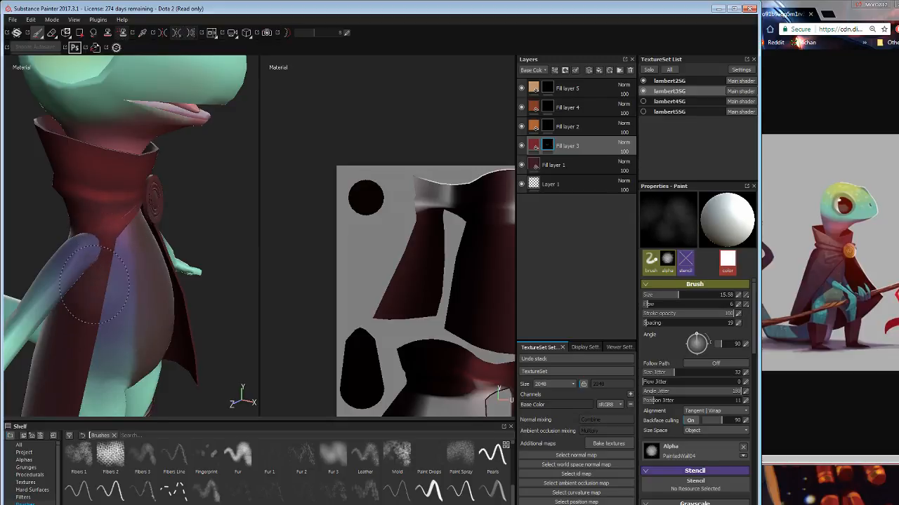
key("bracketright")
key("bracketright")
key("bracketright")
key("bracketright")
left_click_drag(78, 328, 62, 365)
Switch the viewports to Base Color and paint red along the fold around the collar's side with a small brush
mouse_move(190, 201)
left_mouse_down("alt")
mouse_move(70, 221)
mouse_move(105, 197)
mouse_move(285, 190)
mouse_move(286, 200)
mouse_move(260, 205)
mouse_move(290, 219)
left_mouse_up("alt")
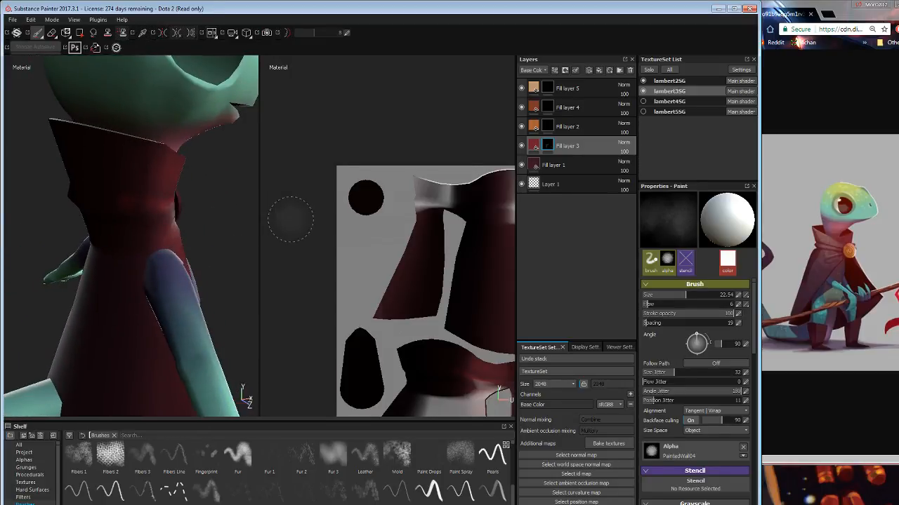
key("c")
right_click_drag(61, 184, 28, 184, "ctrl")
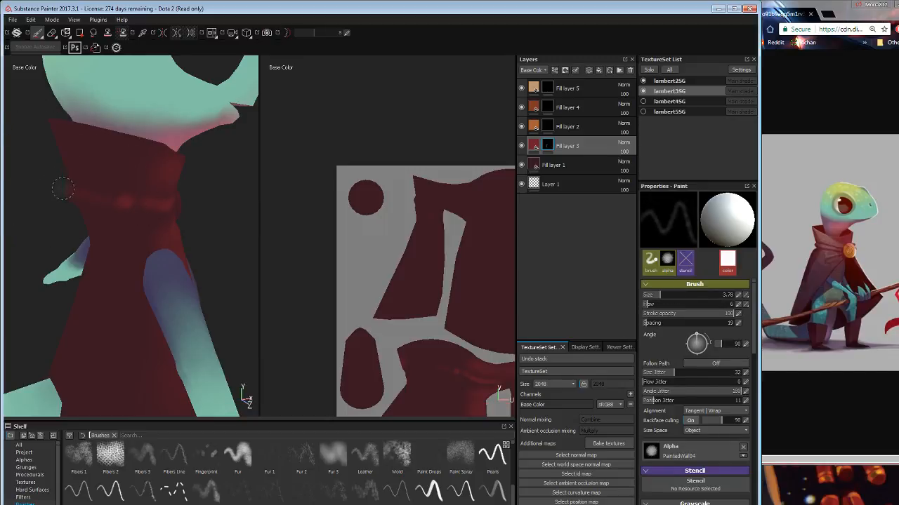
mouse_move(77, 191)
left_mouse_down()
mouse_move(178, 207)
mouse_move(140, 202)
mouse_move(169, 203)
left_mouse_up()
right_click_drag(121, 199, 112, 198, "ctrl")
mouse_move(89, 193)
left_mouse_down()
mouse_move(141, 205)
mouse_move(169, 189)
mouse_move(201, 207)
mouse_move(224, 186)
mouse_move(253, 194)
mouse_move(217, 194)
mouse_move(239, 186)
left_mouse_up()
mouse_move(169, 168)
left_mouse_down("alt")
mouse_move(241, 161)
mouse_move(226, 175)
mouse_move(279, 170)
mouse_move(274, 161)
mouse_move(200, 179)
left_mouse_up("alt")
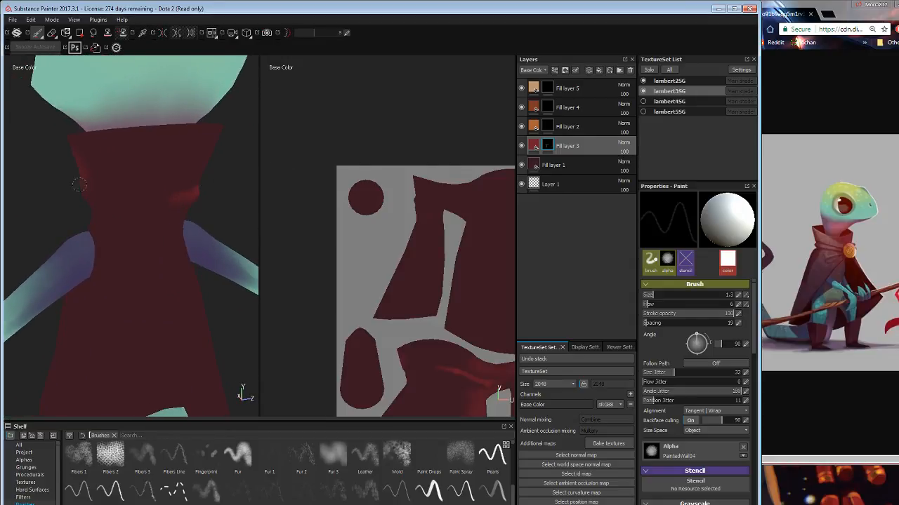
Continue the red fold line across the back of the collar in Fill layer 3's mask, varying the small brush size
left_click_drag(90, 193, 172, 200)
right_click_drag(106, 197, 115, 196, "ctrl")
left_click_drag(100, 196, 158, 200)
right_click_drag(124, 197, 120, 197, "ctrl")
mouse_move(102, 196)
left_mouse_down()
mouse_move(162, 201)
mouse_move(108, 199)
mouse_move(106, 176)
mouse_move(106, 238)
mouse_move(79, 237)
left_mouse_up()
key("bracketright")
key("bracketright")
key("bracketleft")
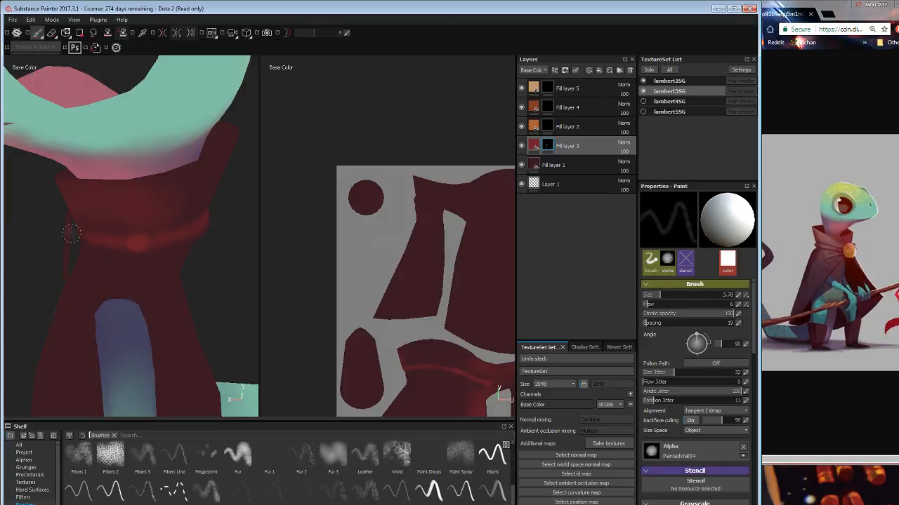
Brighten the red fold line on the collar's other side with repeated strokes of progressively finer brush sizes
mouse_move(146, 245)
left_mouse_down()
mouse_move(78, 239)
mouse_move(124, 245)
mouse_move(87, 236)
mouse_move(184, 233)
left_mouse_up()
key("bracketleft")
key("bracketleft")
key("bracketleft")
key("bracketleft")
key("bracketleft")
key("bracketleft")
key("bracketleft")
key("bracketleft")
key("bracketleft")
key("bracketright")
key("bracketright")
key("bracketright")
key("bracketright")
left_click_drag(144, 240, 184, 233)
mouse_move(146, 240)
left_mouse_down()
mouse_move(185, 233)
mouse_move(105, 239)
left_mouse_up()
left_click_drag(144, 241, 102, 239)
key("bracketleft")
key("bracketleft")
mouse_move(127, 240)
left_mouse_down()
mouse_move(96, 237)
mouse_move(137, 242)
left_mouse_up()
Sharpen the collar's lower fold with thin red strokes, starting at brush size 0.87, and begin the crease above it
left_click_drag(142, 240, 127, 241, "alt")
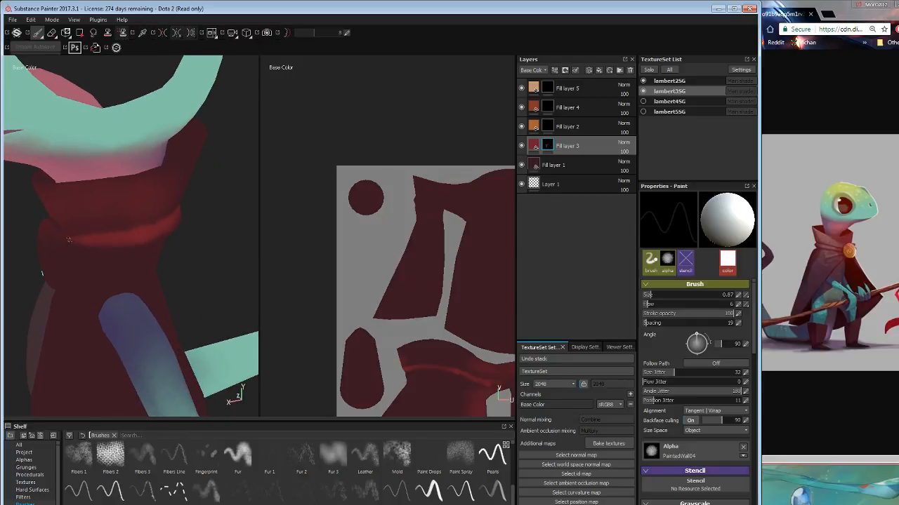
left_click_drag(66, 240, 99, 241)
left_click_drag(69, 240, 100, 239)
left_click_drag(74, 238, 128, 231)
key("]")
left_click_drag(73, 234, 116, 219)
key("]")
mouse_move(75, 233)
left_mouse_down()
mouse_move(139, 221)
mouse_move(113, 223)
left_mouse_up()
Paint a diagonal red crease across the middle of the collar with a brush of size 1.77
key("]")
key("]")
key("[")
key("[")
key("[")
left_click_drag(143, 216, 102, 229)
left_click_drag(133, 220, 91, 232)
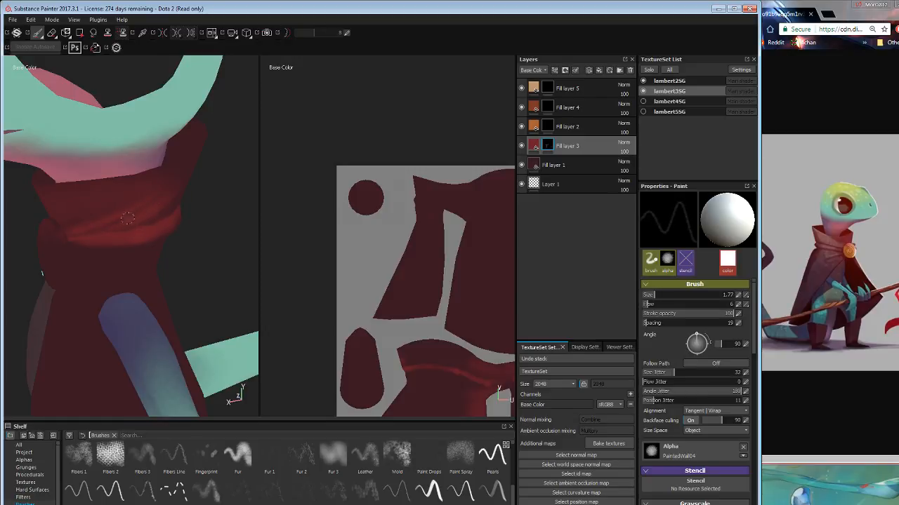
Blend wider, softer red strokes diagonally across the collar's rear area above the crease in Fill layer 3's mask
key("]")
key("]")
key("]")
key("]")
key("]")
key("]")
key("]")
left_click_drag(153, 203, 135, 212)
left_click_drag(171, 183, 140, 201)
key("[")
left_click_drag(168, 189, 134, 209)
left_click_drag(167, 196, 141, 210)
key("[")
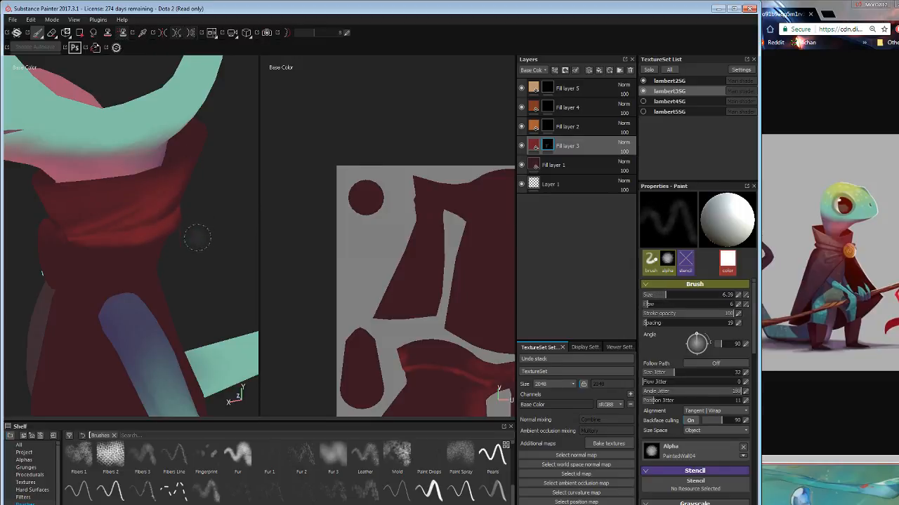
Fill the collar's upper area with soft red strokes toward its top edge, enlarging the brush to 9.78
mouse_move(197, 238)
left_mouse_down("alt")
mouse_move(156, 249)
mouse_move(227, 231)
mouse_move(210, 221)
left_mouse_up("alt")
mouse_move(69, 214)
left_mouse_down()
mouse_move(54, 227)
mouse_move(64, 208)
mouse_move(98, 200)
left_mouse_up()
mouse_move(67, 211)
left_mouse_down()
mouse_move(151, 175)
mouse_move(57, 210)
mouse_move(89, 182)
mouse_move(151, 179)
left_mouse_up()
key("[")
key("[")
key("[")
key("]")
key("]")
key("]")
key("[")
key("]")
key("]")
key("]")
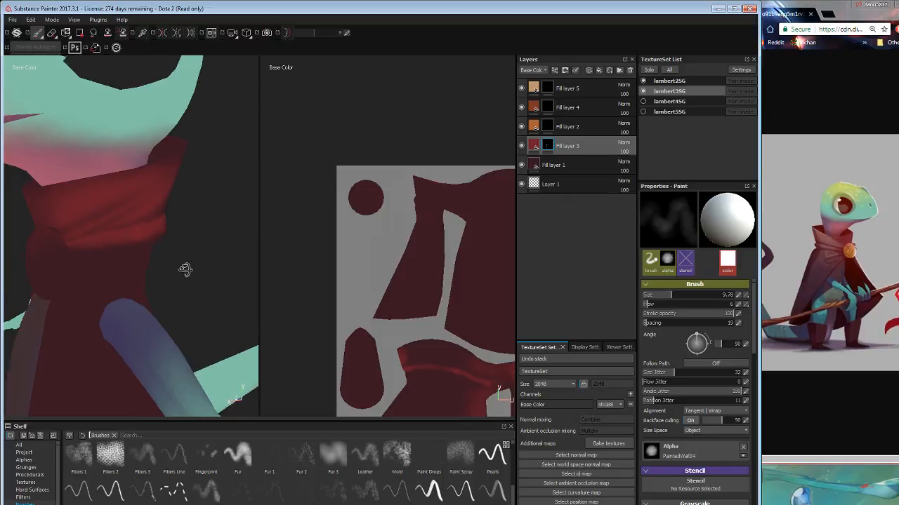
Paint soft red fold highlights on the cloak just below the collar's lower fold, adjusting the brush between 2.34 and 7.44
mouse_move(185, 266)
left_mouse_down("alt")
mouse_move(144, 284)
mouse_move(185, 261)
left_mouse_up("alt")
key("[")
key("[")
key("[")
key("[")
key("[")
key("[")
key("[")
key("[")
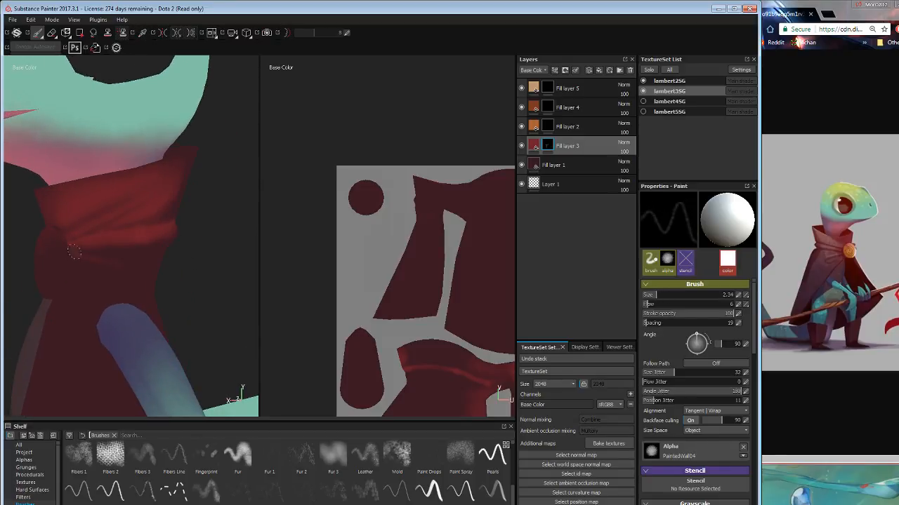
key("]")
key("]")
key("]")
key("]")
key("]")
key("]")
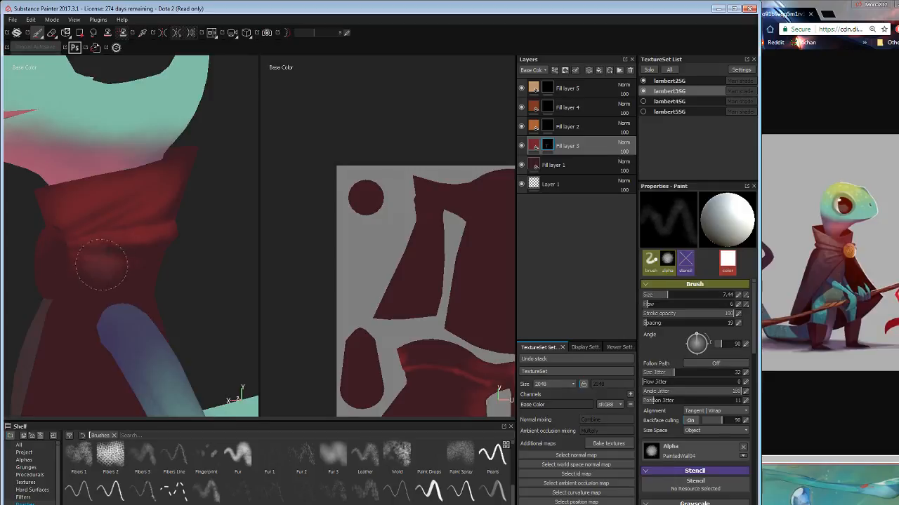
key("[")
key("[")
key("[")
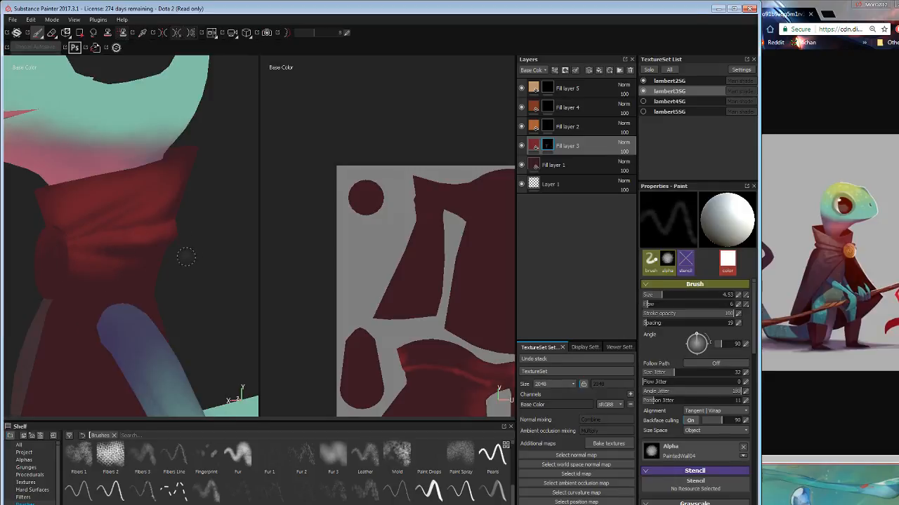
Paint fine red creases on the collar's front beside the round clasp, using brush sizes 0.54 and 2.39
mouse_move(169, 295)
left_mouse_down("alt")
mouse_move(190, 321)
mouse_move(195, 345)
mouse_move(231, 305)
mouse_move(176, 316)
mouse_move(222, 321)
left_mouse_up("alt")
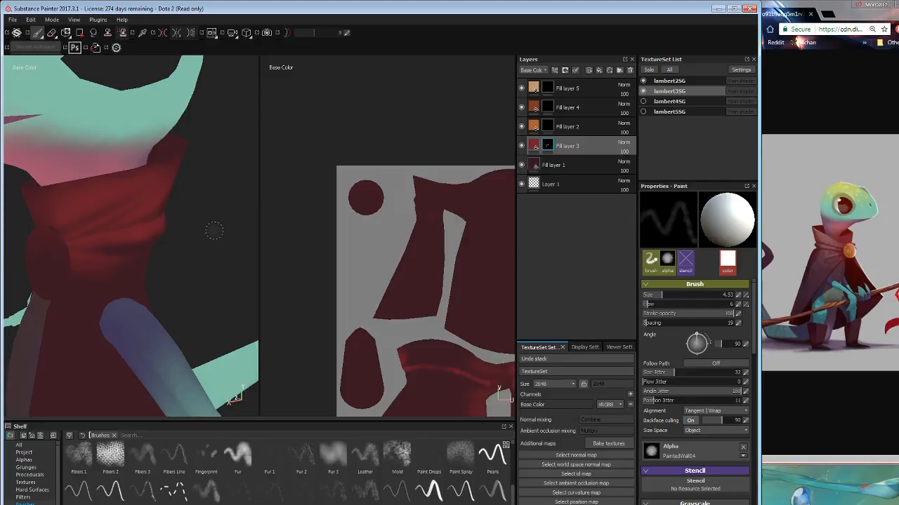
left_click_drag(214, 231, 190, 262, "alt")
left_click_drag(156, 218, 132, 179, "alt")
middle_click_drag(132, 179, 157, 184, "alt")
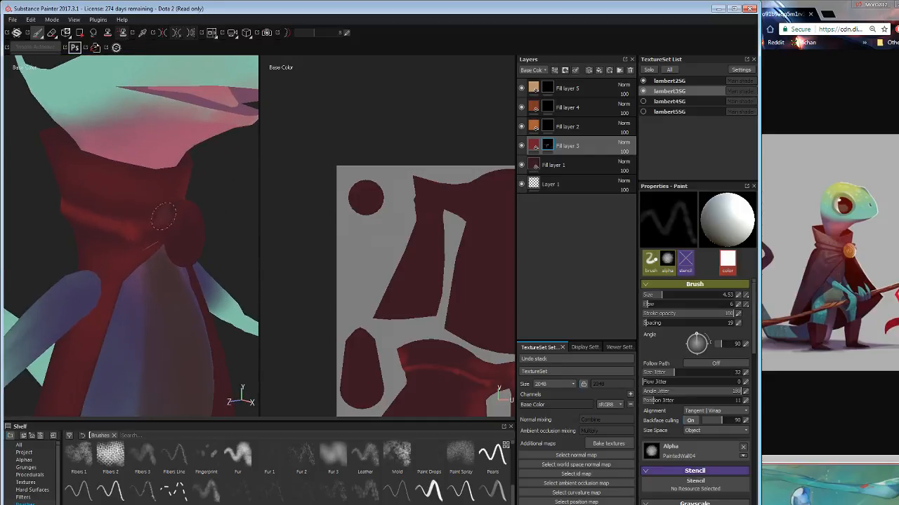
left_click_drag(164, 215, 173, 219, "alt")
right_click_drag(173, 219, 180, 241, "alt")
left_click_drag(181, 241, 169, 241, "alt")
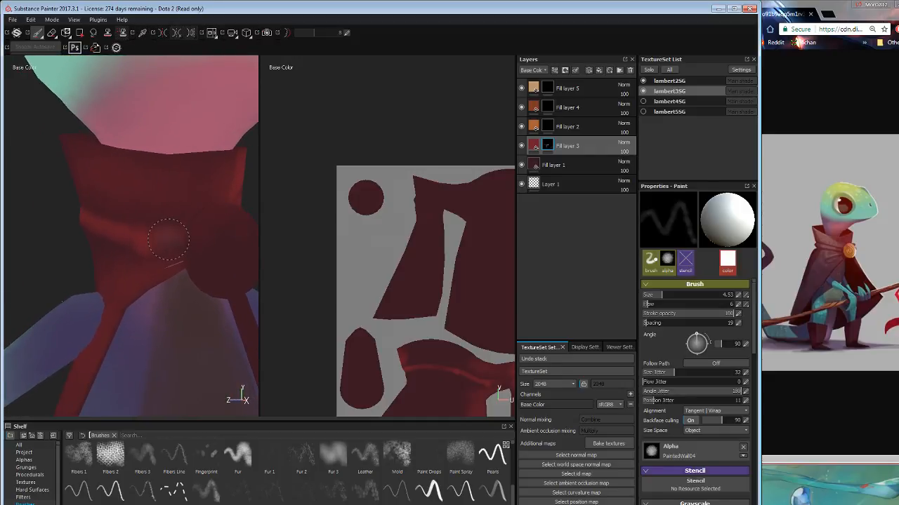
right_click_drag(169, 240, 143, 242, "ctrl")
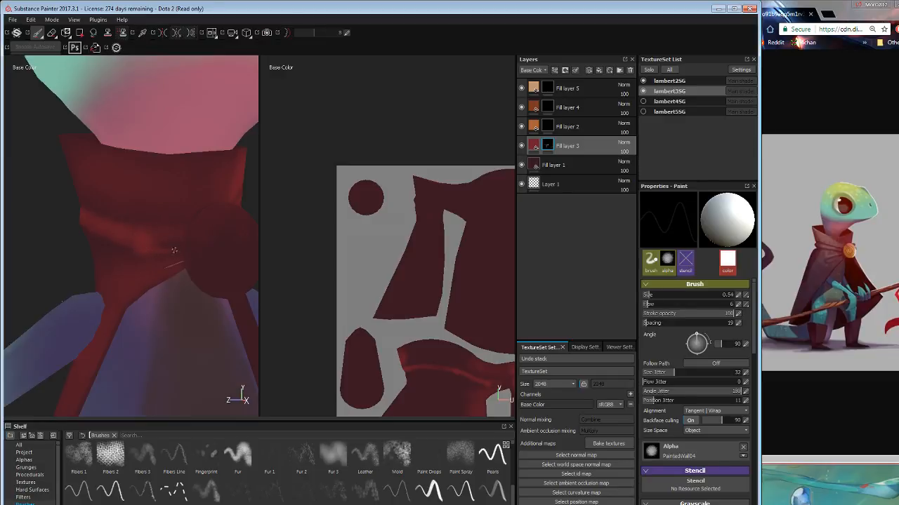
mouse_move(165, 239)
left_mouse_down()
mouse_move(155, 243)
mouse_move(169, 240)
left_mouse_up()
right_click_drag(187, 231, 172, 229, "ctrl")
right_click_drag(167, 226, 191, 227, "ctrl")
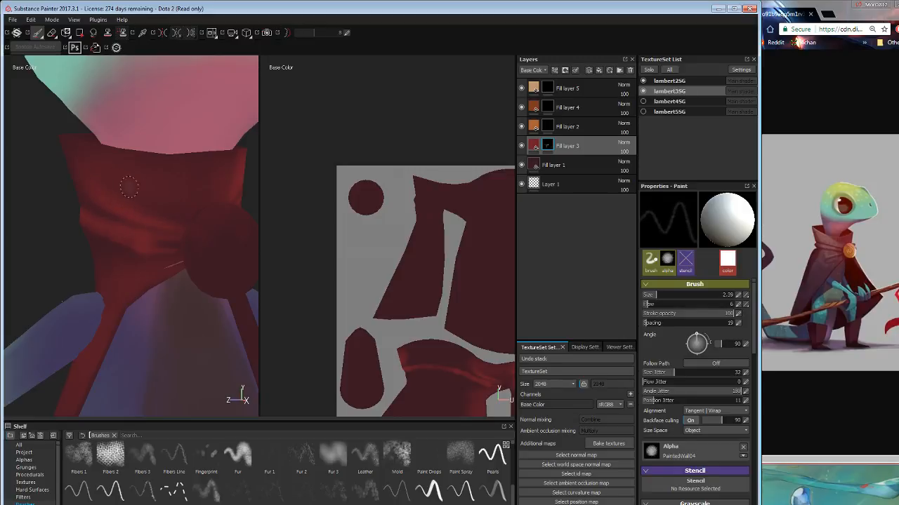
Blend soft red strokes over the collar's upper front and side, enlarging the brush from 5.51 to 15.59
left_click_drag(161, 200, 118, 174)
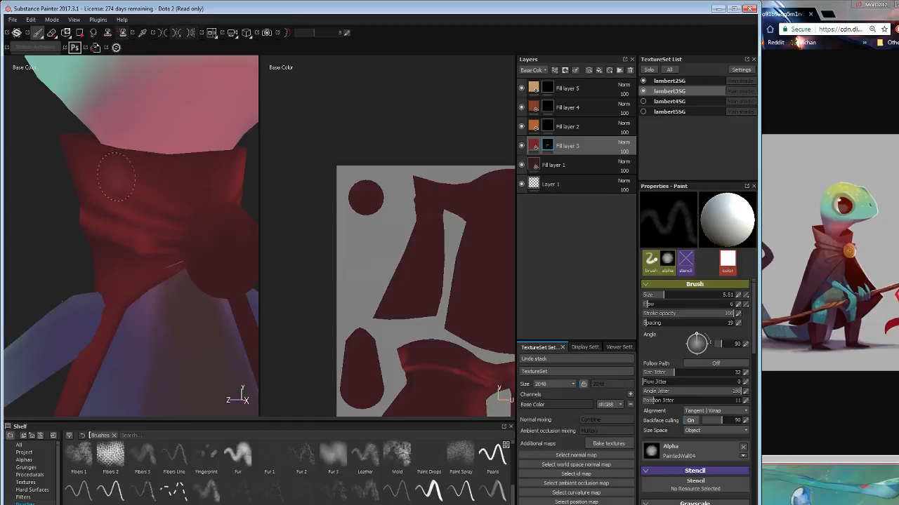
right_click_drag(150, 195, 174, 196, "ctrl")
mouse_move(151, 196)
left_mouse_down()
mouse_move(107, 176)
mouse_move(143, 177)
mouse_move(118, 169)
left_mouse_up()
right_click_drag(176, 194, 164, 194, "ctrl")
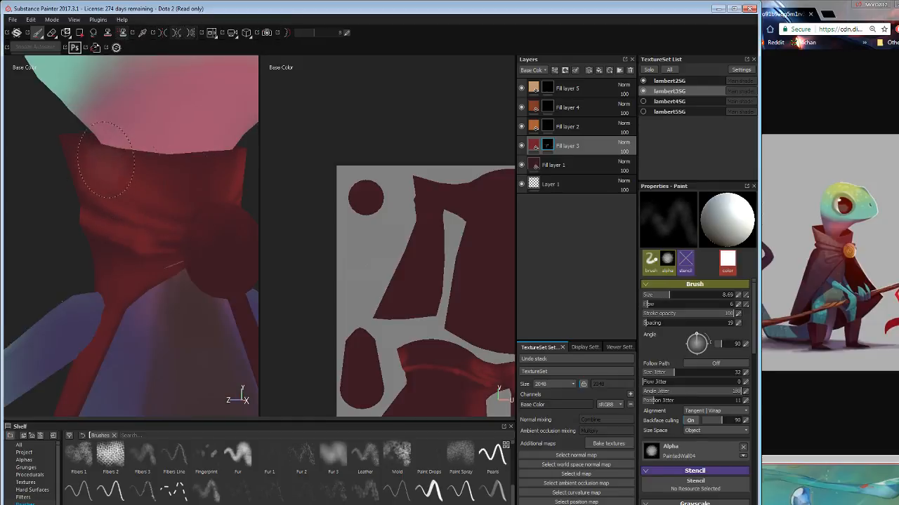
left_click_drag(125, 176, 203, 173, "alt")
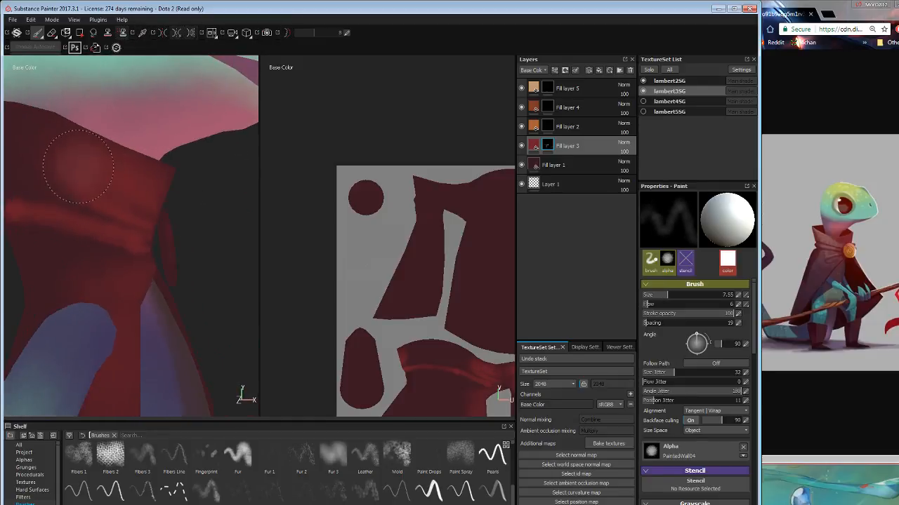
right_click_drag(96, 148, 131, 149, "ctrl")
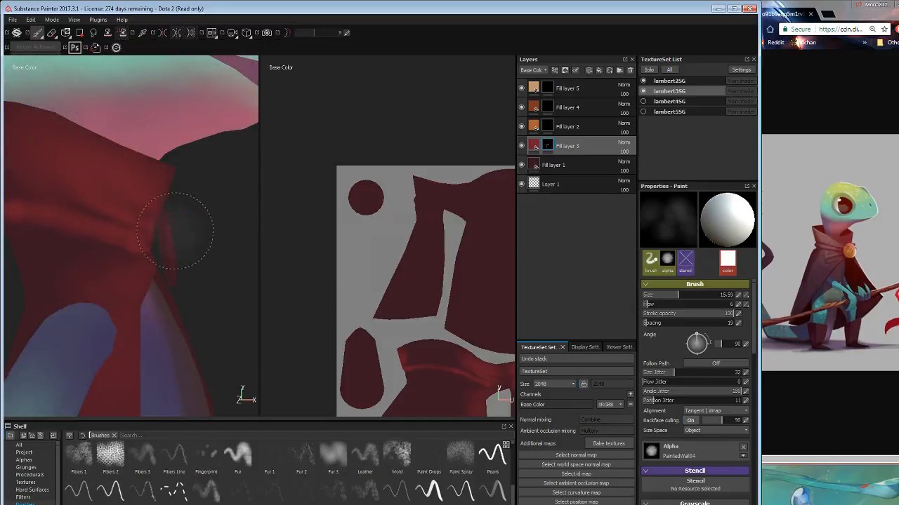
mouse_move(190, 271)
left_mouse_down("alt")
mouse_move(163, 319)
mouse_move(84, 311)
mouse_move(115, 311)
left_mouse_up("alt")
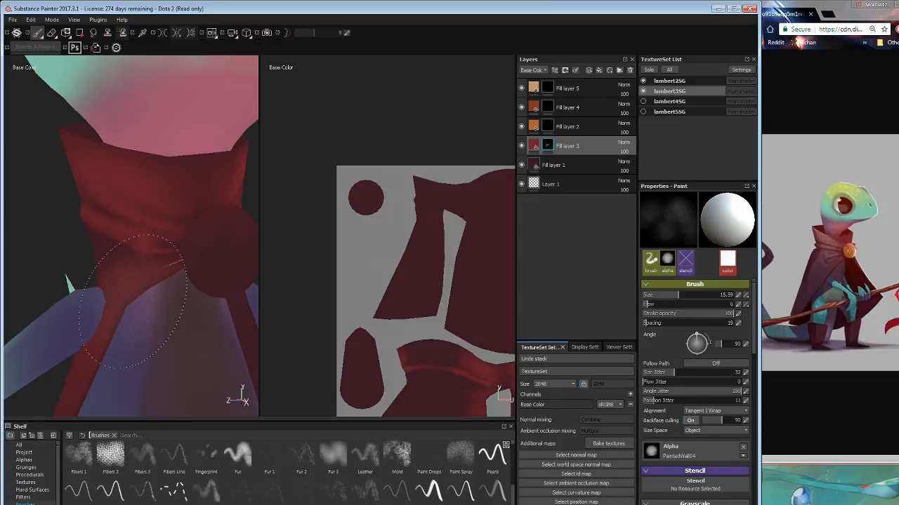
Paint narrow red folds below the collar's main front crease, toward the cloak opening, with brush size 1.81
right_click_drag(133, 302, 73, 180, "alt")
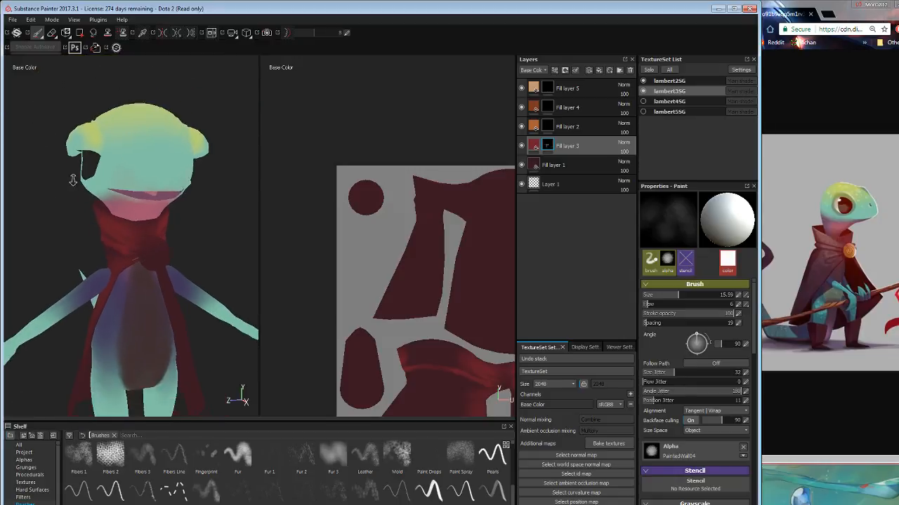
mouse_move(73, 180)
left_mouse_down("alt")
mouse_move(180, 235)
mouse_move(194, 197)
mouse_move(98, 197)
mouse_move(175, 205)
left_mouse_up("alt")
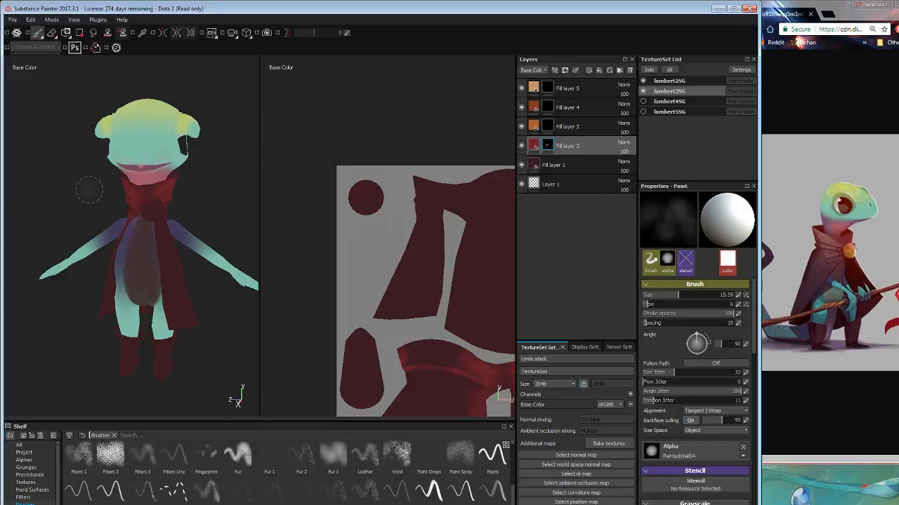
mouse_move(90, 191)
left_mouse_down("alt")
mouse_move(96, 176)
mouse_move(87, 156)
left_mouse_up("alt")
right_click_drag(88, 155, 164, 245, "alt")
middle_click_drag(164, 245, 164, 166, "alt")
left_click_drag(163, 166, 149, 166, "alt")
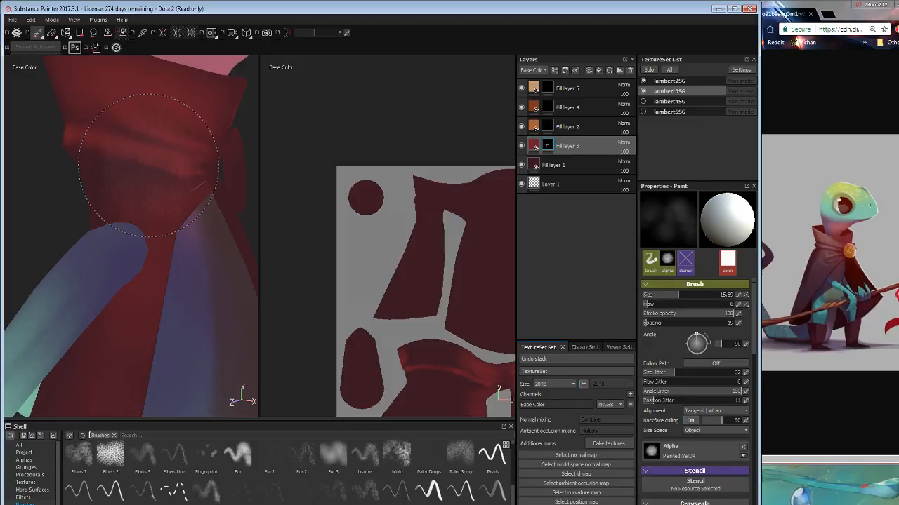
right_click_drag(149, 165, 99, 145, "ctrl")
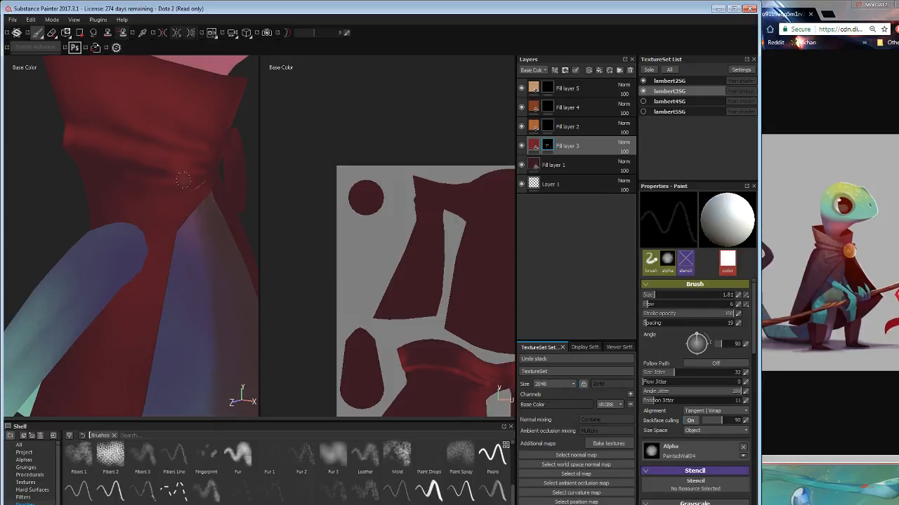
left_click_drag(236, 160, 198, 172, "alt")
key("alt+q")
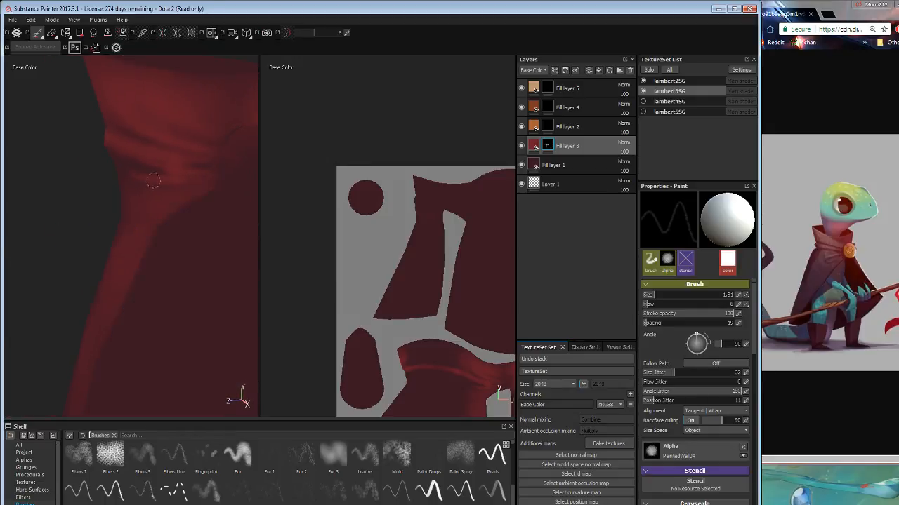
key("alt+q")
Paint a thin red crease under the collar's lower side fold at brush size 0.29, and soften it toward the opening at 3.79
left_click_drag(71, 166, 120, 164, "alt")
mouse_move(120, 164)
right_mouse_down("ctrl")
mouse_move(89, 166)
mouse_move(120, 173)
right_mouse_up("ctrl")
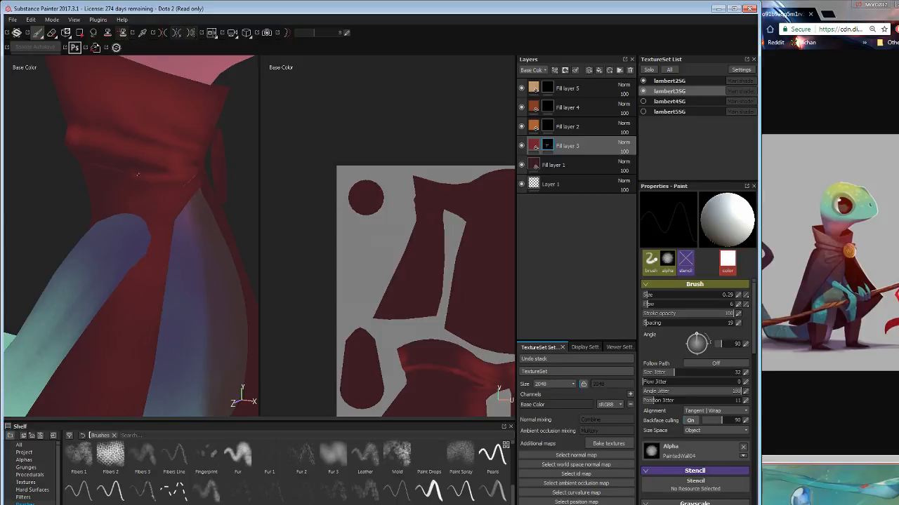
left_click_drag(96, 164, 167, 175)
right_click_drag(85, 155, 121, 164, "ctrl")
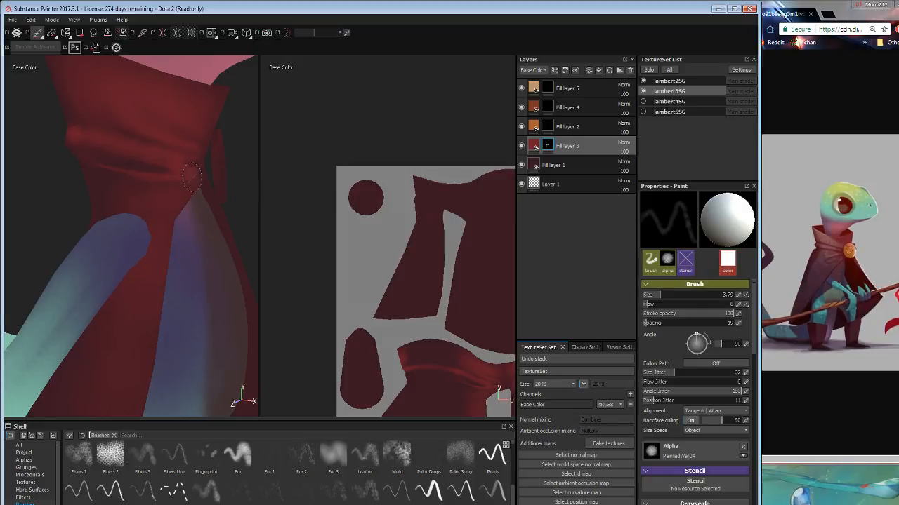
Strengthen the horizontal red fold across the back of the collar, varying the brush between 0.89 and 3.79
mouse_move(209, 121)
left_mouse_down("alt")
mouse_move(260, 181)
mouse_move(302, 194)
mouse_move(281, 194)
left_mouse_up("alt")
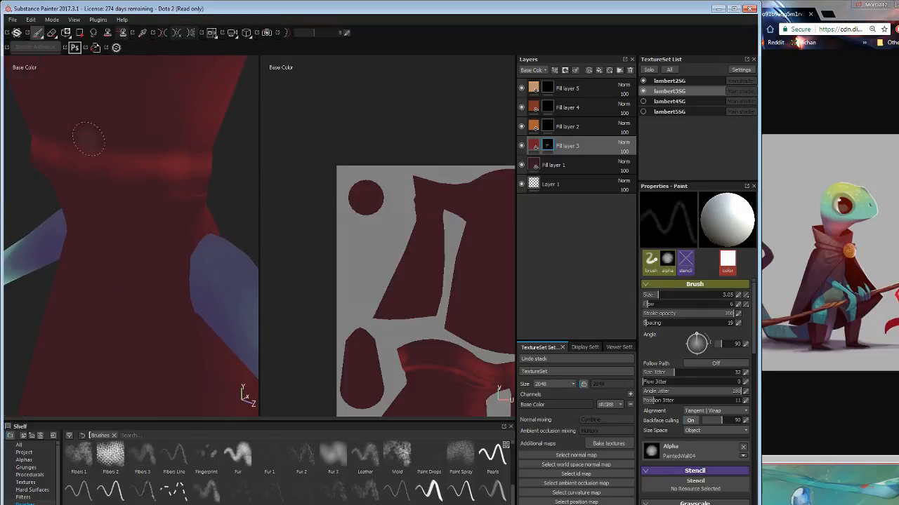
key("[")
key("[")
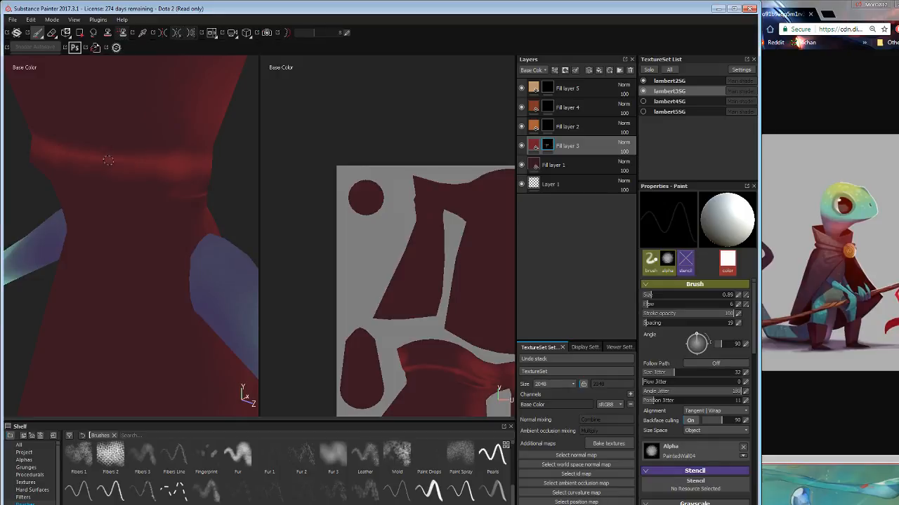
key("]")
key("]")
mouse_move(170, 159)
left_mouse_down()
mouse_move(200, 163)
mouse_move(88, 154)
left_mouse_up()
key("]")
key("]")
key("]")
key("]")
key("]")
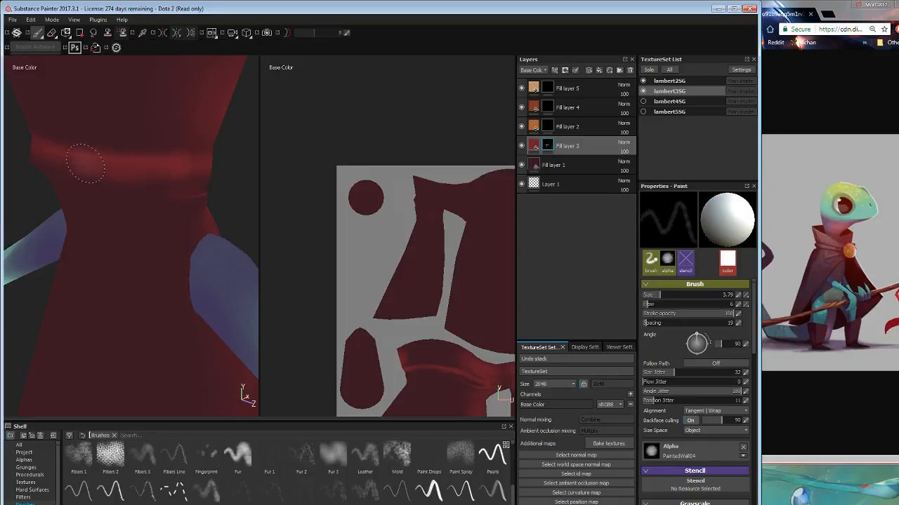
Paint a thin second red crease just beneath the collar's back fold with brush size 1.31
mouse_move(88, 163)
left_mouse_down("alt")
mouse_move(107, 156)
mouse_move(67, 174)
left_mouse_up("alt")
key("[")
key("[")
key("[")
key("[")
key("[")
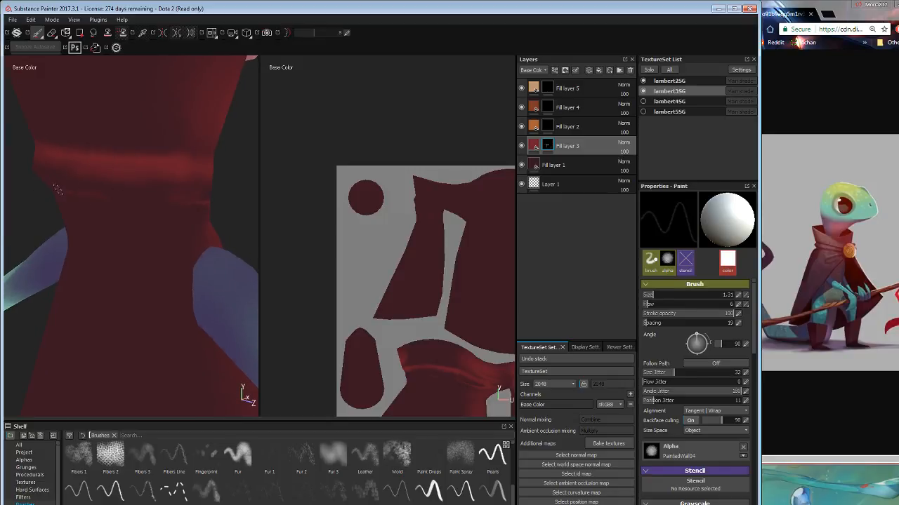
Widen the lower back crease into a soft red fold, enlarging the brush to 6.49 and 9.91
key("]")
key("]")
key("]")
key("]")
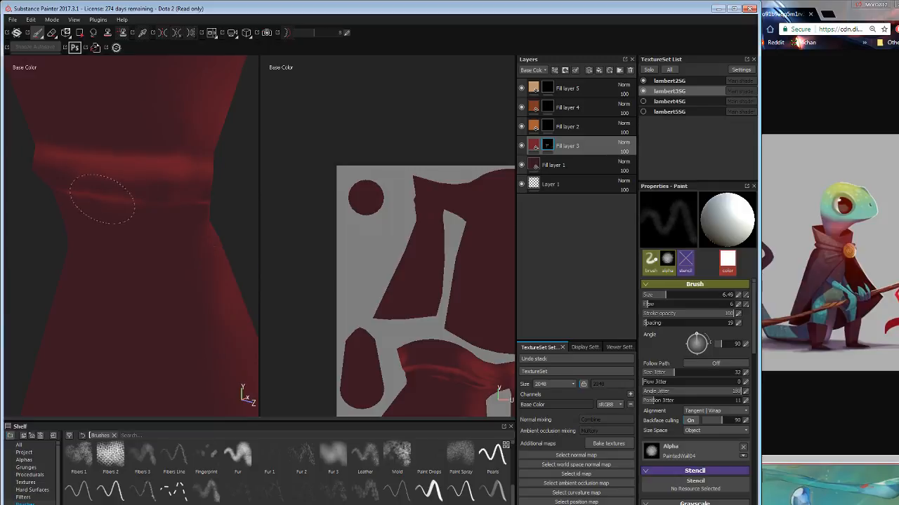
key("]")
key("]")
key("]")
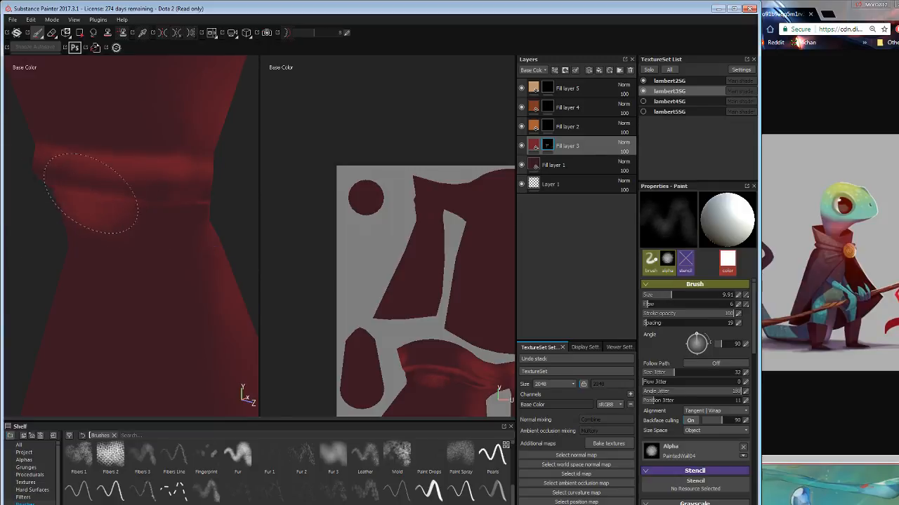
Blend the red below the collar's back crease across toward the shoulder, using brush sizes 4.61 and 12.59
key("bracketleft")
key("bracketleft")
key("bracketleft")
key("bracketleft")
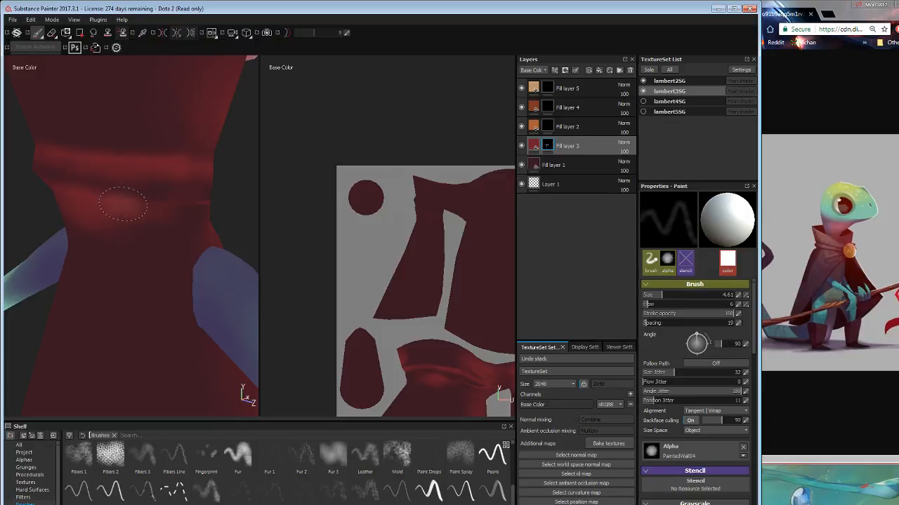
key("bracketright")
key("bracketright")
key("bracketright")
key("bracketright")
key("bracketright")
key("bracketright")
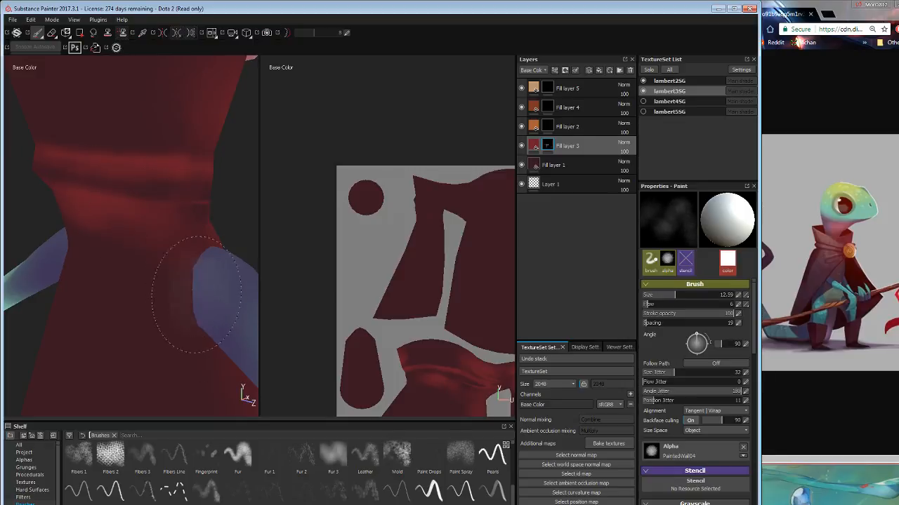
Cover the upper back of the collar with broad, soft red strokes using brush sizes 18.91 and 17.21
mouse_move(193, 281)
left_mouse_down("alt")
mouse_move(145, 317)
mouse_move(120, 315)
mouse_move(148, 300)
mouse_move(164, 303)
mouse_move(80, 144)
mouse_move(161, 147)
mouse_move(212, 193)
mouse_move(187, 198)
mouse_move(159, 188)
left_mouse_up("alt")
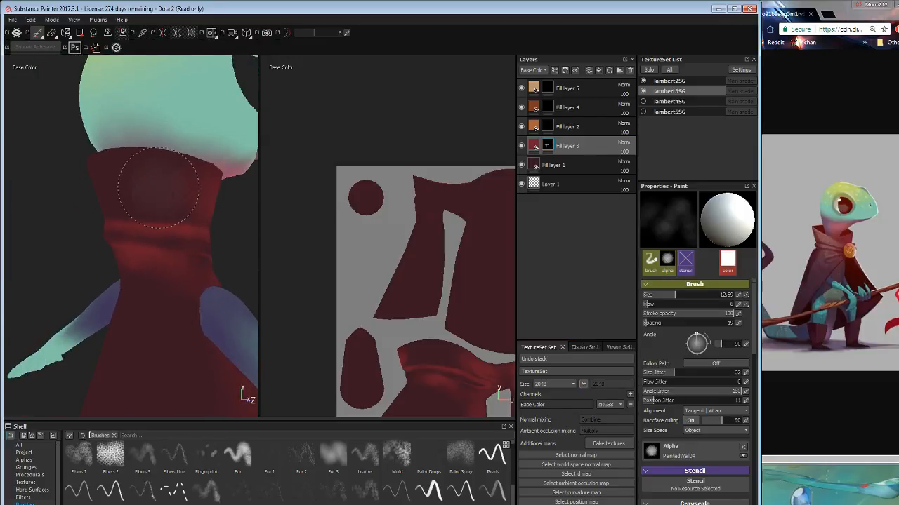
key("bracketright")
key("bracketright")
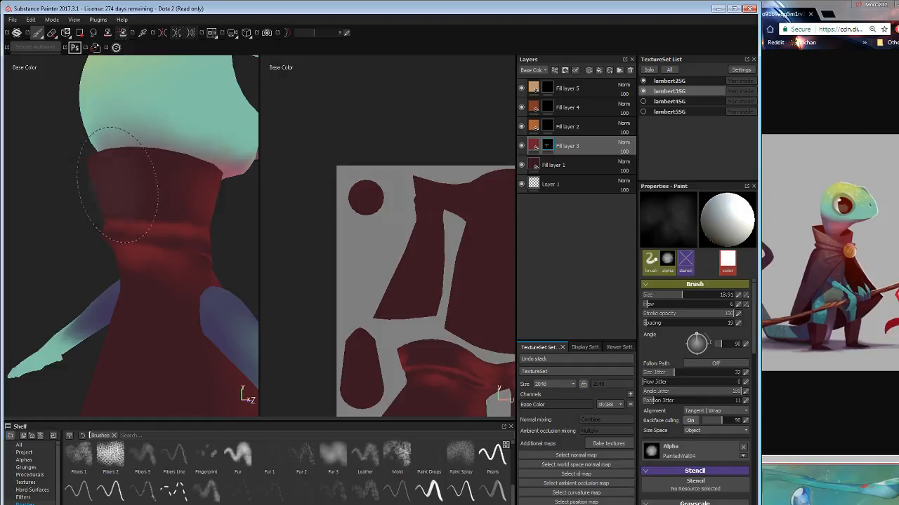
left_click_drag(119, 186, 149, 198)
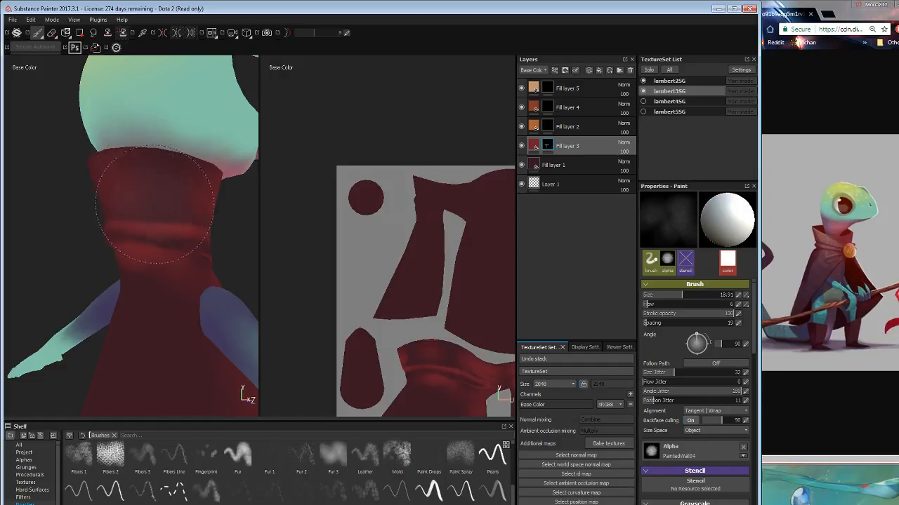
key("bracketleft")
left_click_drag(118, 163, 148, 181)
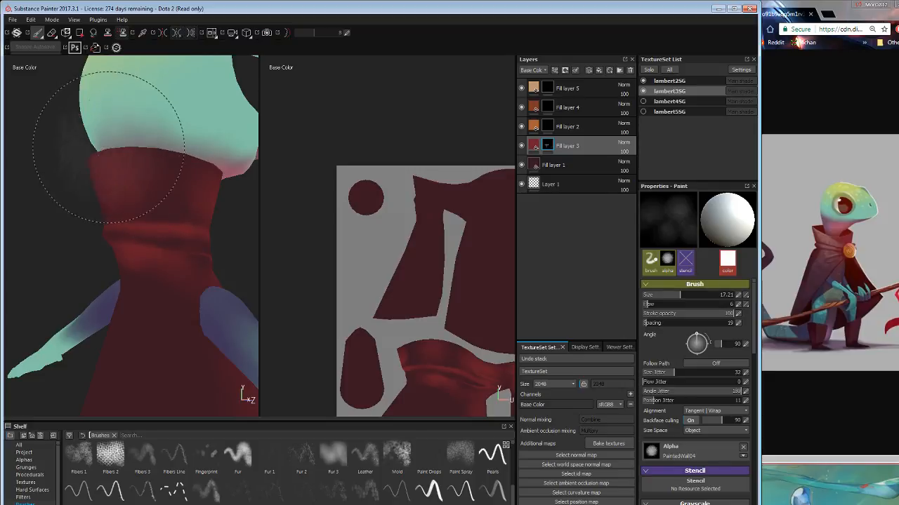
Brighten the collar's upper rear edge and far side with soft red strokes at brush sizes 12.59 to 14.05
key("bracketleft")
key("bracketleft")
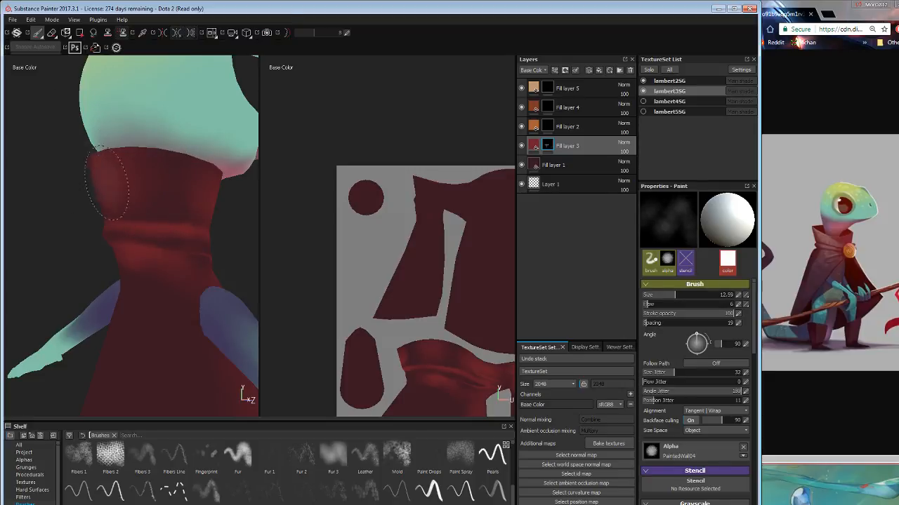
mouse_move(122, 174)
left_mouse_down()
mouse_move(120, 161)
mouse_move(131, 158)
mouse_move(92, 169)
mouse_move(105, 193)
left_mouse_up()
key("bracketleft")
mouse_move(77, 155)
left_mouse_down("alt")
mouse_move(108, 145)
mouse_move(171, 161)
mouse_move(123, 183)
left_mouse_up("alt")
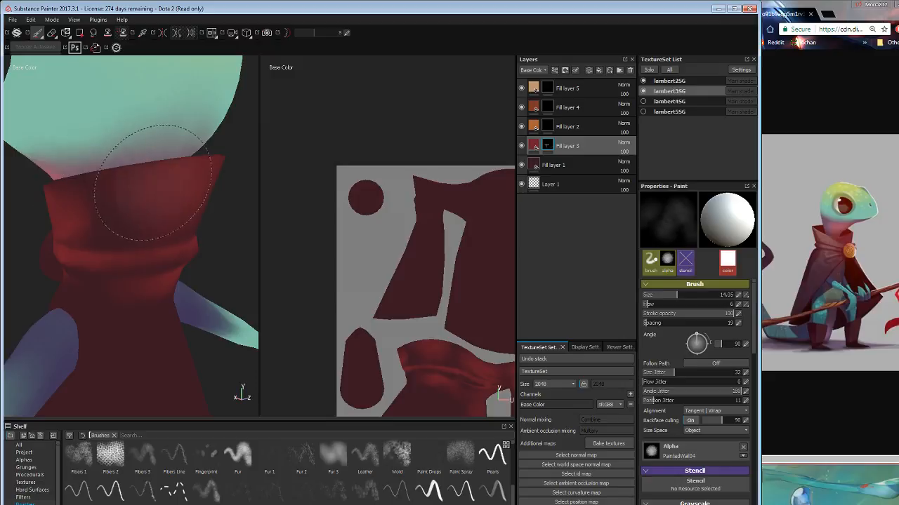
left_click_drag(149, 215, 167, 219)
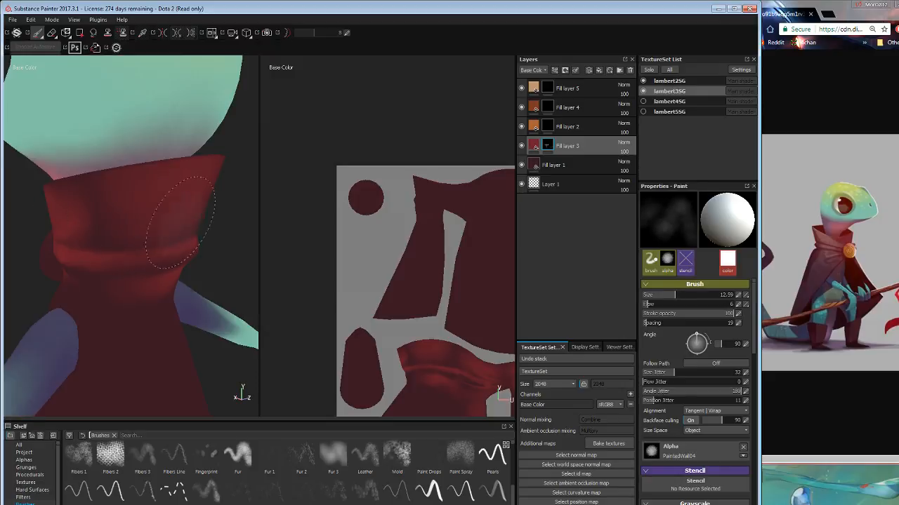
key("[")
Paint soft red shading over the collar's upper back and rear edge, using brush sizes 3.79, 7.55 and 6.49
mouse_move(208, 271)
left_mouse_down("alt")
mouse_move(235, 261)
mouse_move(225, 267)
left_mouse_up("alt")
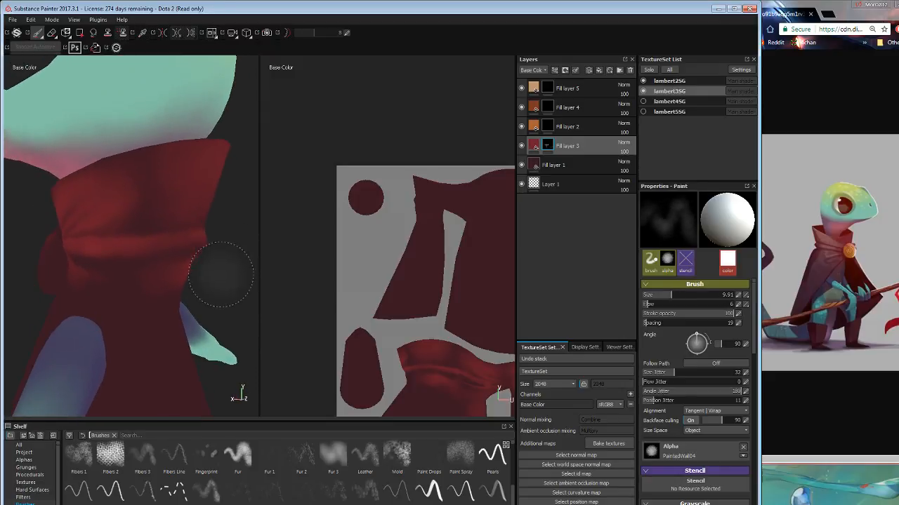
key("[")
key("[")
key("[")
key("[")
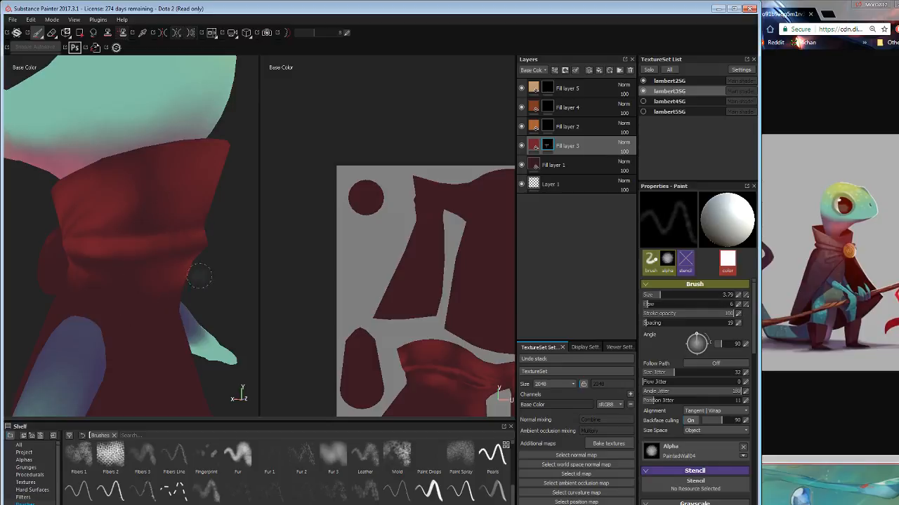
mouse_move(179, 242)
left_mouse_down("alt")
mouse_move(72, 287)
mouse_move(77, 297)
left_mouse_up("alt")
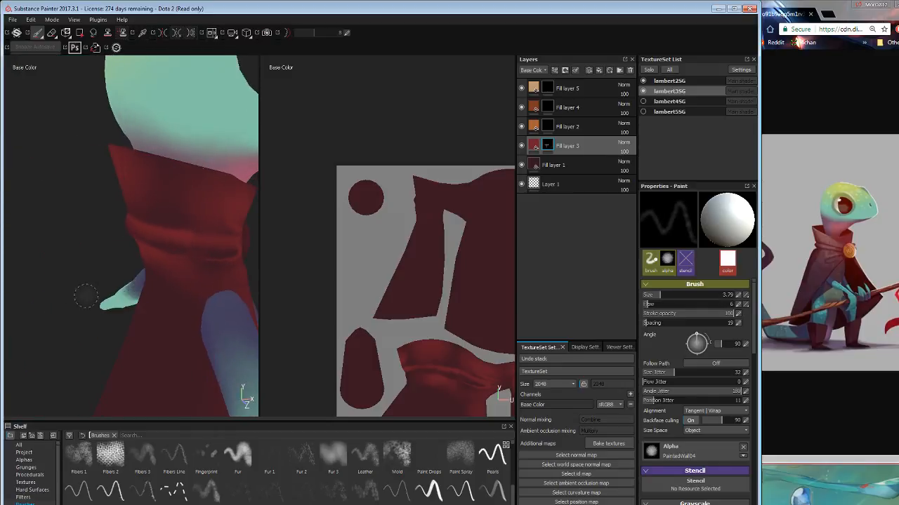
key("]")
key("]")
key("]")
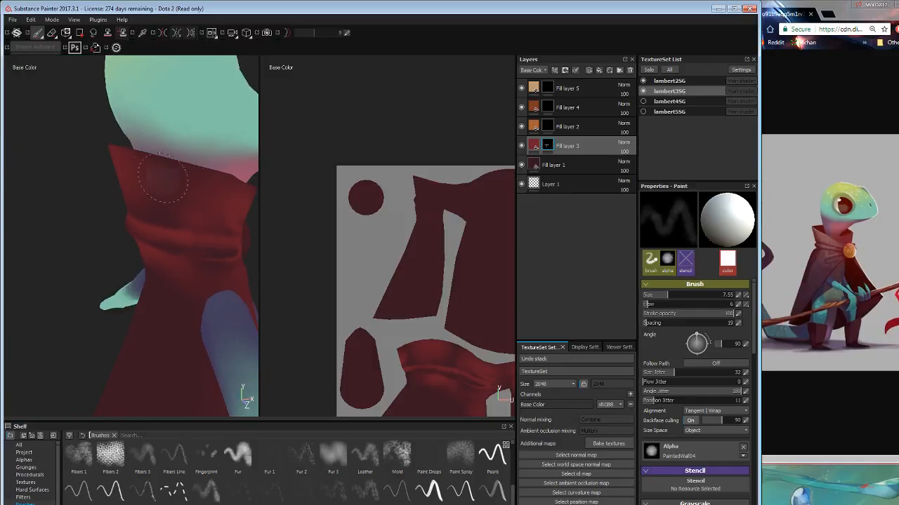
key("bracketleft")
mouse_move(196, 279)
left_mouse_down("alt")
mouse_move(176, 282)
mouse_move(202, 286)
mouse_move(205, 303)
left_mouse_up("alt")
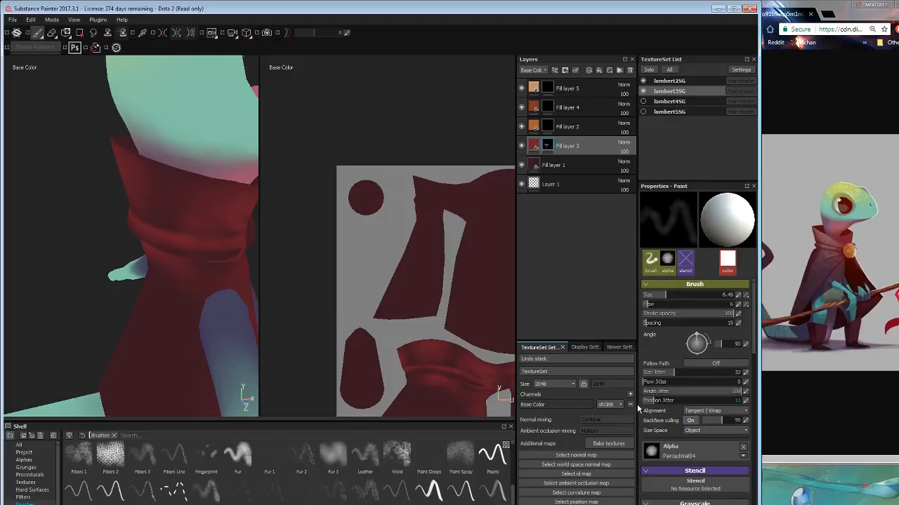
Deepen the red folds along the collar's lower side above the arm, reducing the brush from 6.49 to 3.05
left_click_drag(214, 291, 161, 301, "alt")
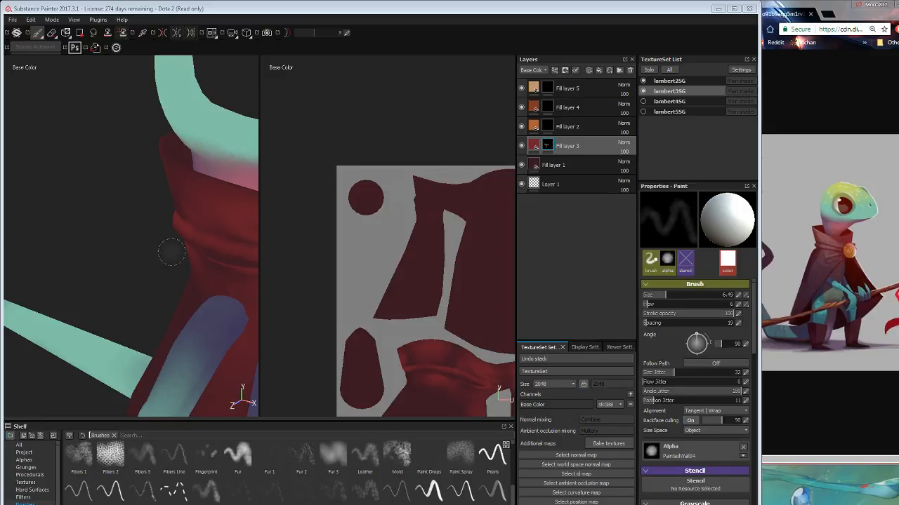
right_click_drag(171, 253, 152, 203, "alt")
mouse_move(152, 203)
left_mouse_down("alt")
mouse_move(183, 223)
mouse_move(164, 203)
left_mouse_up("alt")
right_click_drag(163, 202, 153, 199, "alt")
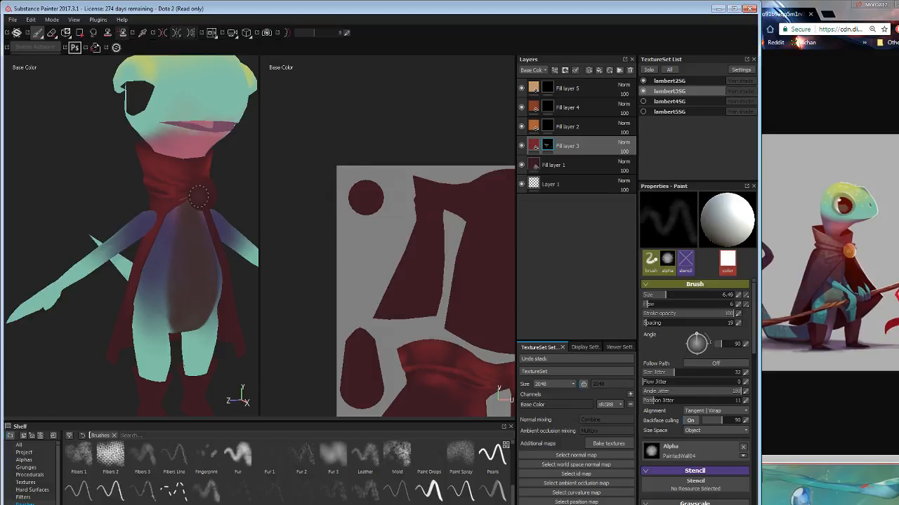
left_click_drag(188, 180, 104, 176, "alt")
right_click_drag(126, 160, 204, 158, "alt")
middle_click_drag(185, 122, 132, 184, "alt")
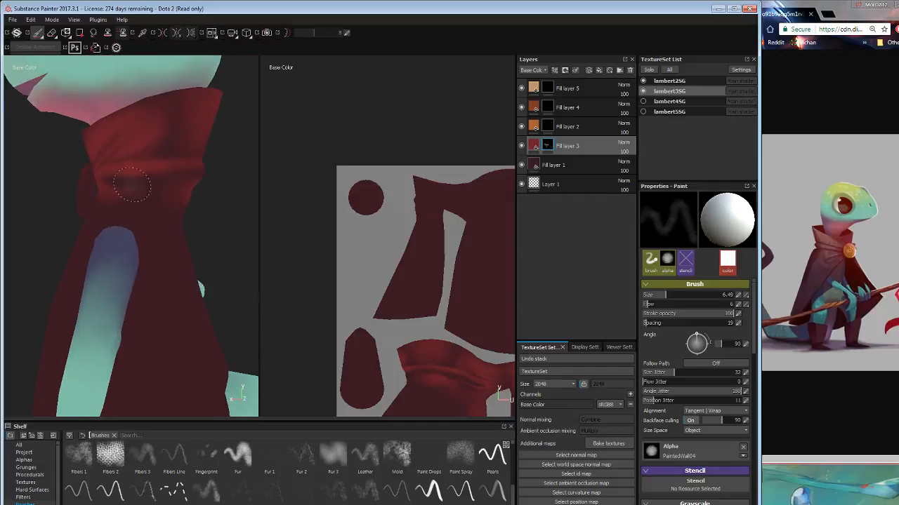
left_click_drag(132, 184, 122, 204, "alt")
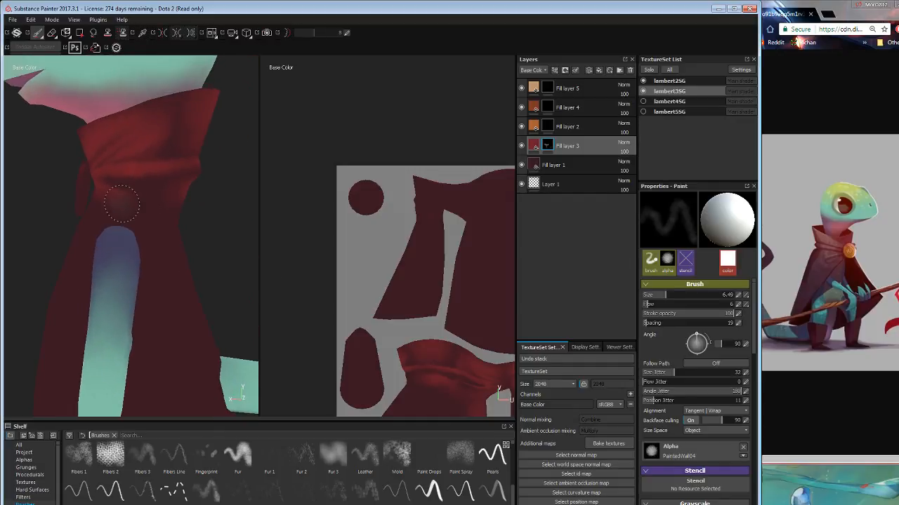
mouse_move(127, 195)
right_mouse_down("ctrl")
mouse_move(95, 185)
mouse_move(175, 191)
right_mouse_up("ctrl")
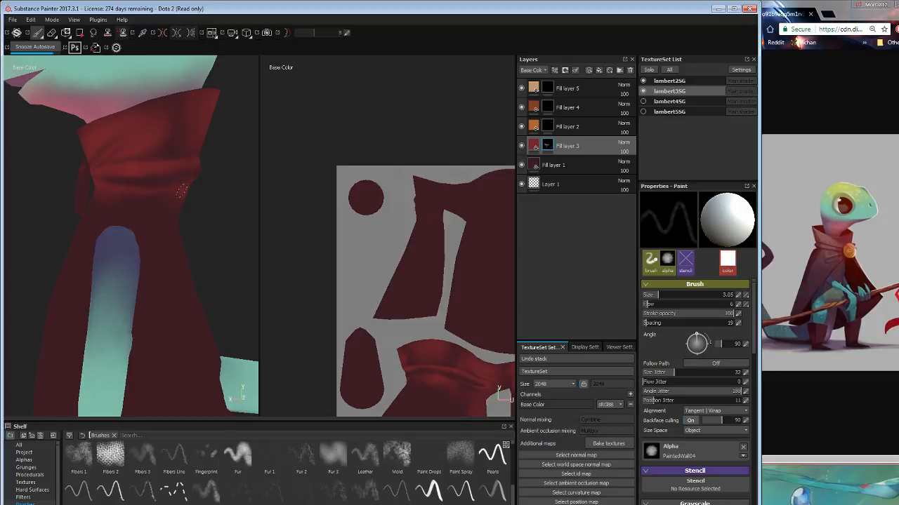
Paint fine red folds on the front of the collar beneath the chin, reducing the brush to 2.39
mouse_move(125, 198)
right_mouse_down("ctrl")
mouse_move(146, 199)
mouse_move(139, 213)
right_mouse_up("ctrl")
mouse_move(136, 223)
left_mouse_down()
mouse_move(140, 232)
mouse_move(276, 202)
mouse_move(345, 201)
mouse_move(297, 217)
left_mouse_up()
key("bracketleft")
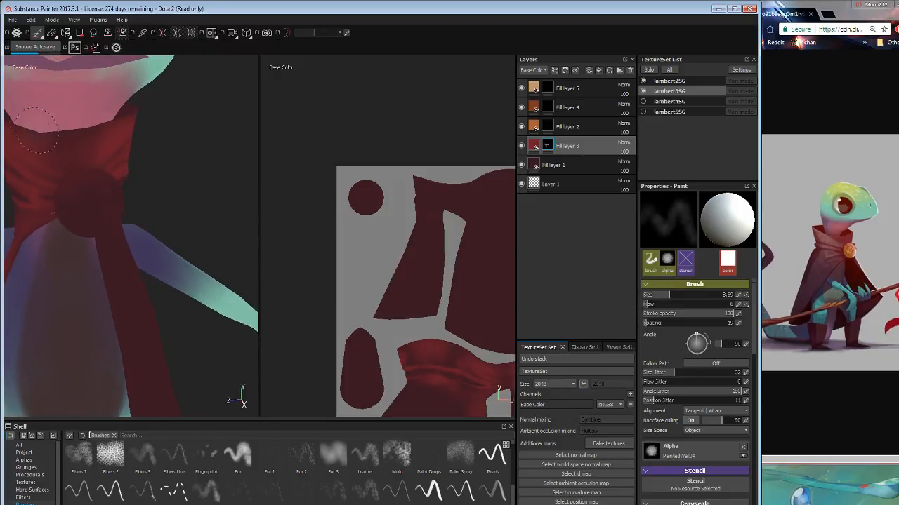
key("bracketleft")
key("bracketleft")
key("bracketleft")
key("bracketleft")
key("bracketleft")
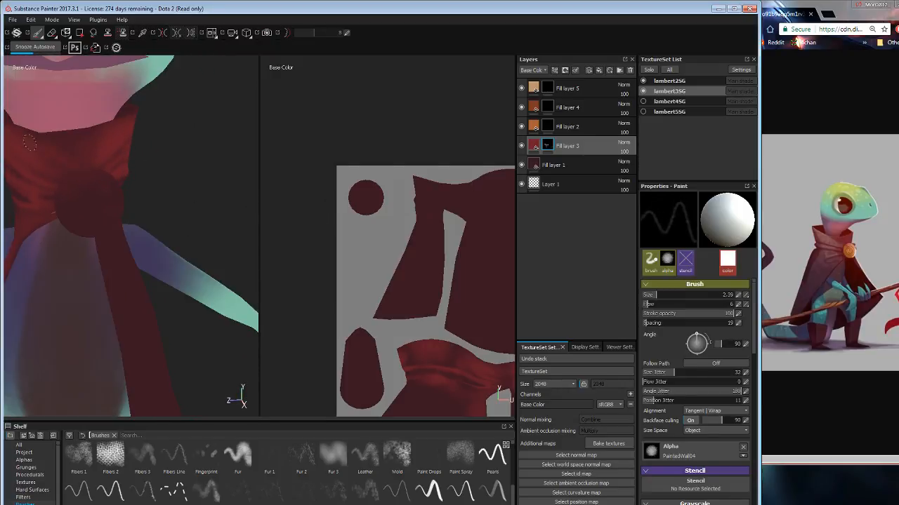
left_click_drag(32, 139, 46, 127)
key("bracketleft")
mouse_move(93, 151)
left_mouse_down()
mouse_move(52, 161)
mouse_move(74, 156)
left_mouse_up()
Blend the front of the collar and the cloth beside the clasp with soft red at brush sizes 9.91 and 7.55
key("bracketright")
key("bracketright")
key("bracketright")
key("bracketright")
key("bracketright")
key("bracketright")
key("bracketright")
key("bracketright")
mouse_move(158, 181)
left_mouse_down("alt")
mouse_move(187, 175)
mouse_move(211, 147)
mouse_move(186, 162)
mouse_move(187, 177)
mouse_move(237, 164)
mouse_move(209, 187)
left_mouse_up("alt")
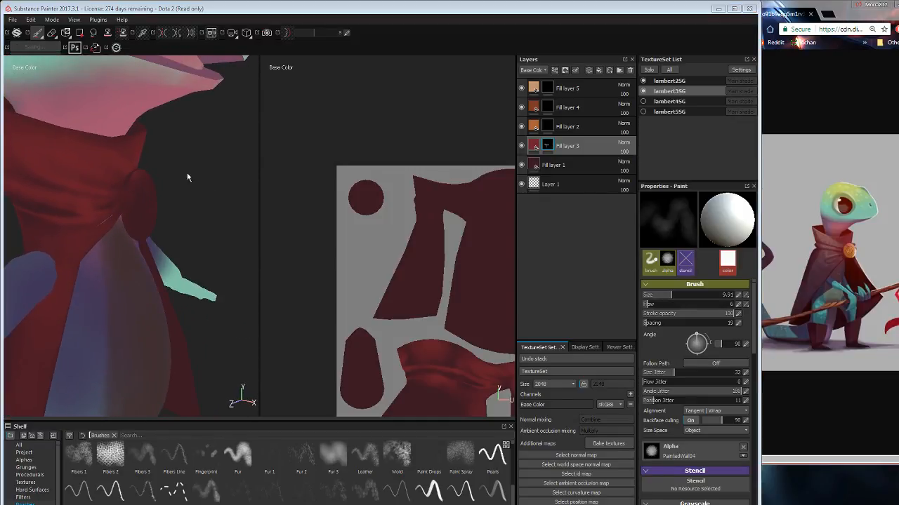
key("bracketleft")
mouse_move(70, 247)
left_mouse_down("alt")
mouse_move(151, 215)
mouse_move(179, 190)
left_mouse_up("alt")
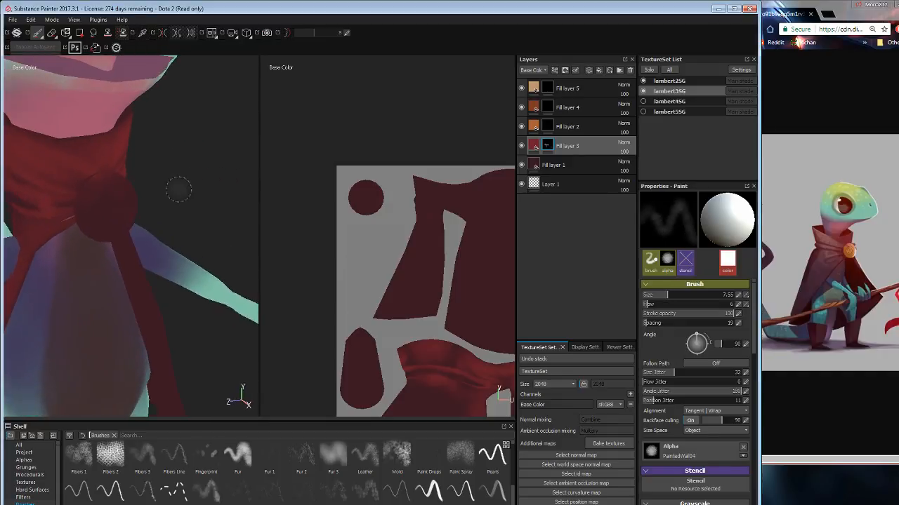
Hide the lambert2SG texture set and paint soft red down the cloak's front panel at brush sizes 5.51 and 4.61
left_click(643, 81)
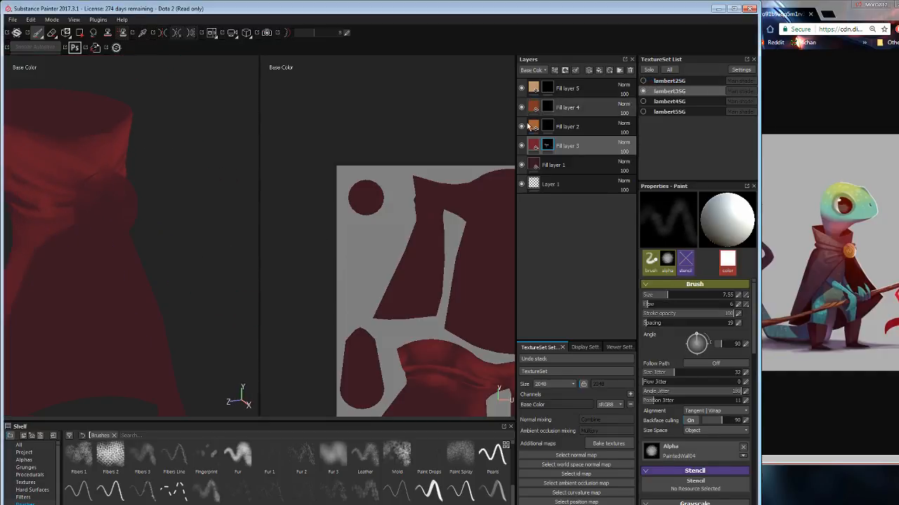
mouse_move(166, 251)
left_mouse_down("alt")
mouse_move(205, 242)
mouse_move(215, 145)
mouse_move(194, 164)
mouse_move(203, 181)
mouse_move(176, 240)
mouse_move(208, 150)
left_mouse_up("alt")
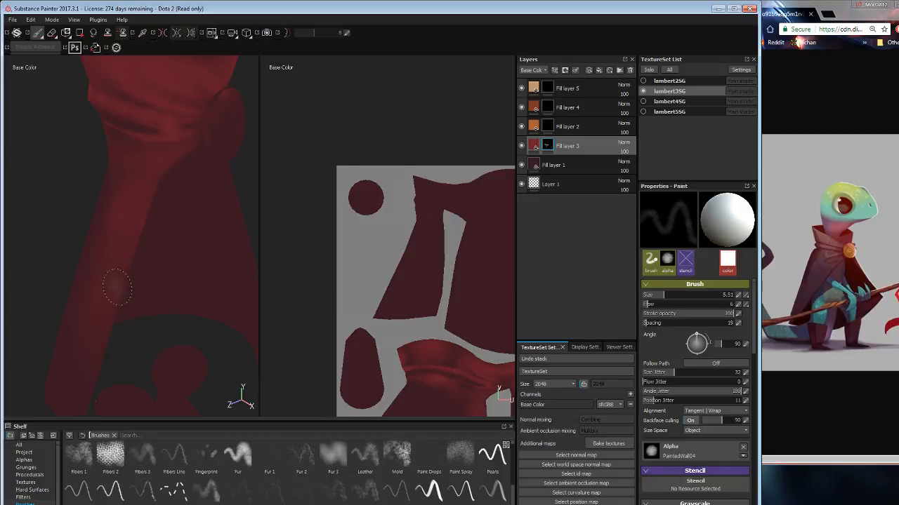
key("bracketleft")
key("bracketleft")
key("bracketleft")
mouse_move(147, 212)
left_mouse_down()
mouse_move(116, 292)
mouse_move(129, 257)
left_mouse_up()
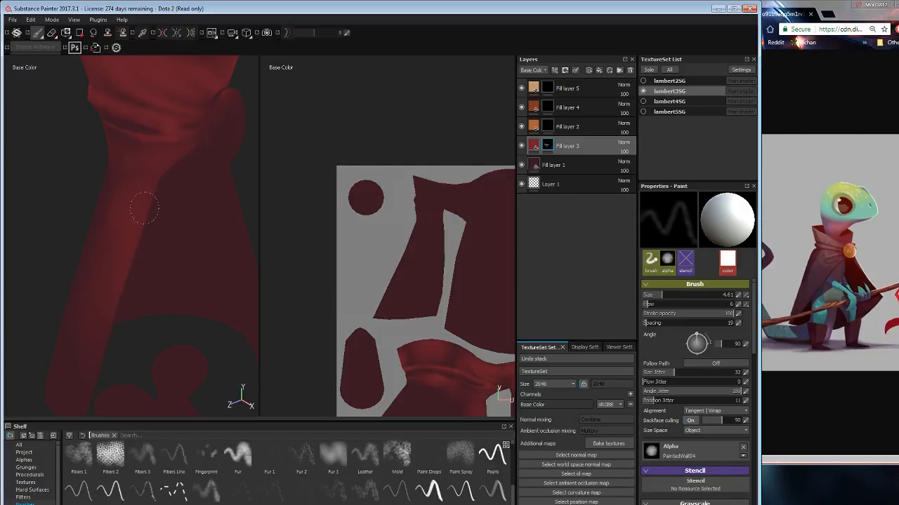
Brighten the upper inner edge of the cloak's front panel at brush size 1.81 and blend it at 5.51
key("bracketleft")
key("bracketleft")
key("bracketleft")
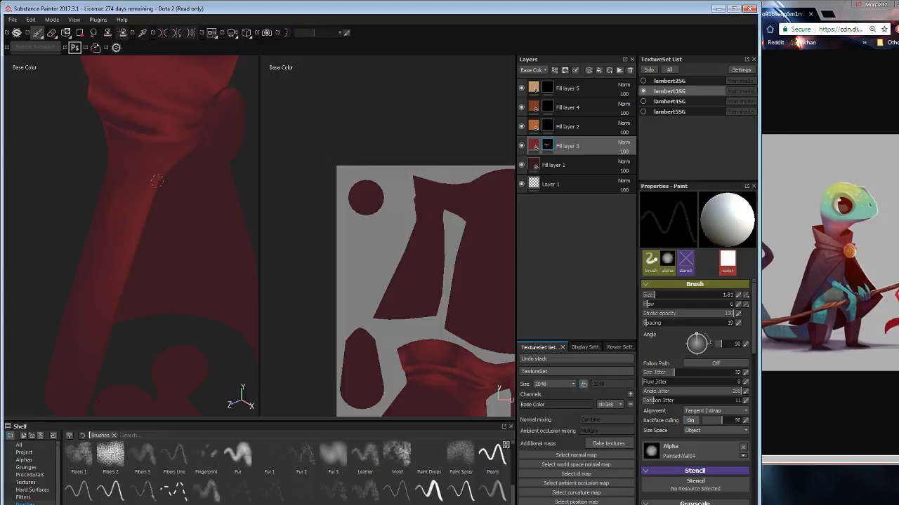
key("bracketright")
key("bracketright")
key("bracketright")
key("bracketright")
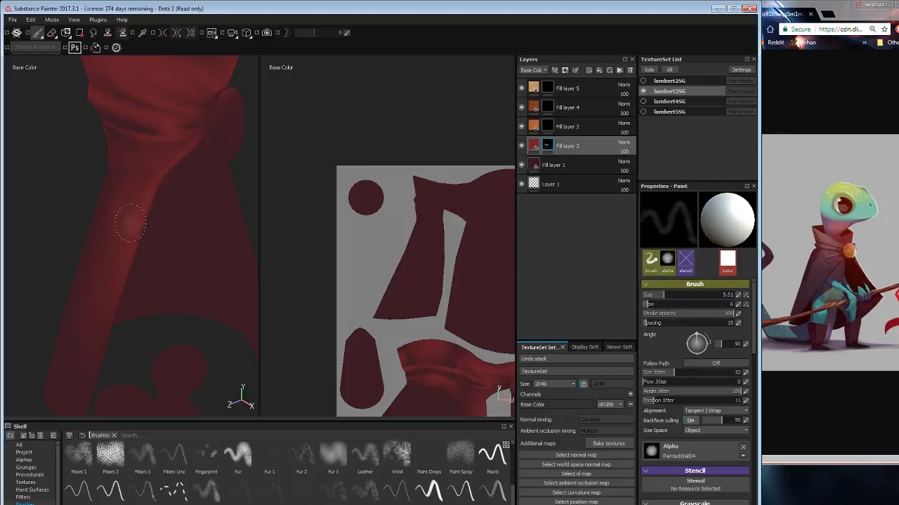
Paint thin red creases where the front panel gathers below the collar, using brush sizes 1.31 to 1.81
key("bracketleft")
key("bracketleft")
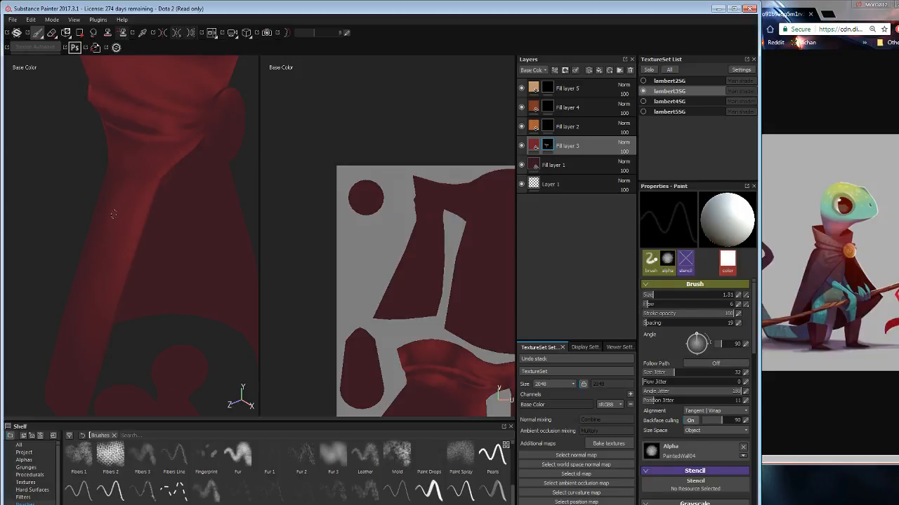
key("bracketleft")
key("bracketleft")
key("bracketright")
key("bracketright")
key("bracketleft")
key("bracketright")
key("bracketright")
key("bracketleft")
key("bracketleft")
Set the mask brush to black and darken the gaps between the collar and shoulder folds at sizes 1.81 to 4.61
left_click(684, 504)
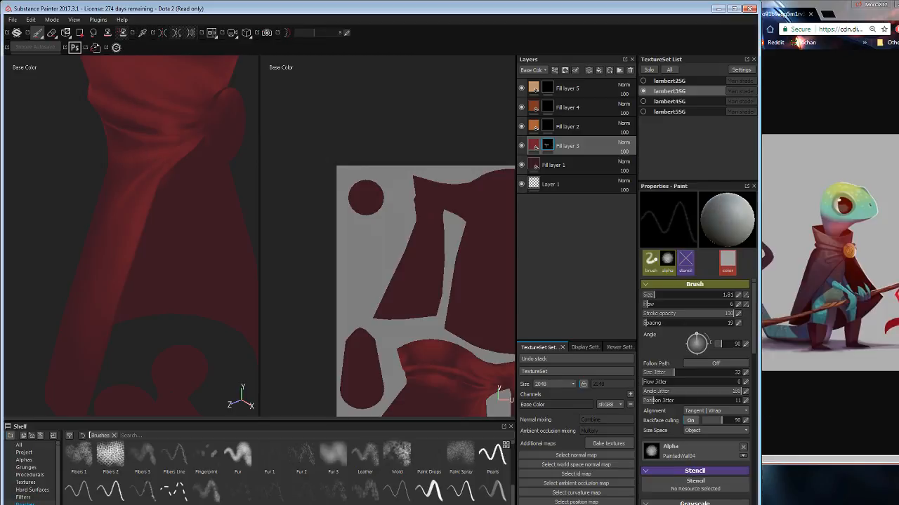
left_click_drag(685, 504, 641, 504)
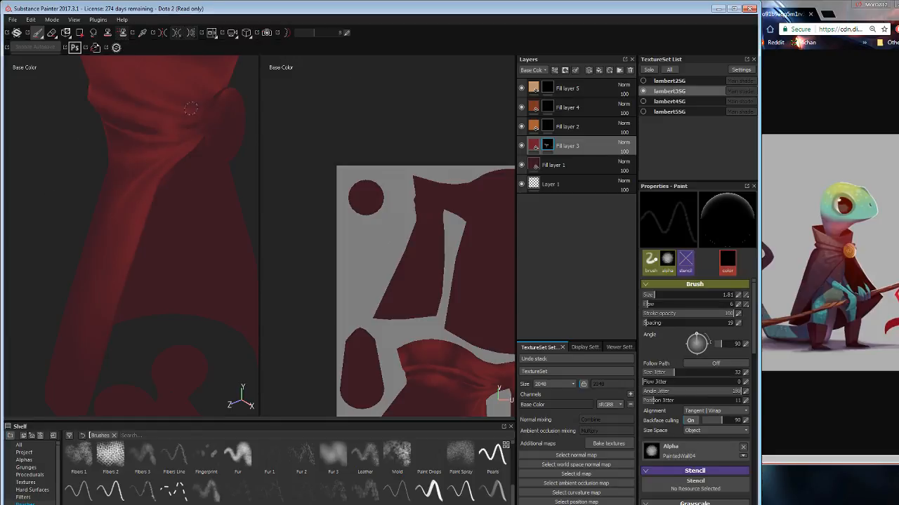
key("bracketleft")
key("bracketleft")
key("bracketright")
key("bracketright")
key("bracketright")
key("bracketright")
key("bracketright")
key("bracketright")
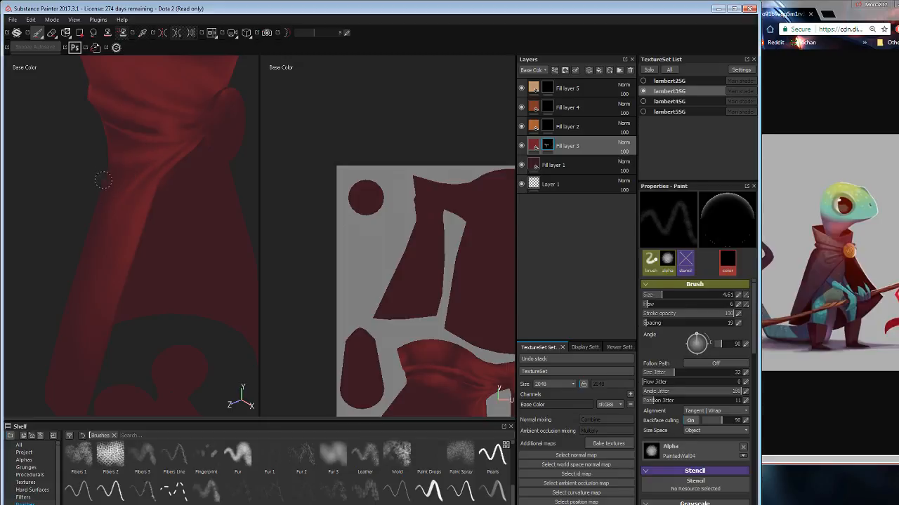
key("bracketleft")
Return the mask brush to white, try the Fur brush preset and undo the attempt
key("x")
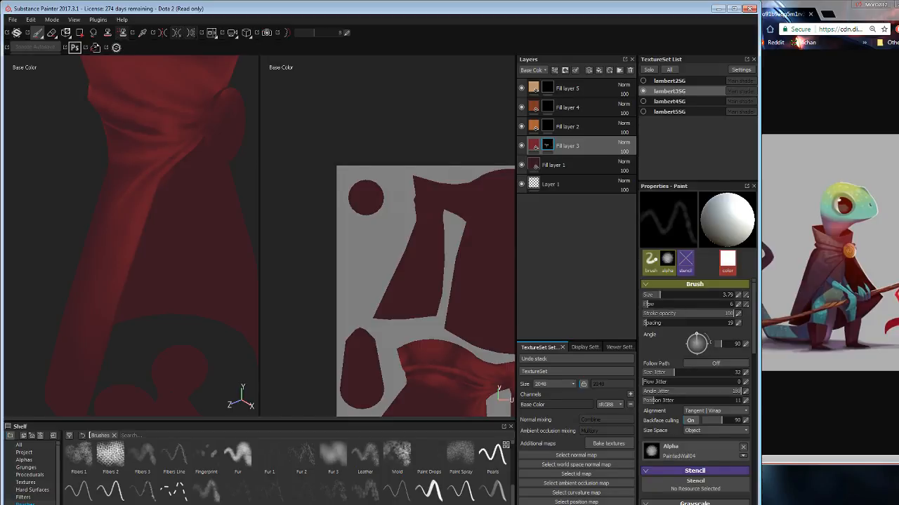
left_click(239, 454)
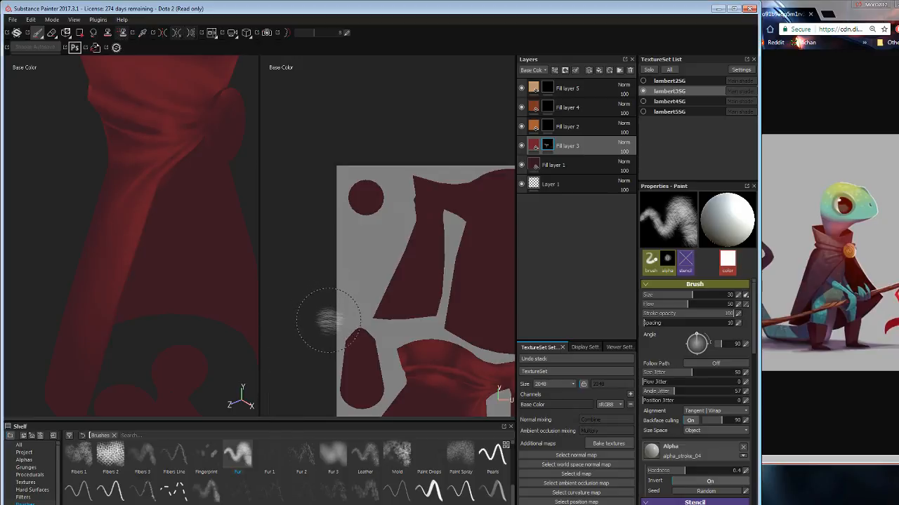
key("ctrl+z")
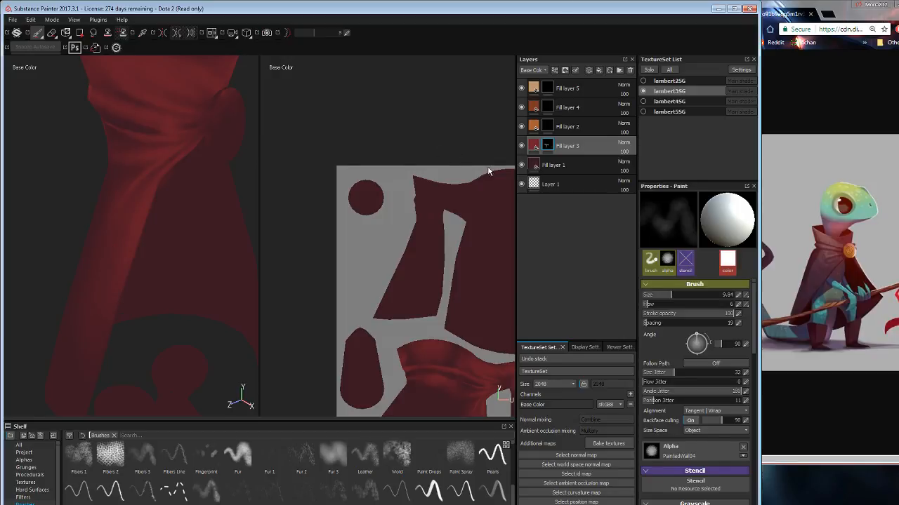
Paint broad, soft red down the side and front panel of the cloak at brush size 9.84
left_click_drag(35, 127, 133, 119, "alt")
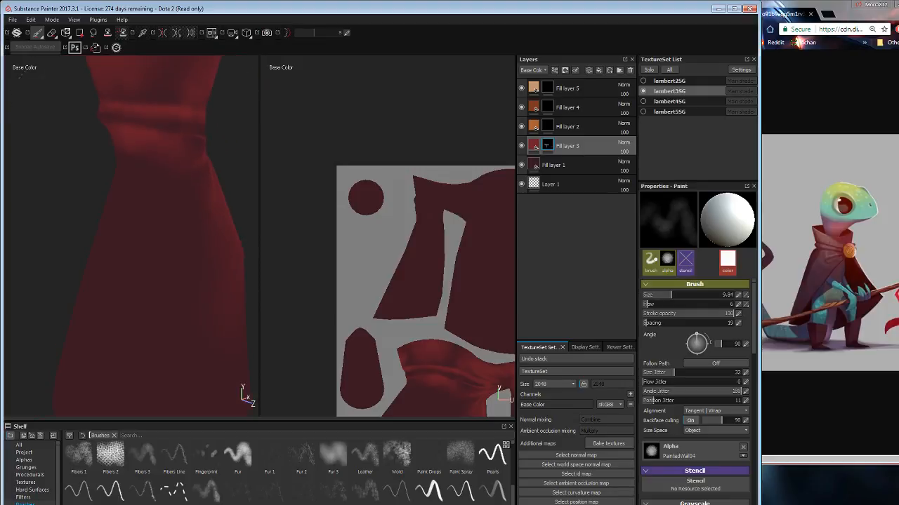
right_click_drag(172, 180, 197, 197, "alt")
left_click_drag(202, 198, 148, 188, "alt")
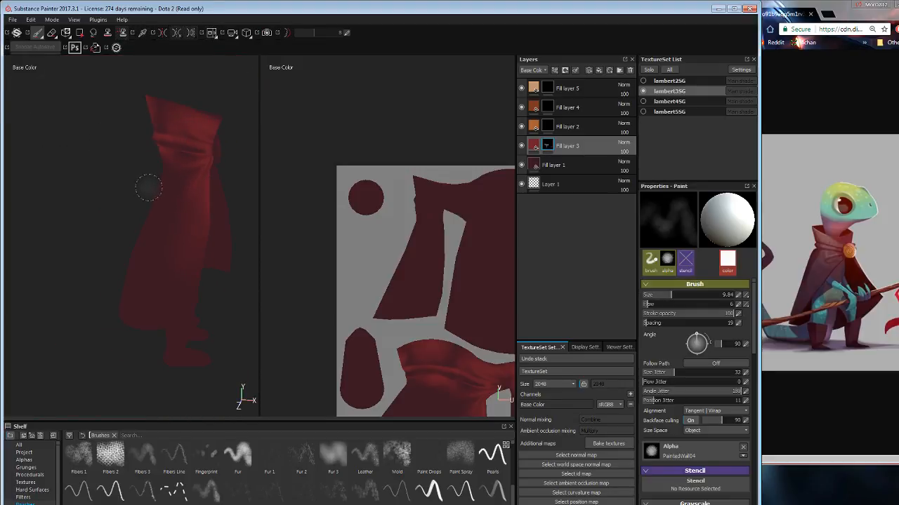
middle_click_drag(149, 187, 137, 125, "alt")
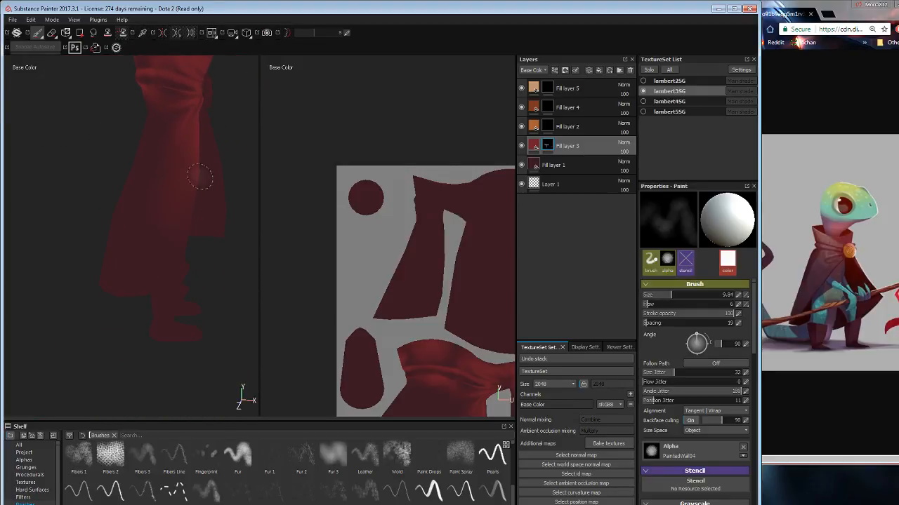
mouse_move(167, 181)
left_mouse_down("alt")
mouse_move(76, 190)
mouse_move(151, 141)
mouse_move(163, 174)
mouse_move(113, 177)
mouse_move(125, 192)
mouse_move(289, 191)
left_mouse_up("alt")
middle_click_drag(99, 151, 205, 133, "alt")
right_click_drag(204, 133, 185, 139, "alt")
middle_click_drag(185, 138, 186, 197, "alt")
left_click_drag(186, 197, 91, 161, "alt")
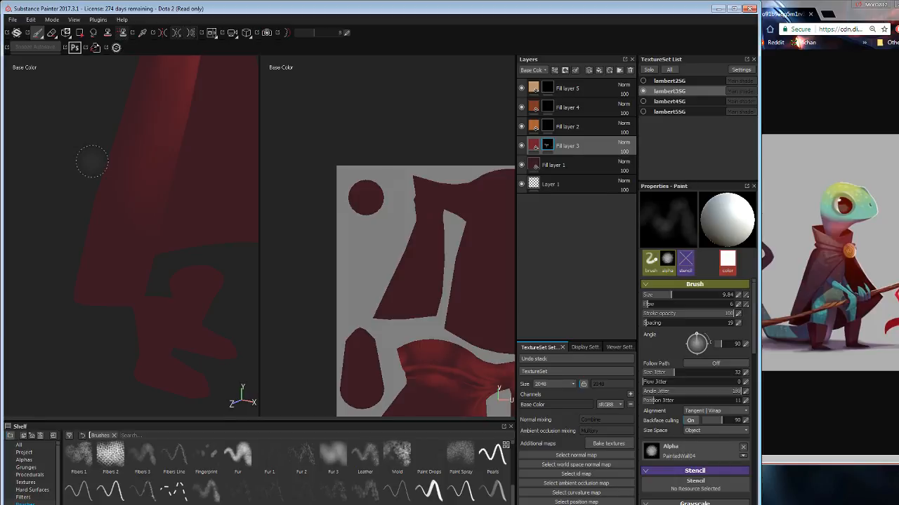
Paint a thin red highlight along the front panel's inner edge down to the hem, using brush sizes 2.35 and 3
key("bracketleft")
key("bracketleft")
key("bracketleft")
key("bracketleft")
key("bracketleft")
key("bracketleft")
key("bracketright")
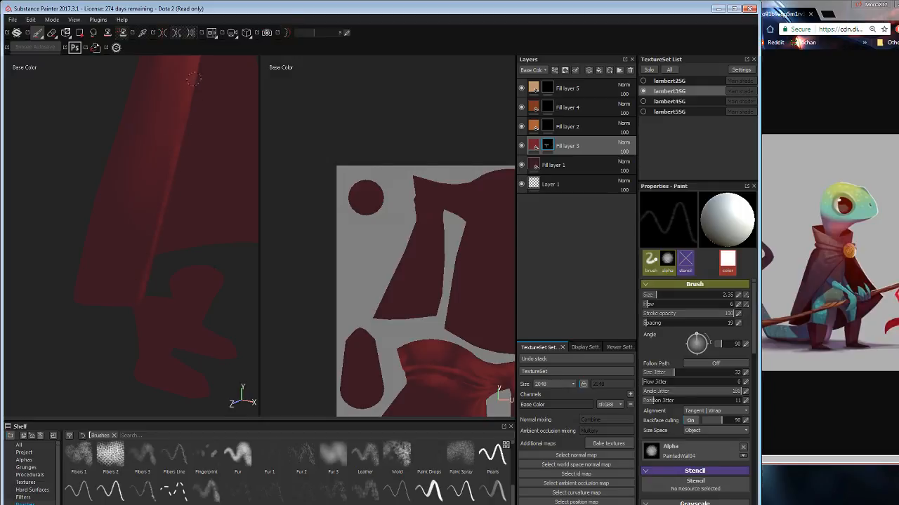
key("bracketright")
mouse_move(238, 74)
left_mouse_down("alt")
mouse_move(215, 154)
mouse_move(216, 206)
left_mouse_up("alt")
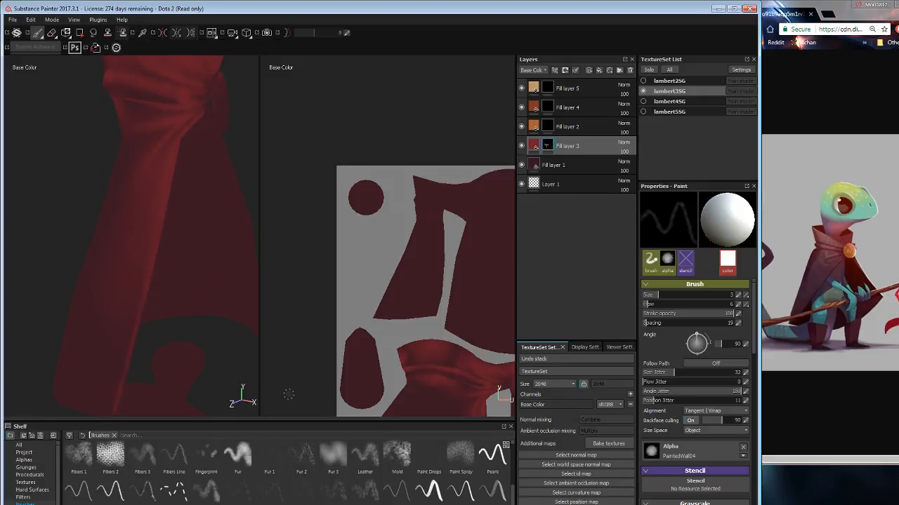
Display the full material to examine the cloak's opposite front edge, and set the brush size to 2.35
right_click_drag(158, 221, 149, 221, "ctrl")
key("d")
left_click_drag(210, 271, 112, 271, "alt")
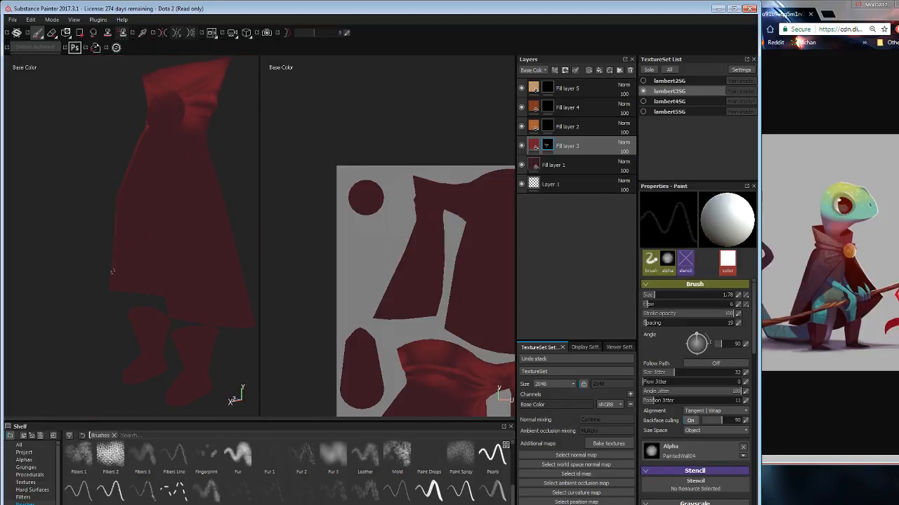
key("m")
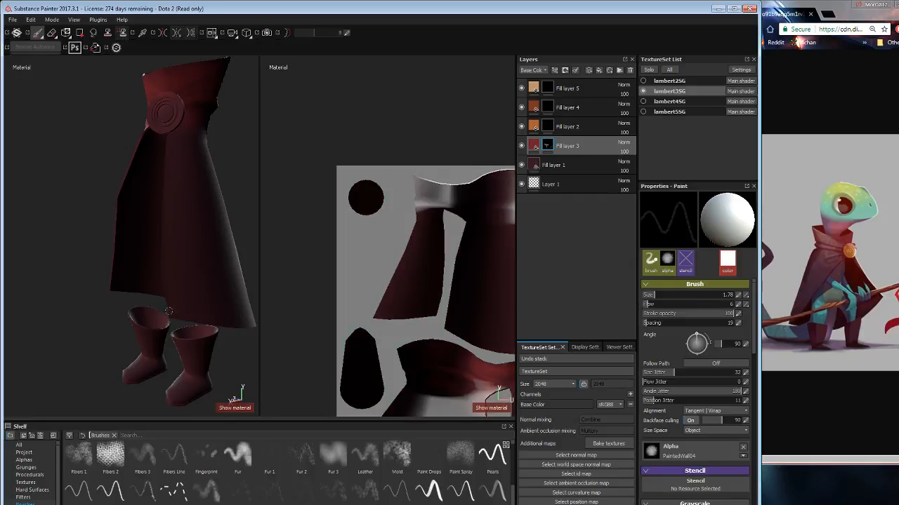
right_click_drag(164, 291, 169, 291, "ctrl")
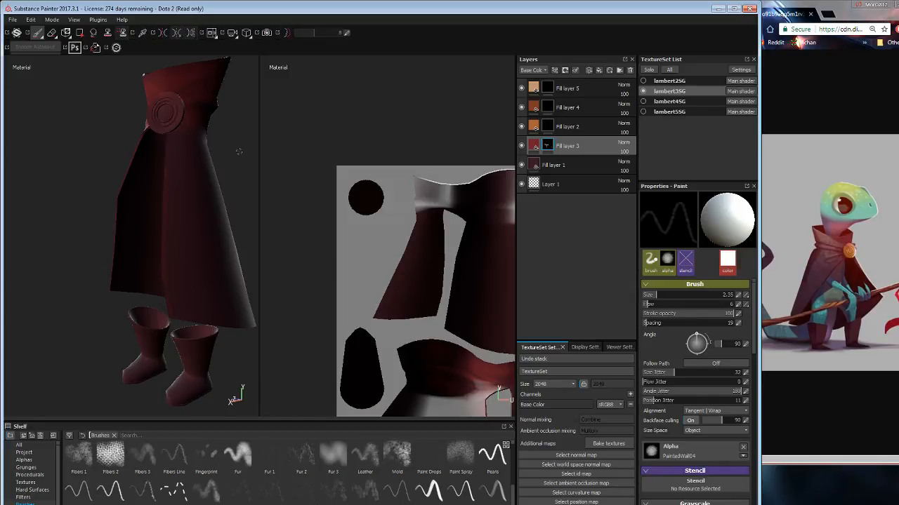
Display the base color and paint broad, soft red down the cloak's front panel beside its edge at brush sizes 8.58, 13.9 and 11.08
key("c")
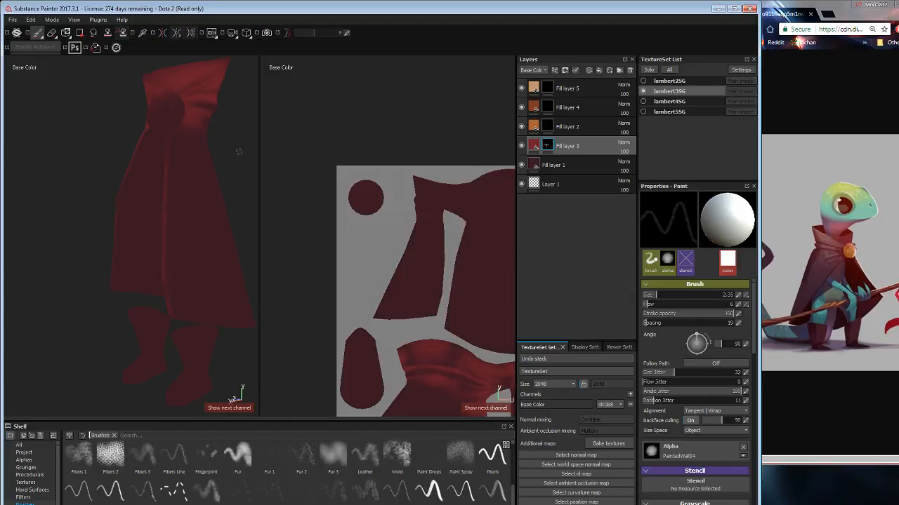
key("bracketright")
key("bracketright")
key("bracketright")
key("bracketright")
key("bracketright")
key("bracketright")
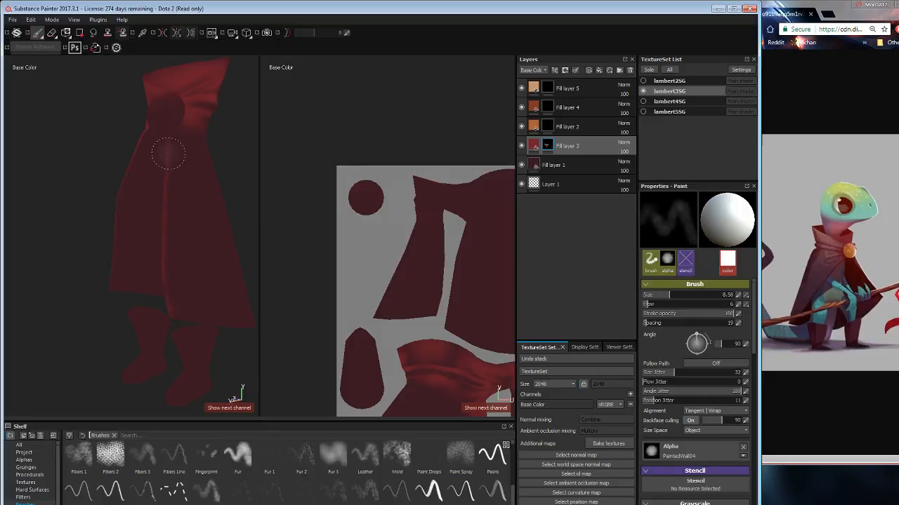
key("bracketright")
key("bracketright")
key("bracketright")
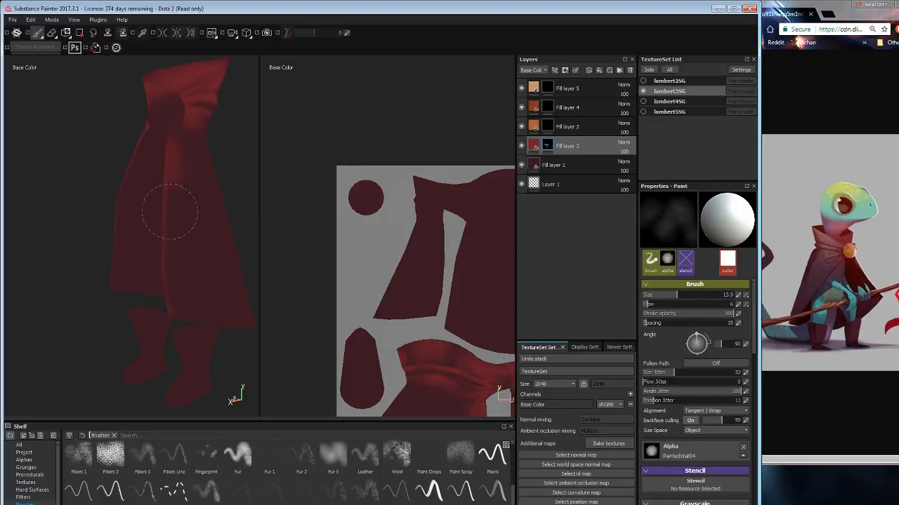
key("bracketleft")
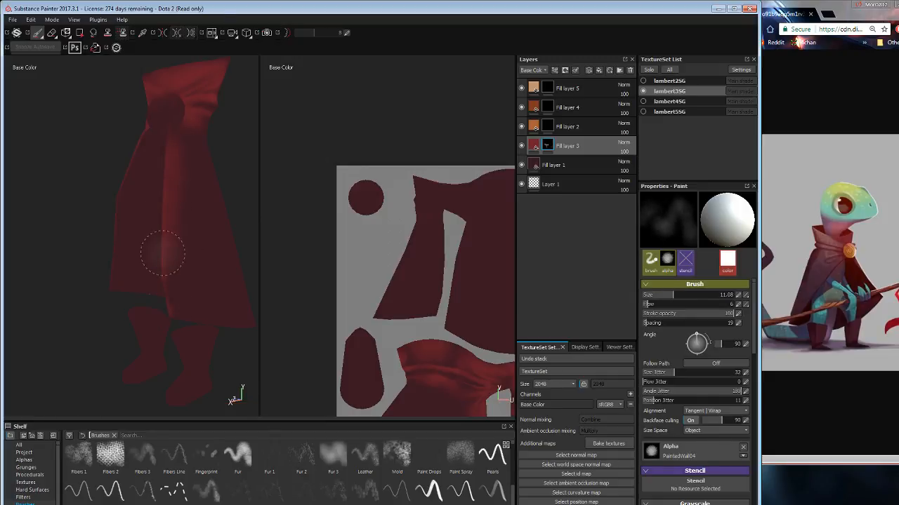
Refine the red folds on the front panel below the round clasp, using brush sizes 4.54, 1.29 and 7.45
key("bracketleft")
key("bracketleft")
key("bracketleft")
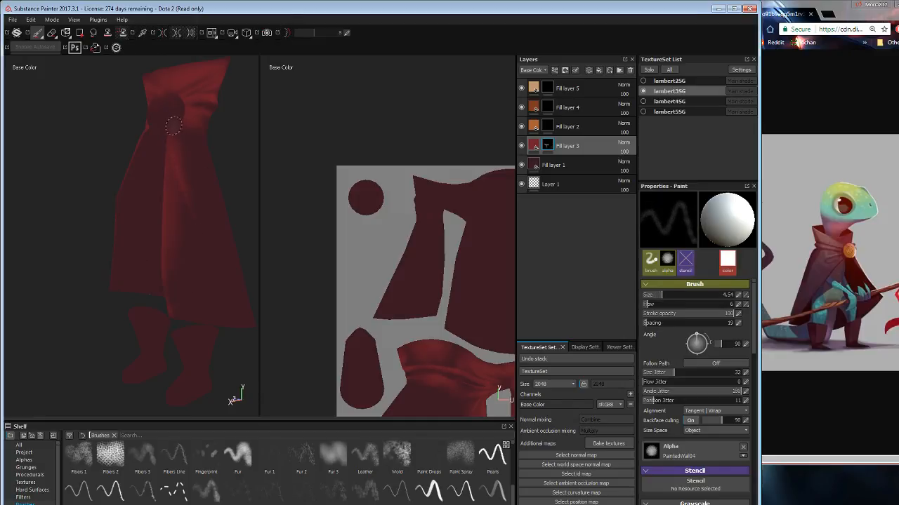
key("bracketleft")
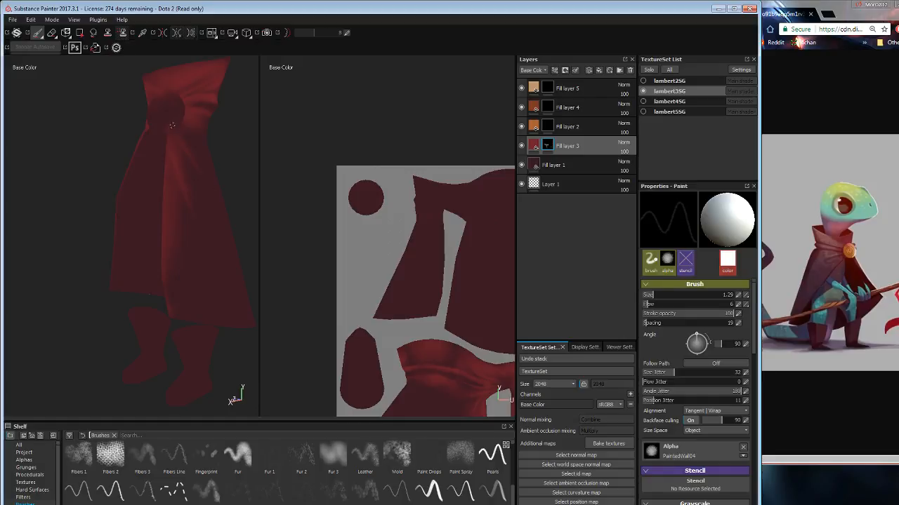
key("bracketright")
key("bracketright")
key("bracketright")
key("bracketright")
key("bracketright")
key("bracketright")
key("bracketright")
key("bracketright")
key("bracketright")
key("bracketright")
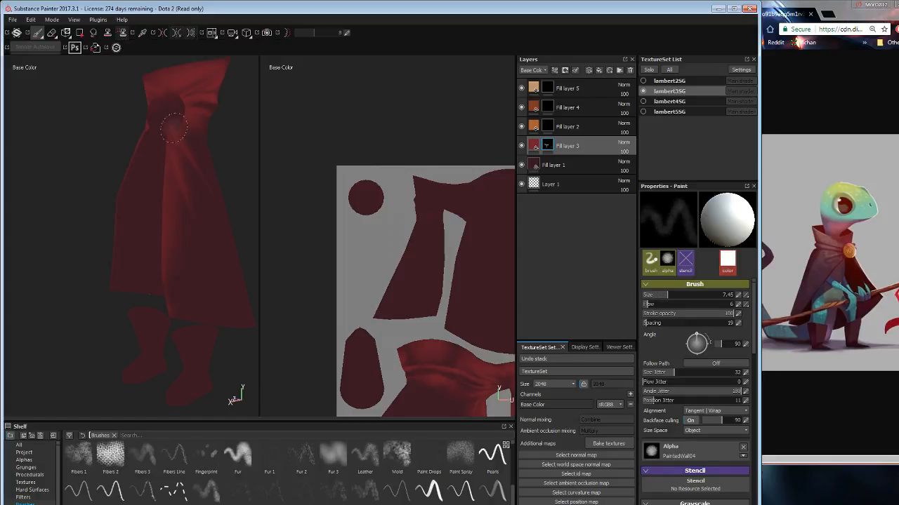
Set the brush size to 12.45 and bring the cloak's unpainted long back panel into close view for painting
key("bracketleft")
key("bracketleft")
key("bracketleft")
key("bracketleft")
key("bracketleft")
key("bracketleft")
key("bracketright")
key("bracketright")
key("bracketright")
key("bracketright")
key("bracketright")
key("bracketright")
mouse_move(177, 245)
left_mouse_down("alt")
mouse_move(333, 232)
mouse_move(403, 239)
mouse_move(383, 288)
left_mouse_up("alt")
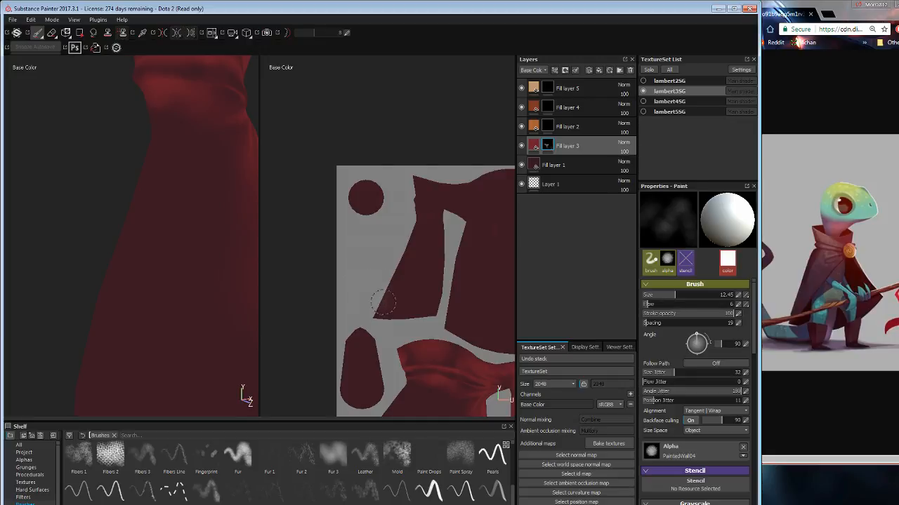
Reduce the brush size to 1.29 and paint faint curved fold lines in Fill layer 3's mask, just below the cape's gathered neck
mouse_move(114, 132)
left_mouse_down("alt")
mouse_move(104, 129)
mouse_move(169, 139)
mouse_move(94, 145)
left_mouse_up("alt")
middle_click_drag(94, 144, 148, 189, "alt")
left_click_drag(147, 189, 212, 203, "alt")
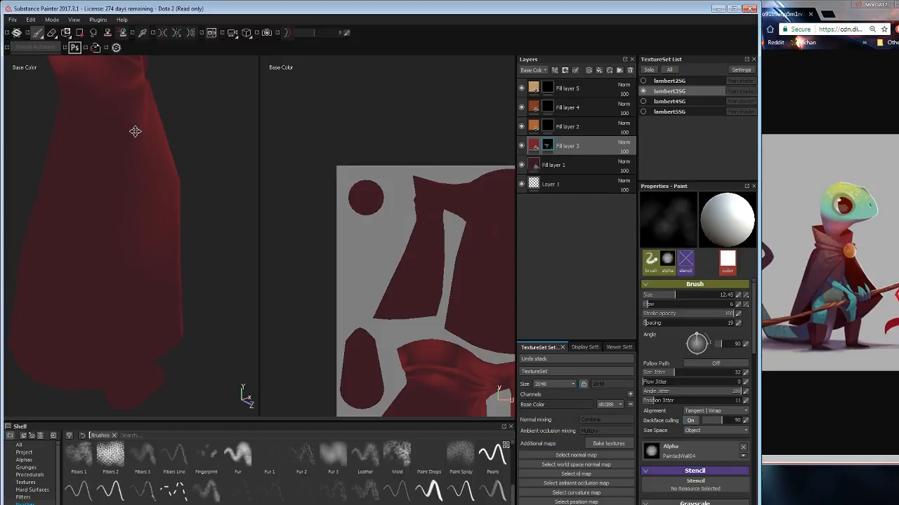
middle_click_drag(134, 131, 209, 204, "alt")
left_click_drag(208, 204, 169, 210, "alt")
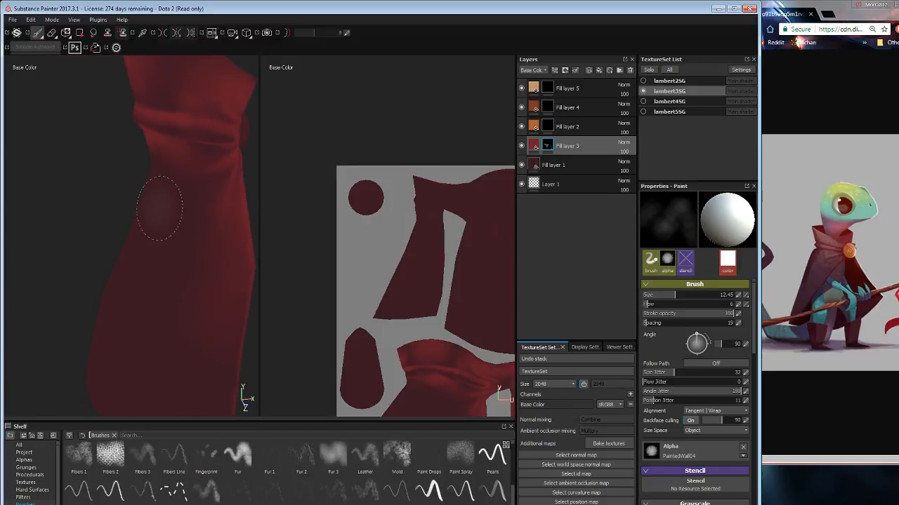
key("bracketleft")
key("bracketleft")
key("bracketleft")
key("bracketleft")
key("bracketleft")
key("bracketleft")
key("bracketleft")
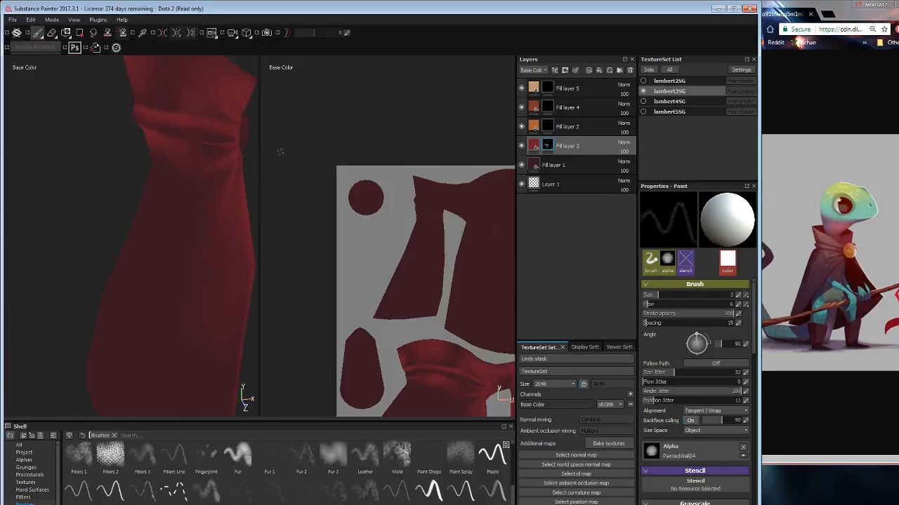
key("bracketleft")
key("bracketleft")
mouse_move(158, 216)
left_mouse_down("alt")
mouse_move(182, 241)
mouse_move(289, 238)
left_mouse_up("alt")
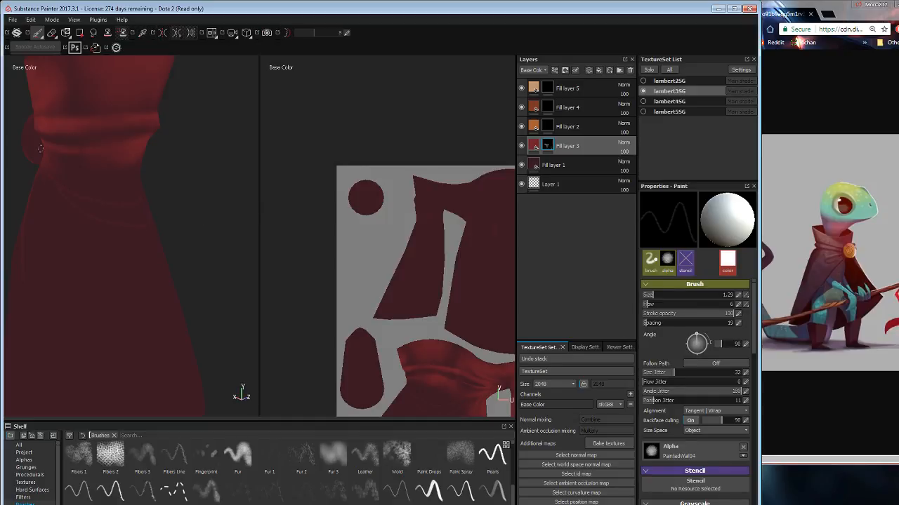
Extend the thin curved fold lines across both sides of the cape below the neck with the 1.29 brush
left_click_drag(153, 184, 109, 164, "alt")
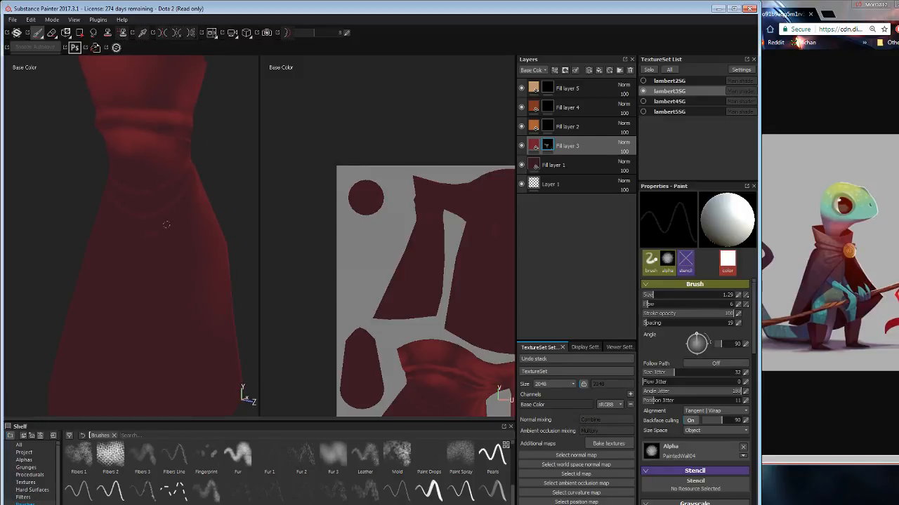
left_click_drag(154, 239, 177, 216)
mouse_move(165, 184)
left_mouse_down("alt")
mouse_move(190, 196)
mouse_move(202, 254)
mouse_move(206, 238)
left_mouse_up("alt")
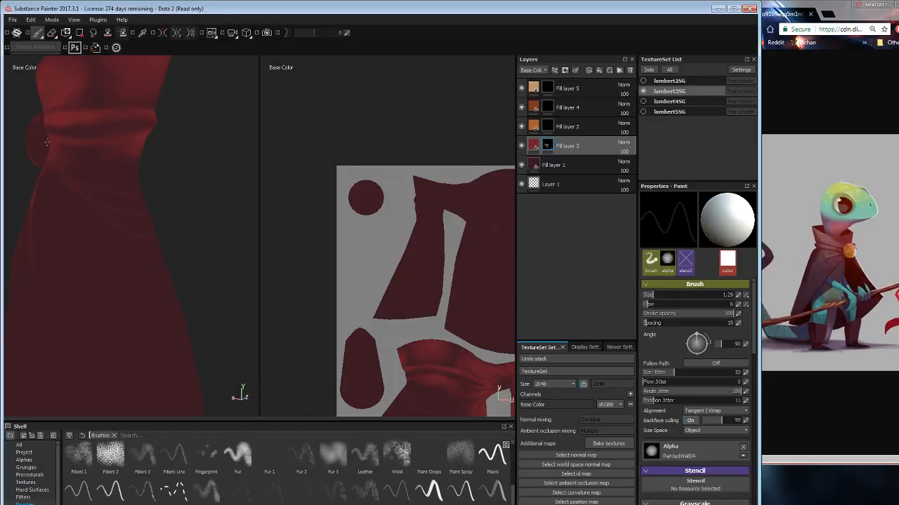
Enlarge the brush progressively from 3 to 6.4 and paint soft red highlights between the neckline and the upper fold lines
right_click_drag(62, 177, 68, 184, "ctrl")
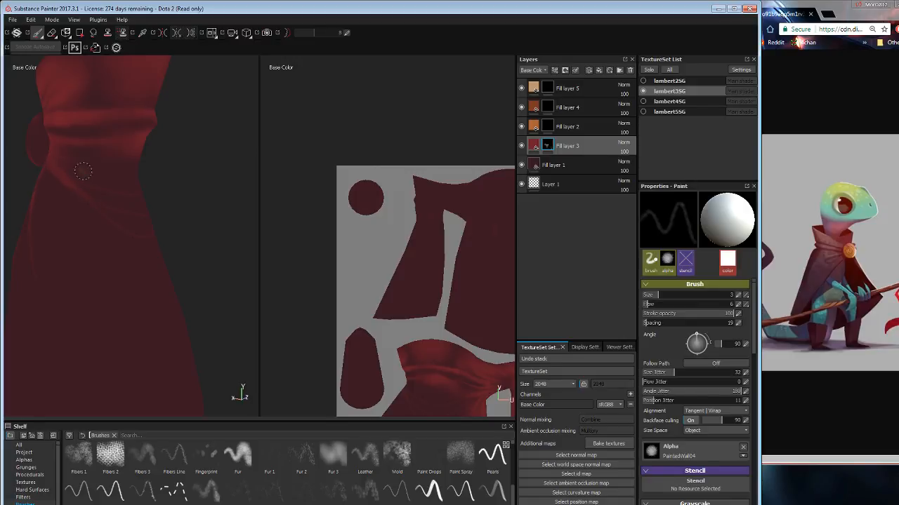
right_click_drag(89, 182, 104, 185, "ctrl")
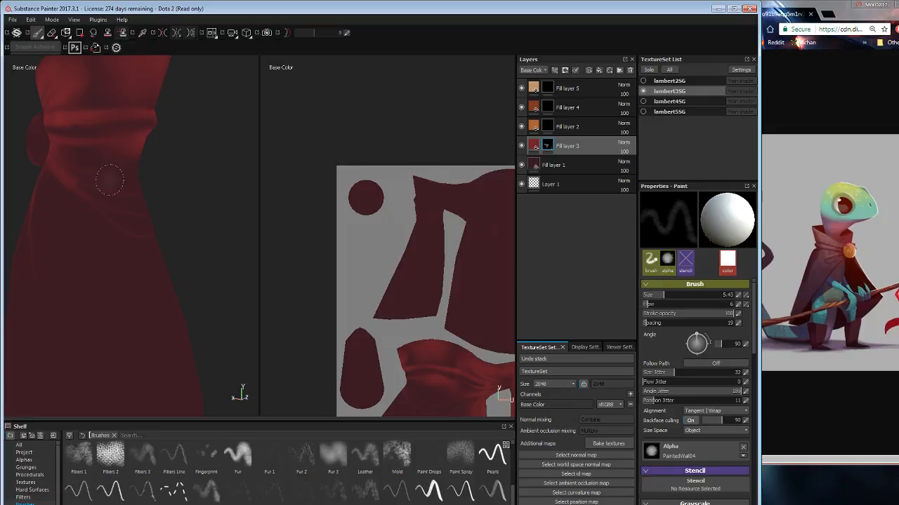
right_click_drag(46, 156, 119, 180, "ctrl")
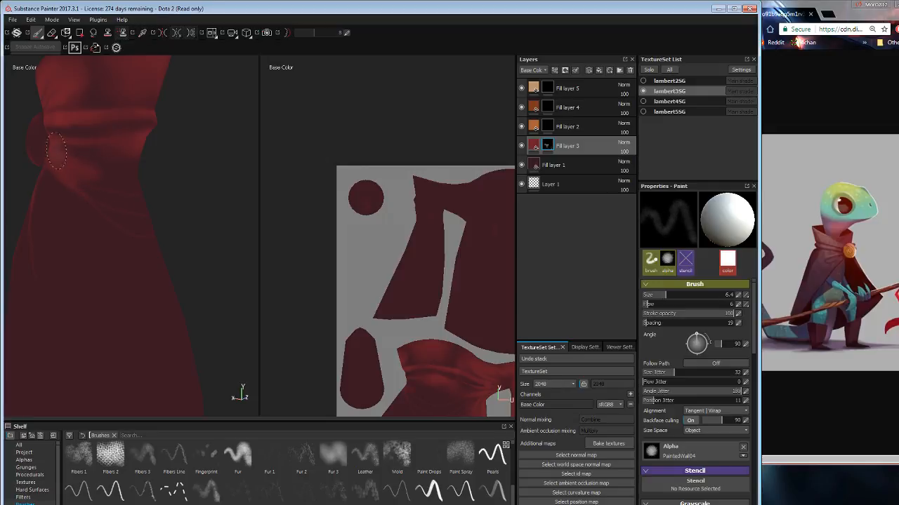
left_click_drag(140, 176, 66, 177, "alt")
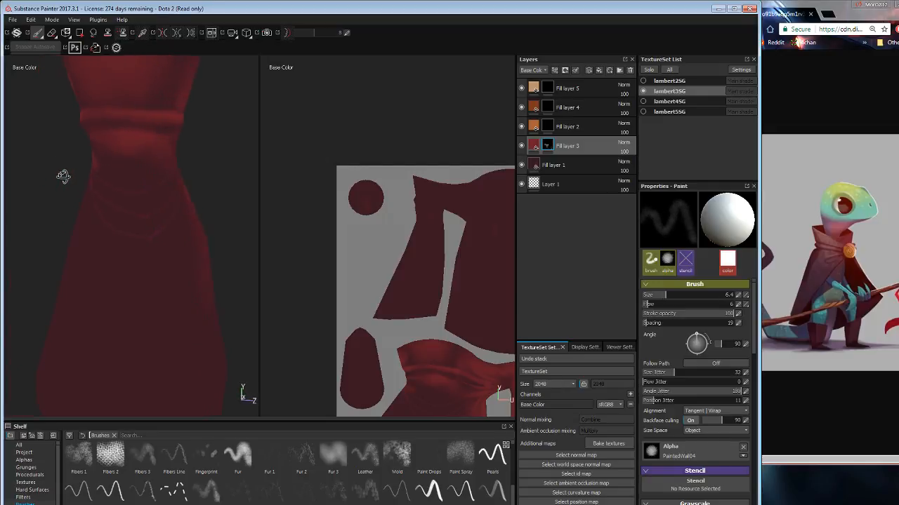
Build up the folds directly under the neck band with brush size 3, then 5.43 toward the cape's side edge
mouse_move(133, 168)
right_mouse_down("ctrl")
mouse_move(98, 163)
mouse_move(133, 177)
right_mouse_up("ctrl")
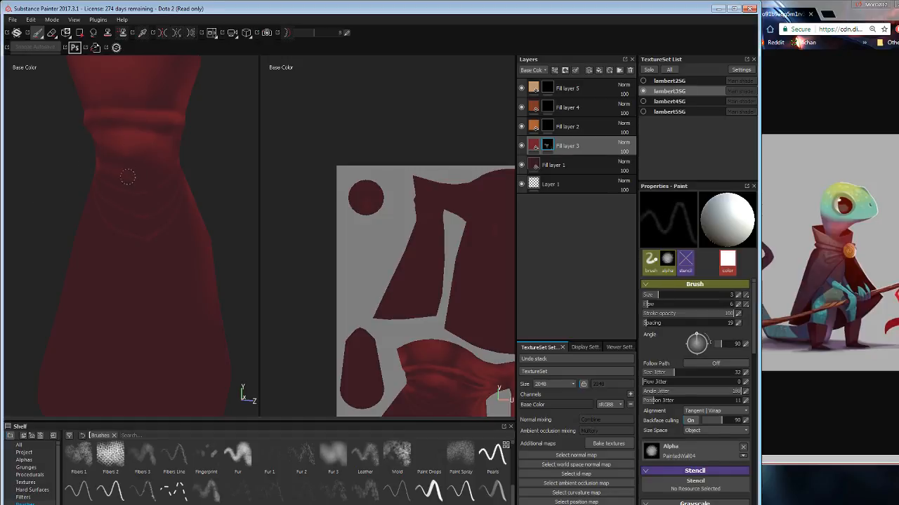
mouse_move(160, 194)
left_mouse_down("alt")
mouse_move(160, 218)
mouse_move(151, 209)
left_mouse_up("alt")
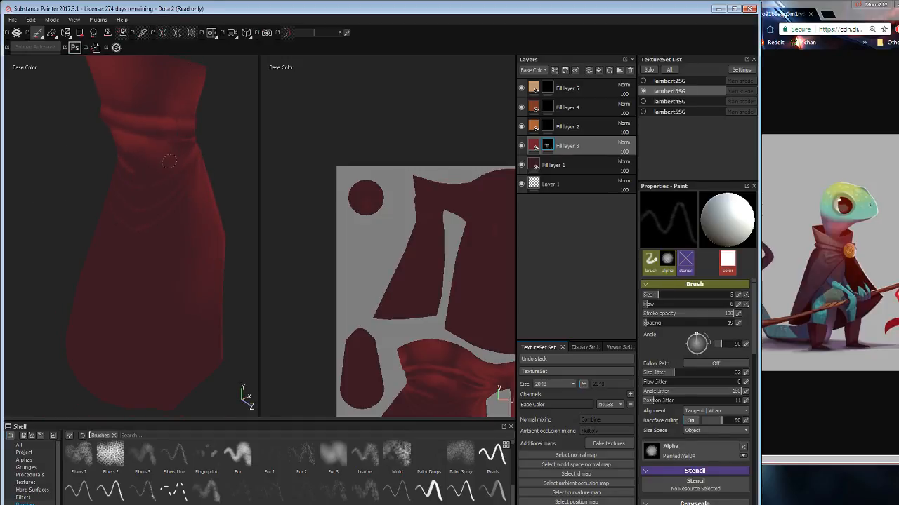
right_click_drag(157, 158, 184, 159, "ctrl")
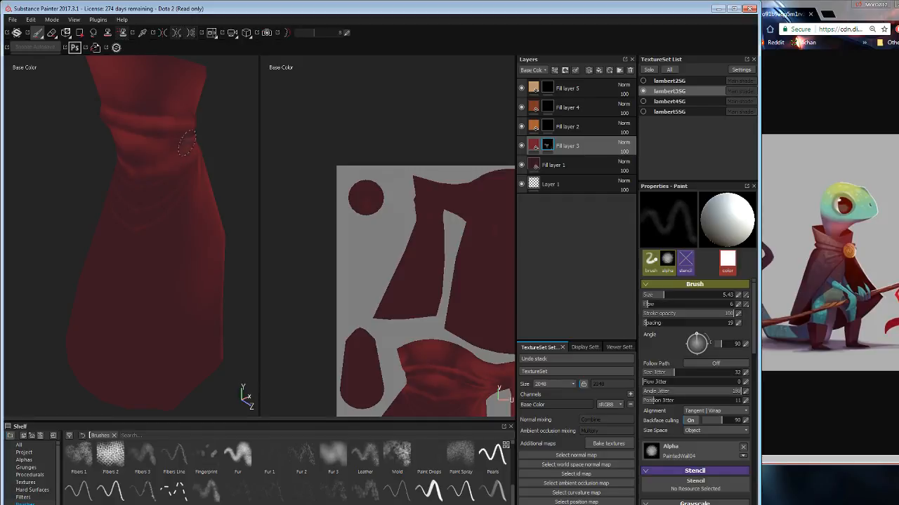
left_click_drag(143, 182, 227, 187, "alt")
Brighten the hanging folds from the other side of the cape using brush sizes 3 and 3.73
mouse_move(158, 173)
right_mouse_down("ctrl")
mouse_move(112, 177)
mouse_move(122, 192)
right_mouse_up("ctrl")
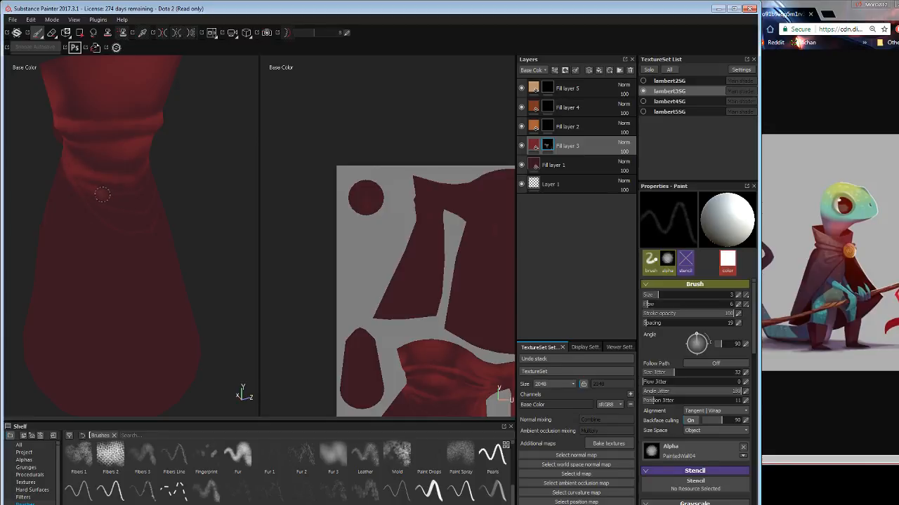
right_click_drag(80, 183, 88, 193, "ctrl")
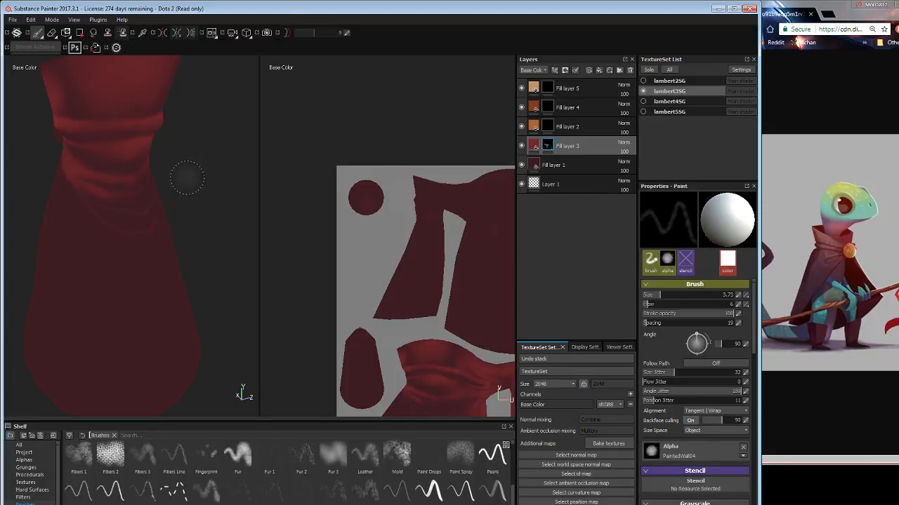
left_click_drag(185, 176, 96, 195, "alt")
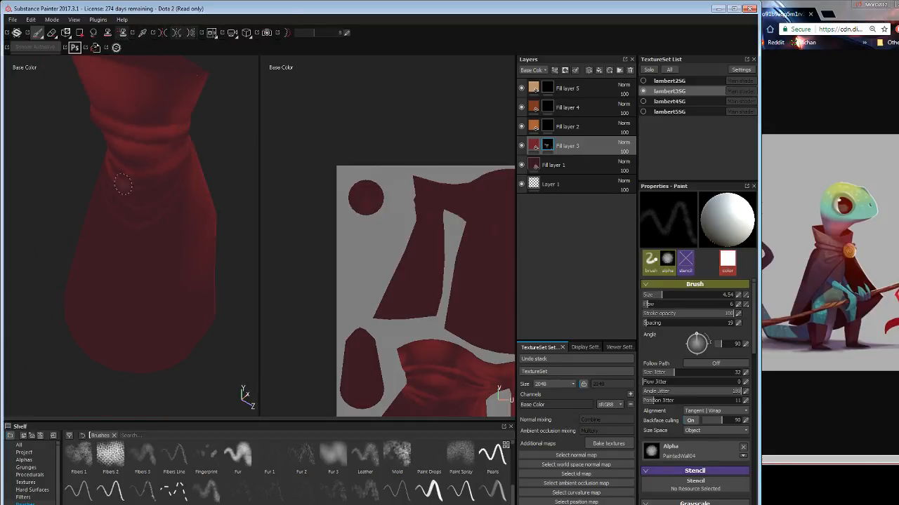
Enlarge the brush to 5.43 and paint broad soft highlights over the middle and lower curved folds
right_click_drag(114, 183, 122, 184, "ctrl")
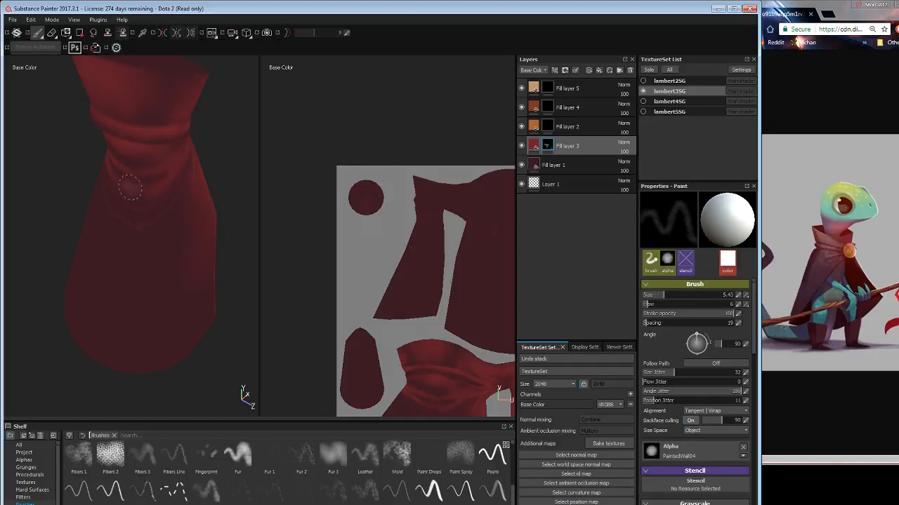
right_click_drag(147, 198, 154, 200, "ctrl")
key("alt")
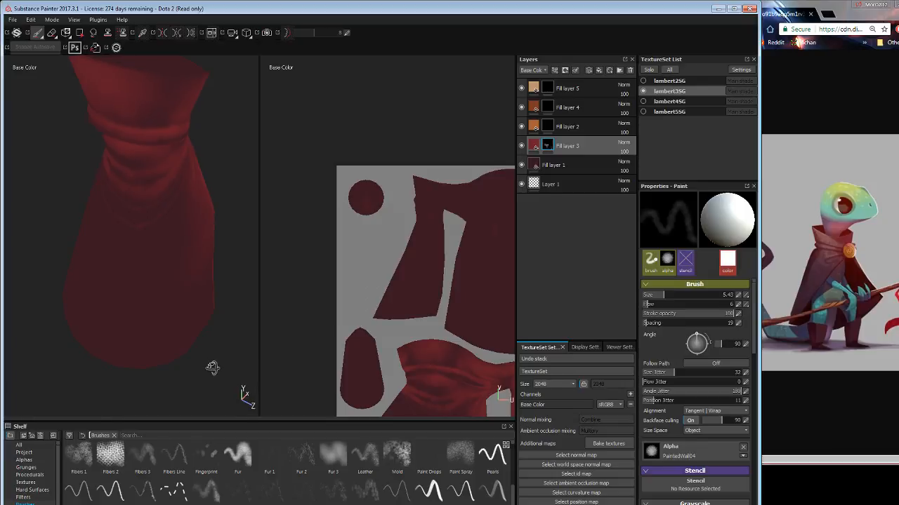
left_click_drag(213, 367, 266, 314, "alt")
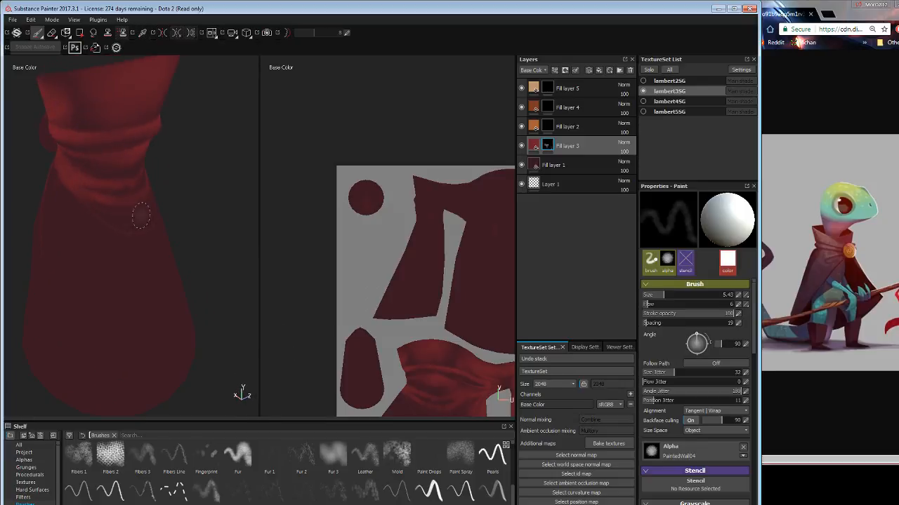
Reduce the brush size to 3 and define the lower hanging folds on both sides of the cape
key("bracketleft")
key("bracketleft")
key("bracketleft")
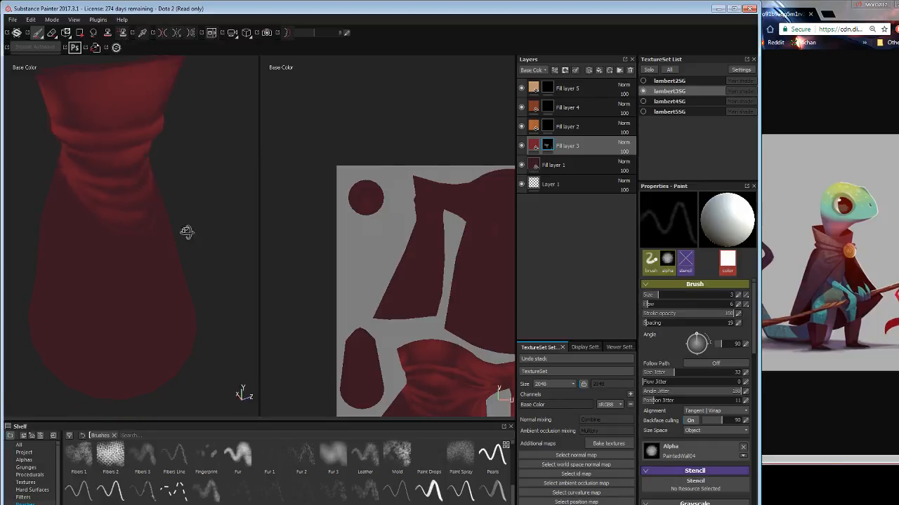
left_click_drag(184, 235, 110, 245, "alt")
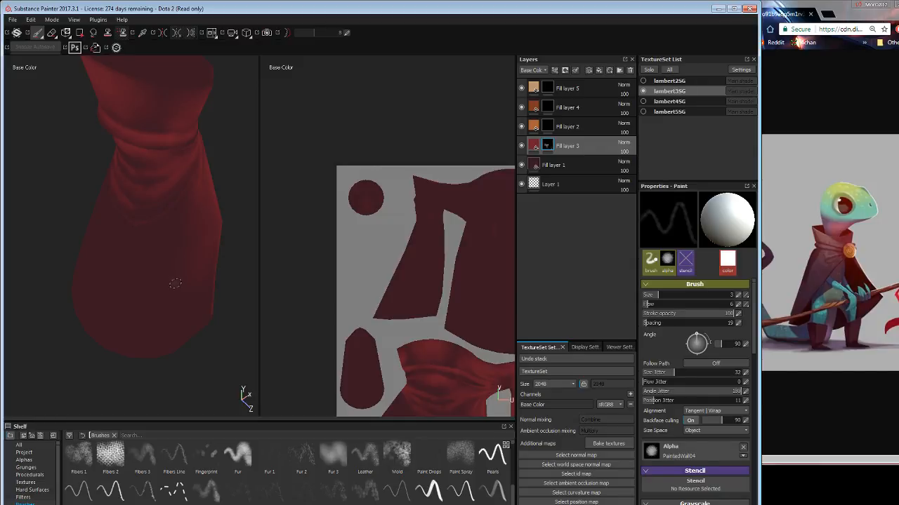
mouse_move(164, 291)
left_mouse_down("alt")
mouse_move(153, 283)
mouse_move(164, 275)
left_mouse_up("alt")
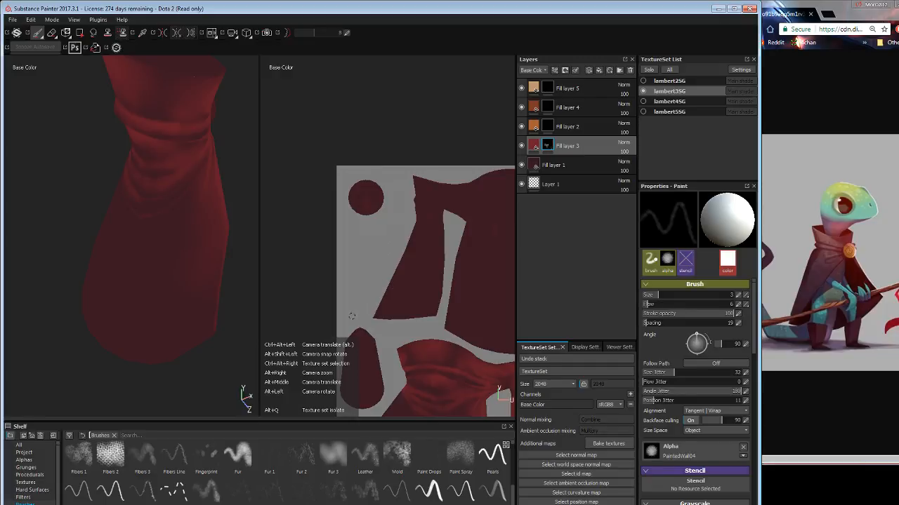
mouse_move(195, 304)
left_mouse_down("alt")
mouse_move(178, 311)
mouse_move(197, 315)
left_mouse_up("alt")
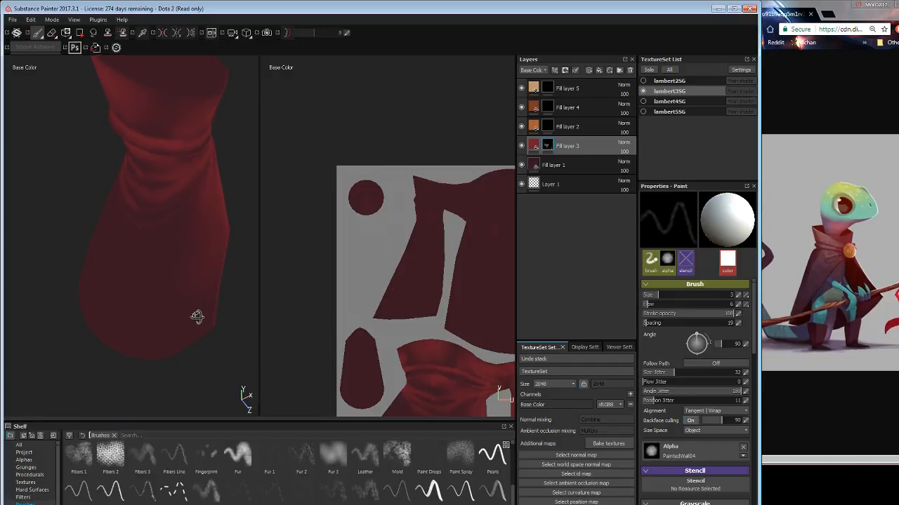
Paint finer fold highlights below the neck with brush size 0.88, then 1.3 for the lower folds
key("bracketright")
key("bracketleft")
key("bracketleft")
key("bracketleft")
key("bracketleft")
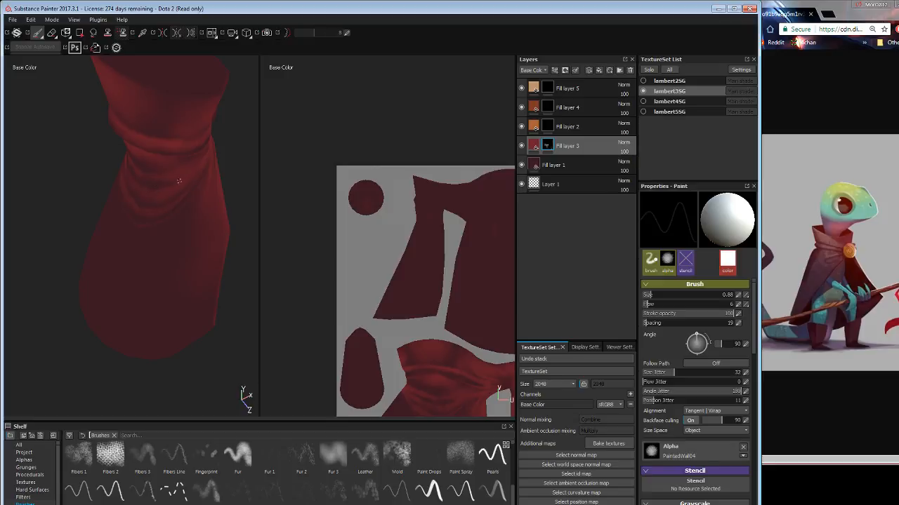
key("bracketright")
key("bracketright")
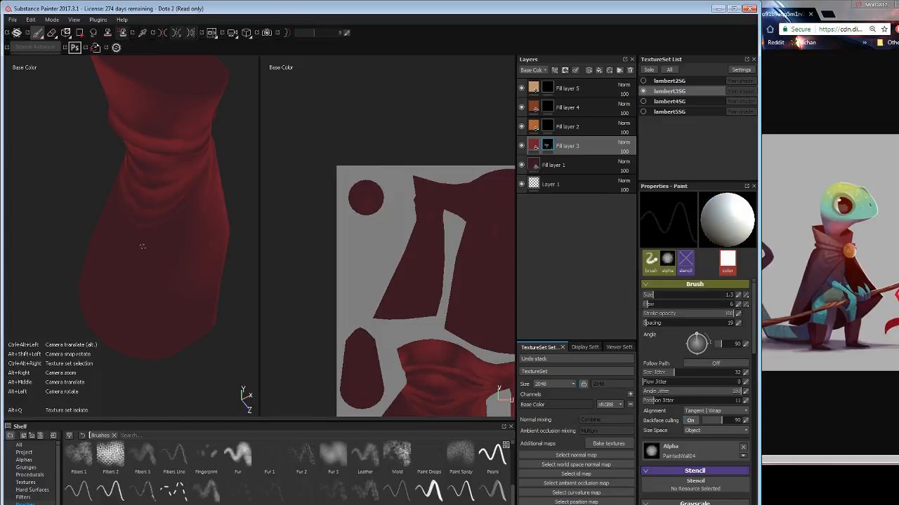
mouse_move(168, 214)
left_mouse_down("alt")
mouse_move(161, 240)
mouse_move(173, 238)
left_mouse_up("alt")
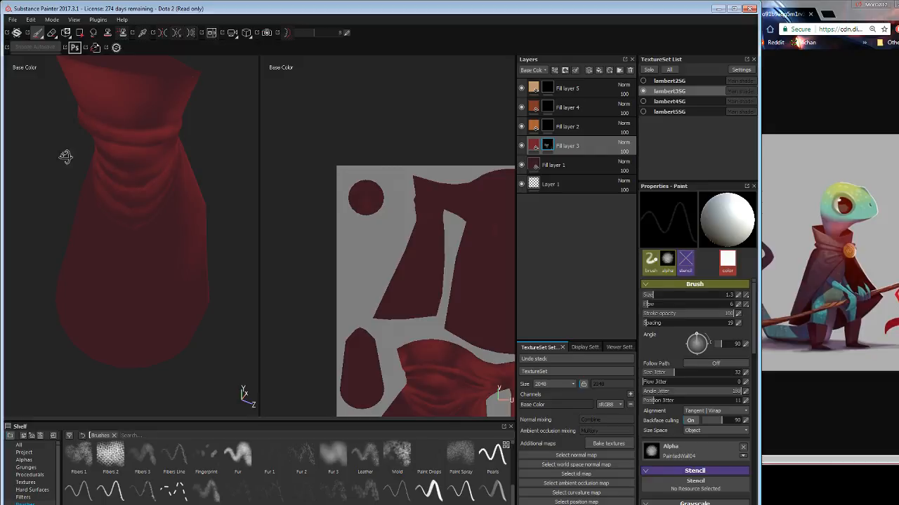
Strengthen the fold ridges from several angles around the cape with the 1.3 brush
left_click_drag(66, 155, 122, 149, "alt")
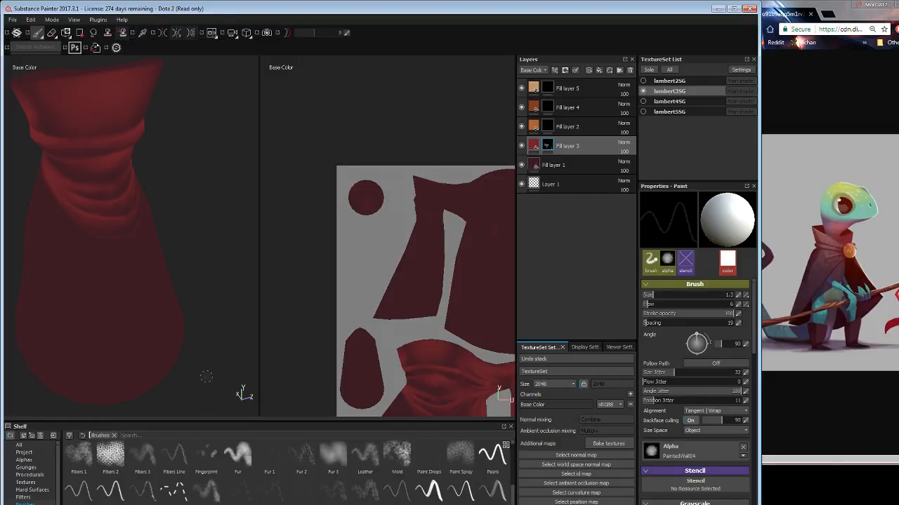
key("alt")
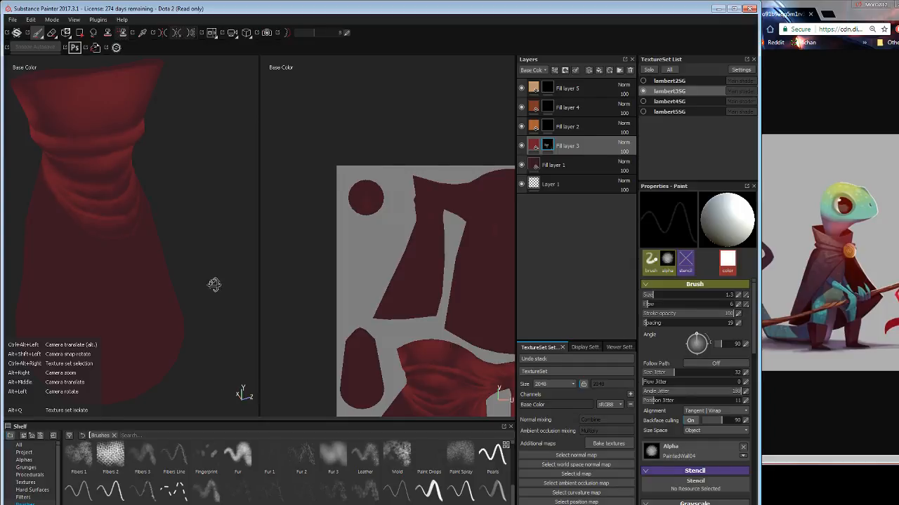
left_click_drag(213, 287, 190, 282, "alt")
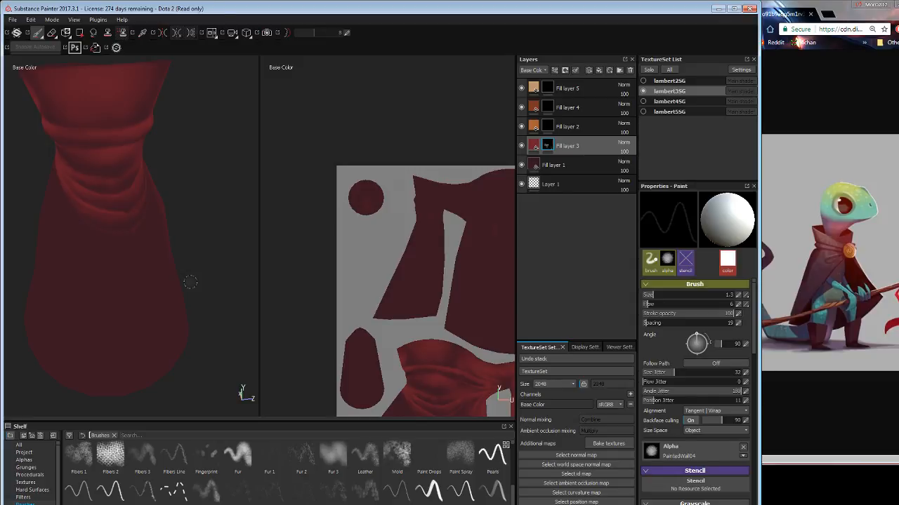
left_click_drag(222, 261, 136, 281, "alt")
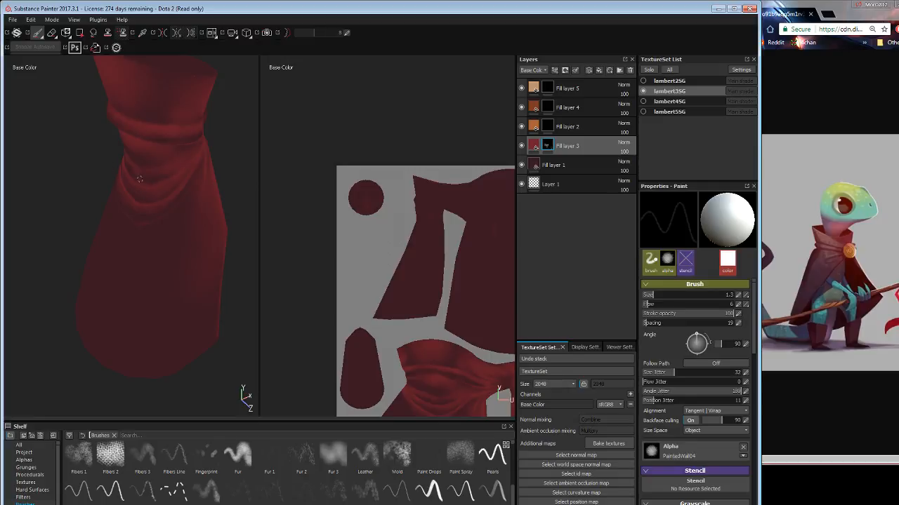
Shrink the brush to 0.29 and paint crisp highlights along the ridges of the gathered folds
right_click_drag(135, 186, 147, 189, "ctrl")
right_click_drag(130, 181, 132, 181, "ctrl")
mouse_move(130, 186)
left_mouse_down()
mouse_move(149, 199)
mouse_move(210, 146)
left_mouse_up()
right_click_drag(146, 194, 167, 177, "ctrl")
left_click_drag(76, 259, 130, 252, "alt")
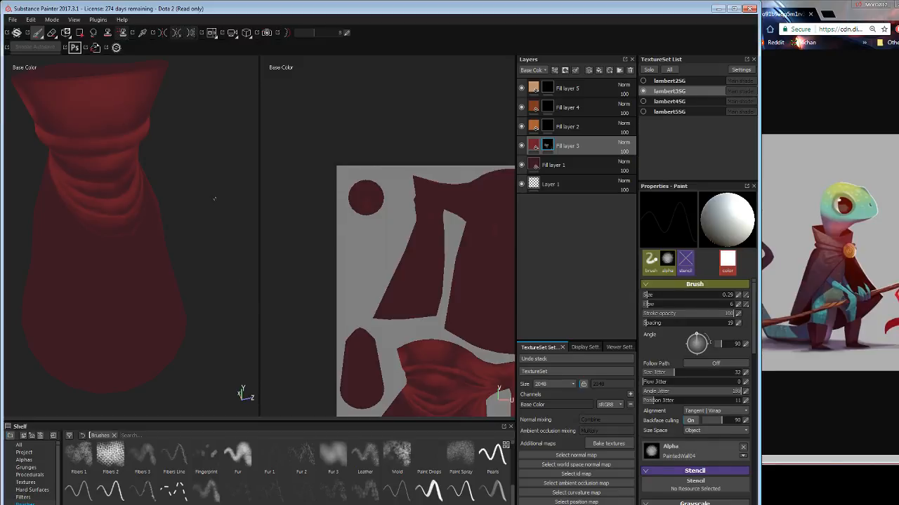
left_click_drag(214, 199, 146, 167, "alt")
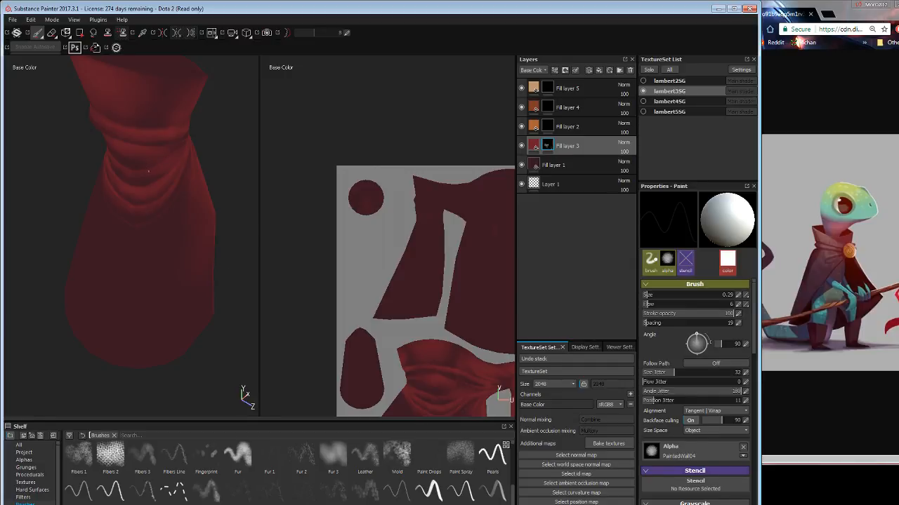
Enlarge the brush to 2.39 and then 3.79 and soften the highlights across the gathered folds
key("bracketright")
key("bracketright")
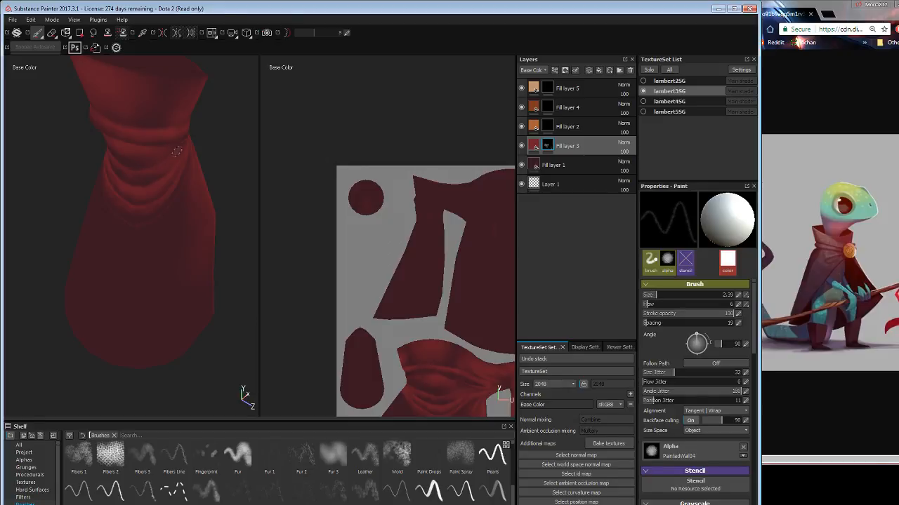
key("bracketleft")
key("bracketright")
key("bracketright")
left_click_drag(163, 225, 181, 212, "alt")
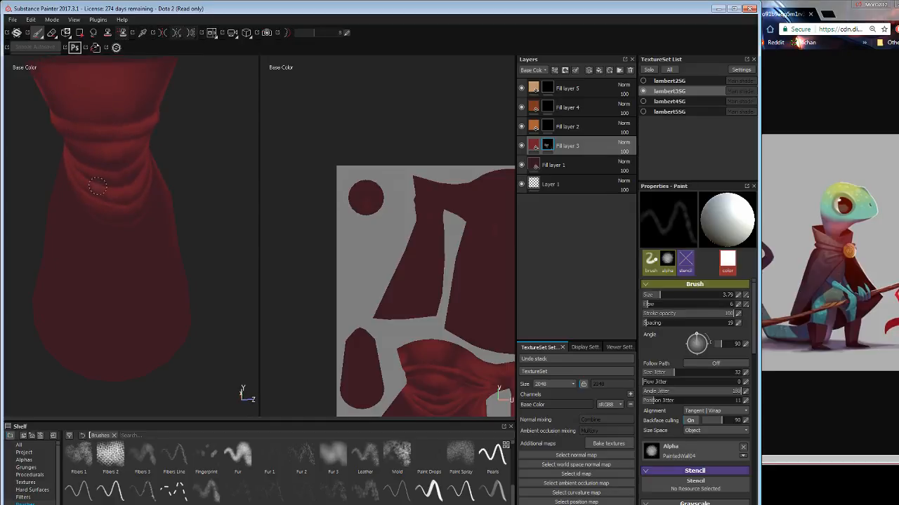
Reduce the brush size to 0.89 and sharpen the highlights on the curved folds beneath the neck band
key("bracketleft")
key("bracketleft")
key("bracketleft")
key("bracketleft")
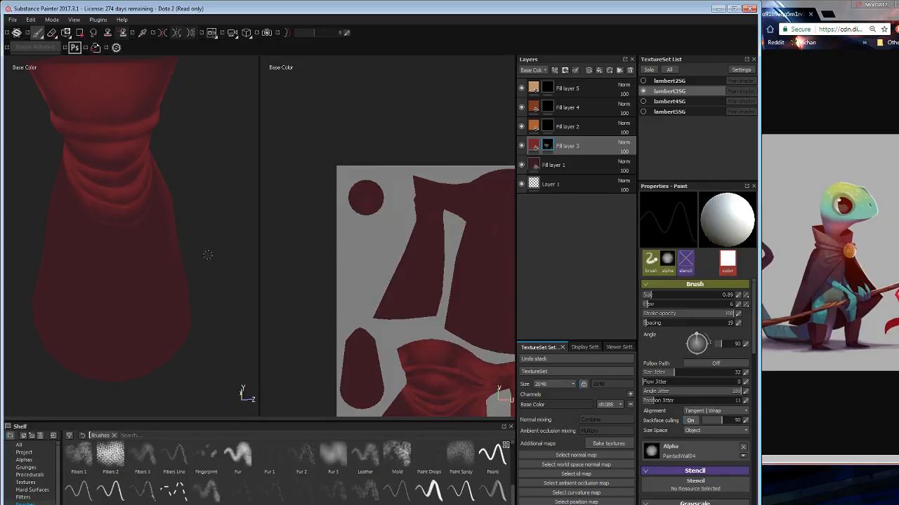
Enlarge the brush to 3.05 and brush a soft light tone over the lower gathered folds
left_click_drag(208, 255, 156, 205, "alt")
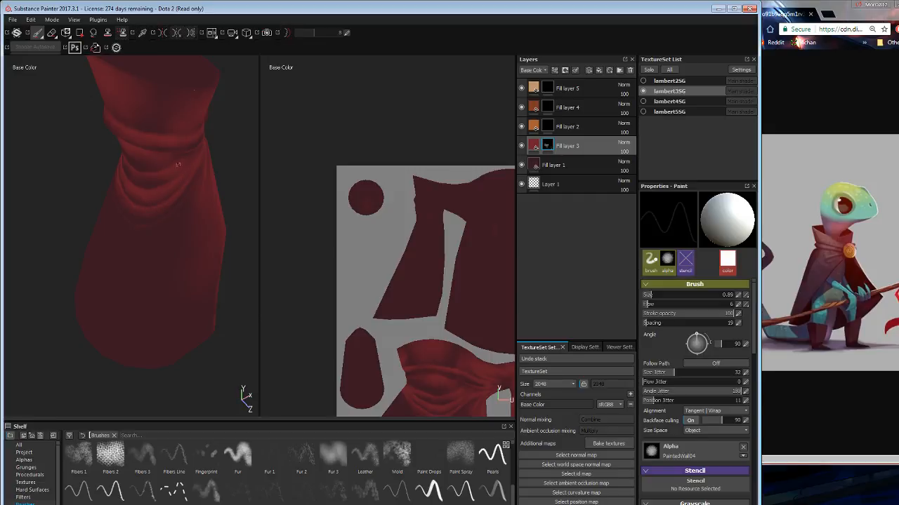
mouse_move(143, 216)
right_mouse_down("ctrl")
mouse_move(133, 212)
mouse_move(152, 212)
right_mouse_up("ctrl")
left_click_drag(144, 216, 186, 186)
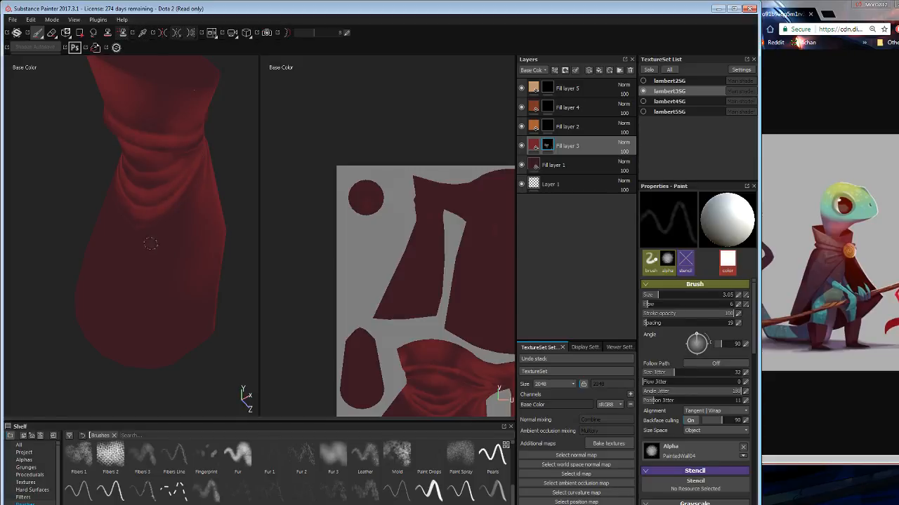
left_click_drag(59, 260, 116, 161, "alt")
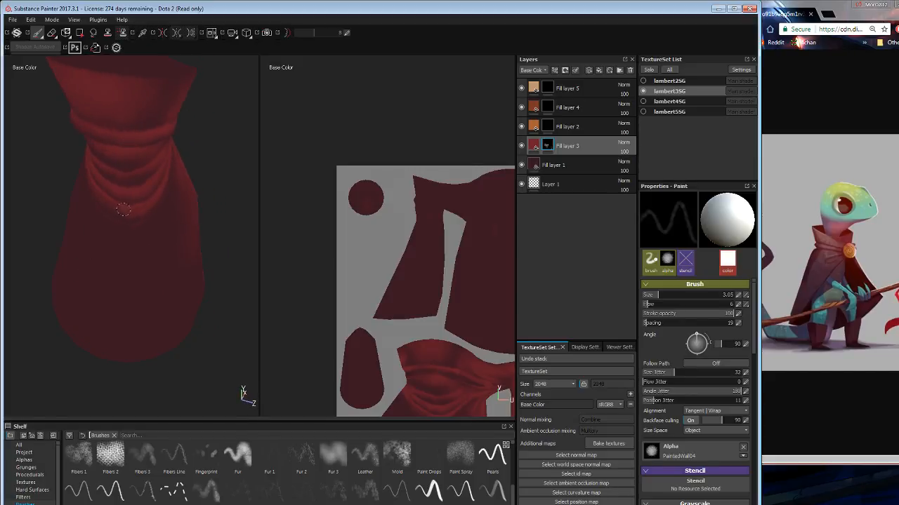
key("bracketright")
mouse_move(105, 202)
left_mouse_down()
mouse_move(133, 213)
mouse_move(164, 195)
left_mouse_up()
Reduce the brush size to 0.29 and sharpen the side ends of the curved folds
key("bracketleft")
key("bracketleft")
key("bracketleft")
key("bracketleft")
key("bracketleft")
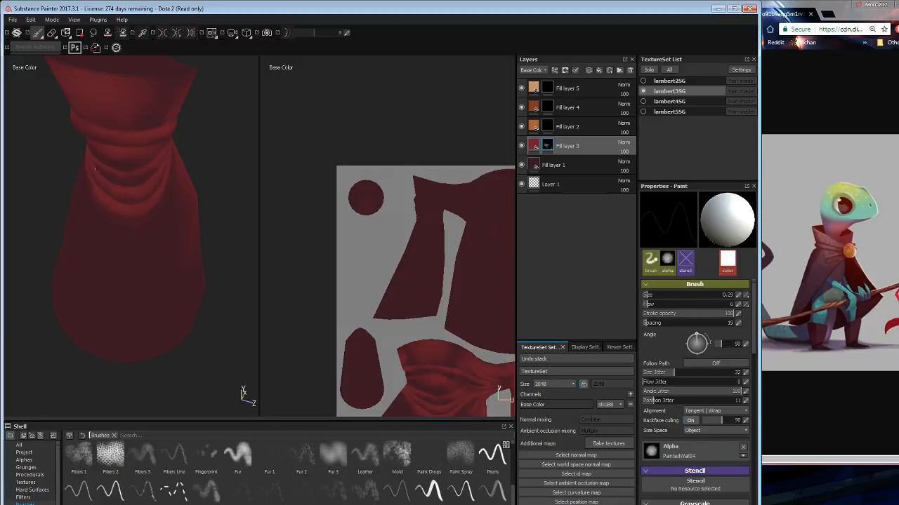
Enlarge the brush to 3.05 and then 3.79 and blend the side ends of the gathered folds
key("bracketright")
key("bracketright")
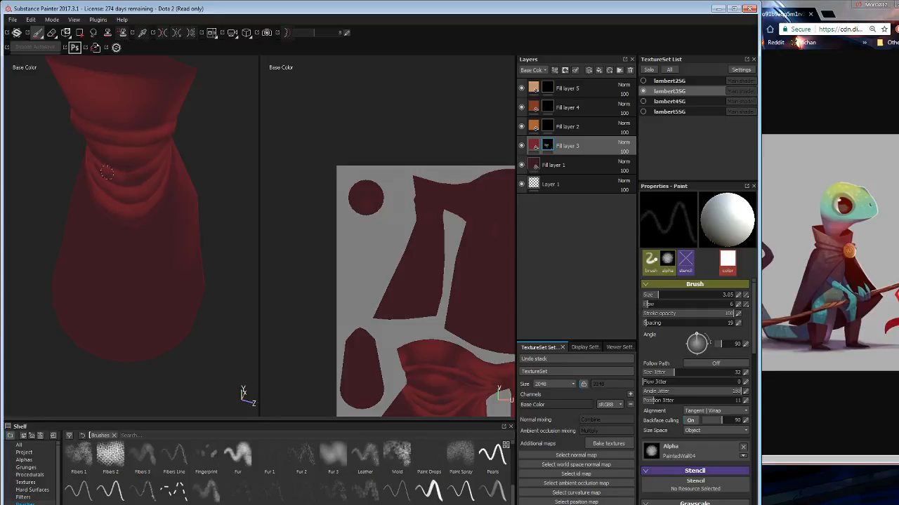
key("bracketright")
key("bracketright")
key("bracketleft")
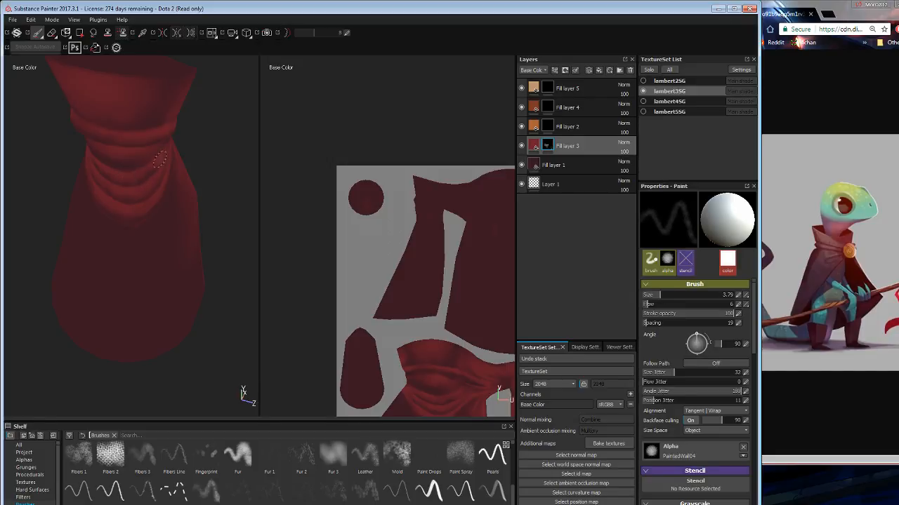
key("bracketright")
key("bracketleft")
key("bracketleft")
key("bracketleft")
Raise the brush size from 5.51 up to 12.59 and paint soft light tone on the cape just below the folds
mouse_move(209, 246)
left_mouse_down("alt")
mouse_move(195, 288)
mouse_move(130, 267)
mouse_move(246, 247)
mouse_move(269, 290)
mouse_move(317, 281)
mouse_move(293, 269)
mouse_move(378, 228)
mouse_move(341, 227)
mouse_move(316, 243)
left_mouse_up("alt")
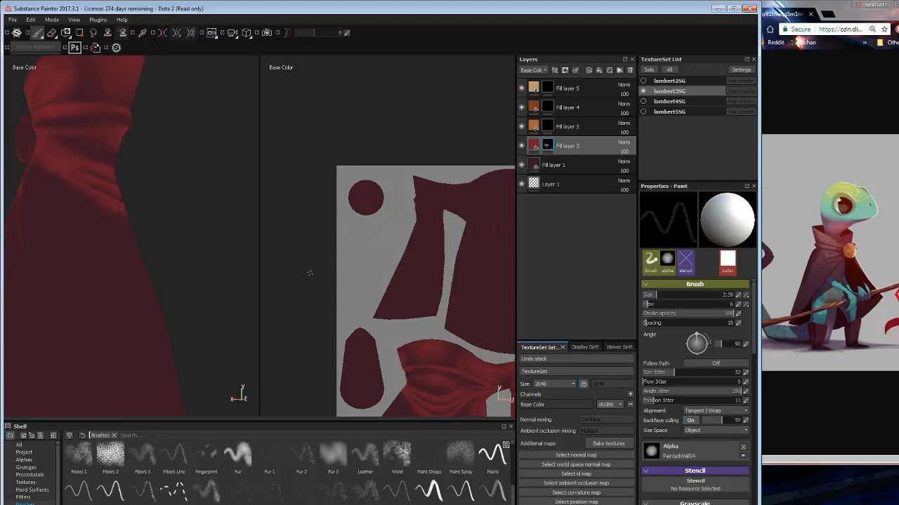
mouse_move(235, 241)
left_mouse_down("alt")
mouse_move(150, 297)
mouse_move(173, 297)
left_mouse_up("alt")
right_click_drag(93, 217, 107, 217, "ctrl")
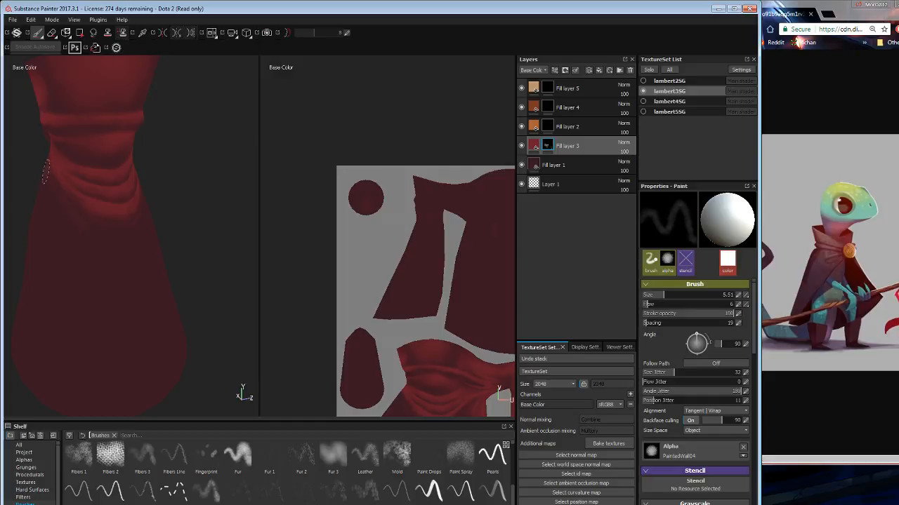
right_click_drag(46, 172, 65, 176, "ctrl")
mouse_move(64, 200)
left_mouse_down()
mouse_move(85, 220)
mouse_move(135, 236)
mouse_move(137, 249)
left_mouse_up()
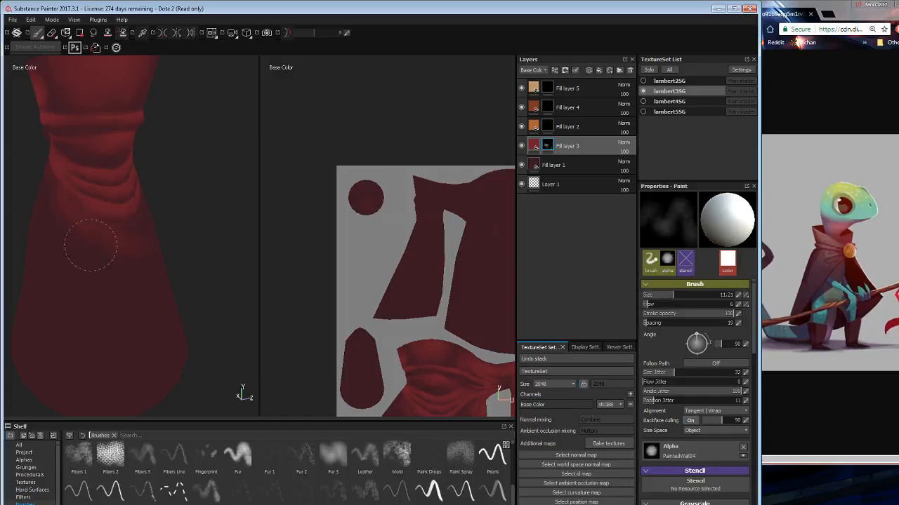
right_click_drag(53, 200, 44, 201, "ctrl")
left_click_drag(46, 204, 60, 226)
right_click_drag(39, 181, 47, 181, "ctrl")
left_click_drag(47, 184, 51, 232)
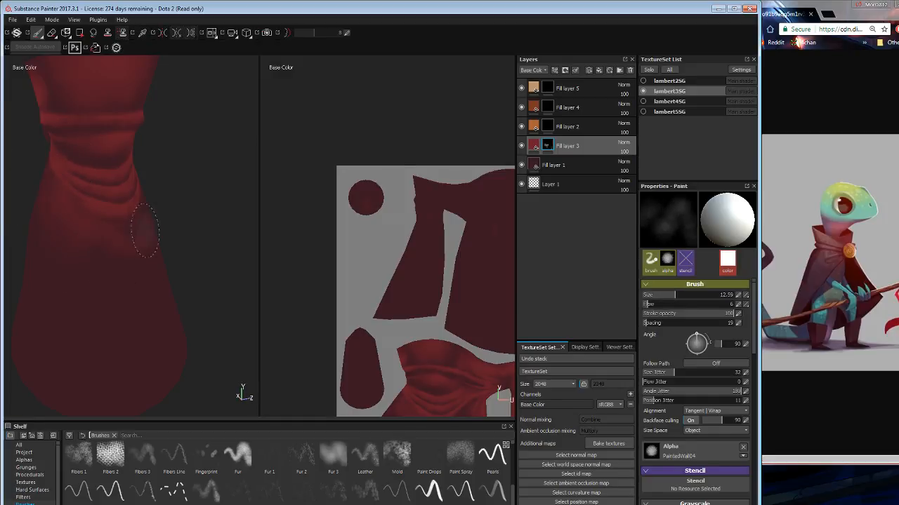
Enlarge the brush to 30.79 and brush broad light tone down the side of the cape
left_click_drag(145, 231, 234, 213, "alt")
mouse_move(73, 179)
left_mouse_down()
mouse_move(69, 149)
mouse_move(73, 178)
mouse_move(39, 187)
left_mouse_up()
right_click_drag(39, 187, 62, 188, "ctrl")
mouse_move(51, 189)
left_mouse_down()
mouse_move(82, 226)
mouse_move(64, 215)
left_mouse_up()
right_click_drag(64, 215, 82, 215, "ctrl")
mouse_move(64, 211)
left_mouse_down()
mouse_move(32, 186)
mouse_move(43, 216)
mouse_move(42, 198)
left_mouse_up()
right_click_drag(42, 198, 72, 199, "ctrl")
left_click_drag(73, 211, 106, 283)
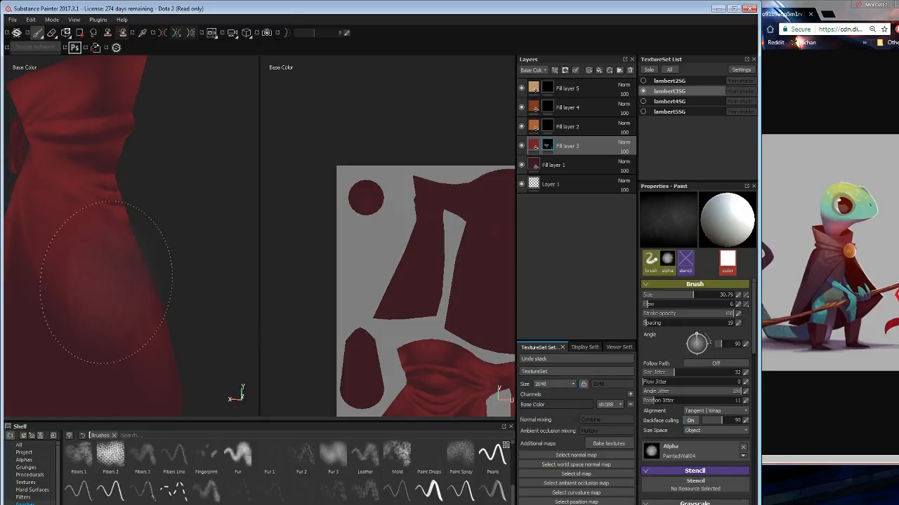
Spread the broad light tone over the opposite side and lower cape with a brush around 26.51 to 30.79
mouse_move(187, 261)
left_mouse_down("alt")
mouse_move(82, 309)
mouse_move(73, 302)
left_mouse_up("alt")
right_click_drag(102, 298, 89, 298, "ctrl")
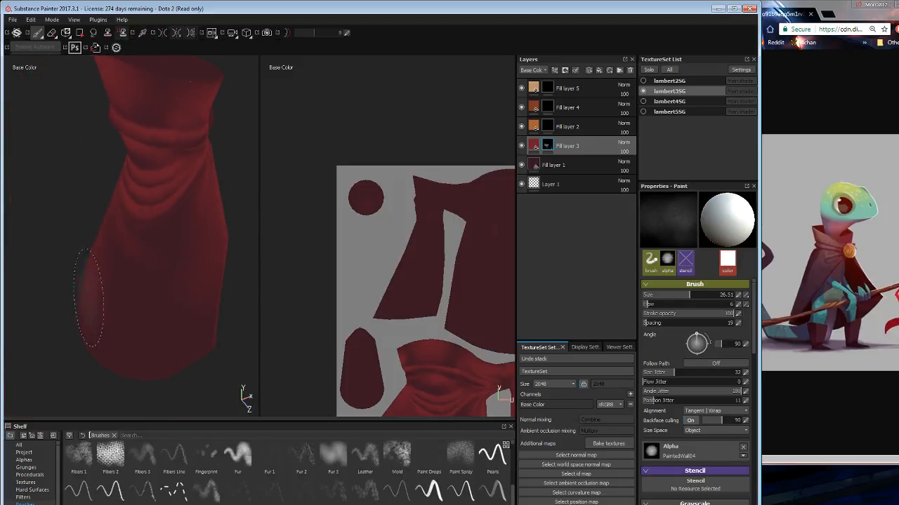
mouse_move(215, 194)
left_mouse_down()
mouse_move(211, 171)
mouse_move(187, 233)
left_mouse_up()
mouse_move(186, 233)
right_mouse_down("ctrl")
mouse_move(206, 235)
mouse_move(183, 235)
right_mouse_up("ctrl")
mouse_move(161, 314)
left_mouse_down("alt")
mouse_move(174, 316)
mouse_move(220, 288)
mouse_move(211, 291)
mouse_move(227, 268)
left_mouse_up("alt")
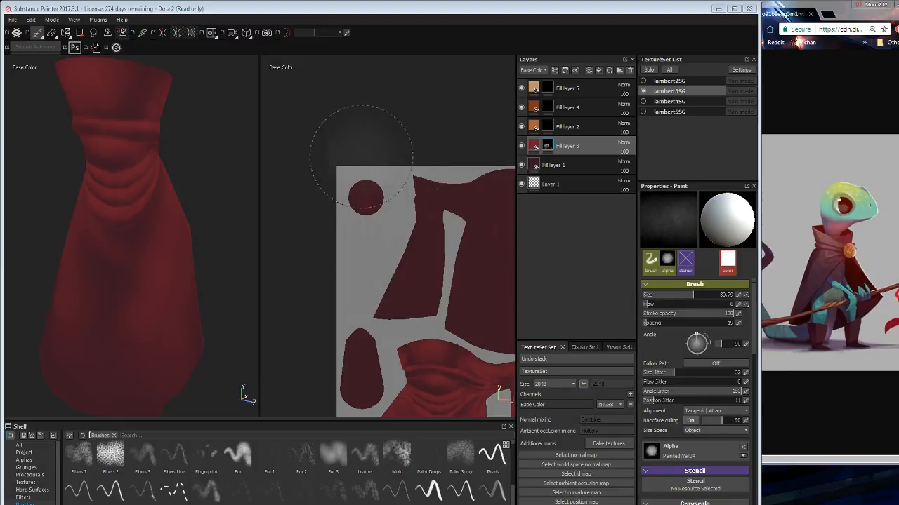
Reduce the brush to 0.89 and then 5.51 and lighten the side end of the crease beneath the neck band
left_click_drag(198, 205, 84, 132, "alt")
right_click_drag(84, 132, 80, 114, "alt")
mouse_move(181, 165)
right_mouse_down("alt")
mouse_move(185, 198)
mouse_move(164, 81)
right_mouse_up("alt")
middle_click_drag(164, 81, 98, 241, "alt")
left_click_drag(98, 241, 135, 207, "alt")
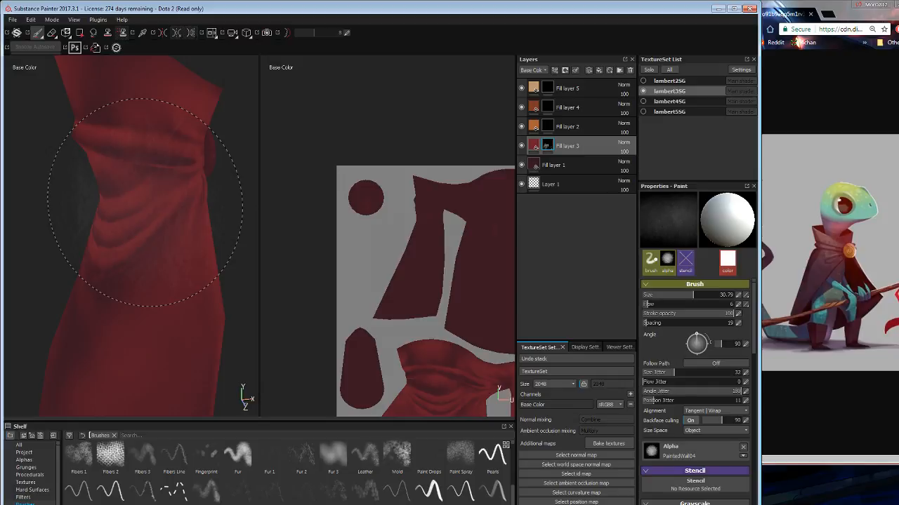
mouse_move(152, 183)
right_mouse_down("ctrl")
mouse_move(100, 183)
mouse_move(140, 183)
right_mouse_up("ctrl")
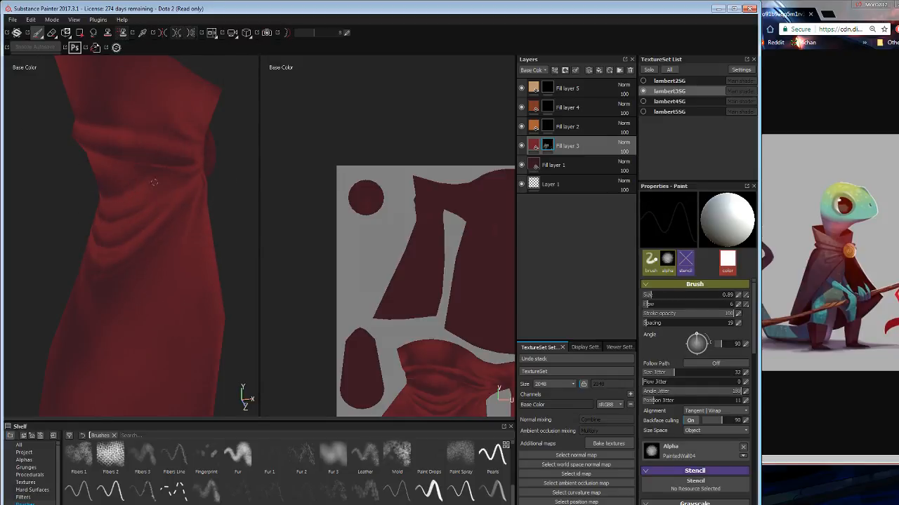
right_click_drag(154, 182, 184, 165, "ctrl")
mouse_move(184, 165)
left_mouse_down()
mouse_move(154, 171)
mouse_move(199, 165)
left_mouse_up()
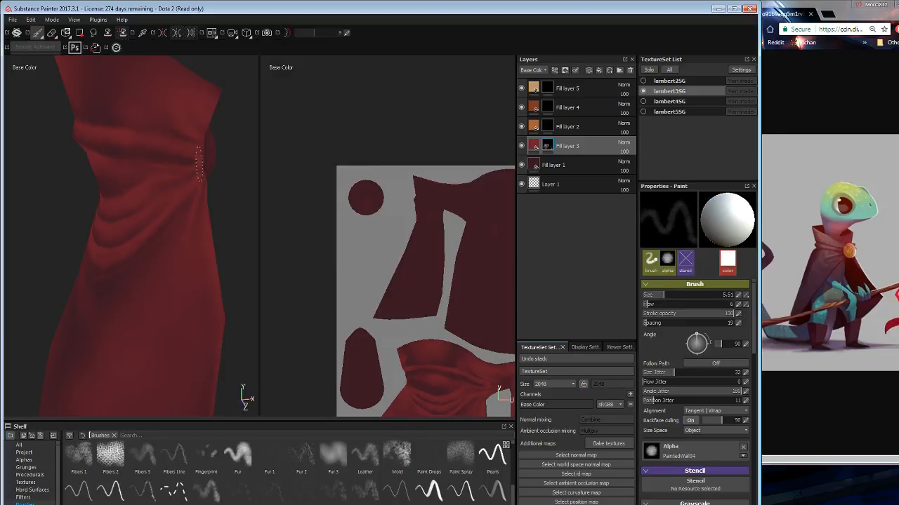
Paint the fold ridges running toward the side gather with brush sizes 0.89 and 1.81
right_click_drag(199, 164, 147, 184, "ctrl")
left_click_drag(156, 180, 185, 168)
right_click_drag(163, 179, 171, 181, "ctrl")
left_click_drag(165, 189, 177, 182)
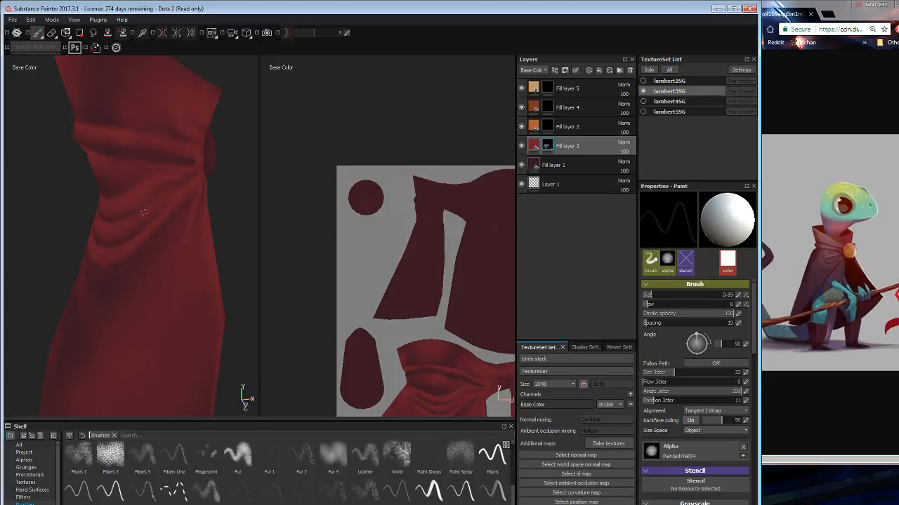
right_click_drag(163, 193, 159, 200, "ctrl")
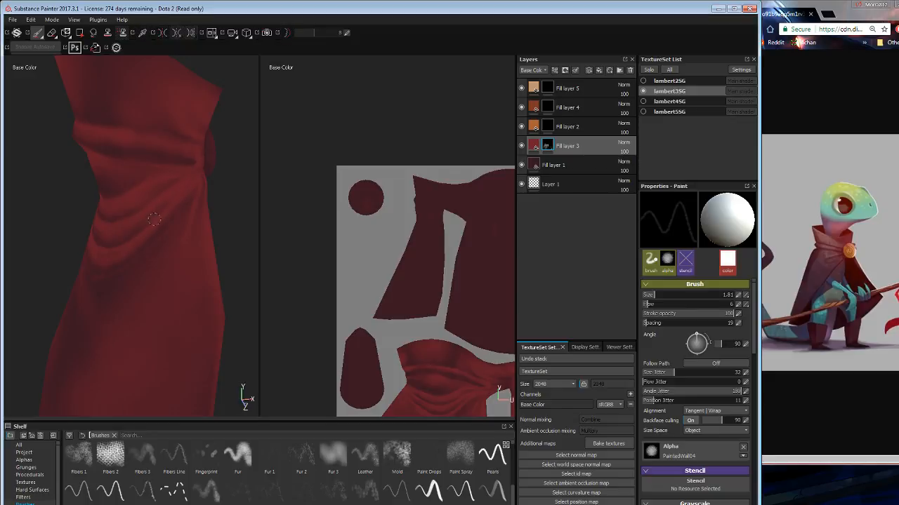
right_click_drag(169, 204, 169, 199, "ctrl")
Touch up the side gather point with the 1.81 brush, and refine the upper curved folds at size 0.55
key("bracketright")
left_click_drag(191, 177, 223, 174, "alt")
key("bracketleft")
key("bracketleft")
key("bracketleft")
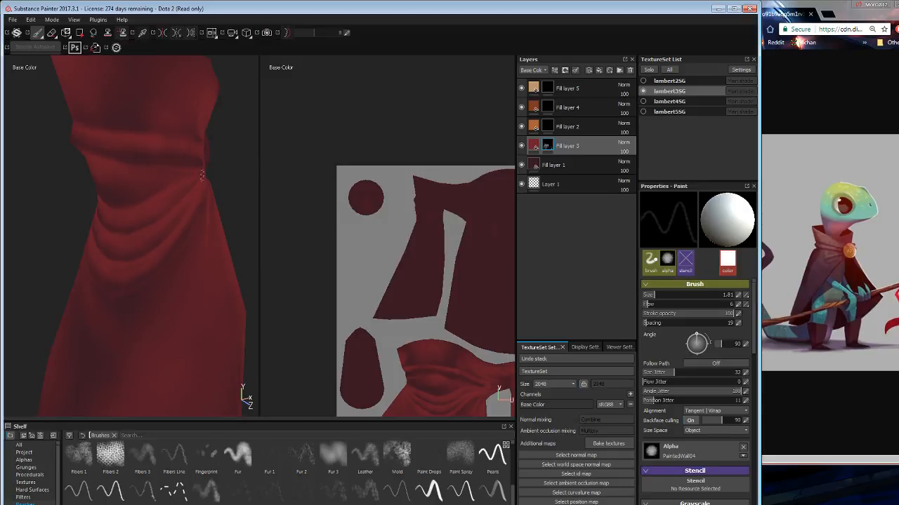
key("bracketleft")
key("bracketleft")
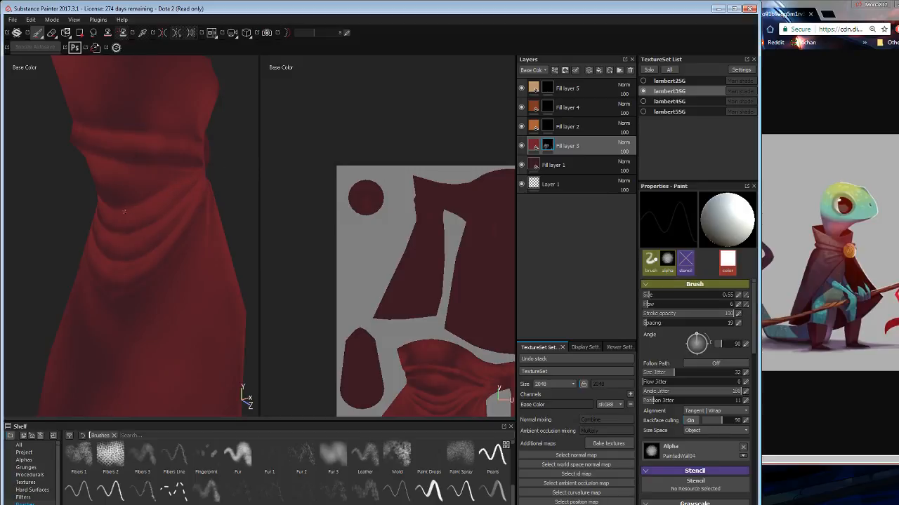
Set the brush size to 1.81 and paint light strokes at the side of the dark crease below the neck band
left_click_drag(139, 199, 148, 159, "alt")
key("bracketright")
key("bracketright")
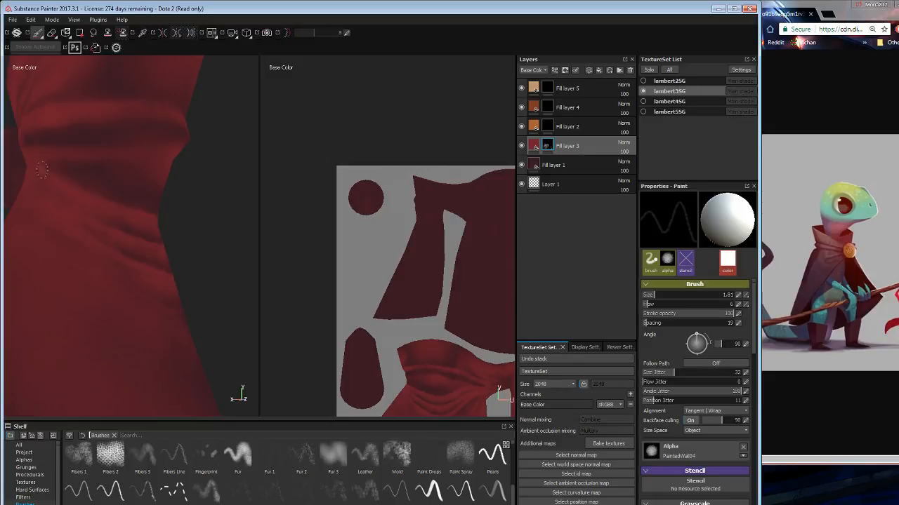
key("bracketright")
key("d")
key("bracketleft")
key("bracketleft")
key("bracketleft")
Enlarge the brush to 5.51 and soften the side end of the dark crease below the neck band
key("bracketright")
key("bracketright")
key("bracketright")
key("bracketright")
key("bracketright")
key("bracketright")
key("bracketright")
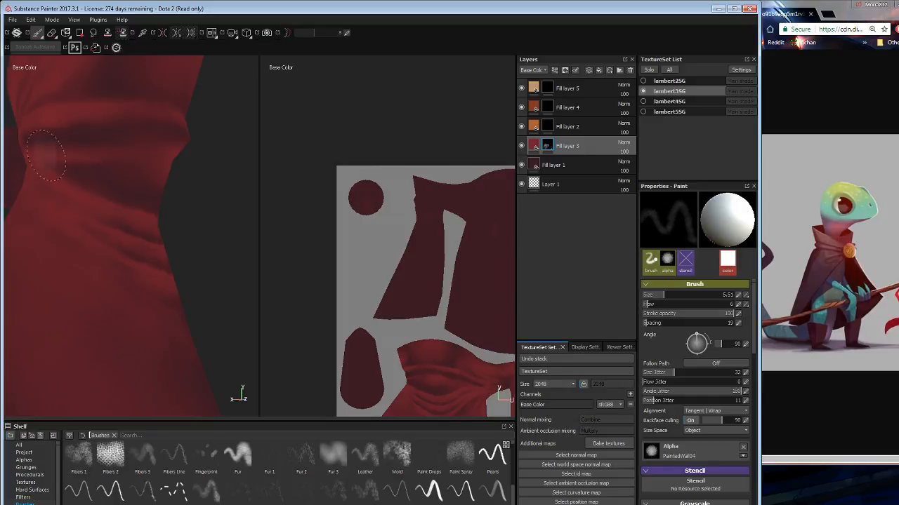
Reduce the brush to 1.81 and then 0.29 and refine the edges of the bulge between the band and the folds
key("bracketleft")
key("bracketleft")
key("bracketleft")
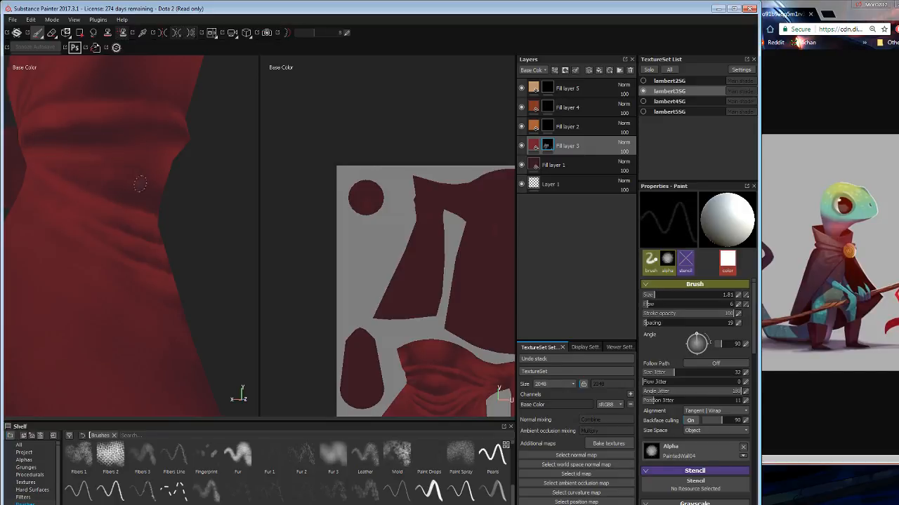
key("bracketleft")
key("bracketleft")
left_click_drag(166, 161, 153, 168, "alt")
key("bracketleft")
key("bracketleft")
key("bracketleft")
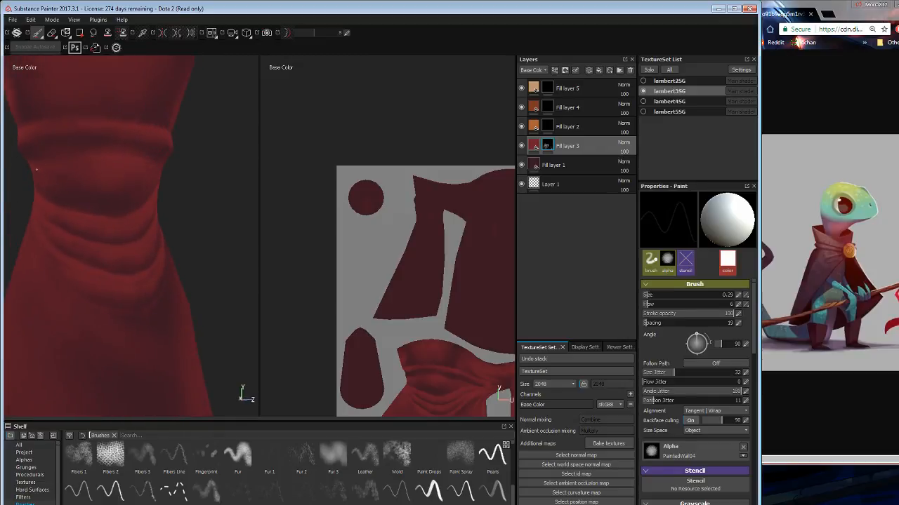
Enlarge the brush to 2.39 and blend the side edges of the bulge under the neck band
key("bracketright")
key("bracketright")
key("bracketright")
key("bracketright")
mouse_move(241, 261)
left_mouse_down("alt")
mouse_move(253, 236)
mouse_move(305, 237)
mouse_move(175, 232)
left_mouse_up("alt")
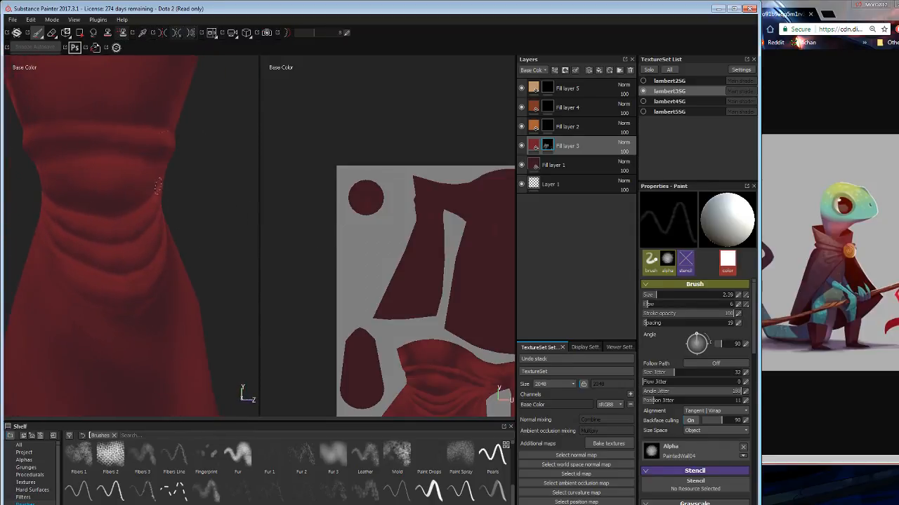
Enlarge the brush to 7.43 and lighten the middle of the bulge under the neck band
key("bracketleft")
key("bracketleft")
key("bracketleft")
key("bracketleft")
key("bracketright")
key("bracketright")
key("bracketright")
key("bracketright")
key("bracketright")
left_click_drag(81, 196, 65, 187)
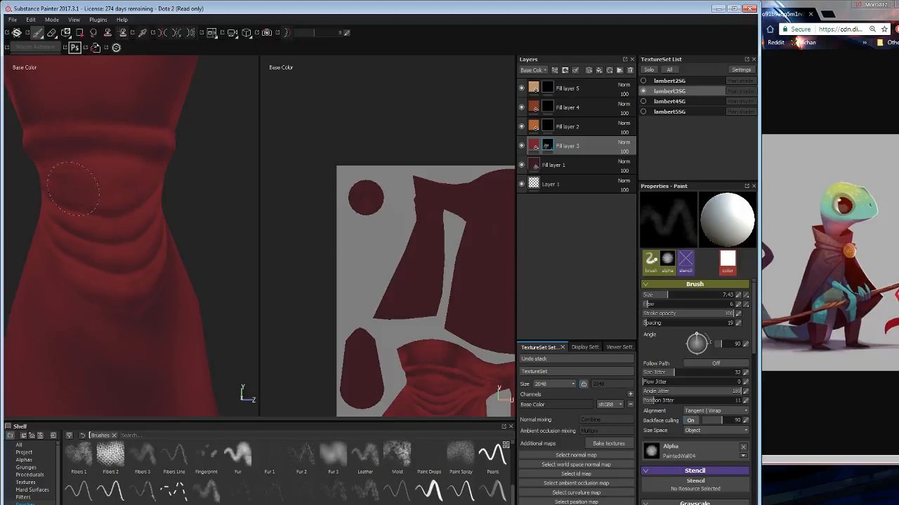
Reduce the brush size to 1.27 and define the upper edge of the bulge beneath the neck band
key("bracketleft")
key("bracketleft")
key("bracketleft")
key("bracketleft")
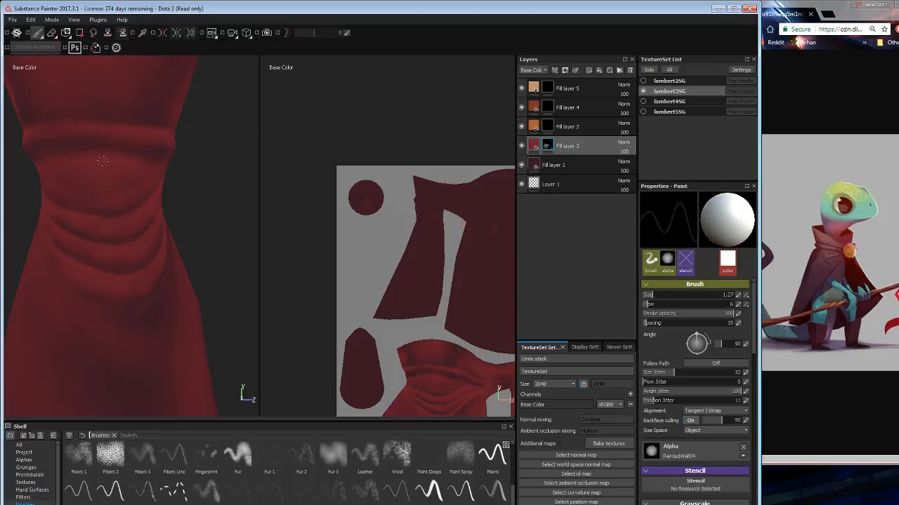
Paint fine creases near the round clasp at brush size 0.11, and continue on the cape side at 0.86
left_click_drag(162, 155, 192, 123, "alt")
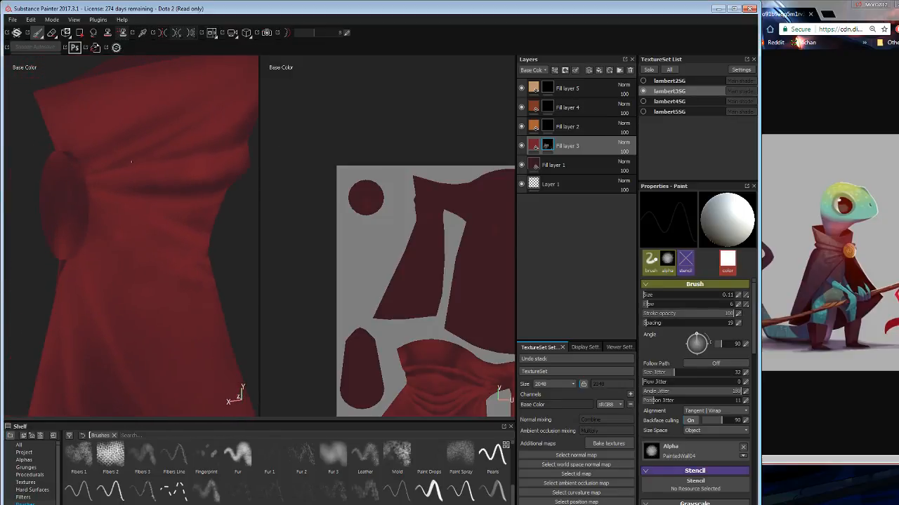
key("bracketright")
key("bracketright")
key("bracketright")
key("bracketright")
right_click_drag(53, 80, 157, 175, "alt")
middle_click_drag(158, 175, 118, 84, "alt")
left_click_drag(118, 84, 96, 115, "alt")
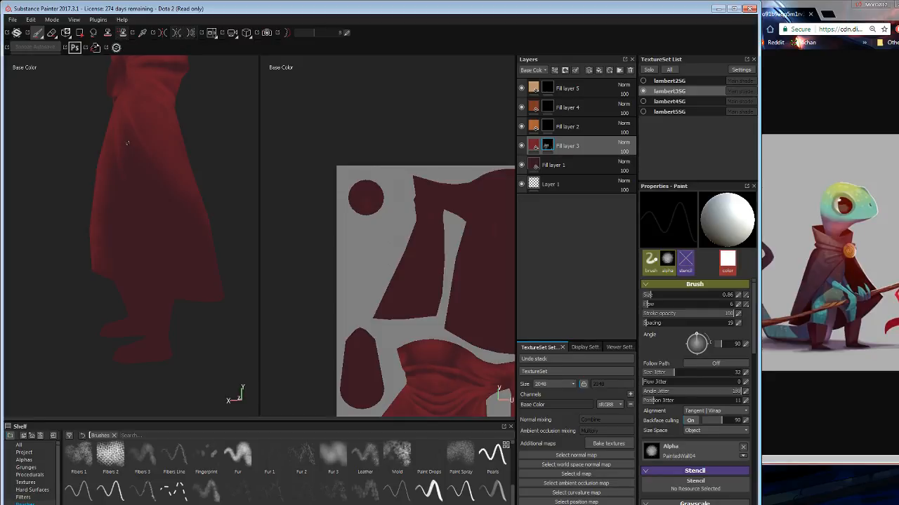
Start saving the project and browse to the Wizard Lizard folder inside VRChat Character
left_click(13, 21)
left_click(22, 105)
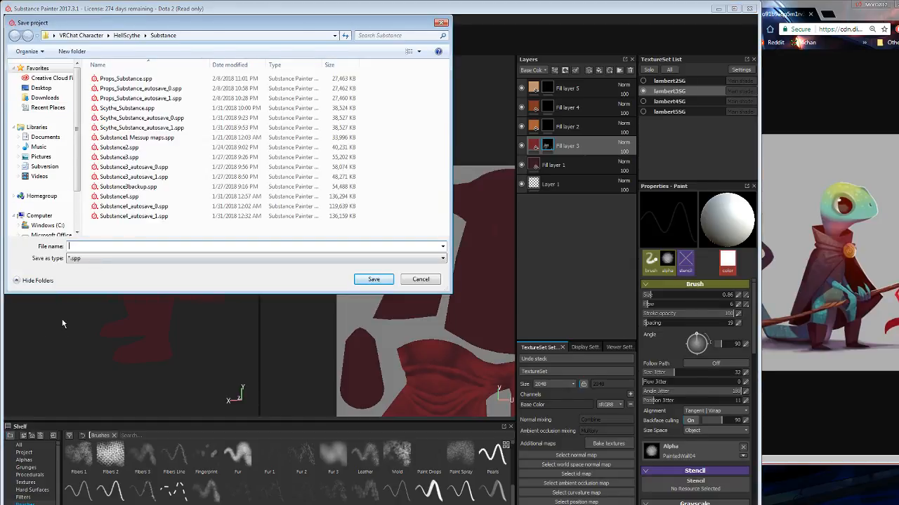
left_click(80, 35)
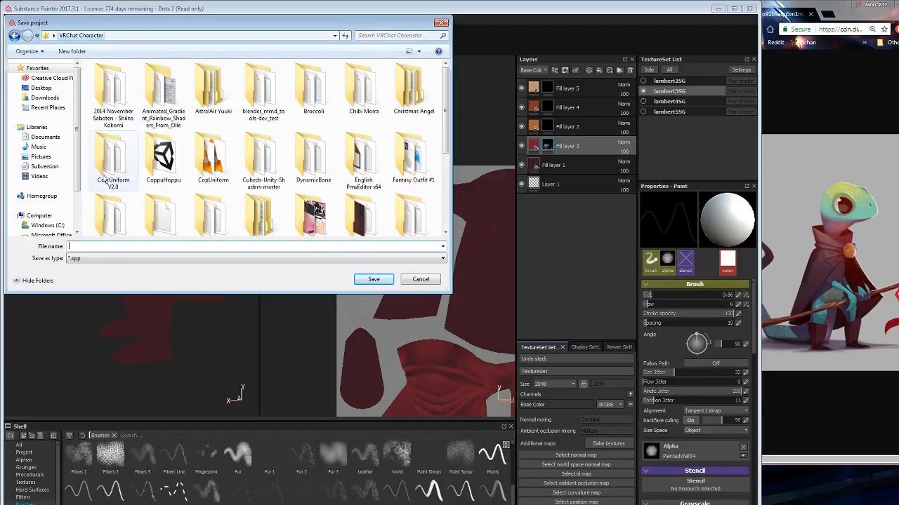
scroll(410, 196, "down", 3)
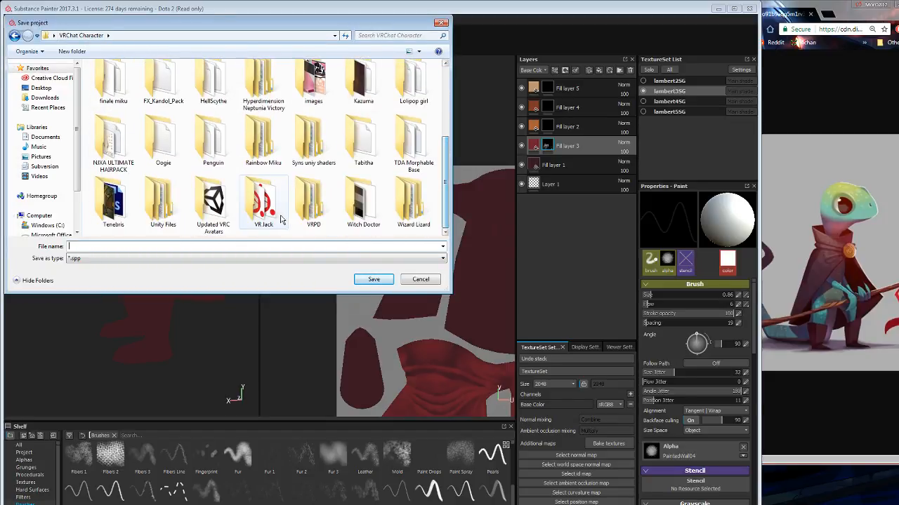
double_click(407, 202)
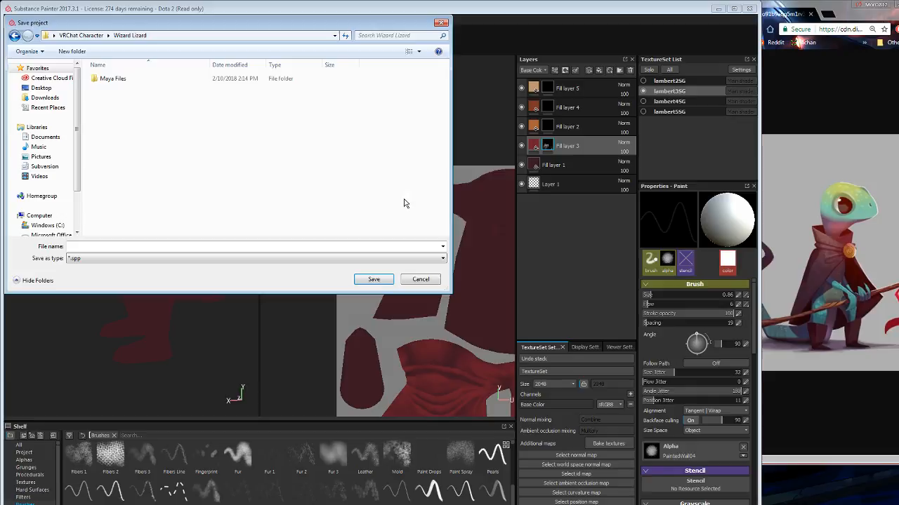
Create a new folder named substance inside the Wizard Lizard folder
right_click(208, 146)
mouse_move(186, 305)
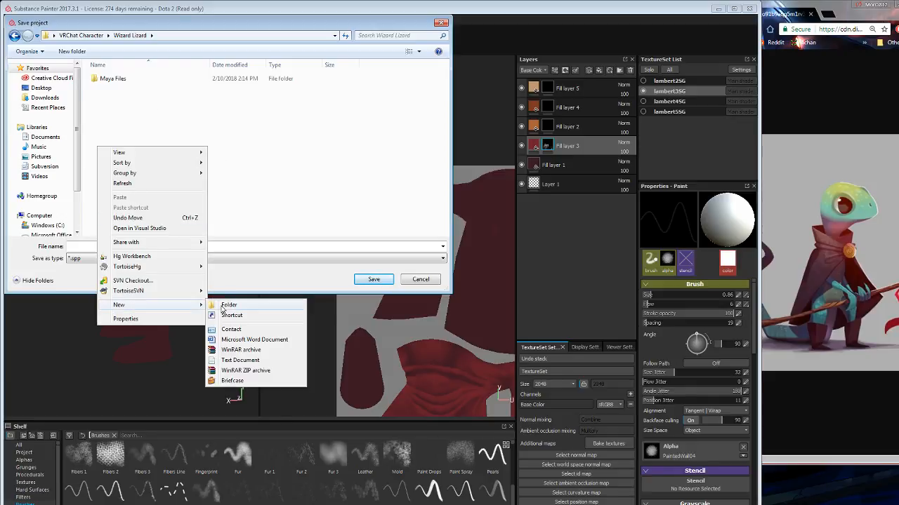
left_click(221, 306)
type("S")
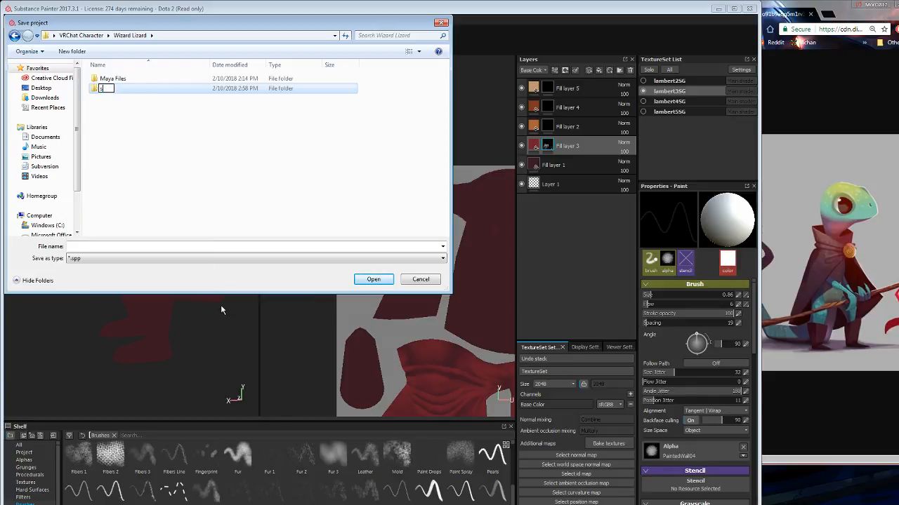
type("ubstance")
key("Return")
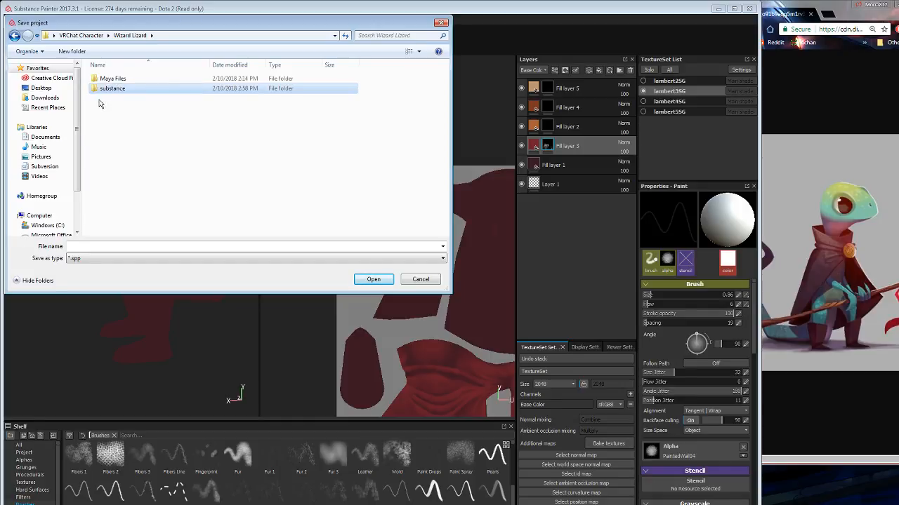
Save the project in the substance folder as lizwiz_sub
double_click(110, 89)
left_click(103, 246)
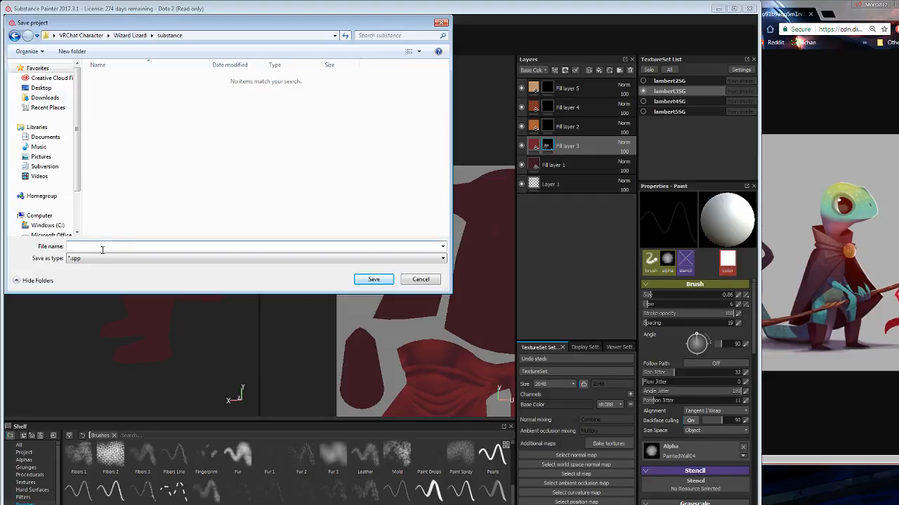
type("lizliz8")
key("BackSpace")
key("BackSpace")
key("BackSpace")
type("wiz_4ub")
key("Return")
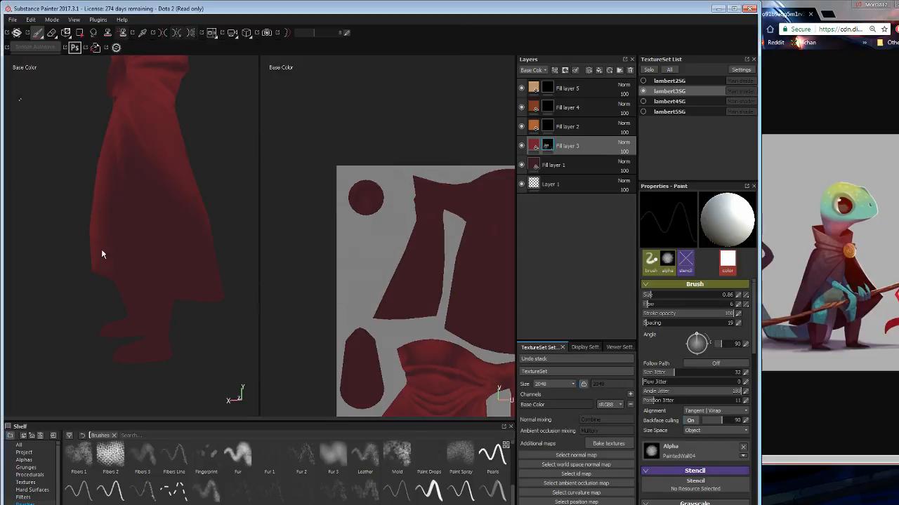
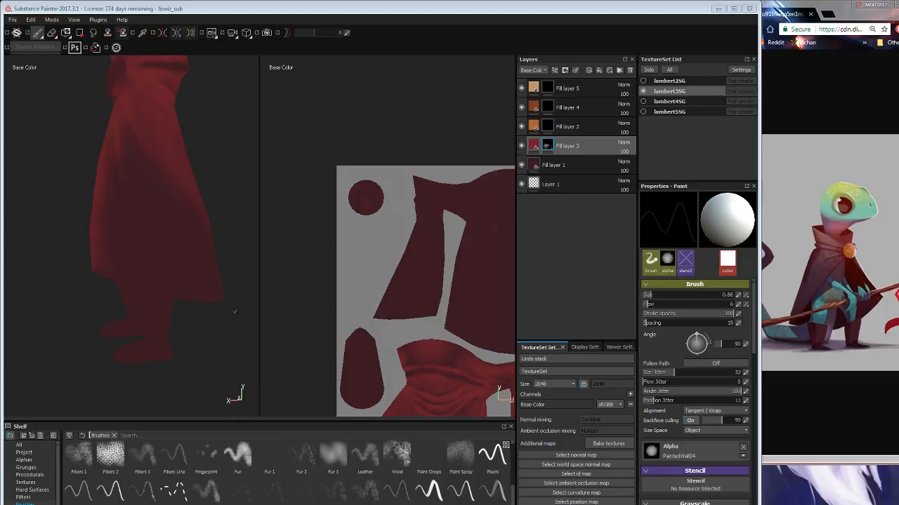
Paint long diagonal highlights down the cape's side panel to suggest hanging folds
mouse_move(182, 366)
left_mouse_down("alt")
mouse_move(215, 367)
mouse_move(205, 373)
left_mouse_up("alt")
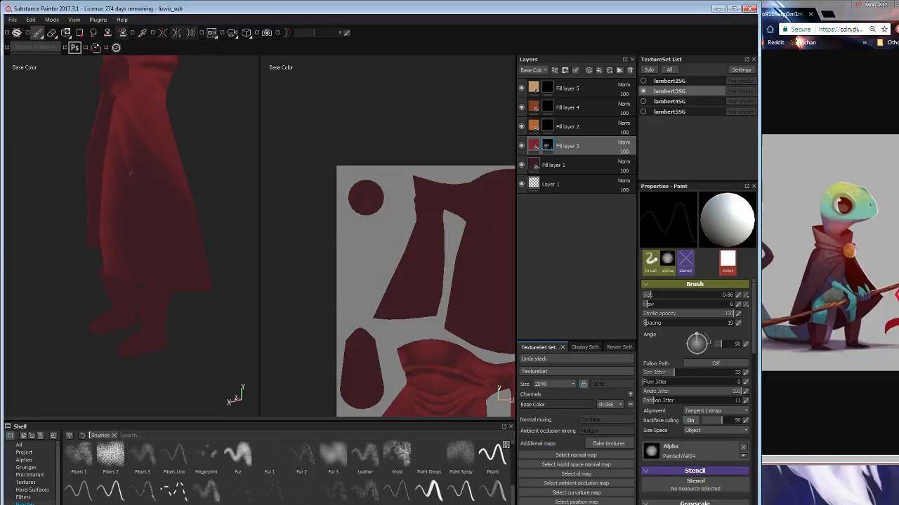
right_click_drag(158, 270, 182, 271, "ctrl")
left_click_drag(147, 225, 191, 272)
right_click_drag(184, 267, 193, 266, "ctrl")
left_click_drag(184, 267, 131, 170)
right_click_drag(131, 170, 127, 170, "ctrl")
left_click_drag(132, 170, 164, 252)
Set the brush size to 1.76 to refine the side panel's folds, and continue with a larger brush down its length
right_click_drag(154, 180, 149, 179, "ctrl")
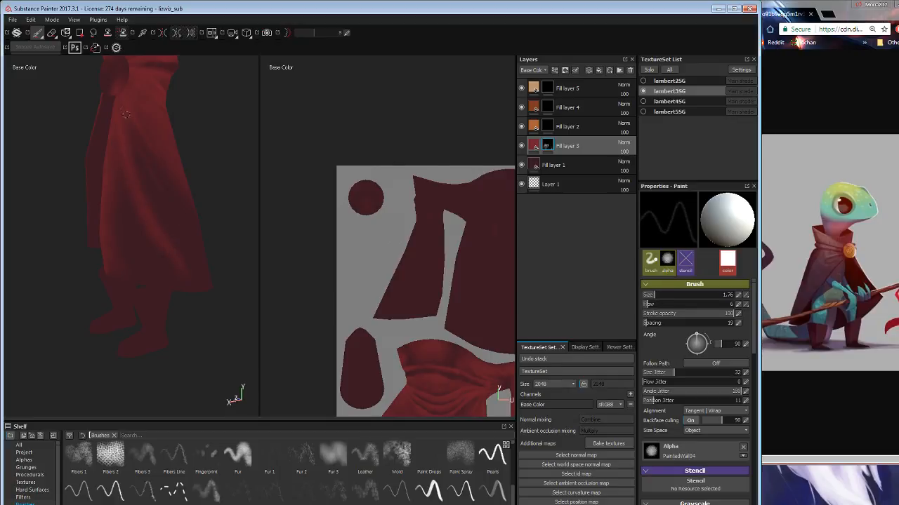
left_click_drag(155, 179, 173, 208)
right_click_drag(126, 120, 158, 120, "ctrl")
left_click_drag(133, 147, 157, 270)
right_click_drag(212, 361, 207, 361, "ctrl")
Paint a long fold from the waist gathers down the back of the cape
mouse_move(190, 290)
left_mouse_down("alt")
mouse_move(315, 303)
mouse_move(362, 295)
left_mouse_up("alt")
right_click_drag(166, 264, 138, 265, "ctrl")
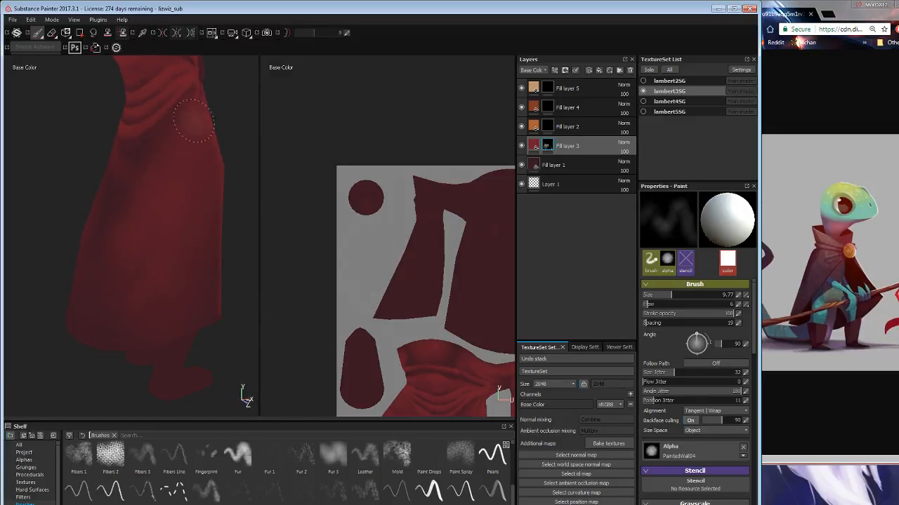
right_click_drag(176, 220, 173, 220, "ctrl")
mouse_move(183, 147)
left_mouse_down()
mouse_move(175, 240)
mouse_move(183, 181)
mouse_move(143, 313)
left_mouse_up()
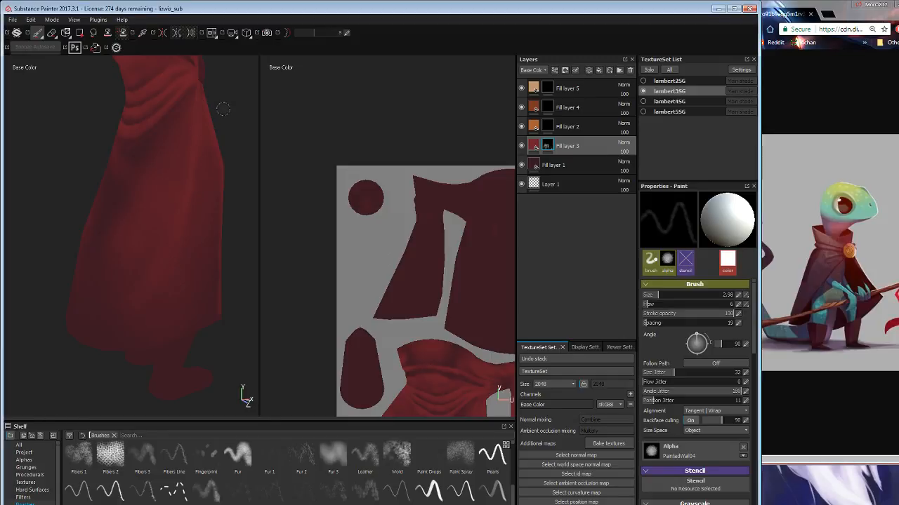
Enlarge the brush to 5.41 and lighten the cape's back just below the waist gathers
key("bracketright")
key("bracketright")
key("bracketright")
left_click_drag(203, 106, 195, 134)
left_click_drag(201, 108, 195, 133)
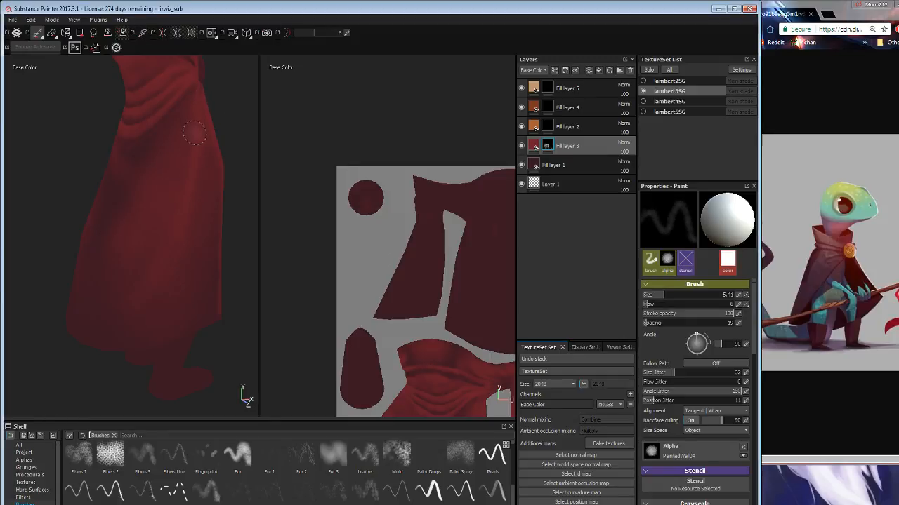
Refine the folds below the waist gathers at brush size 2.33 and shade further down the back at 6.38
key("bracketleft")
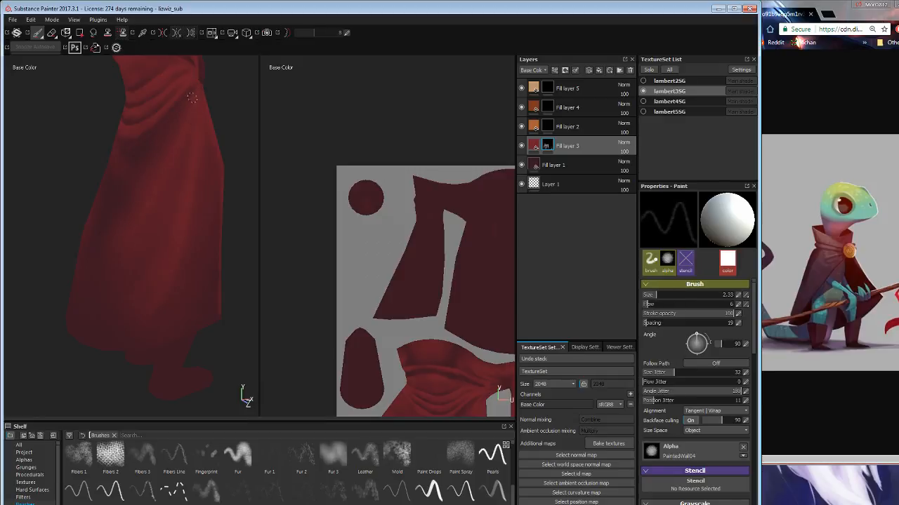
key("bracketleft")
key("bracketright")
key("bracketright")
key("bracketright")
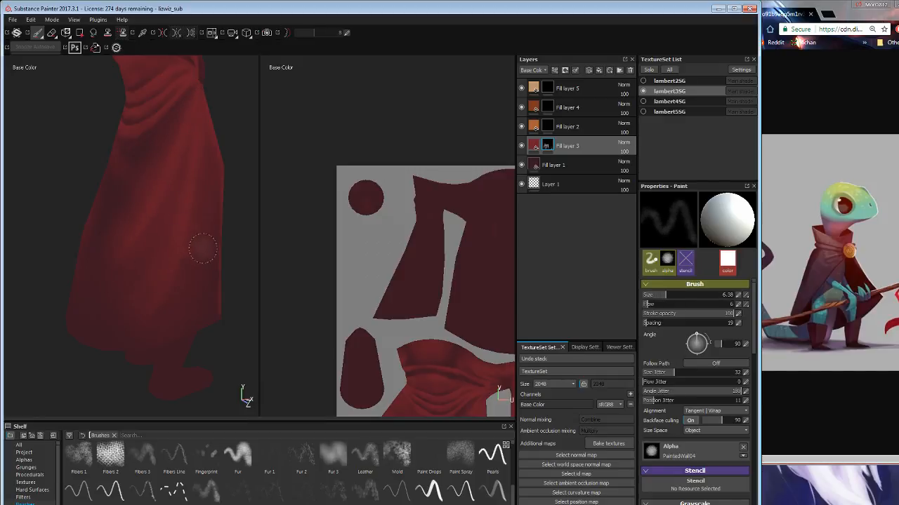
Build up the curved diagonal fold on the lower cape and blend its surroundings at brush size 15.41
mouse_move(203, 257)
left_mouse_down("alt")
mouse_move(266, 254)
mouse_move(253, 269)
mouse_move(337, 241)
mouse_move(204, 253)
left_mouse_up("alt")
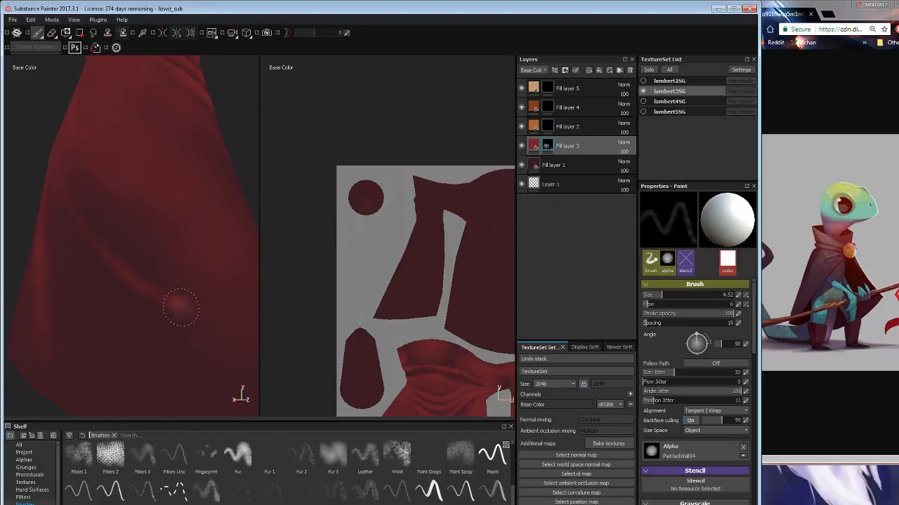
key("bracketright")
key("bracketright")
mouse_move(54, 184)
left_mouse_down()
mouse_move(187, 307)
mouse_move(156, 305)
left_mouse_up()
key("bracketright")
key("bracketright")
key("bracketright")
left_click_drag(61, 201, 242, 359)
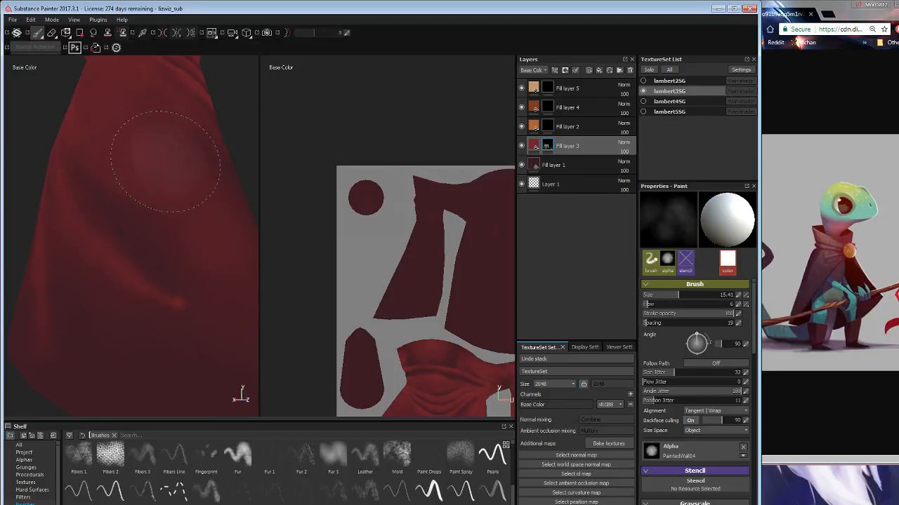
Switch the mask paint color to black and soften the curved fold's lower end at brush size 5.41
mouse_move(160, 151)
left_mouse_down("alt")
mouse_move(76, 105)
mouse_move(122, 191)
mouse_move(145, 207)
mouse_move(80, 124)
mouse_move(121, 190)
mouse_move(138, 174)
mouse_move(170, 175)
mouse_move(100, 172)
left_mouse_up("alt")
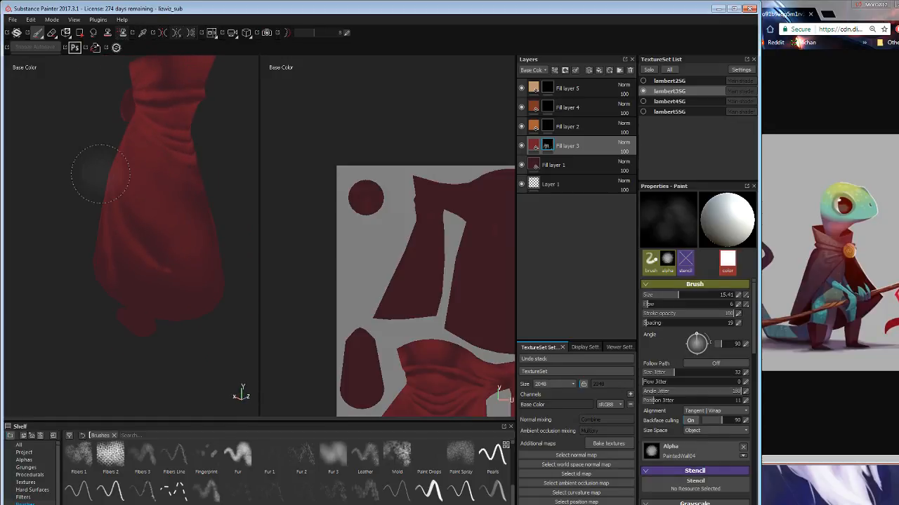
left_click_drag(101, 172, 191, 354, "alt")
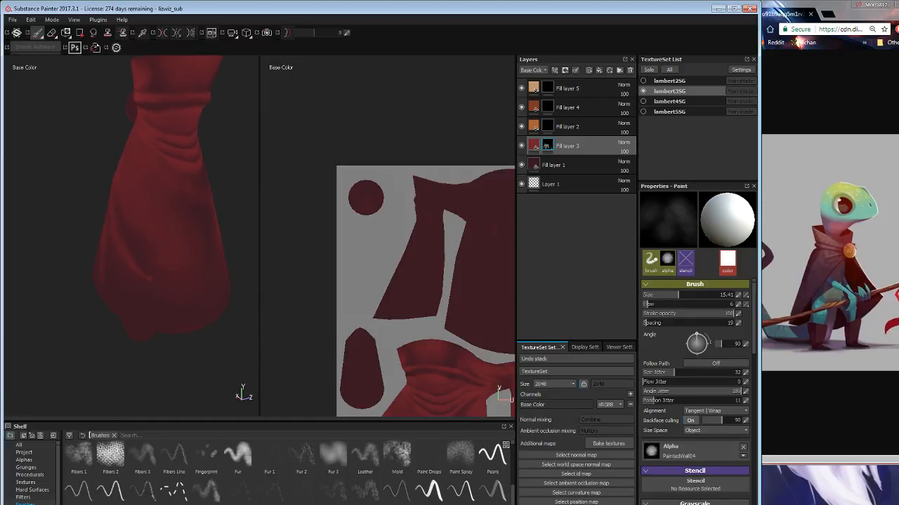
left_click_drag(709, 504, 641, 504)
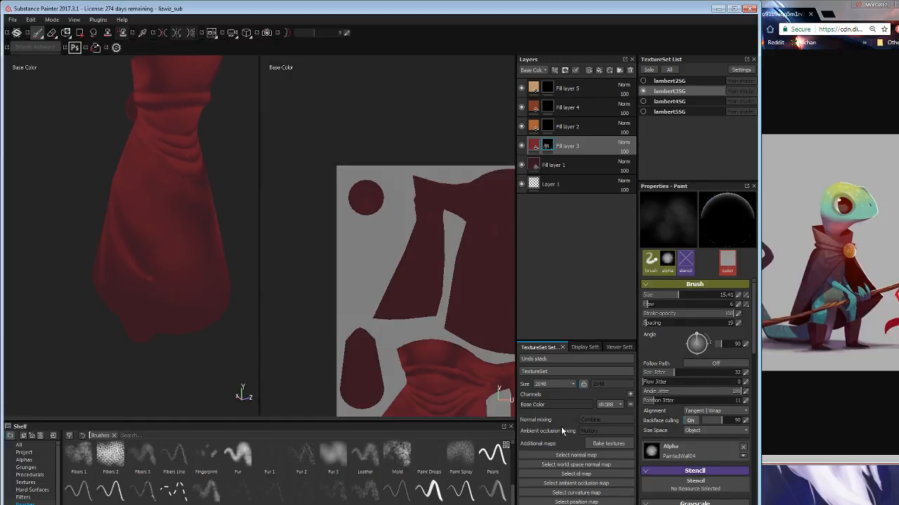
key("bracketleft")
key("bracketleft")
key("bracketleft")
key("bracketleft")
key("bracketleft")
key("bracketleft")
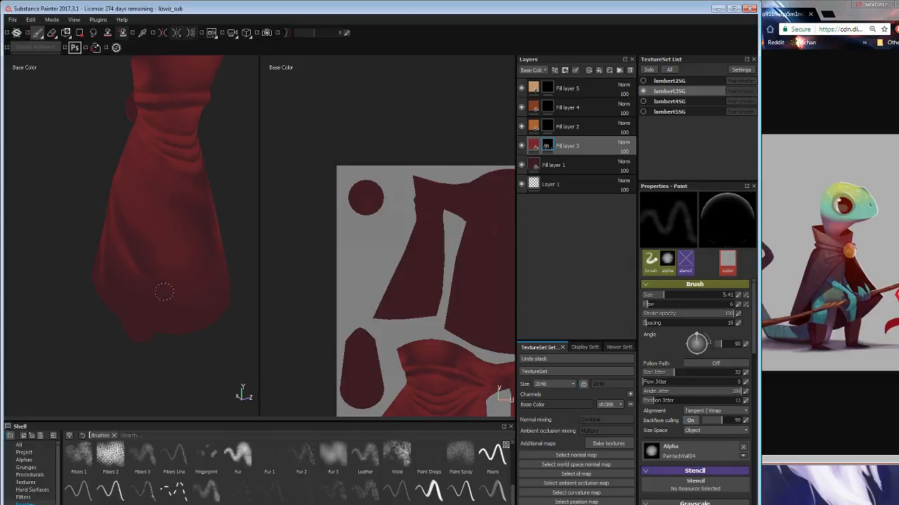
Darken the hollows between the folds on the cape's side at brush size 2.98
key("bracketright")
key("bracketright")
mouse_move(157, 297)
left_mouse_down("alt")
mouse_move(190, 257)
mouse_move(141, 242)
left_mouse_up("alt")
key("bracketleft")
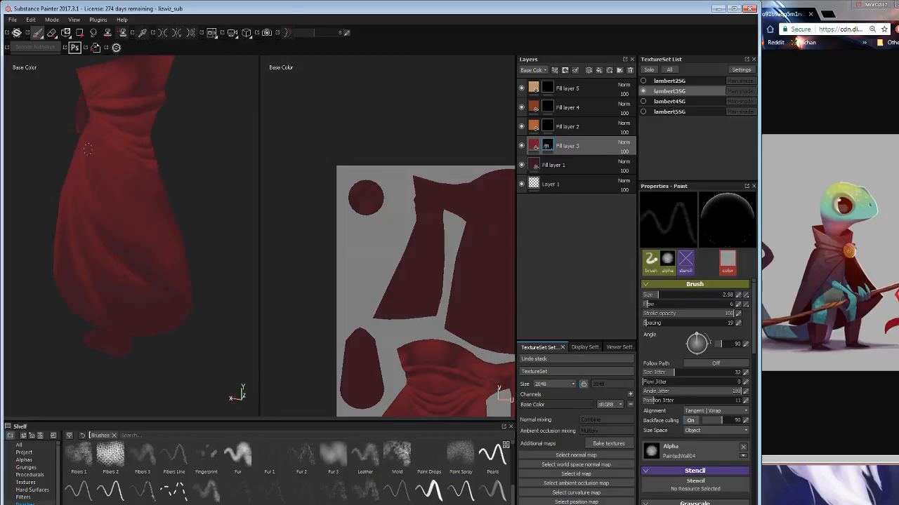
key("bracketleft")
key("bracketleft")
mouse_move(124, 209)
left_mouse_down("alt")
mouse_move(175, 213)
mouse_move(186, 225)
left_mouse_up("alt")
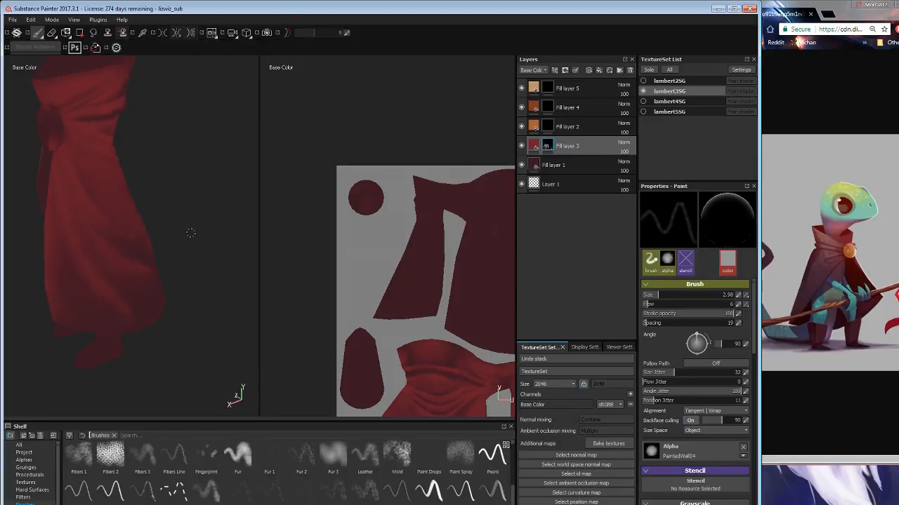
Darken the narrow creases running down the cape below the clasp at brush size 1.76
key("bracketleft")
key("bracketleft")
key("bracketright")
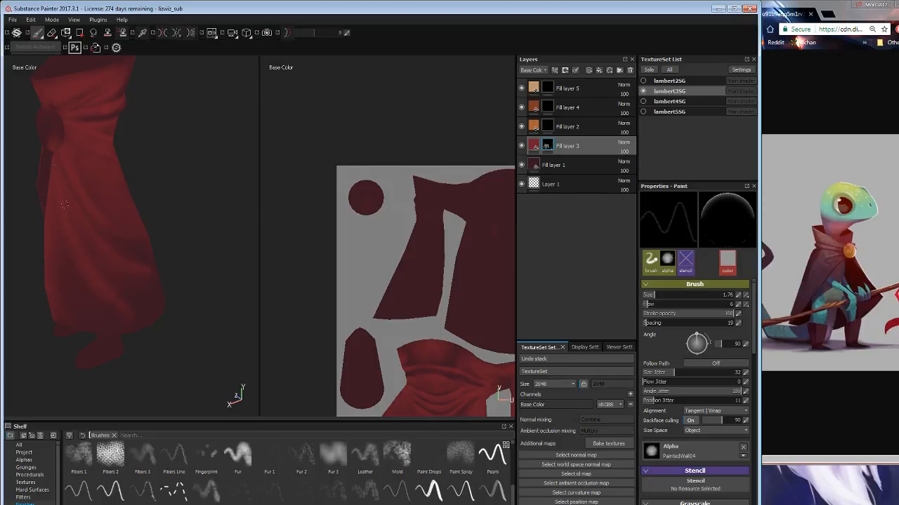
Shade the cape beside the clasp at brush size 7.43 and refine the shadows there at 3.71
key("bracketright")
key("bracketright")
key("bracketright")
key("bracketright")
key("bracketright")
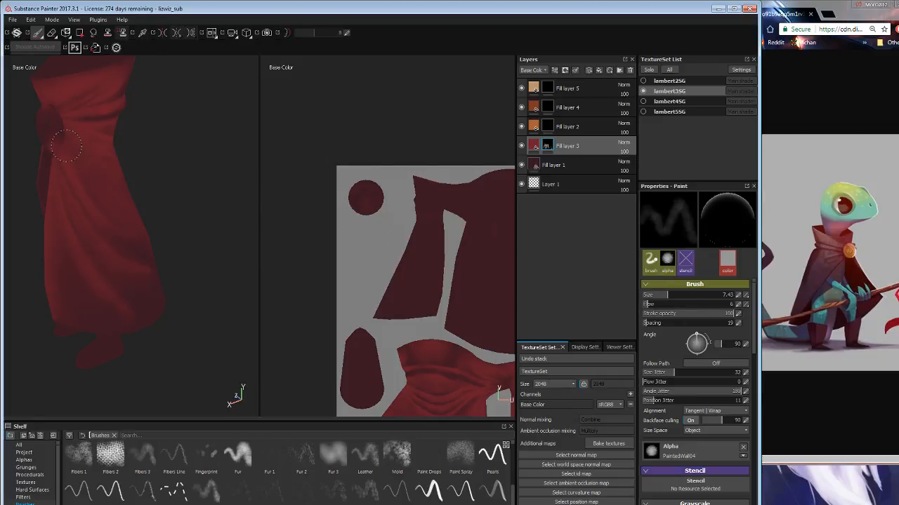
key("bracketleft")
key("bracketleft")
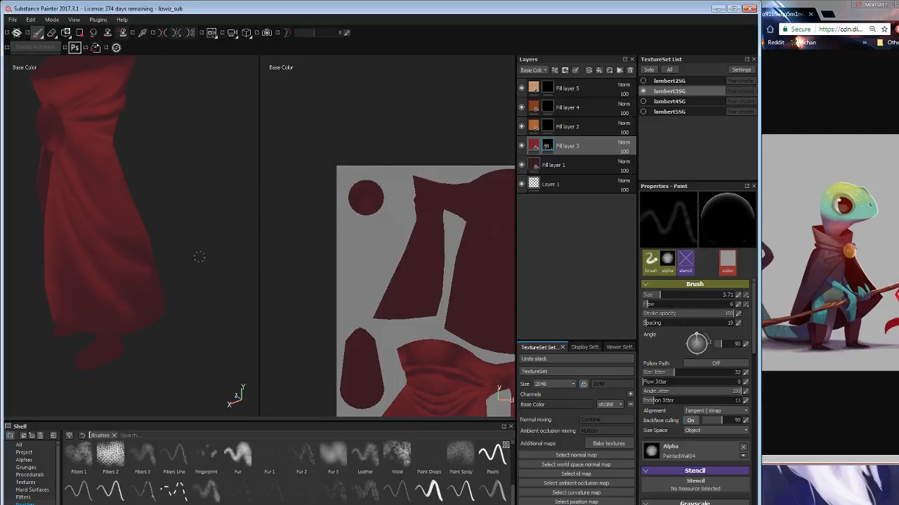
Polygon-fill the small disc UV island beside the cape with black in Fill layer 3's mask
left_click_drag(199, 256, 275, 246, "alt")
left_click(825, 314)
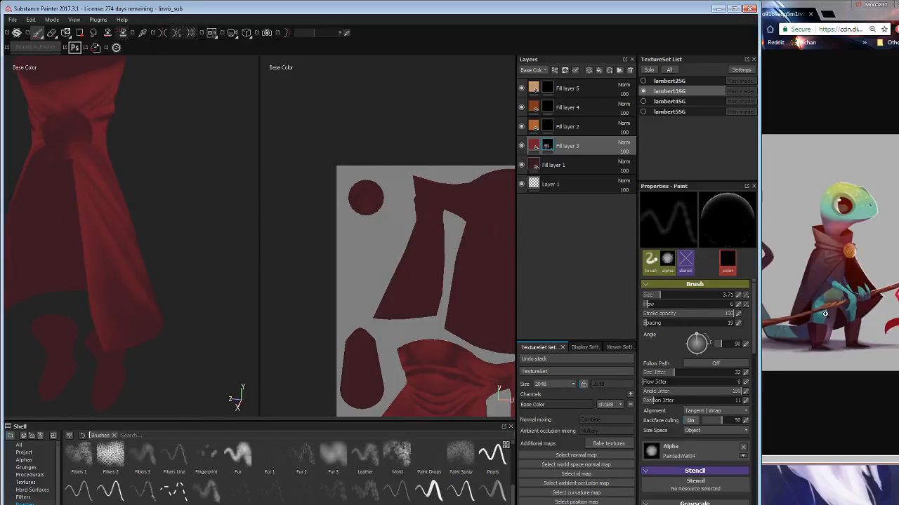
scroll(148, 207, "down", 3)
left_click_drag(26, 112, 44, 171, "alt")
right_click_drag(193, 193, 267, 242, "alt")
middle_click_drag(401, 219, 373, 201, "alt")
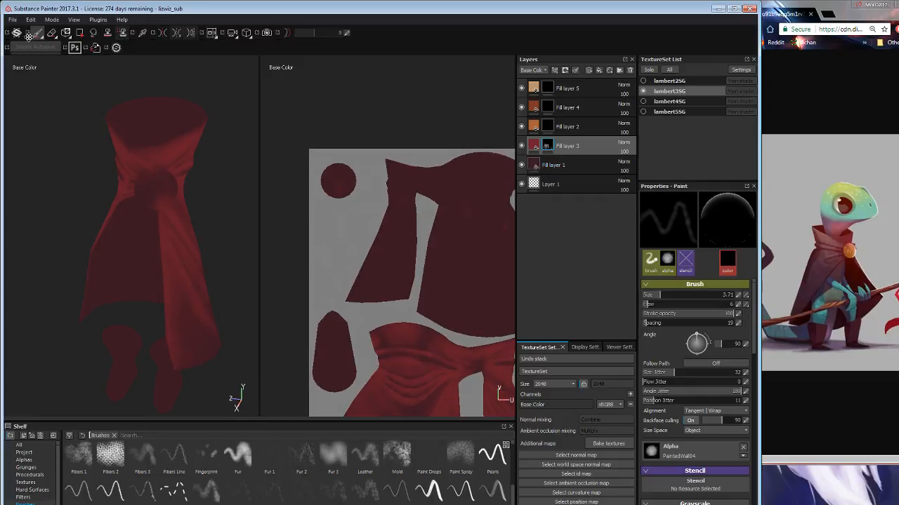
left_click(79, 34)
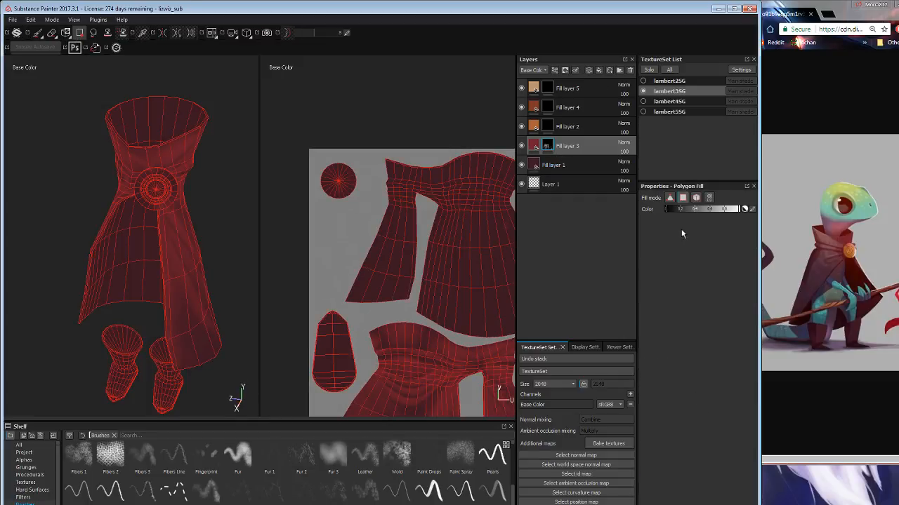
left_click_drag(674, 209, 652, 209)
left_click_drag(305, 146, 355, 205)
Fill the large round clasp UV island with black in Fill layer 3's mask
middle_click_drag(409, 253, 227, 127, "alt")
middle_click_drag(374, 215, 363, 164, "alt")
left_click_drag(475, 330, 388, 306)
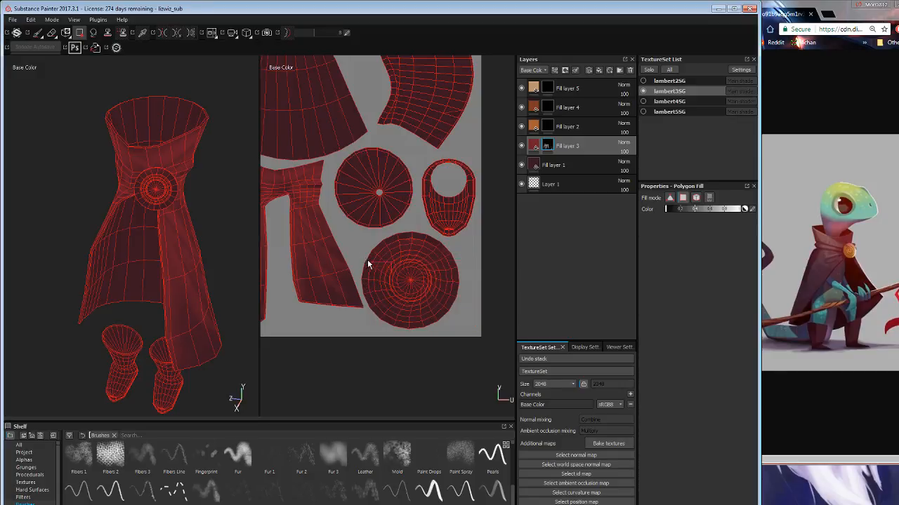
left_click_drag(428, 281, 449, 294)
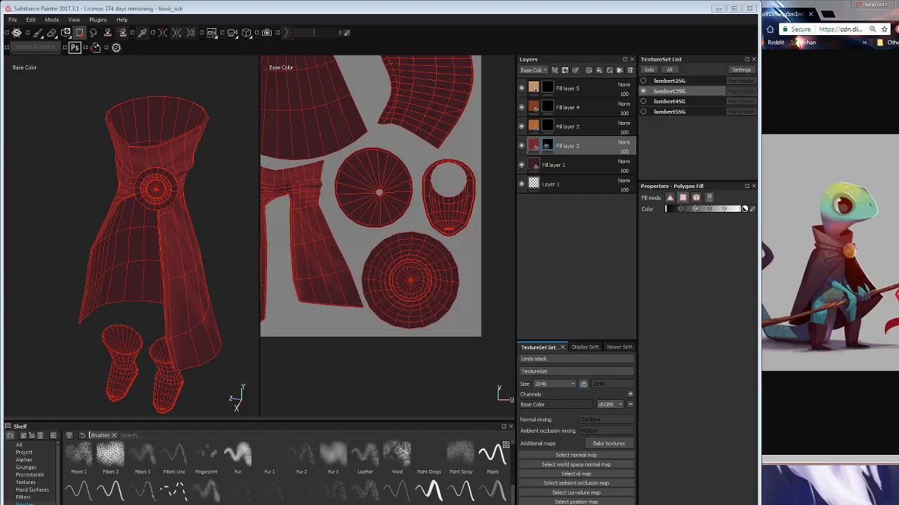
Polygon-fill the whole round clasp island with white in Fill layer 2's mask, including the missed rim faces
left_click(565, 128)
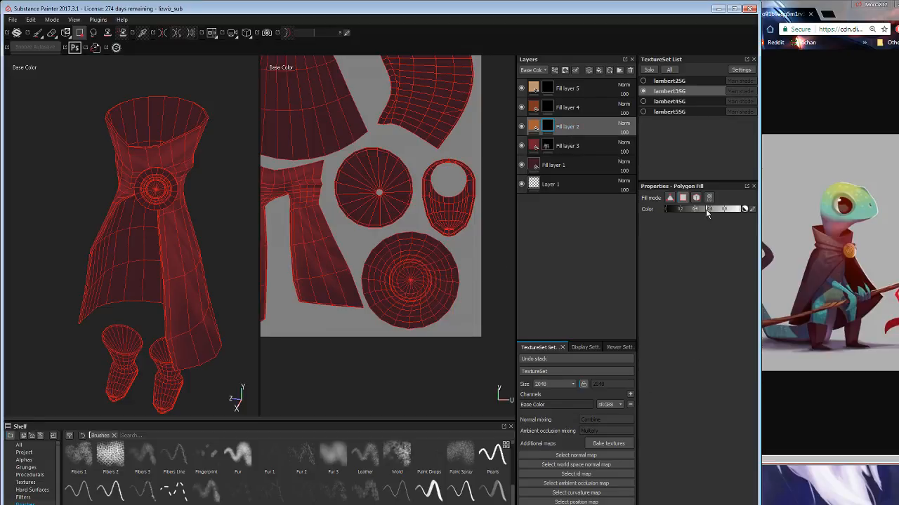
left_click_drag(707, 210, 745, 210)
left_click_drag(461, 318, 368, 296)
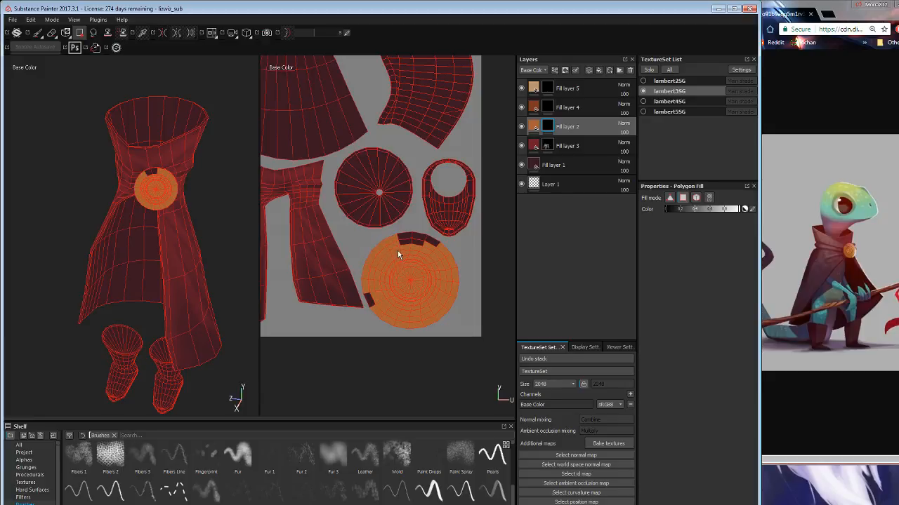
mouse_move(397, 251)
left_mouse_down()
mouse_move(413, 238)
mouse_move(425, 246)
left_mouse_up()
left_click(370, 299)
left_click(405, 237)
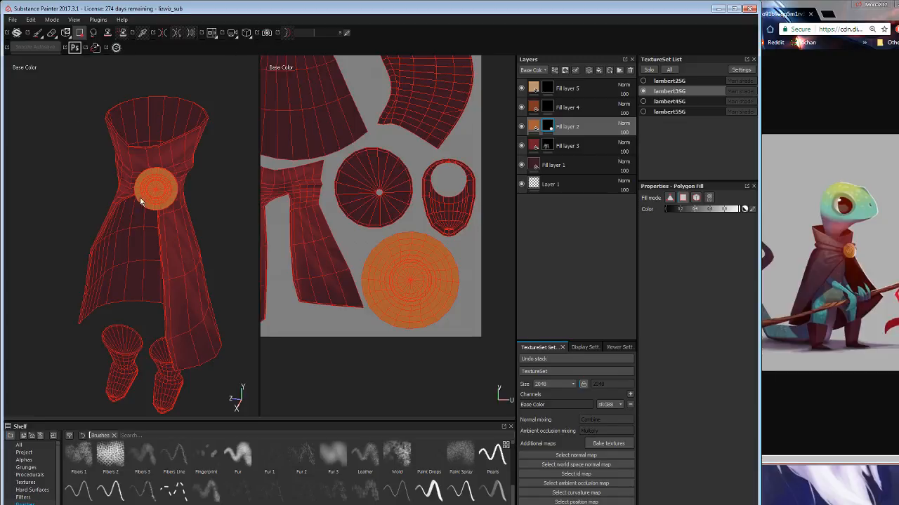
Polygon-fill the clasp's outer raised ring with white in Fill layer 5's mask, undoing the stray fill on the cape
scroll(130, 151, "up", 5)
right_click_drag(123, 143, 203, 233, "alt")
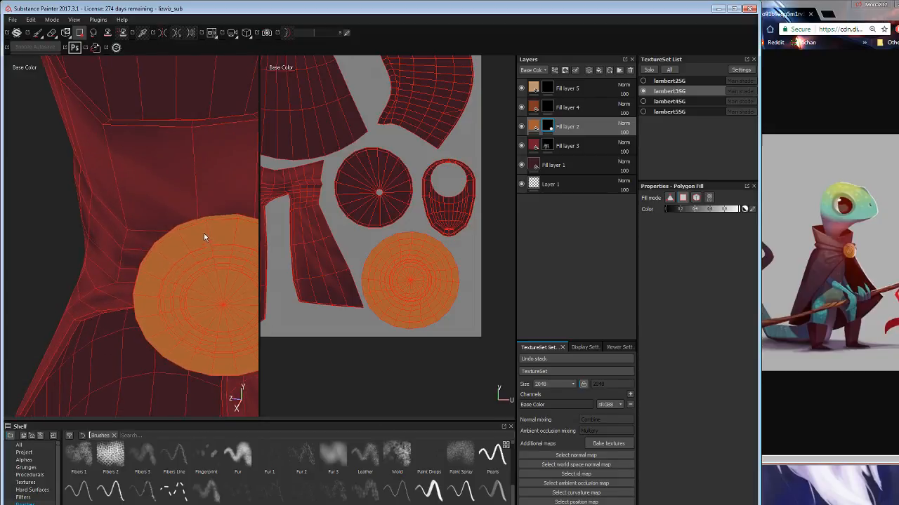
middle_click_drag(202, 230, 147, 117, "alt")
right_click_drag(146, 114, 182, 190, "alt")
middle_click_drag(185, 194, 165, 145, "alt")
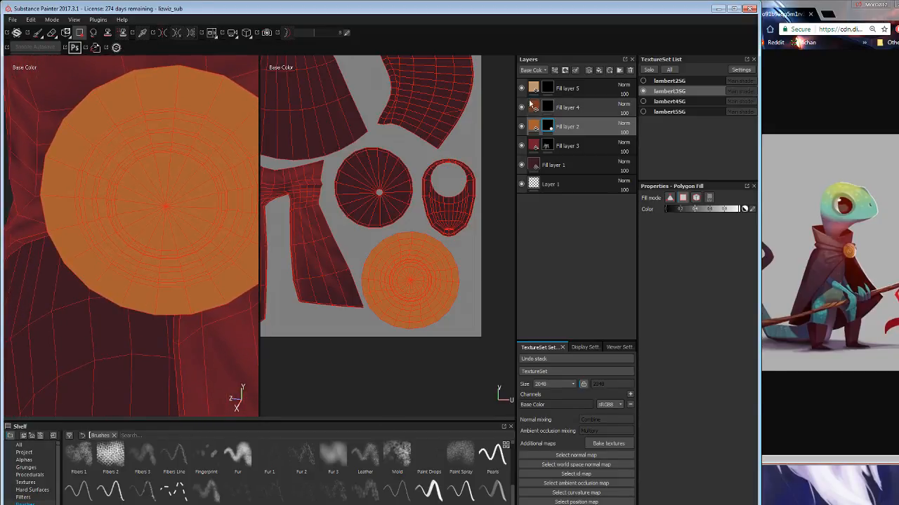
left_click(547, 89)
left_click_drag(159, 134, 225, 102, "alt")
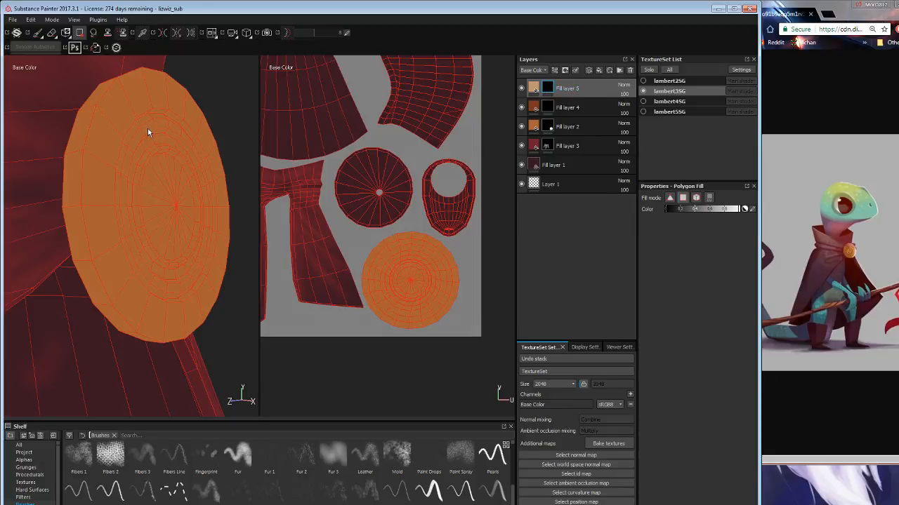
left_click_drag(164, 193, 139, 132, "alt")
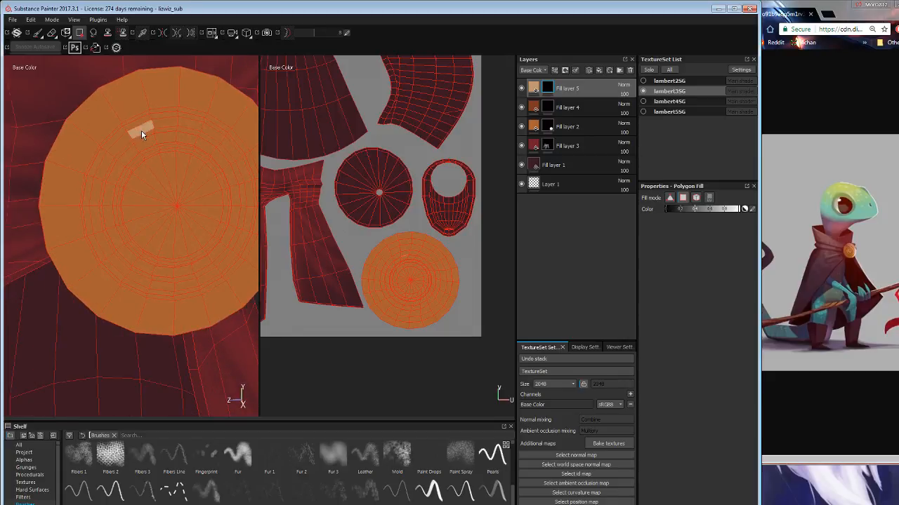
left_click(107, 163)
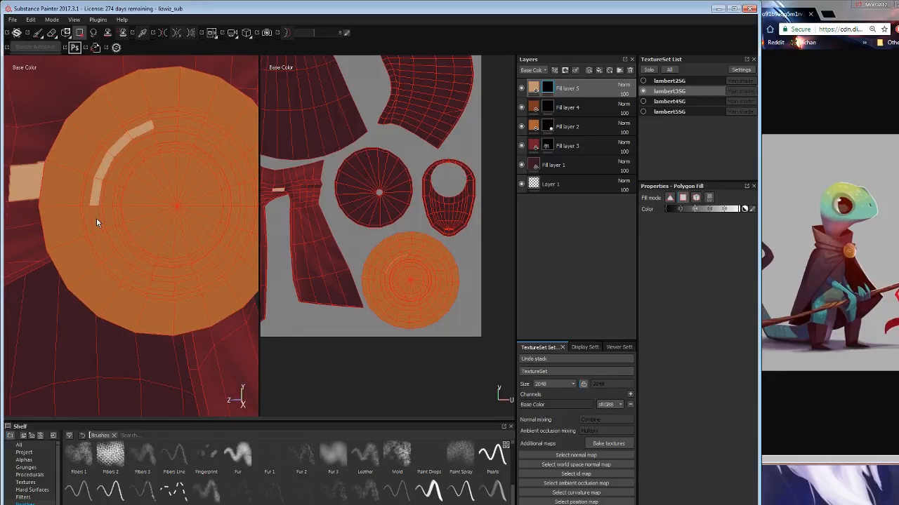
key("ctrl+z")
key("ctrl+z")
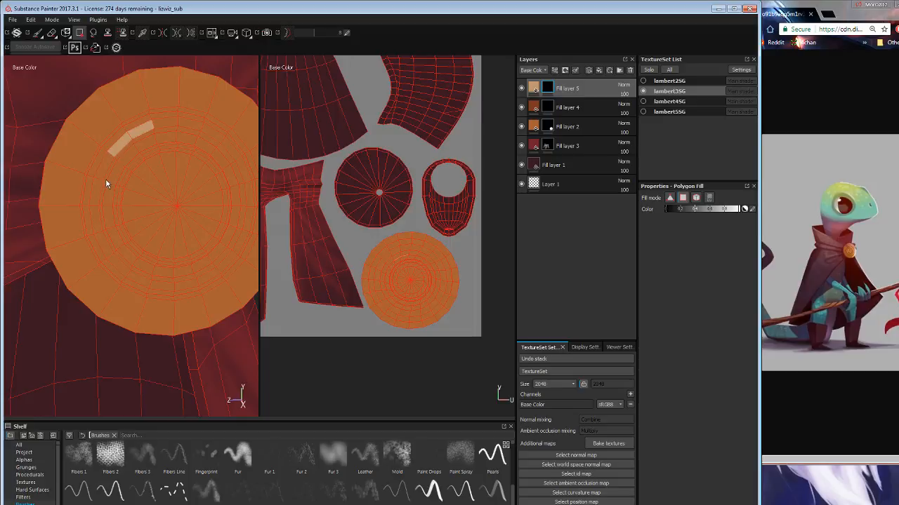
left_click_drag(102, 165, 100, 233)
mouse_move(92, 209)
left_mouse_down()
mouse_move(102, 251)
mouse_move(127, 277)
mouse_move(189, 286)
mouse_move(235, 269)
mouse_move(250, 218)
left_mouse_up()
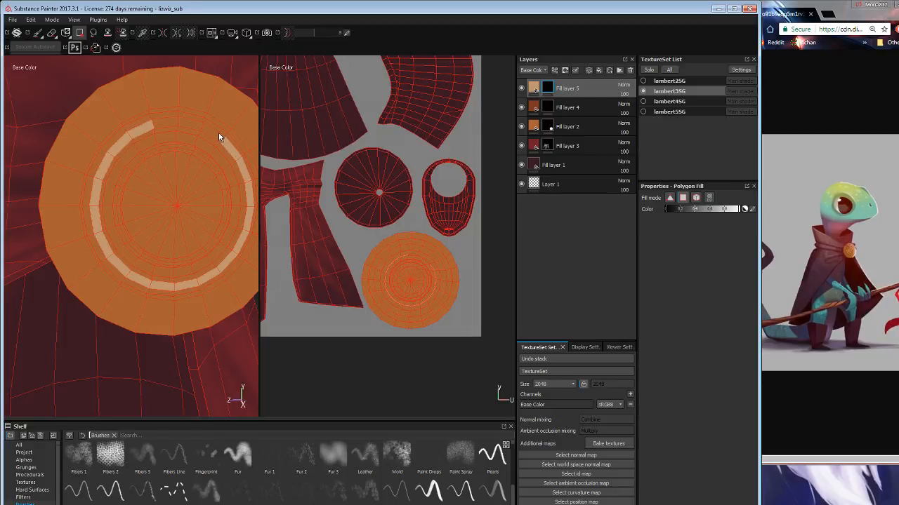
left_click_drag(192, 128, 156, 126)
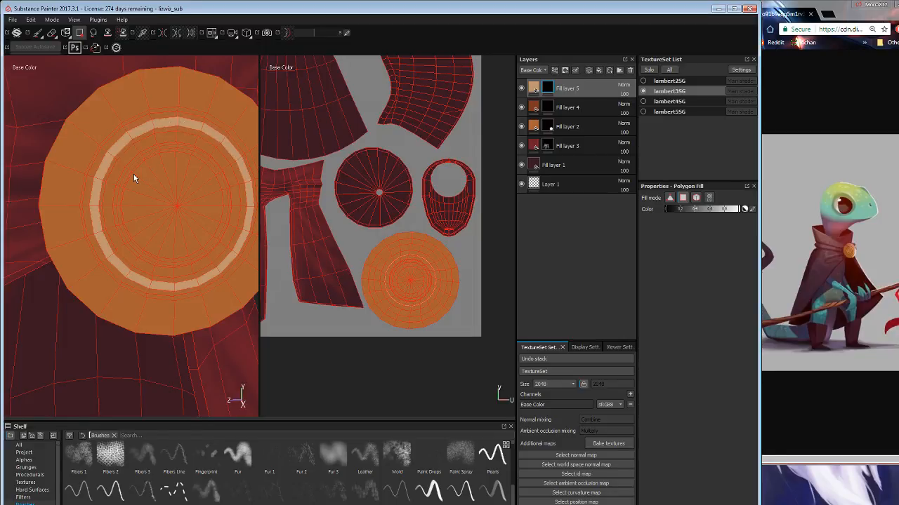
Polygon-fill the clasp's thin inner ring with white in Fill layer 5's mask, all the way around
left_click_drag(134, 175, 138, 153, "alt")
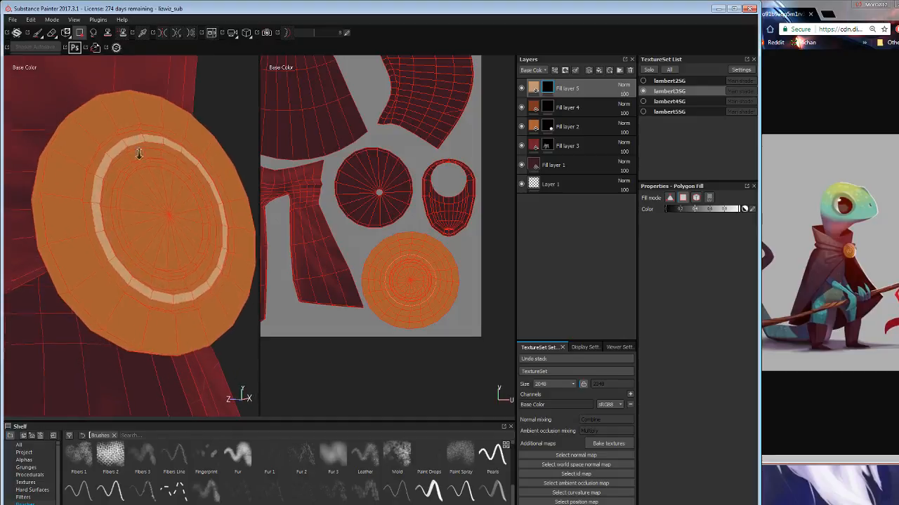
right_click_drag(139, 153, 241, 289, "alt")
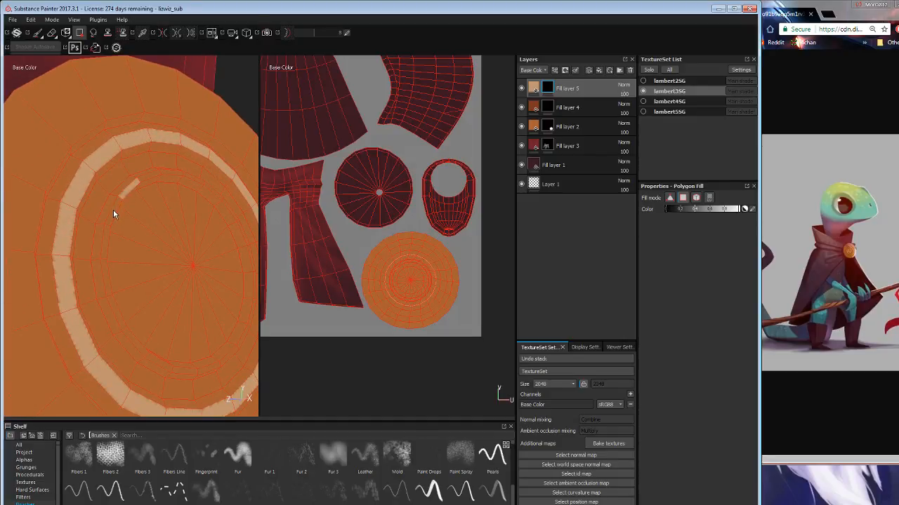
mouse_move(105, 239)
left_mouse_down()
mouse_move(103, 273)
mouse_move(126, 341)
mouse_move(193, 377)
mouse_move(223, 366)
left_mouse_up()
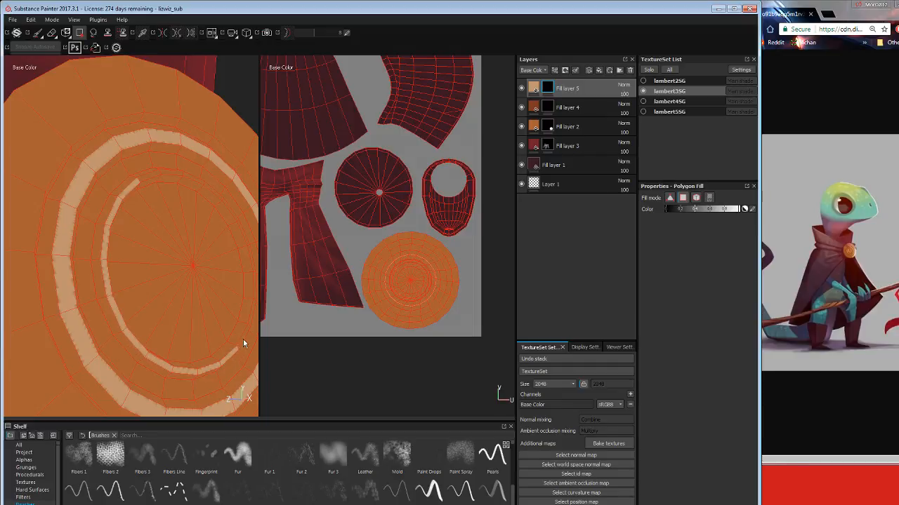
left_click(156, 172)
left_click(170, 169)
left_click_drag(227, 216, 206, 227, "alt")
left_click(232, 221)
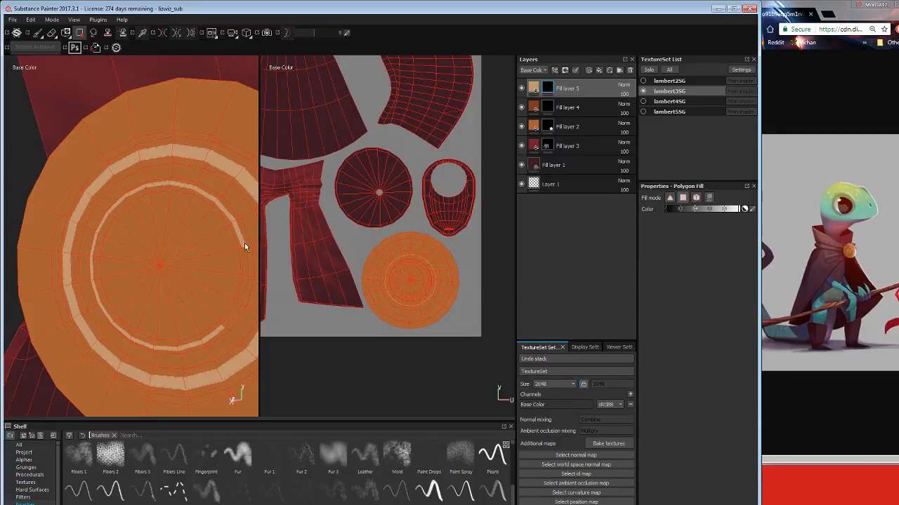
left_click(231, 317)
right_click_drag(219, 322, 6, 143, "alt")
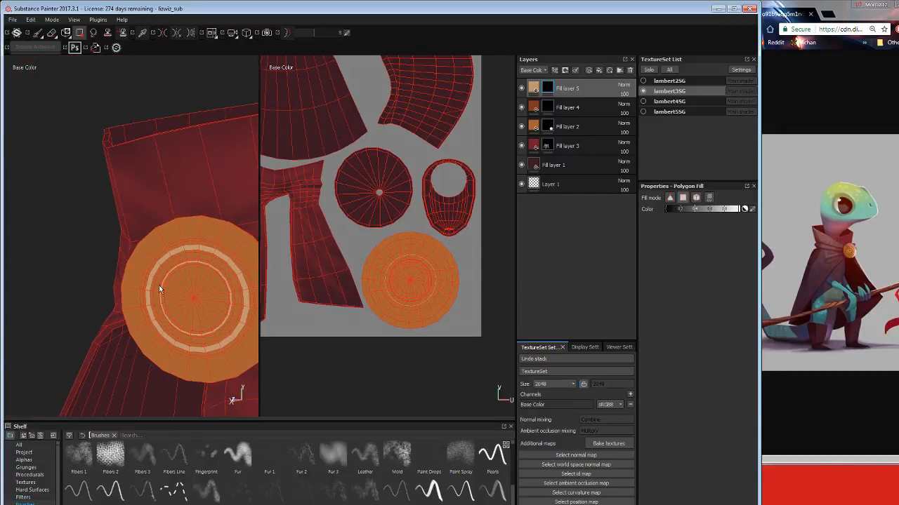
left_click_drag(159, 285, 137, 261, "alt")
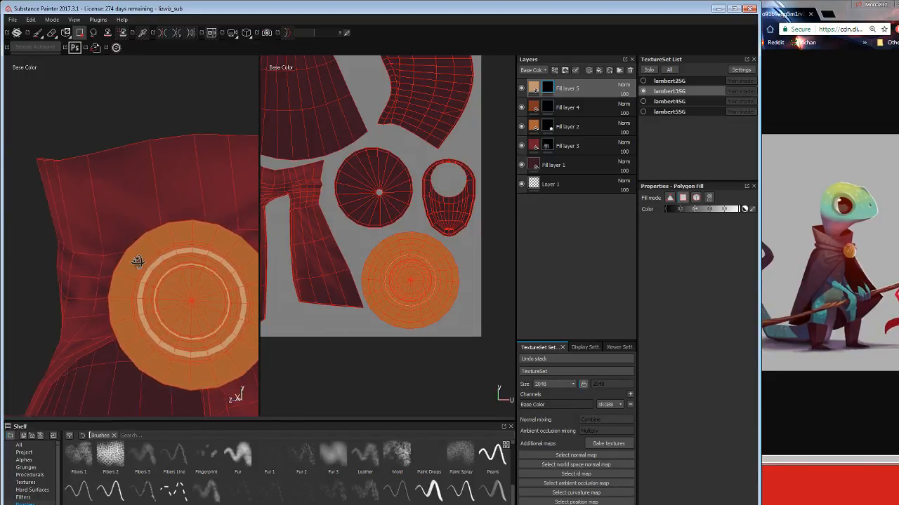
middle_click_drag(193, 262, 150, 188, "alt")
right_click_drag(116, 169, 195, 275, "alt")
left_click_drag(194, 274, 187, 253, "alt")
right_click_drag(187, 253, 113, 146, "alt")
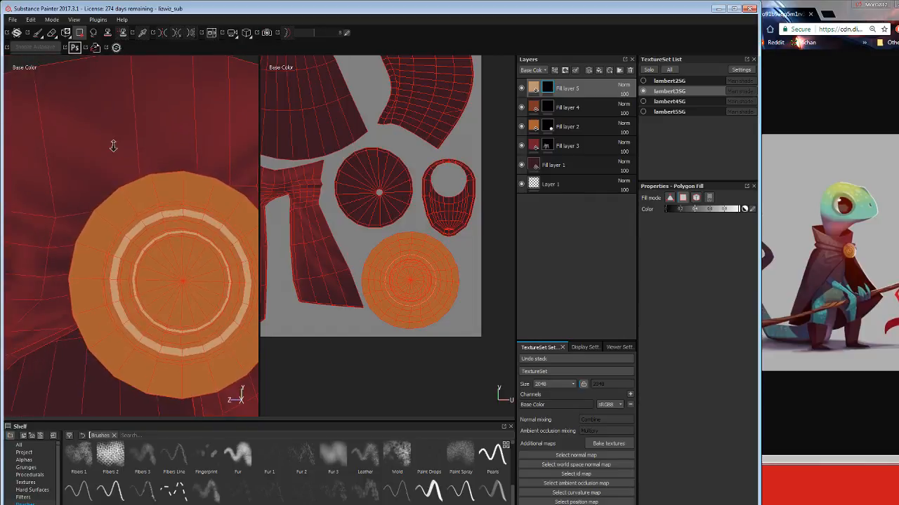
Switch to the Paint brush and make Fill layer 4's mask the painting target for the clasp
left_click(38, 33)
scroll(179, 235, "down", 3)
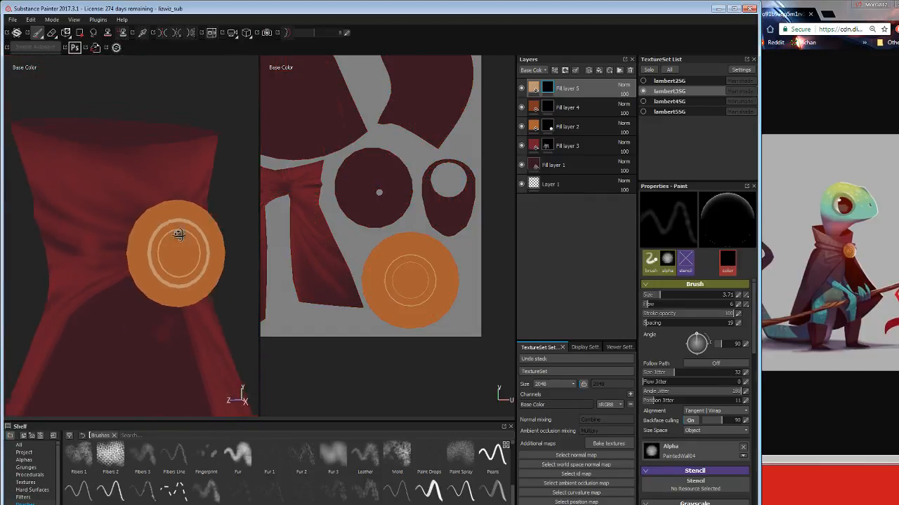
left_click_drag(179, 235, 202, 275, "alt")
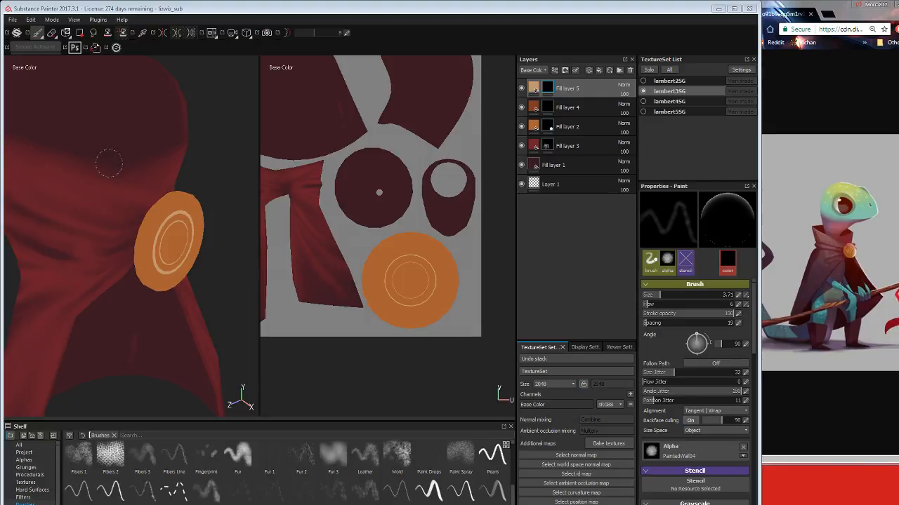
right_click_drag(111, 161, 167, 241, "alt")
left_click_drag(167, 241, 176, 206, "alt")
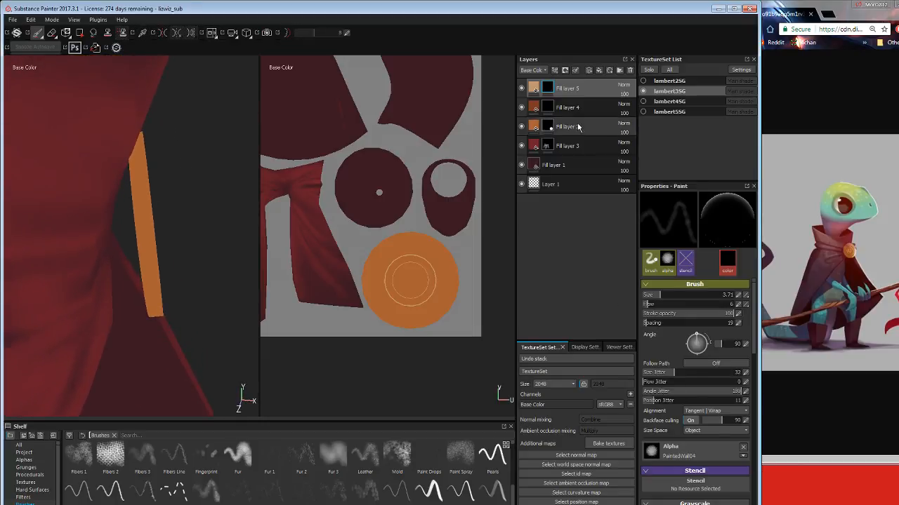
left_click(552, 106)
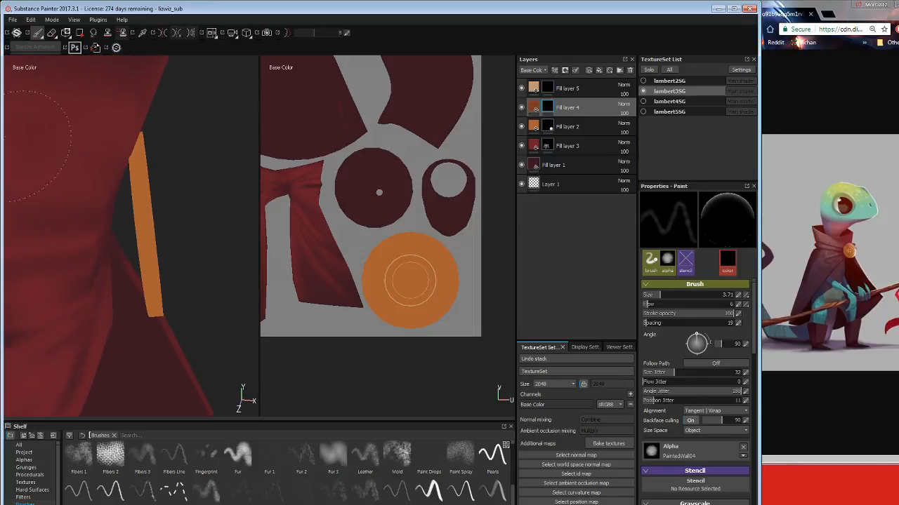
mouse_move(123, 156)
left_mouse_down("alt")
mouse_move(132, 154)
mouse_move(96, 150)
mouse_move(112, 154)
left_mouse_up("alt")
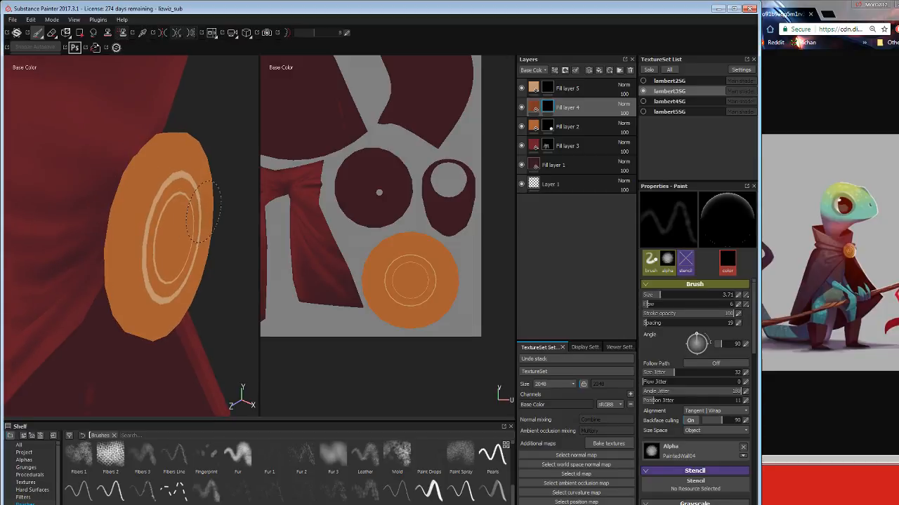
Display the shaded material and examine the clasp's rim and rings closely in both the 3D and UV views
key("m")
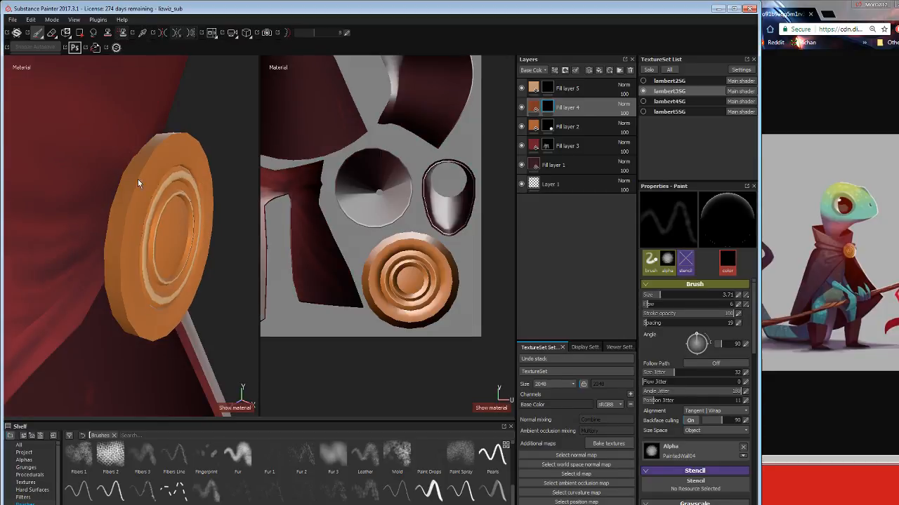
left_click_drag(141, 182, 188, 289, "alt")
right_click_drag(188, 290, 197, 246, "alt")
middle_click_drag(197, 246, 234, 143, "alt")
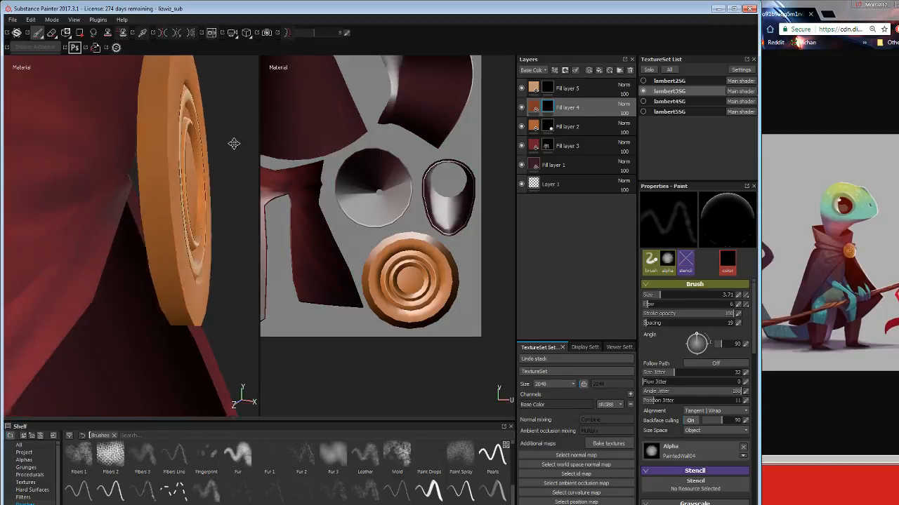
left_click_drag(234, 144, 214, 170, "alt")
right_click_drag(378, 264, 477, 365, "alt")
middle_click_drag(398, 314, 373, 187, "alt")
right_click_drag(372, 187, 528, 326, "alt")
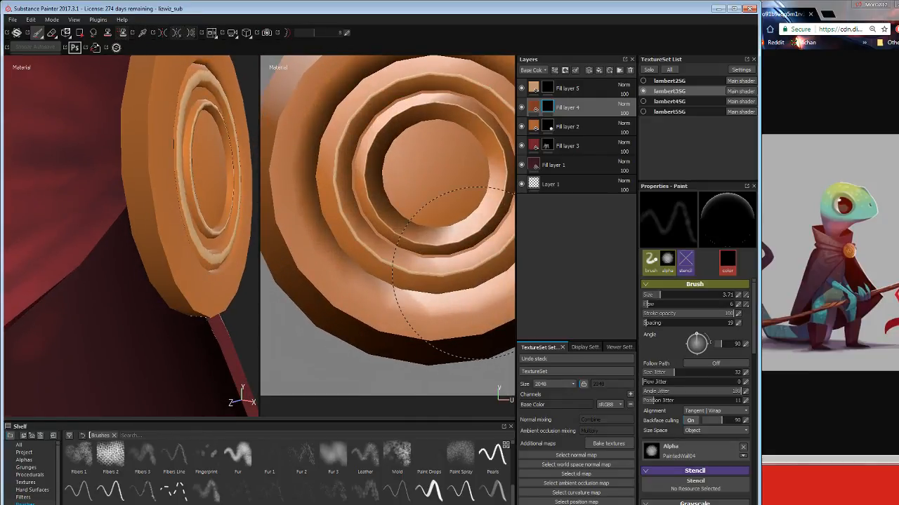
Paint a thin white line along the clasp's rim edge in Fill layer 4's mask at brush size 0.1, and return to the Base Color display
right_click_drag(479, 273, 291, 259, "ctrl")
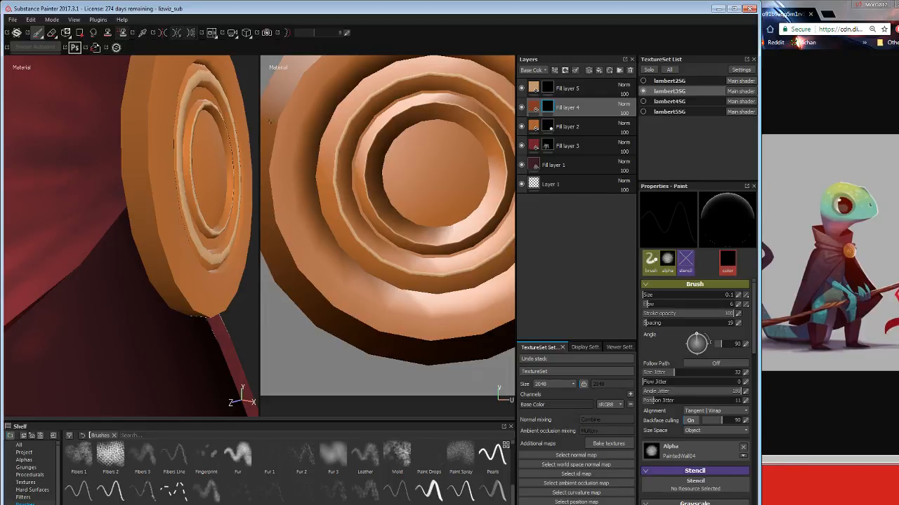
key("x")
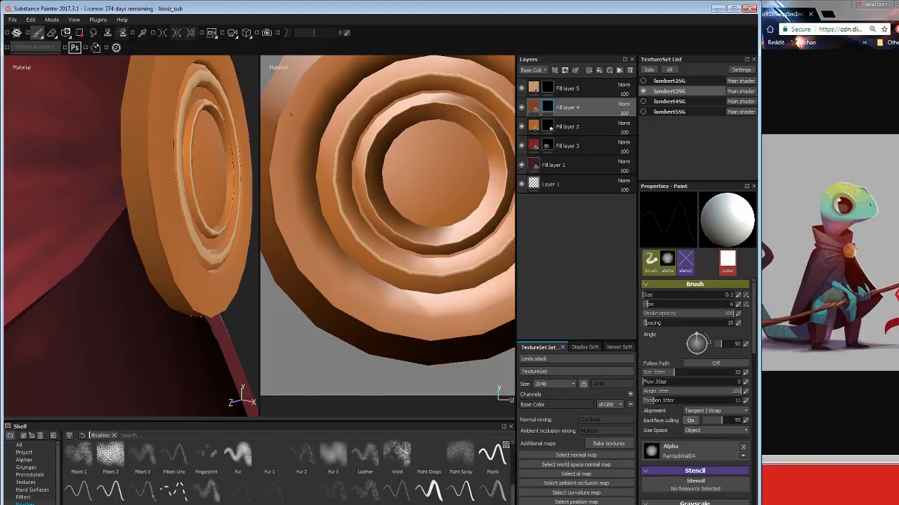
left_click_drag(345, 101, 340, 225, "alt")
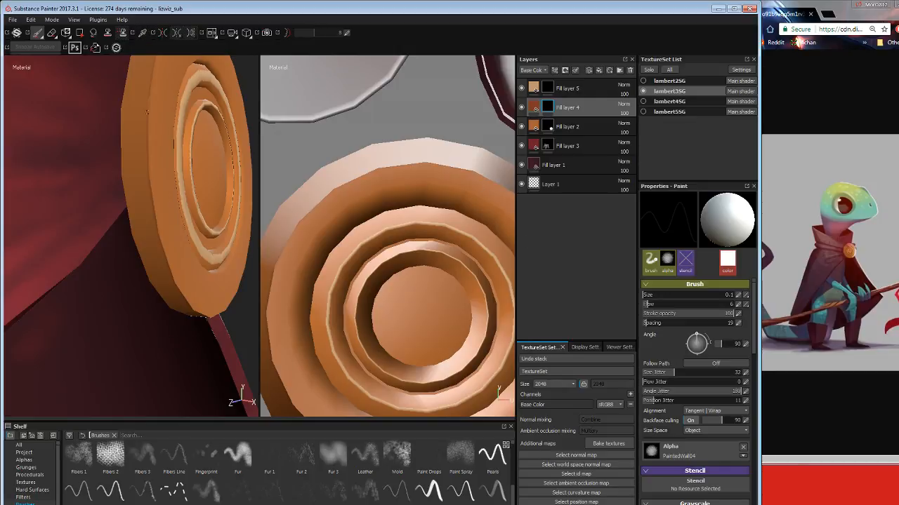
left_click_drag(375, 202, 336, 191, "alt")
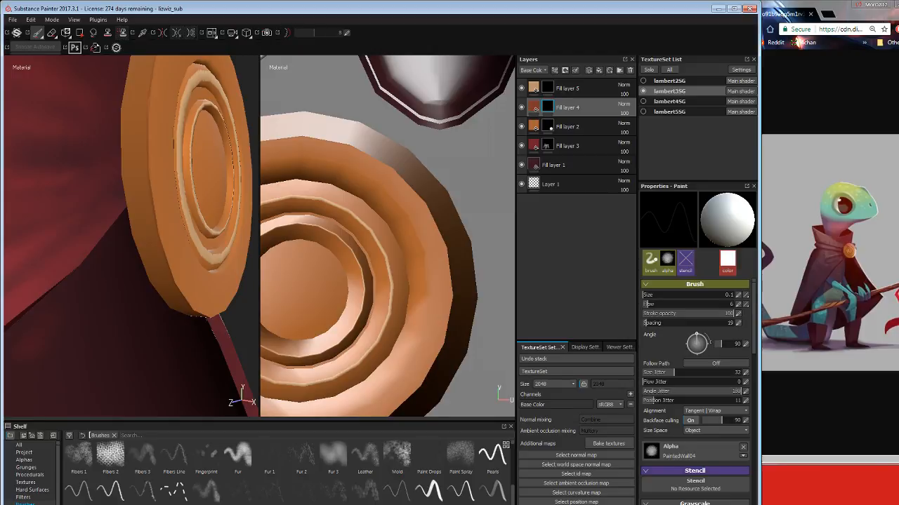
mouse_move(397, 352)
middle_mouse_down("alt")
mouse_move(425, 280)
mouse_move(462, 229)
mouse_move(496, 217)
mouse_move(483, 221)
middle_mouse_up("alt")
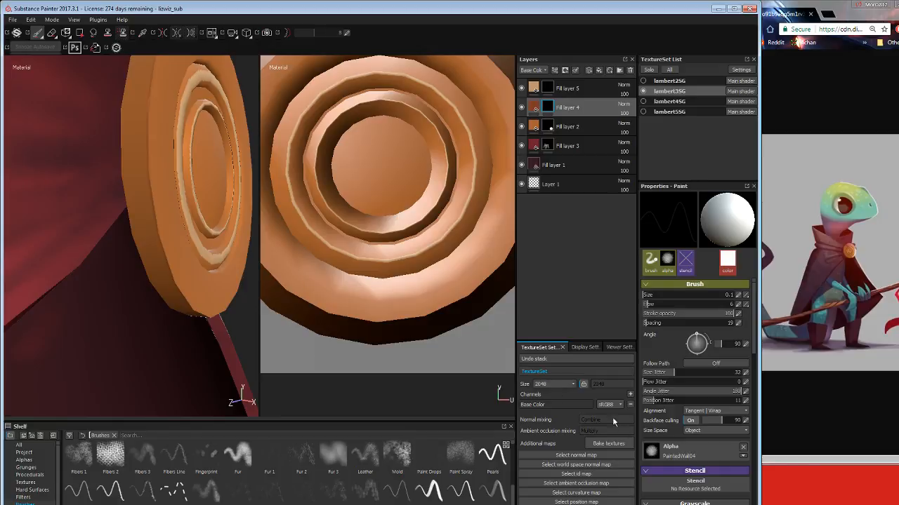
left_click_drag(374, 330, 438, 294, "alt")
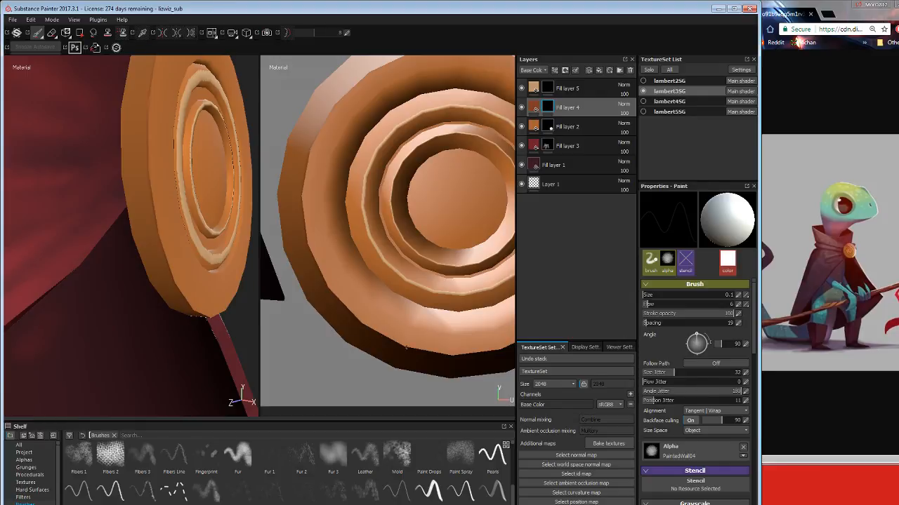
mouse_move(404, 485)
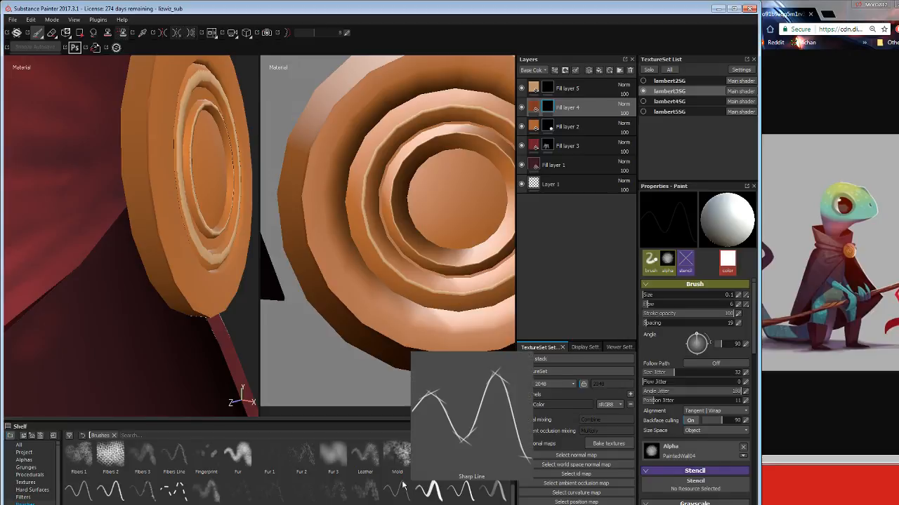
scroll(133, 140, "down", 4)
mouse_move(133, 138)
left_mouse_down("alt")
mouse_move(135, 202)
mouse_move(125, 174)
mouse_move(92, 198)
mouse_move(220, 248)
mouse_move(145, 234)
mouse_move(161, 202)
mouse_move(76, 190)
mouse_move(8, 254)
mouse_move(15, 239)
mouse_move(344, 190)
mouse_move(358, 200)
left_mouse_up("alt")
key("c")
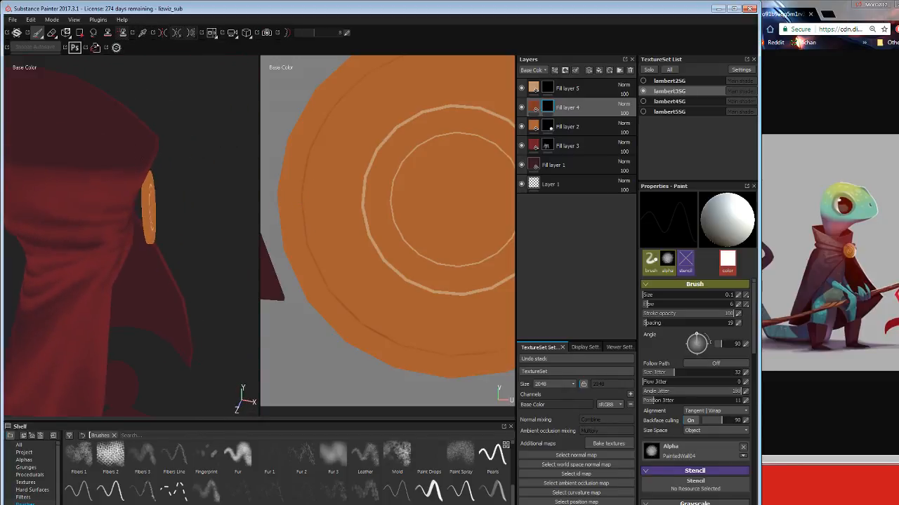
Paint the small disc UV island of the clasp white in Fill layer 4's mask, with the brush enlarged to size 6.37
right_click_drag(393, 210, 337, 206, "alt")
middle_click_drag(337, 205, 447, 281, "alt")
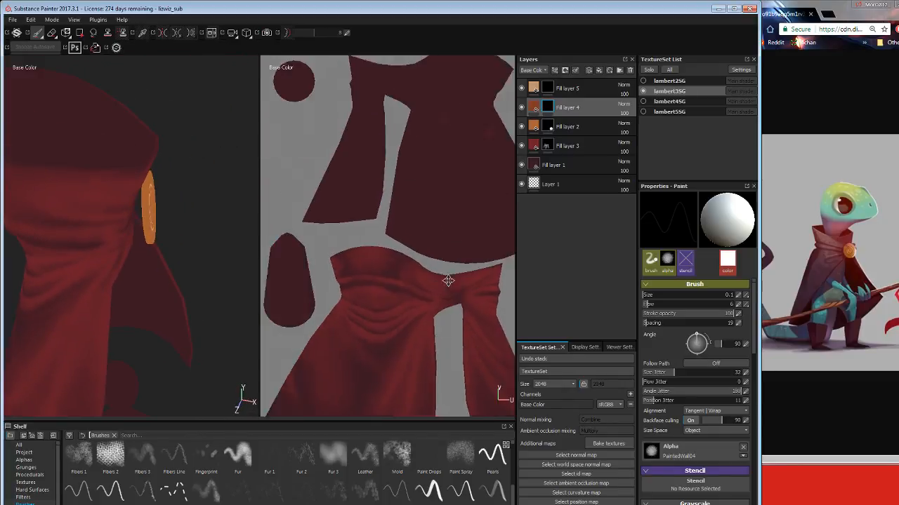
right_click_drag(447, 281, 372, 208, "alt")
middle_click_drag(372, 207, 384, 236, "alt")
right_click_drag(384, 235, 439, 305, "alt")
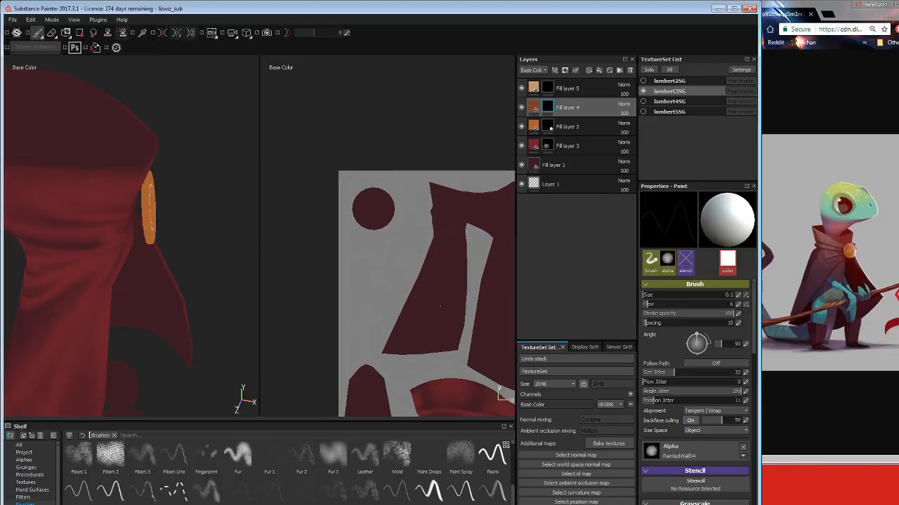
right_click_drag(373, 208, 421, 208, "ctrl")
mouse_move(368, 205)
left_mouse_down()
mouse_move(384, 203)
mouse_move(375, 205)
left_mouse_up()
right_click_drag(376, 207, 361, 208, "ctrl")
mouse_move(373, 209)
left_mouse_down()
mouse_move(357, 212)
mouse_move(367, 188)
mouse_move(380, 190)
left_mouse_up()
right_click_drag(380, 189, 367, 191, "ctrl")
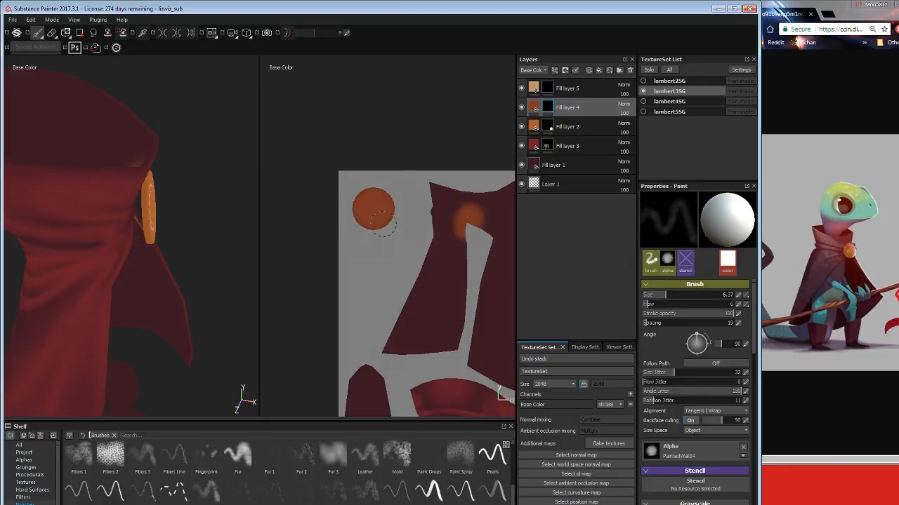
left_click_drag(204, 256, 232, 226, "alt")
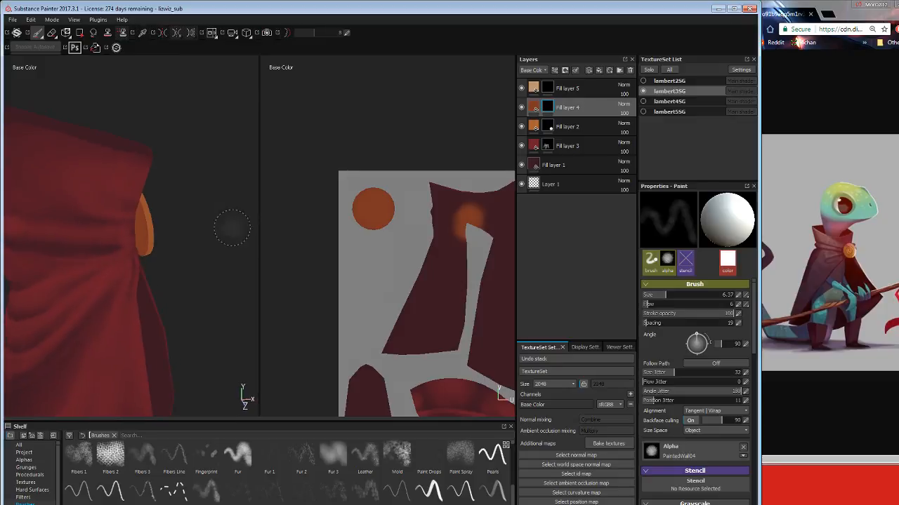
Reduce the brush to size 0.52 and start darkening the clasp's thick outer side in Fill layer 4's mask
right_click_drag(383, 196, 395, 197, "ctrl")
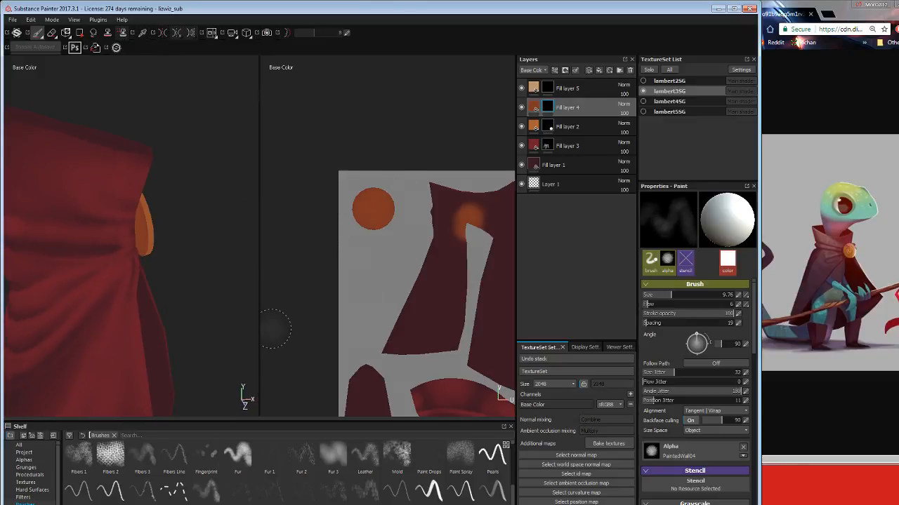
left_click_drag(194, 223, 220, 202, "alt")
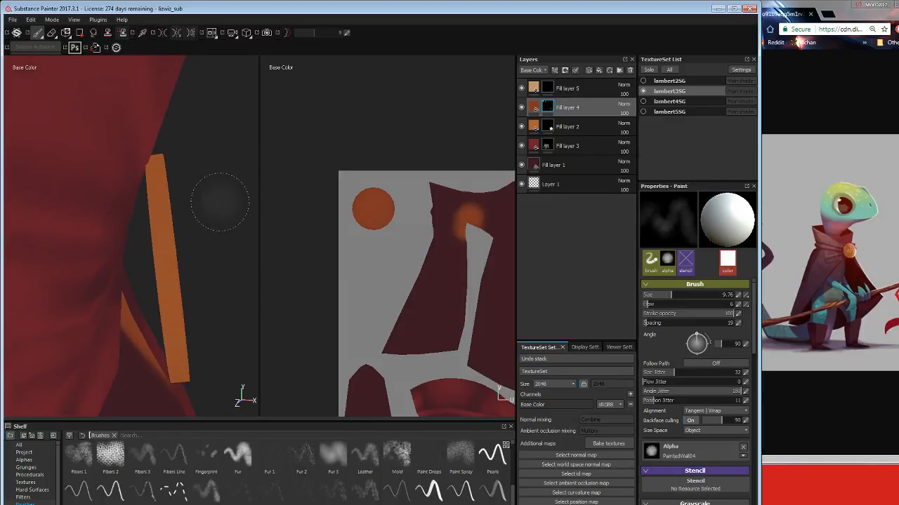
key("bracketleft")
key("bracketleft")
key("bracketleft")
key("bracketleft")
key("bracketleft")
key("bracketleft")
key("bracketleft")
key("bracketleft")
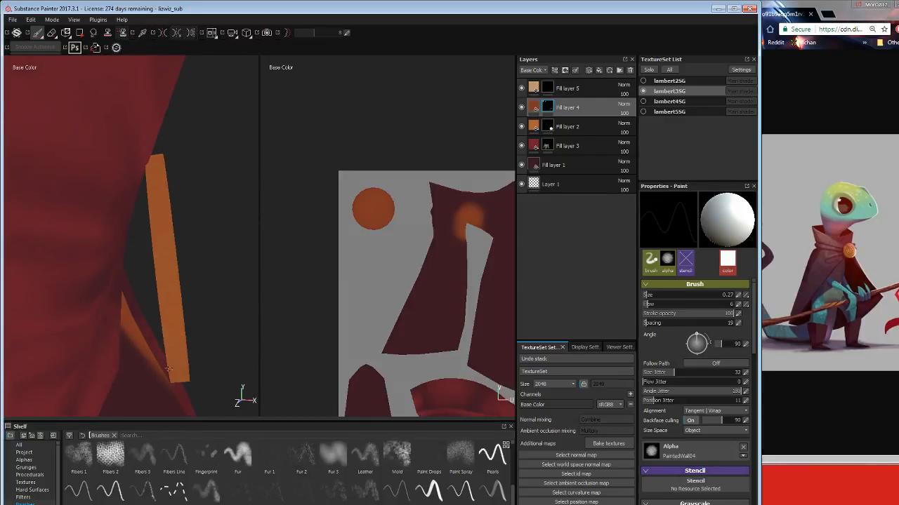
key("bracketright")
key("bracketright")
Paint dark orange shading around the clasp's thick side in Fill layer 4's mask at brush size 0.52
left_click_drag(191, 146, 158, 209, "alt")
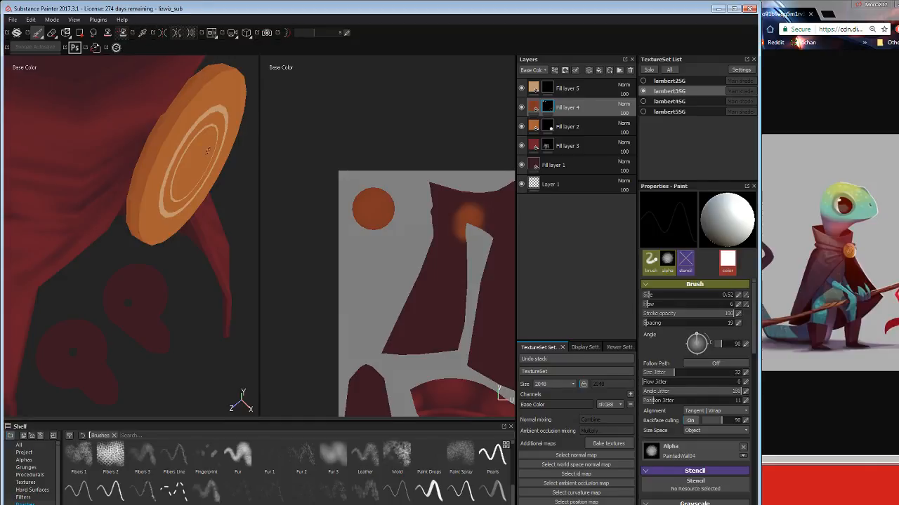
mouse_move(207, 150)
left_mouse_down("alt")
mouse_move(61, 201)
mouse_move(20, 152)
mouse_move(207, 147)
left_mouse_up("alt")
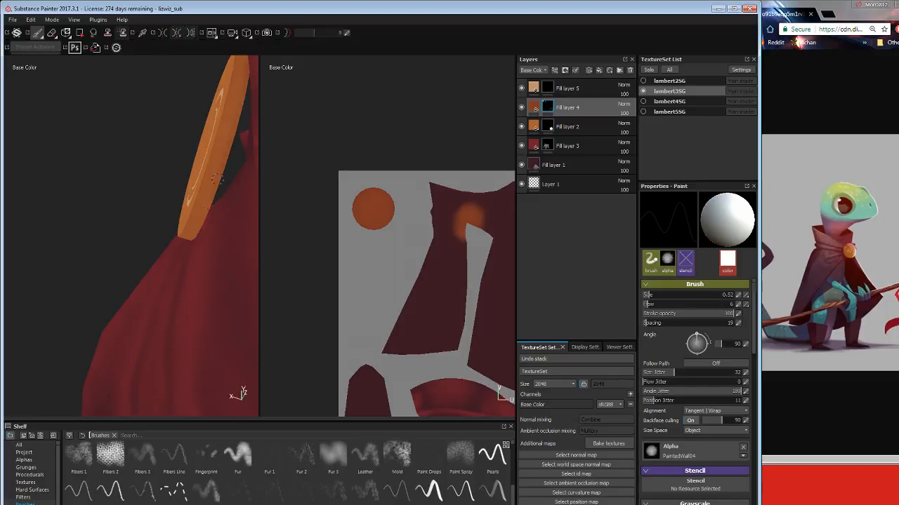
mouse_move(214, 184)
left_mouse_down("alt")
mouse_move(208, 227)
mouse_move(220, 170)
left_mouse_up("alt")
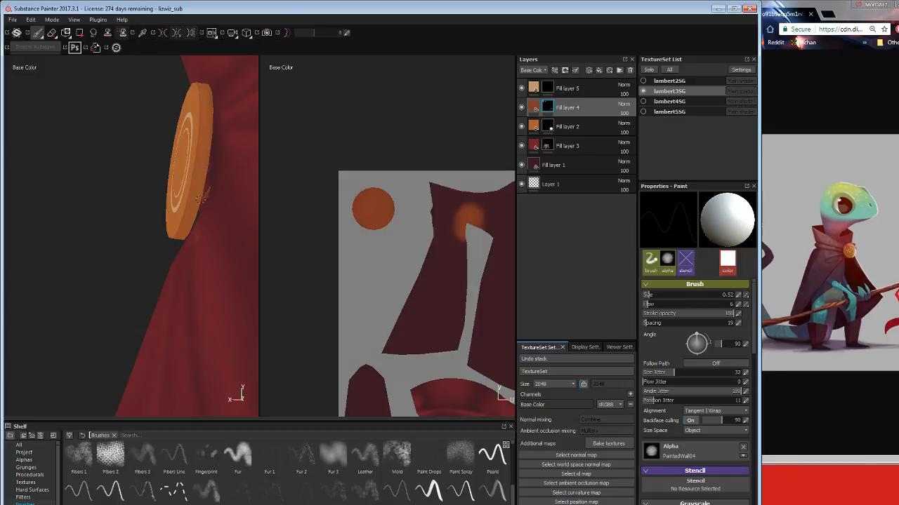
left_click_drag(198, 224, 216, 161, "alt")
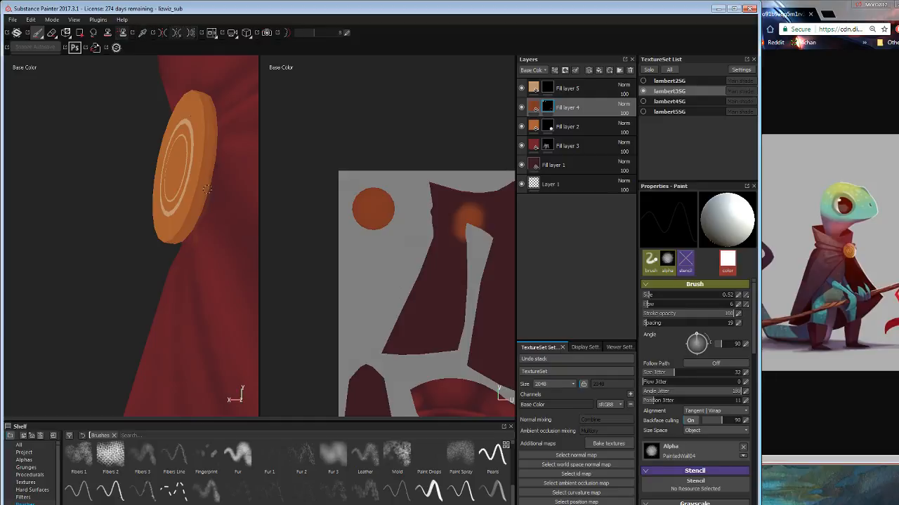
left_click_drag(194, 228, 213, 182, "alt")
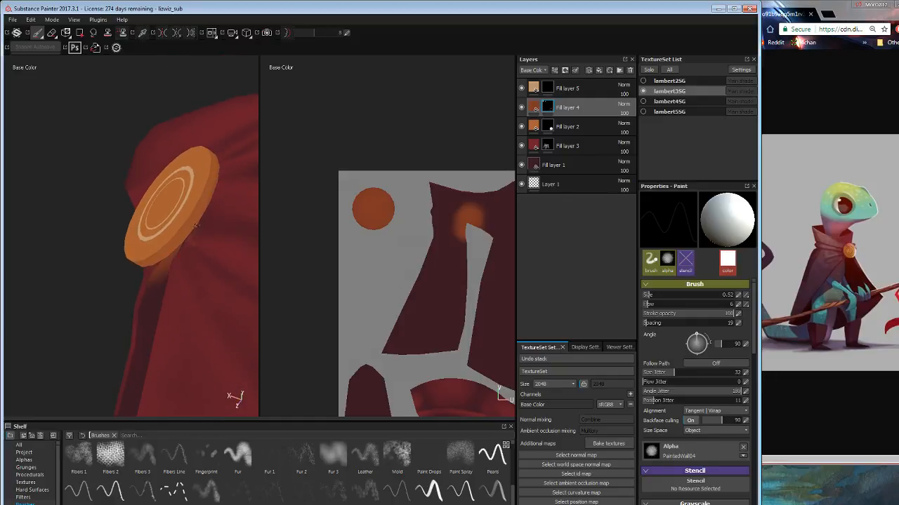
mouse_move(195, 246)
left_mouse_down("alt")
mouse_move(234, 169)
mouse_move(226, 224)
mouse_move(205, 220)
left_mouse_up("alt")
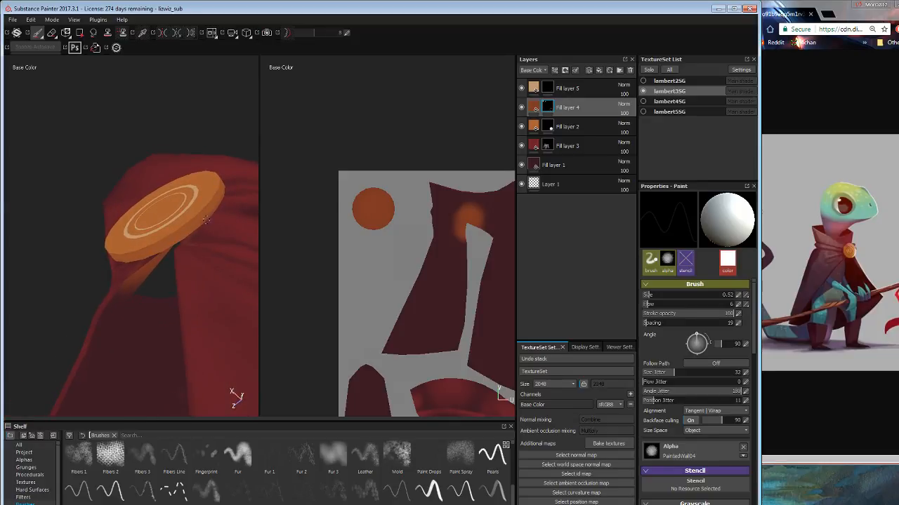
mouse_move(182, 240)
left_mouse_down("alt")
mouse_move(220, 225)
mouse_move(301, 285)
left_mouse_up("alt")
Shade the lower part of the clasp's rim in Fill layer 4's mask with the brush enlarged to 0.85 and 1.26
right_click_drag(146, 135, 151, 134, "ctrl")
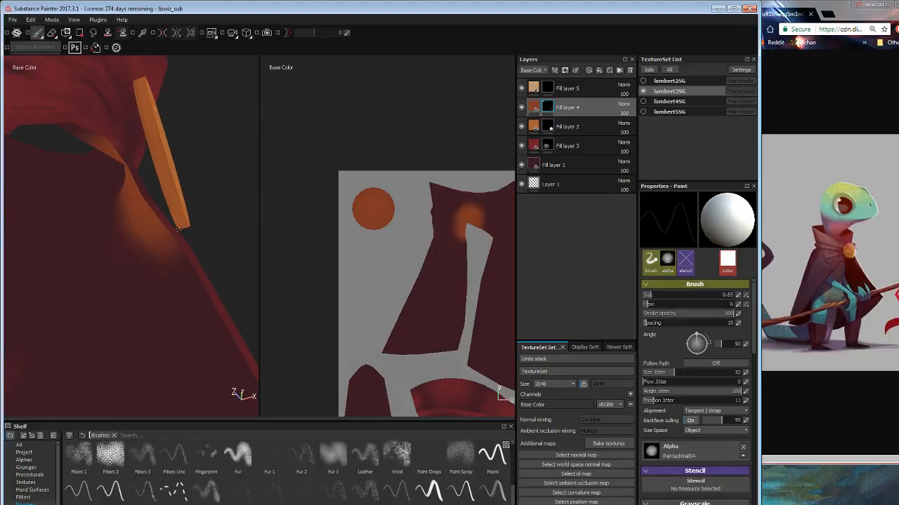
left_click_drag(178, 229, 160, 210, "alt")
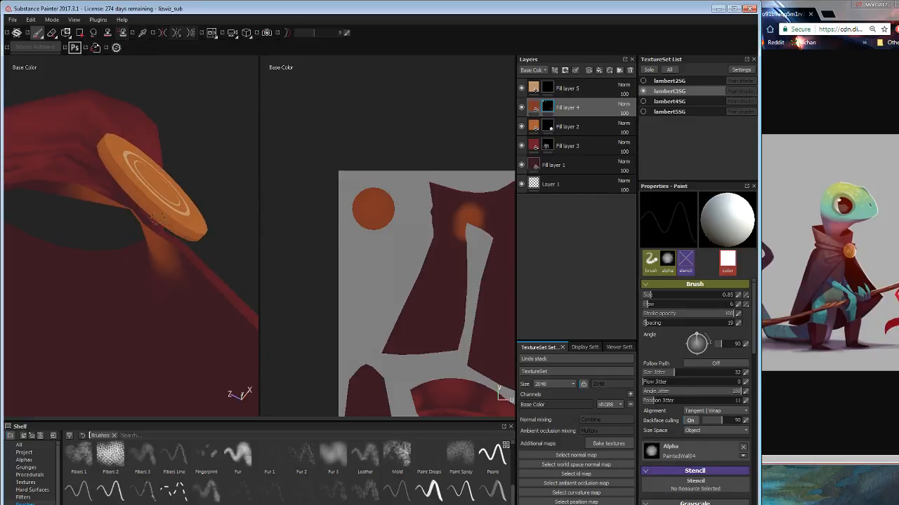
mouse_move(158, 219)
right_mouse_down("ctrl")
mouse_move(167, 223)
mouse_move(154, 207)
right_mouse_up("ctrl")
left_click_drag(113, 166, 188, 254, "alt")
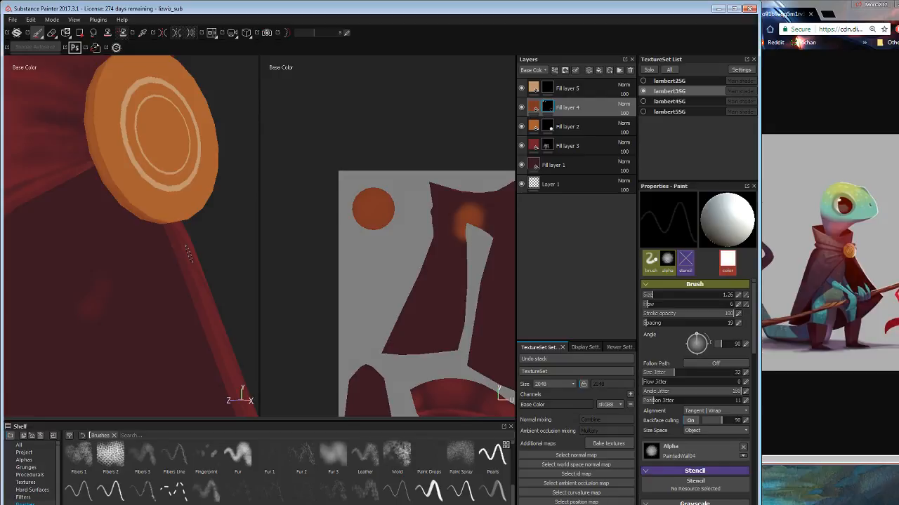
right_click_drag(143, 135, 215, 208, "alt")
left_click_drag(214, 209, 136, 196, "alt")
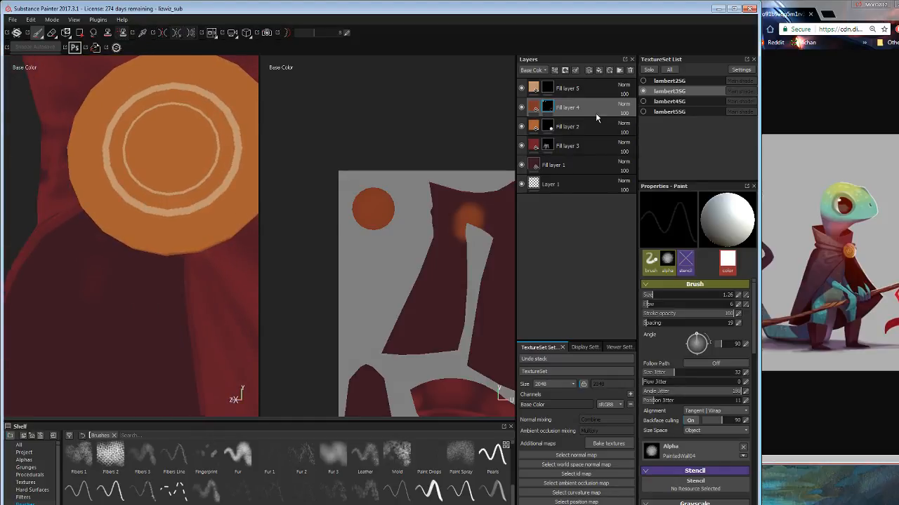
Display the shaded material and paint a fine dark line inside the clasp's inner ring at brush sizes 0.27 and 0.1
key("m")
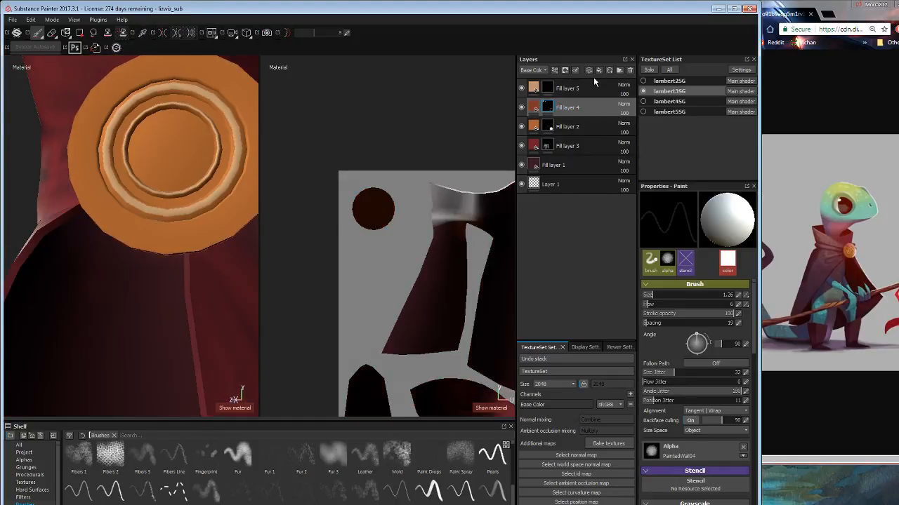
right_click_drag(132, 96, 215, 192, "alt")
left_click_drag(215, 193, 146, 176, "alt")
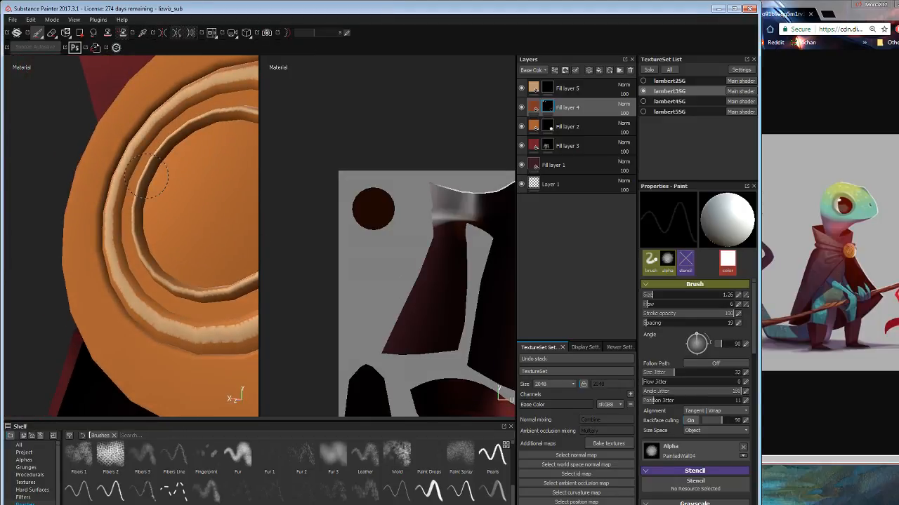
key("bracketleft")
key("bracketleft")
key("bracketright")
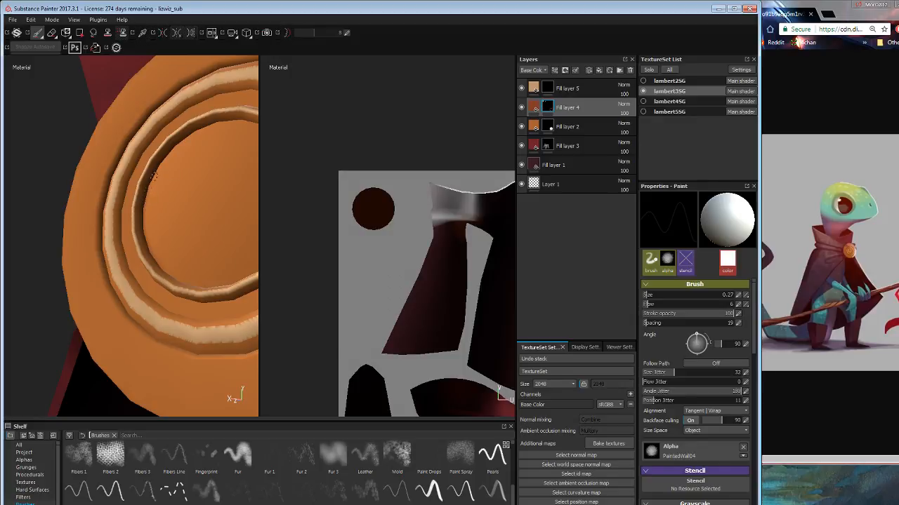
key("bracketleft")
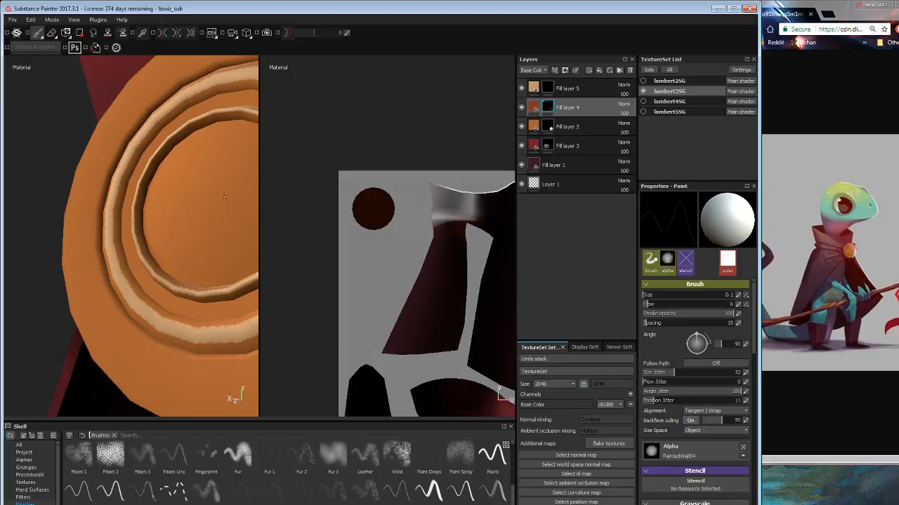
Extend the dark line along the upper inside edge of the inner ring in Fill layer 4's mask at brush size 0.27
key("]")
left_click_drag(239, 259, 249, 284, "alt")
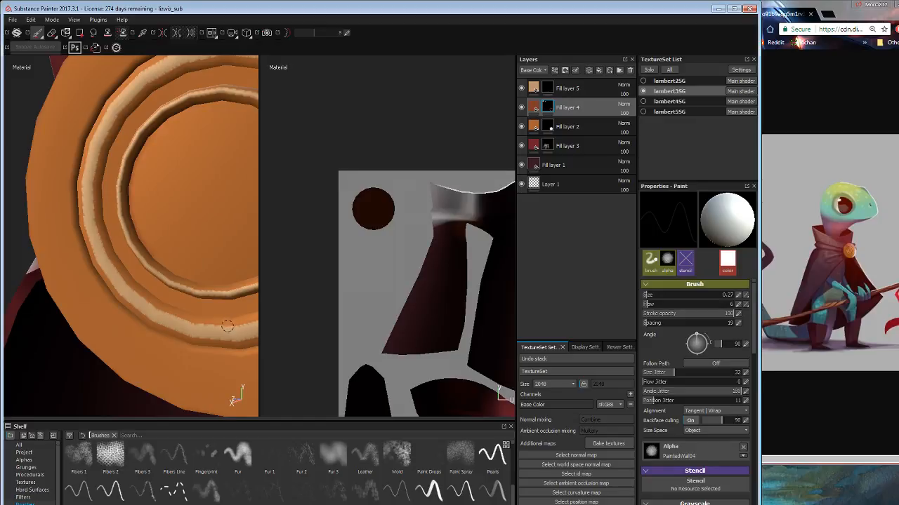
left_click_drag(228, 329, 213, 224, "alt")
key("]")
key("[")
key("[")
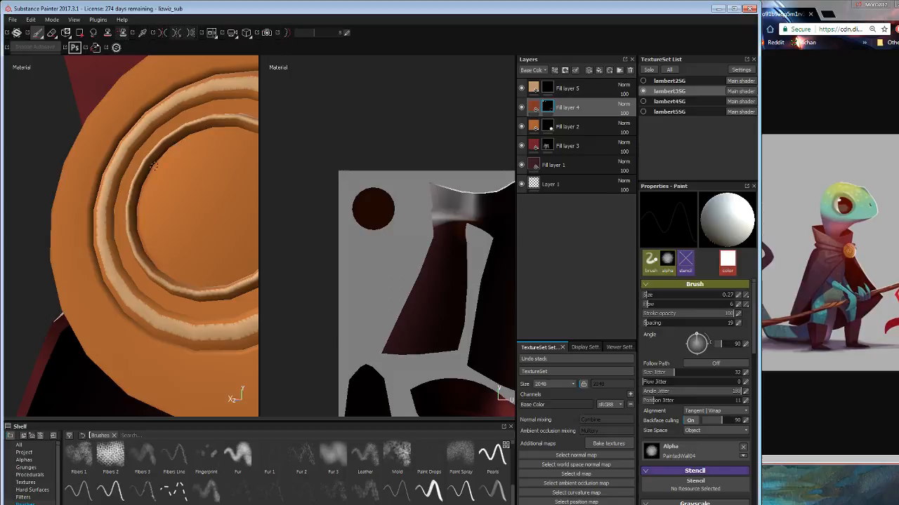
key("]")
left_click_drag(191, 144, 231, 141, "alt")
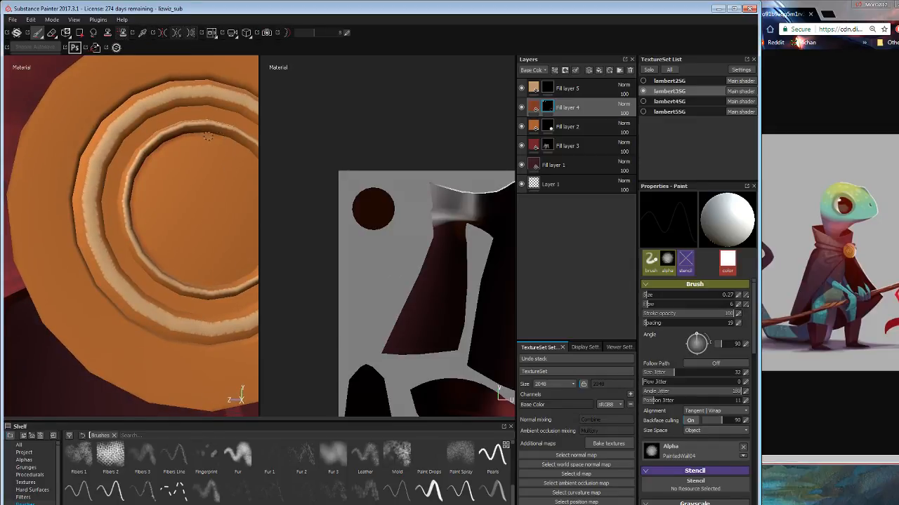
Darken the center disc's right edge against the inner ring in Fill layer 4's mask, using brush sizes 0.52 and 0.1
right_click_drag(223, 133, 235, 144, "ctrl")
left_click_drag(235, 144, 270, 141, "alt")
right_click_drag(241, 144, 233, 143, "ctrl")
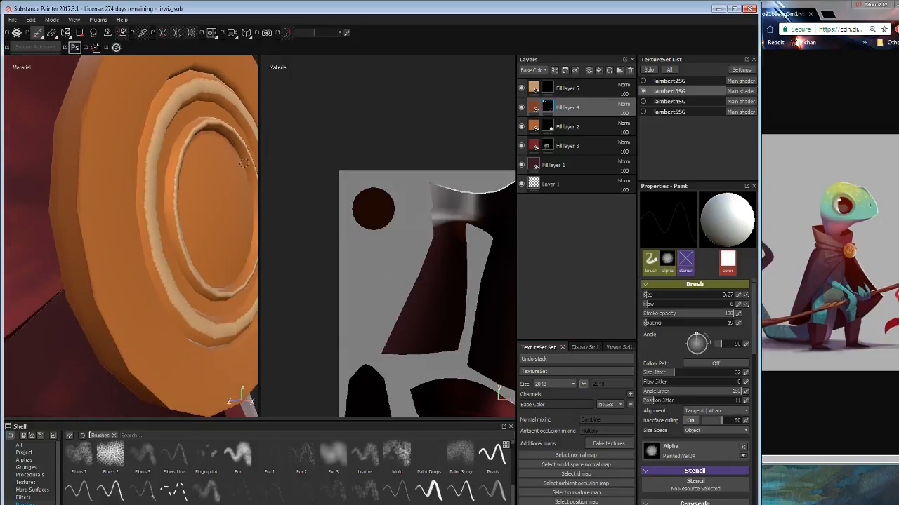
right_click_drag(245, 167, 244, 169, "ctrl")
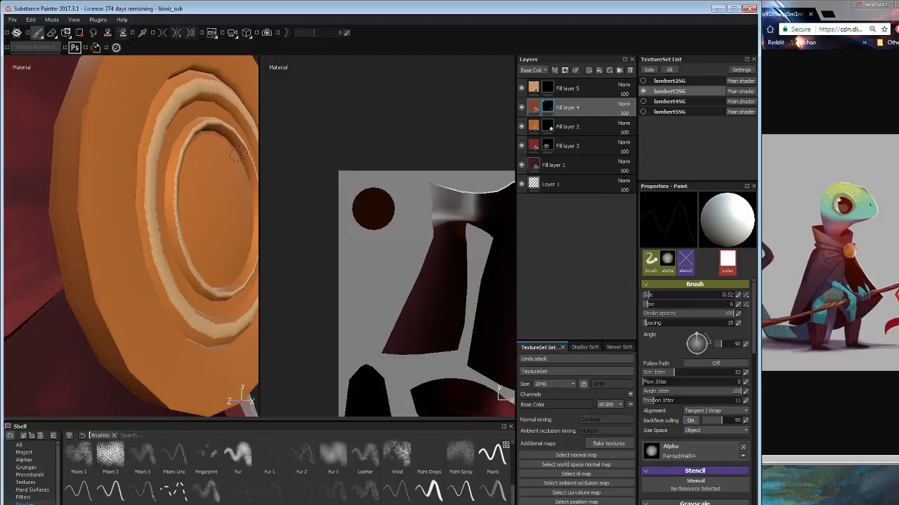
right_click_drag(250, 206, 255, 205, "ctrl")
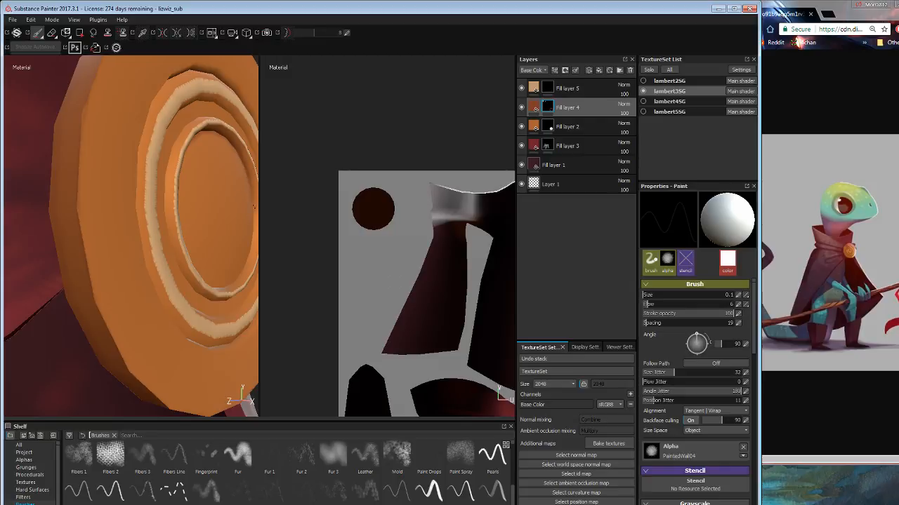
mouse_move(252, 257)
left_mouse_down("alt")
mouse_move(233, 263)
mouse_move(257, 264)
left_mouse_up("alt")
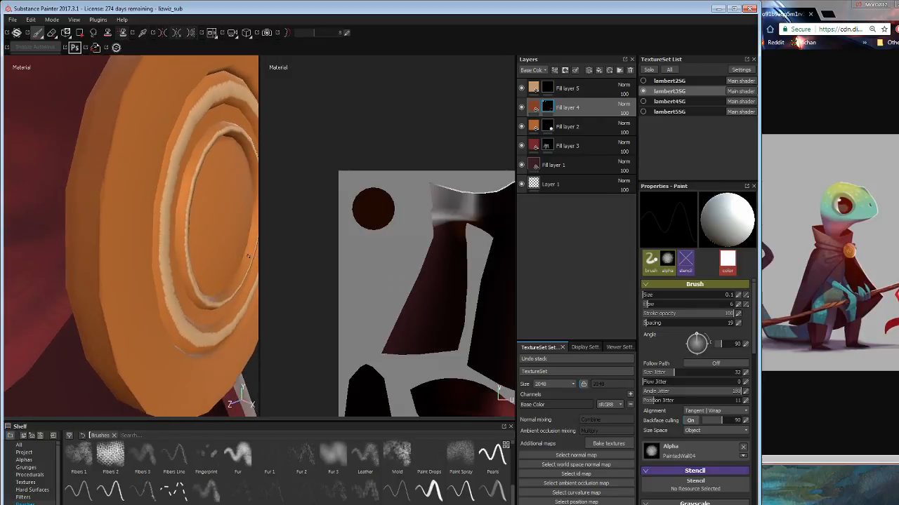
right_click_drag(250, 205, 251, 206, "ctrl")
Shade the center disc's lower edge softly in Fill layer 4's mask, enlarging the brush from 0.27 through 0.52 to 1.26
mouse_move(226, 286)
left_mouse_down("alt")
mouse_move(201, 301)
mouse_move(156, 243)
left_mouse_up("alt")
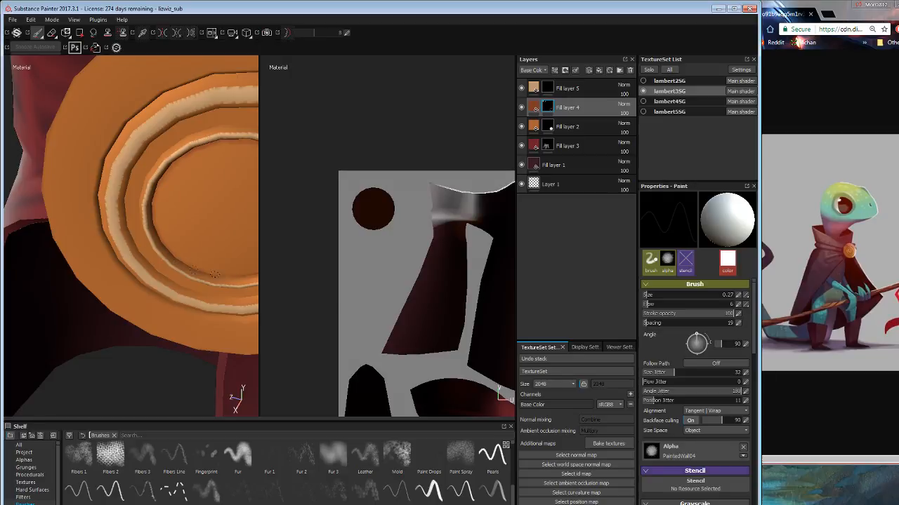
key("]")
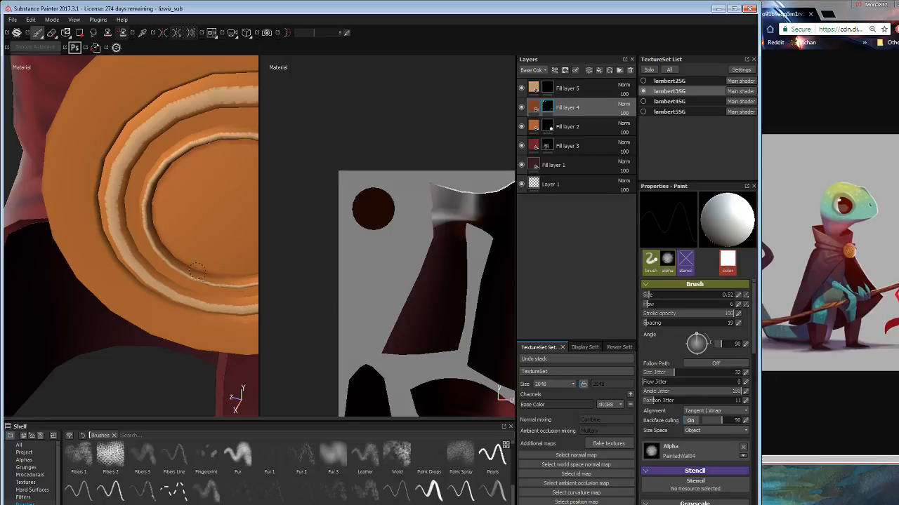
key("]")
key("]")
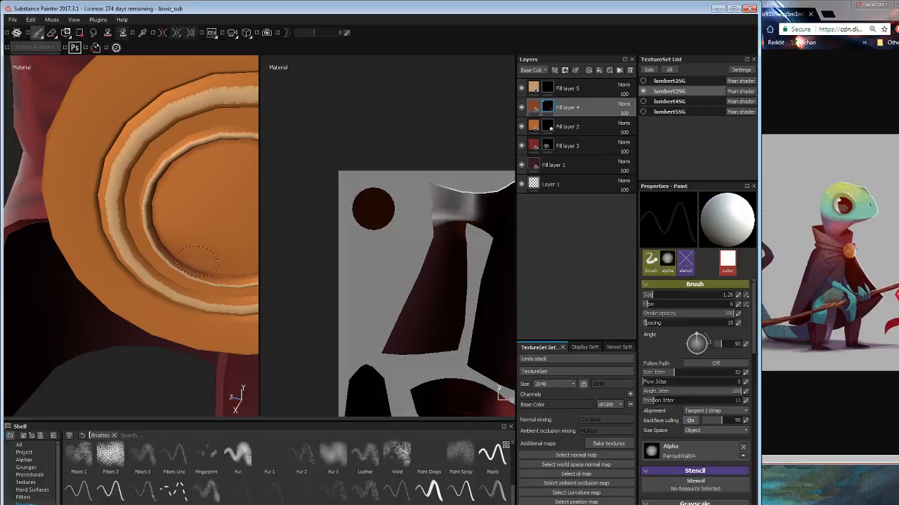
left_click_drag(168, 250, 166, 246, "alt")
Blend dark shading along the center disc's left edge at brush sizes 1.26 and 0.52, refining it at 0.27
key("]")
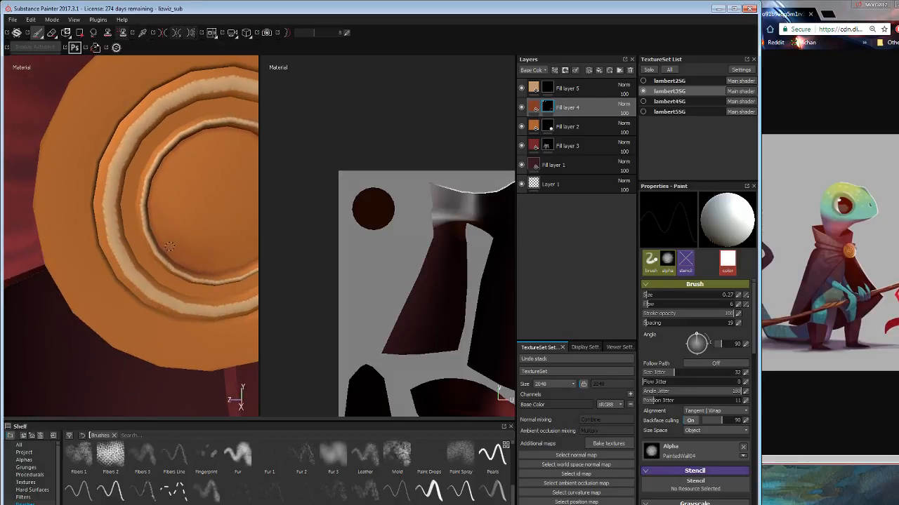
key("[")
key("[")
key("[")
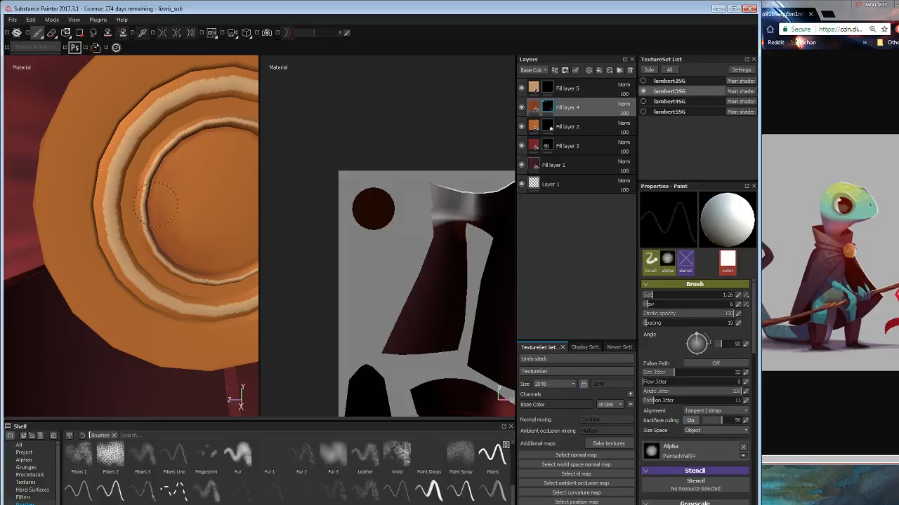
key("[")
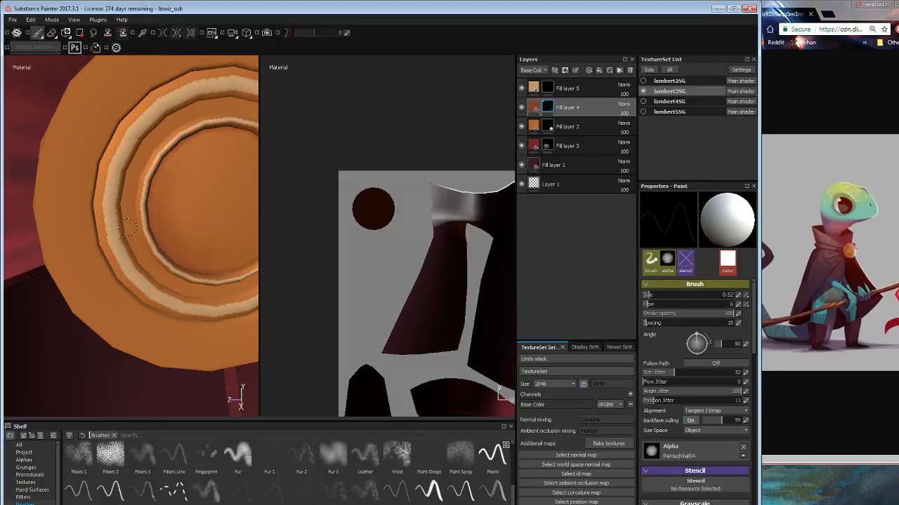
key("]")
key("]")
key("[")
key("]")
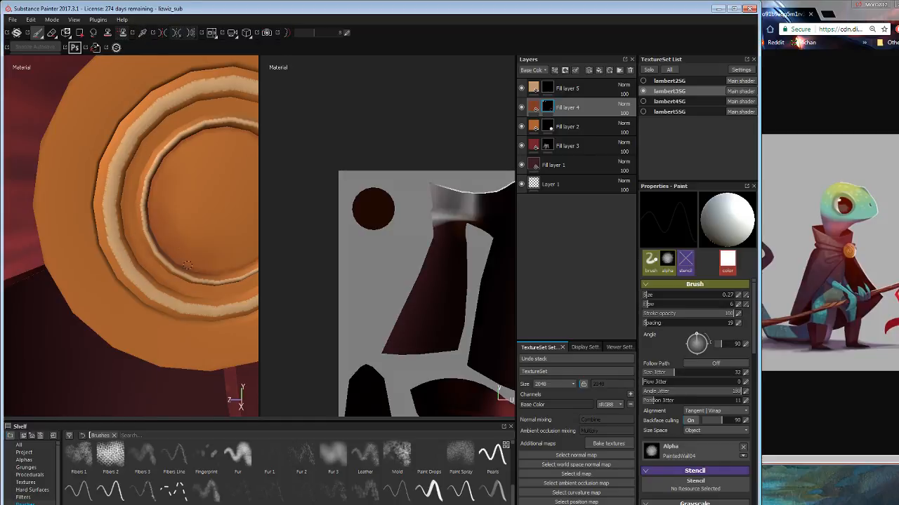
Shade the groove below the inner ring in Fill layer 4's mask, using brush sizes 0.27 and 0.52
left_click_drag(174, 290, 186, 286, "alt")
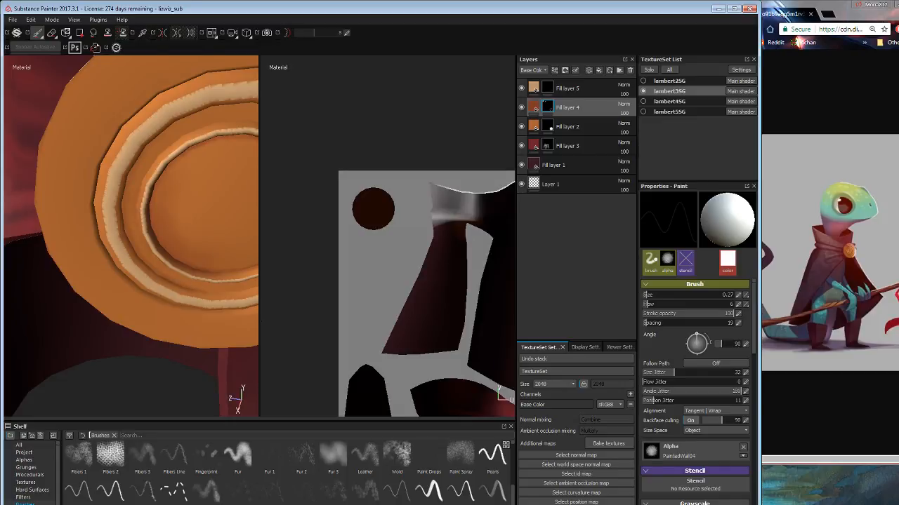
mouse_move(179, 190)
left_mouse_down("alt")
mouse_move(133, 120)
mouse_move(157, 149)
left_mouse_up("alt")
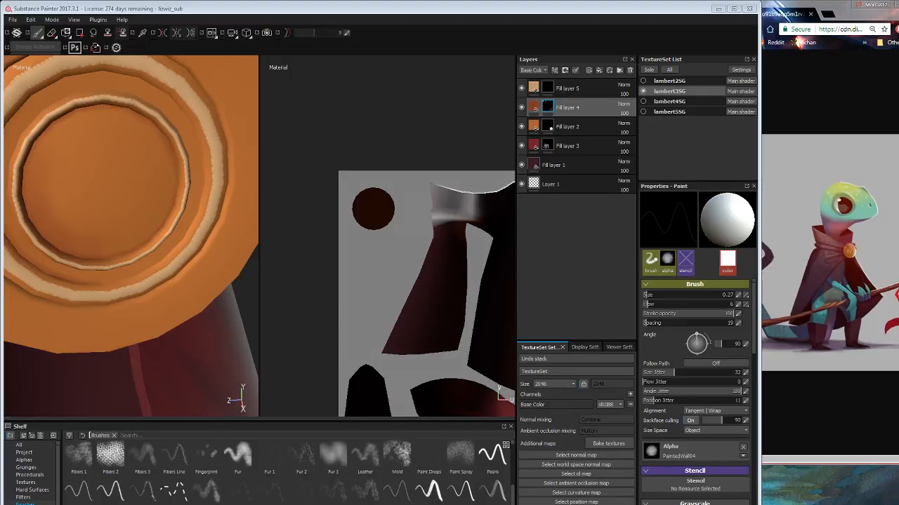
right_click_drag(103, 281, 121, 279, "ctrl")
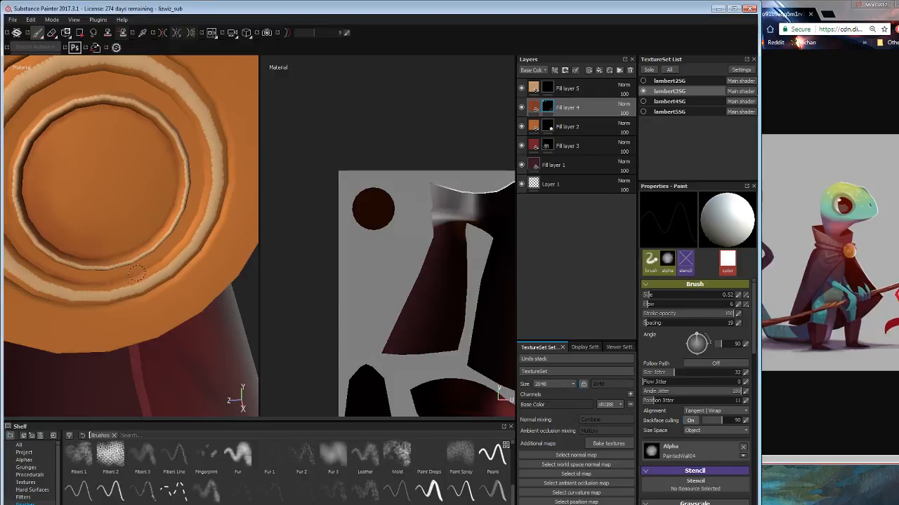
key("bracketleft")
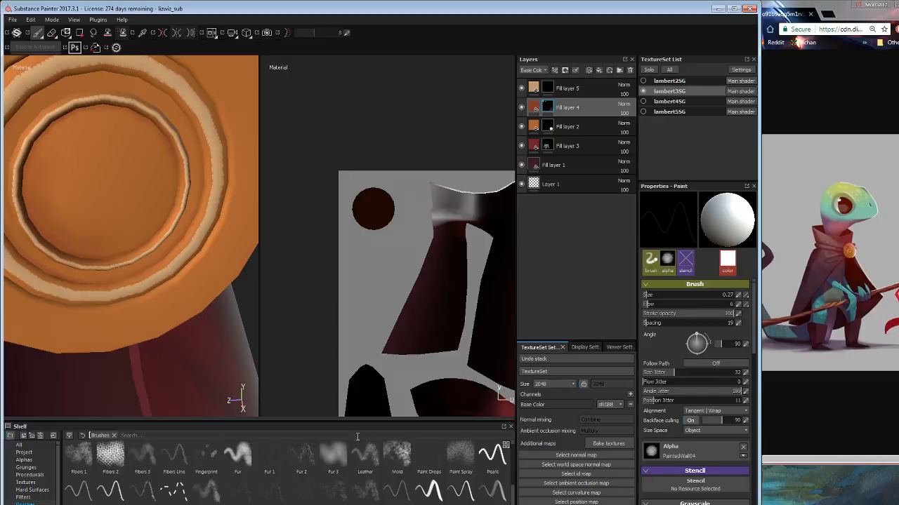
Darken the right side of the groove and the outer ring's right edge in Fill layer 4's mask at sizes 0.27 and 0.52
left_click_drag(183, 204, 47, 119, "alt")
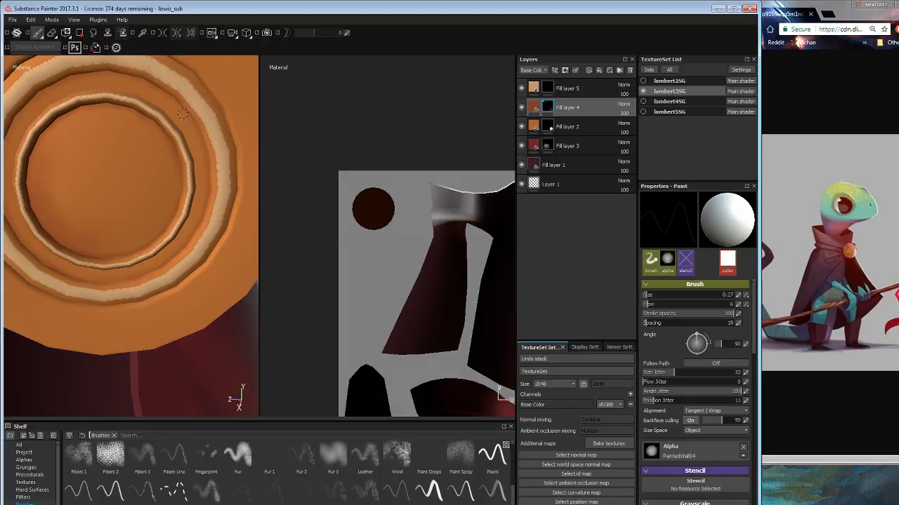
left_click_drag(173, 103, 210, 158, "alt")
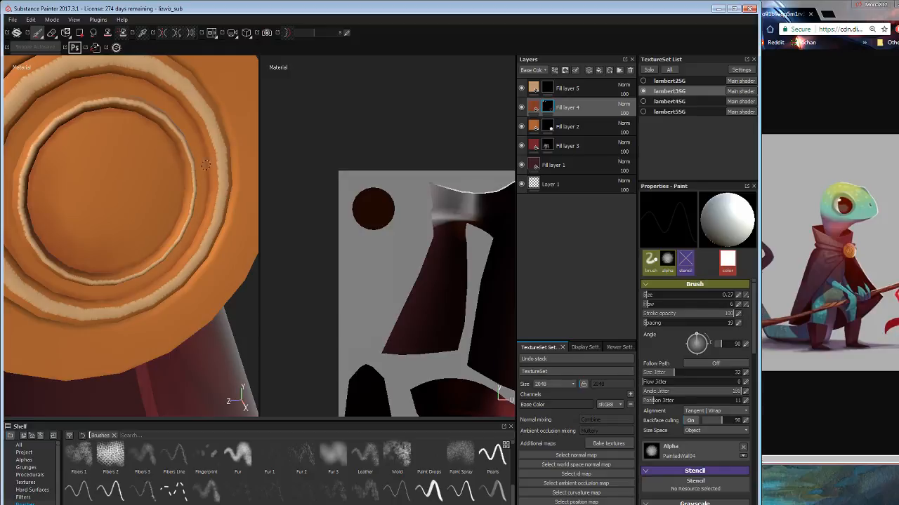
mouse_move(214, 185)
left_mouse_down("alt")
mouse_move(186, 150)
mouse_move(198, 195)
left_mouse_up("alt")
mouse_move(234, 162)
right_mouse_down("ctrl")
mouse_move(243, 162)
mouse_move(217, 175)
right_mouse_up("ctrl")
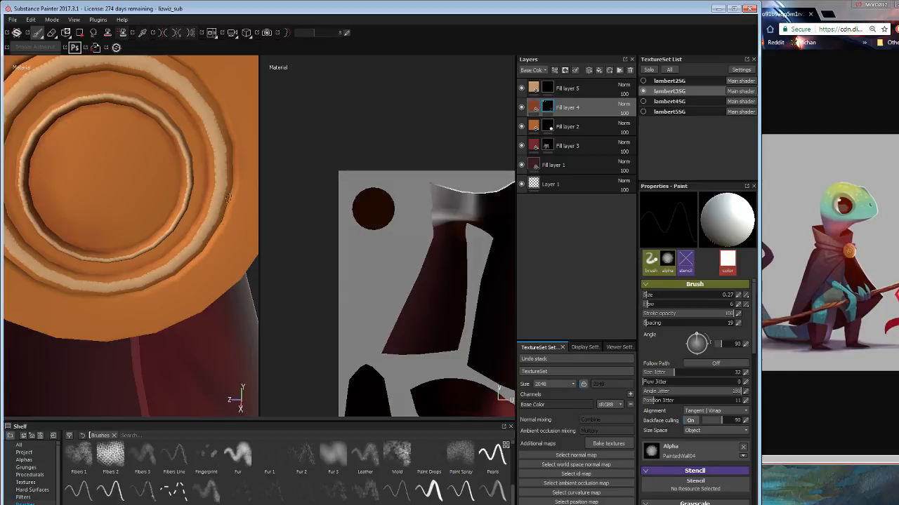
right_click_drag(224, 206, 230, 199, "ctrl")
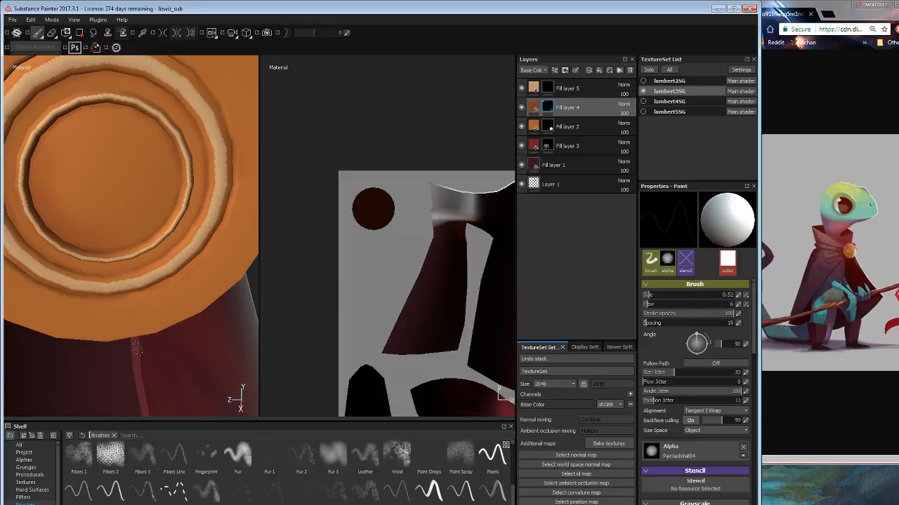
Refine the shading along the outer ring's upper and left edges in Fill layer 4's mask, using brush sizes 0.52 and 0.1
mouse_move(205, 230)
left_mouse_down("alt")
mouse_move(110, 176)
mouse_move(156, 214)
mouse_move(150, 194)
left_mouse_up("alt")
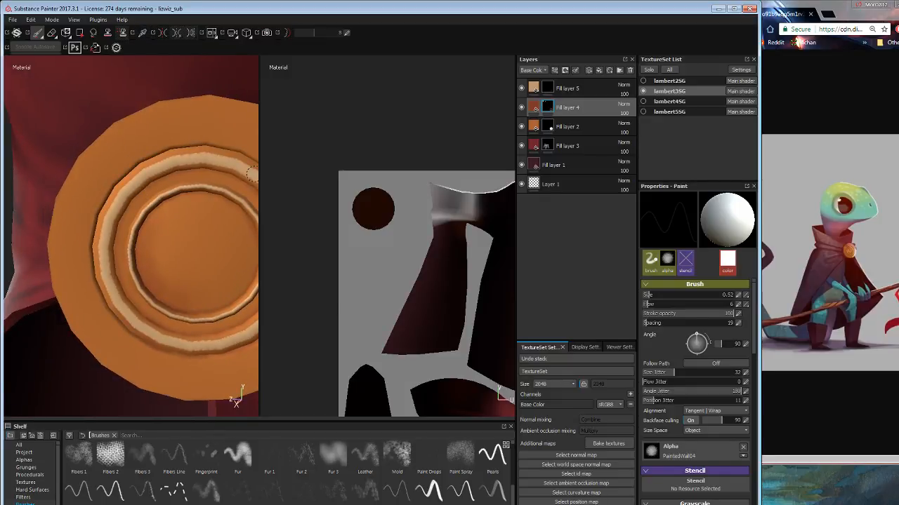
key("bracketleft")
key("bracketright")
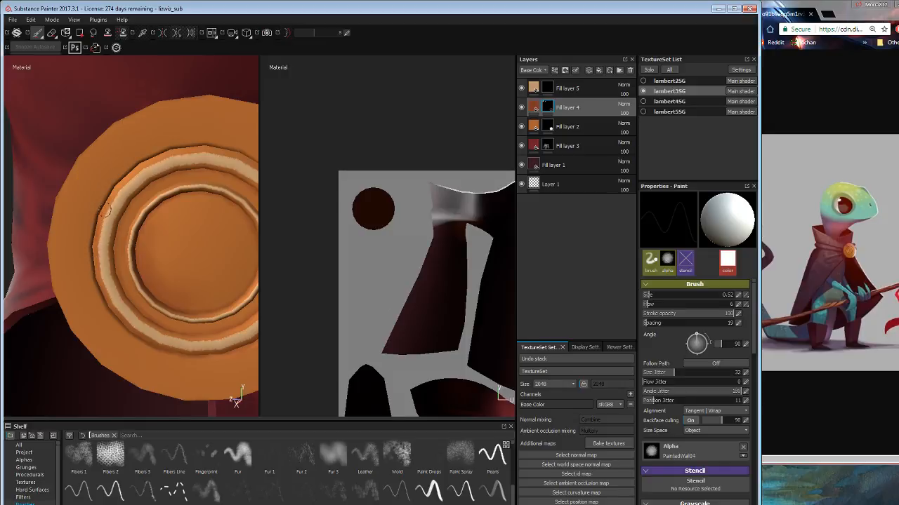
key("bracketleft")
key("bracketleft")
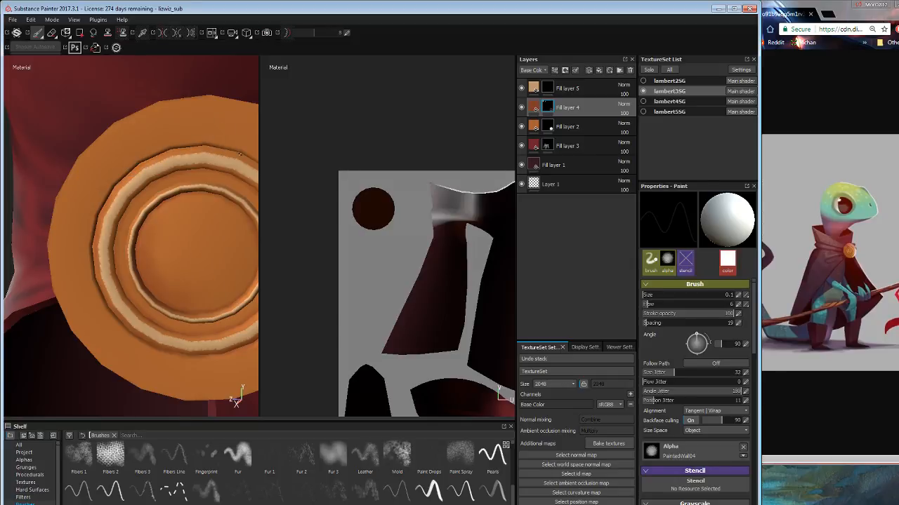
key("bracketright")
key("bracketright")
left_click_drag(236, 212, 143, 181, "alt")
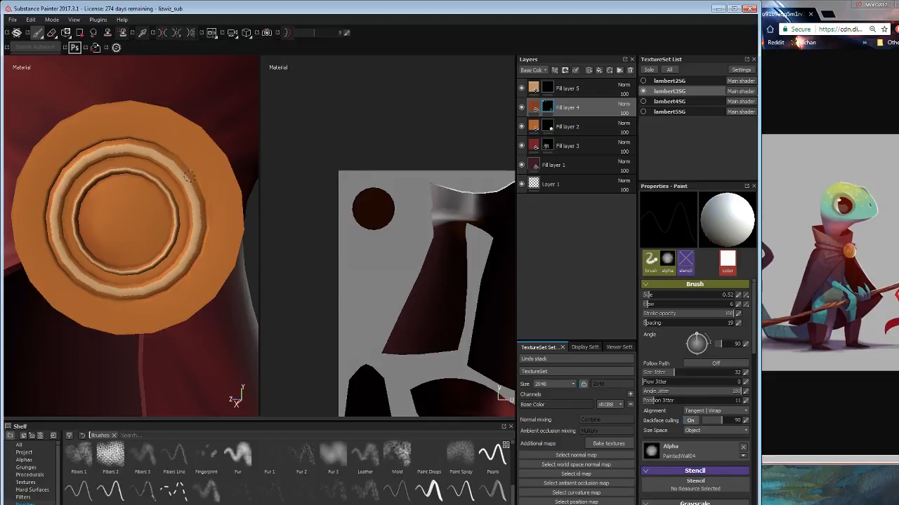
Shade the clasp's broad outer rim softly in Fill layer 4's mask, varying the brush size between 2.97, 1.75 and 2.32
key("bracketright")
key("bracketright")
key("bracketright")
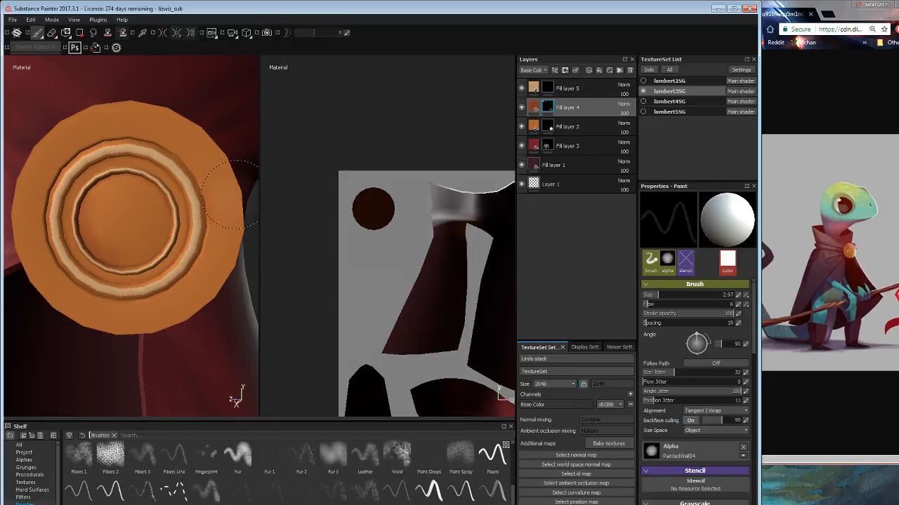
key("bracketleft")
key("bracketleft")
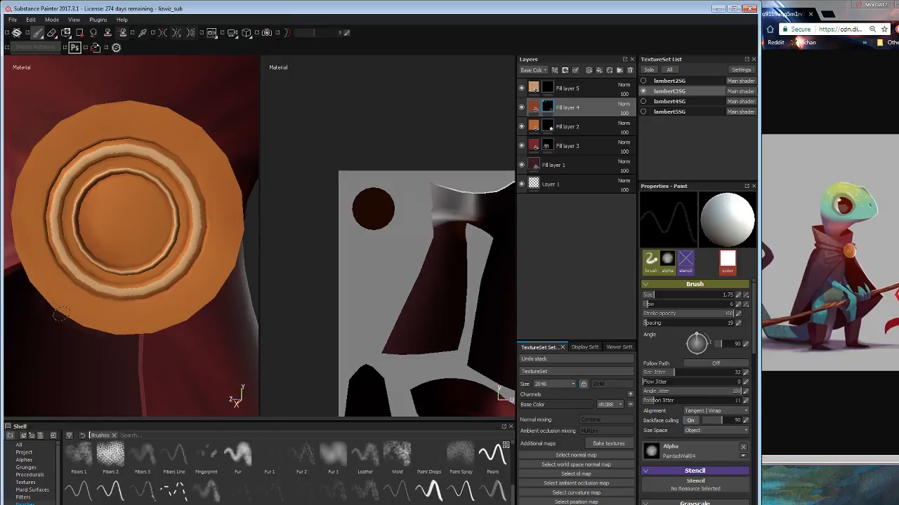
key("bracketright")
key("bracketright")
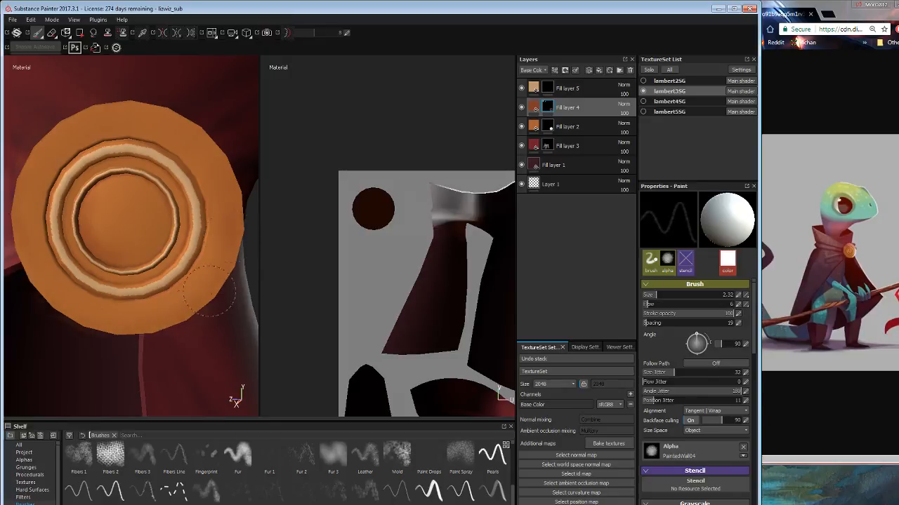
Lighten the outer ring's left side in Fill layer 5's mask, enlarging the brush from 0.27 through 0.52 to 1.26
left_click(556, 85)
left_click_drag(252, 196, 99, 179, "alt")
right_click_drag(89, 208, 50, 208, "ctrl")
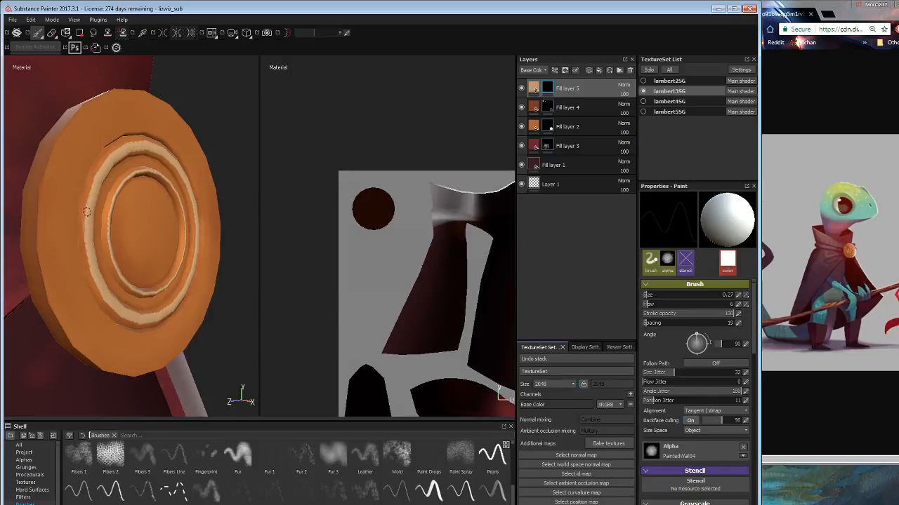
right_click_drag(93, 185, 83, 197, "ctrl")
key("]")
key("]")
key("]")
key("]")
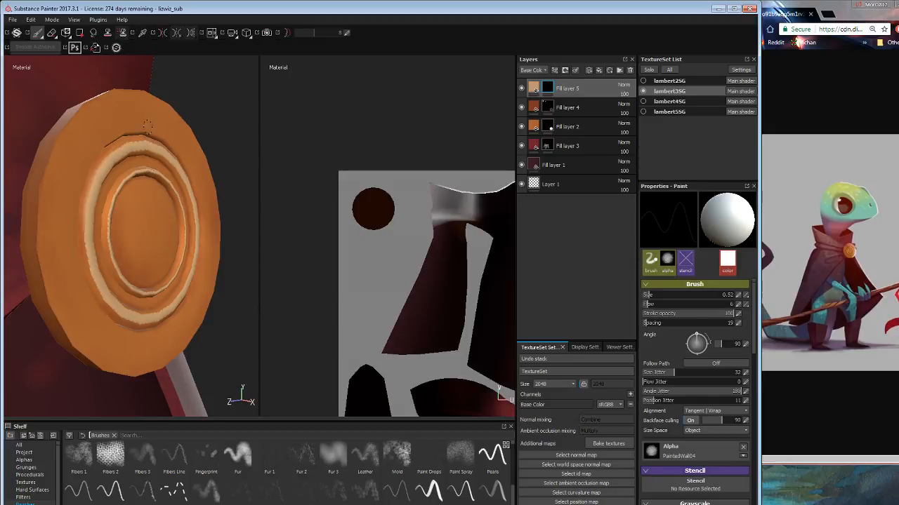
mouse_move(247, 308)
left_mouse_down("alt")
mouse_move(210, 320)
mouse_move(242, 305)
left_mouse_up("alt")
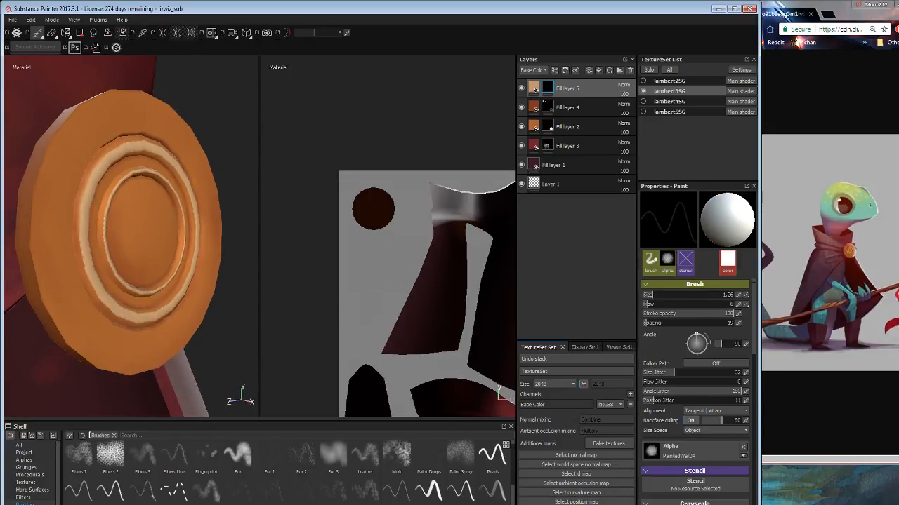
Soften the light band along the outer ring's left side with black in Fill layer 5's mask, reducing the brush from 1.26 to 0.27
key("x")
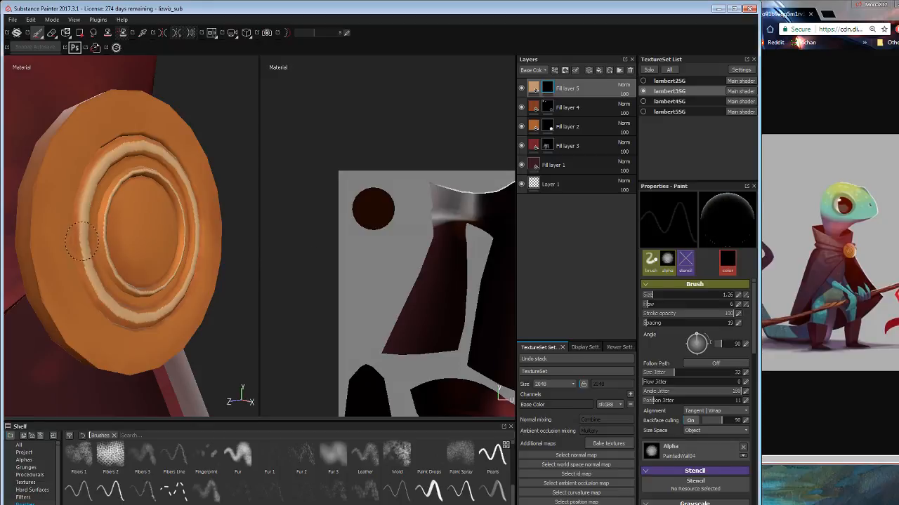
key("[")
key("[")
key("[")
key("bracketright")
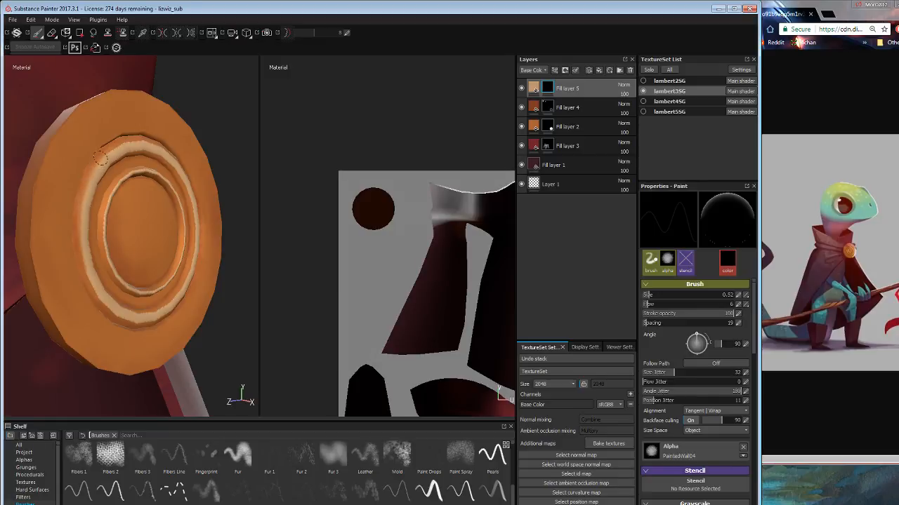
key("bracketright")
key("bracketleft")
key("bracketleft")
key("bracketleft")
Trim the light band's edges along the top and upper right of the outer ring with black at brush sizes 0.27 and 0.1
left_click_drag(187, 133, 133, 144, "alt")
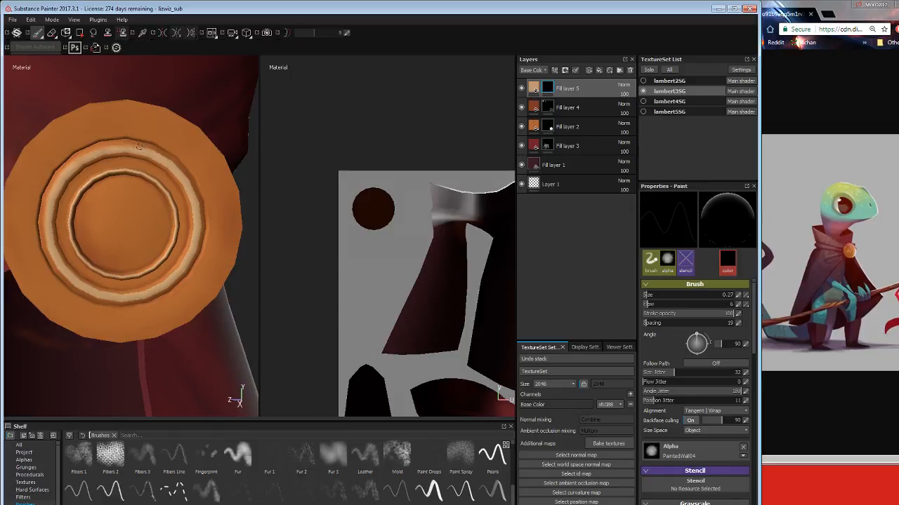
right_click_drag(129, 142, 143, 144, "ctrl")
key("bracketleft")
key("bracketleft")
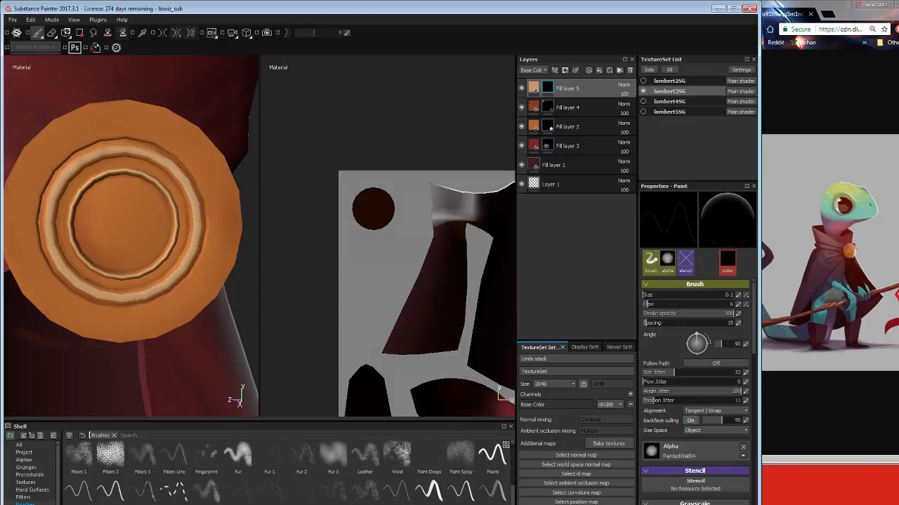
key("bracketright")
key("bracketright")
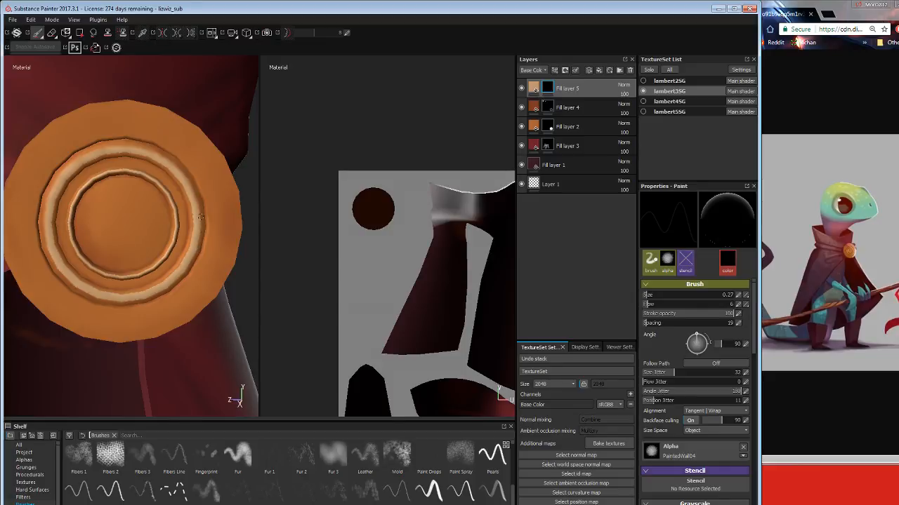
Blend the light band's edges along the outer ring's right and lower sides with black at brush size 0.27
mouse_move(195, 250)
left_mouse_down()
mouse_move(200, 240)
mouse_move(193, 256)
left_mouse_up()
left_click_drag(262, 315, 226, 289, "alt")
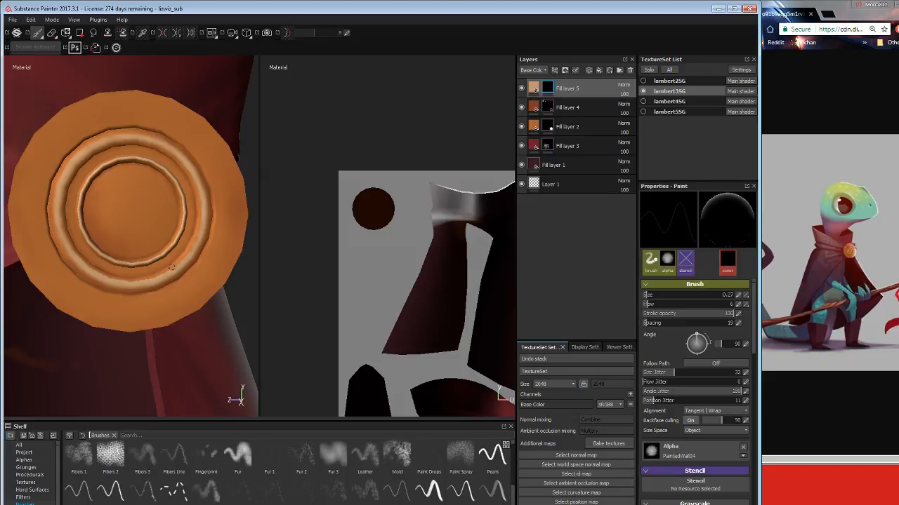
left_click_drag(151, 278, 160, 273)
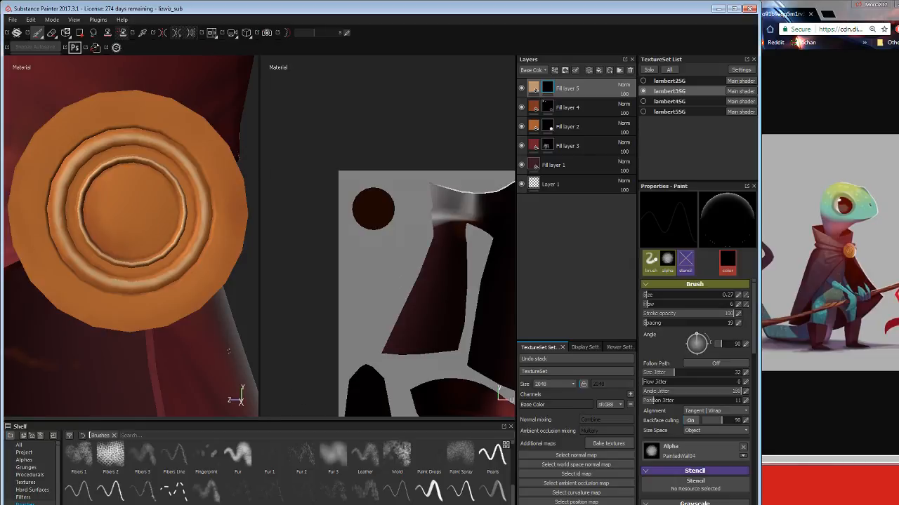
left_click_drag(228, 351, 162, 357, "alt")
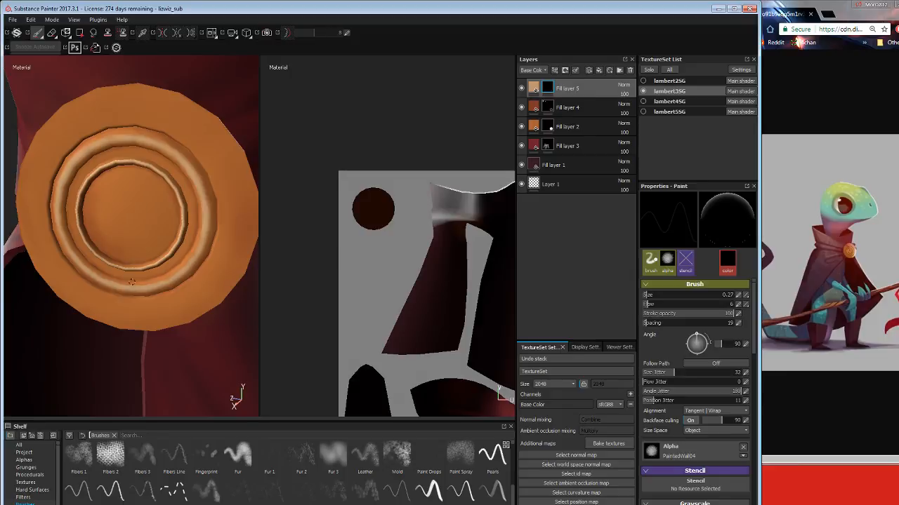
left_click_drag(96, 237, 119, 224, "alt")
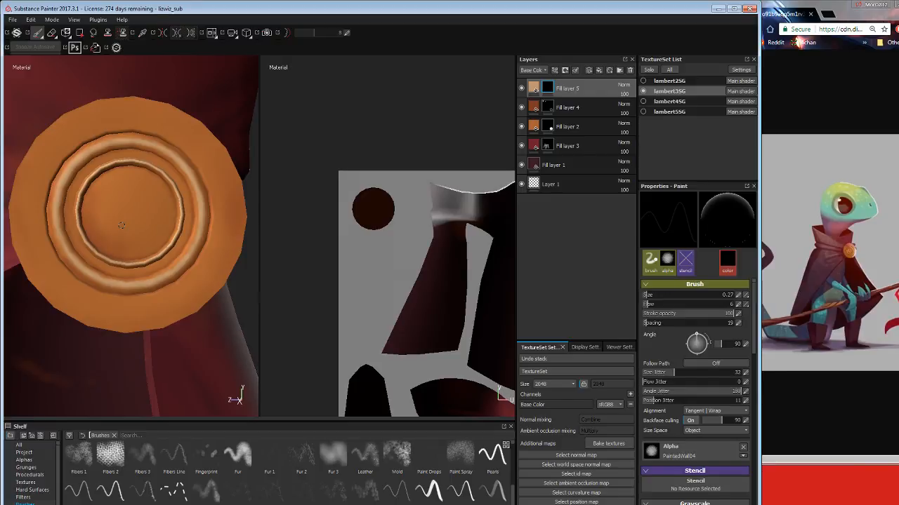
Switch the brush to white and strengthen the inner ring's highlight in Fill layer 5's mask at size 0.27
left_click_drag(121, 226, 205, 328, "alt")
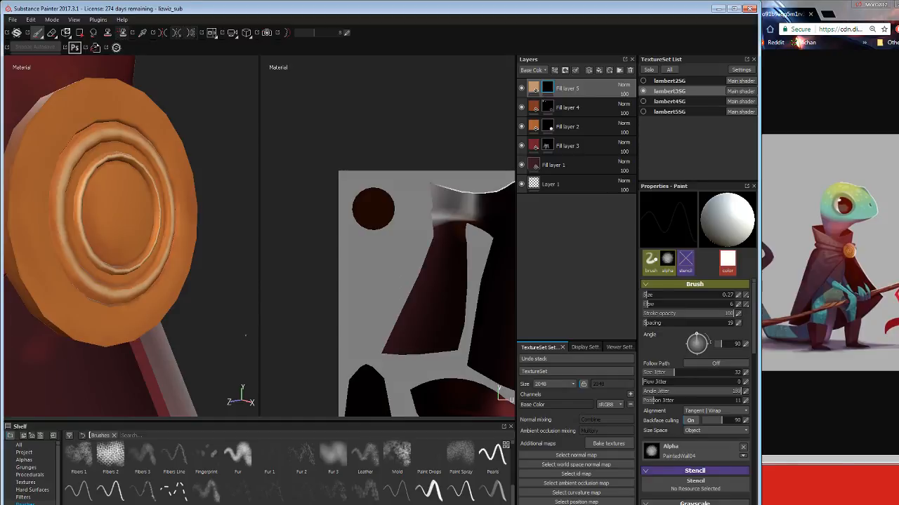
left_click_drag(238, 238, 90, 246, "alt")
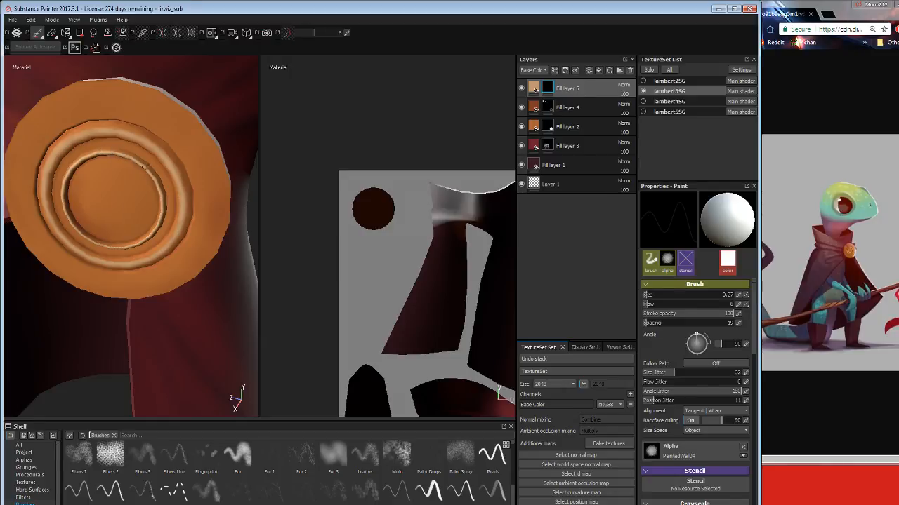
left_click_drag(137, 171, 147, 170, "alt")
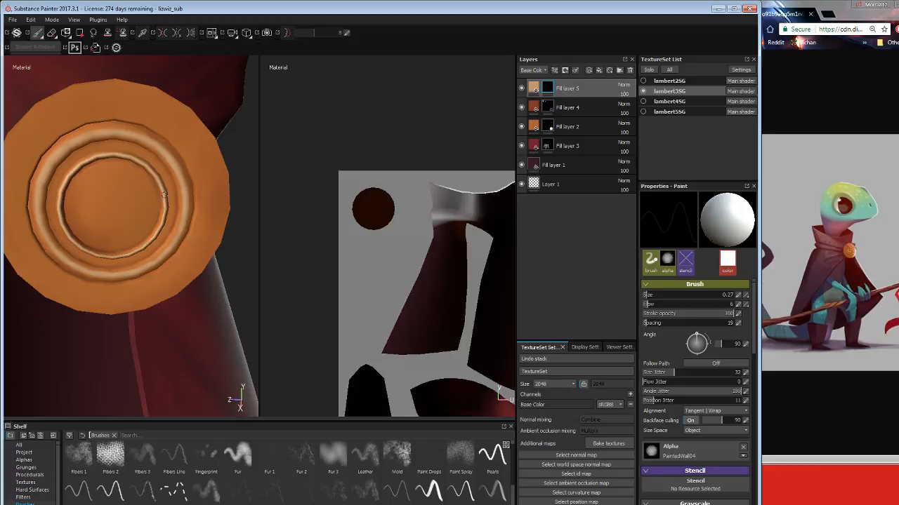
left_click_drag(174, 197, 166, 222, "alt")
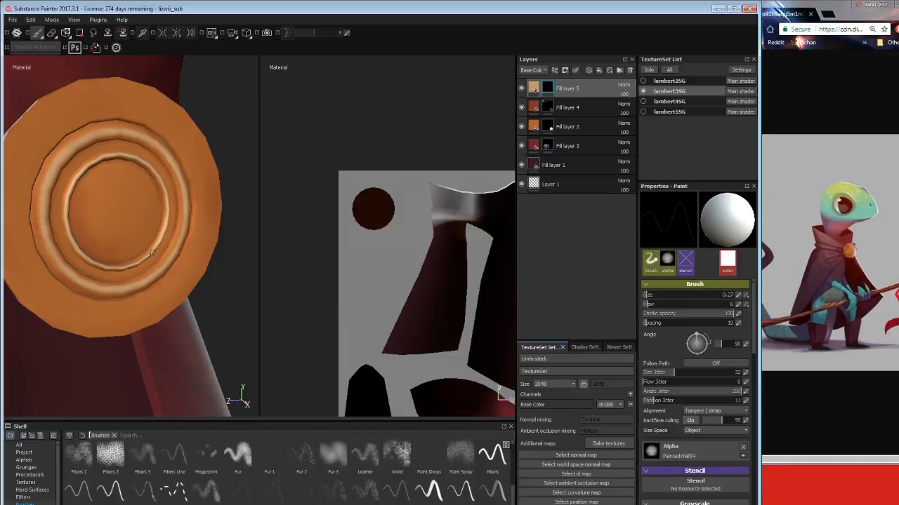
left_click_drag(154, 249, 112, 257, "alt")
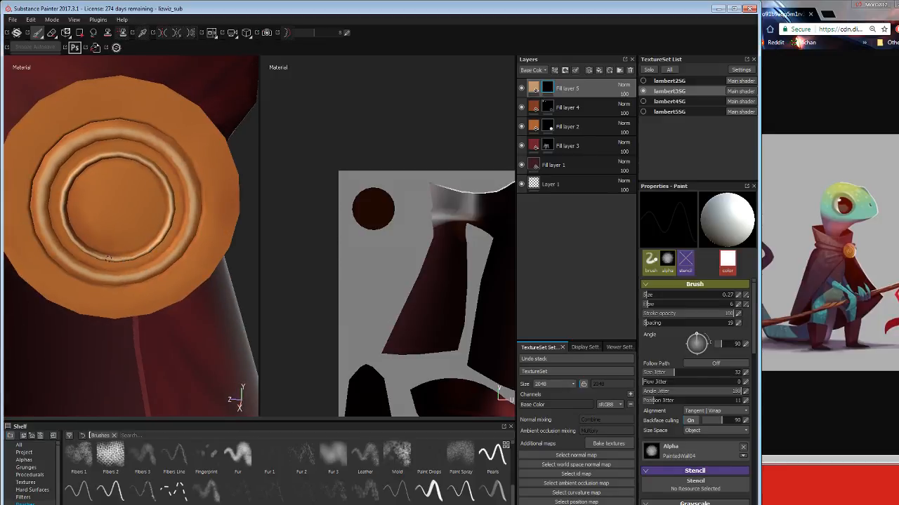
mouse_move(120, 259)
left_mouse_down("alt")
mouse_move(127, 236)
mouse_move(106, 252)
left_mouse_up("alt")
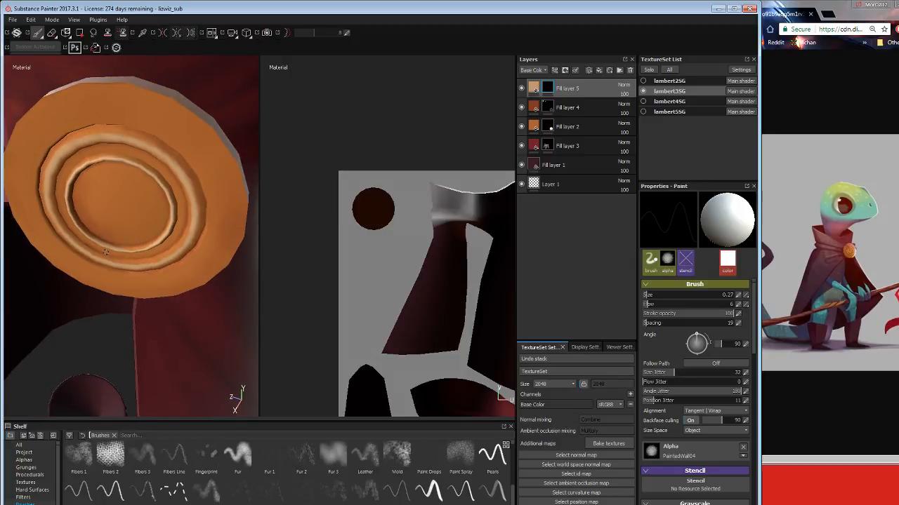
Set the brush's grayscale value to black for Fill layer 5's mask
left_click(648, 504)
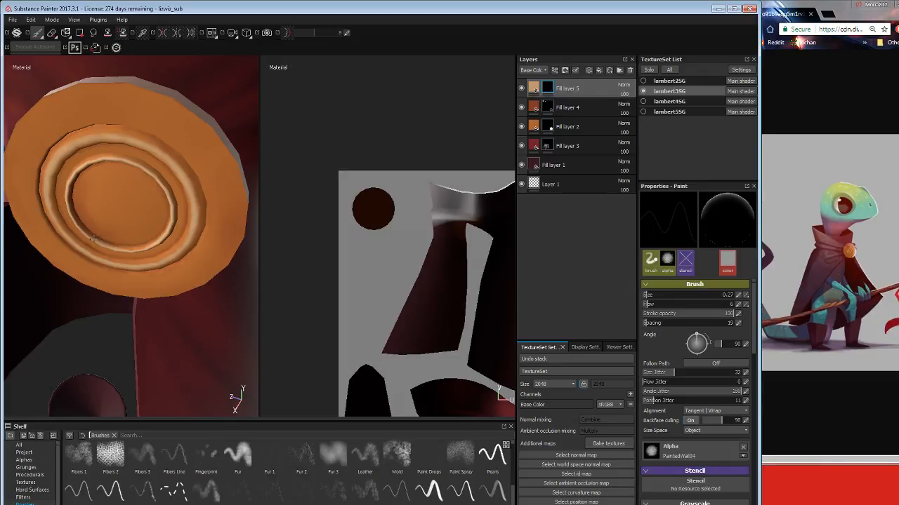
left_click(644, 504)
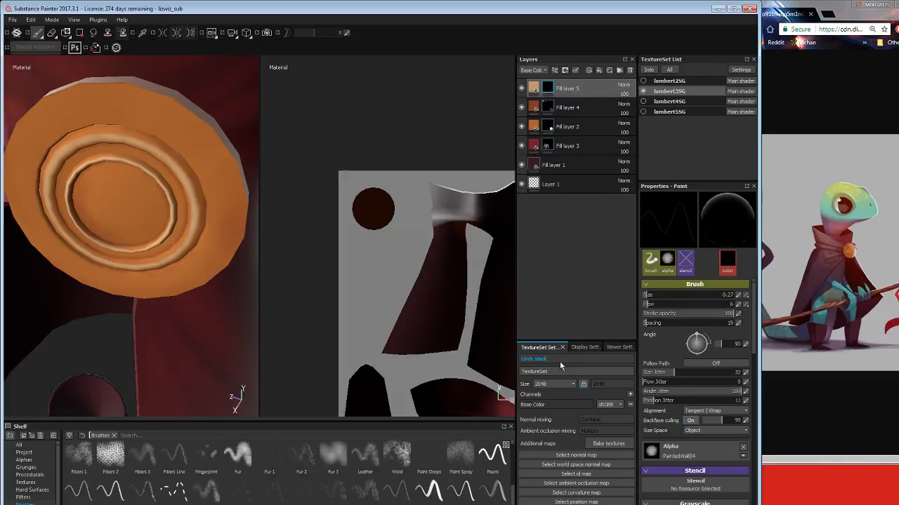
Show the lambert4SG, lambert5SG and lambert2SG texture sets with the cape so the whole character and staff are displayed
right_click_drag(120, 298, 91, 200, "alt")
left_click_drag(91, 200, 151, 221, "alt")
middle_click_drag(151, 221, 153, 196, "alt")
left_click(643, 101)
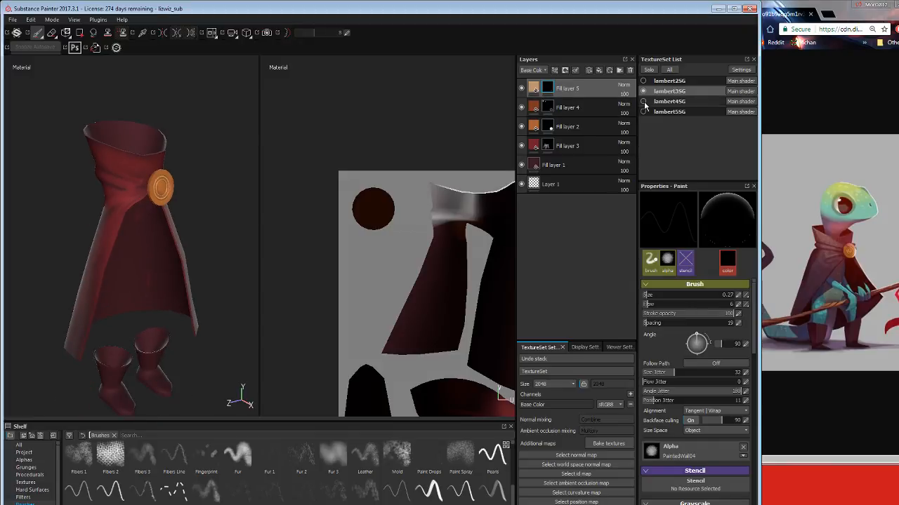
left_click(643, 112)
left_click(643, 81)
mouse_move(77, 119)
left_mouse_down("alt")
mouse_move(126, 118)
mouse_move(23, 122)
mouse_move(62, 120)
left_mouse_up("alt")
middle_click_drag(158, 160, 197, 202, "alt")
left_click_drag(197, 201, 264, 190, "alt")
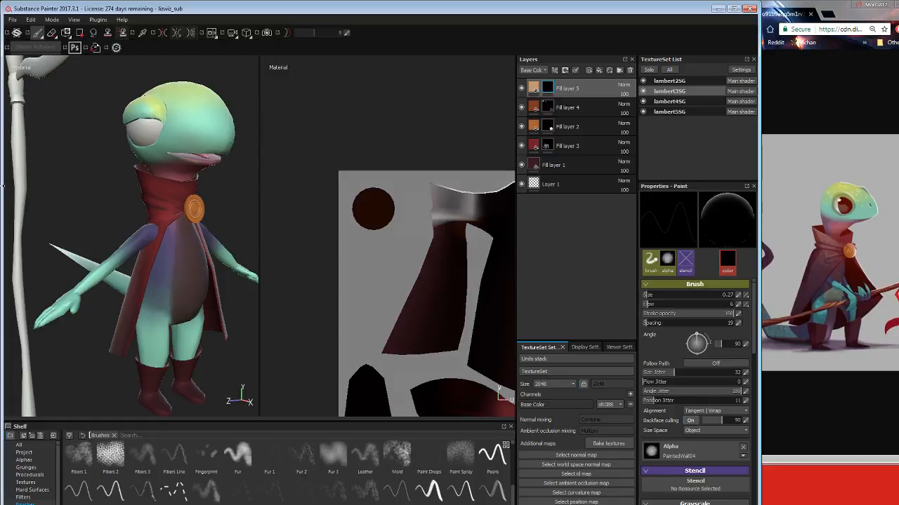
Switch the viewports from the lit material to the Base Color channel and frame the full character
left_click_drag(3, 186, 35, 195, "alt")
key("c")
right_click_drag(138, 199, 82, 197, "alt")
middle_click_drag(105, 211, 116, 185, "alt")
right_click_drag(115, 184, 65, 79, "alt")
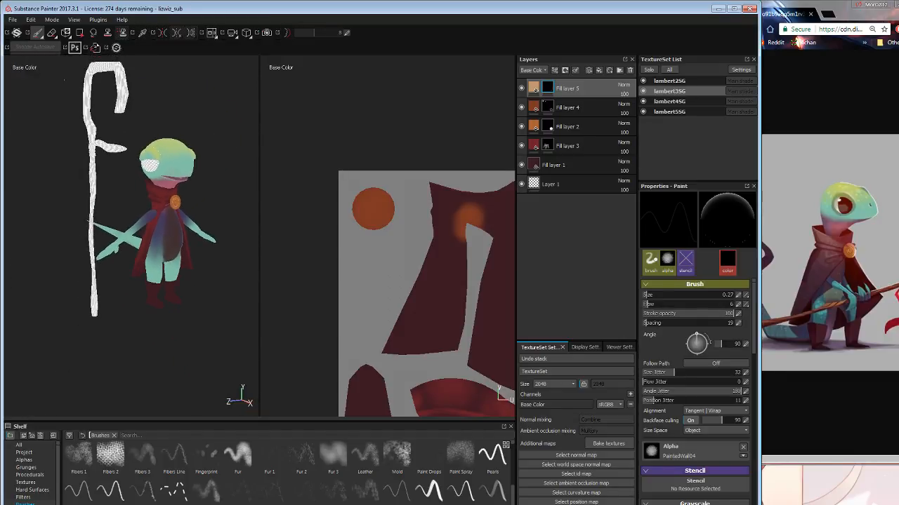
Examine the cape's unlit base colors around the character's back, sides and front
left_click_drag(173, 113, 128, 140, "alt")
middle_click_drag(128, 140, 75, 108, "alt")
right_click_drag(85, 141, 203, 333, "alt")
left_click_drag(197, 316, 13, 284, "alt")
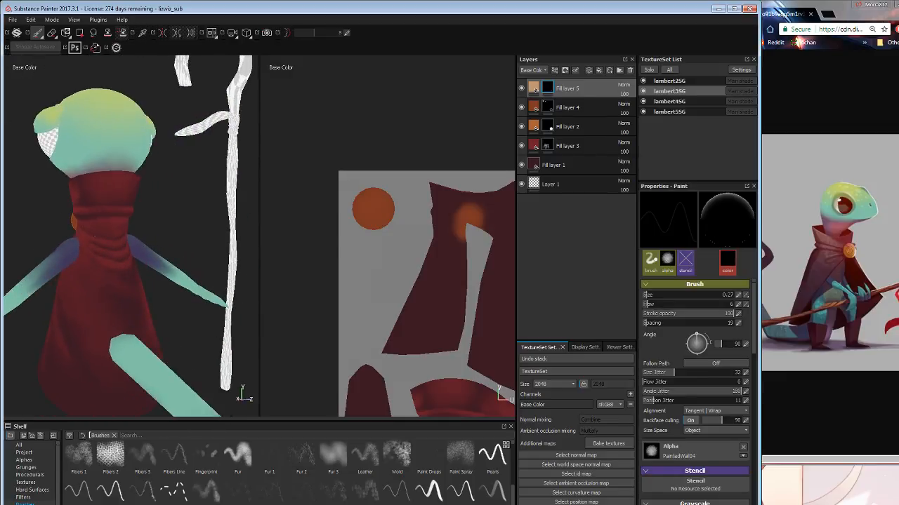
middle_click_drag(103, 270, 112, 236, "alt")
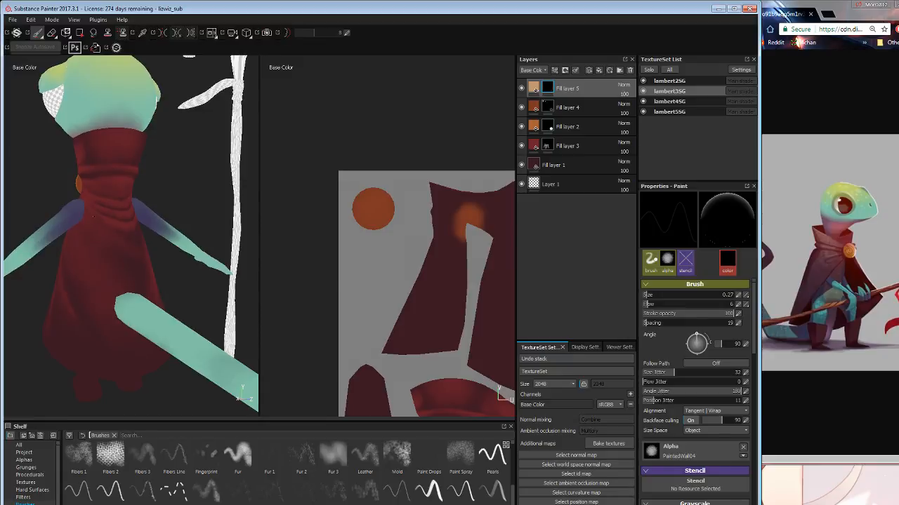
right_click_drag(142, 277, 85, 204, "alt")
left_click_drag(85, 205, 237, 277, "alt")
middle_click_drag(146, 264, 175, 245, "alt")
left_click_drag(134, 242, 265, 218, "alt")
right_click_drag(106, 200, 28, 114, "alt")
left_click_drag(133, 158, 46, 166, "alt")
middle_click_drag(167, 219, 53, 222, "alt")
left_click_drag(171, 228, 149, 230, "alt")
right_click_drag(159, 236, 246, 348, "alt")
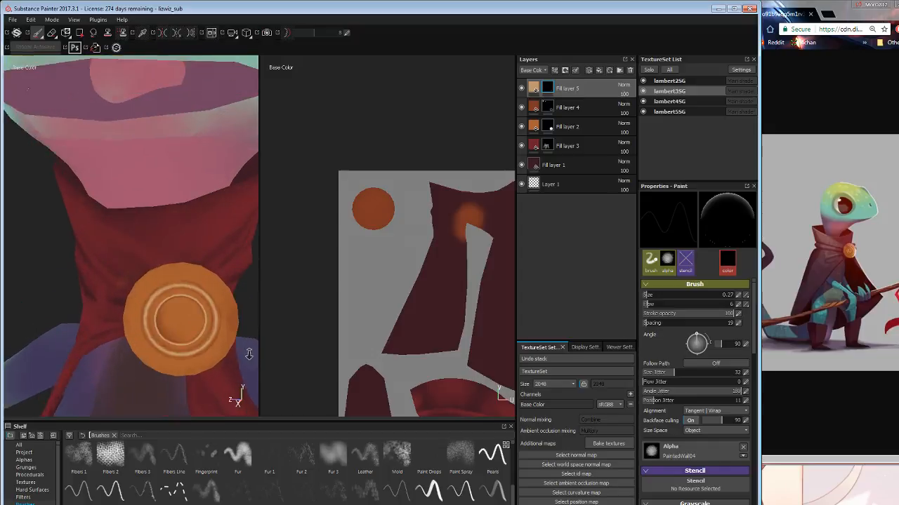
Switch the brush to white and paint thin highlights on the clasp's rim and center disc in Fill layer 5's mask at size 0.27
middle_click_drag(173, 248, 163, 186, "alt")
right_click_drag(156, 224, 235, 302, "alt")
middle_click_drag(103, 222, 83, 219, "alt")
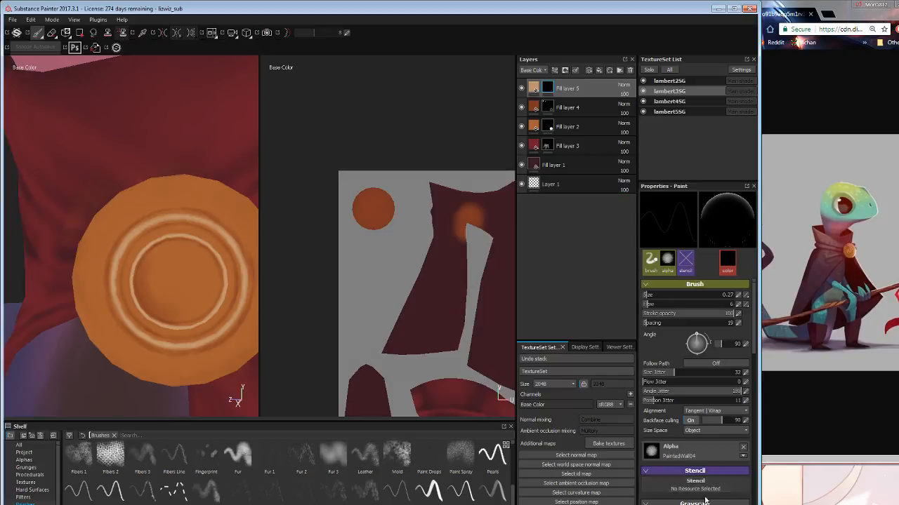
key("x")
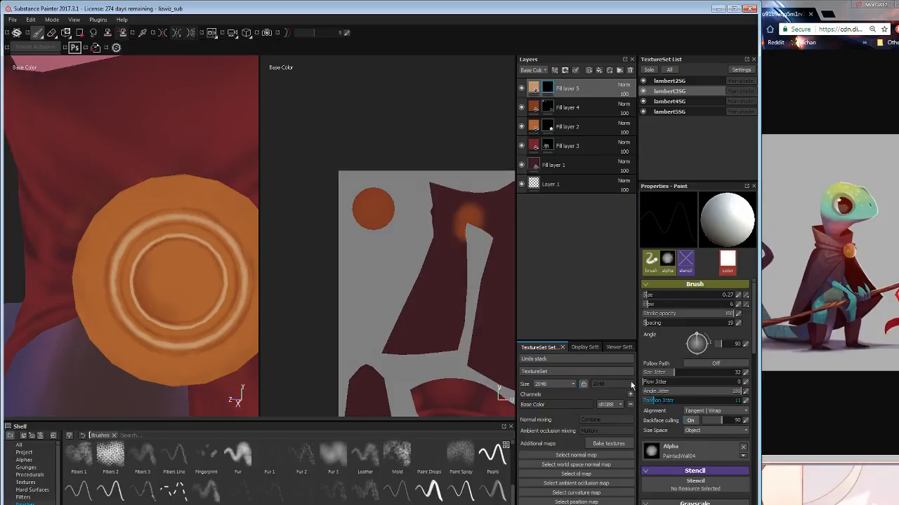
key("bracketleft")
key("bracketright")
key("bracketleft")
key("bracketright")
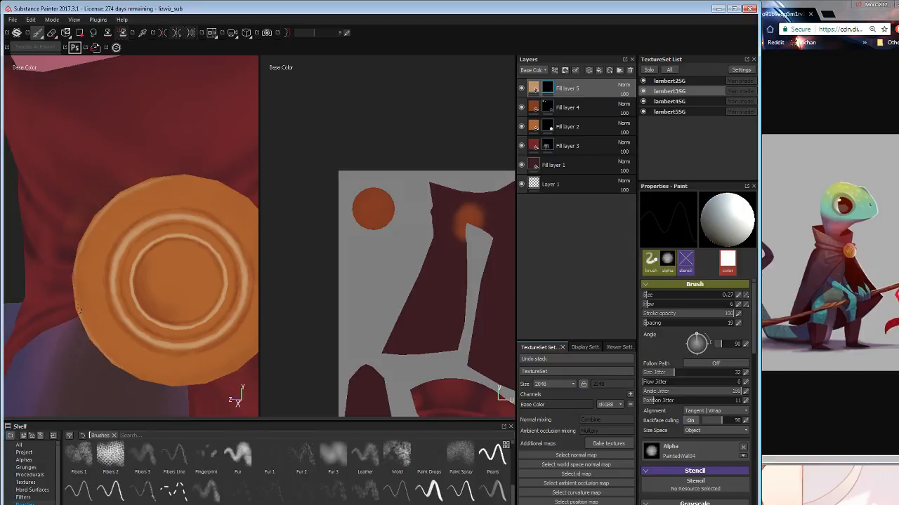
left_click_drag(227, 189, 205, 270, "alt")
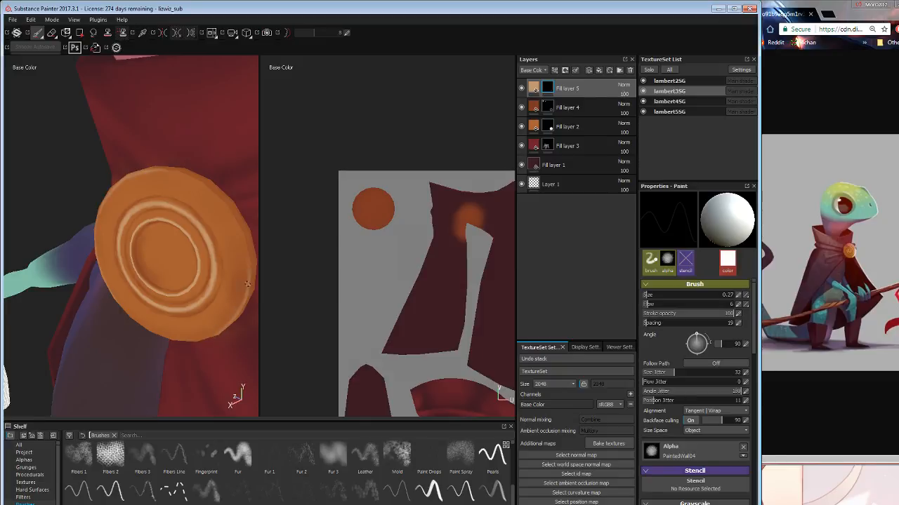
left_click_drag(233, 204, 266, 167, "alt")
right_click_drag(206, 155, 166, 136, "alt")
mouse_move(166, 135)
left_mouse_down("ctrl+alt")
mouse_move(124, 146)
mouse_move(134, 144)
left_mouse_up("ctrl+alt")
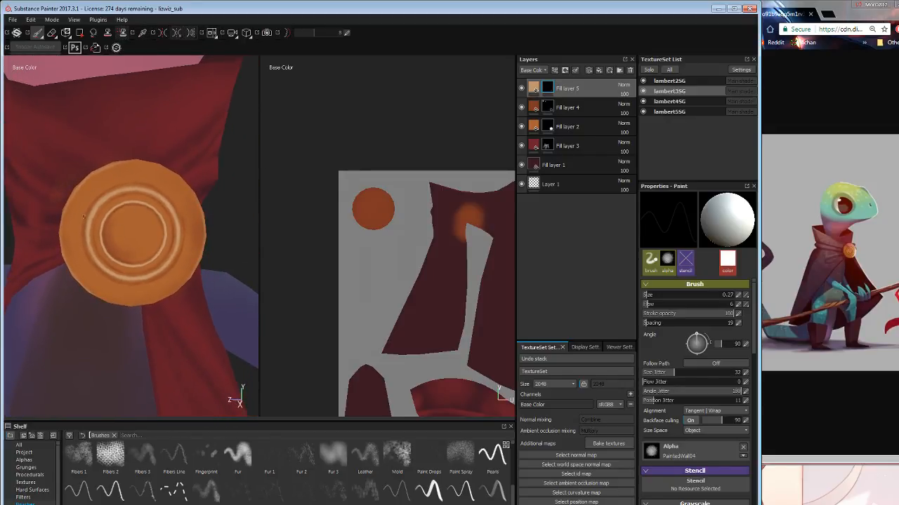
left_click_drag(62, 219, 115, 169)
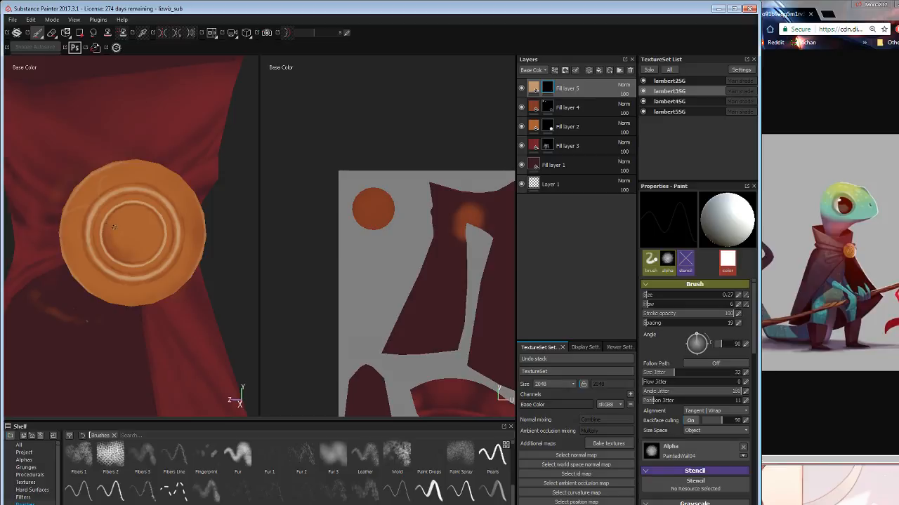
left_click_drag(120, 242, 147, 246)
Paint soft white highlights on the clasp's upper-left face at size 1.26 and between its rings at 0.85
right_click_drag(72, 202, 90, 202, "ctrl")
left_click_drag(72, 203, 92, 197)
right_click_drag(91, 196, 87, 196, "ctrl")
left_click_drag(92, 196, 88, 188)
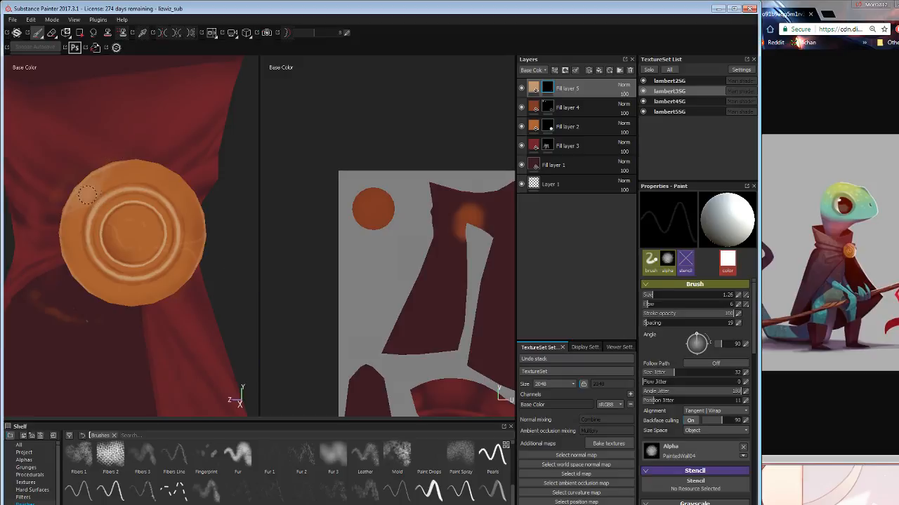
right_click_drag(100, 212, 91, 213, "ctrl")
left_click_drag(100, 213, 106, 207)
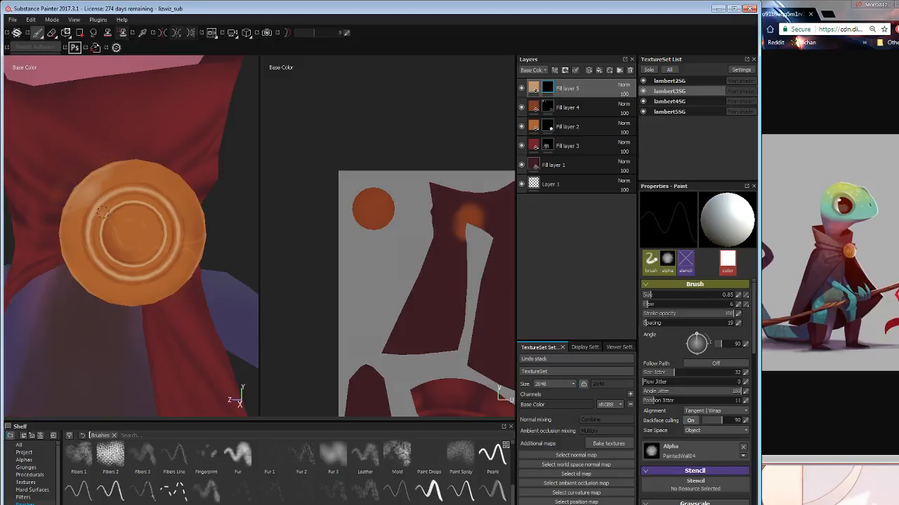
Brush white glows onto the clasp's center disc and right outer edge, using size 1.75 for the edge and 4.51 for the disc
right_click_drag(119, 216, 127, 216, "ctrl")
left_click_drag(119, 215, 120, 222)
right_click_drag(124, 231, 128, 232, "ctrl")
left_click_drag(124, 232, 128, 234)
right_click_drag(137, 236, 188, 252, "ctrl")
left_click_drag(188, 251, 190, 247)
right_click_drag(190, 250, 193, 249, "ctrl")
left_click_drag(193, 249, 195, 250)
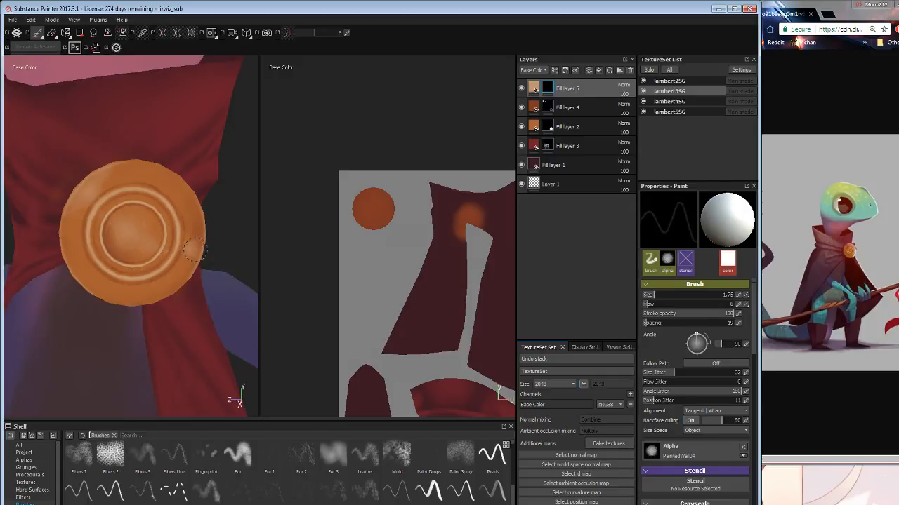
right_click_drag(194, 246, 126, 242, "ctrl")
left_click_drag(123, 240, 126, 229)
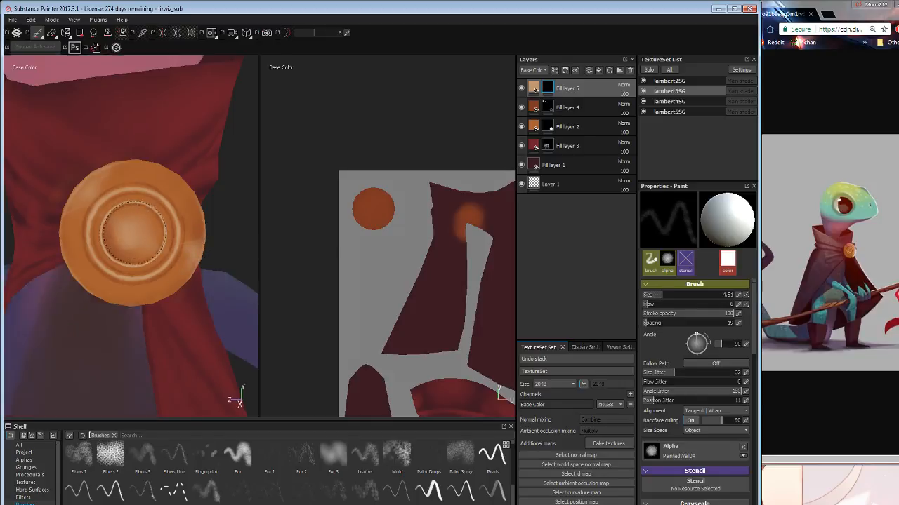
Reinforce the white highlights on the upper left between the clasp's rings at size 0.52 and on its outer face at larger sizes
right_click_drag(128, 224, 121, 225, "ctrl")
left_click_drag(121, 223, 103, 215)
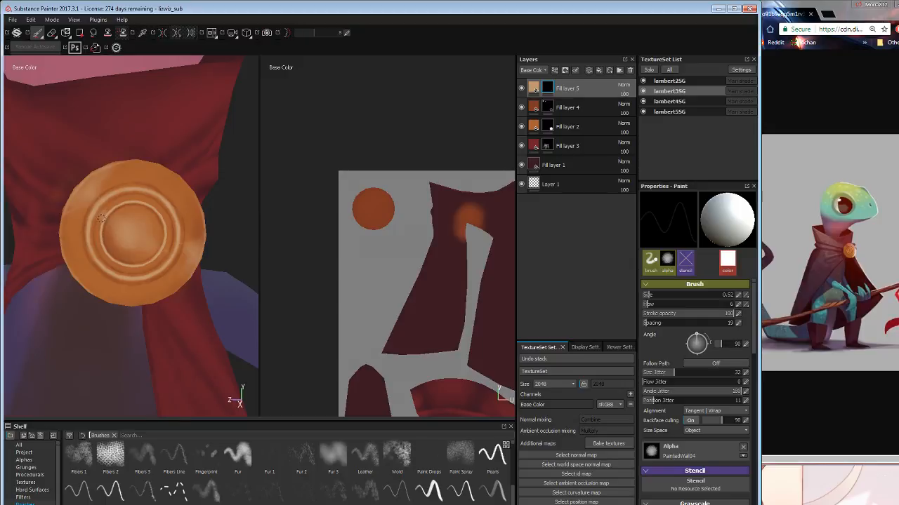
right_click_drag(97, 209, 84, 203, "ctrl")
left_click_drag(87, 199, 71, 204)
right_click_drag(97, 178, 99, 176, "ctrl")
left_click_drag(88, 189, 83, 191)
Switch the brush to black and soften the highlights on the clasp's outer face and center disc at sizes 0.85 and 2.32
left_click_drag(242, 202, 222, 213, "alt")
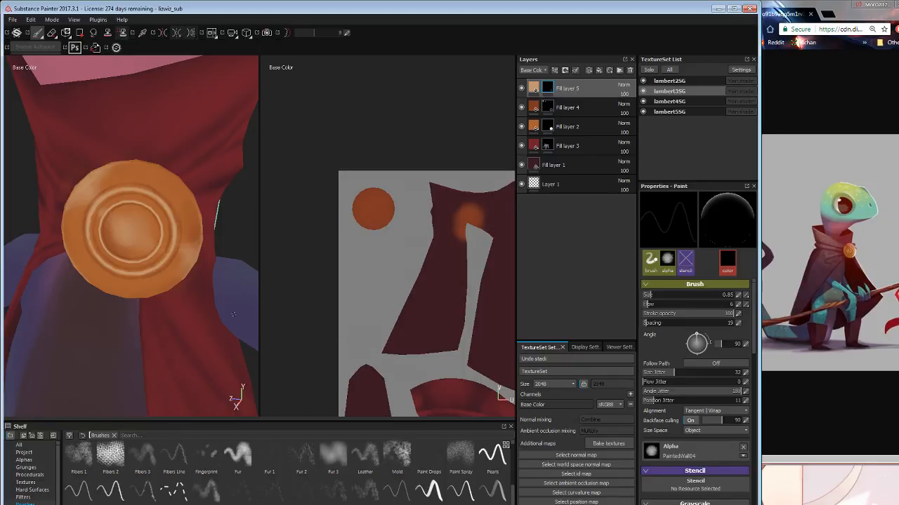
left_click_drag(233, 315, 114, 223, "alt")
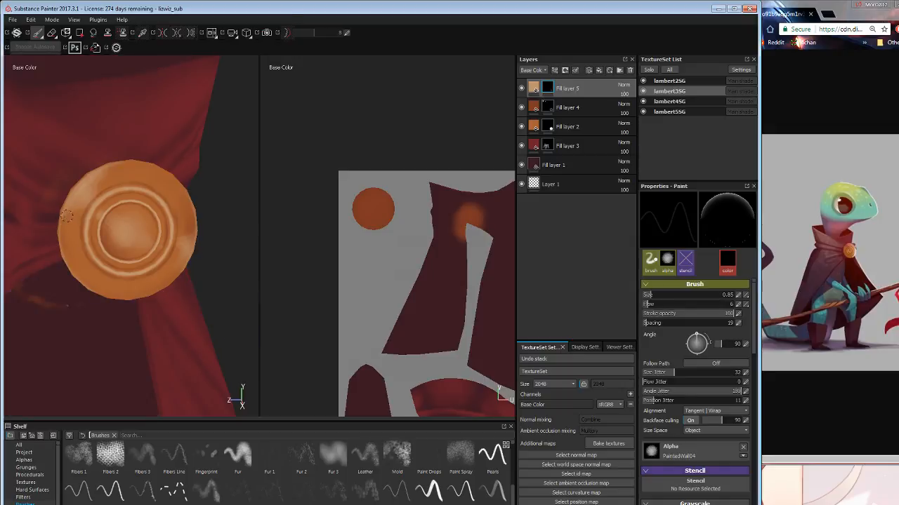
key("bracketright")
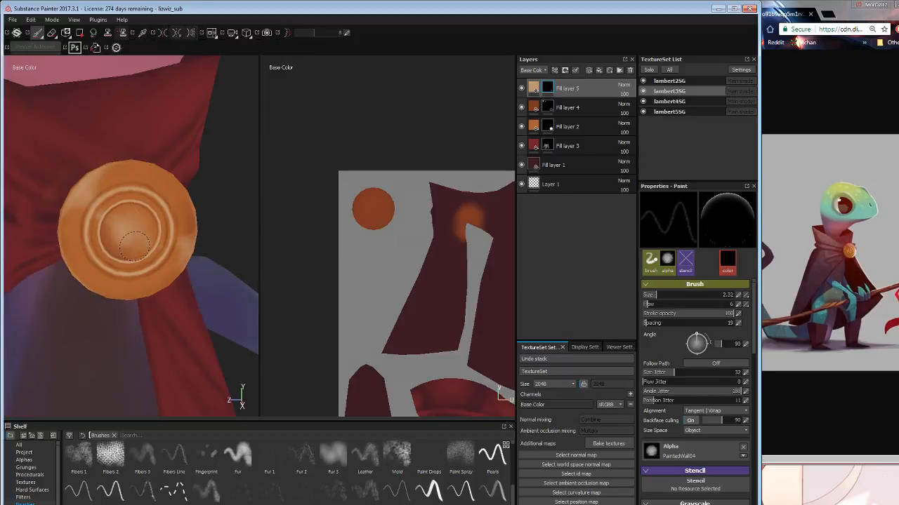
key("bracketleft")
key("bracketleft")
key("bracketright")
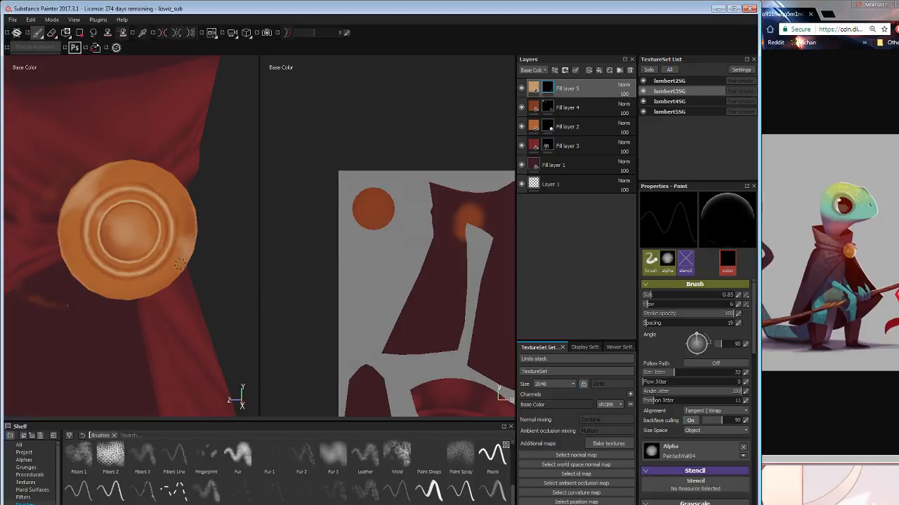
mouse_move(178, 247)
right_mouse_down("ctrl")
mouse_move(188, 247)
mouse_move(169, 247)
right_mouse_up("ctrl")
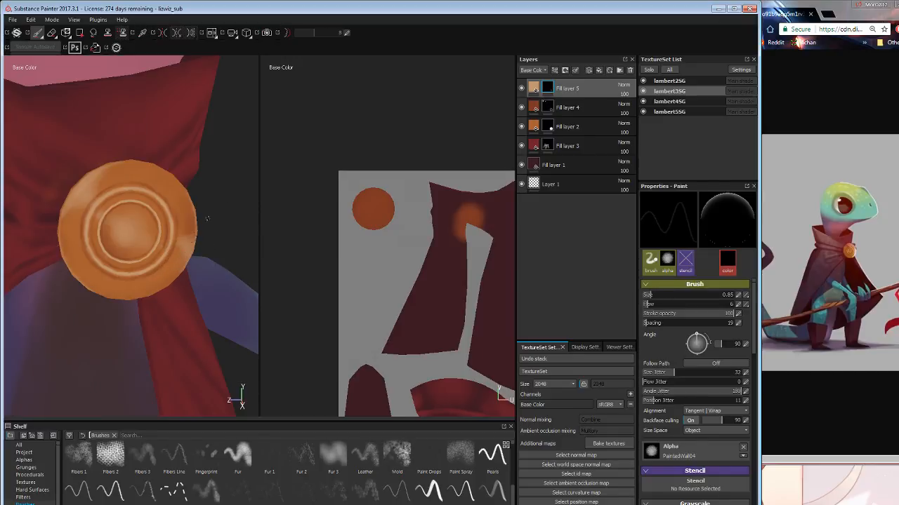
Switch the brush back to white and paint a highlight on the clasp's lower-right outer face at size 1.75
key("x")
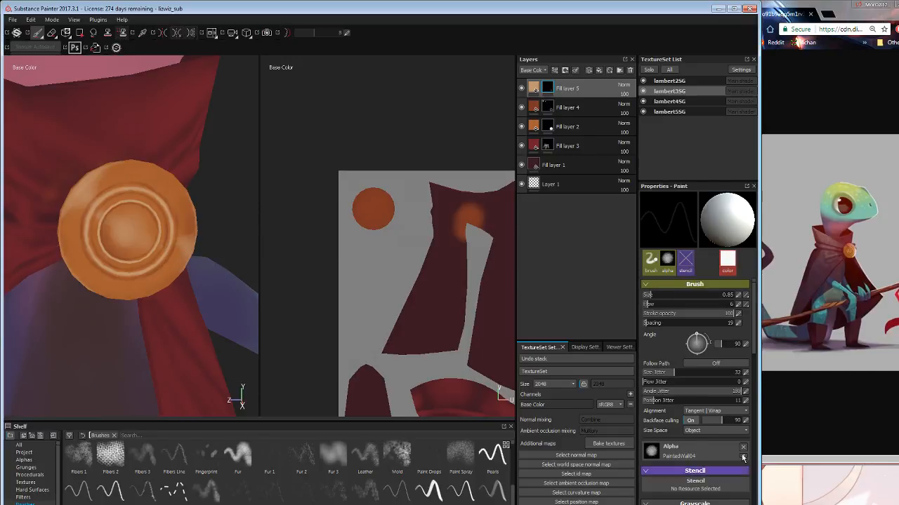
key("bracketright")
key("bracketright")
left_click_drag(182, 265, 186, 249)
mouse_move(180, 261)
left_mouse_down()
mouse_move(183, 253)
mouse_move(178, 263)
left_mouse_up()
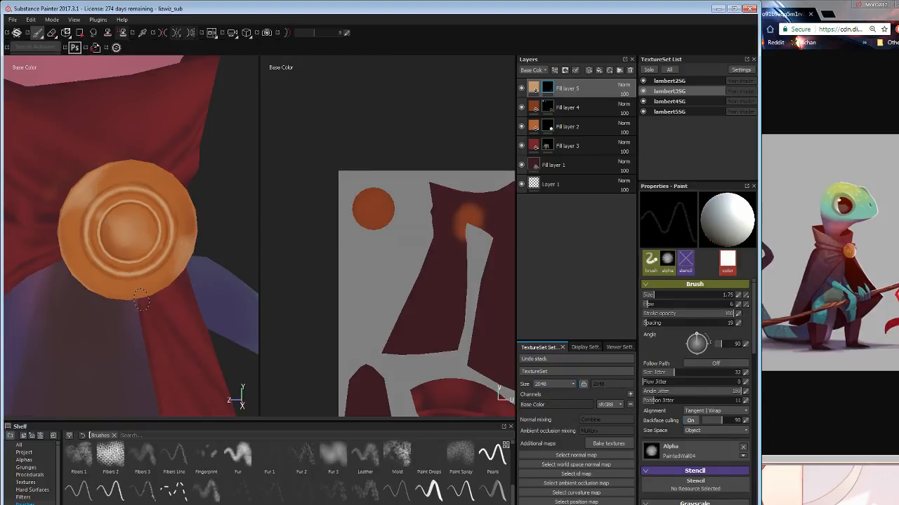
Extend the white highlight along the clasp's lower-right edge with brush sizes 0.52 and 1.26
key("bracketleft")
key("bracketleft")
key("bracketleft")
key("bracketleft")
left_click(176, 275)
key("bracketright")
key("bracketright")
key("bracketright")
key("bracketright")
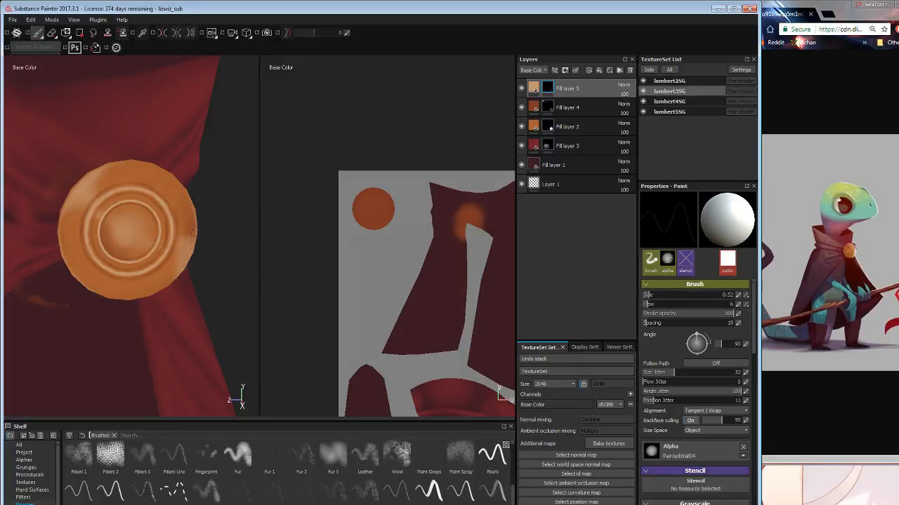
left_click_drag(180, 254, 172, 279)
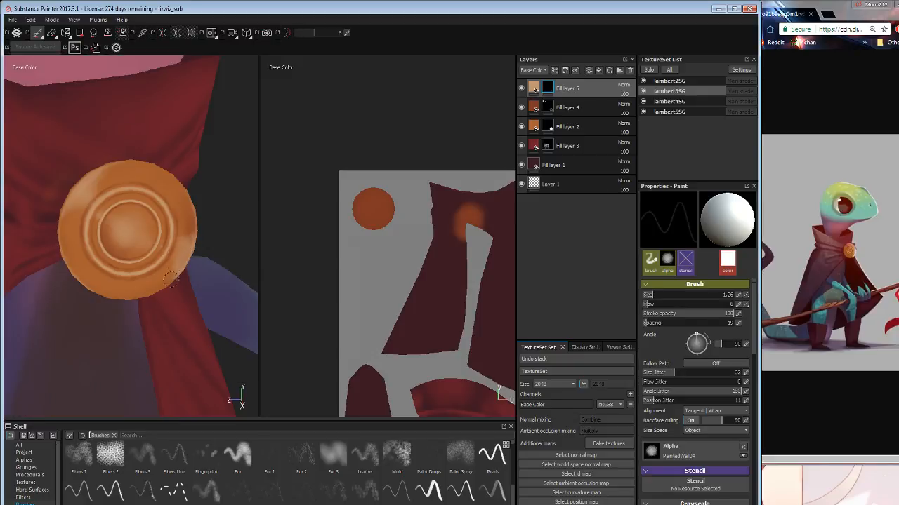
Refine the center disc's highlight with white in Fill layer 5's mask at size 0.52
key("bracketleft")
key("bracketleft")
key("bracketleft")
key("bracketleft")
key("bracketright")
key("bracketright")
key("bracketleft")
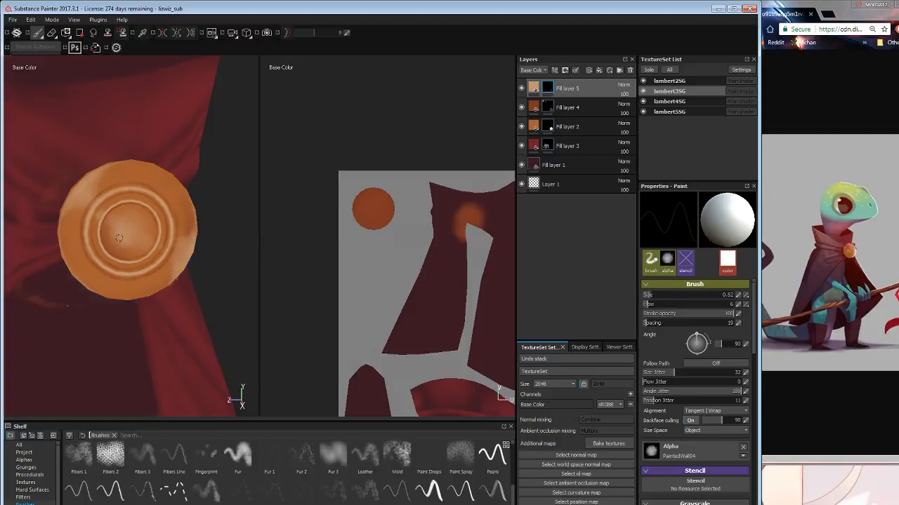
key("bracketright")
key("bracketright")
key("bracketleft")
key("bracketleft")
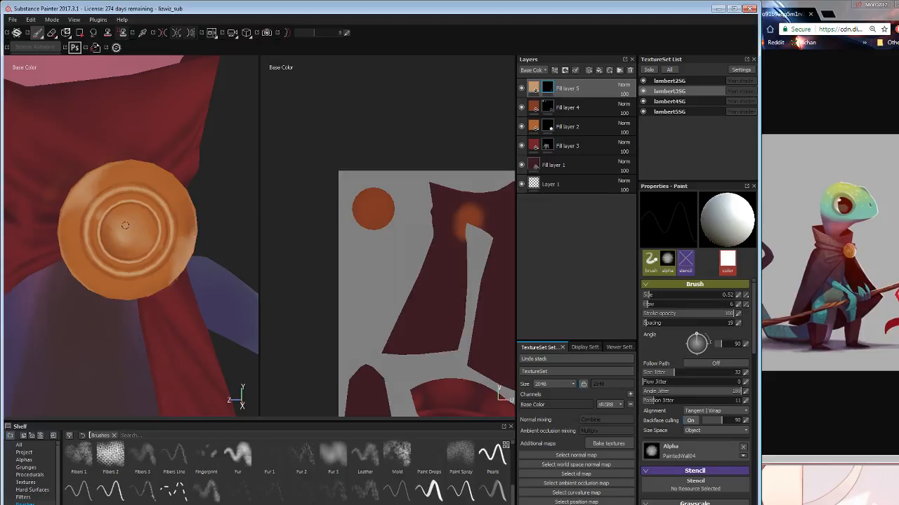
key("bracketright")
key("bracketright")
key("bracketleft")
Set the brush's grayscale value to black and blend the highlight down the clasp's right and lower-right outer face
left_click(699, 504)
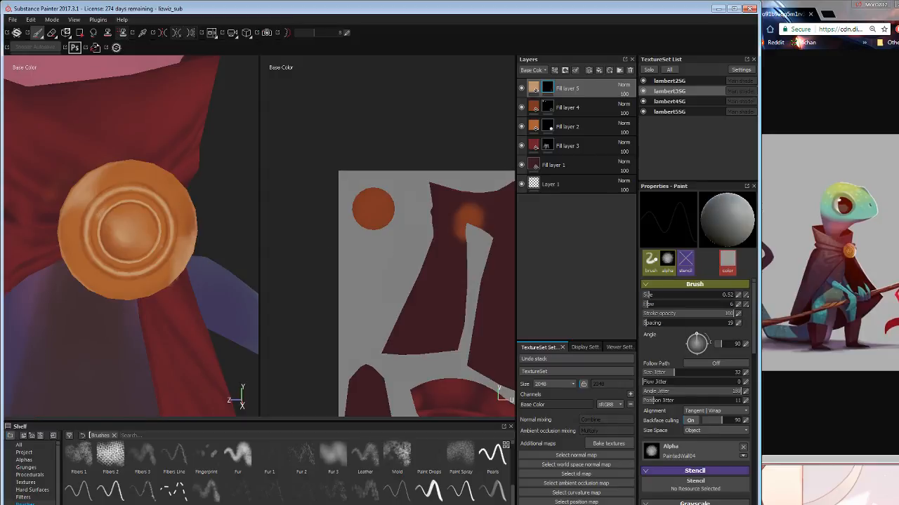
left_click_drag(700, 504, 644, 504)
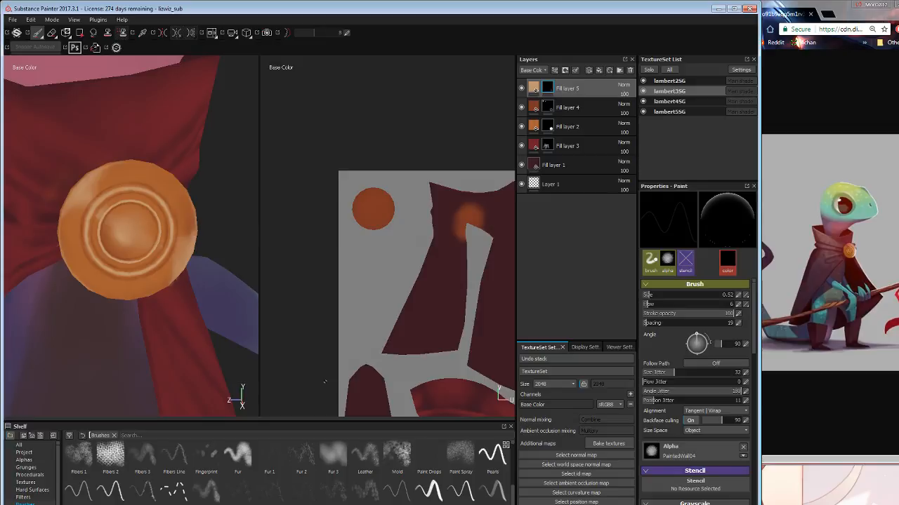
key("bracketright")
left_click_drag(170, 283, 179, 277)
left_click_drag(183, 265, 183, 230)
key("bracketright")
left_click_drag(184, 228, 166, 279)
Soften the highlight along the clasp's upper-left and left outer face with black, enlarging the brush to 1.75
key("bracketleft")
left_click_drag(118, 173, 72, 219)
key("bracketright")
left_click_drag(71, 228, 75, 261)
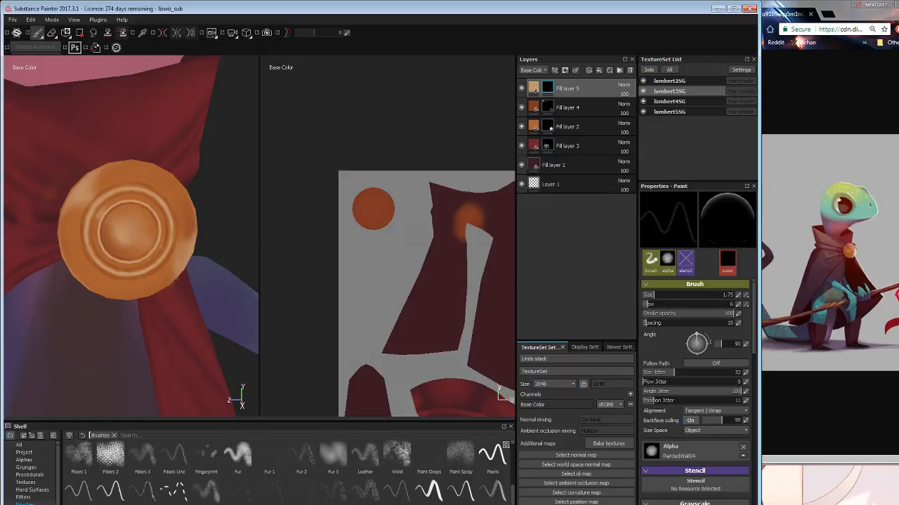
Paint light gray highlights on the clasp's inner ring top, lower edge and left side at sizes 1.26, 0.85 and 1.75, and switch to black
left_click(694, 504)
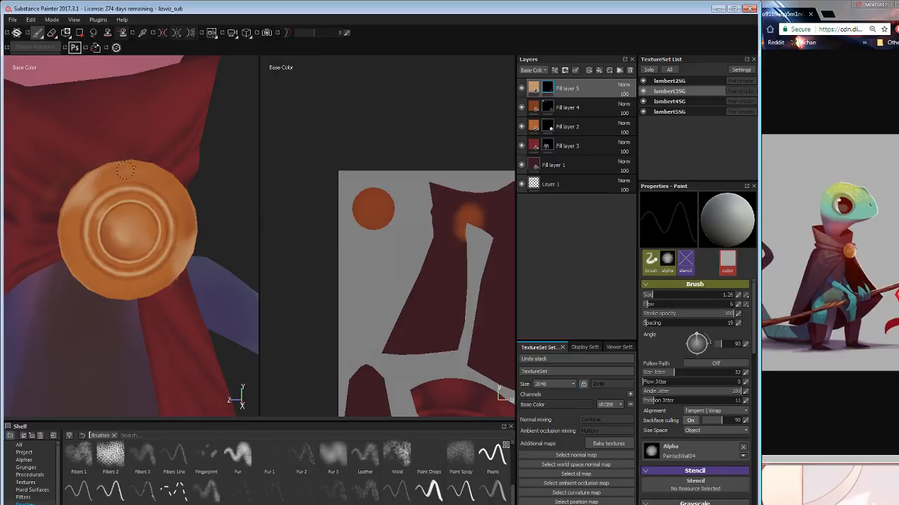
left_click_drag(117, 203, 131, 207)
right_click_drag(128, 293, 123, 293, "ctrl")
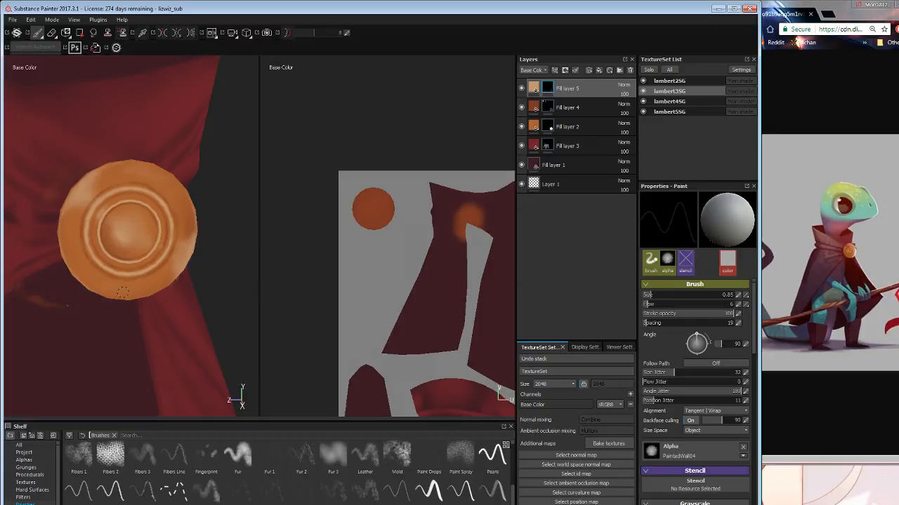
left_click_drag(122, 293, 118, 292)
left_click_drag(99, 284, 73, 256)
key("bracketright")
left_click_drag(68, 219, 92, 266)
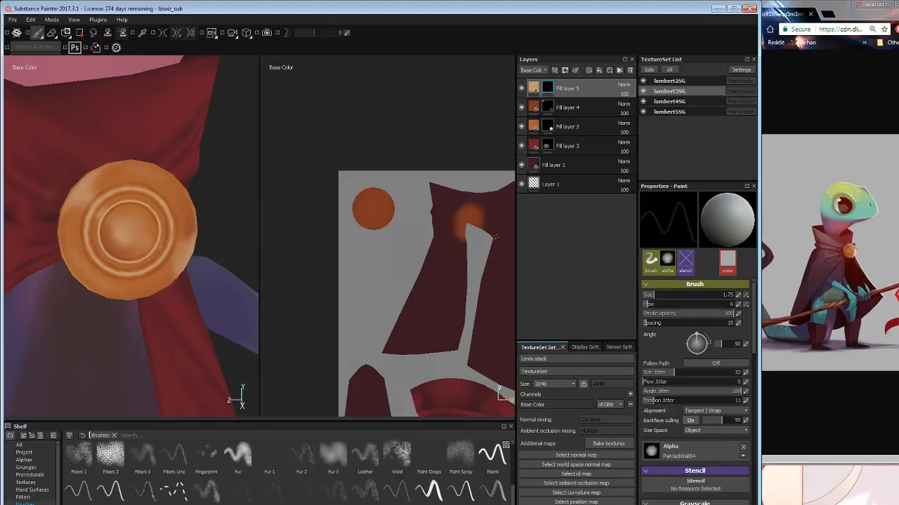
key("x")
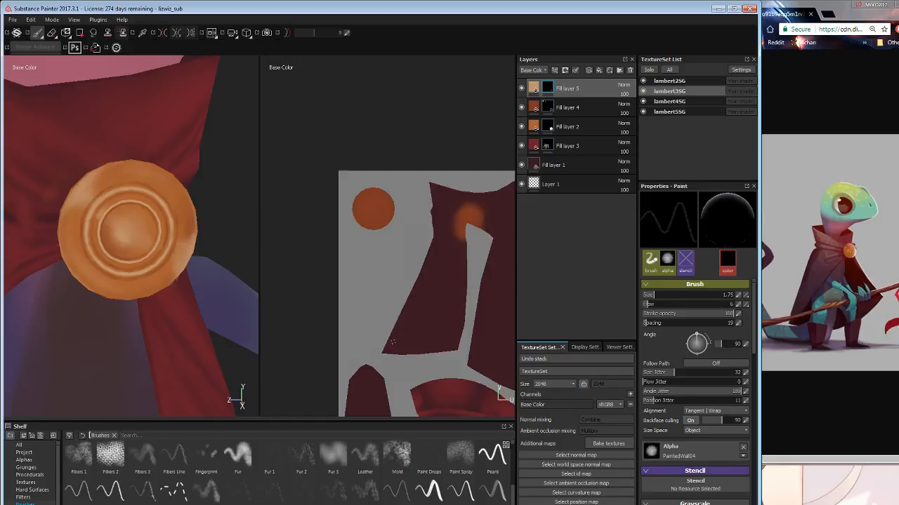
Soften the highlights along the clasp's lower-left edge and upper outer face with black at brush size 1.75
left_click_drag(72, 245, 106, 293)
left_click_drag(84, 168, 141, 167)
right_click_drag(178, 198, 66, 90, "alt")
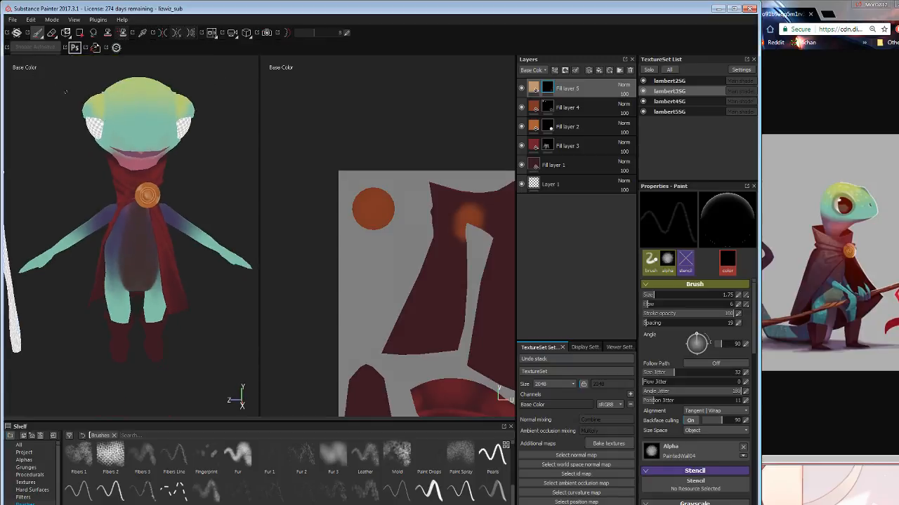
Examine the clasp shading on the character up close, from the side and from full-body distance
mouse_move(192, 174)
left_mouse_down("alt")
mouse_move(137, 168)
mouse_move(203, 166)
mouse_move(191, 170)
left_mouse_up("alt")
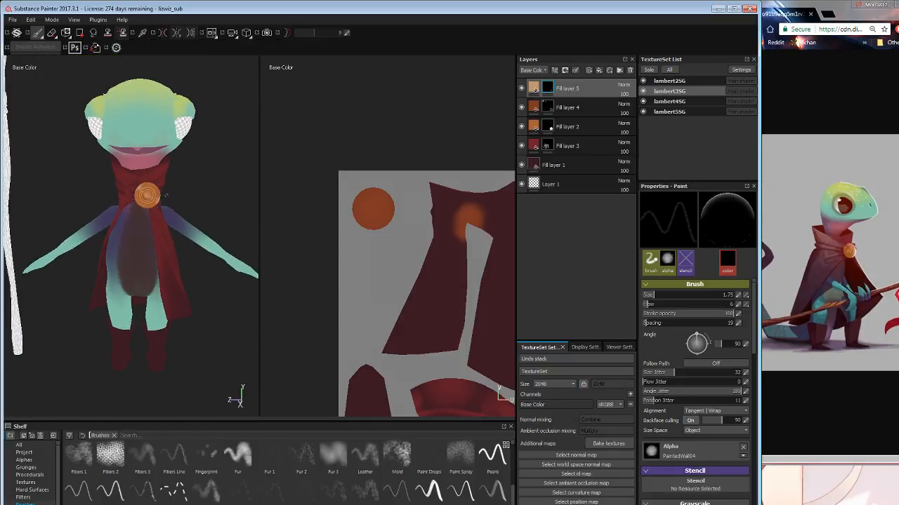
right_click_drag(122, 193, 206, 308, "alt")
right_click_drag(162, 184, 203, 234, "alt")
middle_click_drag(196, 228, 159, 195, "alt")
mouse_move(159, 194)
left_mouse_down("alt")
mouse_move(137, 180)
mouse_move(202, 169)
mouse_move(64, 192)
mouse_move(24, 184)
mouse_move(43, 175)
mouse_move(124, 180)
left_mouse_up("alt")
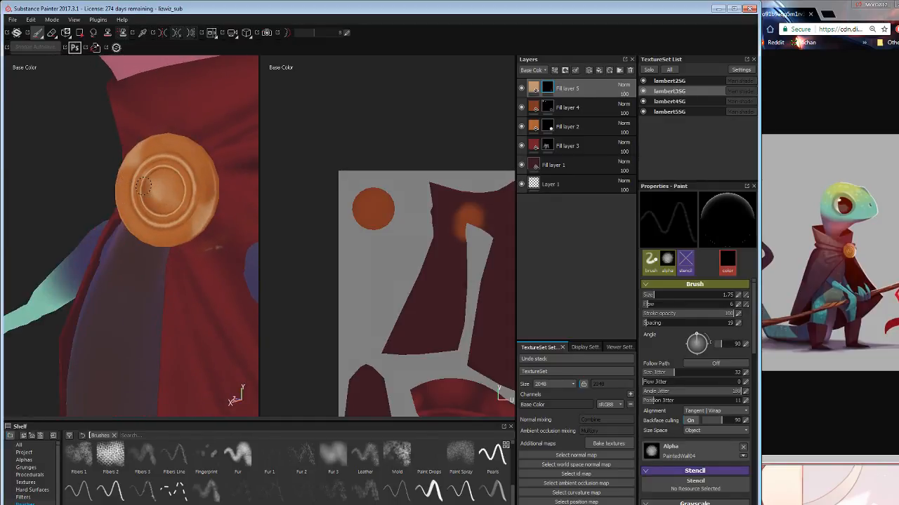
mouse_move(168, 212)
left_mouse_down("alt")
mouse_move(85, 116)
mouse_move(216, 224)
mouse_move(186, 247)
left_mouse_up("alt")
scroll(159, 205, "down", 4)
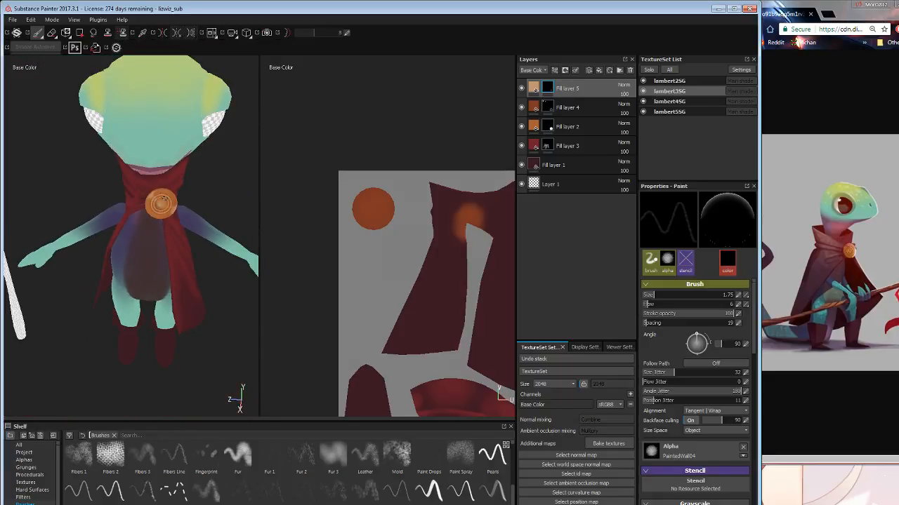
scroll(159, 203, "up", 8)
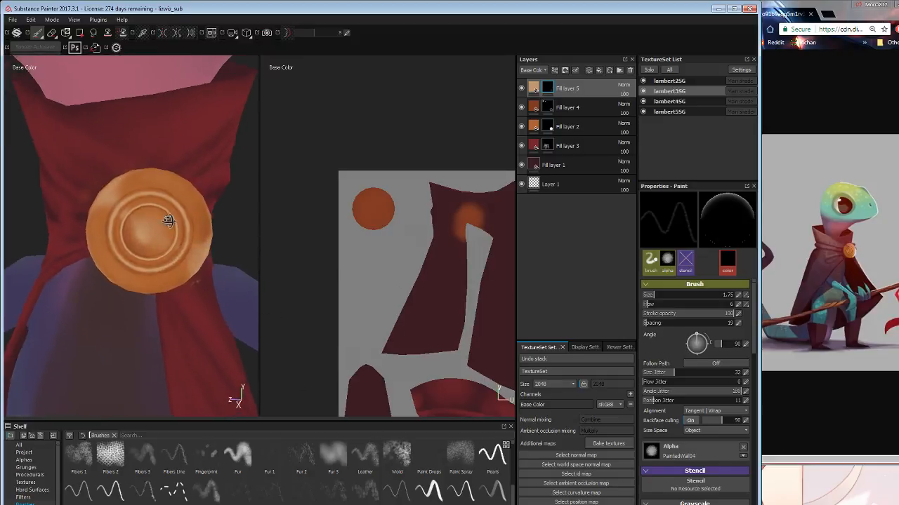
Blend the clasp's ring highlights at the lower left and upper right with black at brush sizes 4.51, 3.7 and 1.75
left_click_drag(247, 307, 215, 196, "alt")
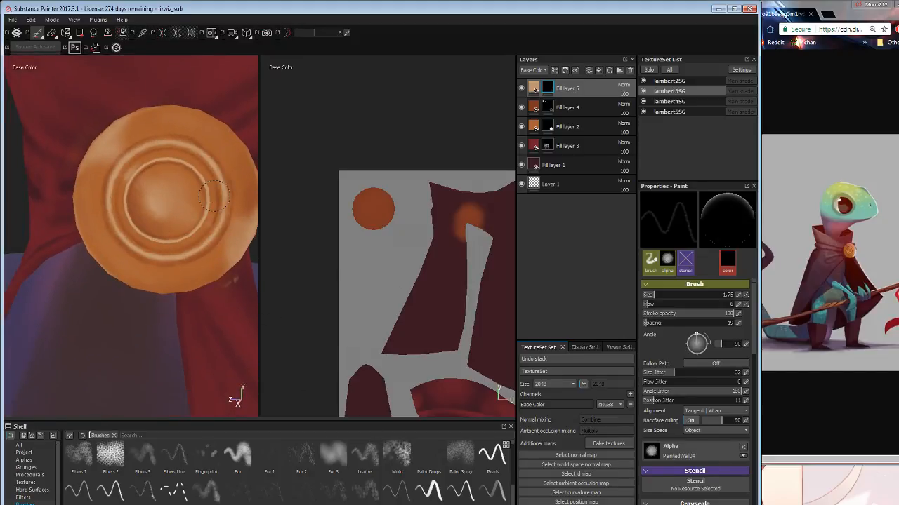
mouse_move(143, 254)
right_mouse_down("ctrl")
mouse_move(169, 254)
mouse_move(118, 242)
mouse_move(143, 236)
right_mouse_up("ctrl")
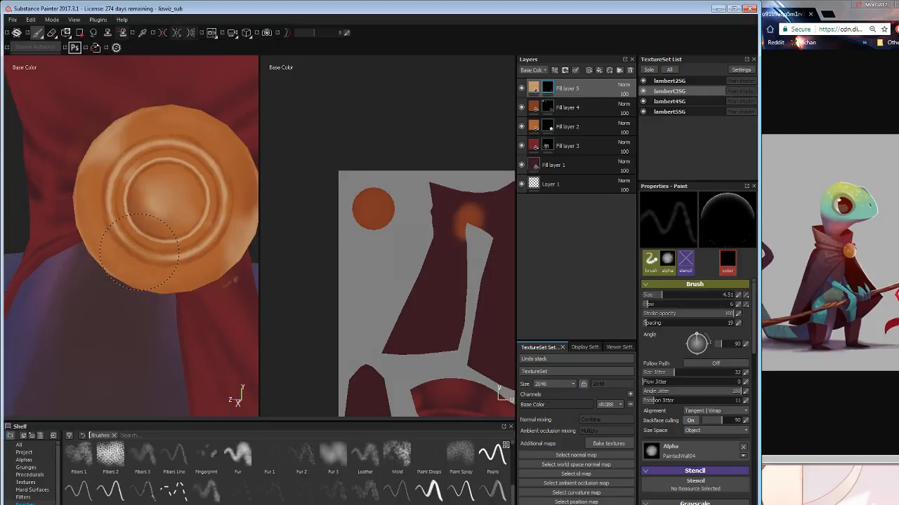
mouse_move(143, 228)
left_mouse_down()
mouse_move(113, 223)
mouse_move(146, 239)
left_mouse_up()
right_click_drag(186, 167, 179, 167, "ctrl")
mouse_move(181, 167)
left_mouse_down()
mouse_move(203, 161)
mouse_move(197, 171)
left_mouse_up()
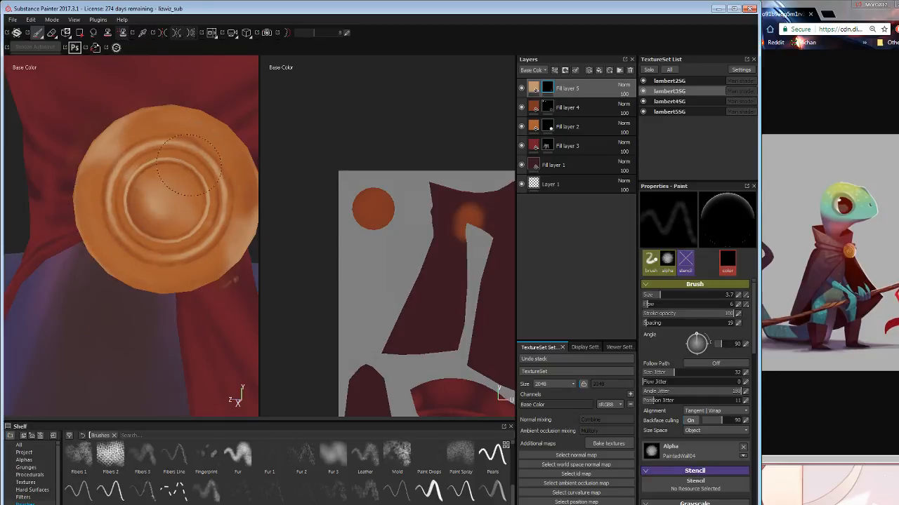
right_click_drag(191, 175, 172, 176, "ctrl")
left_click_drag(139, 250, 144, 257)
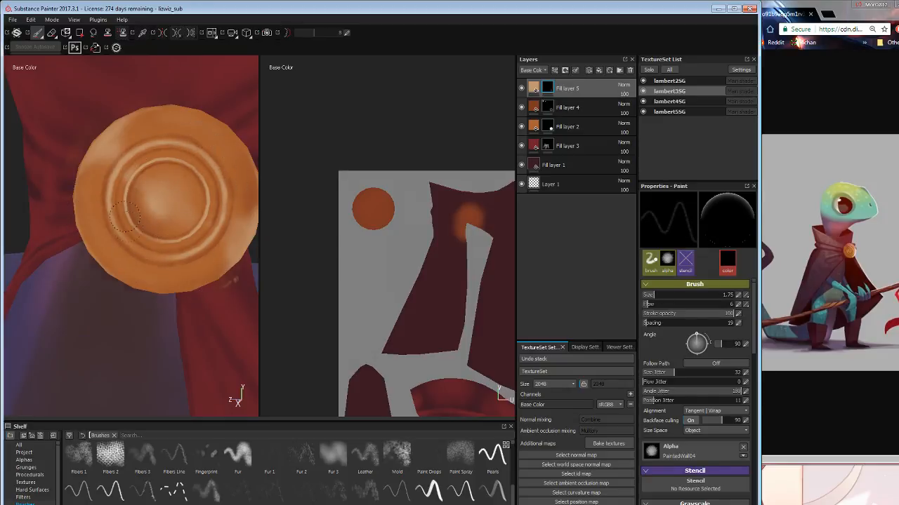
Tone down the top and right side of the clasp's outer ring with black, reducing the brush to size 1.26
right_click_drag(125, 216, 133, 216, "ctrl")
right_click_drag(190, 137, 185, 138, "ctrl")
mouse_move(187, 139)
left_mouse_down()
mouse_move(215, 153)
mouse_move(175, 142)
left_mouse_up()
mouse_move(193, 143)
left_mouse_down()
mouse_move(209, 146)
mouse_move(222, 193)
left_mouse_up()
right_click_drag(223, 190, 218, 190, "ctrl")
left_click_drag(221, 181, 213, 166)
right_click_drag(213, 165, 209, 166, "ctrl")
left_click_drag(210, 163, 219, 183)
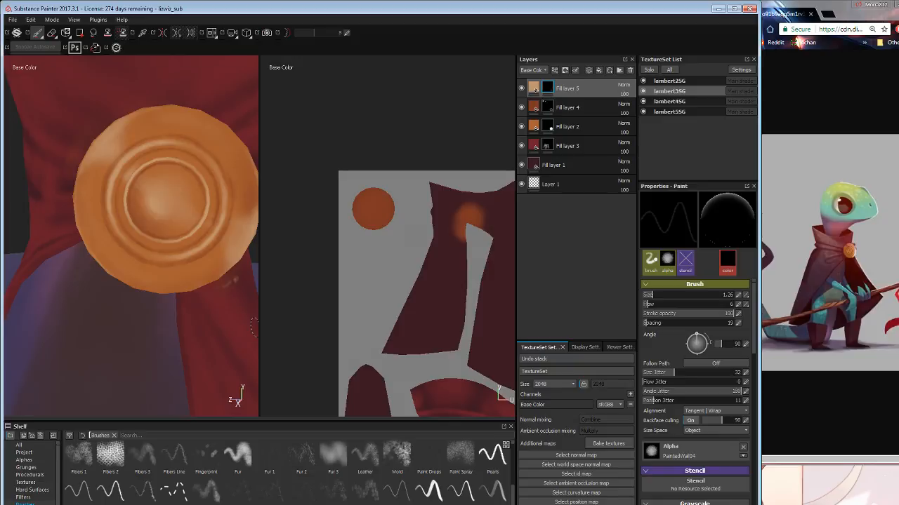
Check the finished clasp and cape from the front and side, and save the project
right_click_drag(167, 200, 29, 48, "alt")
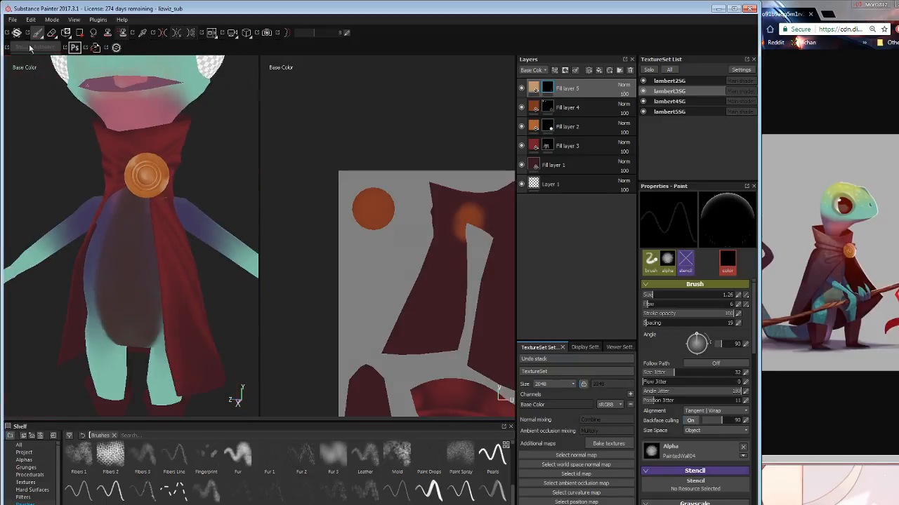
left_click_drag(88, 108, 73, 144, "alt")
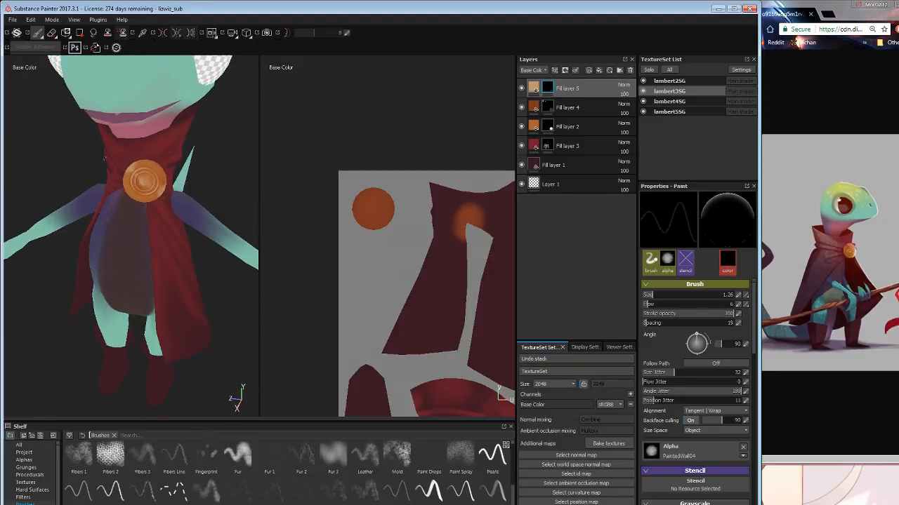
right_click_drag(144, 211, 122, 182, "alt")
mouse_move(122, 183)
left_mouse_down("alt")
mouse_move(191, 149)
mouse_move(174, 154)
left_mouse_up("alt")
right_click_drag(183, 257, 235, 372, "alt")
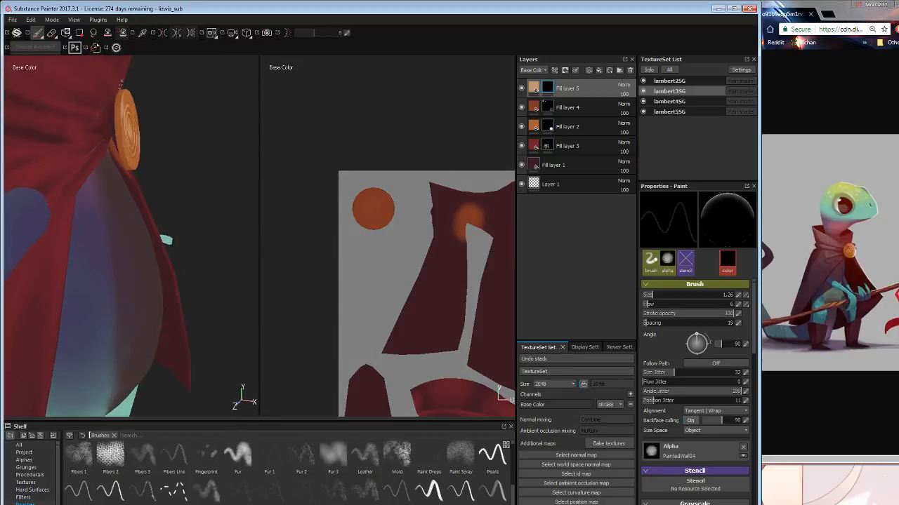
right_click_drag(120, 165, 30, 35, "alt")
left_click(17, 21)
left_click(40, 96)
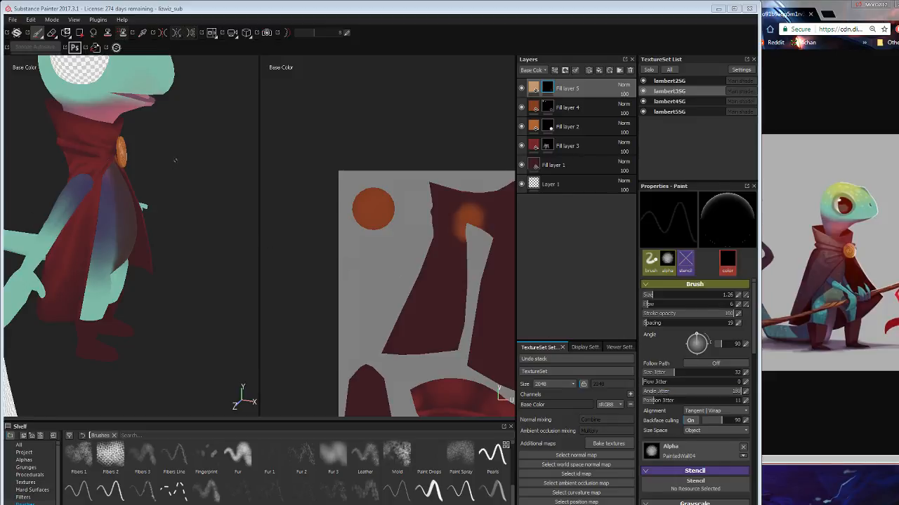
left_click_drag(175, 160, 65, 176, "alt")
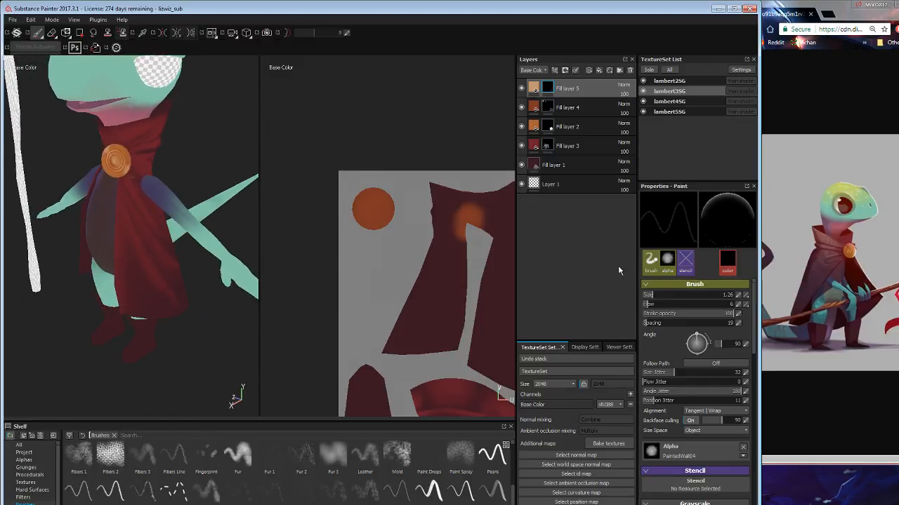
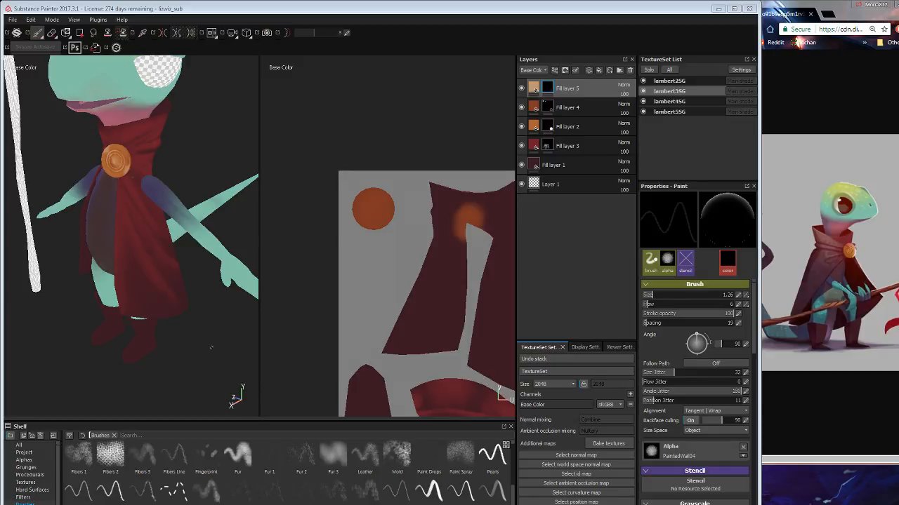
left_click_drag(211, 347, 238, 345, "alt")
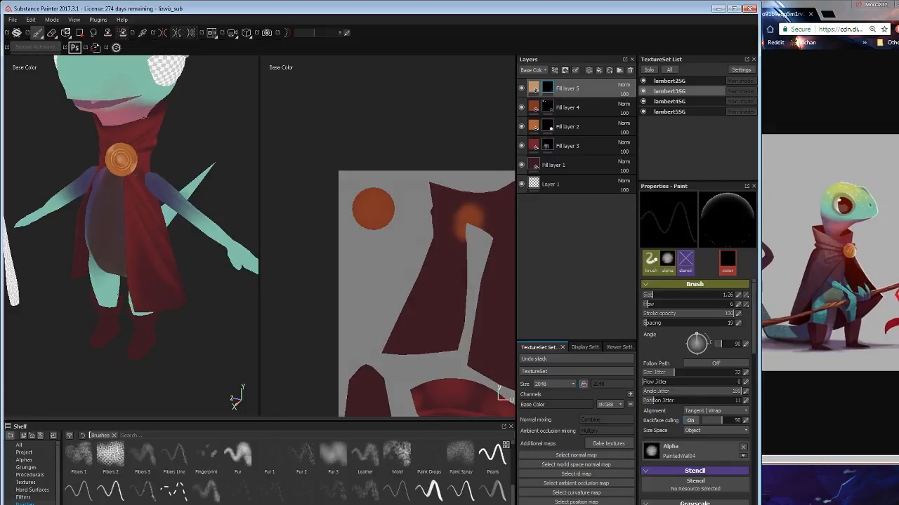
right_click_drag(163, 129, 146, 166, "alt")
left_click_drag(146, 165, 194, 148, "alt")
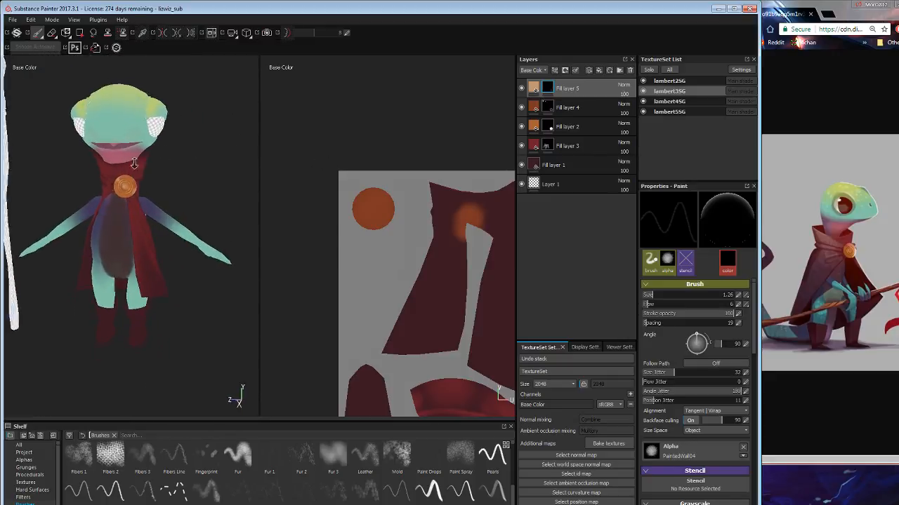
right_click_drag(194, 148, 221, 188, "alt")
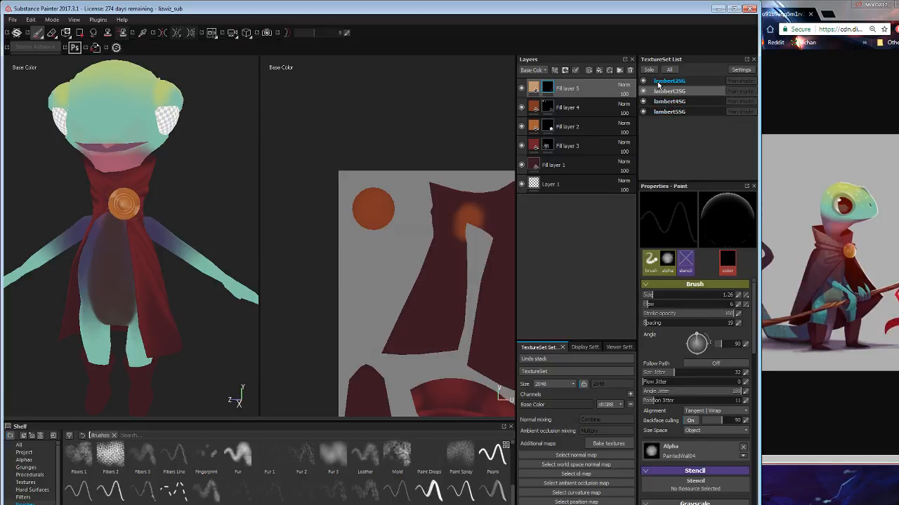
Look through the lambert2SG and lambert4SG texture sets and make lambert5SG the active one
left_click(672, 101)
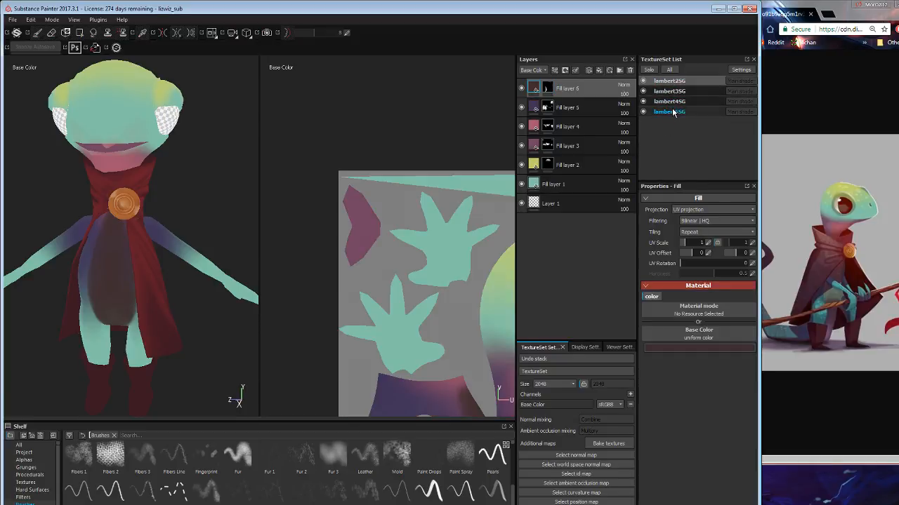
left_click(672, 111)
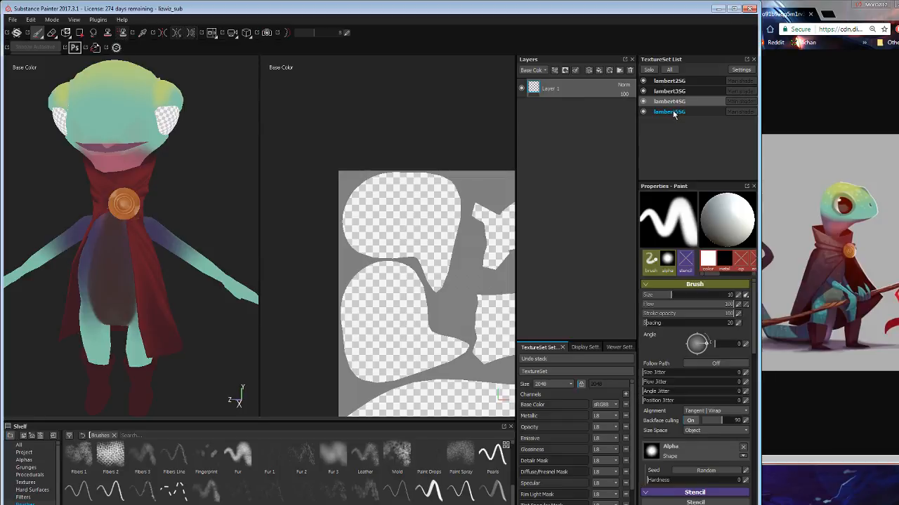
left_click(673, 114)
scroll(116, 141, "down", 5)
left_click_drag(117, 141, 160, 149, "alt")
right_click_drag(160, 148, 229, 218, "alt")
right_click_drag(450, 202, 308, 111, "alt")
middle_click_drag(430, 203, 375, 173, "alt")
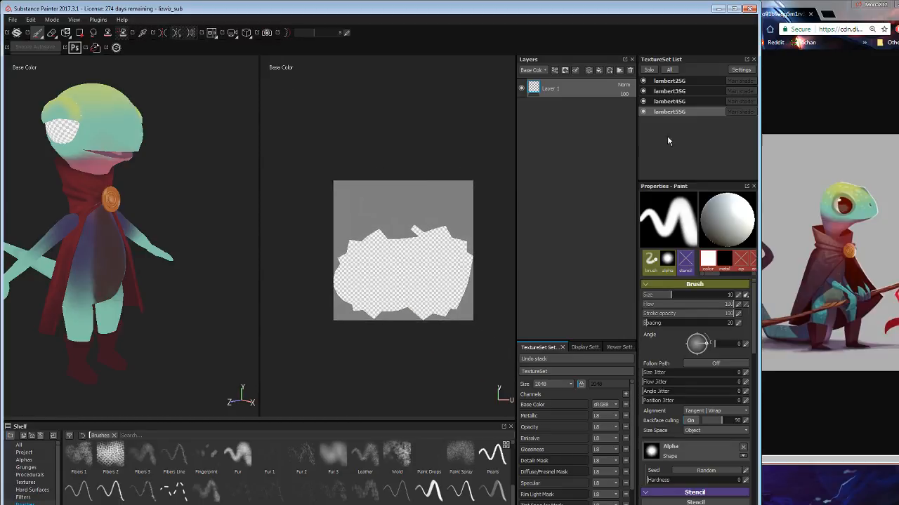
Add a fill layer with a base color sampled from the reference's eye and brightened to pale cream (0.738, 0.708, 0.558)
left_click(599, 70)
left_click(688, 361)
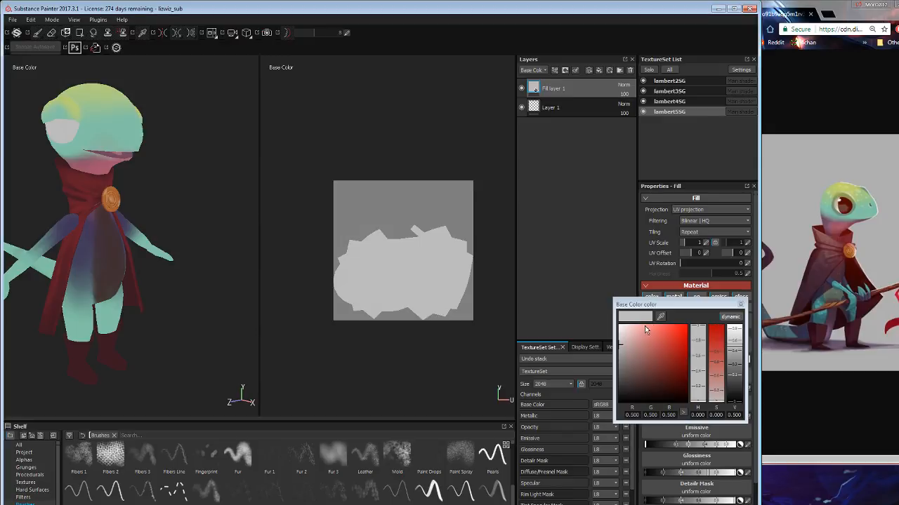
left_click(660, 317)
left_click_drag(686, 303, 840, 204)
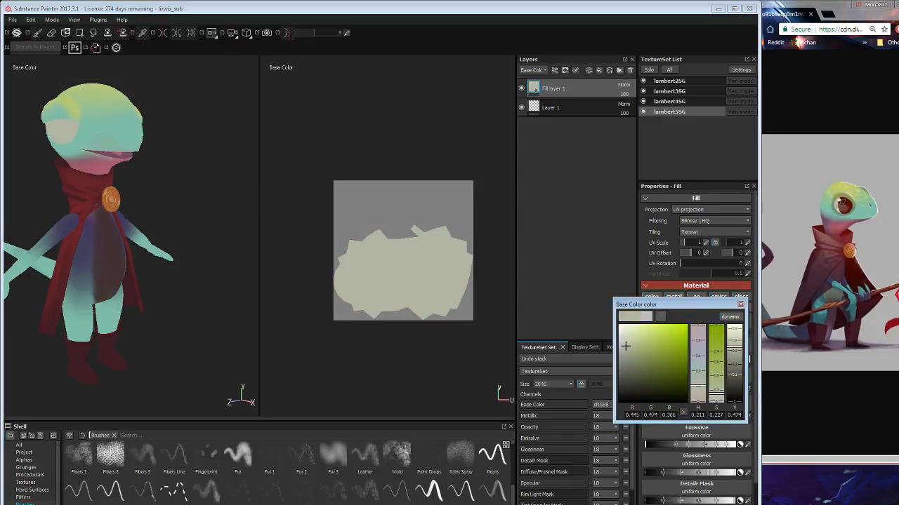
left_click_drag(625, 345, 625, 334)
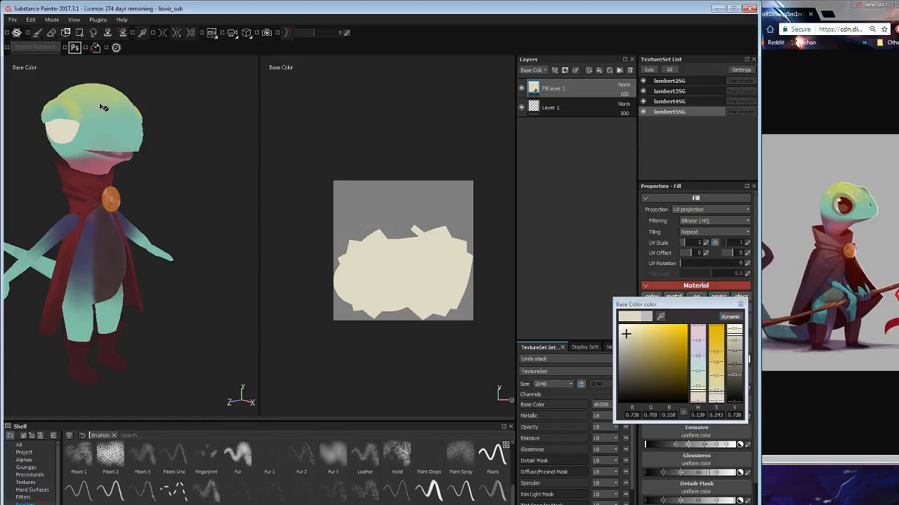
scroll(105, 120, "up", 3)
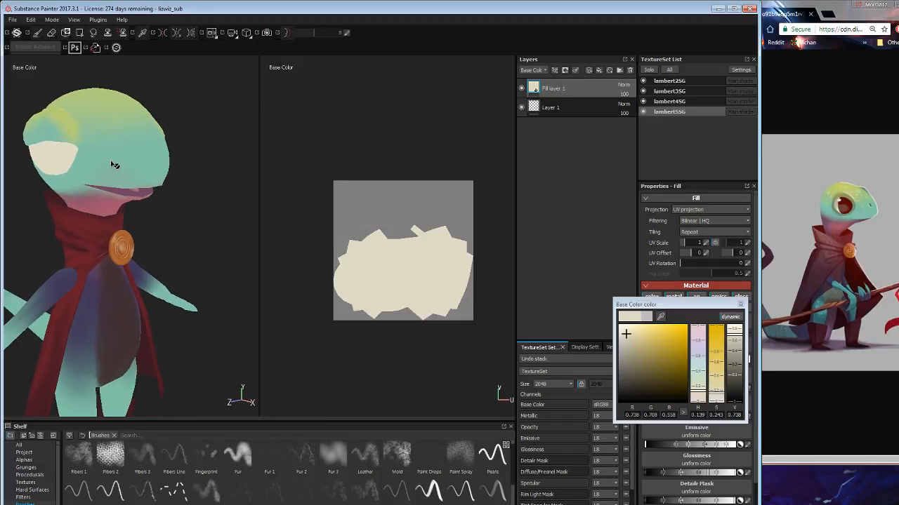
left_click_drag(113, 163, 125, 163, "alt")
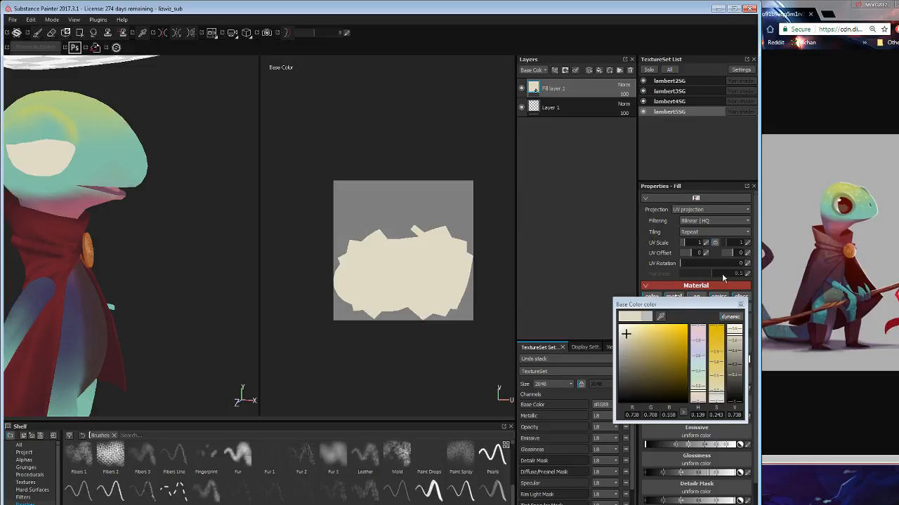
Add a second fill layer and set its base color to an olive tone (0.352, 0.371, 0.223) sampled around the reference's eye
left_click(599, 71)
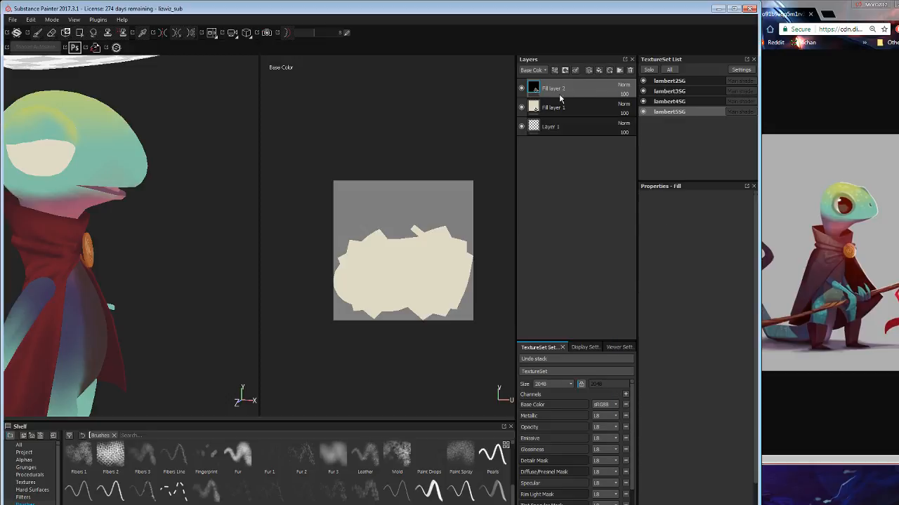
double_click(540, 92)
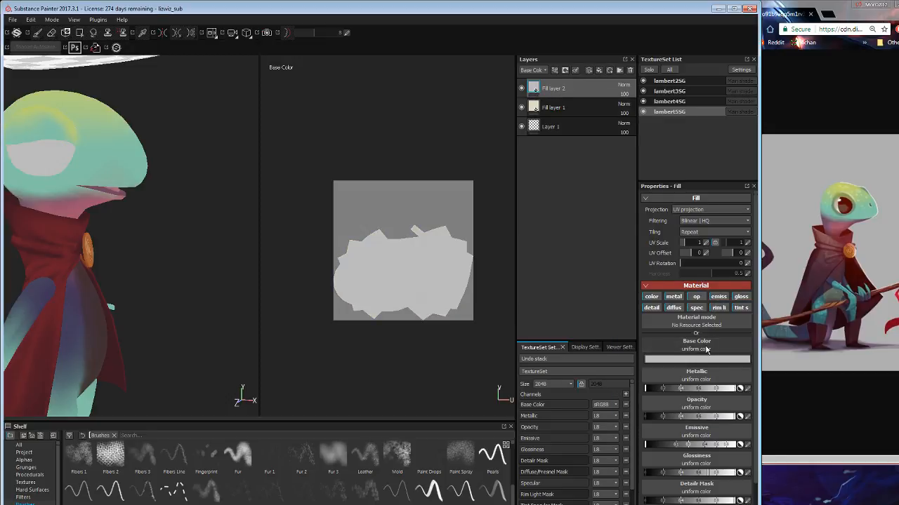
left_click(700, 360)
left_click_drag(674, 320, 840, 197)
left_click_drag(644, 351, 645, 356)
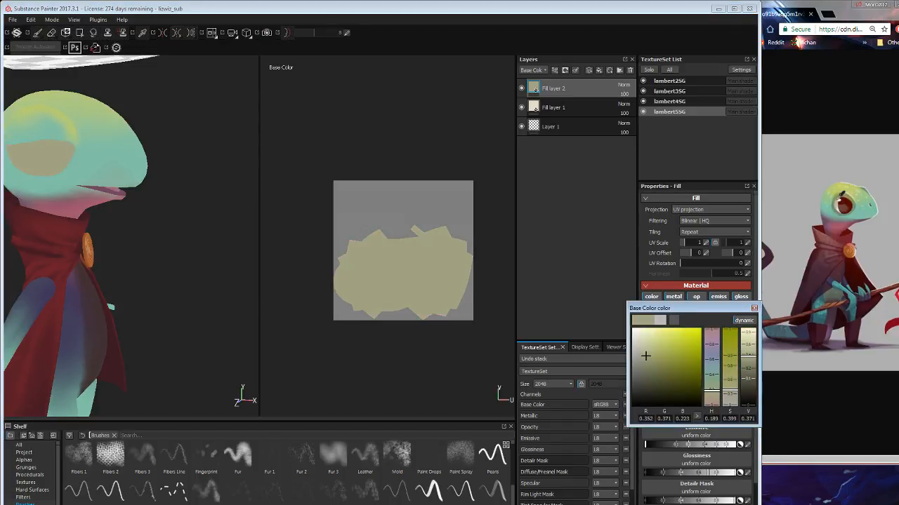
left_click_drag(840, 197, 840, 197)
Add a black mask to Fill layer 2
middle_click_drag(213, 216, 368, 276, "alt")
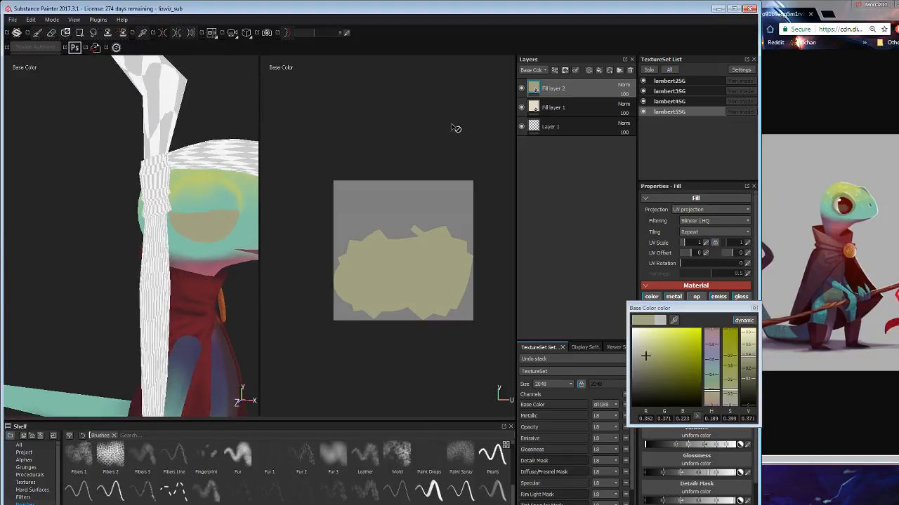
right_click(533, 86)
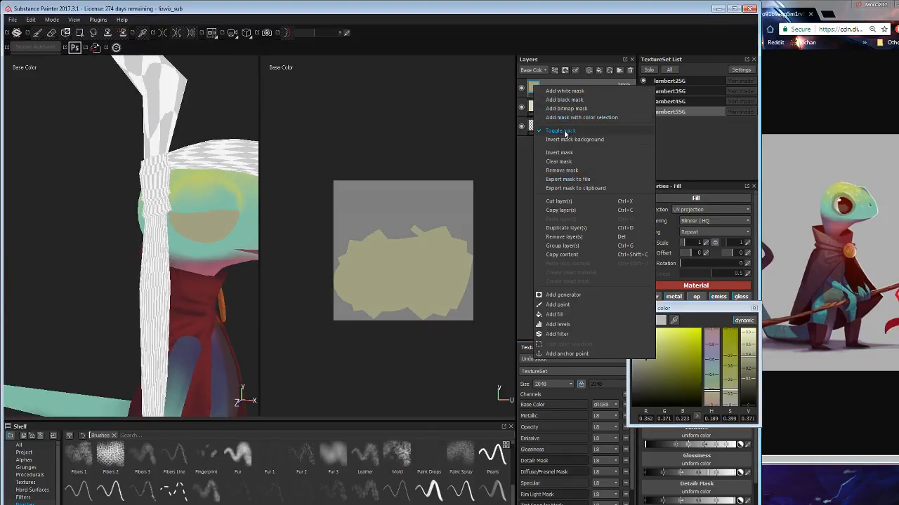
left_click(565, 100)
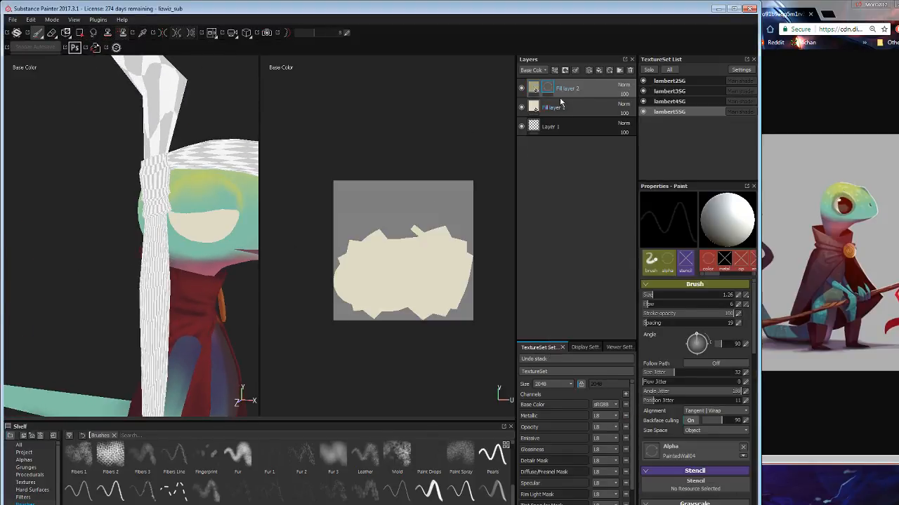
Hide lambert2SG, lambert3SG and lambert4SG, leaving only the lambert5SG eyeball mesh shown
left_click(644, 111)
left_click(643, 102)
left_click(644, 91)
left_click(643, 82)
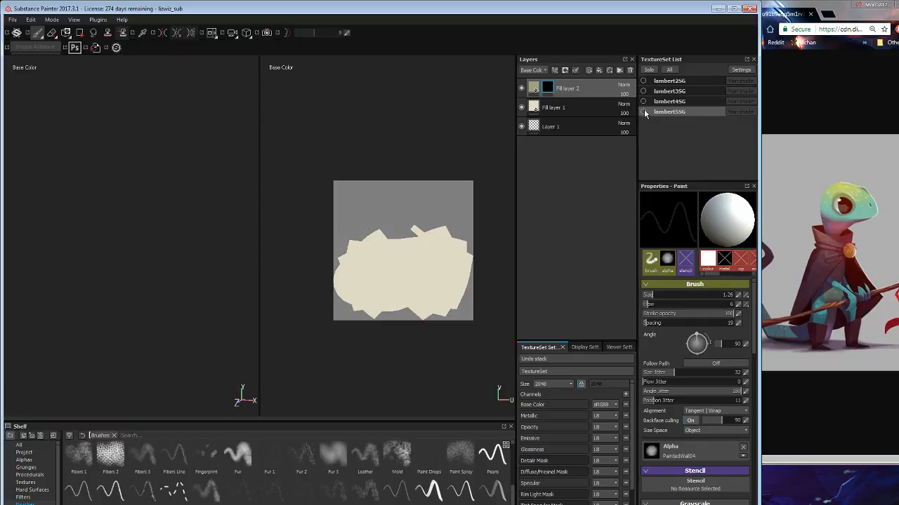
left_click(644, 111)
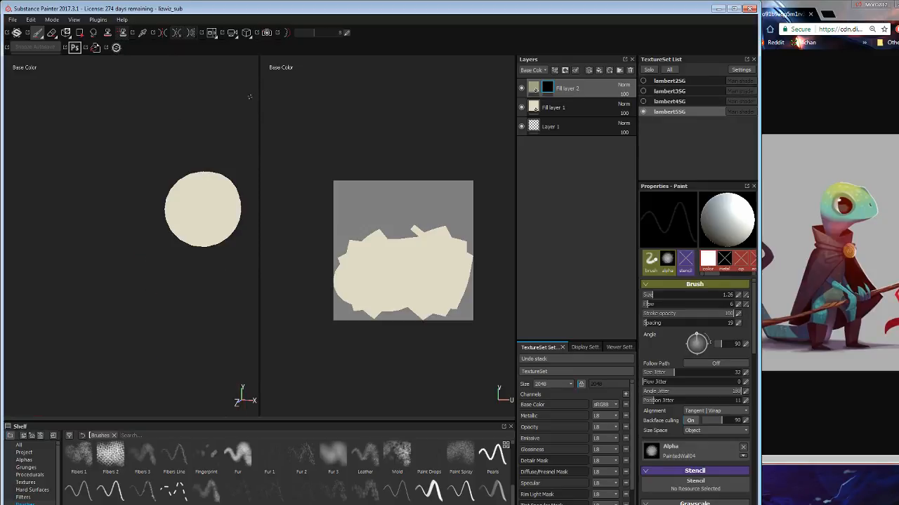
Paint soft olive shading along the side and upper edge of the eyeball in Fill layer 2's mask with an enlarged brush
right_click_drag(195, 200, 227, 201, "ctrl")
mouse_move(197, 190)
left_mouse_down()
mouse_move(193, 202)
mouse_move(215, 188)
left_mouse_up()
right_click_drag(182, 209, 178, 210, "ctrl")
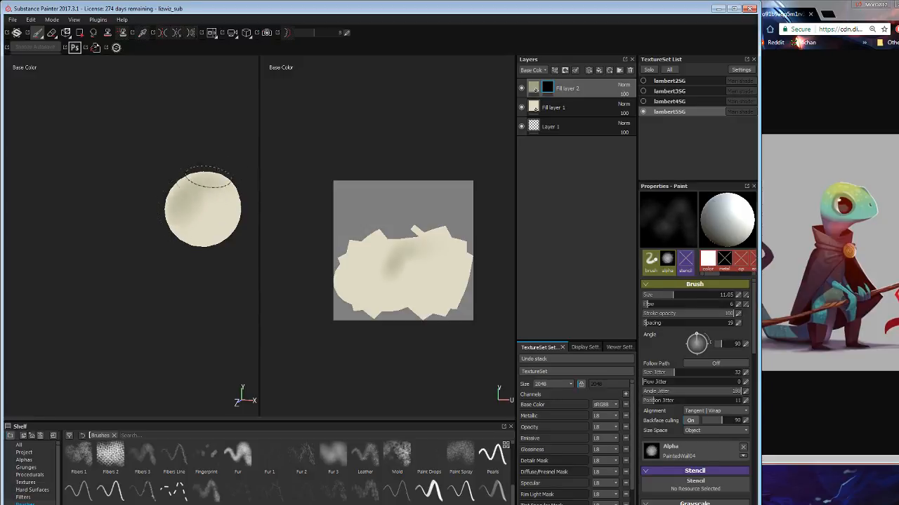
key("bracketleft")
mouse_move(178, 211)
left_mouse_down()
mouse_move(208, 177)
mouse_move(180, 235)
mouse_move(188, 245)
mouse_move(178, 240)
mouse_move(180, 204)
mouse_move(239, 189)
left_mouse_up()
Extend the olive shading over the top and inner side of the eyeball using a brush size of about 12.4
mouse_move(215, 153)
left_mouse_down("alt")
mouse_move(232, 188)
mouse_move(182, 195)
mouse_move(218, 193)
left_mouse_up("alt")
key("bracketright")
key("bracketright")
left_click_drag(211, 225, 148, 253, "alt")
left_click_drag(211, 203, 233, 204)
mouse_move(184, 278)
left_mouse_down("alt")
mouse_move(223, 296)
mouse_move(226, 288)
left_mouse_up("alt")
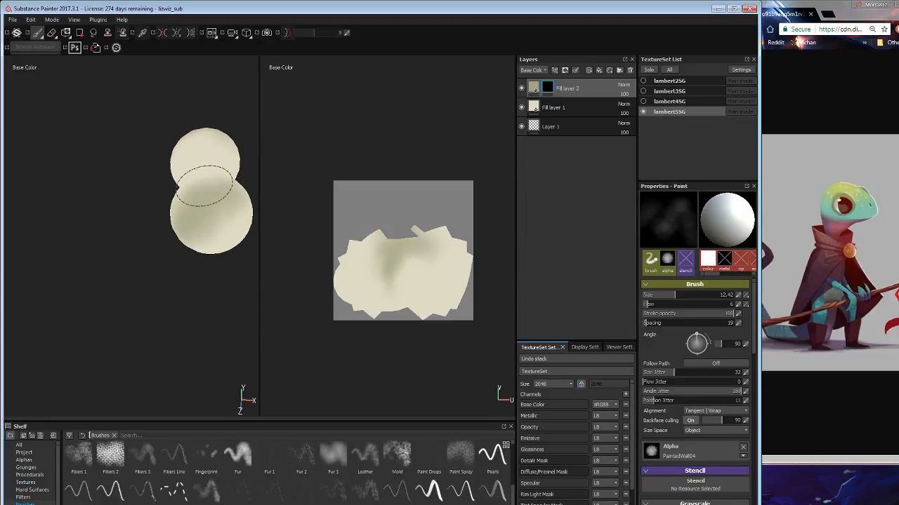
left_click_drag(175, 232, 220, 273, "alt")
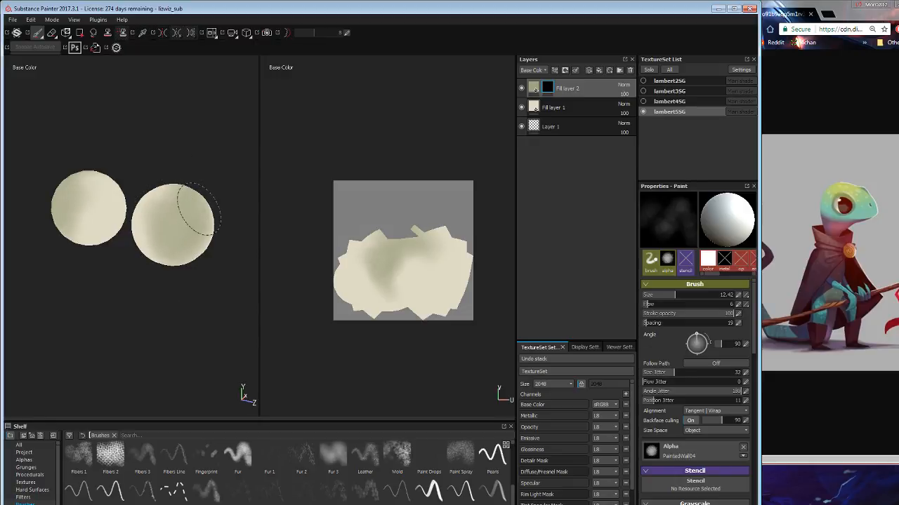
mouse_move(198, 208)
left_mouse_down("alt")
mouse_move(178, 129)
mouse_move(172, 231)
mouse_move(189, 288)
mouse_move(162, 324)
mouse_move(131, 340)
left_mouse_up("alt")
Shade the upper front rim of the eyeball with soft olive strokes, varying the brush size
key("bracketleft")
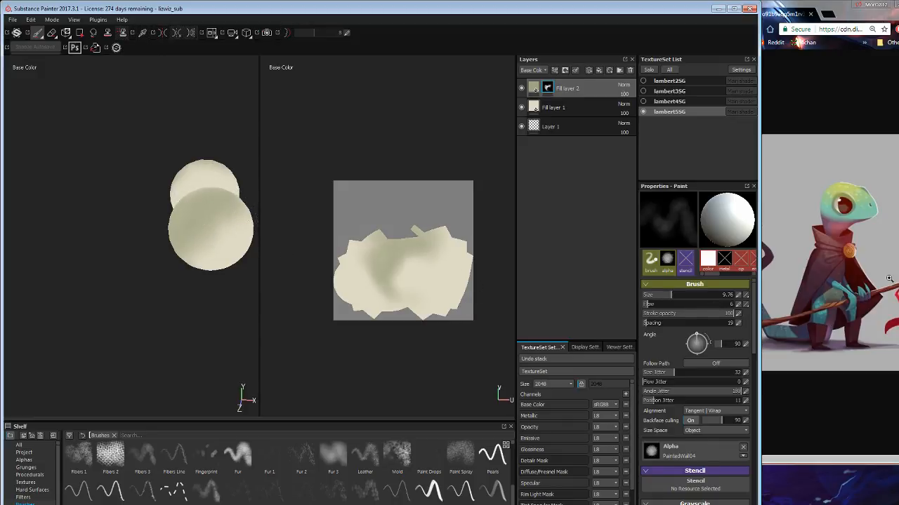
mouse_move(231, 211)
left_mouse_down("alt")
mouse_move(133, 153)
mouse_move(134, 175)
mouse_move(110, 184)
left_mouse_up("alt")
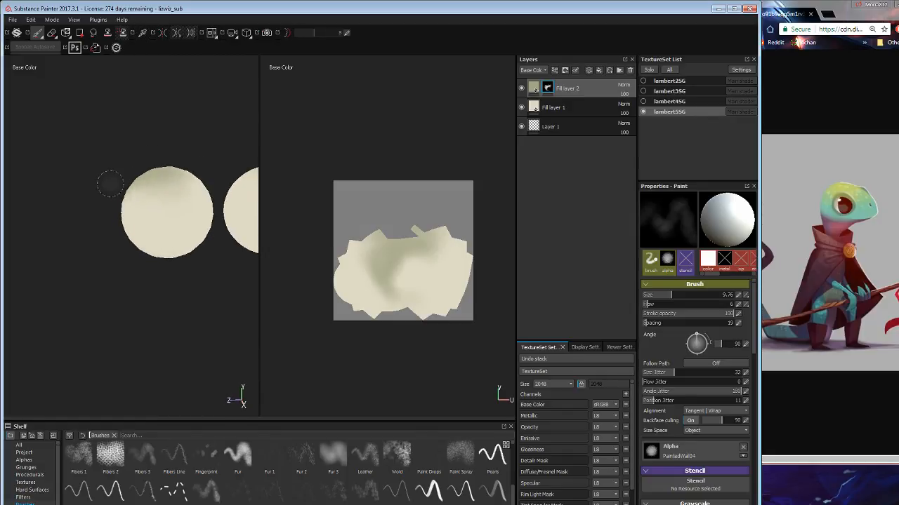
right_click_drag(110, 184, 116, 183, "ctrl")
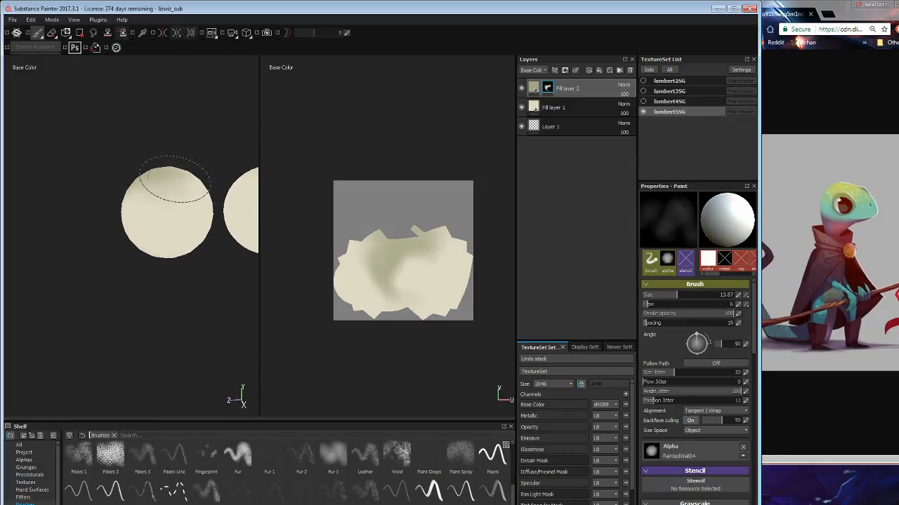
left_click_drag(173, 179, 180, 175)
right_click_drag(180, 175, 173, 175, "ctrl")
left_click_drag(181, 175, 200, 195)
right_click_drag(187, 169, 186, 168, "ctrl")
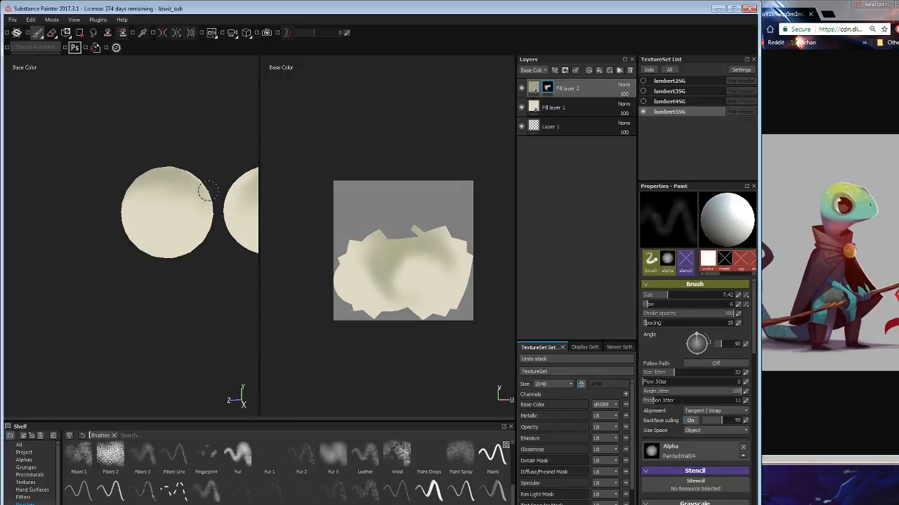
key("bracketright")
key("bracketright")
key("bracketright")
key("bracketright")
key("bracketright")
key("bracketright")
key("bracketleft")
key("bracketleft")
key("bracketleft")
key("bracketleft")
key("bracketleft")
left_click_drag(190, 319, 241, 311, "alt")
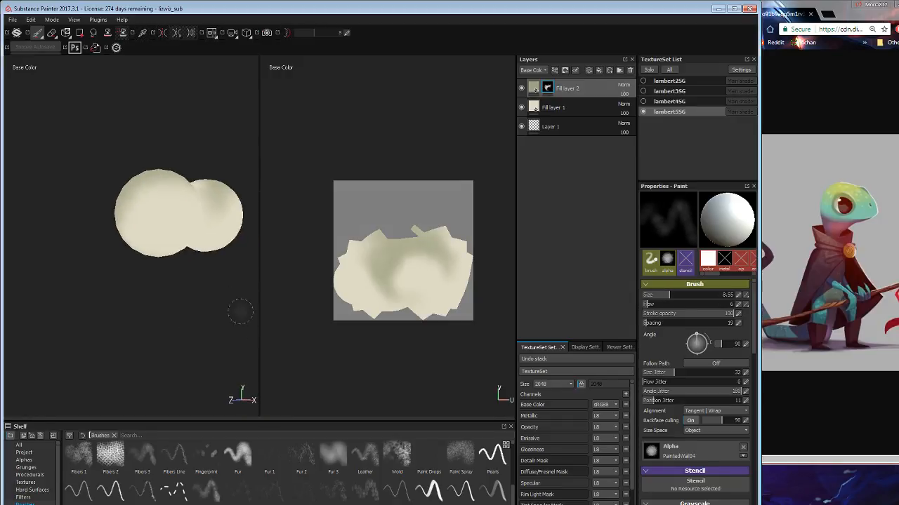
Show lambert3SG and lambert2SG, deepen the olive shading along the eyeball's rear edge, and compare the eye with and without the head
left_click(643, 91)
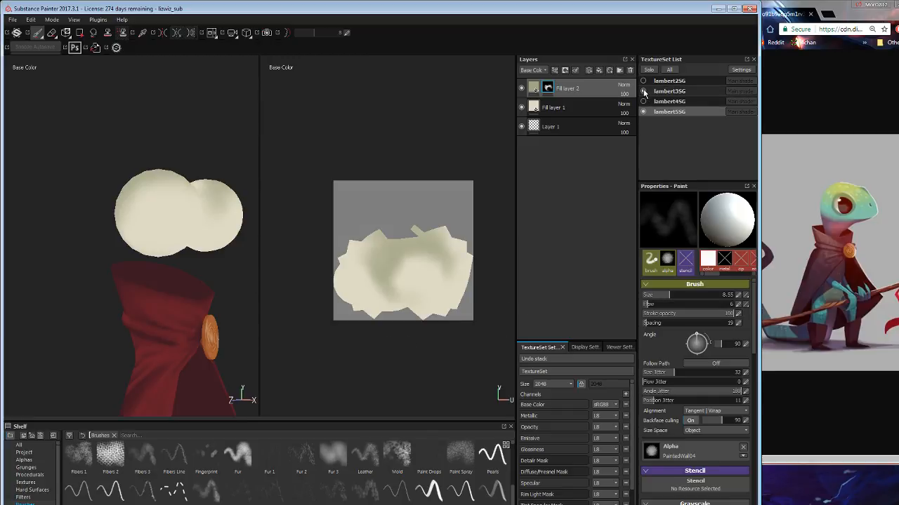
left_click(643, 80)
left_click_drag(217, 322, 253, 317, "alt")
key("bracketright")
left_click_drag(116, 238, 139, 187)
key("bracketright")
key("bracketright")
left_click_drag(125, 219, 139, 188)
mouse_move(126, 216)
left_mouse_down()
mouse_move(134, 196)
mouse_move(144, 198)
mouse_move(118, 211)
left_mouse_up()
key("bracketleft")
key("bracketleft")
key("bracketleft")
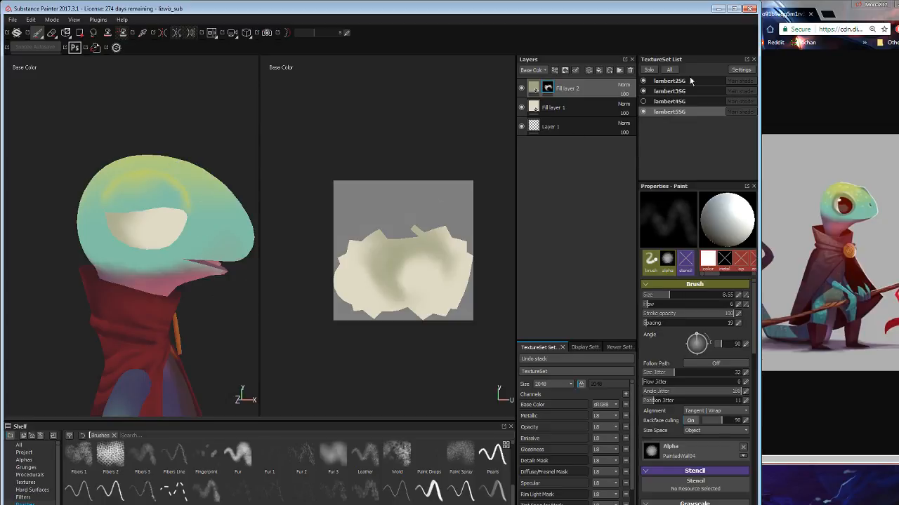
left_click(643, 81)
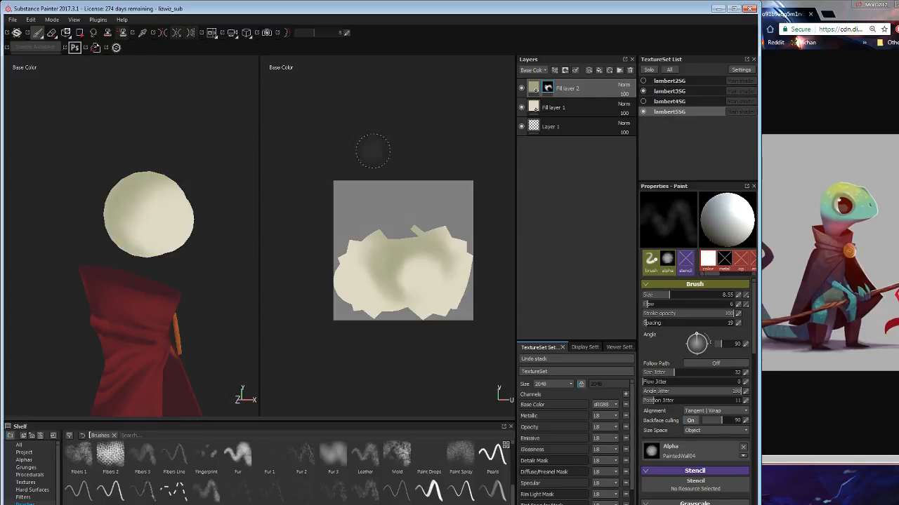
left_click(643, 81)
left_click_drag(201, 319, 218, 302, "alt")
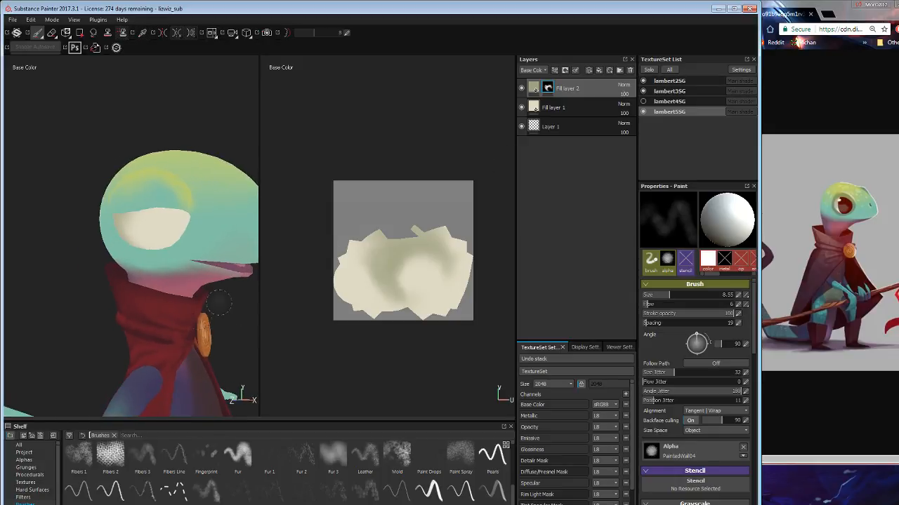
Add a fill layer with a dark red base color (0.095, 0.001, 0.001) sampled from the reference's iris and give it a black mask
left_click(599, 70)
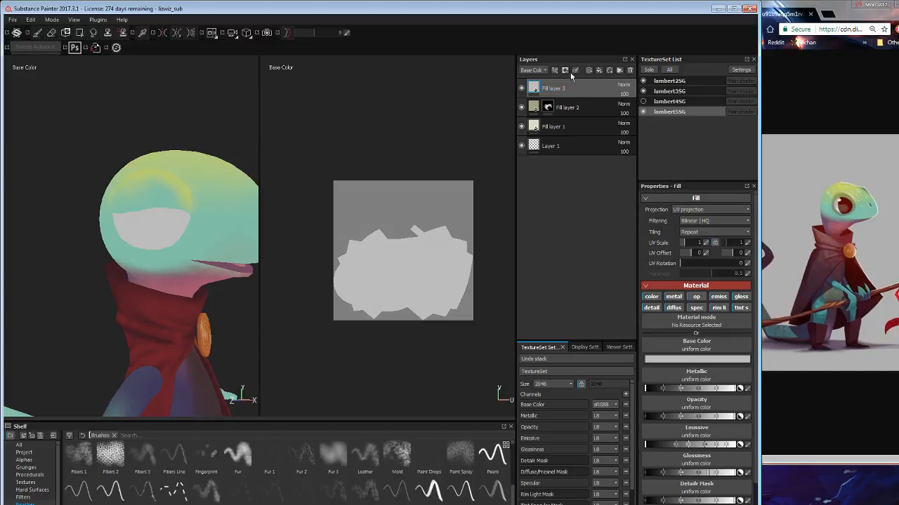
left_click(685, 361)
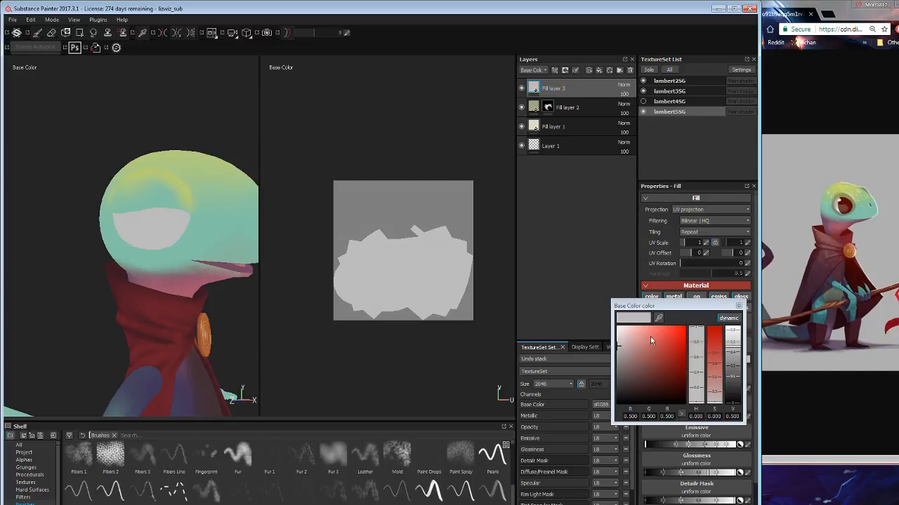
left_click_drag(659, 318, 847, 203)
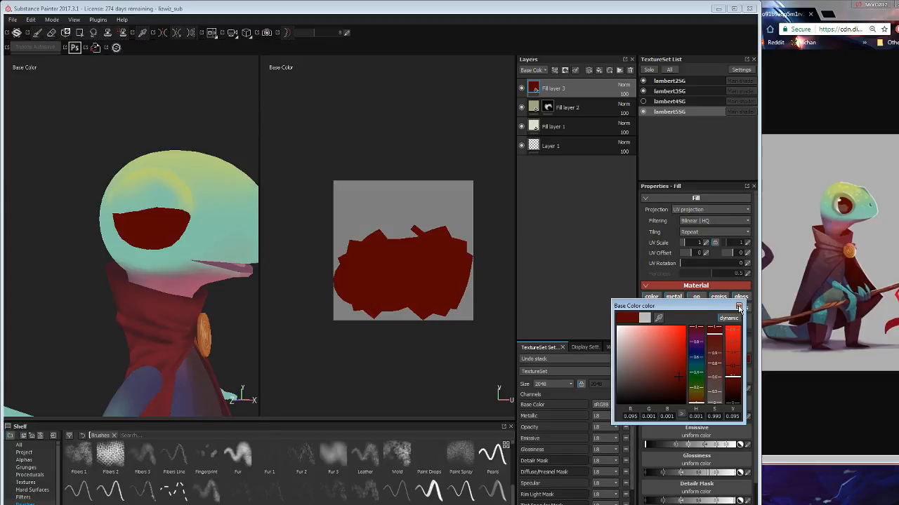
left_click(739, 307)
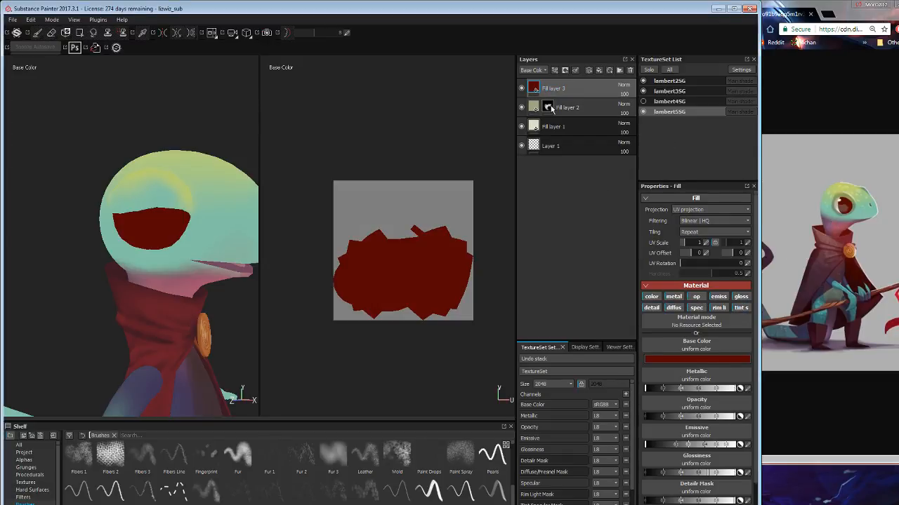
mouse_move(551, 107)
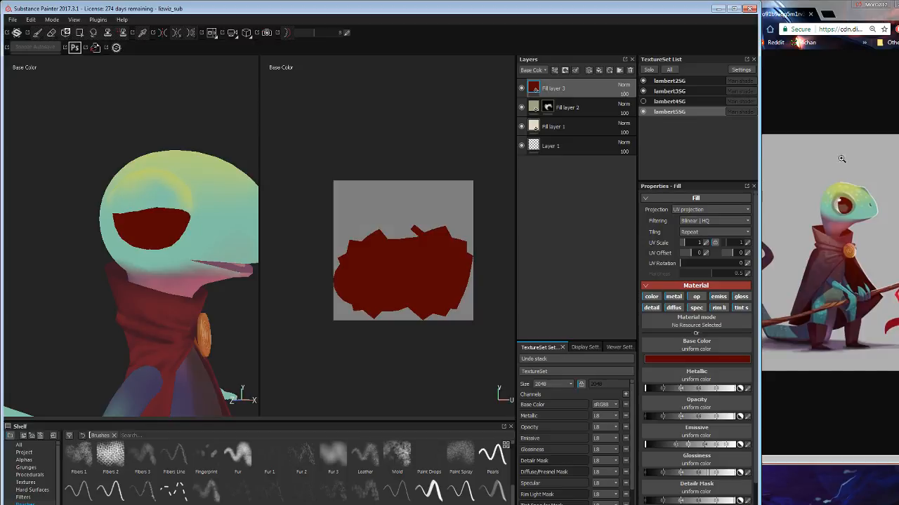
right_click(595, 91)
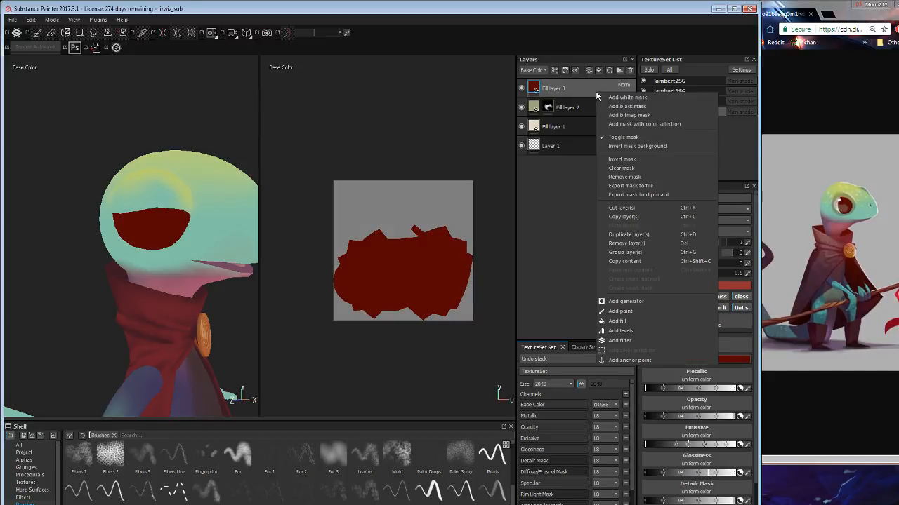
left_click(631, 107)
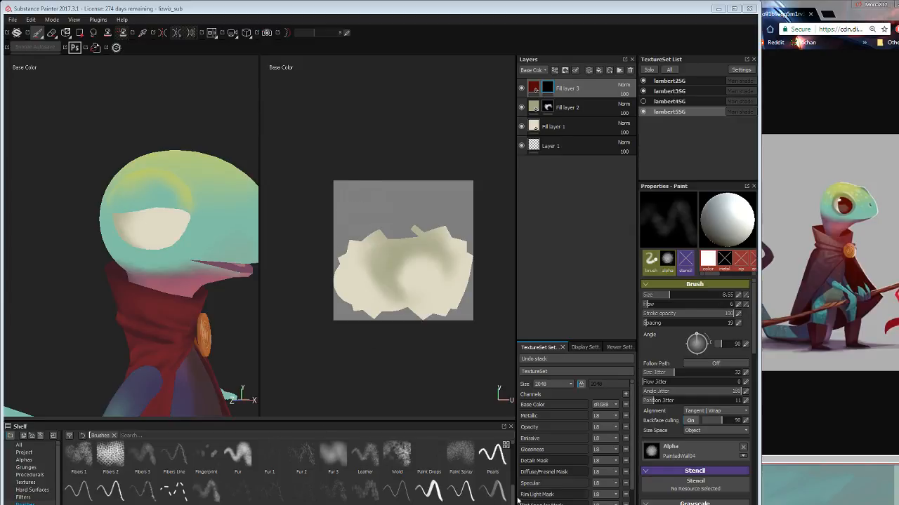
Choose a hard round brush and stamp a round dark red iris on the eyeball in Fill layer 3's mask at size 19
left_click_drag(514, 500, 516, 456)
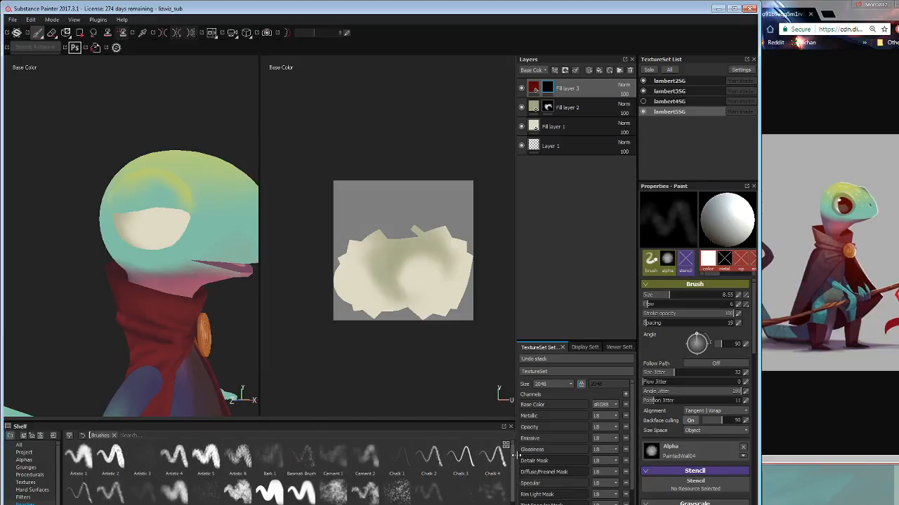
left_click(302, 495)
mouse_move(196, 214)
left_mouse_down()
mouse_move(171, 219)
mouse_move(180, 215)
left_mouse_up()
key("bracketright")
key("bracketright")
left_click(177, 216)
key("bracketright")
key("bracketright")
key("bracketleft")
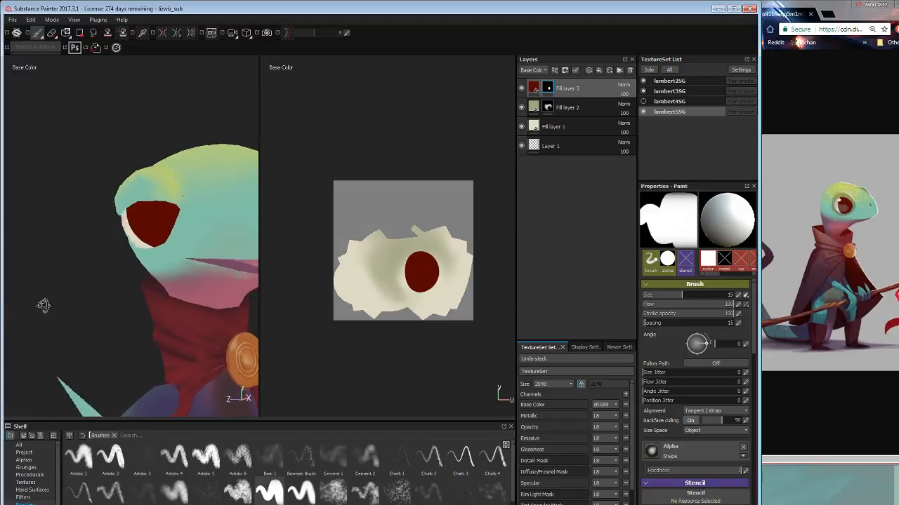
Enlarge the dark red iris by stamping over it with the brush size at 26.6
mouse_move(44, 305)
left_mouse_down("alt")
mouse_move(144, 301)
mouse_move(60, 311)
mouse_move(83, 304)
mouse_move(83, 314)
mouse_move(100, 293)
left_mouse_up("alt")
right_click_drag(168, 214, 184, 214, "ctrl")
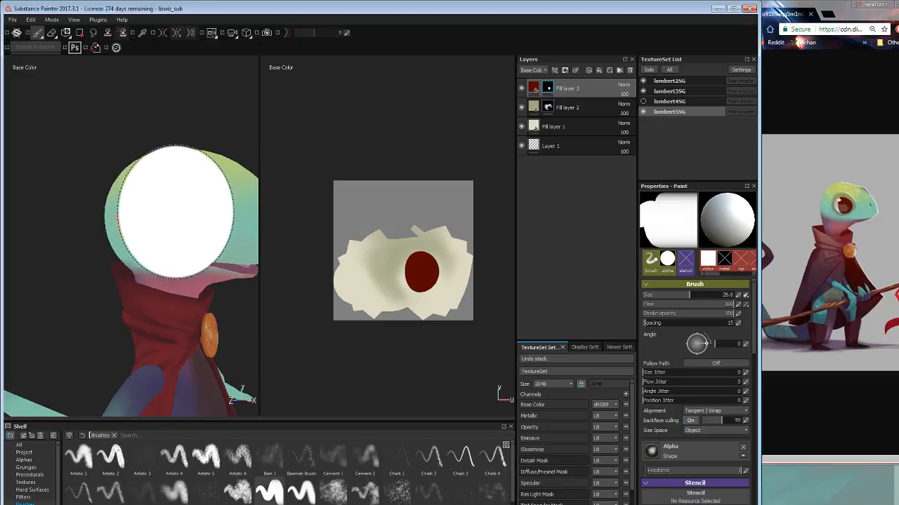
left_click_drag(173, 211, 176, 212)
mouse_move(66, 328)
left_mouse_down("alt")
mouse_move(114, 299)
mouse_move(175, 301)
mouse_move(58, 311)
left_mouse_up("alt")
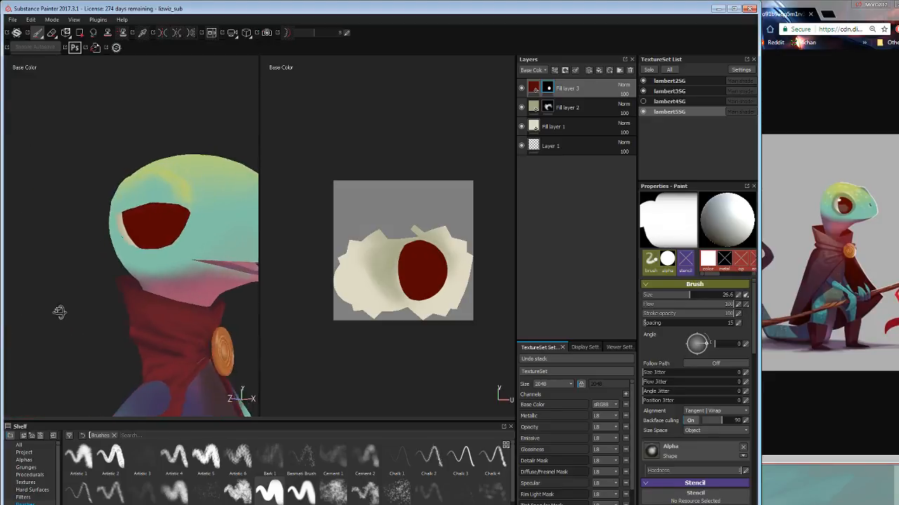
Hide lambert2SG to examine both irises from the front, show it again, and check the eyes on the whole character
left_click(643, 81)
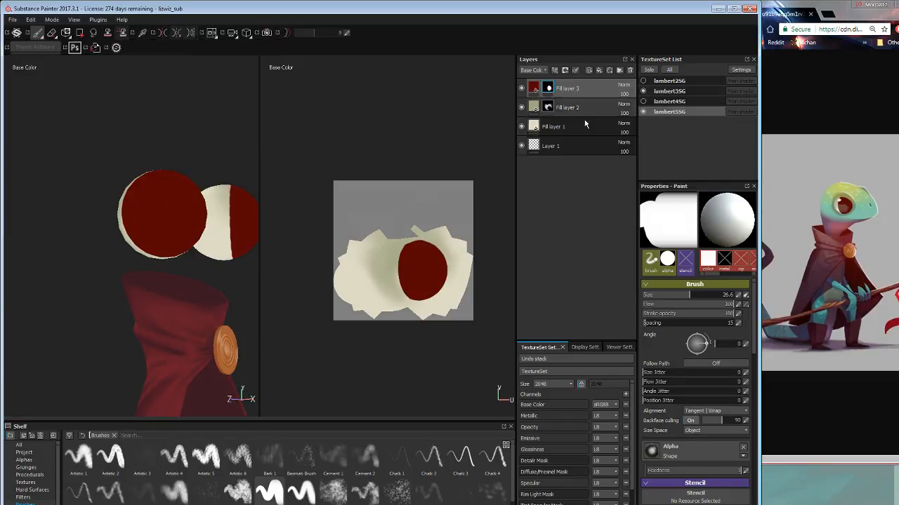
left_click_drag(226, 121, 210, 163, "alt")
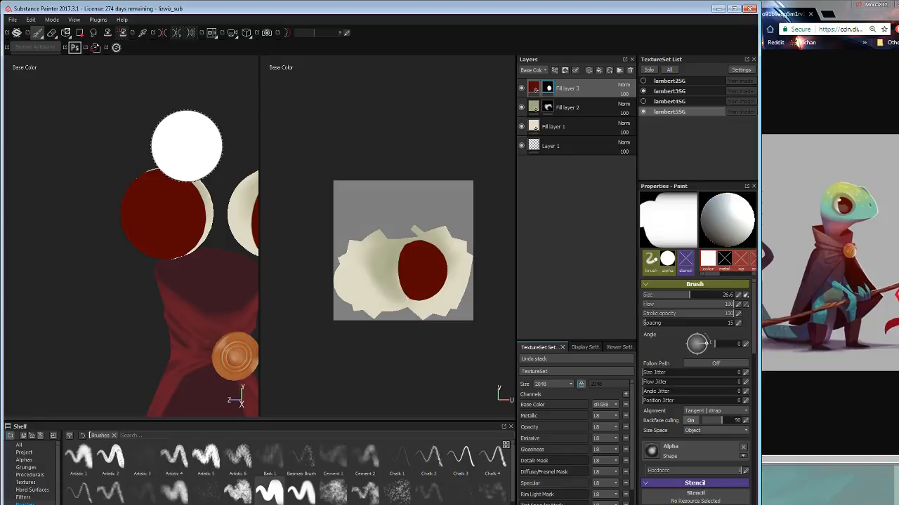
right_click_drag(89, 94, 56, 77, "alt")
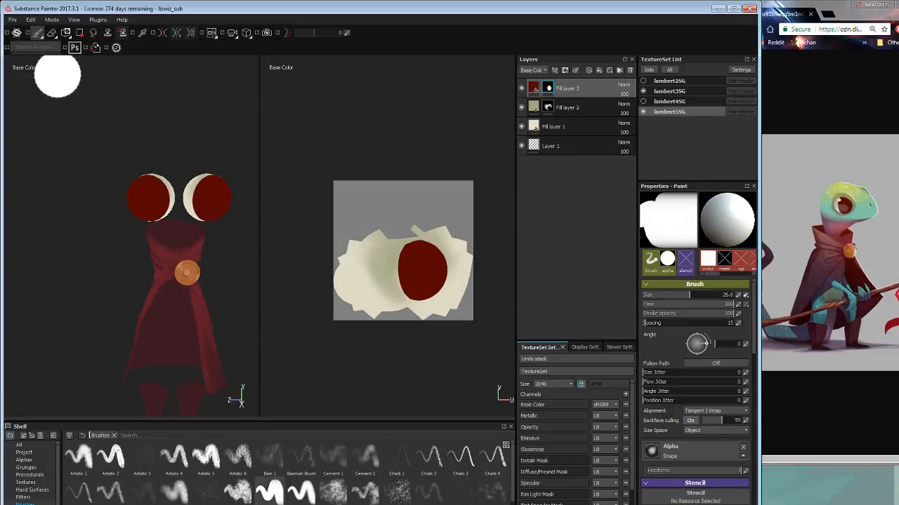
mouse_move(56, 77)
left_mouse_down("alt")
mouse_move(172, 129)
mouse_move(171, 106)
mouse_move(94, 100)
mouse_move(125, 112)
mouse_move(230, 108)
mouse_move(180, 106)
mouse_move(189, 106)
left_mouse_up("alt")
left_click(643, 81)
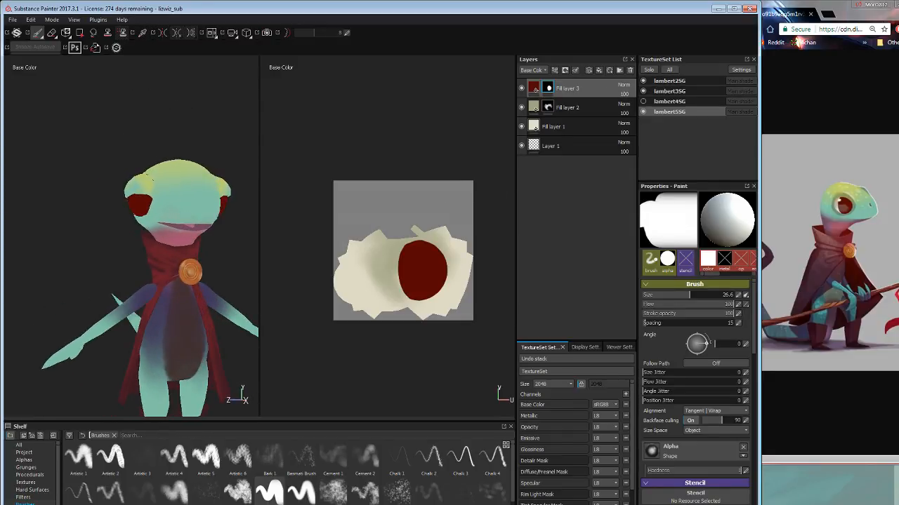
right_click_drag(189, 122, 67, 101, "alt")
left_click_drag(67, 101, 112, 133, "alt")
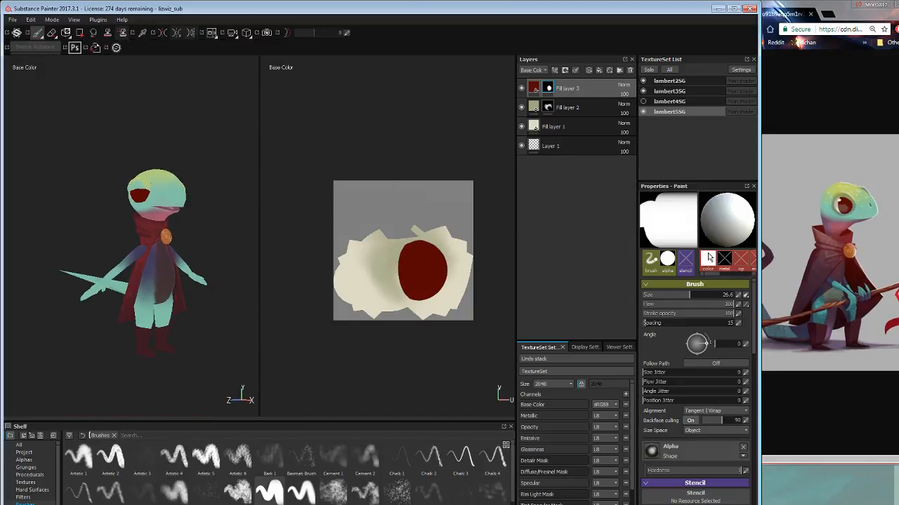
Add a fourth fill layer with a reddish-brown base color sampled from the reference's eye and give it a black mask
right_click(583, 84)
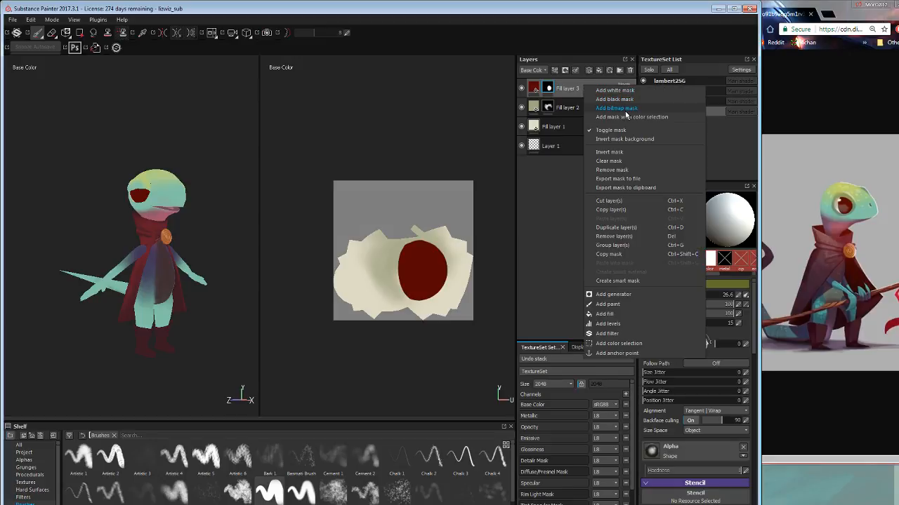
left_click(605, 75)
left_click(599, 70)
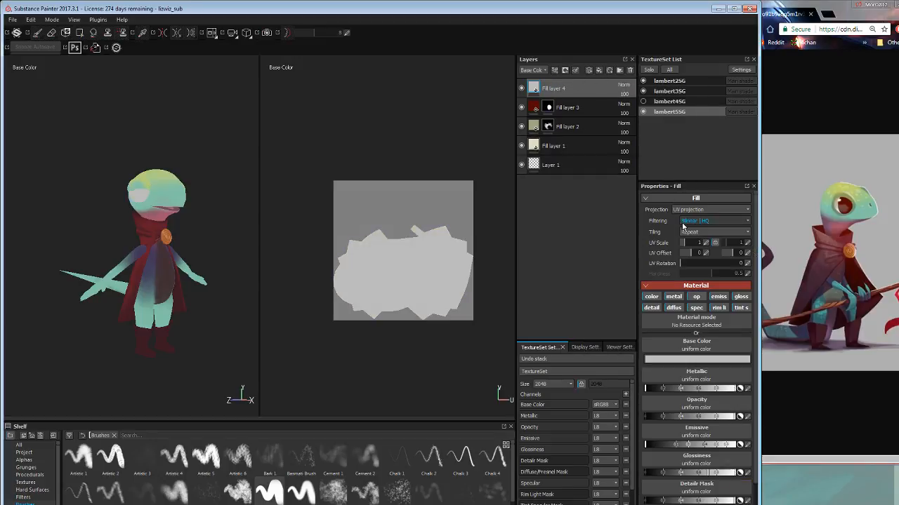
left_click(721, 359)
left_click_drag(699, 318, 845, 205)
left_click_drag(843, 207, 841, 210)
left_click(778, 305)
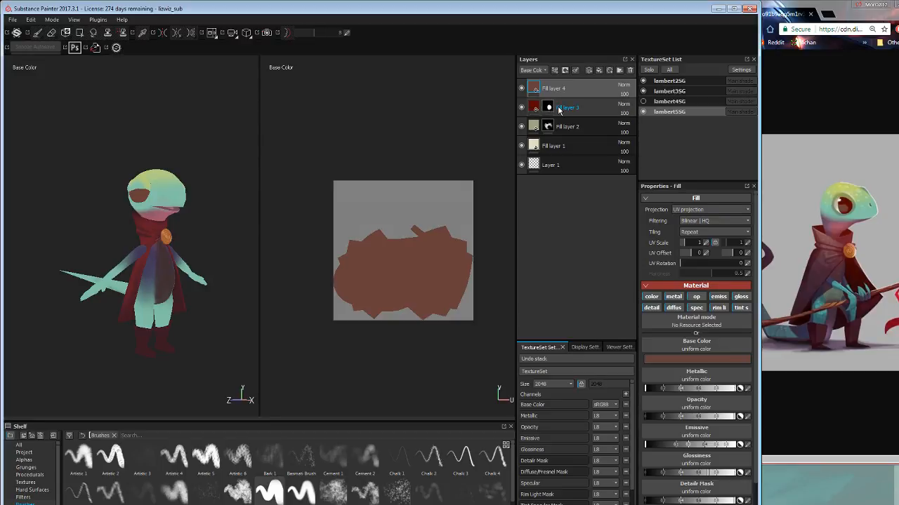
scroll(253, 291, "up", 4)
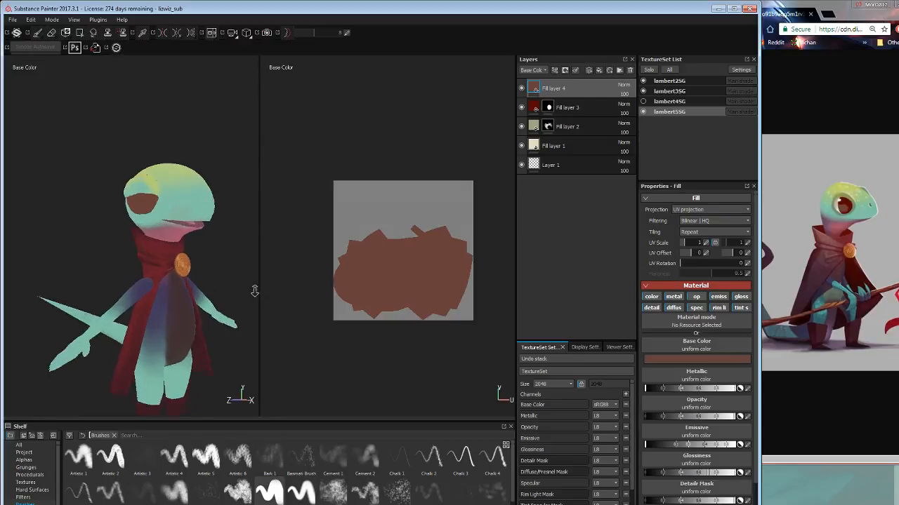
right_click(566, 88)
left_click(596, 93)
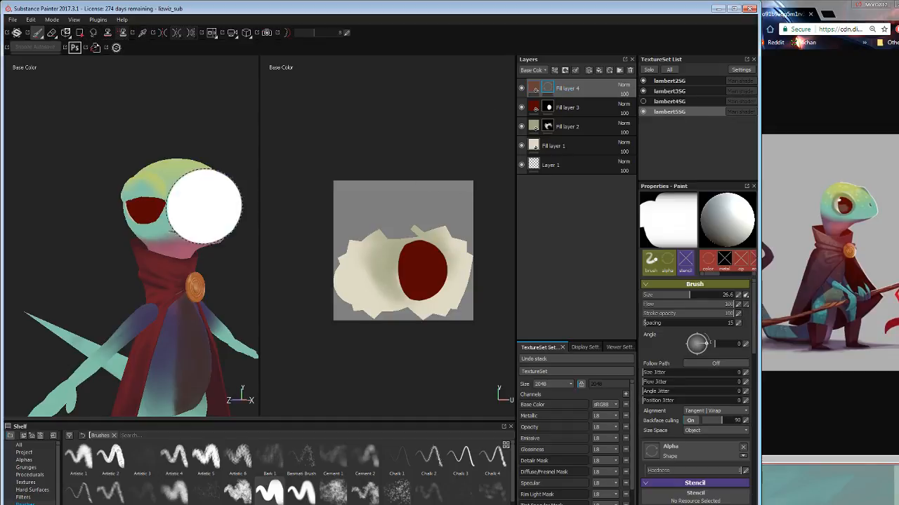
Choose the textured brush with the PaintedWall04 alpha and reduce its size to 0.88 for detailing the iris in Fill layer 4's mask
scroll(154, 114, "up", 5)
mouse_move(154, 114)
left_mouse_down("alt")
mouse_move(109, 88)
mouse_move(117, 91)
left_mouse_up("alt")
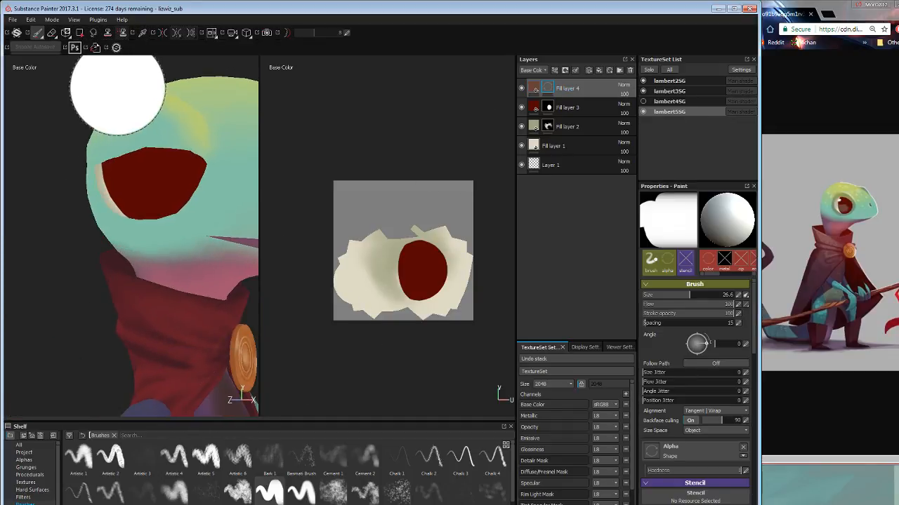
scroll(504, 497, "down", 3)
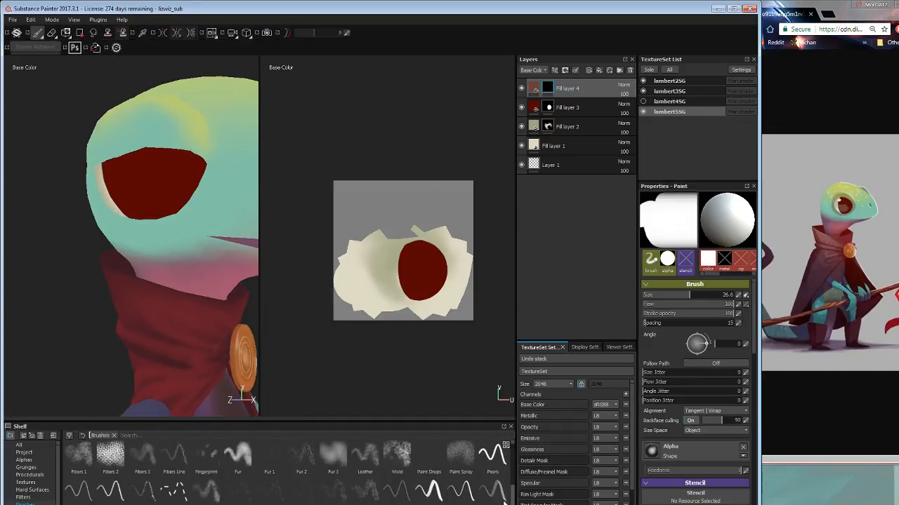
left_click(78, 456)
left_click_drag(77, 341, 84, 348, "alt")
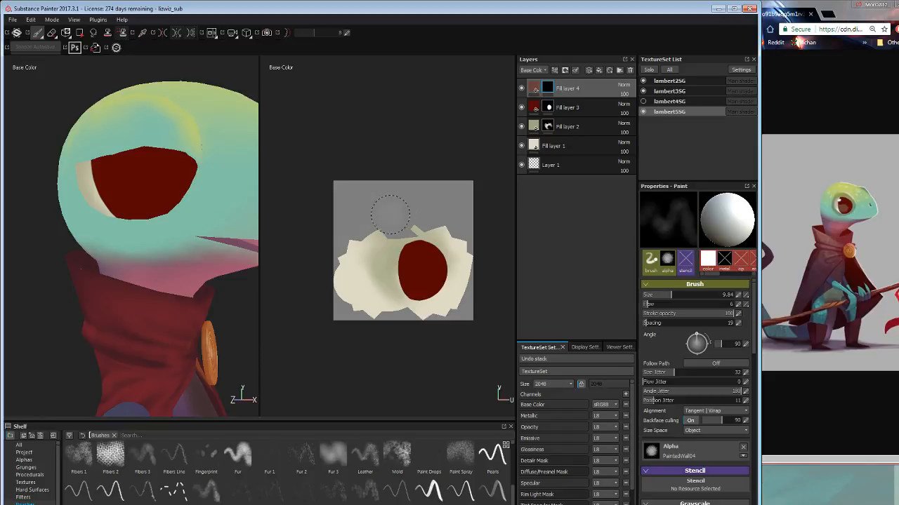
mouse_move(161, 194)
right_mouse_down("ctrl")
mouse_move(134, 190)
mouse_move(115, 202)
right_mouse_up("ctrl")
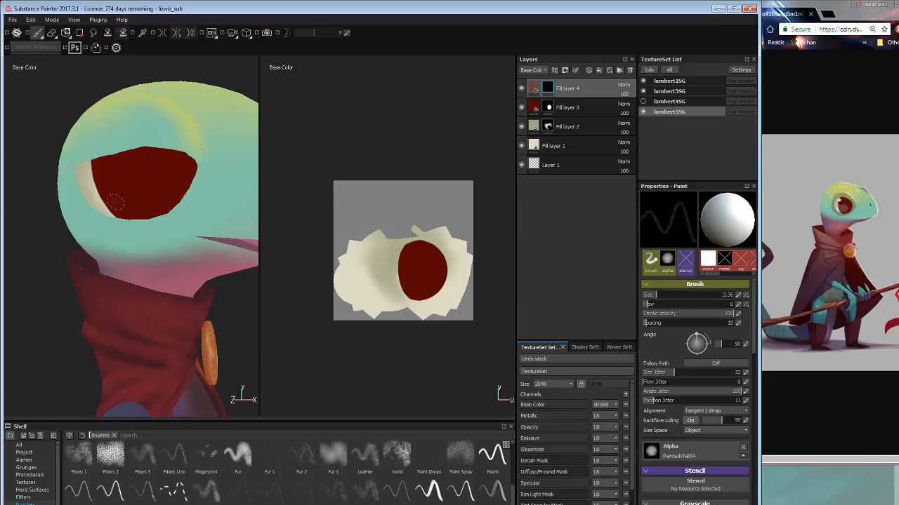
right_click_drag(137, 174, 96, 177, "ctrl")
right_click_drag(117, 211, 108, 208, "ctrl")
left_click_drag(114, 211, 106, 202)
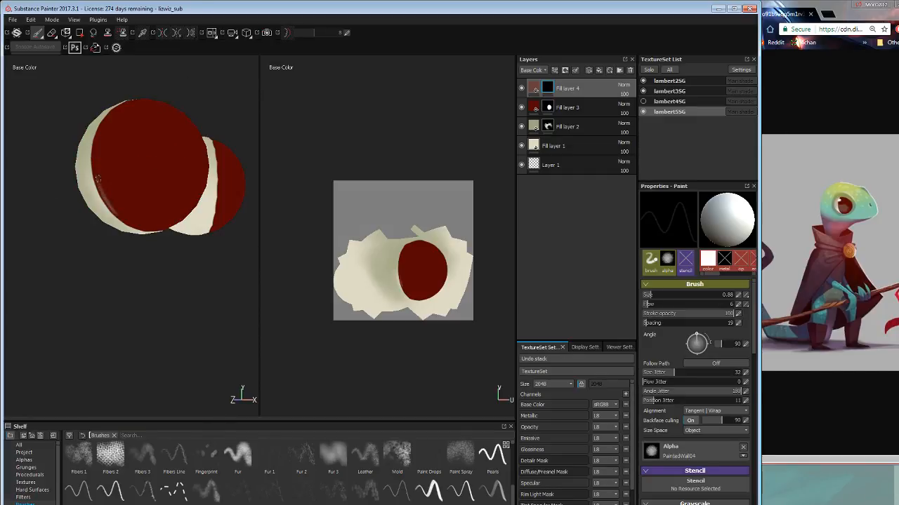
left_click_drag(97, 155, 99, 153)
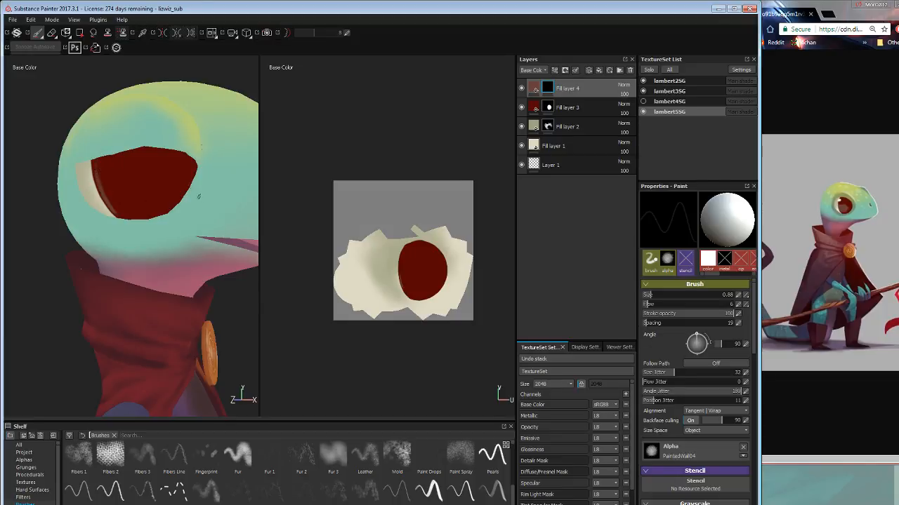
key("ctrl+z")
Sketch a rounded reddish-brown reflection outline low on the iris at size 0.88, reinforcing it with the brush at size 1.8
left_click_drag(103, 191, 110, 207)
mouse_move(100, 187)
left_mouse_down()
mouse_move(108, 202)
mouse_move(105, 196)
left_mouse_up()
left_click_drag(120, 209, 118, 211)
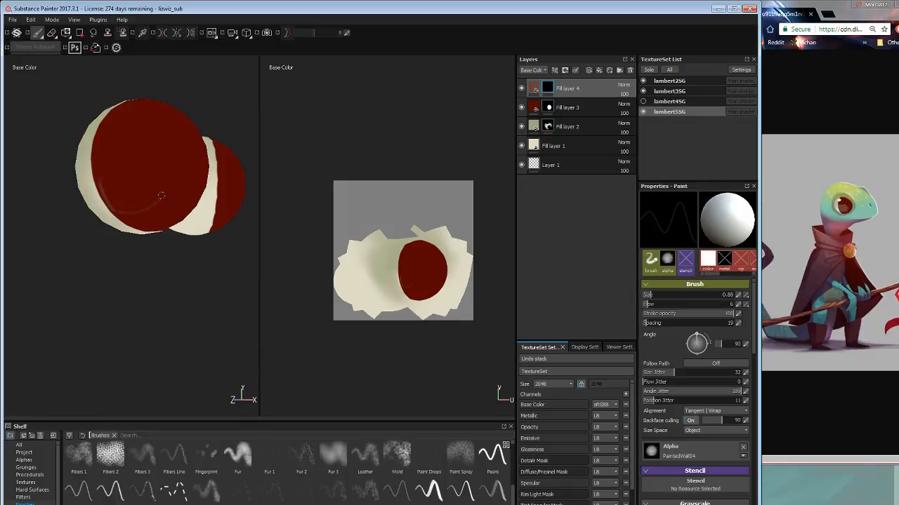
mouse_move(104, 180)
left_mouse_down()
mouse_move(153, 170)
mouse_move(108, 183)
mouse_move(108, 191)
left_mouse_up()
key("bracketright")
key("bracketright")
key("bracketright")
key("bracketleft")
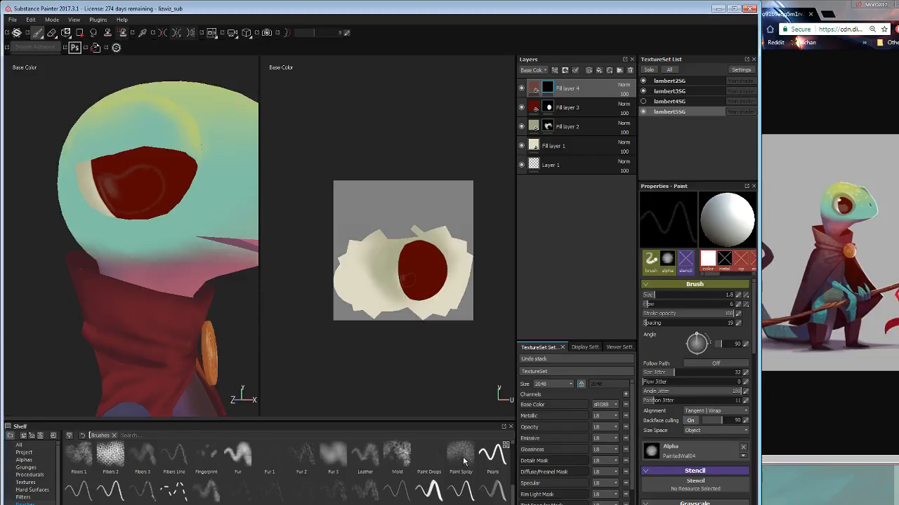
Fill the outlined iris reflection with reddish brown using the Default Soft brush, finishing at size 1.86 with the eyes isolated
scroll(316, 455, "up", 3)
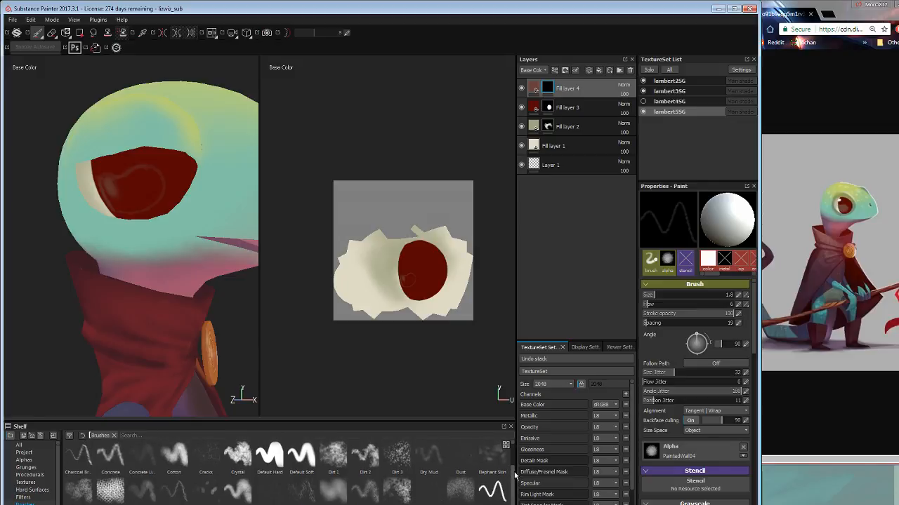
left_click(303, 460)
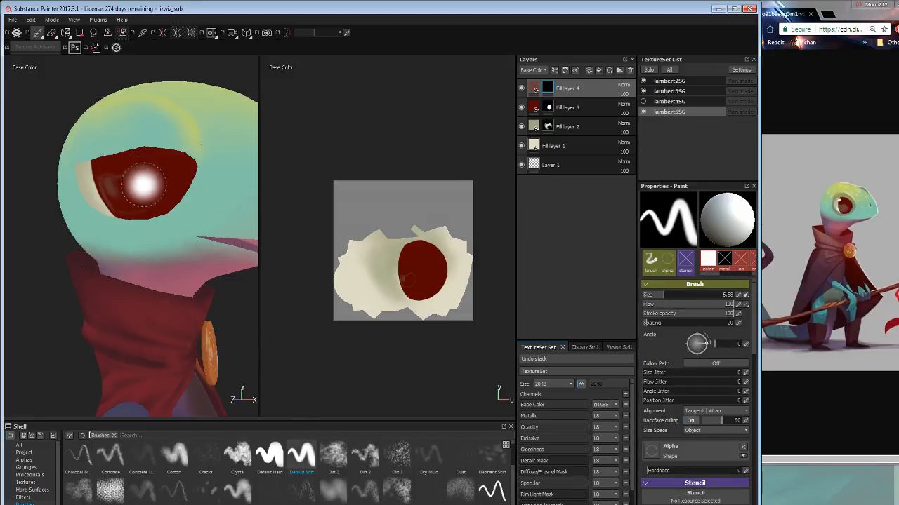
mouse_move(140, 187)
left_mouse_down()
mouse_move(113, 179)
mouse_move(157, 181)
mouse_move(148, 199)
mouse_move(104, 184)
mouse_move(117, 207)
mouse_move(151, 203)
left_mouse_up()
key("alt+q")
key("bracketleft")
key("bracketleft")
key("alt+q")
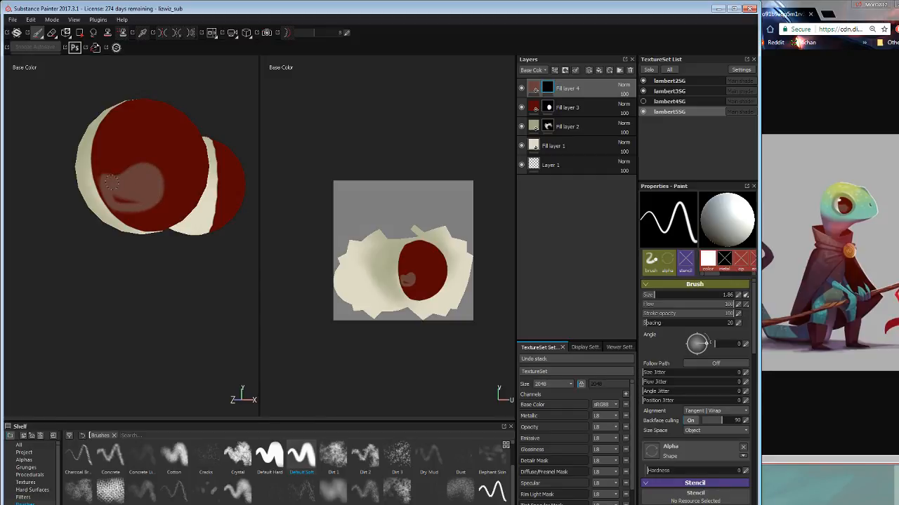
left_click_drag(116, 198, 141, 194)
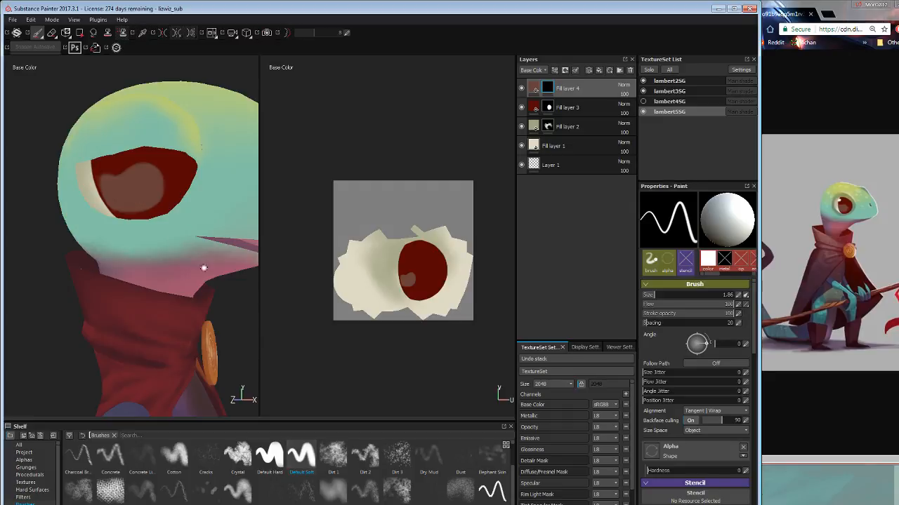
key("alt+q")
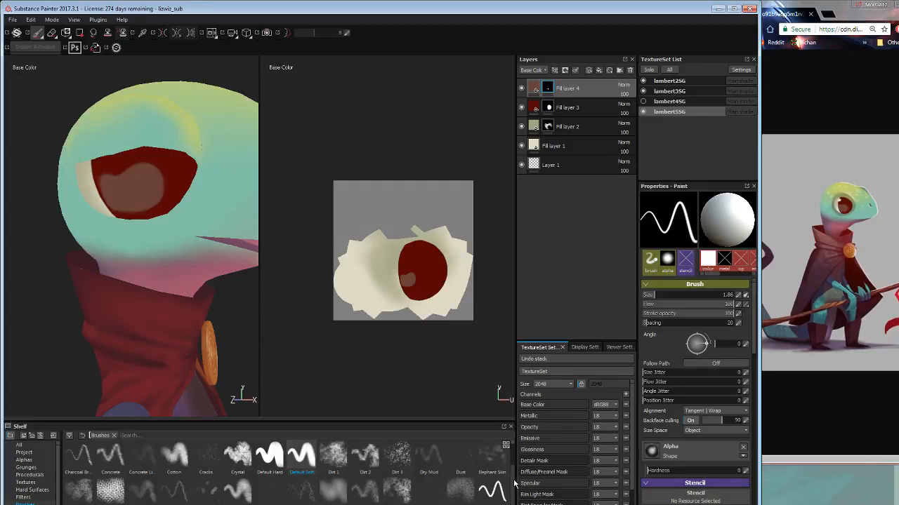
scroll(209, 484, "down", 2)
left_click(397, 490)
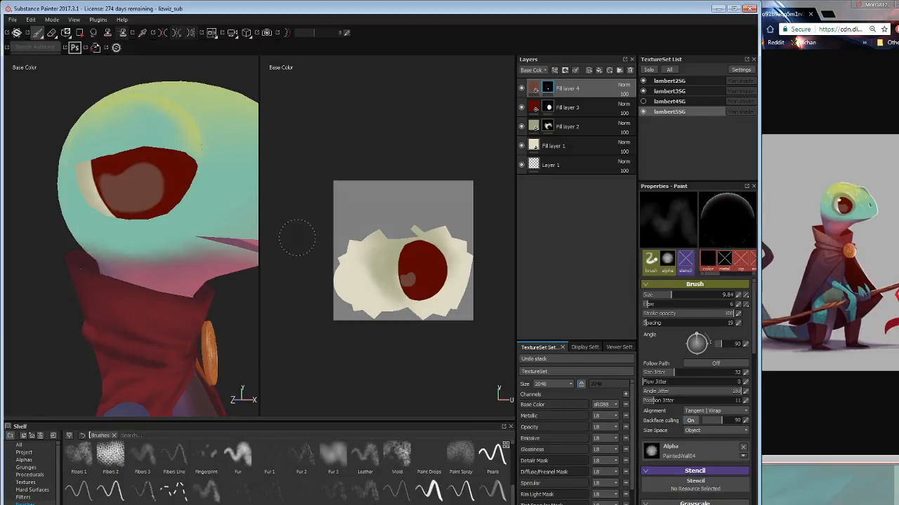
left_click_drag(232, 314, 256, 326, "alt")
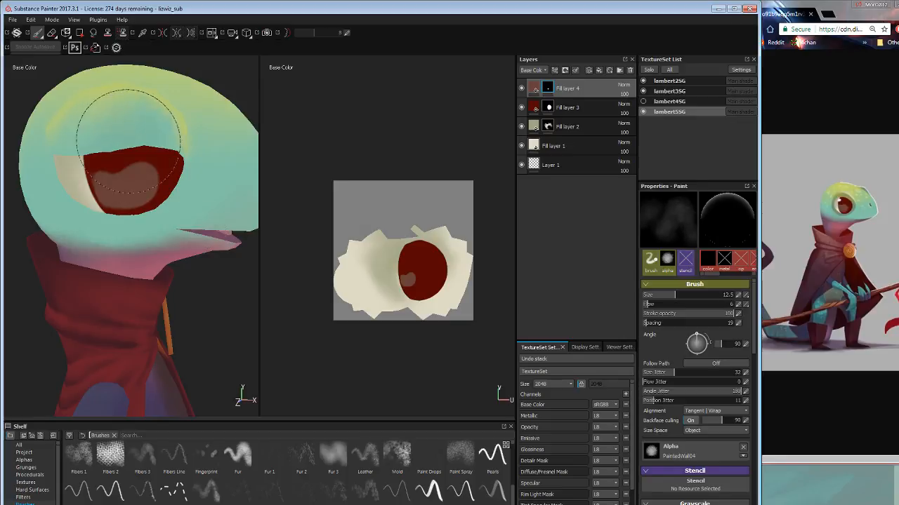
mouse_move(129, 139)
right_mouse_down("ctrl")
mouse_move(102, 150)
mouse_move(105, 160)
right_mouse_up("ctrl")
key("alt+q")
key("alt+q")
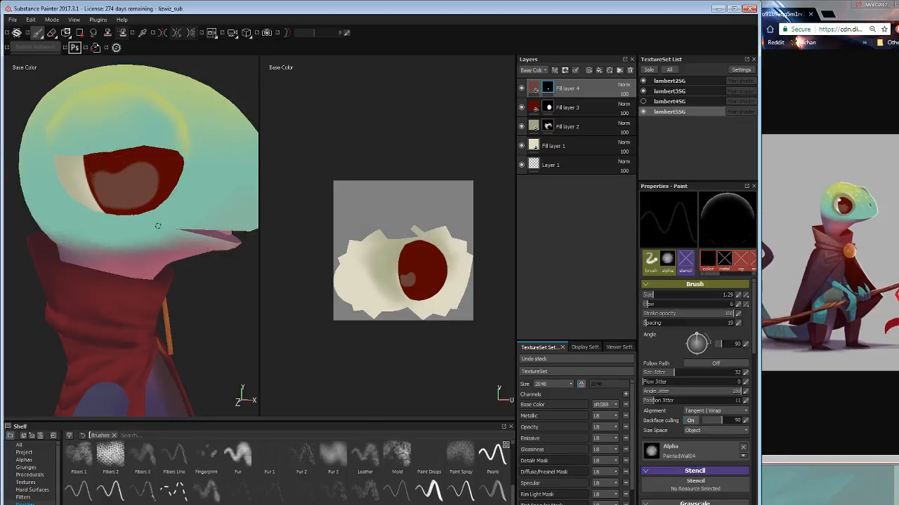
Erase the upper part of the iris reflection into a crescent with the Default Soft brush in black at size 3.11
scroll(309, 467, "up", 3)
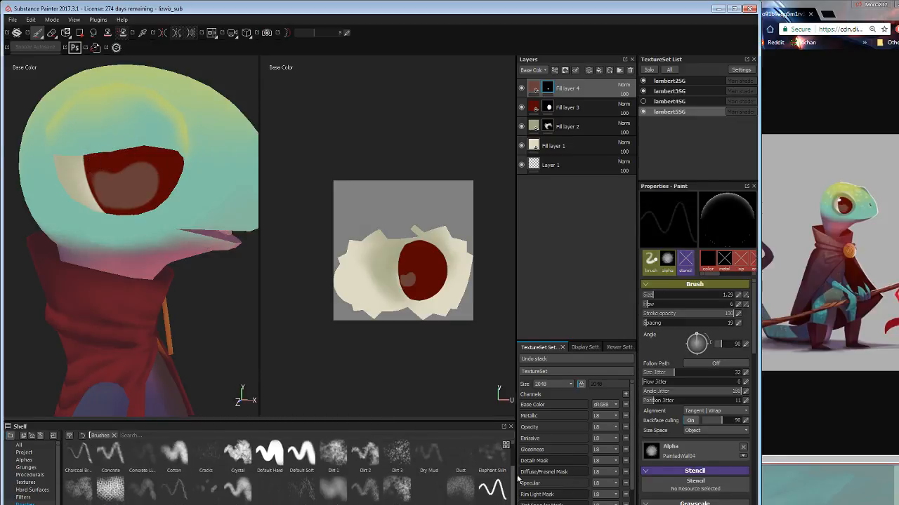
left_click(303, 469)
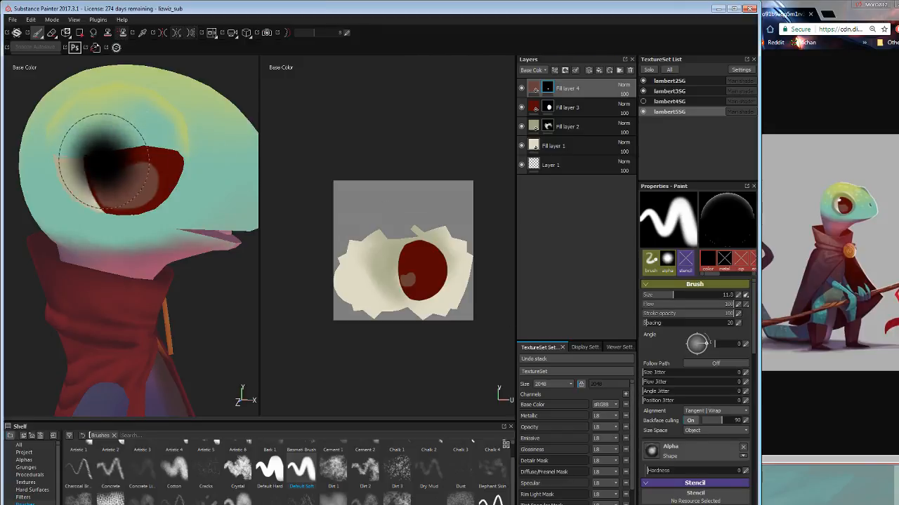
right_click_drag(101, 151, 106, 163, "ctrl")
key("alt+q")
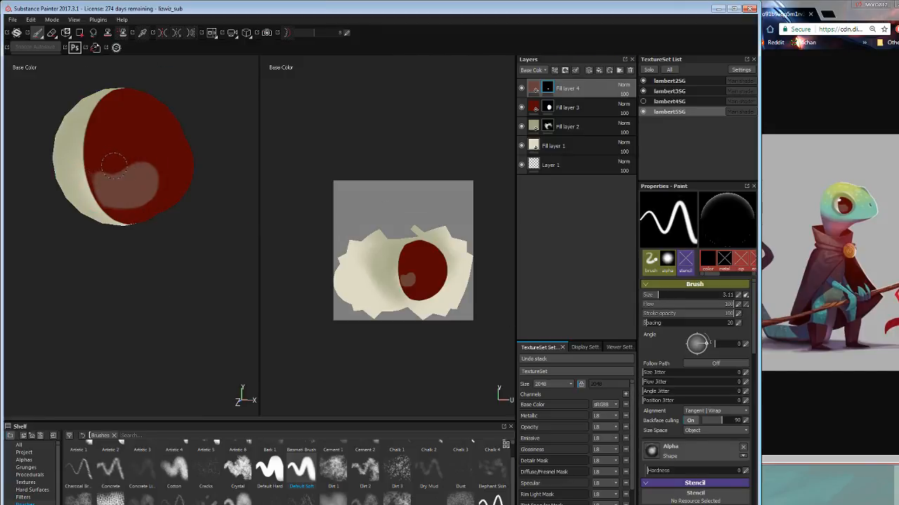
left_click_drag(113, 165, 163, 178)
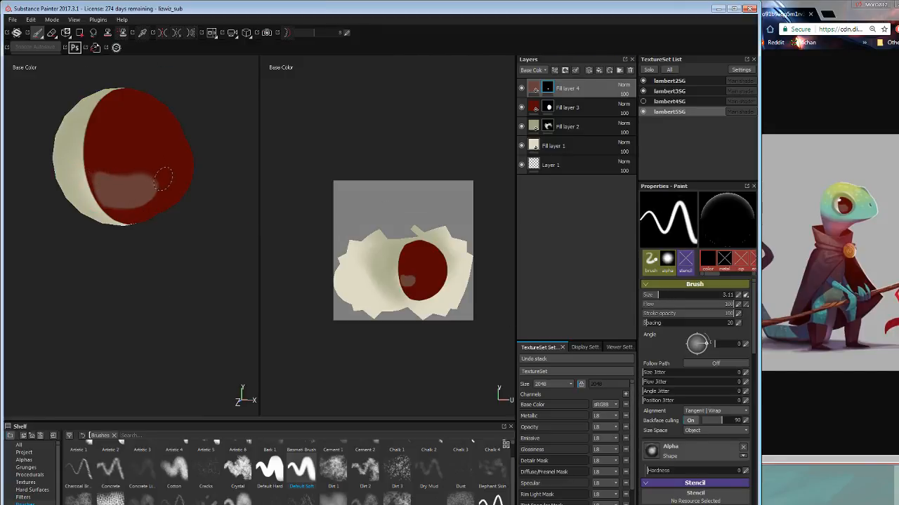
key("alt+q")
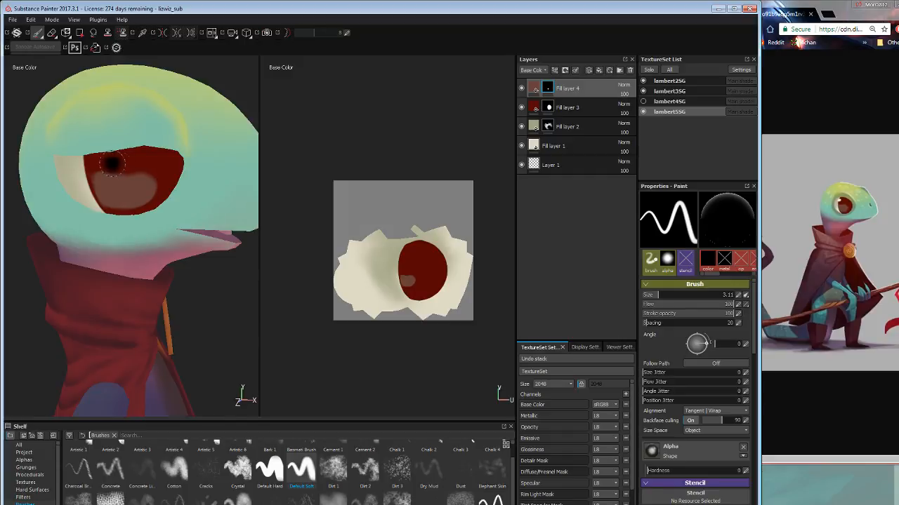
key("alt+q")
left_click_drag(105, 165, 150, 169)
key("alt+q")
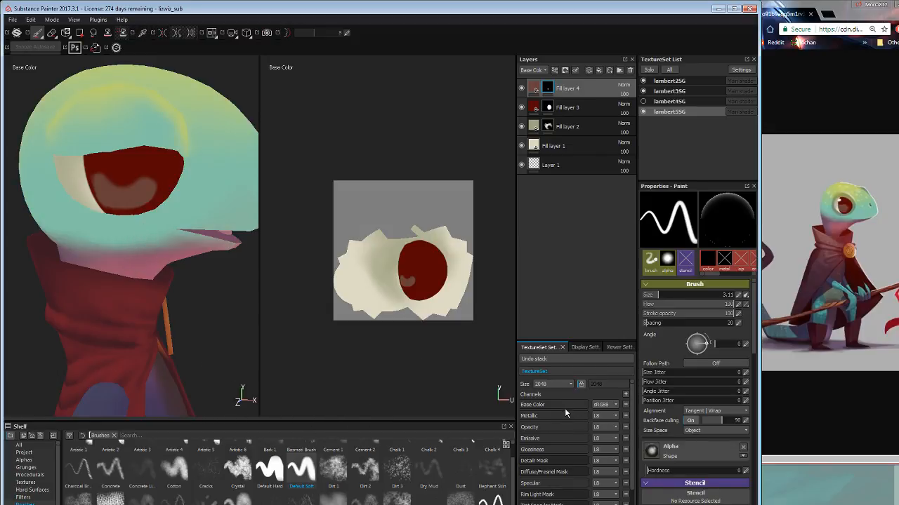
Add a fifth fill layer with a light pink base color sampled from the reference's eye and give it a black mask
left_click(599, 70)
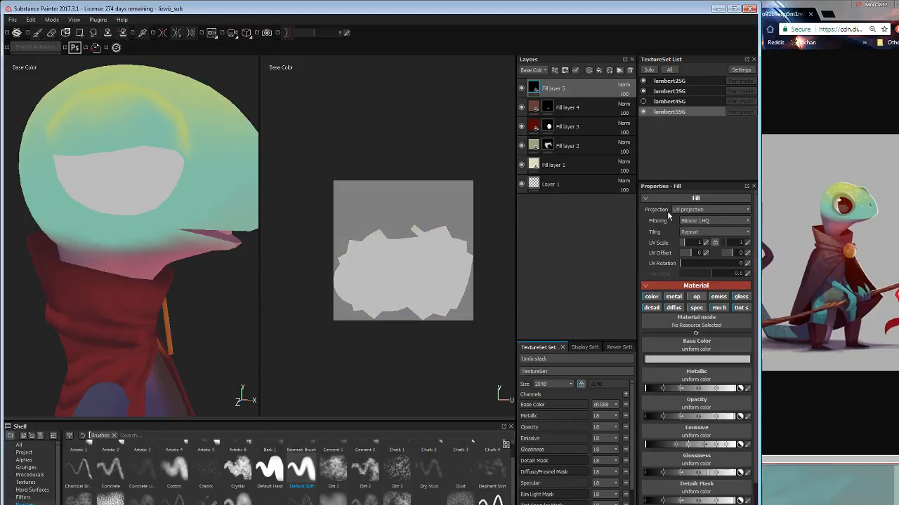
left_click(696, 359)
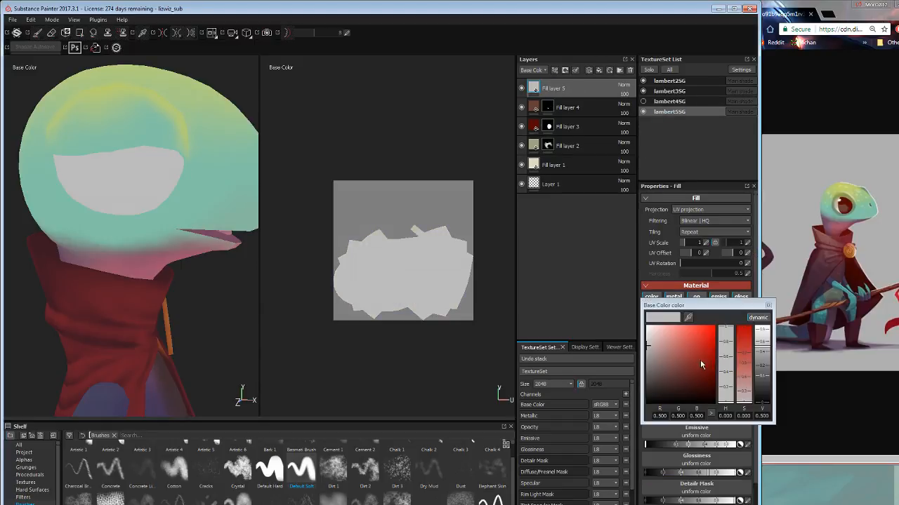
left_click(670, 356)
left_click_drag(841, 191, 833, 205)
left_click(768, 306)
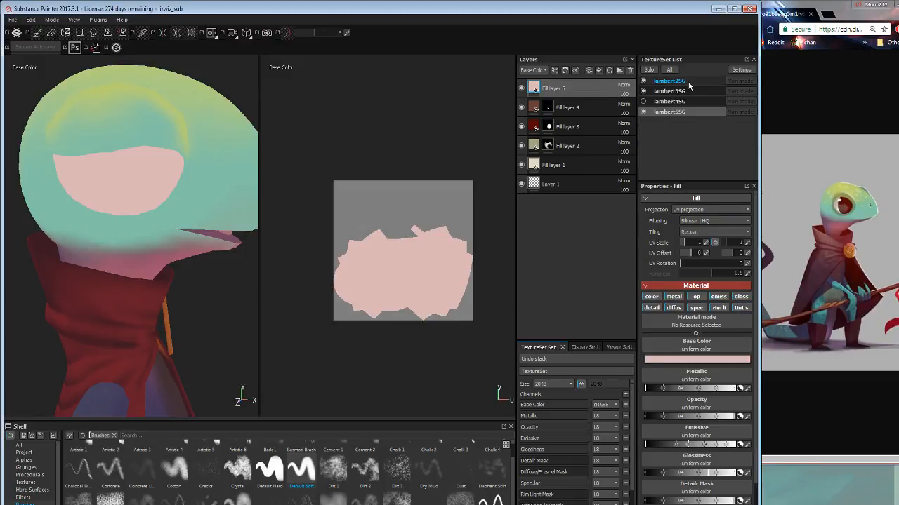
right_click(589, 89)
left_click(611, 99)
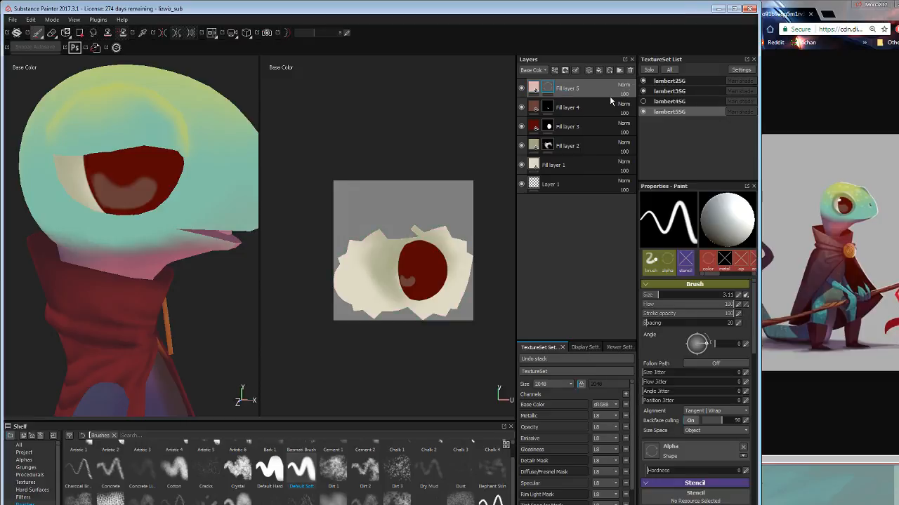
Paint a small oval highlight across the iris edge in Fill layer 5's mask using the Default Hard brush at sizes 1.86 and 0.58
left_click(273, 463)
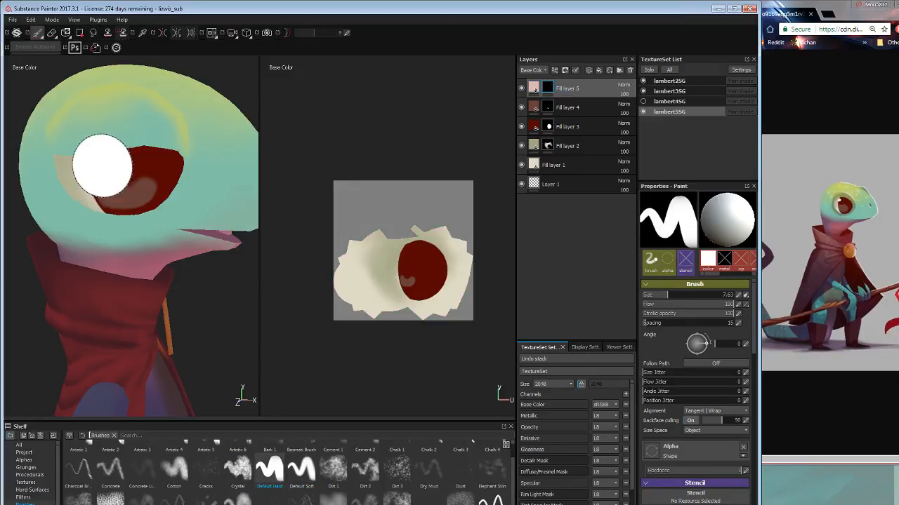
right_click_drag(103, 166, 91, 164, "ctrl")
key("alt+q")
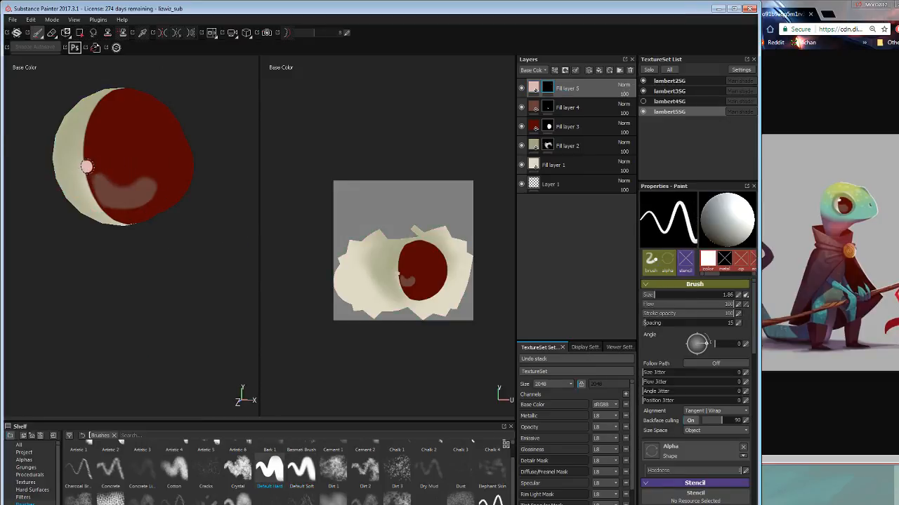
right_click_drag(87, 165, 90, 163, "ctrl")
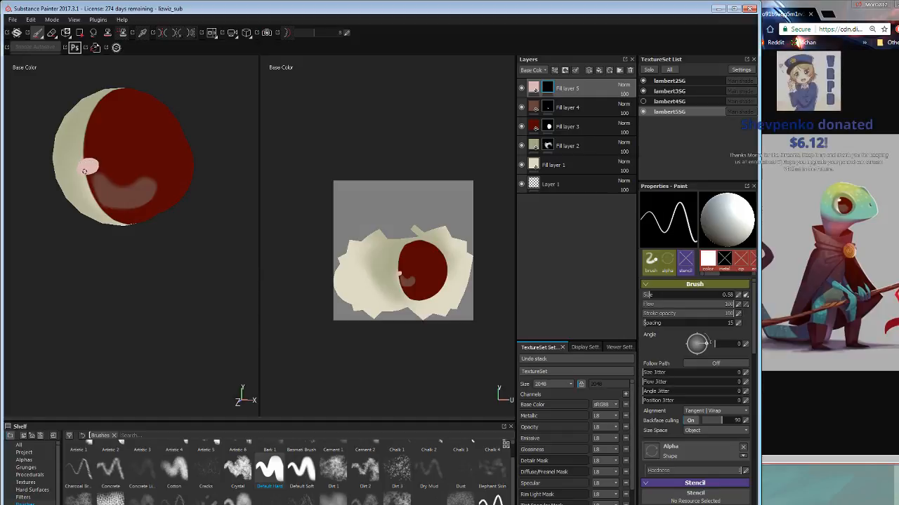
key("alt+q")
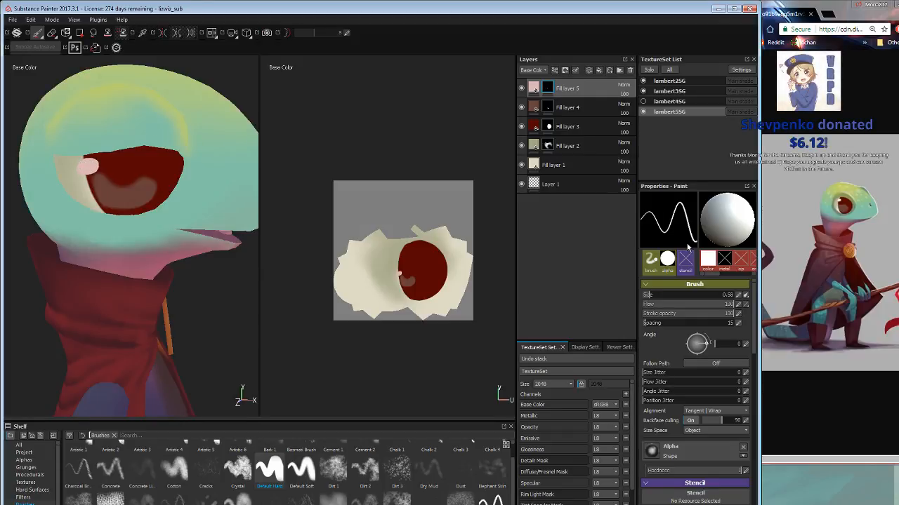
Lighten Fill layer 5's base color to a very pale pink, R 0.923, G 0.762, B 0.758
left_click(534, 89)
left_click(693, 361)
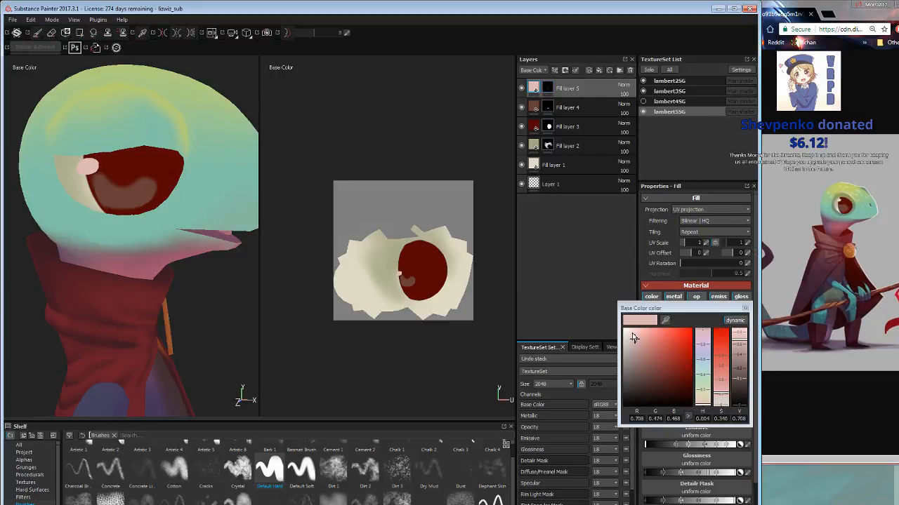
left_click_drag(632, 338, 630, 334)
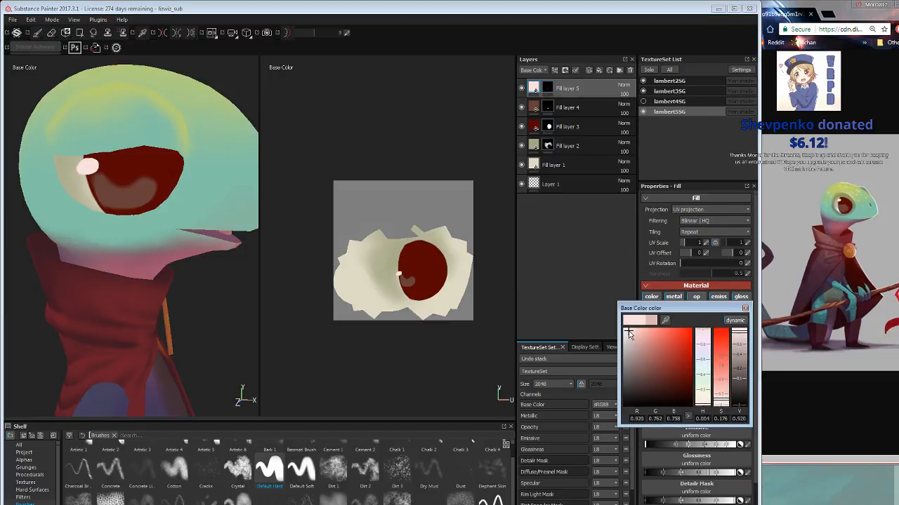
left_click(745, 309)
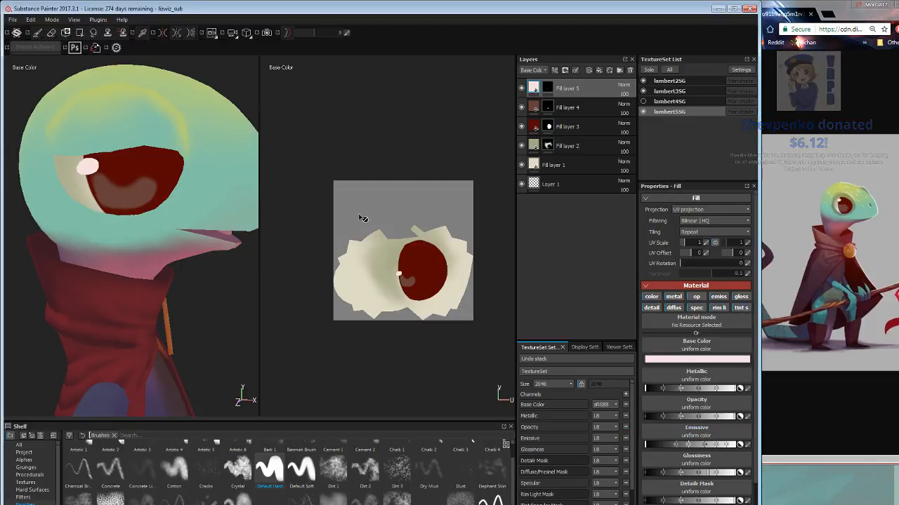
Check the eye highlight on the whole character and save the project
scroll(174, 182, "down", 3)
scroll(68, 138, "down", 3)
mouse_move(121, 122)
left_mouse_down("alt")
mouse_move(134, 117)
mouse_move(112, 137)
left_mouse_up("alt")
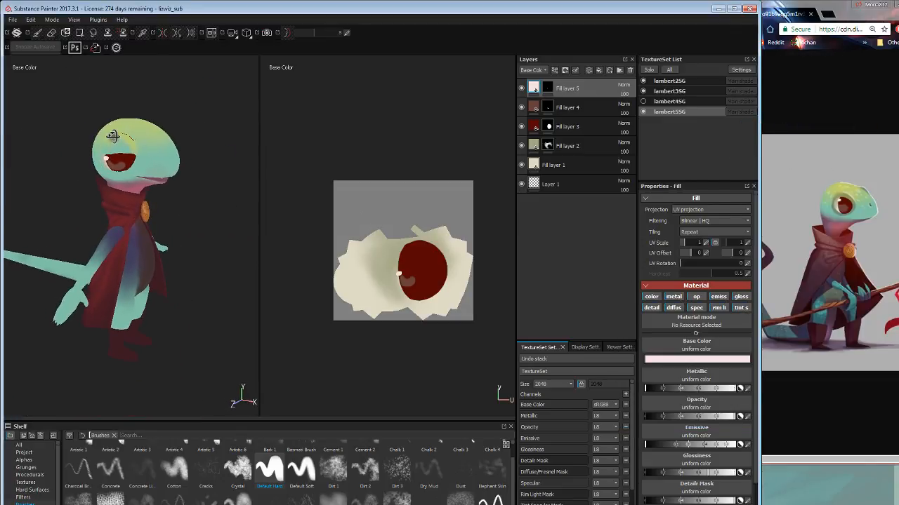
left_click(13, 20)
left_click(26, 96)
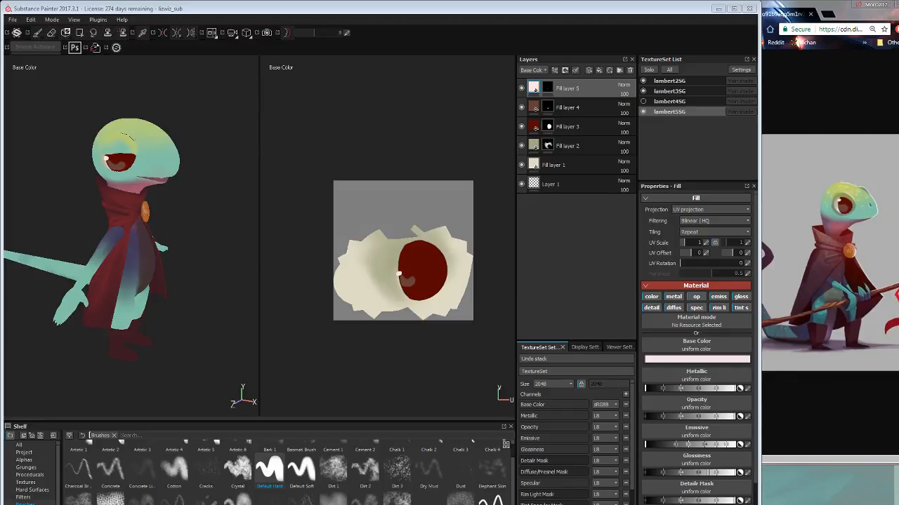
Examine the painted character from both sides and the front, checking the eyes, head and cloak at different distances
left_click_drag(172, 158, 178, 176, "alt")
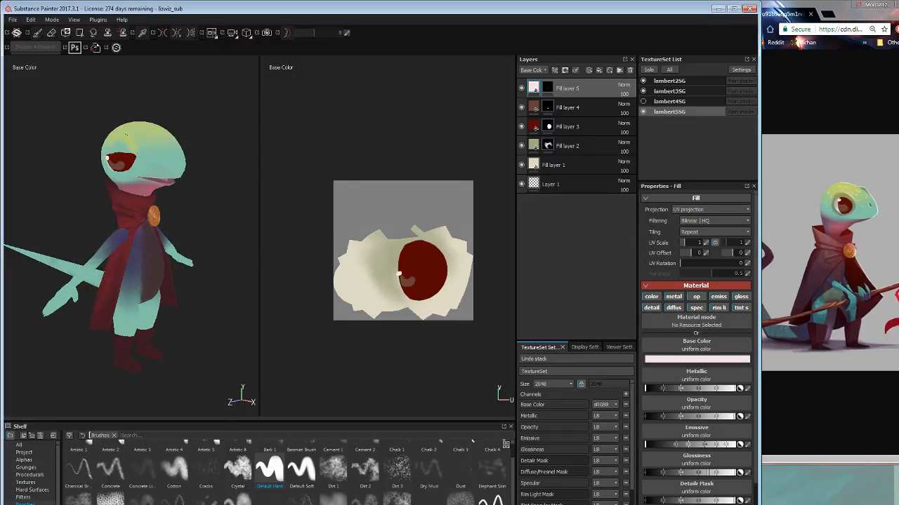
left_click_drag(231, 217, 122, 219, "alt")
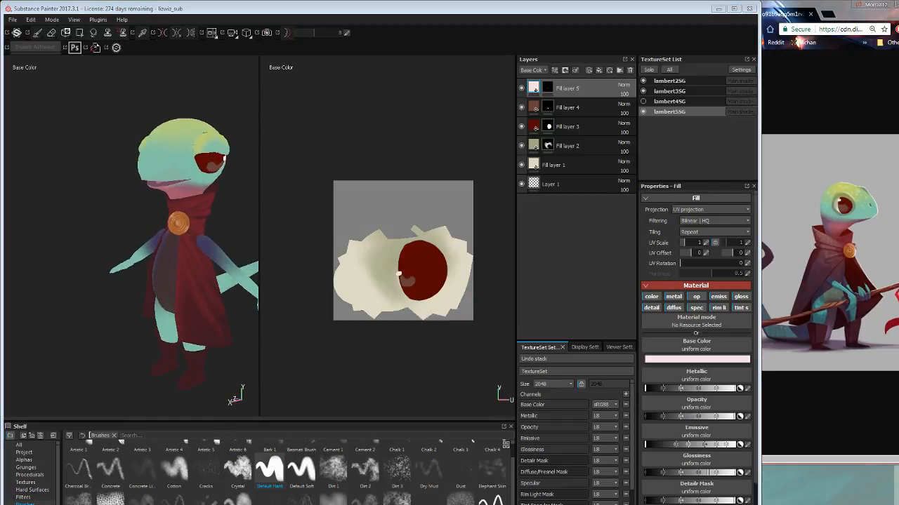
right_click_drag(247, 115, 140, 70, "alt")
mouse_move(155, 115)
left_mouse_down("alt")
mouse_move(295, 104)
mouse_move(283, 133)
left_mouse_up("alt")
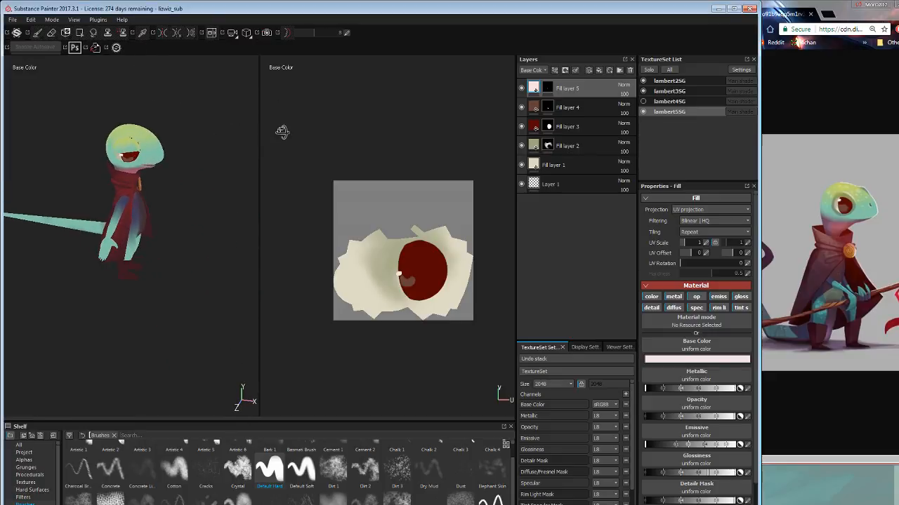
right_click_drag(130, 115, 304, 232, "alt")
left_click_drag(231, 186, 170, 167, "alt")
right_click_drag(156, 135, 86, 84, "alt")
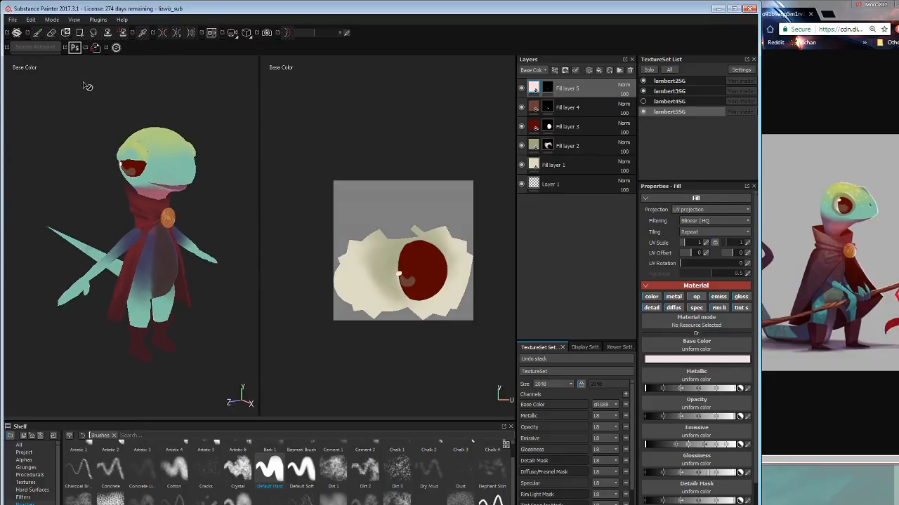
middle_click_drag(87, 84, 100, 48, "alt")
right_click_drag(100, 48, 96, 48, "alt")
middle_click_drag(127, 90, 135, 114, "alt")
left_click_drag(180, 131, 152, 145, "alt")
left_click_drag(194, 141, 212, 134, "alt")
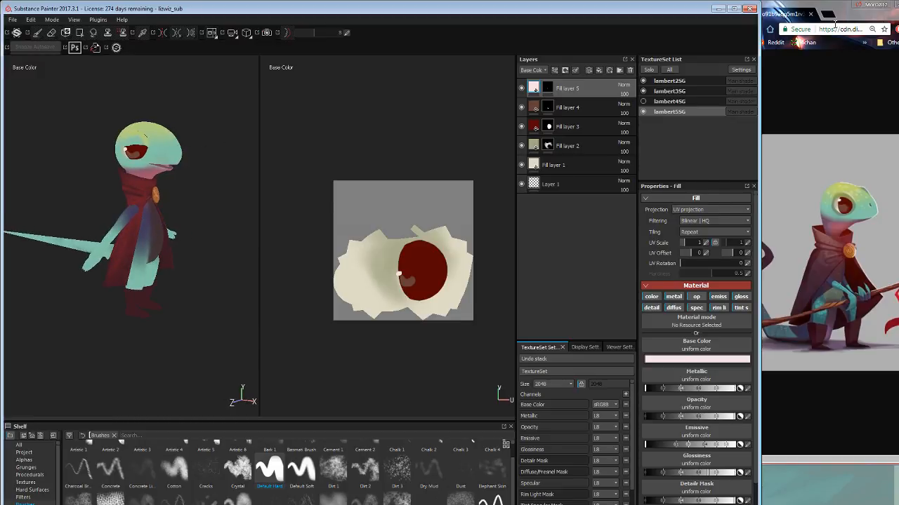
Switch to the Chrome reference image, place its window beside the 3D character, and enlarge the image for comparison
left_click_drag(839, 11, 457, 45)
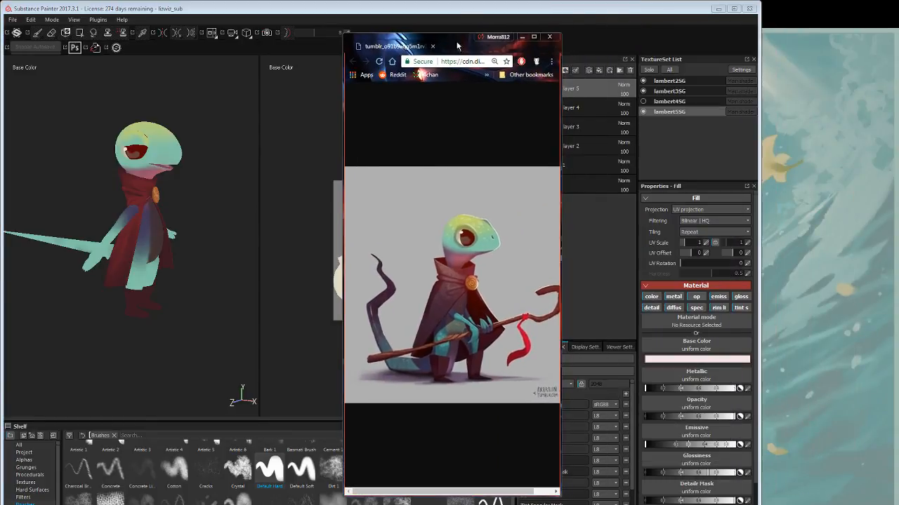
left_click(471, 231)
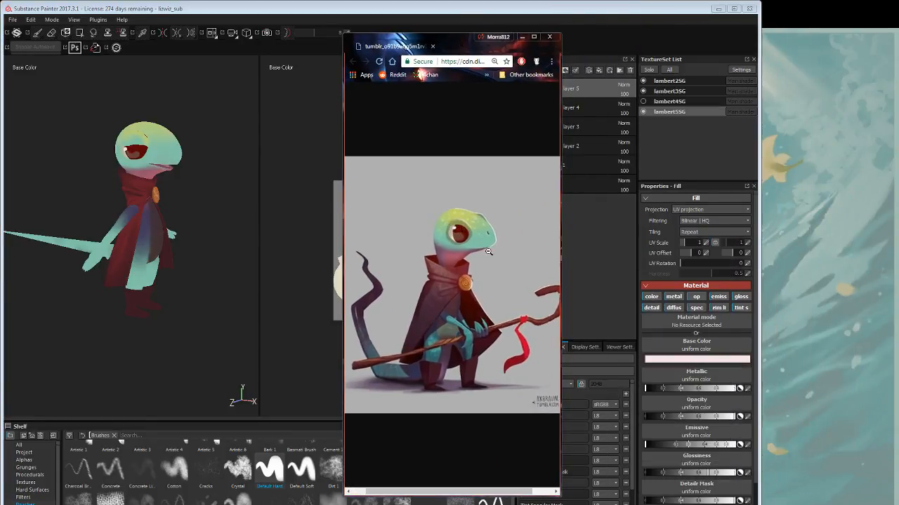